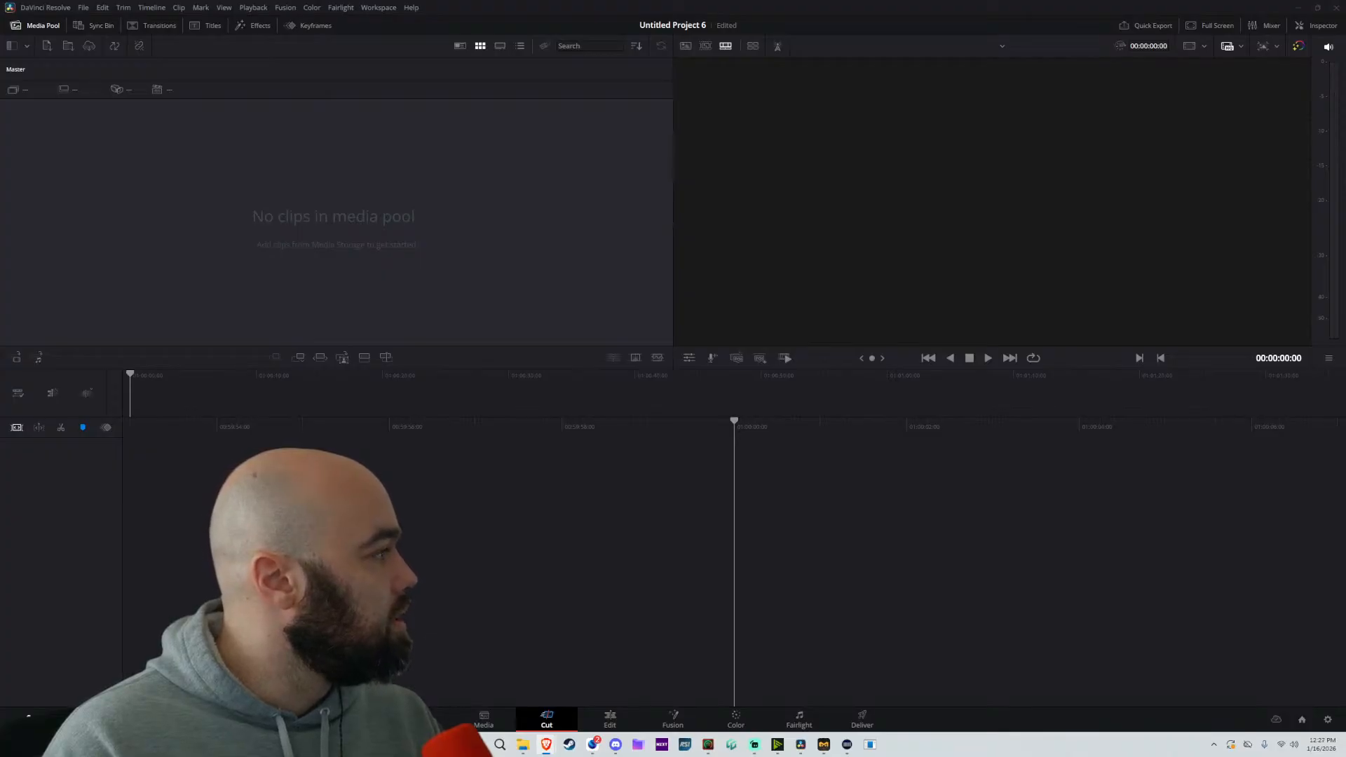
Import the Elevate 1-15-26 footage folder into the media pool on the Edit page, leaving the project frame rate as it is
click(610, 720)
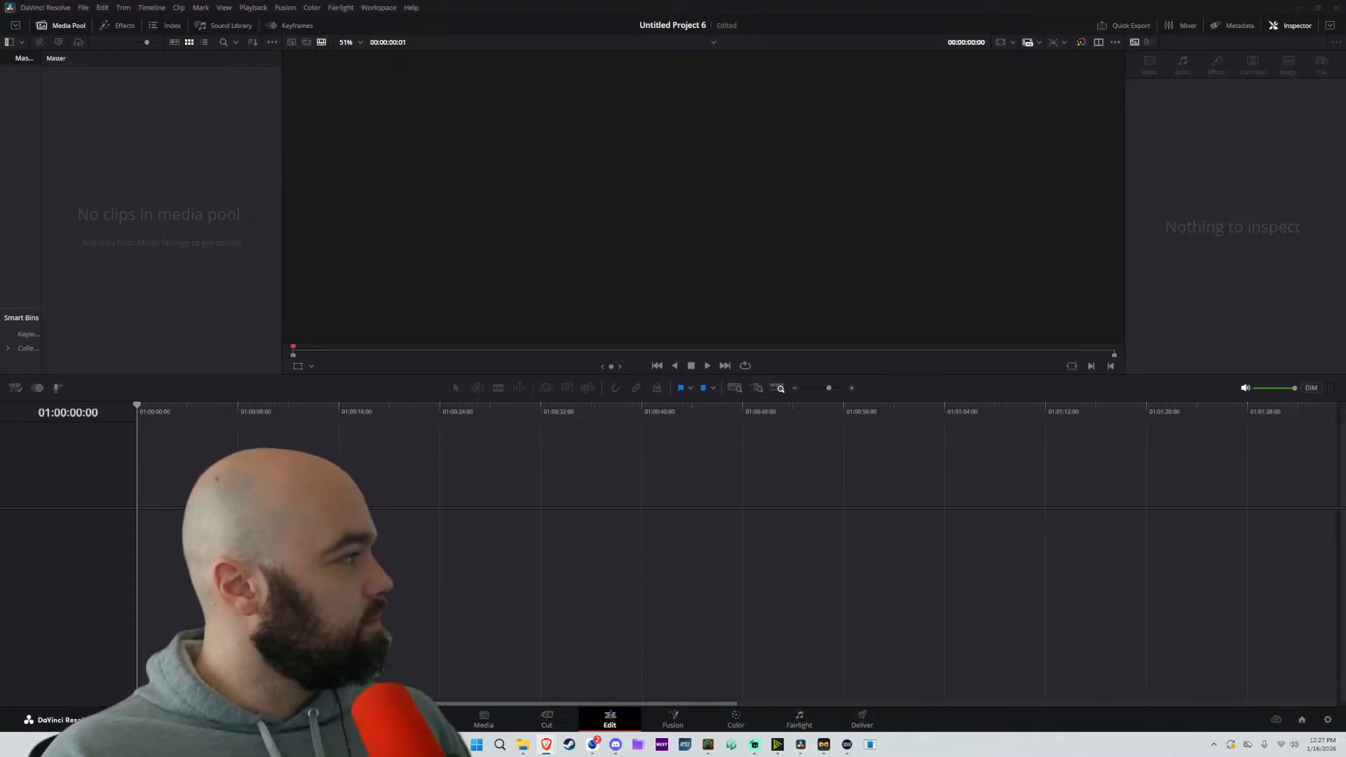
drag(0, 81, 0, 81)
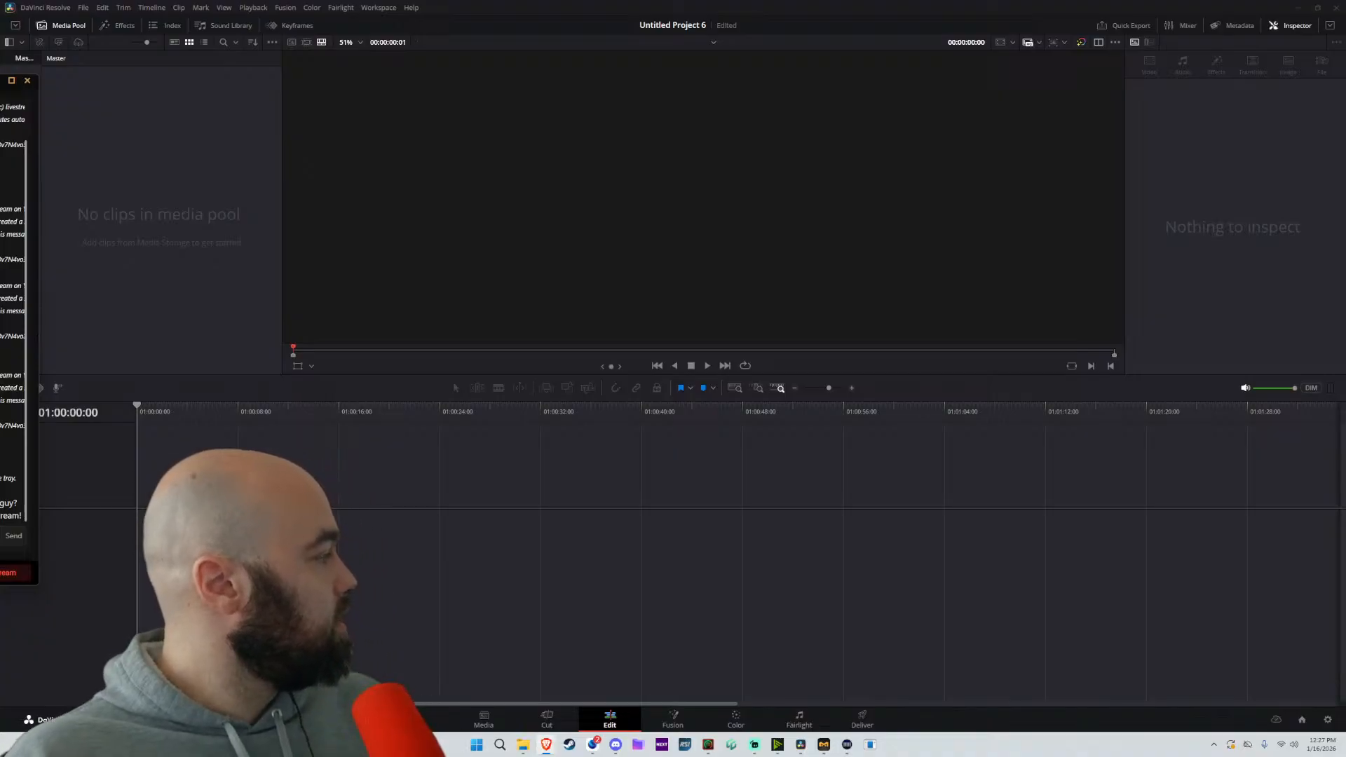
drag(0, 81, 0, 35)
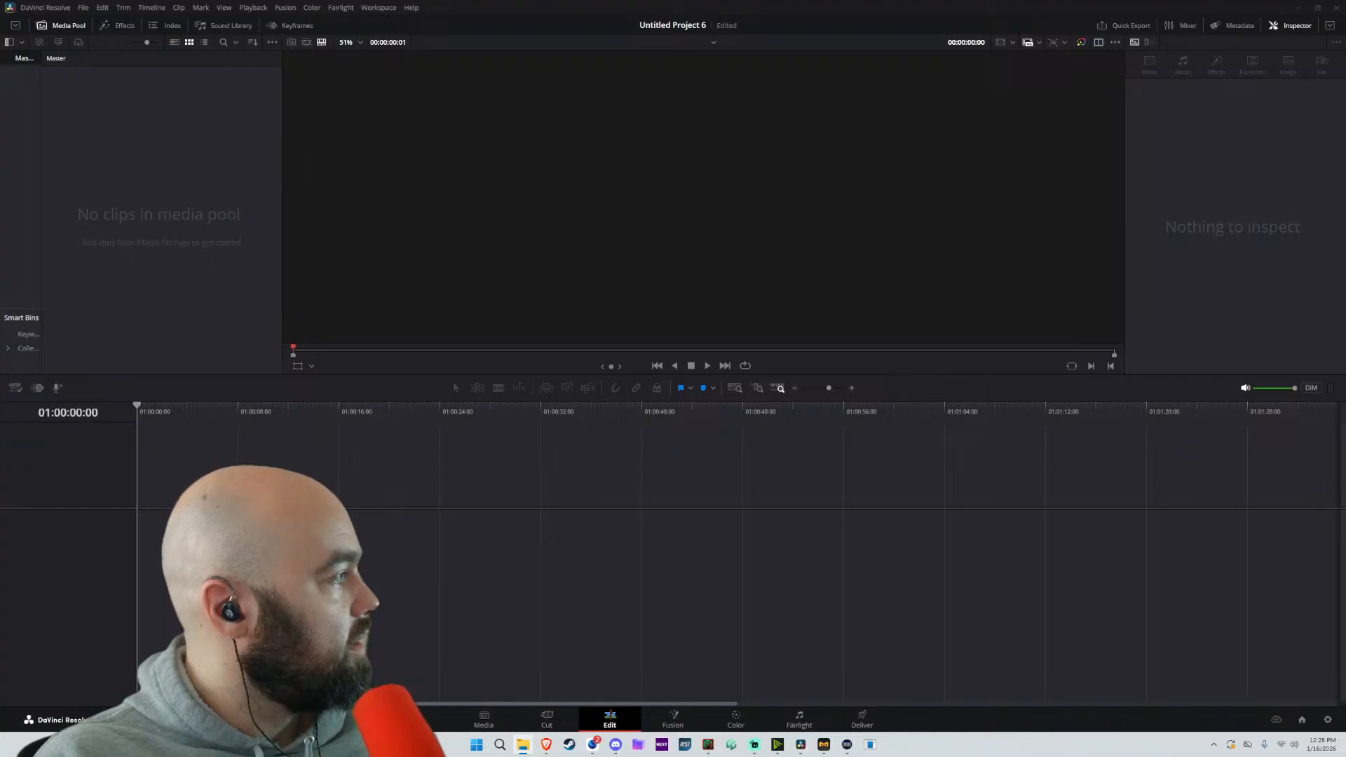
drag(188, 127, 19, 97)
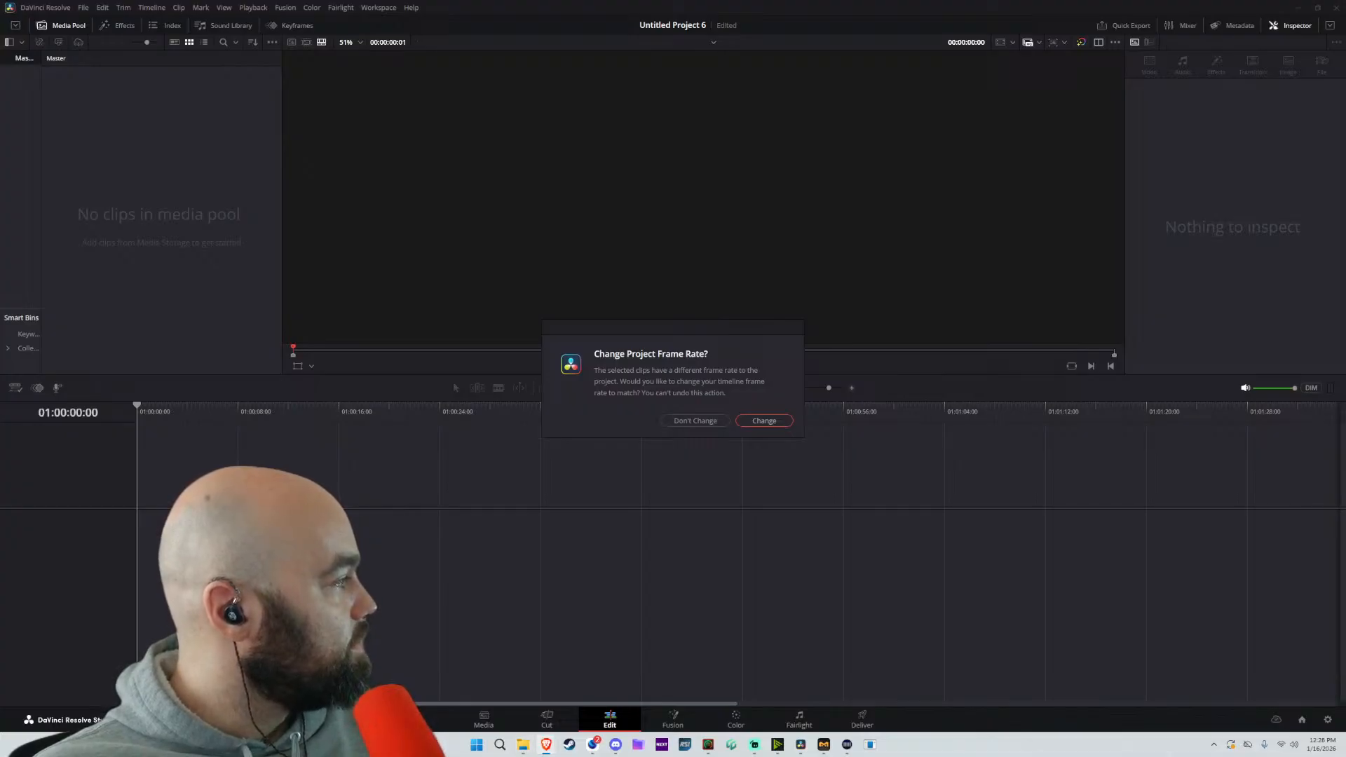
click(695, 421)
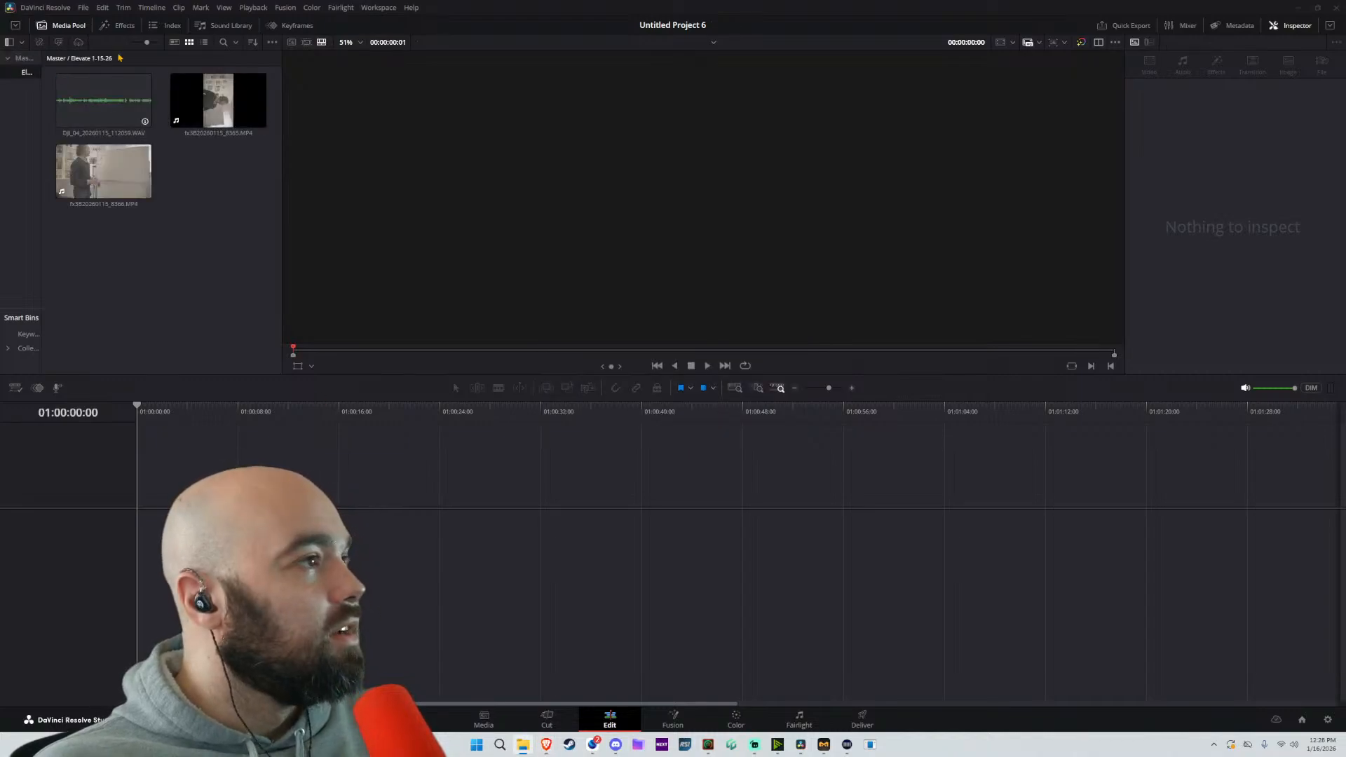
Widen the bin list and import the Movement 1 14 26 footage folder as another bin with its subfolders
click(145, 91)
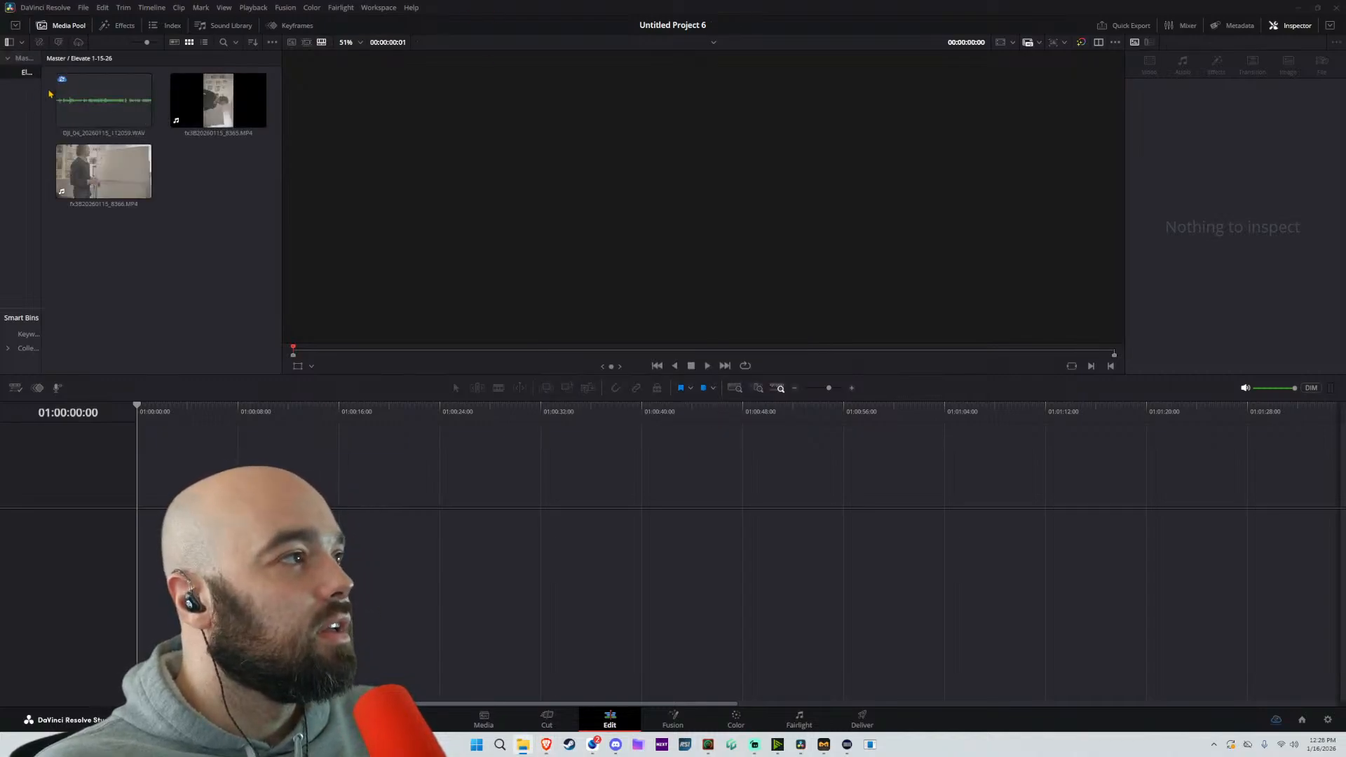
drag(42, 93, 103, 93)
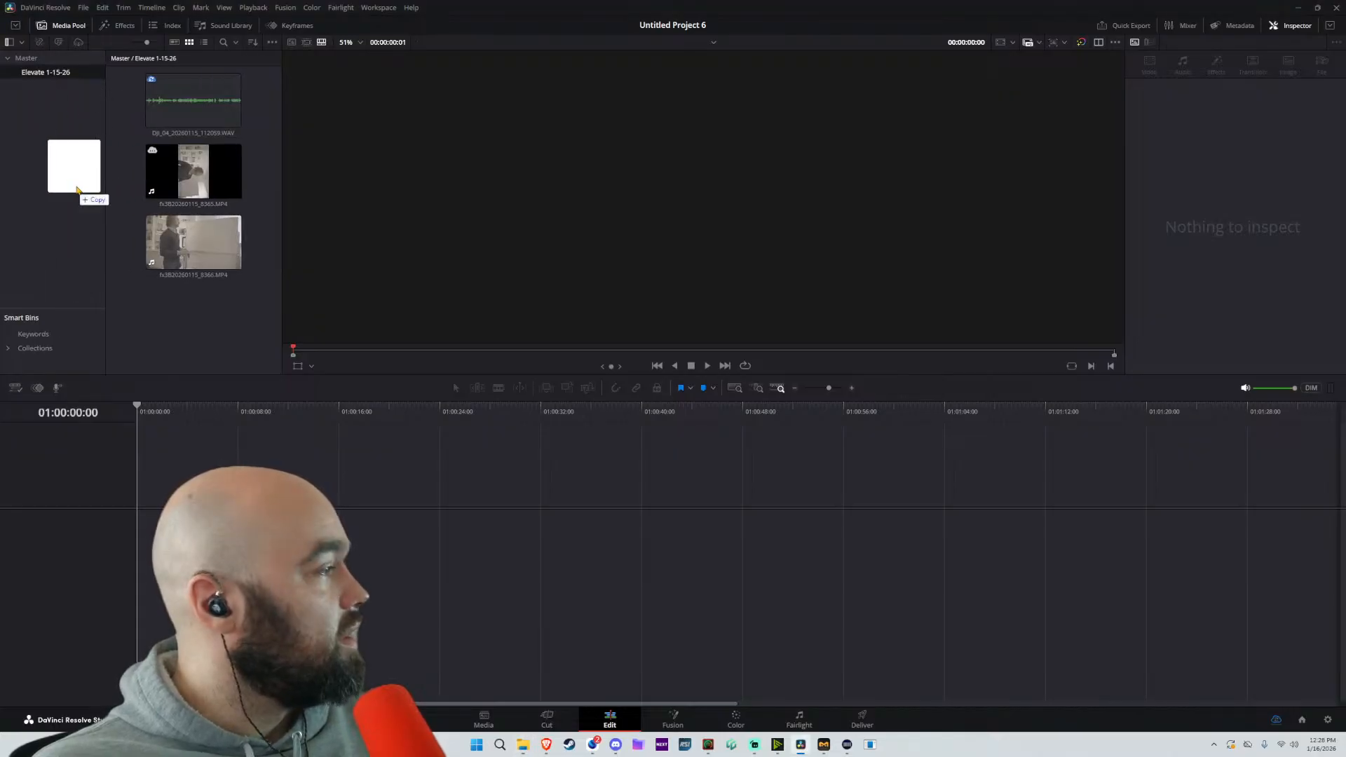
drag(78, 185, 66, 171)
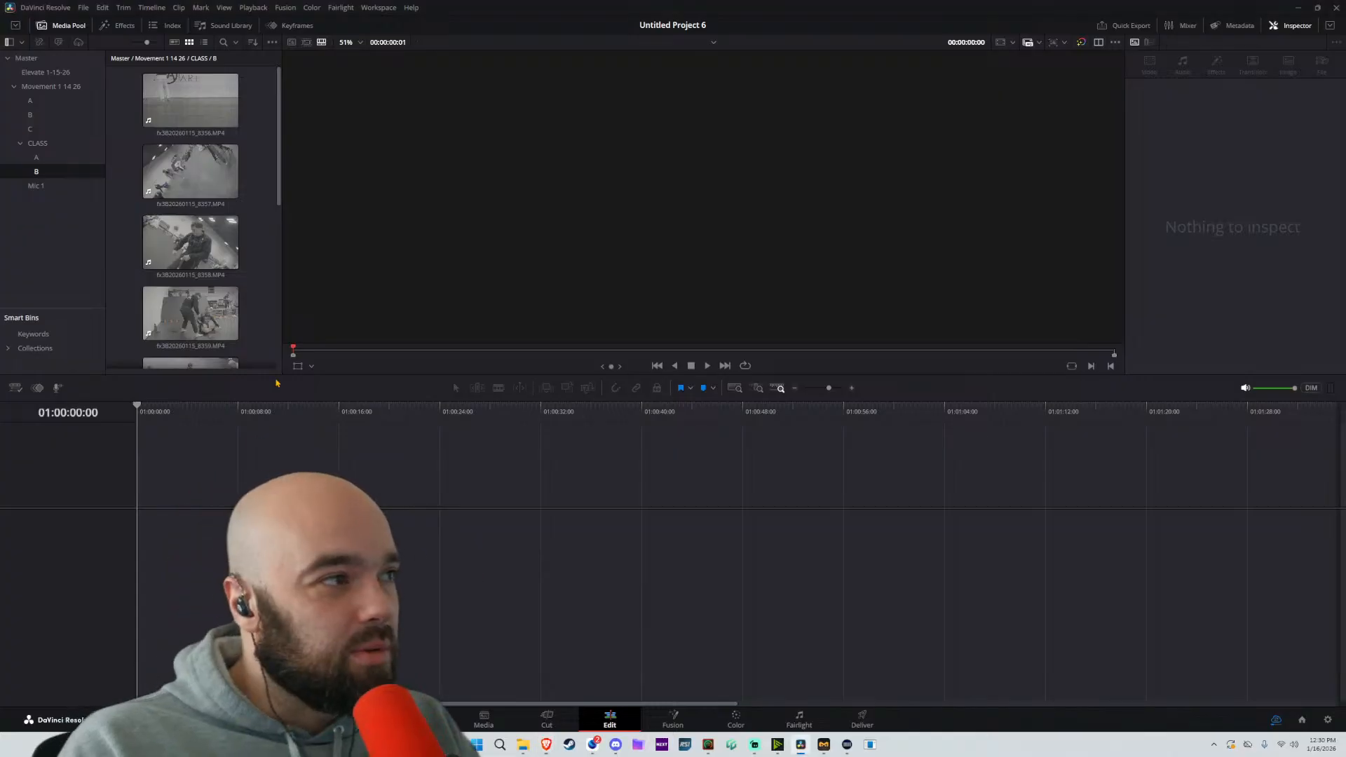
Create a timeline from fx3B20260115_8366.MP4 in the Elevate bin and add fx3B20260115_8365.MP4 behind it on the same video track
click(58, 59)
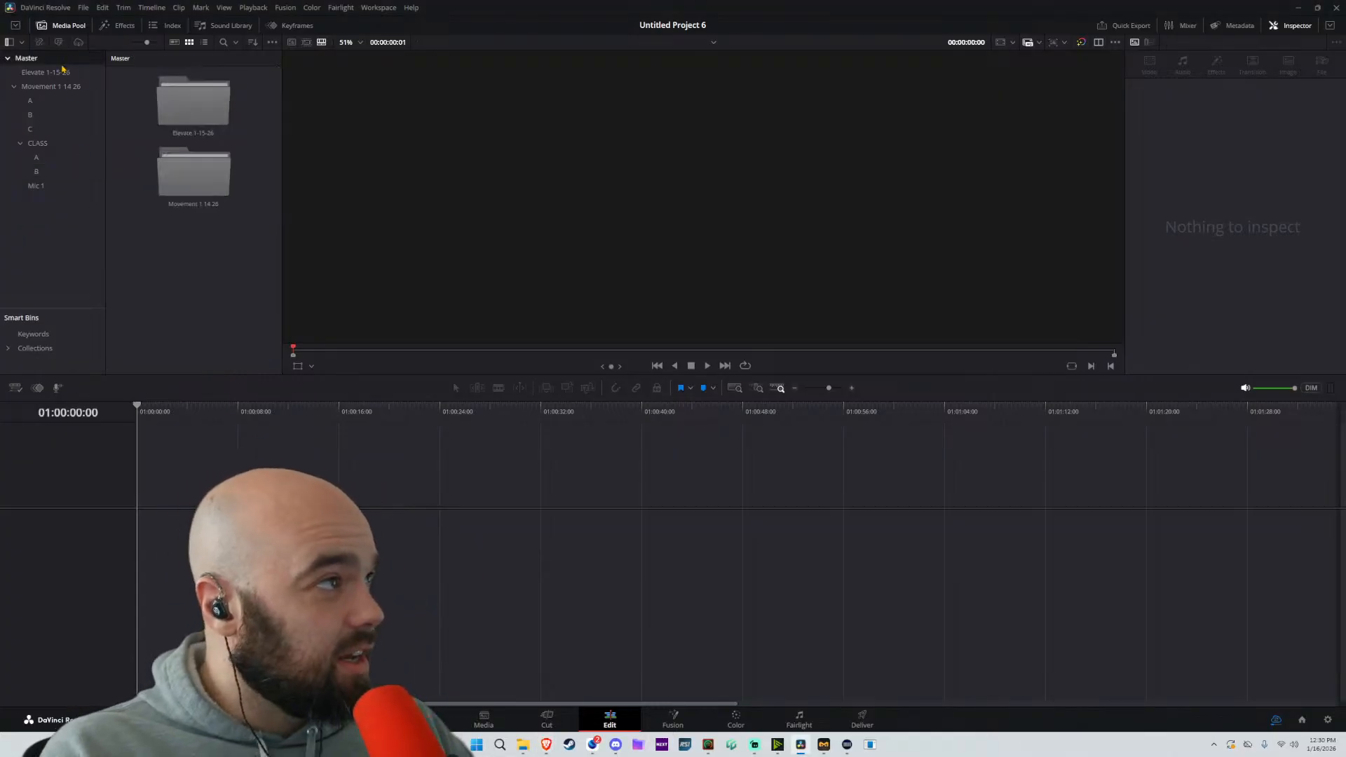
click(60, 71)
drag(194, 242, 335, 499)
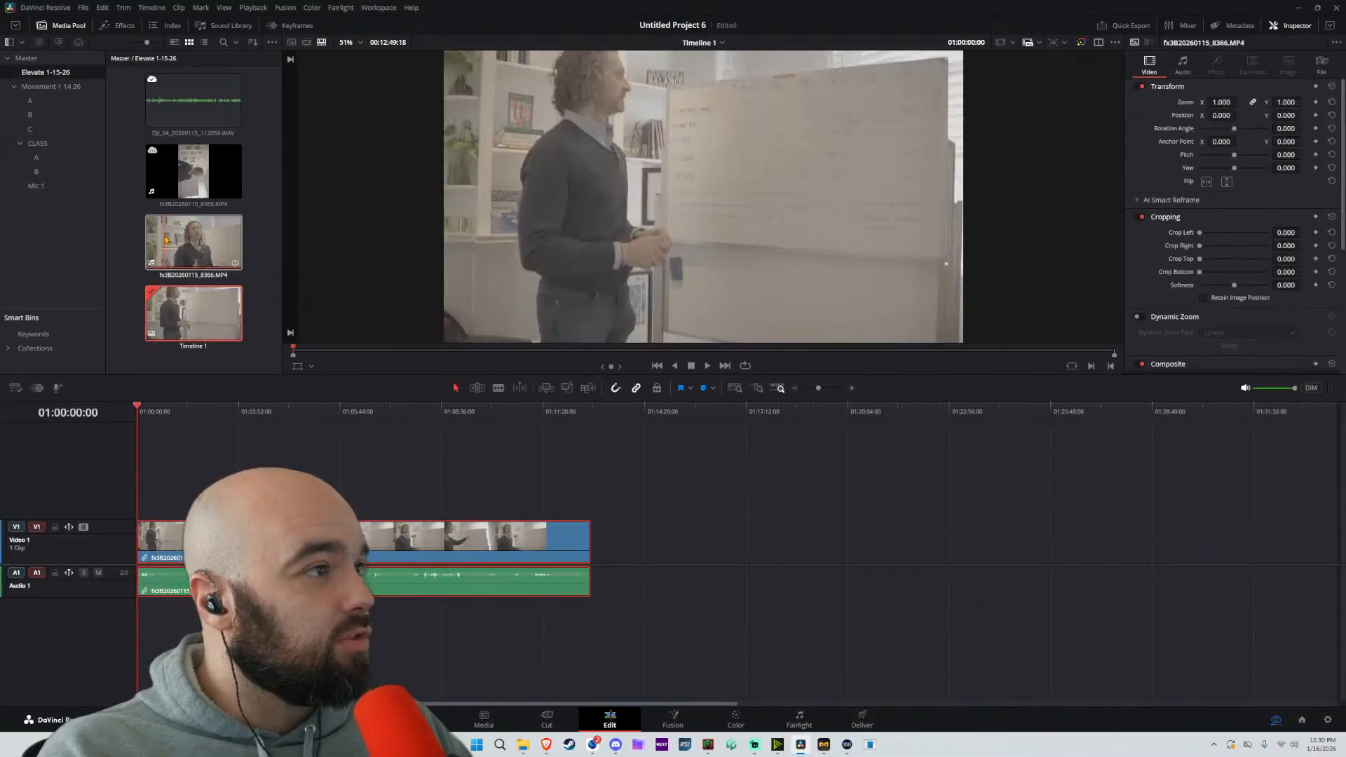
drag(203, 178, 624, 547)
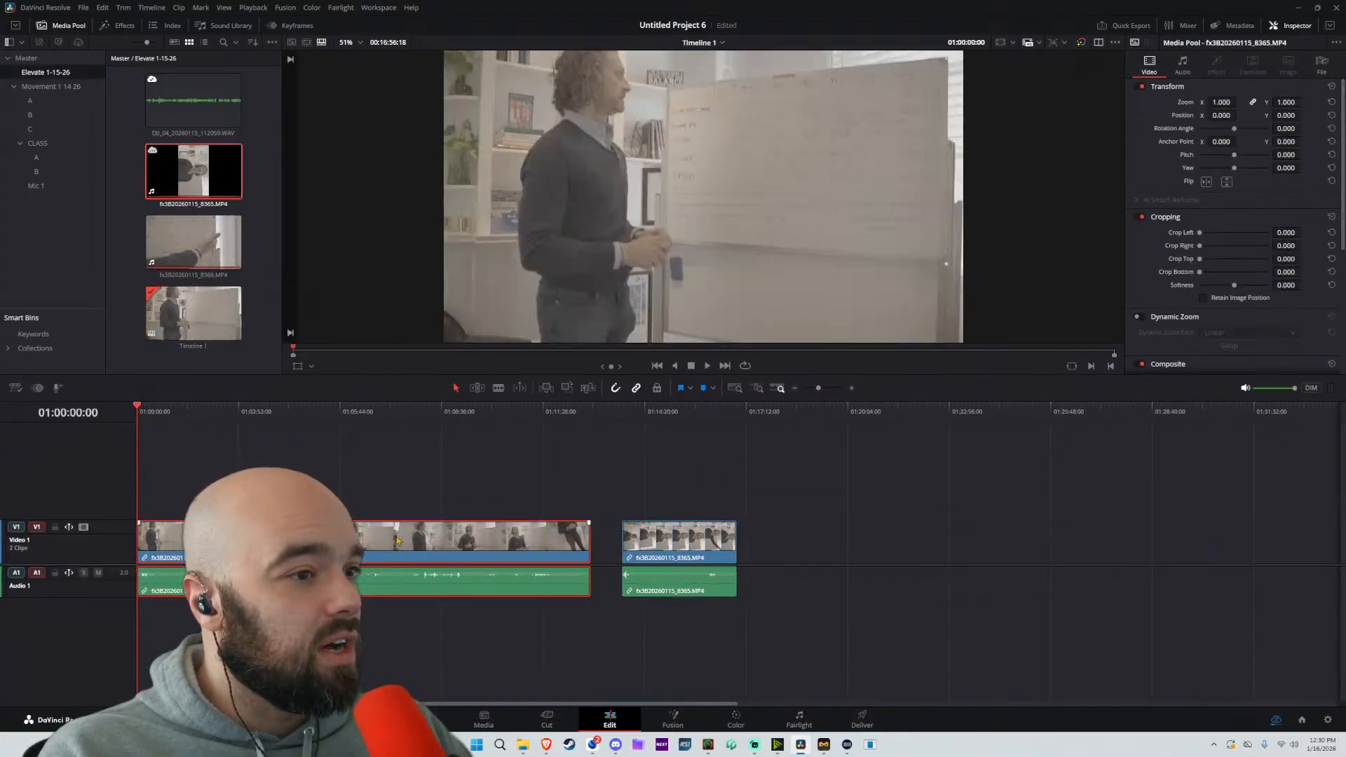
Move the 8366 clip directly behind the 8365 clip and shift both to the start of the timeline
drag(394, 550, 989, 562)
key(ctrl+a)
drag(839, 544, 352, 541)
Add DJI_04_20260115_112059.WAV on a second audio track and align it with the start of the timeline
drag(210, 124, 189, 617)
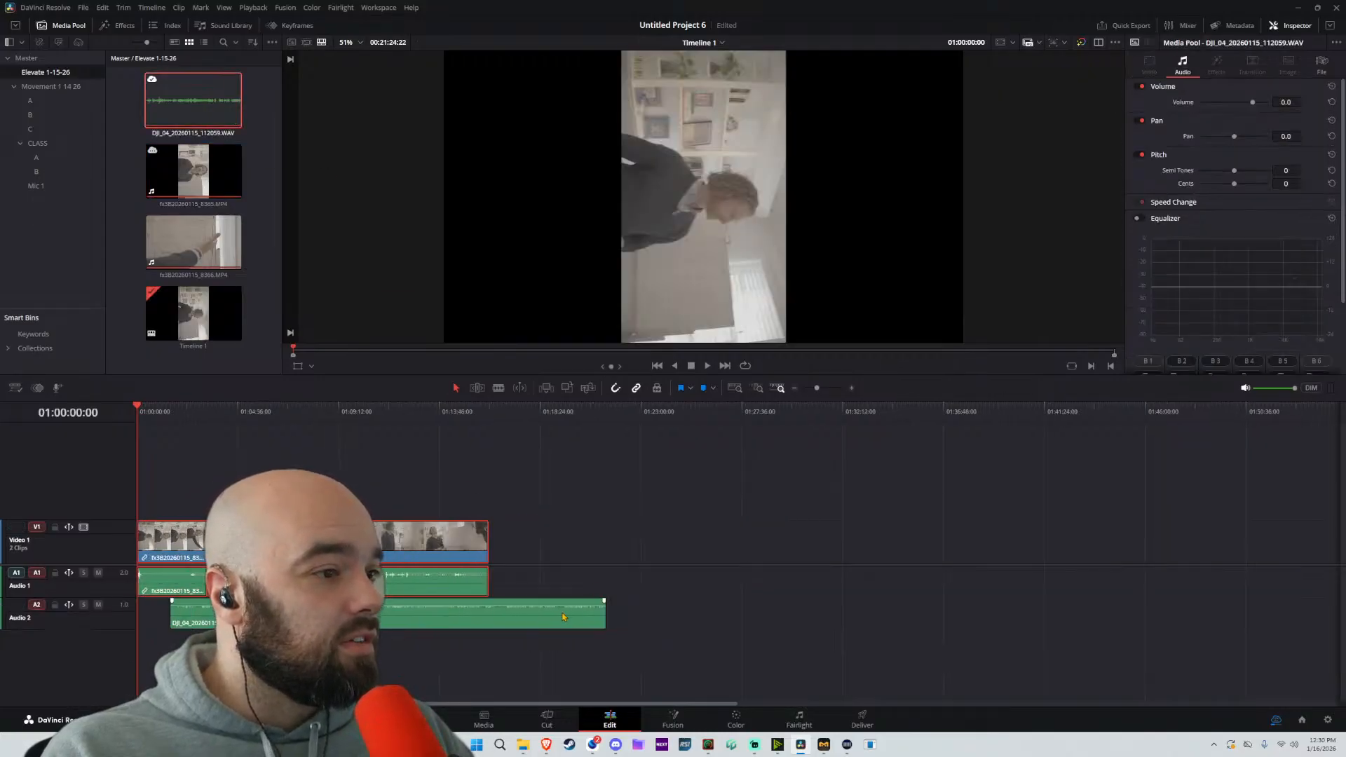
drag(561, 616, 529, 616)
click(595, 496)
Place lolol.mov from the Movement 1 14 26 bin on the first video track, past the end of the existing clips
click(83, 90)
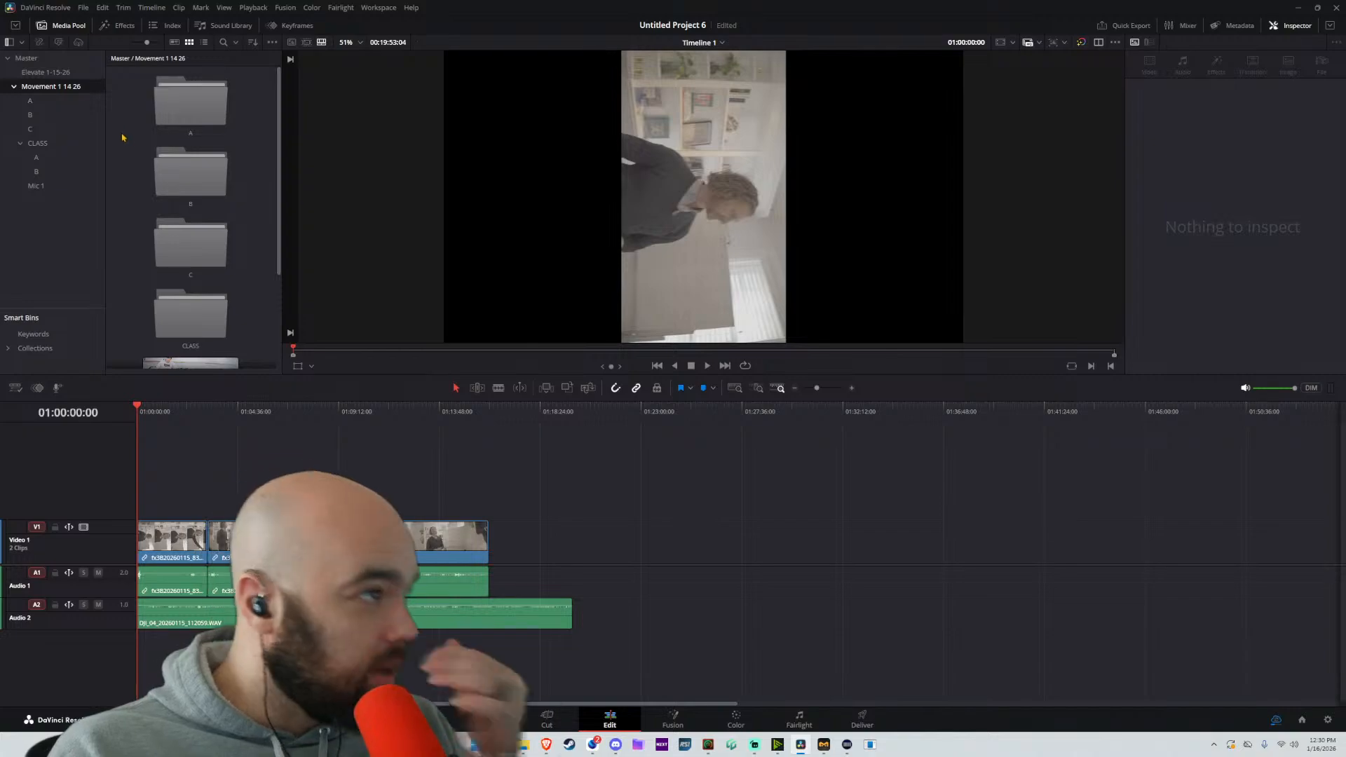
scroll(195, 181, down, 2)
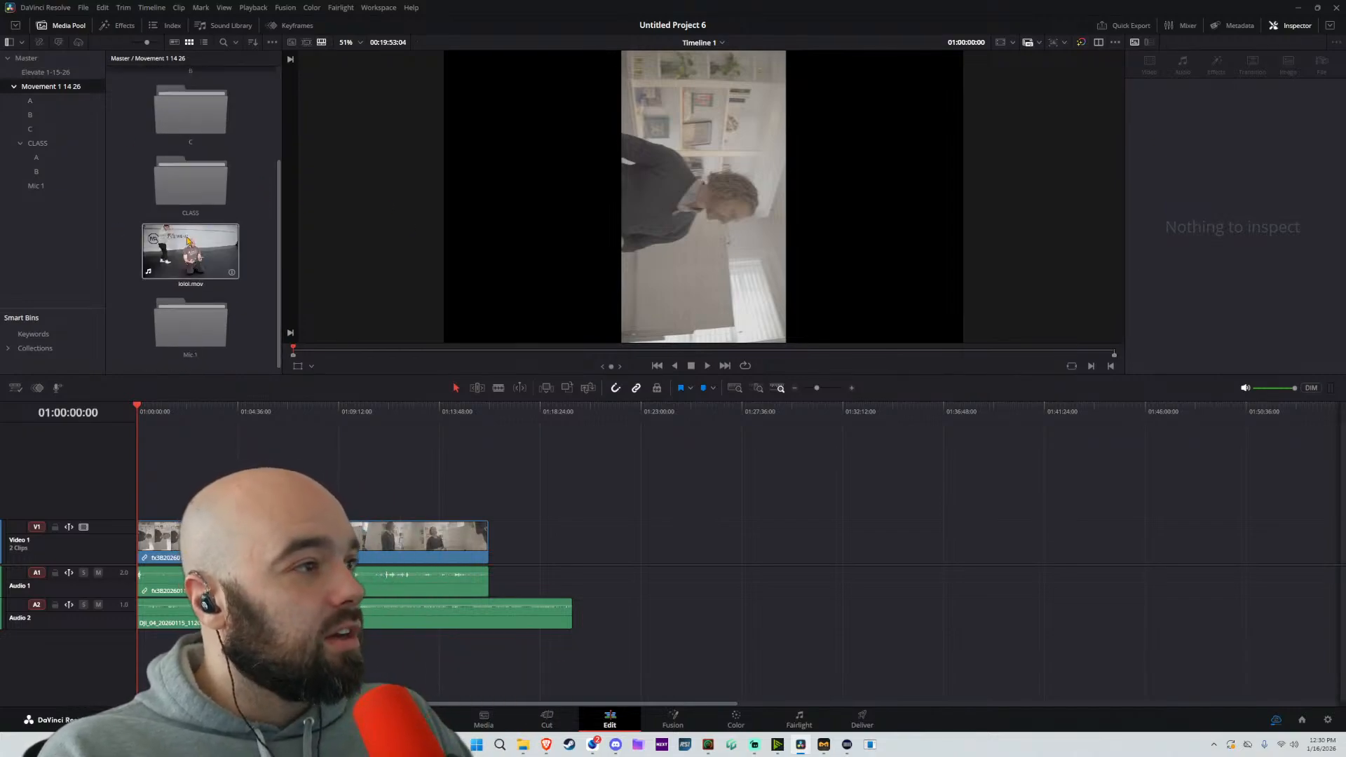
drag(190, 251, 607, 548)
Play back the lolol.mov clip on the timeline from its beginning
click(608, 415)
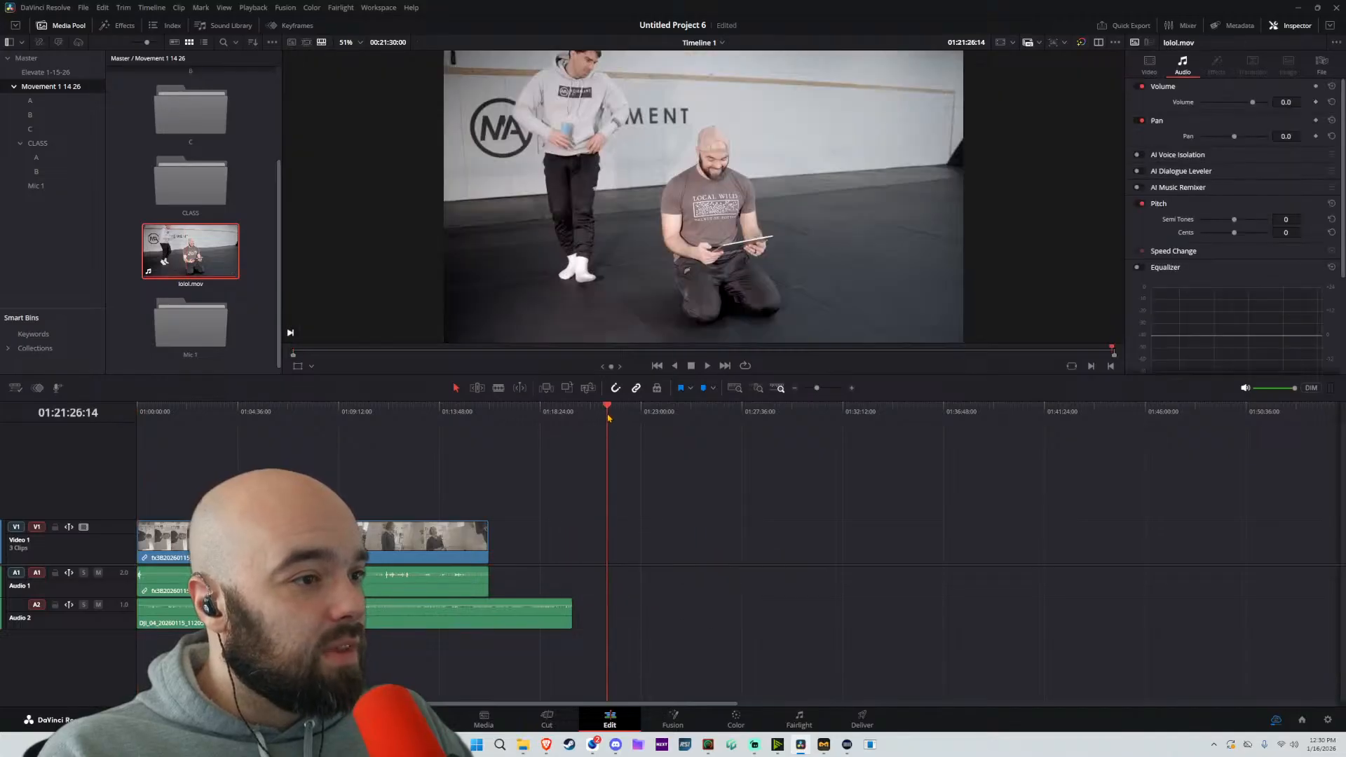
scroll(678, 499, up, 10)
scroll(728, 490, up, 3)
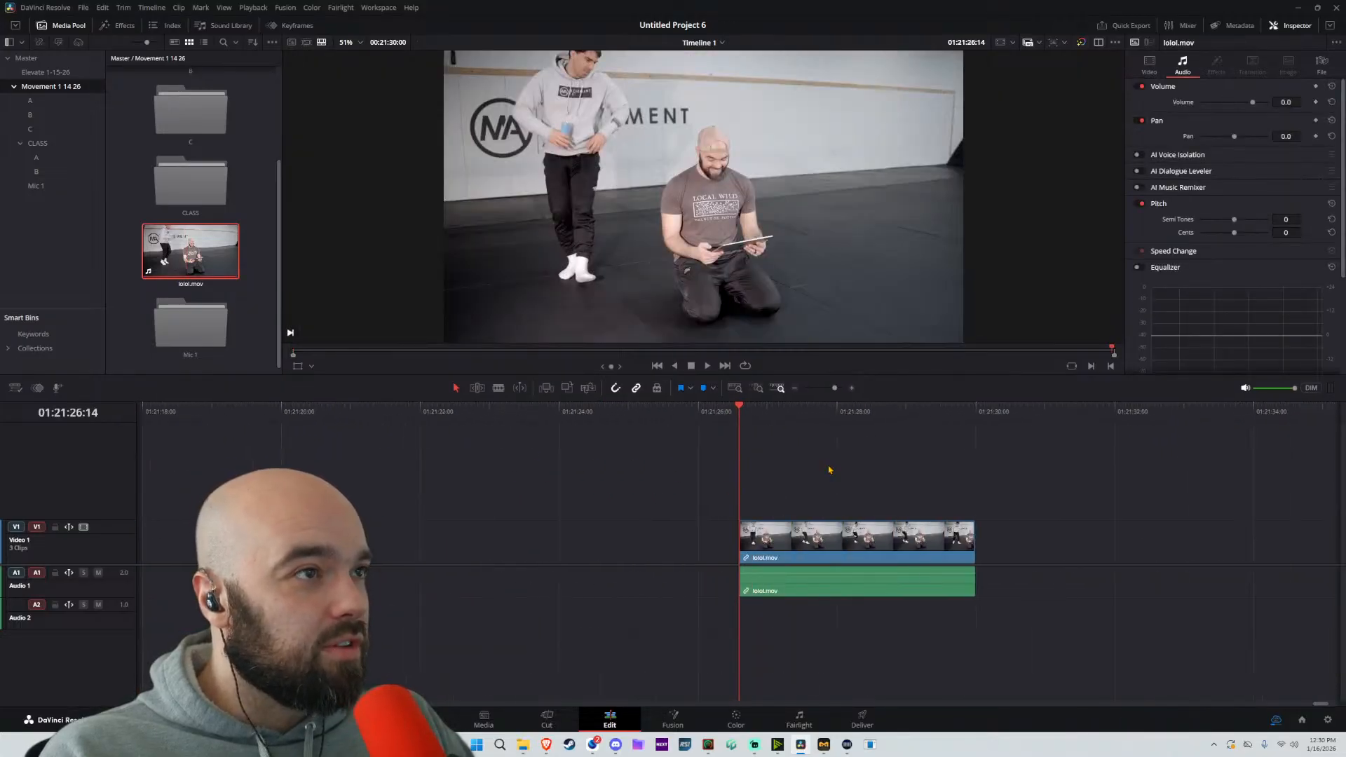
key(space)
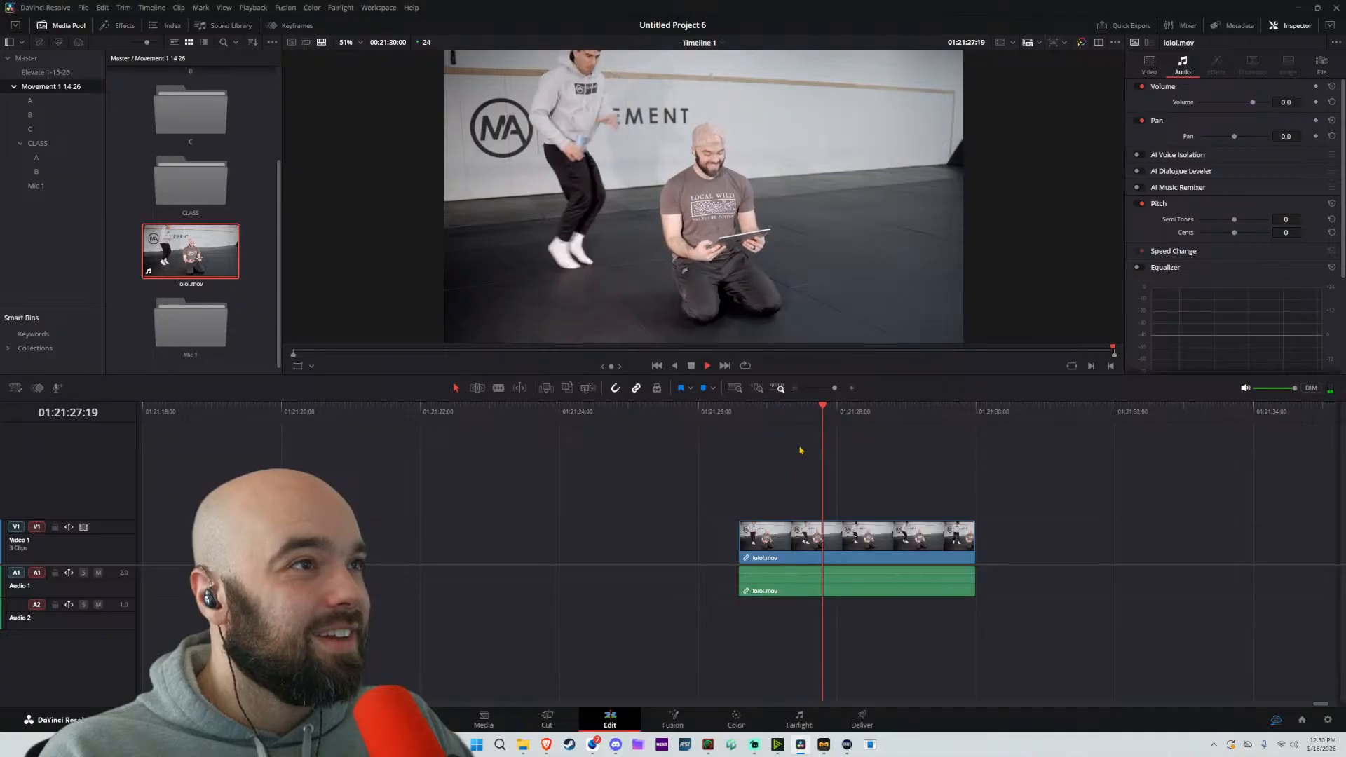
key(space)
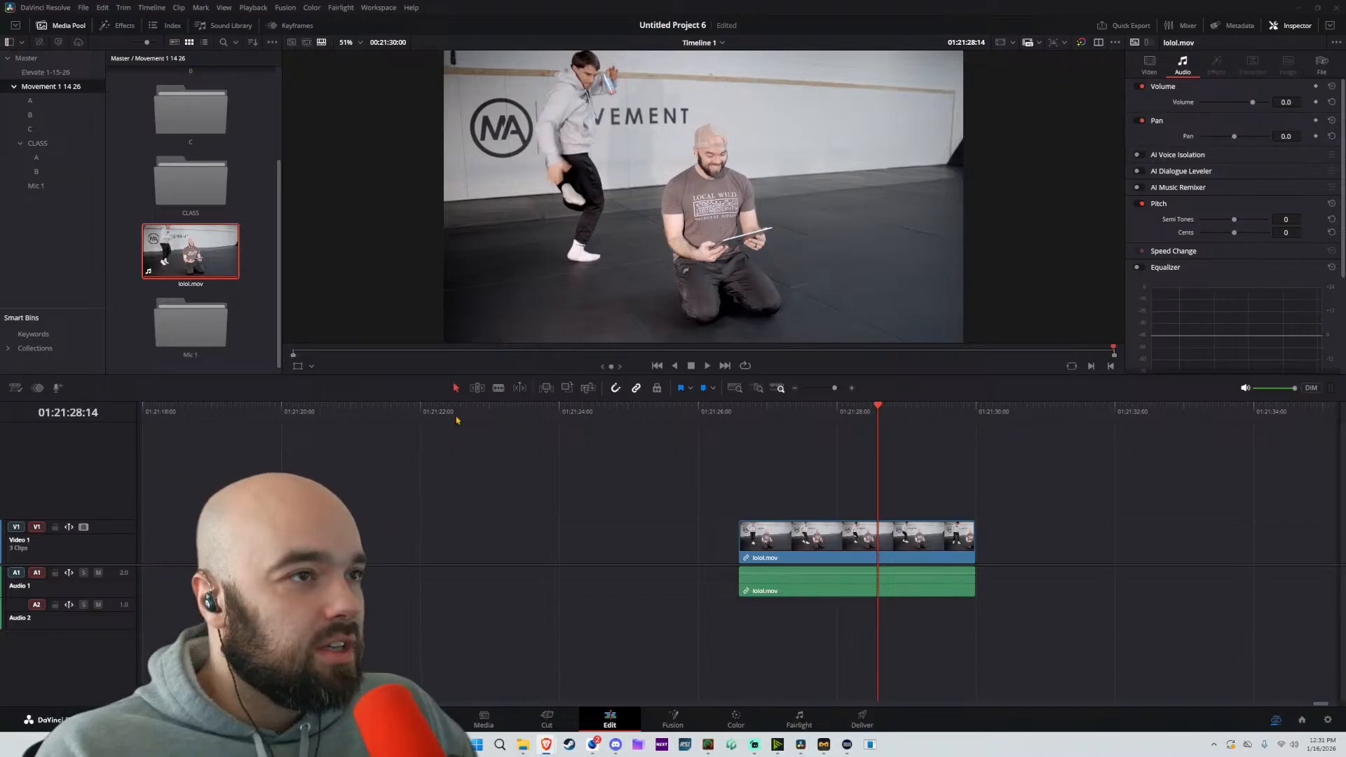
Set the rotation angle of the first timeline clip, fx3B20260115_8365.MP4, to 90 degrees
click(420, 496)
scroll(392, 495, down, 10)
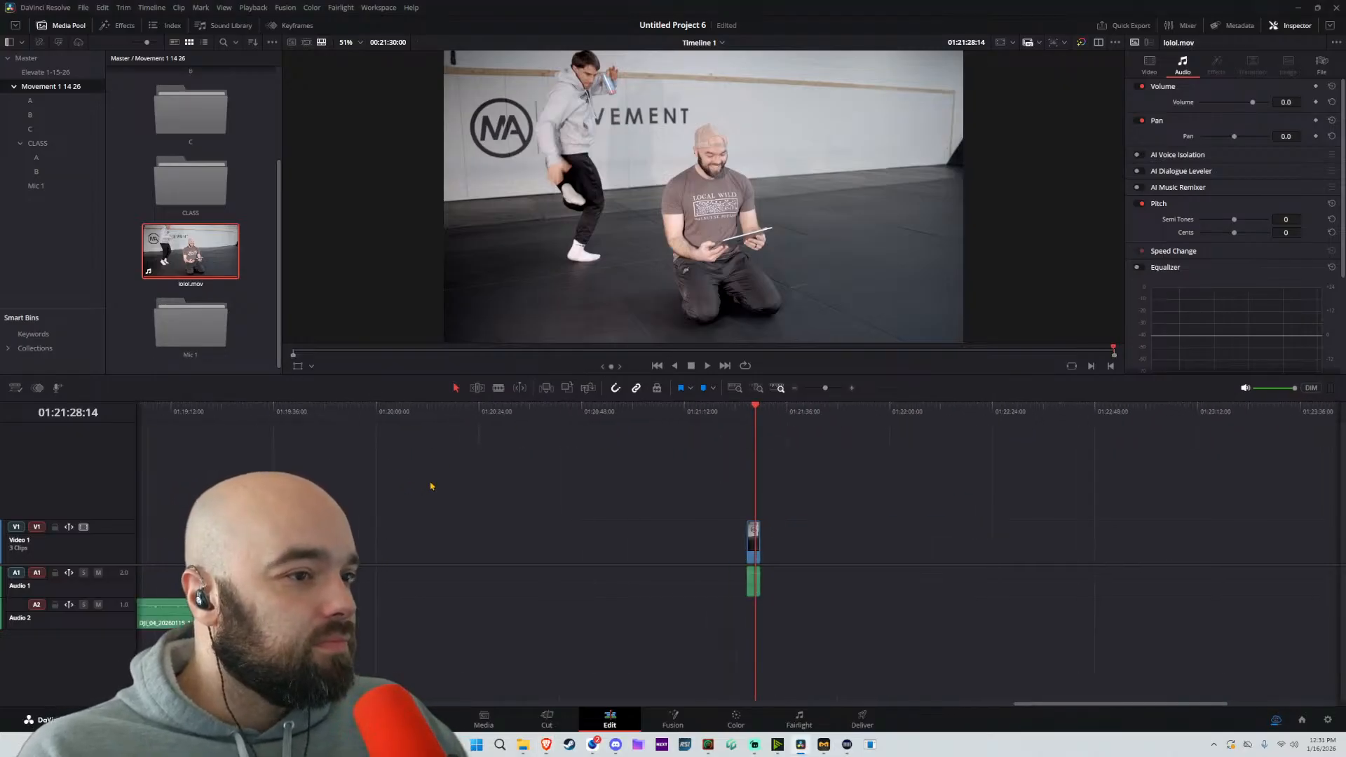
scroll(569, 512, down, 5)
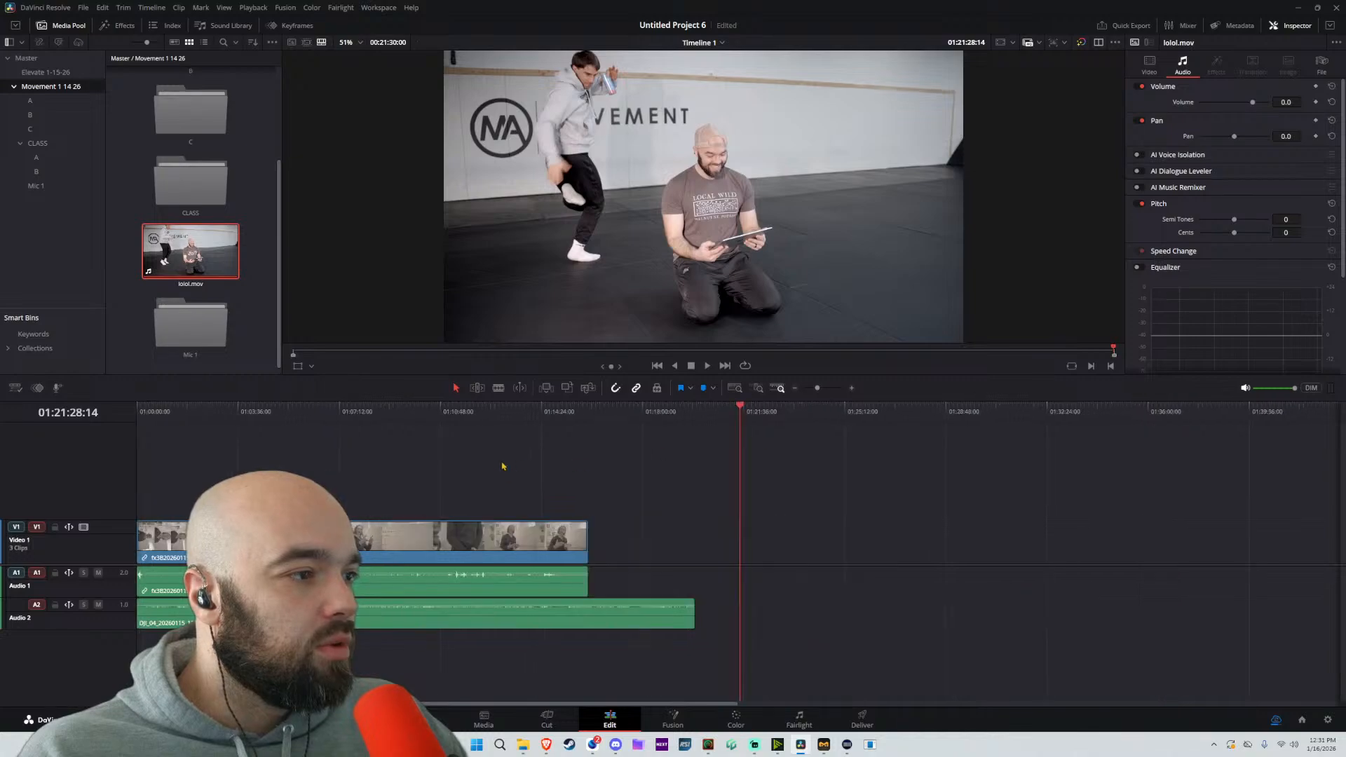
click(150, 417)
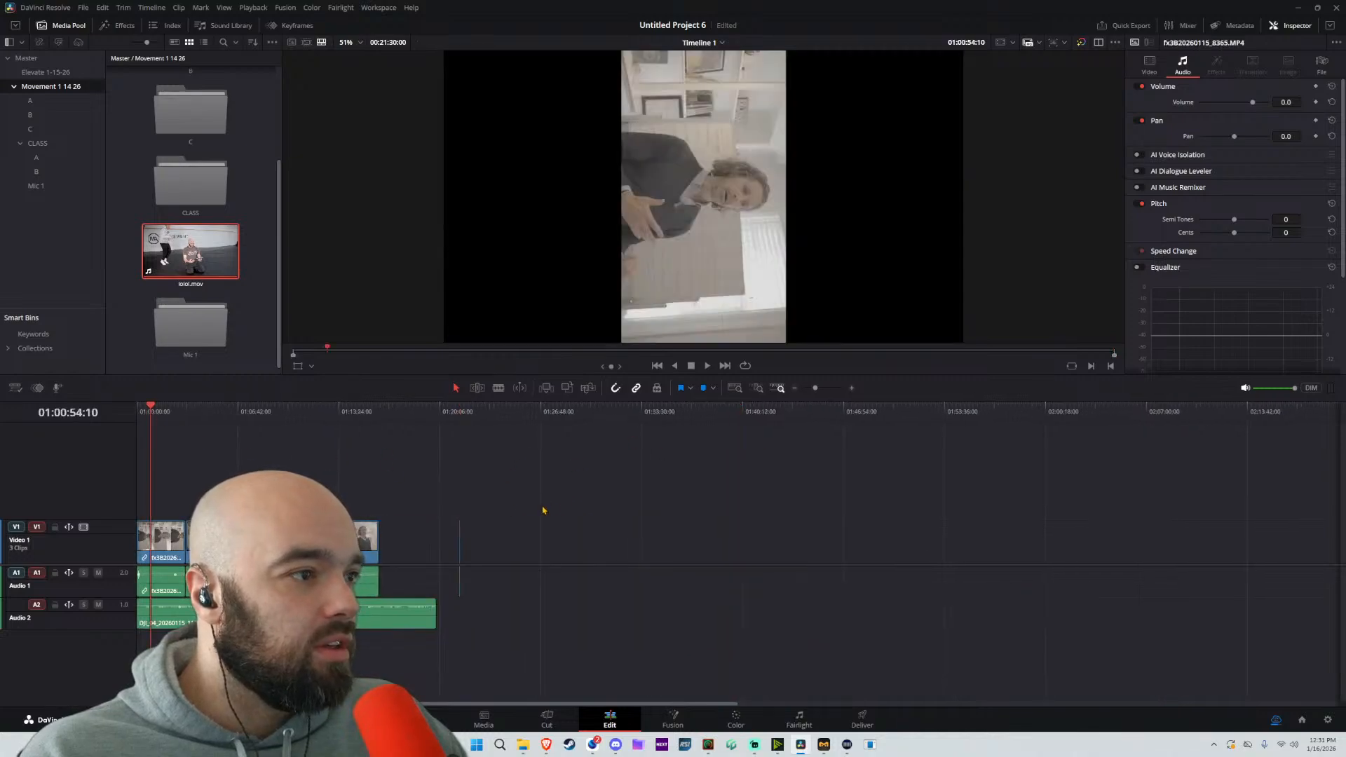
click(1148, 63)
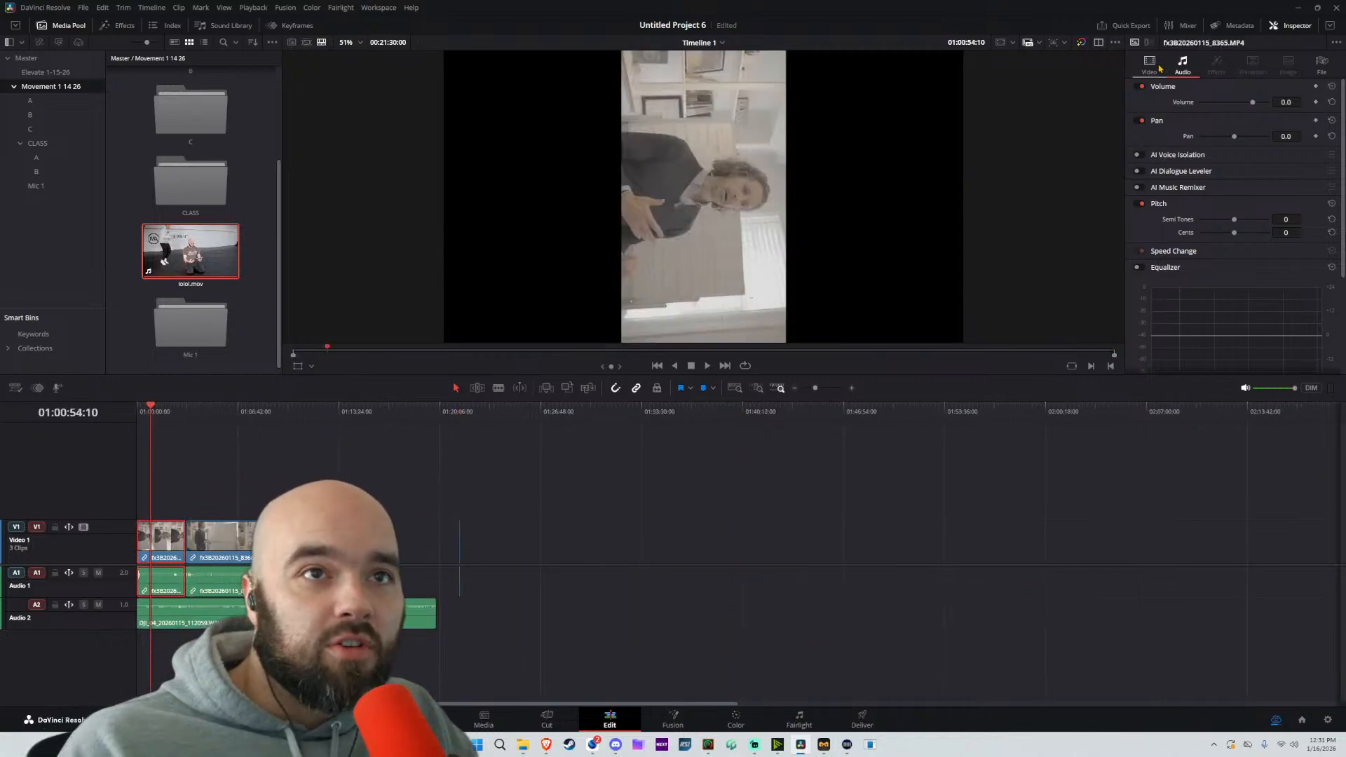
click(1286, 129)
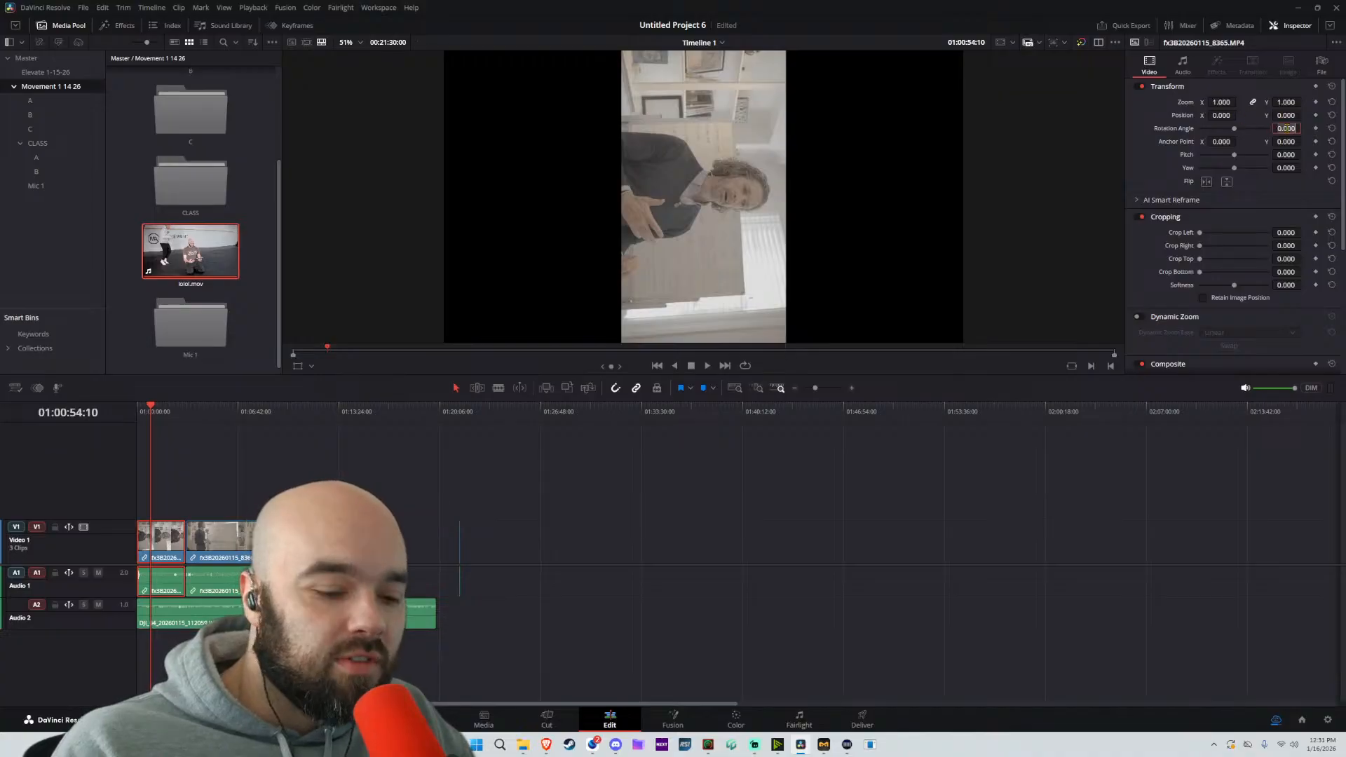
text(90)
key(Return)
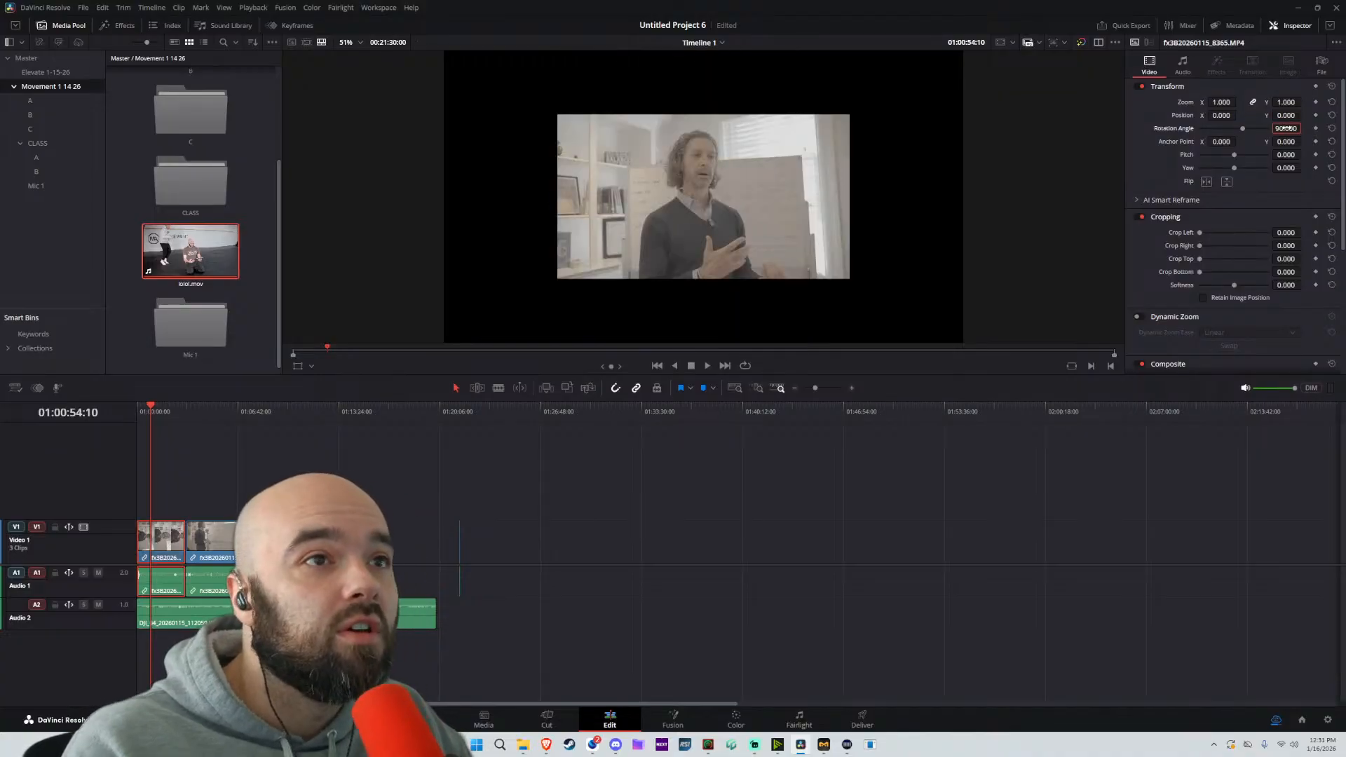
Set the first clip's zoom to 1.8 so the rotated picture fills the frame
click(1230, 102)
text(1.8)
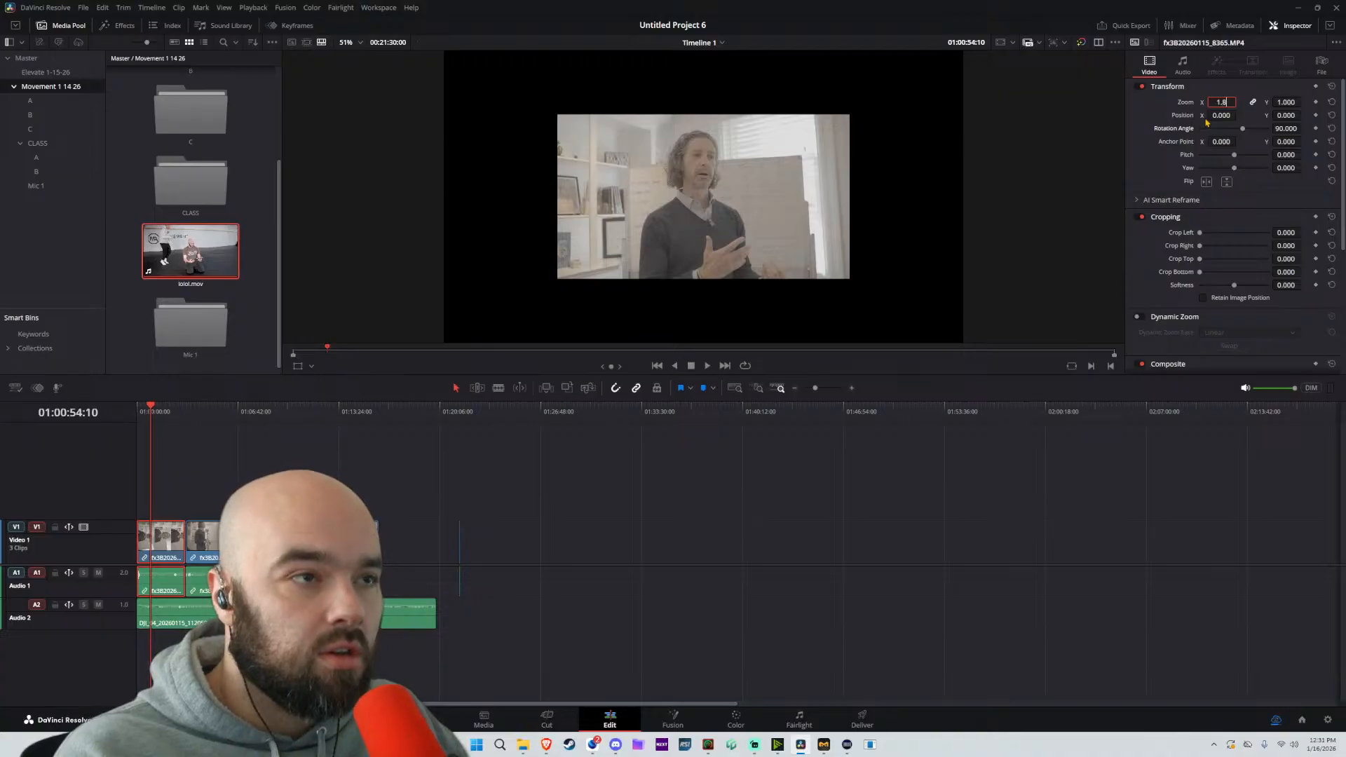
key(Return)
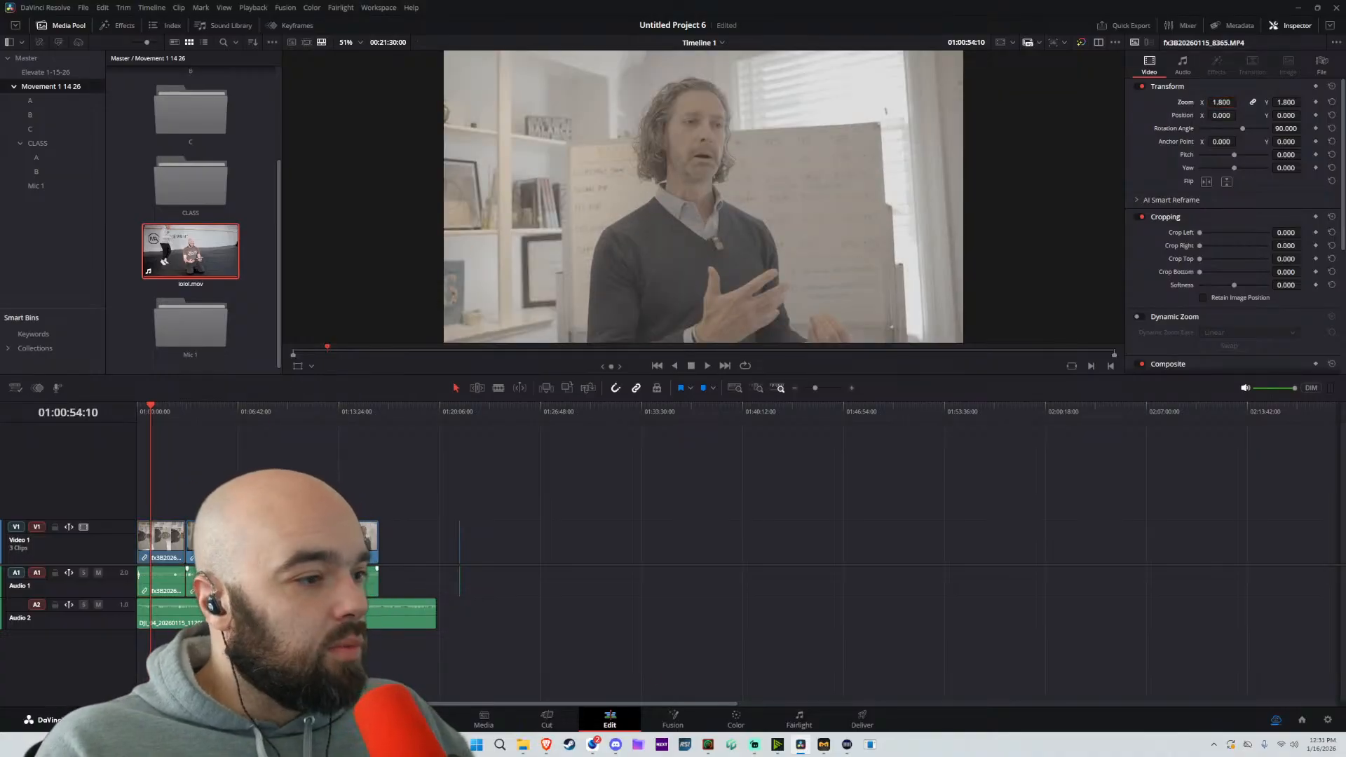
On the Color page, apply the favorite Wedding LUT ending in 6171 to the first clip's node
click(735, 719)
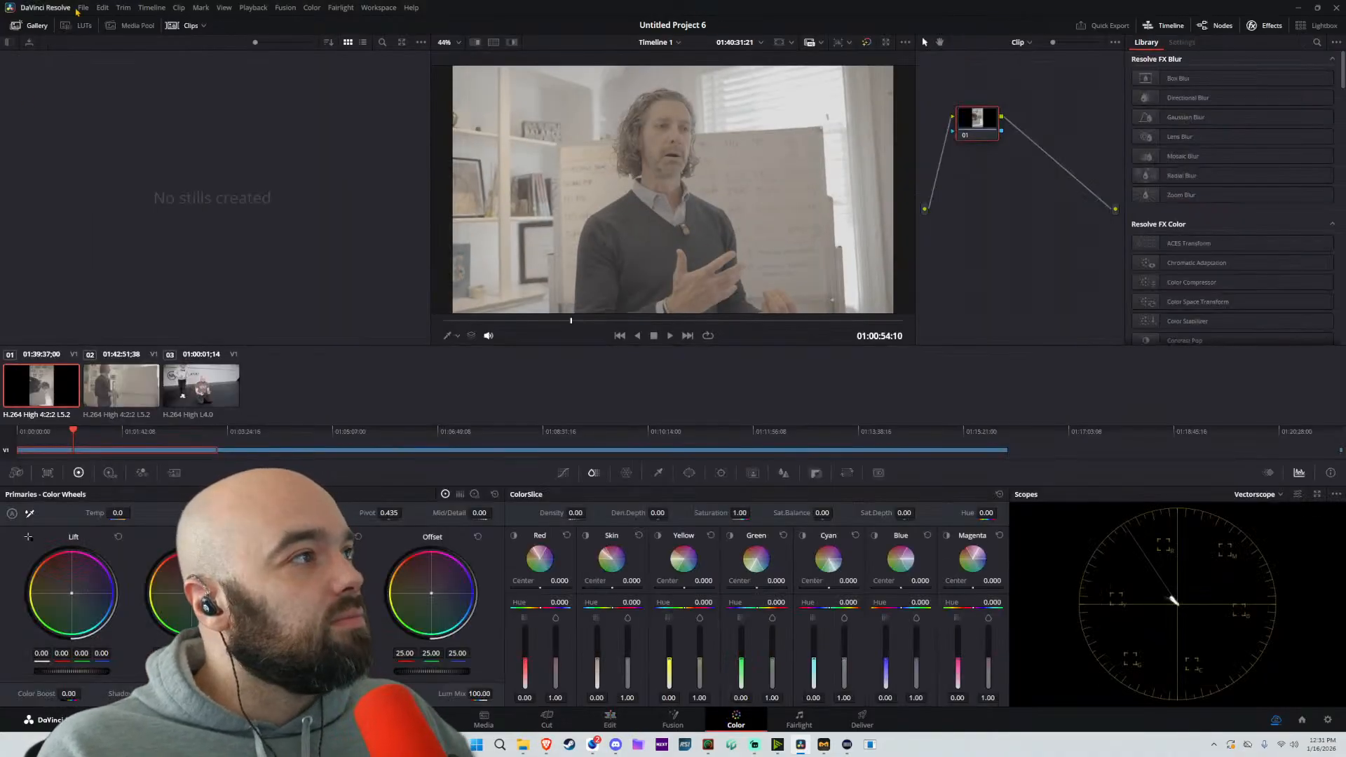
click(80, 25)
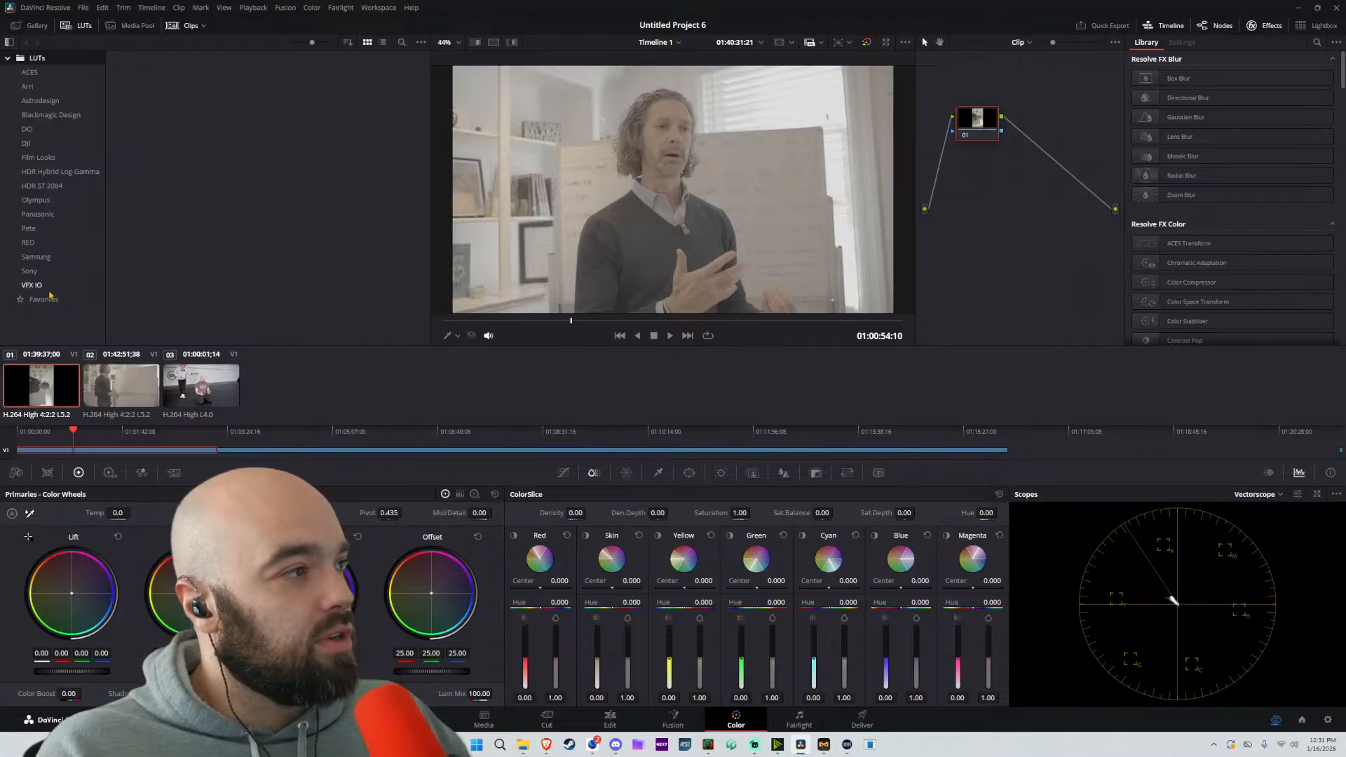
click(42, 285)
click(42, 300)
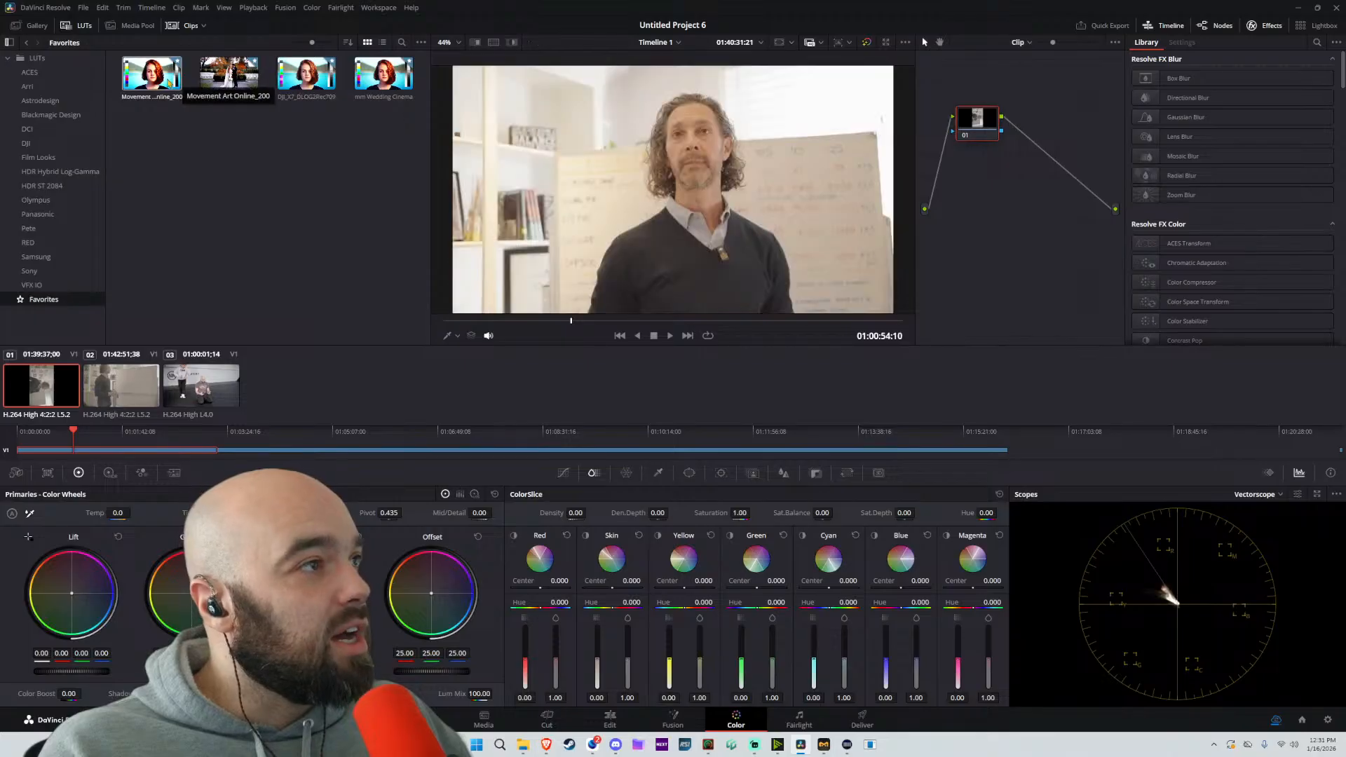
drag(217, 77, 975, 119)
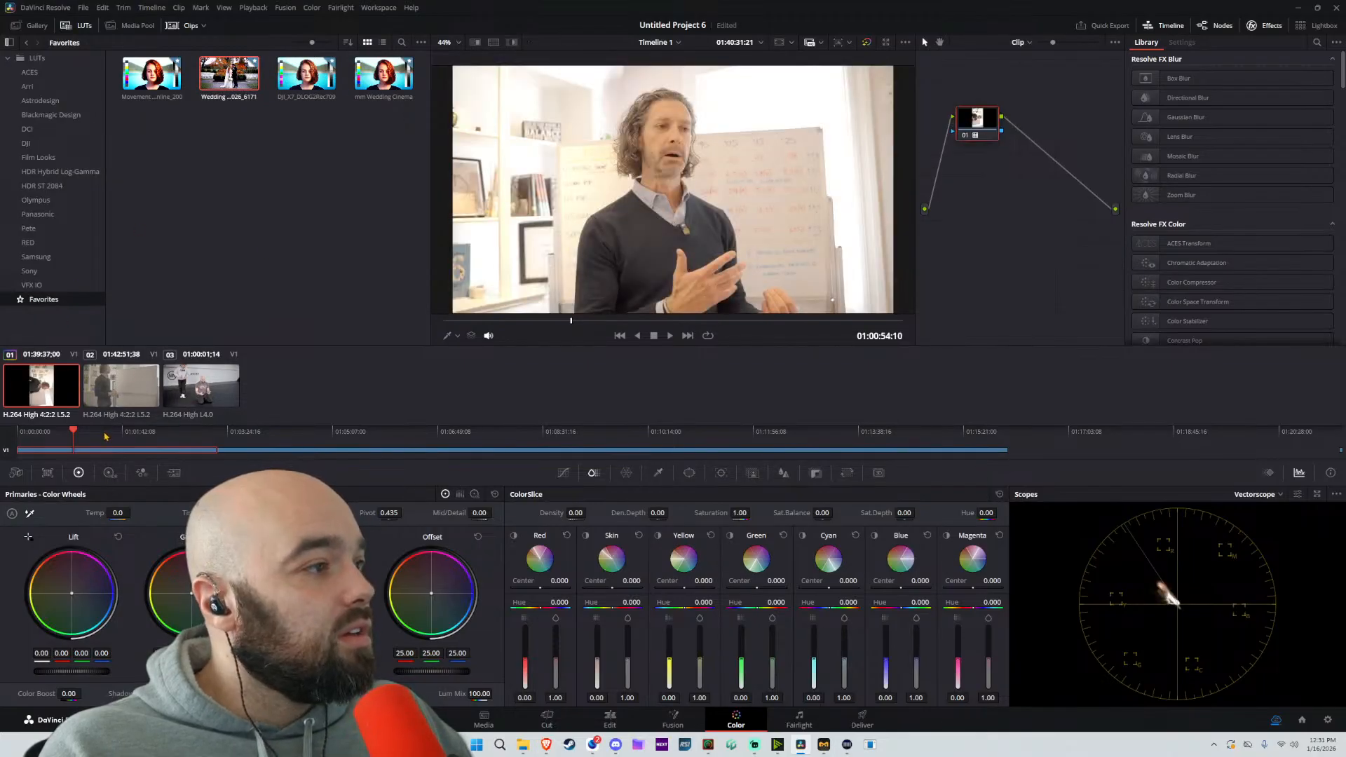
Append the first clip's grade to the second clip, and reset the second clip's grade and nodes
click(112, 390)
right_click(6, 385)
click(216, 313)
right_click(40, 387)
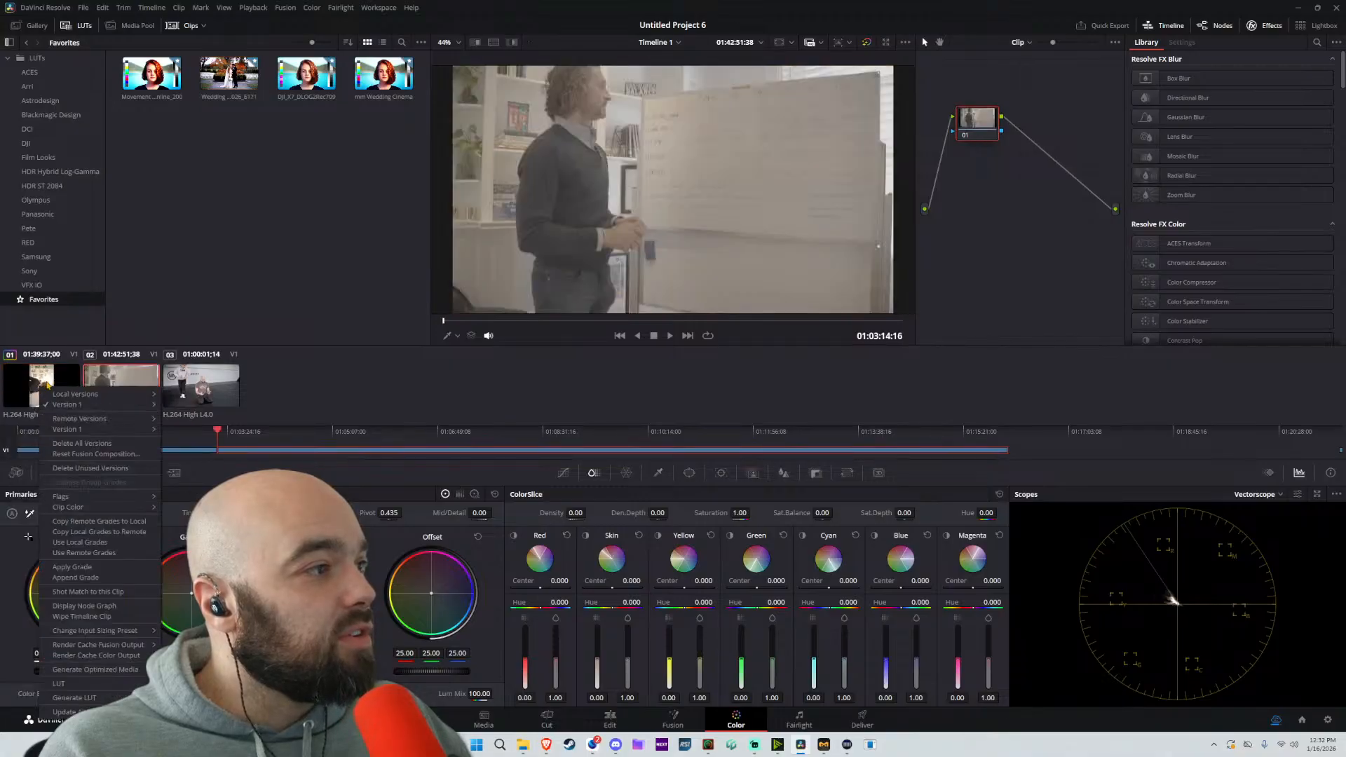
click(75, 577)
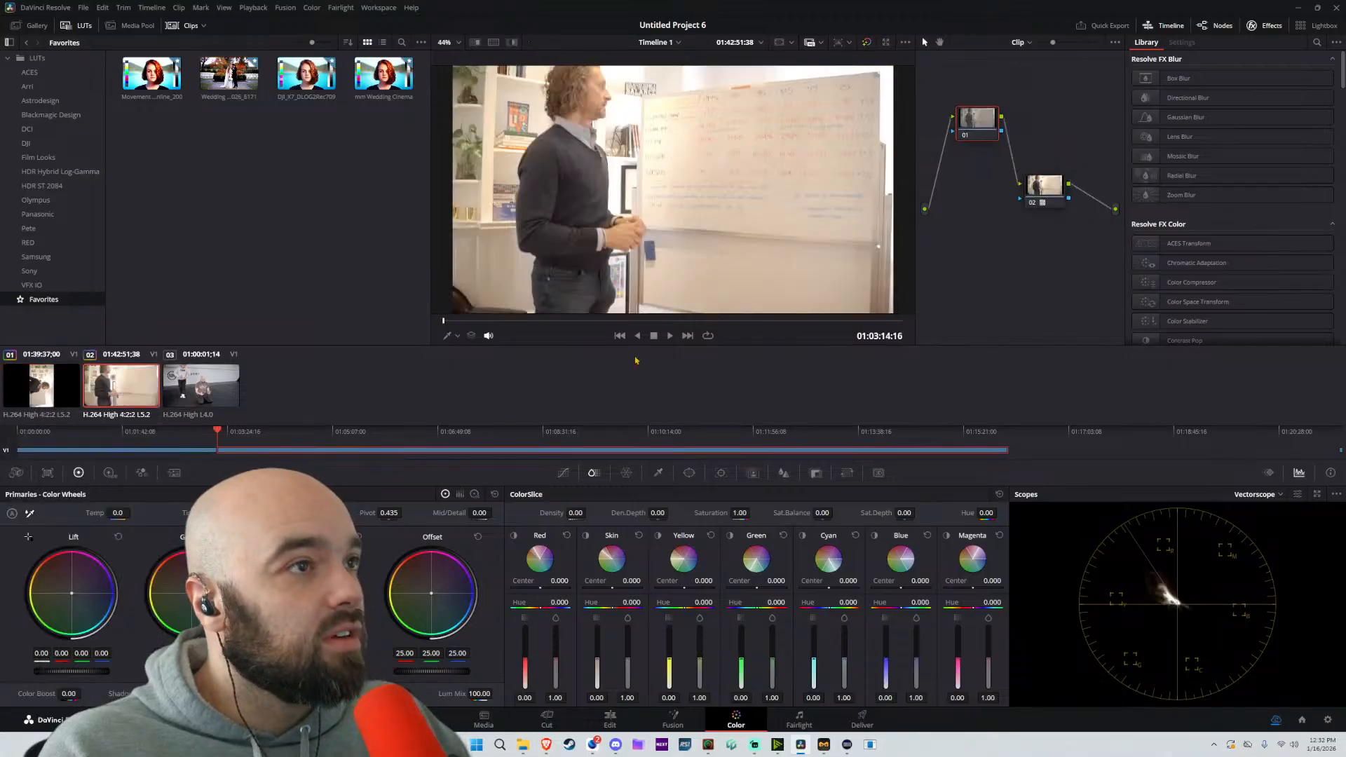
right_click(966, 281)
click(984, 286)
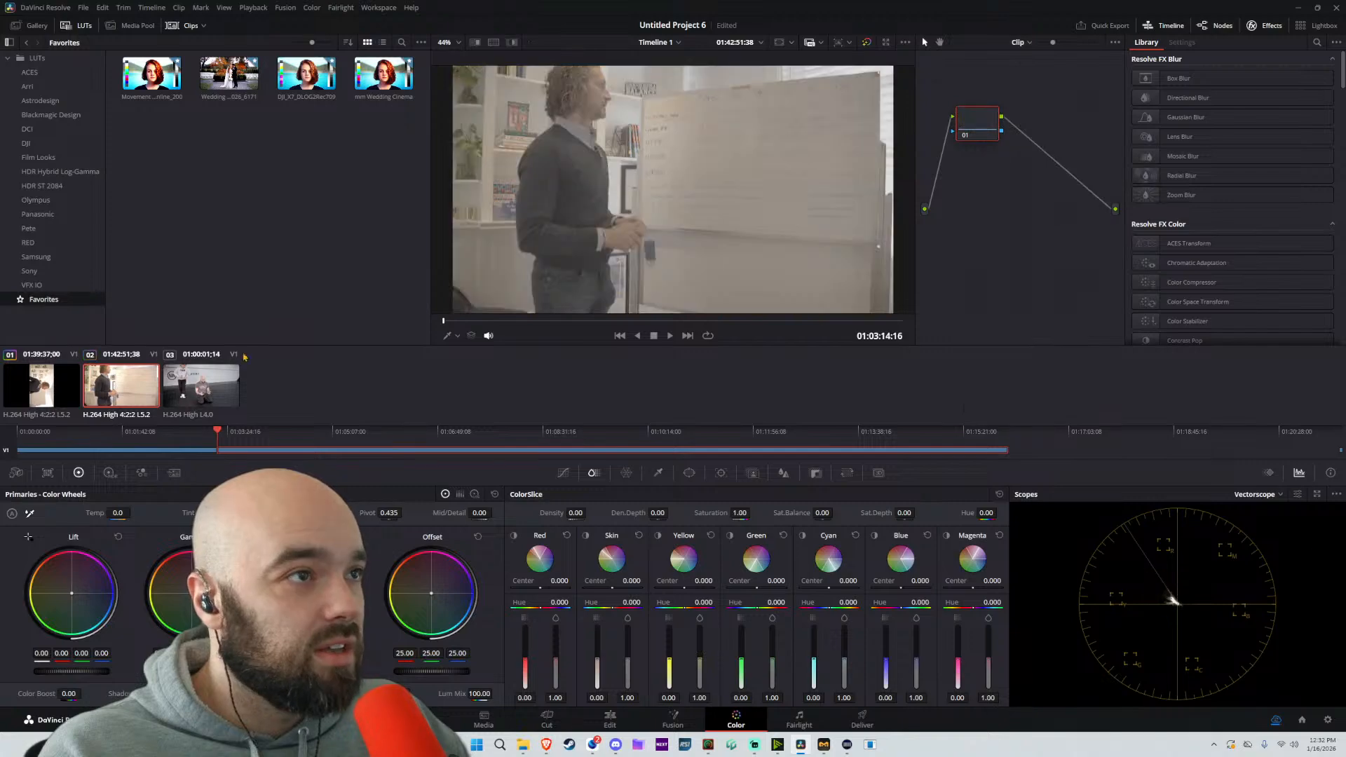
Set the first clip's Offset to 16.65 and its Lift to 0.01, and play the graded clip back
click(43, 387)
drag(432, 671, 375, 671)
drag(72, 671, 75, 672)
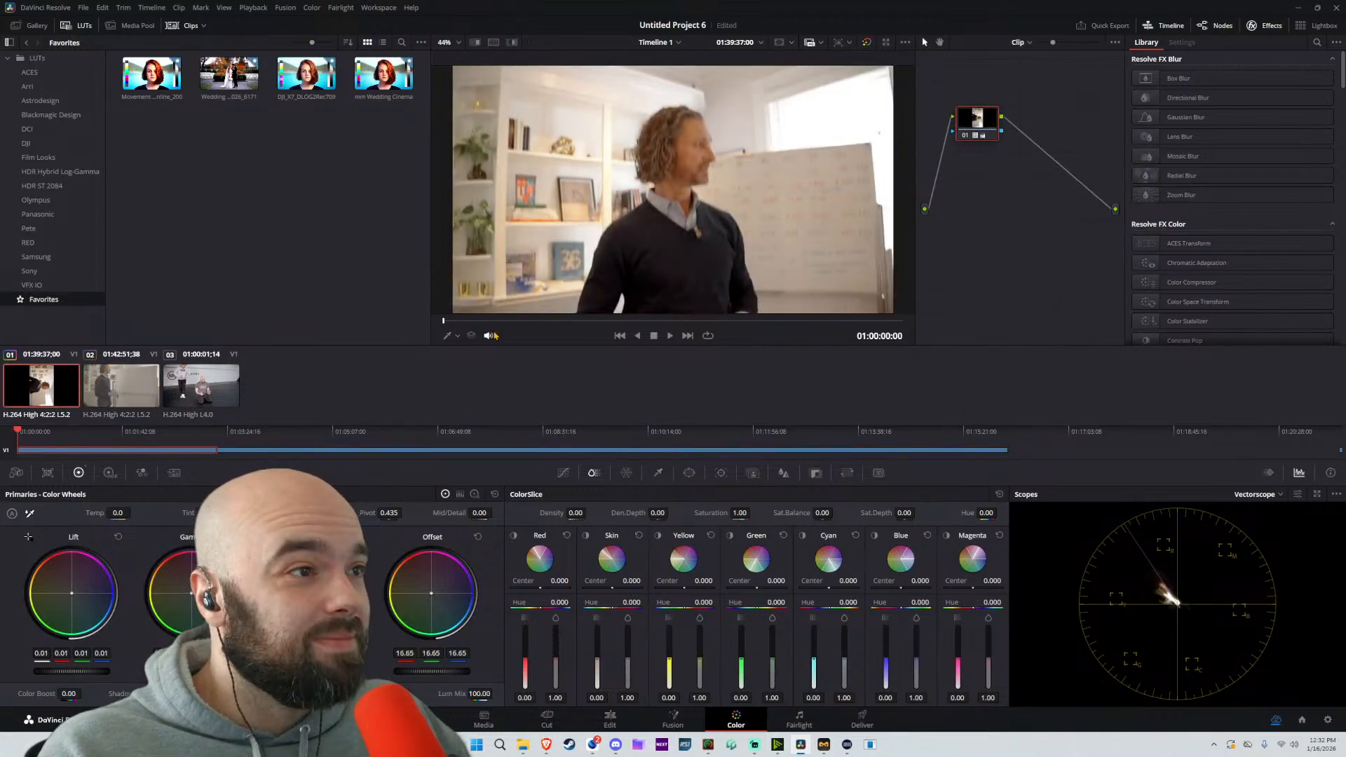
drag(503, 322, 510, 324)
key(space)
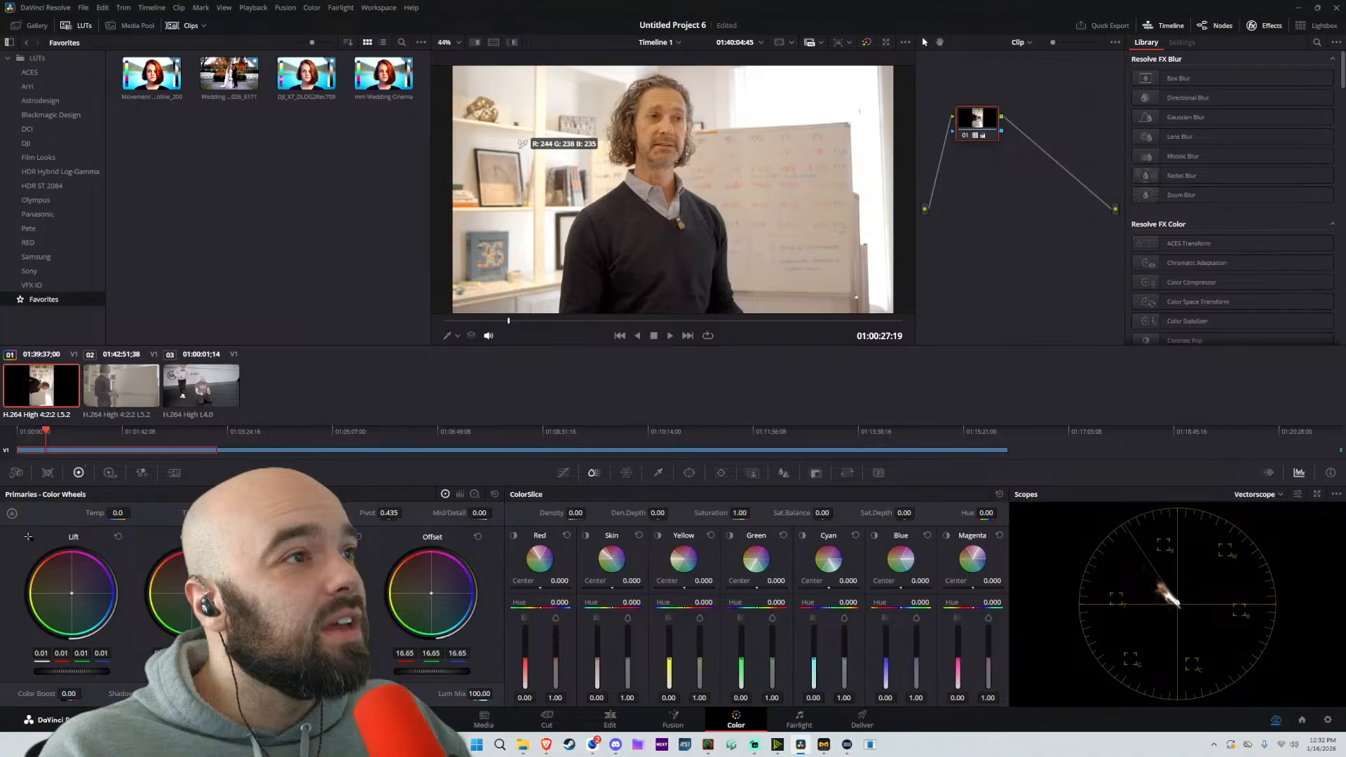
Select the second clip and append the first clip's grade to it
click(519, 147)
click(108, 375)
right_click(21, 385)
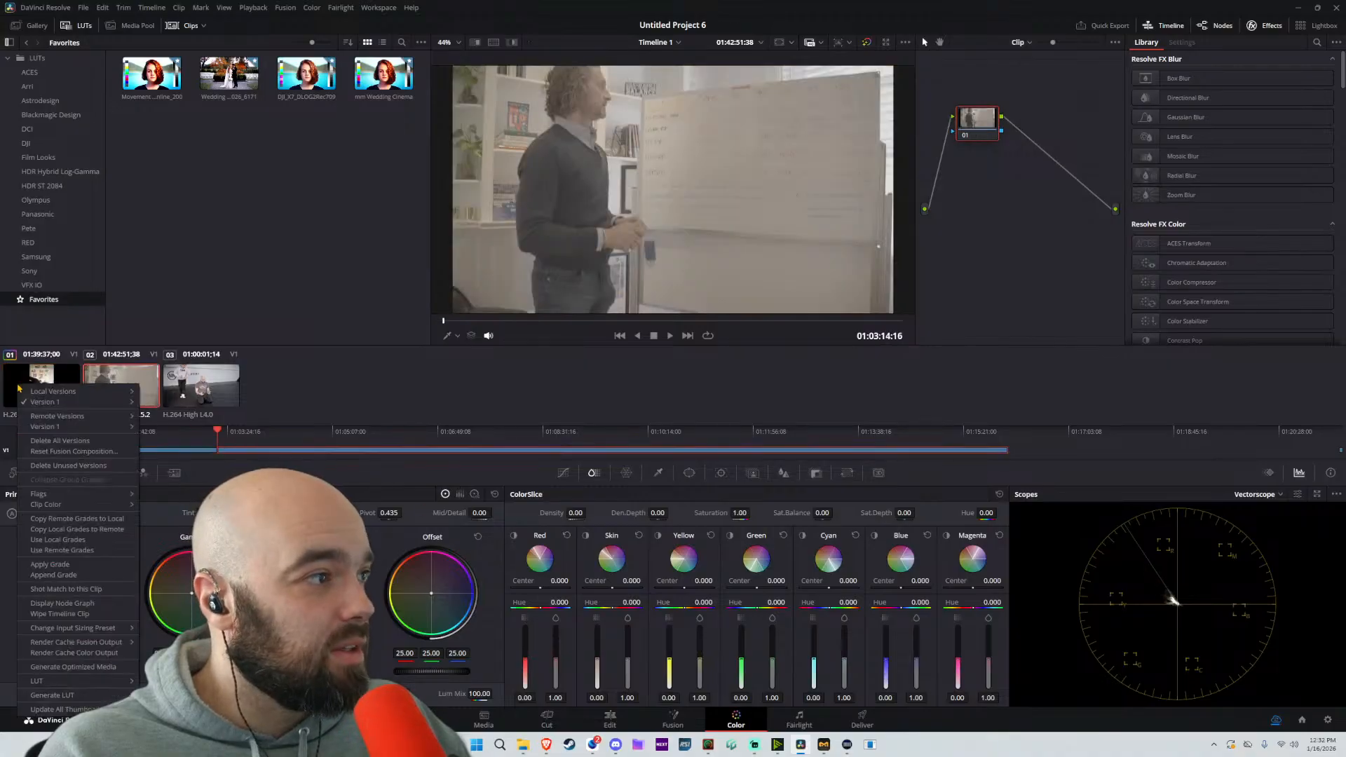
click(50, 573)
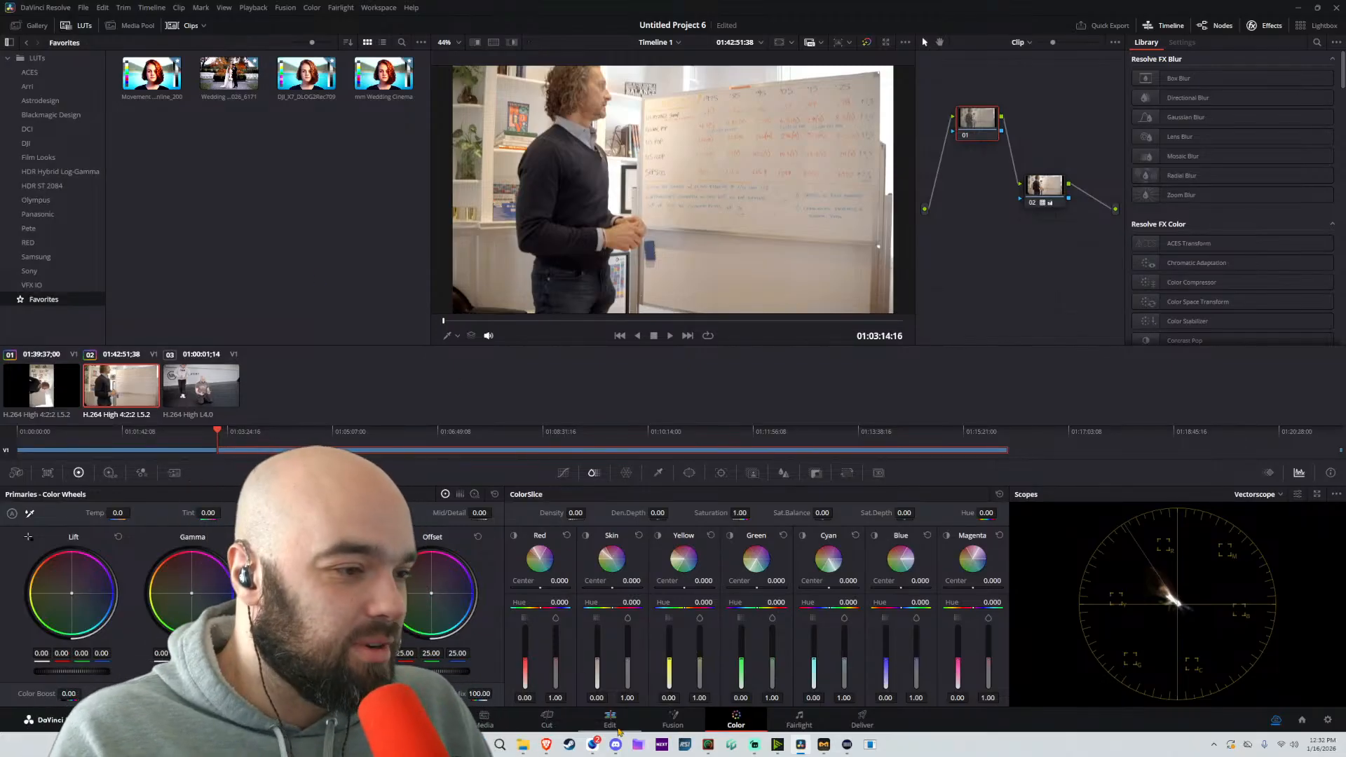
On the Edit page, examine the speaker's lapel microphone up close in the first clip, and fit the viewer picture again
click(610, 720)
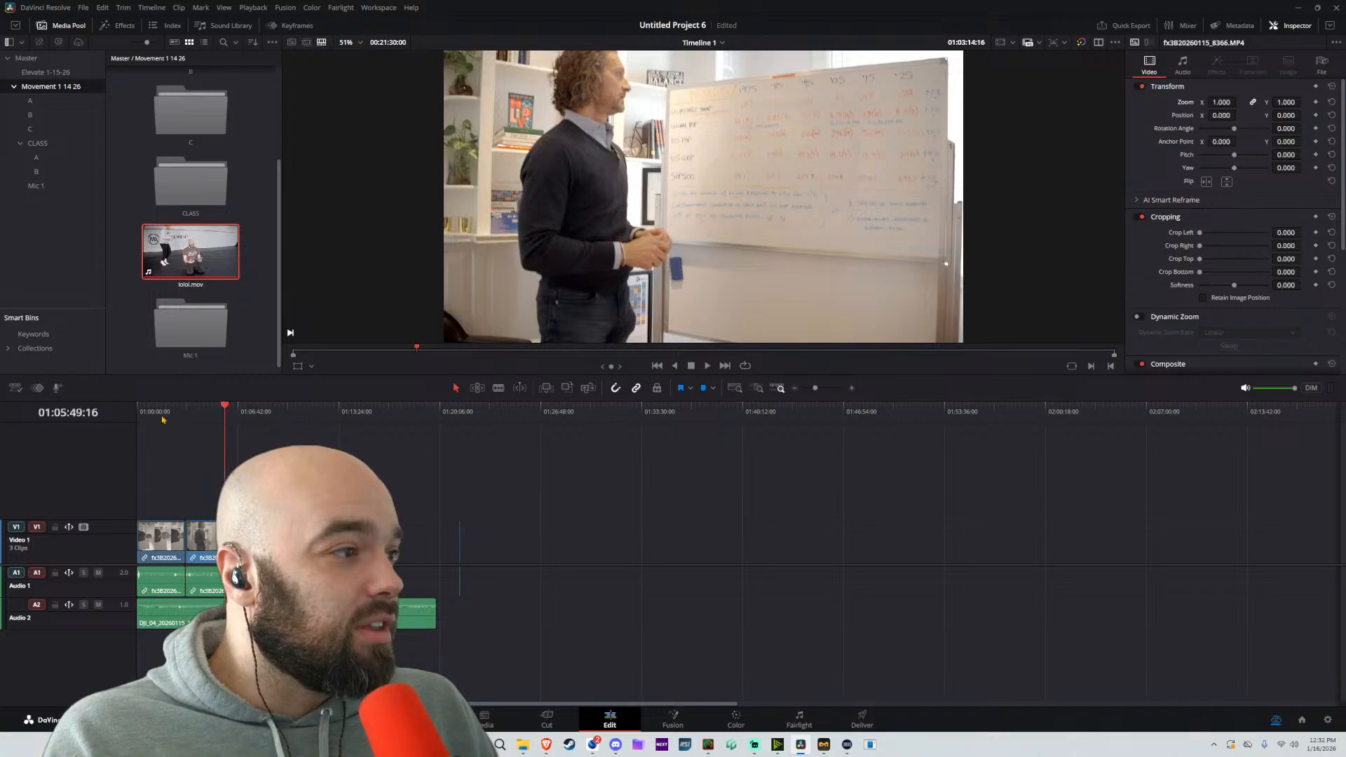
click(159, 413)
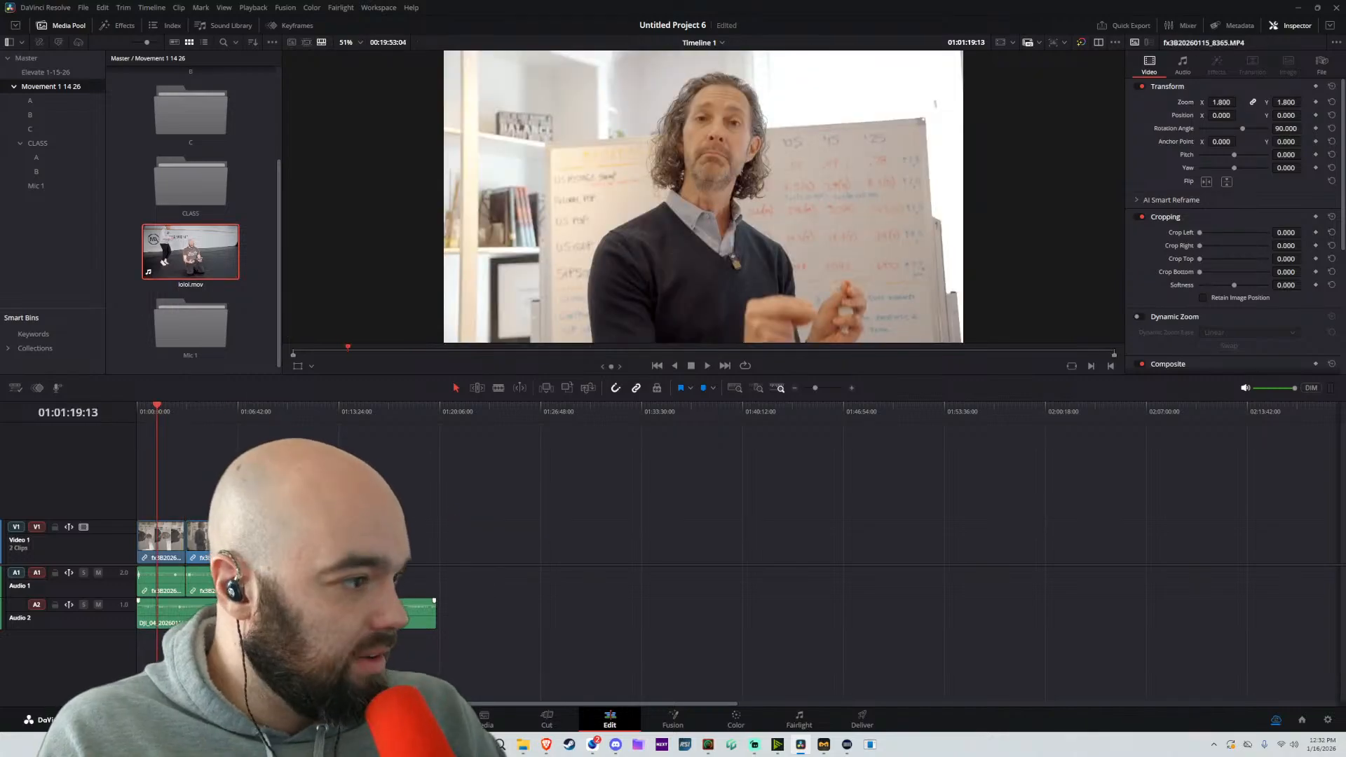
scroll(710, 277, up, 10)
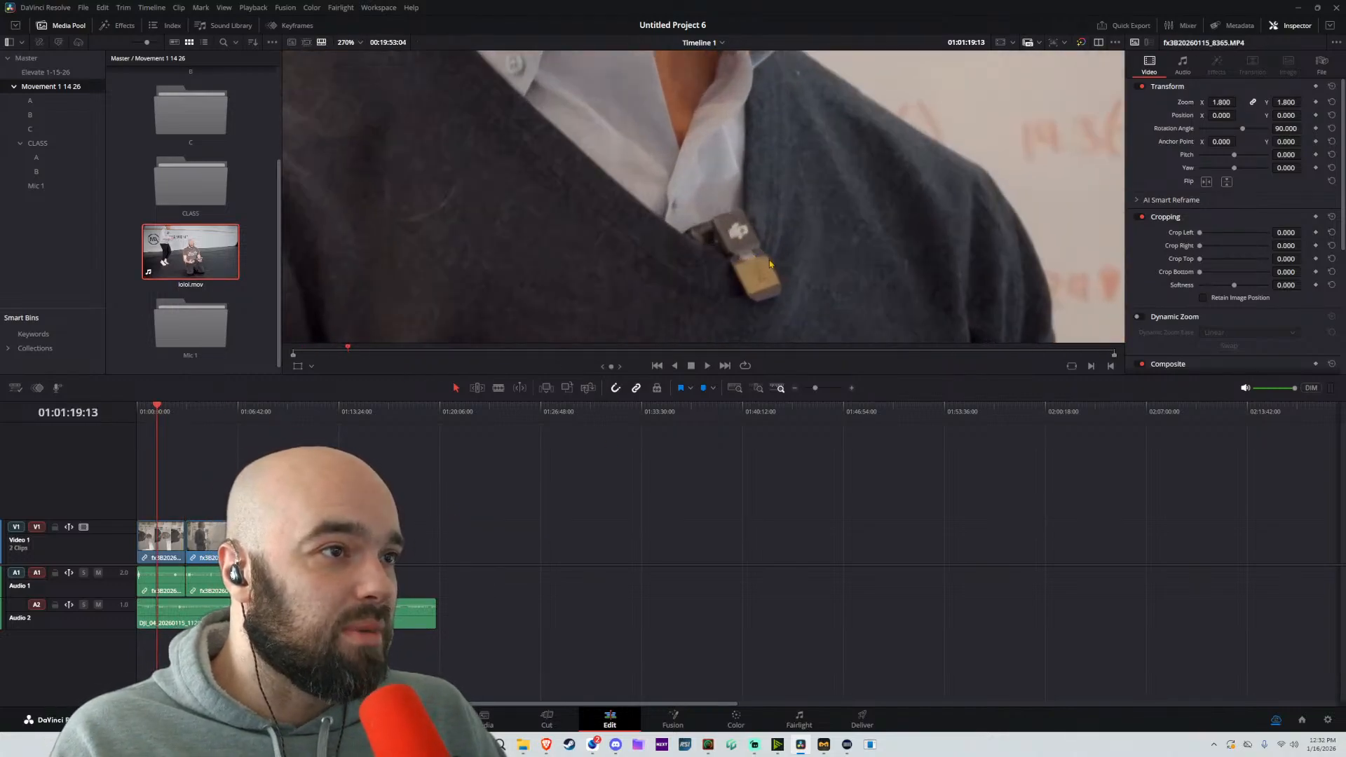
key(z)
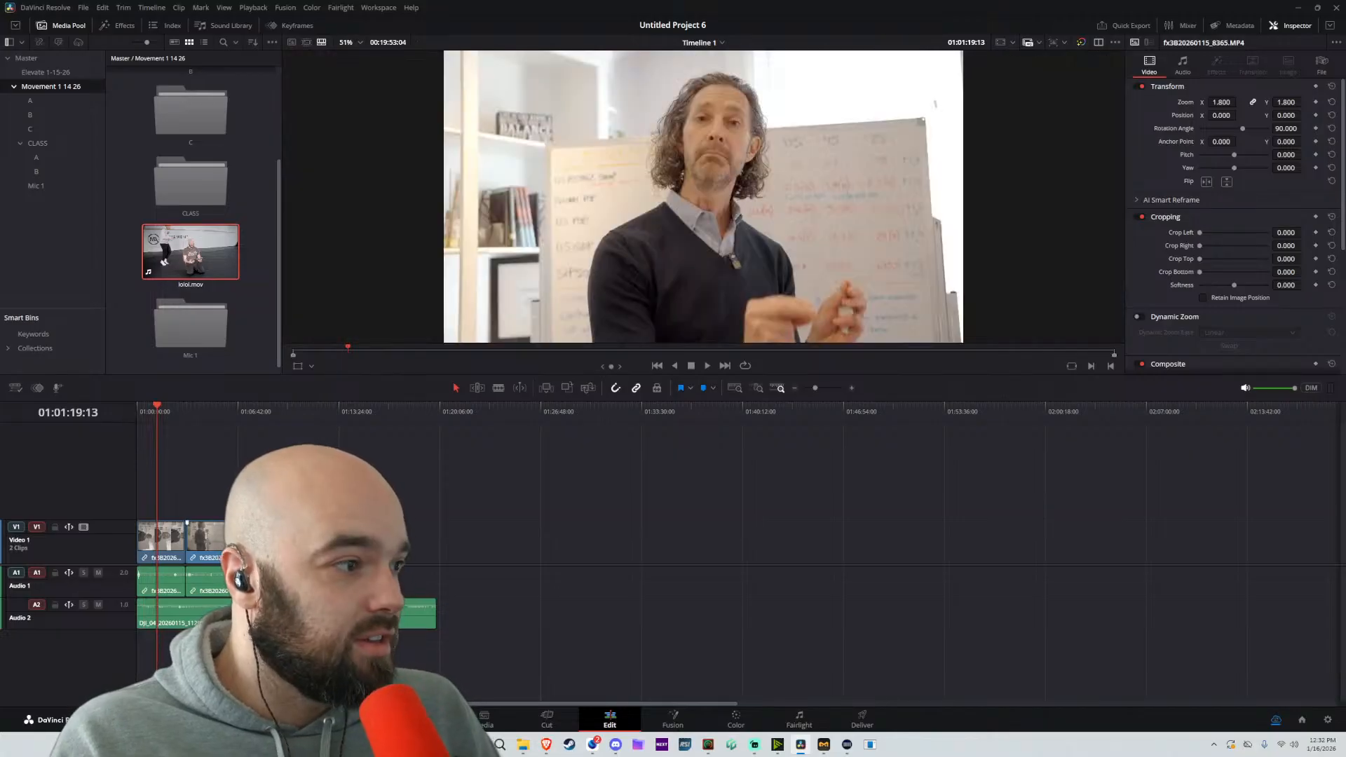
Select the second clip together with the recorder WAV and move them along the timeline, away from the first clip
drag(412, 469, 149, 612)
click(414, 448)
drag(414, 448, 294, 611)
drag(294, 611, 315, 611)
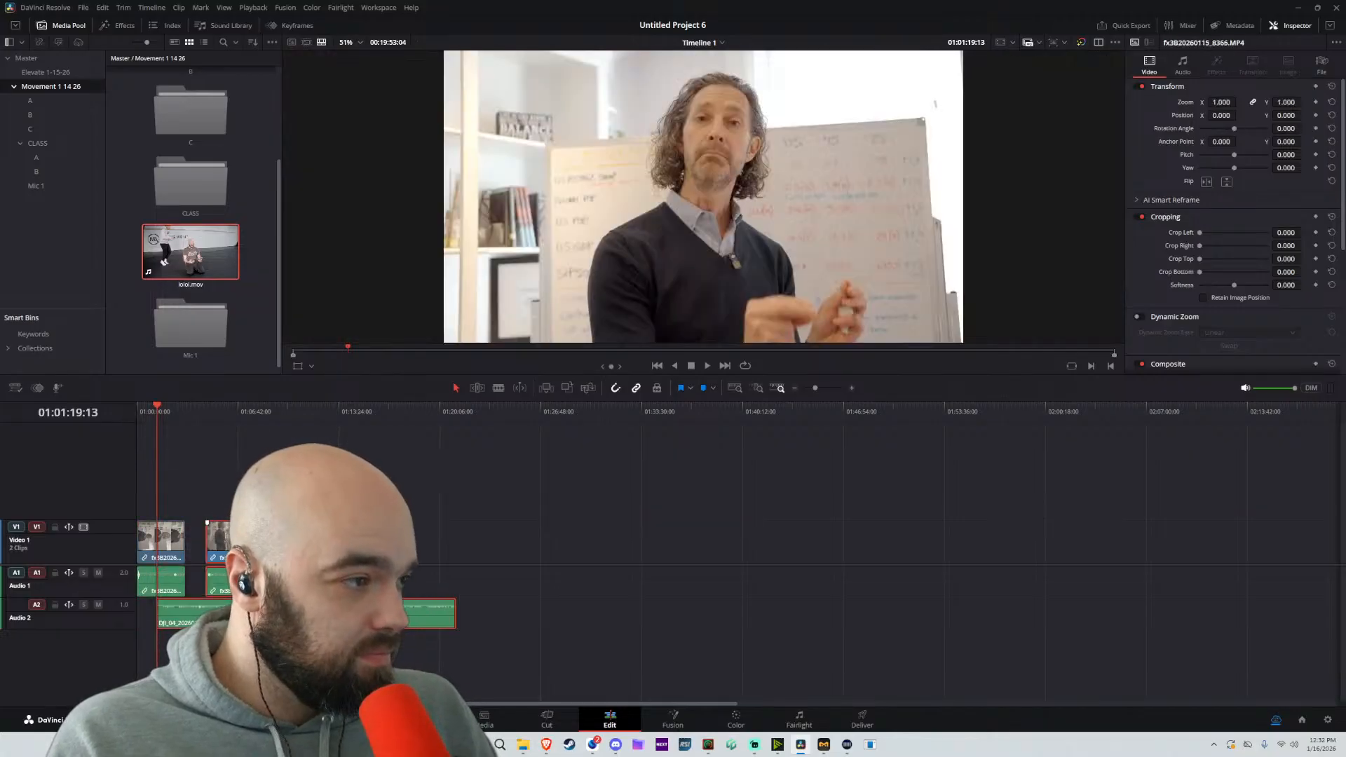
drag(301, 550, 443, 549)
Auto-align the second clip and the recorder WAV using Waveform, with the track number set to Automatic
right_click(444, 547)
click(471, 337)
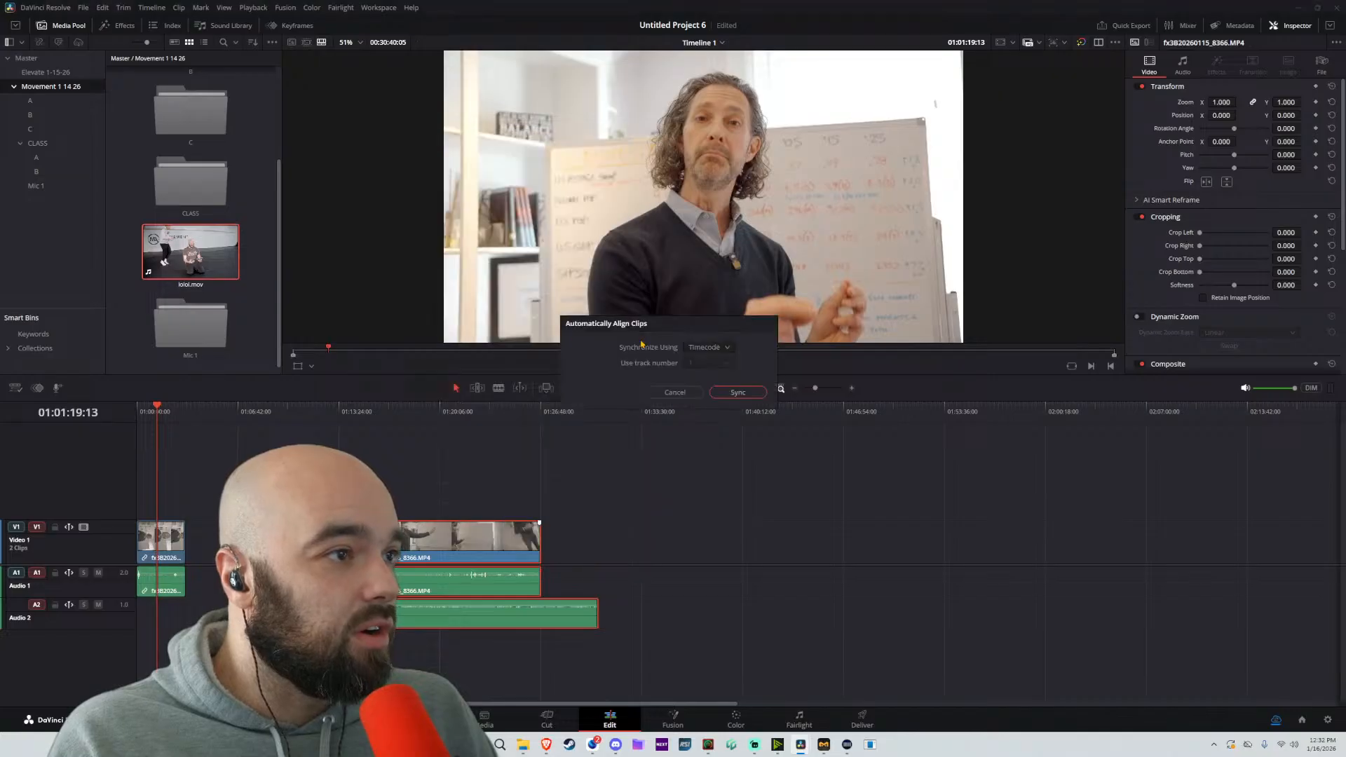
click(708, 347)
click(709, 372)
click(710, 348)
click(709, 372)
click(704, 366)
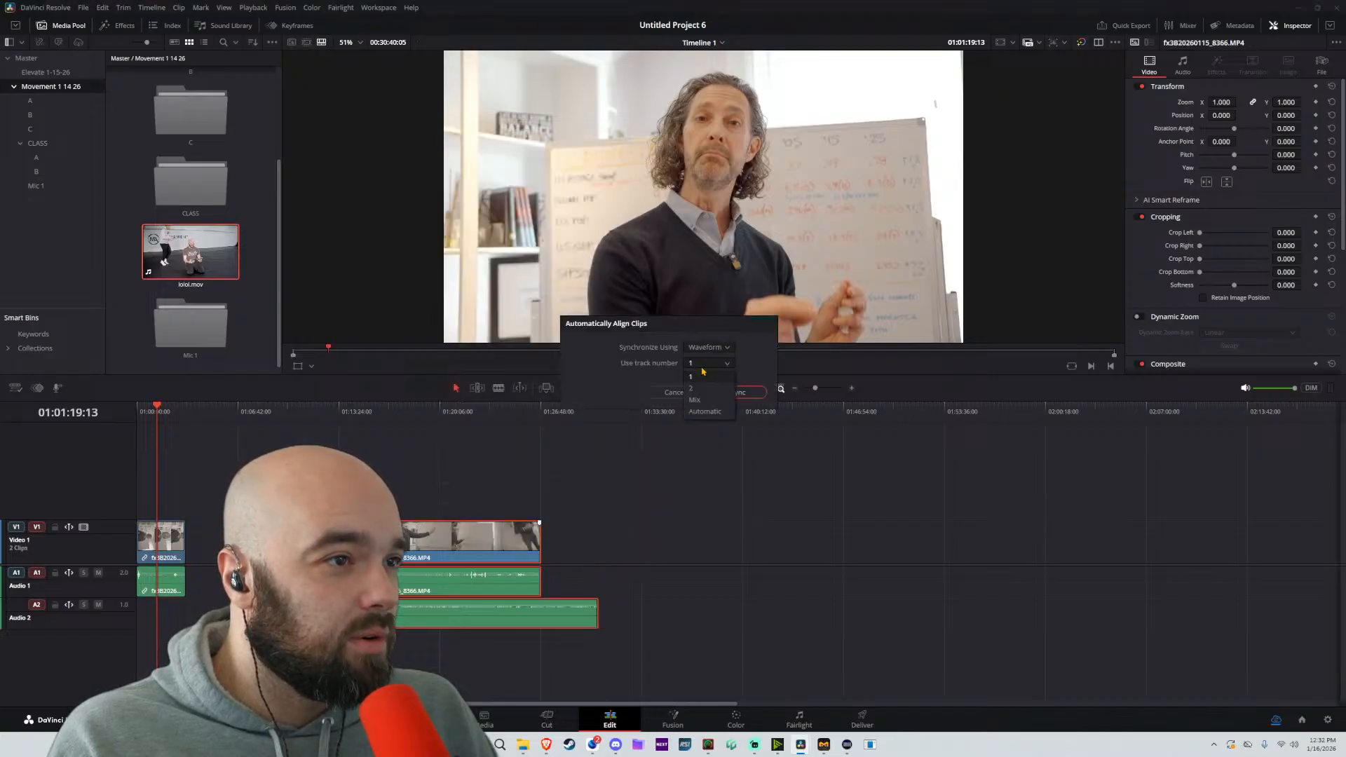
click(704, 411)
click(749, 392)
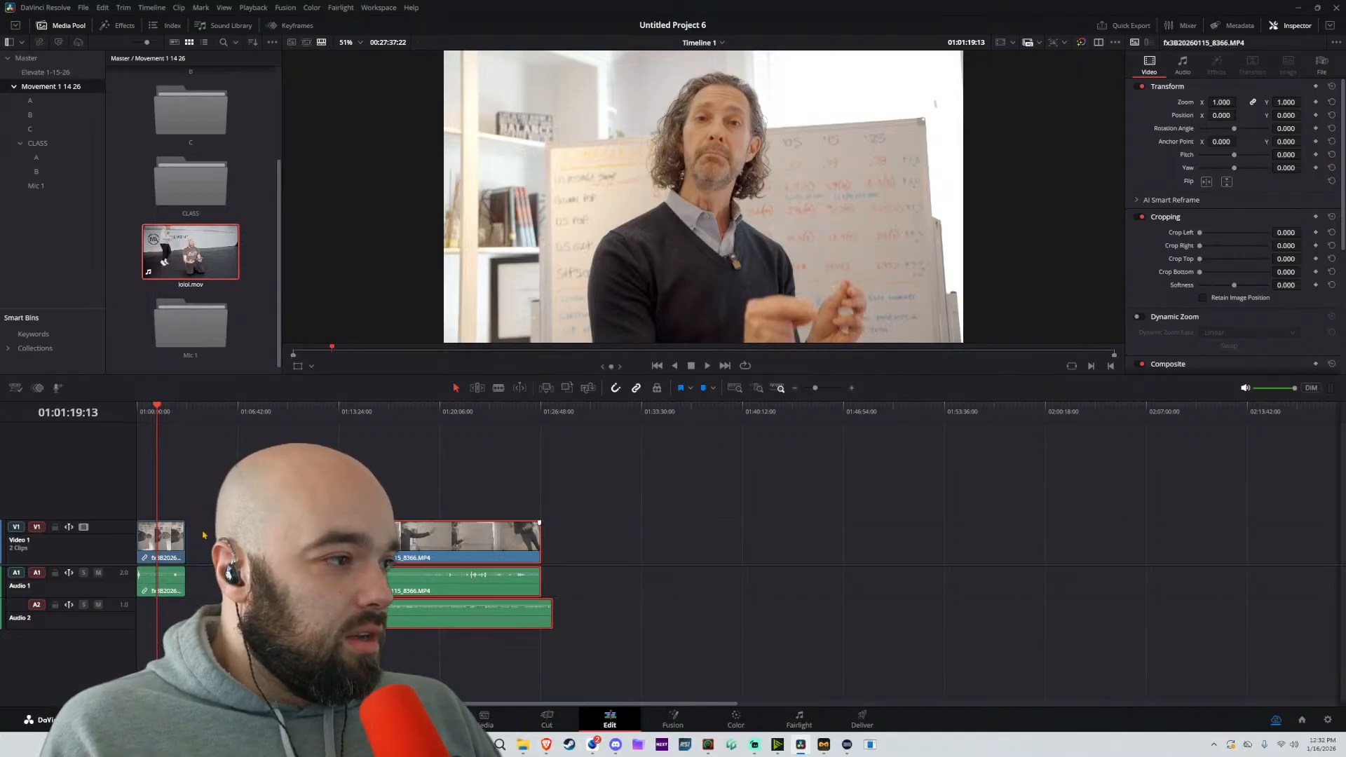
Move the first clip over the recorder audio ahead of the second clip, and split the WAV at the second clip's start
click(162, 539)
key(Delete)
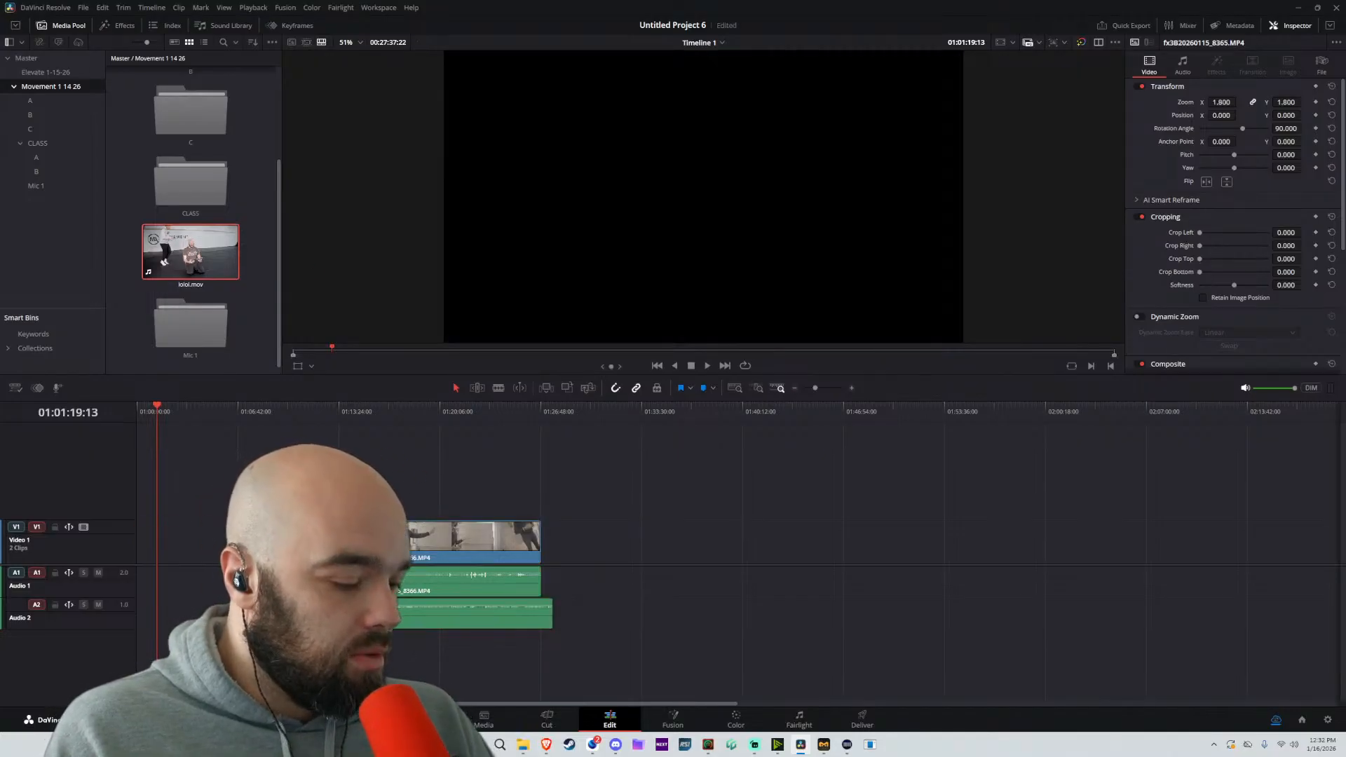
key(b)
Move the second clip with its part of the WAV further along the timeline and link them together
drag(492, 471, 441, 612)
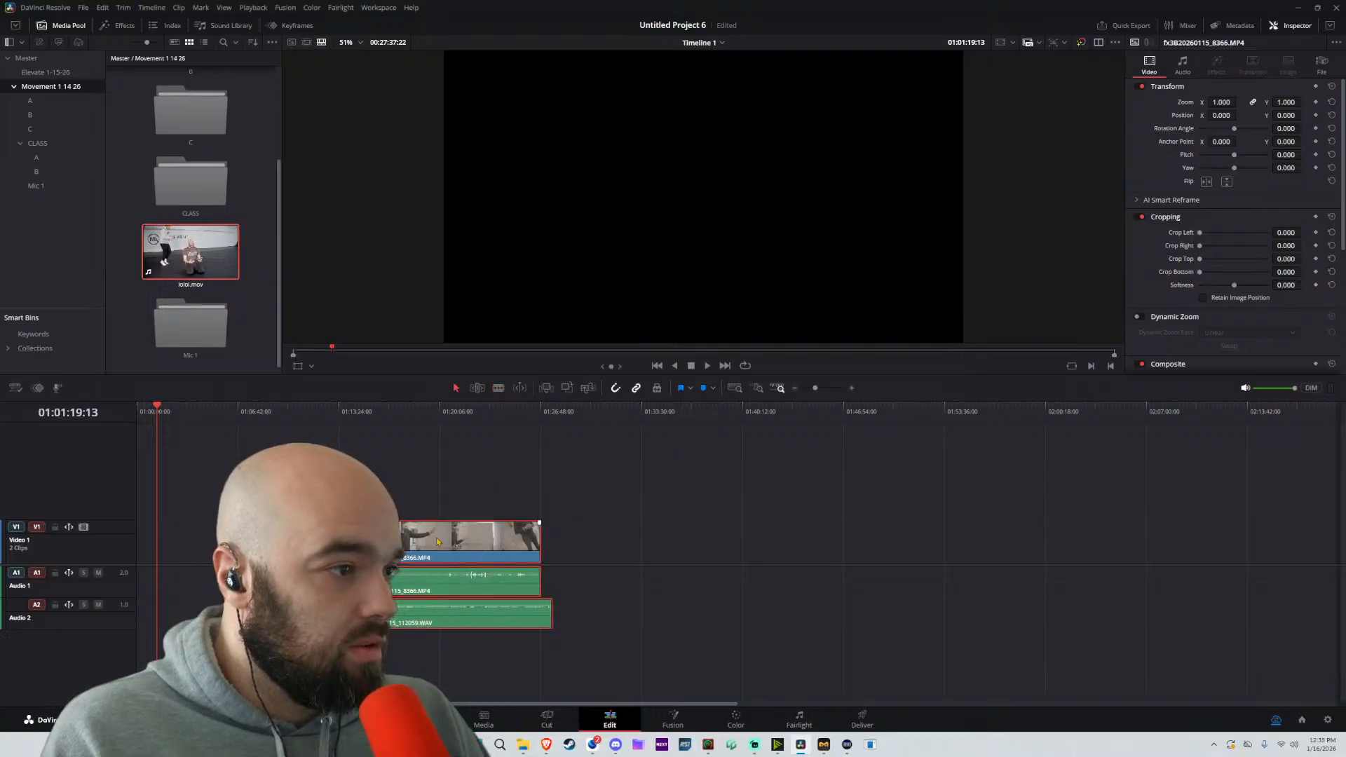
drag(423, 534, 550, 534)
right_click(551, 534)
click(606, 528)
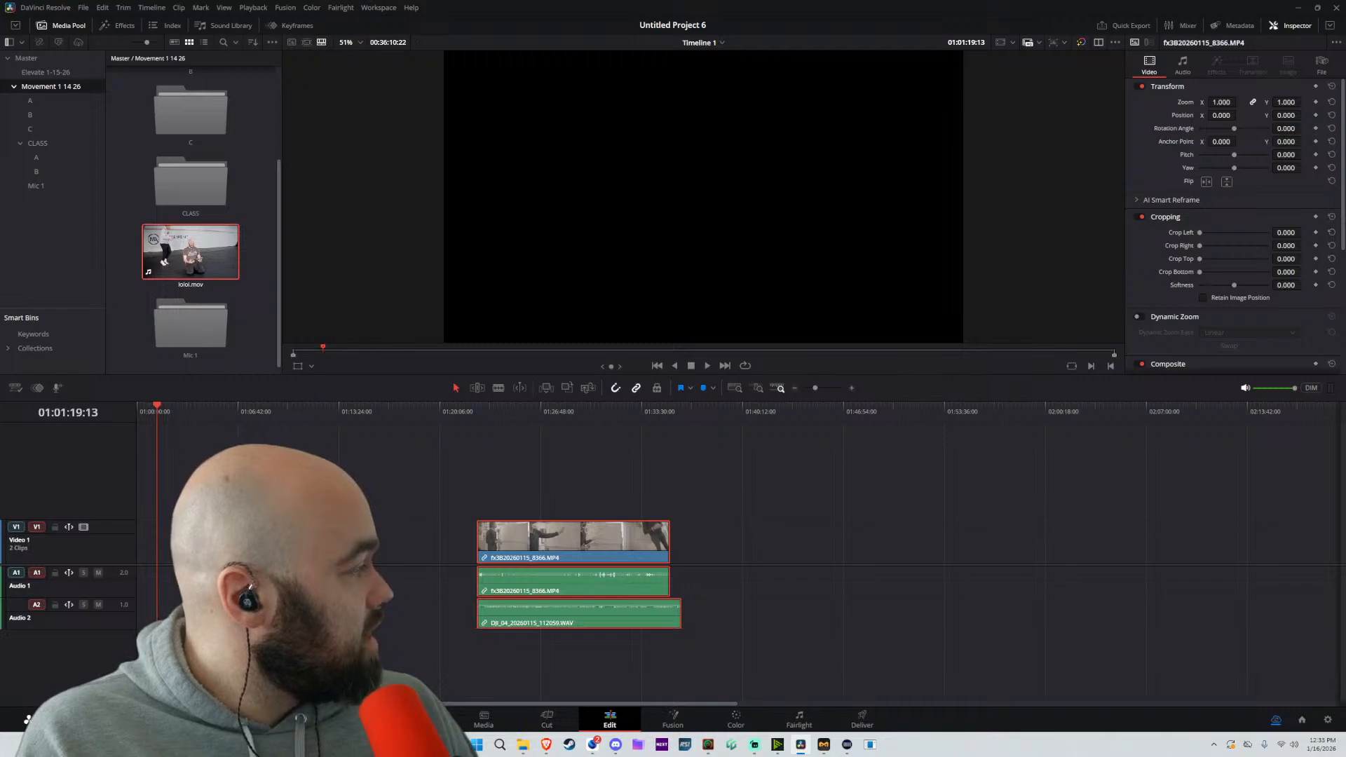
Auto-align the first clip with the remaining WAV part using Waveform and the Automatic track number
drag(355, 463, 288, 610)
right_click(299, 557)
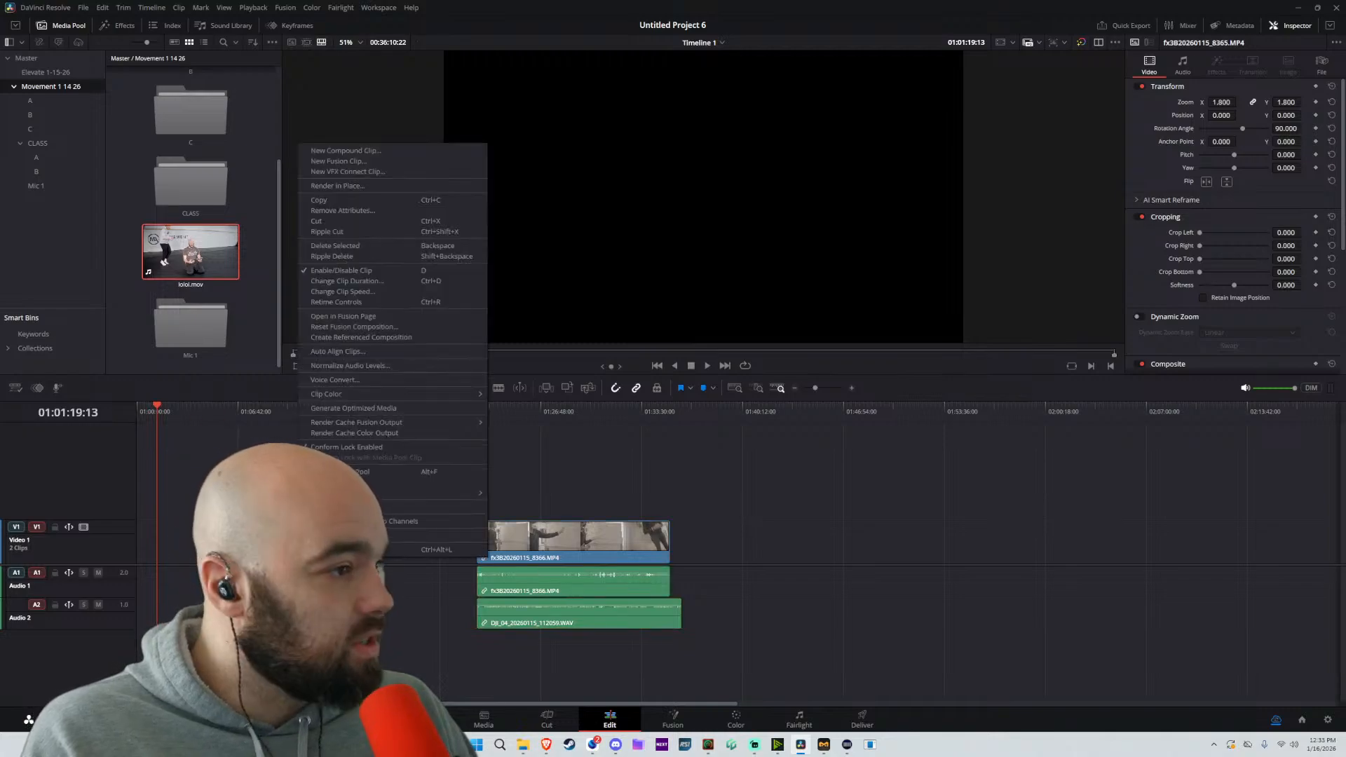
click(342, 351)
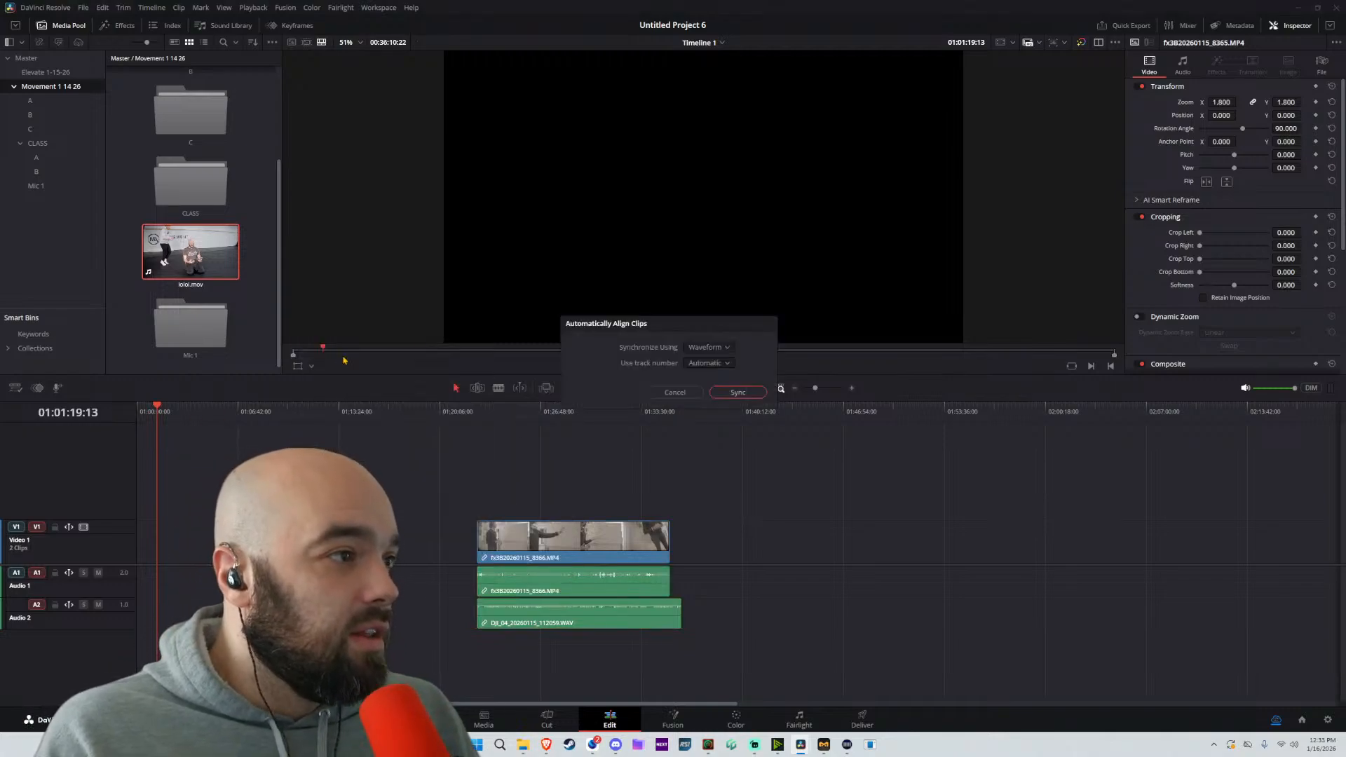
click(737, 393)
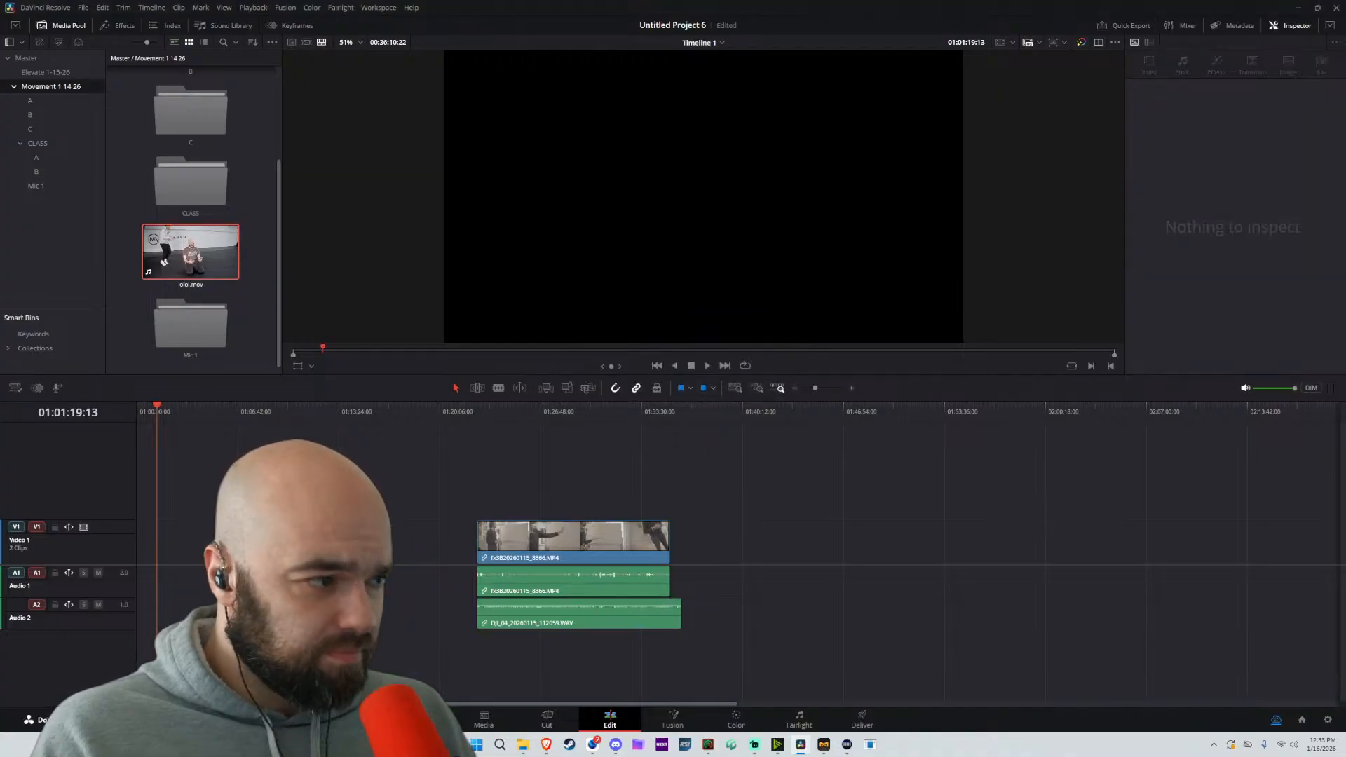
Bring both clips and their synced audio back to the start of the timeline and close the gap between them
click(541, 541)
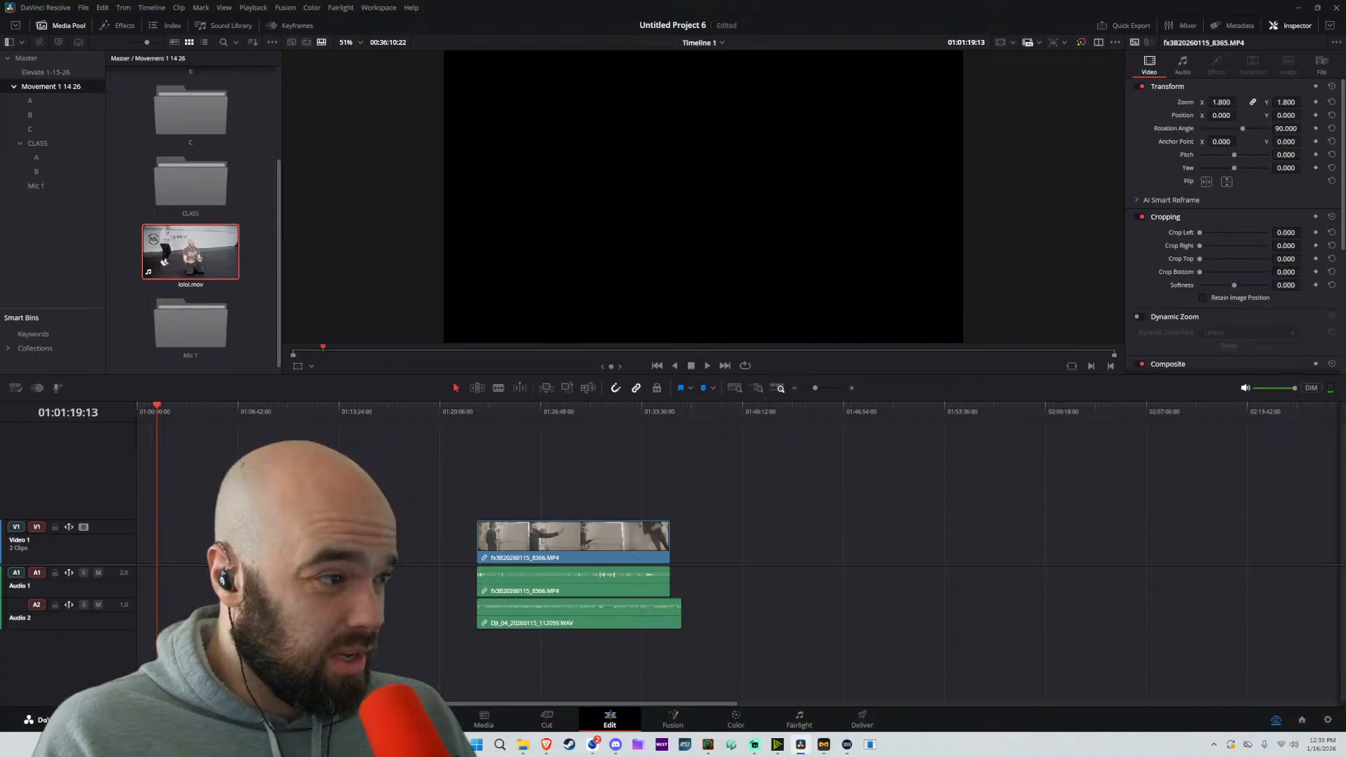
drag(541, 541, 250, 540)
click(166, 413)
scroll(207, 495, up, 3)
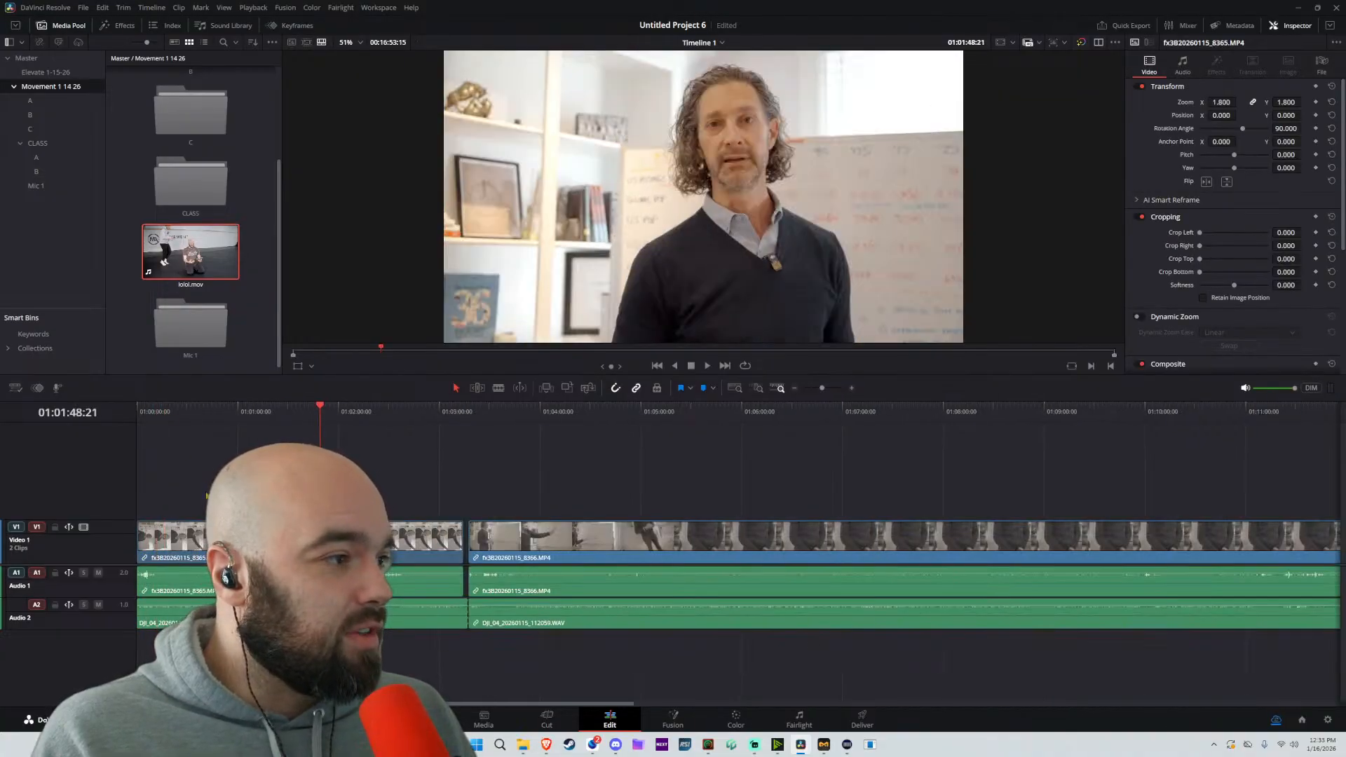
drag(612, 472, 524, 637)
drag(525, 536, 521, 536)
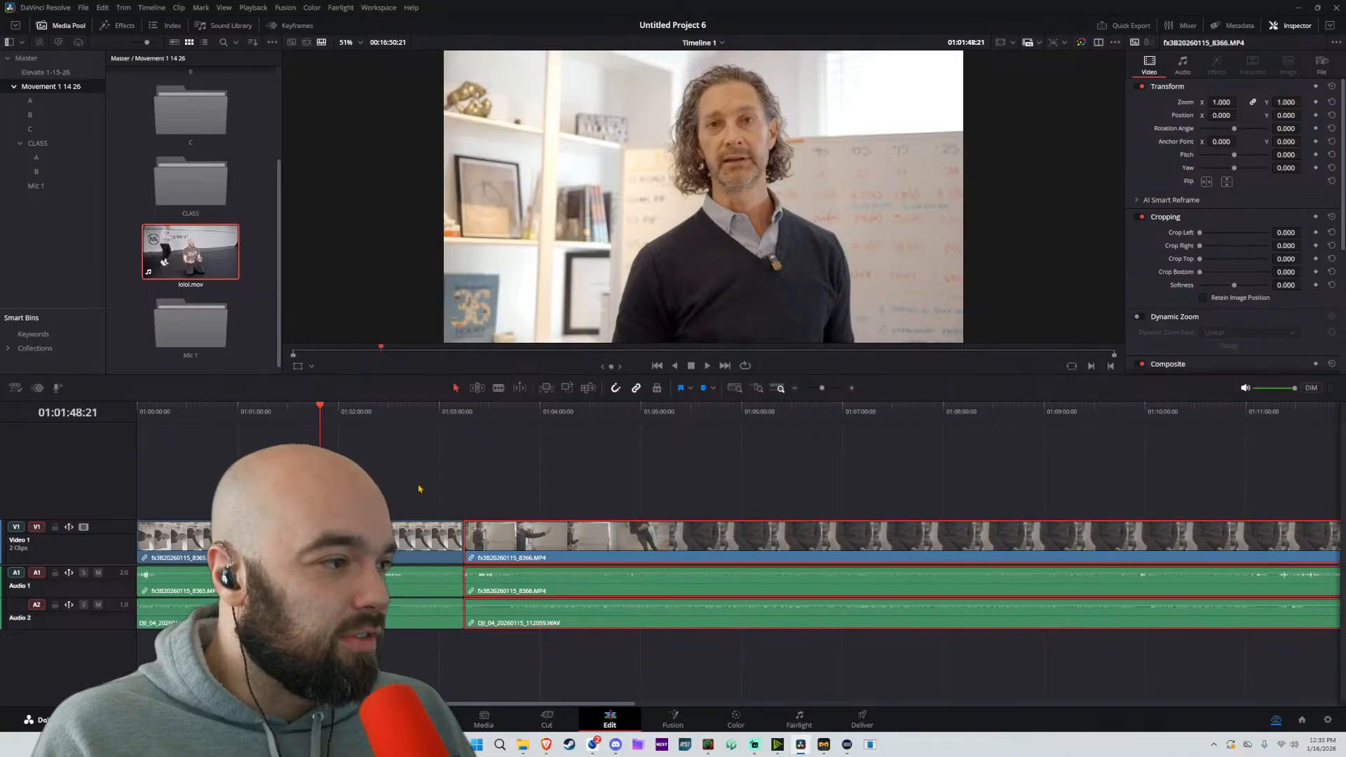
click(391, 452)
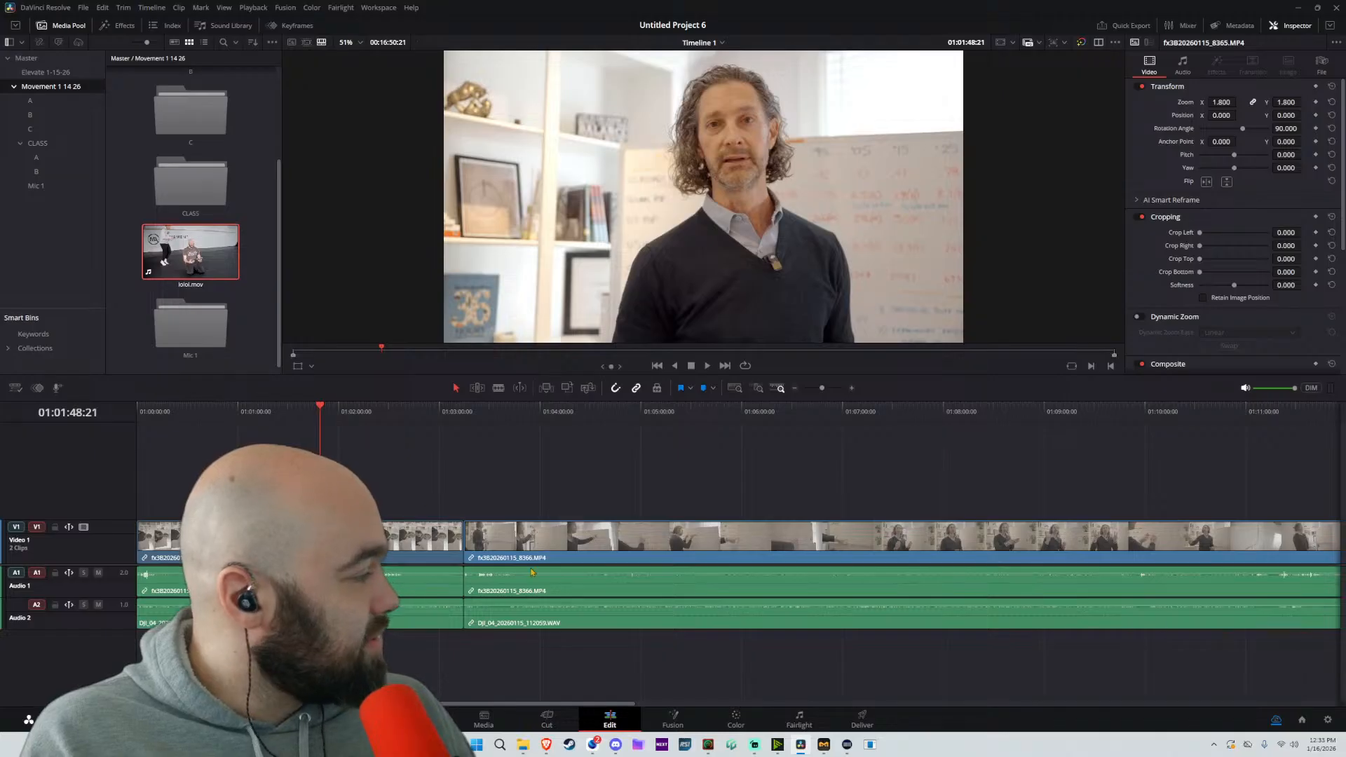
scroll(547, 546, down, 10)
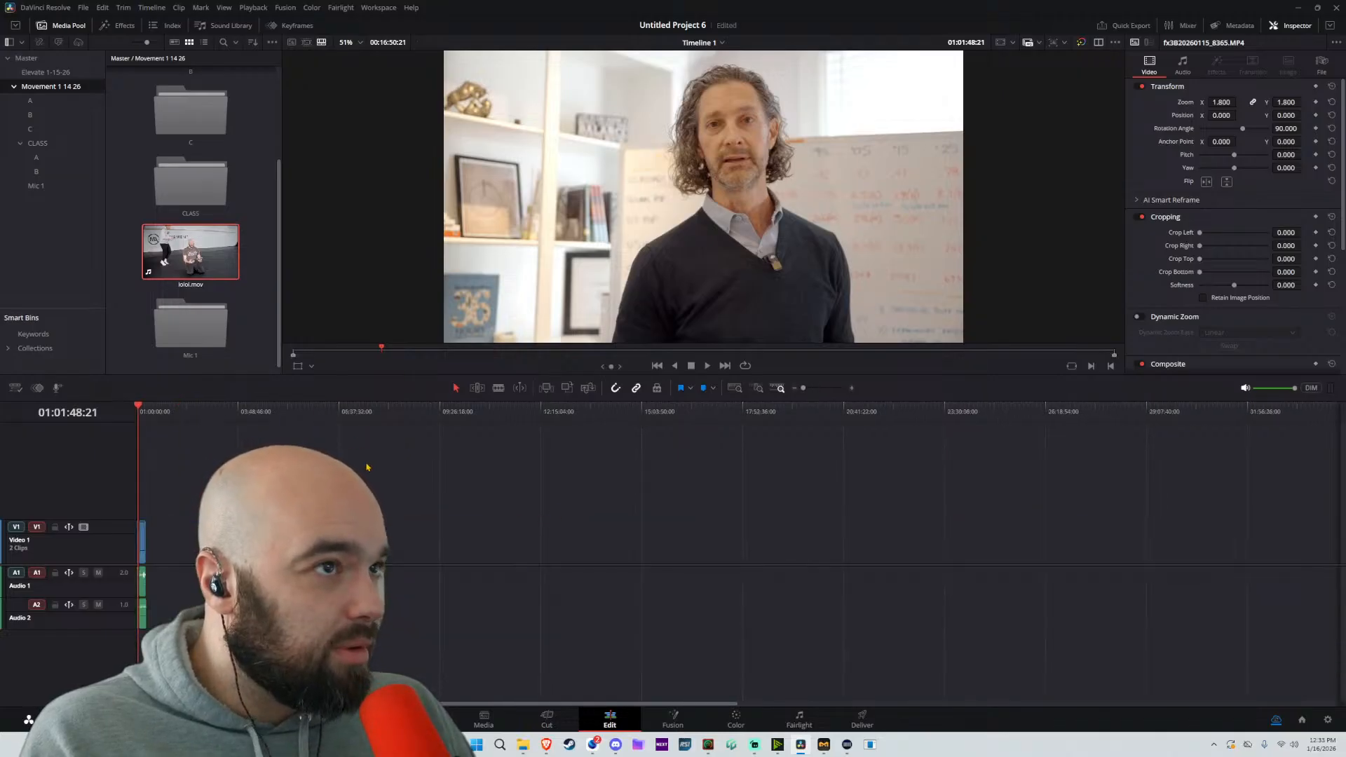
scroll(367, 467, up, 10)
scroll(542, 506, down, 10)
scroll(535, 511, up, 10)
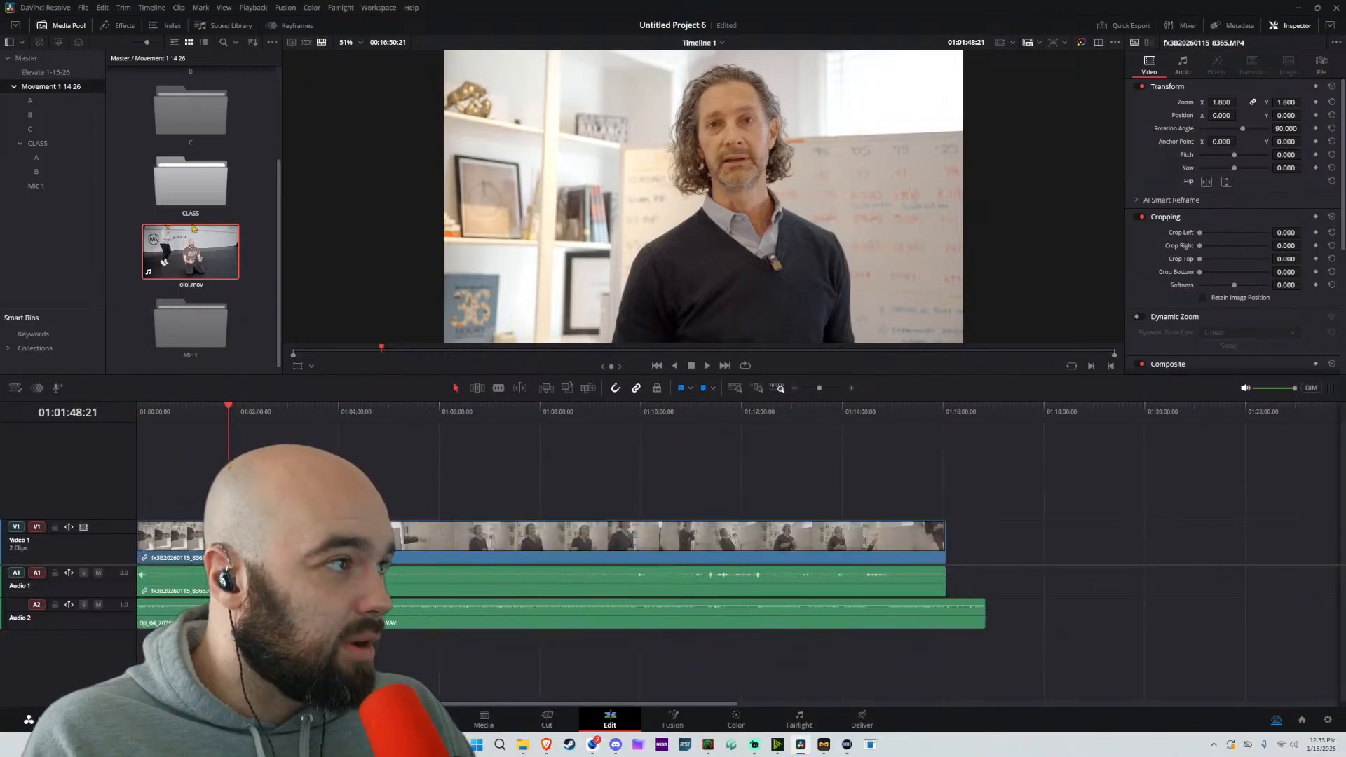
scroll(294, 526, up, 2)
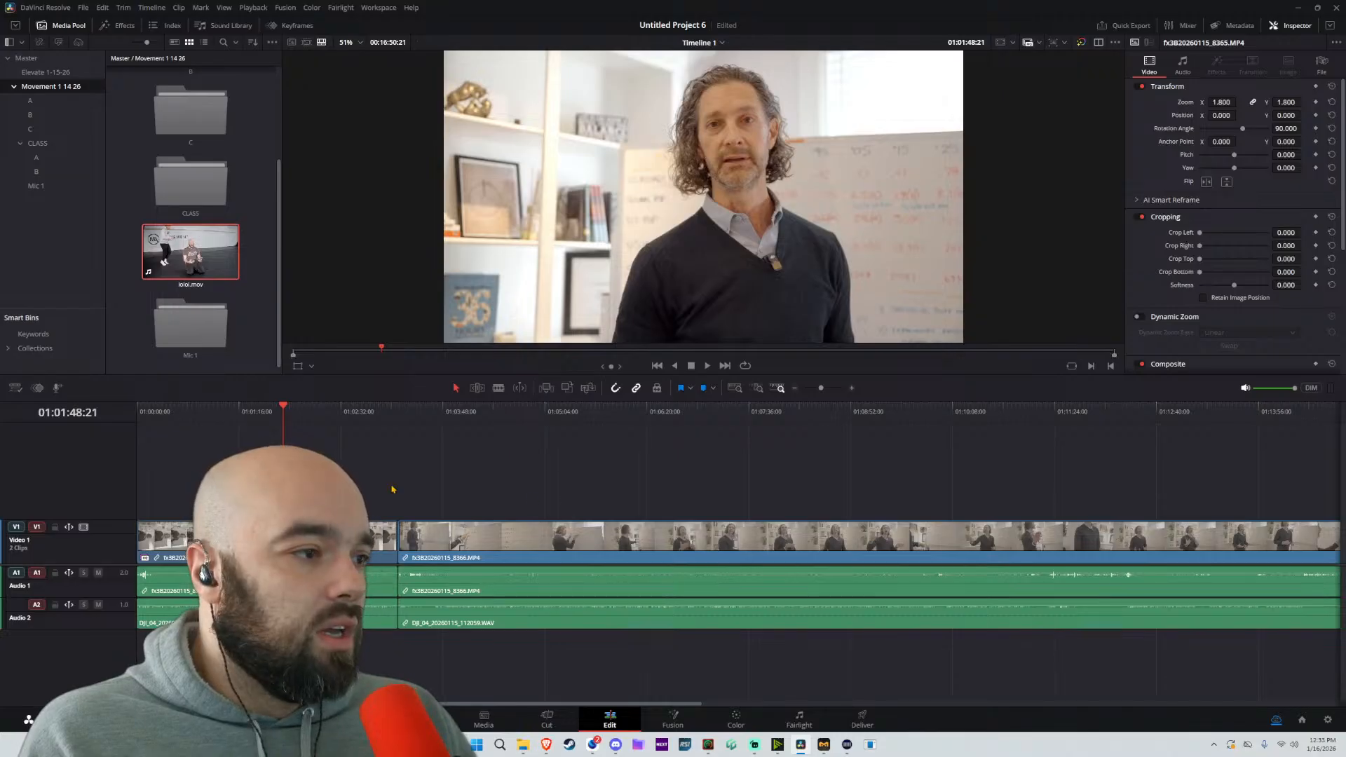
scroll(393, 489, down, 3)
scroll(394, 487, up, 3)
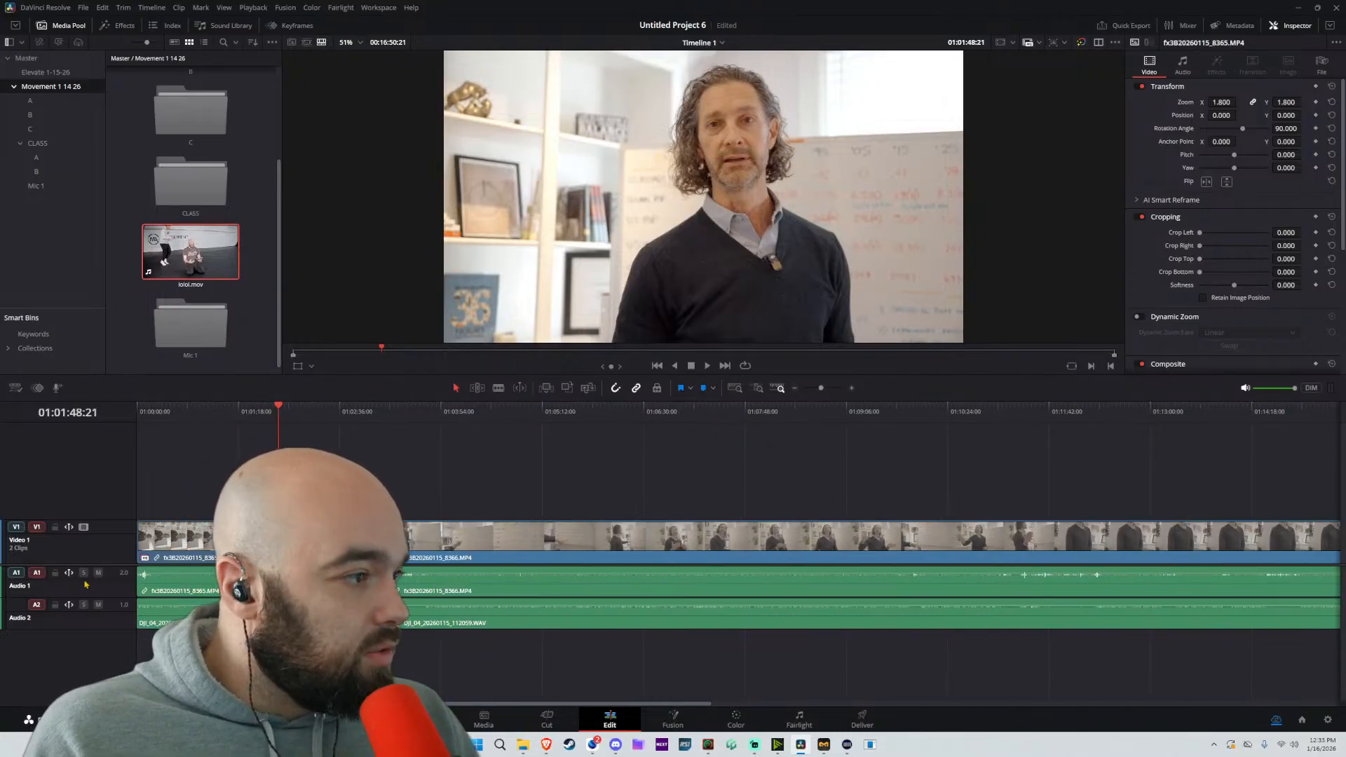
Disable both clips' camera audio on the Audio 1 track and briefly play the timeline
click(453, 598)
alt+click(453, 598)
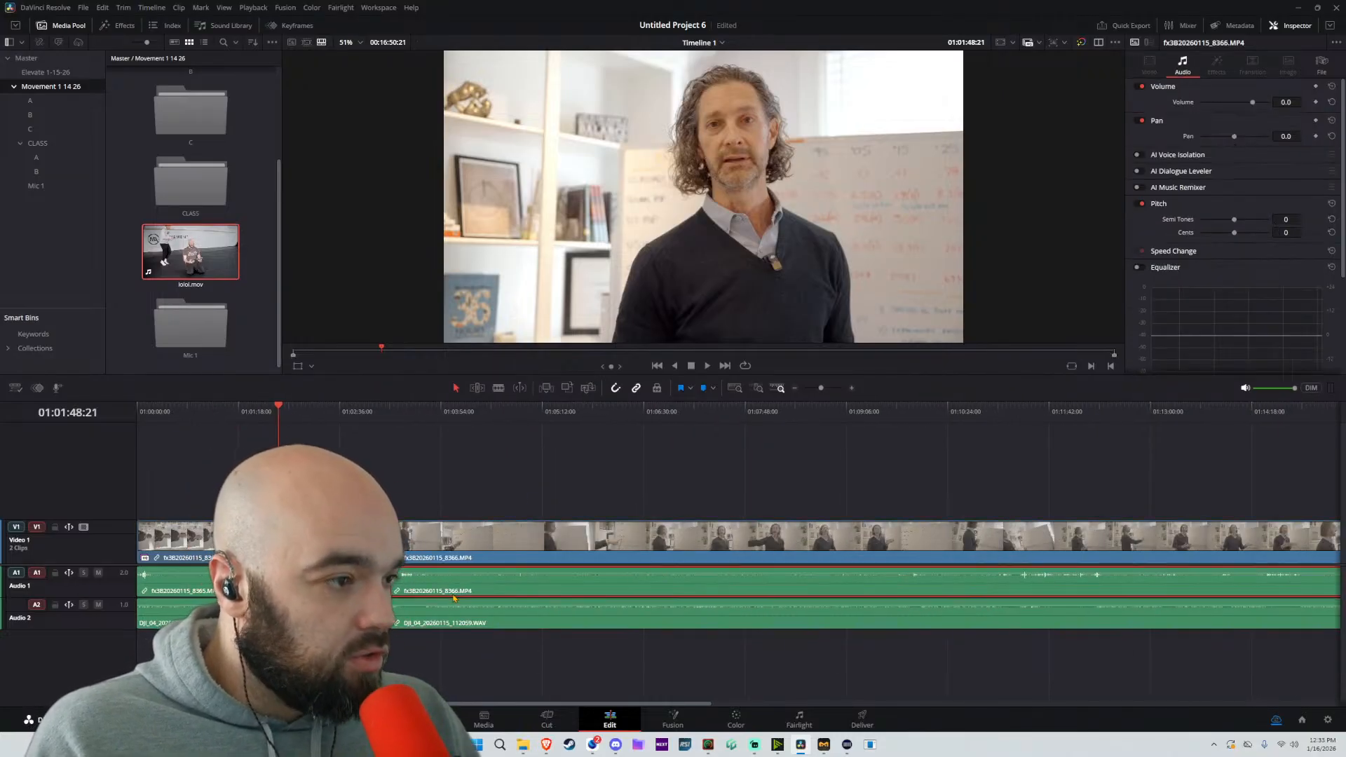
key(d)
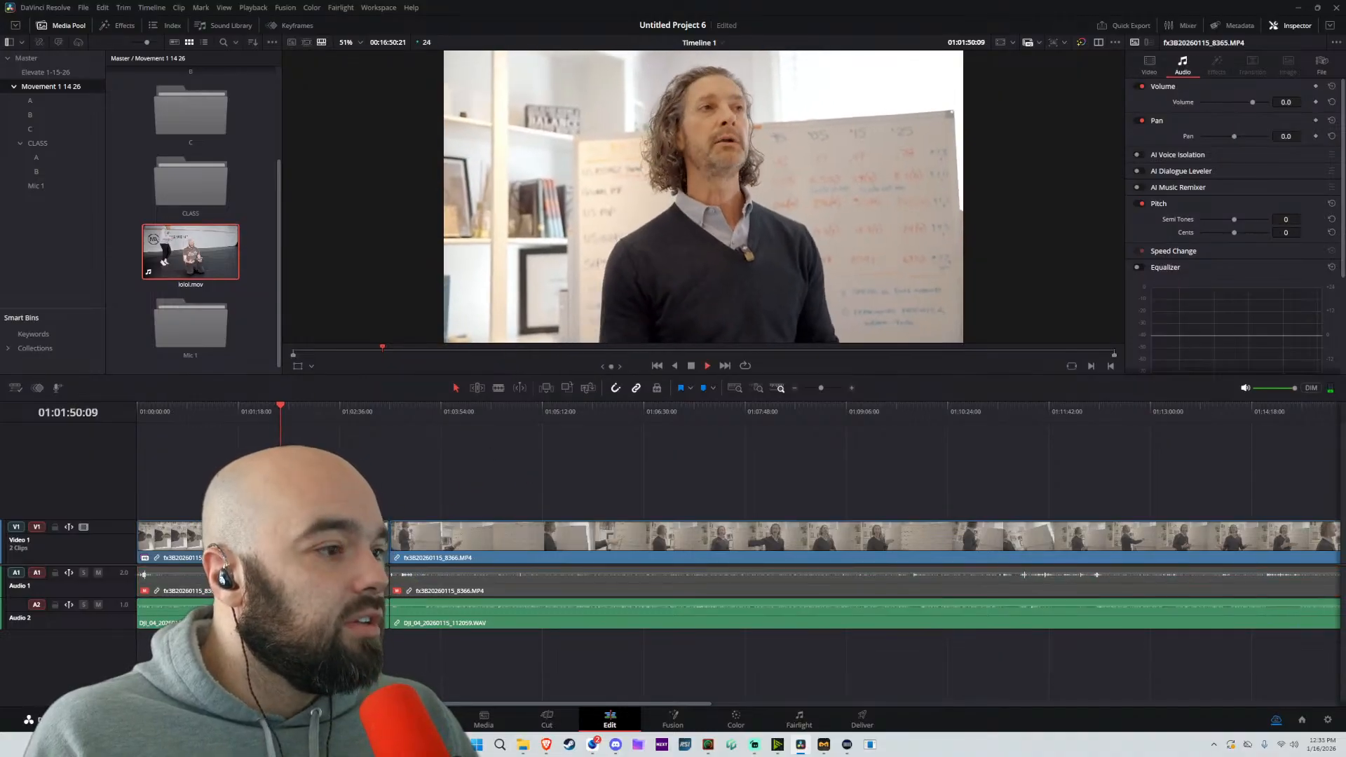
key(space)
Normalize the audio levels of both WAV clips on the Audio 2 track
drag(441, 652, 361, 617)
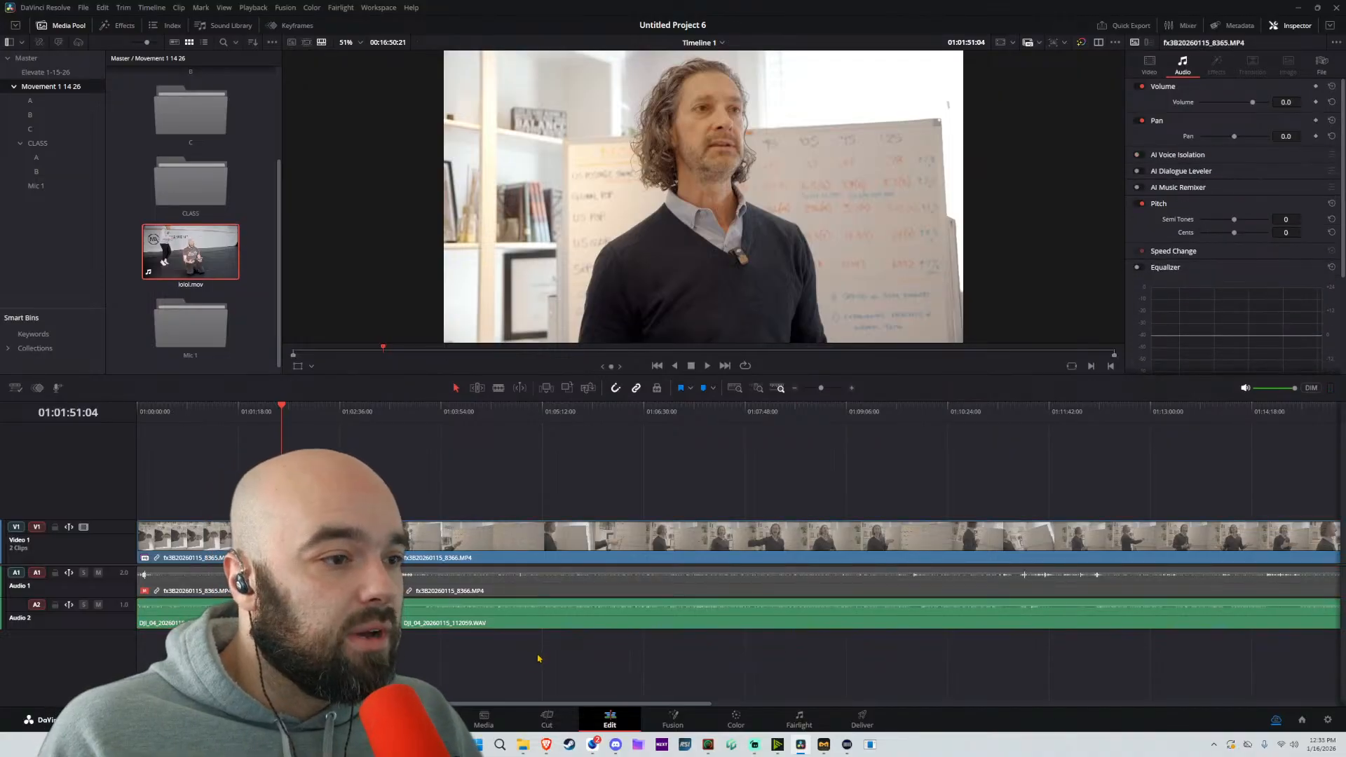
right_click(309, 611)
click(358, 471)
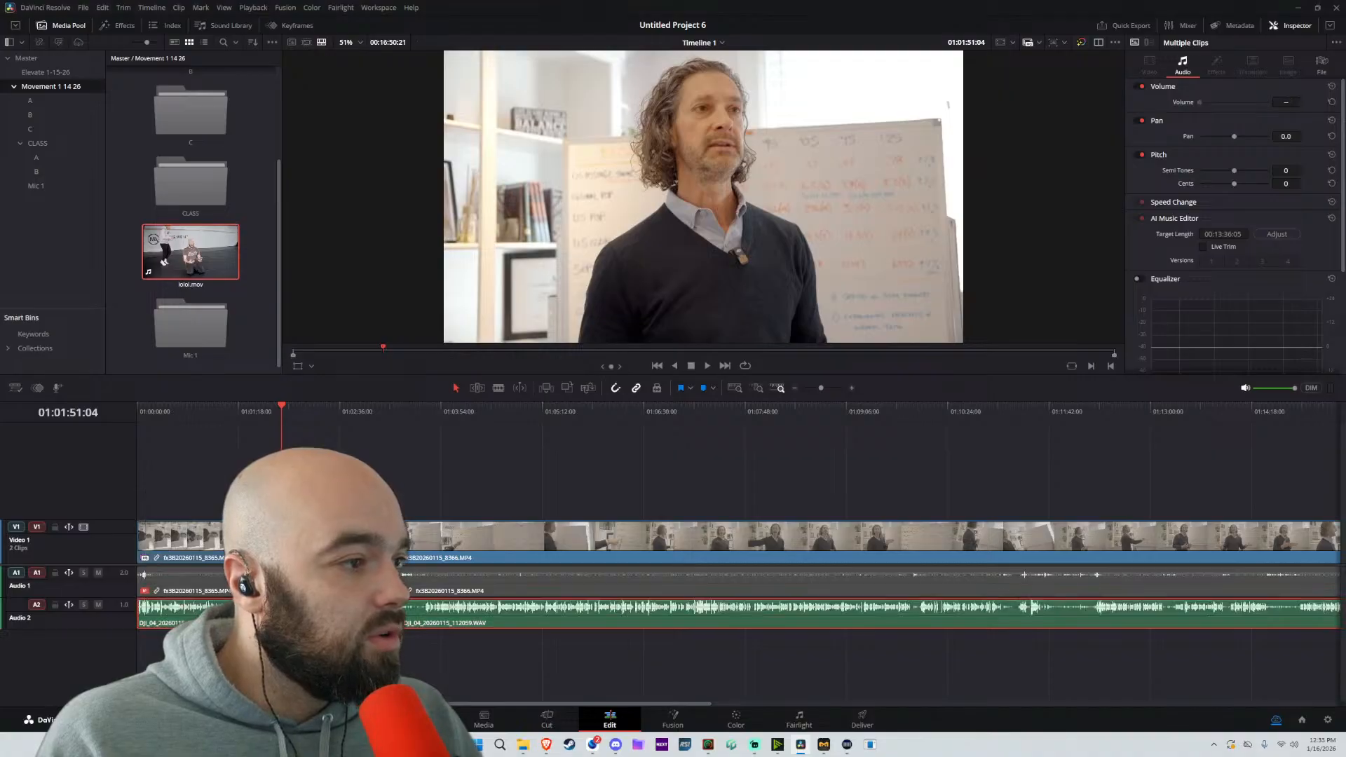
click(183, 461)
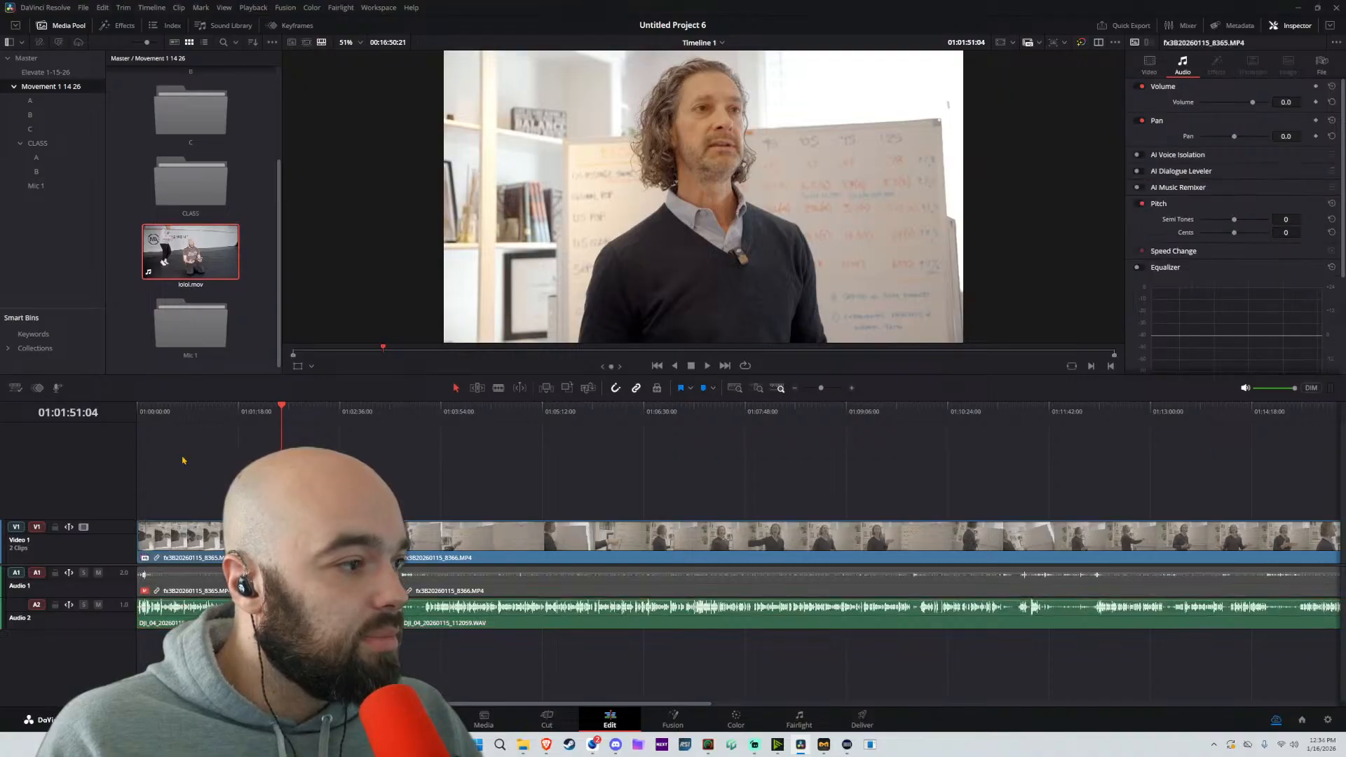
Play the first clip from an early point and again from a later point to check the normalized audio
click(184, 414)
key(space)
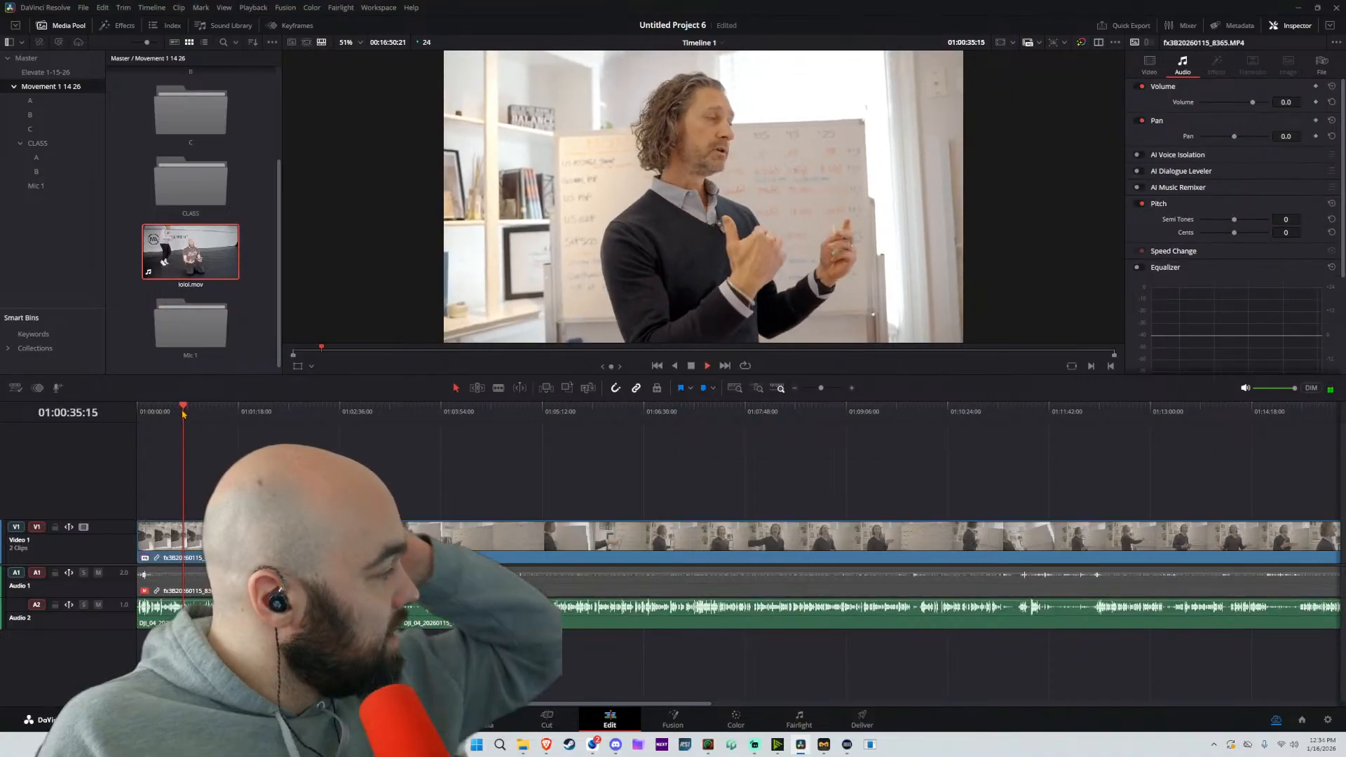
key(space)
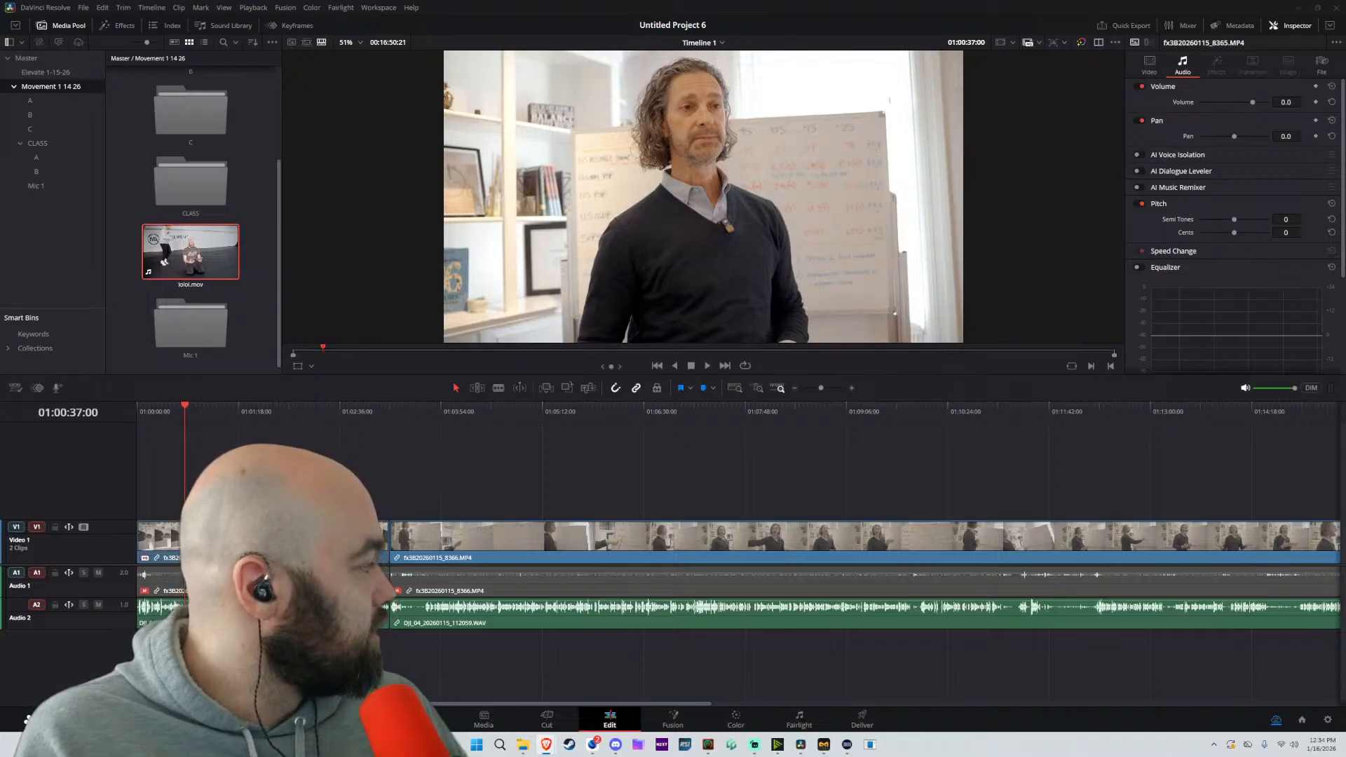
click(266, 414)
key(space)
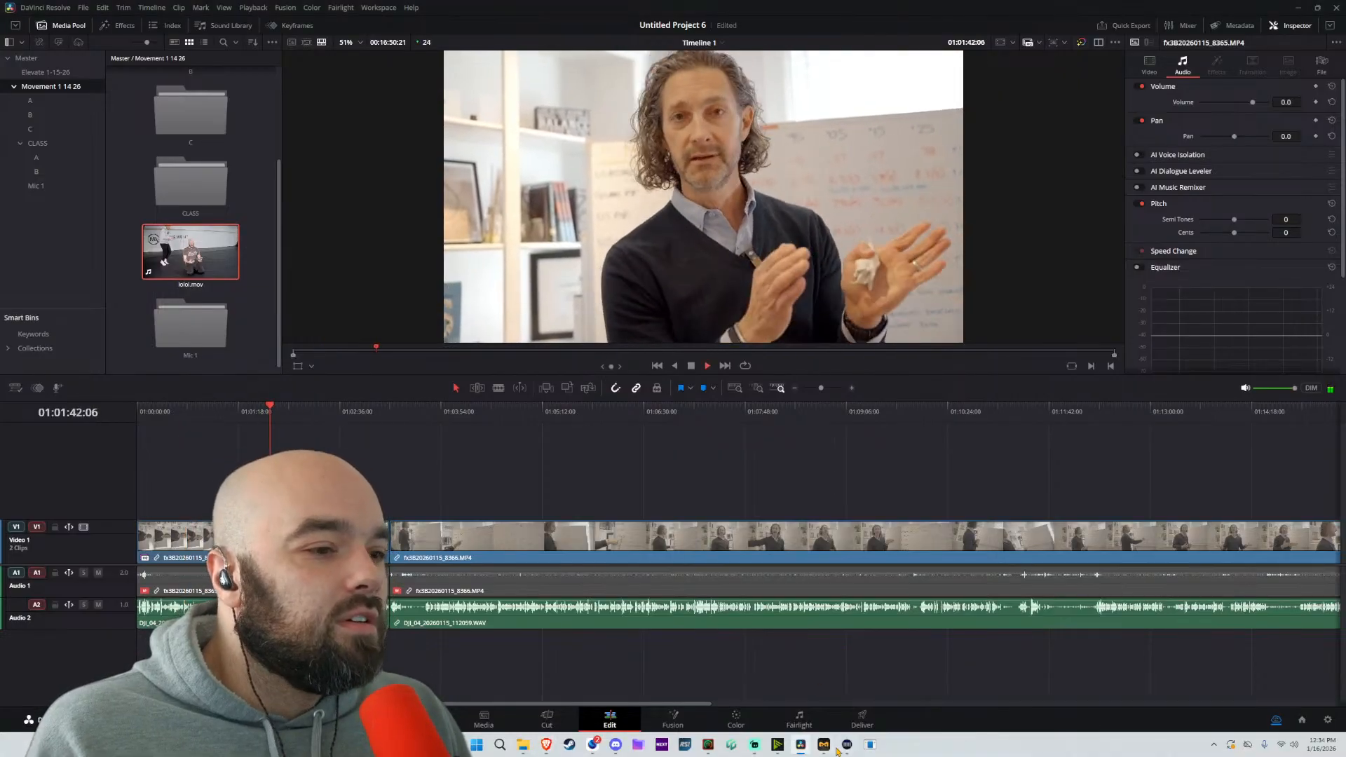
Play the audio in Fairlight and equalize Audio 2, cutting band 4 to -6.0 at 664 Hz and band 2 to -7.4 at 129 Hz
key(shift+7)
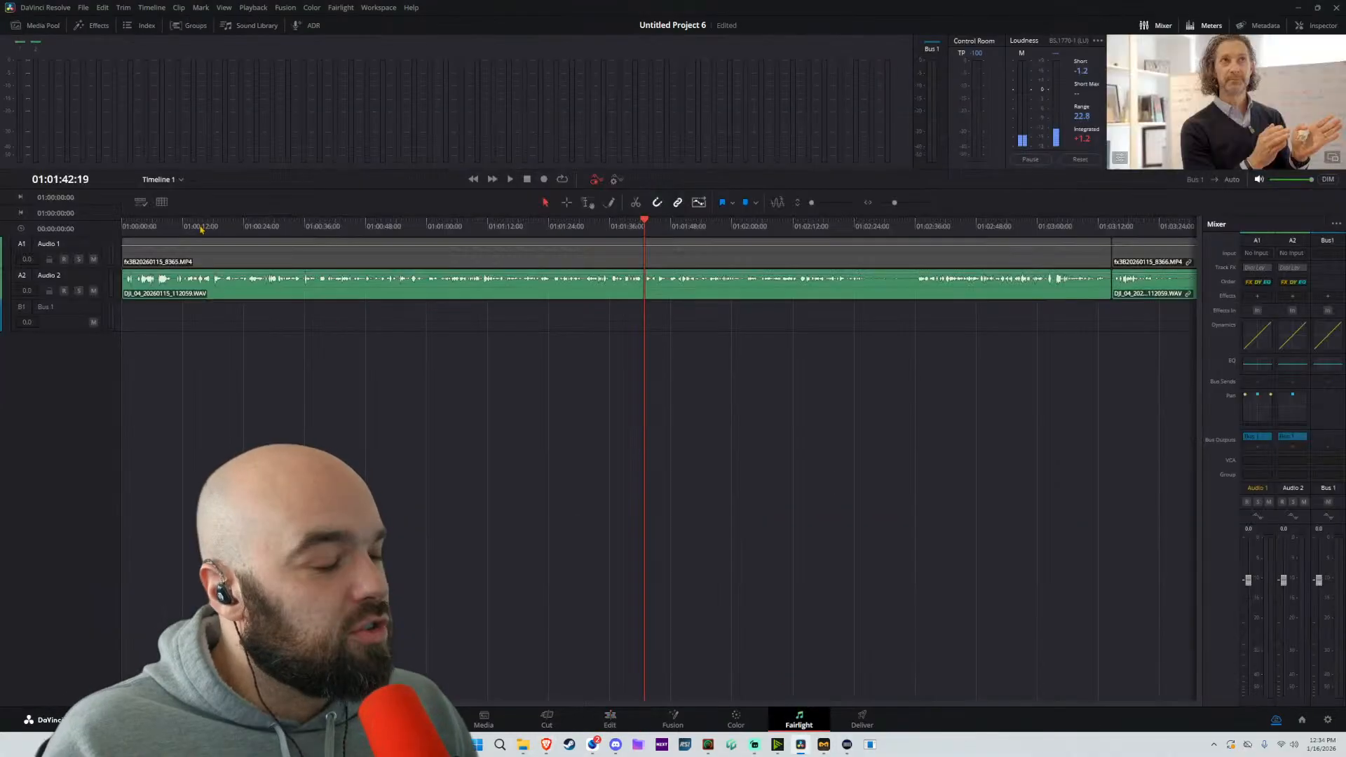
click(292, 225)
key(space)
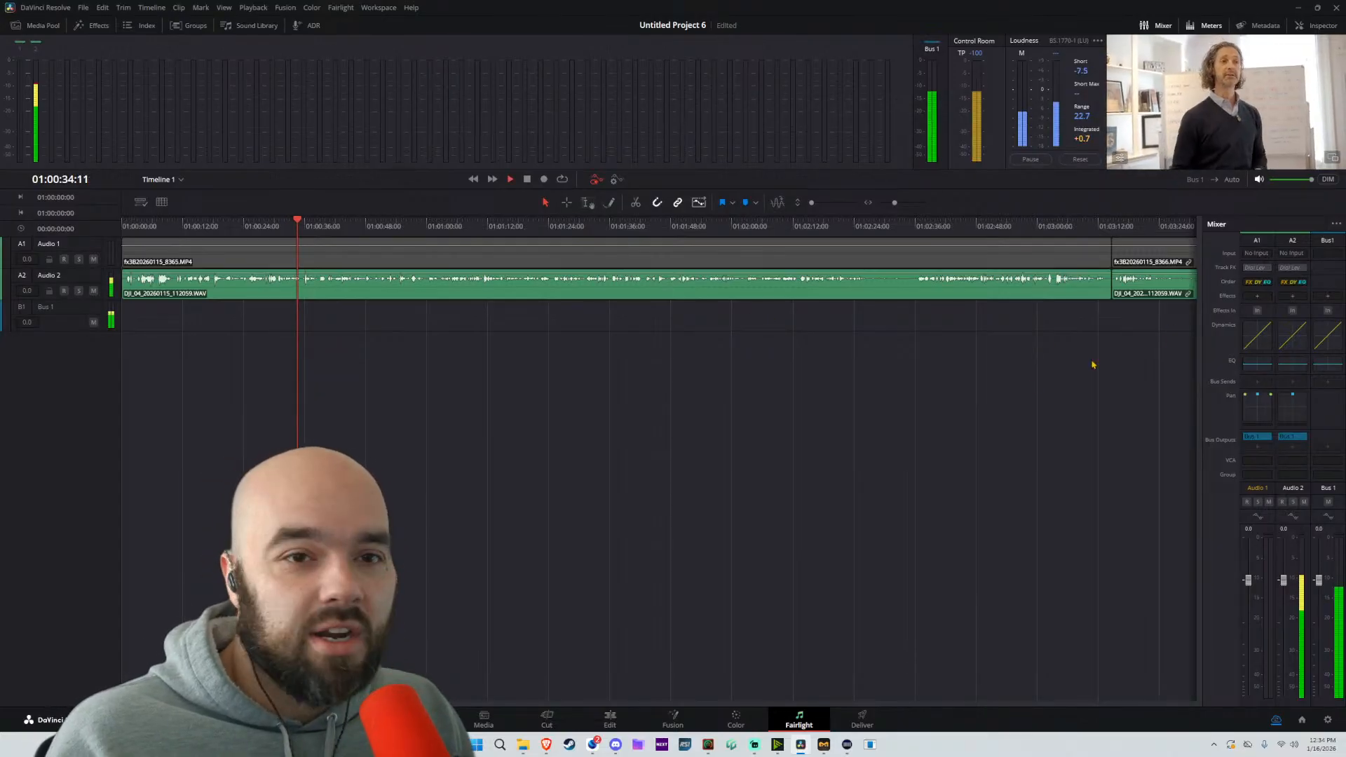
click(1292, 366)
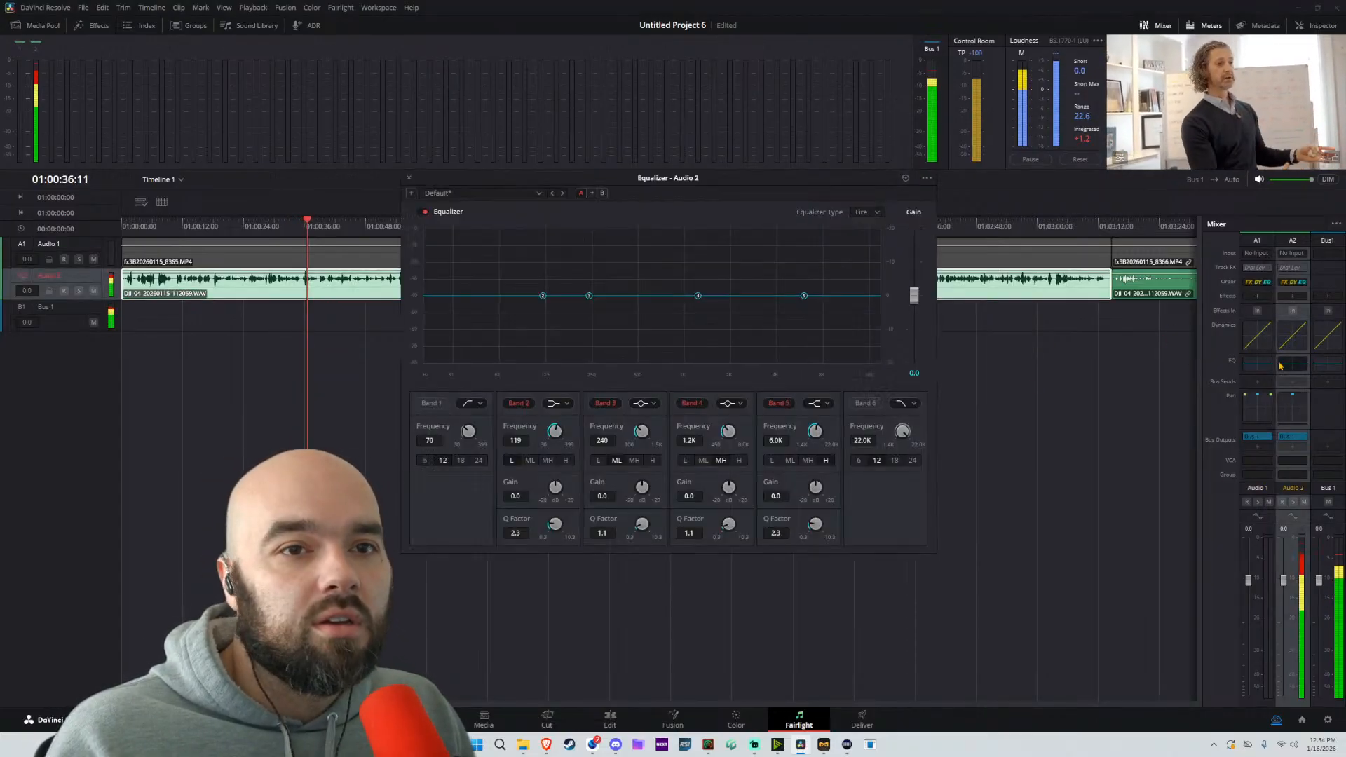
drag(698, 296, 656, 315)
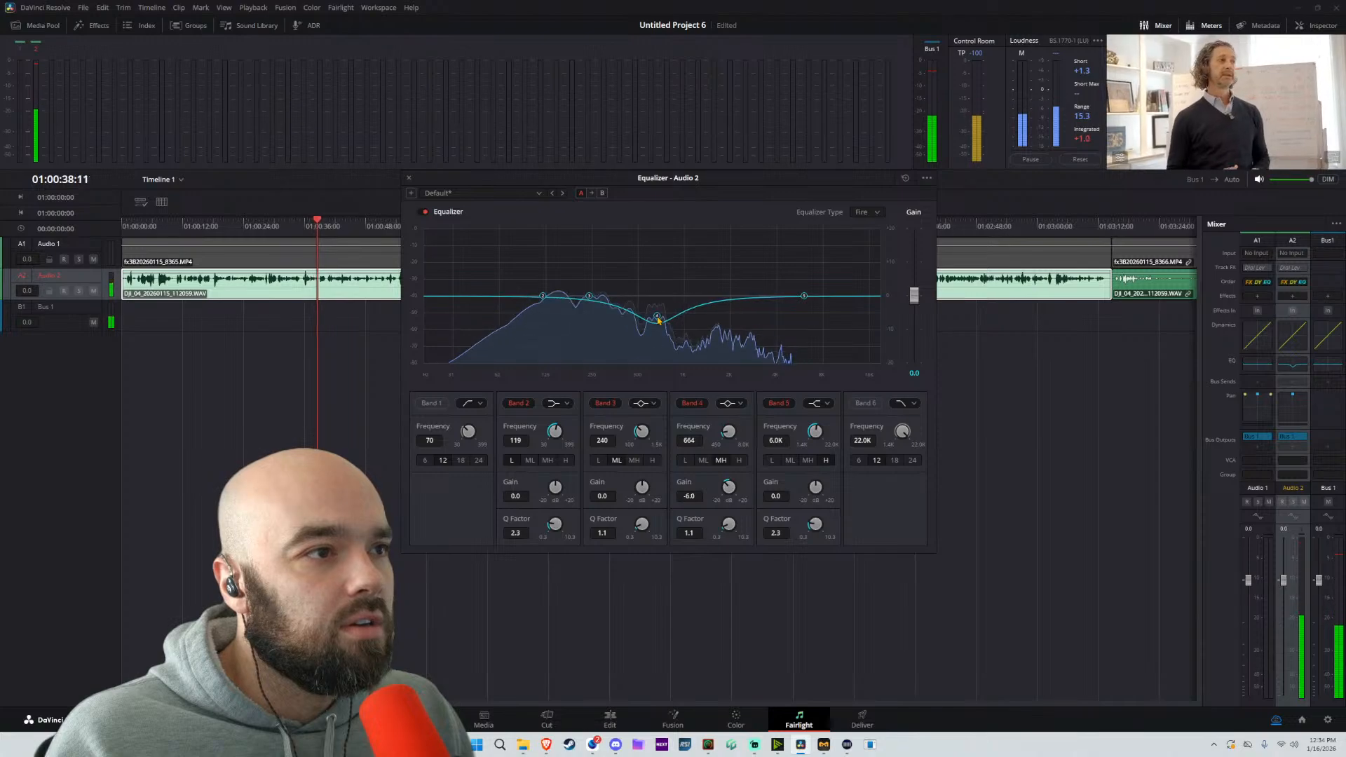
mouse_move(542, 296)
mouse_down()
mouse_move(536, 317)
mouse_move(548, 320)
mouse_up()
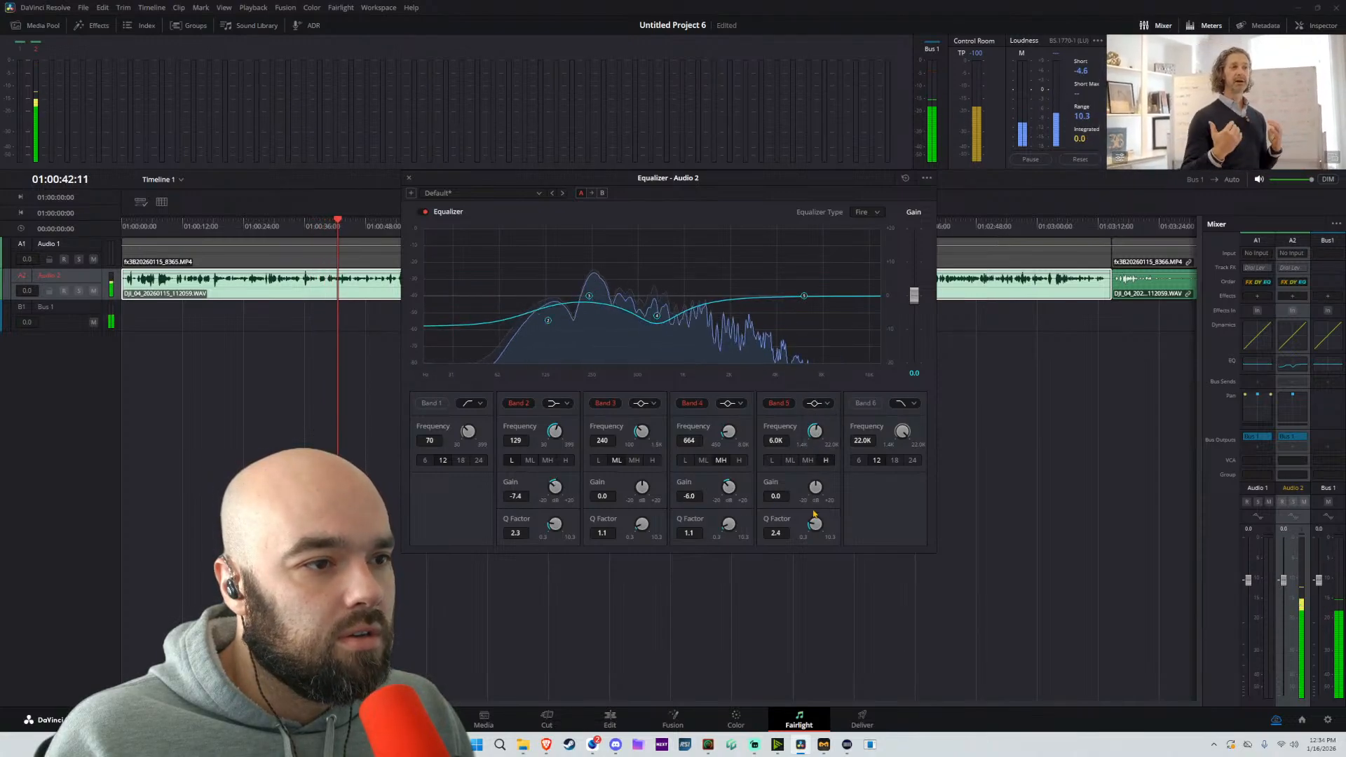
Boost equalizer band 5 to about +5.2 at 5.5K with a Q factor of 0.8, and raise the overall gain to 3.1
drag(814, 522, 841, 493)
drag(803, 296, 797, 278)
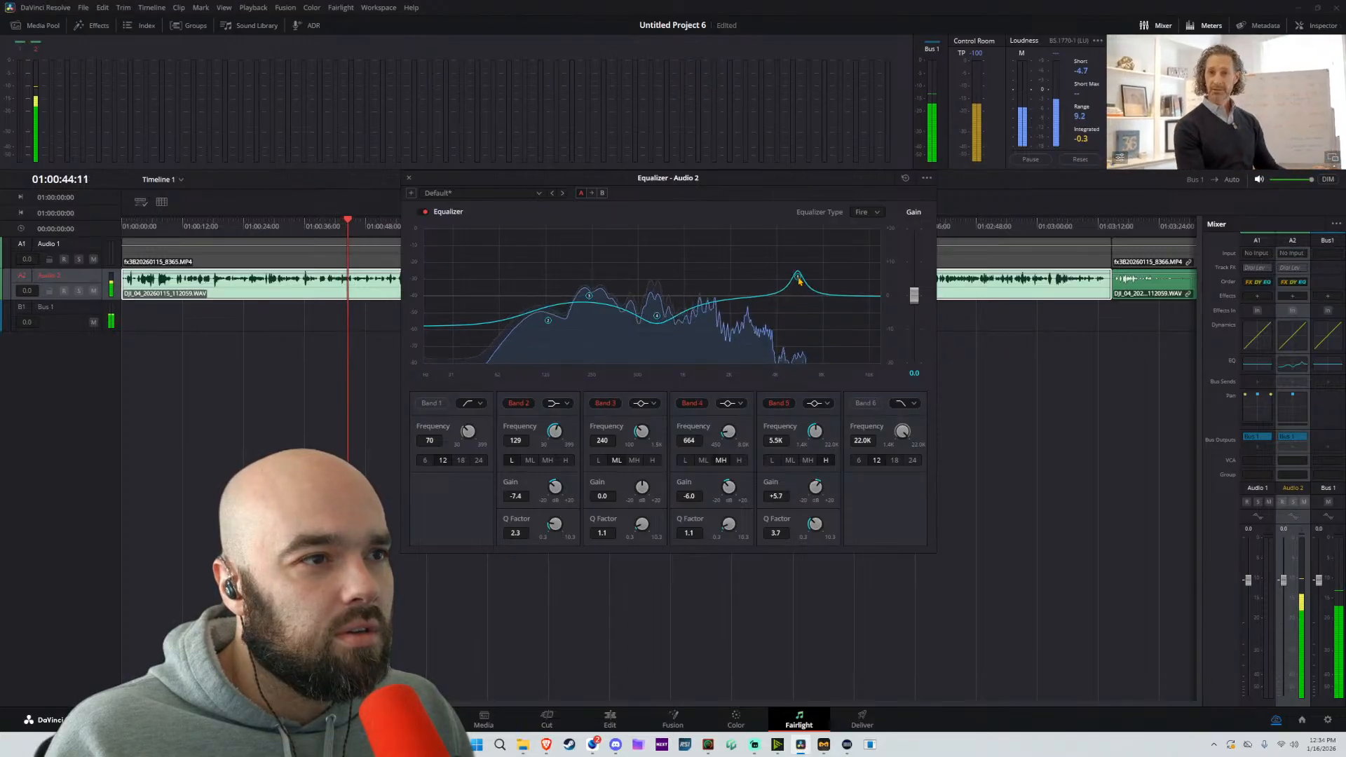
drag(814, 526, 748, 579)
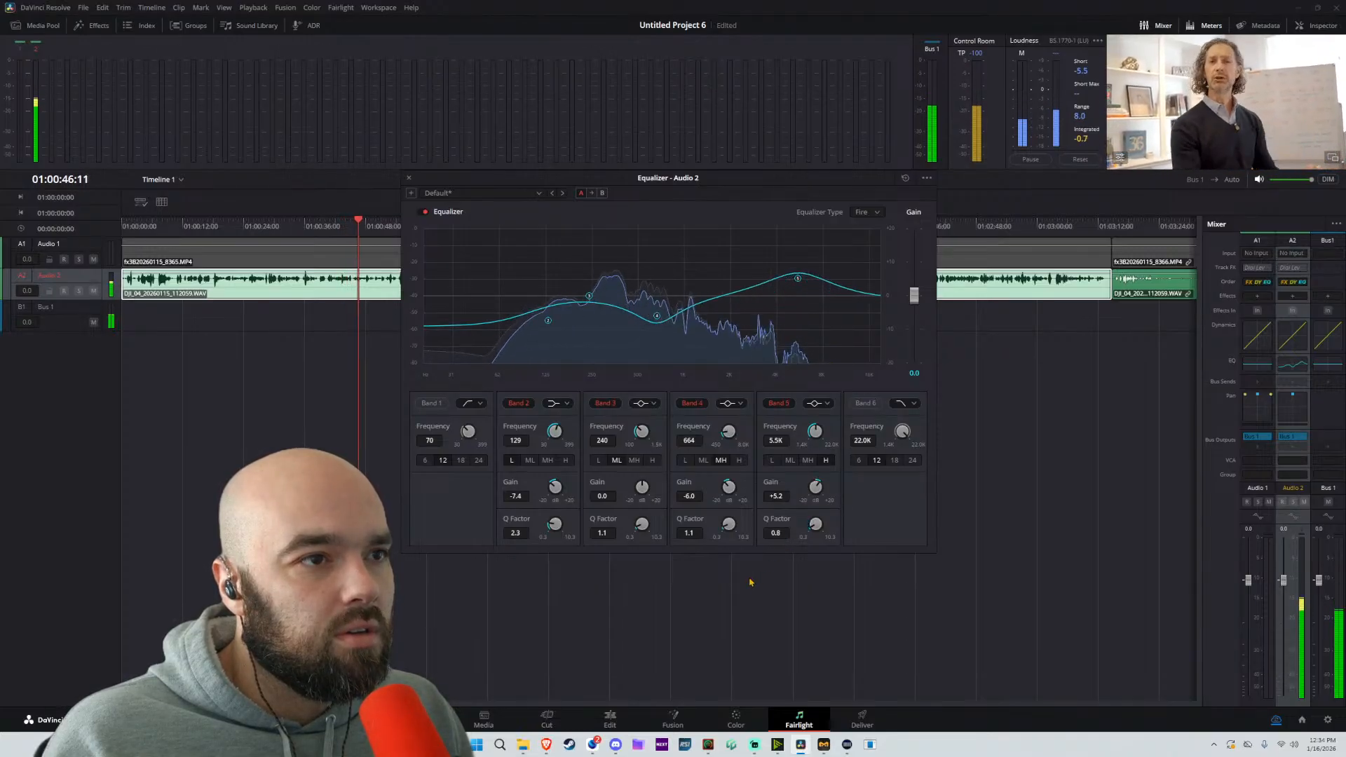
drag(913, 294, 914, 289)
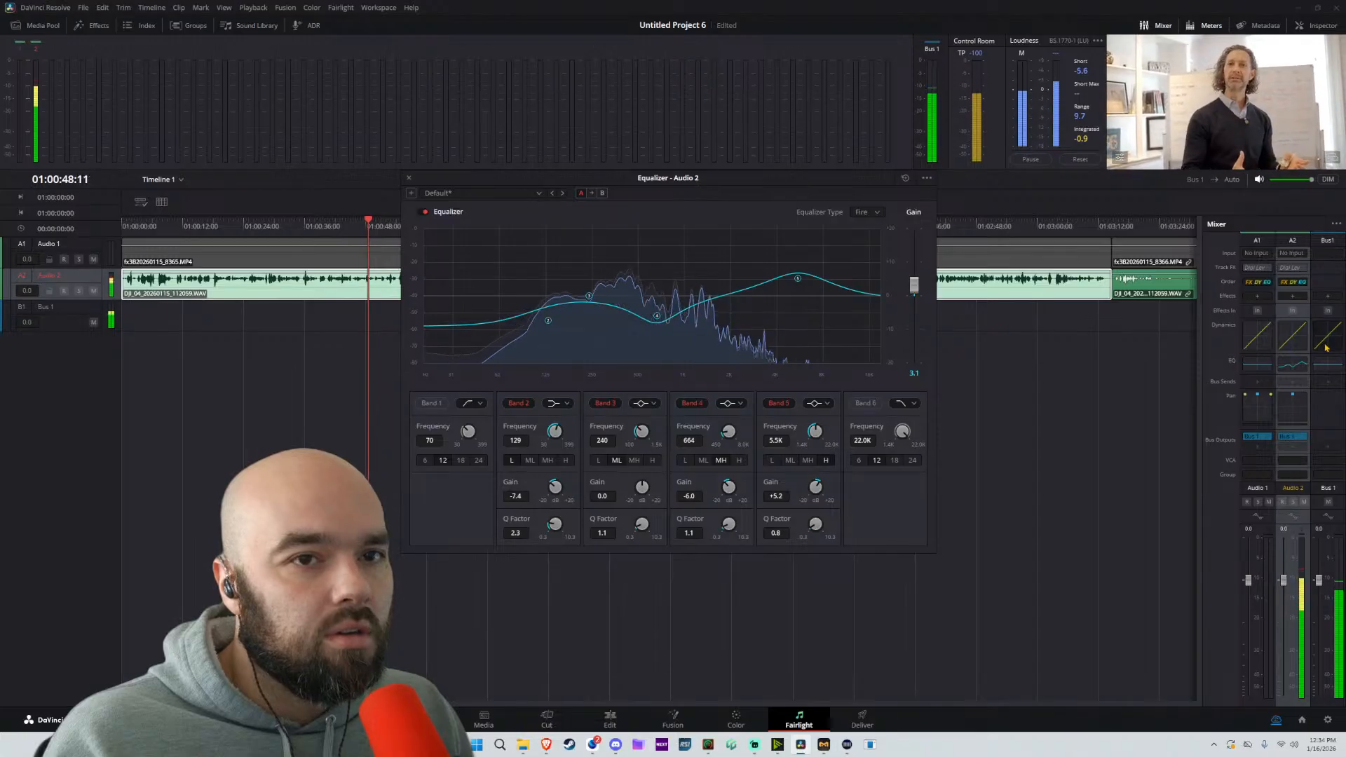
Compress the Audio 2 track with a threshold of -29.9 and a make-up gain of 8.1
click(1292, 335)
drag(600, 440, 599, 453)
drag(777, 360, 785, 318)
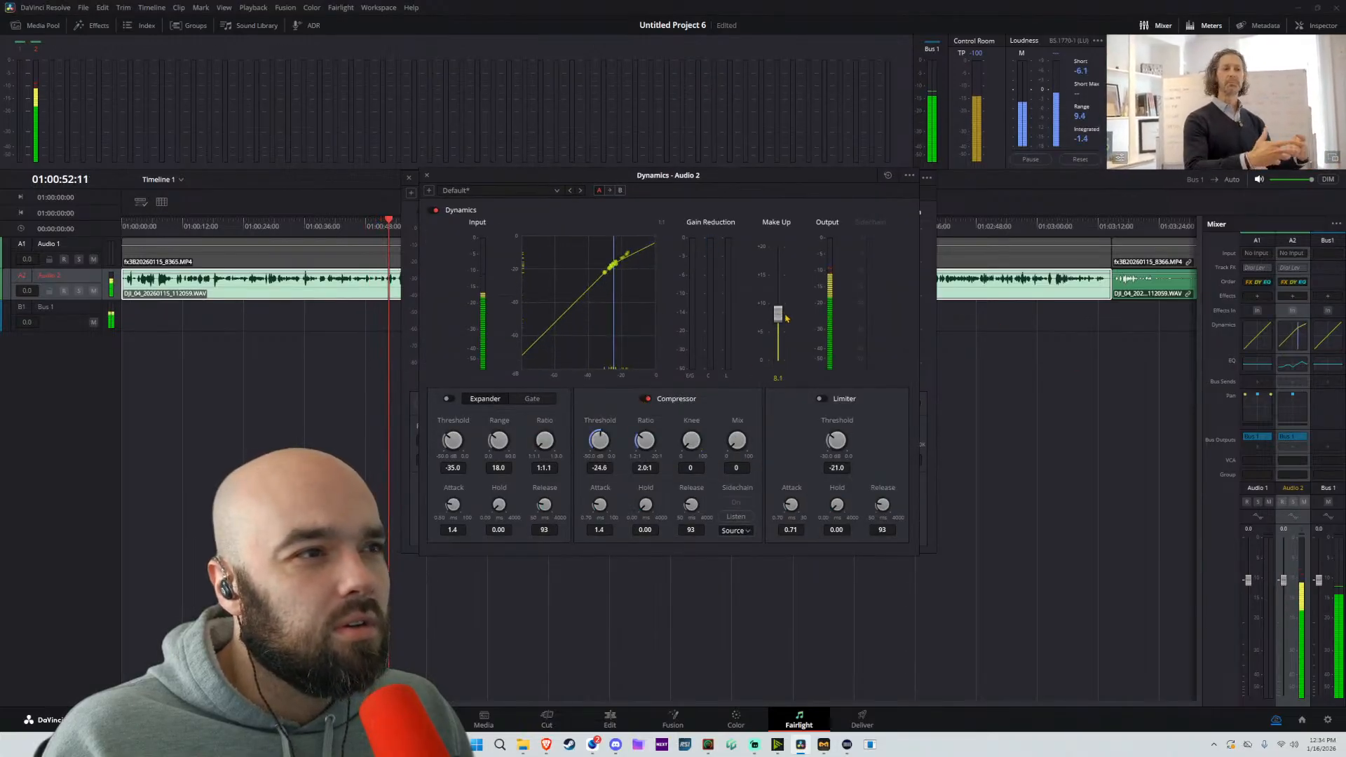
drag(599, 437, 591, 436)
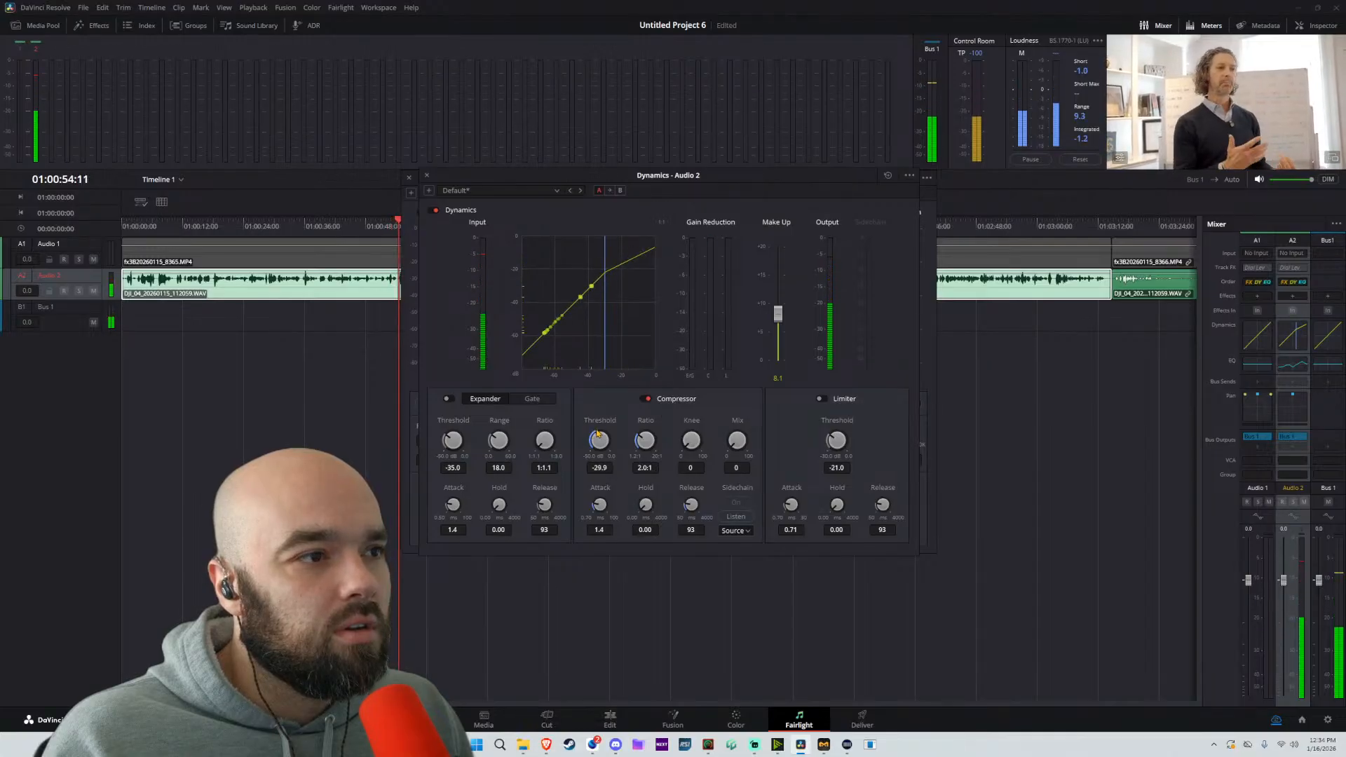
click(426, 175)
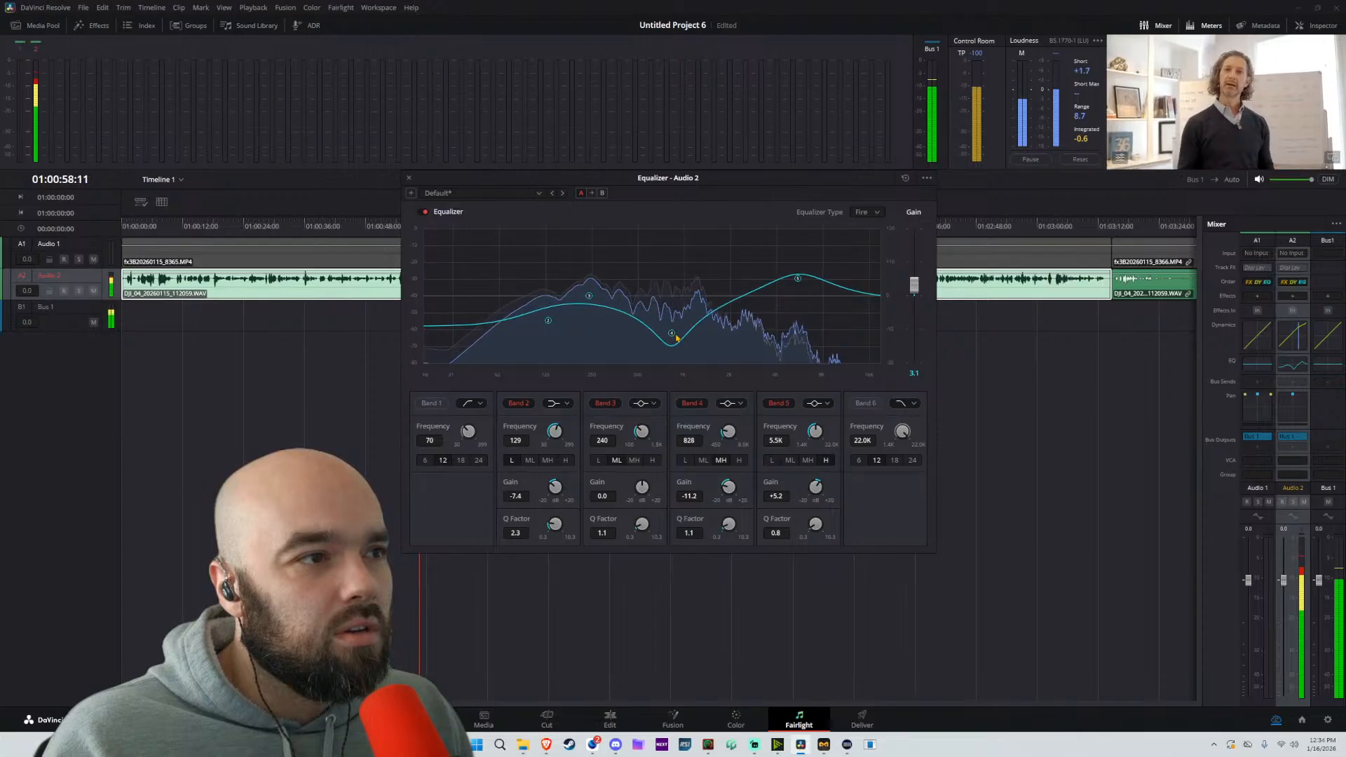
Refine the Audio 2 equalizer, lowering band 4 to -11.0 at 896 Hz, band 5 to +2.4 at 5.9K and band 2 to -11.2 at 142 Hz
mouse_move(803, 283)
mouse_down()
mouse_move(841, 284)
mouse_move(804, 289)
mouse_up()
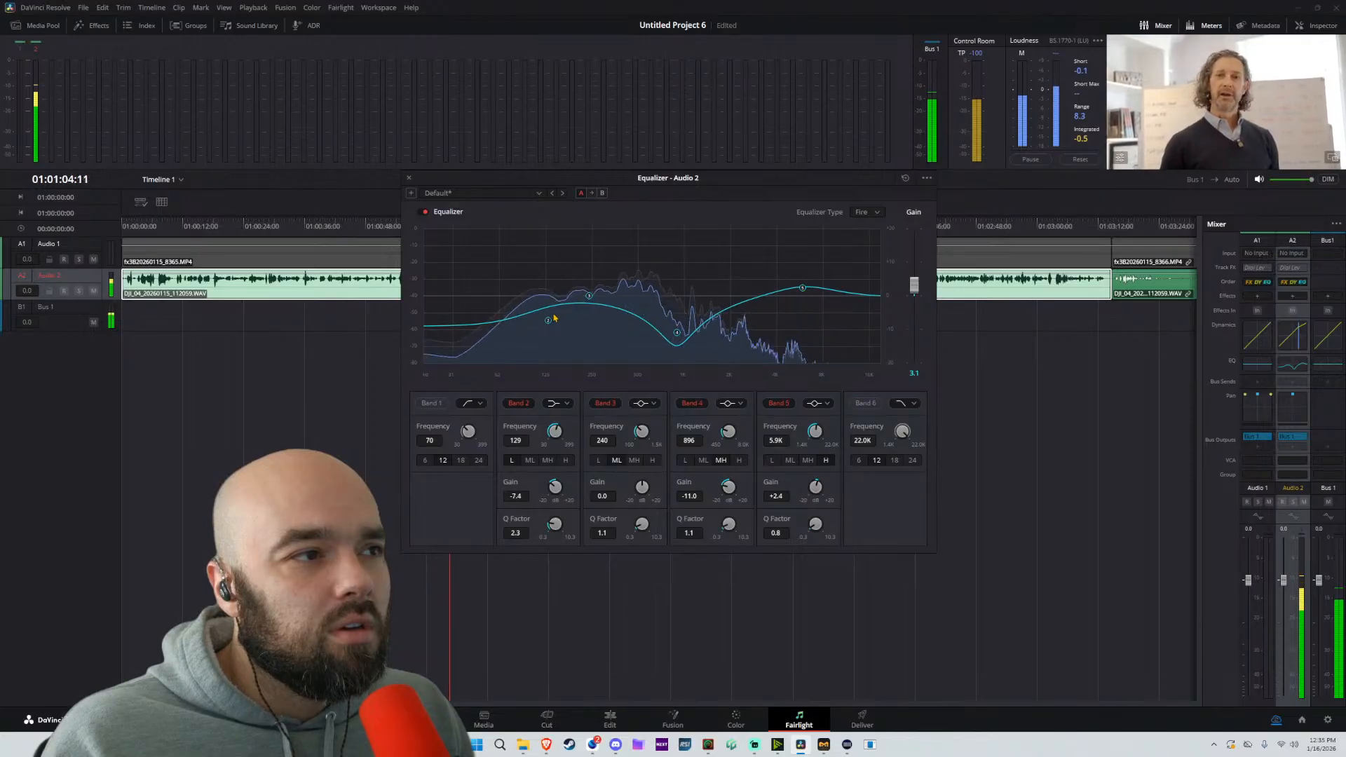
drag(548, 321, 555, 333)
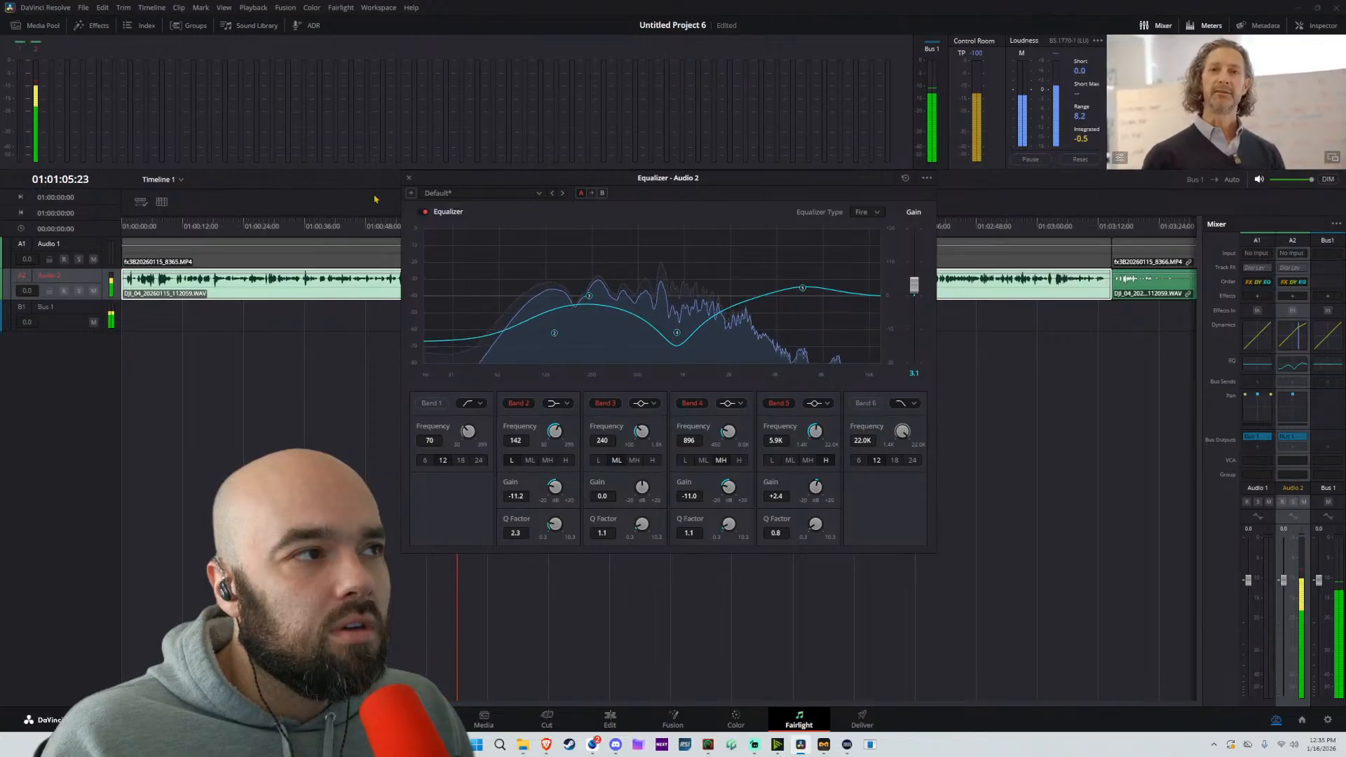
click(409, 178)
Return to the Edit page, rename the Audio 2 track as DJIo 2 and enable AI Voice Isolation on it
click(626, 714)
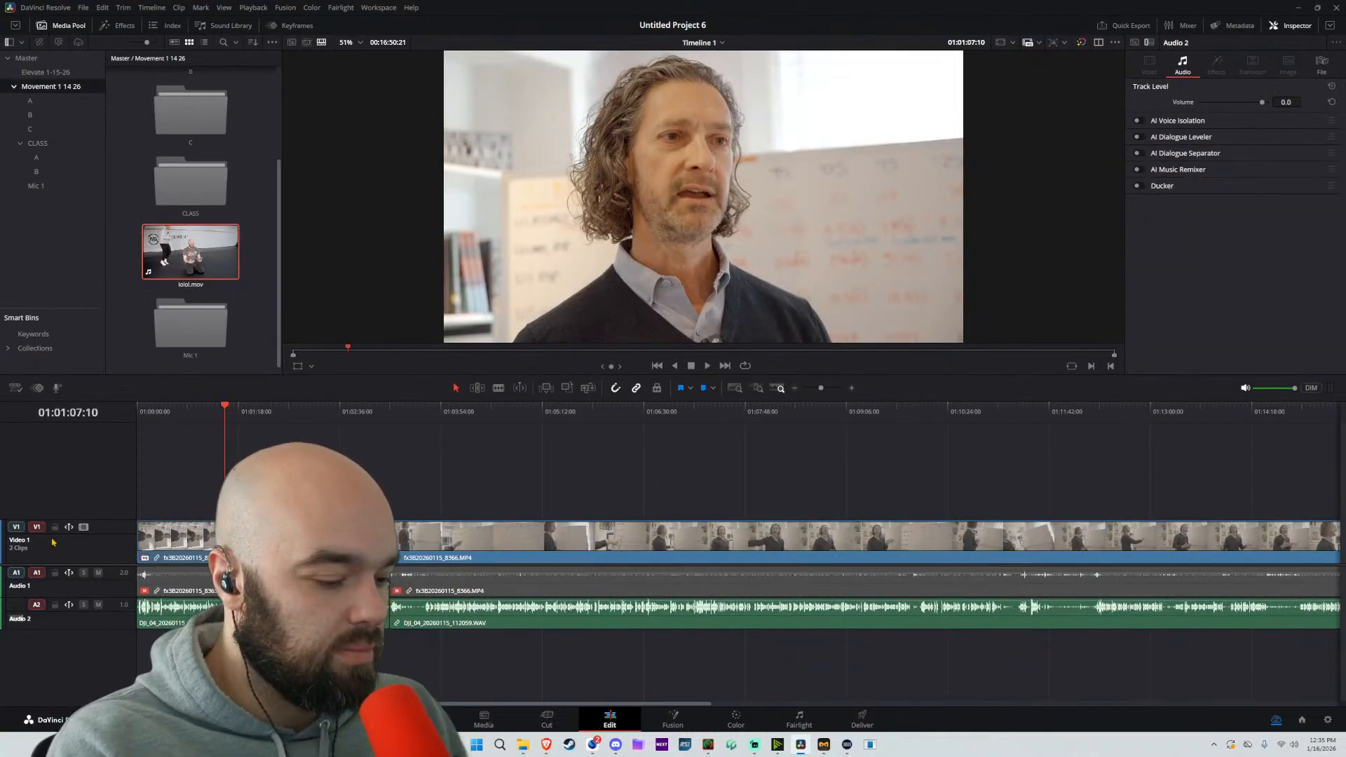
key(Return)
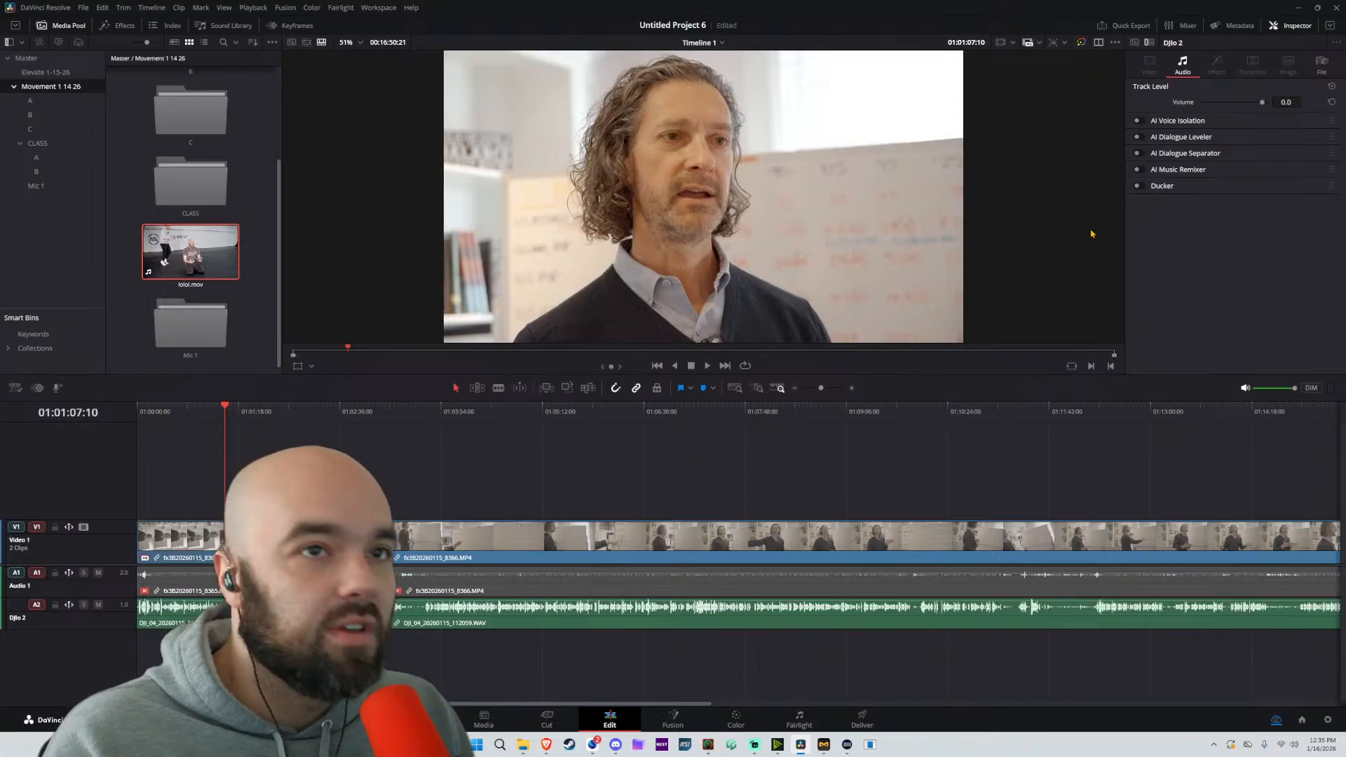
click(1138, 121)
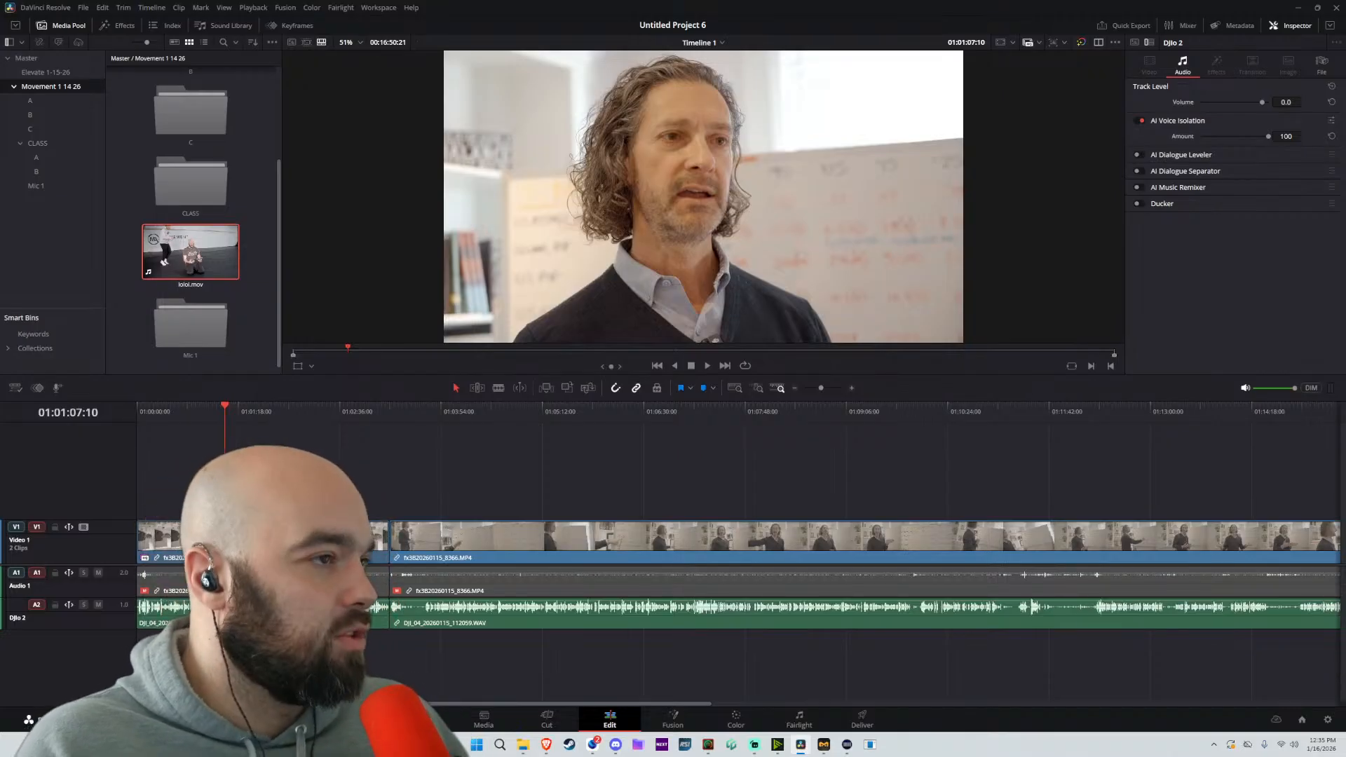
Play the first clip from about 01:03:00:00 to check the voice-isolated audio
click(372, 413)
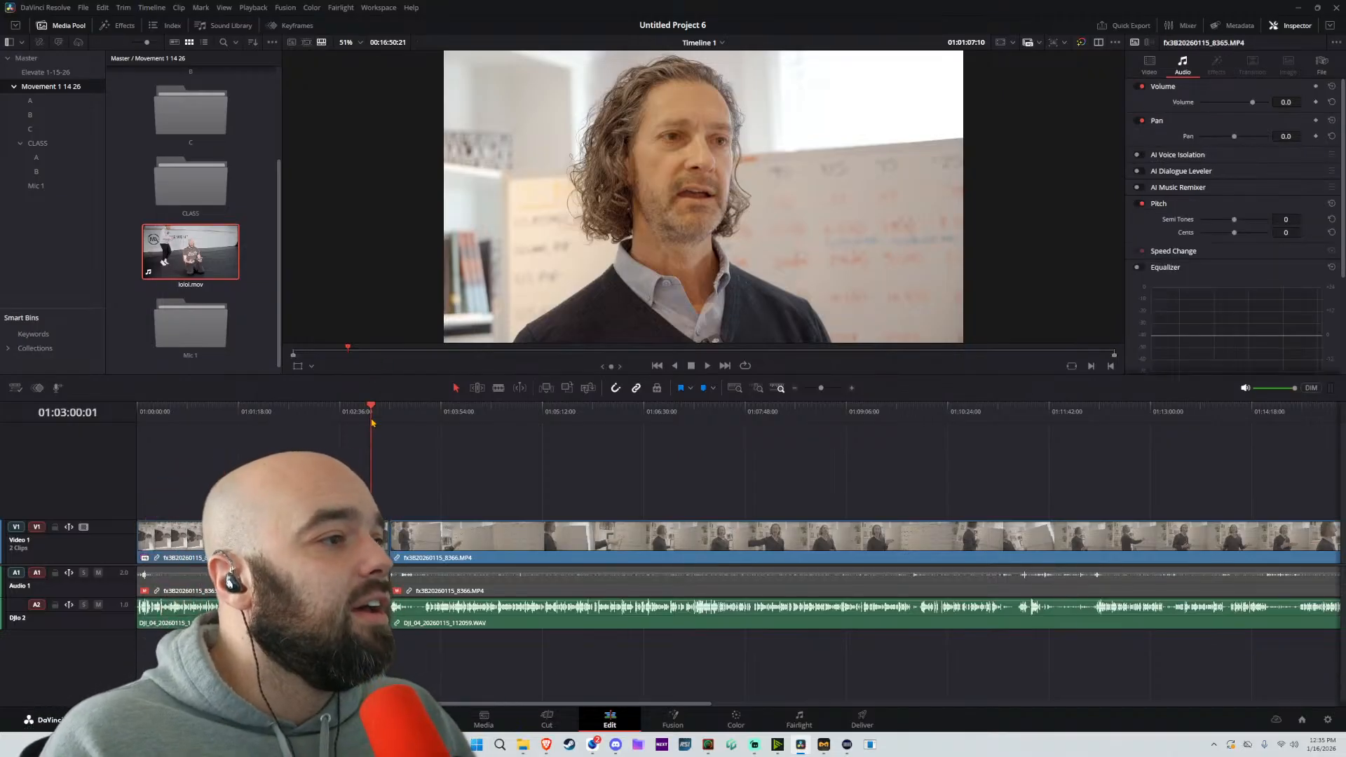
key(space)
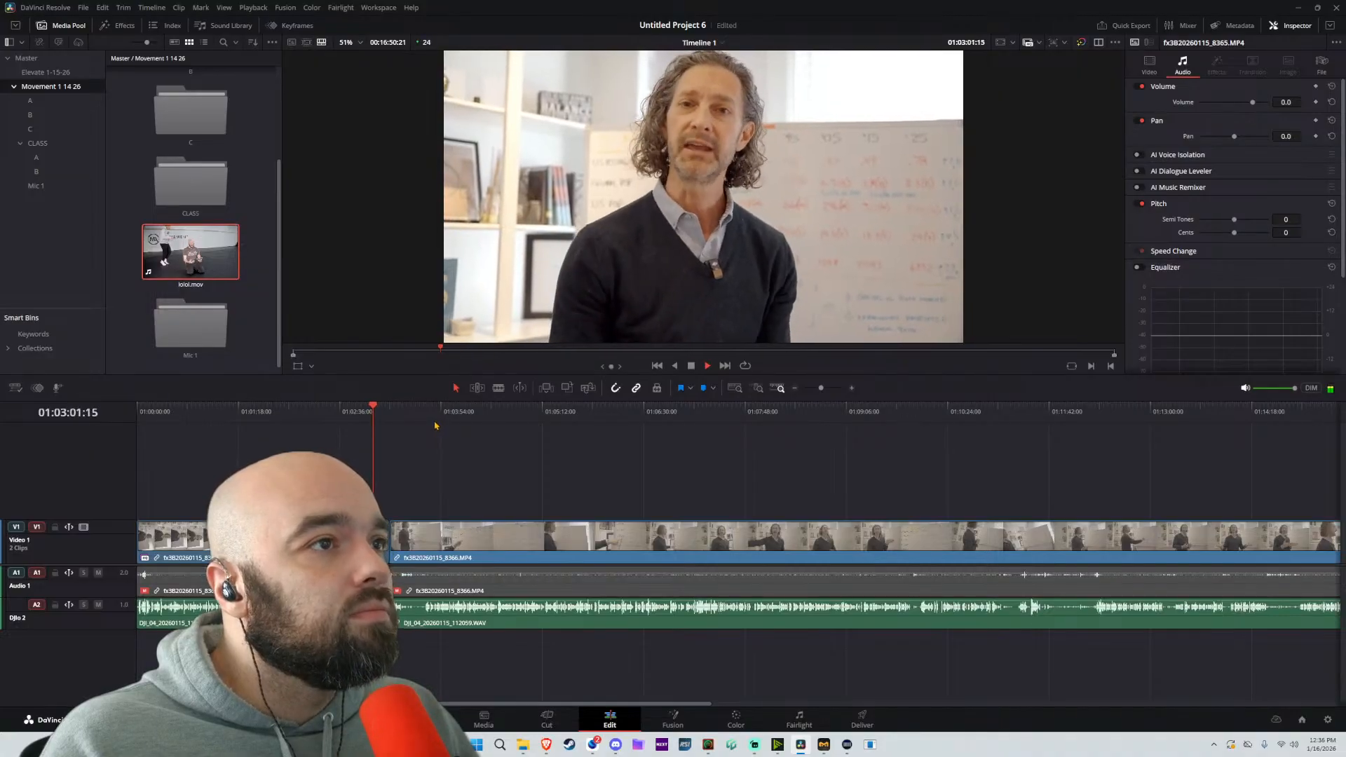
scroll(430, 476, down, 2)
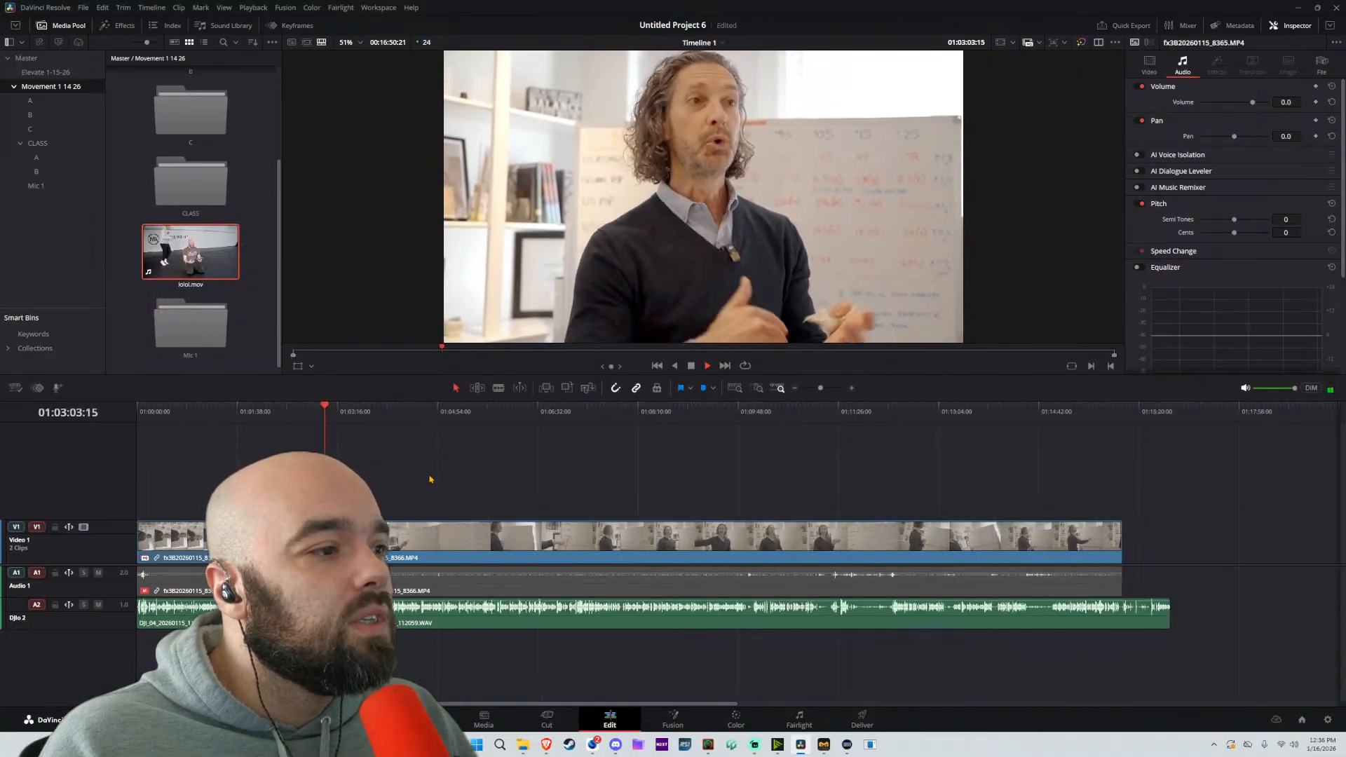
scroll(429, 478, up, 5)
key(space)
Play the timeline from the beginning and locate where the usable speech starts in the first clip
click(147, 413)
key(Home)
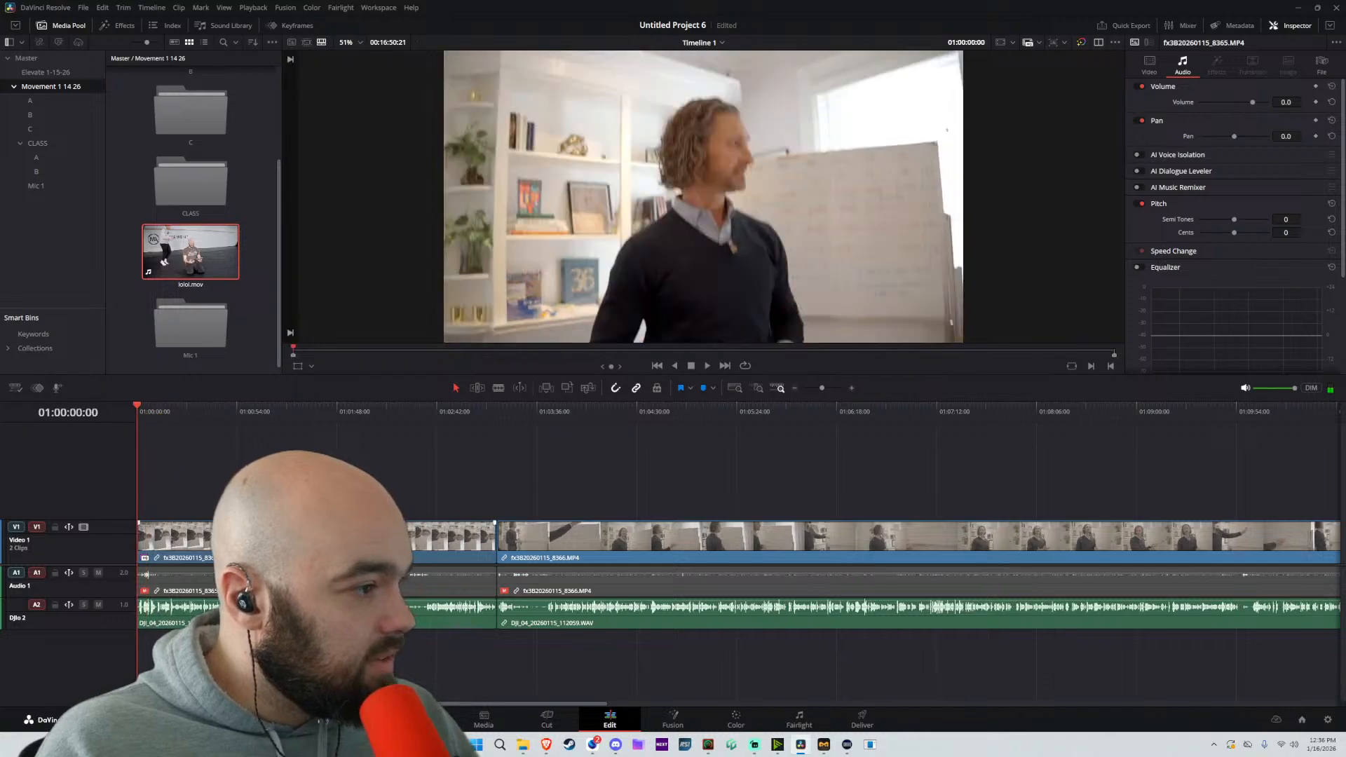
scroll(175, 463, up, 3)
key(space)
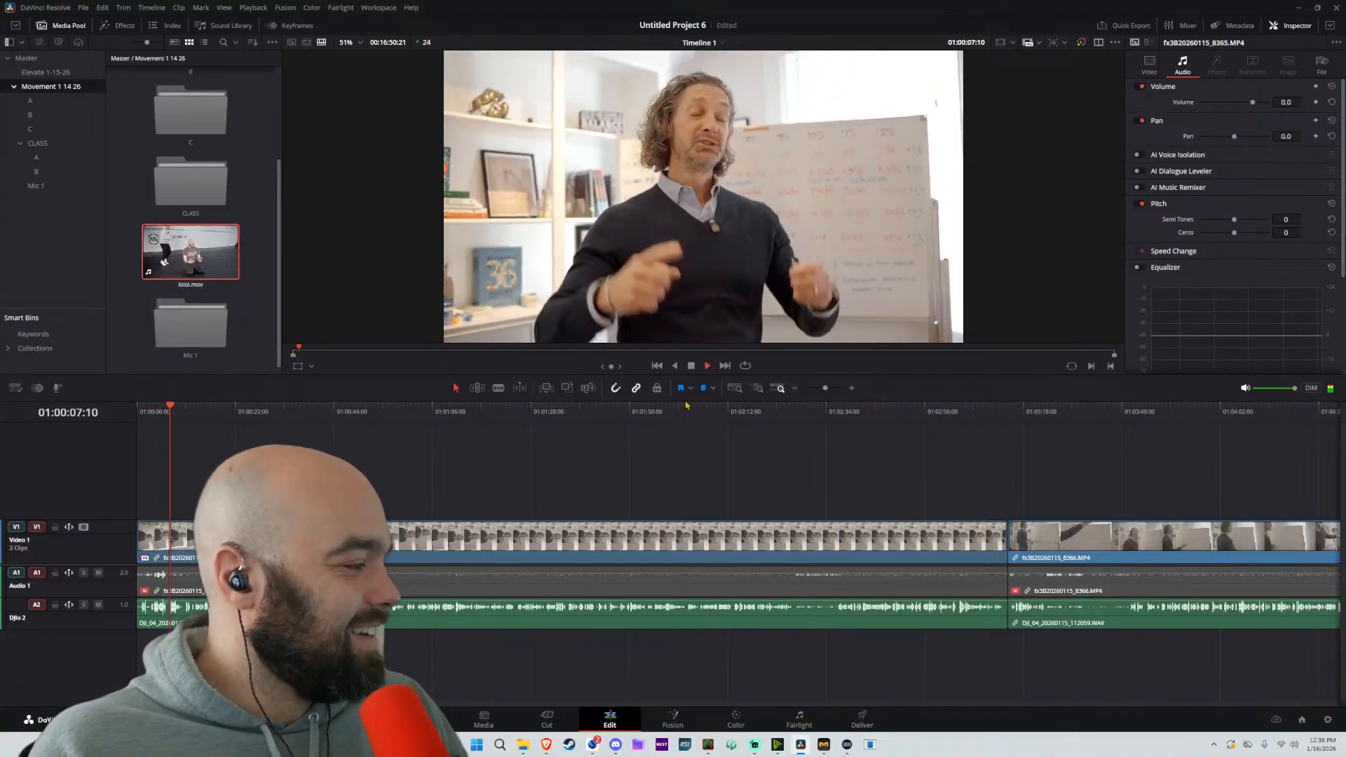
key(ctrl+equal)
key(ctrl+equal)
key(space)
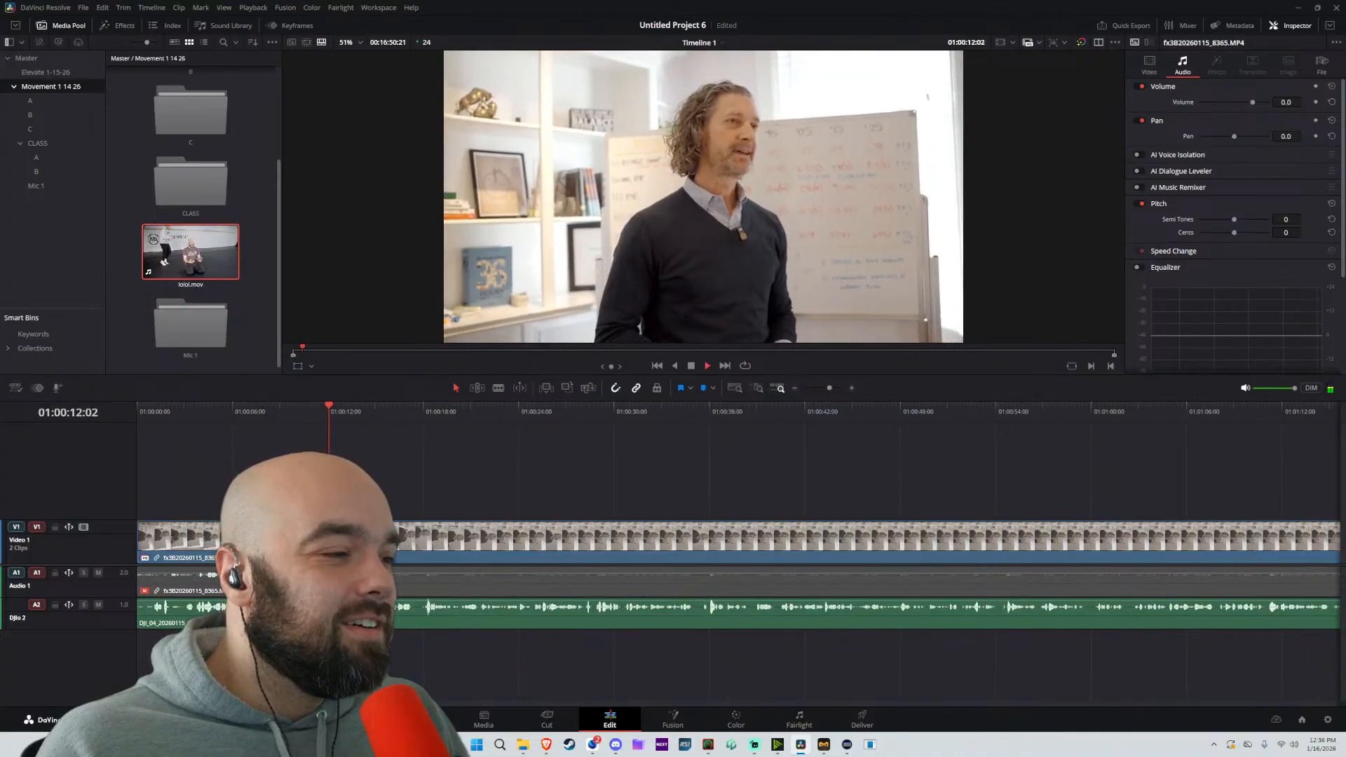
key(ctrl+equal)
key(ctrl+equal)
scroll(736, 463, right, 3)
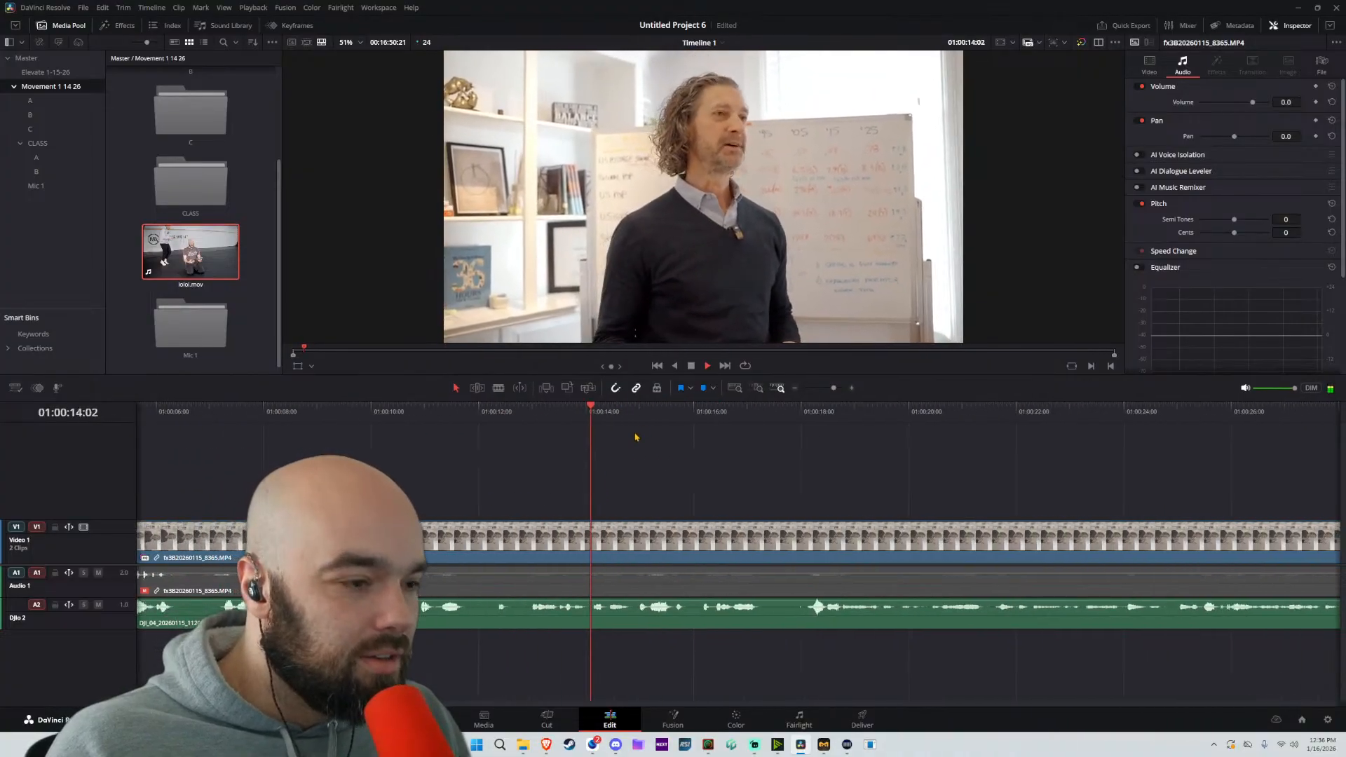
click(803, 413)
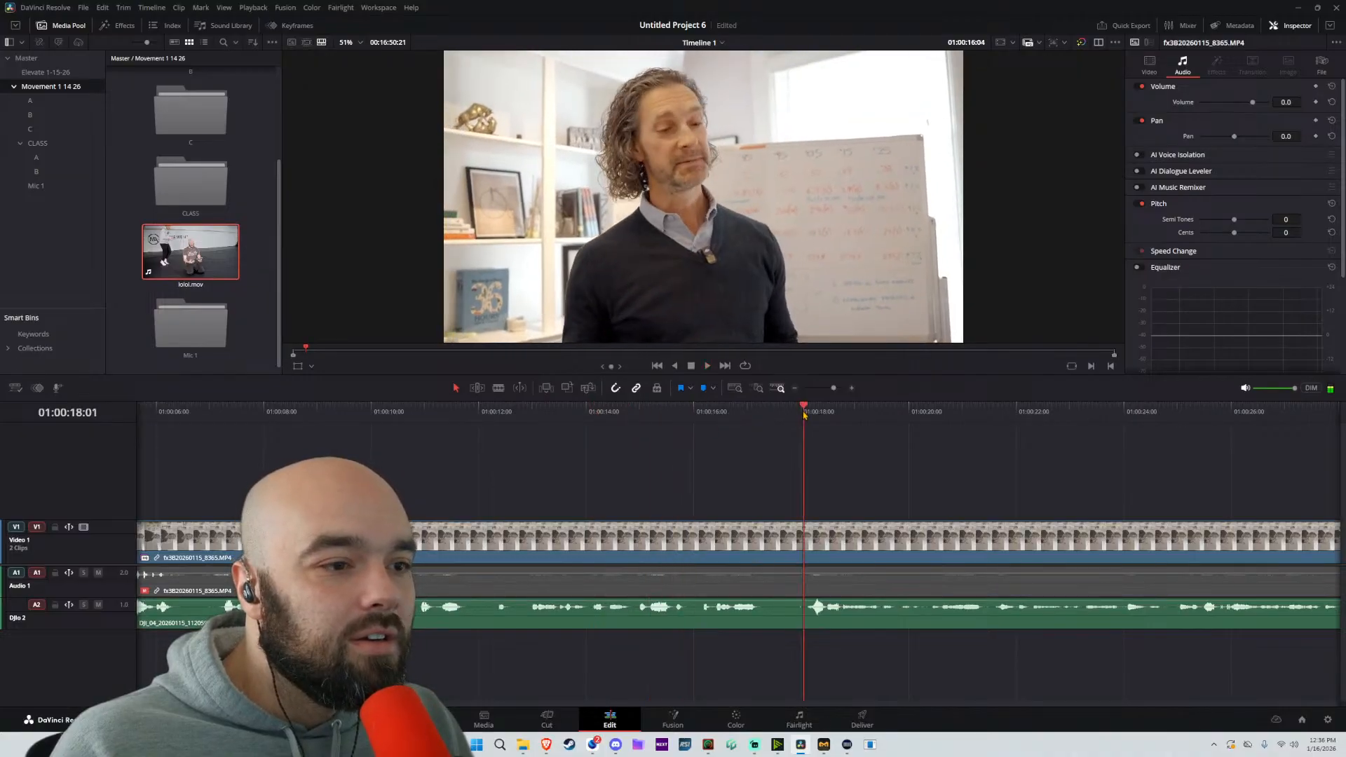
Adjust the DJIo 2 equalizer in Fairlight, setting band 3 to +3.8 at 168 Hz and band 2 to -9.3 at 75 Hz, and return to editing
key(shift+7)
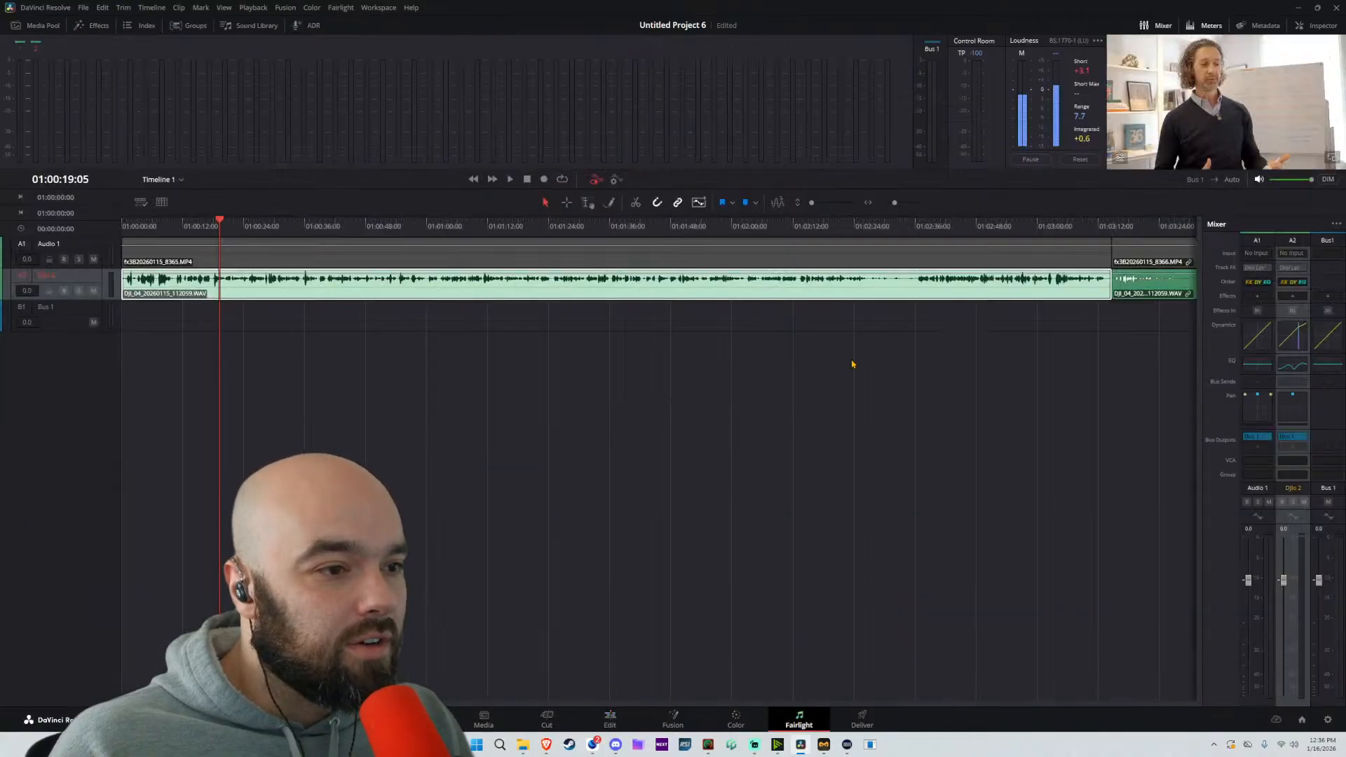
click(1291, 363)
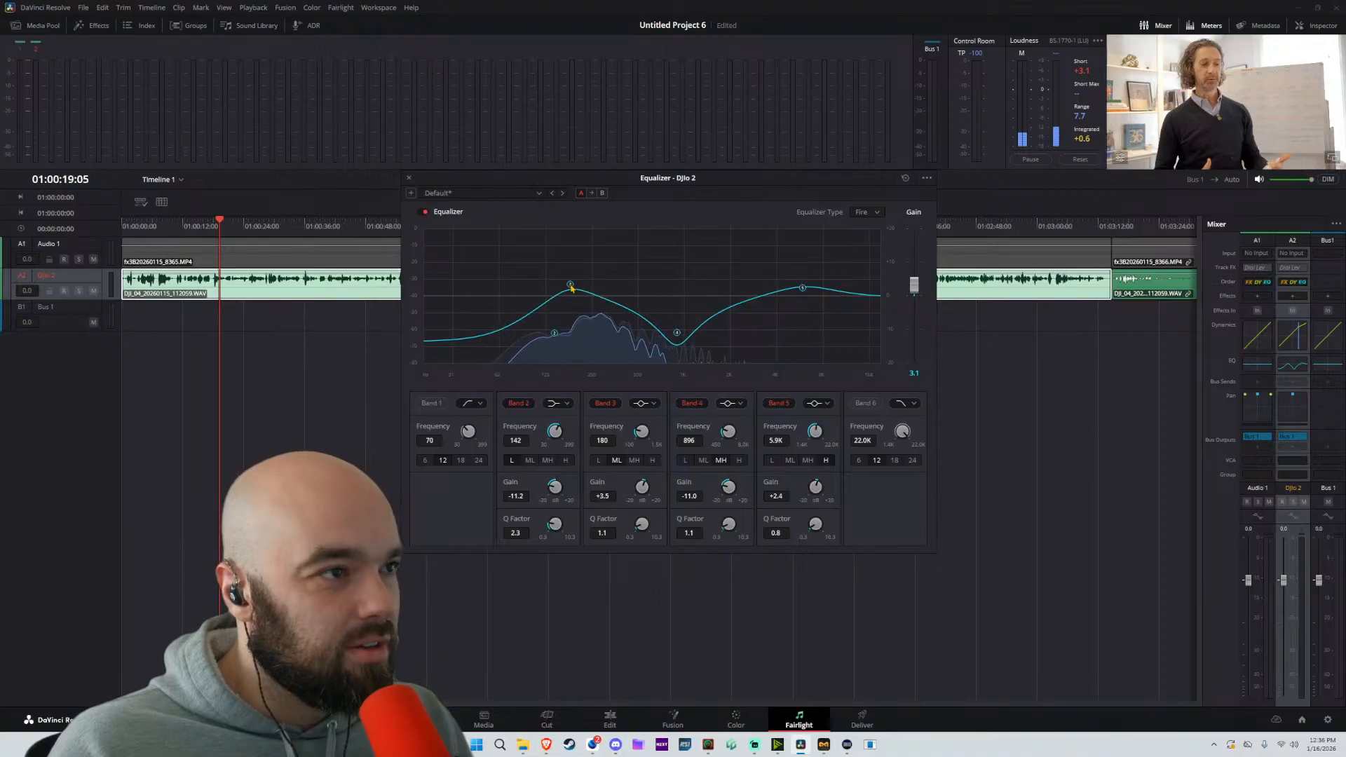
key(space)
drag(554, 333, 506, 316)
drag(571, 285, 565, 284)
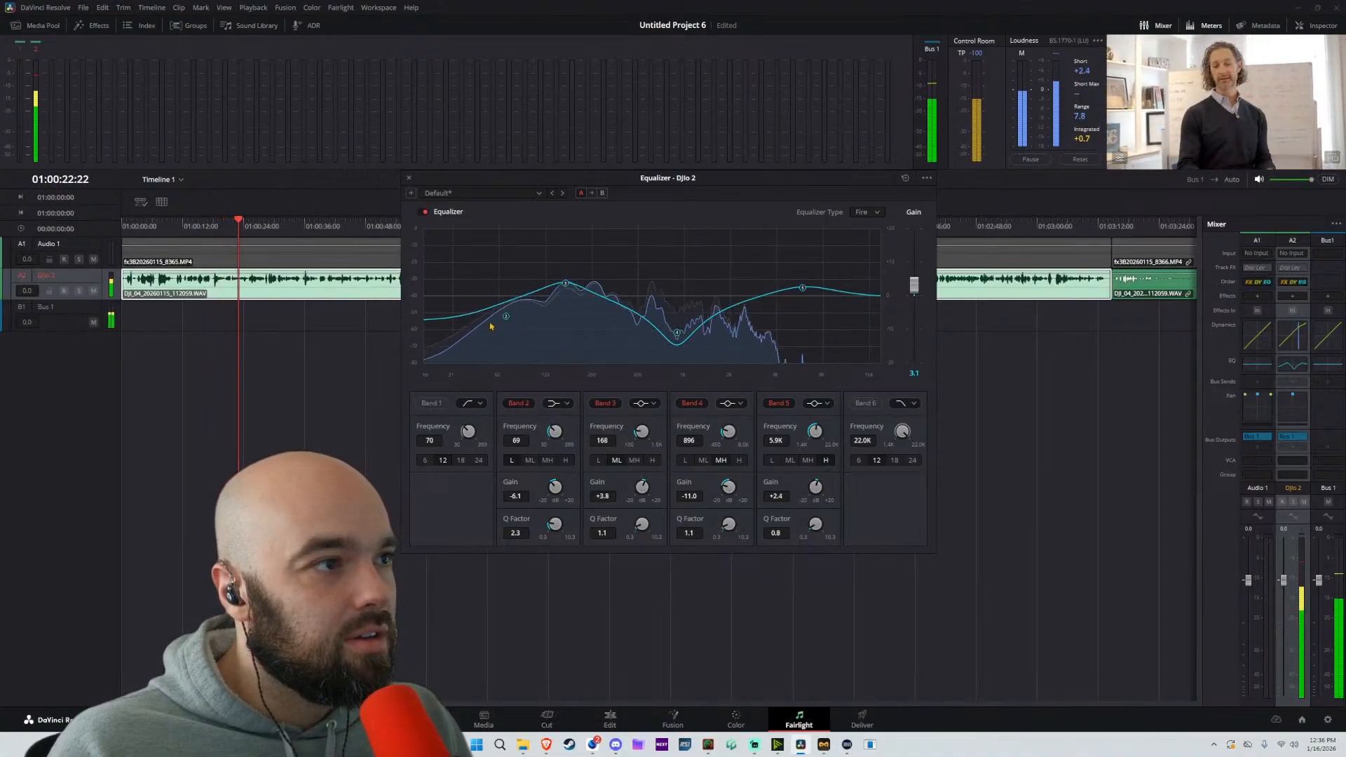
drag(505, 316, 512, 327)
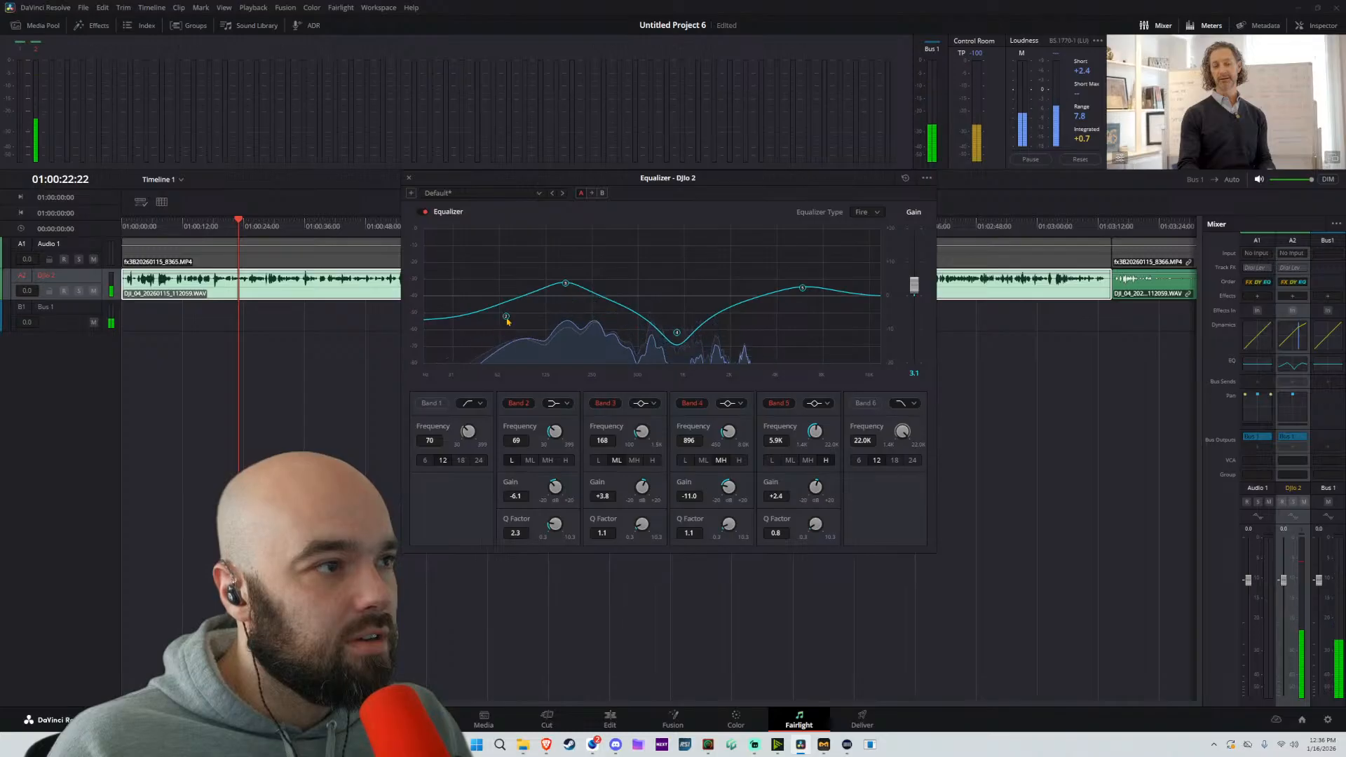
click(409, 178)
key(shift+4)
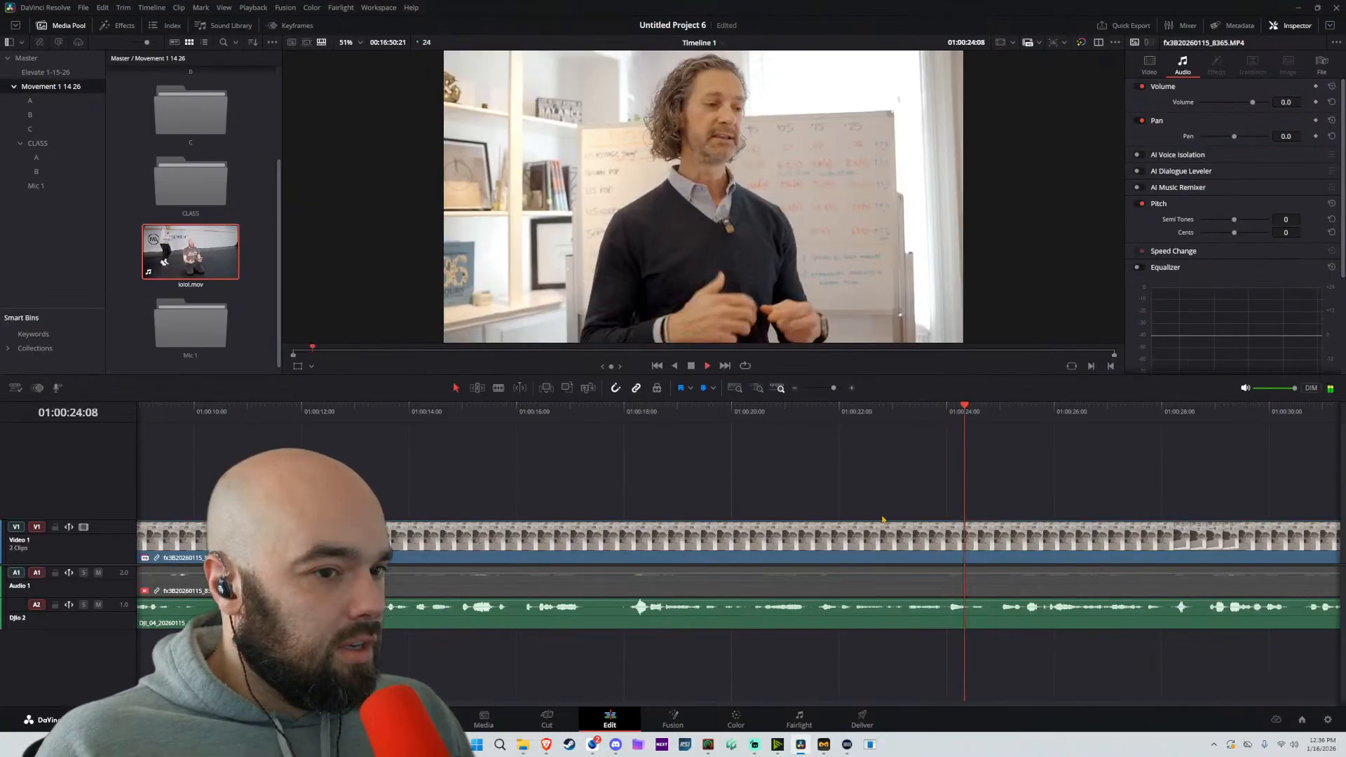
click(609, 408)
key(b)
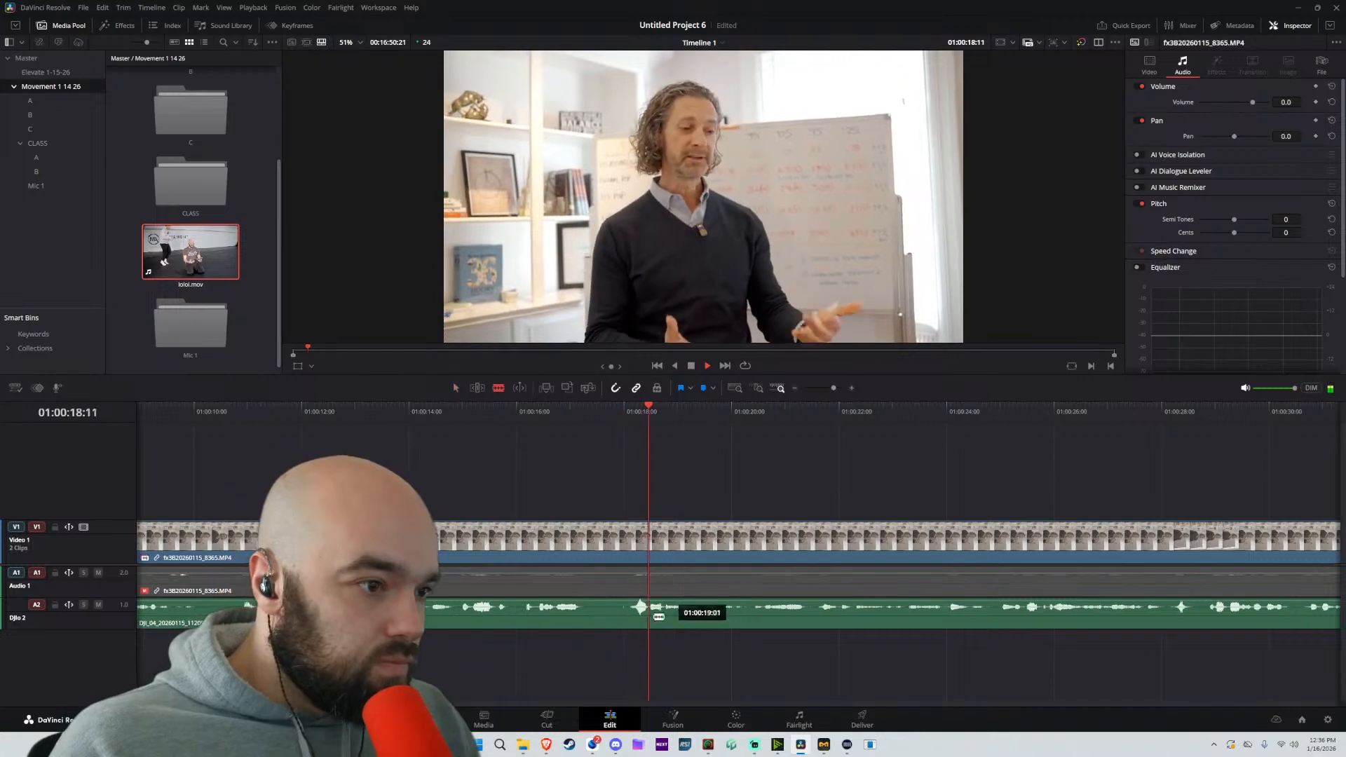
click(625, 621)
key(a)
key(space)
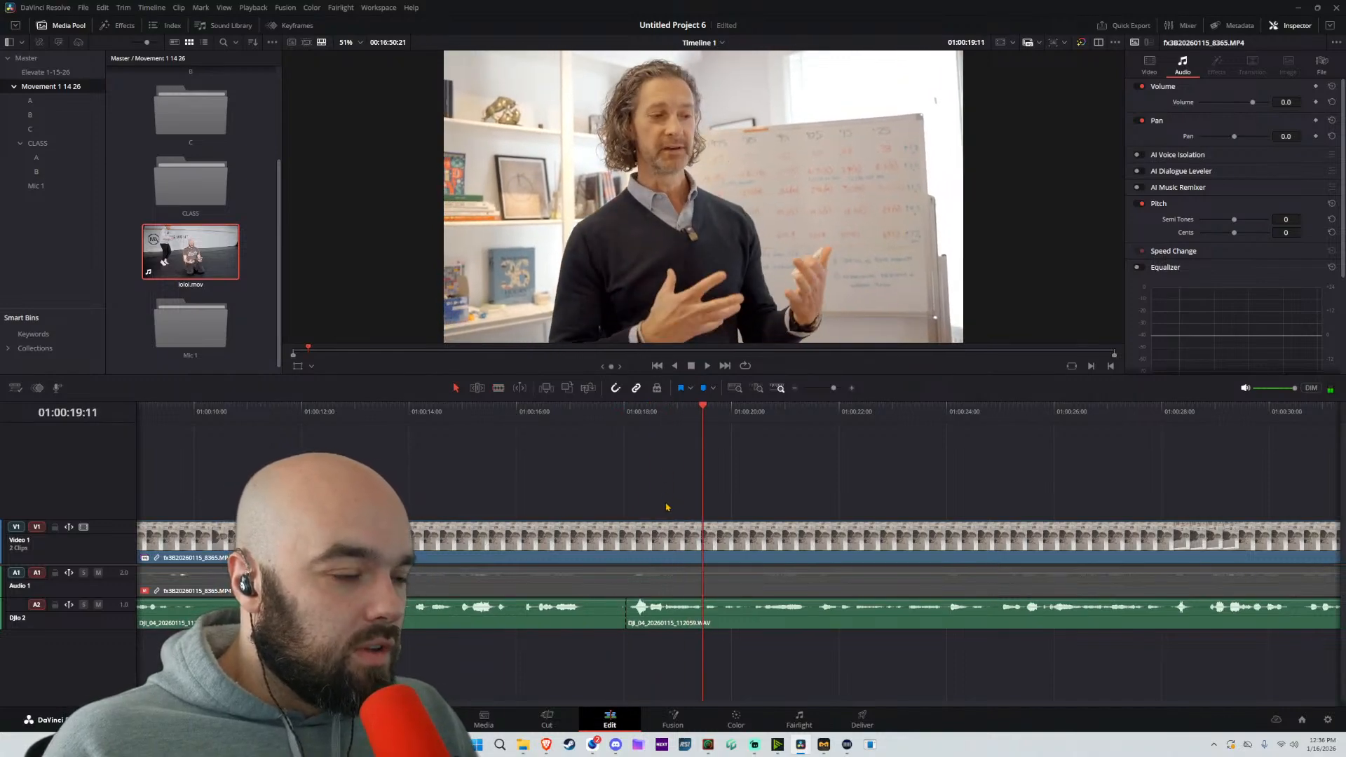
key(ctrl+z)
Link the first clip's video, camera audio and WAV audio together
drag(643, 461, 946, 706)
right_click(740, 539)
click(809, 528)
Split the linked first clip at about 01:00:18:00 and ripple delete the part before the cut
key(b)
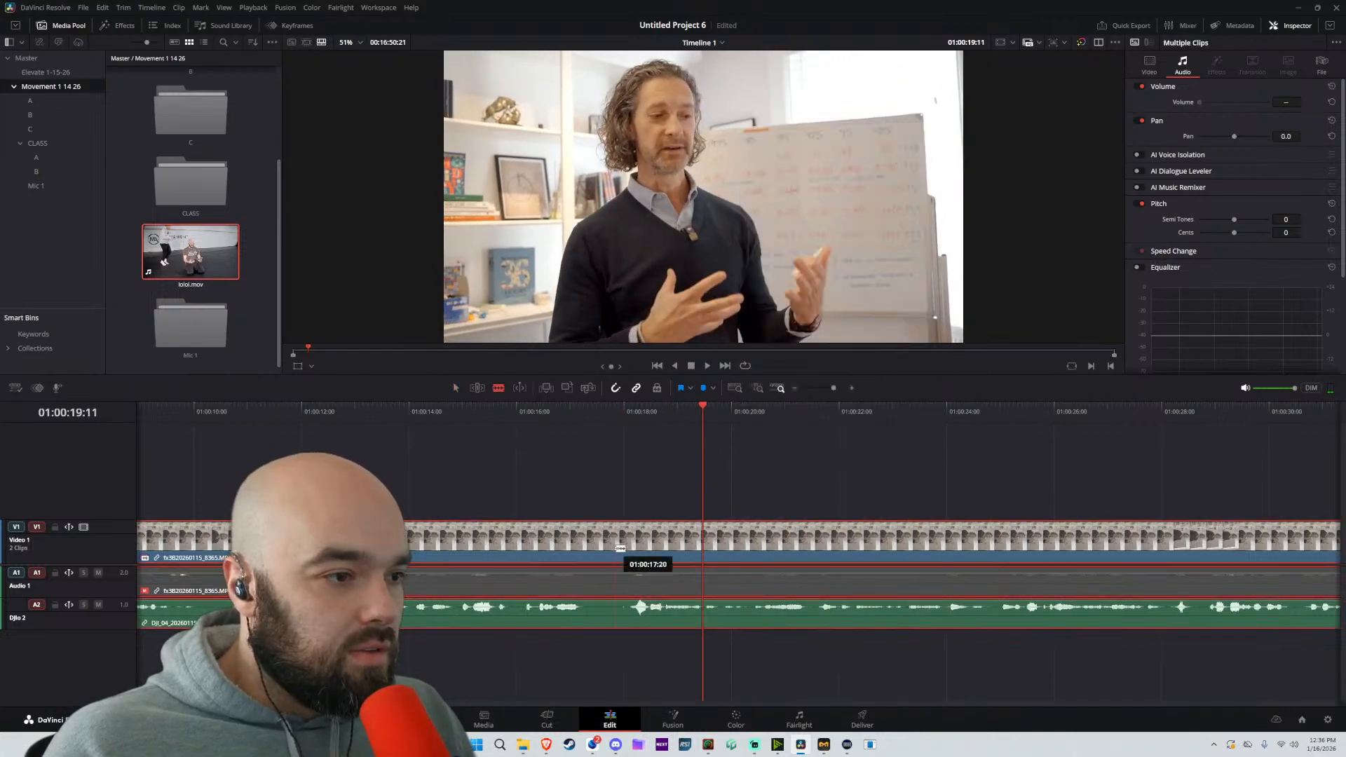
click(628, 542)
key(a)
key(Delete)
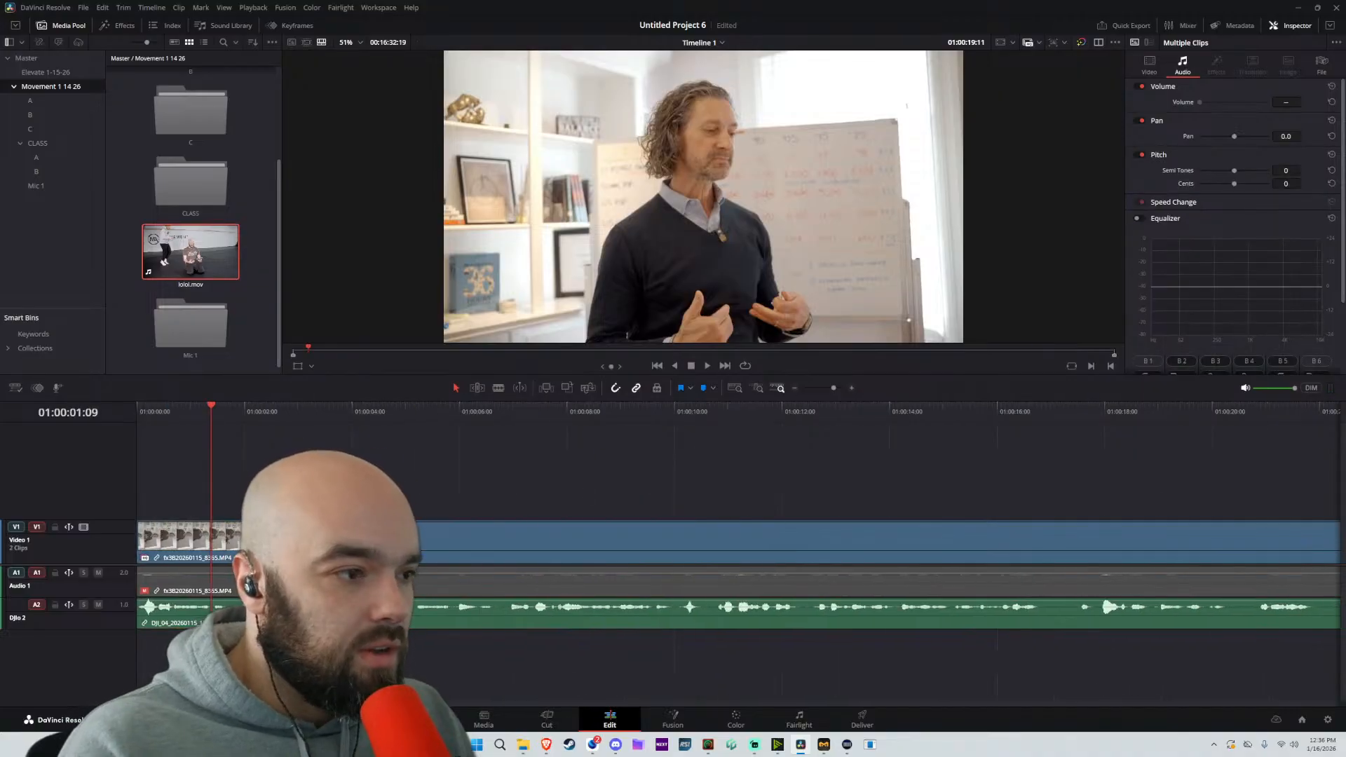
Play the trimmed timeline from the beginning to check the new start
key(Home)
key(space)
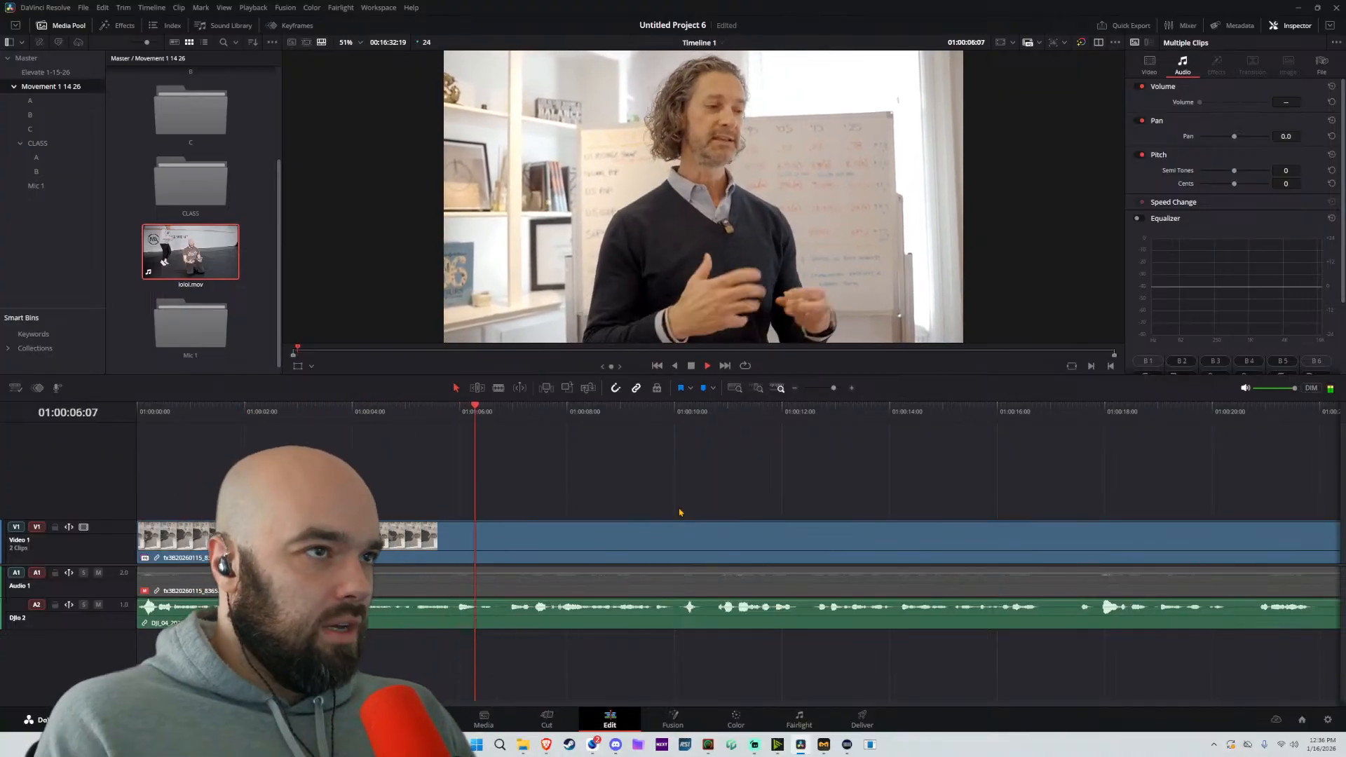
scroll(732, 564, down, 2)
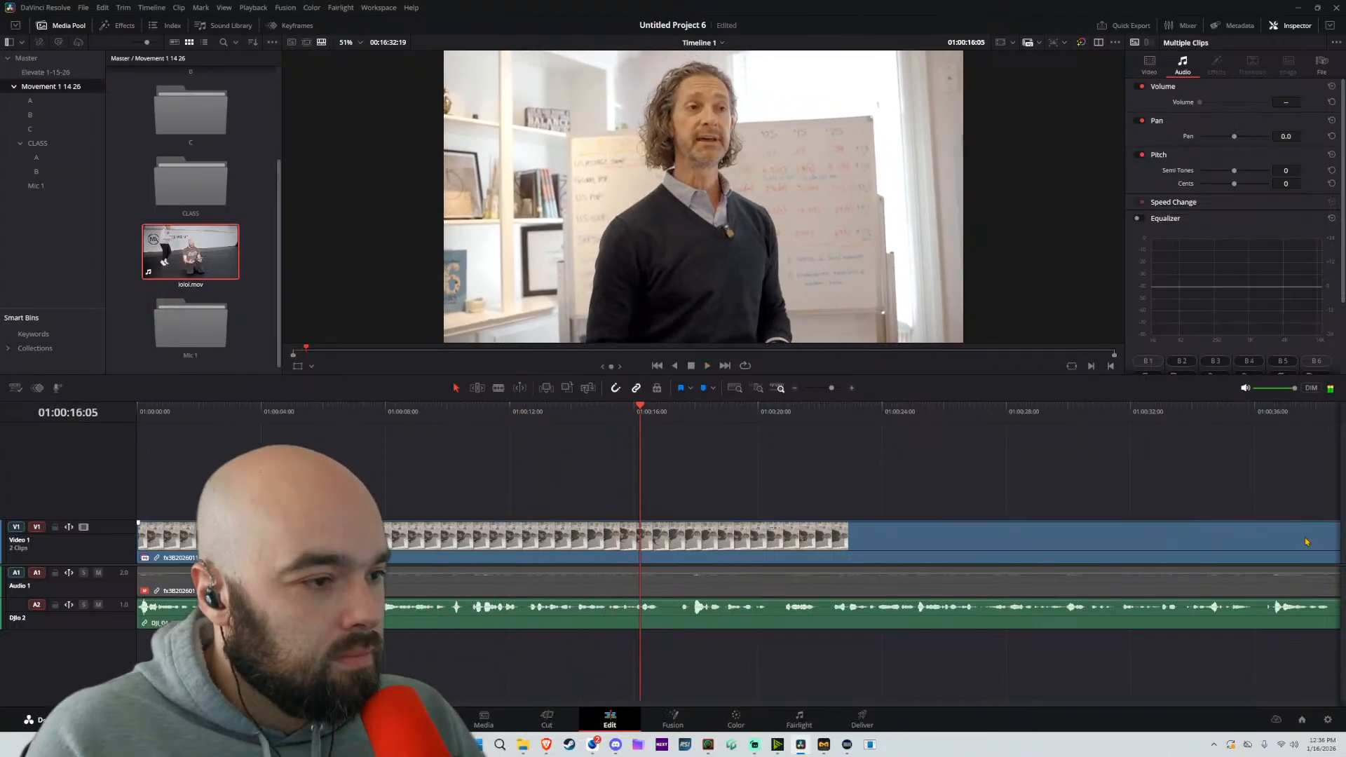
Split the linked clip at about 01:00:15:07, close the pause before the cut back to about 01:00:14:17, and play the join
scroll(695, 593, up, 3)
key(space)
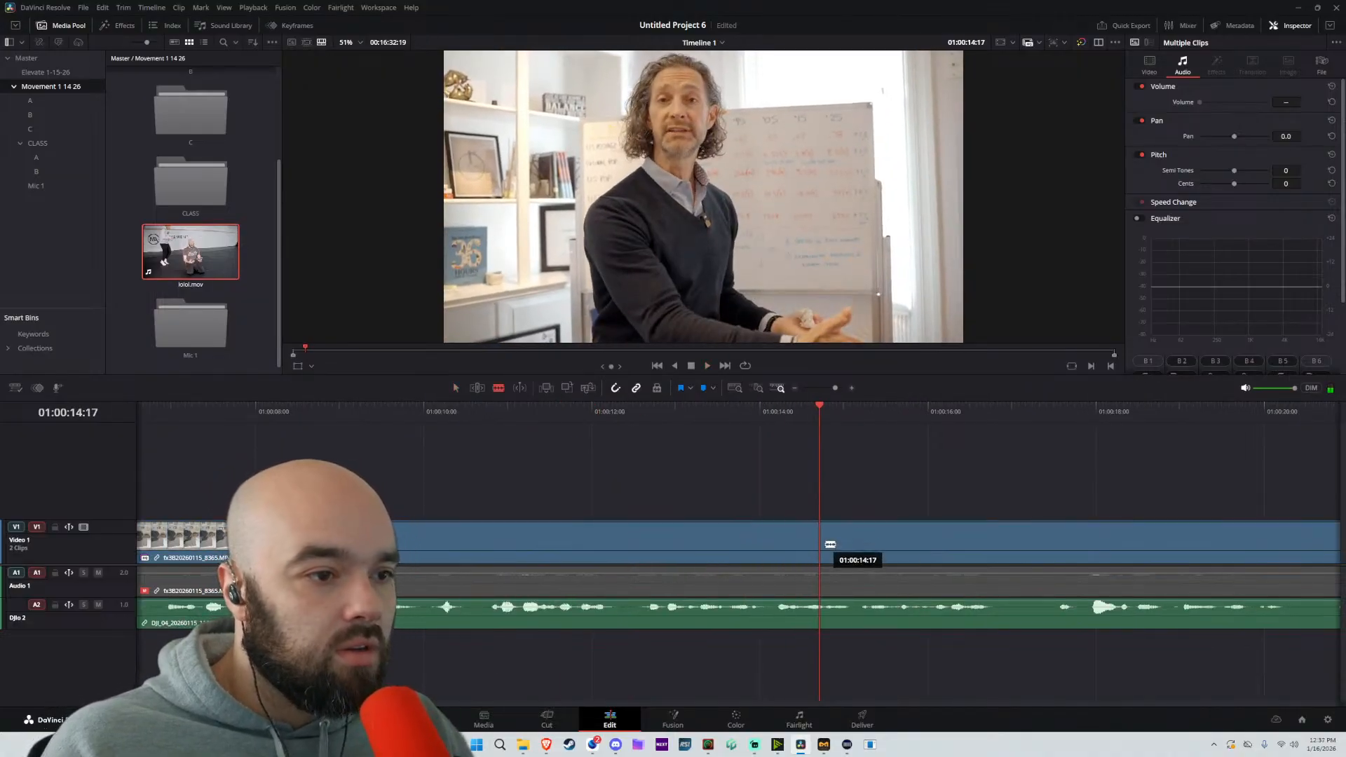
click(870, 539)
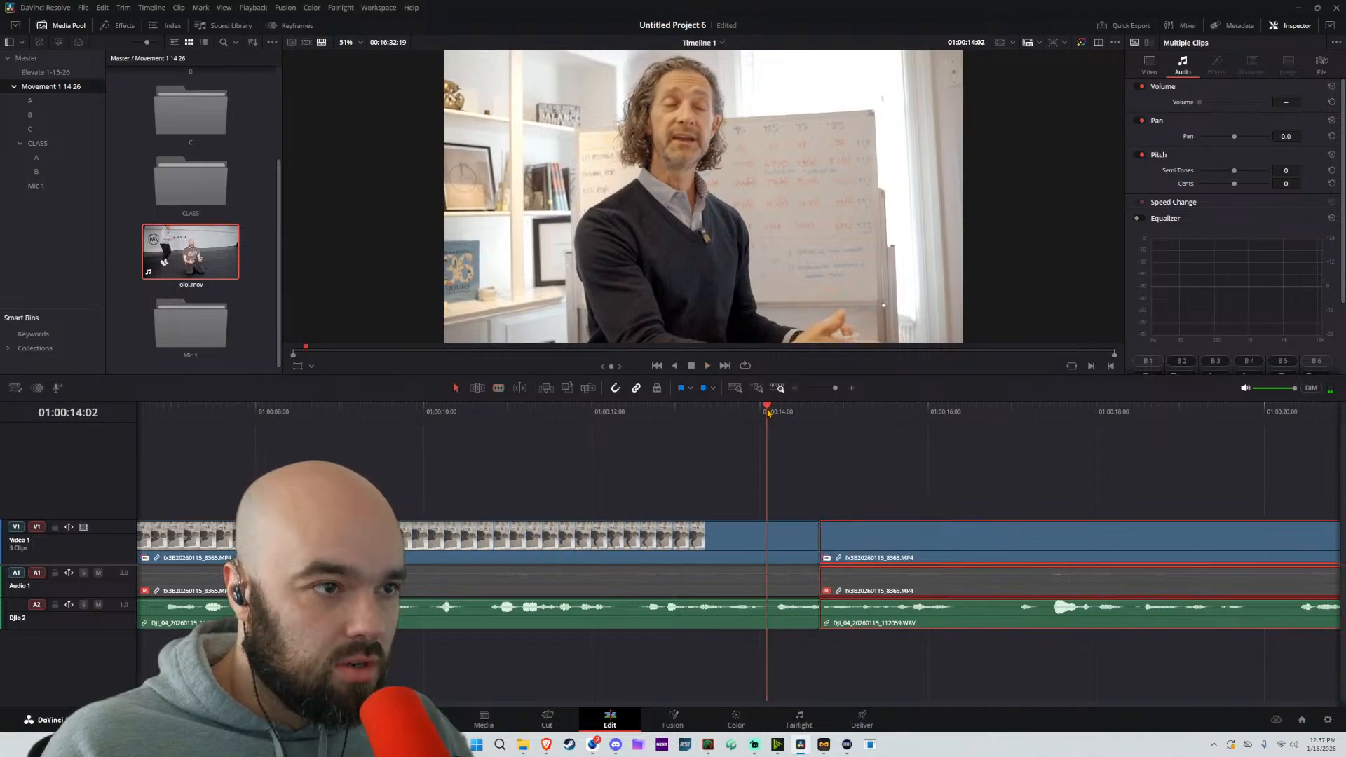
key(space)
key(space)
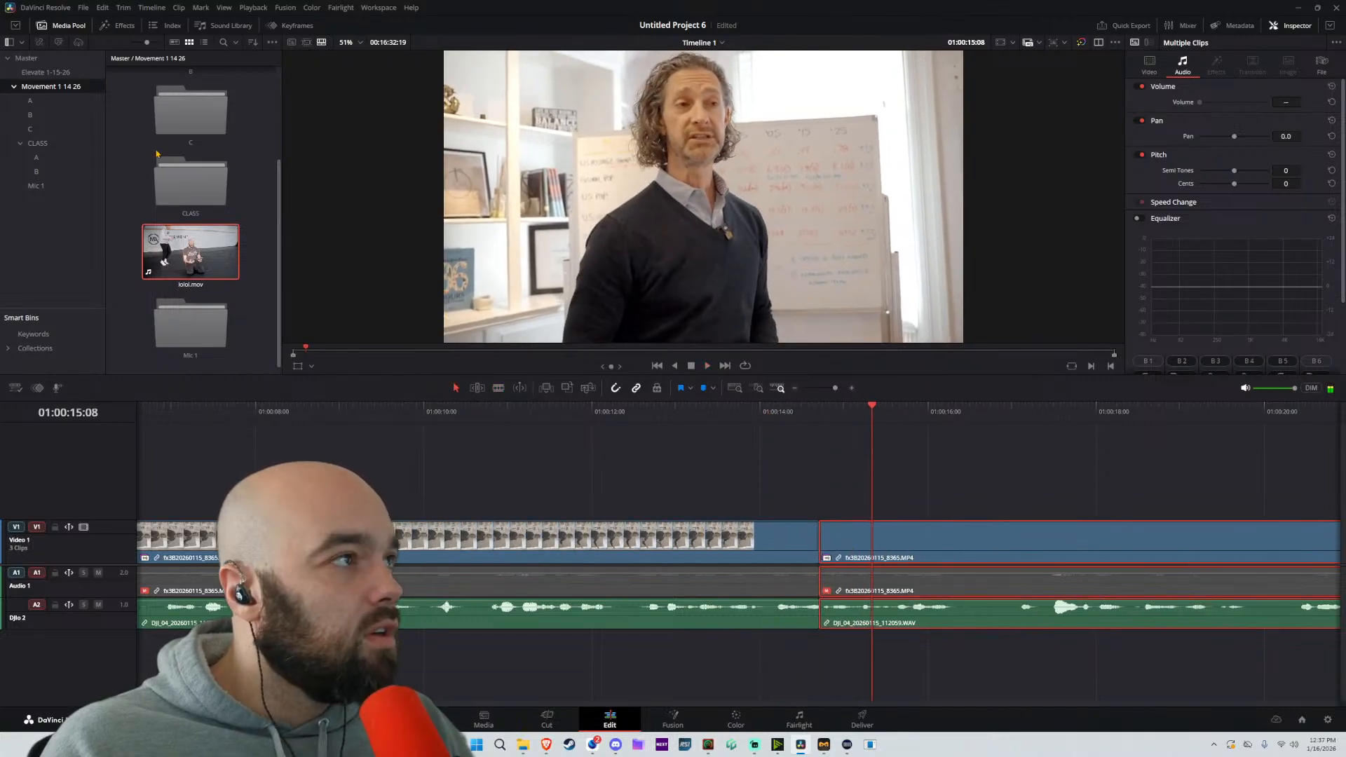
Try a Cross Fade 0 dB audio transition on the DJIo 2 audio at the new cut and play it
click(121, 25)
click(48, 86)
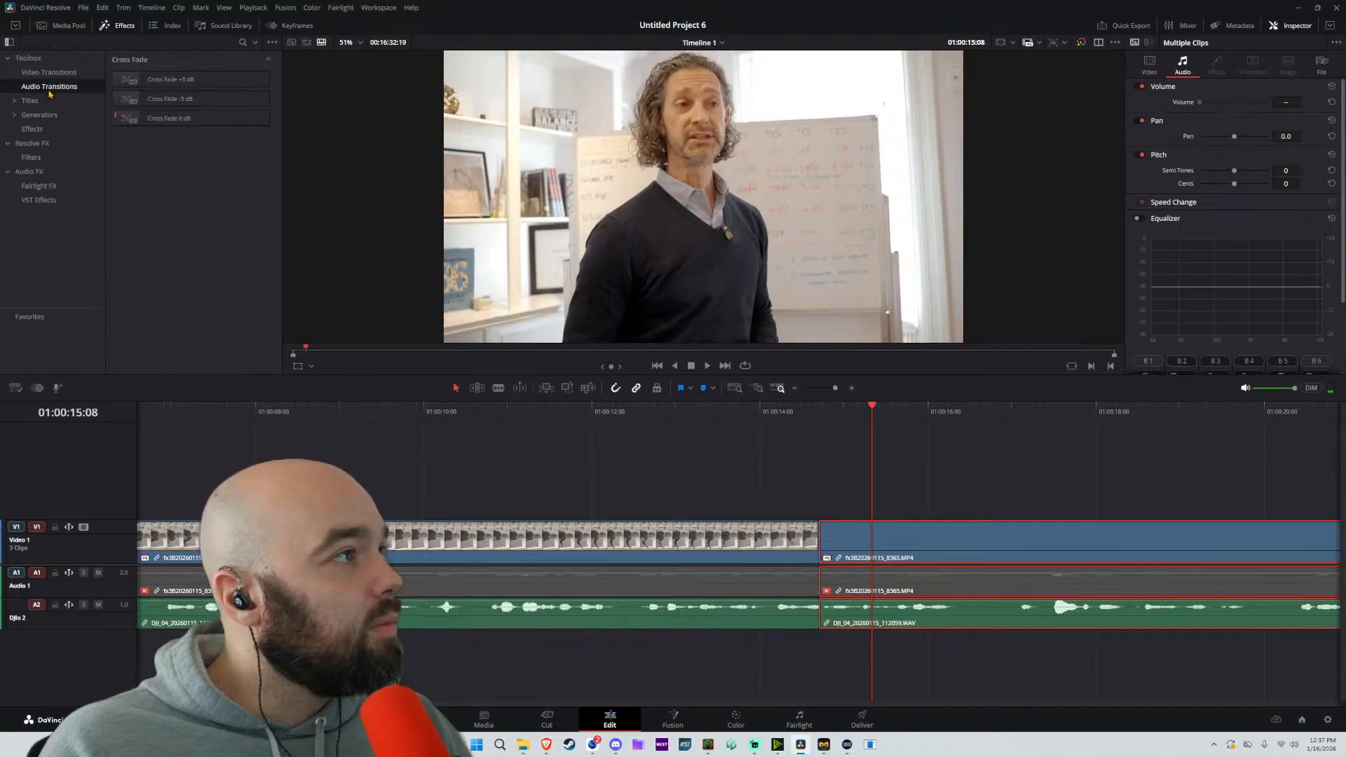
double_click(170, 122)
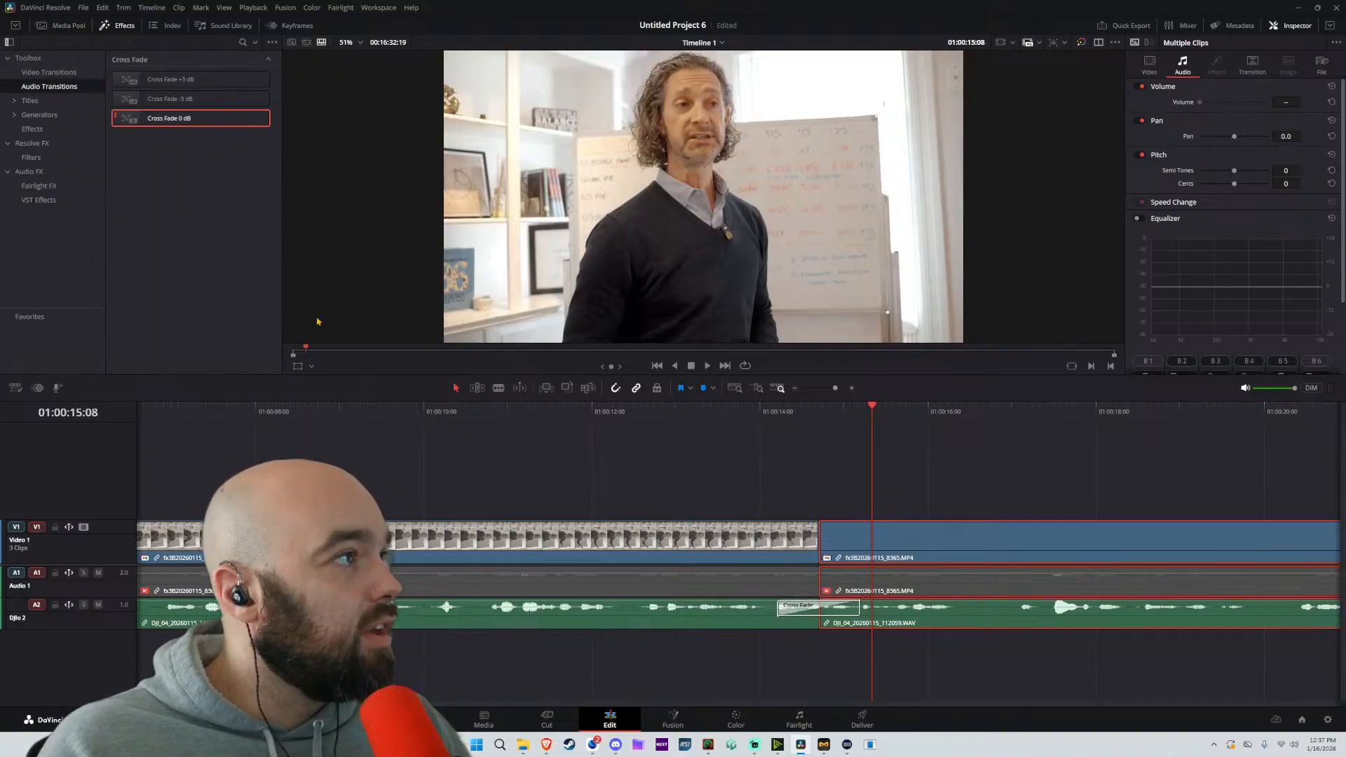
key(space)
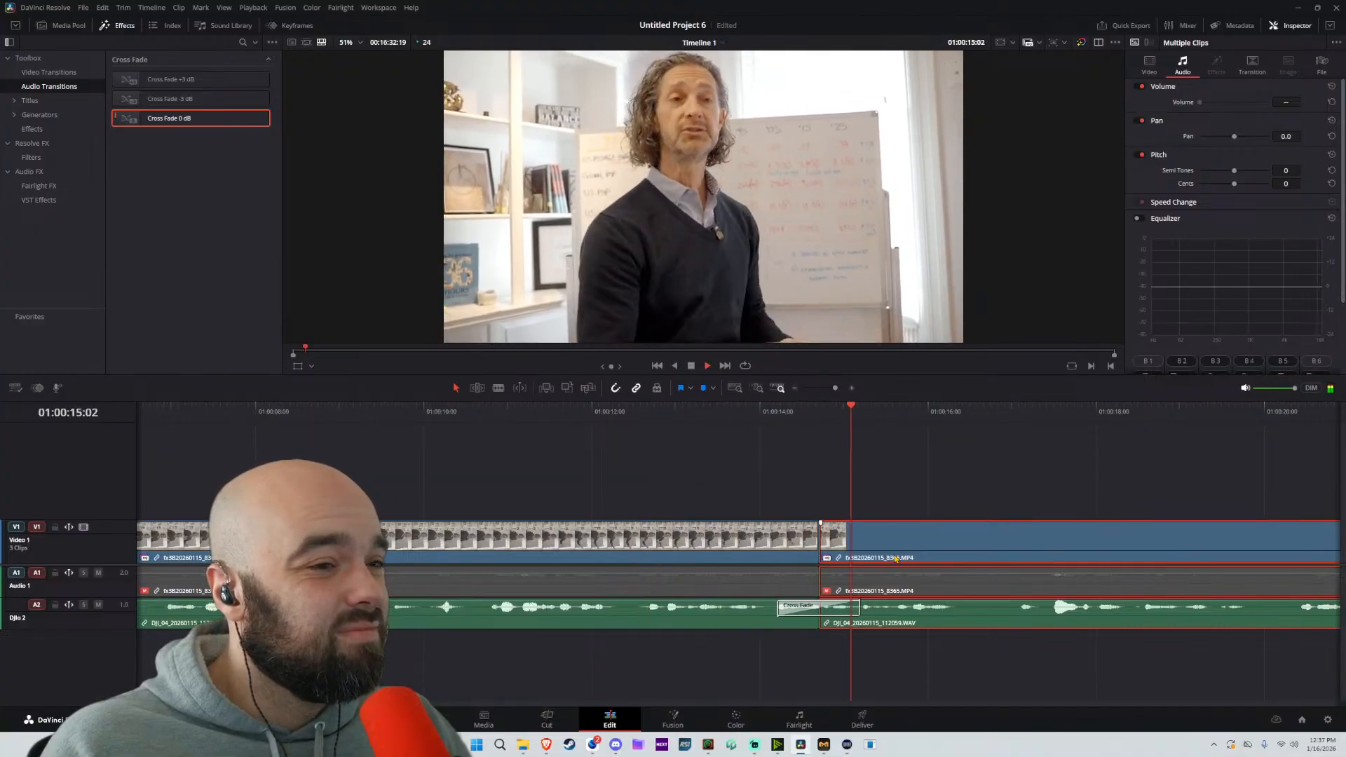
key(ctrl+z)
Roll the cut to about 01:00:14:19 on the linked video and audio and play across the join
key(space)
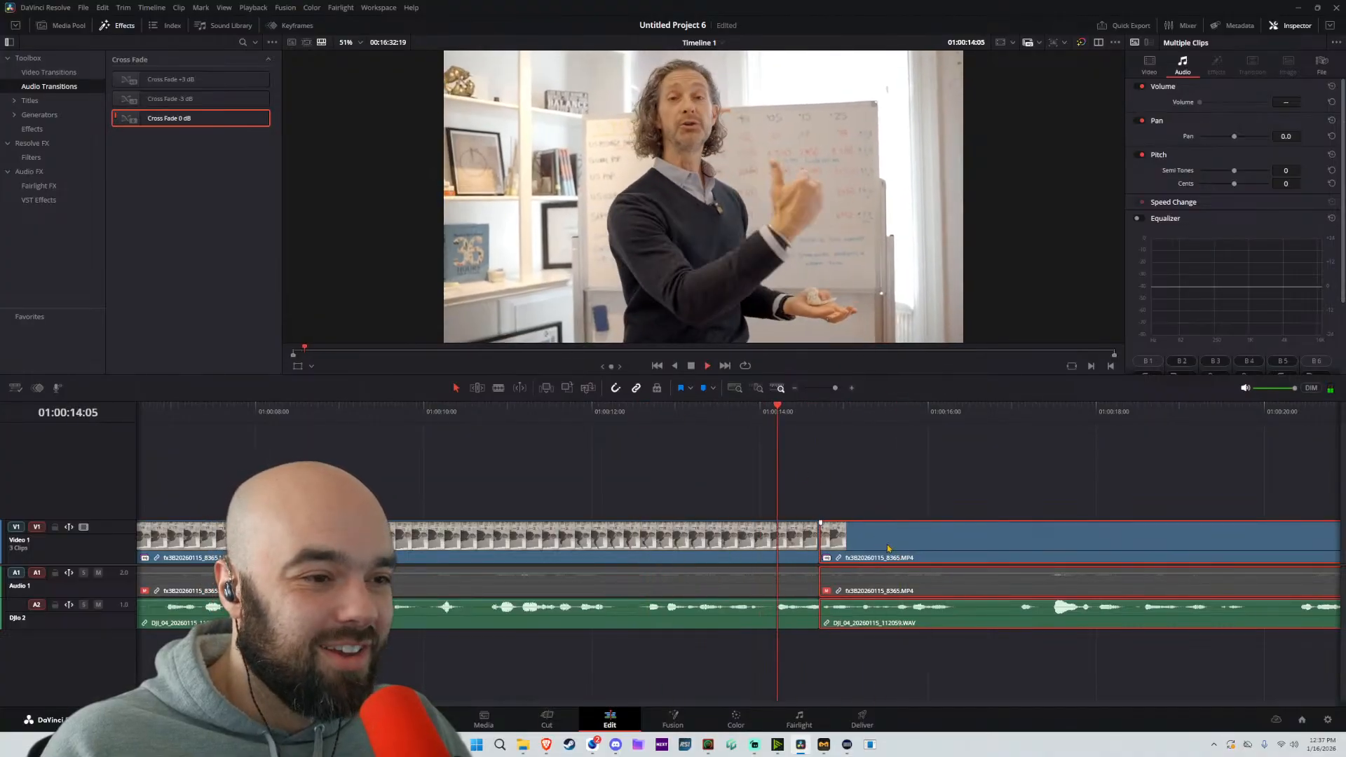
scroll(855, 548, up, 2)
key(space)
drag(747, 551, 756, 552)
key(space)
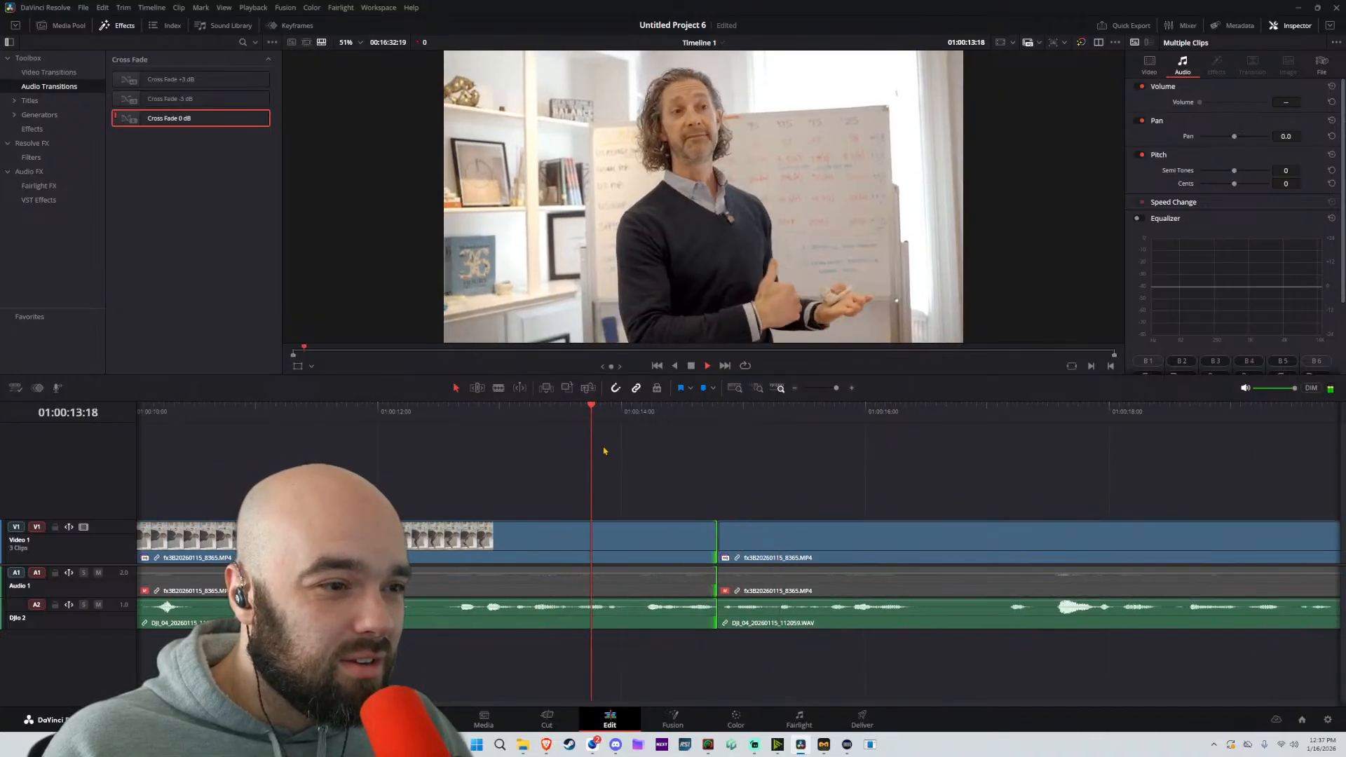
key(space)
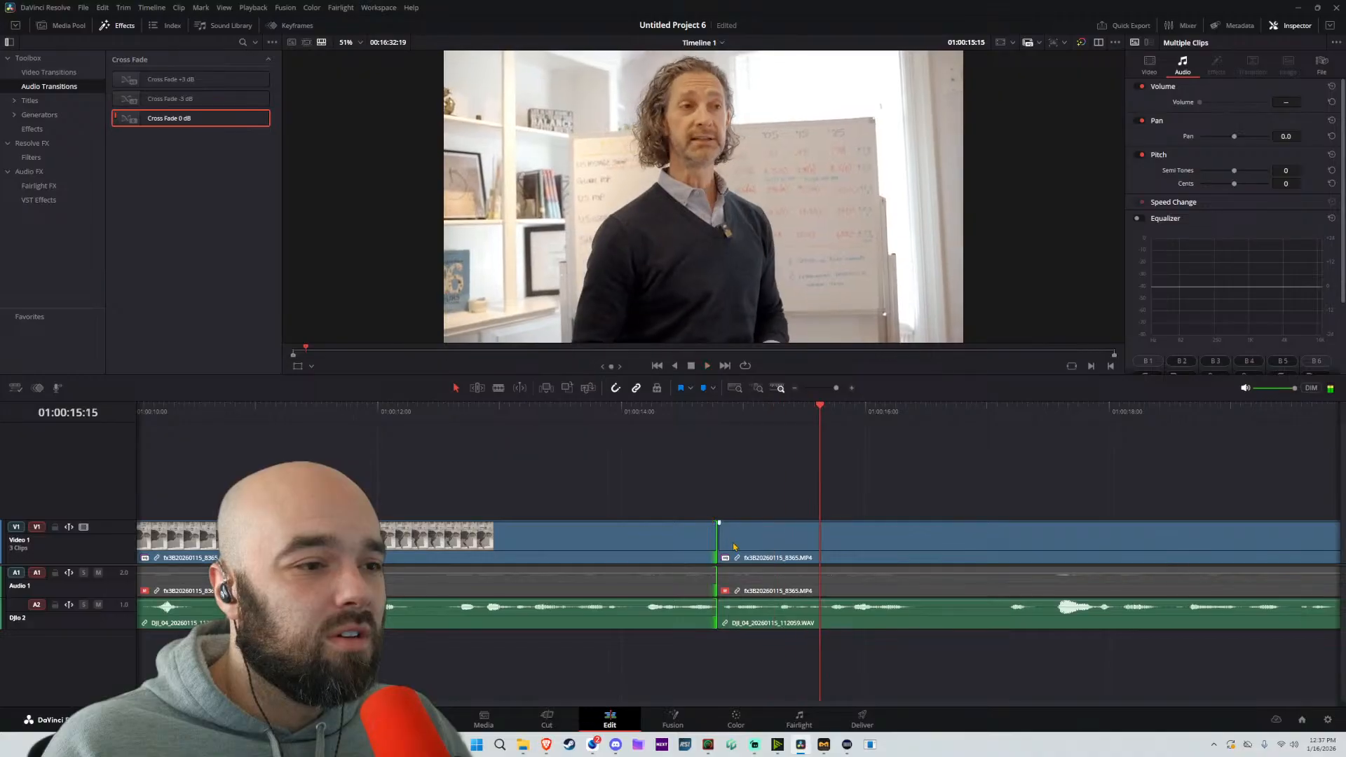
Move the linked clip after the 01:00:14:19 cut one frame earlier and replay the join
key(Up)
scroll(696, 441, up, 2)
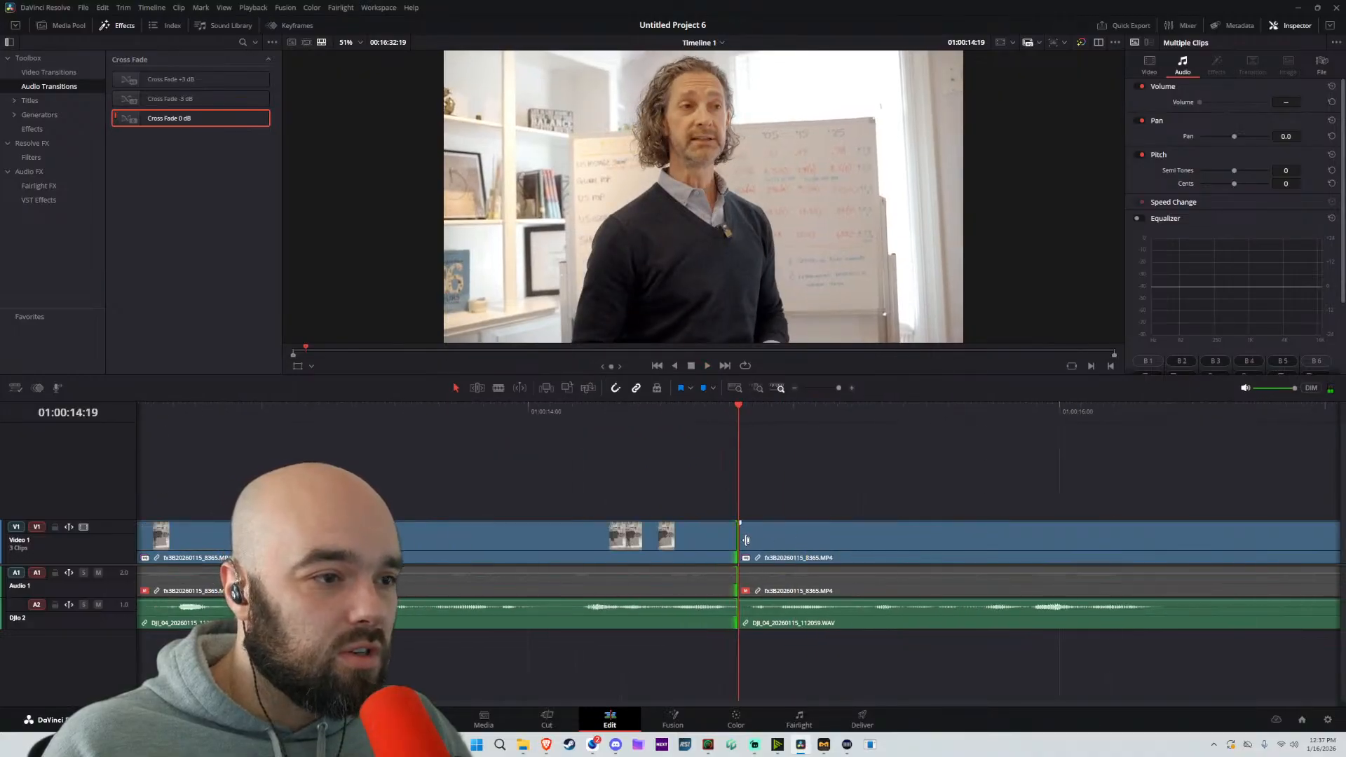
drag(746, 540, 771, 544)
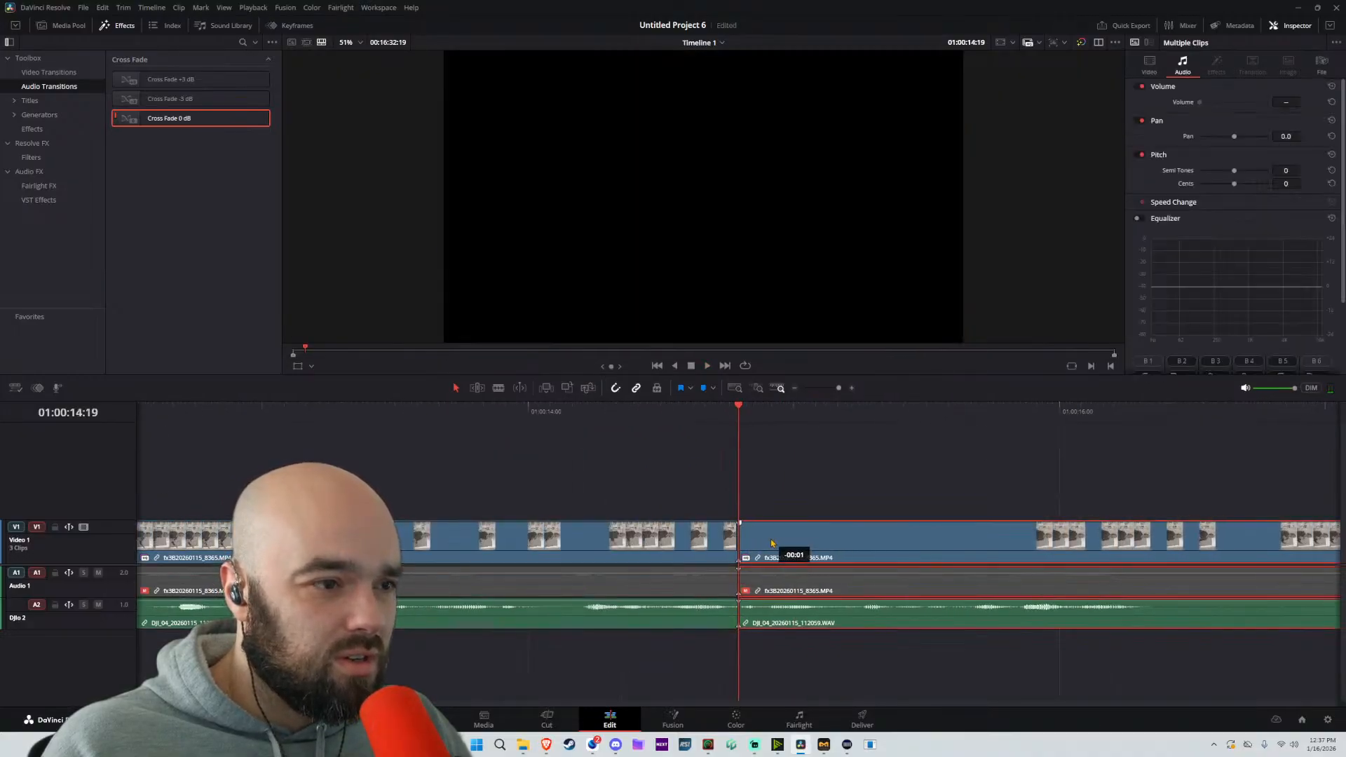
key(space)
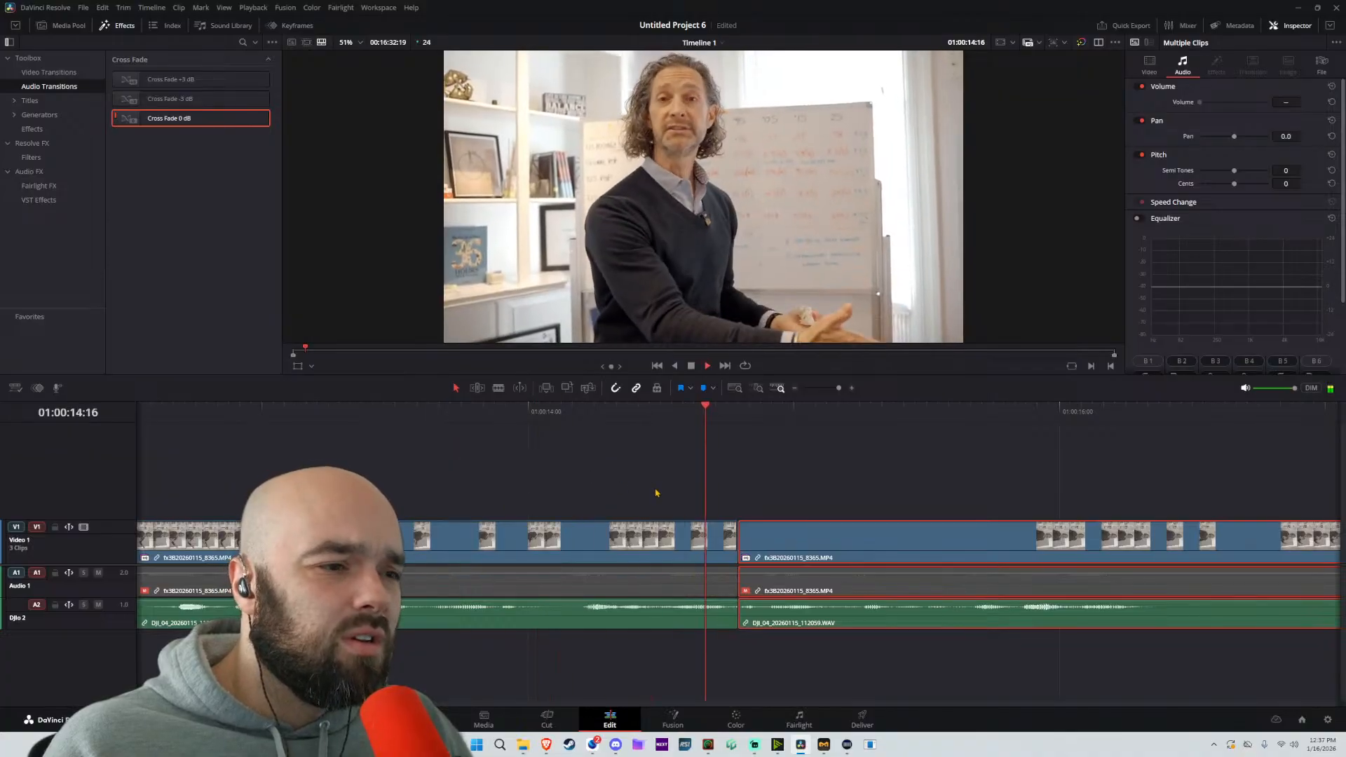
Add a 6-frame Cross Fade 0 dB to the DJIo 2 audio at the first cut and play across it
drag(202, 122, 704, 607)
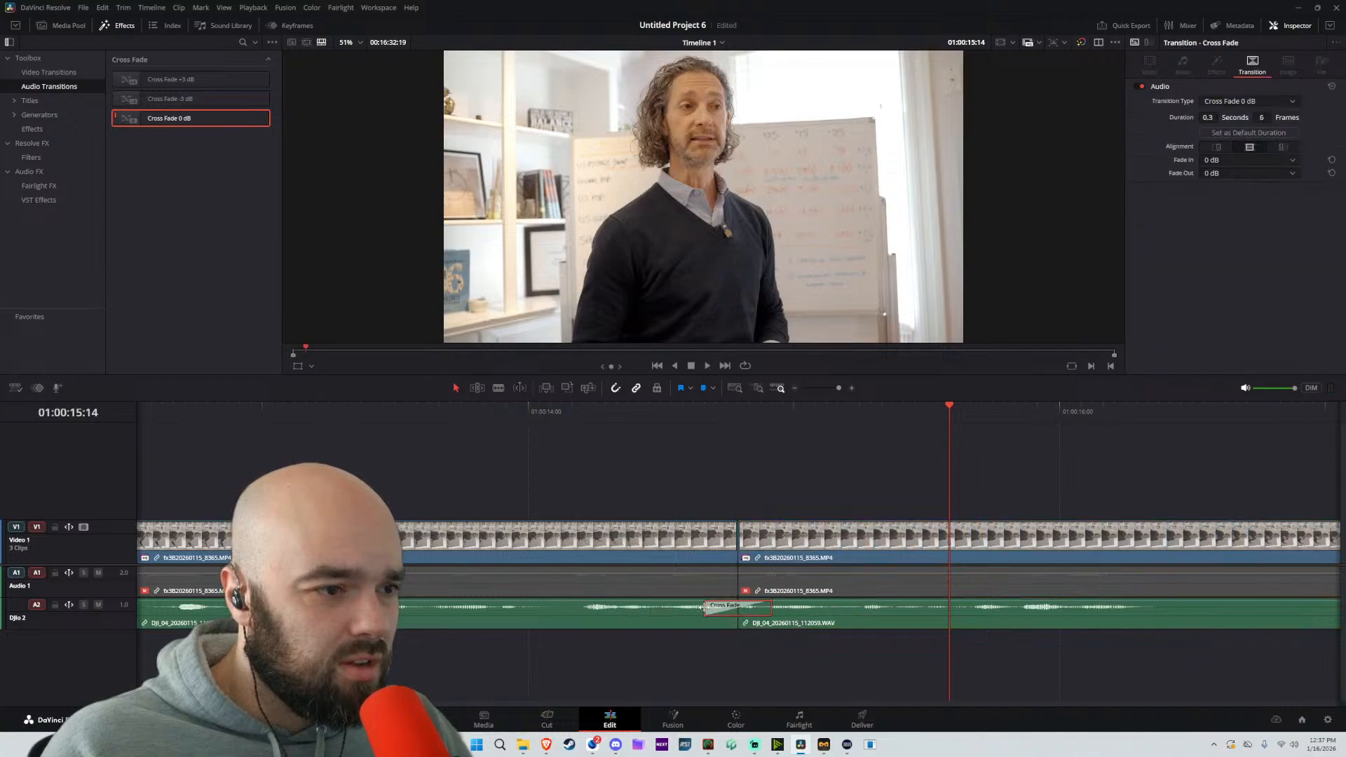
click(448, 413)
key(space)
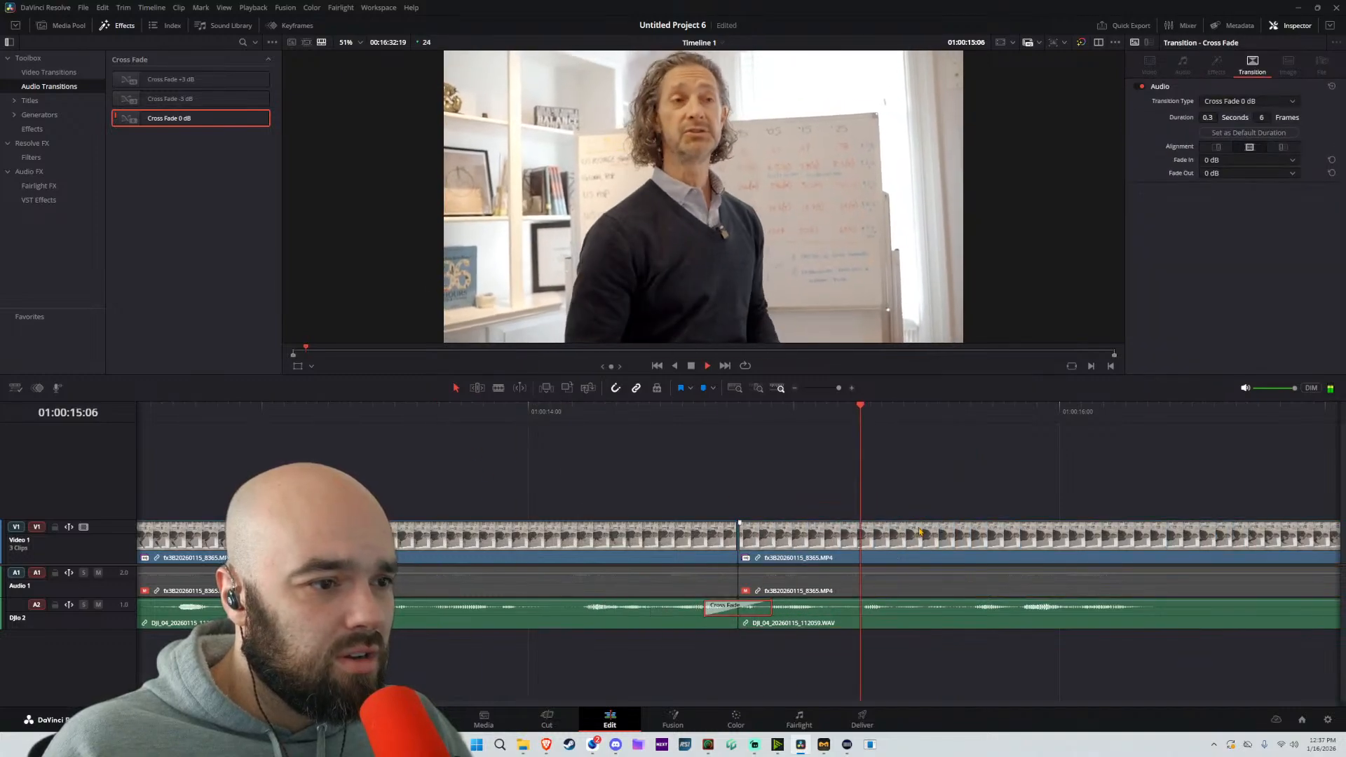
scroll(884, 509, down, 5)
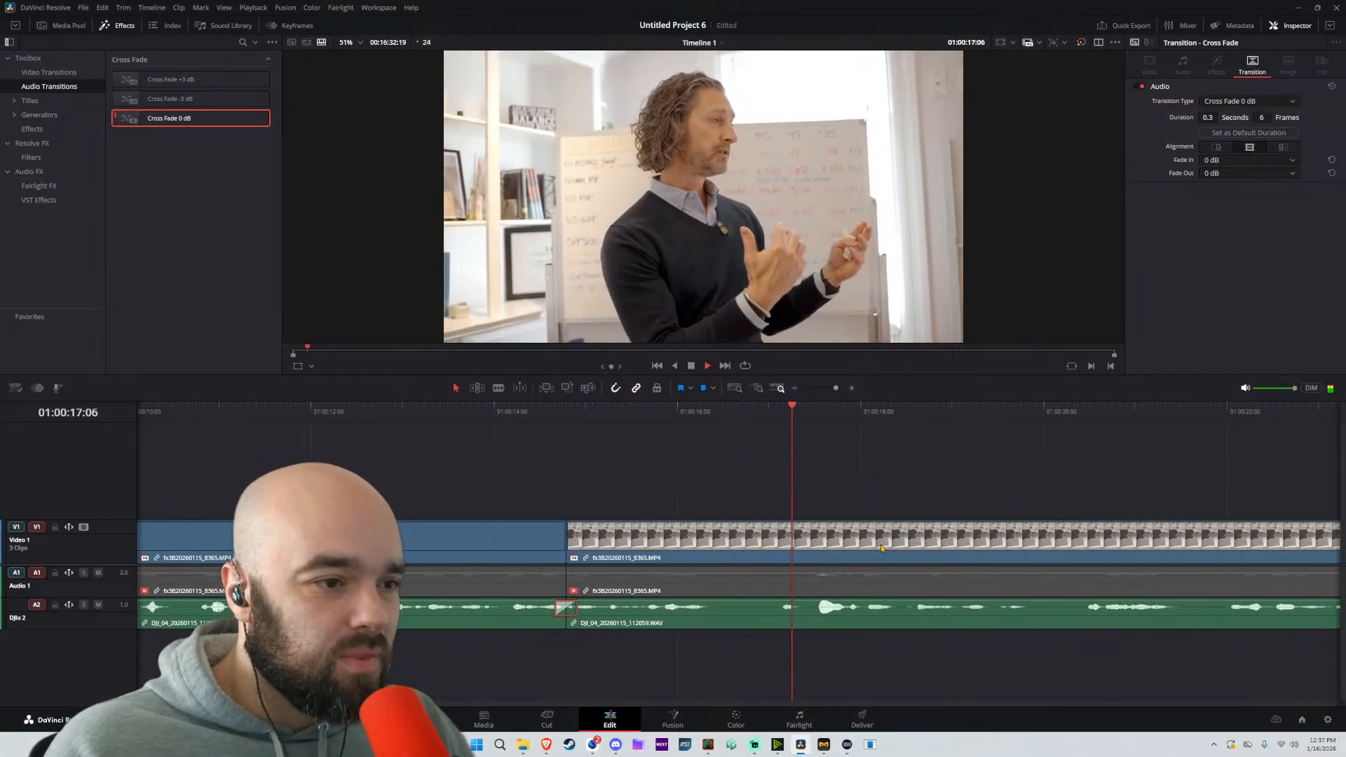
Split the linked clip at about 01:00:17:01 and move the following part back to about 01:00:16:10 to cover the pause
key(b)
click(773, 611)
key(a)
drag(780, 616, 724, 611)
scroll(835, 493, right, 4)
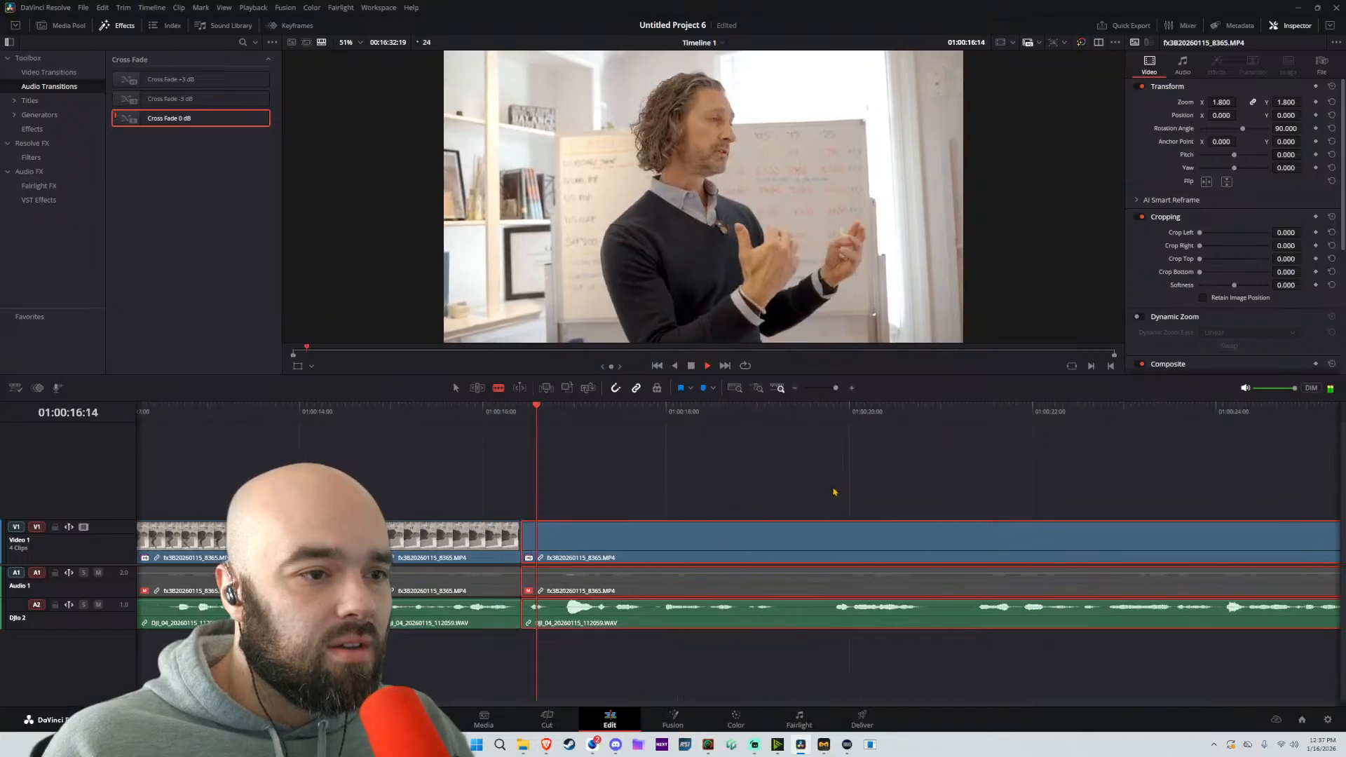
Split the linked clip at about 01:00:19:20 and move the following part back to about 01:00:18:19 to remove the pause
click(769, 547)
key(a)
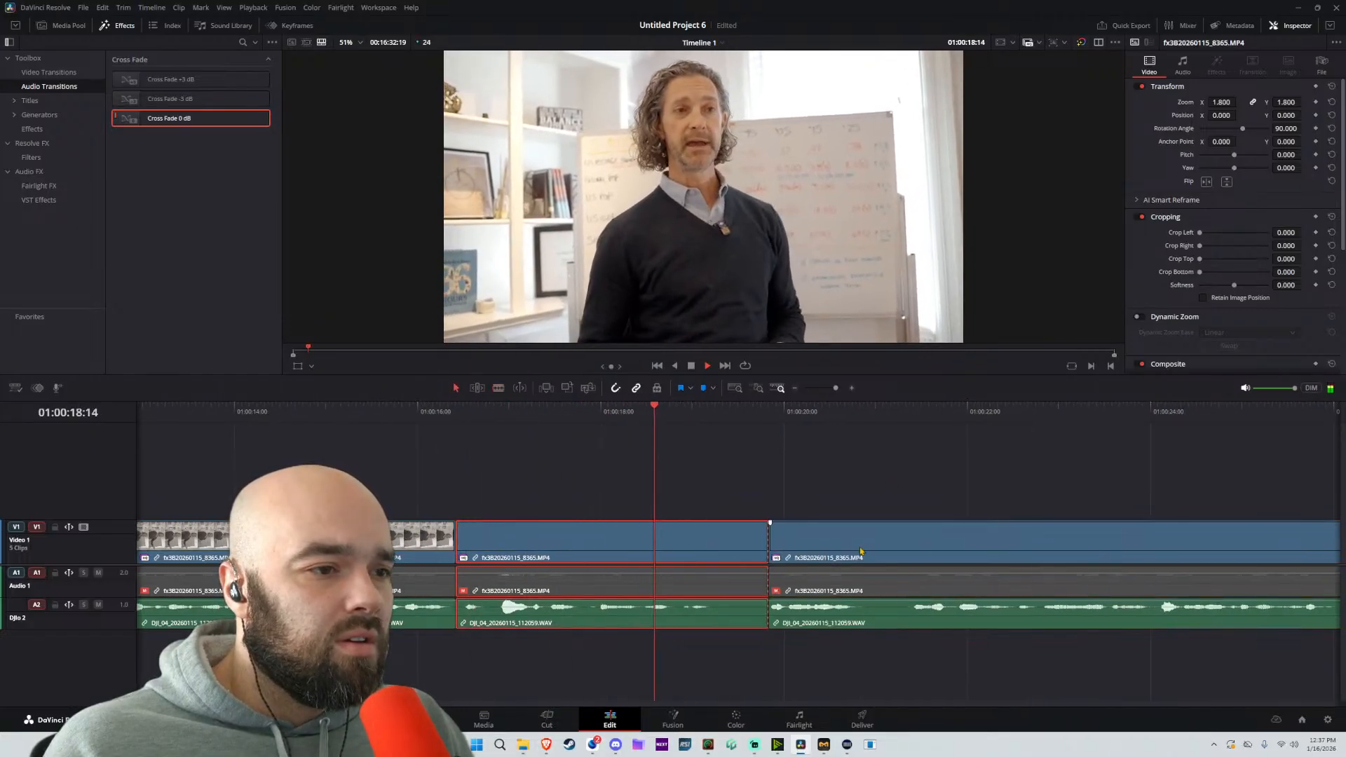
drag(858, 551, 805, 554)
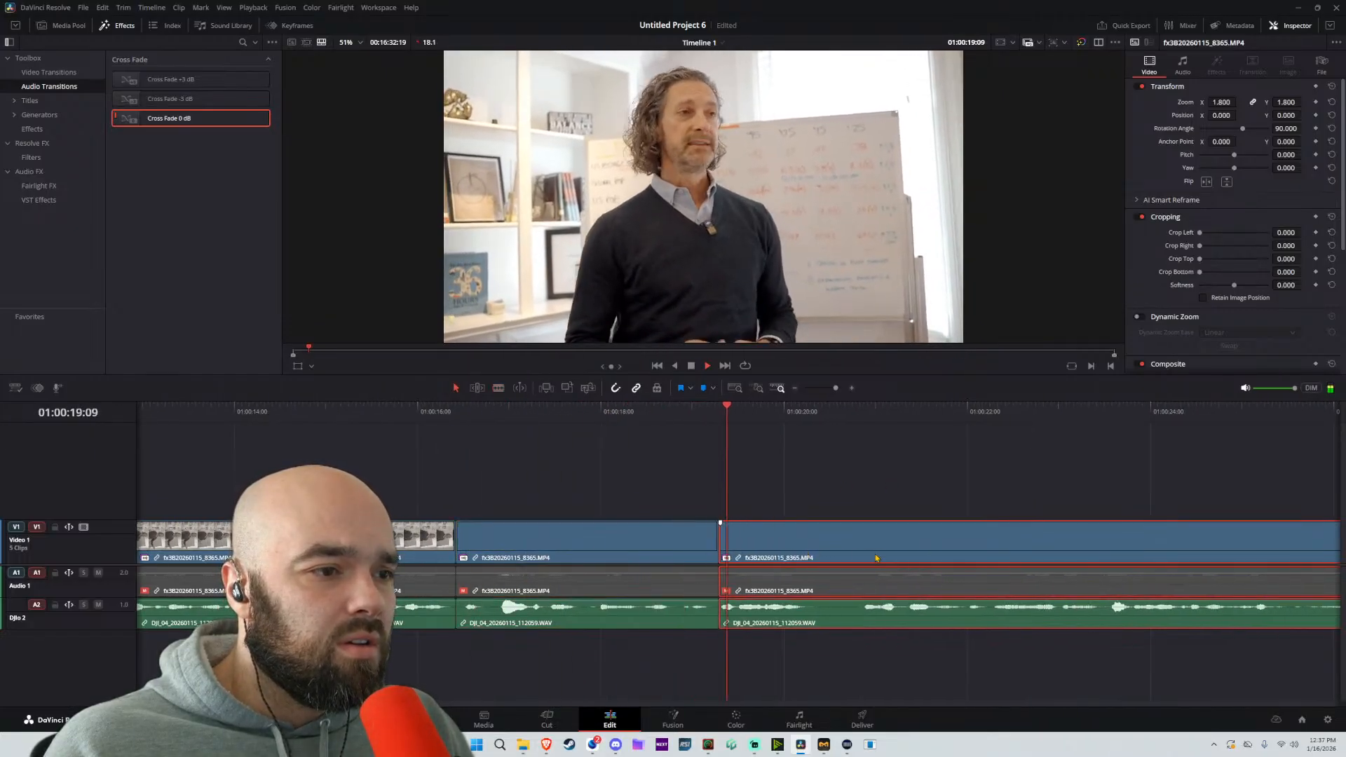
drag(888, 548, 853, 548)
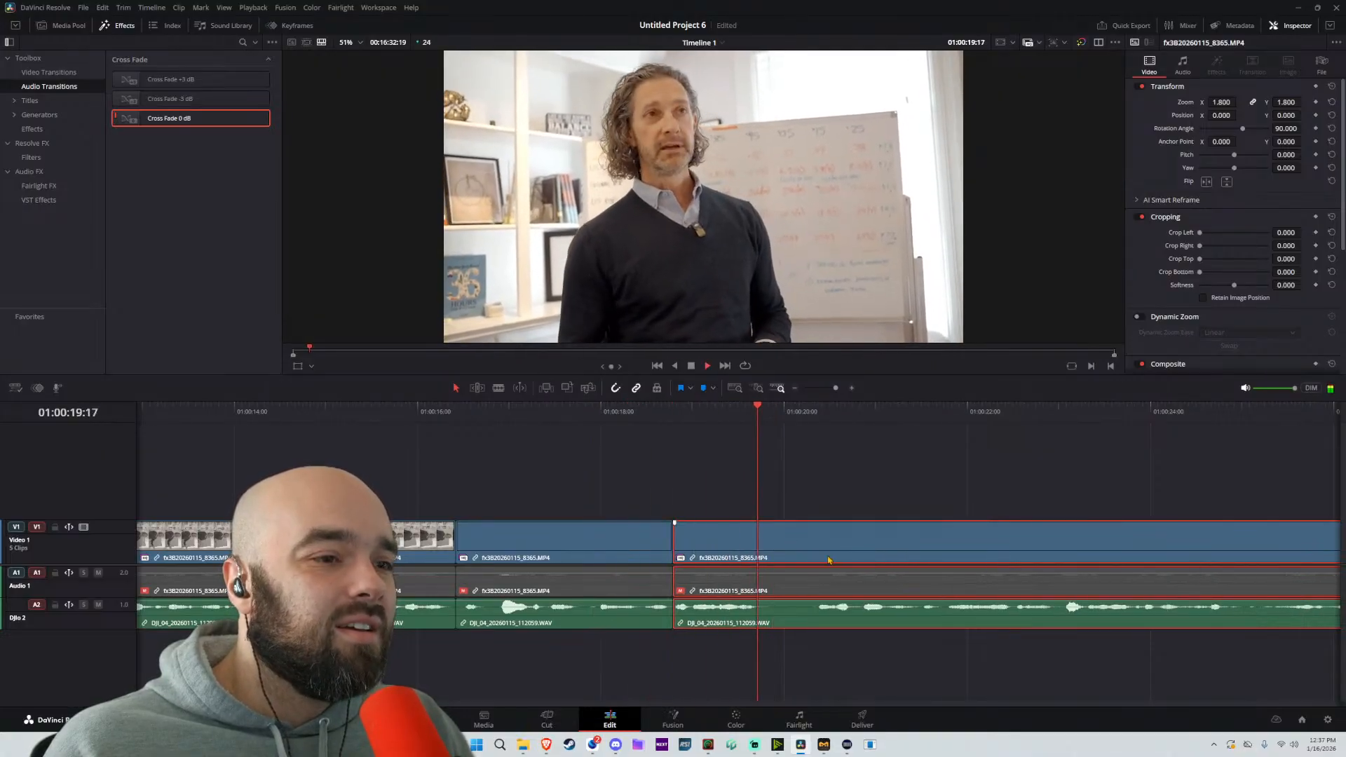
Split the linked clip at about 01:00:20:09, move the following part back to about 01:00:19:21, and play on to the next pause
key(b)
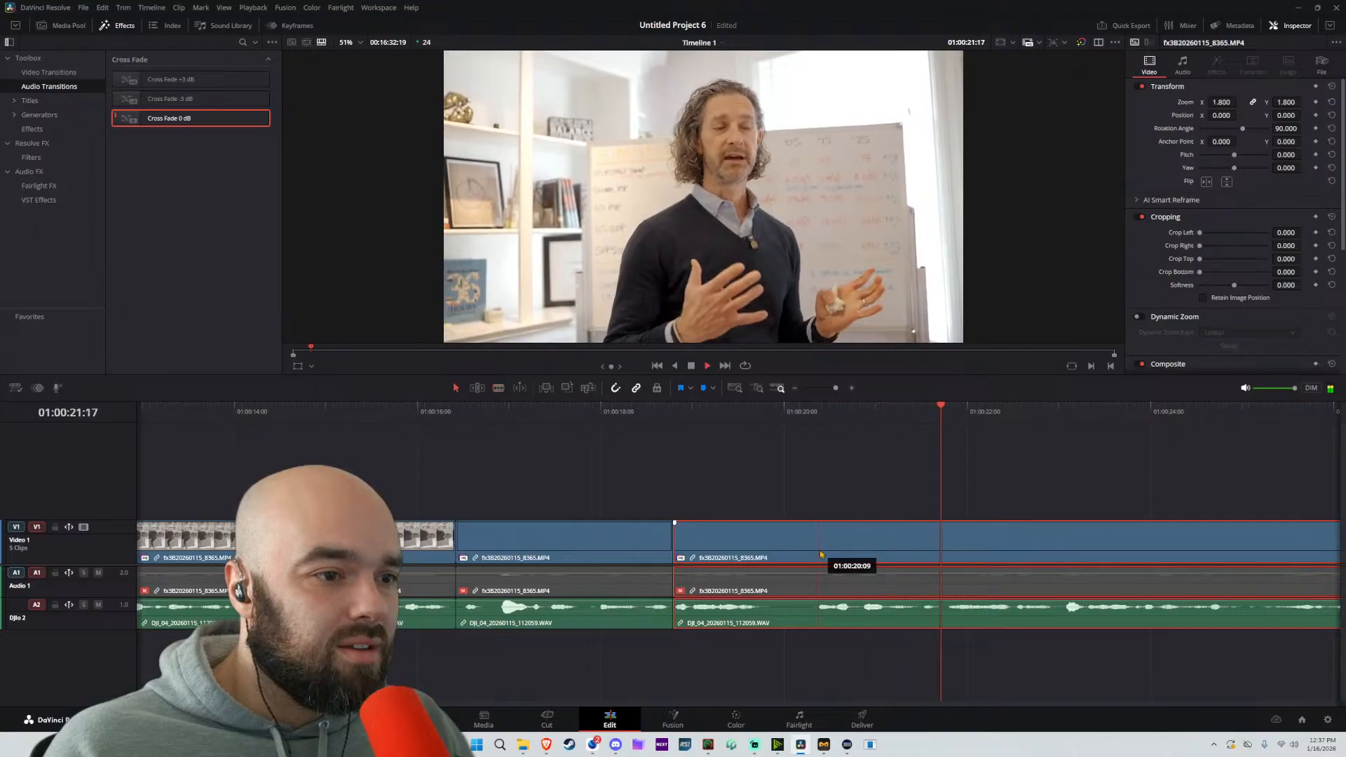
click(819, 550)
key(a)
drag(901, 553, 854, 552)
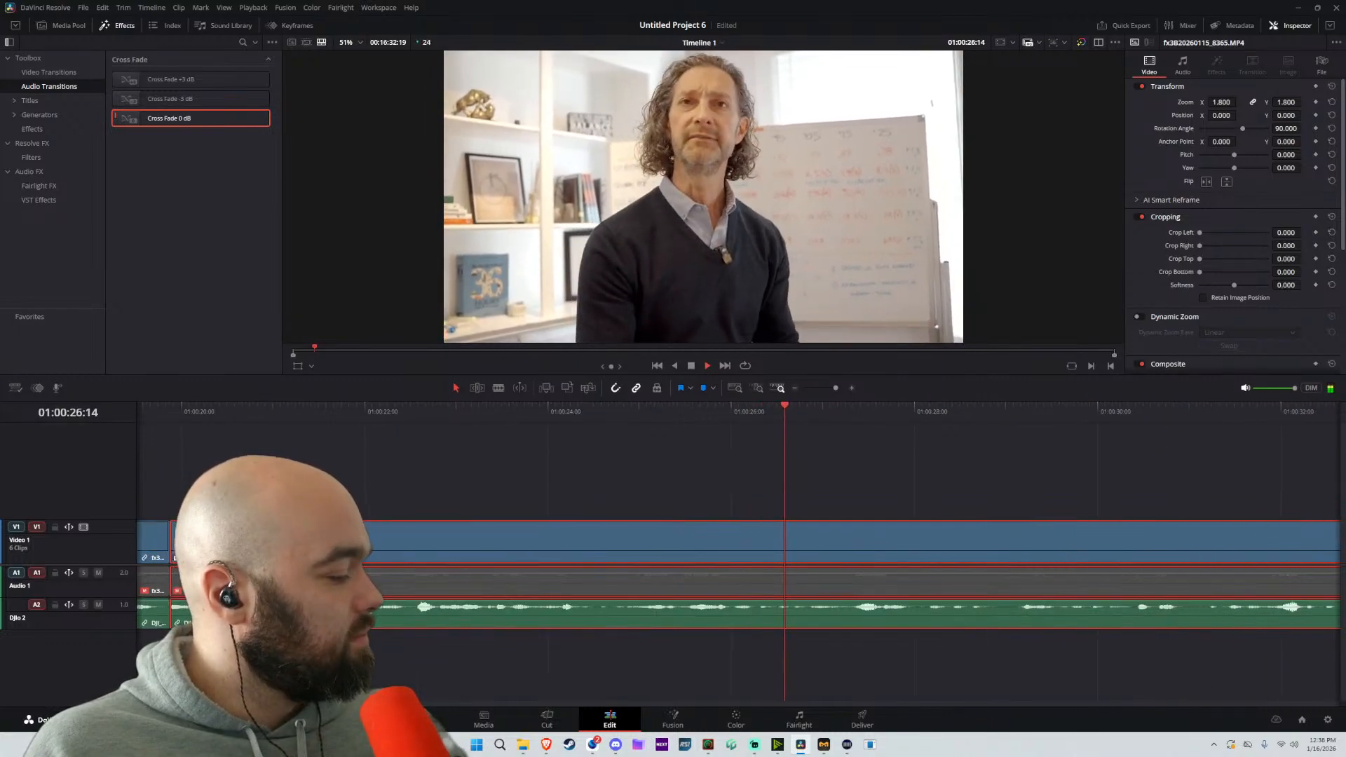
scroll(900, 462, down, 4)
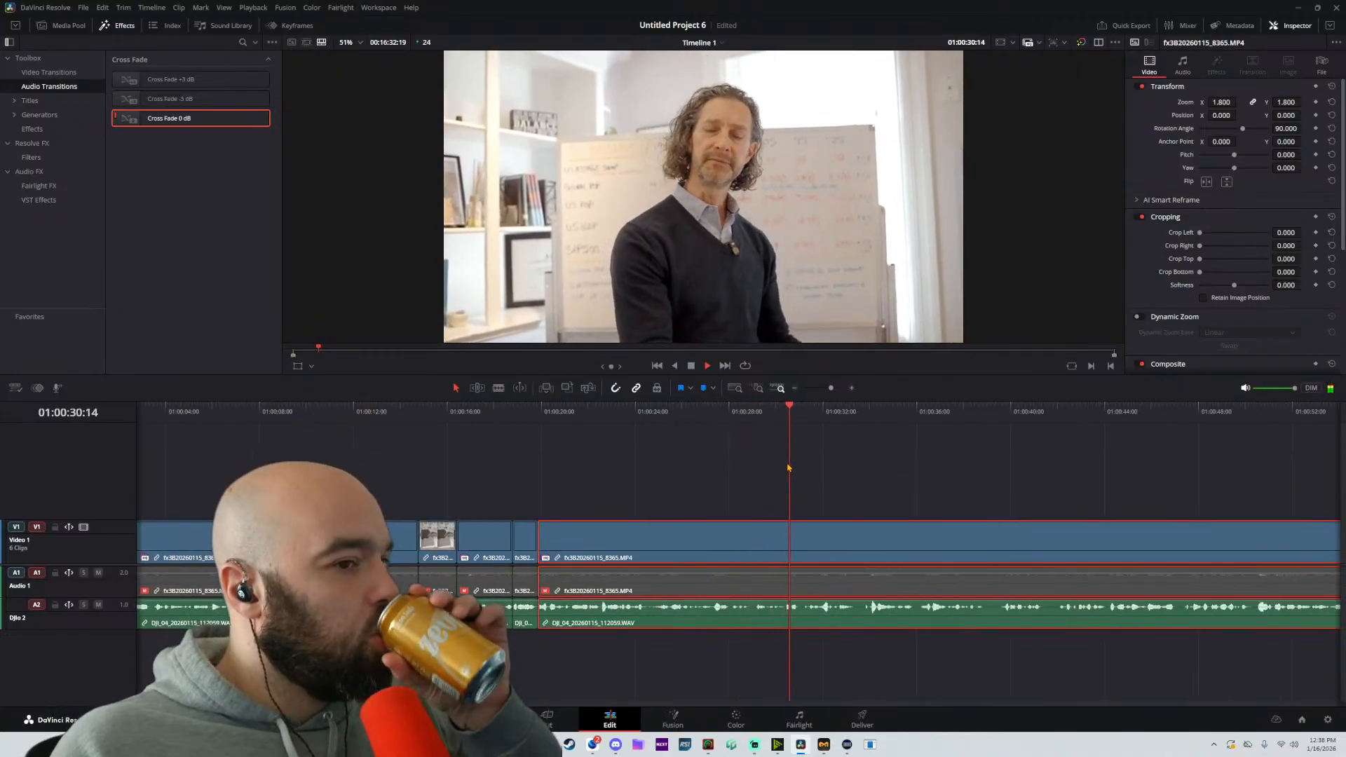
key(space)
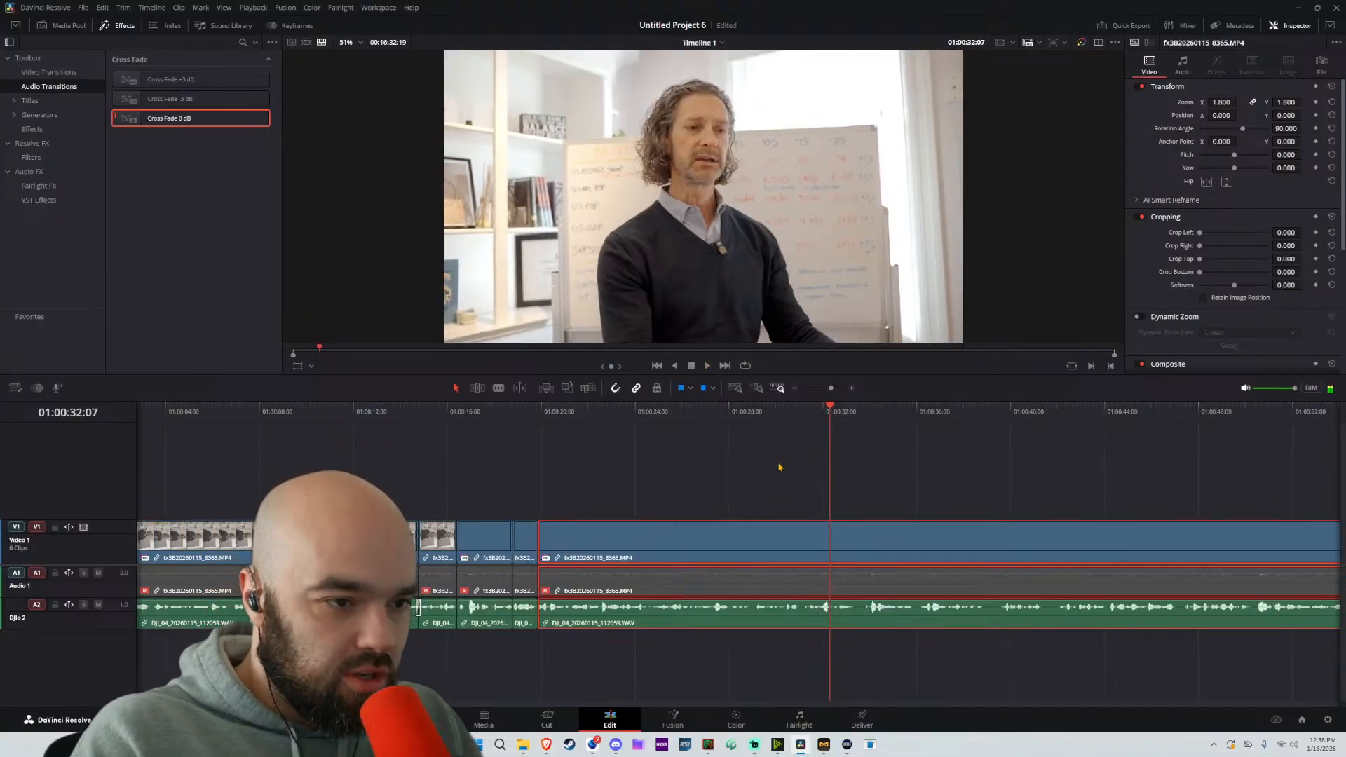
Split the linked clip at about 01:00:33:21 and move the following part back to about 01:00:33:07 to tighten the pause
key(space)
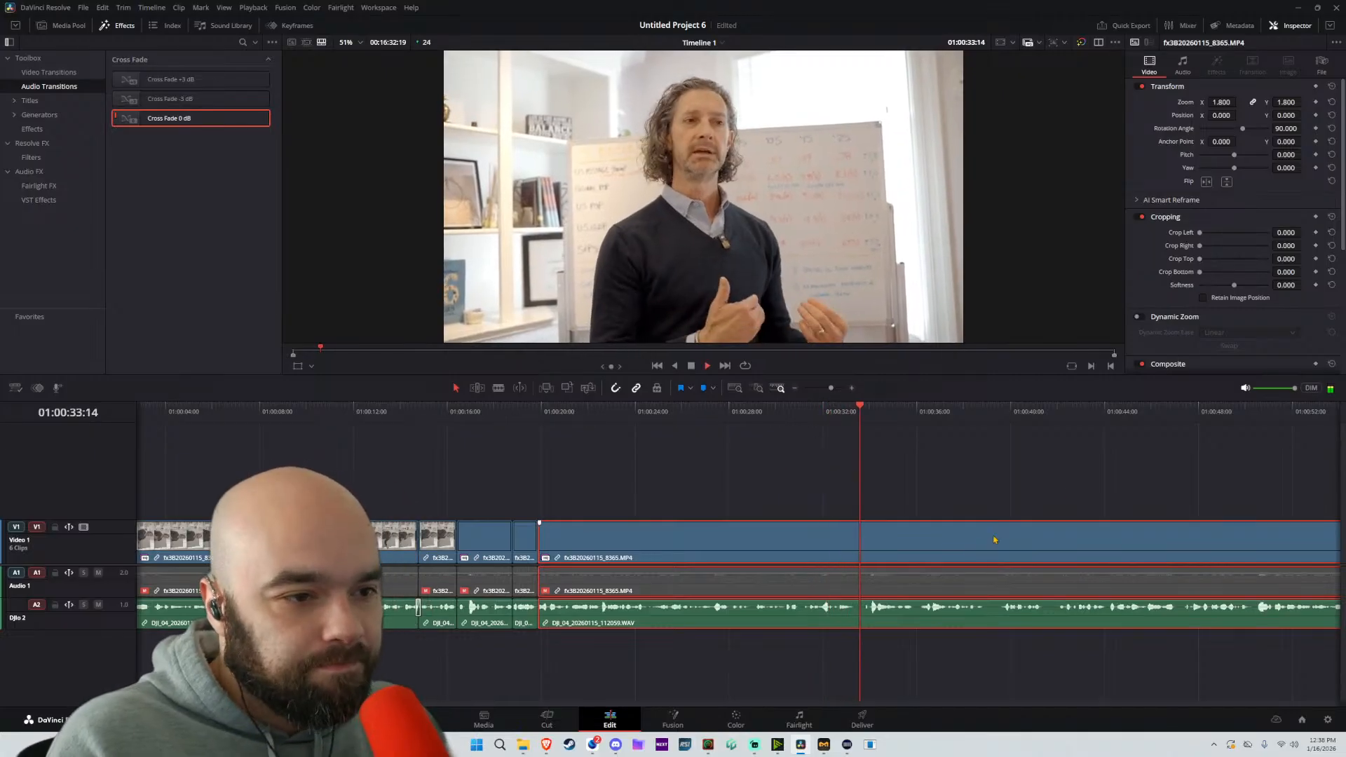
scroll(796, 491, right, 3)
scroll(796, 490, right, 2)
key(b)
key(space)
scroll(526, 533, up, 5)
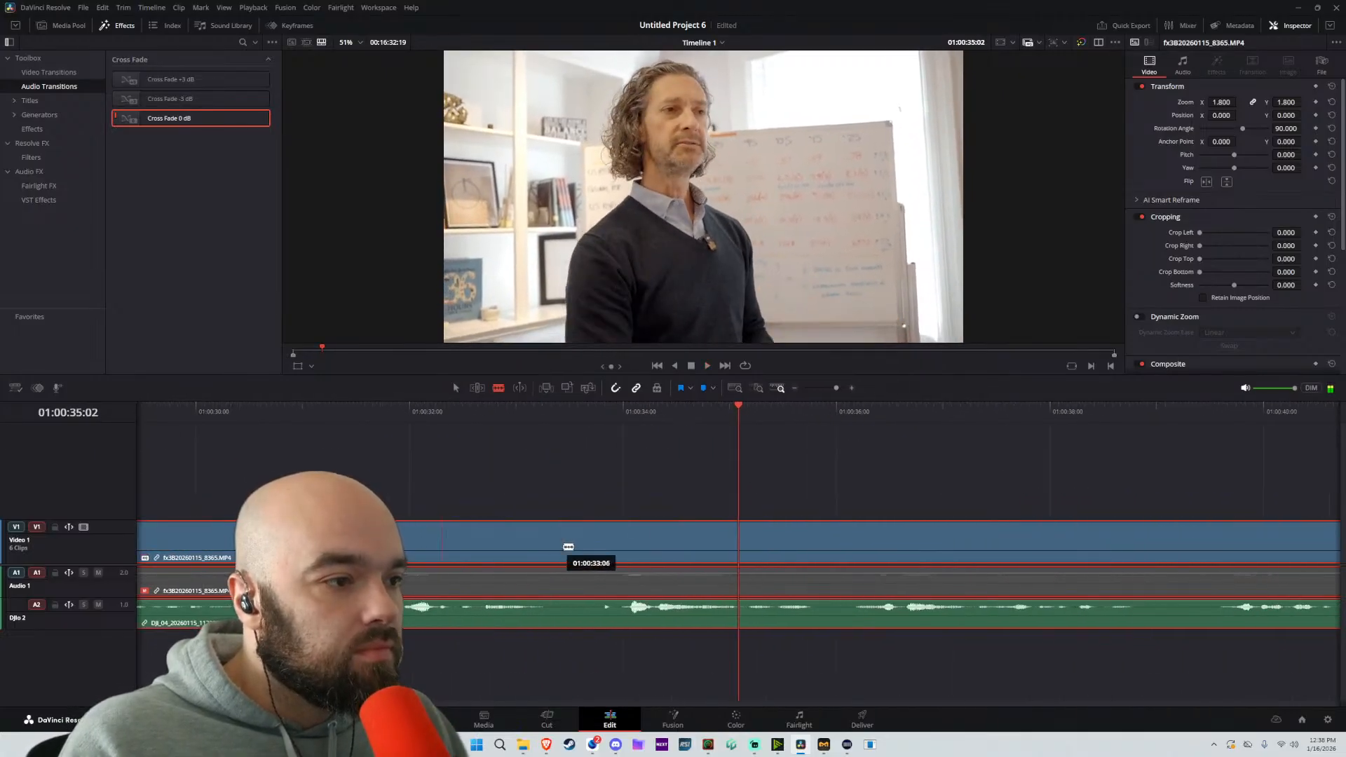
click(612, 540)
key(a)
drag(699, 548, 641, 548)
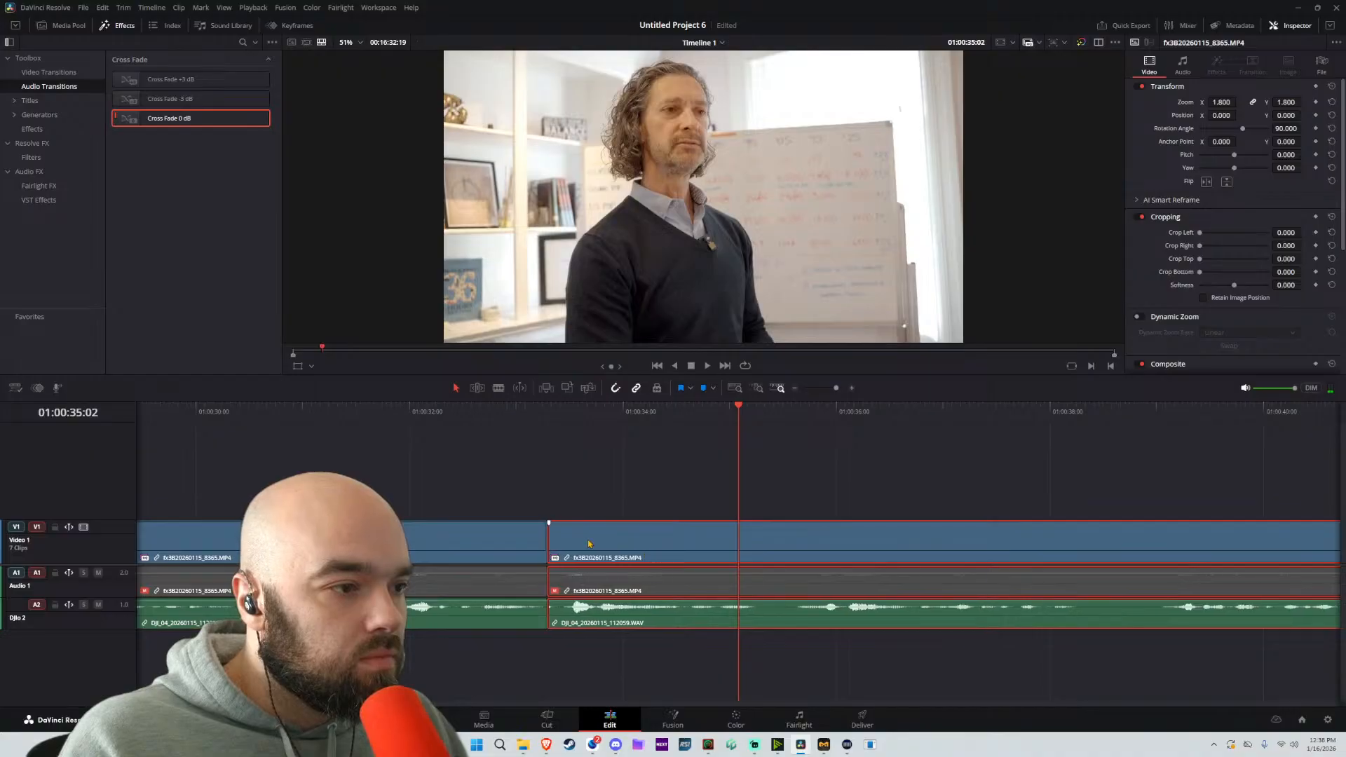
Play across the last join, split the linked clip at about 01:00:35:15, and move the following part back to about 01:00:35:07
click(469, 421)
key(space)
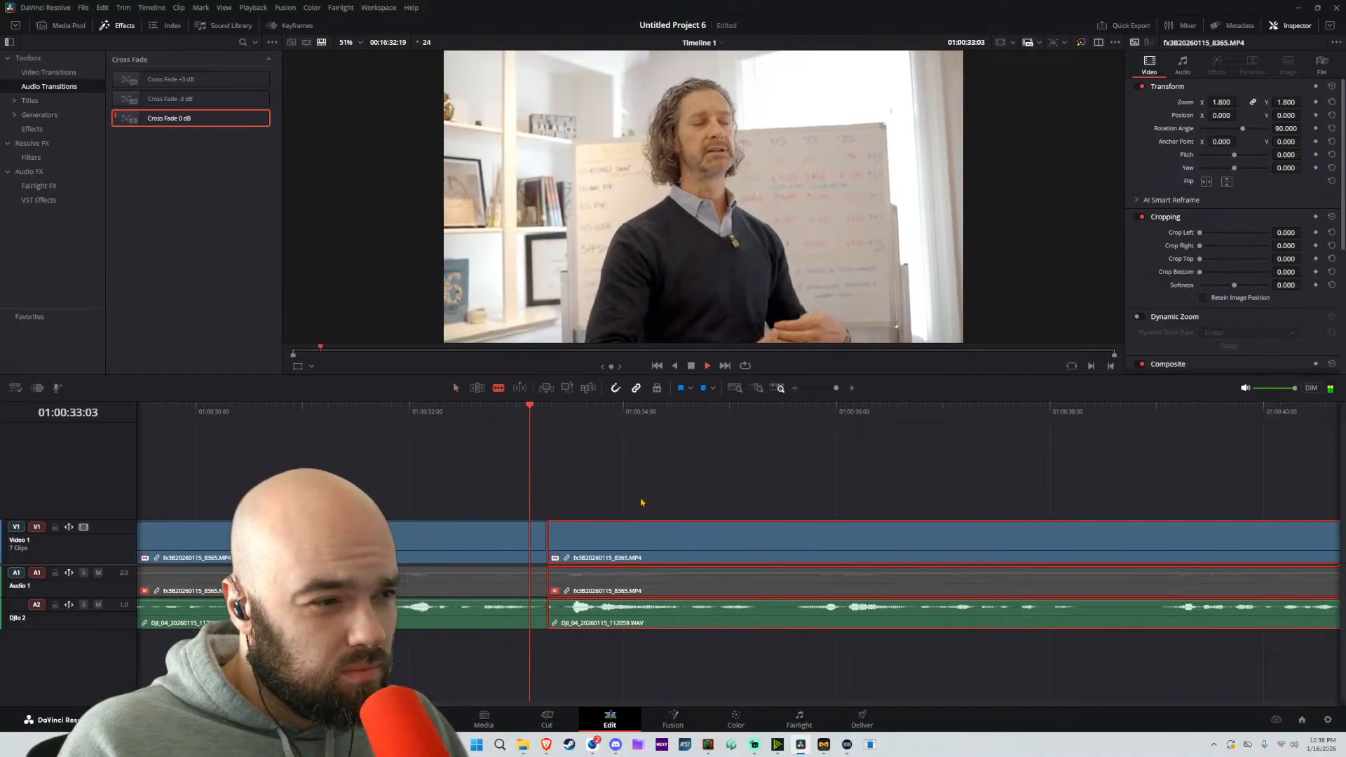
key(space)
click(801, 551)
key(a)
drag(899, 552, 871, 552)
Check the track-level audio settings of Audio 1 and DJIo 2, including AI Voice Isolation
click(105, 576)
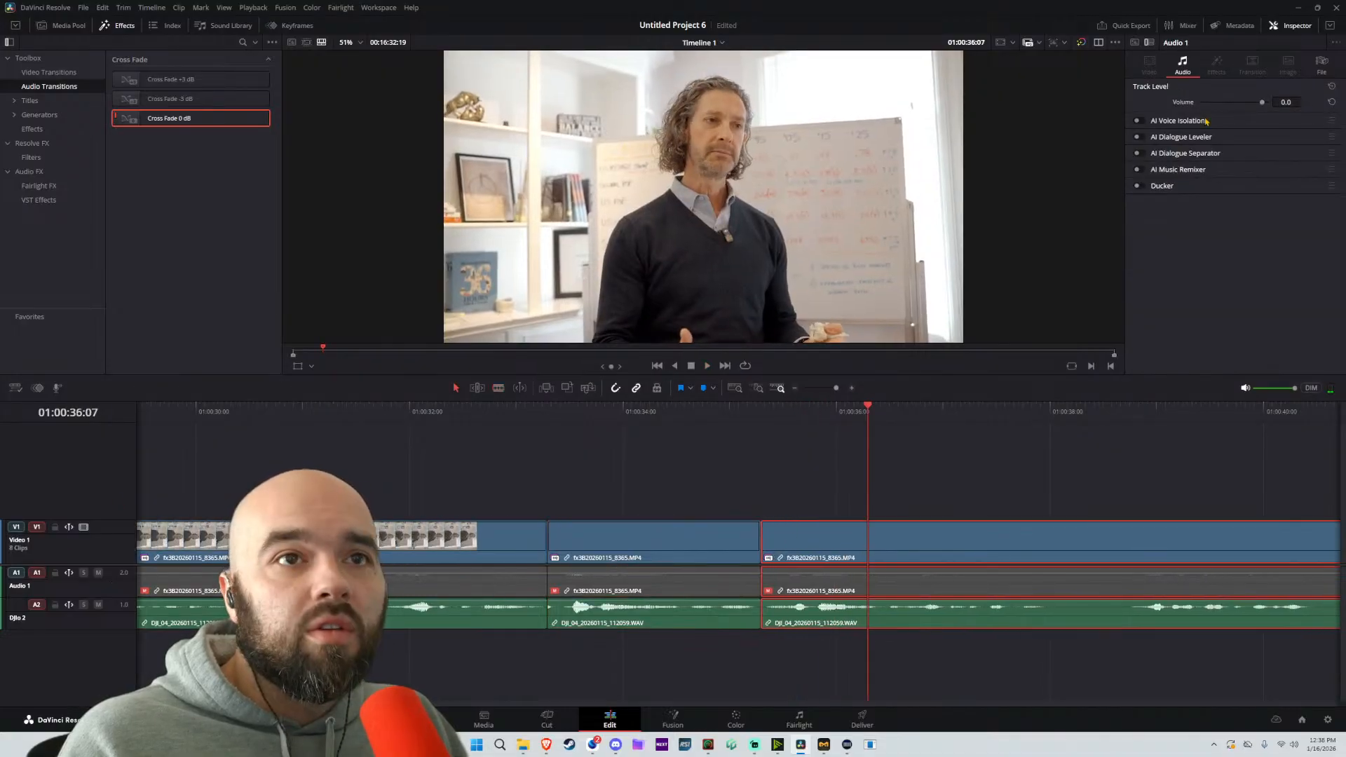
click(113, 617)
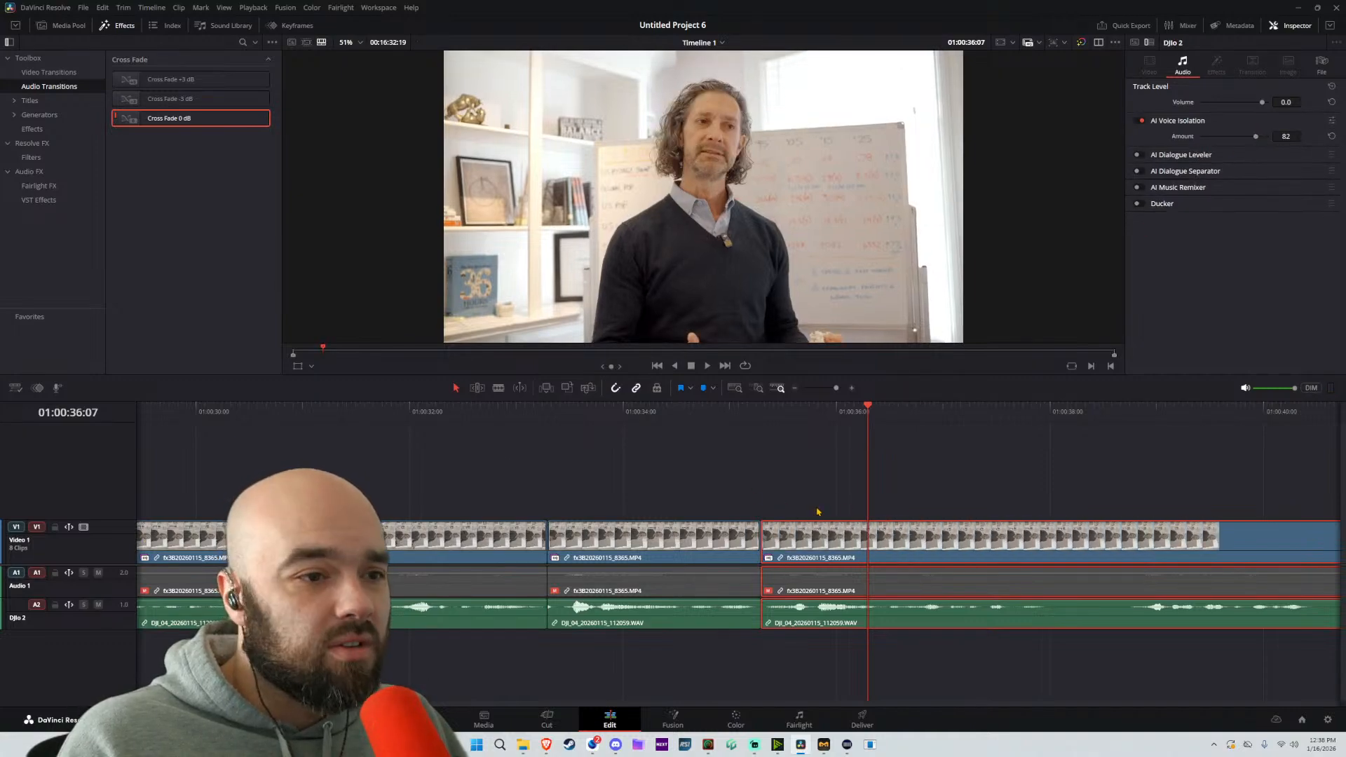
Split the linked clip at about 01:00:38:20 and move the following part back to about 01:00:38:02 over the pause
key(space)
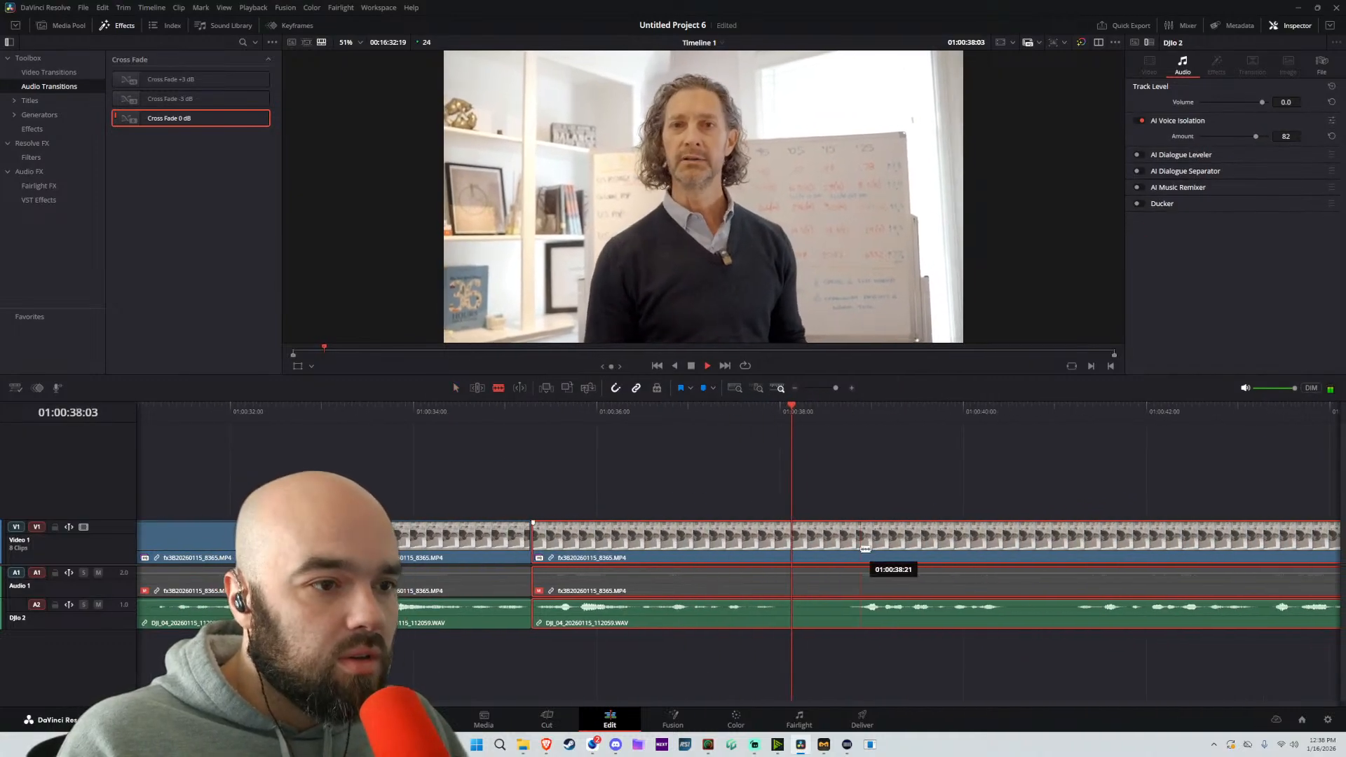
key(space)
click(858, 546)
key(a)
drag(928, 546, 864, 546)
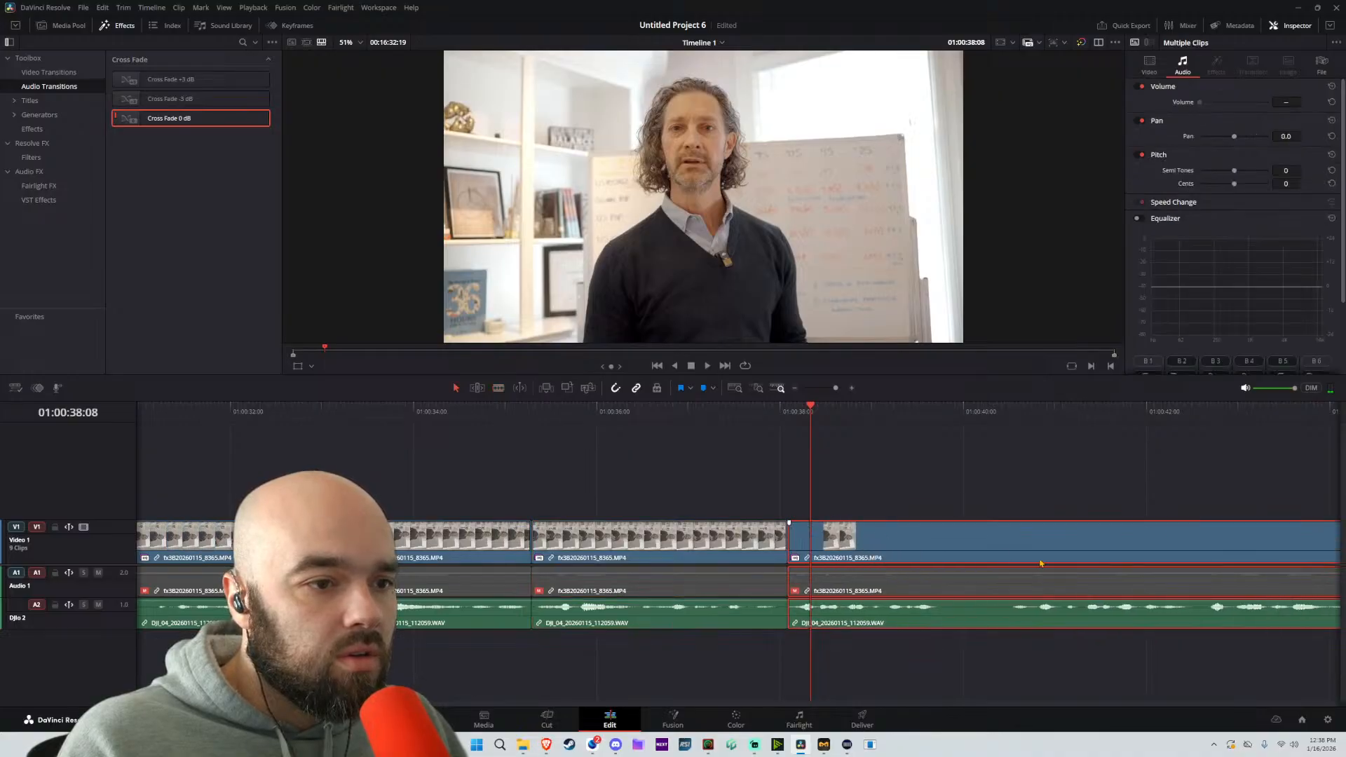
Split the linked clip at about 01:00:40:12, move the following part back to about 01:00:39:20, and play across the join
key(space)
key(b)
click(1009, 540)
key(a)
drag(1091, 543, 1030, 552)
key(space)
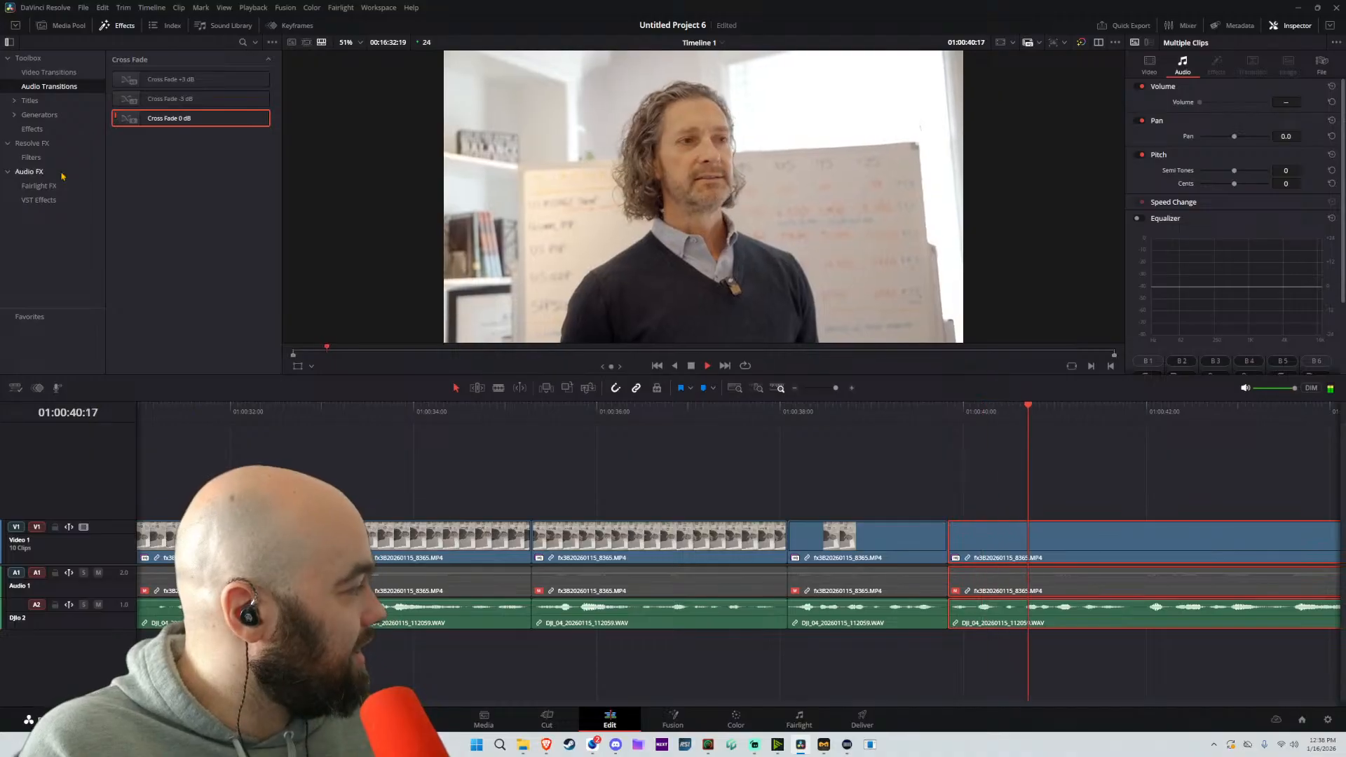
key(space)
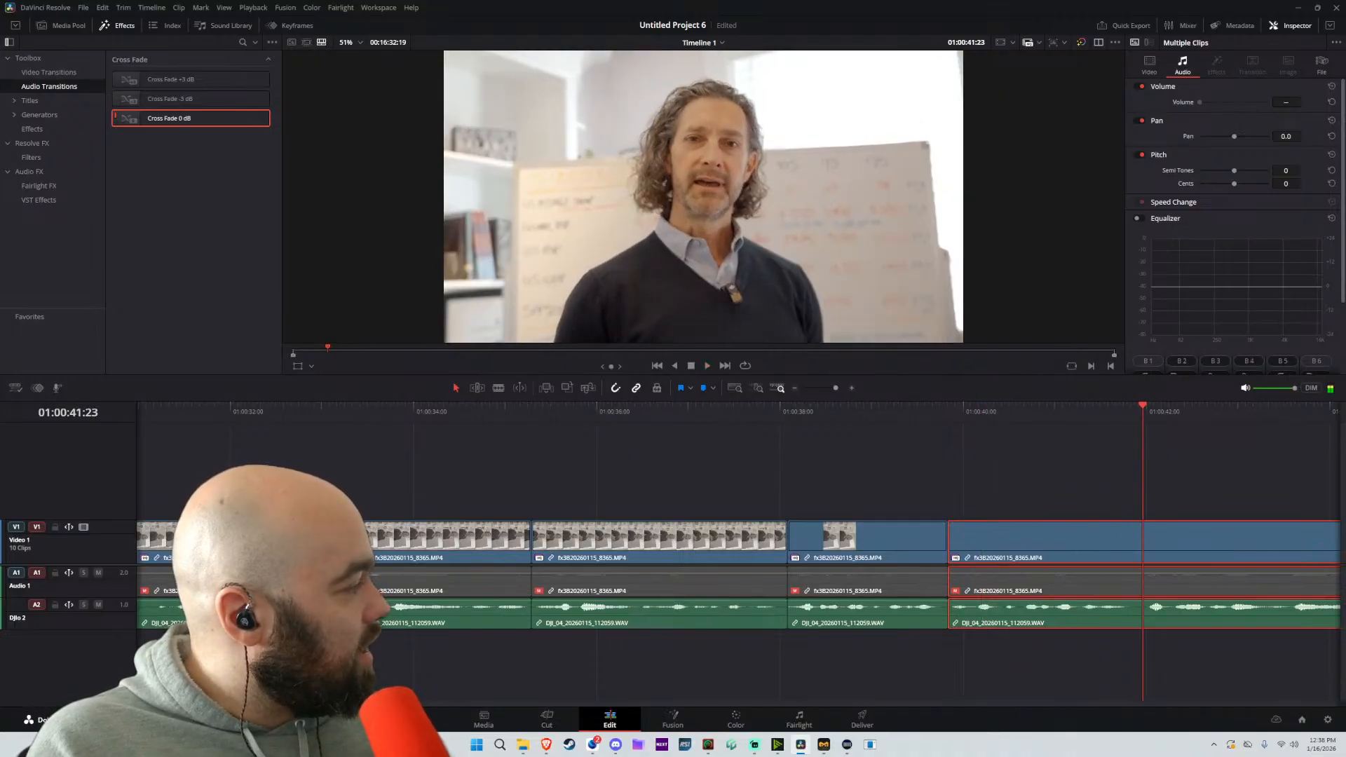
click(799, 719)
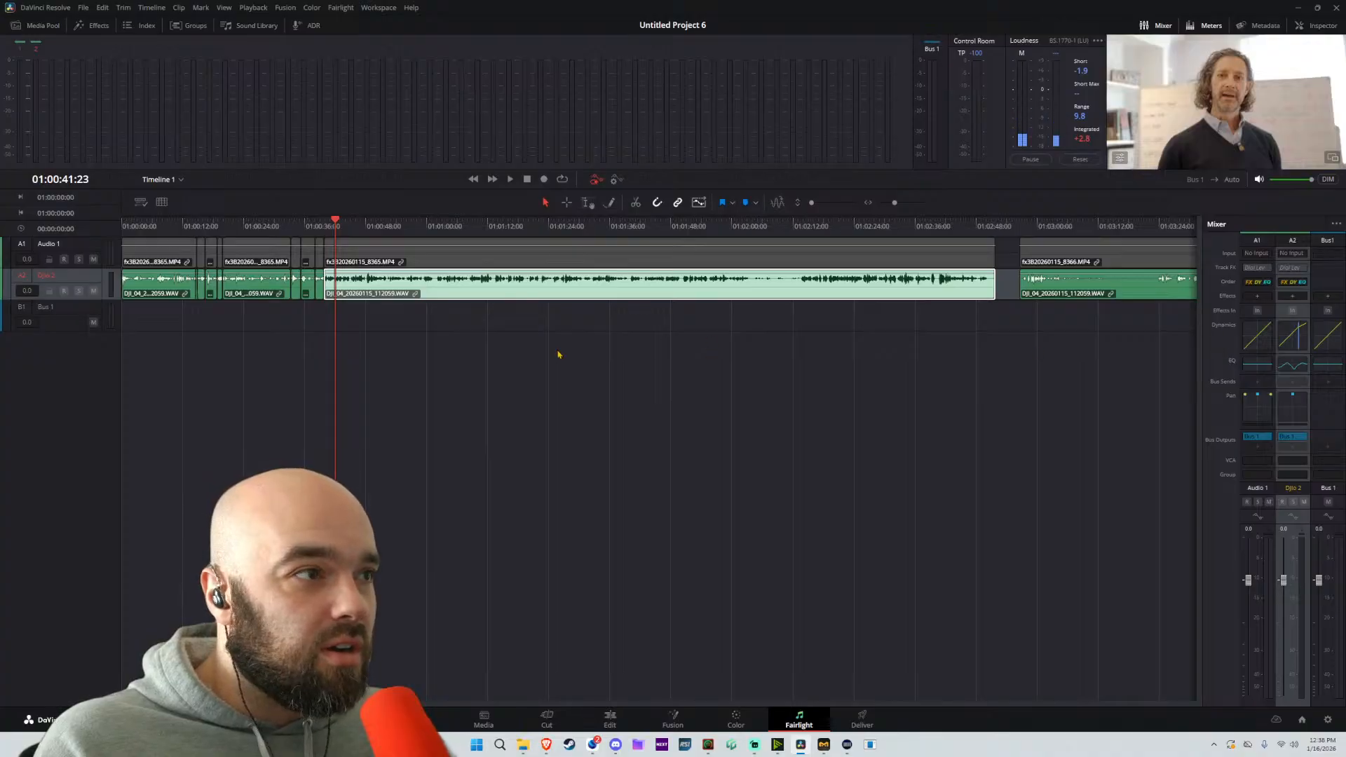
scroll(559, 355, down, 2)
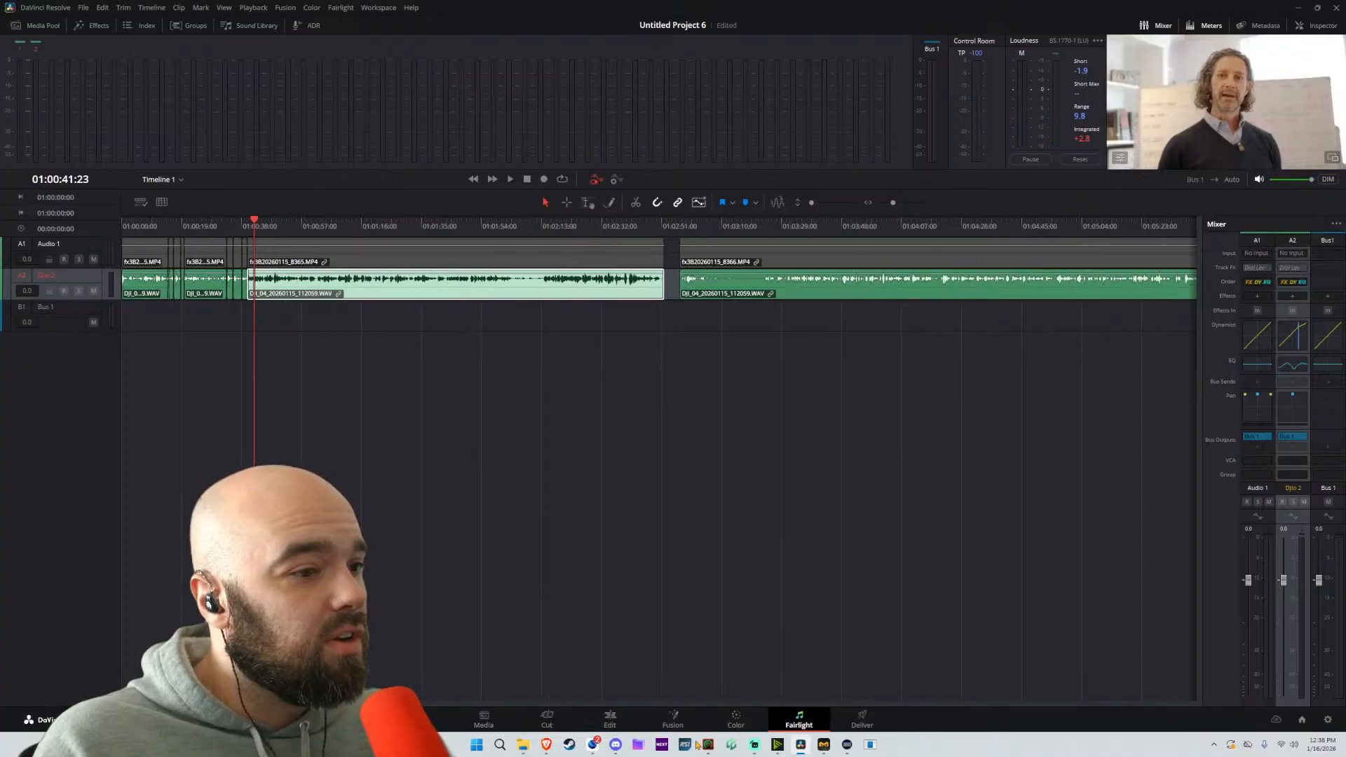
click(610, 720)
click(58, 388)
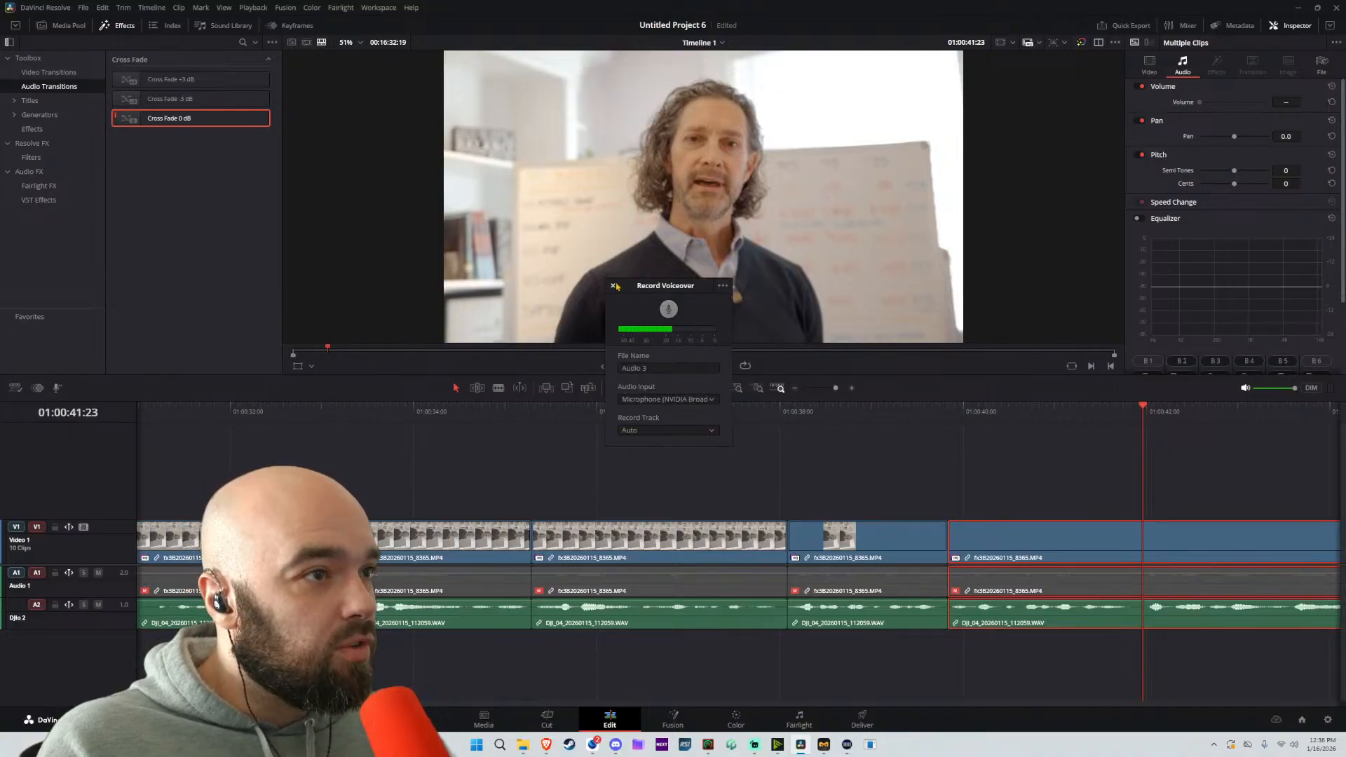
click(613, 286)
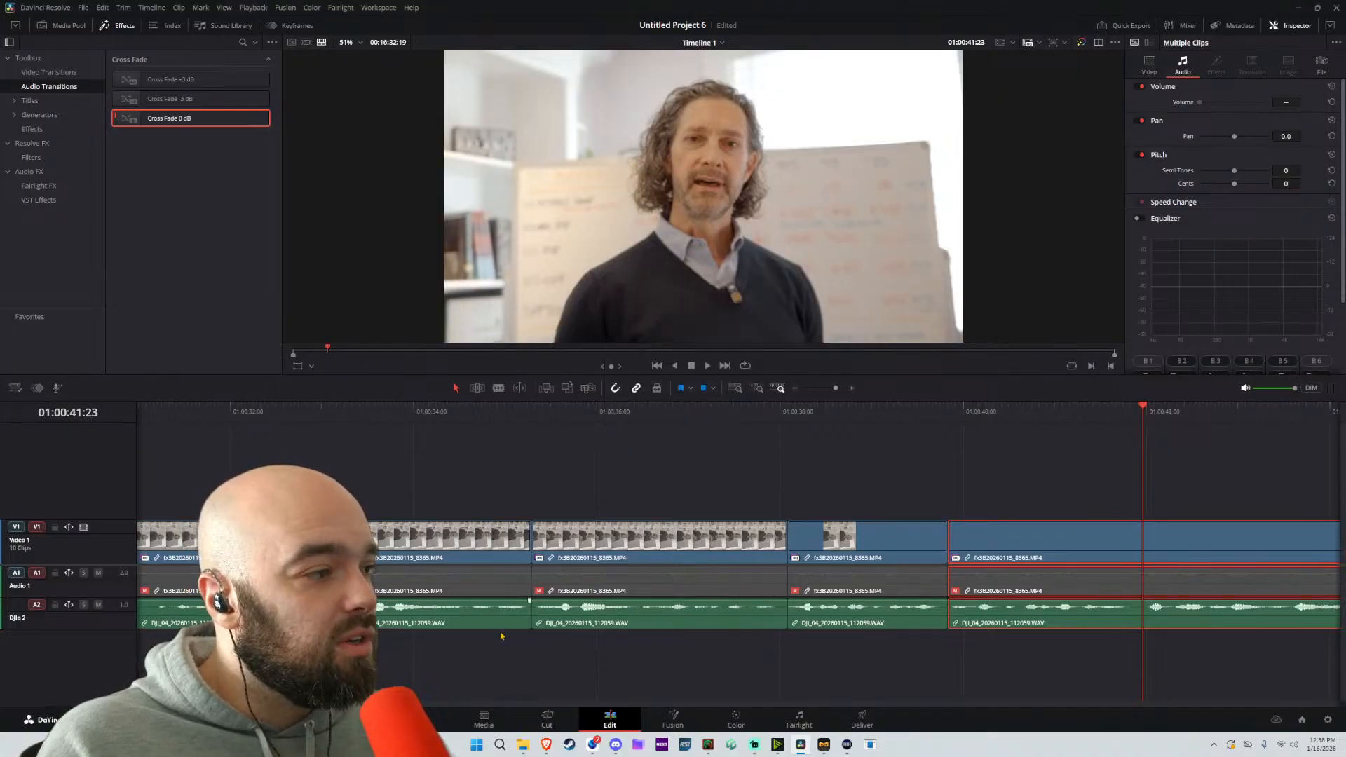
Play on from about 01:00:41:23 and split the linked clip at about 01:00:48:01
key(space)
scroll(682, 450, down, 1)
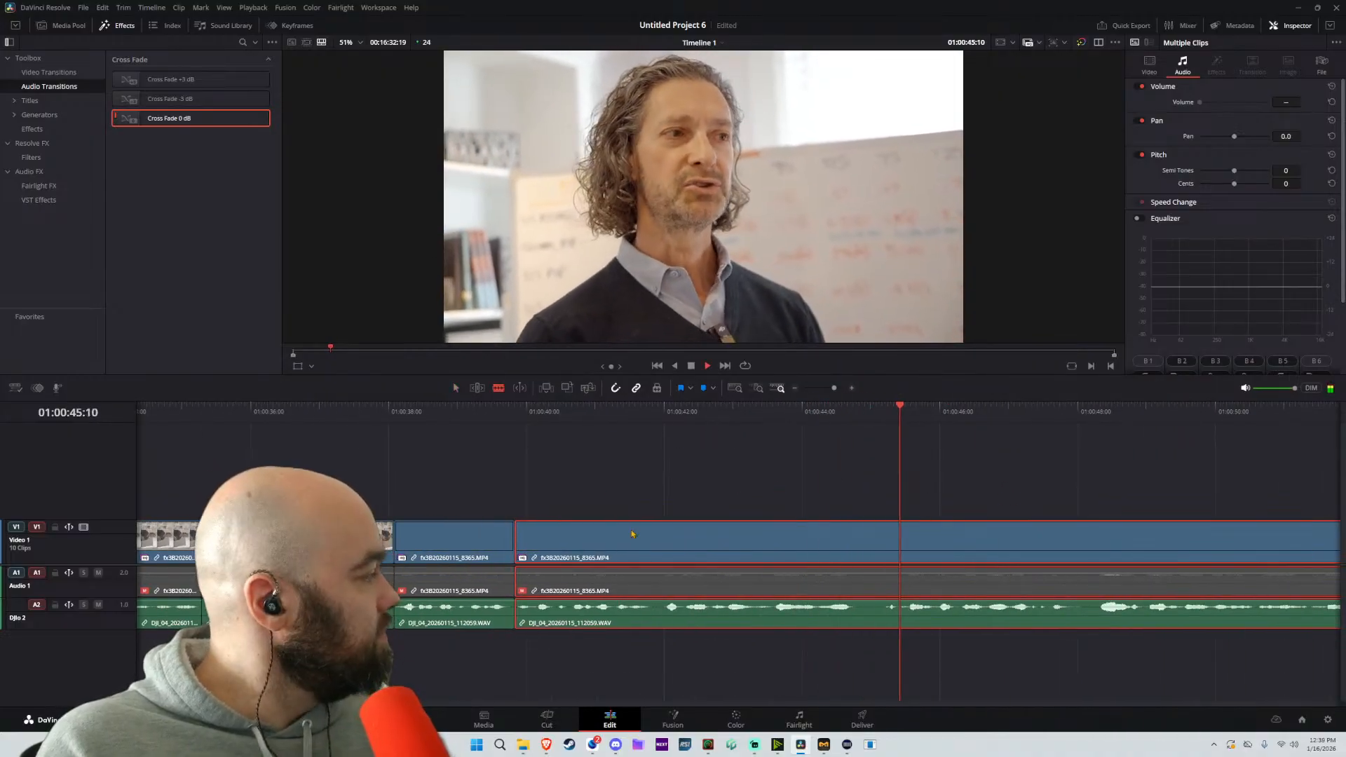
key(b)
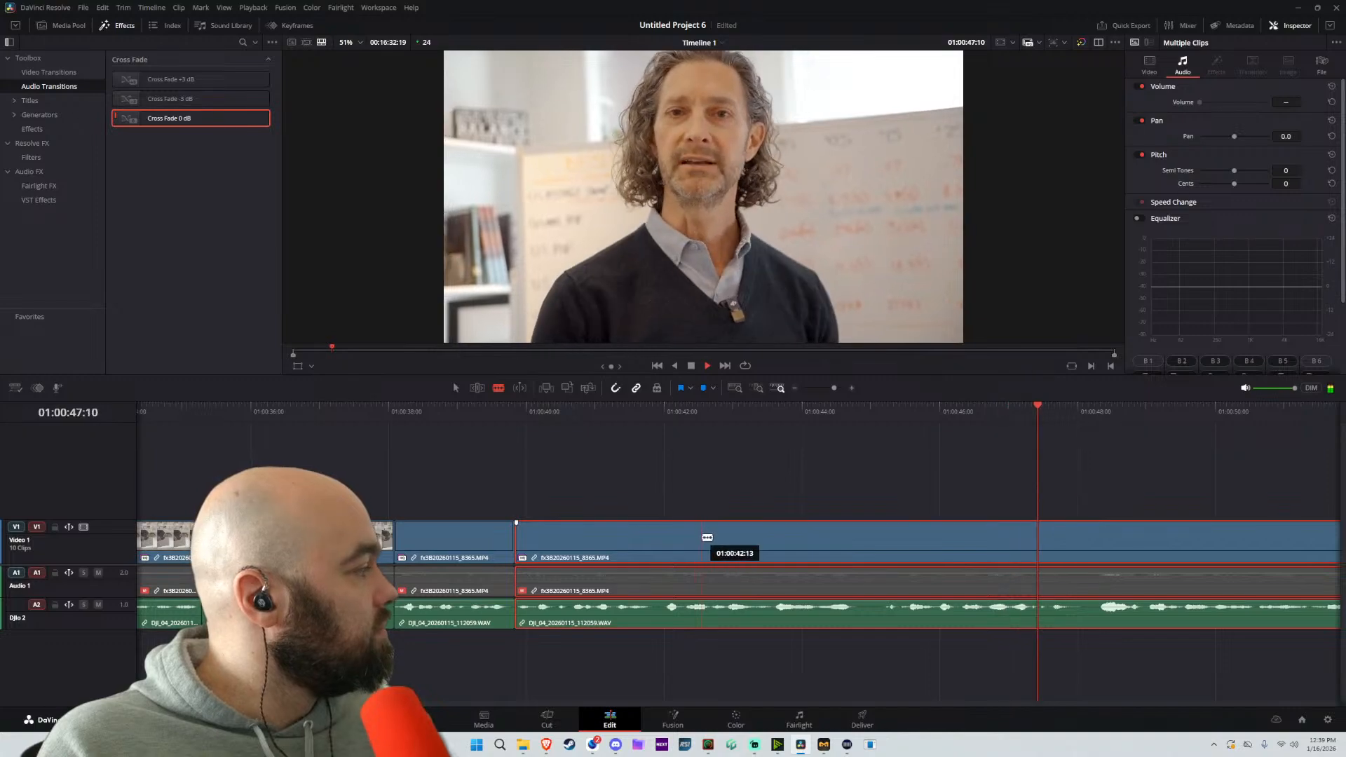
scroll(715, 522, down, 3)
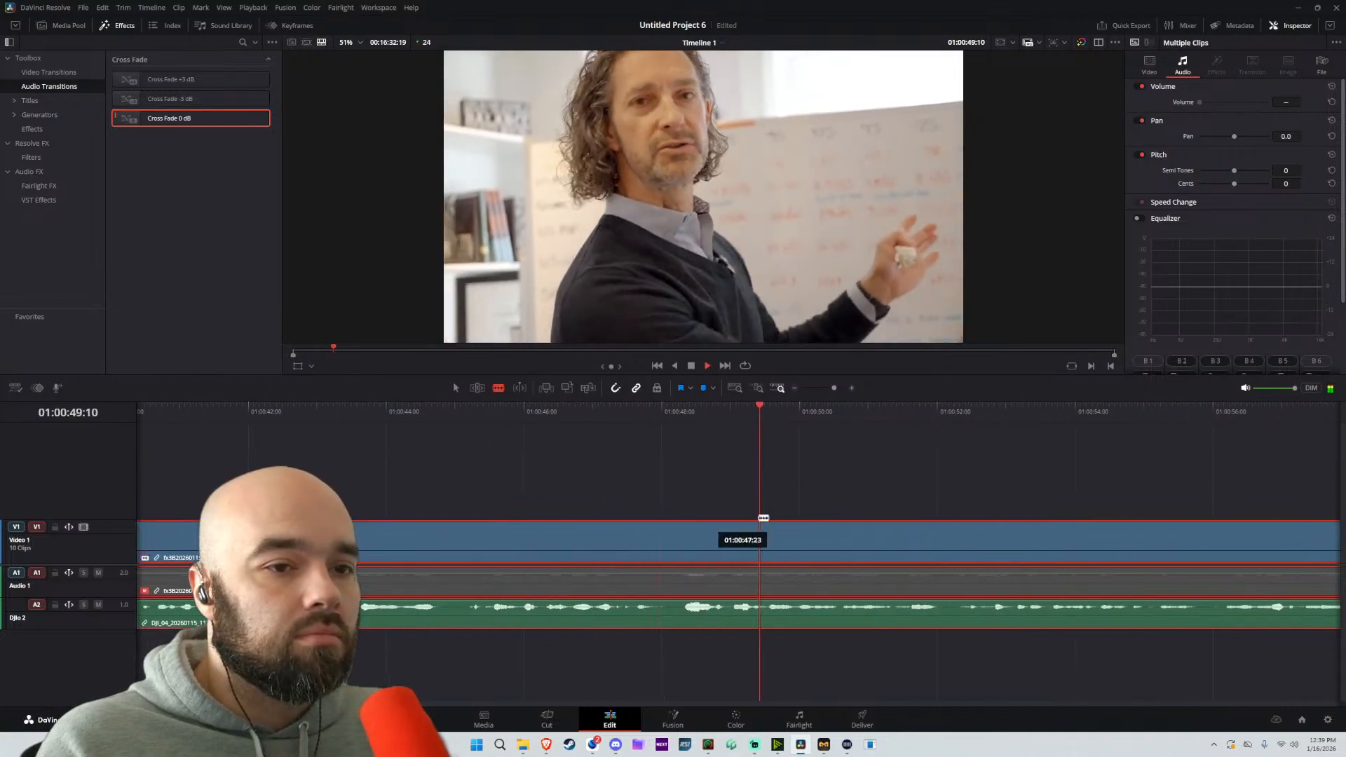
scroll(873, 514, down, 4)
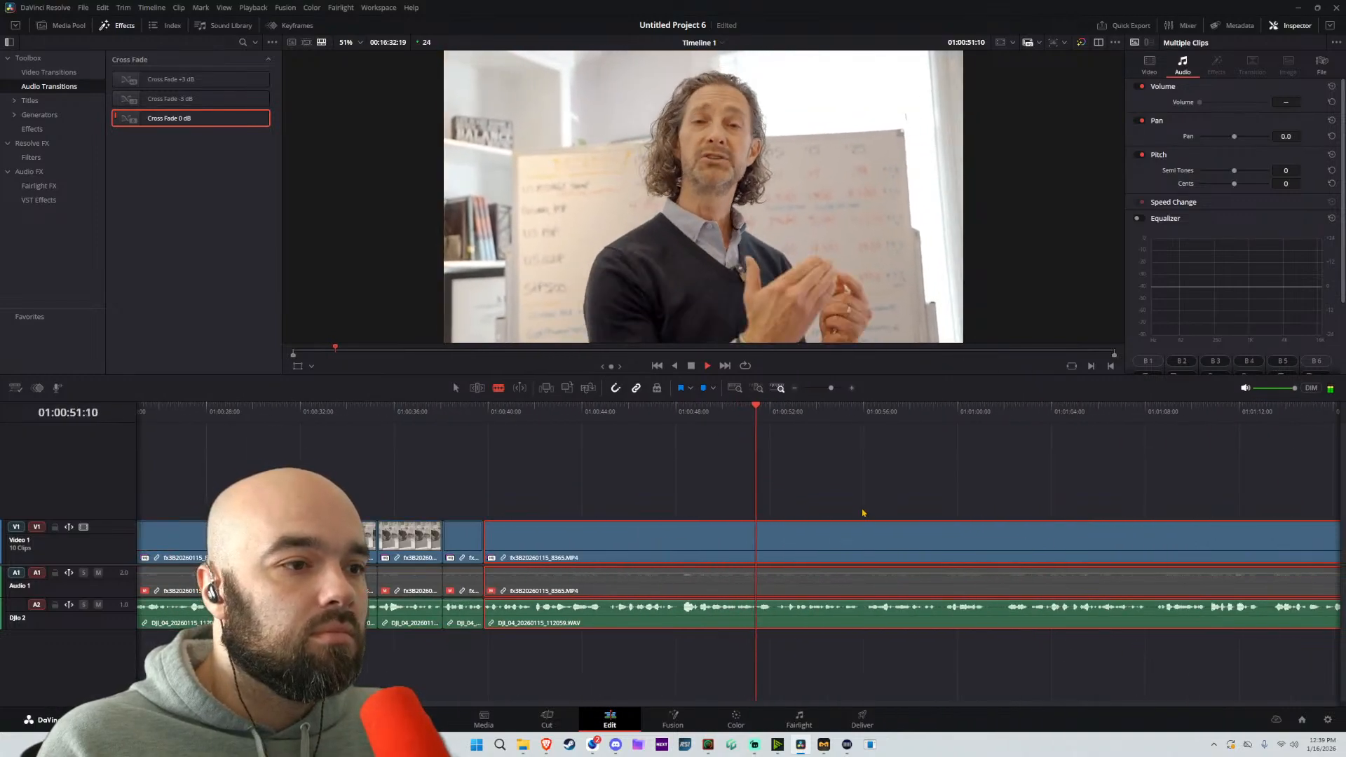
scroll(771, 512, up, 4)
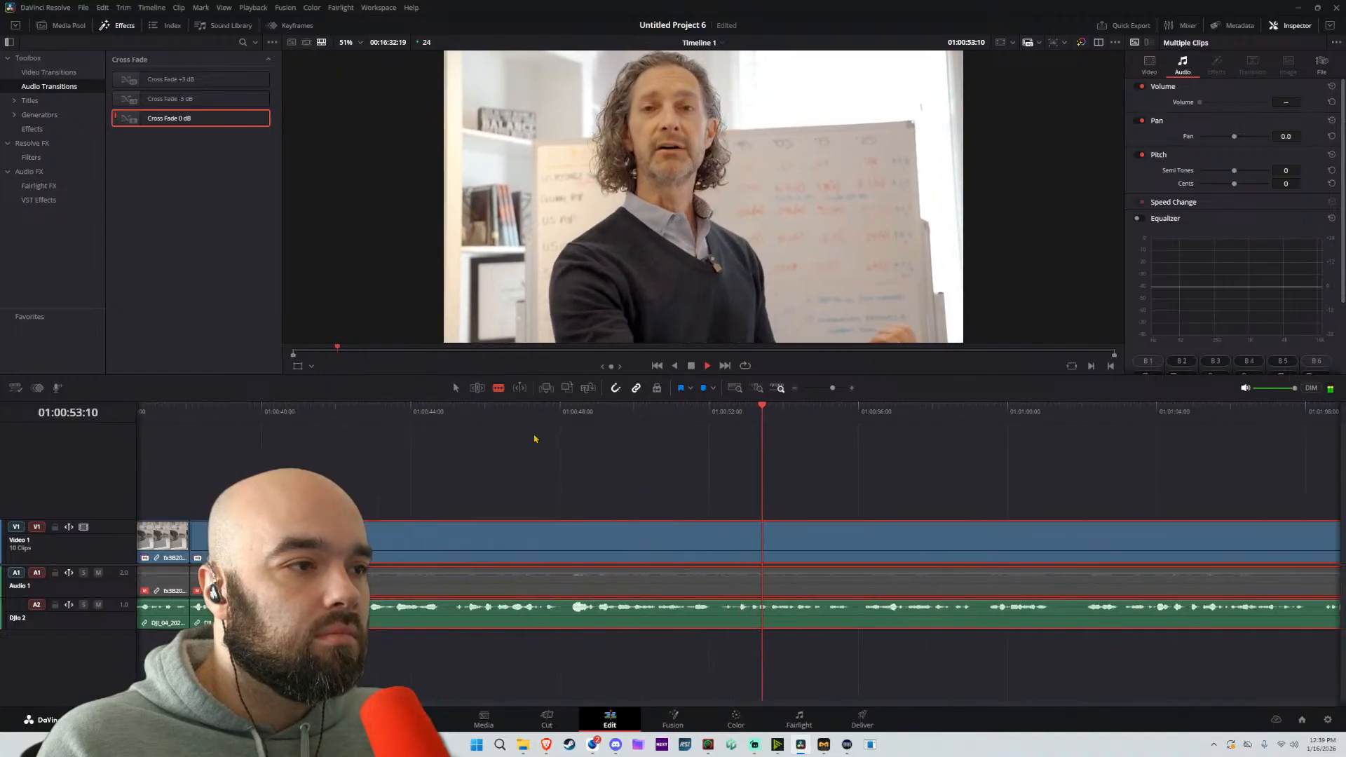
scroll(626, 503, up, 1)
key(space)
click(701, 540)
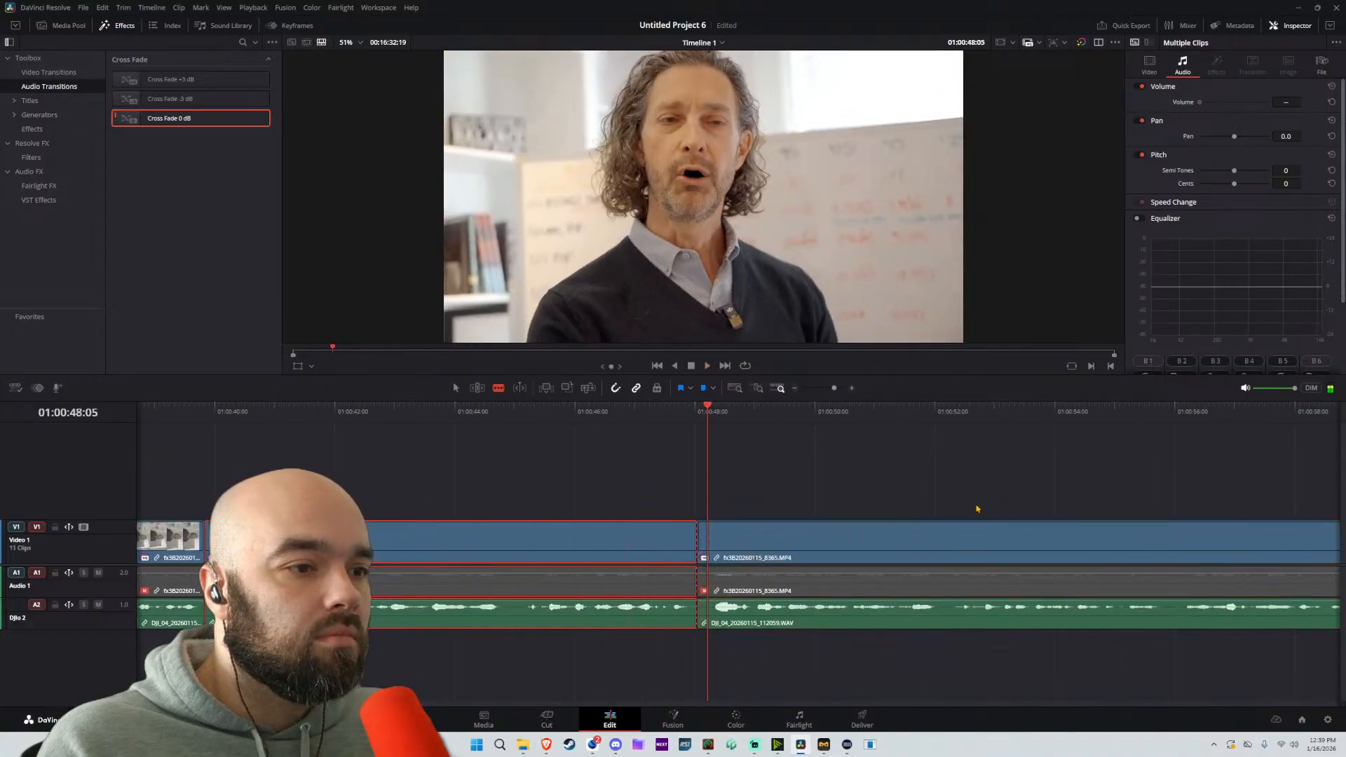
Split the linked clip at about 01:01:02:02, move the following part back to about 01:00:48:01, and play across the join
scroll(982, 498, down, 3)
key(space)
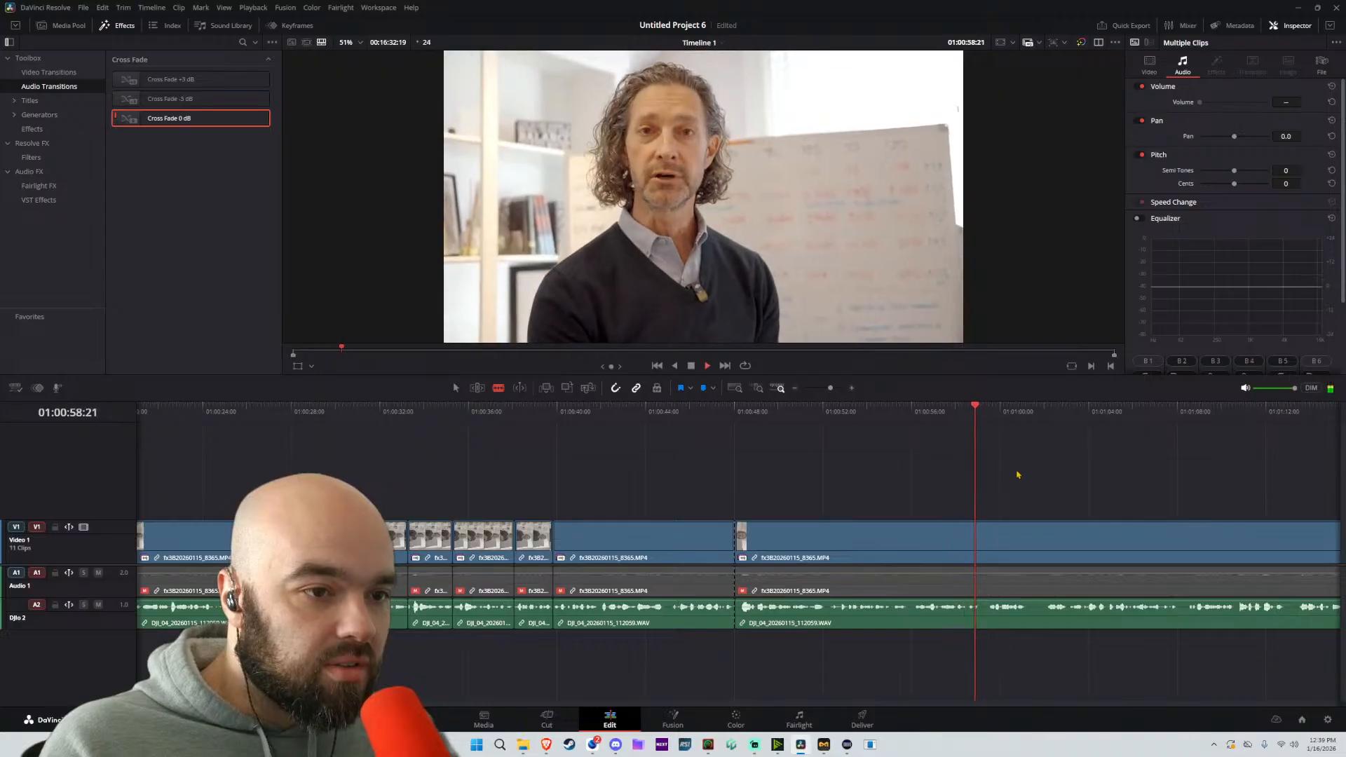
scroll(953, 512, right, 2)
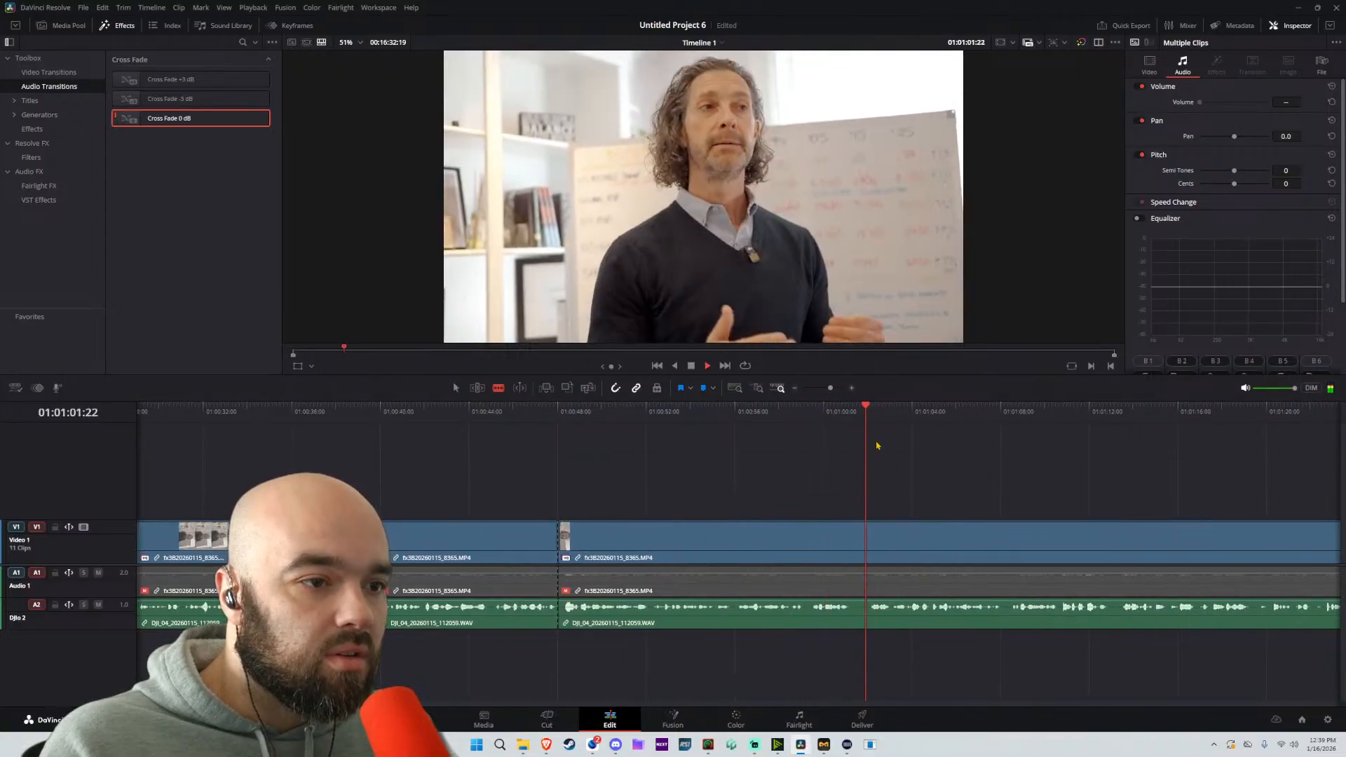
click(873, 535)
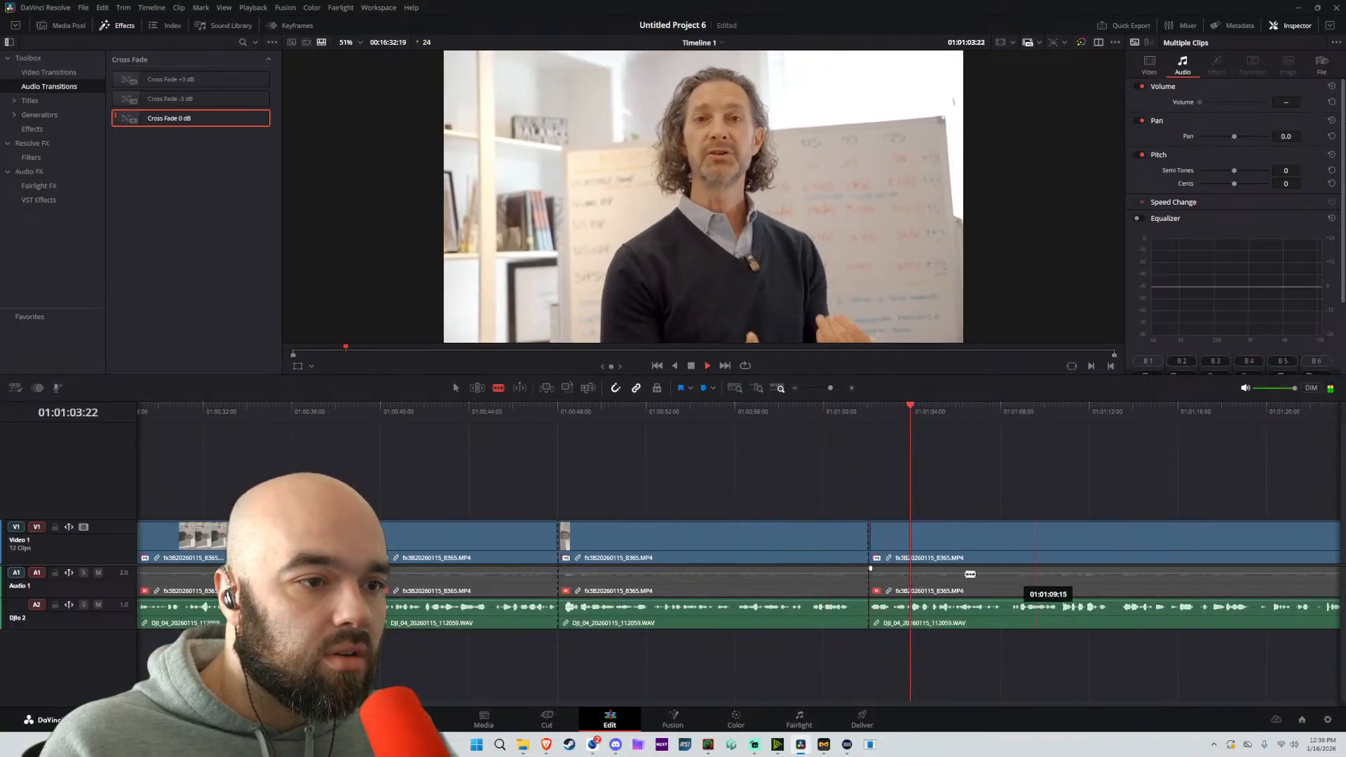
key(a)
drag(982, 544, 672, 541)
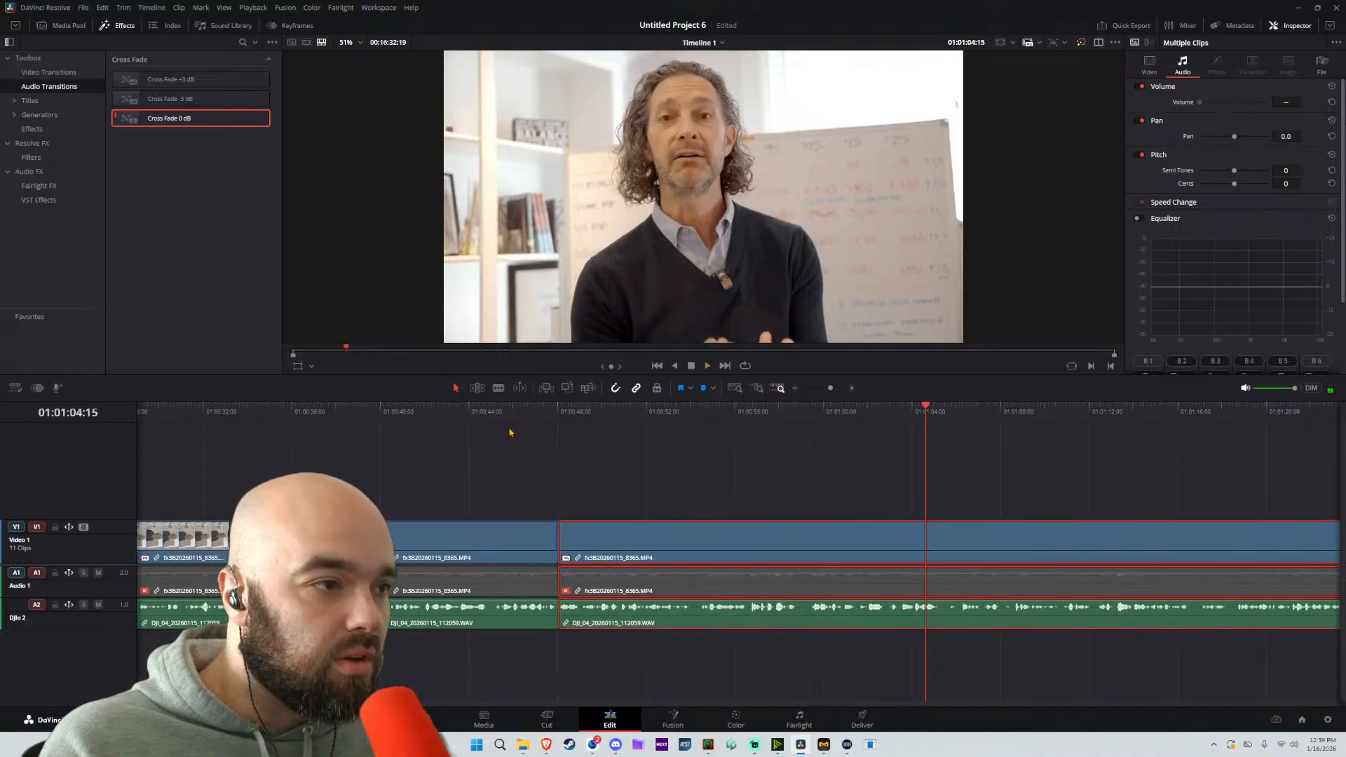
key(space)
scroll(548, 467, up, 4)
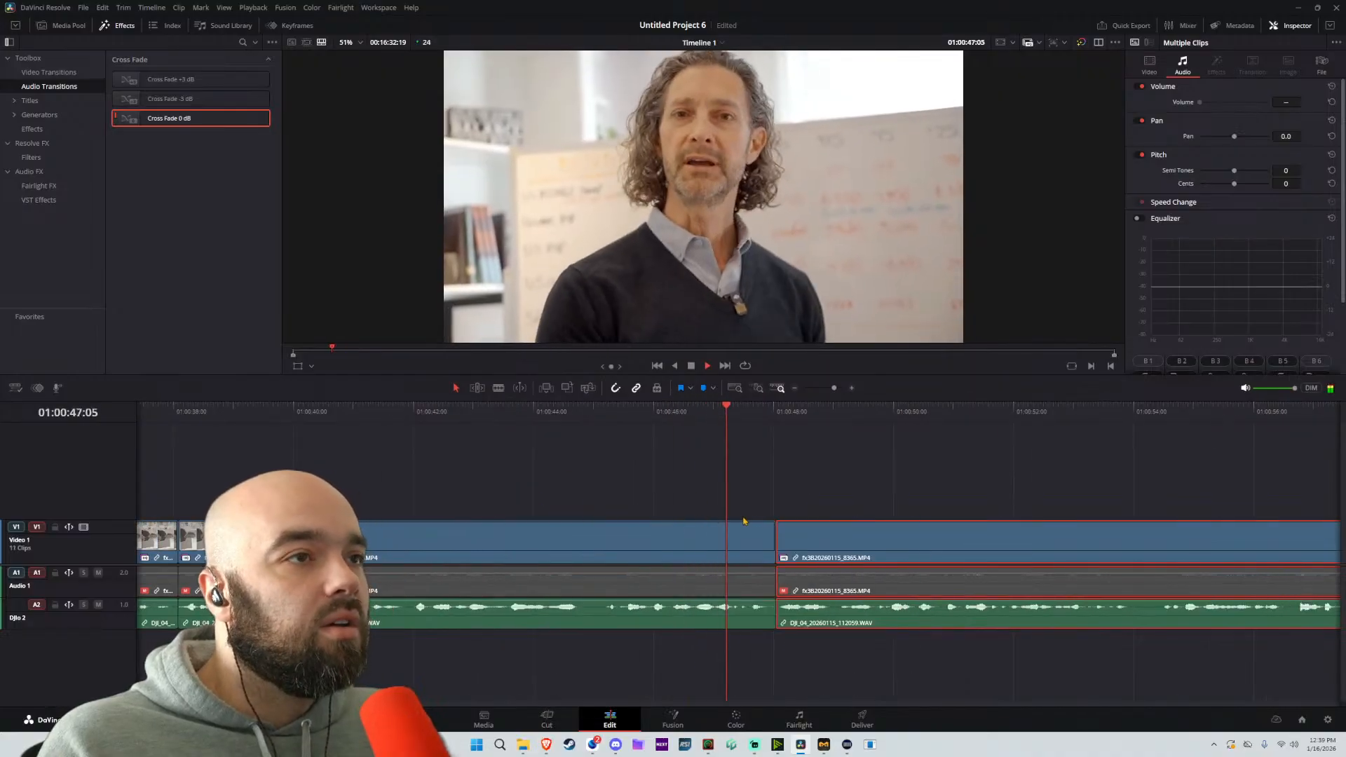
Adjust the DJIo 2 equalizer: Band 3 to 215 Hz and -0.3 dB, Band 2 to 39 Hz and -20 dB, Band 4 Q factor to 0.8
key(shift+7)
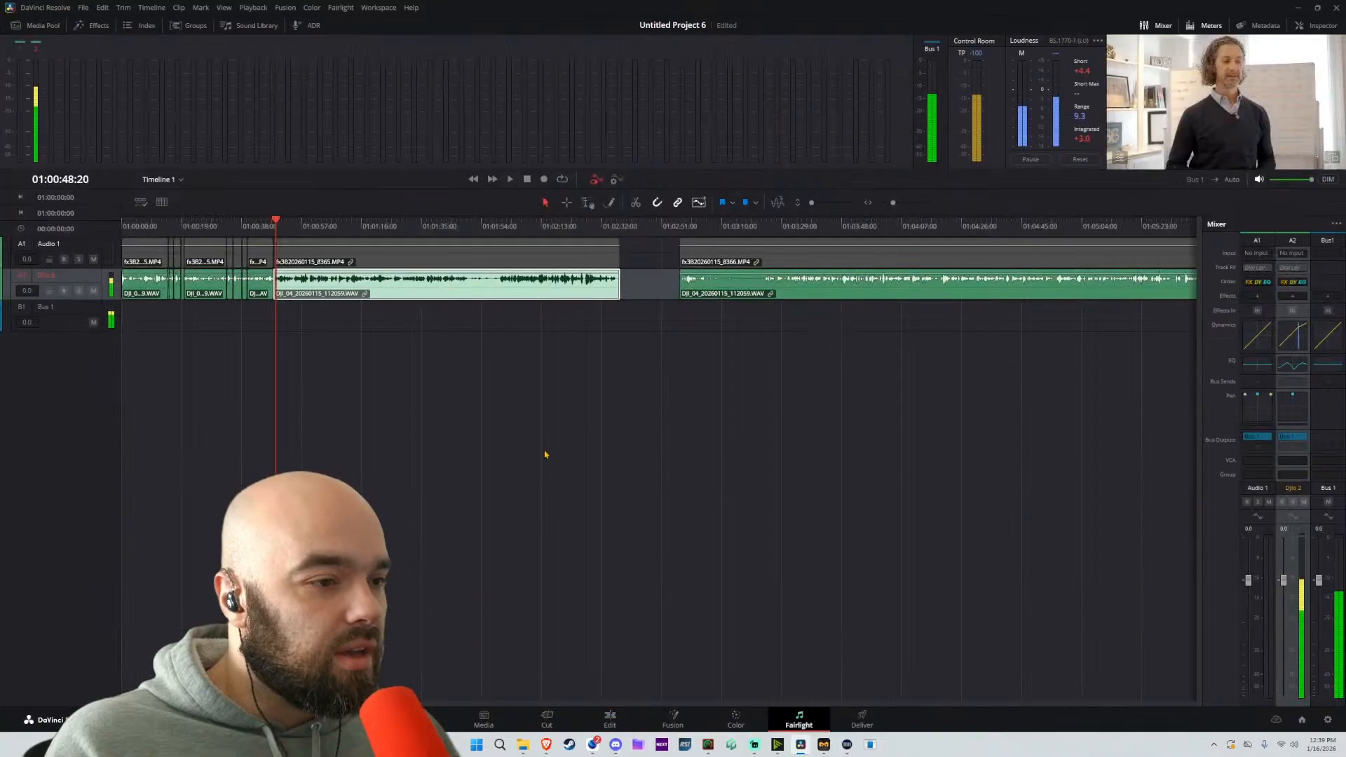
click(1293, 362)
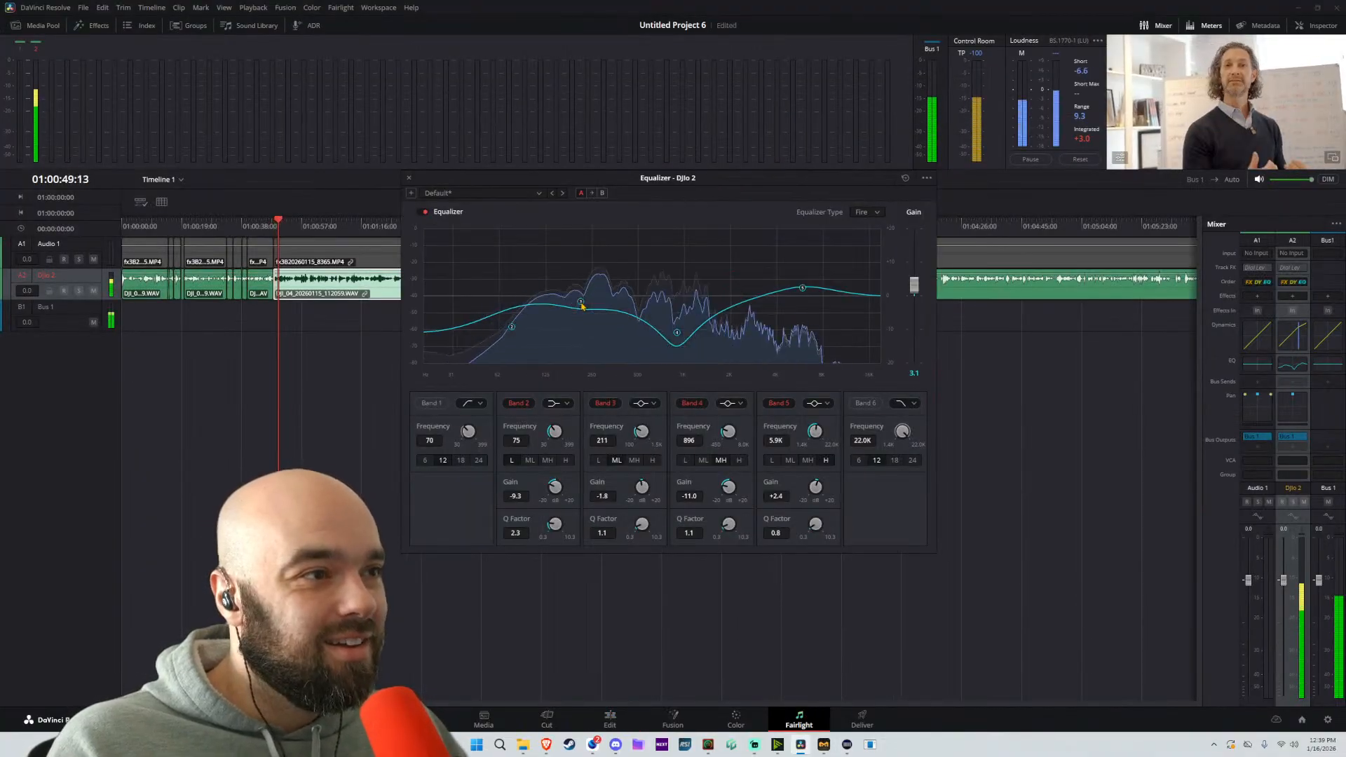
drag(581, 304, 582, 297)
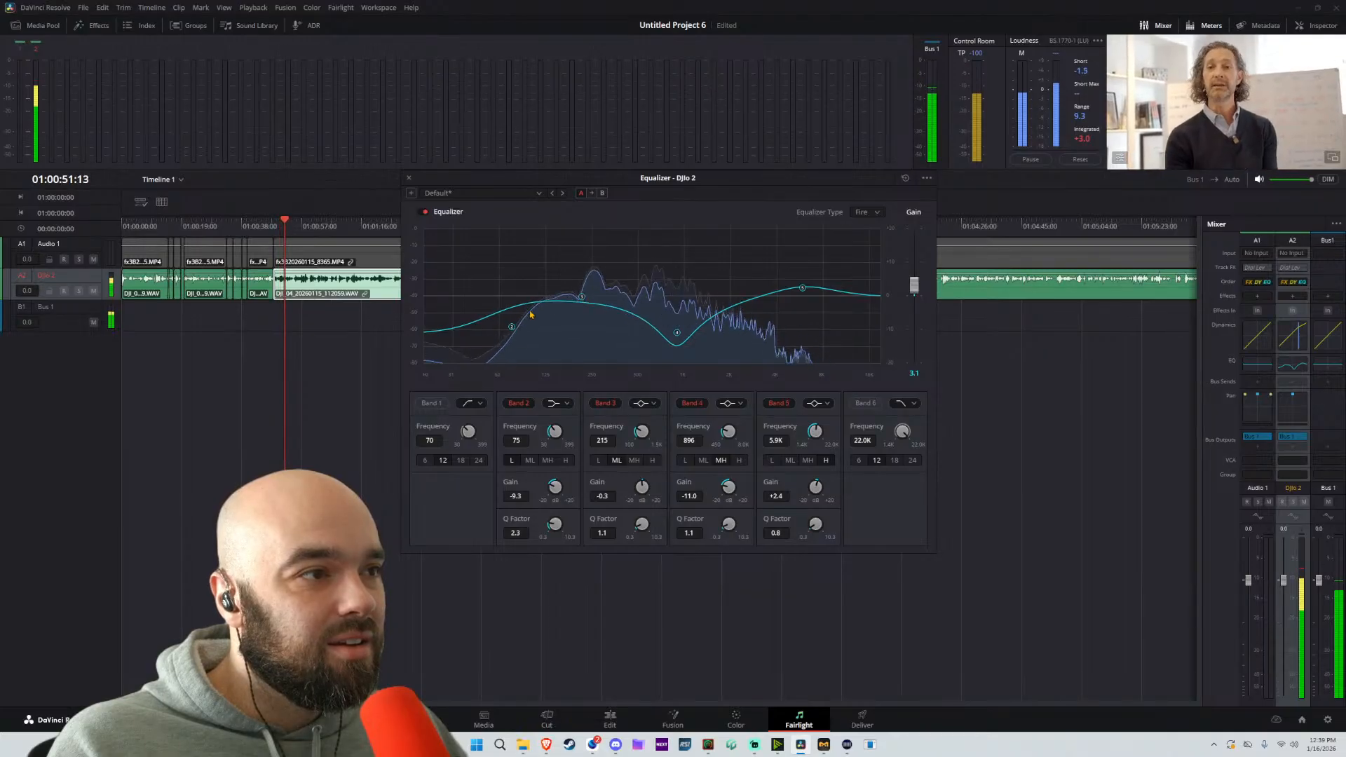
drag(512, 327, 470, 383)
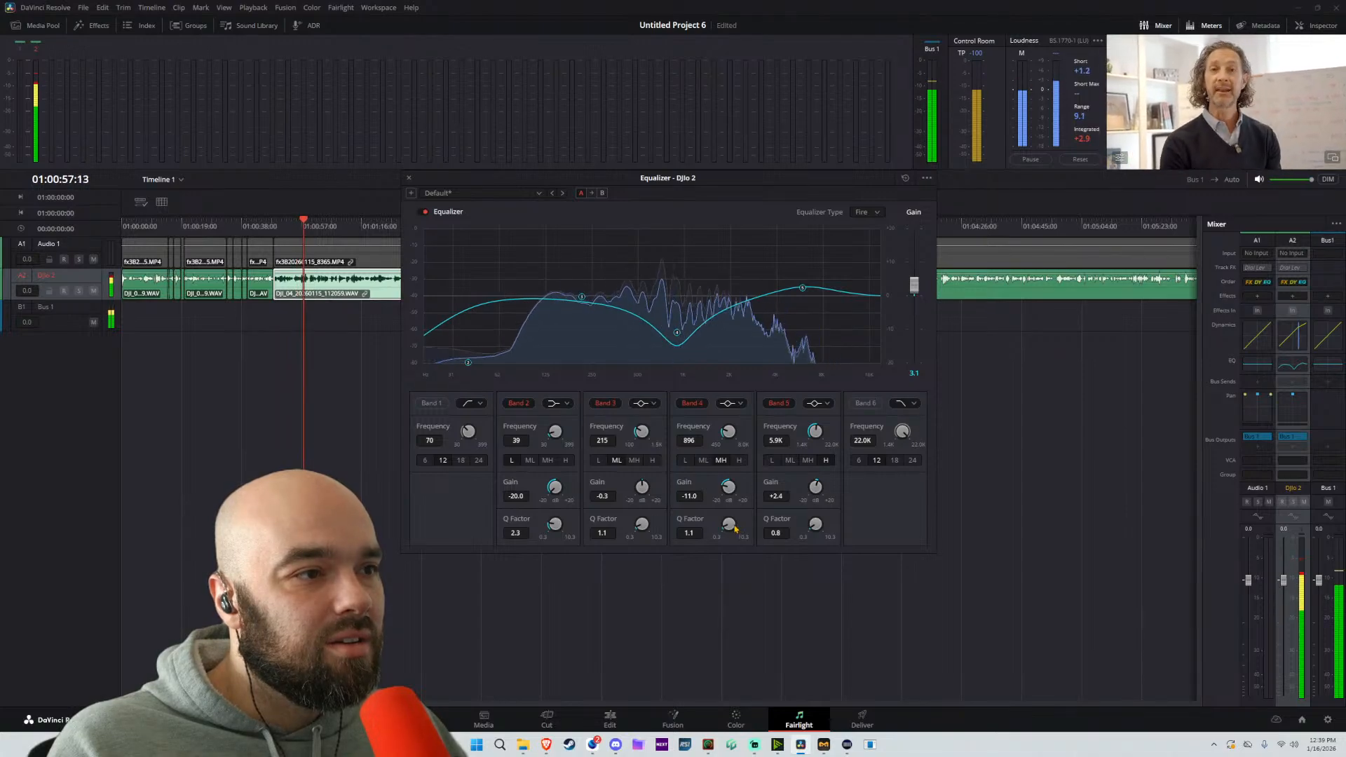
mouse_move(729, 525)
mouse_down()
mouse_move(695, 517)
mouse_move(725, 523)
mouse_up()
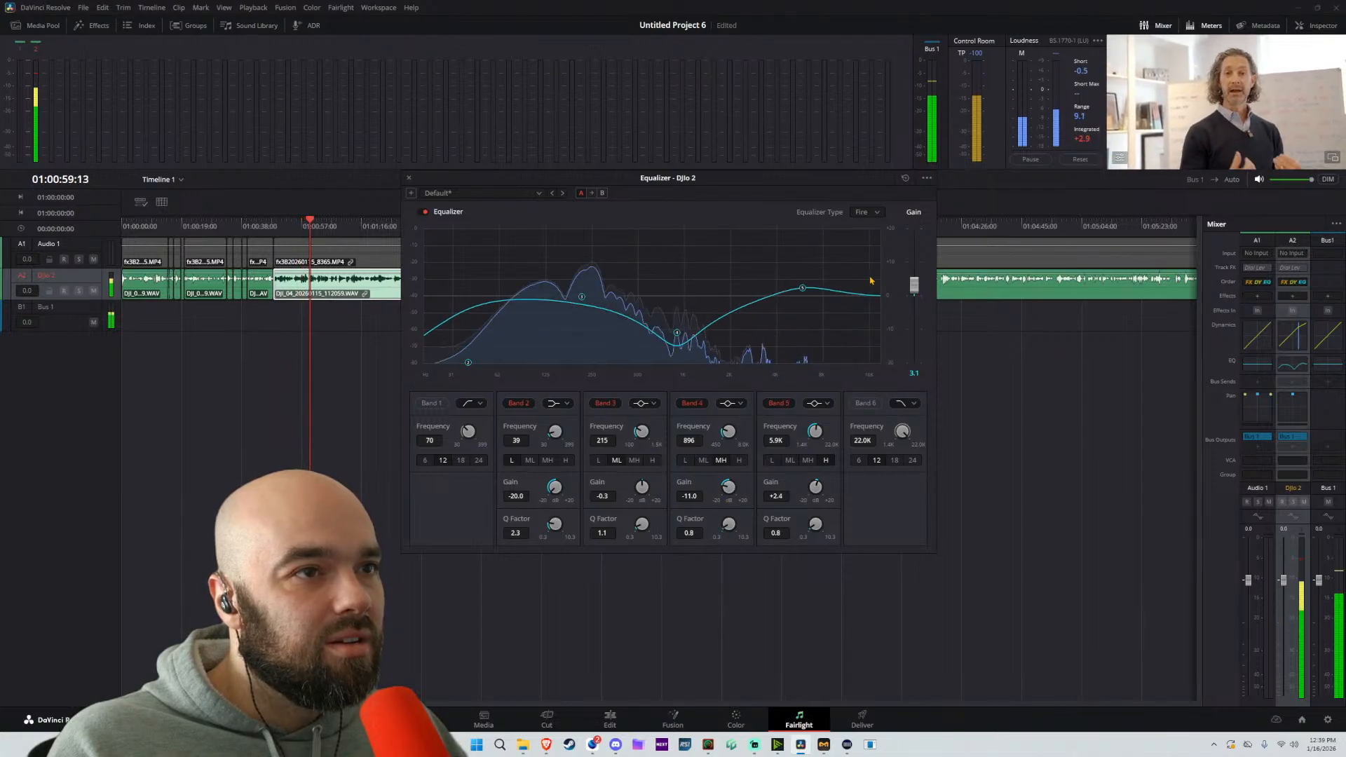
click(410, 178)
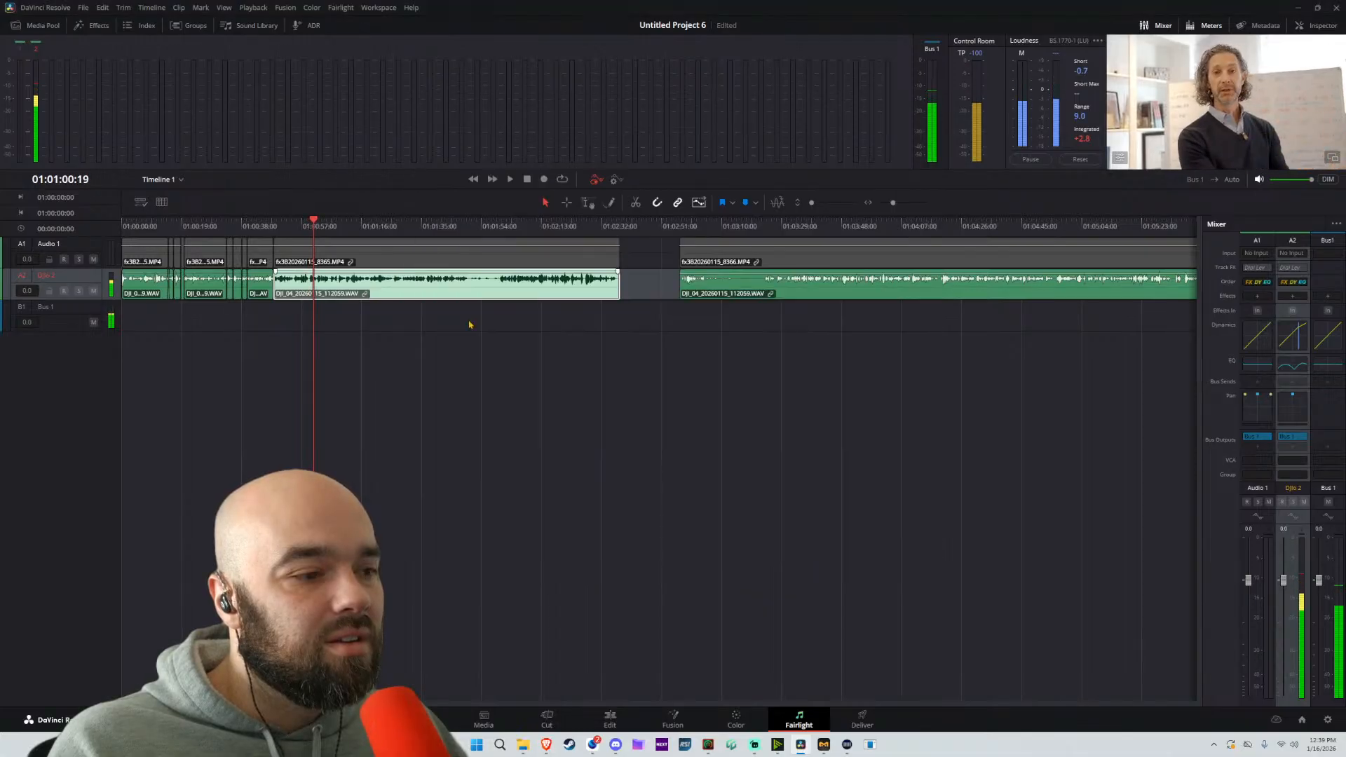
Back in the edit timeline, split the linked clip at about 01:00:59:09 and move the following part back to about 01:00:53:18
click(610, 720)
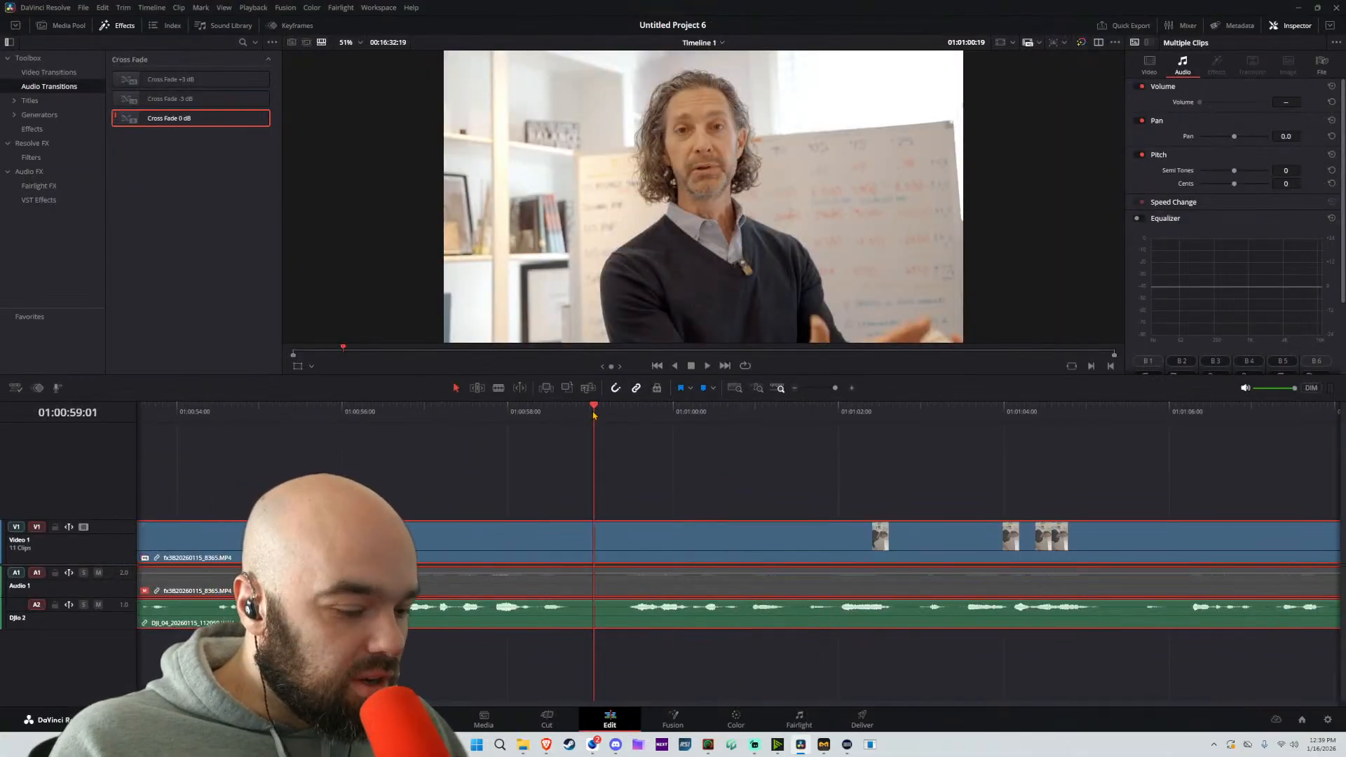
key(b)
click(624, 536)
key(a)
scroll(624, 534, down, 3)
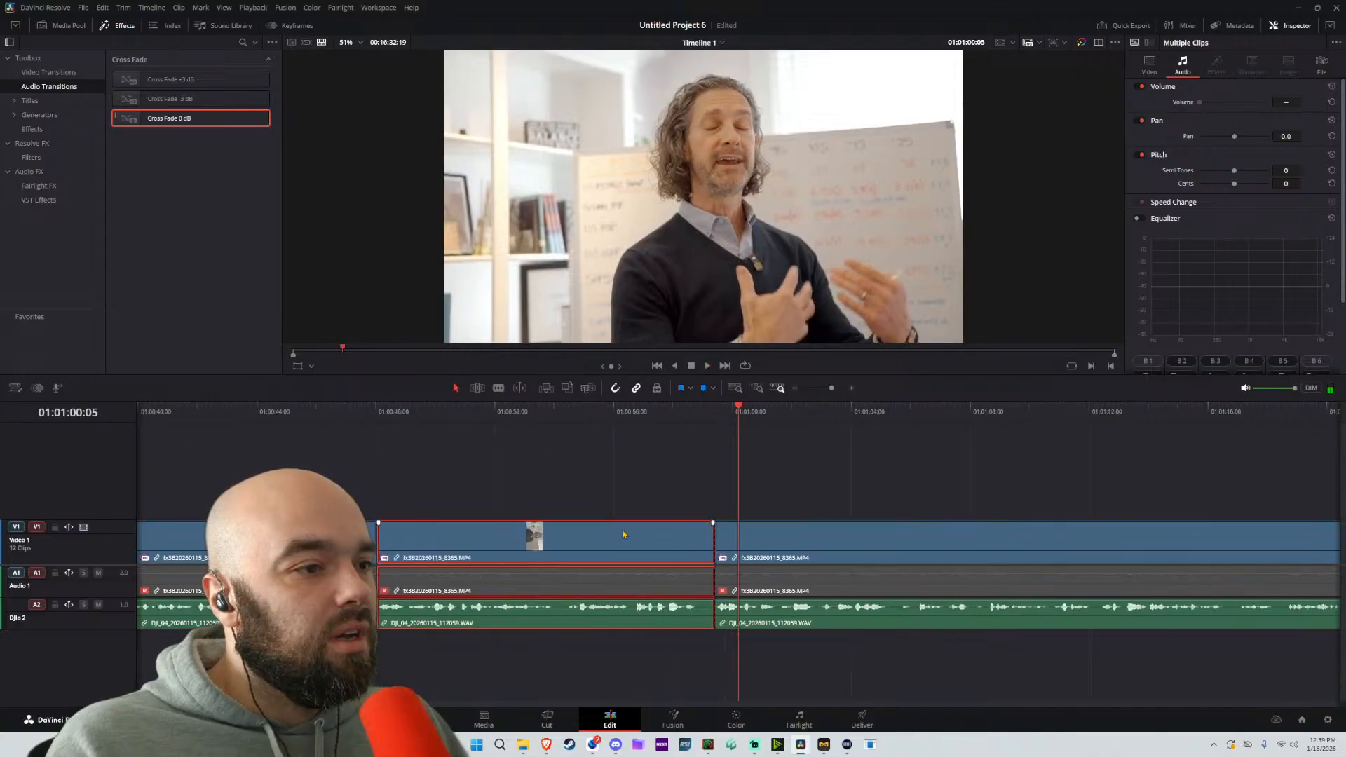
scroll(624, 534, down, 3)
scroll(457, 503, up, 5)
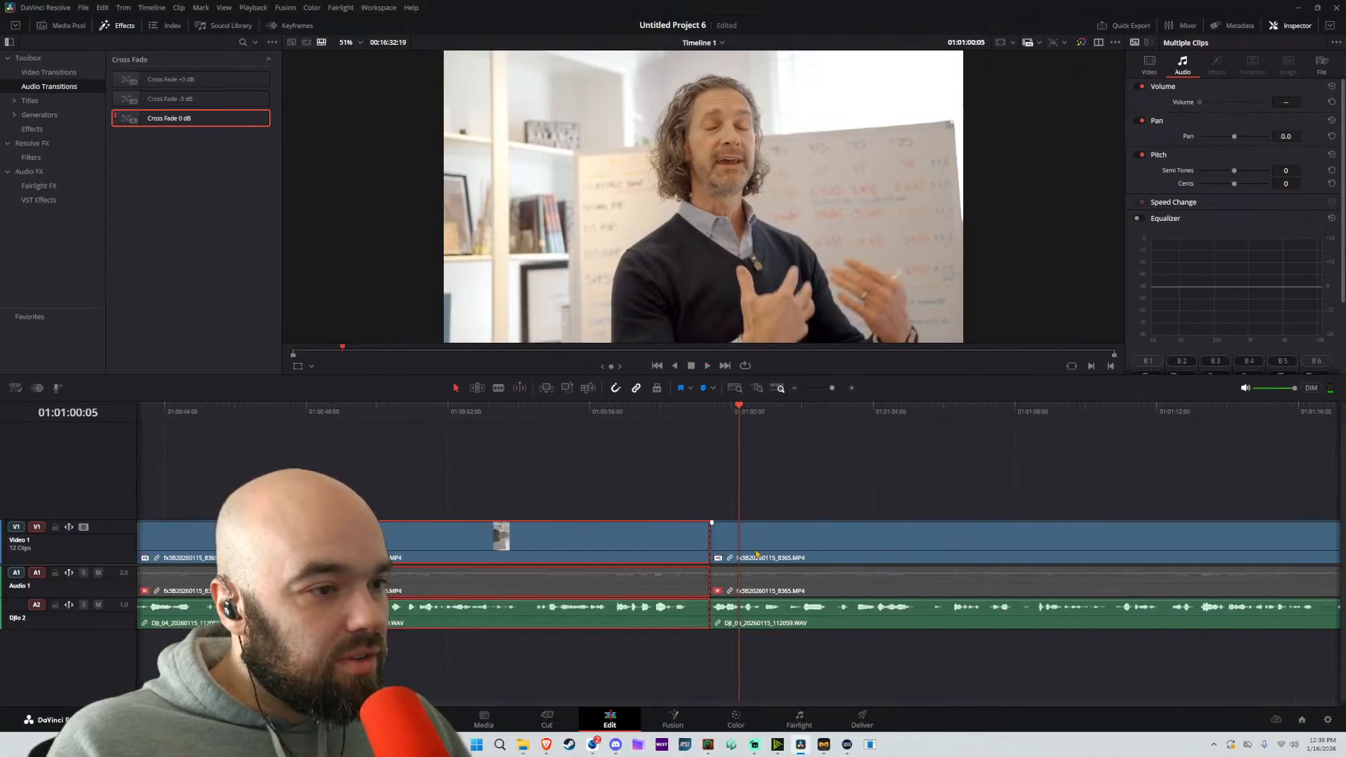
drag(784, 546, 583, 546)
Play from about 01:00:38:06, move the last linked part back to about 01:00:41:21 over the preceding footage, and continue playback
scroll(795, 484, left, 5)
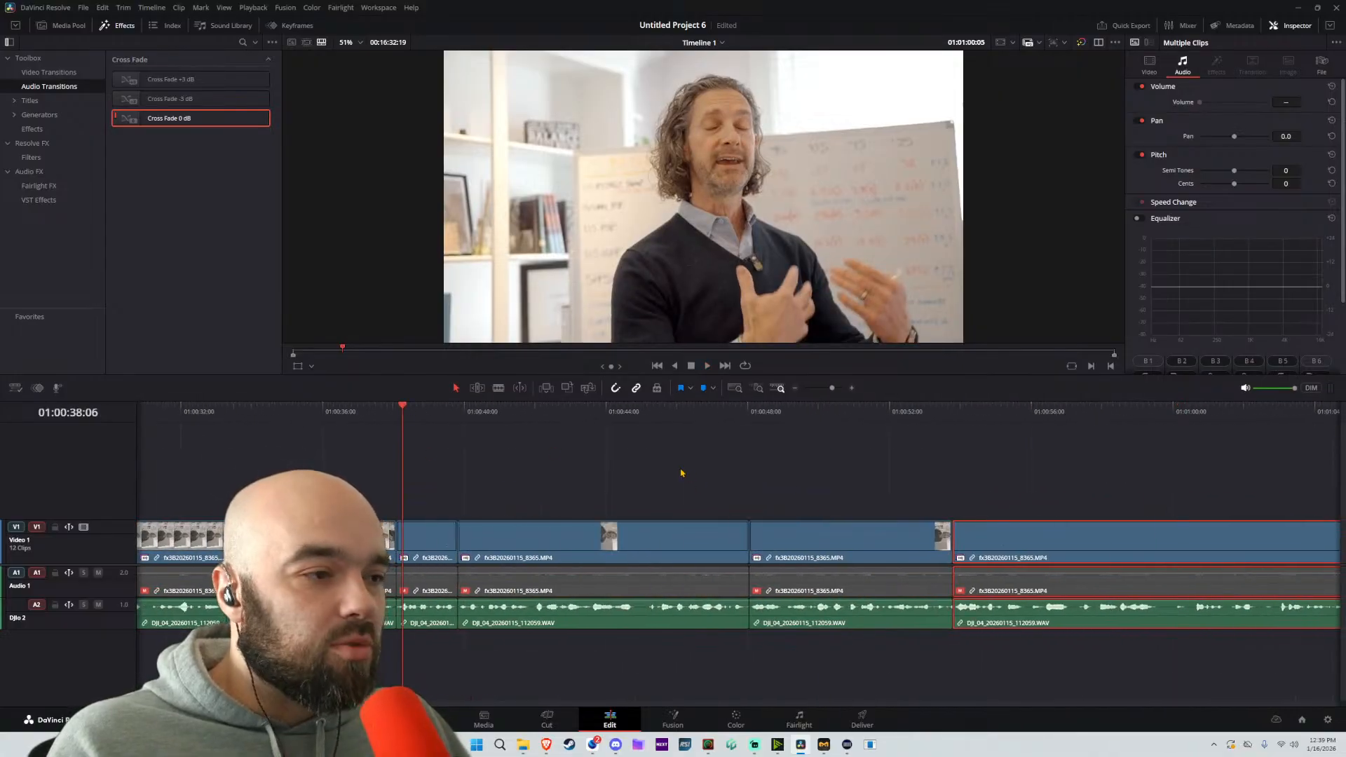
key(space)
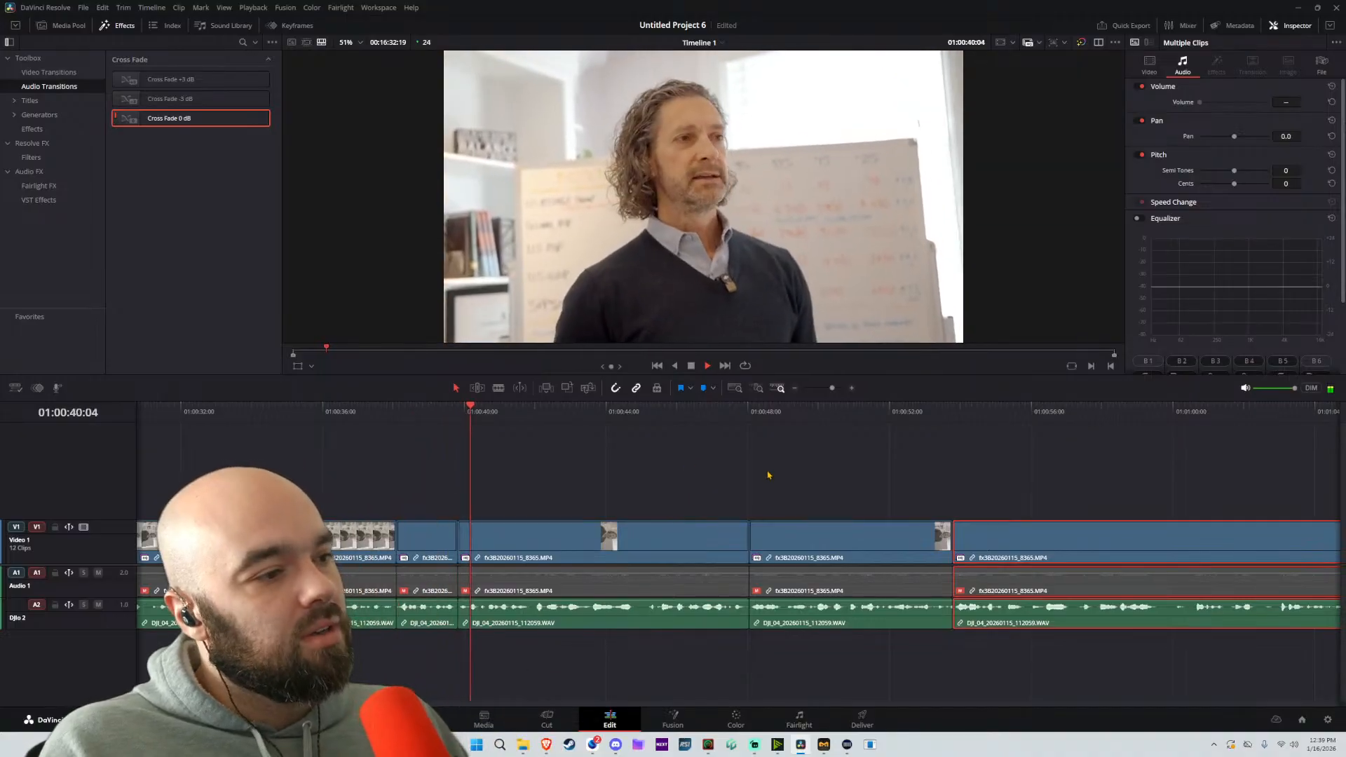
drag(1004, 533, 656, 517)
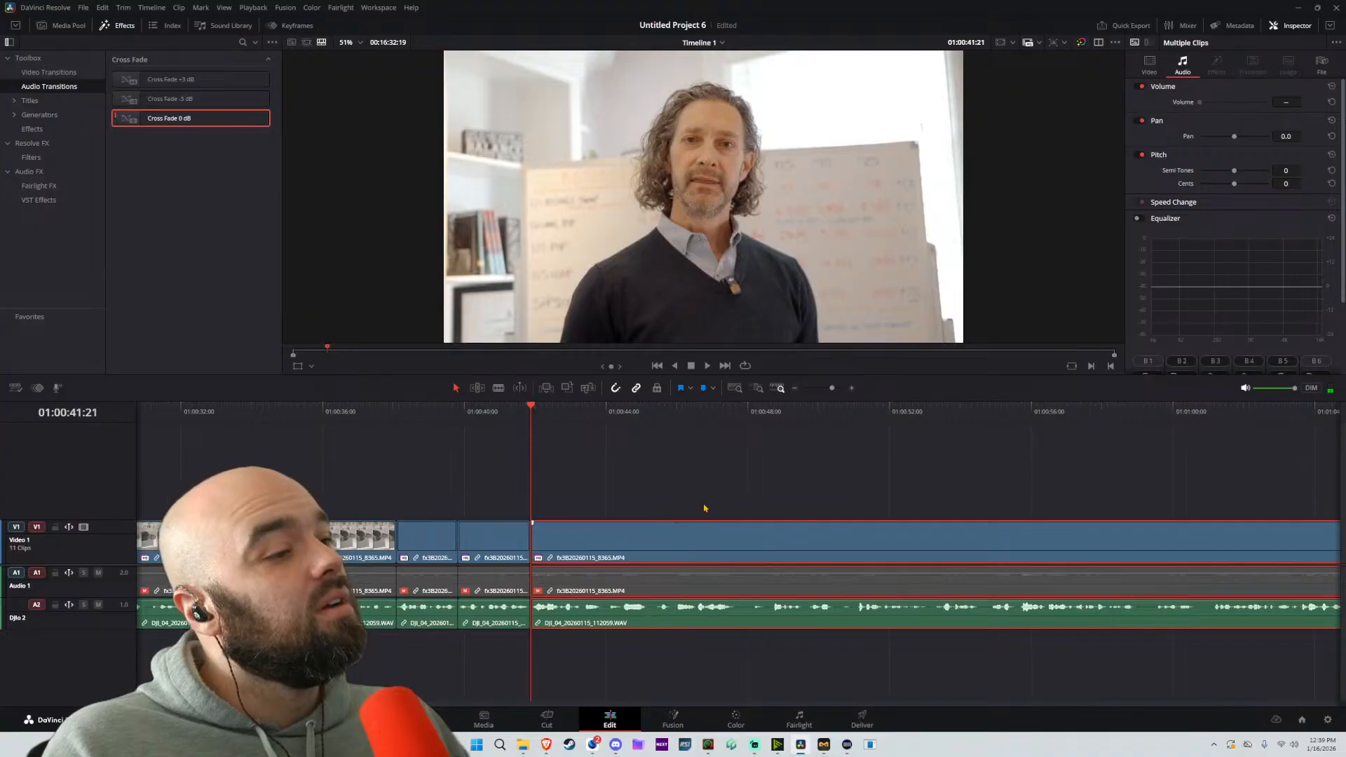
key(Right)
key(space)
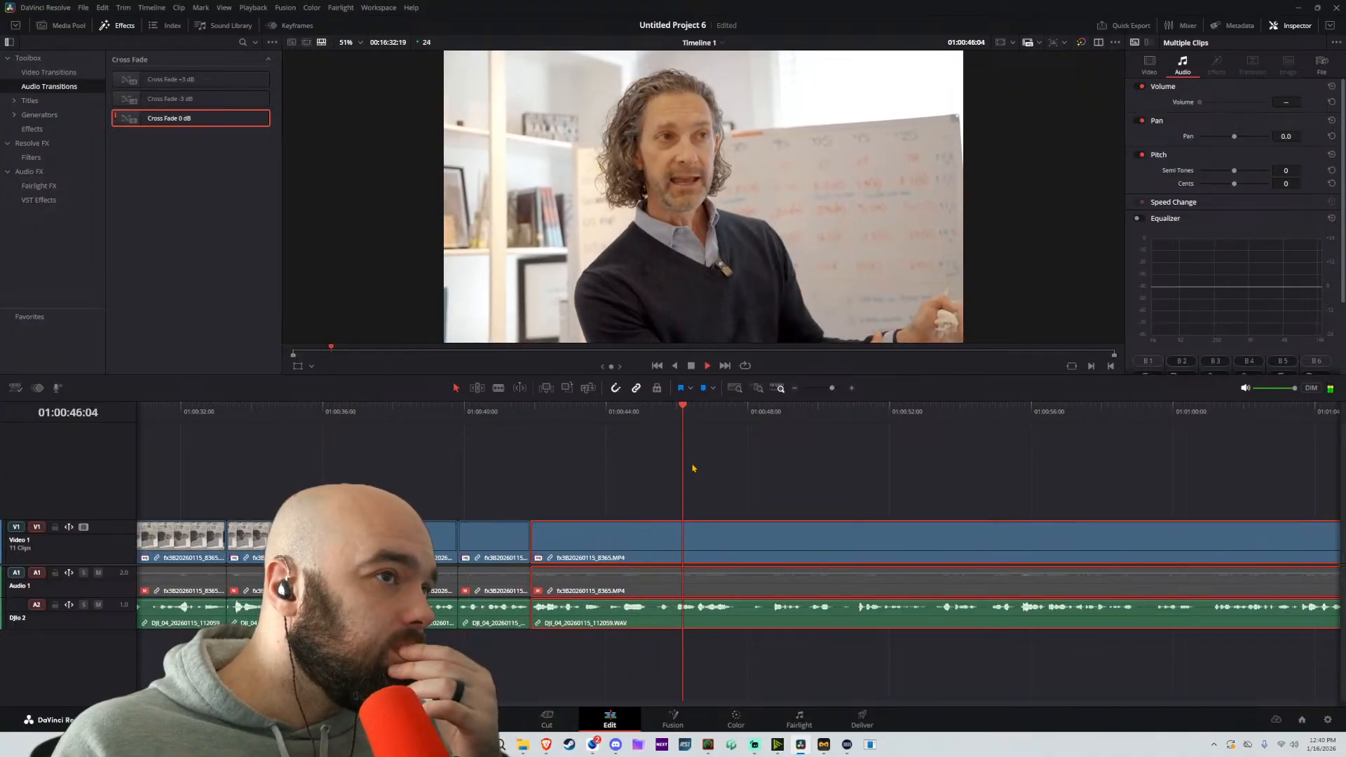
Split the linked clip at about 01:00:48:17, move the following part back to about 01:00:47:17, and play across the join
key(b)
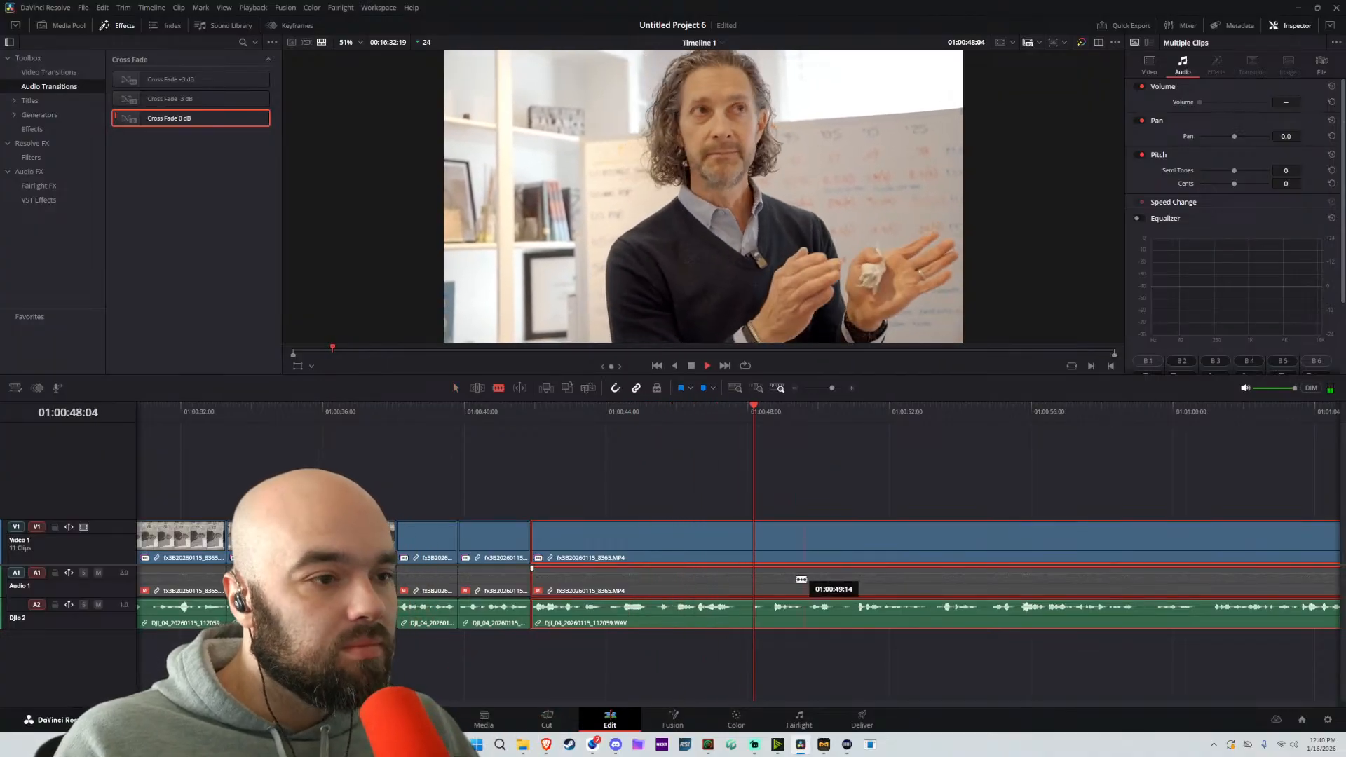
key(ctrl+equal)
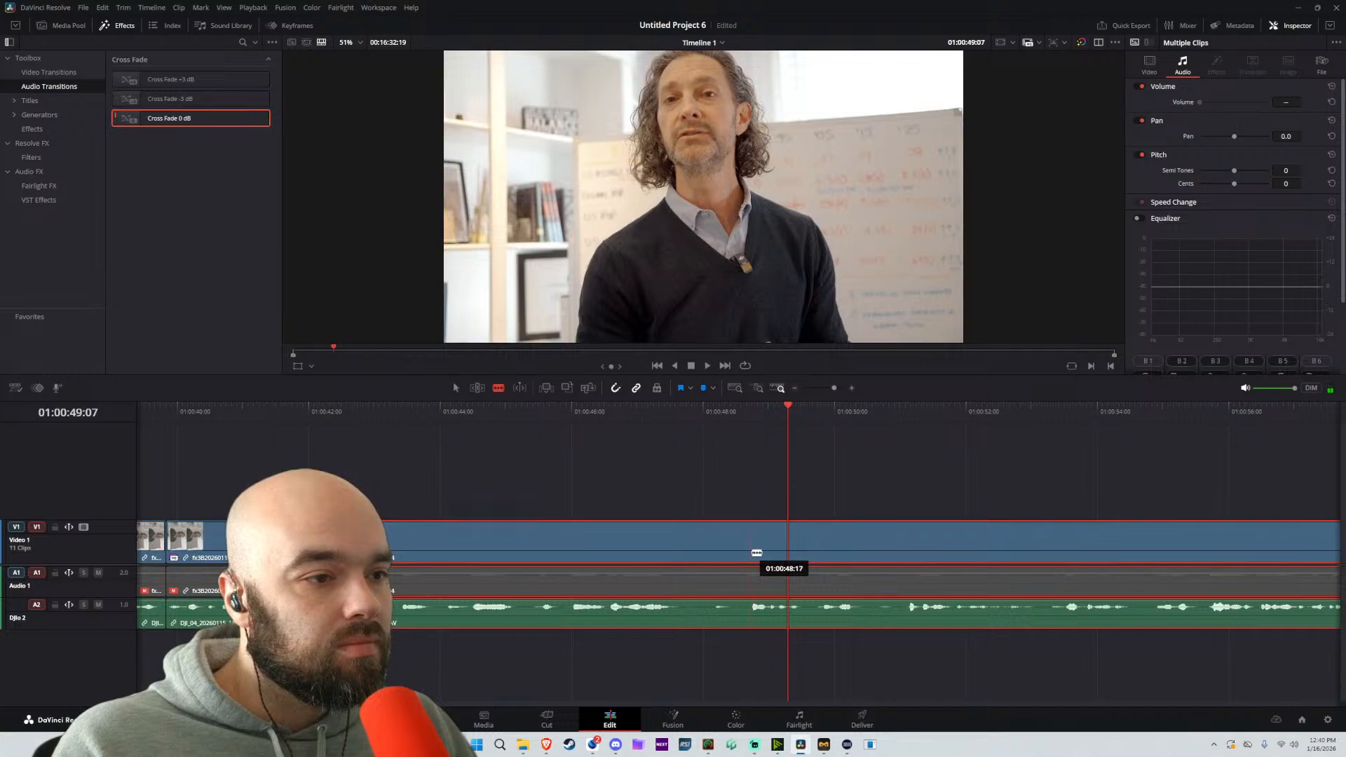
click(754, 553)
key(a)
drag(875, 558, 807, 543)
click(635, 419)
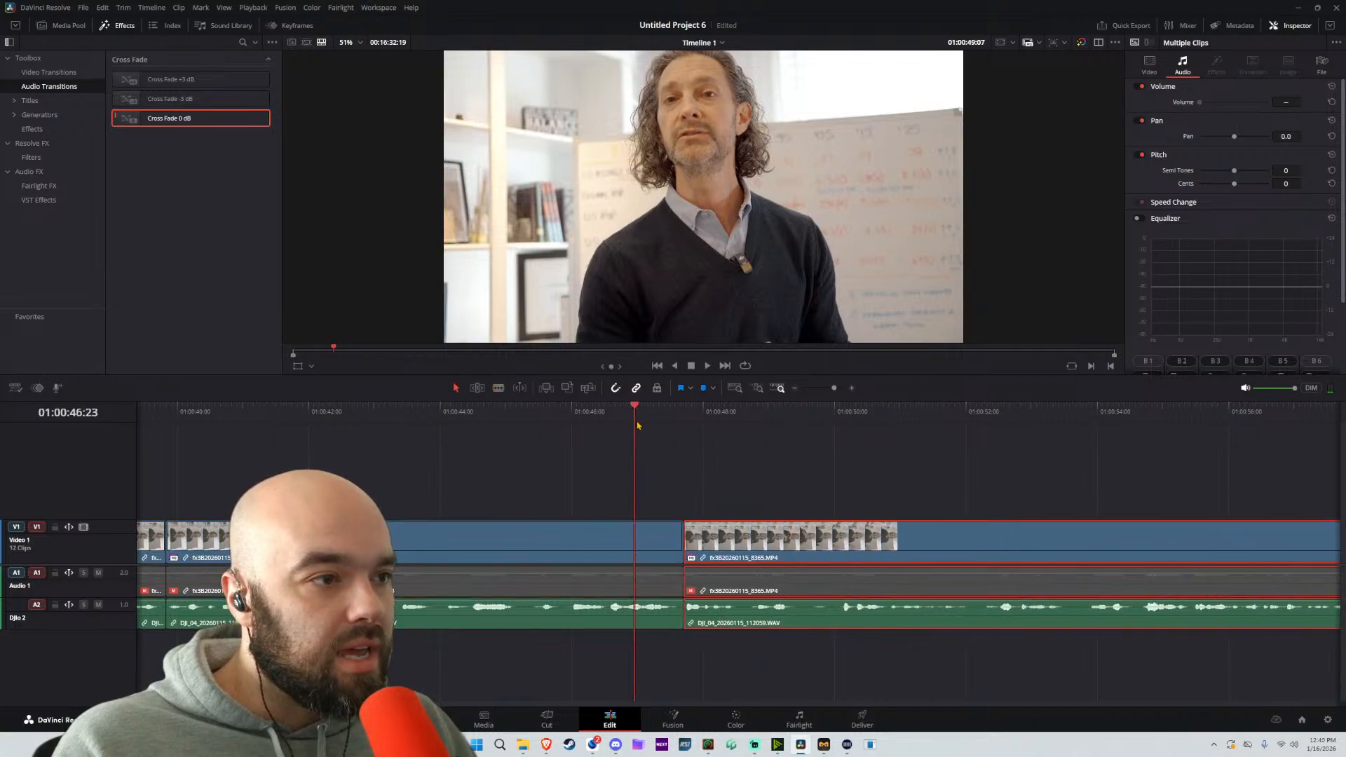
key(space)
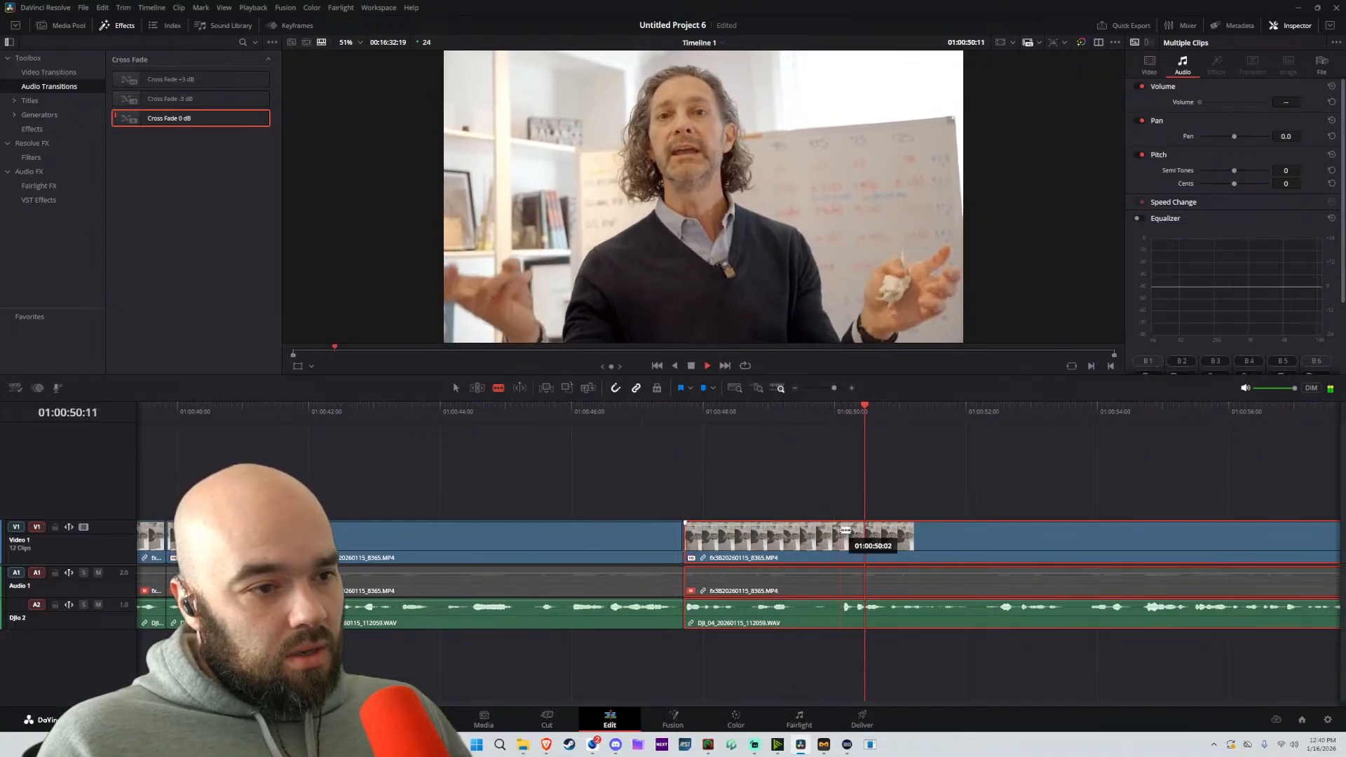
Split the linked clip at about 01:00:50:02, move the following part back to about 01:00:49:11, and play across the join
click(844, 531)
key(space)
key(a)
drag(983, 549, 944, 562)
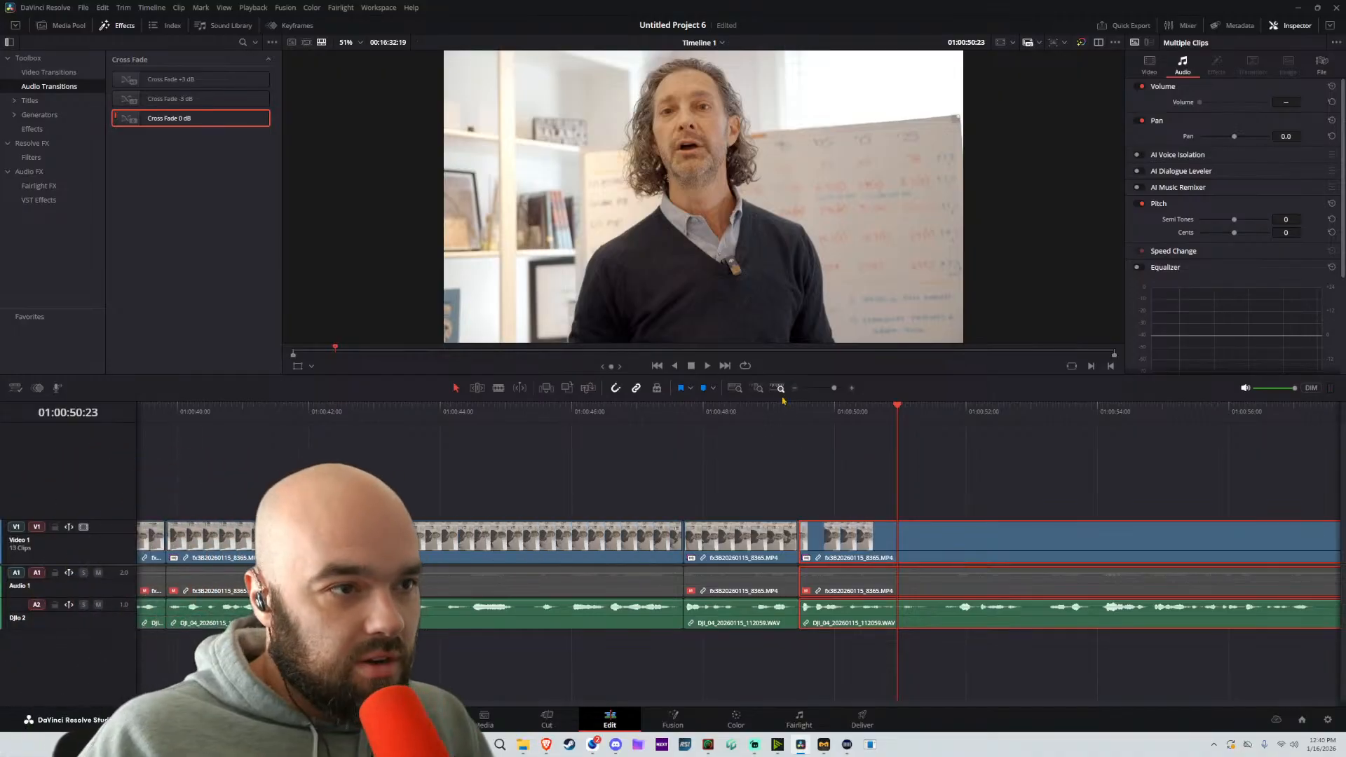
click(759, 406)
key(space)
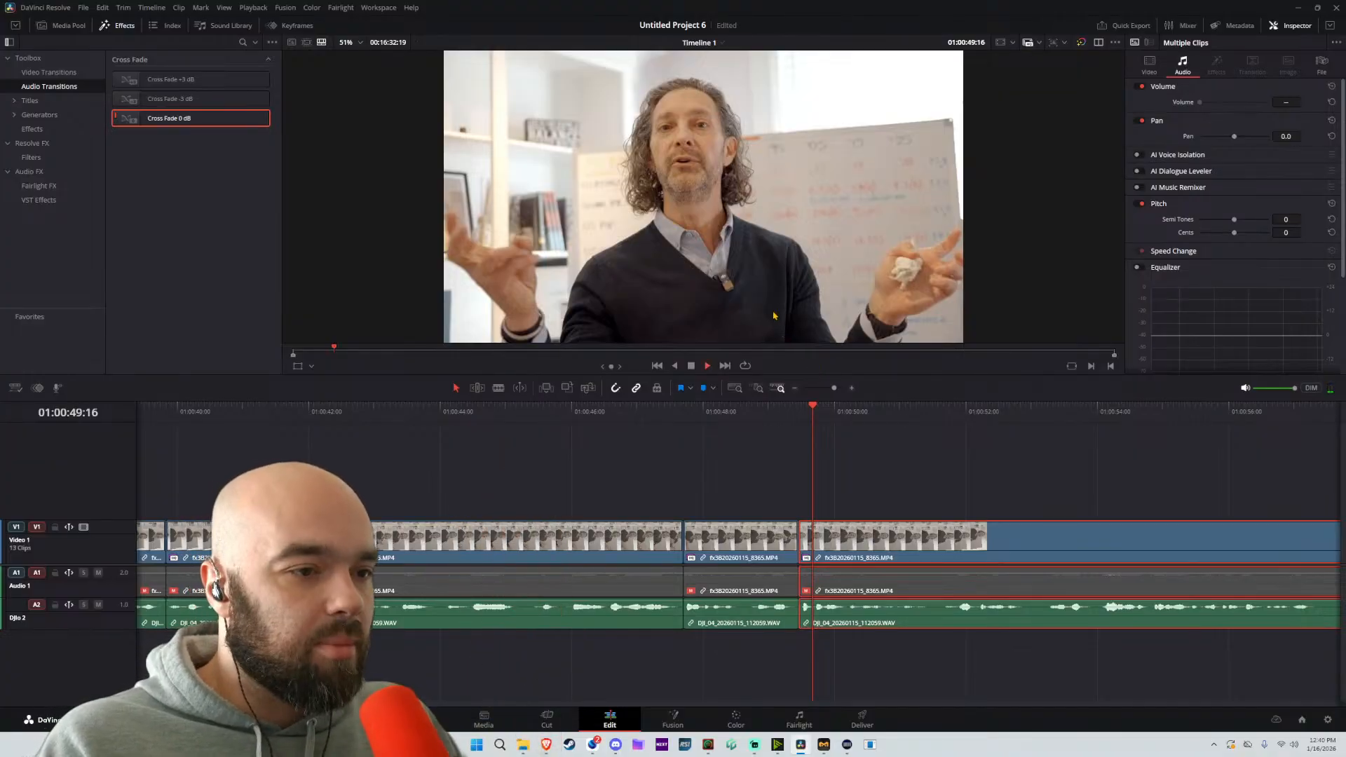
key(space)
scroll(941, 473, down, 2)
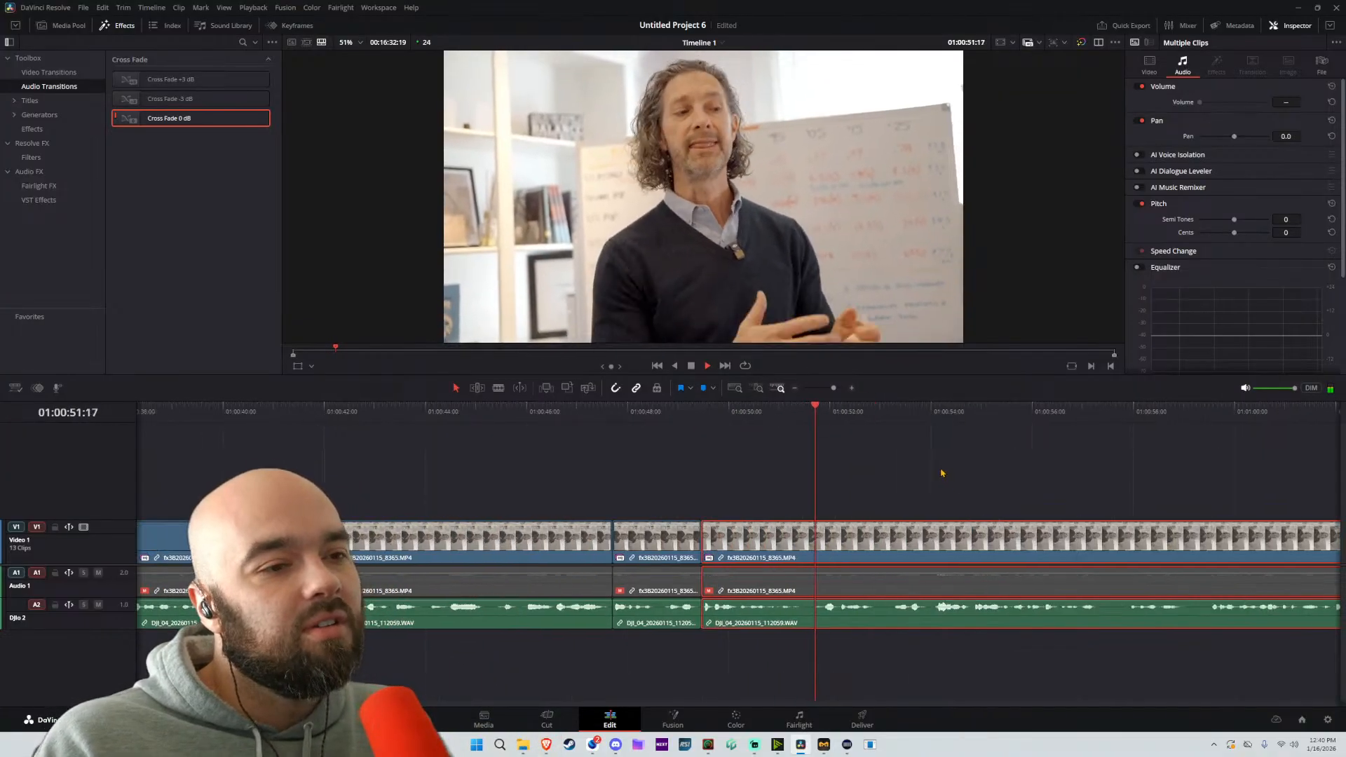
Split the linked clip at about 01:00:53:05, move the following part back to about 01:00:51:10, and play across the join
scroll(852, 475, right, 3)
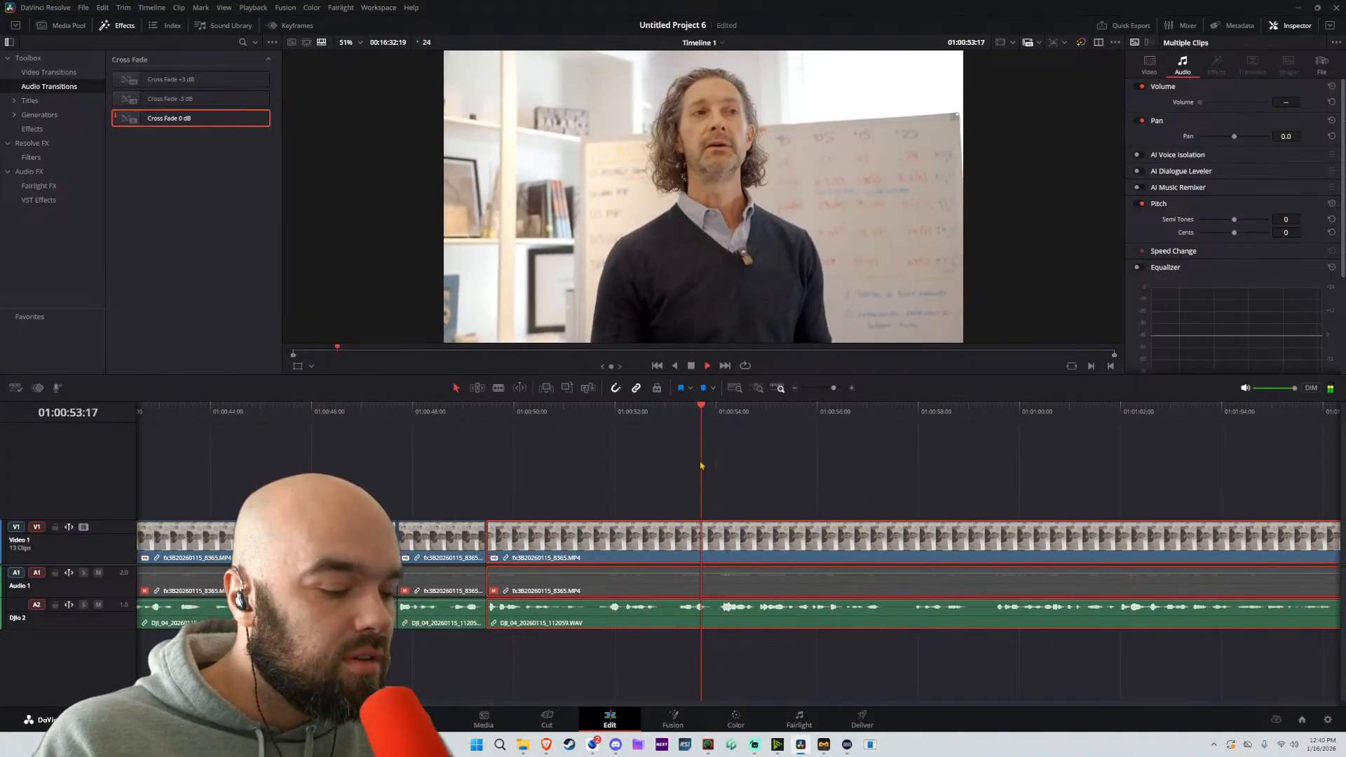
key(b)
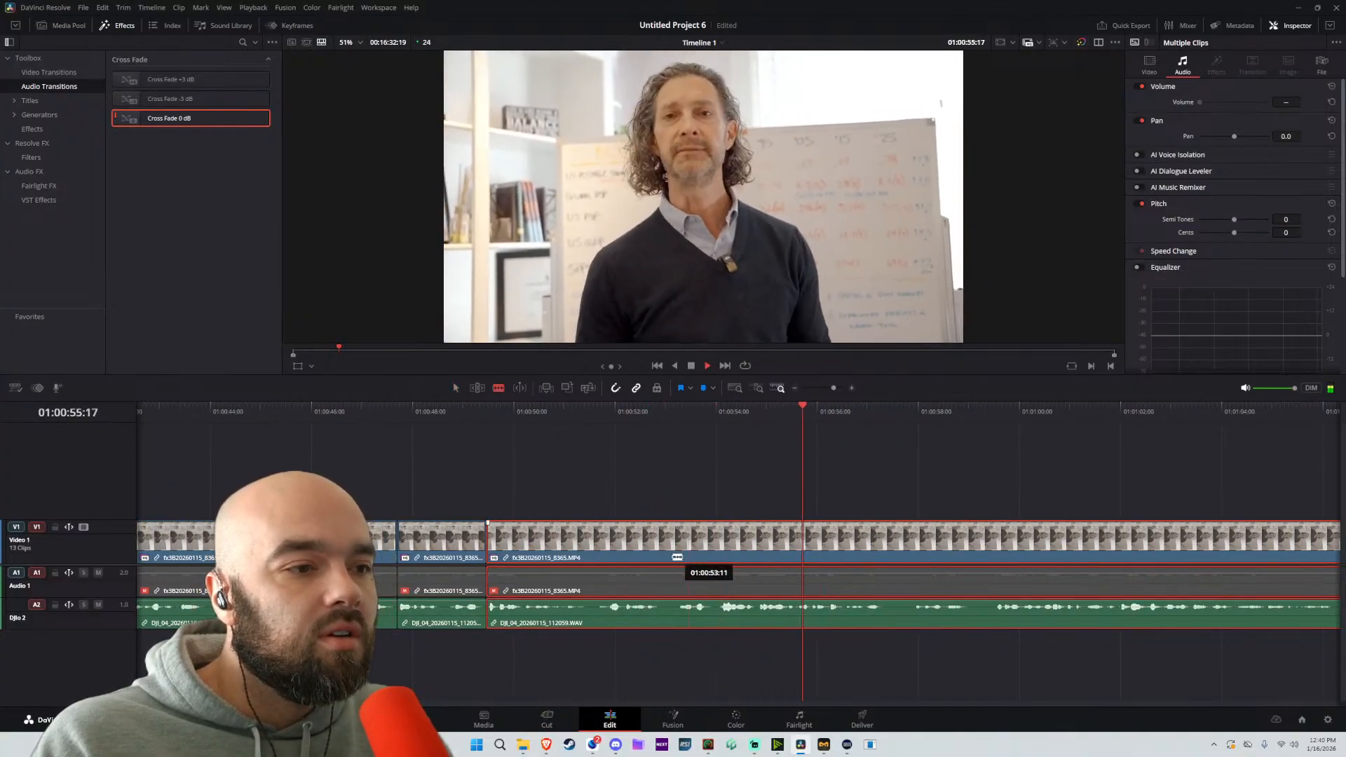
click(385, 415)
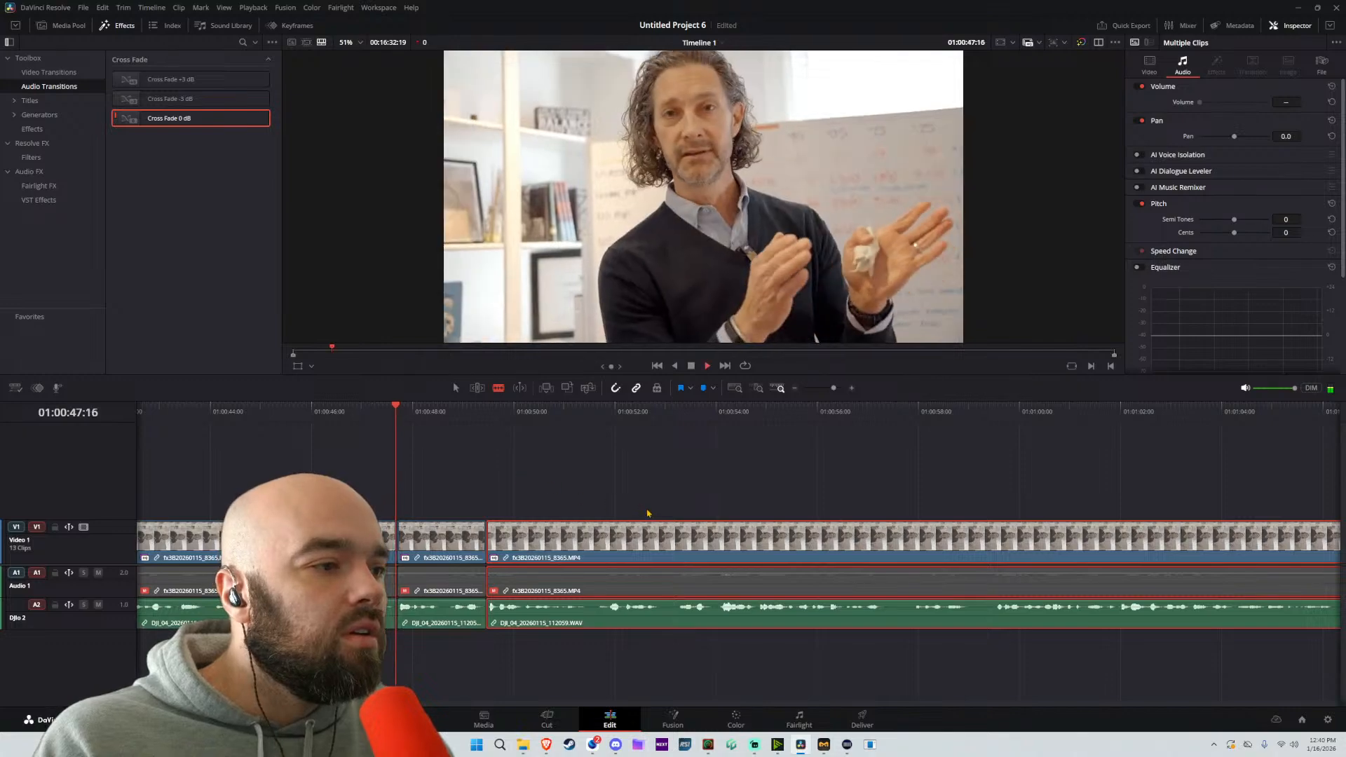
click(683, 559)
key(a)
drag(795, 549, 704, 561)
key(space)
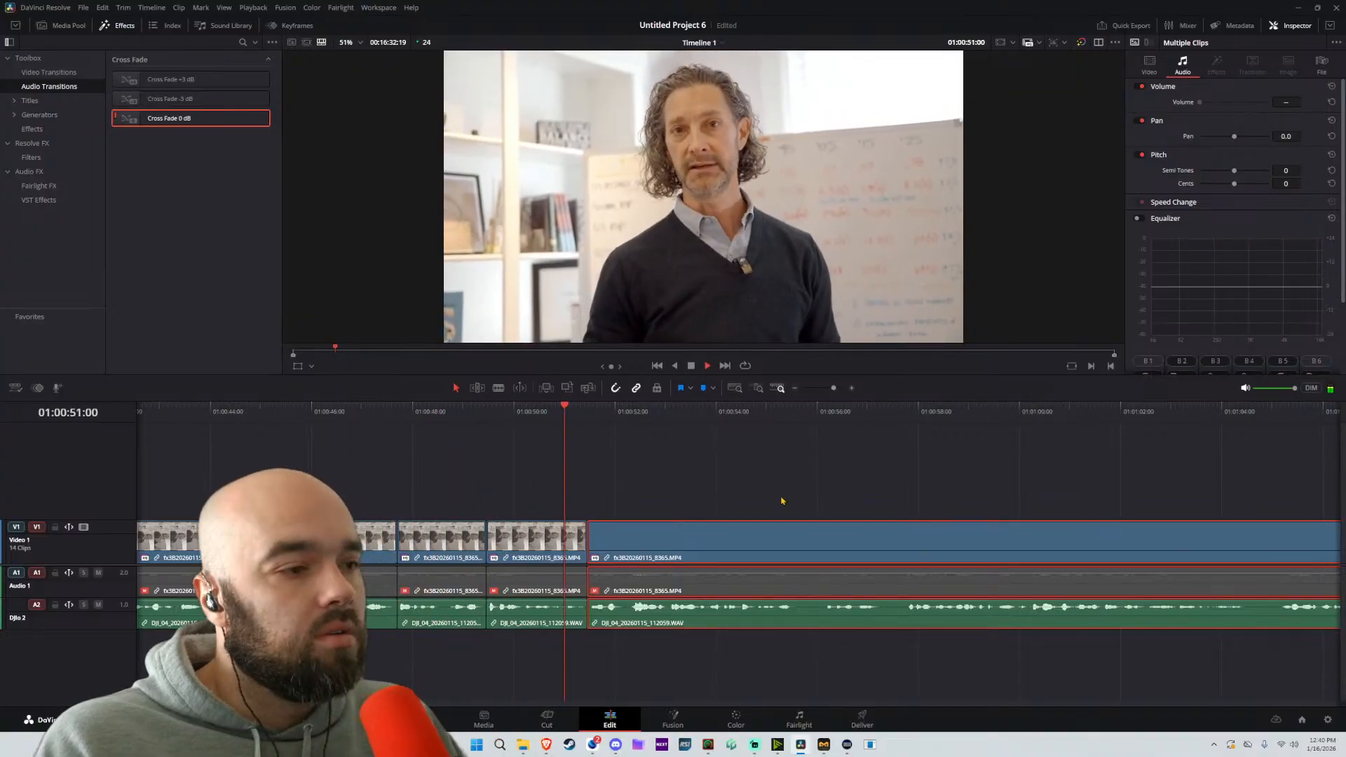
Split the linked clip at about 01:00:57:19, move the following part back to about 01:00:55:14, and play across the join
scroll(779, 517, down, 5)
scroll(759, 514, up, 4)
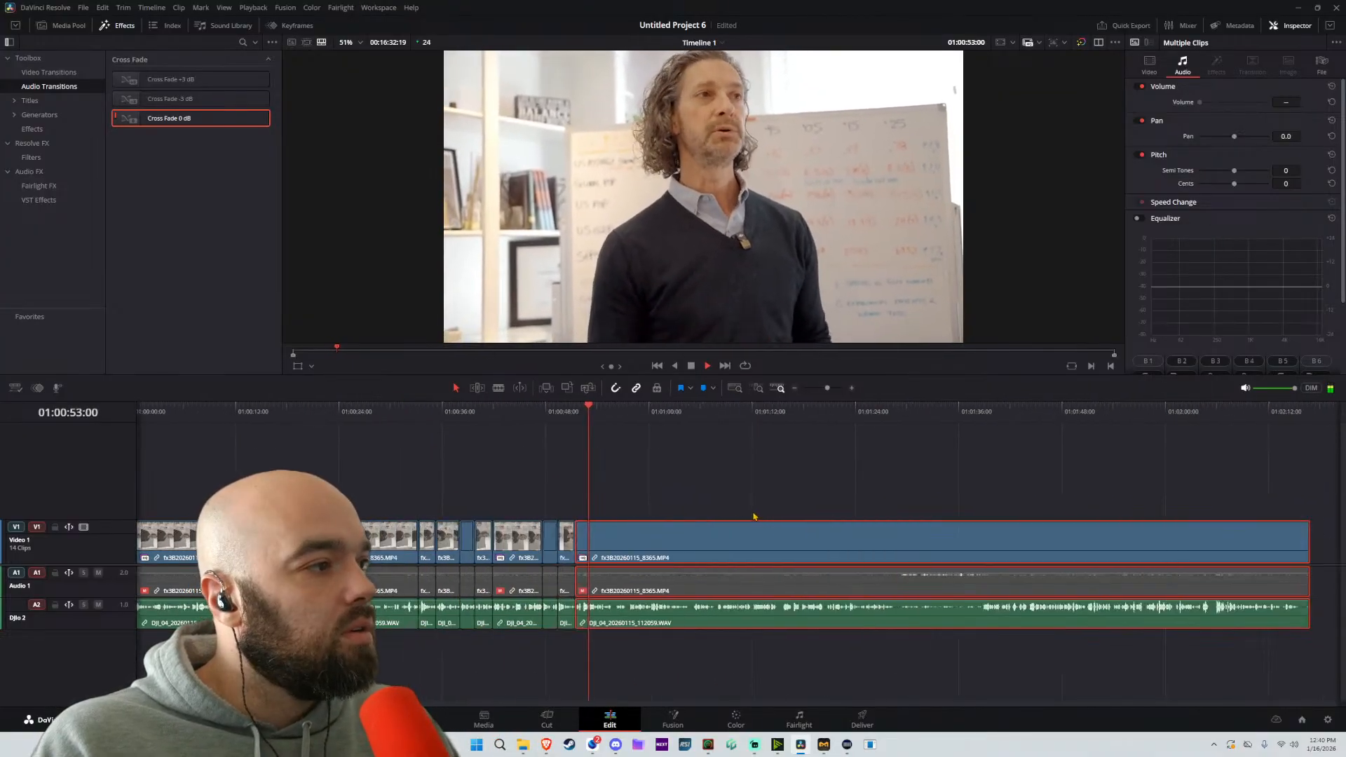
scroll(827, 529, up, 2)
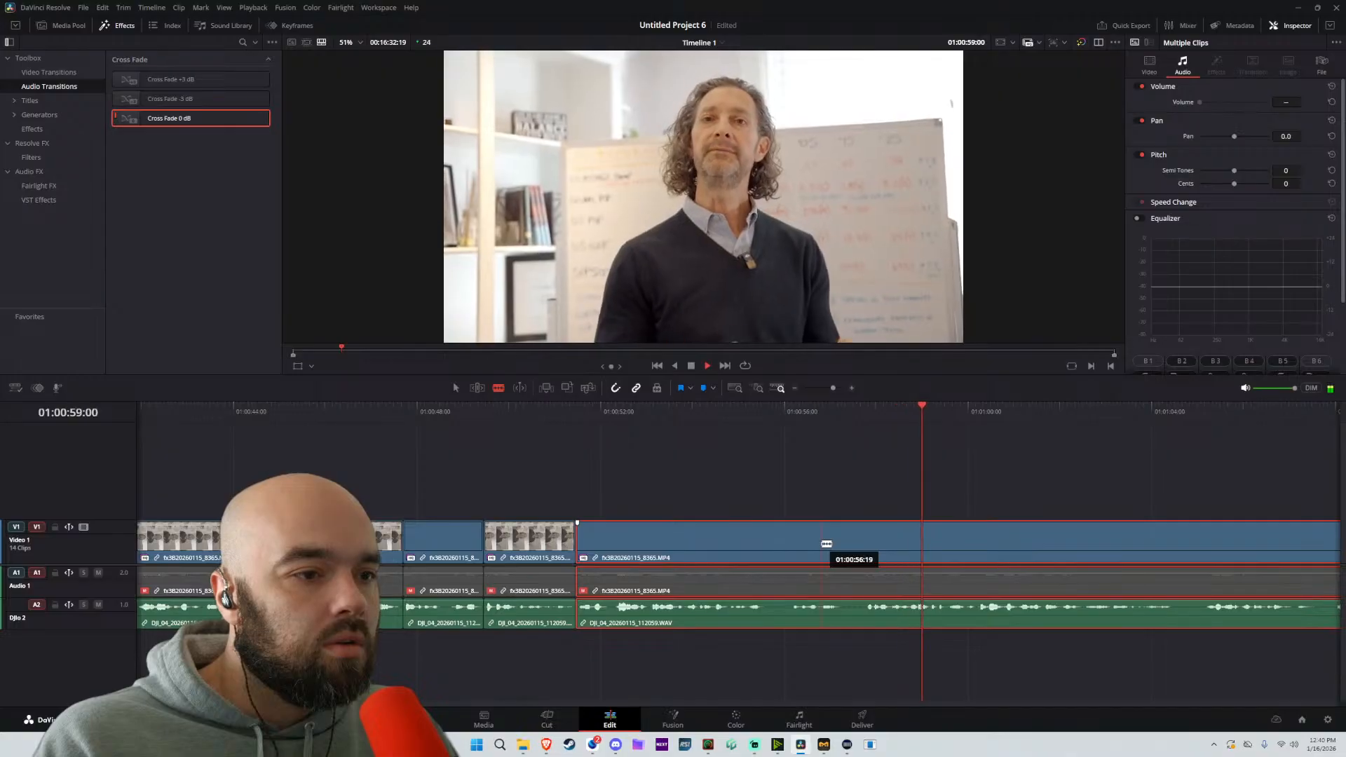
click(866, 554)
drag(907, 551, 805, 553)
key(space)
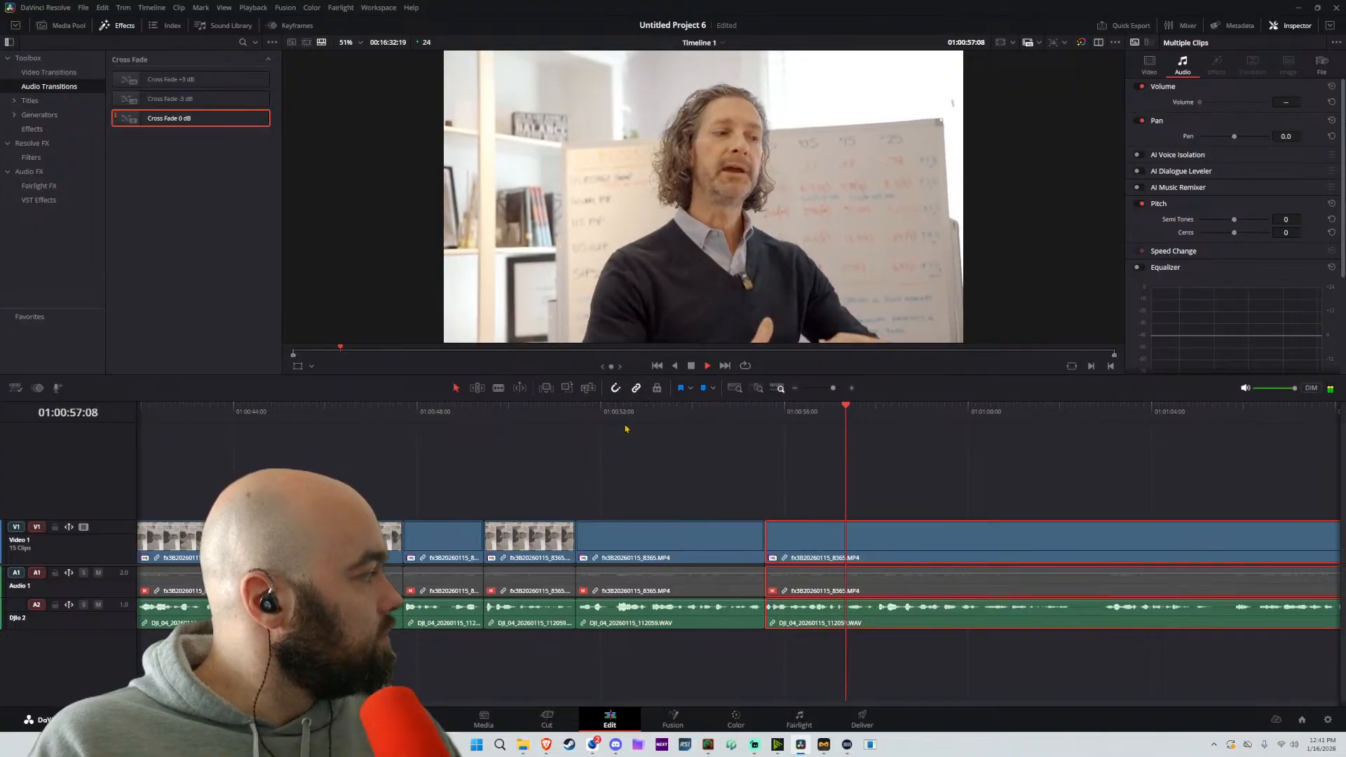
Review the footage after 01:01:00:13, split the linked clip at about 01:01:02:22, and move the following part back to about 01:01:02:06
scroll(977, 476, down, 3)
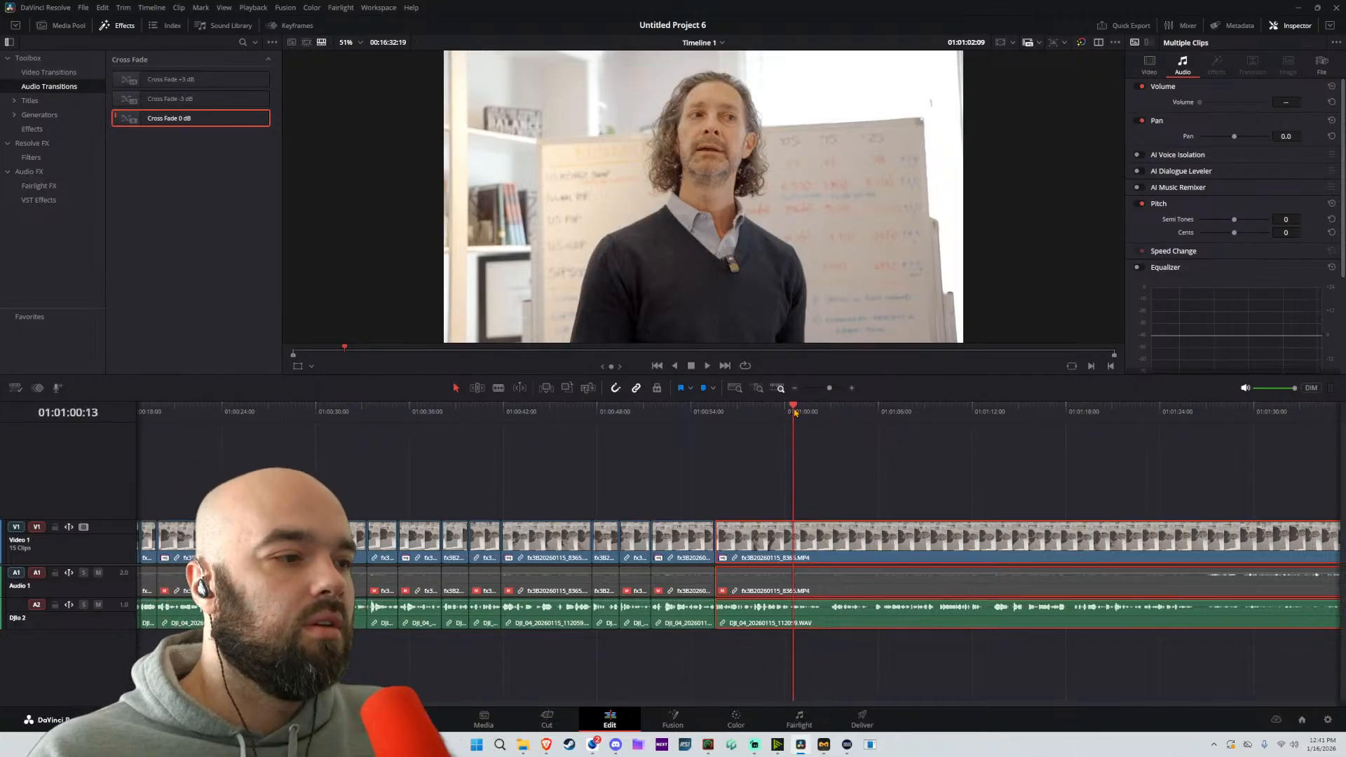
key(space)
scroll(884, 540, up, 3)
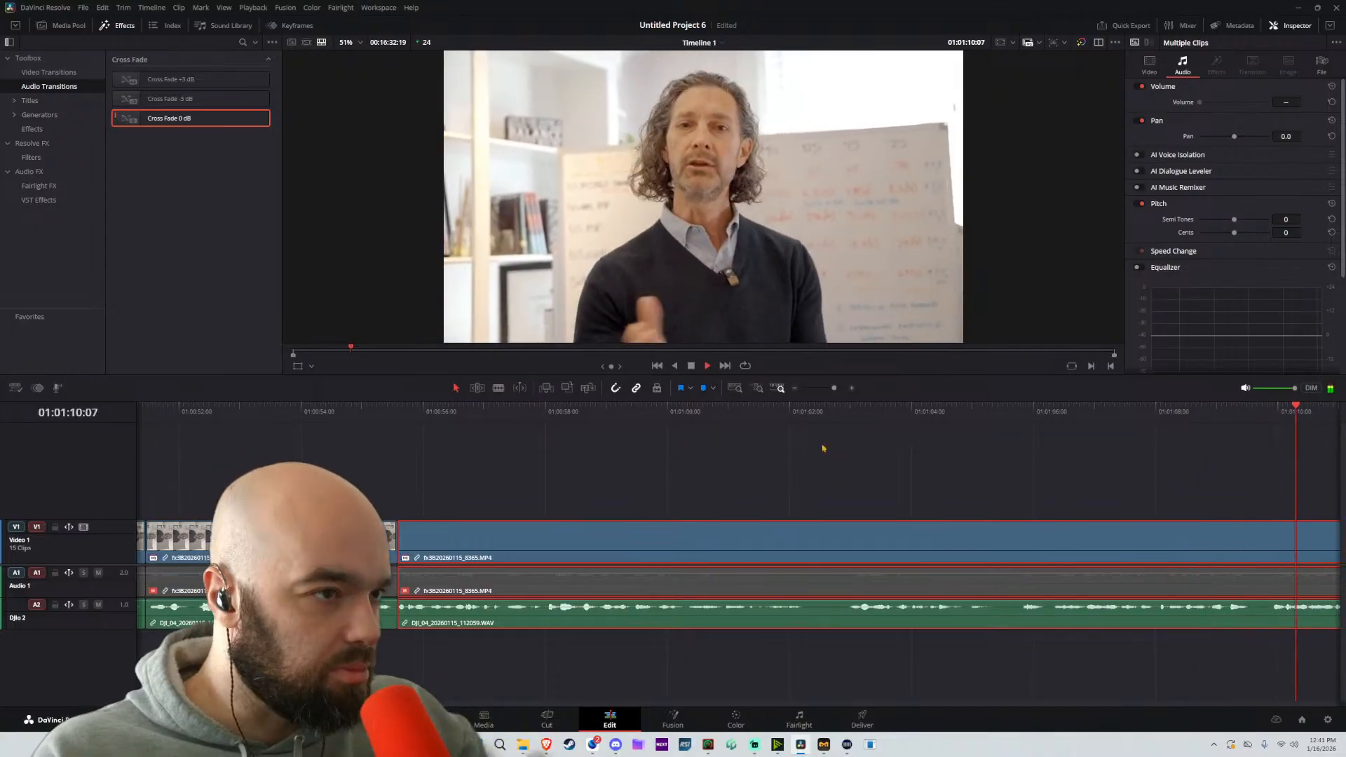
click(746, 412)
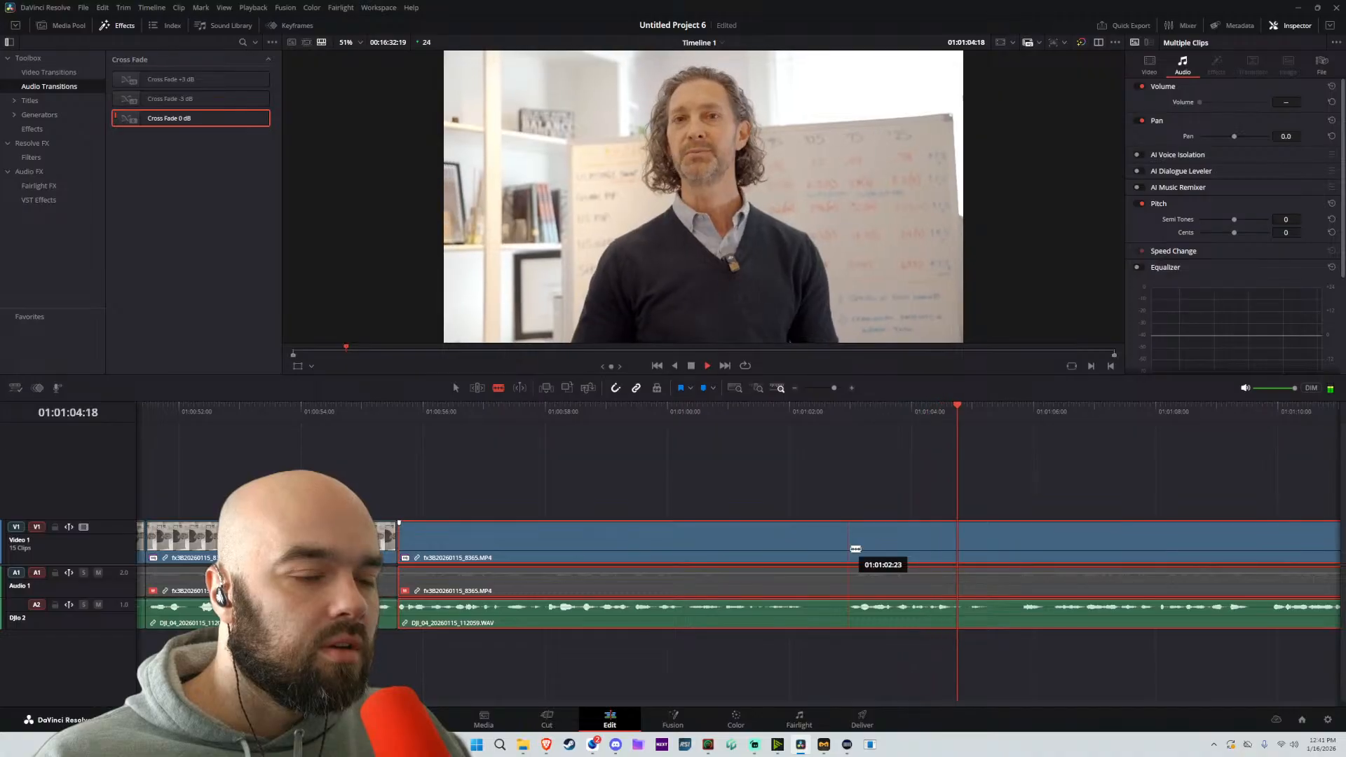
scroll(855, 548, down, 5)
key(space)
scroll(526, 504, left, 3)
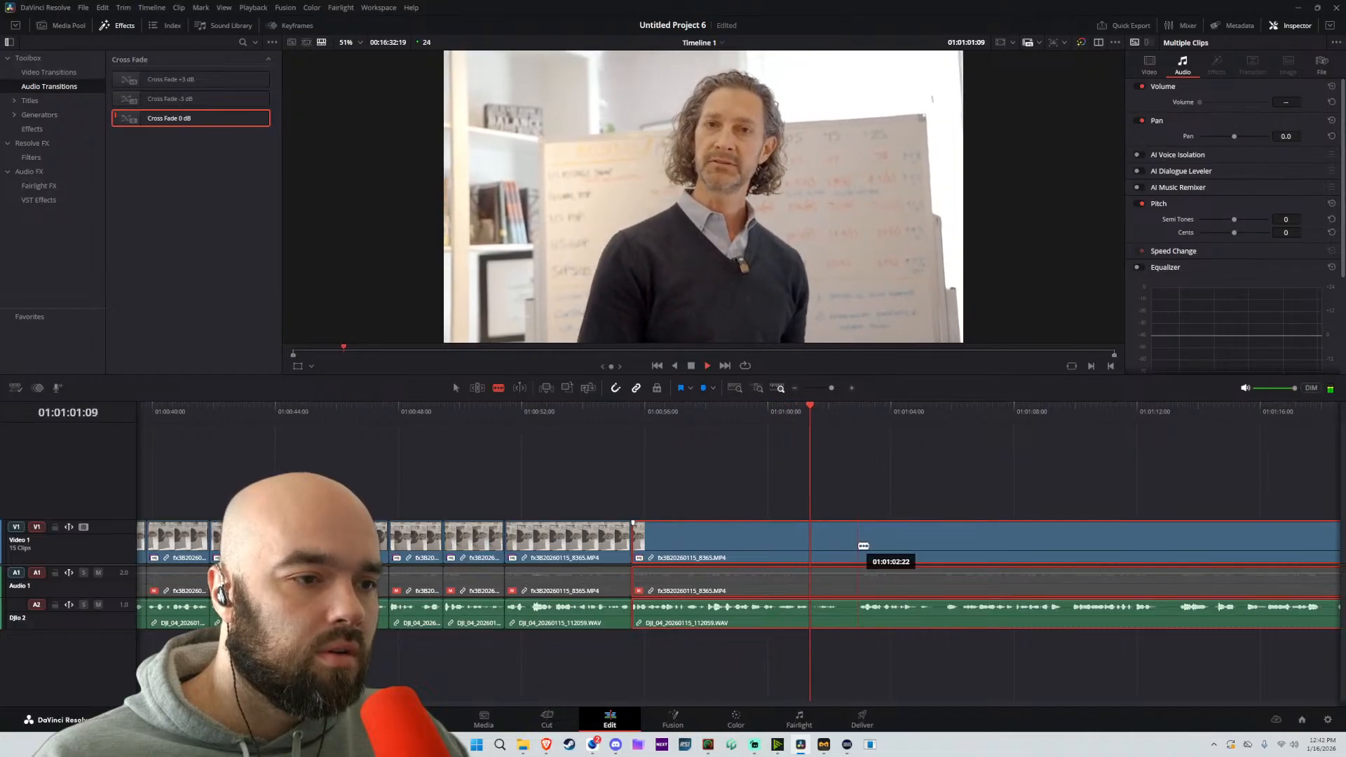
click(857, 545)
key(space)
key(a)
drag(923, 560, 900, 555)
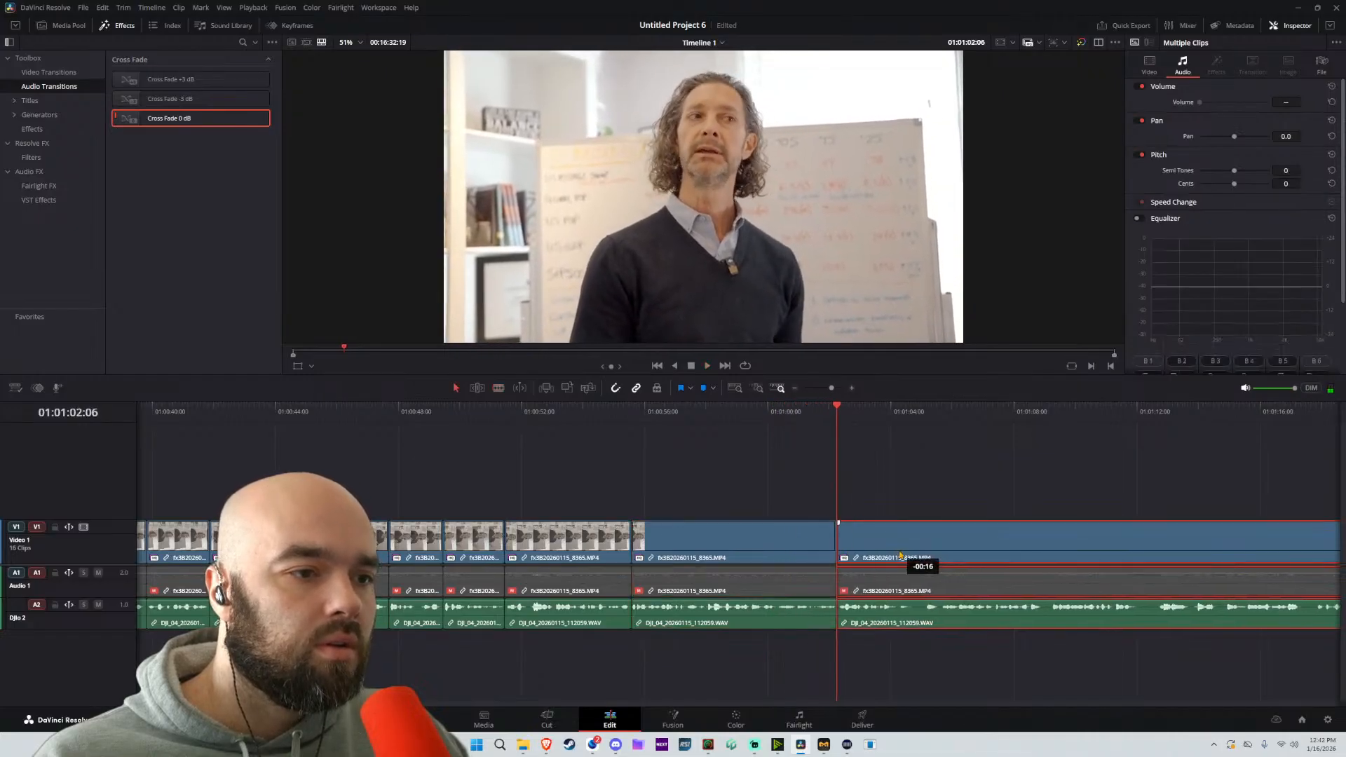
key(space)
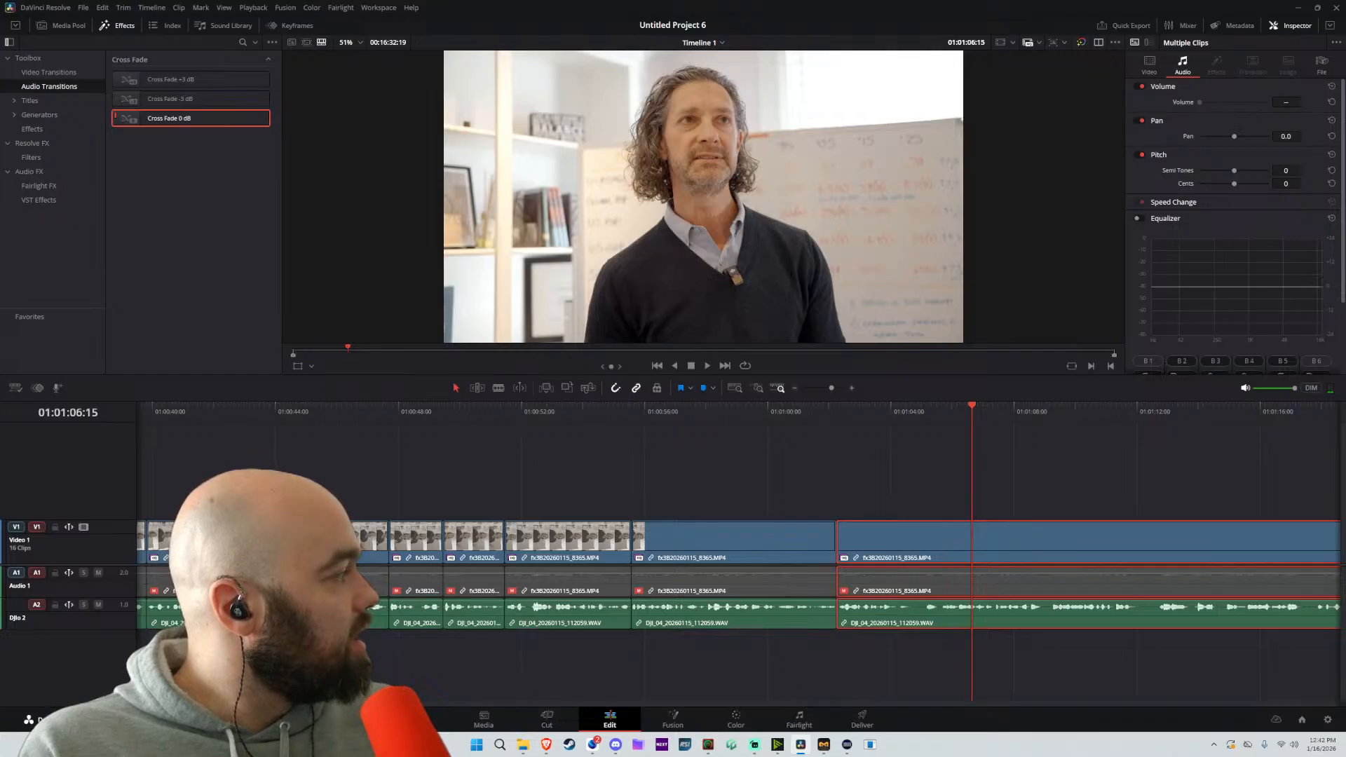
Replay from about 01:01:05 with the clips deselected and split the linked clip at about 01:01:05:12
click(921, 491)
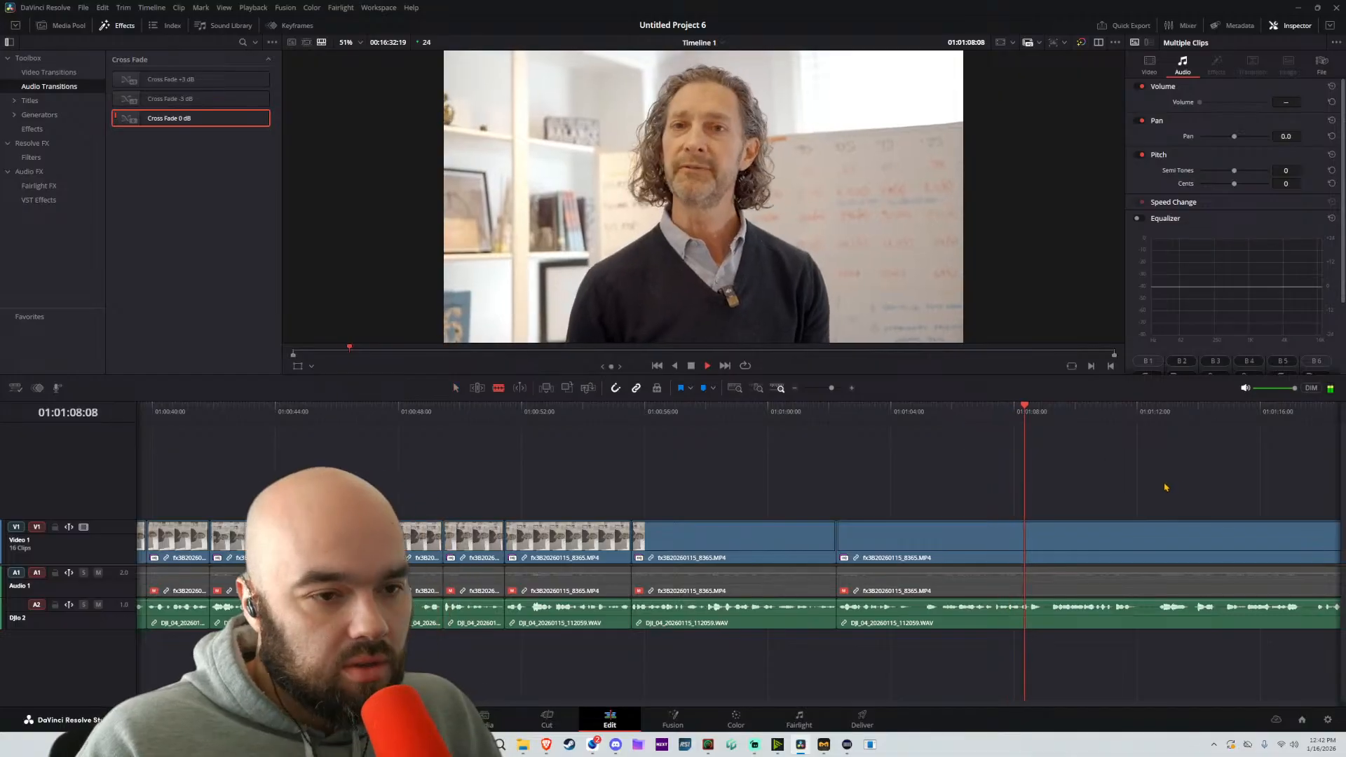
key(b)
click(922, 413)
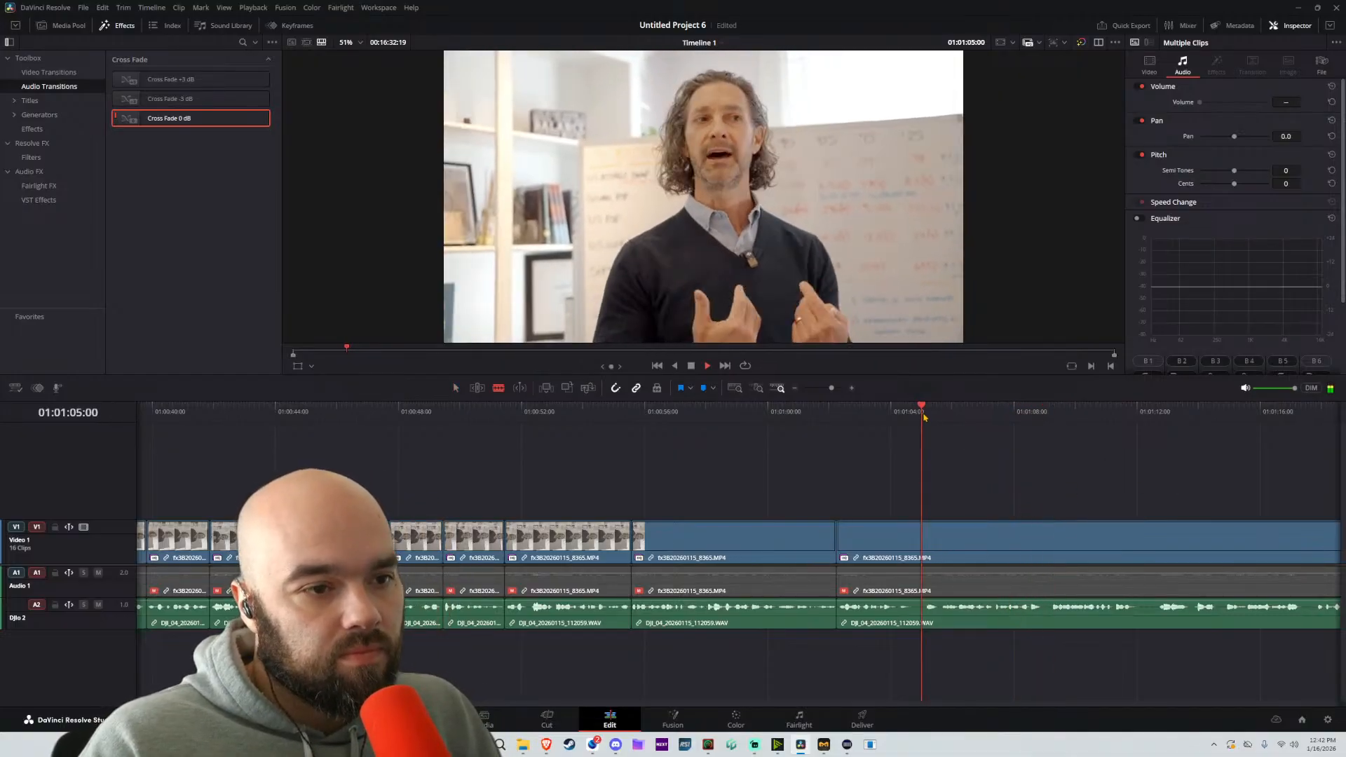
click(937, 572)
key(a)
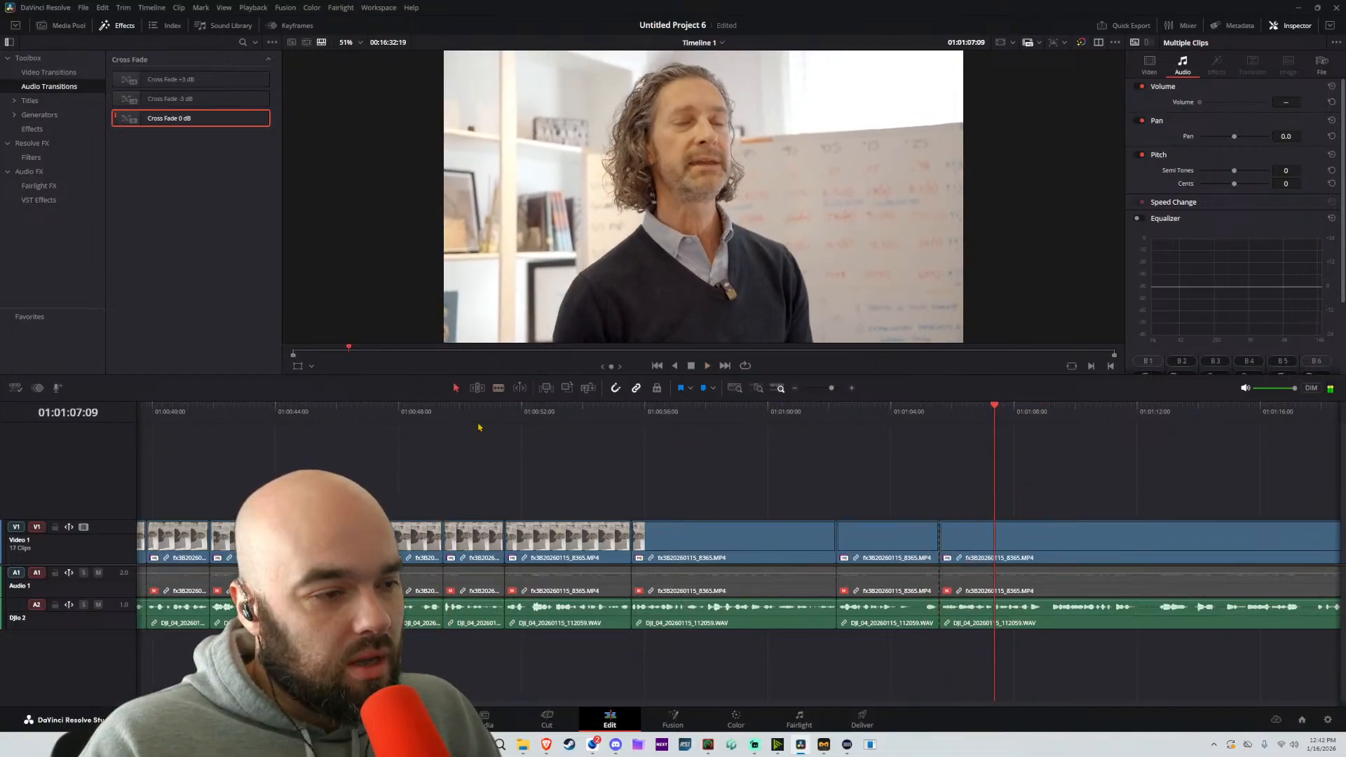
Review the earlier talking section and move the last linked part back to about 01:00:41:20 over the preceding footage, then play it
key(space)
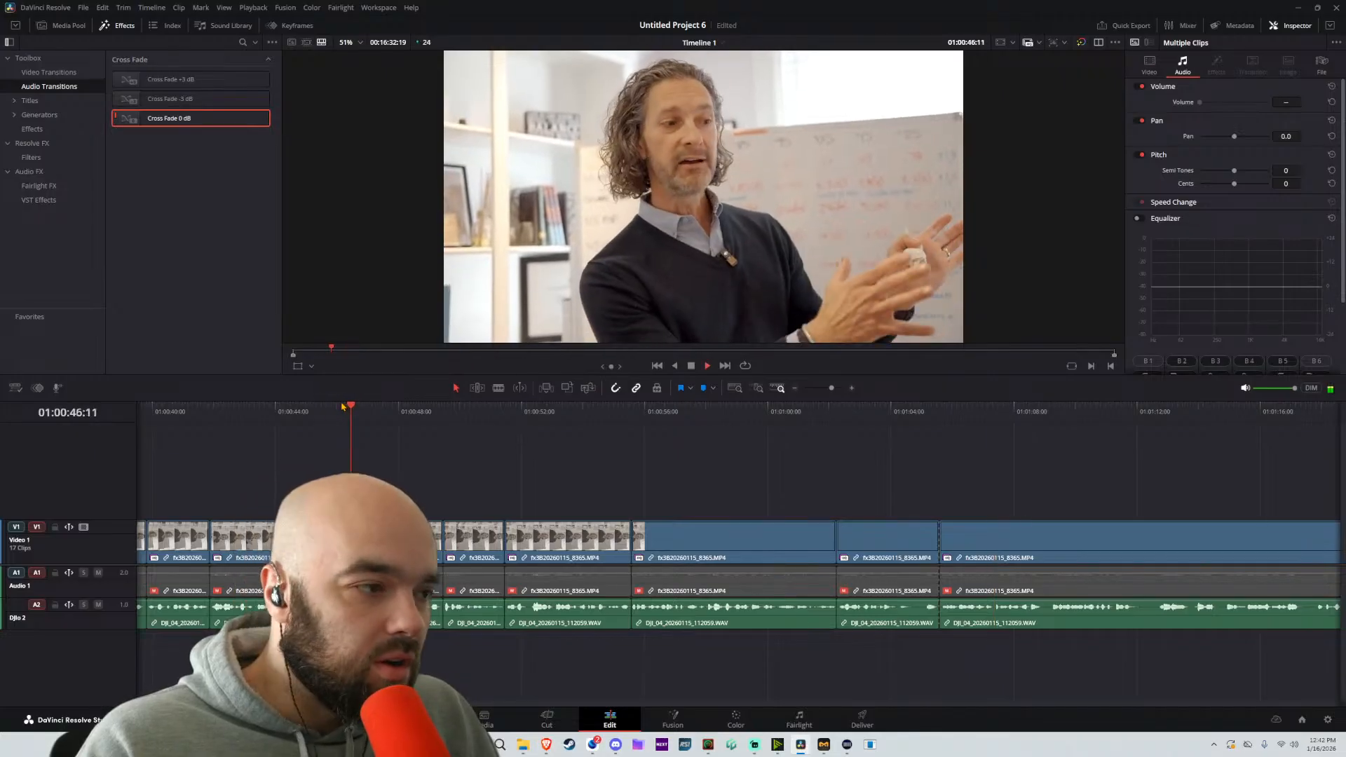
drag(648, 499, 874, 515)
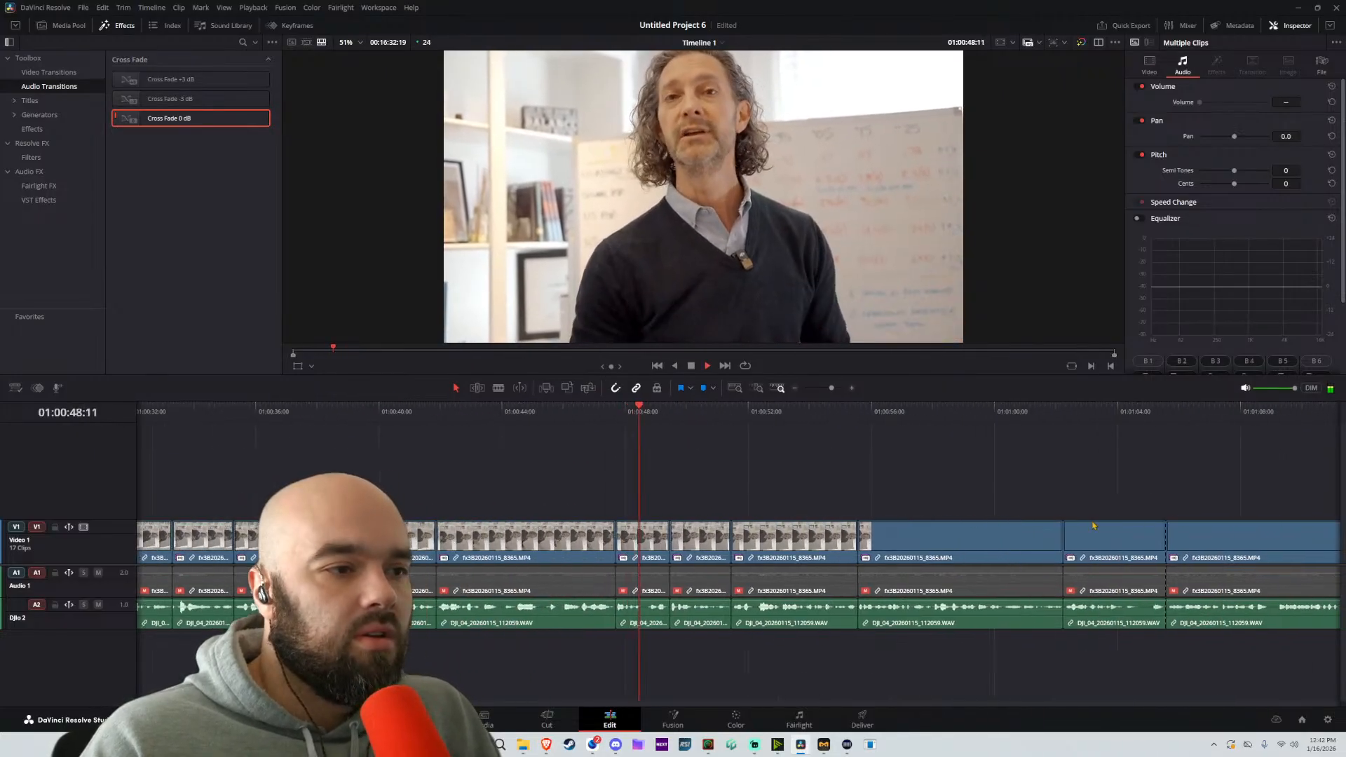
click(317, 426)
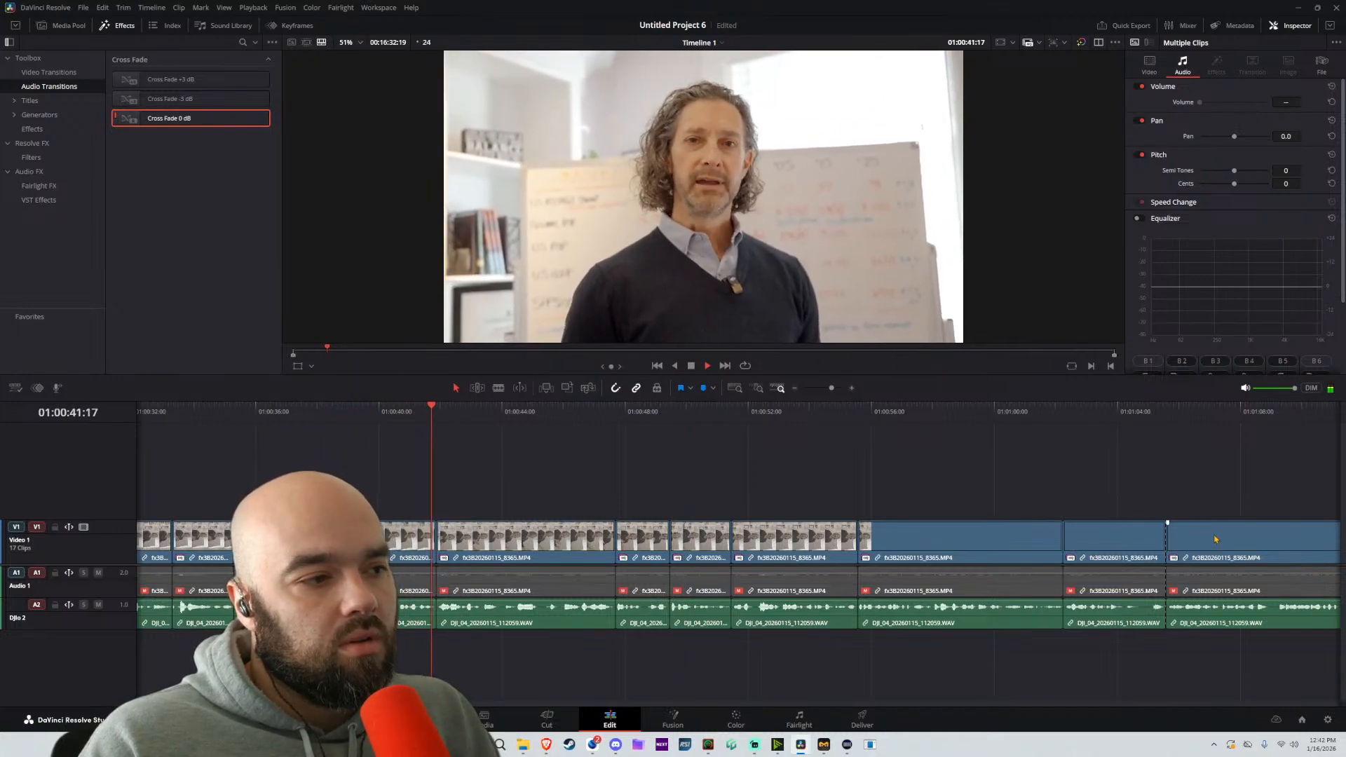
drag(1216, 538, 488, 545)
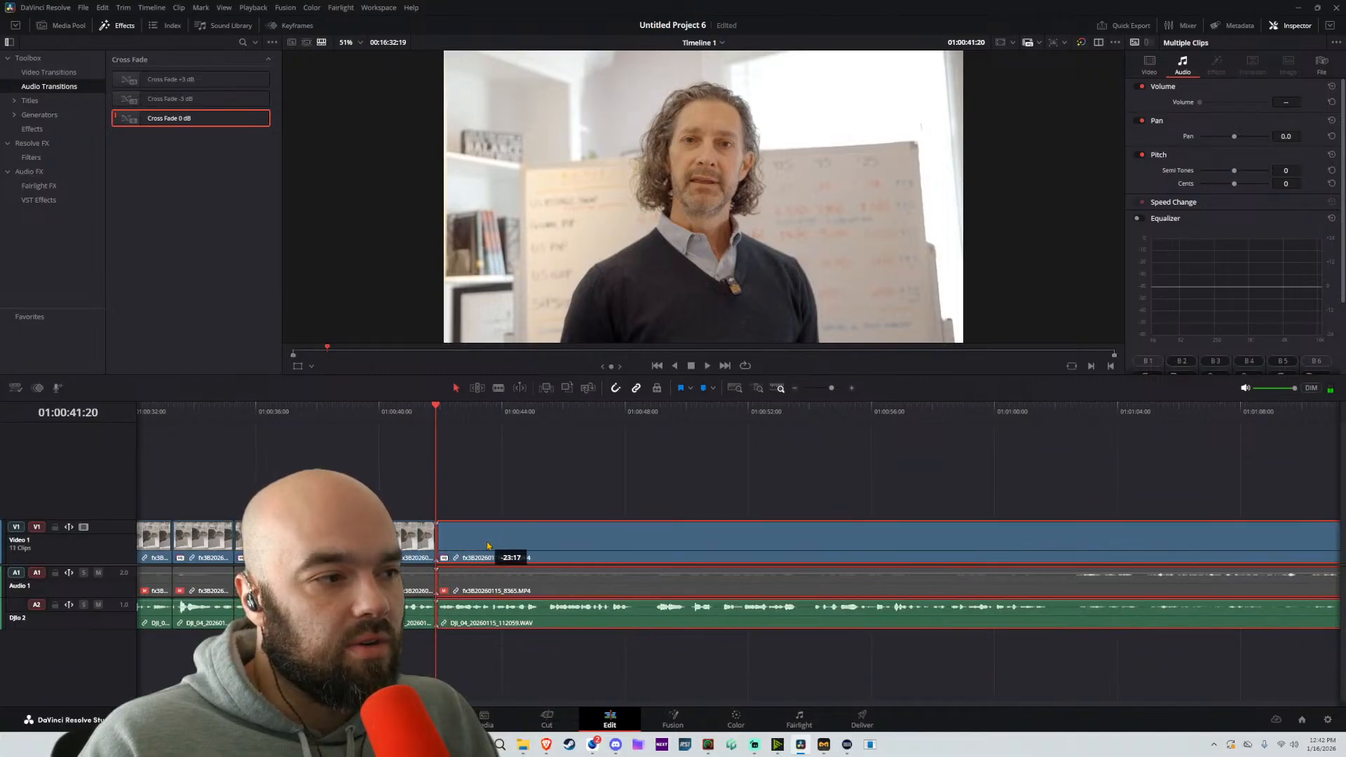
key(space)
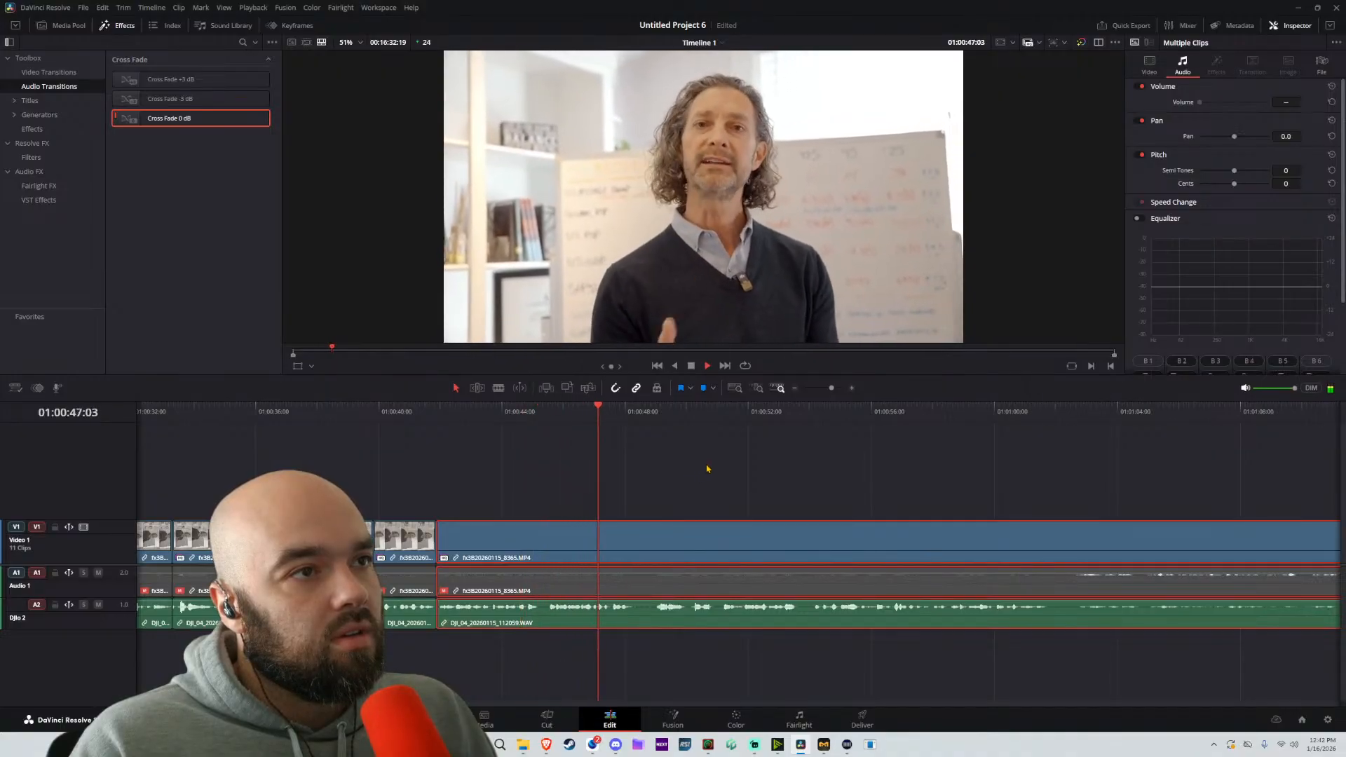
Split the linked clip near 01:00:49 and move the following part back to about 01:00:48:03
key(b)
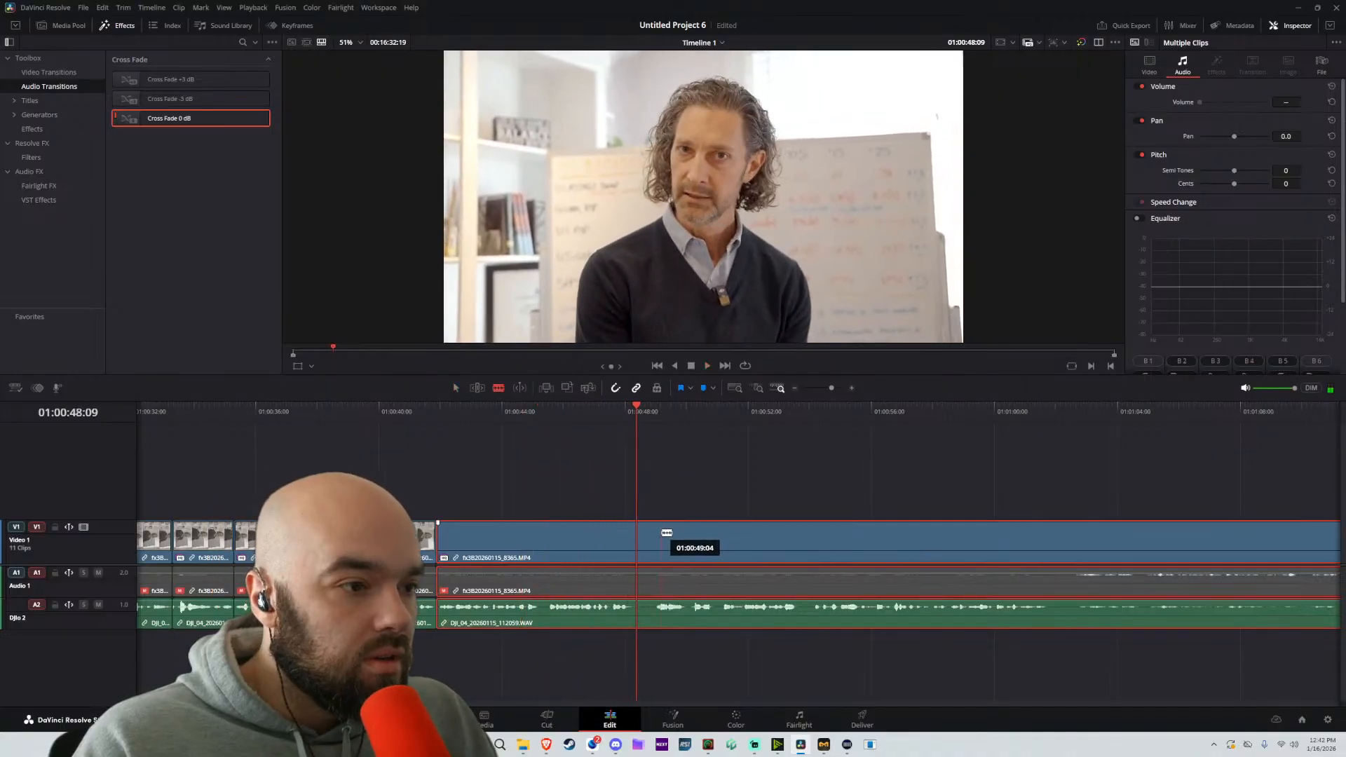
click(629, 540)
key(a)
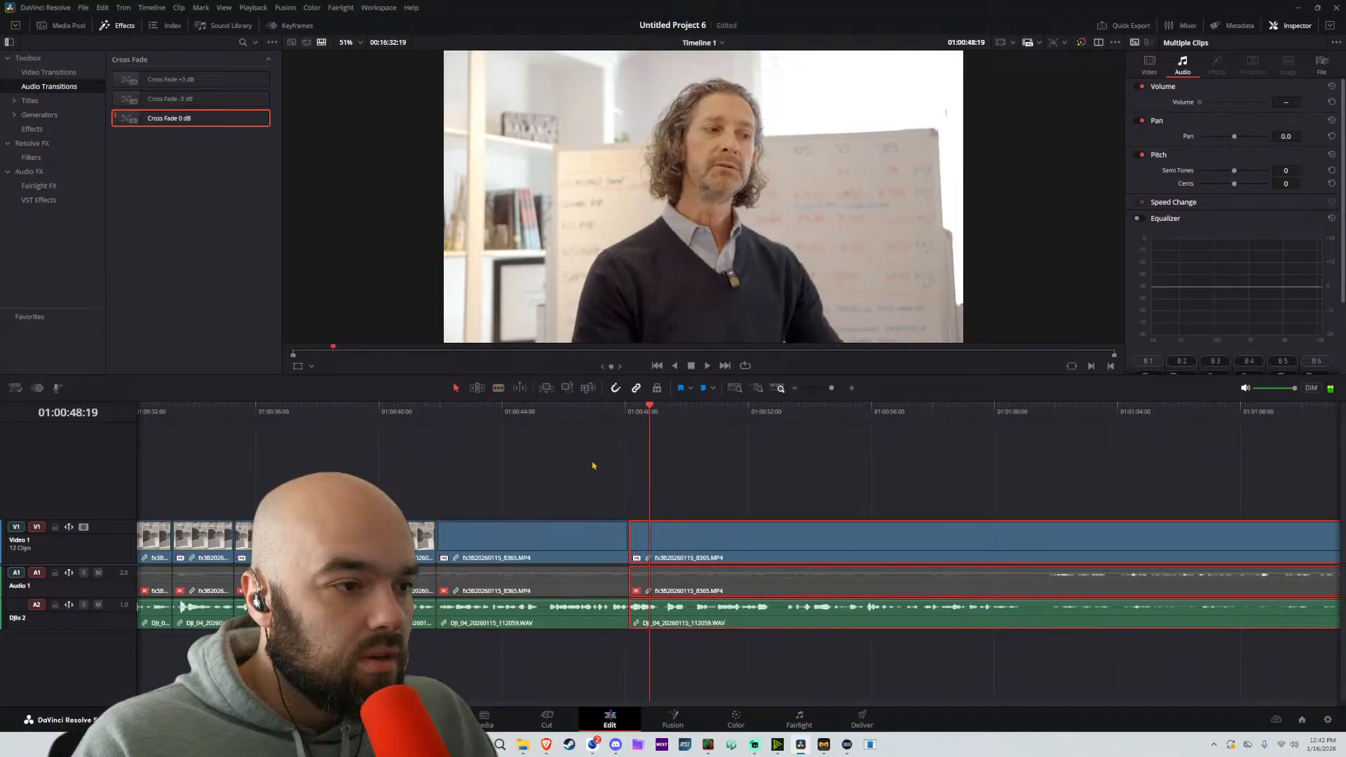
Extend the preceding part's end to about 01:00:48:06, set the following part against it, and play across the join
scroll(726, 526, up, 4)
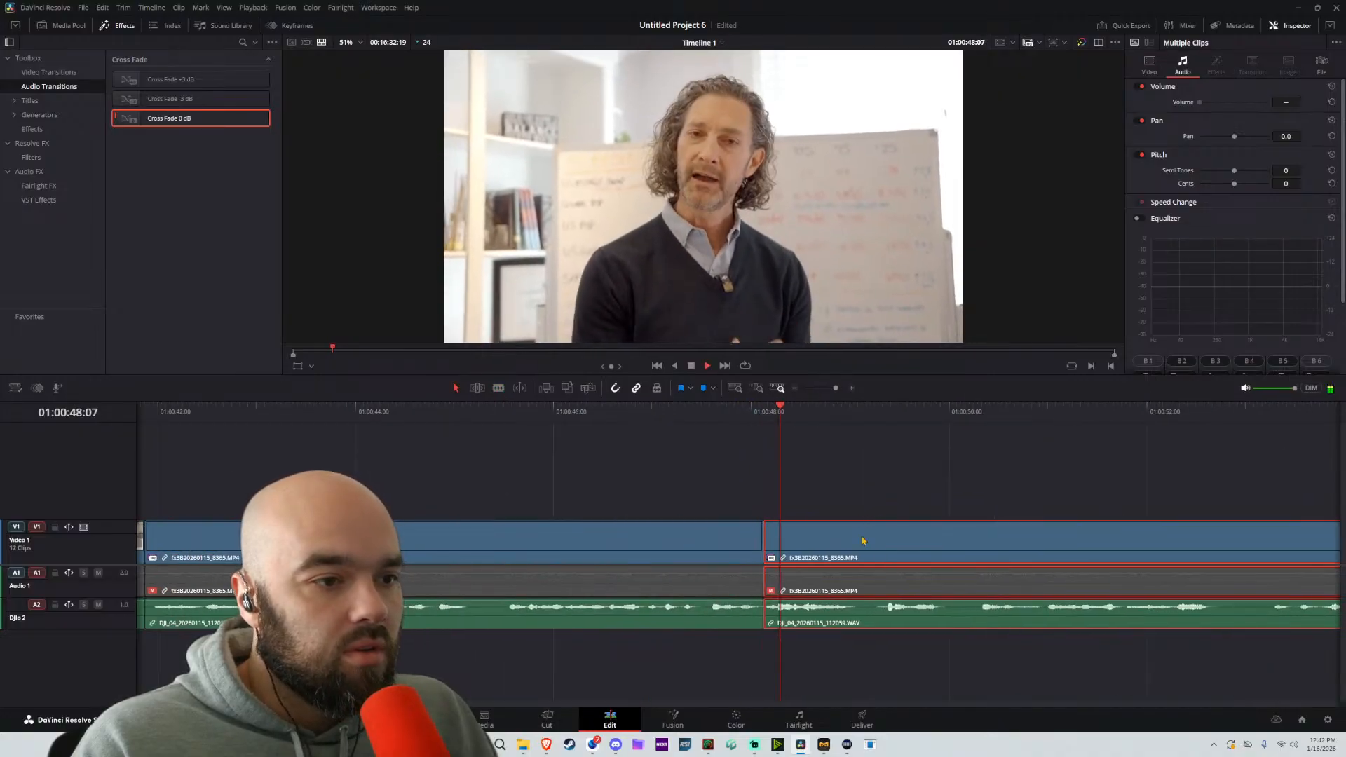
drag(819, 548, 774, 543)
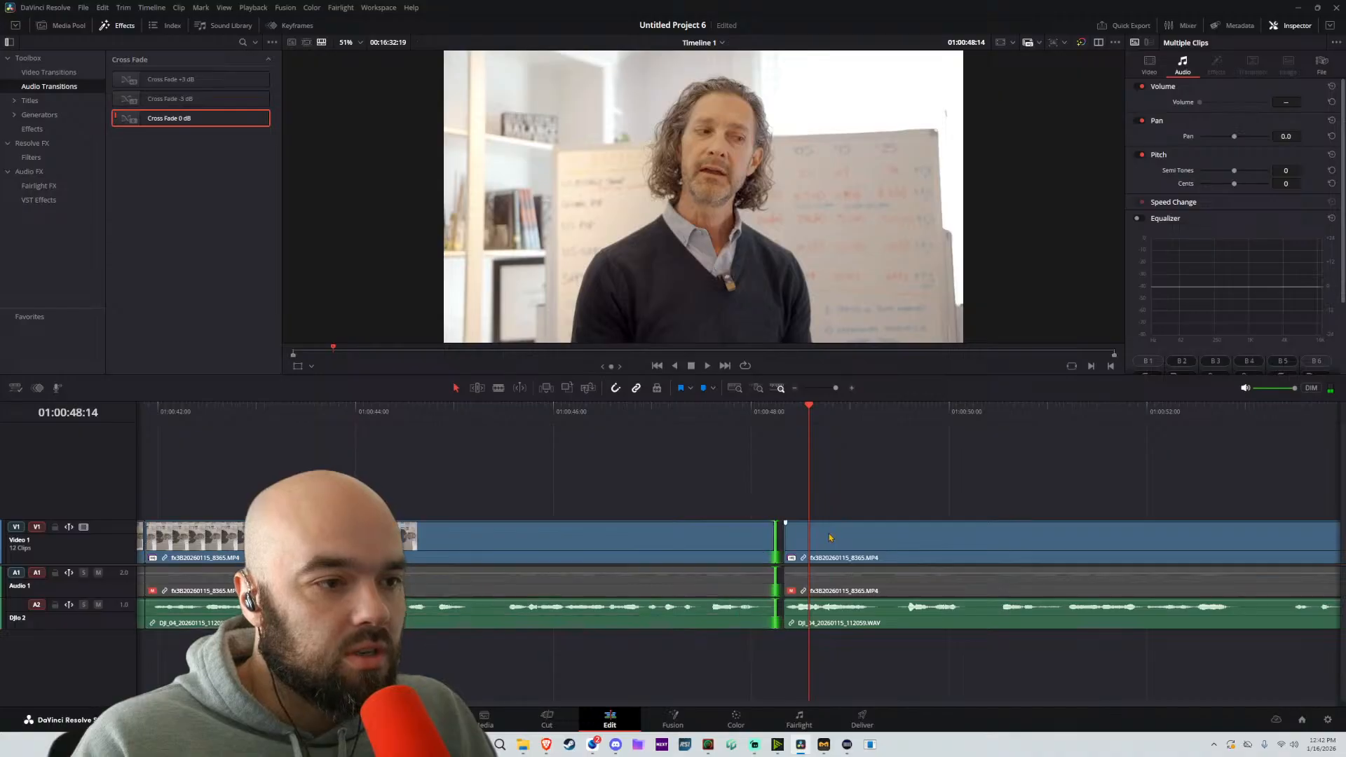
key(space)
Split the linked clip at about 01:00:53:10, move the following part back to about 01:00:52:22, and play across the join
scroll(813, 496, down, 4)
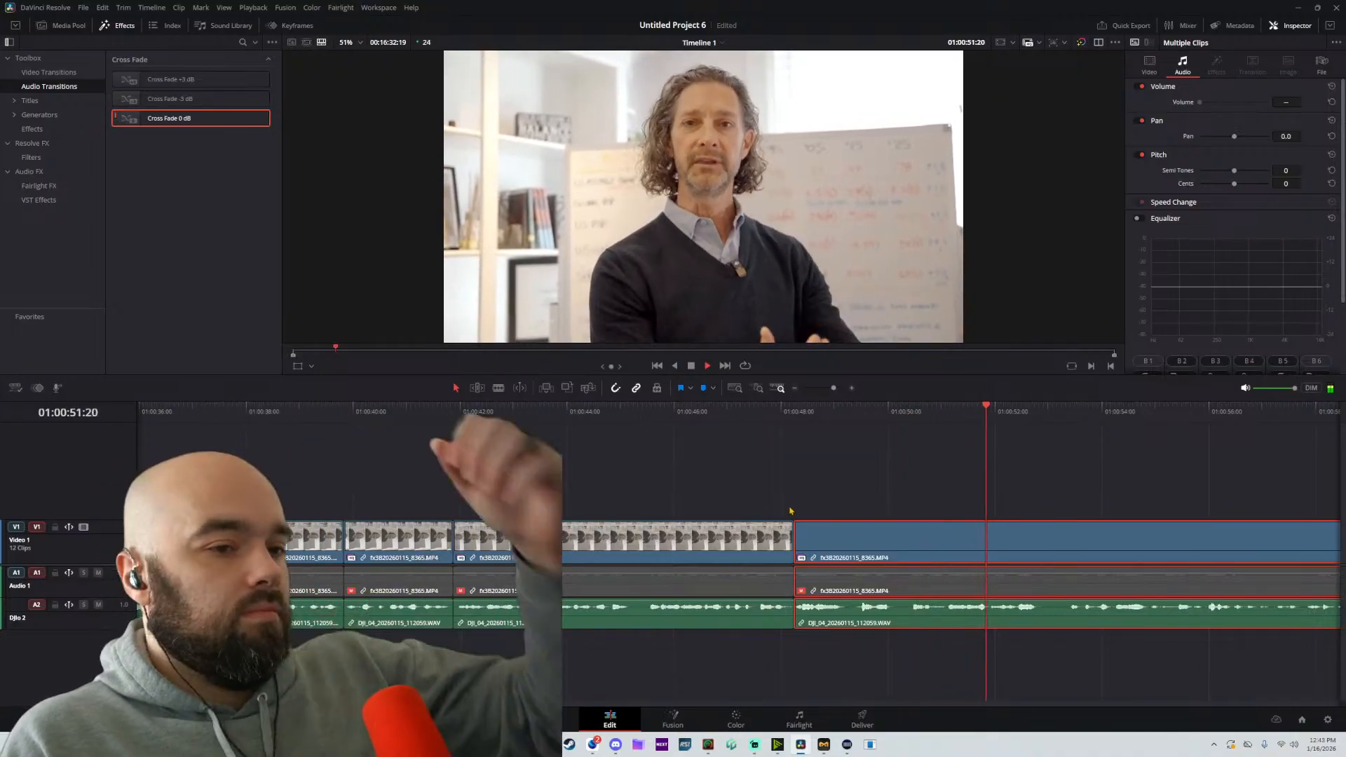
scroll(1087, 566, right, 4)
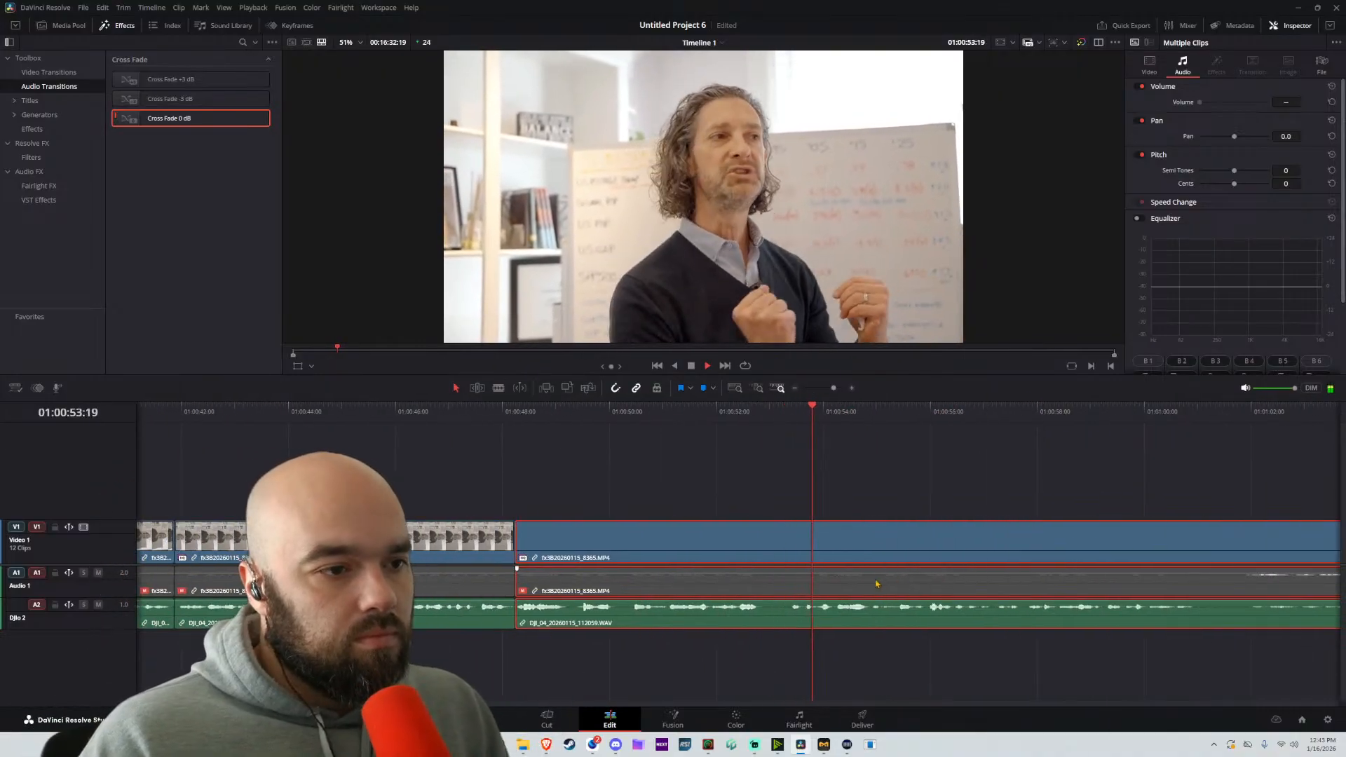
key(space)
key(b)
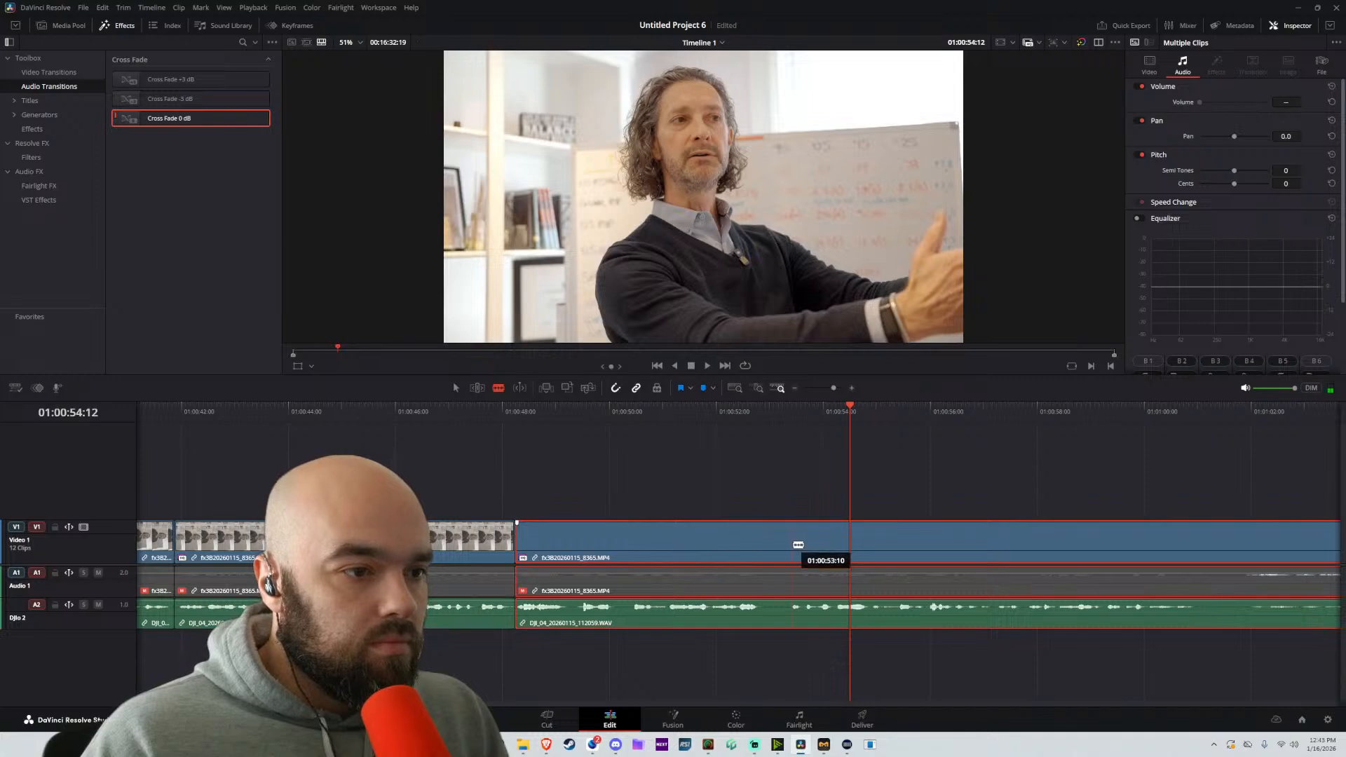
click(792, 550)
key(a)
drag(893, 543, 867, 555)
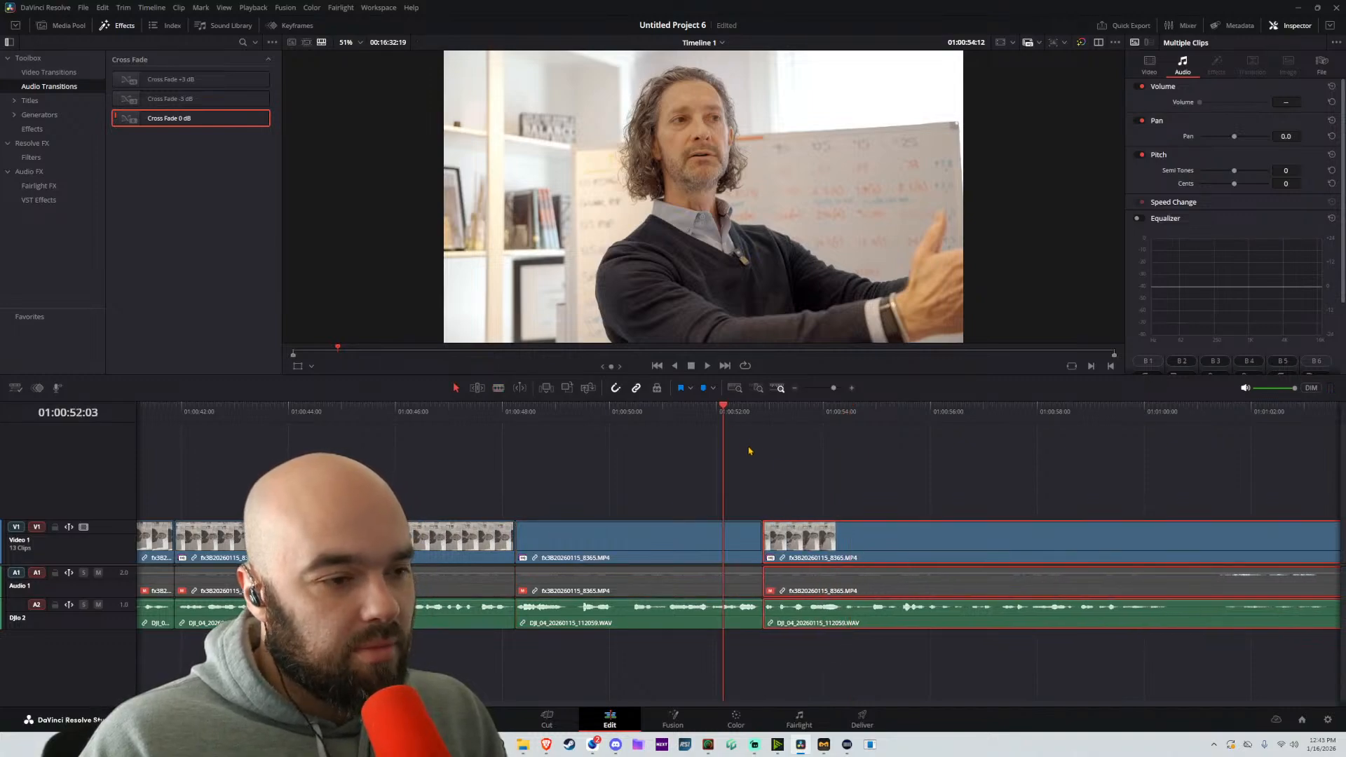
key(space)
Play on through the last linked part and split it at about 01:01:00:20
key(ctrl+minus)
key(ctrl+minus)
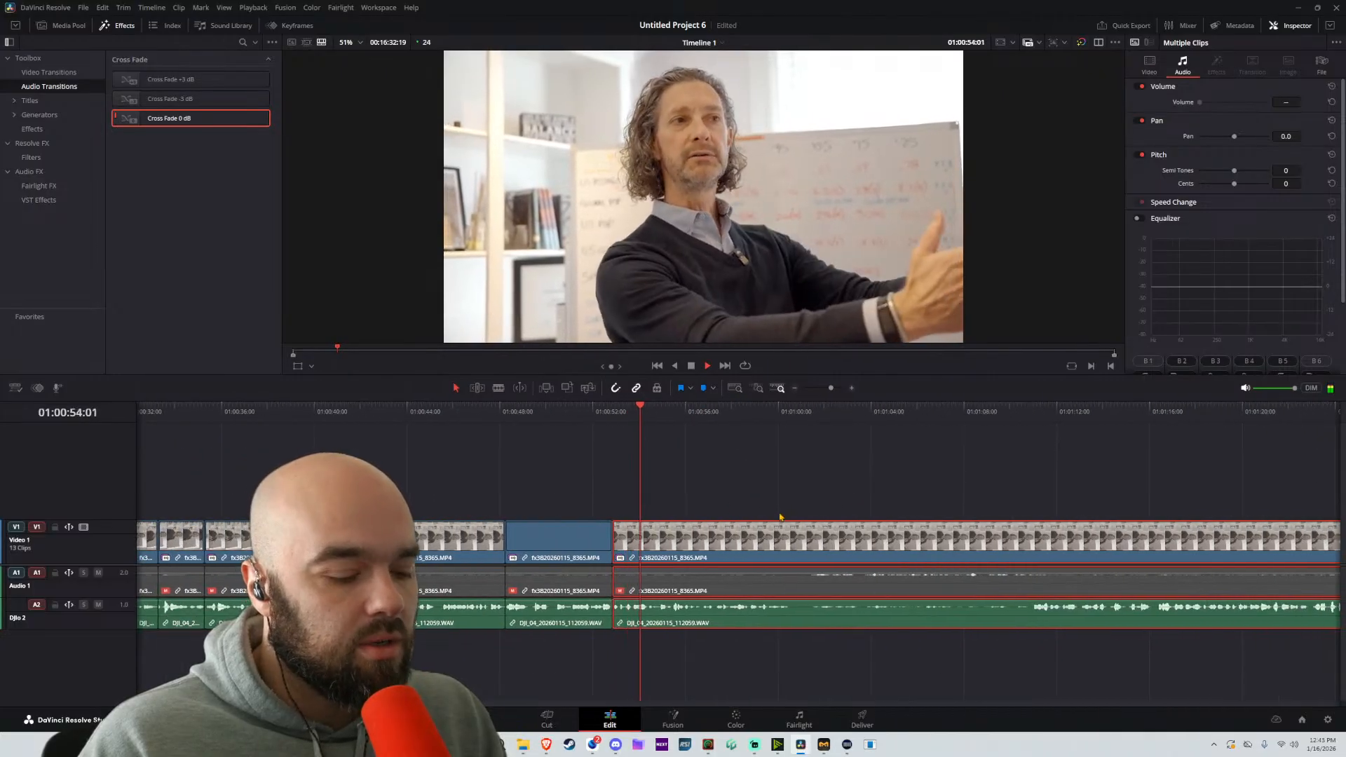
key(b)
key(ctrl+equal)
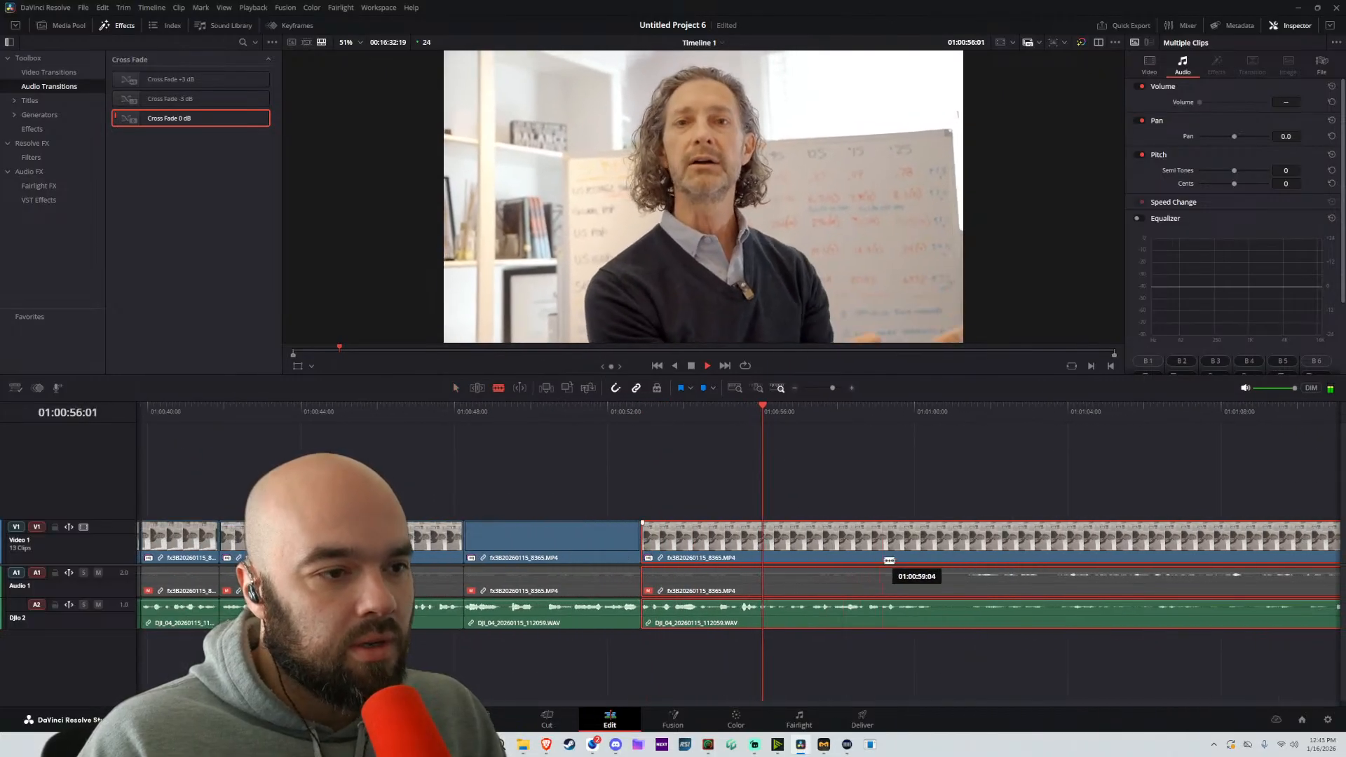
click(944, 545)
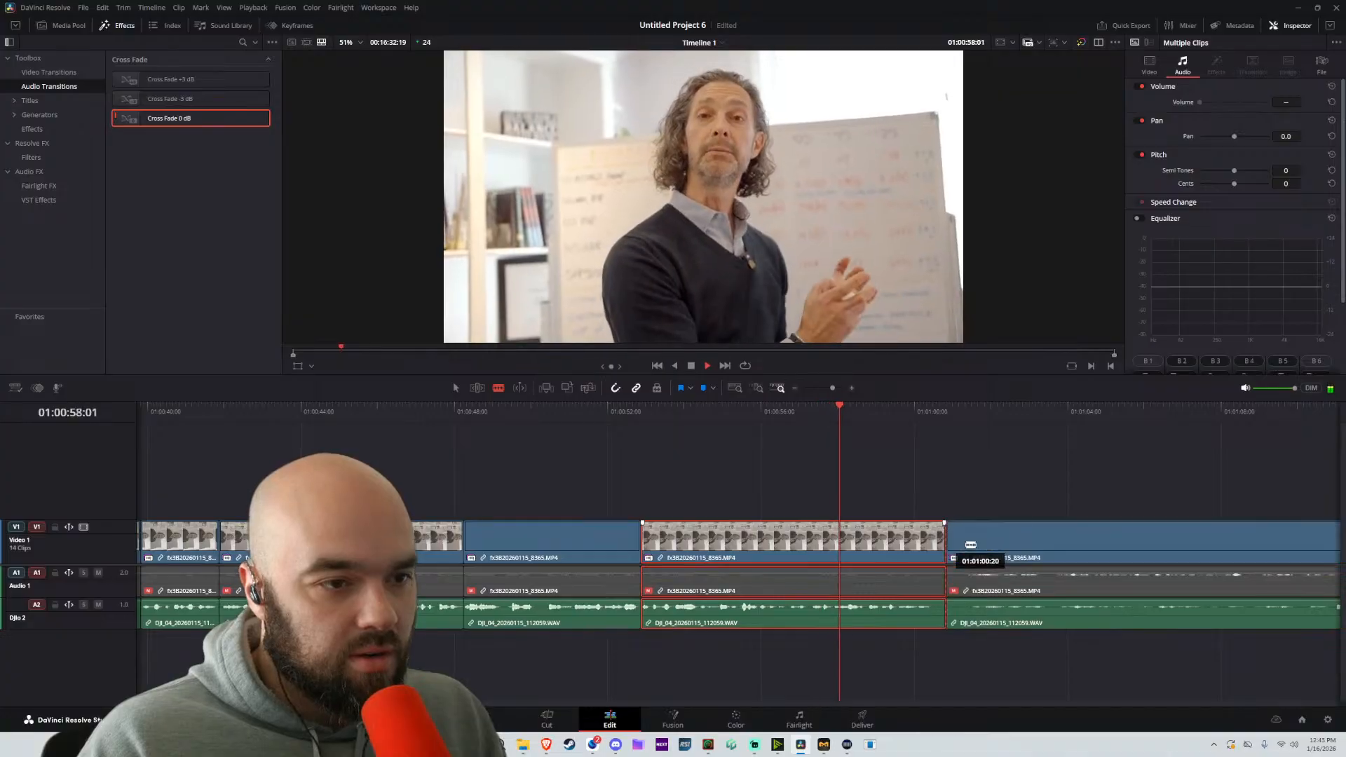
key(a)
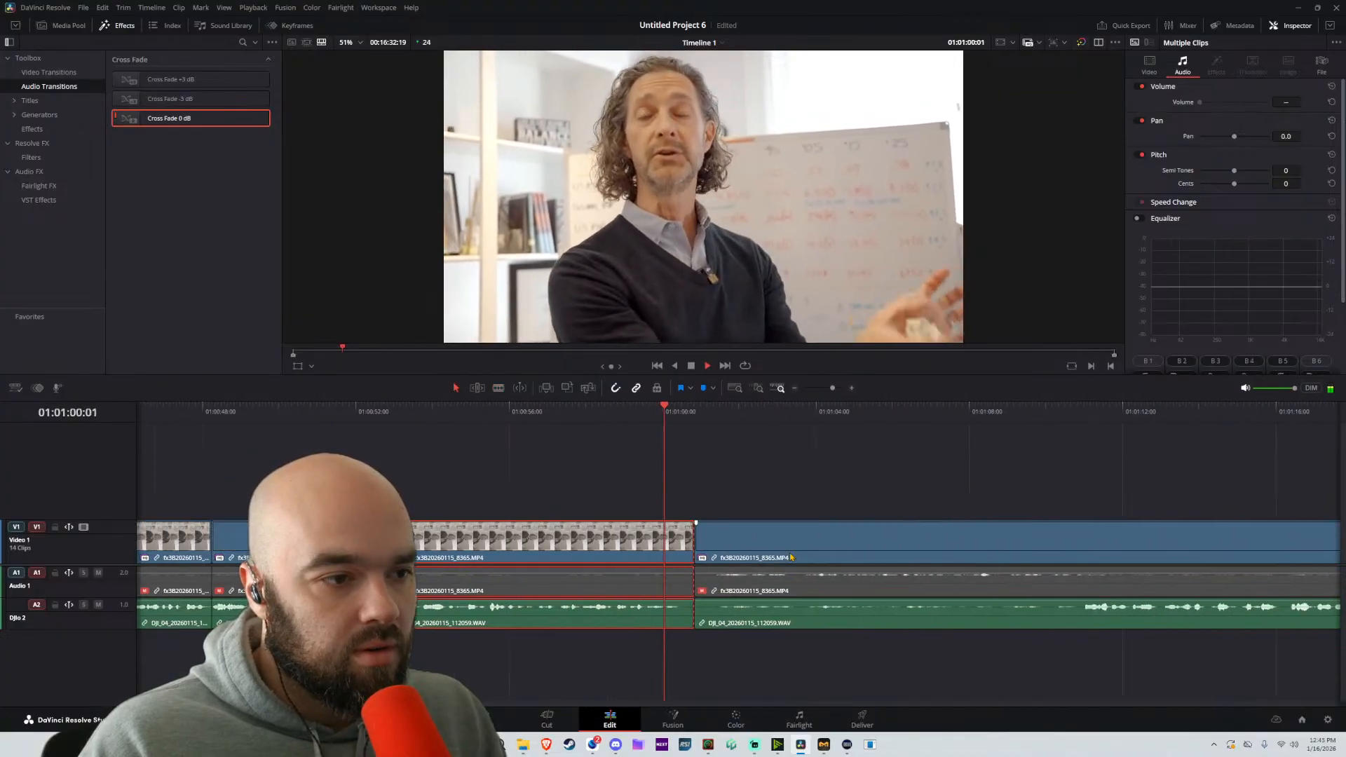
Move the part after the split later to about 01:01:31, leaving a gap, and return the playhead to the timeline's beginning
key(shift+z)
scroll(802, 562, down, 2)
drag(454, 539, 562, 539)
key(space)
click(489, 442)
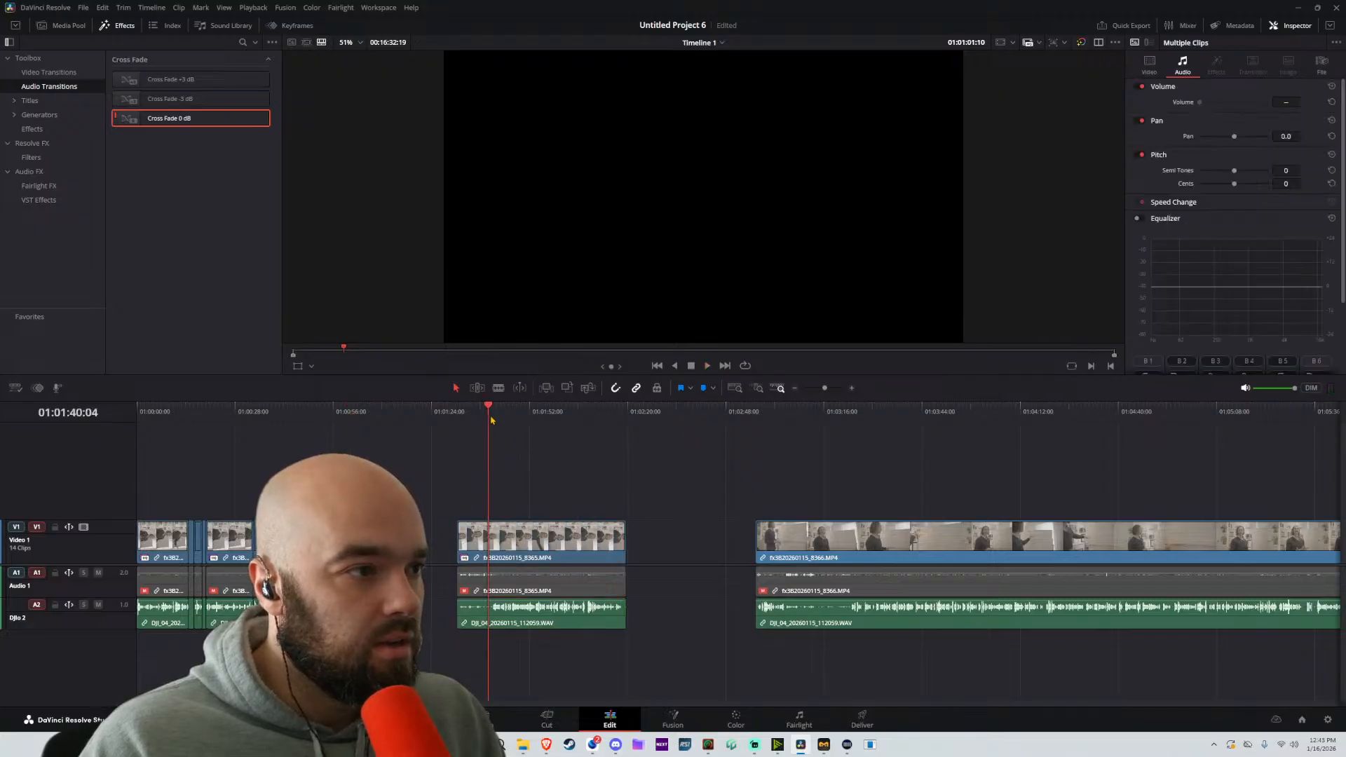
key(Home)
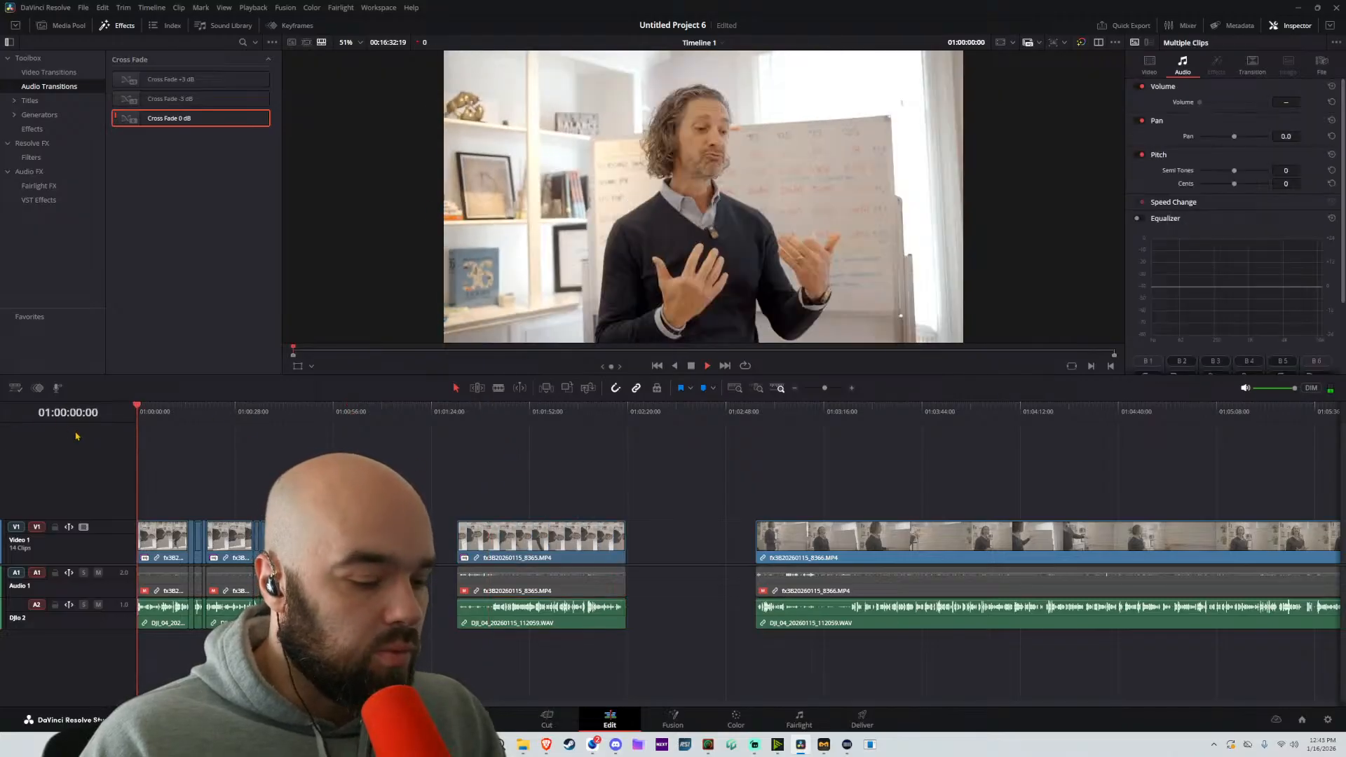
Play the linked part after the gap and trim its start to about 01:01:41:17
click(137, 422)
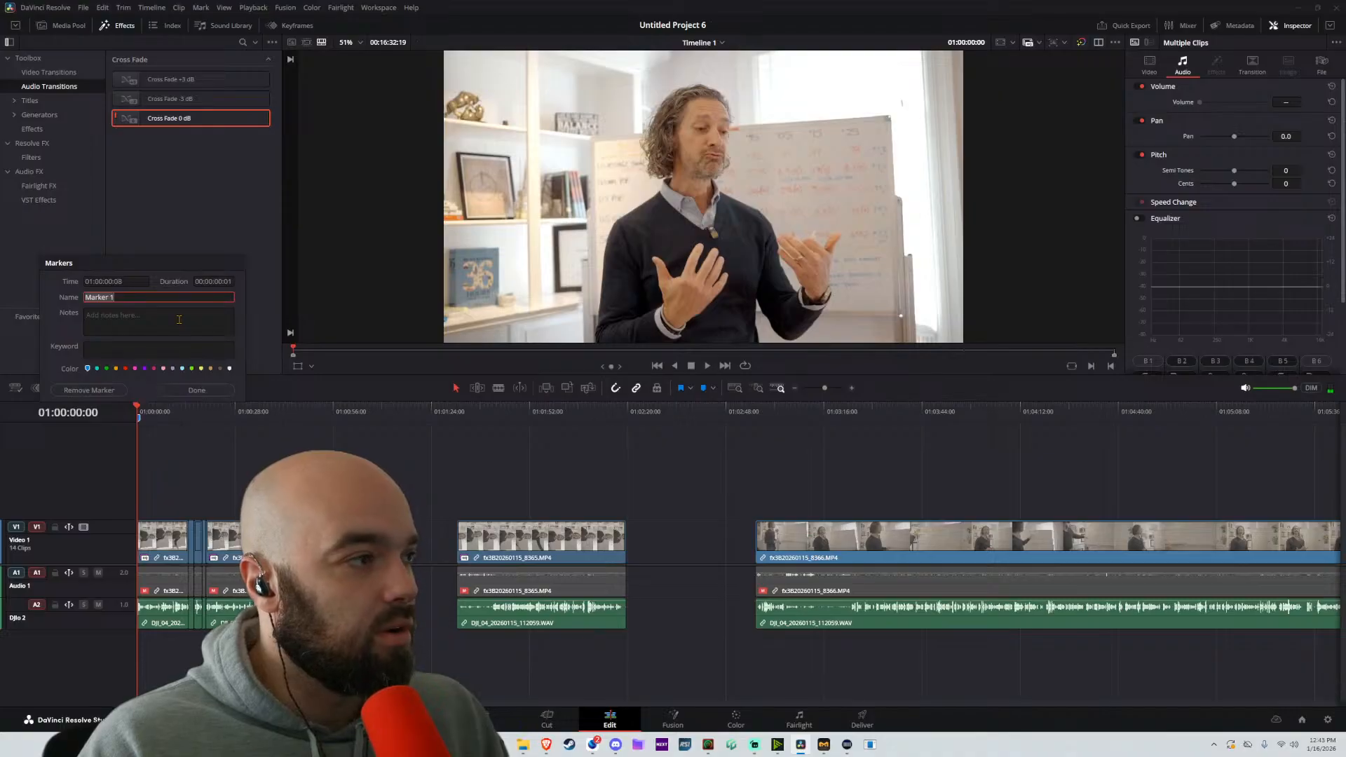
click(196, 390)
click(455, 412)
key(space)
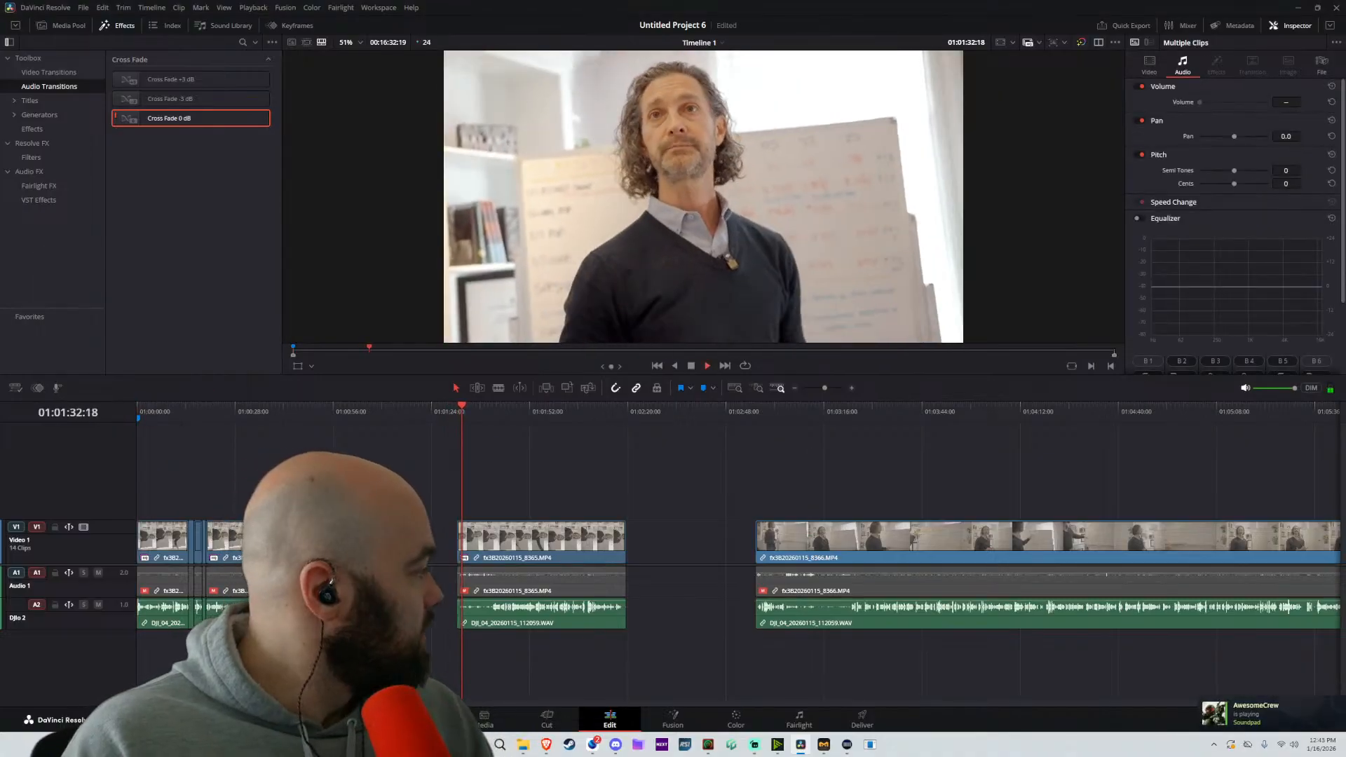
key(space)
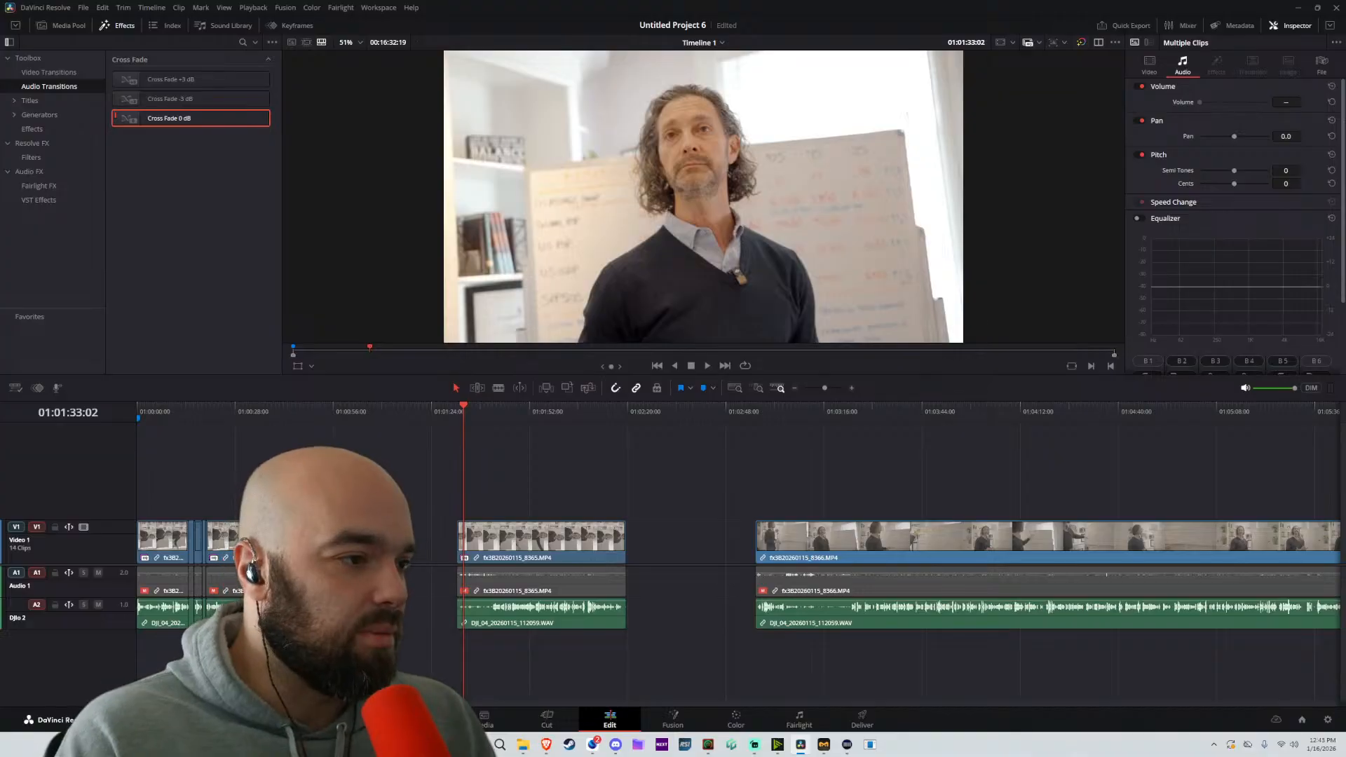
key(space)
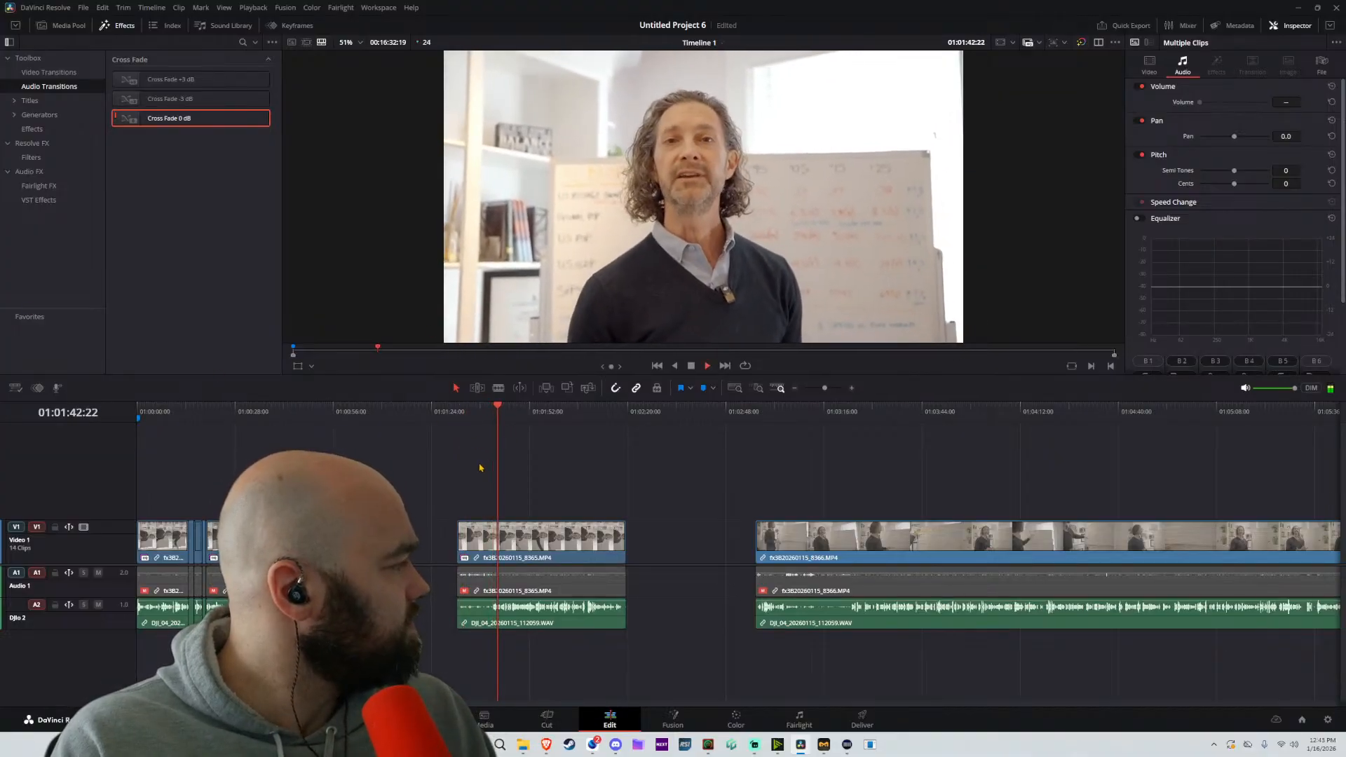
key(space)
scroll(515, 550, up, 6)
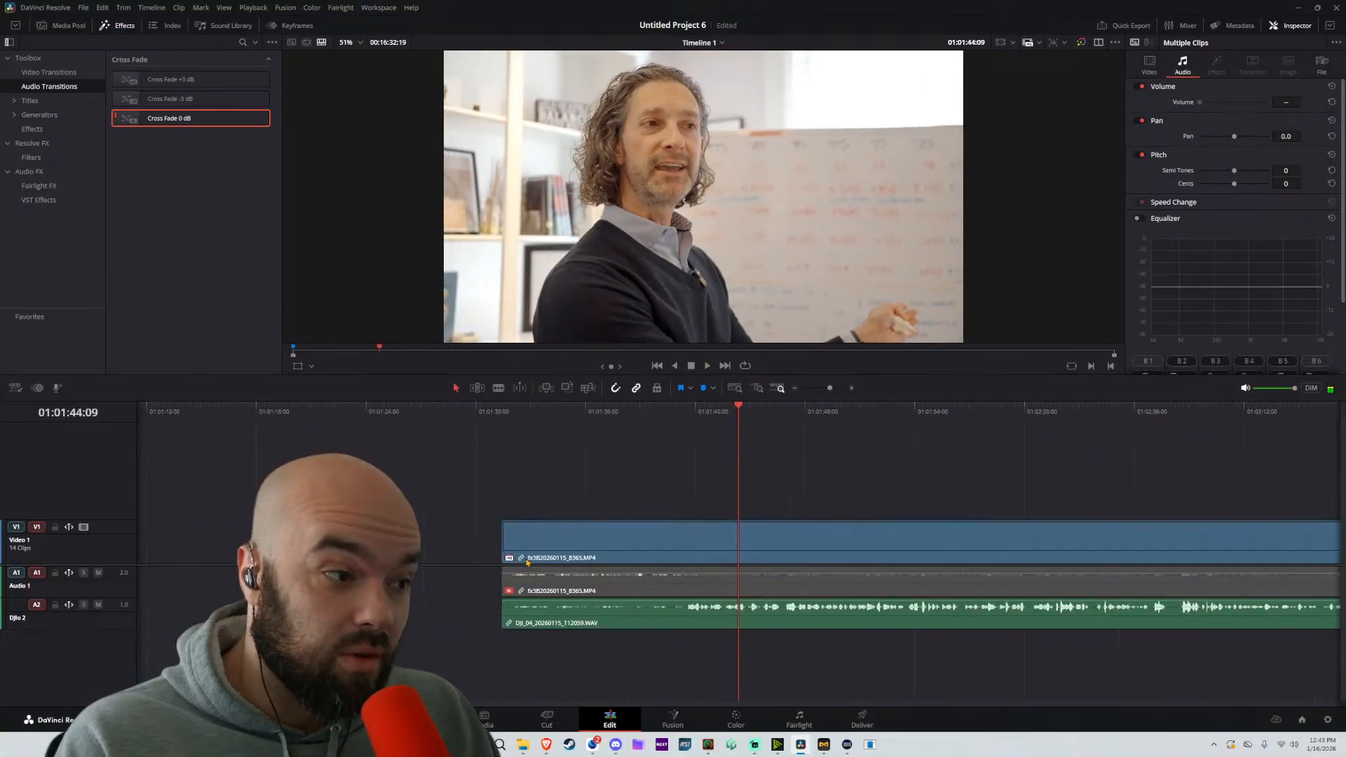
key(space)
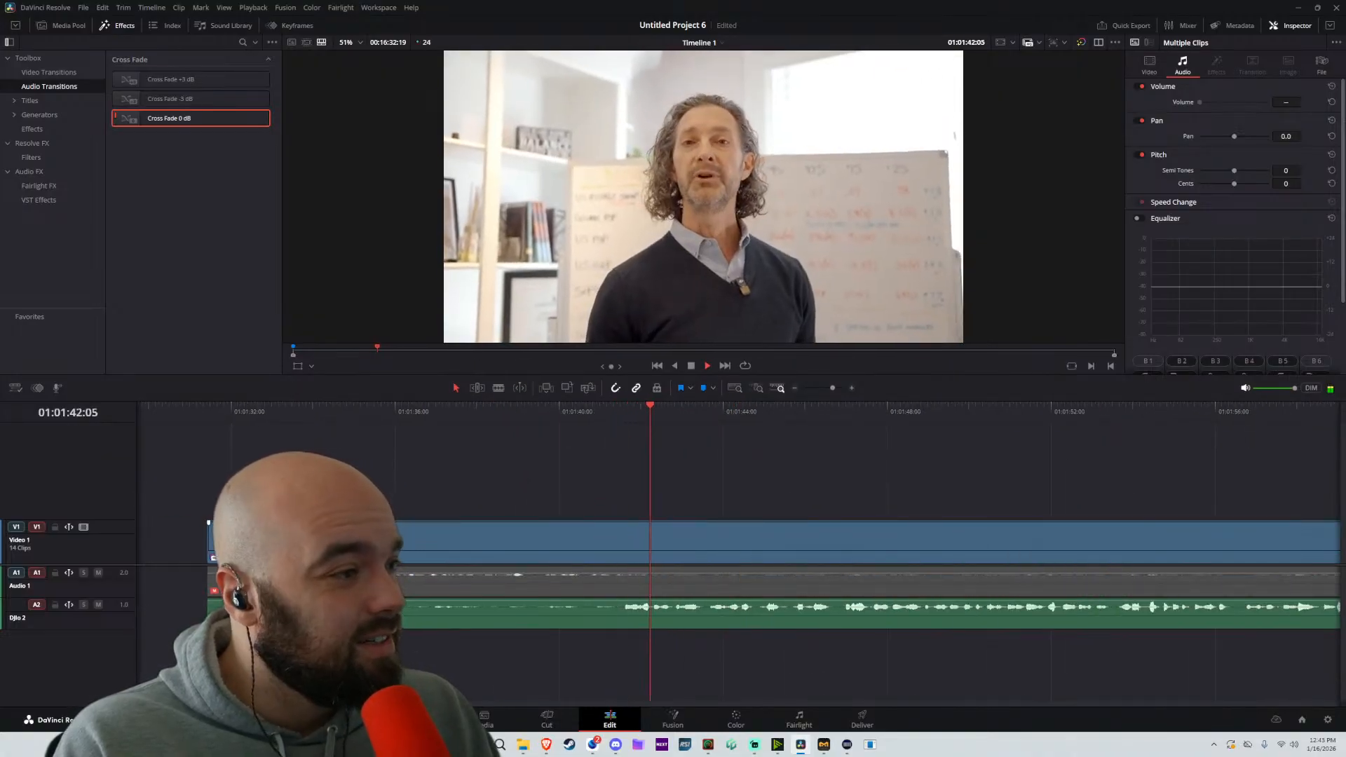
drag(211, 538, 633, 546)
scroll(645, 527, down, 4)
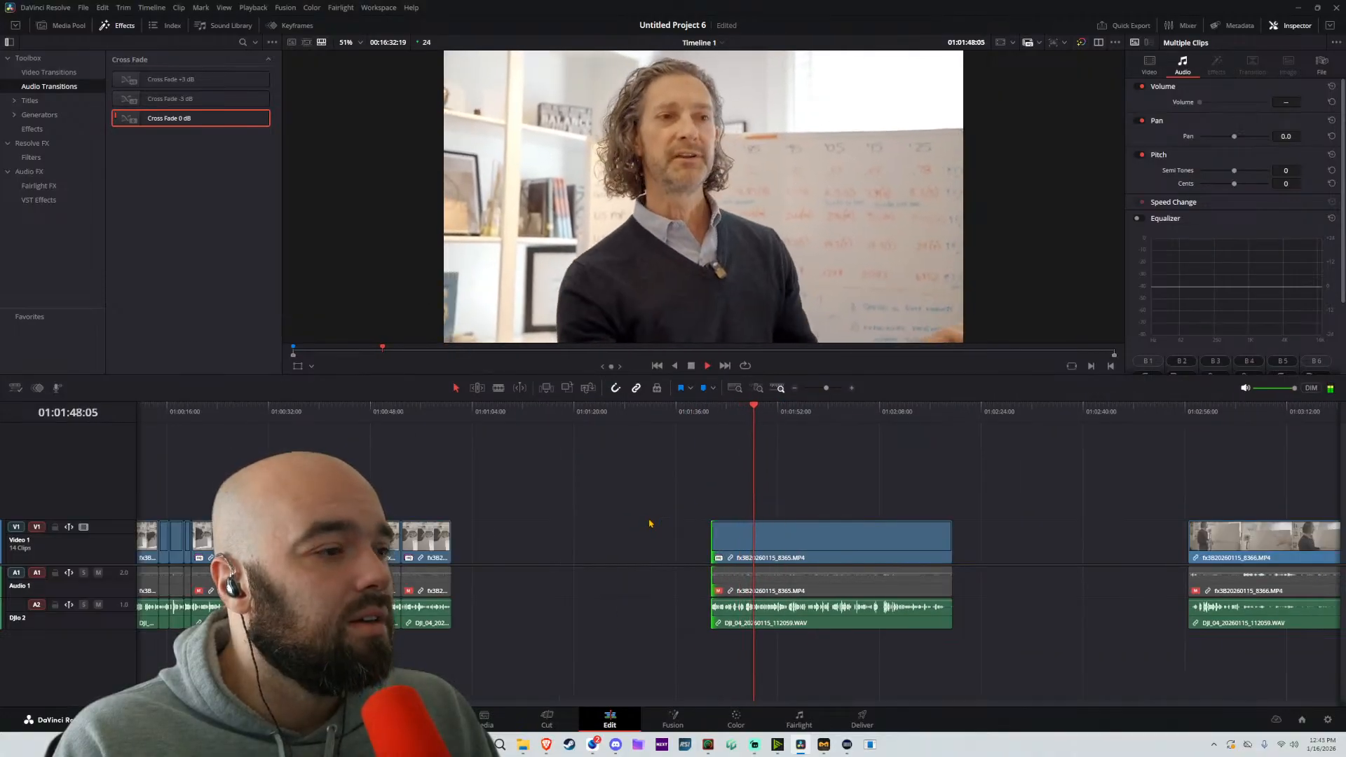
Play back the edited parts around 01:00:40 and the following part from its trimmed start at about 01:01:41:17
scroll(637, 548, up, 2)
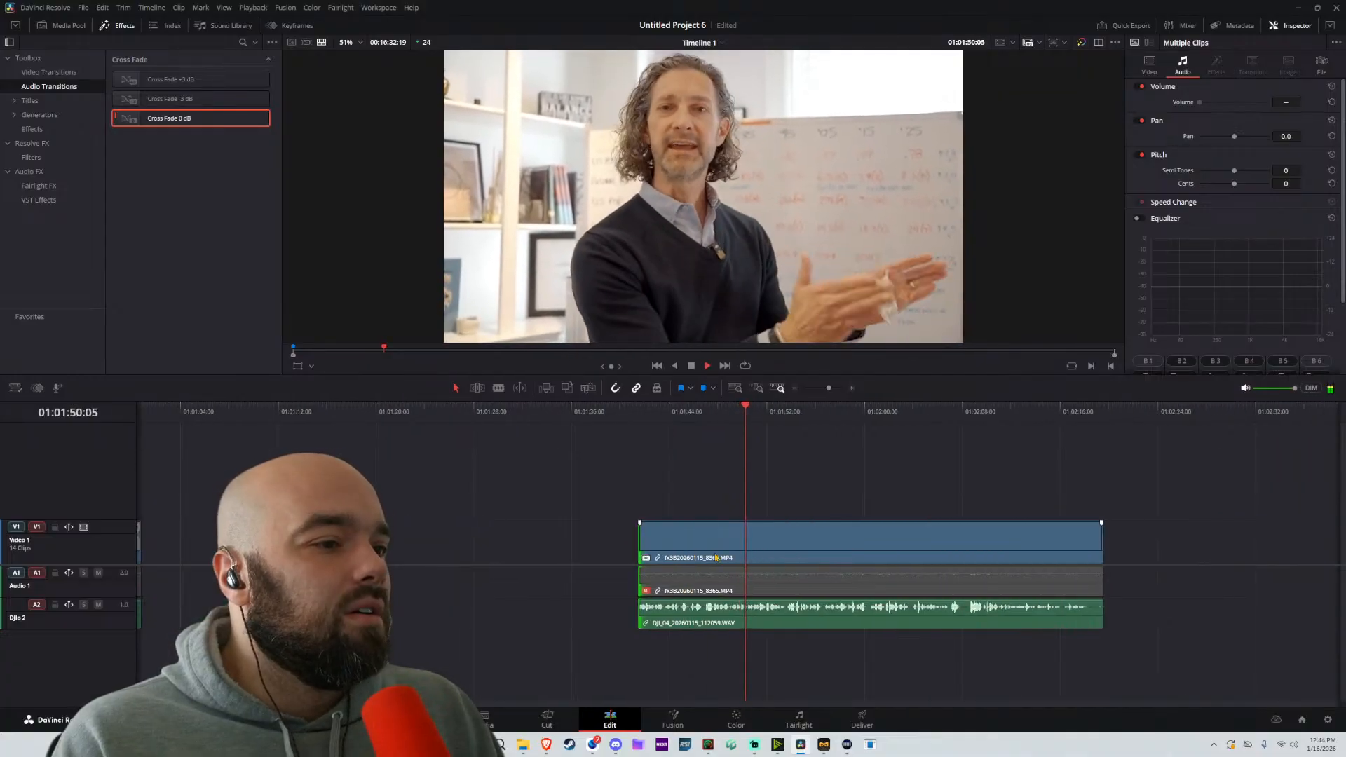
scroll(639, 547, down, 3)
click(378, 414)
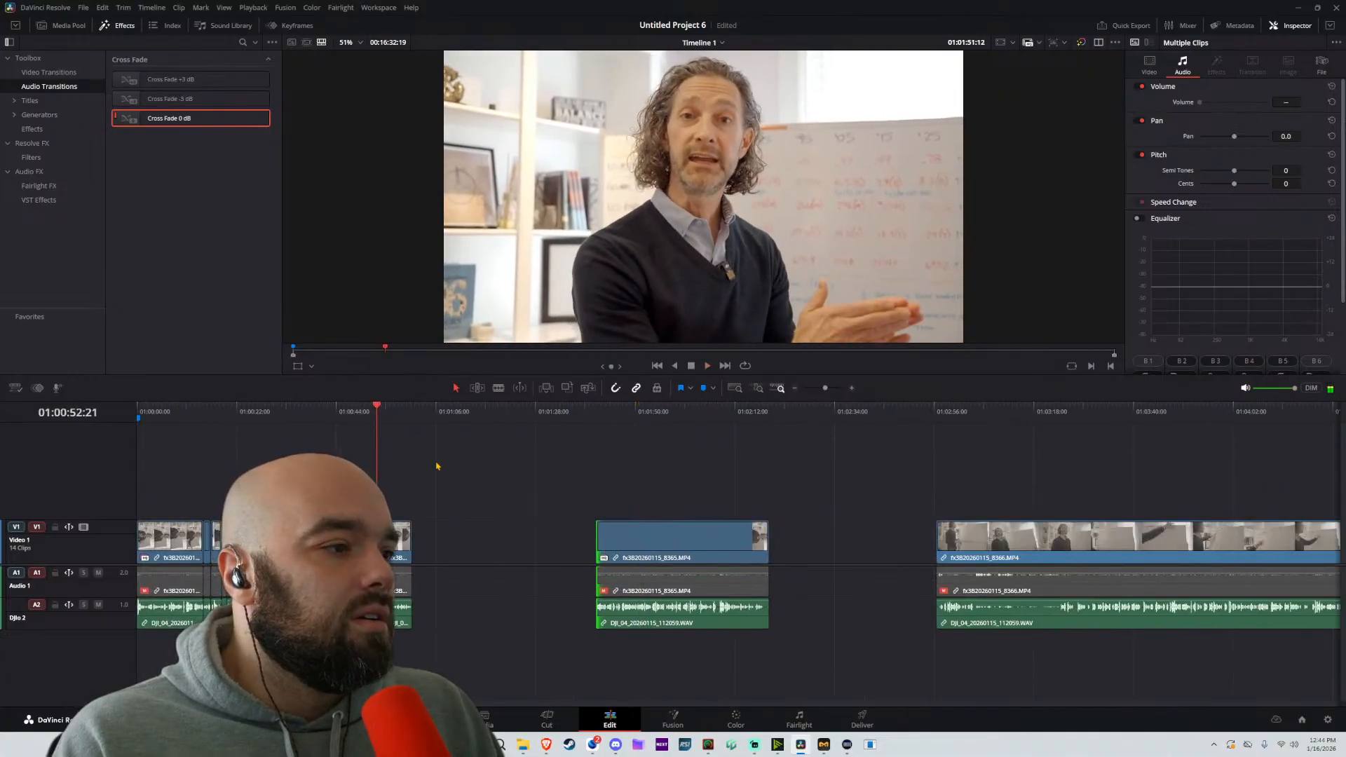
scroll(532, 527, up, 1)
scroll(531, 527, up, 3)
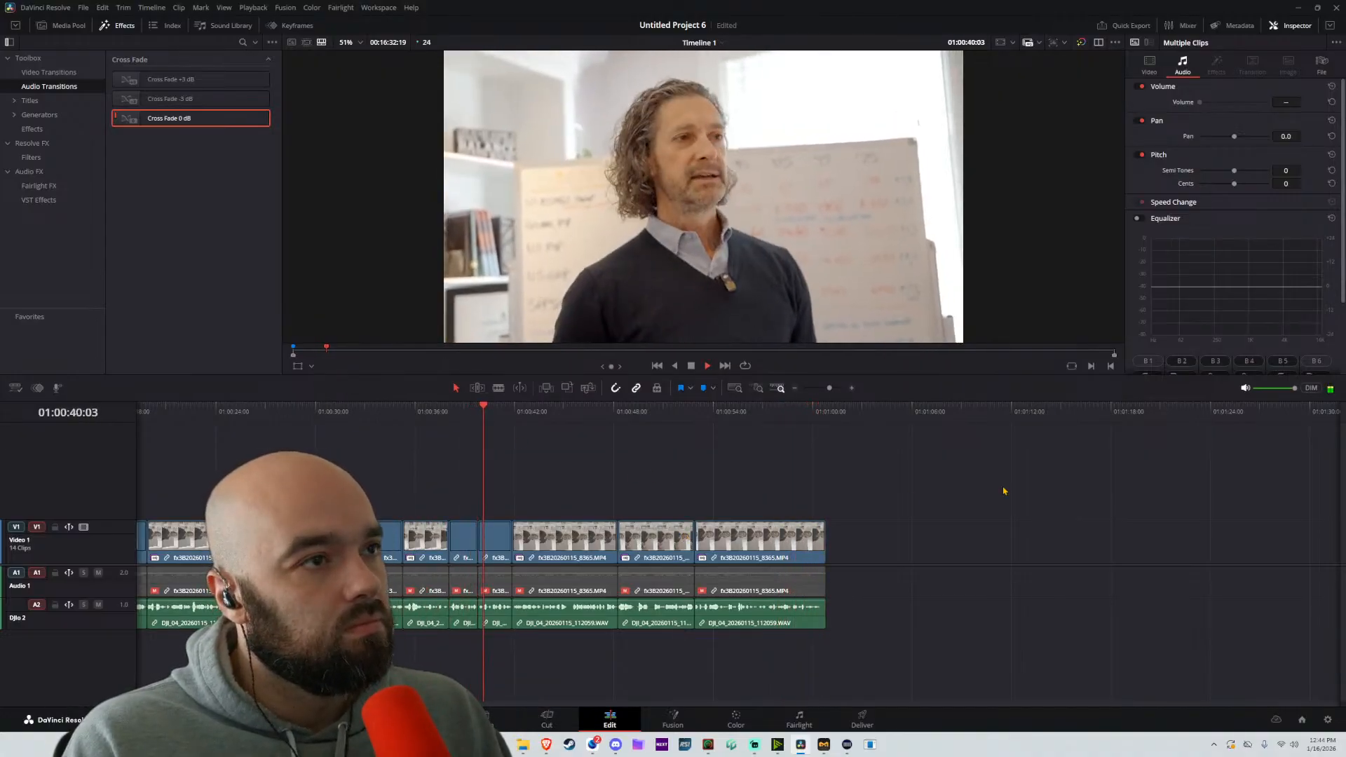
key(space)
drag(1004, 492, 754, 495)
key(space)
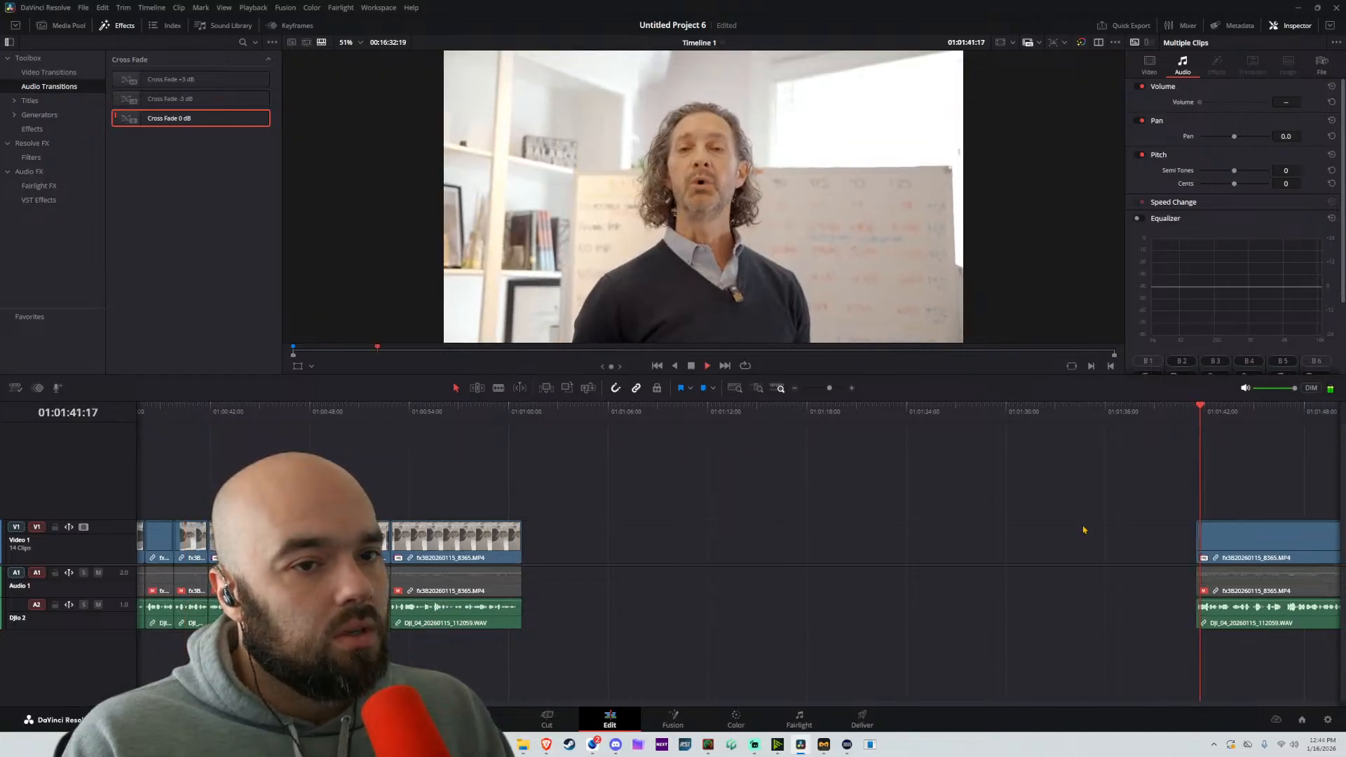
Split the linked 8366 clip at about 01:03:30:20 and move the part before the split about 5 seconds earlier
scroll(981, 508, down, 3)
drag(912, 494, 678, 489)
click(886, 422)
drag(1021, 463, 797, 457)
click(801, 412)
scroll(808, 527, up, 5)
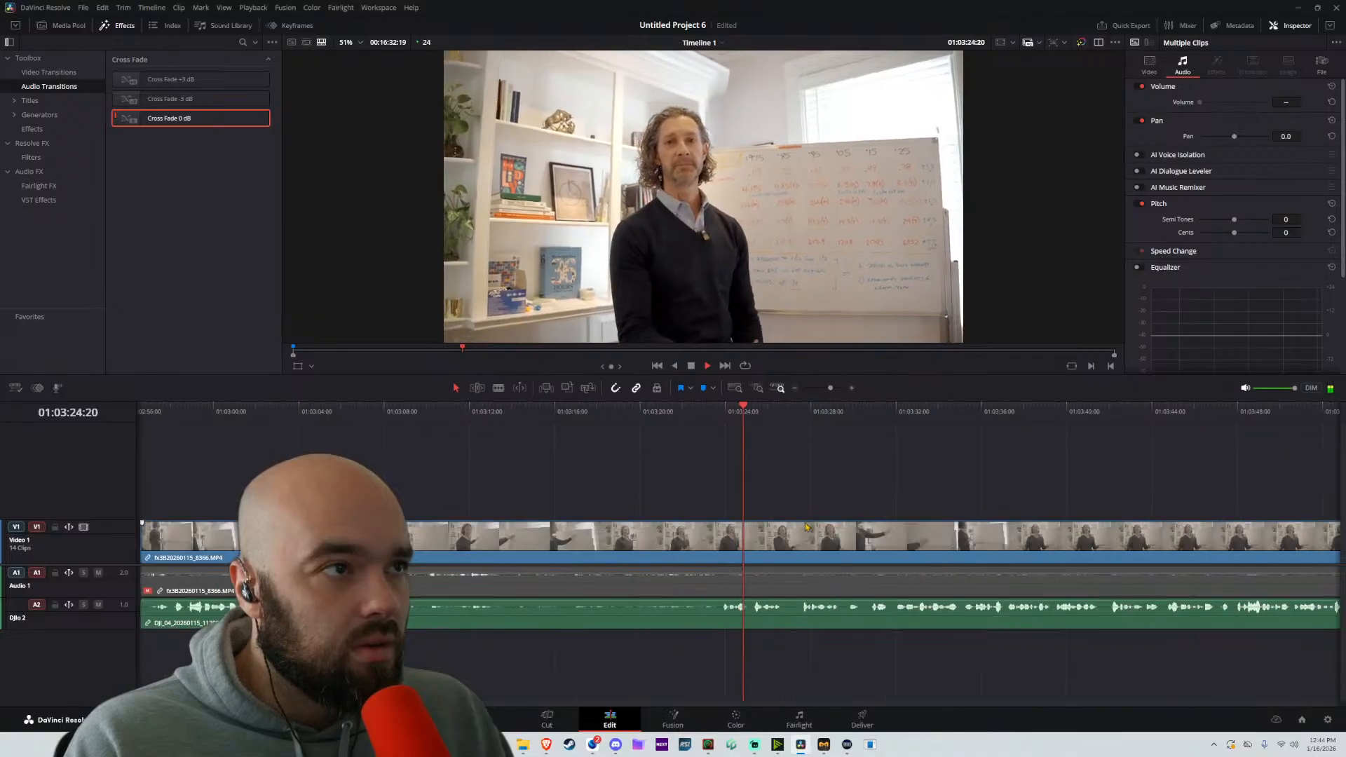
key(b)
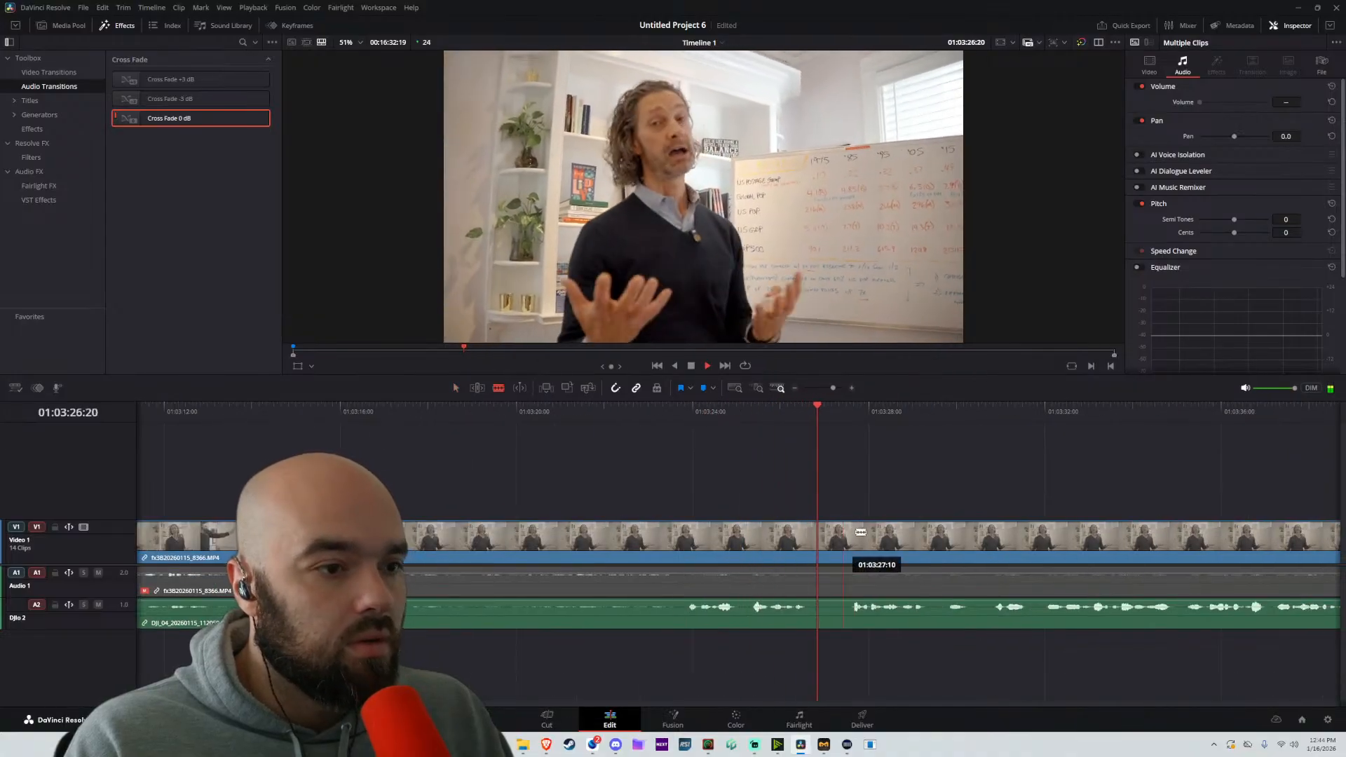
drag(1010, 491, 769, 478)
scroll(768, 479, down, 2)
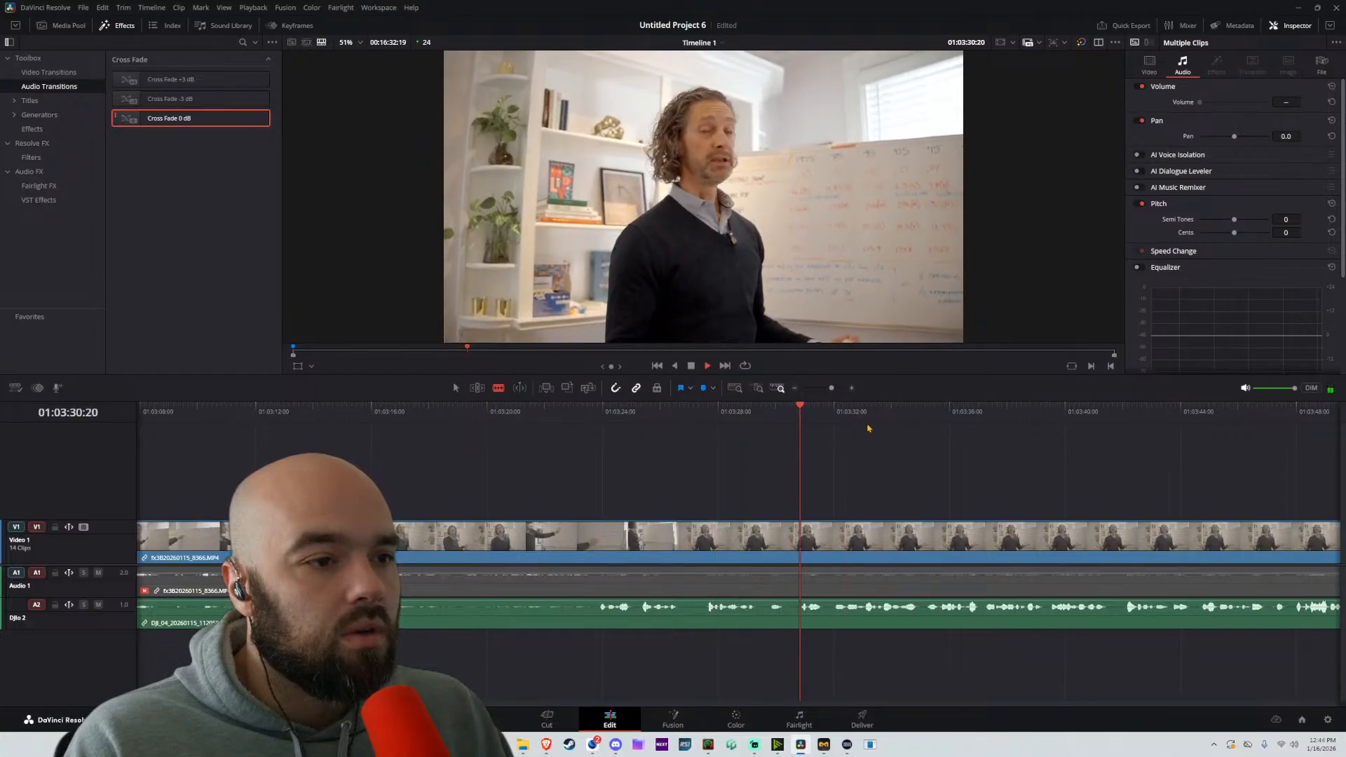
click(803, 535)
key(a)
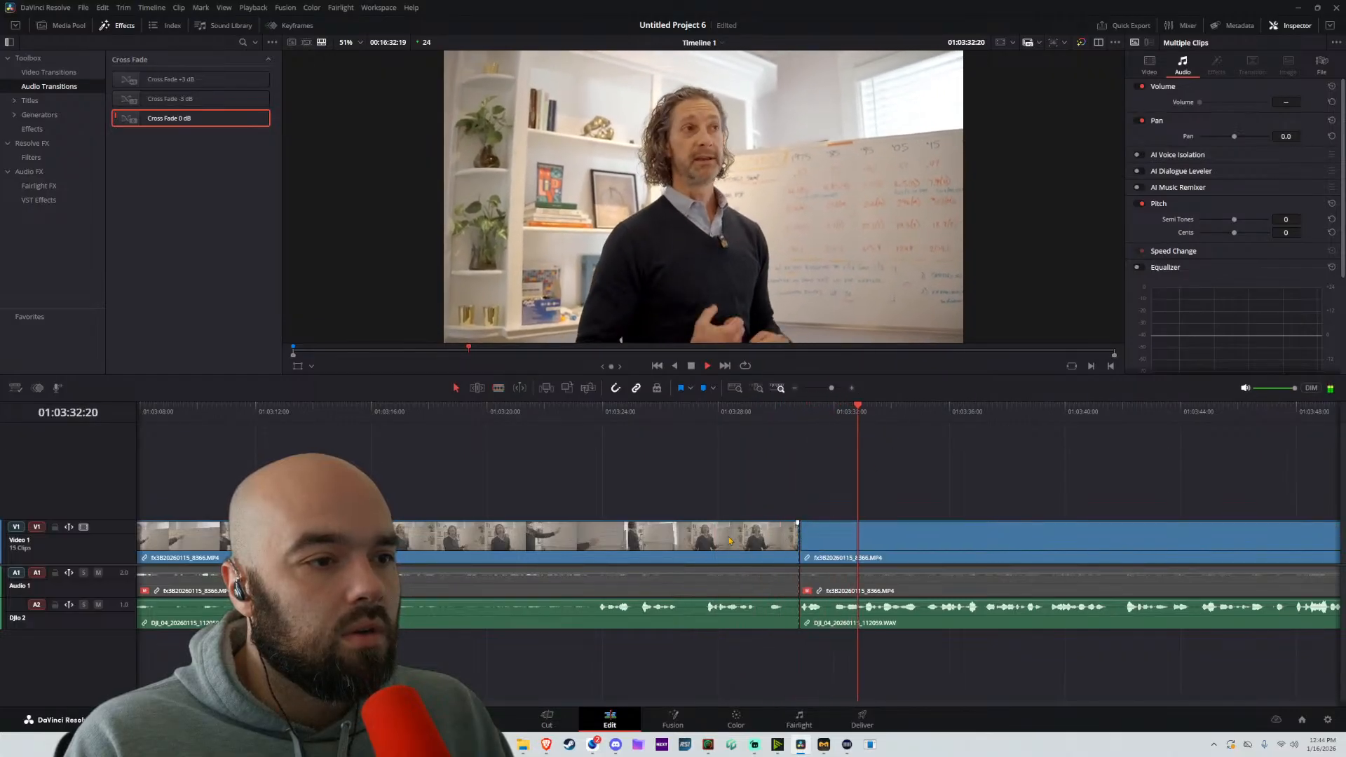
drag(769, 536, 625, 535)
Skim the remaining part of the 8366 clip from about 01:03:34 to 01:04:25
scroll(835, 474, right, 2)
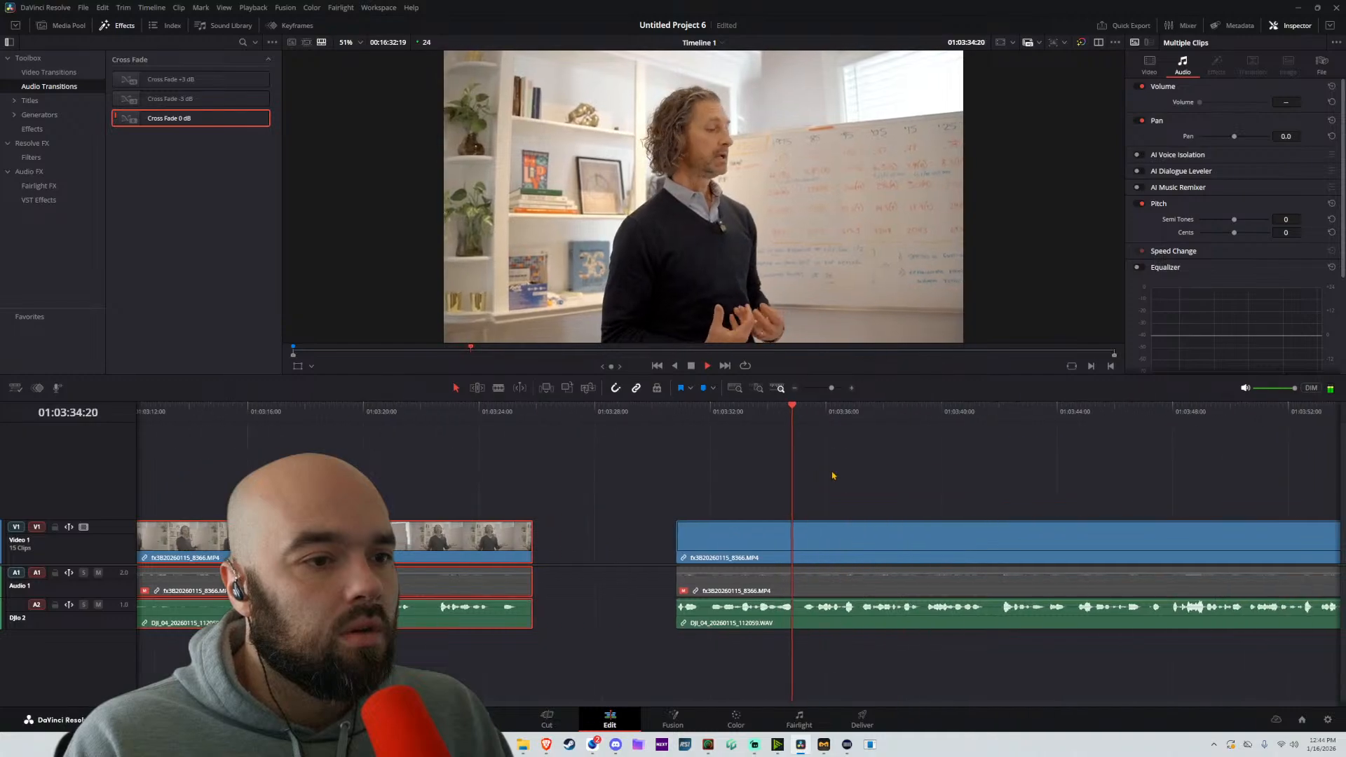
key(b)
scroll(1000, 453, down, 3)
click(923, 414)
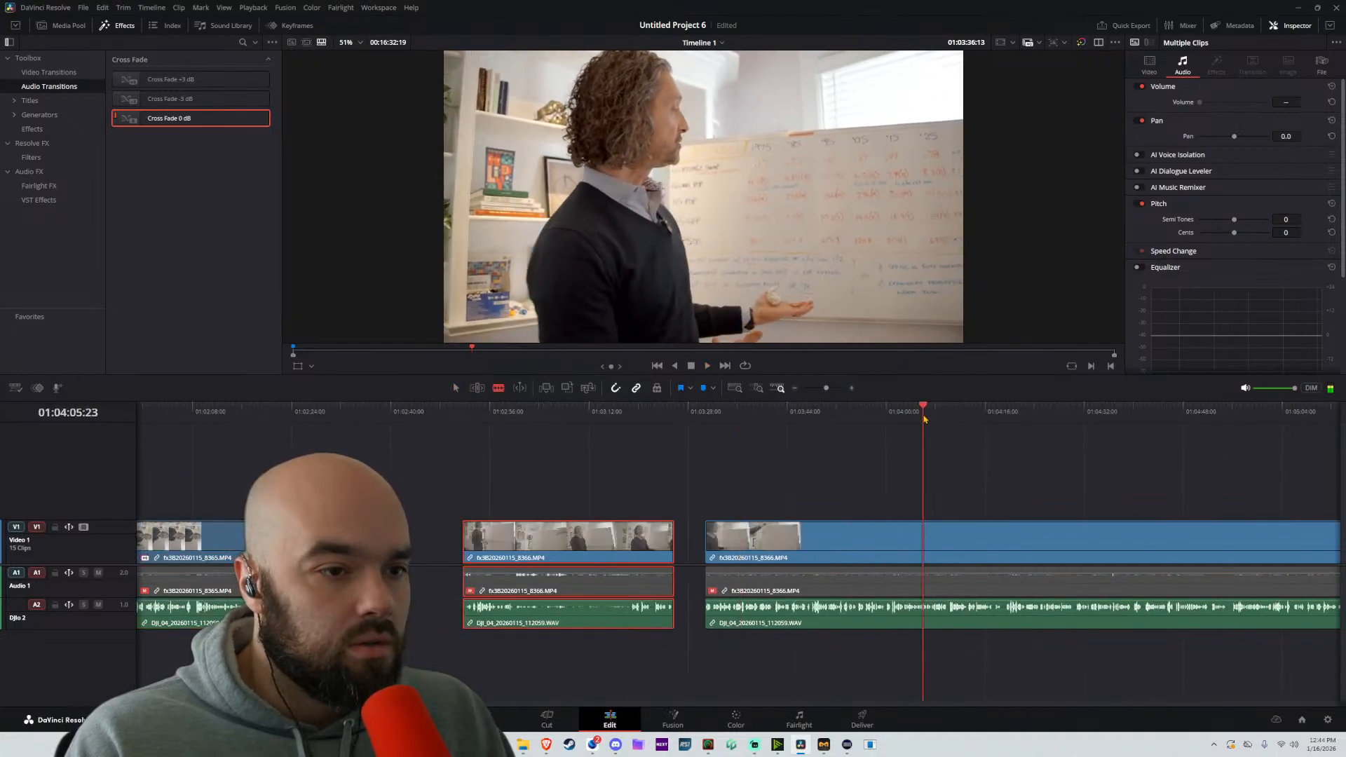
scroll(833, 476, right, 5)
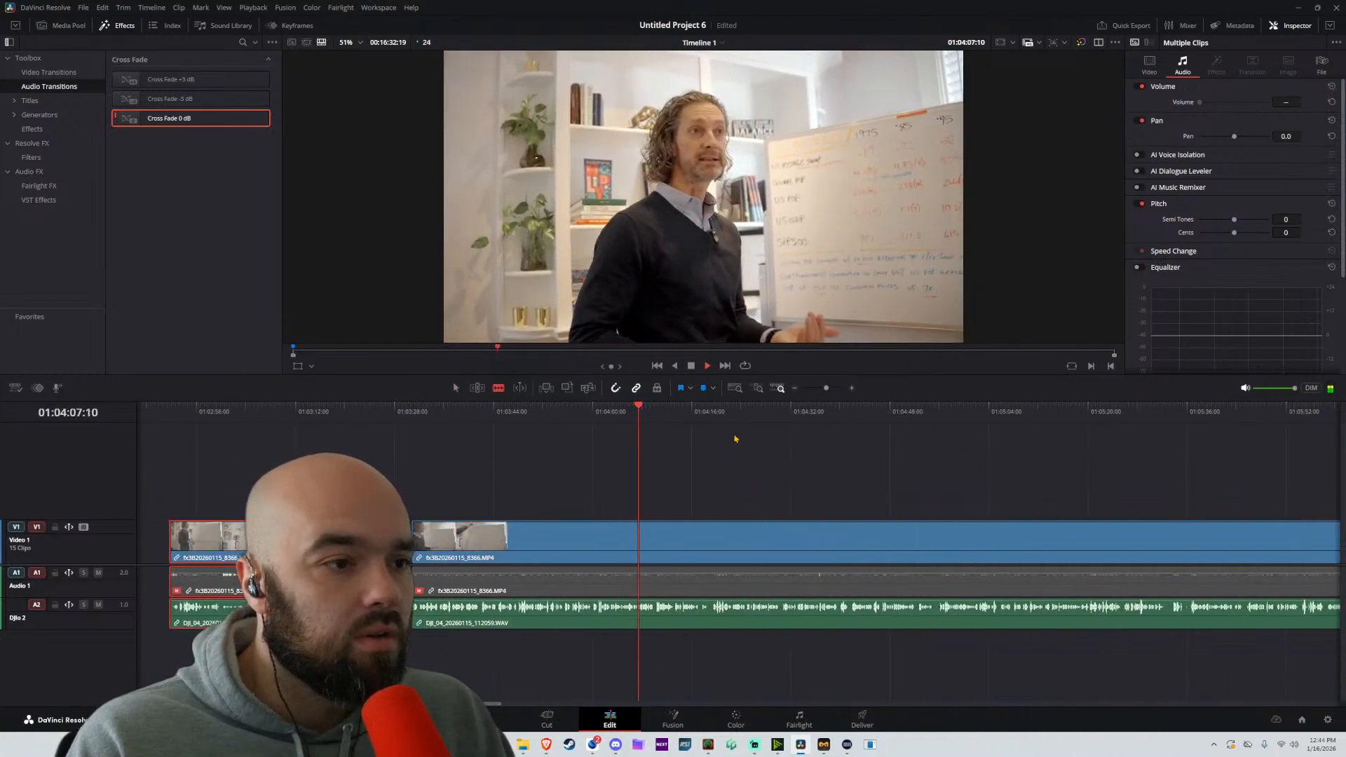
click(719, 415)
key(space)
scroll(819, 452, right, 3)
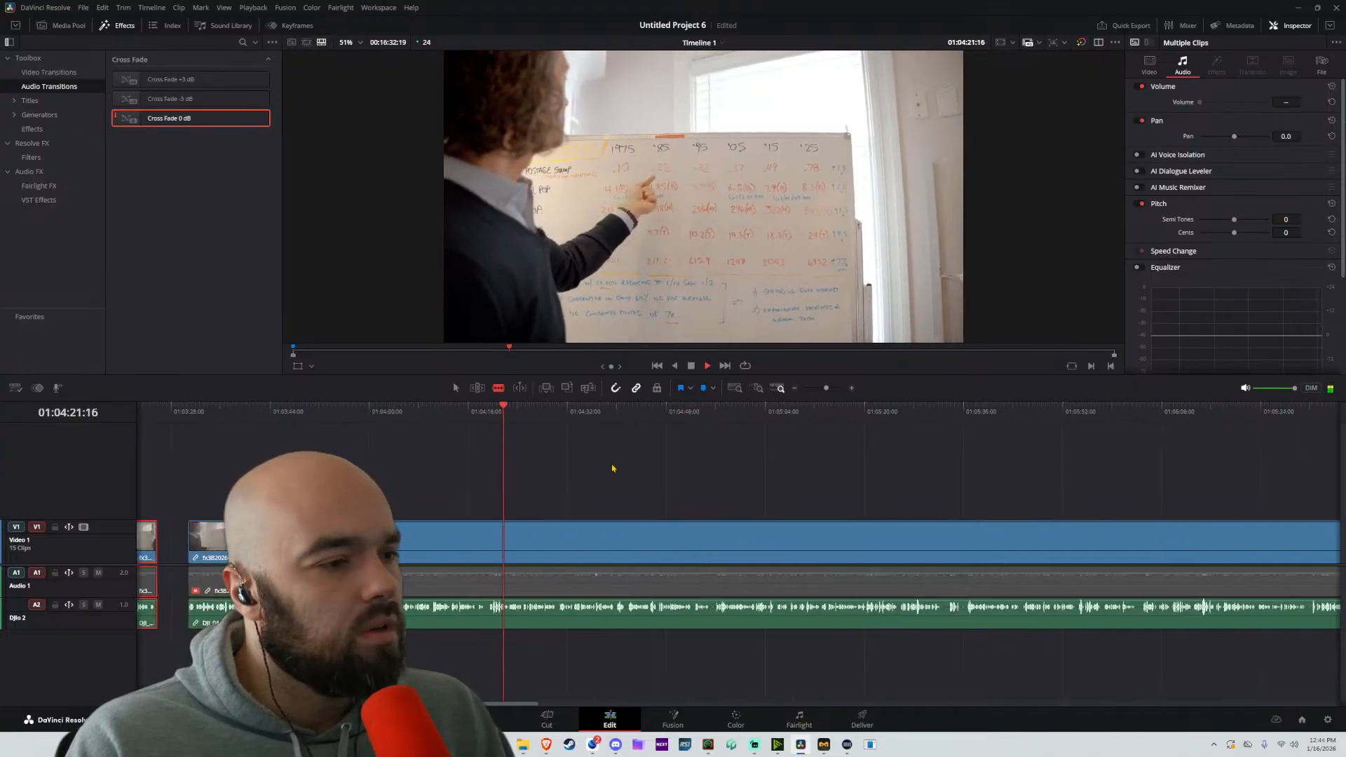
scroll(641, 491, up, 4)
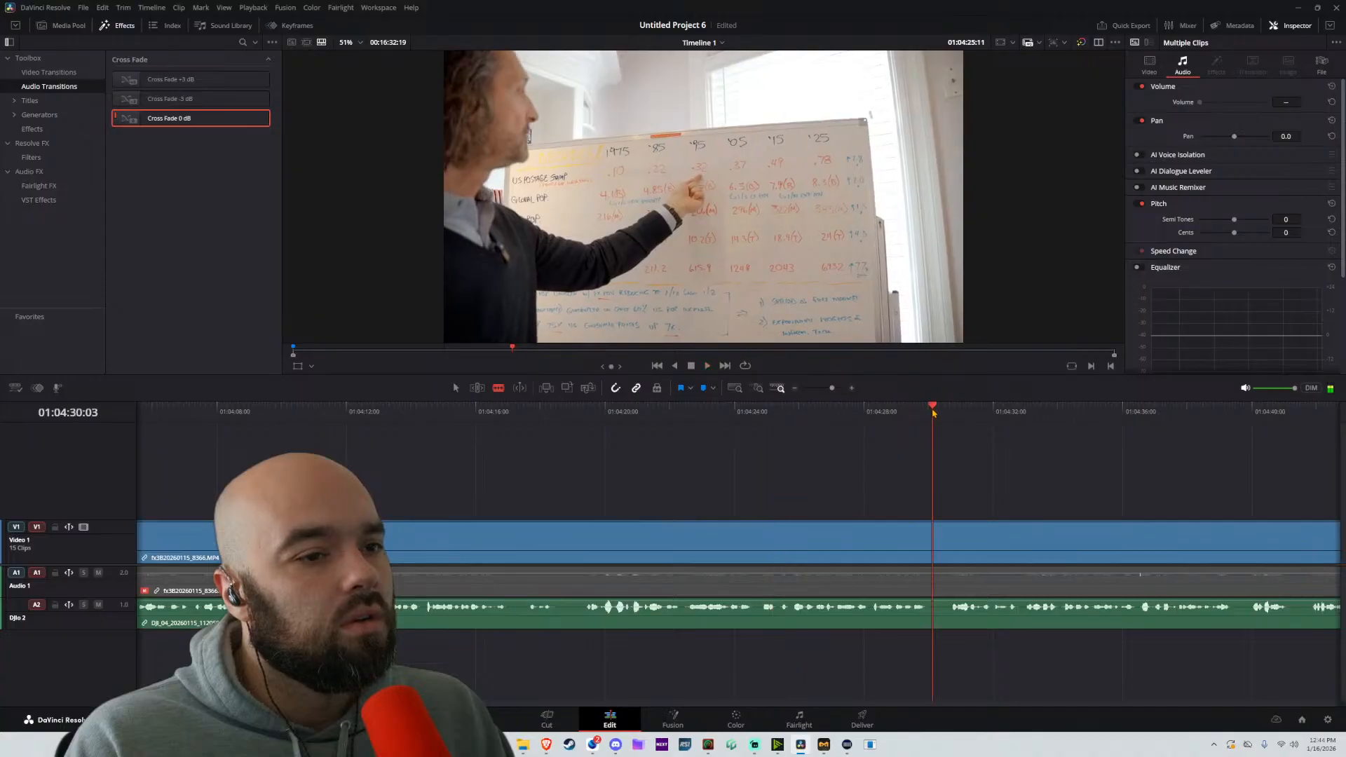
Split the linked part at about 01:04:32:21 and move the preceding part about 4 seconds earlier, leaving a gap
key(space)
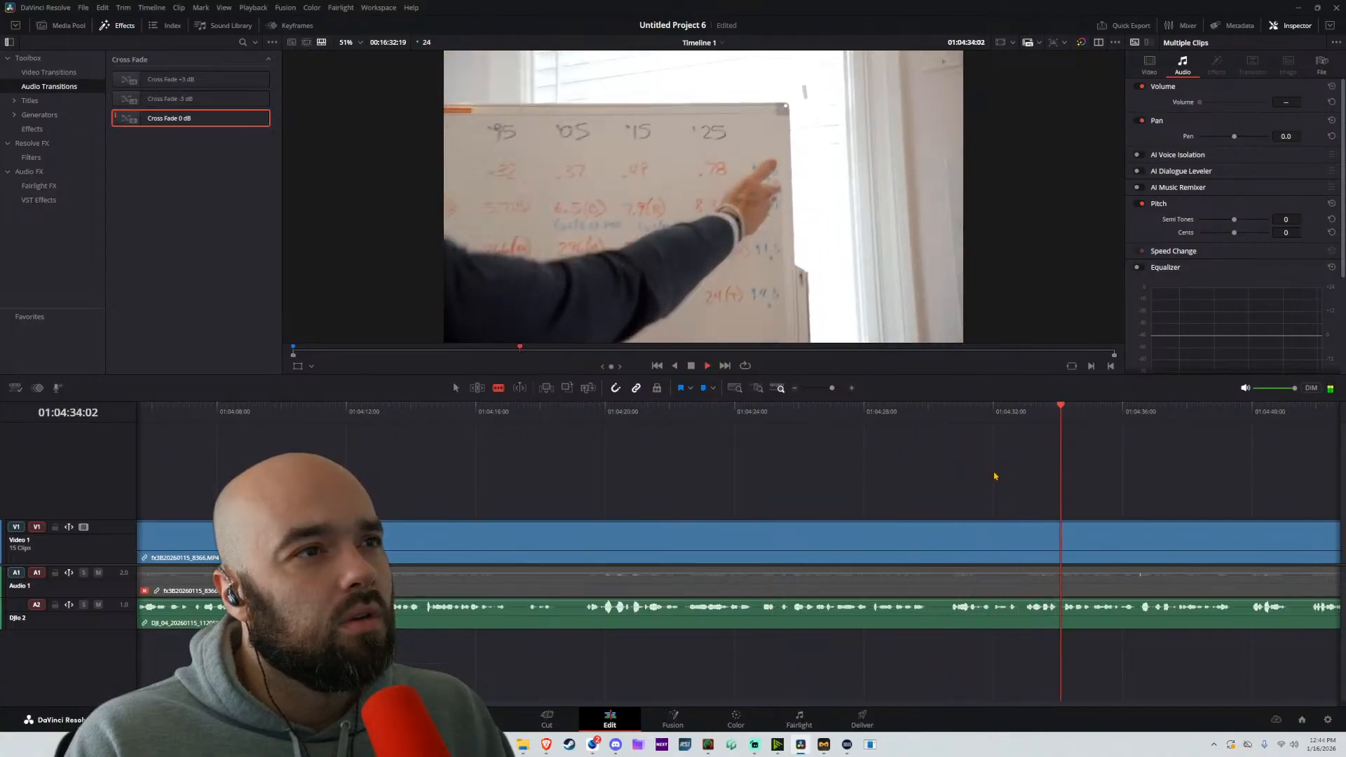
key(space)
click(946, 416)
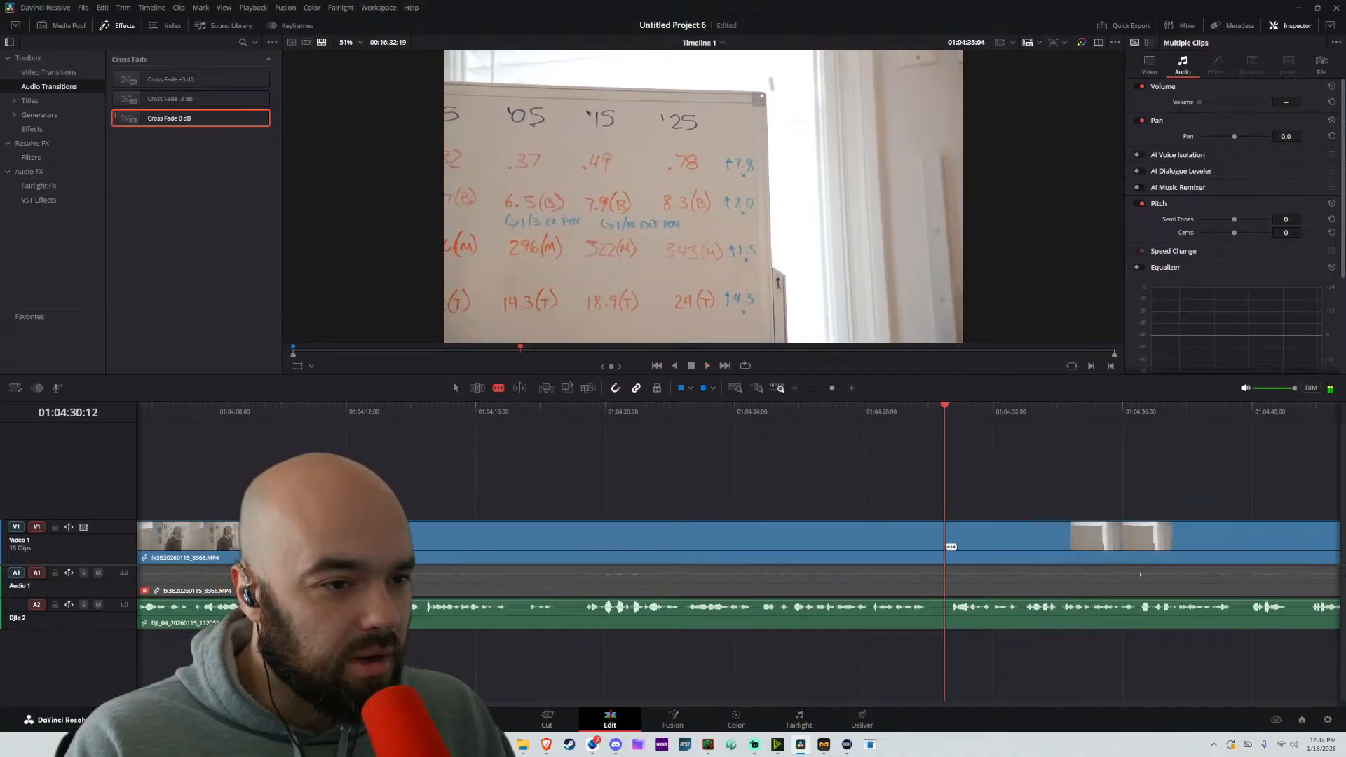
key(space)
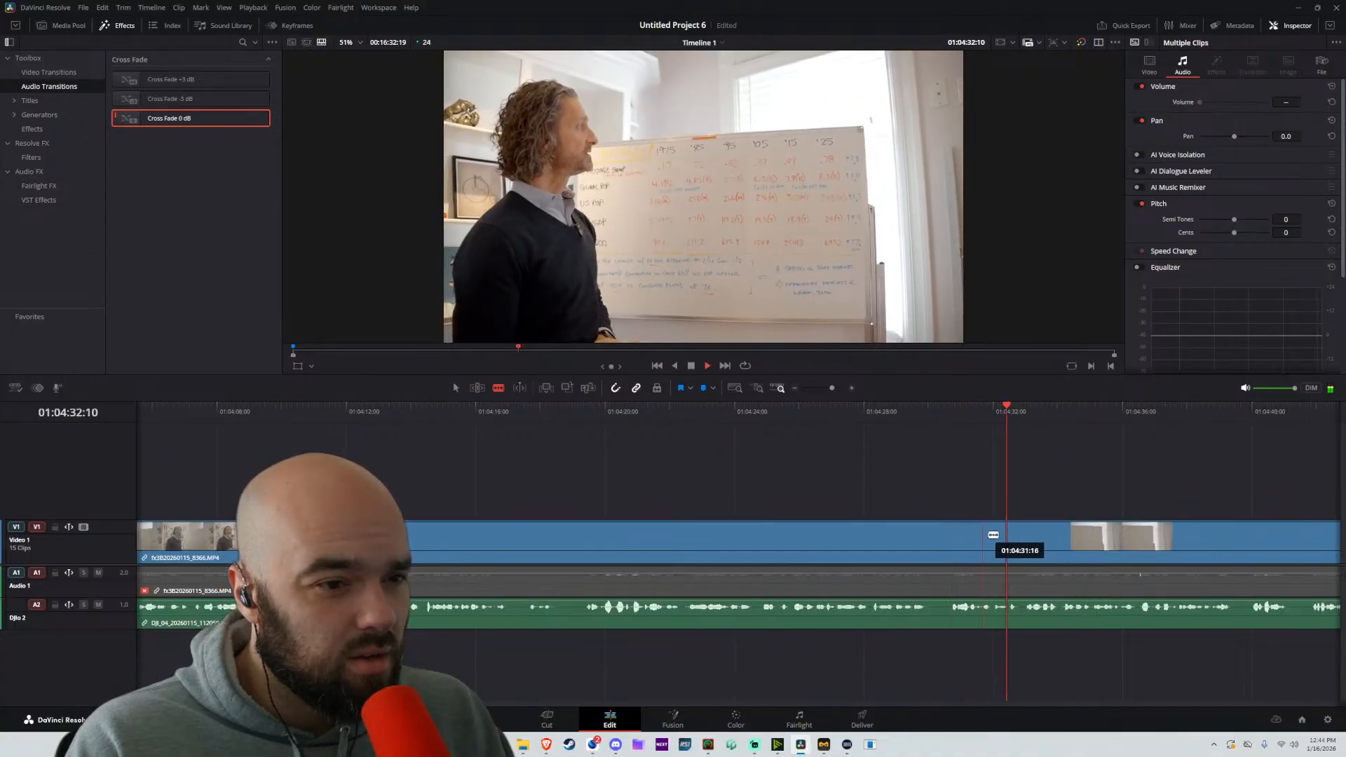
click(1028, 537)
key(a)
drag(957, 538, 834, 539)
Play on from the latest cut and split the following linked part at about 01:04:39:09
click(1021, 414)
key(space)
drag(1056, 506, 716, 484)
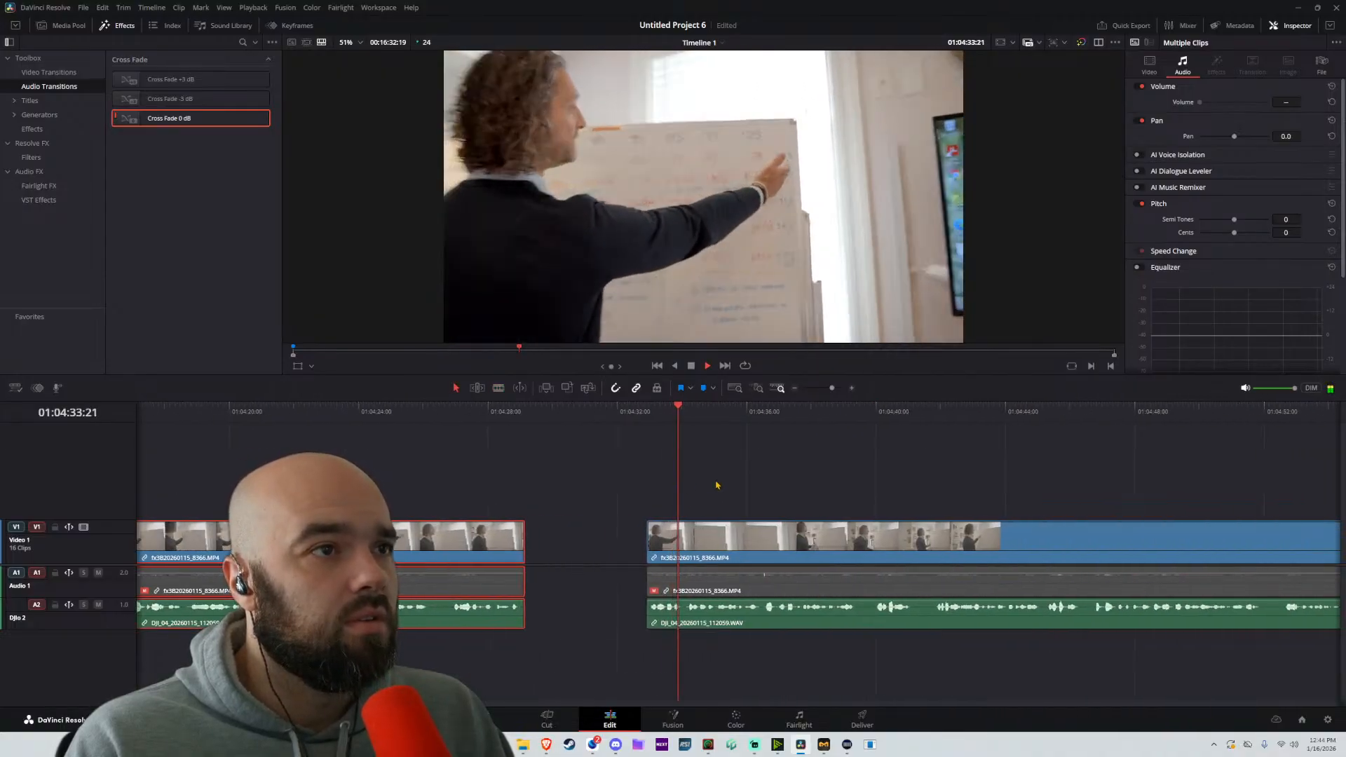
scroll(729, 487, down, 1)
scroll(730, 487, up, 1)
scroll(730, 487, up, 1)
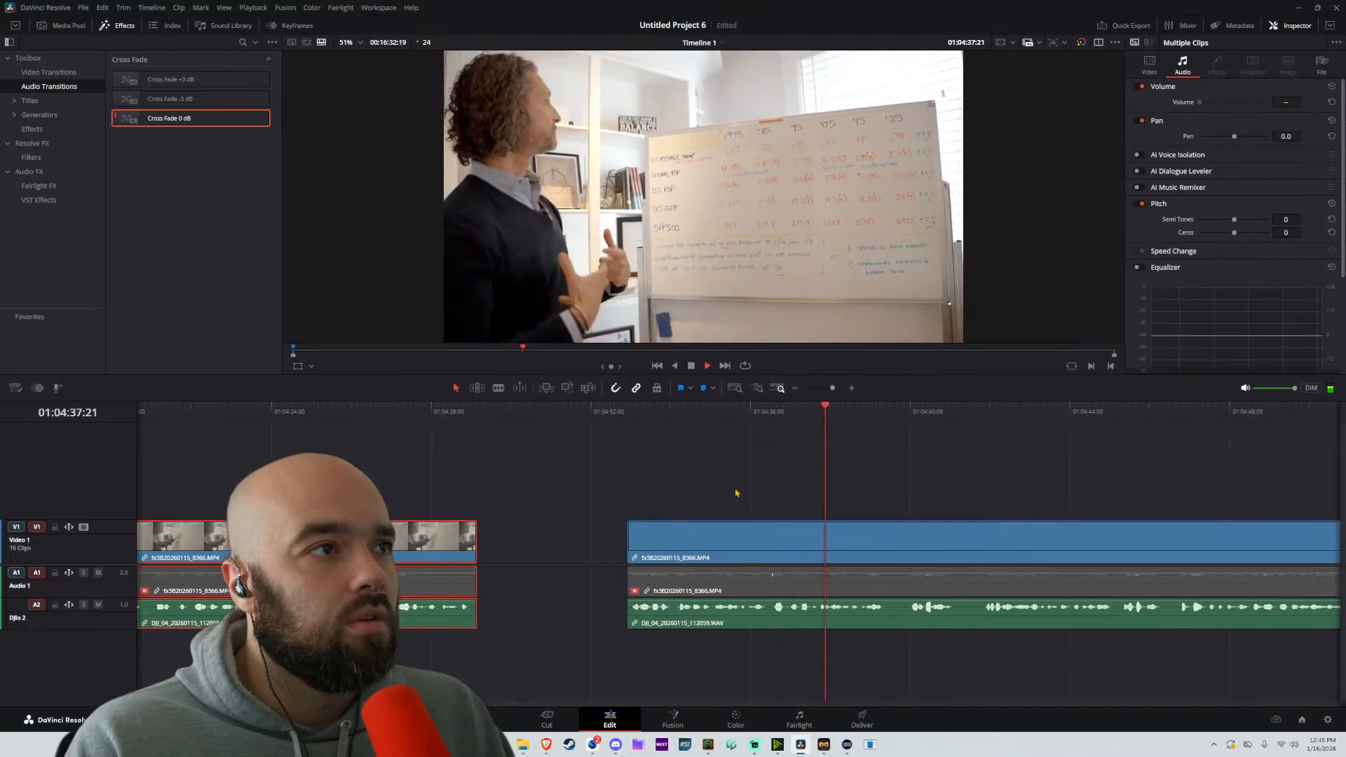
drag(904, 492, 848, 498)
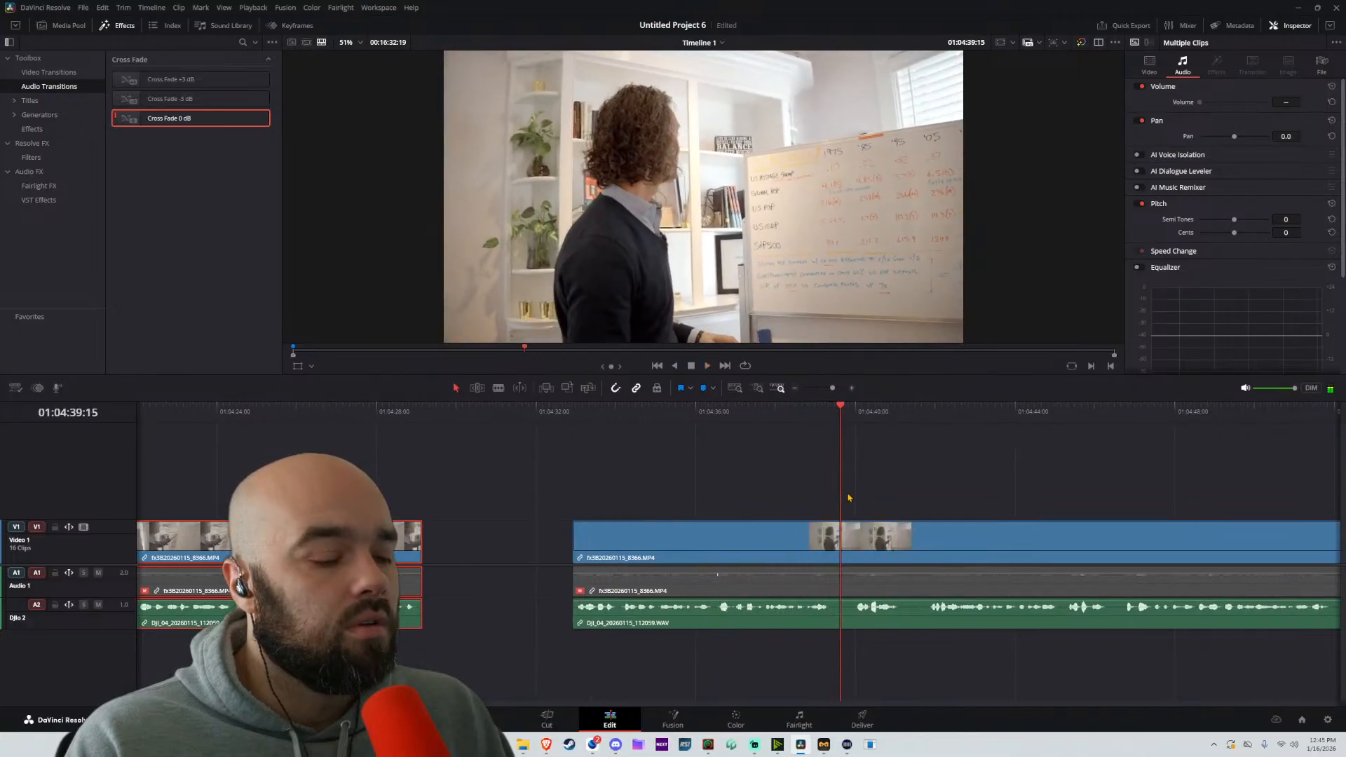
key(b)
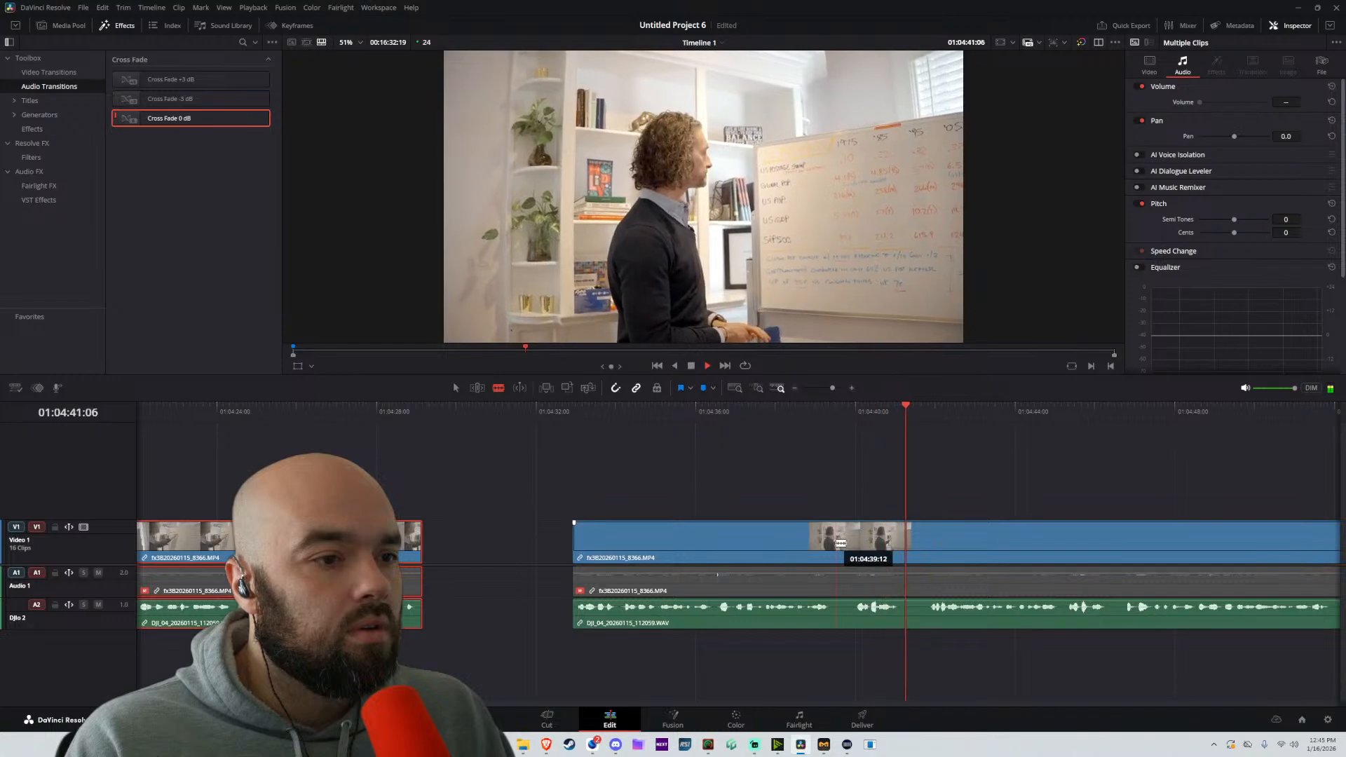
click(835, 541)
key(a)
Move the long part after the split later to about 01:05:10, leaving a gap behind the short part
scroll(991, 523, down, 5)
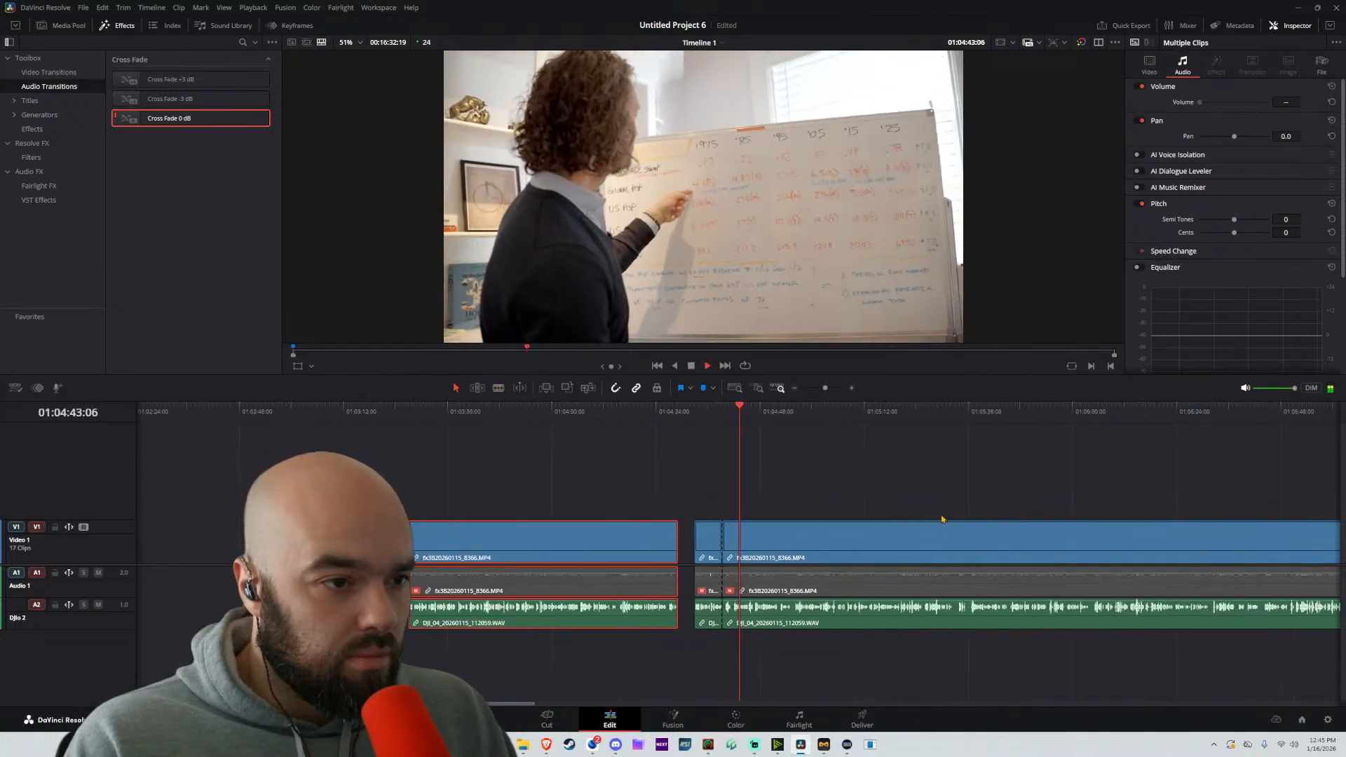
scroll(941, 518, down, 4)
click(860, 536)
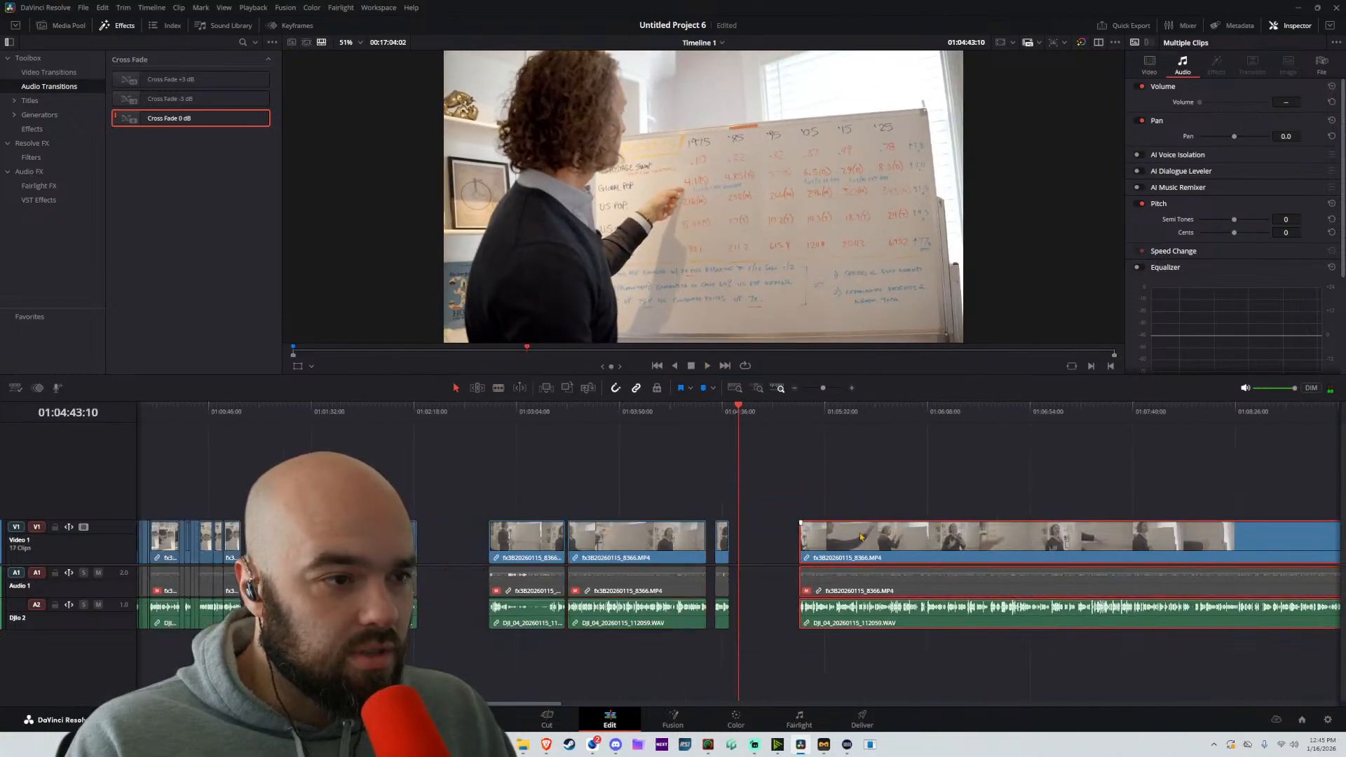
Play through the moved long part and split it at about 01:06:36:04
click(832, 429)
click(827, 414)
key(space)
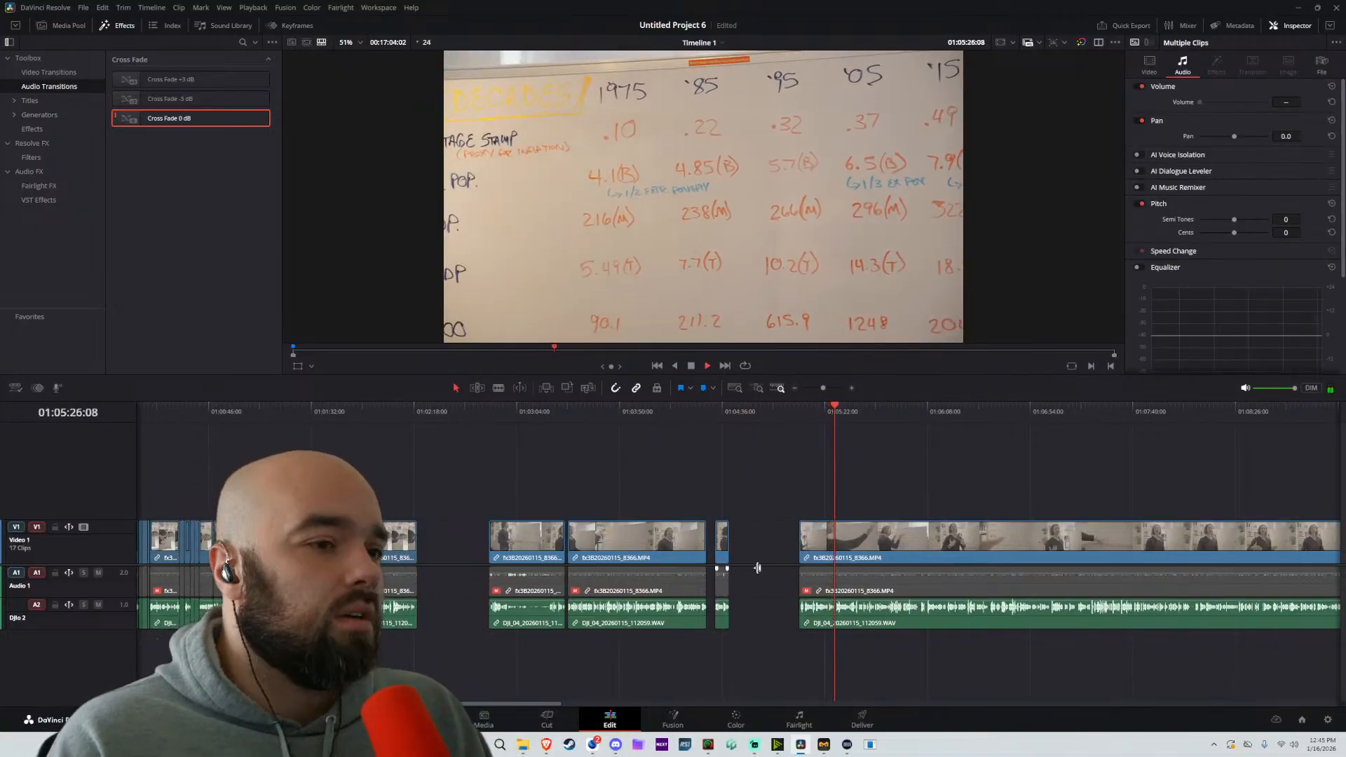
scroll(757, 567, up, 3)
click(863, 415)
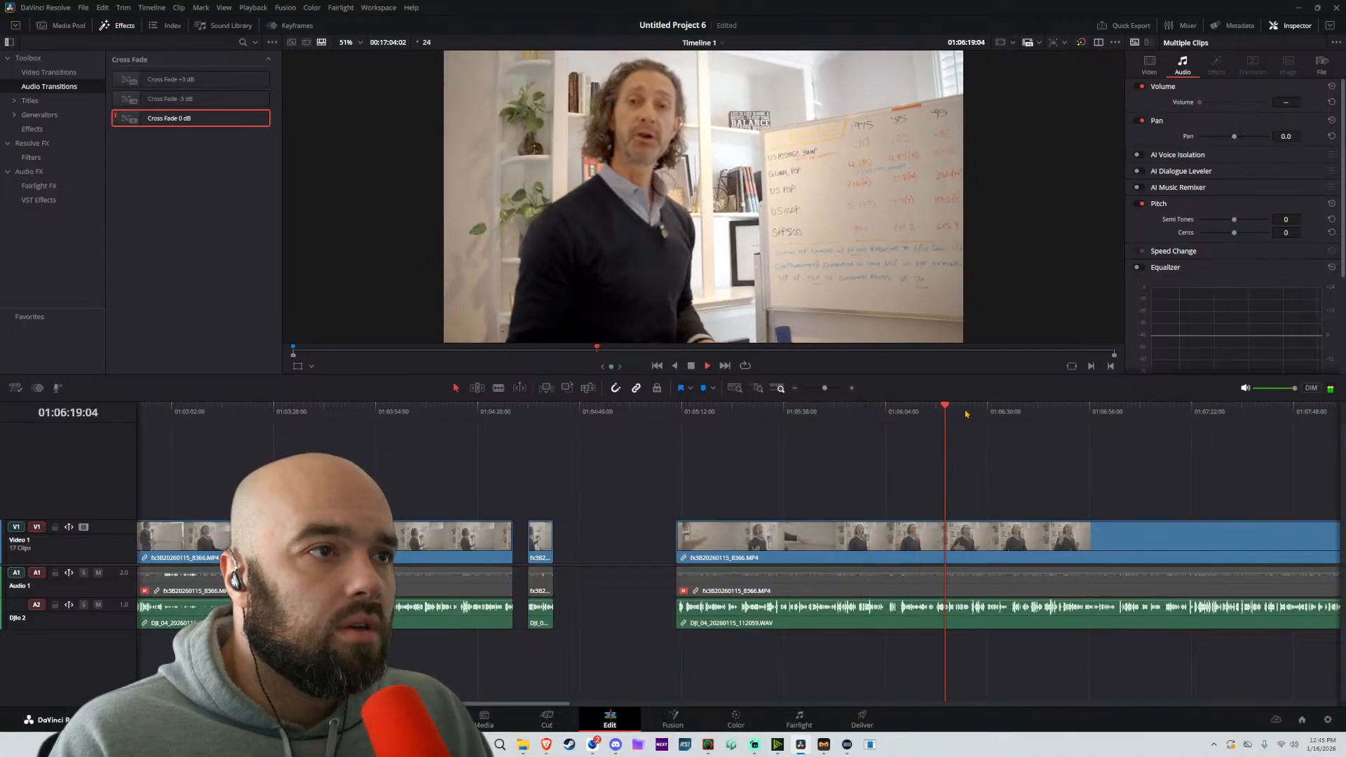
scroll(943, 495, up, 3)
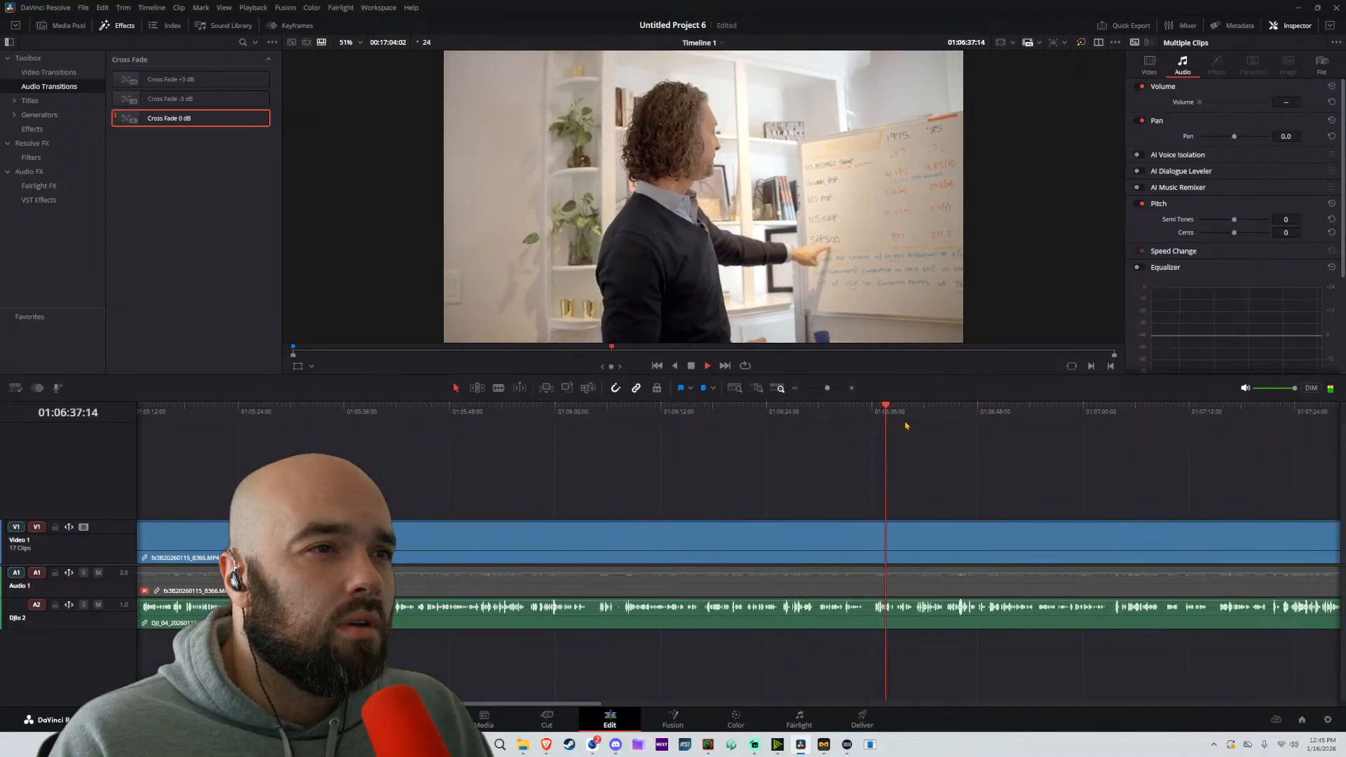
scroll(849, 563, up, 5)
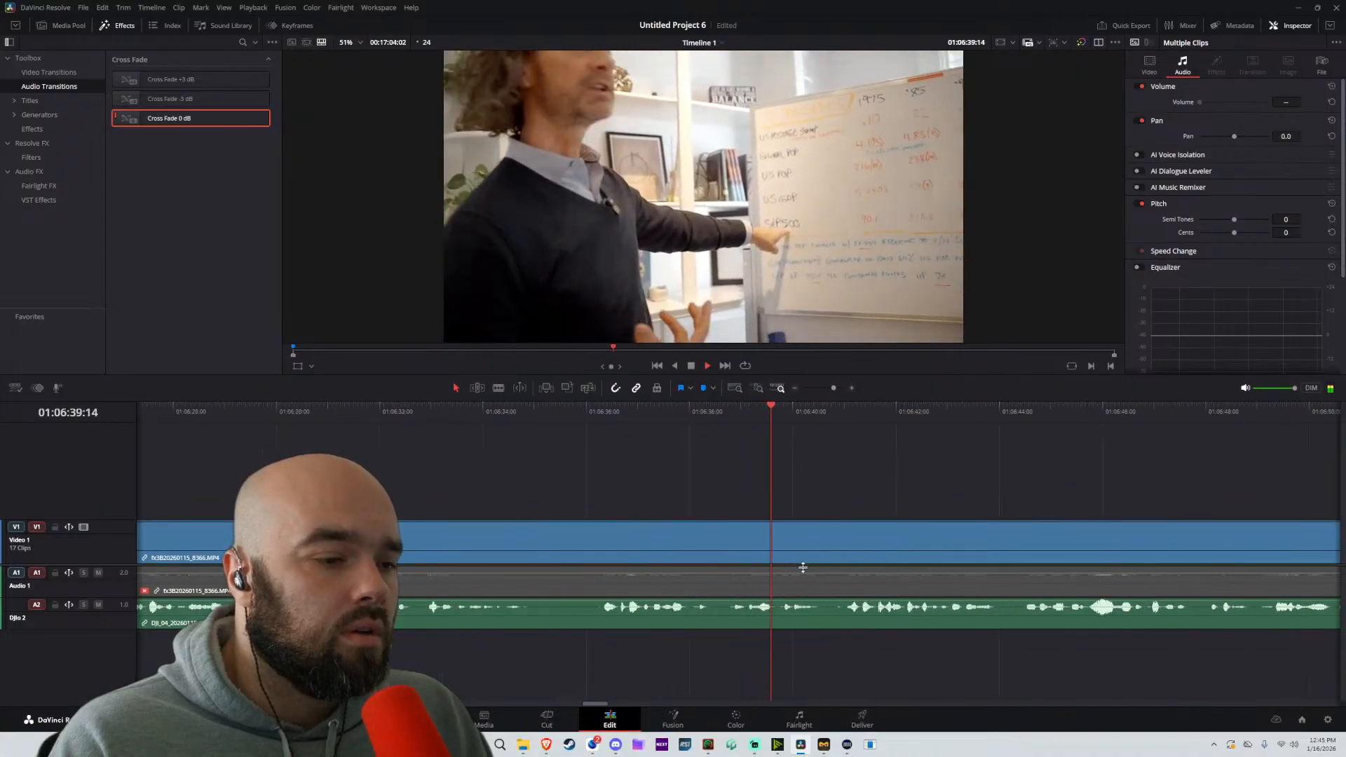
key(b)
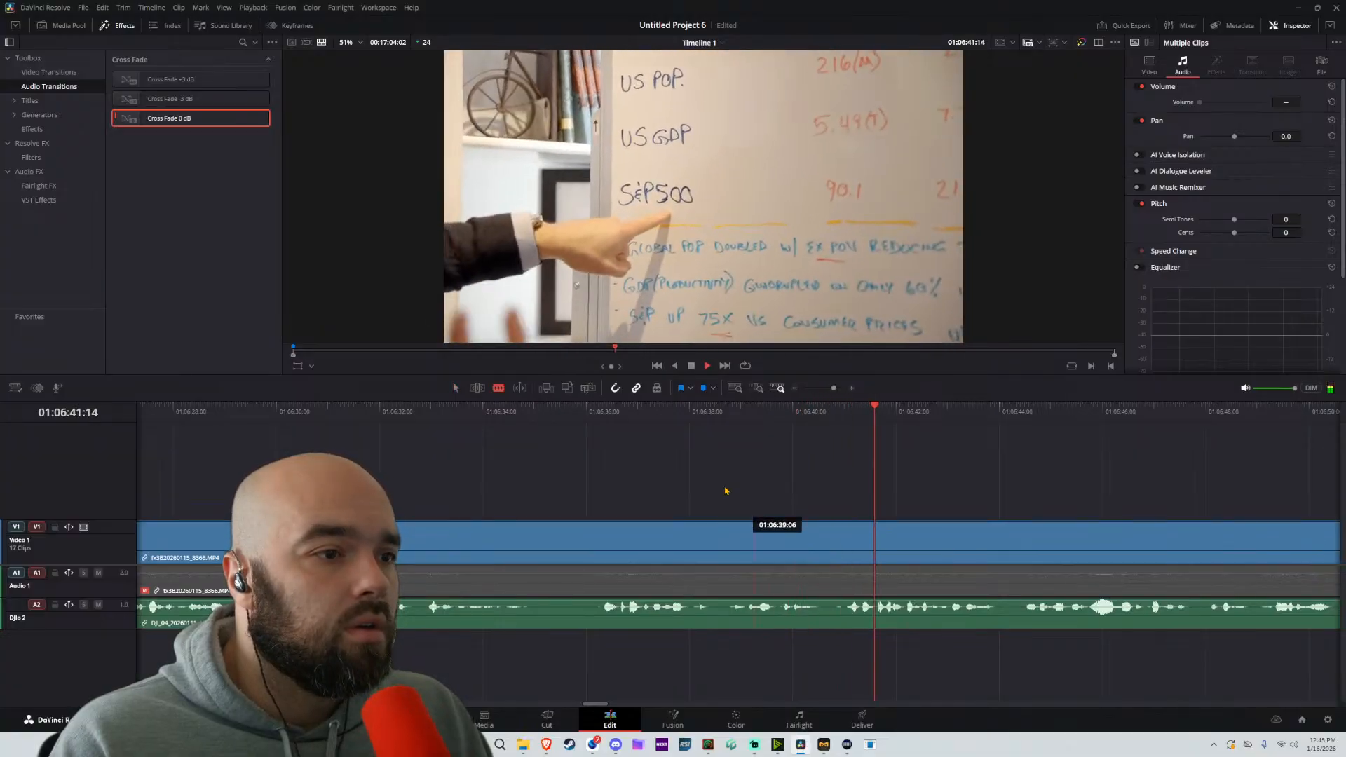
click(599, 540)
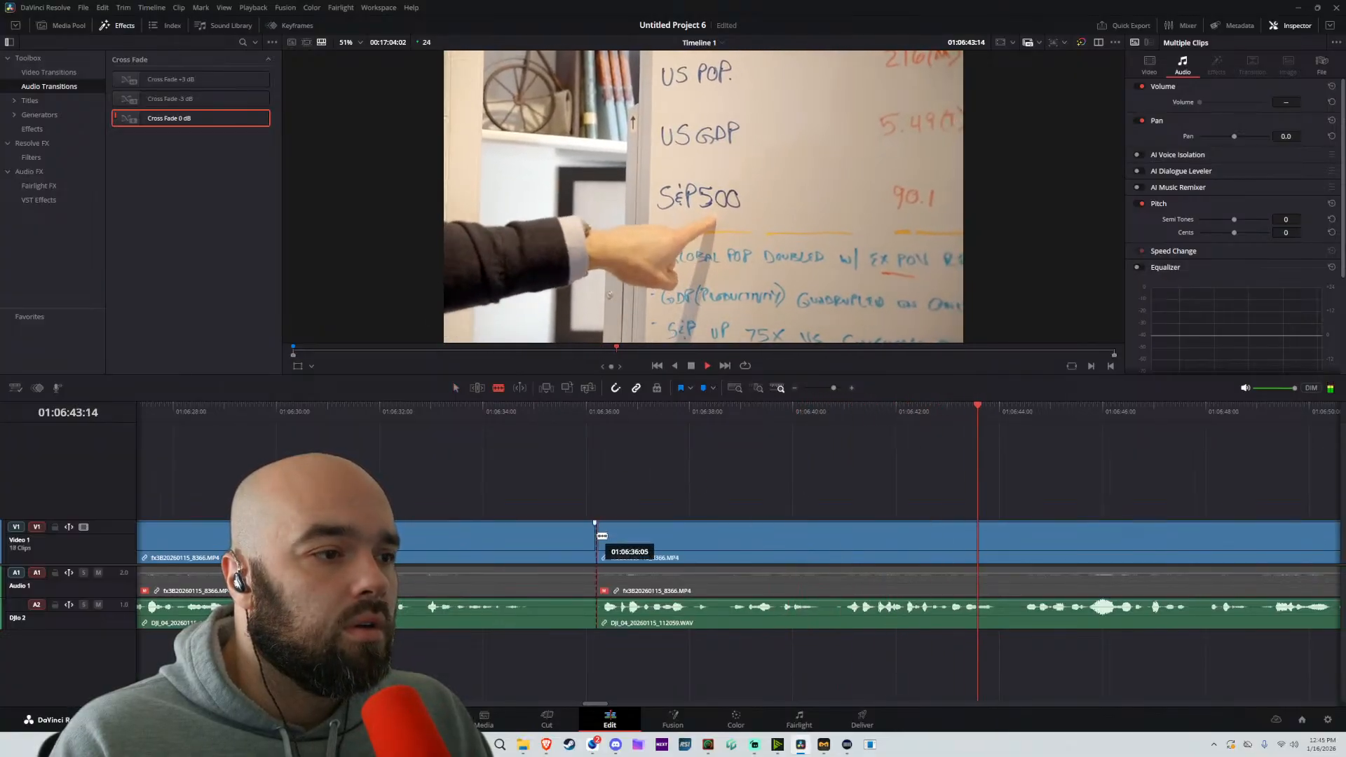
Move the part after the 01:06:36:04 split back against the short part ending at about 01:04:39:09 and play through the join
scroll(600, 540, down, 7)
key(a)
key(space)
drag(764, 545, 271, 545)
scroll(274, 545, left, 9)
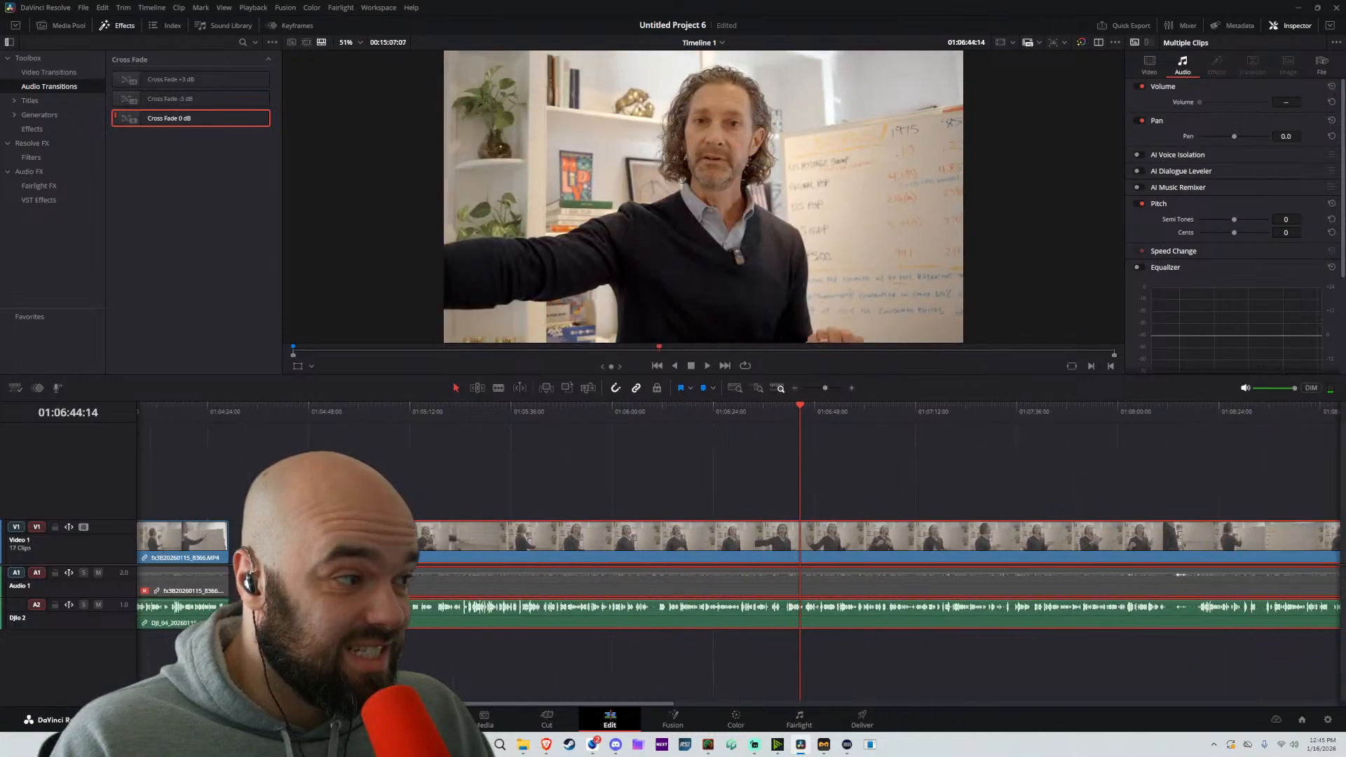
key(space)
scroll(784, 497, up, 7)
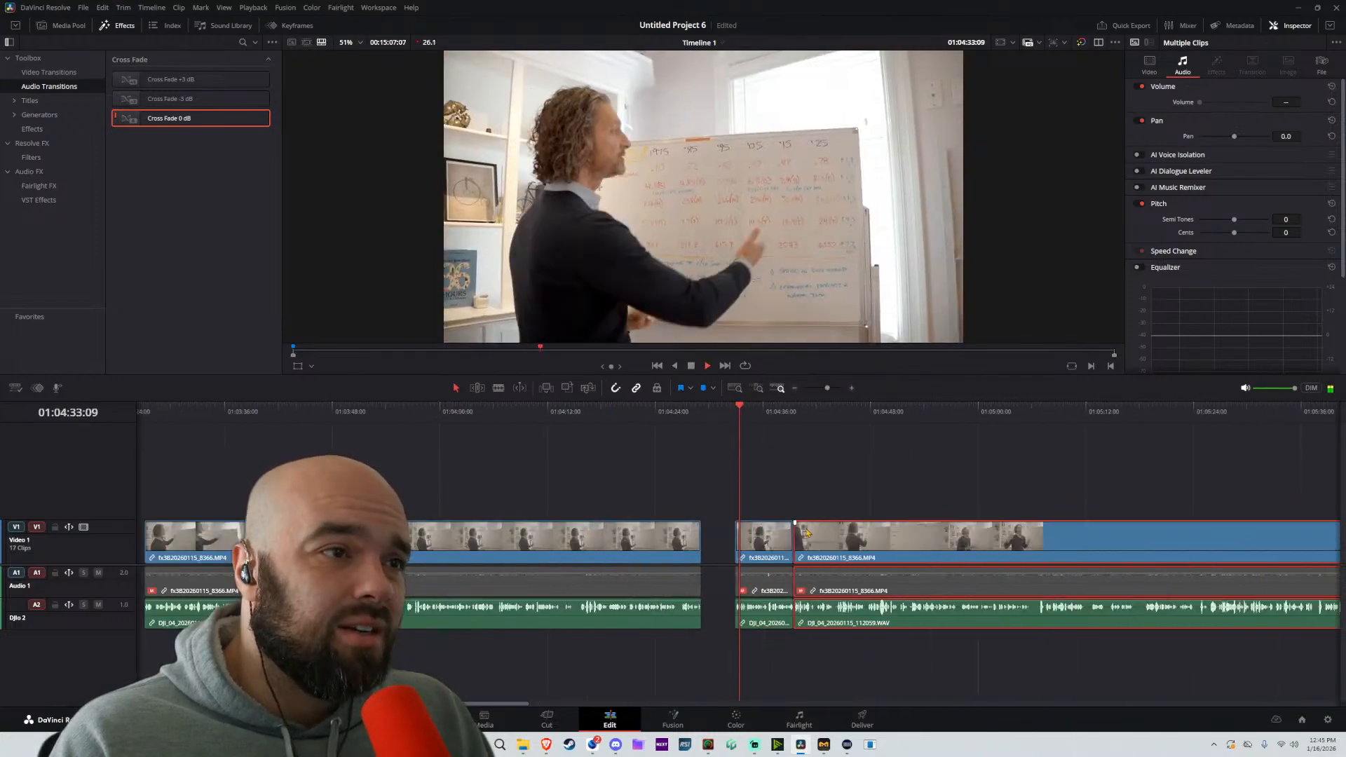
scroll(701, 470, right, 6)
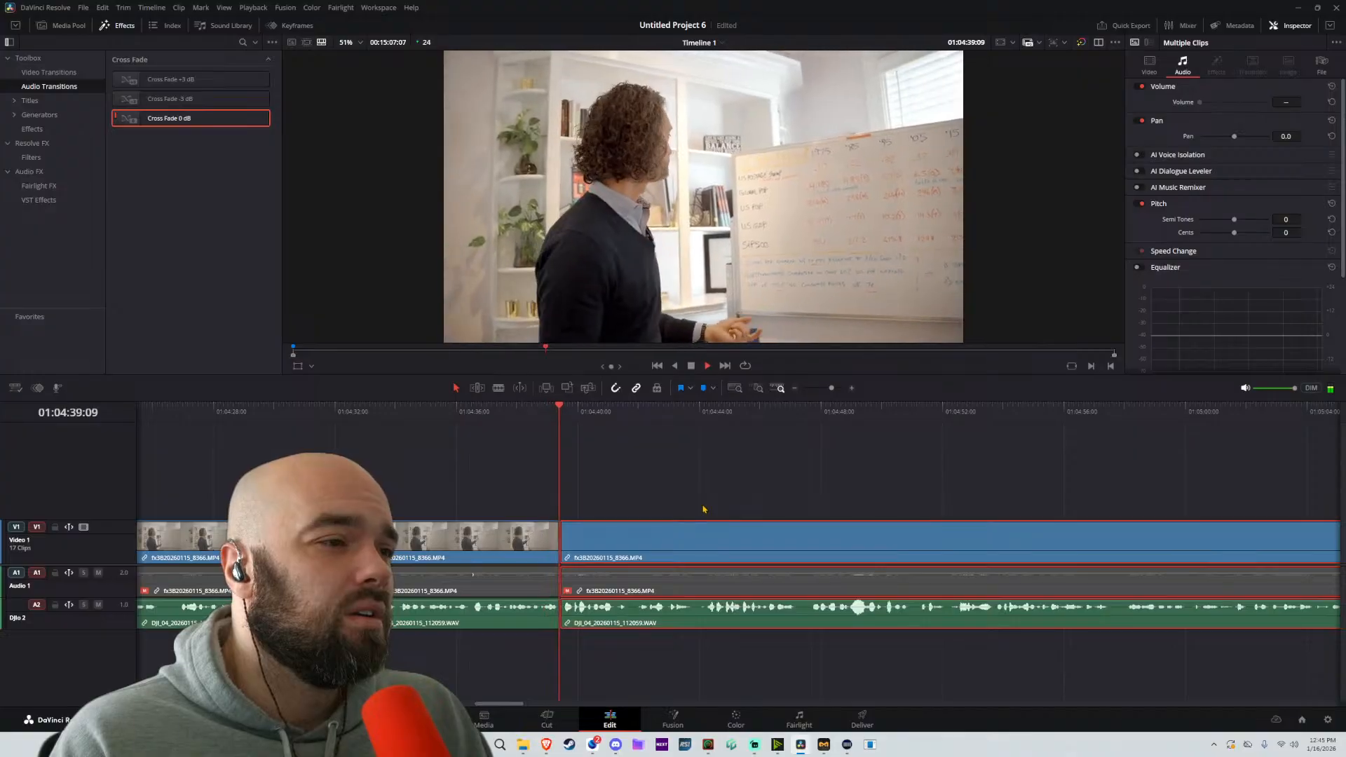
drag(653, 512, 407, 520)
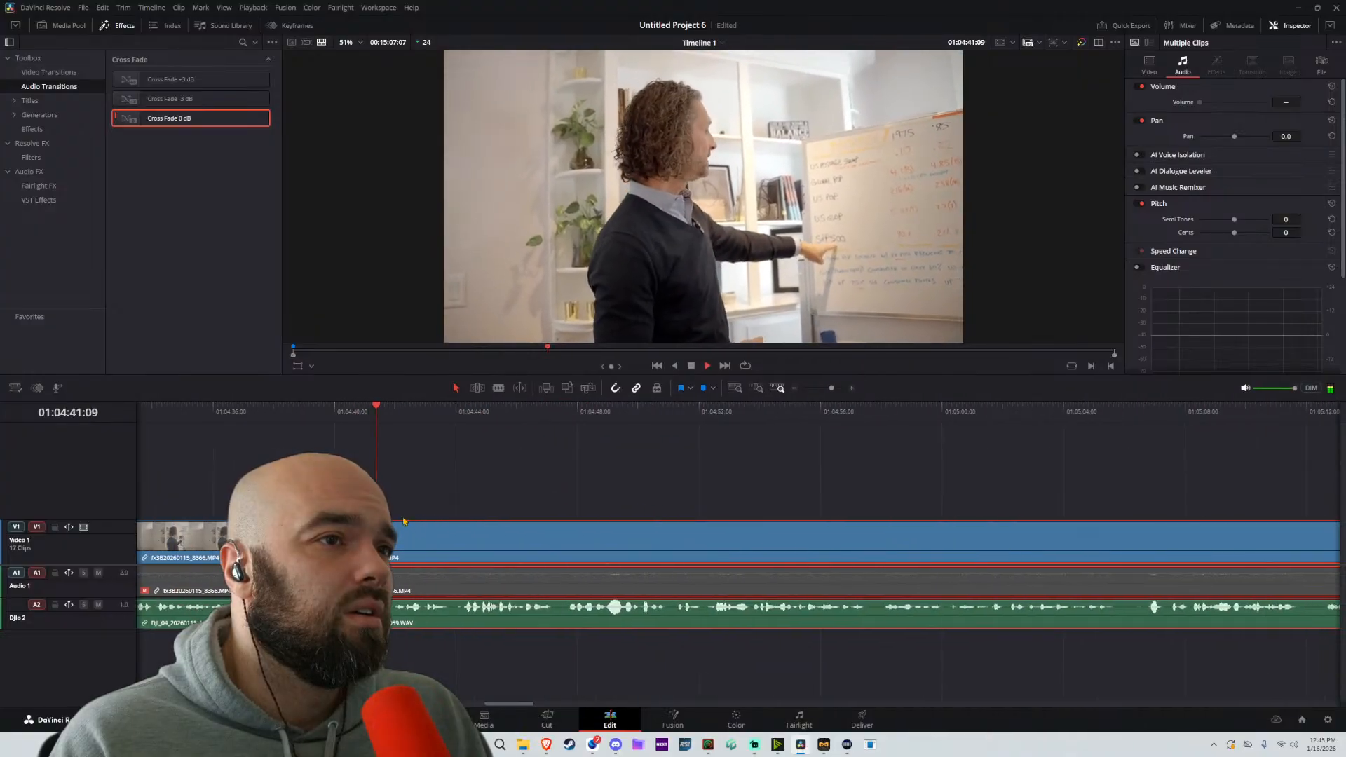
Split the long linked part at about 01:04:42:00 and move the part after the split about 21 frames earlier to tighten the pause
key(space)
key(b)
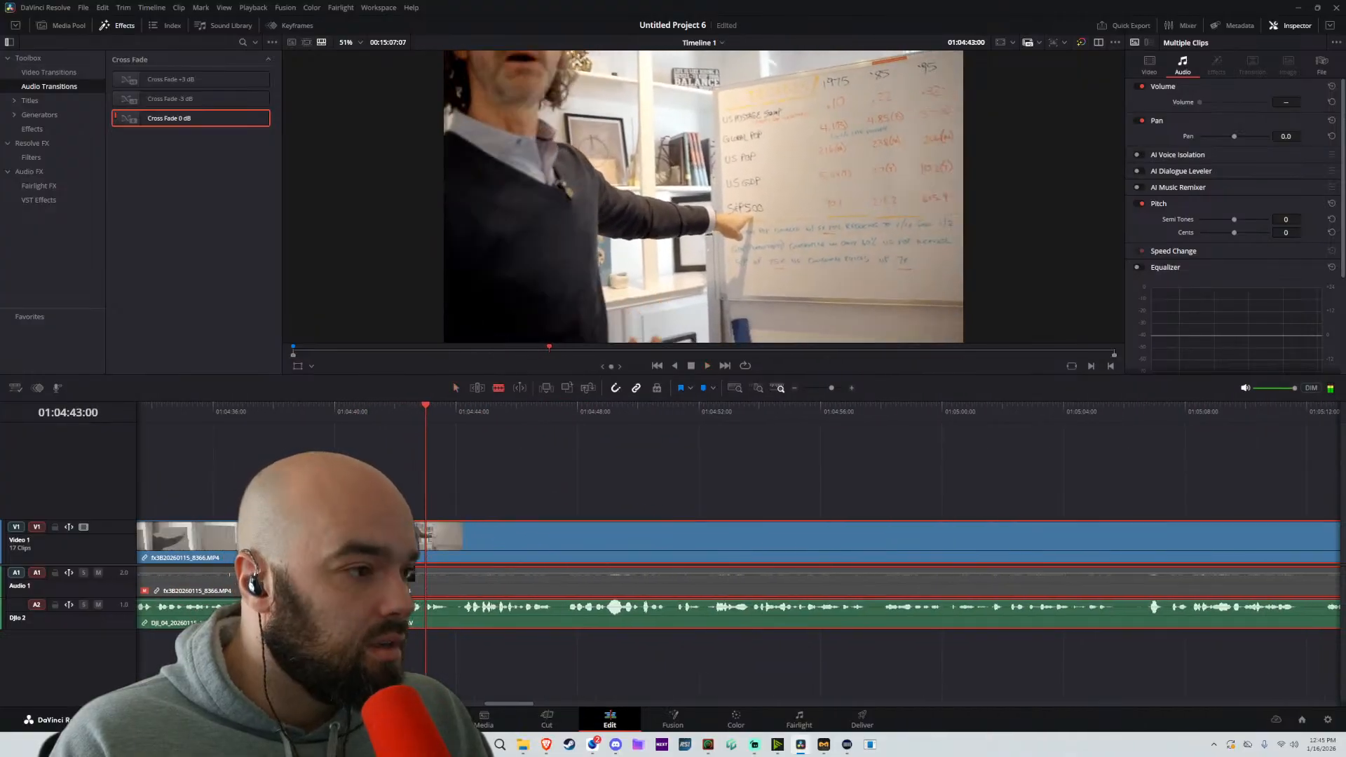
click(363, 418)
scroll(448, 504, up, 2)
scroll(468, 521, up, 1)
key(space)
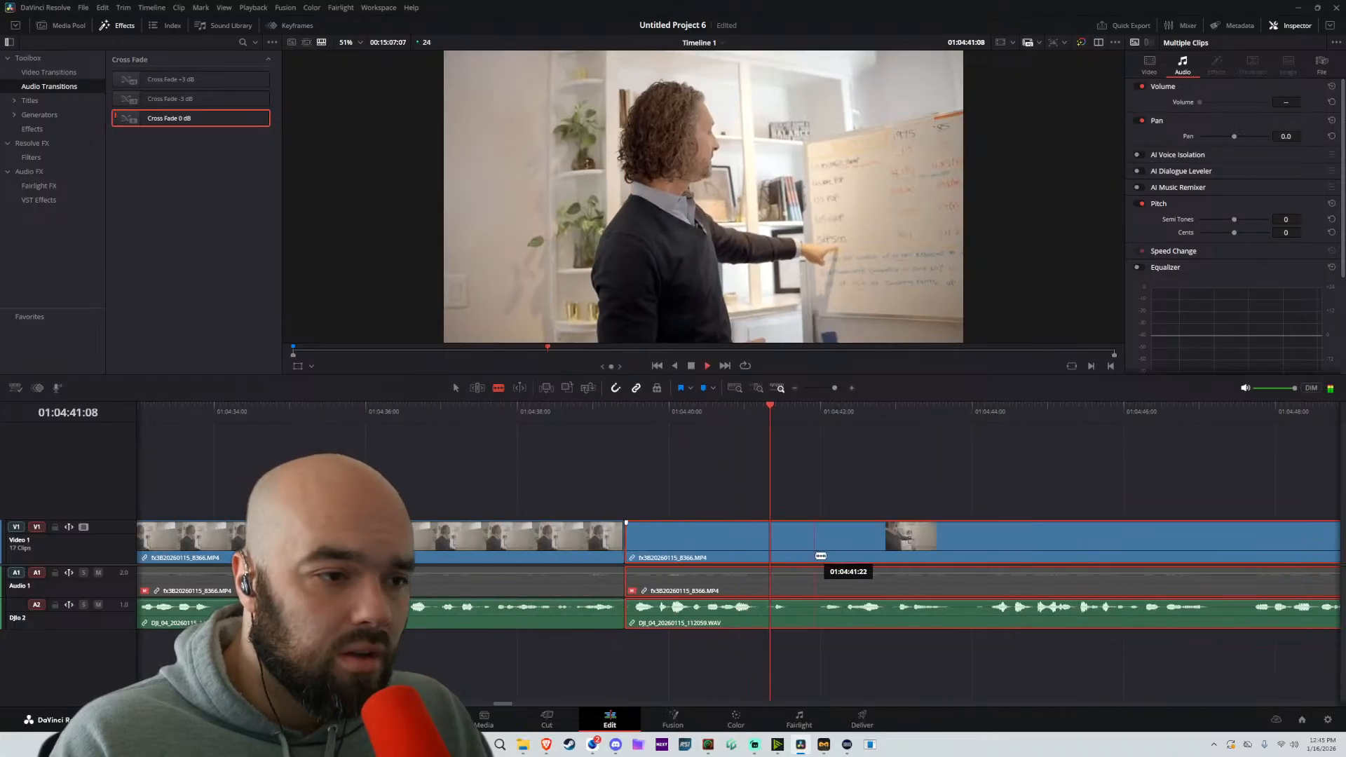
click(824, 554)
click(827, 553)
key(a)
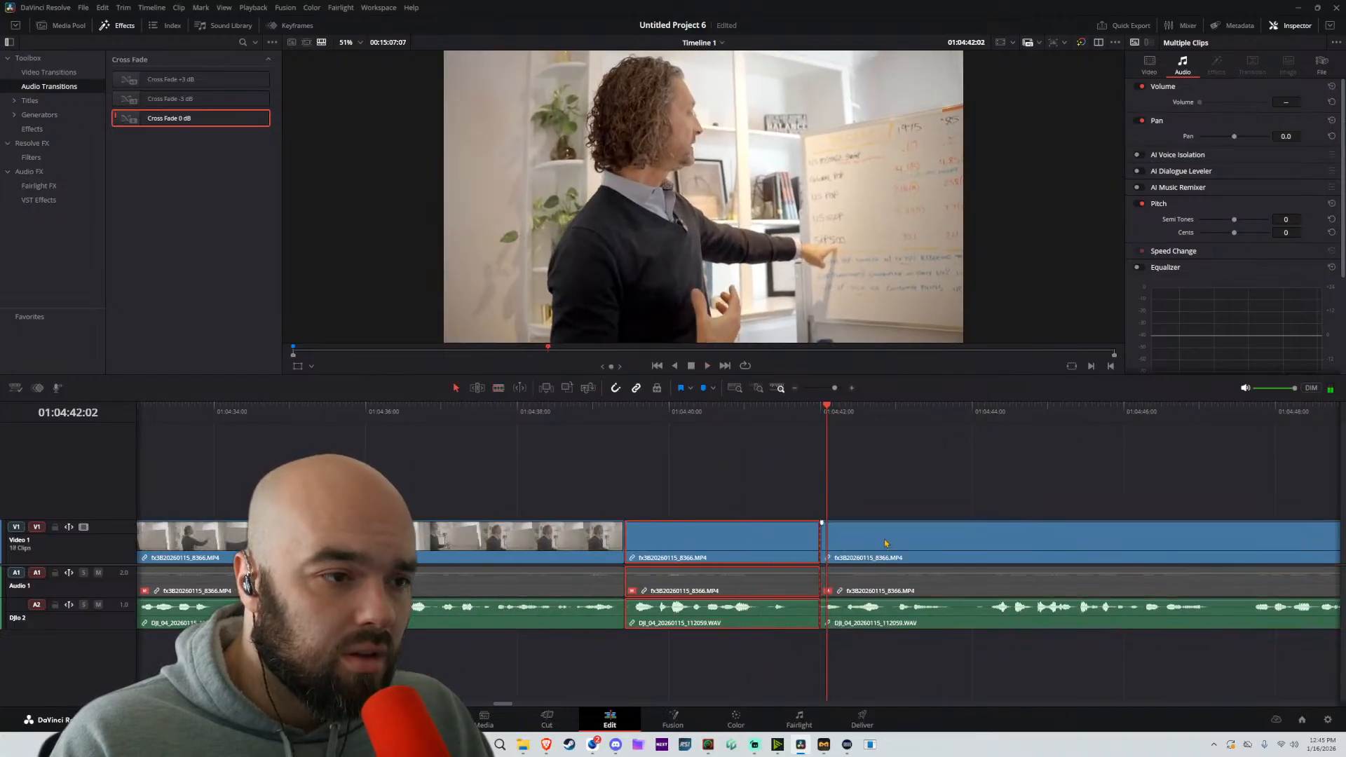
drag(885, 544, 818, 544)
Play through the tightened join, split the following part at about 01:04:43:04, and move the remainder about 9 frames earlier
click(676, 419)
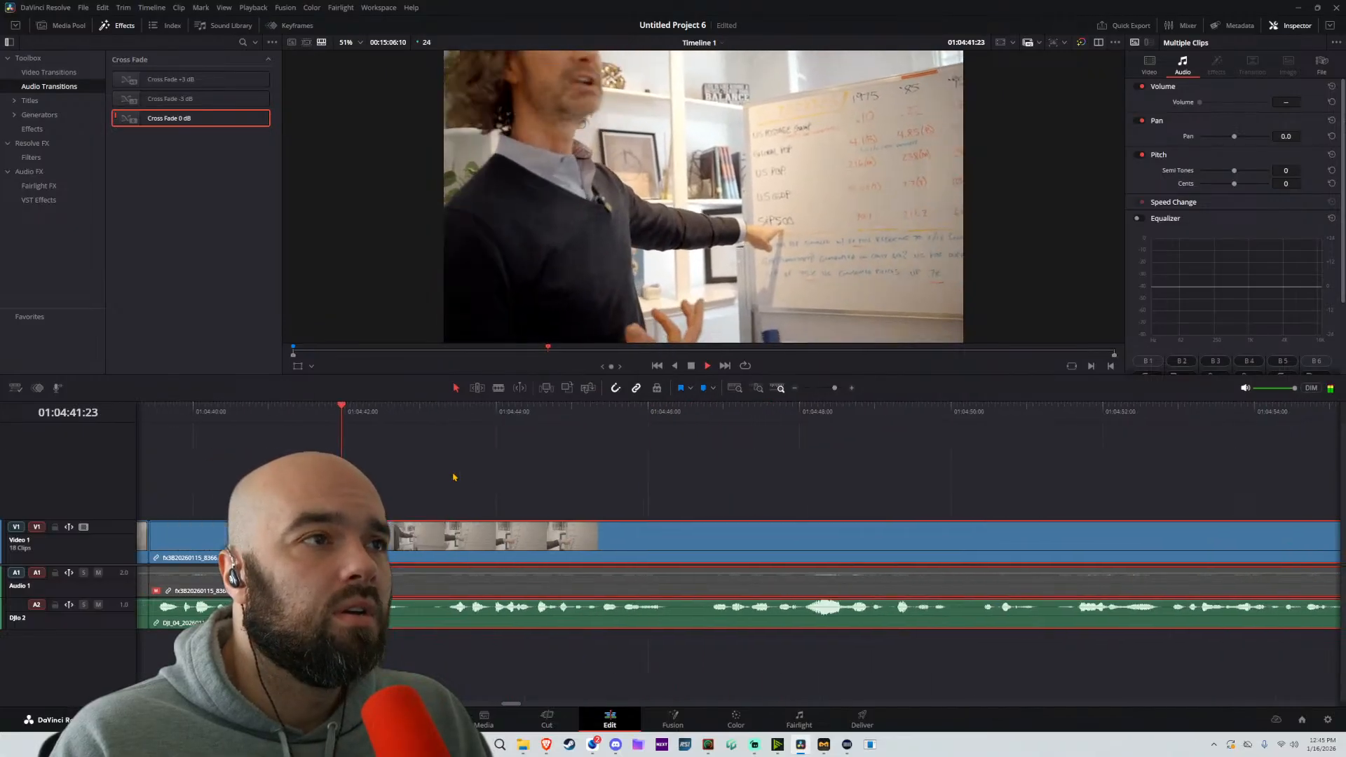
key(space)
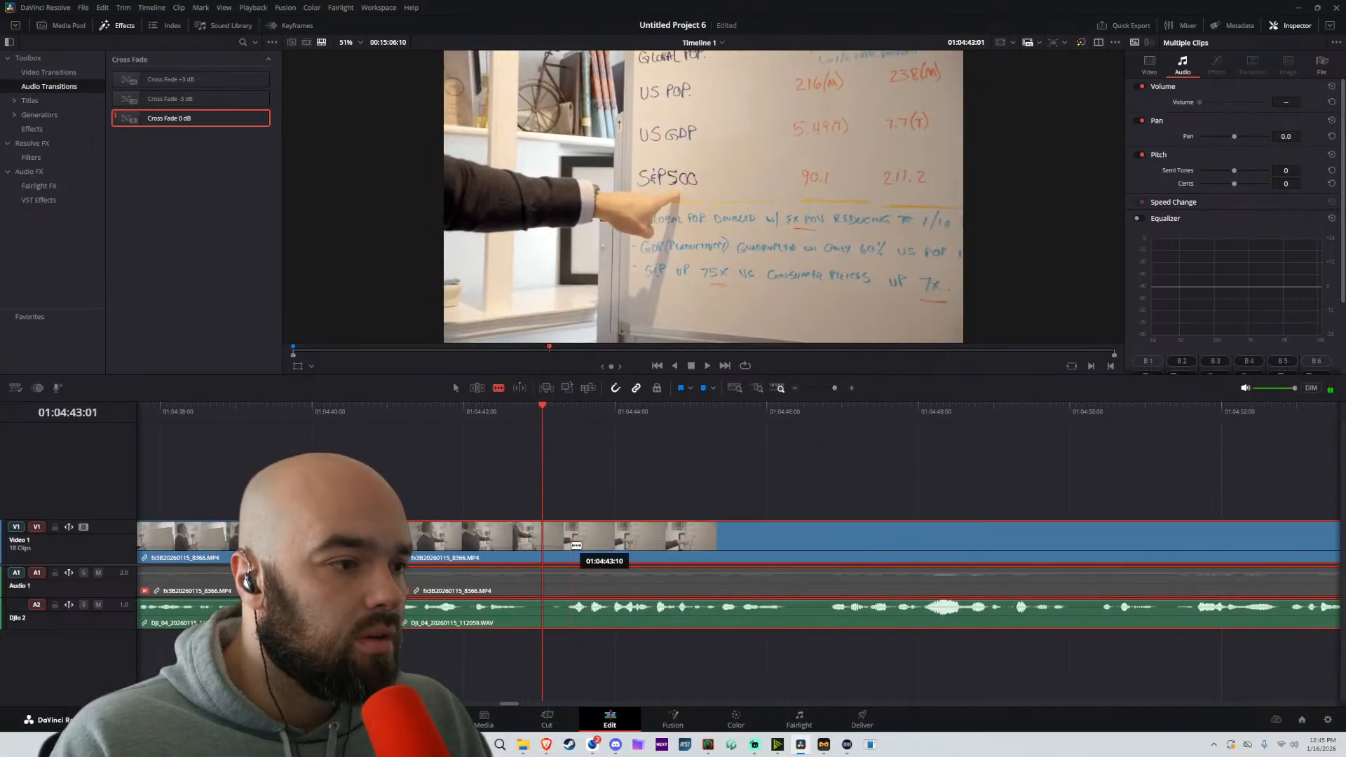
click(555, 542)
key(a)
drag(663, 543, 637, 543)
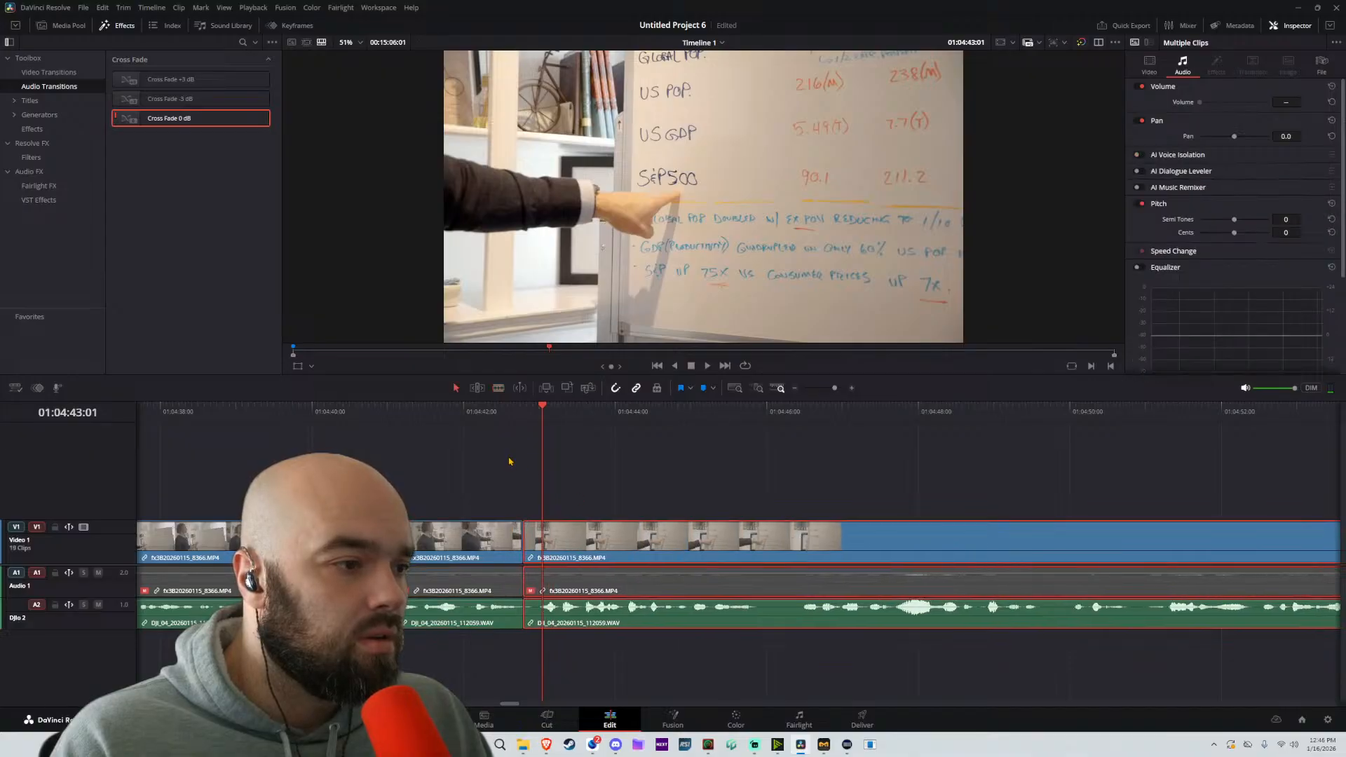
Trim about 17 frames off the start of the part after the latest cut, closing the gap to the preceding part
click(491, 418)
key(space)
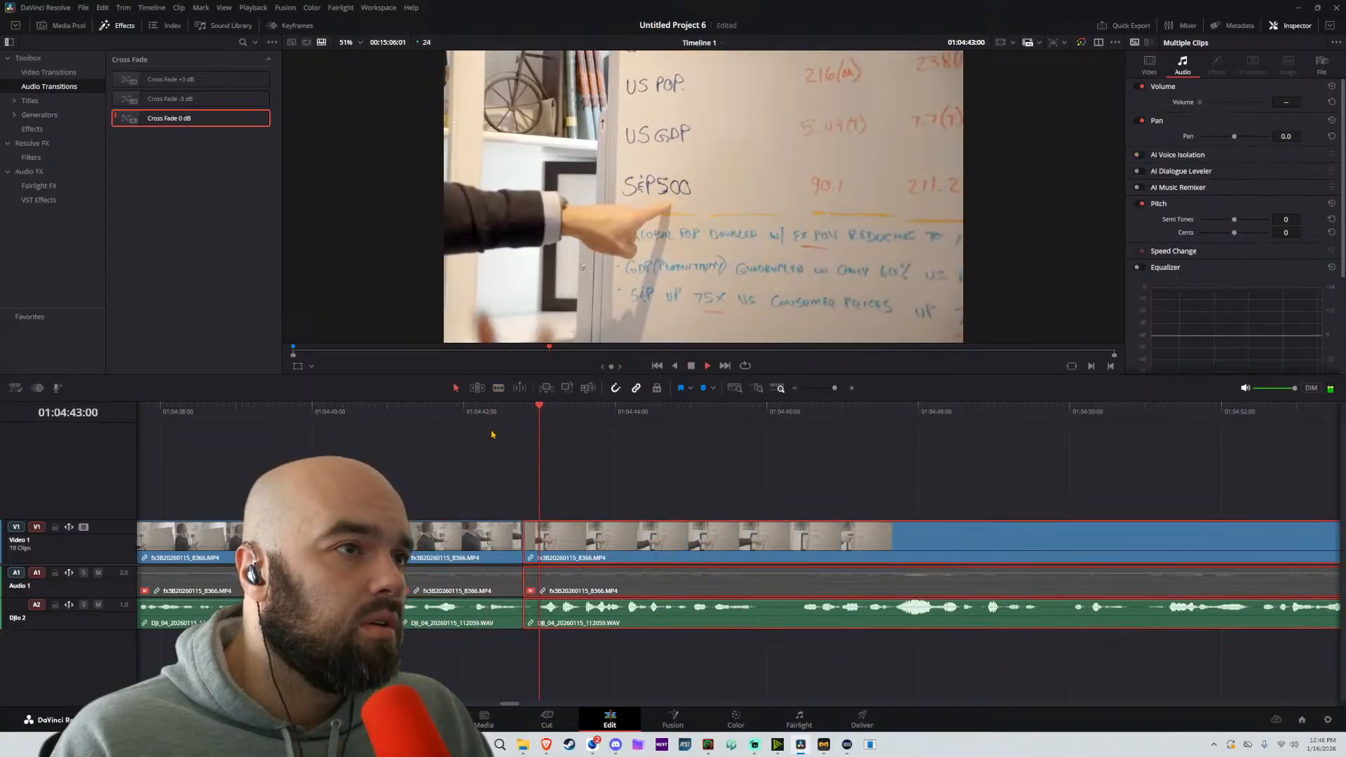
key(space)
mouse_move(527, 537)
mouse_down()
mouse_move(580, 532)
mouse_move(549, 534)
mouse_up()
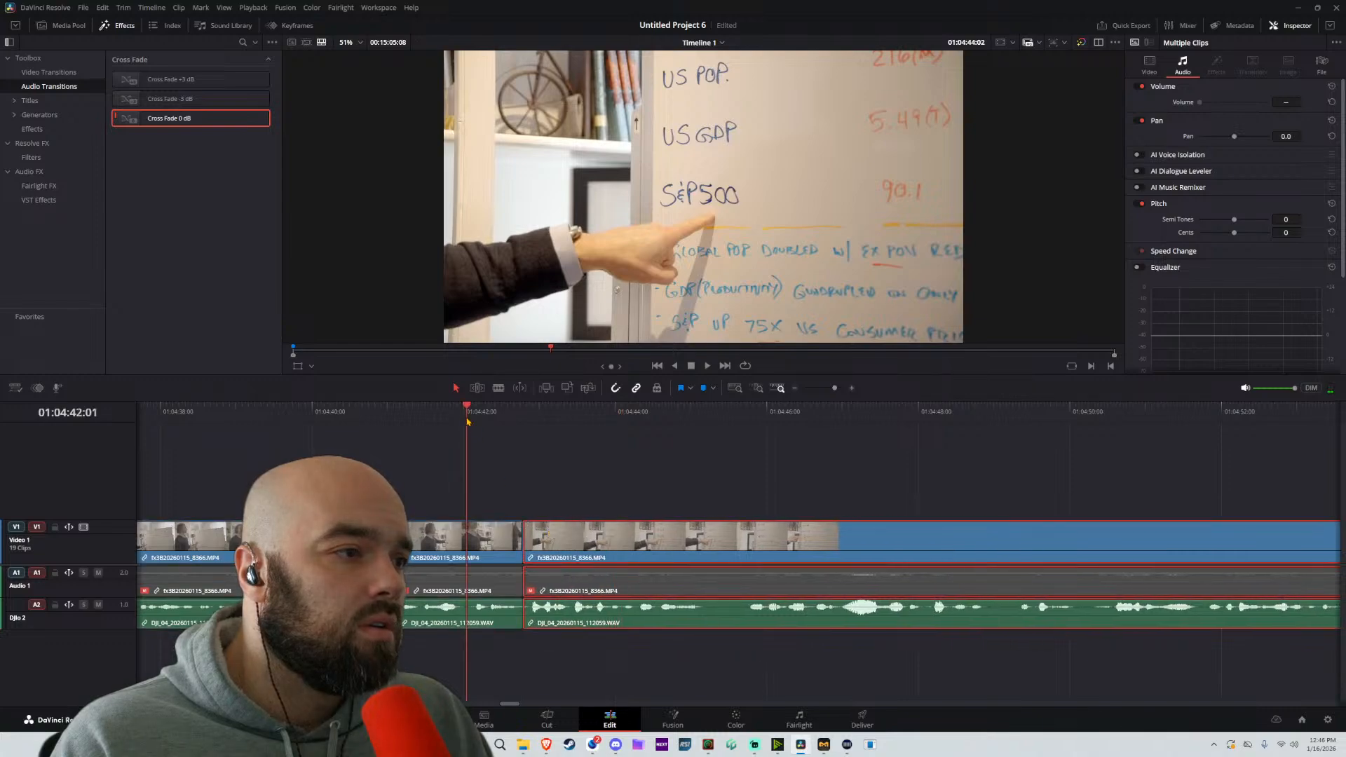
key(space)
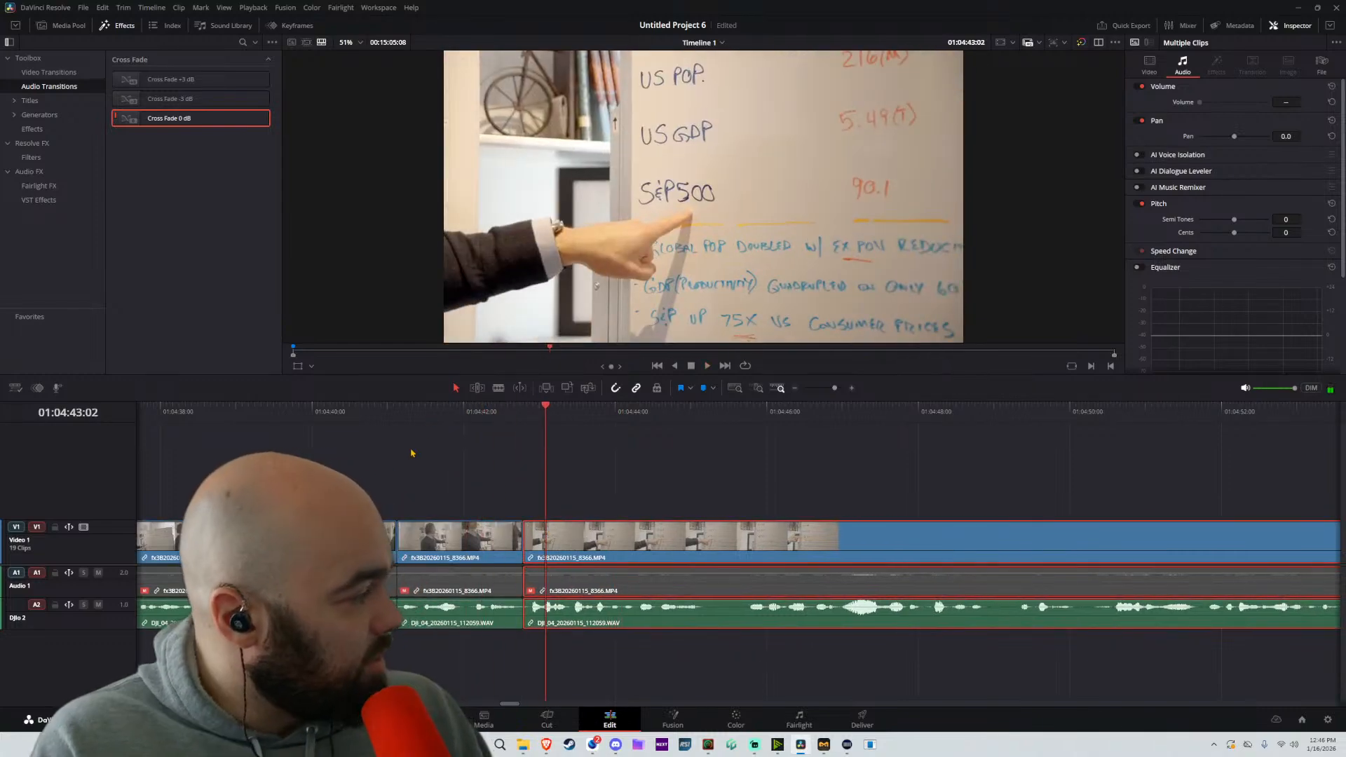
Replay the trimmed join, split the long part at about 01:04:45:18, and move the remainder about 12 frames earlier
click(500, 436)
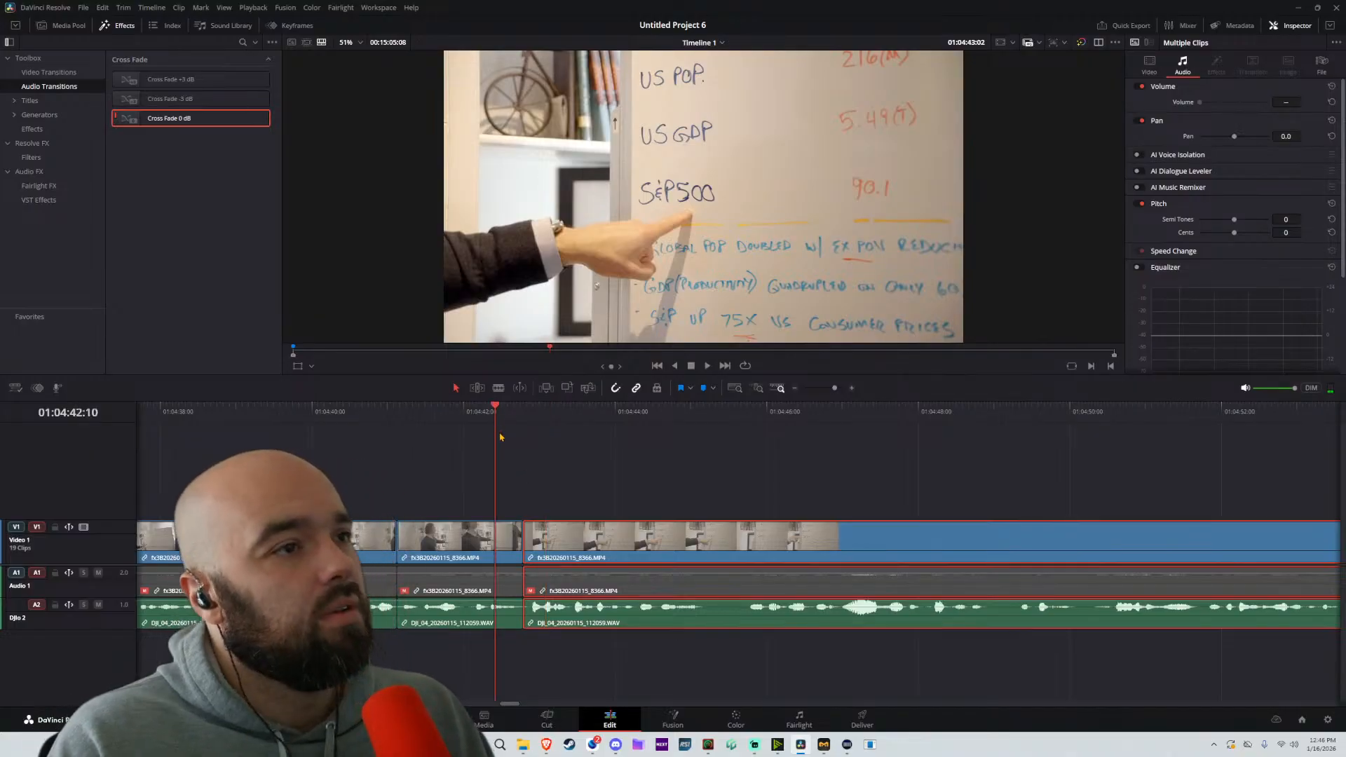
key(space)
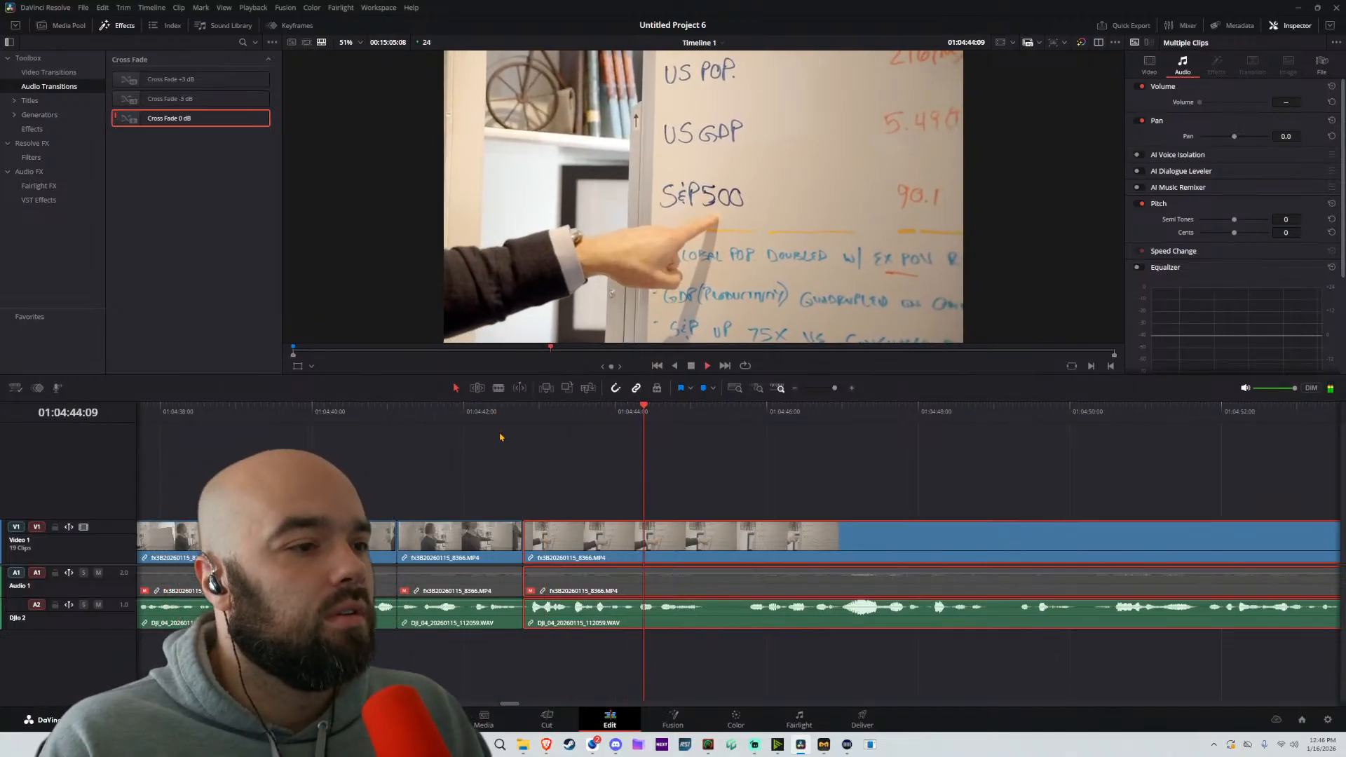
key(space)
key(b)
click(748, 546)
key(a)
drag(857, 544, 821, 545)
Split the long part at about 01:04:48:18 and 01:04:49:13, moving the following parts earlier by about 12 frames in total
key(space)
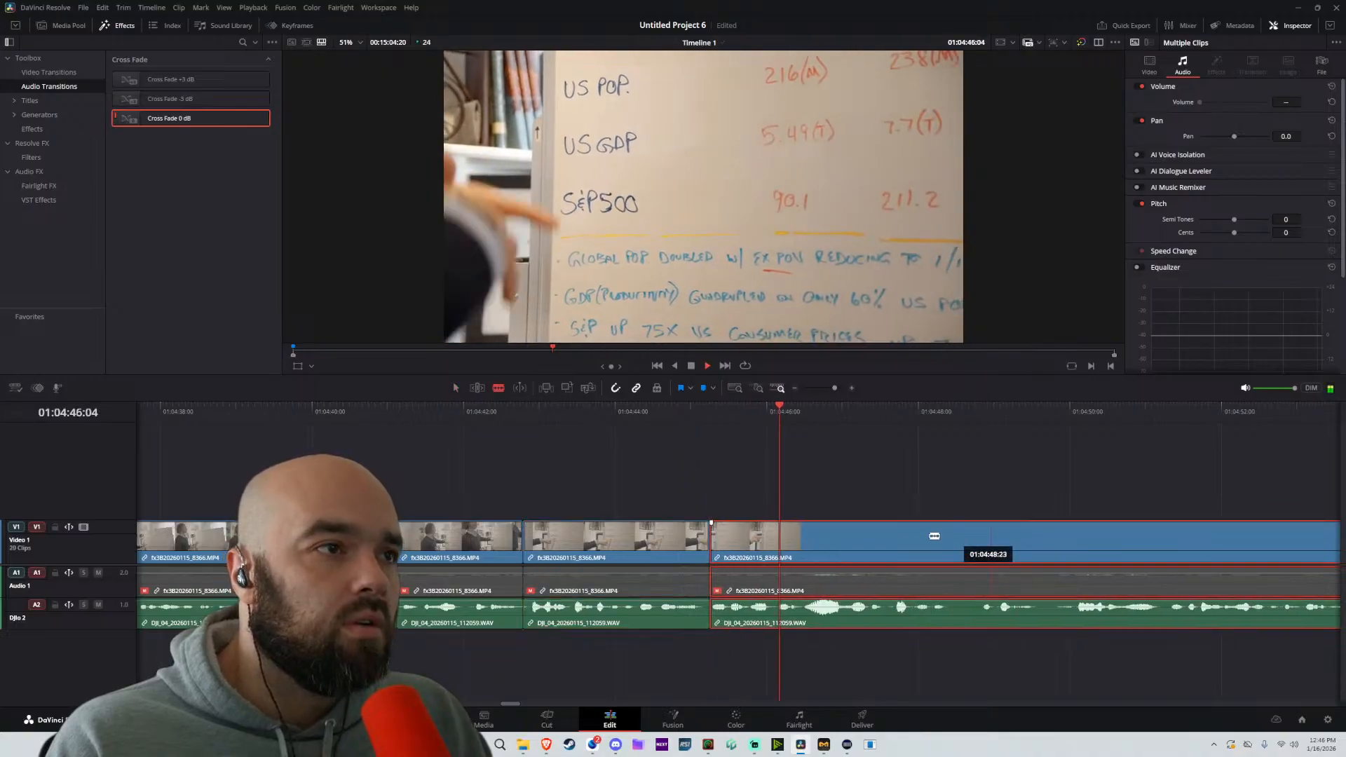
key(space)
click(808, 531)
key(a)
mouse_move(875, 545)
mouse_down()
mouse_move(851, 547)
mouse_move(886, 538)
mouse_up()
key(b)
click(861, 538)
key(a)
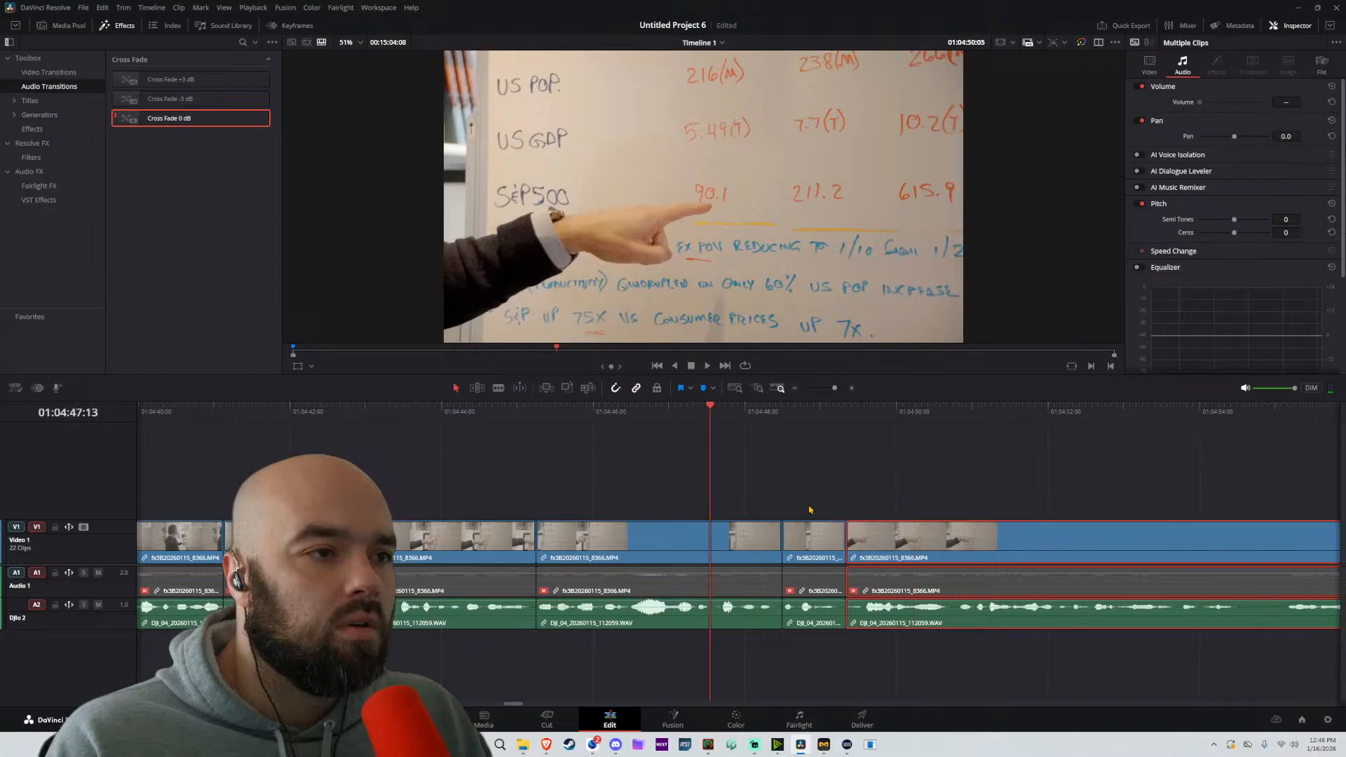
Play across the two latest cuts and replay the start of the long part from about 01:04:49:08
key(space)
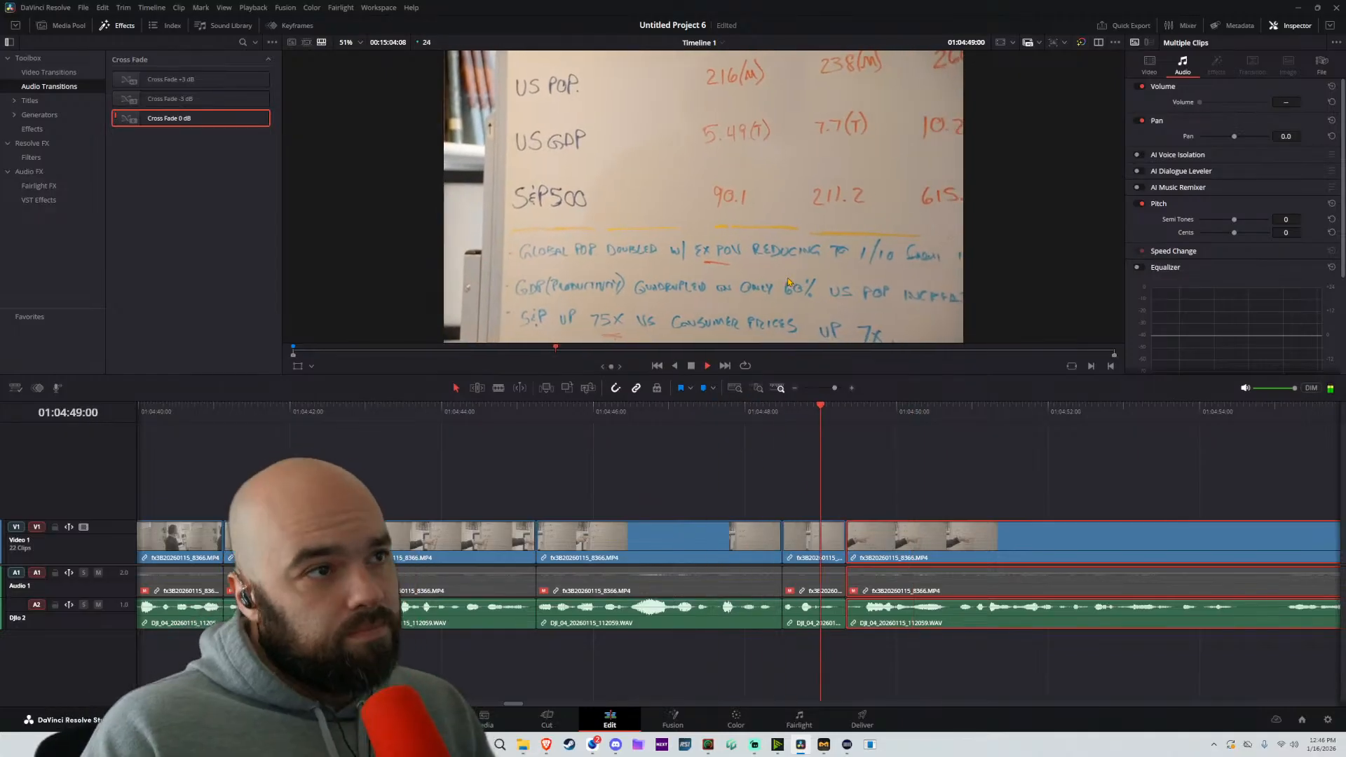
key(space)
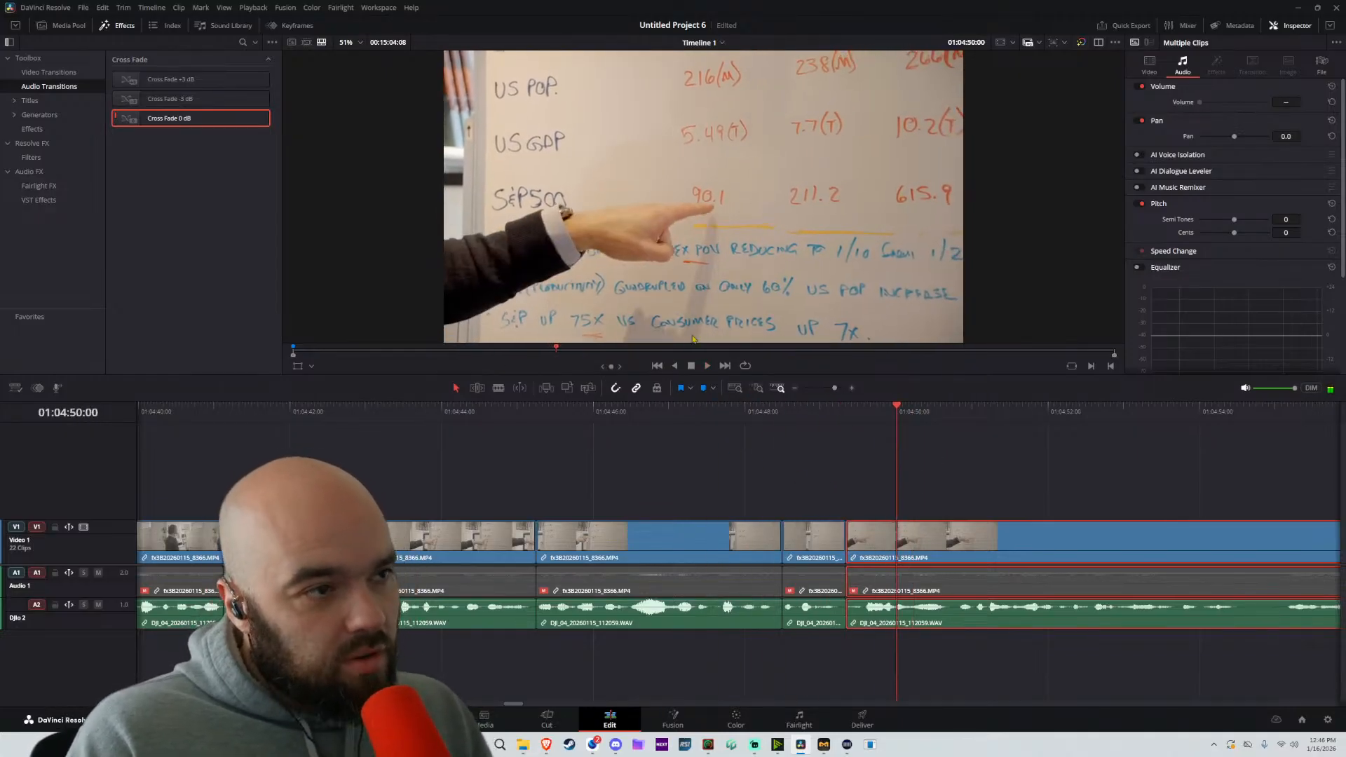
key(ctrl+minus)
key(ctrl+equal)
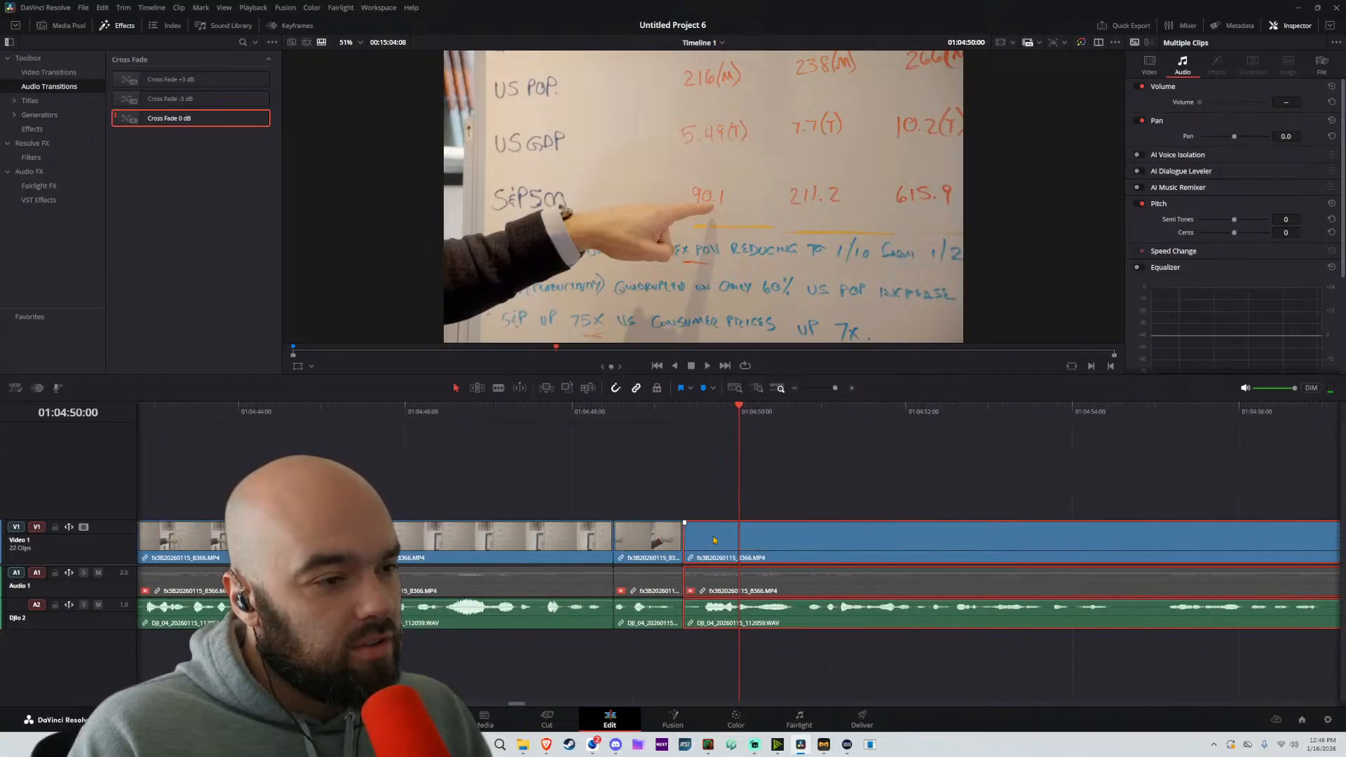
key(space)
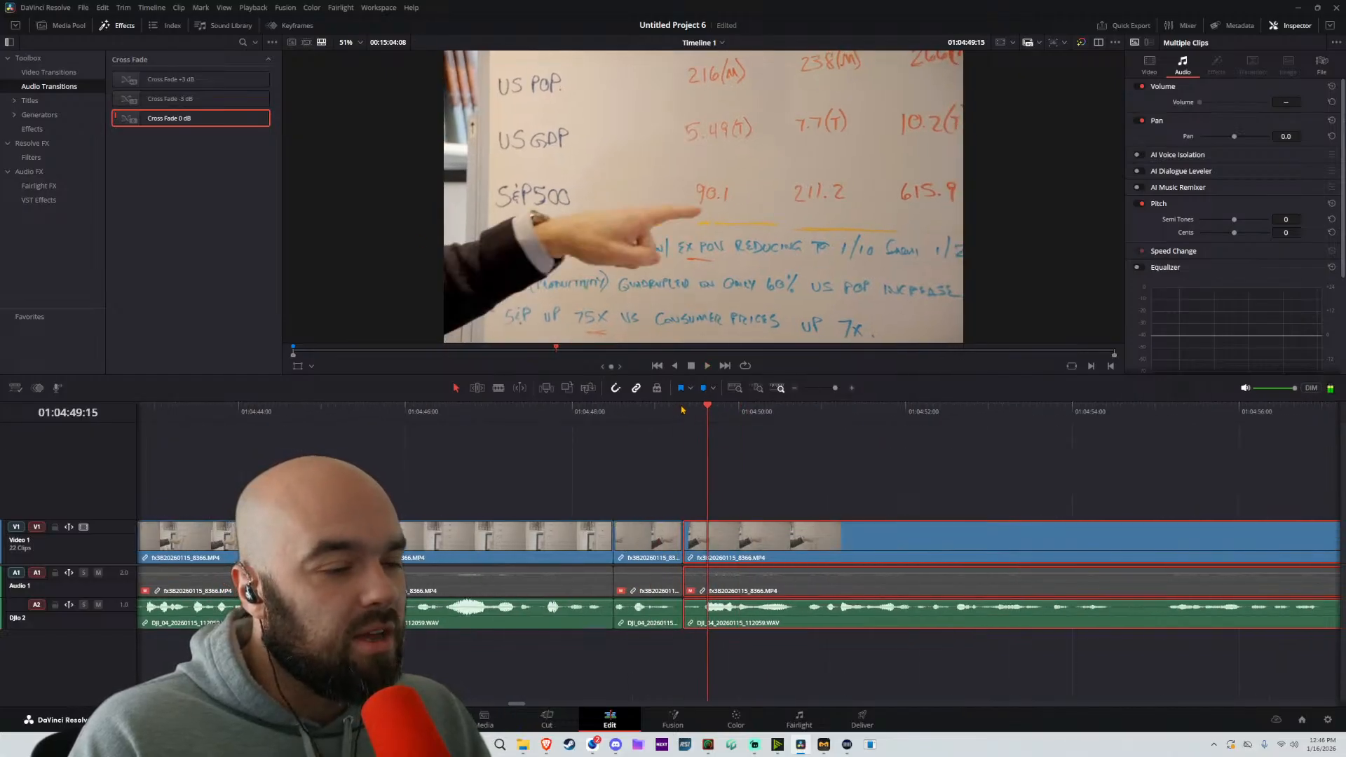
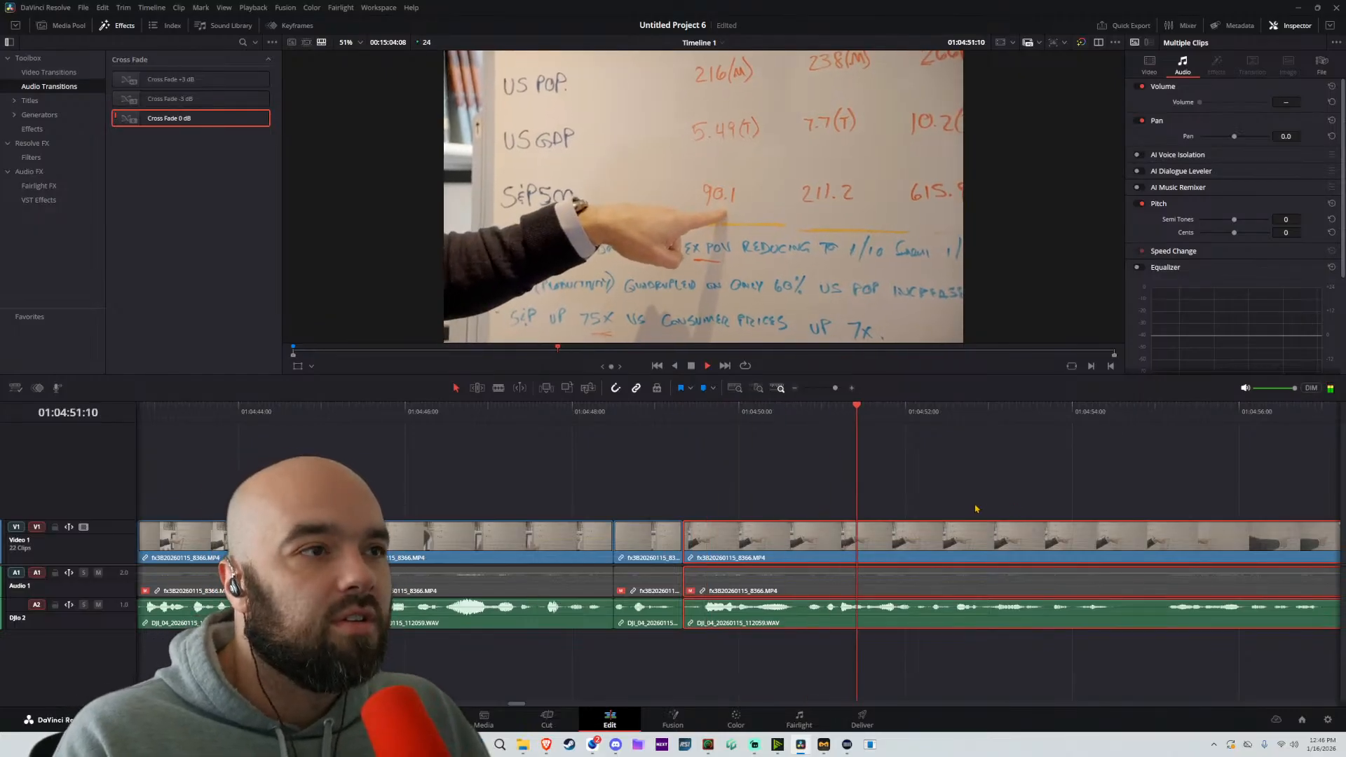
Split the long part at about 01:04:51:04, remove the piece ahead of the cut, and close the gap
scroll(976, 509, down, 1)
click(717, 409)
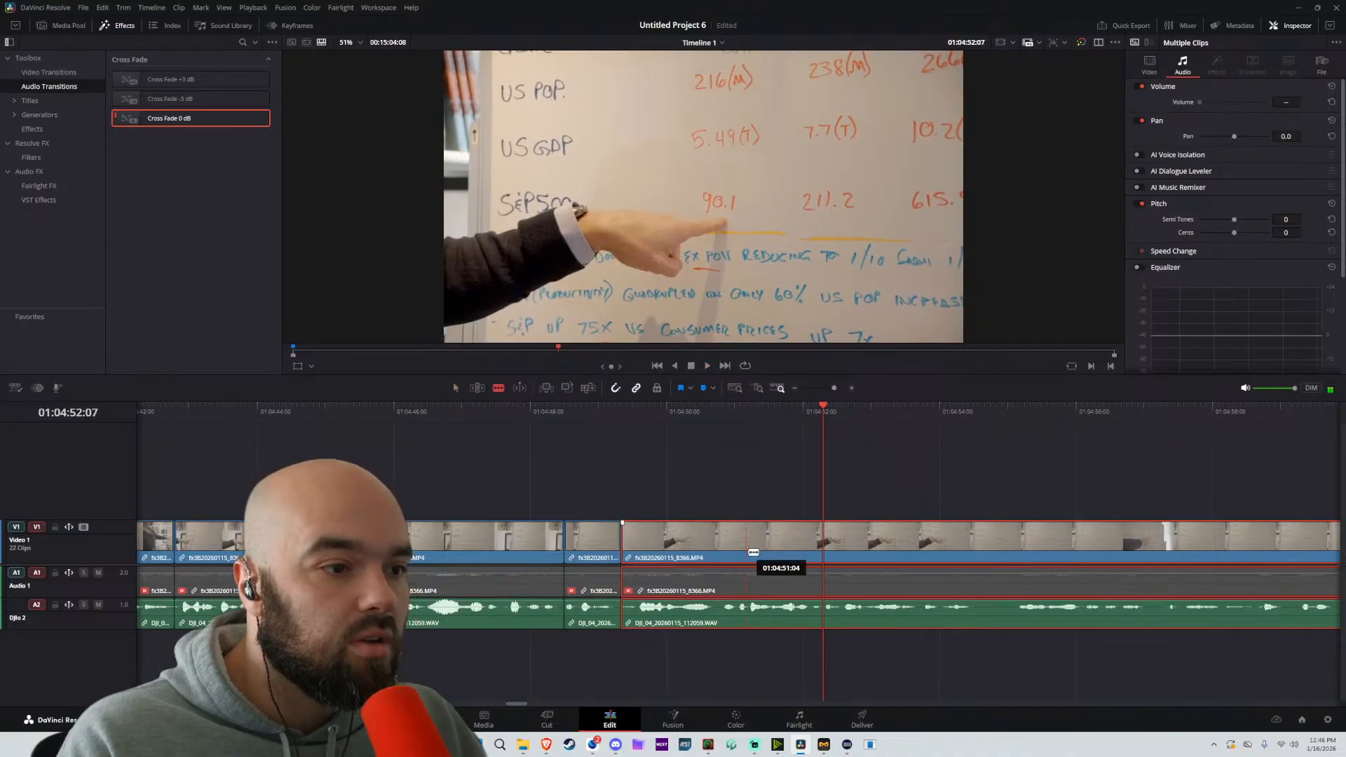
drag(753, 552, 674, 558)
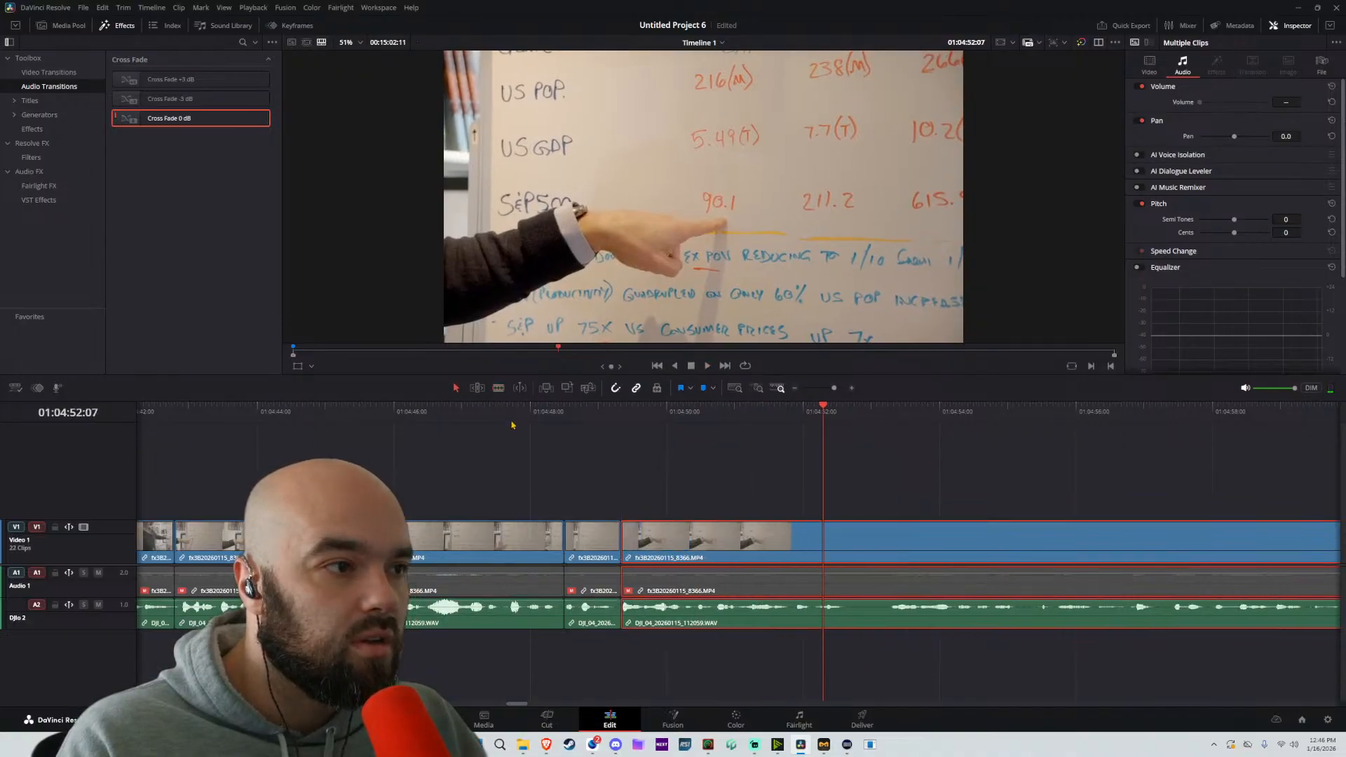
Replay the new join and the passage following it, and split the long part at about 01:05:00:22
key(space)
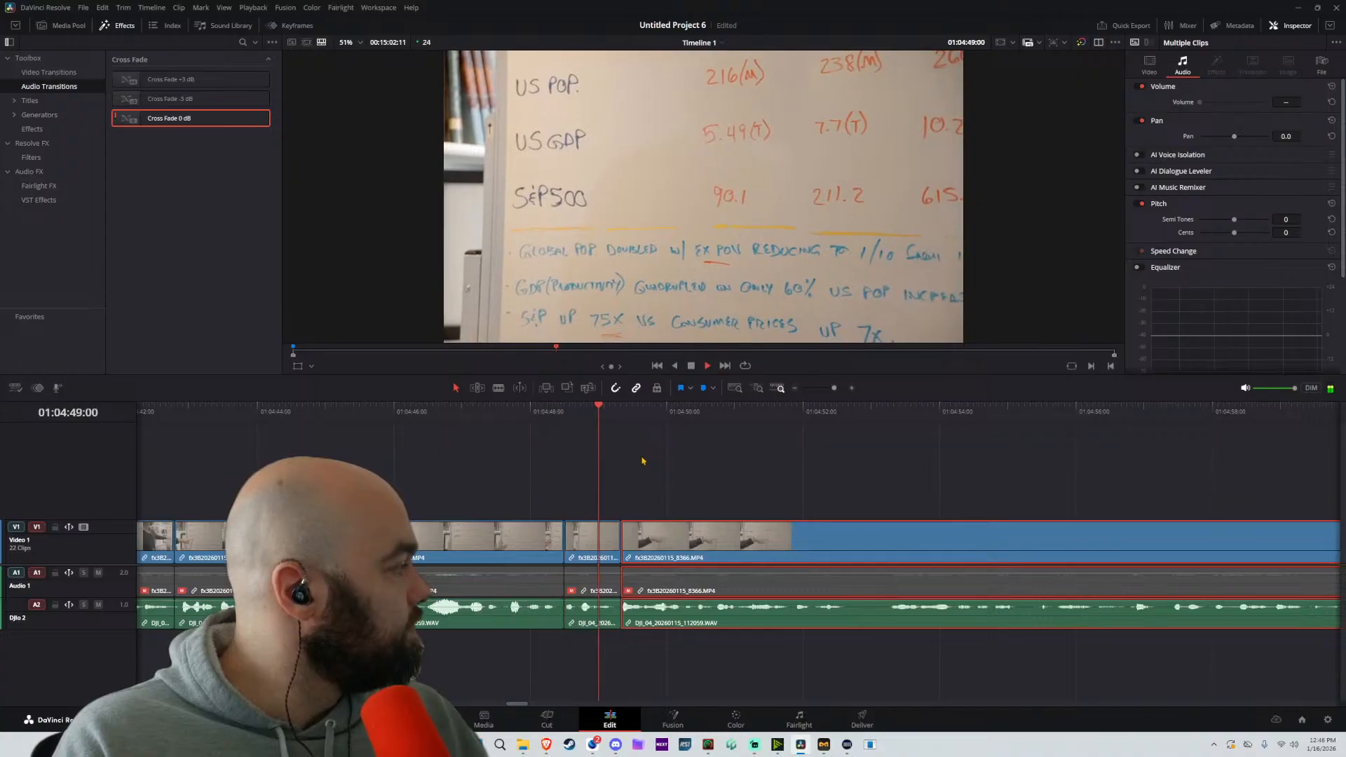
drag(843, 449, 575, 468)
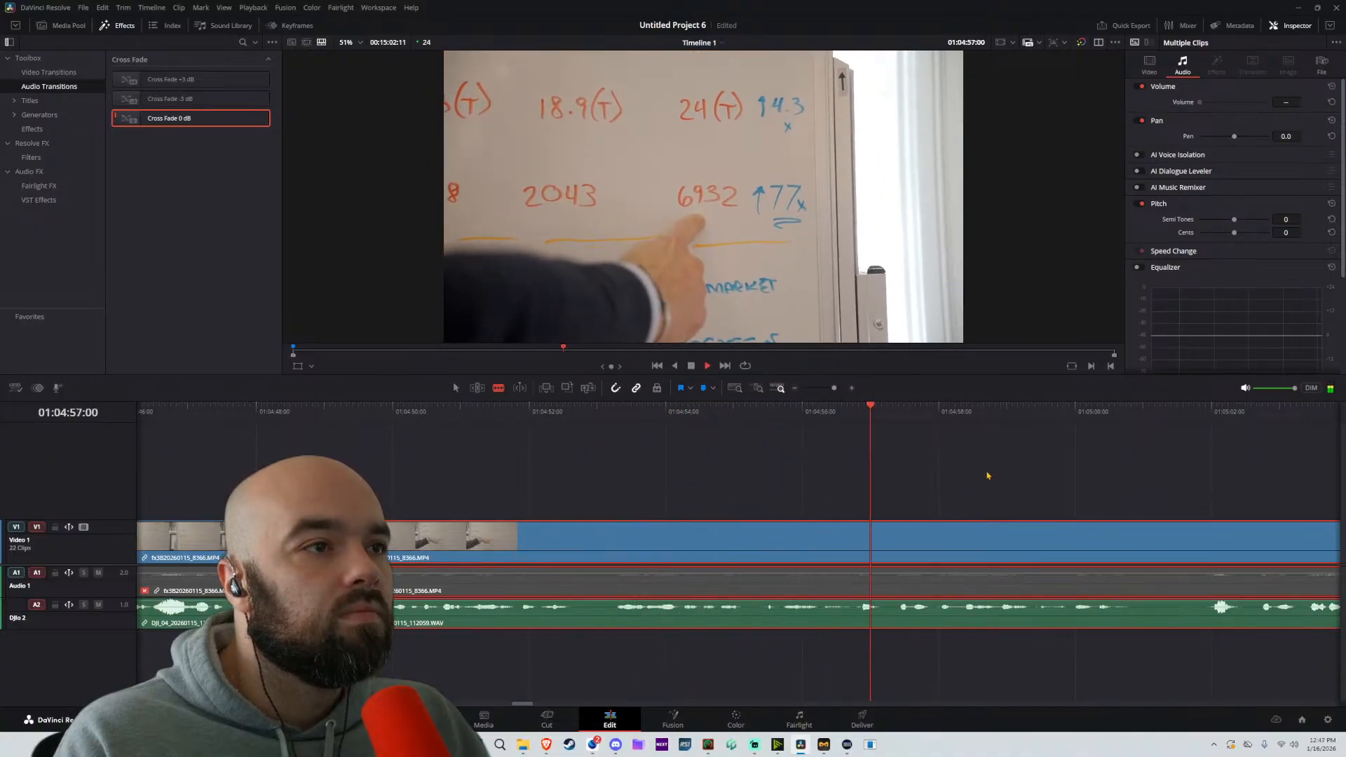
drag(987, 475, 742, 504)
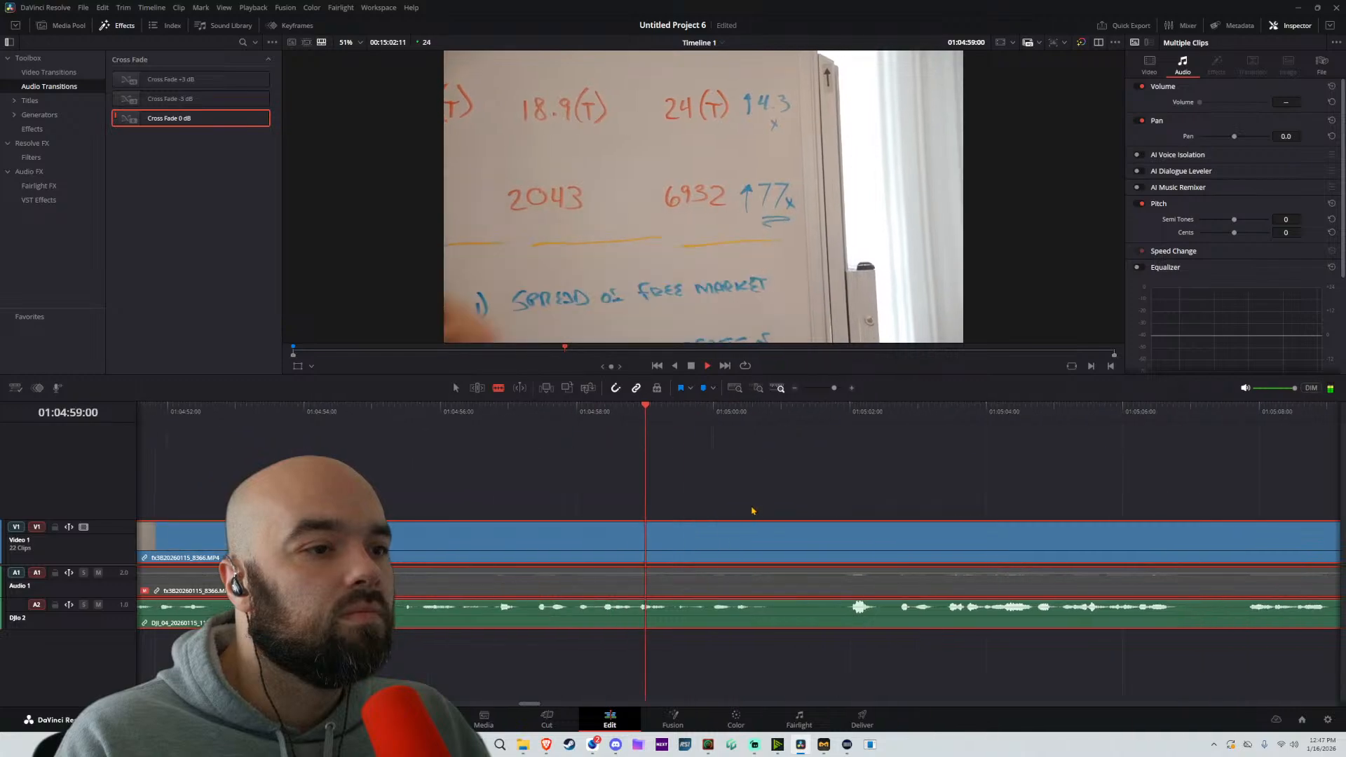
key(space)
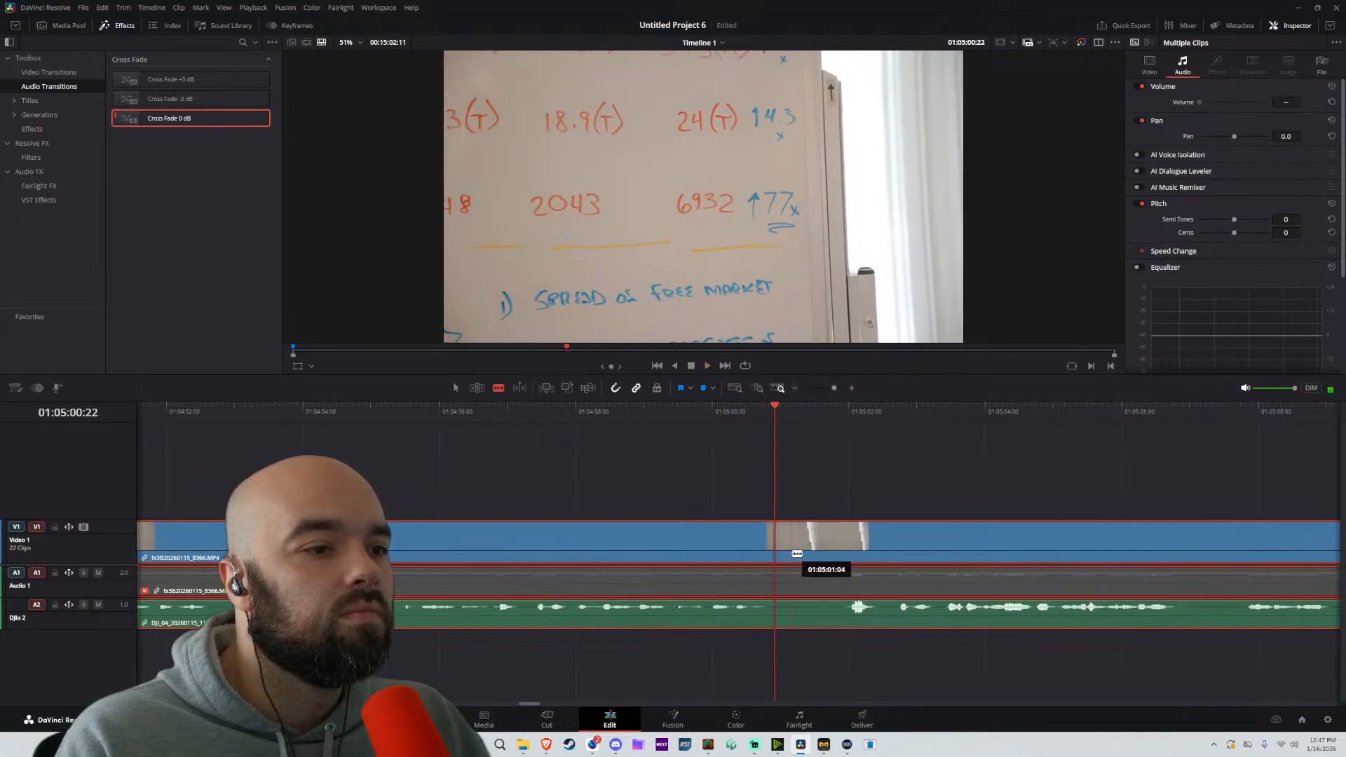
click(777, 550)
key(a)
Play on past the latest split and move the long remainder about 21 seconds later, leaving a gap after the finished passage
scroll(820, 515, down, 3)
key(space)
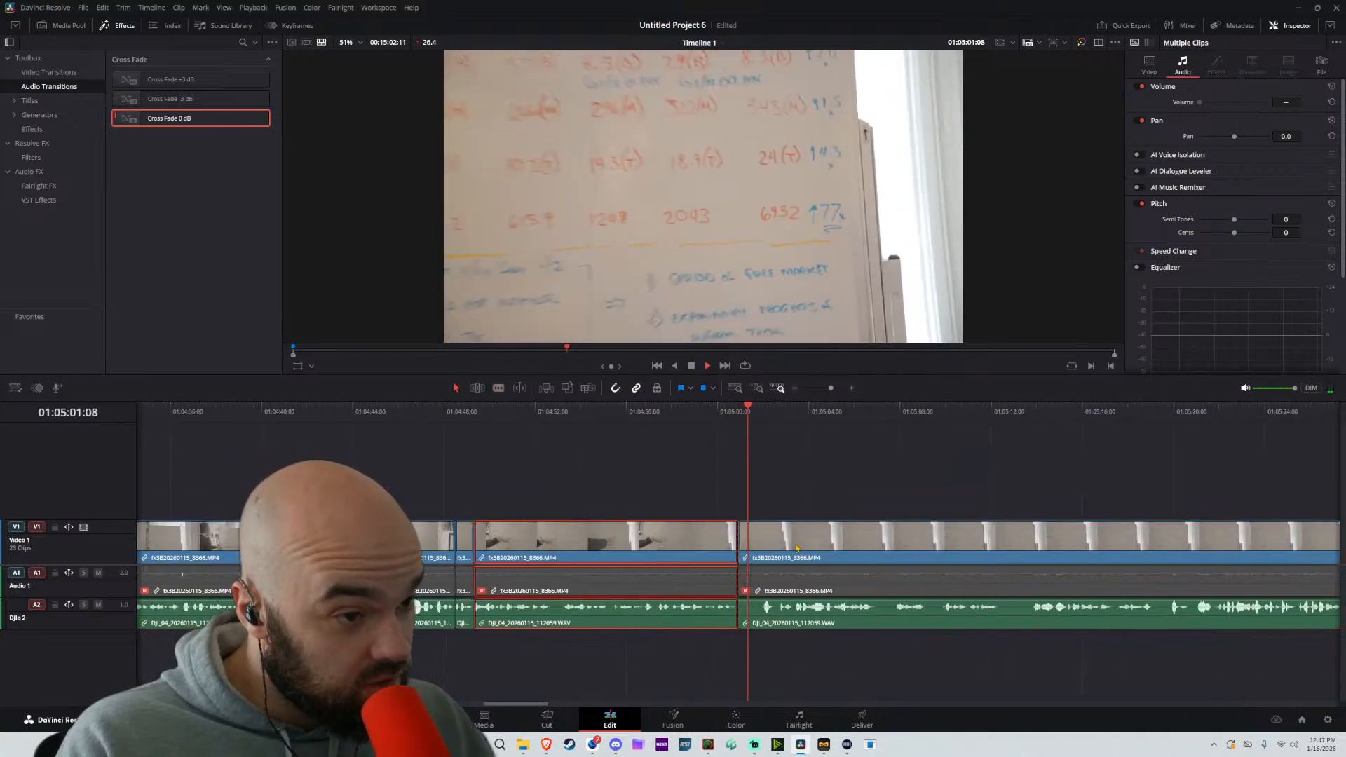
scroll(834, 560, up, 2)
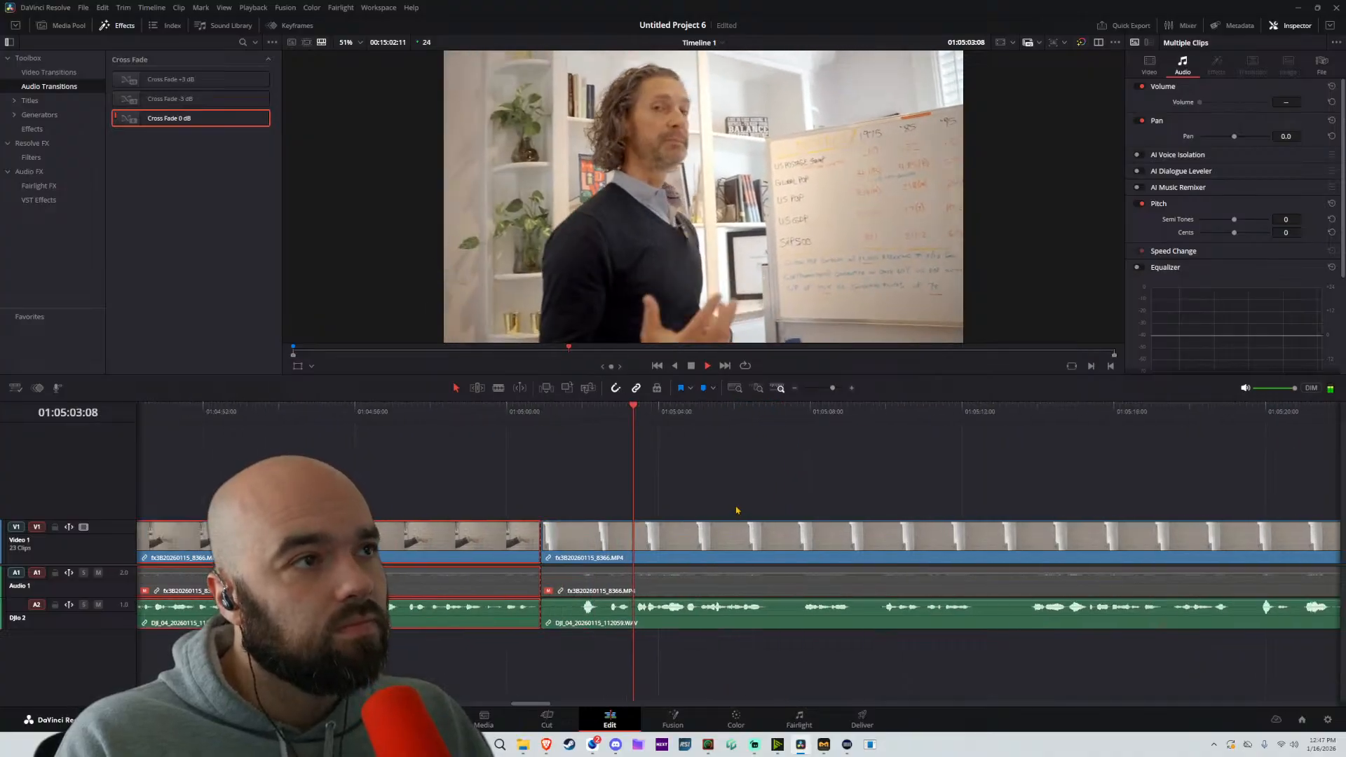
click(697, 429)
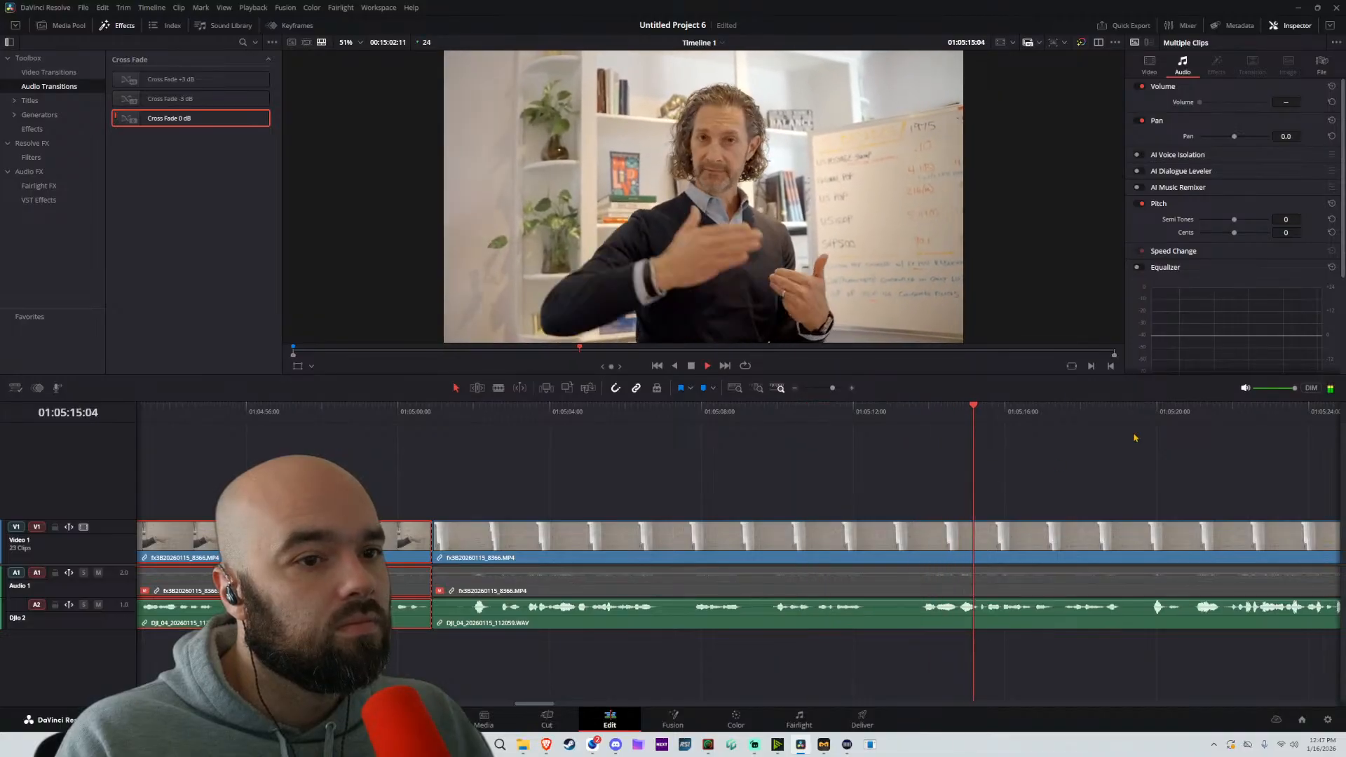
scroll(941, 498, down, 6)
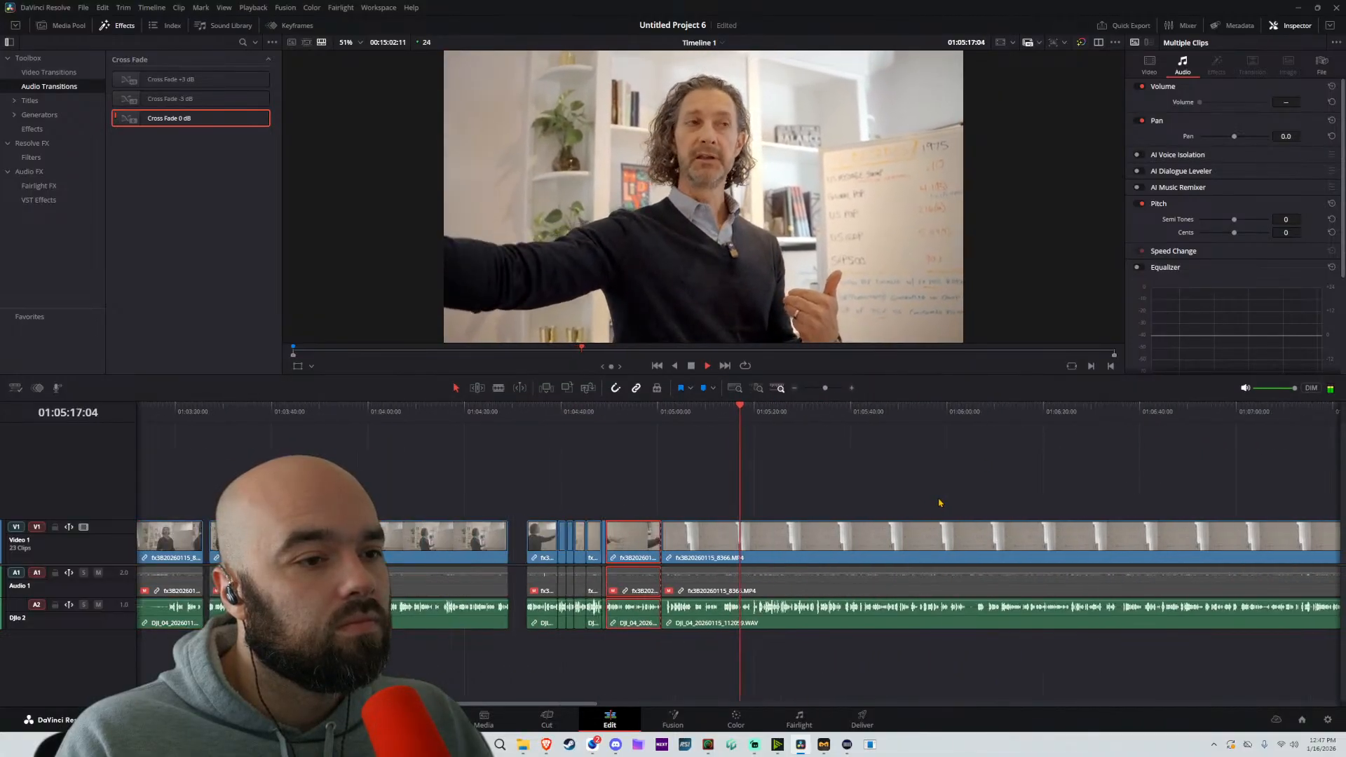
drag(820, 549, 847, 541)
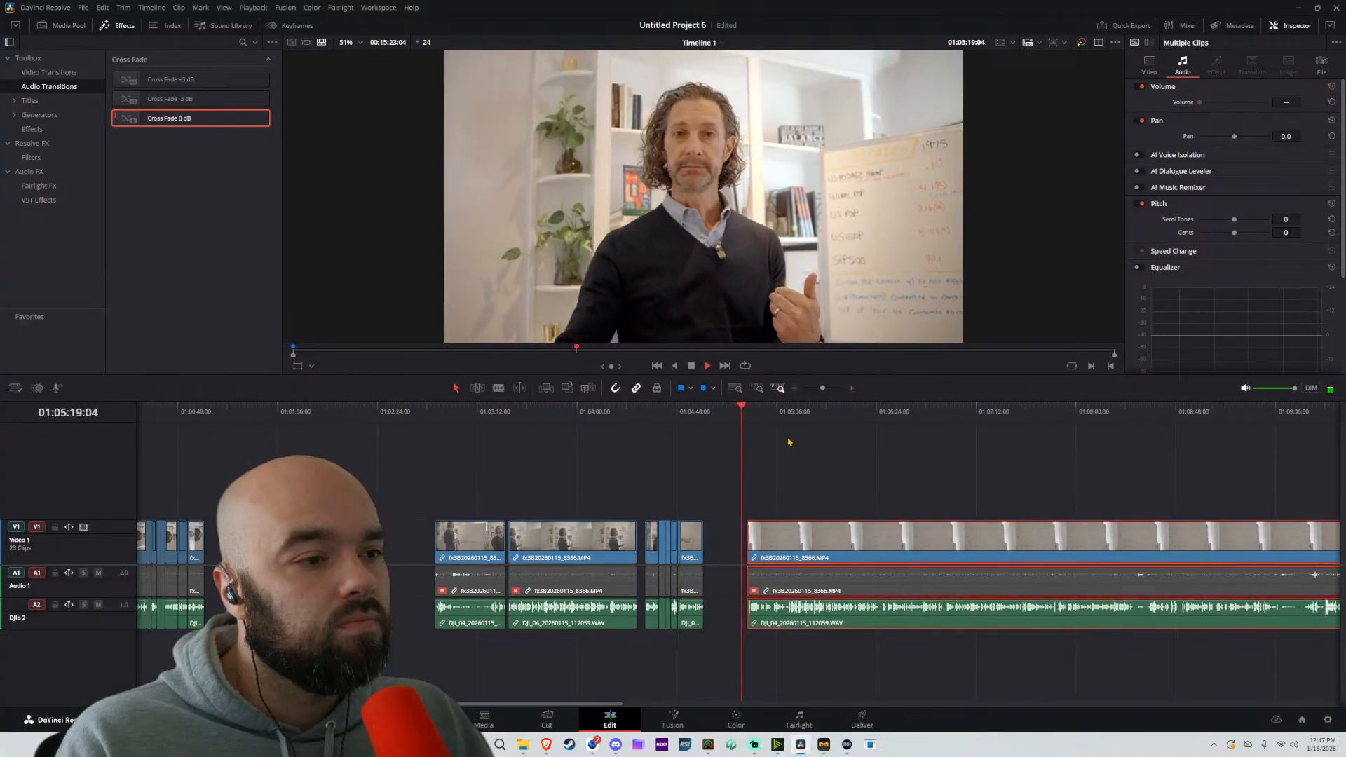
Listen through the moved long part and split it at about 01:06:26:22 and 01:06:29:07
scroll(790, 455, up, 5)
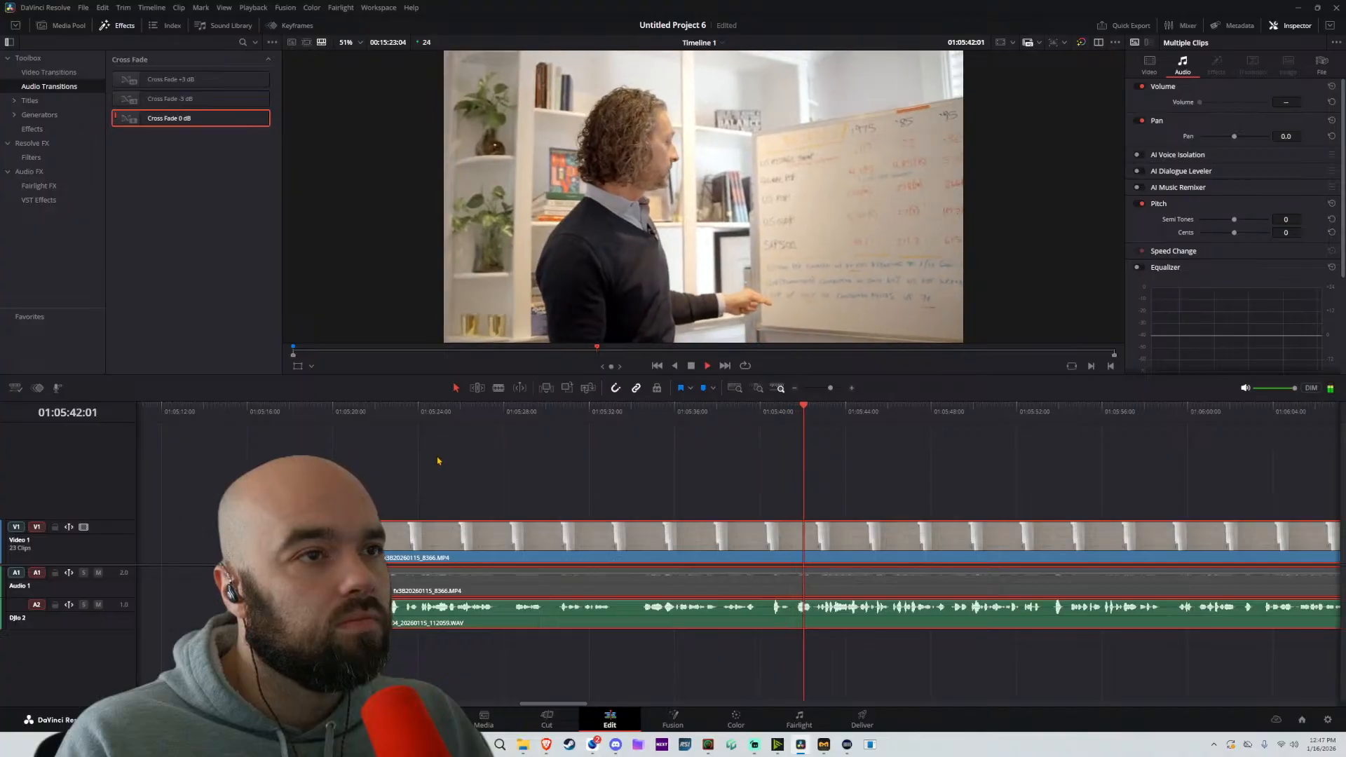
scroll(752, 504, up, 3)
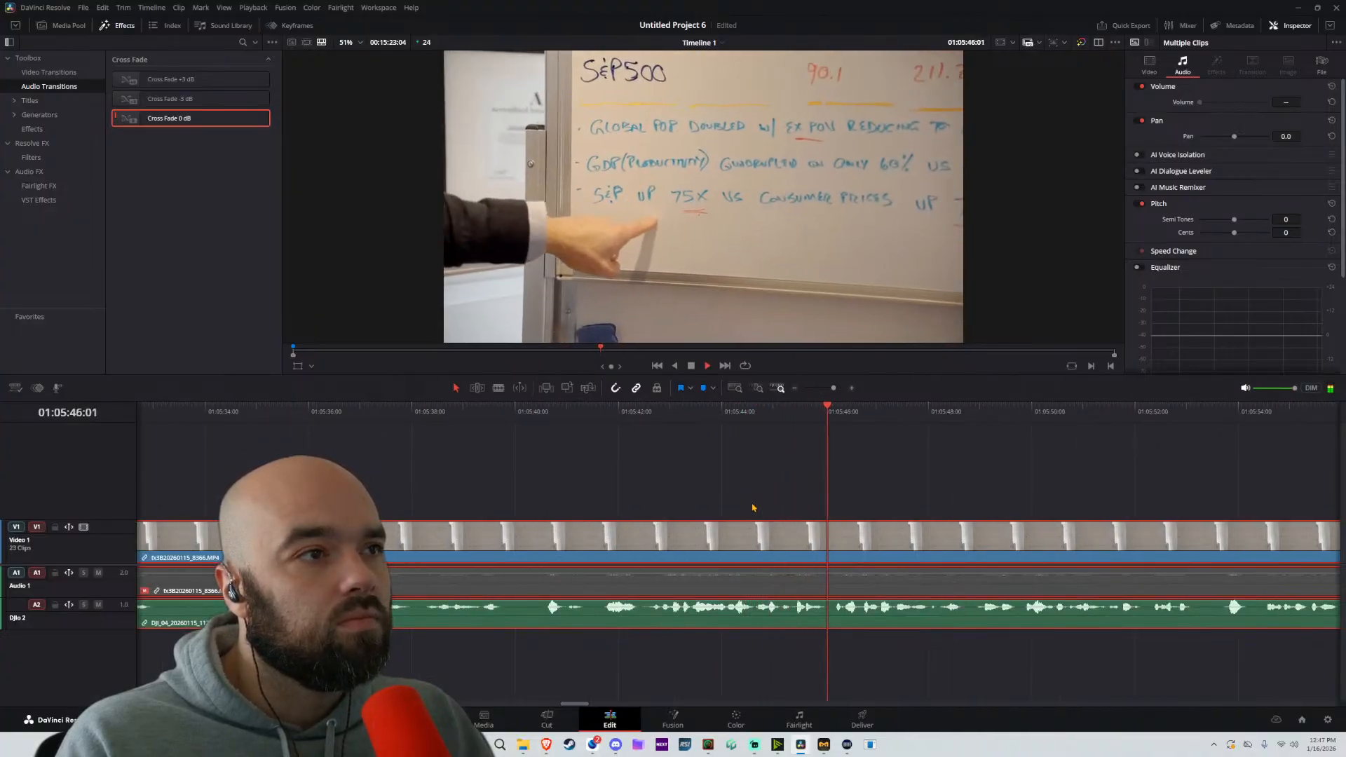
scroll(752, 508, down, 2)
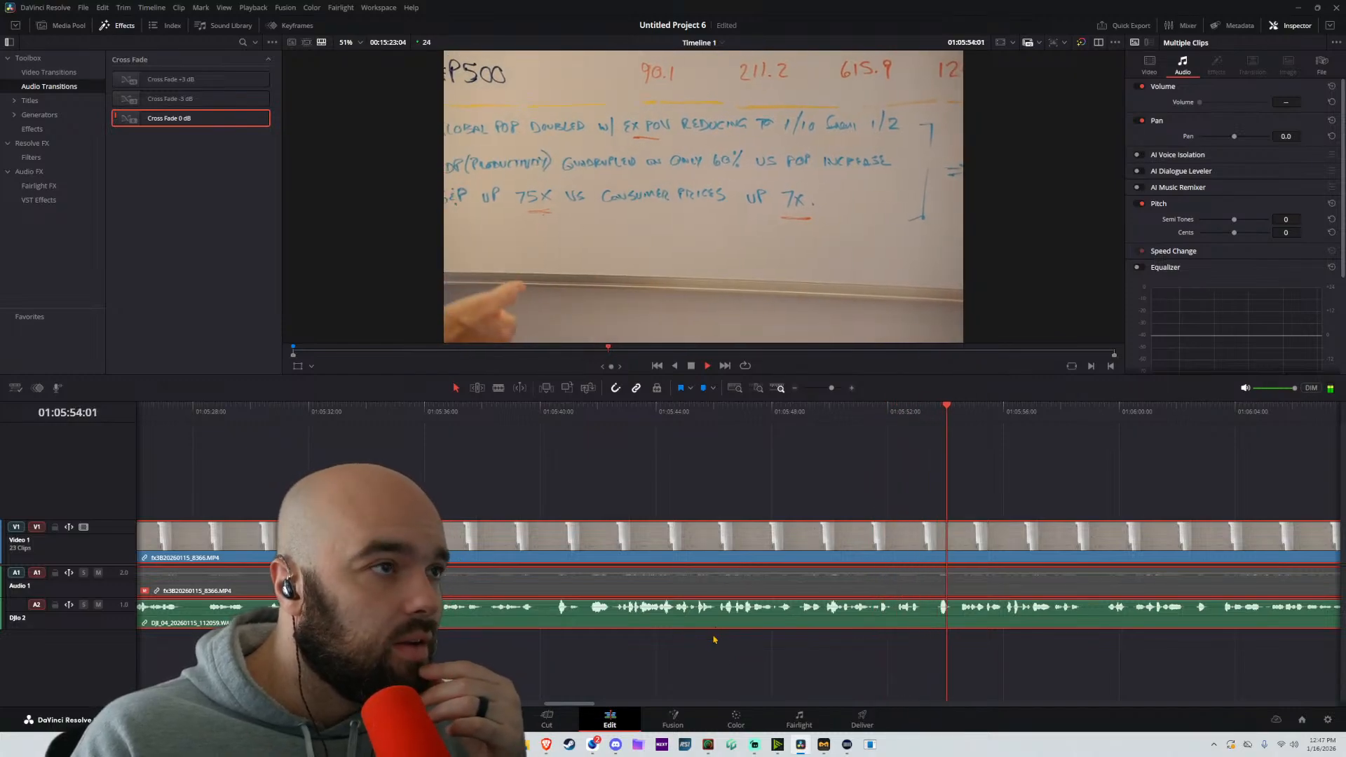
scroll(1014, 579, down, 5)
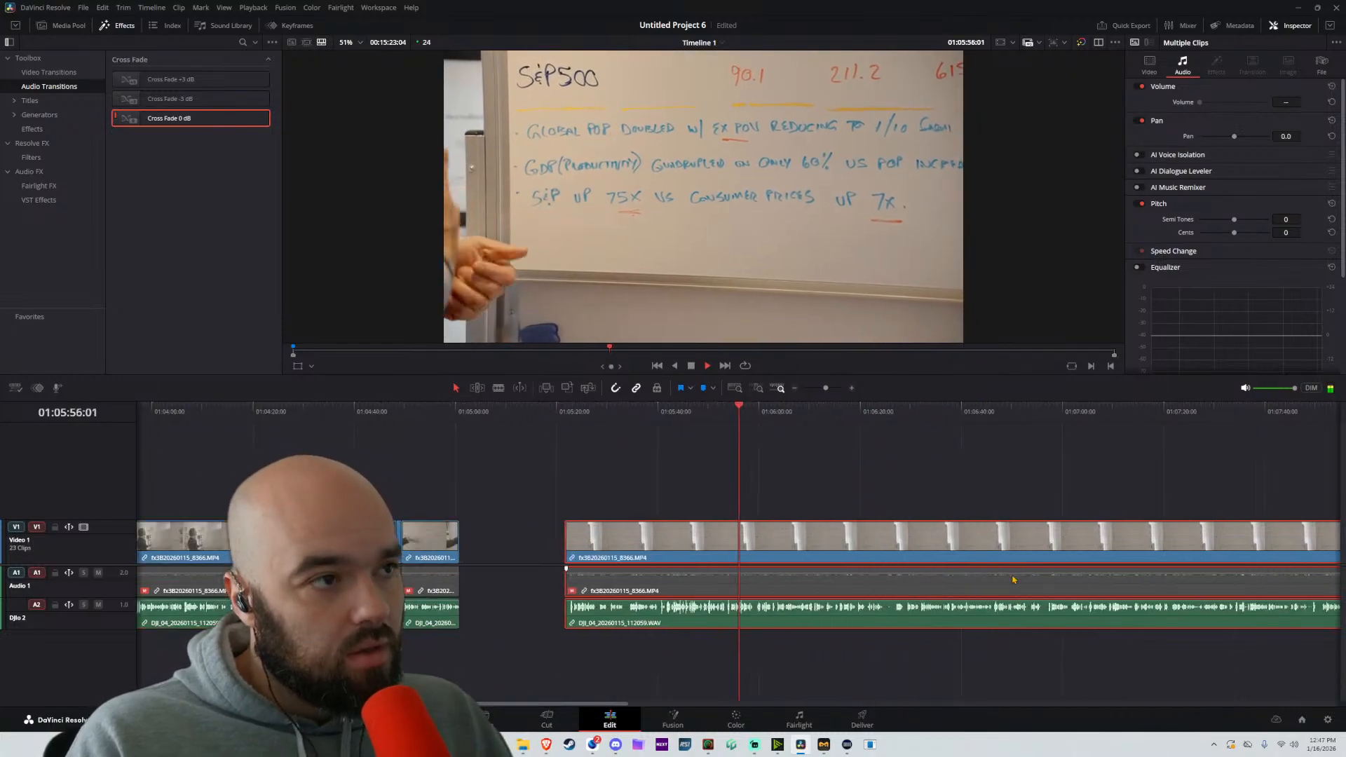
scroll(952, 511, up, 5)
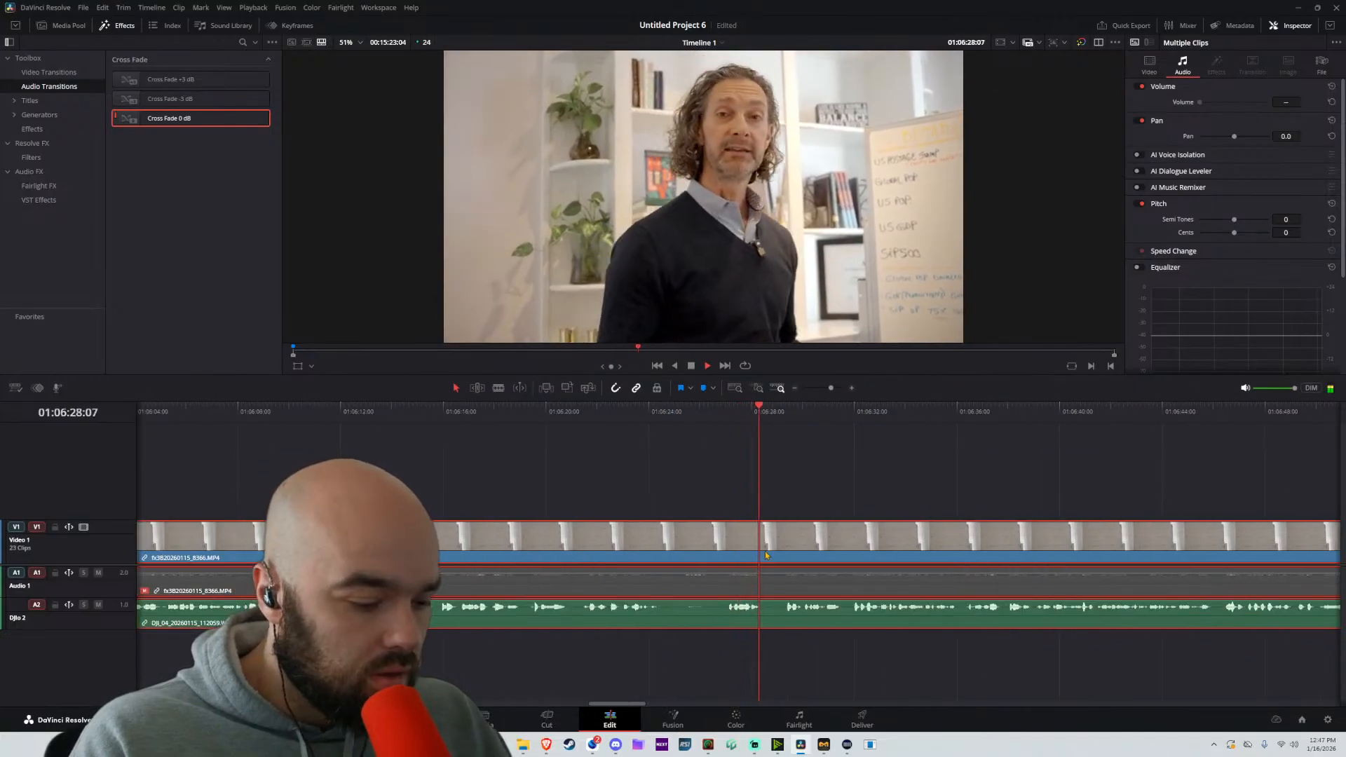
key(b)
click(723, 542)
key(a)
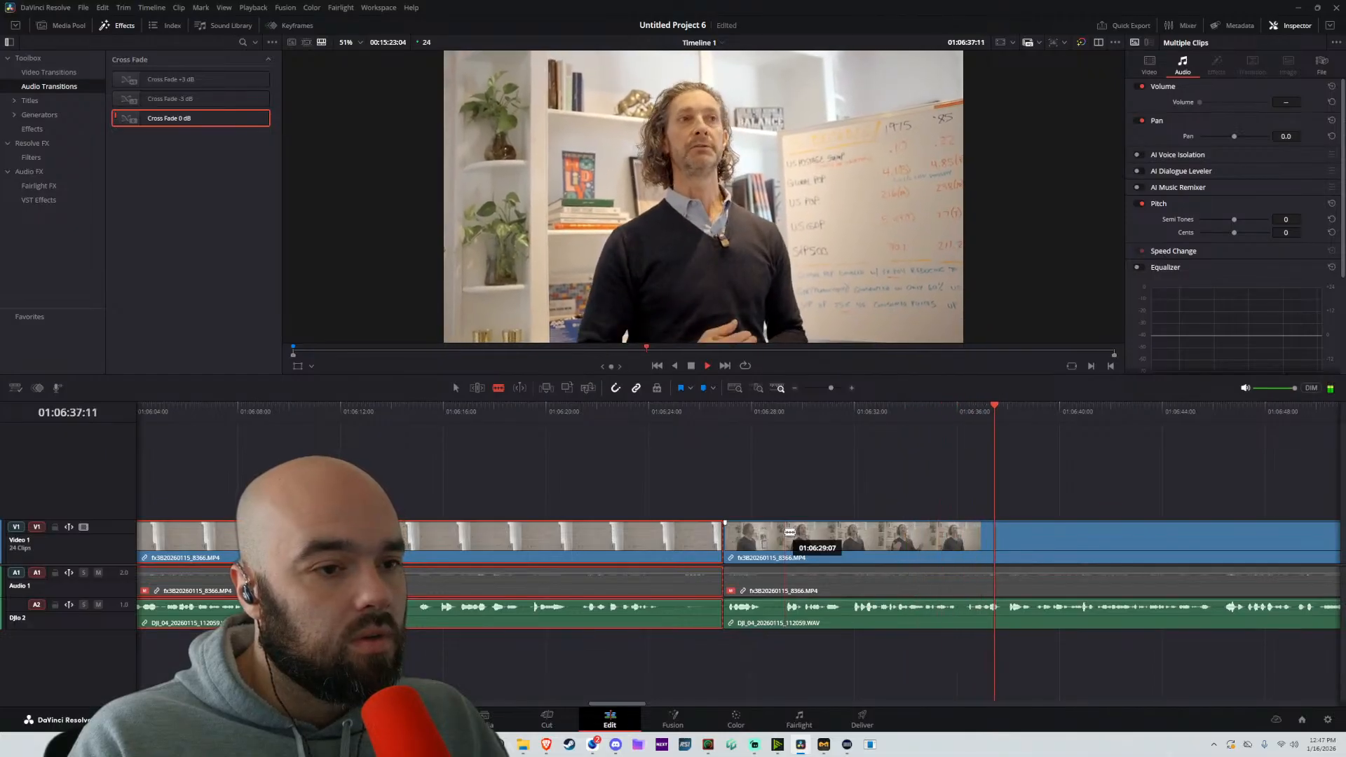
click(790, 532)
Review the rest of the long part by sampling passages between about 01:06:58 and 01:08:01
scroll(798, 531, down, 2)
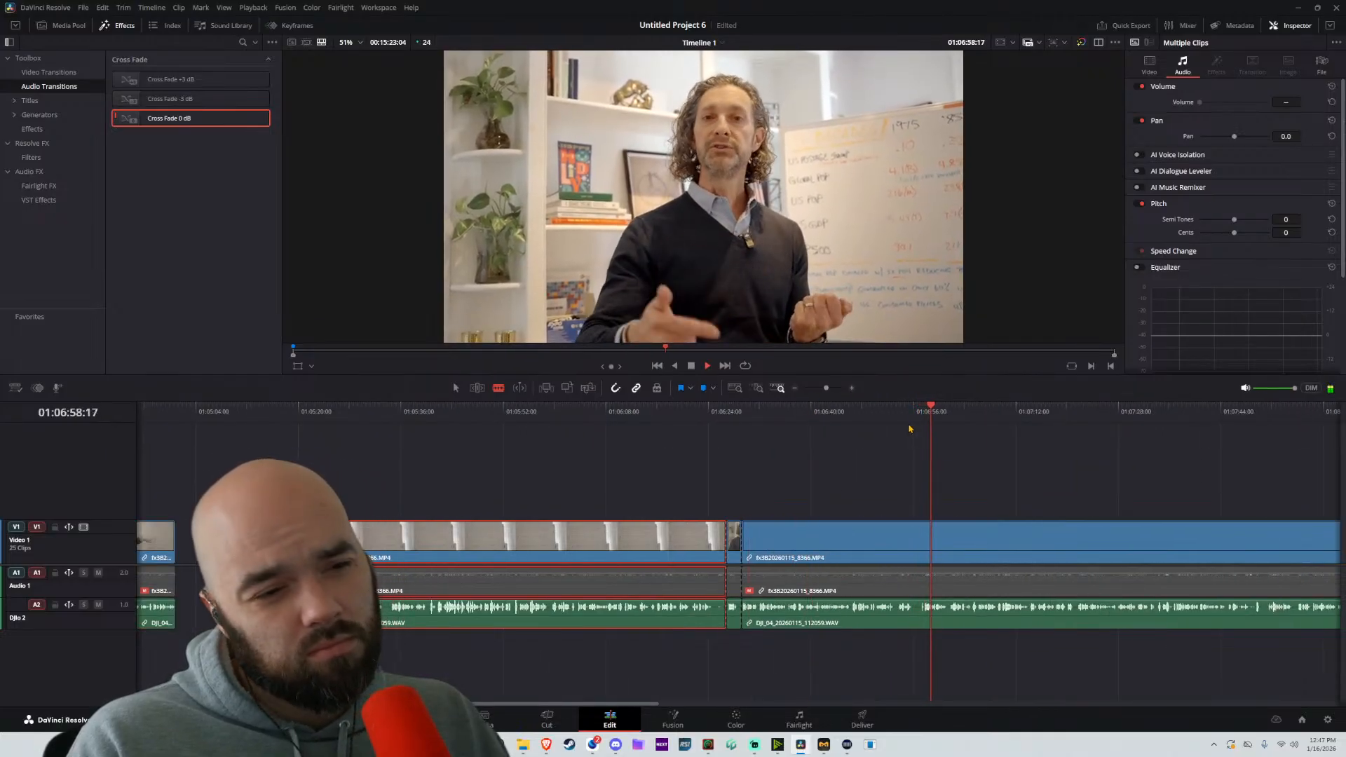
click(1063, 420)
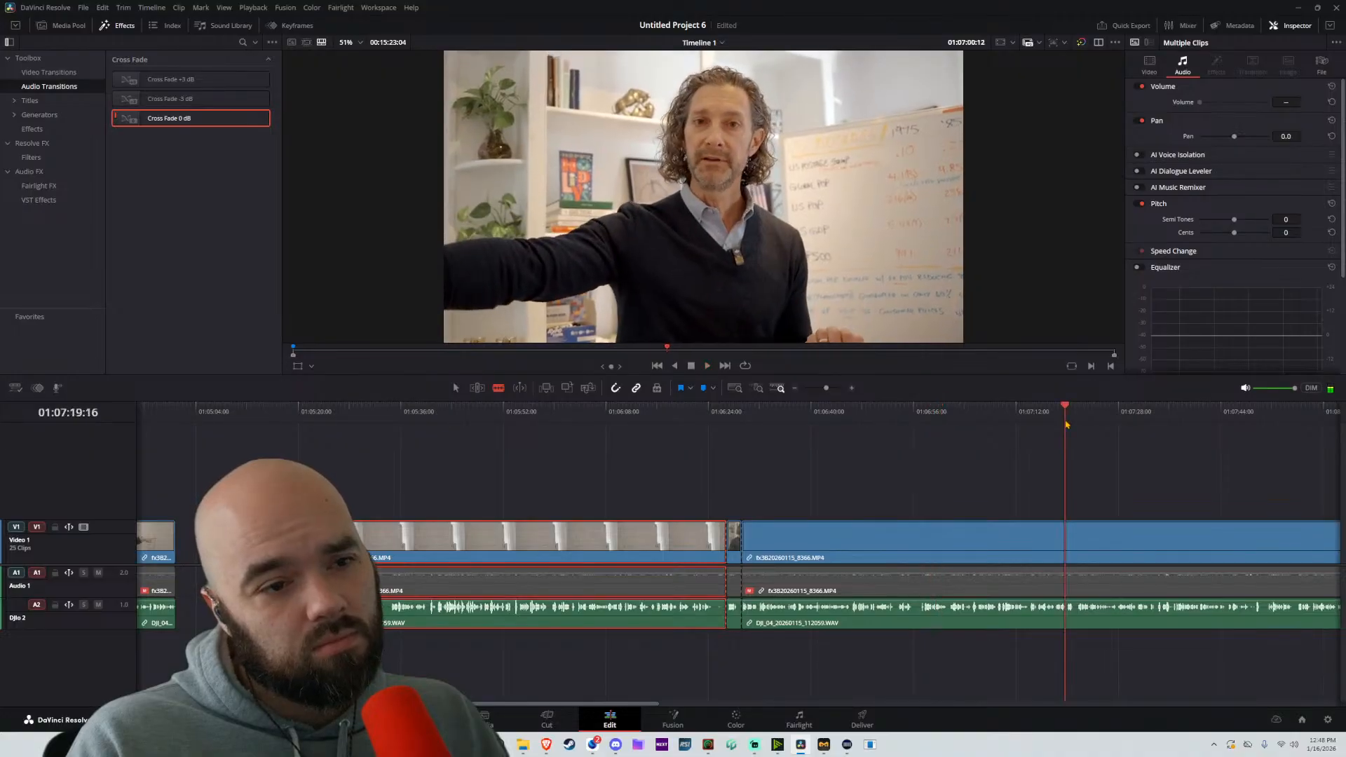
scroll(1135, 490, right, 5)
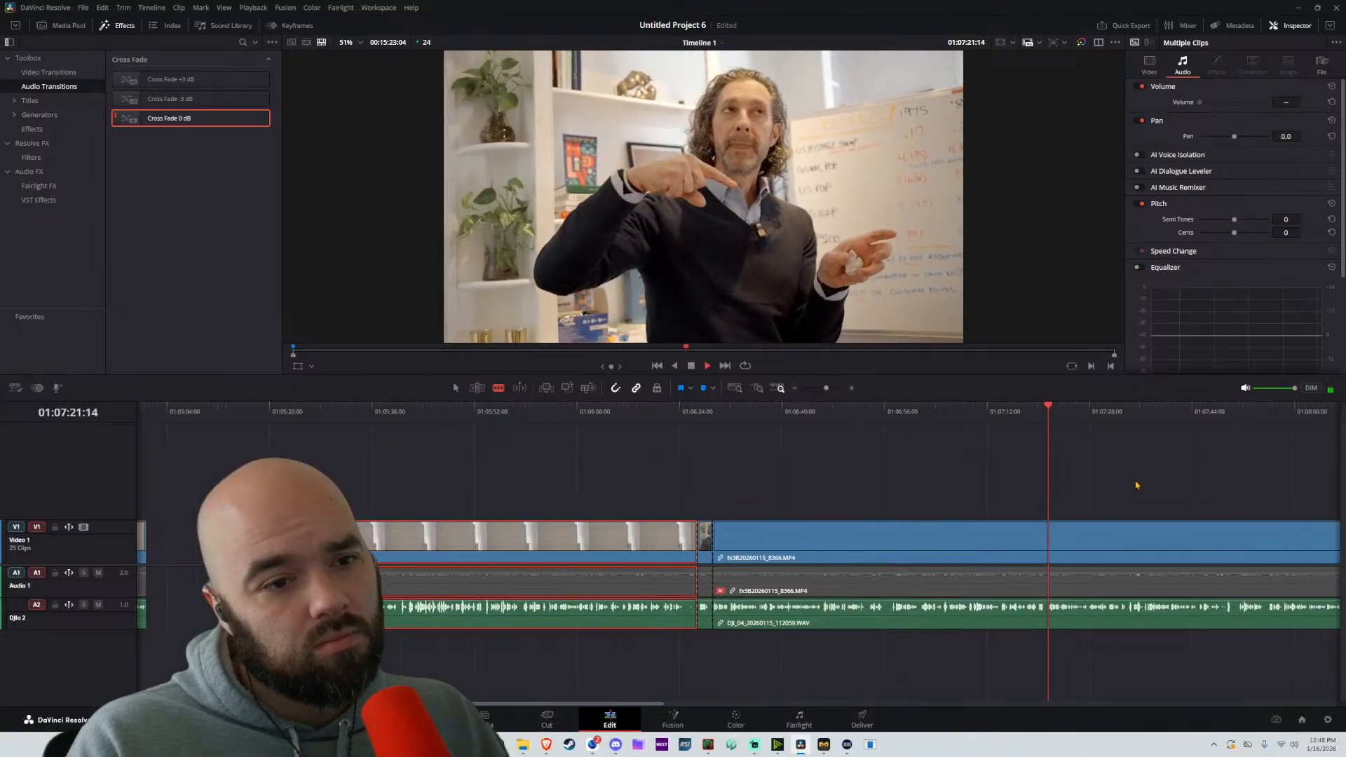
scroll(883, 470, right, 3)
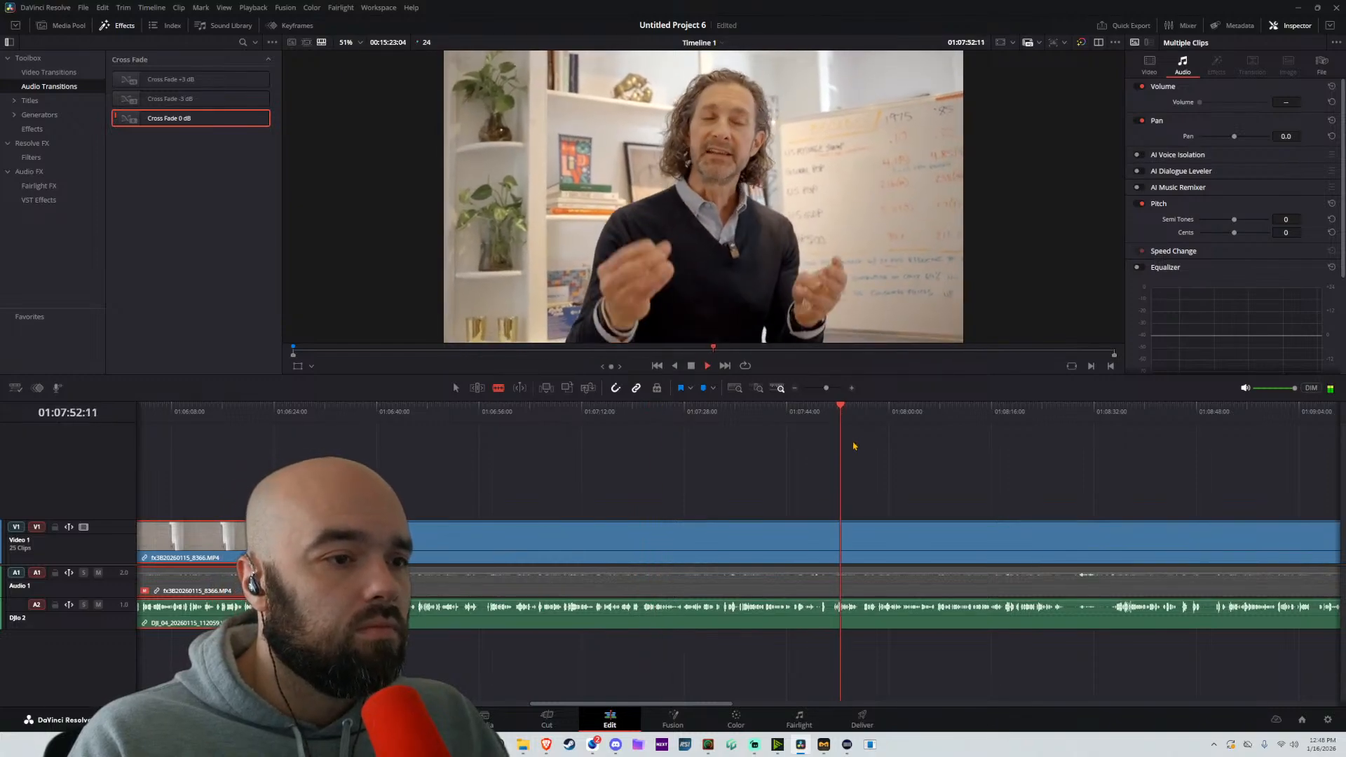
scroll(928, 476, down, 2)
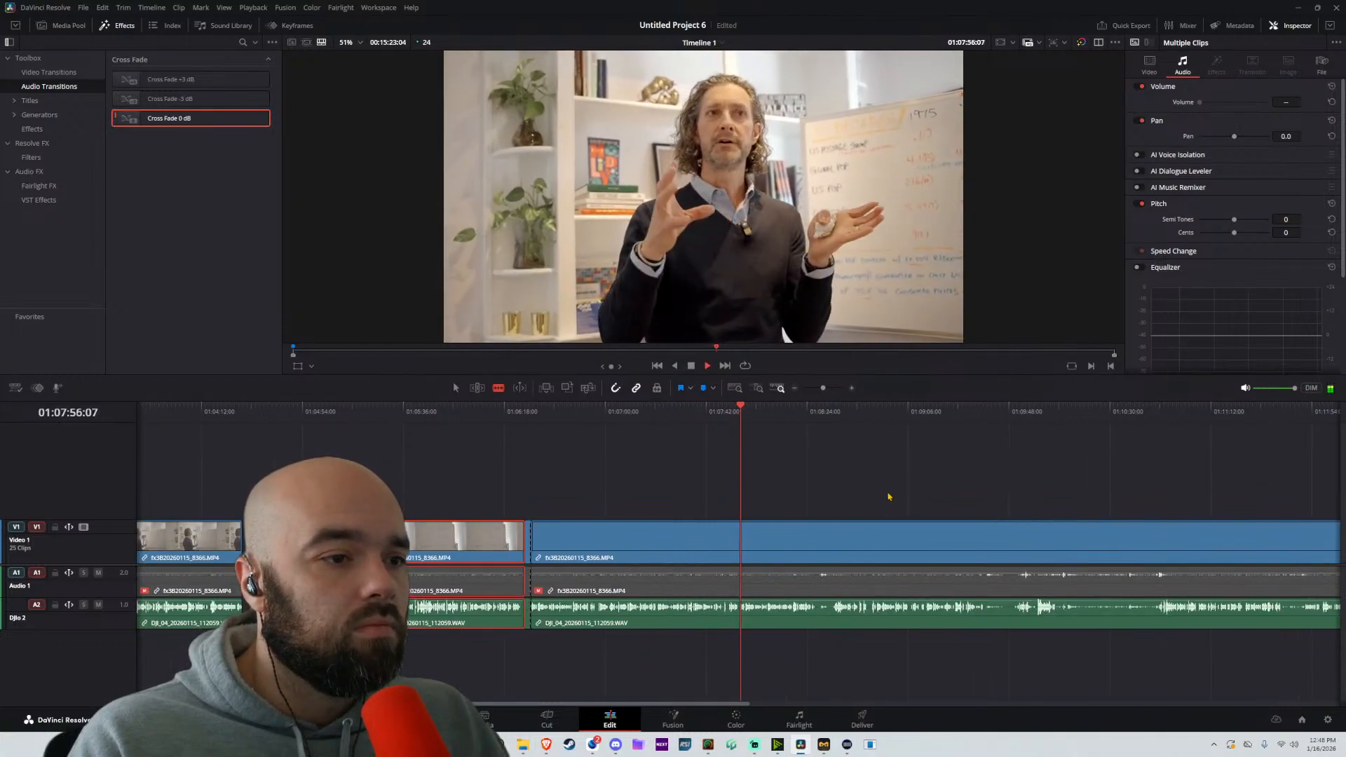
scroll(888, 496, up, 5)
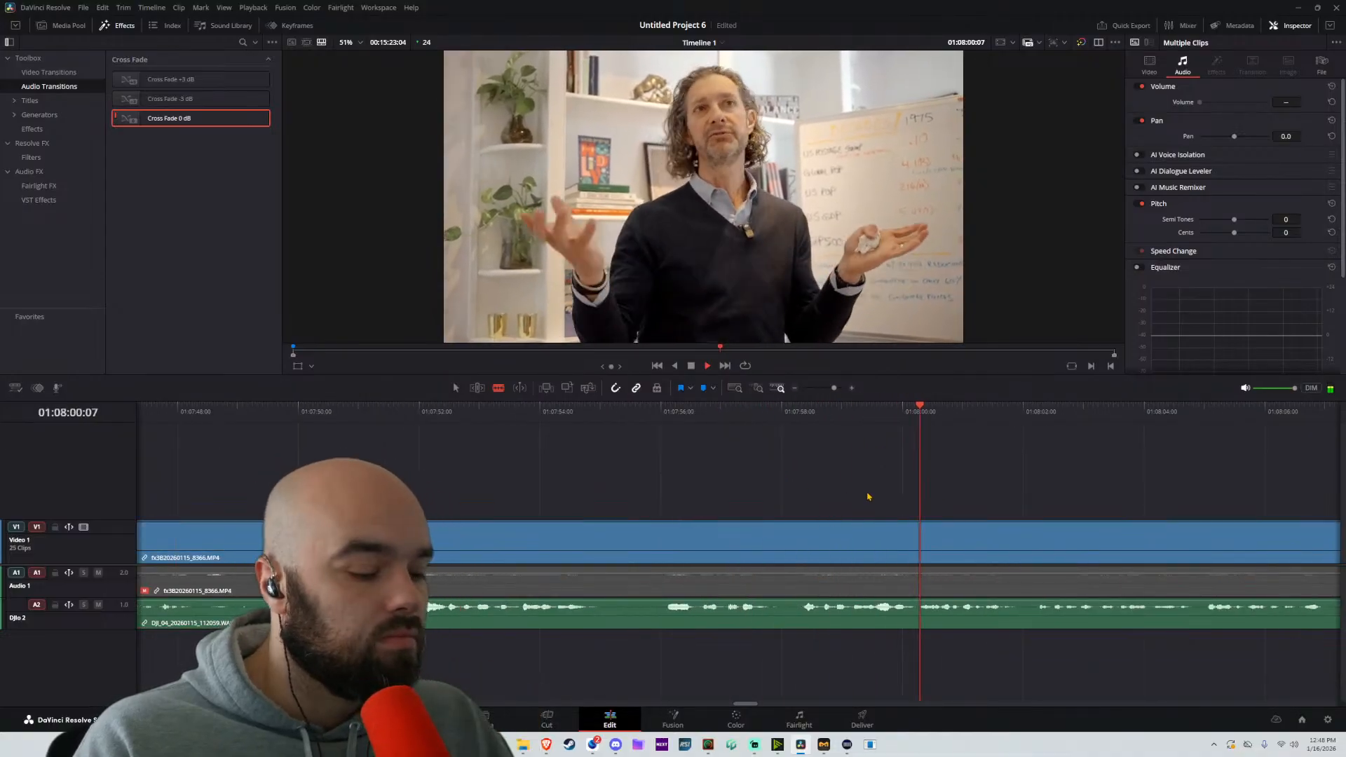
key(space)
scroll(904, 508, down, 6)
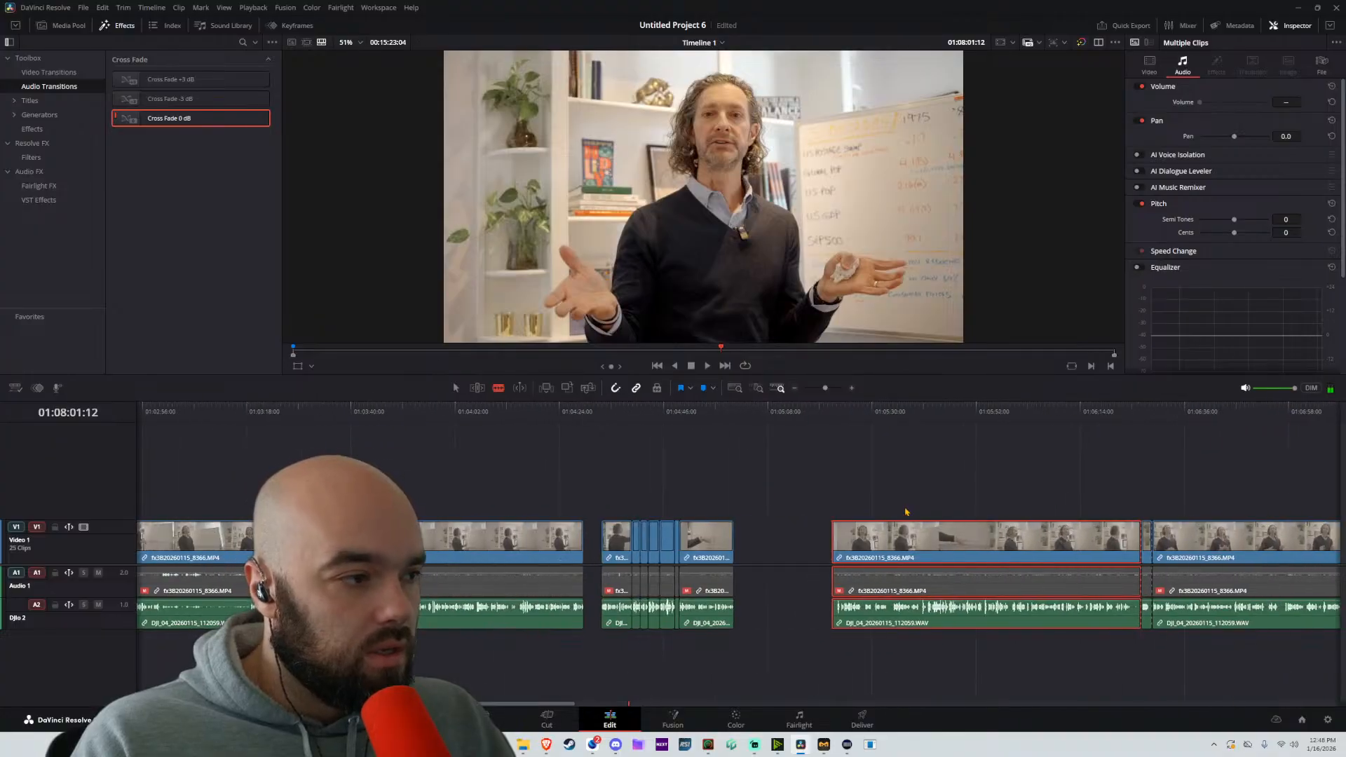
Replay the end of the finished passage and move the part following the gap about 17 seconds earlier
key(space)
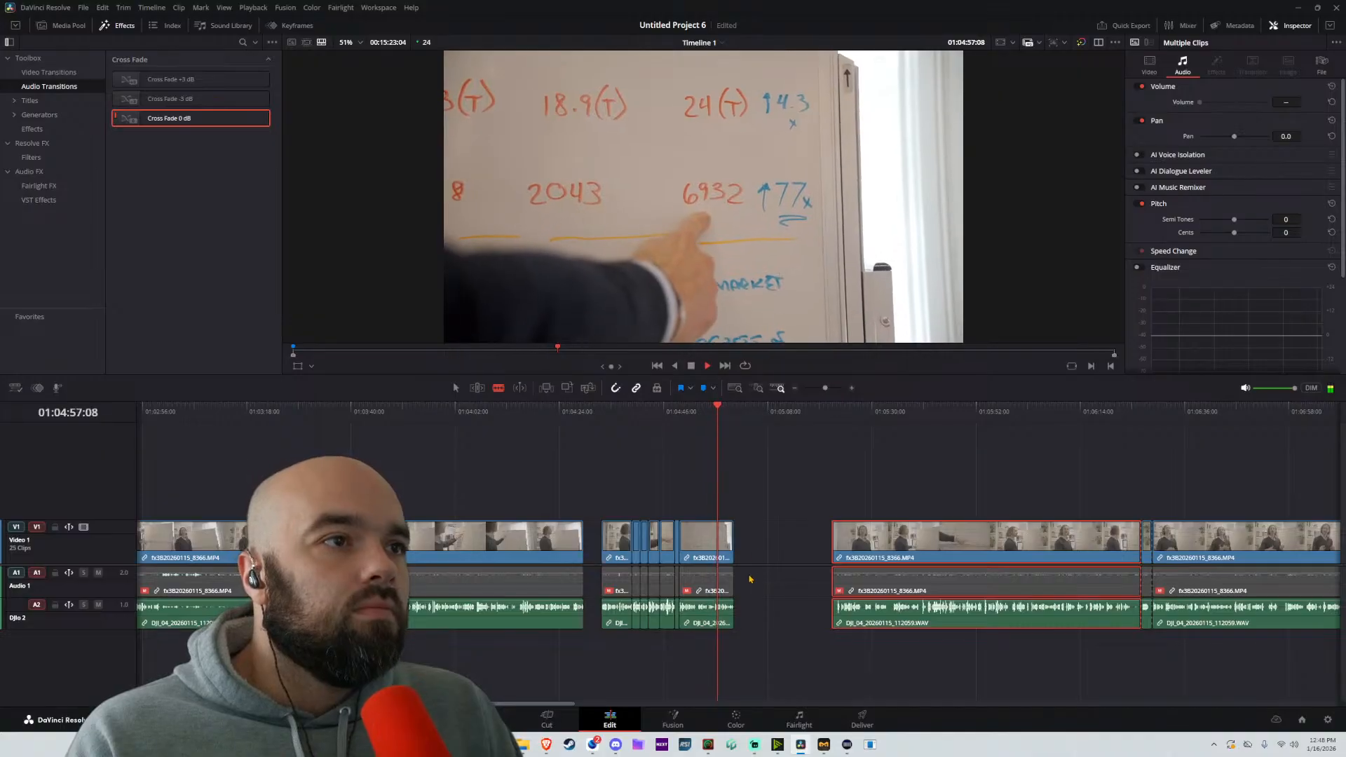
scroll(757, 579, up, 4)
key(a)
scroll(771, 575, right, 3)
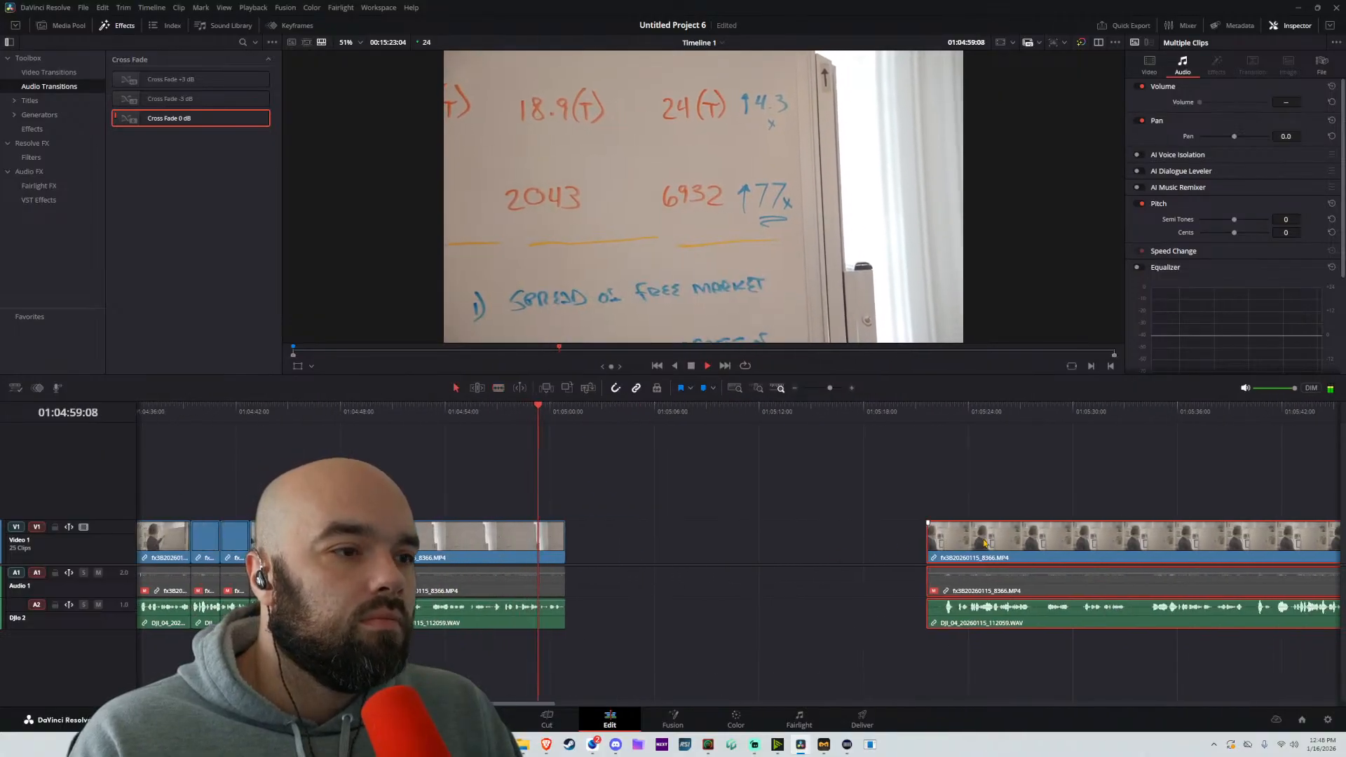
drag(985, 543, 678, 540)
Listen through the moved part and split it at about 01:05:17:18
click(670, 425)
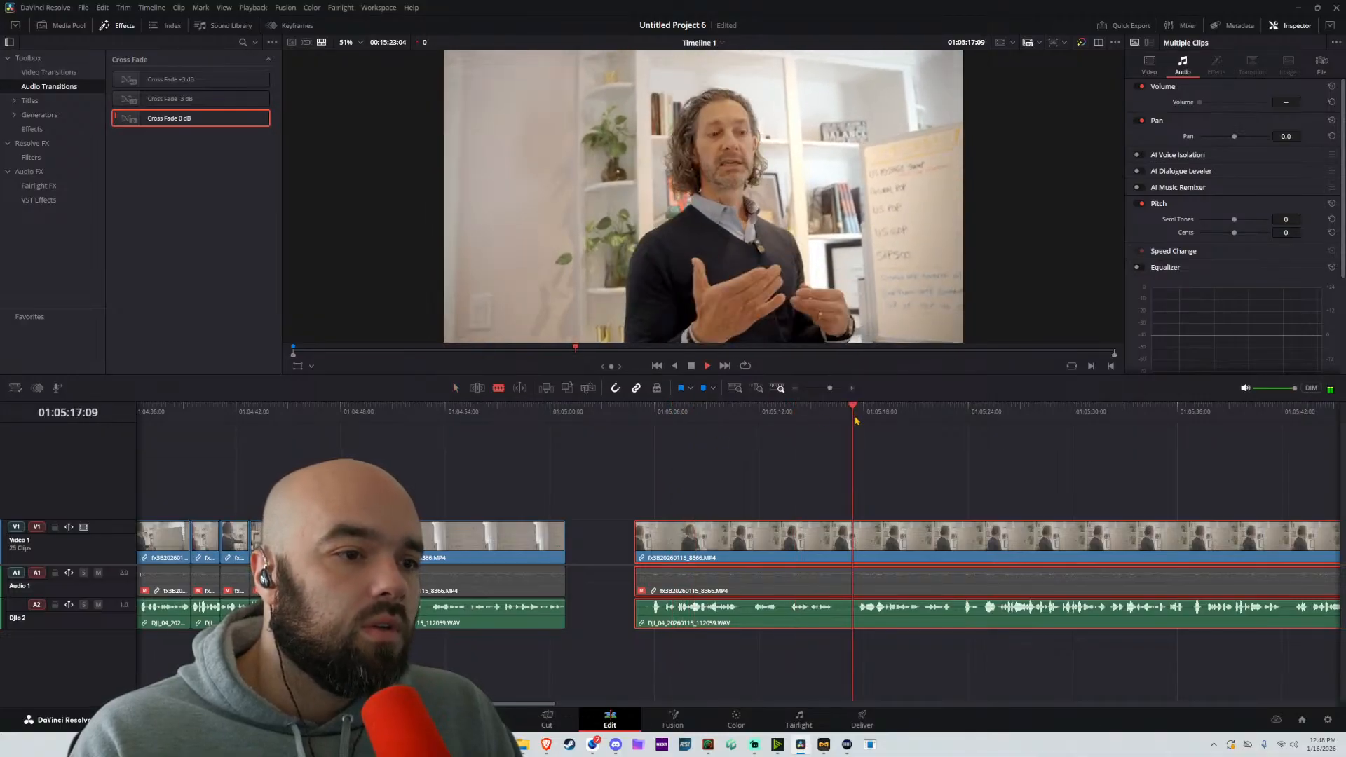
scroll(900, 605, up, 4)
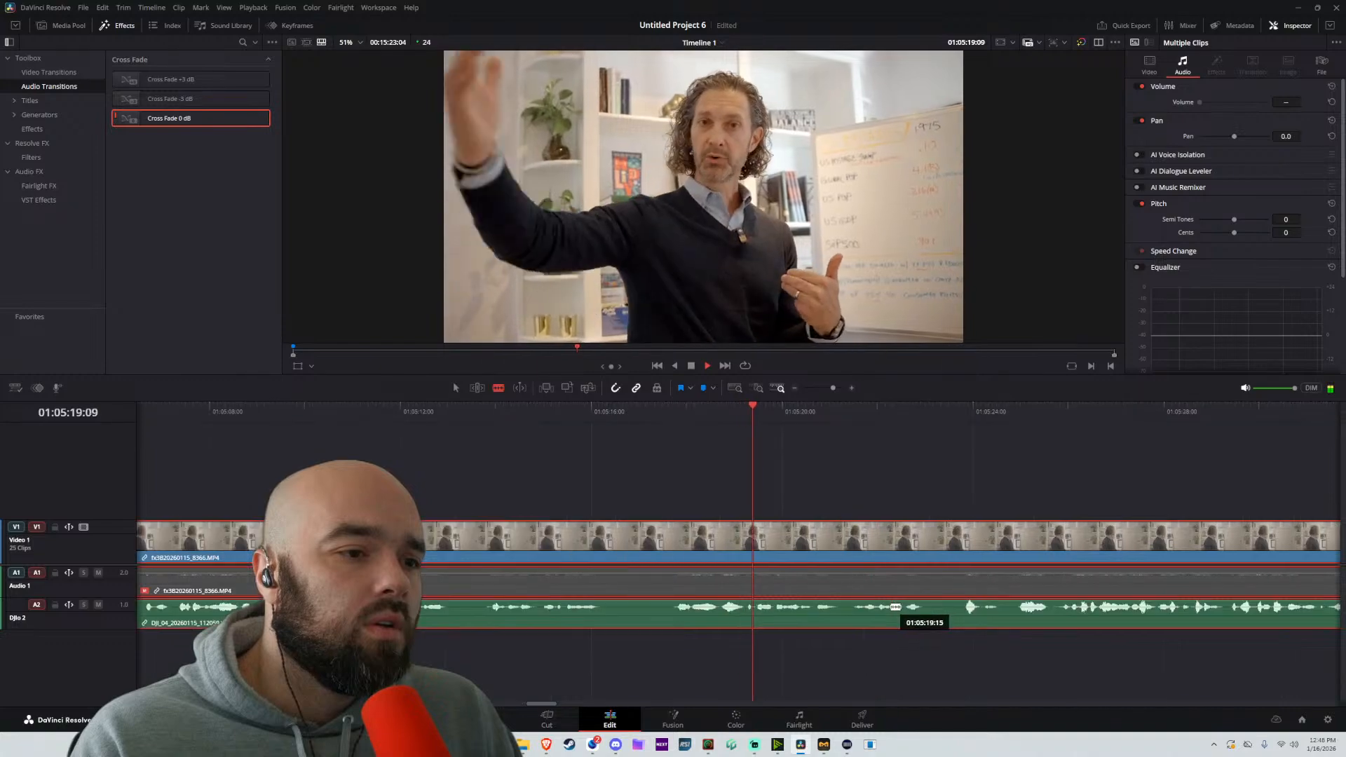
scroll(796, 580, down, 2)
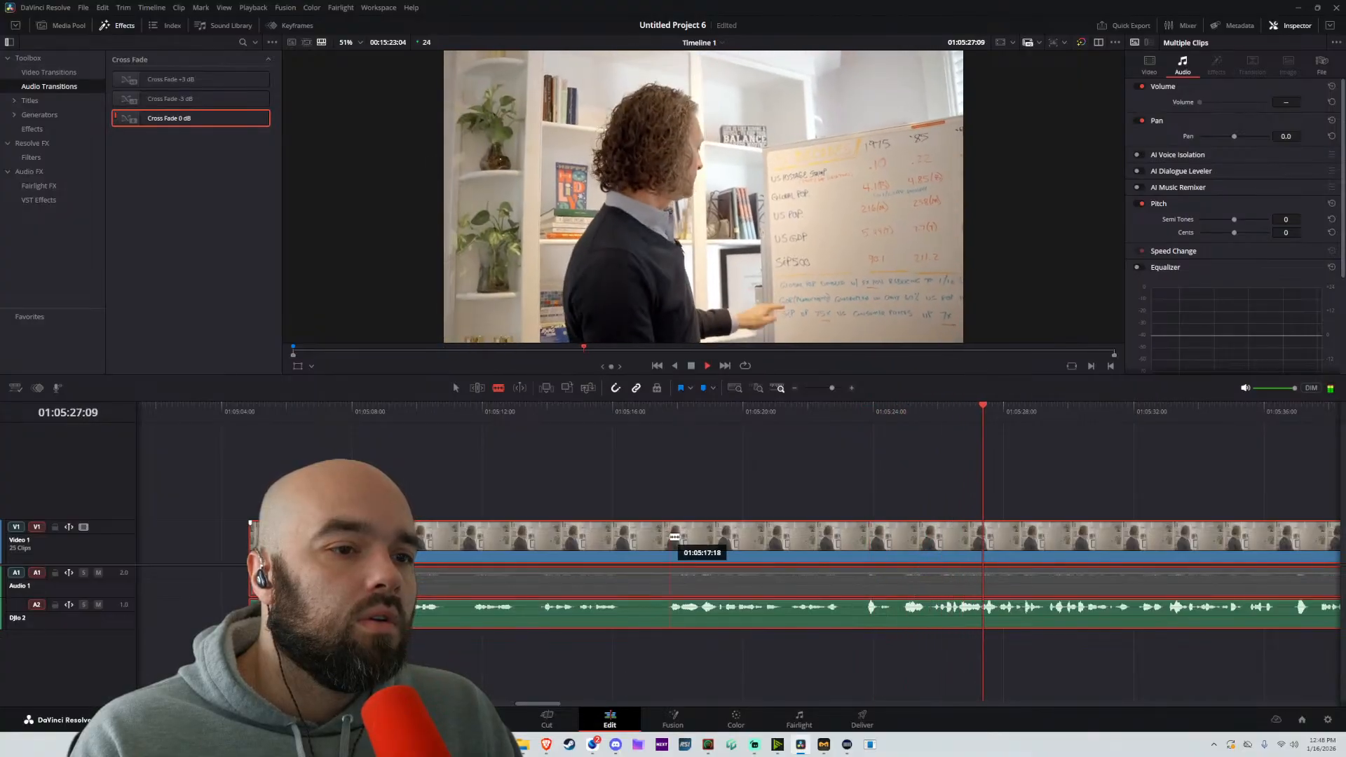
click(674, 536)
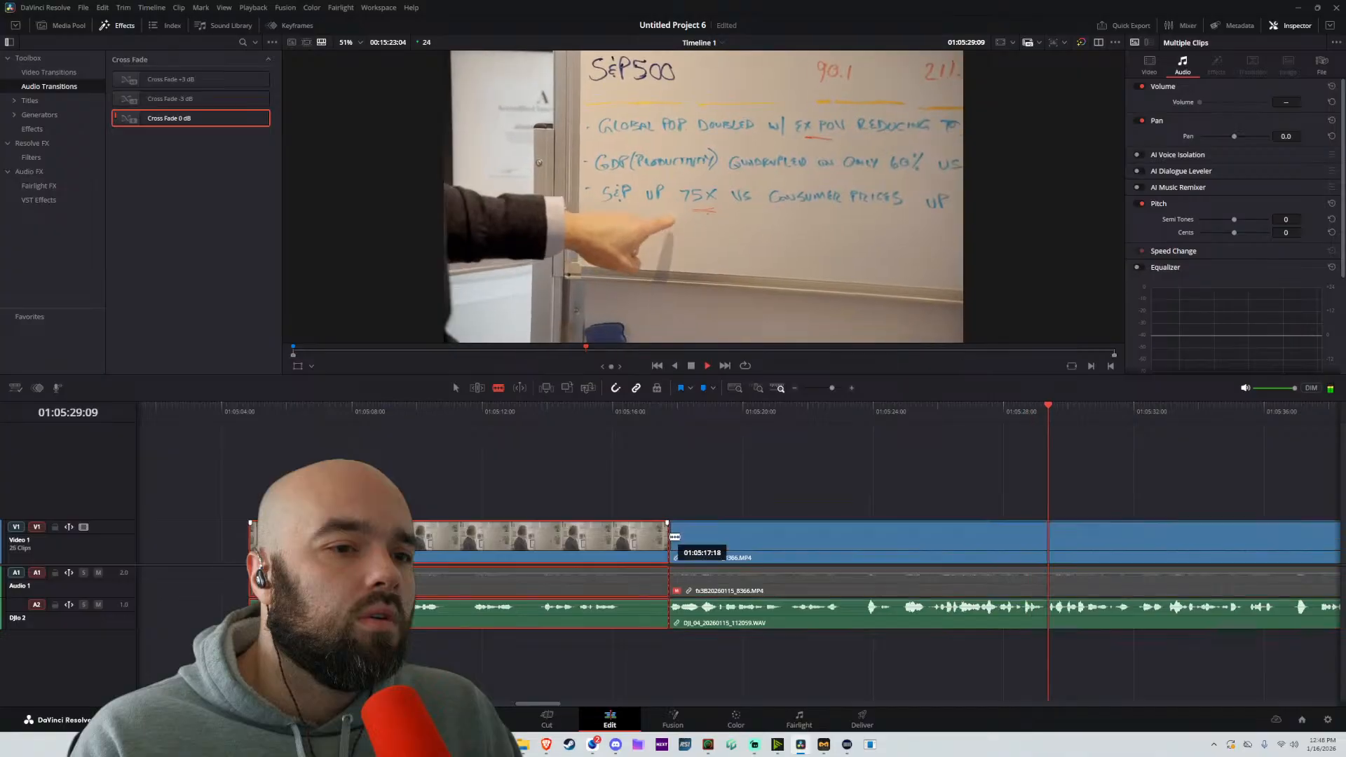
Play on through the whiteboard passage and split the part at about 01:05:36:10
drag(971, 511, 442, 529)
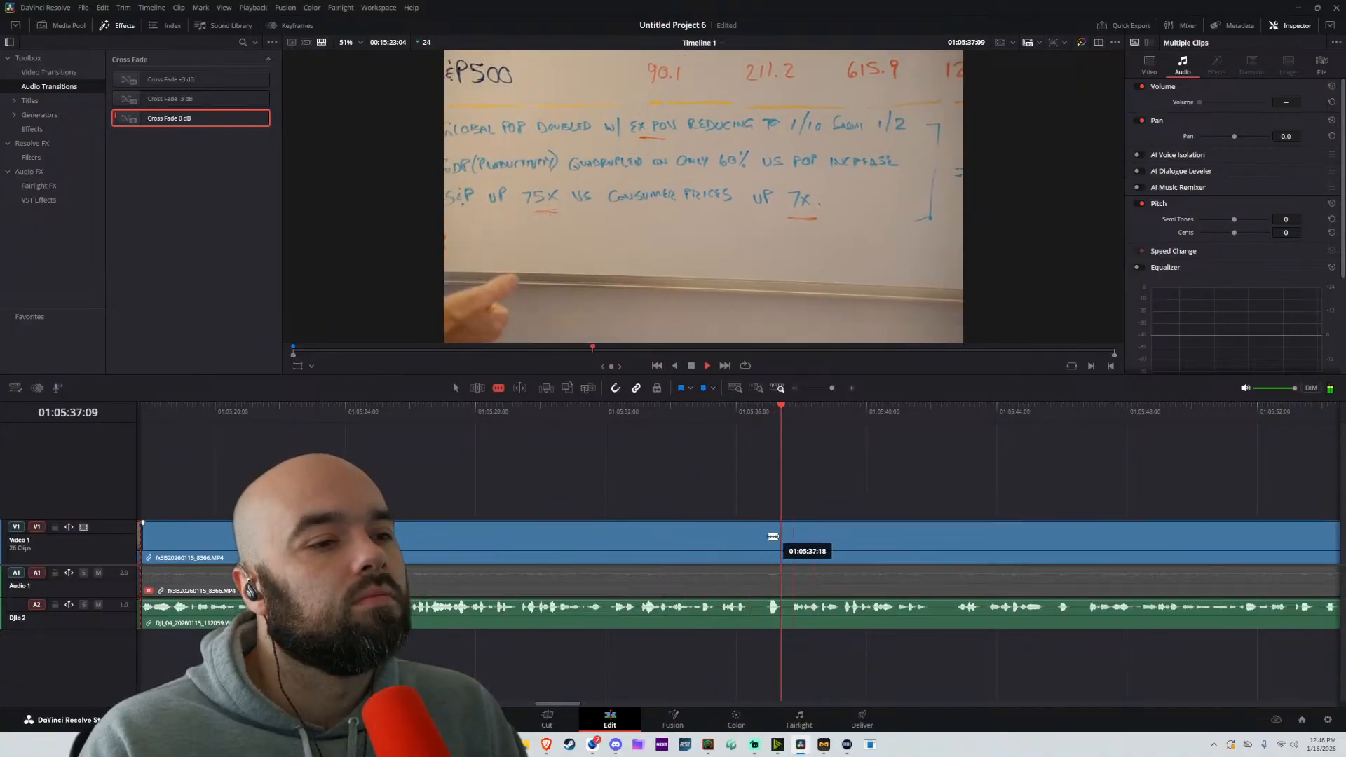
click(748, 538)
key(a)
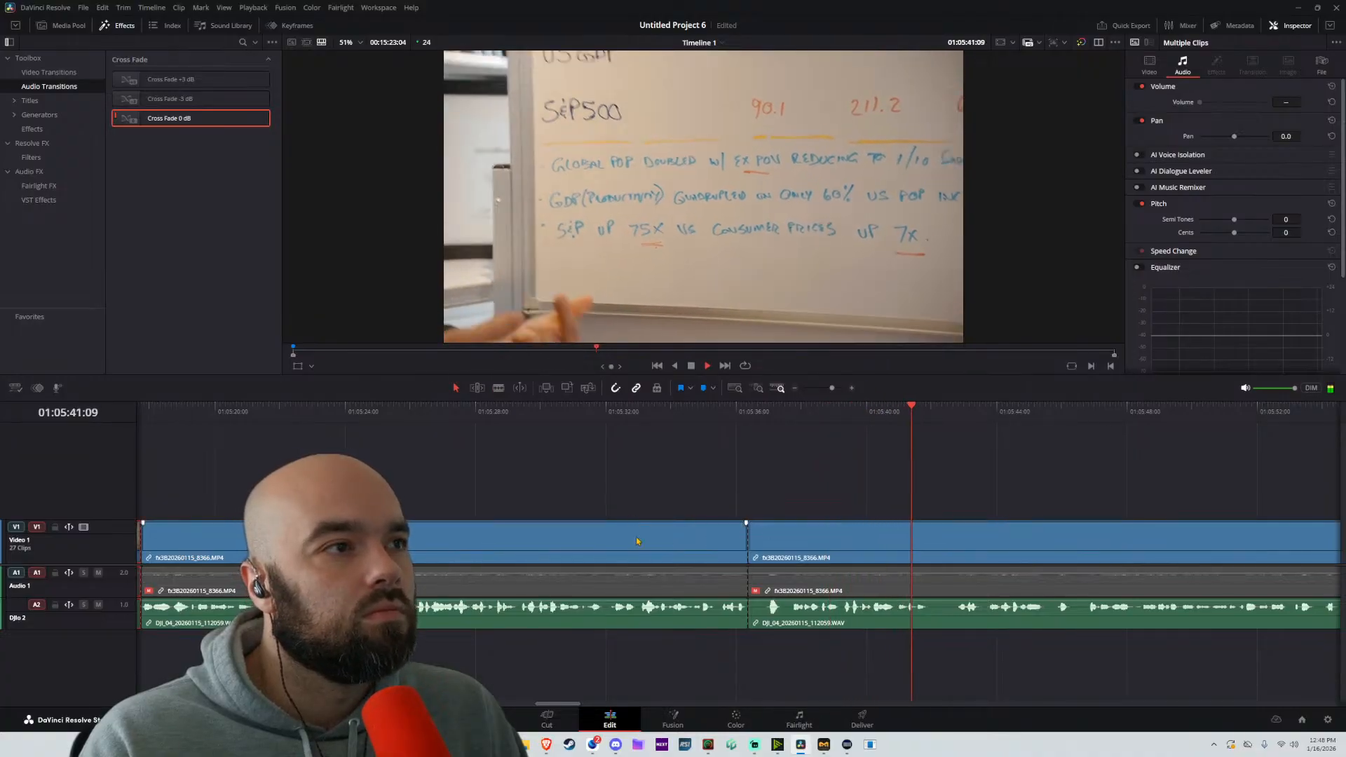
Play on through the whiteboard passage, split the part at about 01:05:46:20 and move the following part about 14 frames earlier
scroll(639, 539, down, 5)
scroll(482, 539, left, 5)
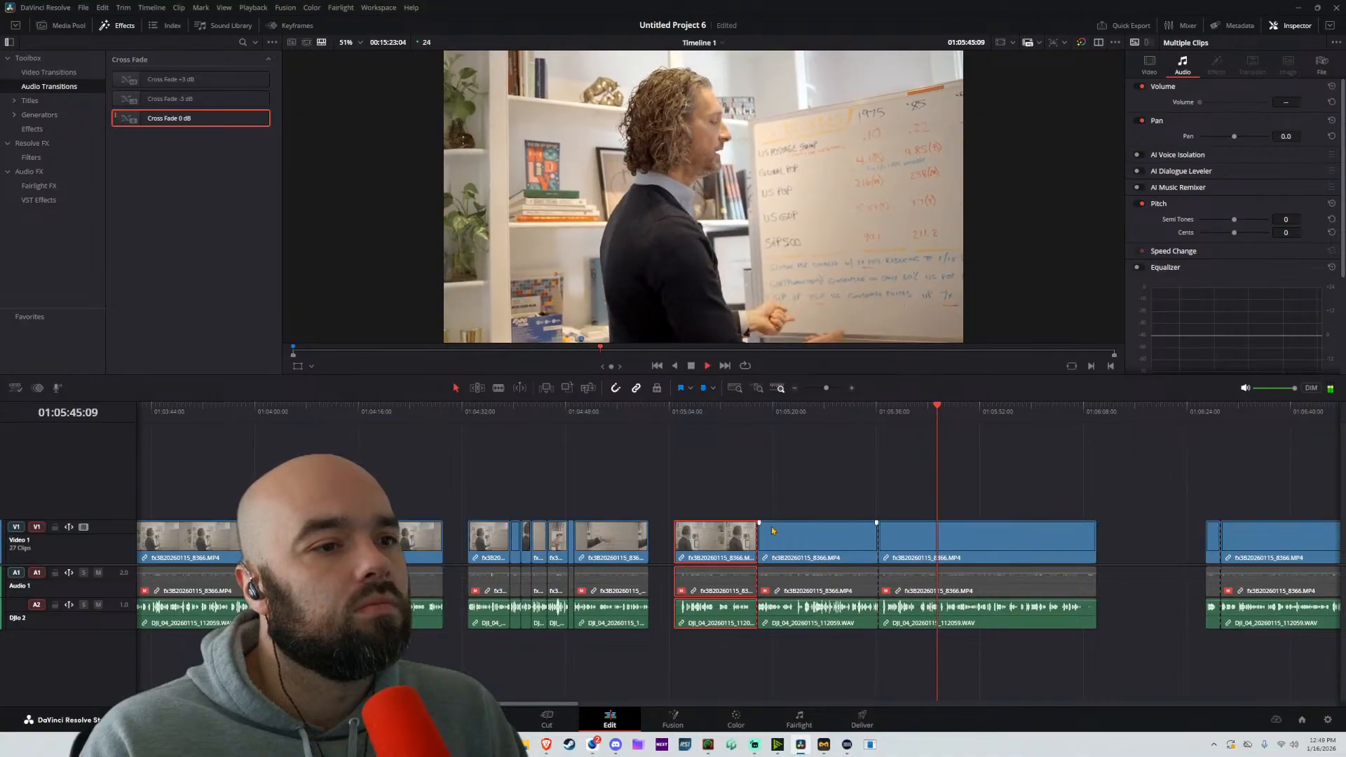
scroll(803, 563, up, 3)
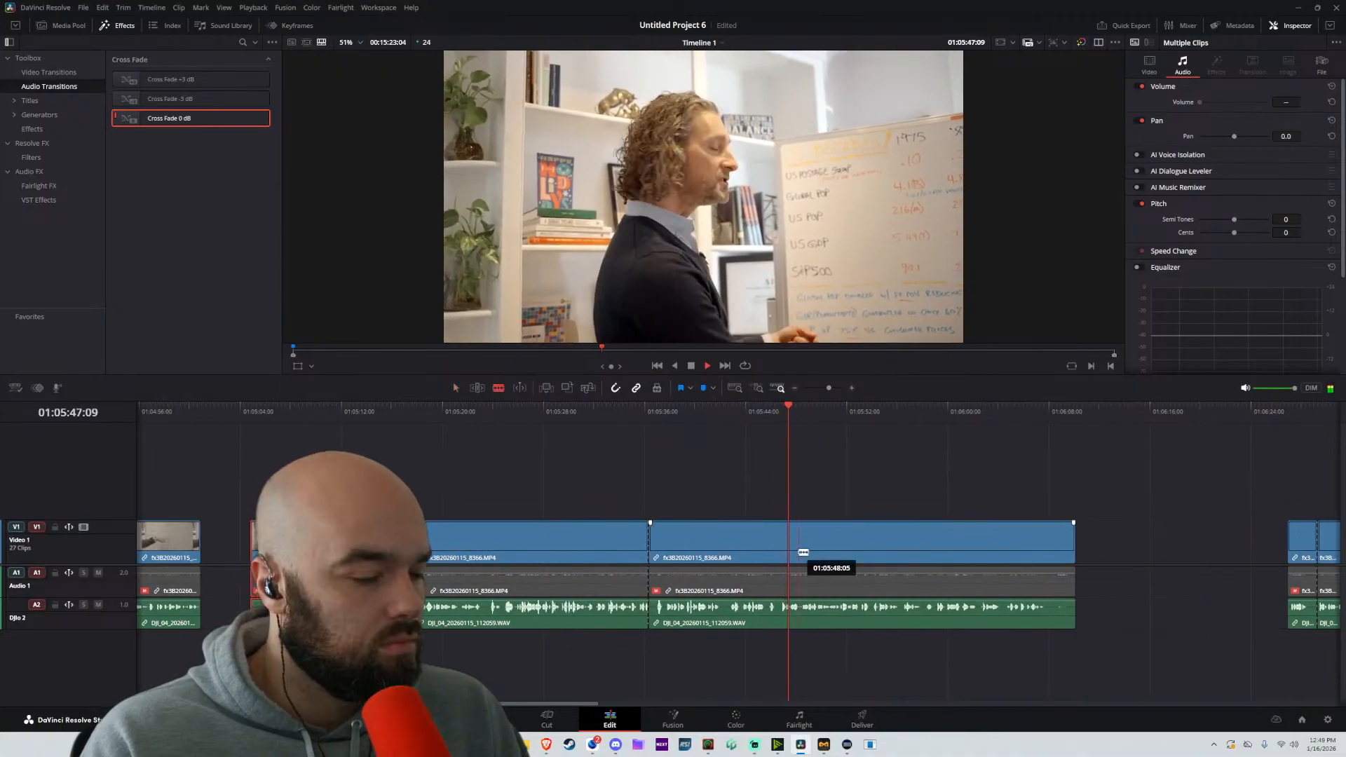
scroll(789, 566, up, 5)
scroll(790, 569, up, 2)
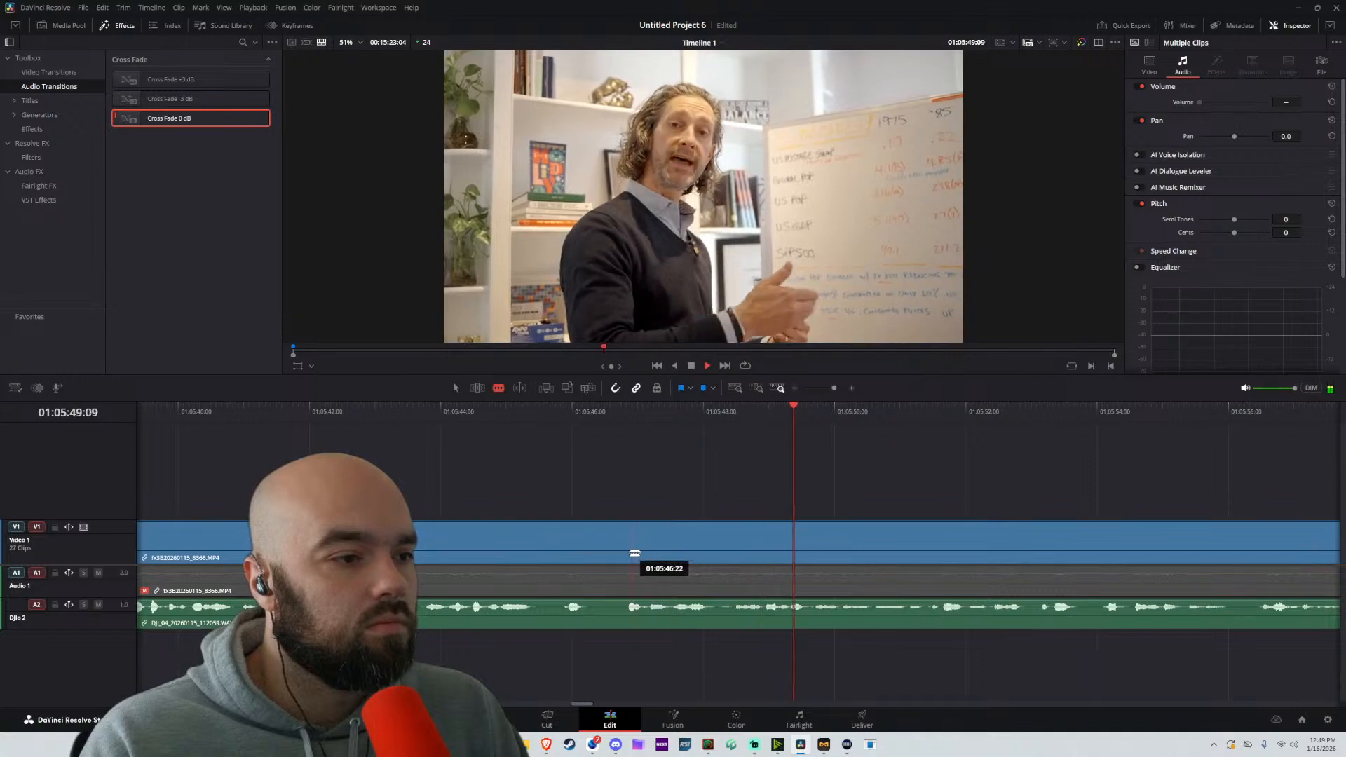
click(628, 553)
key(a)
drag(689, 555, 653, 558)
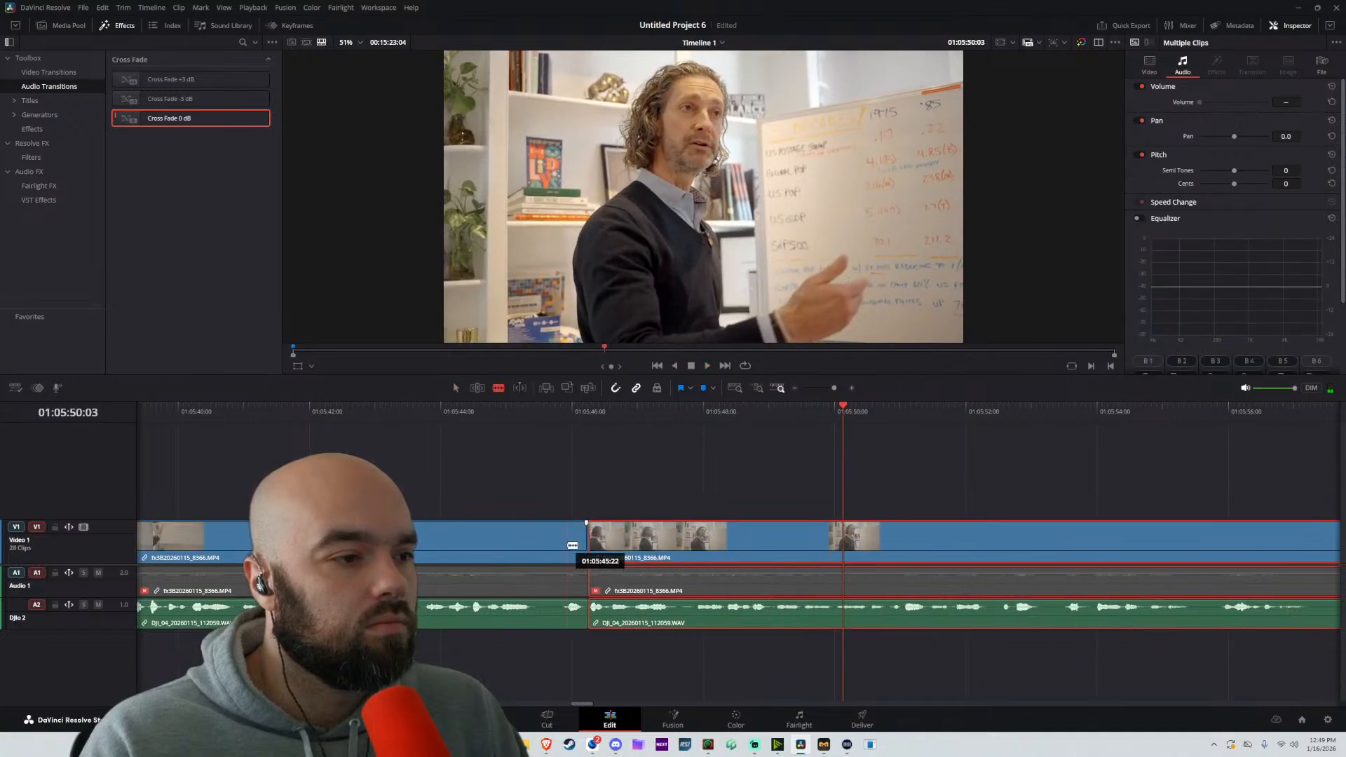
Split the preceding part at about 01:05:45:21 and move all following parts about 12 frames earlier
click(564, 548)
key(a)
drag(693, 484, 549, 541)
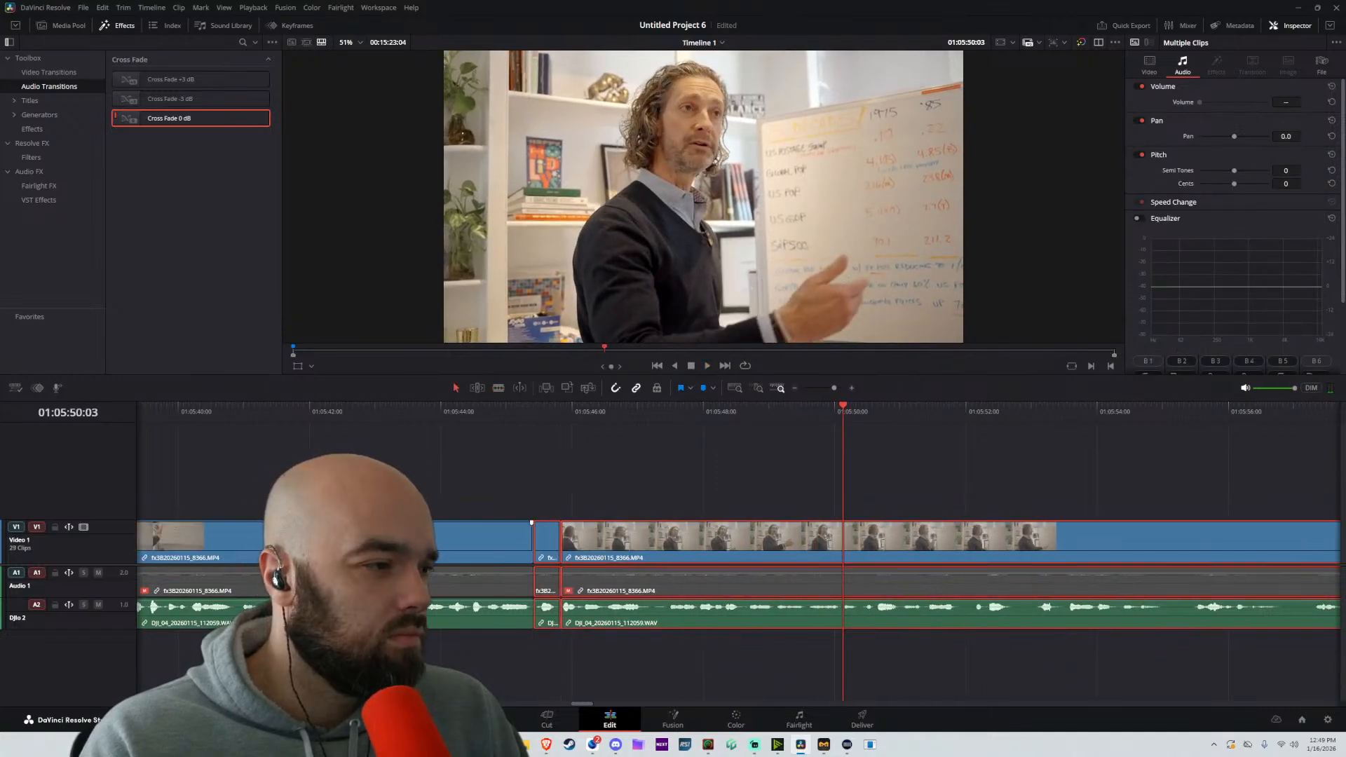
Cut another pause before 01:05:45 and move all following parts about 17 frames earlier
key(a)
drag(714, 482, 403, 569)
drag(410, 547, 363, 546)
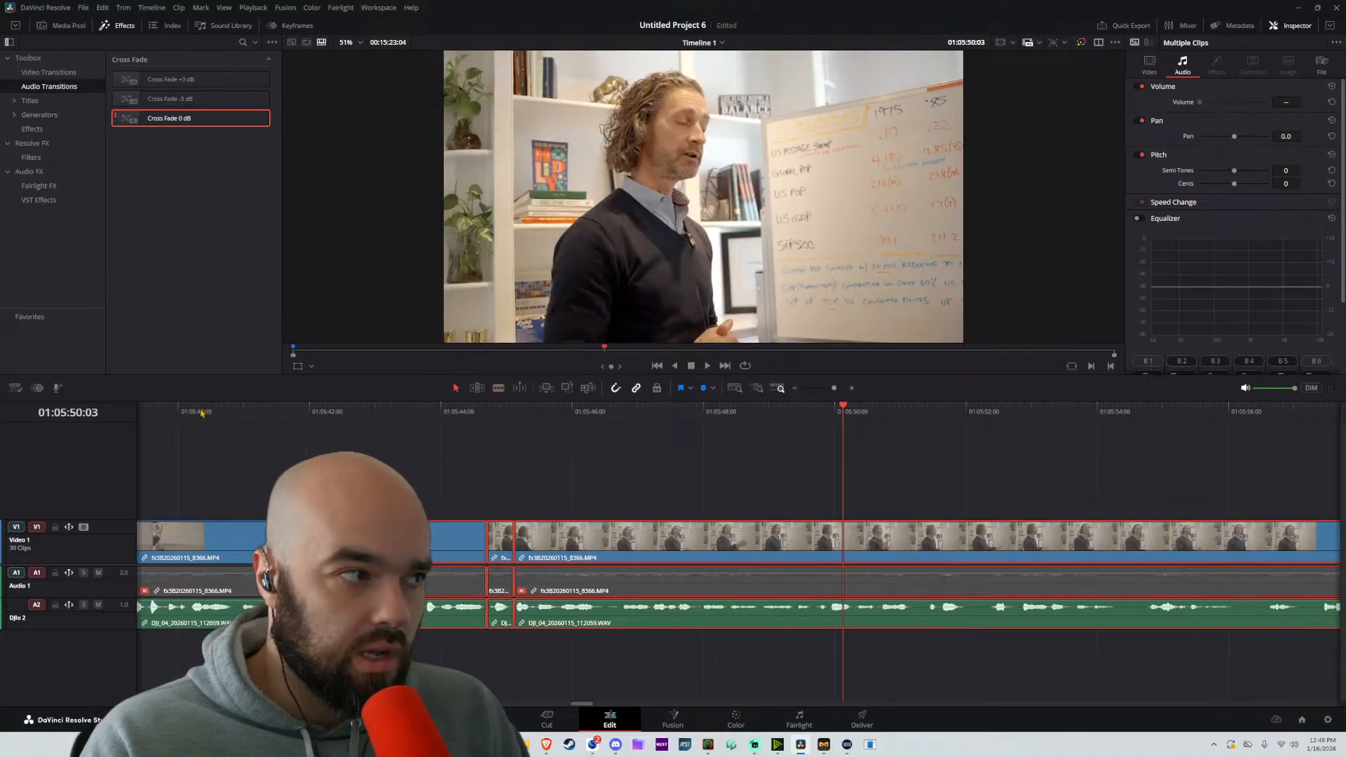
Play on, split at about 01:05:49:09 and tighten the join by moving the following part up to about 01:05:49:04
key(space)
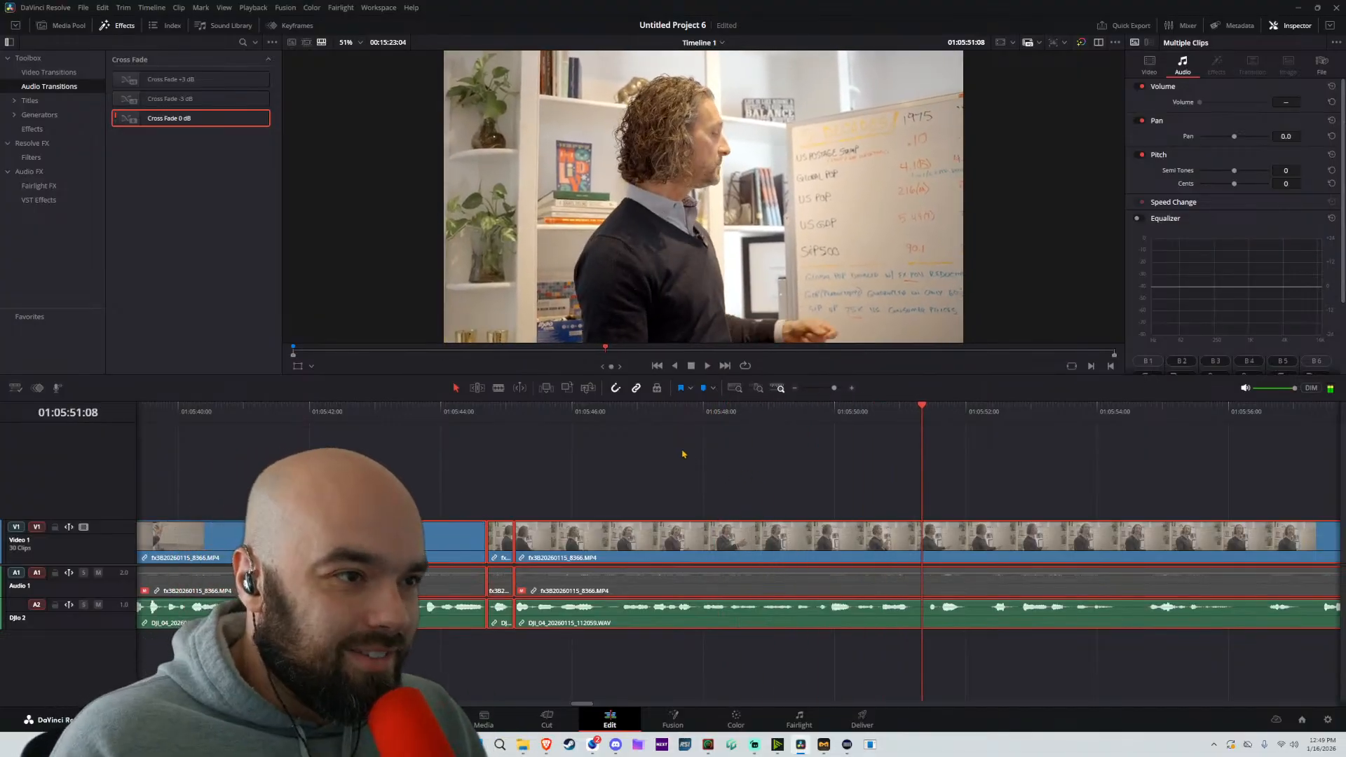
click(794, 539)
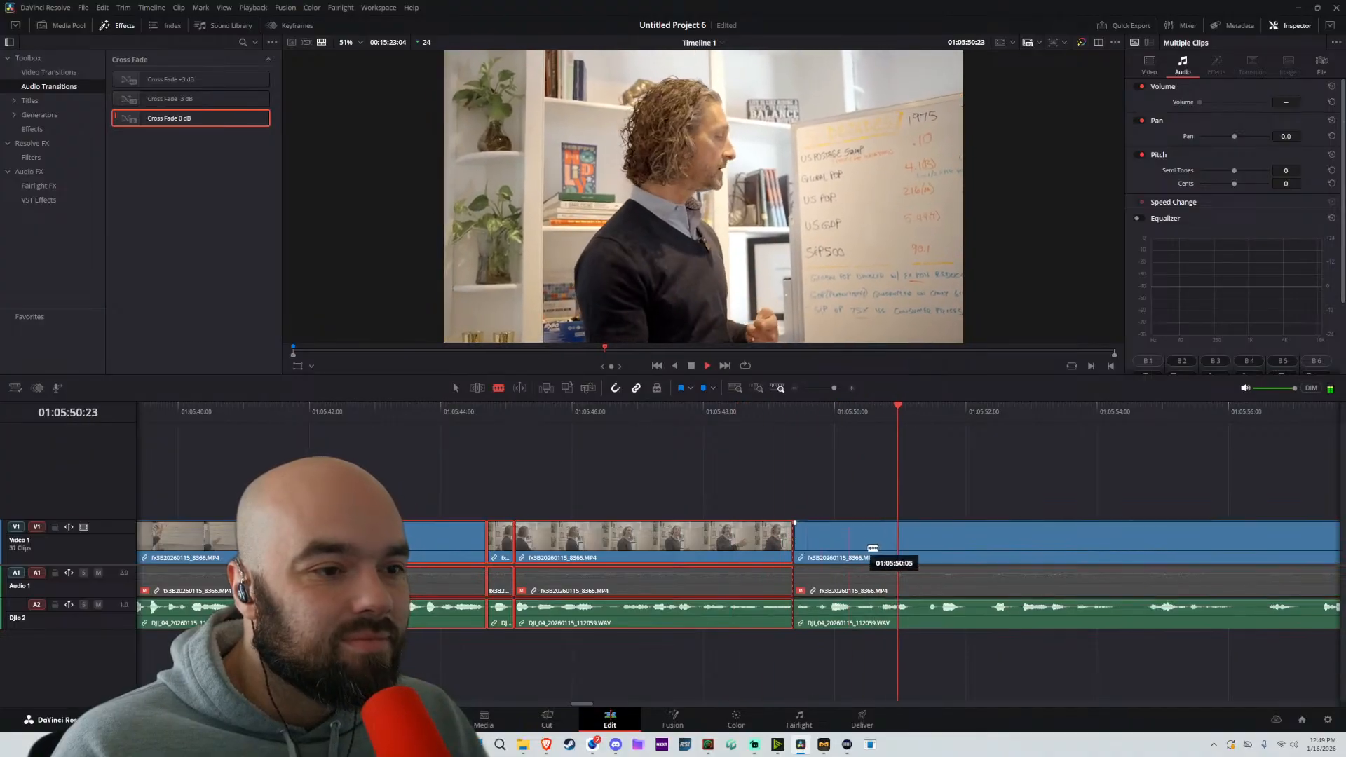
drag(862, 549, 833, 557)
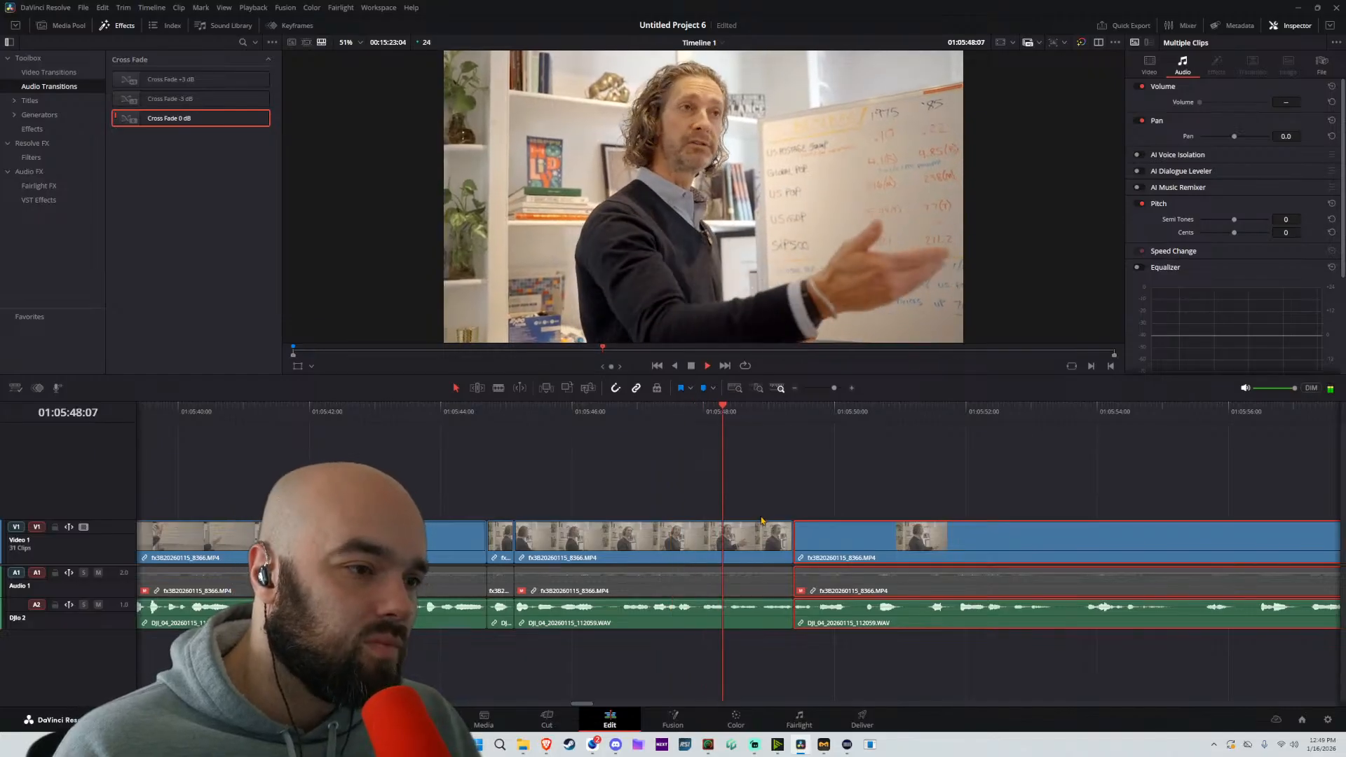
key(space)
scroll(703, 565, up, 5)
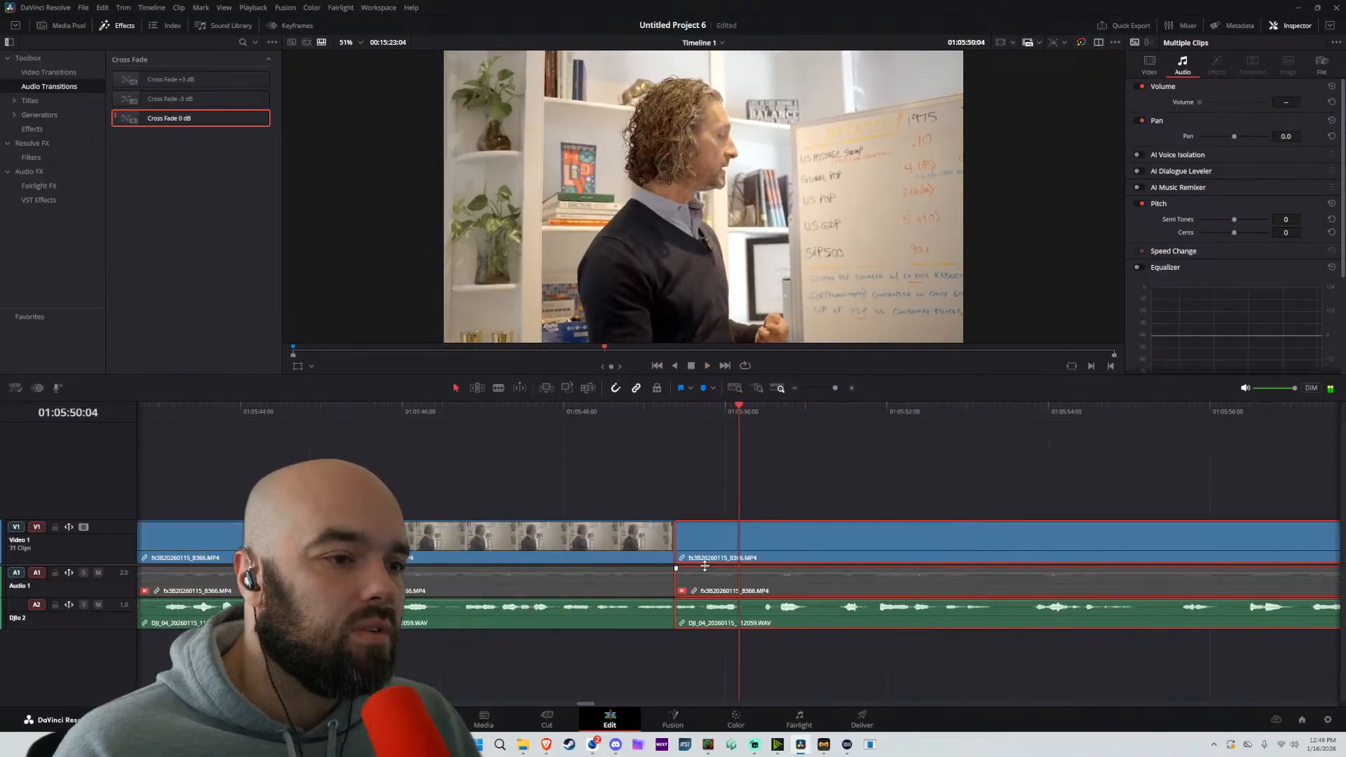
drag(641, 547, 579, 531)
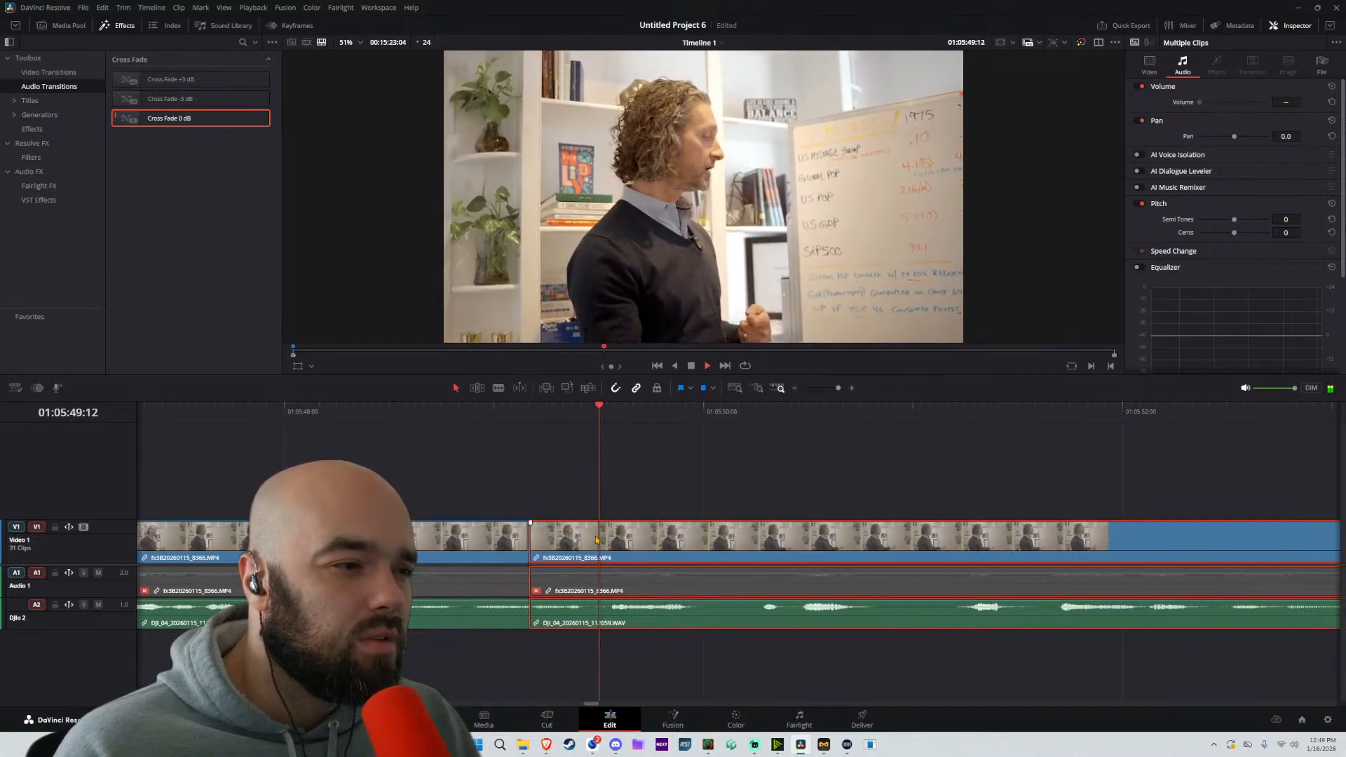
Add a Cross Fade 0 dB to the recorder audio at this cut, shorten it to 6 frames and replay the join
drag(214, 128, 633, 612)
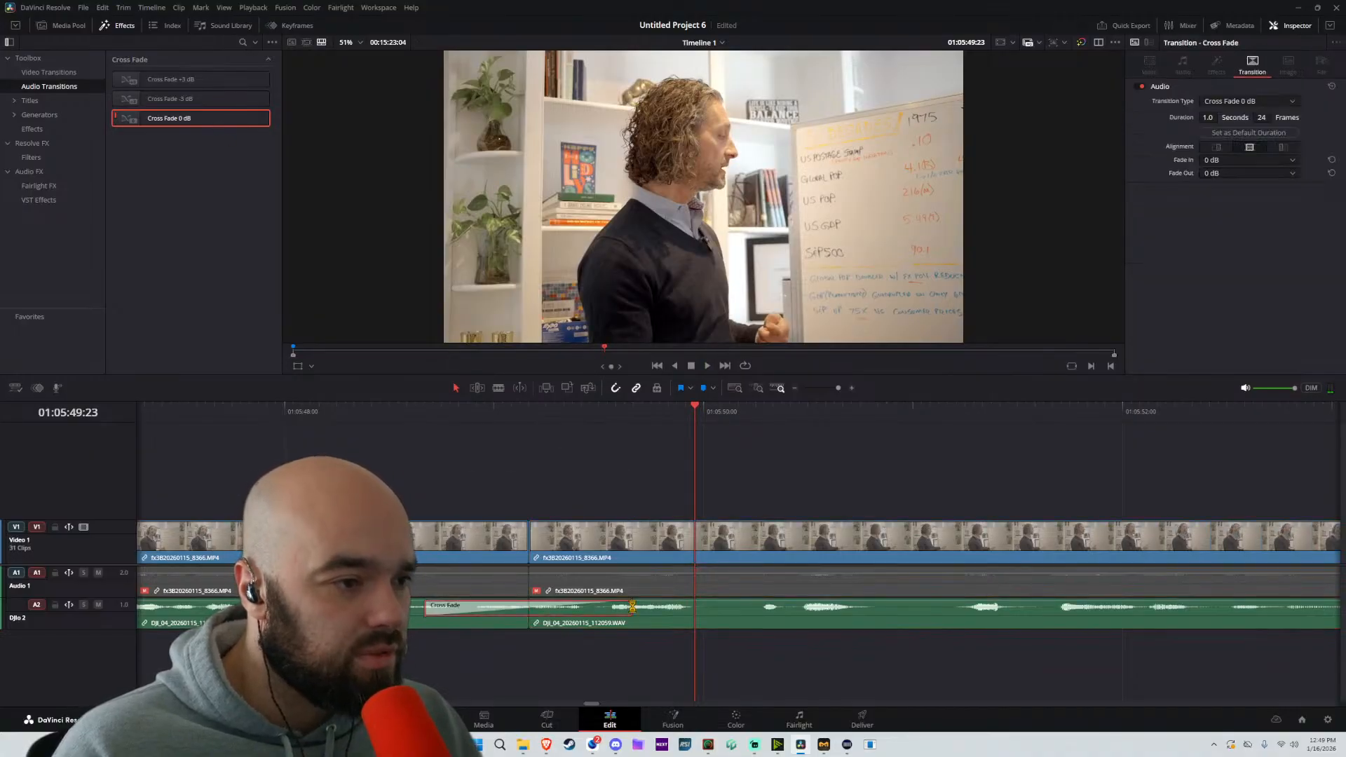
click(295, 432)
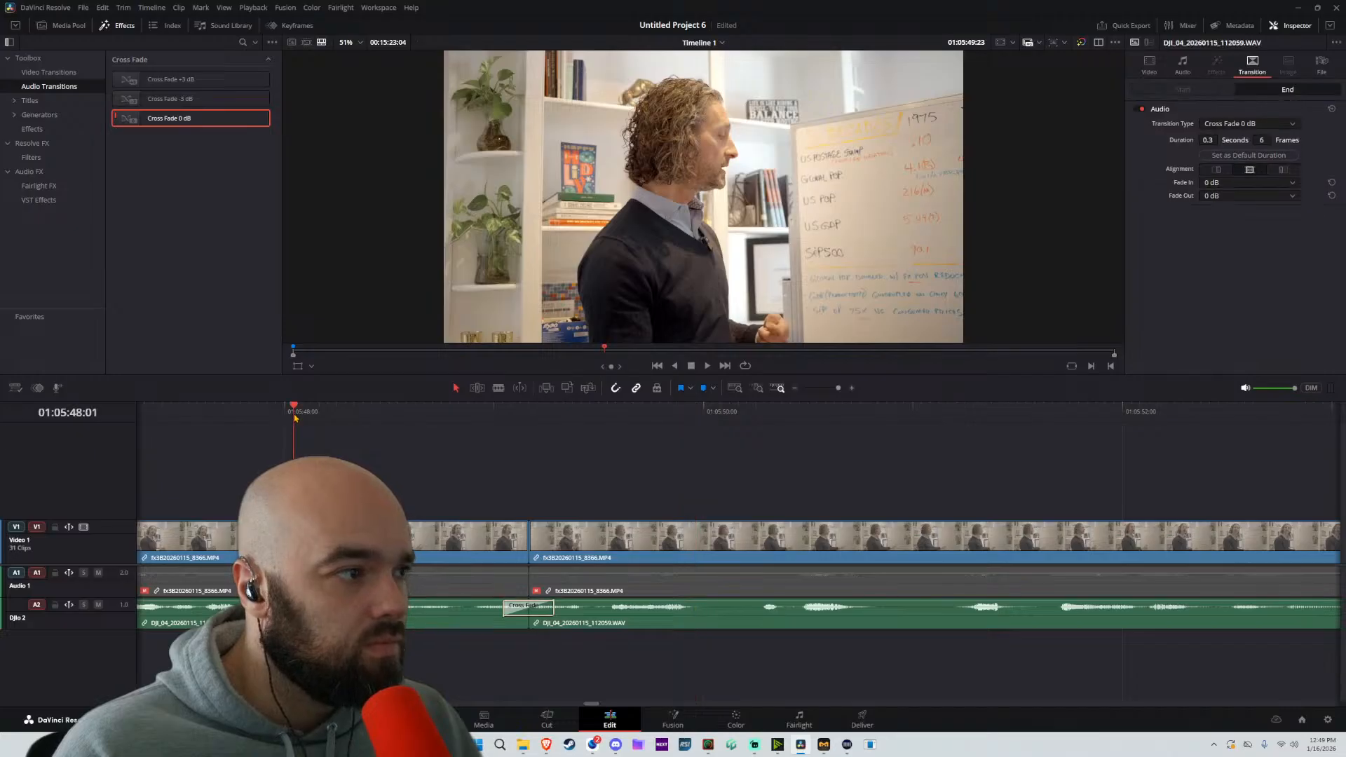
key(space)
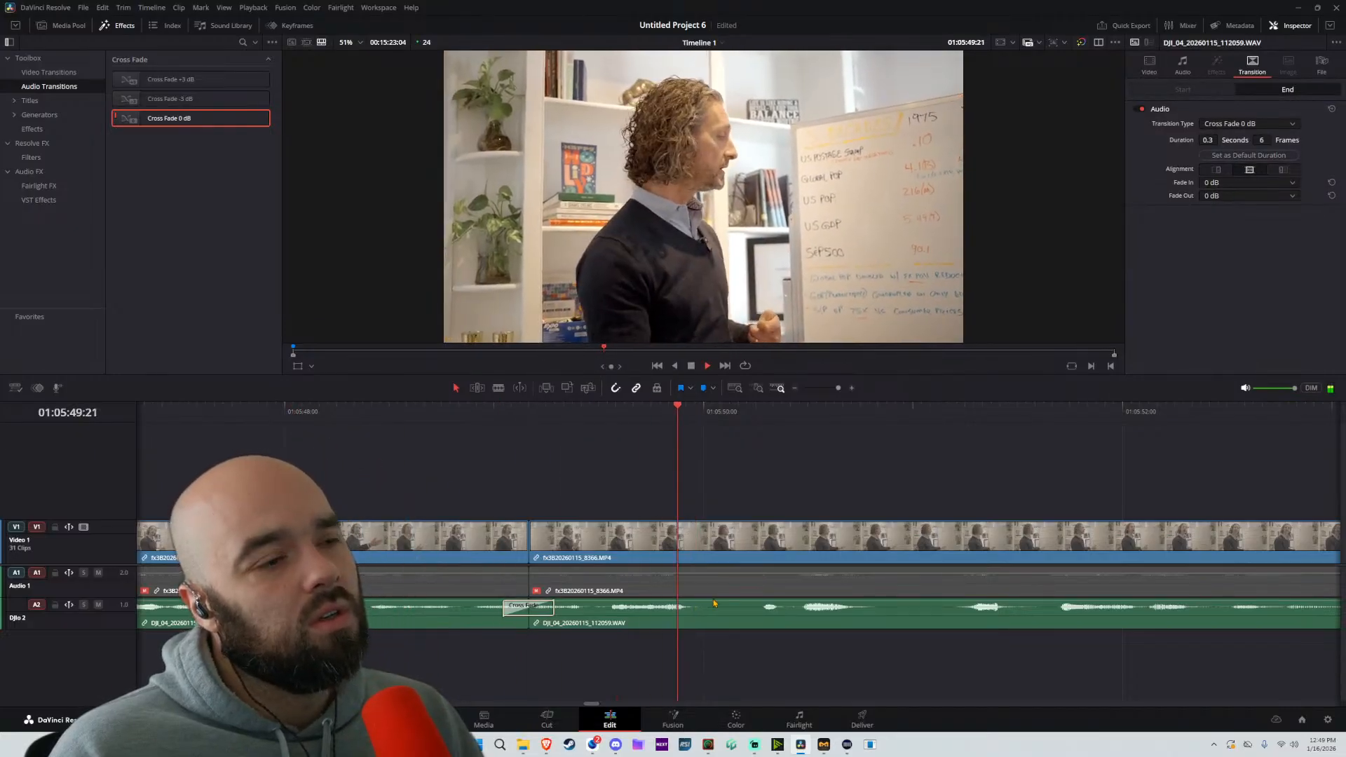
Split the part at about 01:05:51:06 and move the following part about 10 frames earlier
scroll(708, 593, down, 2)
key(b)
scroll(904, 557, down, 1)
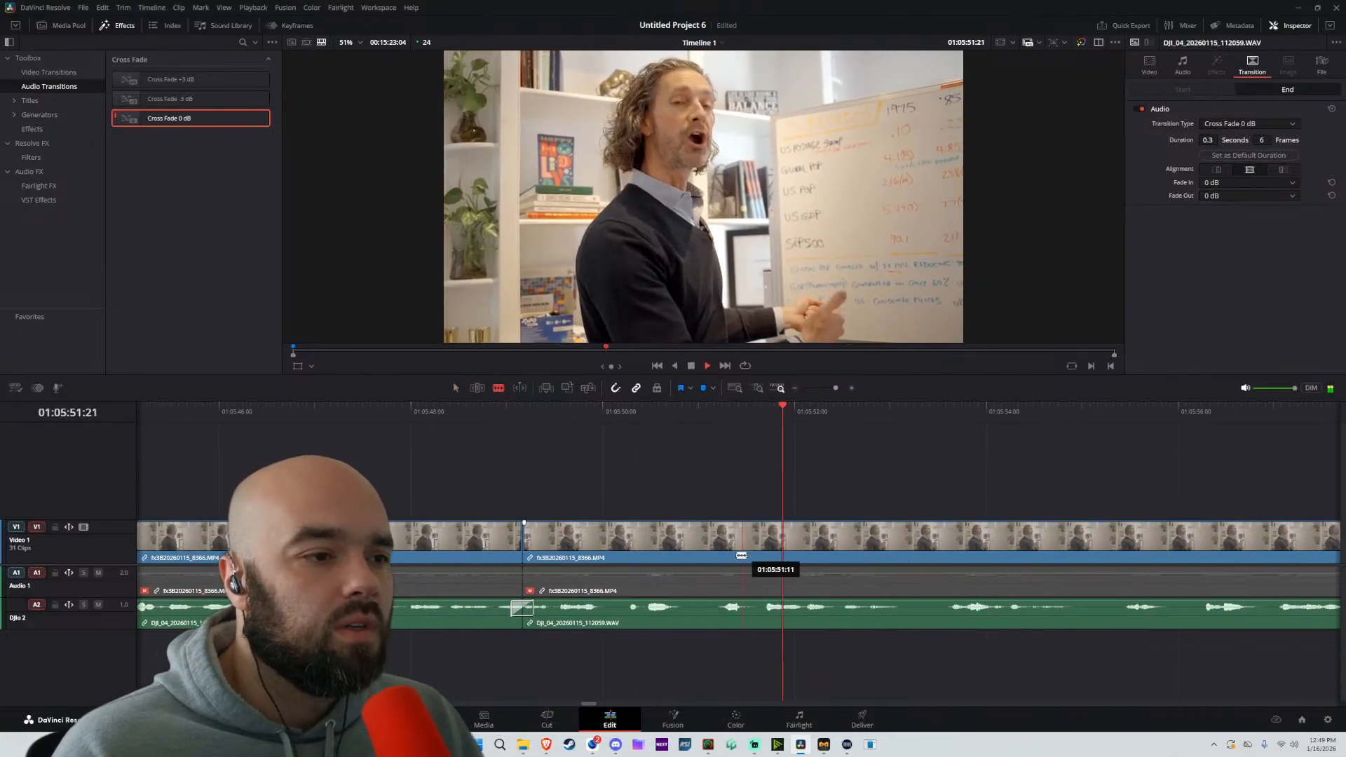
click(721, 557)
key(a)
drag(786, 556, 749, 555)
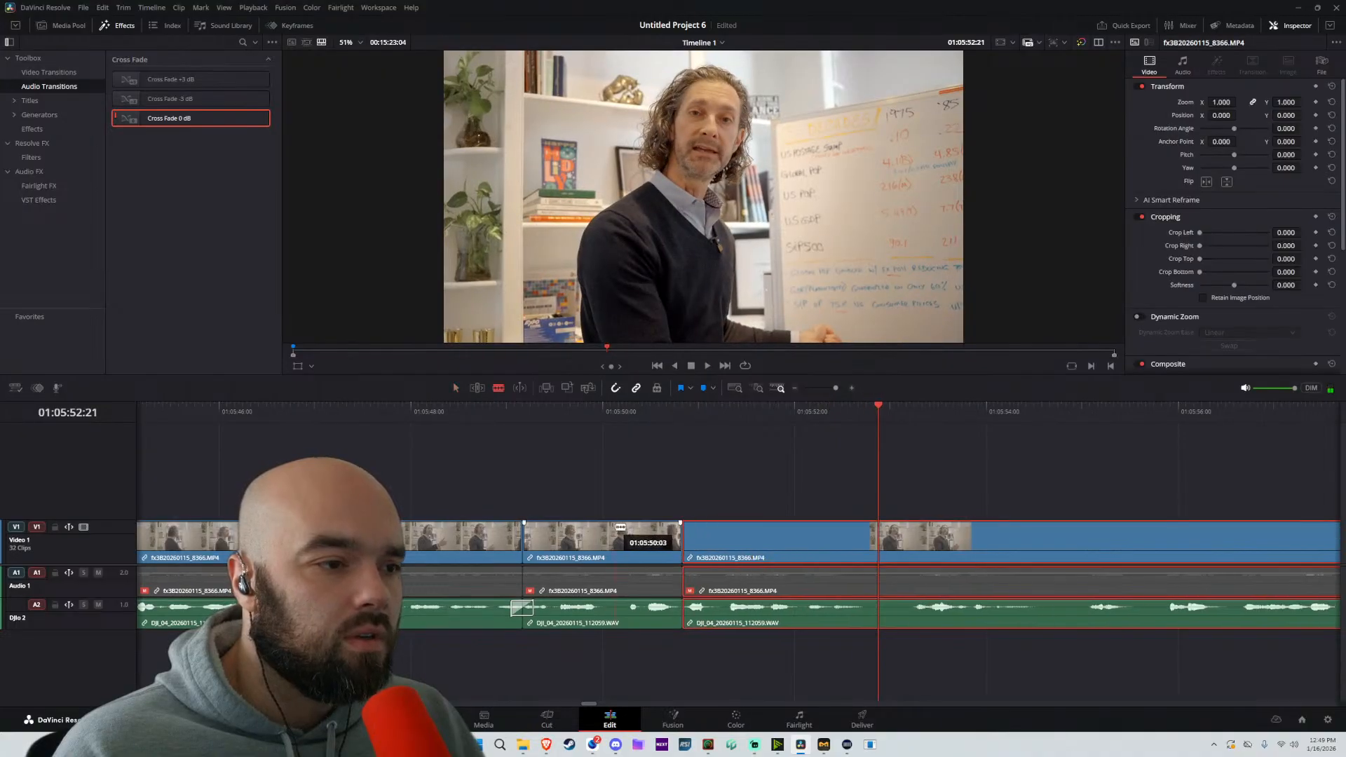
Split the short part at about 01:05:50:05, move the following parts 5 frames earlier and replay the join
click(629, 542)
key(a)
drag(828, 489, 634, 549)
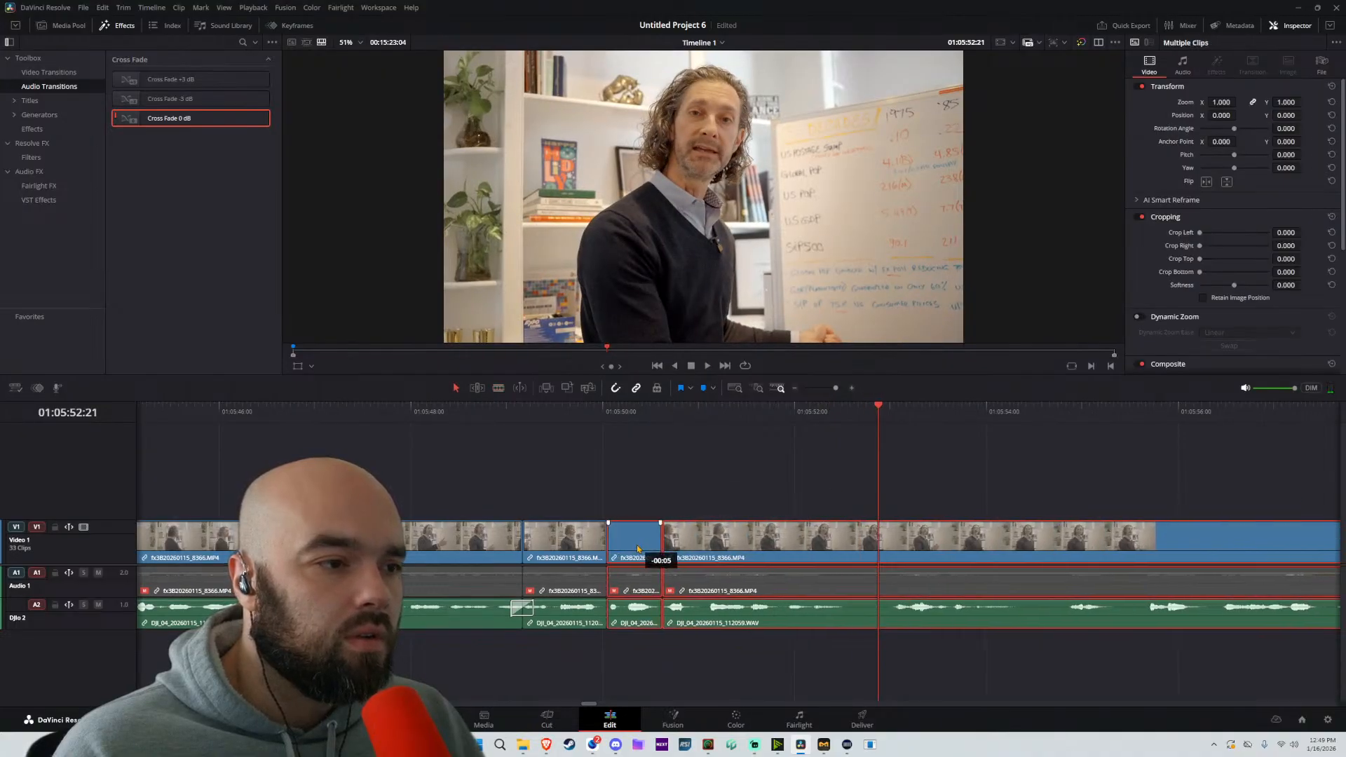
key(space)
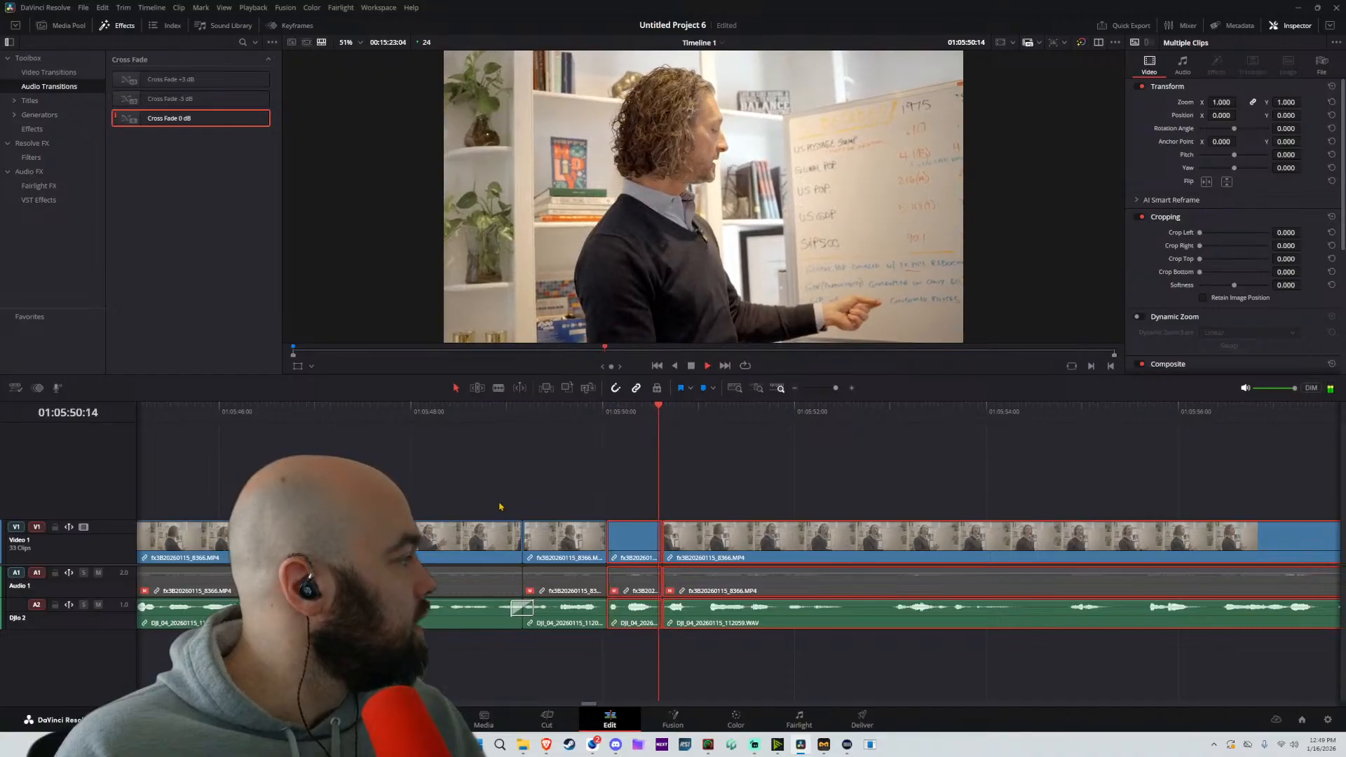
Split at about 01:05:53:01 and 01:05:54:12, moving the following part about 10 frames earlier after each cut
key(b)
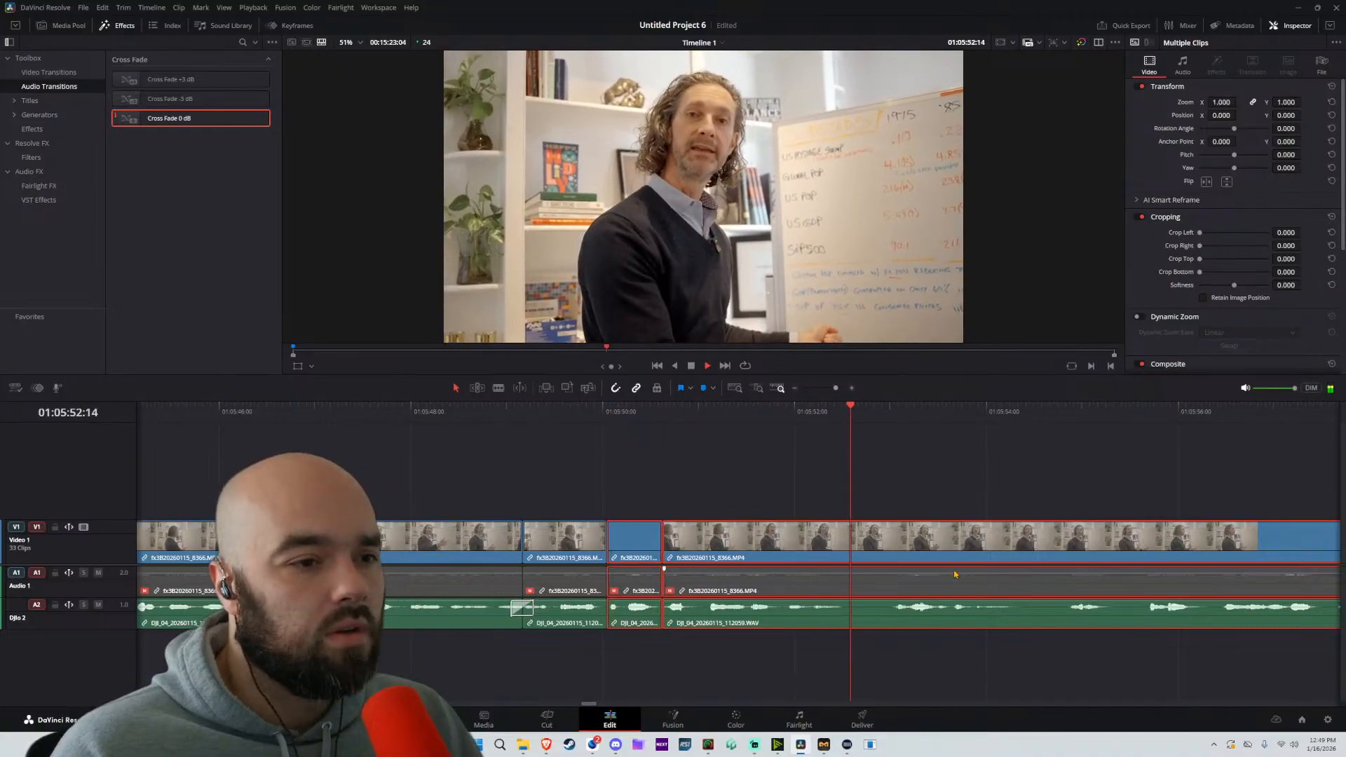
click(895, 538)
key(a)
drag(931, 544, 890, 545)
key(b)
click(1033, 545)
key(a)
drag(1119, 547, 1077, 546)
Split at about 01:05:58:06 and 01:05:59:18, moving the following part about 15 frames earlier after each cut
scroll(714, 490, right, 5)
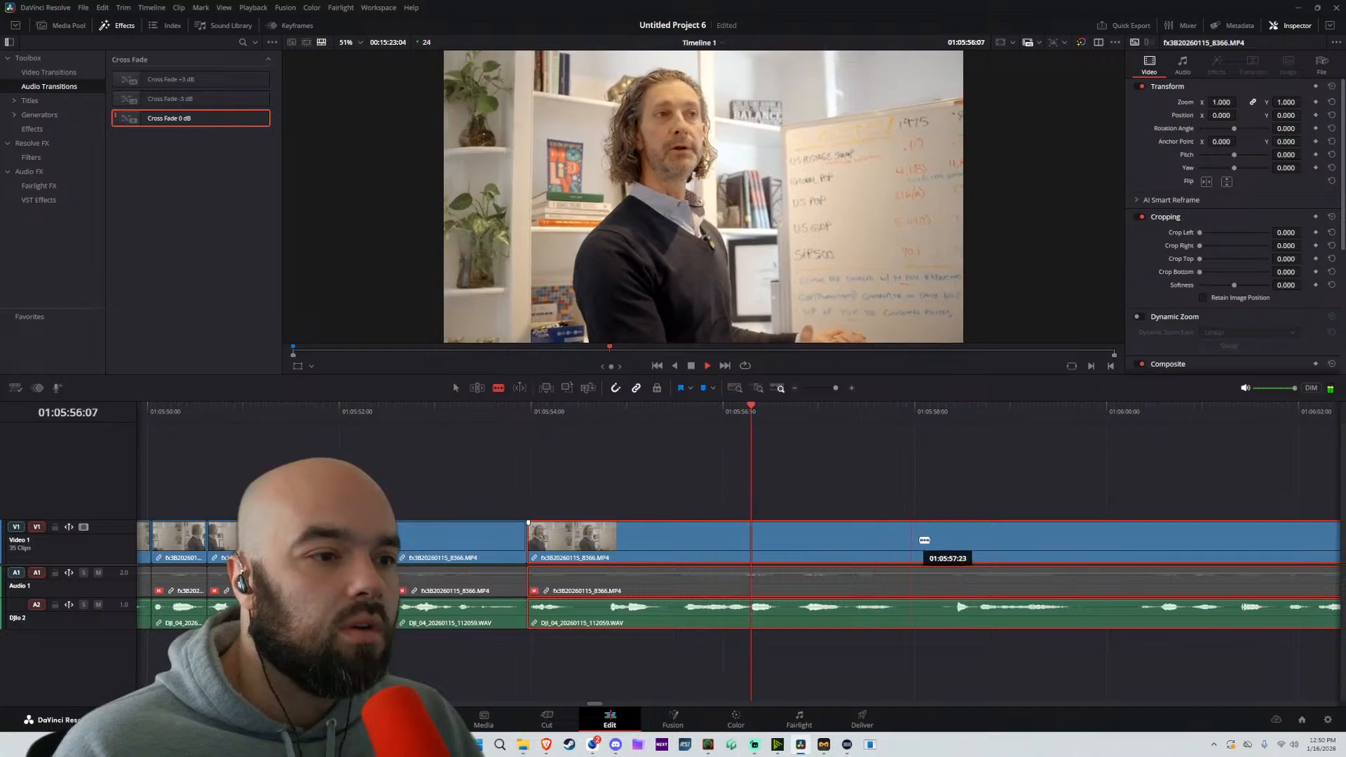
click(948, 538)
drag(1034, 547, 974, 554)
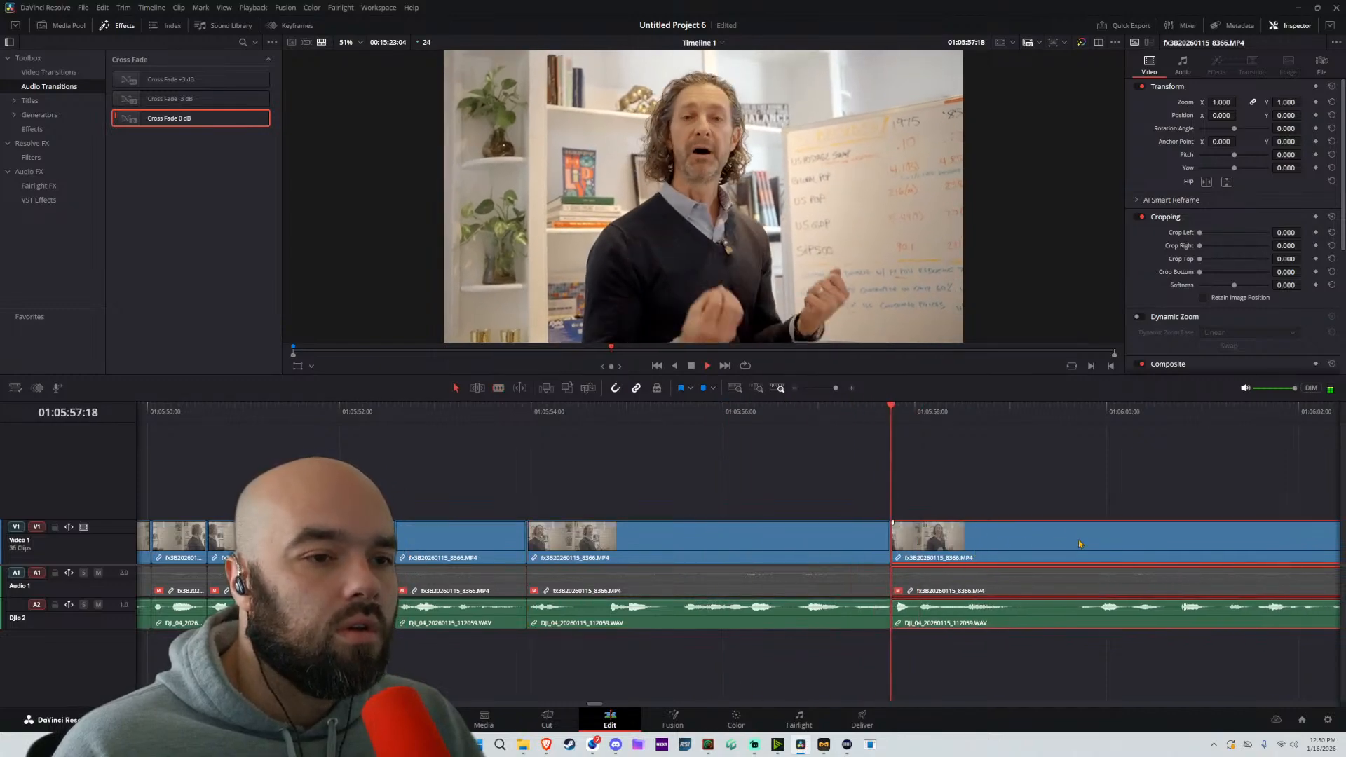
key(b)
click(1083, 547)
key(a)
drag(1149, 548, 799, 571)
Split off and delete the tail after about 01:06:02:04, and extend the remaining end about 7 frames
key(space)
key(b)
click(953, 544)
key(a)
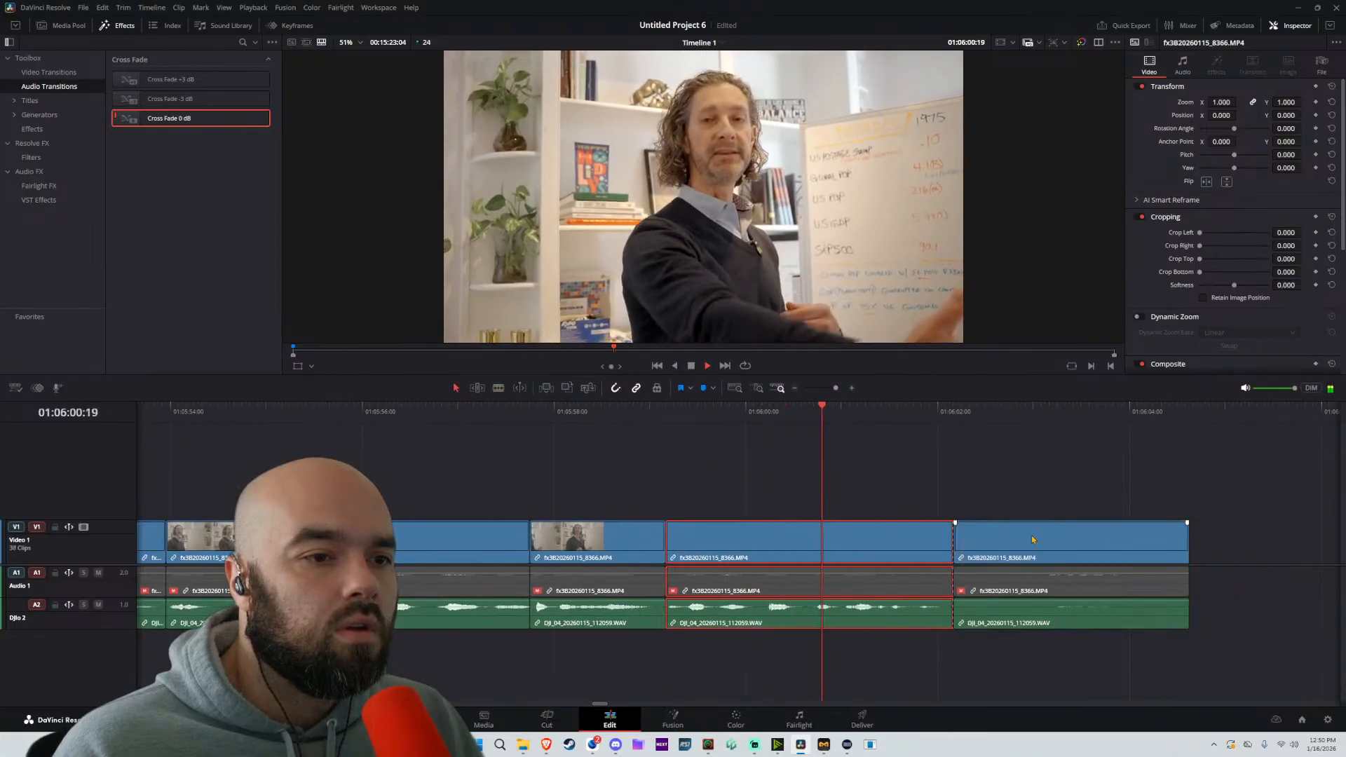
click(1036, 542)
key(BackSpace)
key(space)
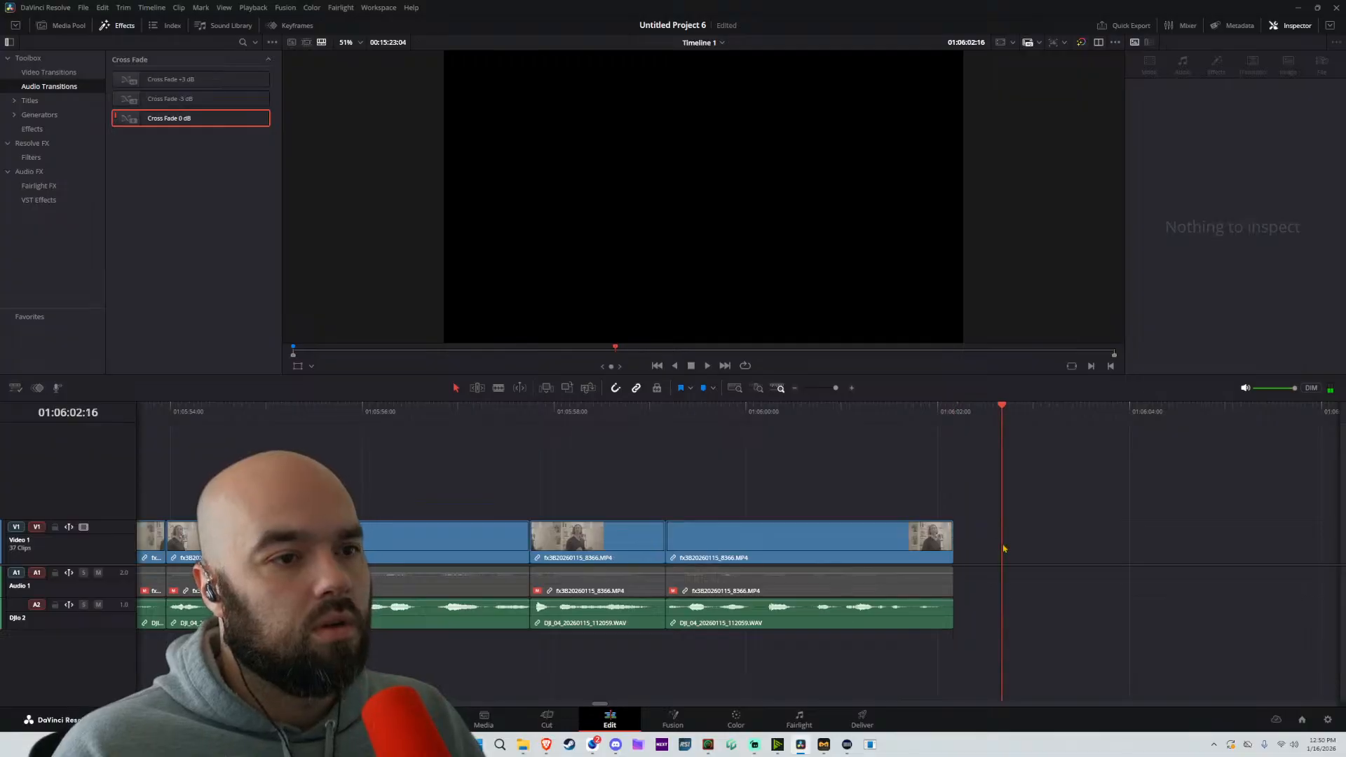
drag(951, 552, 981, 552)
Select all tightened parts from the gap at about 01:05:00 to 01:06:02 and move them 3 seconds 22 frames earlier to close the gap
scroll(880, 553, down, 5)
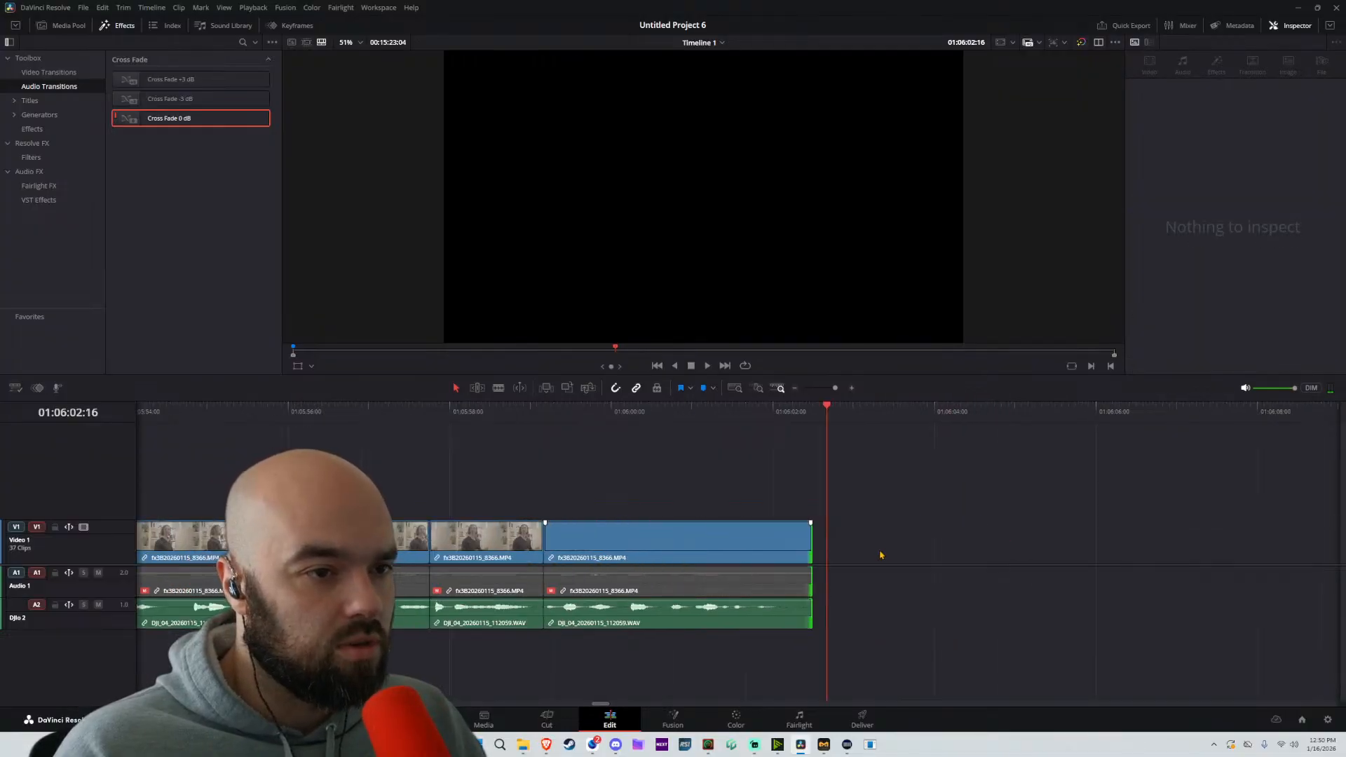
drag(411, 538, 904, 519)
scroll(841, 512, down, 5)
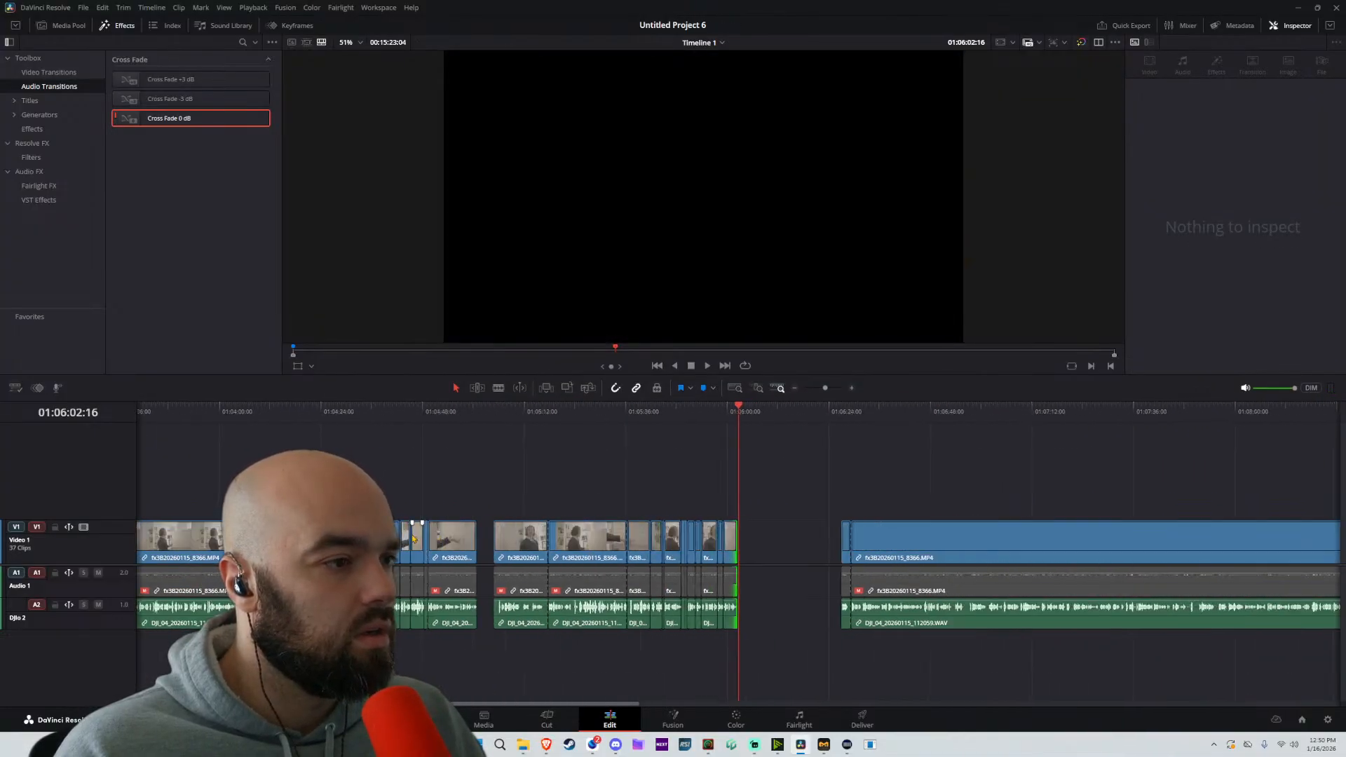
drag(464, 476, 675, 442)
drag(955, 475, 768, 579)
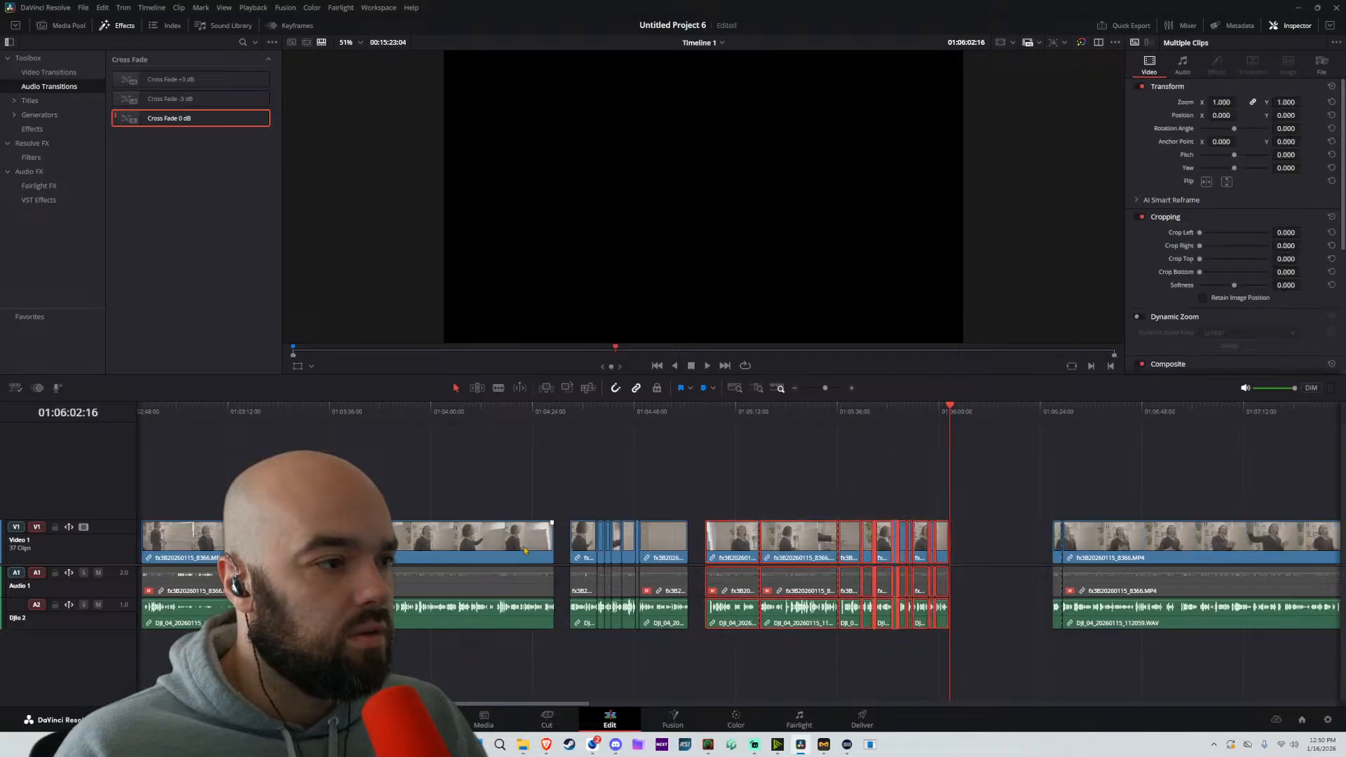
drag(420, 533, 1121, 515)
drag(978, 471, 658, 490)
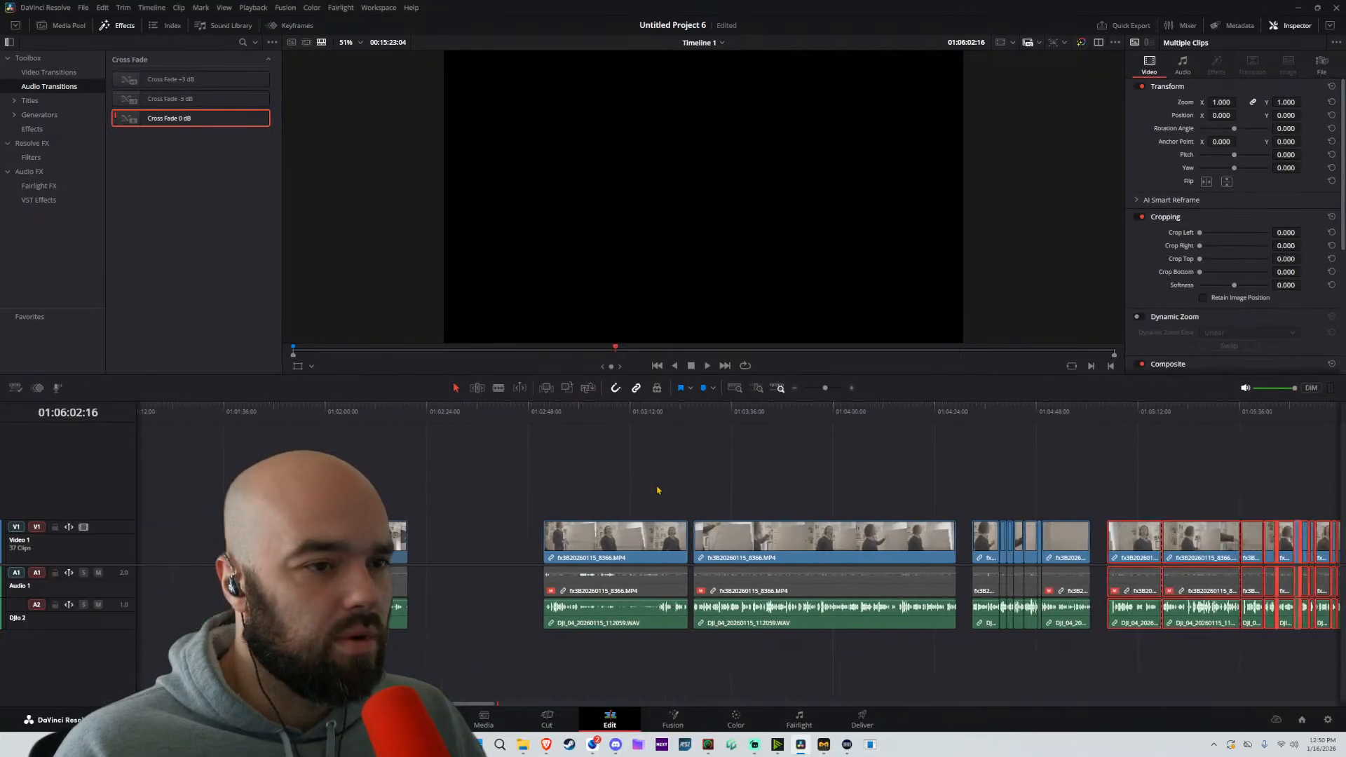
drag(1139, 536, 1121, 537)
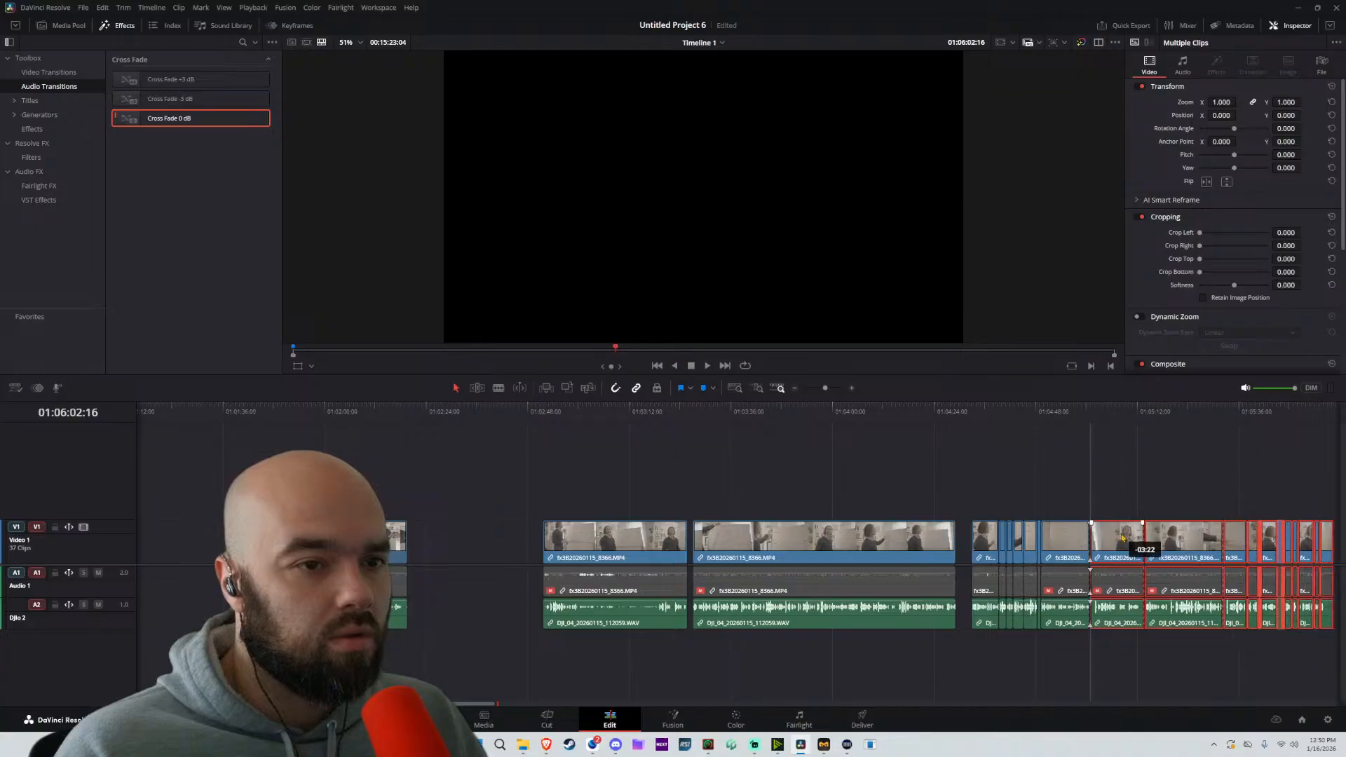
Review the passage from about 01:04:49, ripple-delete the part between about 01:05:00:22 and 01:05:13:19, and replay the new join
key(space)
scroll(775, 535, up, 3)
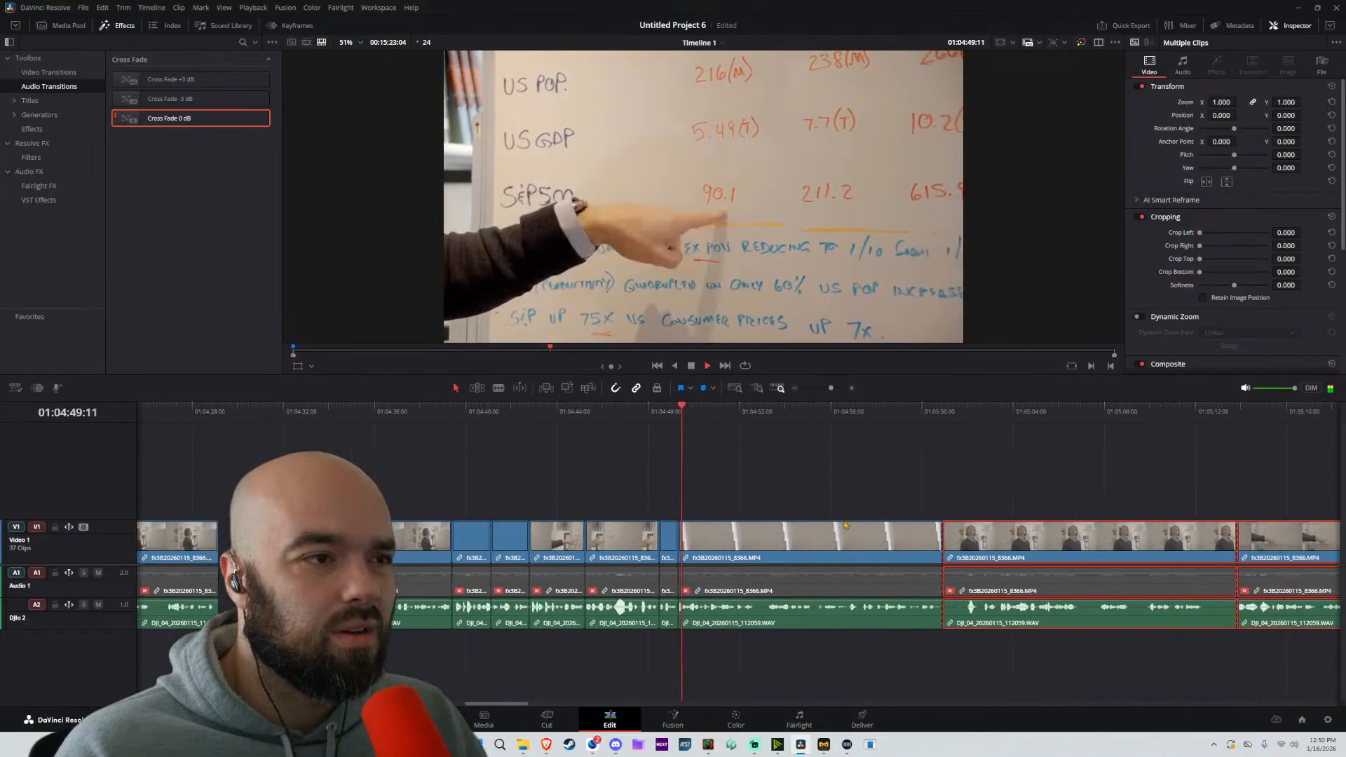
key(l)
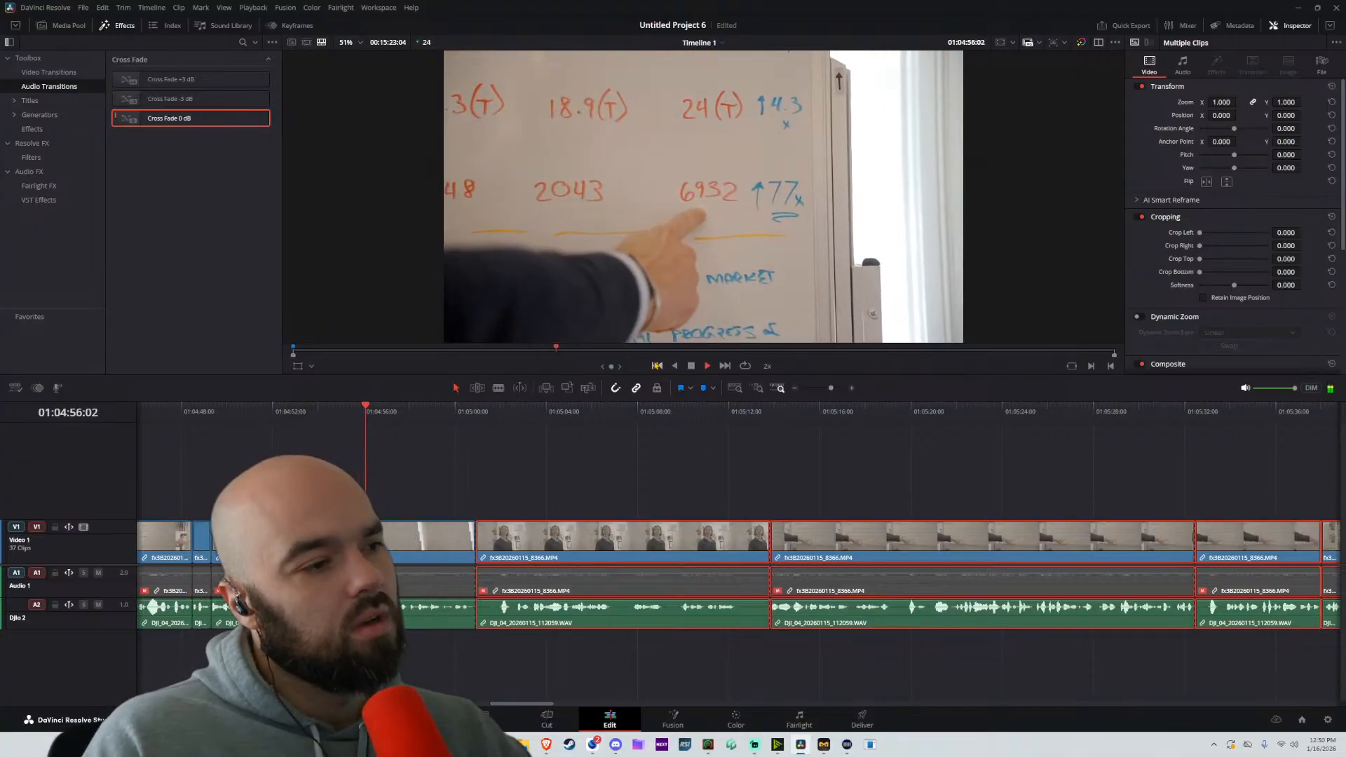
click(609, 436)
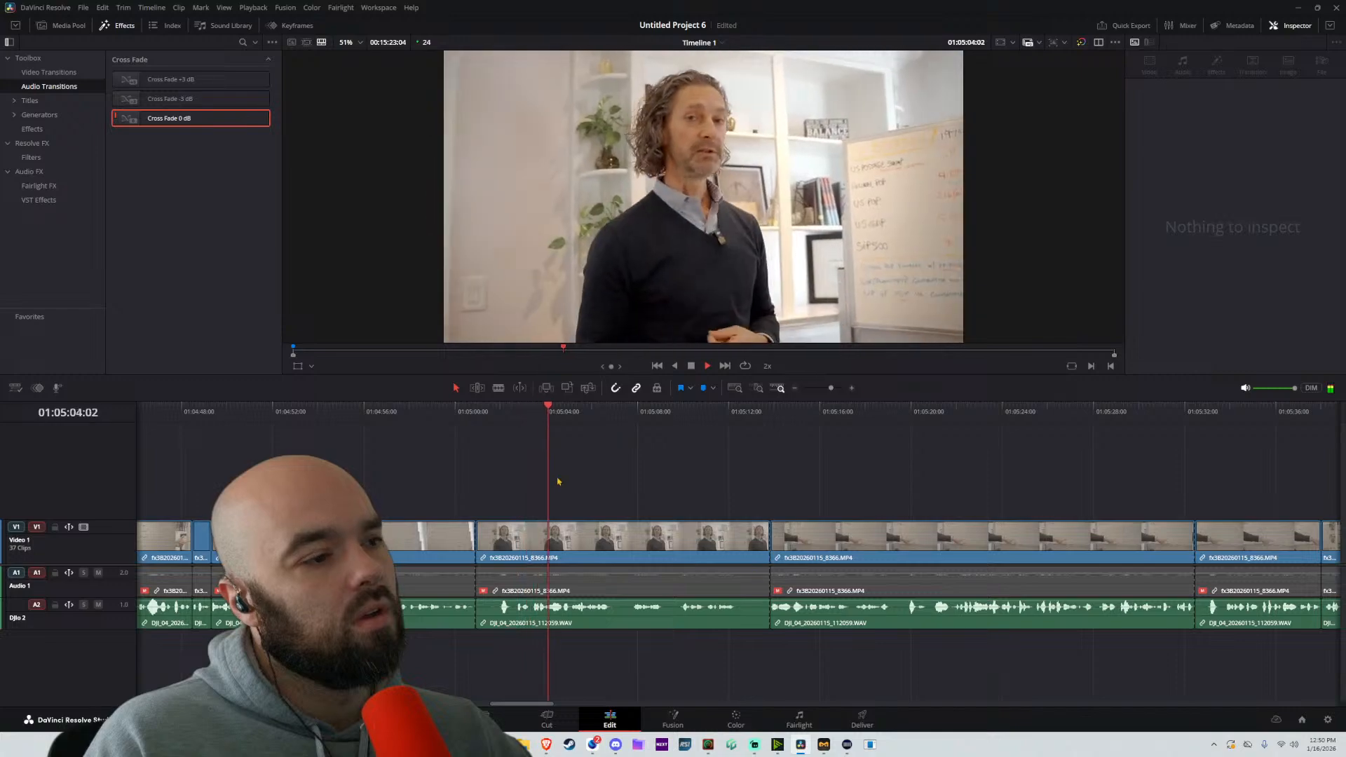
click(676, 540)
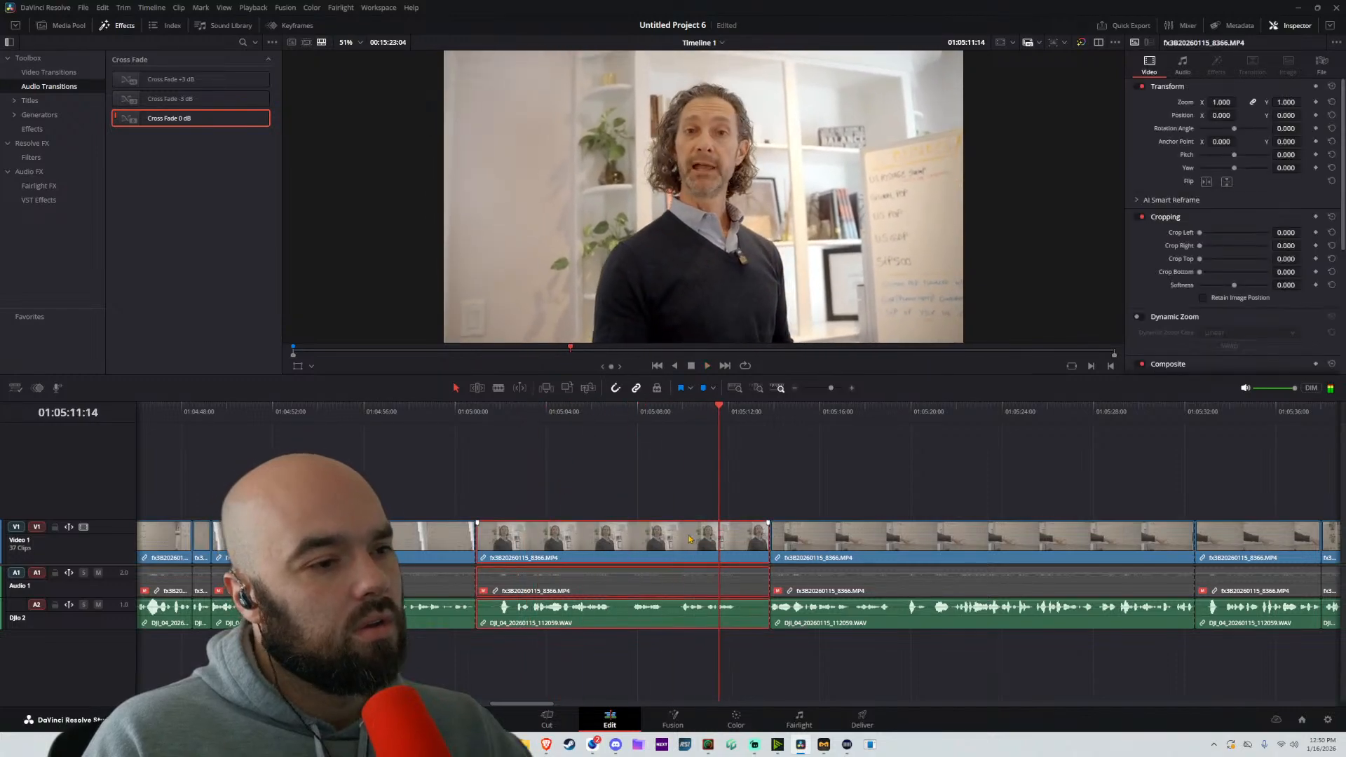
key(Delete)
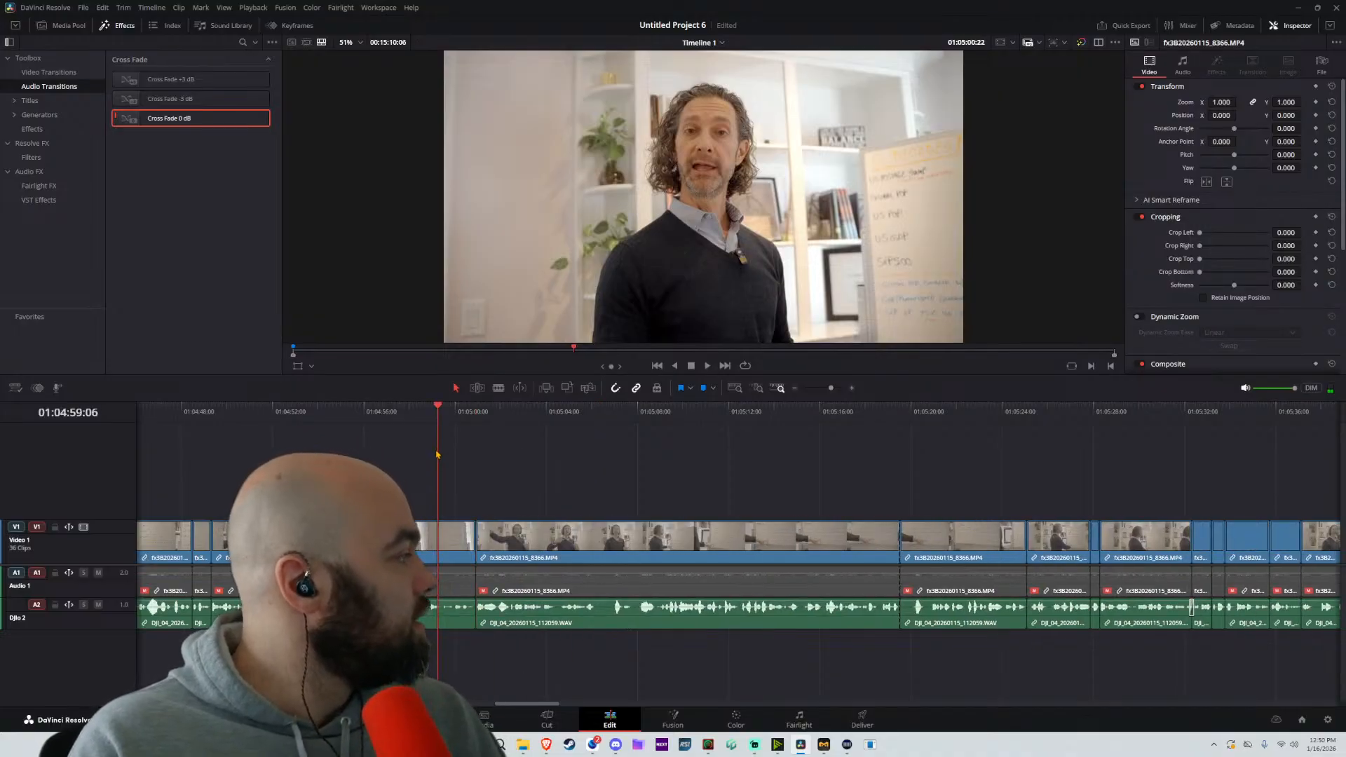
key(space)
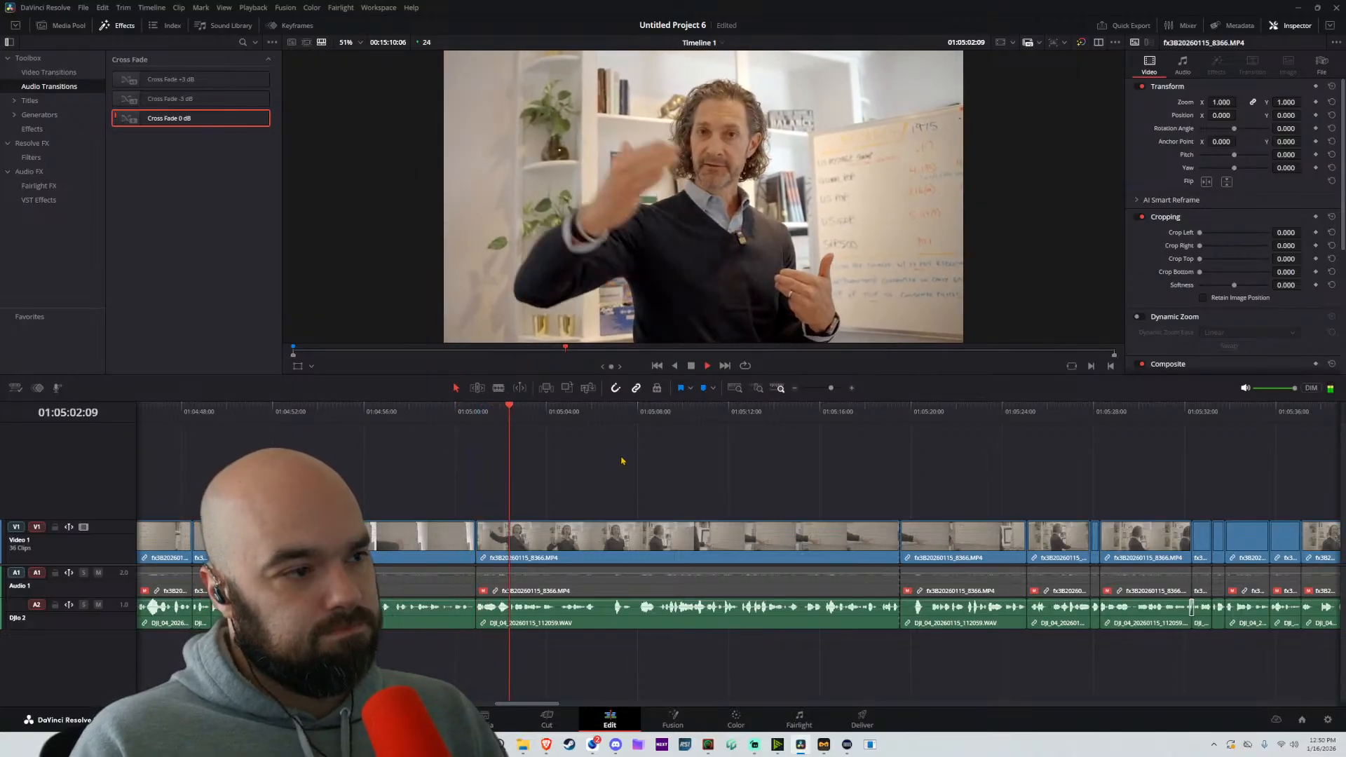
scroll(667, 445, down, 4)
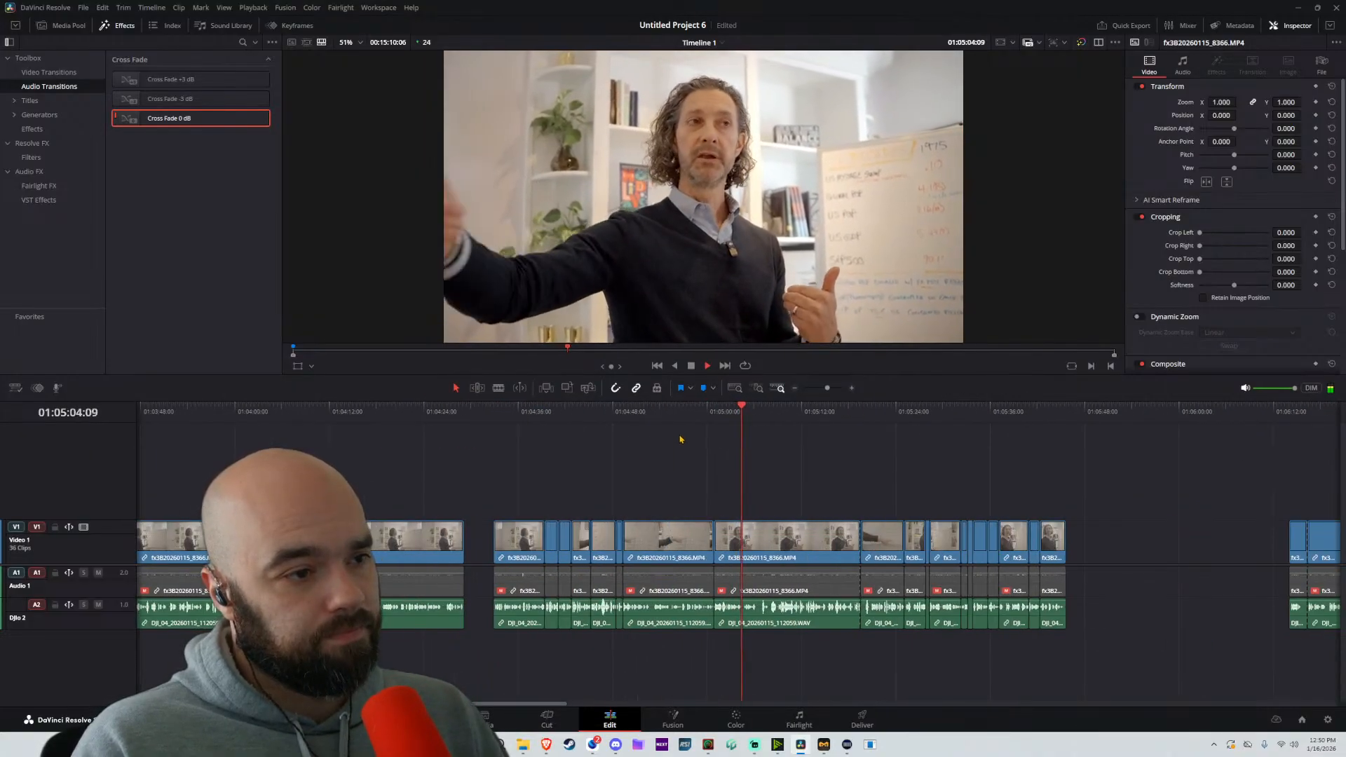
Split at about 01:05:09:04 and 01:05:06:03, ripple-delete the part between the cuts, and replay the new join
scroll(784, 499, up, 3)
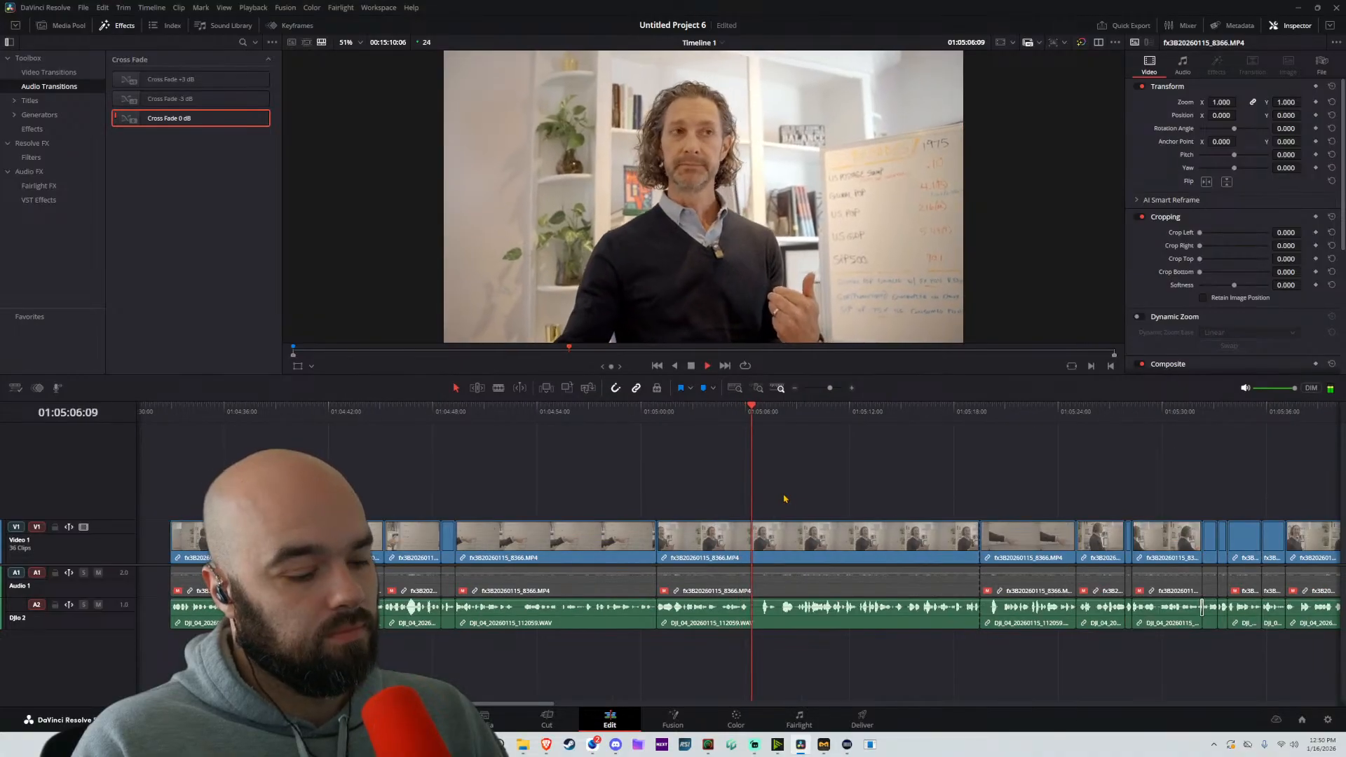
key(b)
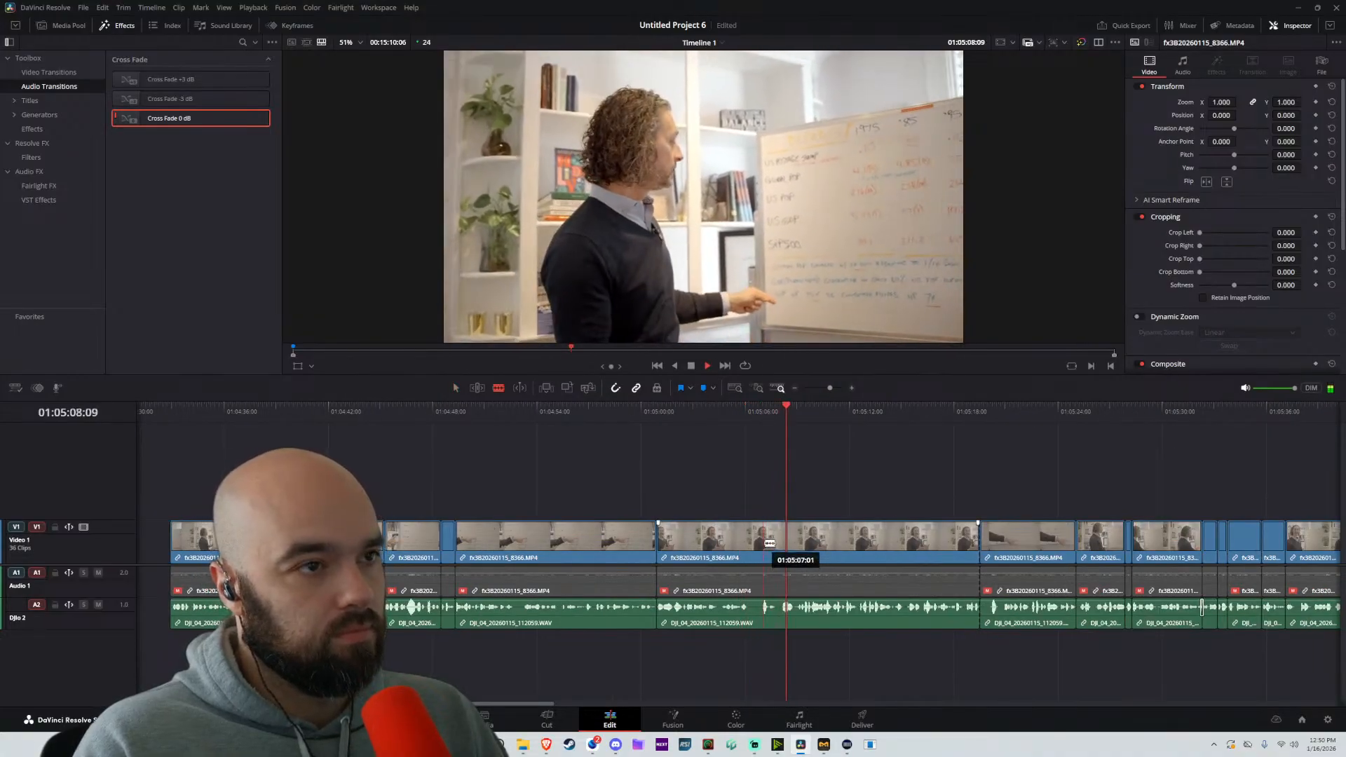
scroll(769, 549, up, 3)
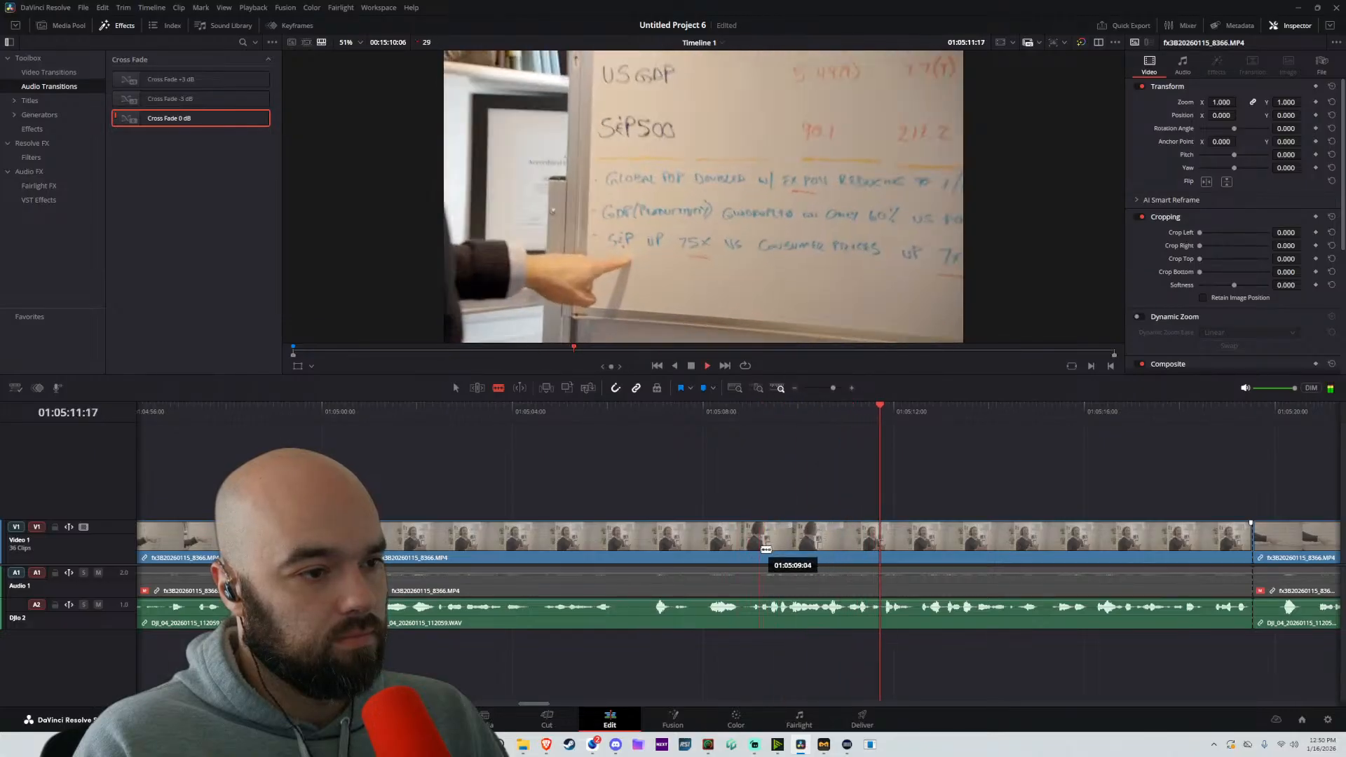
click(759, 549)
click(617, 549)
key(a)
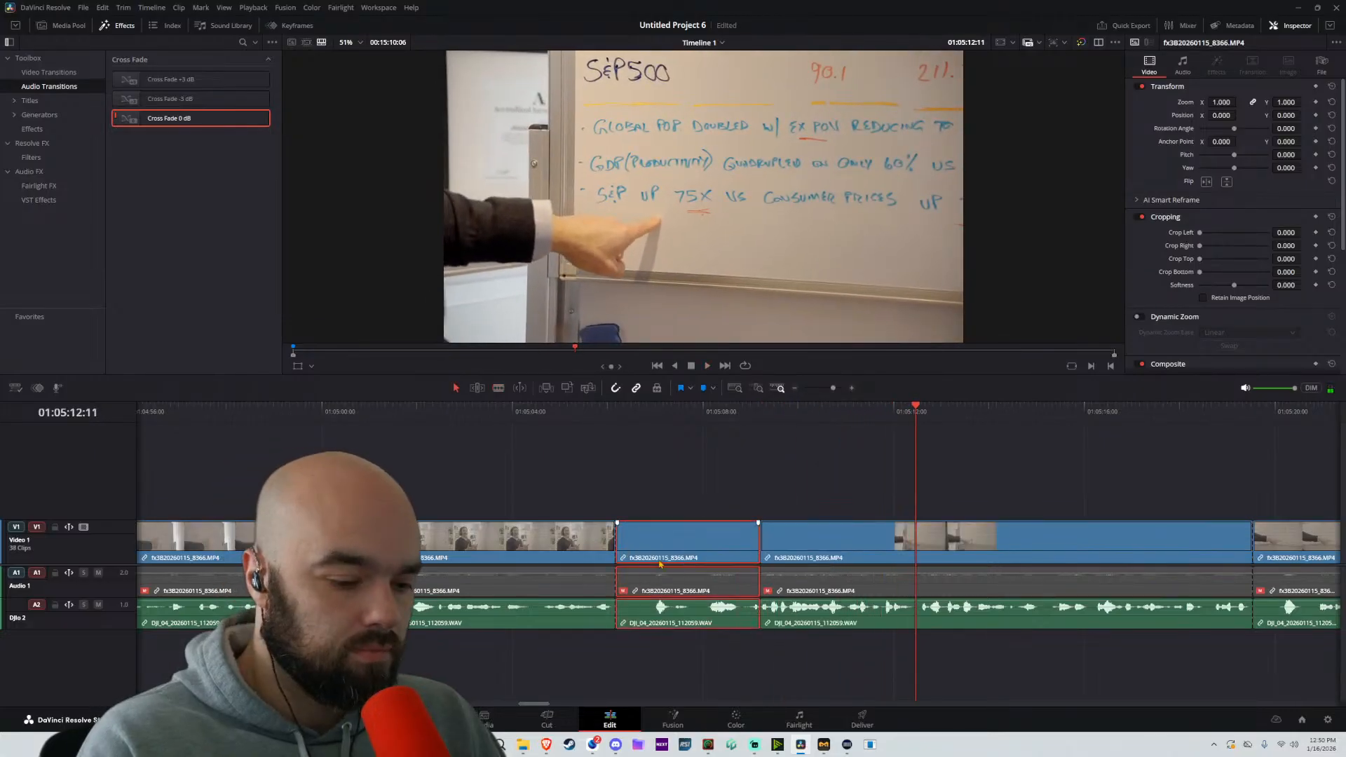
key(Delete)
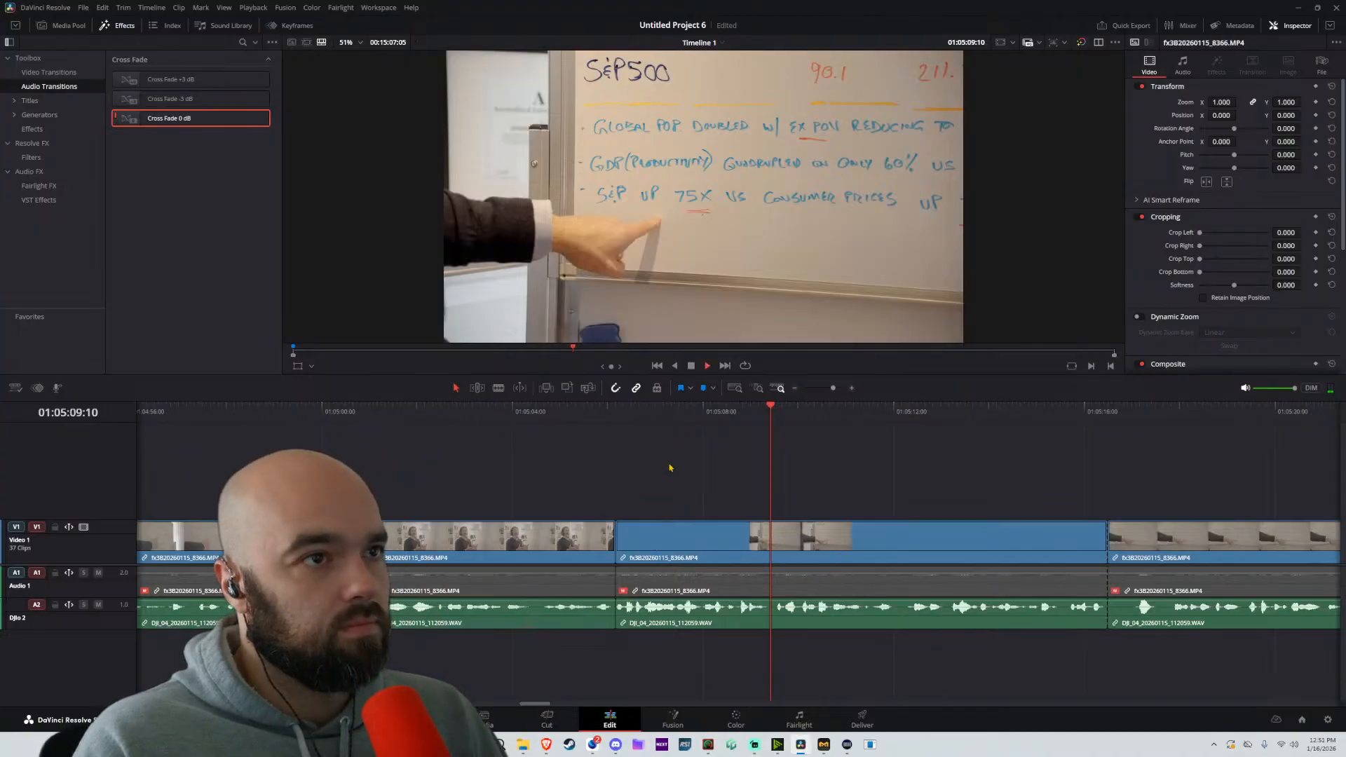
scroll(748, 494, down, 2)
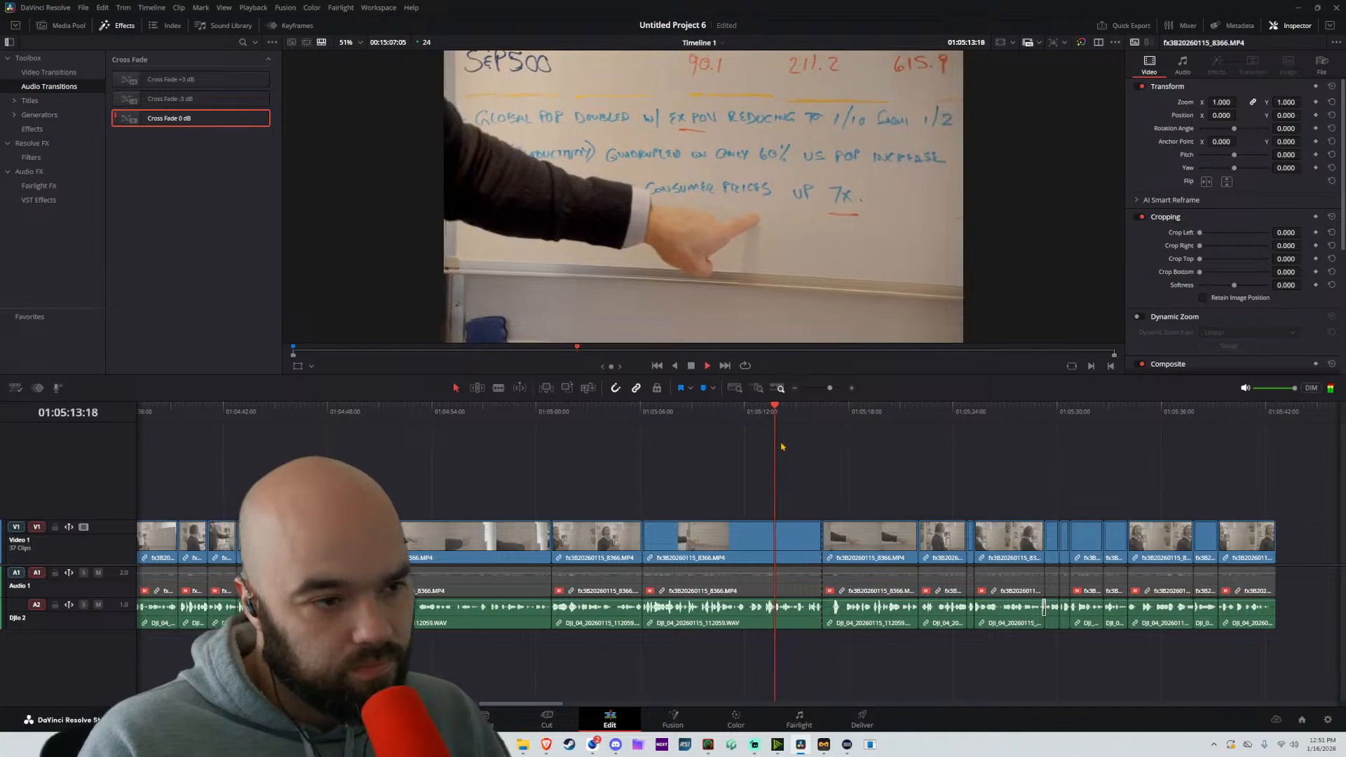
scroll(846, 468, down, 4)
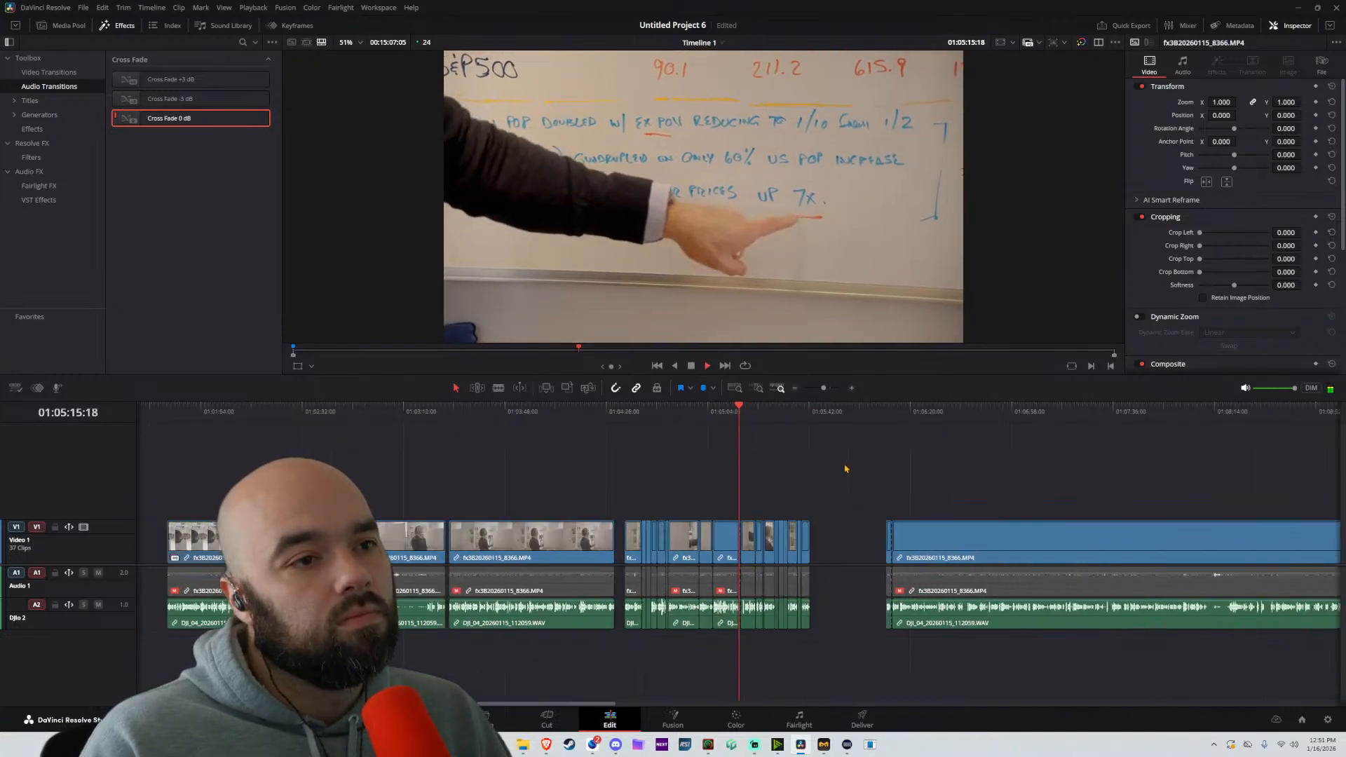
key(space)
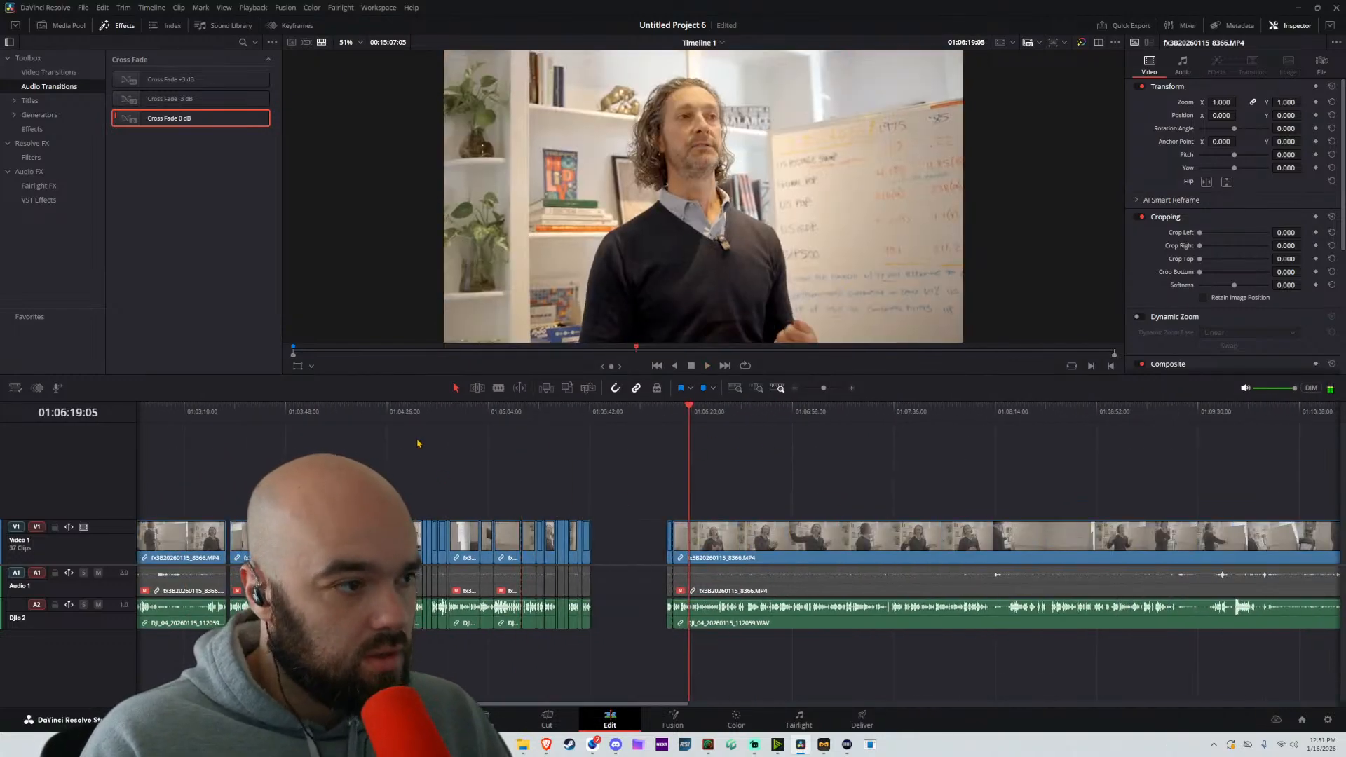
Add a timeline marker at 01:04:32:22 and name it 2
click(405, 412)
key(m)
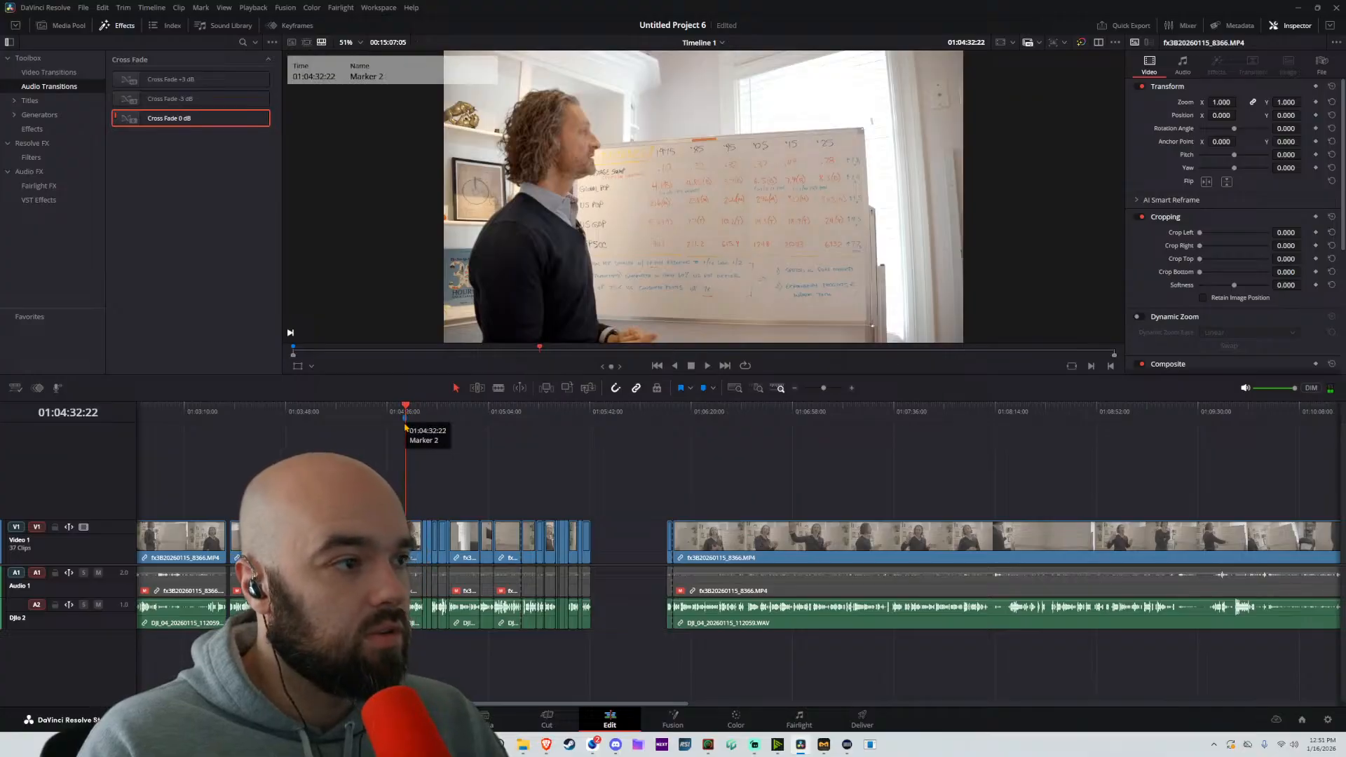
double_click(405, 423)
text(2)
click(452, 390)
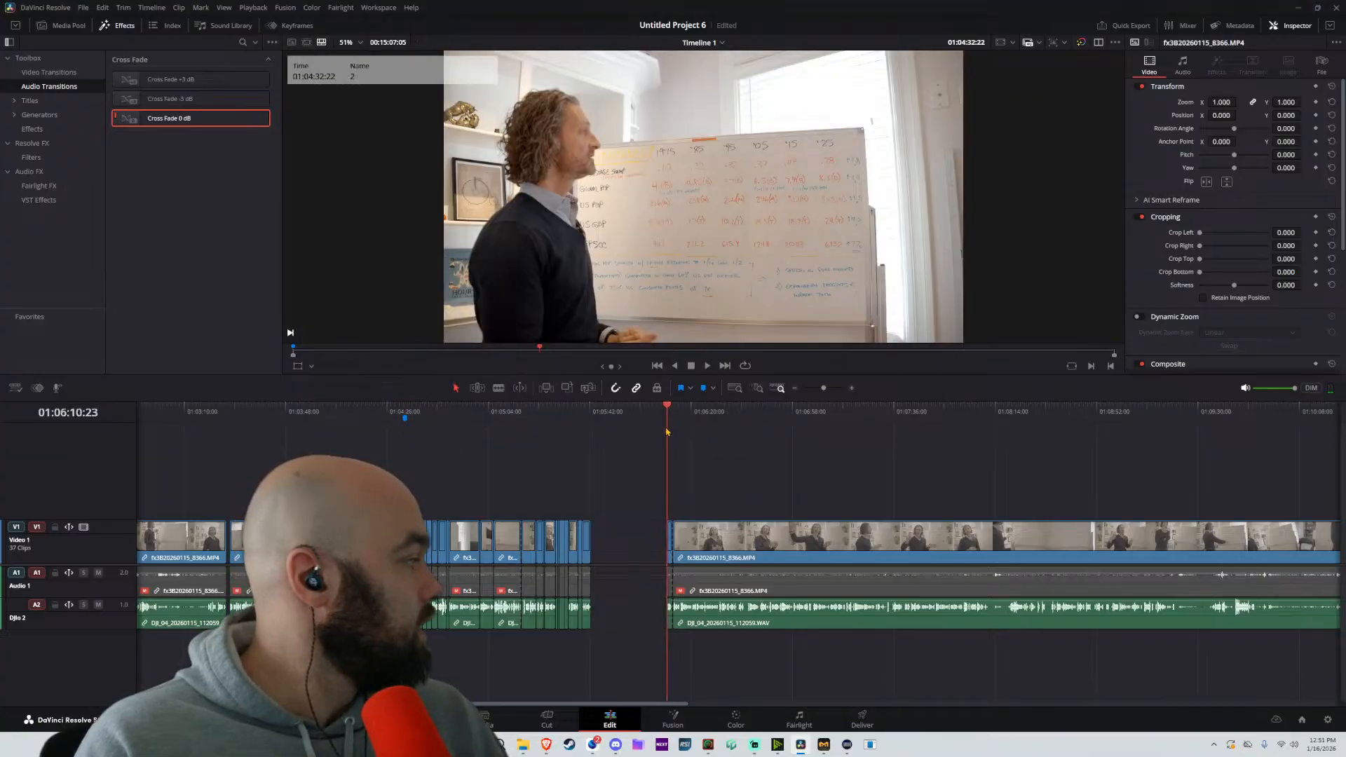
Play the passage after the gap, split it at about 01:06:16, and delete everything between the gap and the cut
key(space)
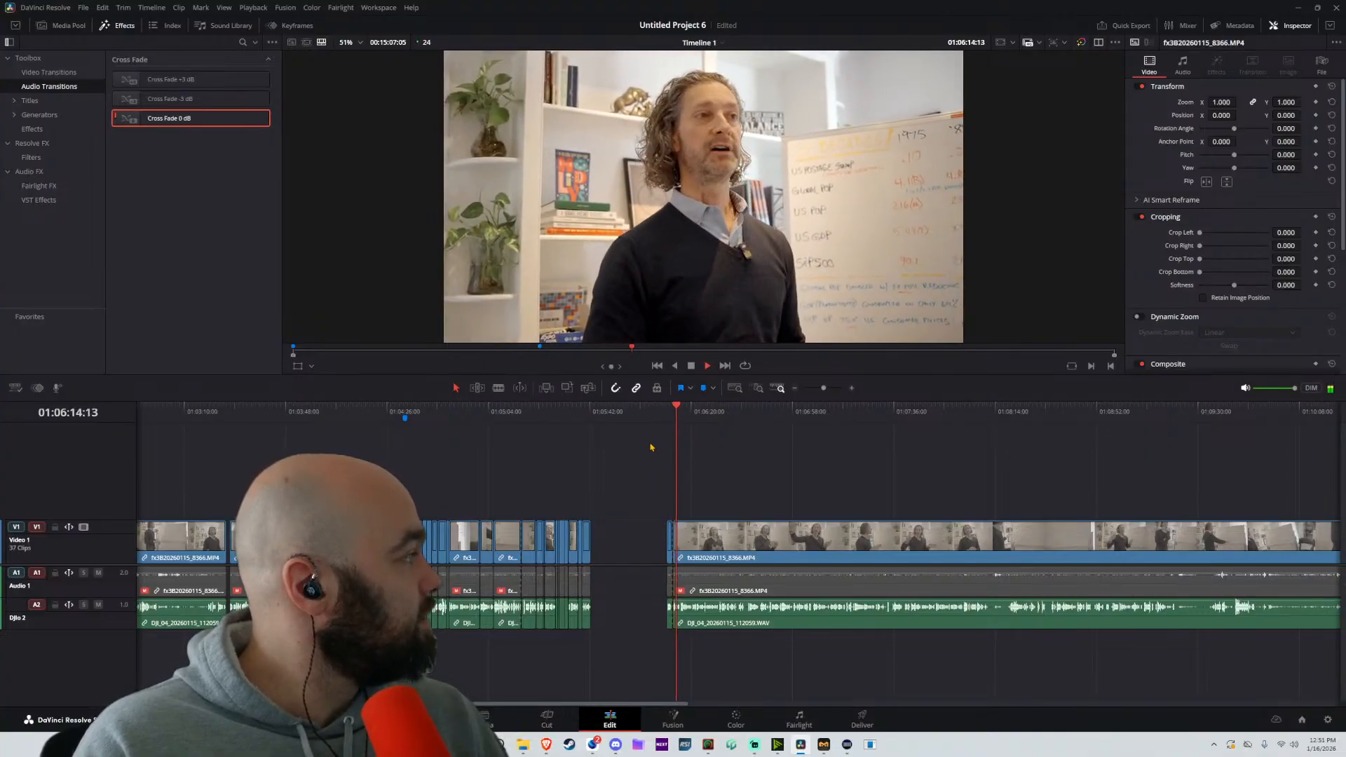
scroll(596, 477, up, 5)
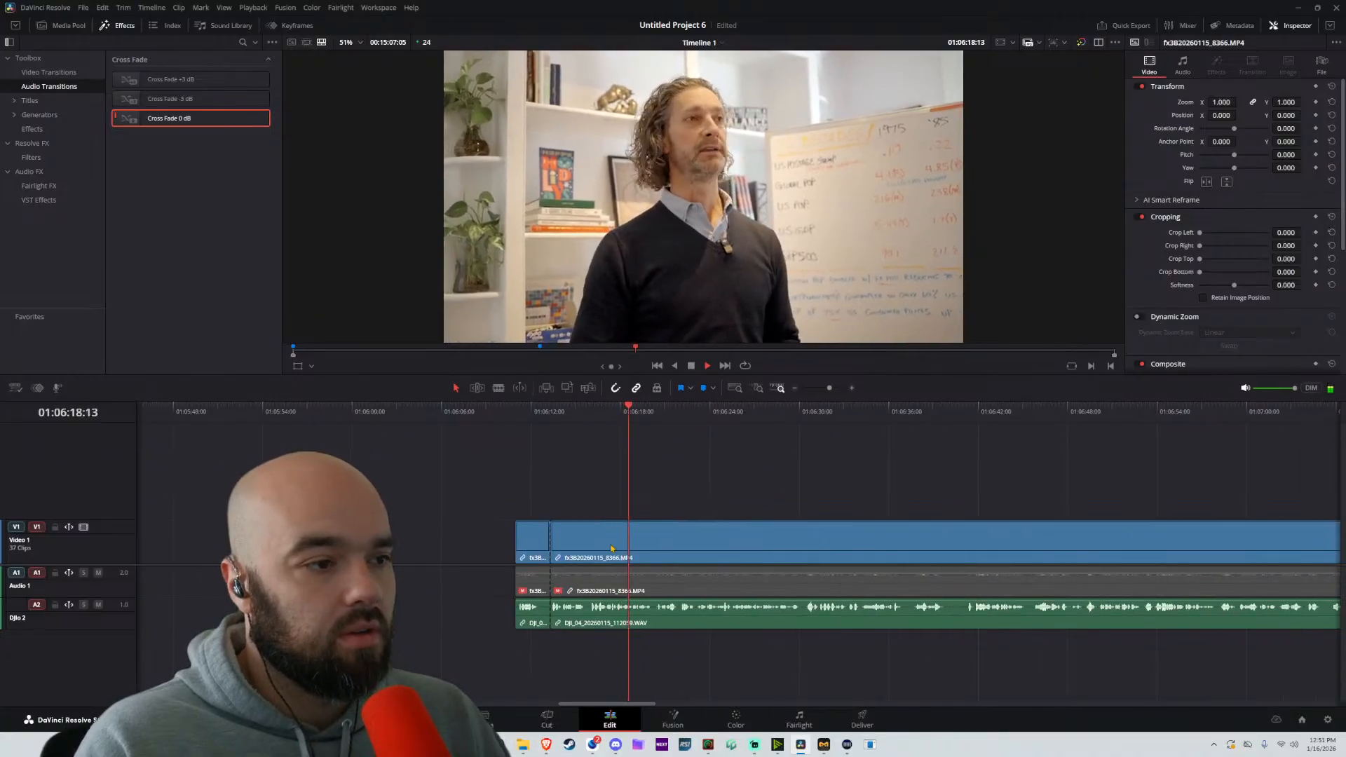
scroll(599, 518, up, 3)
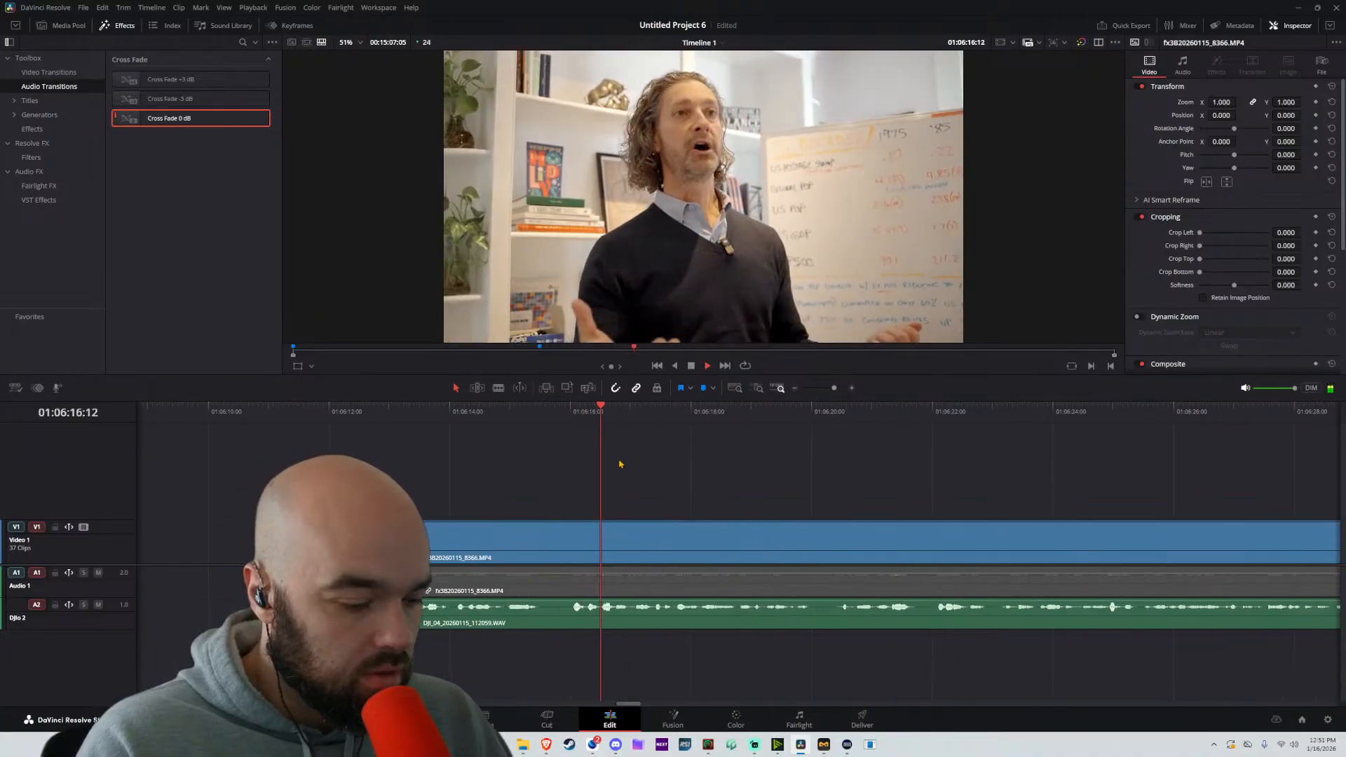
click(572, 545)
key(a)
drag(517, 471, 442, 550)
key(space)
key(BackSpace)
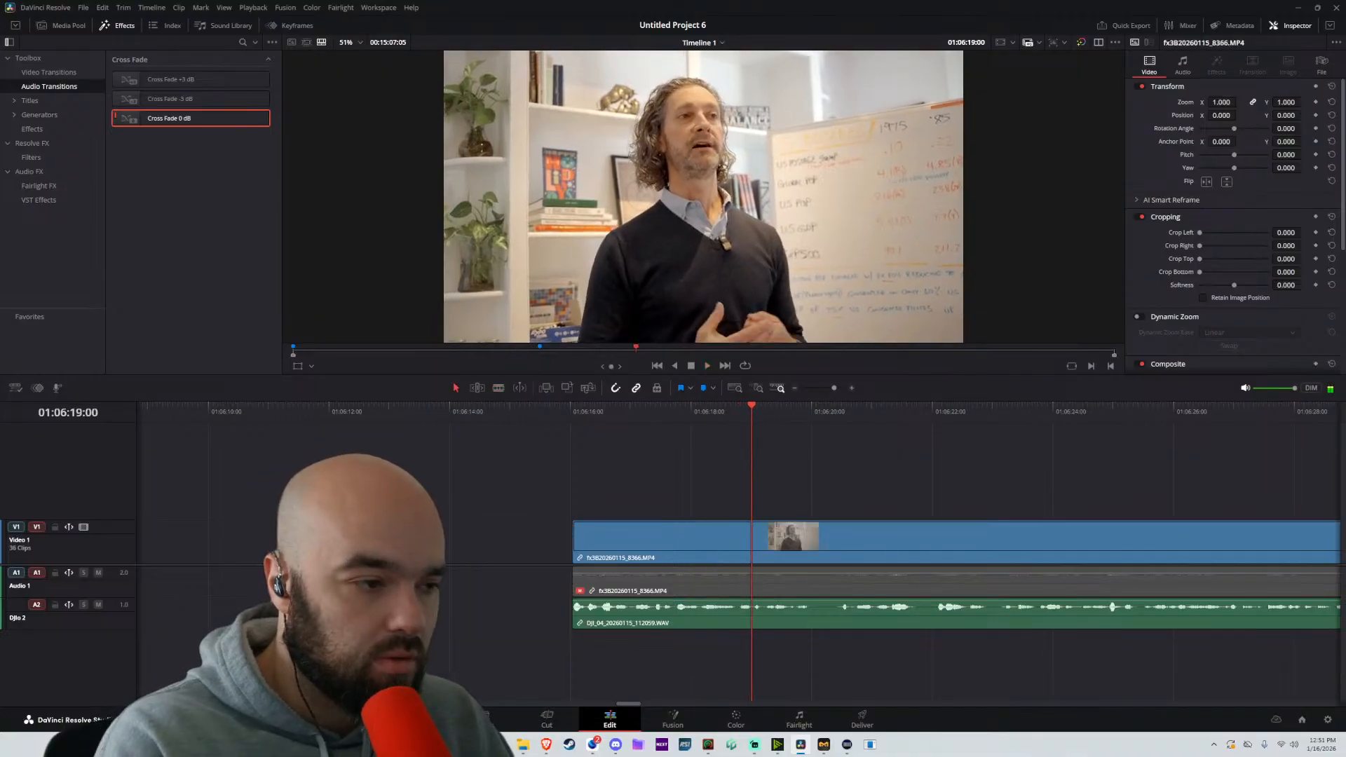
Trim about 5 frames off the start of the clip at 01:06:16 and replay its opening
click(557, 429)
key(space)
key(space)
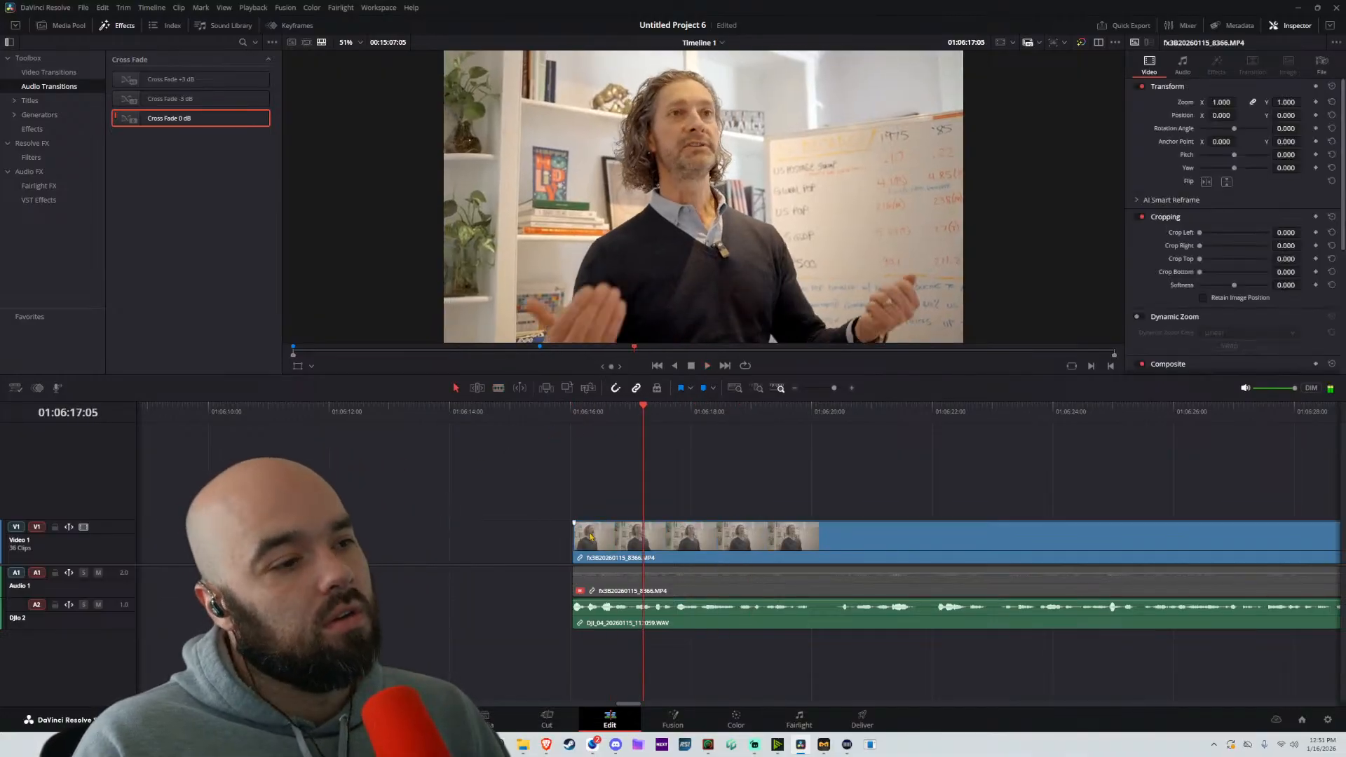
drag(577, 538, 591, 538)
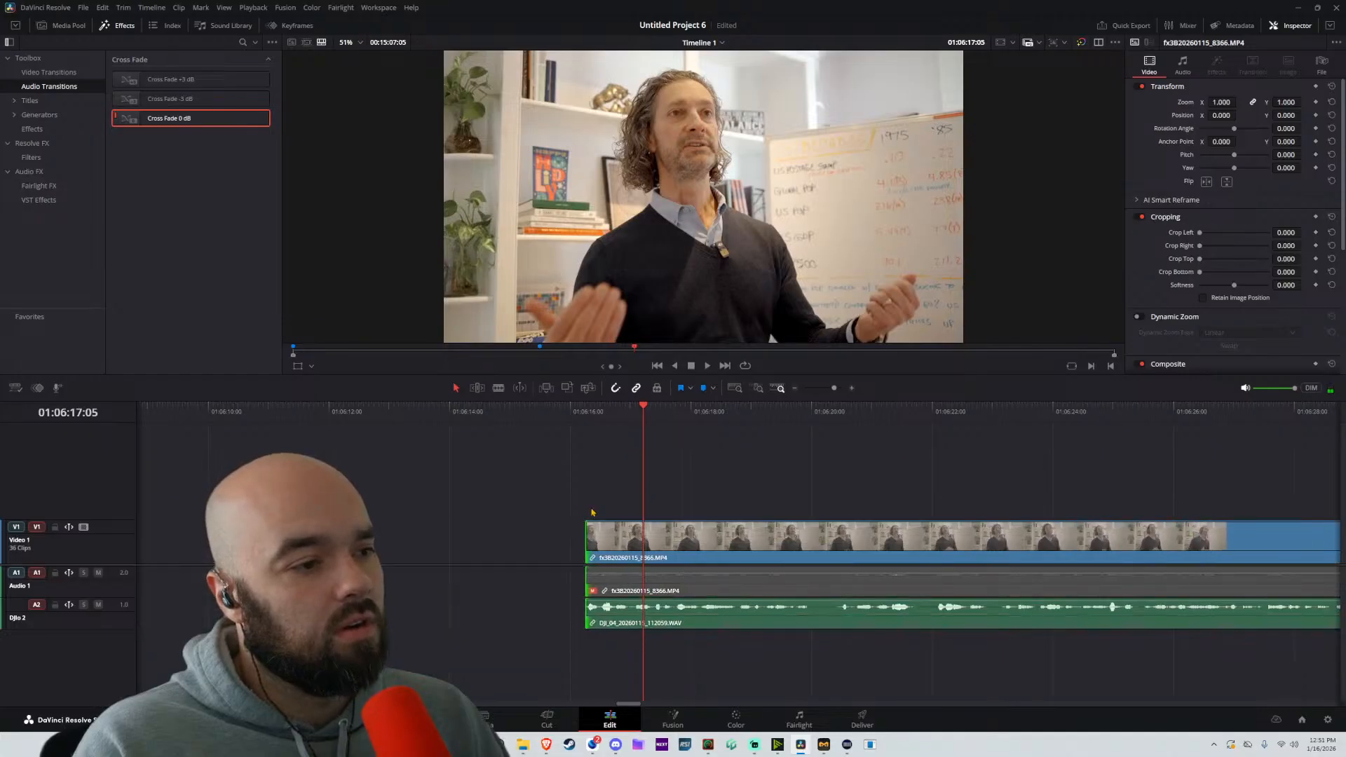
click(584, 459)
key(space)
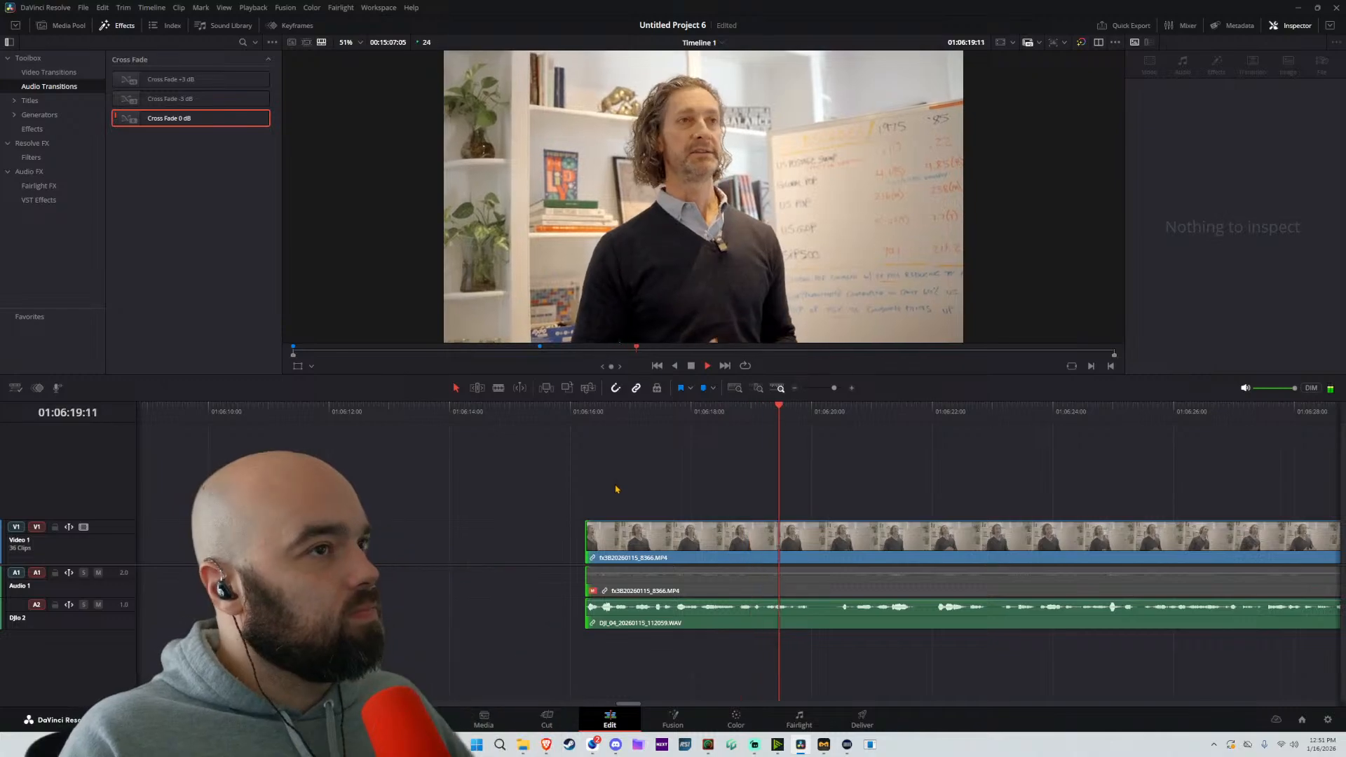
click(608, 530)
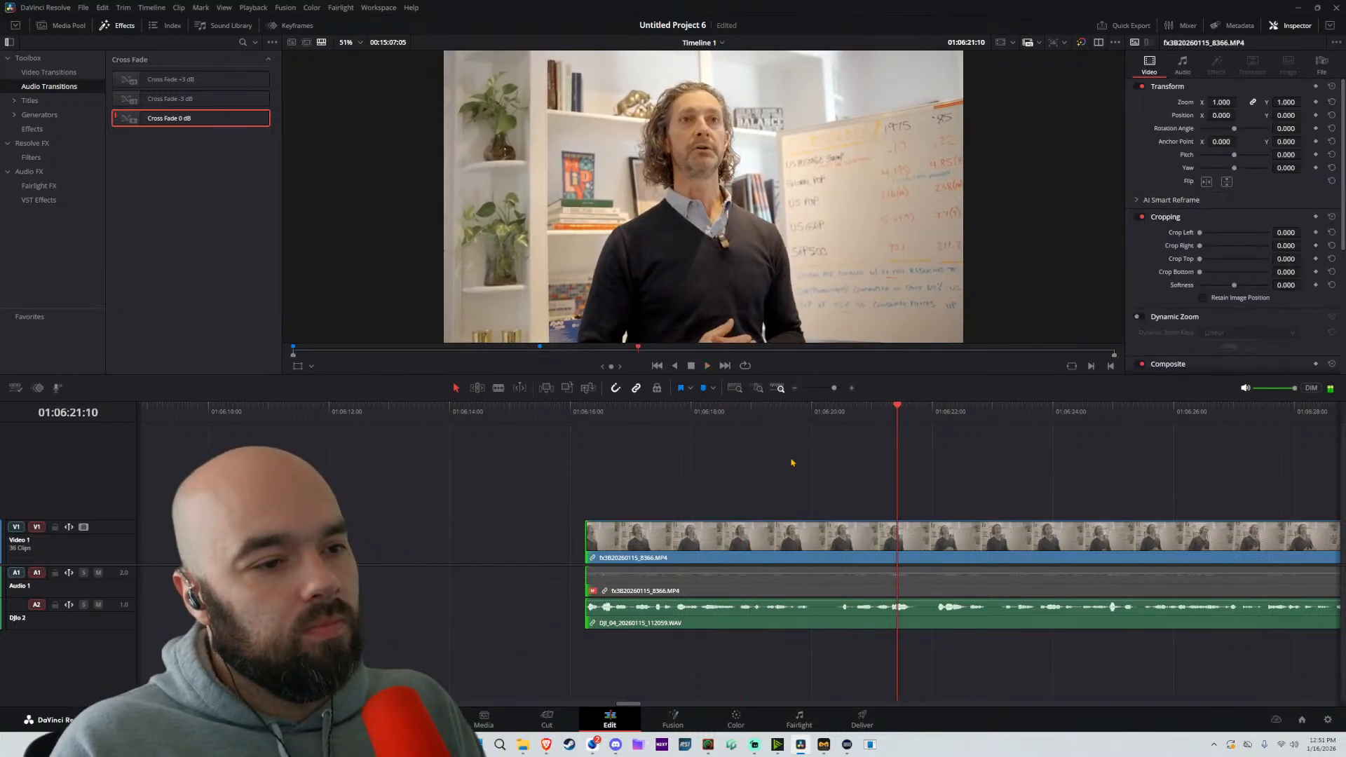
Split at about 01:06:20:12 and 01:06:21:17, moving the following part about 10 frames earlier after each cut
click(842, 552)
key(a)
mouse_move(941, 555)
mouse_down()
mouse_move(915, 557)
mouse_move(951, 568)
mouse_up()
key(b)
click(914, 547)
key(a)
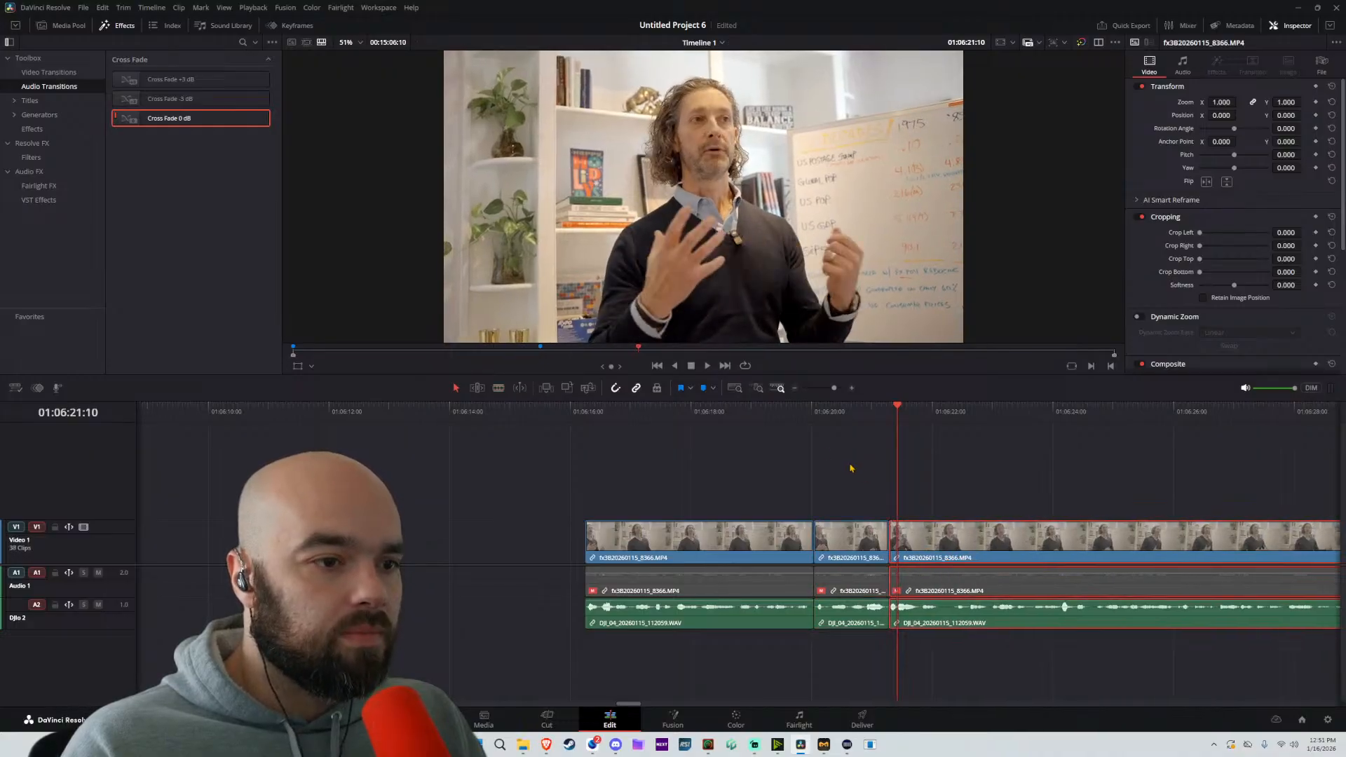
Split at about 01:06:22:07 and 01:06:28:14, moving the following part about 1 second 4 frames and 9 frames earlier, respectively
key(space)
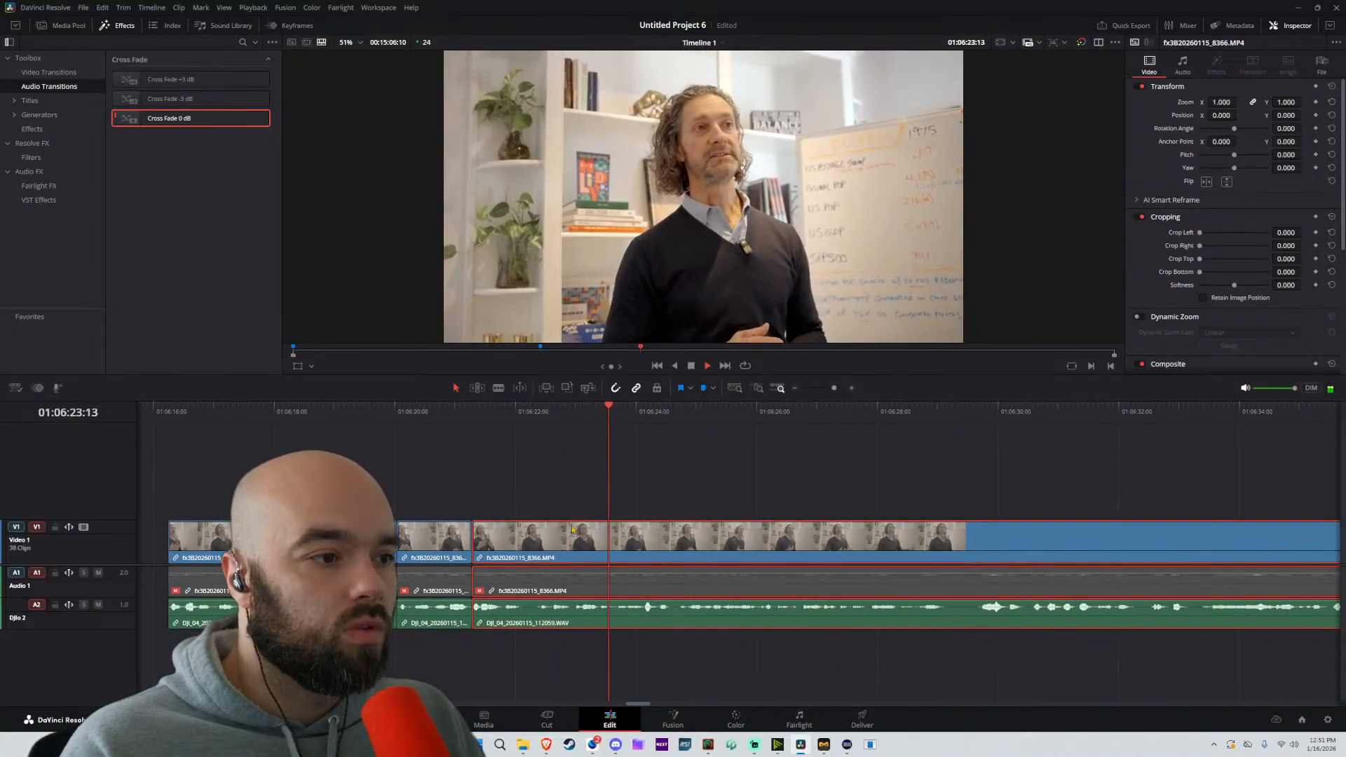
click(538, 539)
key(a)
drag(609, 543, 548, 554)
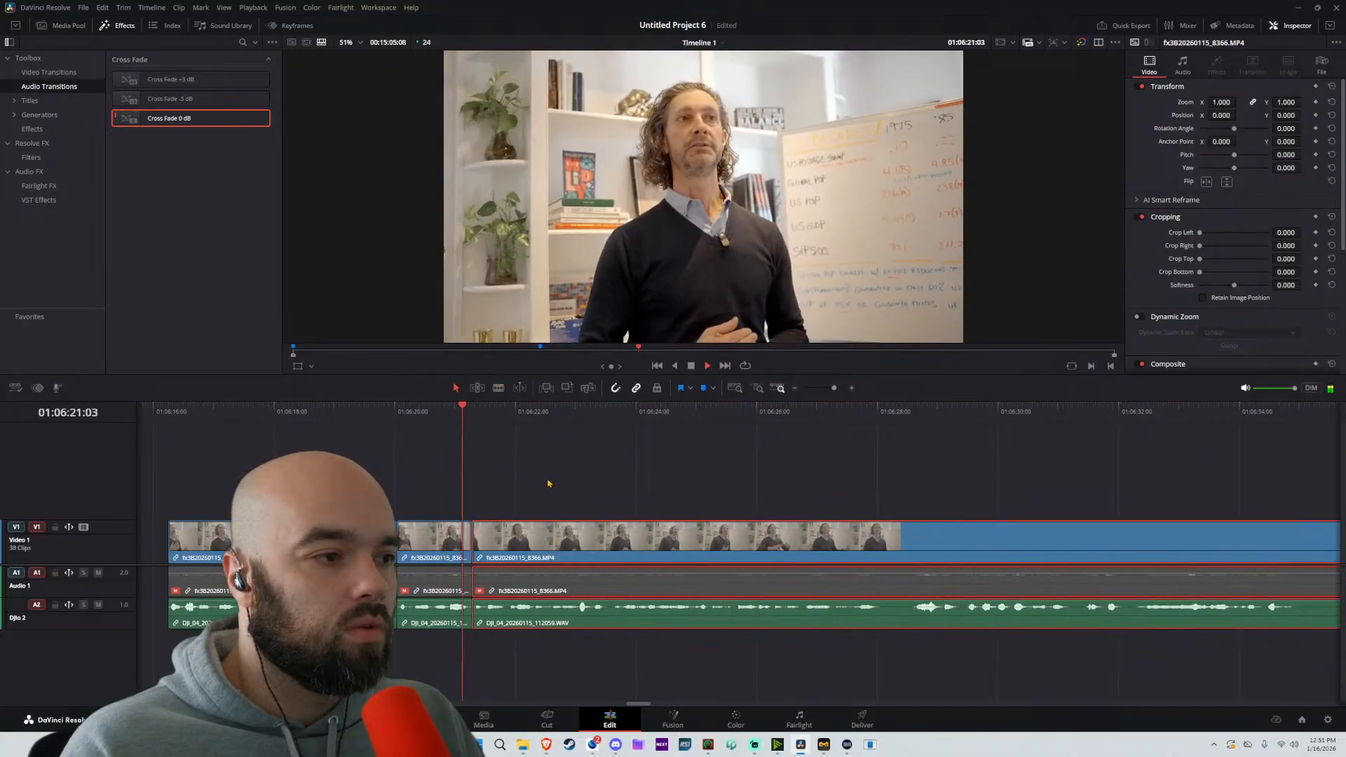
click(916, 549)
key(a)
drag(970, 552, 942, 559)
scroll(770, 518, right, 4)
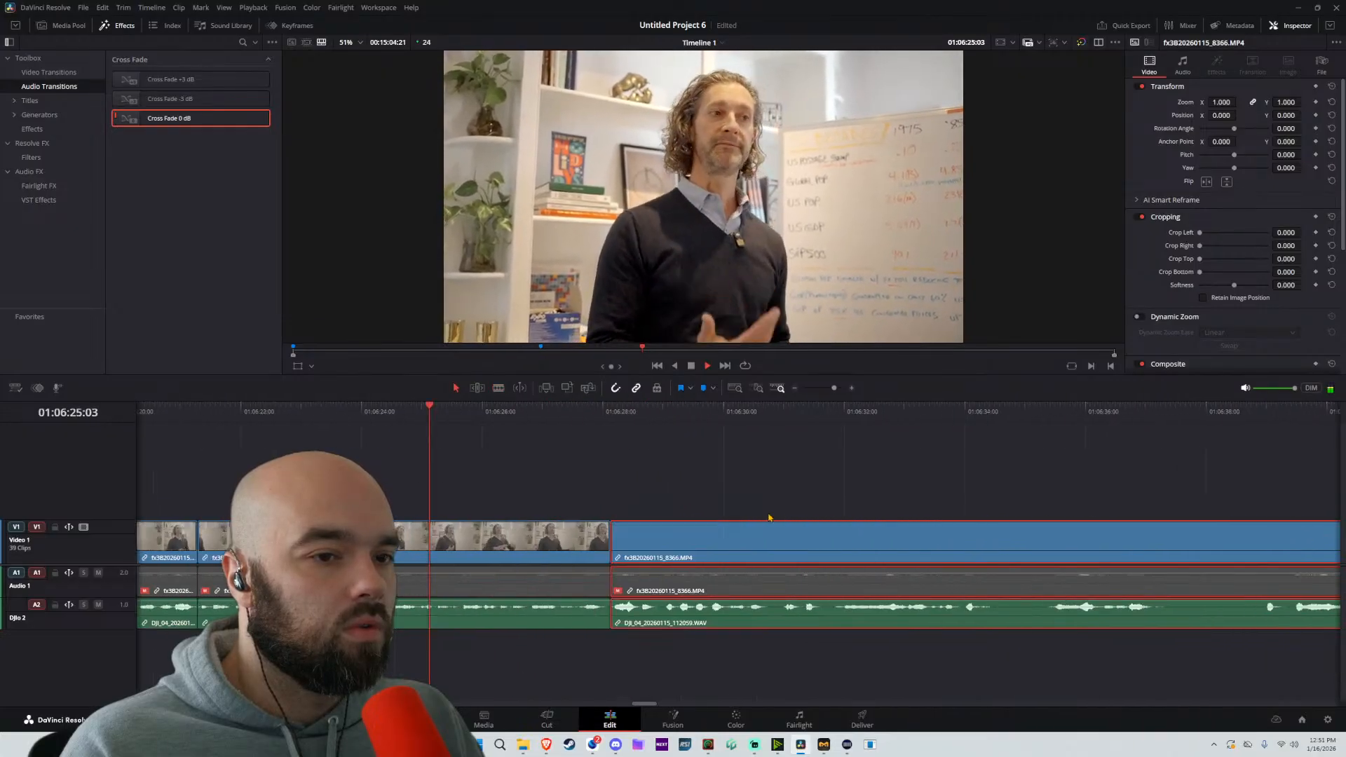
Split at about 01:06:35:08 and 01:06:38:01, moving the following part about 22 frames and 1 second 14 frames earlier, respectively
scroll(769, 517, right, 1)
click(993, 554)
key(a)
drag(1047, 554, 991, 560)
key(b)
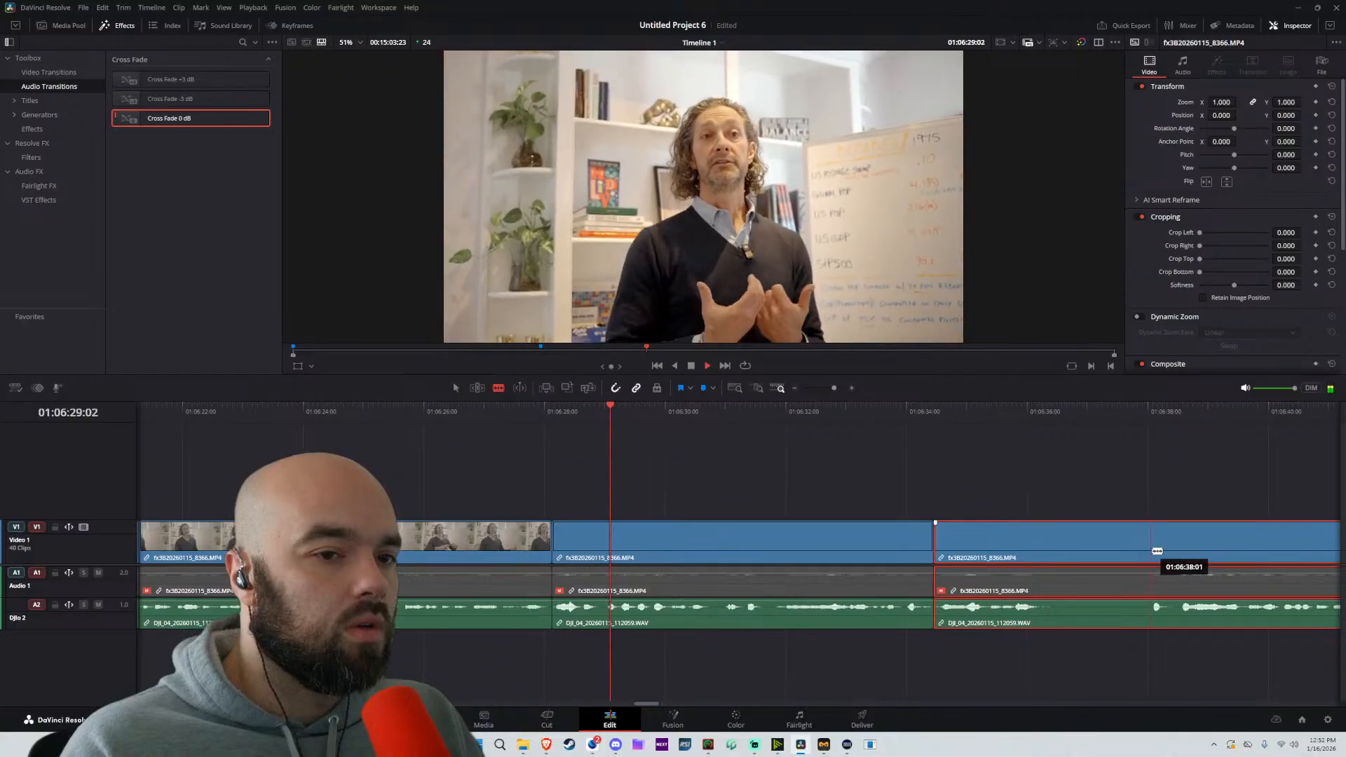
click(1156, 551)
key(a)
drag(1191, 555, 1098, 563)
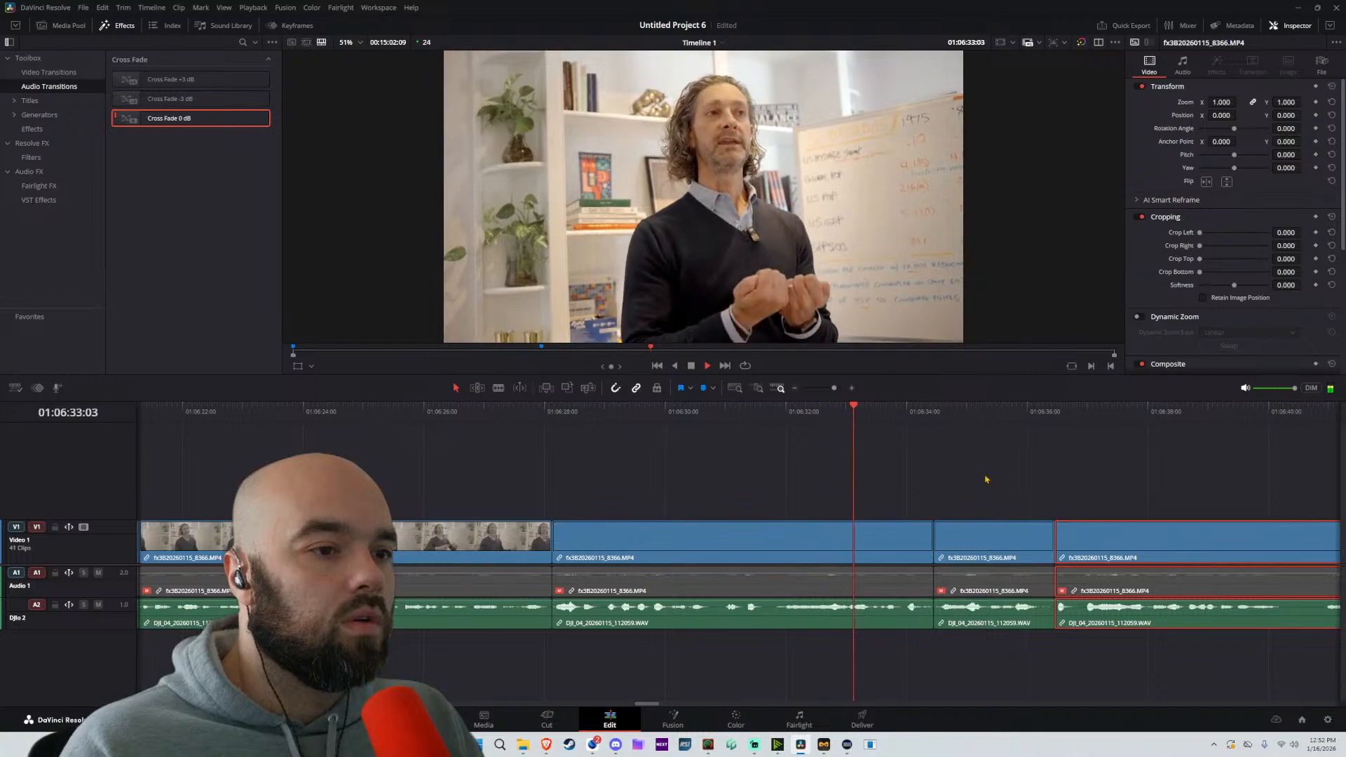
Replay the recent cuts from about 01:06:30, split at about 01:06:36:22, and move the following part 12 frames earlier
scroll(985, 478, right, 7)
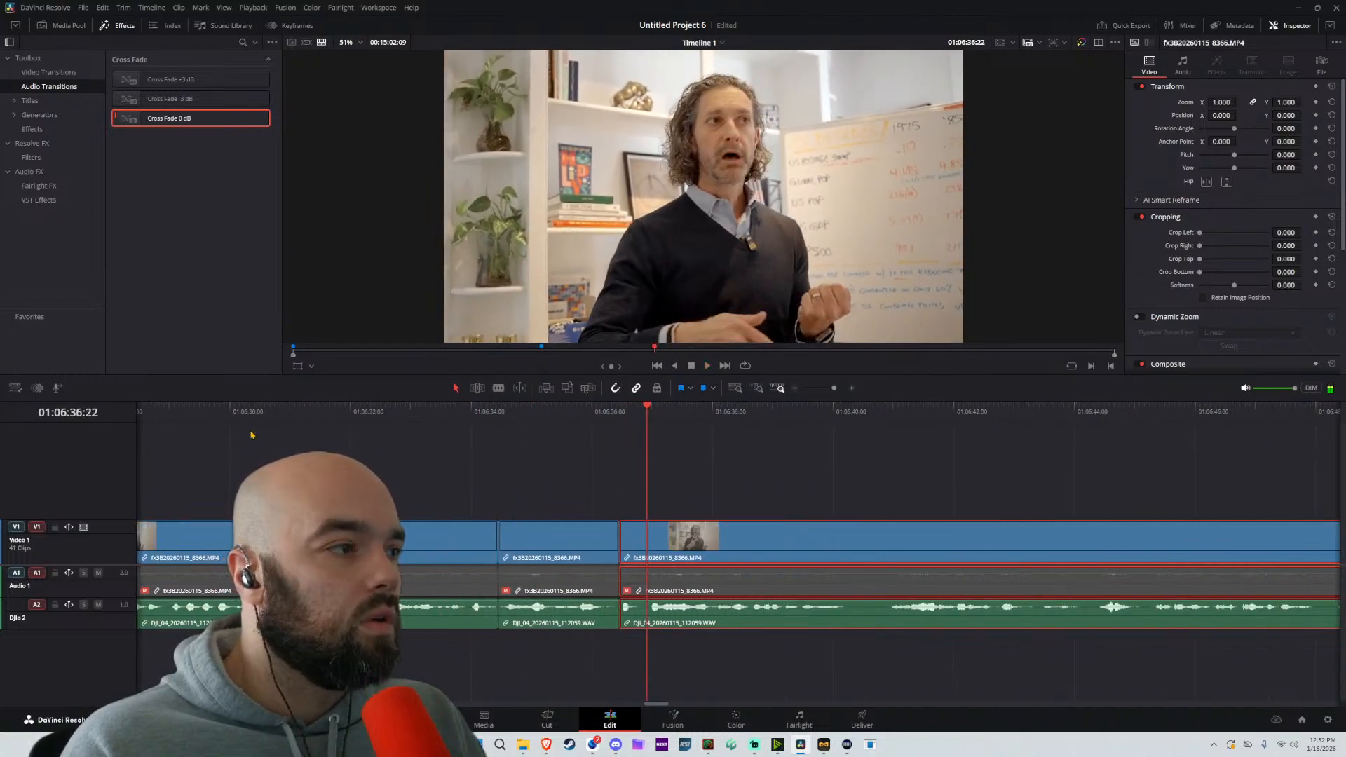
key(space)
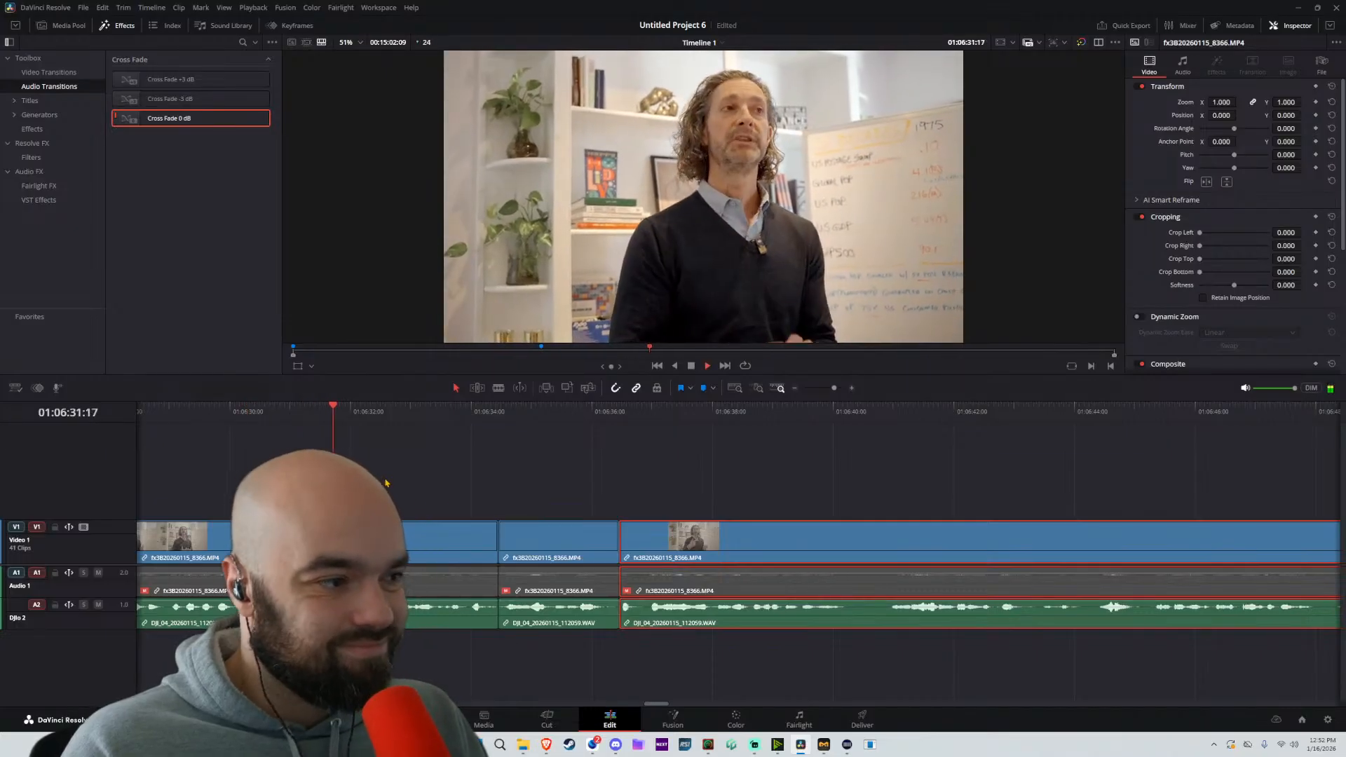
scroll(491, 505, left, 6)
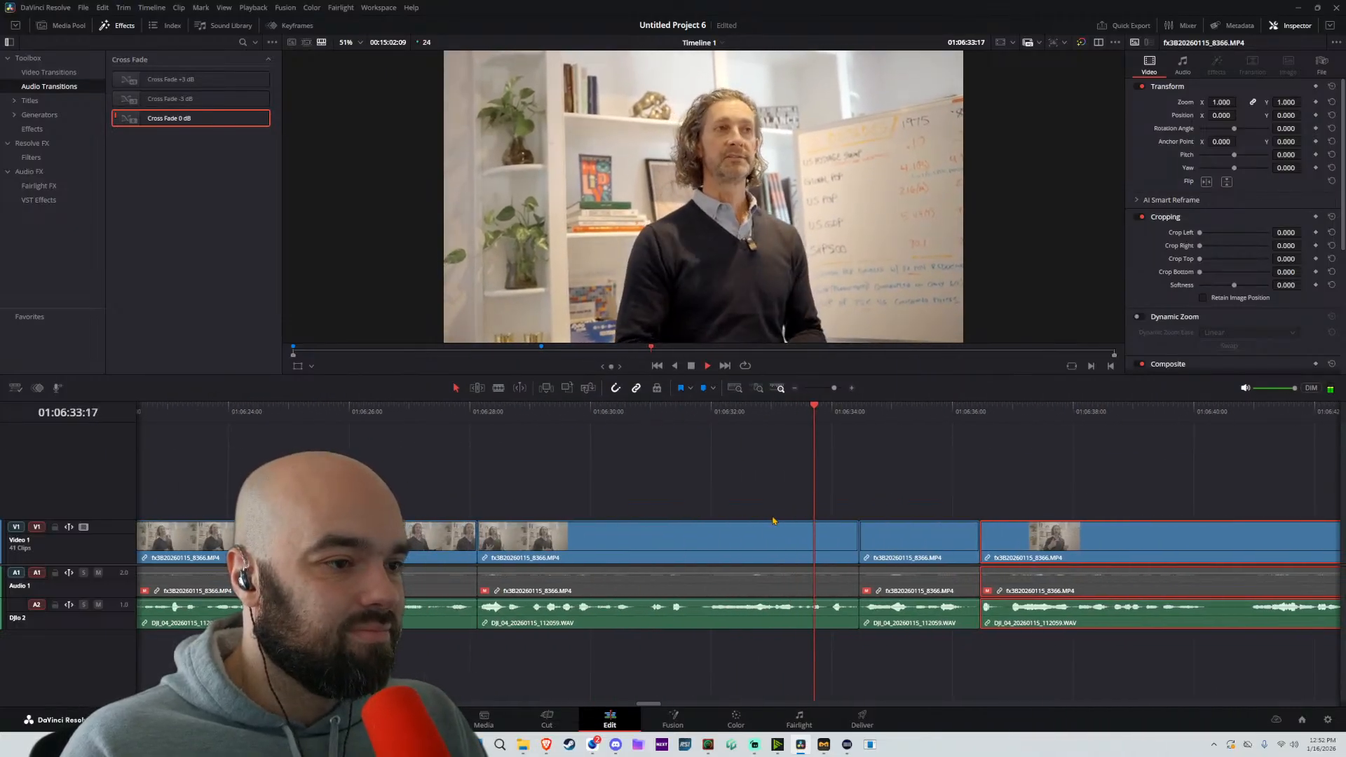
scroll(781, 511, right, 7)
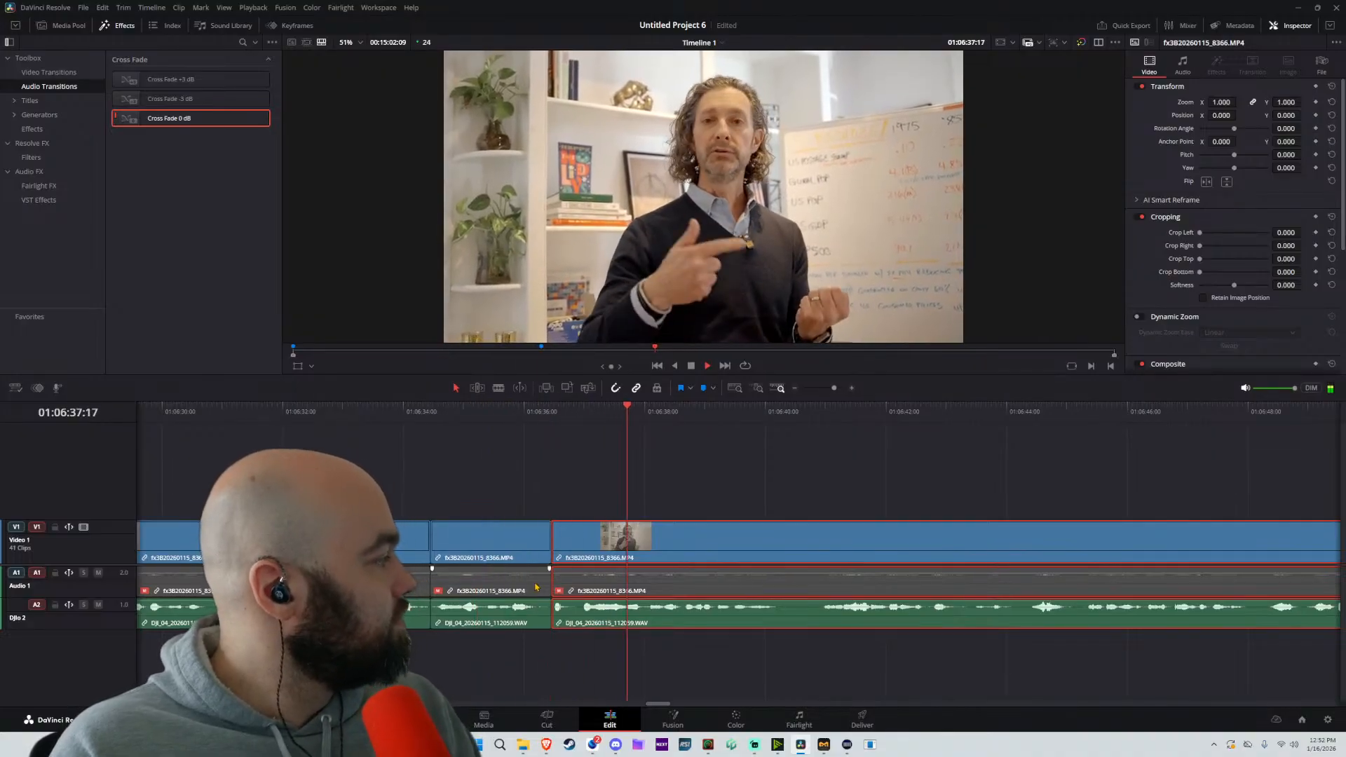
key(space)
key(b)
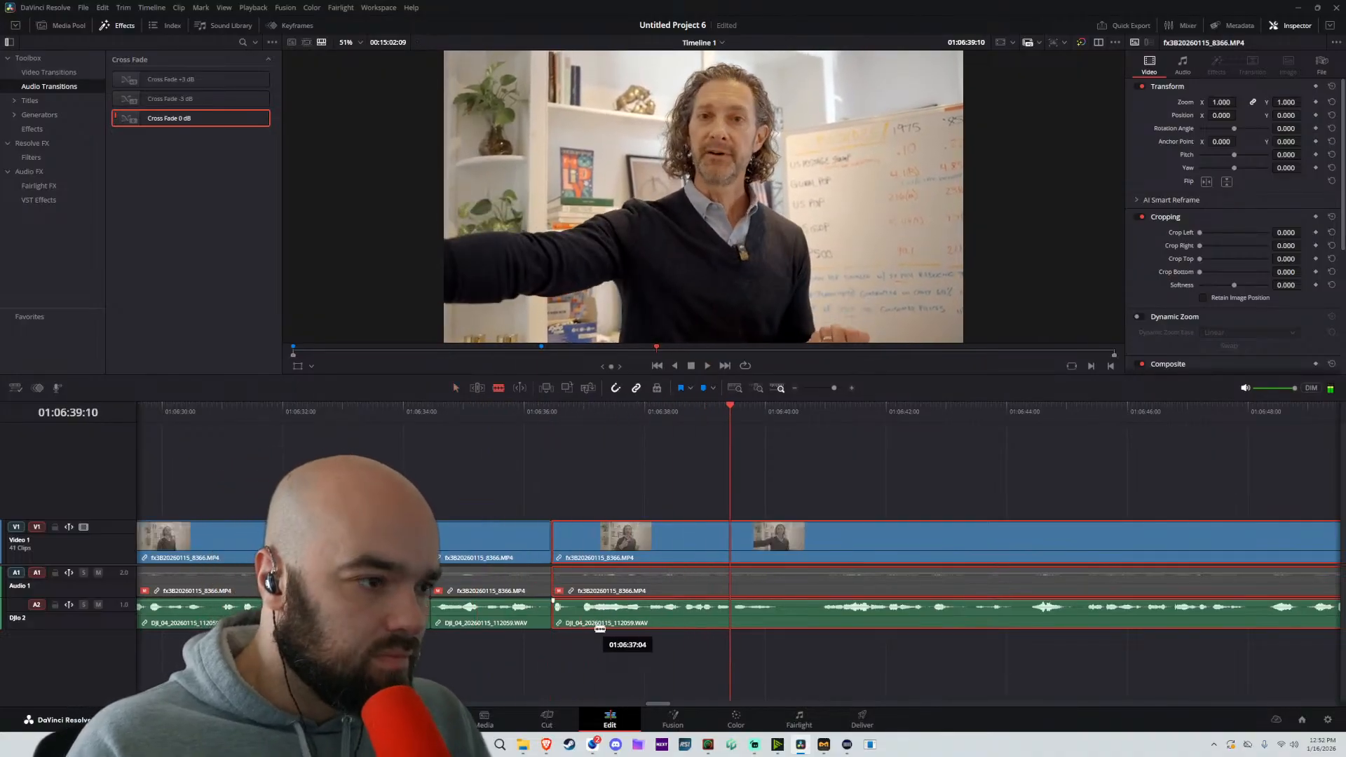
click(583, 622)
key(a)
drag(643, 545, 614, 543)
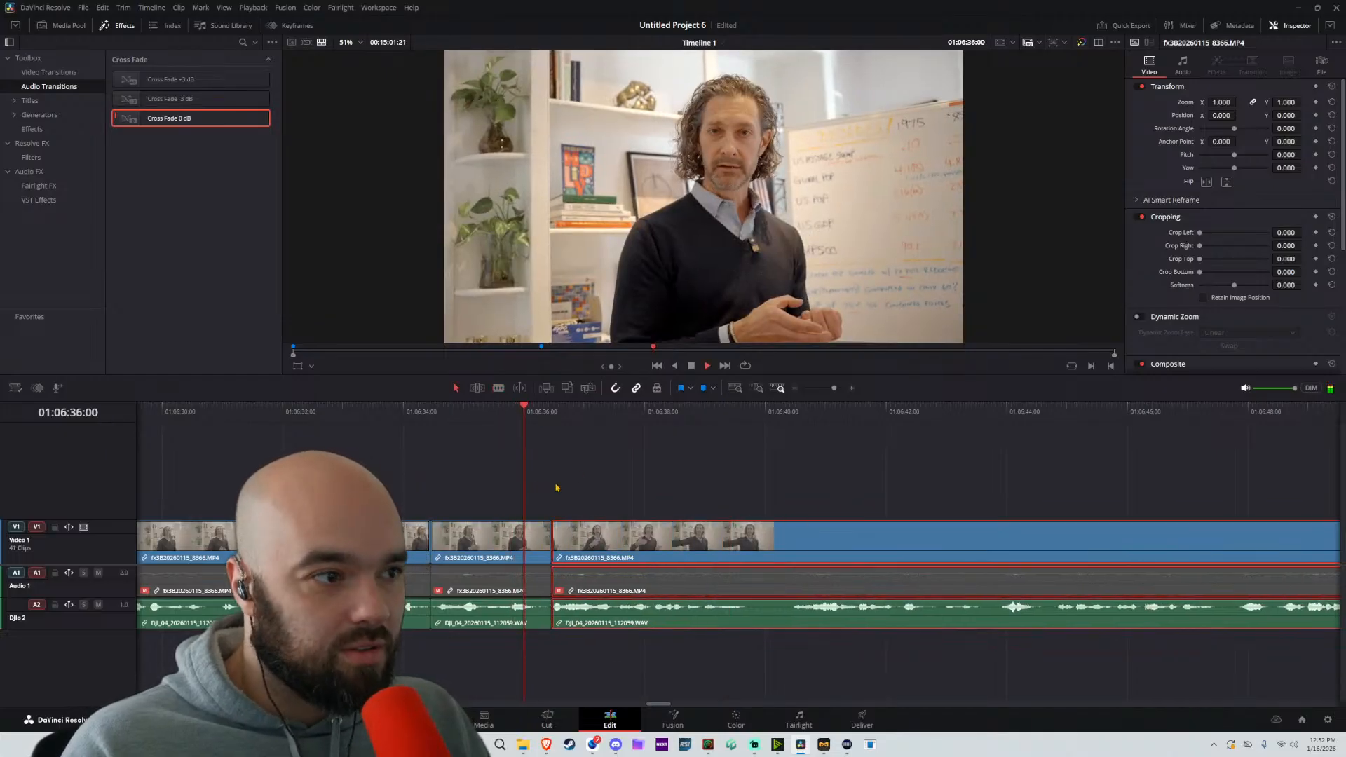
Split at about 01:06:40:11 and move the following part about 17 frames earlier to remove the pause
key(b)
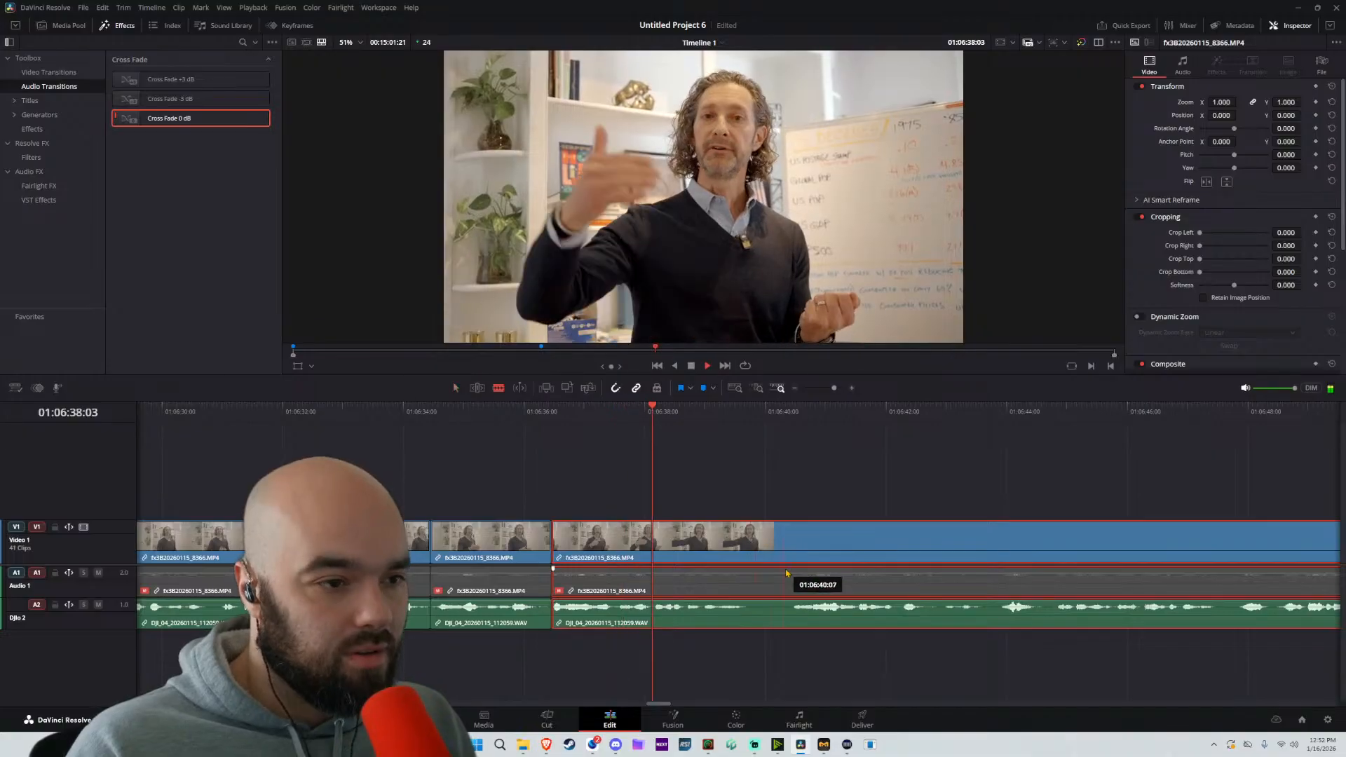
click(794, 564)
key(space)
key(a)
drag(875, 556, 832, 558)
key(space)
Split at about 01:06:43:04 and 01:06:43:21, moving the following part about 7 frames earlier after each cut
key(b)
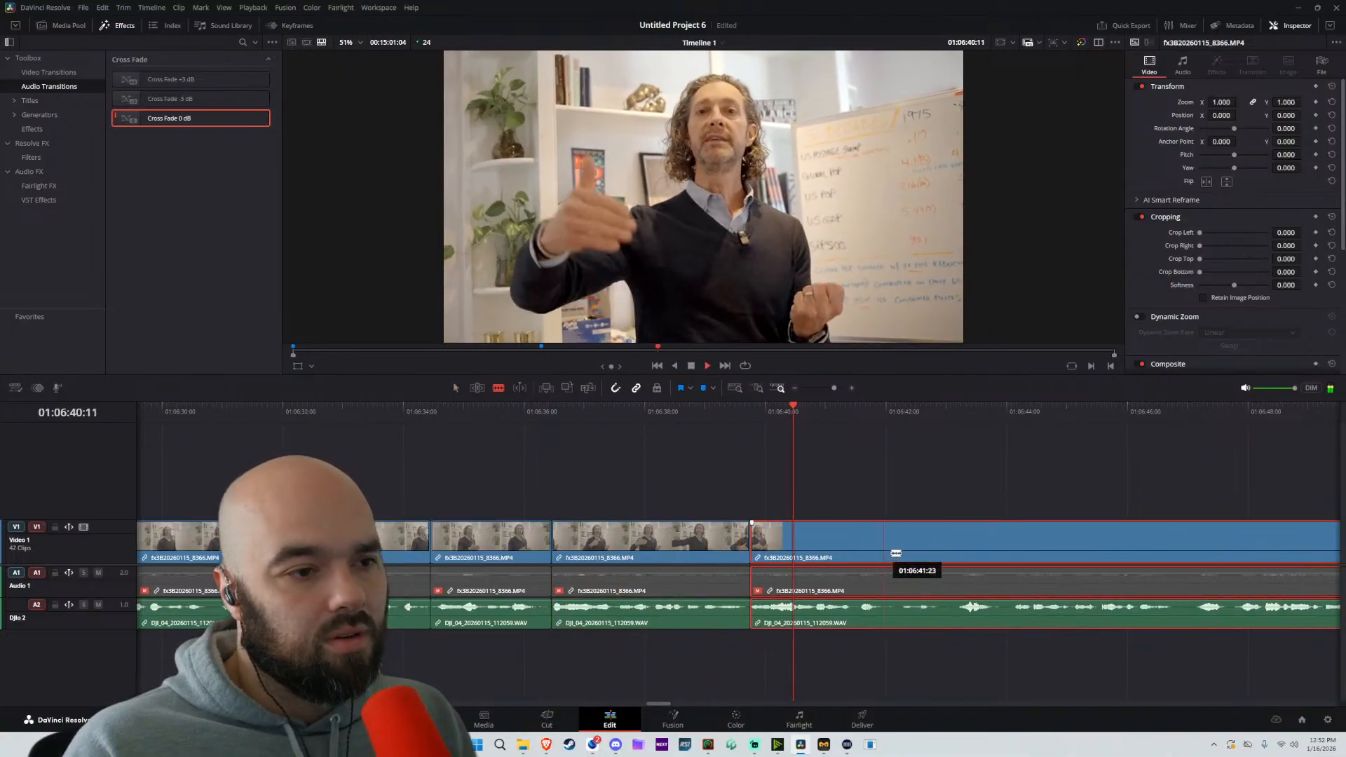
drag(1042, 485, 850, 501)
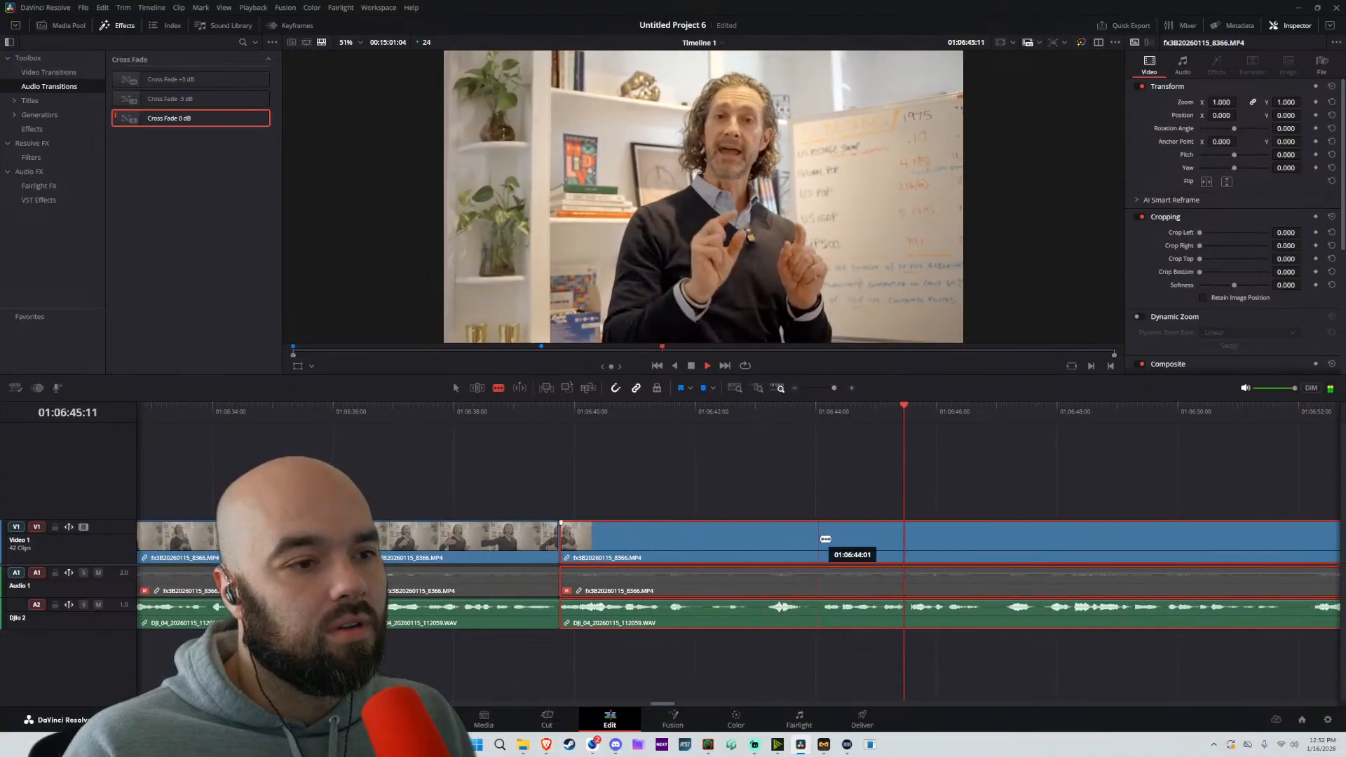
click(768, 550)
key(a)
mouse_move(831, 549)
mouse_down()
mouse_move(816, 552)
mouse_move(847, 551)
mouse_up()
click(811, 546)
key(a)
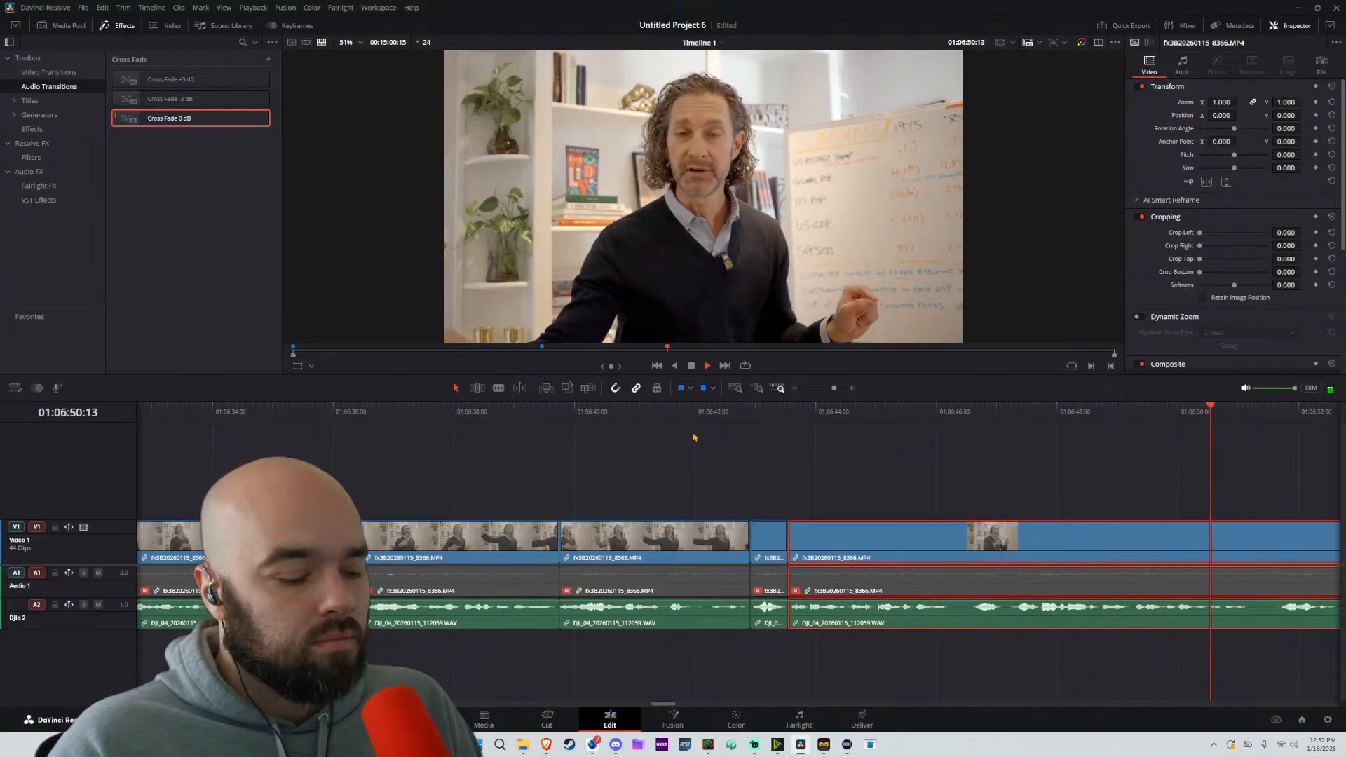
Split at about 01:06:51:15 and 01:06:52:16, moving the following part about 6 and 7 frames earlier, respectively, and replay the cuts
key(b)
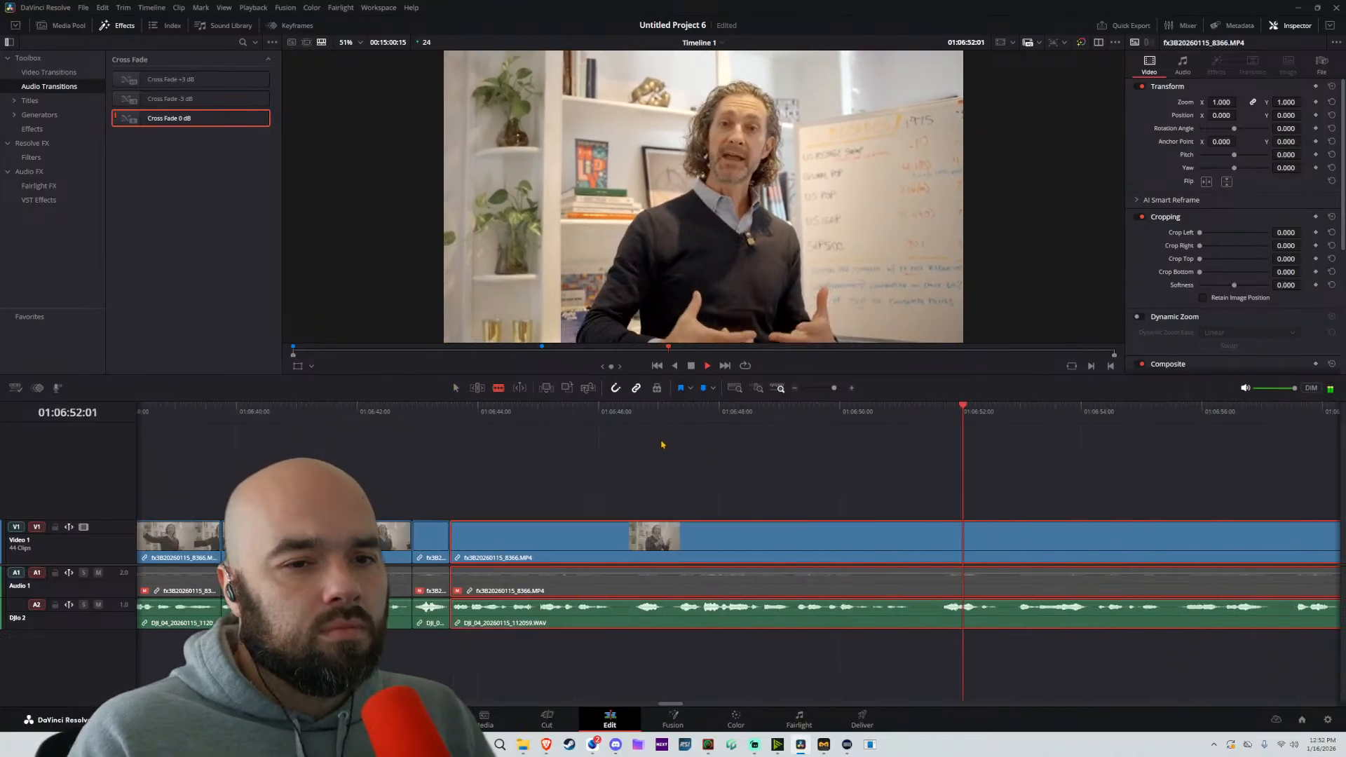
key(space)
click(920, 541)
key(a)
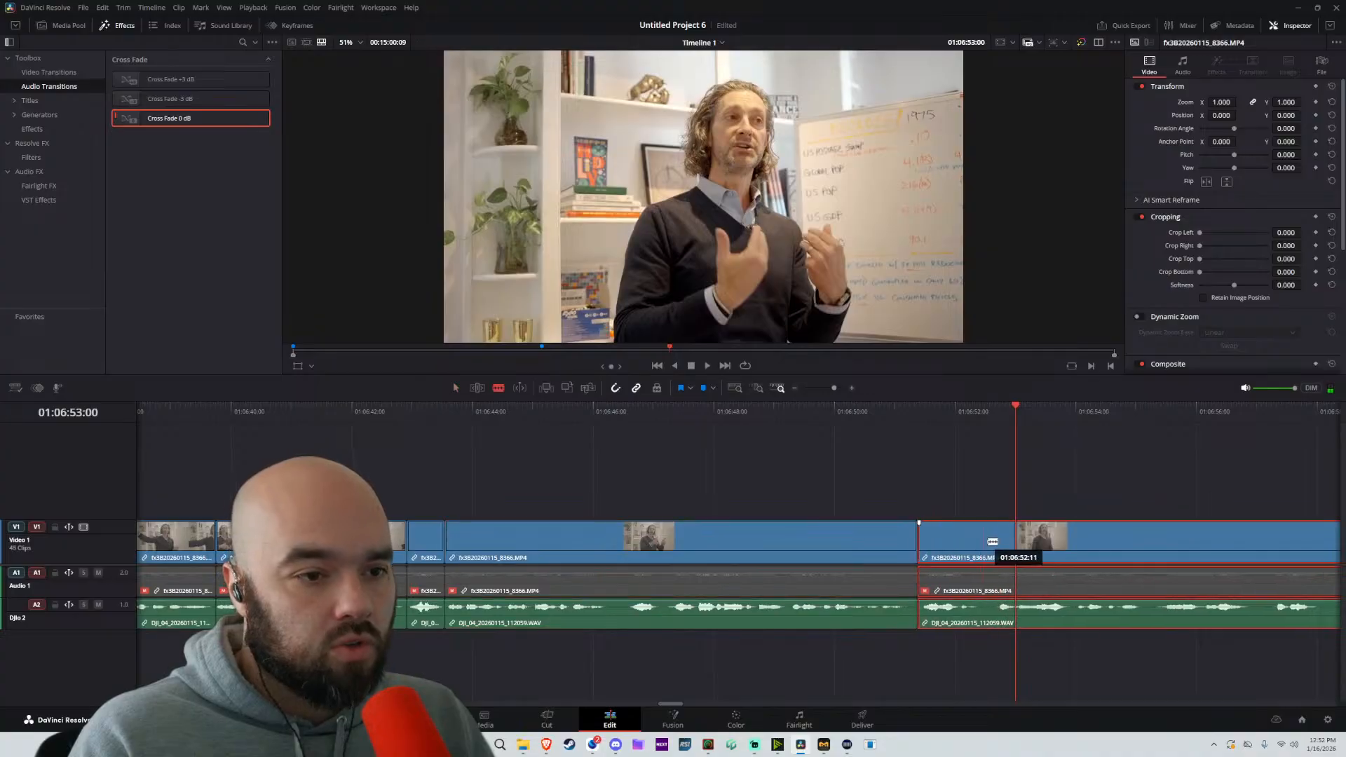
click(980, 541)
key(a)
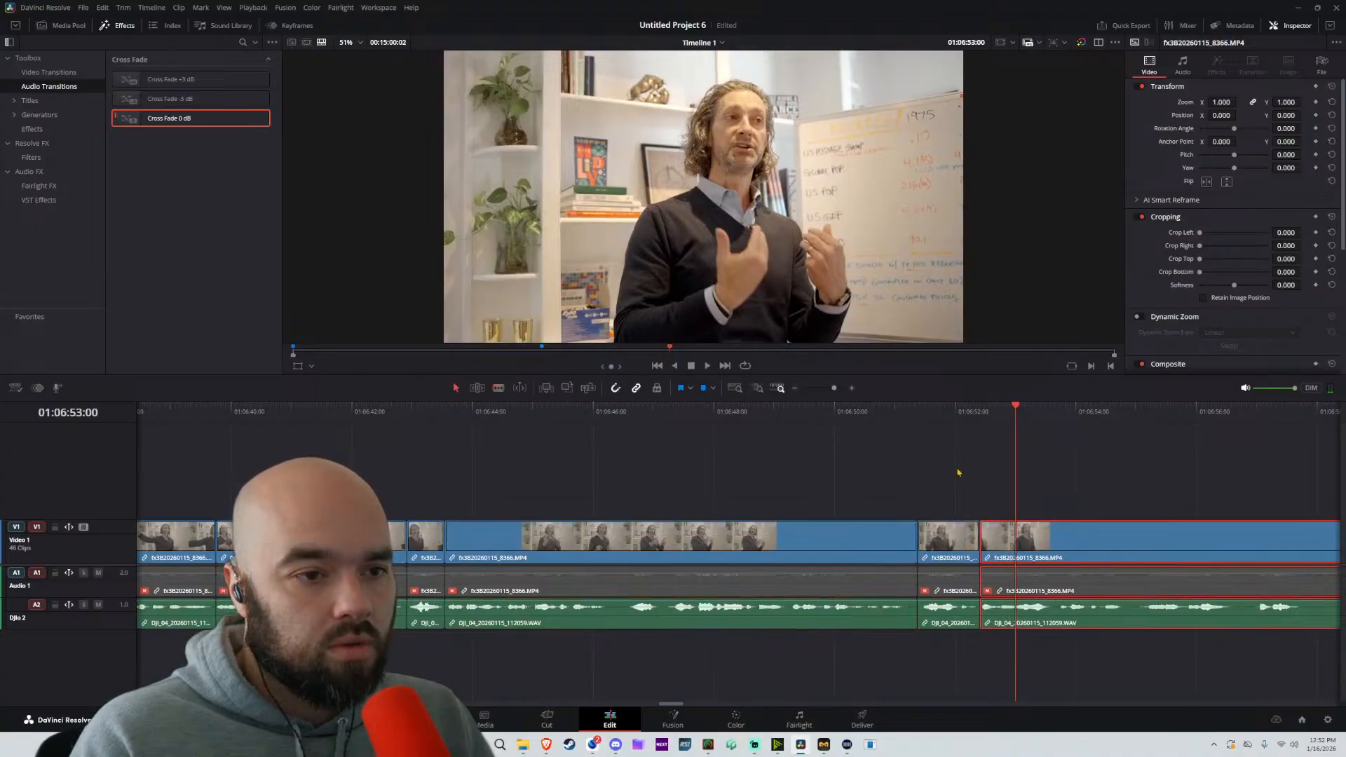
key(space)
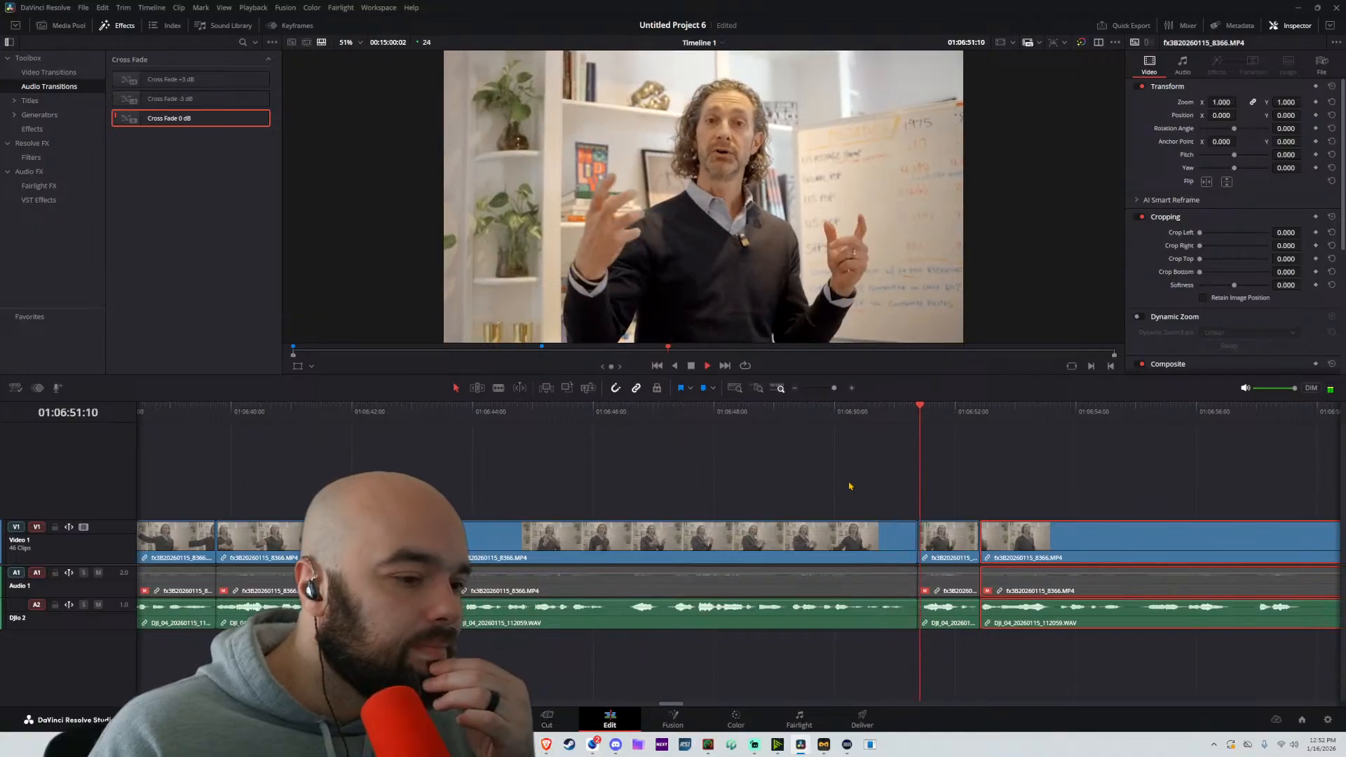
Split at about 01:06:55:04 and move the following part about 8 frames earlier to remove the pause
drag(1129, 537, 750, 546)
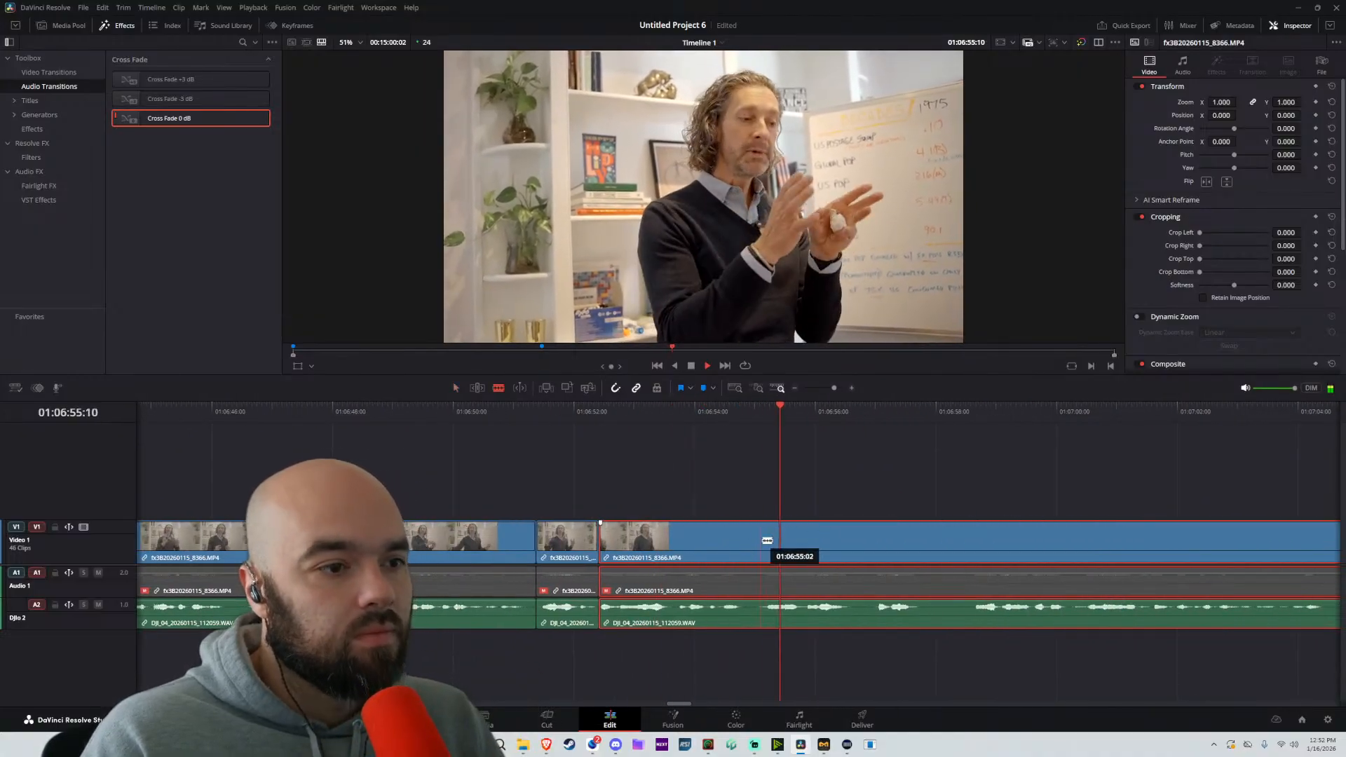
click(764, 540)
key(a)
mouse_move(901, 551)
mouse_down()
mouse_move(881, 550)
mouse_move(930, 551)
mouse_move(916, 545)
mouse_up()
Split at about 01:06:56:17 and 01:06:57:21, close both pauses with the following part, and replay from about 01:06:55:08
key(b)
click(857, 552)
key(a)
key(b)
click(928, 545)
key(a)
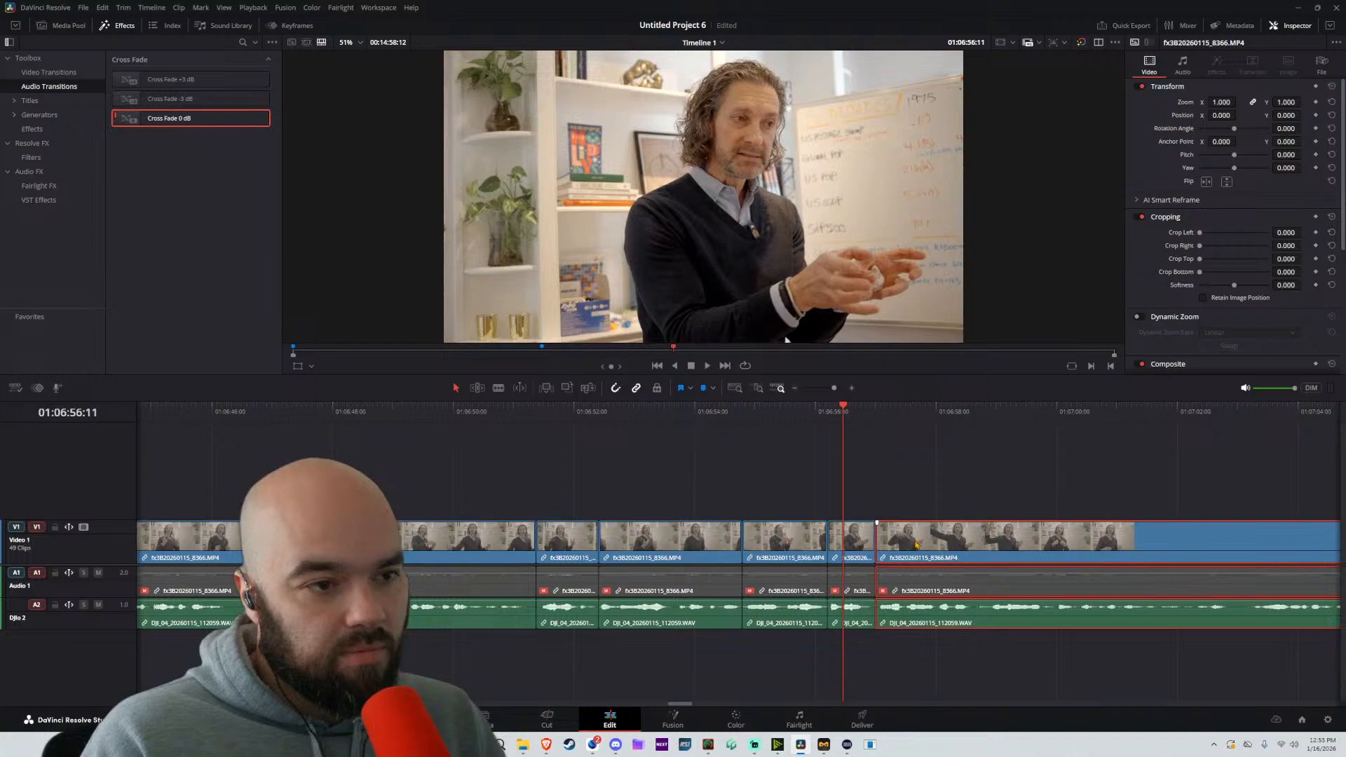
click(775, 407)
key(space)
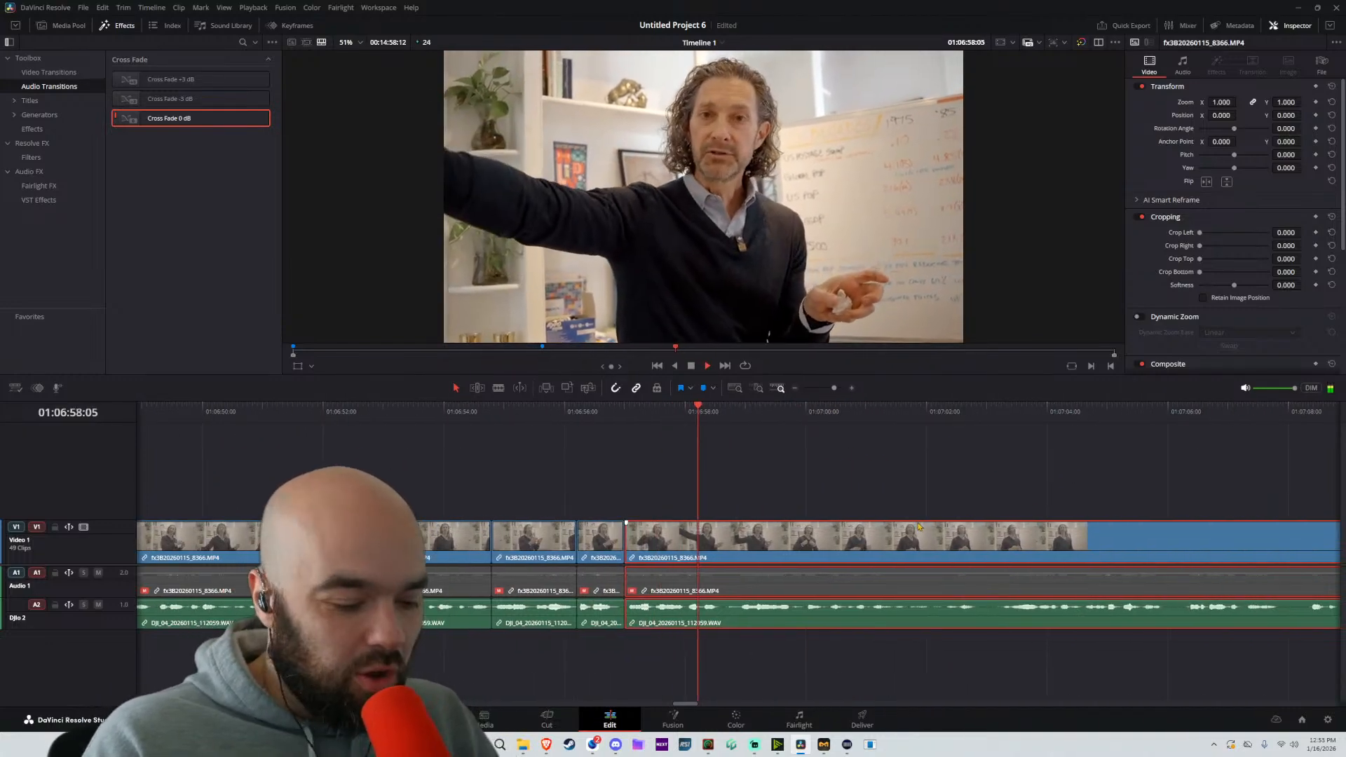
Split at about 01:07:03:04 and 01:07:06:01, moving the following part about 6 and 7 frames earlier, respectively
key(b)
click(998, 555)
key(a)
drag(1069, 561, 1054, 564)
click(1173, 555)
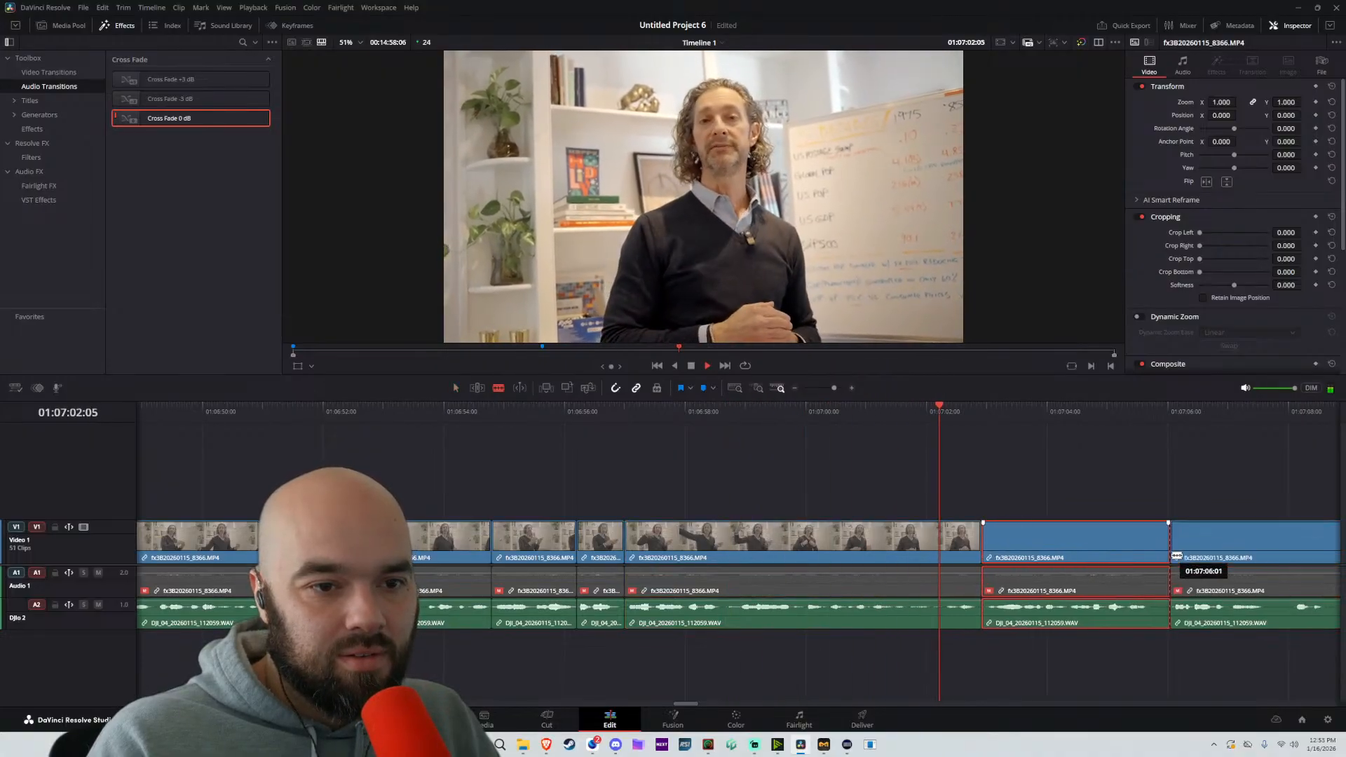
key(a)
drag(1237, 556, 1218, 556)
Split at about 01:07:07:19 and move the following part about 11 frames earlier to remove the pause
drag(1129, 491, 764, 479)
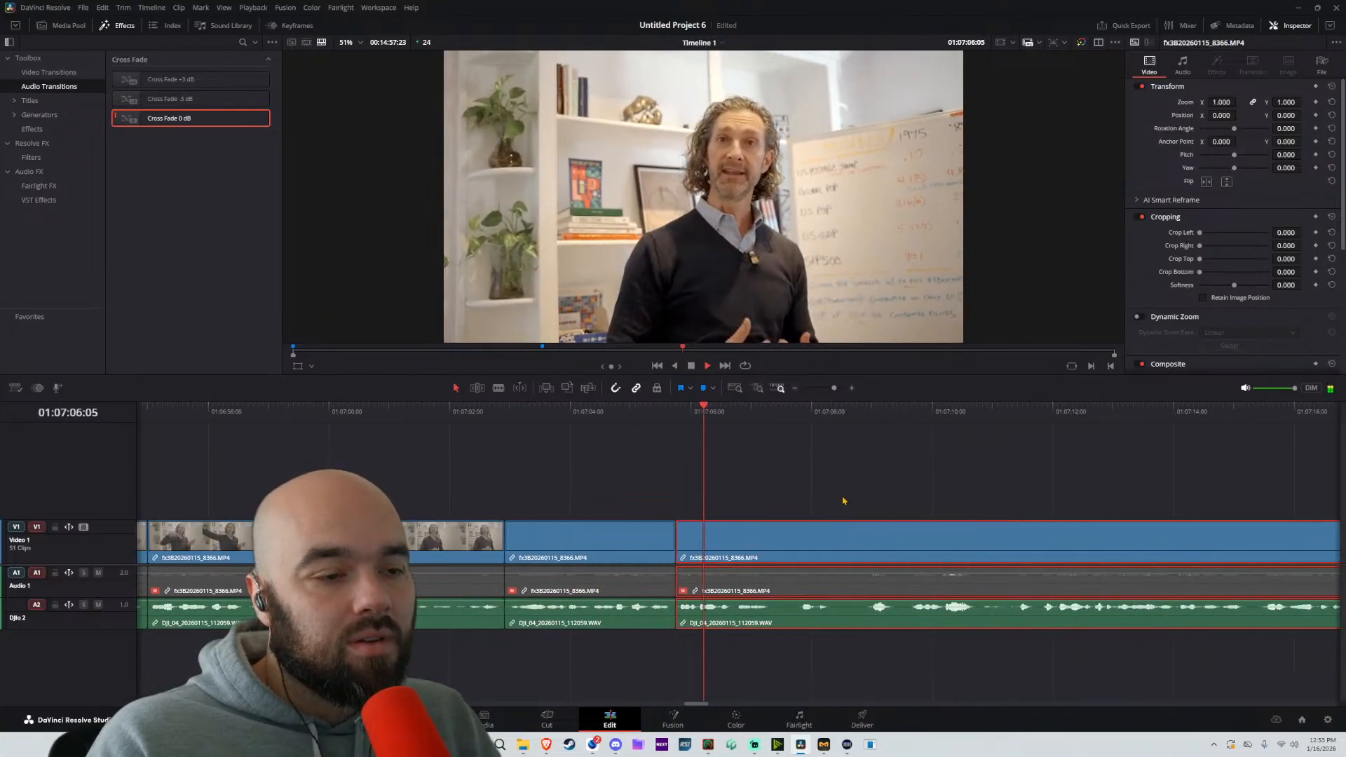
key(b)
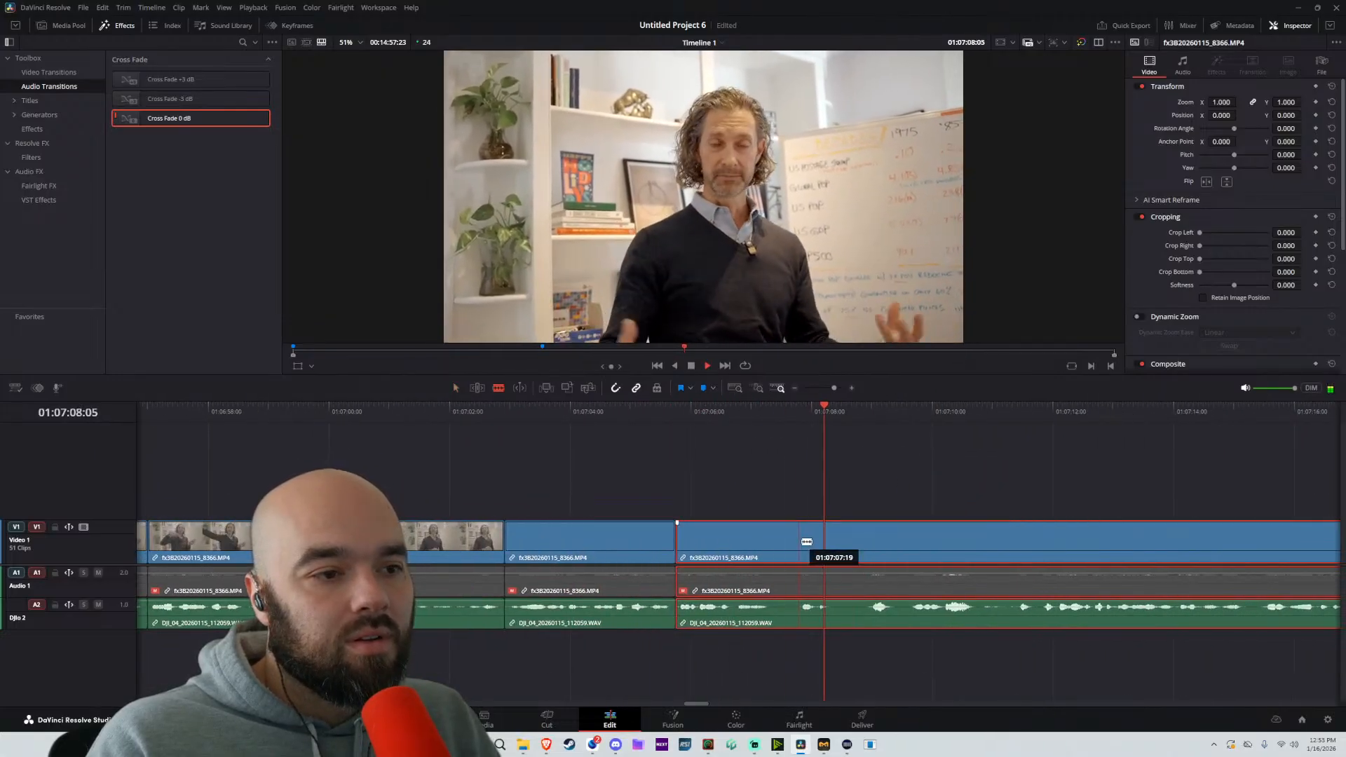
click(806, 543)
key(a)
drag(958, 544, 931, 544)
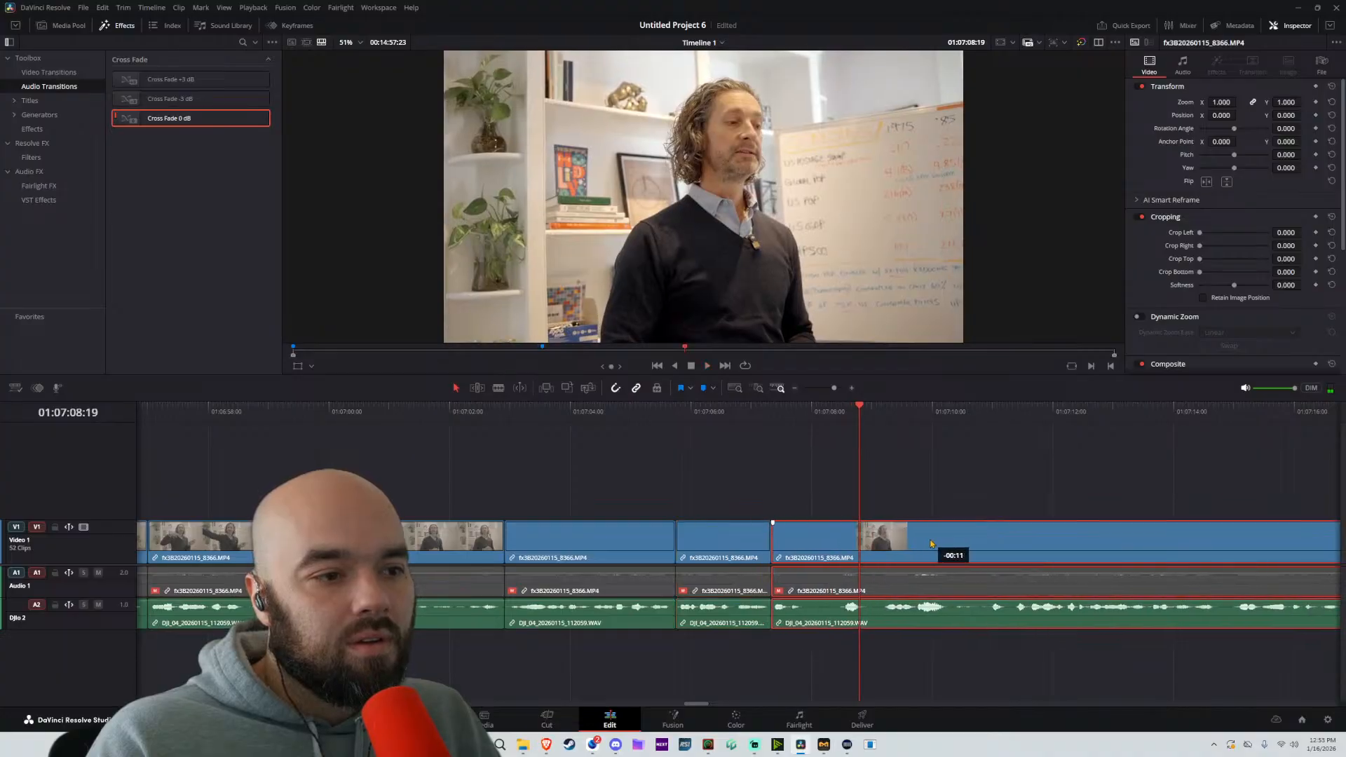
Split at about 01:07:08:02 and move the following part about 1 second 23 frames later, leaving a gap after the passage
click(818, 537)
key(a)
drag(841, 544, 960, 544)
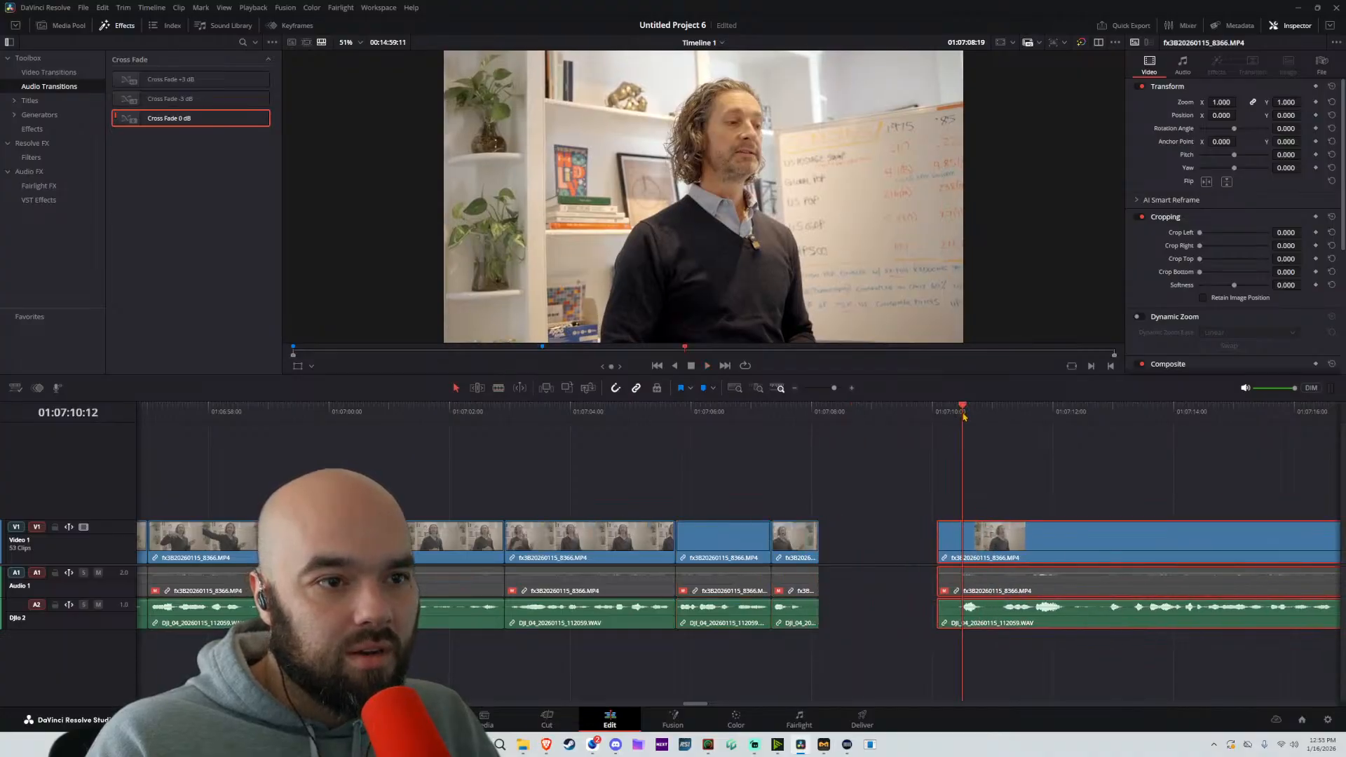
Add a marker at 01:06:16:06, at the start of the tightened passage, and name it 3
scroll(972, 476, down, 3)
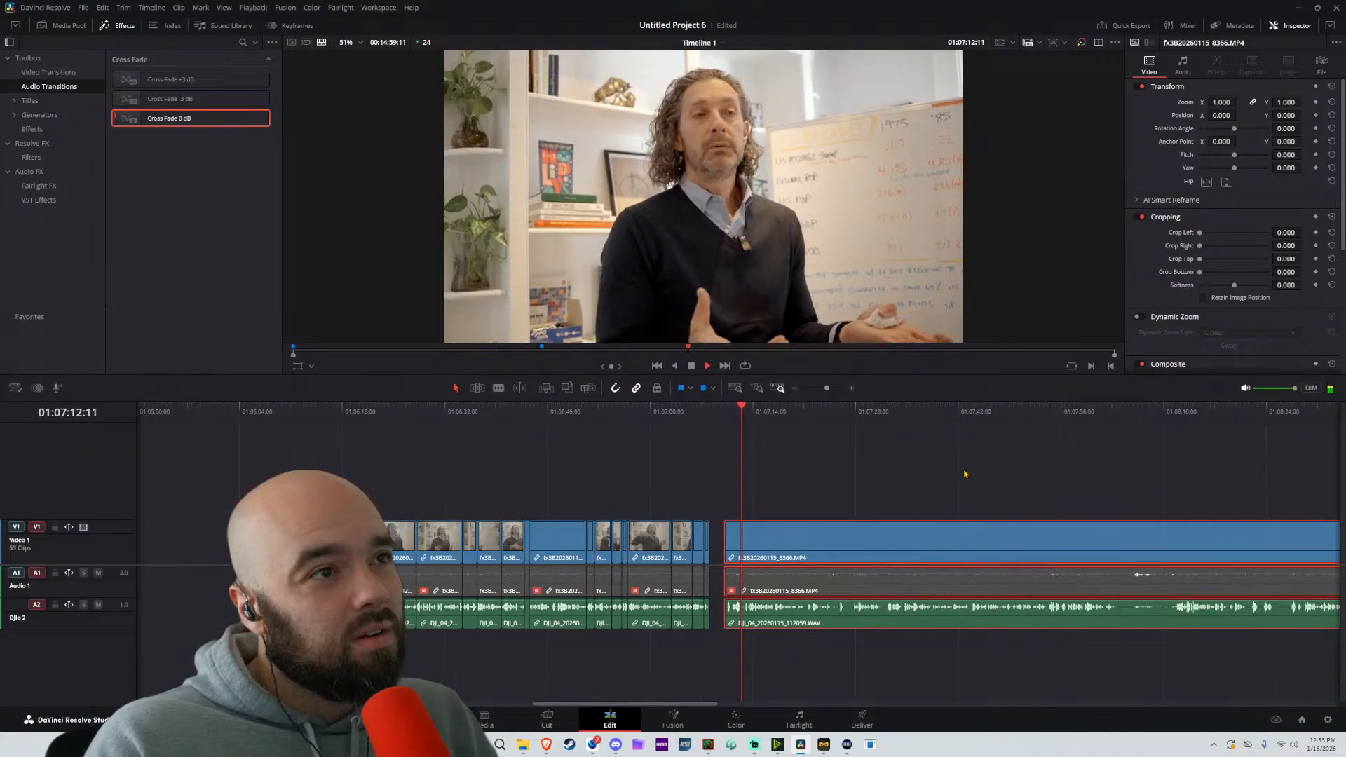
click(330, 412)
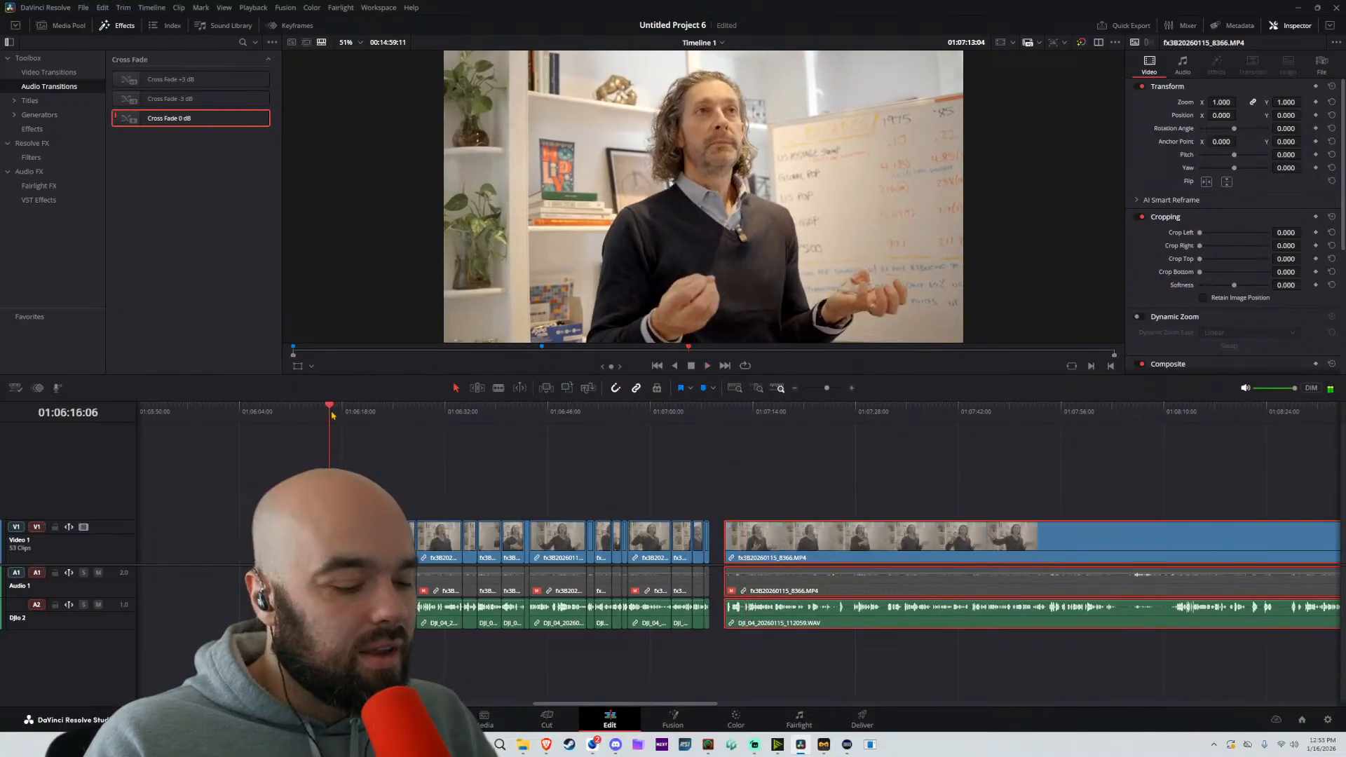
key(m)
key(m)
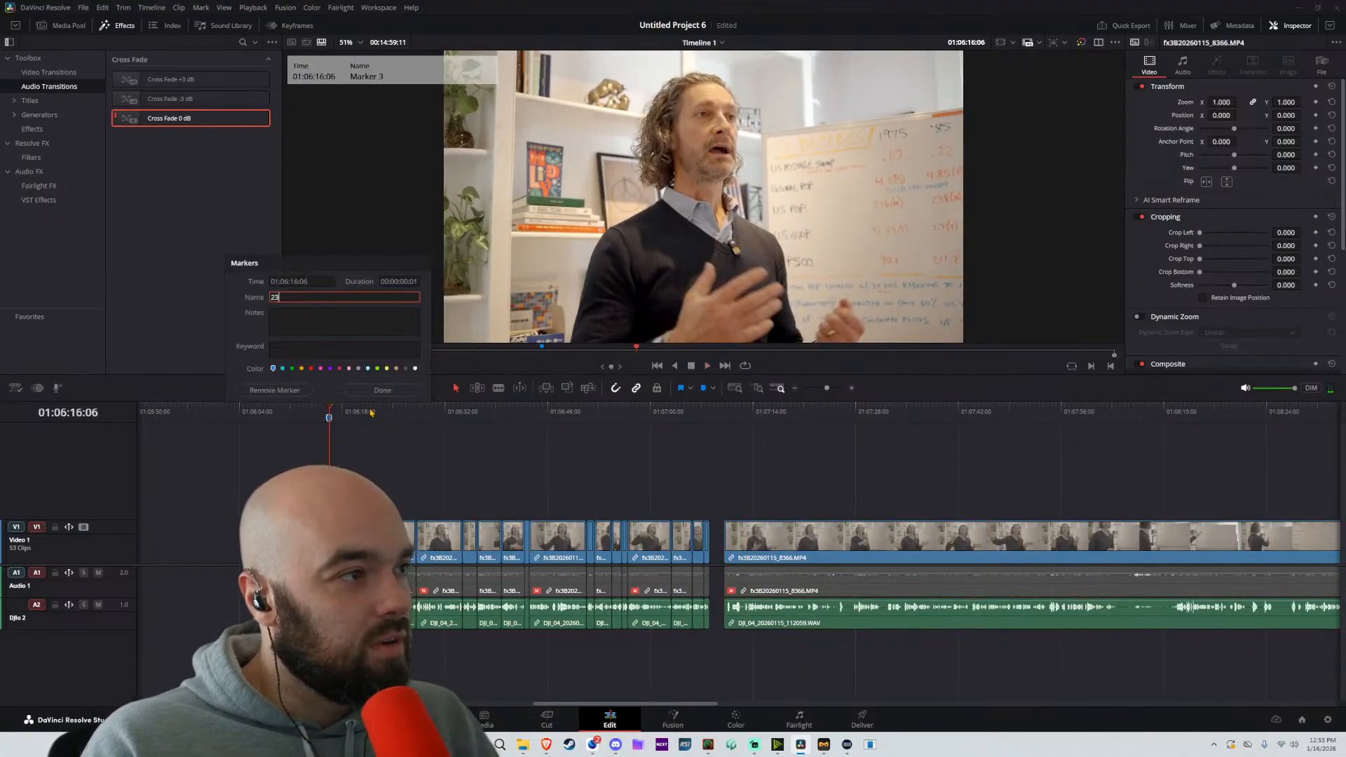
key(Return)
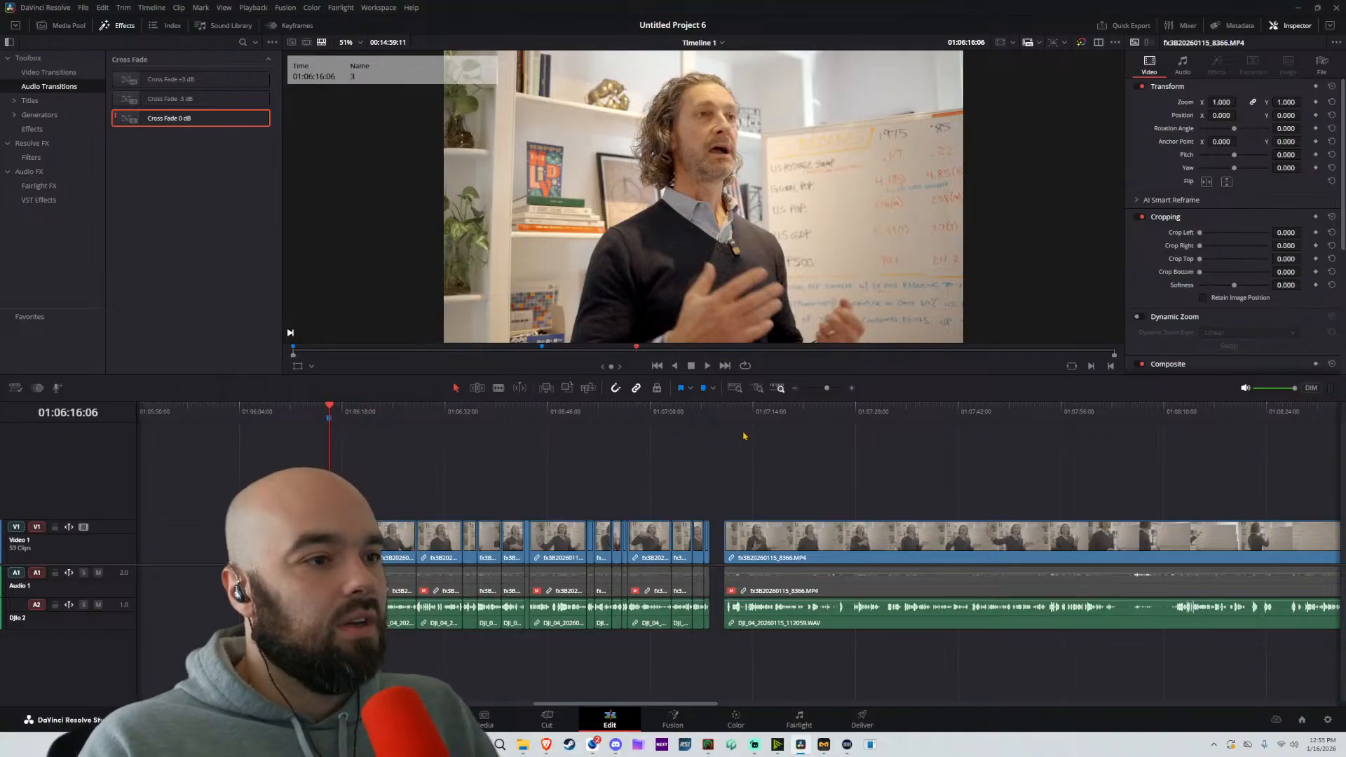
Audition the remaining footage, split it at about 01:08:11:20, and delete the unused part between the gap and this cut
key(space)
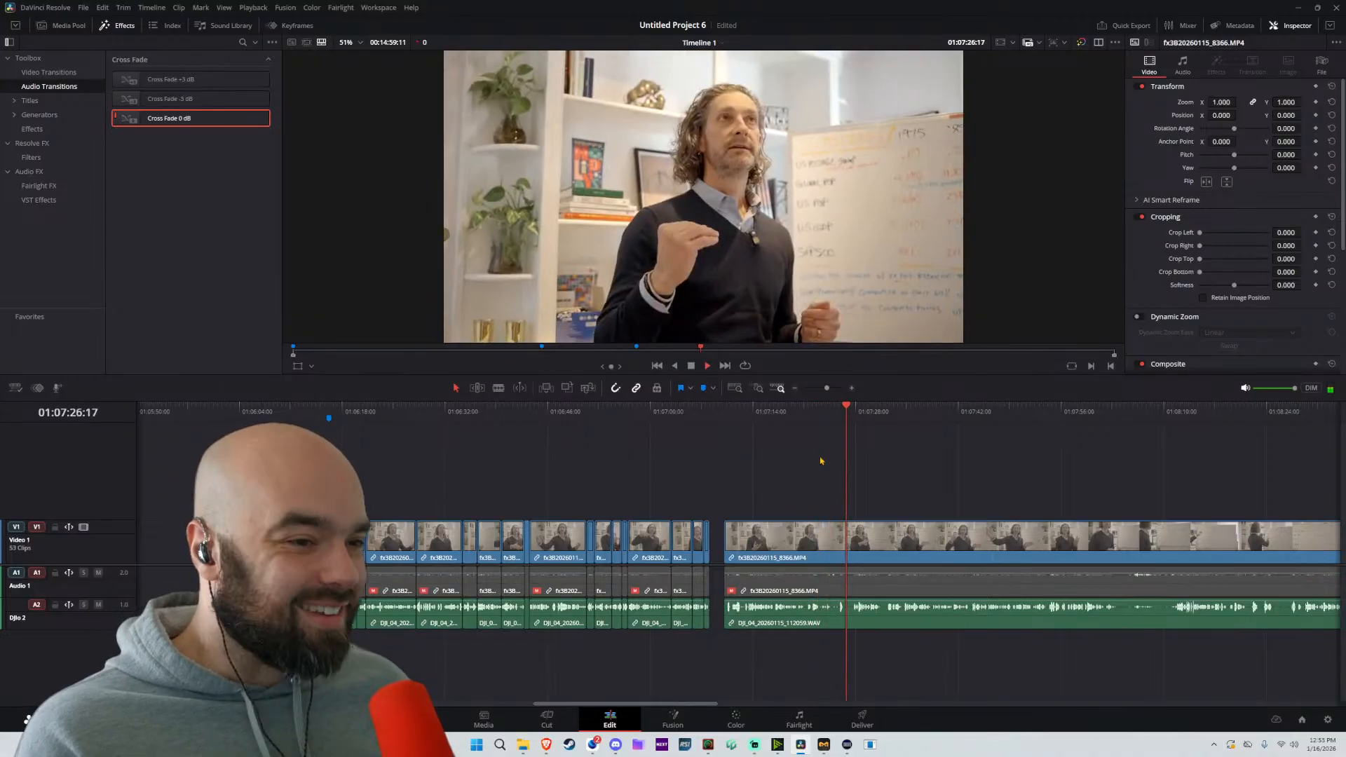
scroll(850, 549, up, 3)
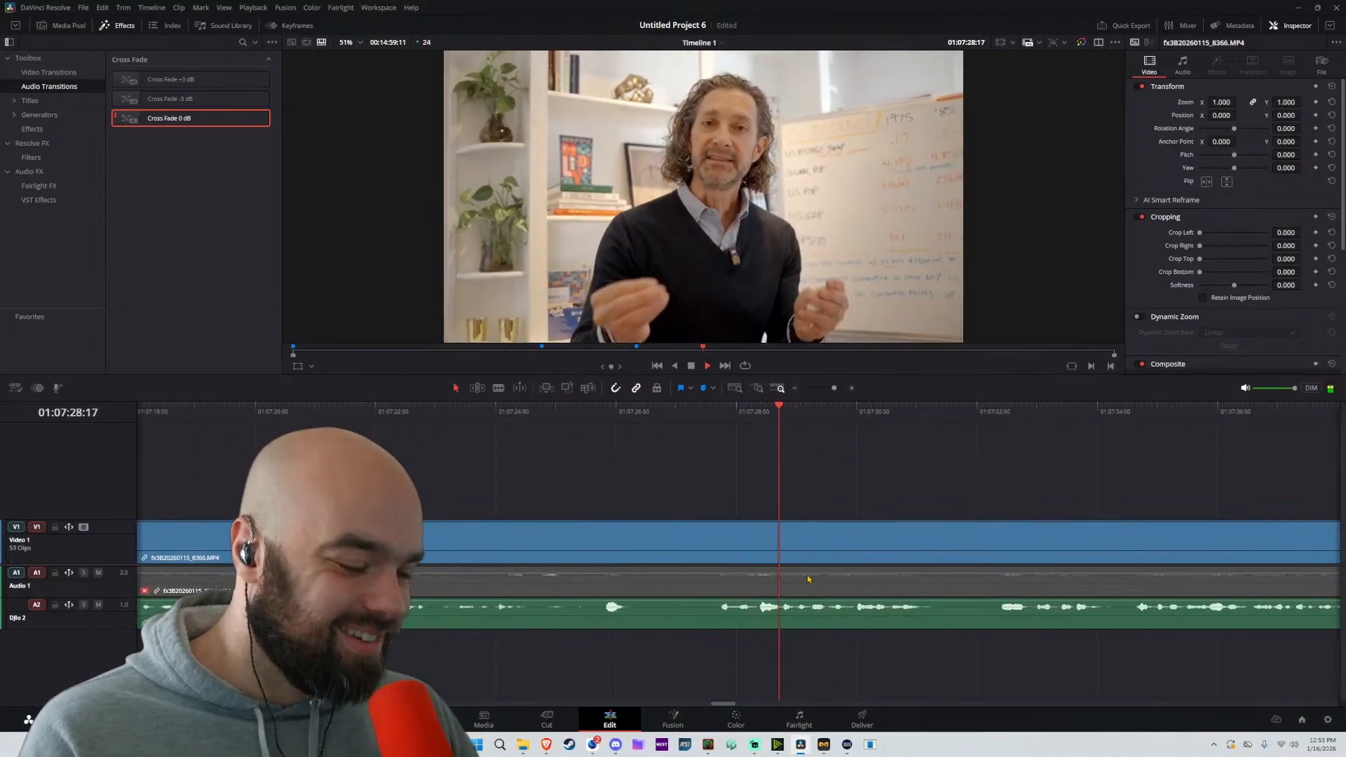
key(b)
scroll(1037, 476, down, 5)
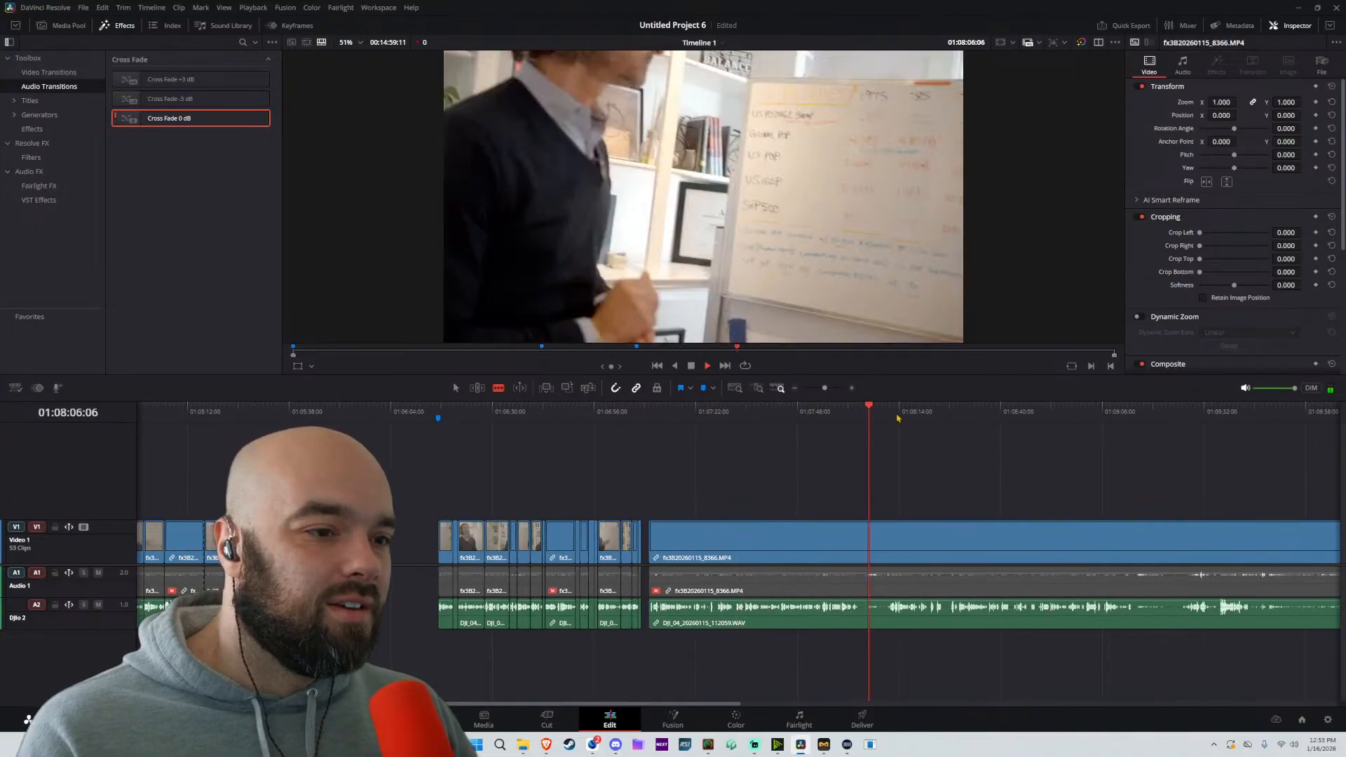
scroll(911, 434, up, 5)
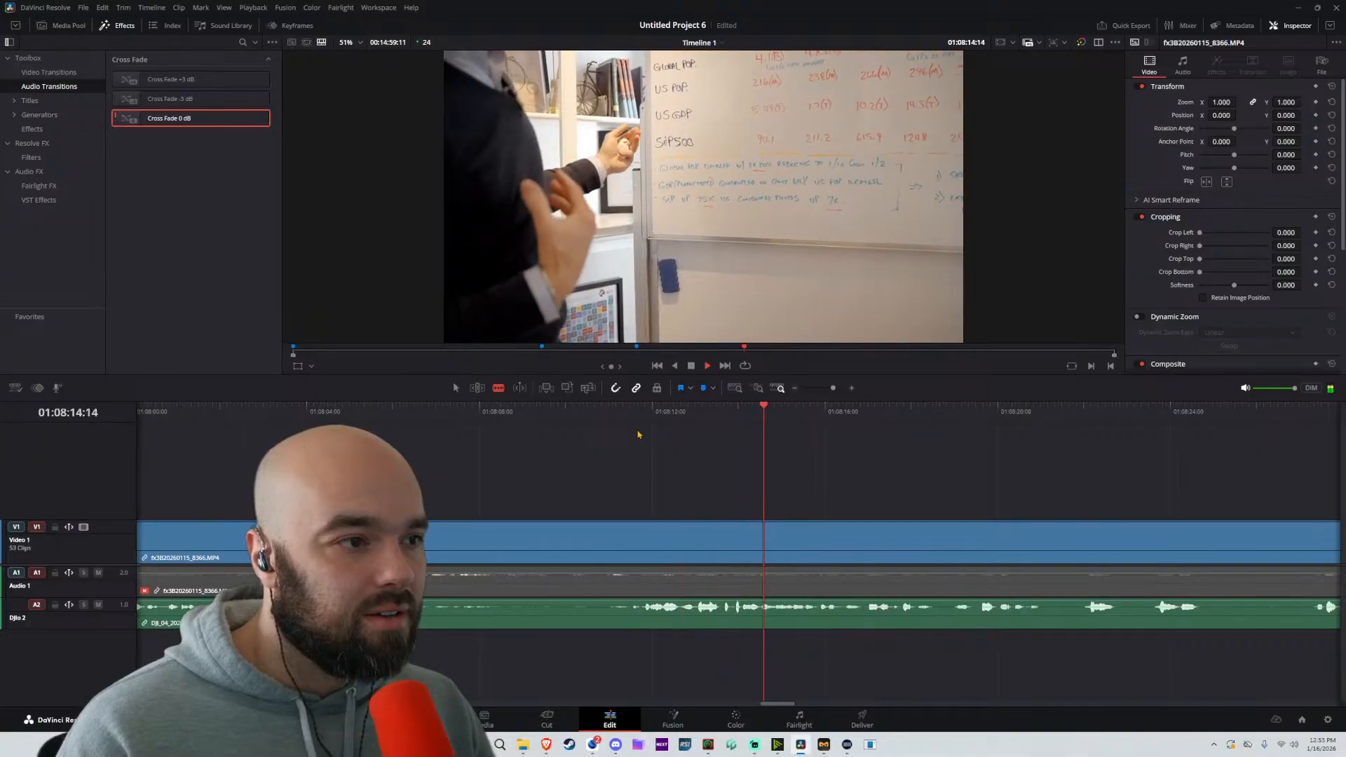
click(638, 434)
click(645, 542)
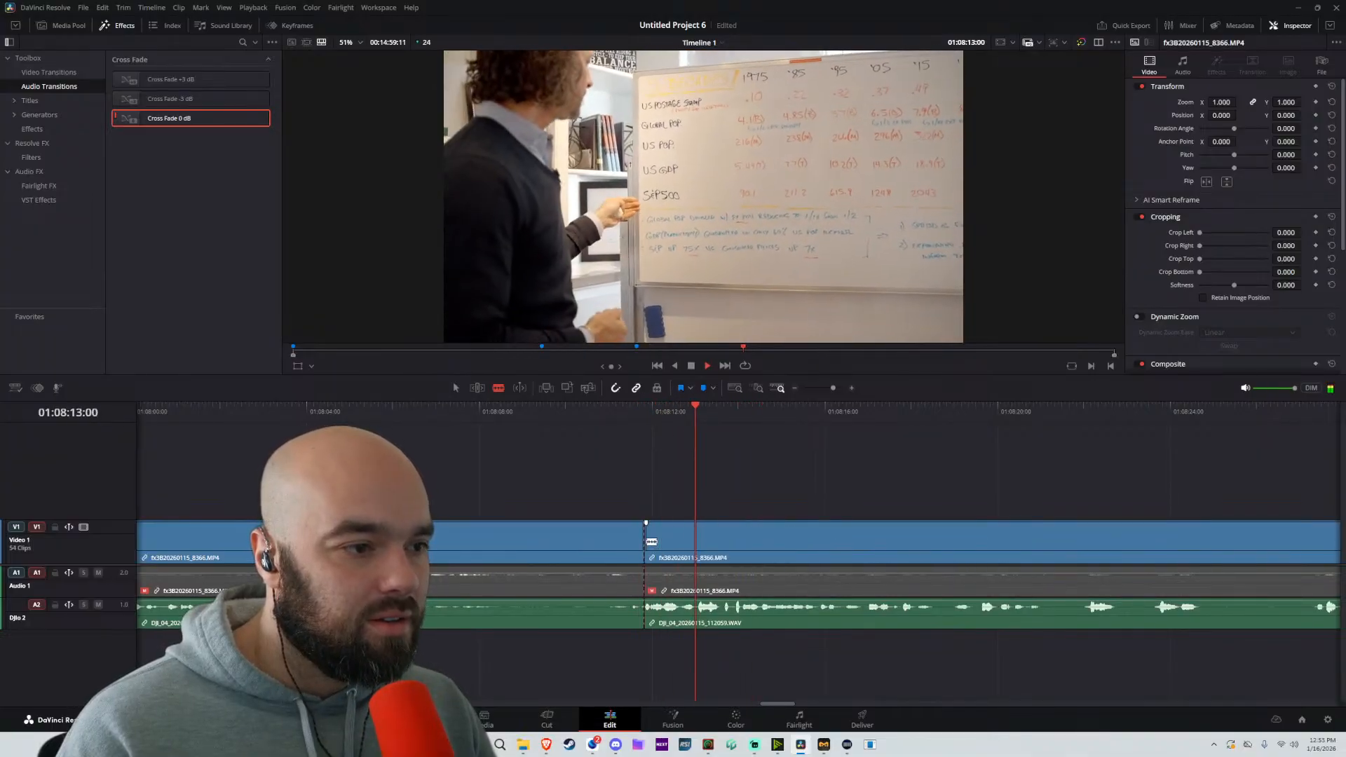
scroll(677, 540, down, 5)
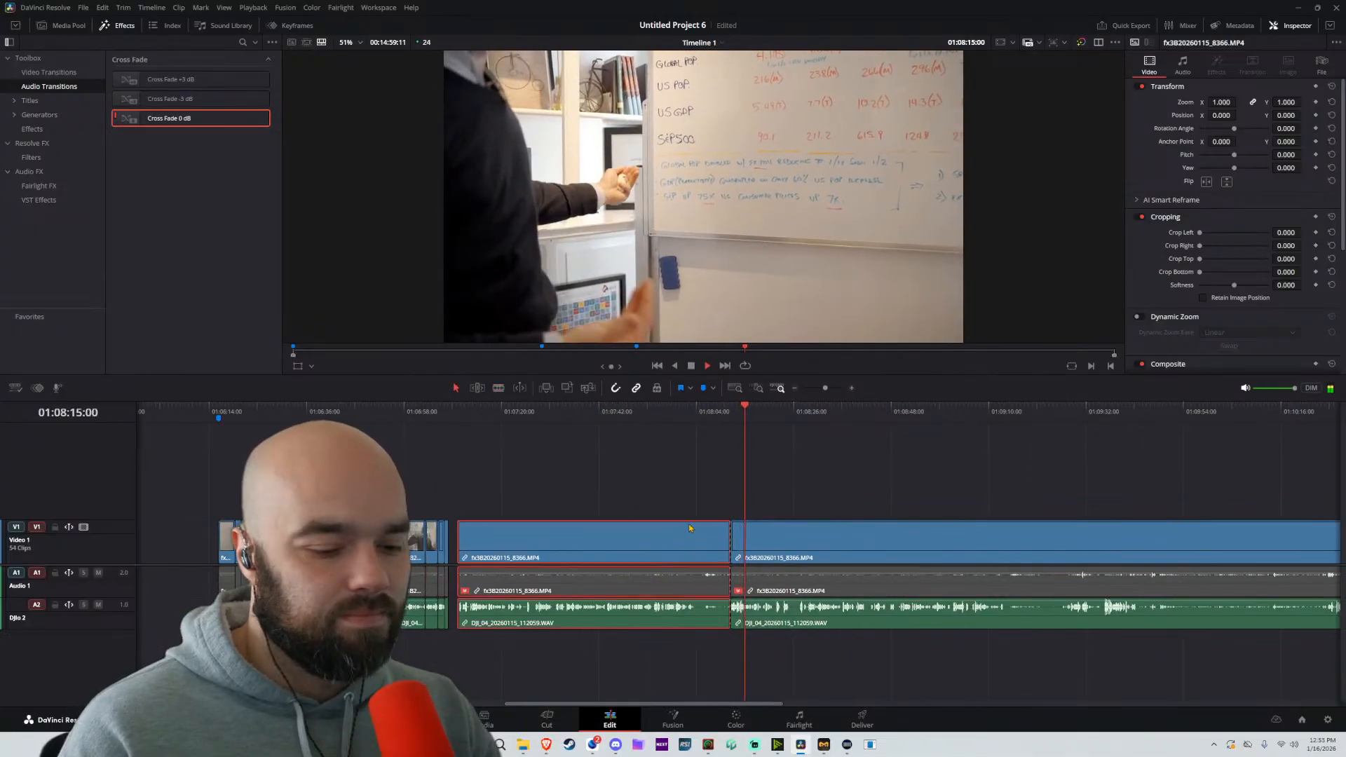
key(BackSpace)
Split at about 01:08:19:00, move the following part about 20 frames earlier, and replay from about 01:08:17:19
scroll(722, 519, right, 3)
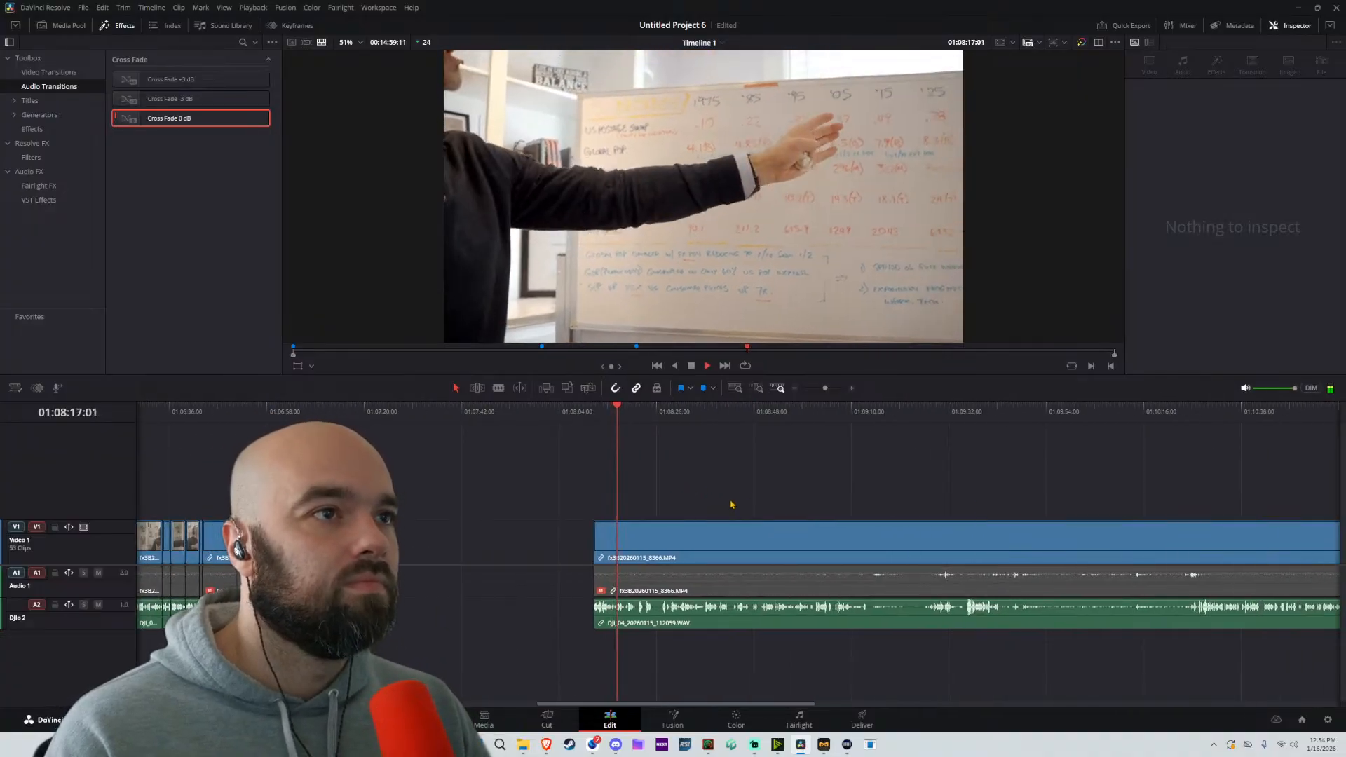
scroll(730, 504, up, 5)
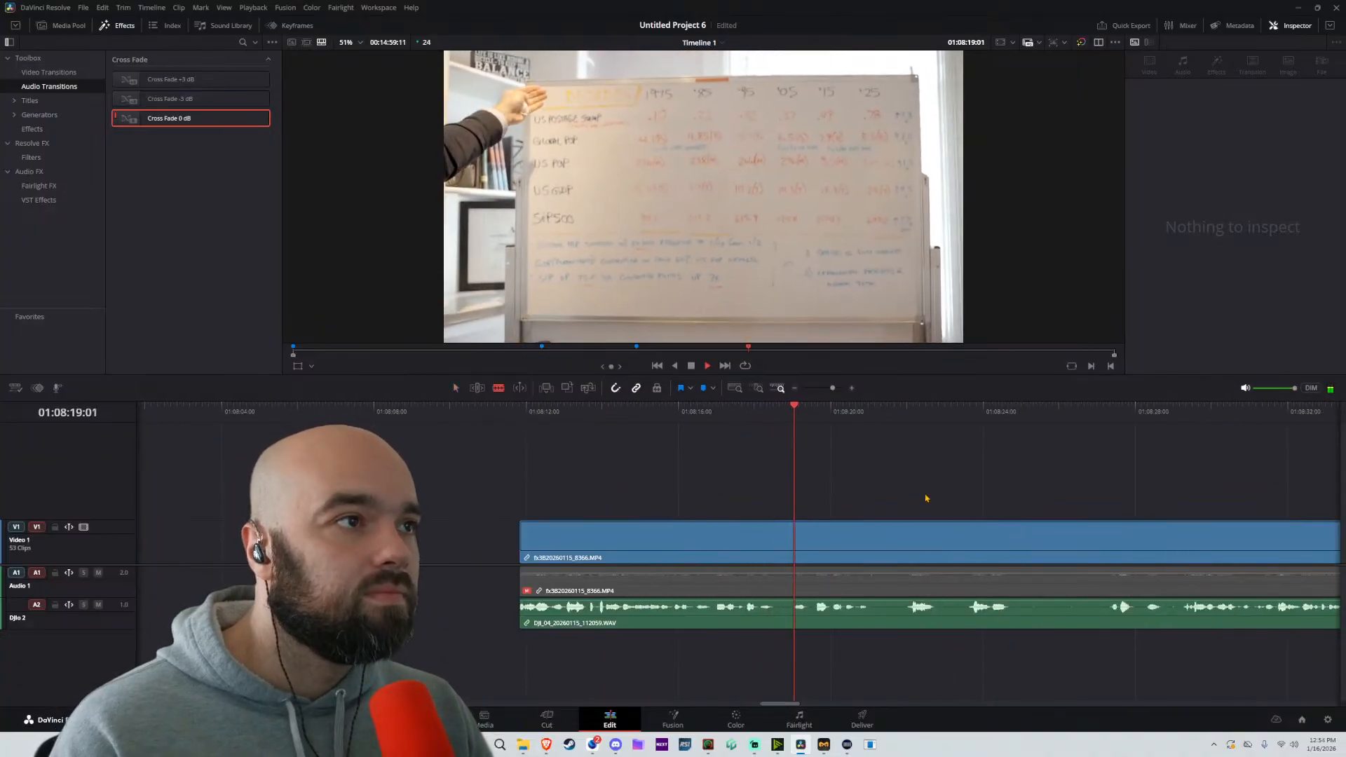
scroll(926, 498, right, 3)
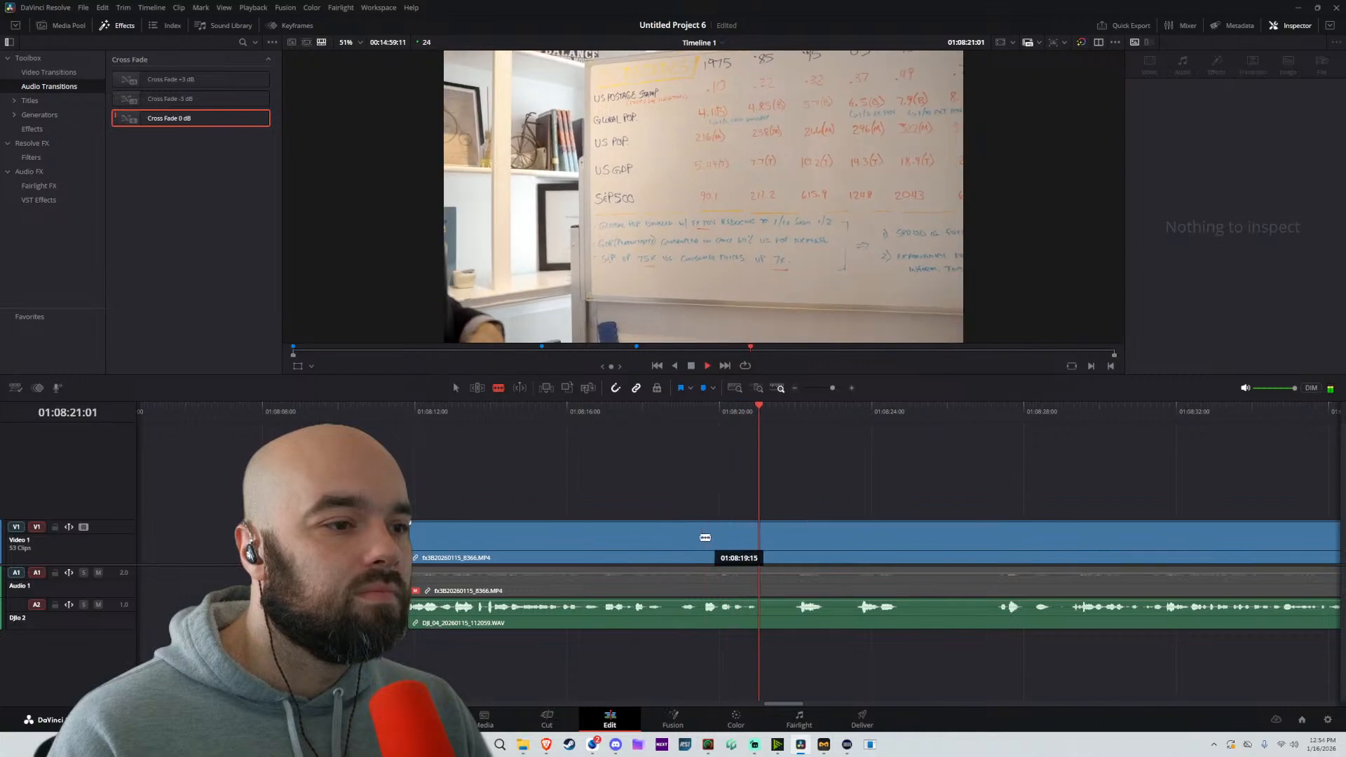
click(688, 550)
click(687, 549)
key(a)
drag(738, 541, 705, 541)
click(634, 410)
key(space)
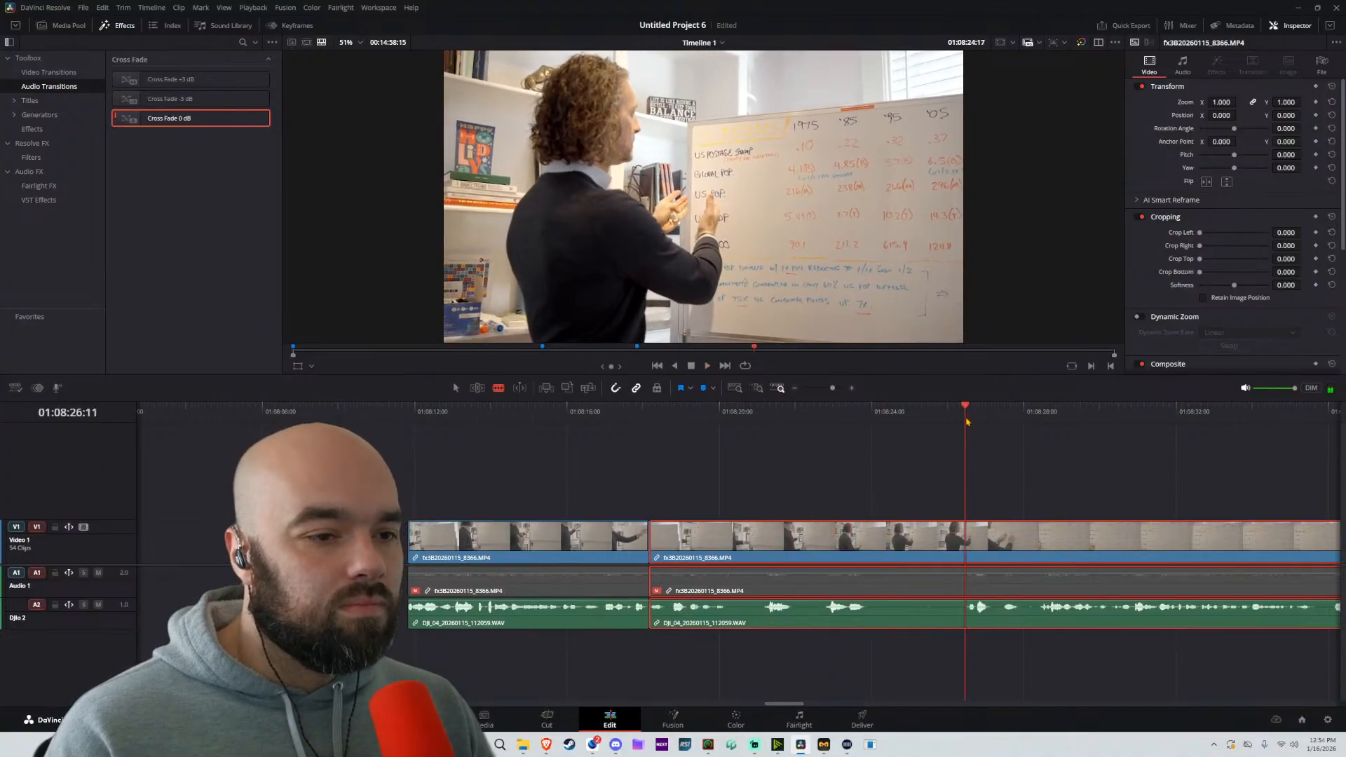
Split the whiteboard footage at about 01:08:28:16 and move the following part about 3 seconds 7 frames later
key(space)
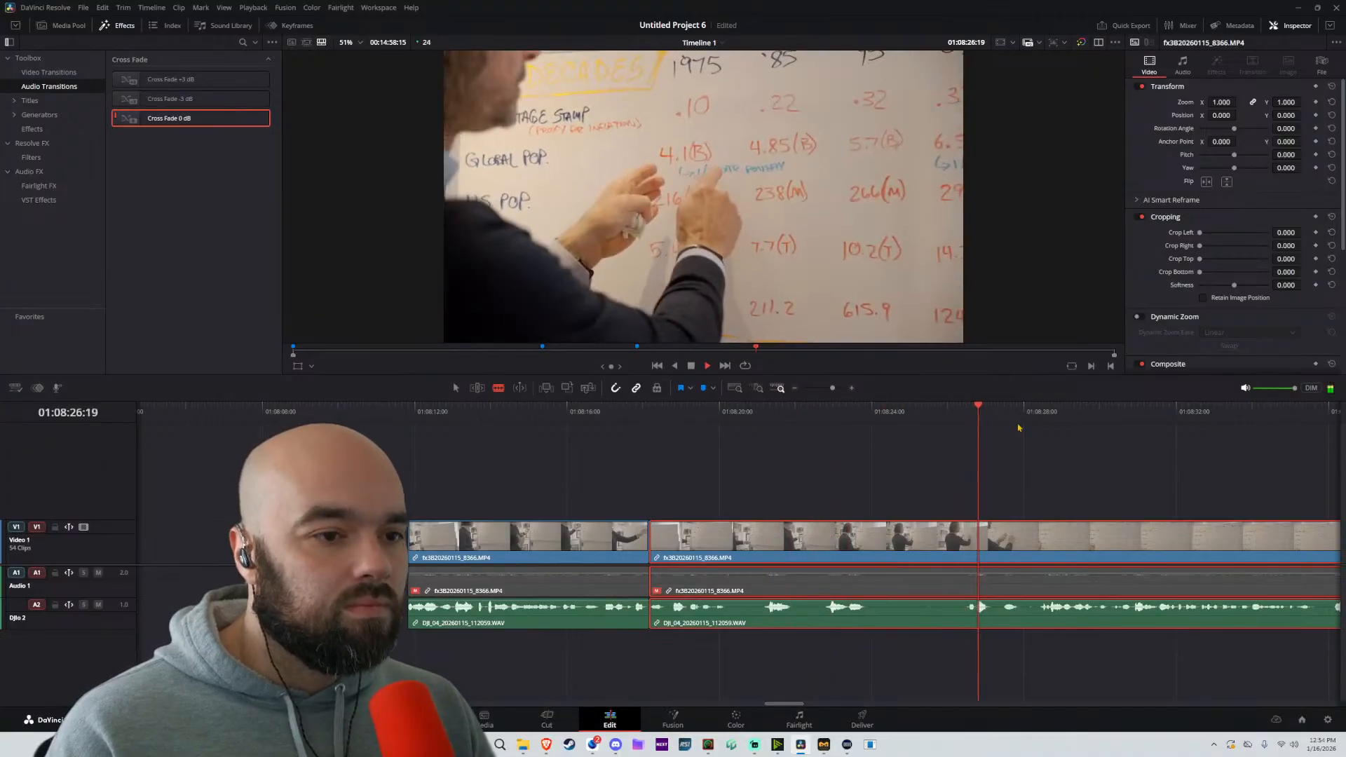
click(1050, 531)
scroll(1057, 495, down, 4)
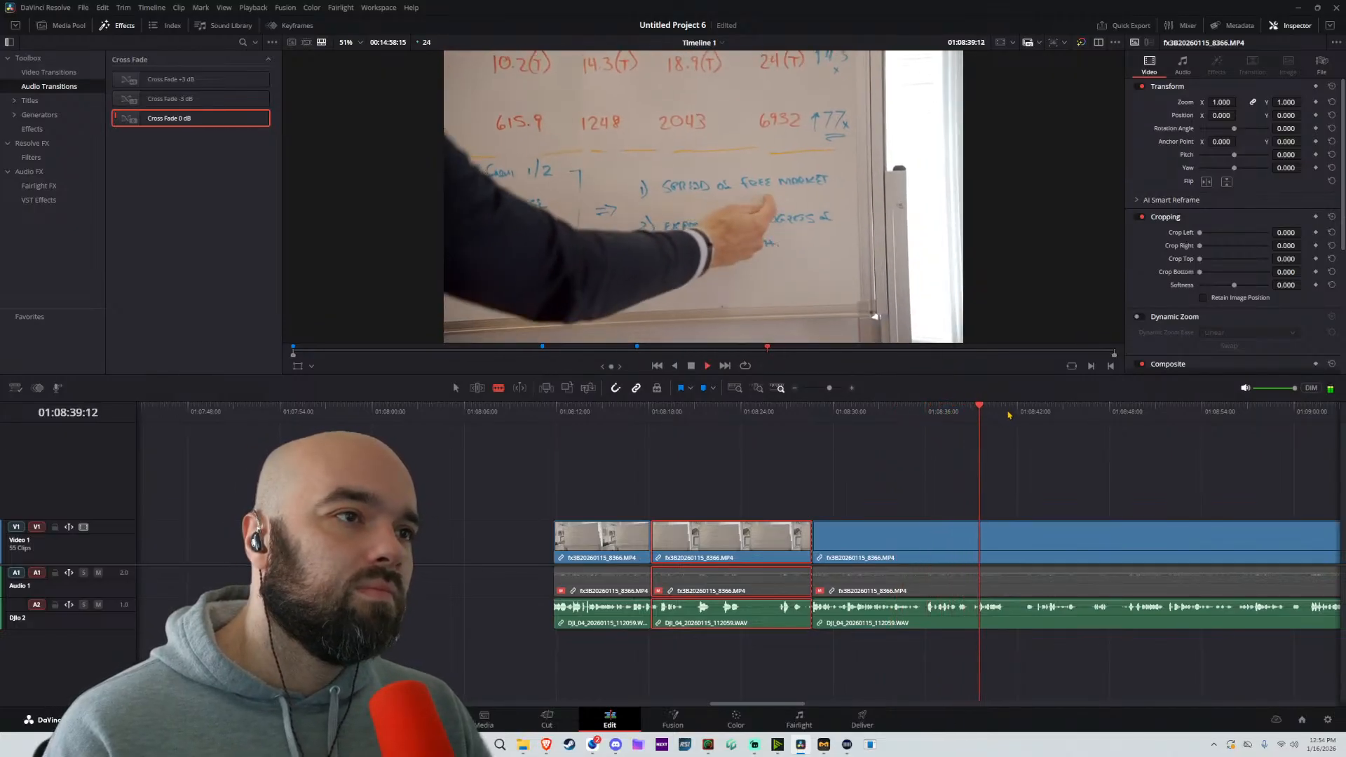
scroll(913, 532, up, 4)
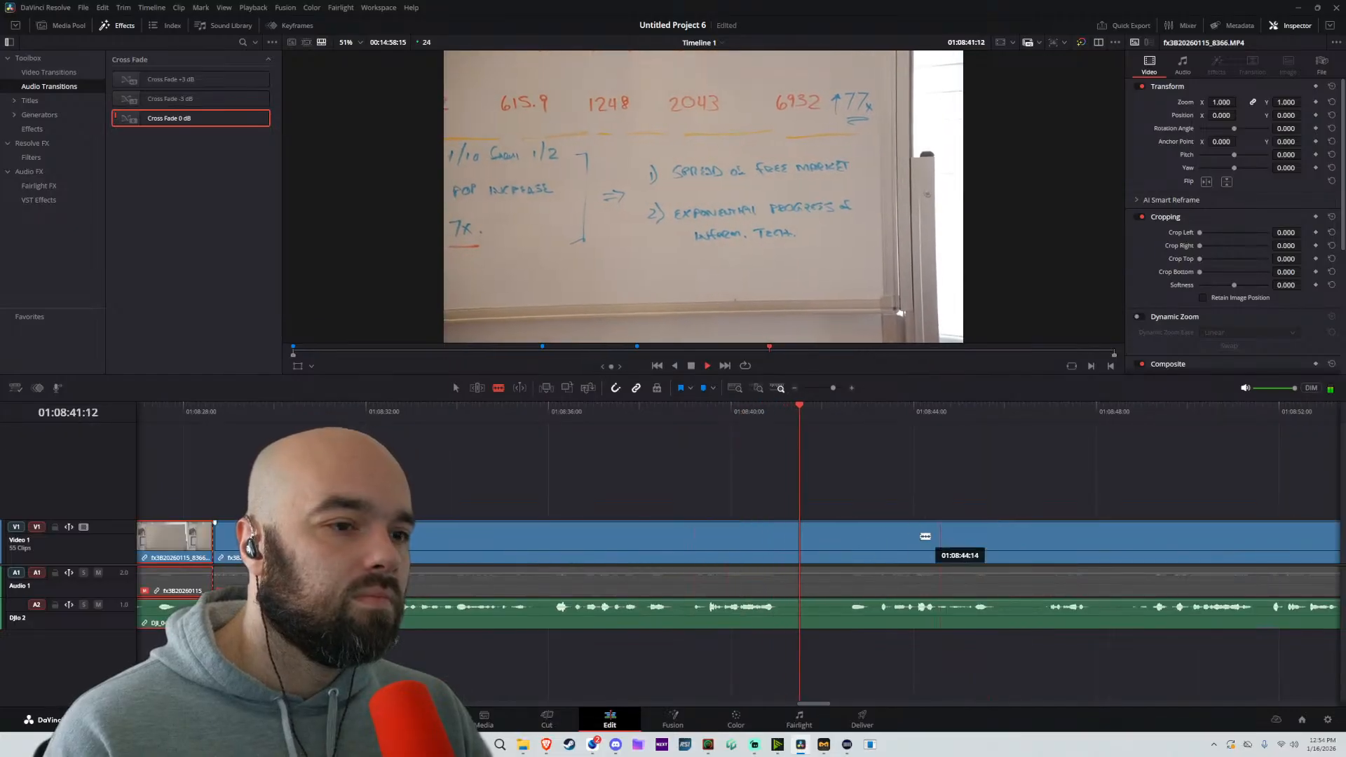
scroll(718, 534, down, 6)
key(space)
key(a)
scroll(701, 532, left, 5)
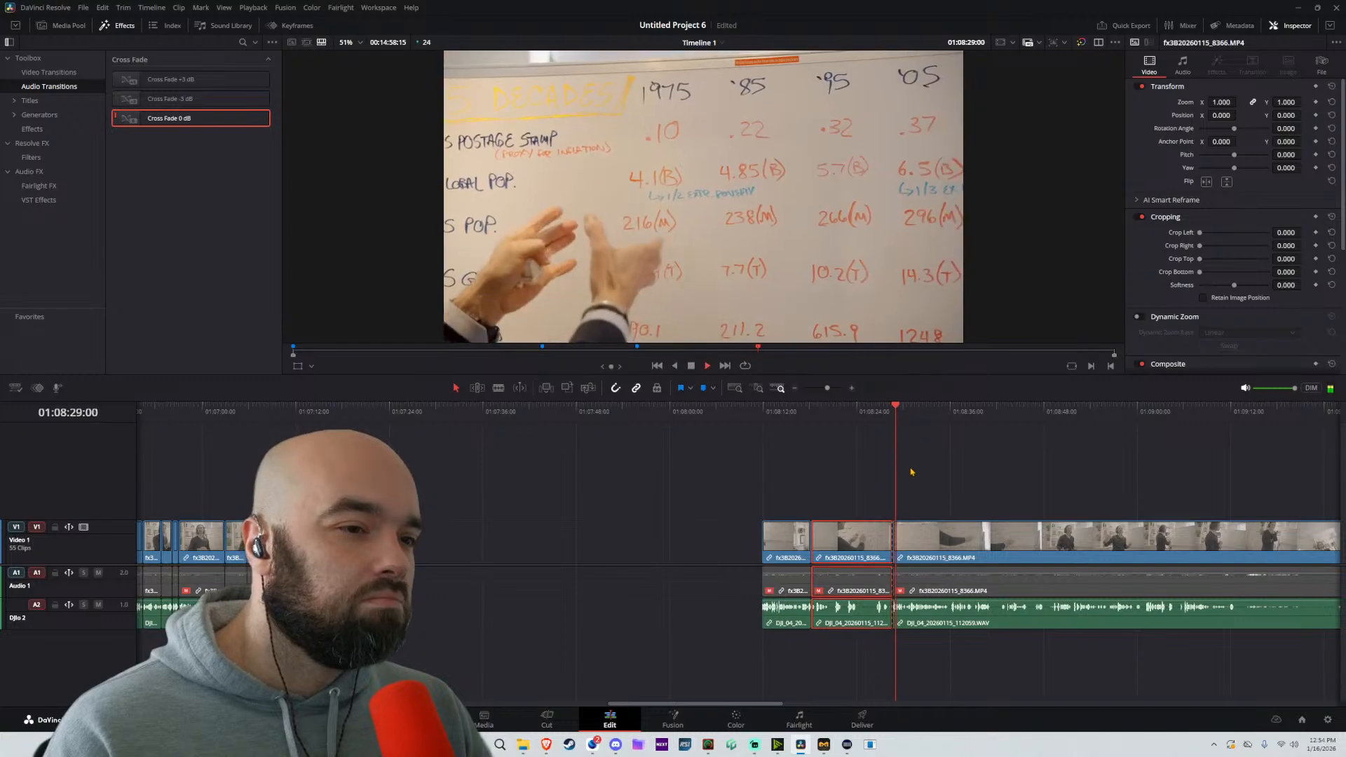
mouse_move(943, 542)
mouse_down()
mouse_move(455, 550)
mouse_move(981, 542)
mouse_move(962, 542)
mouse_up()
key(space)
scroll(792, 530, up, 4)
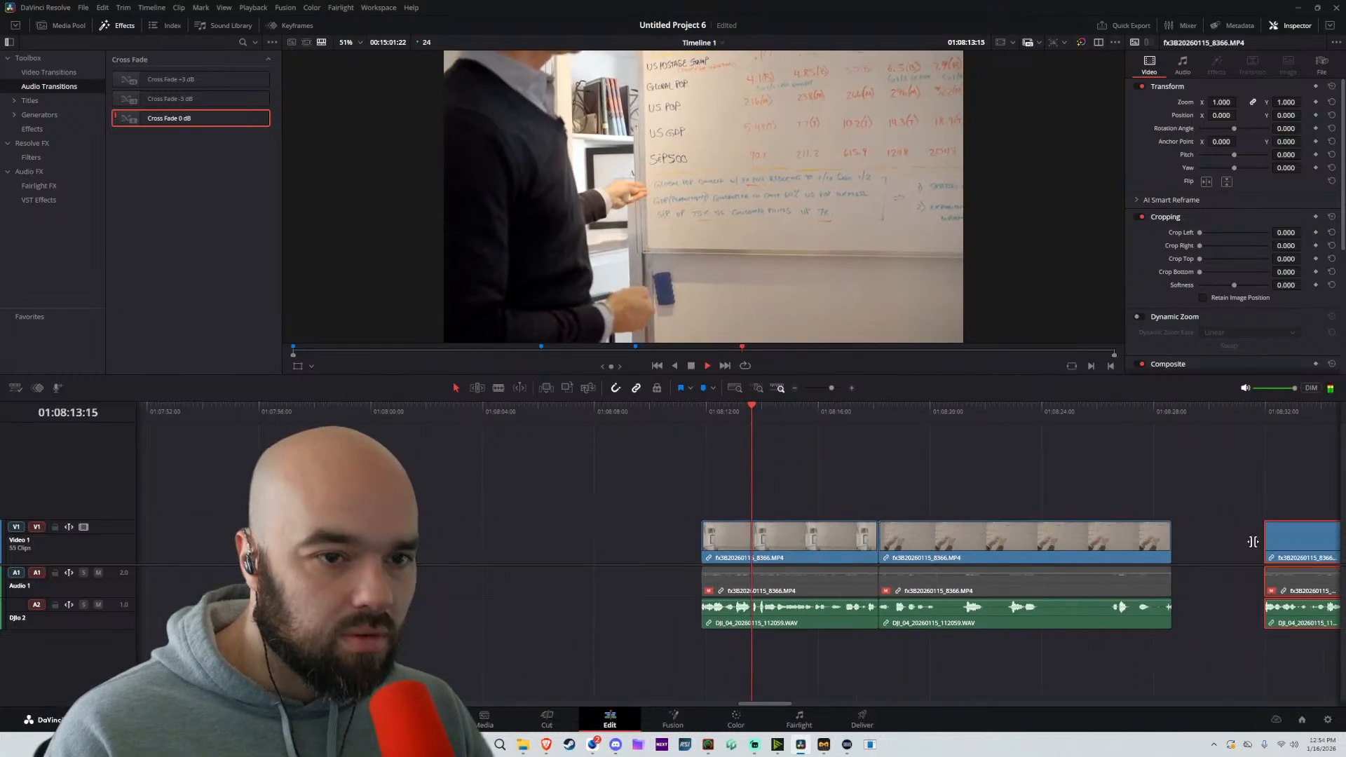
drag(1287, 544, 902, 548)
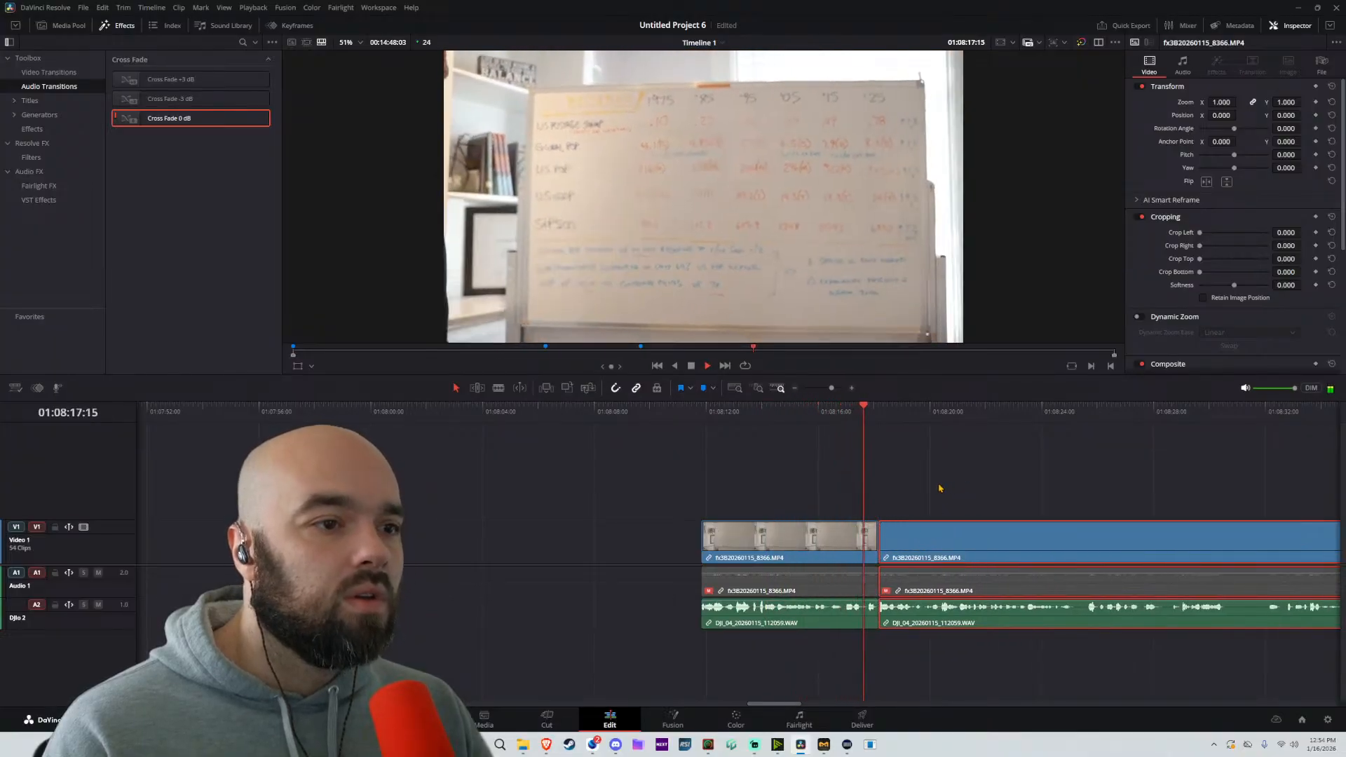
key(ctrl+z)
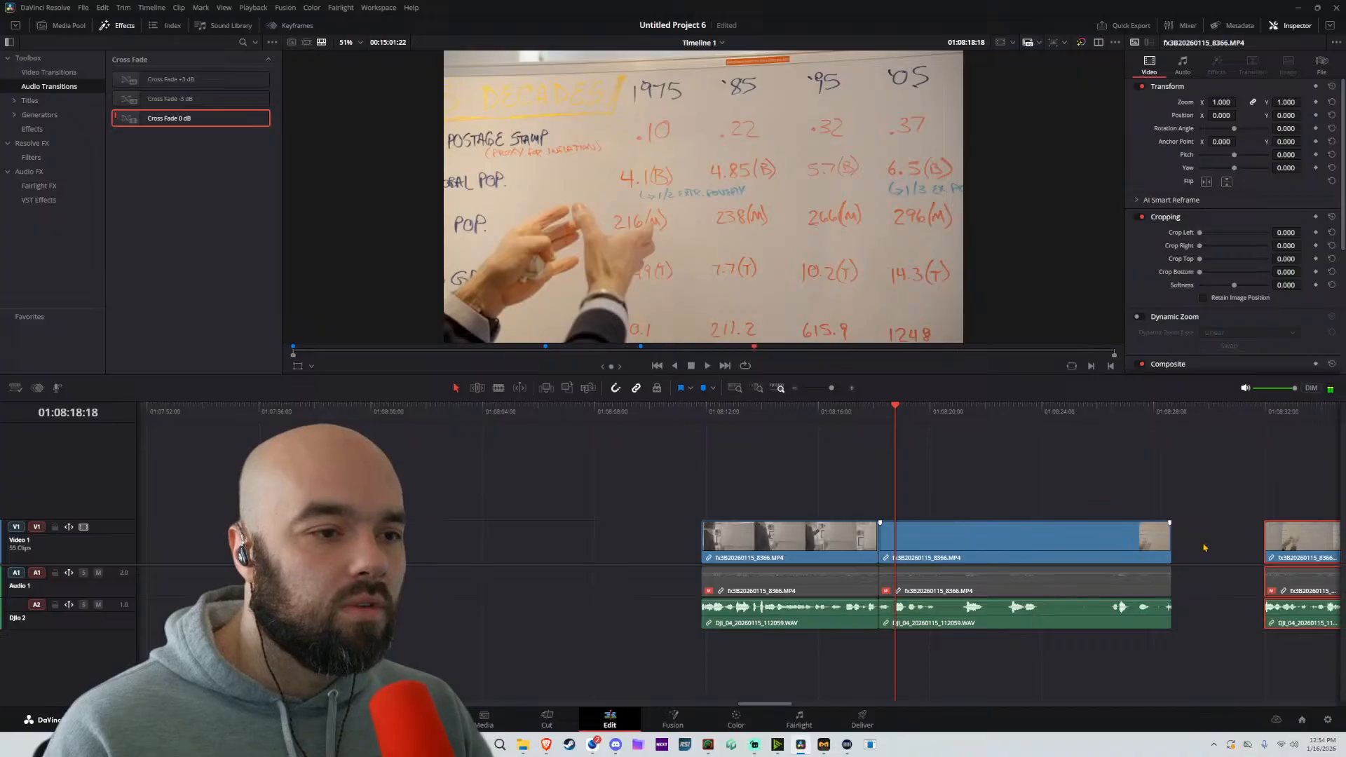
Move the following part about 11 seconds 17 frames earlier over the second whiteboard clip and replay from about 01:08:18:17
drag(1283, 548, 1014, 537)
click(893, 412)
key(space)
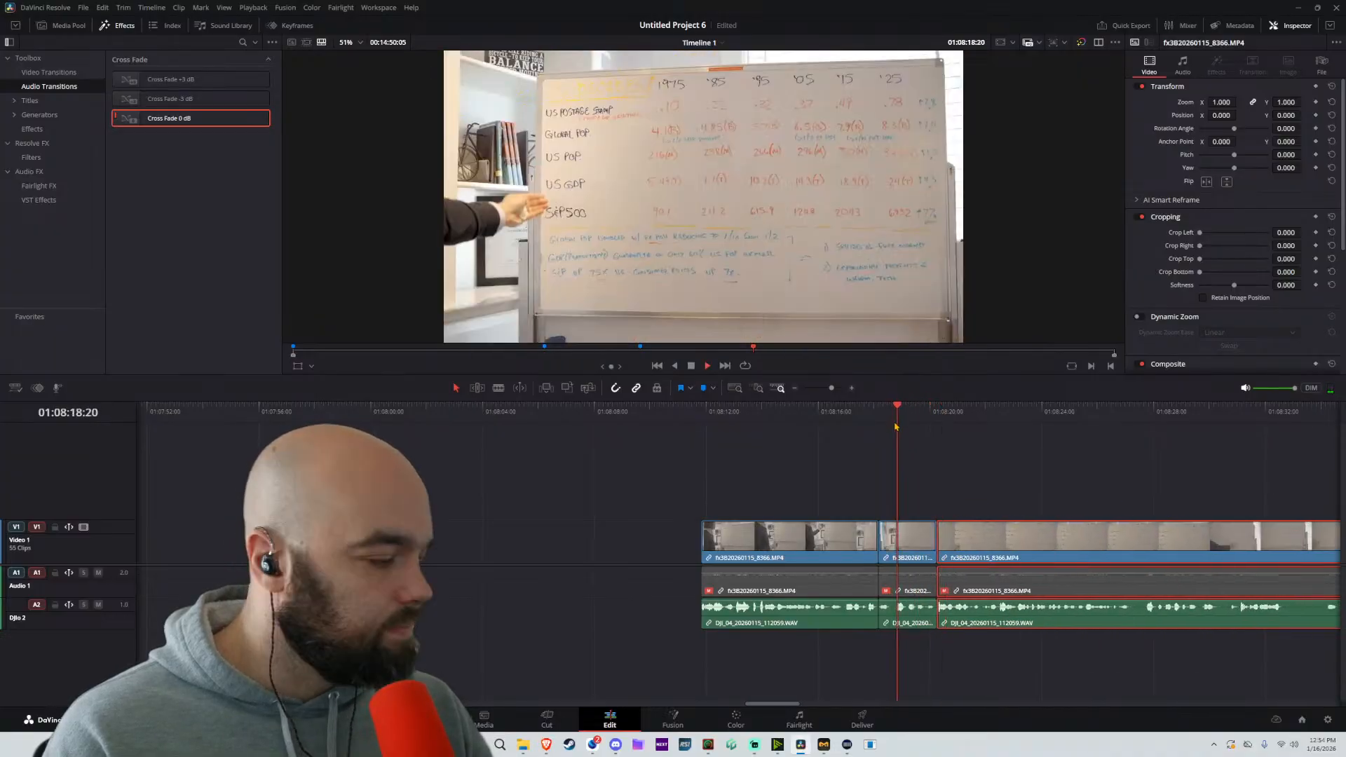
key(space)
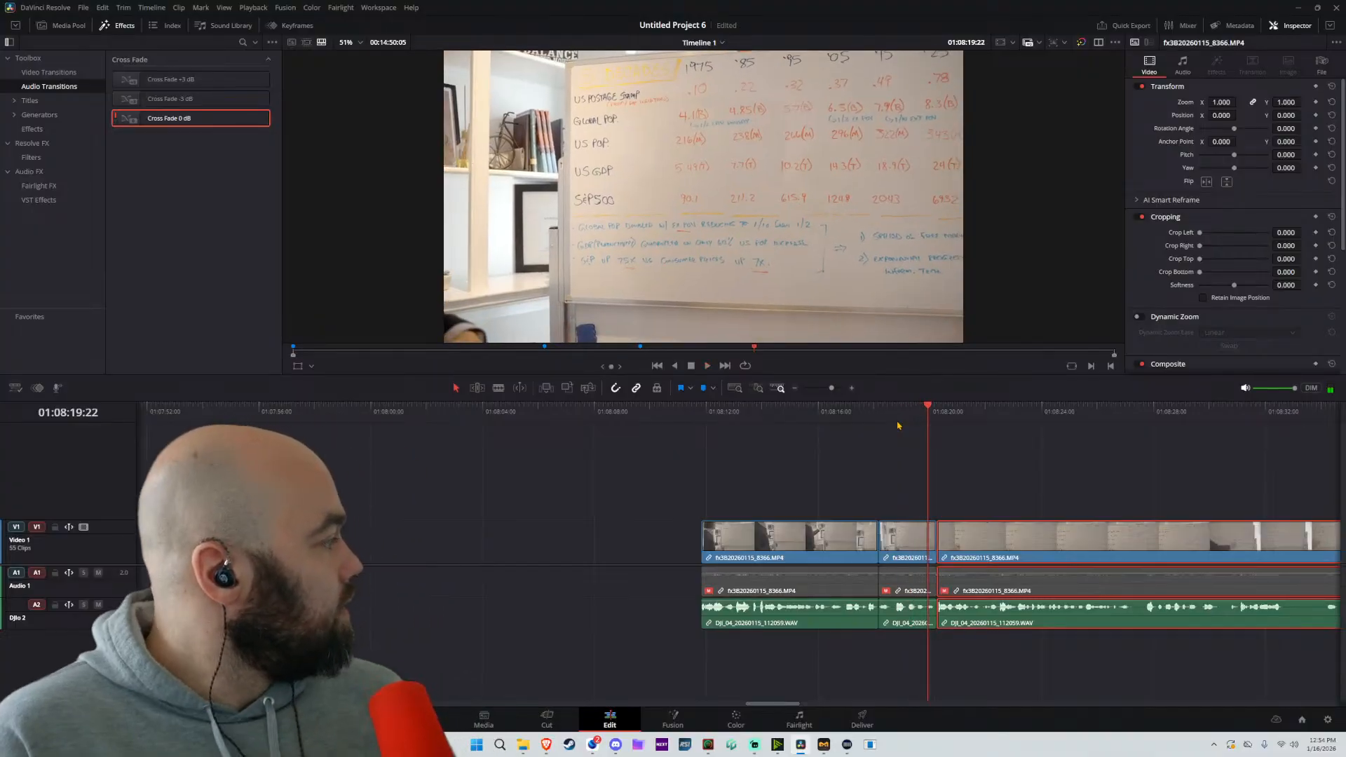
Save the project and replay the whiteboard section from 01:08:13:06
key(ctrl+s)
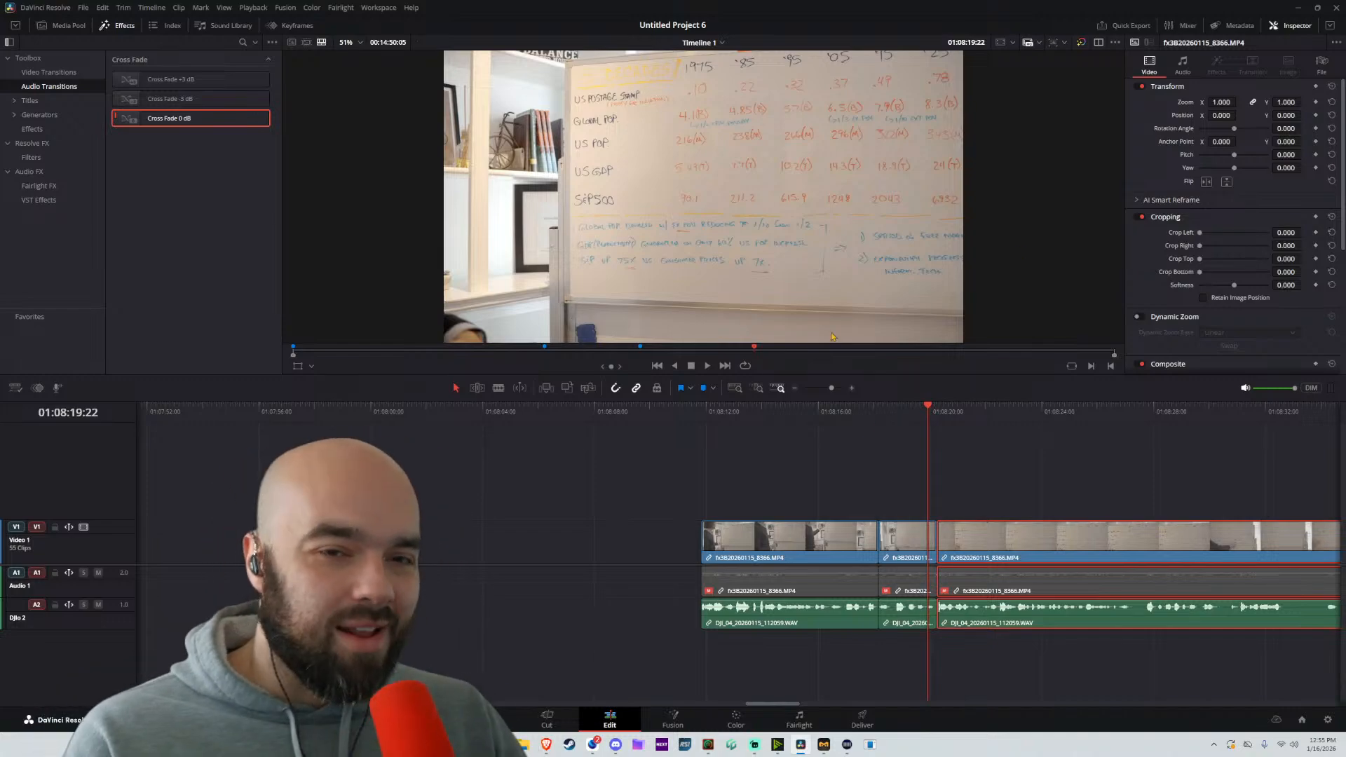
click(741, 410)
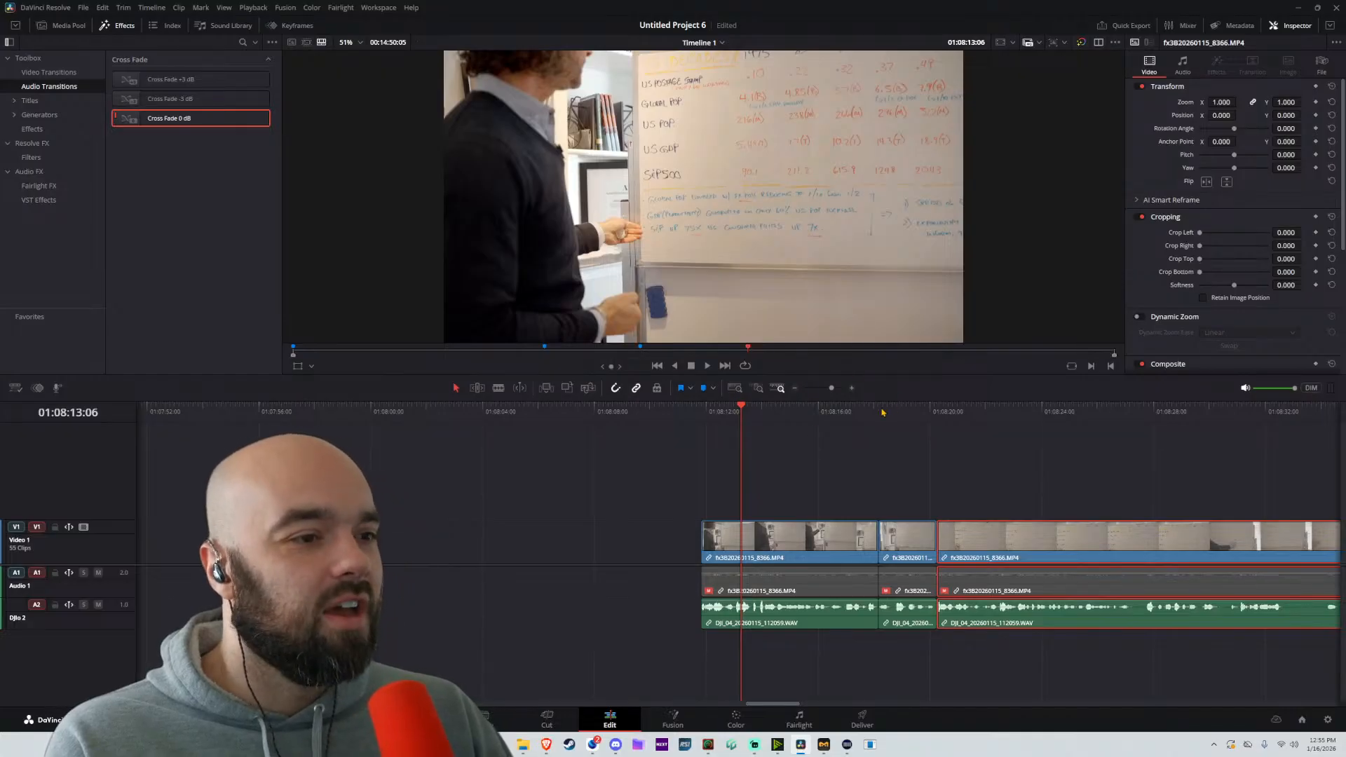
key(space)
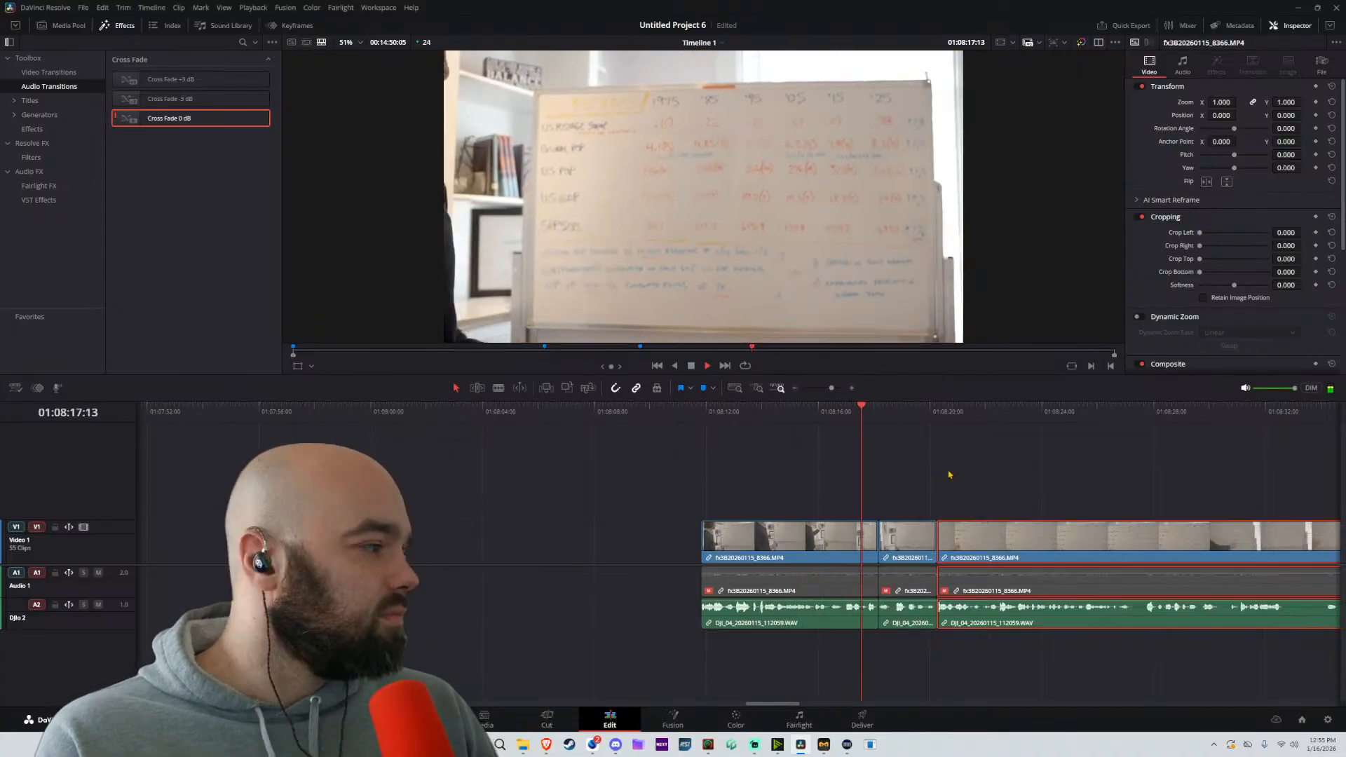
mouse_move(998, 469)
mouse_down()
mouse_move(801, 483)
mouse_move(832, 484)
mouse_move(663, 476)
mouse_up()
scroll(802, 481, up, 3)
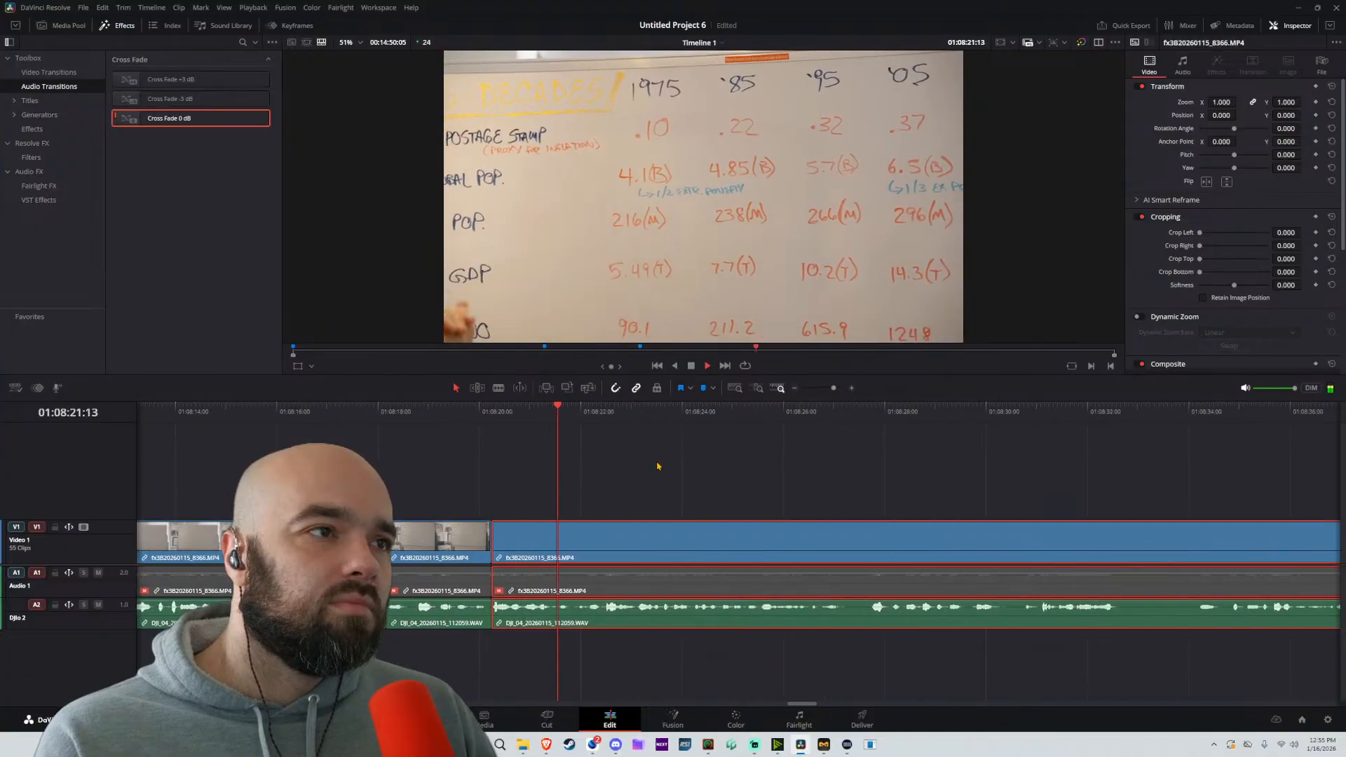
scroll(567, 526, up, 2)
Split the whiteboard footage at about 01:08:20:19 and move the following part about 15 frames earlier, over the pause
key(space)
key(b)
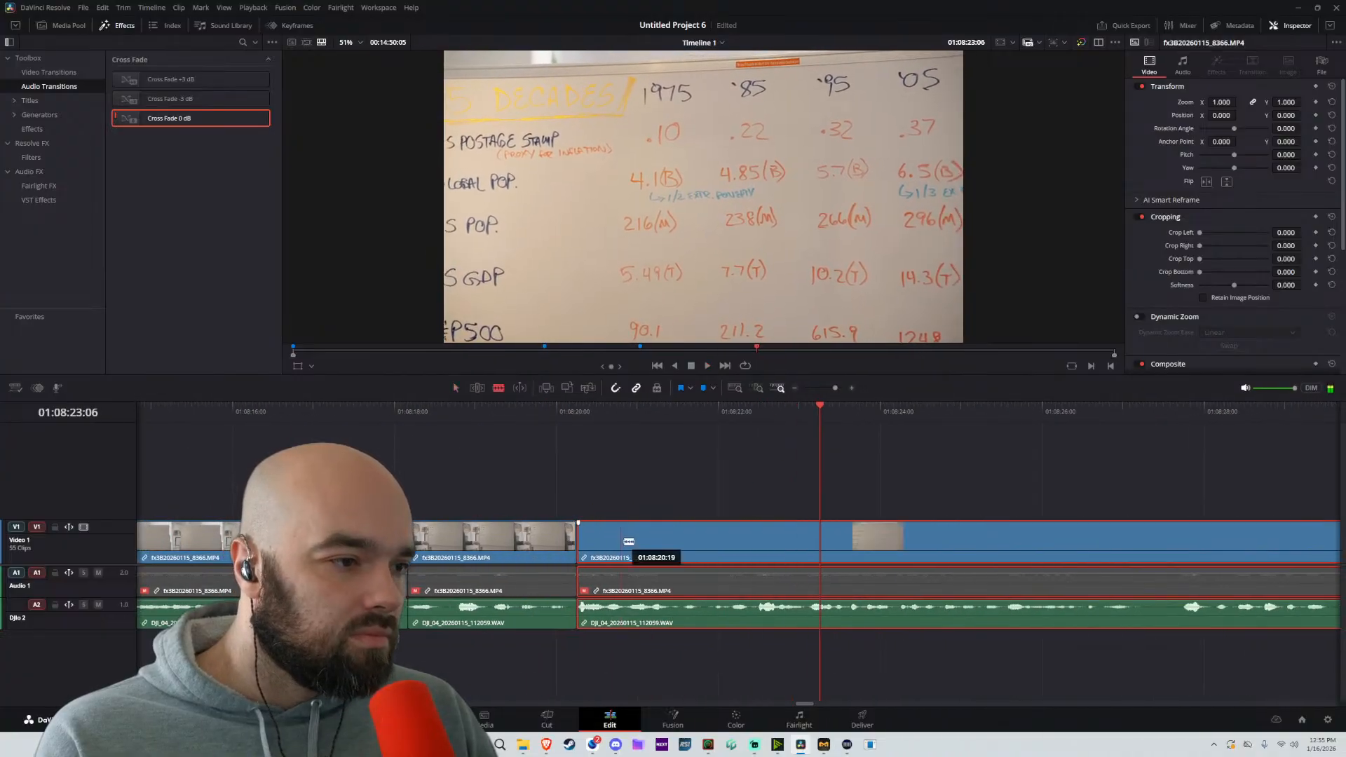
click(628, 539)
key(a)
drag(723, 546, 672, 546)
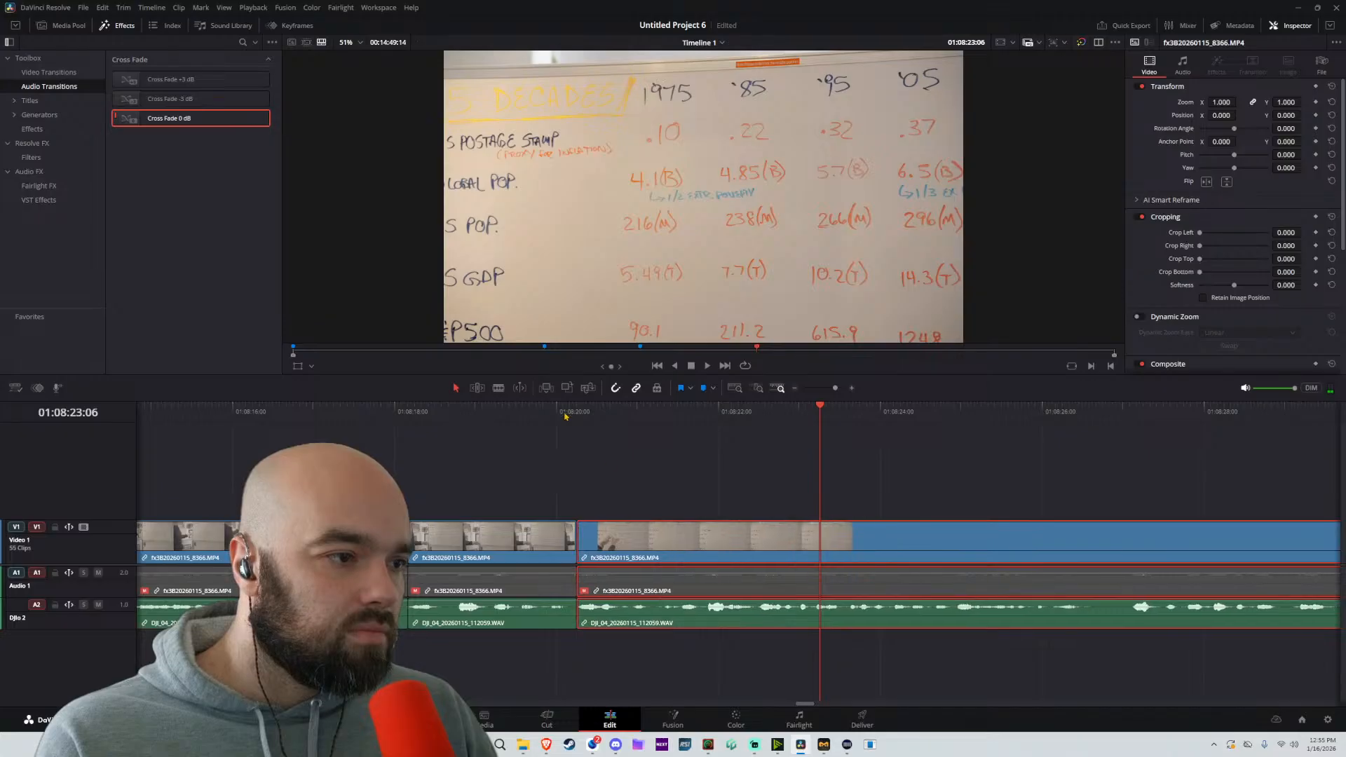
Replay from about 01:08:20:02, split at about 01:08:21:07, and move the following part about 13 frames earlier
click(564, 412)
key(space)
key(b)
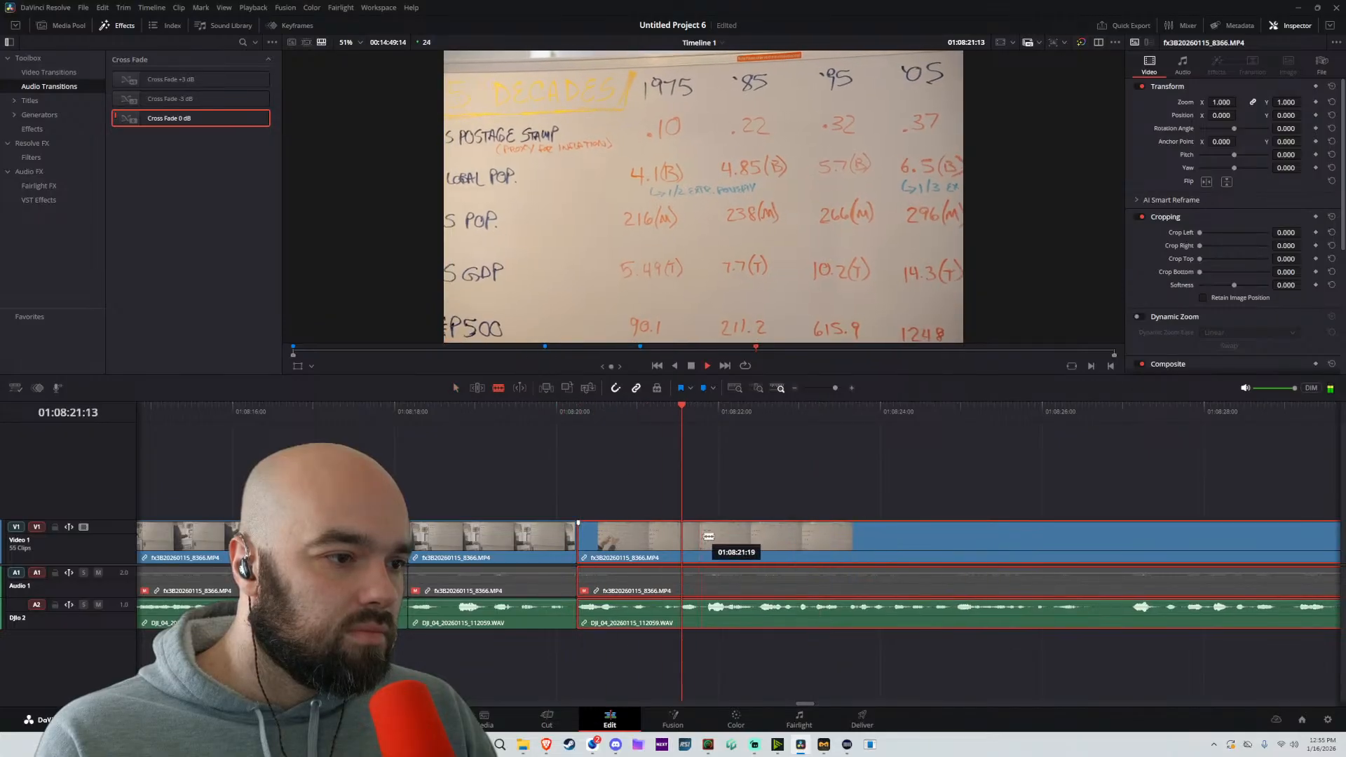
key(space)
click(663, 538)
key(a)
drag(774, 546, 729, 546)
Replay the new cut, split at about 01:08:22:14, and move the footage after the pause about 11 frames earlier
click(569, 412)
key(space)
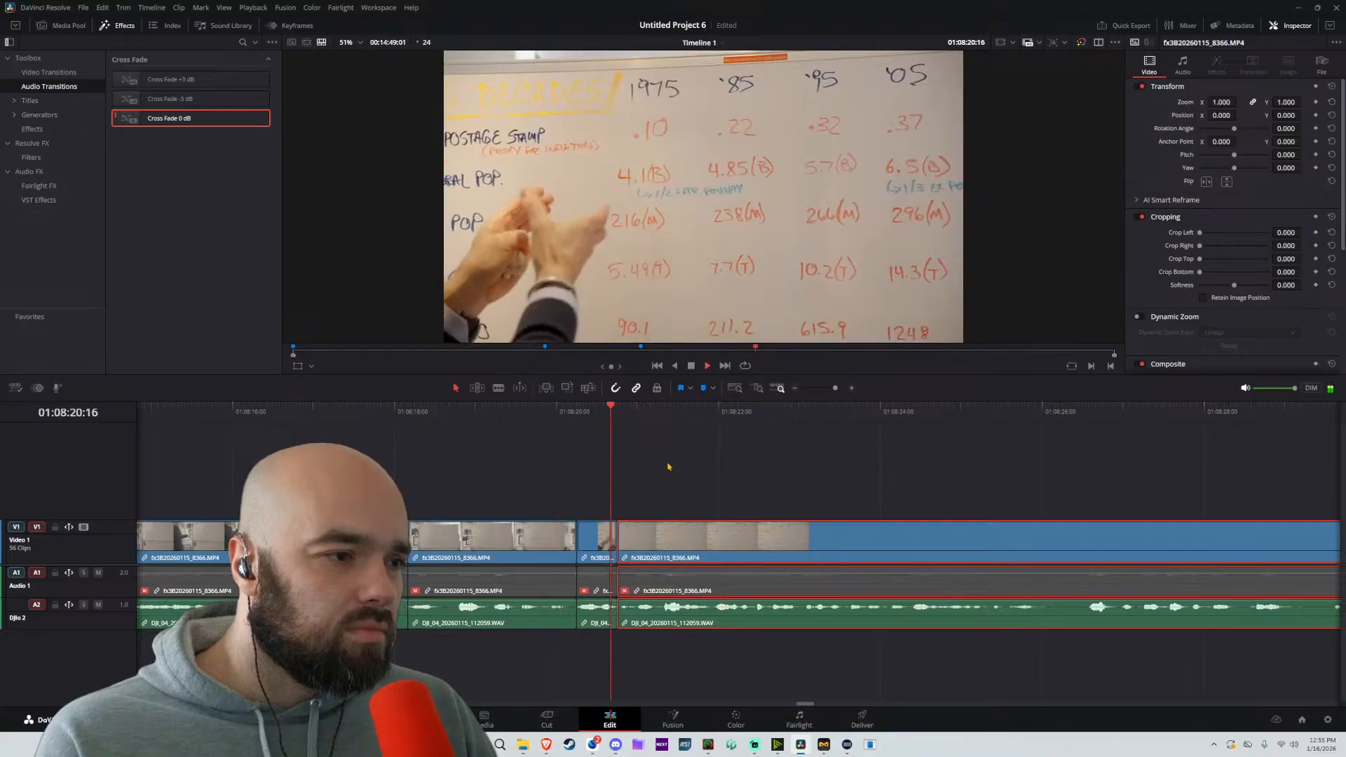
key(b)
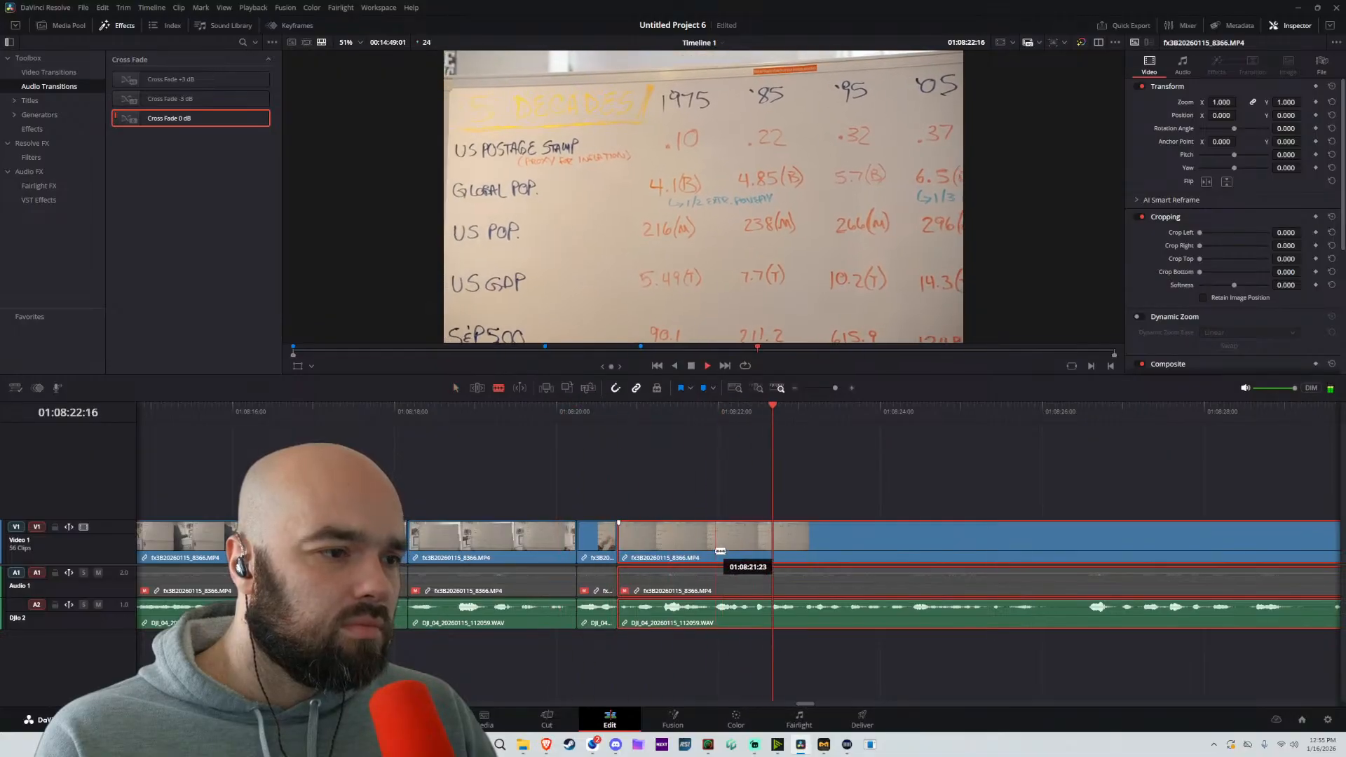
click(743, 413)
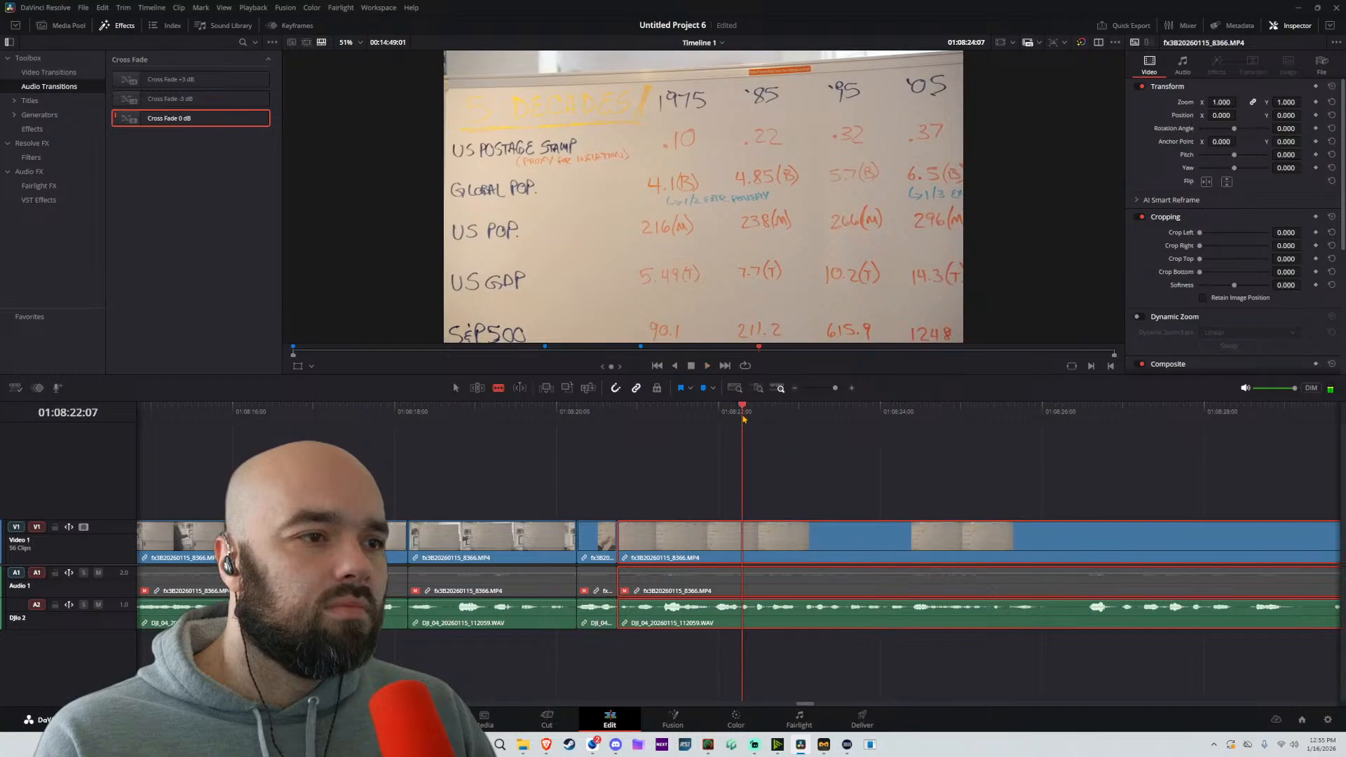
key(space)
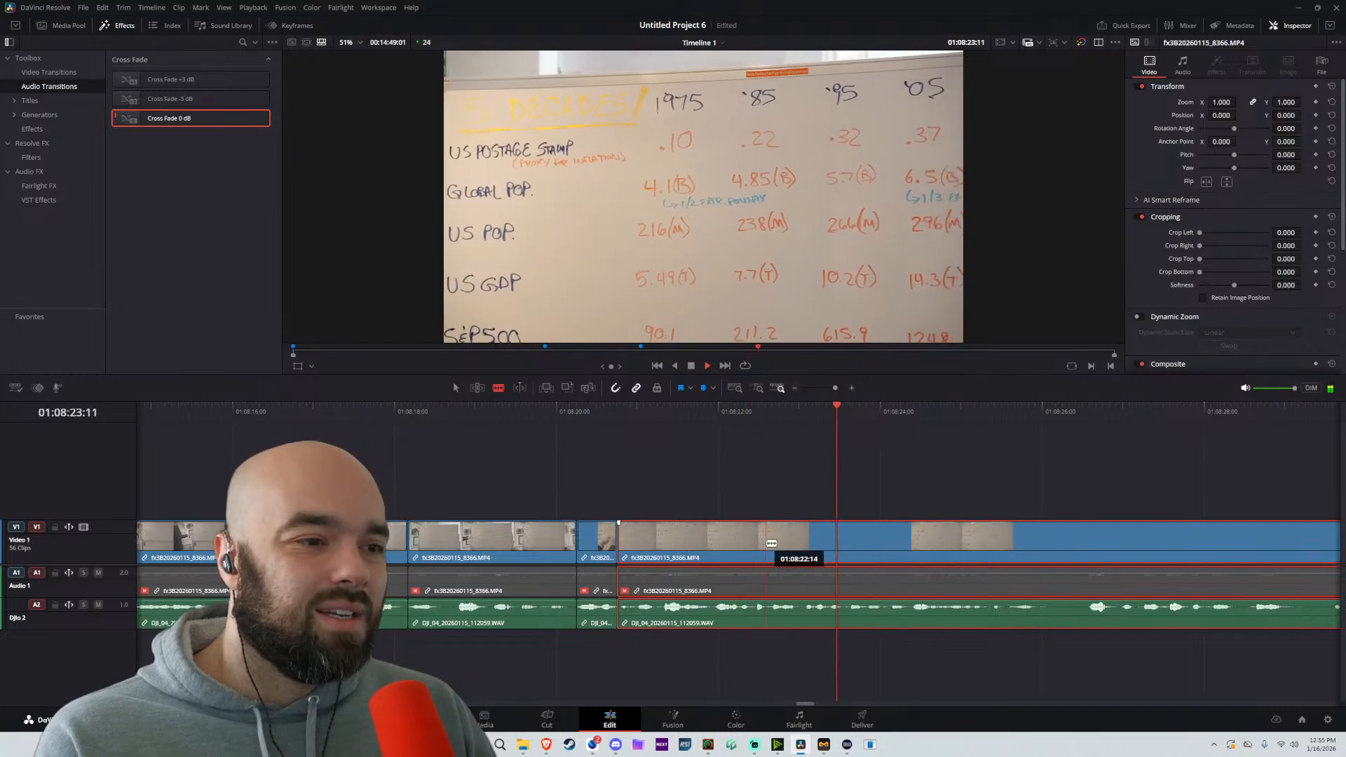
key(space)
click(764, 543)
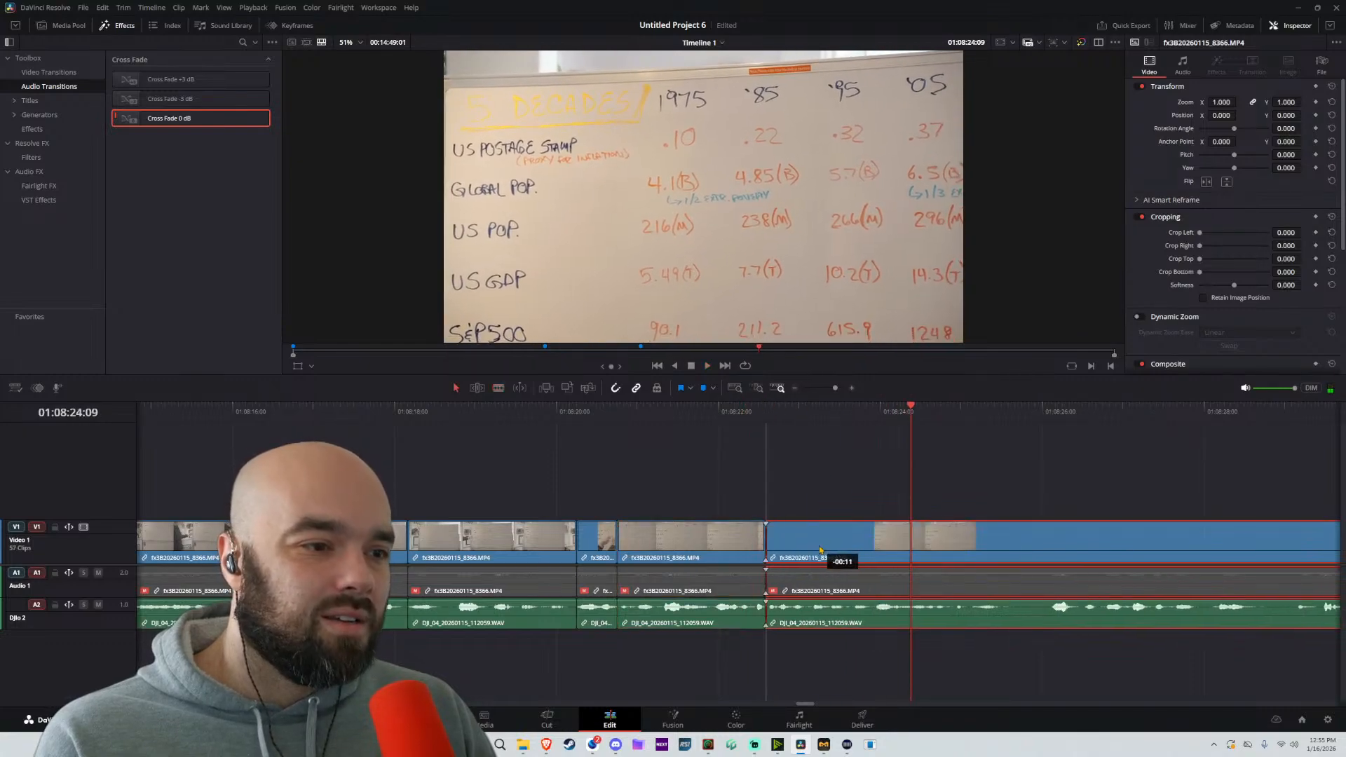
key(a)
Replay from about 01:08:21:20 and tighten the cut near 01:08:22:14 by about 3 frames at the following clip's start
click(705, 419)
key(space)
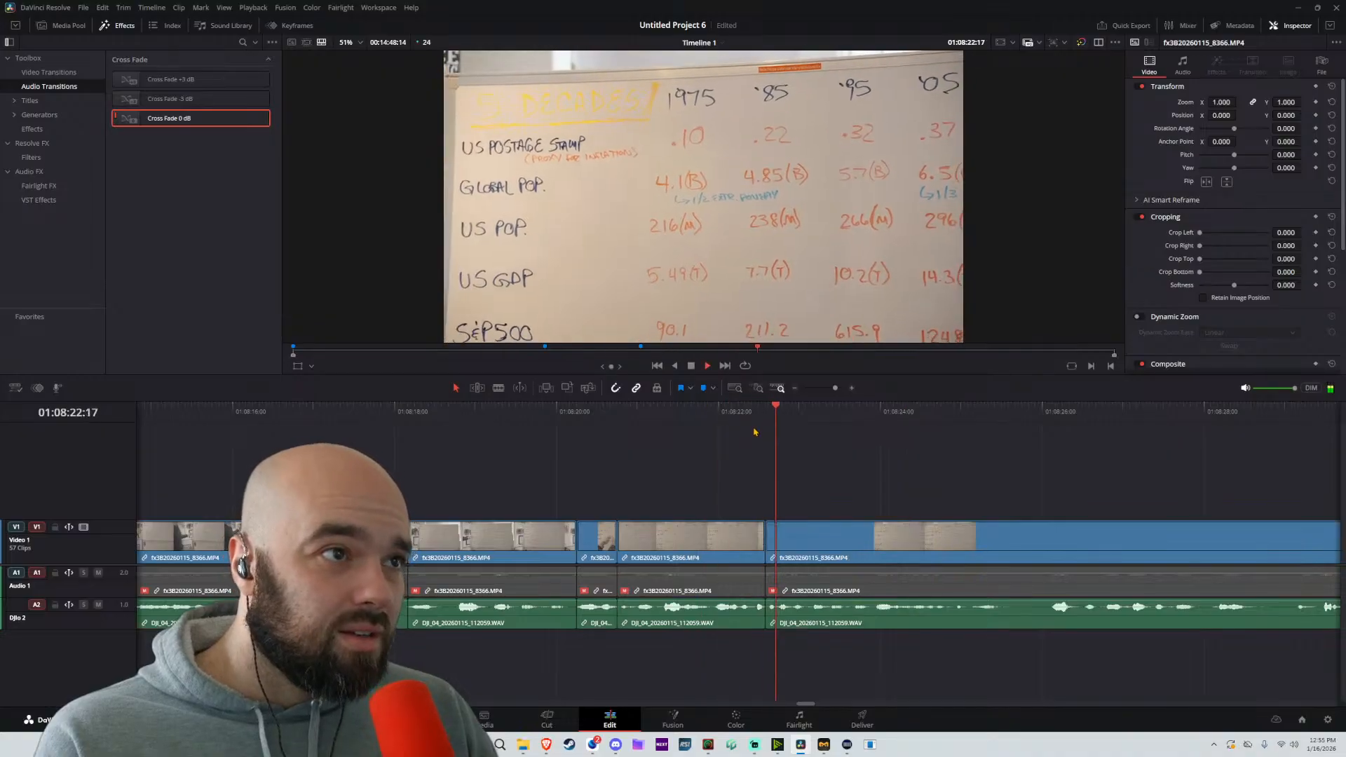
drag(768, 537, 788, 536)
key(space)
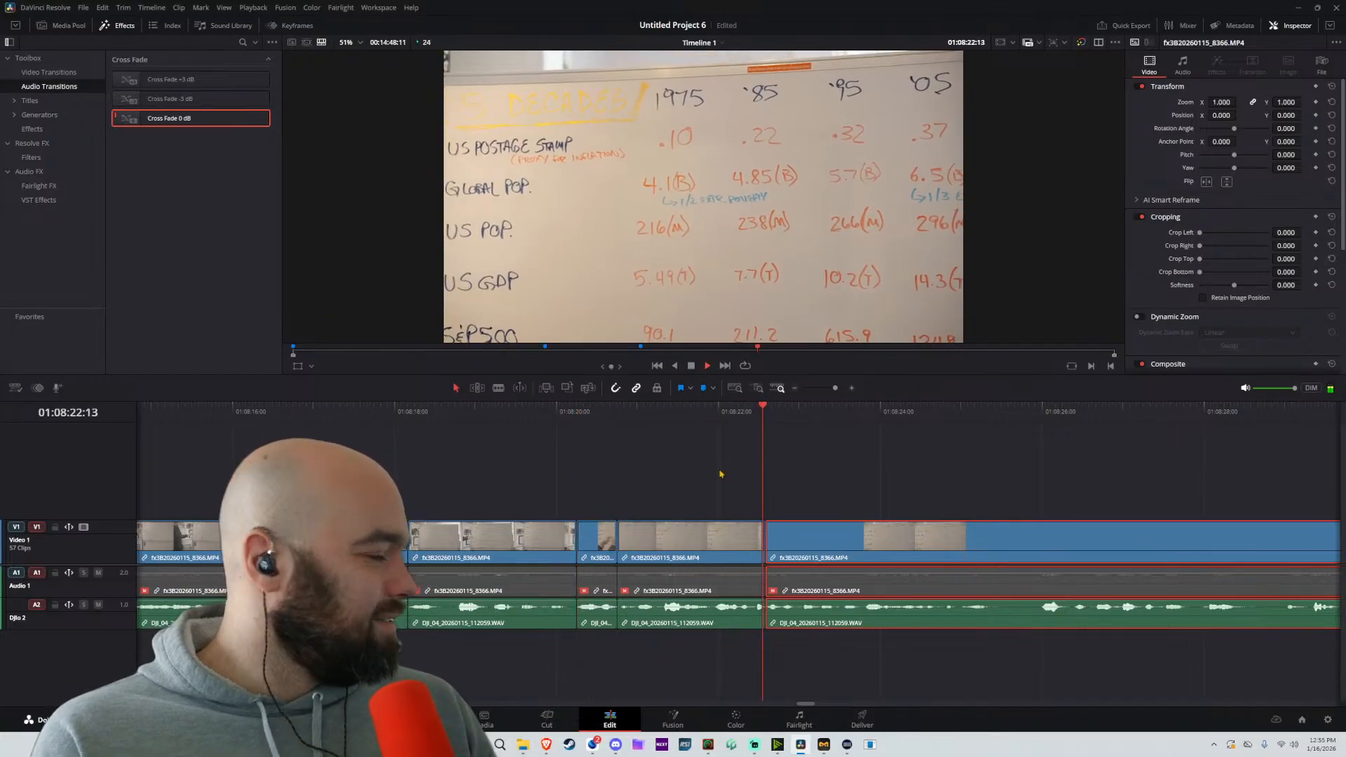
Split the remaining footage at about 01:08:25:23 and move the following part about 12 frames earlier
key(b)
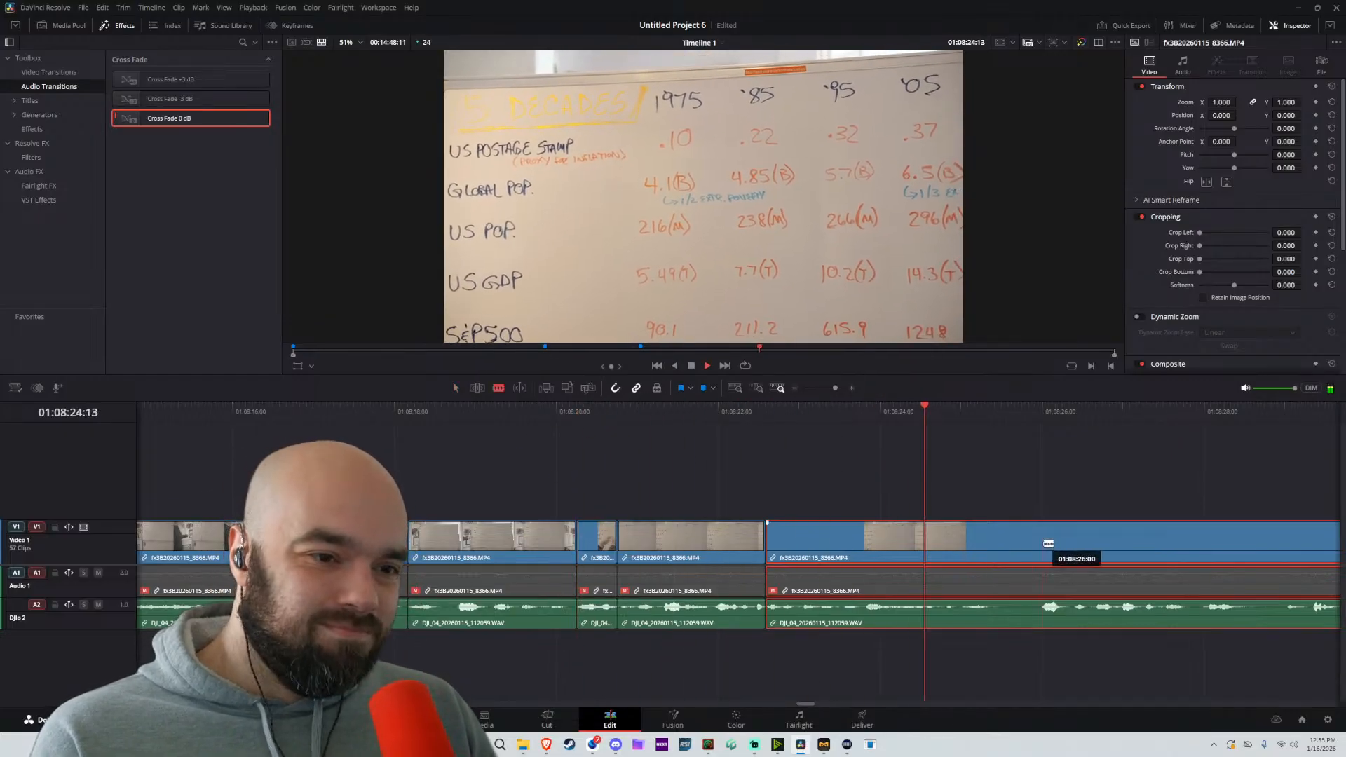
click(1040, 546)
key(a)
drag(1098, 552, 1067, 551)
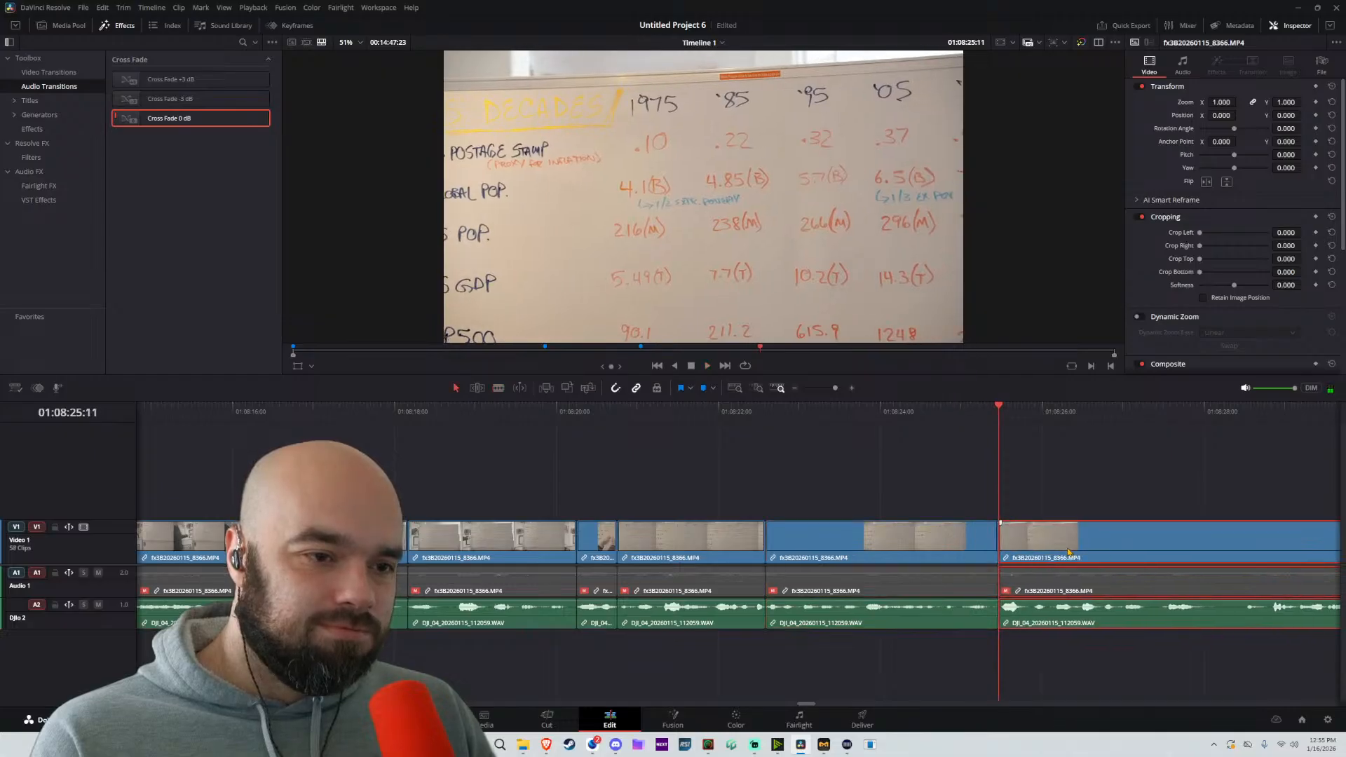
Audition the next passage, split at about 01:08:27:13, and move the following part about 2 seconds 2 frames earlier
drag(1144, 454, 792, 442)
scroll(869, 469, down, 3)
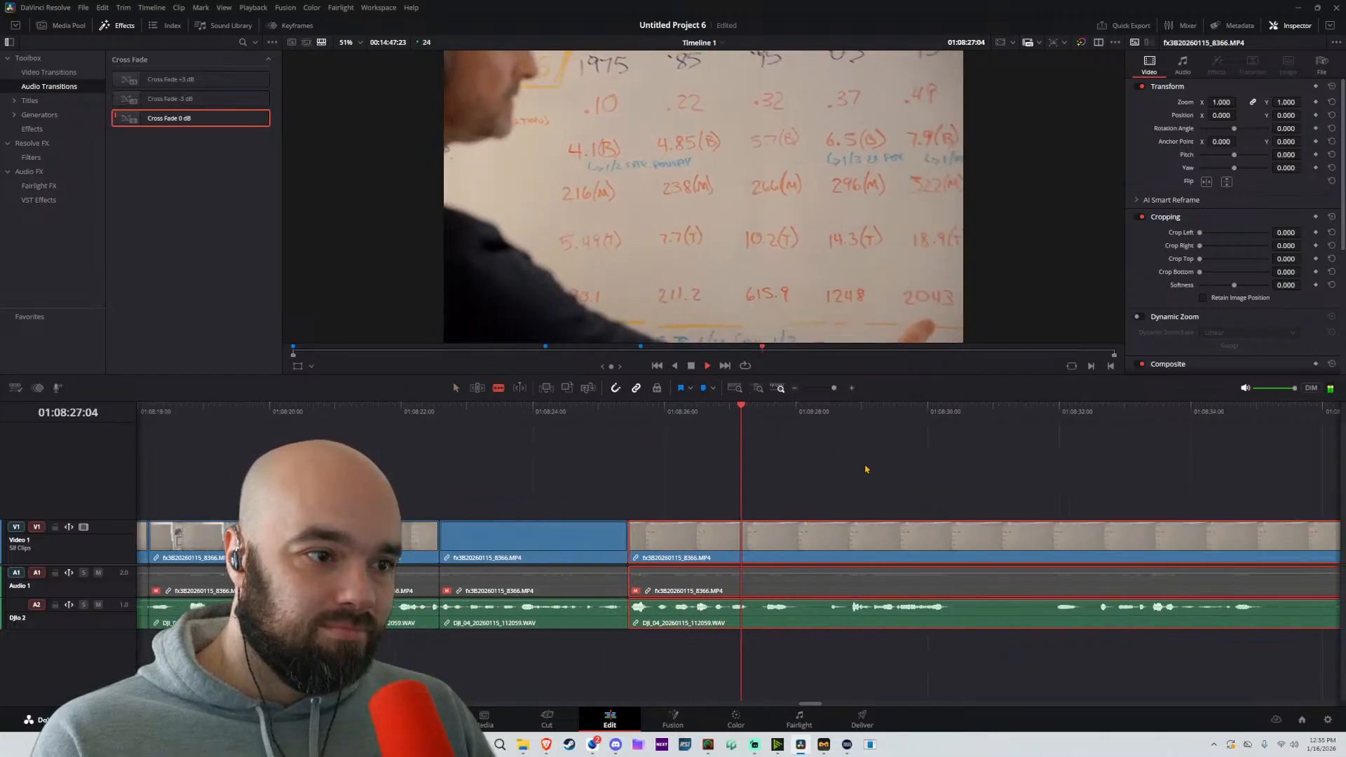
key(space)
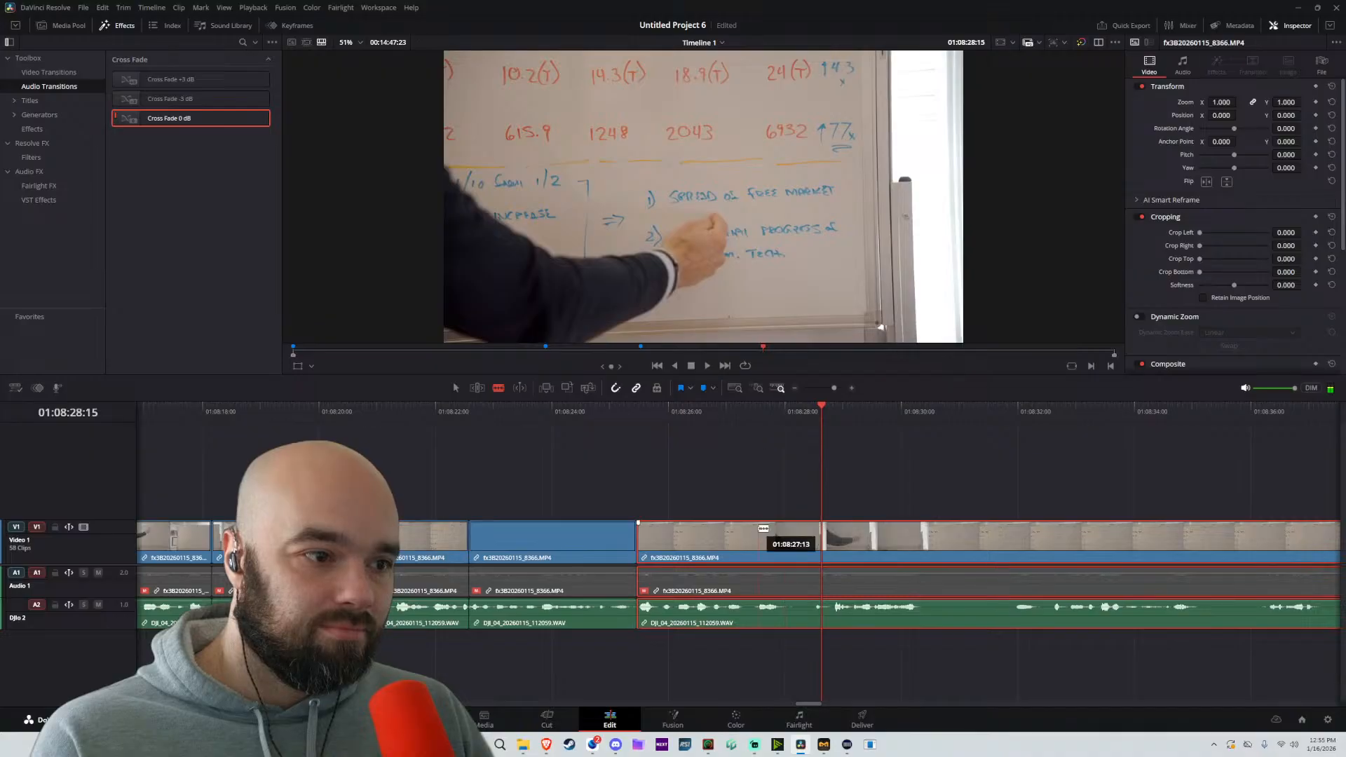
click(759, 534)
key(a)
drag(797, 537, 674, 540)
Replay from 01:08:24:09, split at about 01:08:29:20, and move the following part about 1 second 14 frames earlier
click(574, 420)
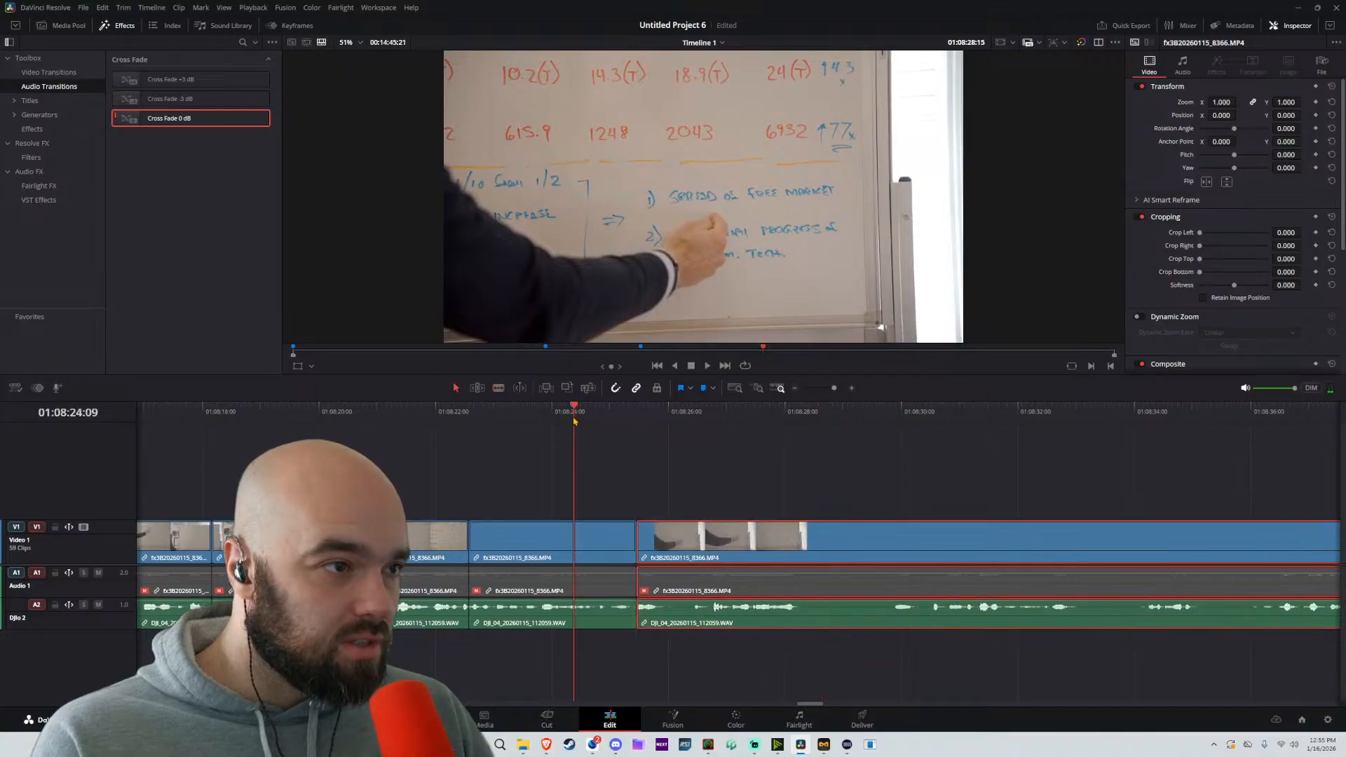
key(space)
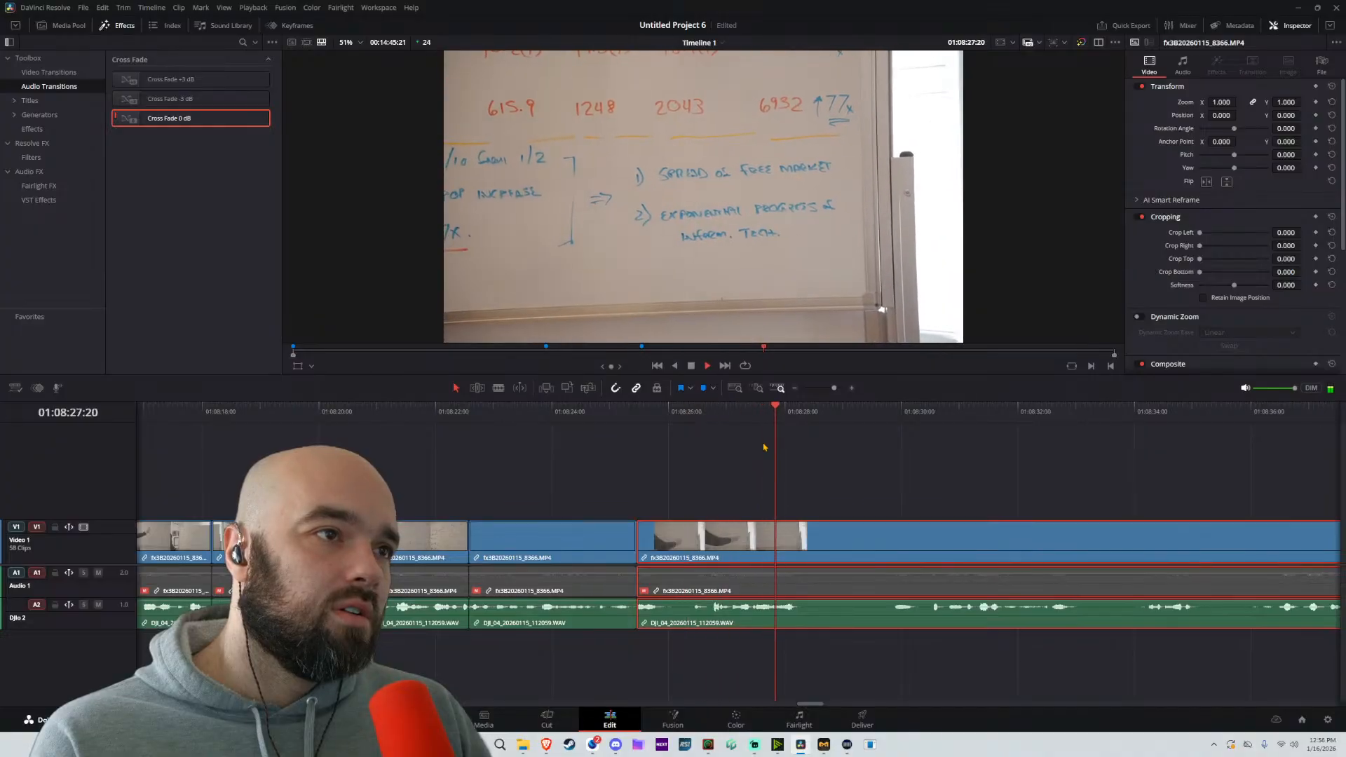
key(b)
click(893, 538)
key(a)
drag(919, 543, 838, 551)
Replay the tightened passage from 01:08:11:20 and delete its first two clips, leaving their space empty
scroll(522, 494, down, 3)
scroll(543, 473, left, 2)
click(395, 413)
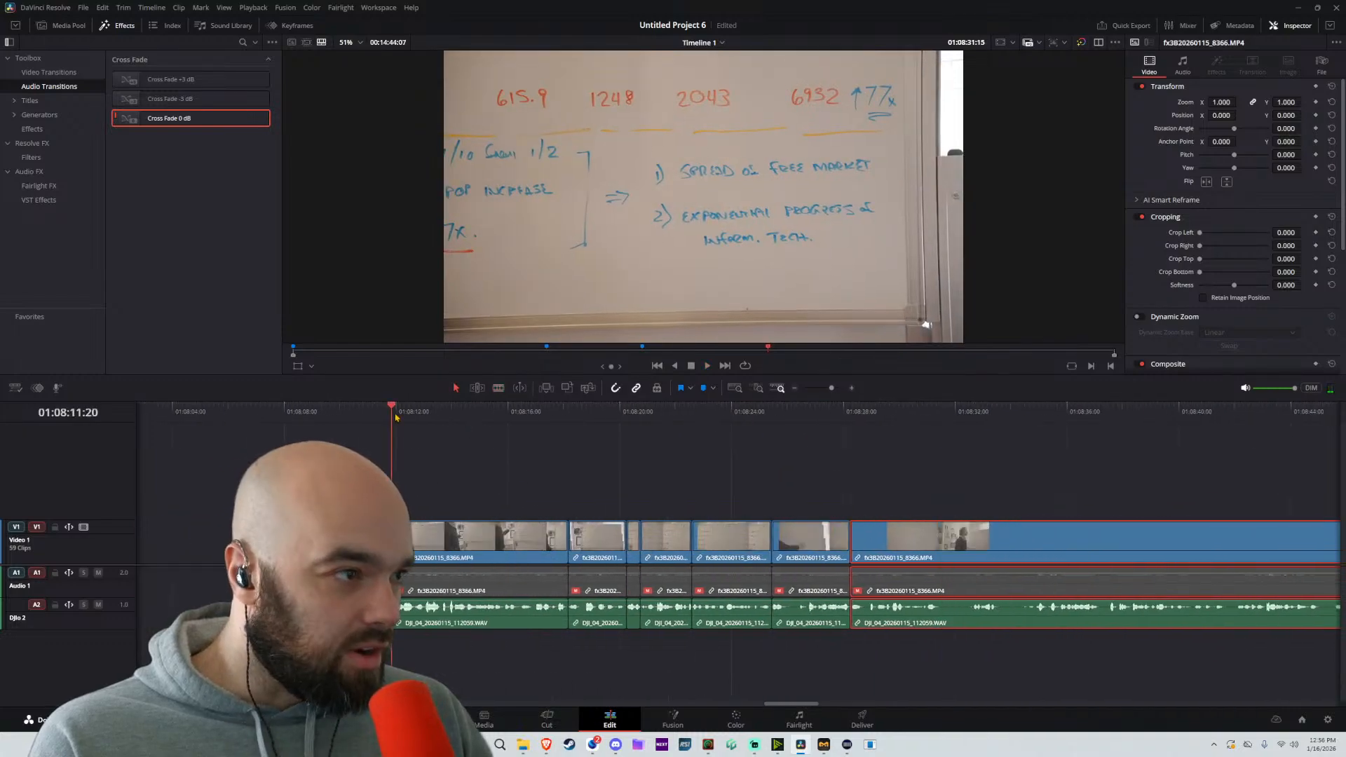
key(space)
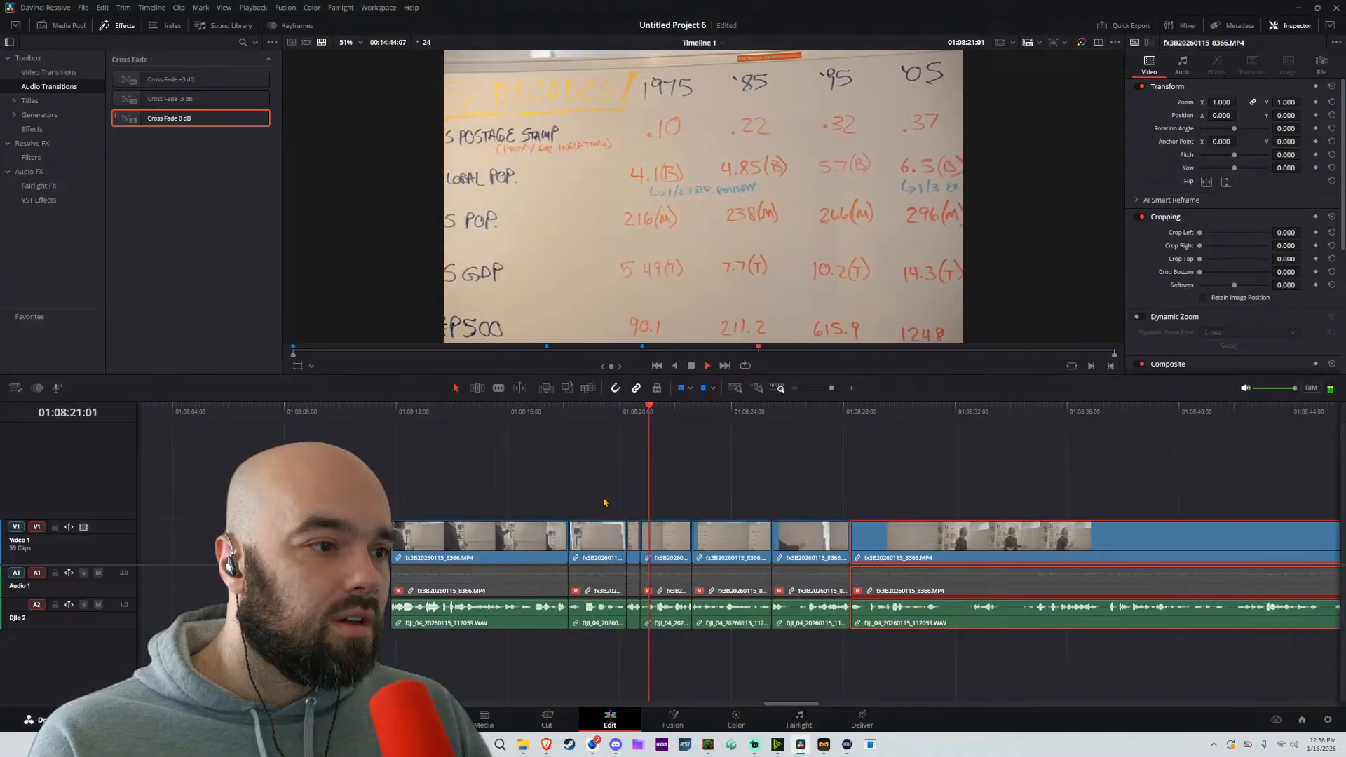
key(space)
drag(608, 485, 547, 550)
key(BackSpace)
Audition the rest from about 01:08:20:00, split at about 01:08:32:13, and move the following part about 1 second earlier
click(619, 414)
key(space)
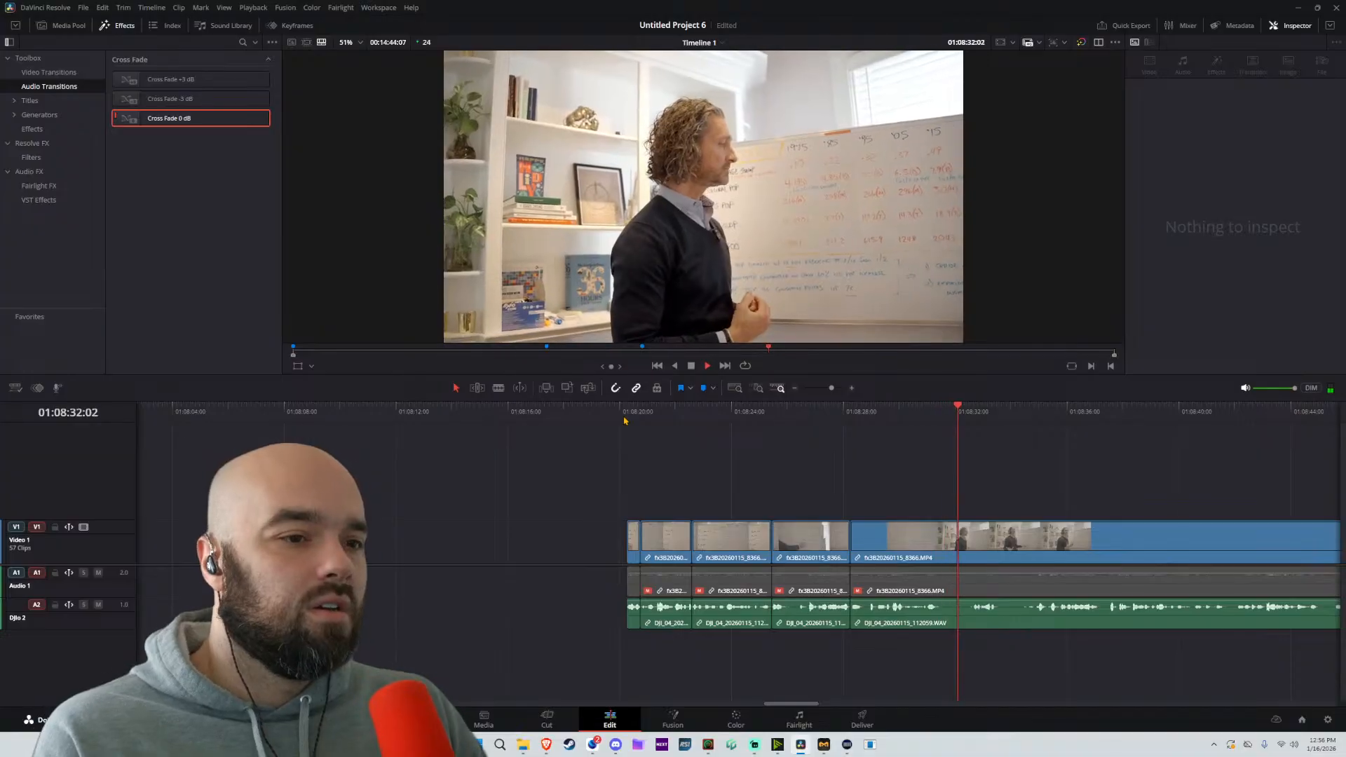
key(b)
scroll(1191, 560, up, 3)
key(space)
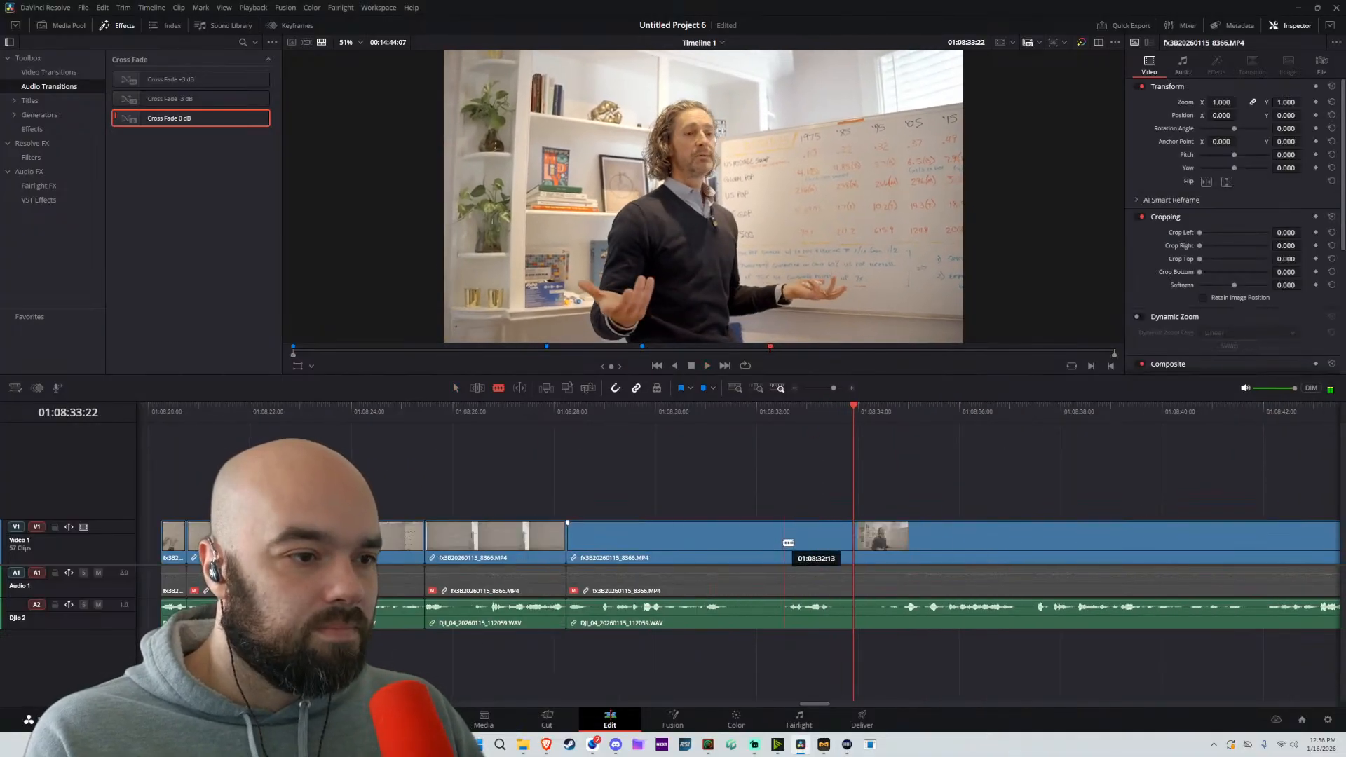
click(783, 545)
key(a)
drag(819, 548, 769, 557)
Split at about 01:08:33:11 and move the following part about 21 frames earlier
key(b)
click(830, 538)
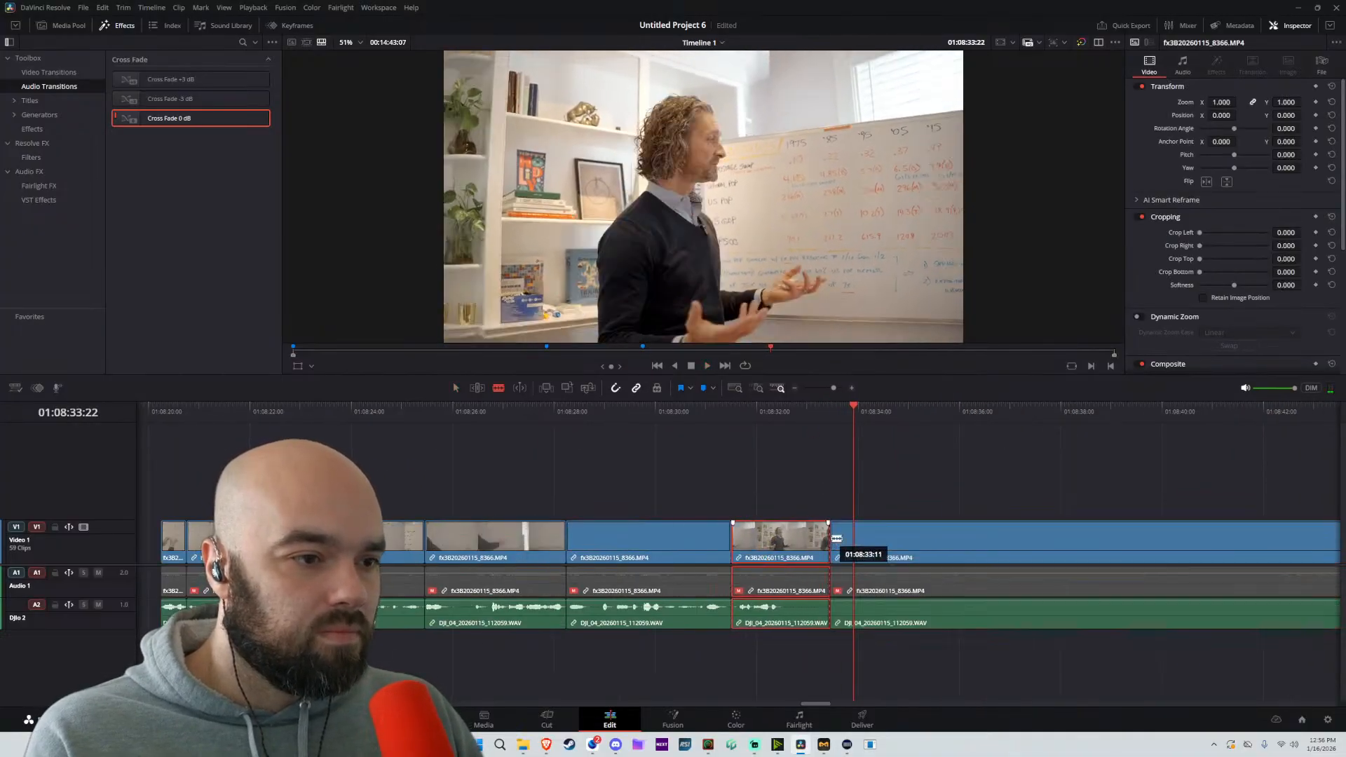
key(a)
drag(904, 546, 860, 551)
Replay from about 01:08:30:14, split at about 01:08:33:10, and move the following part about 20 frames earlier
click(685, 412)
key(space)
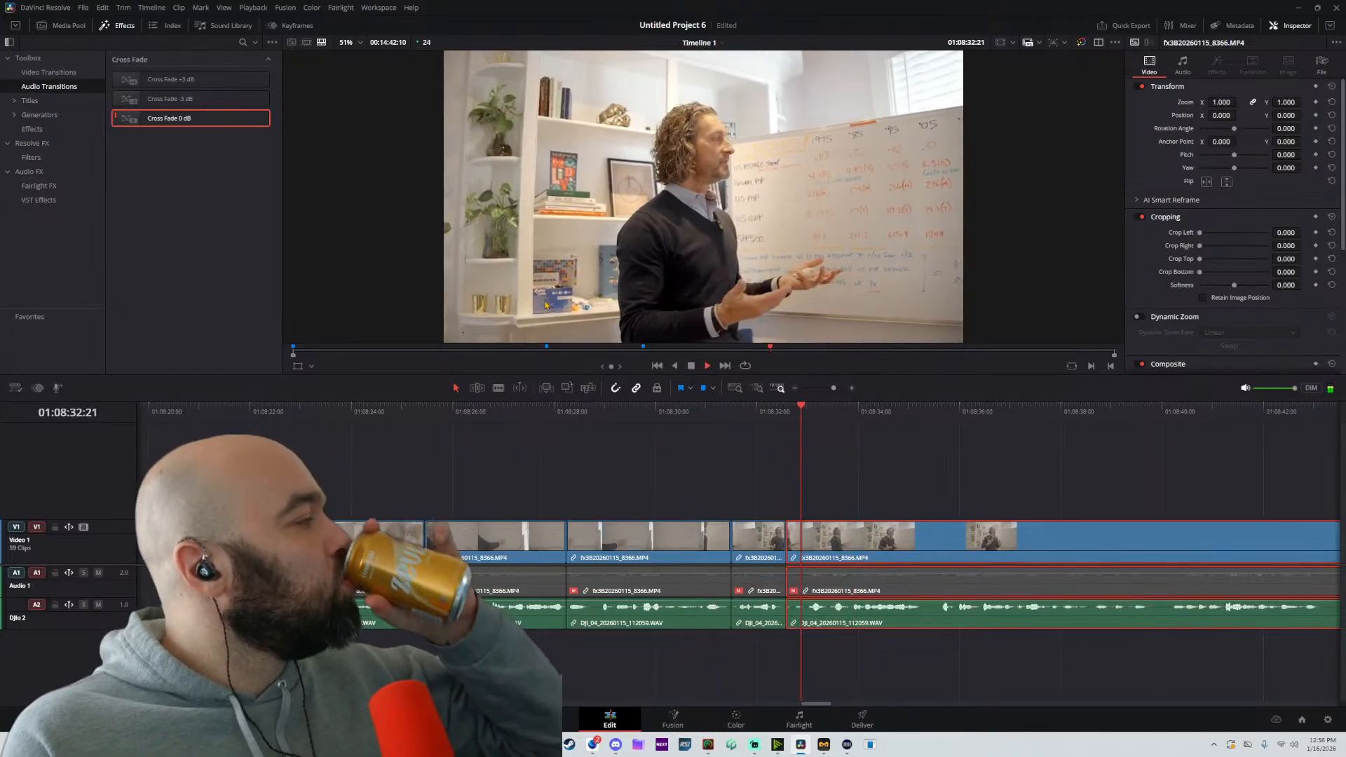
key(b)
click(830, 539)
key(a)
drag(864, 548, 823, 552)
Replay from about 01:08:31:18, split at about 01:08:34:19, and move the following part about 9 frames earlier
click(744, 419)
scroll(825, 525, up, 2)
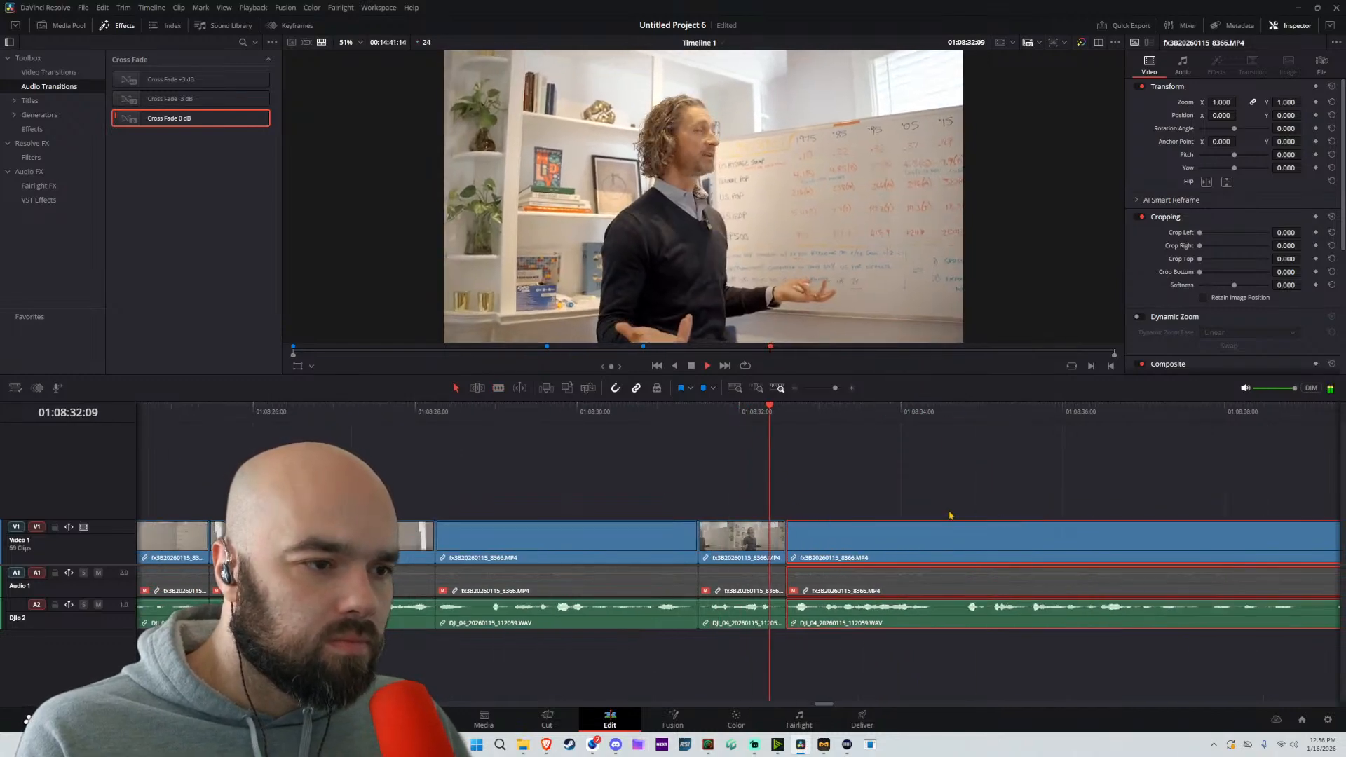
scroll(949, 515, right, 2)
key(b)
click(855, 552)
key(a)
drag(904, 554, 886, 556)
Split at about 01:08:34:18 and ripple-delete the short piece between the preceding cut and this one
scroll(841, 476, right, 3)
key(b)
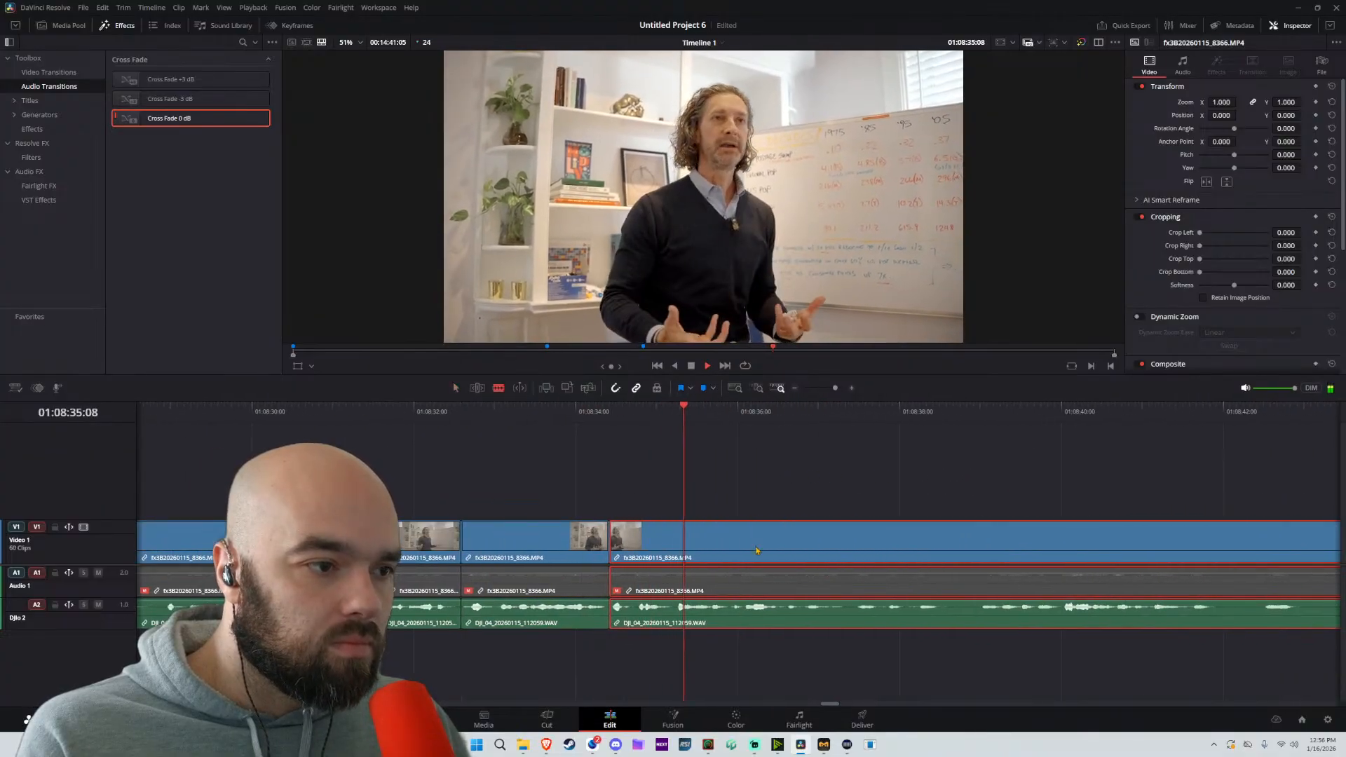
key(space)
click(639, 552)
key(a)
click(621, 601)
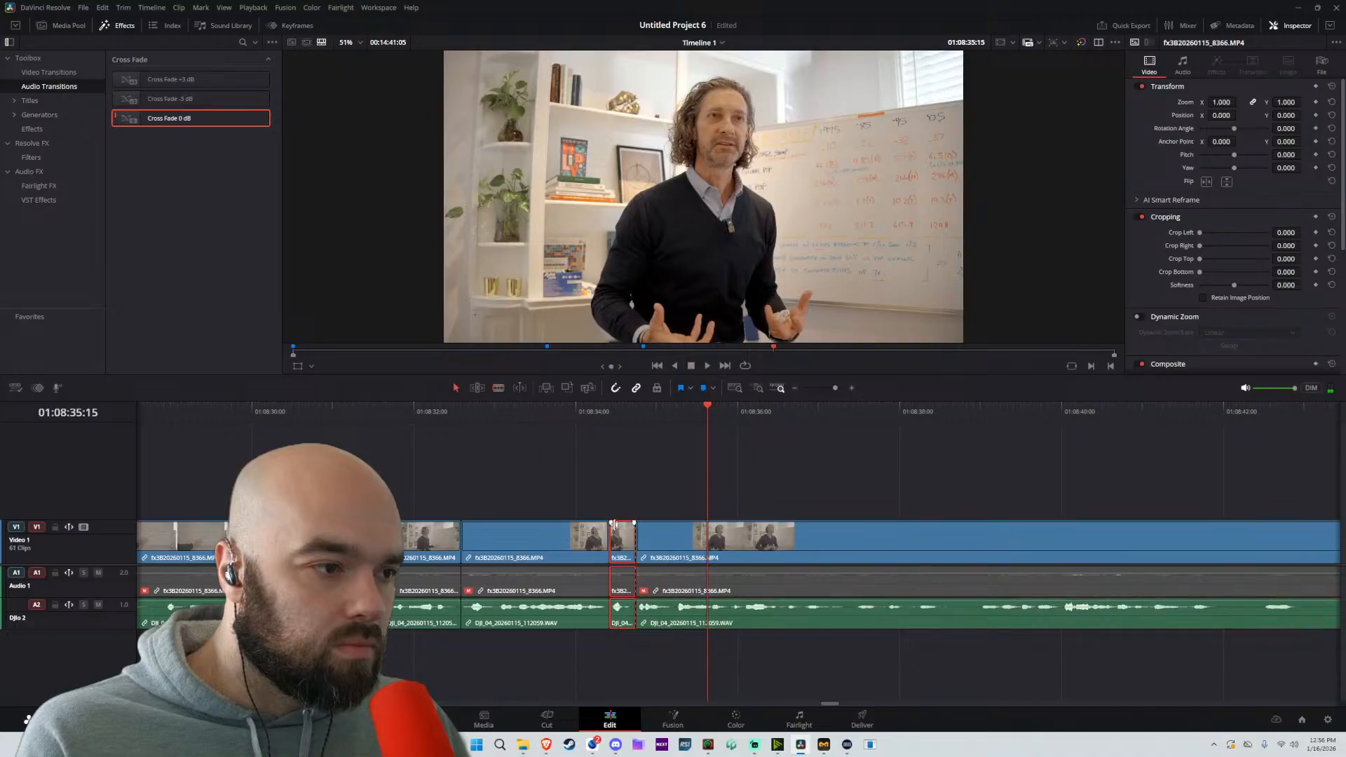
key(Delete)
Replay from 01:08:33:18, split at about 01:08:38:16, and move the following part about 10 frames earlier
click(556, 413)
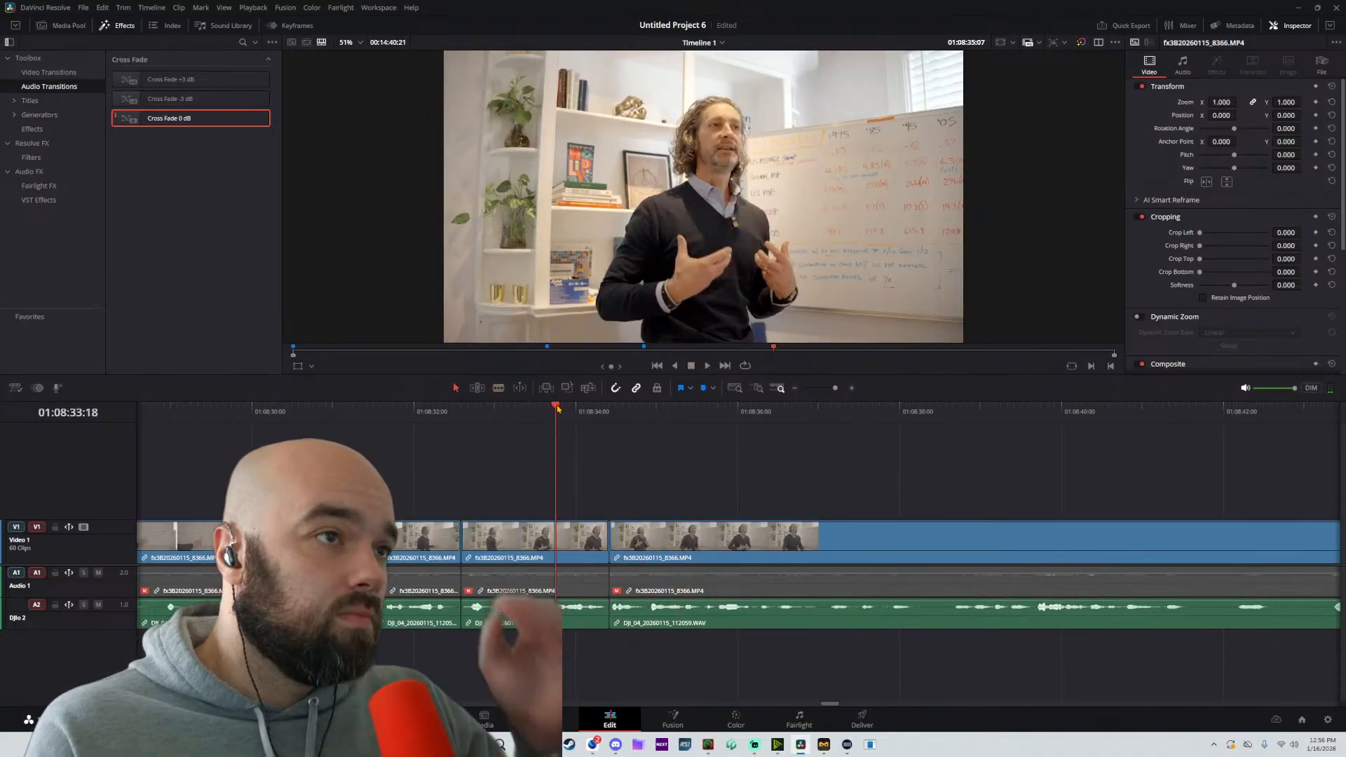
key(space)
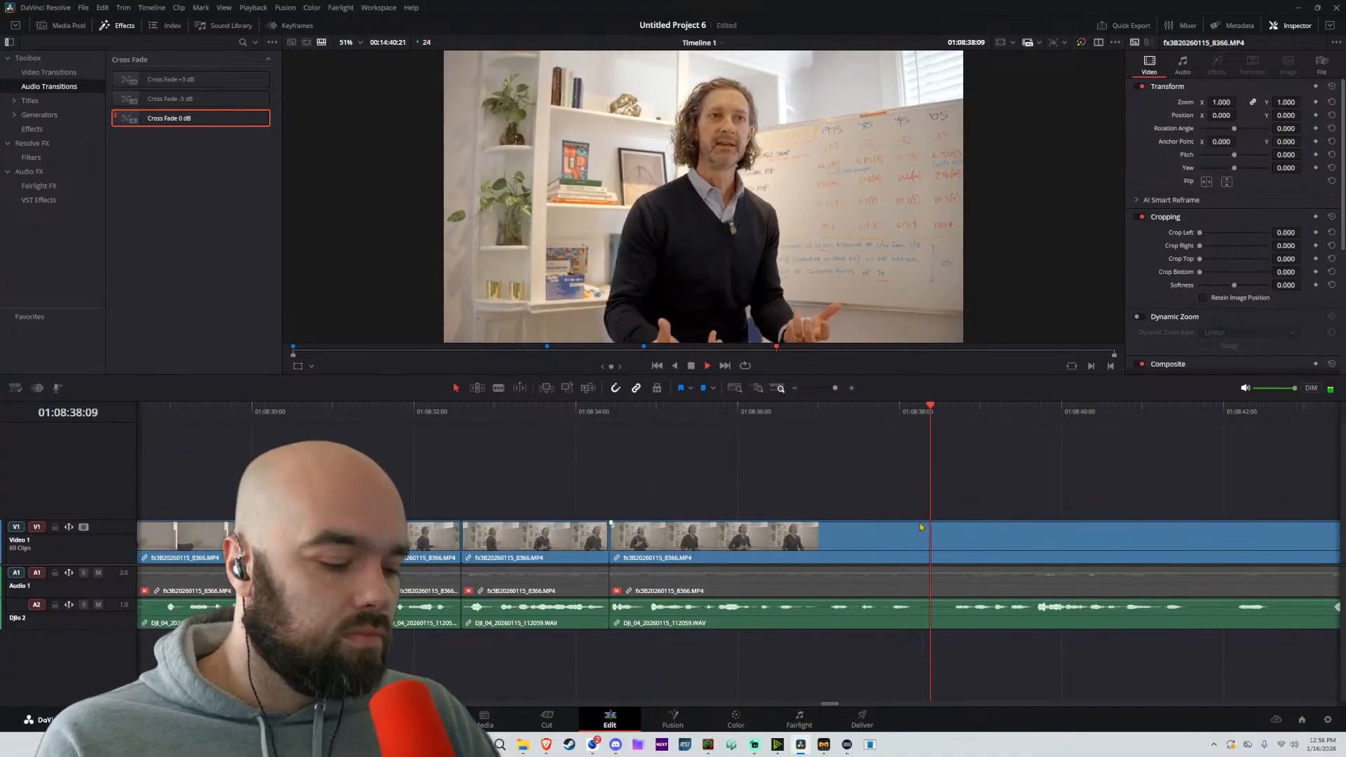
key(b)
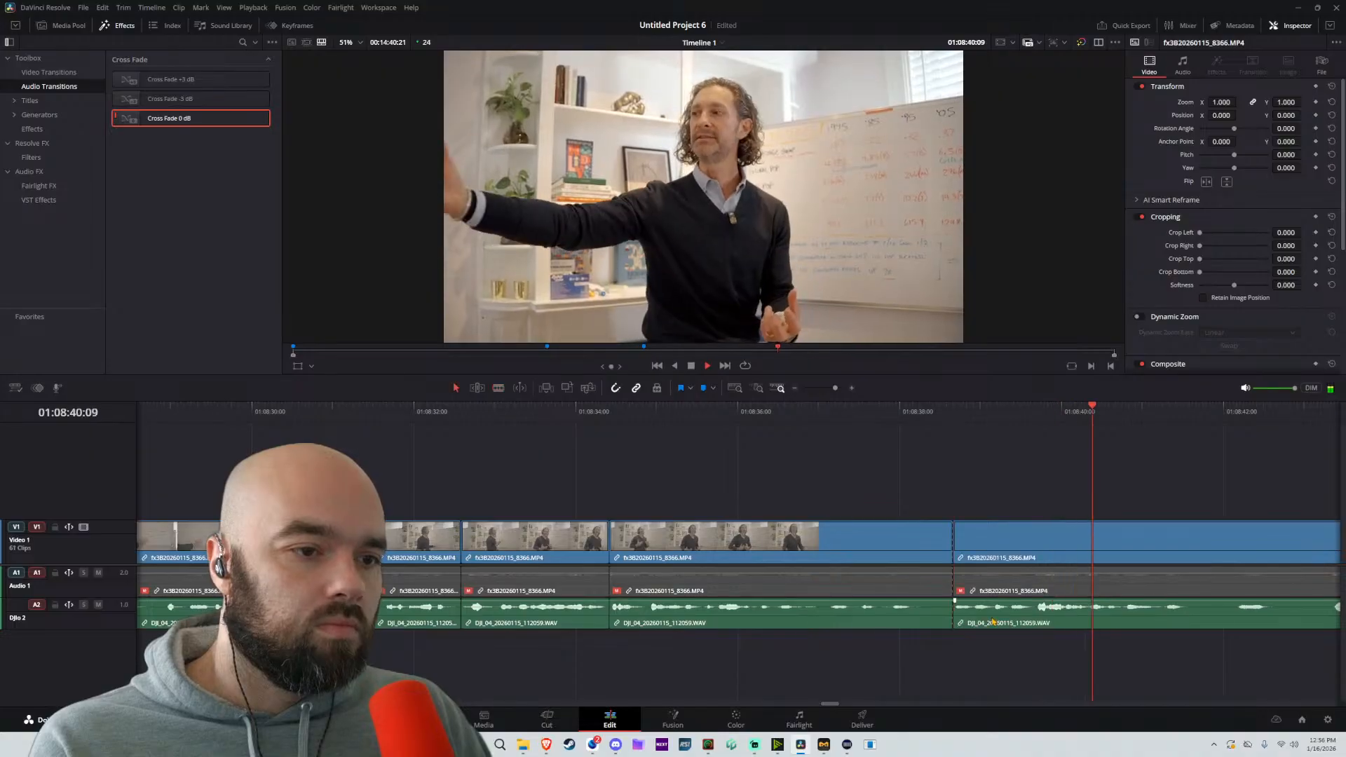
click(920, 616)
key(a)
click(979, 609)
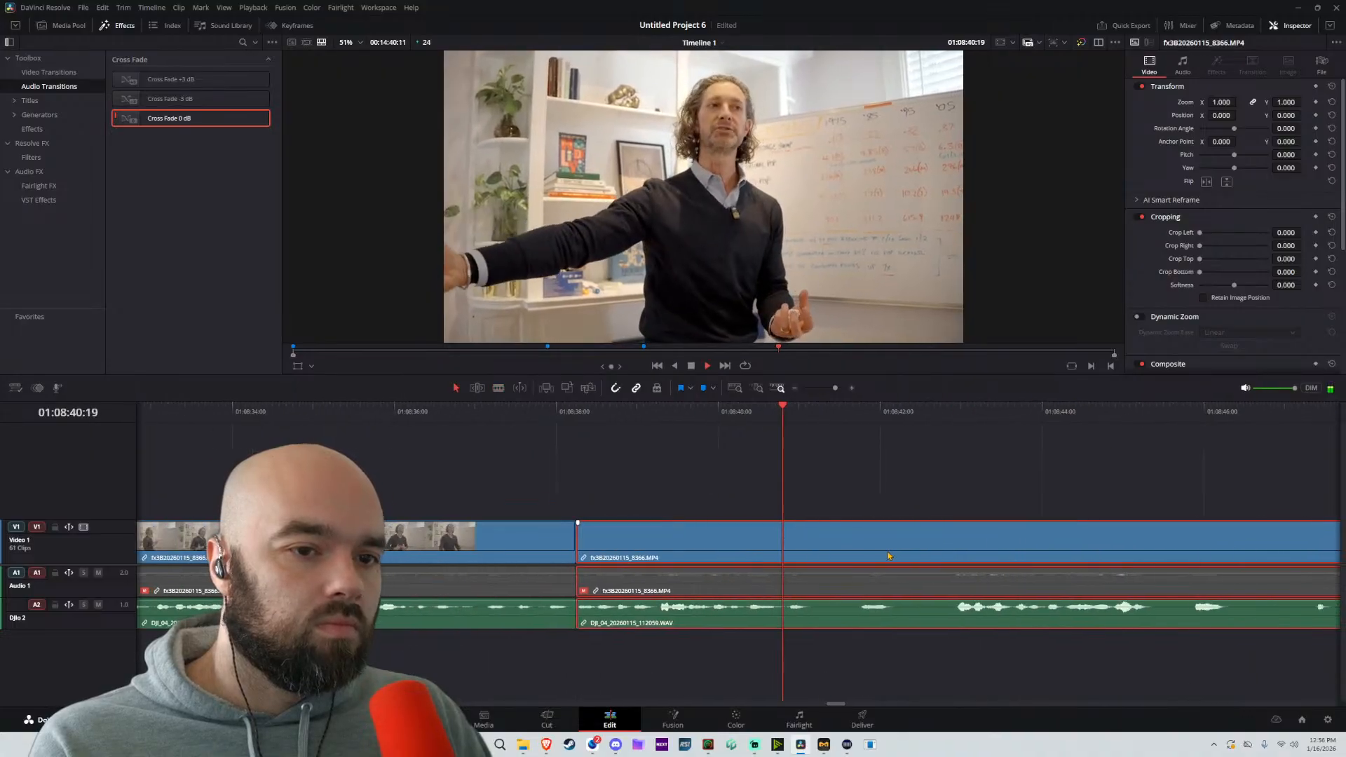
Split at about 01:08:42:22 and move the following part 1 second 15 frames earlier
key(b)
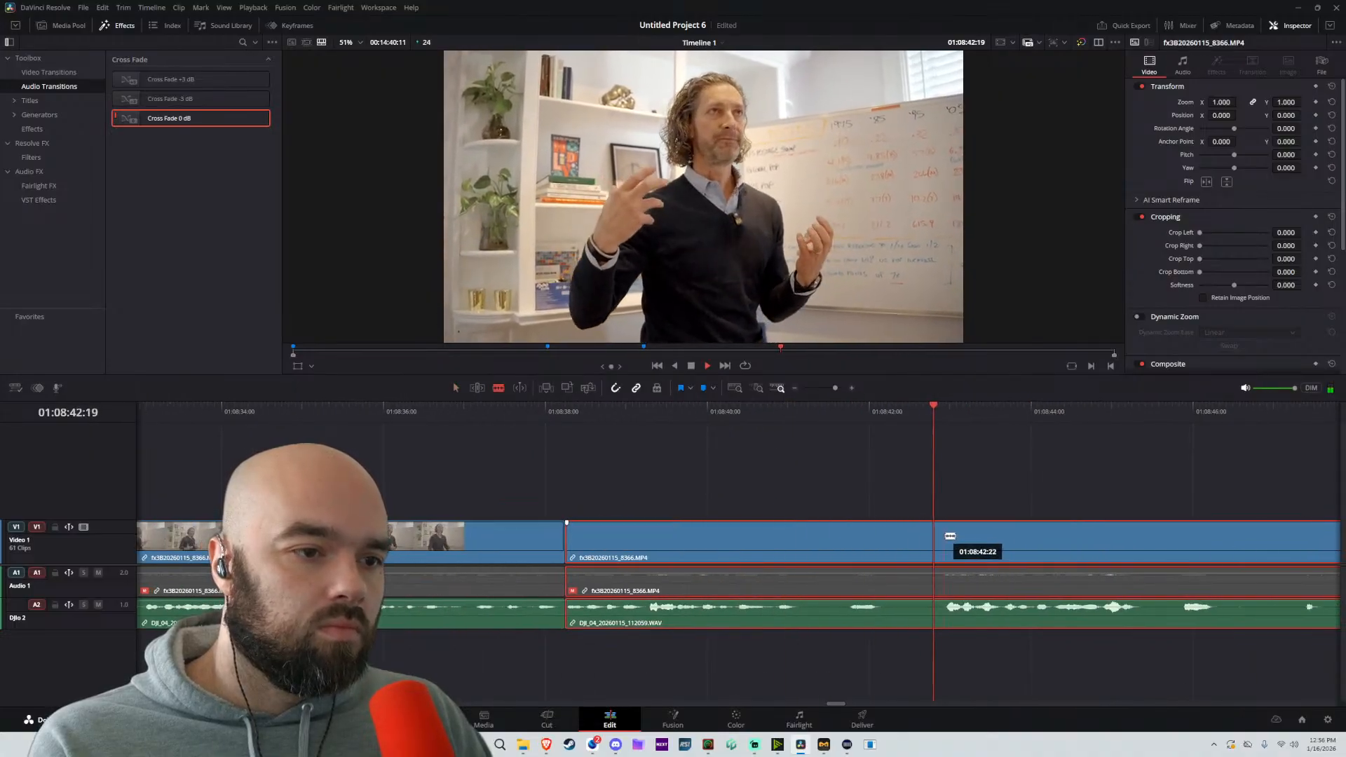
click(945, 537)
key(a)
drag(1003, 552, 869, 552)
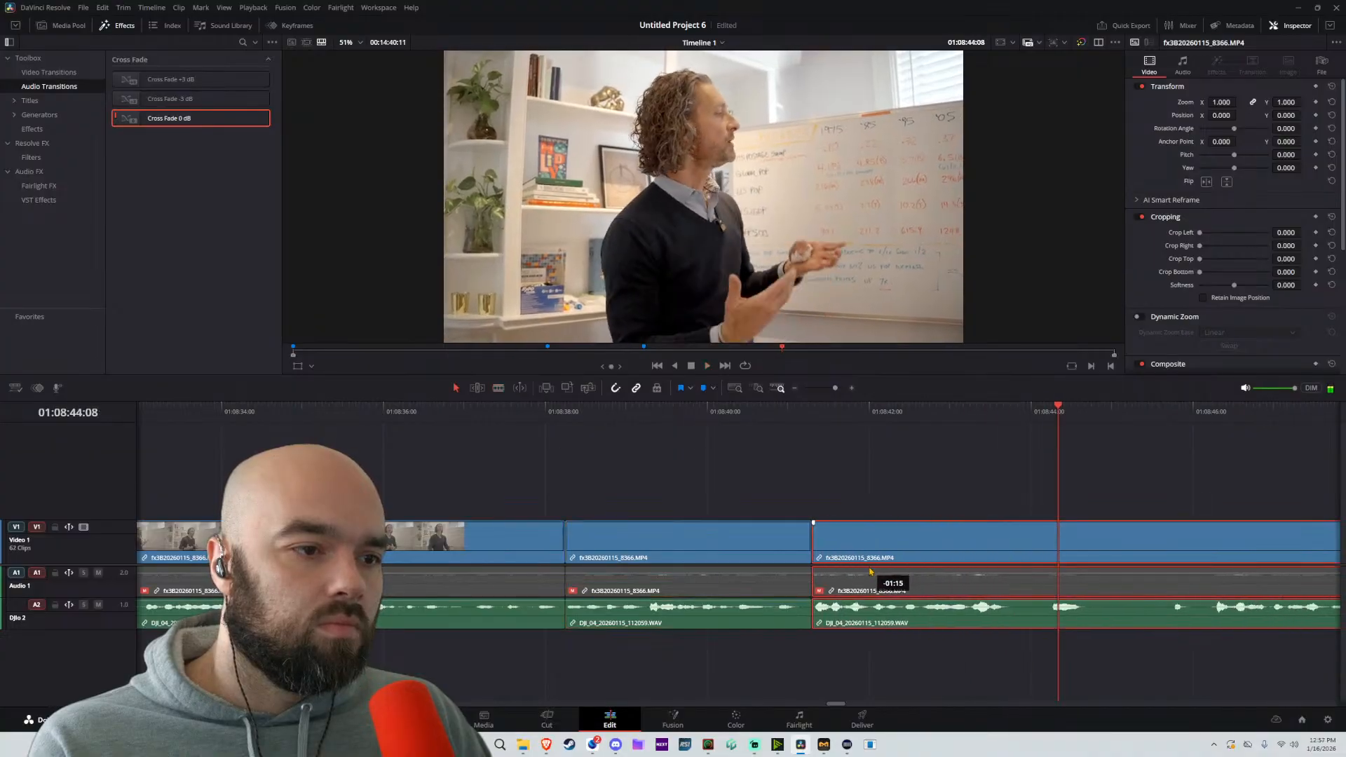
Play on past the last cut, split at about 01:08:46:04, and move the following part about 2 seconds 11 frames earlier
key(space)
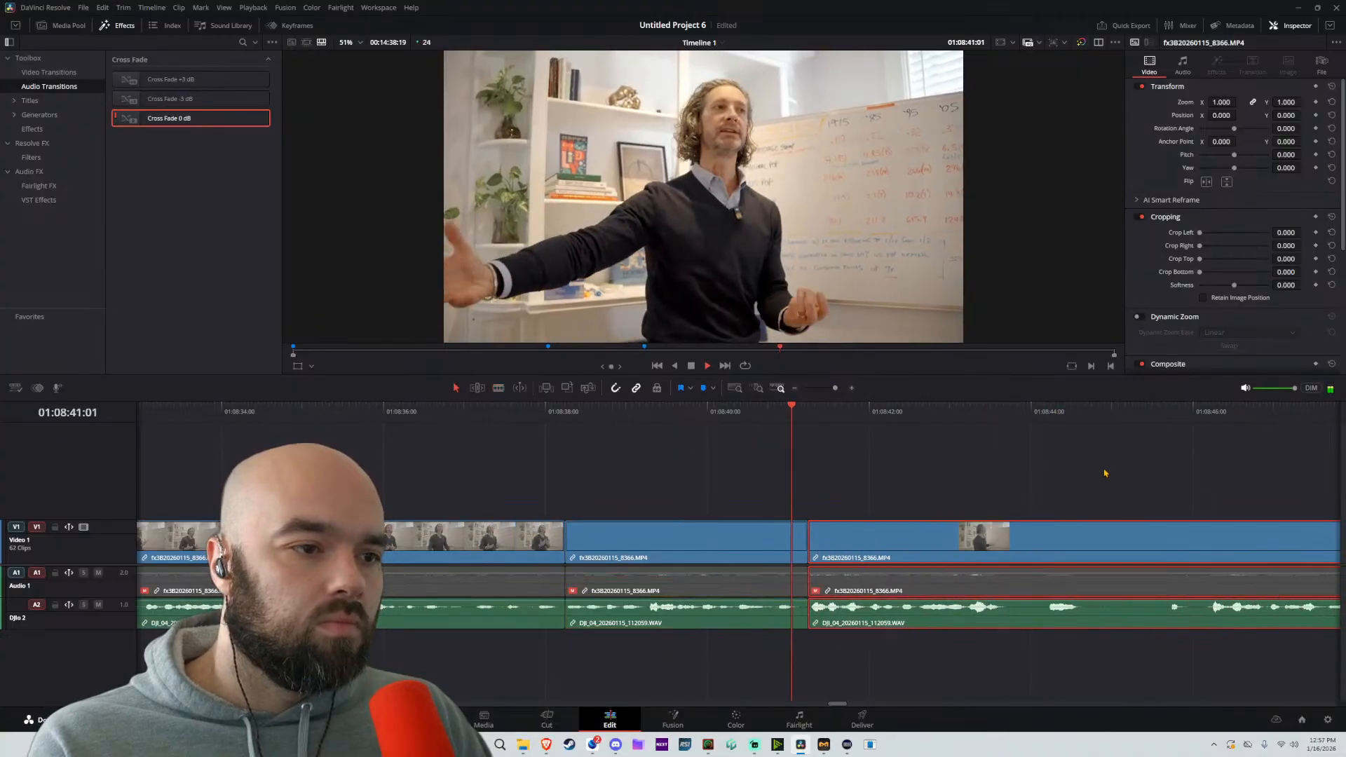
key(b)
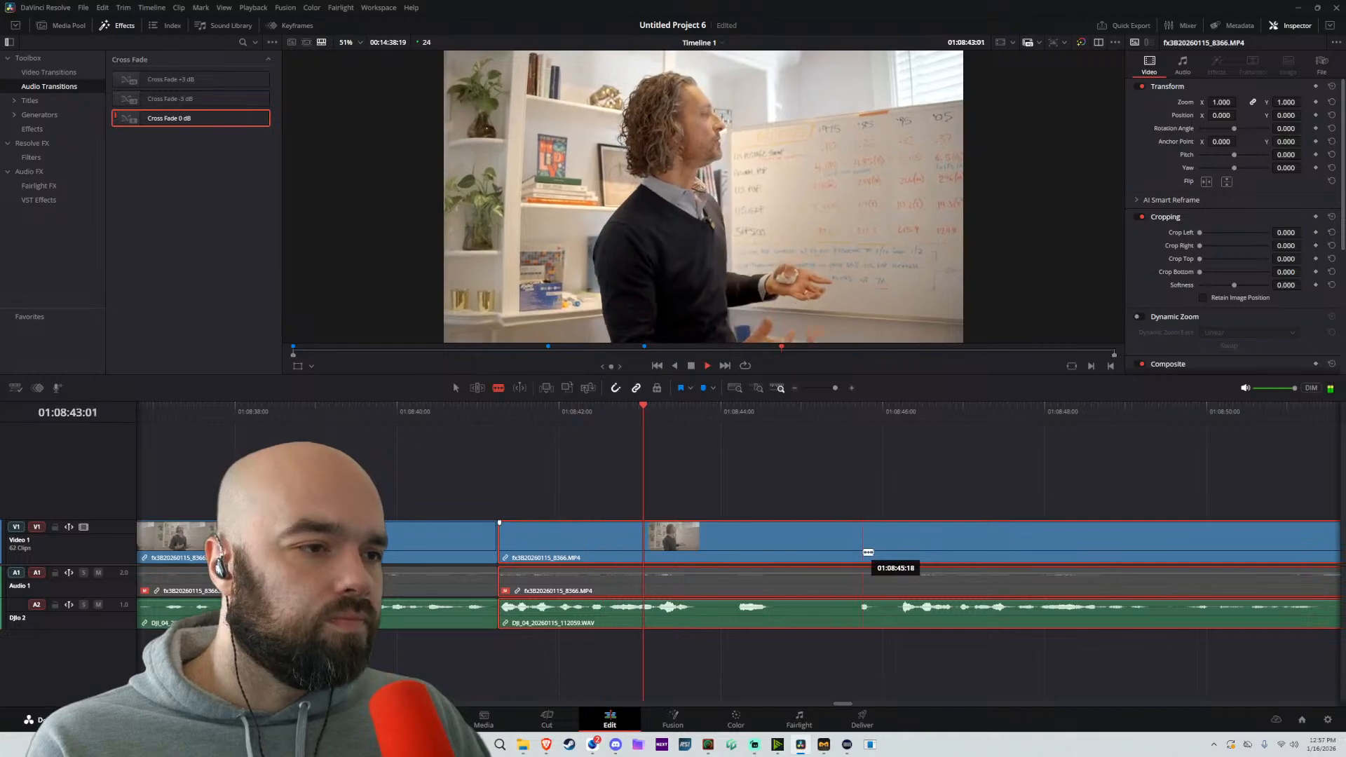
click(898, 531)
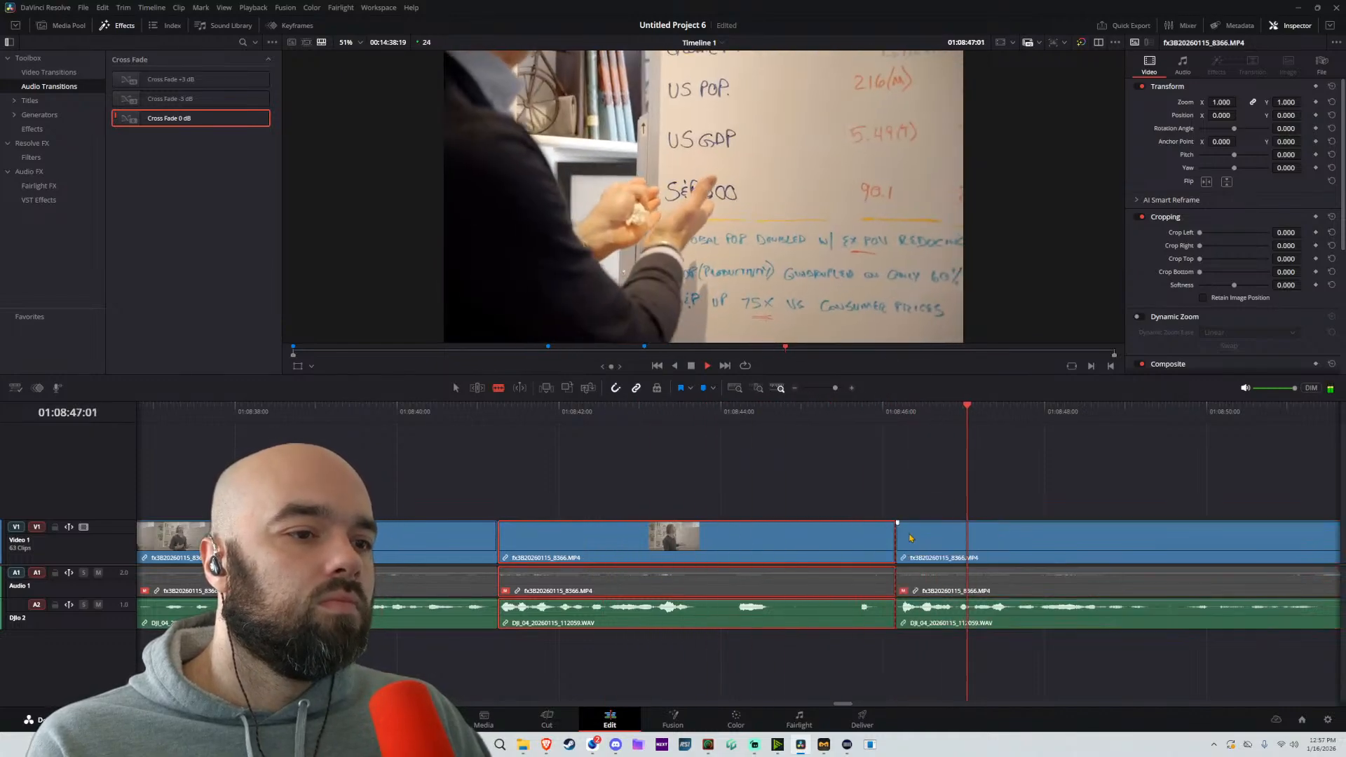
key(a)
drag(920, 551, 720, 558)
Replay from 01:08:43:04, split at about 01:08:47:02, and trim the following part's start to about 01:08:48:11
click(653, 411)
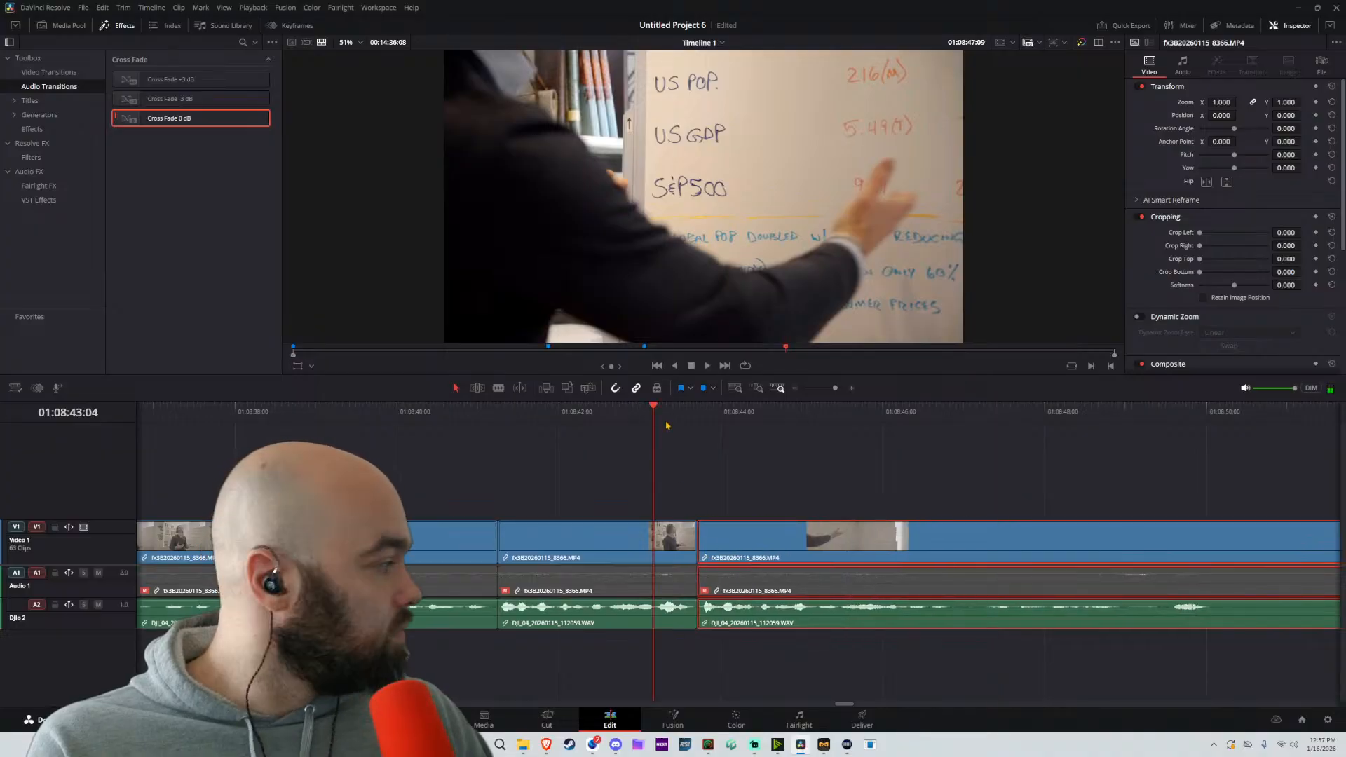
key(space)
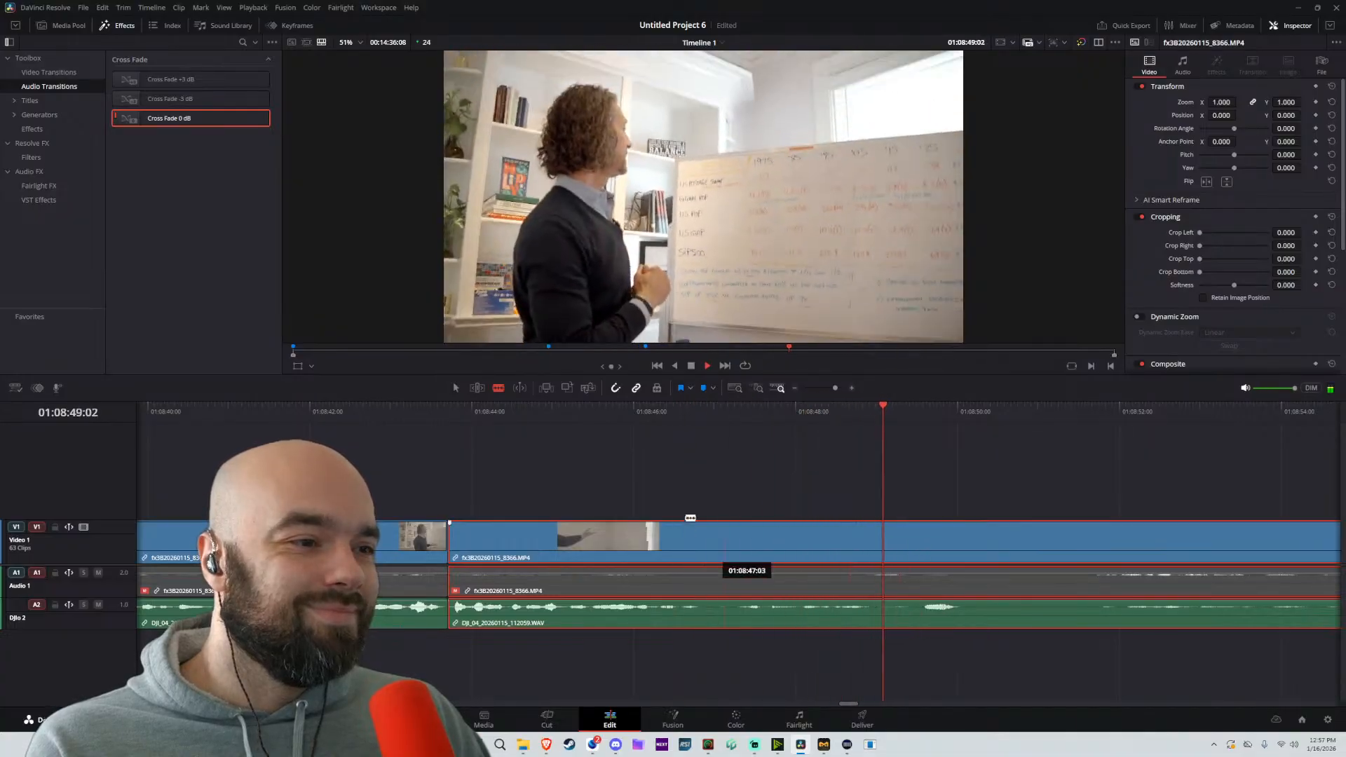
click(661, 411)
key(space)
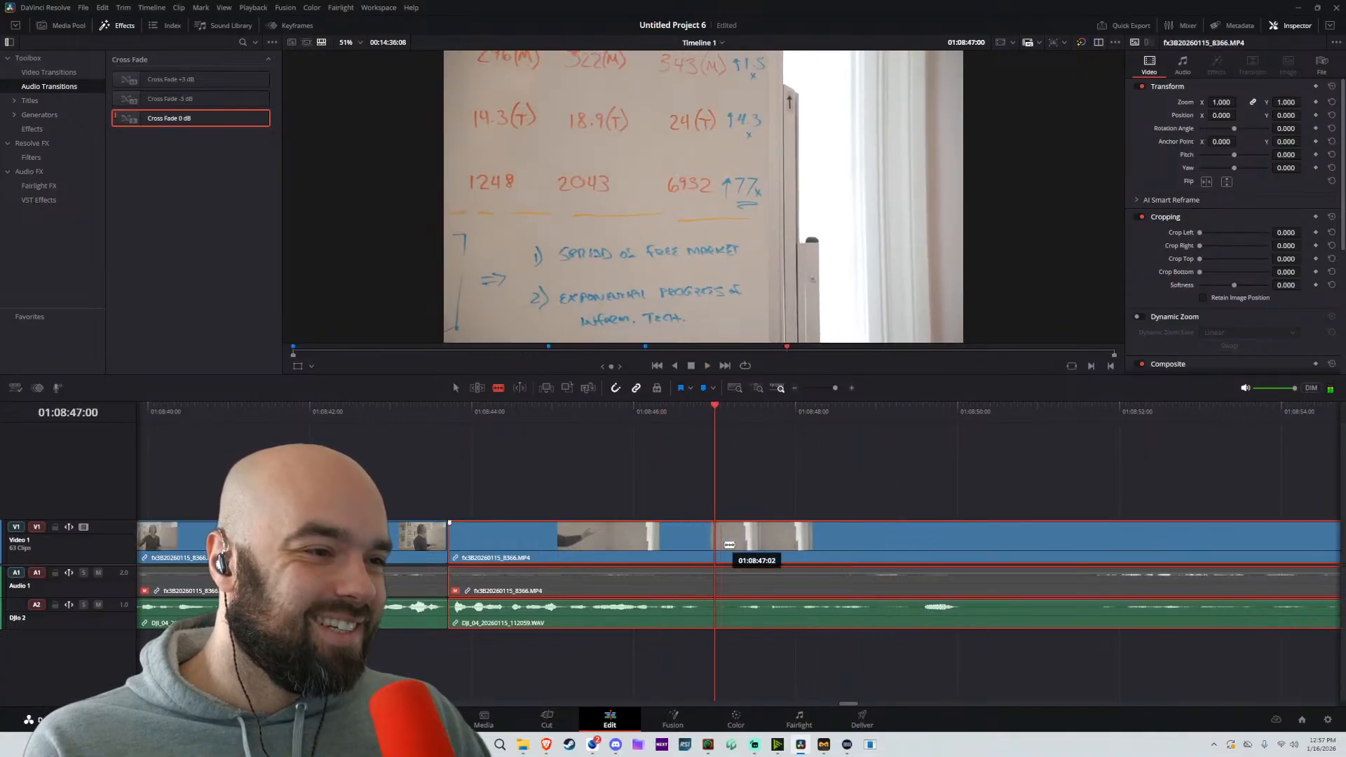
click(728, 544)
key(a)
scroll(761, 548, down, 2)
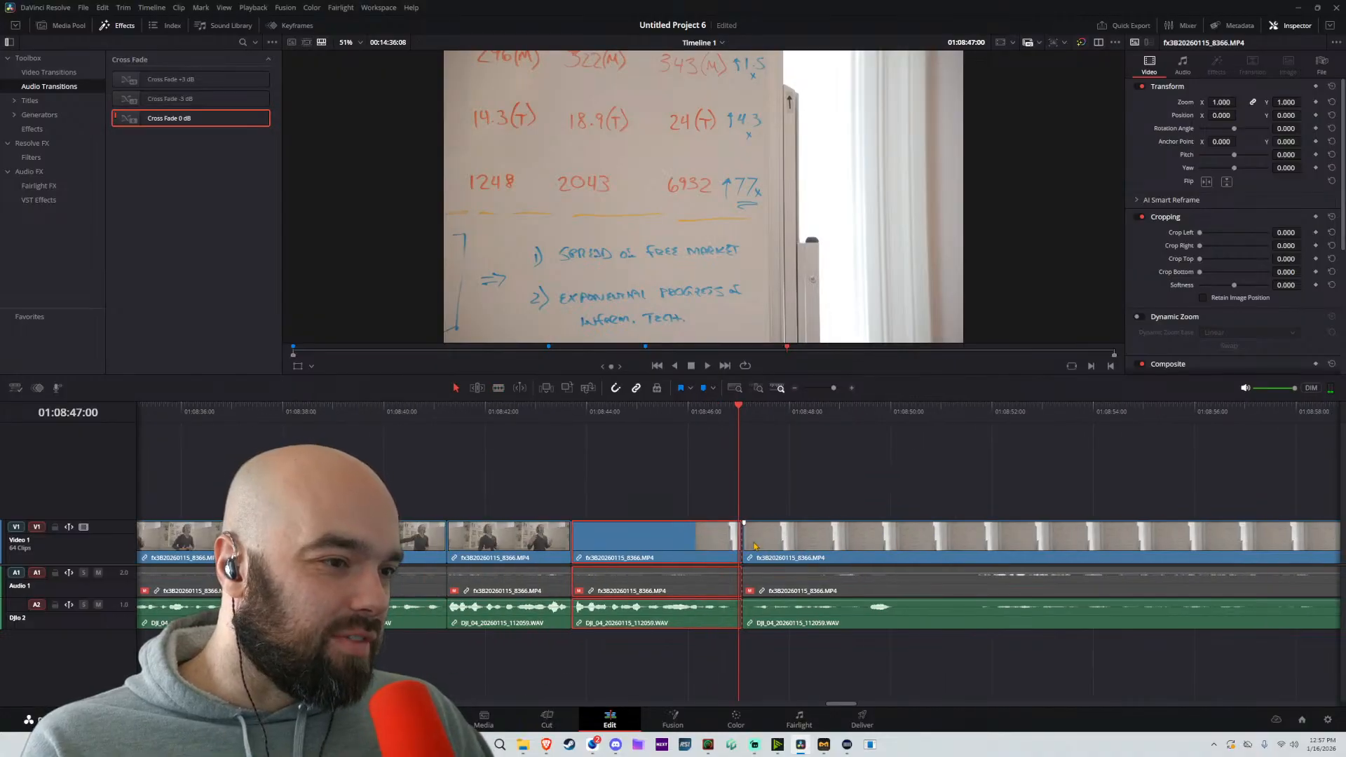
drag(745, 543, 815, 545)
Play and skim the remaining whiteboard footage from 01:08:49:18 to about 01:09:59 to check for further usable passages
click(878, 413)
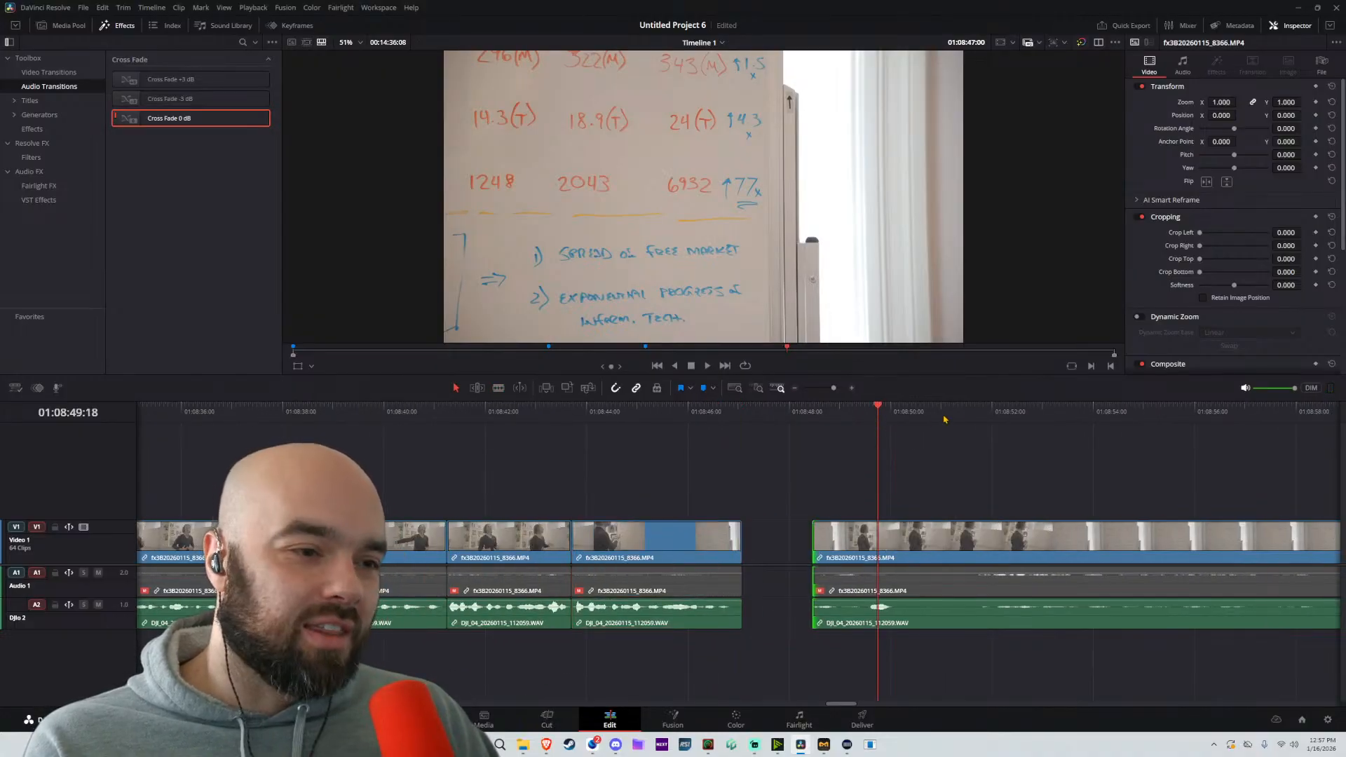
key(space)
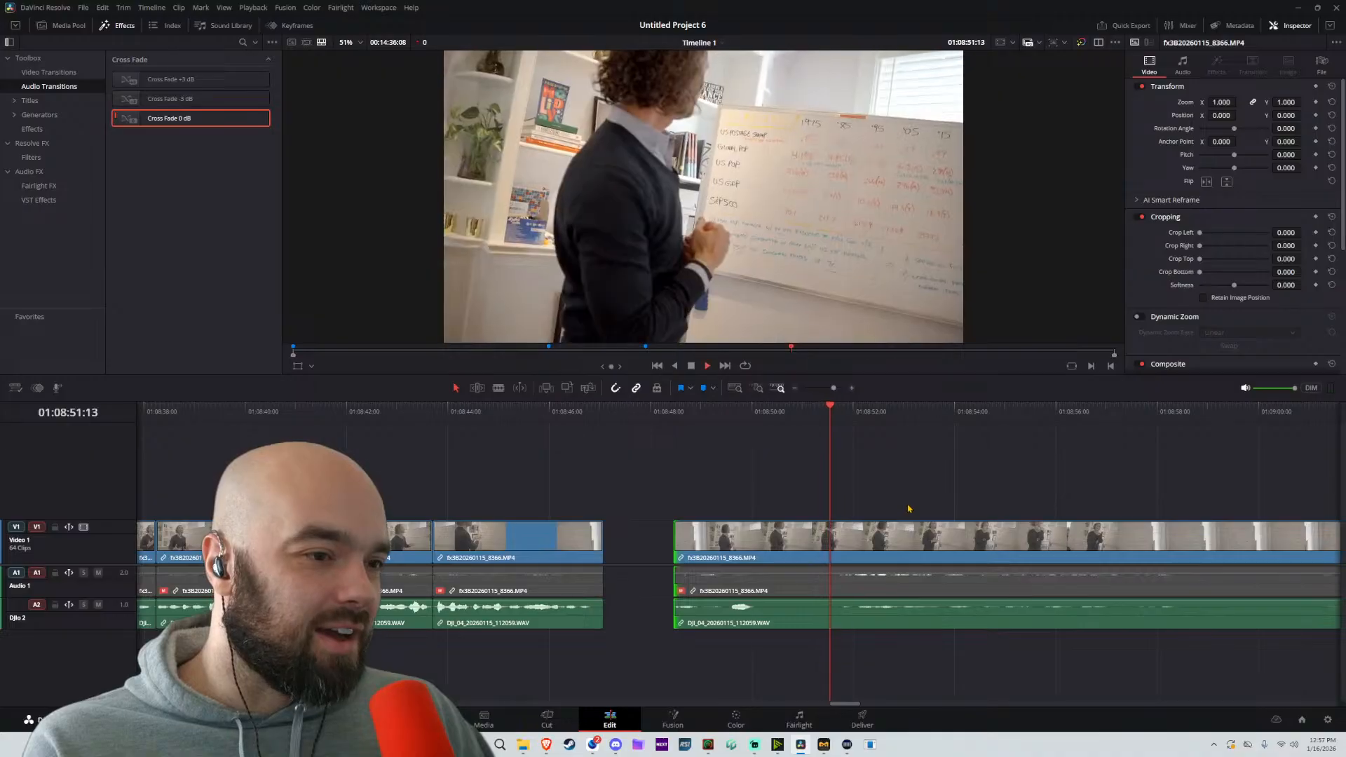
key(space)
scroll(904, 571, down, 2)
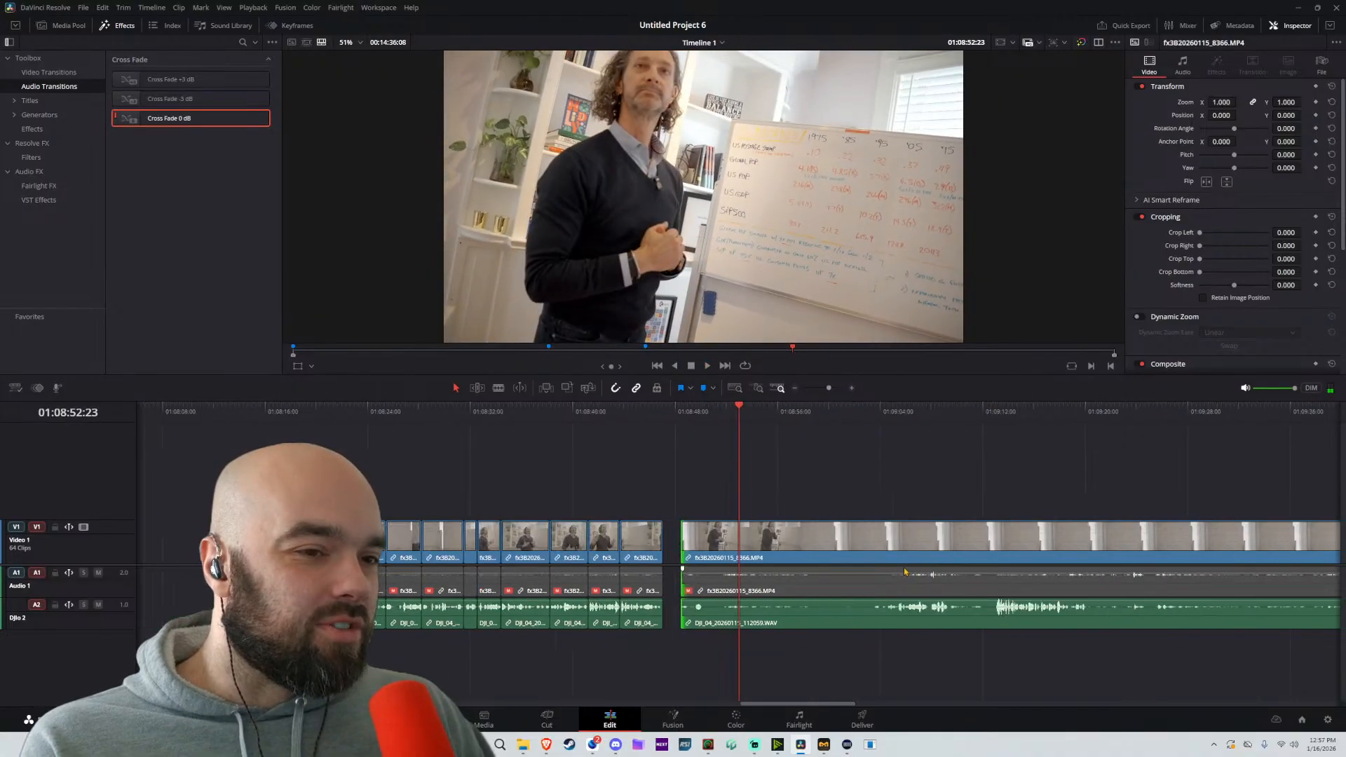
scroll(904, 571, down, 2)
click(804, 414)
key(space)
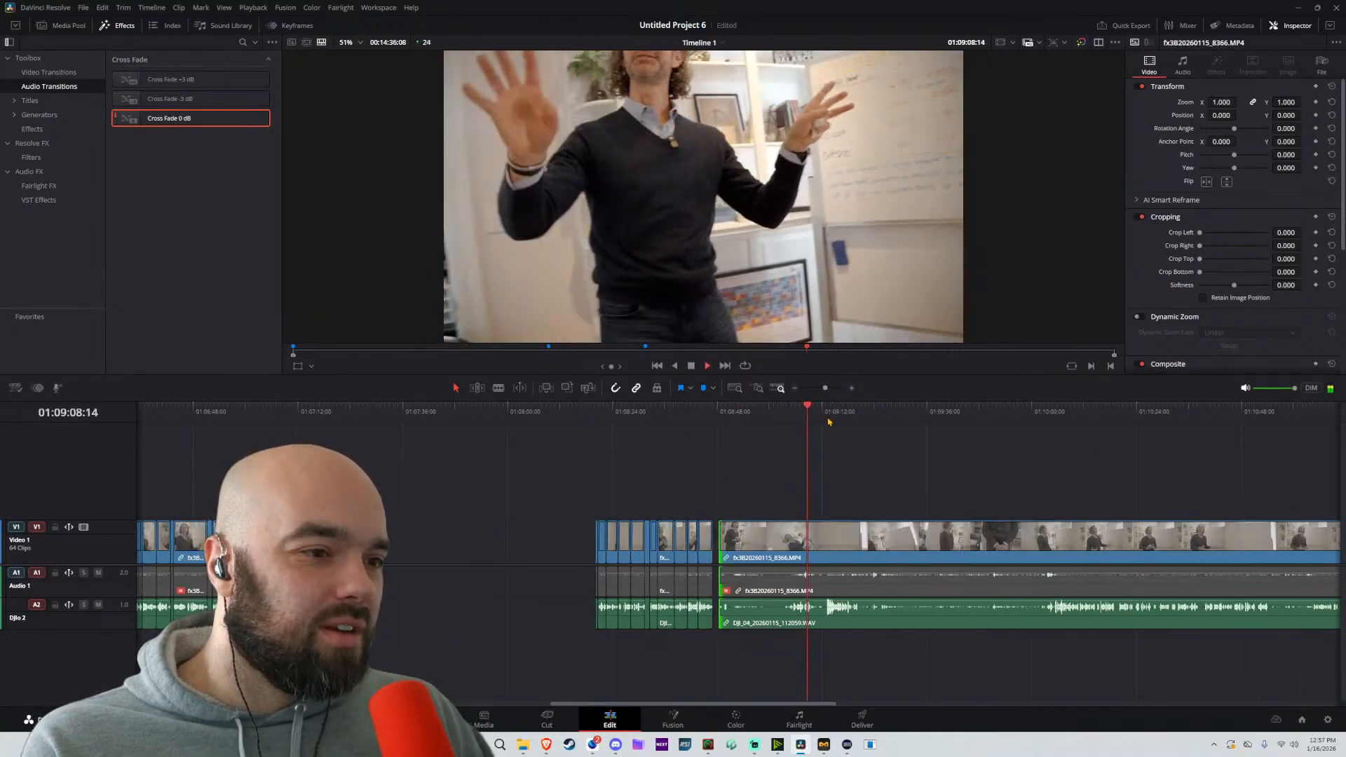
click(839, 420)
click(792, 421)
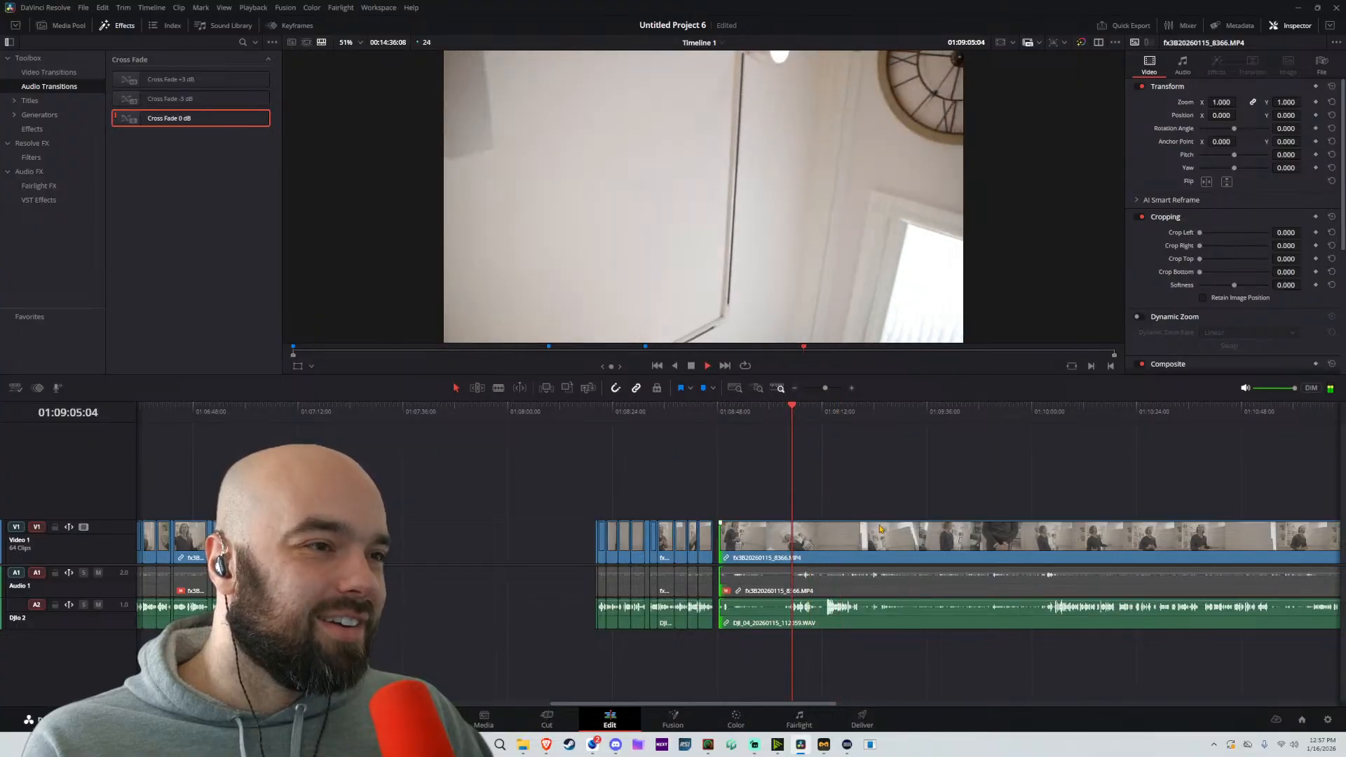
scroll(879, 528, up, 3)
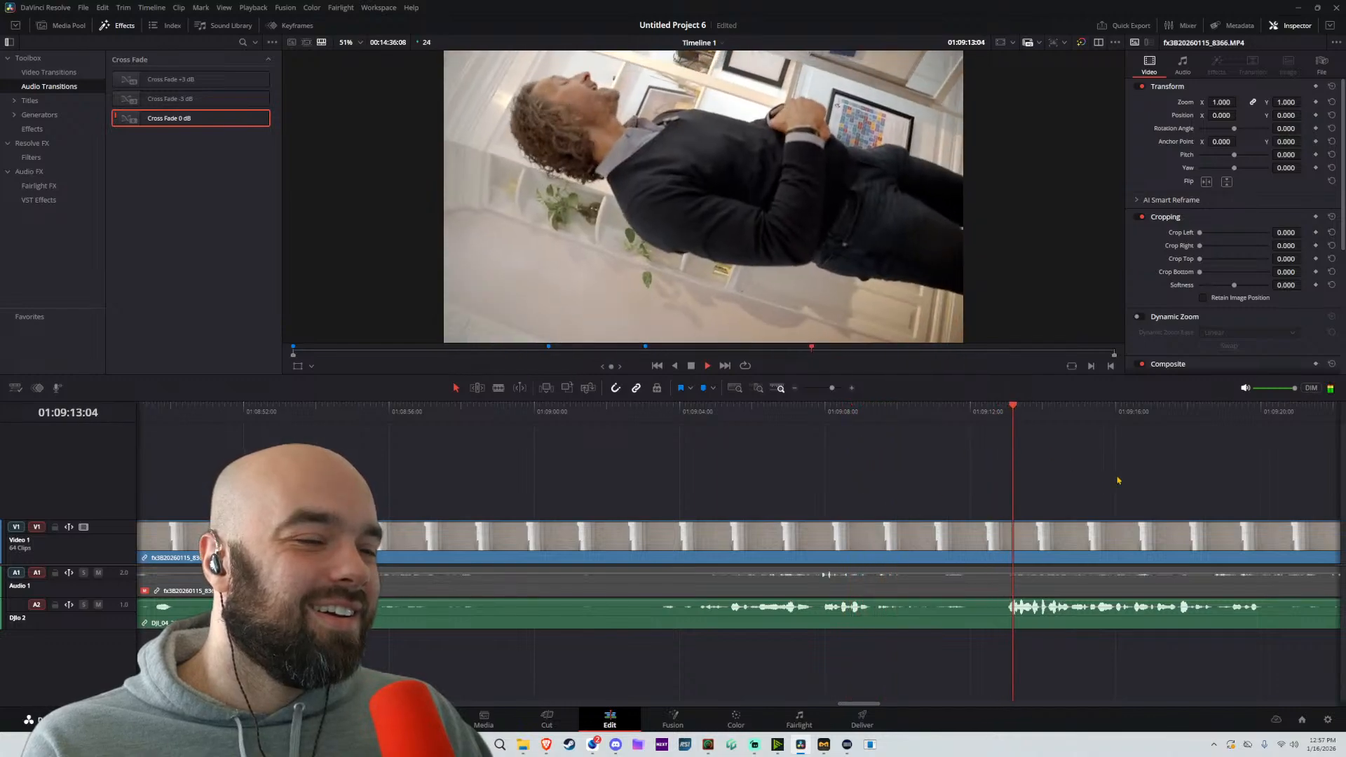
scroll(1117, 480, down, 3)
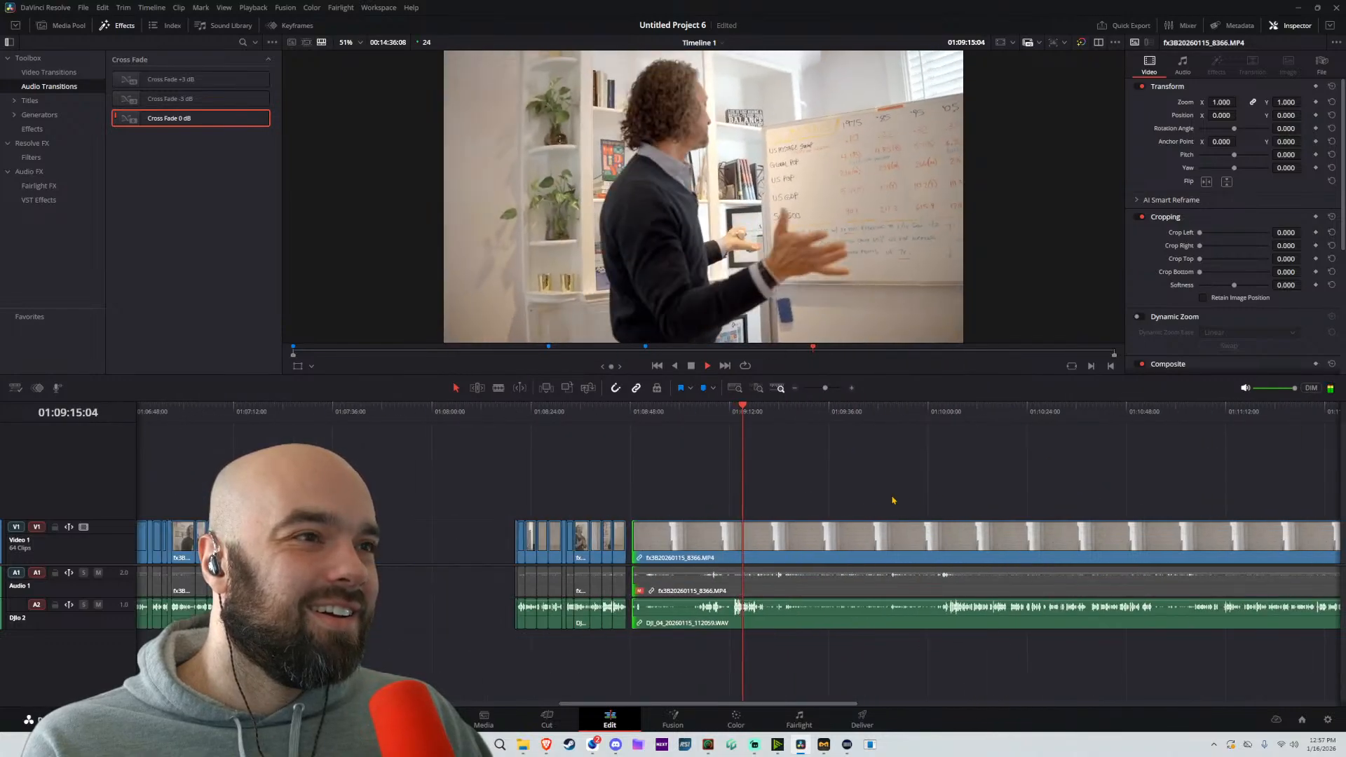
click(801, 416)
click(923, 418)
scroll(941, 474, down, 1)
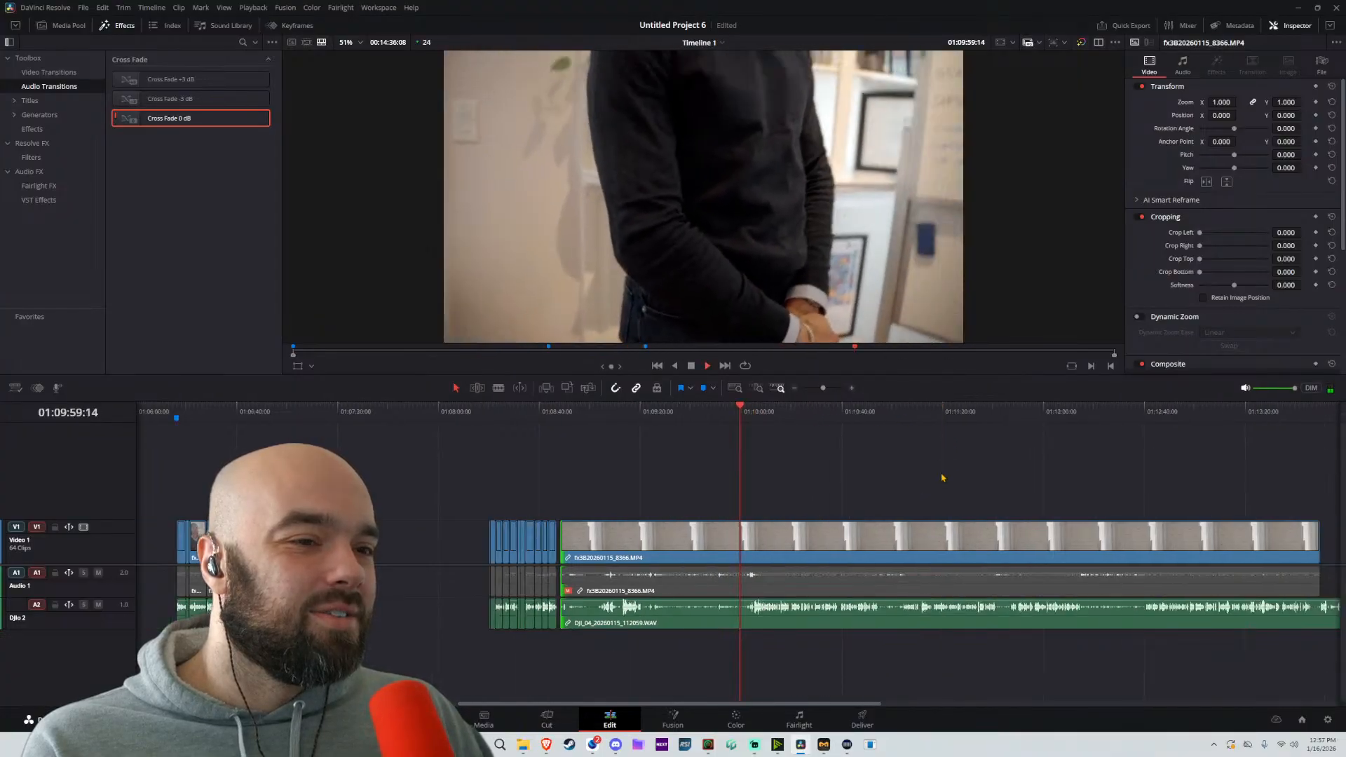
Stop playback and move the remaining long whiteboard clip with its audio about 2 minutes 19 seconds later on the timeline
scroll(942, 478, down, 1)
key(space)
drag(979, 459, 671, 689)
drag(680, 544, 921, 543)
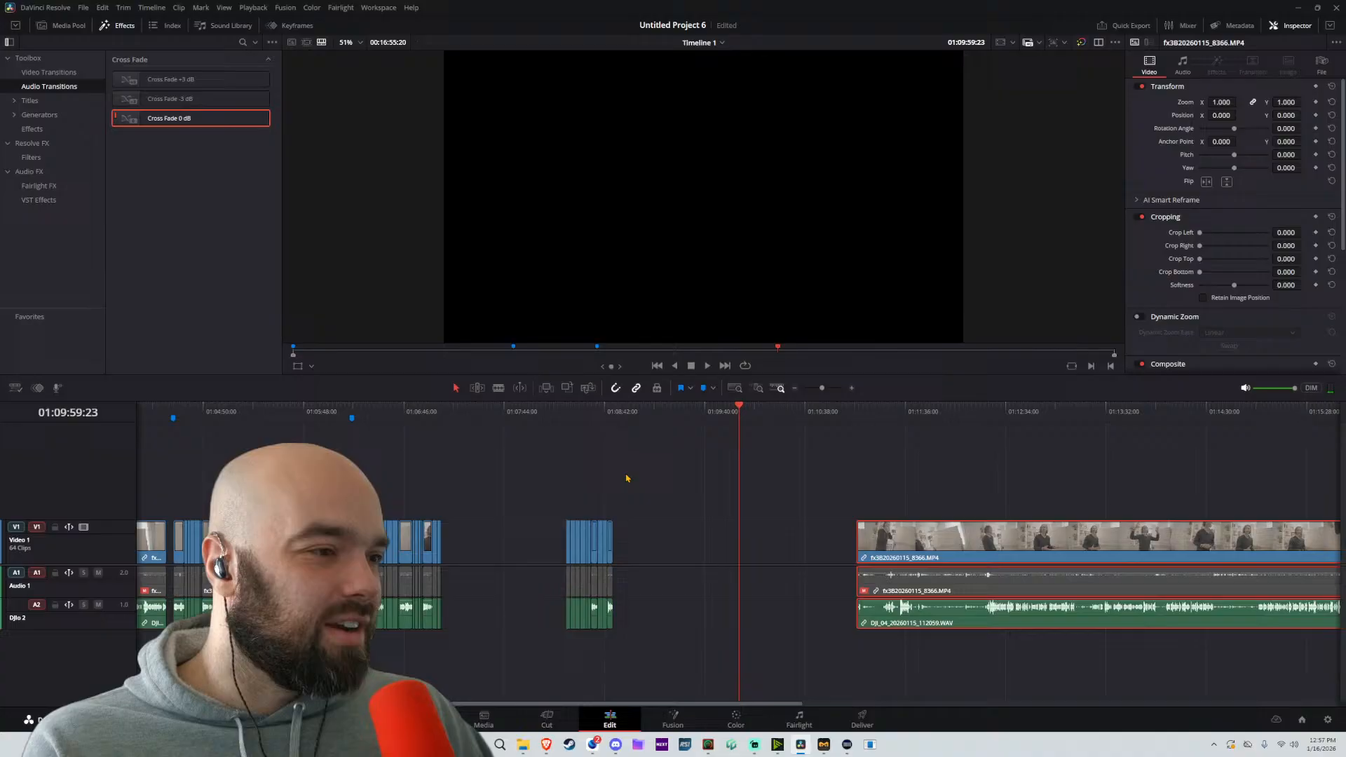
Add a timeline marker at 01:08:20:06, at the start of the newly tightened passage
click(570, 417)
scroll(660, 532, up, 4)
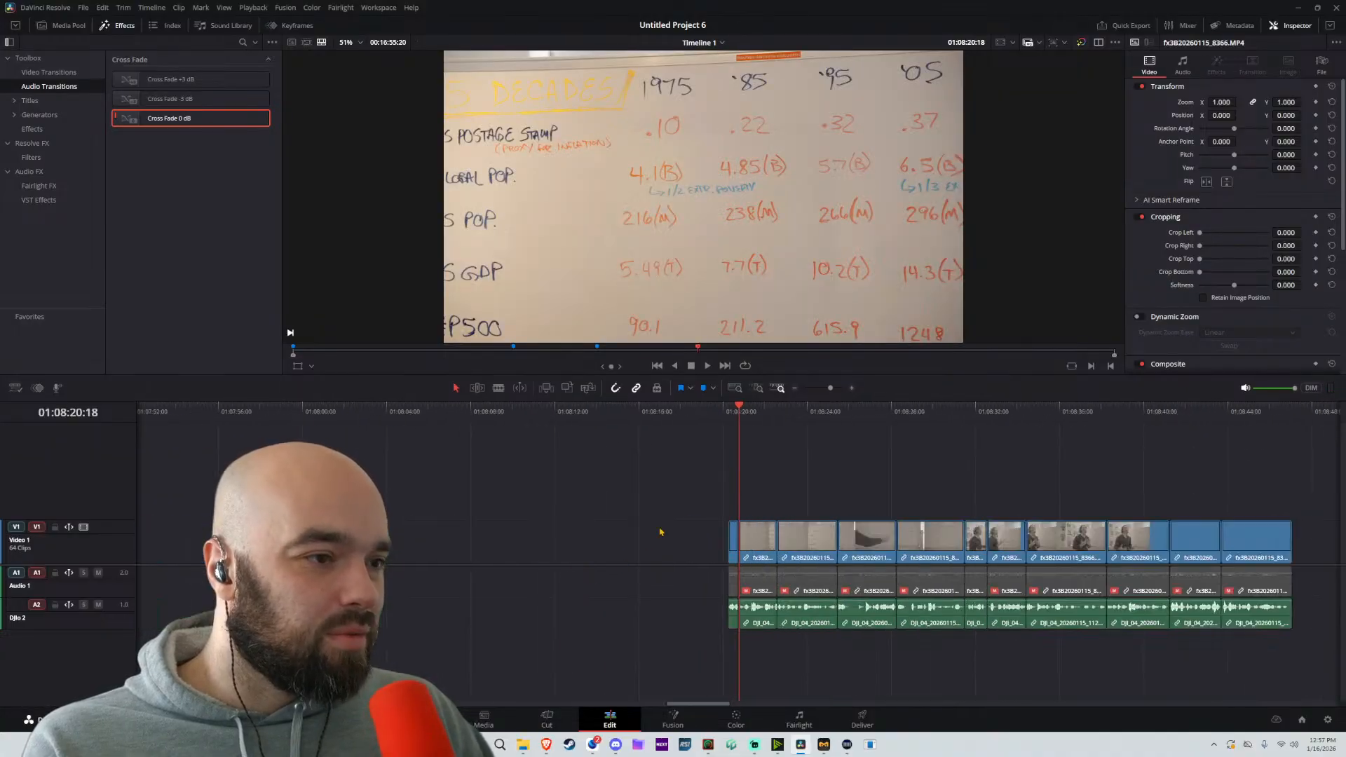
click(730, 421)
key(m)
scroll(686, 566, down, 4)
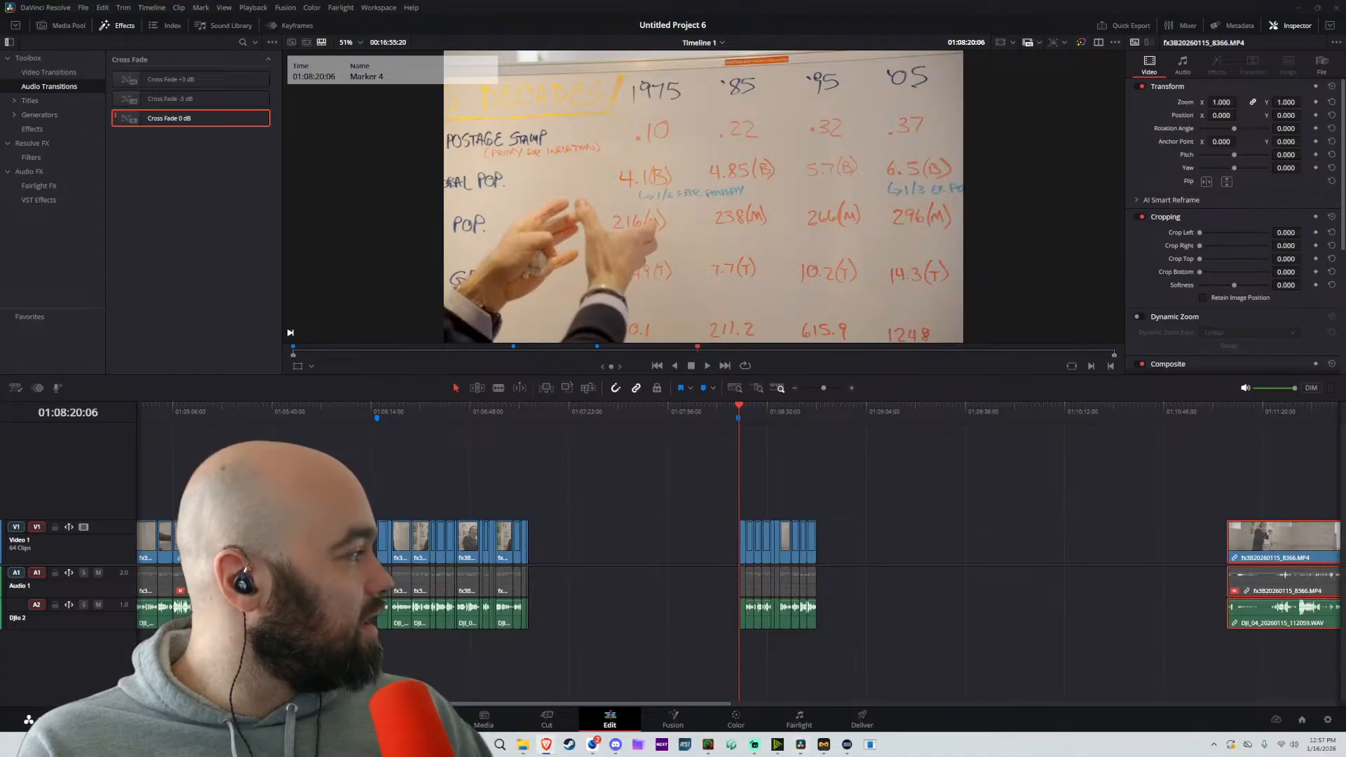
Switch to a Brave browser window, go to suno.com, and open the song creation page
drag(578, 1, 849, 197)
text(SUNO)
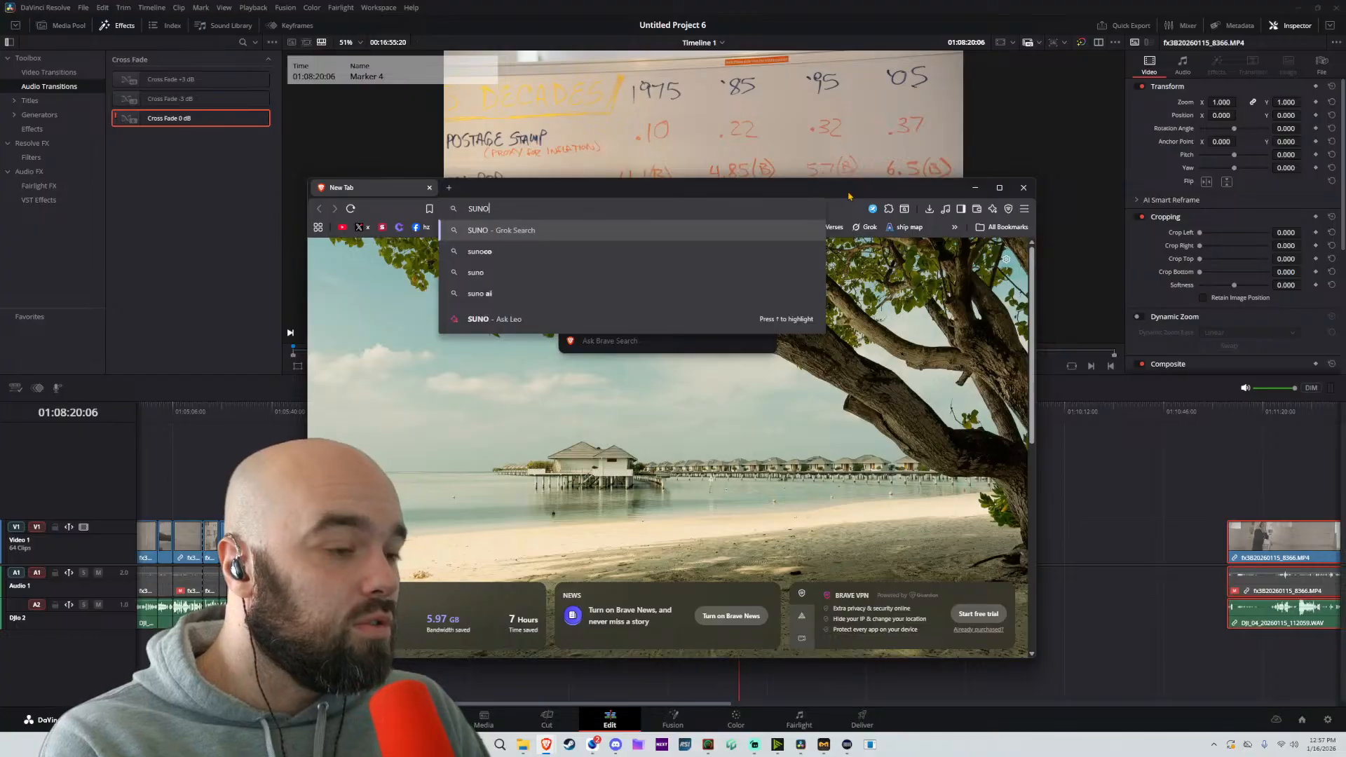
text(.COM)
key(Return)
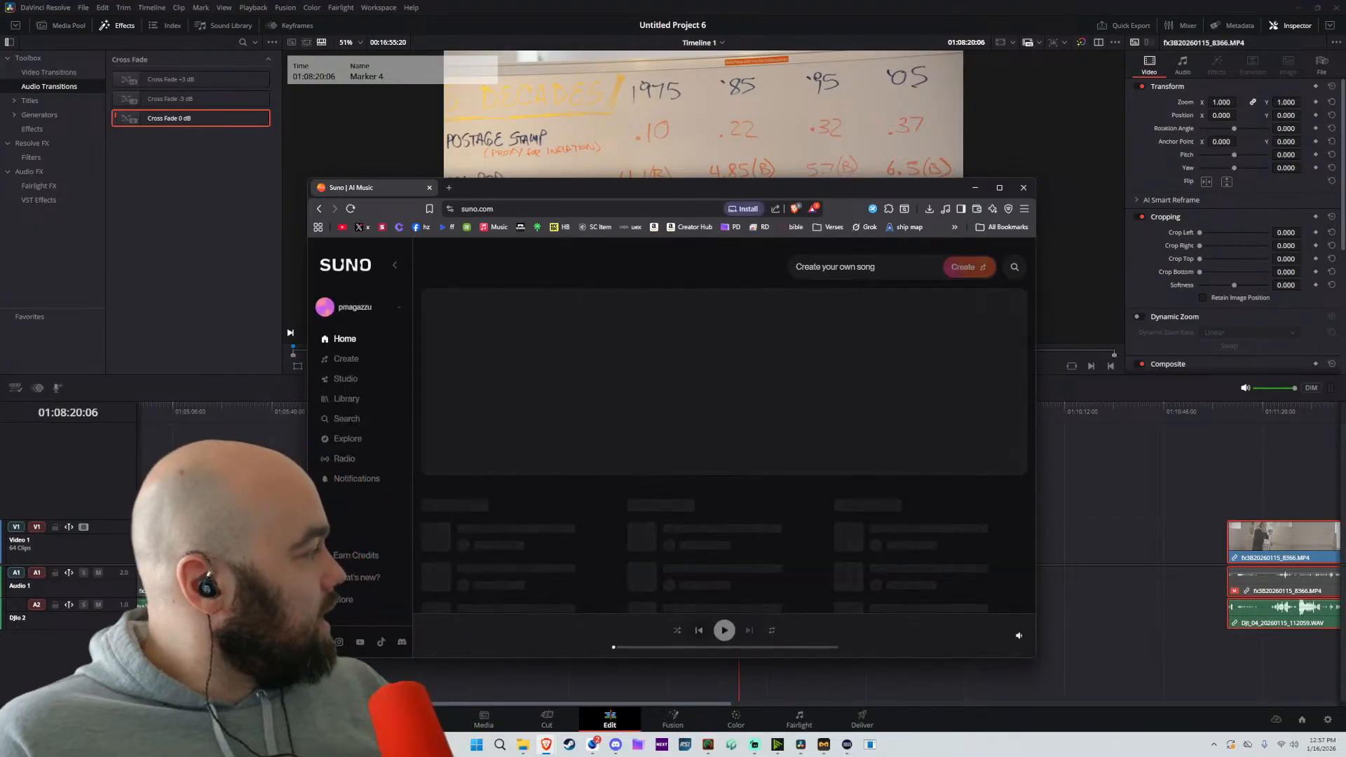
click(344, 359)
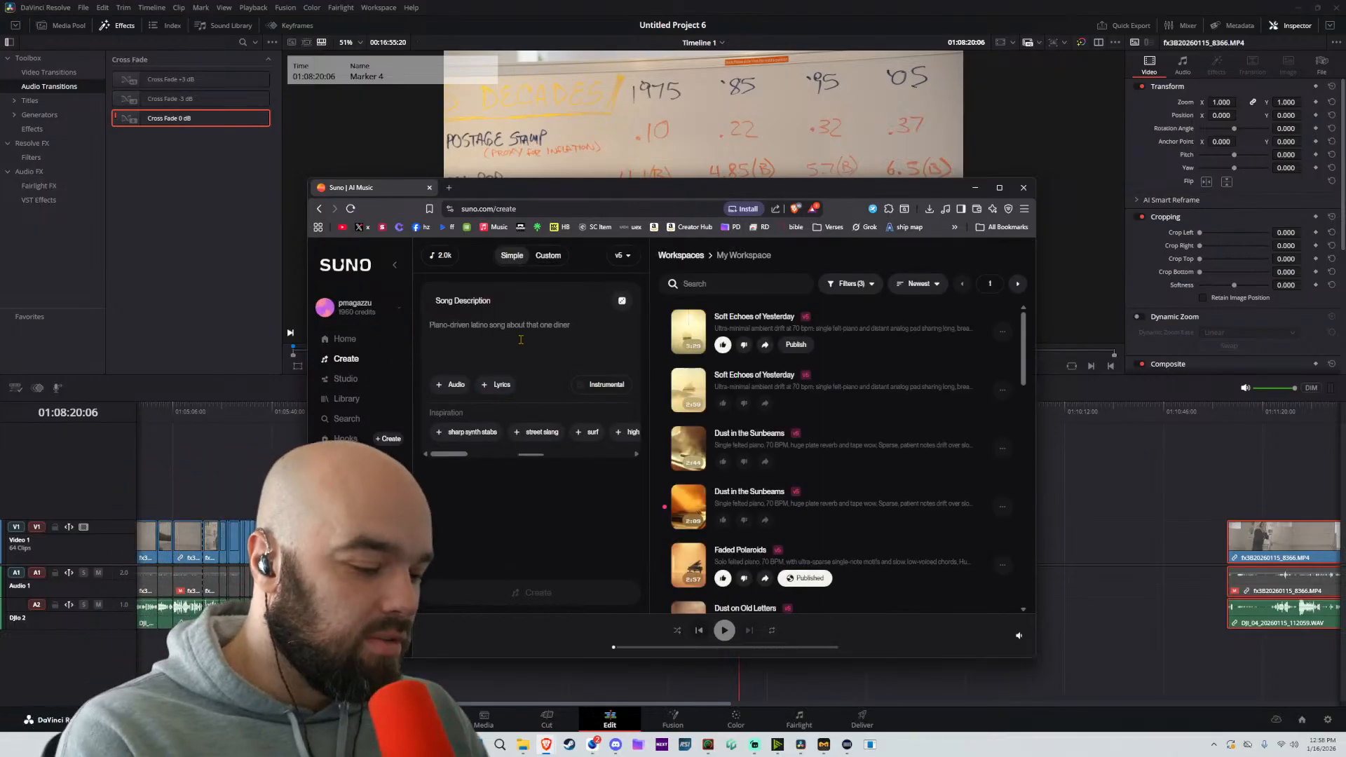
Generate songs from the description "chill background music, lounge, slow, vibey, c 4 1 8" and turn on the Instrumental option
text(chill background music, lounge, slow, vibey, c 418)
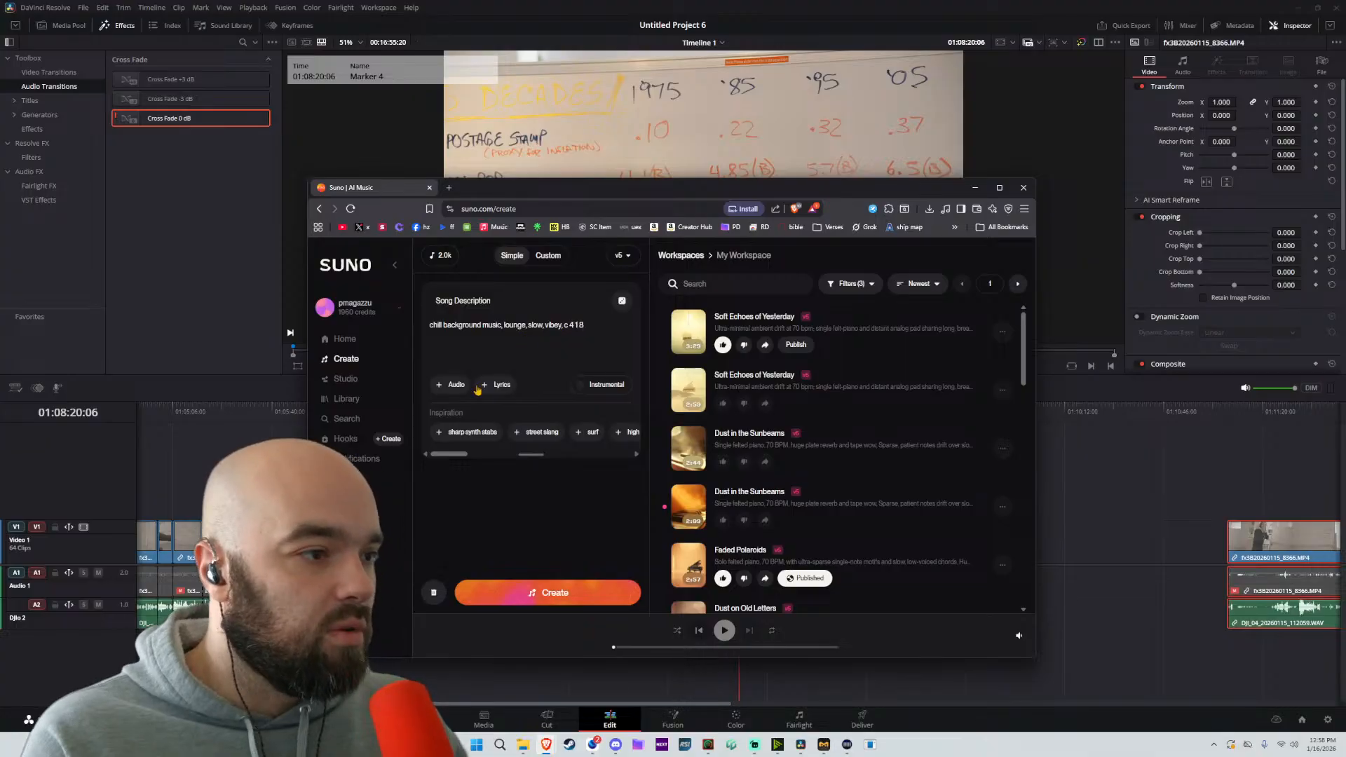
click(551, 594)
click(607, 389)
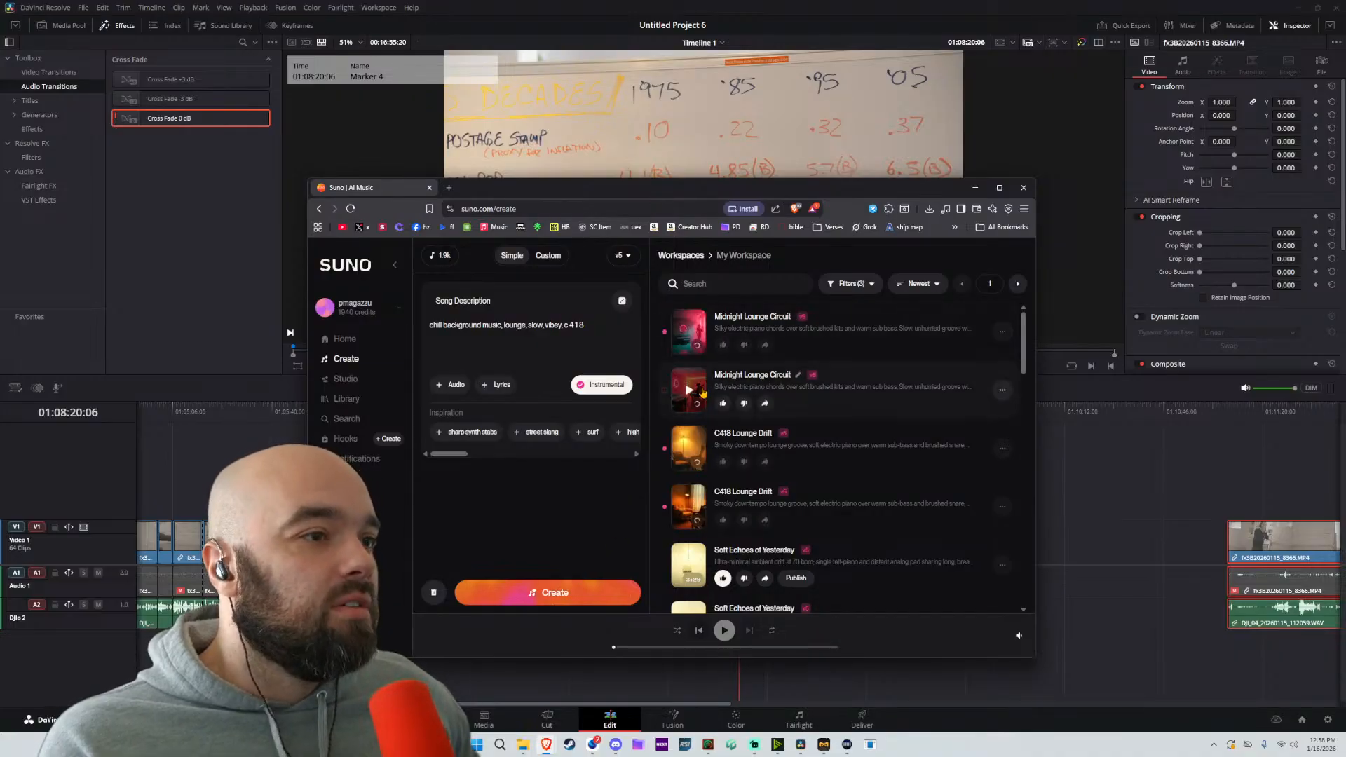
Preview the second Midnight Lounge Circuit track at a low volume
click(689, 390)
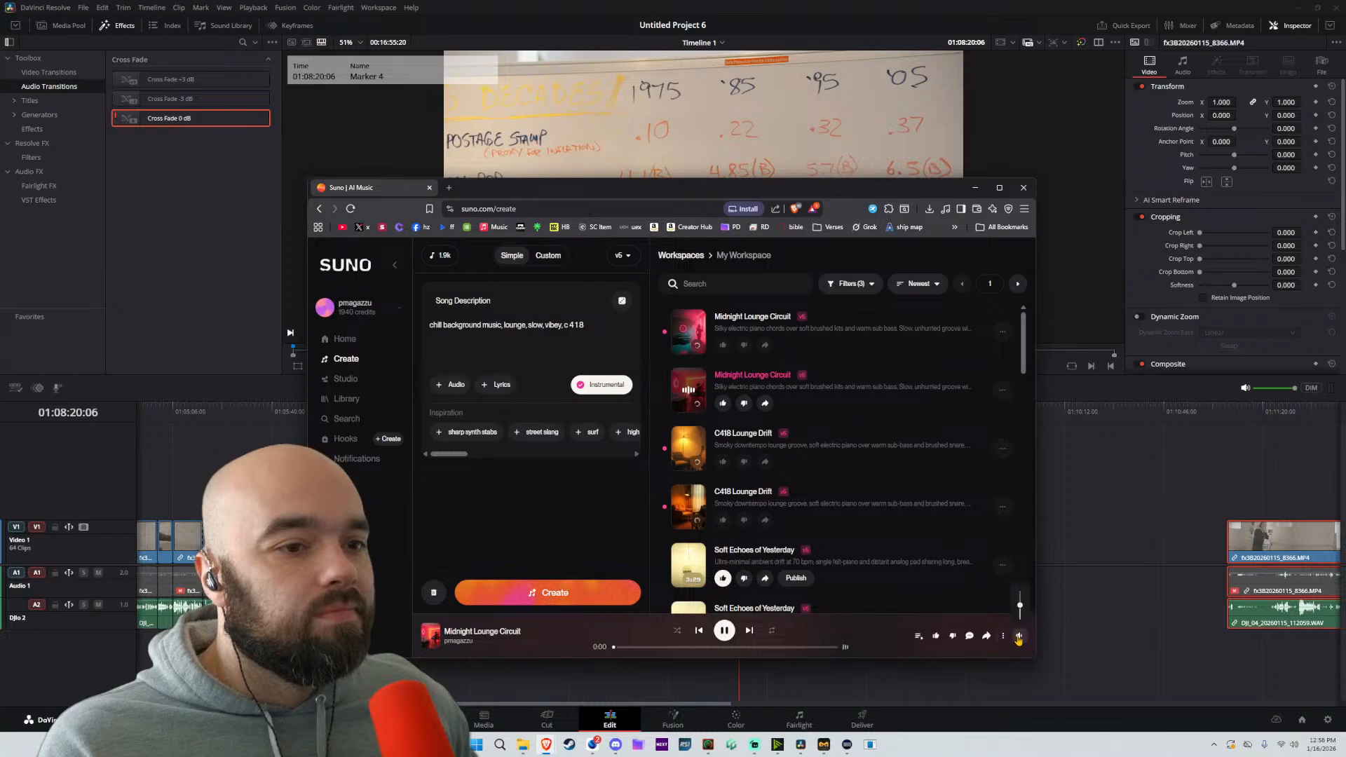
click(724, 631)
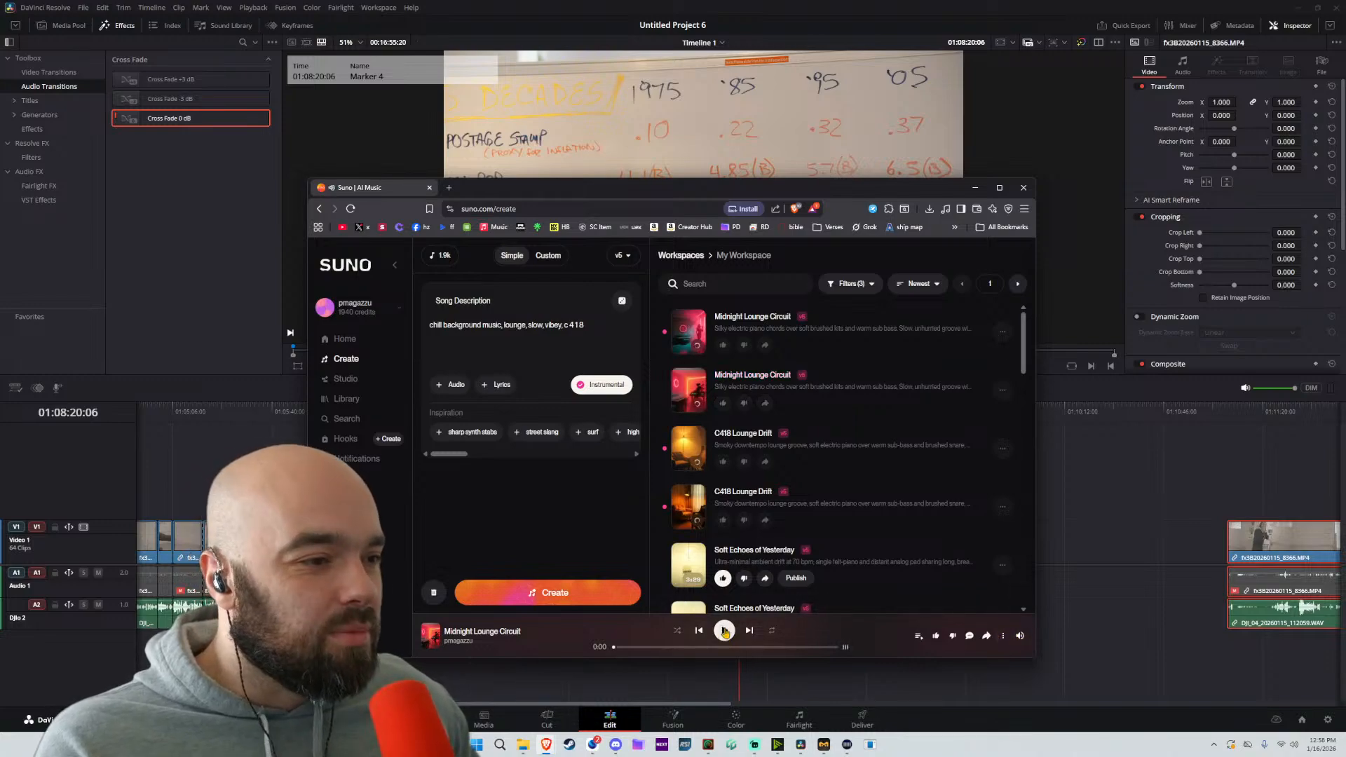
click(724, 631)
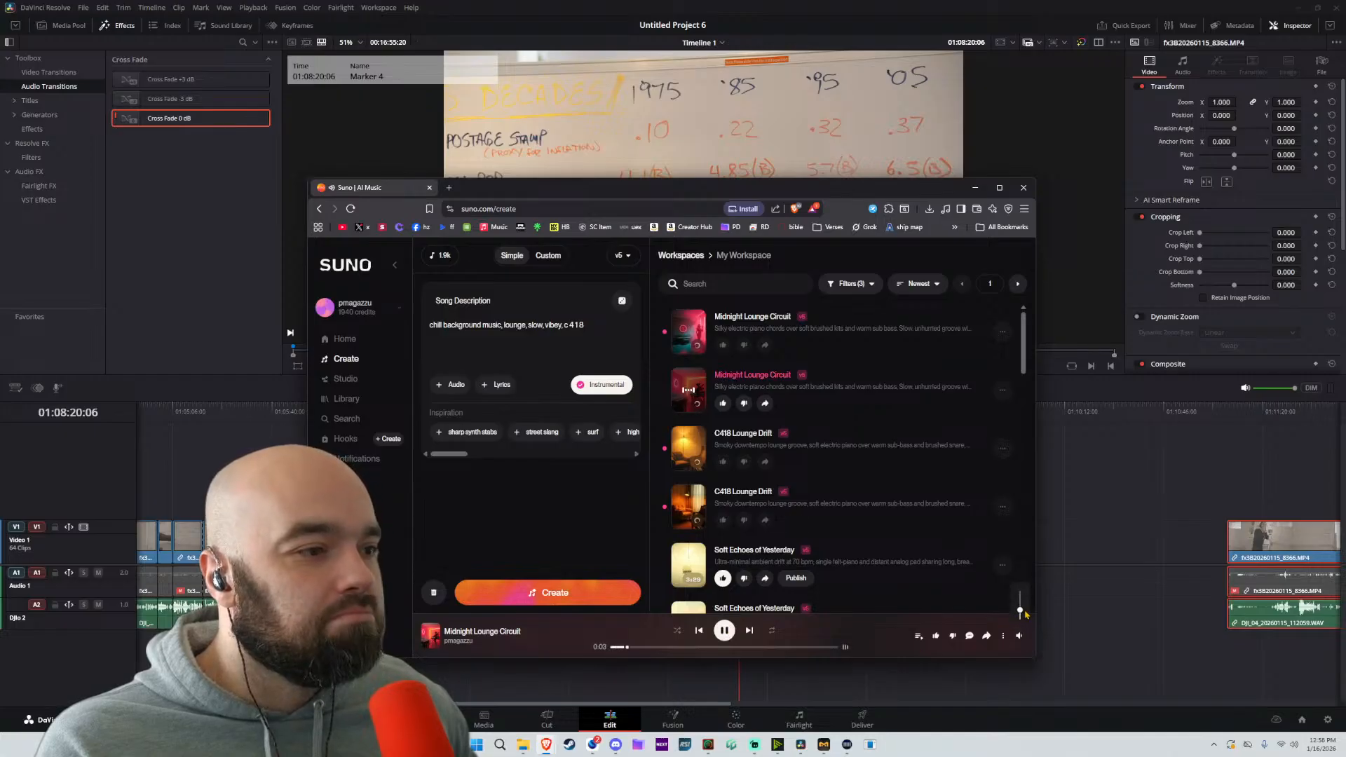
Switch to DaVinci Resolve and play the timeline from 01:00:00:00 to hear the footage over the music
click(1073, 587)
scroll(916, 489, left, 11)
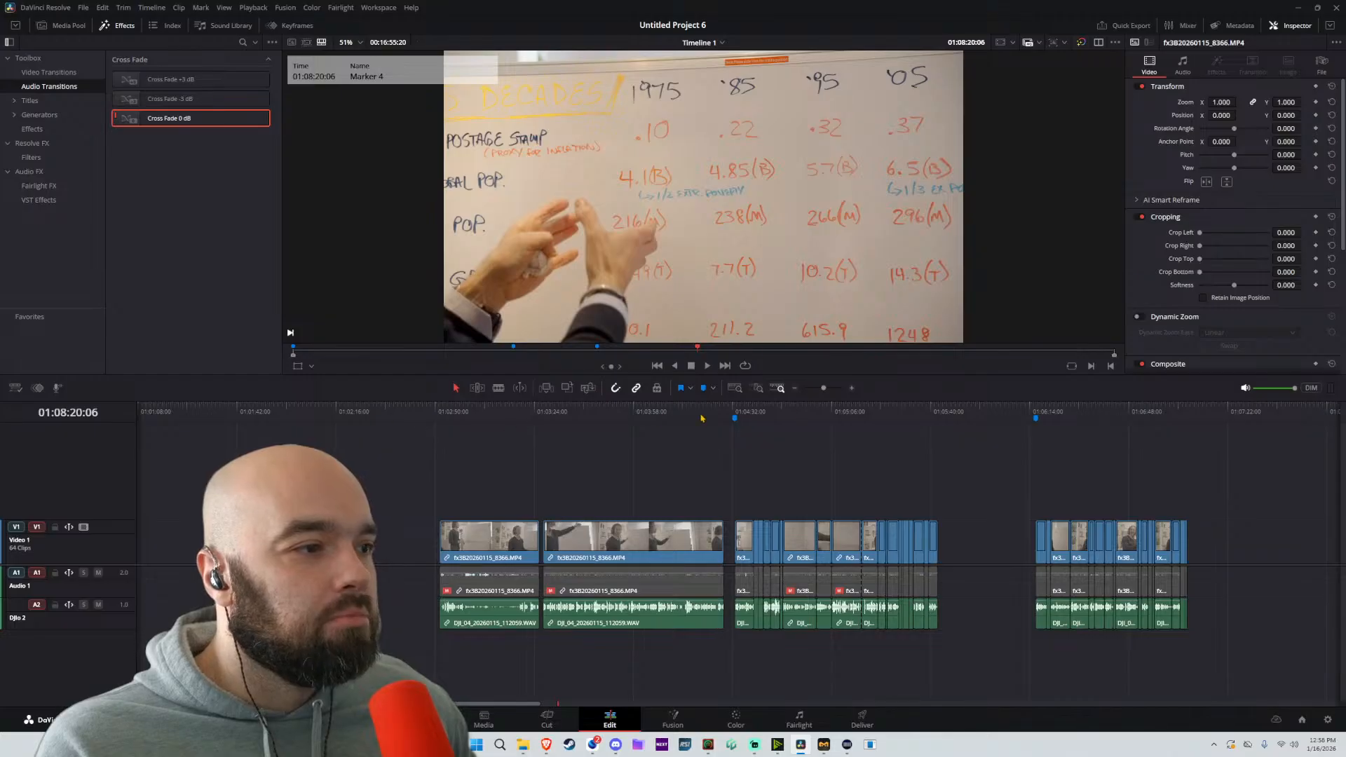
scroll(614, 446, left, 4)
drag(179, 411, 108, 423)
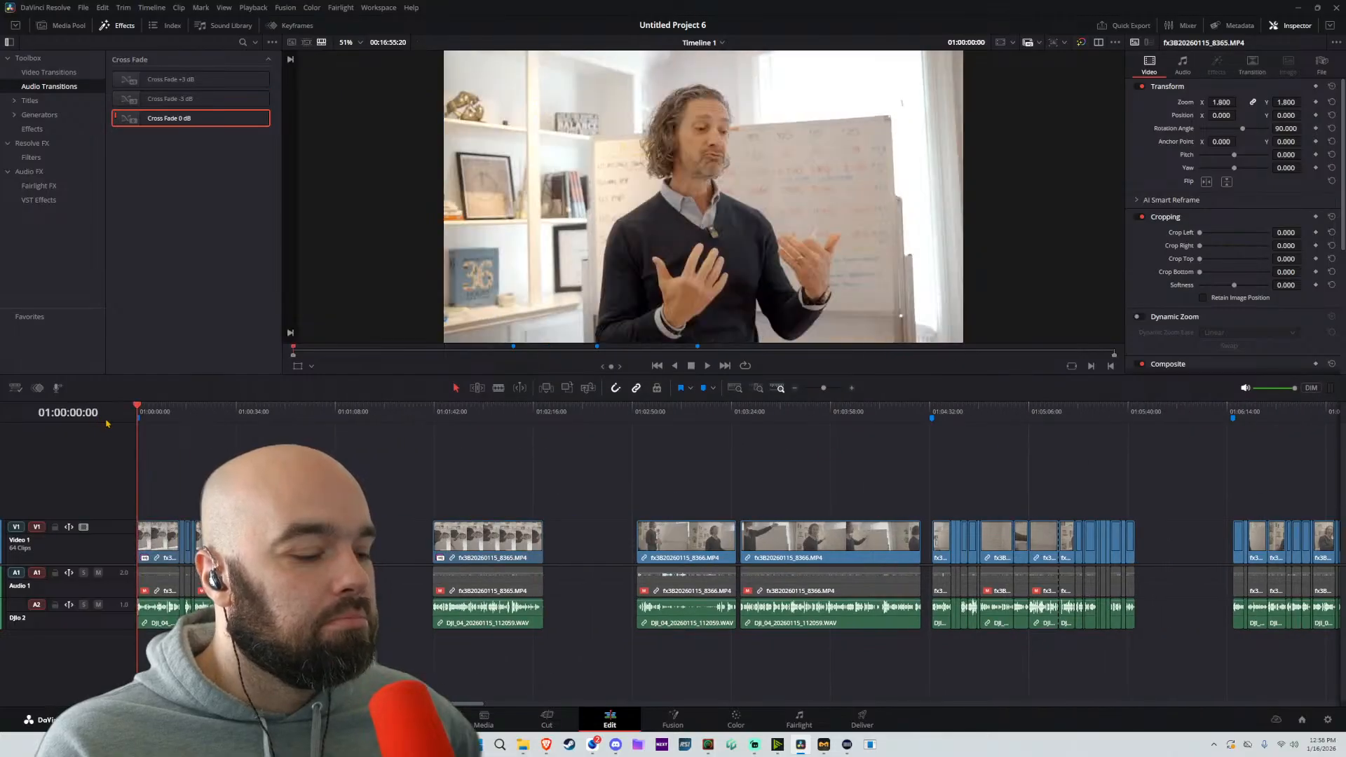
key(space)
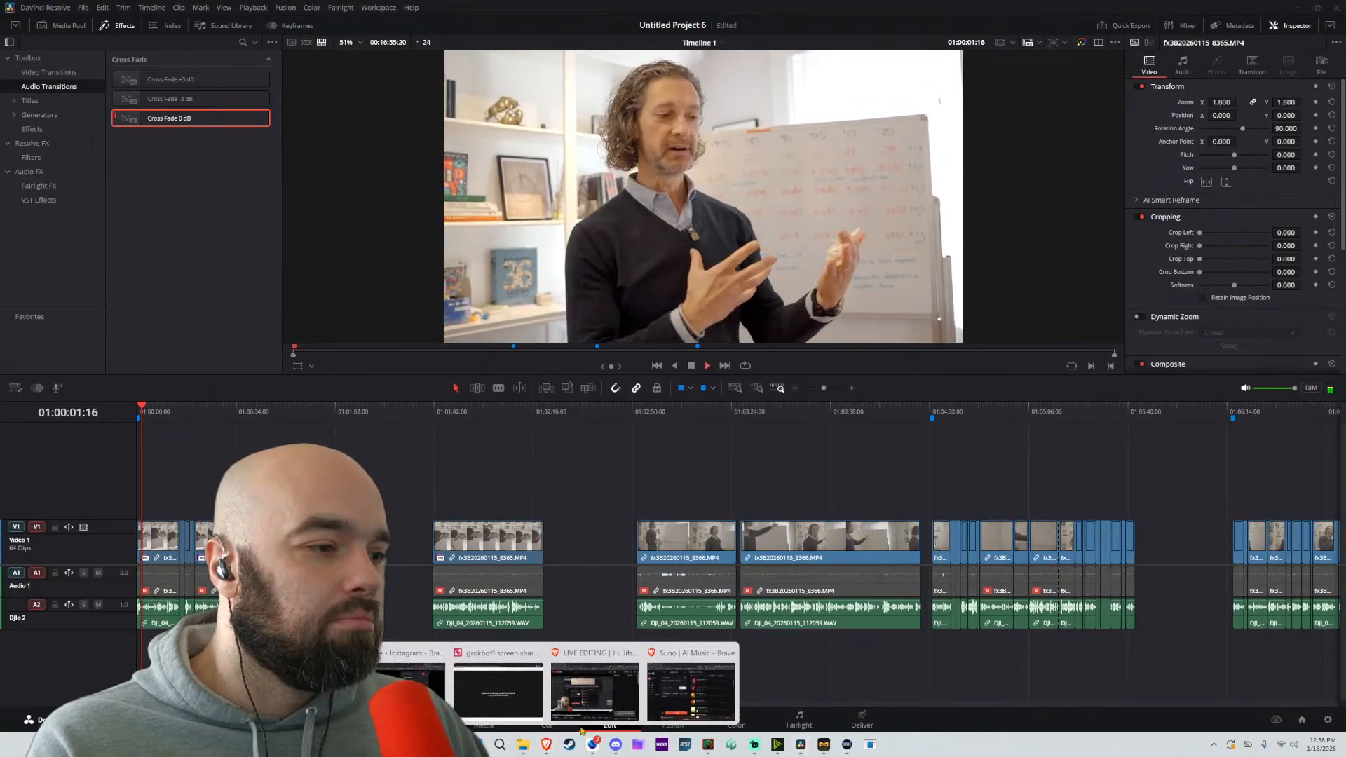
Switch back to Suno, replace "slow" with "medium pace" in the song description, and generate new instrumental tracks
click(544, 747)
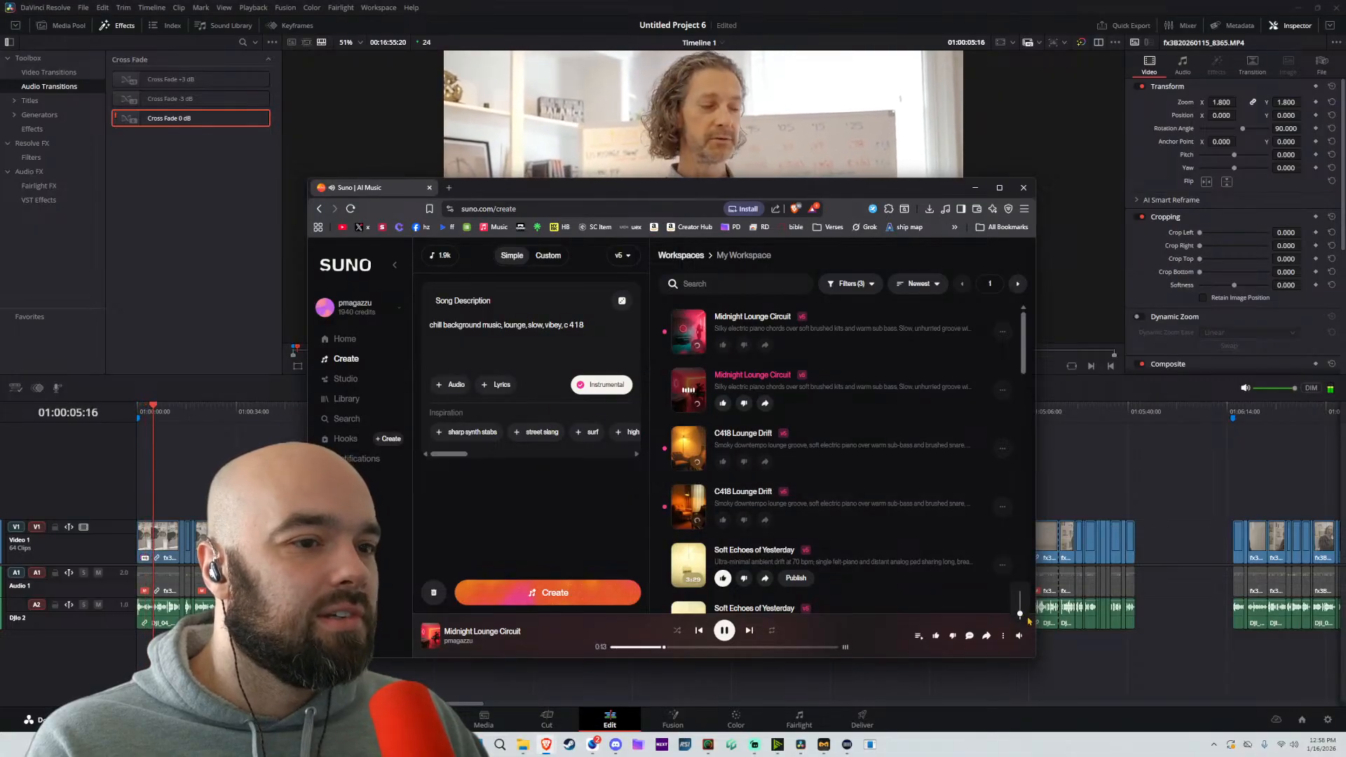
double_click(535, 324)
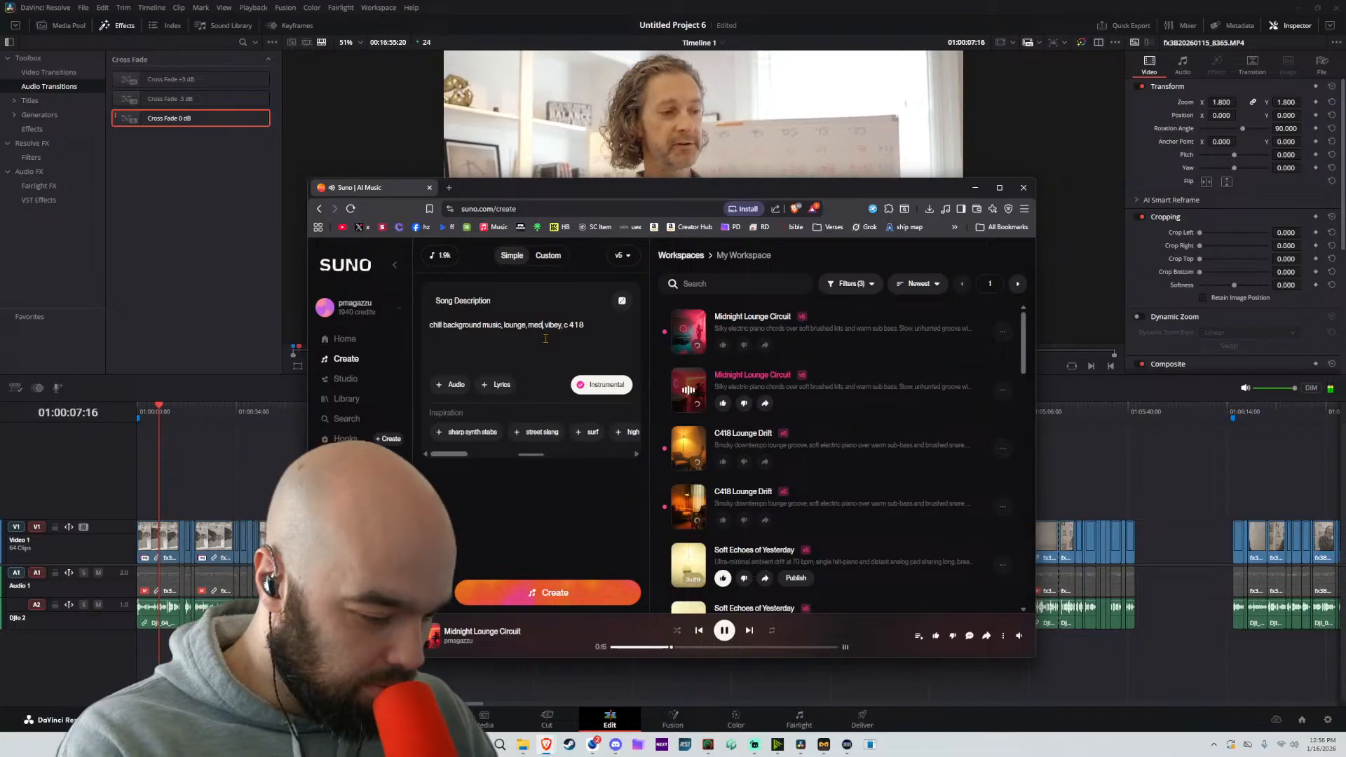
text(medium pace)
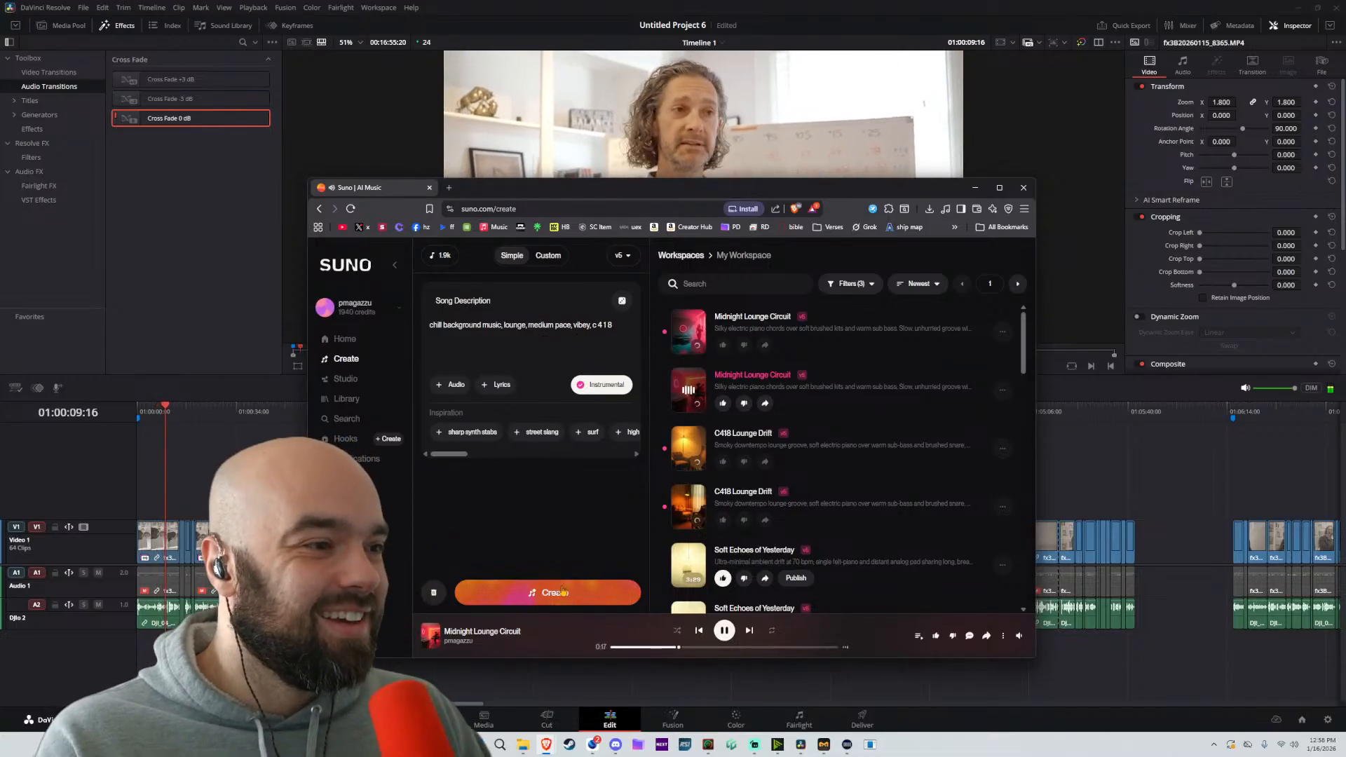
click(539, 593)
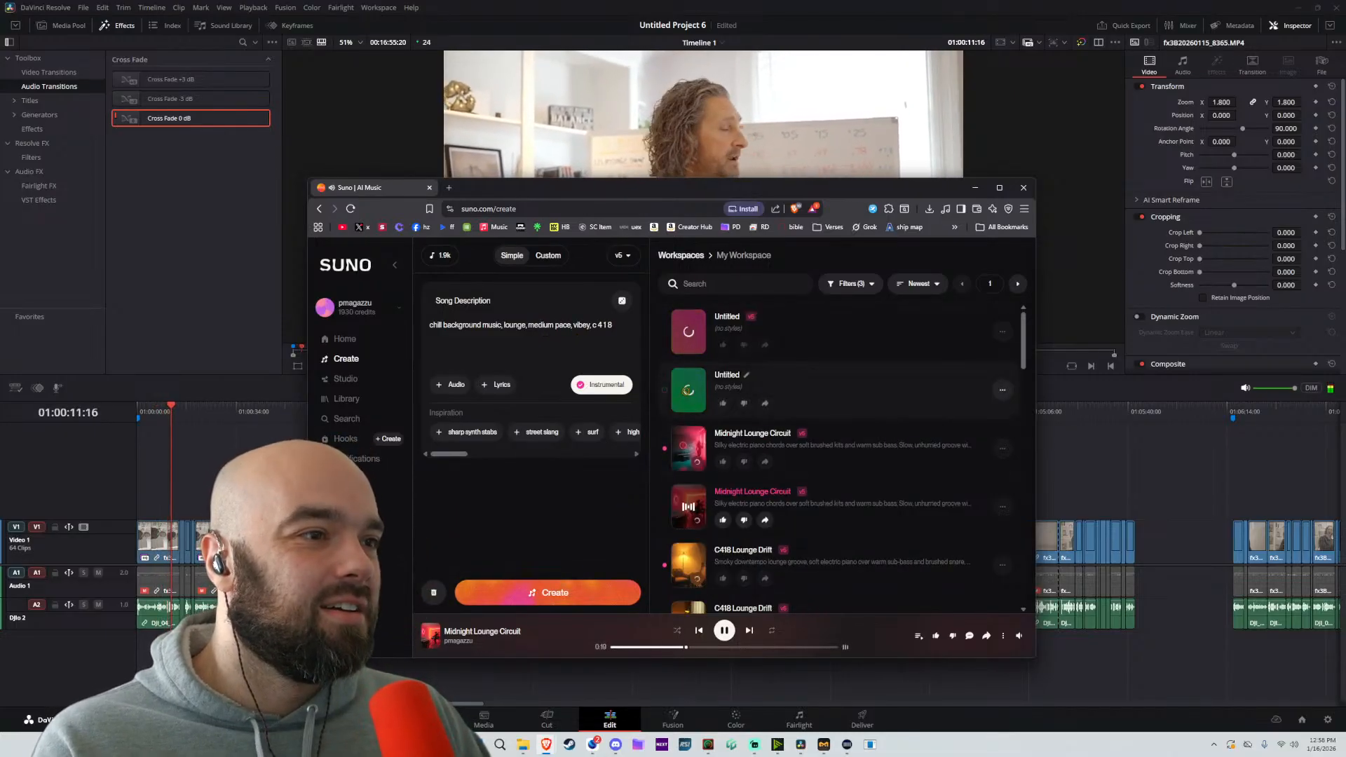
Preview the other Midnight Lounge Circuit track and generate new instrumentals from the description "limitless, interstellar, thinking muisc"
click(686, 449)
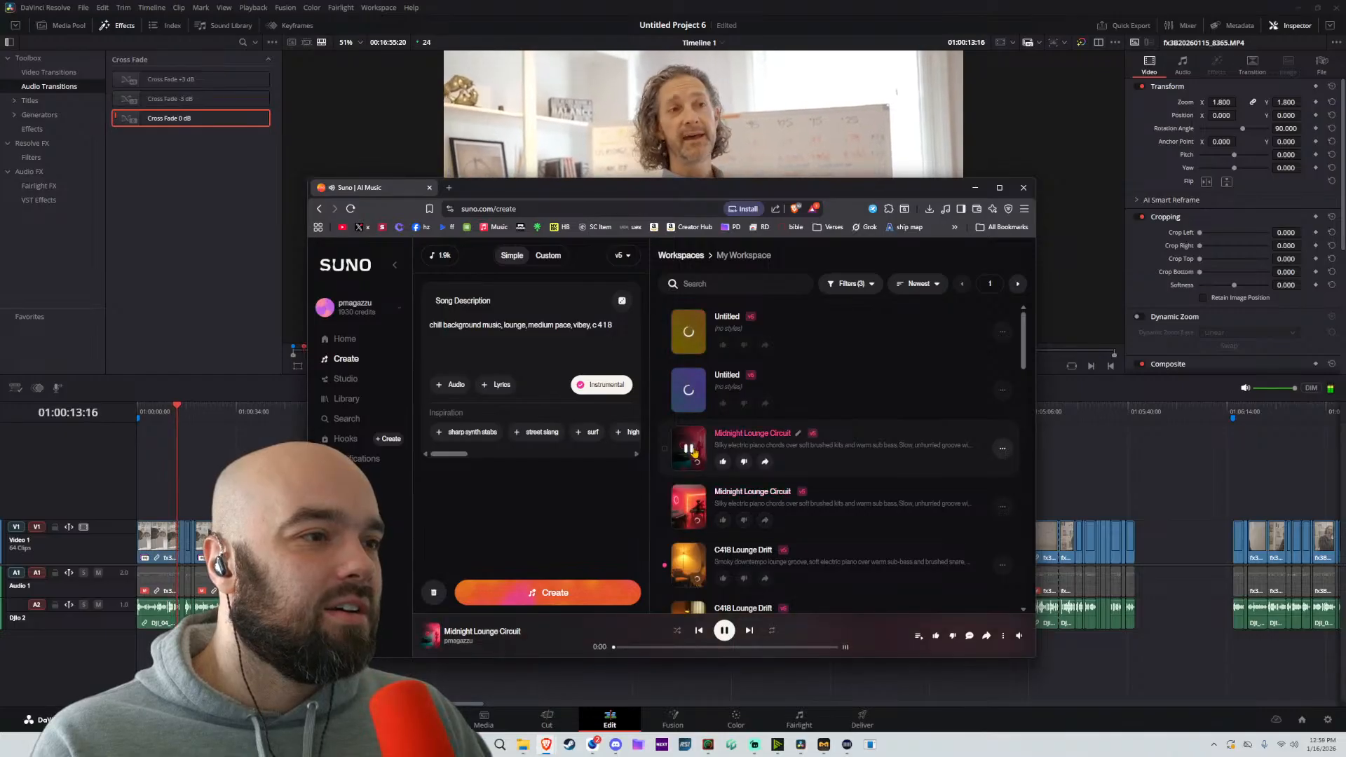
triple_click(582, 328)
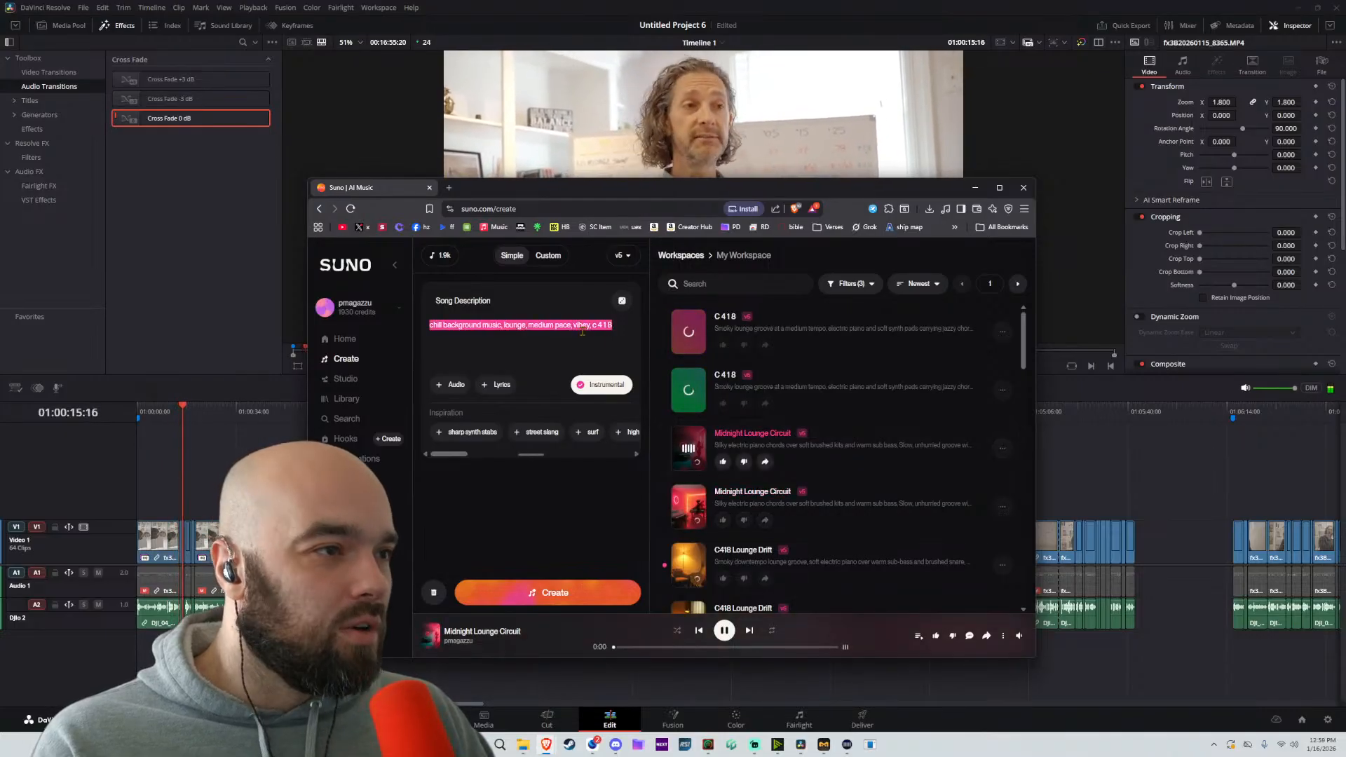
text(lim)
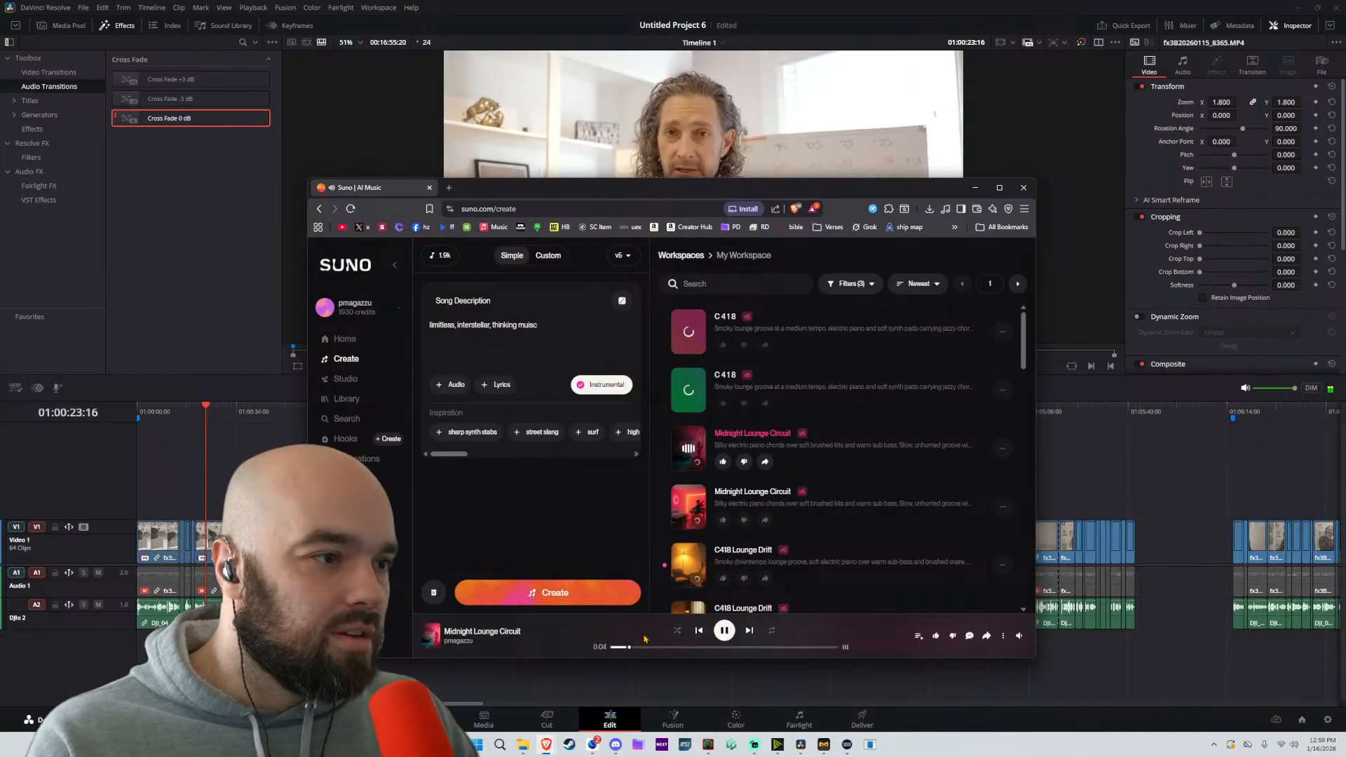
click(576, 593)
click(727, 632)
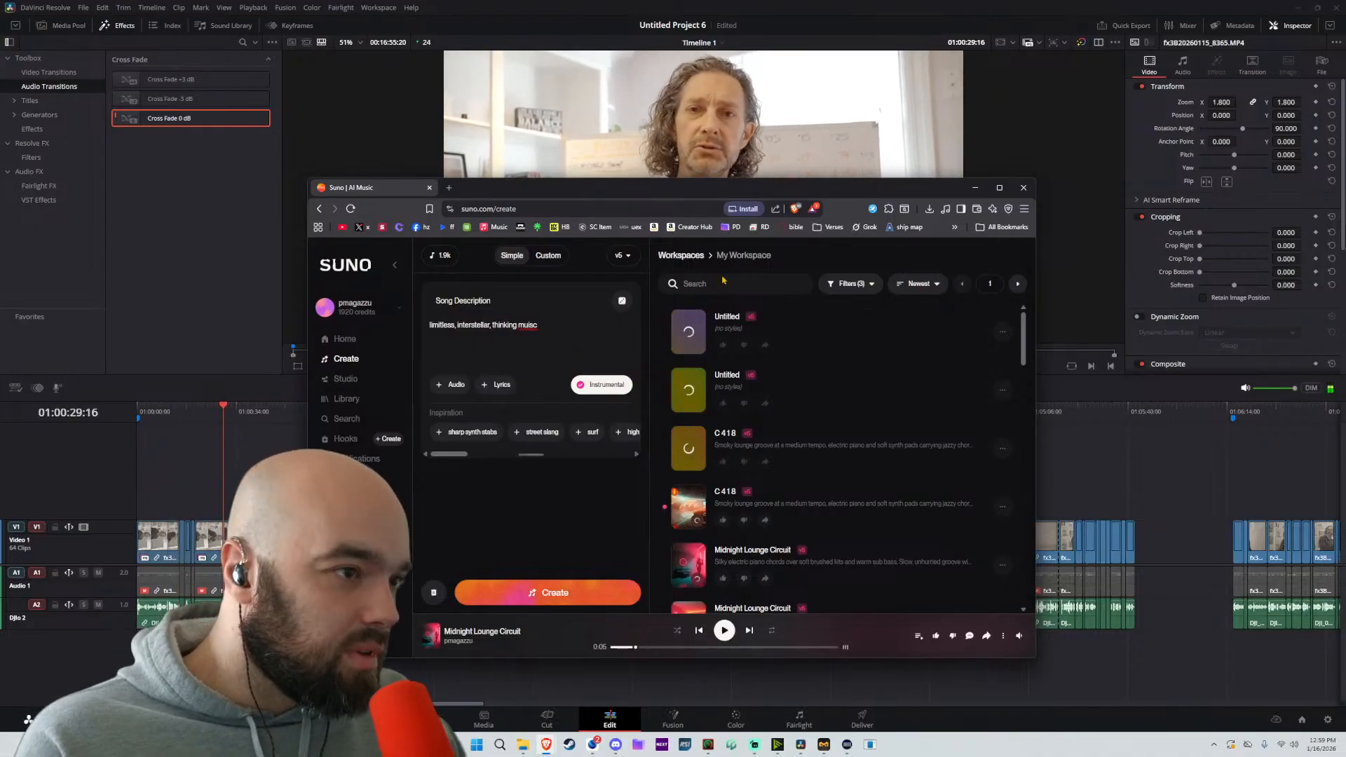
Stop the timeline playback in DaVinci Resolve, and switch back to Suno to preview the finished C 4 1 8 track
click(1163, 430)
key(space)
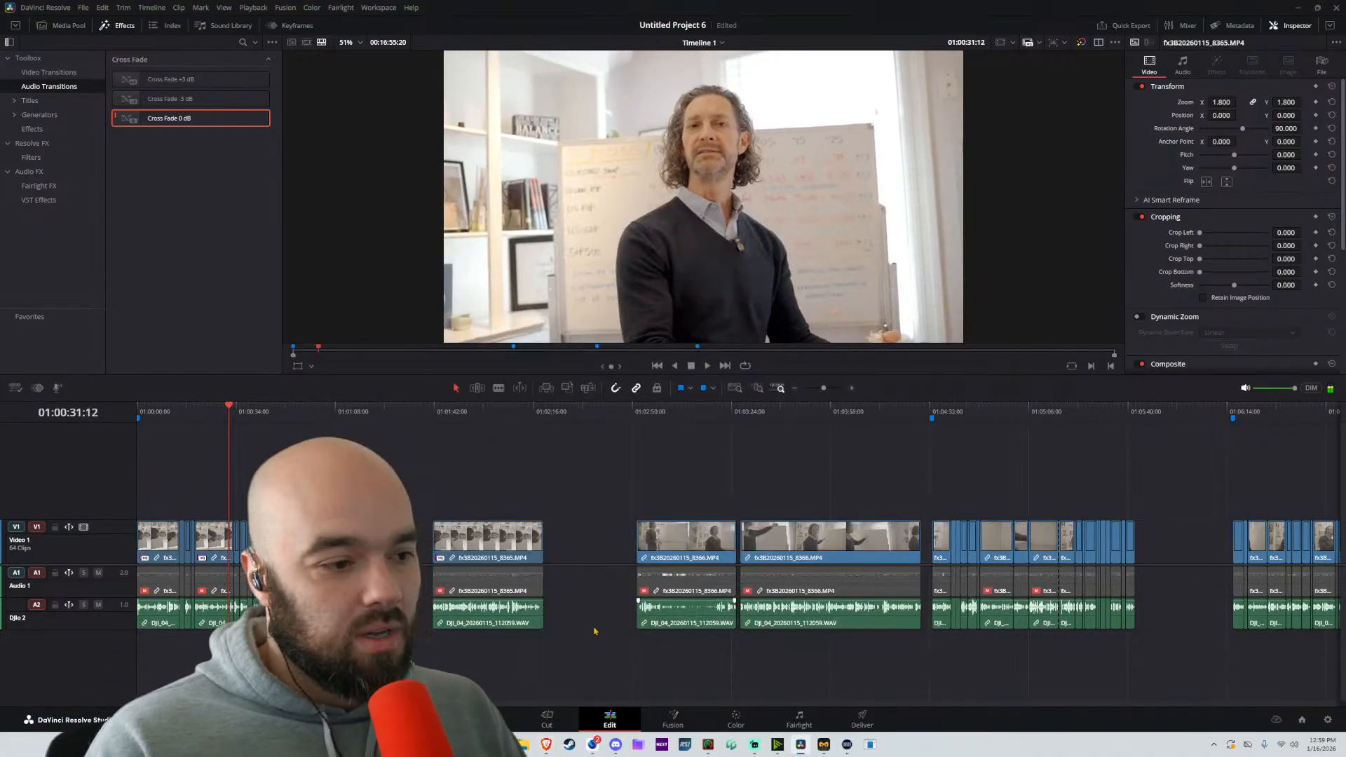
click(552, 747)
click(691, 691)
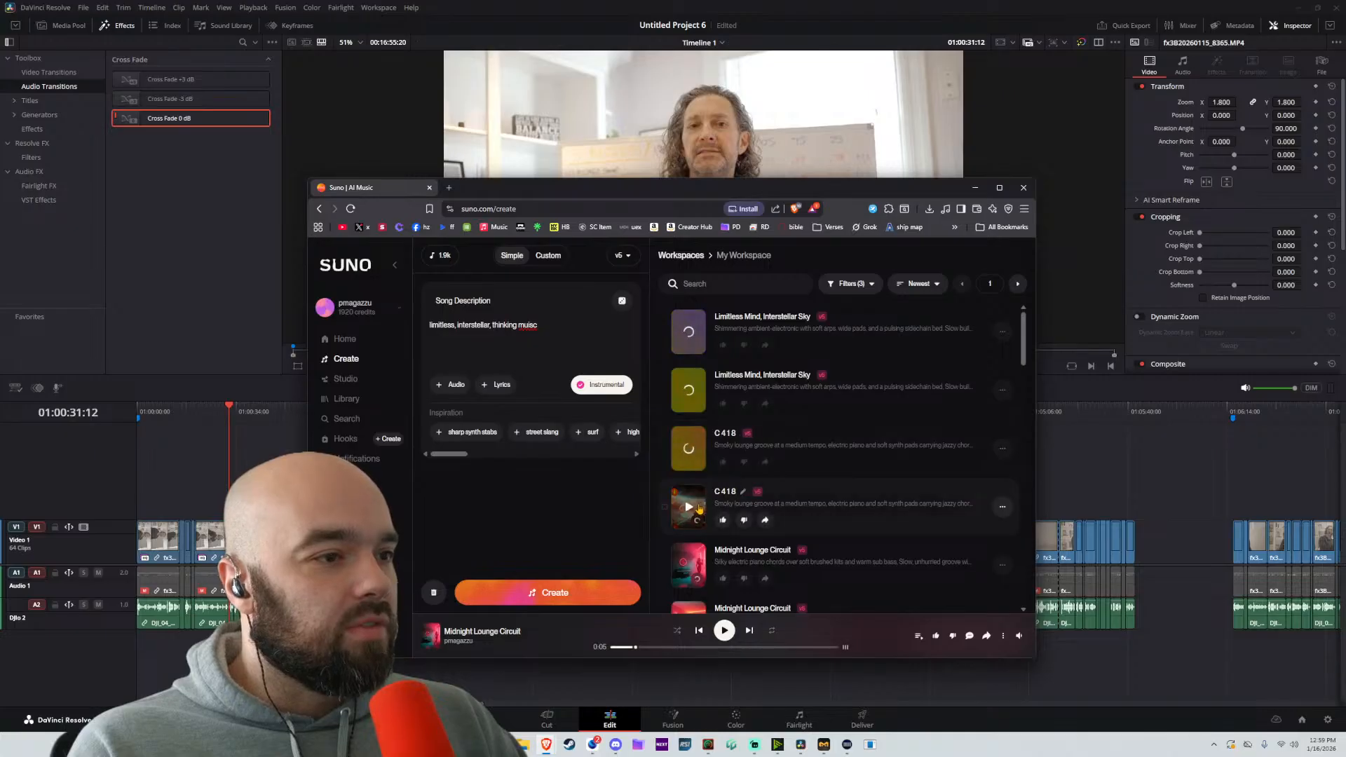
click(693, 514)
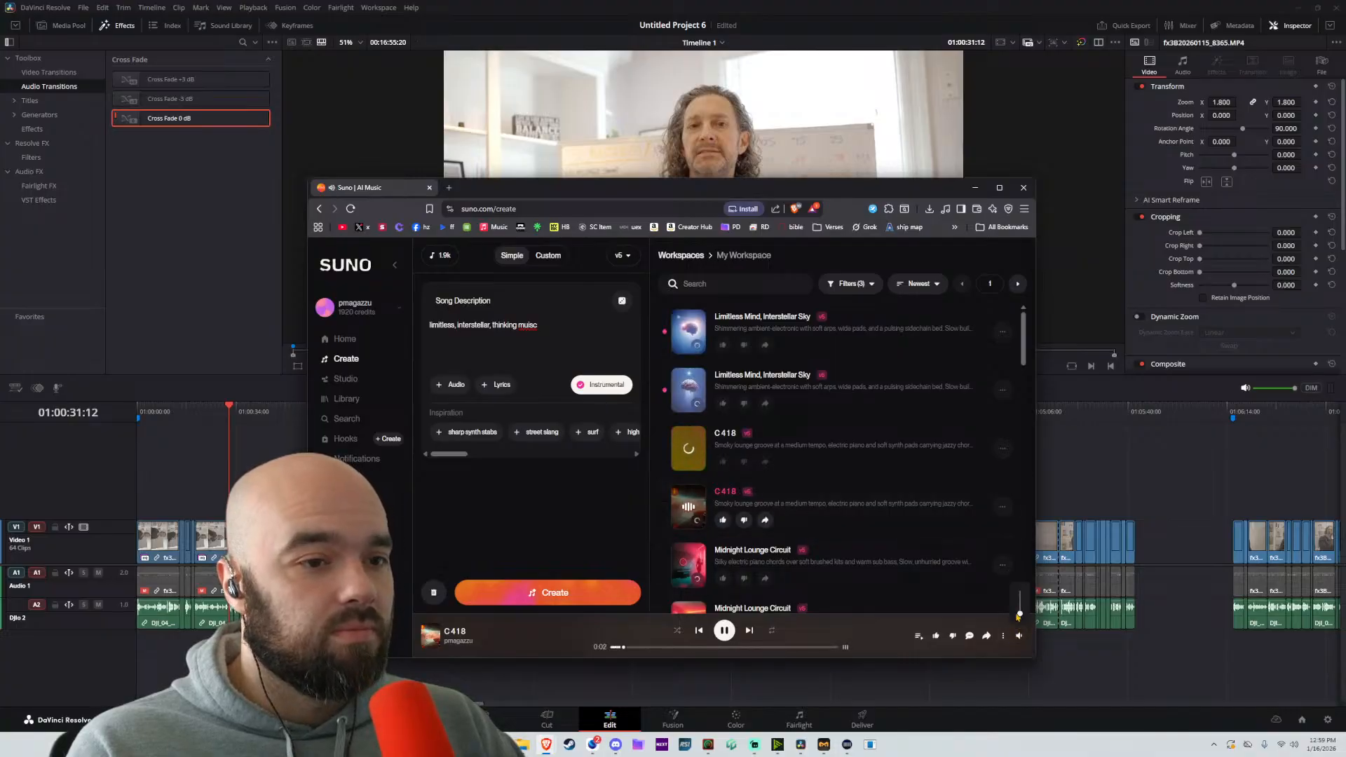
Switch to DaVinci Resolve and play the whiteboard passage from the marker near 01:04:32 to hear it over the music
click(1150, 494)
click(932, 440)
key(space)
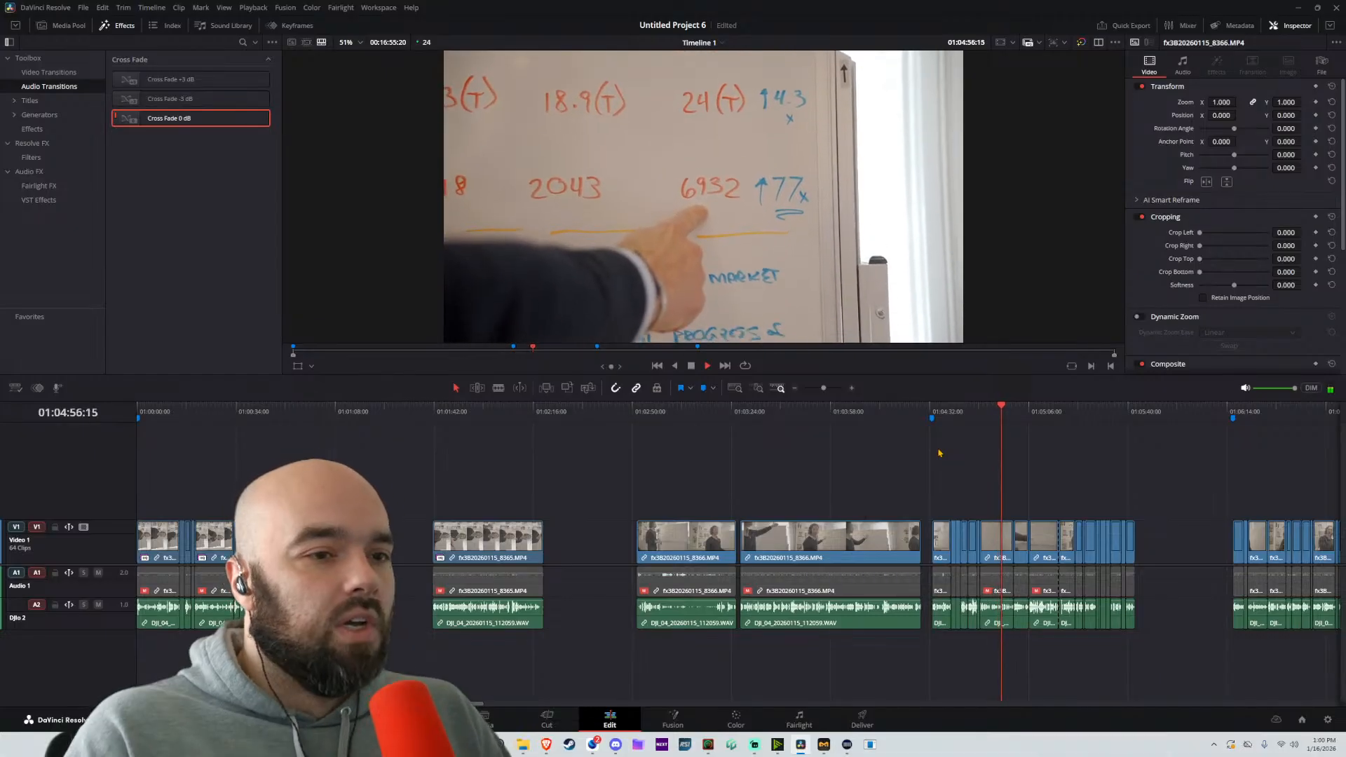
key(space)
Switch back to Suno and like the C 4 1 8 track that is playing
click(545, 744)
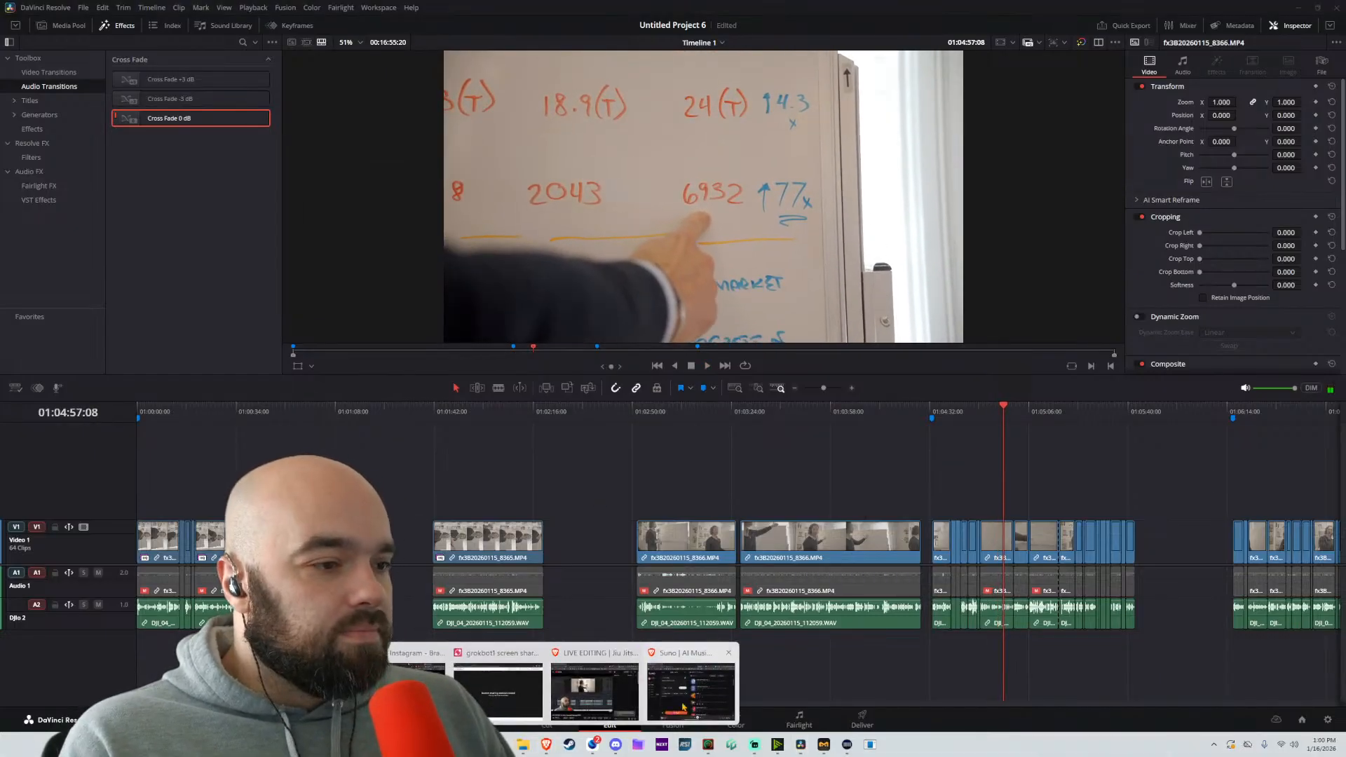
click(690, 687)
click(724, 520)
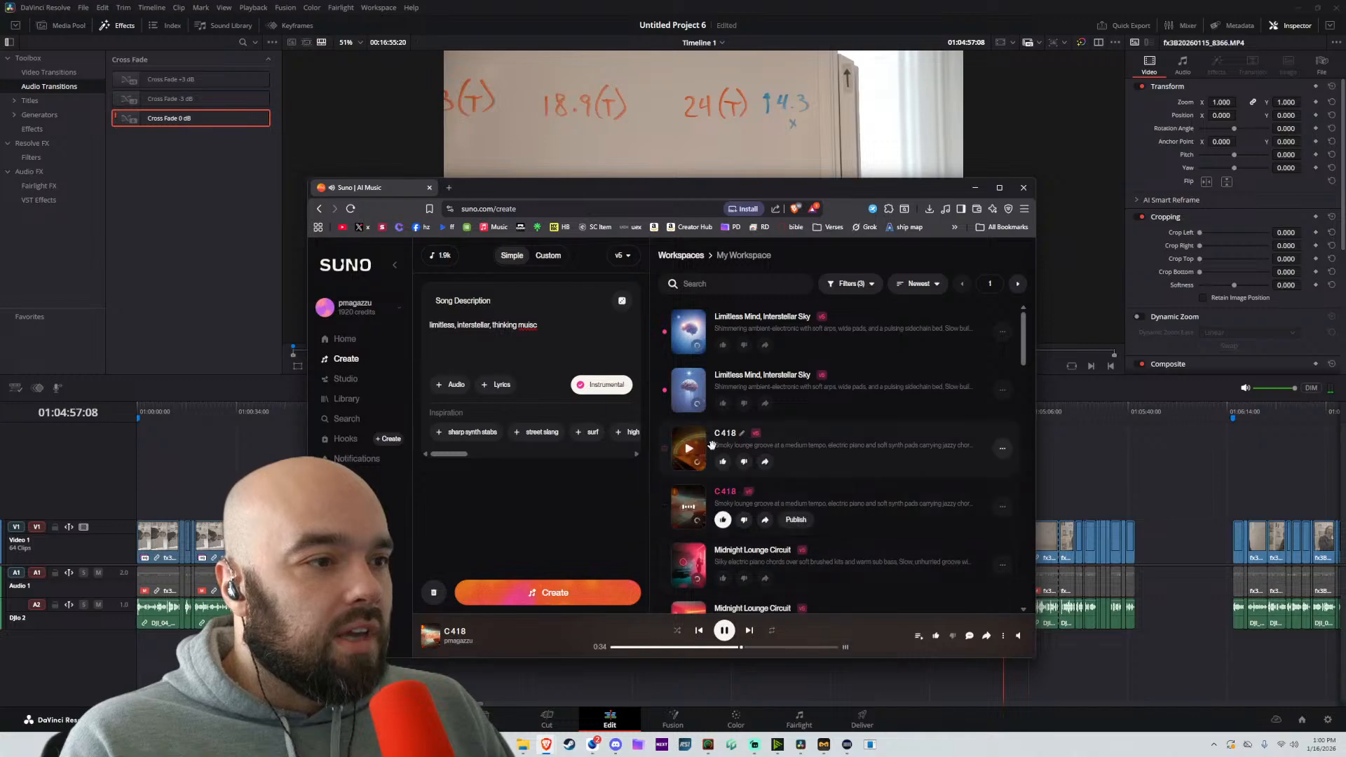
Preview both Limitless Mind, Interstellar Sky tracks, replaying the second one from its beginning
click(688, 389)
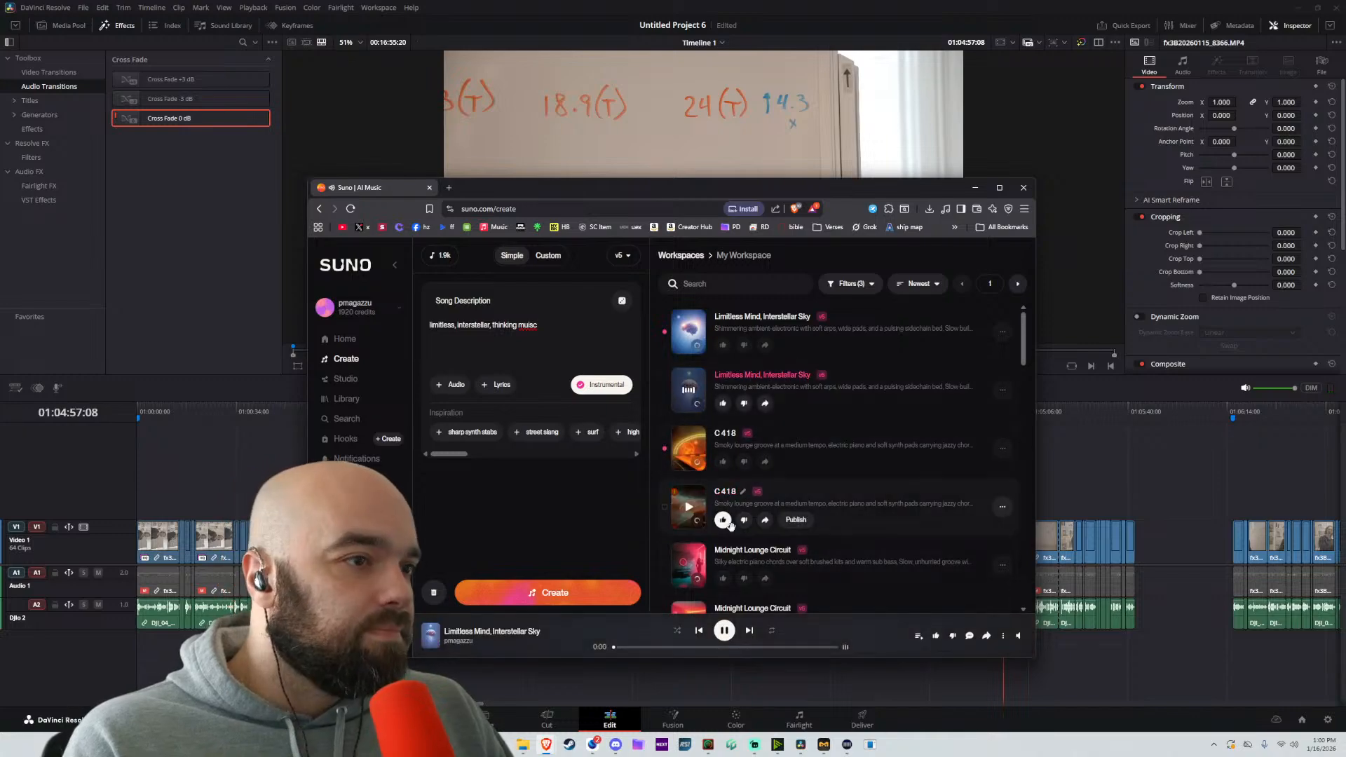
click(726, 633)
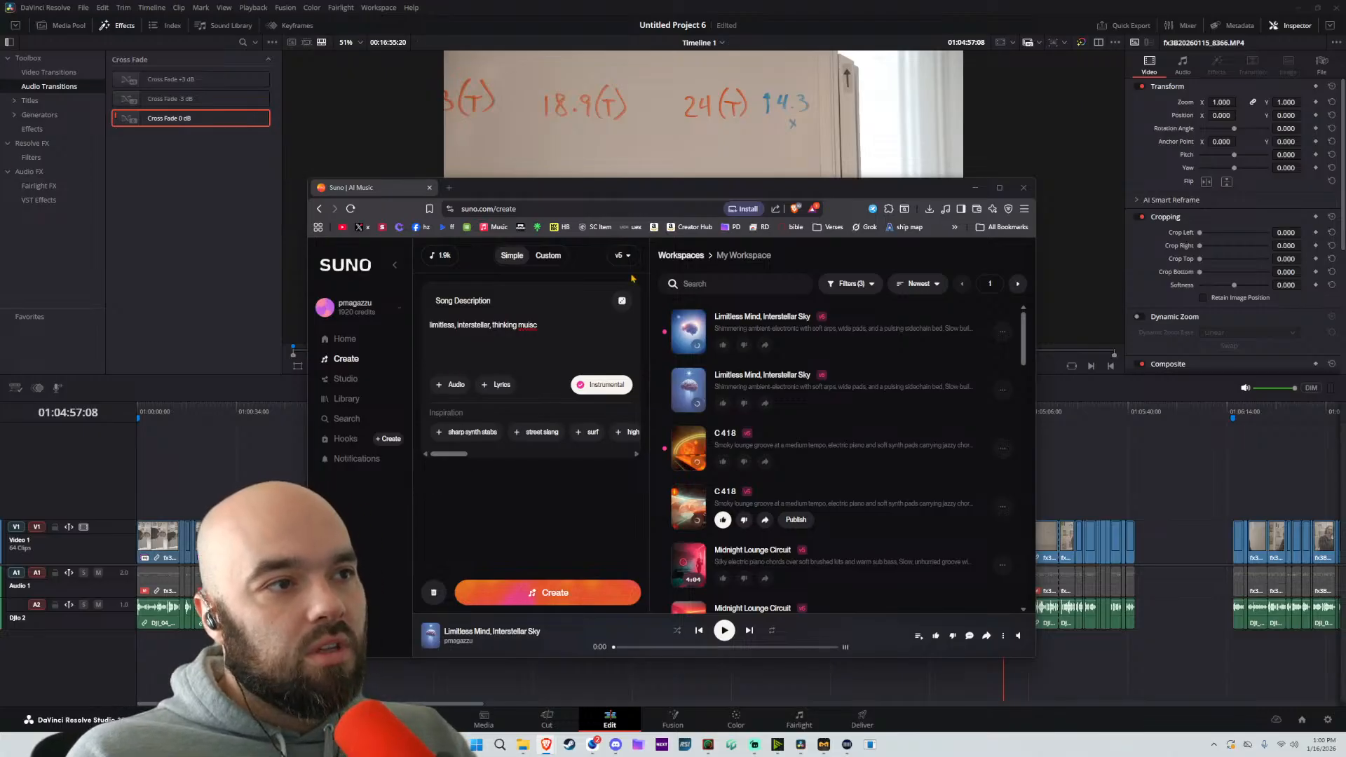
click(688, 333)
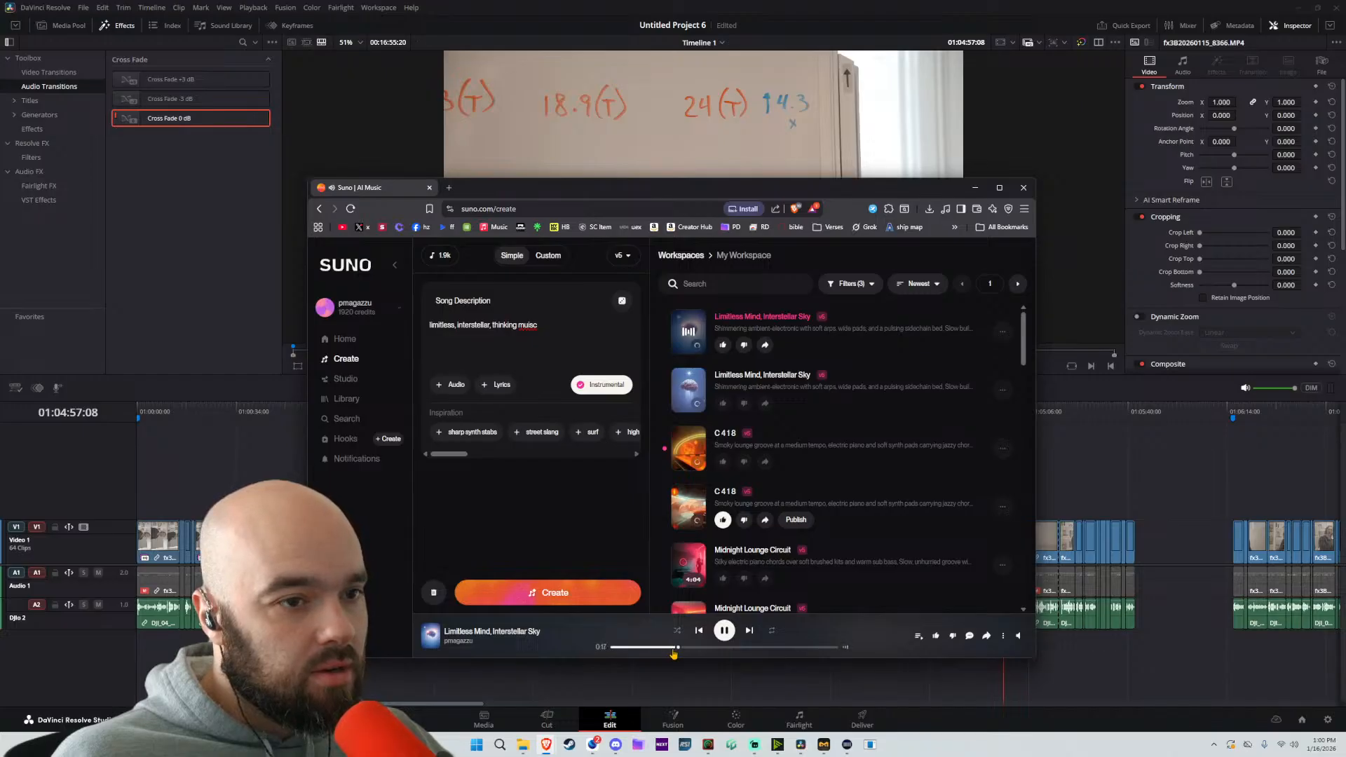
click(689, 390)
click(676, 647)
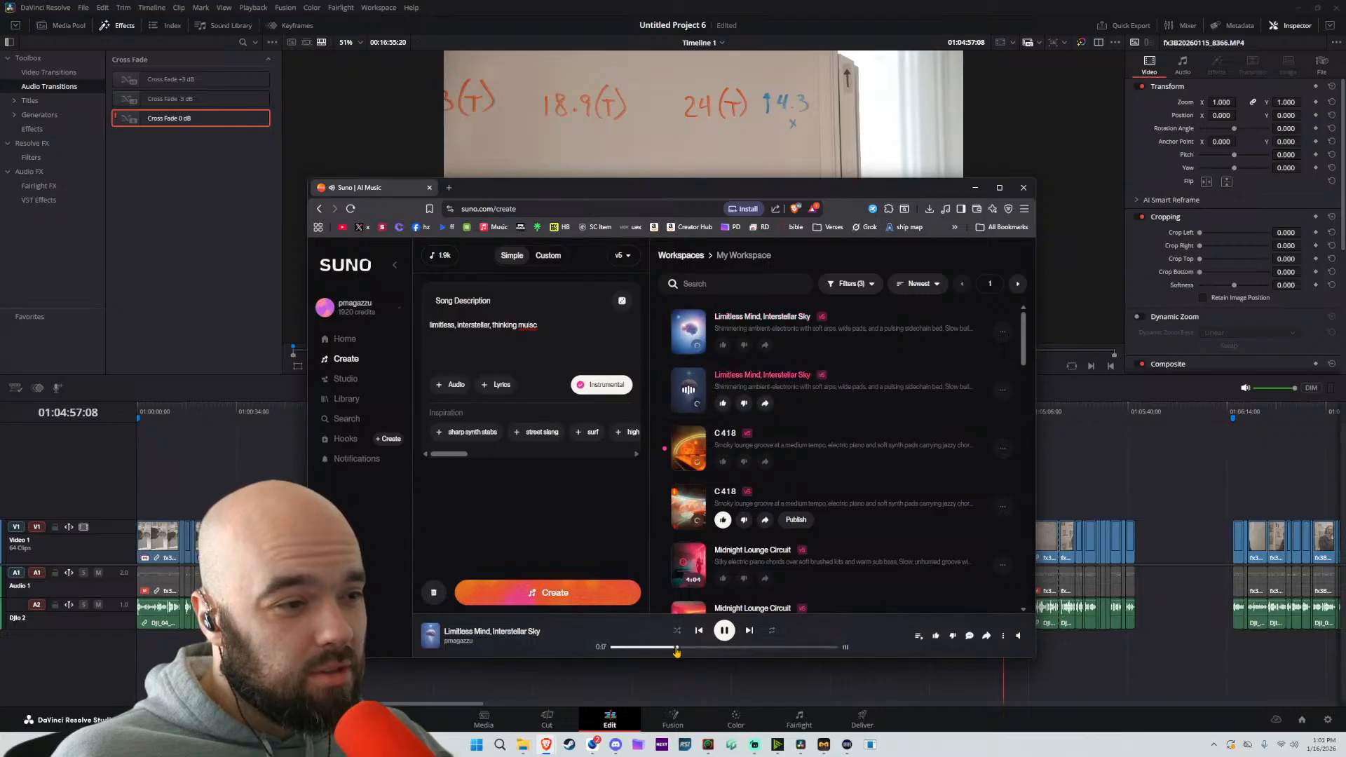
click(613, 648)
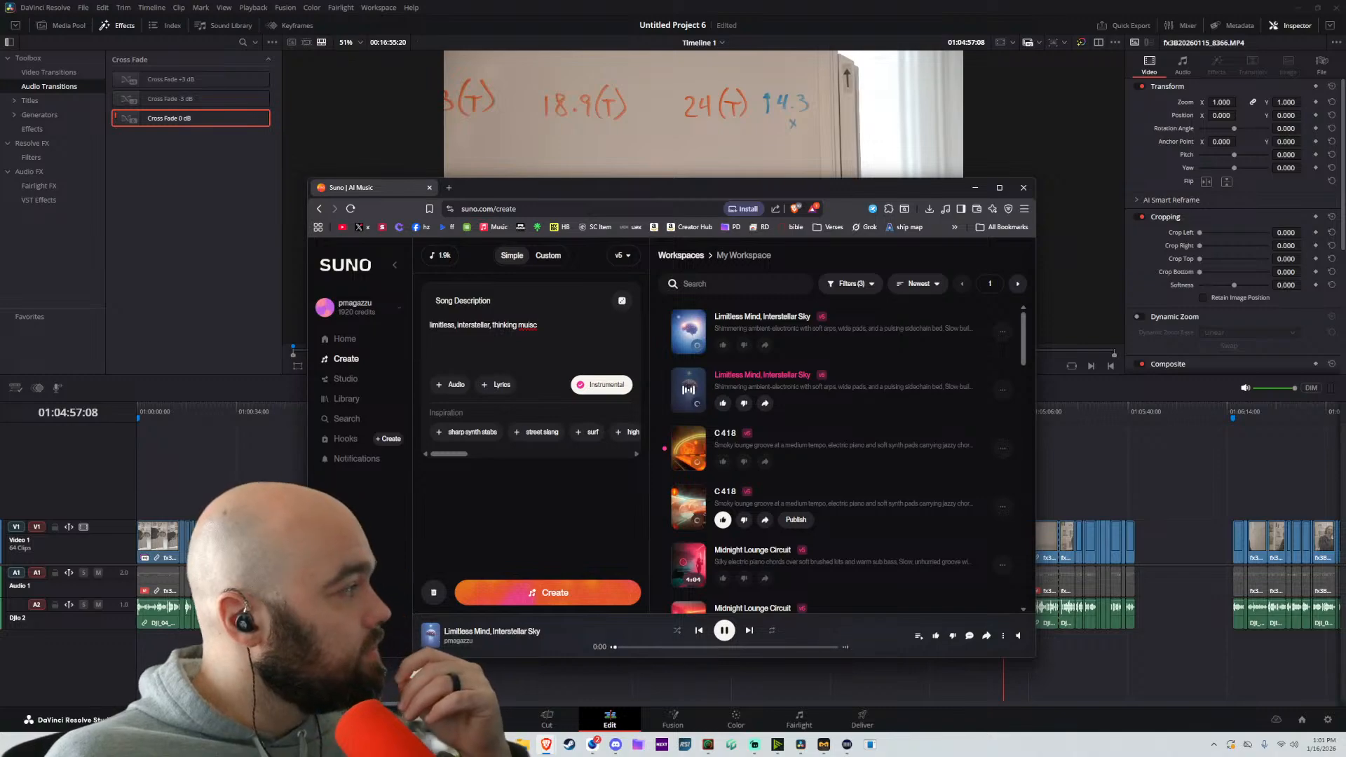
mouse_move(1023, 637)
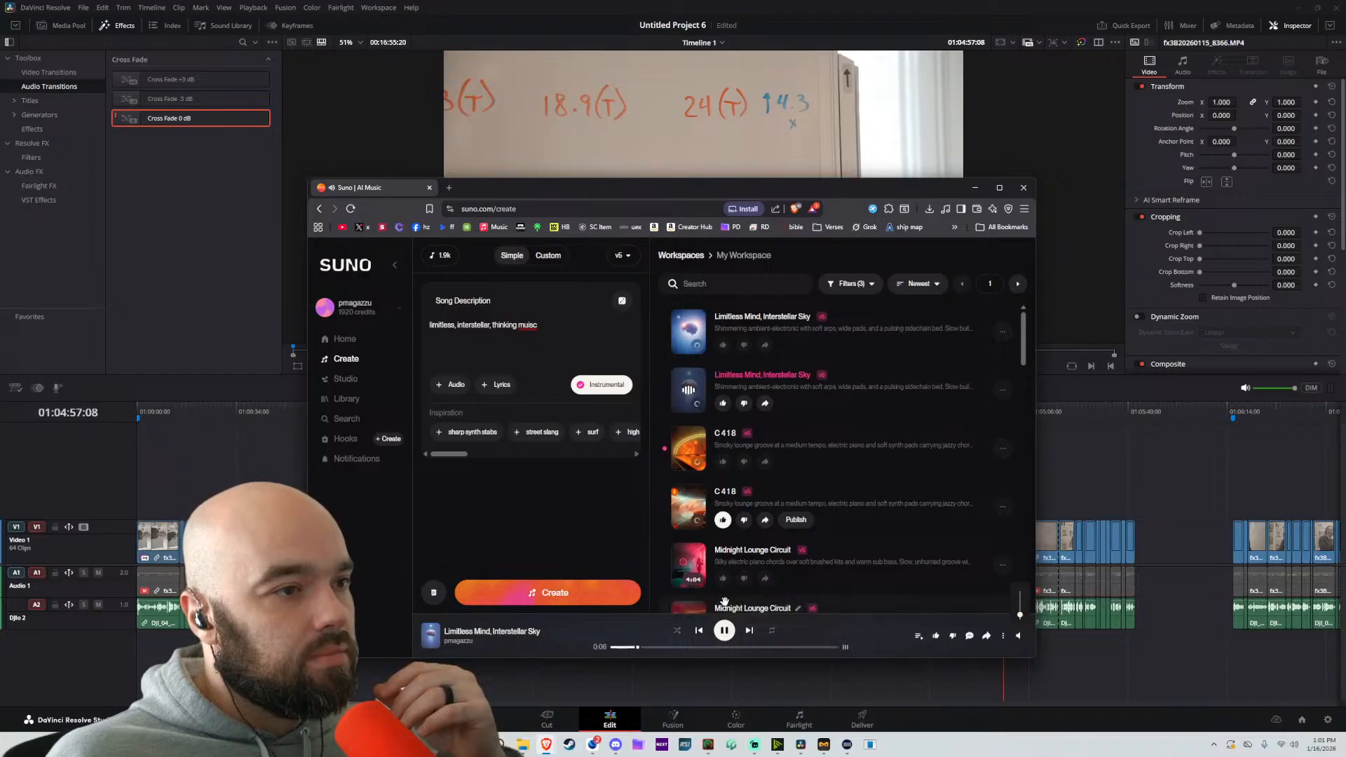
click(723, 635)
Replace the song description with "lofi lounge inspirational dreamy" and generate new instrumental tracks
double_click(564, 326)
triple_click(564, 326)
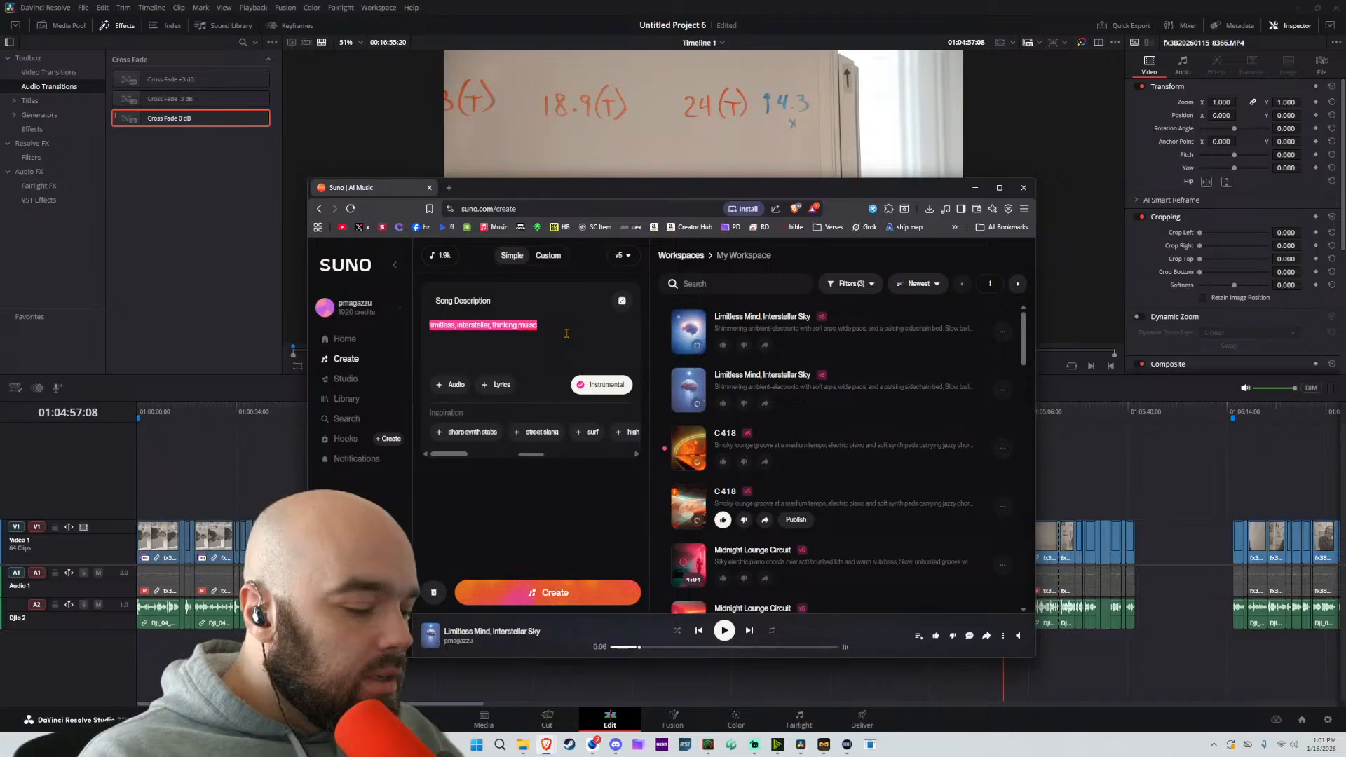
text(lofi)
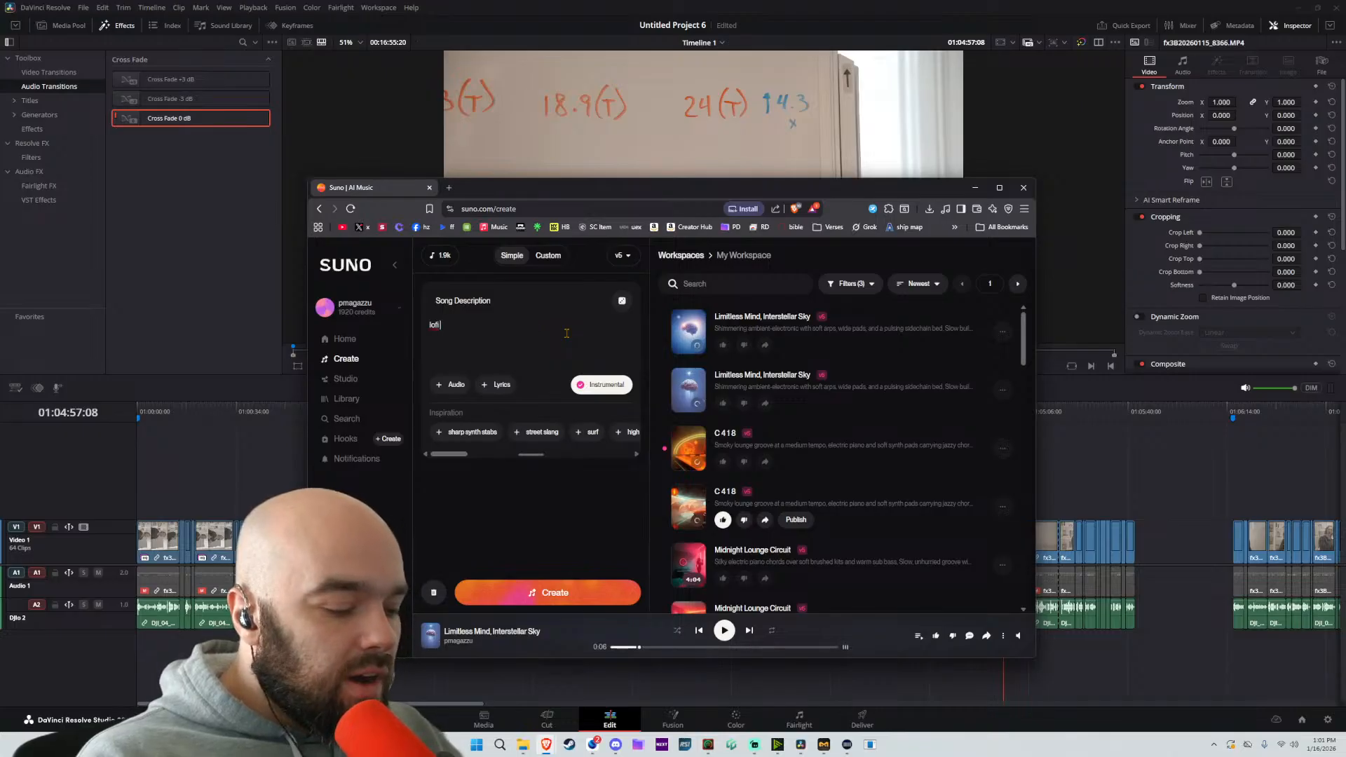
text( lounge)
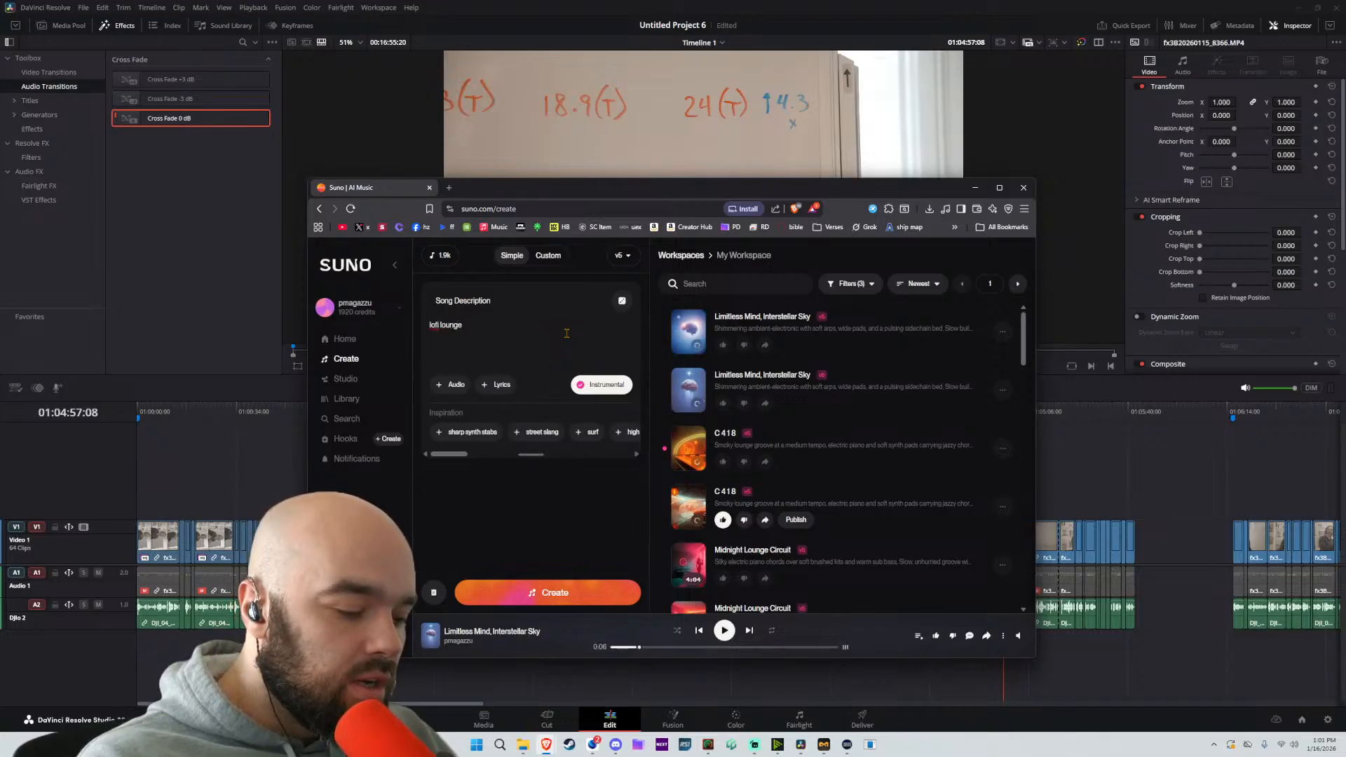
text( inspirational dreamy)
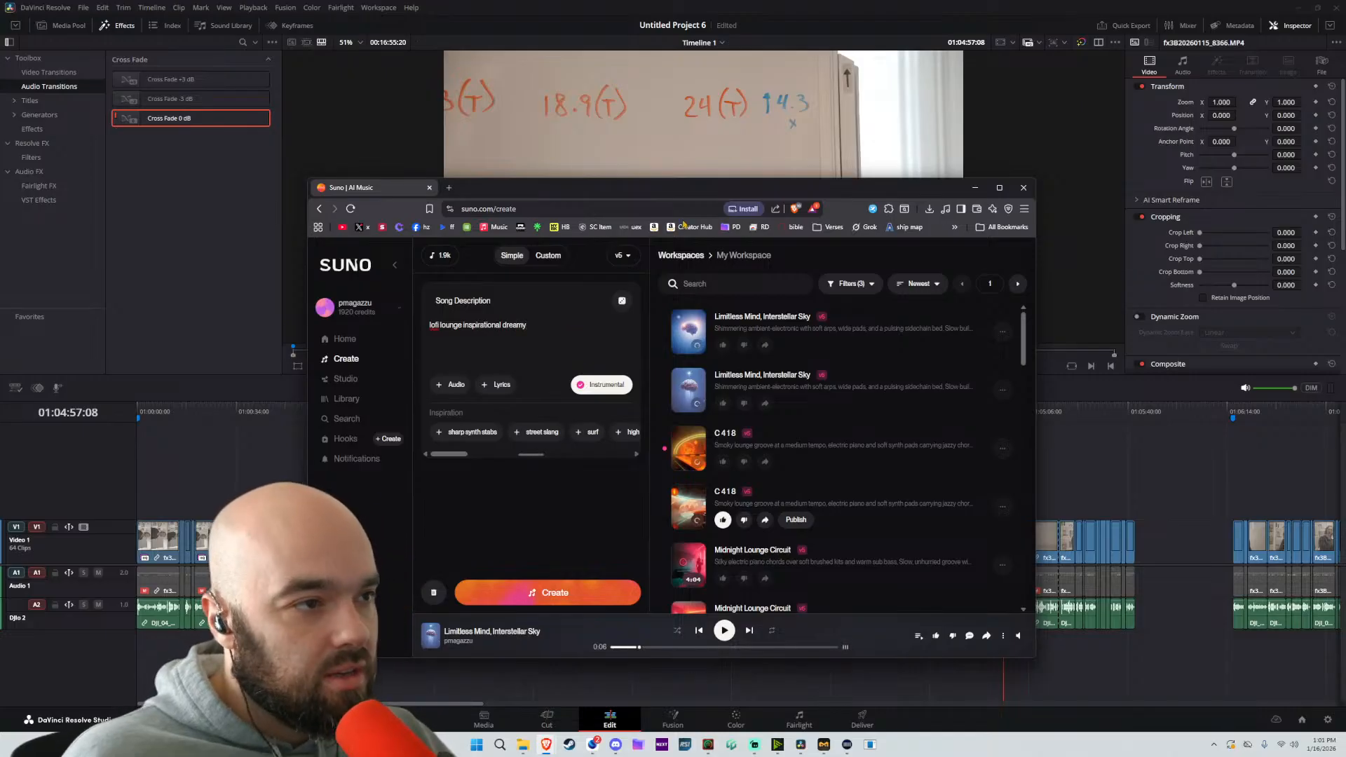
click(555, 592)
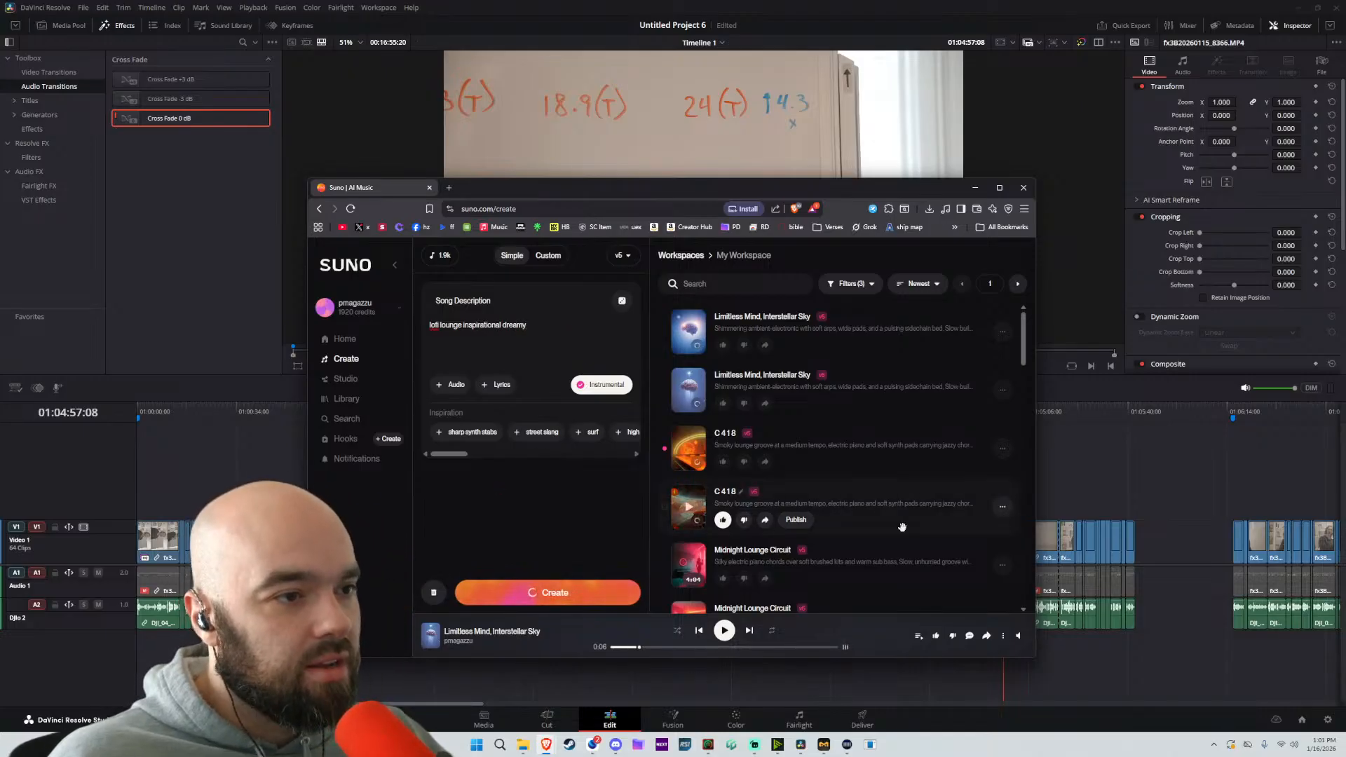
Download the liked C 4 1 8 track as MP3 audio
scroll(757, 509, down, 1)
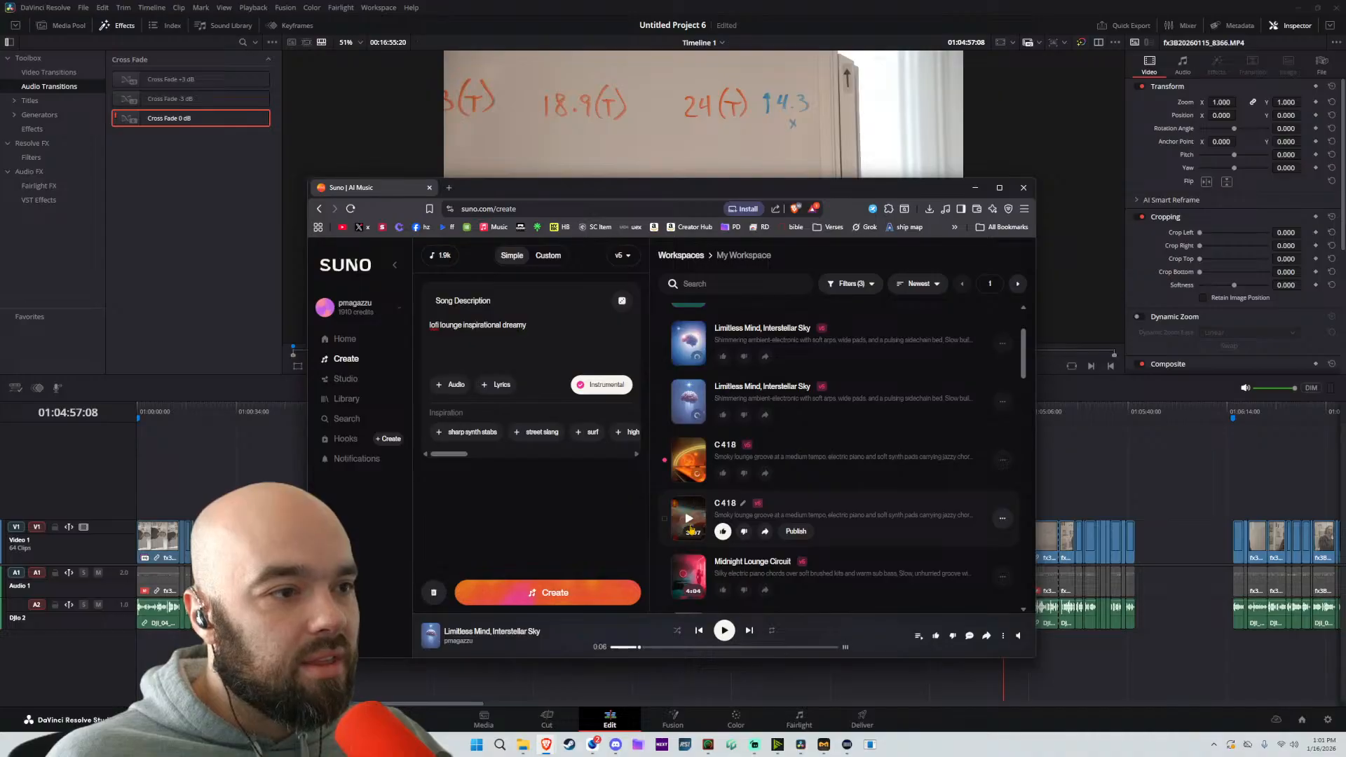
click(1002, 521)
mouse_move(940, 597)
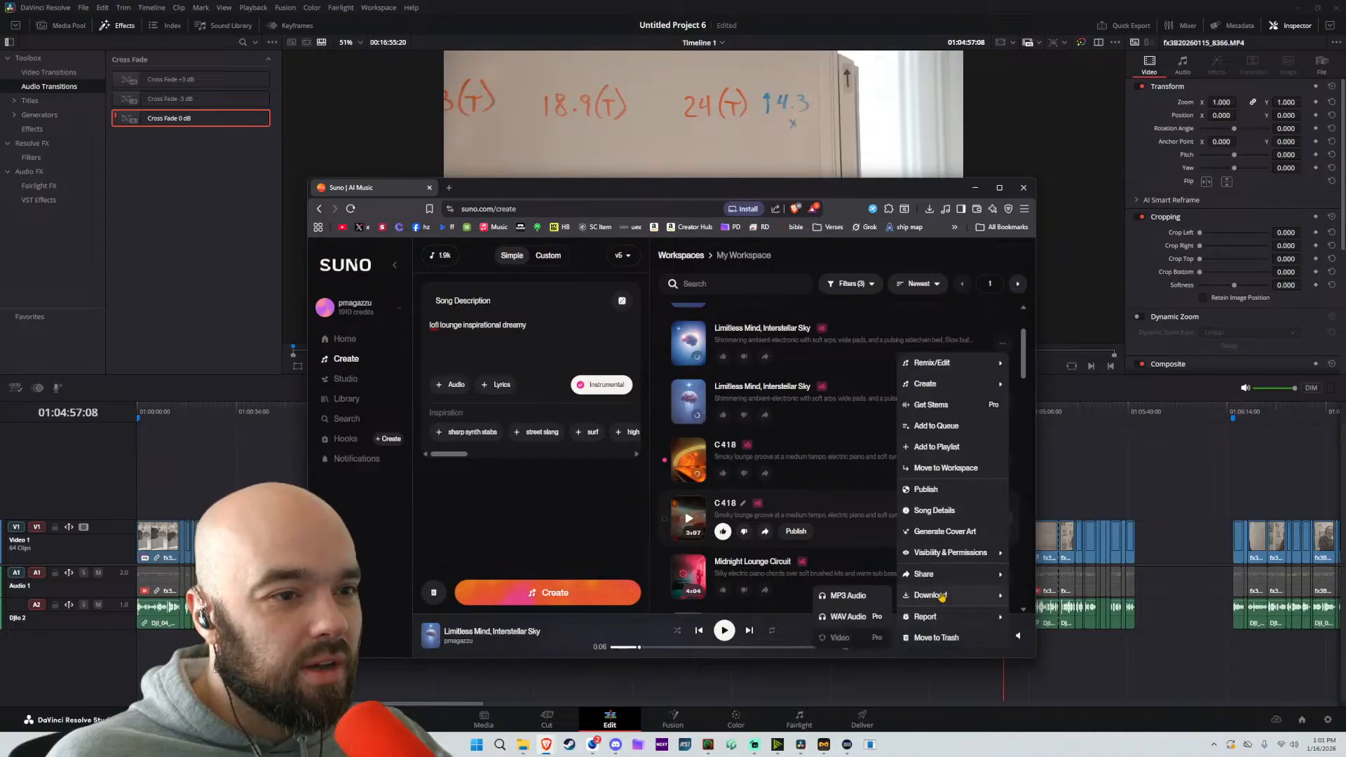
click(858, 594)
key(Return)
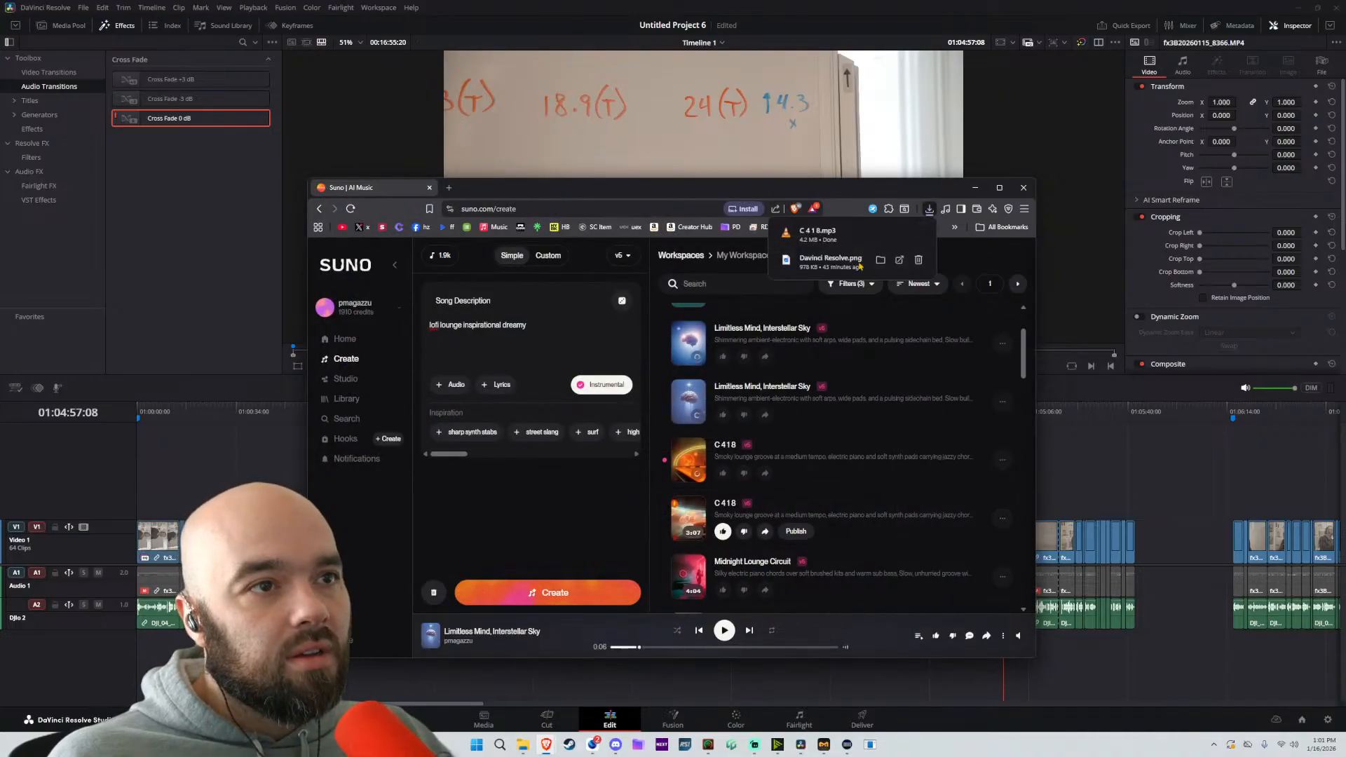
Place C 4 1 8.mp3 on the Audio 4 track in DaVinci Resolve, set its volume to -7.0, and play from 01:00:00:00
drag(843, 249, 228, 669)
scroll(649, 684, down, 2)
key(Home)
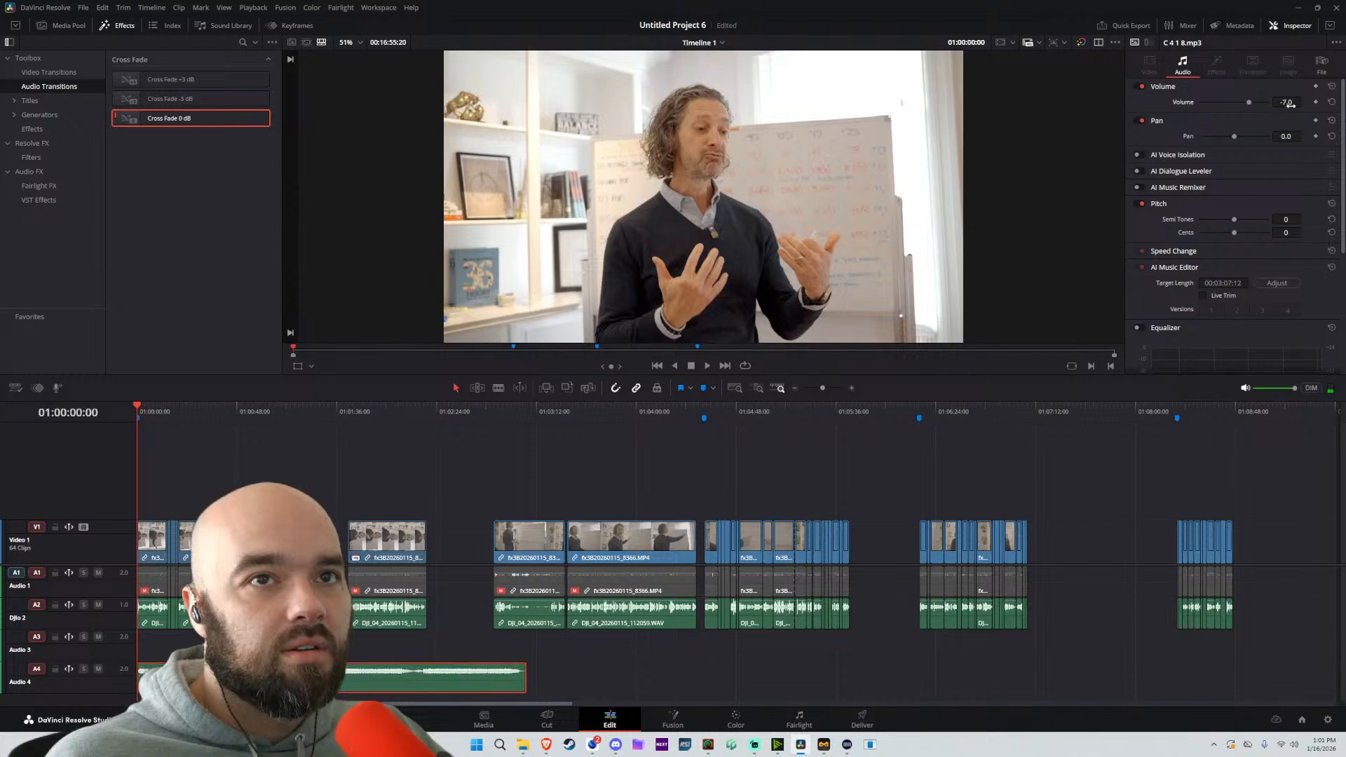
key(space)
scroll(227, 482, up, 4)
key(space)
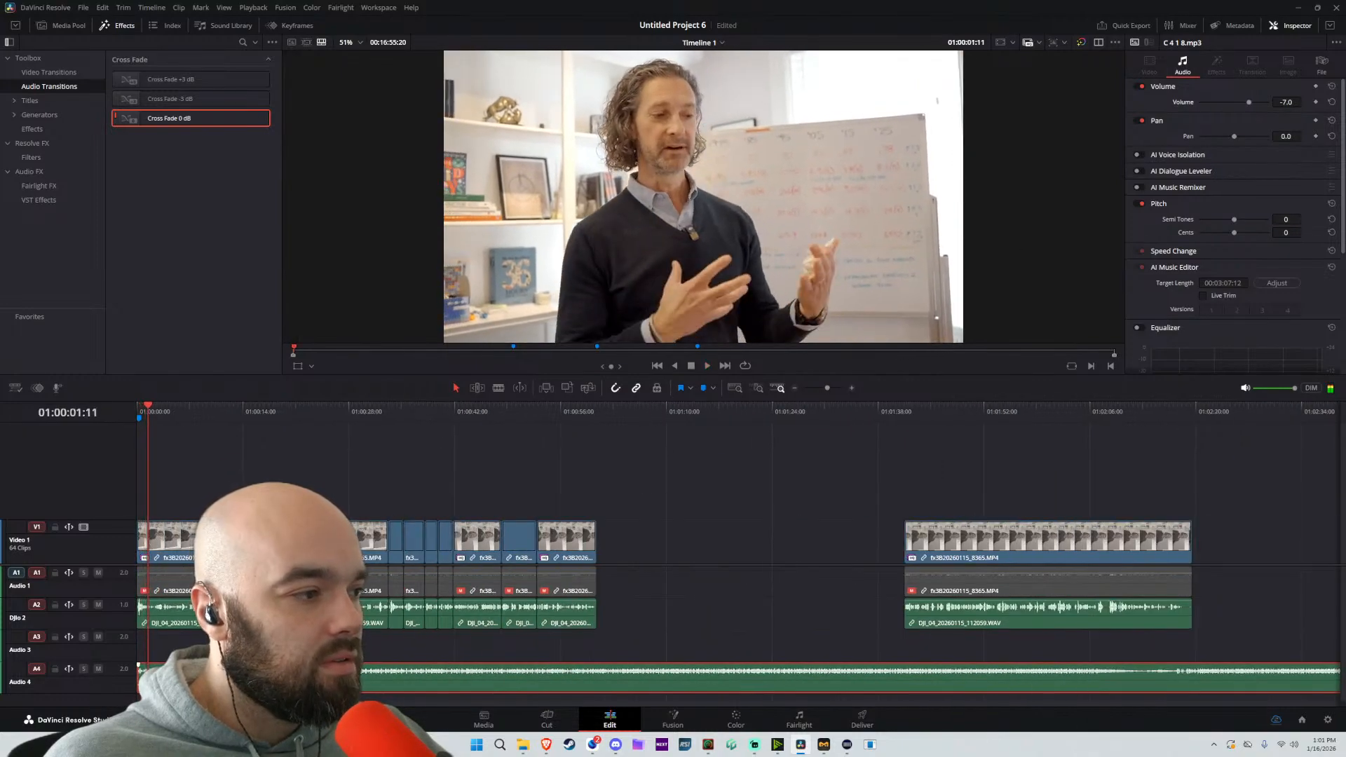
Trim the music clip's beginning, move the clip back to the timeline start, and lower its volume to -13.8
drag(140, 683, 355, 685)
drag(385, 686, 144, 671)
key(space)
Turn on the music clip's equalizer and pull band 5 down to cut the high frequencies
key(space)
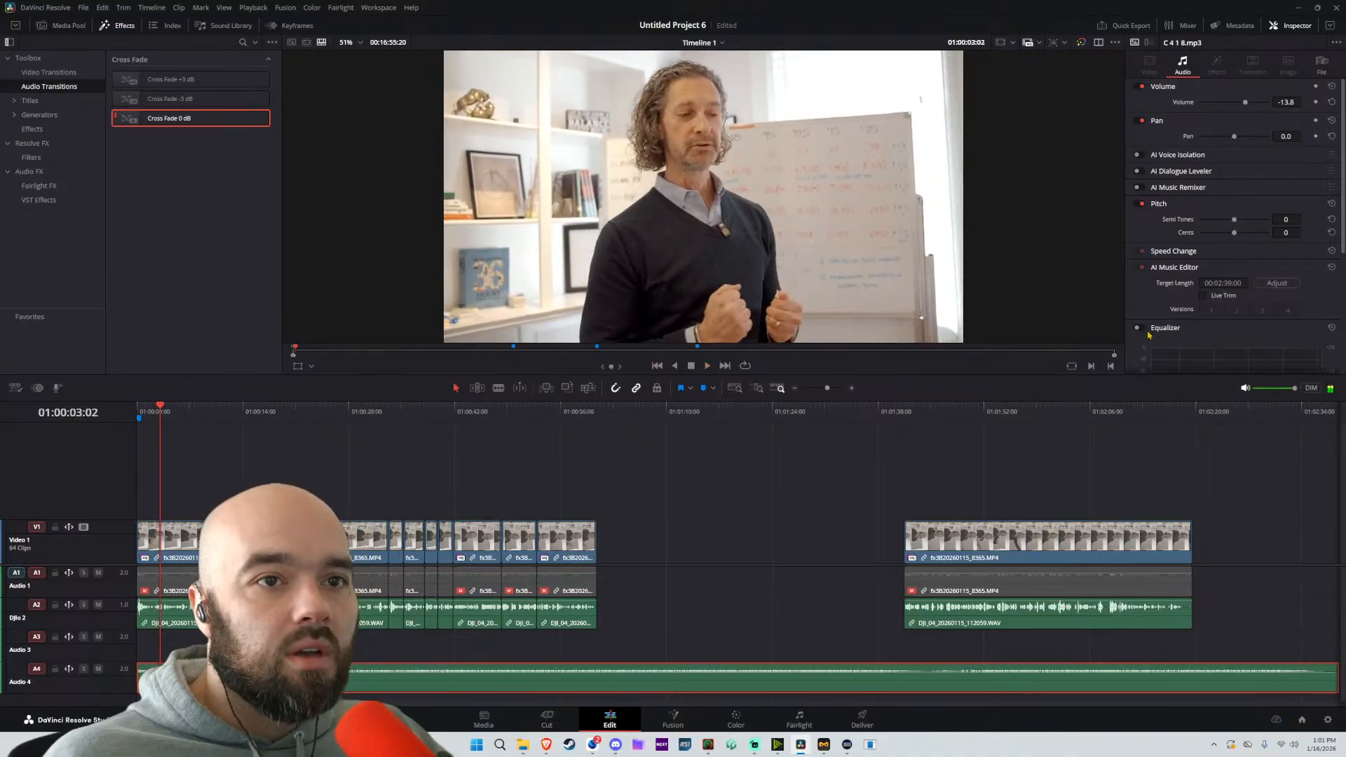
scroll(1223, 248, down, 1)
scroll(1260, 251, down, 2)
drag(1293, 239, 1255, 263)
key(space)
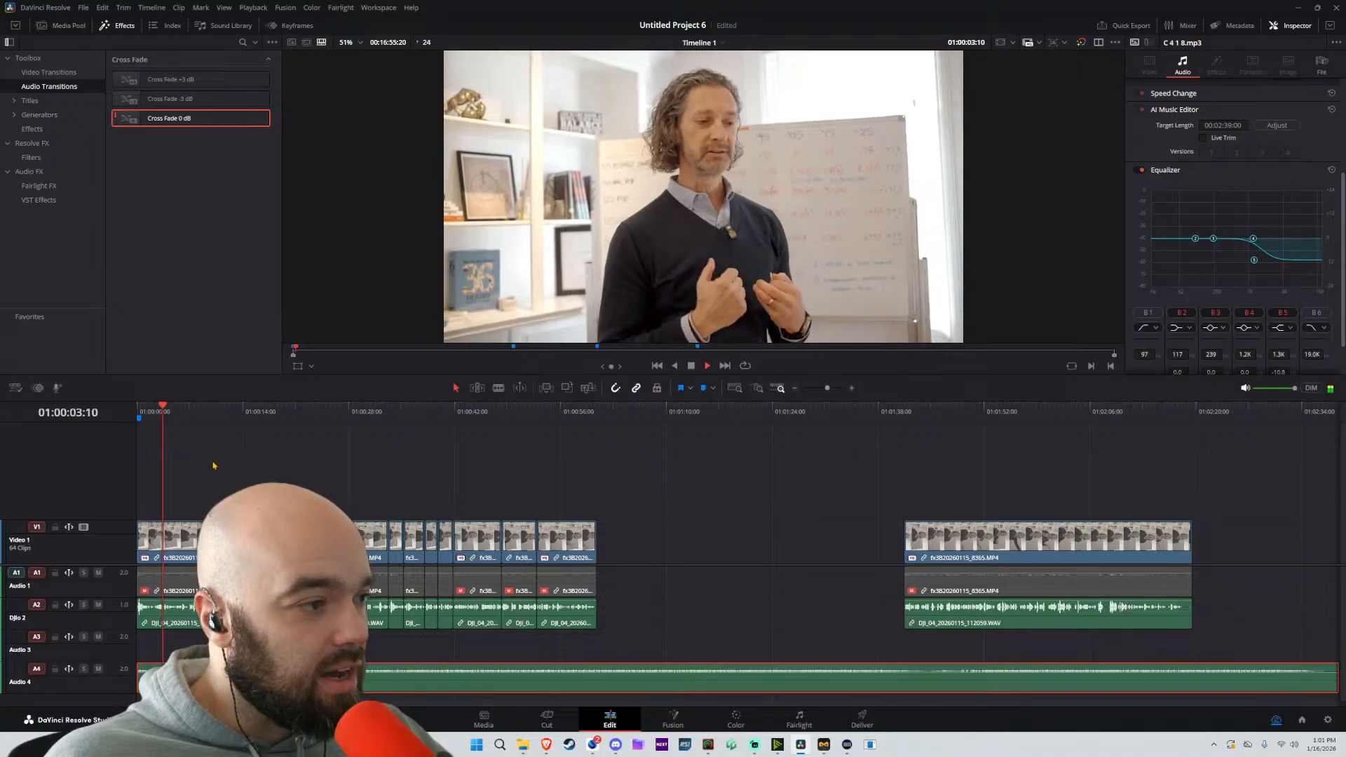
Set the music clip's volume to -24.8 while listening to it under the speech, and stop playback
scroll(1277, 113, up, 3)
drag(1291, 104, 1277, 103)
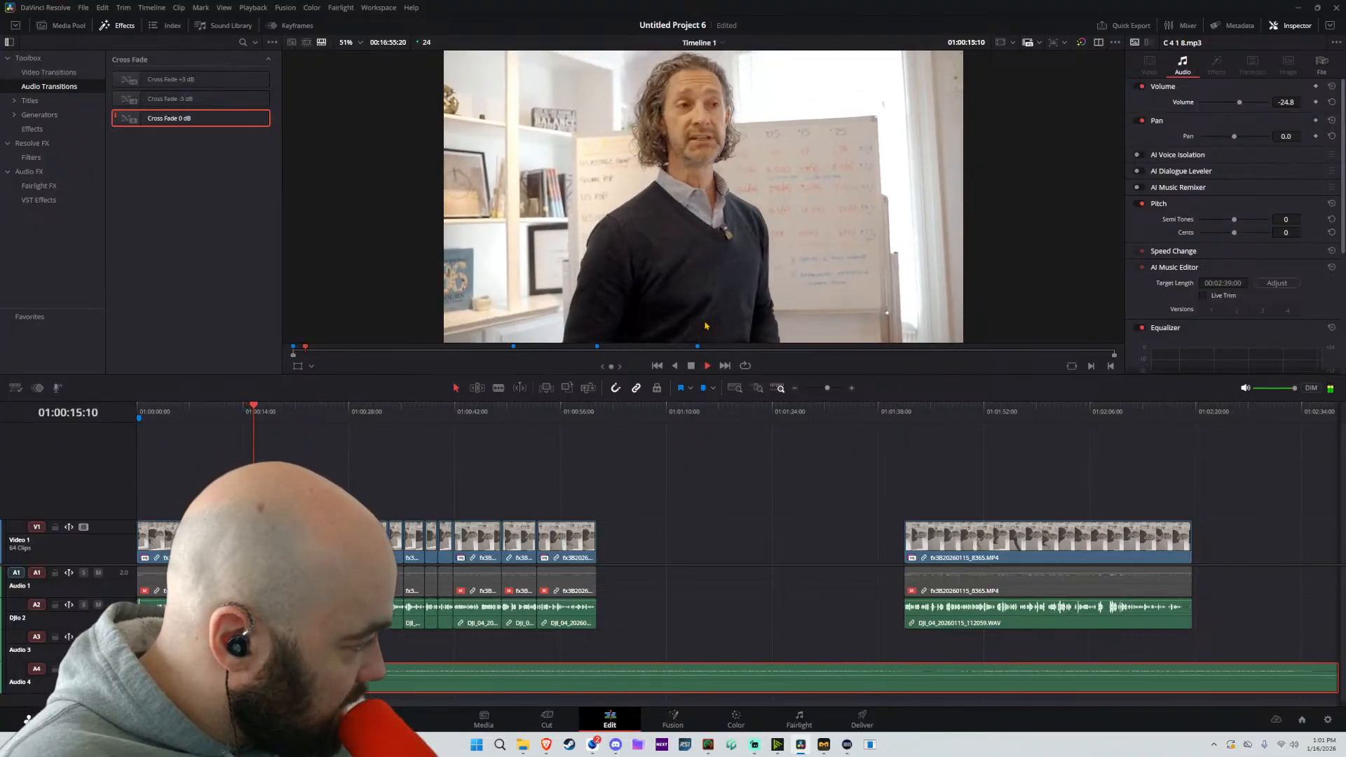
click(793, 520)
key(space)
Switch back to Suno, check the available model versions, and preview the Velvet Daydream track
click(546, 744)
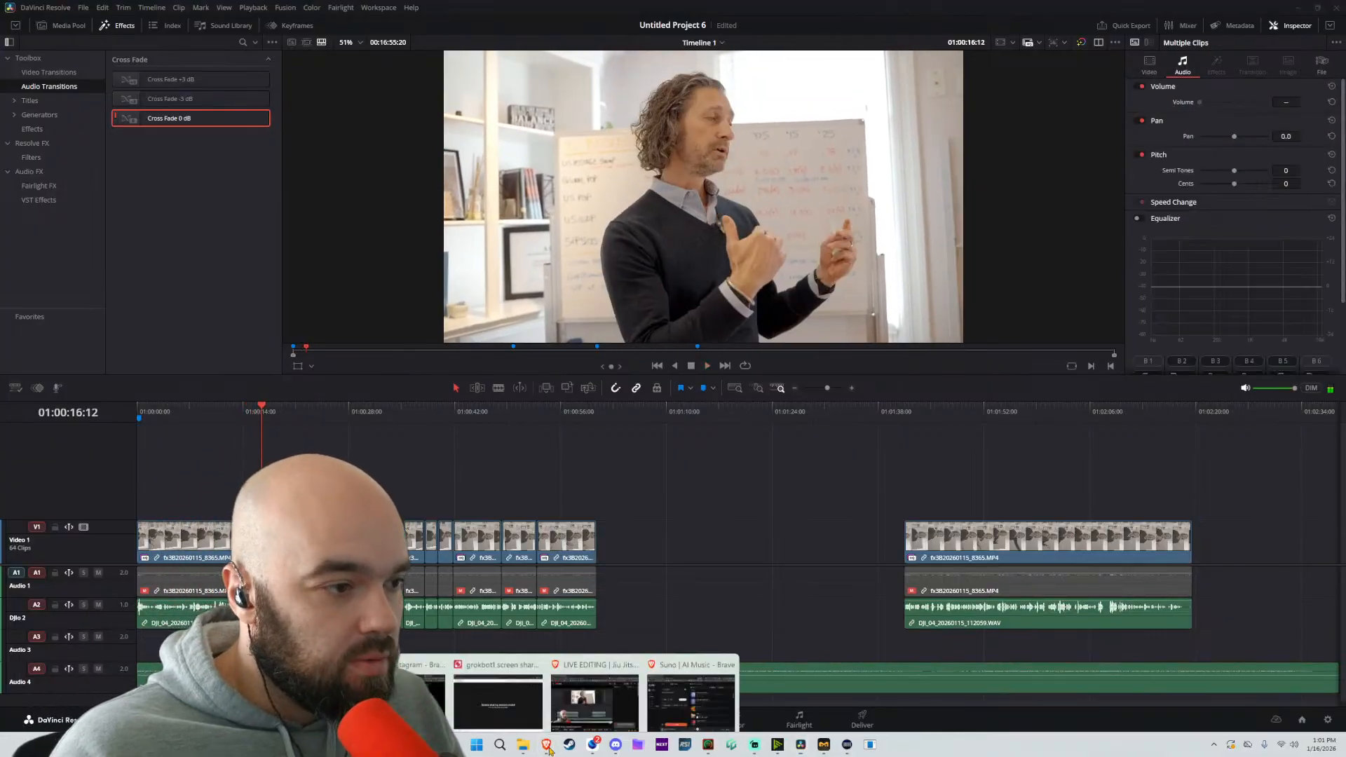
click(687, 692)
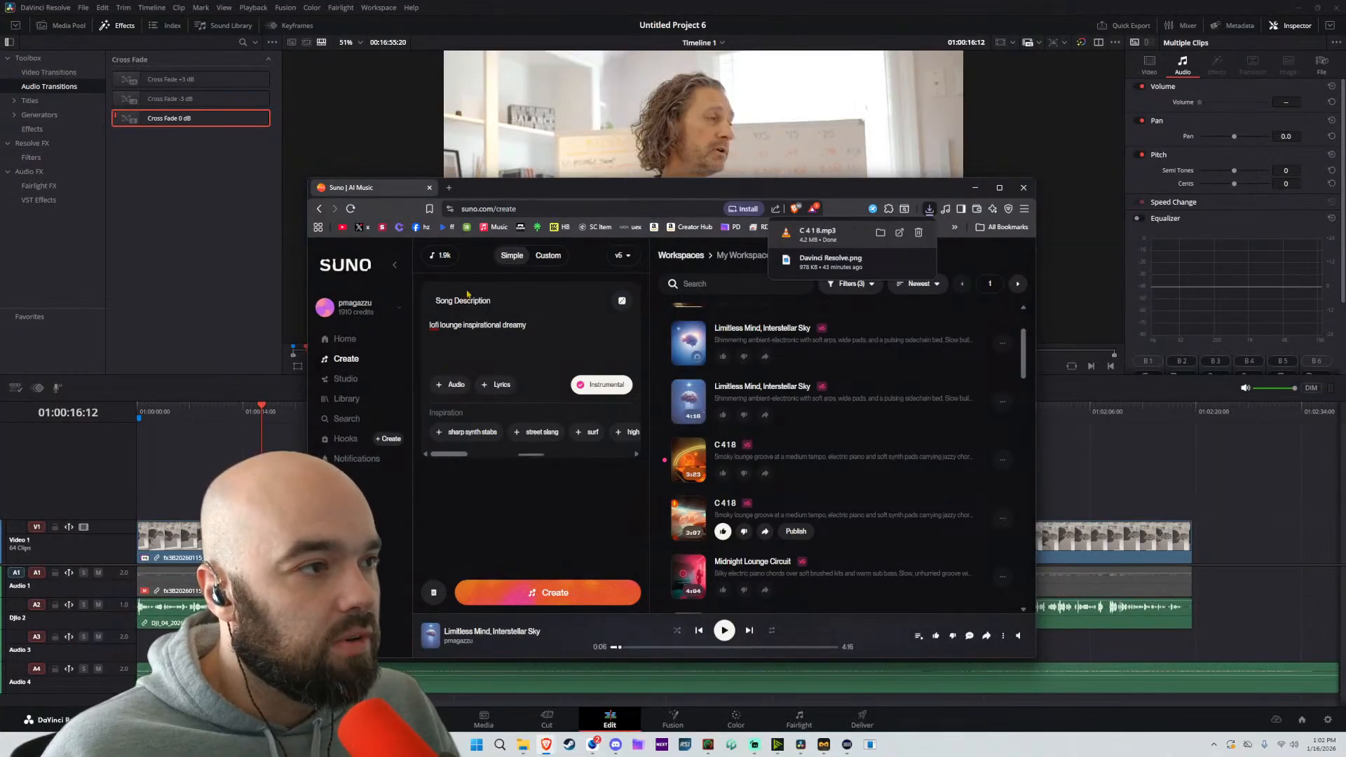
click(631, 256)
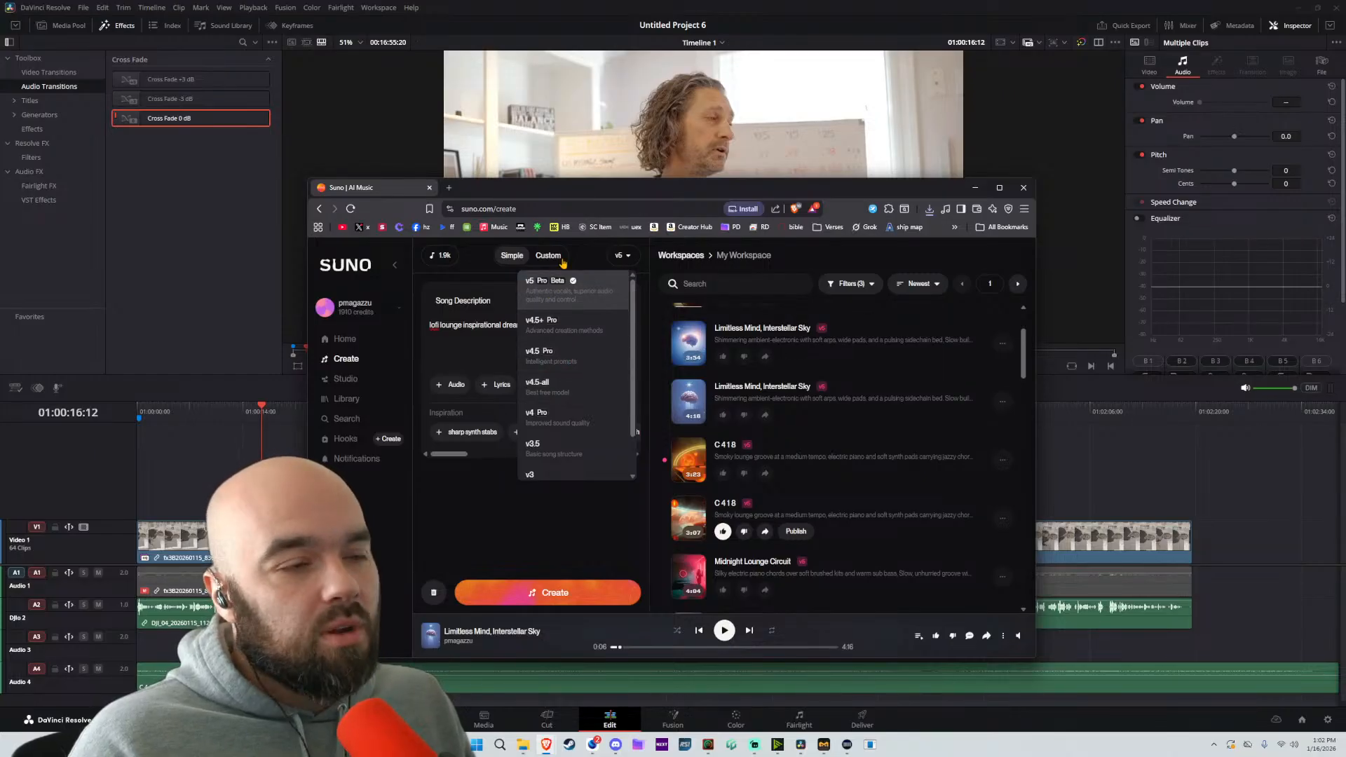
click(615, 576)
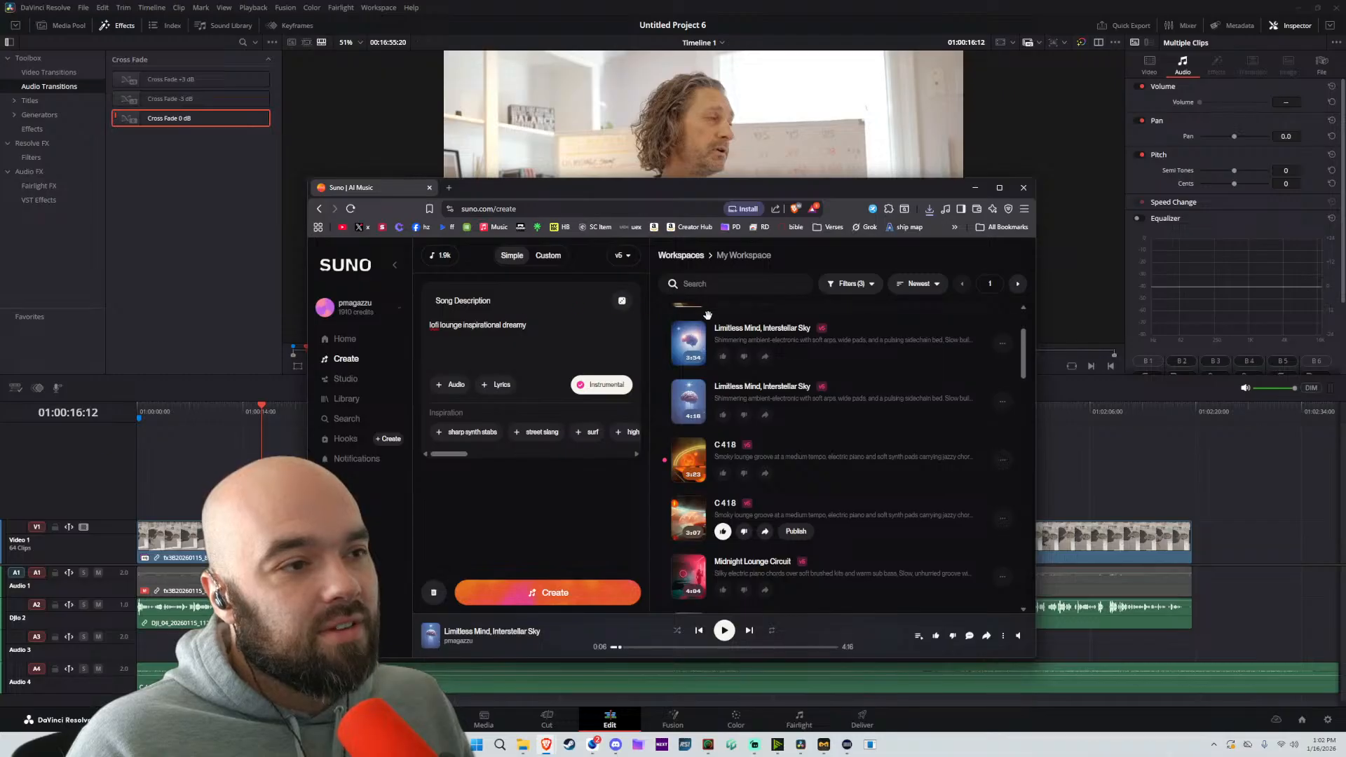
scroll(744, 440, up, 2)
click(690, 332)
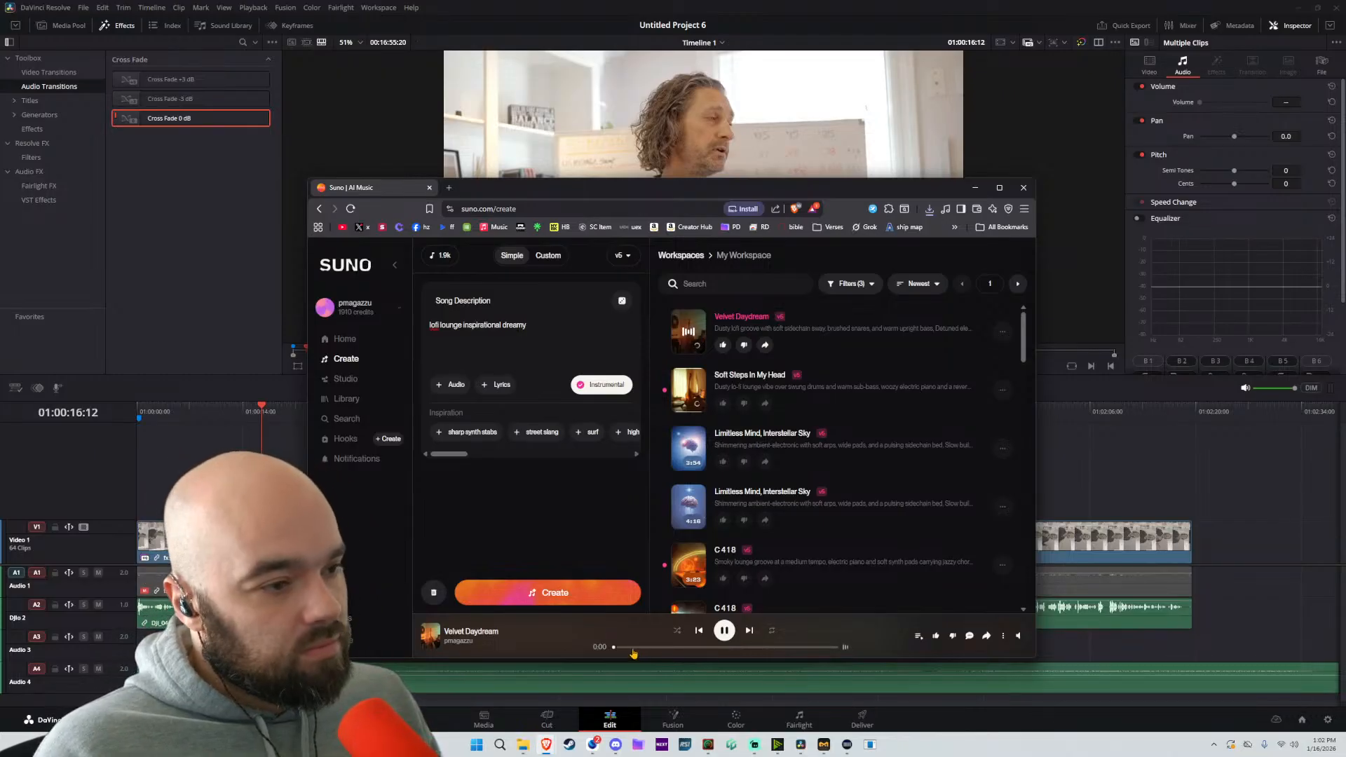
scroll(718, 476, down, 3)
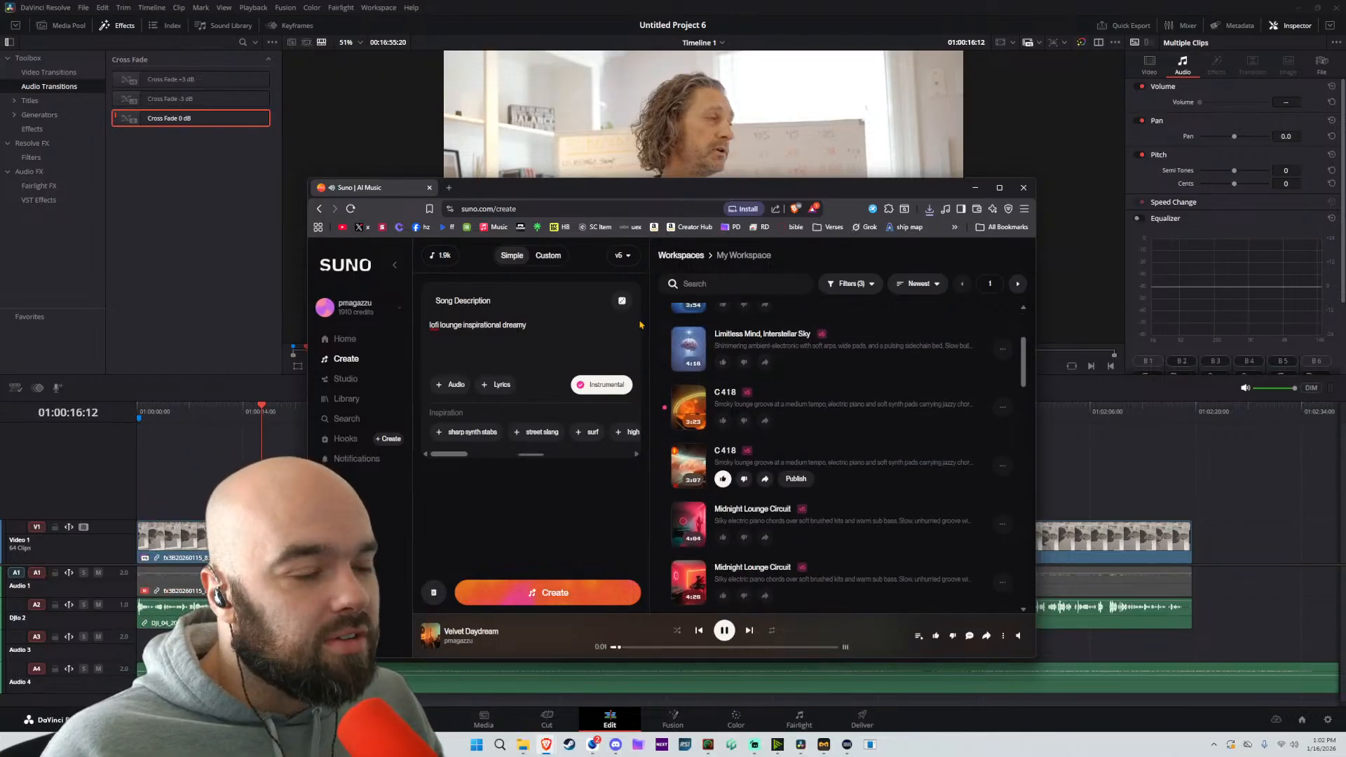
Preview the Soft Steps In My Head track, including a later part of it, and mark it as liked
scroll(718, 476, up, 3)
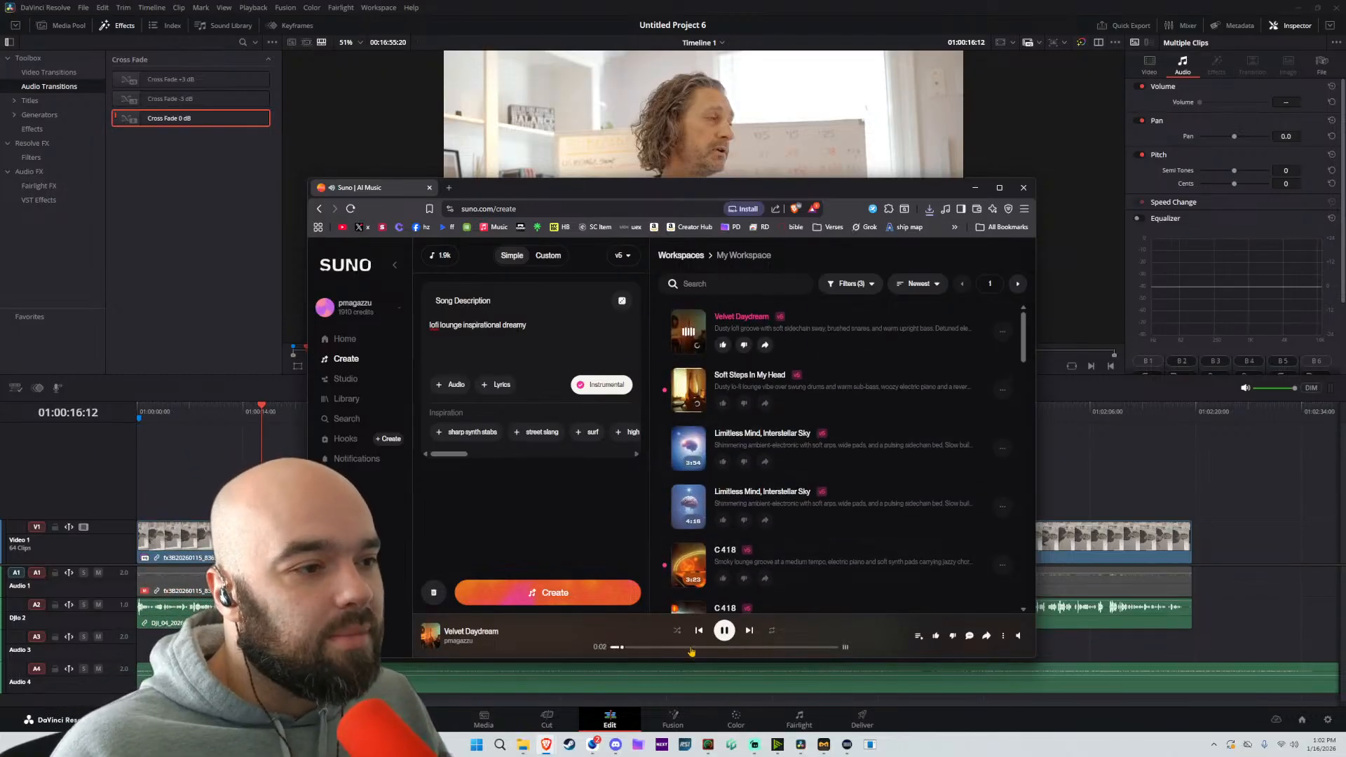
click(689, 391)
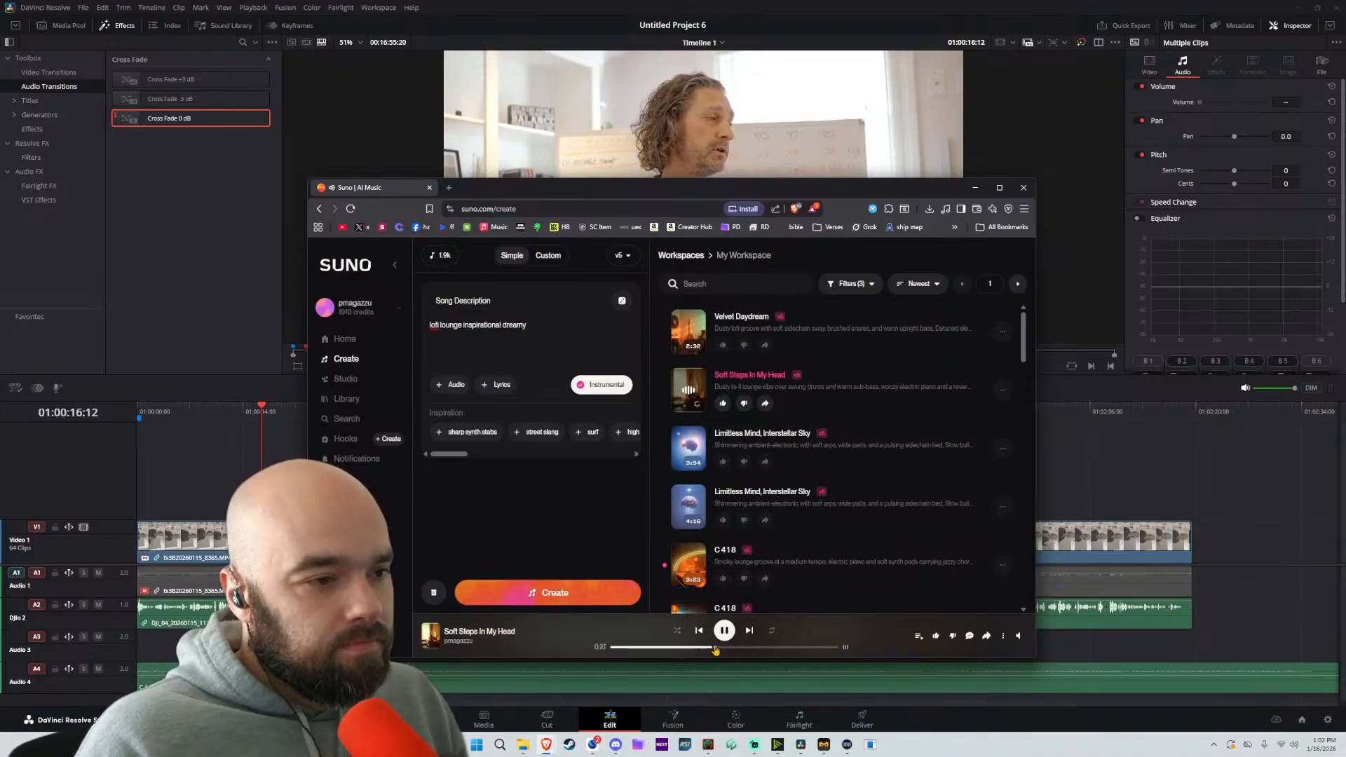
click(756, 648)
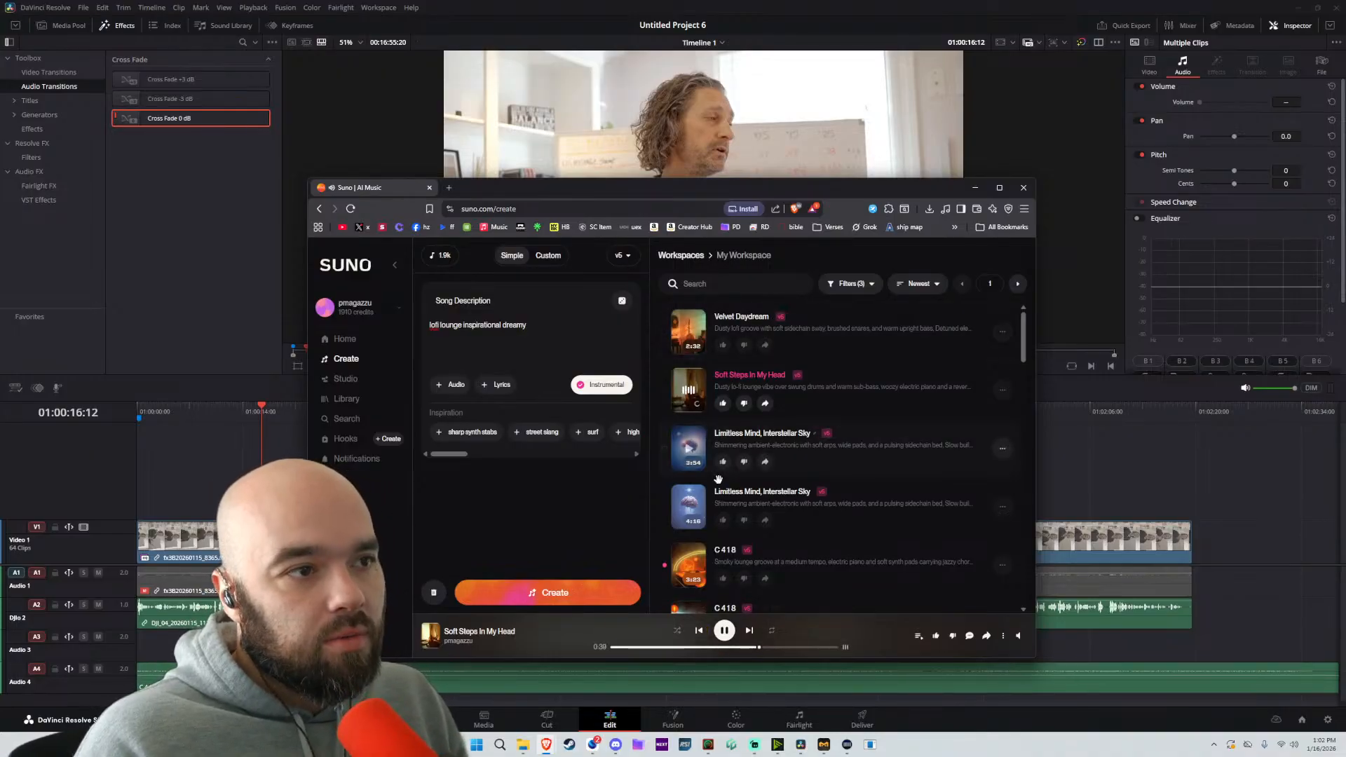
click(723, 404)
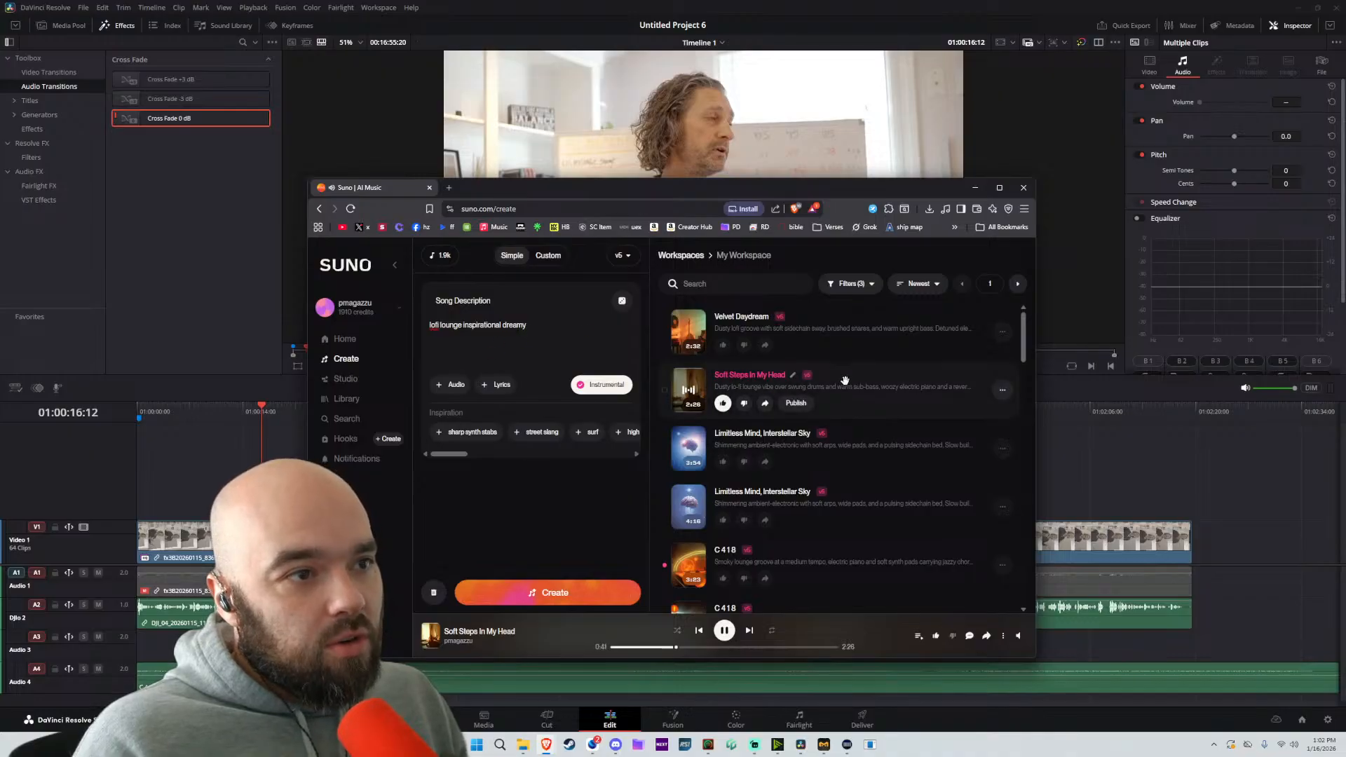
Add Soft Steps In My Head and the liked C 418 track as inspirations and generate new instrumental songs from them
drag(845, 382, 521, 349)
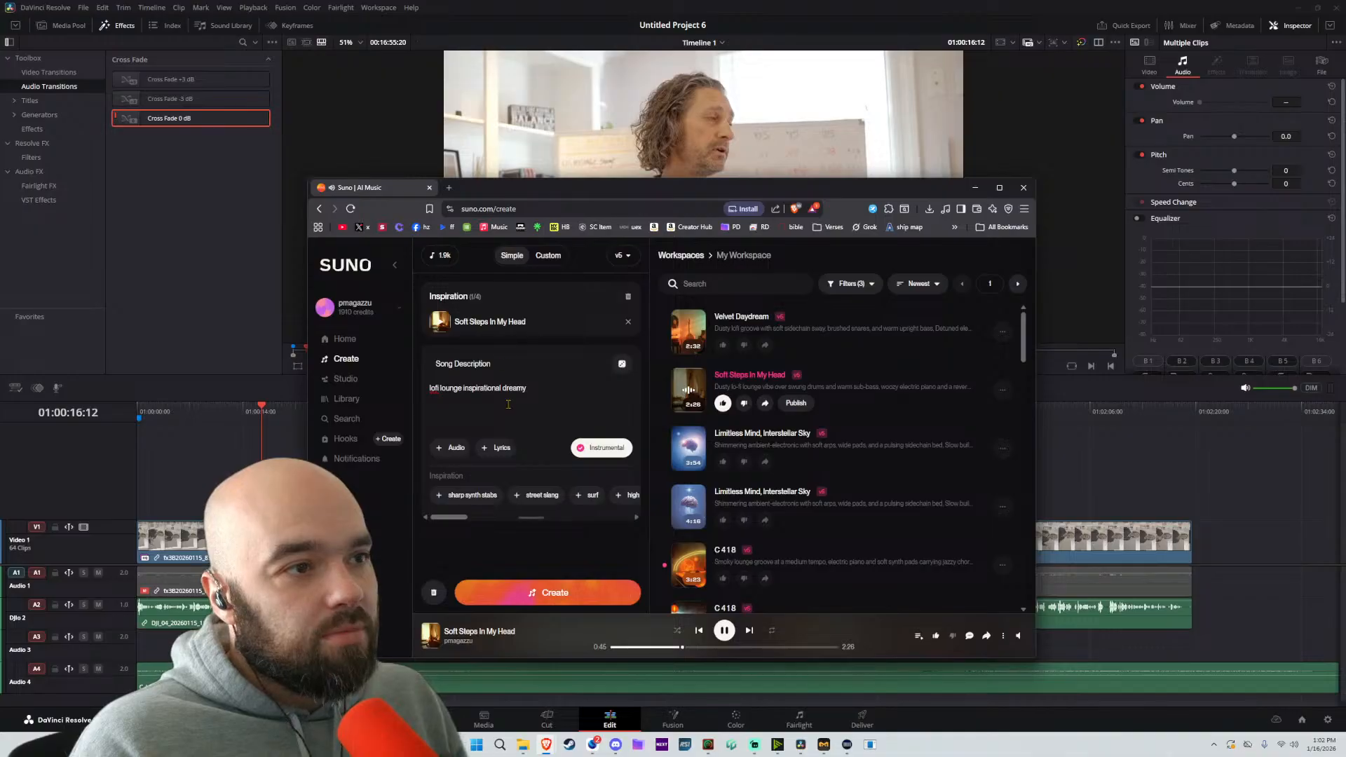
scroll(757, 465, down, 2)
click(688, 468)
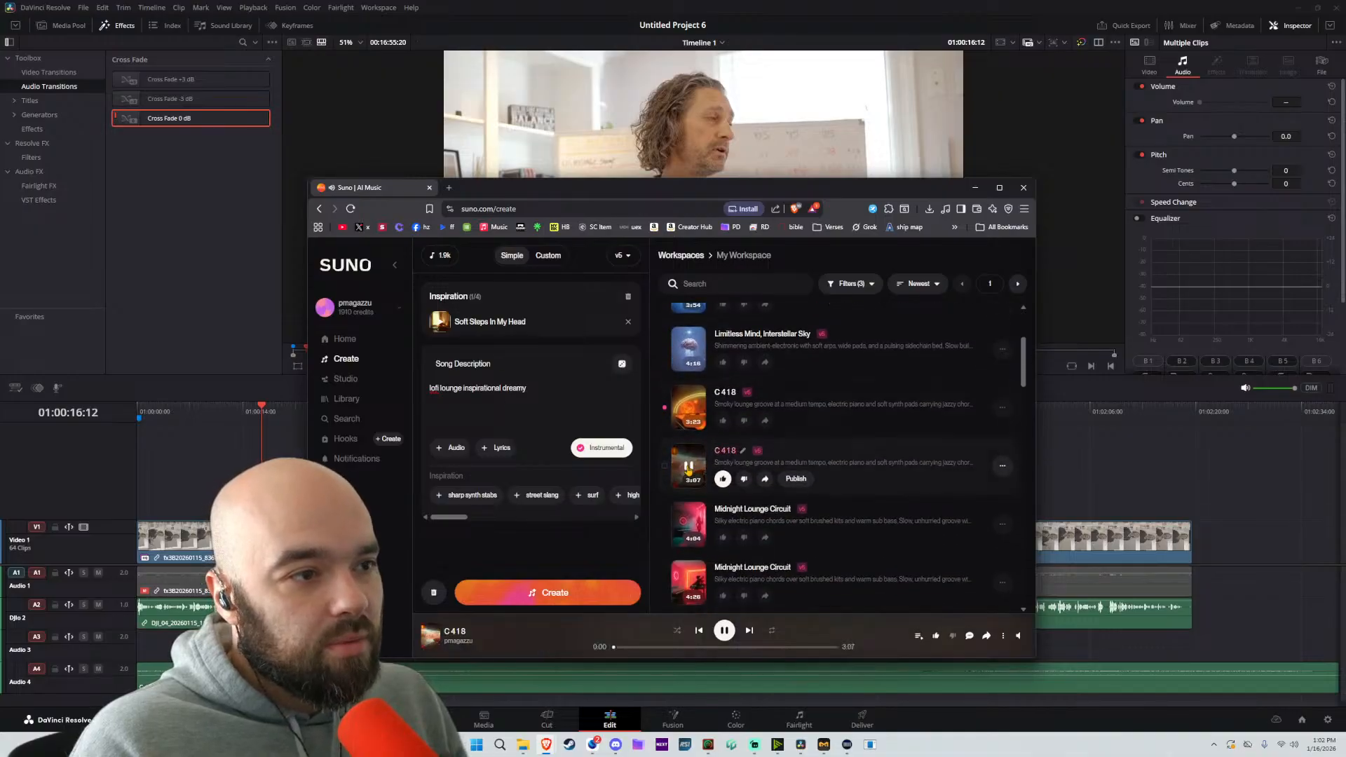
drag(689, 469, 526, 354)
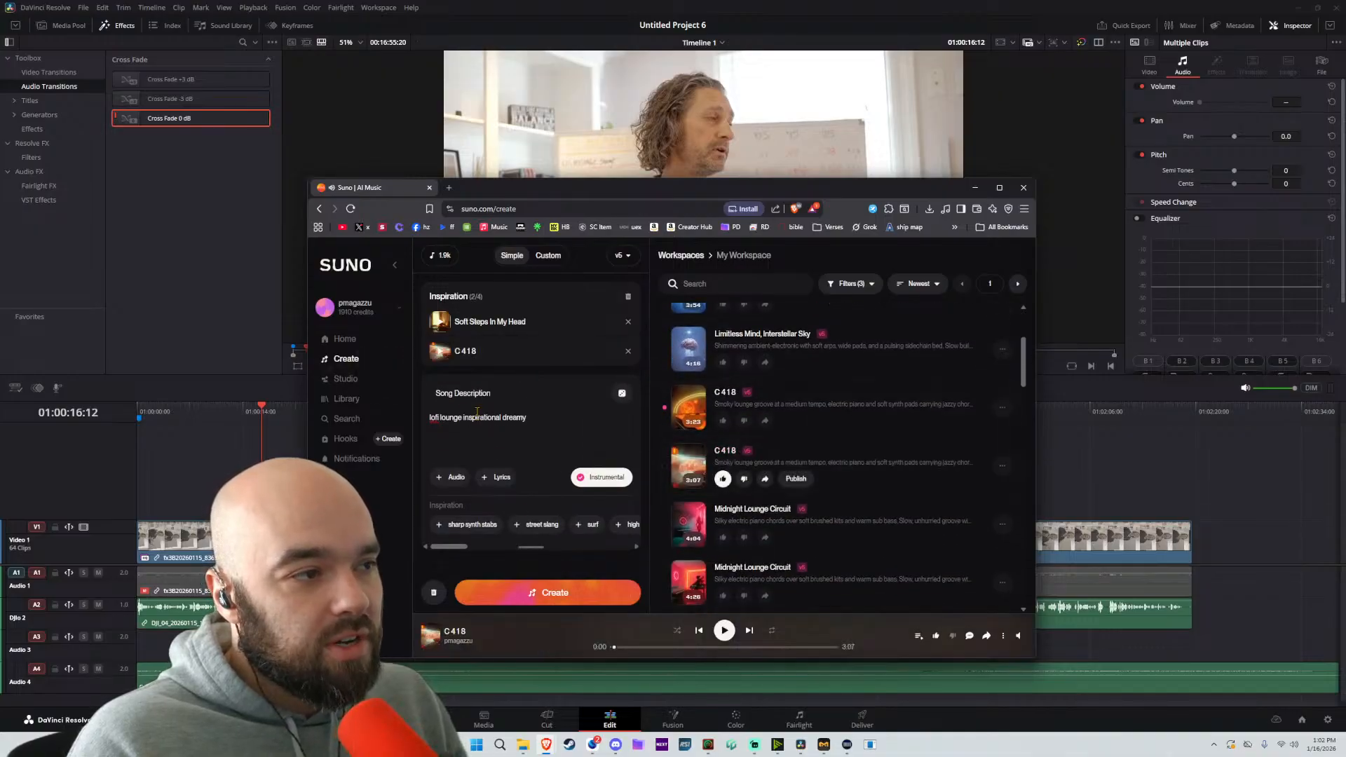
click(546, 592)
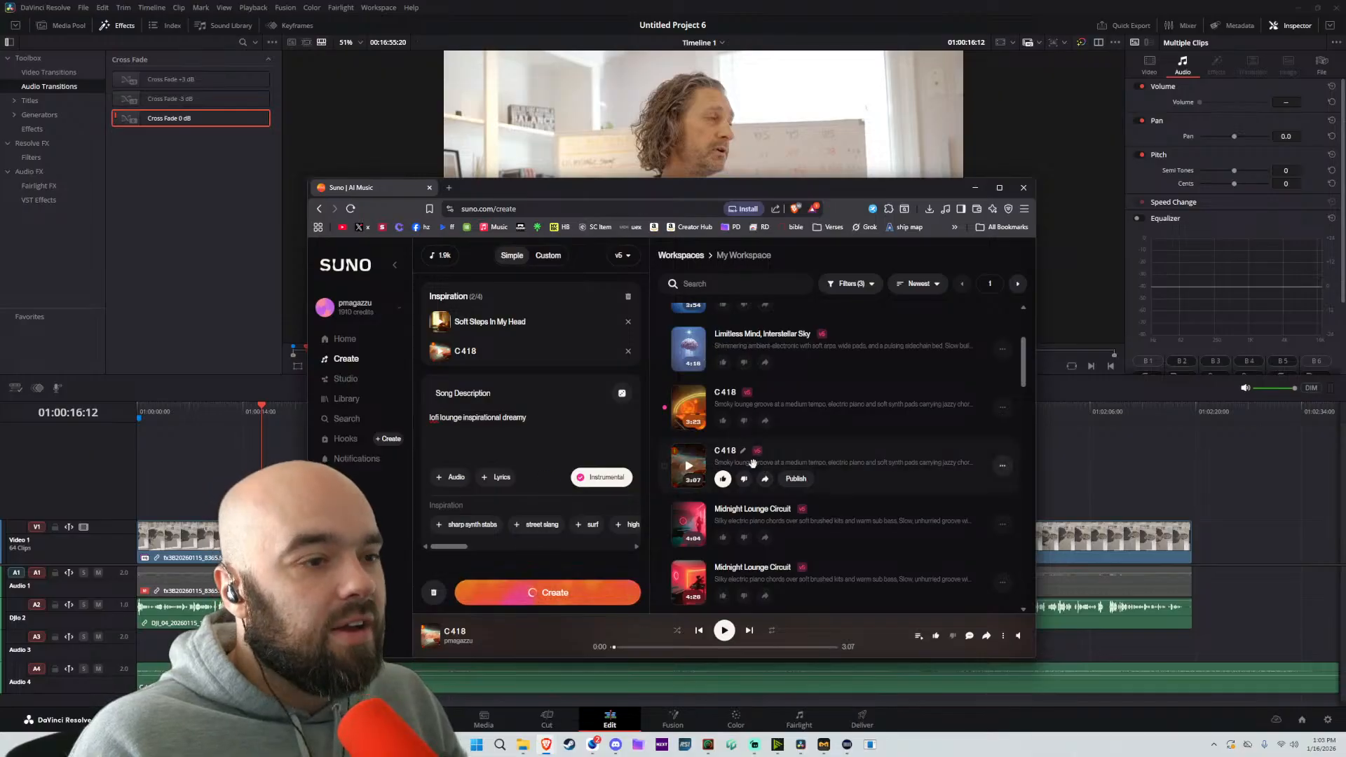
Download Soft Steps In My Head as MP3 audio and place the file on Audio 3 of the DaVinci Resolve timeline
scroll(844, 455, up, 3)
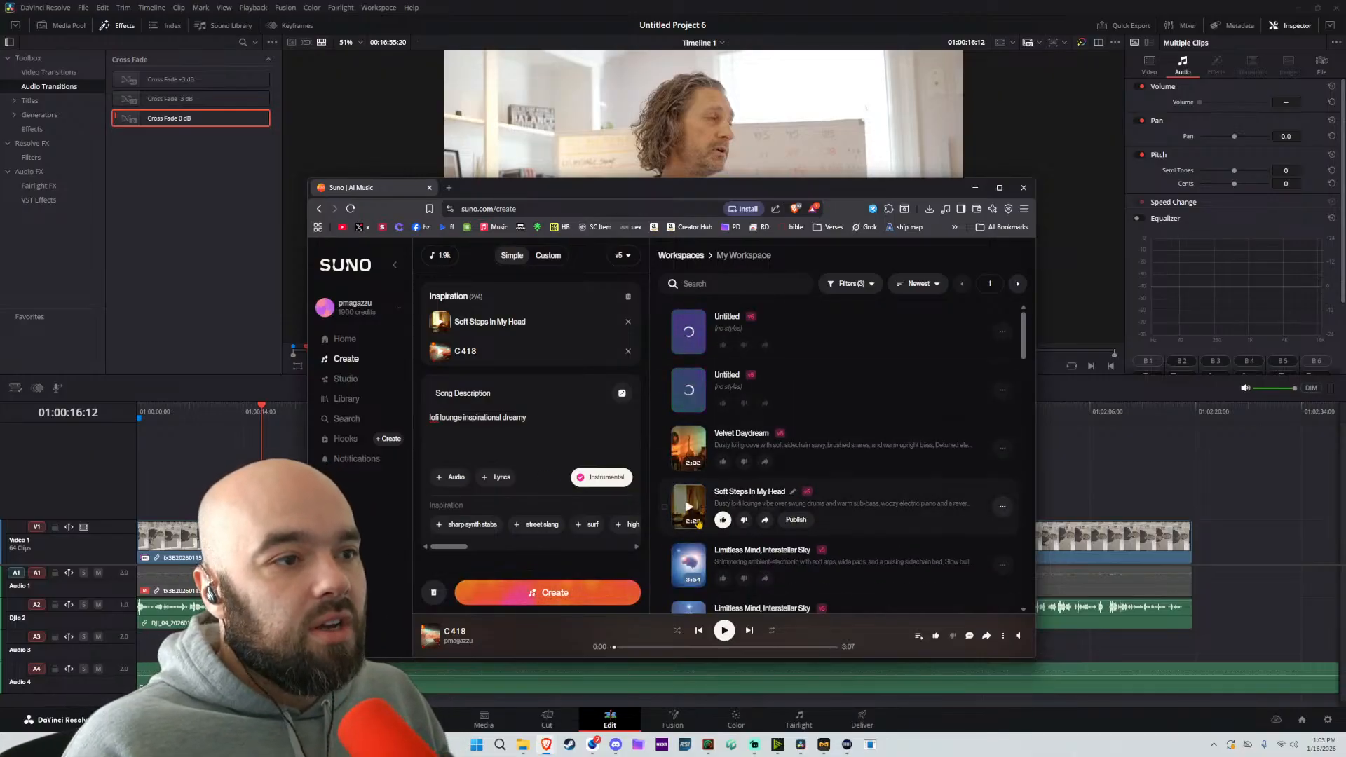
click(1002, 506)
mouse_move(922, 596)
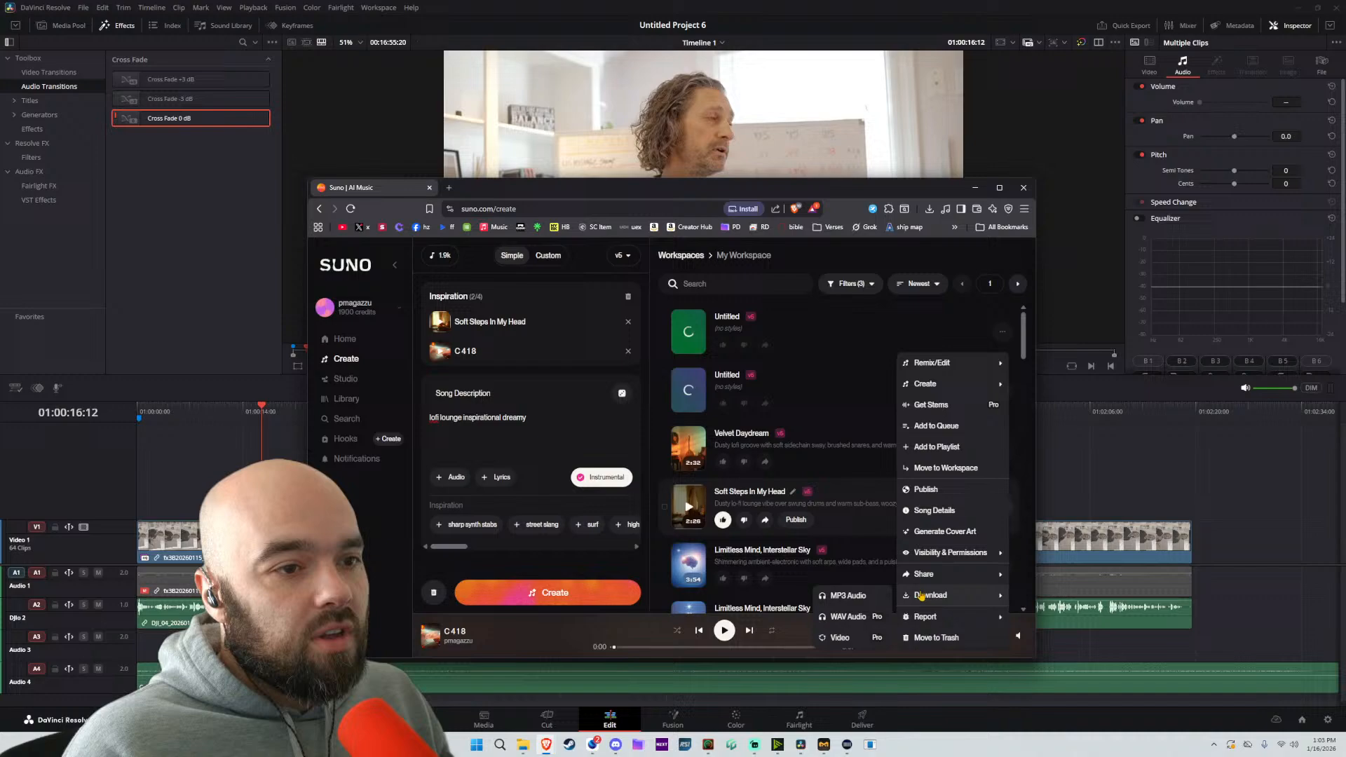
click(854, 596)
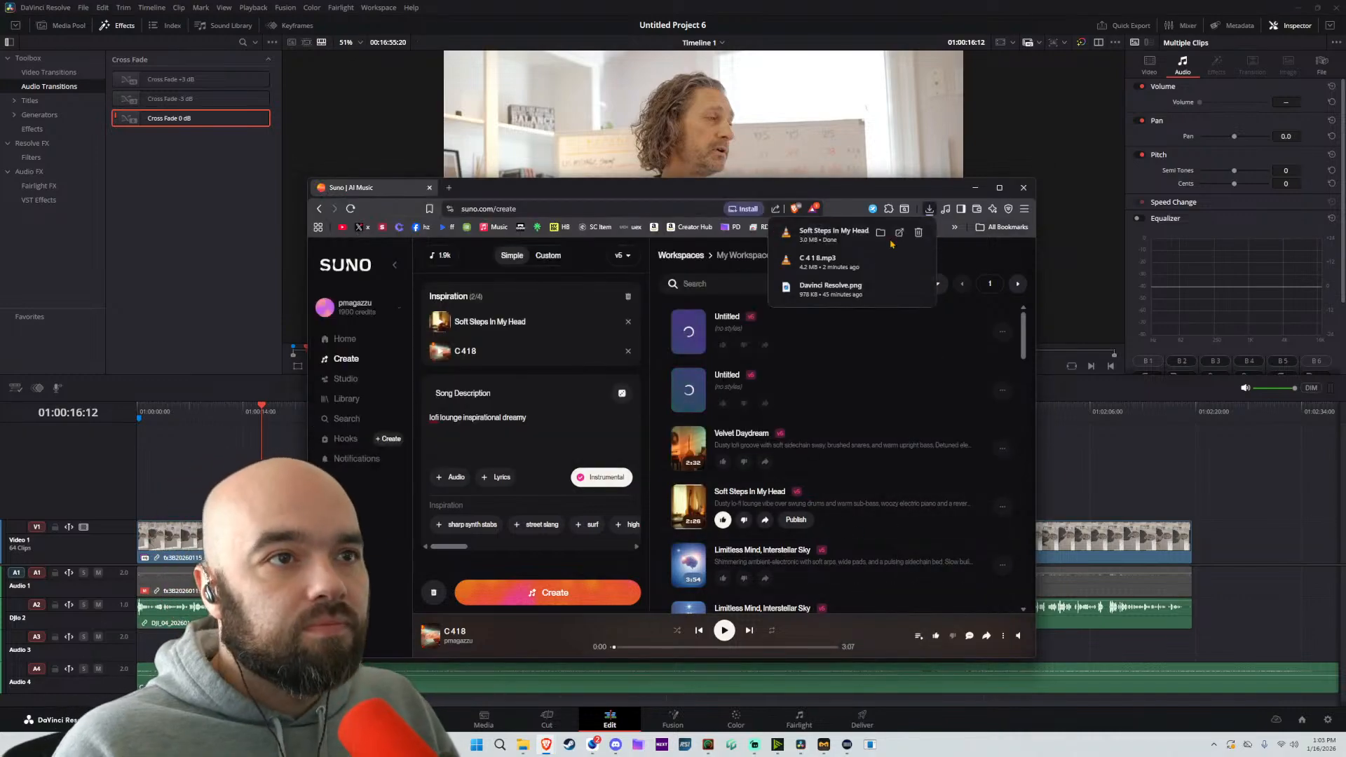
drag(852, 262, 1126, 652)
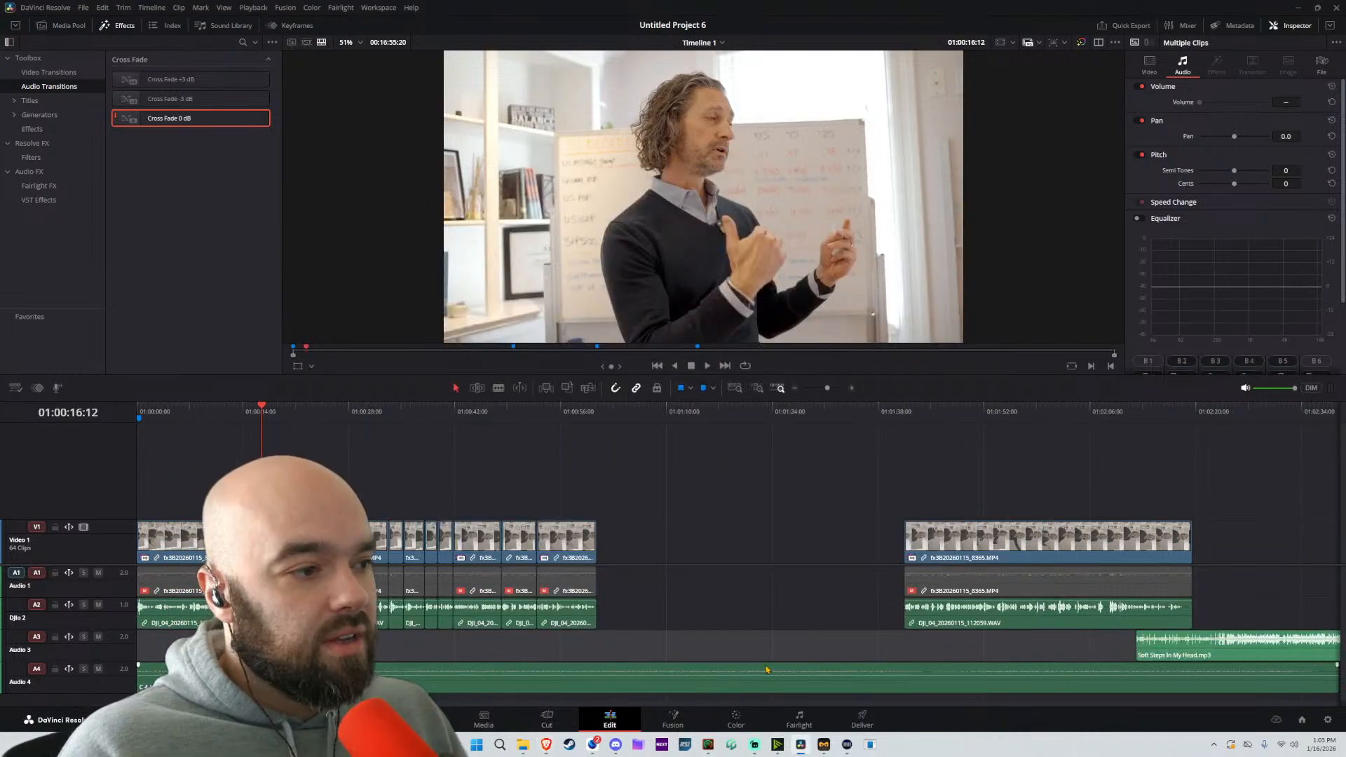
Move the Soft Steps In My Head clip to Audio 4 under the passage at marker 2 and trim it to the passage's length
scroll(806, 671, down, 1)
drag(895, 676, 426, 676)
scroll(886, 653, down, 4)
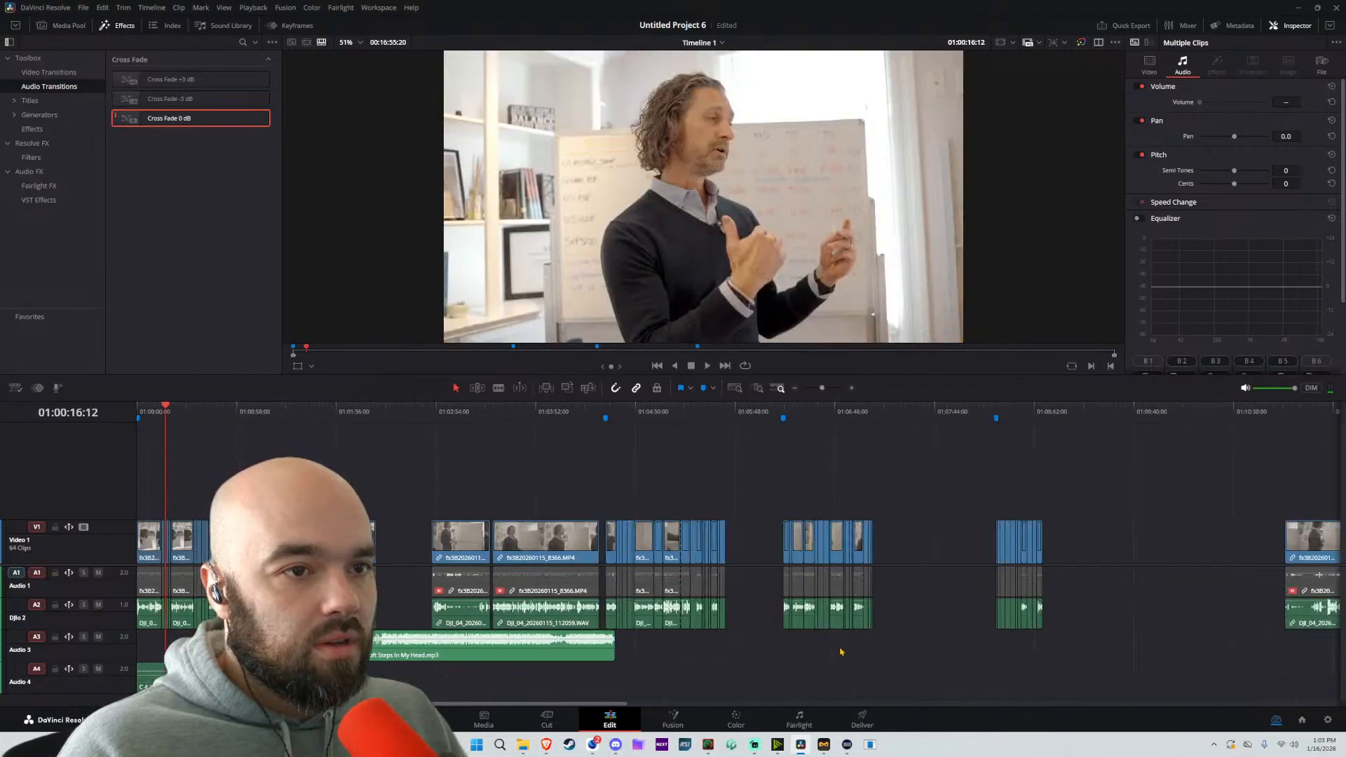
drag(696, 645, 830, 677)
drag(693, 680, 830, 679)
click(781, 691)
Lower the Soft Steps In My Head clip's volume to -21.0 and enable its equalizer with band 5 pulled down to about -9.2
drag(1287, 102, 1251, 102)
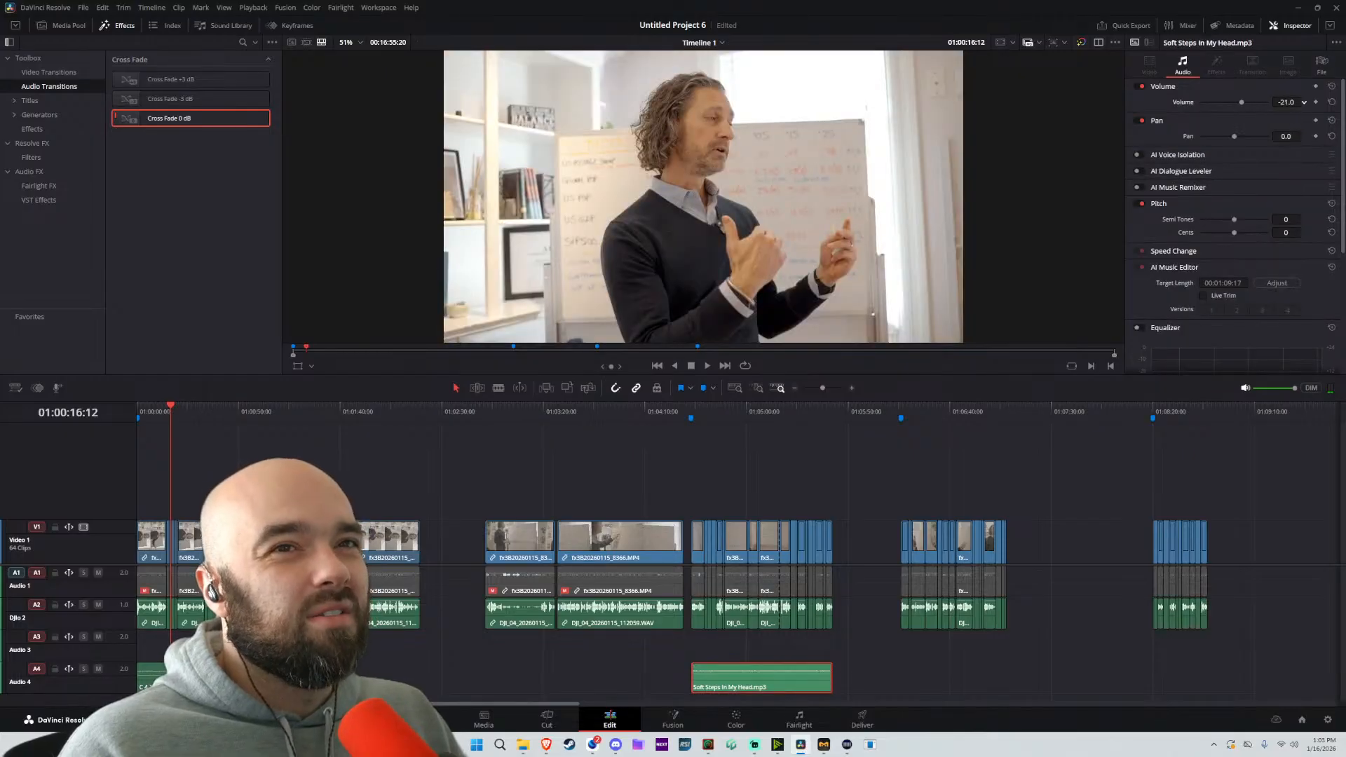
scroll(1257, 324, down, 1)
click(1146, 266)
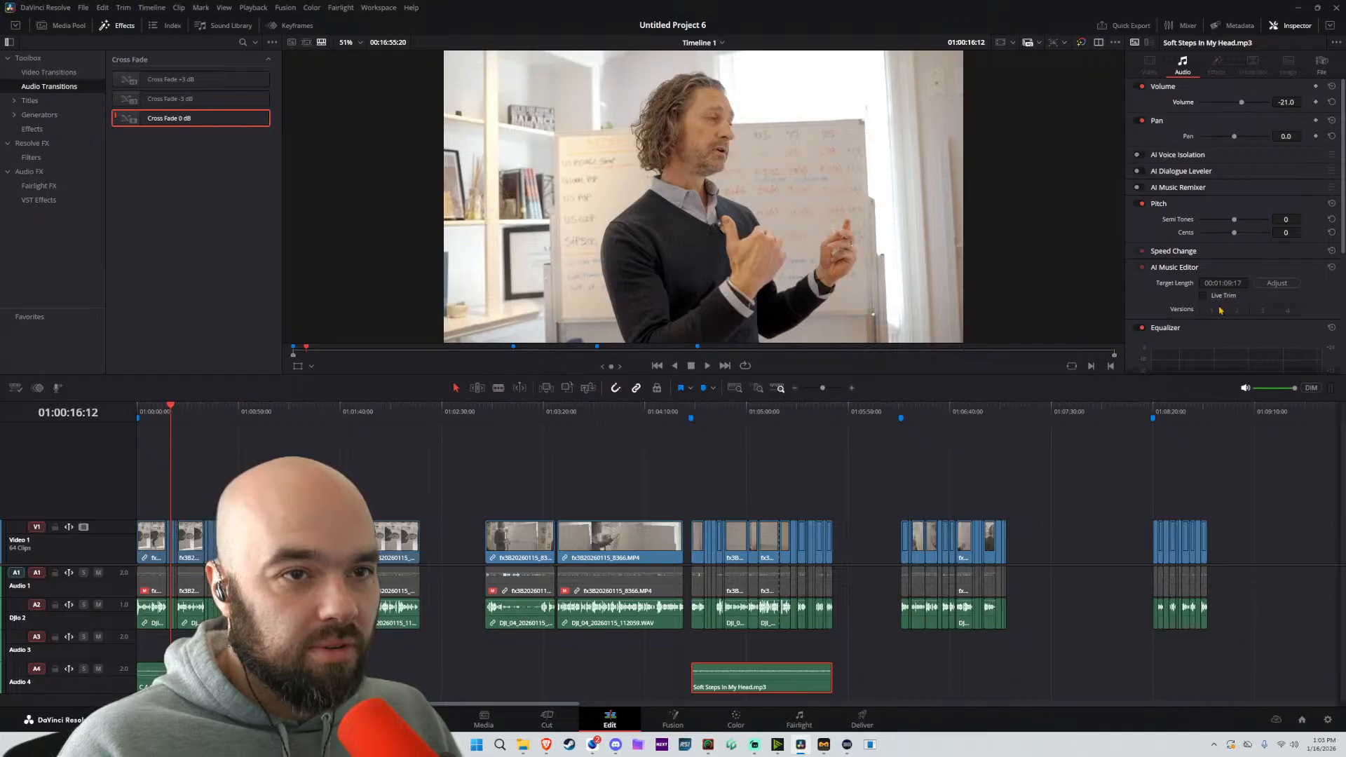
scroll(1295, 262, down, 3)
drag(1294, 239, 1266, 259)
Play the passage from marker 2 briefly and set the Soft Steps In My Head clip's volume to -24.0
click(691, 412)
key(space)
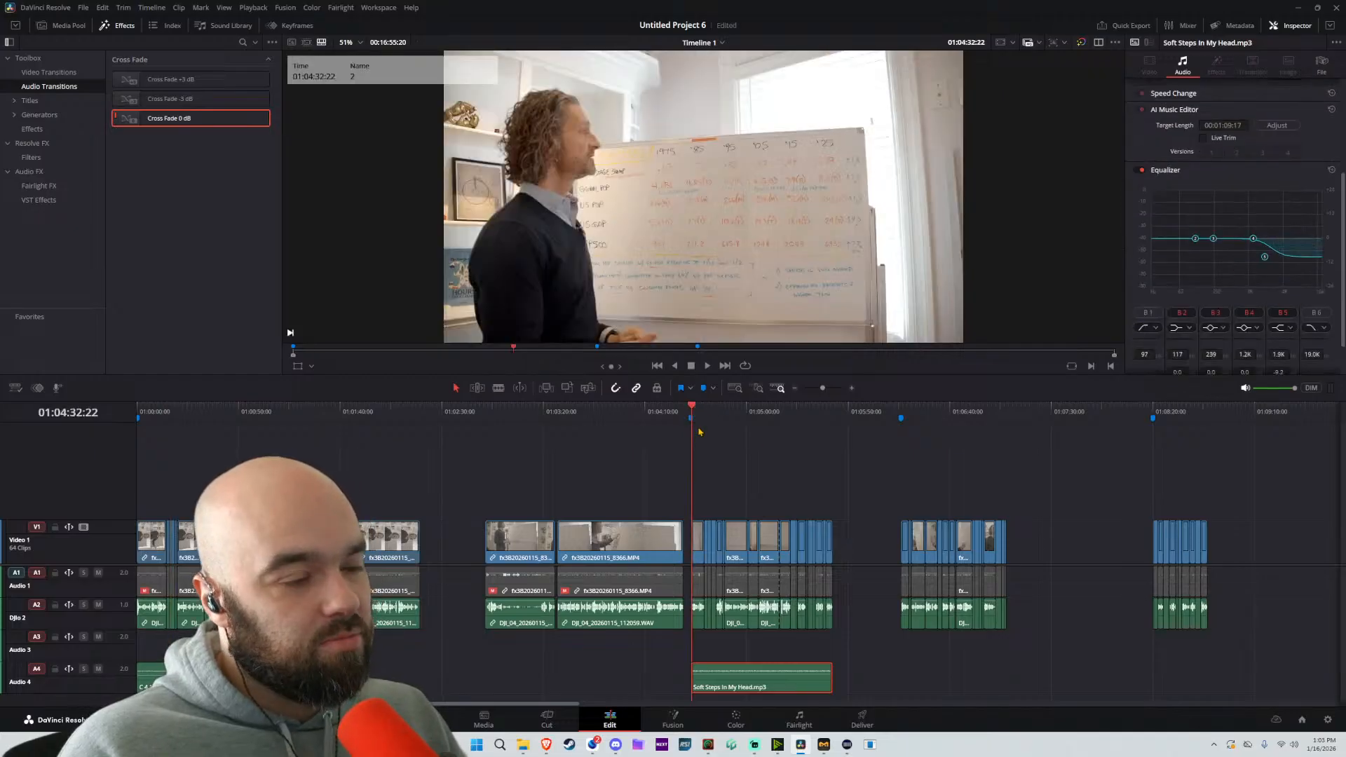
scroll(812, 608, up, 3)
key(space)
scroll(1246, 159, down, 1)
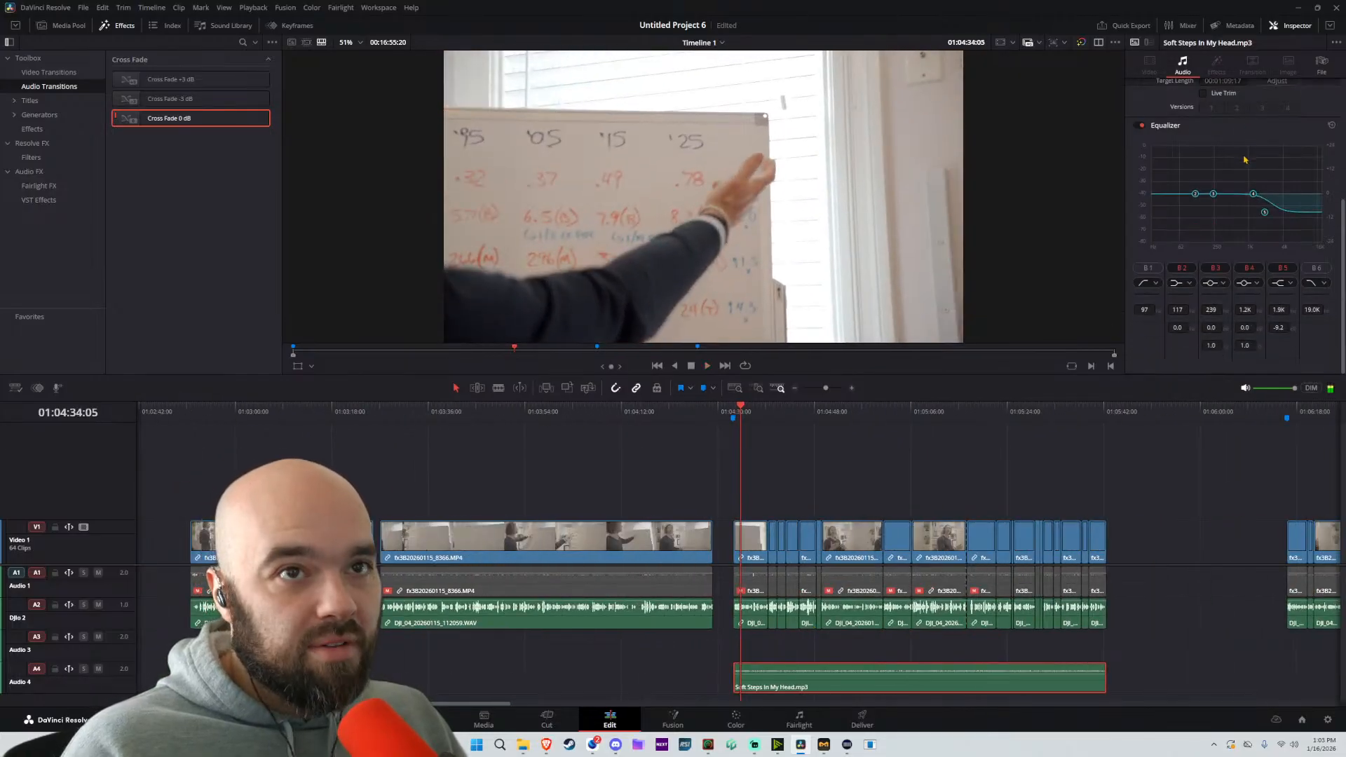
scroll(1244, 151, up, 4)
double_click(1282, 102)
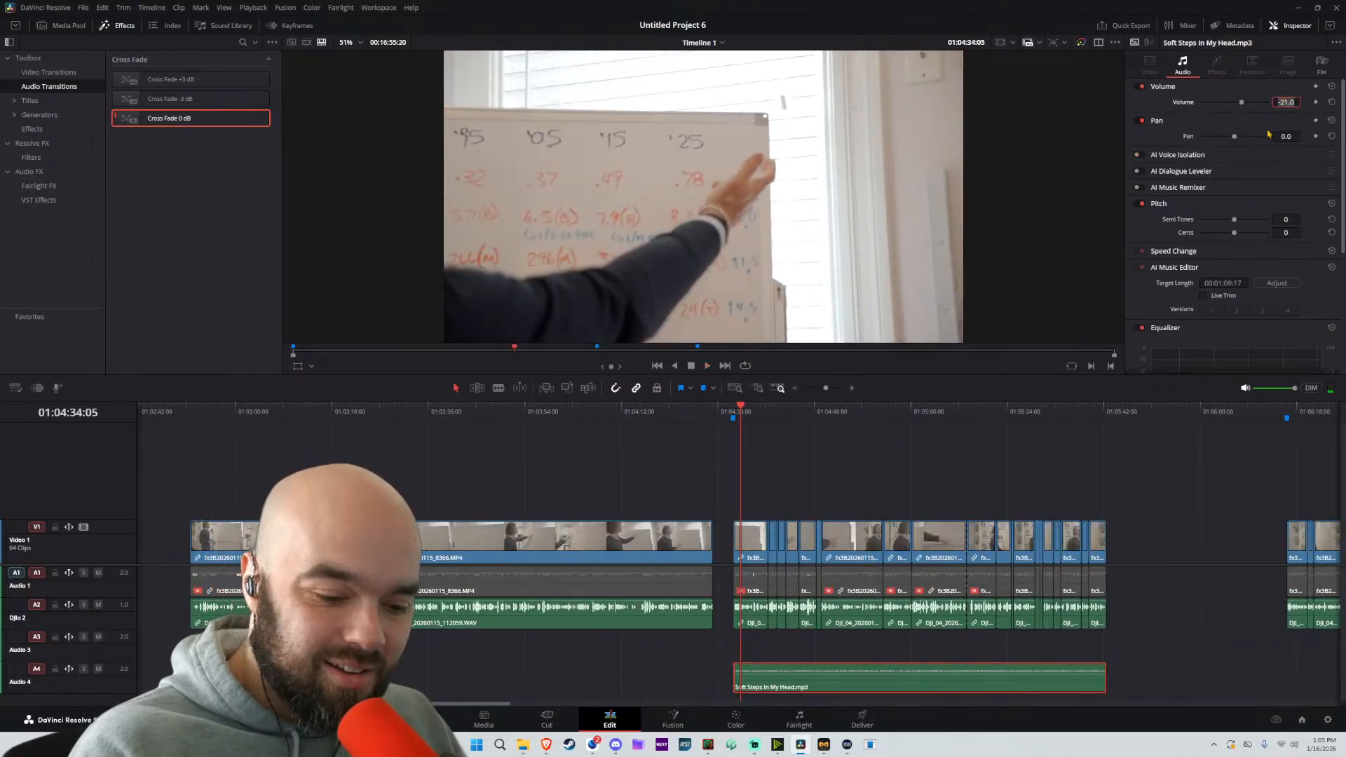
text(-24)
key(Return)
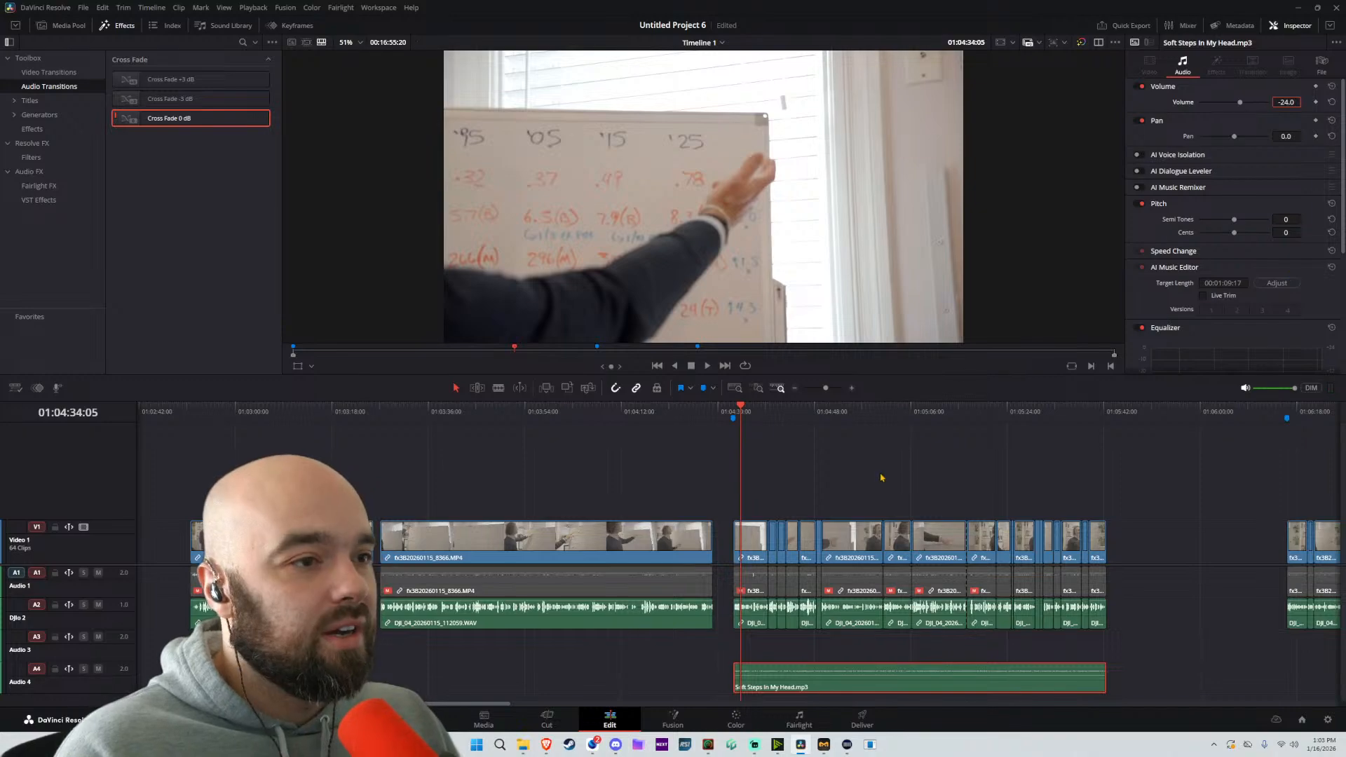
Listen to the music level under the speech in the marker 2 passage, and stop playback
click(881, 478)
key(space)
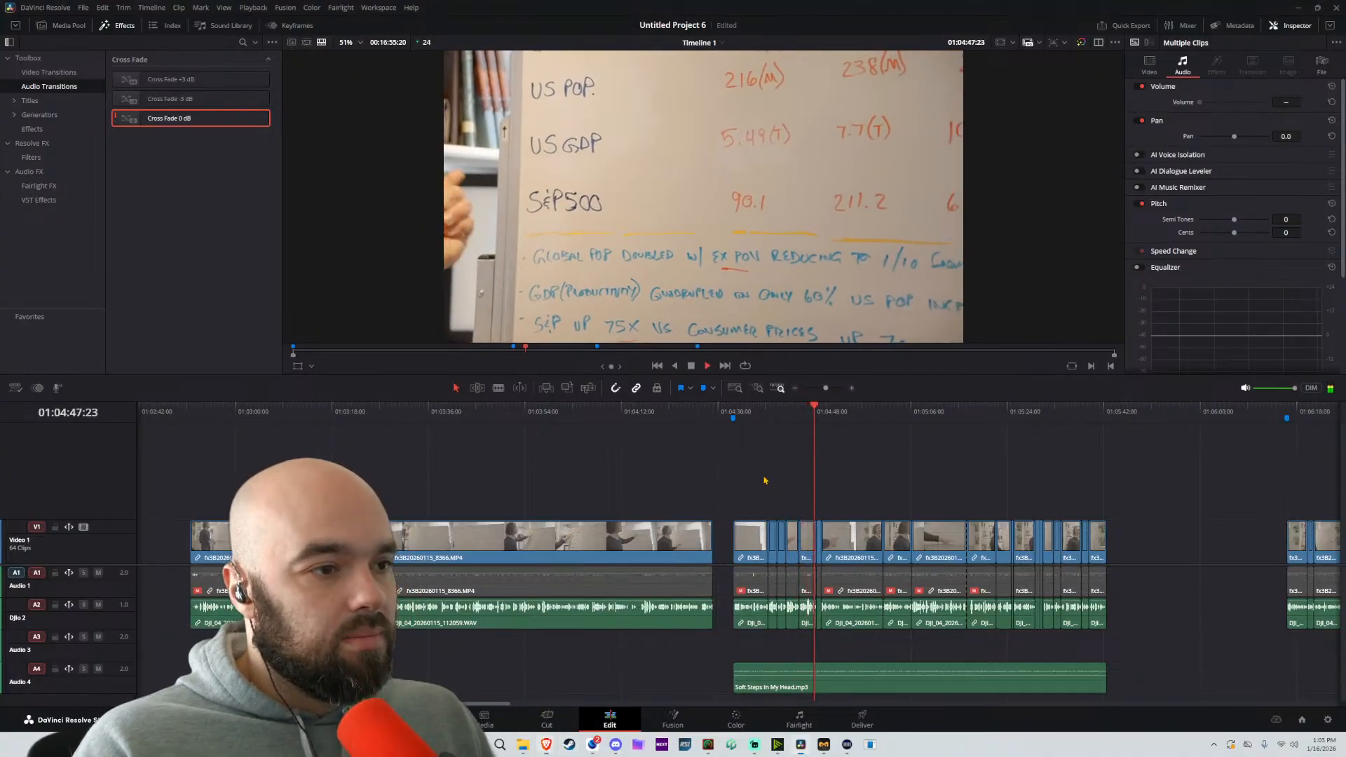
key(space)
Switch to Suno and preview both newly generated Soft Focus, Open Heart tracks, then stop playback
click(546, 744)
click(597, 690)
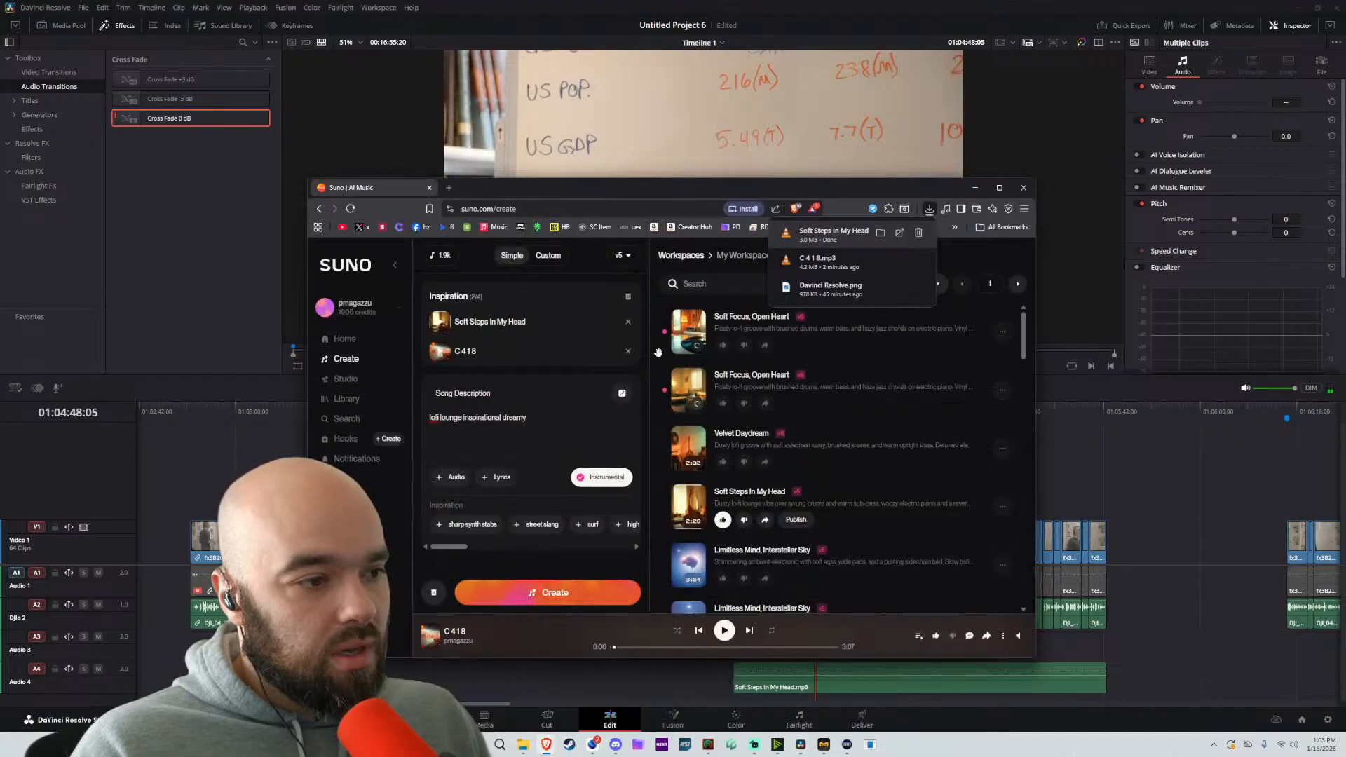
click(694, 335)
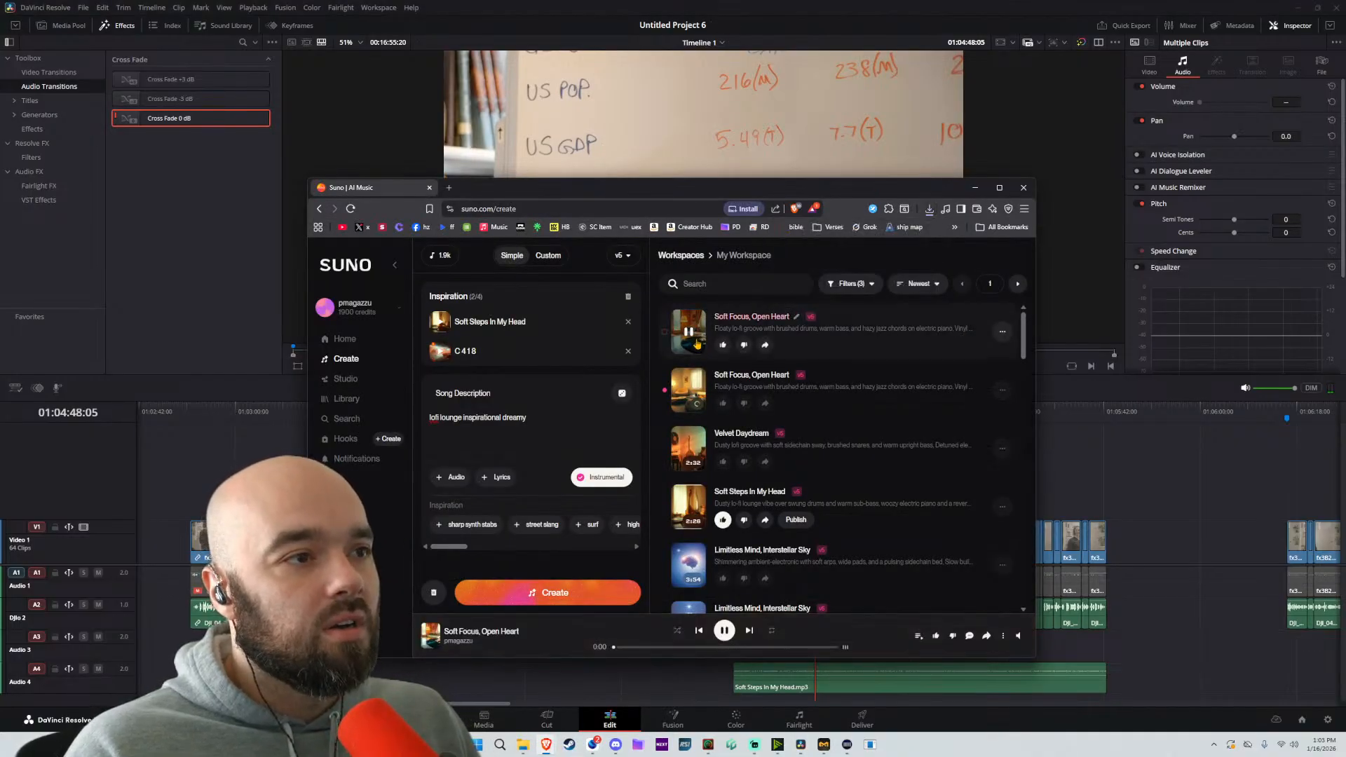
click(615, 648)
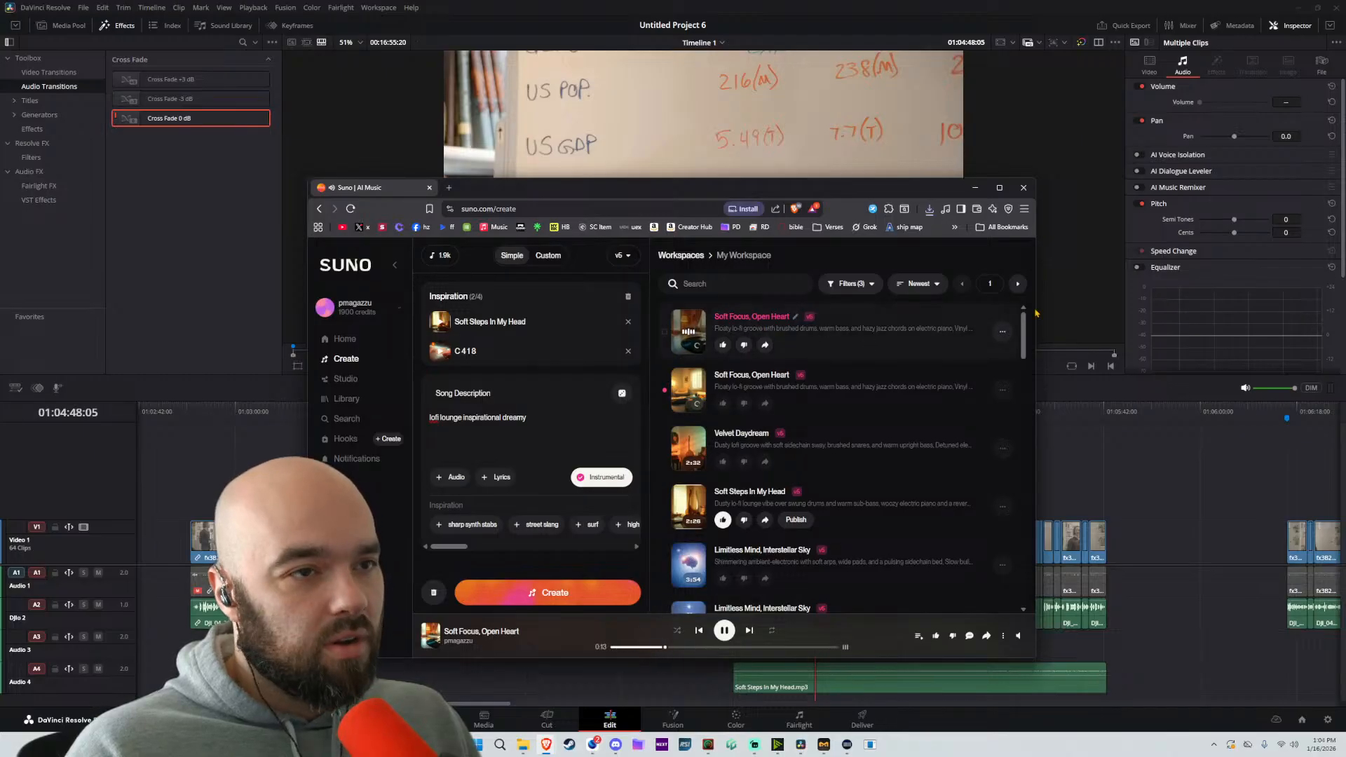
click(1002, 331)
click(690, 403)
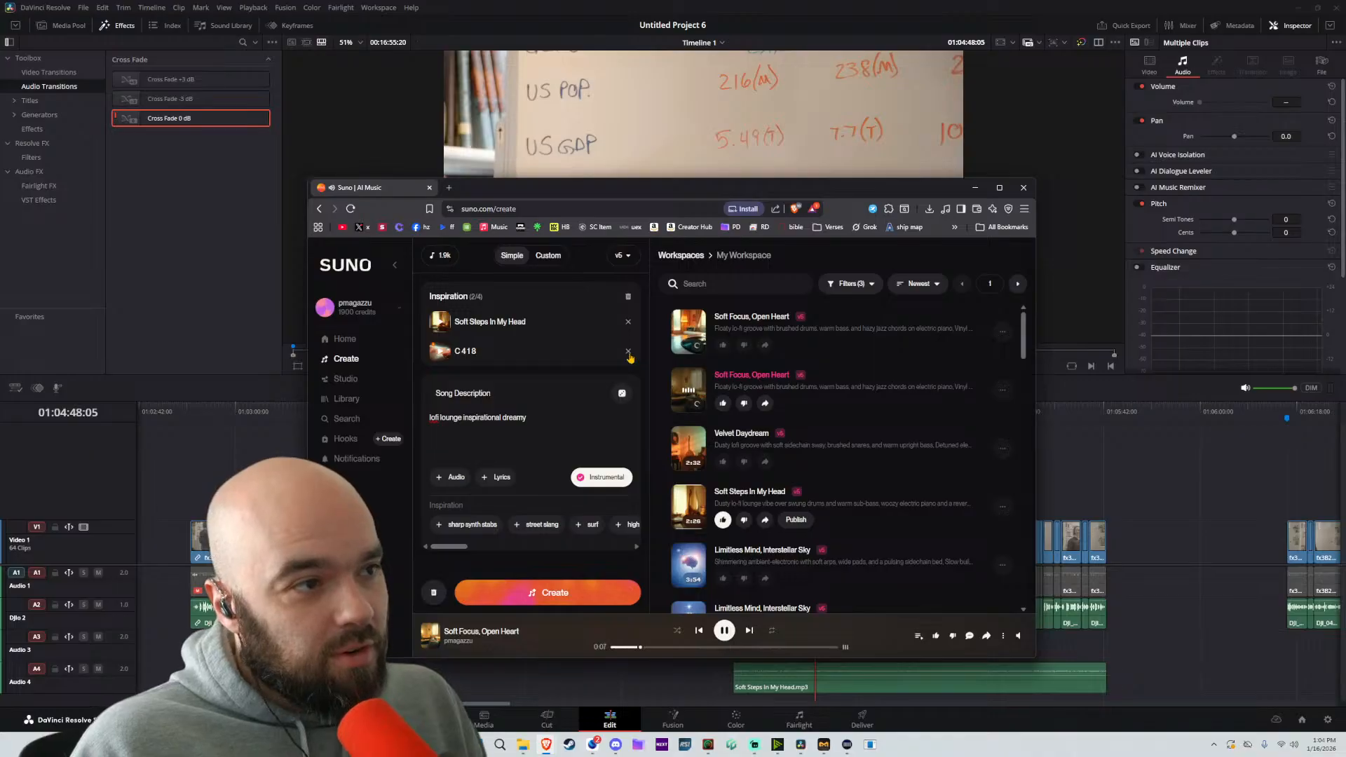
click(724, 630)
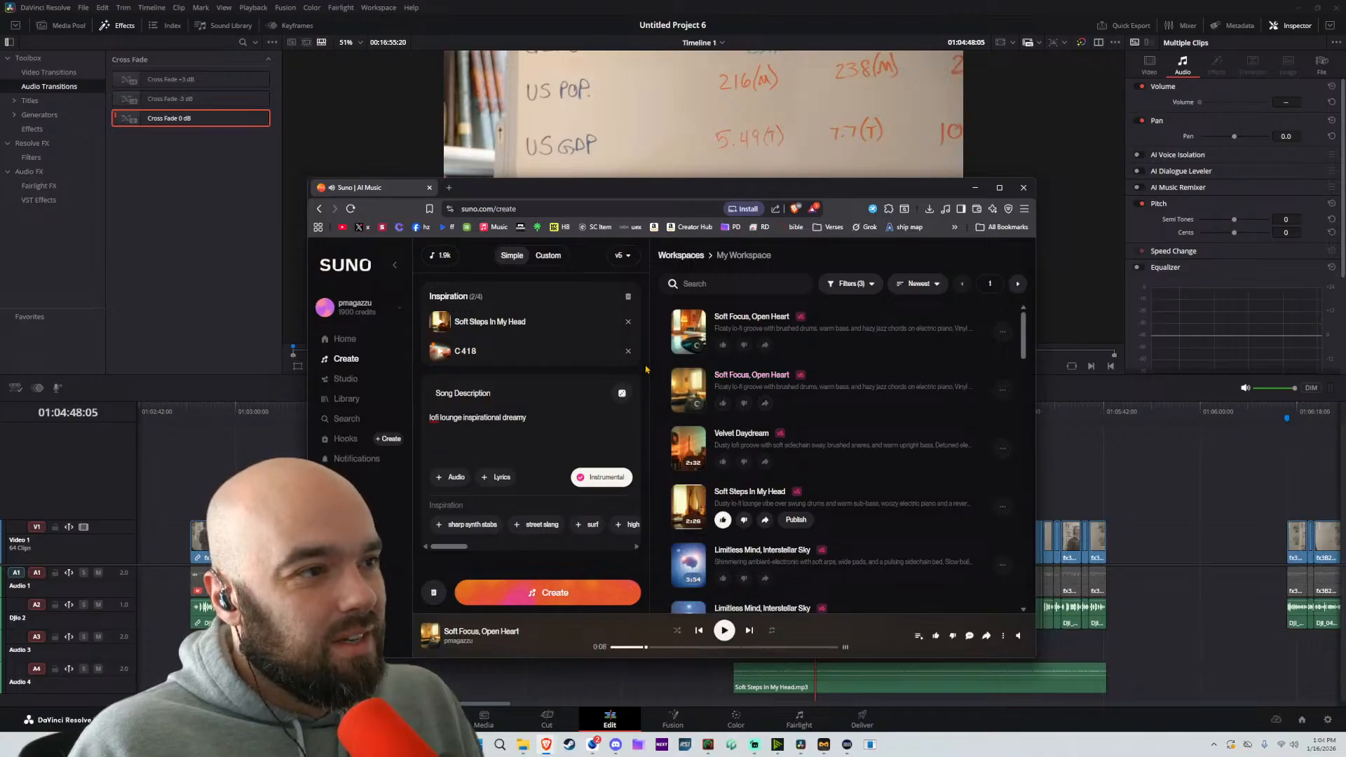
Clear both inspiration tracks and replace the song description with a non-instrumental prompt starting with "gangst"
click(628, 350)
click(629, 324)
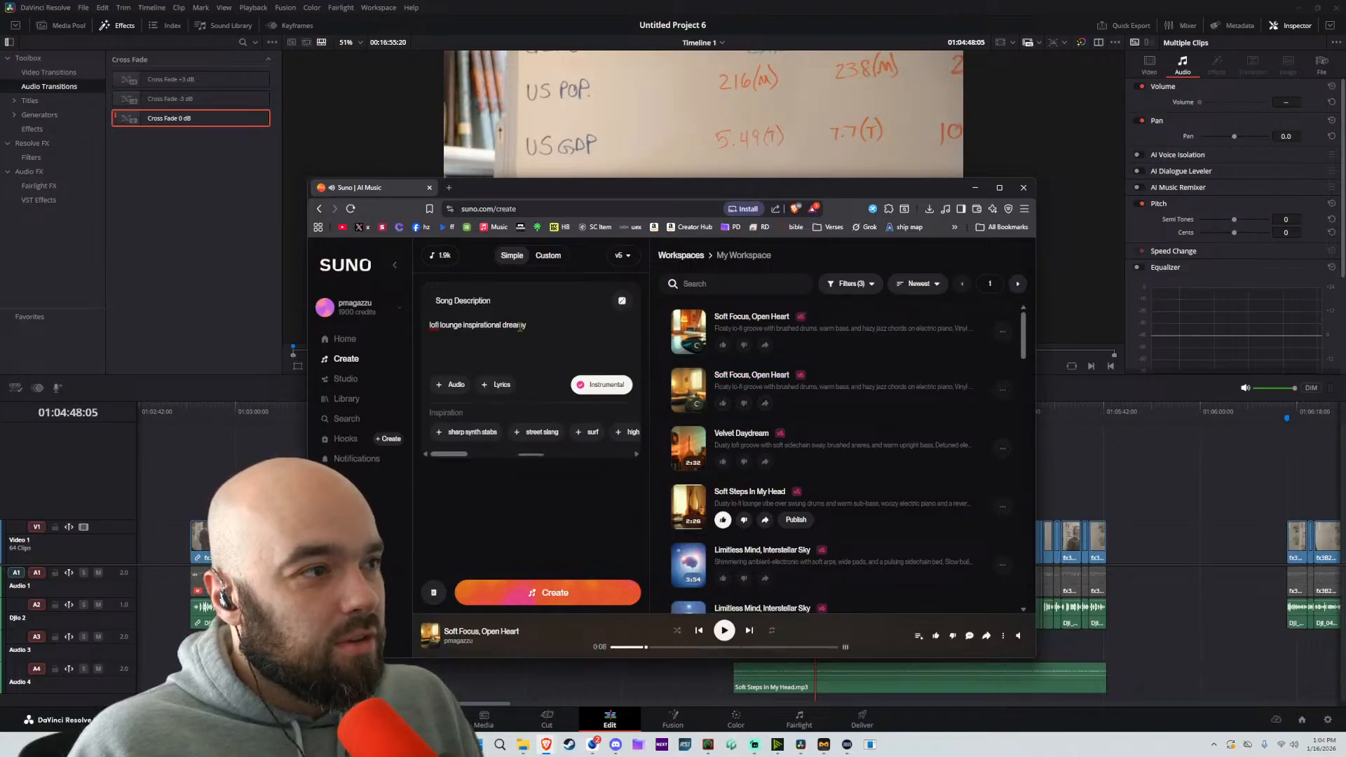
triple_click(556, 340)
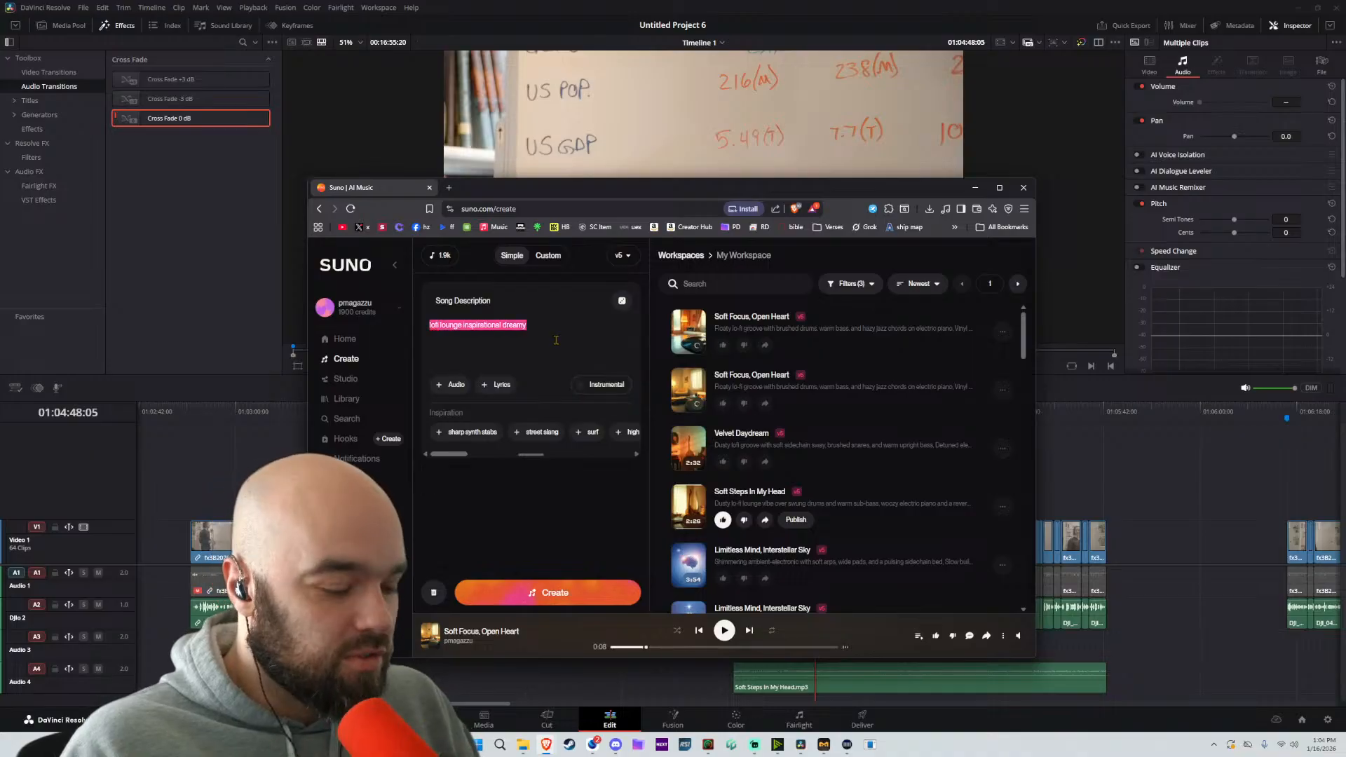
text(gangst)
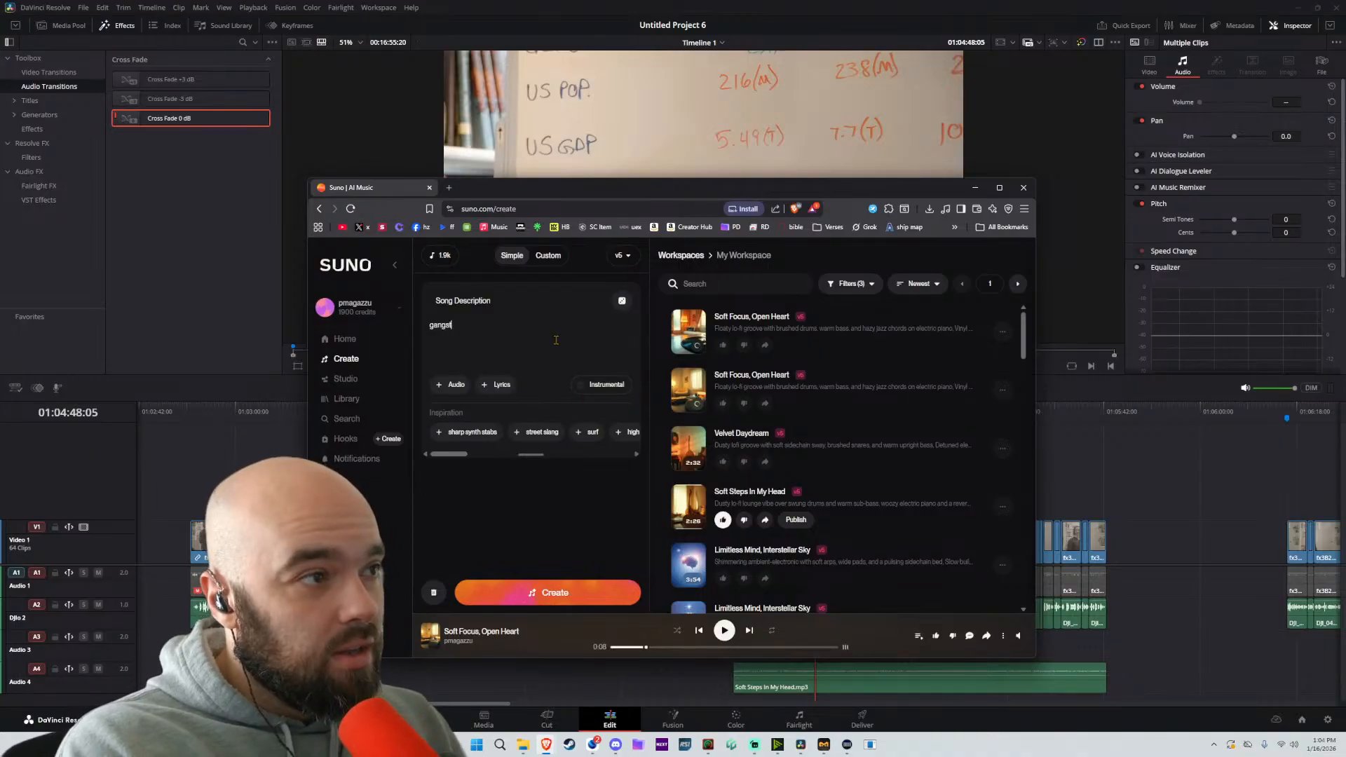
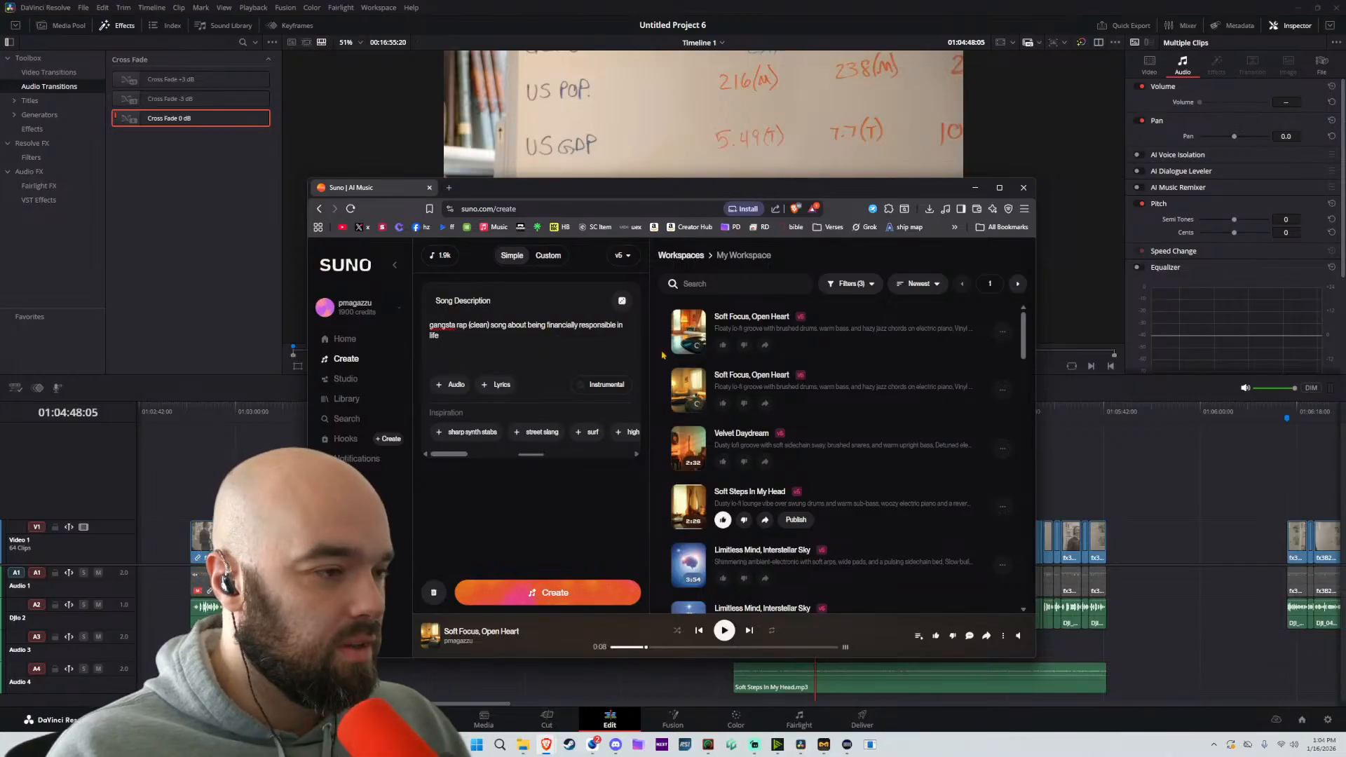
Generate the clean gangsta rap song about being financially responsible, and download the 2:38 Soft Focus, Open Heart track as MP3 audio
click(548, 599)
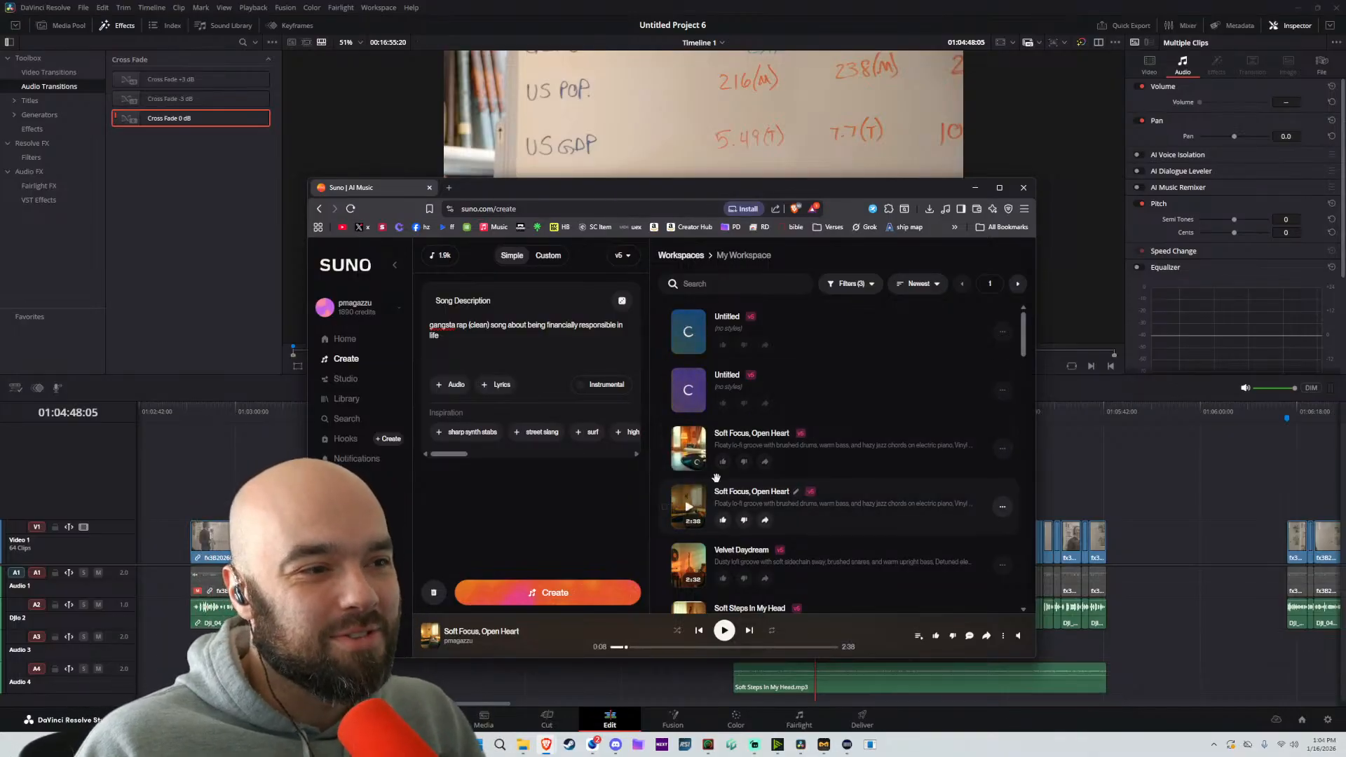
click(1003, 505)
mouse_move(925, 595)
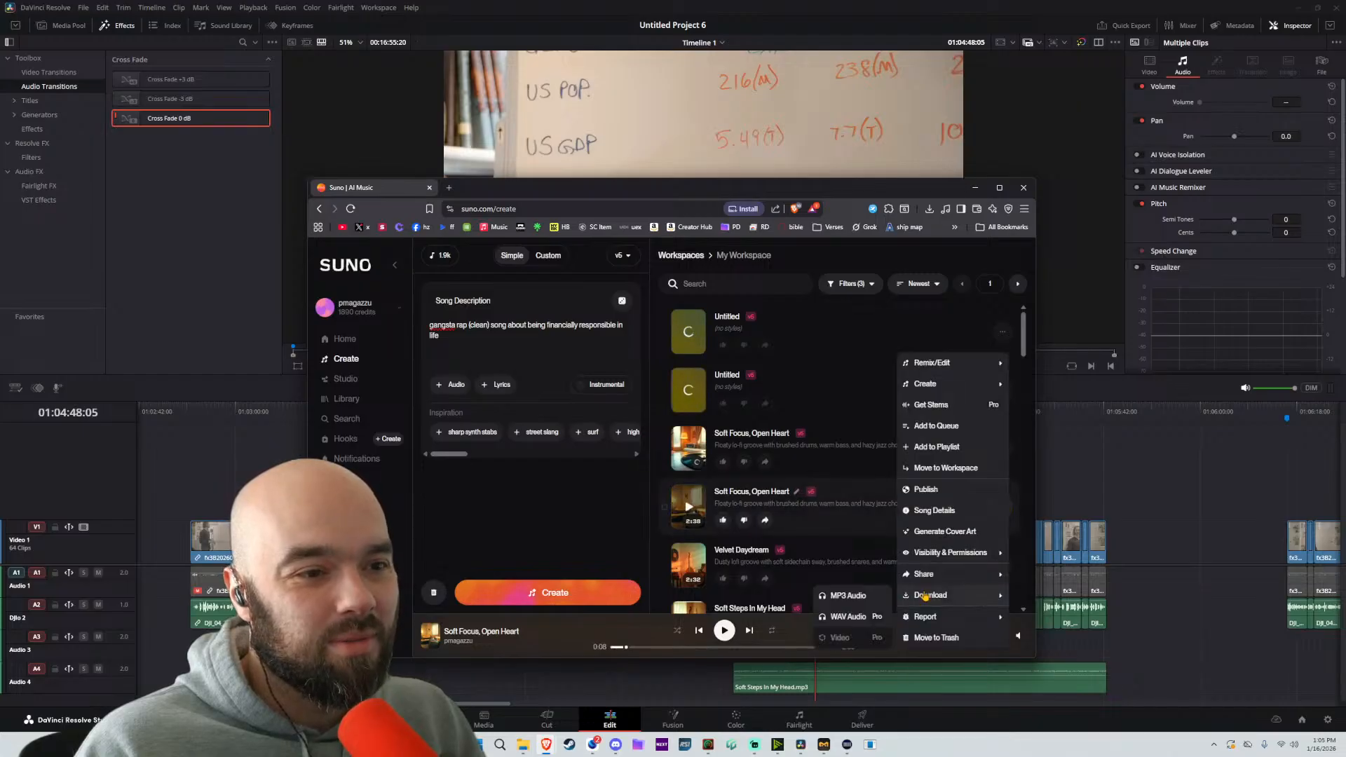
click(848, 595)
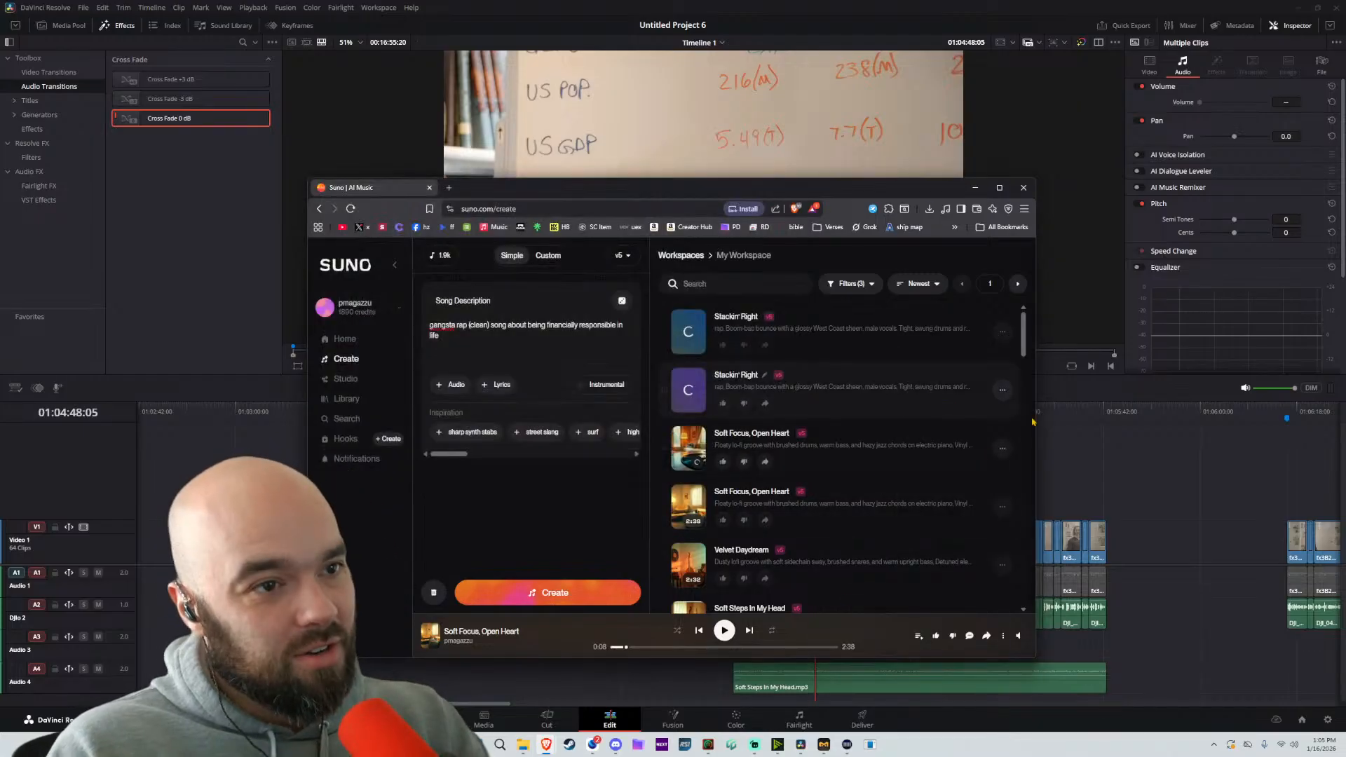
Place the downloaded Soft Focus, Open Heart.mp3 on Audio 4, aligned with the marker of the passage following Soft Steps In My Head
click(929, 208)
mouse_move(841, 235)
mouse_down()
mouse_move(1097, 450)
mouse_move(1222, 680)
mouse_up()
scroll(1216, 677, down, 2)
drag(945, 675, 979, 674)
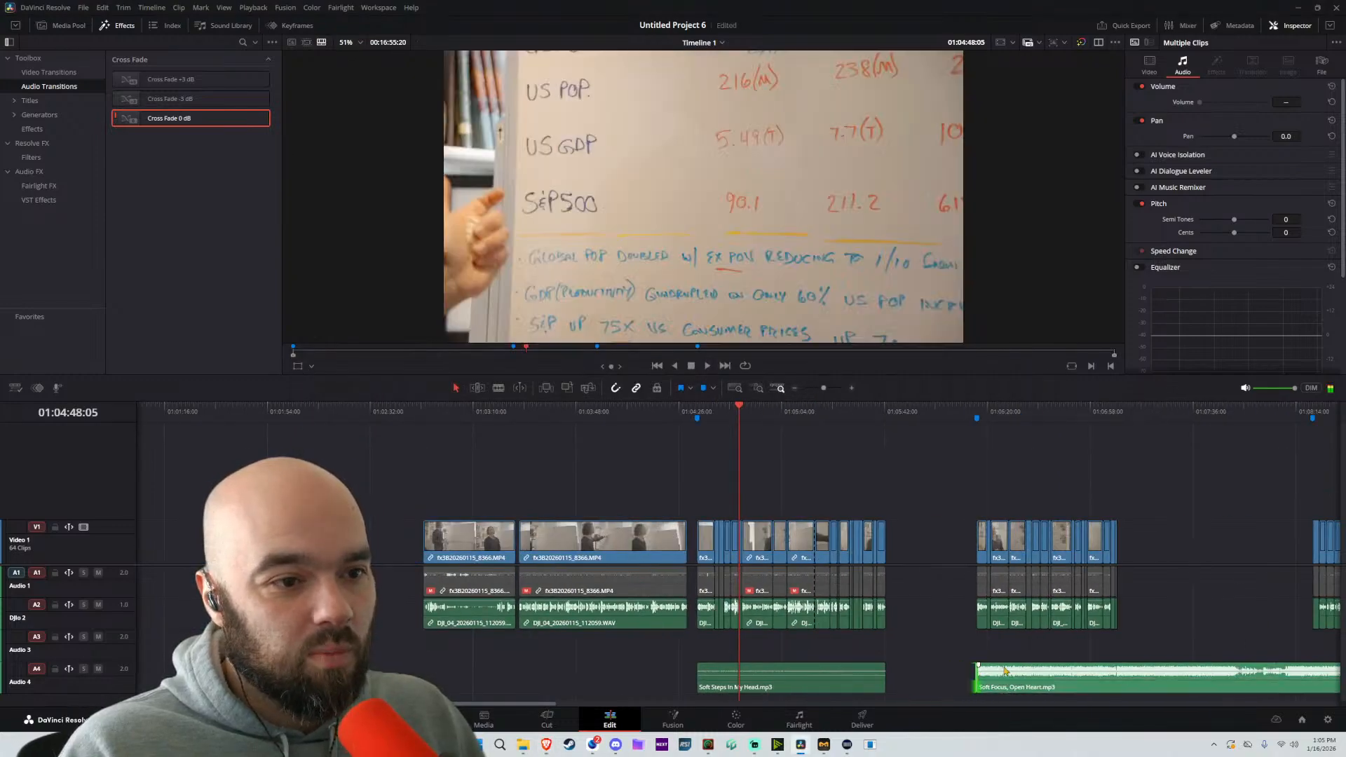
Split the Soft Focus, Open Heart clip at the end of the passage's video and delete the excess music after it
key(b)
click(1117, 674)
key(a)
click(1136, 679)
click(1073, 682)
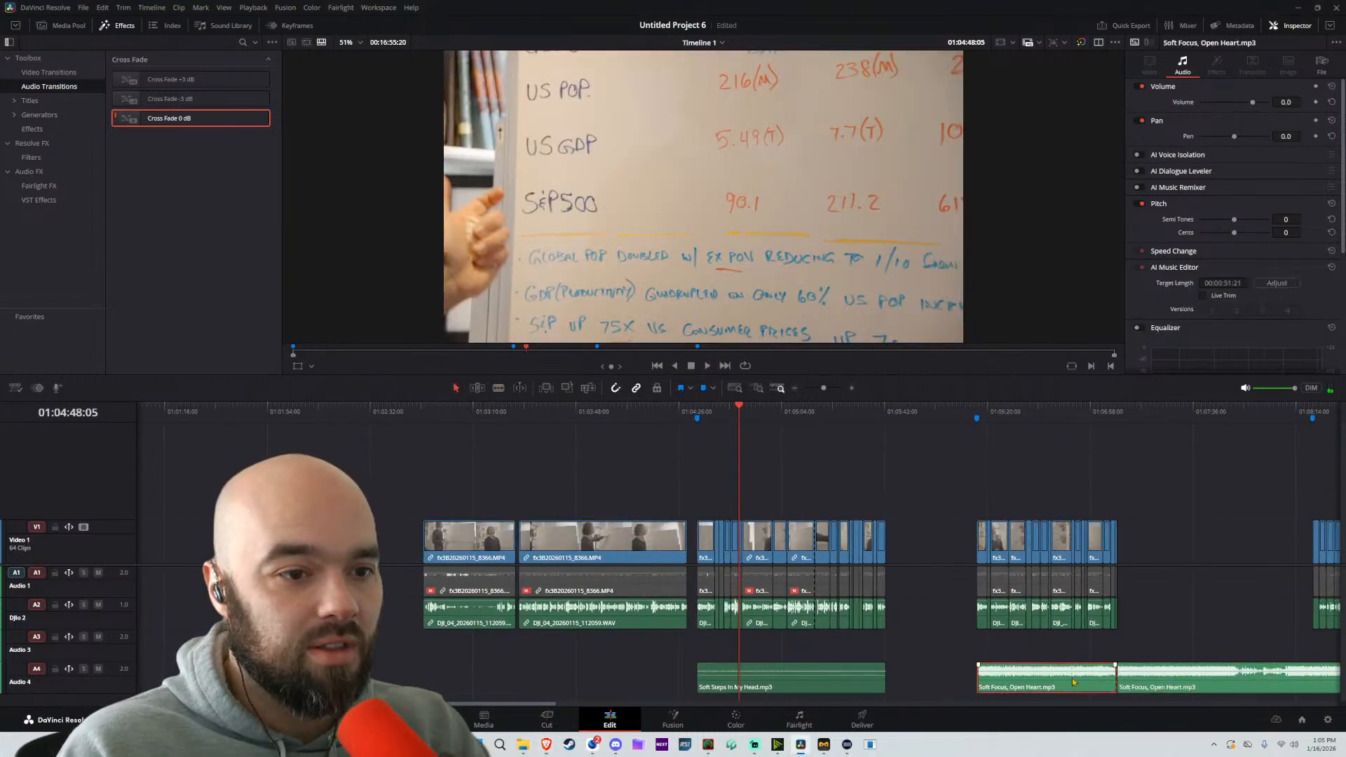
key(BackSpace)
key(ctrl+z)
click(1147, 688)
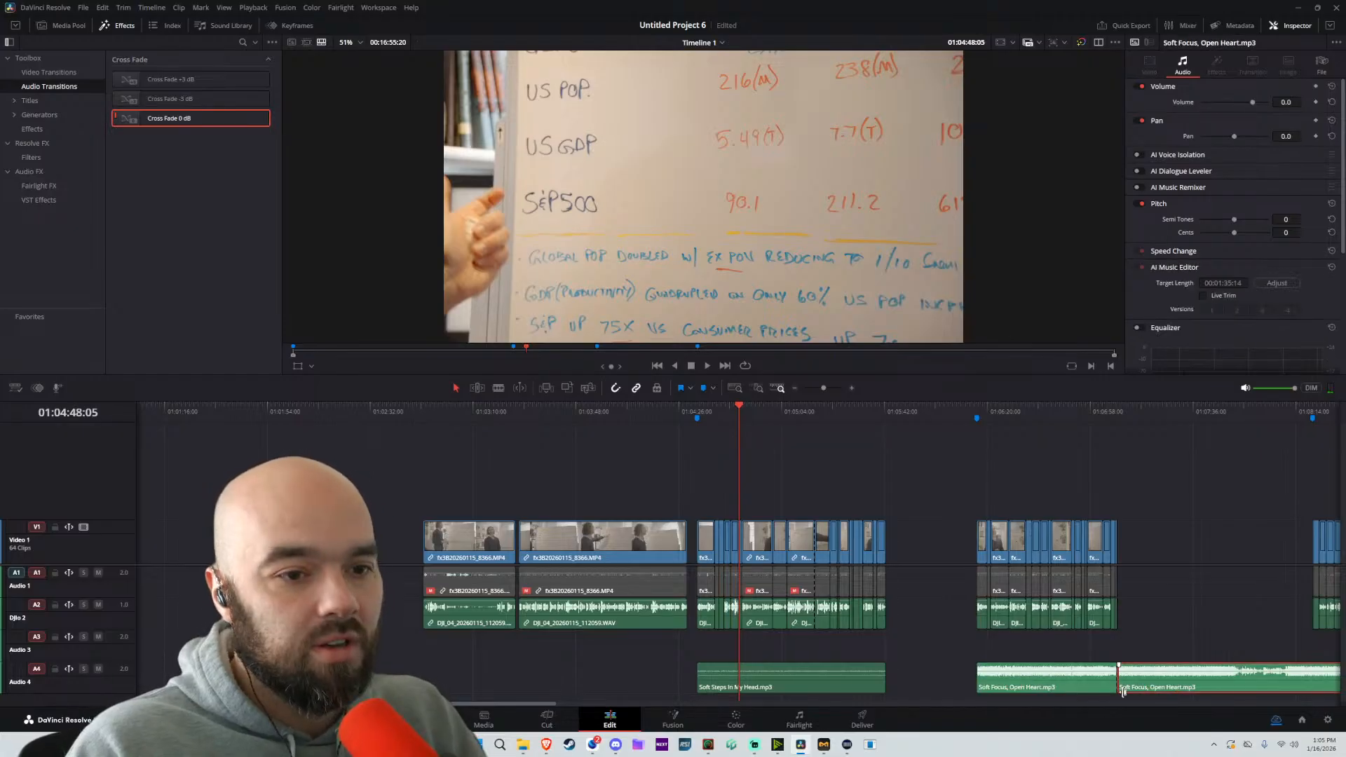
key(BackSpace)
Set the Soft Focus, Open Heart clip's volume to -24.0, enable its equalizer and lower the high-frequency band
click(1072, 691)
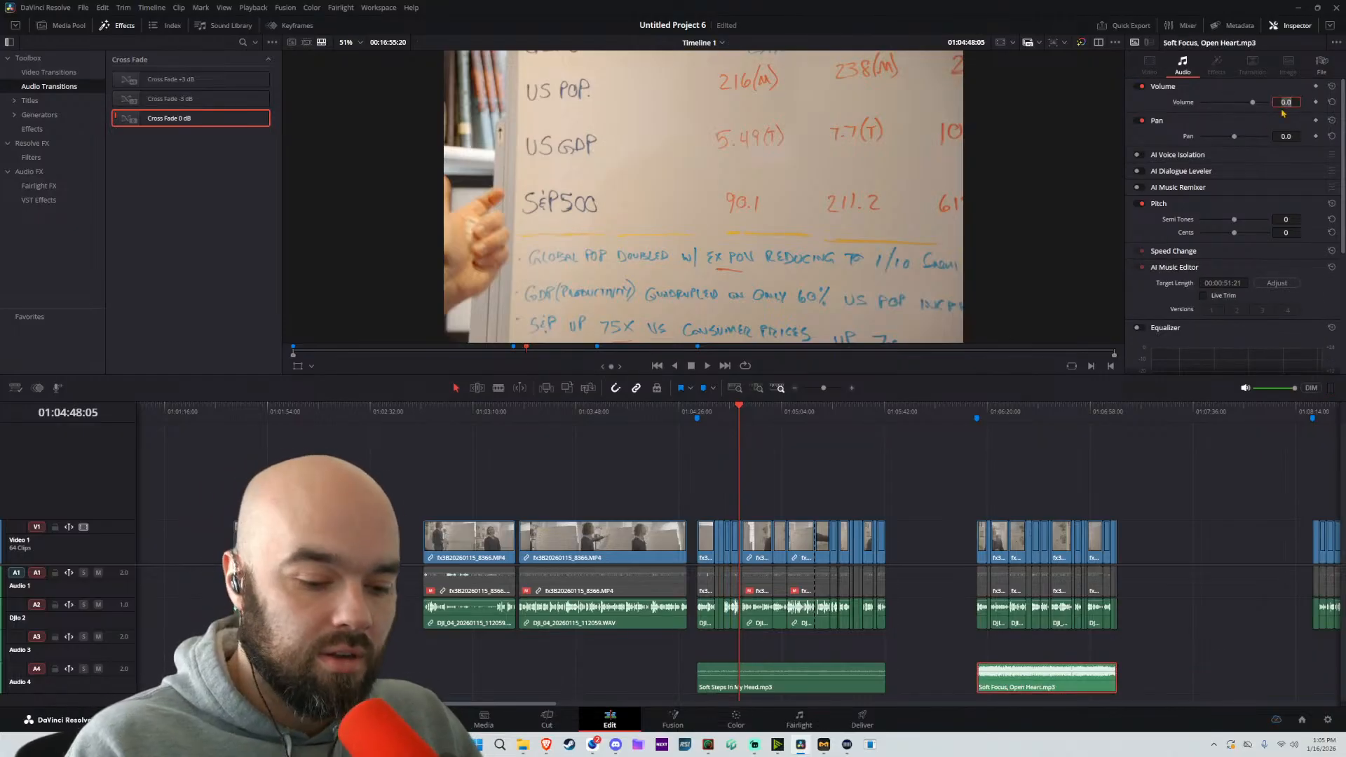
text(-24)
key(Return)
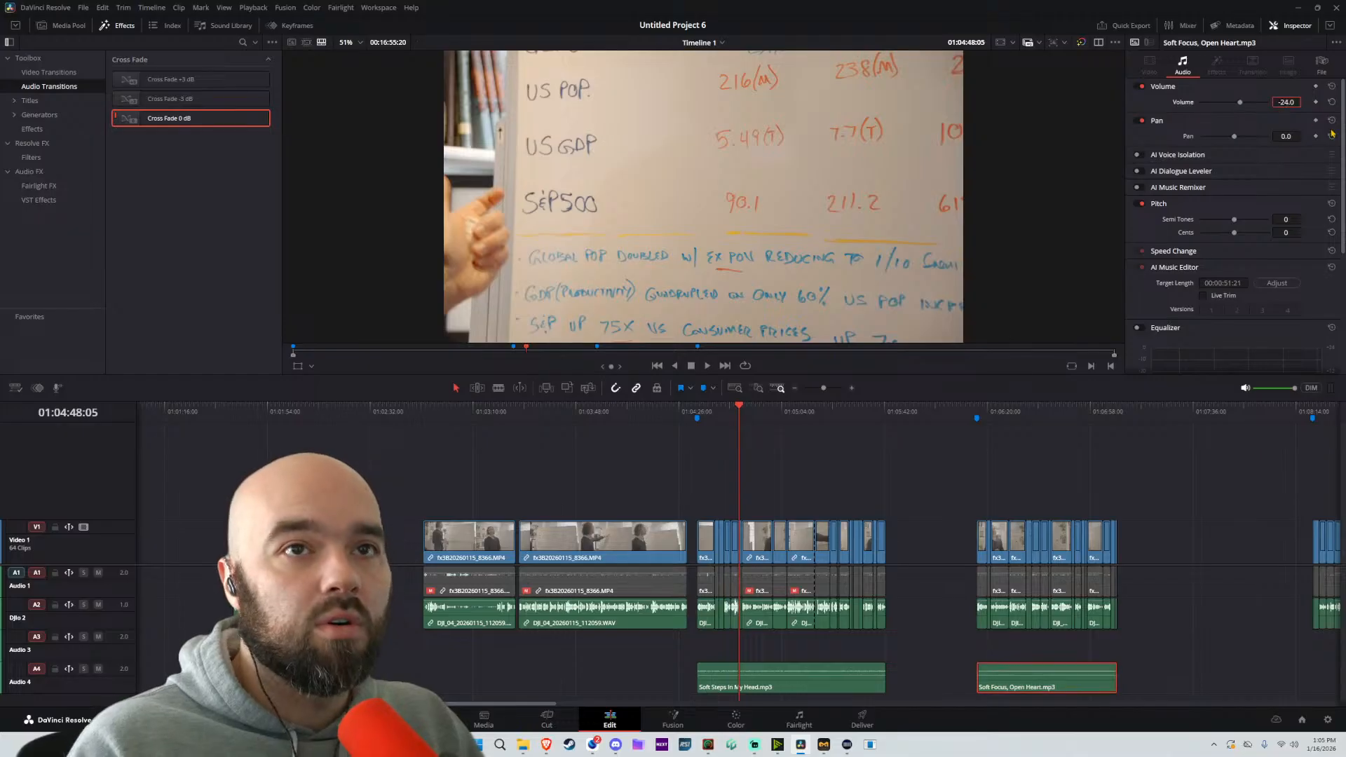
scroll(1139, 258, down, 3)
scroll(1138, 135, up, 3)
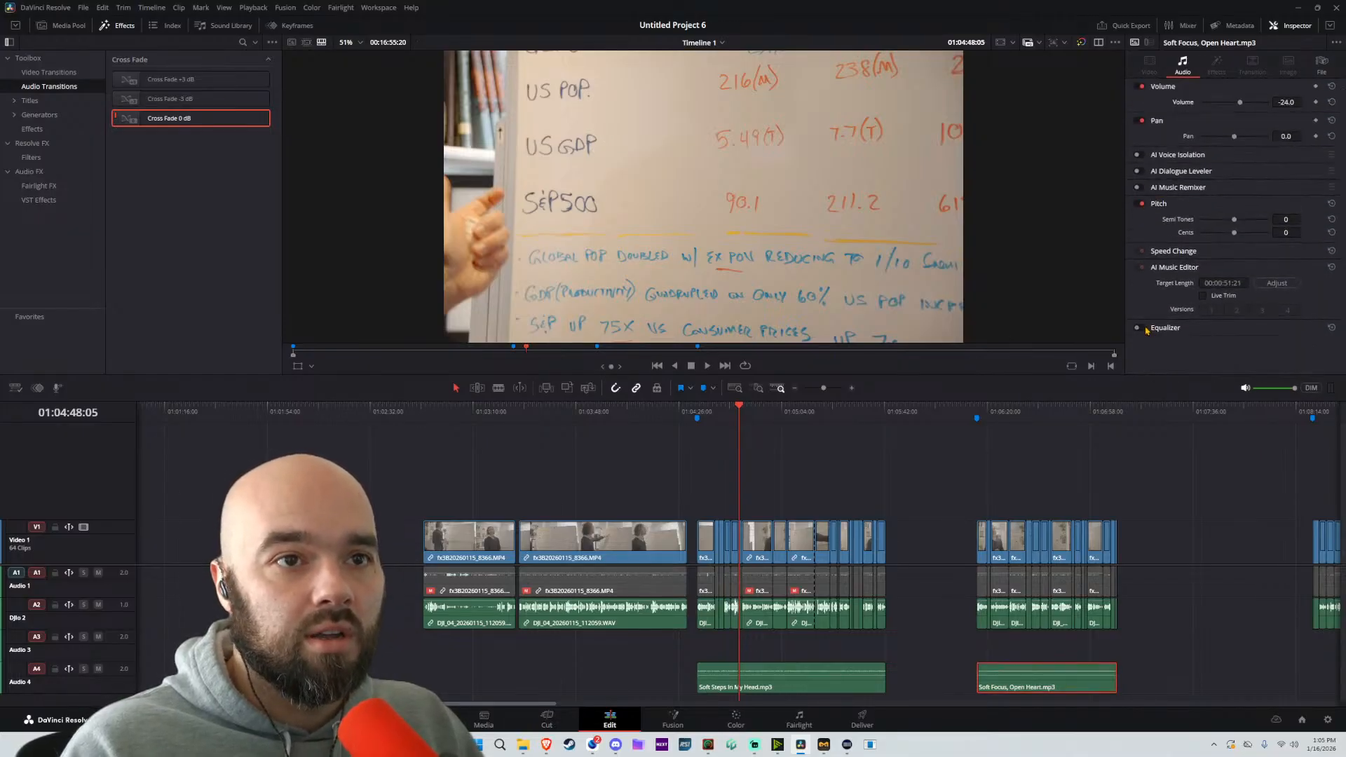
double_click(1203, 330)
scroll(1203, 331, down, 3)
drag(1295, 271, 1236, 297)
Play the passage over Soft Focus, Open Heart from its marker, skip ahead to check the music level, and stop playback
click(972, 412)
key(space)
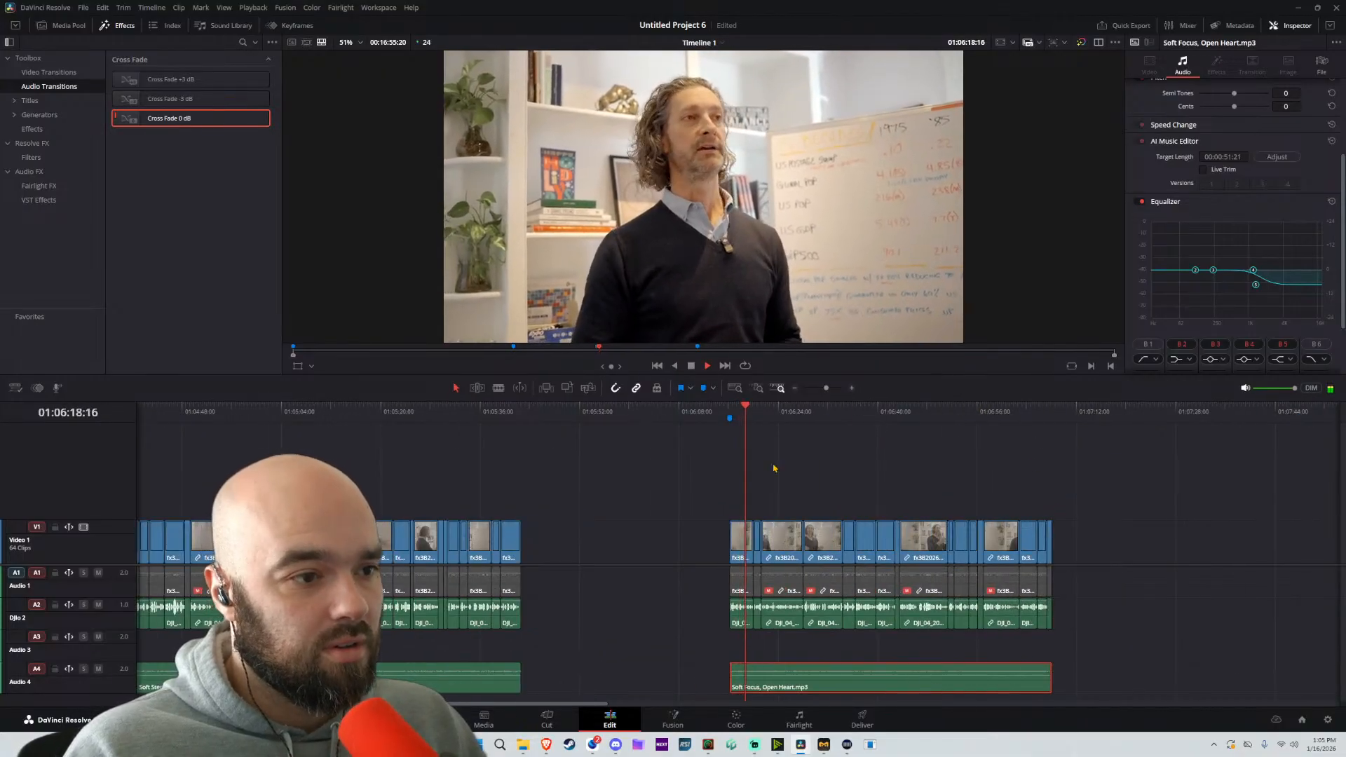
click(813, 412)
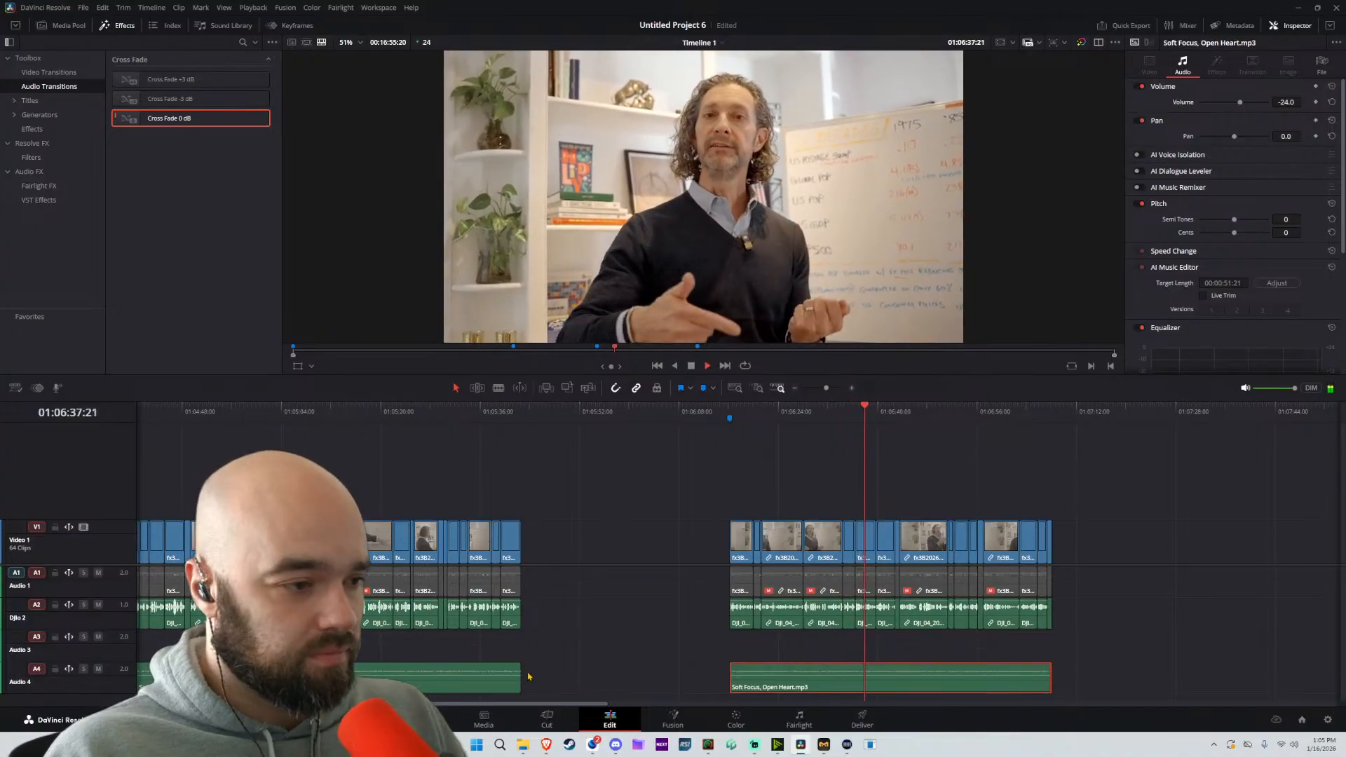
key(space)
Switch to Suno, open the details of the first Stackin' Right track, widen the browser window and read the lyrics
click(546, 744)
click(691, 687)
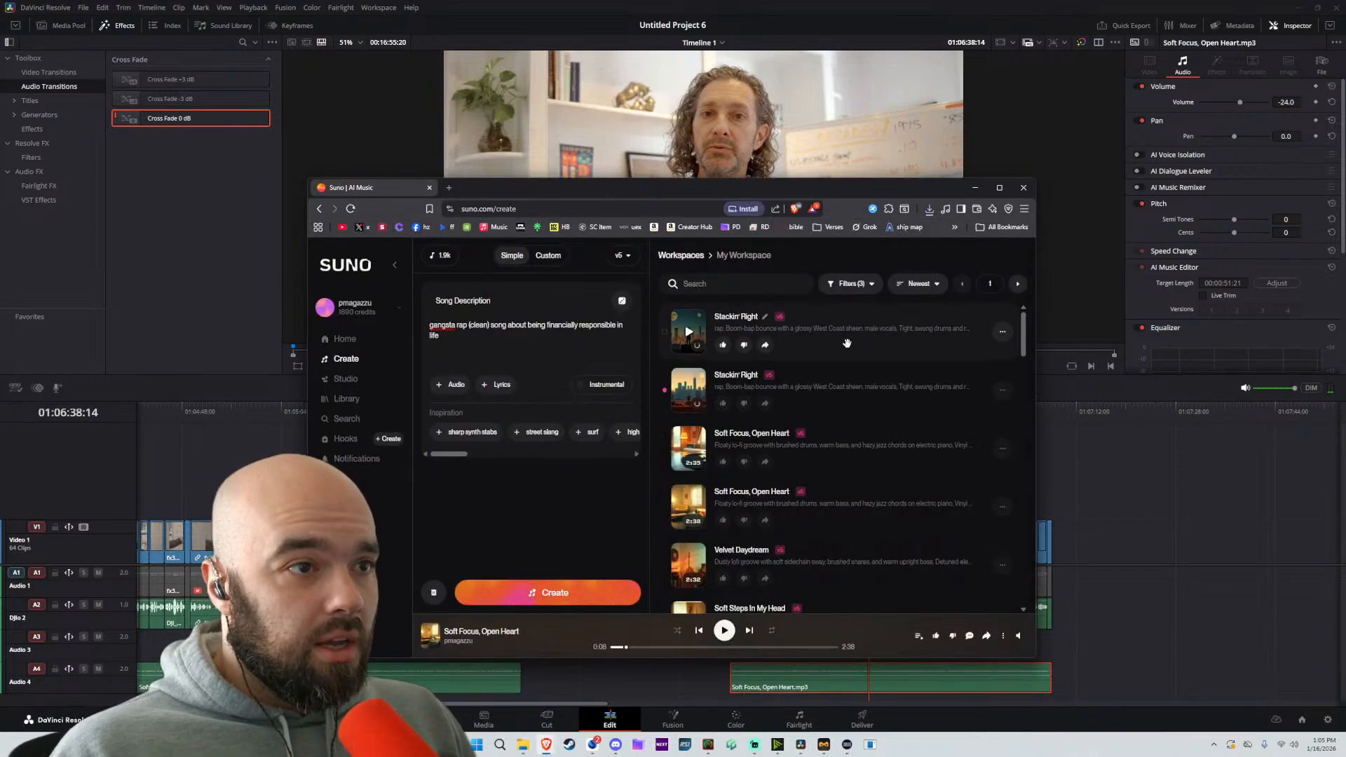
click(884, 332)
drag(1035, 304, 1226, 304)
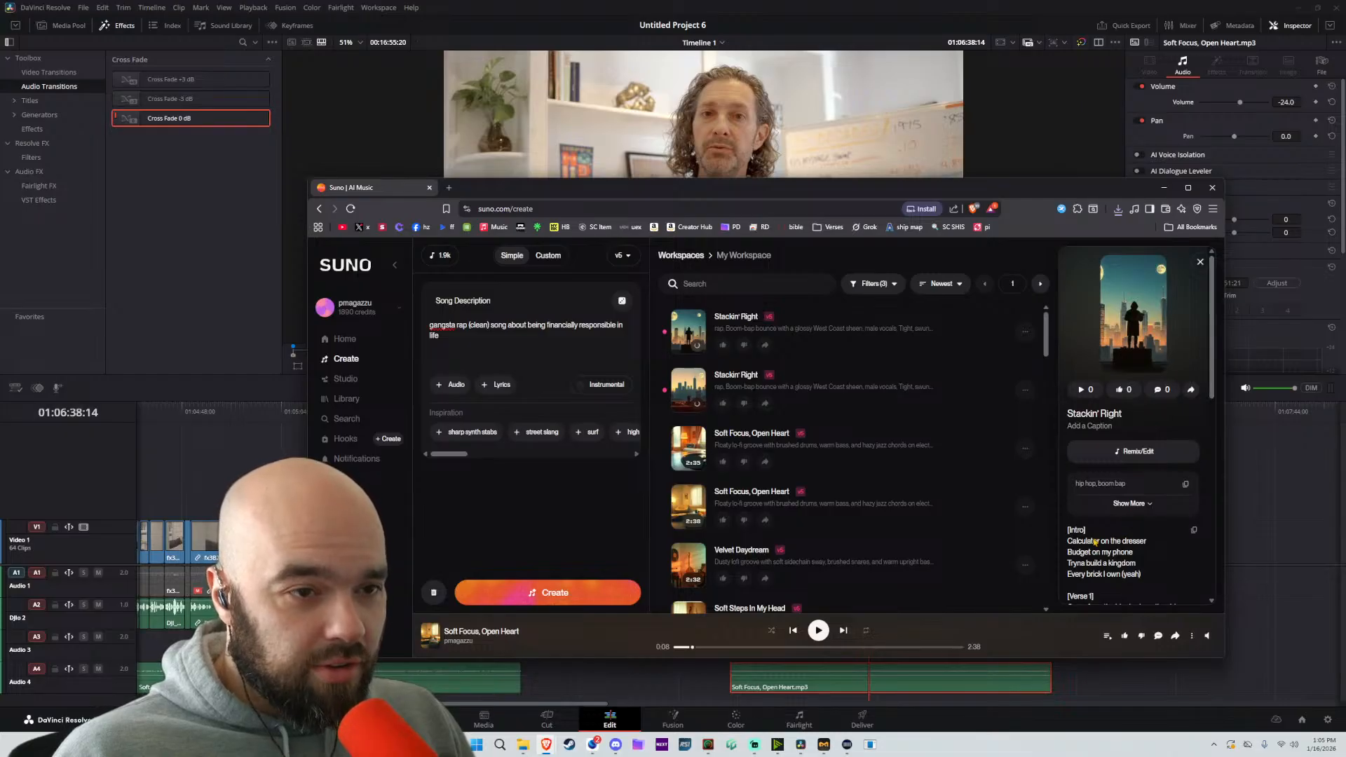
scroll(1094, 543, down, 1)
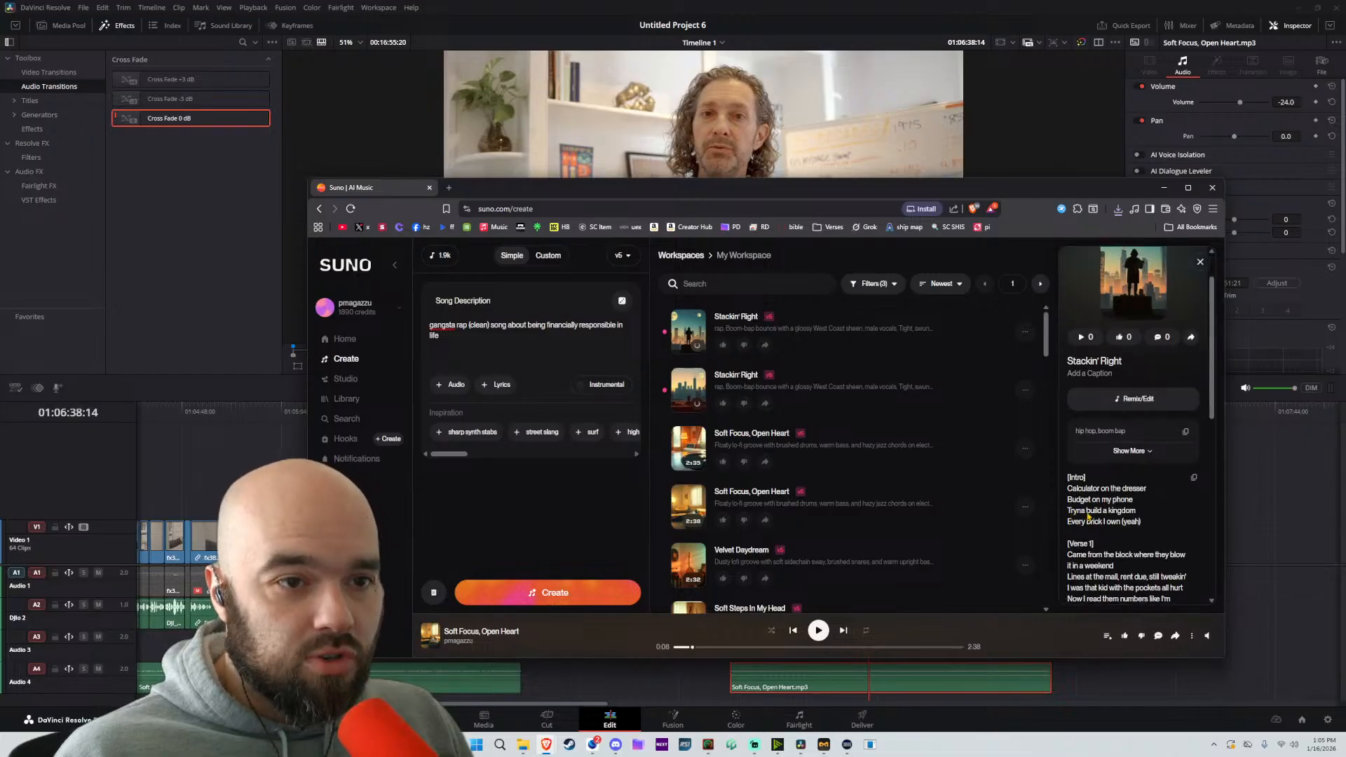
scroll(1067, 534, down, 1)
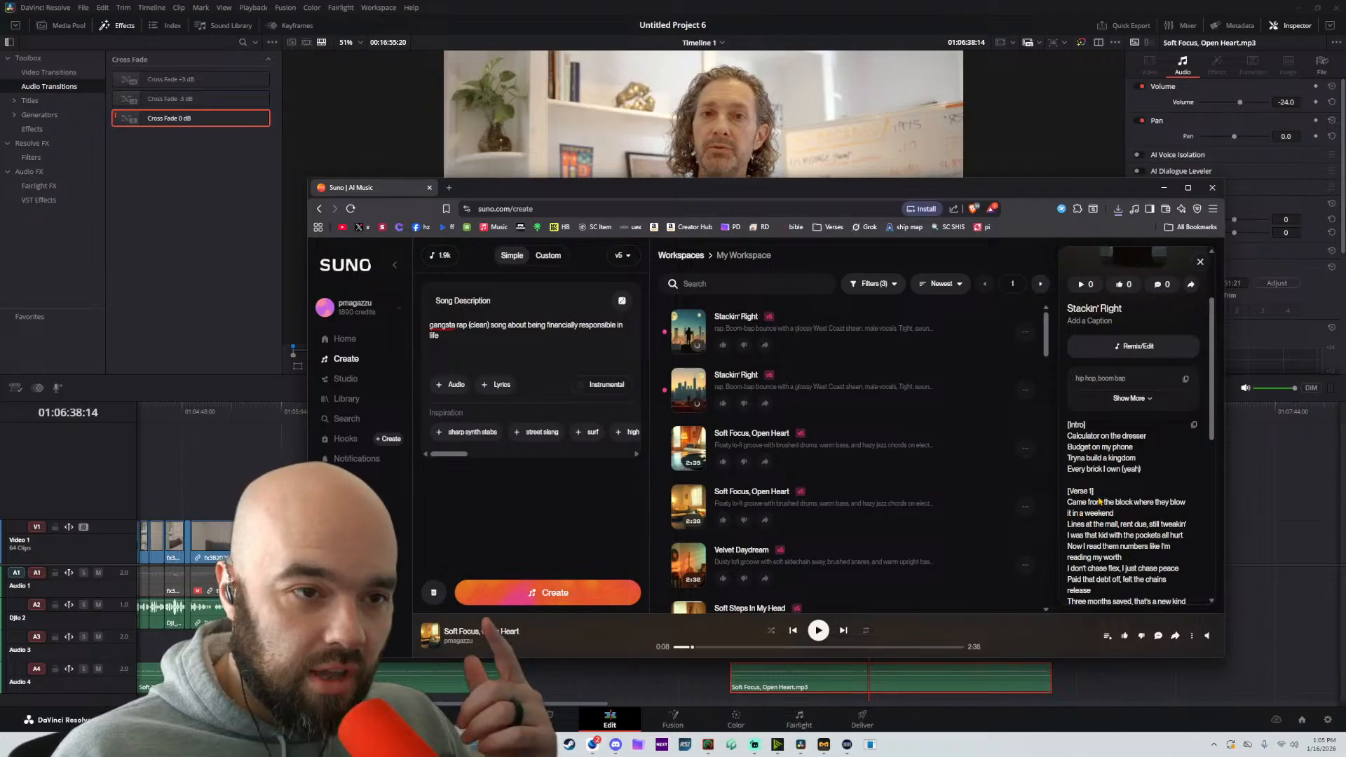
Play the first Stackin' Right track at an audible volume and follow its lyrics through to the chorus
click(689, 332)
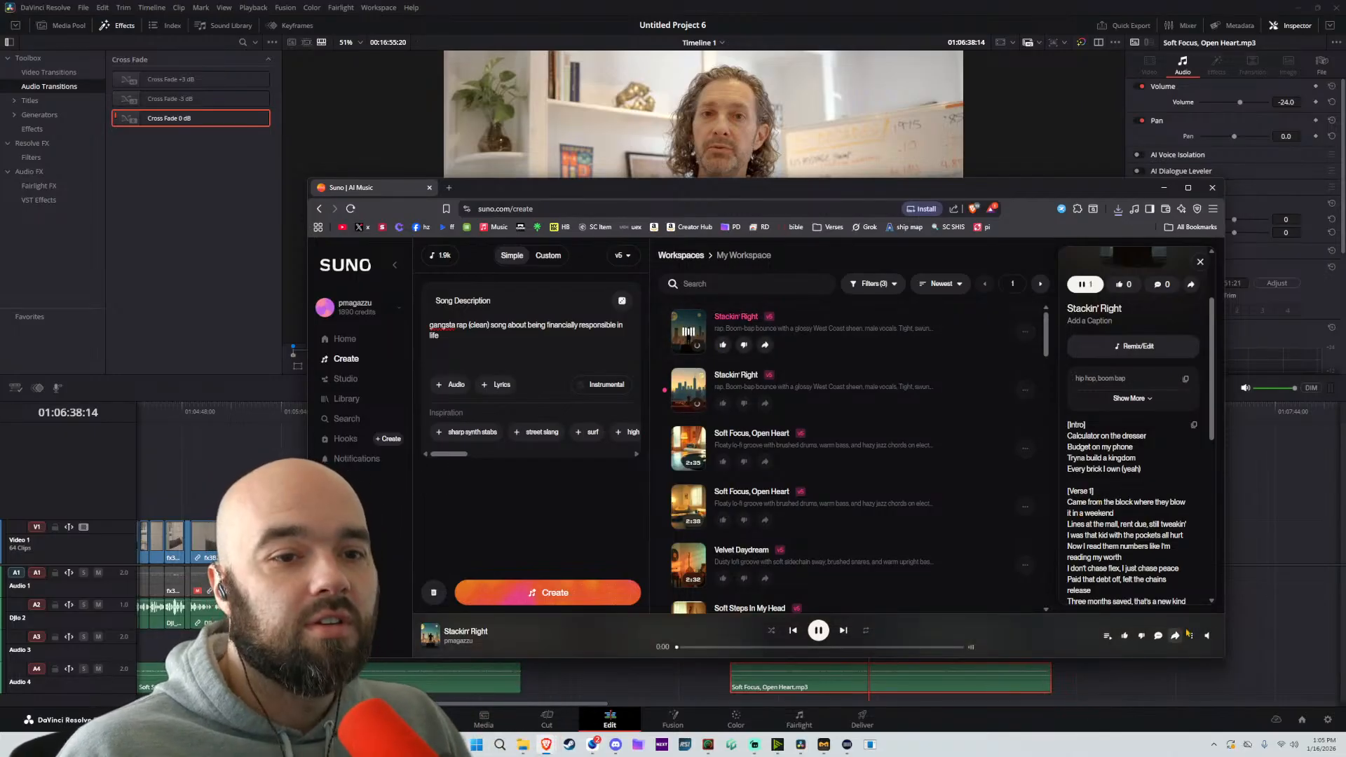
mouse_move(1206, 634)
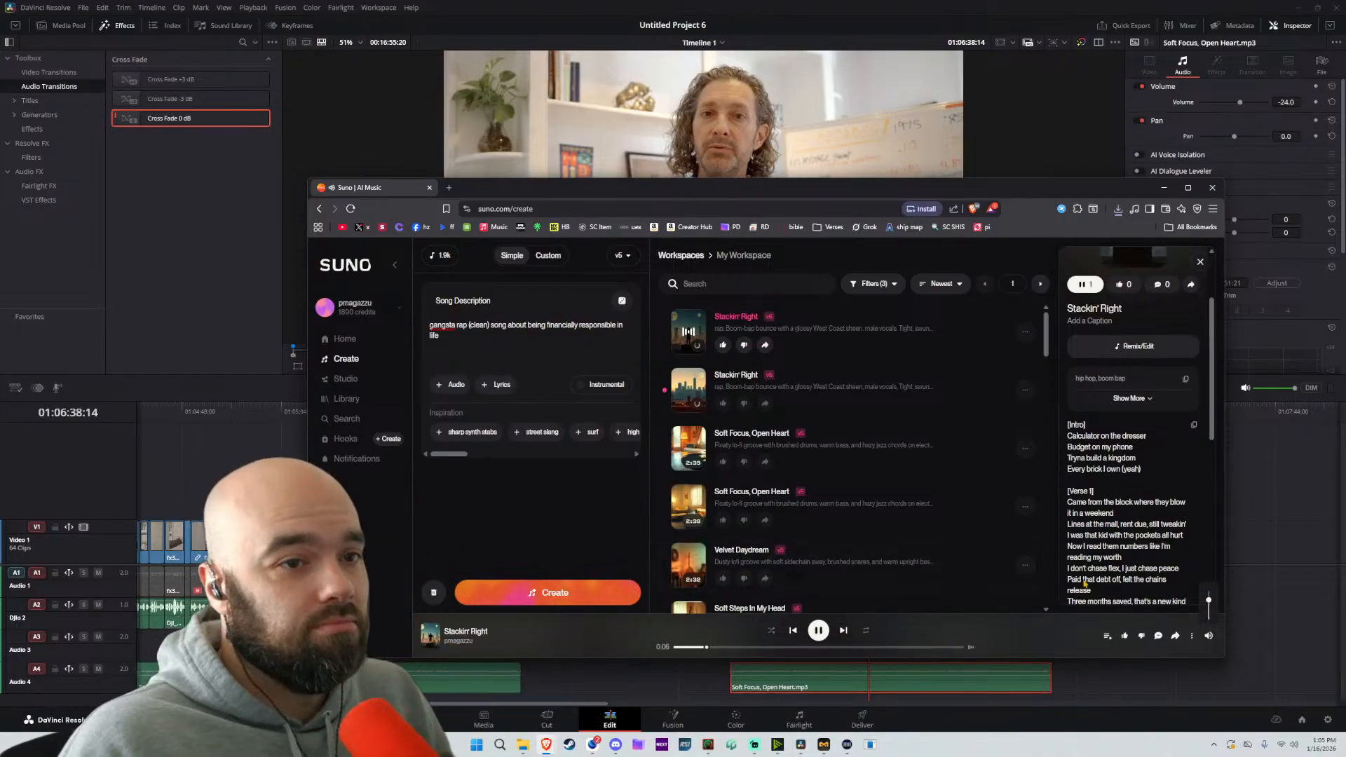
scroll(1092, 579, up, 2)
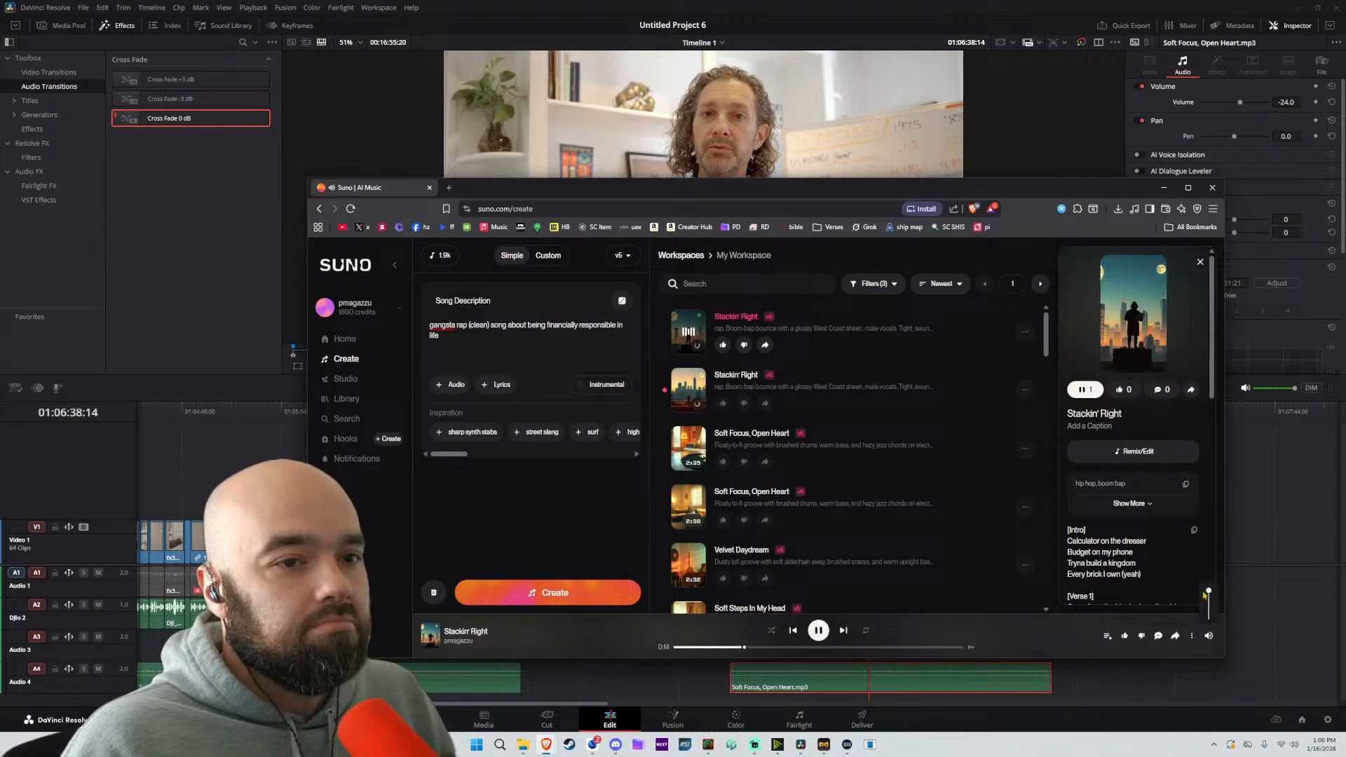
scroll(1120, 555, down, 1)
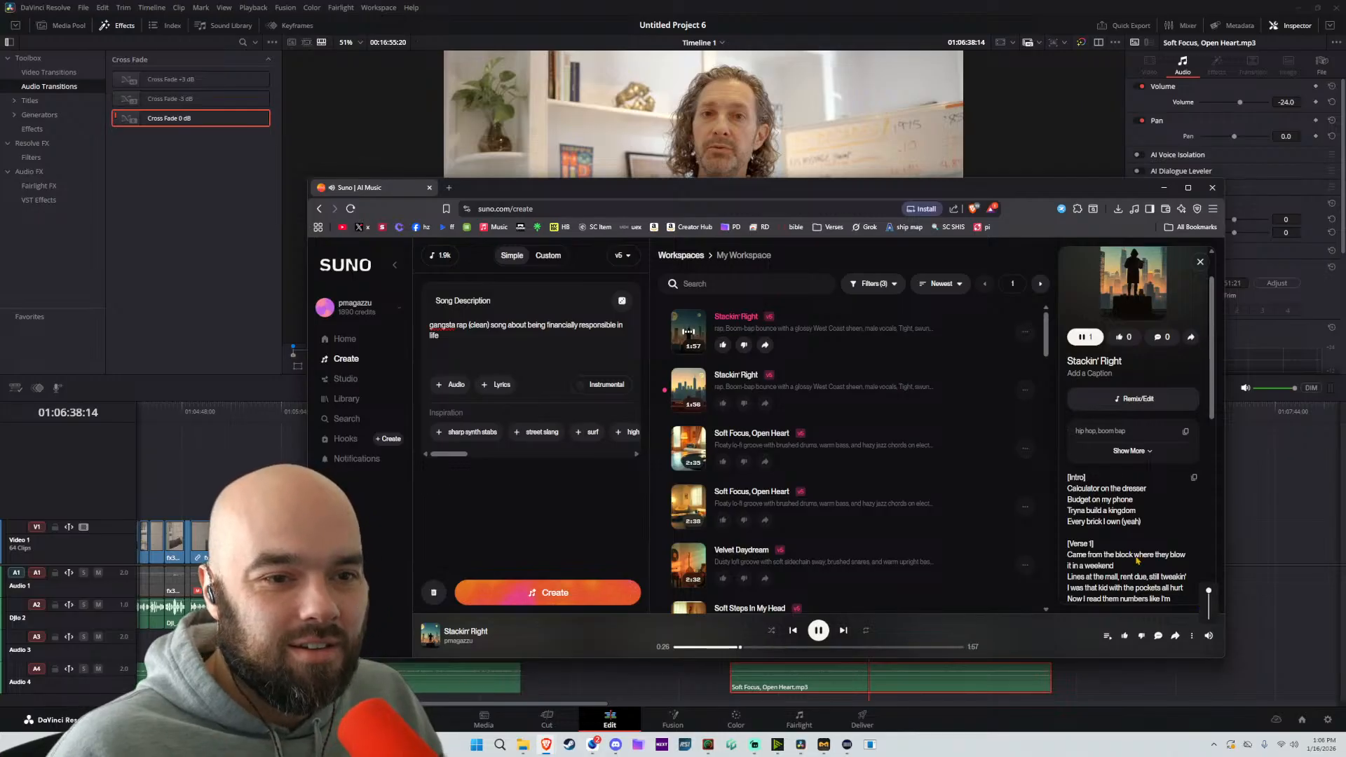
scroll(1136, 560, down, 3)
scroll(1127, 483, down, 2)
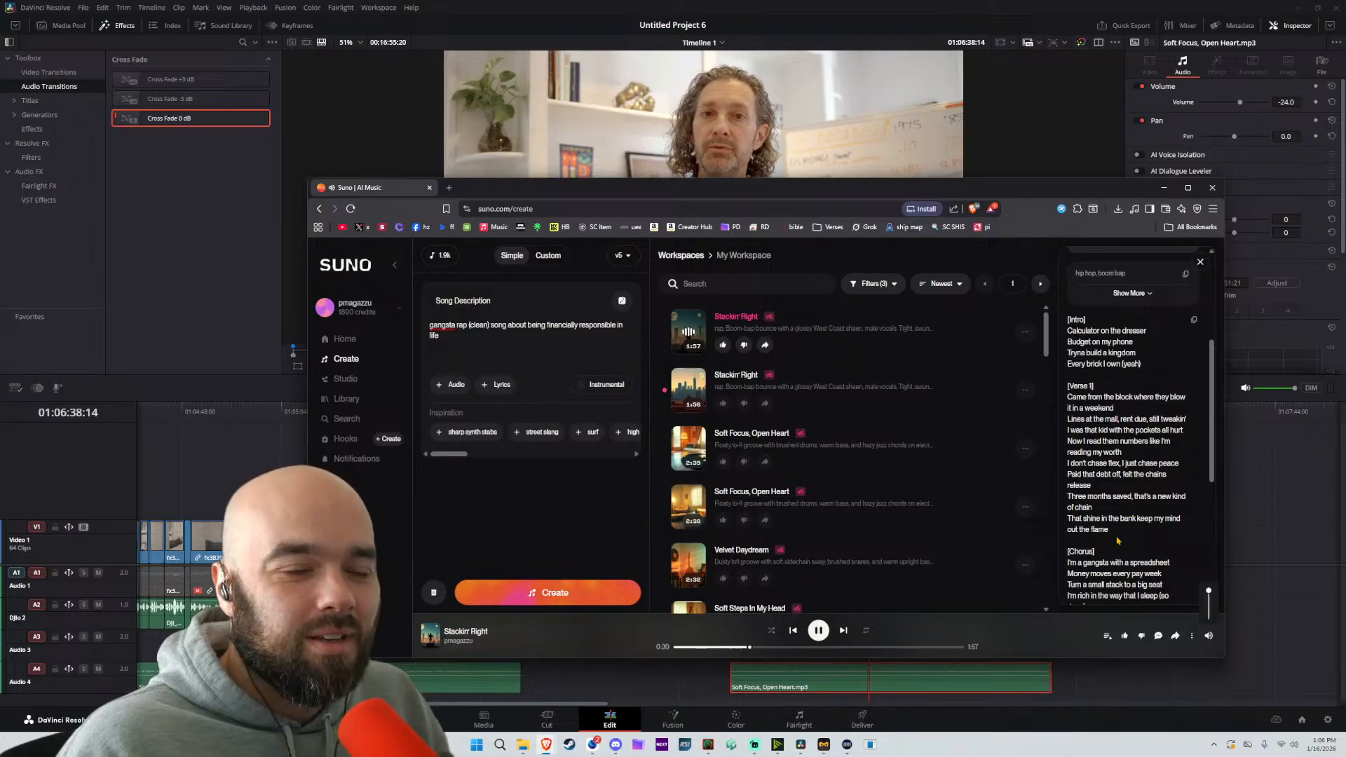
scroll(1111, 544, down, 1)
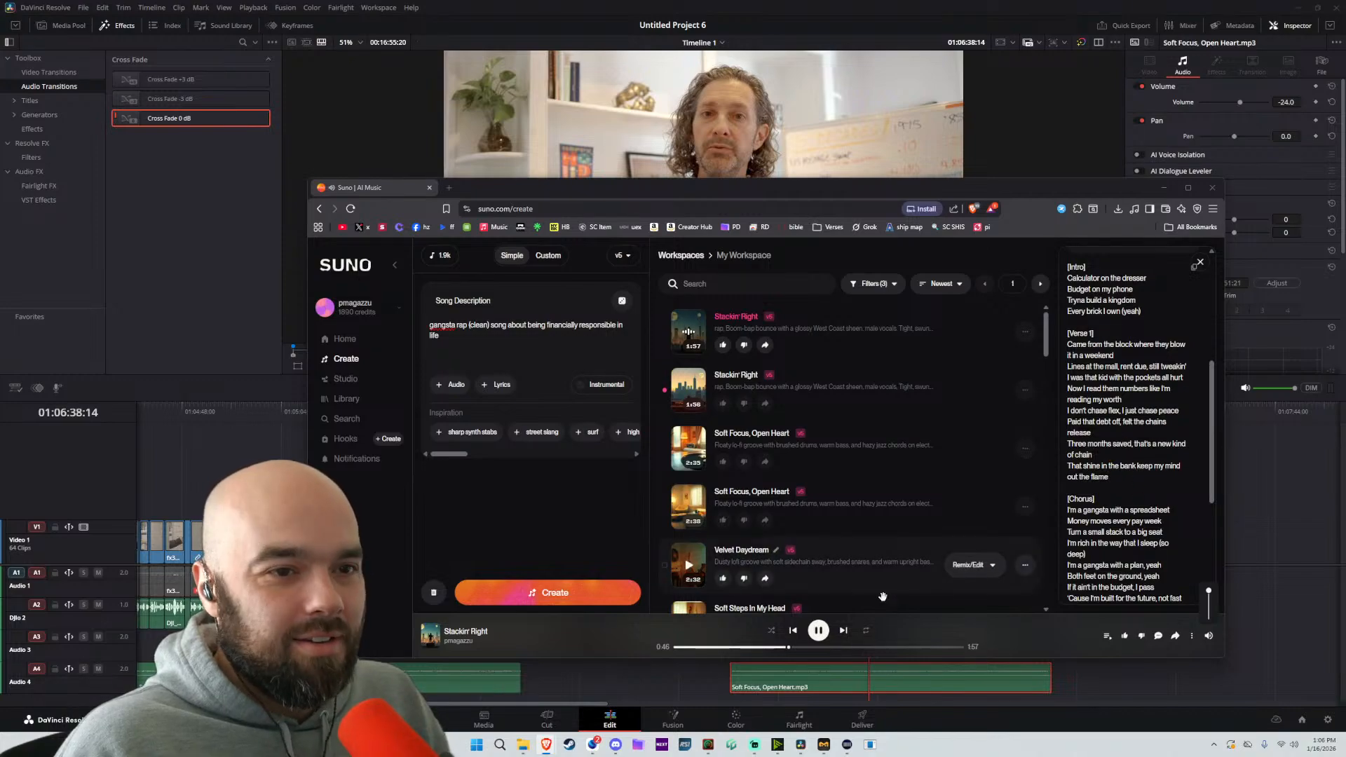
Preview the second Stackin' Right track from further into the song, and stop playback
click(688, 389)
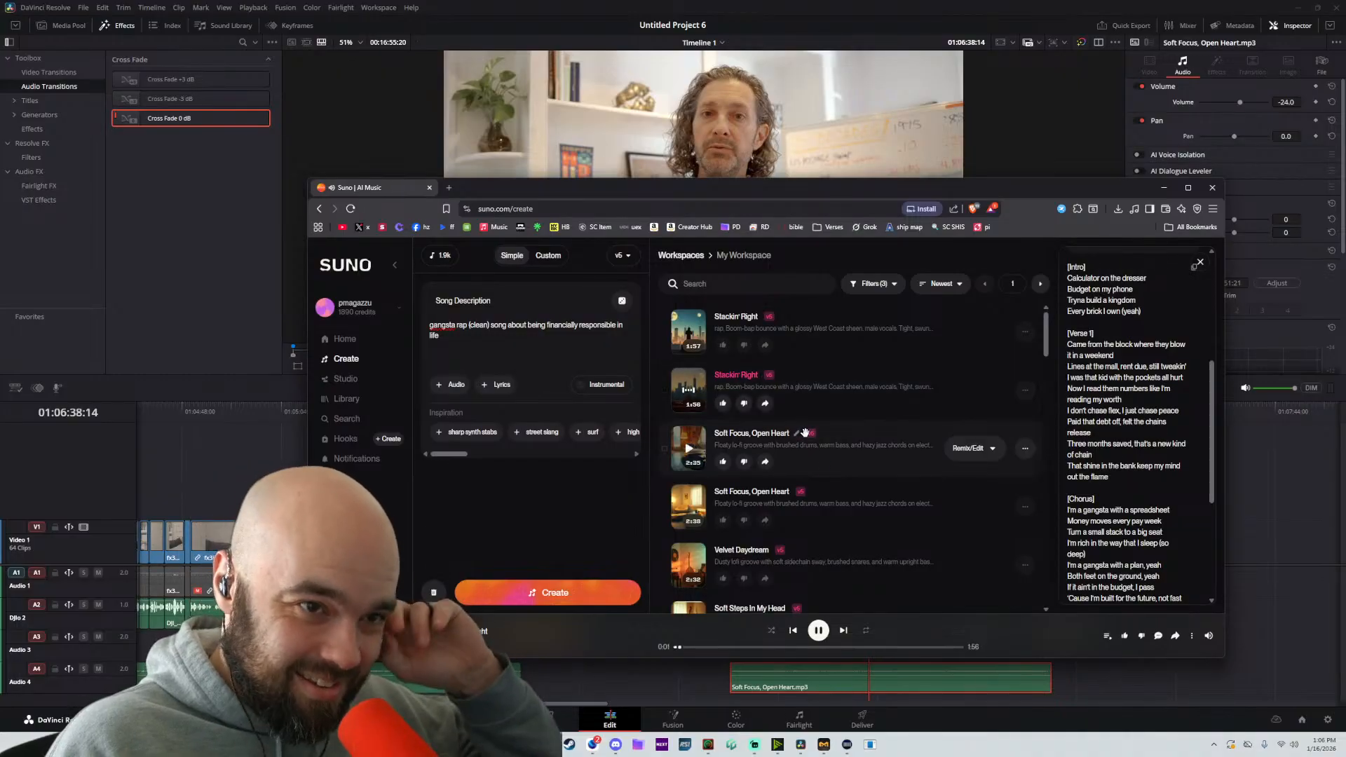
click(738, 647)
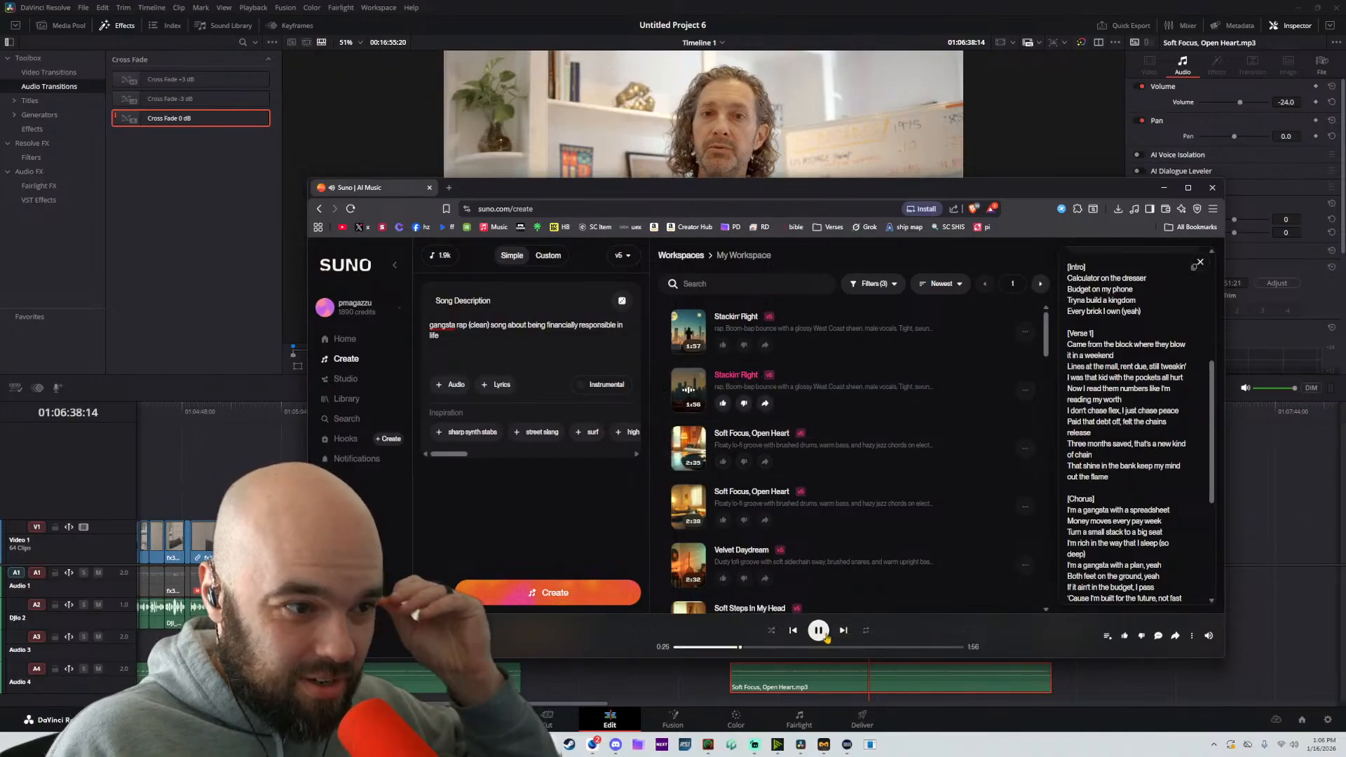
key(space)
Replace "gangsta rap" with "R&B" in the song description and generate the new songs
drag(466, 328, 353, 327)
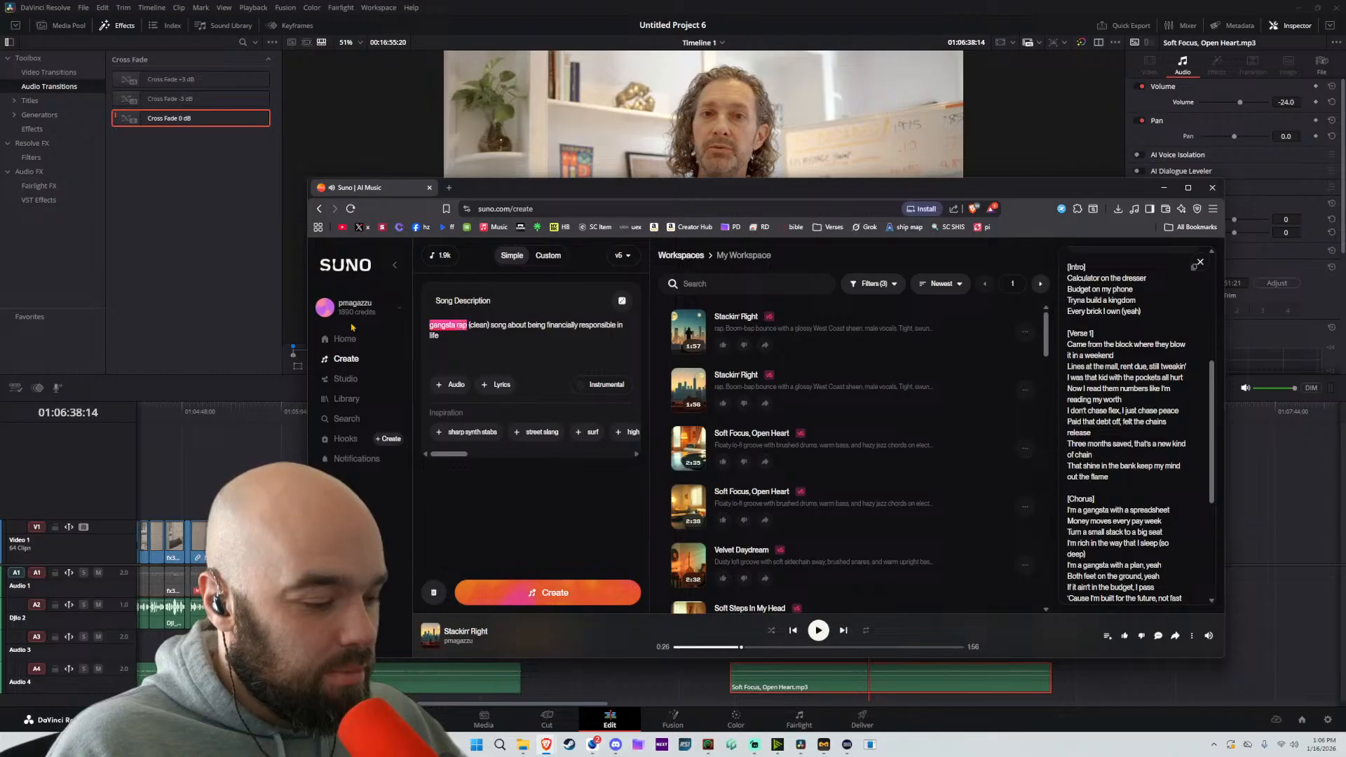
text(R&B)
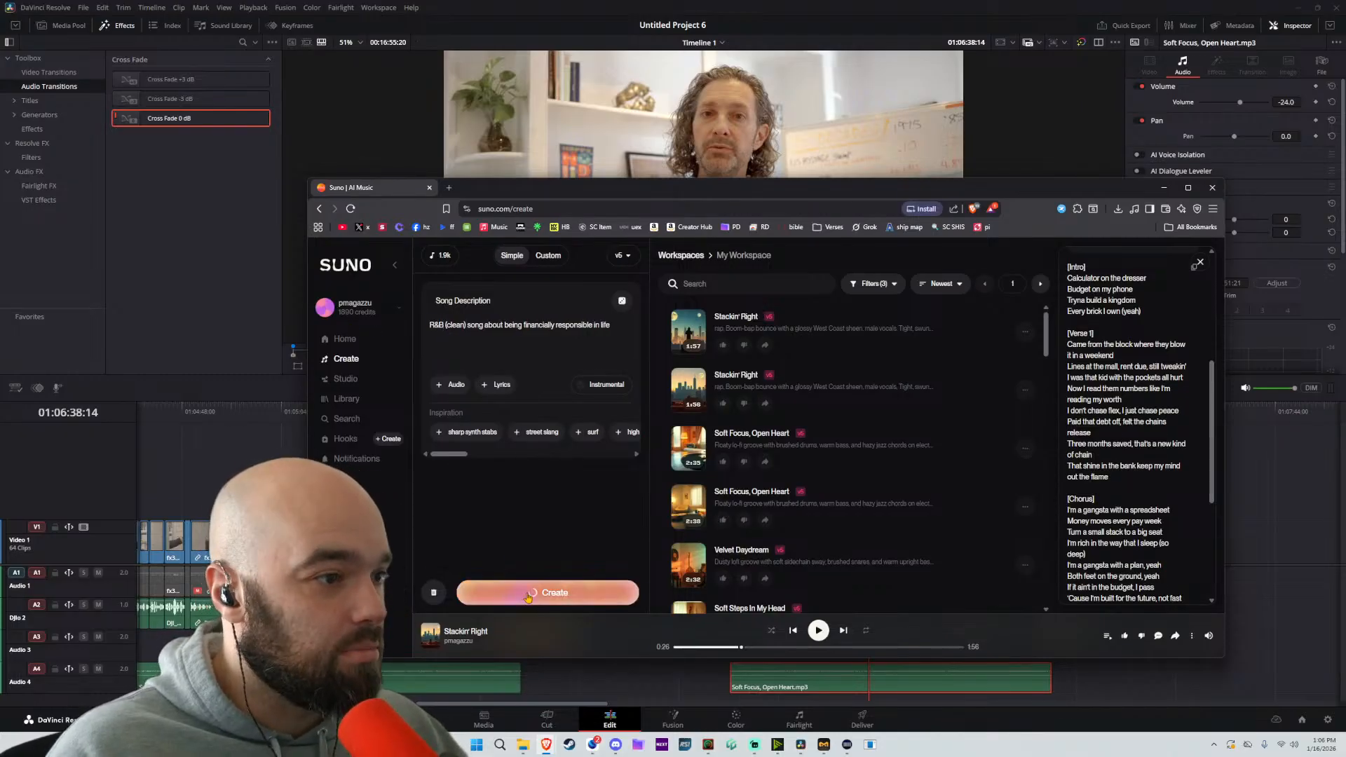
click(522, 592)
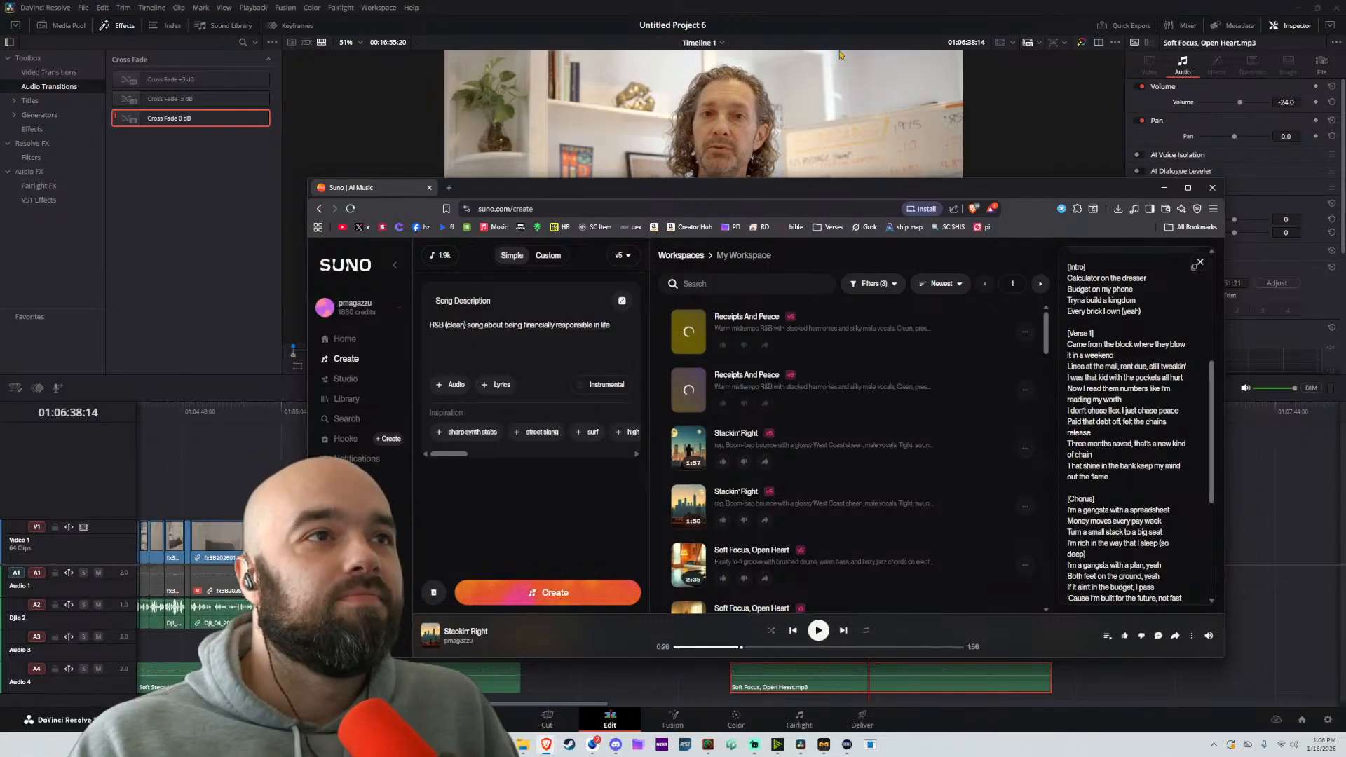
Check the last passage on the DaVinci Resolve timeline, return to Suno and preview part of the Velvet Daydream track
click(869, 7)
scroll(940, 514, right, 3)
scroll(1068, 535, down, 2)
scroll(1067, 535, right, 3)
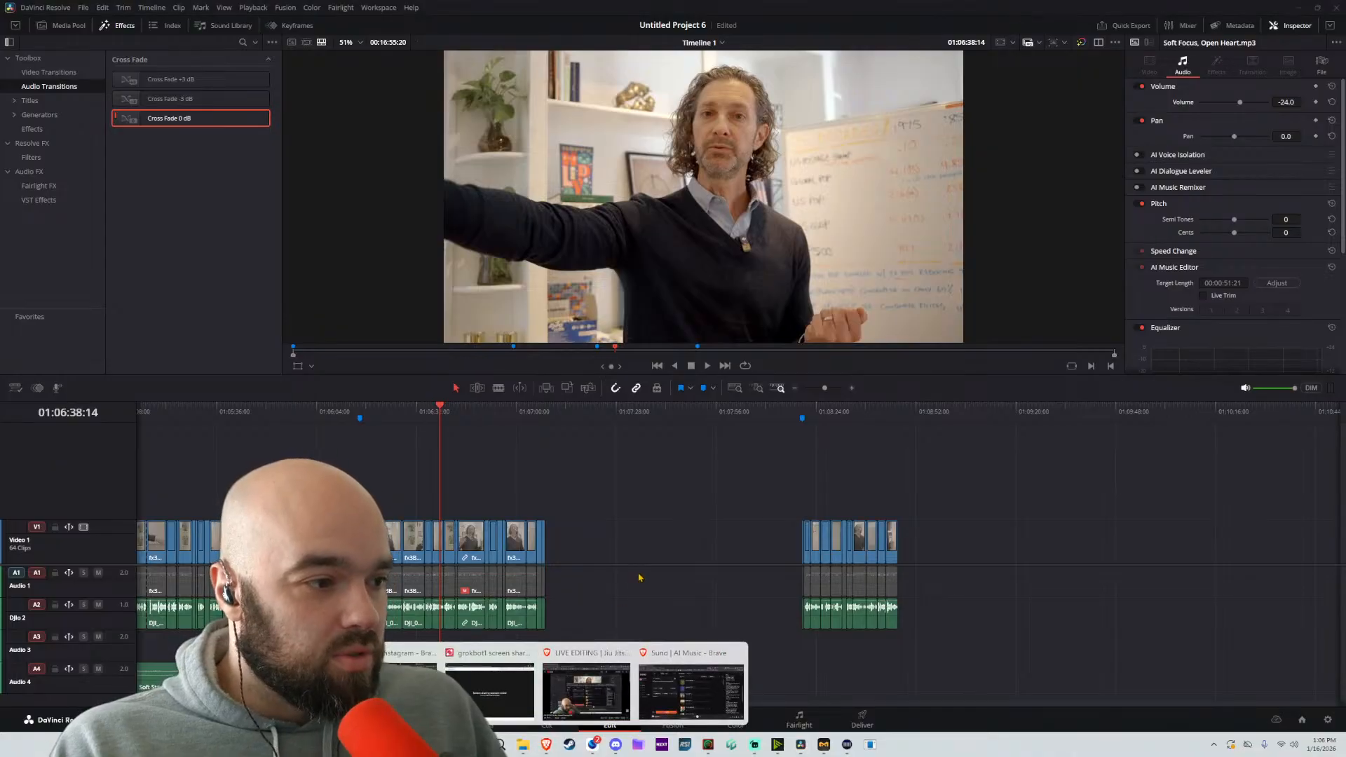
click(691, 690)
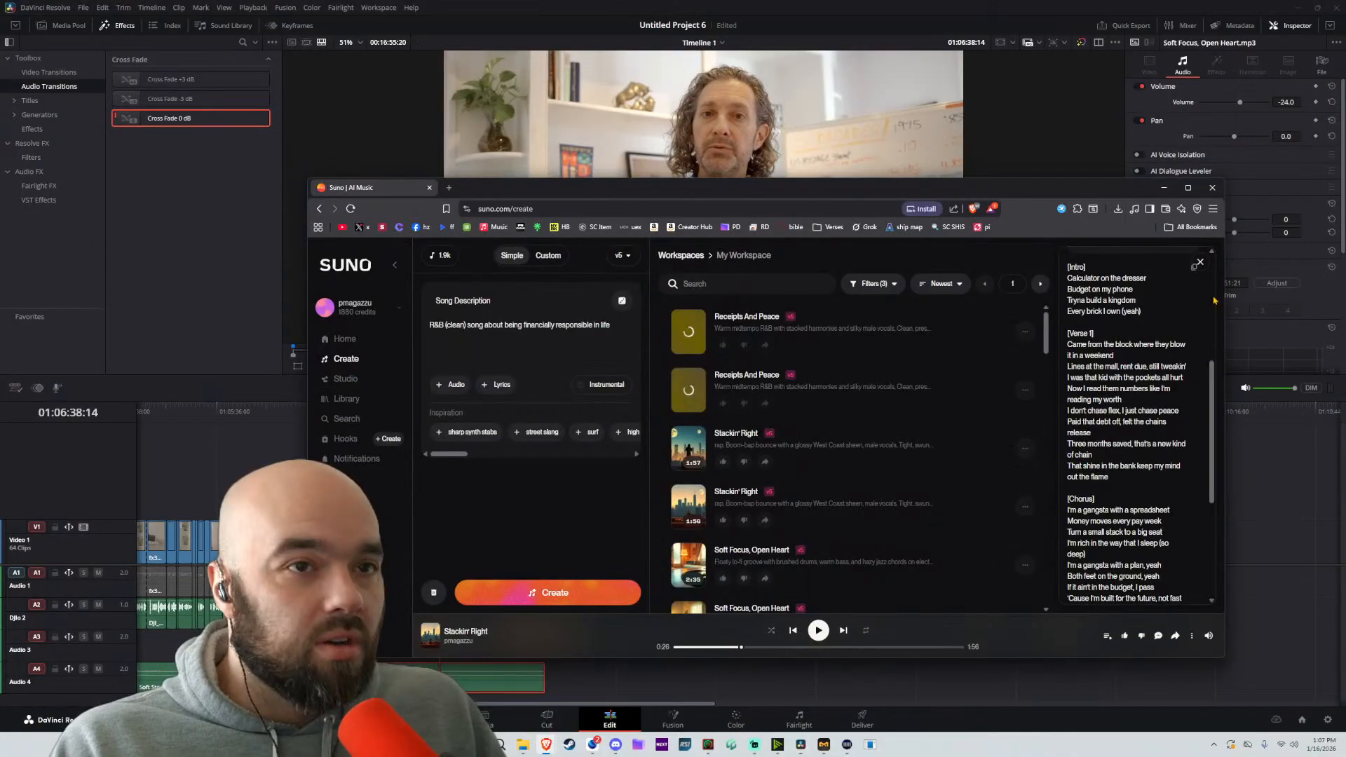
scroll(691, 533, down, 3)
click(689, 525)
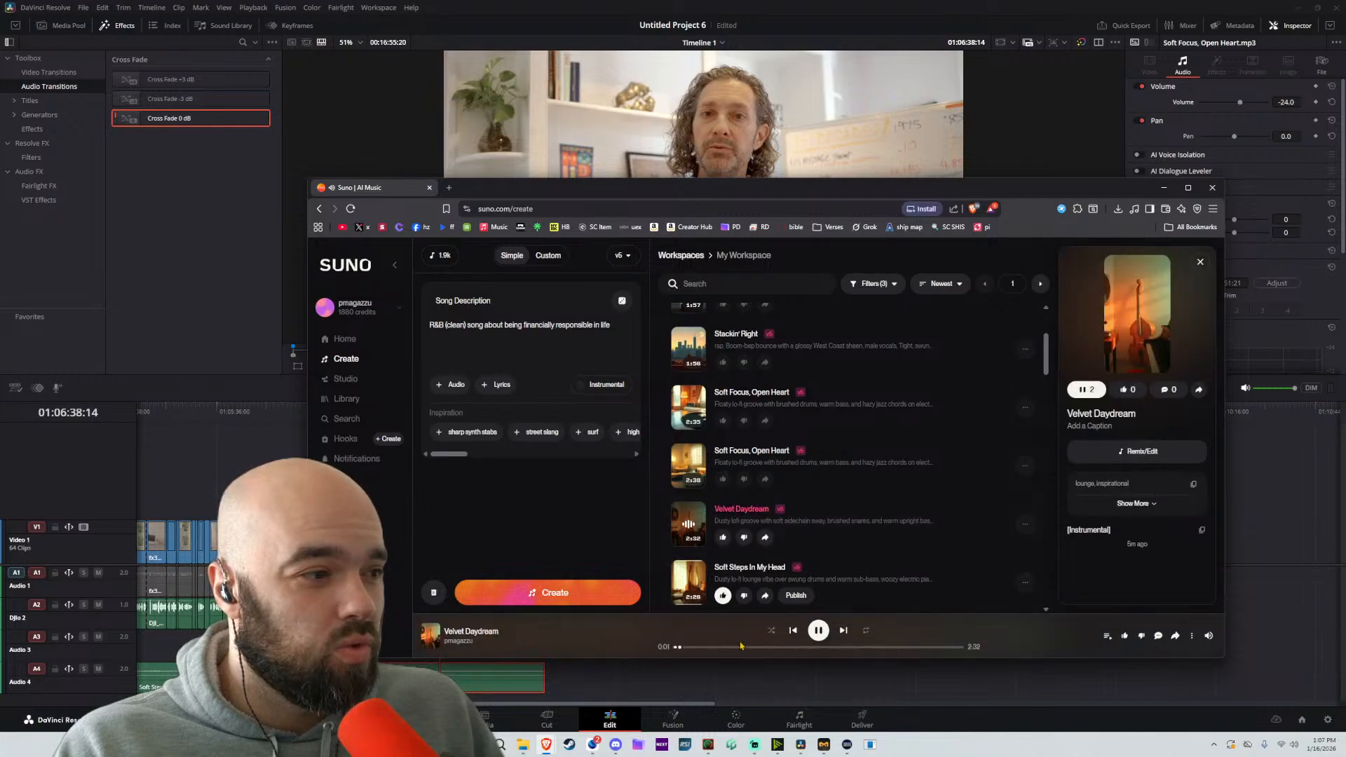
click(766, 646)
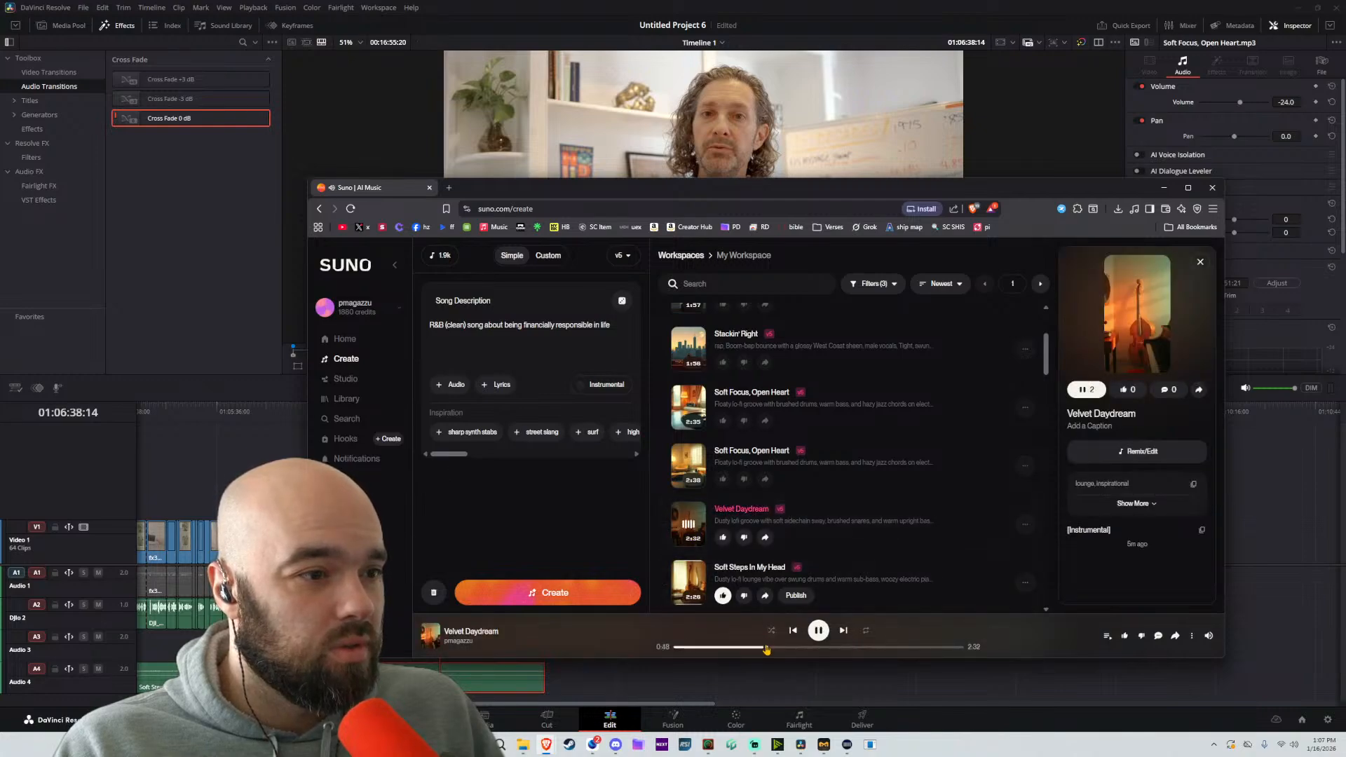
click(689, 529)
Download Velvet Daydream as MP3 audio and place it on Audio 4, starting ahead of the last passage and extending past it
click(1025, 525)
mouse_move(970, 603)
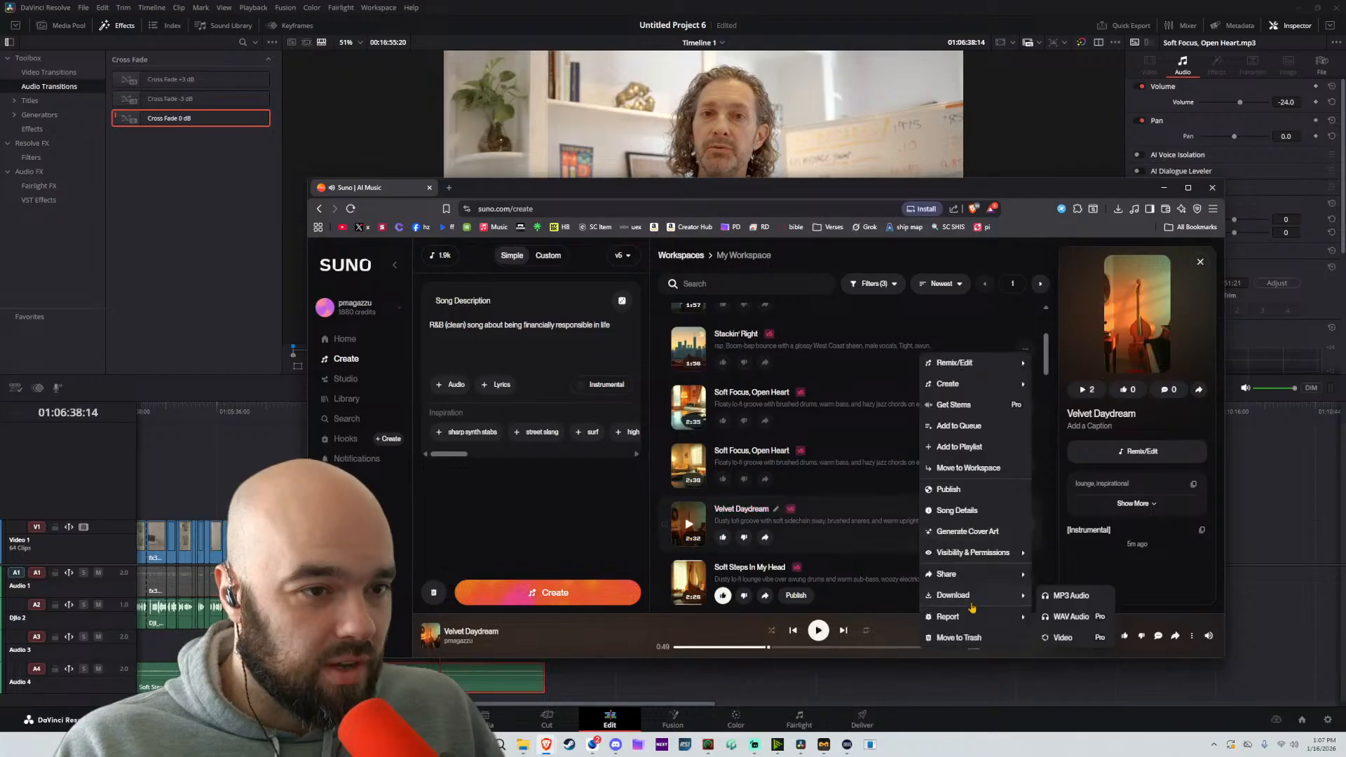
click(1059, 595)
key(Return)
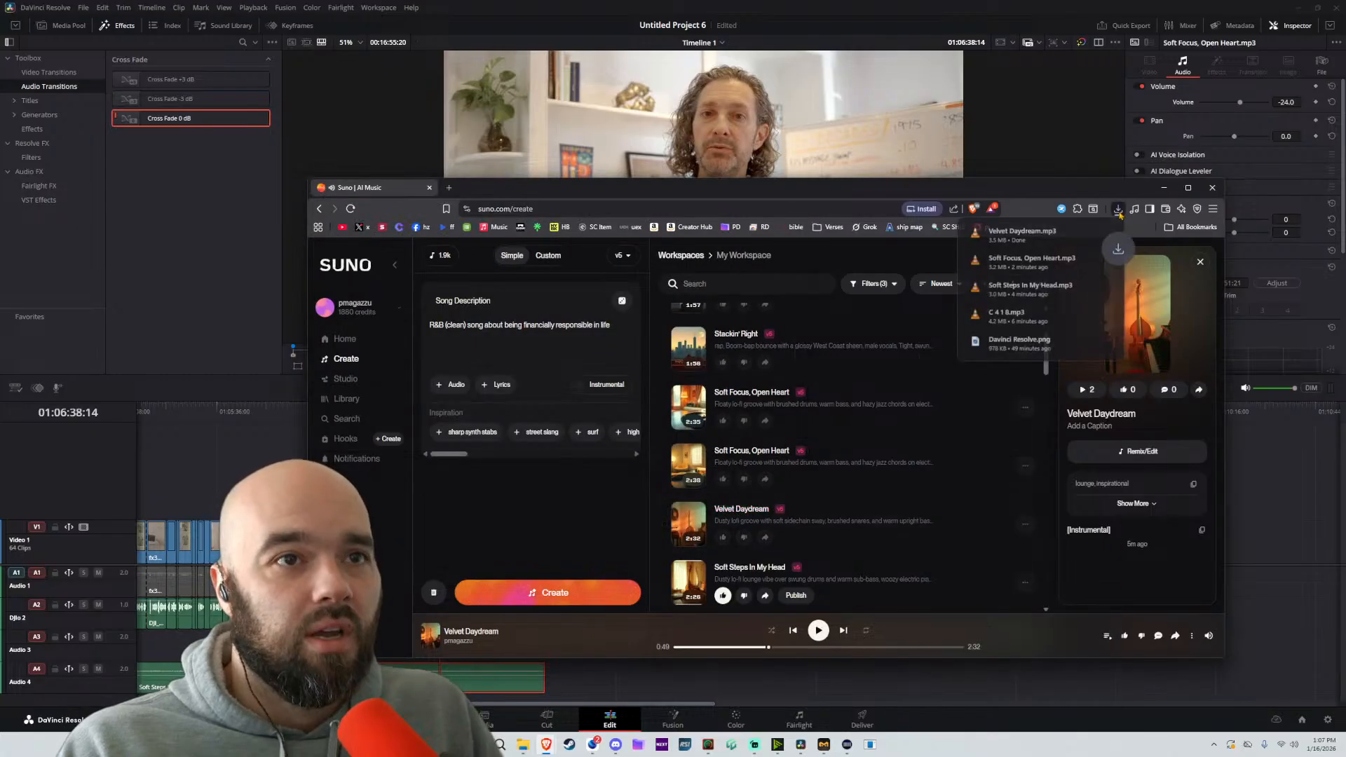
drag(1013, 249, 671, 675)
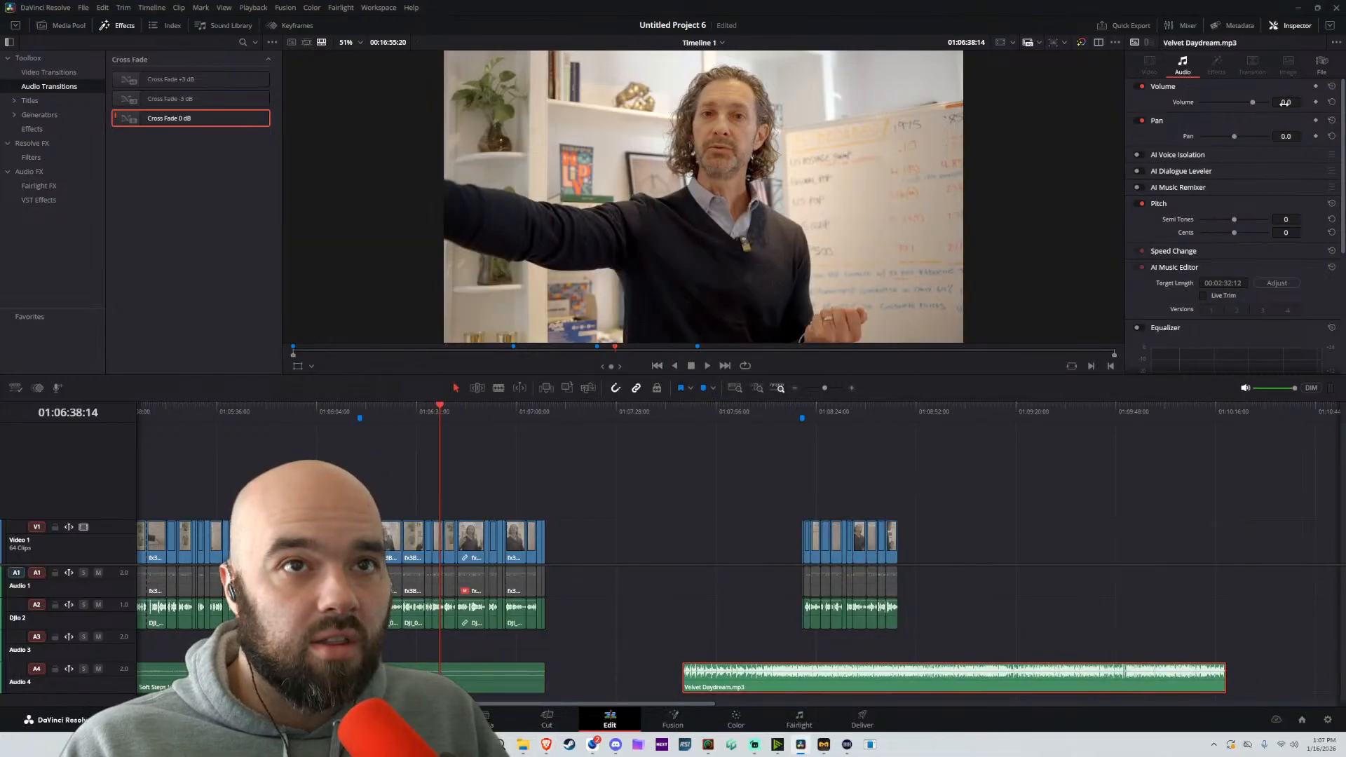
Set the Velvet Daydream clip's volume to -24 and pull down the equalizer's high band to soften the treble
text(-24)
key(Return)
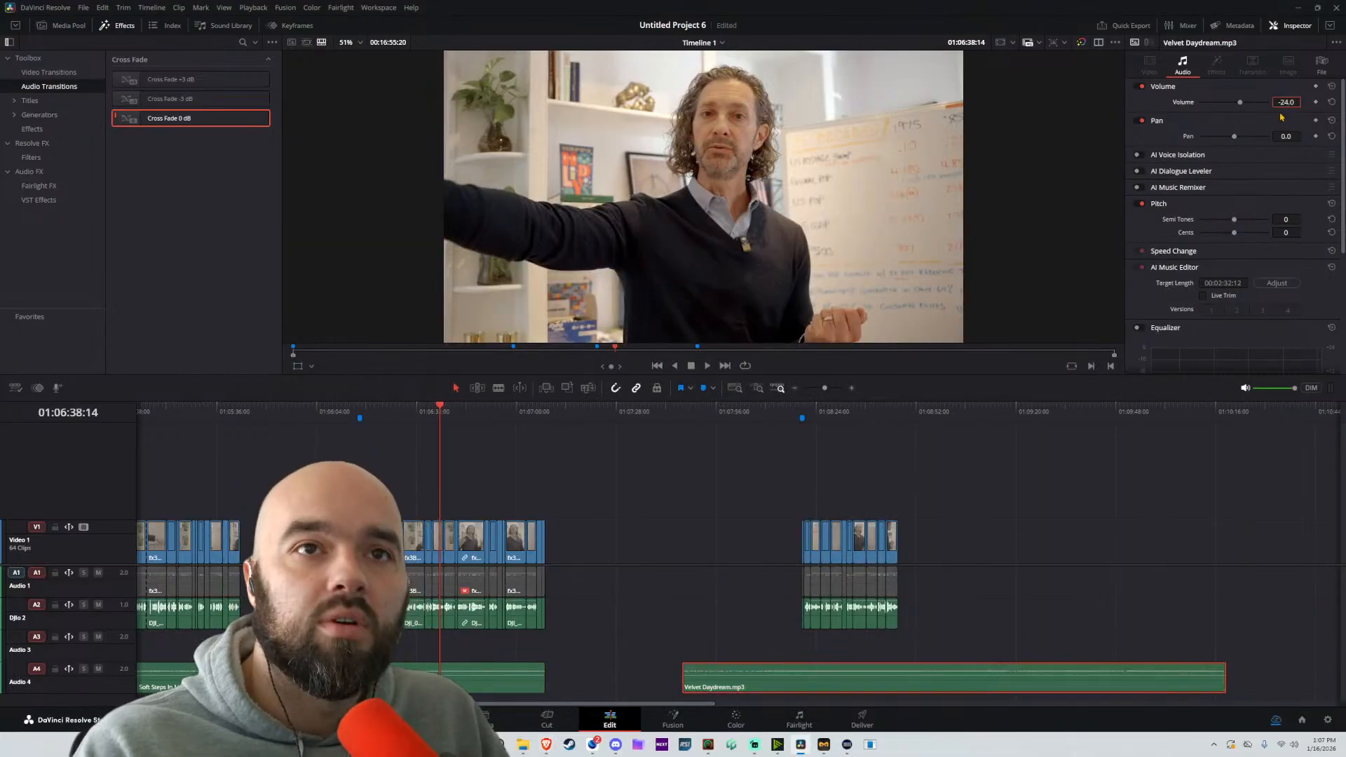
scroll(1201, 328, down, 3)
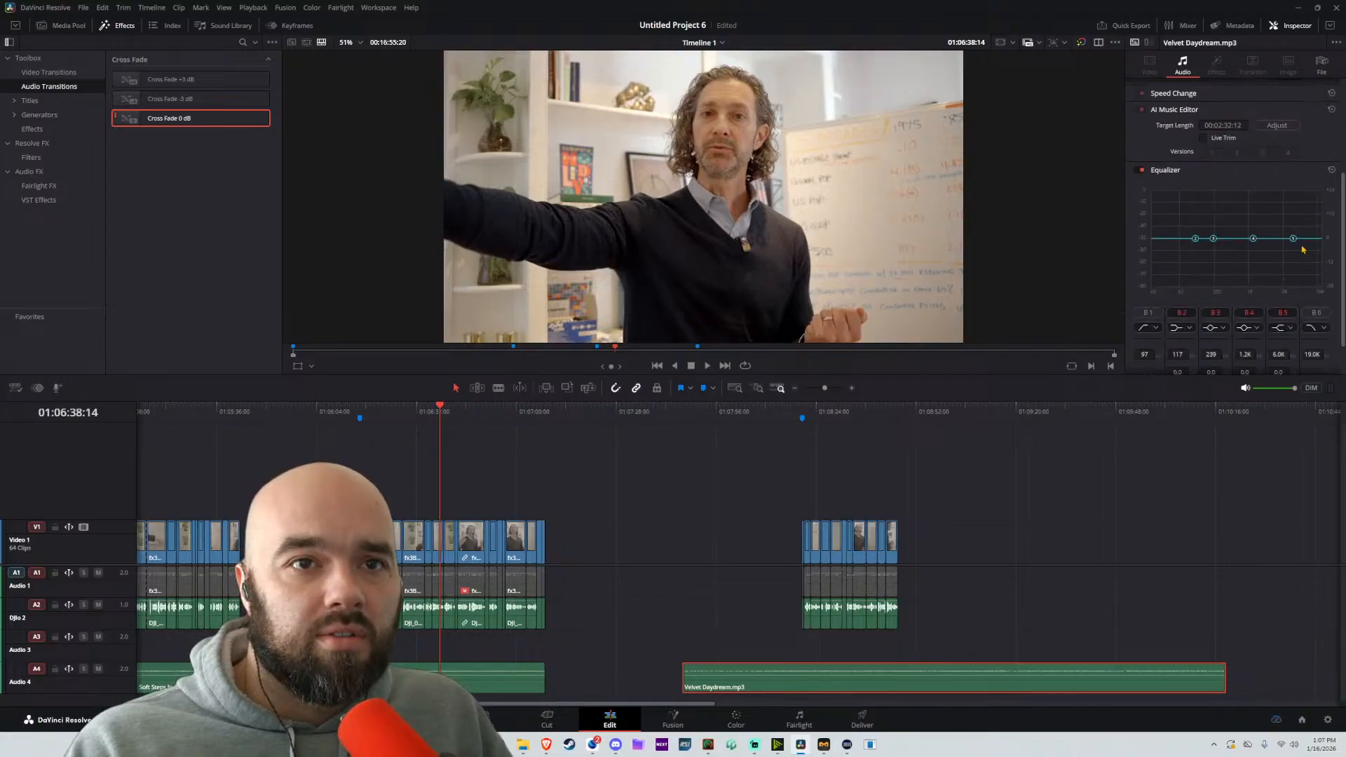
drag(1293, 239, 1258, 259)
Trim the Velvet Daydream clip to the last passage by moving its start, cutting it at the passage's end and deleting the remainder
drag(684, 676, 802, 676)
click(899, 677)
key(a)
click(925, 677)
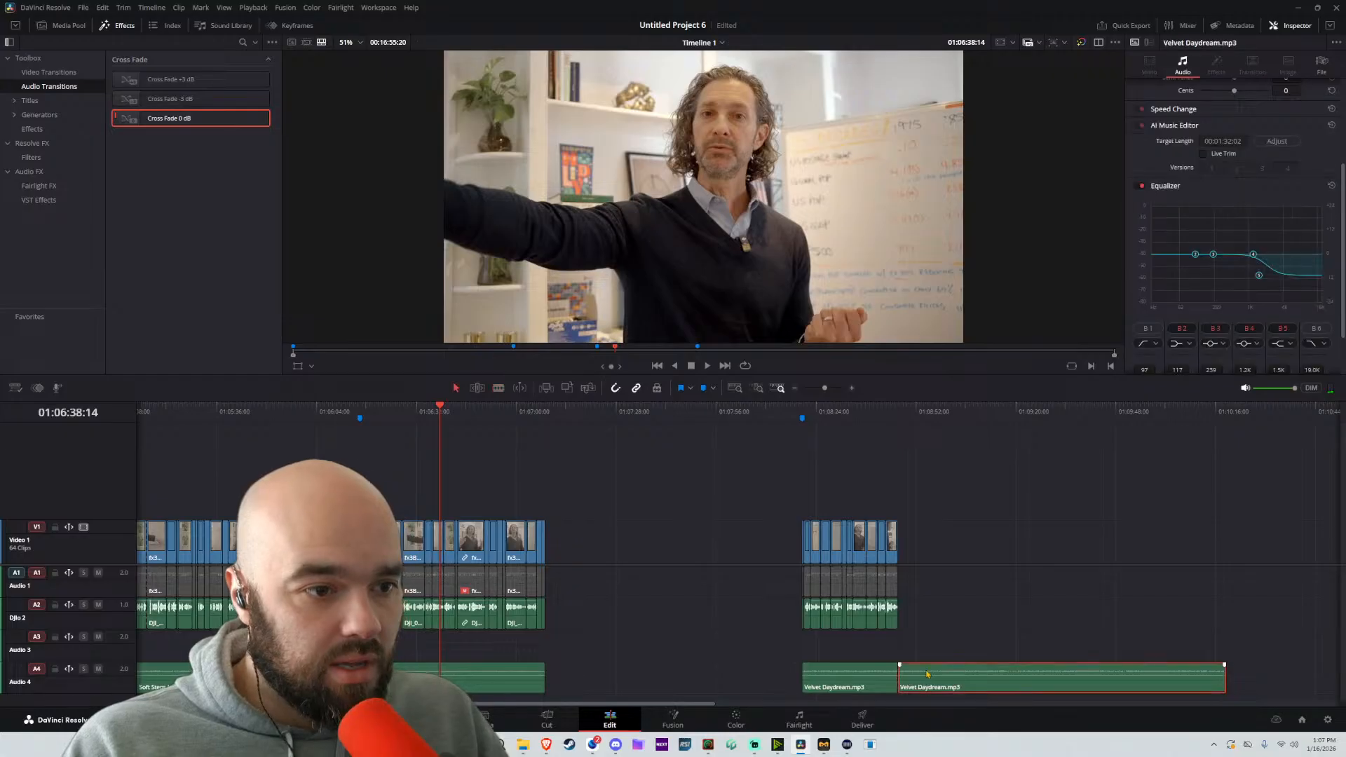
key(Delete)
Play the last passage and readjust the Velvet Daydream clip's volume under the speech
click(832, 414)
key(space)
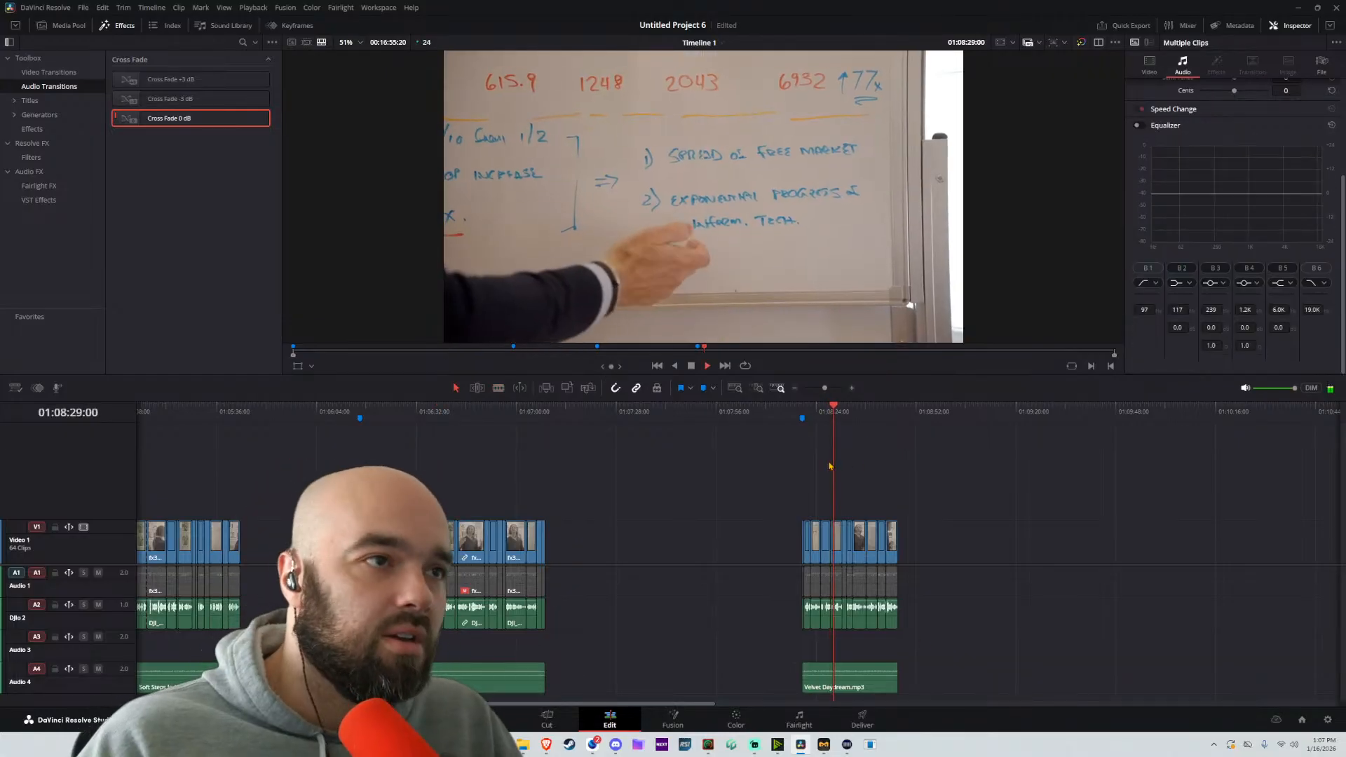
click(875, 674)
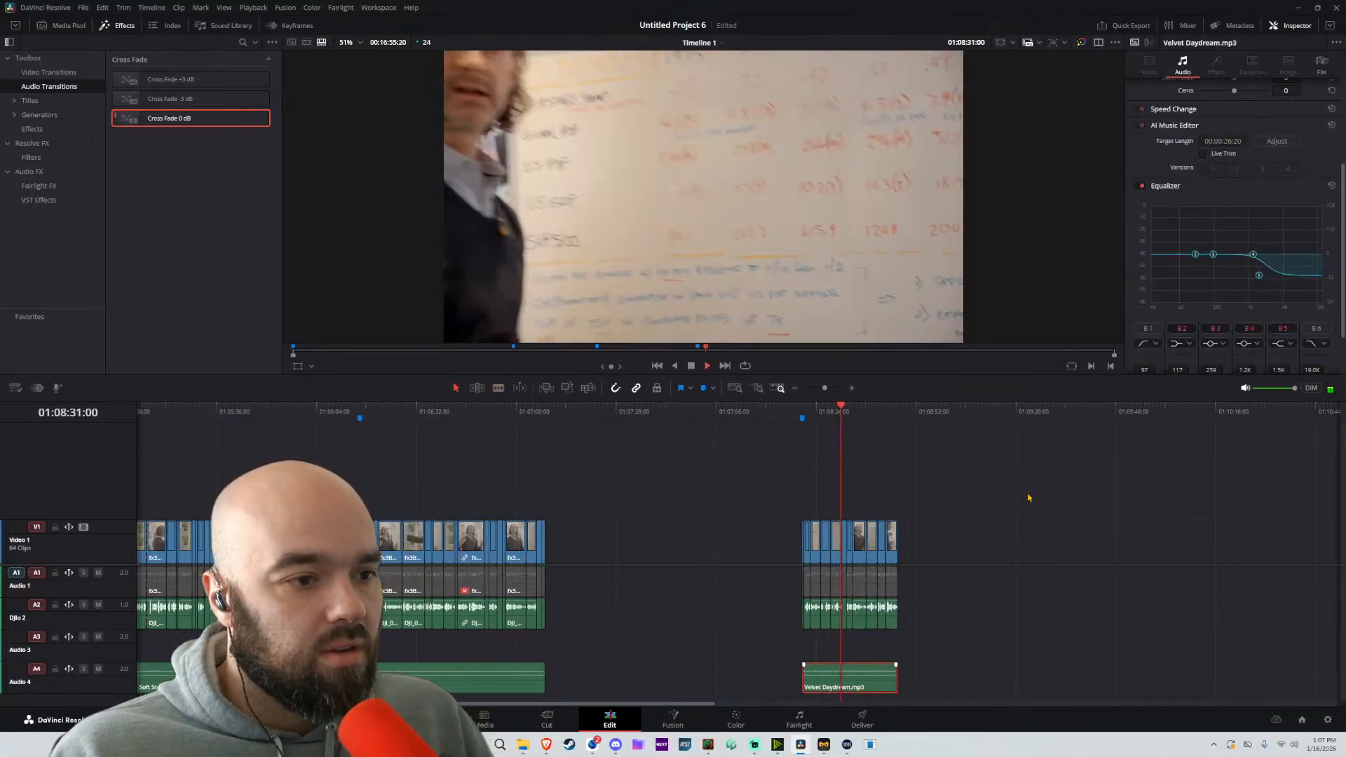
scroll(1277, 141, up, 3)
drag(1288, 103, 1195, 223)
double_click(1285, 103)
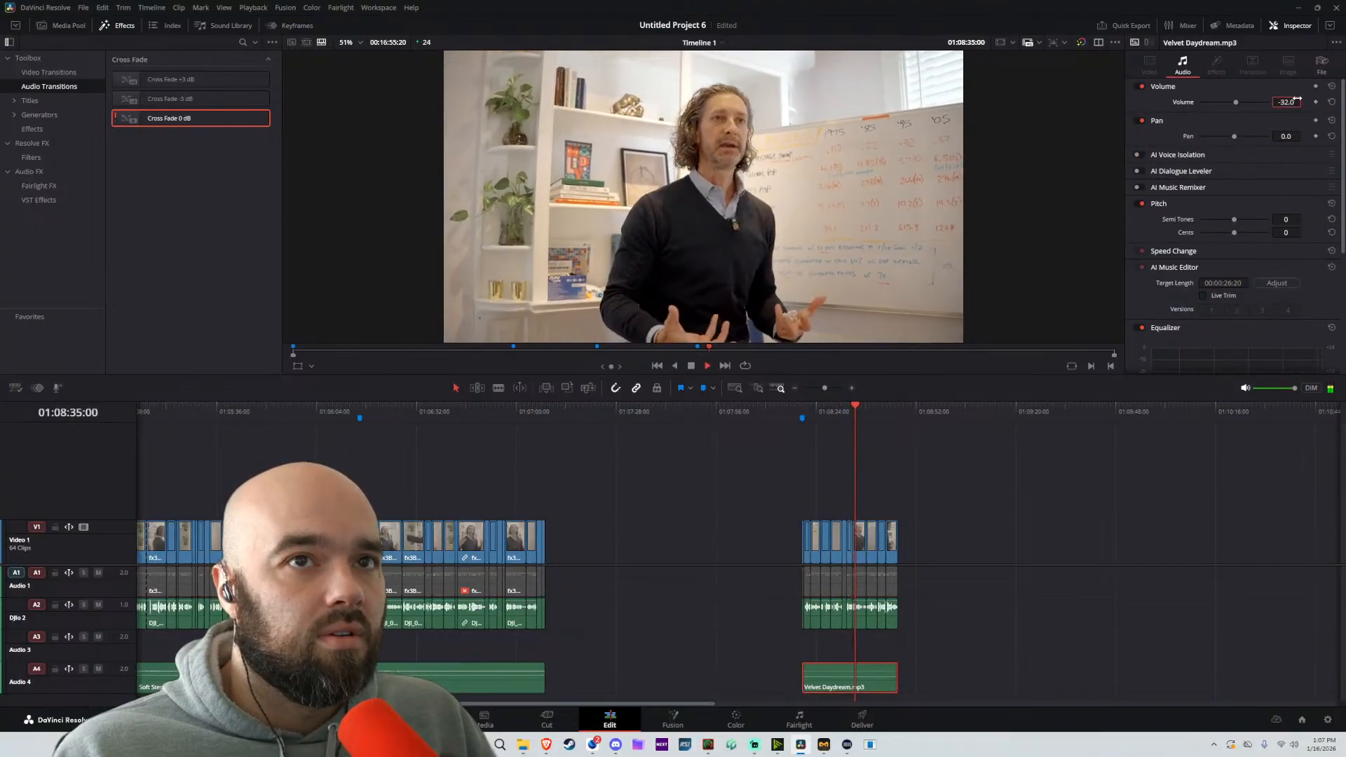
text(-2)
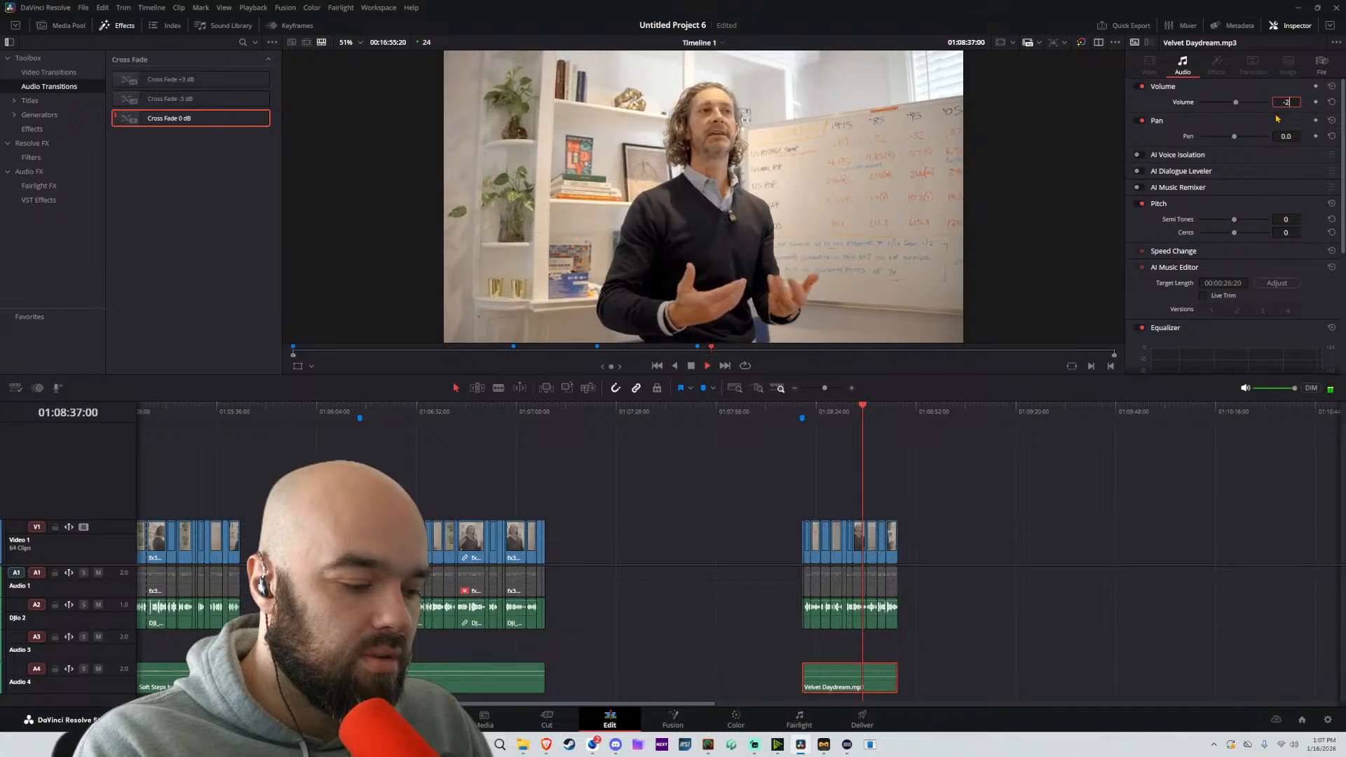
click(721, 482)
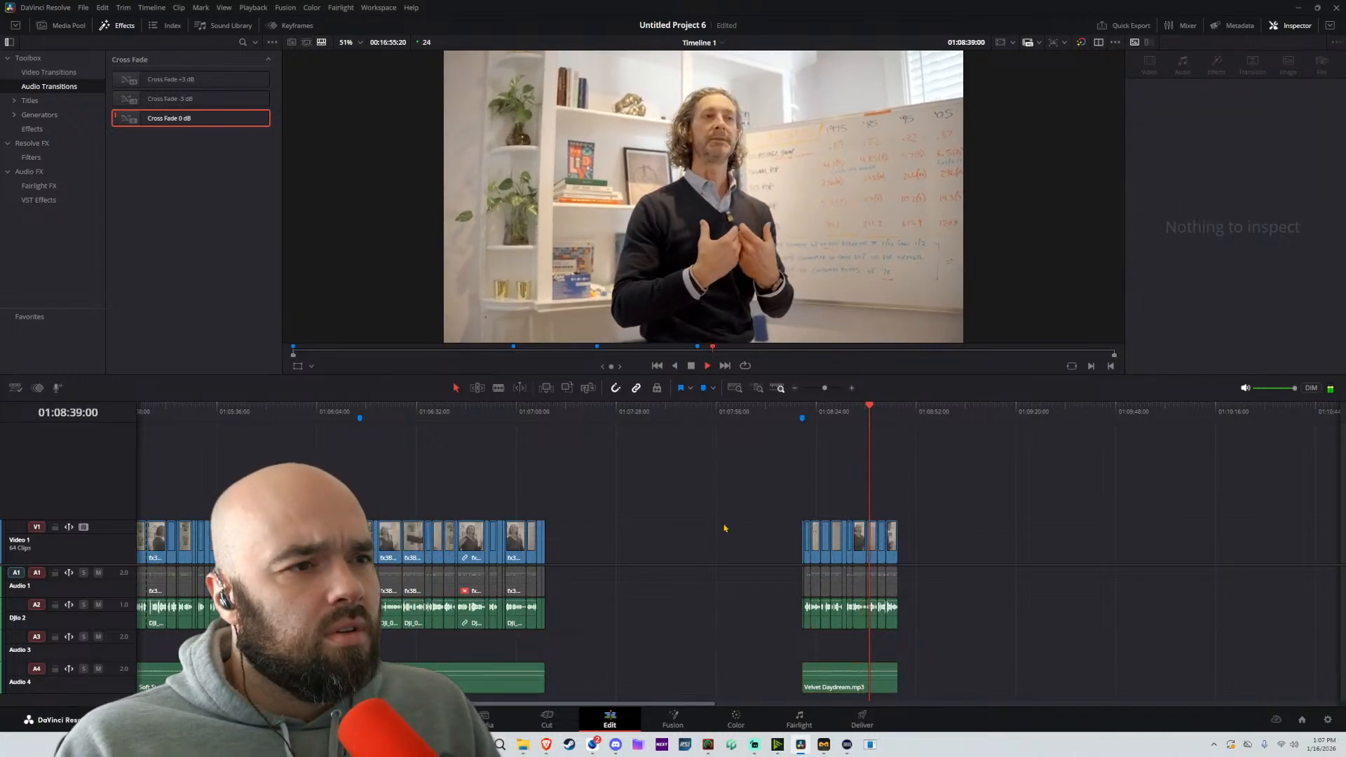
Stop playback, select all timeline clips and save the project
scroll(725, 491, down, 4)
scroll(785, 504, up, 3)
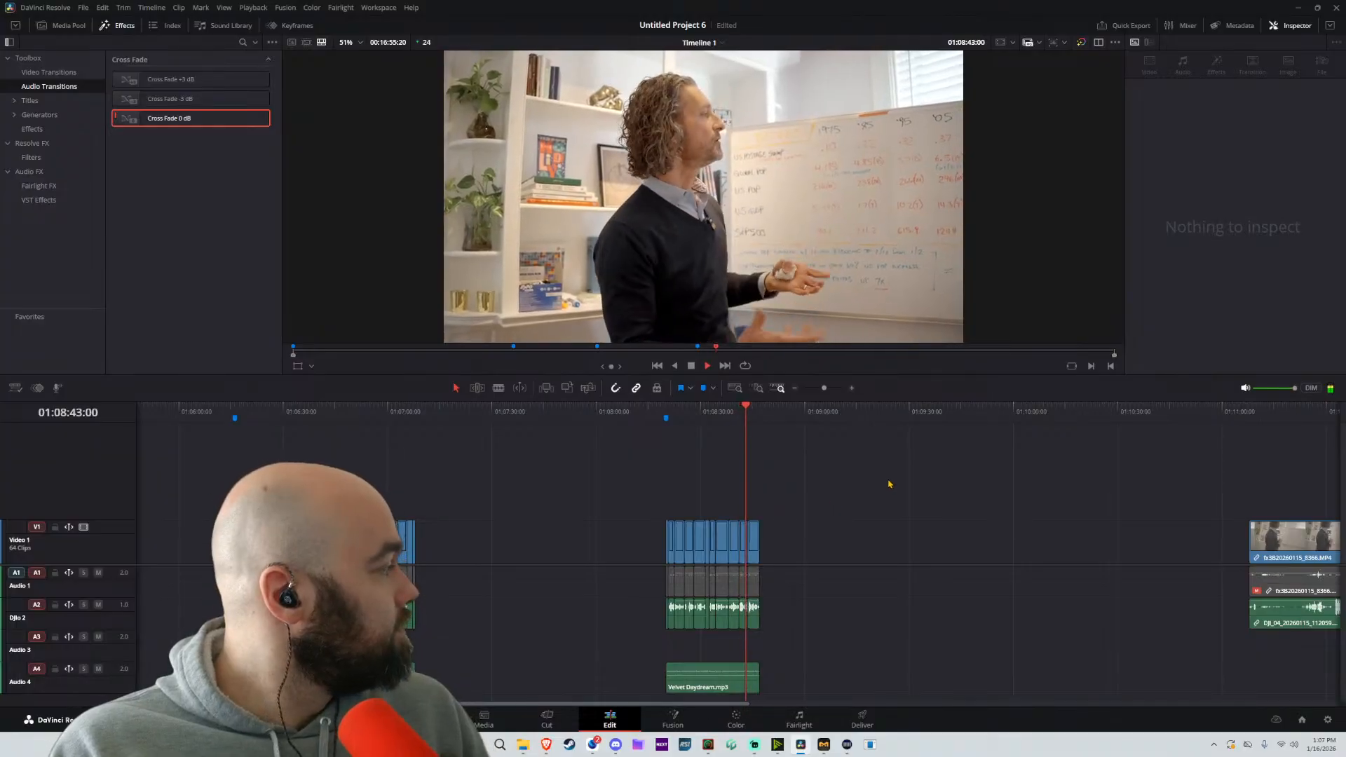
key(space)
key(ctrl+a)
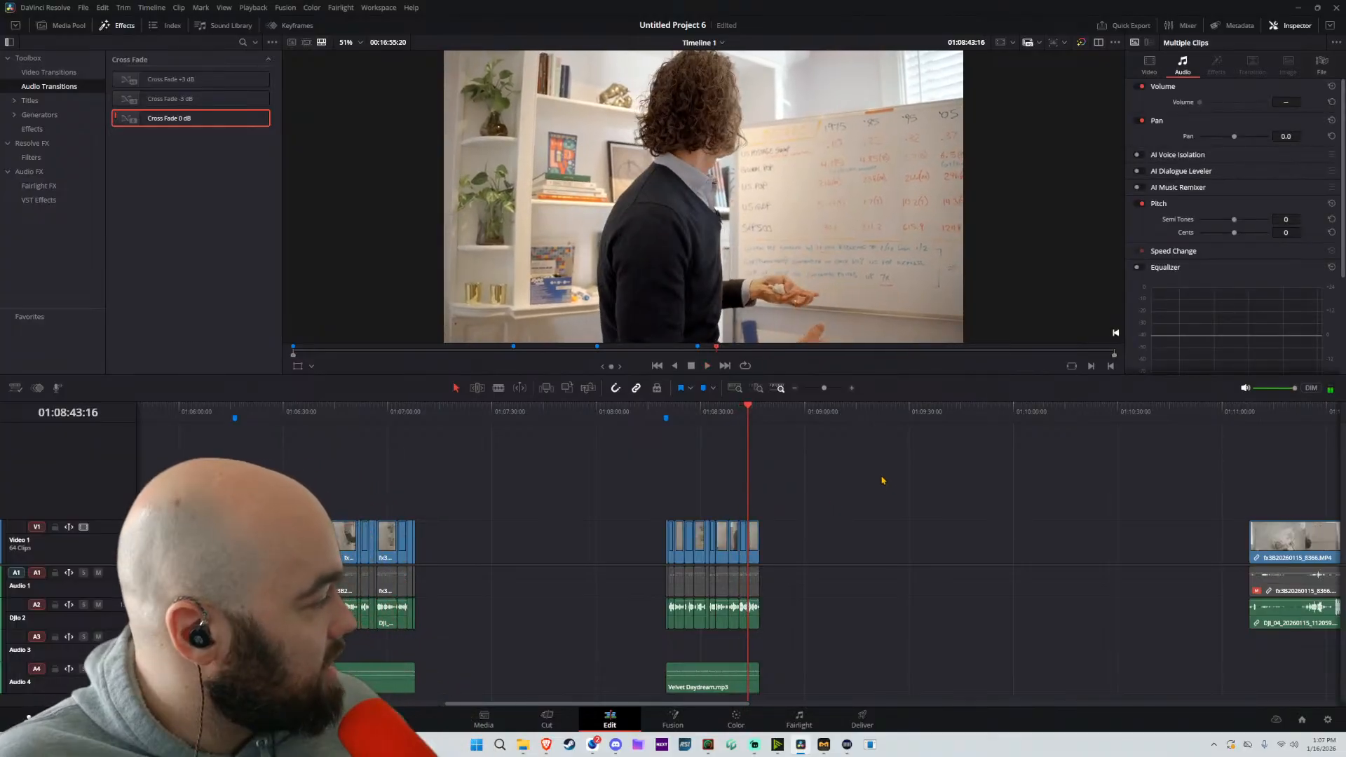
key(ctrl+s)
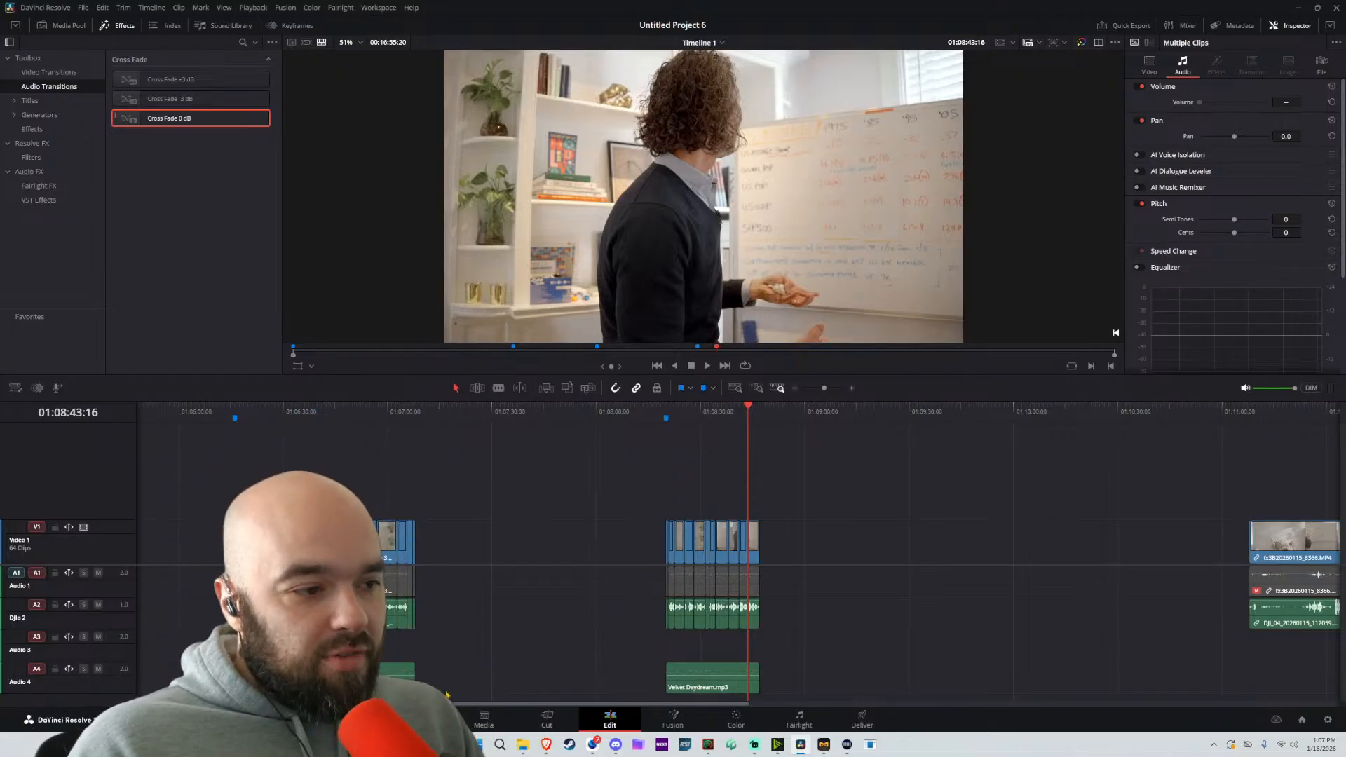
Switch to Suno, preview the first Receipts And Peace track while reading its lyrics, and pause it
mouse_move(543, 744)
click(687, 687)
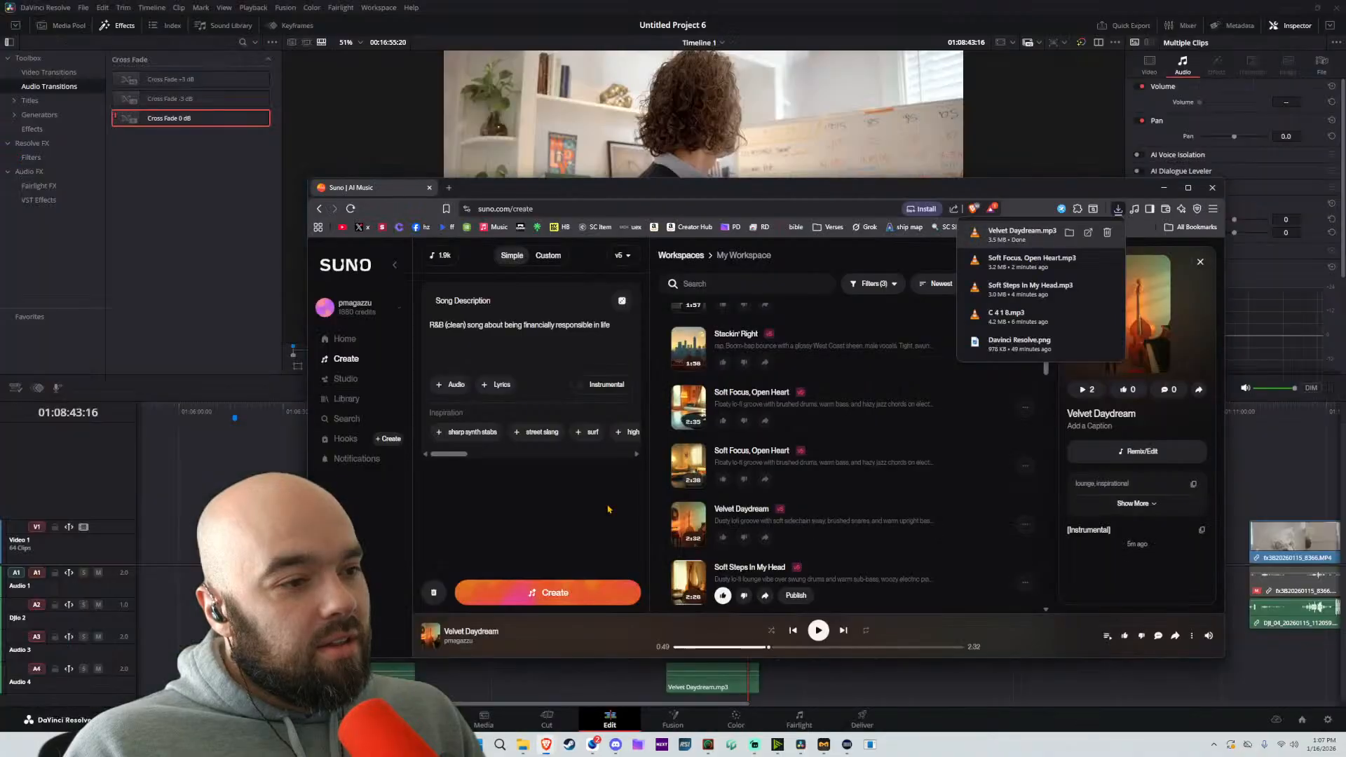
scroll(816, 459, up, 3)
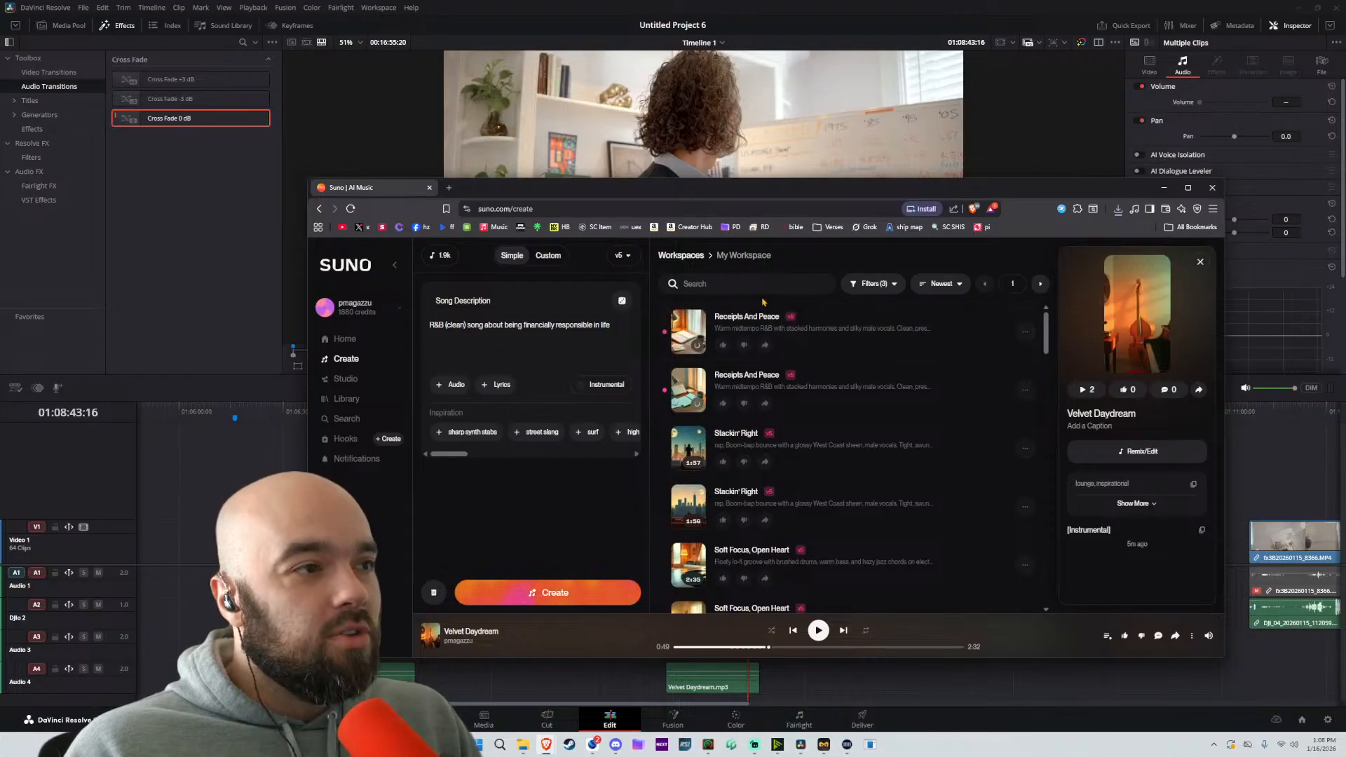
click(685, 329)
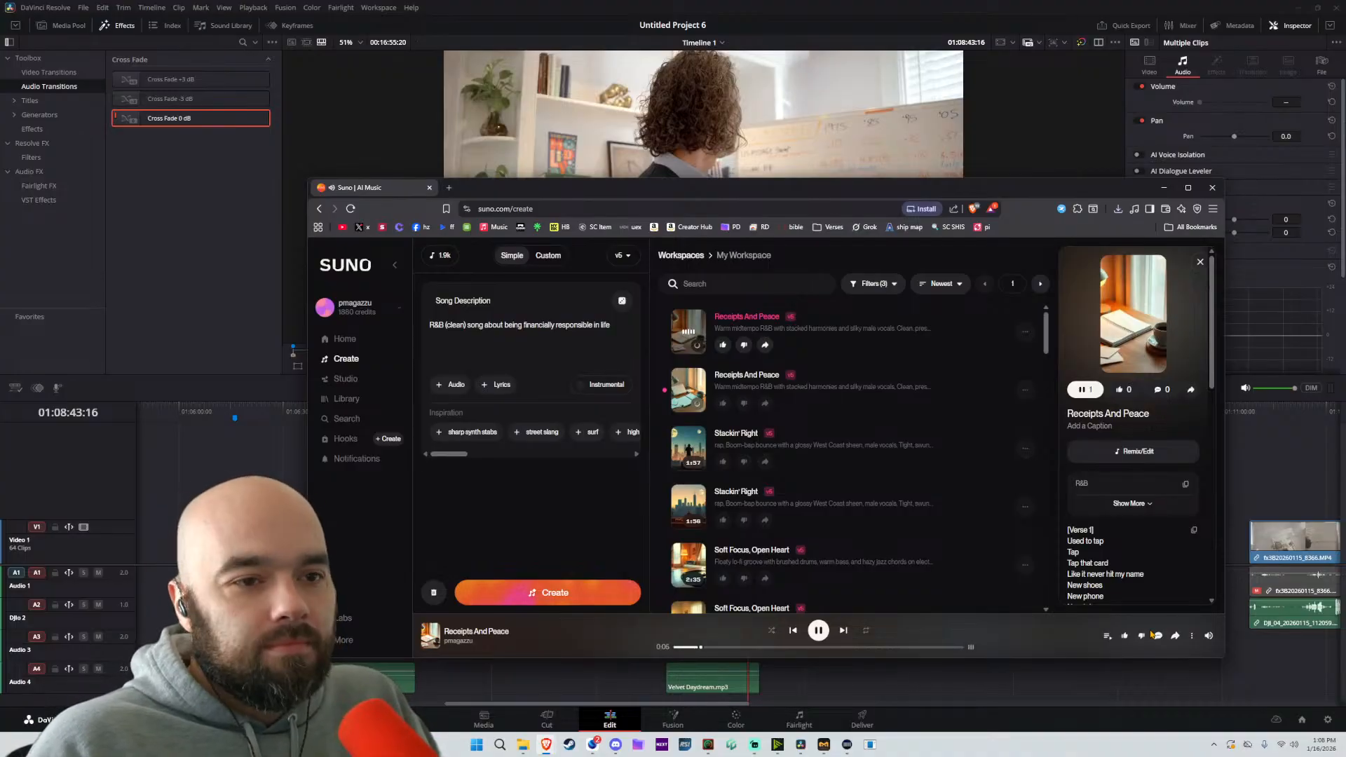
scroll(1171, 604, down, 3)
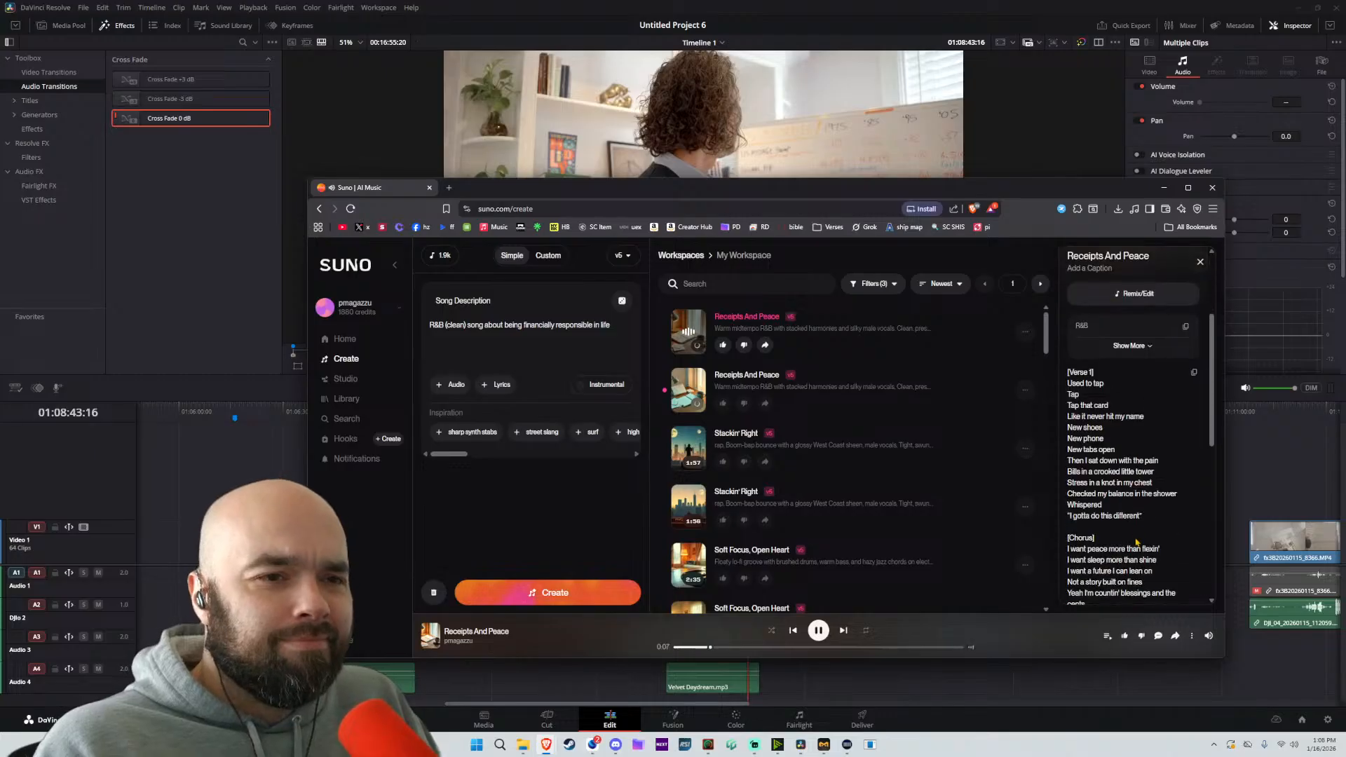
scroll(1147, 547, down, 2)
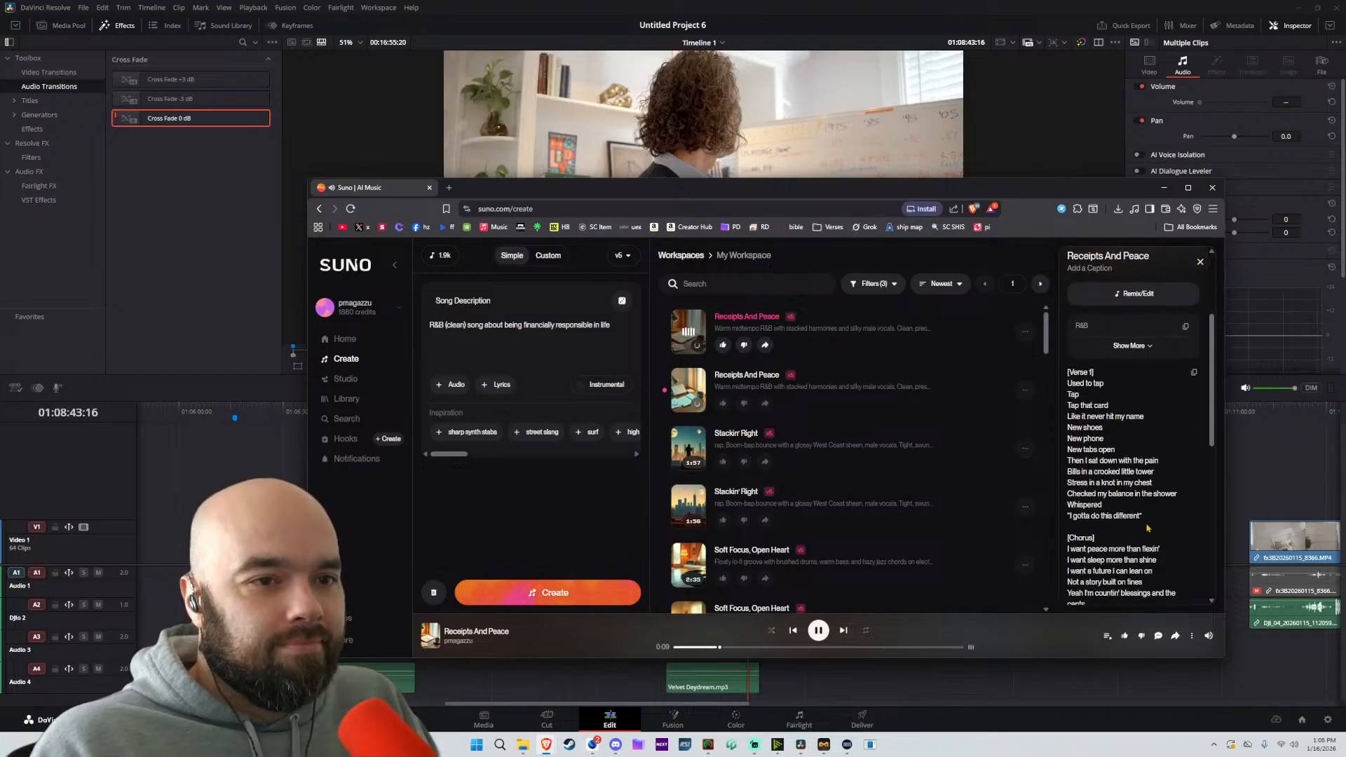
scroll(1142, 515, down, 3)
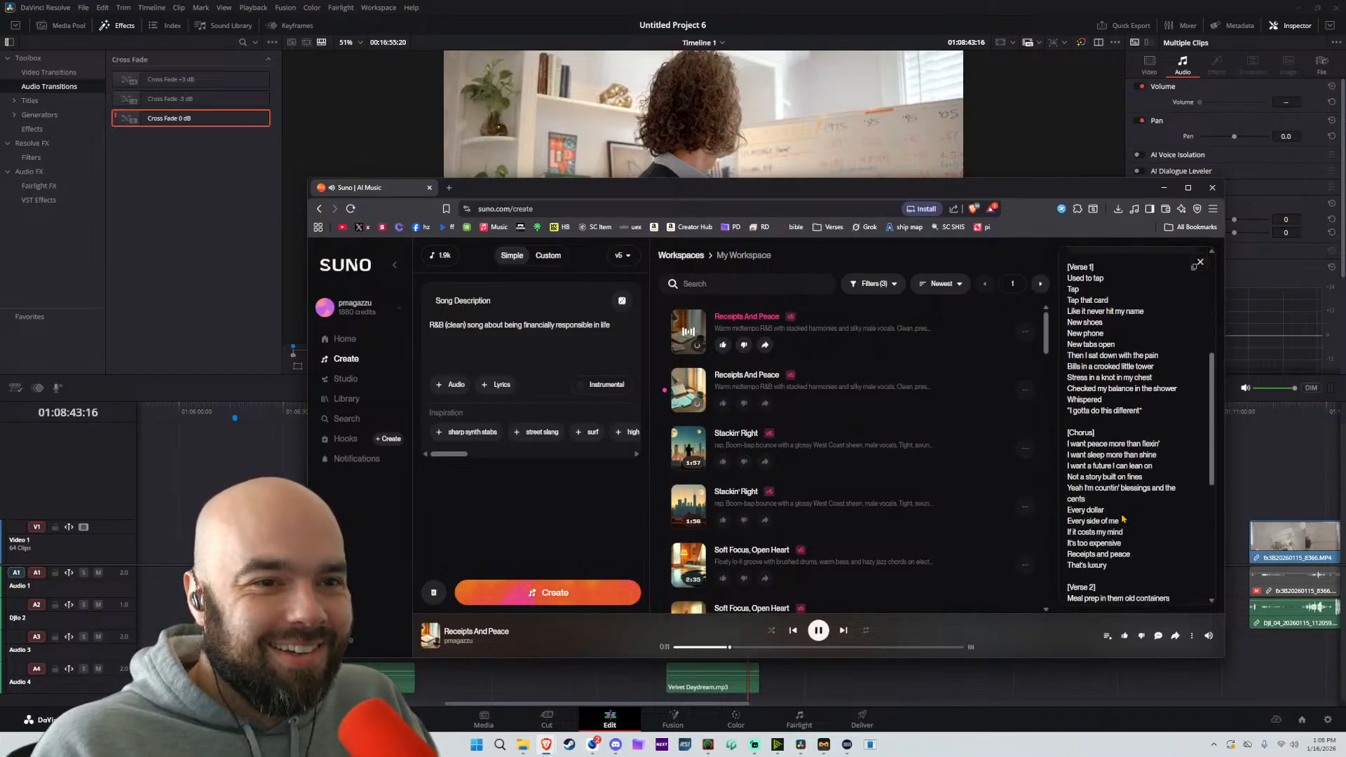
scroll(1122, 519, down, 2)
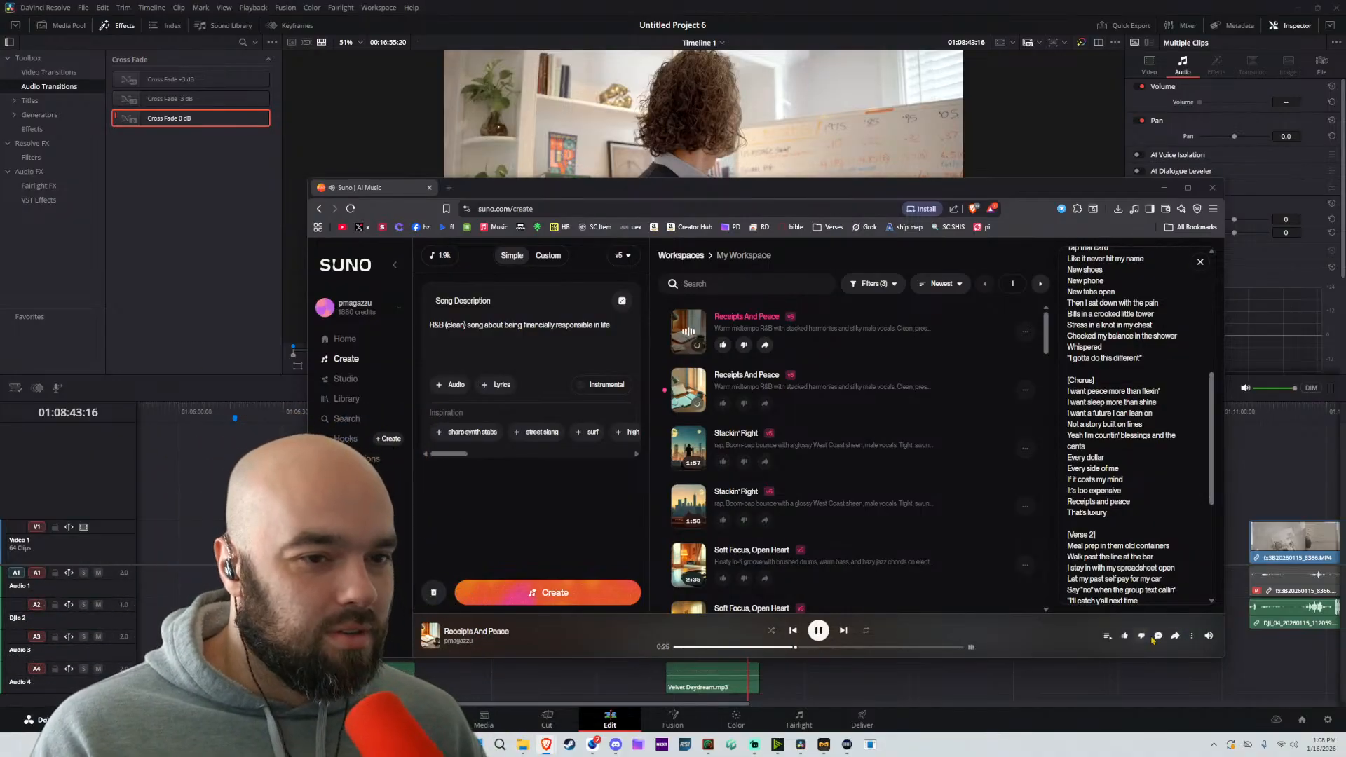
mouse_move(1207, 640)
drag(1209, 611, 1214, 611)
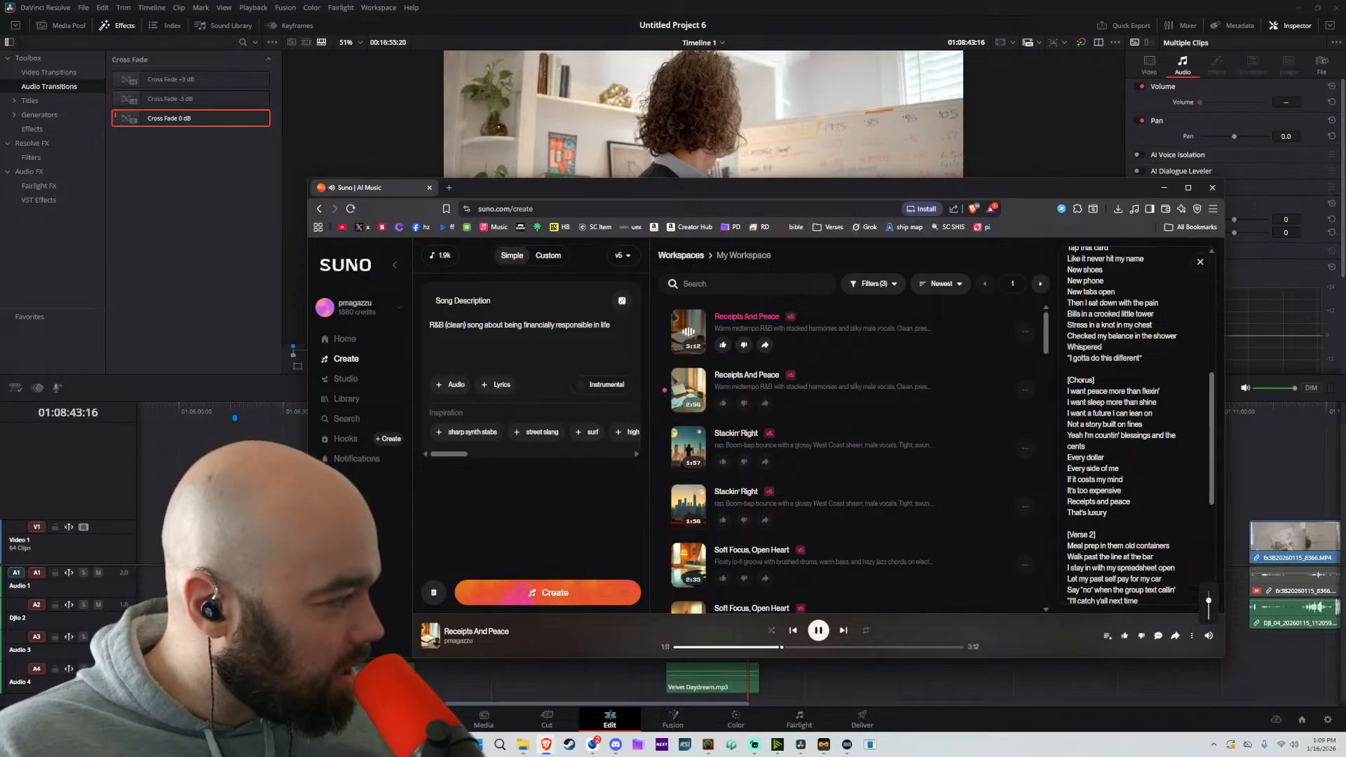
click(819, 631)
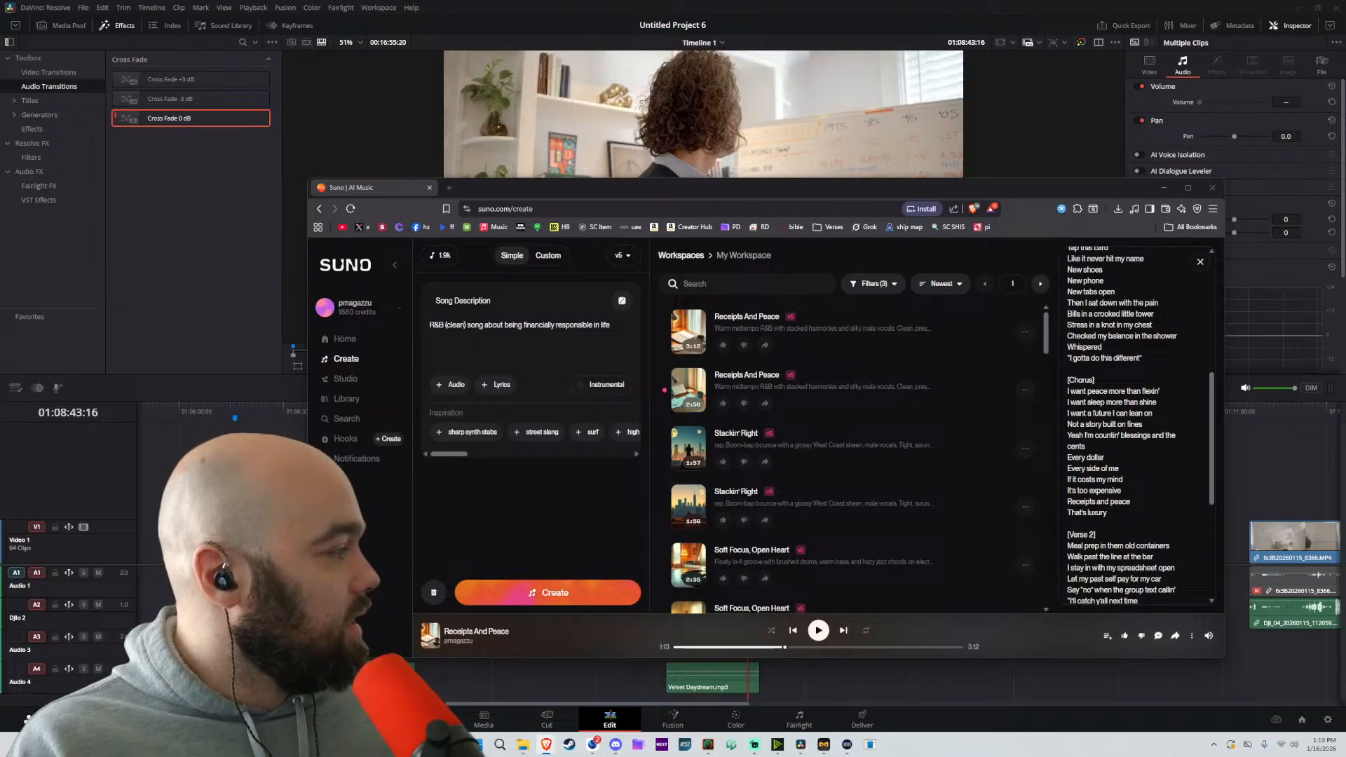
Play the second Receipts And Peace track and clear "R&B (clean)" from the start of the song description
click(692, 388)
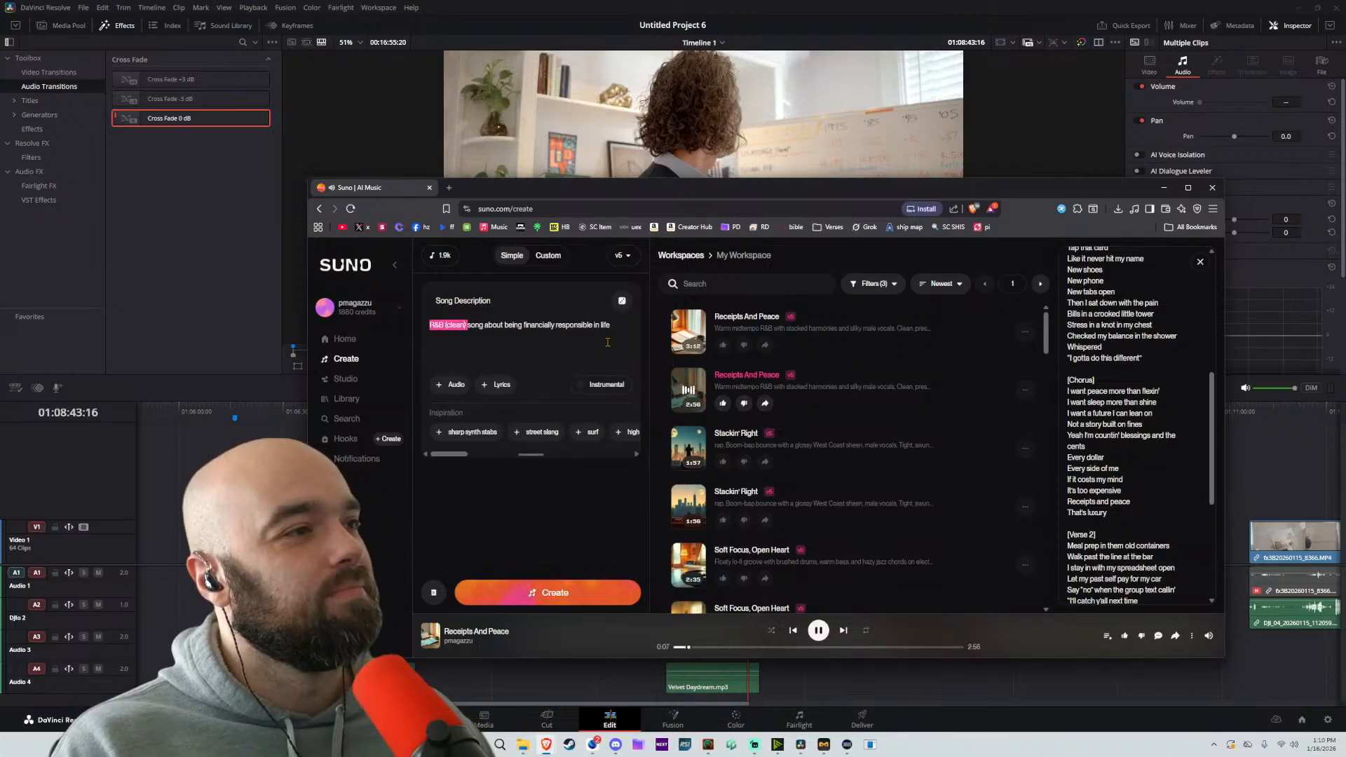
text(PUNK)
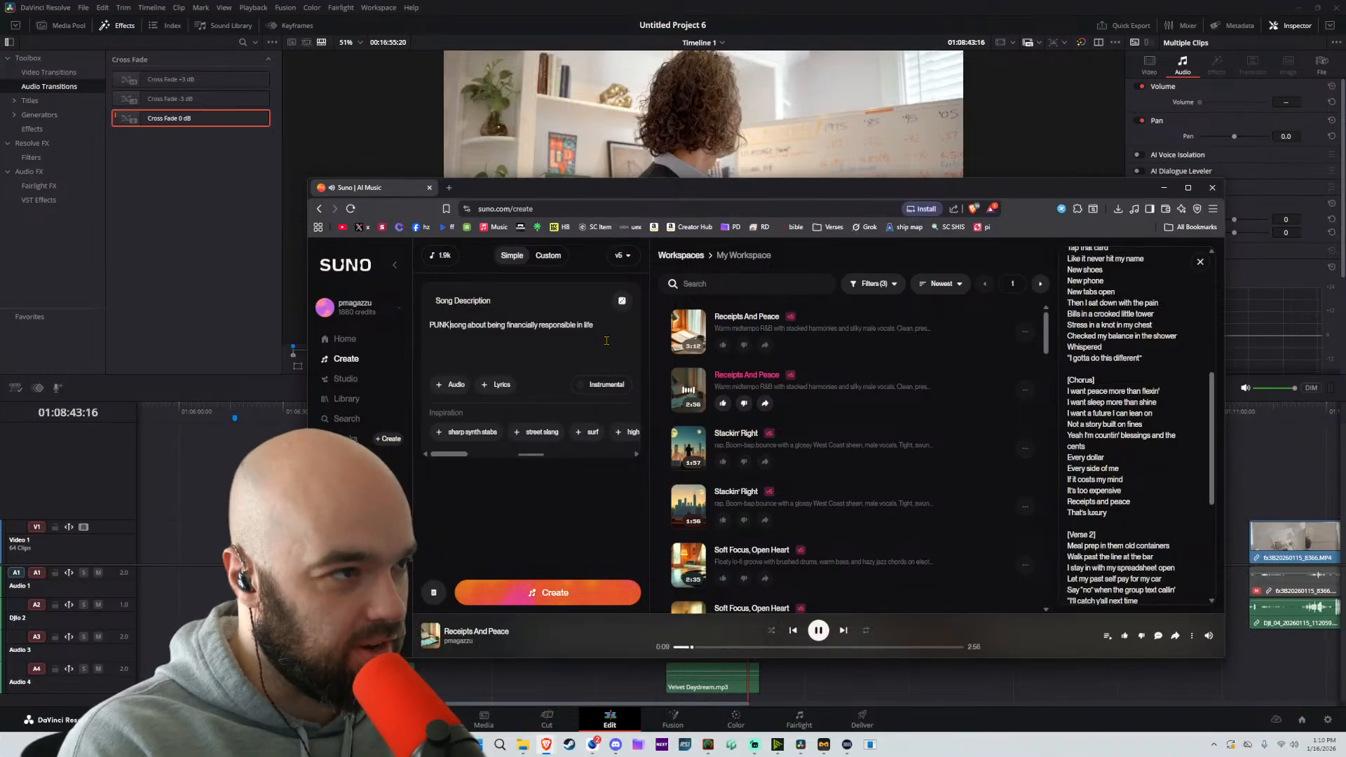
text( ROCK)
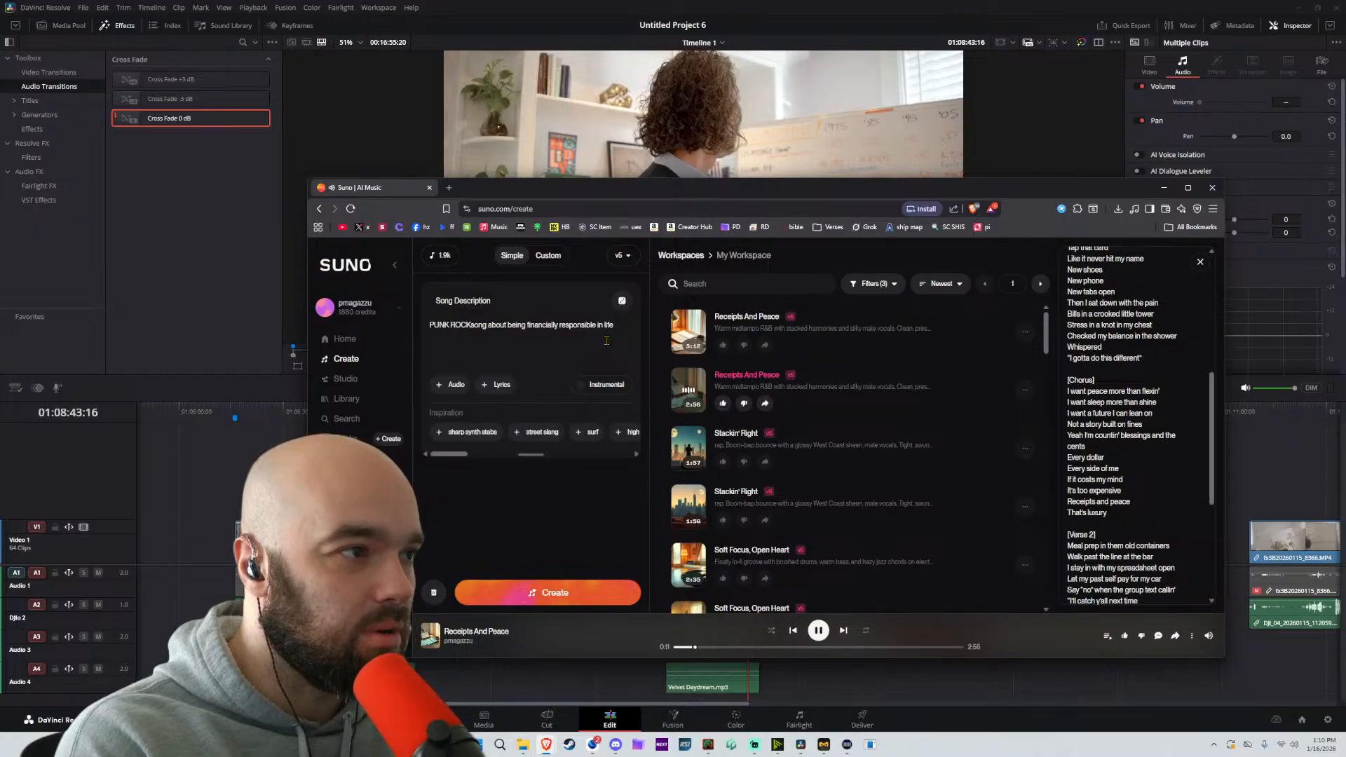
key(BackSpace)
key(BackSpace)
key(BackSpace)
key(BackSpace)
key(BackSpace)
key(BackSpace)
key(BackSpace)
key(BackSpace)
key(BackSpace)
key(BackSpace)
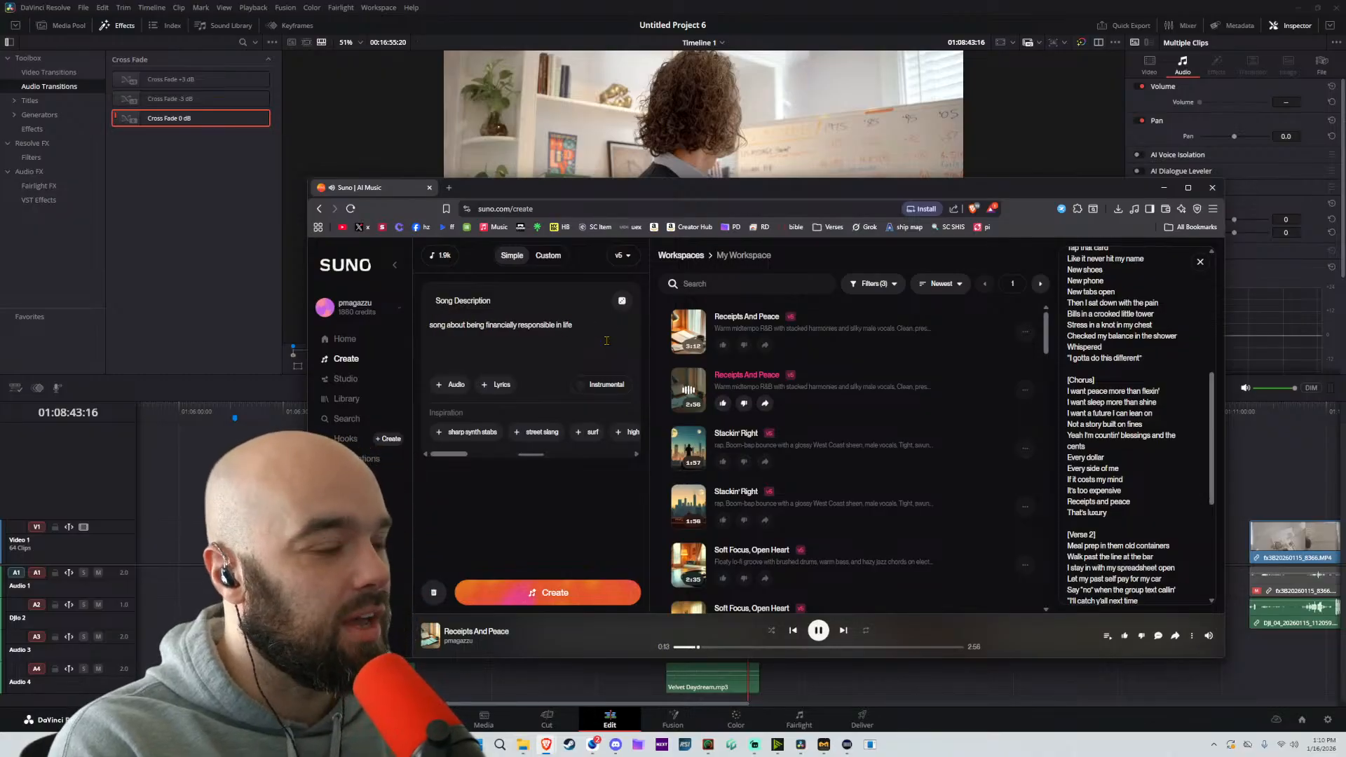
text(1950s )
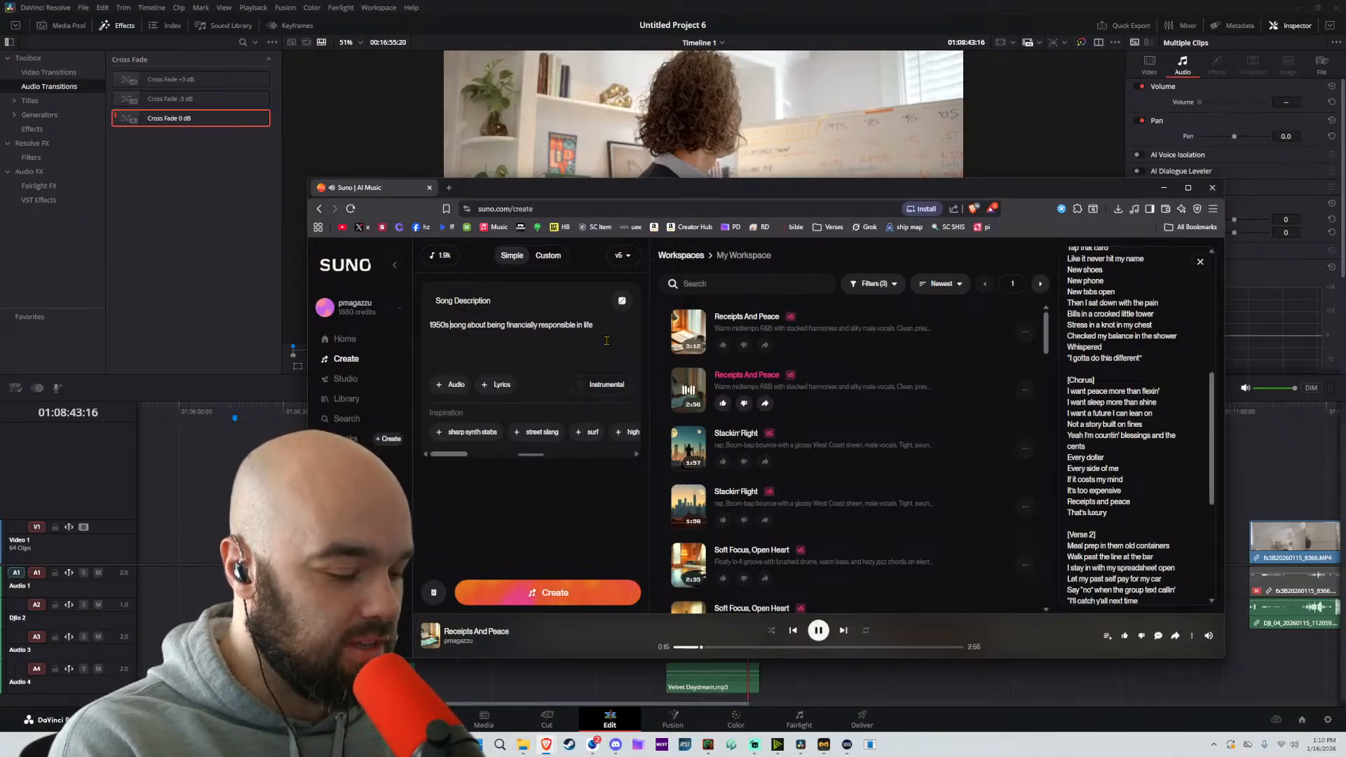
text(pink floyd )
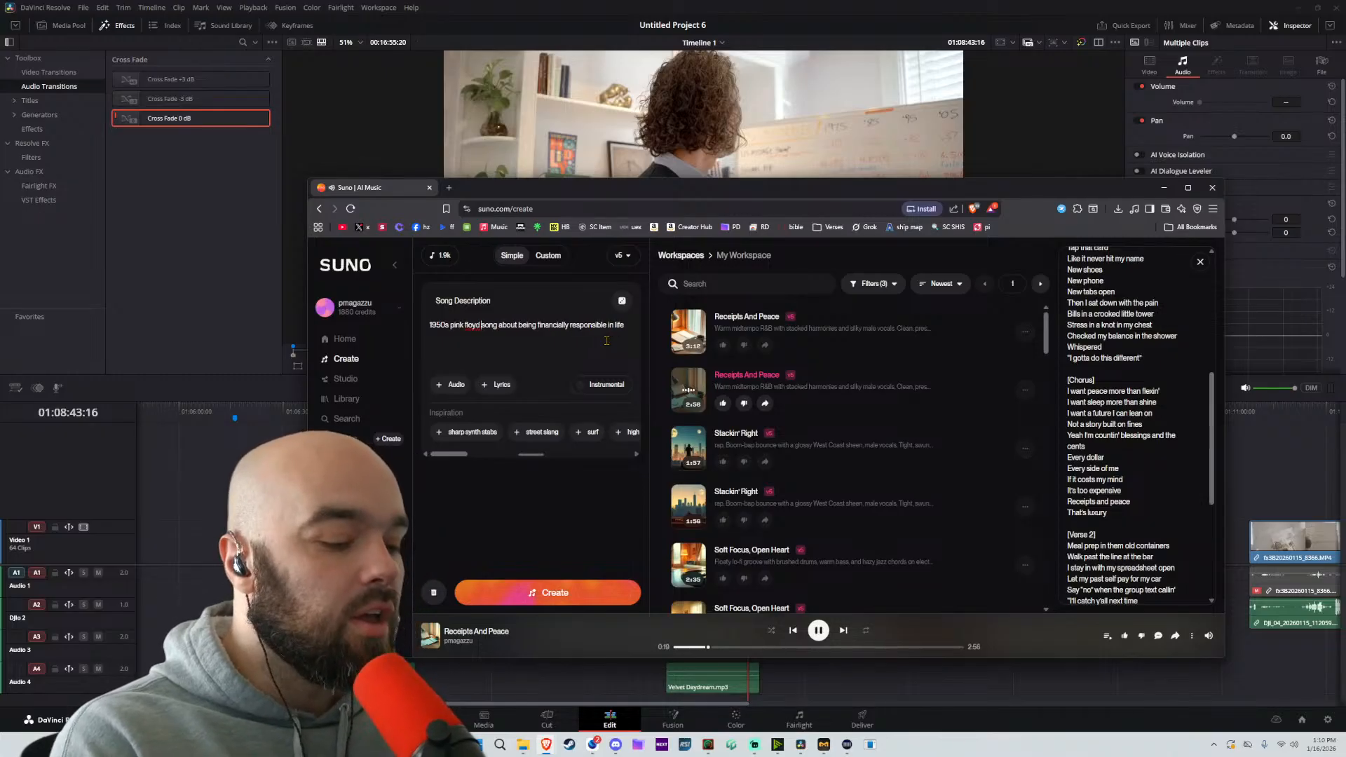
text(and)
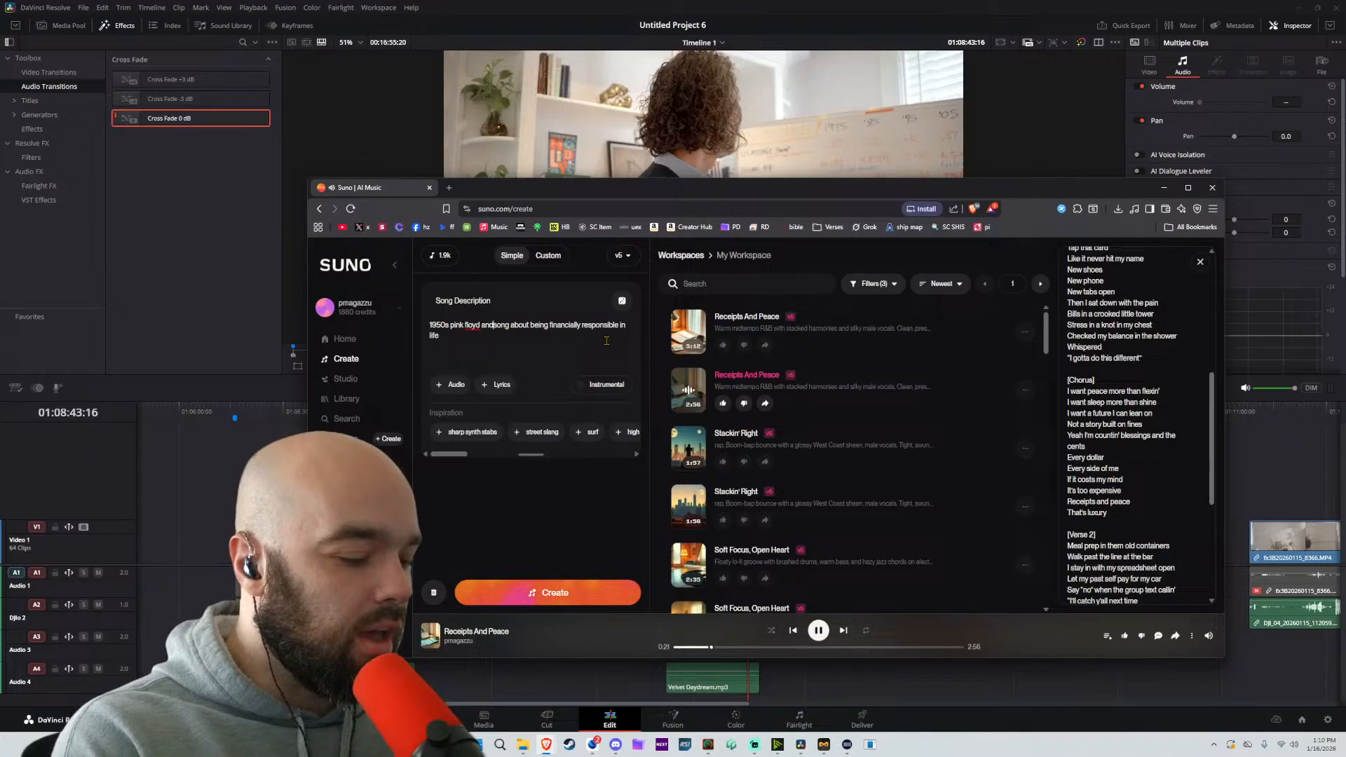
key(ctrl+BackSpace)
key(ctrl+BackSpace)
key(ctrl+BackSpace)
key(ctrl+BackSpace)
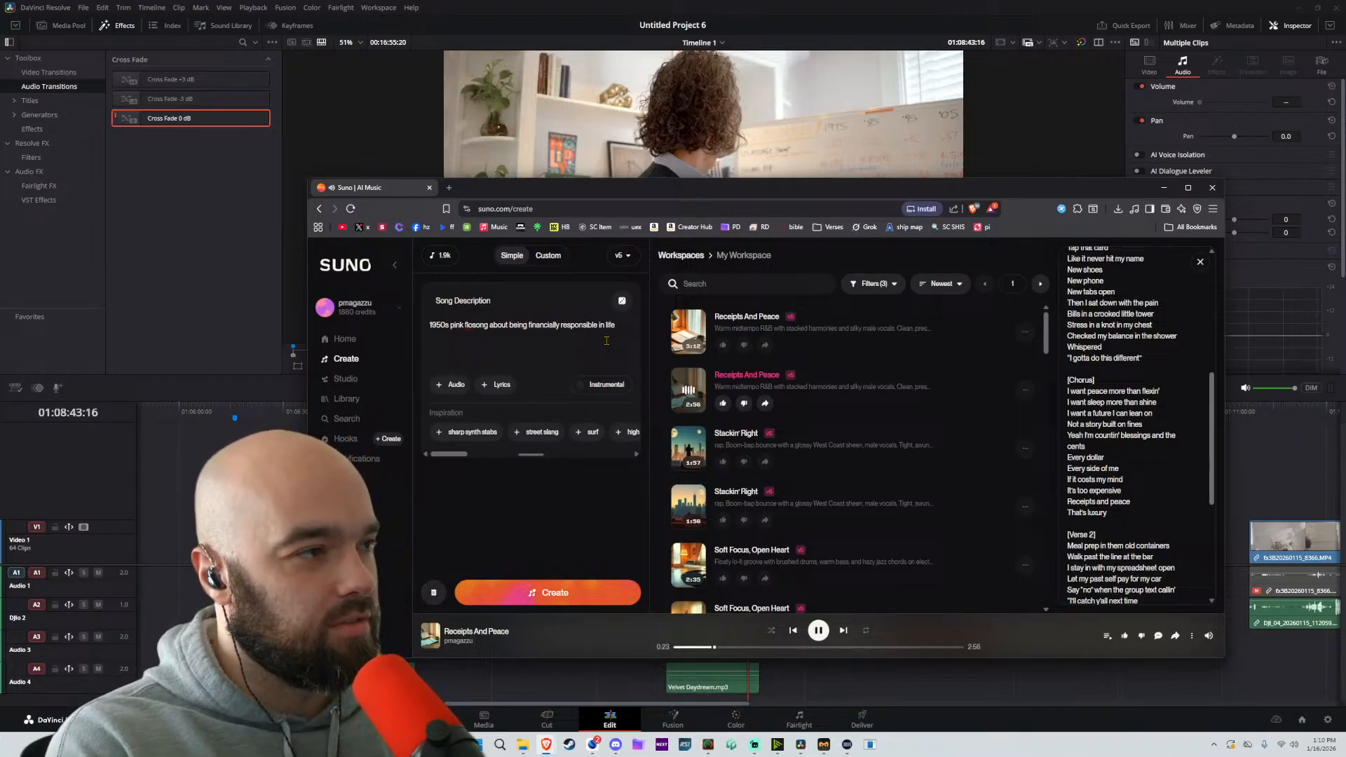
Make the song description read "1970s disco song about being financially responsible in life" and generate the new songs
text(1970s disco)
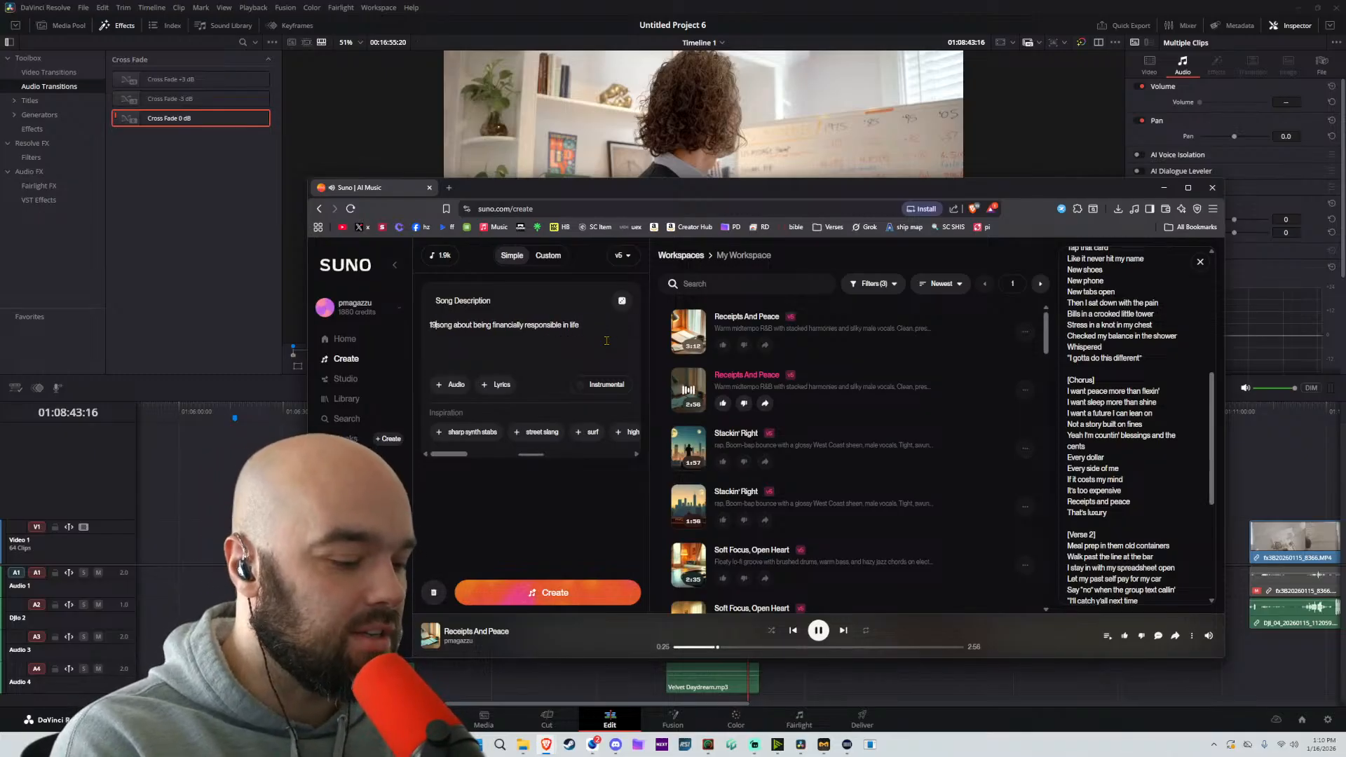
click(545, 588)
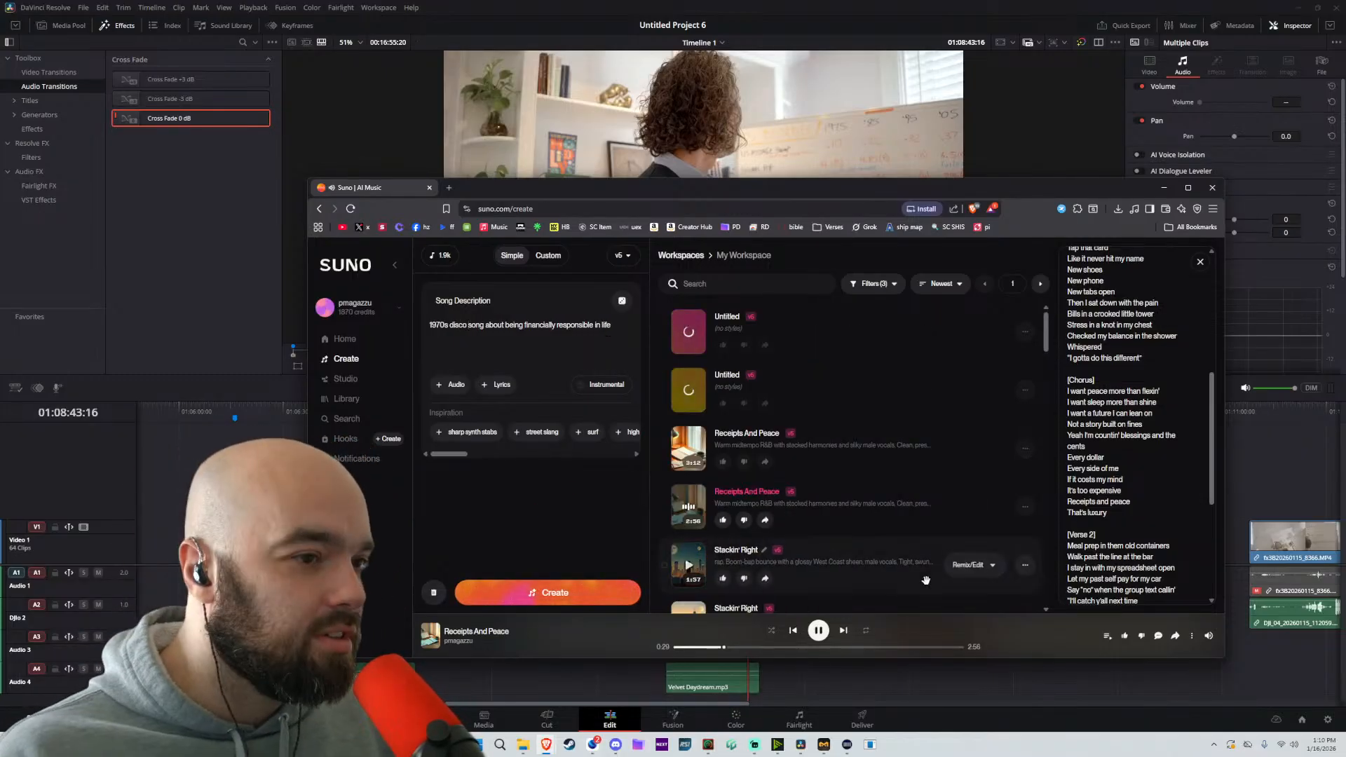
scroll(1127, 511, up, 2)
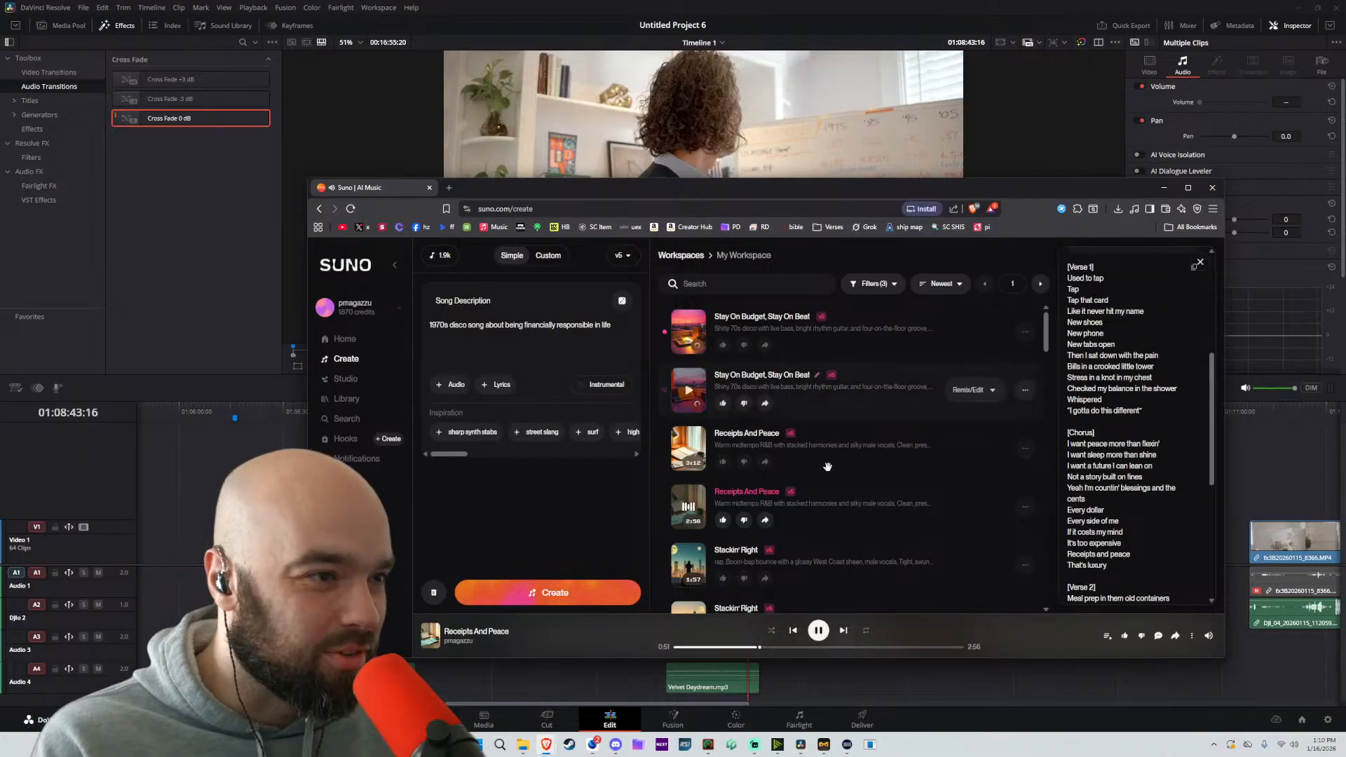
Preview the second Receipts And Peace track from further in, stop it, and play the first Stay On Budget, Stay On Beat track
scroll(1107, 510, down, 3)
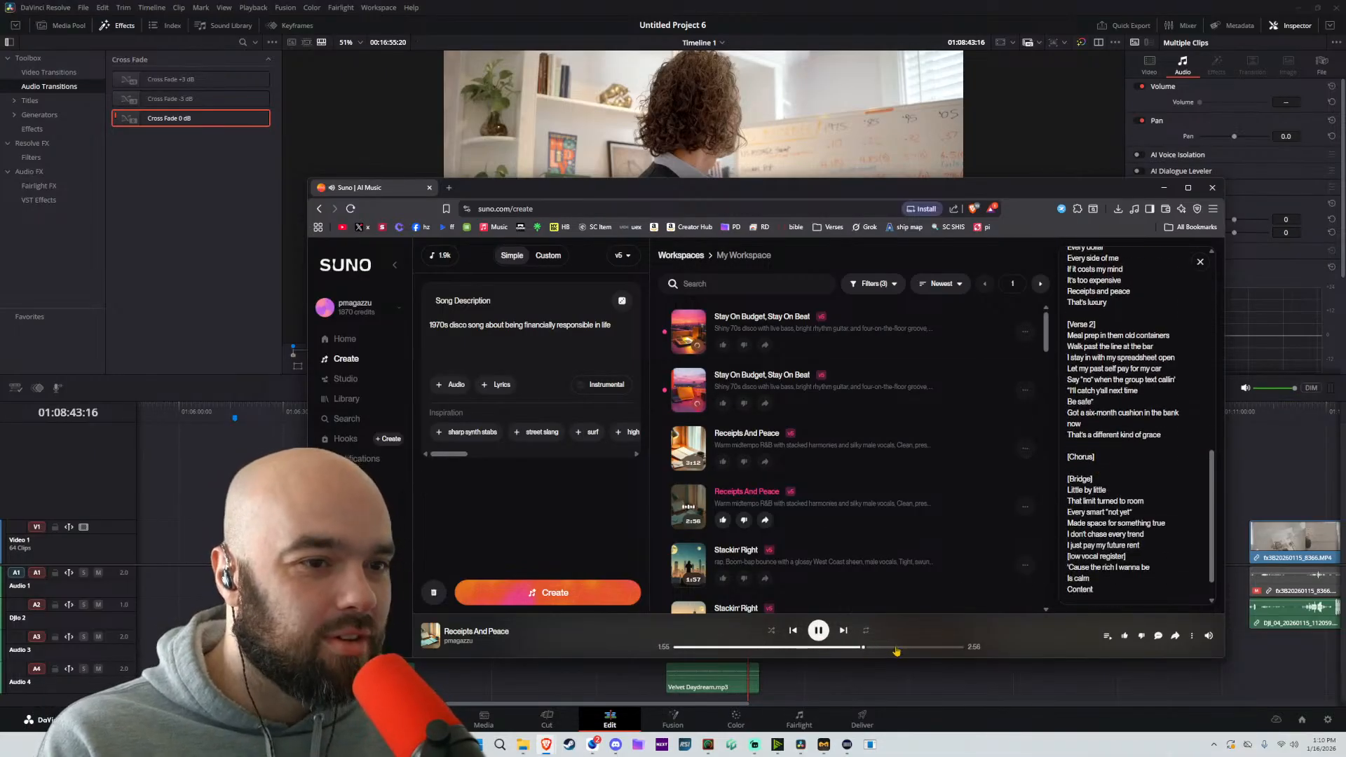
scroll(1121, 546, down, 1)
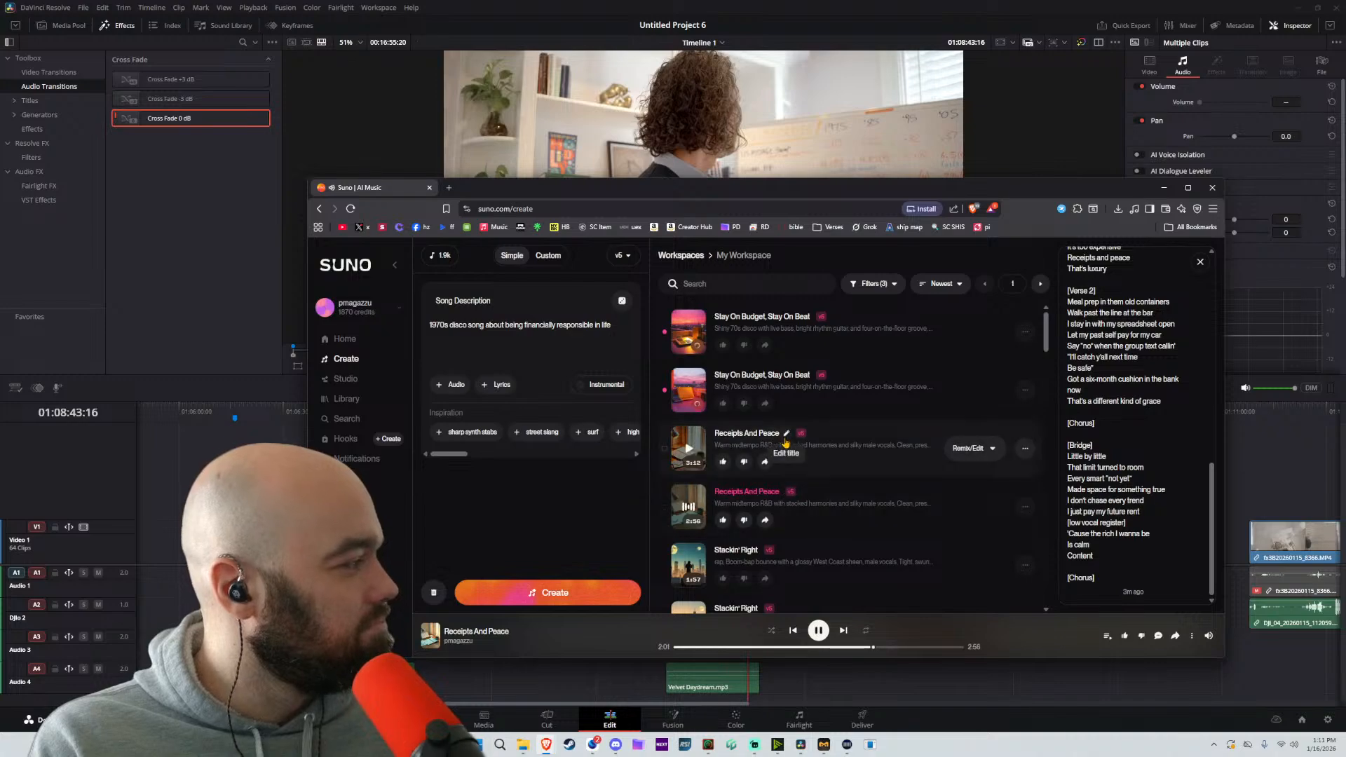
key(space)
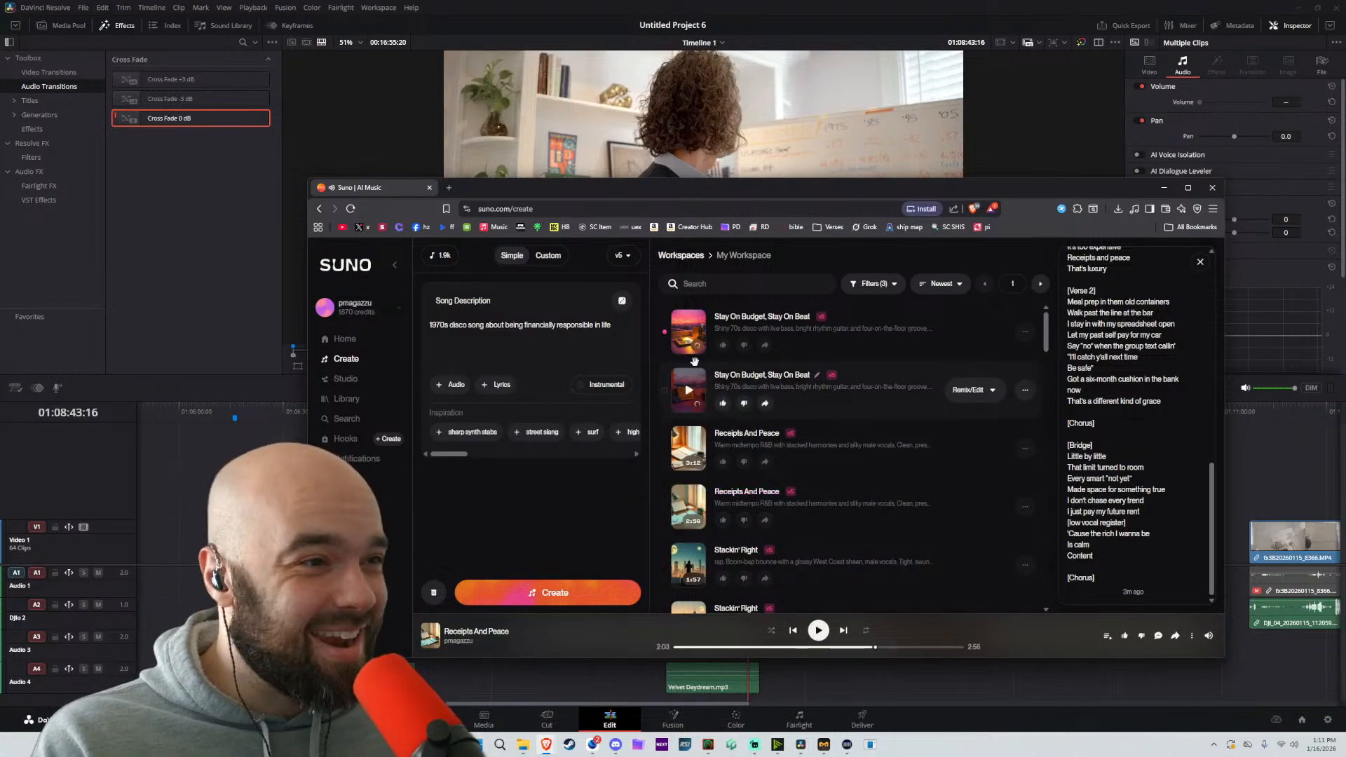
click(688, 329)
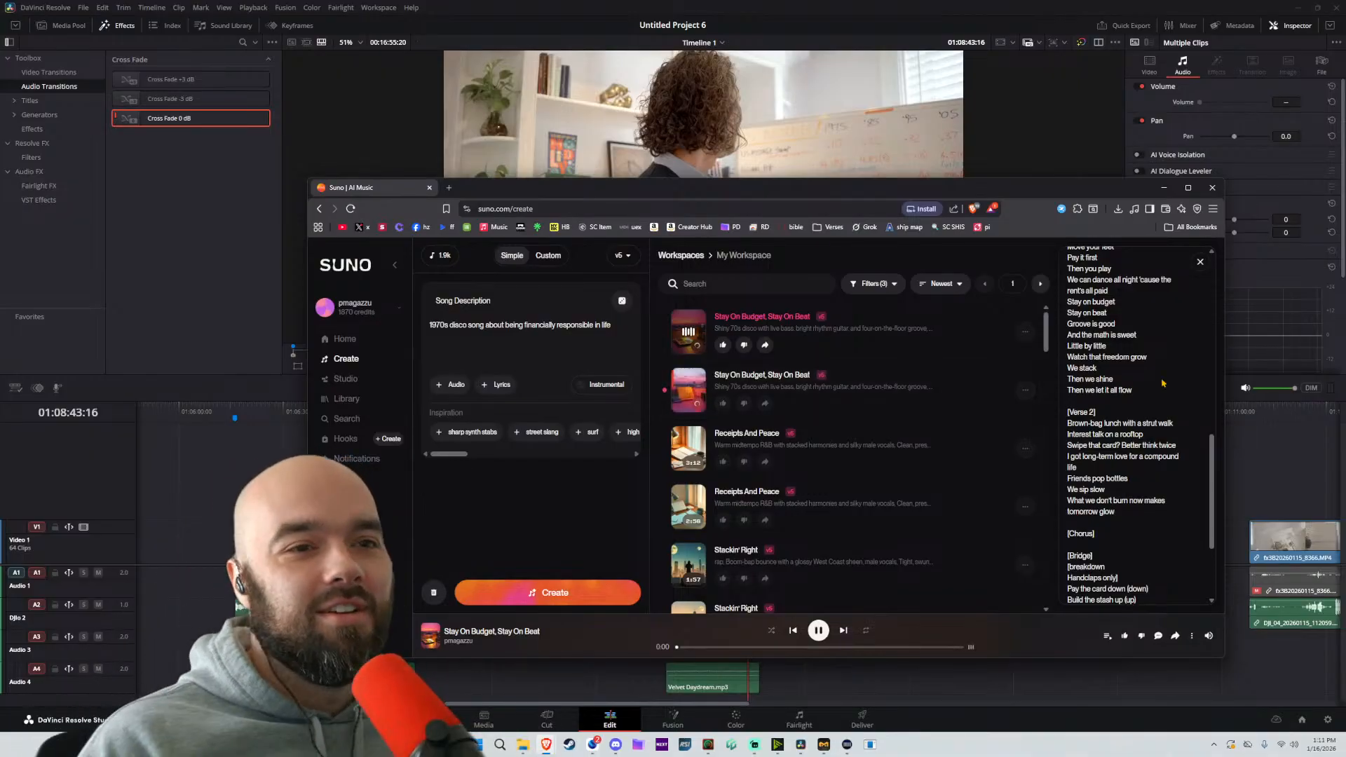
Read the lyrics of the first Stay On Budget, Stay On Beat track from the intro through the chorus while it plays
scroll(1143, 380, up, 3)
scroll(1143, 380, up, 2)
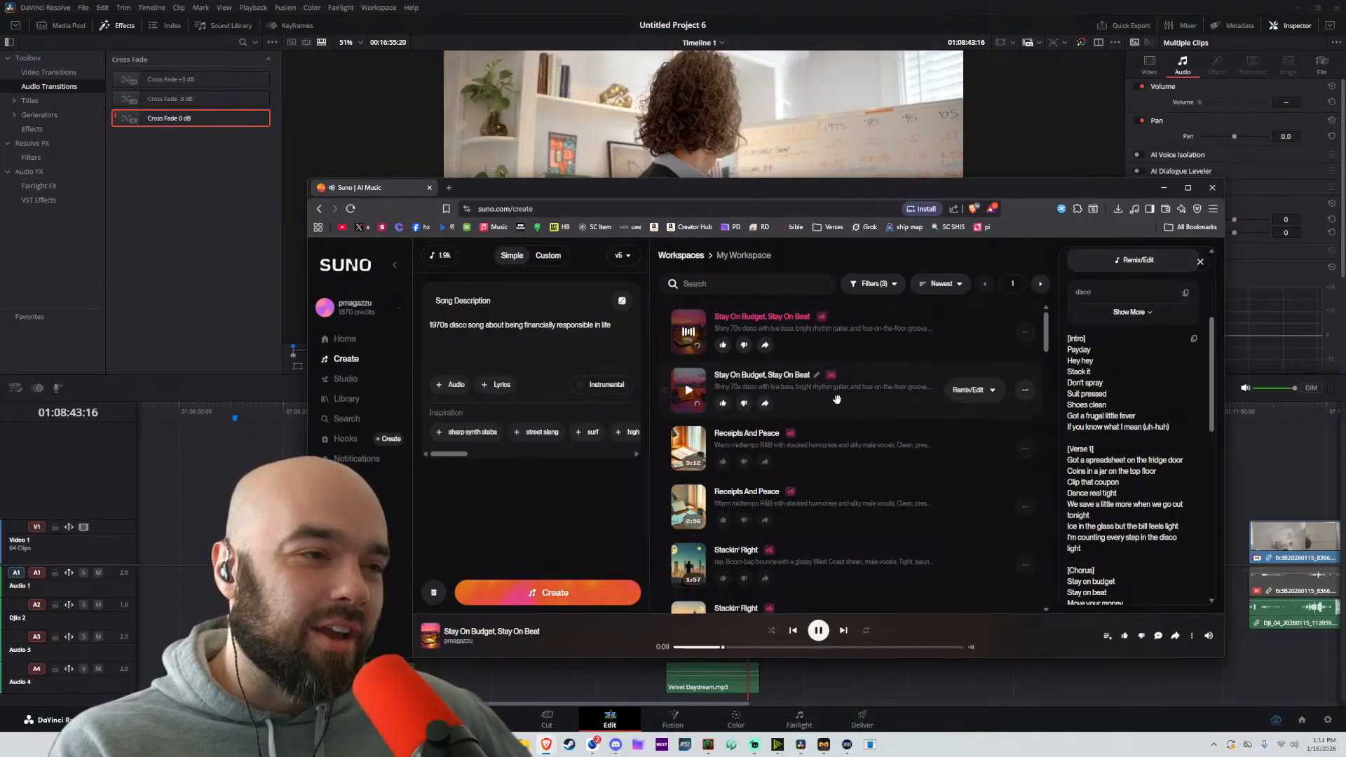
scroll(1122, 462, up, 2)
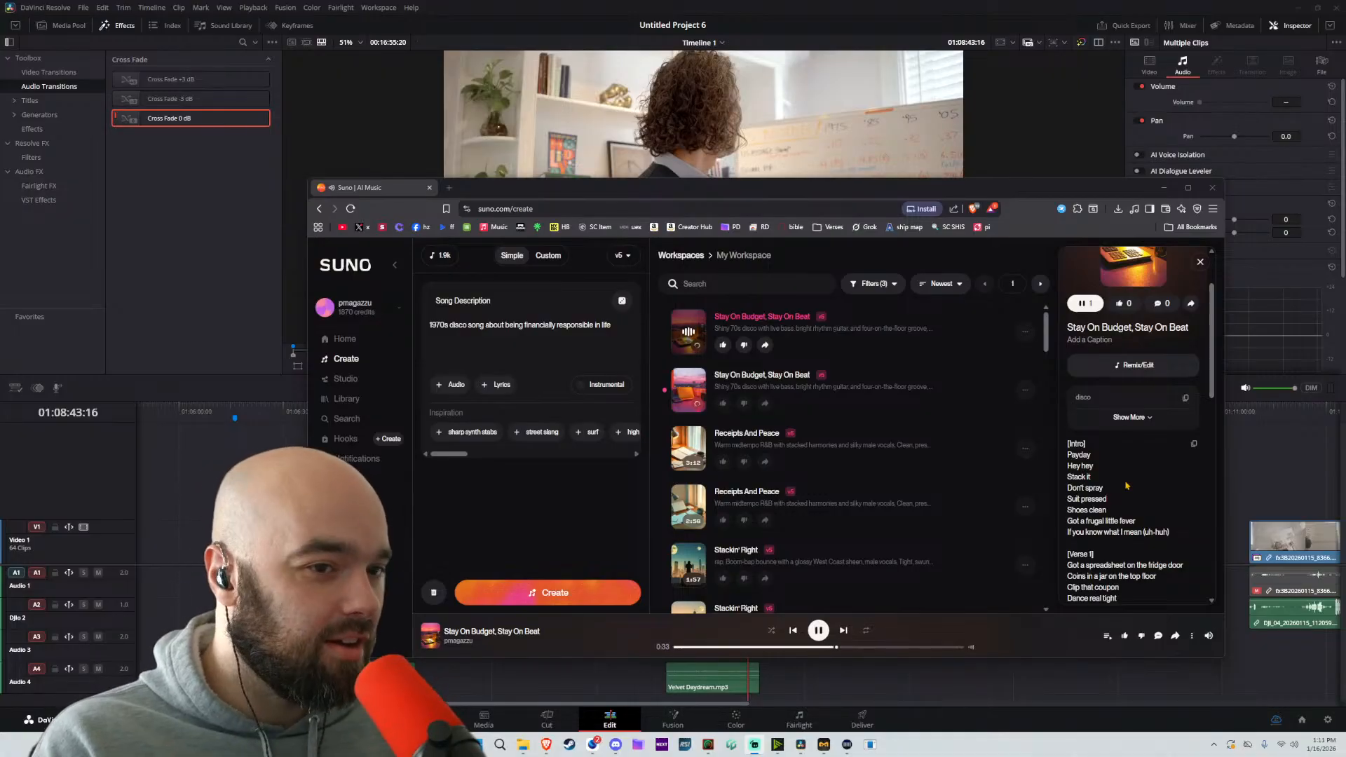
scroll(1125, 462, down, 2)
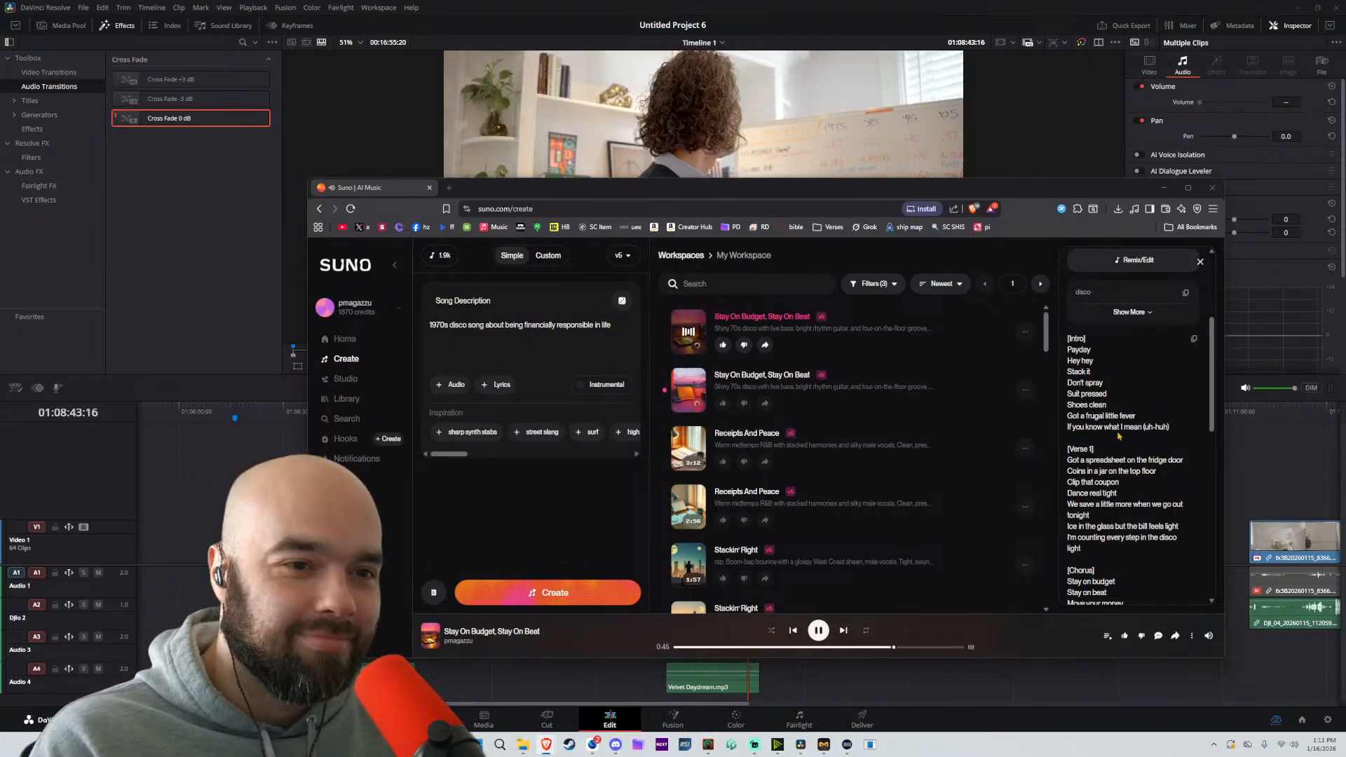
scroll(1118, 435, down, 1)
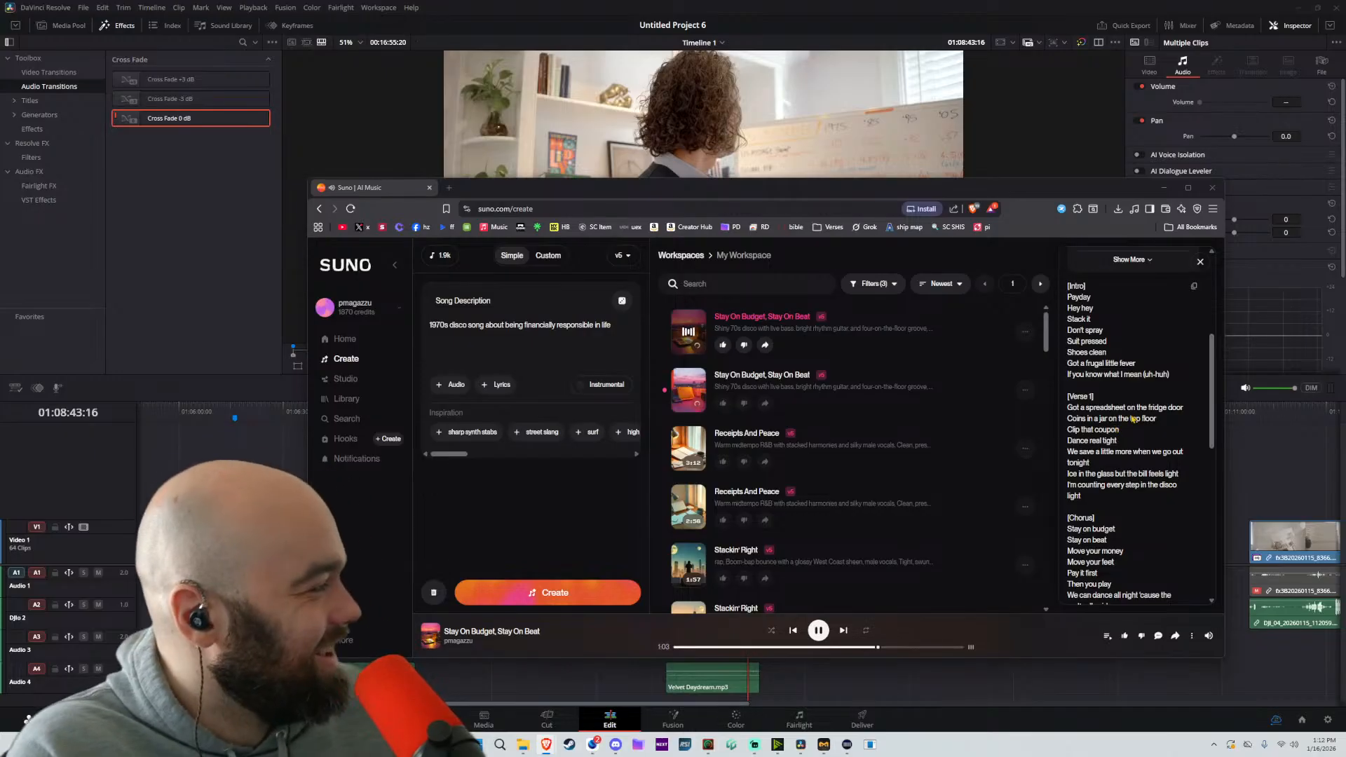
Switch to DaVinci Resolve and mark the first passage, from the timeline start to 01:01:00:20, as the in/out range
click(885, 686)
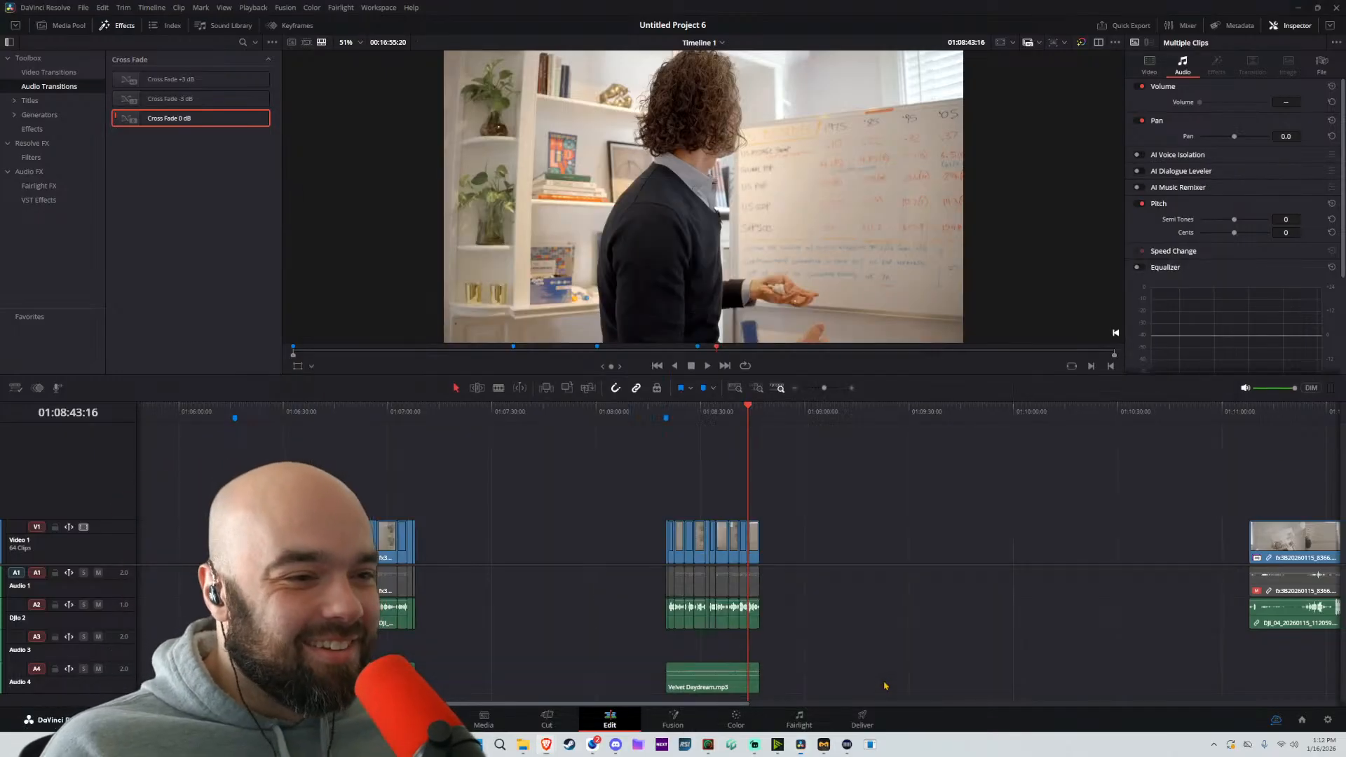
scroll(900, 618, down, 6)
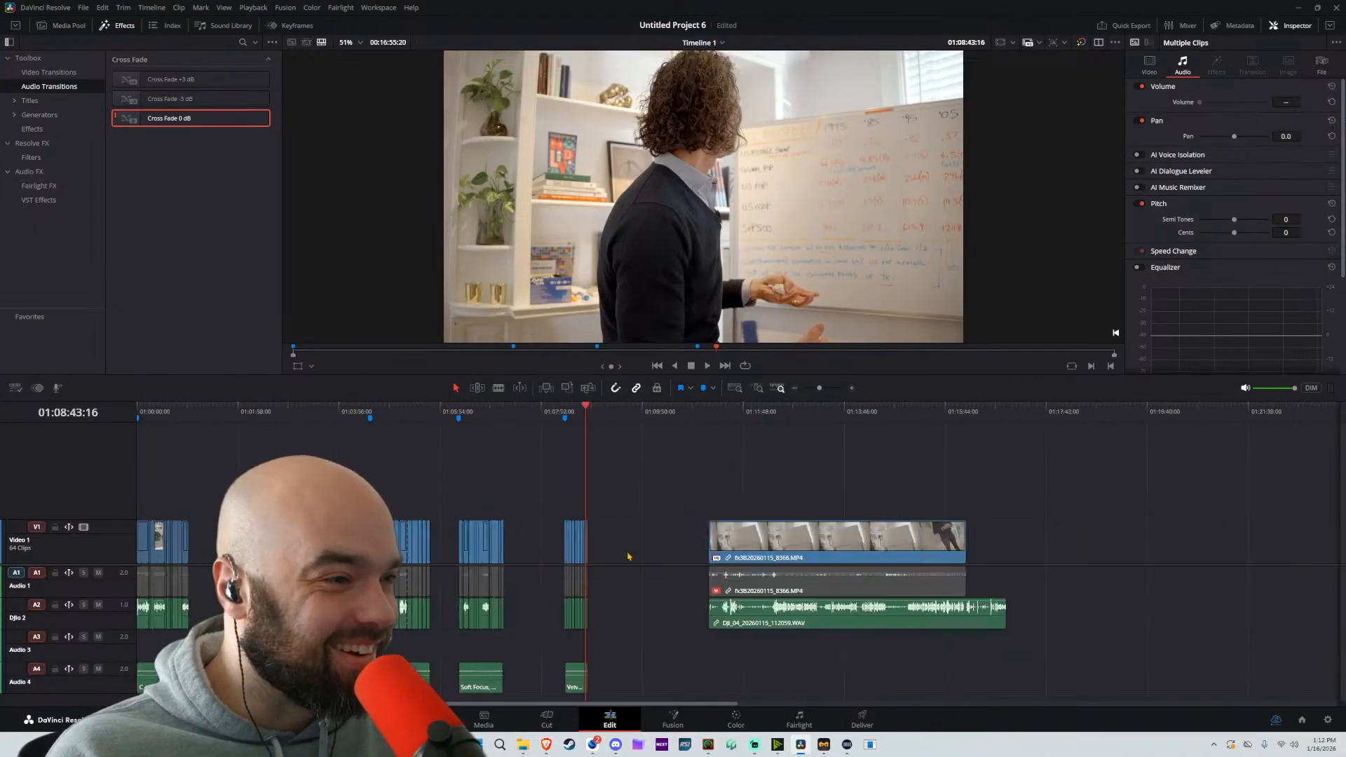
scroll(701, 512, up, 1)
scroll(806, 476, right, 3)
scroll(862, 471, left, 3)
scroll(911, 468, down, 2)
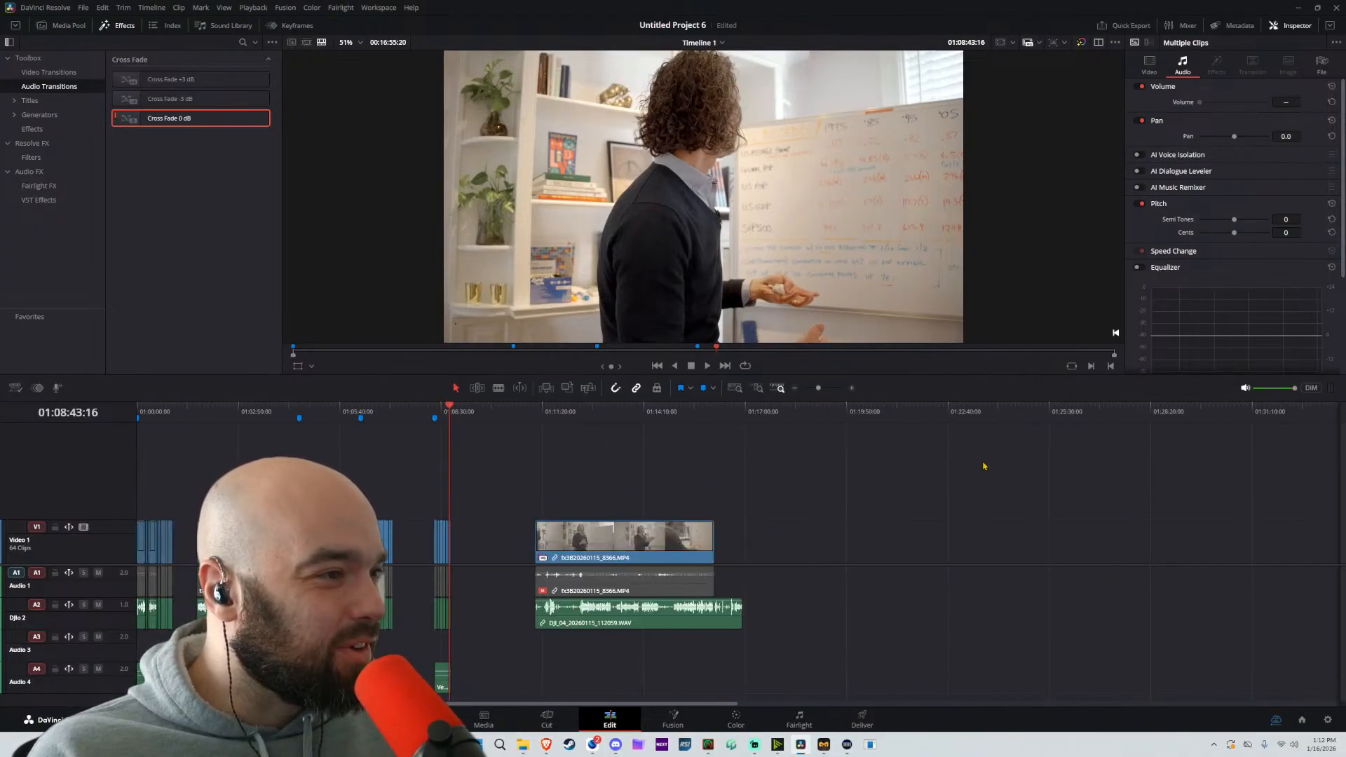
key(Home)
scroll(455, 554, up, 3)
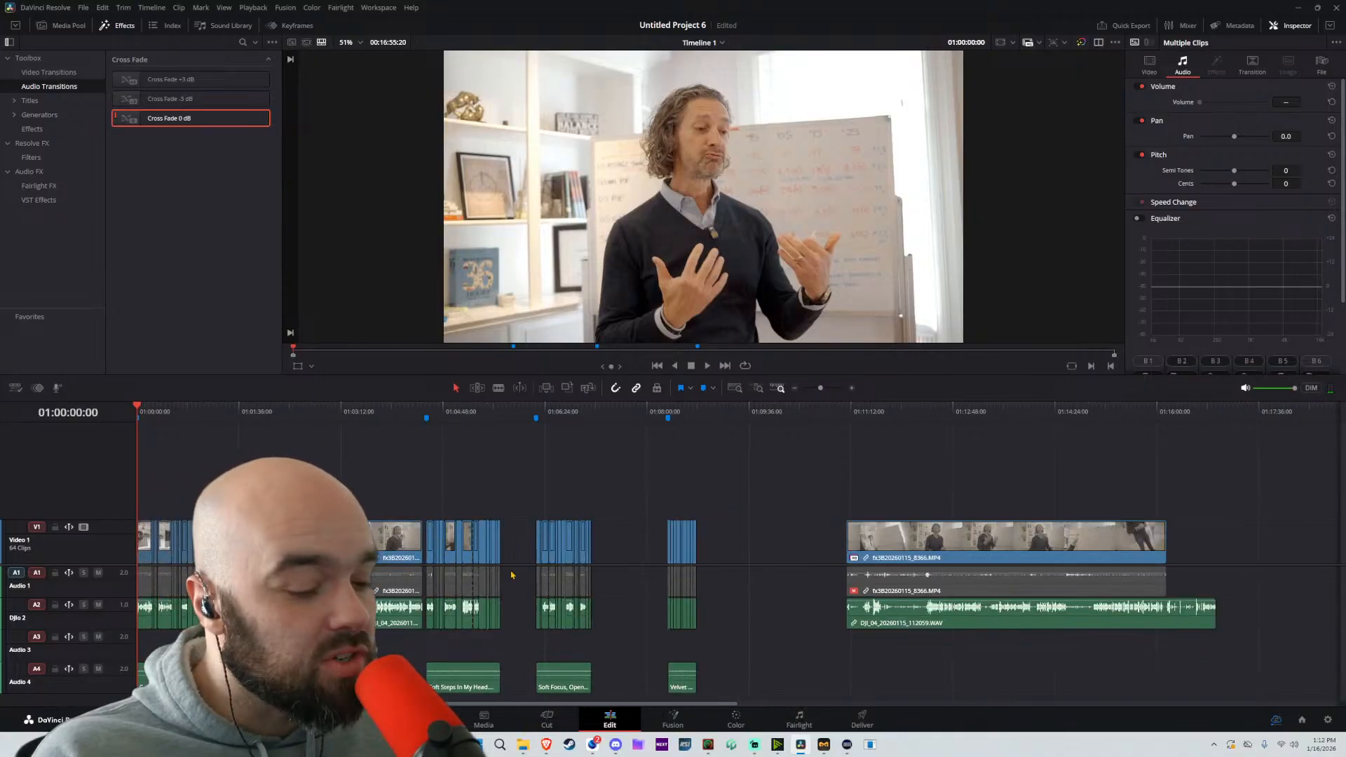
click(204, 413)
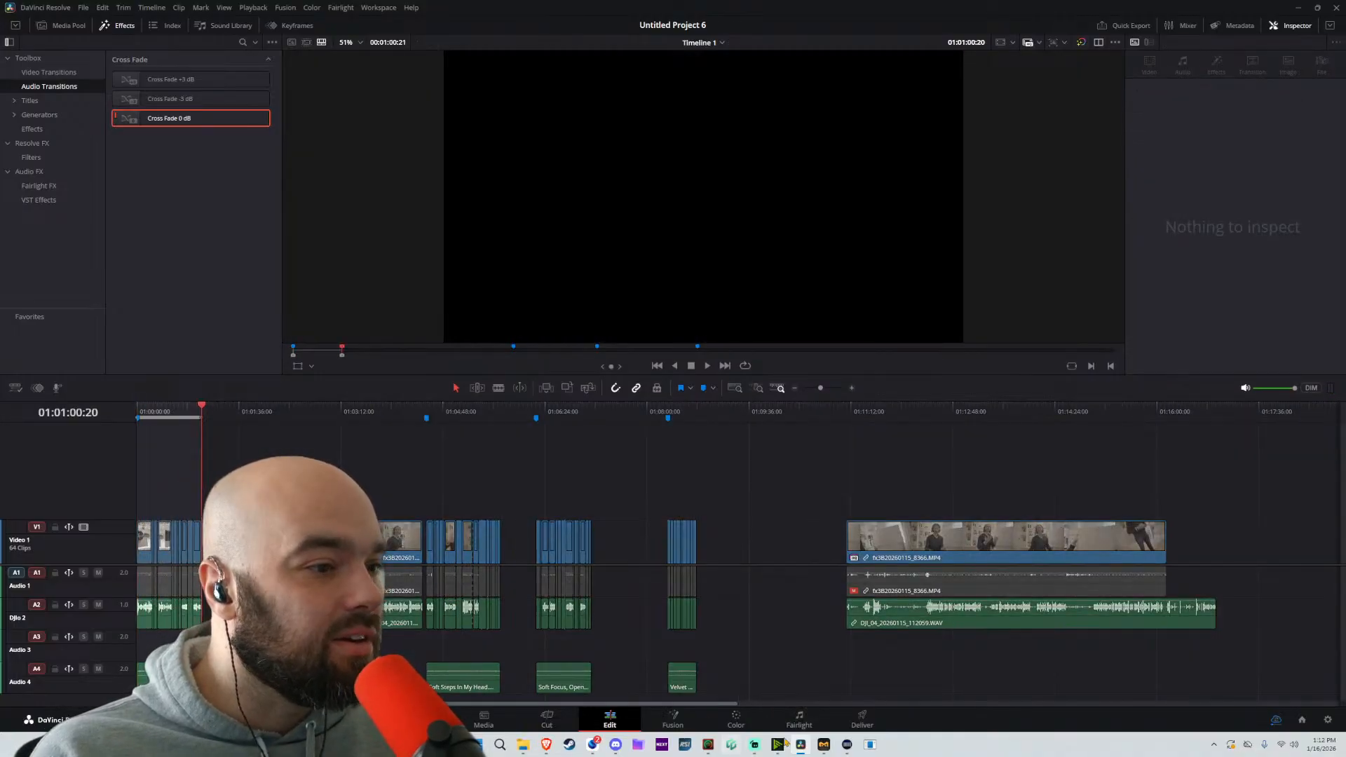
Set up the first passage's H.264 Master render as file 1 in H:\Elevate 1-15-26 and add it to the render queue
click(862, 720)
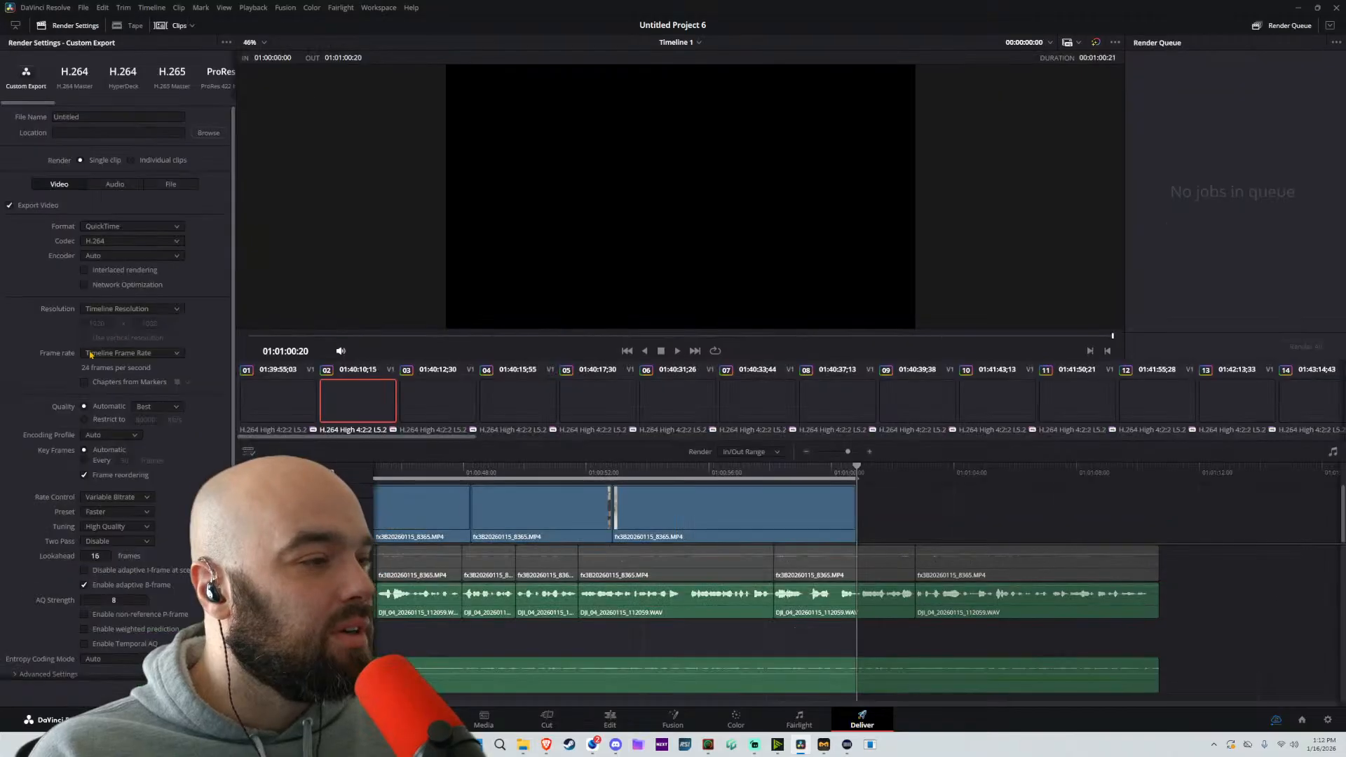
click(119, 116)
key(BackSpace)
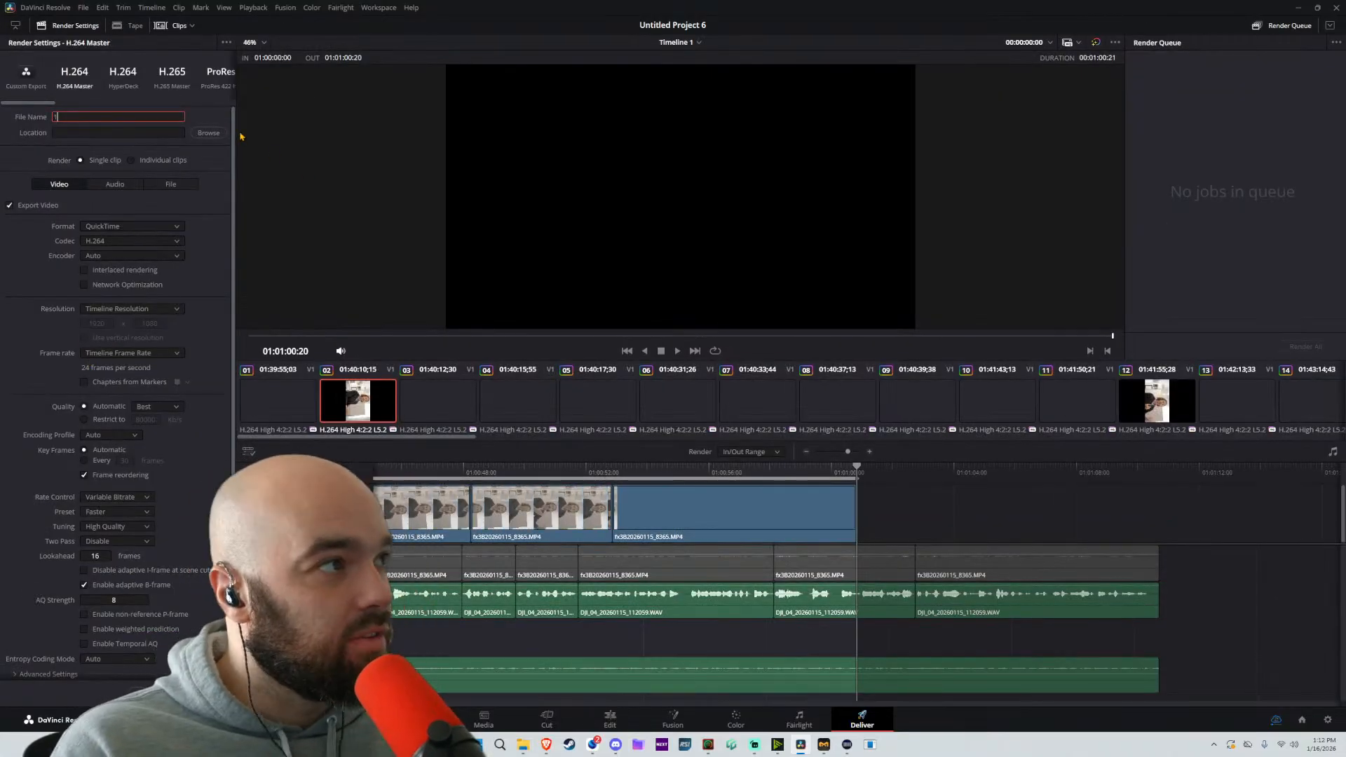
click(208, 132)
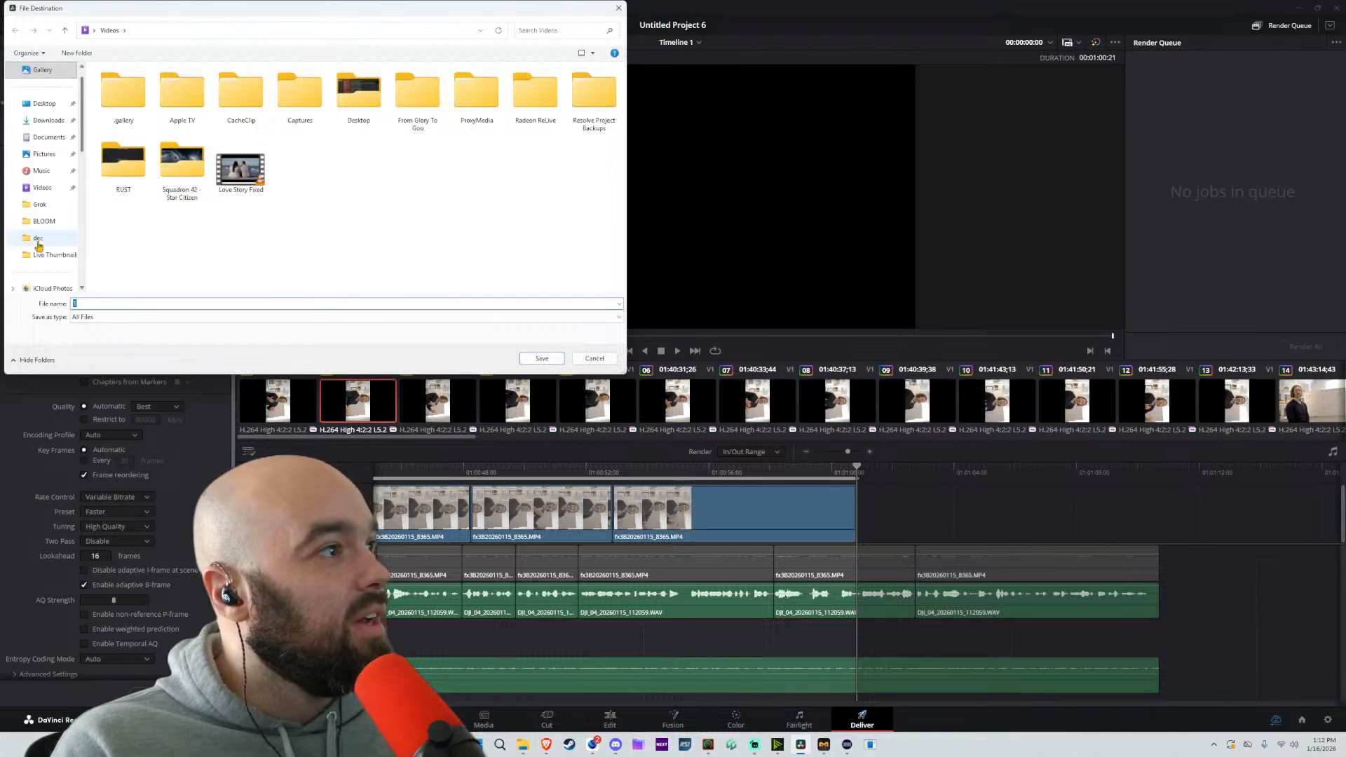
click(55, 238)
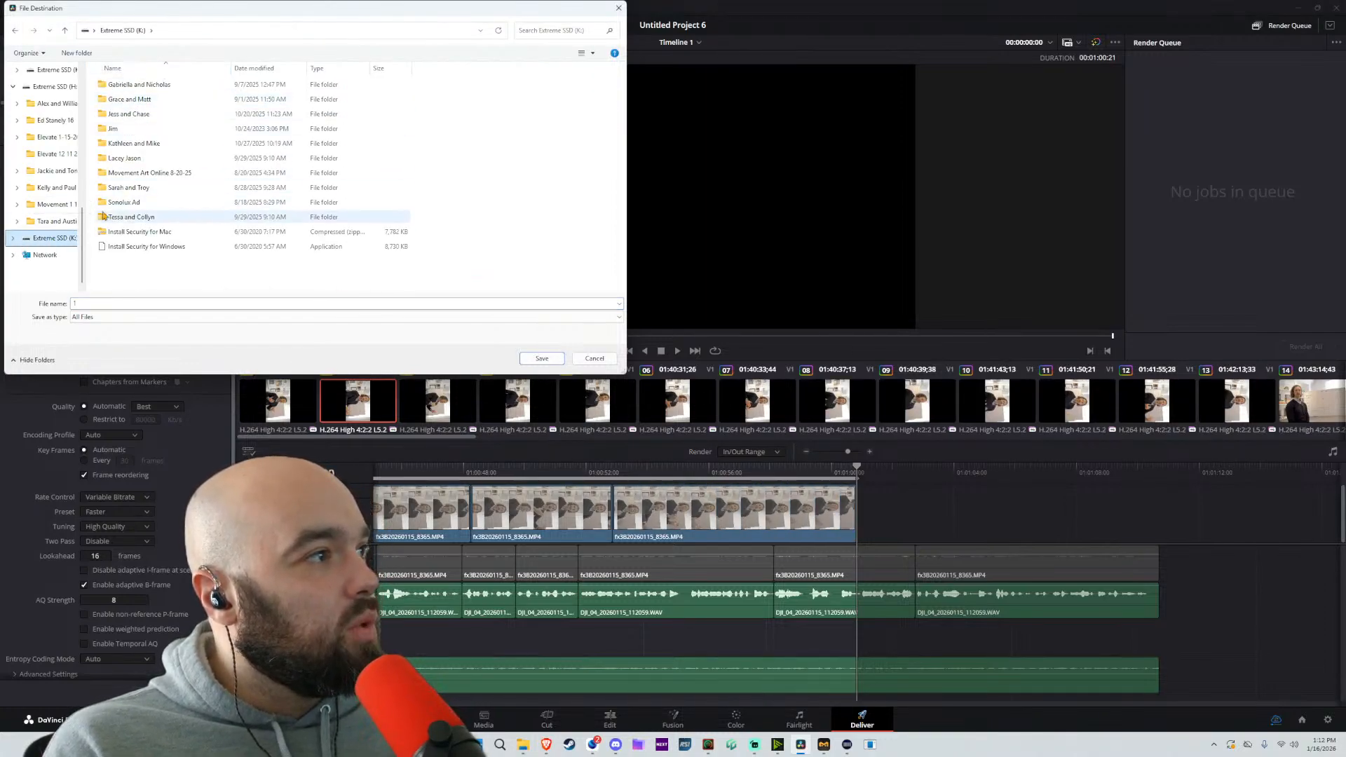
click(51, 86)
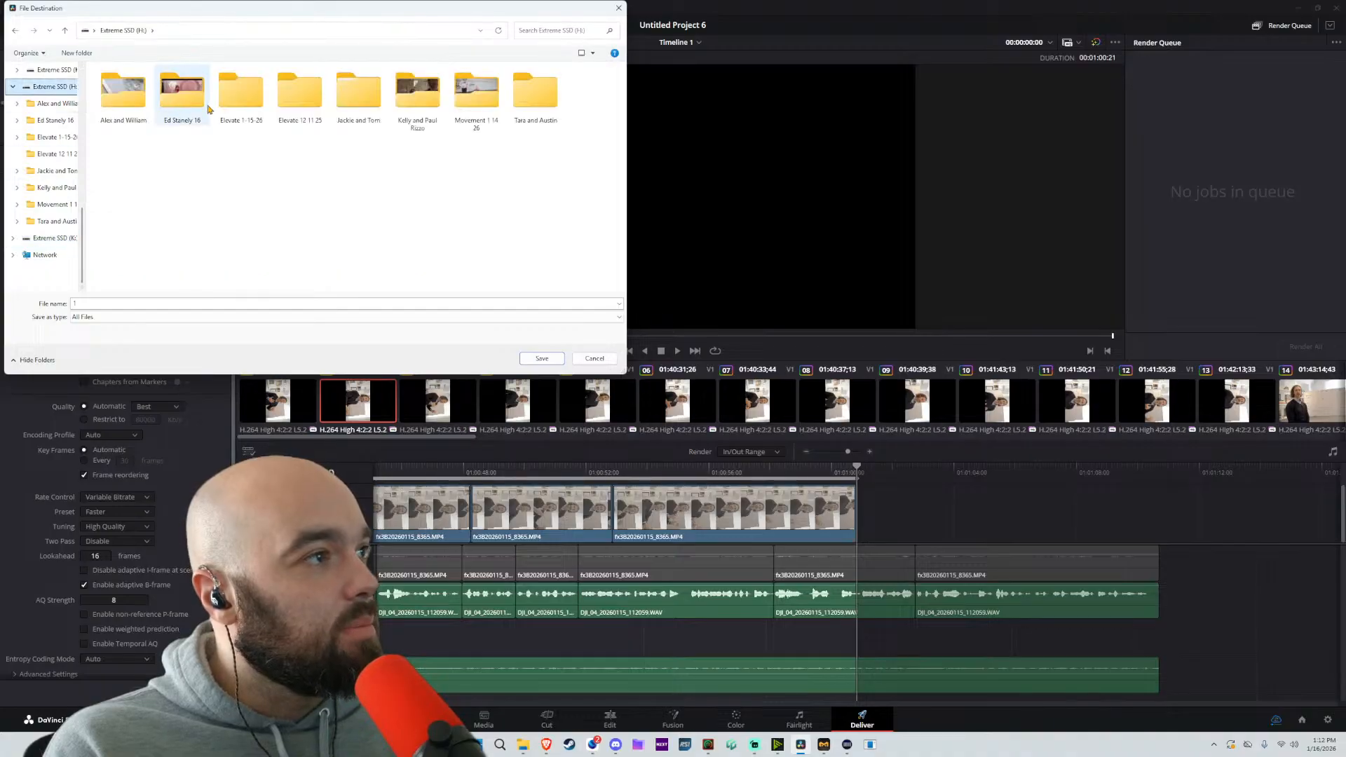
double_click(226, 104)
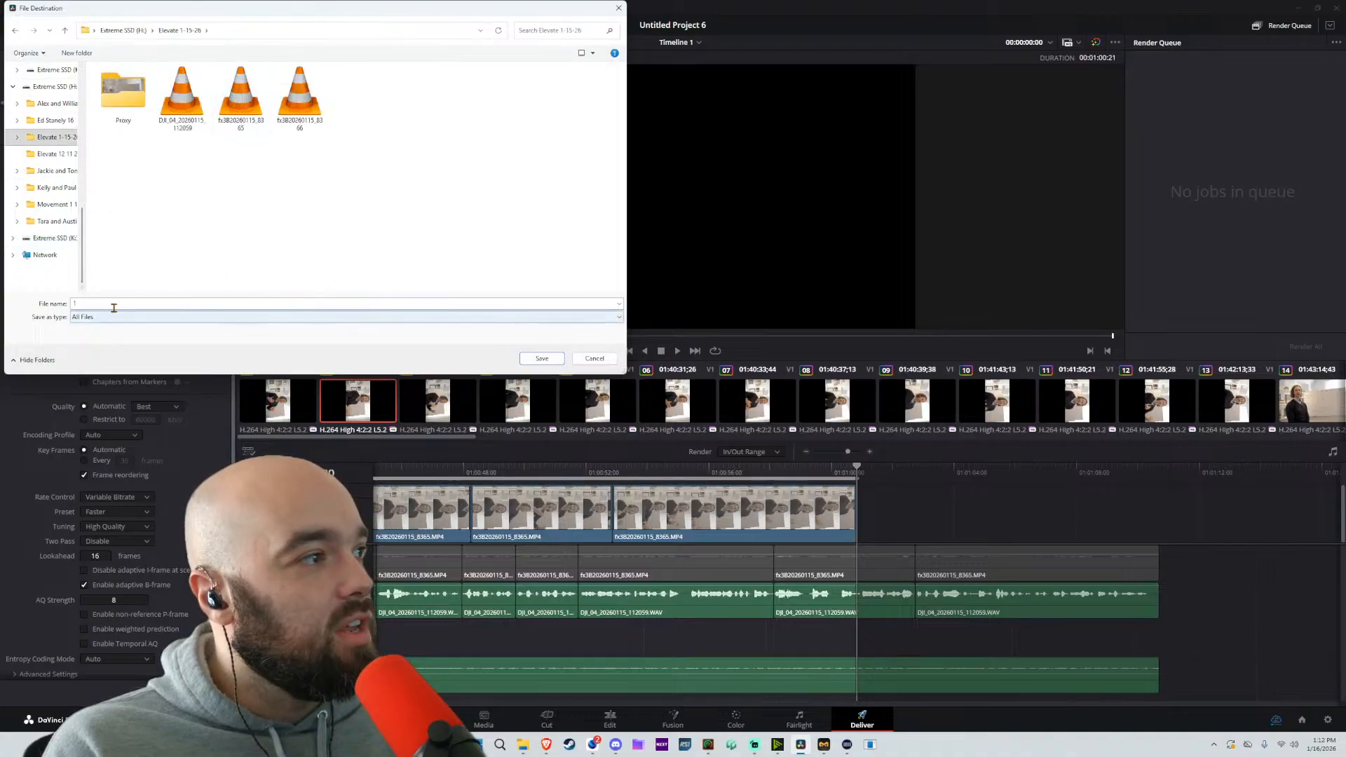
click(558, 362)
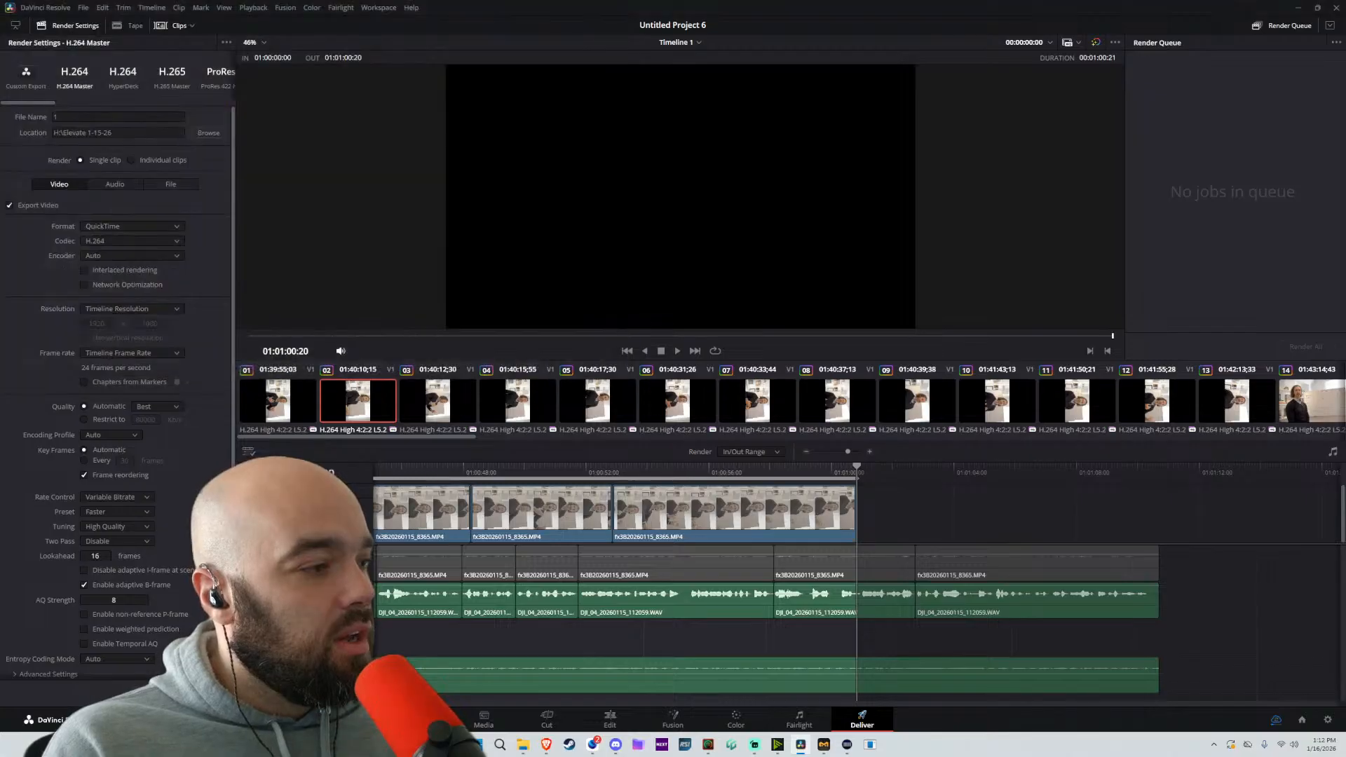
Mark the Soft Steps In My Head passage from 01:04:32:22 to 01:05:42:15 and queue its render as file 2
scroll(798, 565, down, 9)
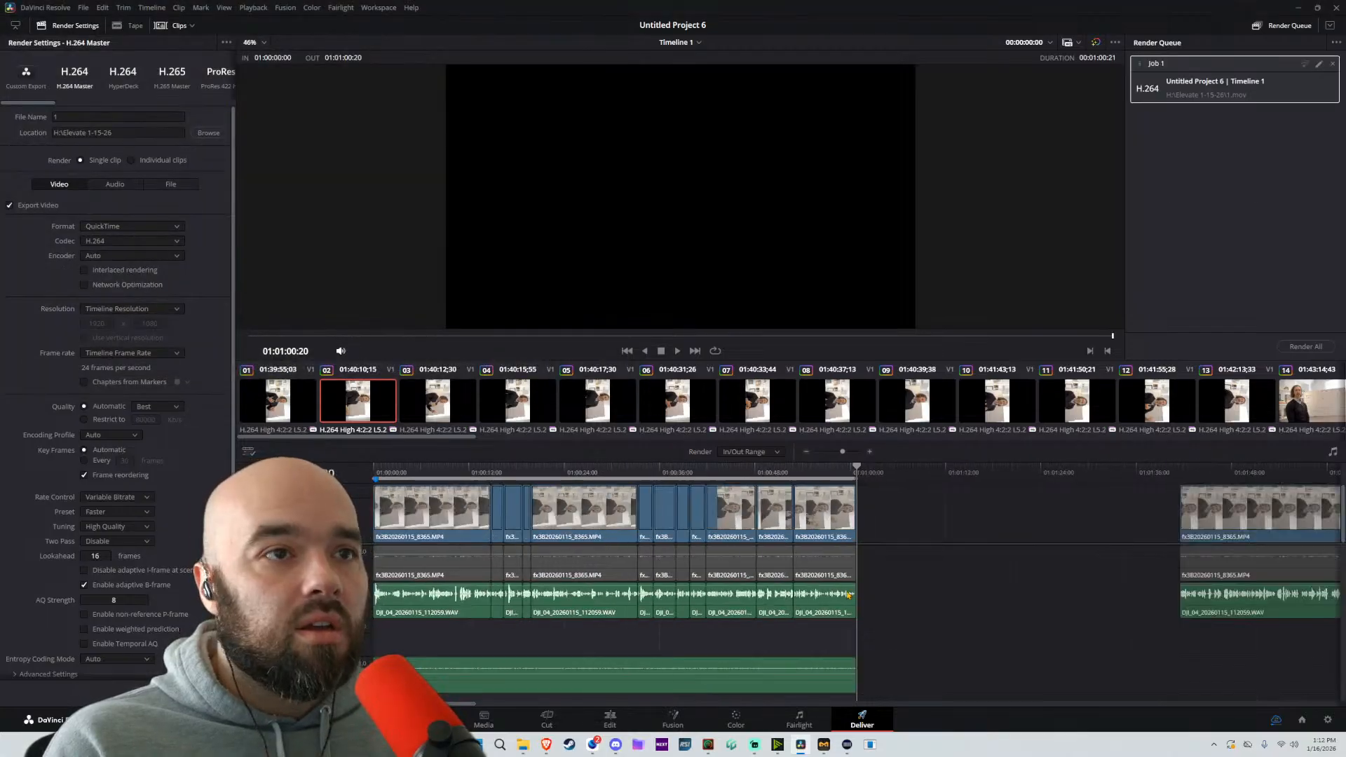
scroll(792, 493, right, 5)
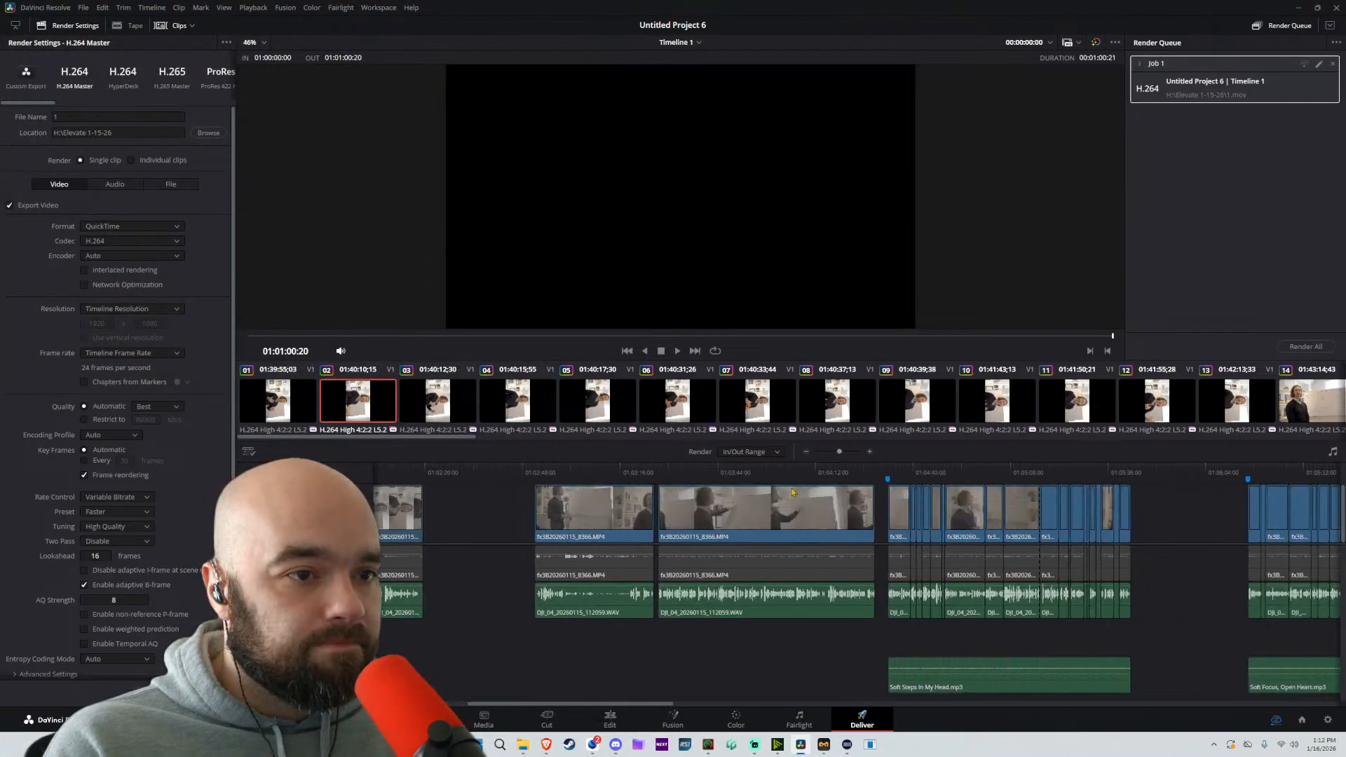
click(887, 478)
click(1130, 474)
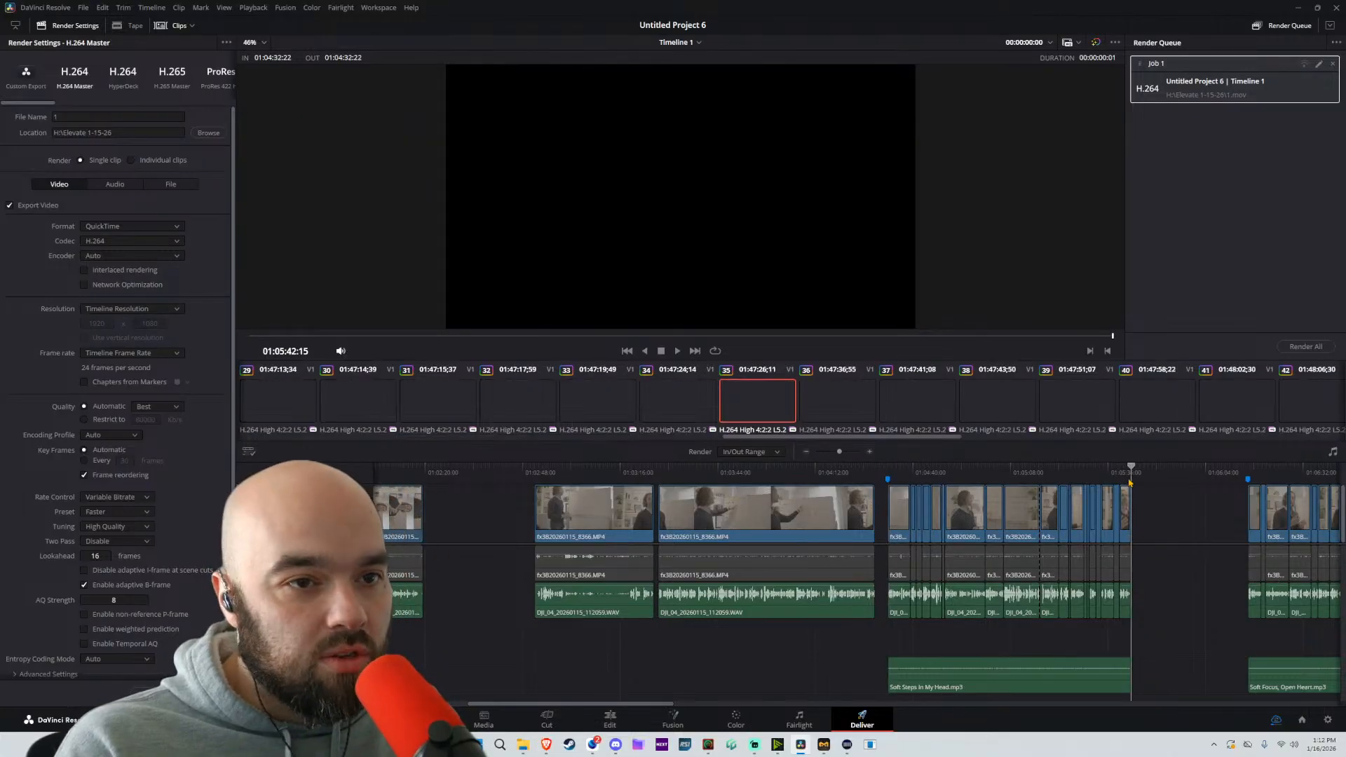
key(o)
click(67, 118)
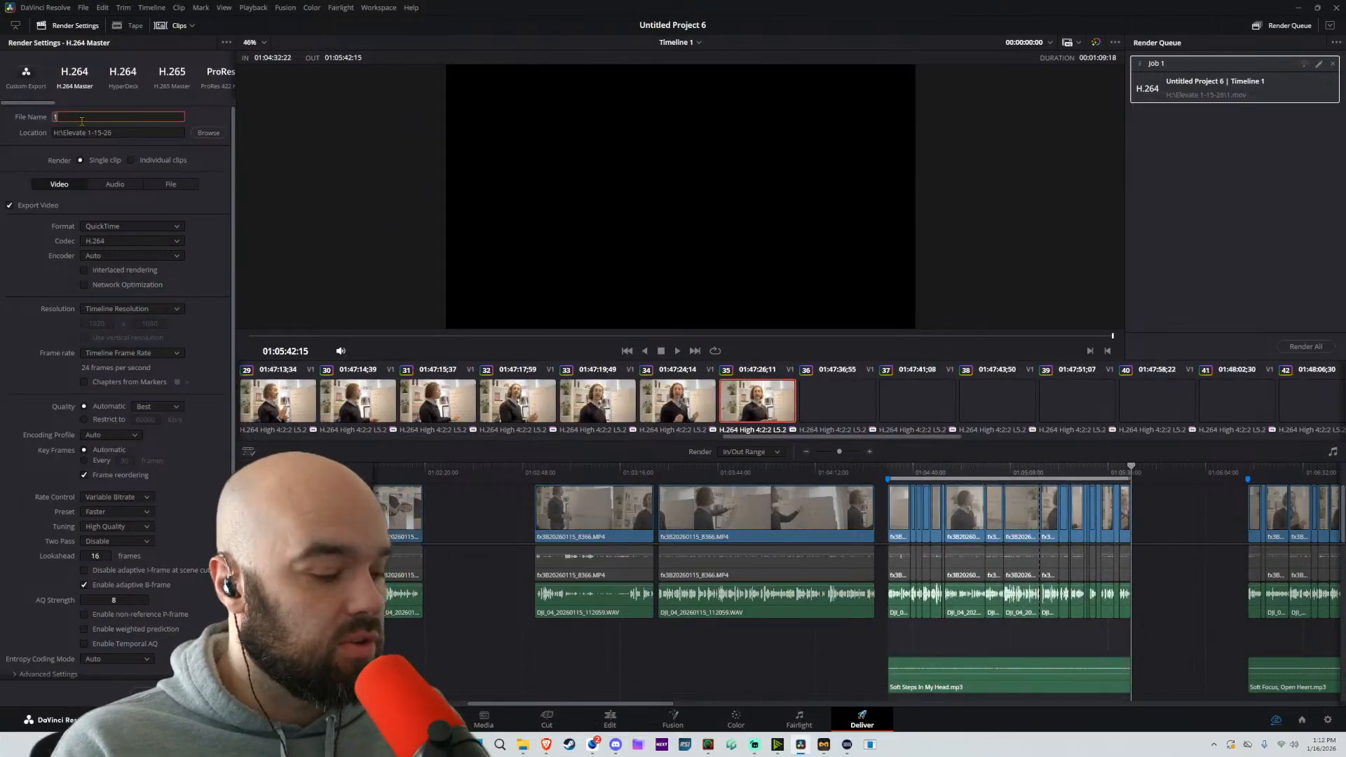
text(2)
click(177, 692)
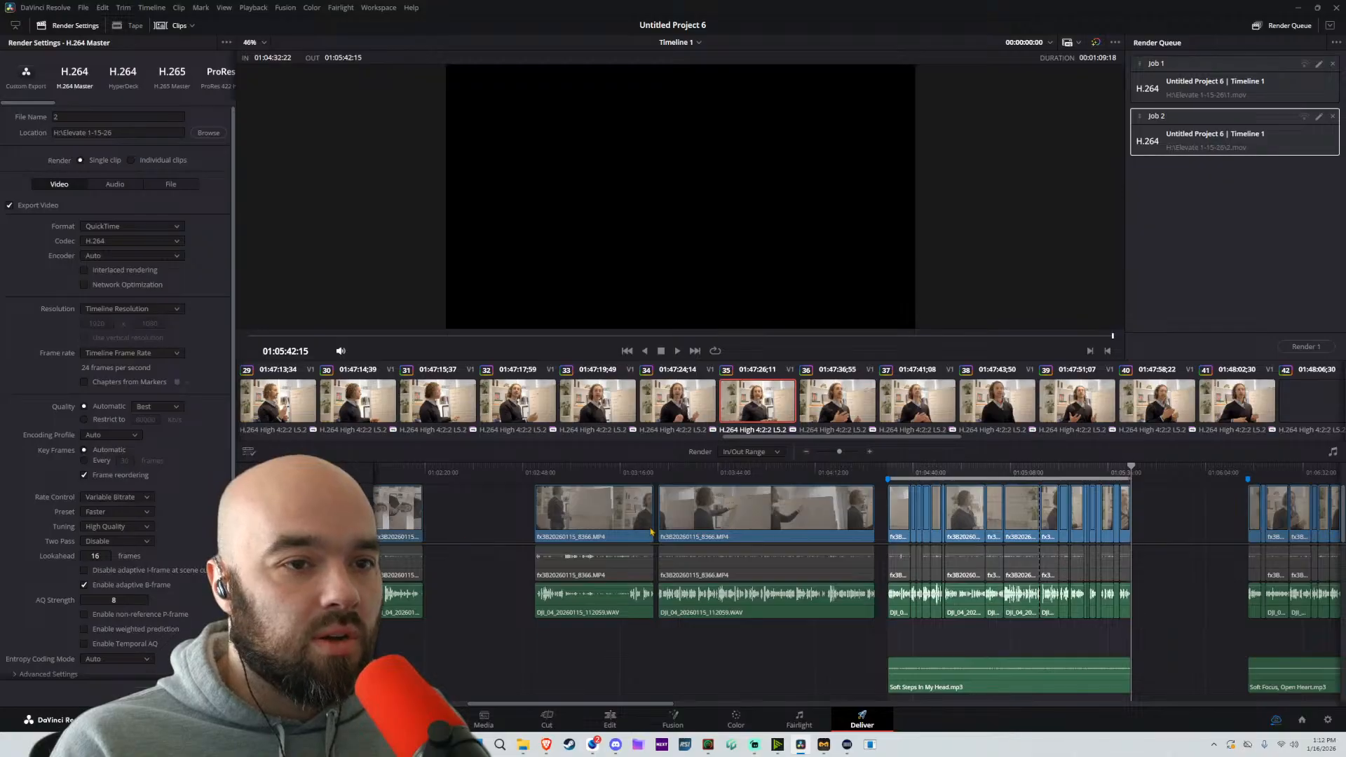
Mark the Soft Focus, Open Heart passage from 01:06:16:06 to 01:07:08:03 and queue its render as file 3
scroll(652, 533, right, 5)
drag(925, 472, 933, 473)
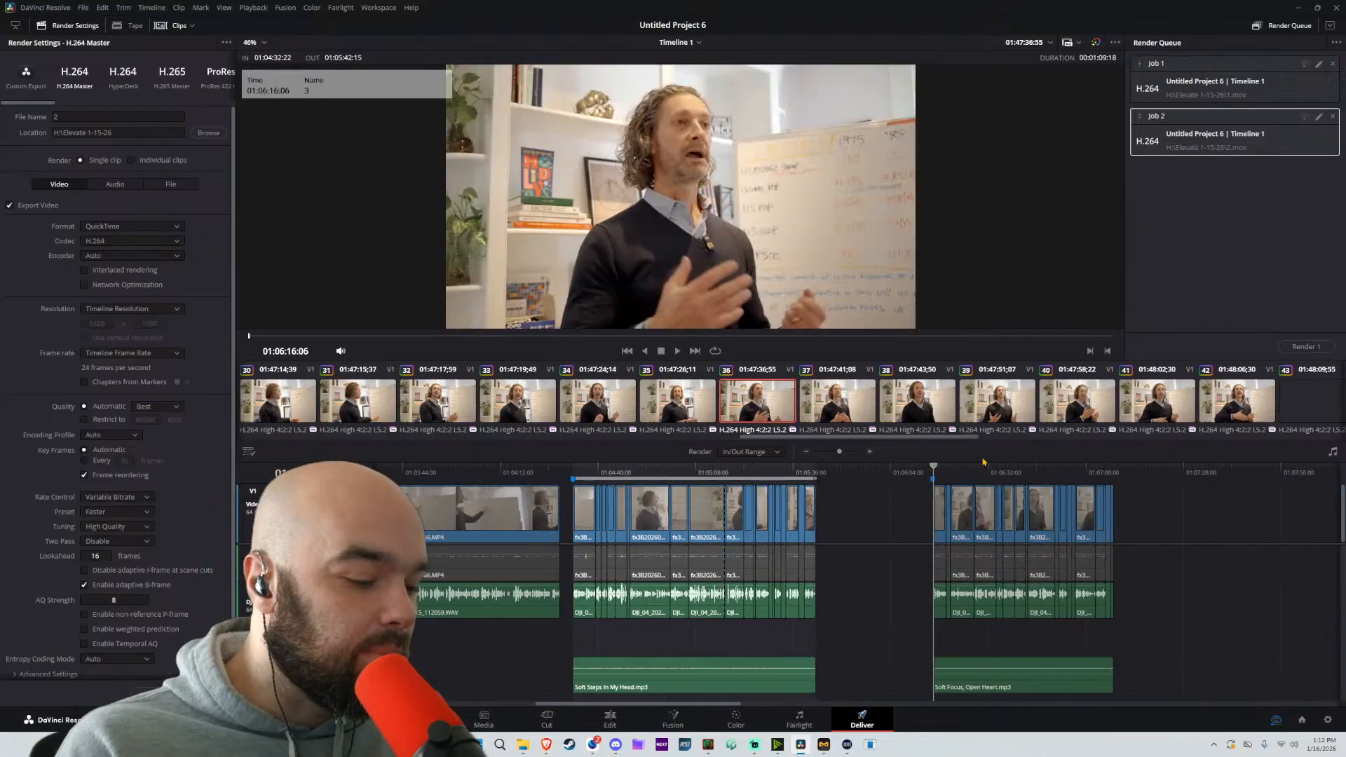
key(i)
key(End)
key(o)
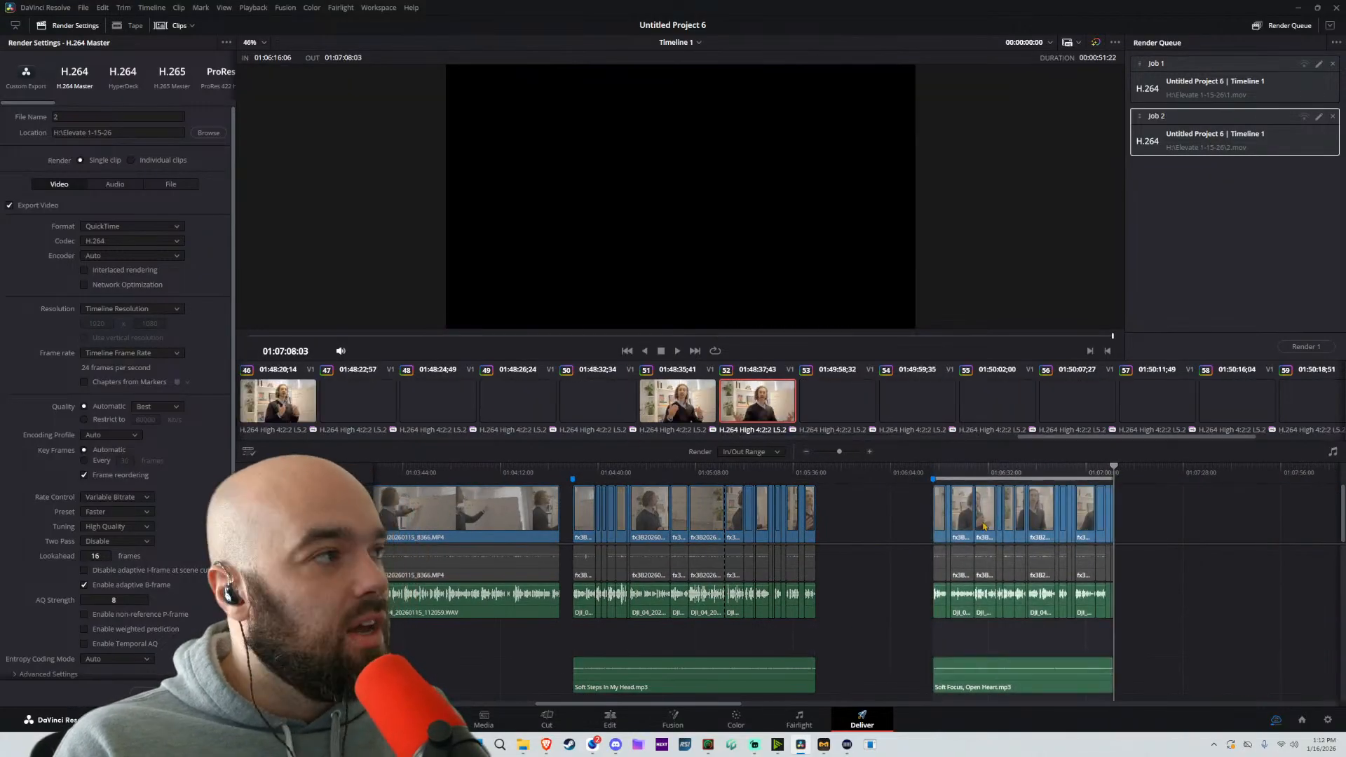
scroll(983, 526, right, 6)
text(3)
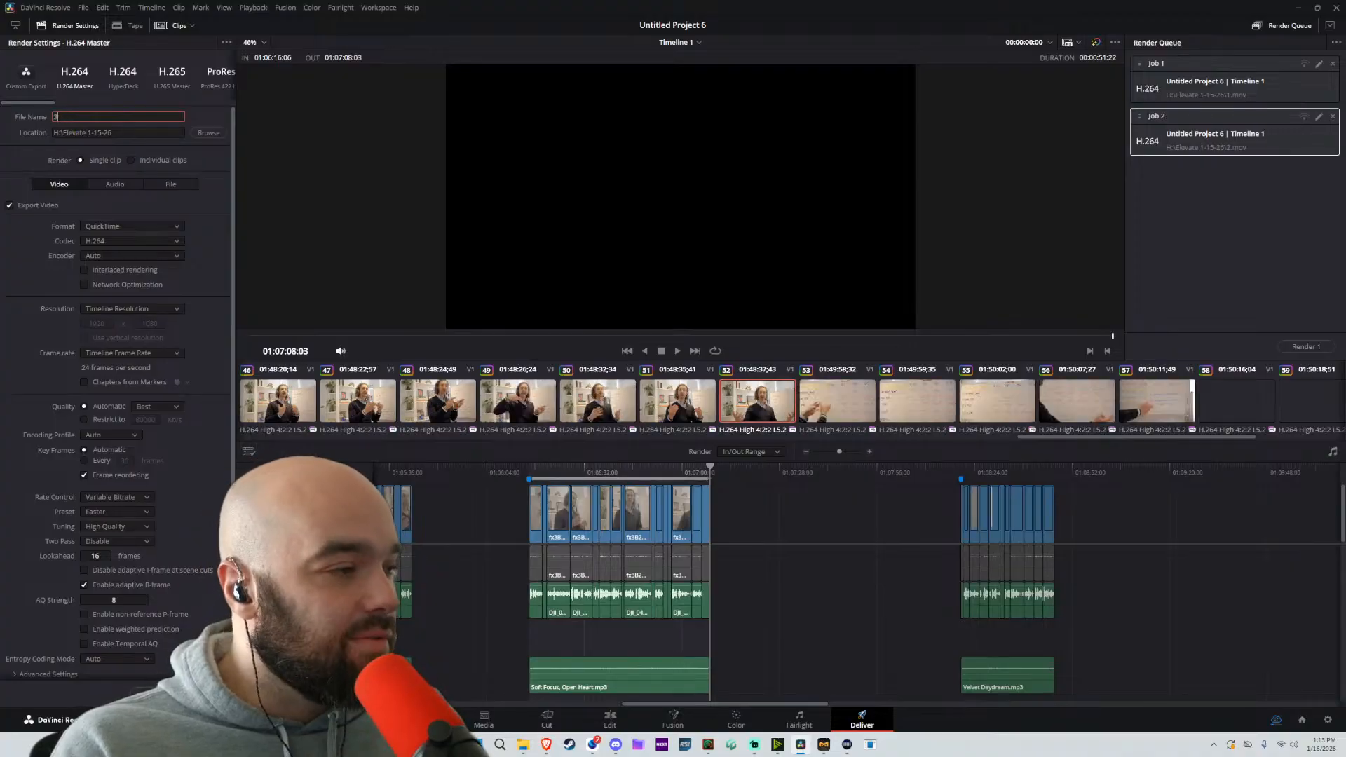
Mark the Velvet Daydream passage from 01:08:20:06 to 01:08:47:02 as the render range
scroll(967, 610, right, 7)
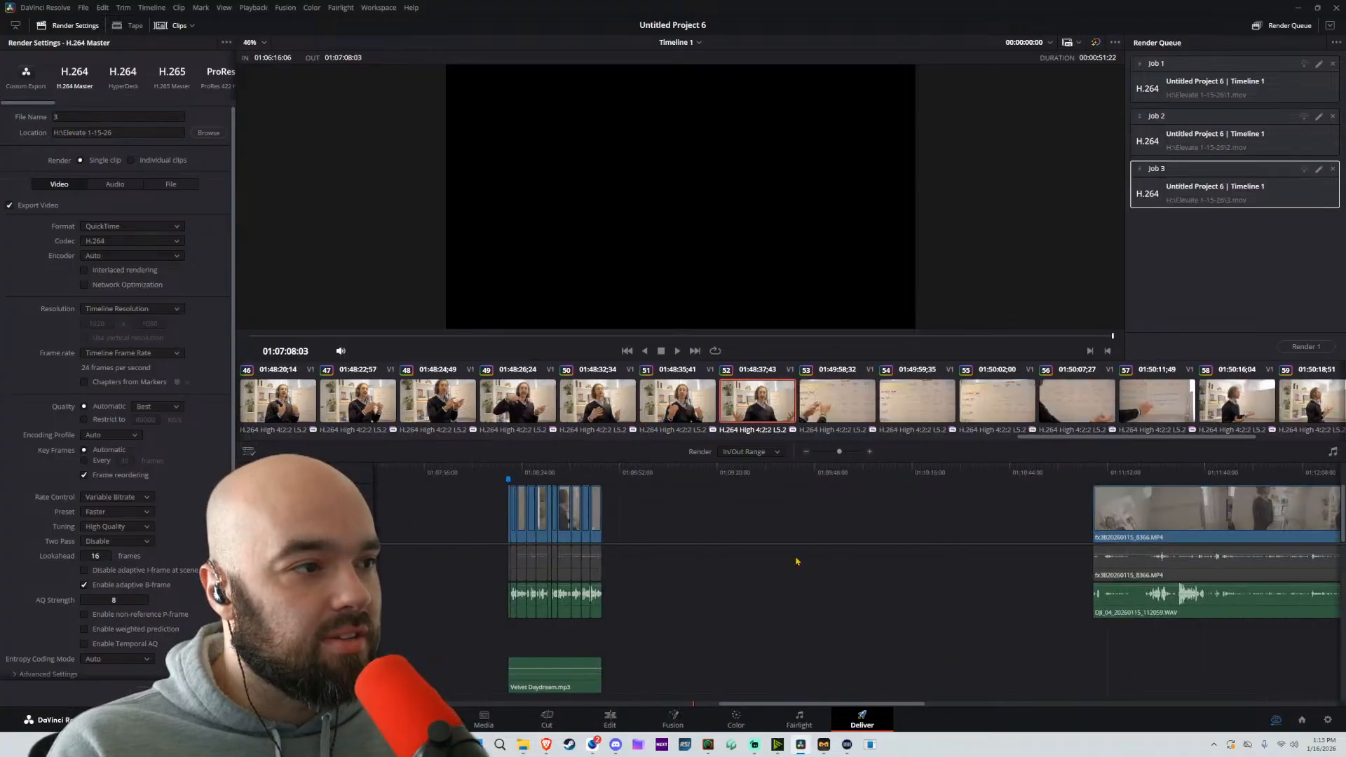
scroll(796, 561, down, 1)
click(1037, 479)
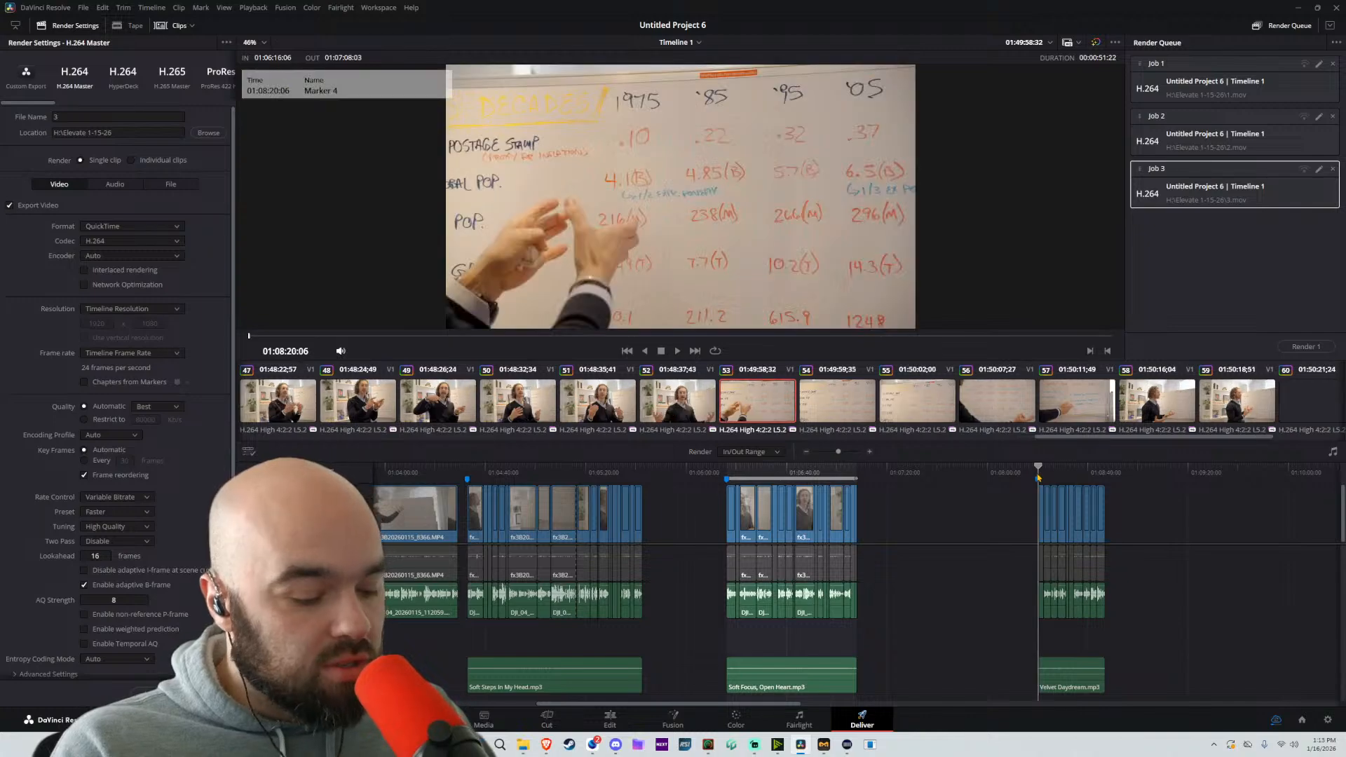
click(1105, 468)
key(o)
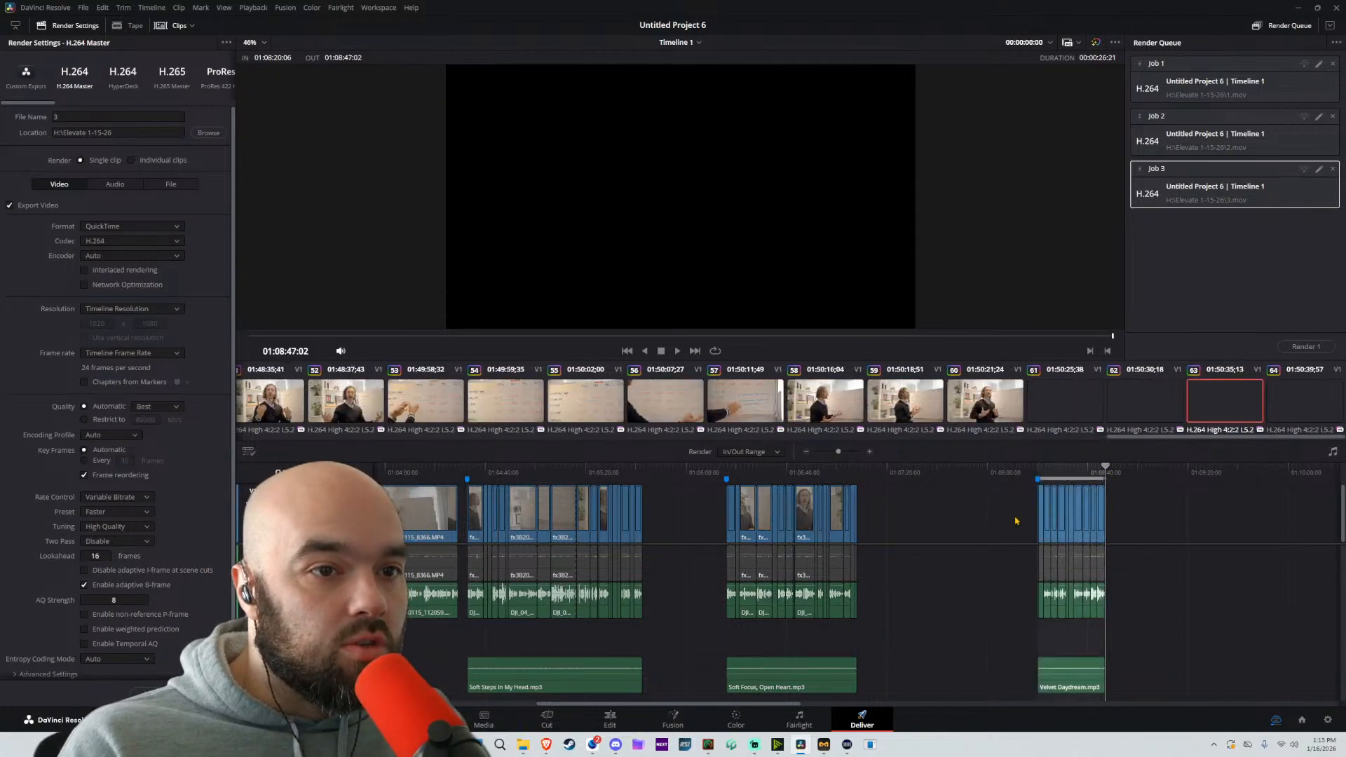
Queue the marked Velvet Daydream range as file 4, then select all four queued jobs and render them
scroll(935, 543, up, 5)
scroll(930, 542, up, 3)
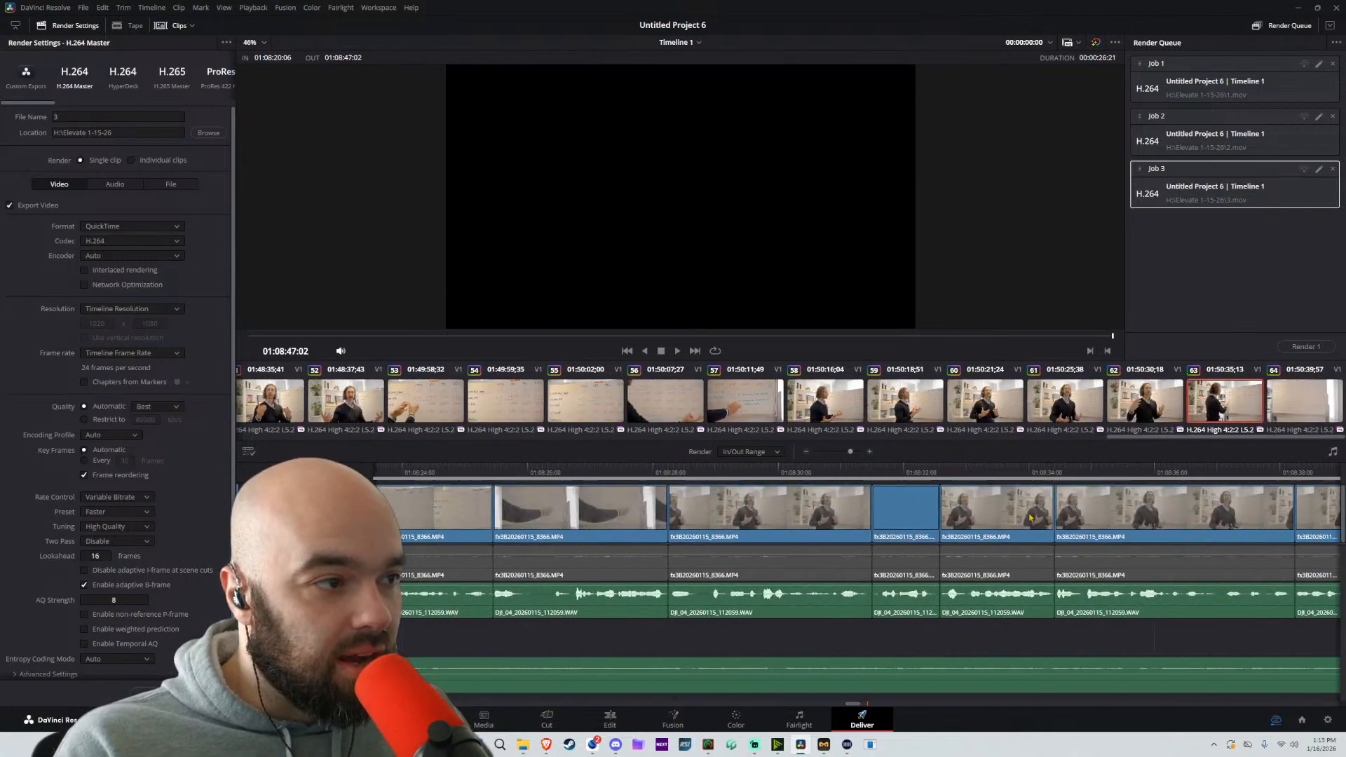
scroll(809, 526, down, 4)
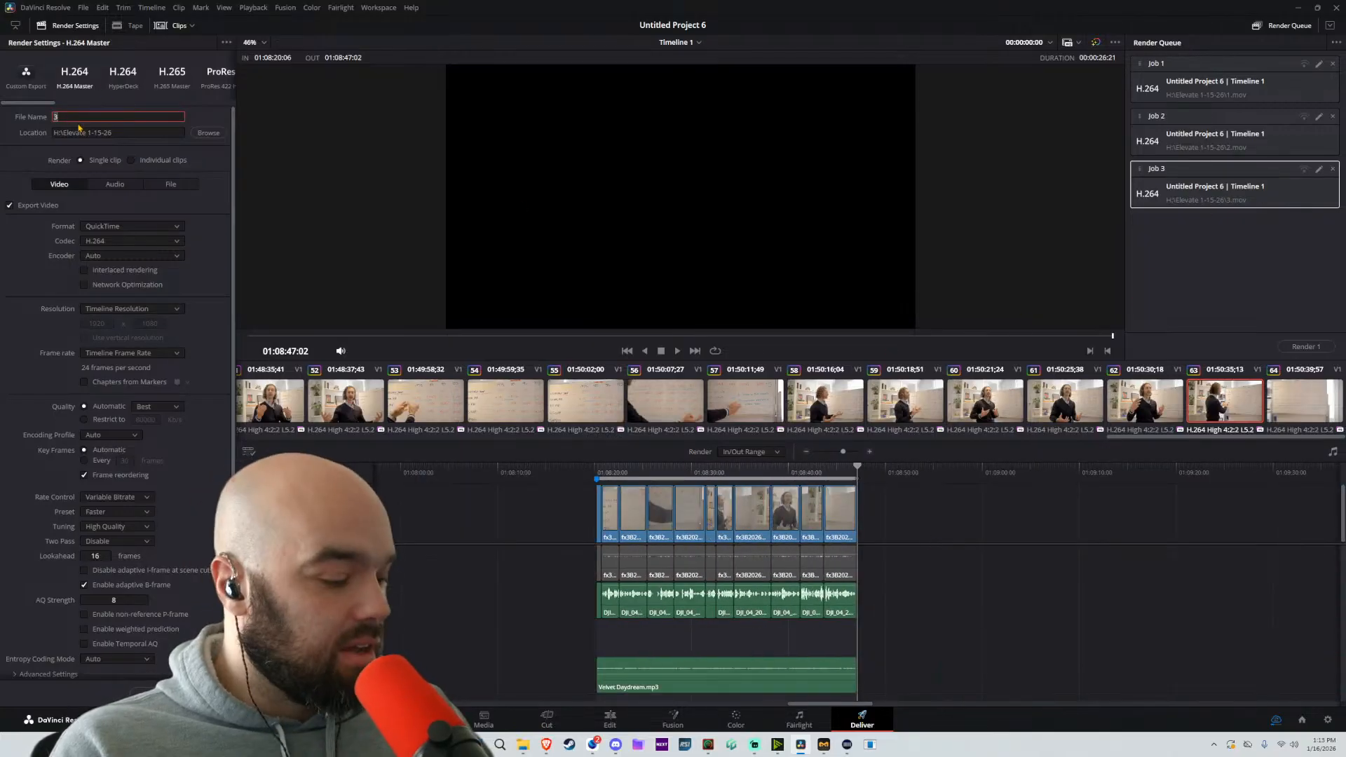
click(148, 692)
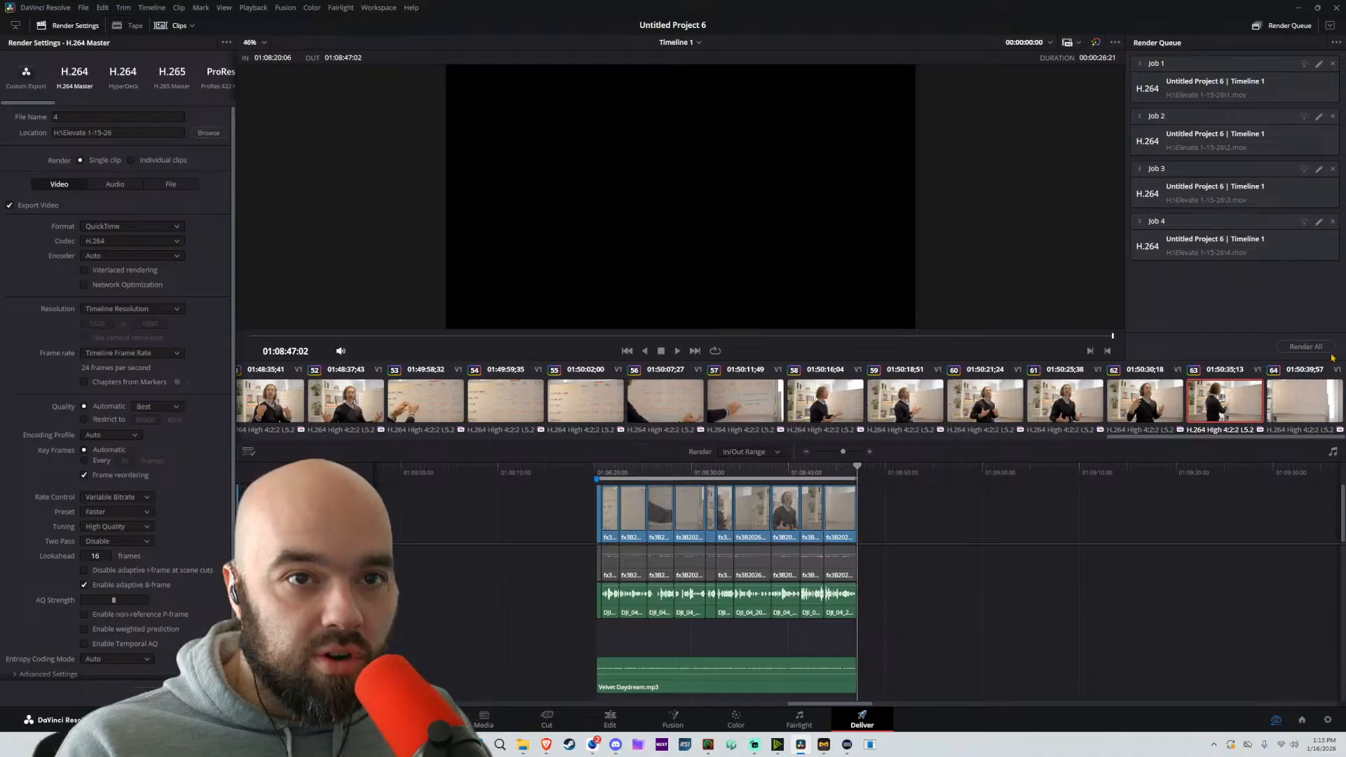
click(1220, 91)
shift+click(1235, 233)
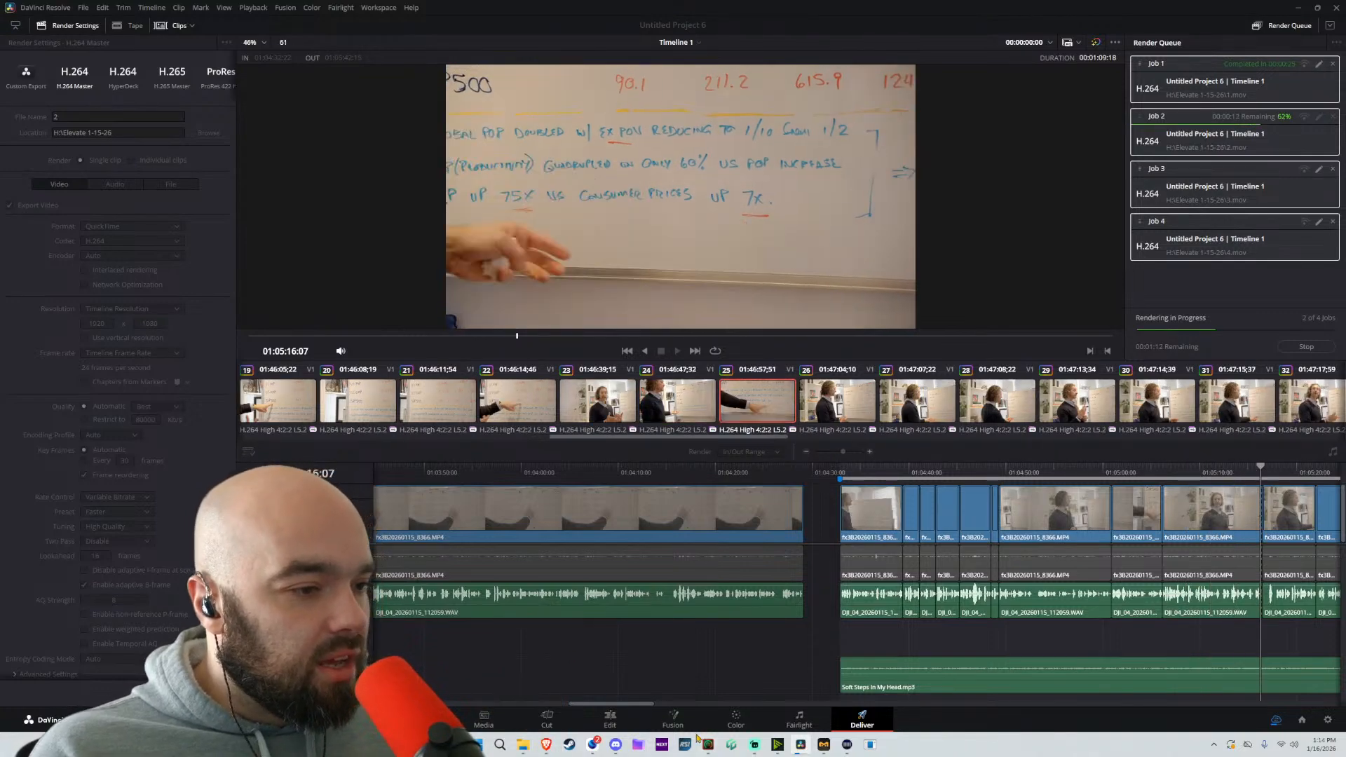
Switch to NZXT CAM, move its window over the viewer, and examine the computer's system specs from CPU to storage and audio devices
click(661, 744)
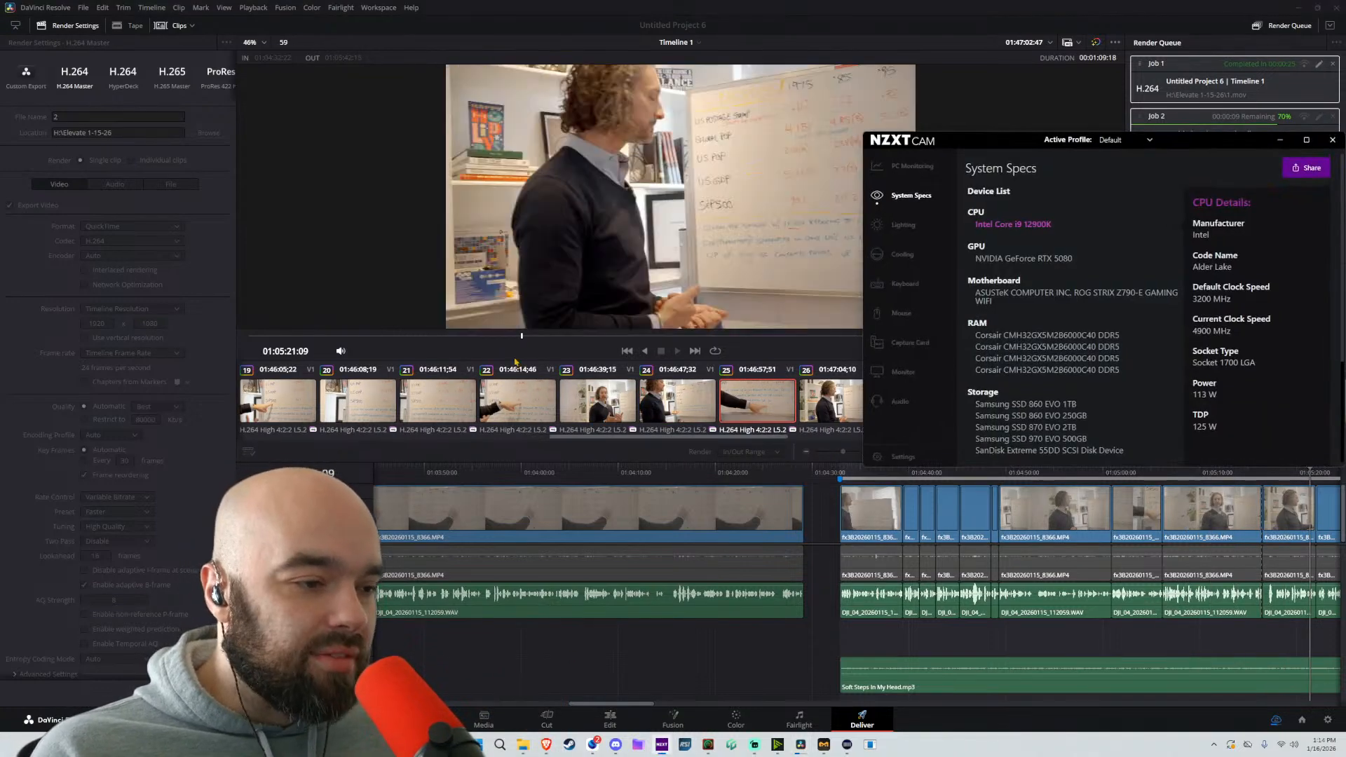
drag(977, 141, 577, 176)
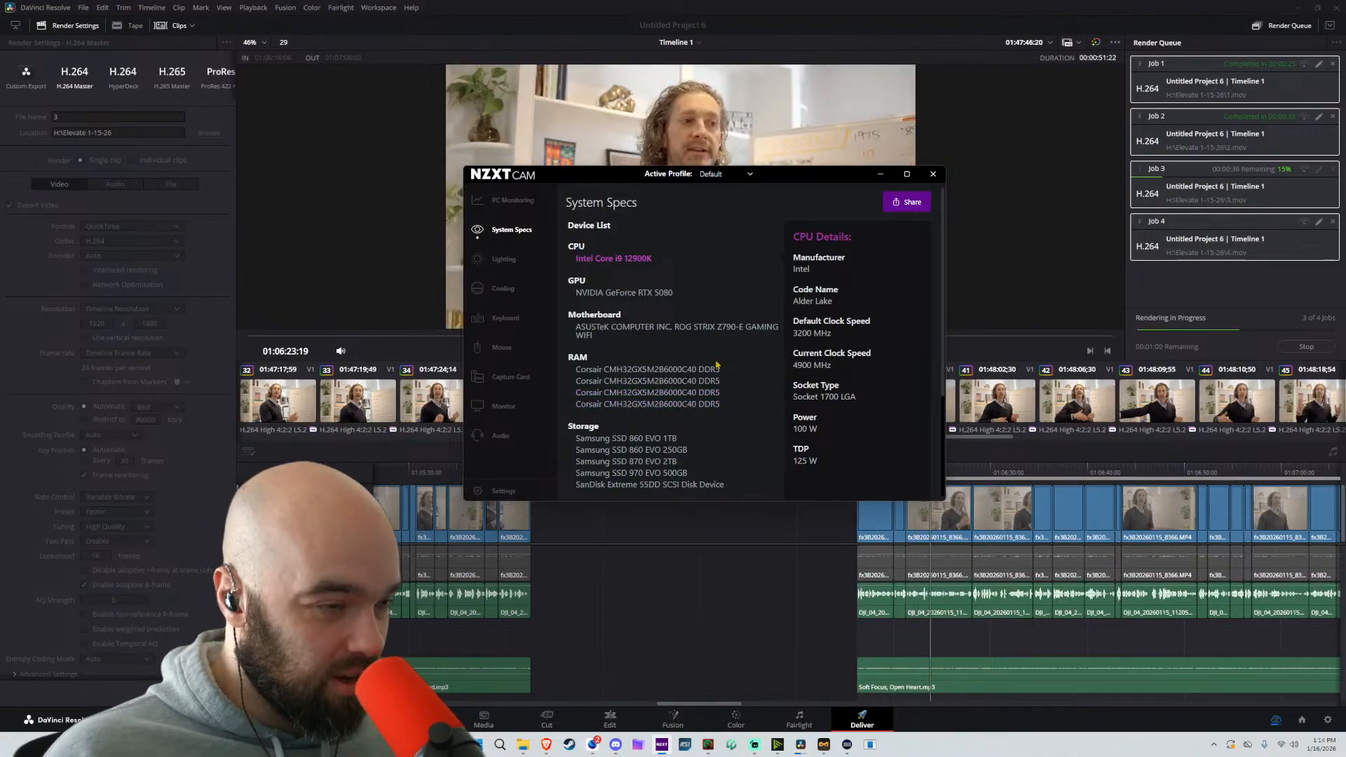
scroll(716, 364, down, 5)
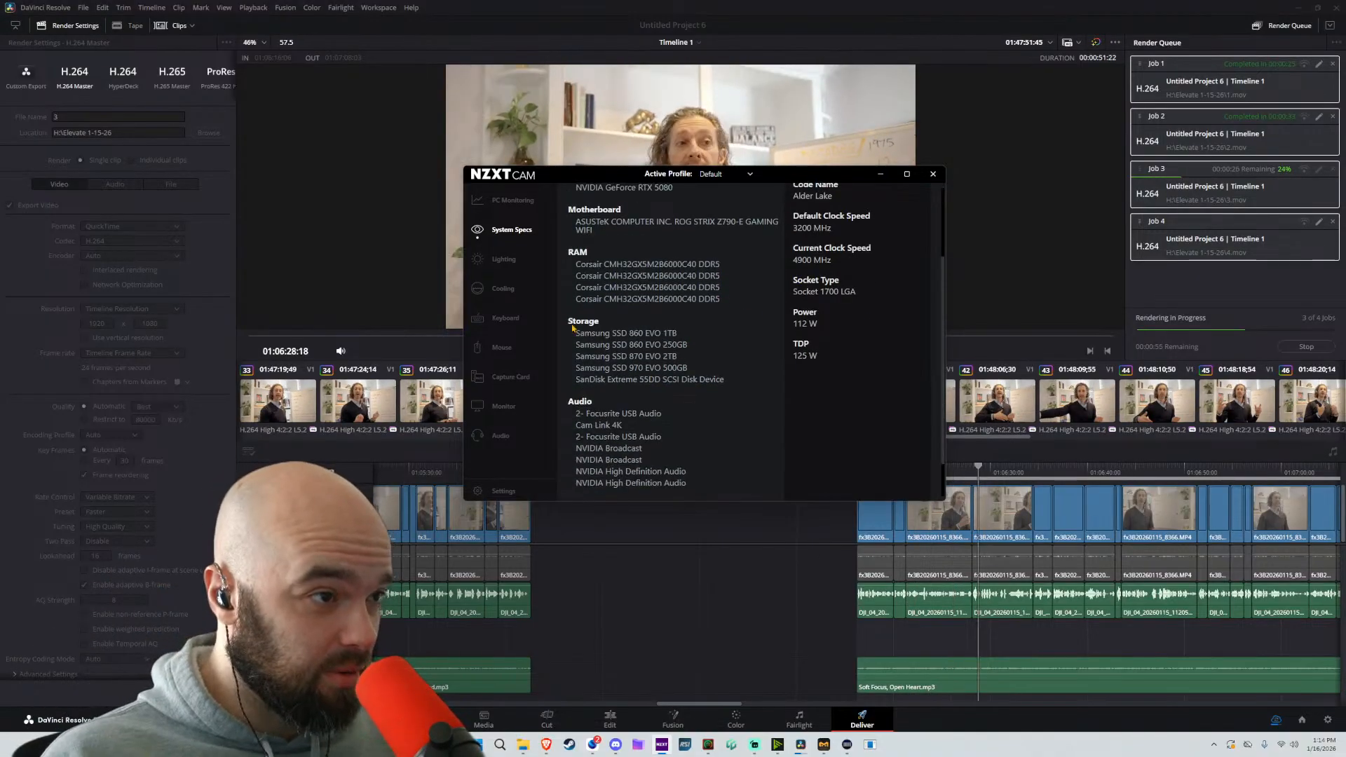
scroll(623, 258, up, 5)
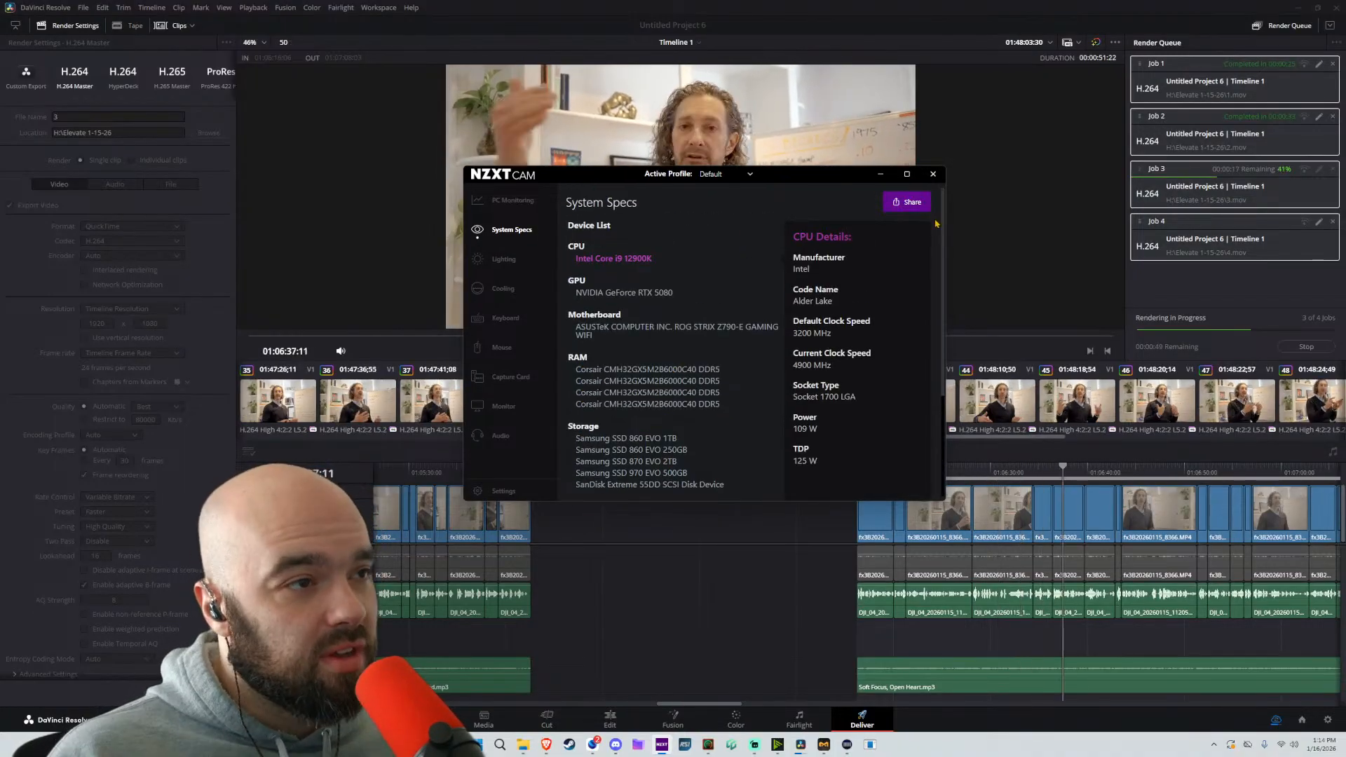
Minimize NZXT CAM to return to DaVinci Resolve and switch to the Edit page
click(880, 174)
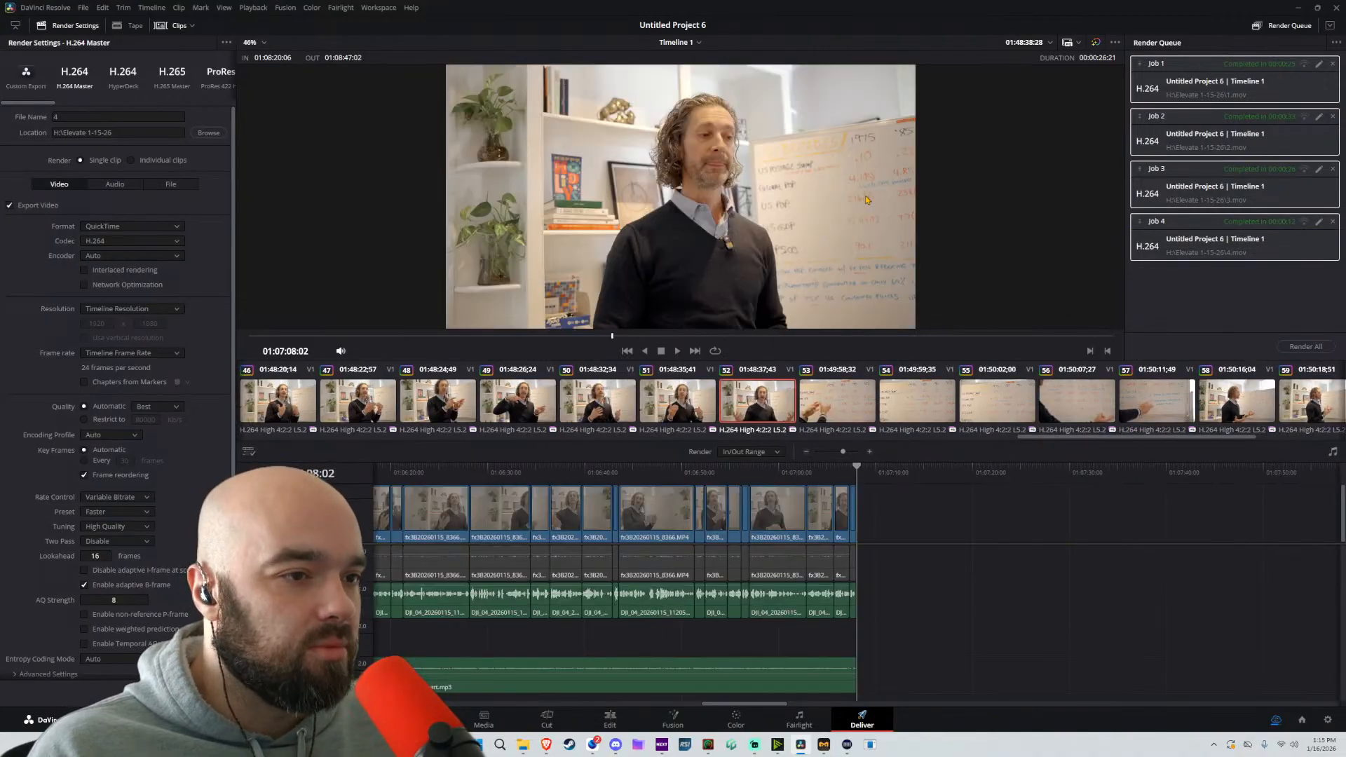
key(ctrl+minus)
key(ctrl+minus)
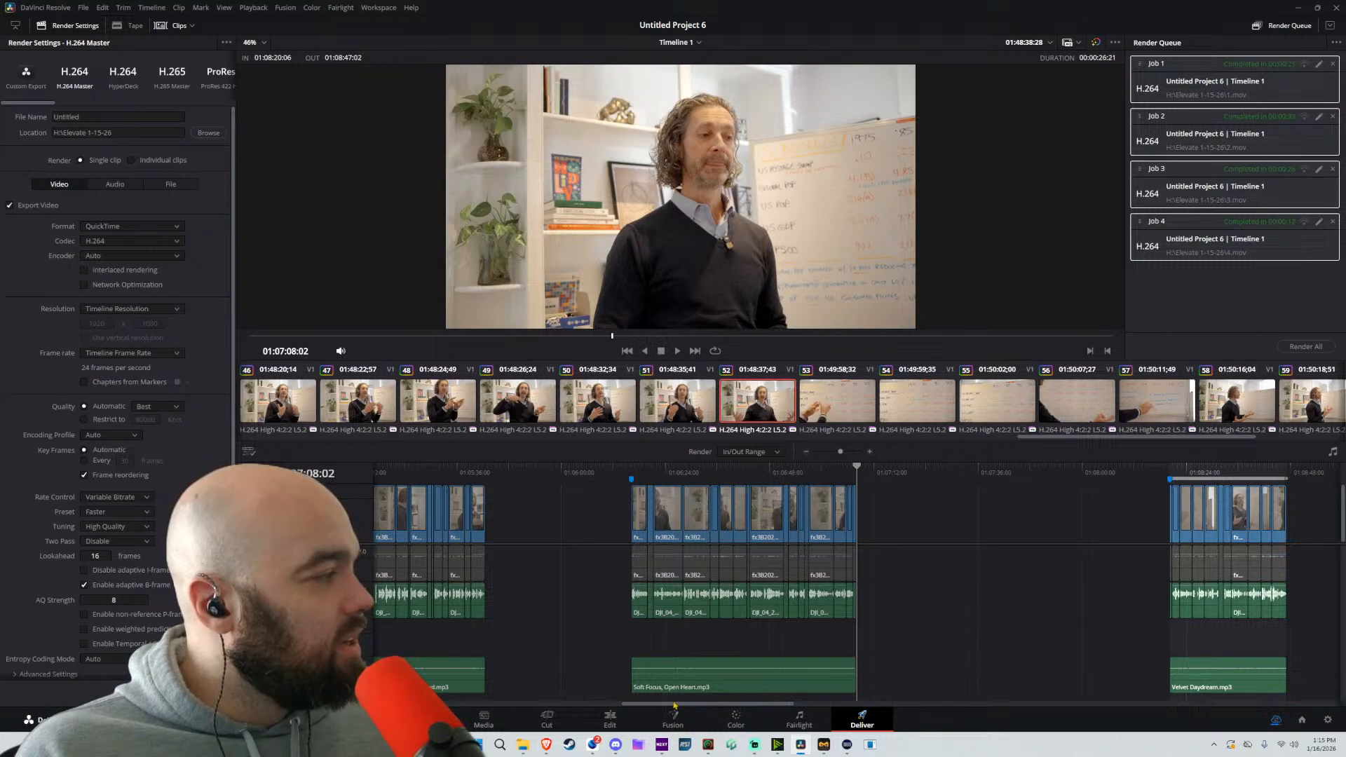
click(610, 718)
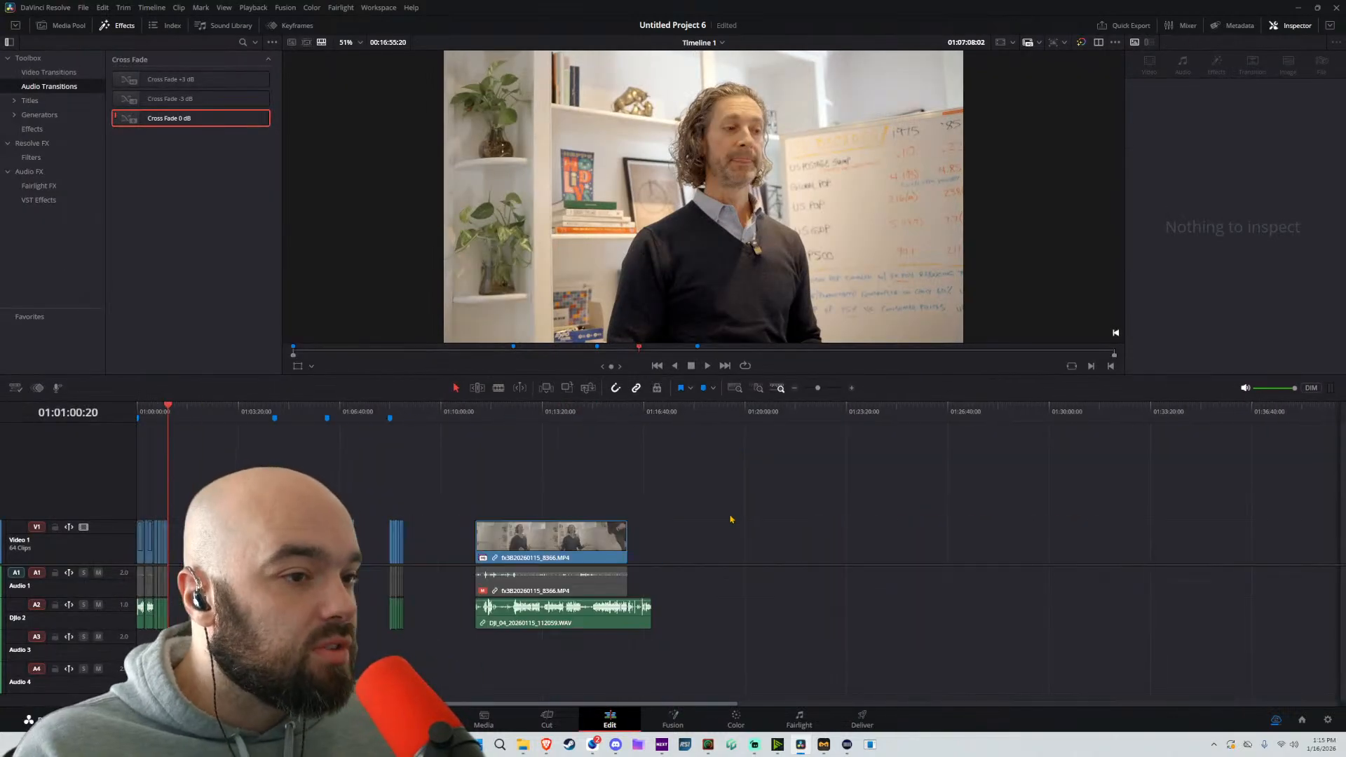
Create a new empty timeline named Timeline 2 in the Master bin with the default settings
click(77, 24)
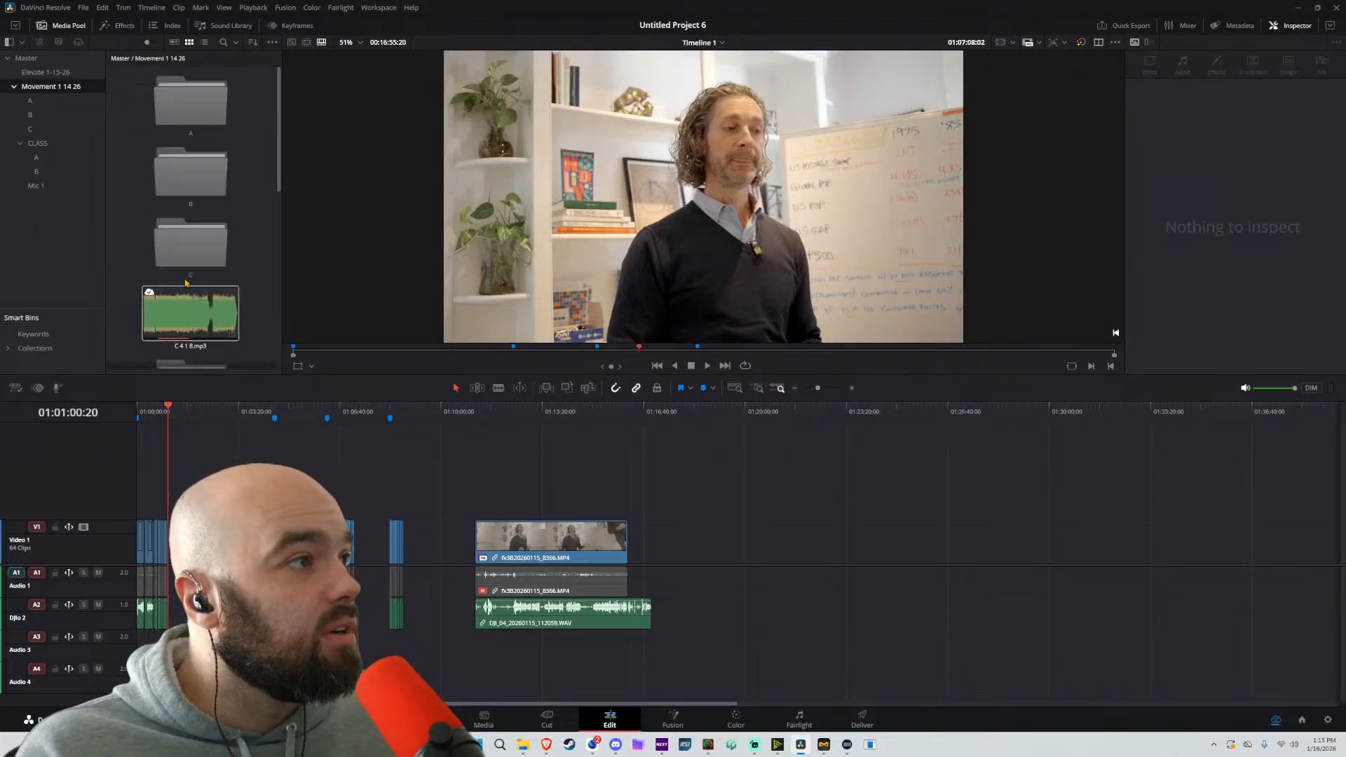
click(37, 59)
right_click(191, 234)
mouse_move(219, 242)
click(421, 240)
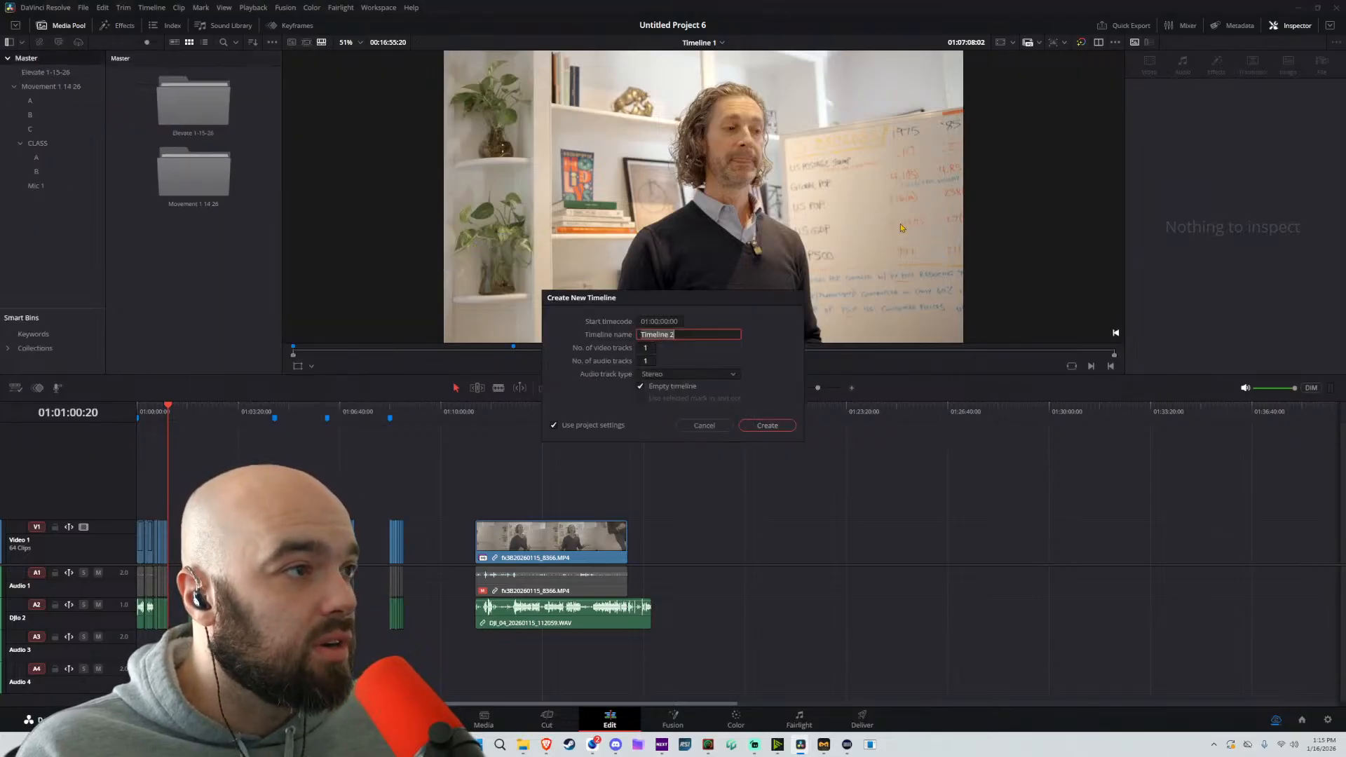
key(Return)
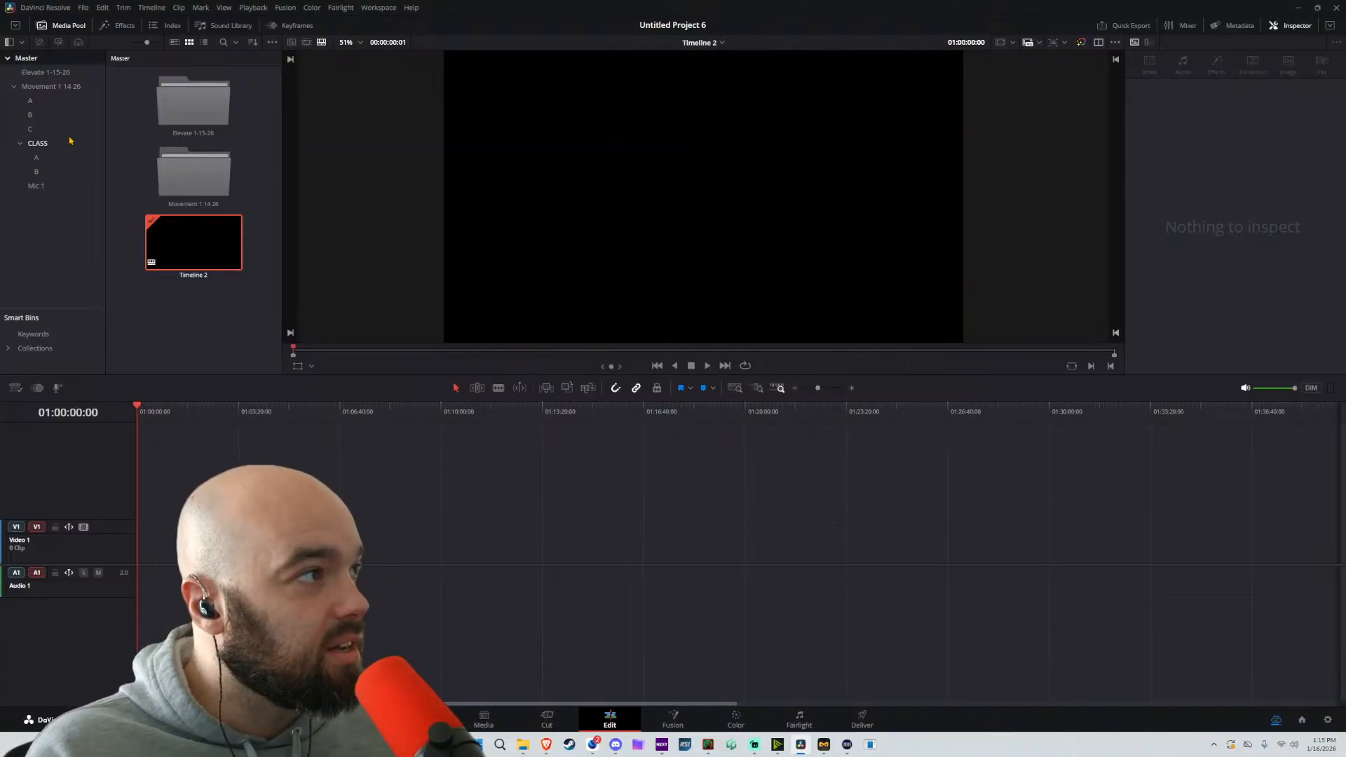
Add clip fx3B20260114_8356.MP4 from the CLASS A bin to Video 1 of Timeline 2
click(44, 143)
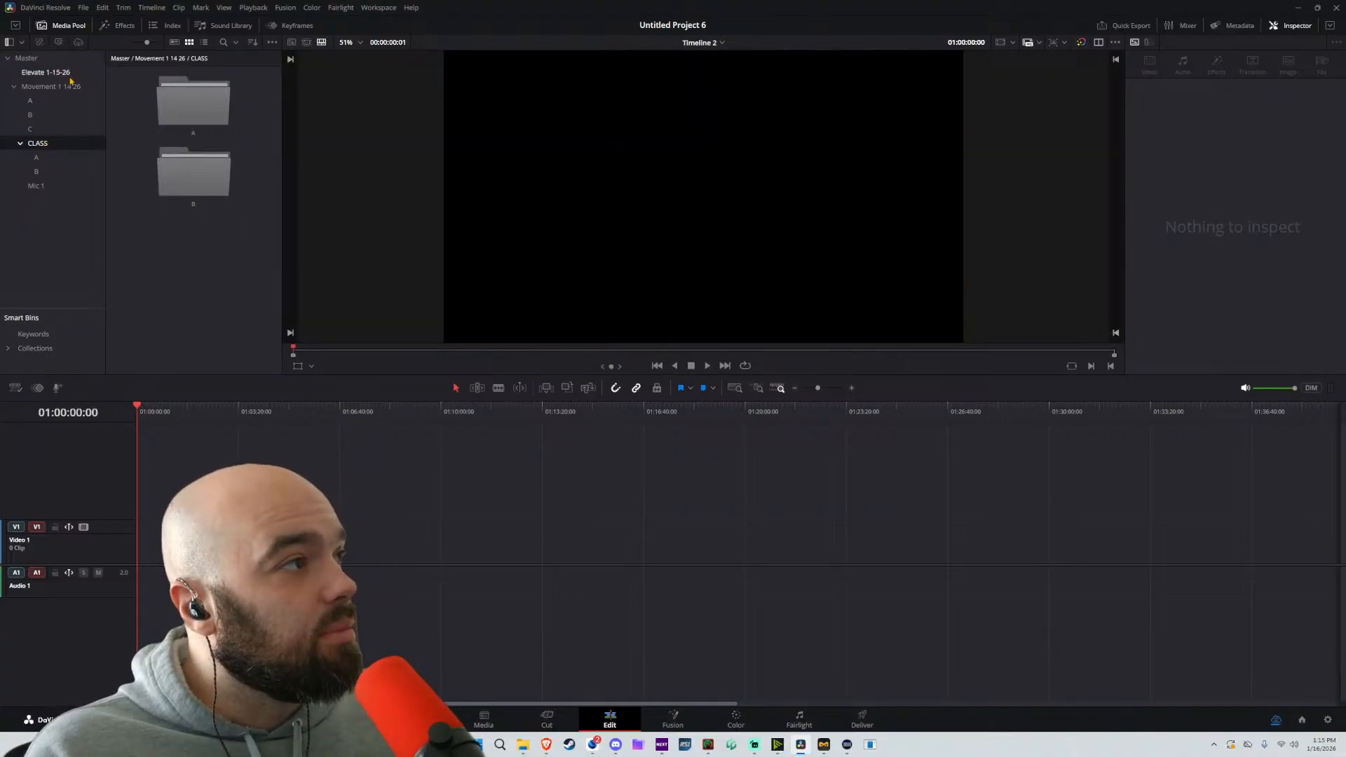
click(37, 156)
drag(192, 99, 384, 537)
scroll(423, 495, down, 5)
scroll(424, 496, up, 2)
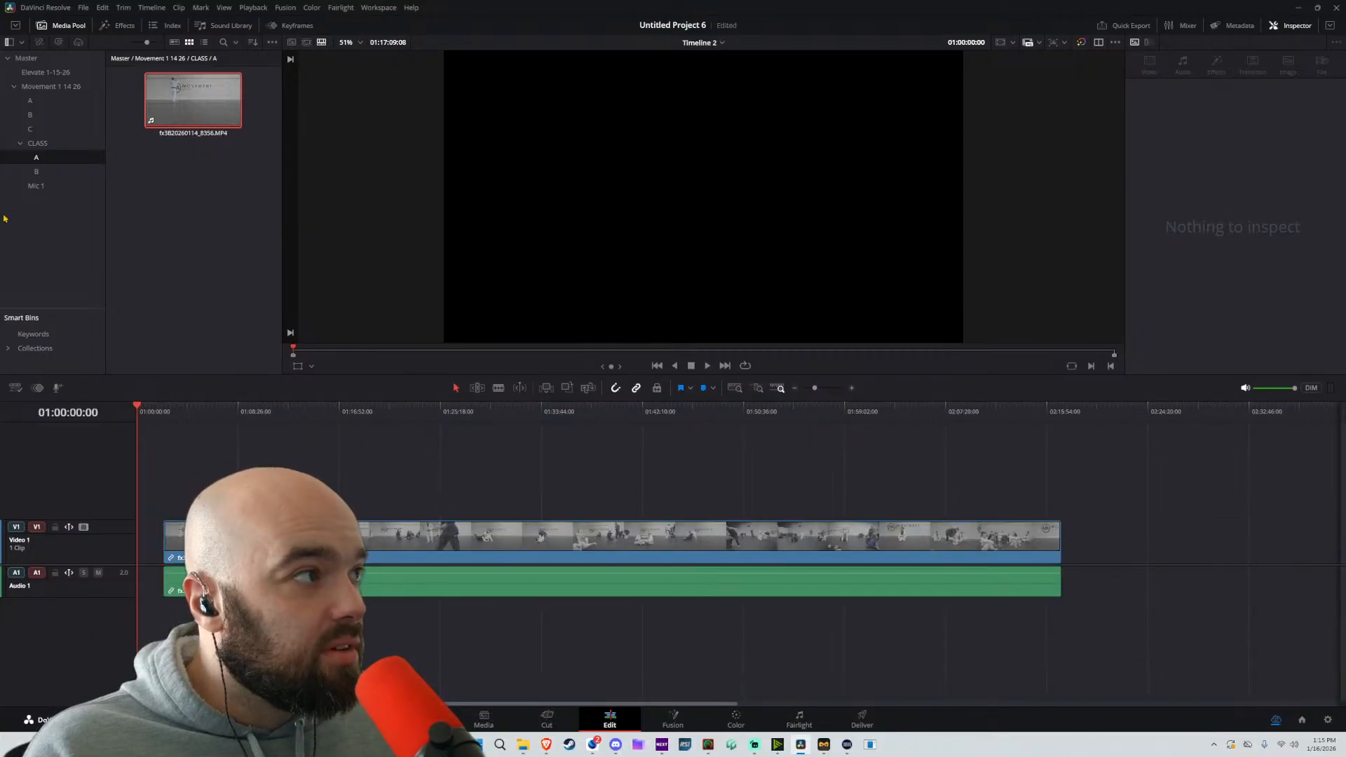
Place clip fx3B20260115_8356.MP4 from the CLASS B bin on Video 2, starting at the beginning of the timeline
click(38, 172)
drag(191, 99, 1103, 502)
scroll(879, 475, down, 4)
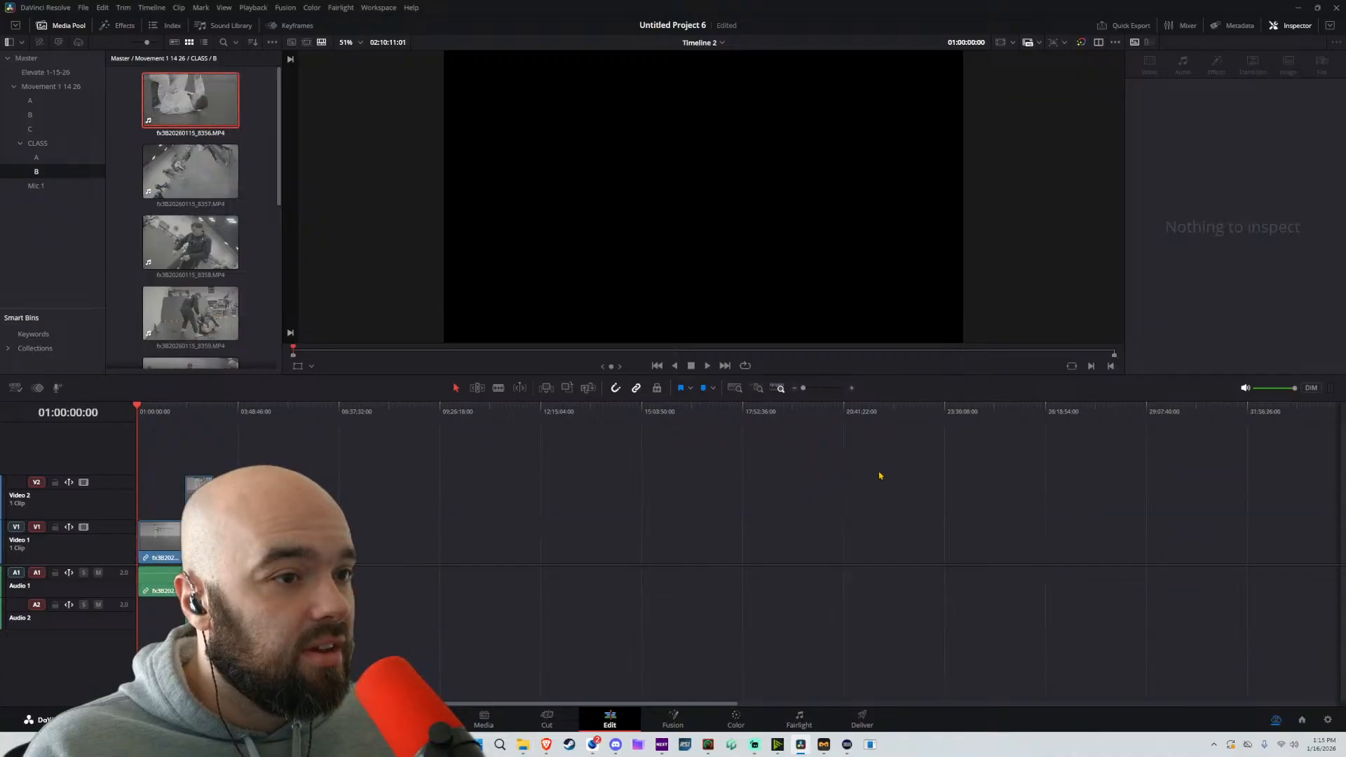
drag(191, 489, 144, 488)
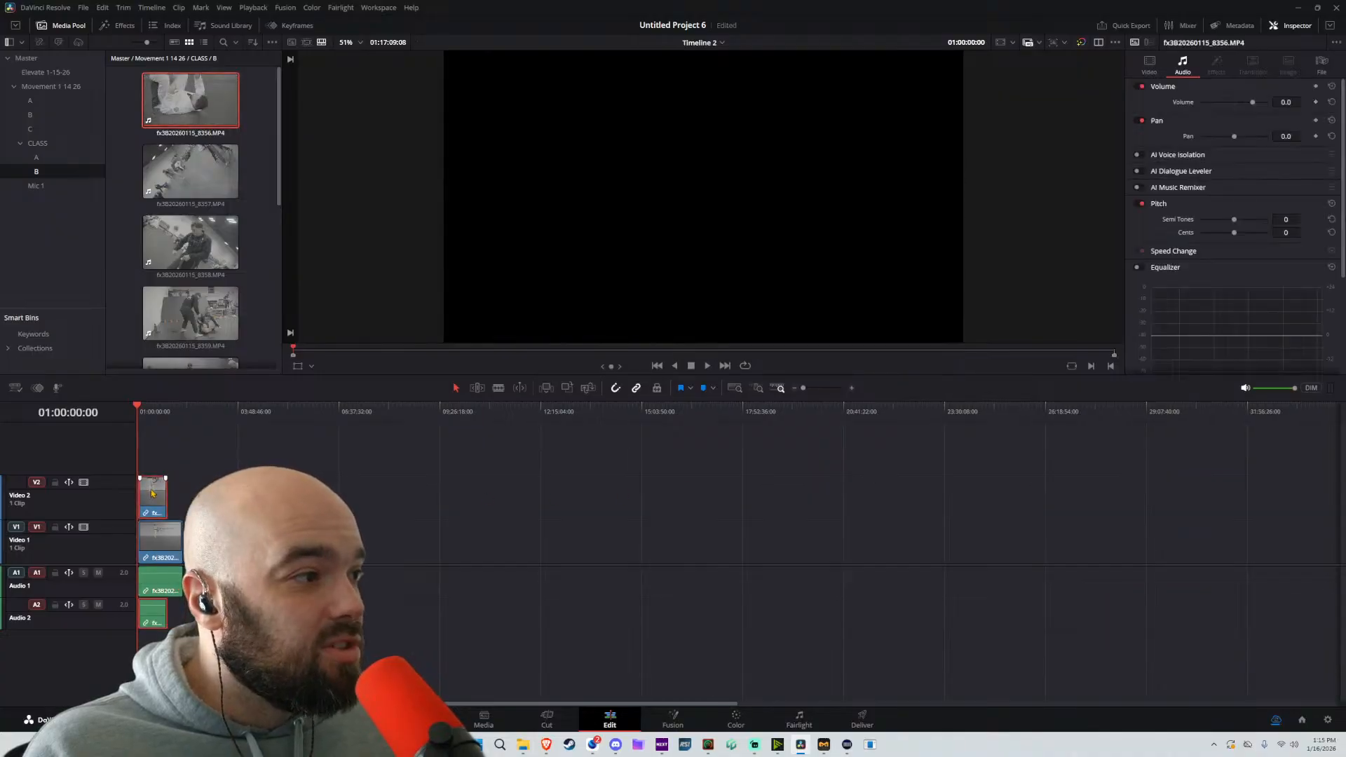
Add clip fx3B20260115_8357.MP4 from the CLASS B bin to Video 2, following the first B-camera clip
click(180, 177)
drag(180, 177, 176, 505)
click(156, 419)
scroll(204, 463, up, 6)
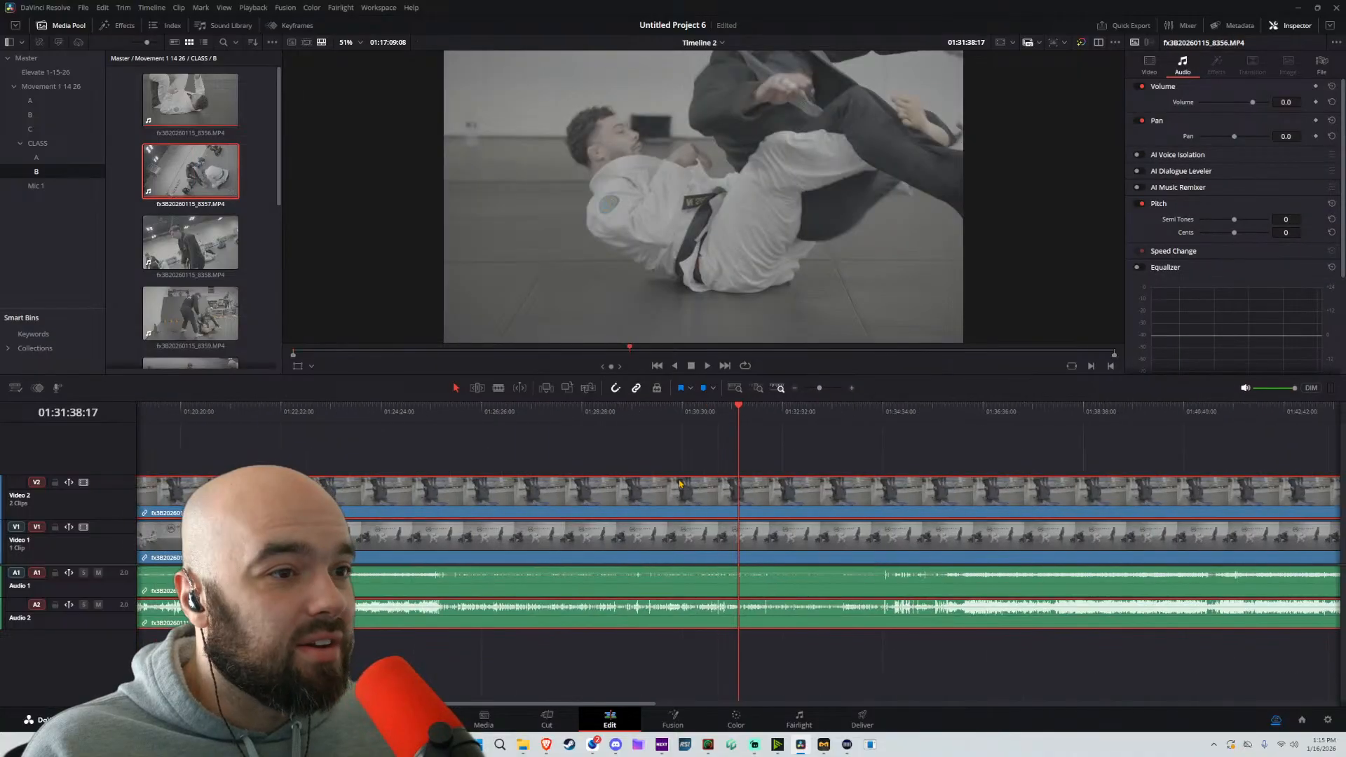
scroll(705, 471, down, 5)
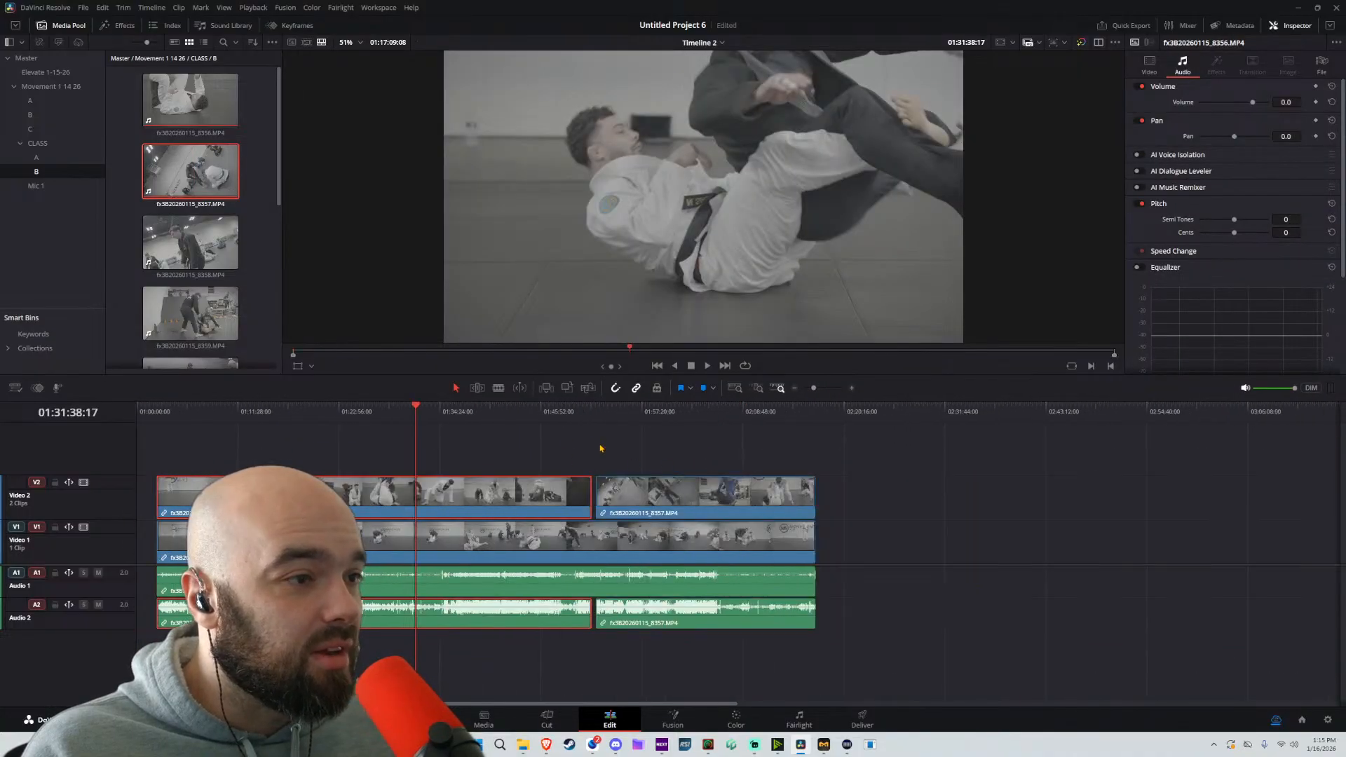
Auto-align the A-camera clip with the first B-camera clip using Waveform sync and the Automatic track number
drag(408, 446, 521, 618)
right_click(463, 492)
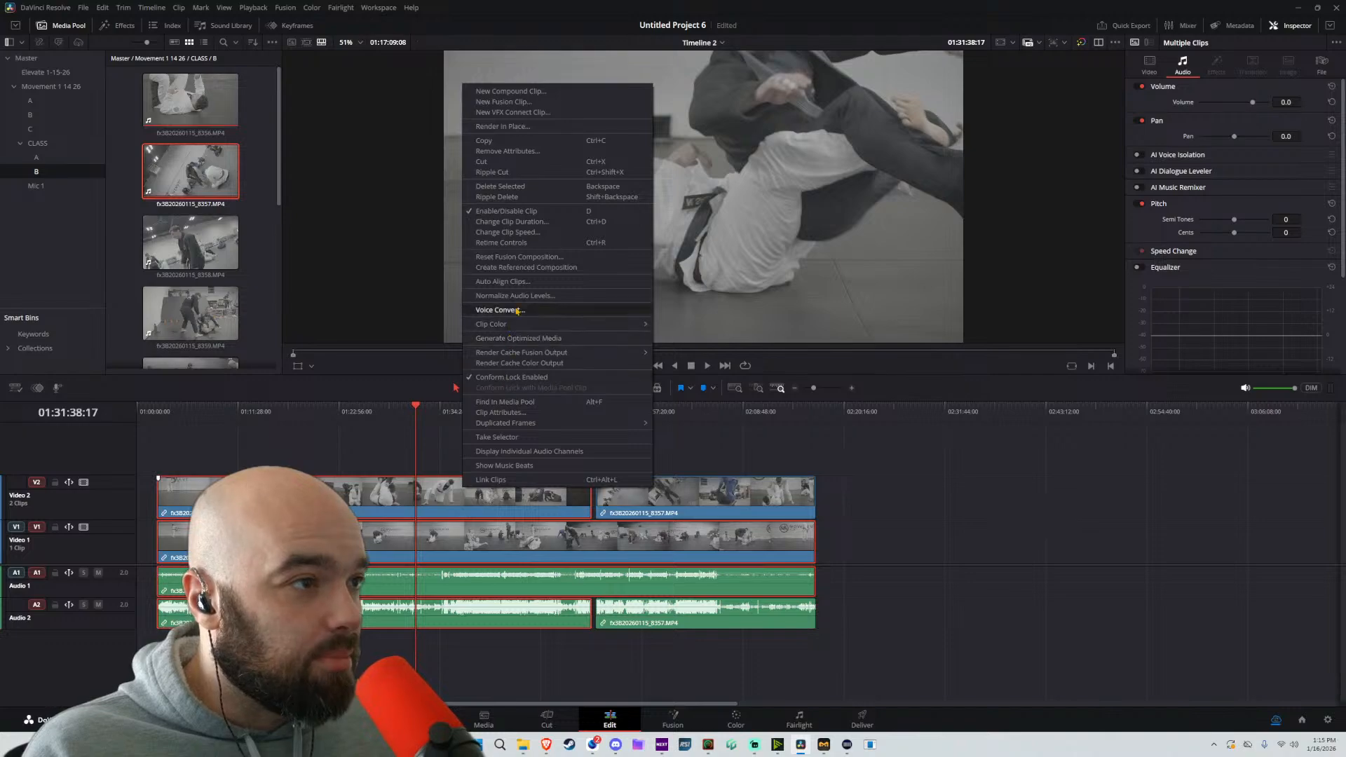
click(515, 281)
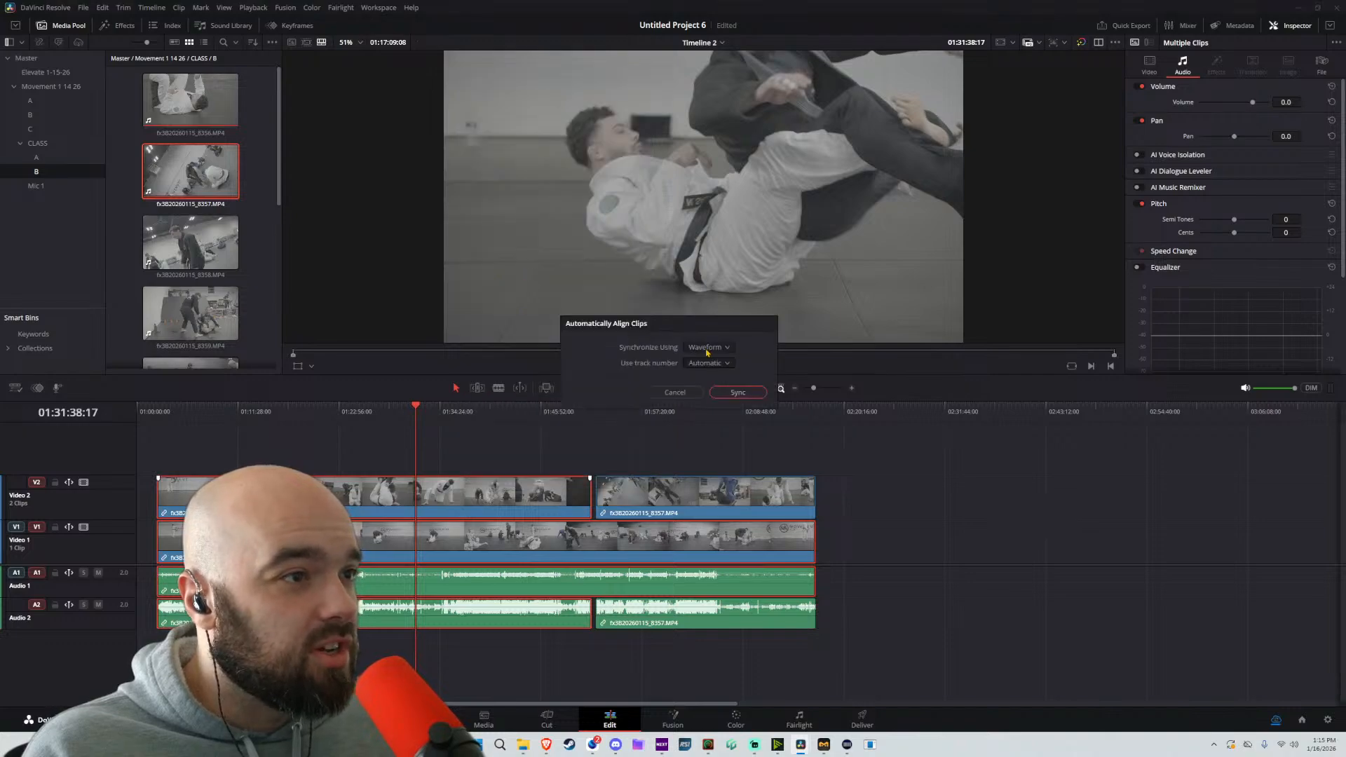
click(751, 395)
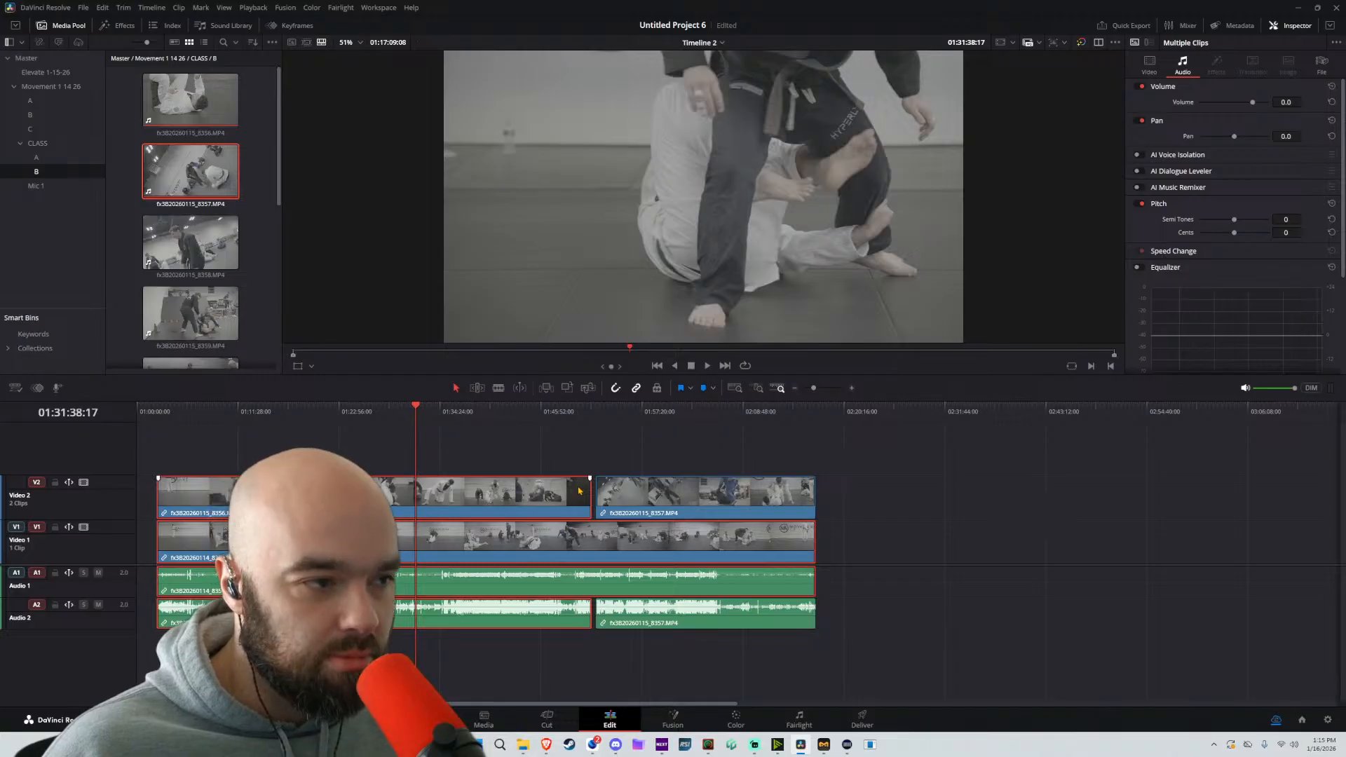
Split the A-camera clip just before the second B-camera clip and move that second clip pair further along the timeline
key(b)
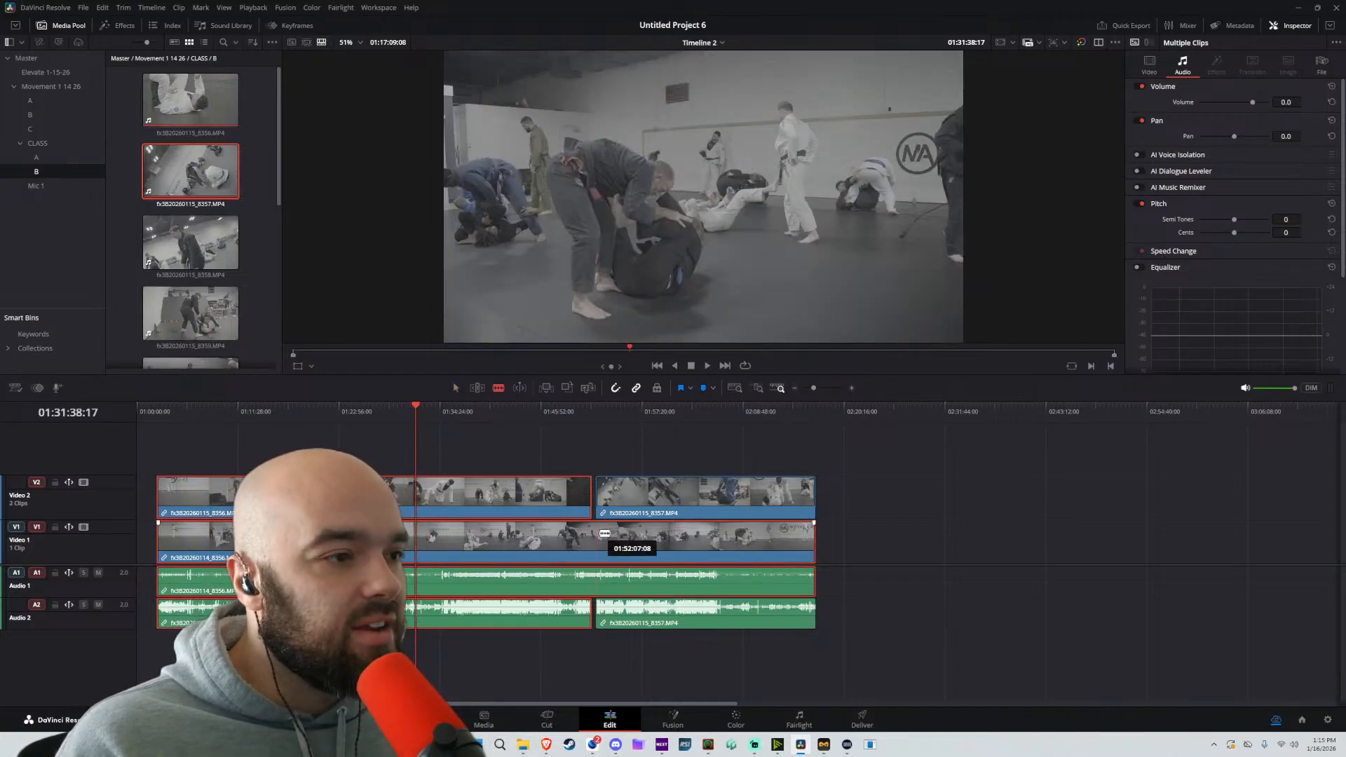
click(594, 537)
key(a)
drag(900, 450, 738, 652)
drag(702, 508, 783, 503)
Auto-align the second A- and B-camera pair using Waveform sync and the Automatic track number
right_click(783, 503)
click(835, 298)
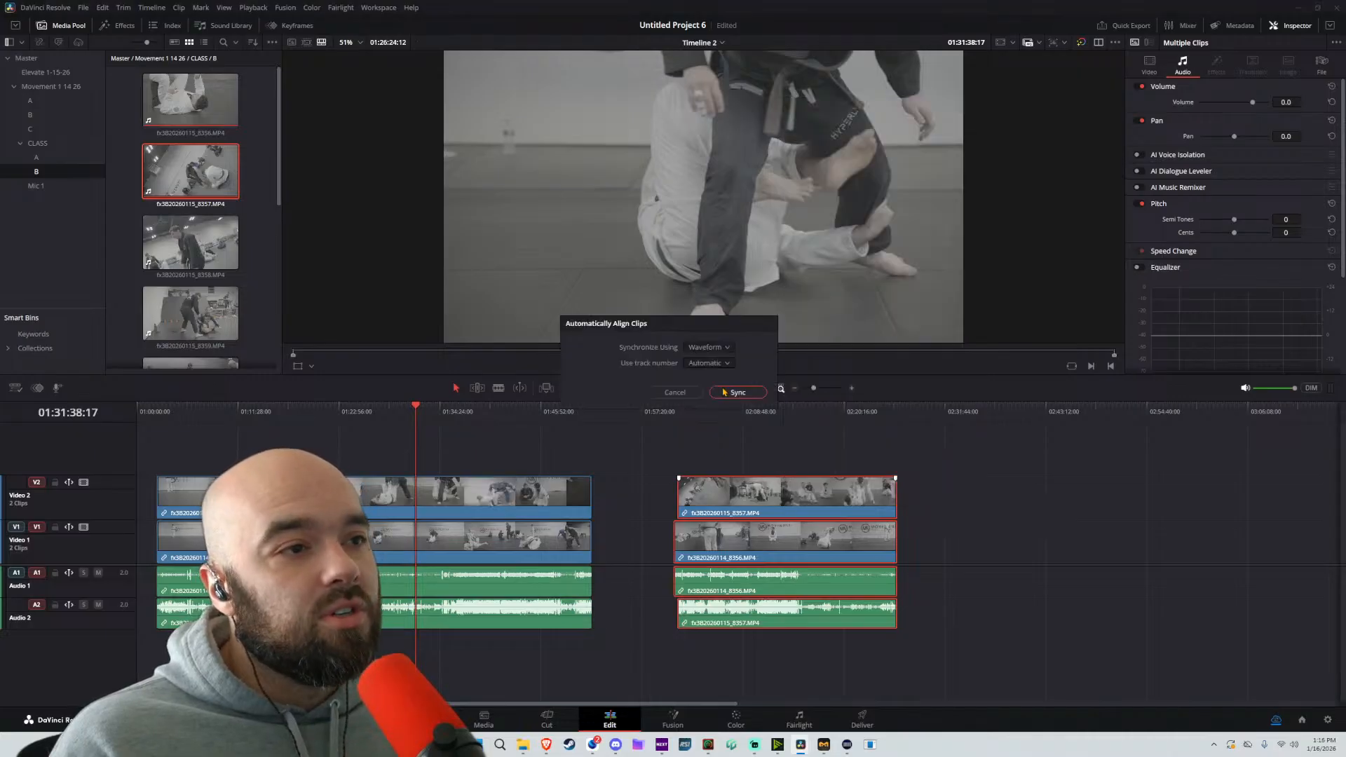
click(729, 395)
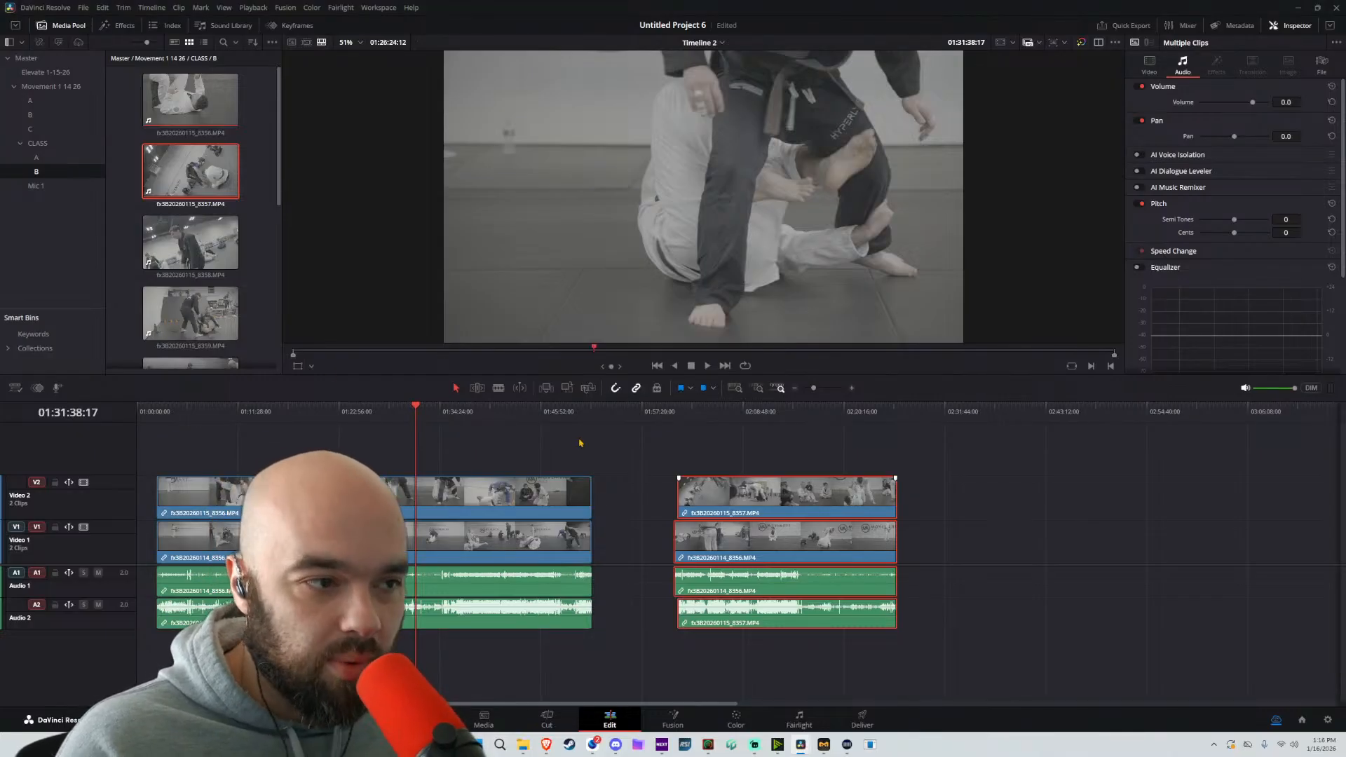
click(653, 461)
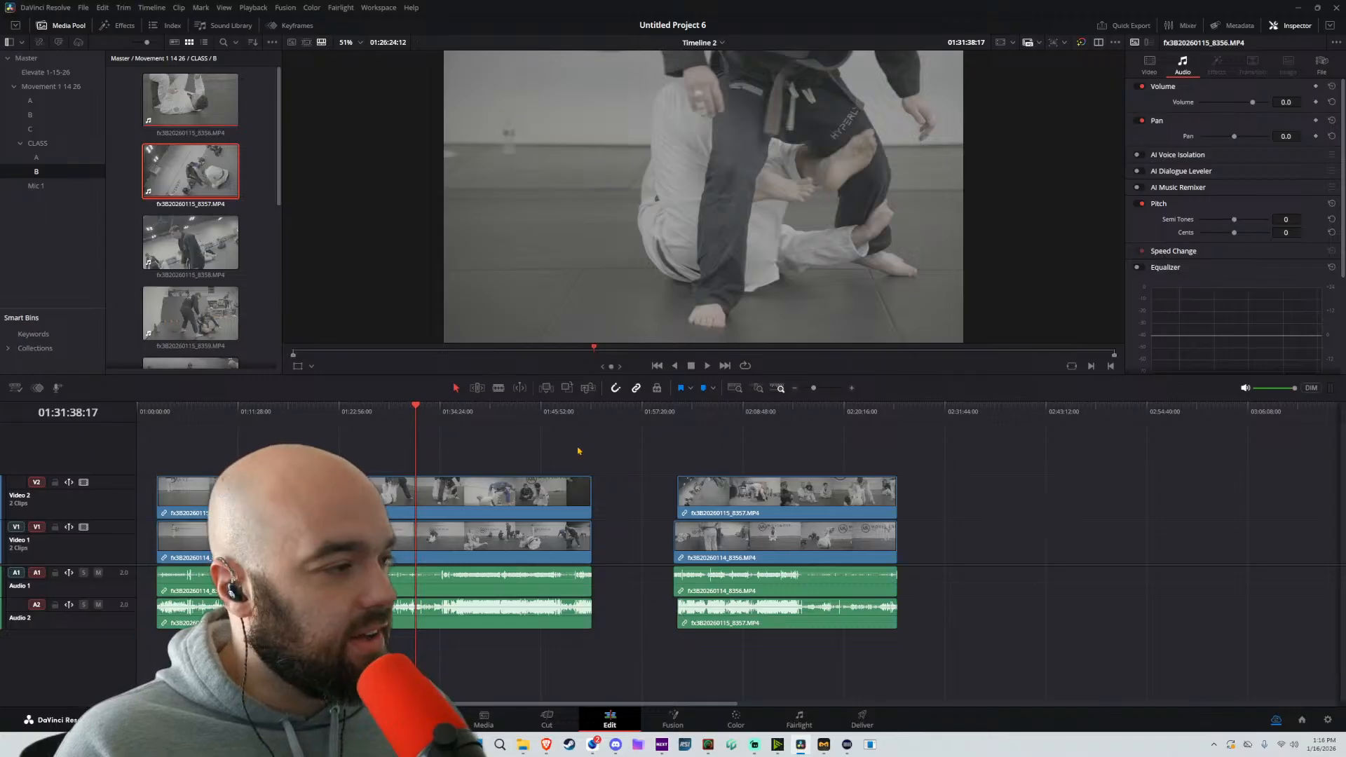
Select the first A- and B-camera pair and shift it to the very start of the timeline
drag(416, 486, 280, 489)
click(203, 492)
shift+click(199, 538)
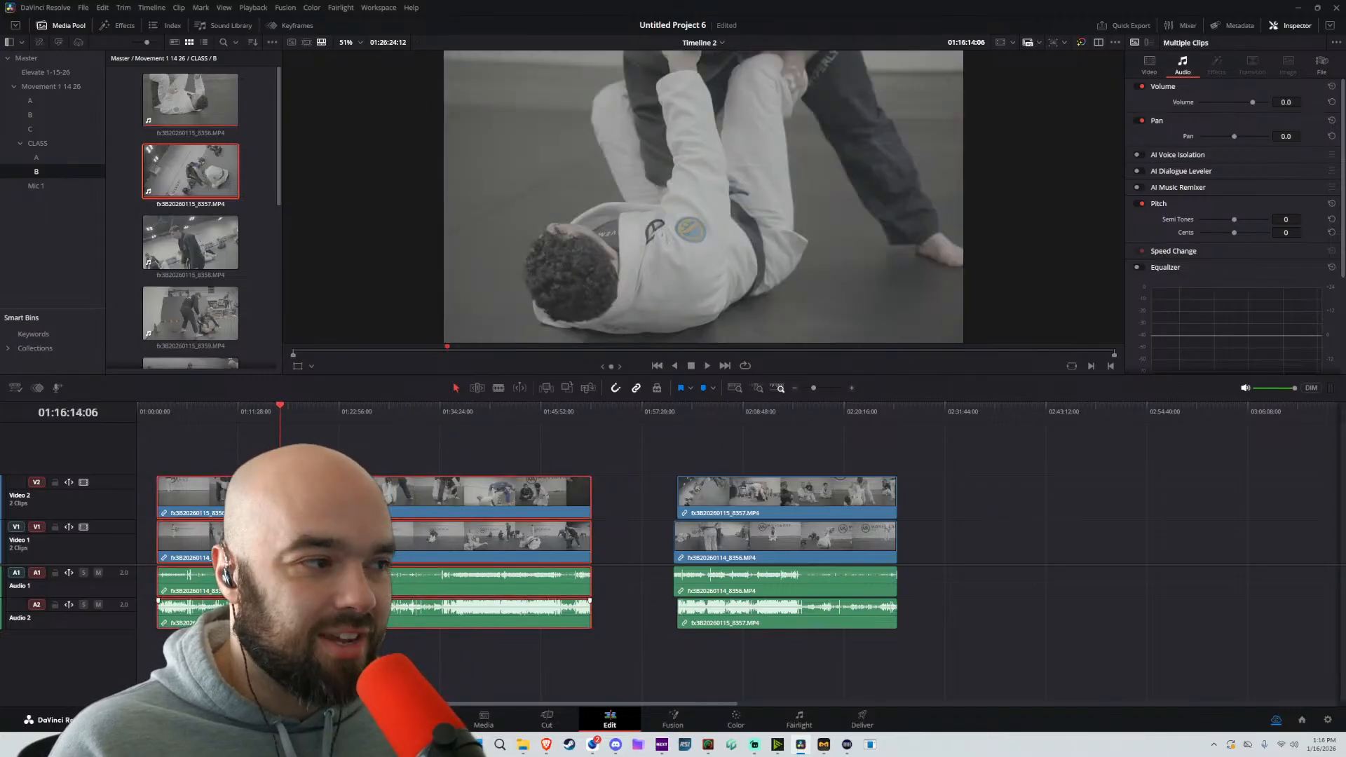
drag(199, 538, 176, 538)
Try to close the gap before the second clip pair, undo the change, and reselect that pair
click(816, 456)
drag(846, 452, 714, 495)
click(641, 538)
key(ctrl+z)
drag(980, 440, 674, 658)
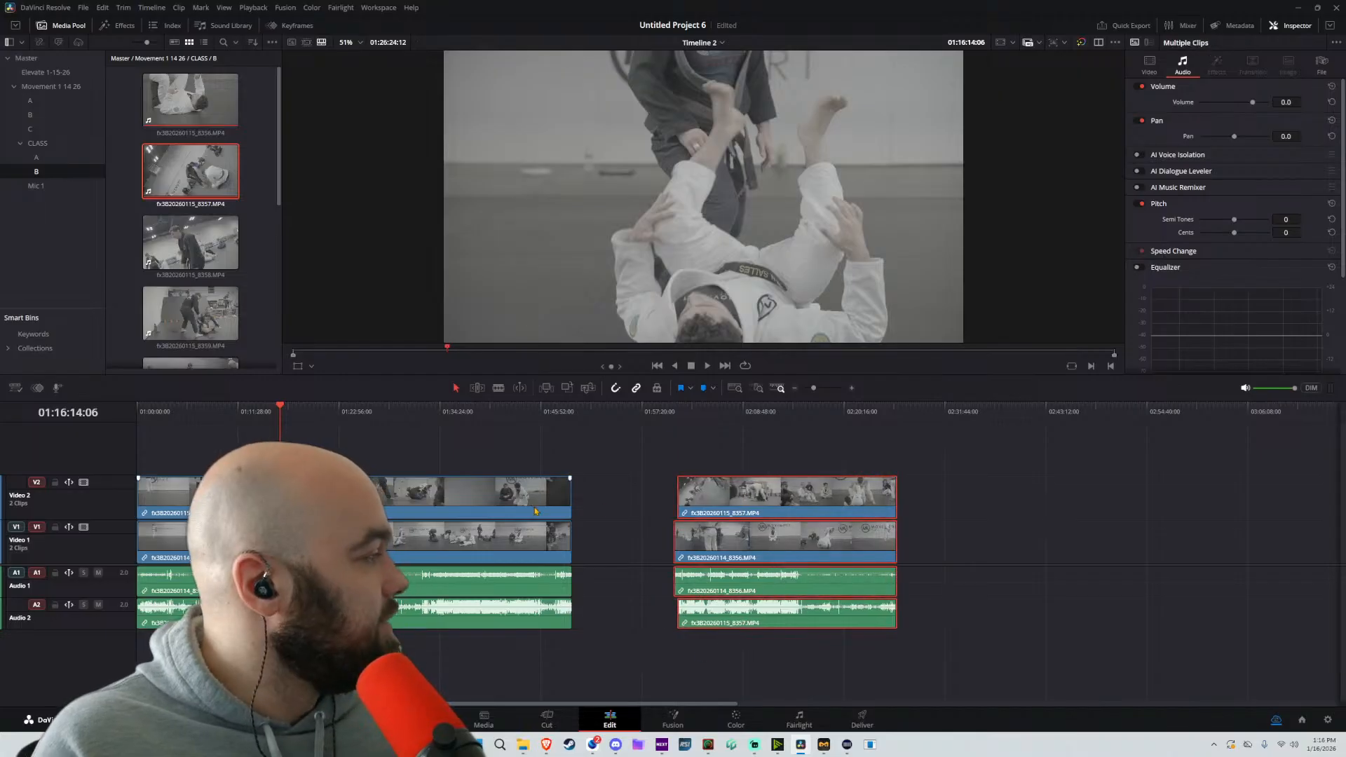
Play from the start of the second clip pair and scrub back through the first pair
key(slash)
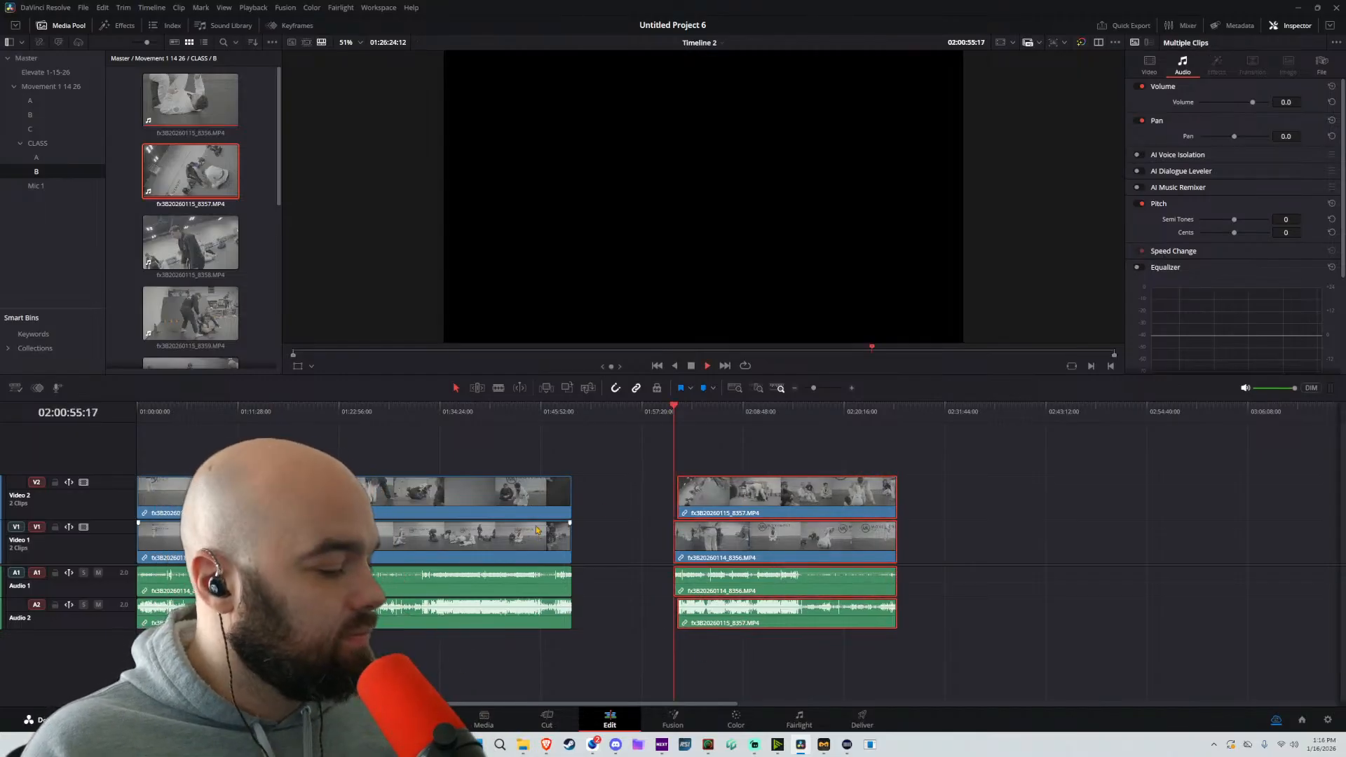
click(687, 431)
drag(662, 412, 546, 412)
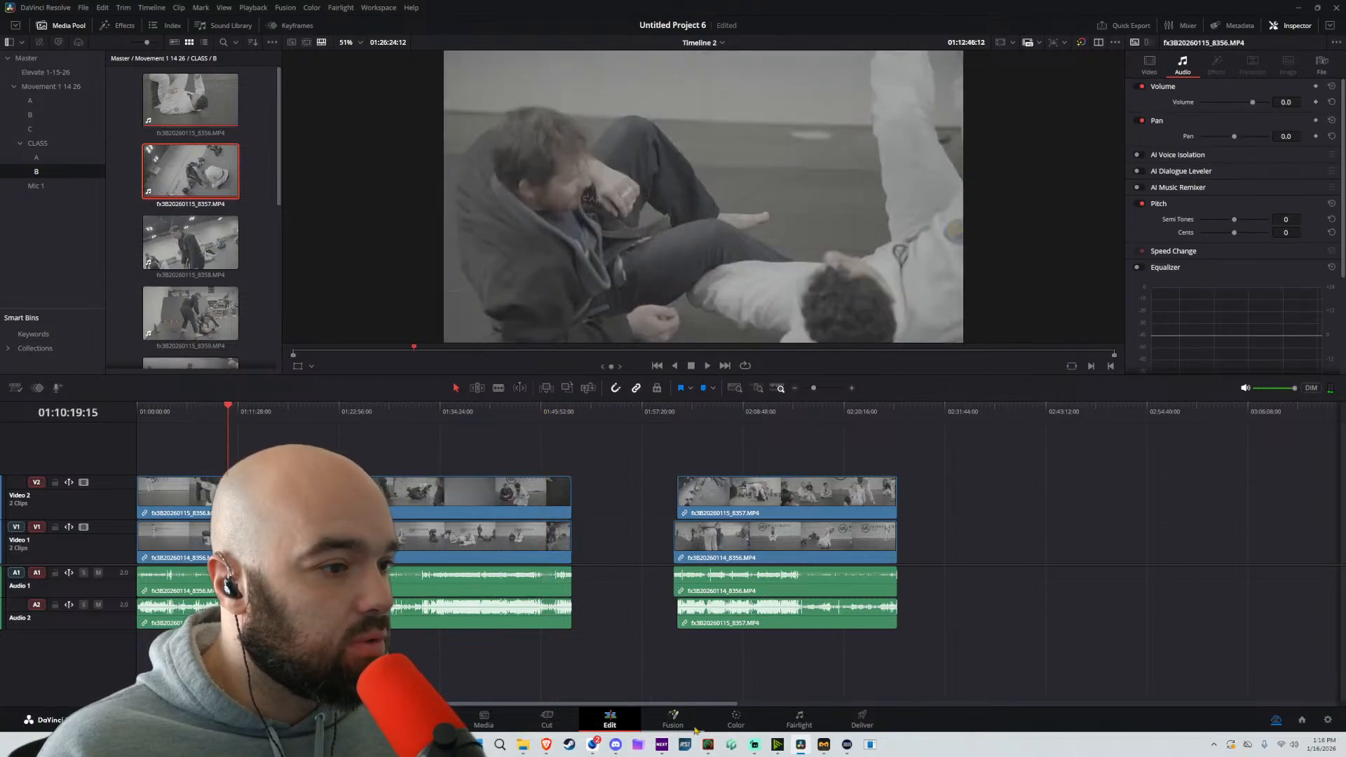
On the Color page, apply the favorite Movement LUT to the node of clip 01
click(736, 718)
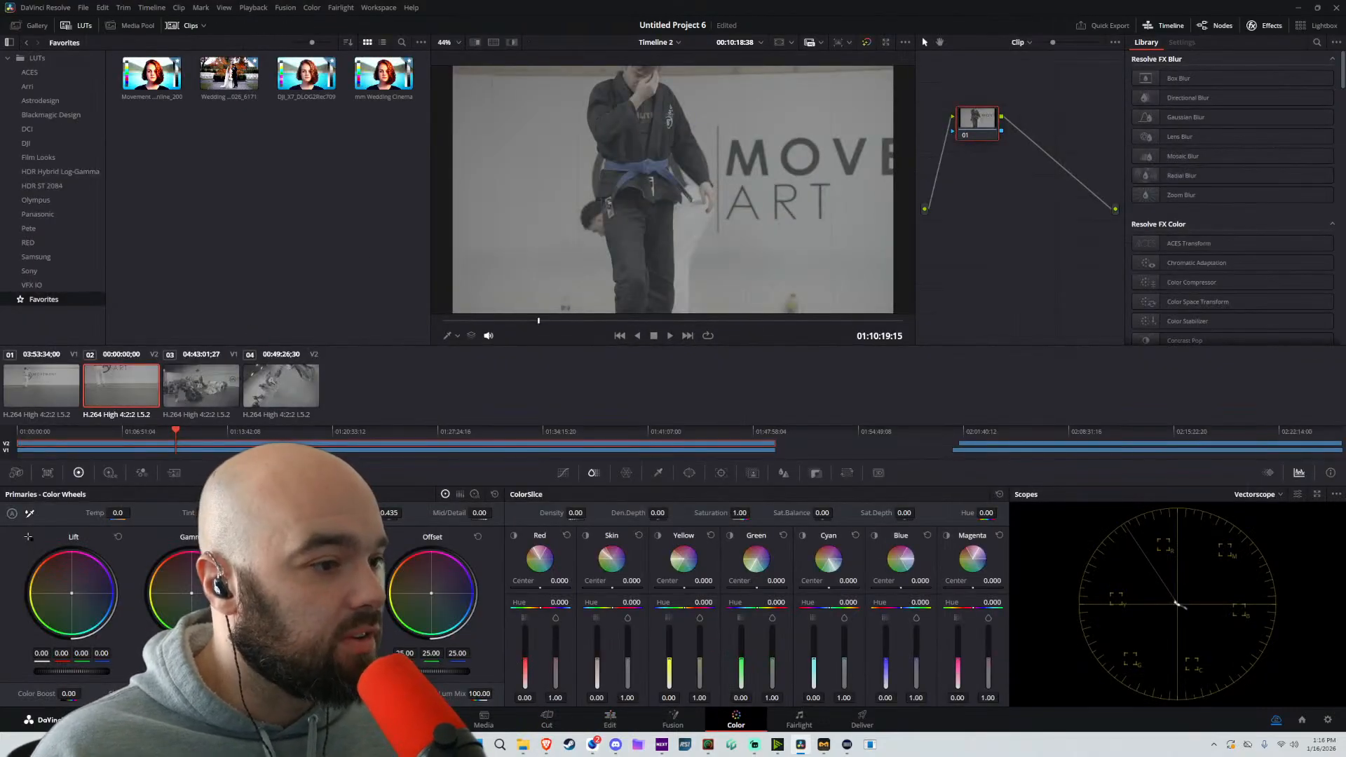
click(59, 393)
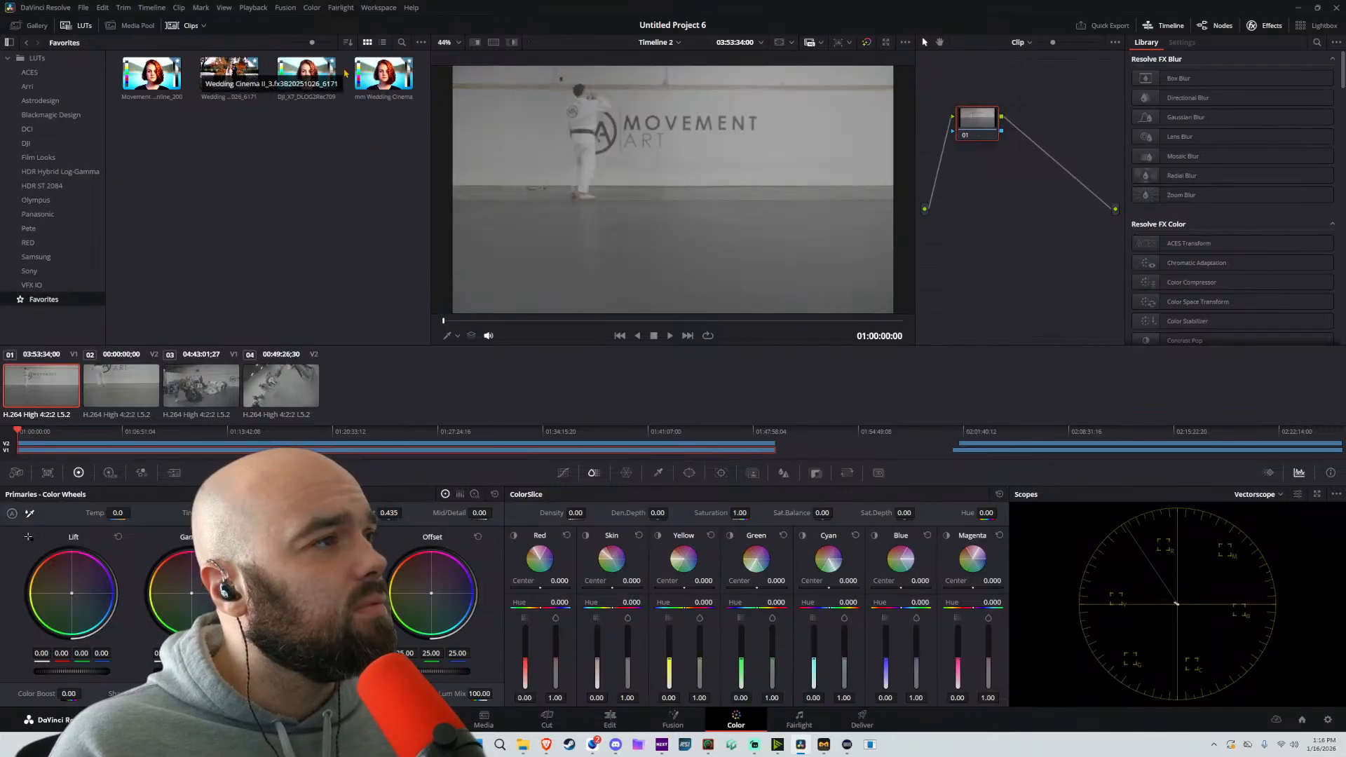
drag(230, 72, 561, 167)
drag(135, 75, 972, 121)
Apply the same Movement LUT to the nodes of clips 02, 03 and 04, playing the graded footage briefly
click(117, 394)
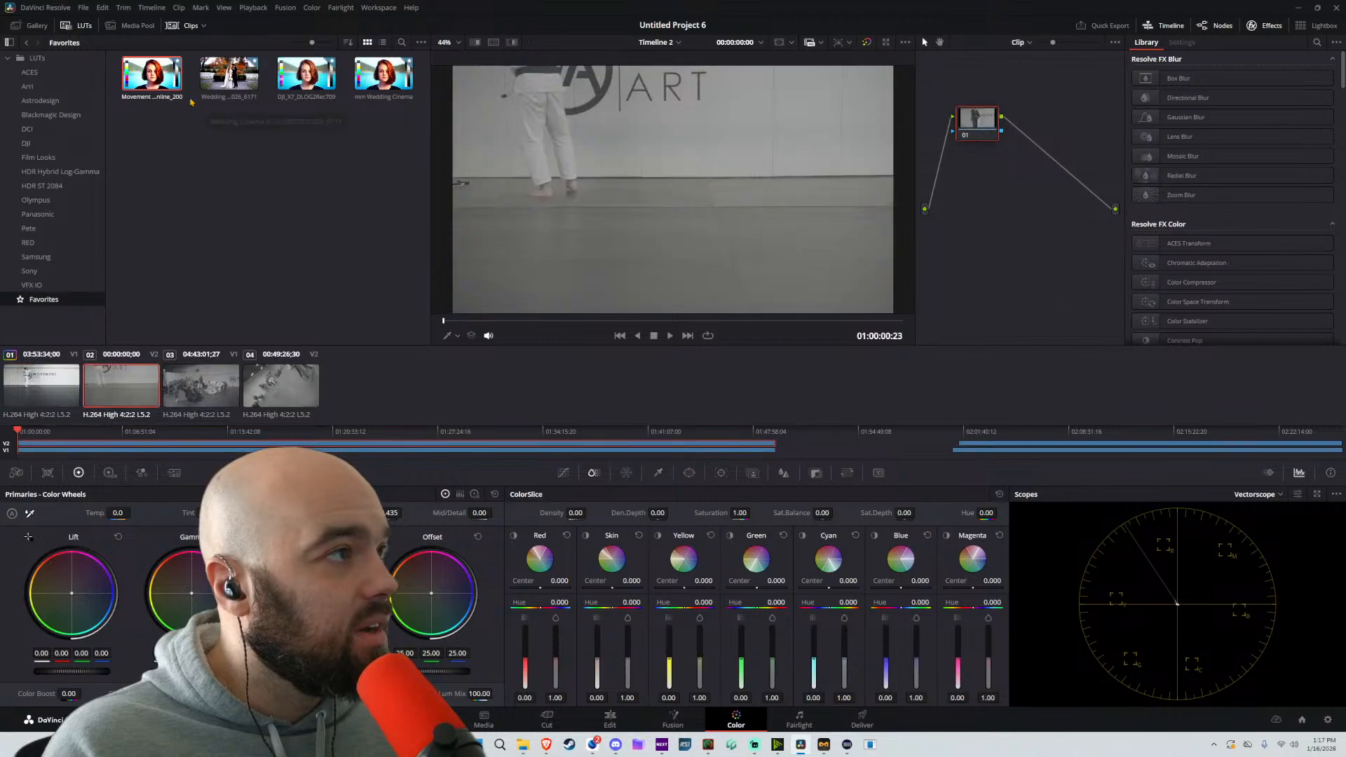
drag(151, 74, 977, 119)
key(space)
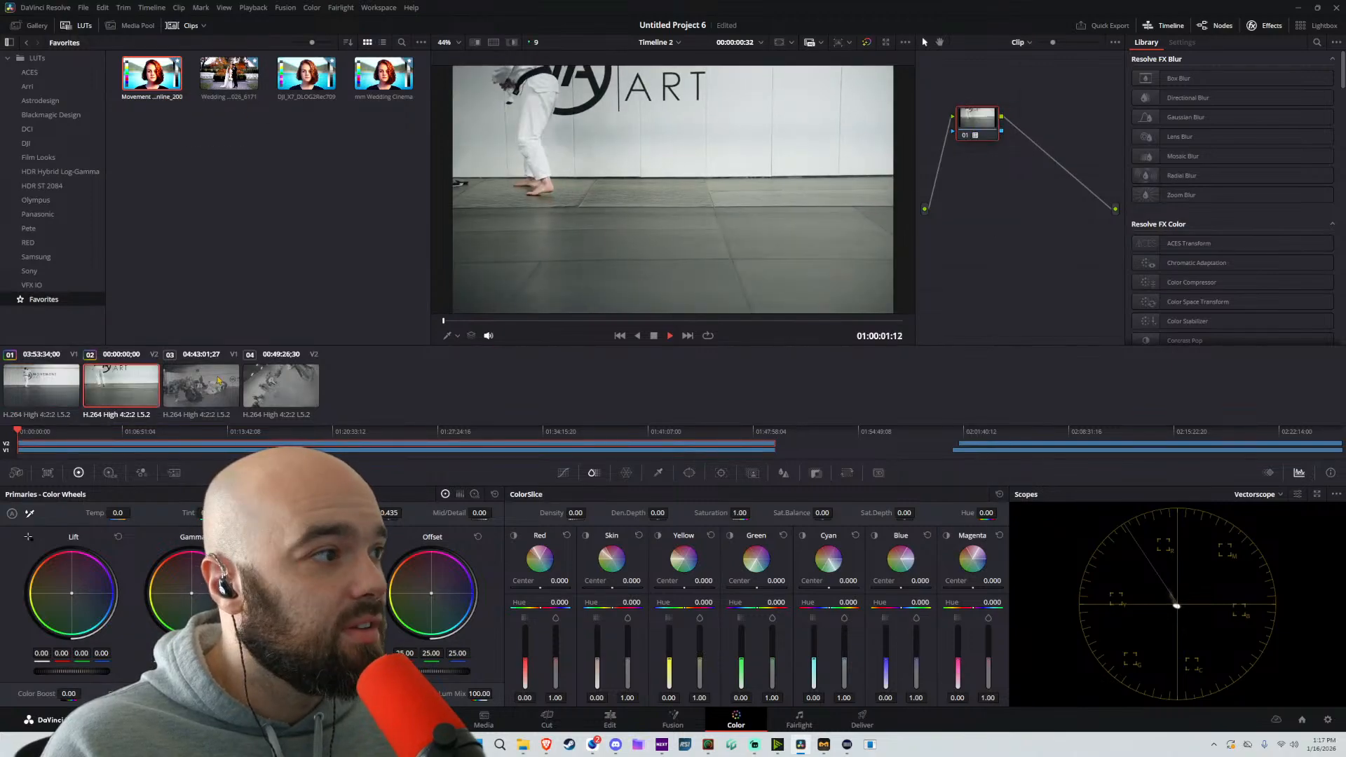
click(218, 381)
drag(151, 74, 976, 118)
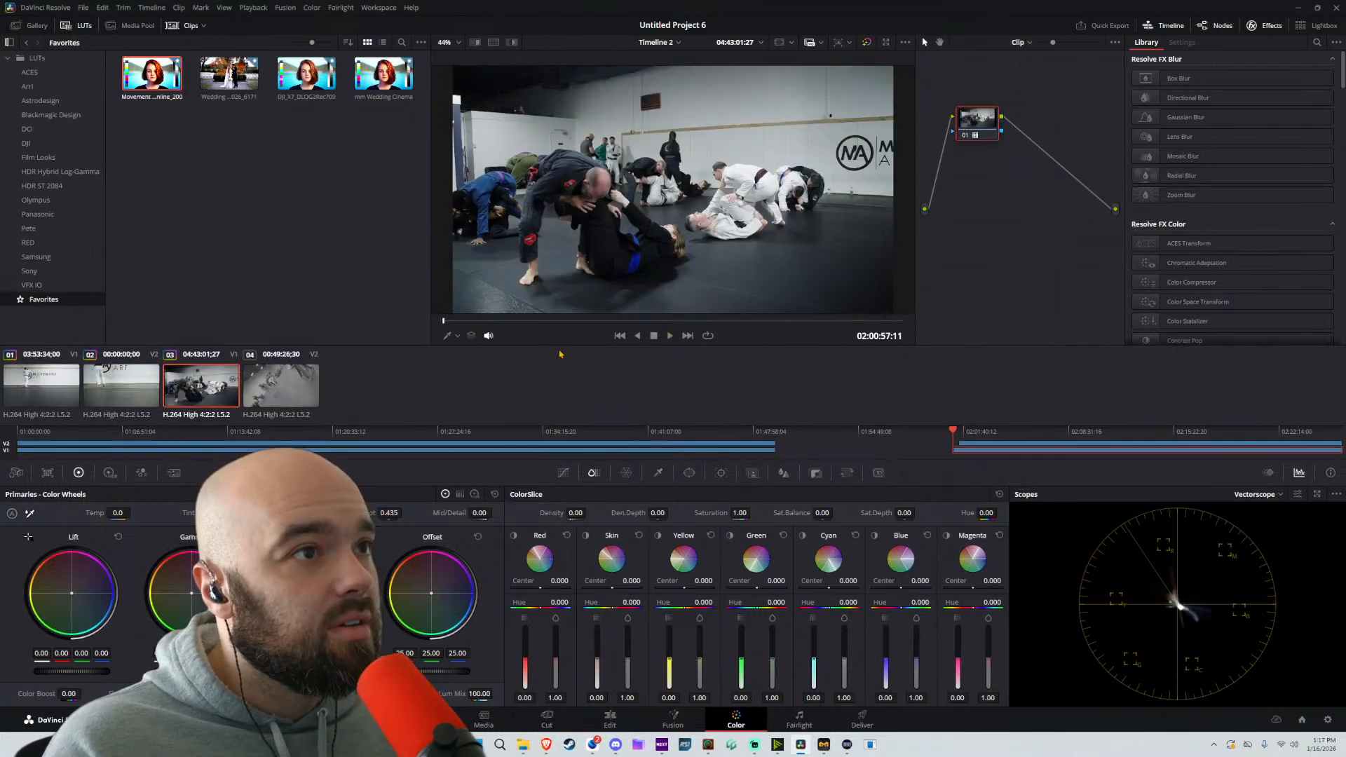
click(295, 384)
drag(155, 79, 974, 121)
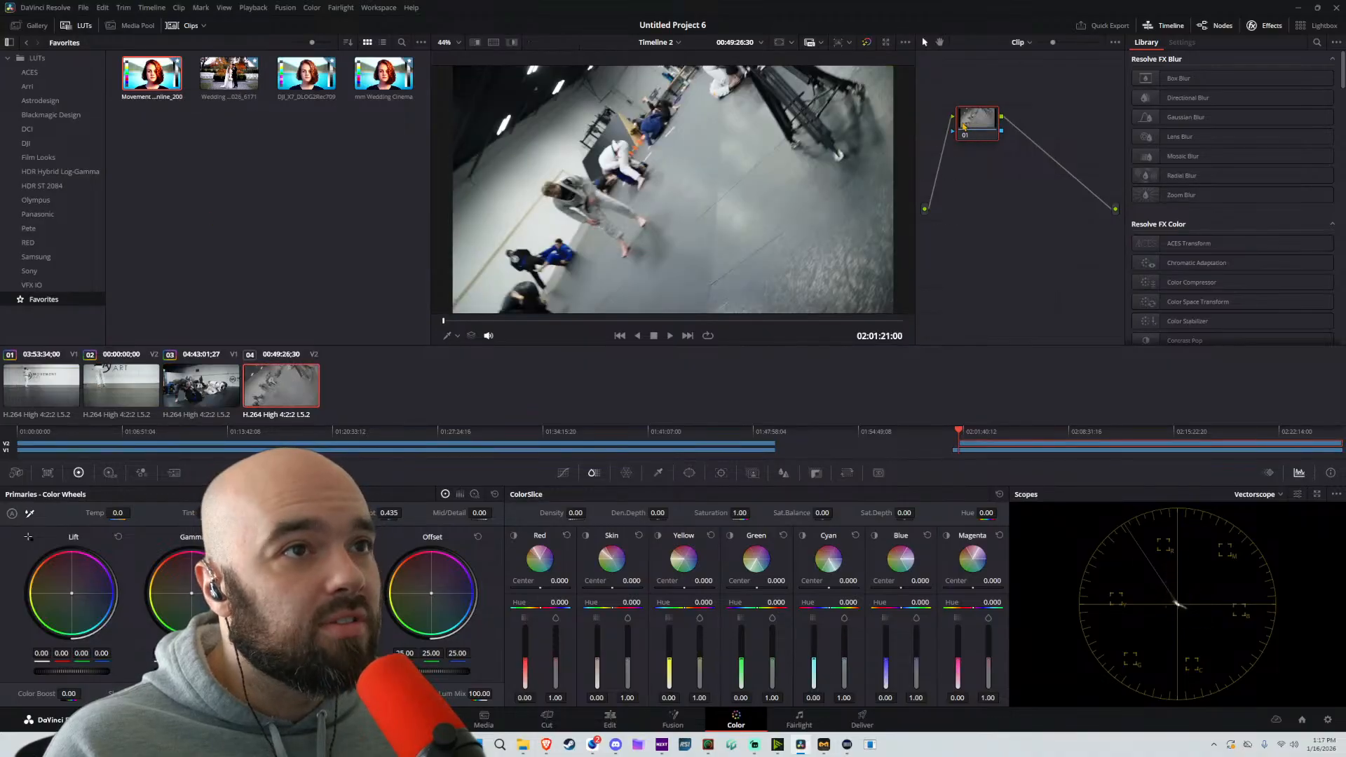
key(space)
key(space)
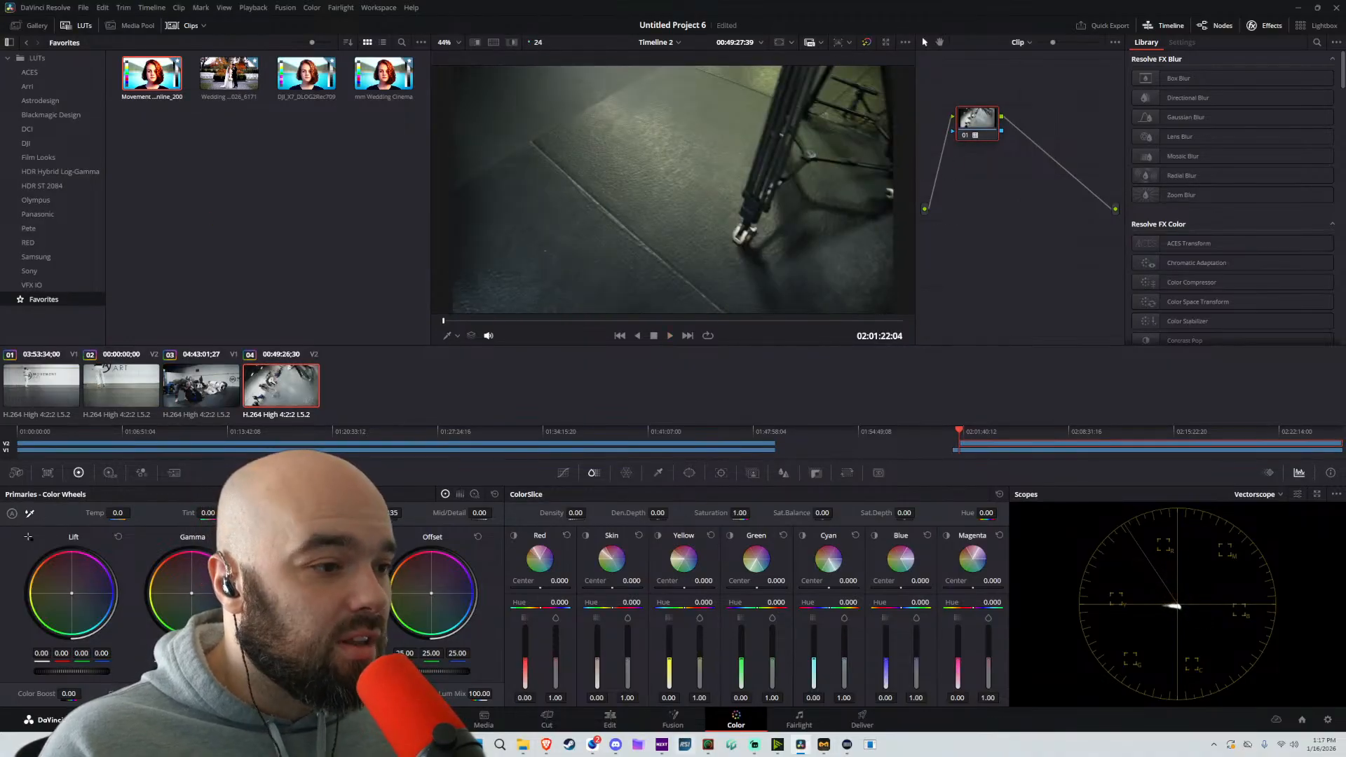
Return to the Edit page, lower the monitoring volume, and play the start of the second clip pair
click(609, 720)
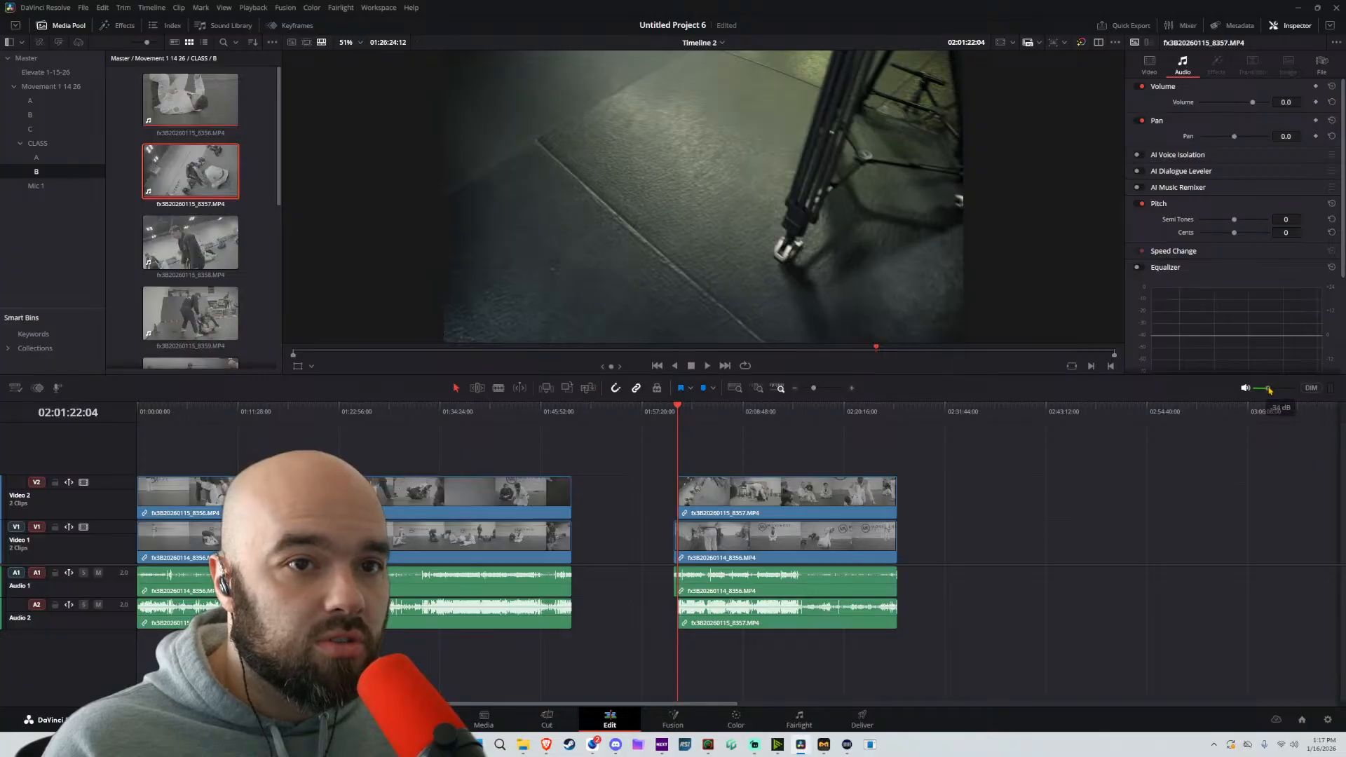
drag(1294, 388, 1267, 388)
key(space)
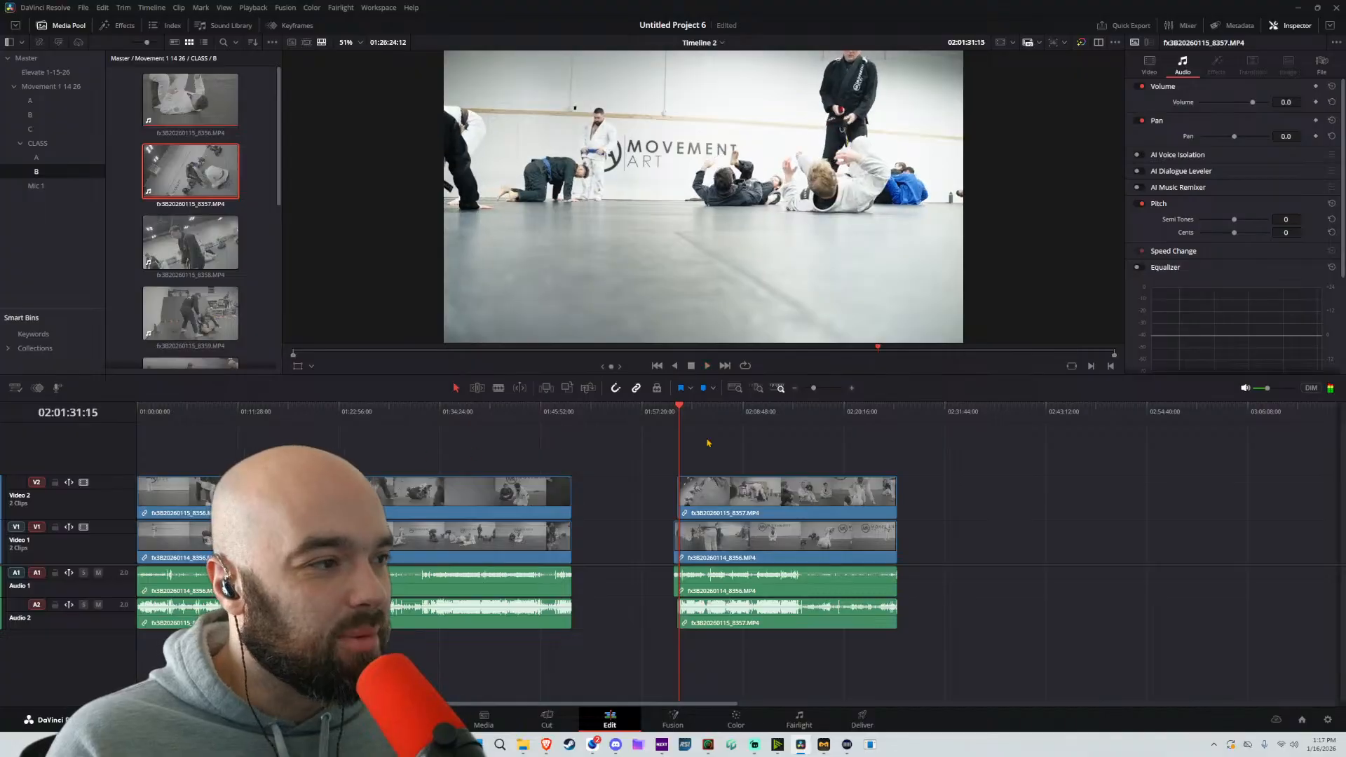
Play the opening of the first clip pair and disable its A-camera clip on Video 1 together with its audio
key(Home)
key(ctrl+equal)
scroll(213, 460, up, 3)
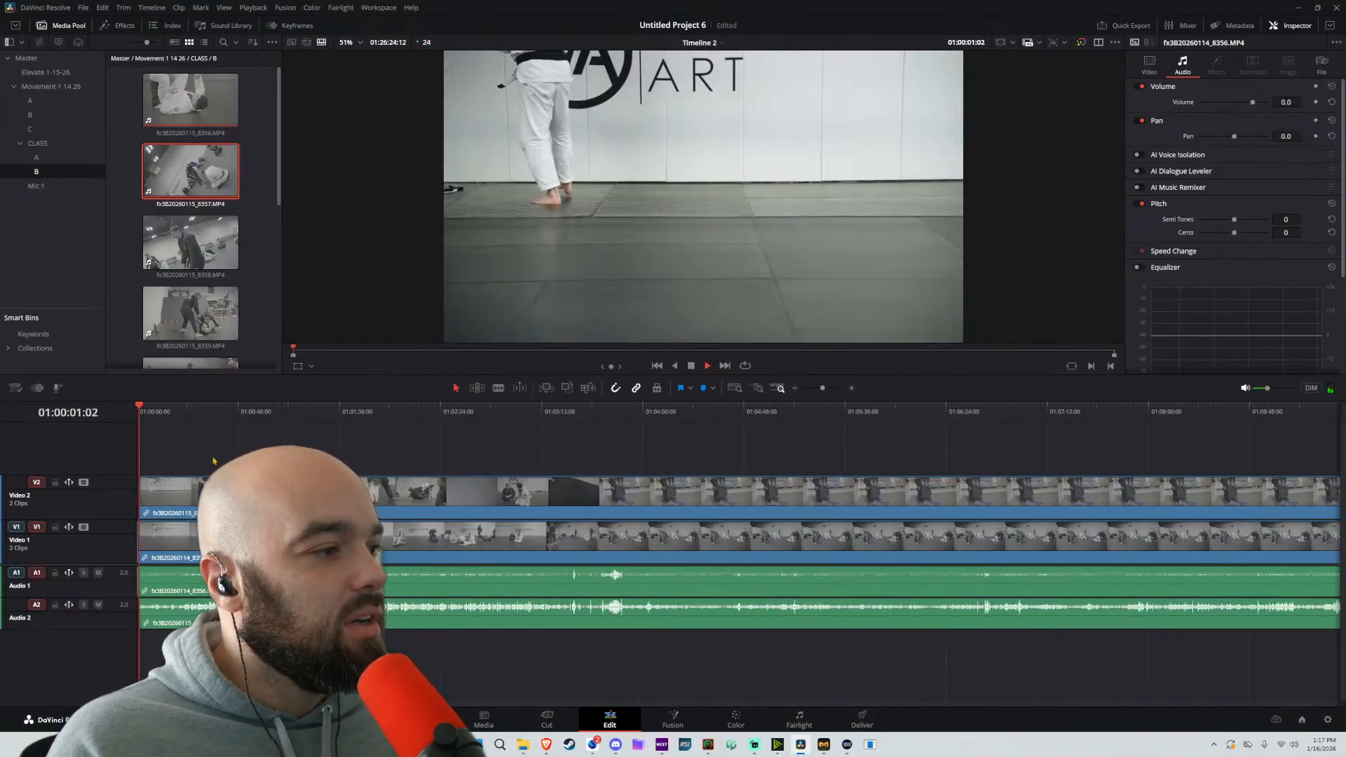
click(186, 412)
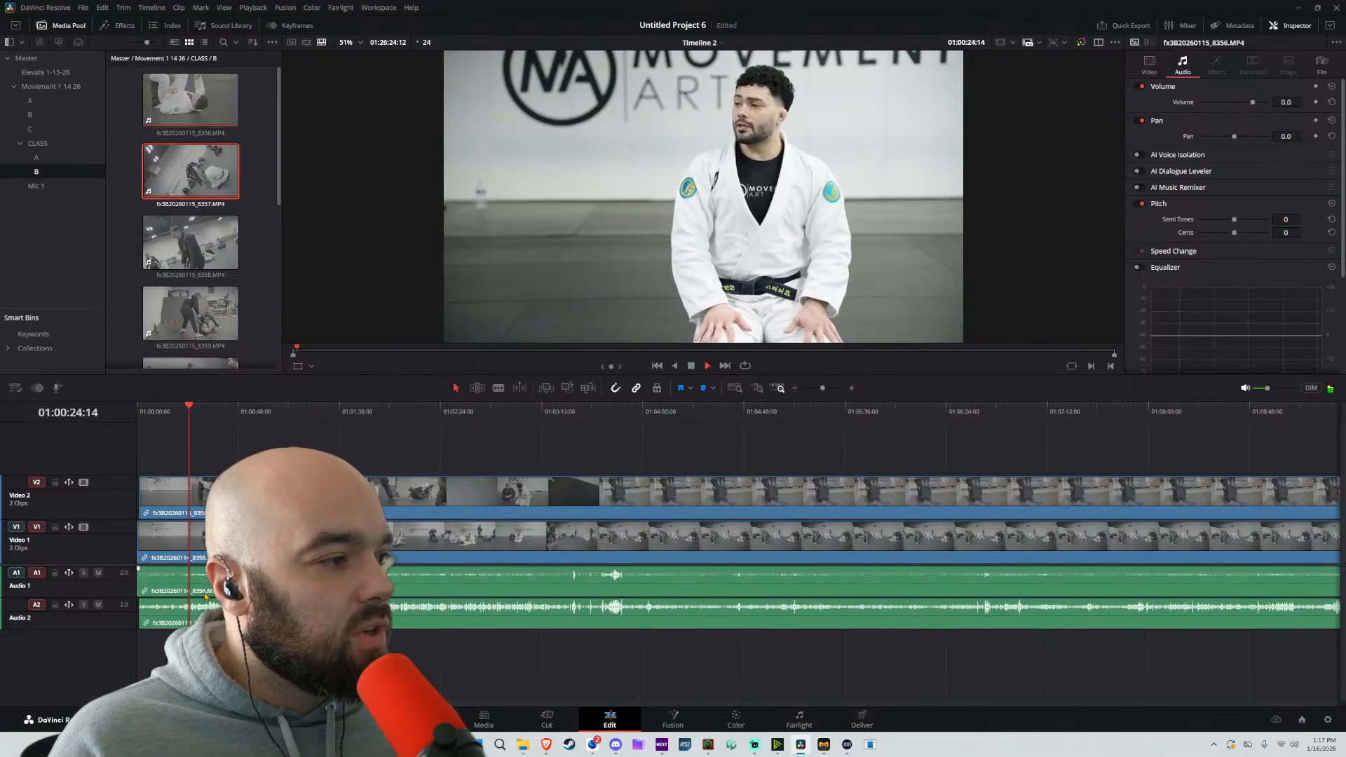
double_click(281, 580)
key(d)
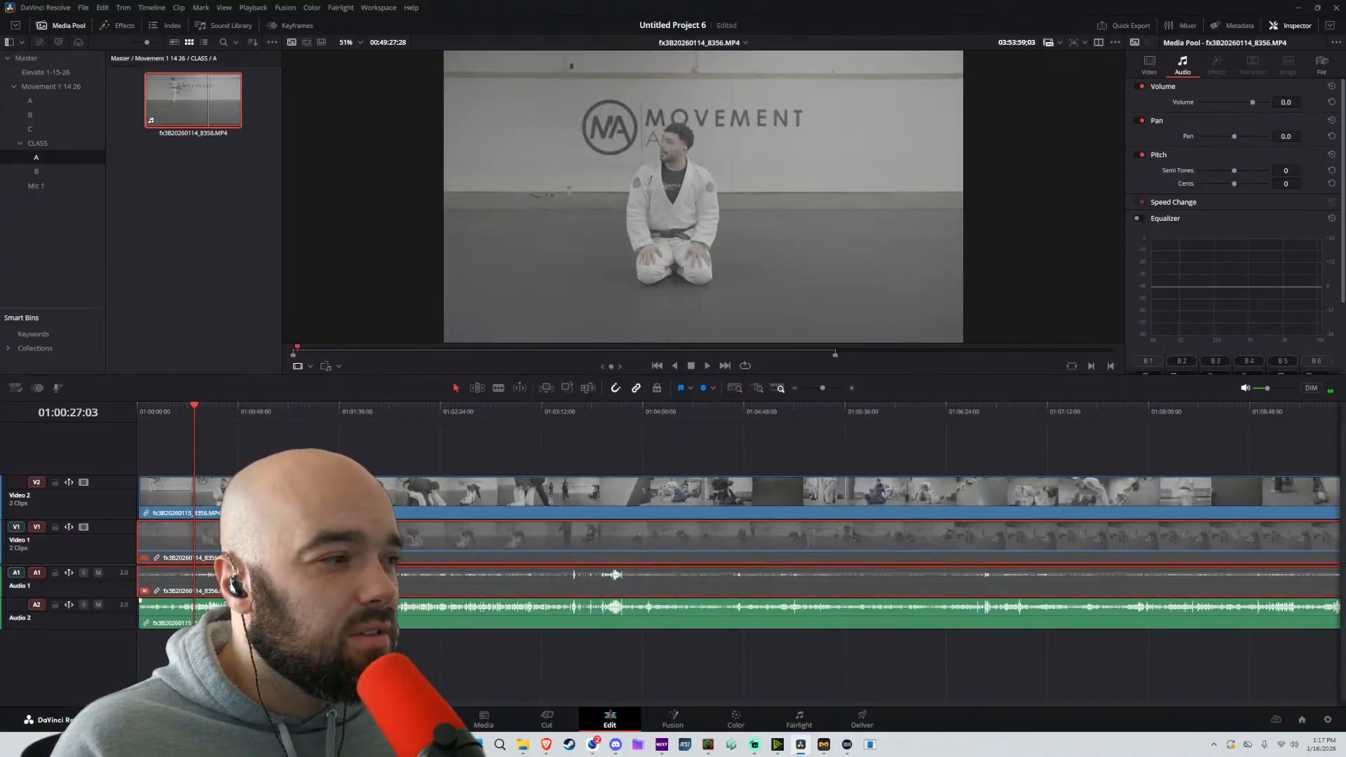
Re-enable the A-camera clip on Video 1, and compare Audio 2 and Audio 1 soloed in turn during playback at full monitoring volume
key(d)
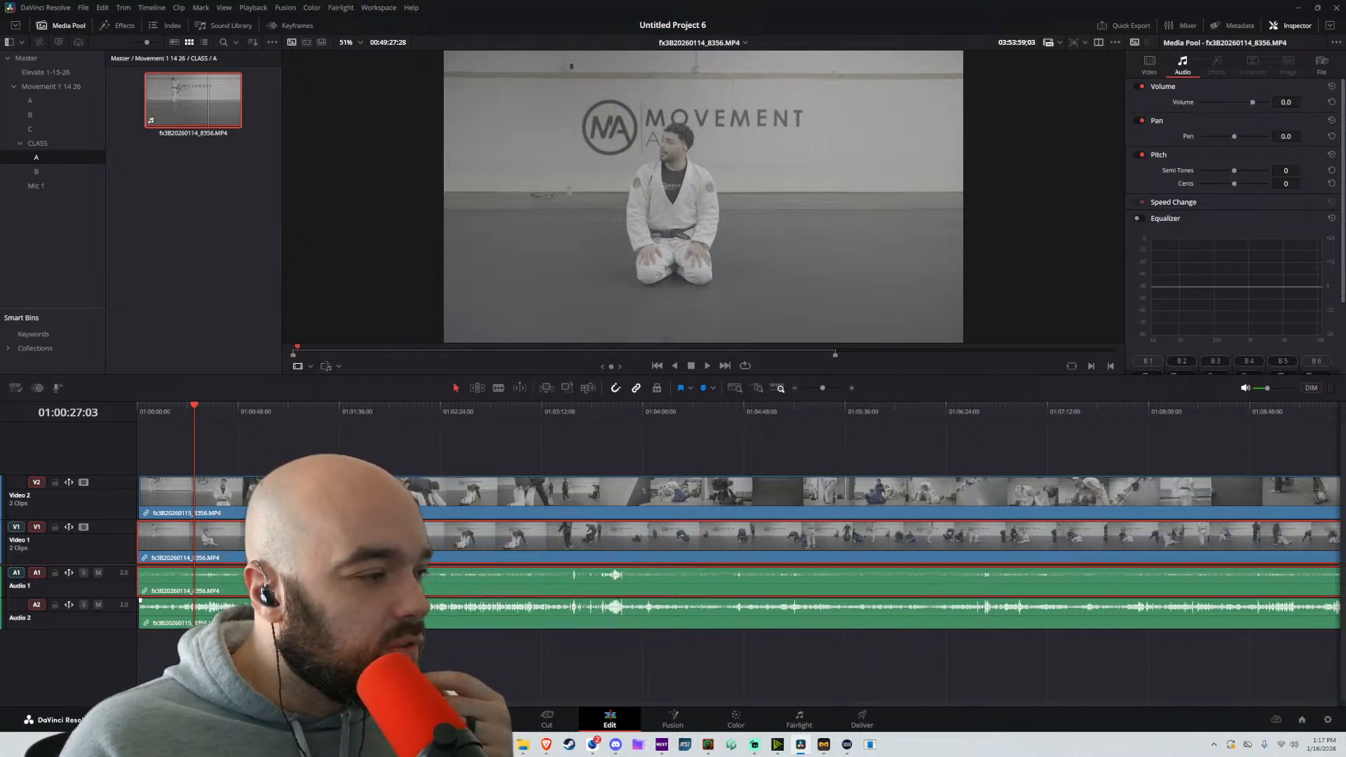
click(84, 605)
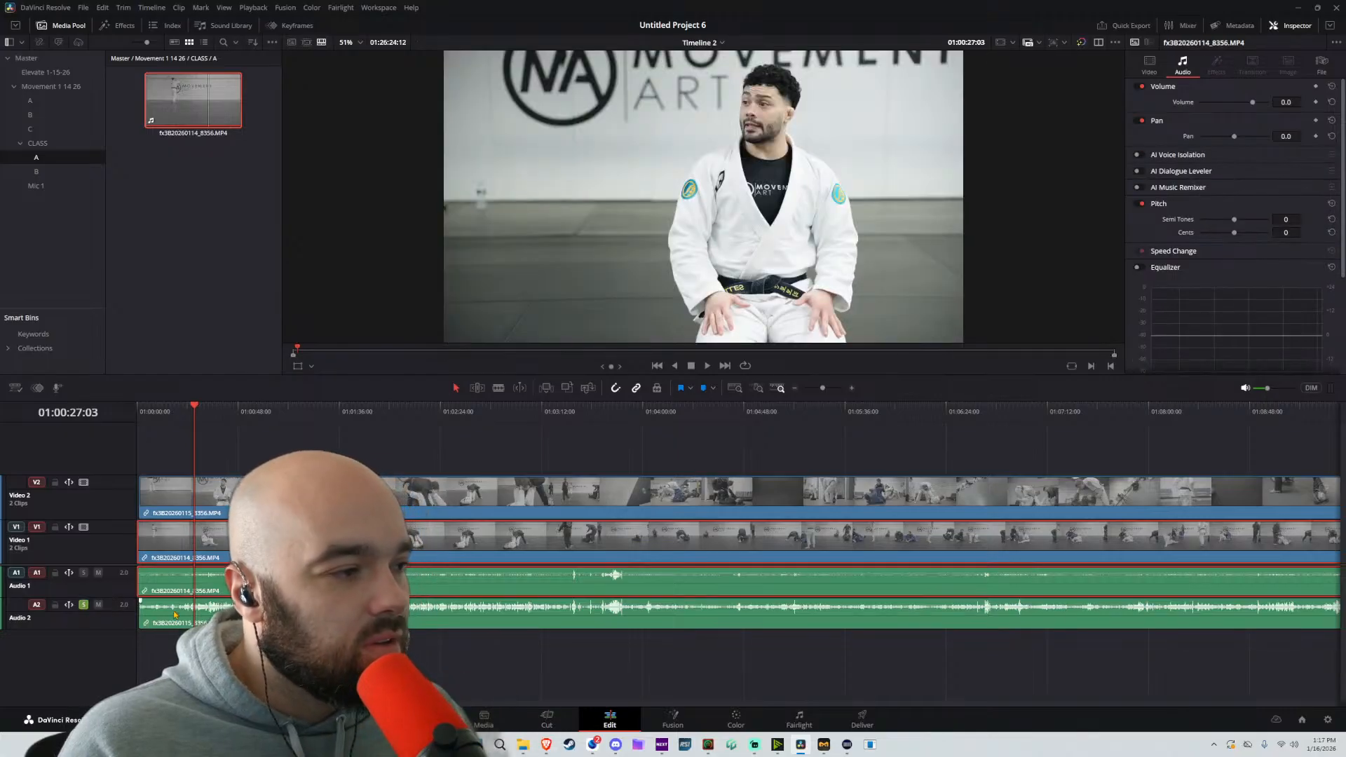
key(space)
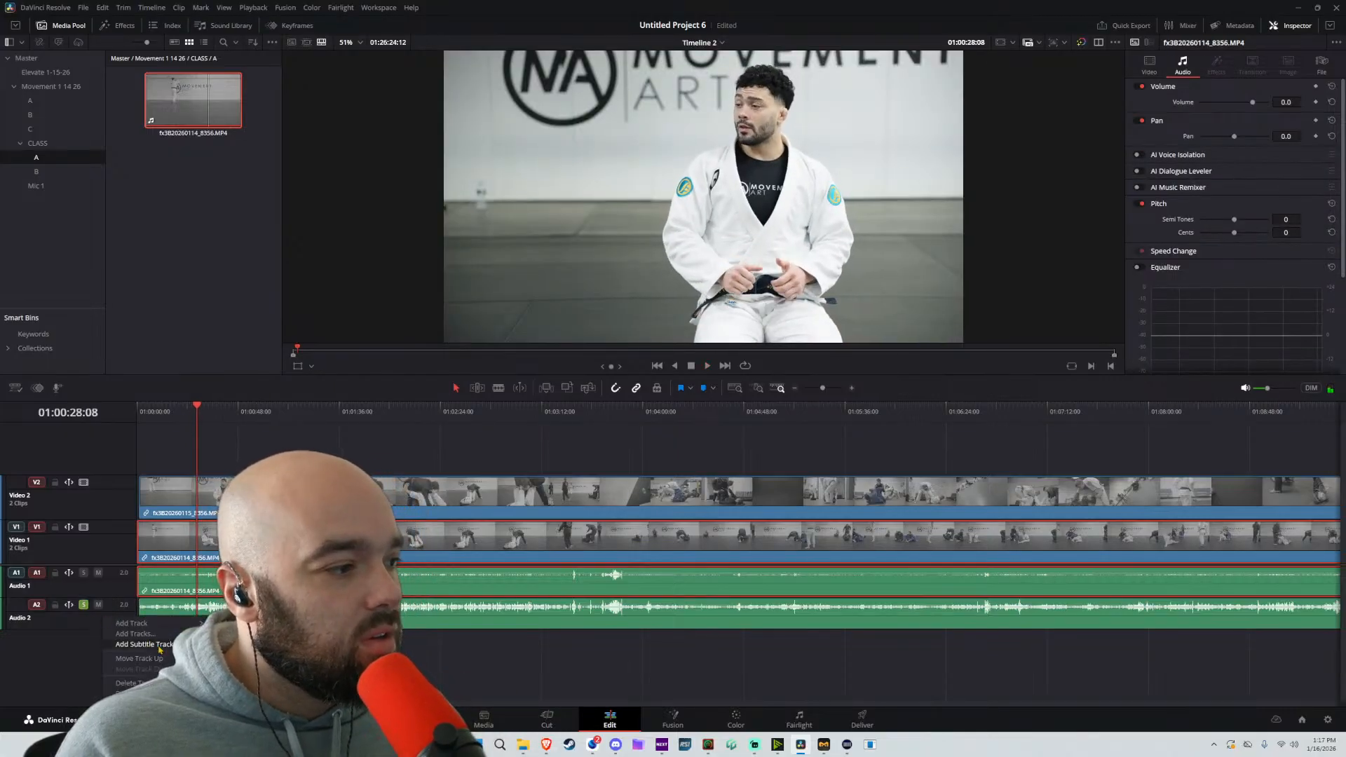
click(1293, 389)
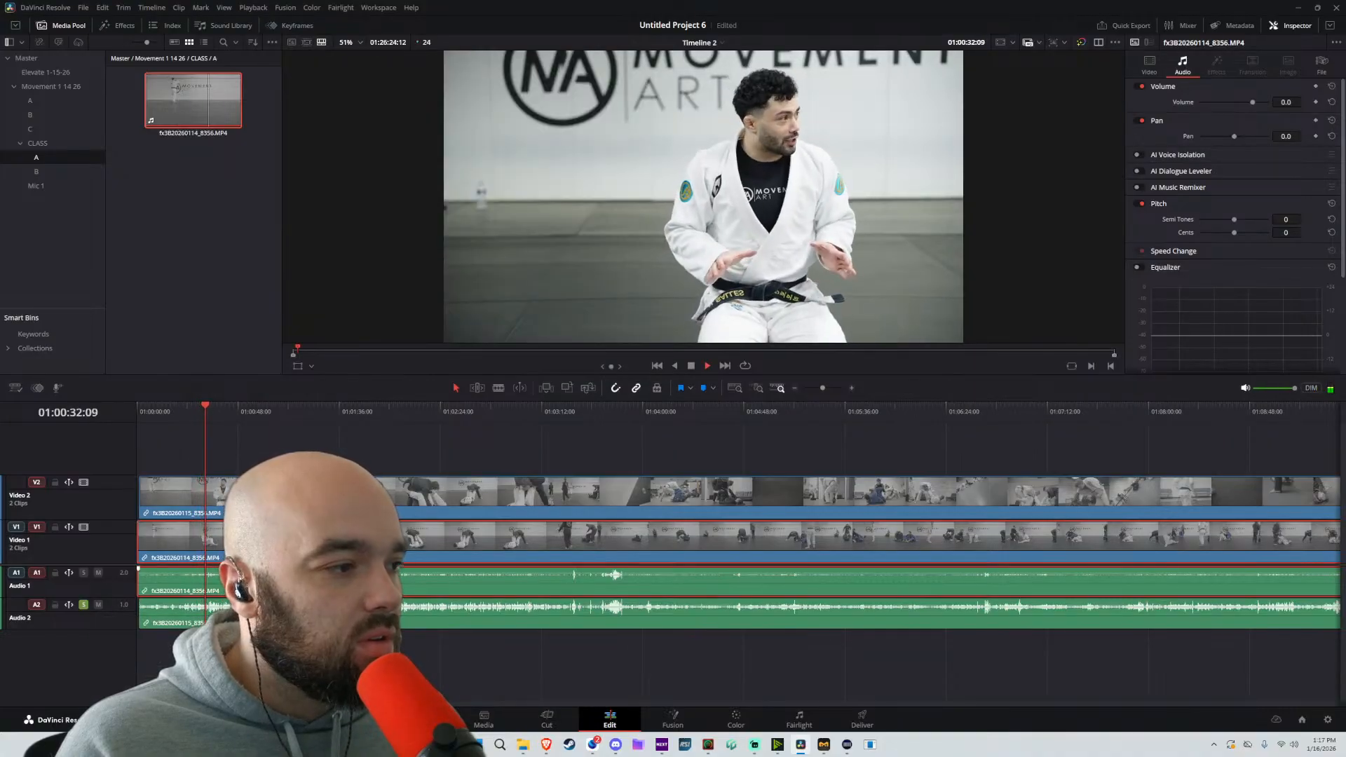
click(83, 604)
click(83, 573)
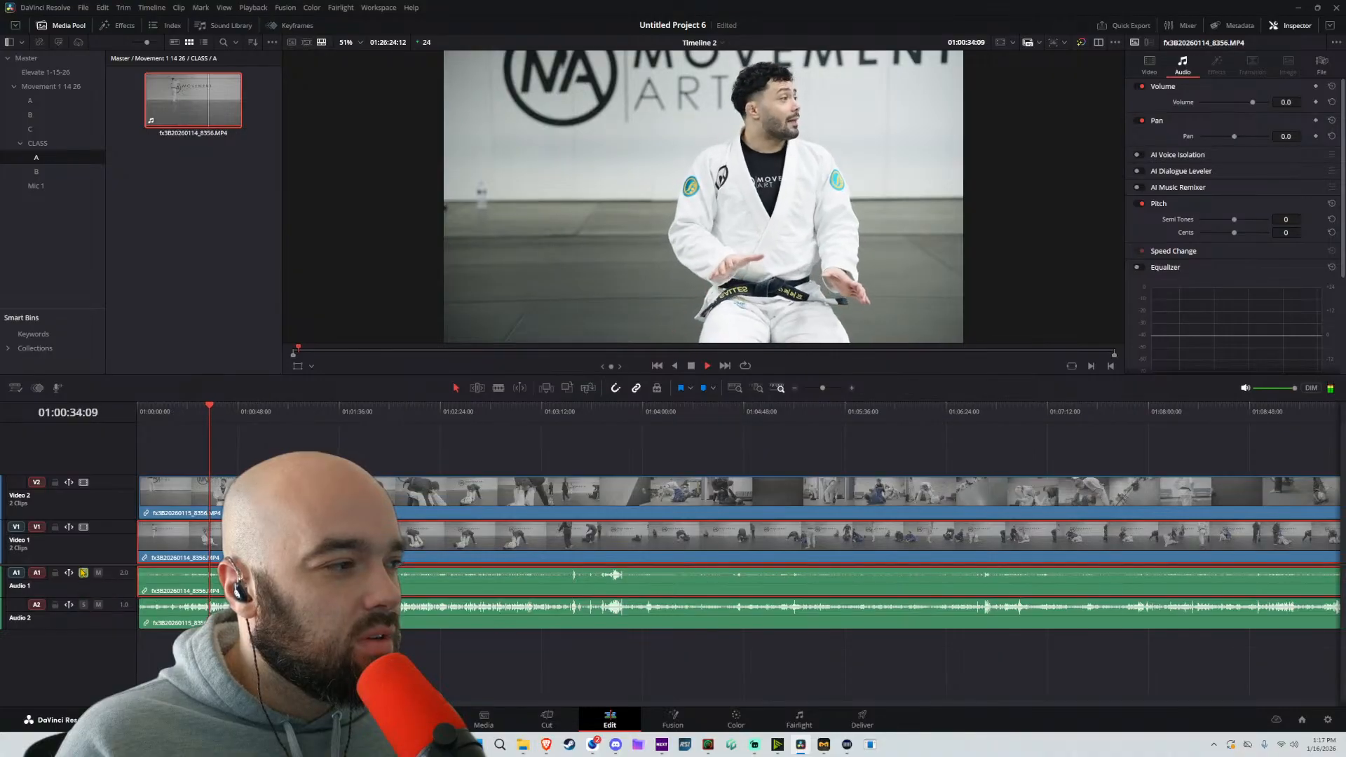
click(83, 573)
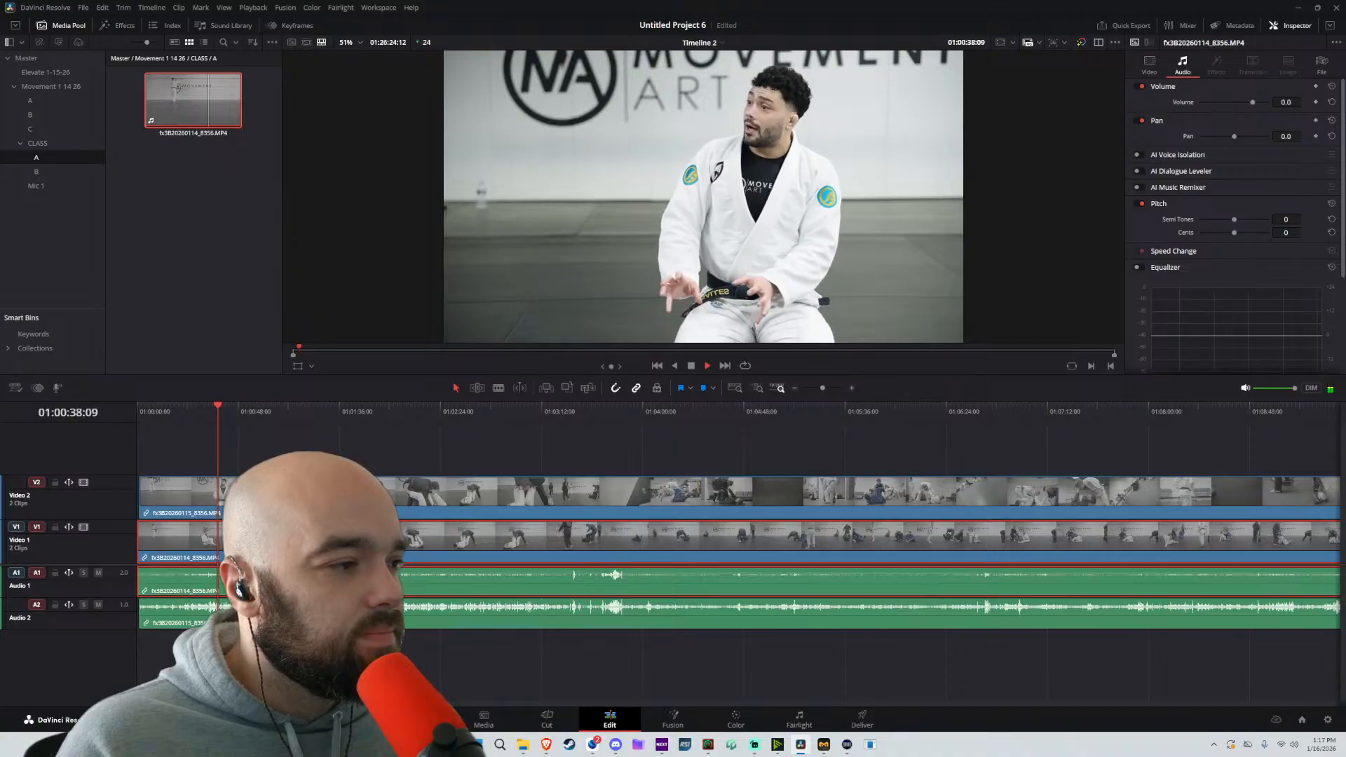
Split the B-camera clip on Video 2 at about 01:00:50, and trim the second part's start to about 01:02:18
scroll(315, 575, down, 5)
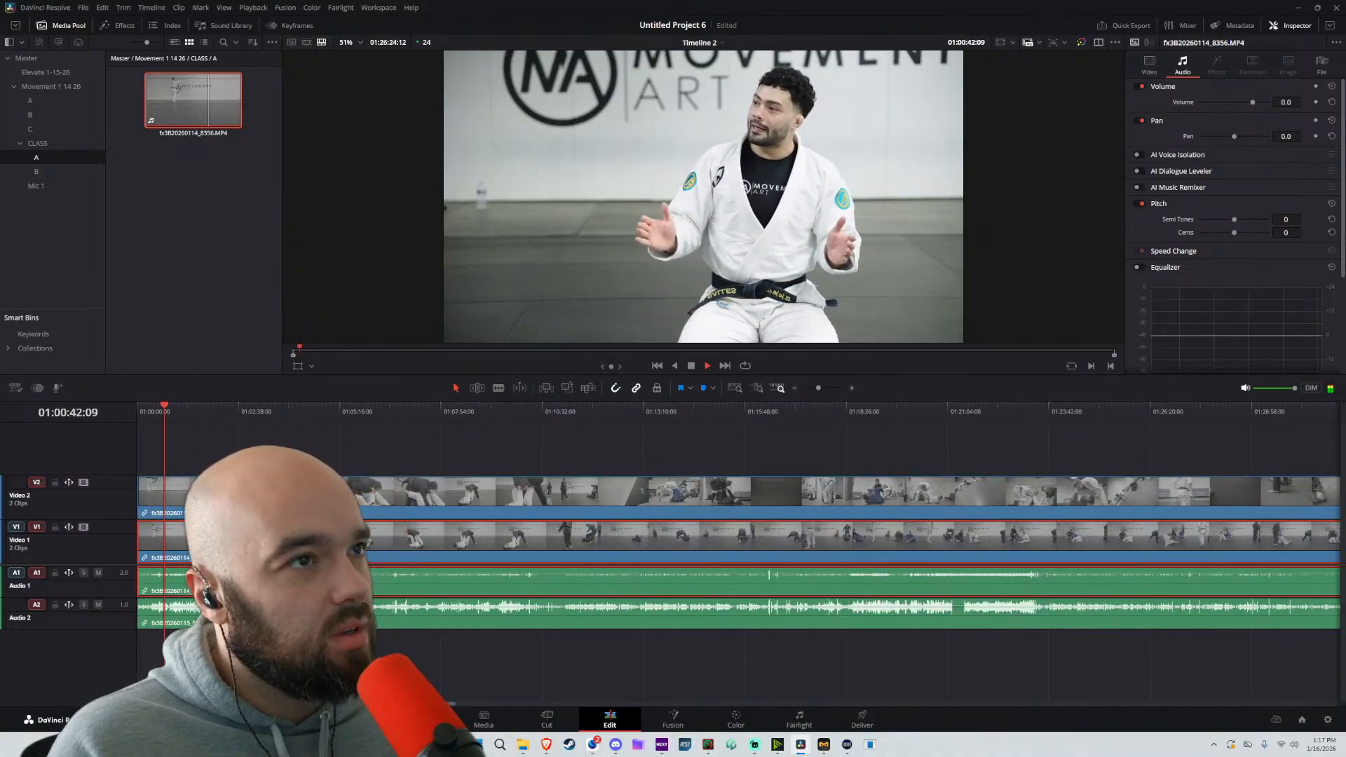
scroll(315, 574, up, 5)
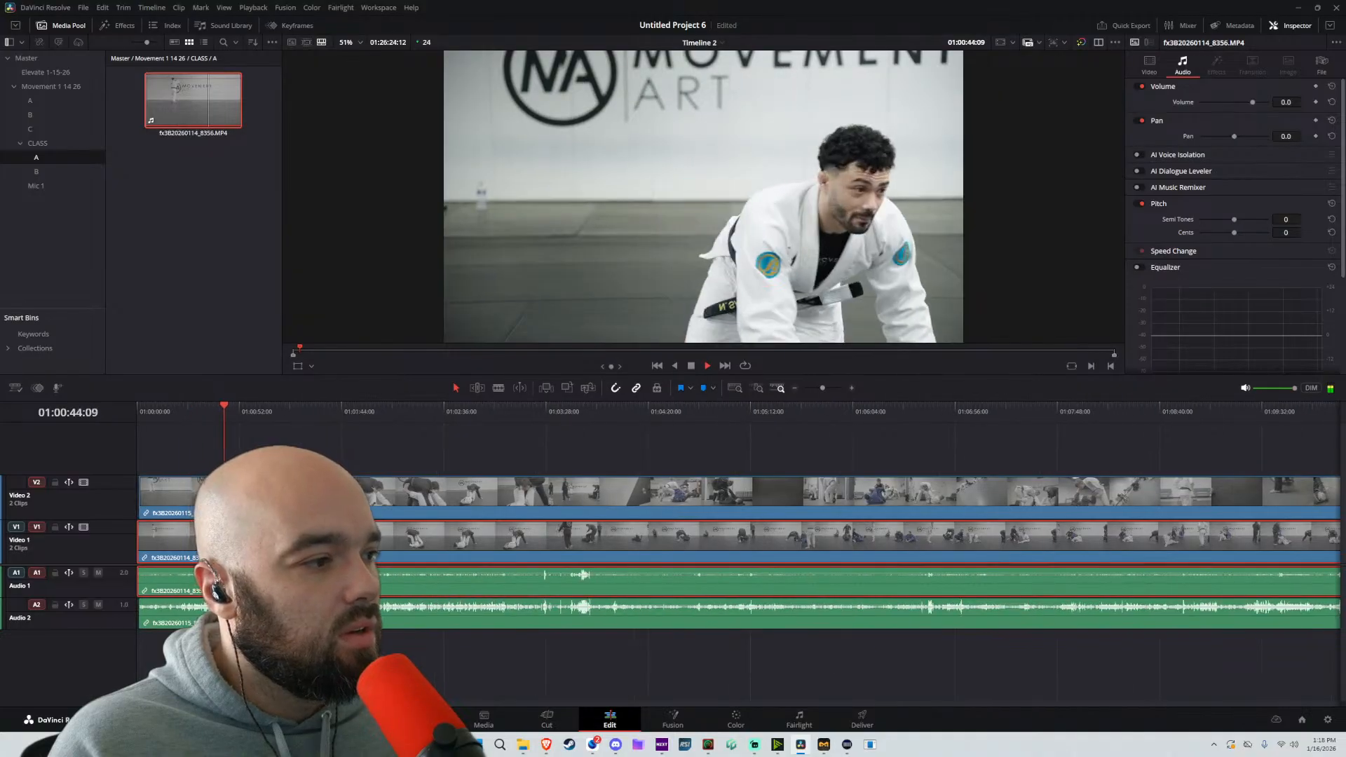
scroll(315, 574, up, 1)
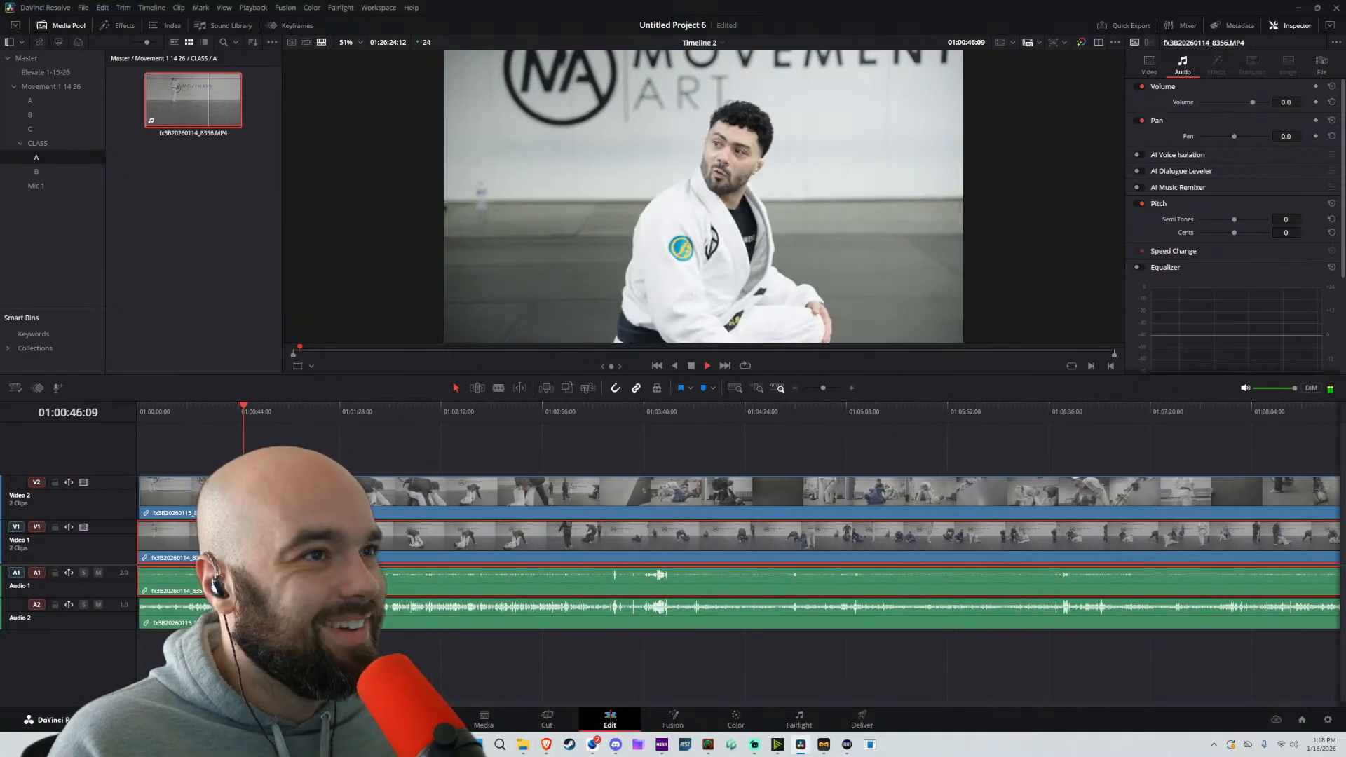
scroll(316, 574, up, 2)
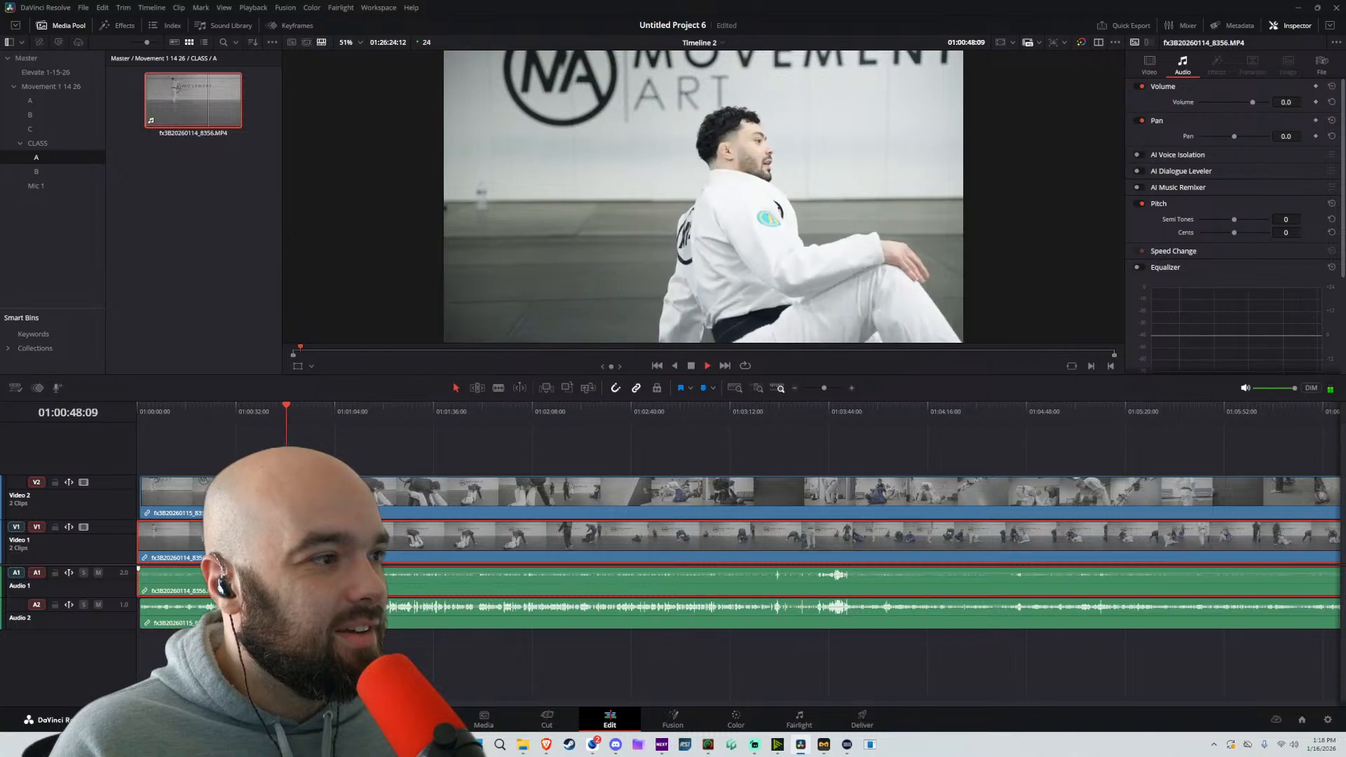
key(b)
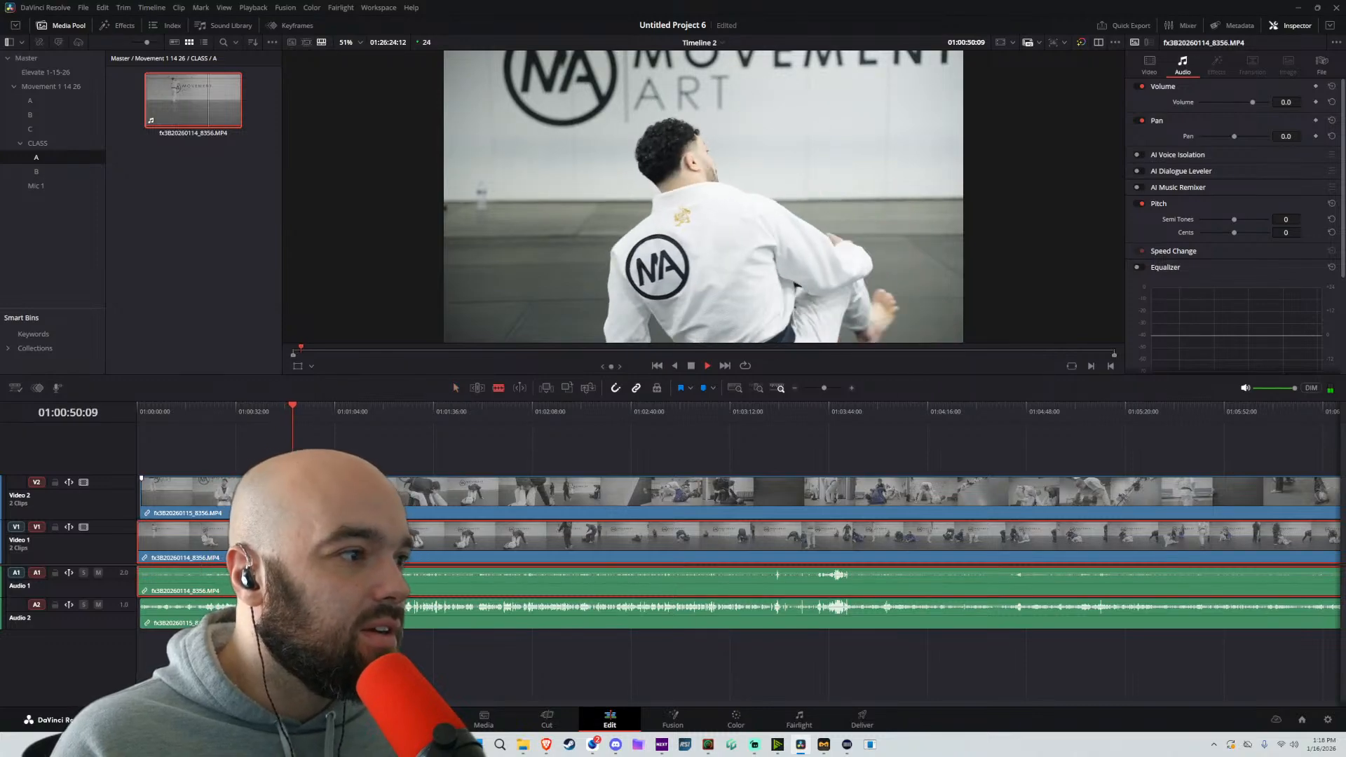
key(space)
click(293, 493)
key(a)
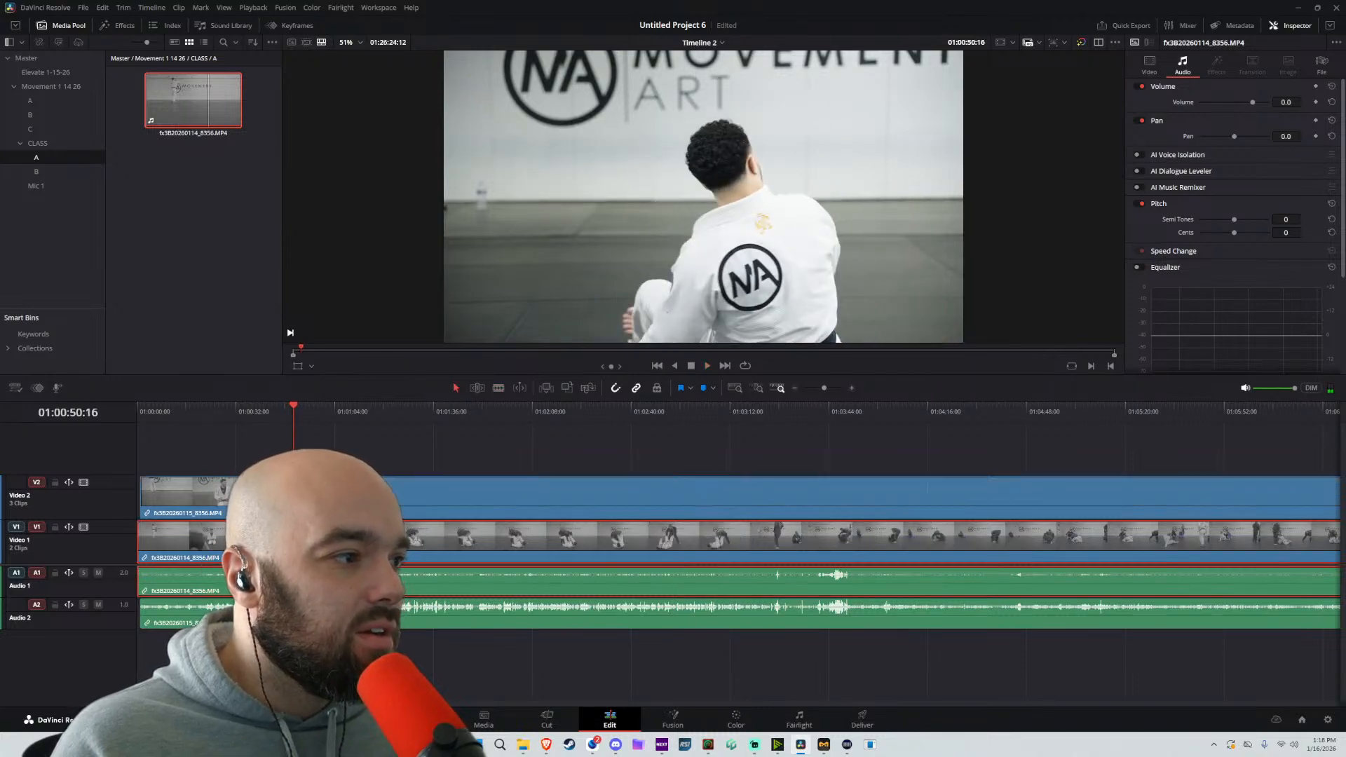
drag(293, 493, 558, 503)
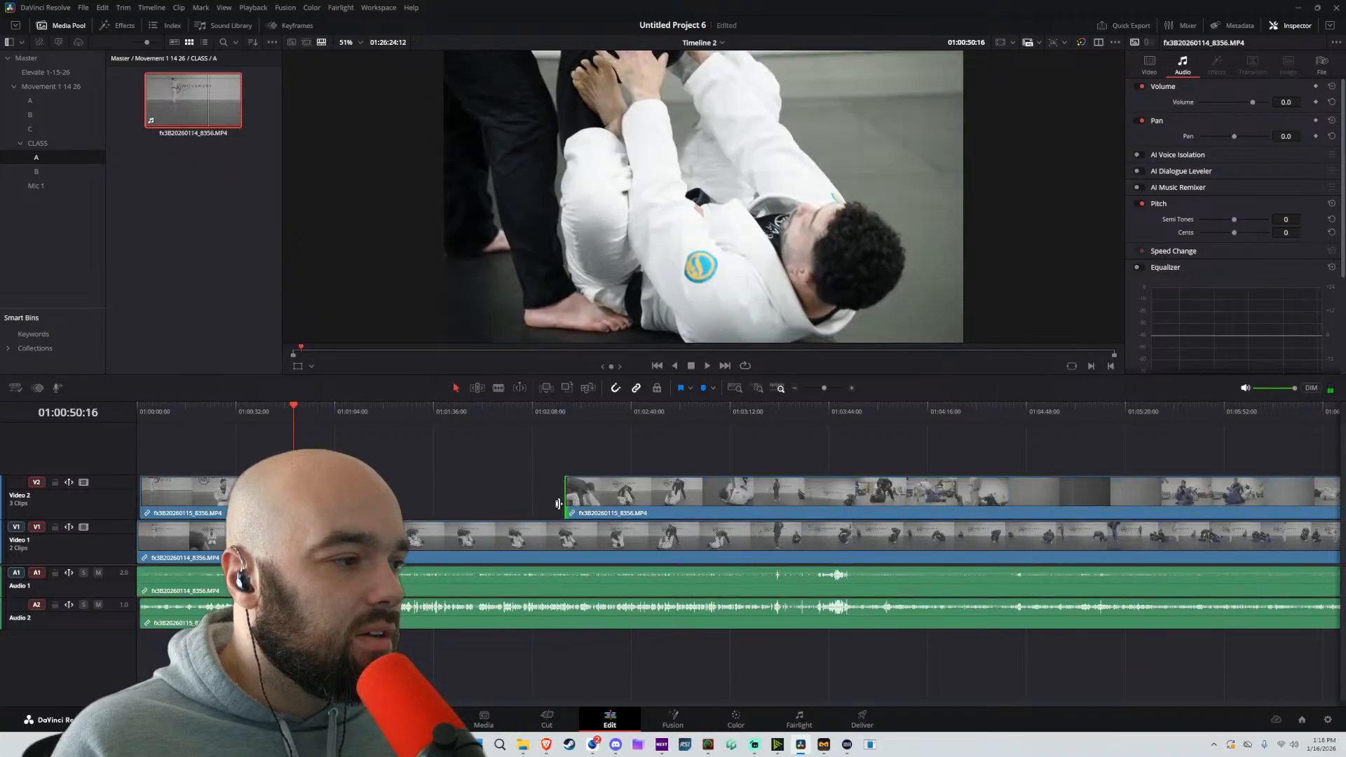
key(space)
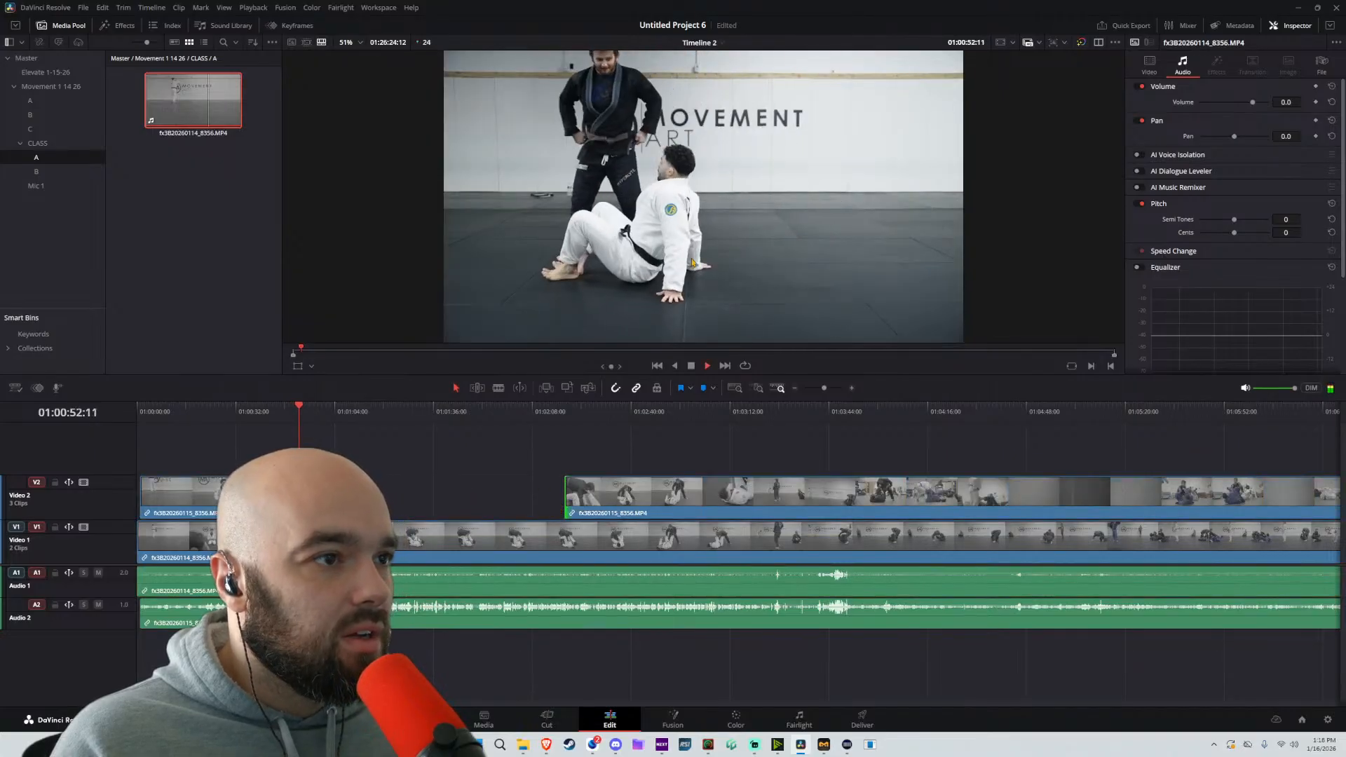
key(space)
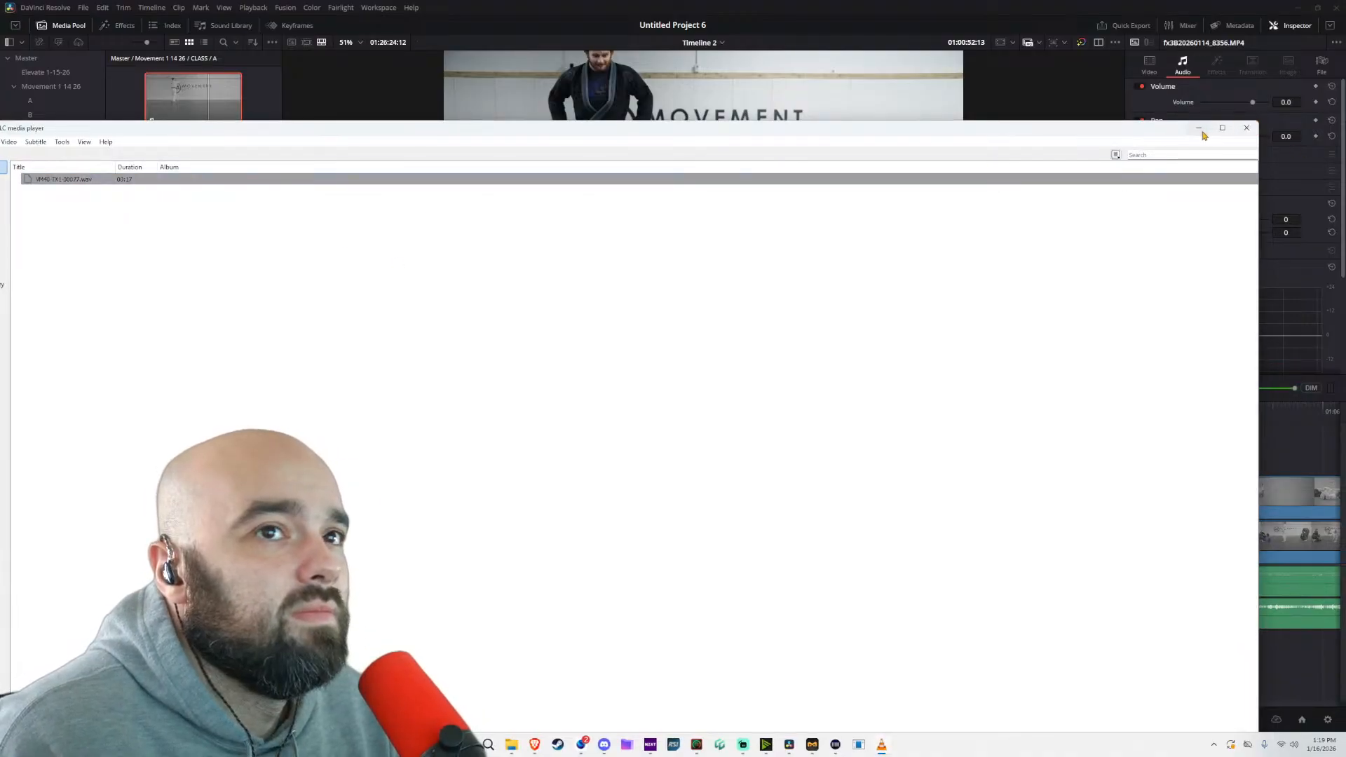
Close the VLC windows used to check the WAV recordings and move the file-copy progress window off the timeline
click(1246, 127)
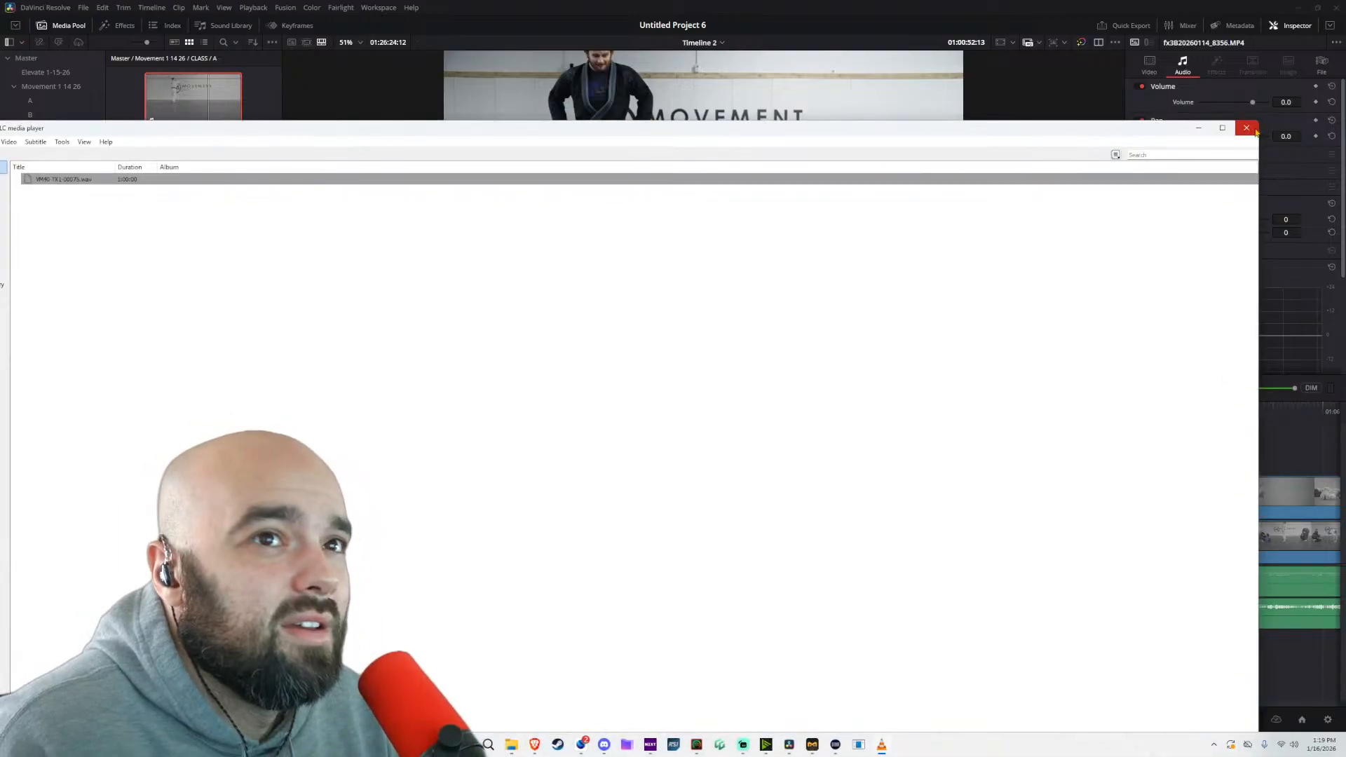
drag(1260, 128, 578, 418)
drag(438, 421, 708, 235)
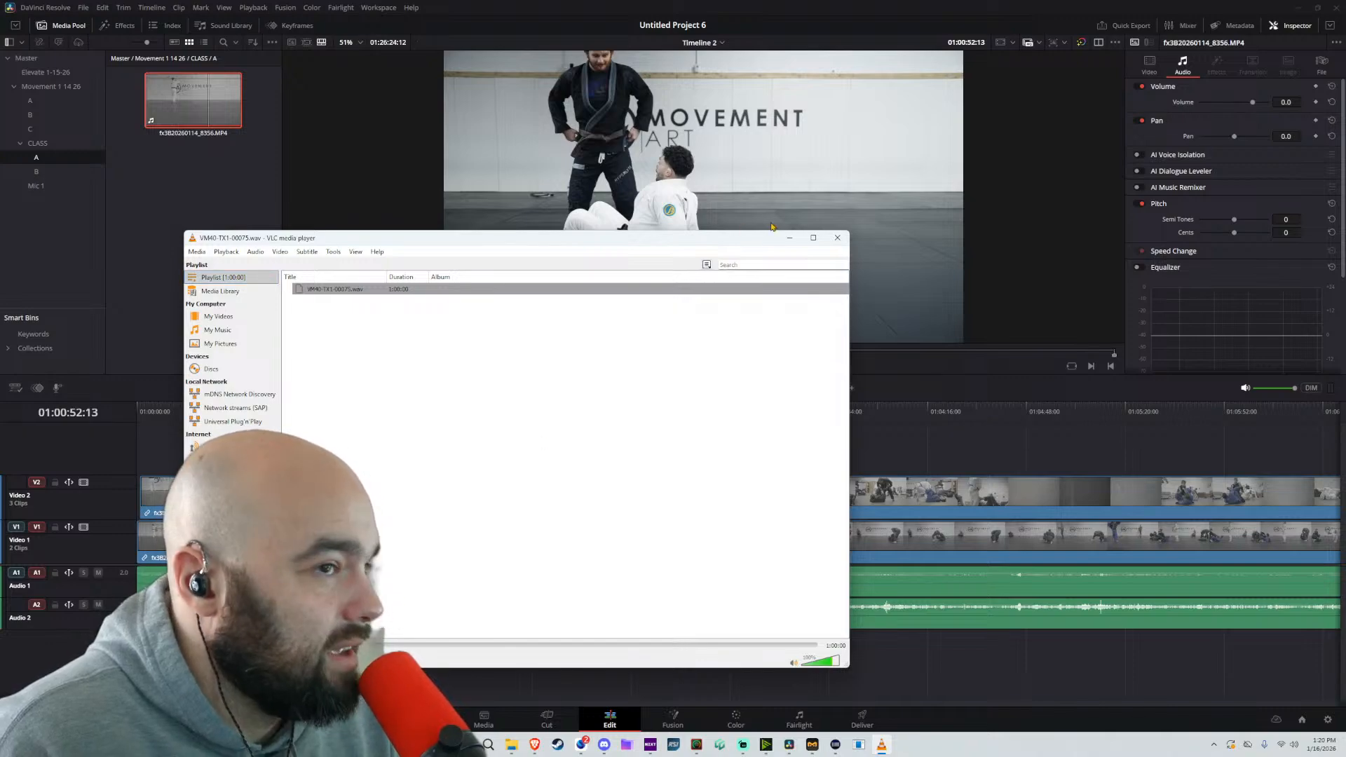
click(836, 239)
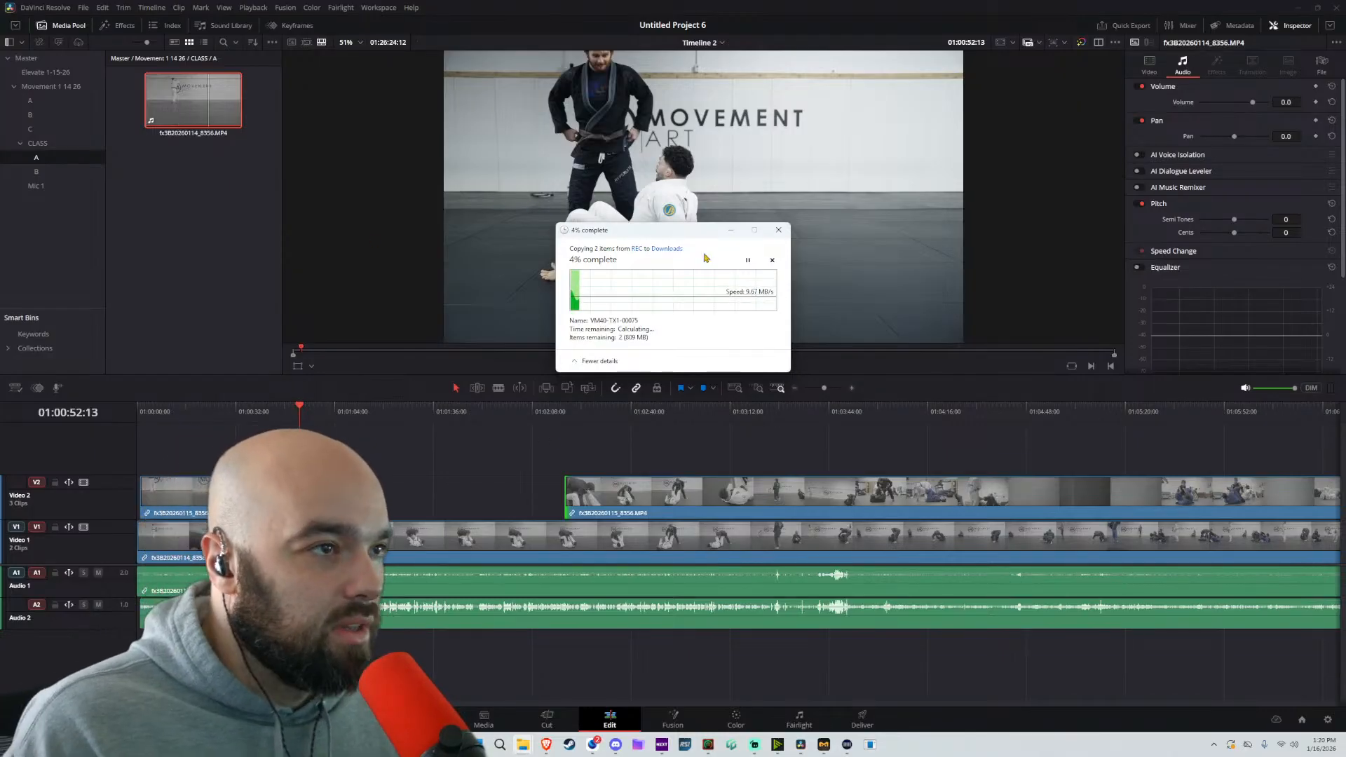
drag(697, 241, 2, 295)
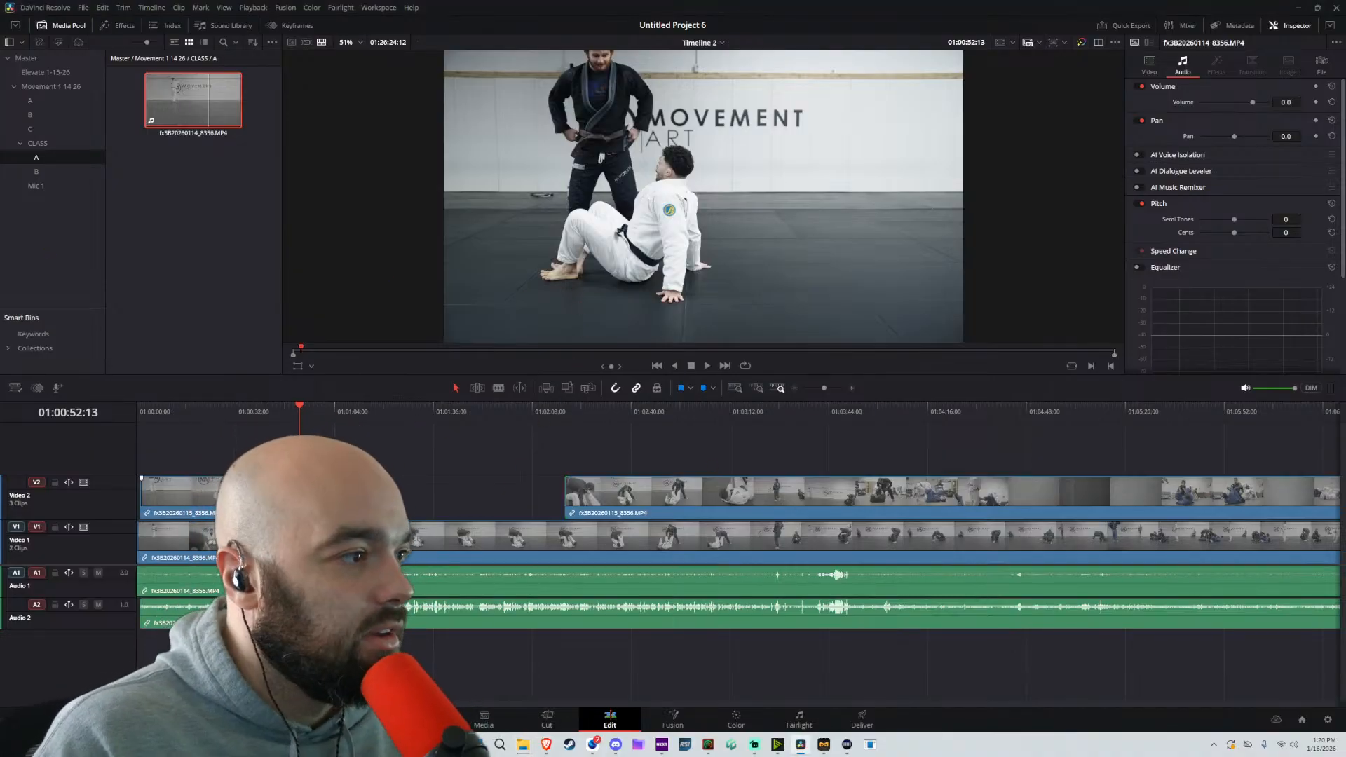
Trim the start of the first Video 2 clip to about 01:00:19 and play the opening across that cut
drag(146, 504, 202, 502)
key(space)
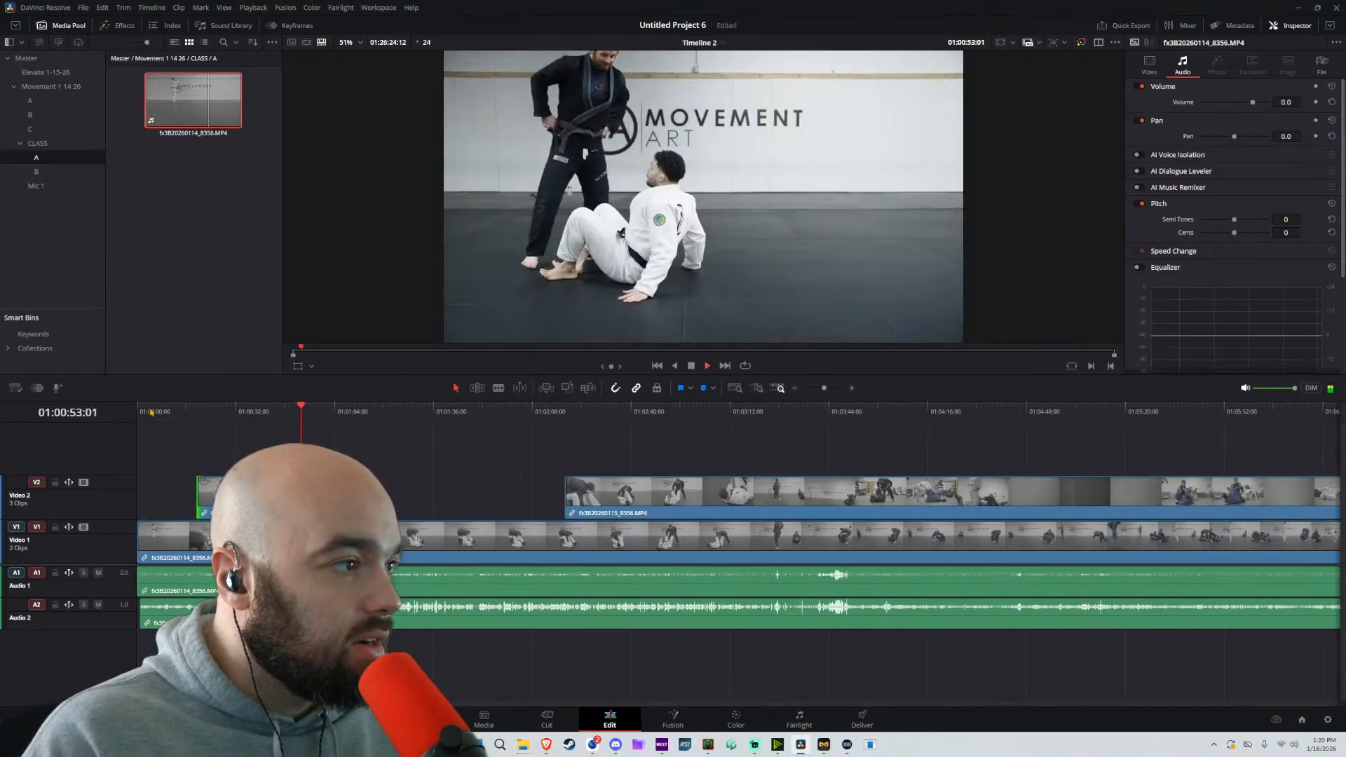
click(138, 414)
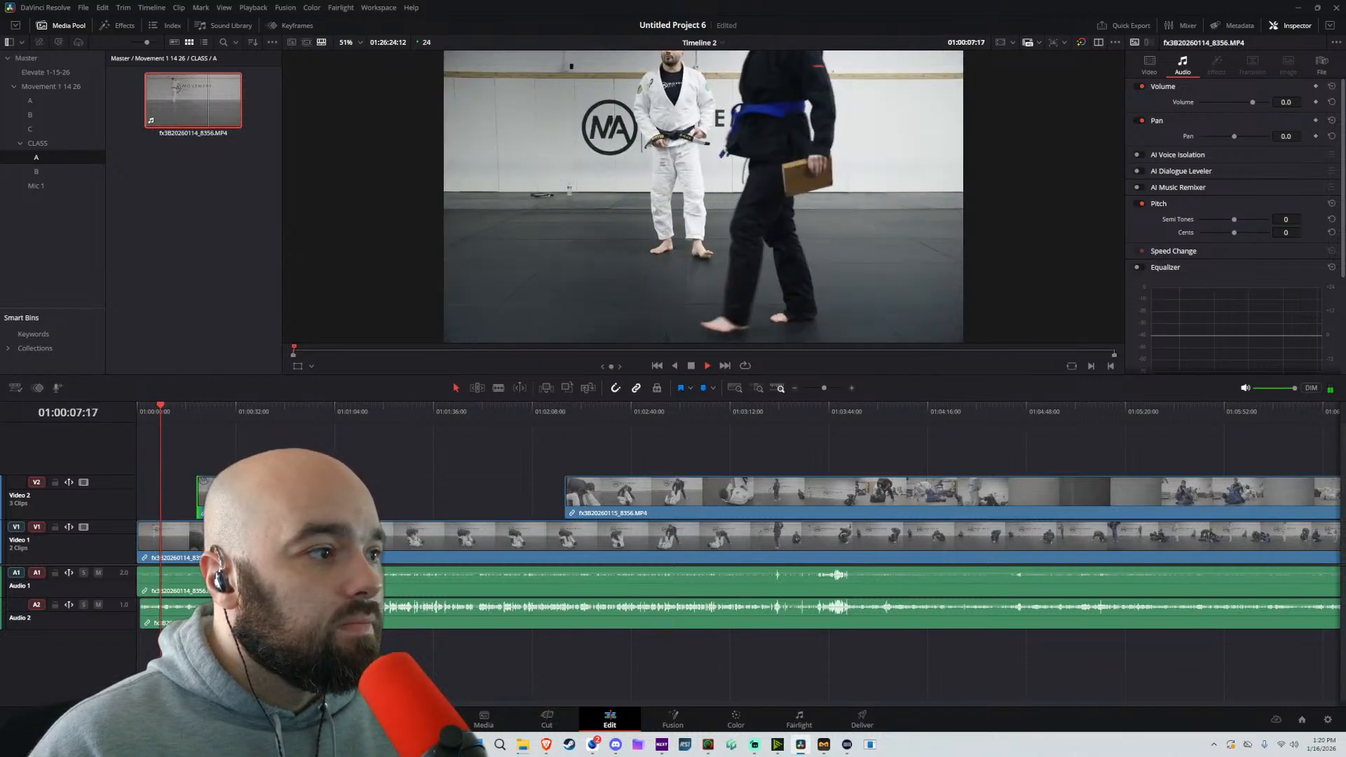
click(198, 410)
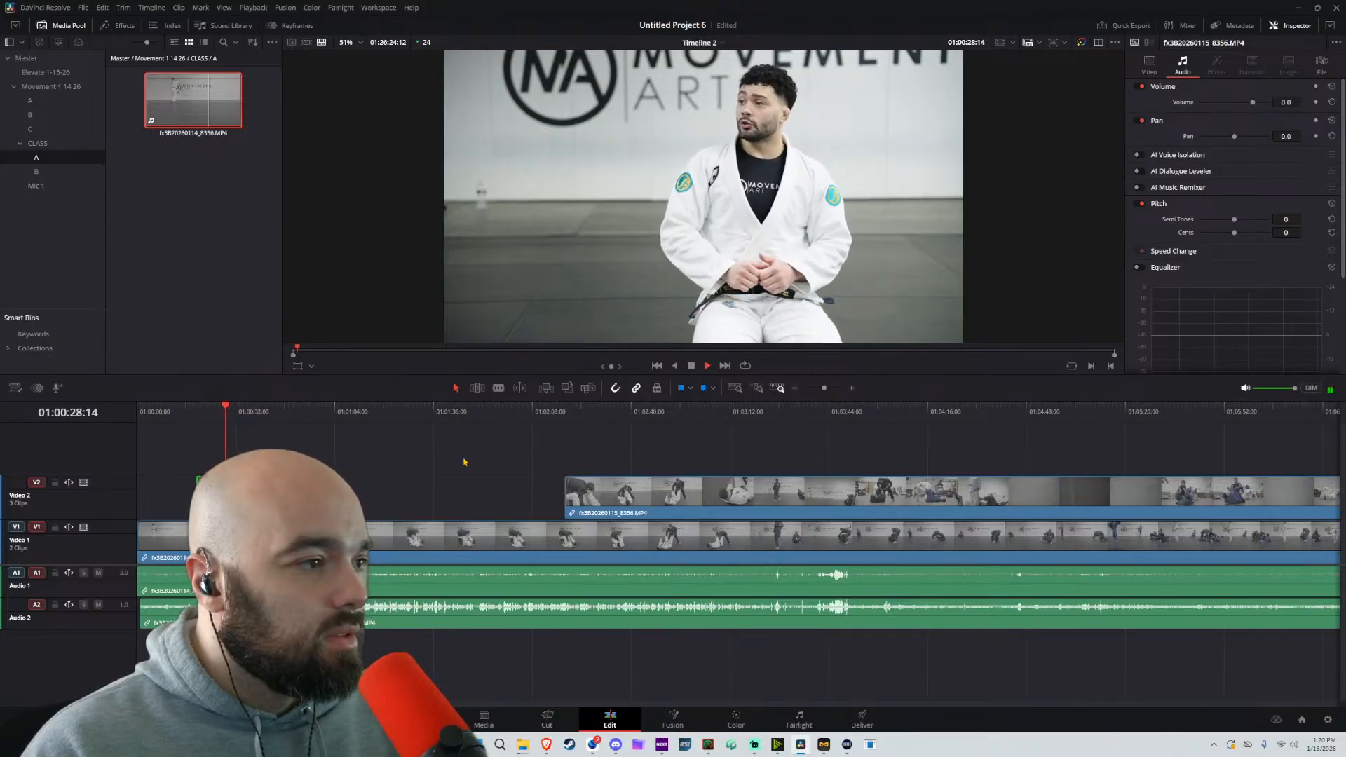
Split the second Video 2 segment at about 01:02:28 and trim the start of the remainder to about 01:02:56
click(532, 414)
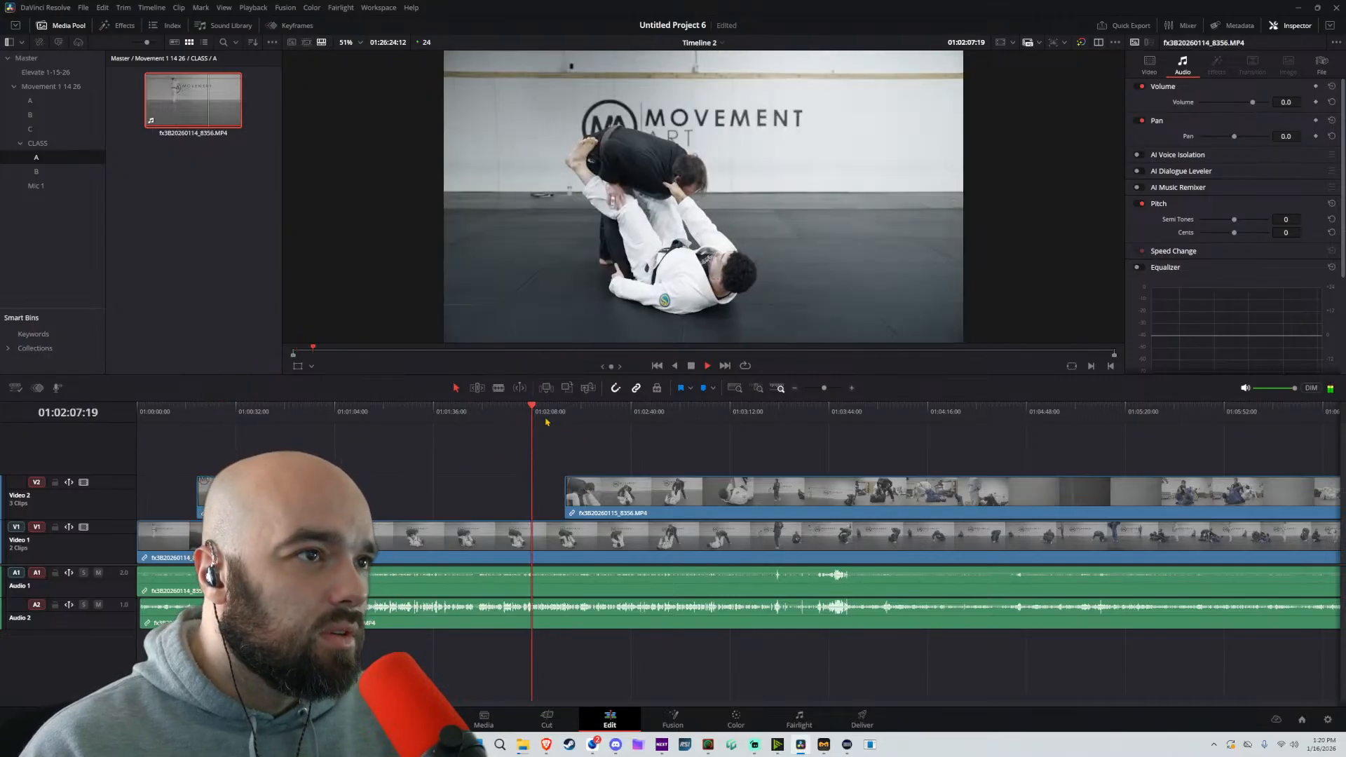
click(566, 412)
scroll(599, 443, right, 3)
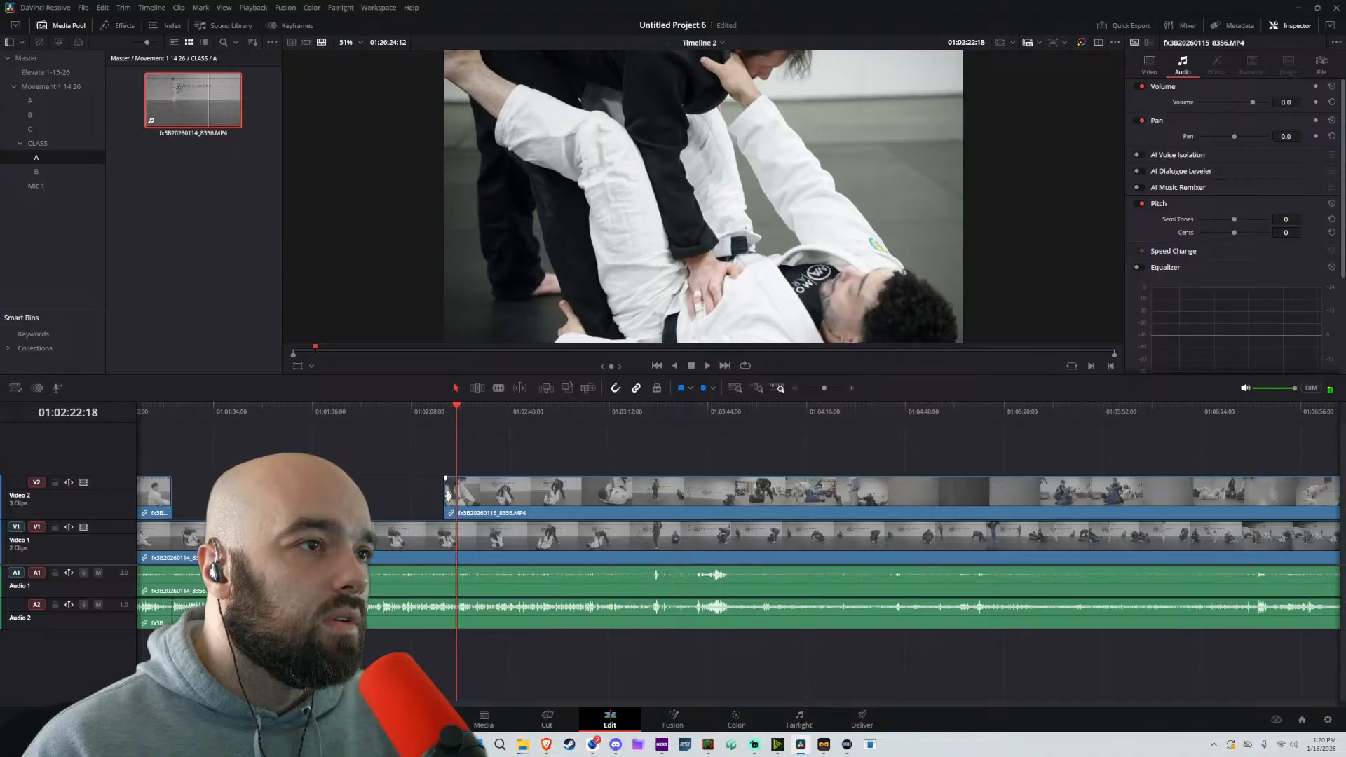
key(b)
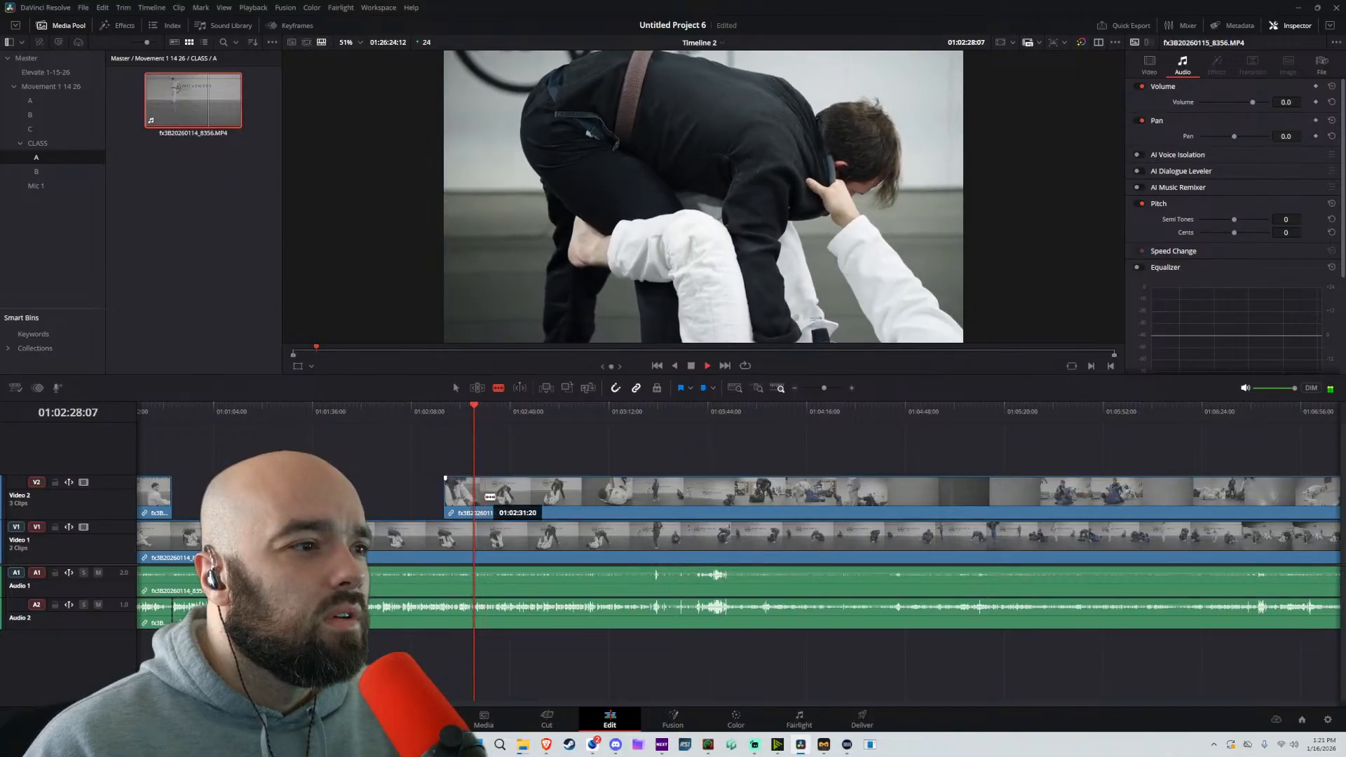
click(483, 496)
key(a)
drag(482, 490, 563, 492)
key(ctrl+z)
Select all clips on the timeline and try to toggle their Link Clips state
drag(715, 450, 142, 664)
right_click(773, 531)
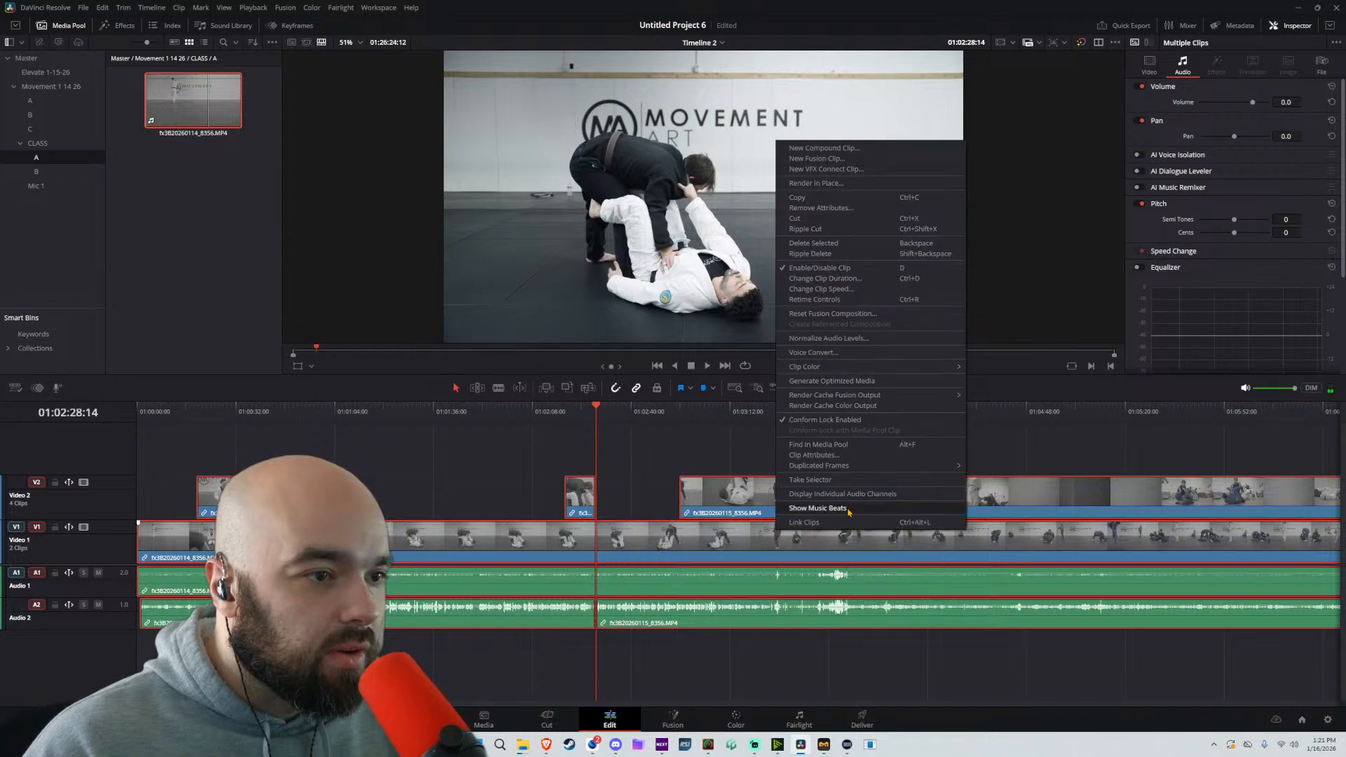
click(830, 513)
right_click(771, 488)
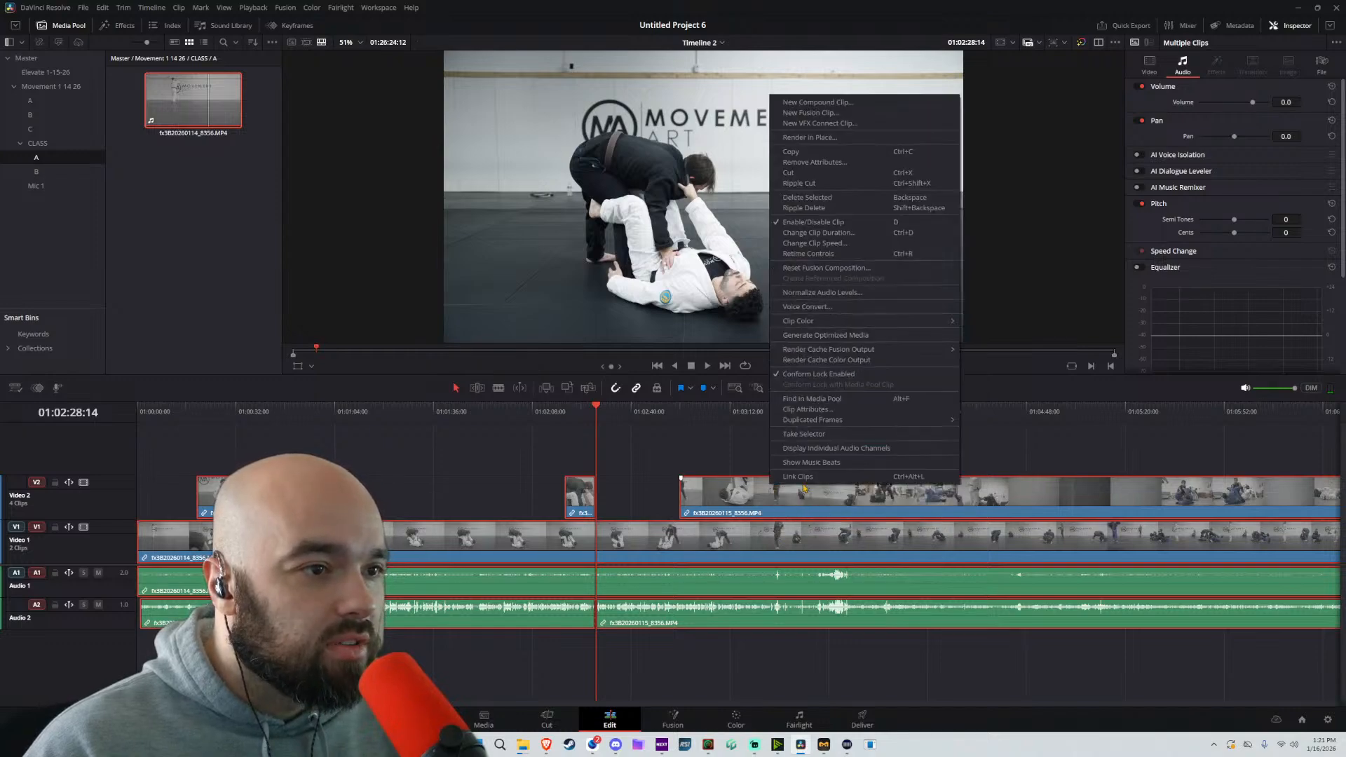
click(797, 476)
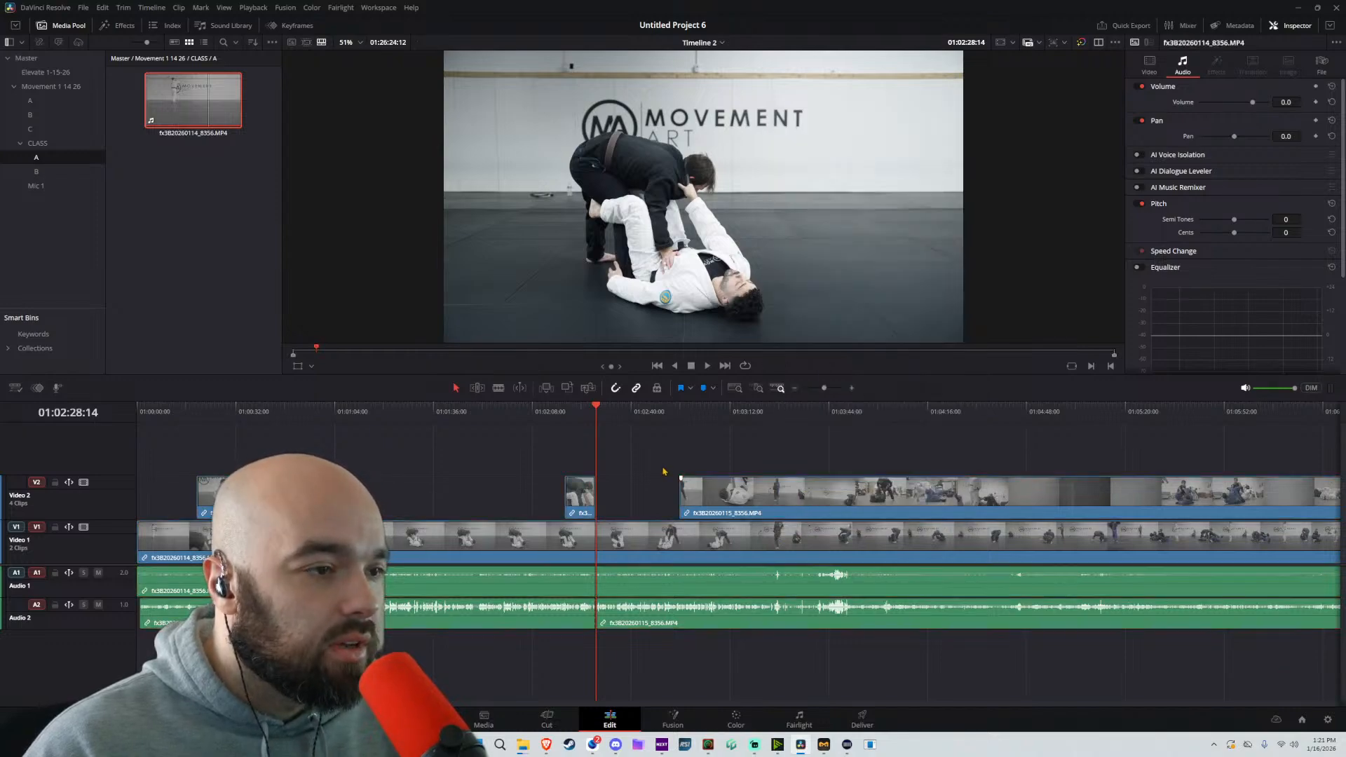
Play the timeline from about 01:02:47 across the gap on Video 2 to review the cut to the following B-camera segment
key(space)
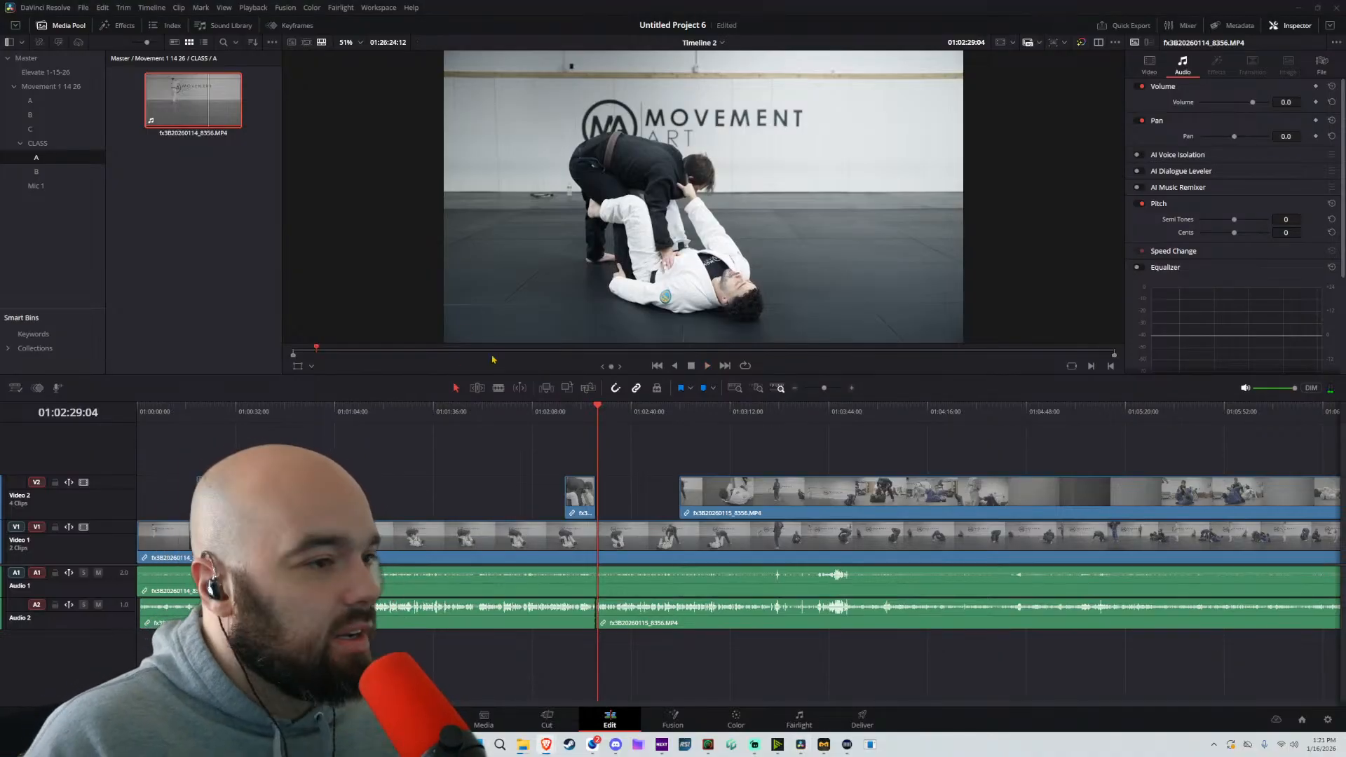
click(653, 415)
key(space)
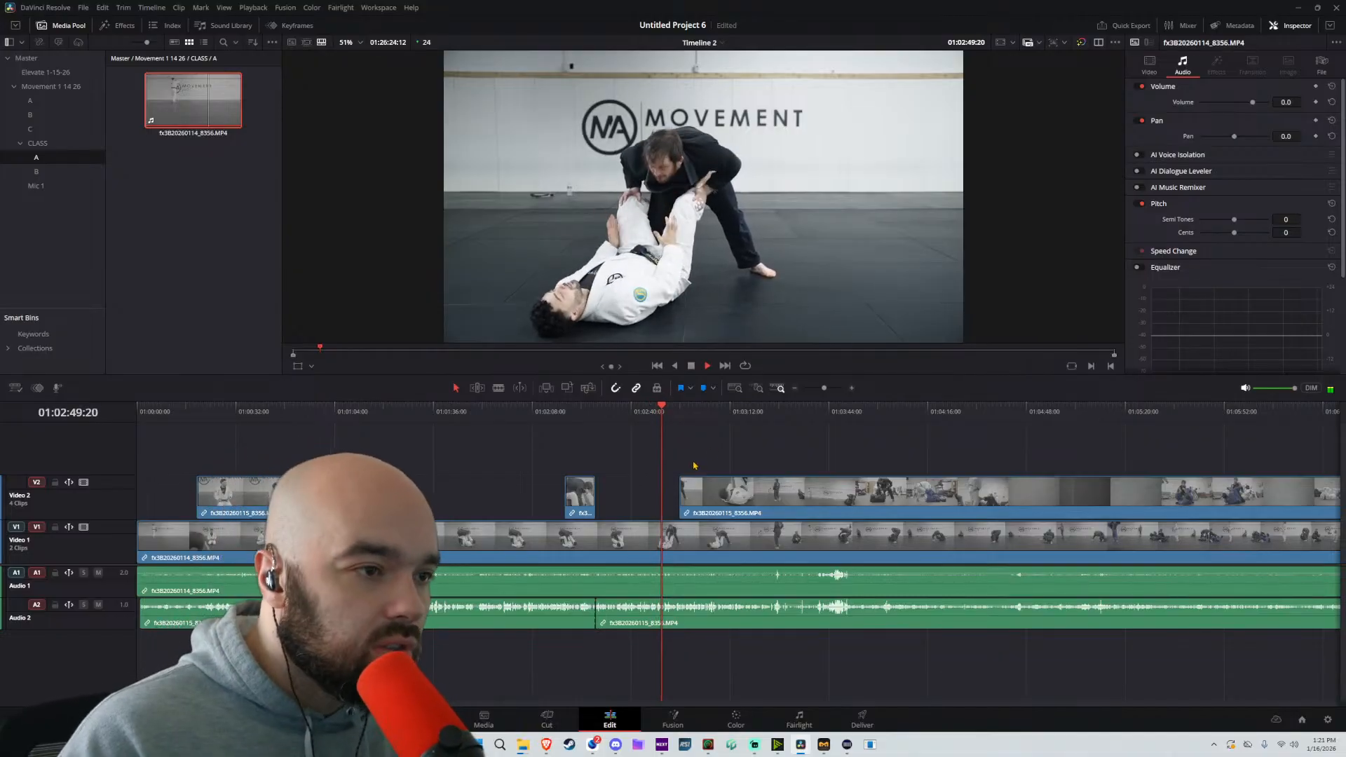
scroll(696, 464, up, 3)
click(763, 415)
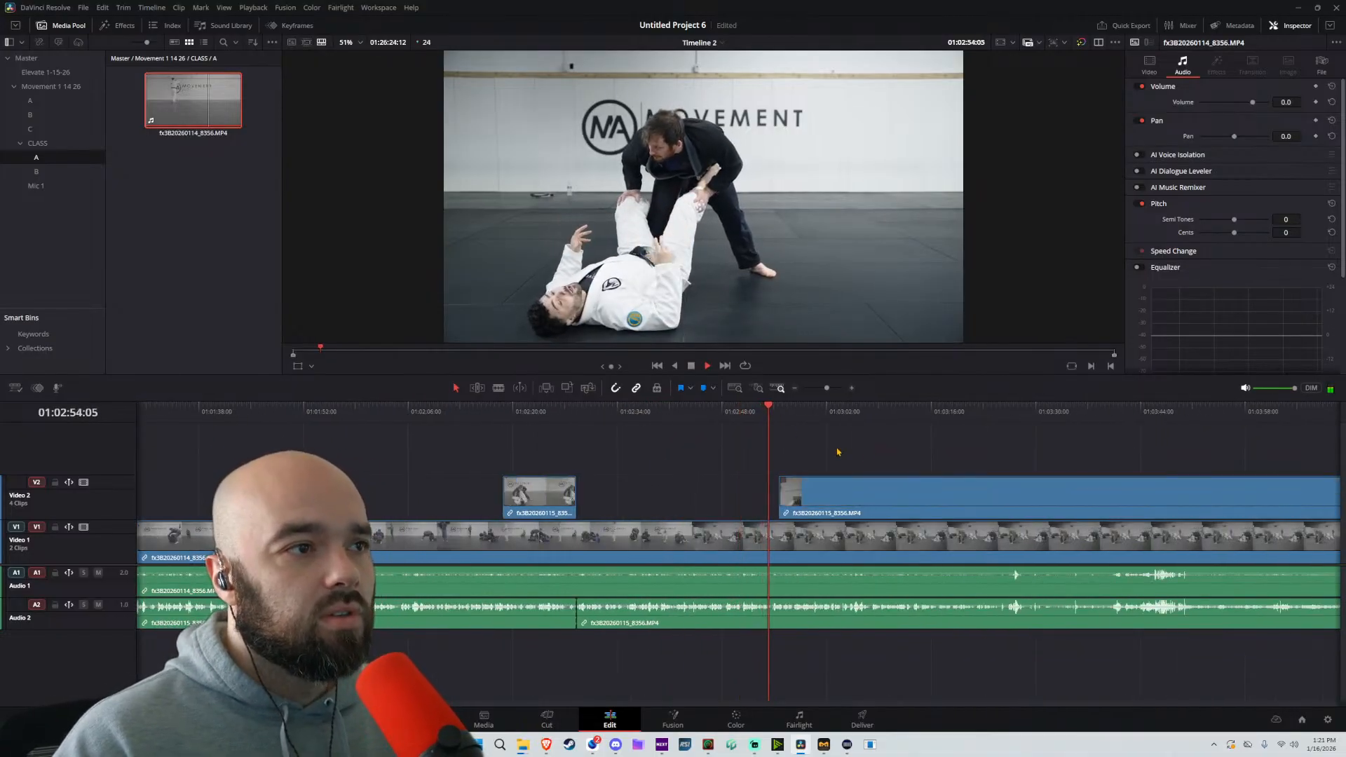
scroll(841, 460, right, 1)
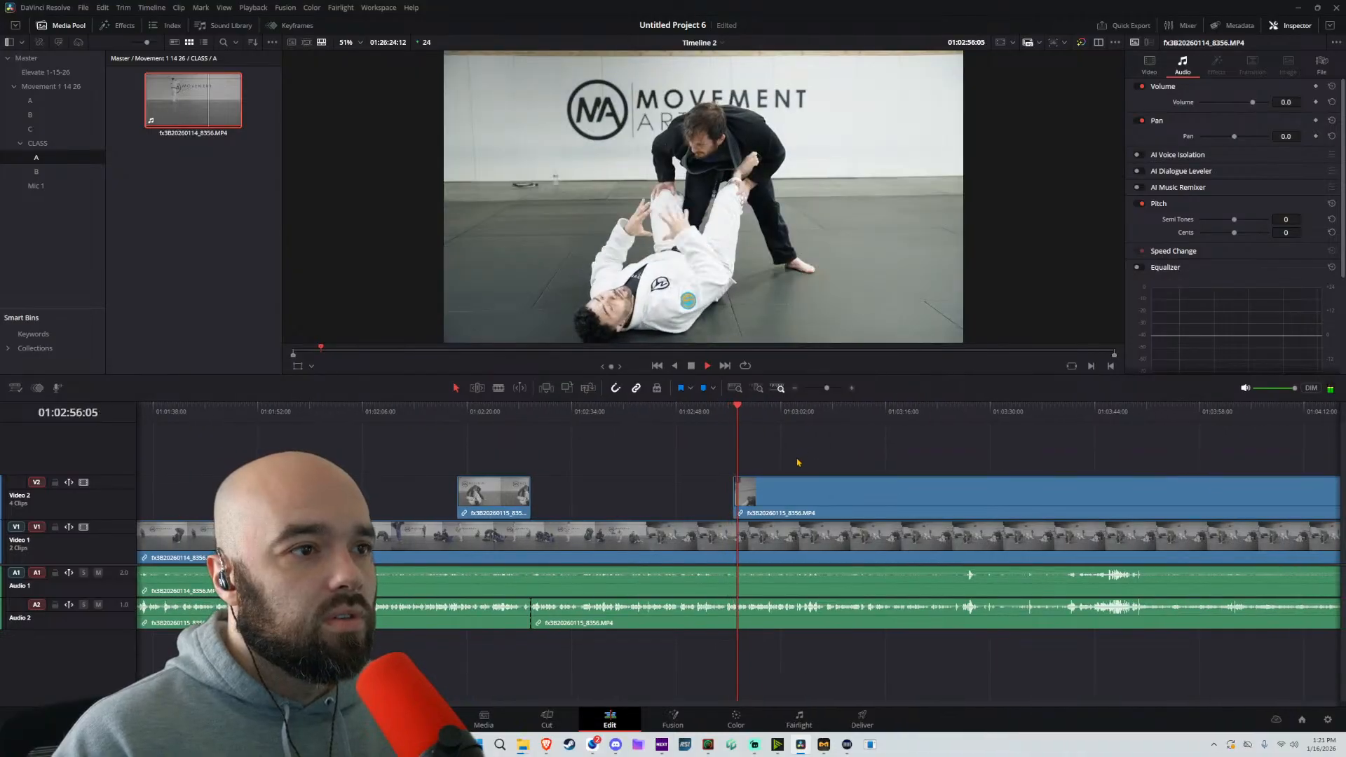
click(694, 488)
click(715, 413)
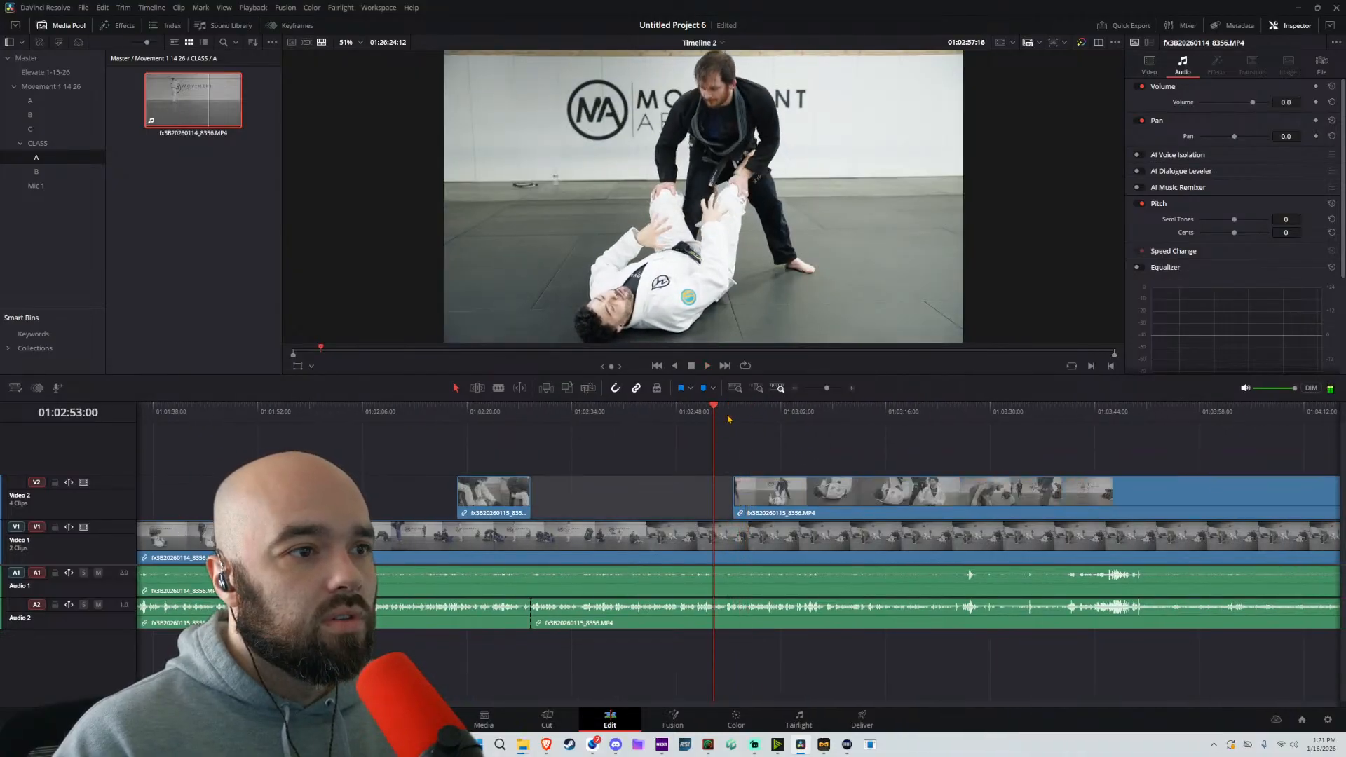
Unlink the Video 2 segment after the gap from its audio and trim its start to about 01:03:14
drag(739, 494, 873, 489)
right_click(803, 492)
key(Escape)
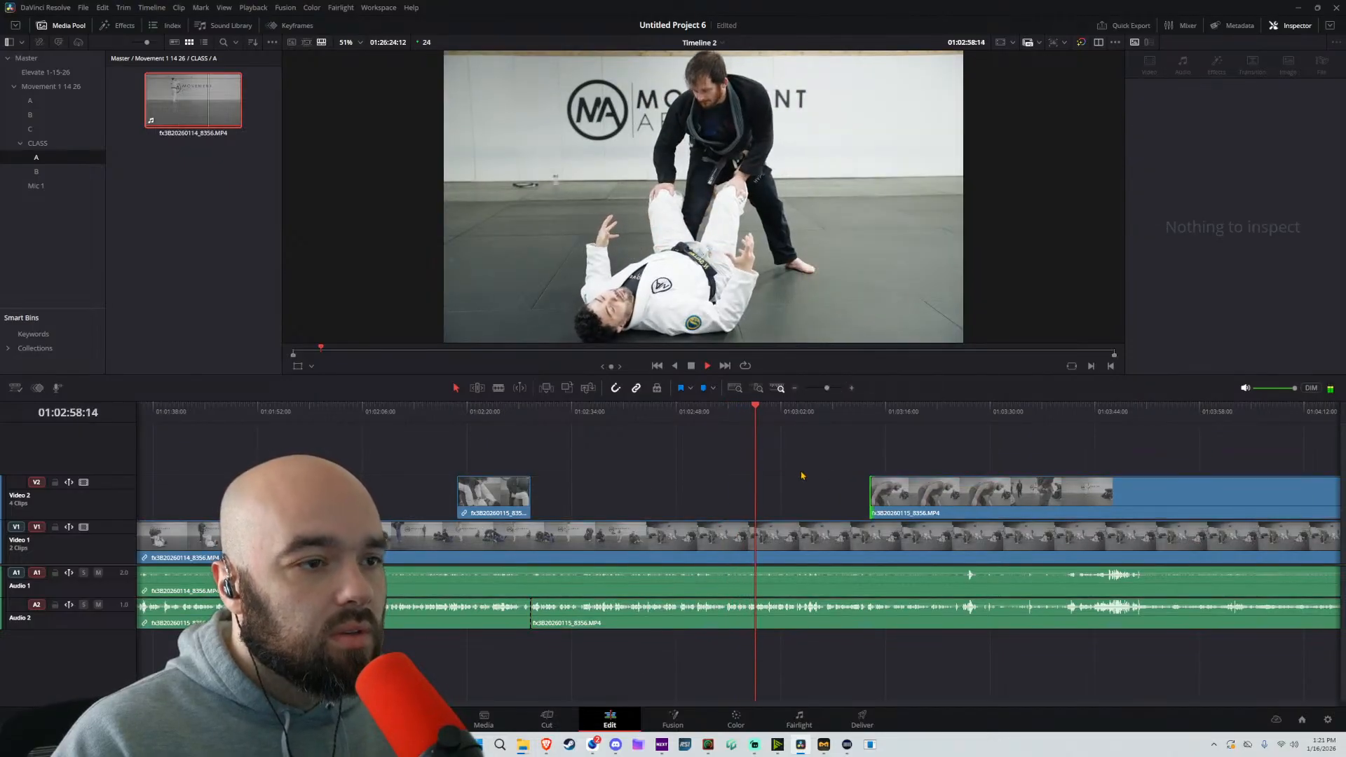
click(864, 413)
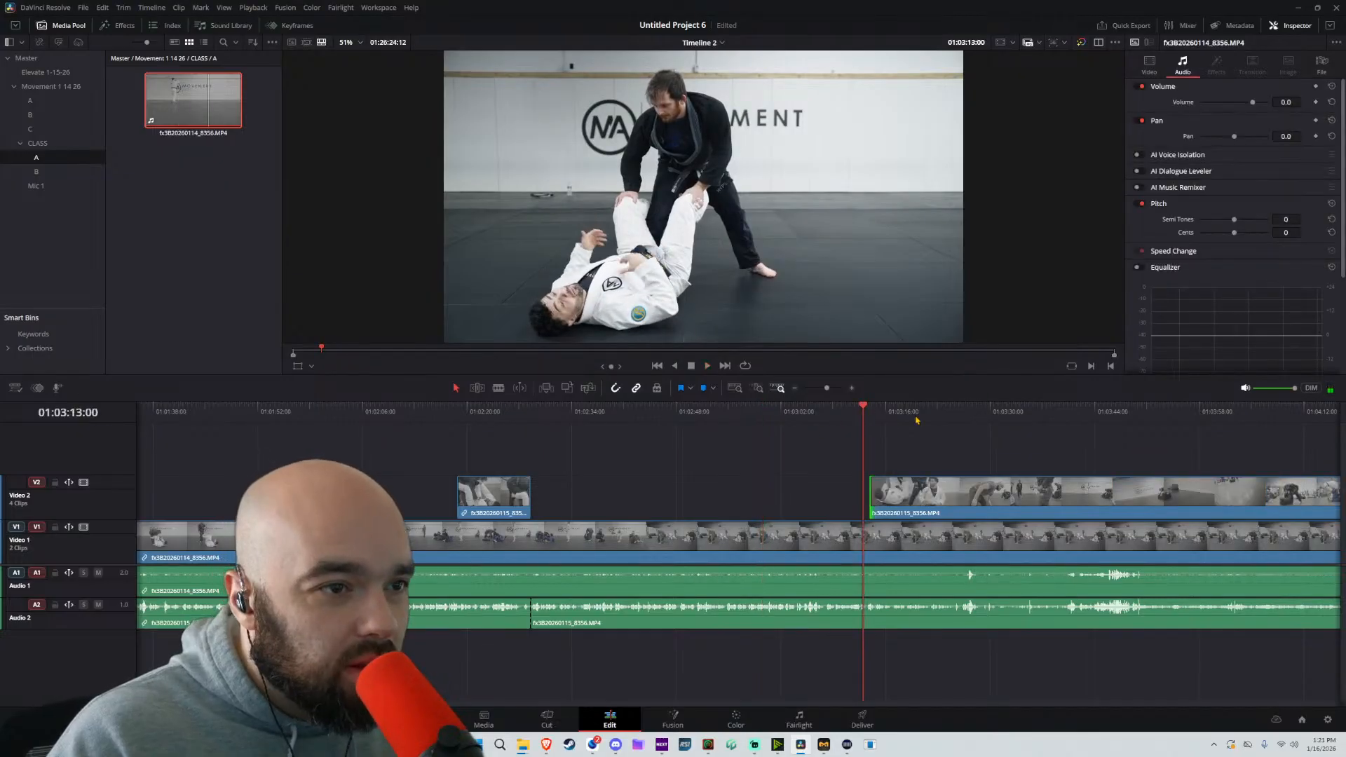
On the Color page, white-balance clip 02 and clip 01 by sampling a white area, using a frame around 01:00:09 for clip 01
click(748, 718)
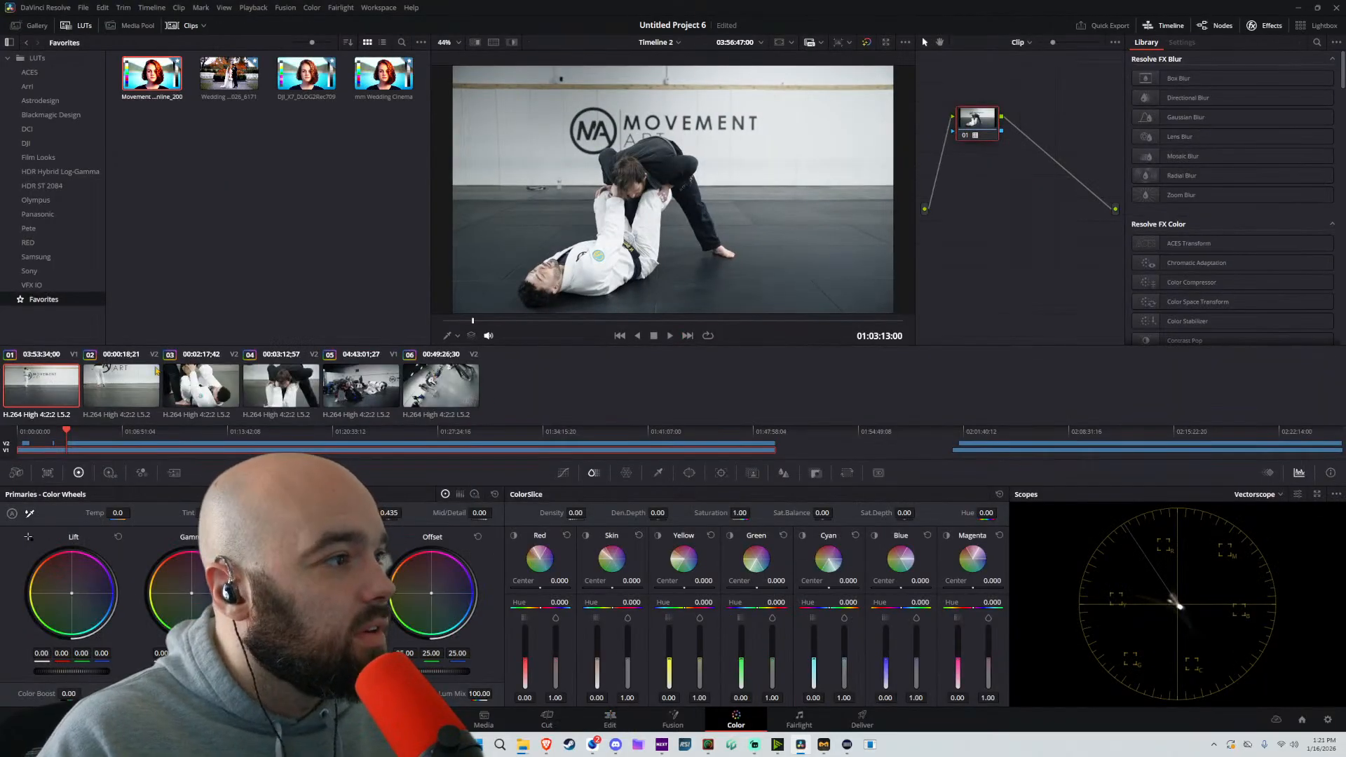
click(124, 388)
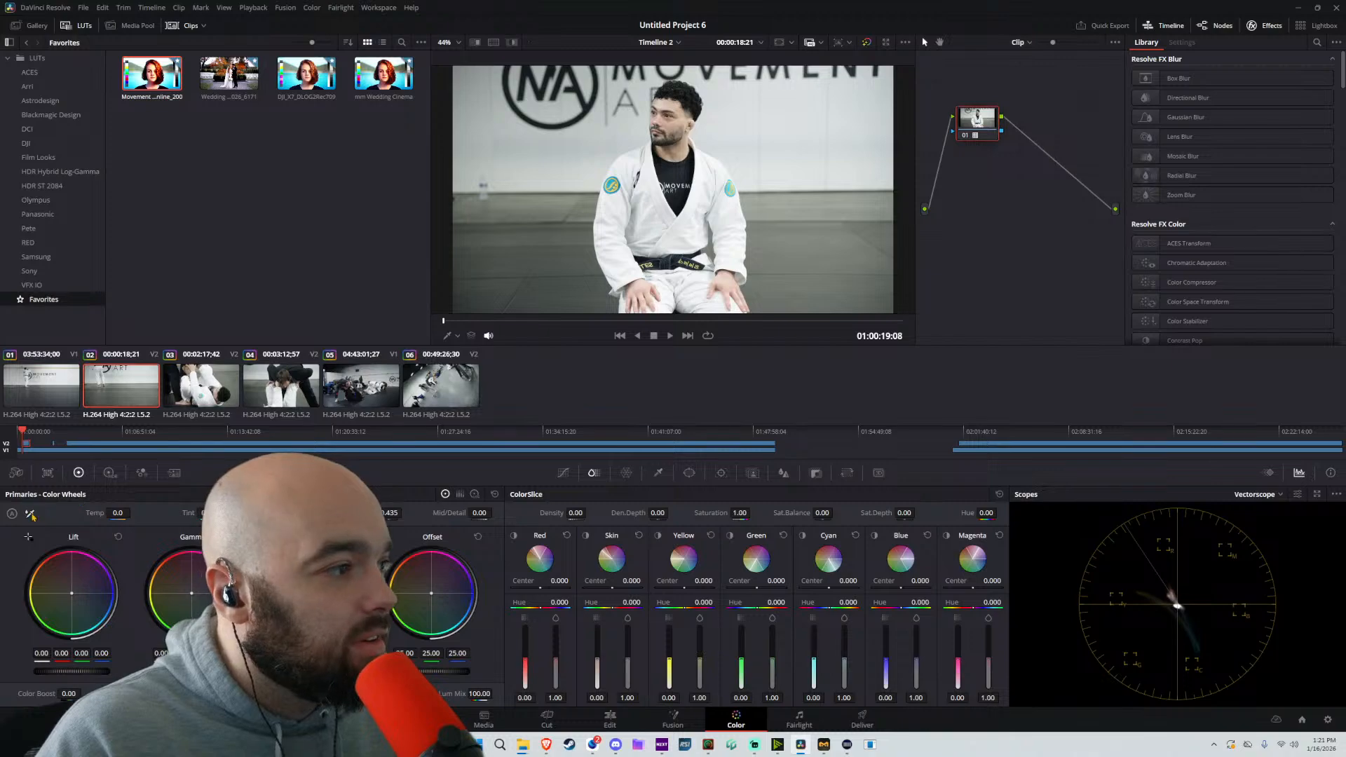
click(593, 143)
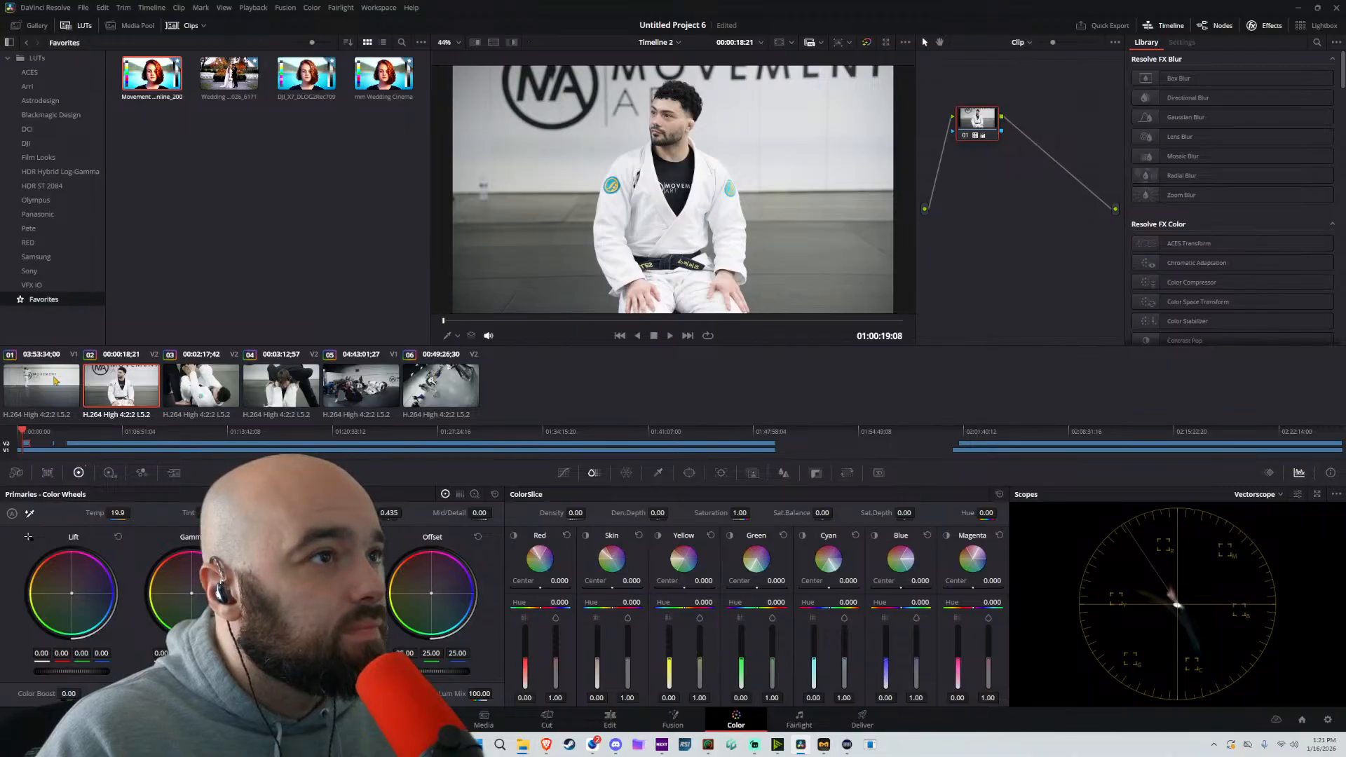
click(55, 381)
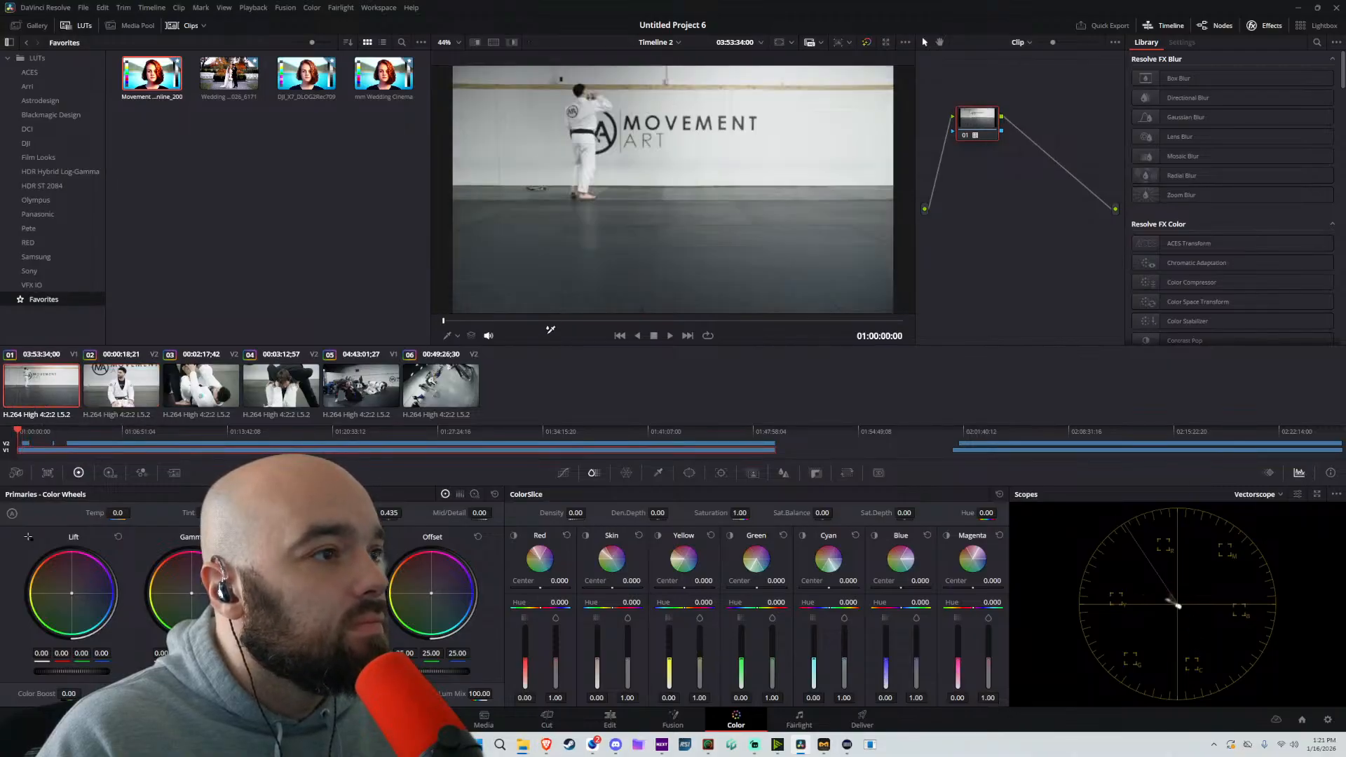
drag(581, 323, 444, 321)
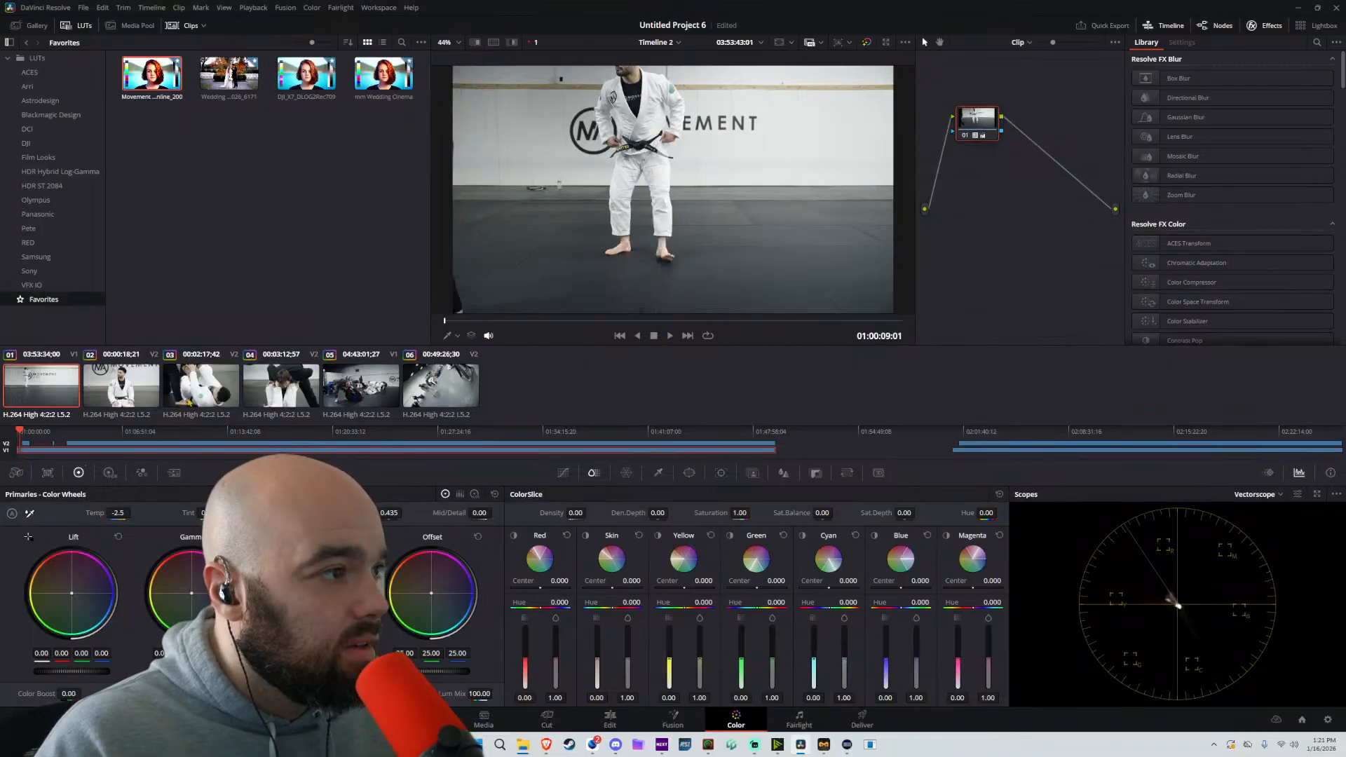
Reset all grades and nodes on clip 03 and append the grade of clip 02 to it
click(201, 386)
right_click(128, 386)
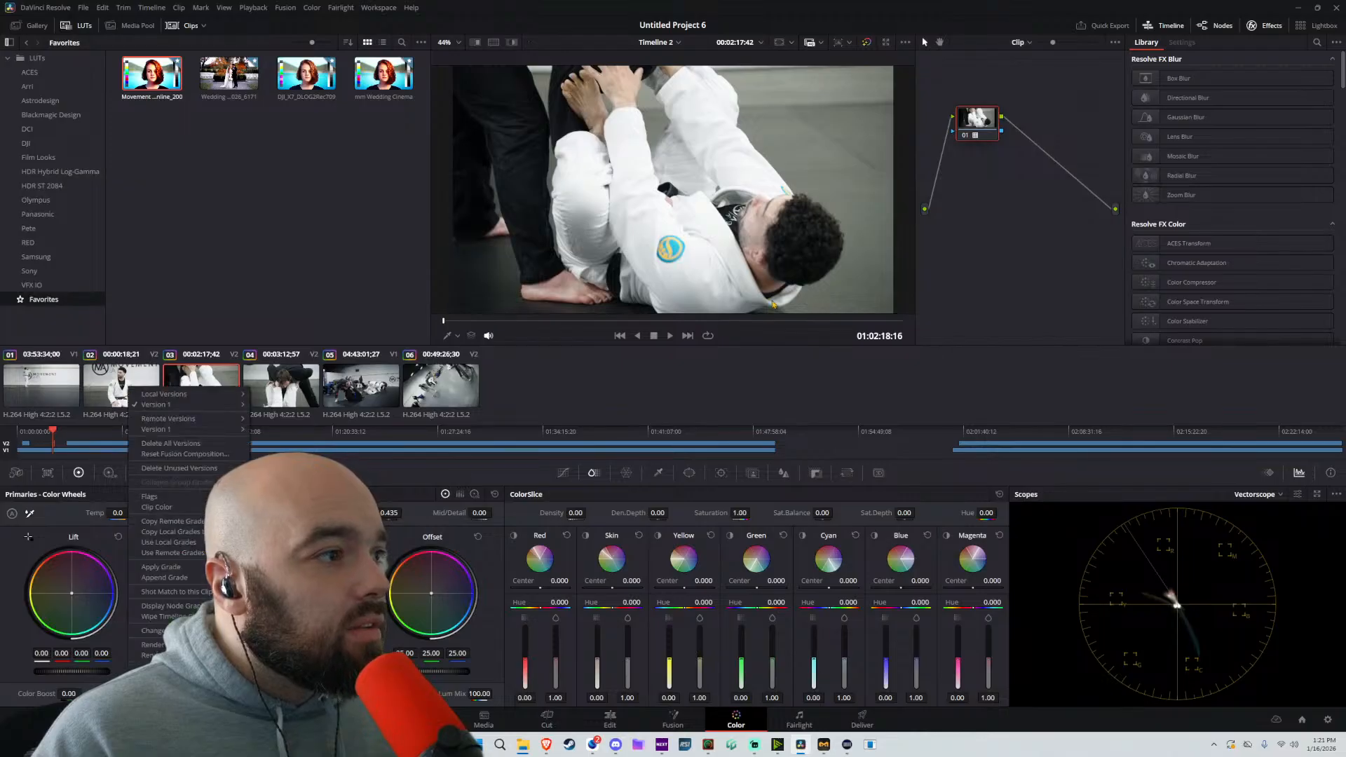
click(930, 292)
right_click(931, 292)
click(941, 295)
right_click(117, 381)
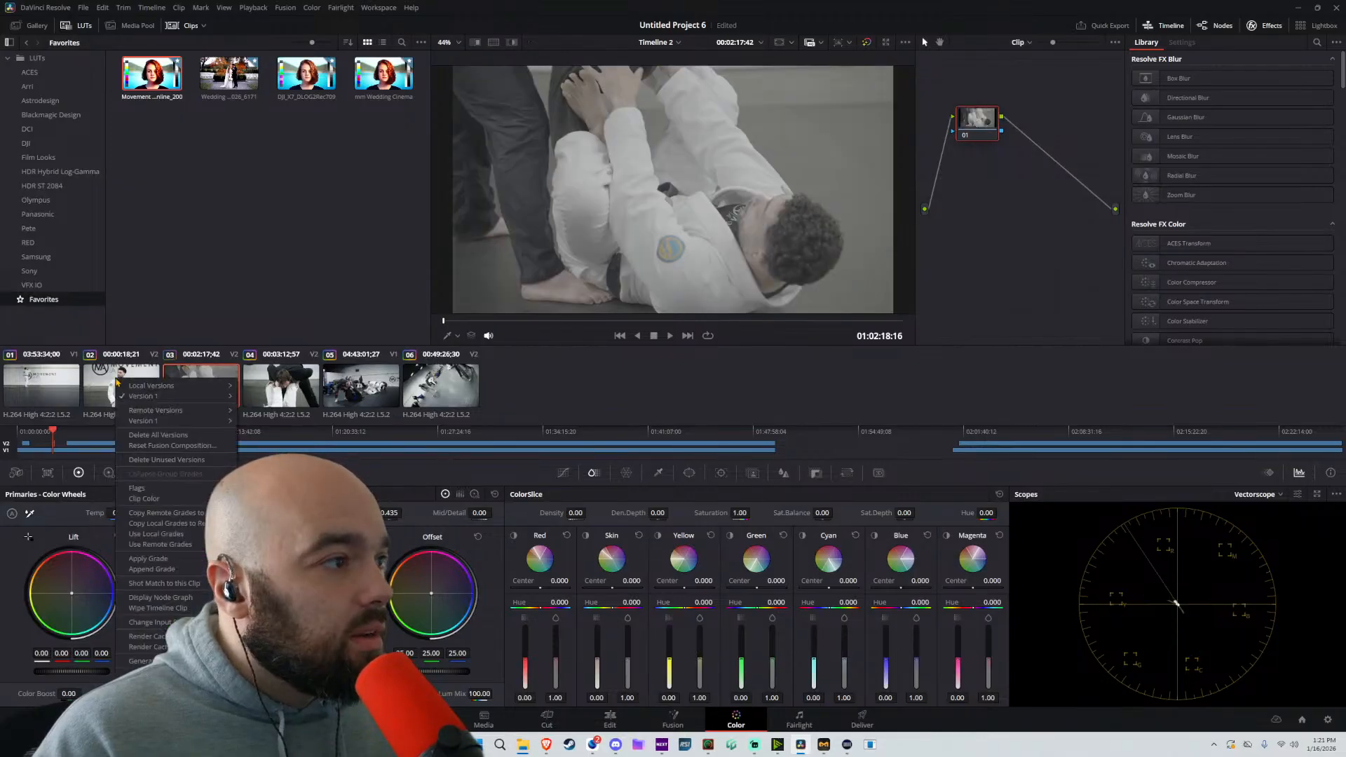
click(178, 569)
Reset all grades and nodes on clip 04 and copy the grade of clip 03 onto it
click(272, 389)
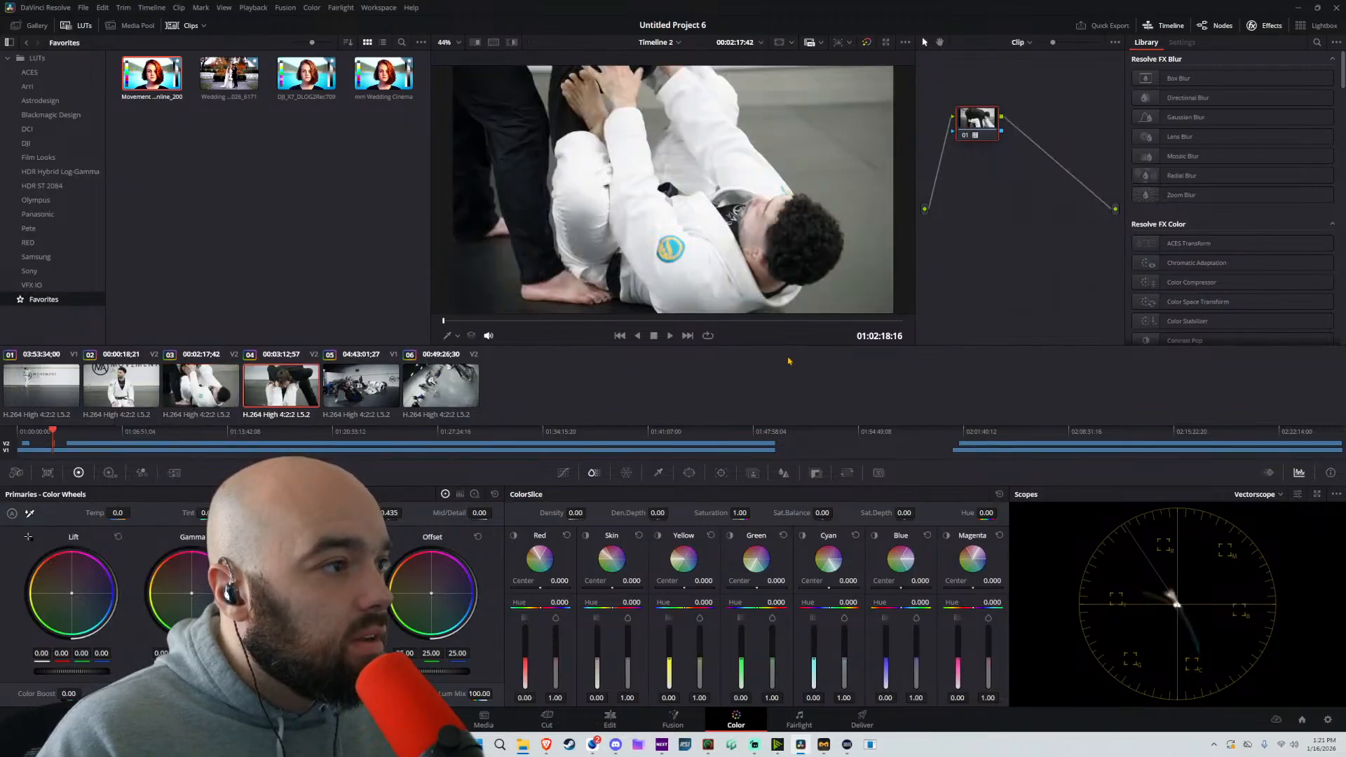
right_click(1003, 309)
click(1010, 315)
right_click(204, 390)
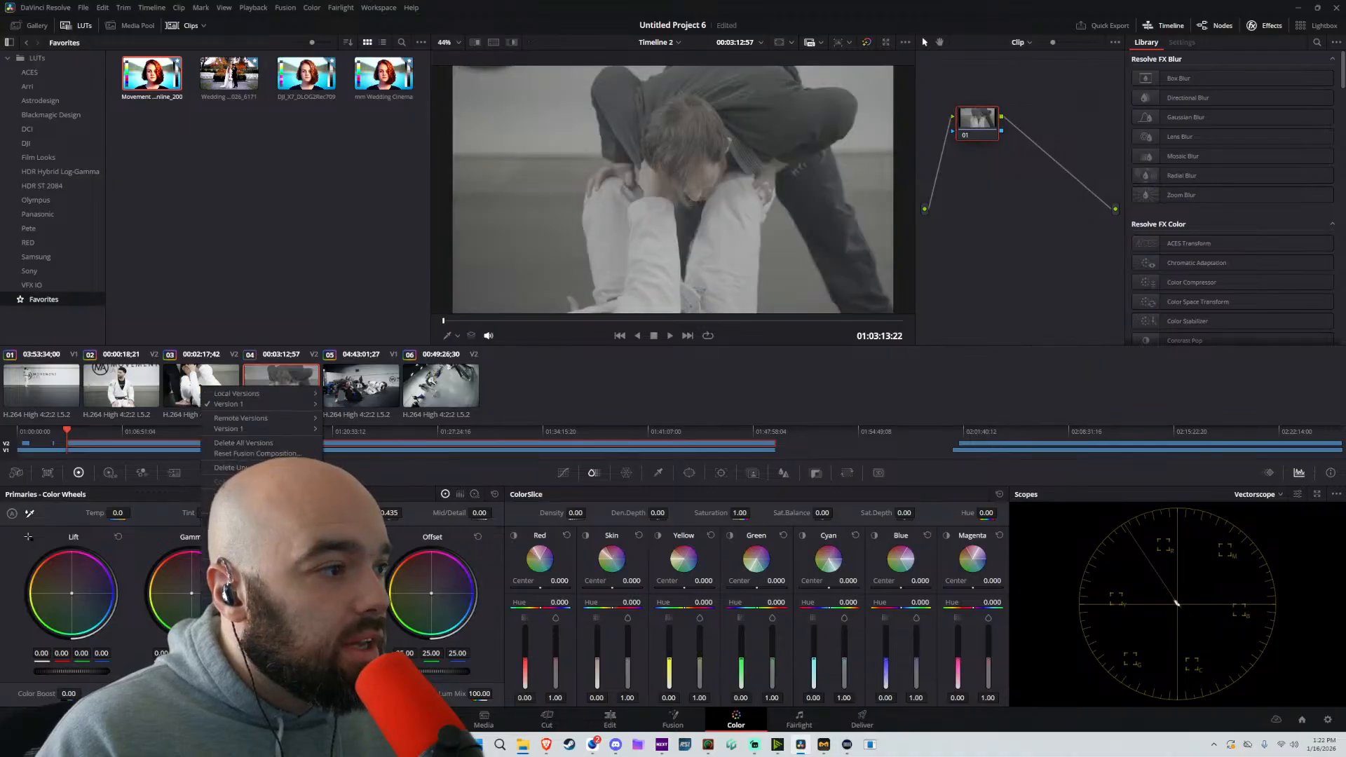
click(262, 573)
Reset clip 05's grades and nodes, append clip 01's grade, and raise the first node's Lift to 0.02
click(354, 391)
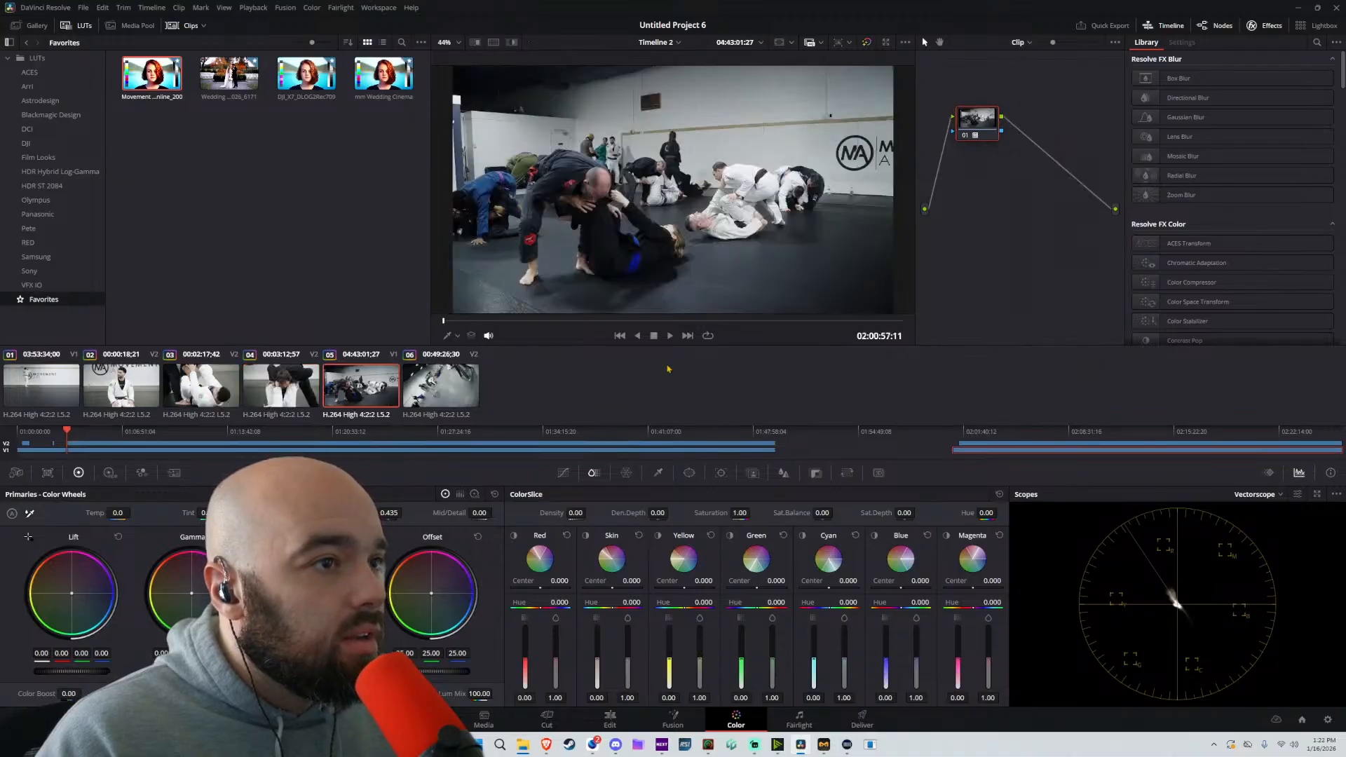
right_click(983, 288)
click(995, 294)
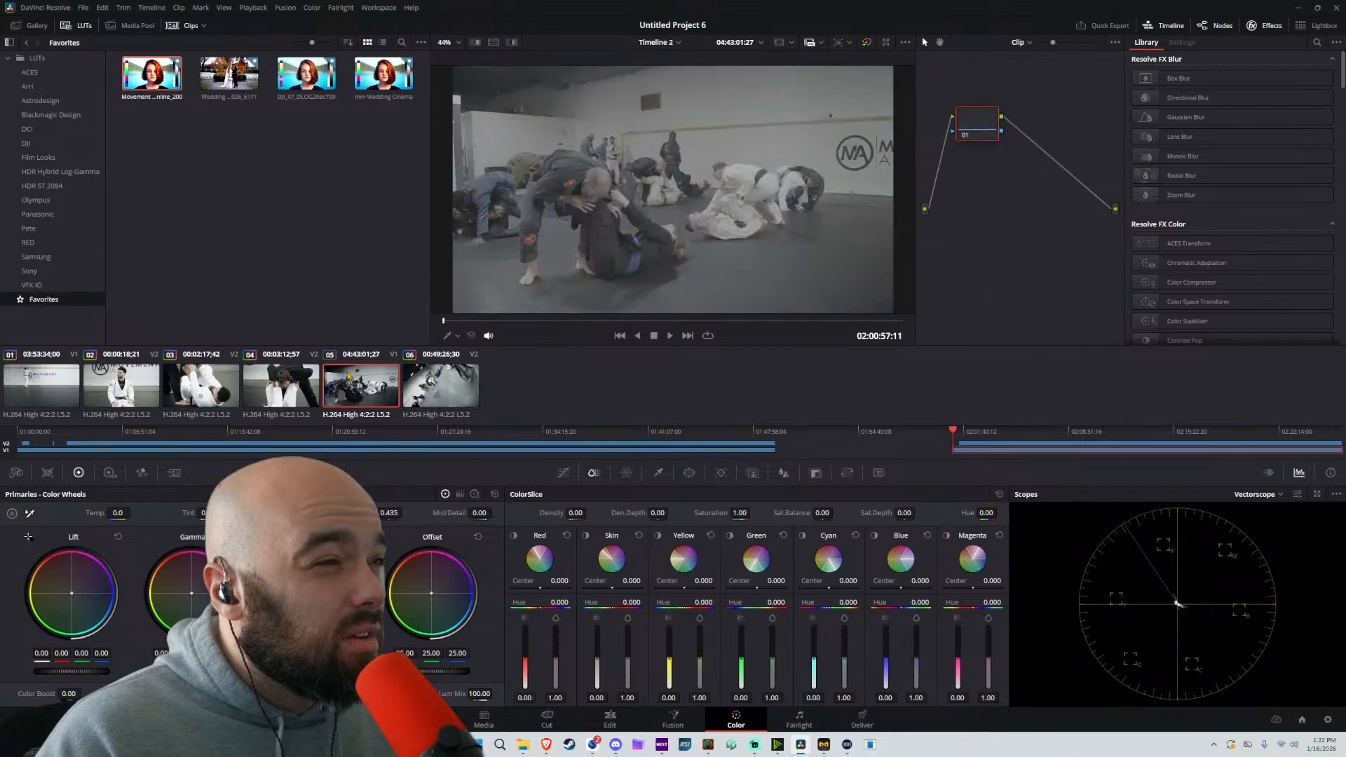
right_click(59, 398)
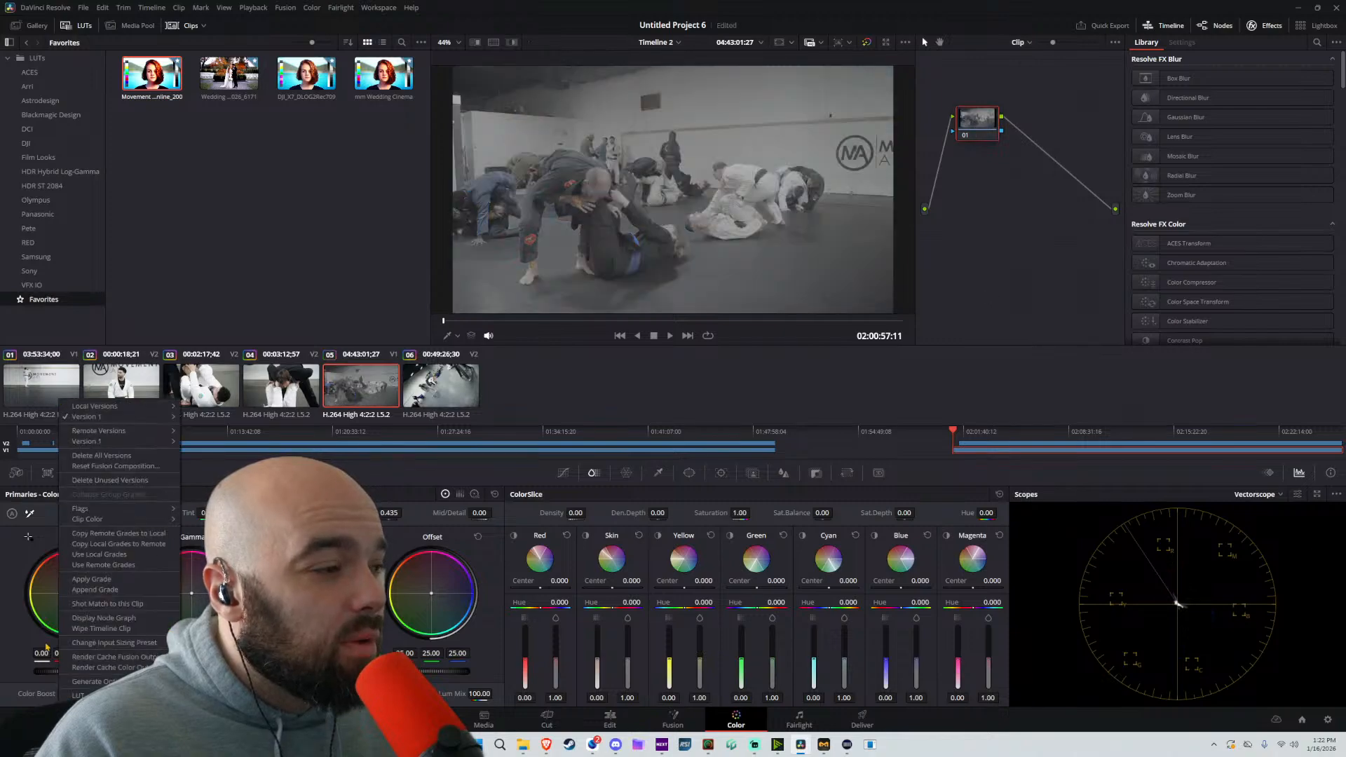
click(87, 590)
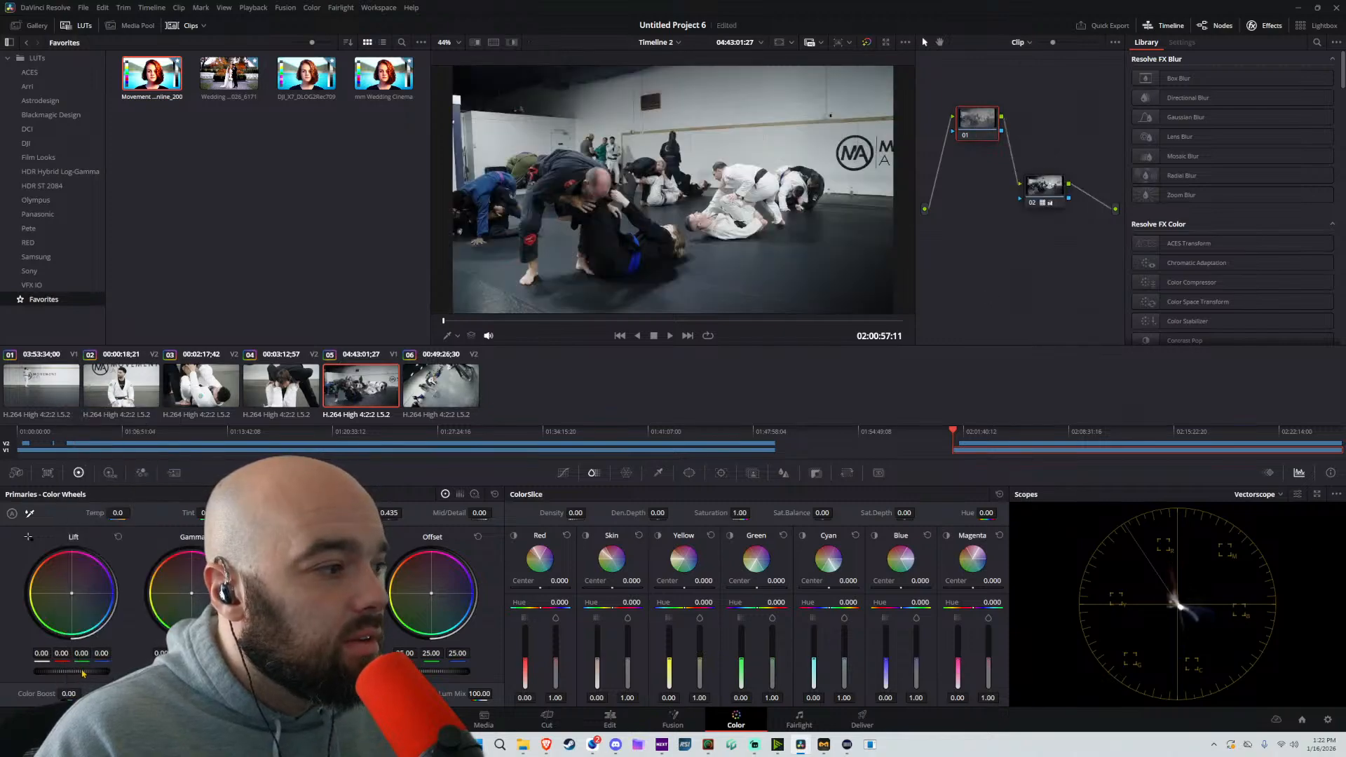
drag(83, 673, 91, 673)
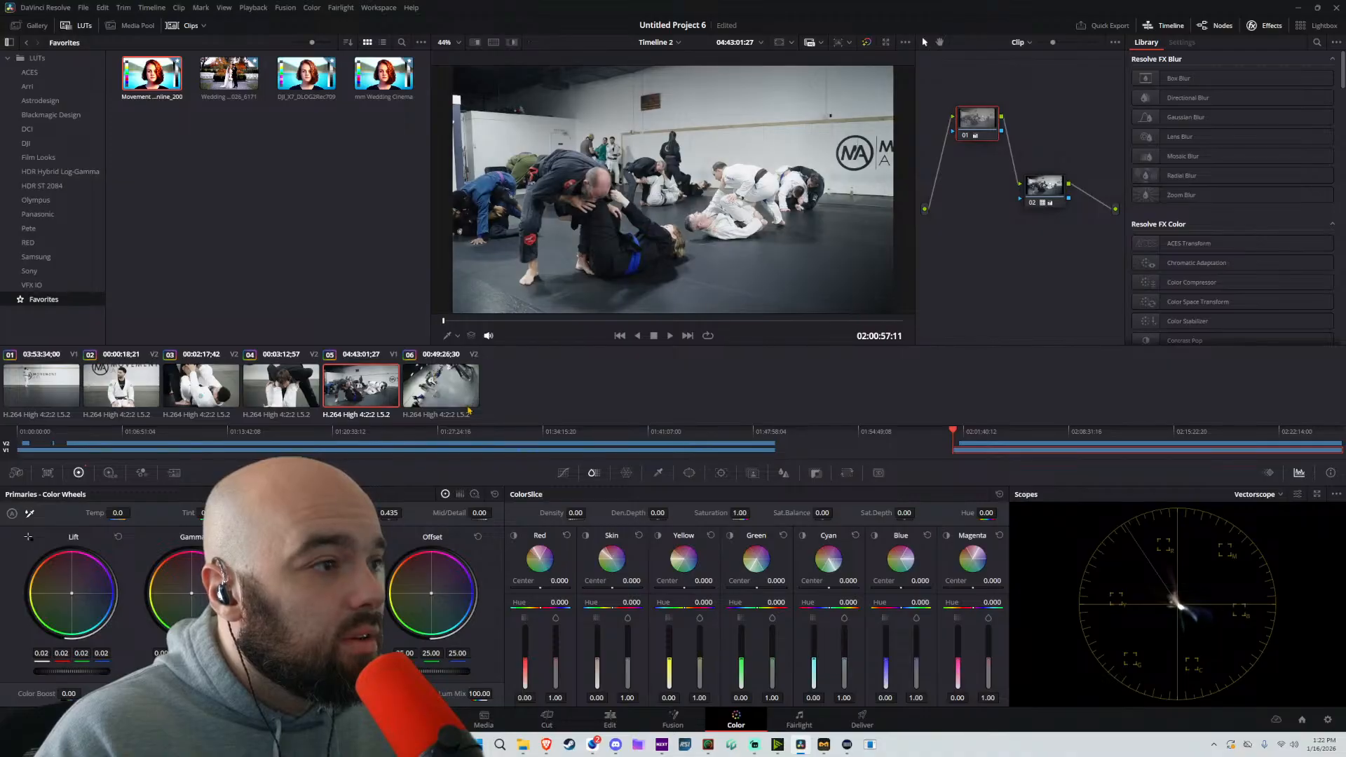
Reset all grades and nodes on clip 06 and append the grade of clip 03 to it
click(452, 392)
right_click(990, 254)
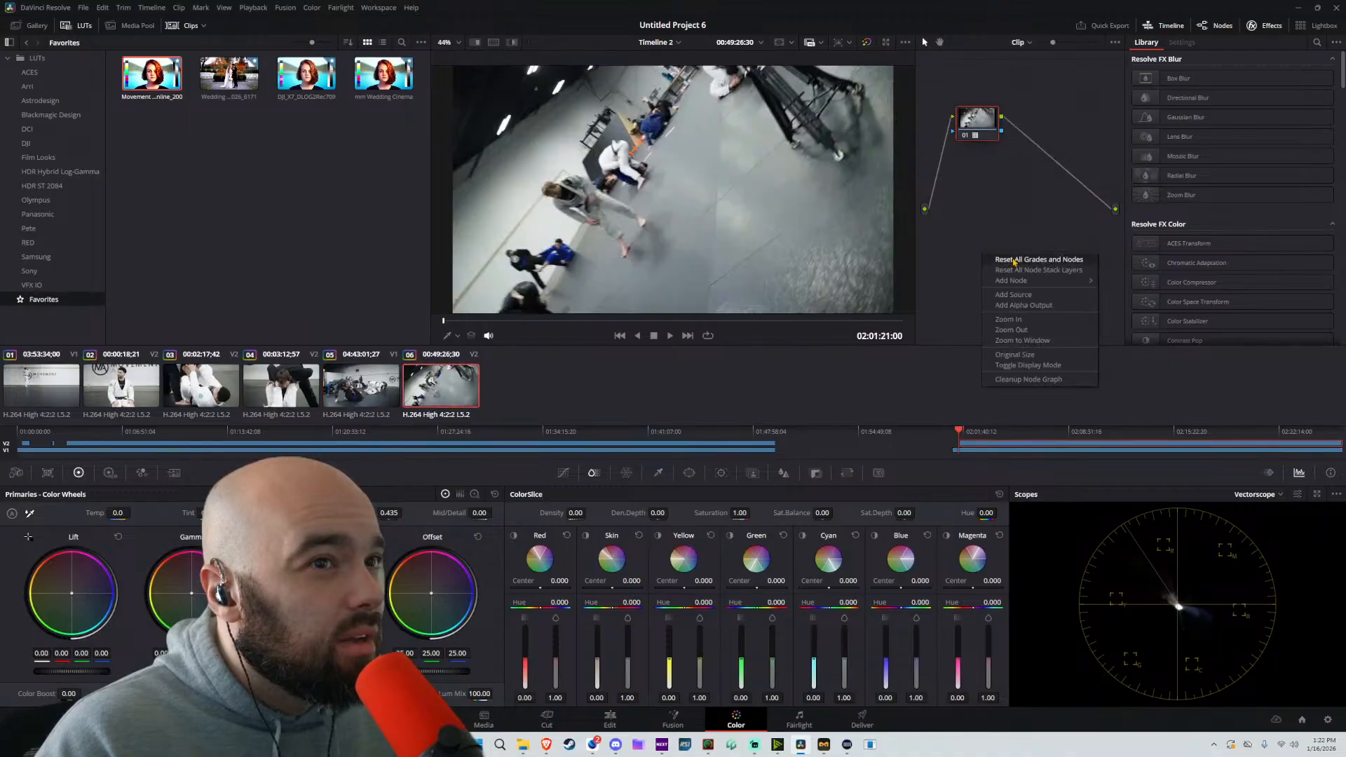
click(1014, 261)
right_click(186, 390)
click(219, 580)
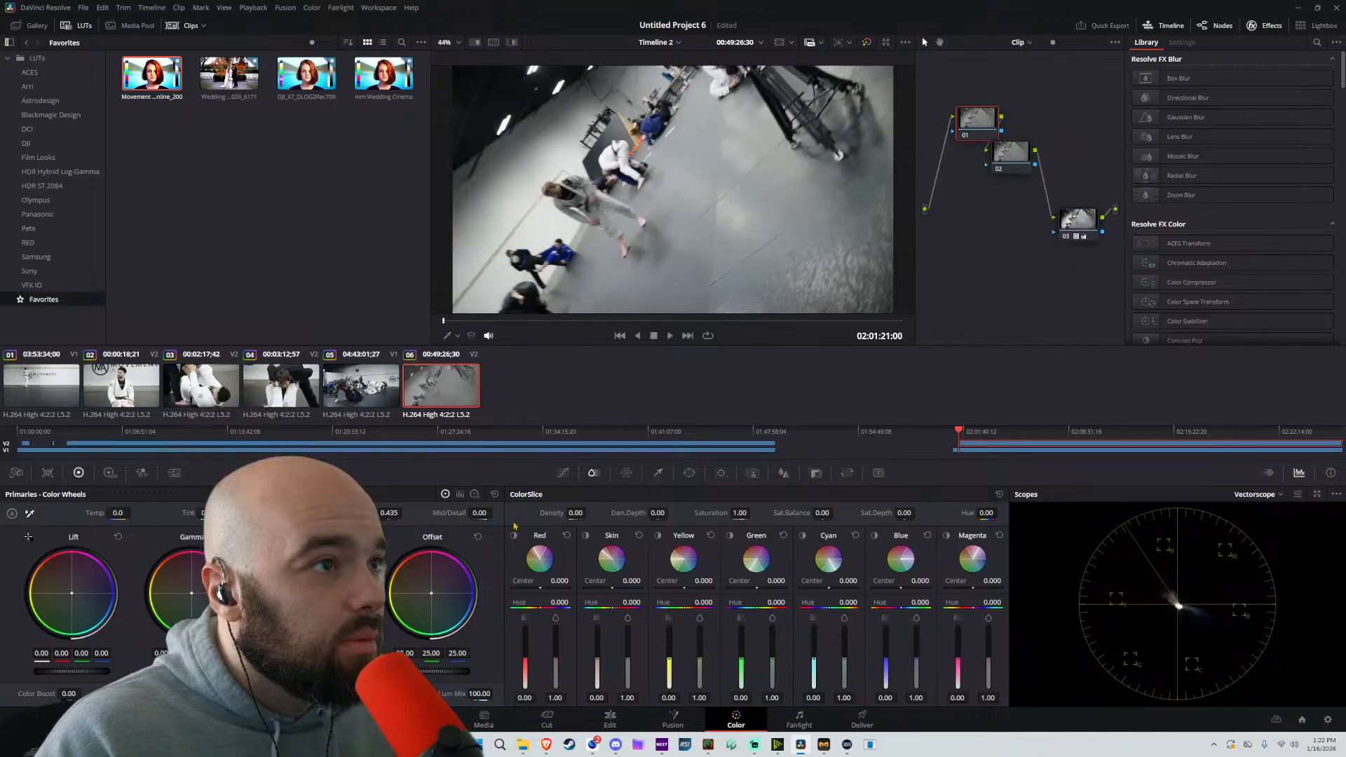
Return to the Edit page and play the opening A-camera shot of the second section to review its grade
key(space)
click(610, 719)
scroll(632, 497, down, 2)
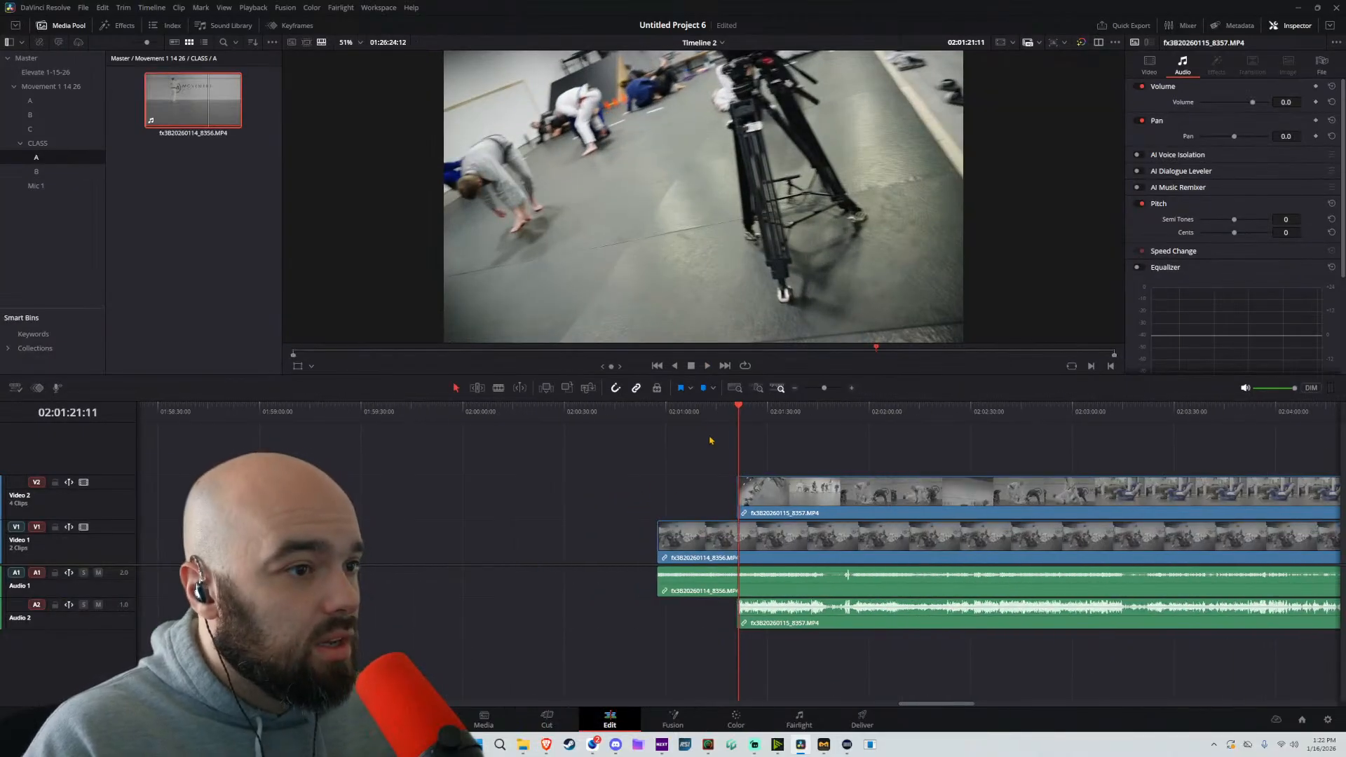
click(665, 415)
key(space)
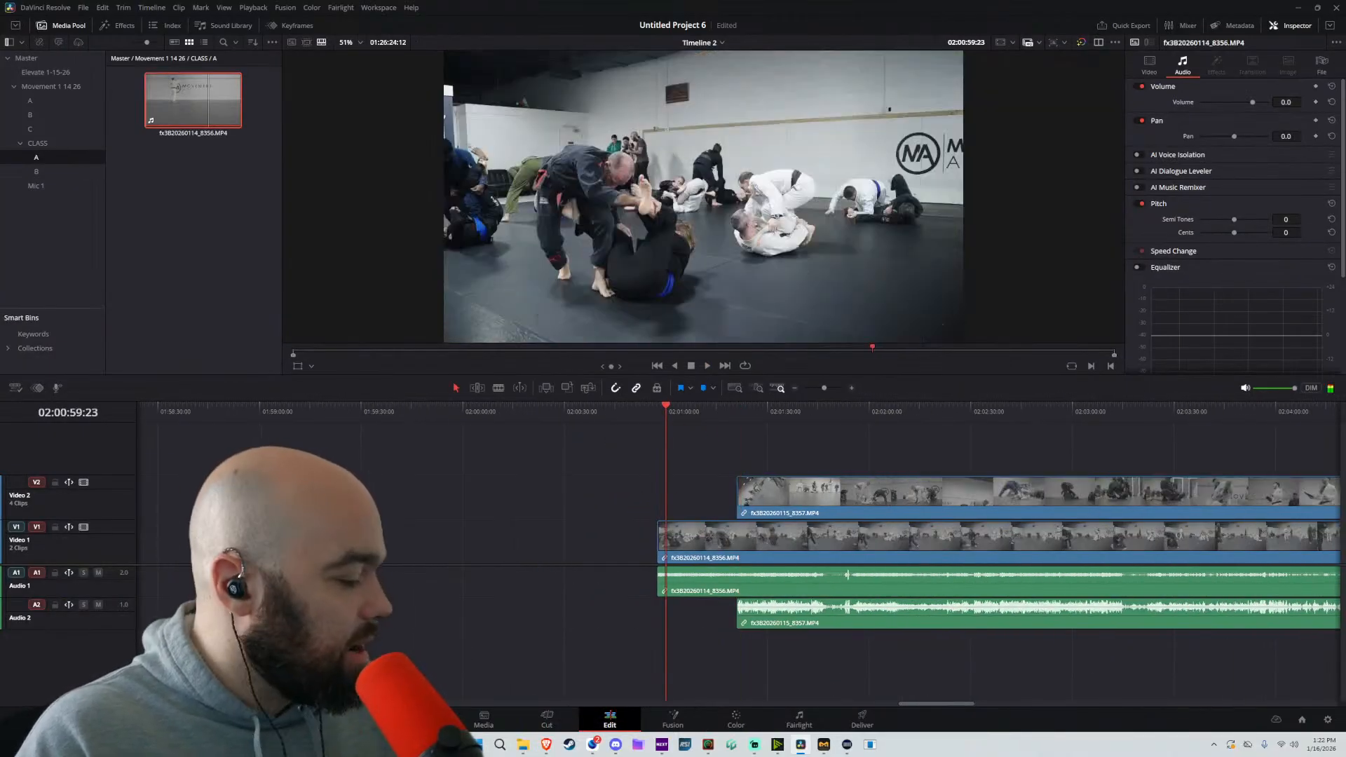
Bring VM40-TX1-00075.wav and VM40-TX1-00076.wav from the file browser window onto a new Audio 3 track below the second section
key(alt+Tab)
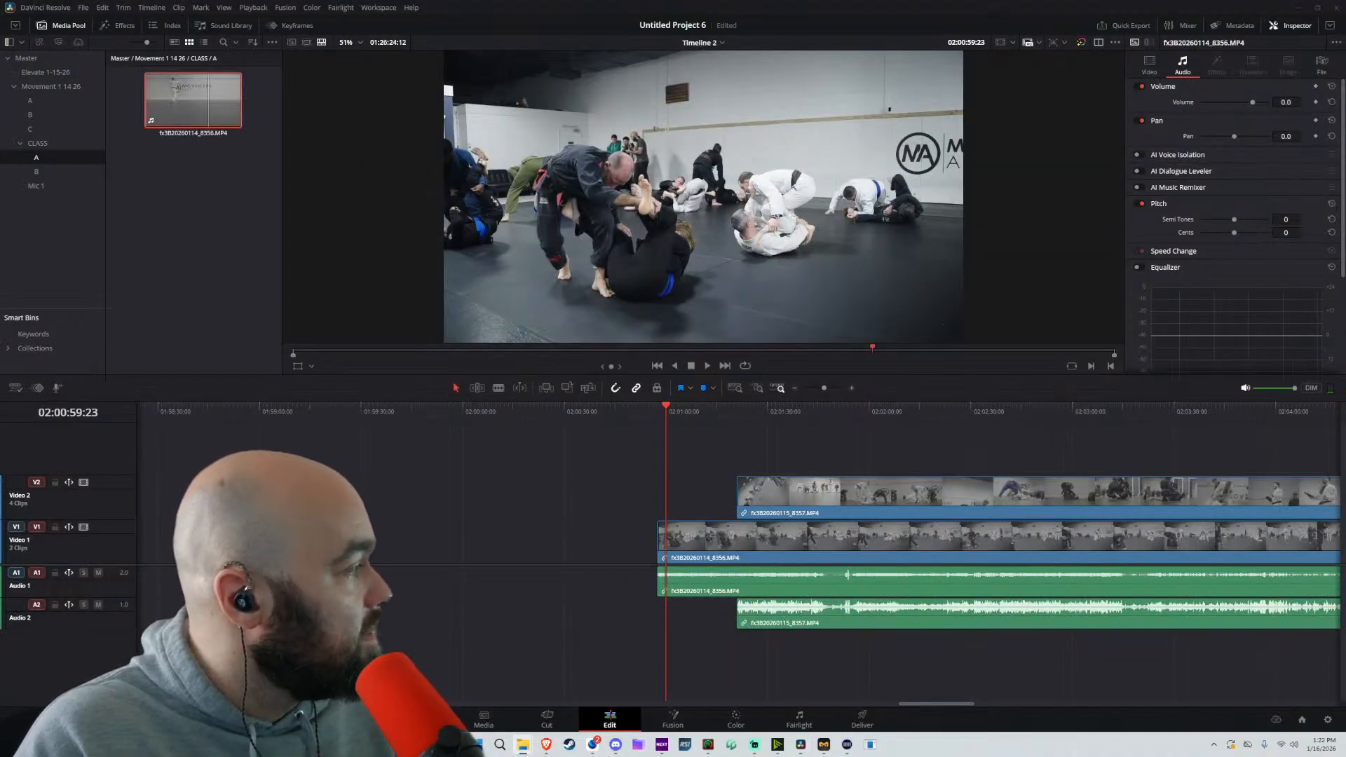
drag(366, 400, 603, 656)
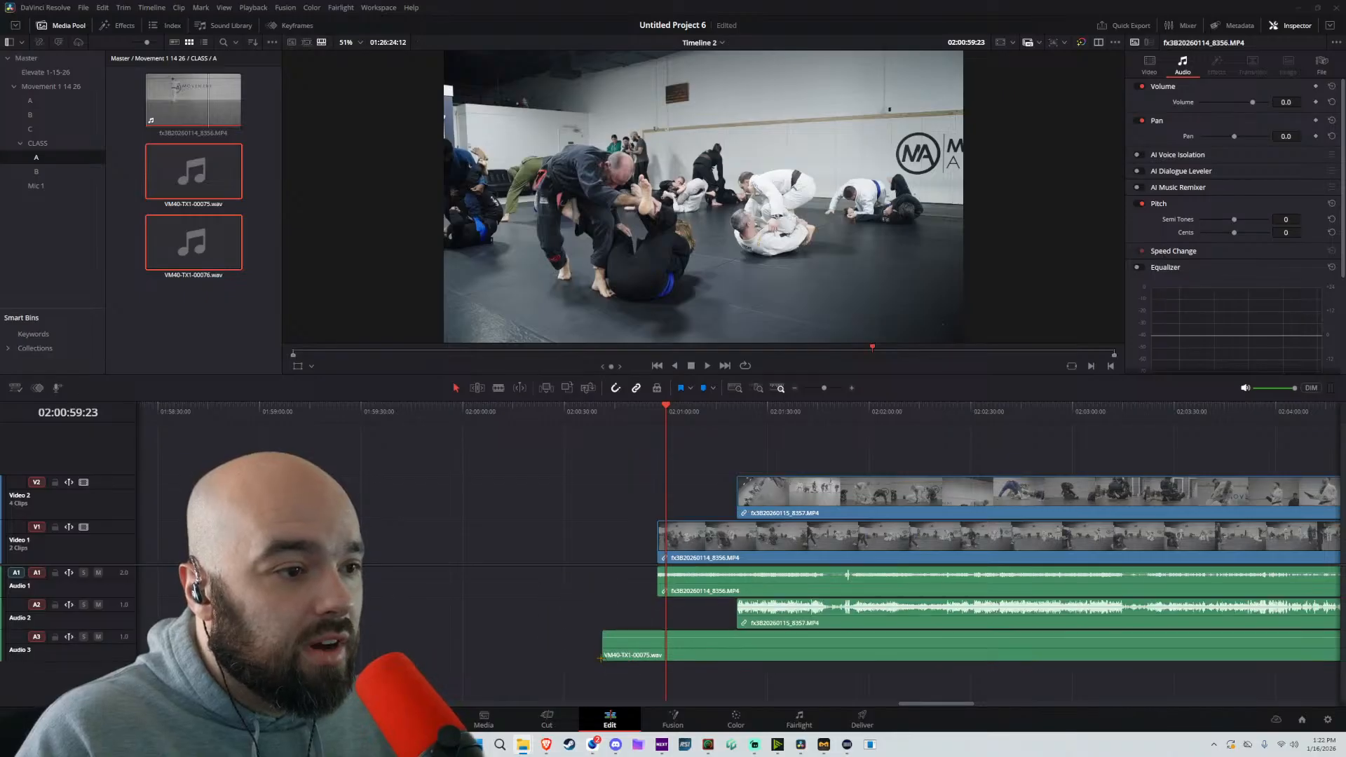
scroll(617, 633, down, 6)
scroll(618, 634, down, 5)
scroll(618, 639, up, 5)
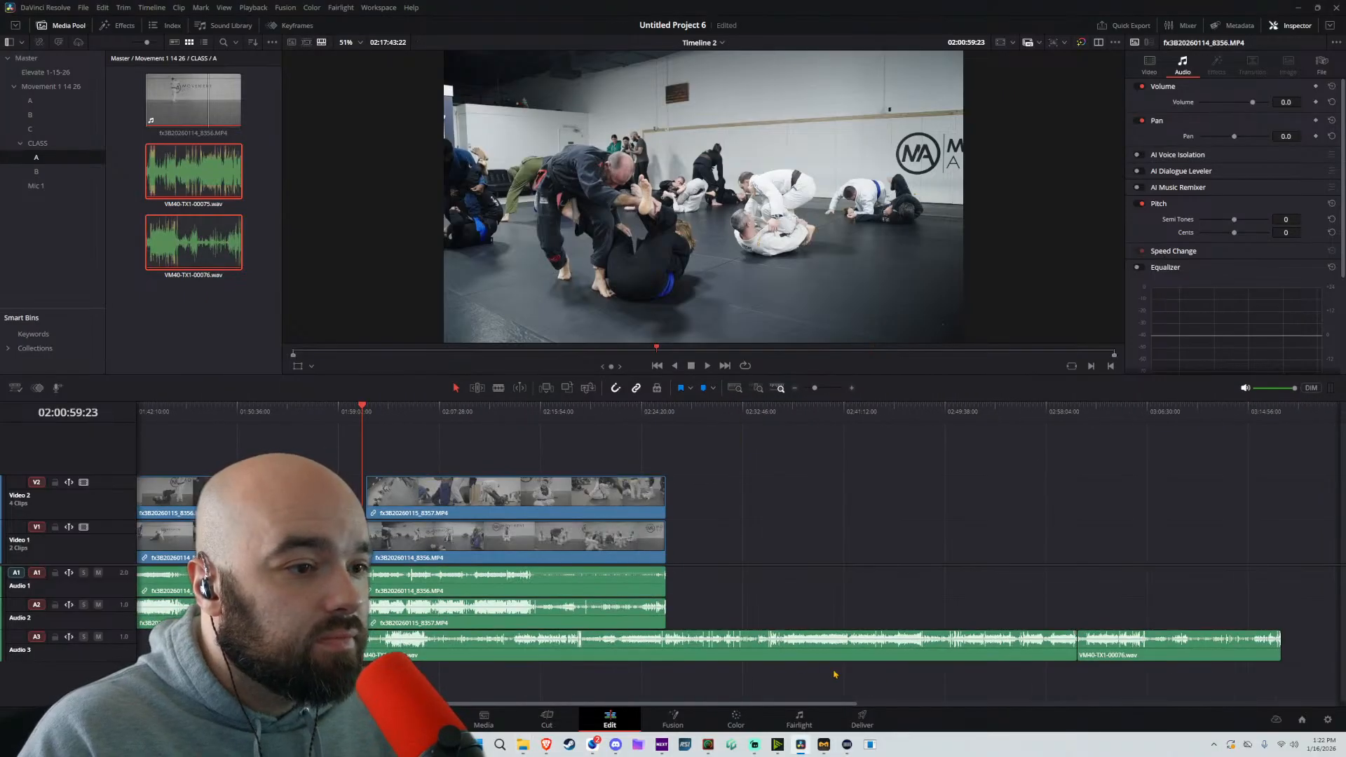
Move both microphone WAV clips on Audio 3 back together so the first one starts at 01:00:00
drag(1144, 690, 985, 651)
drag(964, 650, 236, 661)
drag(491, 617, 1011, 606)
click(481, 676)
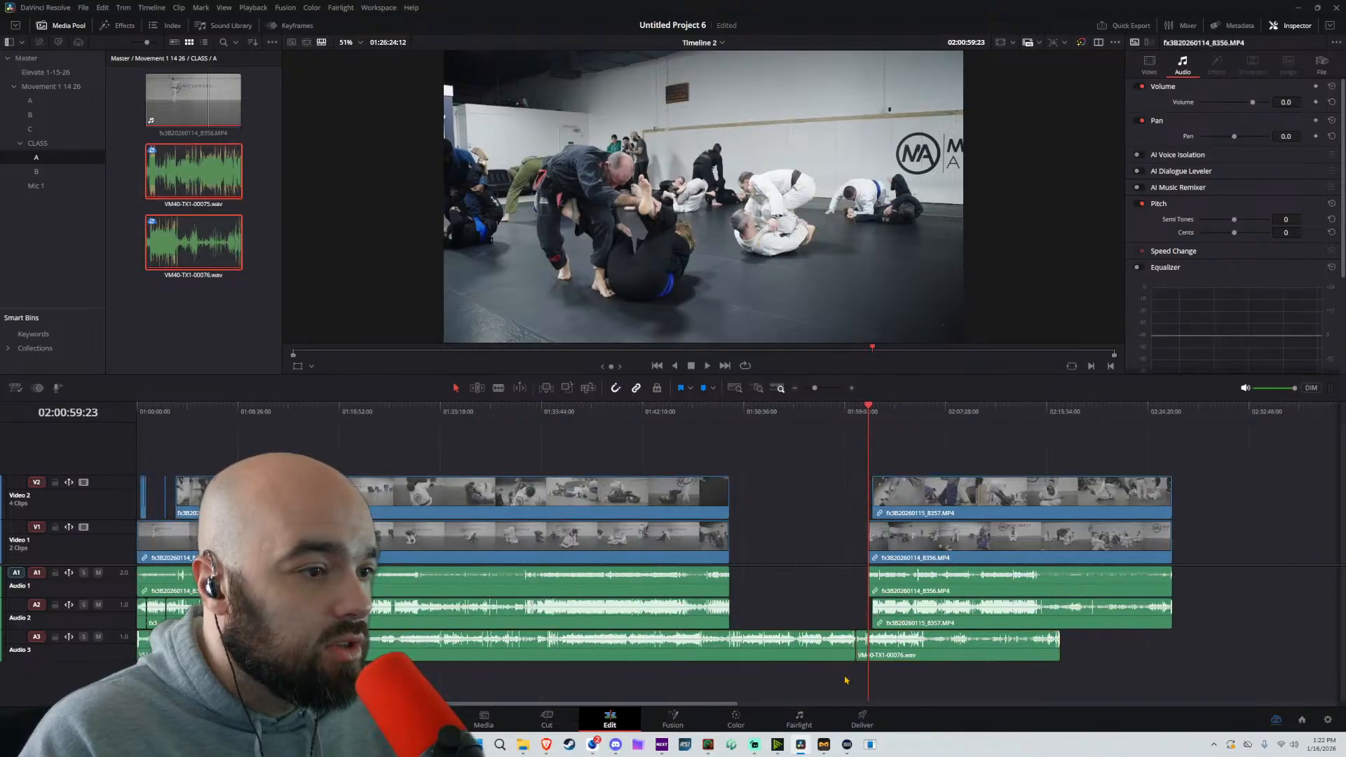
Shift VM40-TX1-00076.wav slightly later, and move it with the second section's A and B clips so the section starts at about 02:15
drag(1144, 663, 789, 657)
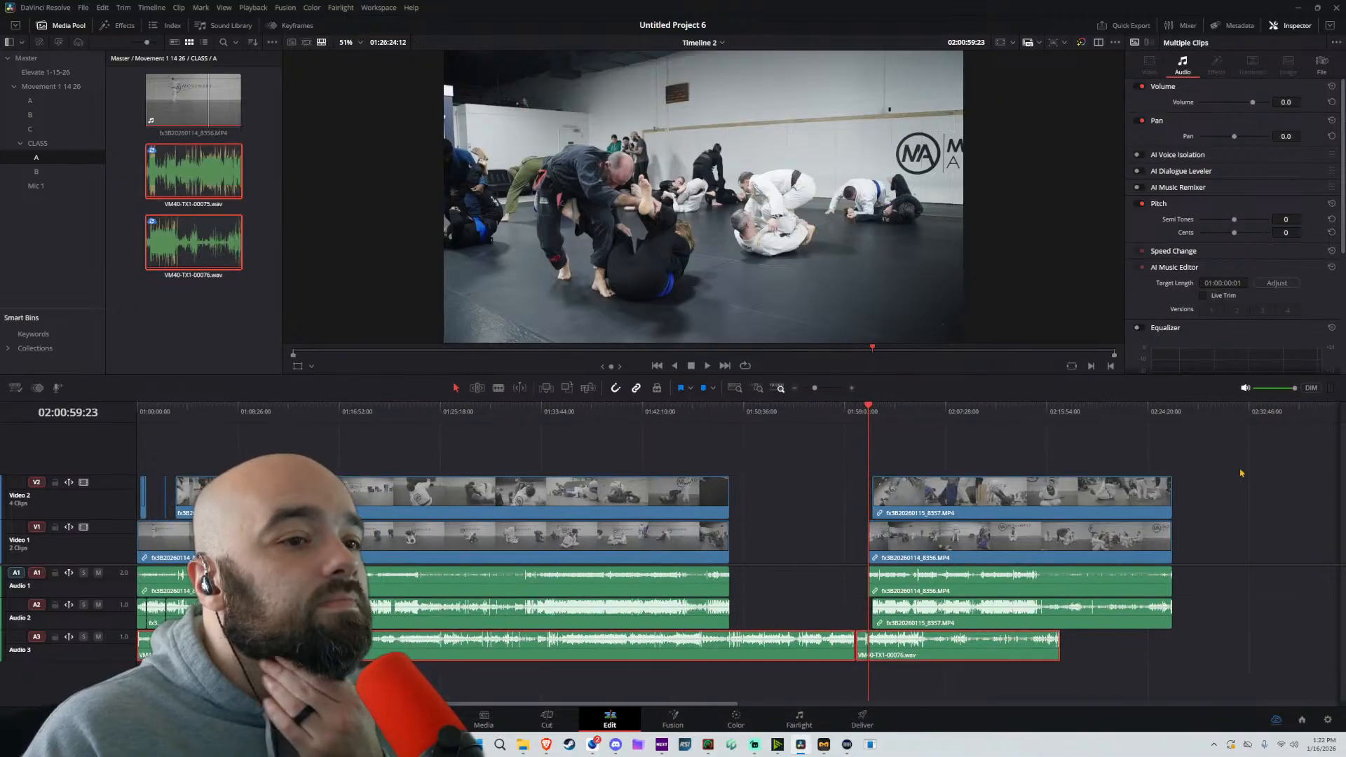
drag(1244, 457, 930, 603)
click(925, 677)
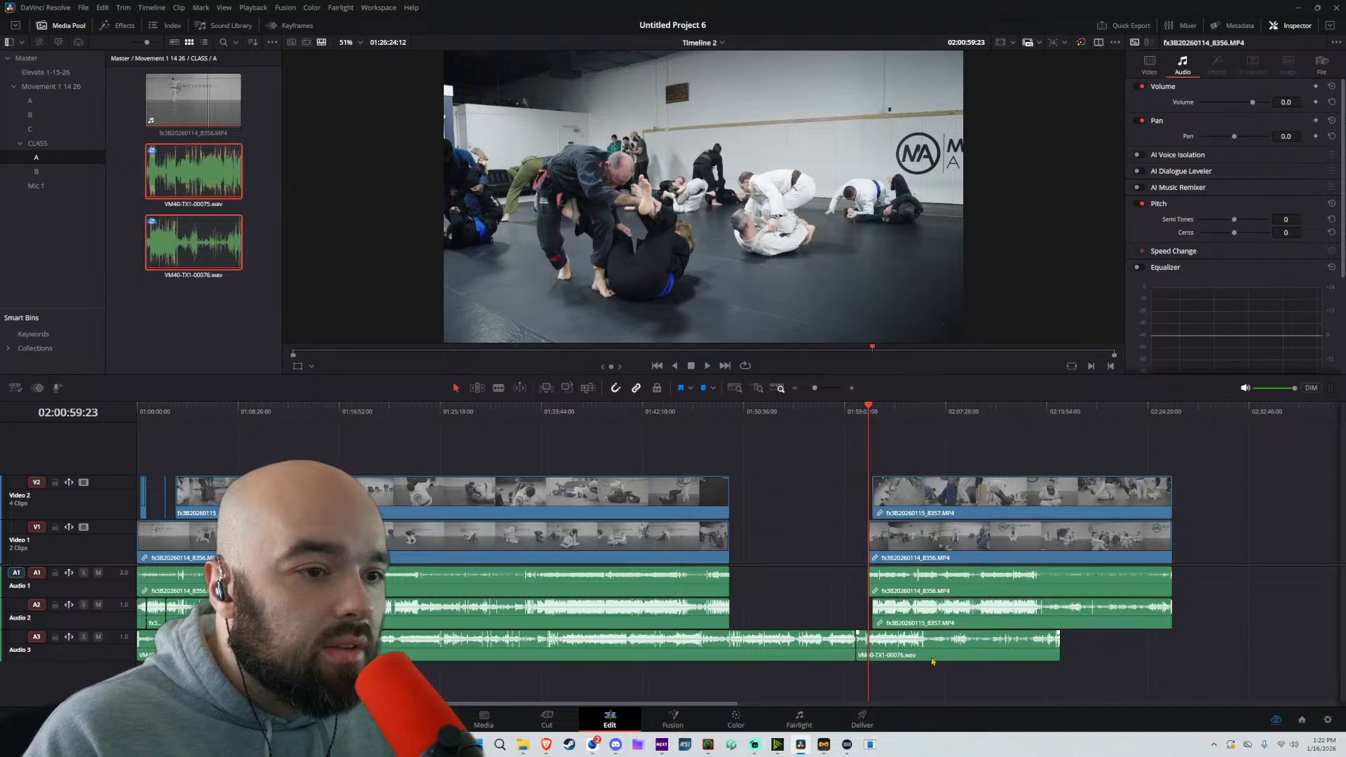
drag(932, 662, 974, 662)
drag(1282, 468, 937, 668)
drag(973, 499, 1140, 502)
Split VM40-TX1-00075.wav at the end of the first section and move the remainder into the gap at about 02:03
click(728, 538)
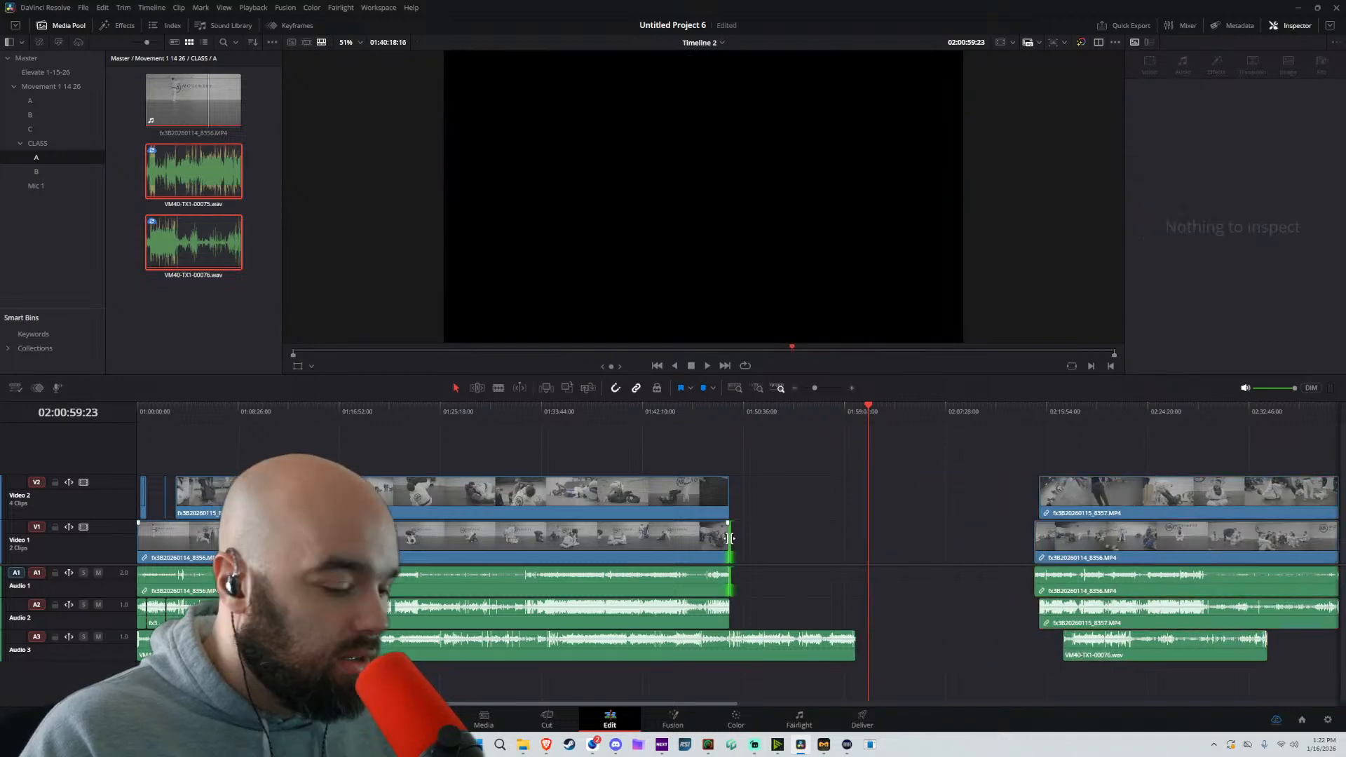
drag(771, 645, 939, 648)
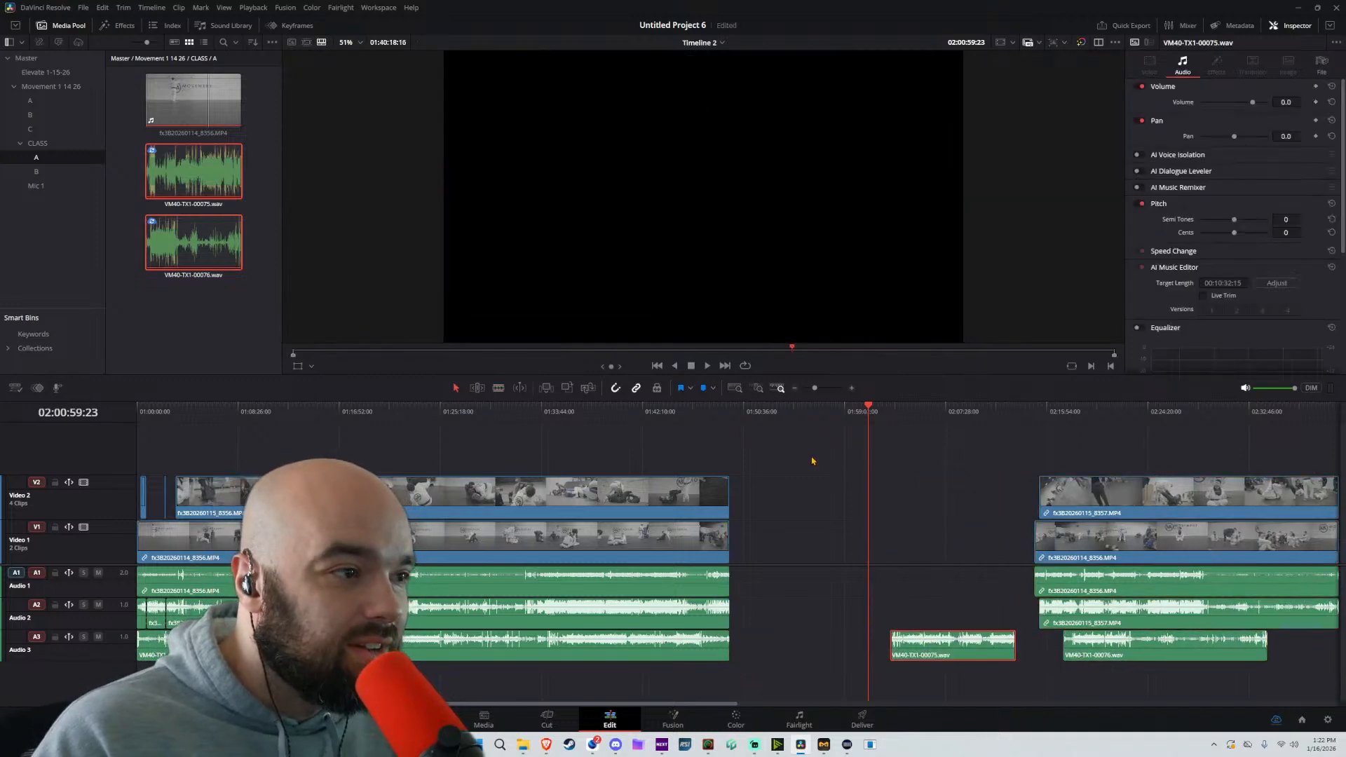
drag(769, 435, 134, 701)
click(594, 689)
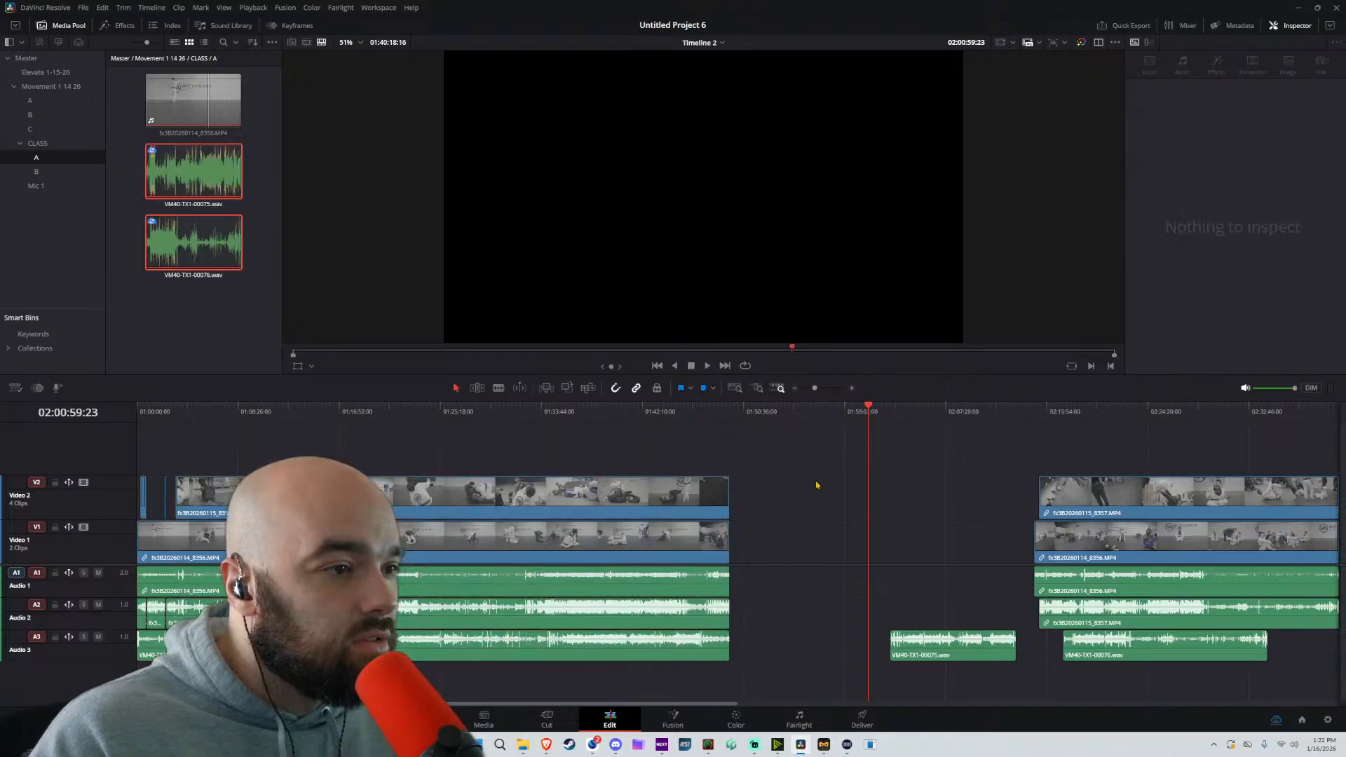
Link the long Video 2 segment of the first section with its matching Audio 2 clip
scroll(413, 646, up, 3)
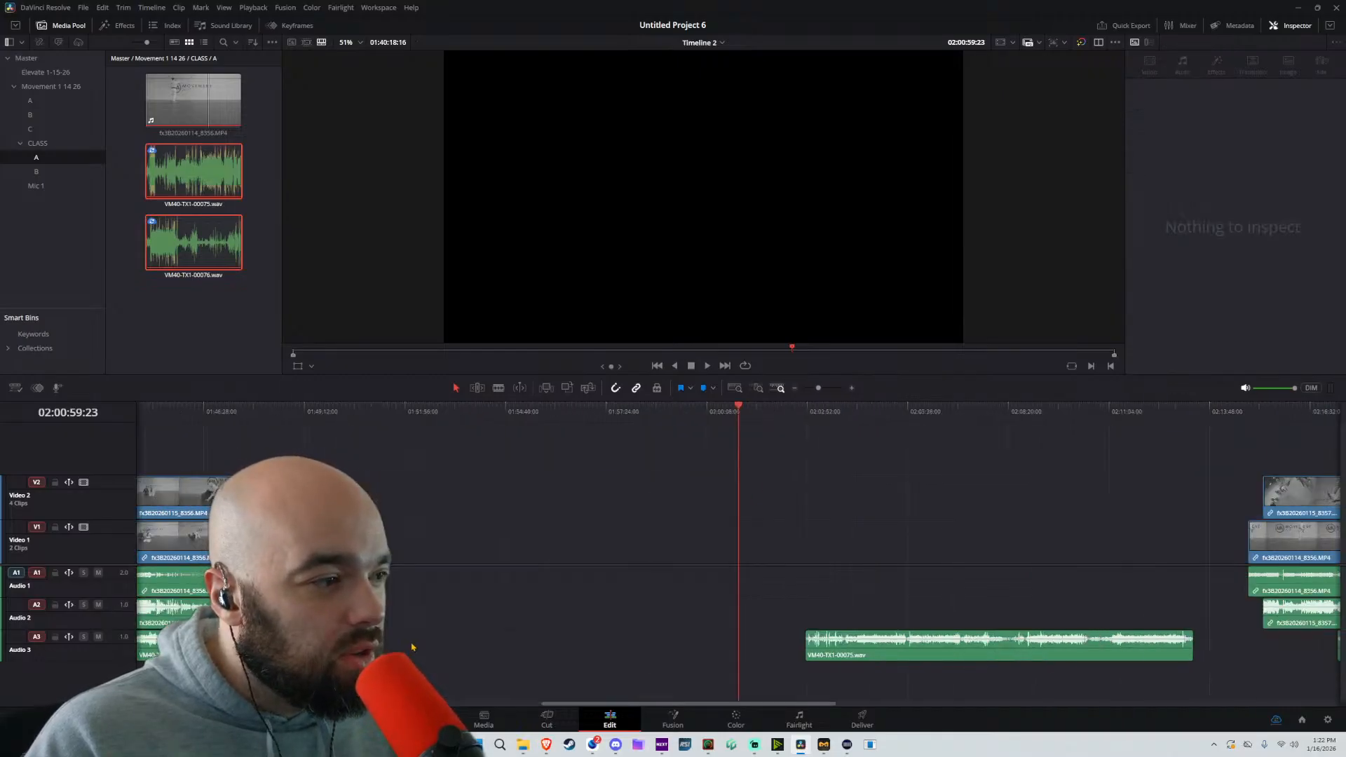
scroll(412, 647, down, 3)
scroll(631, 486, left, 1)
click(364, 498)
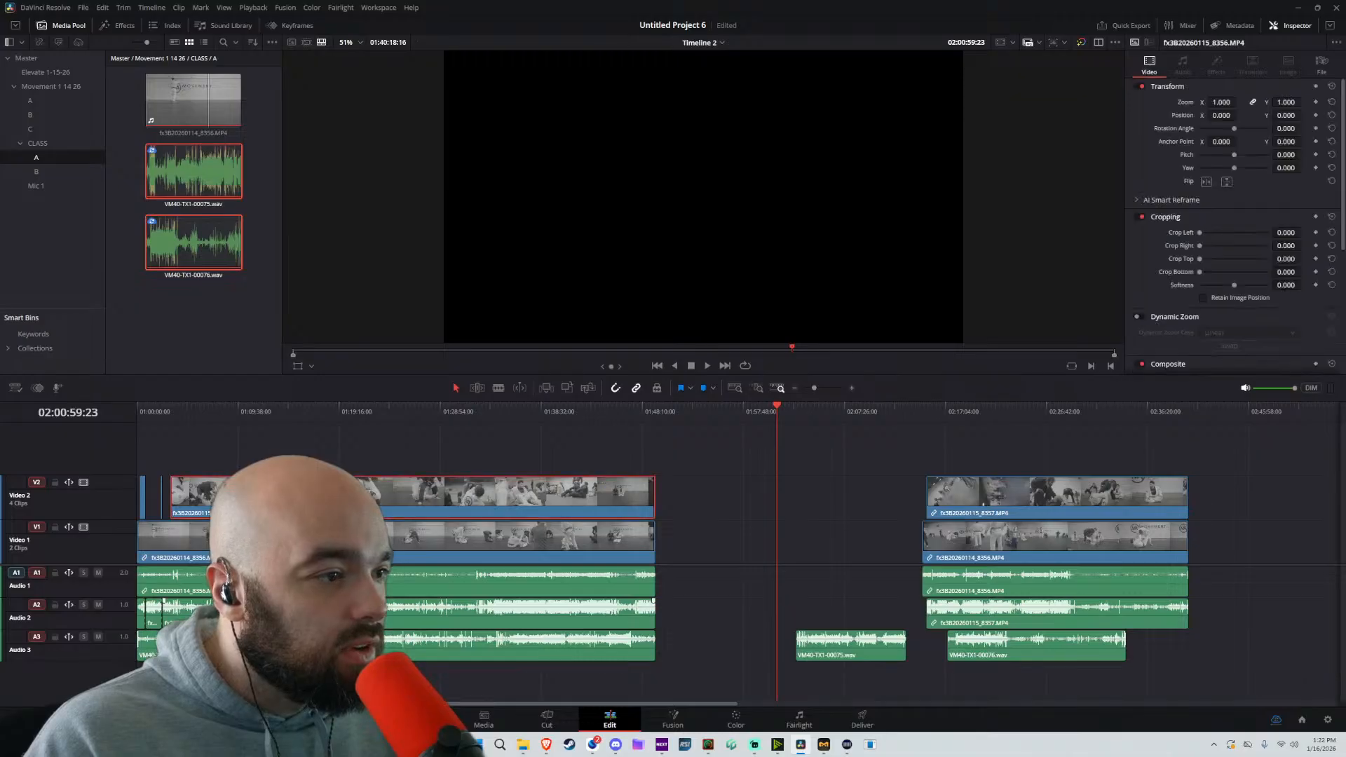
click(371, 614)
right_click(379, 498)
click(394, 487)
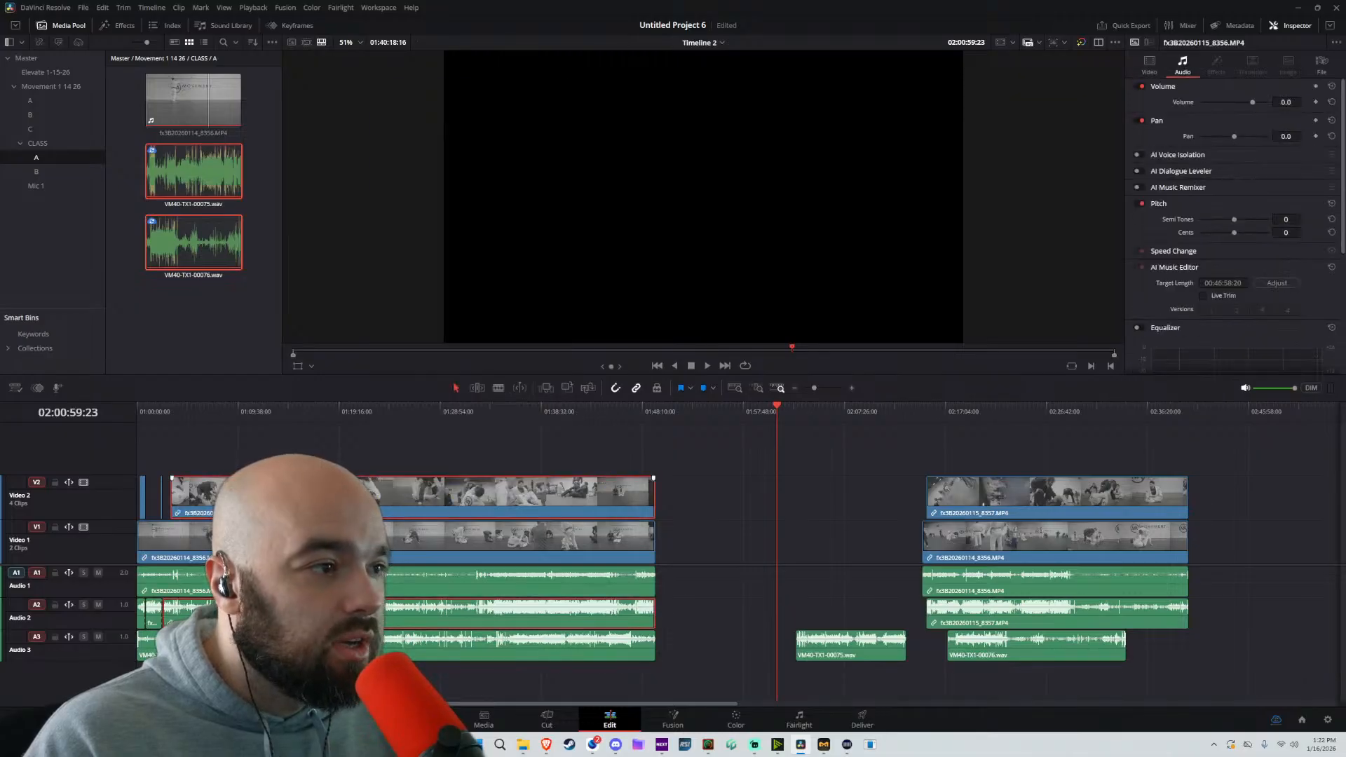
click(200, 553)
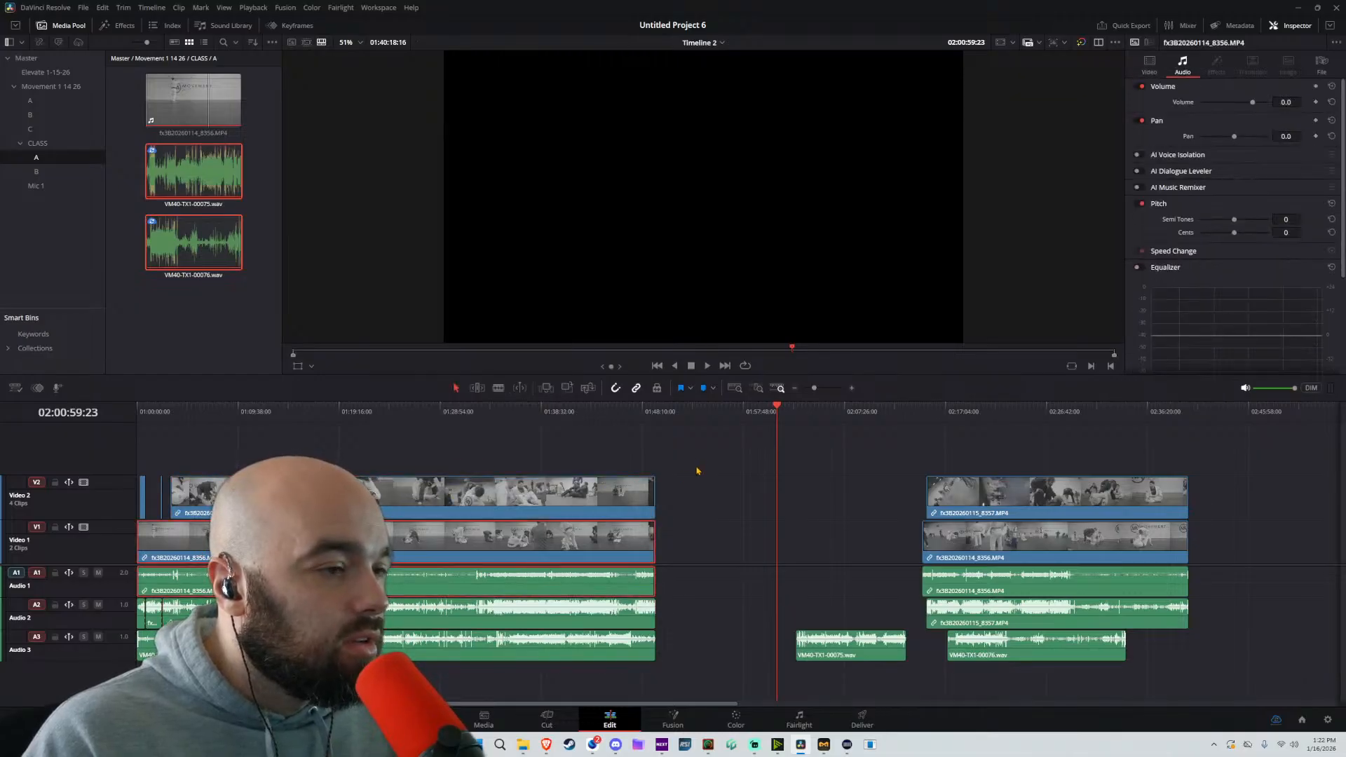
Select the first section's long camera clips and microphone audio and auto-align them with Auto Align Clips
drag(725, 429, 517, 690)
right_click(453, 637)
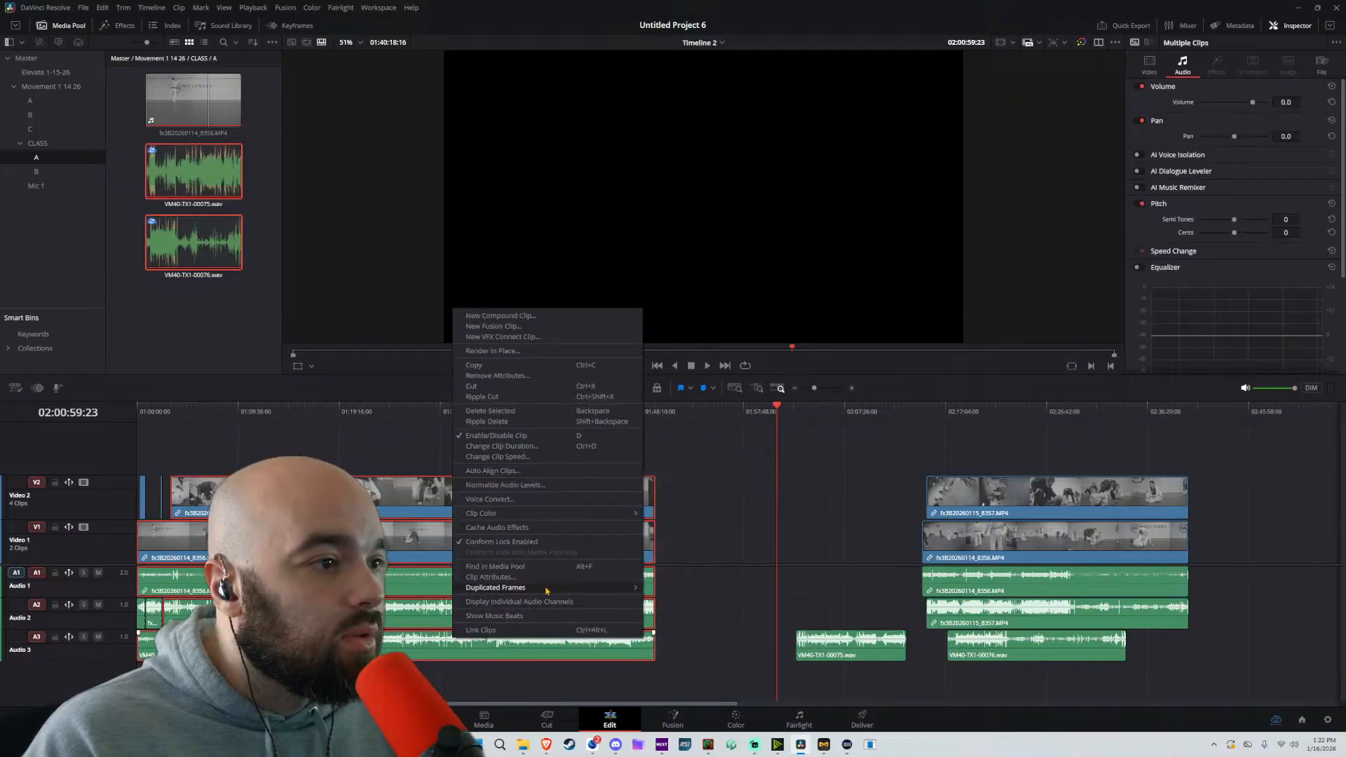
click(493, 470)
click(732, 393)
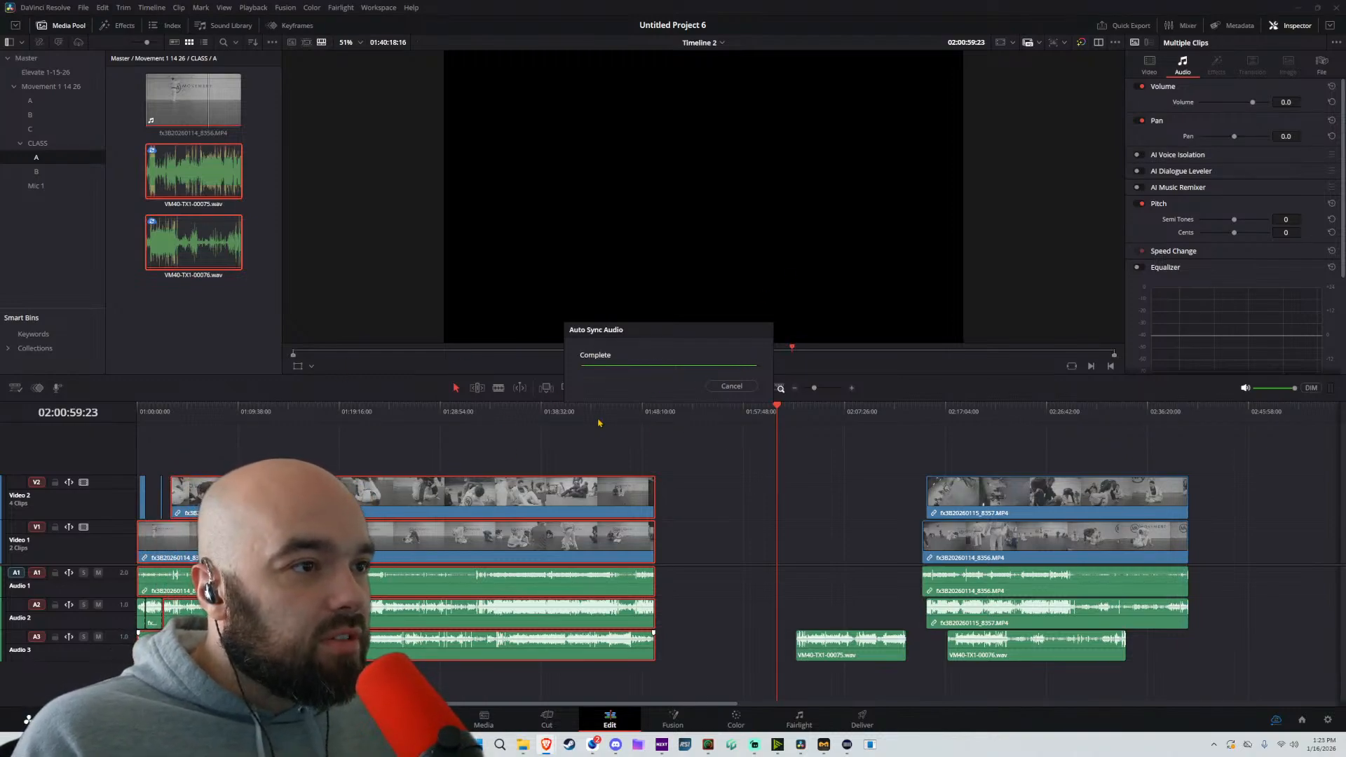
Move the leftover VM40-TX1-00075.wav segment back against the end of the aligned microphone clip on Audio 3
click(817, 629)
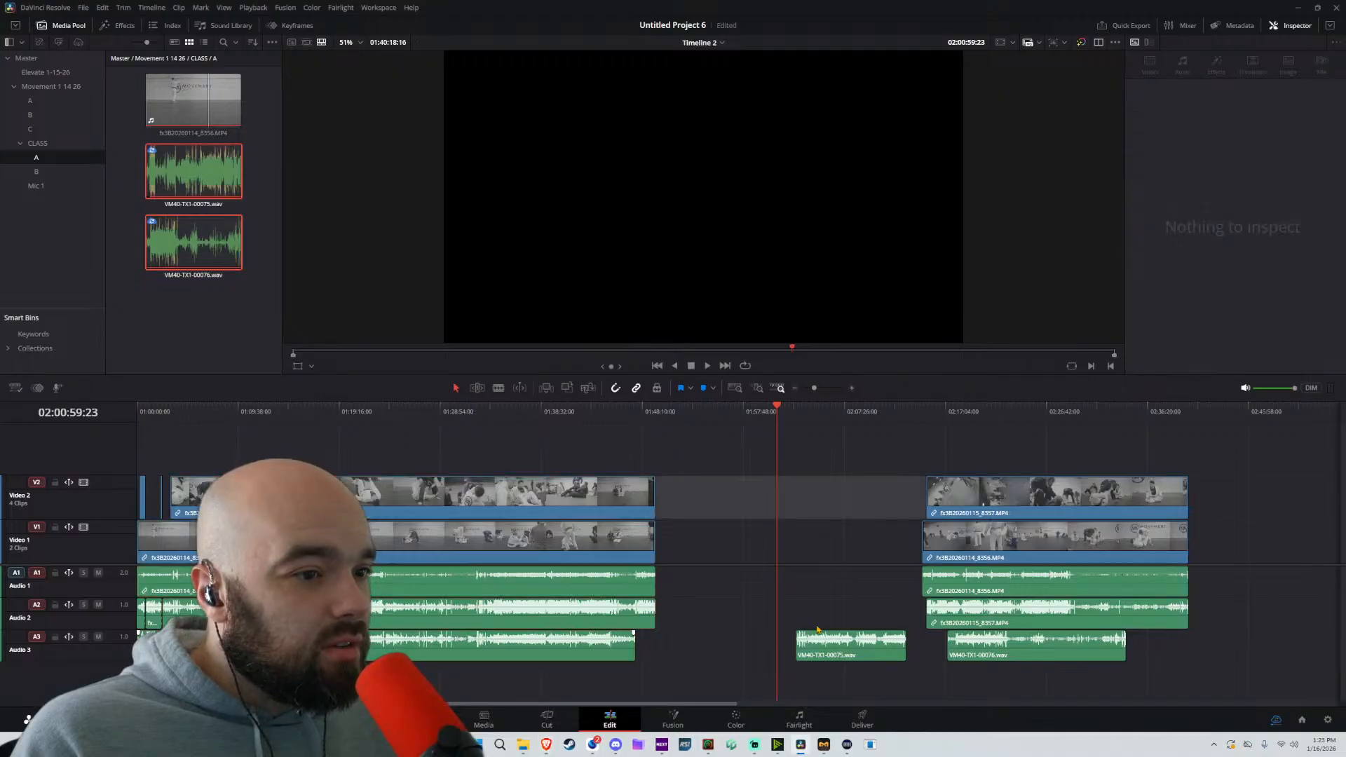
drag(835, 649, 754, 645)
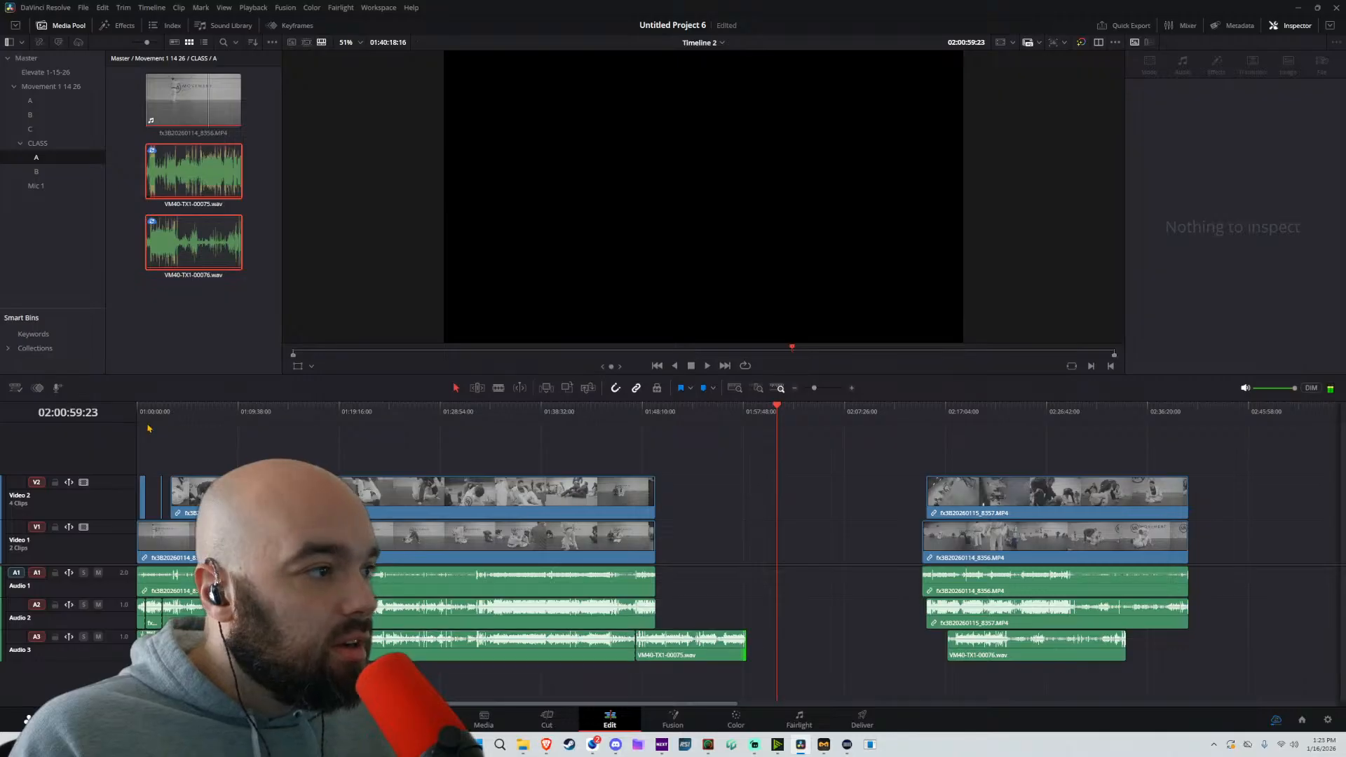
Mute Audio 1 and Audio 2 and play the start of the timeline with only the Audio 3 microphone track
click(139, 415)
key(space)
scroll(237, 466, up, 6)
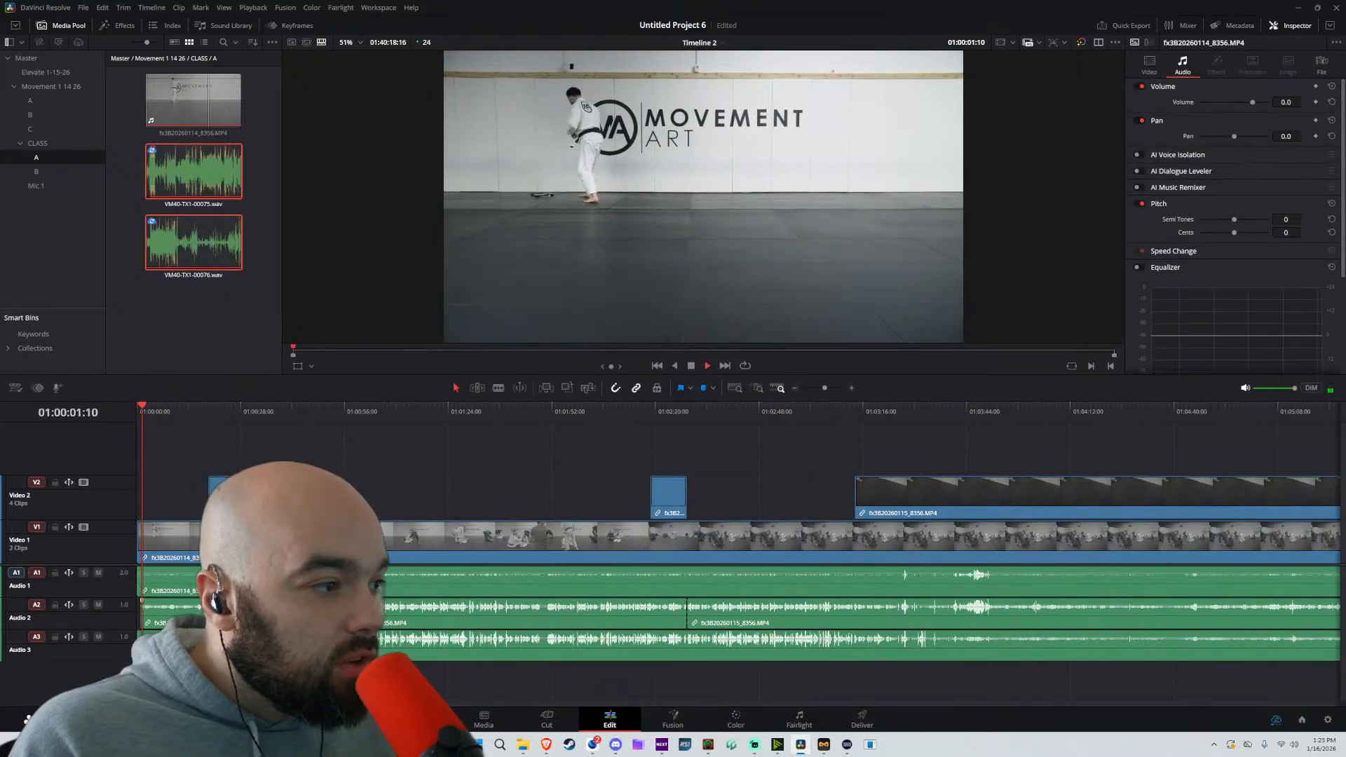
click(168, 611)
click(98, 604)
click(98, 572)
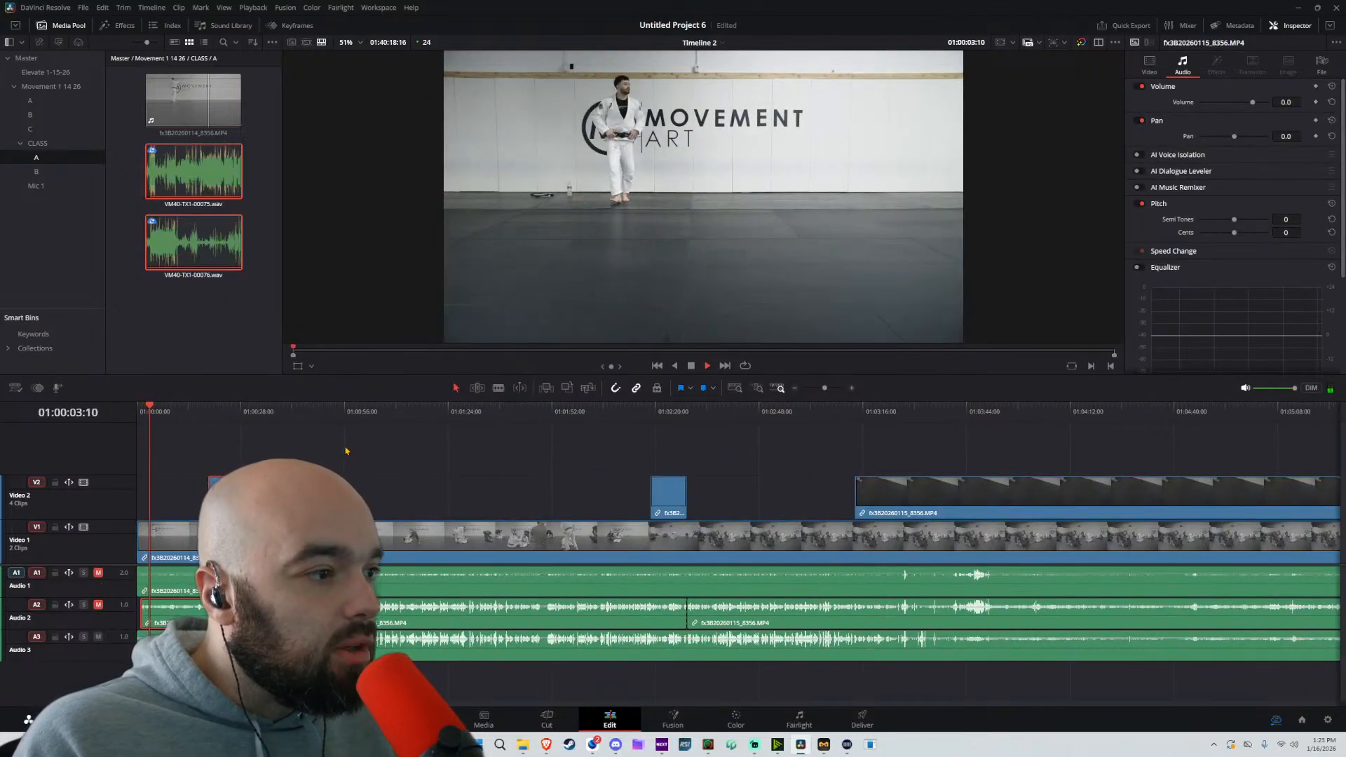
click(236, 411)
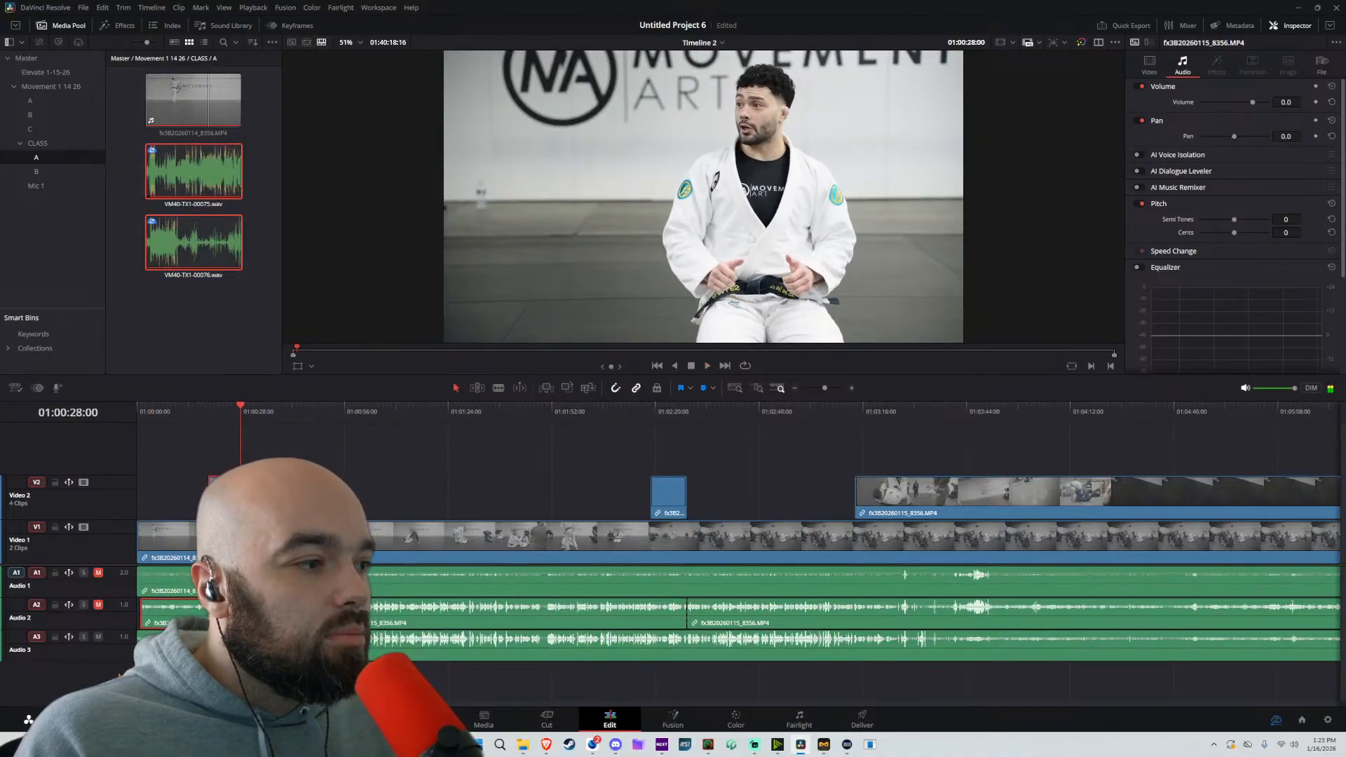
Try AI Voice Isolation on the Audio 3 track at amounts of 93 and 99, and switch it off again
click(120, 659)
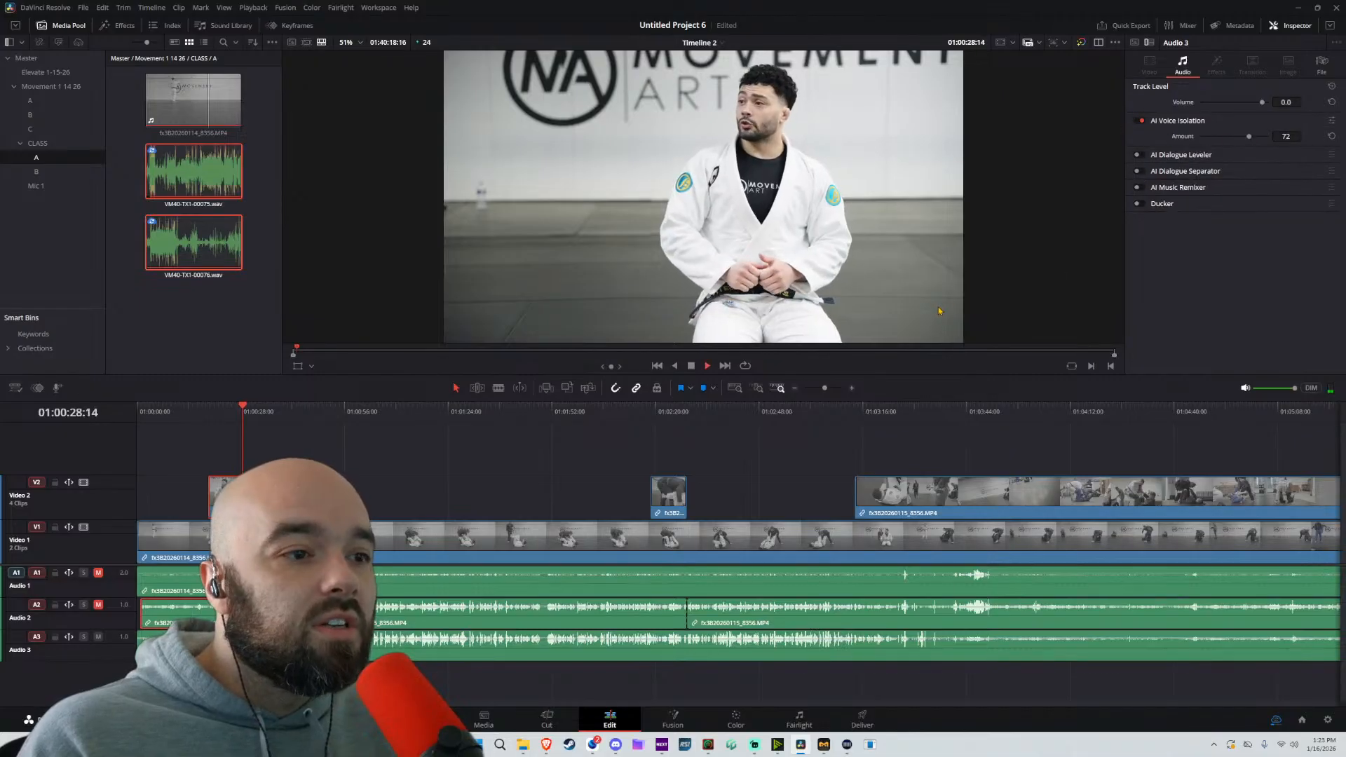
drag(1248, 136, 1259, 139)
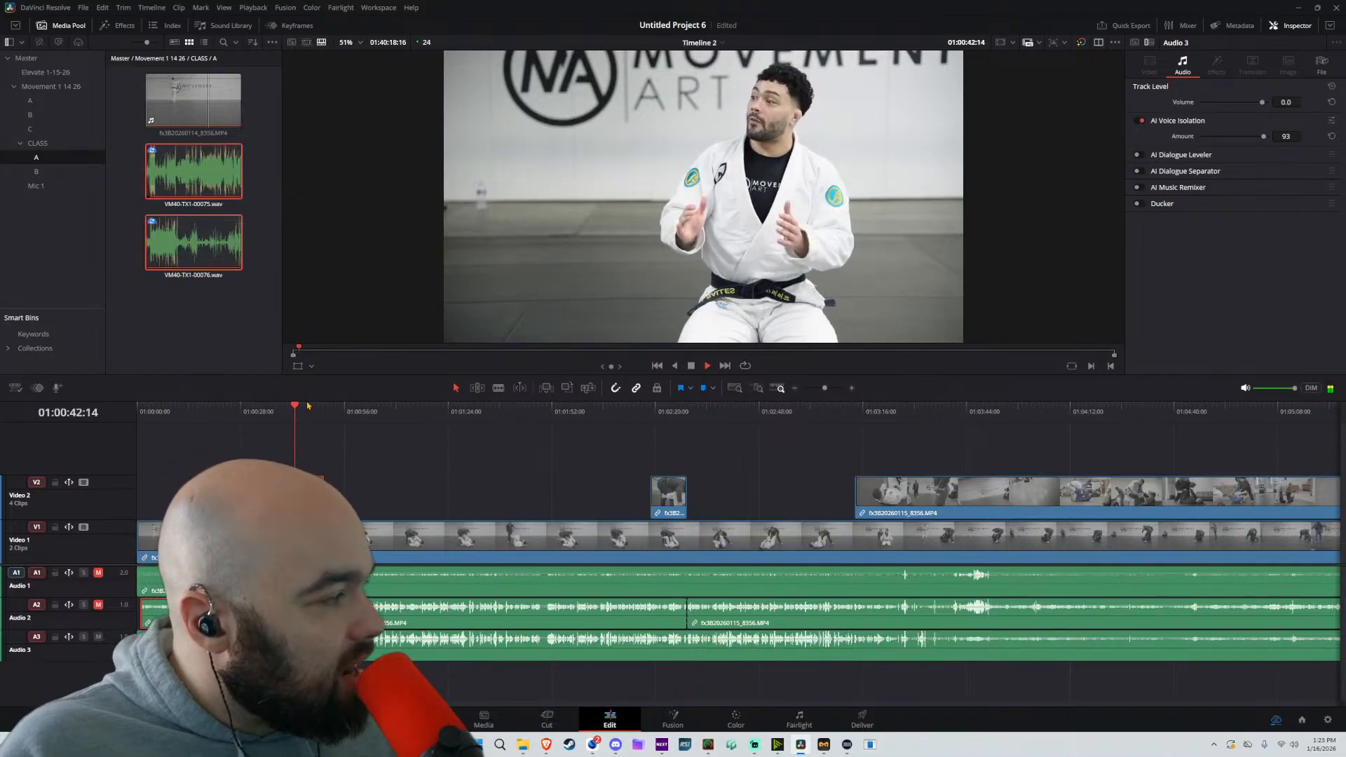
click(626, 472)
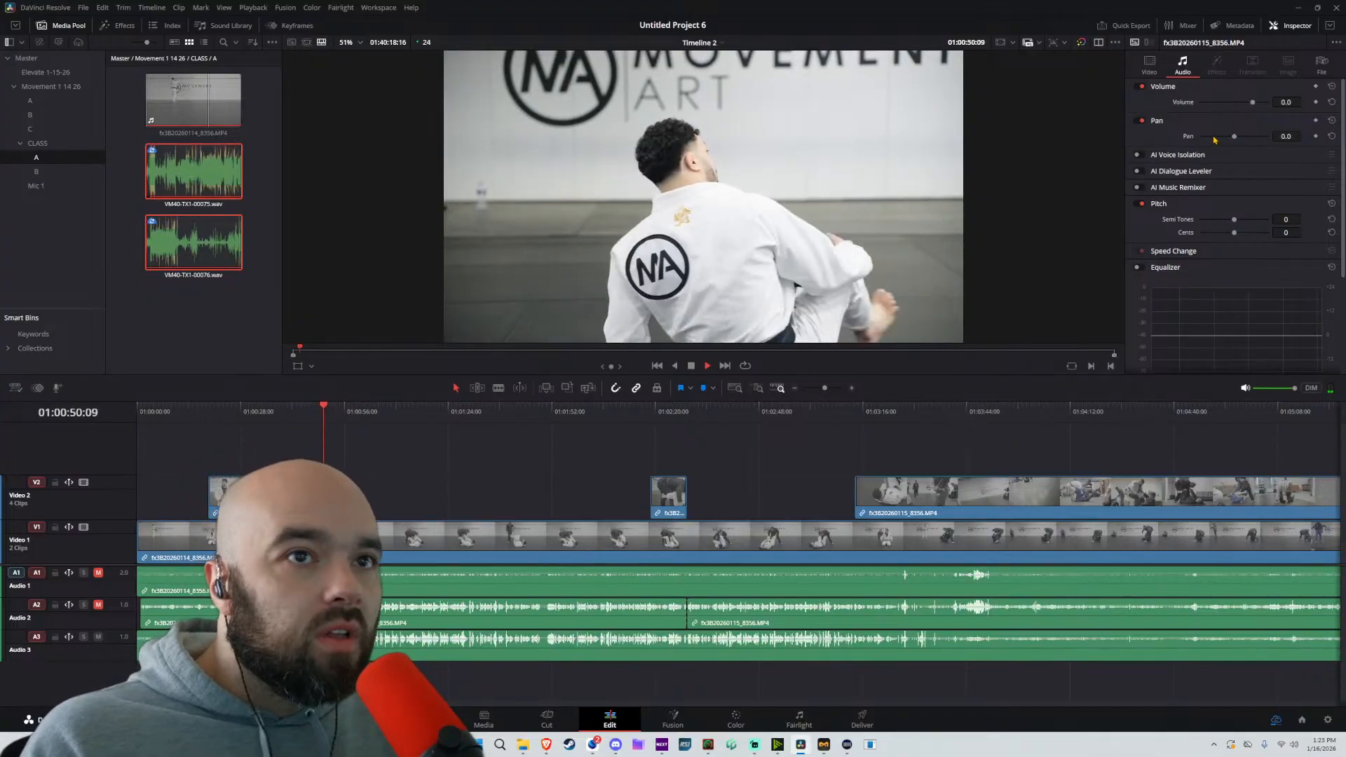
key(space)
click(123, 652)
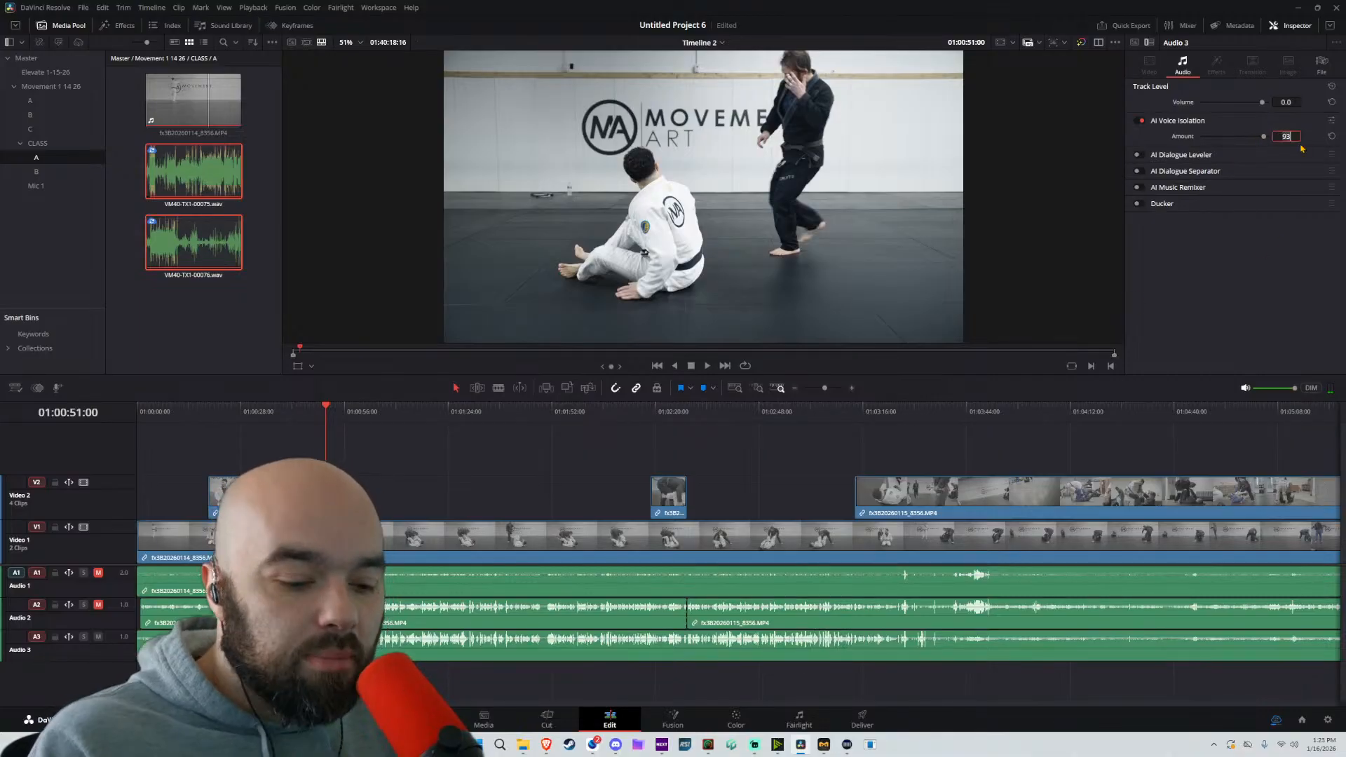
key(space)
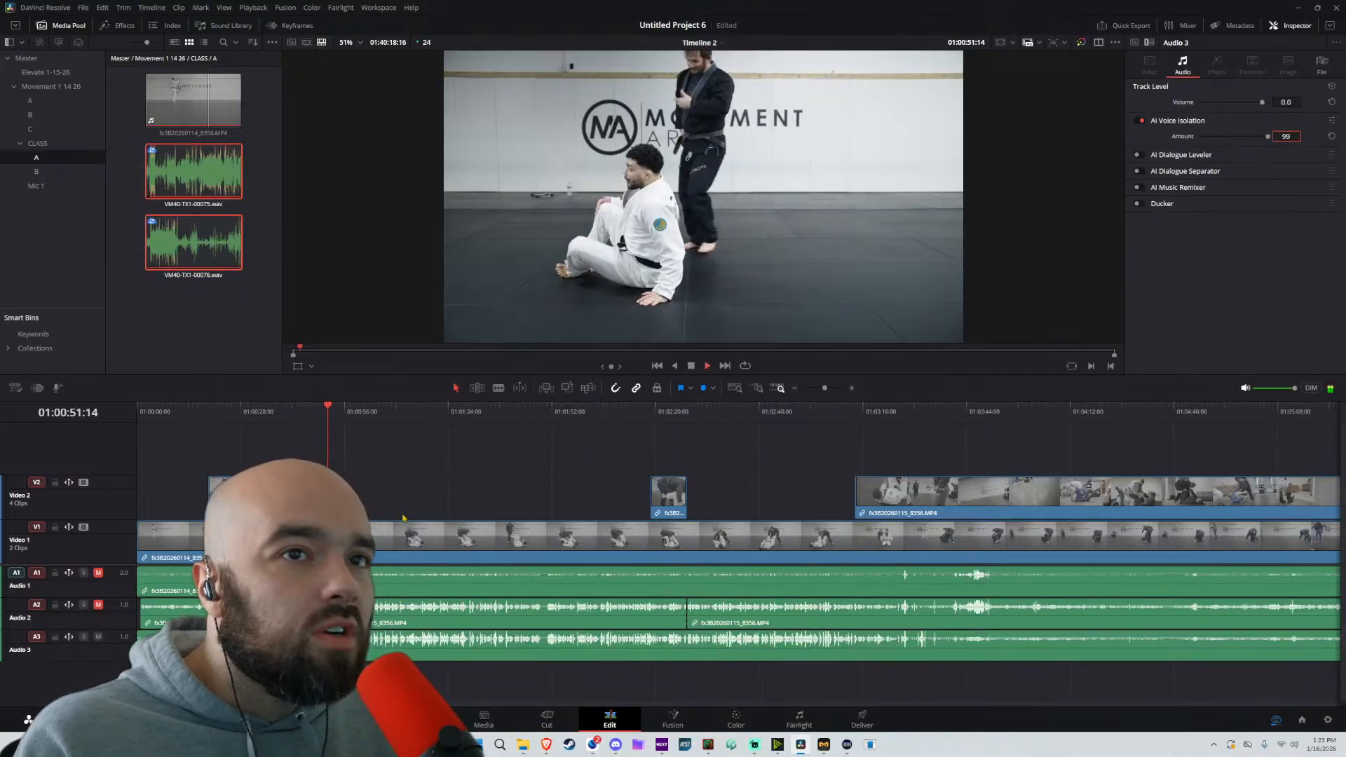
click(1142, 121)
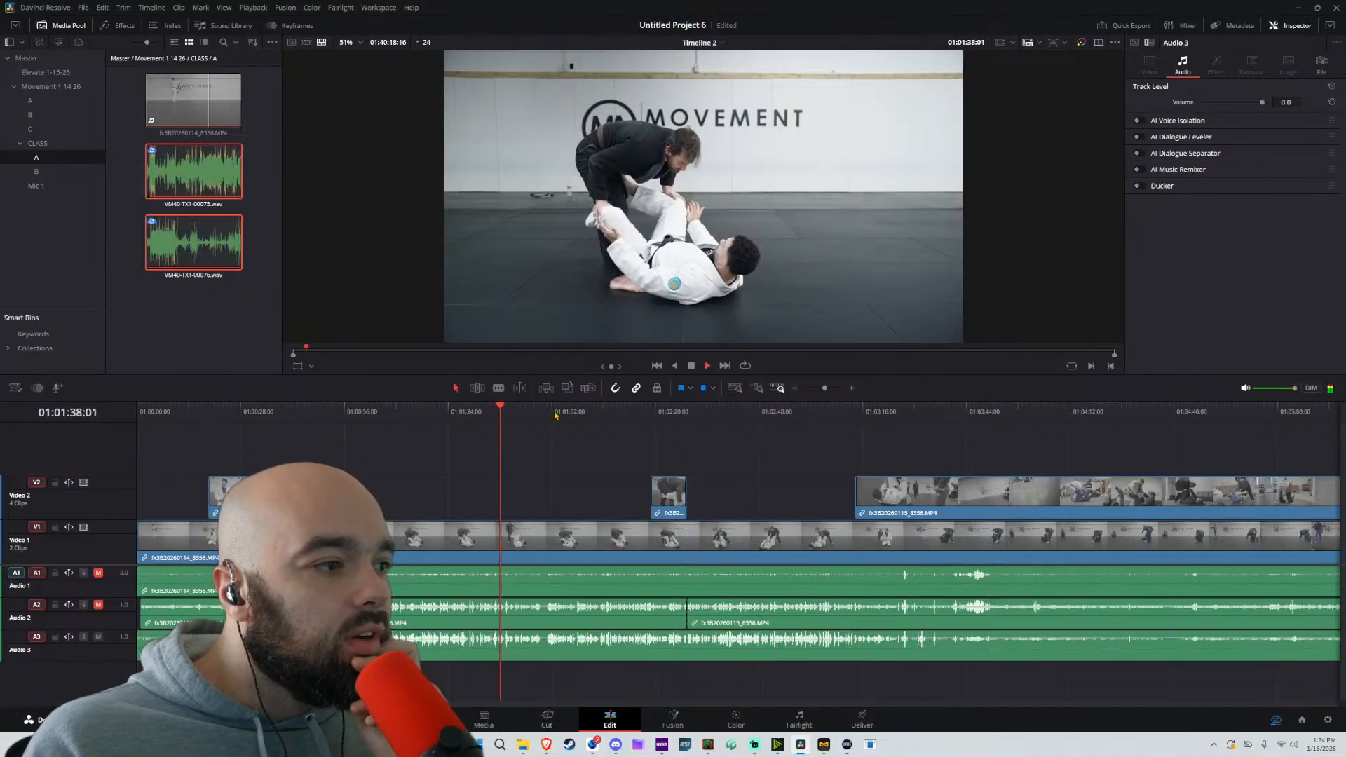
Split the Video 2 clip and its linked audio at about 01:03:25 and trim the remainder's start to about 01:03:48
key(space)
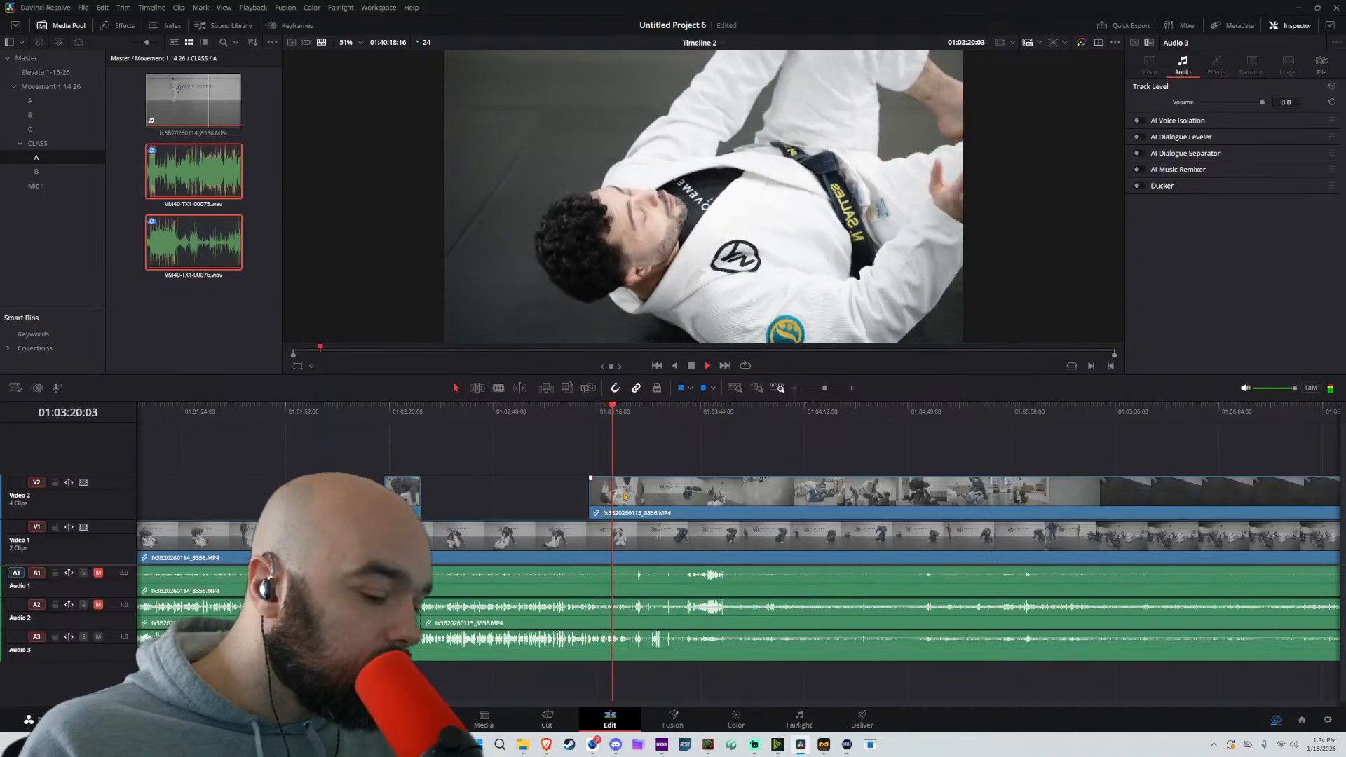
key(b)
scroll(652, 494, up, 5)
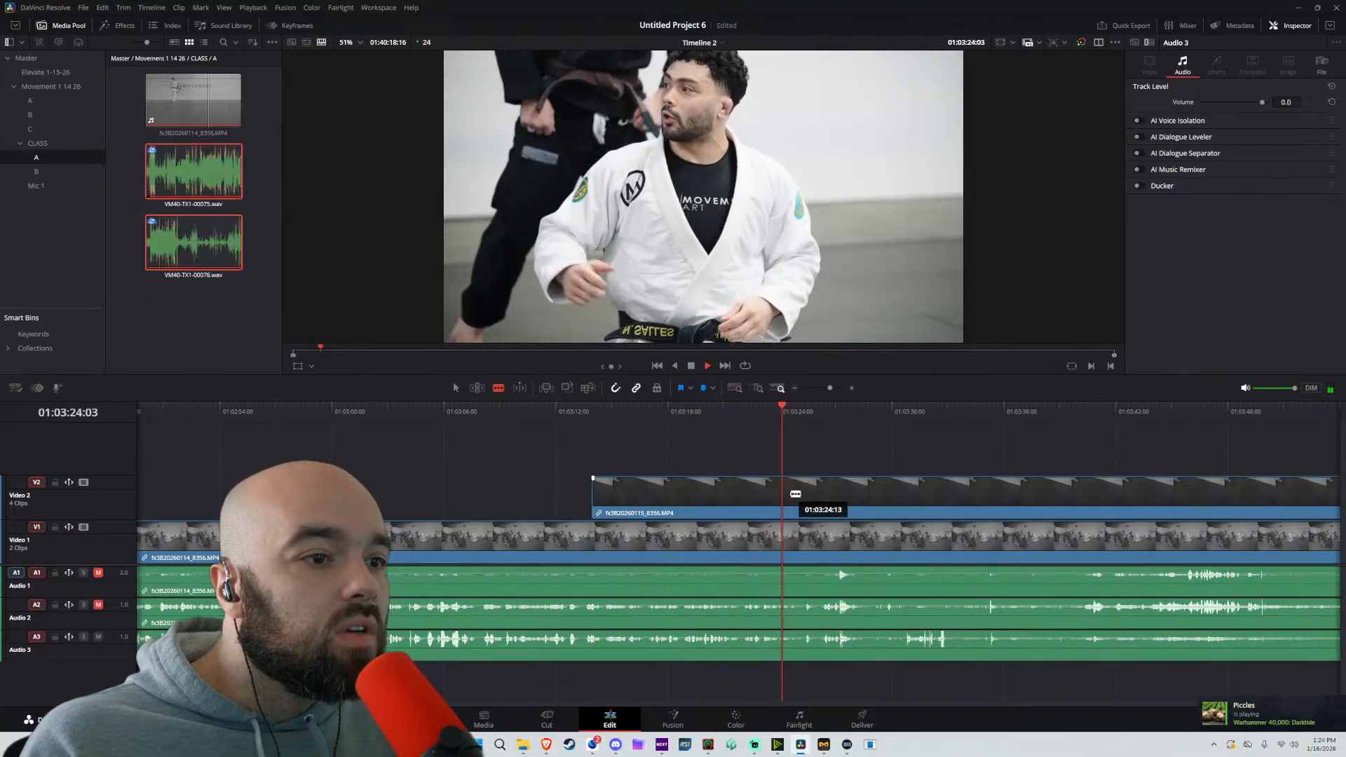
click(821, 493)
key(a)
drag(823, 494, 1241, 500)
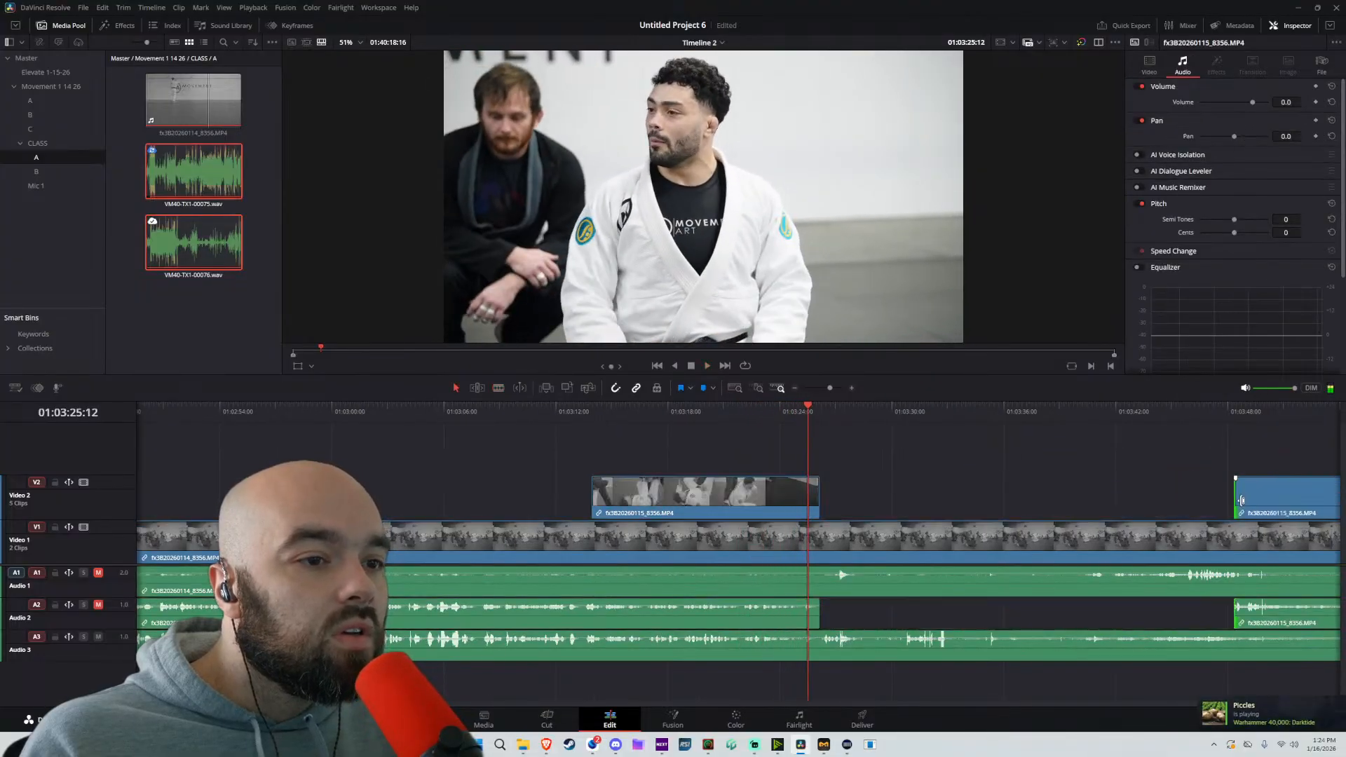
mouse_move(975, 471)
mouse_down()
mouse_move(761, 468)
mouse_move(818, 472)
mouse_up()
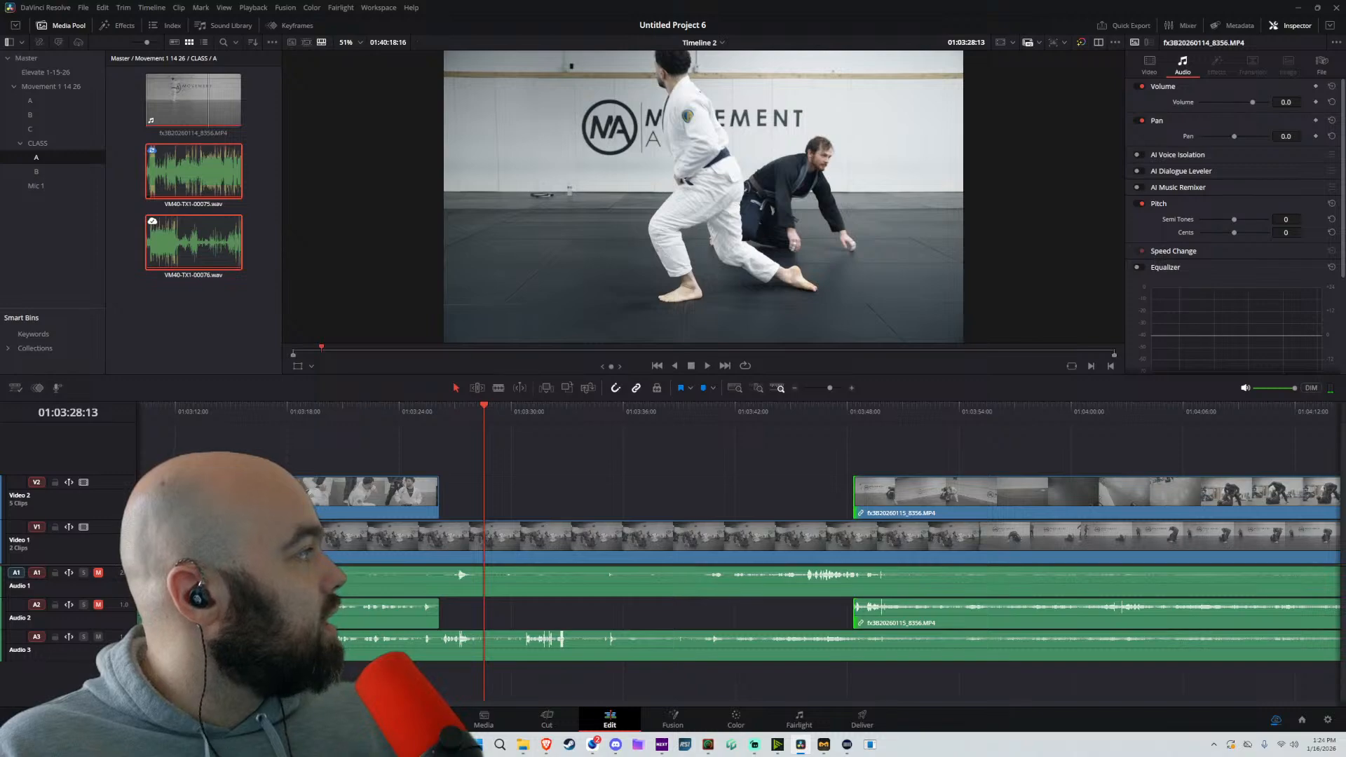
Switch to Suno, generate songs from the description "lofi background music", and move the browser window off the editor
key(alt+Tab)
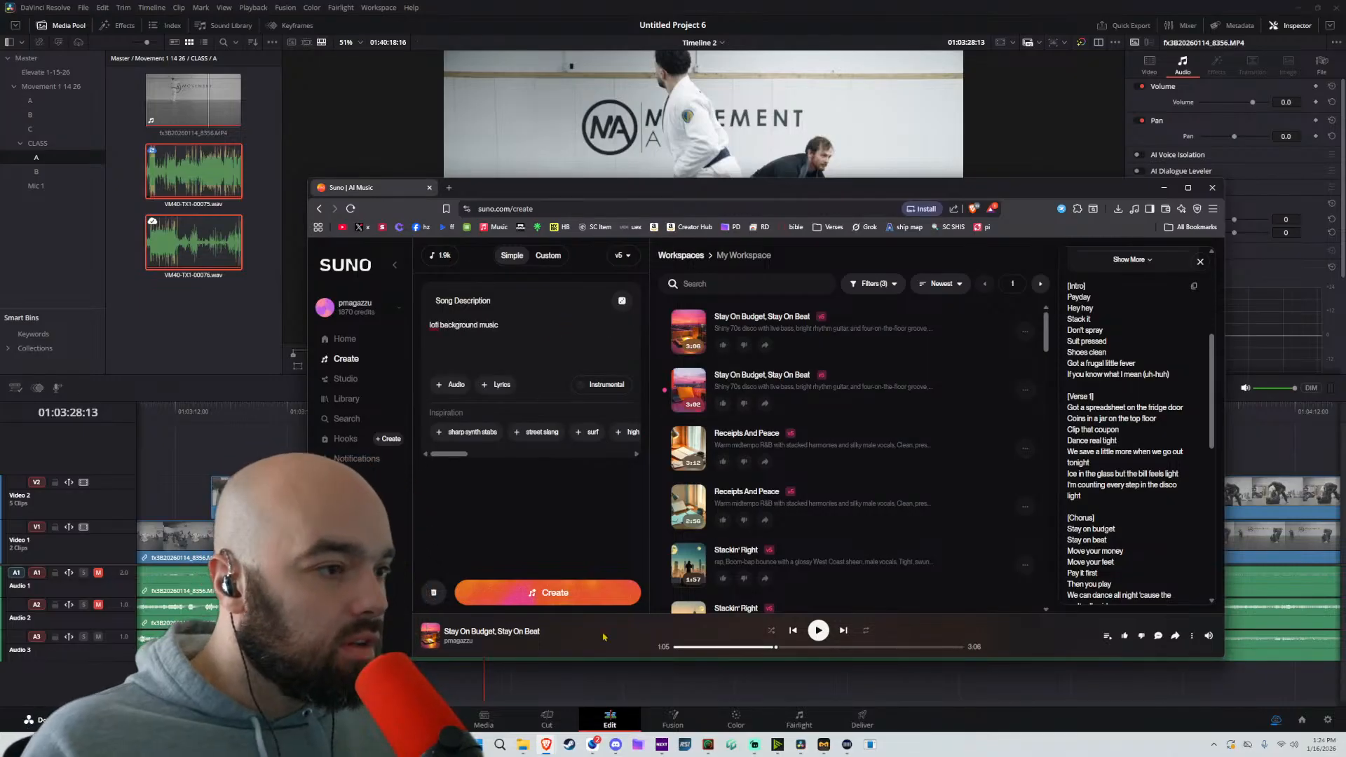
click(553, 594)
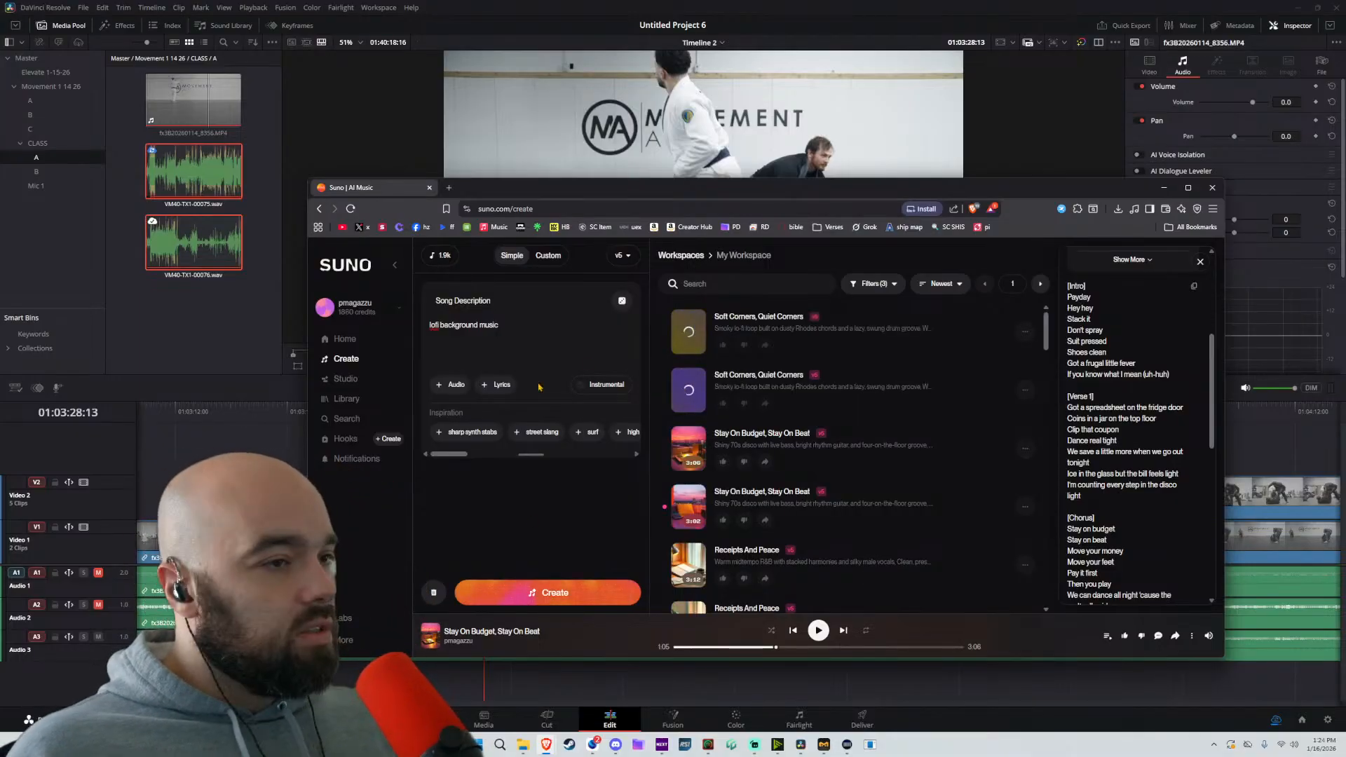
drag(863, 196, 0, 203)
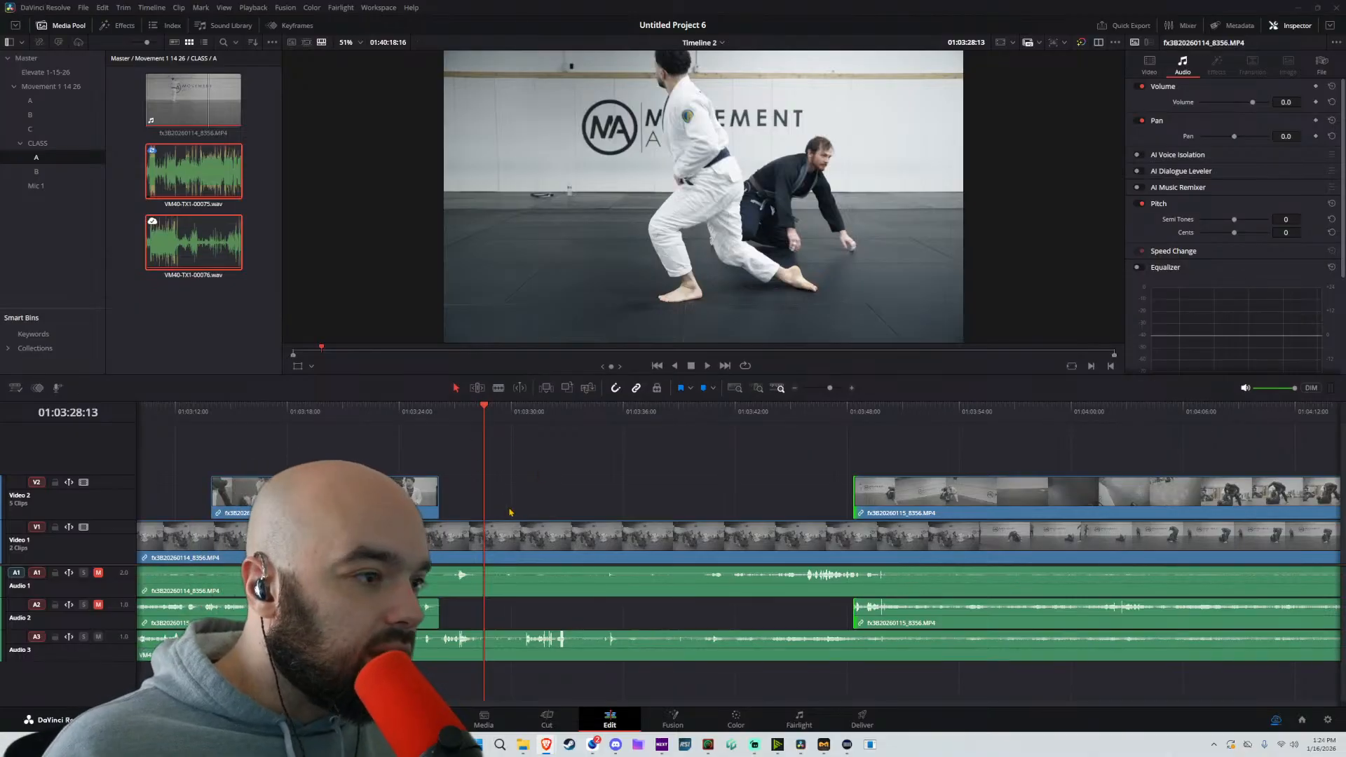
Split the Video 1 clip, its linked Audio 1 and VM40-TX1-00075.wav on Audio 3 at 01:03:28:13
click(486, 540)
click(490, 536)
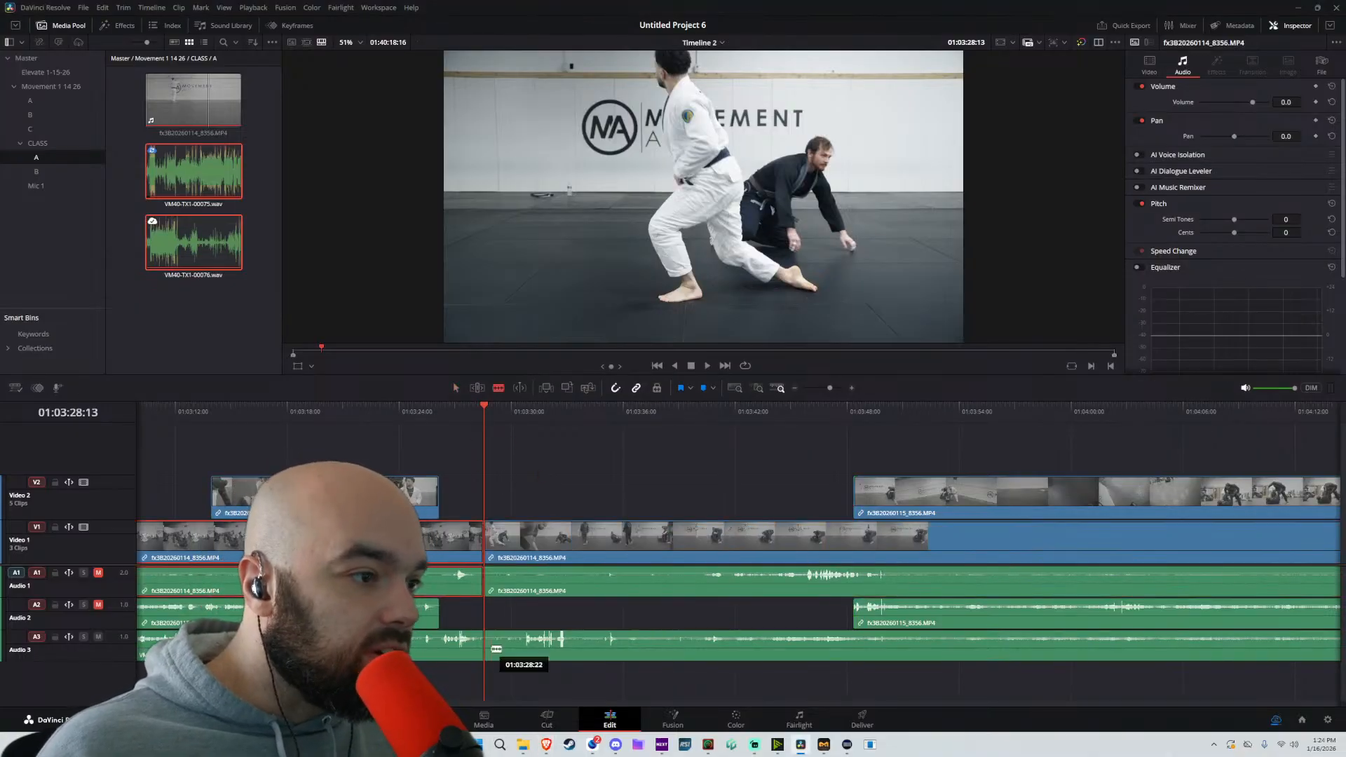
click(493, 646)
key(a)
Split all tracks at 01:04:09:03, remove everything between 01:03:28:13 and that split, and close the gap
drag(1026, 434, 897, 647)
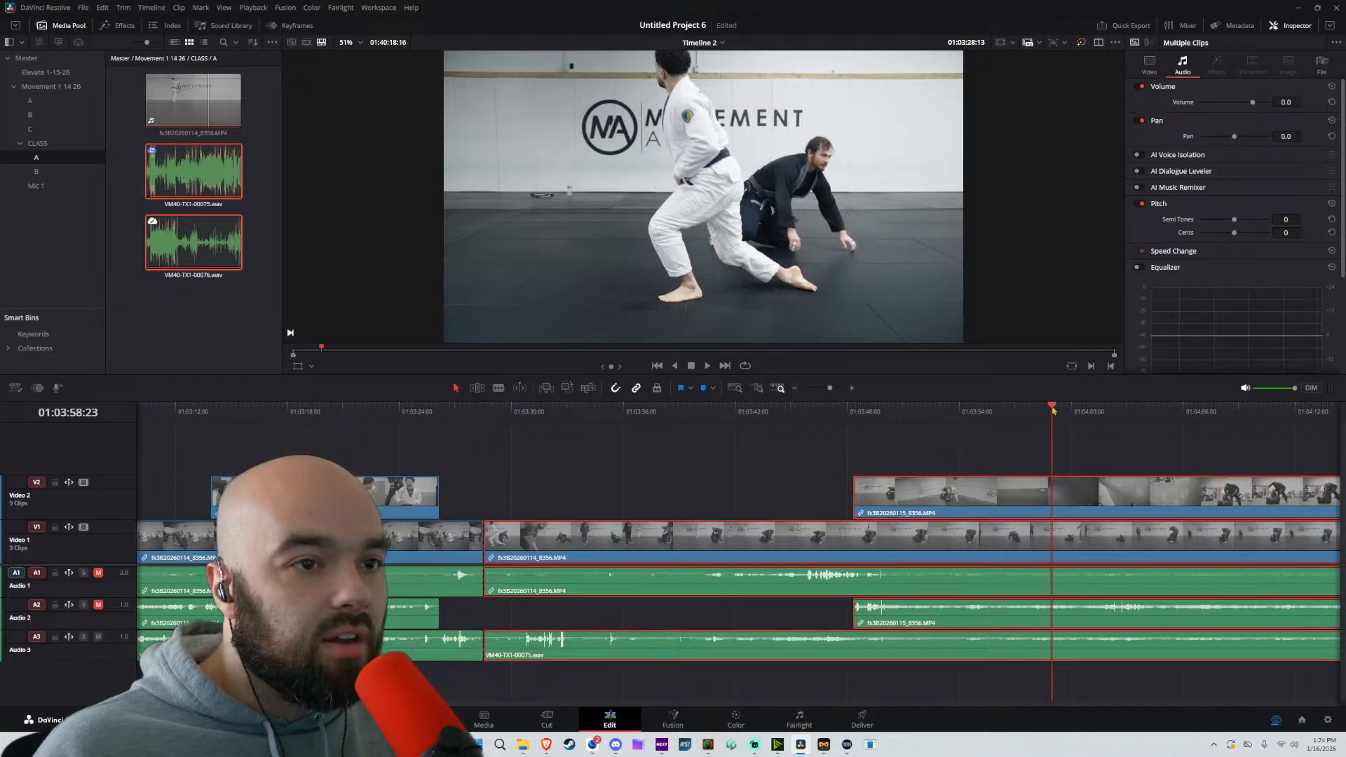
scroll(813, 450, right, 5)
click(844, 415)
key(space)
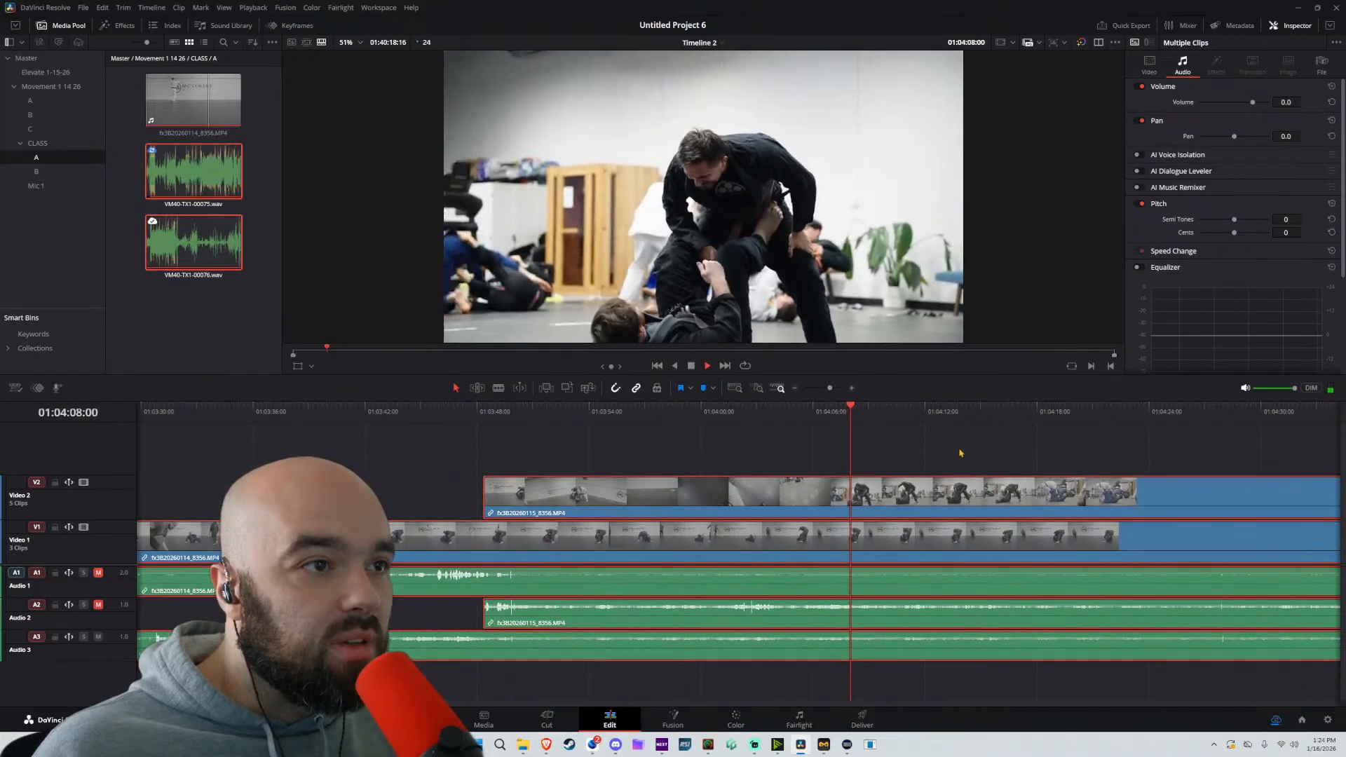
scroll(961, 453, down, 3)
key(space)
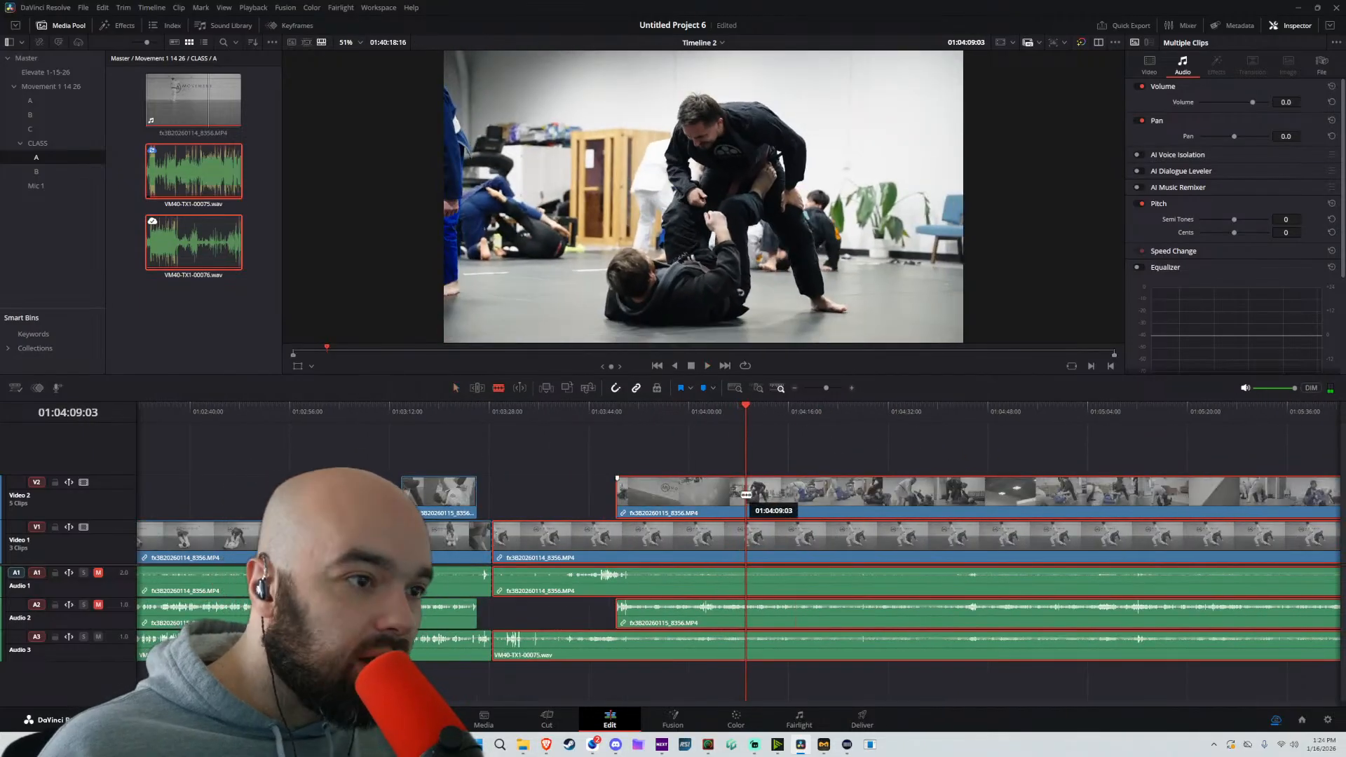
key(ctrl+backslash)
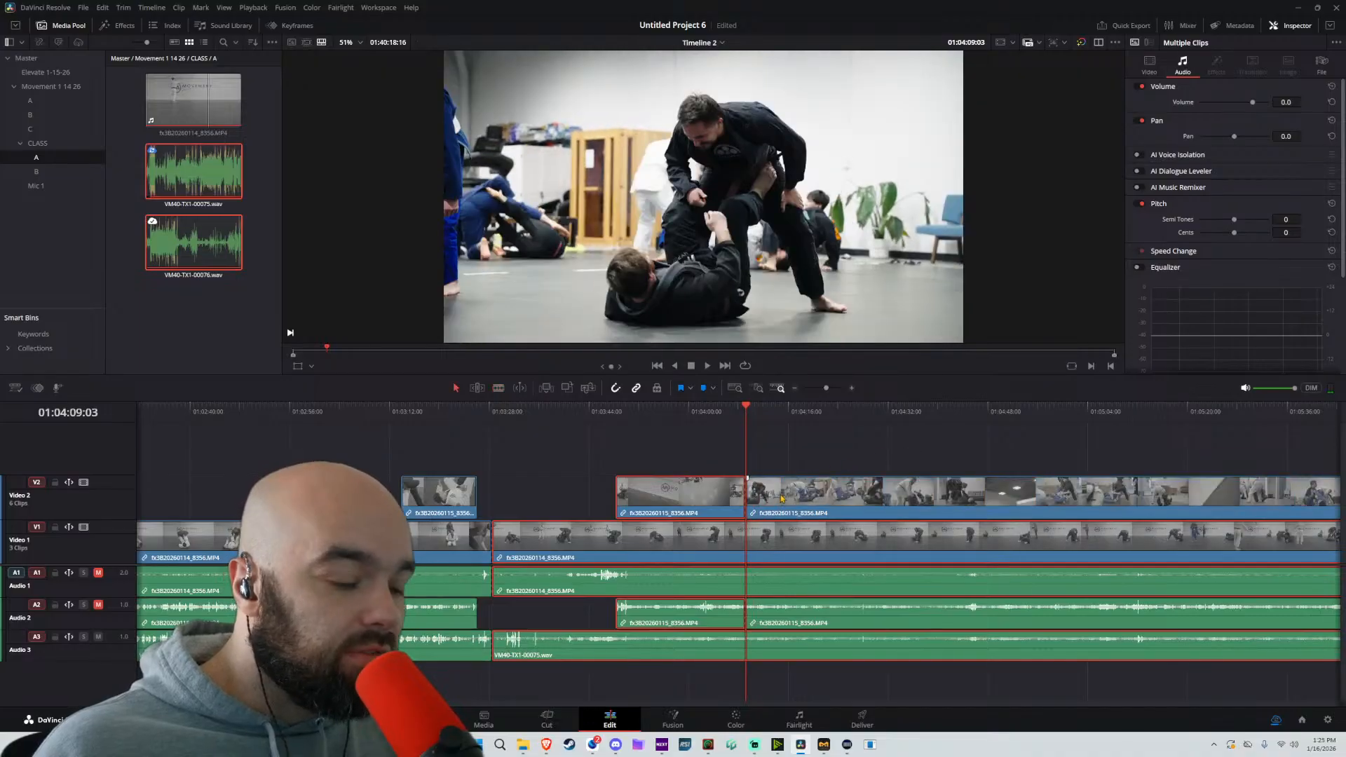
key(ctrl+b)
drag(933, 441, 574, 531)
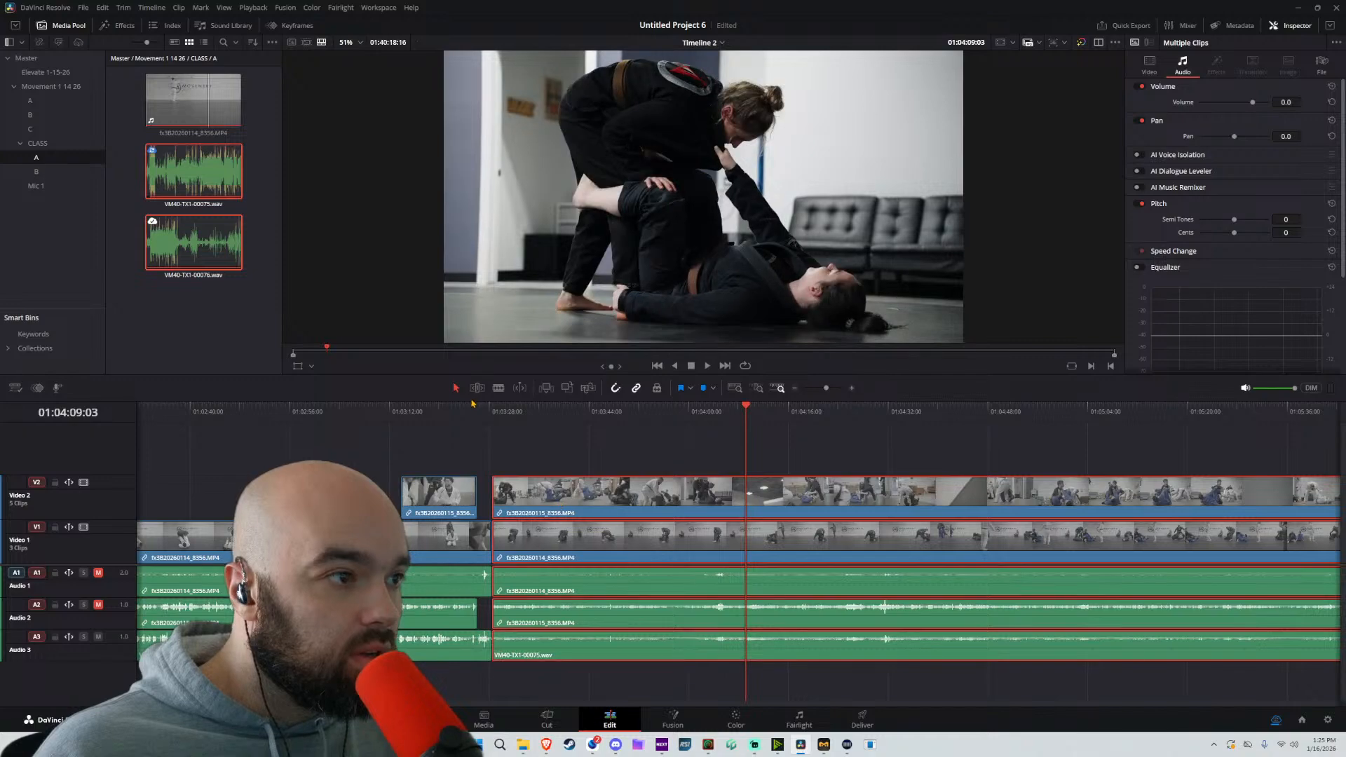
Play back across the new cut at about 01:03:28 to check the transition from instruction to practice footage
click(464, 408)
key(space)
scroll(642, 499, up, 3)
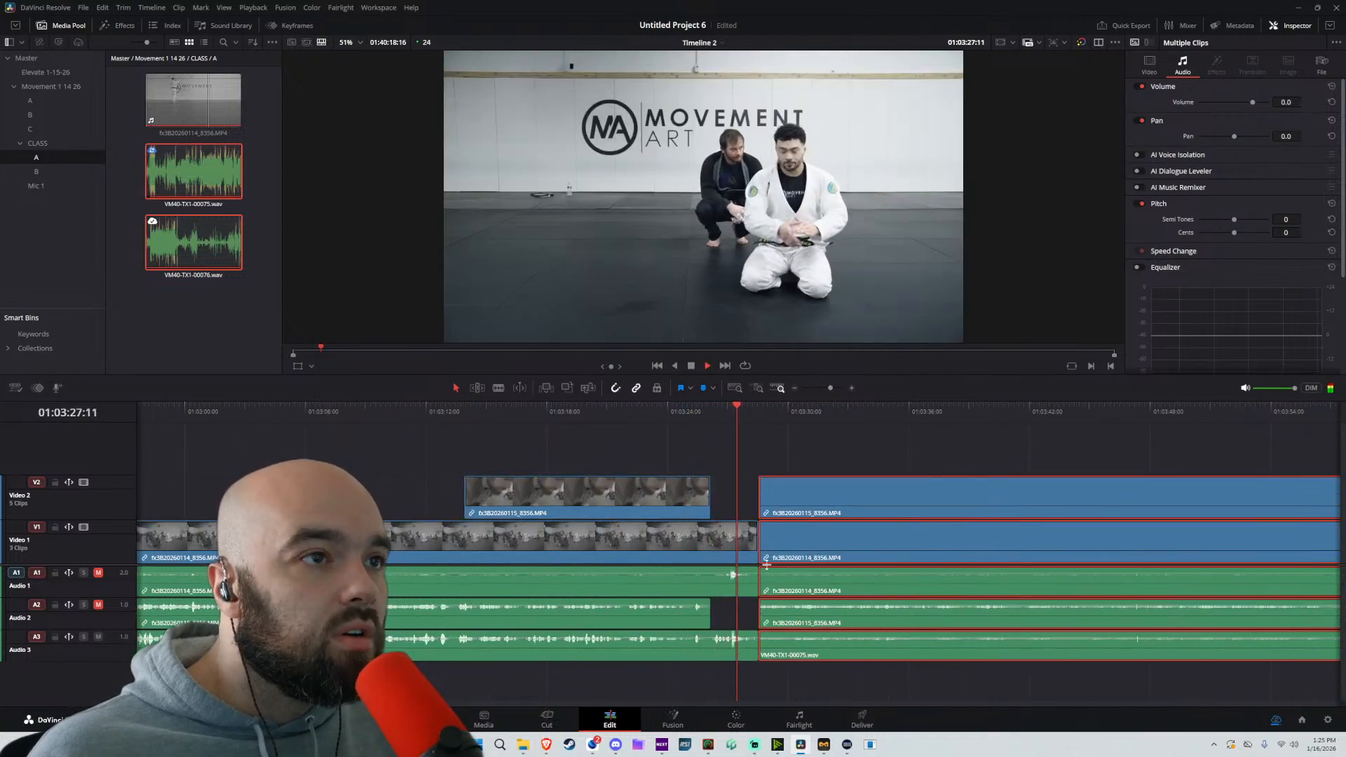
scroll(849, 521, down, 3)
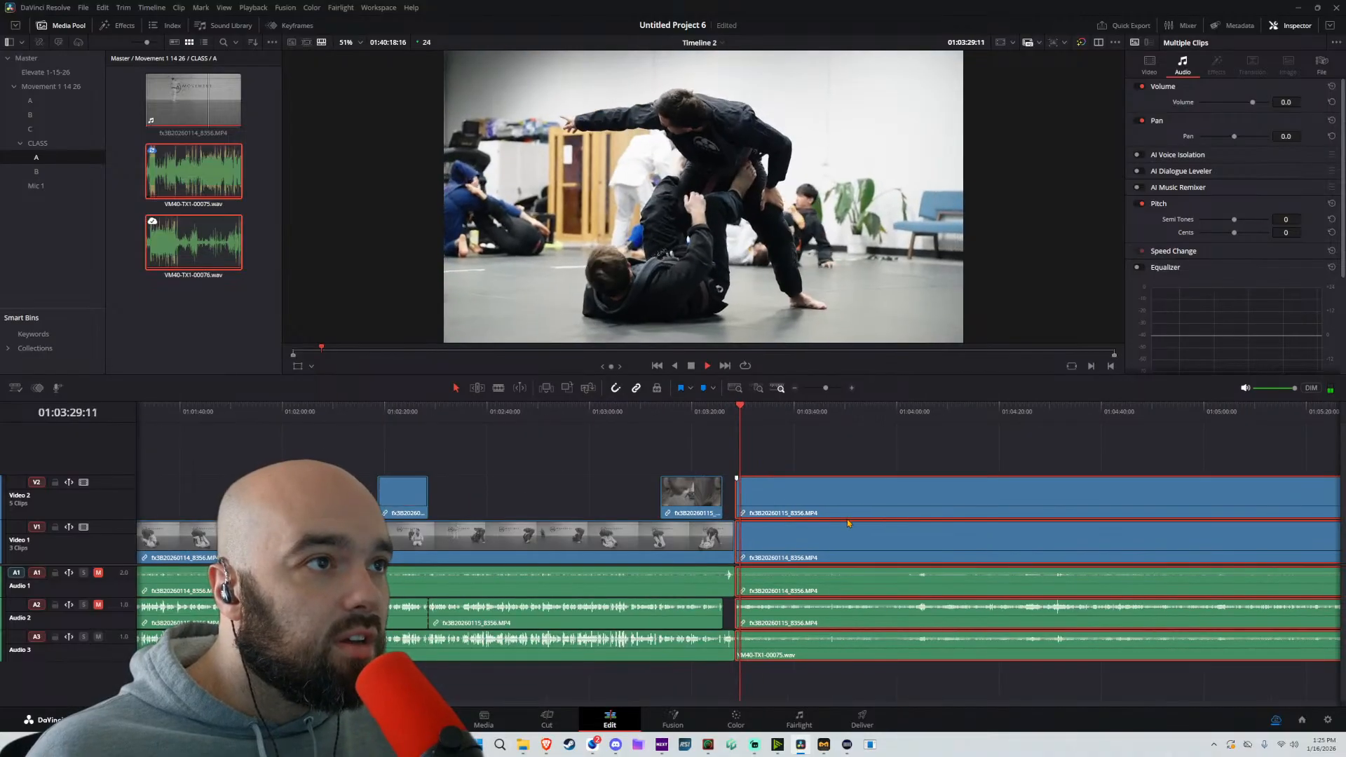
click(527, 479)
key(space)
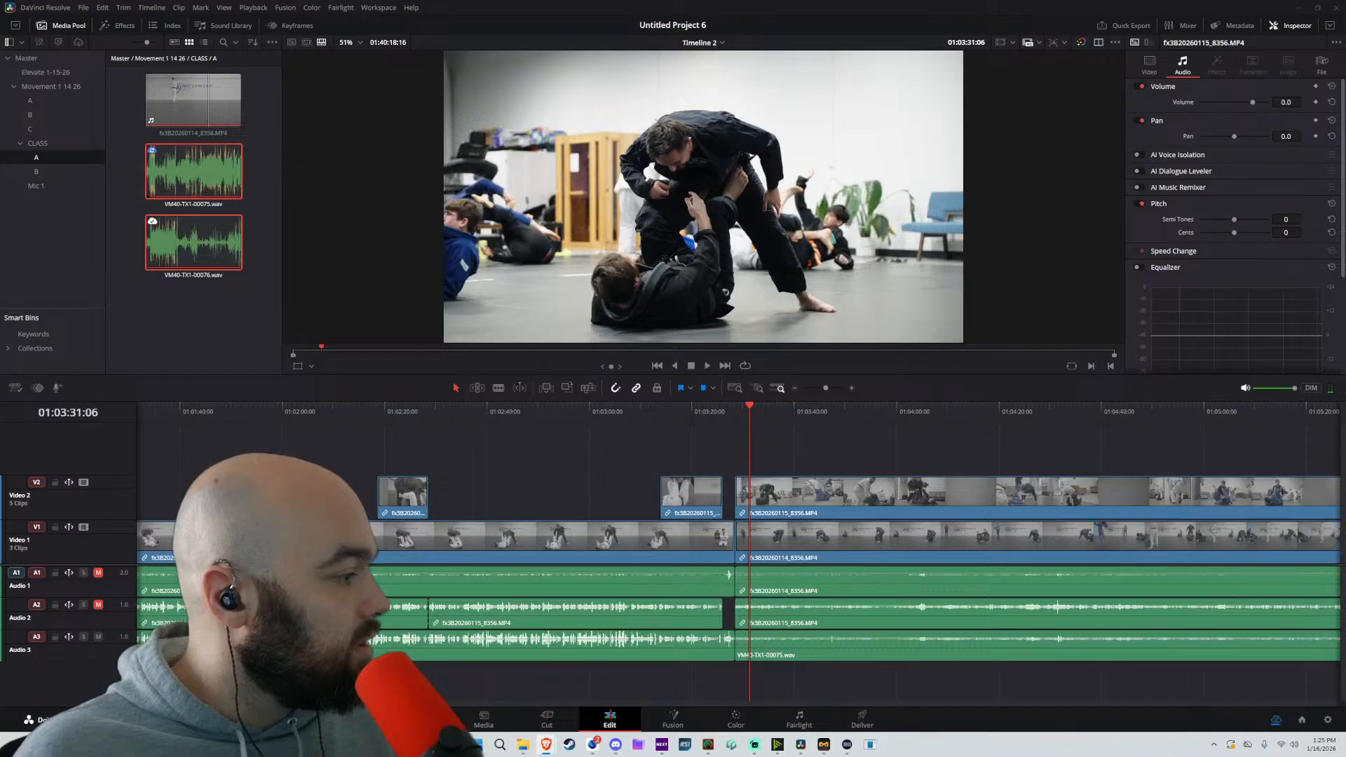
key(space)
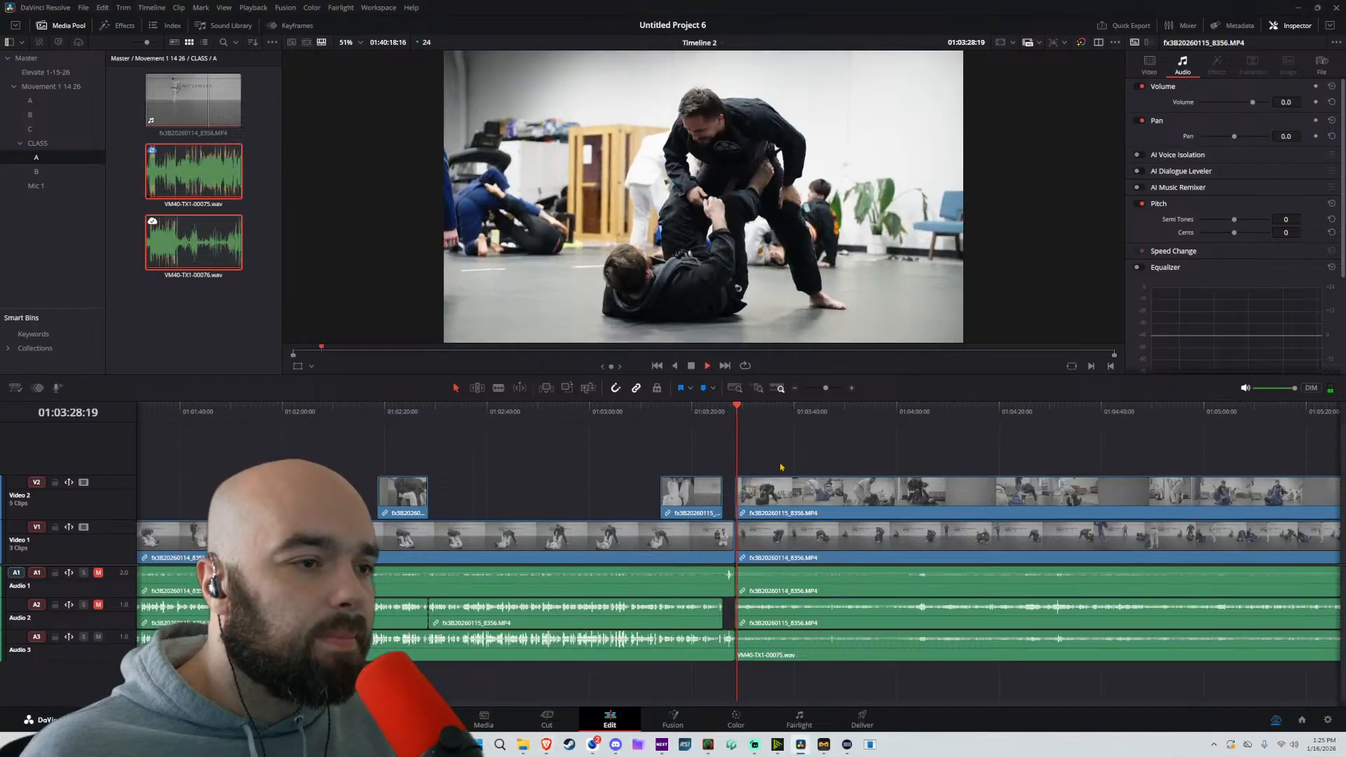
scroll(753, 462, up, 3)
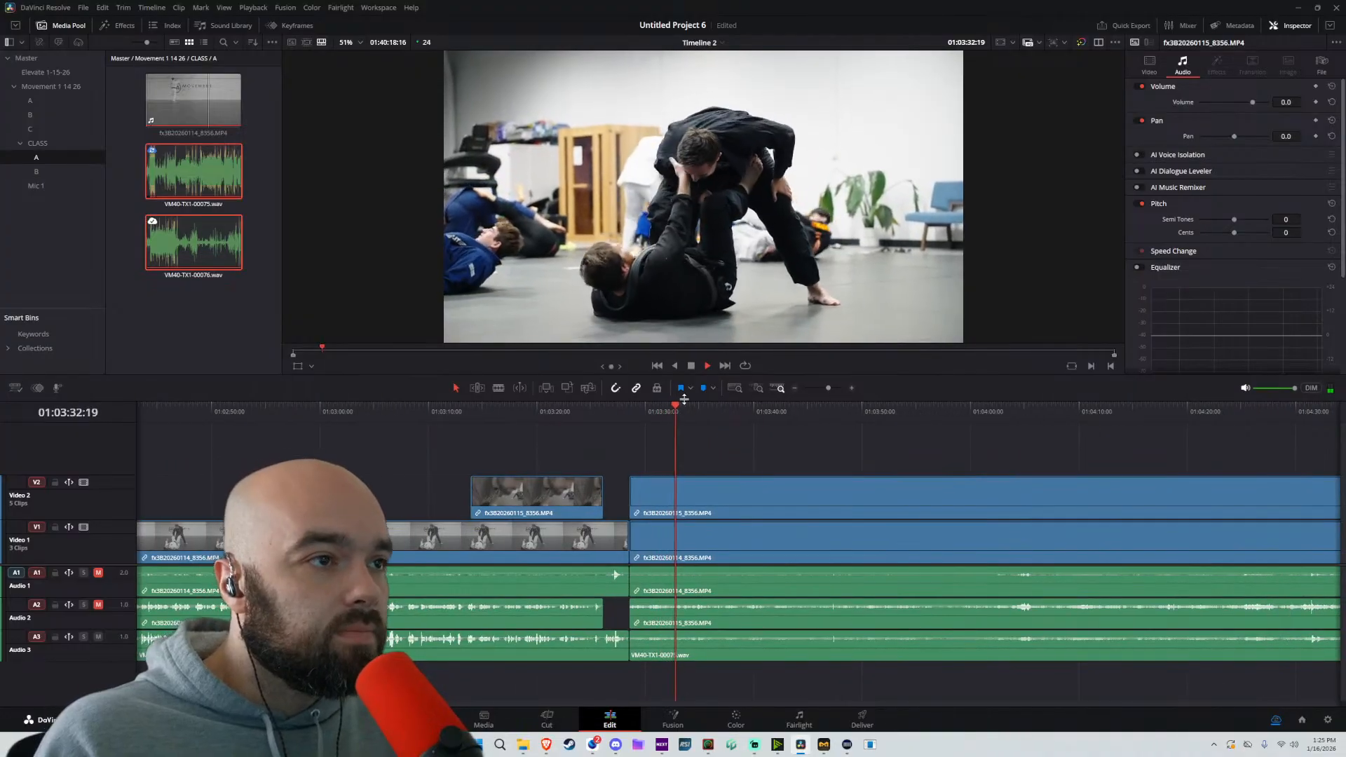
key(b)
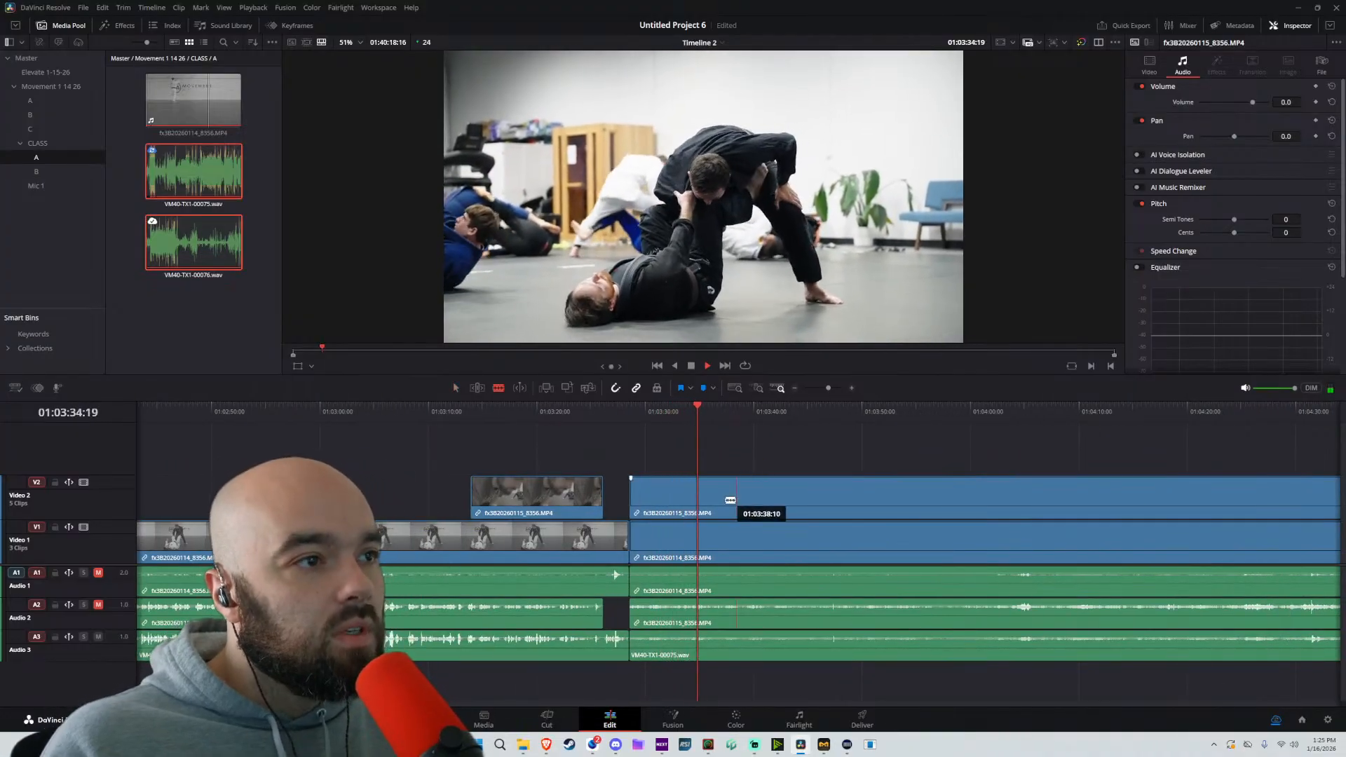
key(space)
click(706, 498)
key(a)
drag(708, 498, 630, 491)
key(space)
key(space)
key(space)
key(ctrl+z)
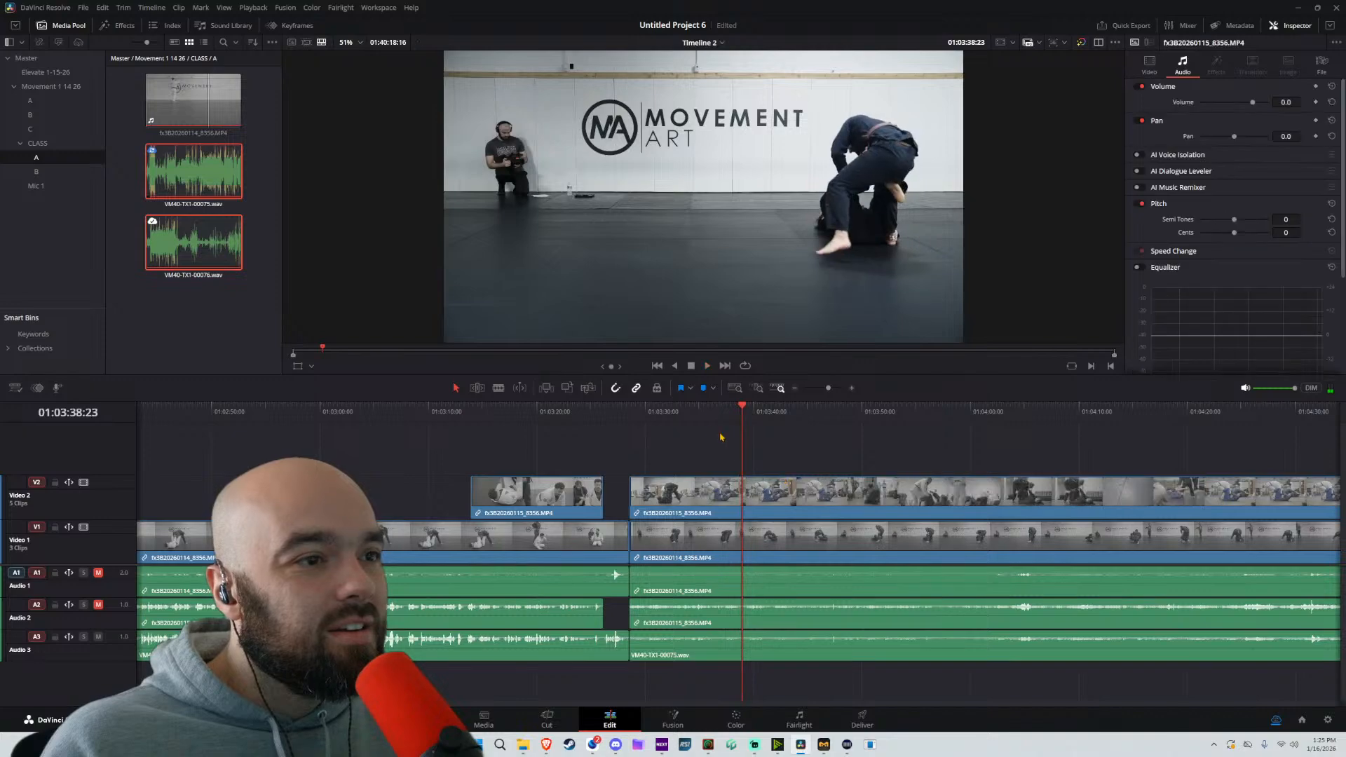
Split all tracks at 01:03:35:08 and 01:03:39:03, remove the section between the splits, close the gap and play the result
click(696, 413)
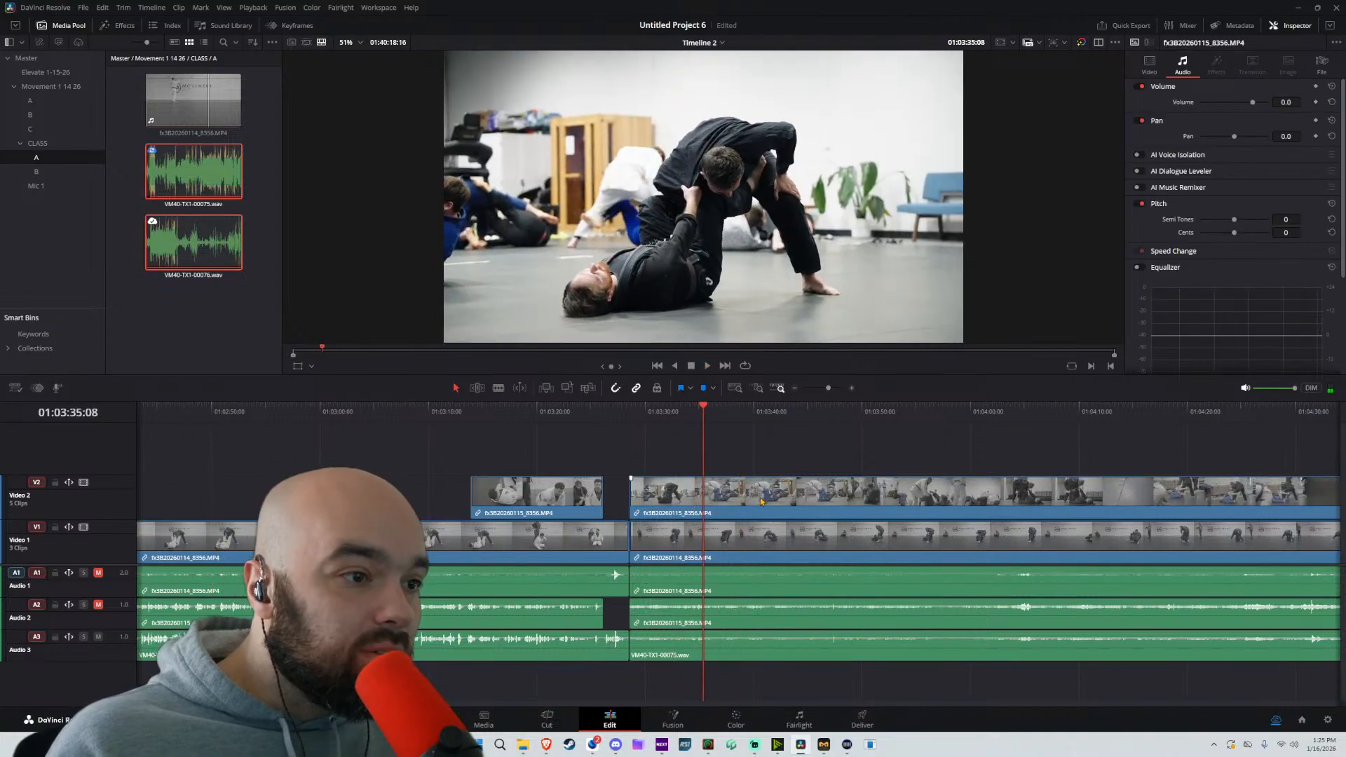
key(ctrl+b)
drag(788, 451, 765, 655)
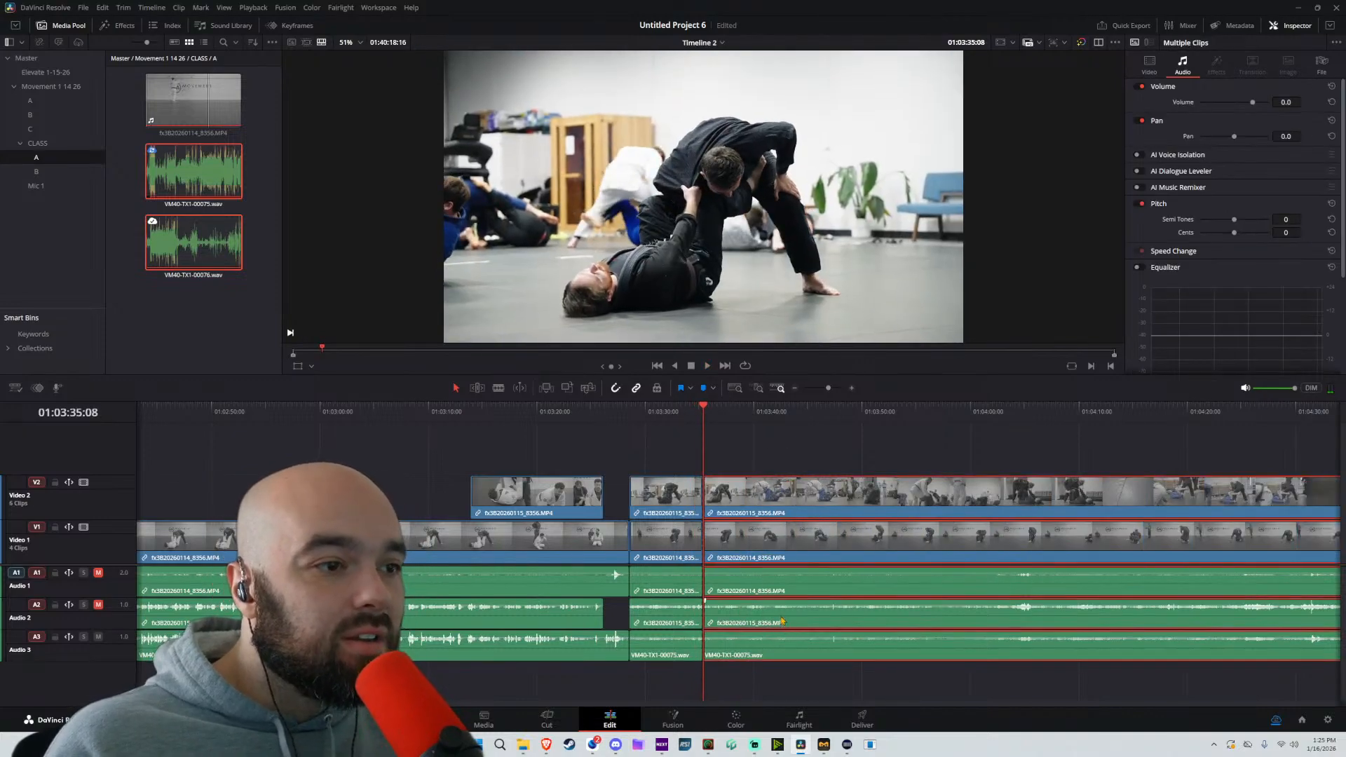
drag(750, 411, 740, 411)
key(space)
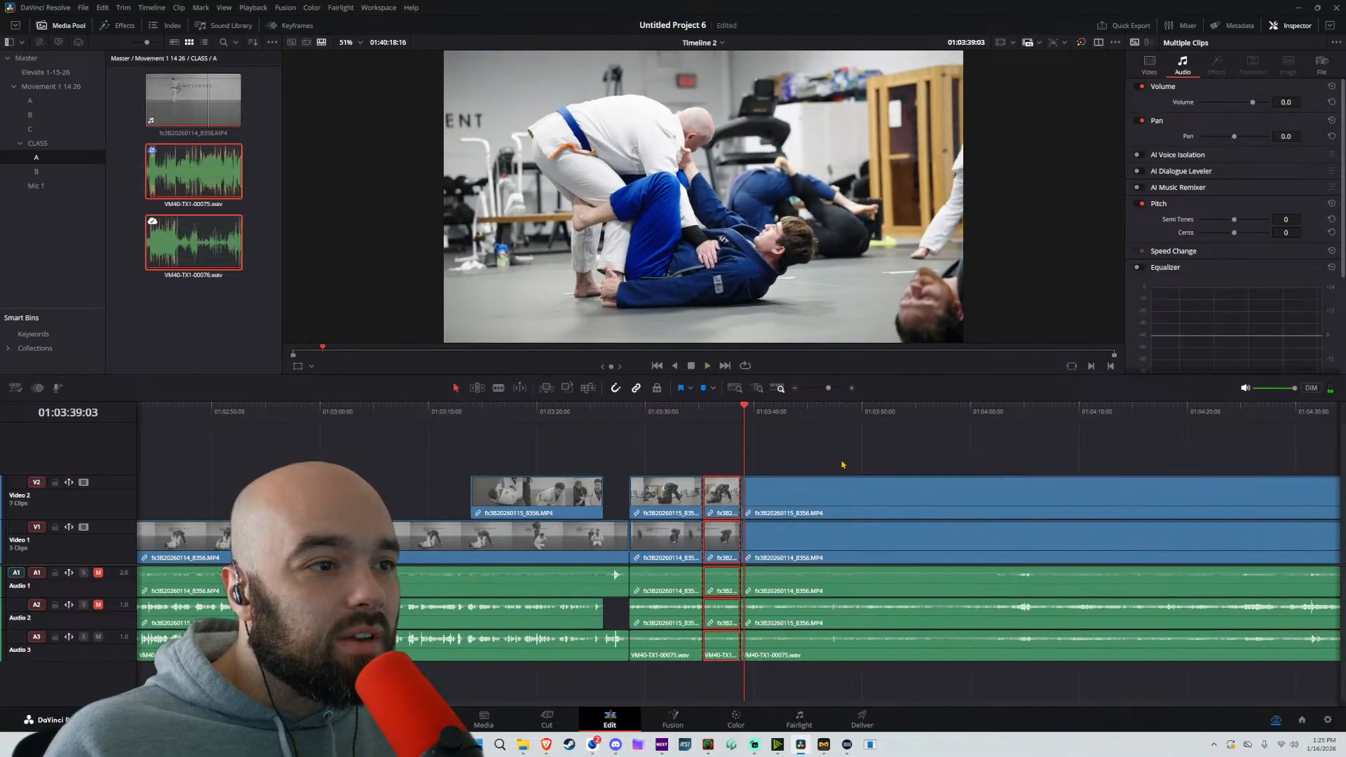
drag(813, 491, 776, 493)
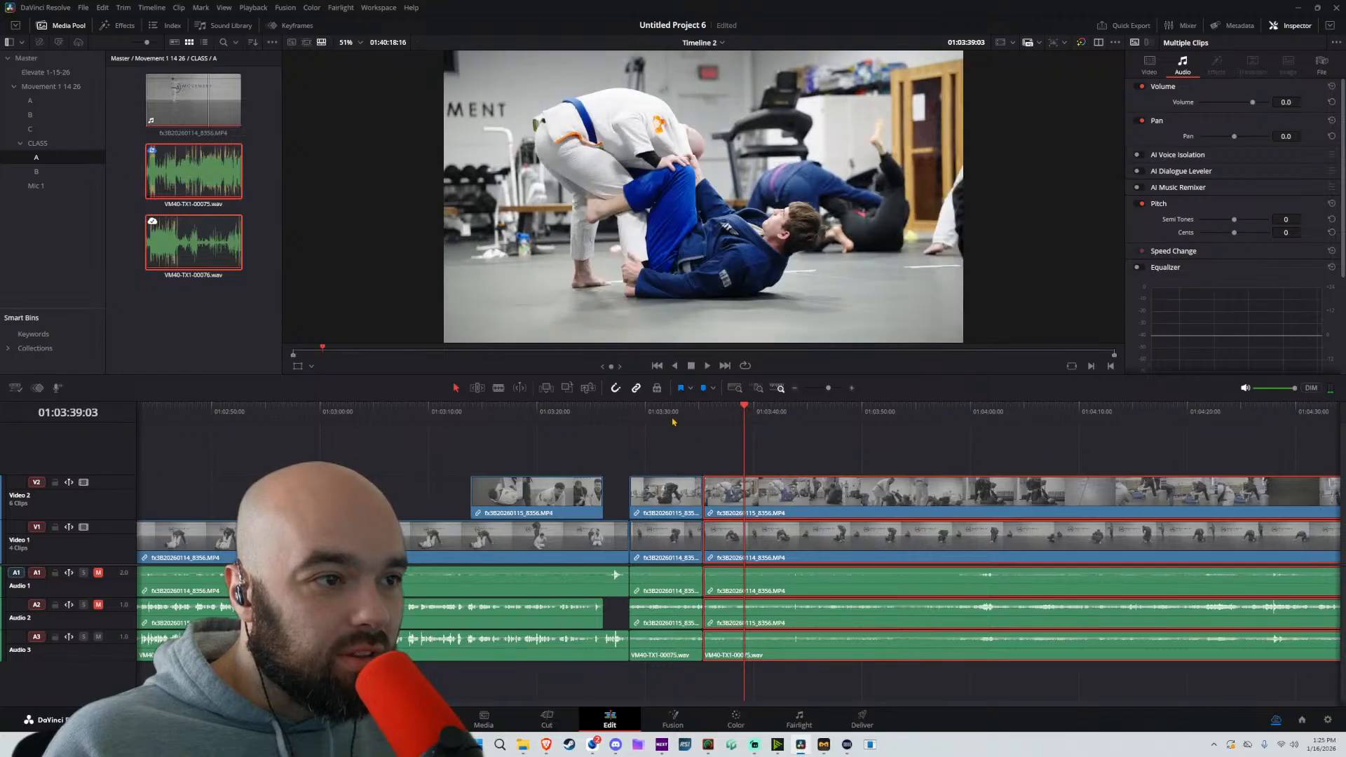
key(space)
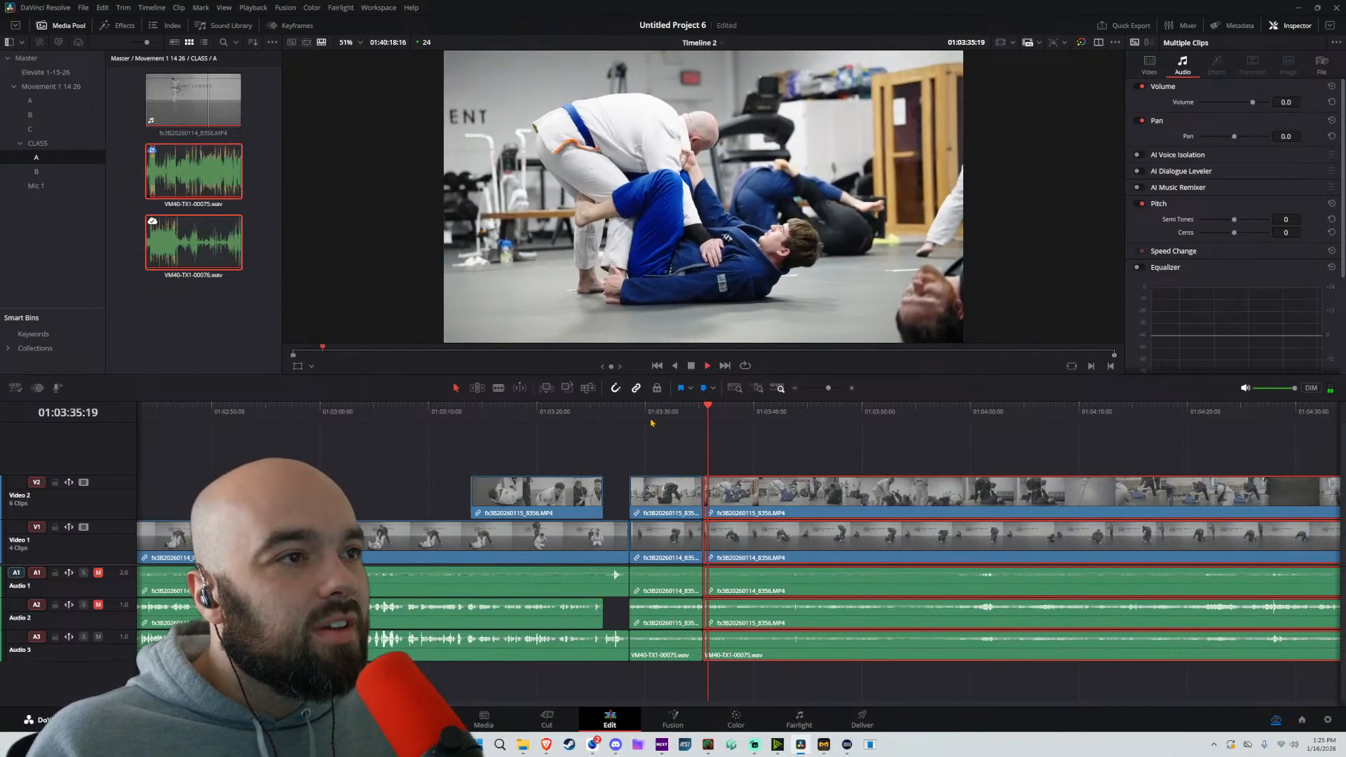
drag(800, 443, 612, 449)
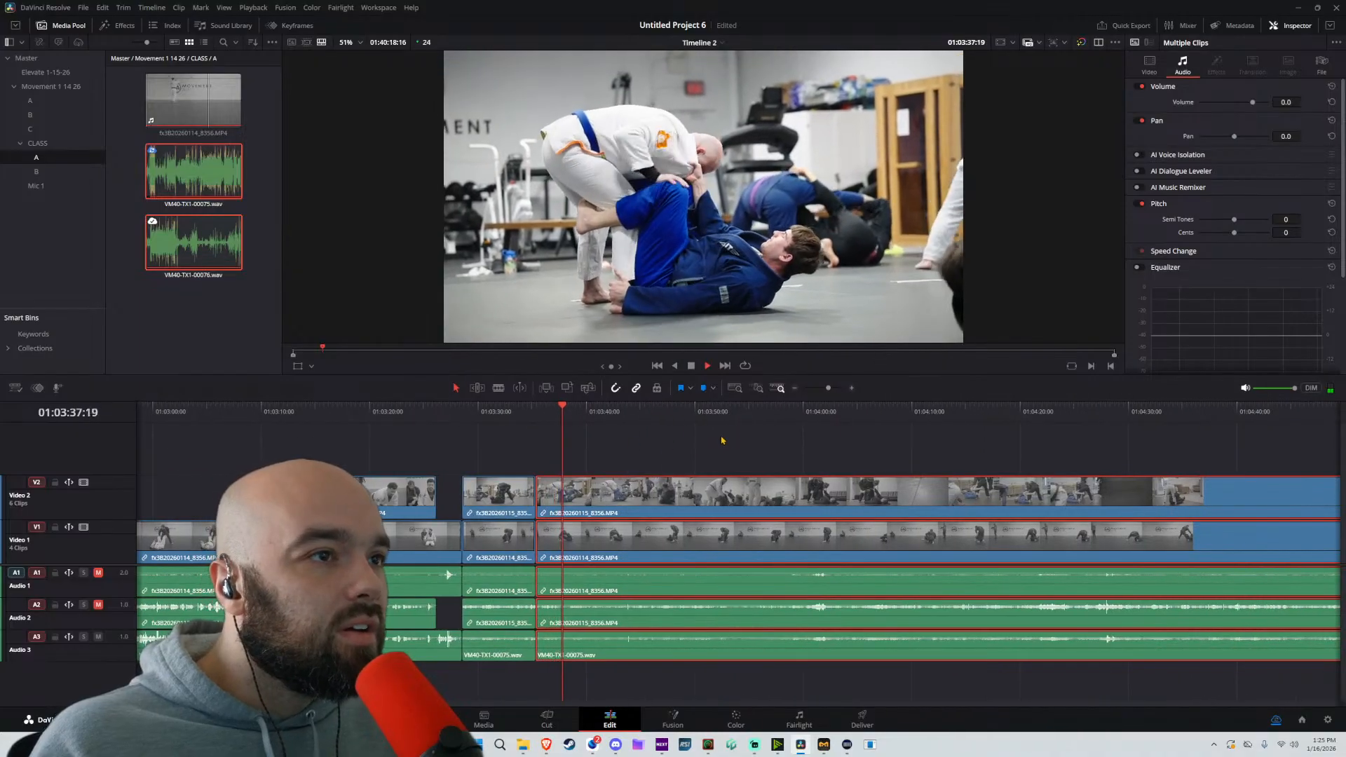
Split all tracks at 01:03:40:15 and about 01:03:48, remove the section between the splits, and close the gap
drag(721, 439, 625, 430)
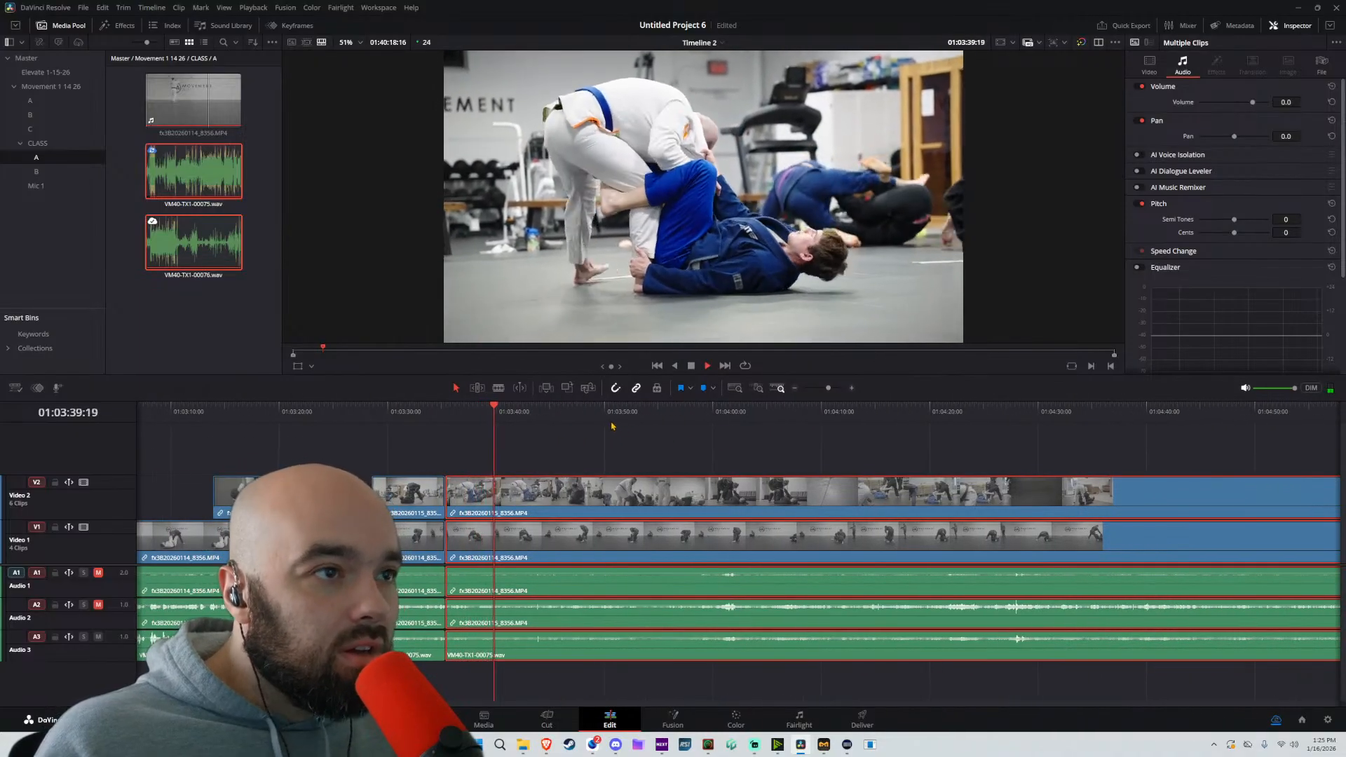
key(space)
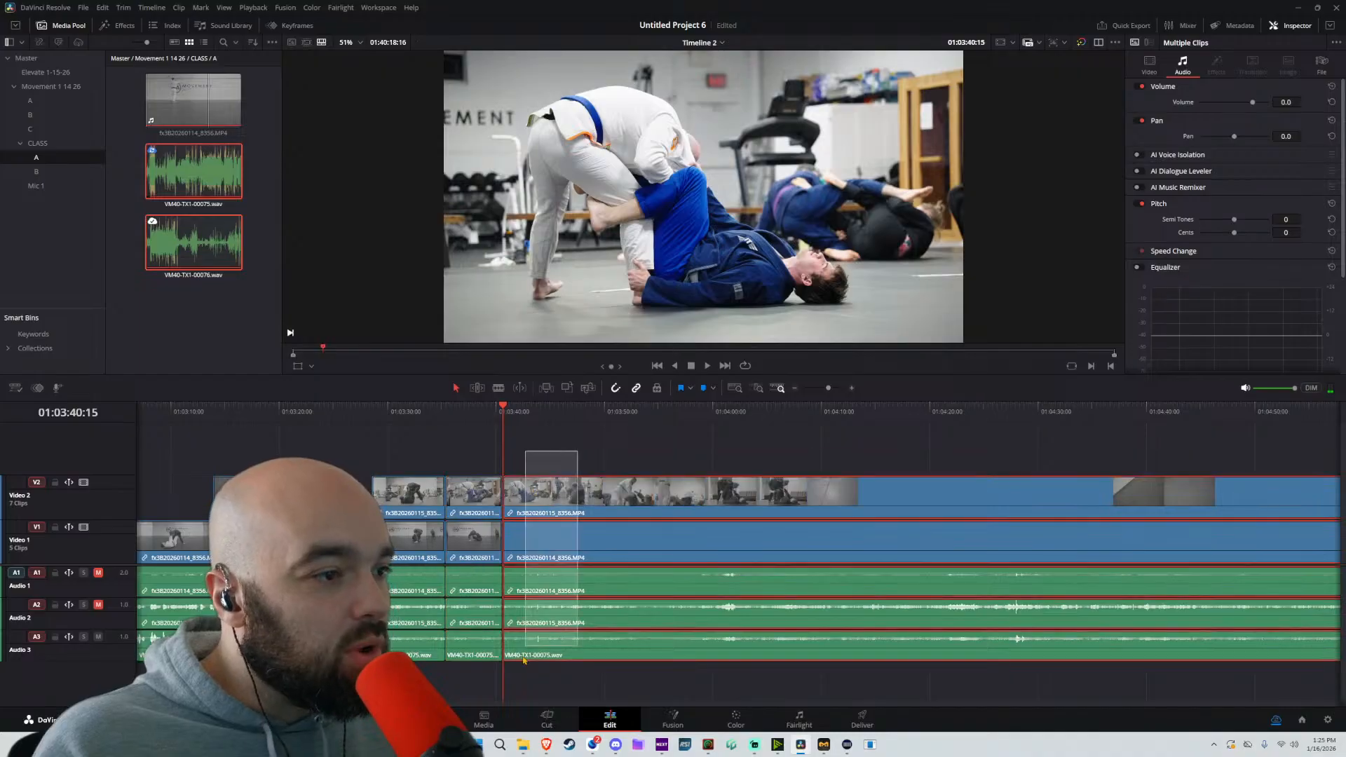
key(ctrl+b)
click(525, 411)
drag(526, 410, 591, 441)
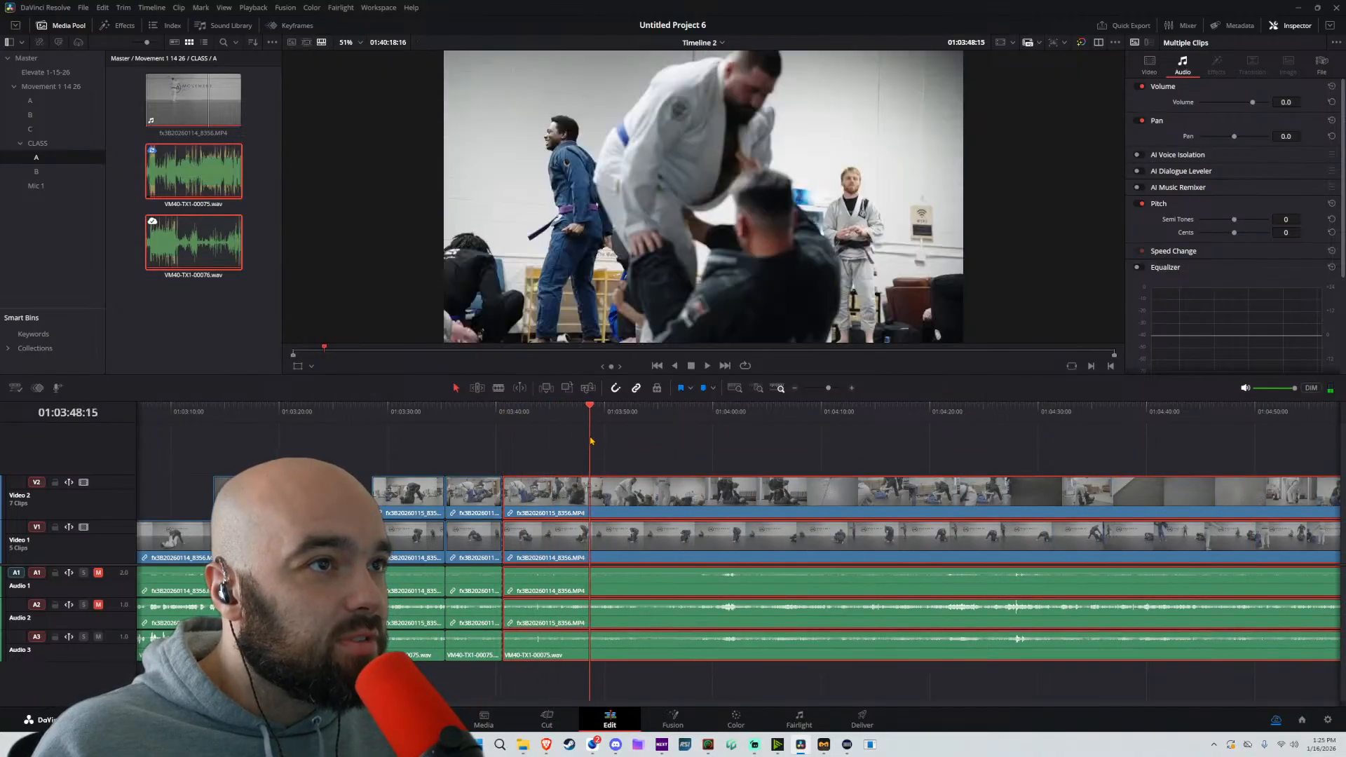
key(ctrl+b)
drag(748, 457, 682, 690)
drag(679, 492, 590, 491)
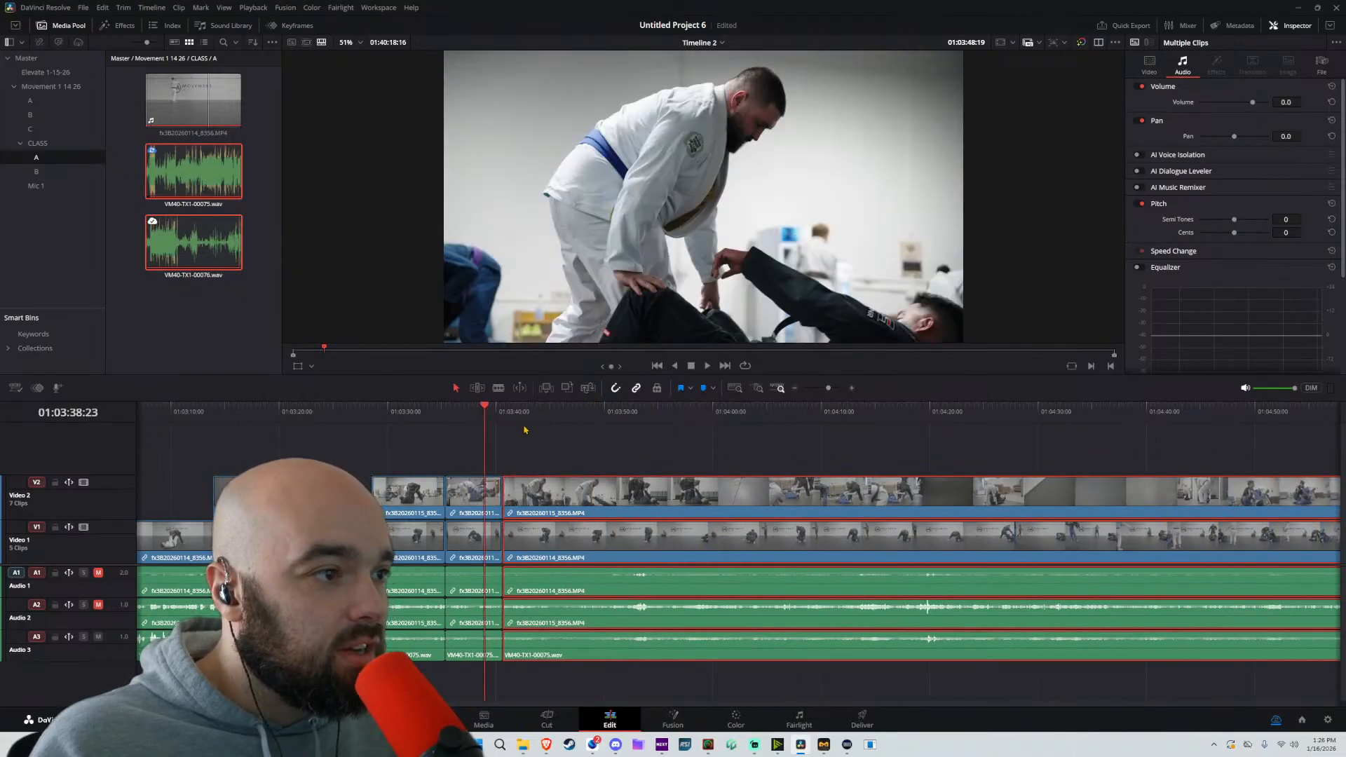
Play across the new cut, and split all tracks at 01:03:46:02 and again at about 01:03:56
key(space)
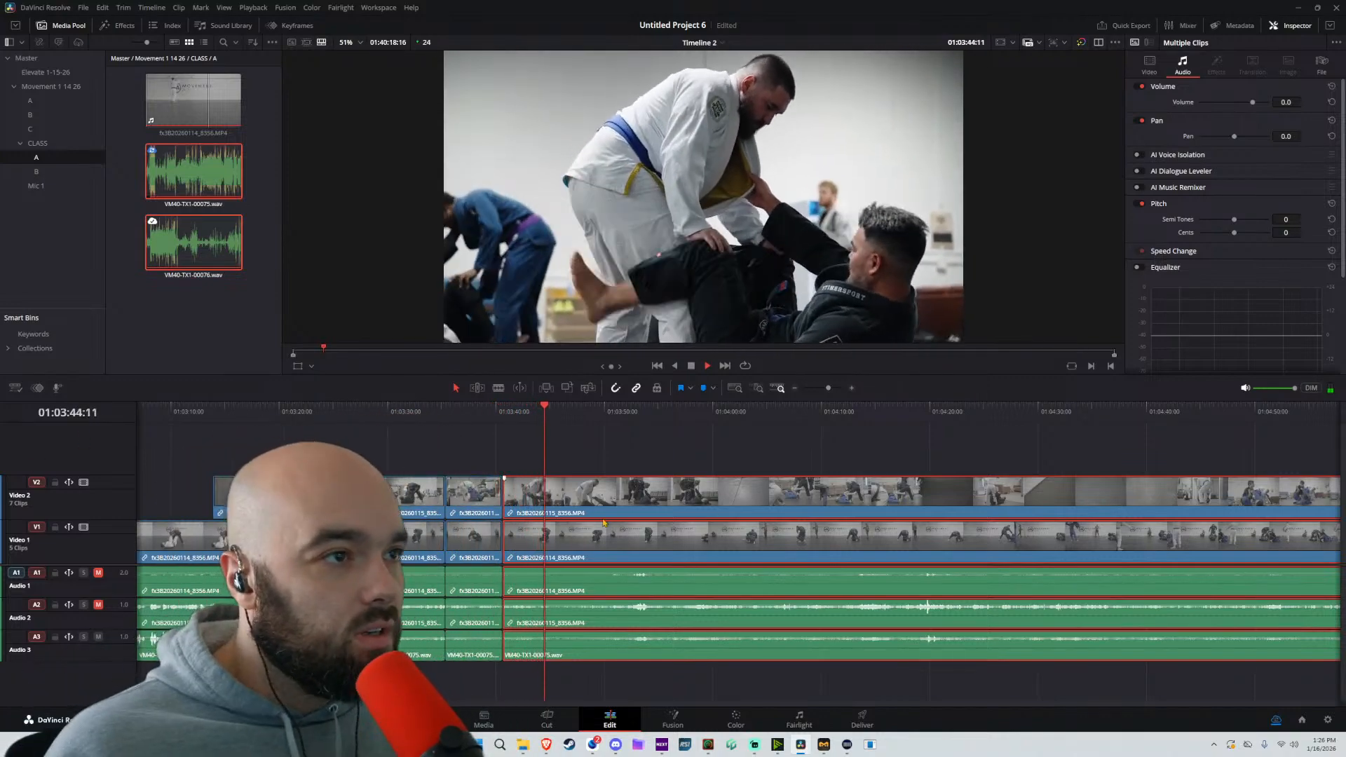
key(space)
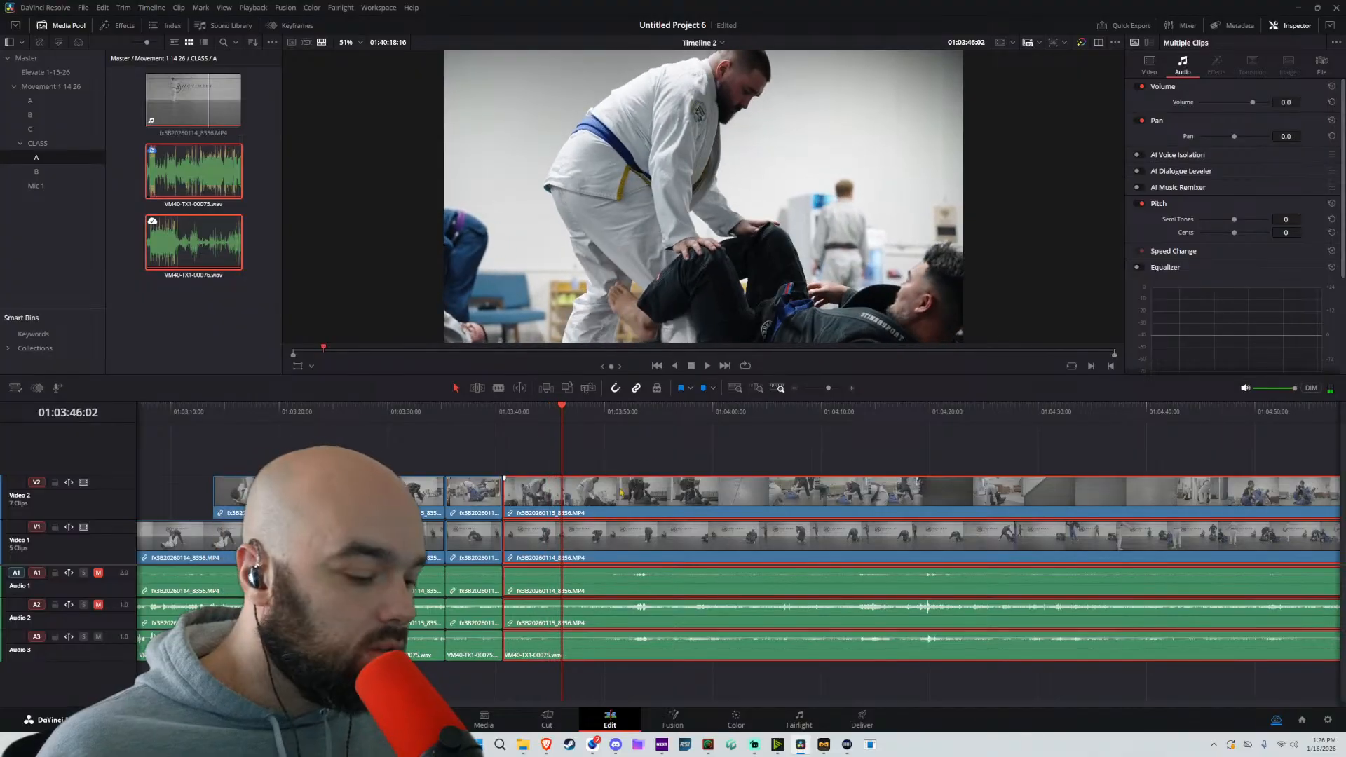
key(ctrl+b)
click(657, 415)
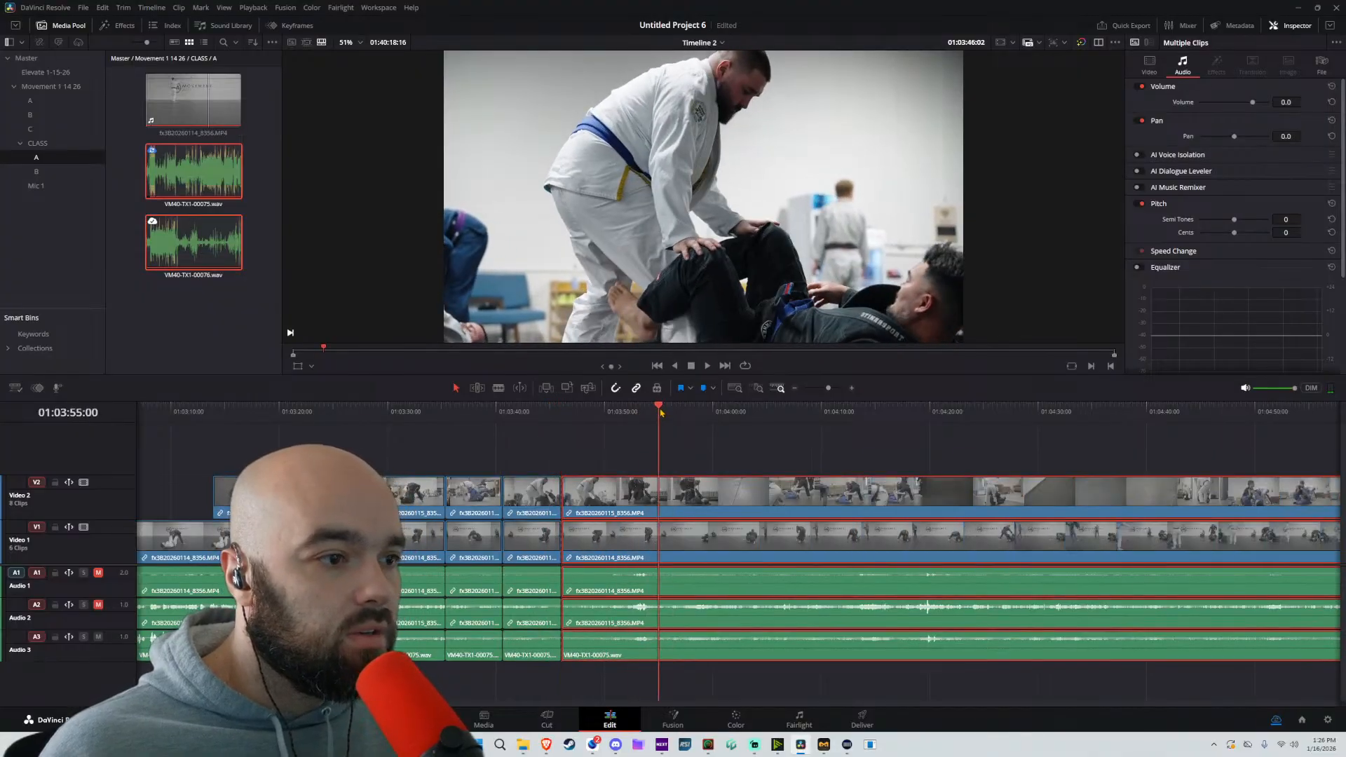
key(space)
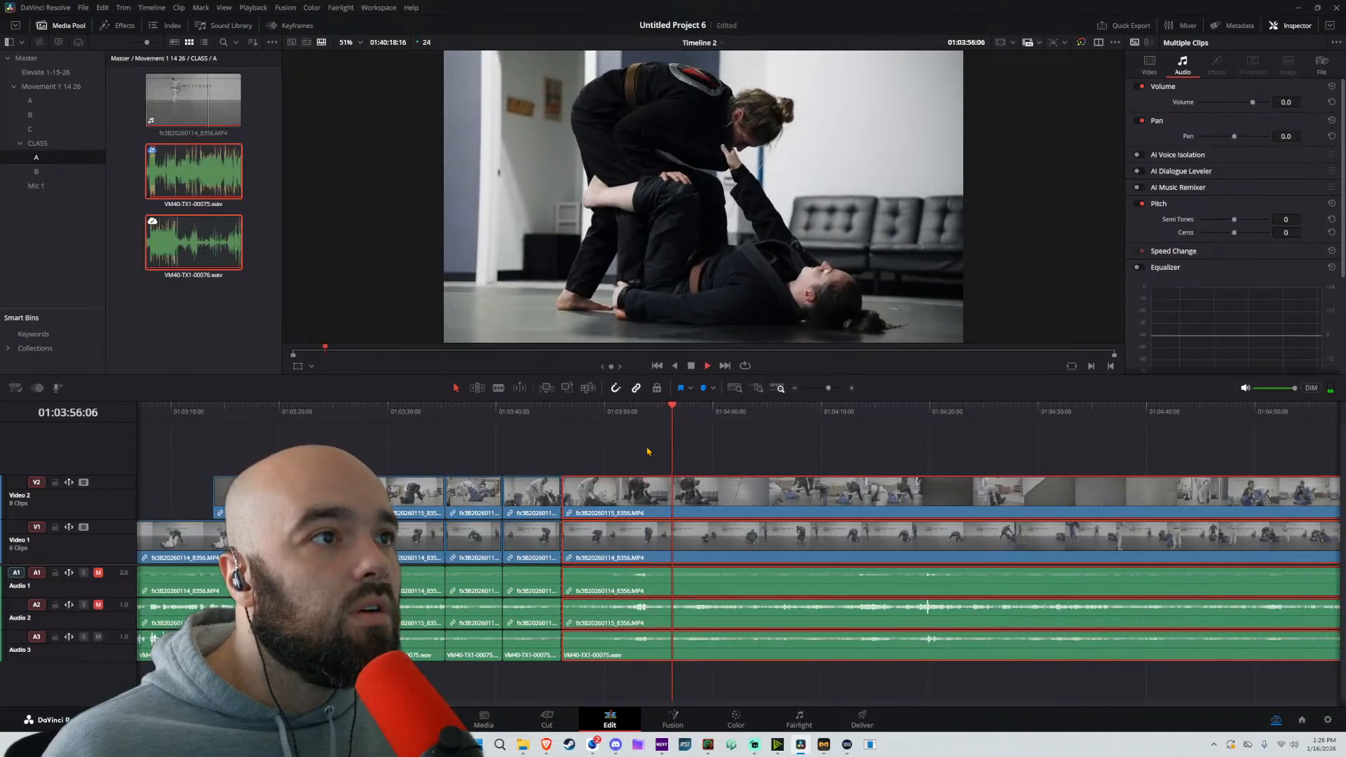
key(ctrl+b)
key(space)
Split all tracks at 01:03:53:05, remove everything from 01:03:46:02 to that split, close the gap and play across the join
click(639, 414)
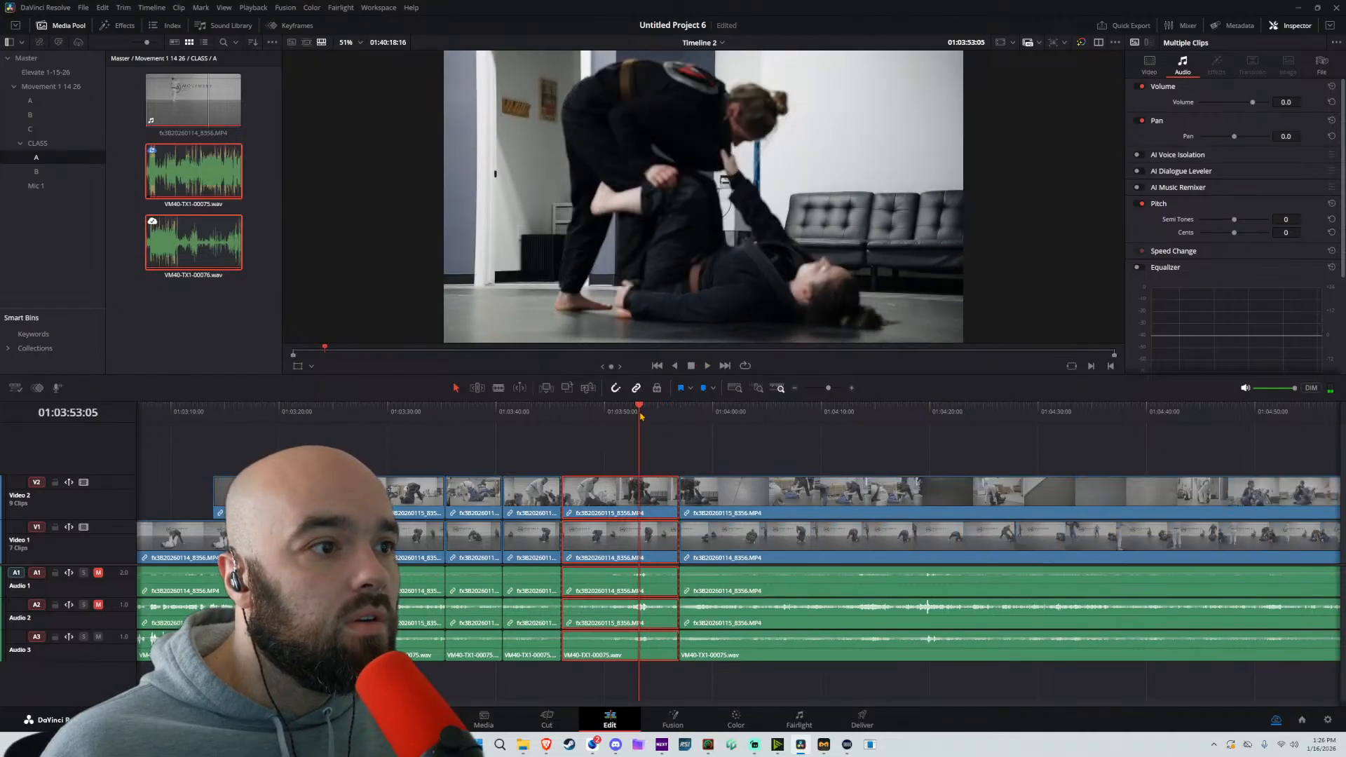
key(shift+z)
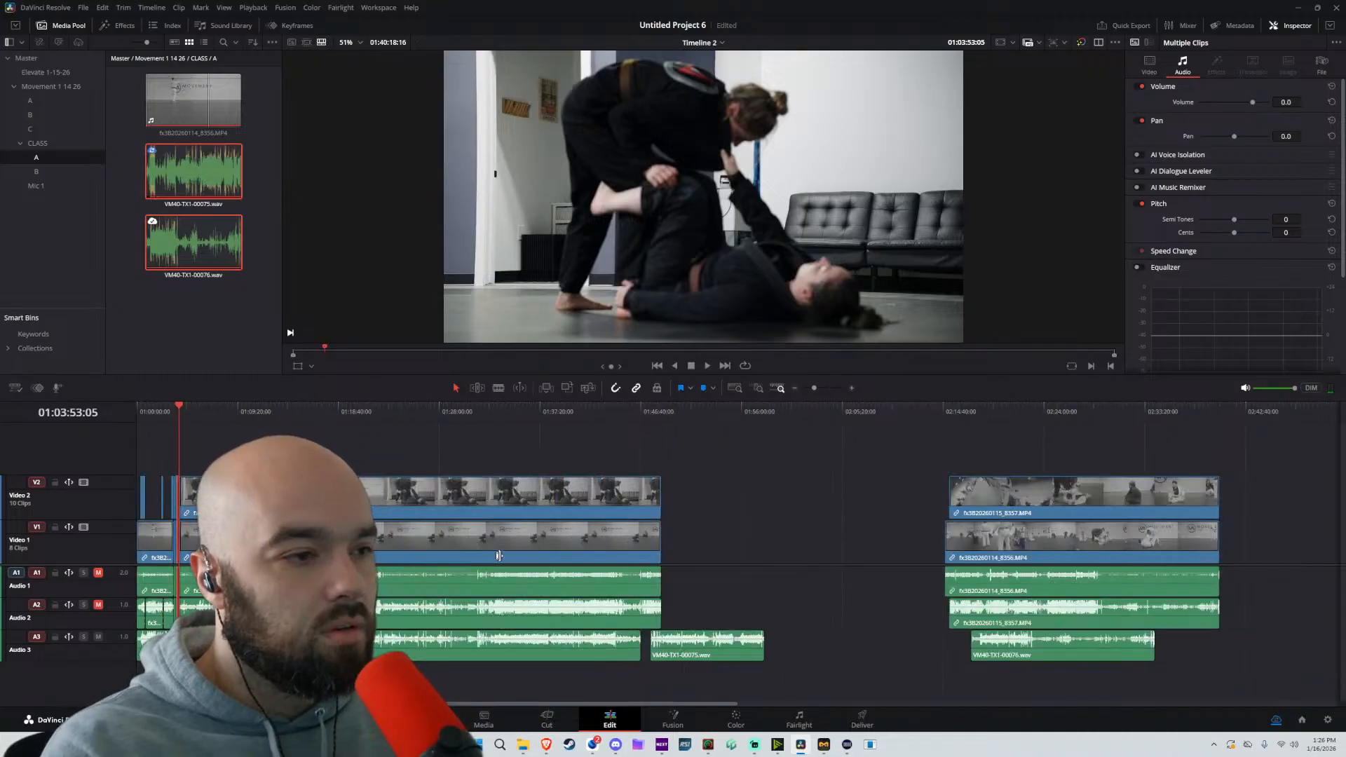
key(Delete)
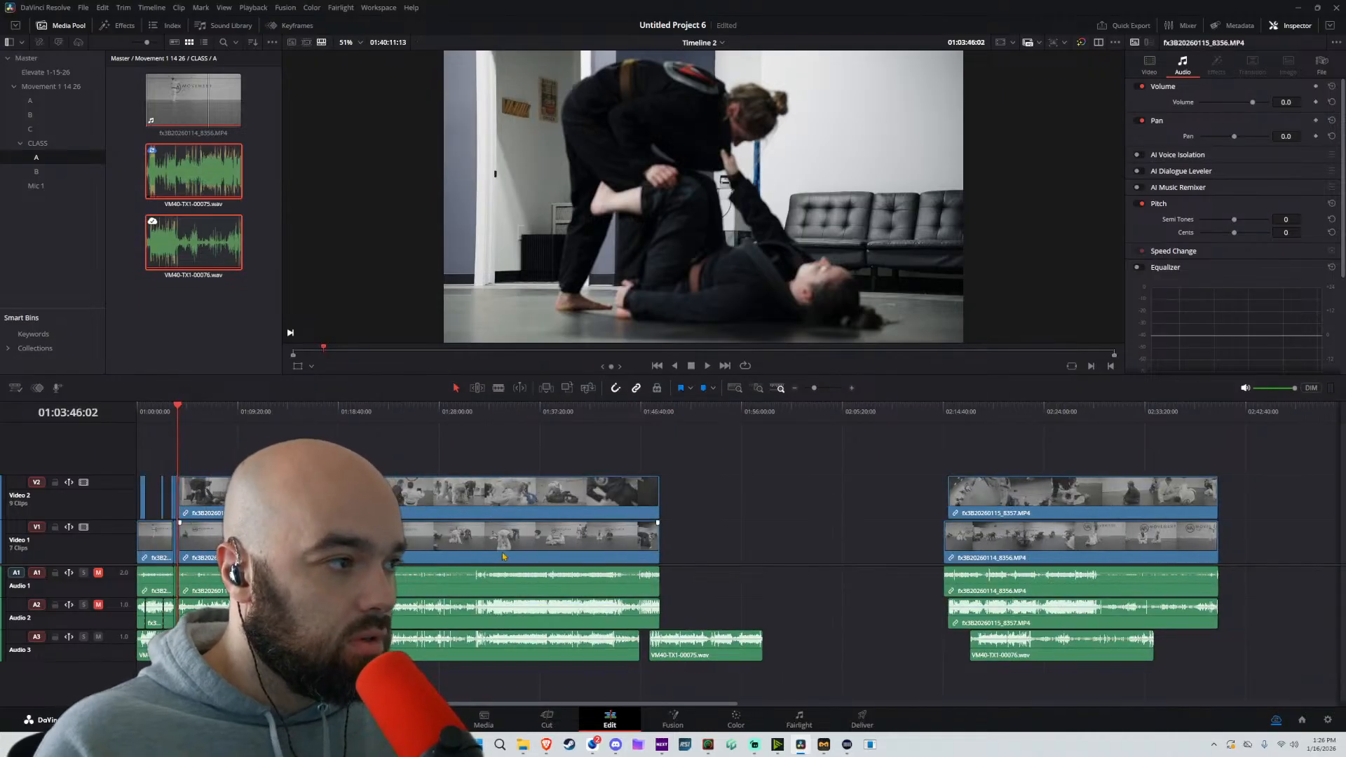
key(shift+z)
click(699, 437)
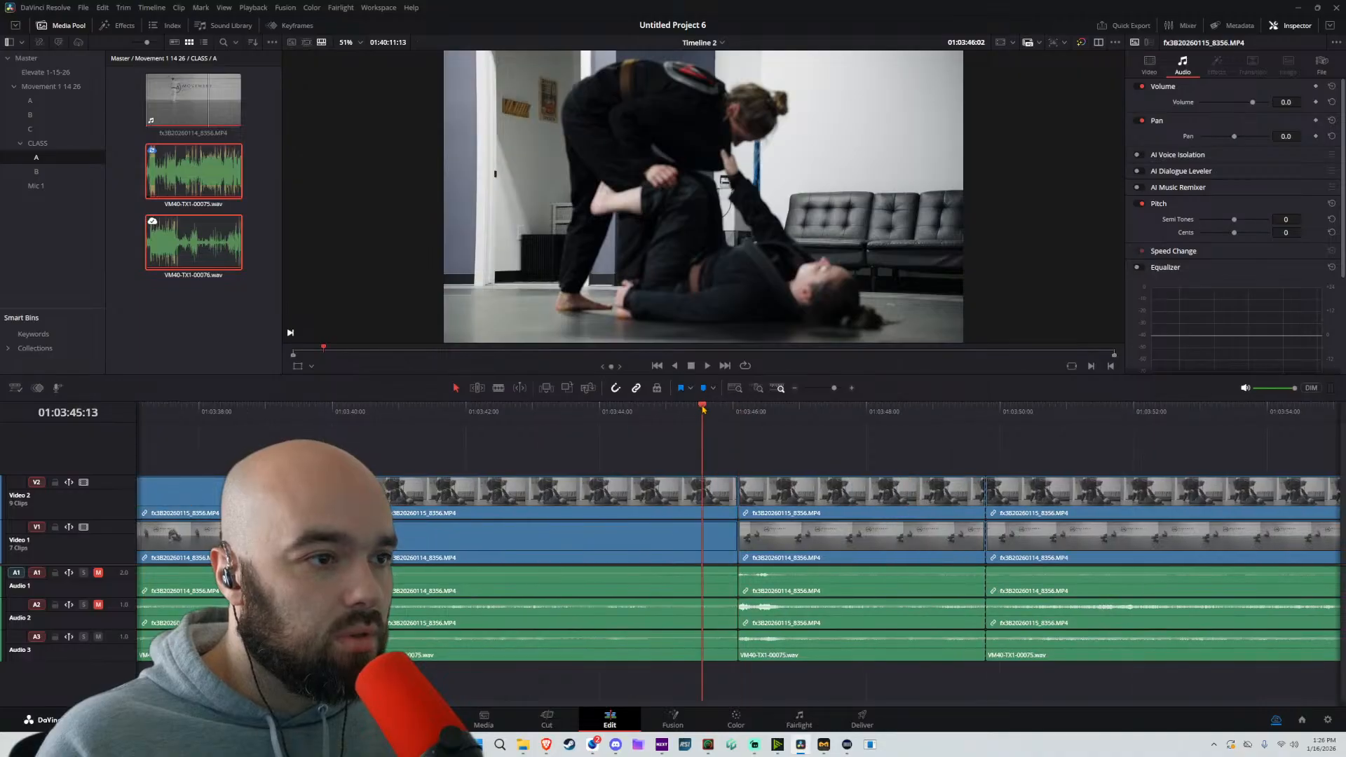
key(space)
key(space)
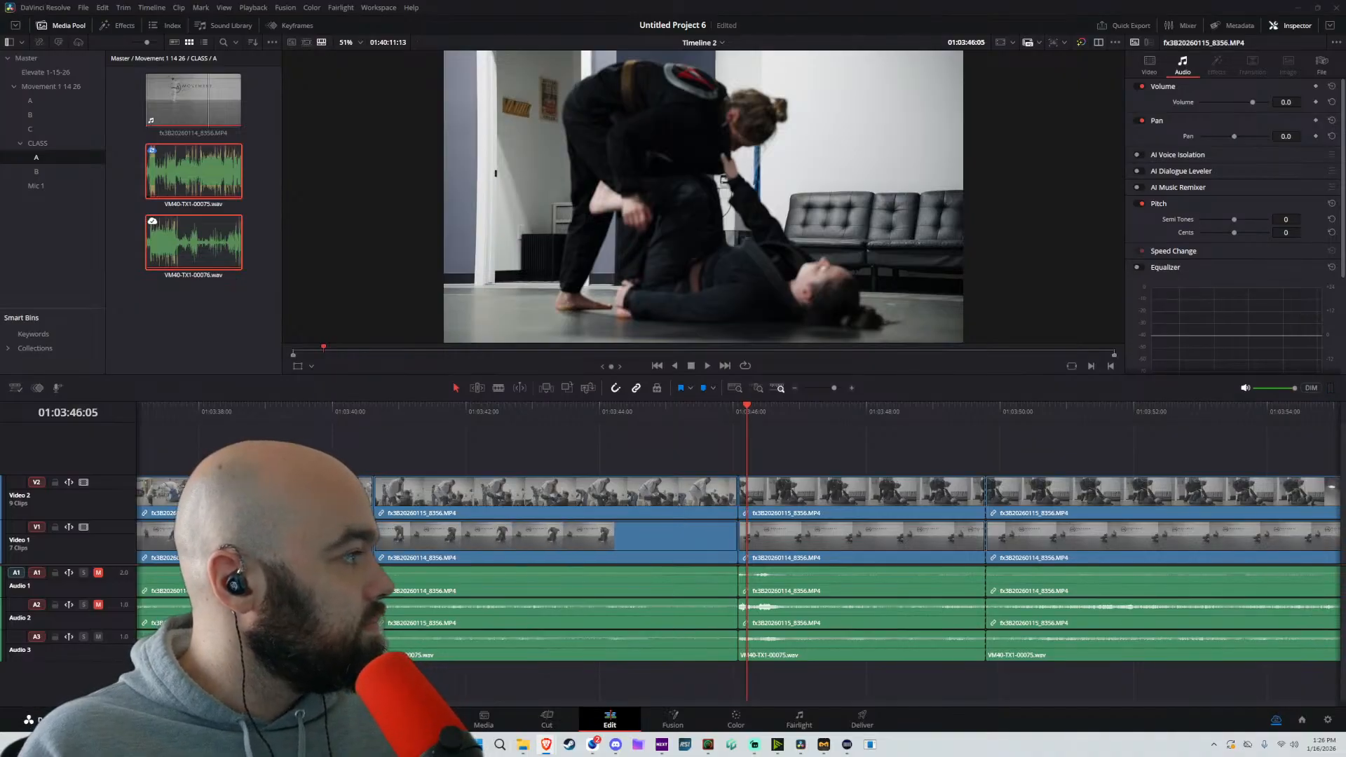
Add Soft Corners, Quiet Corners.mp3 on a new Audio 4 track, starting at about 01:03:26 where the Video 2 clip ends
drag(706, 535, 538, 678)
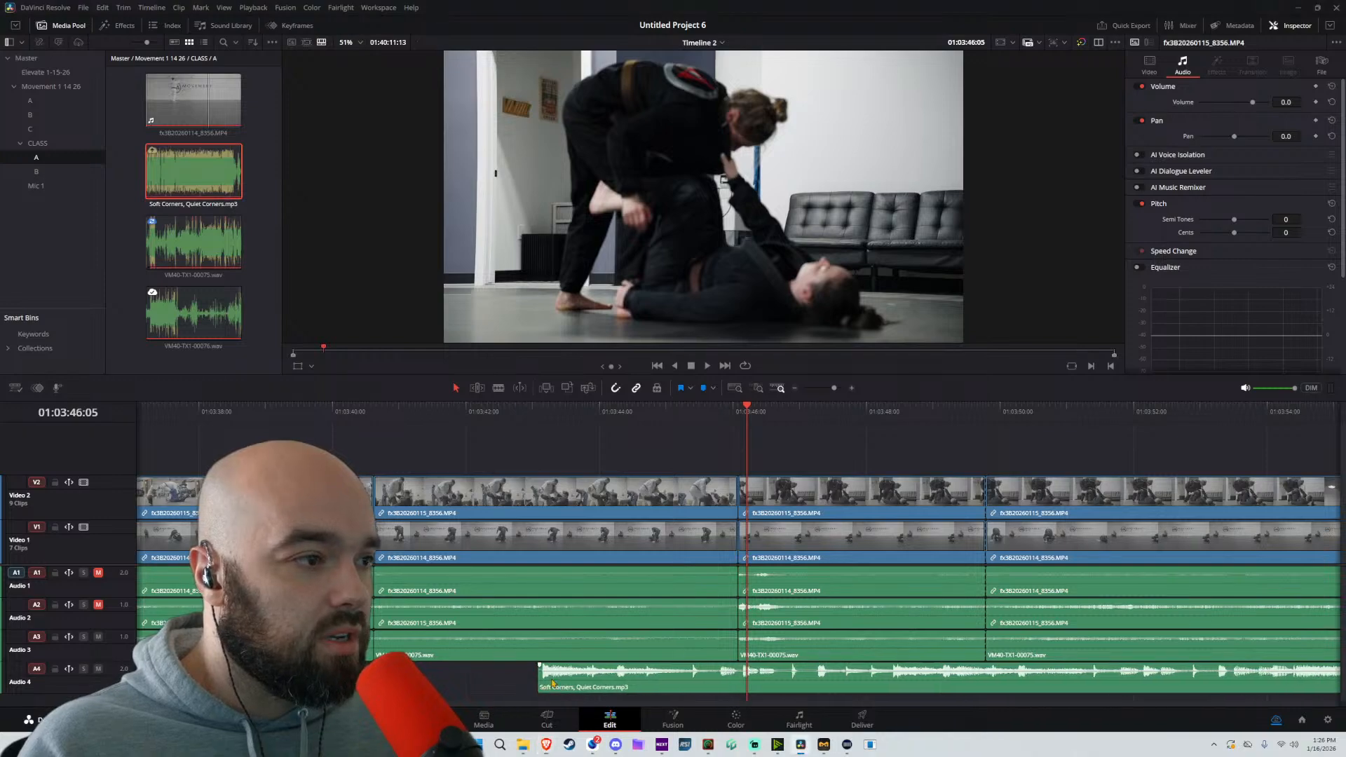
scroll(562, 626, down, 5)
drag(729, 673, 631, 665)
click(650, 674)
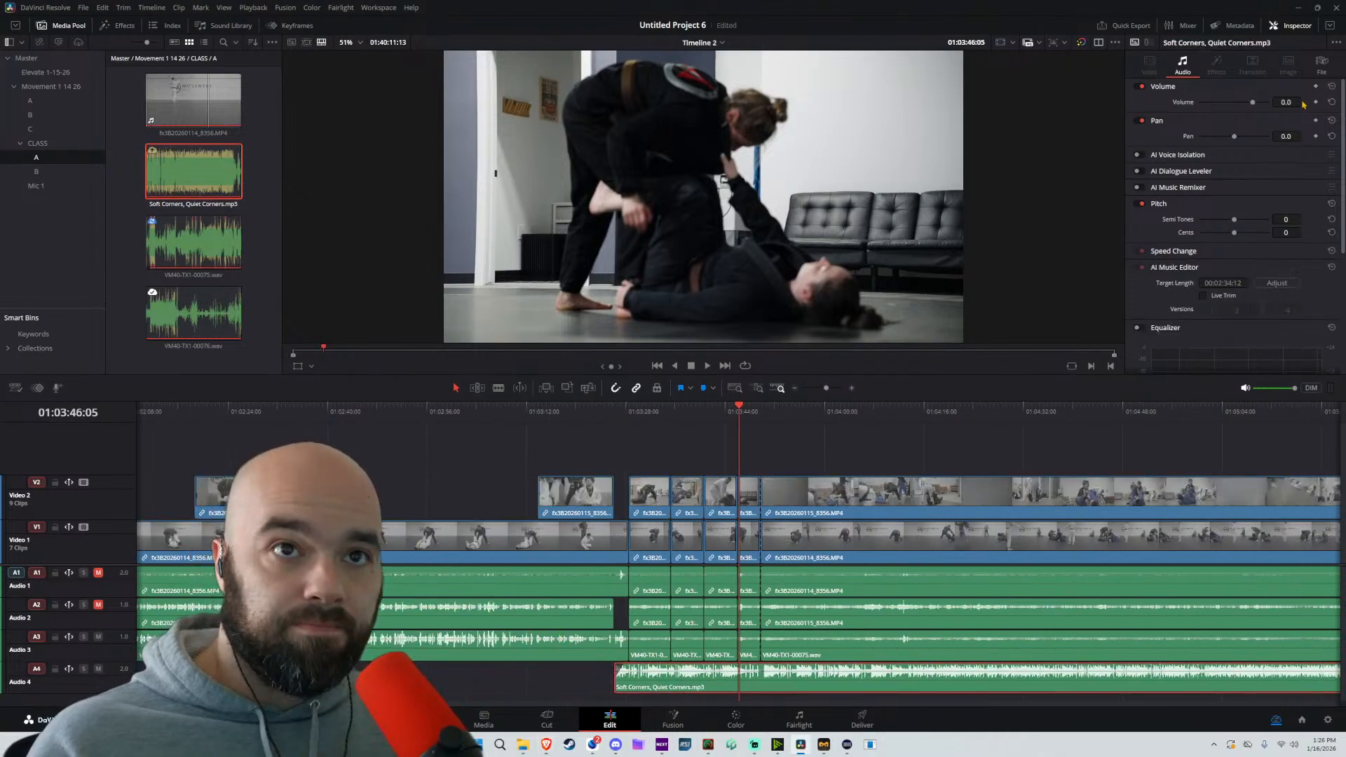
Set the music clip's volume to -13.0 and play the timeline from the start of the music at 01:03:26:04
mouse_move(1296, 102)
mouse_down()
mouse_move(1281, 102)
mouse_move(1297, 101)
mouse_up()
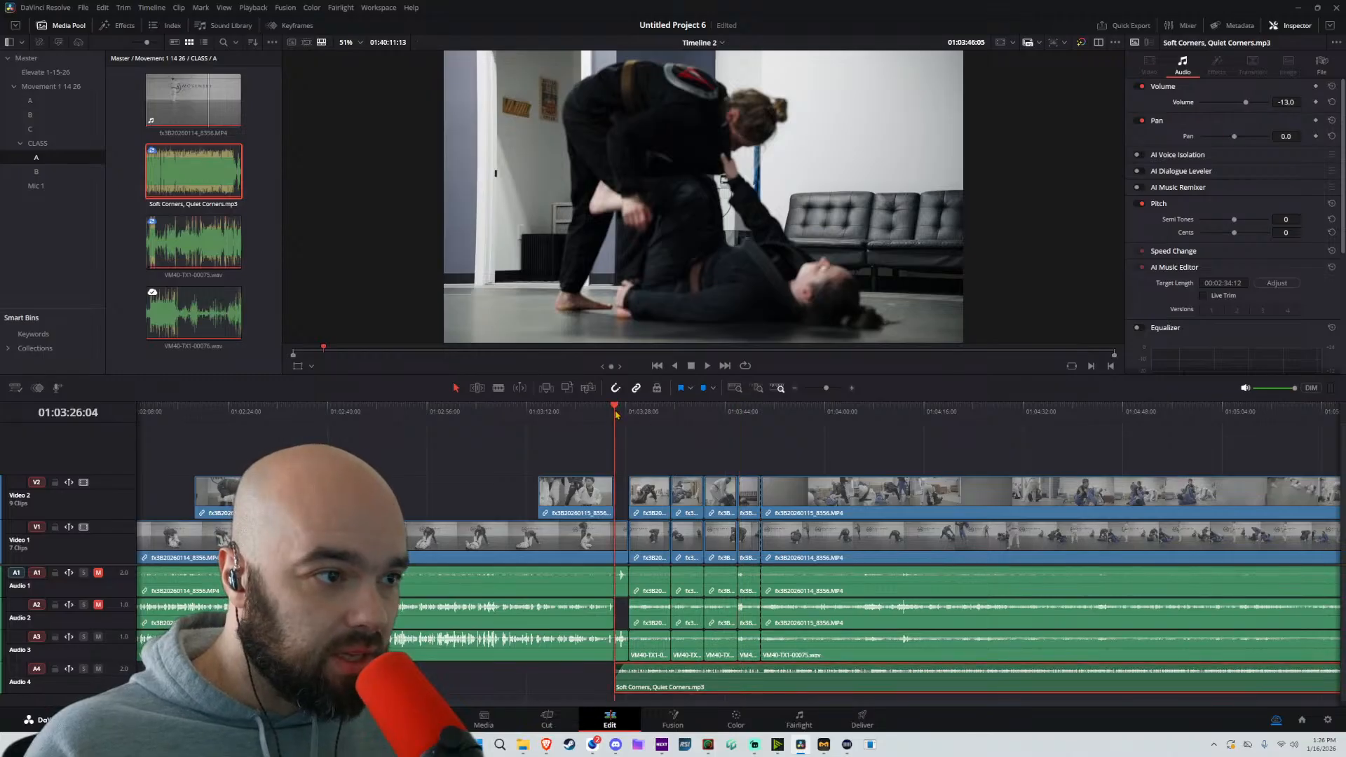
key(space)
scroll(712, 683, up, 3)
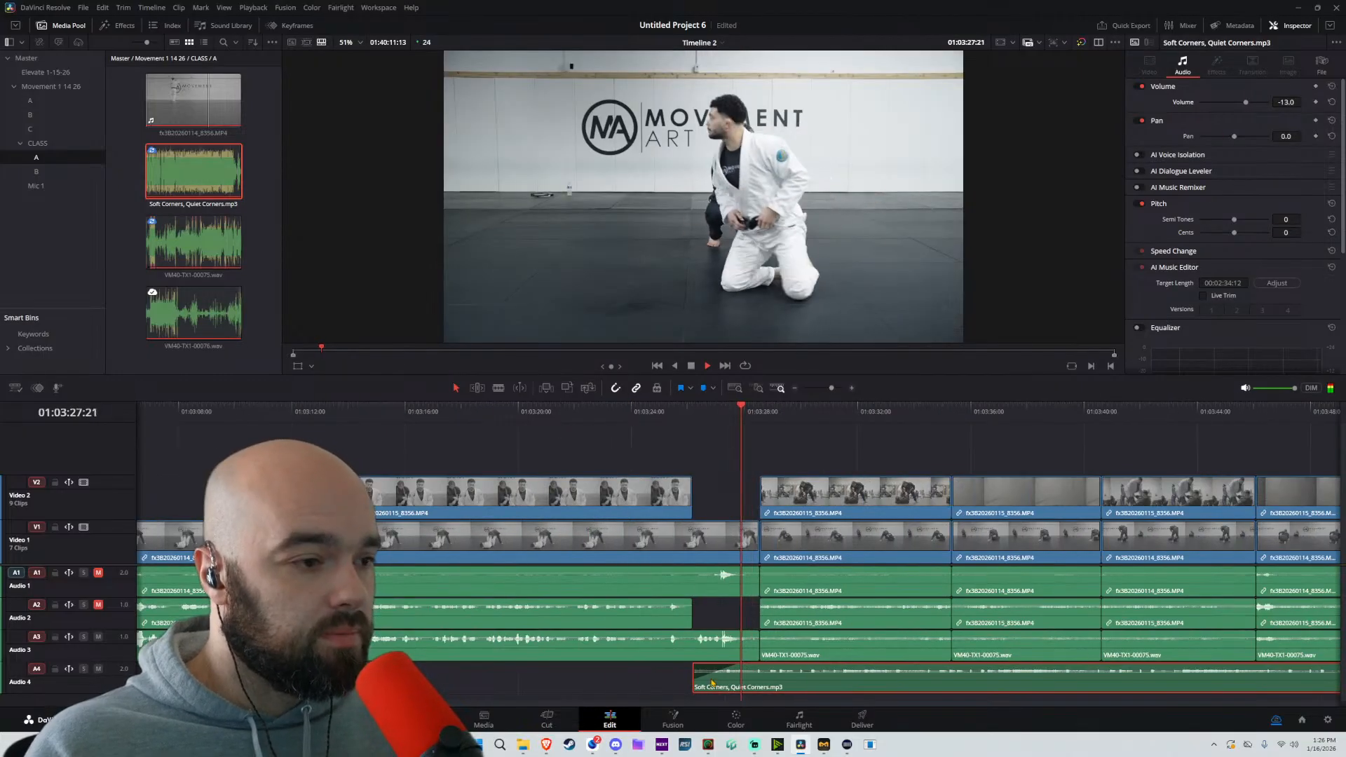
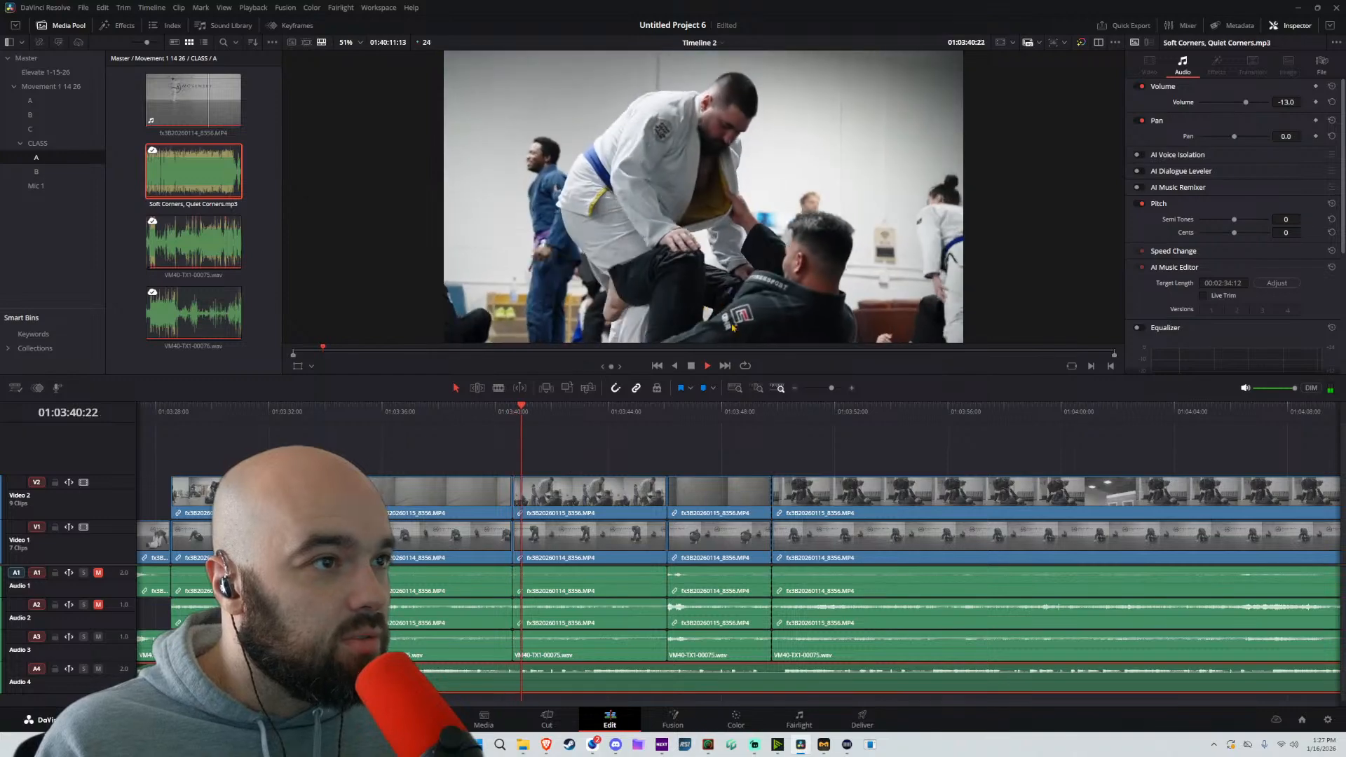
Play through the recent cuts from about 01:03:33 onward and split all tracks at 01:04:01:03
click(413, 414)
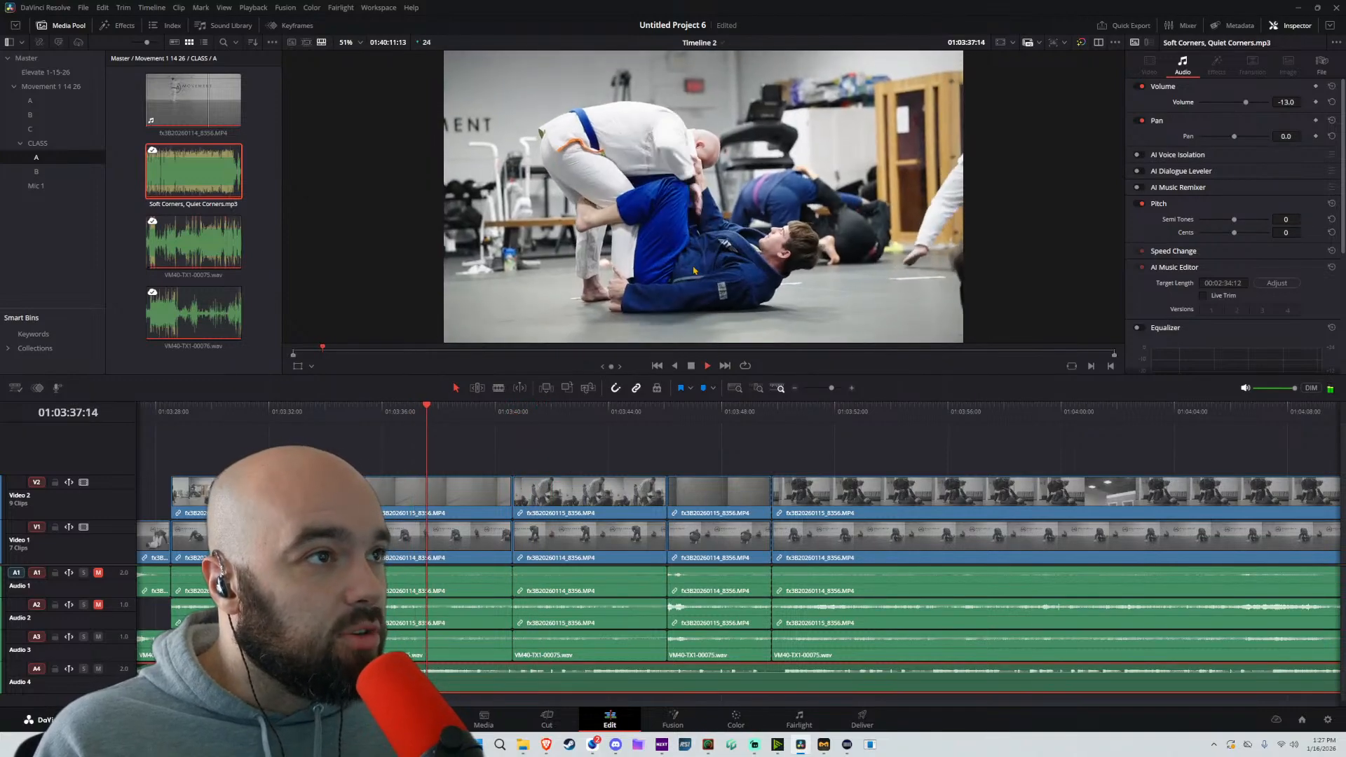
click(248, 420)
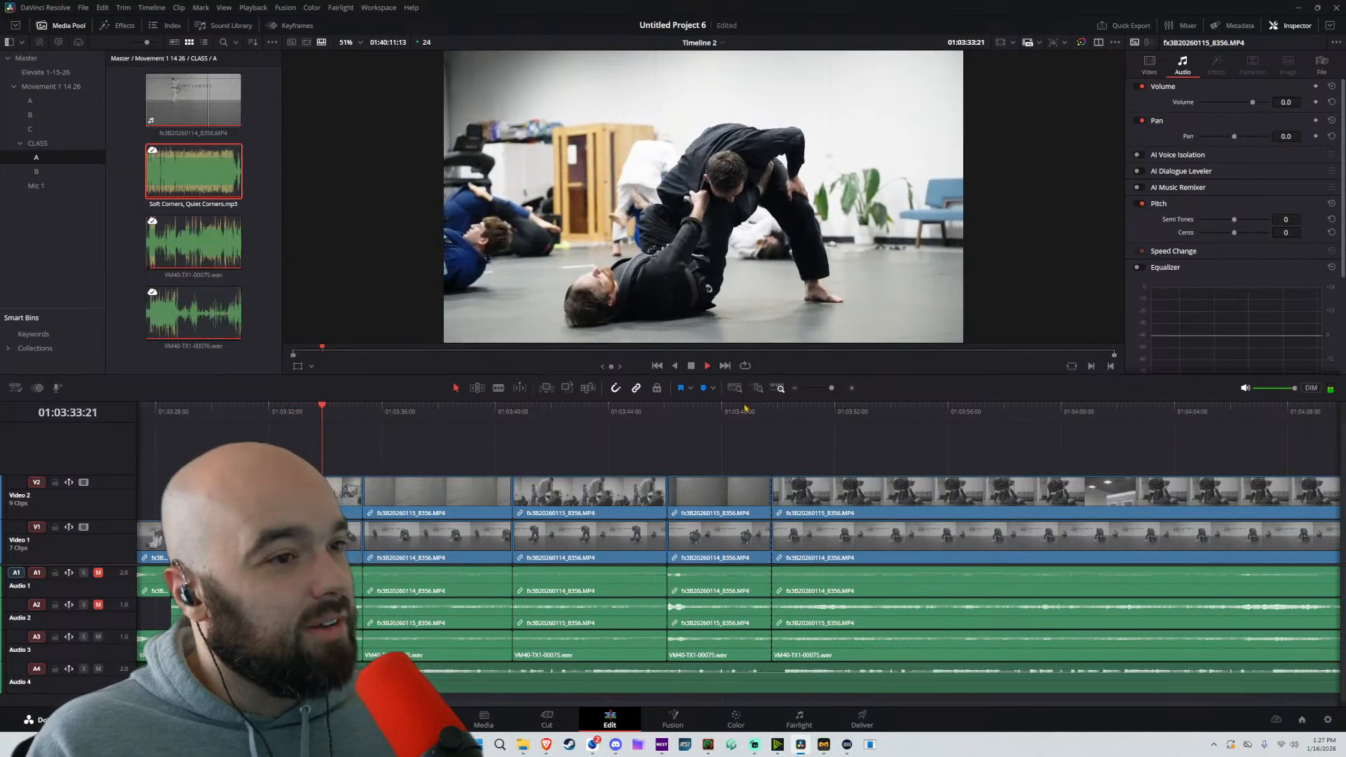
key(space)
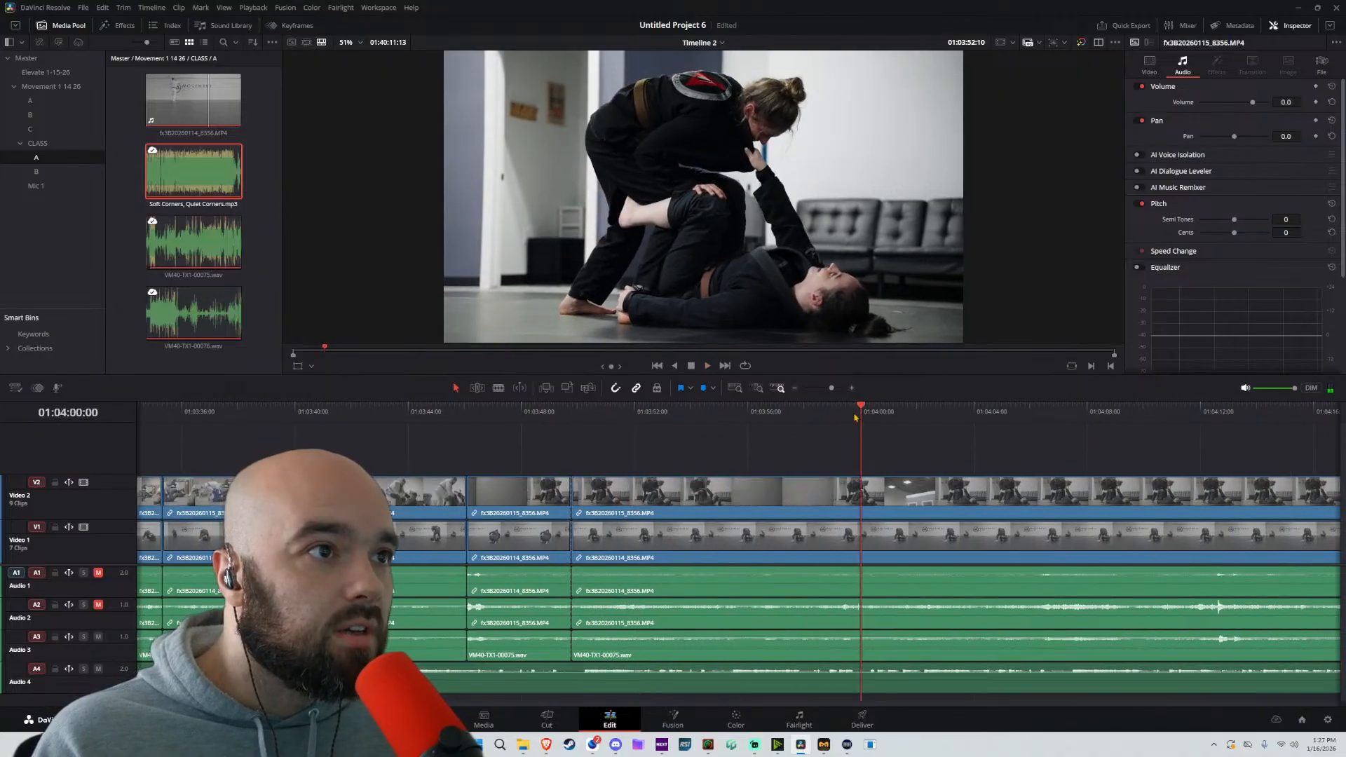
key(space)
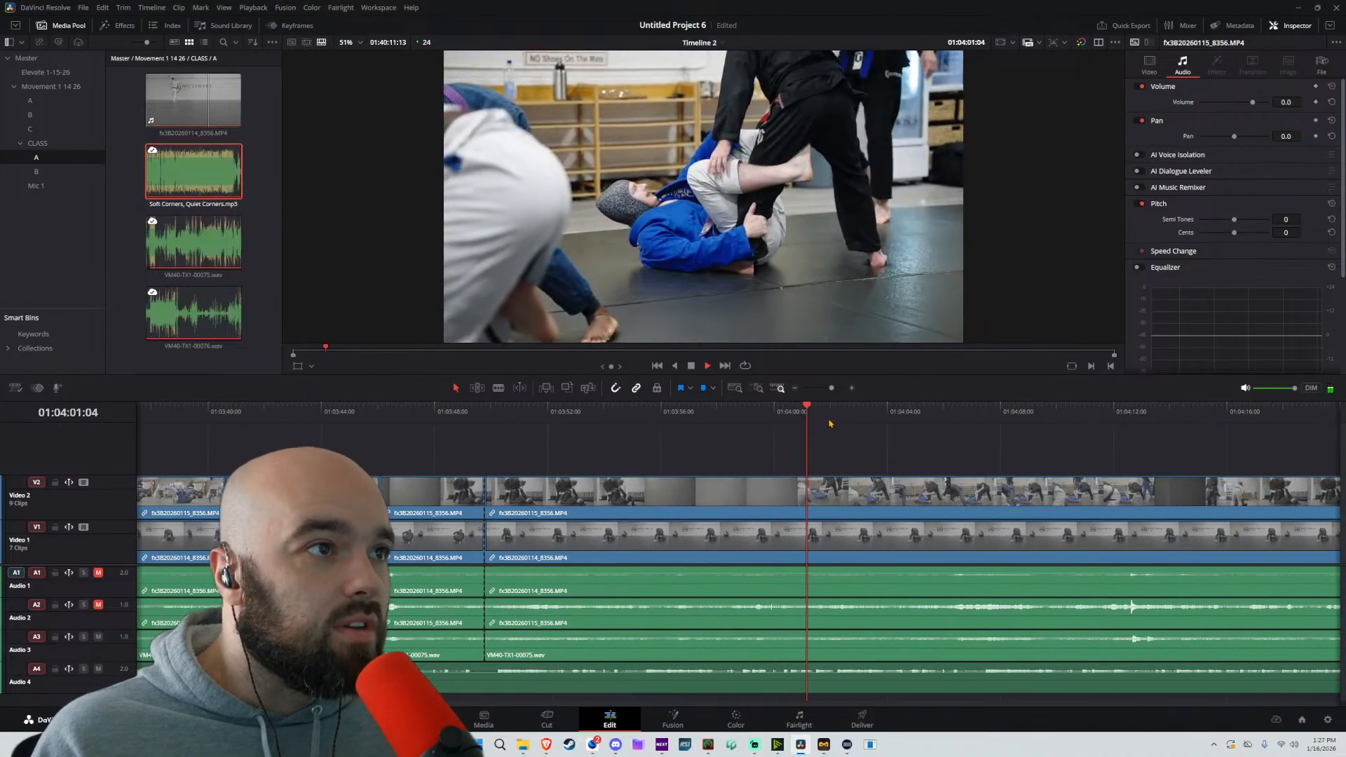
click(782, 413)
key(space)
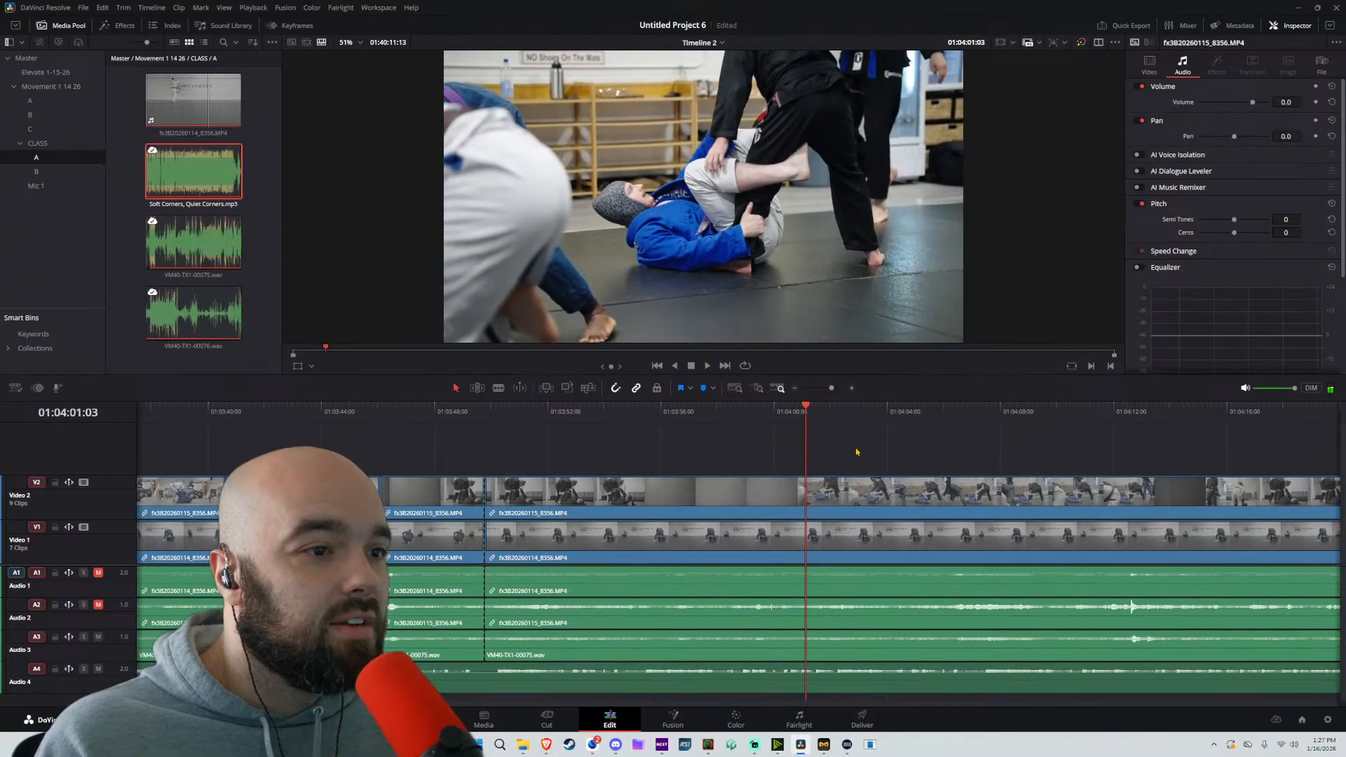
key(ctrl+b)
Remove the section between the 01:03:49 cut and the 01:04:01:03 split, closing the gap, and split all tracks at 01:03:52:13
drag(1018, 454, 911, 703)
drag(900, 515, 579, 515)
click(468, 417)
key(space)
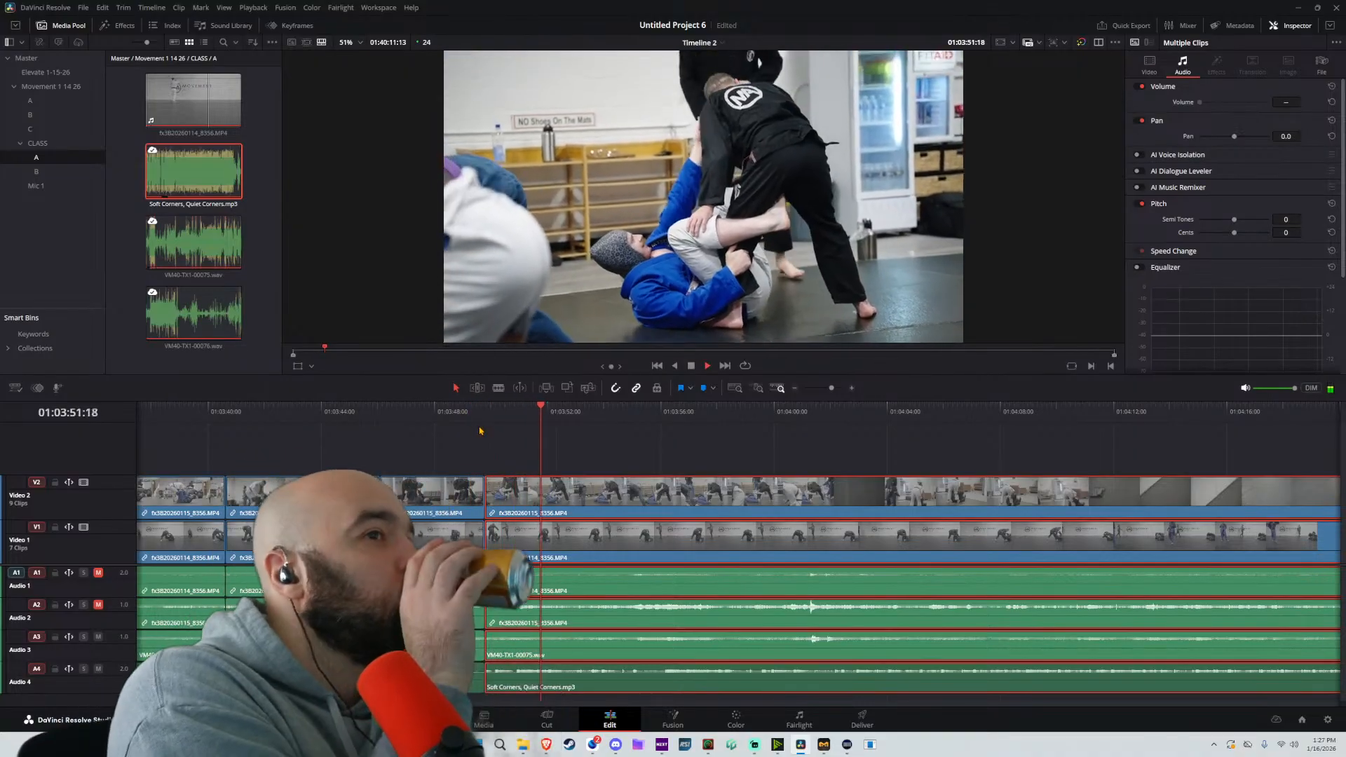
key(space)
key(ctrl+b)
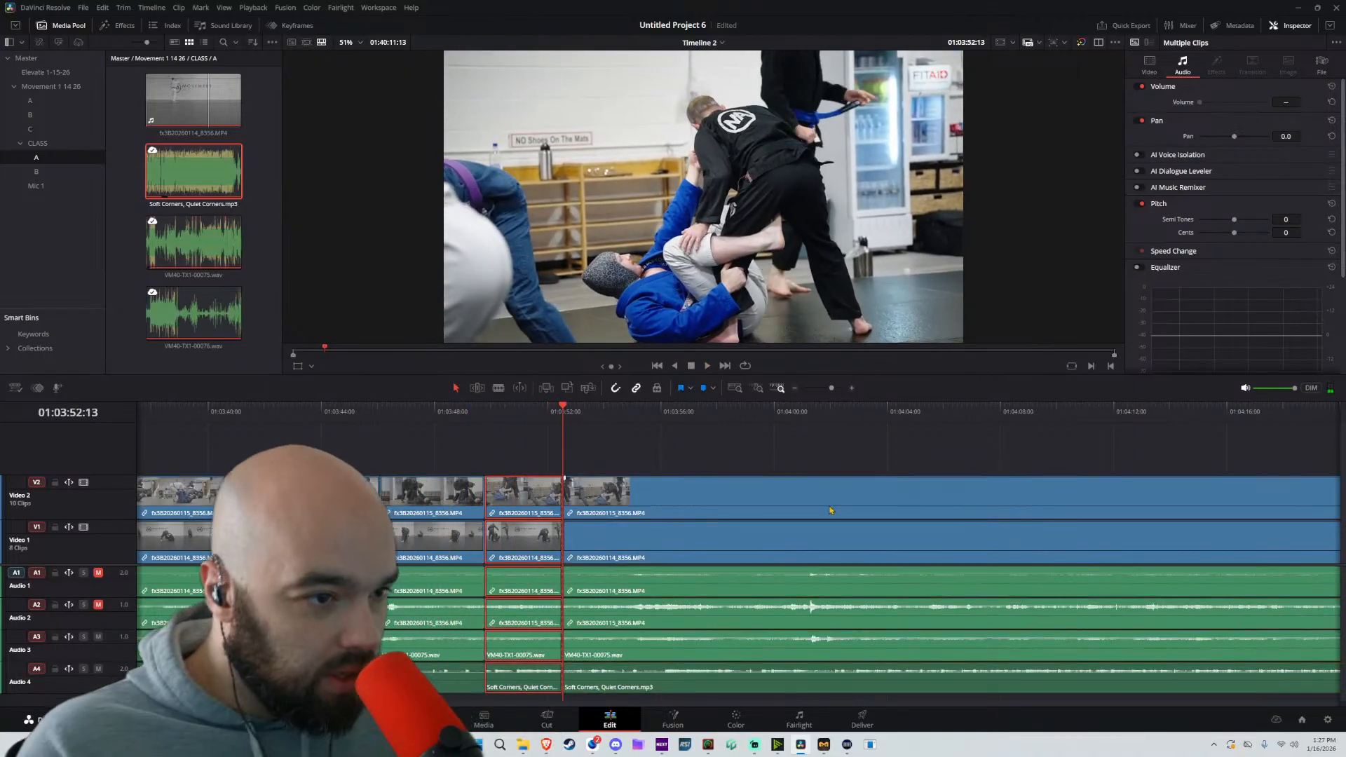
Find the next usable sparring shot and split all tracks around it, at about 01:04:36 and at 01:04:40:09
click(812, 427)
drag(814, 414, 928, 414)
key(space)
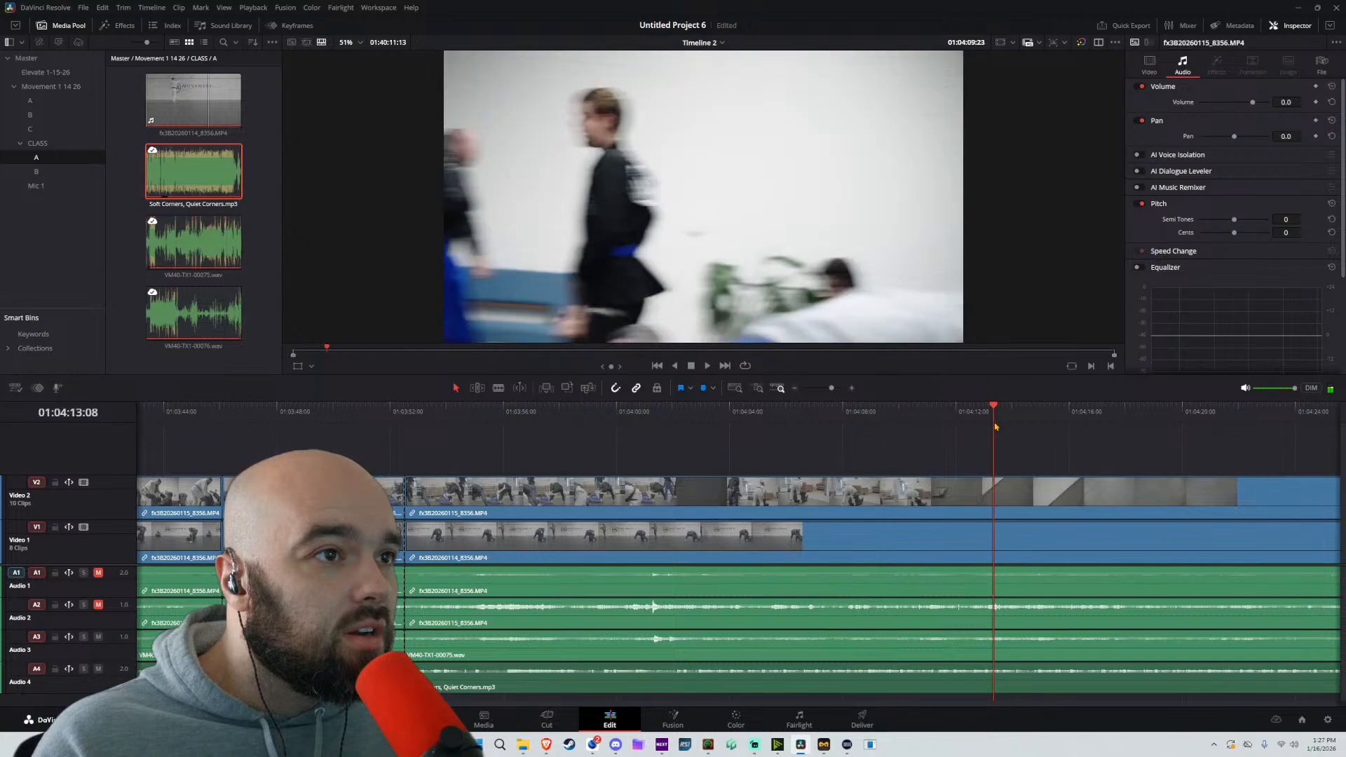
scroll(1015, 452, right, 2)
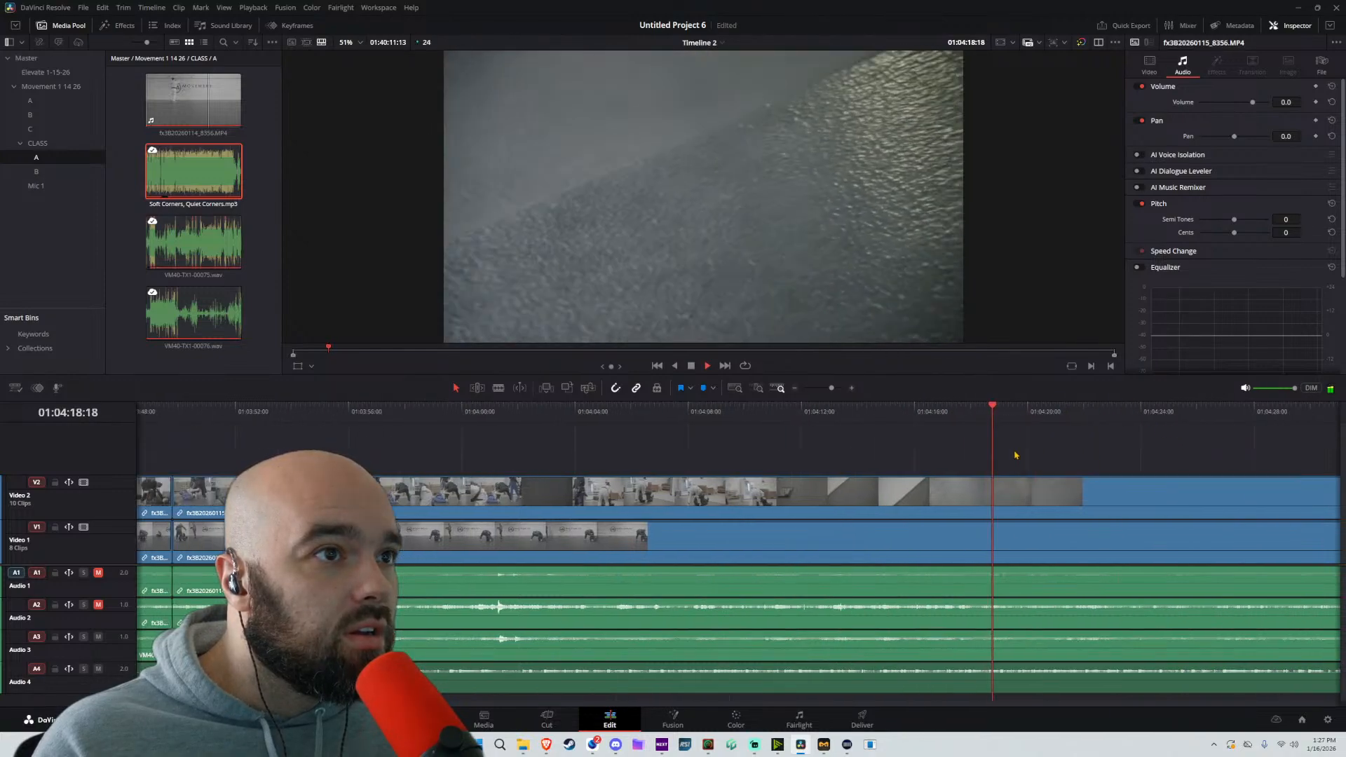
scroll(982, 438, down, 4)
click(916, 420)
click(884, 417)
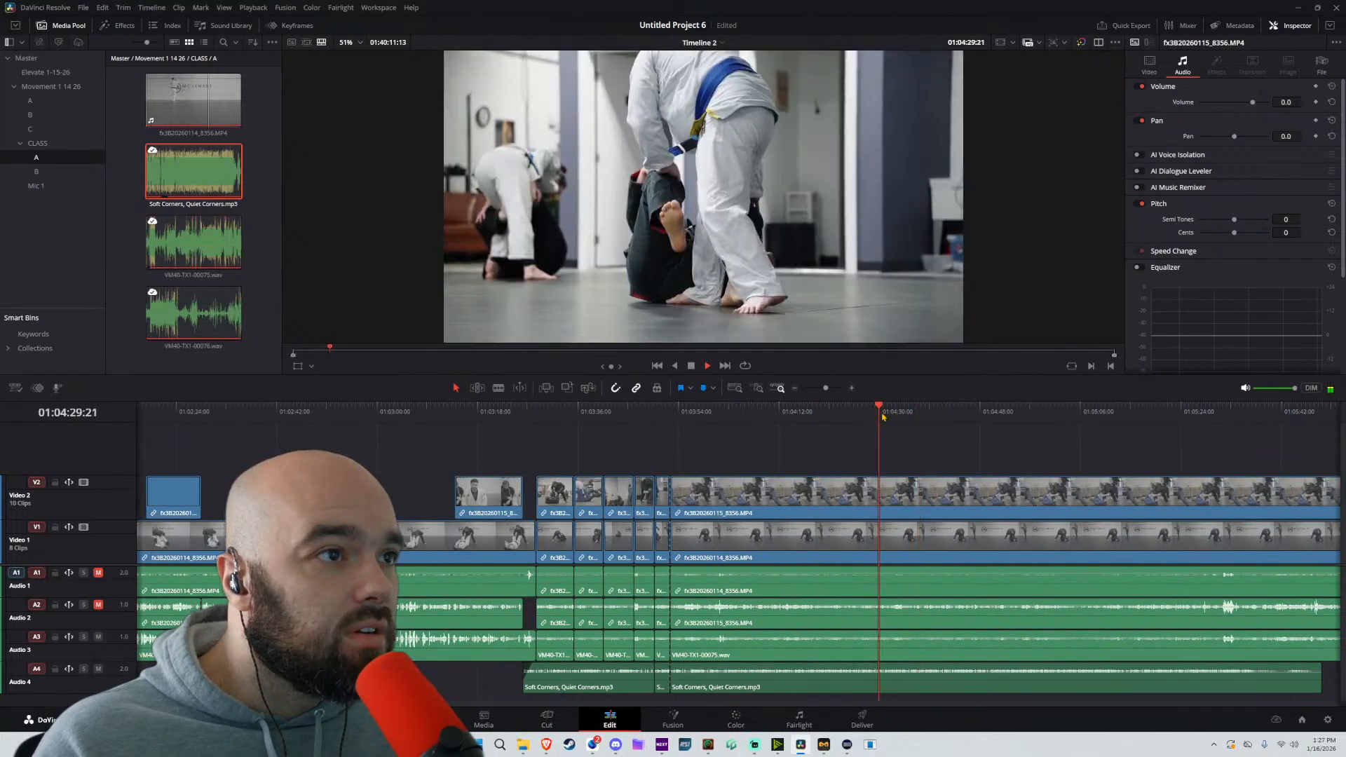
click(913, 410)
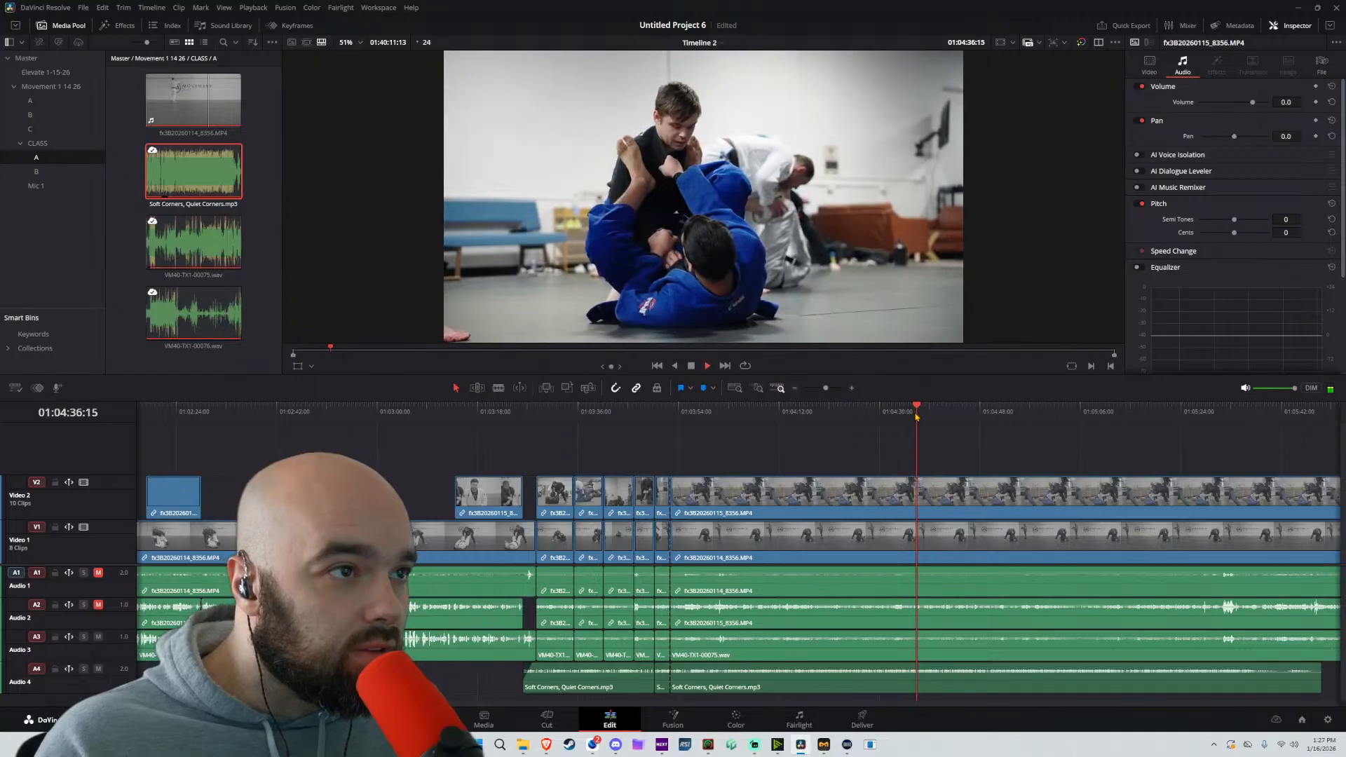
key(ctrl+b)
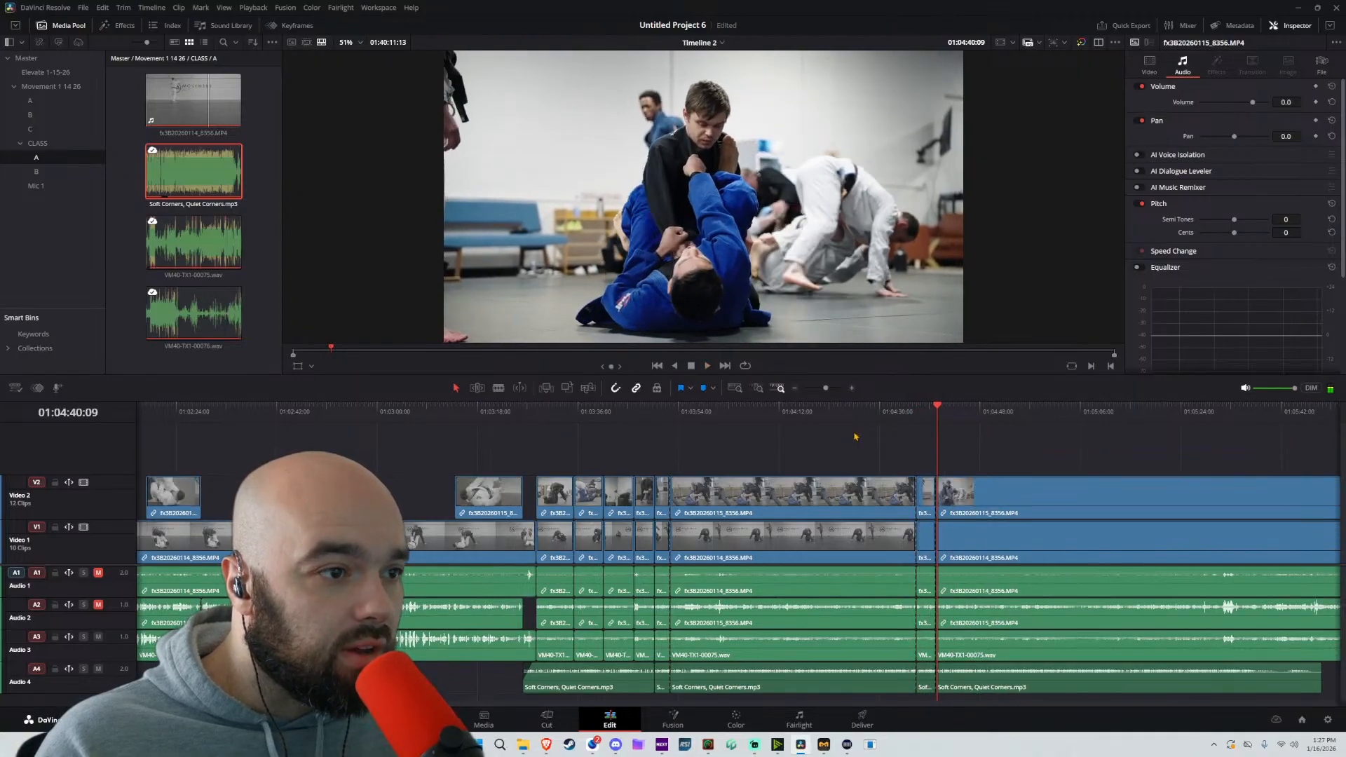
Remove everything from 01:03:52:13 to the split at about 01:04:36, close the gap and continue playback
drag(855, 437, 785, 703)
key(Delete)
key(space)
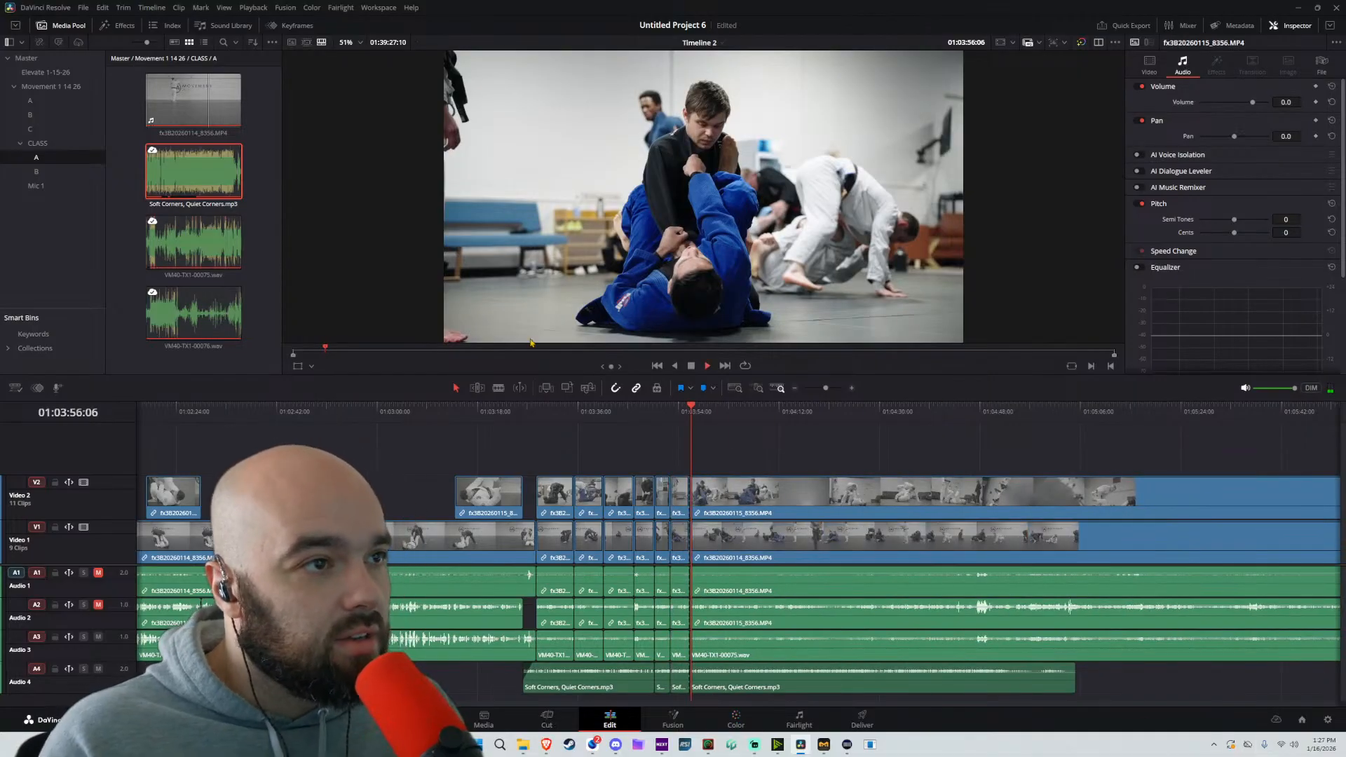
Split all tracks at about 01:04:32 and 01:04:35, and remove the section from 01:03:56:06 to the first split, closing the gap
scroll(726, 420, up, 3)
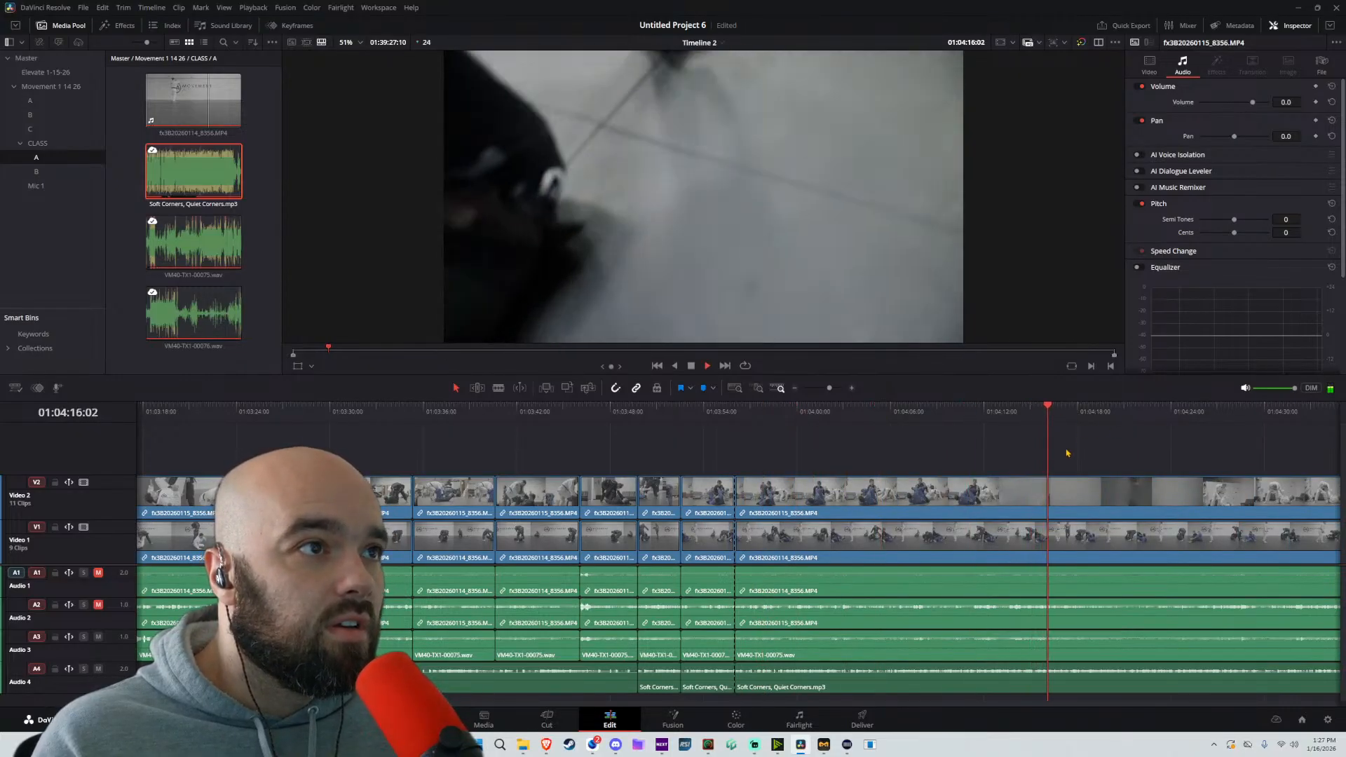
scroll(981, 419, down, 3)
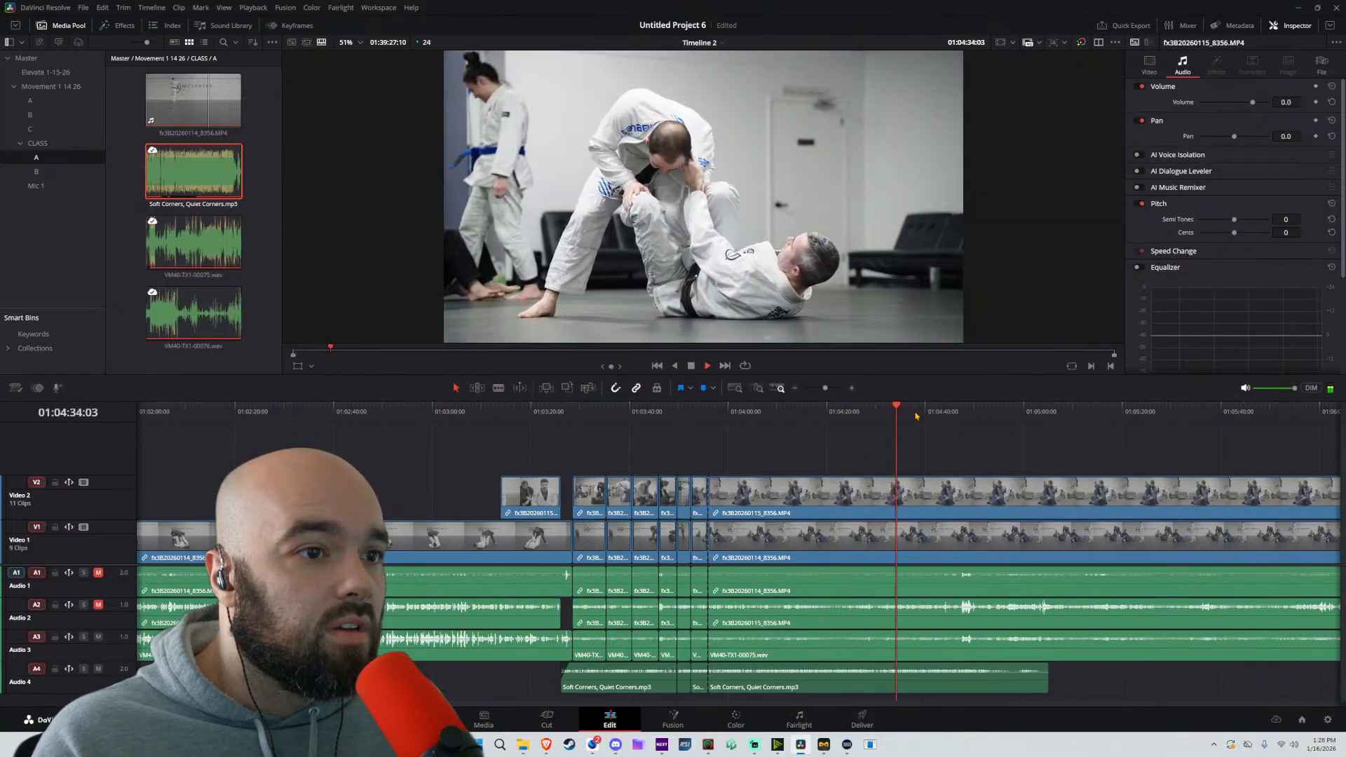
click(881, 415)
key(ctrl+b)
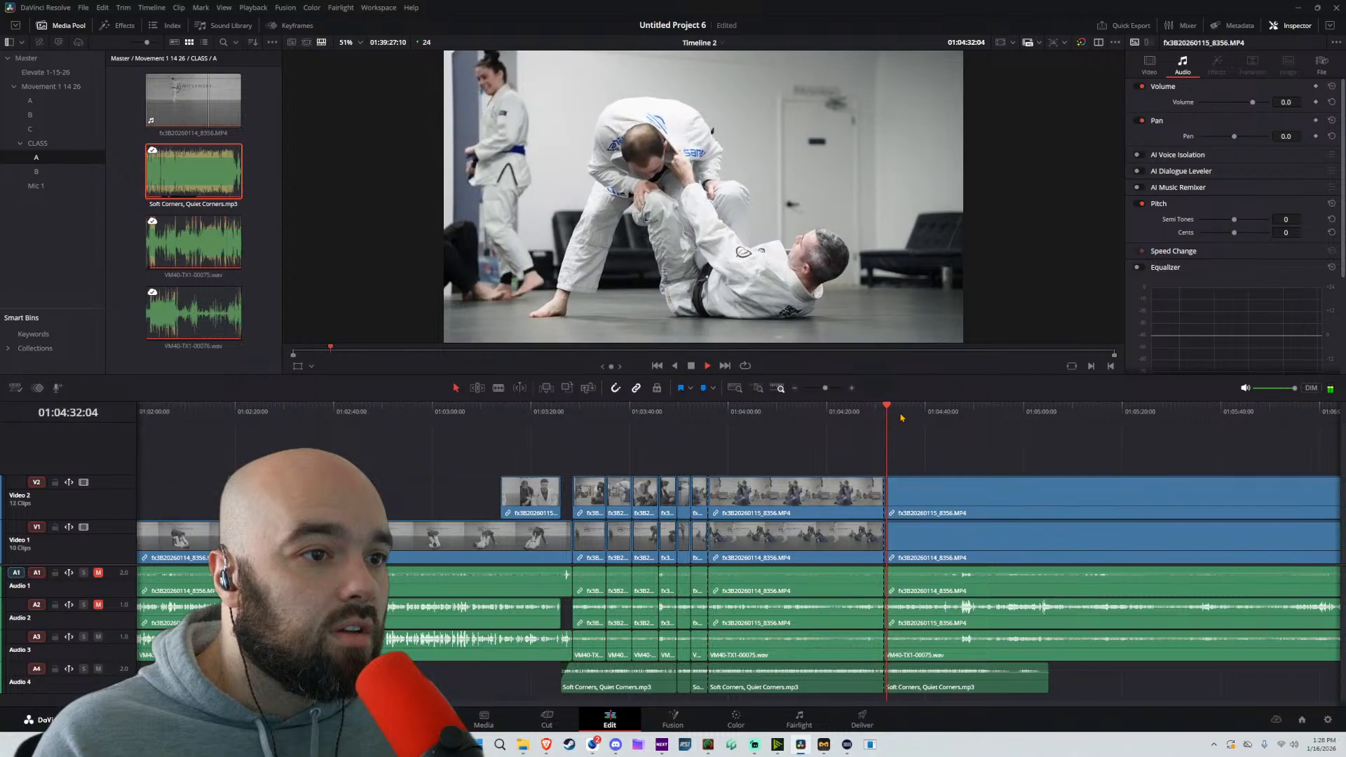
key(ctrl+b)
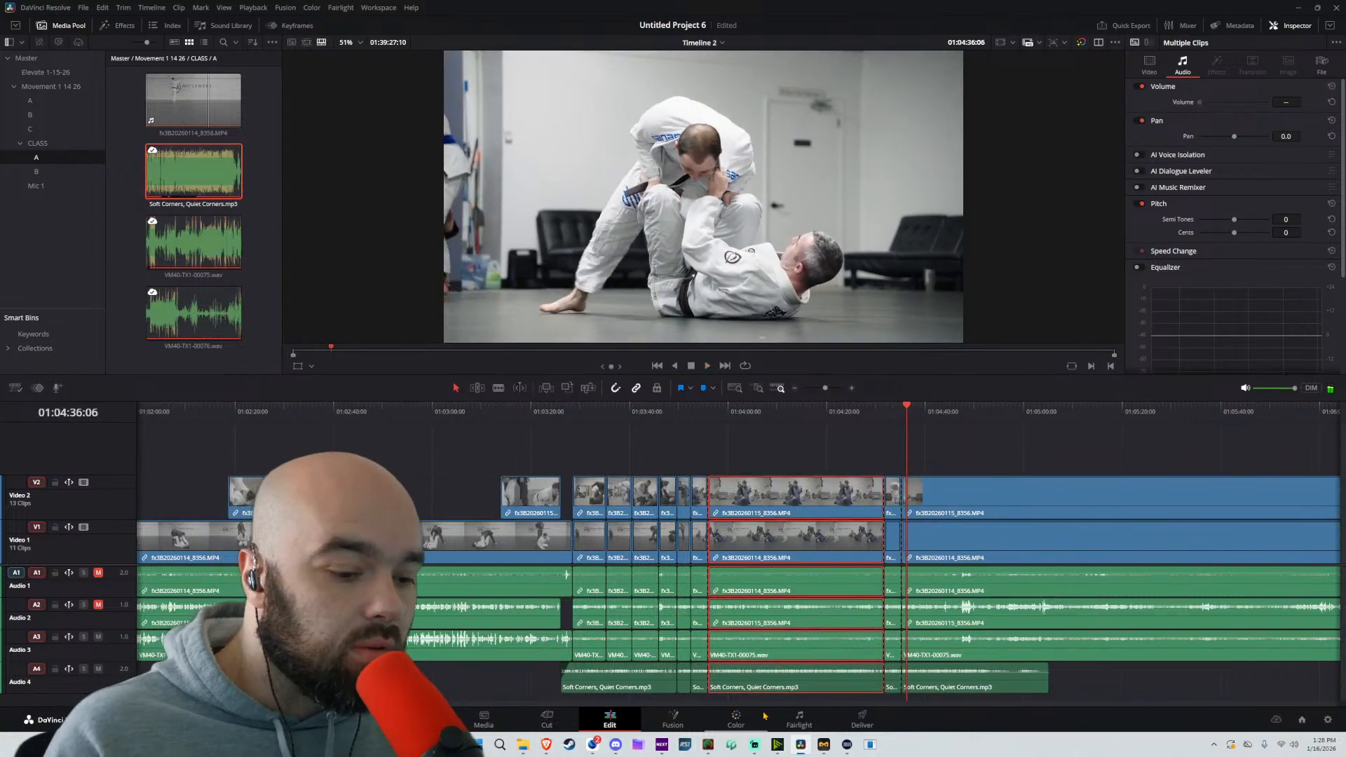
key(Delete)
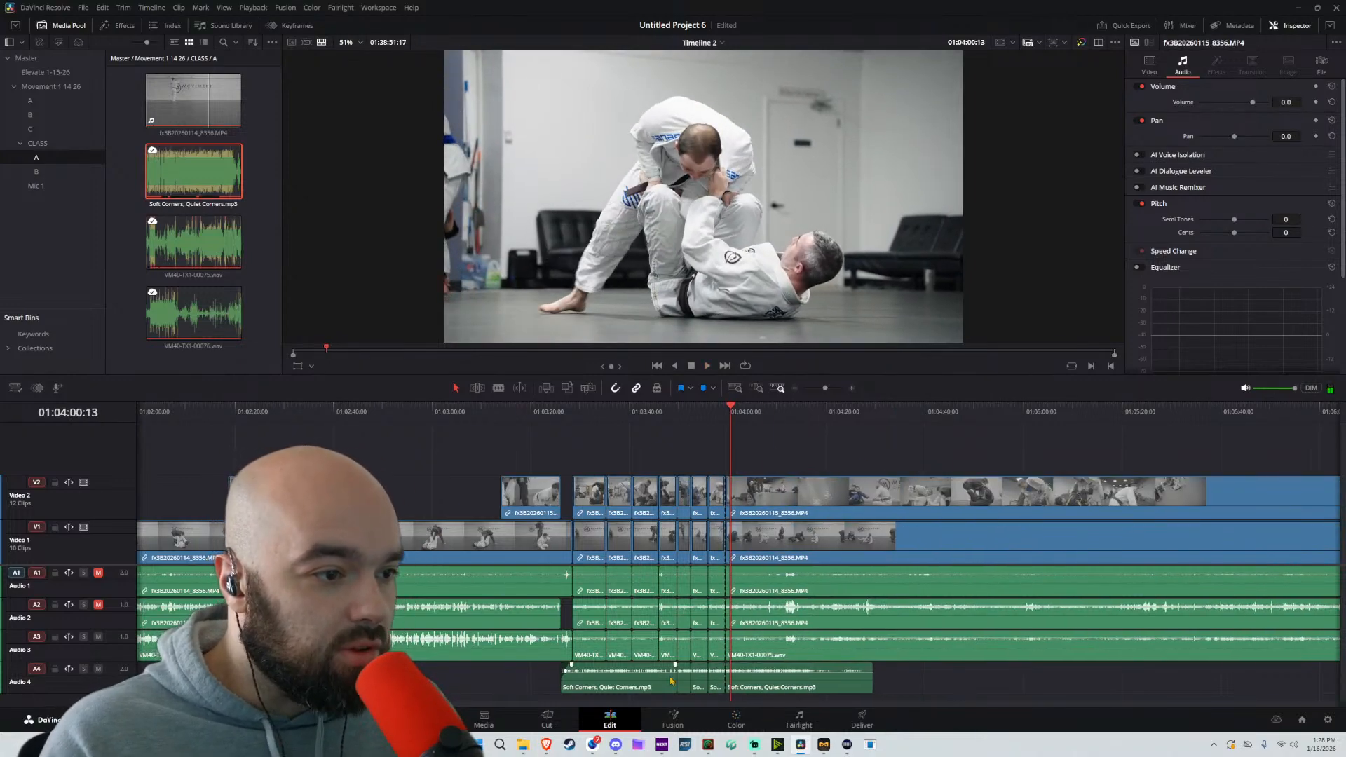
Extend the first music clip over its split pieces to about 01:06:00 and lock the Audio 4 track
drag(675, 679, 1321, 687)
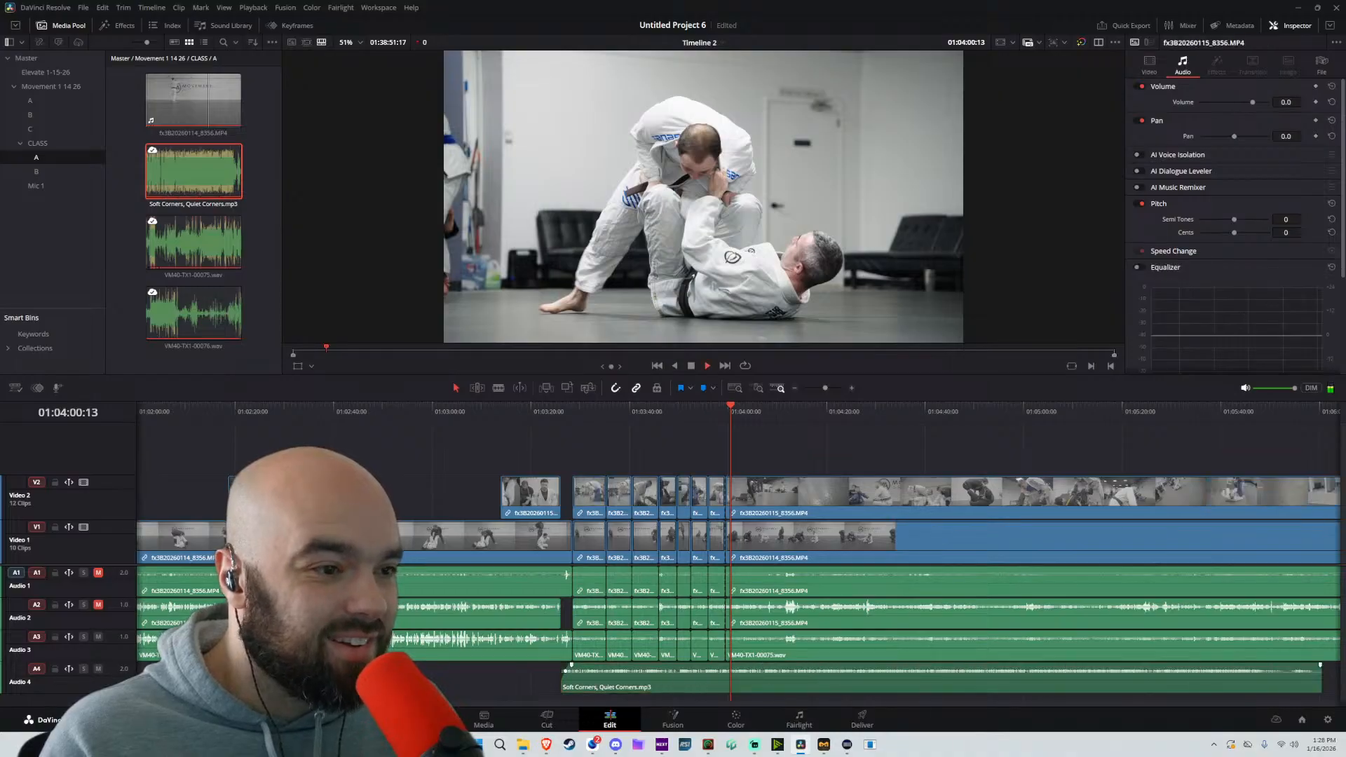
click(55, 667)
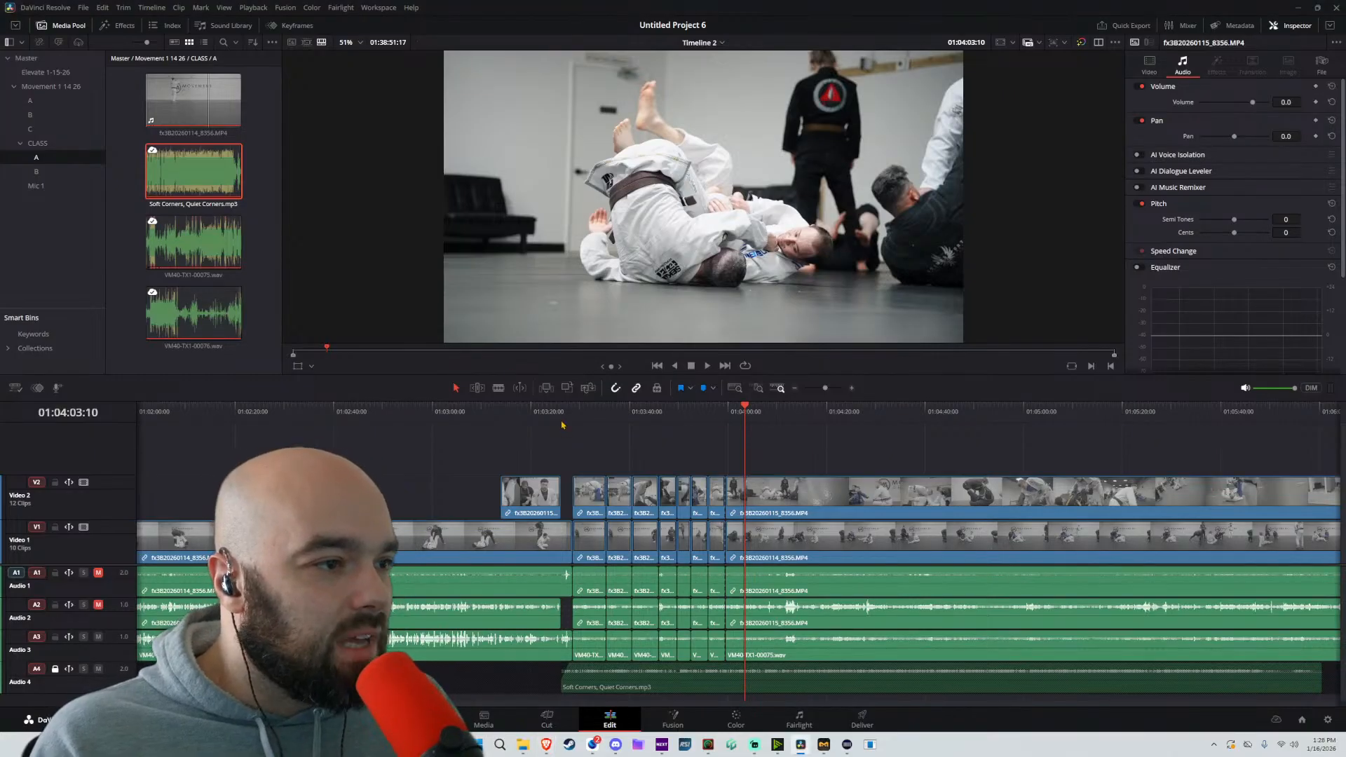
Play the assembled cuts from the start of the music and split the unlocked tracks at 01:04:11:18
key(space)
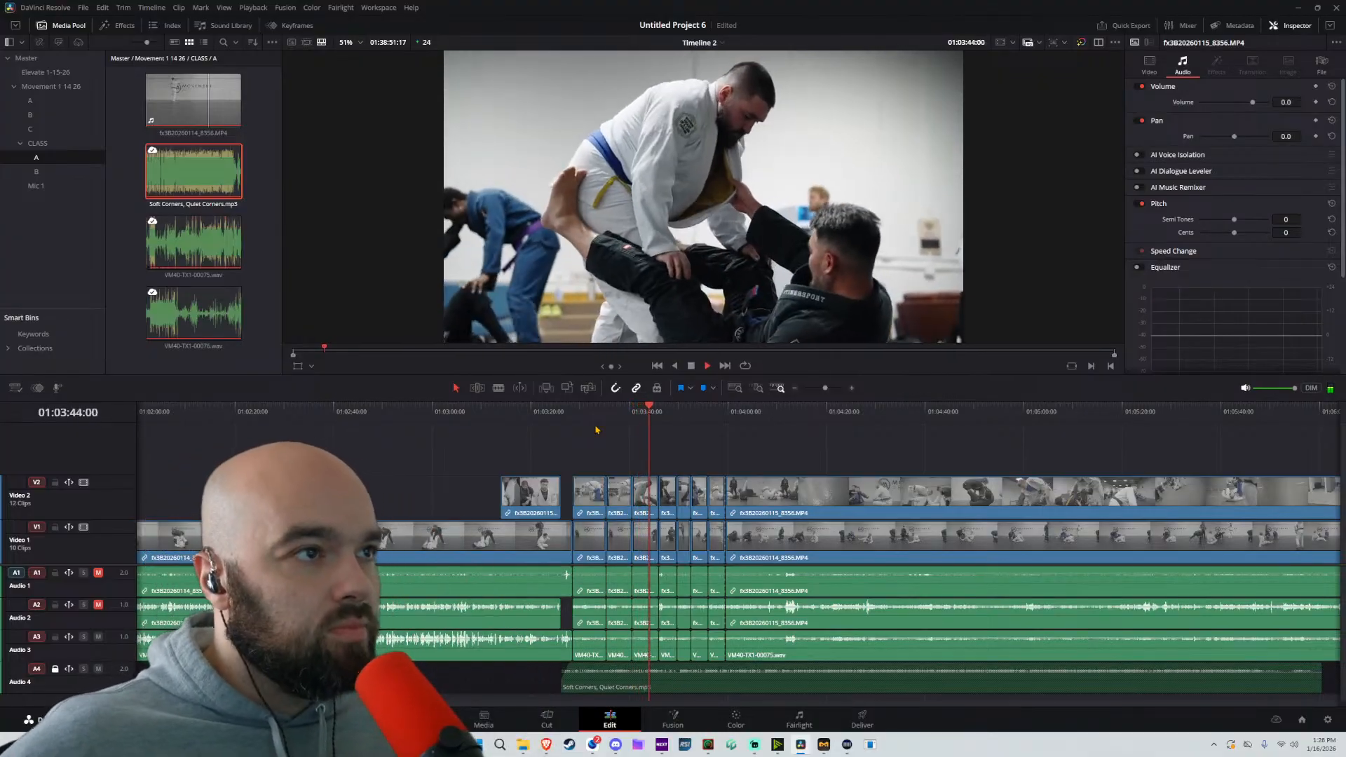
key(space)
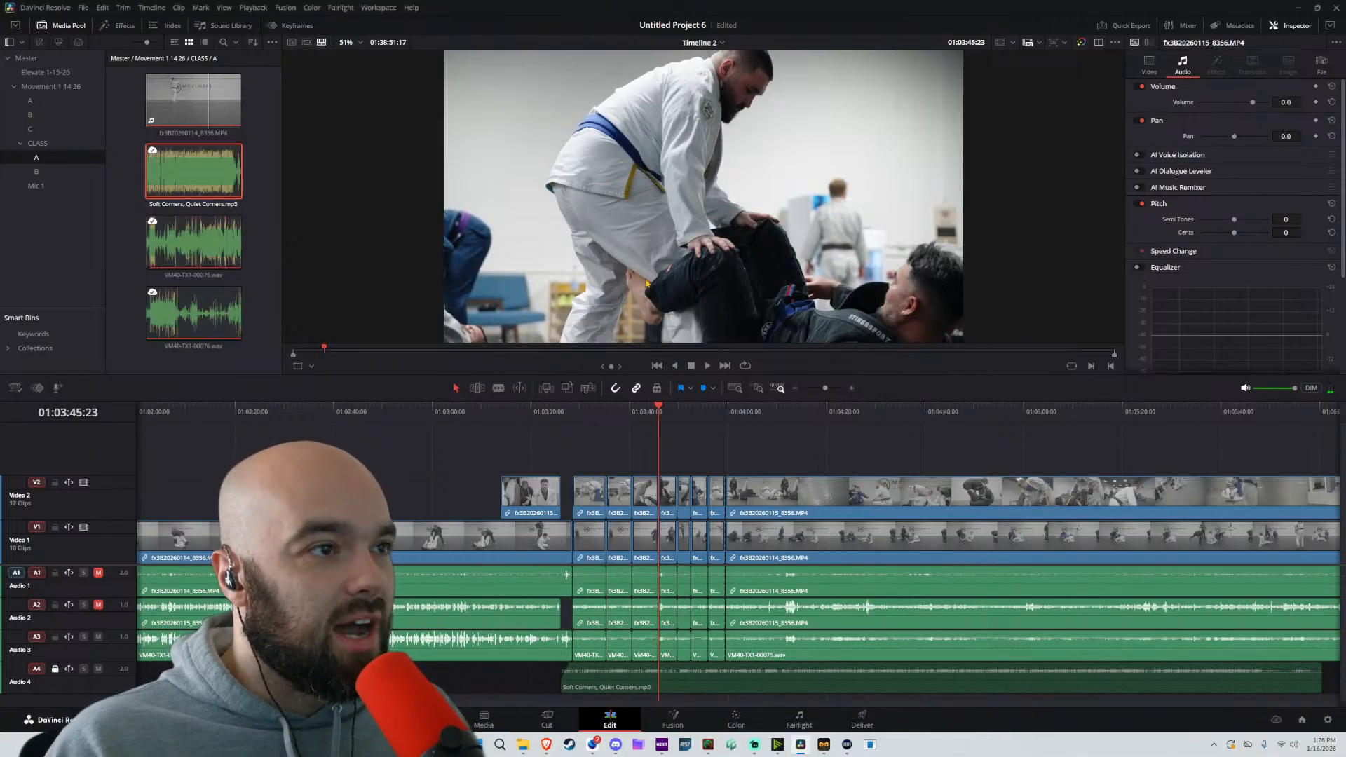
key(space)
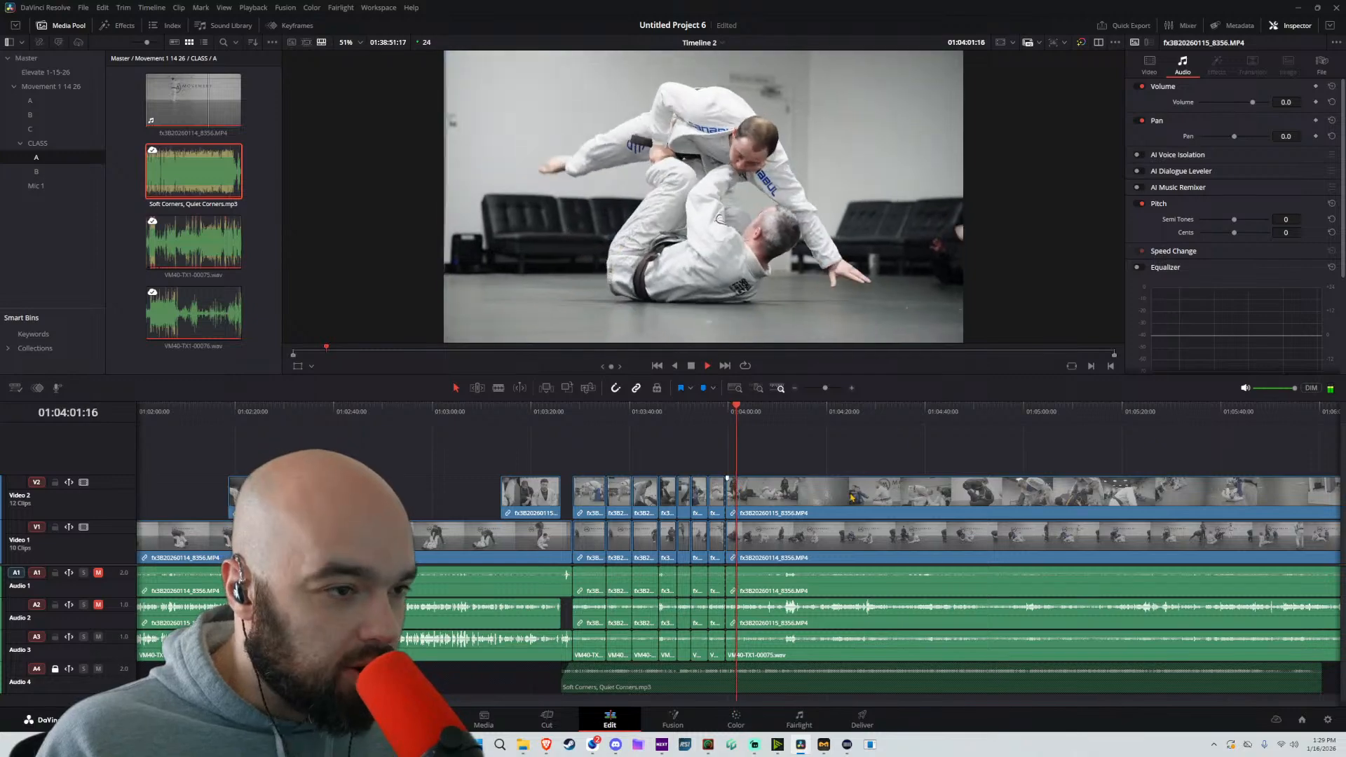
scroll(738, 484, up, 3)
click(859, 419)
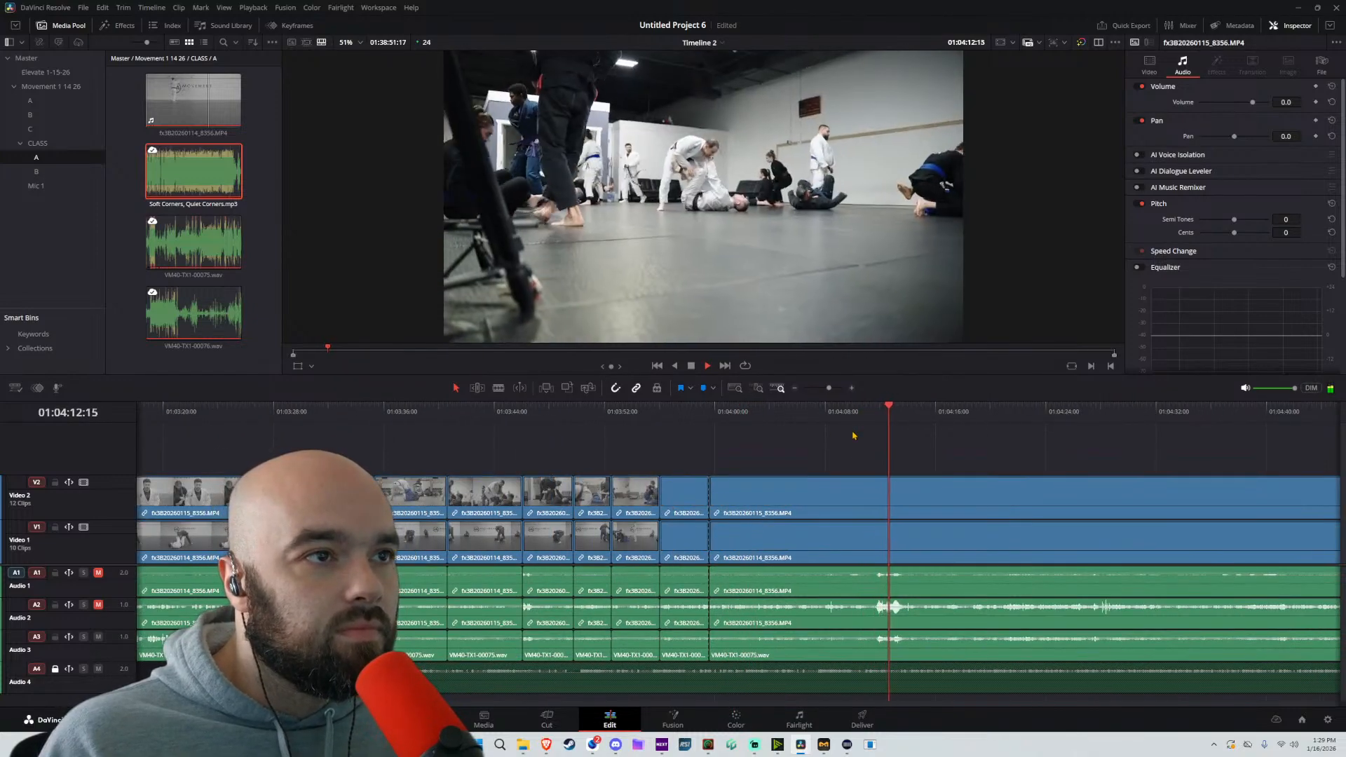
drag(862, 447, 773, 464)
key(space)
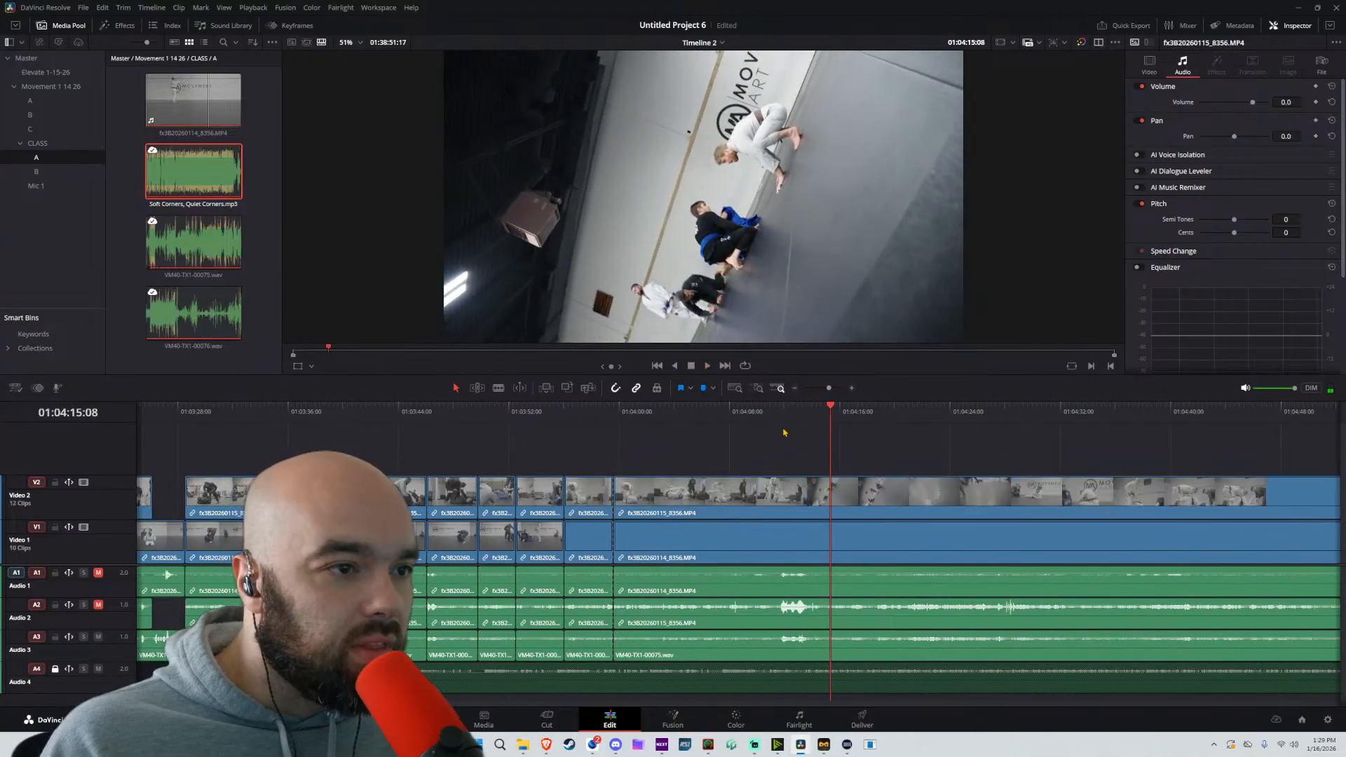
key(ctrl+b)
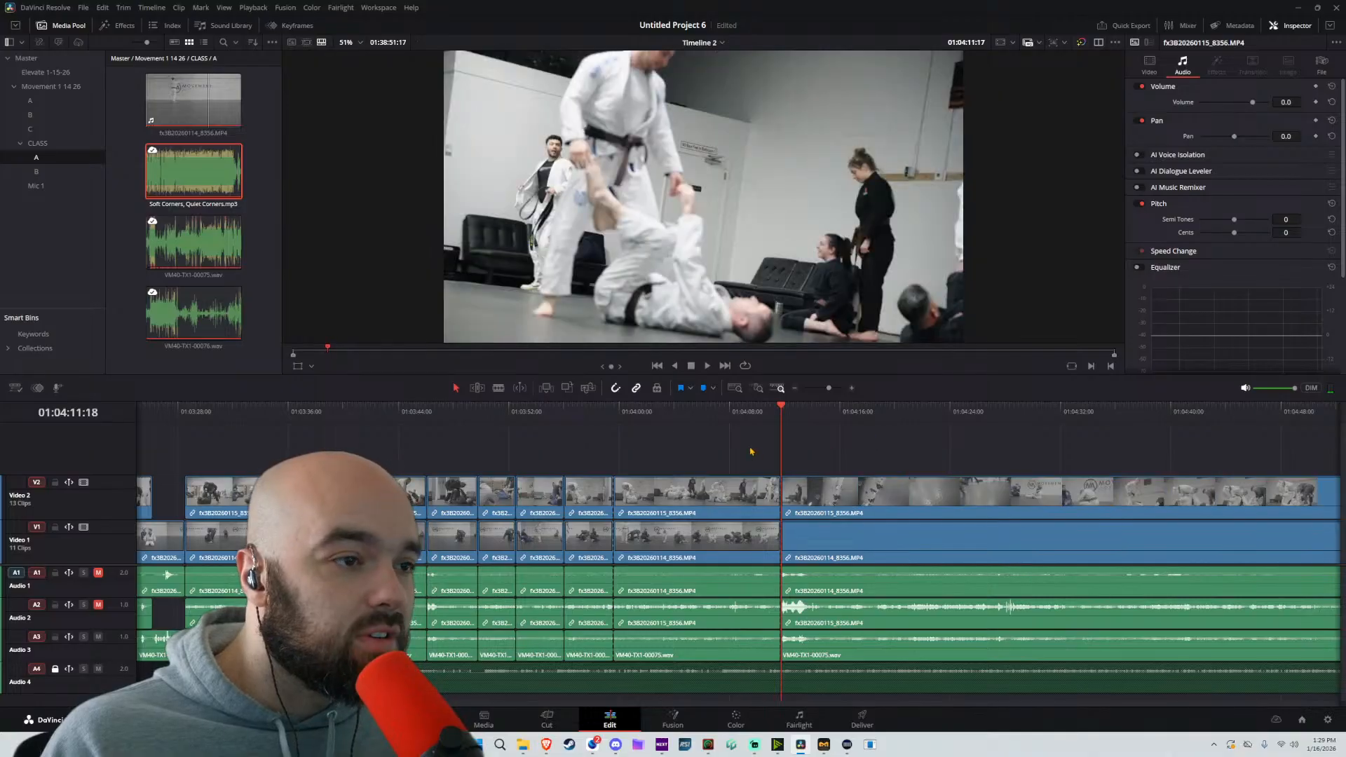
Remove the section from 01:03:59:15 to 01:04:11:18 on the unlocked tracks, close the gap and play across the join
drag(750, 450, 634, 691)
key(Delete)
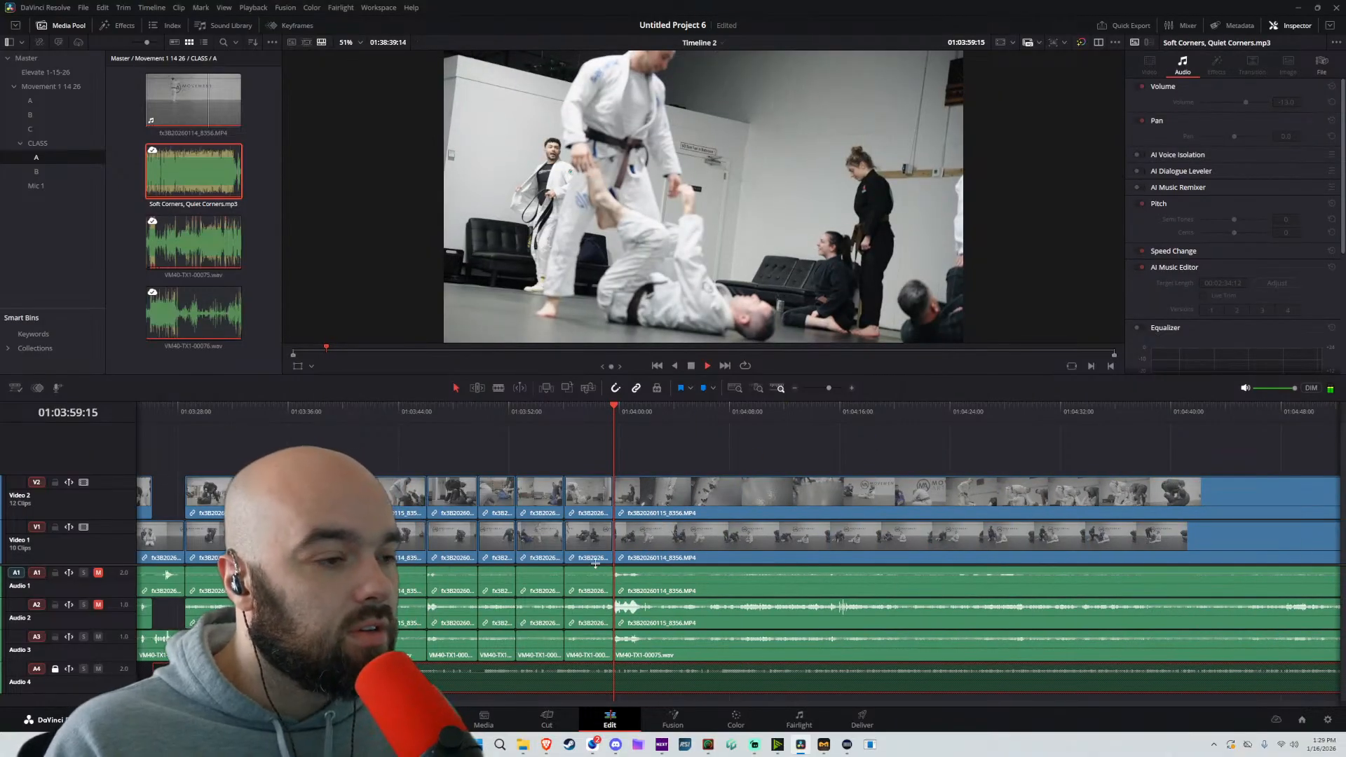
scroll(595, 563, up, 3)
key(space)
Trim the start of the last Video 2 clip to about 01:04:02:19 so the Video 1 shot shows first, and play the switch
drag(800, 495, 741, 492)
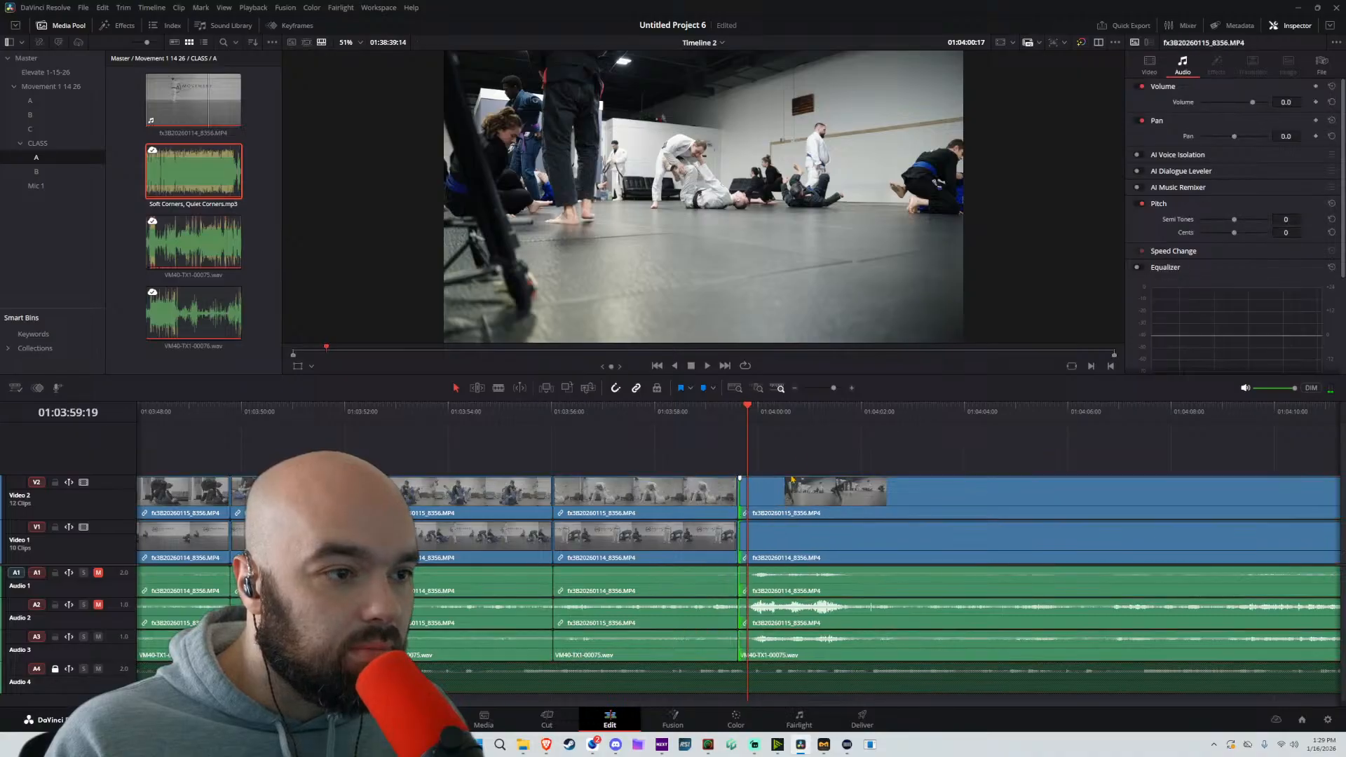
key(space)
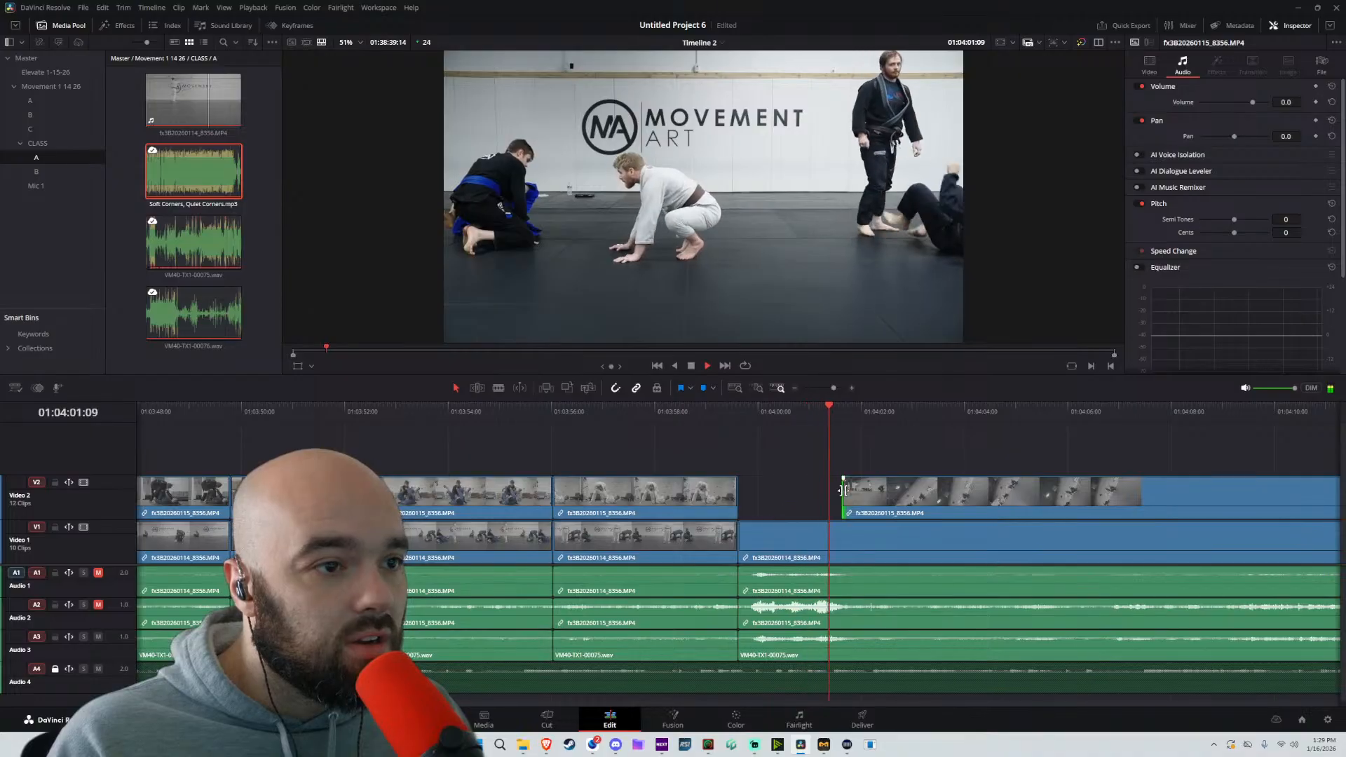
drag(843, 496, 902, 499)
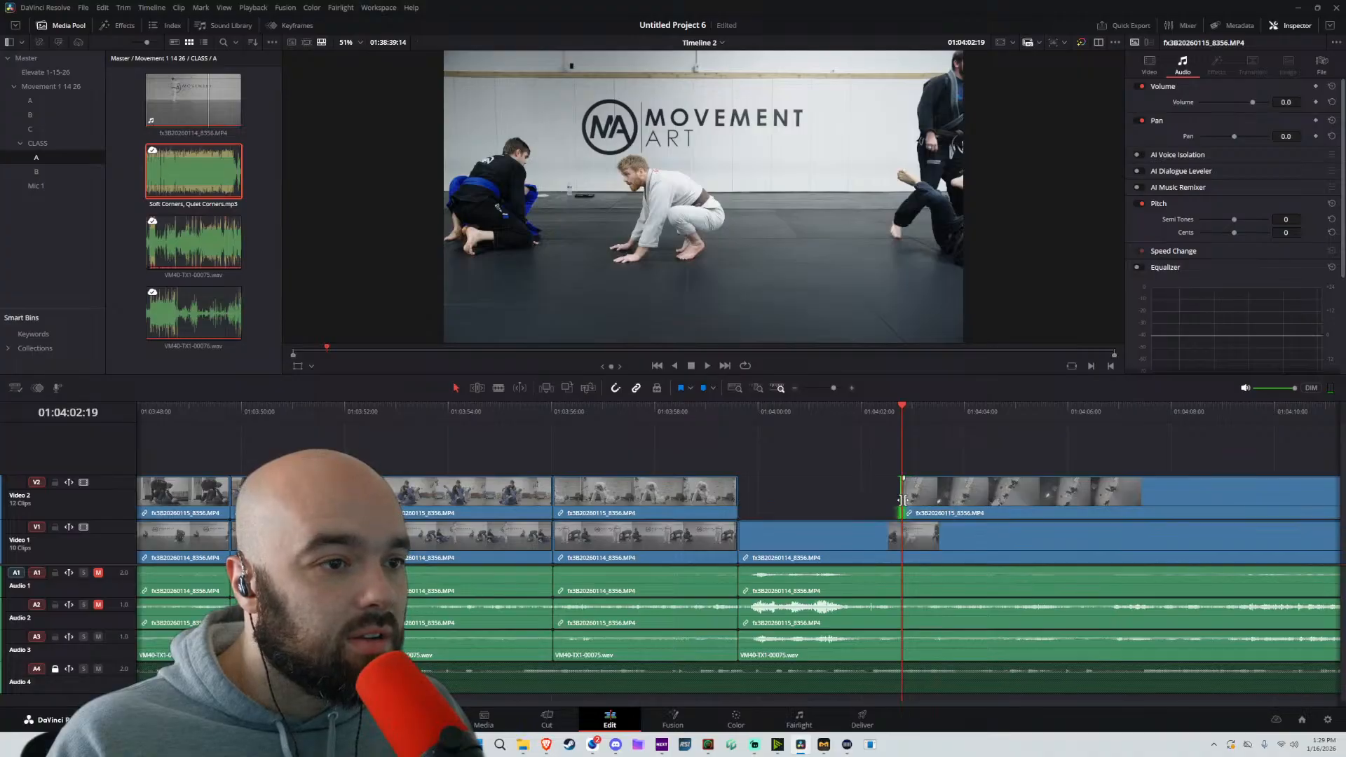
key(space)
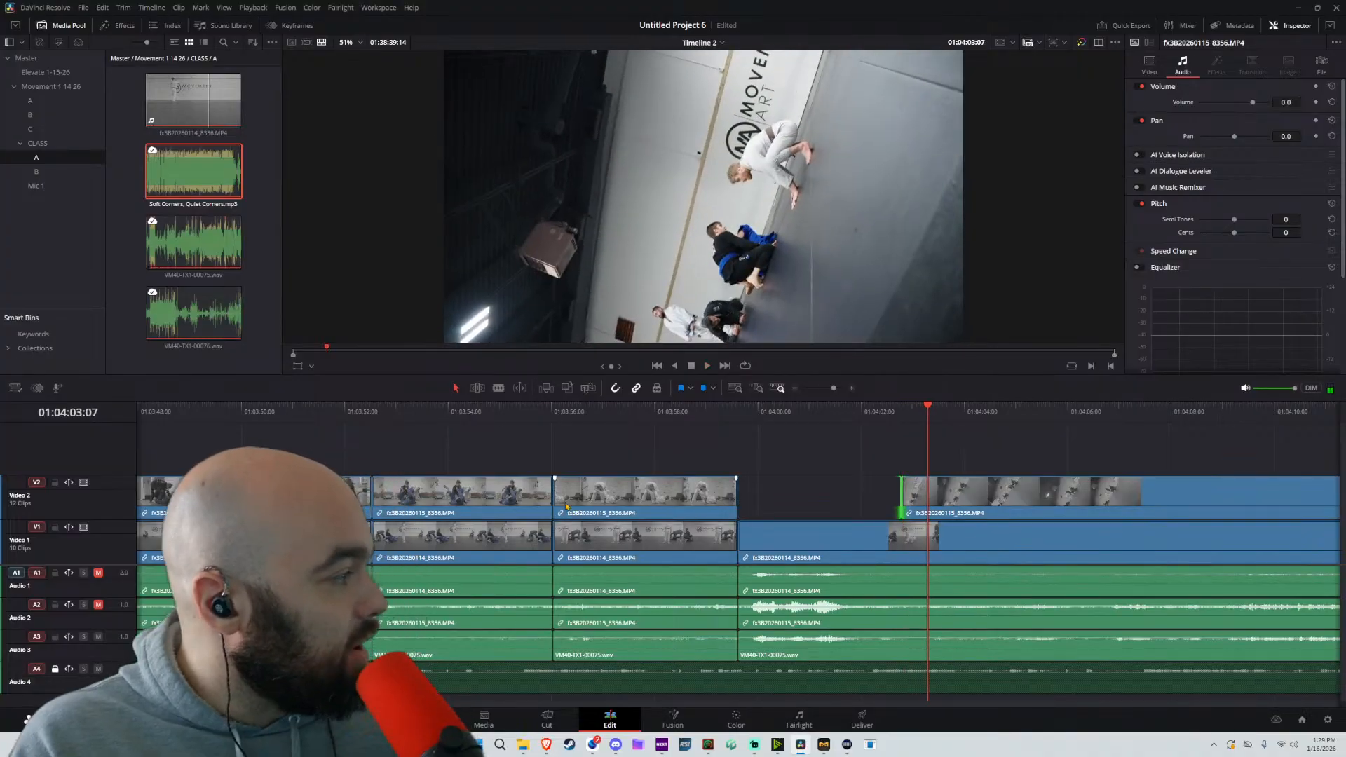
Skim ahead from 01:04:03:07 for the next sparring moment and split the unlocked tracks at 01:05:08:23
scroll(972, 553, down, 3)
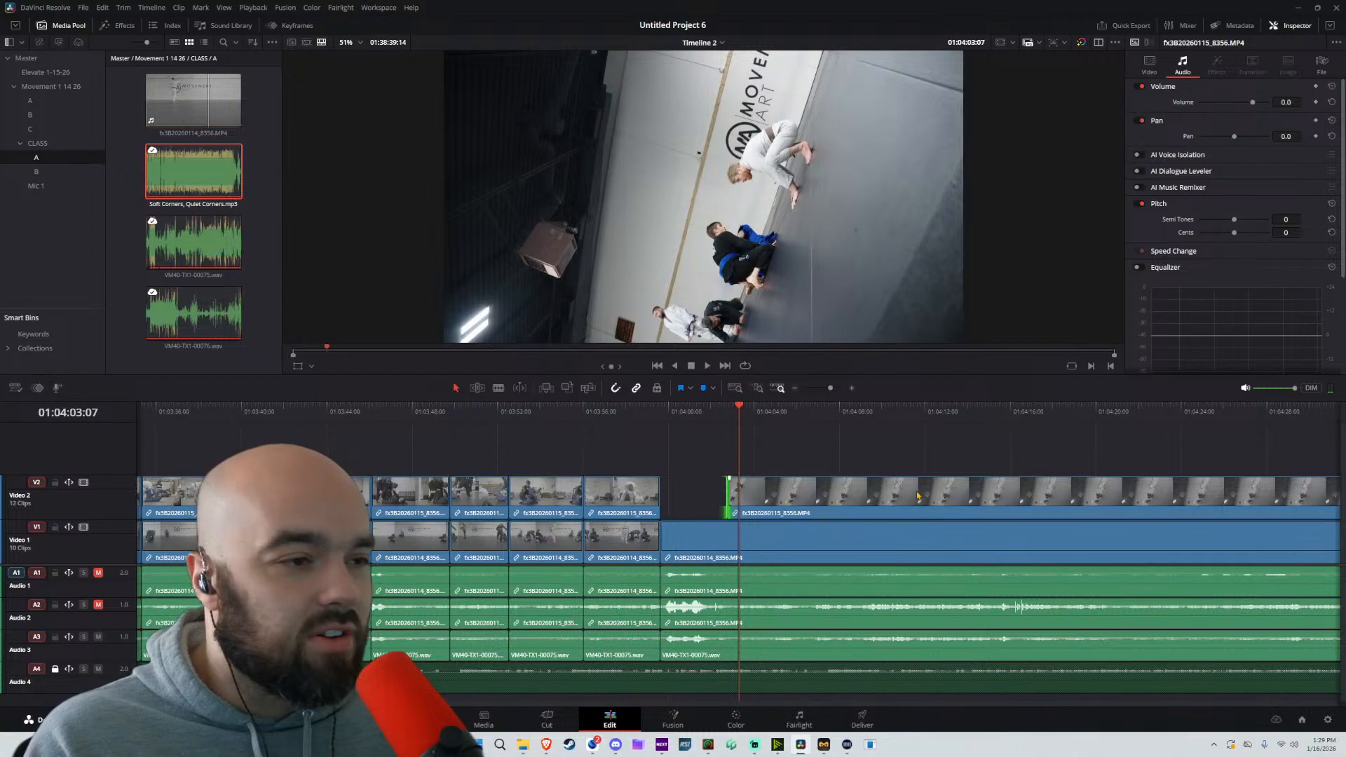
scroll(917, 495, down, 5)
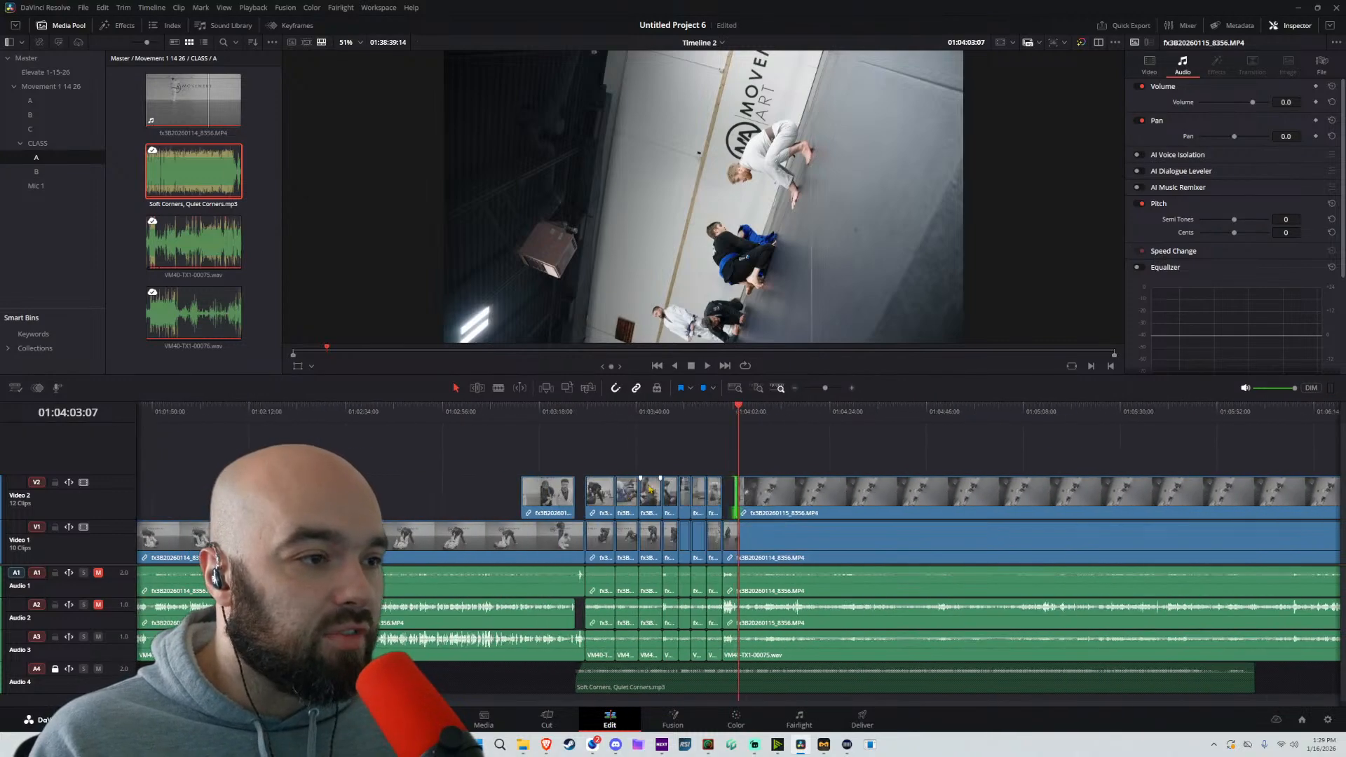
scroll(651, 491, up, 3)
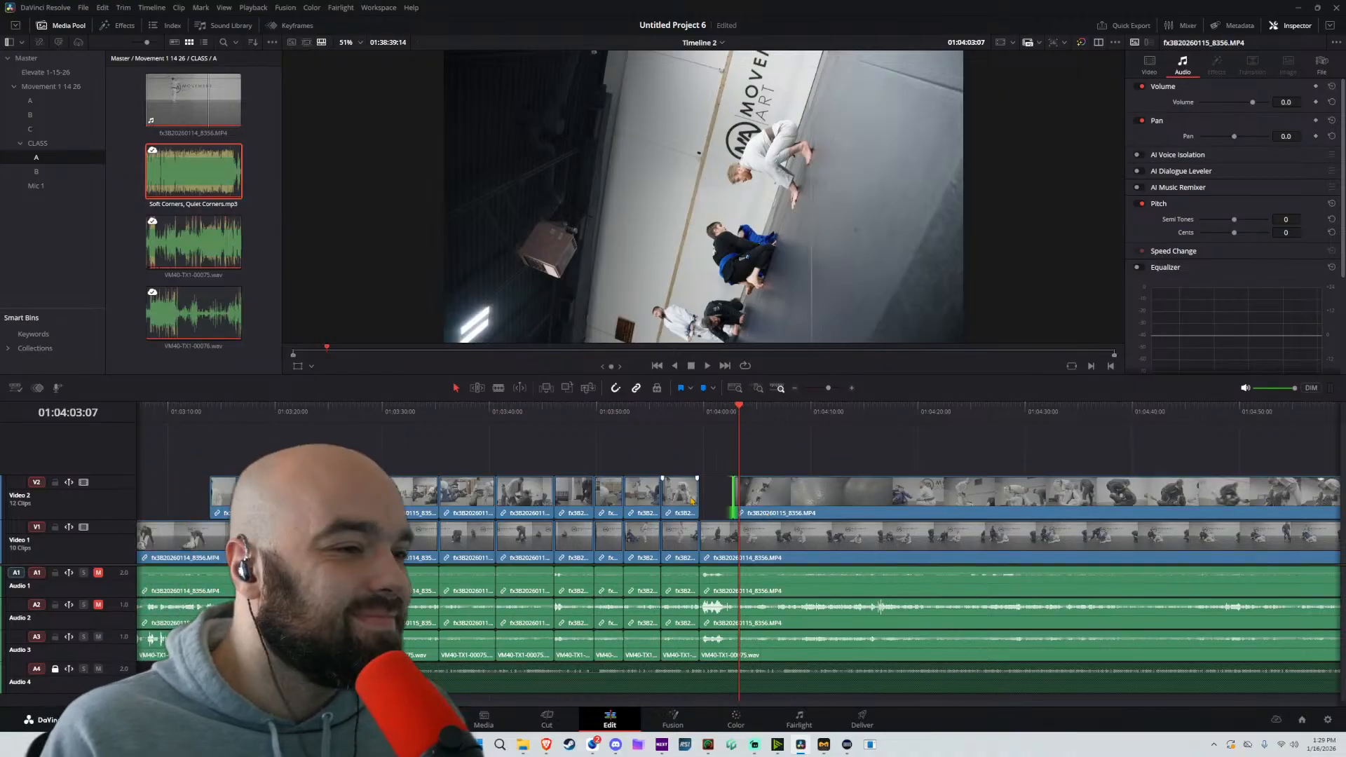
key(space)
drag(772, 412, 1169, 418)
key(space)
key(ctrl+minus)
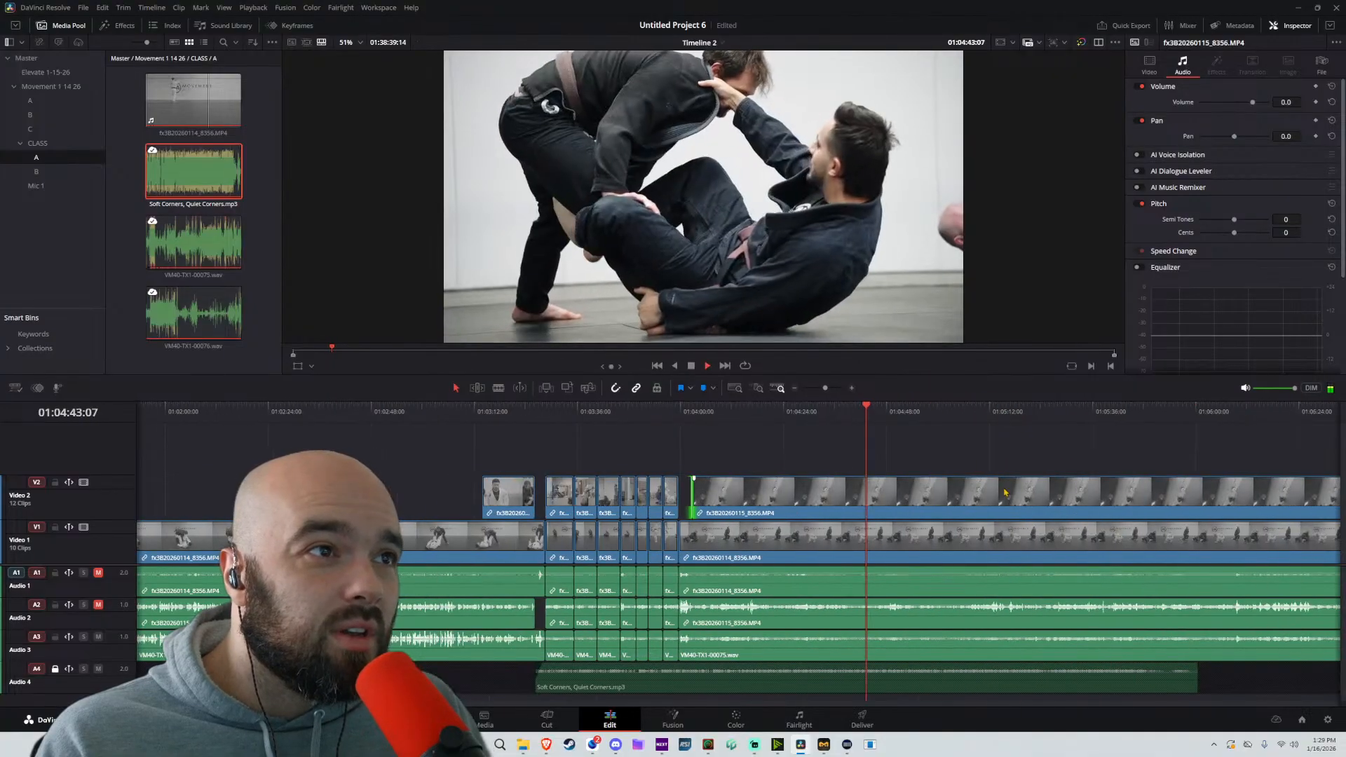
drag(927, 415, 963, 414)
key(space)
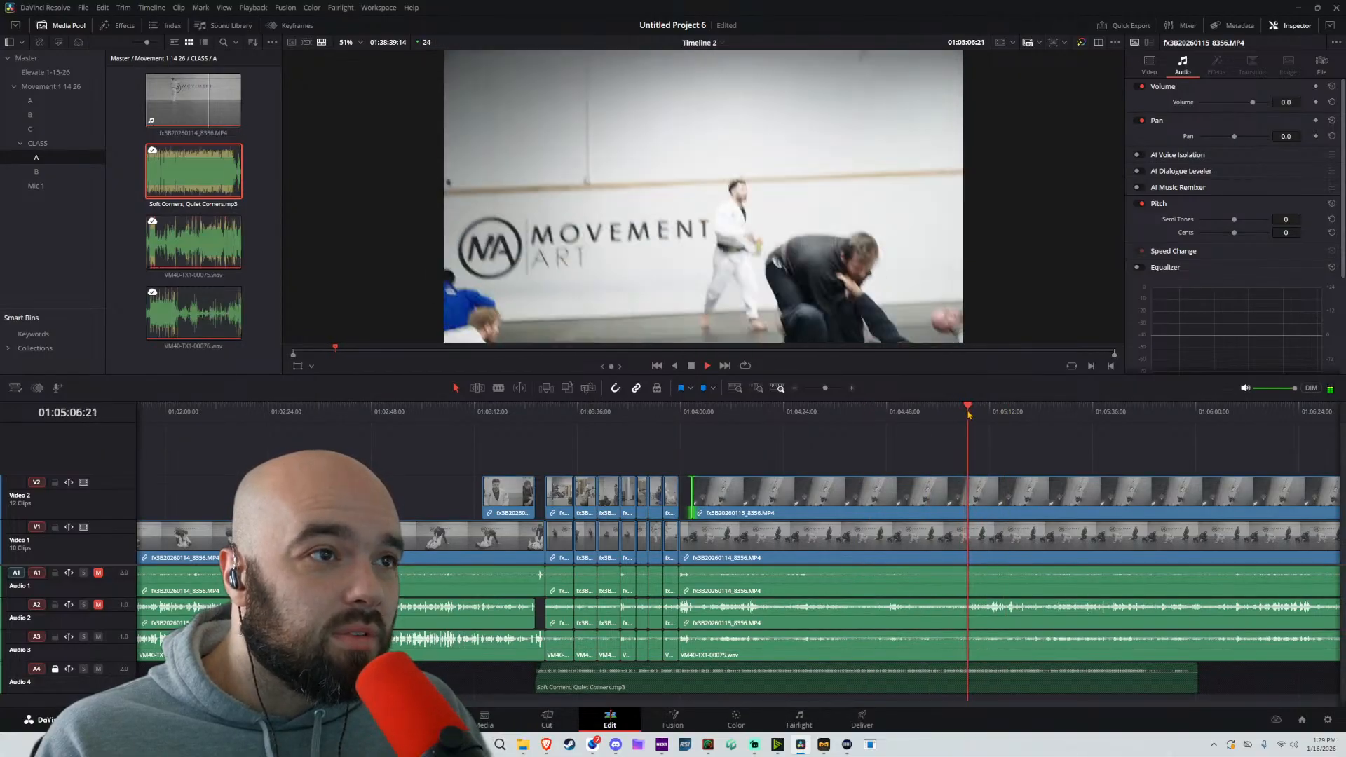
key(space)
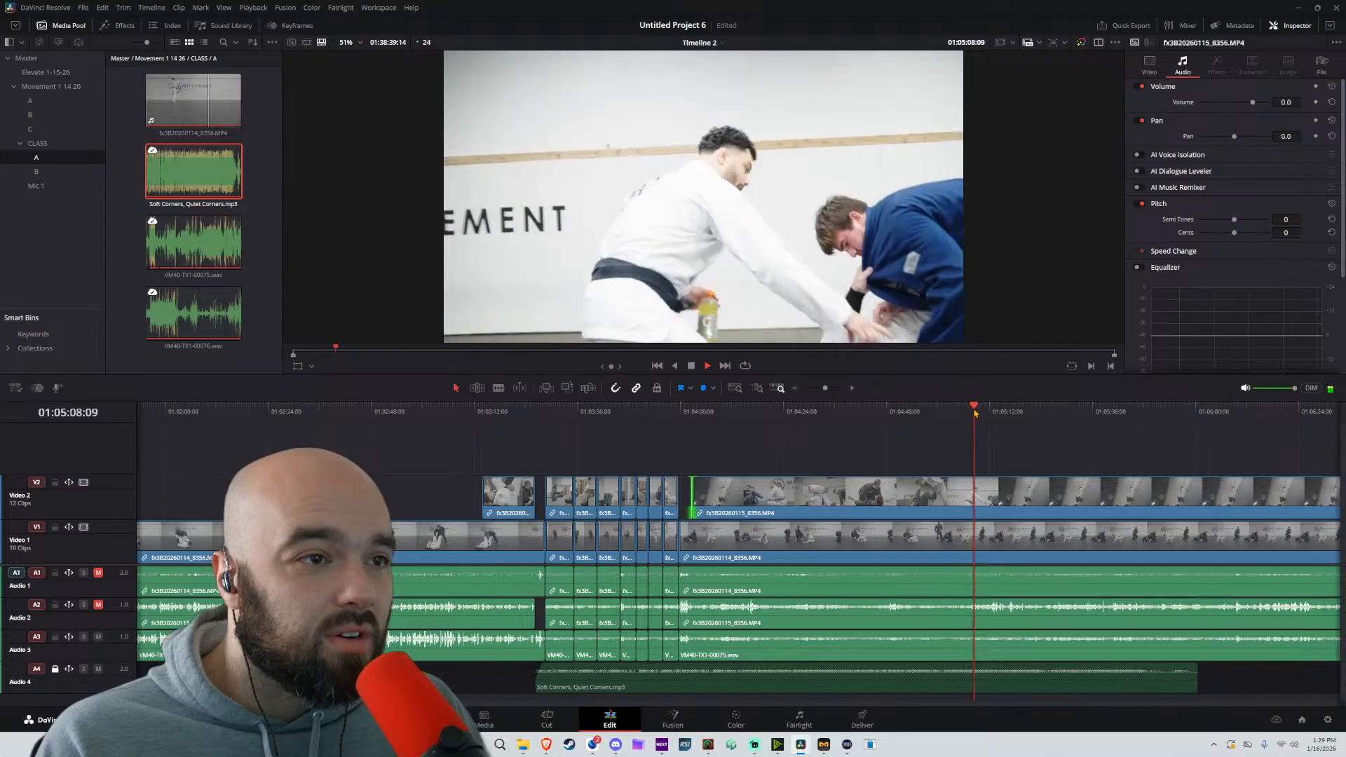
key(space)
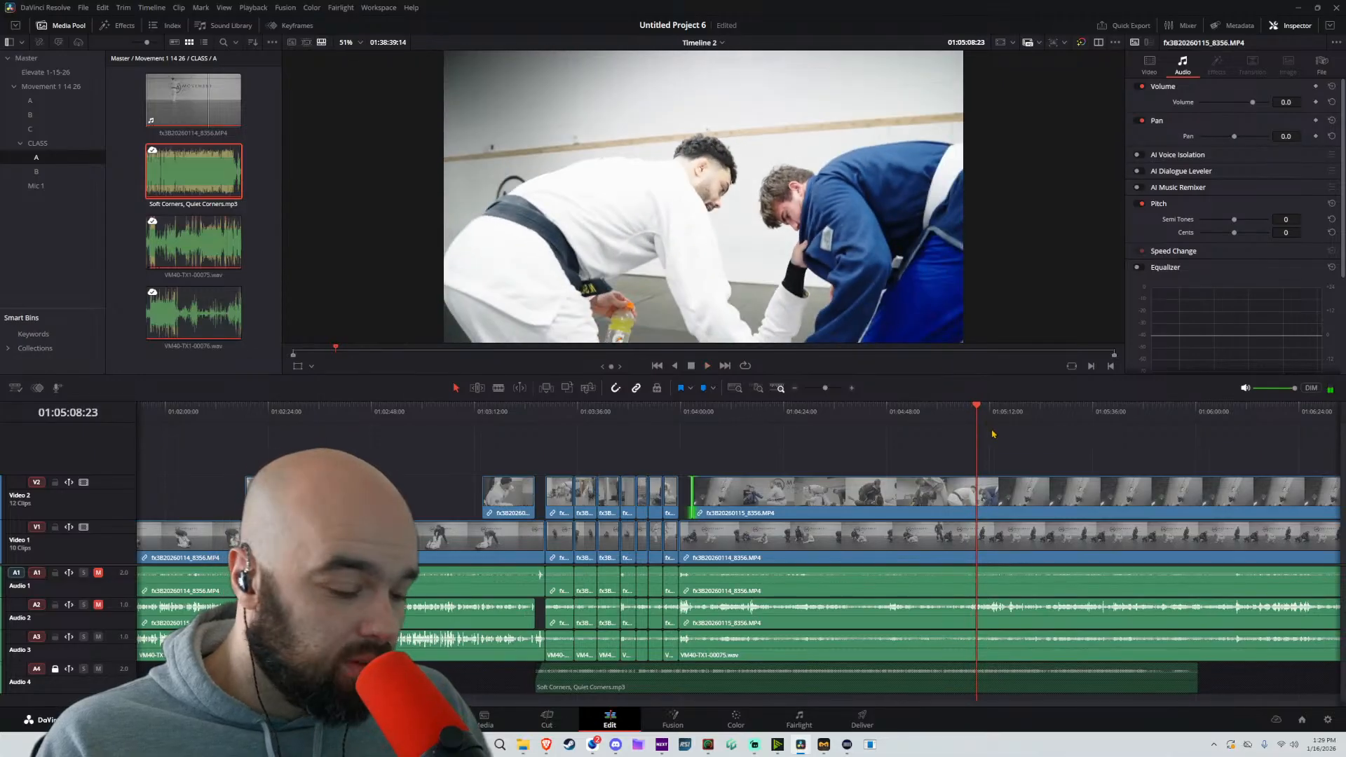
key(ctrl+b)
Move all unlocked clips after the split back to about 01:04:02:19, overwriting the skipped section, and play across the join
drag(1069, 459, 998, 666)
drag(1055, 496, 771, 511)
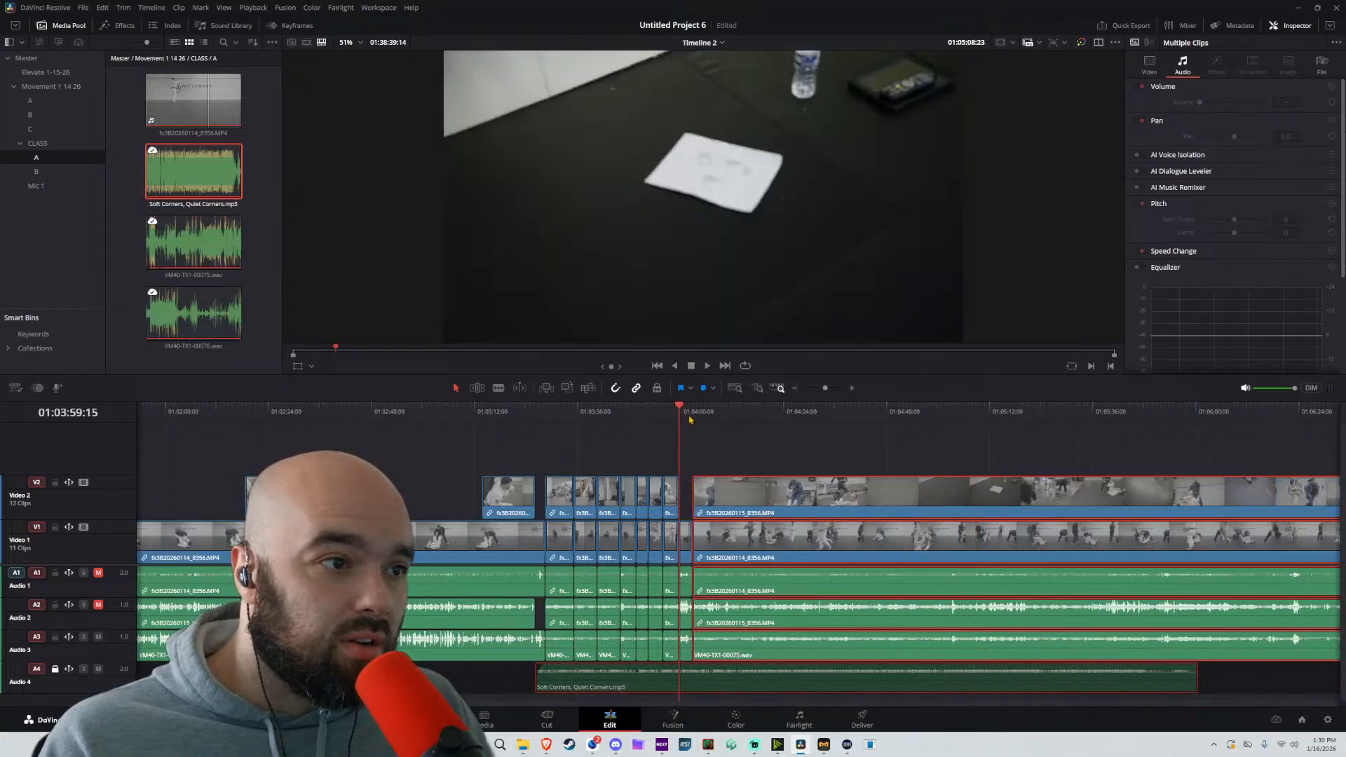
key(space)
scroll(886, 472, up, 7)
click(882, 453)
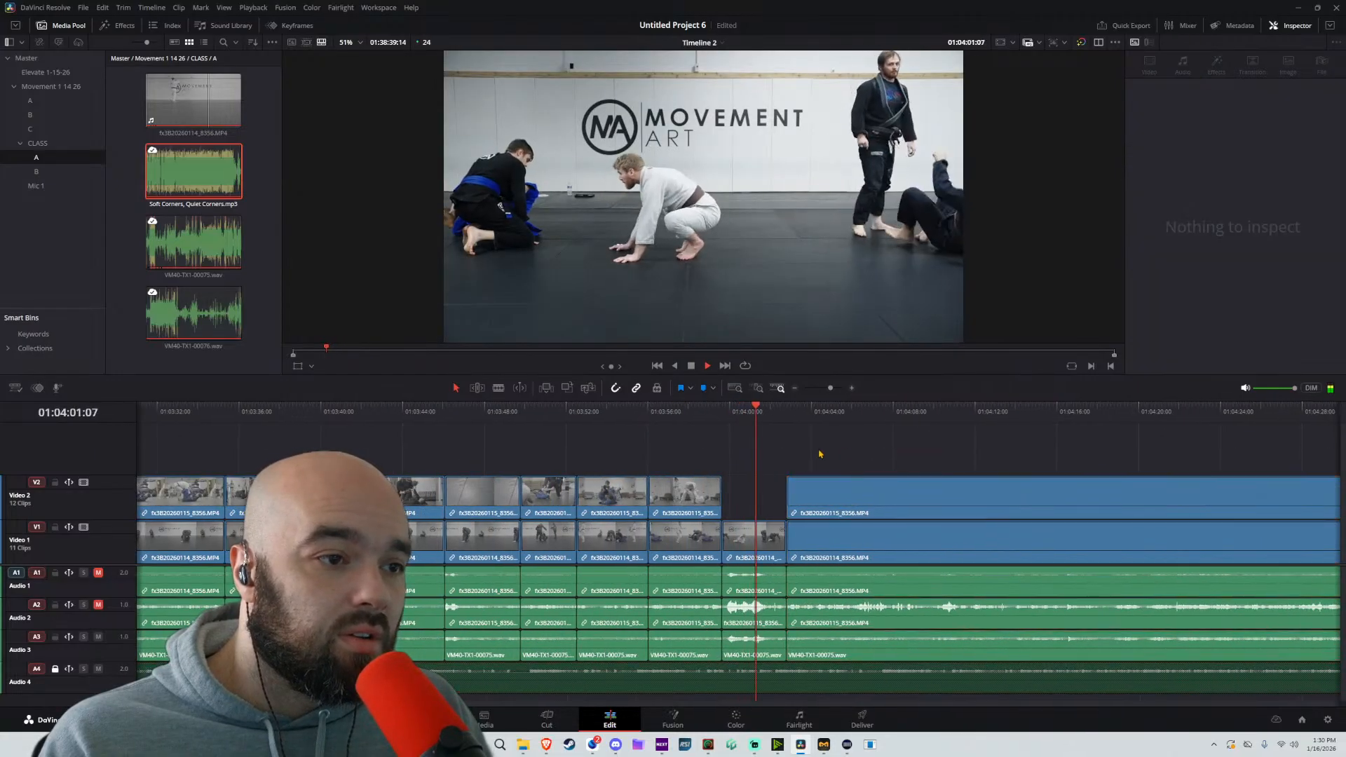
scroll(820, 454, right, 2)
Unmute Audio 2, delete its clips that lie before the newly joined section, and play the result
click(100, 605)
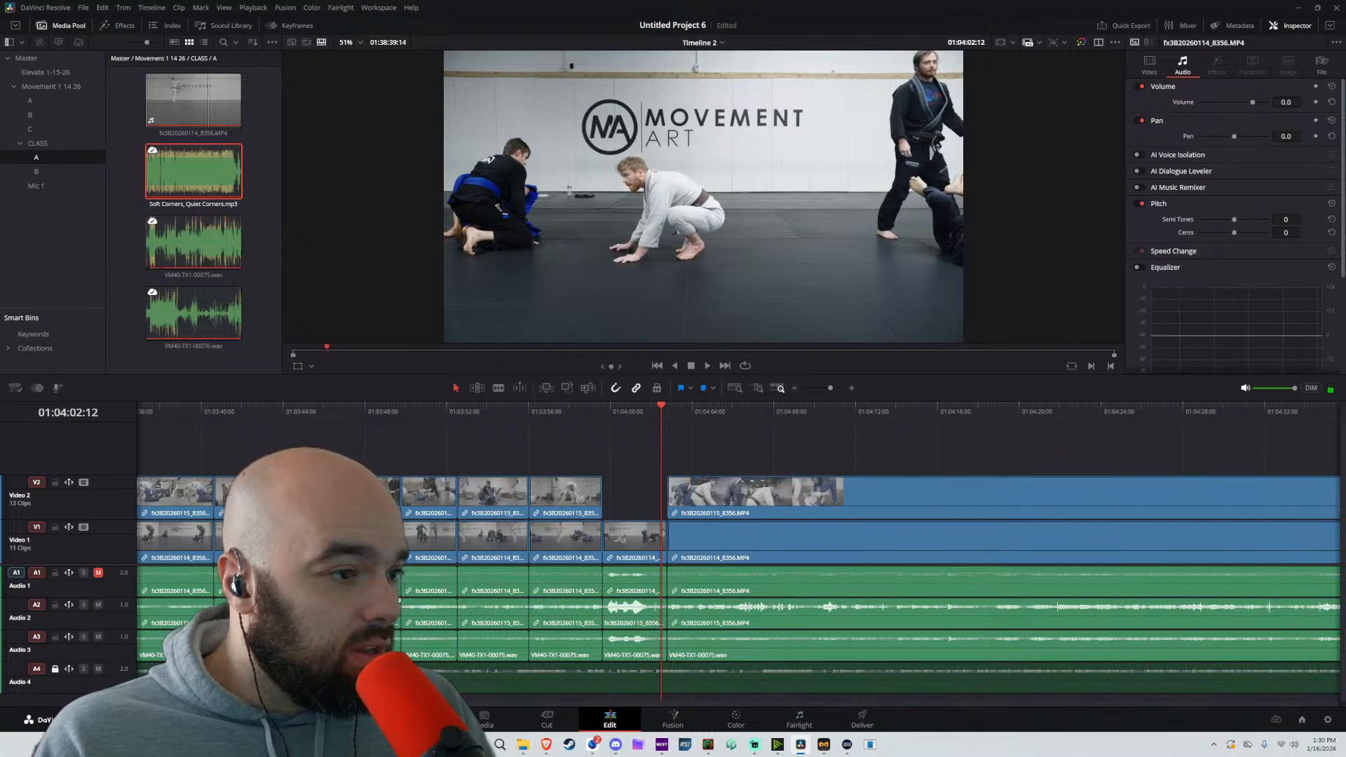
scroll(294, 589, down, 9)
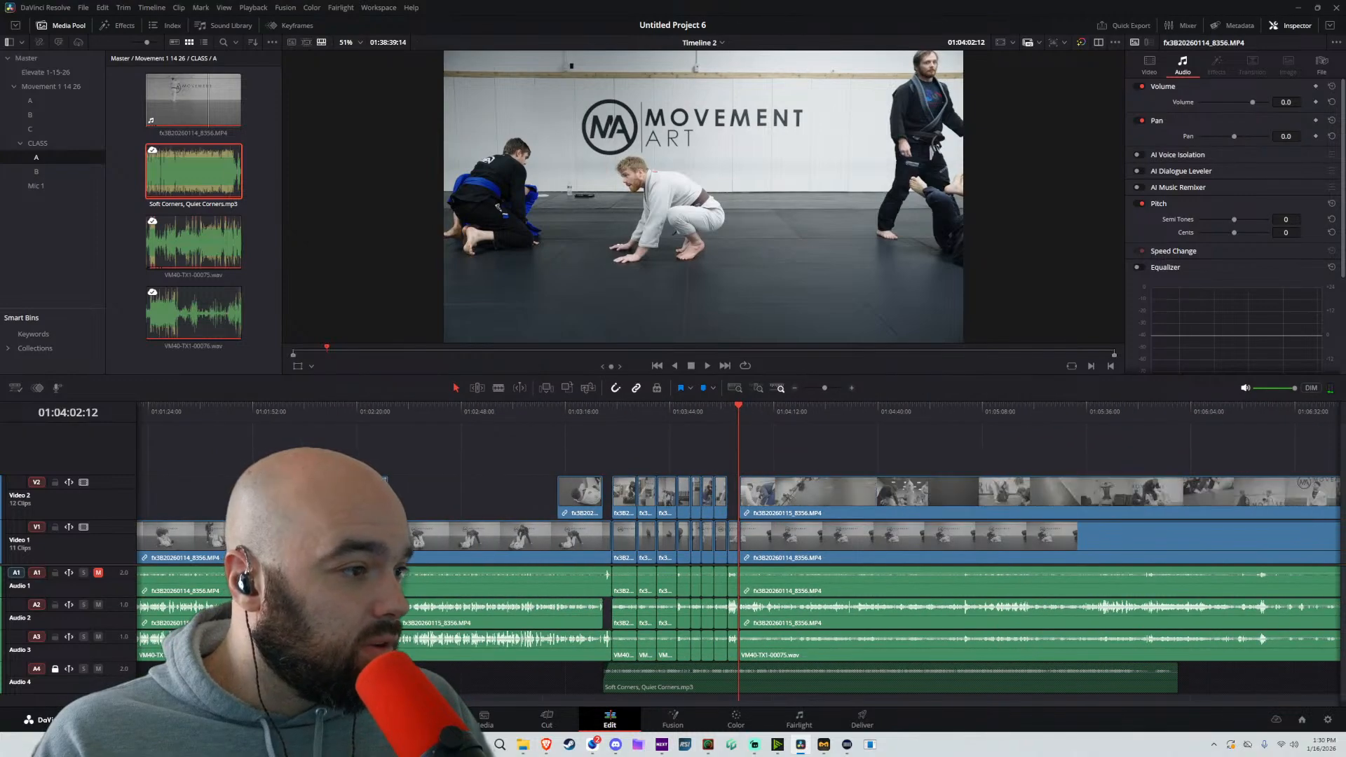
click(467, 614)
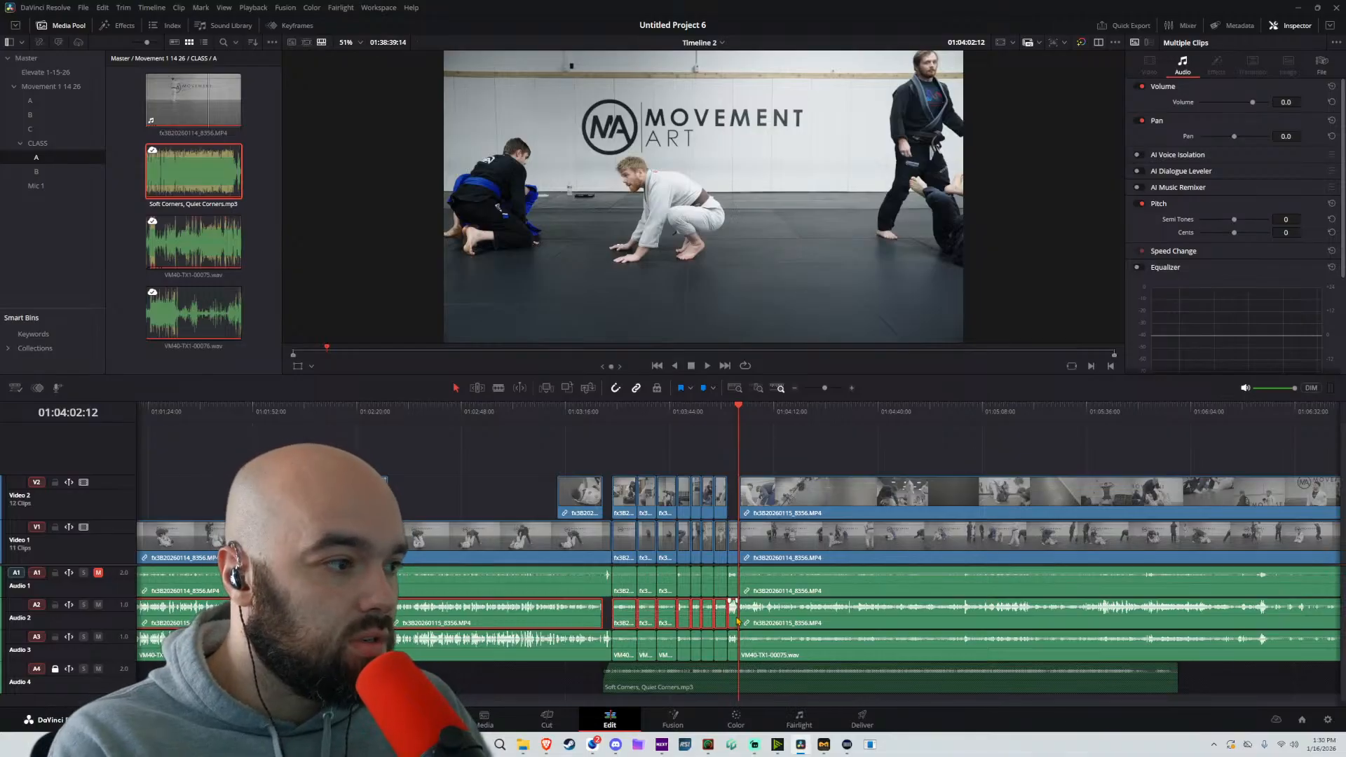
key(Delete)
key(space)
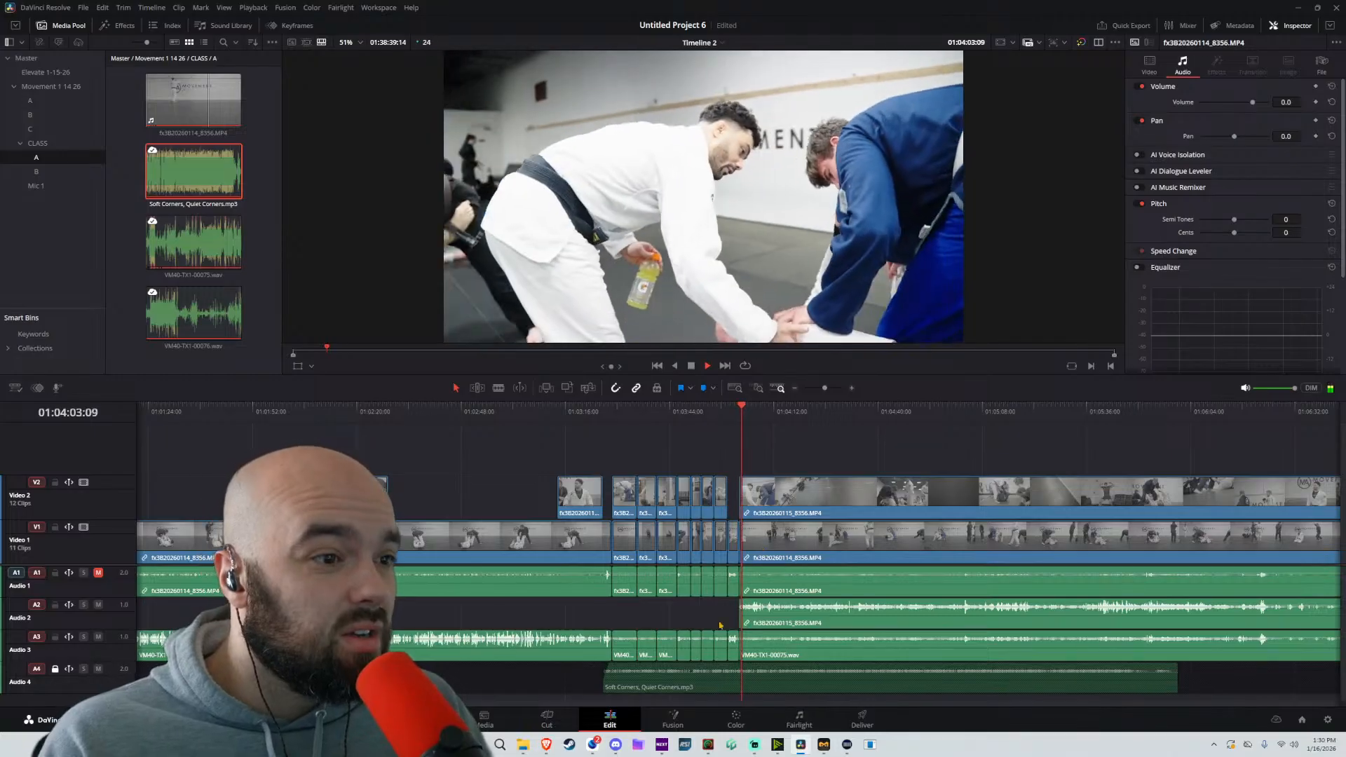
Split the Video 2 clip and its linked Audio 2 at 01:04:12:05, then try a start trim on the second piece and undo it
scroll(764, 592, up, 2)
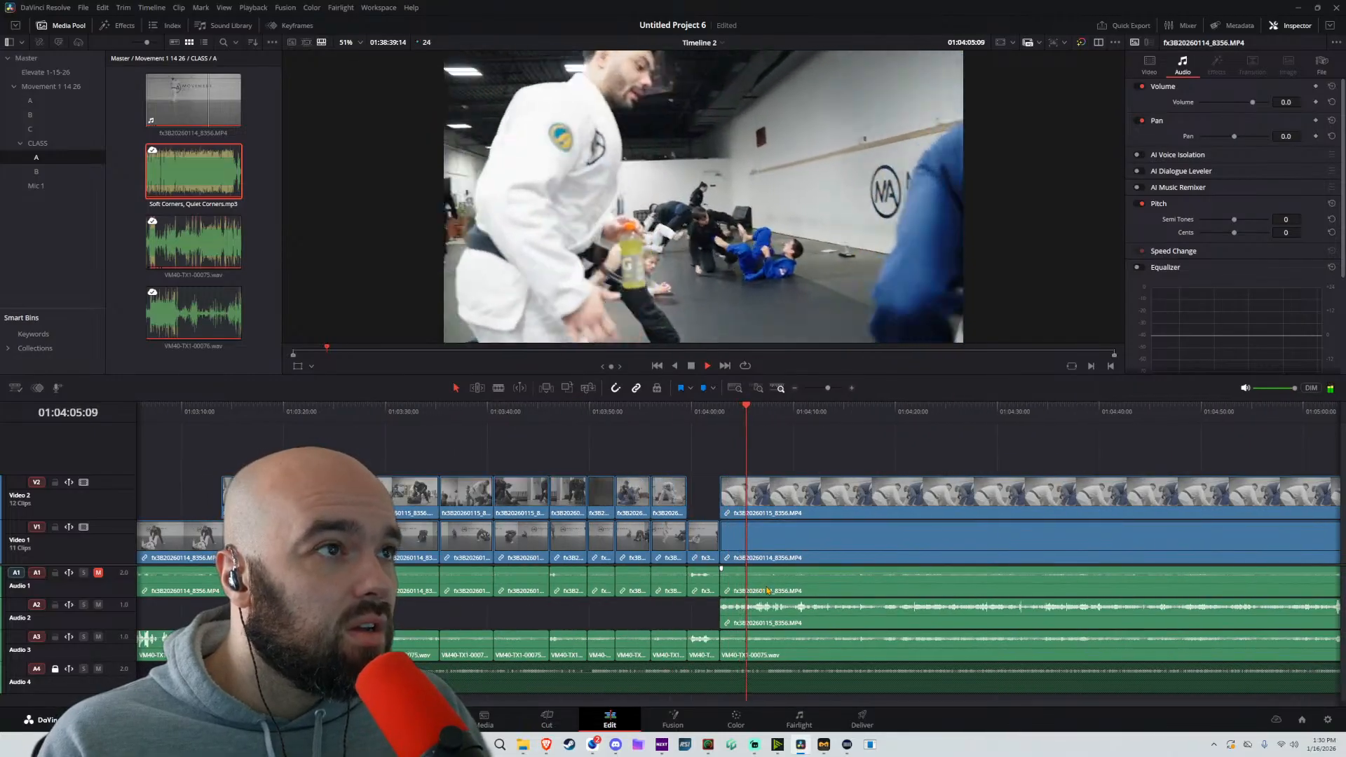
scroll(729, 599, up, 3)
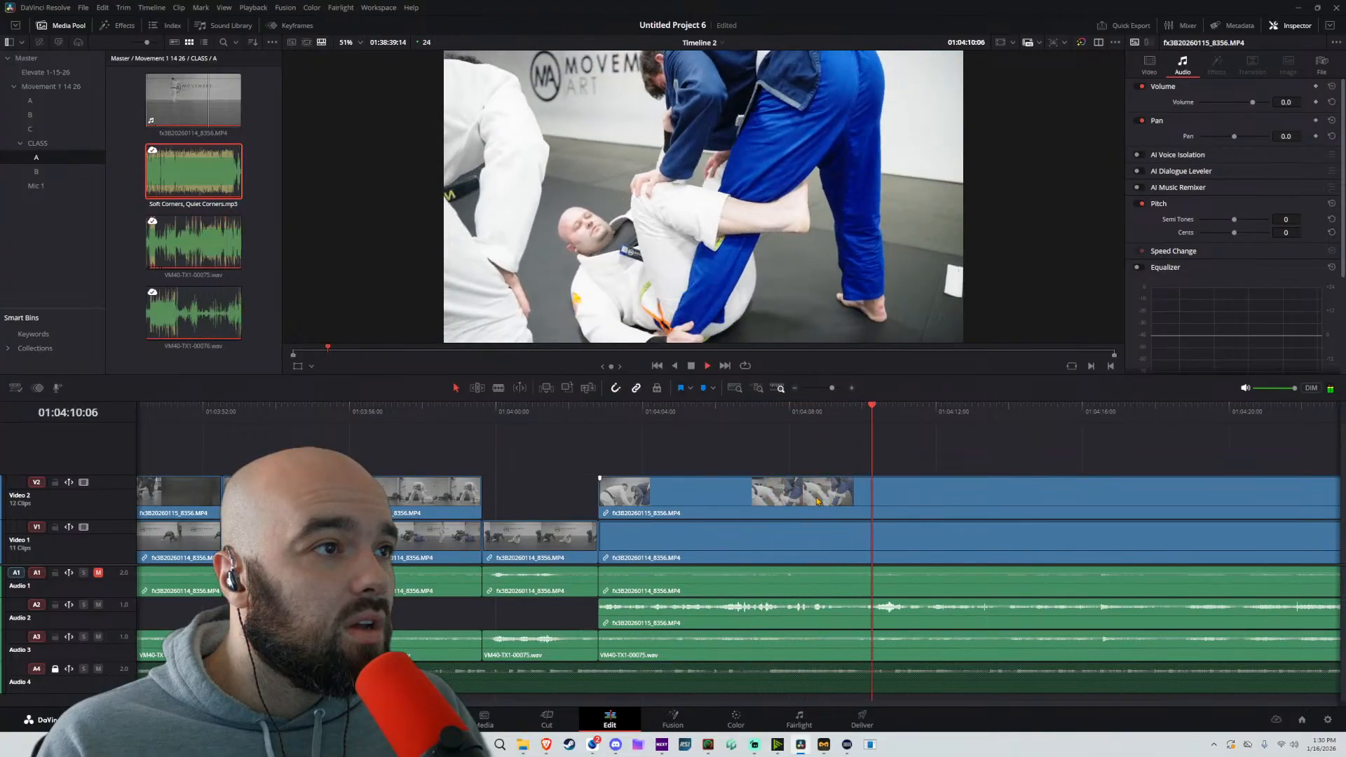
scroll(815, 589, down, 2)
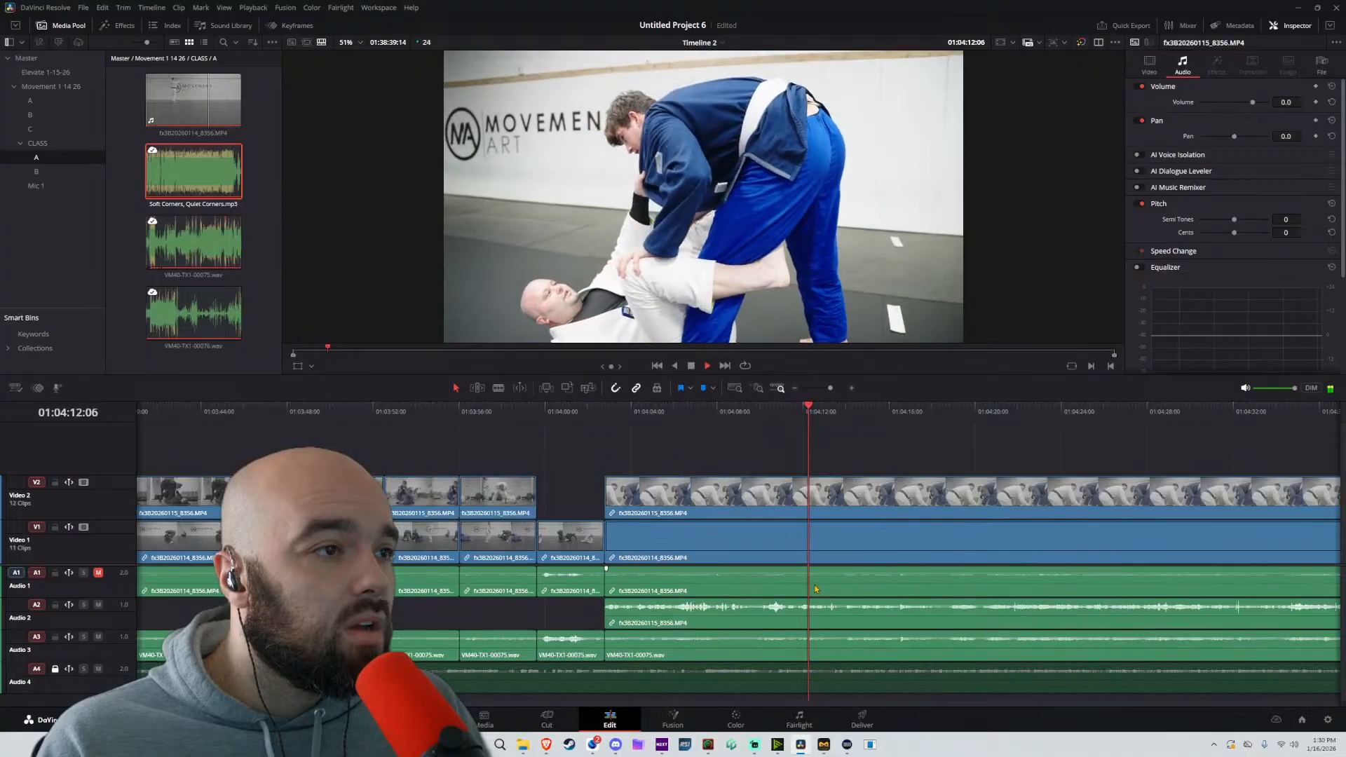
key(space)
click(810, 412)
key(space)
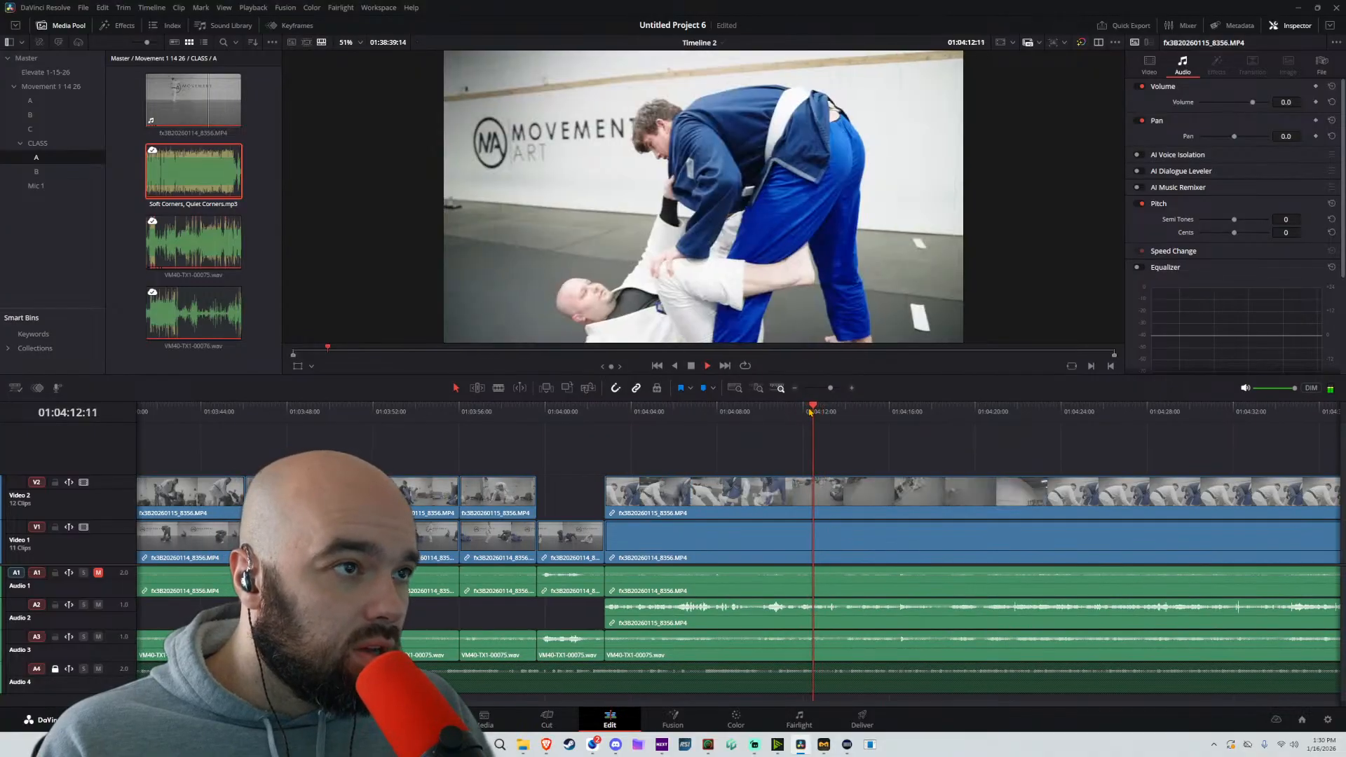
key(space)
key(b)
click(812, 493)
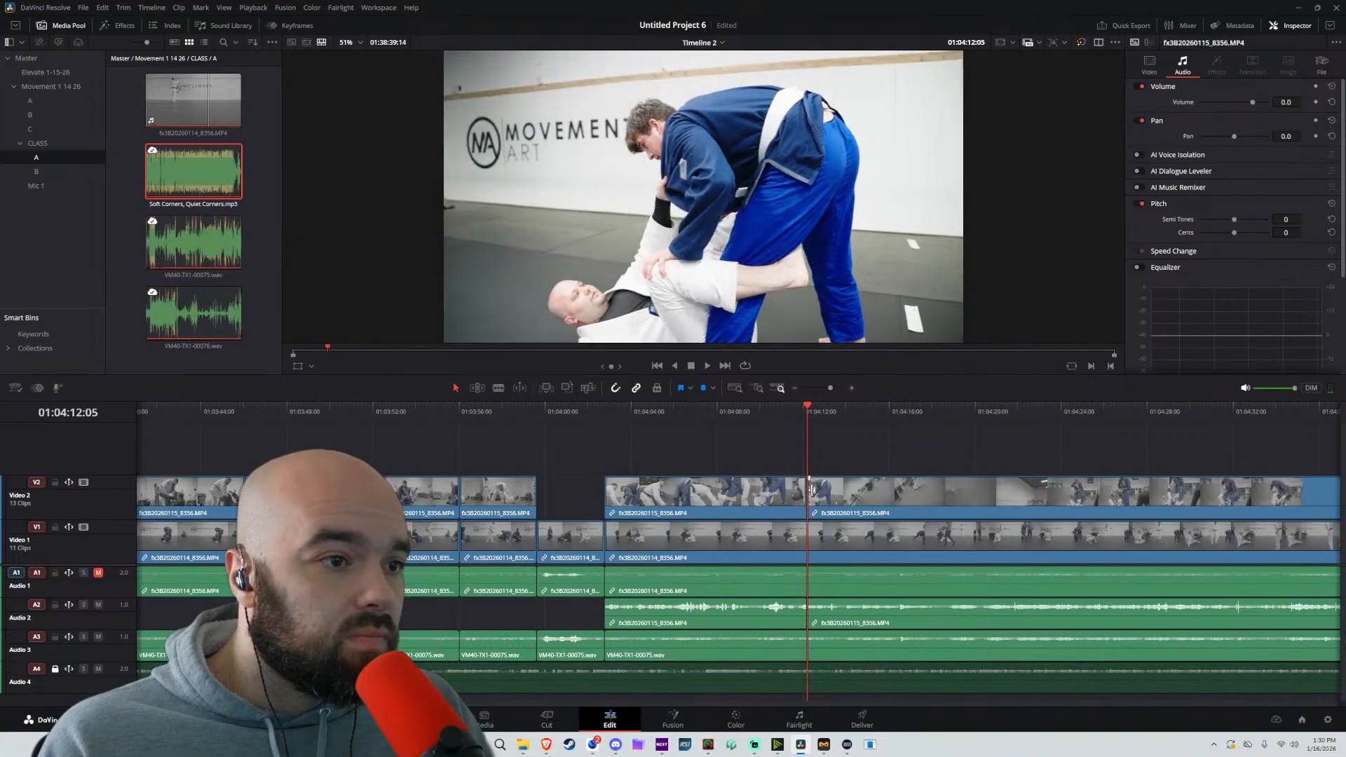
drag(809, 493, 967, 494)
key(ctrl+z)
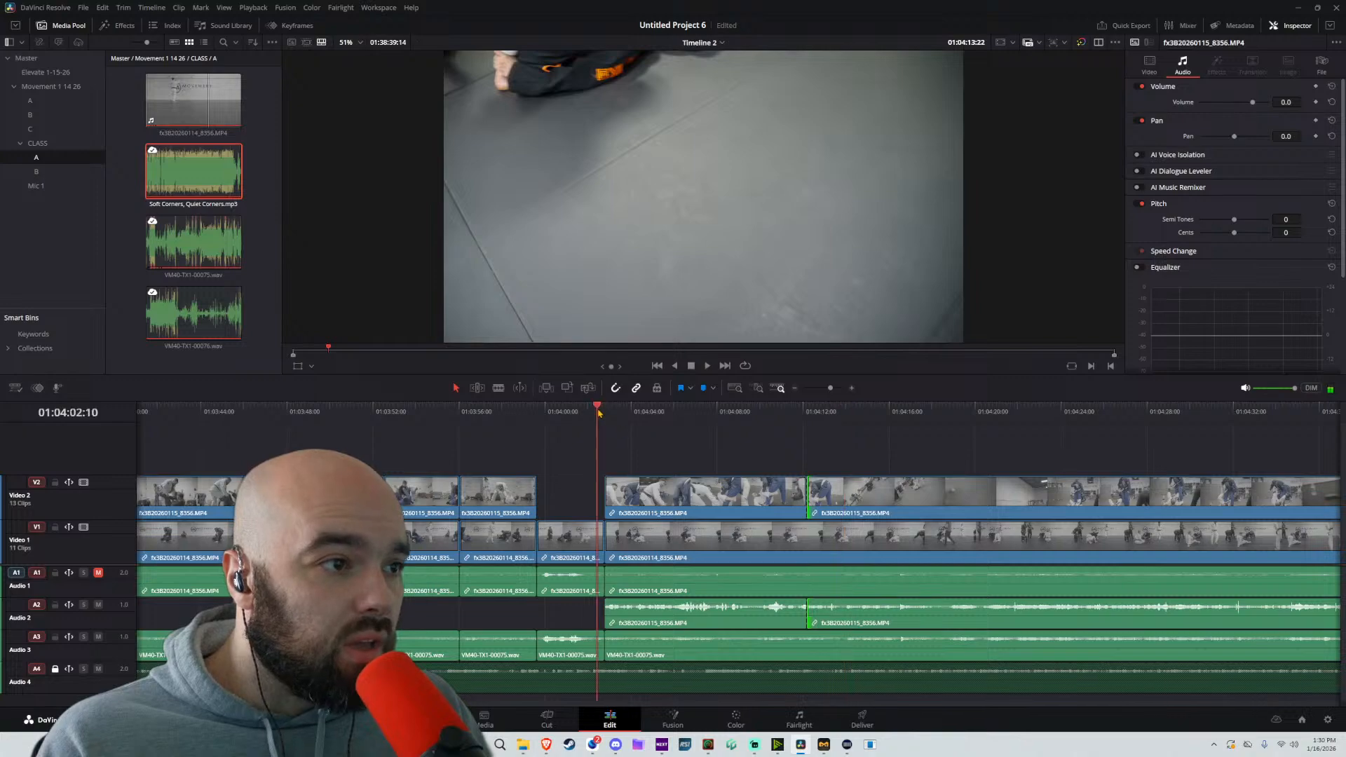
Darken the Video 2 clip before the 01:04:12:05 cut by setting its colour Offset to 18.45, and return to timeline editing
key(space)
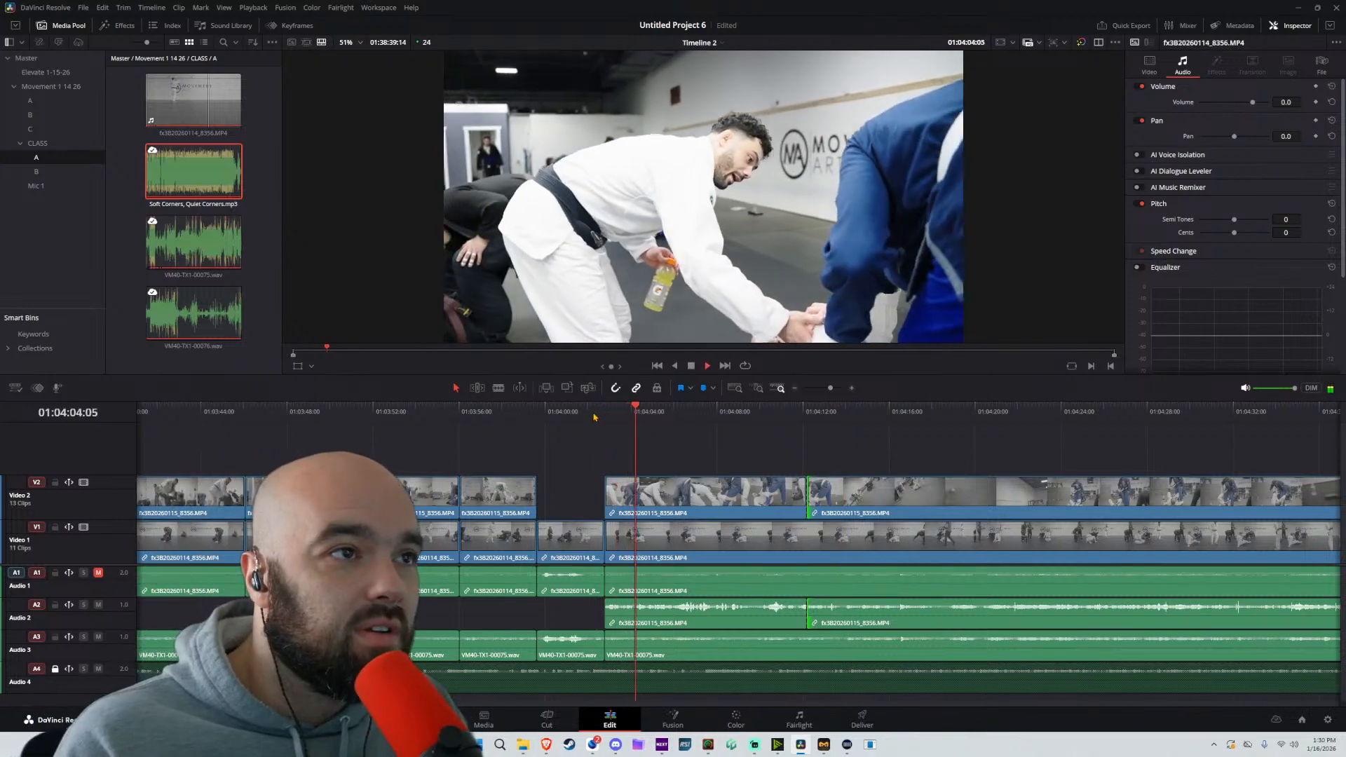
key(space)
click(736, 719)
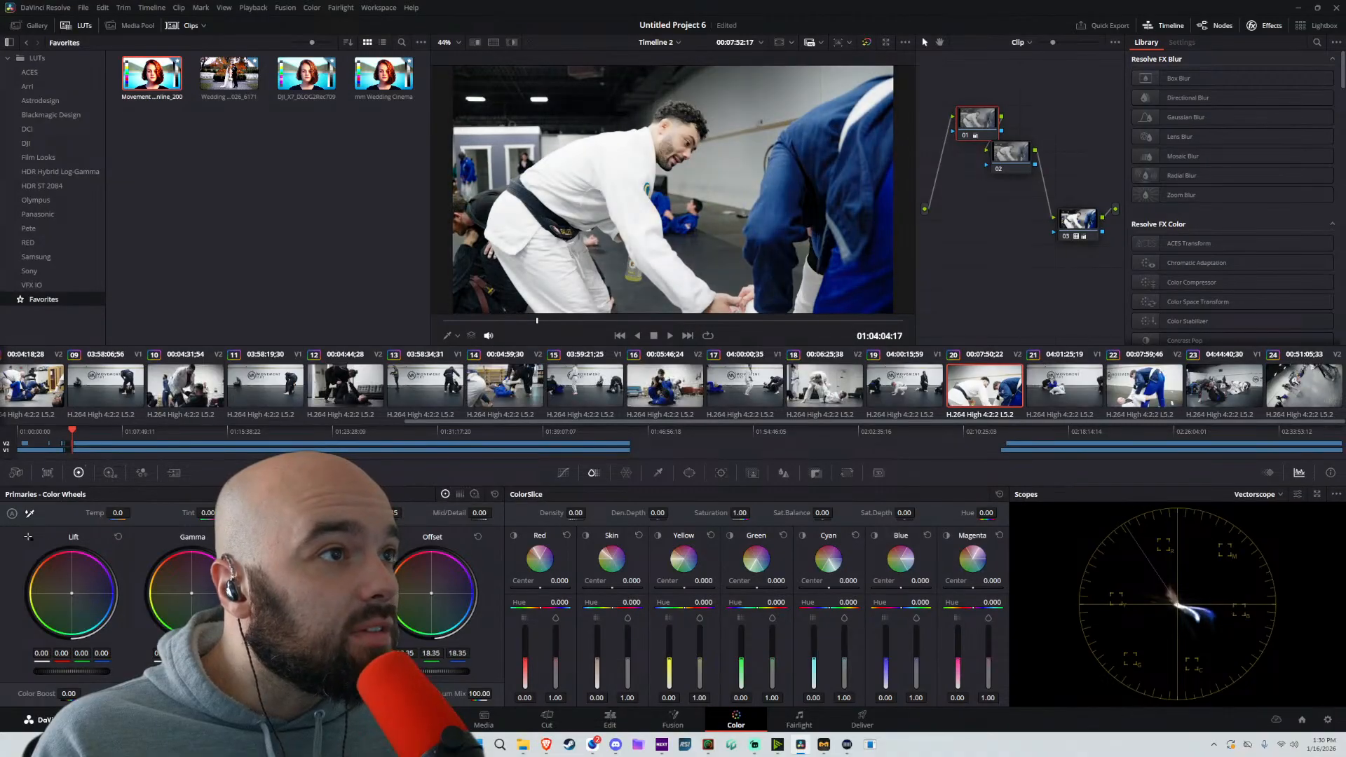
drag(419, 671, 421, 671)
key(space)
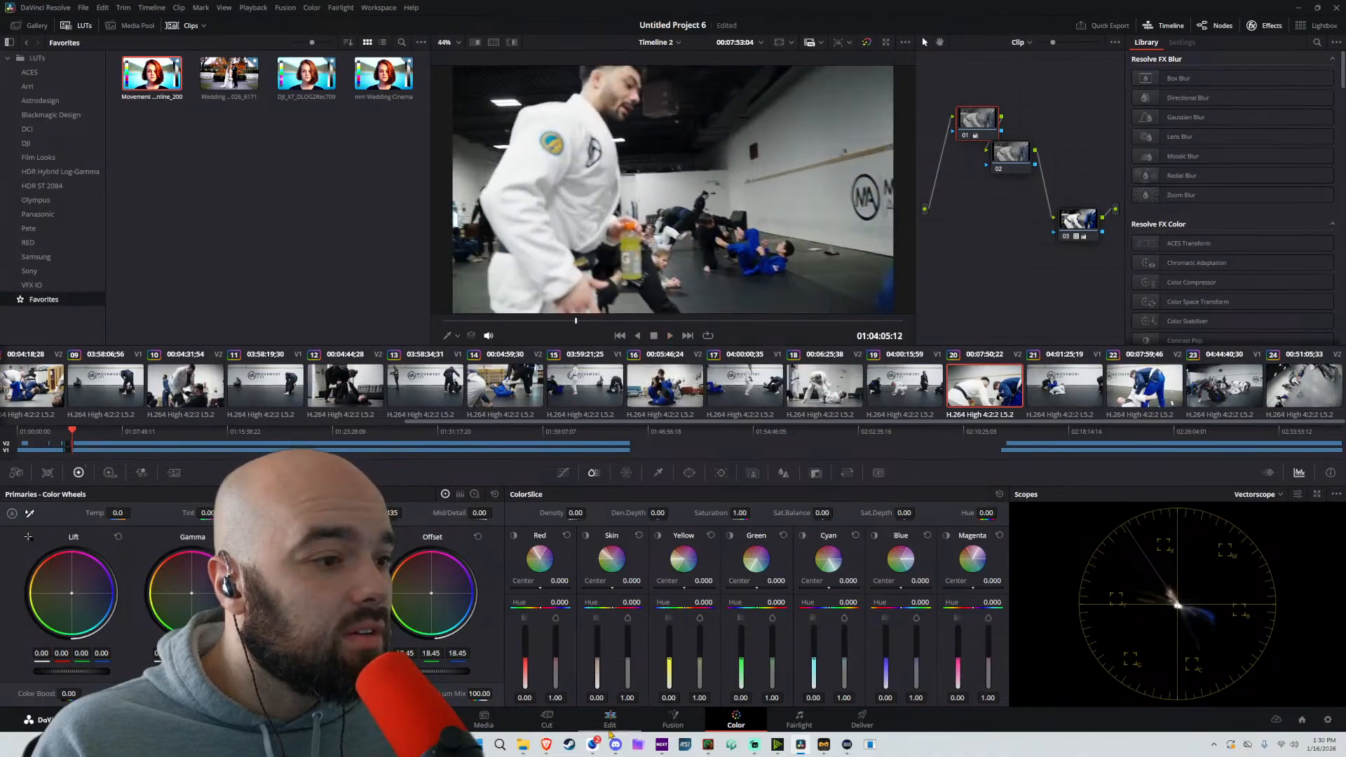
click(609, 721)
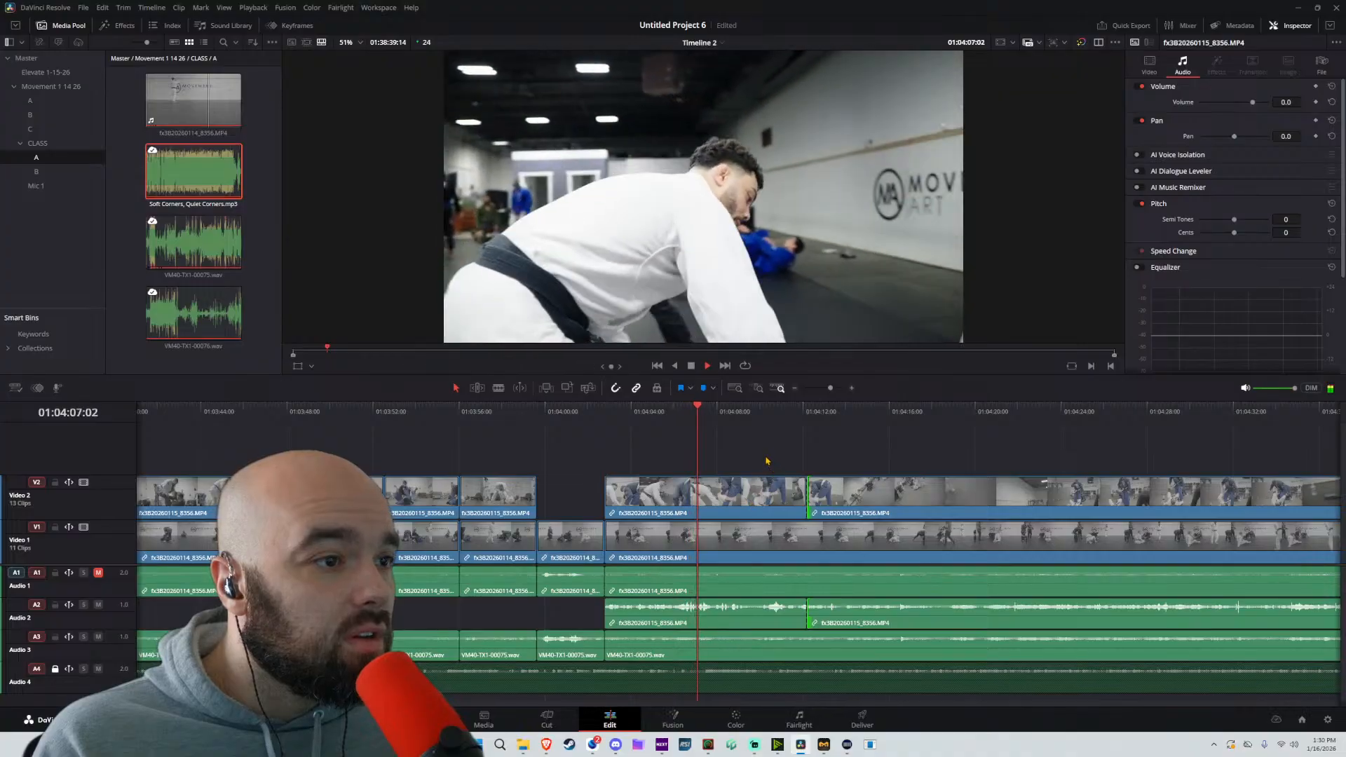
Split the Audio 3 clip at 01:04:12:00, disable the piece before the cut, and play the section
key(b)
click(805, 650)
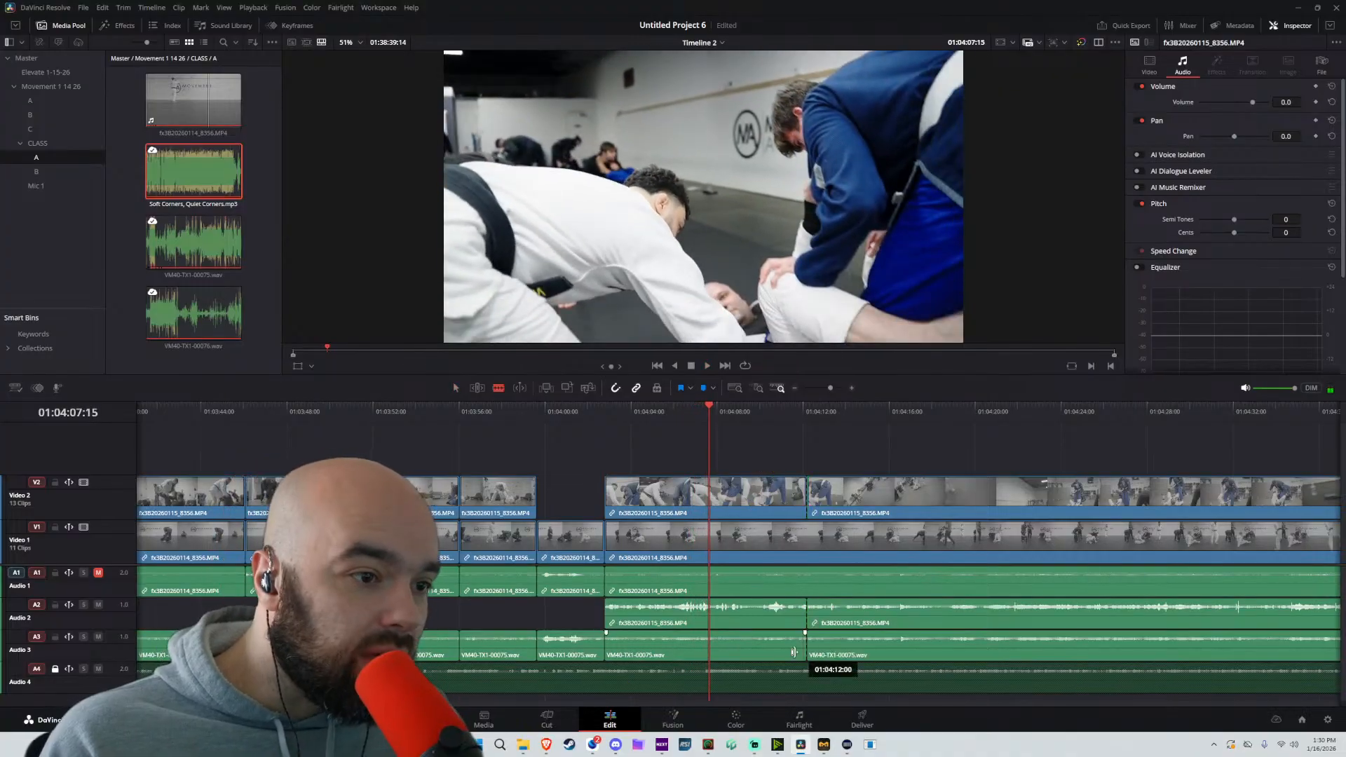
key(space)
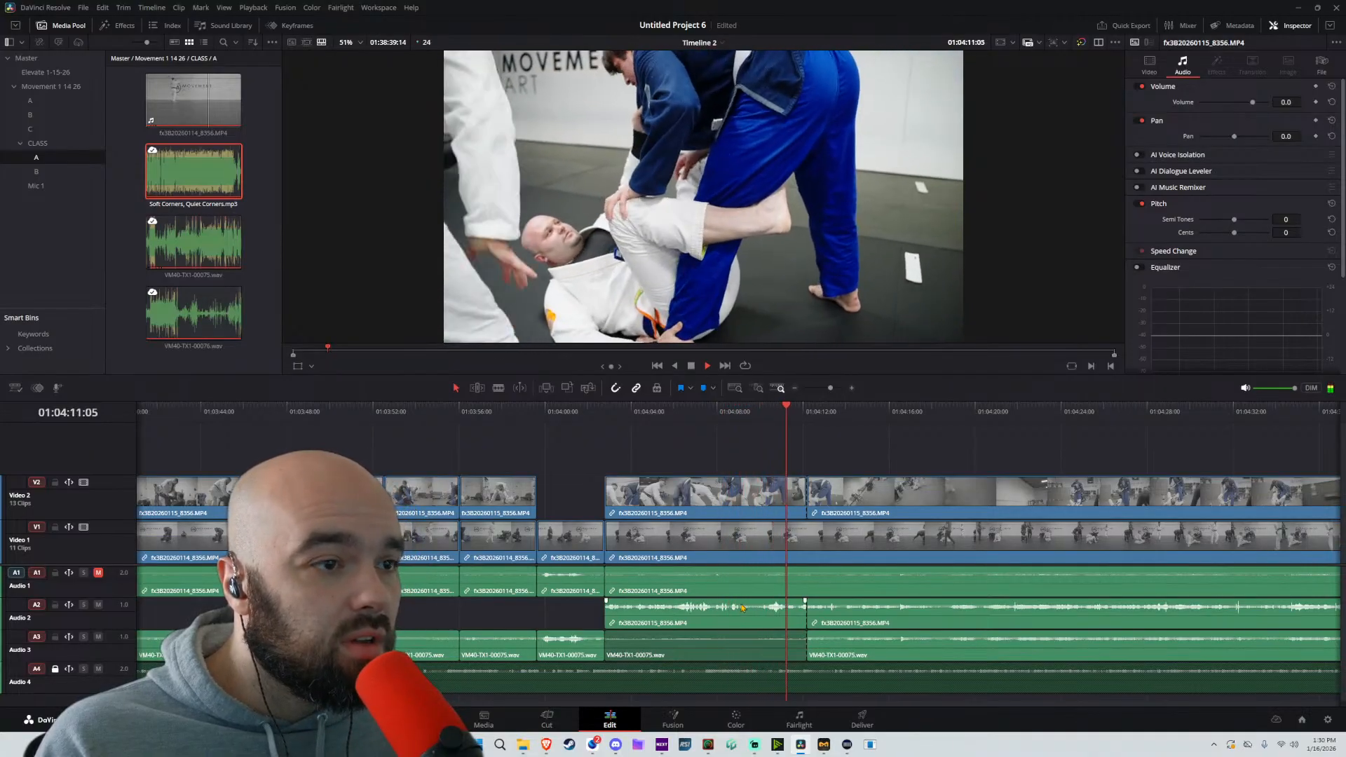
Skim ahead from 01:04:11:05 for the next sparring shot and split the unlocked tracks at 01:04:52:04
drag(831, 413, 1080, 412)
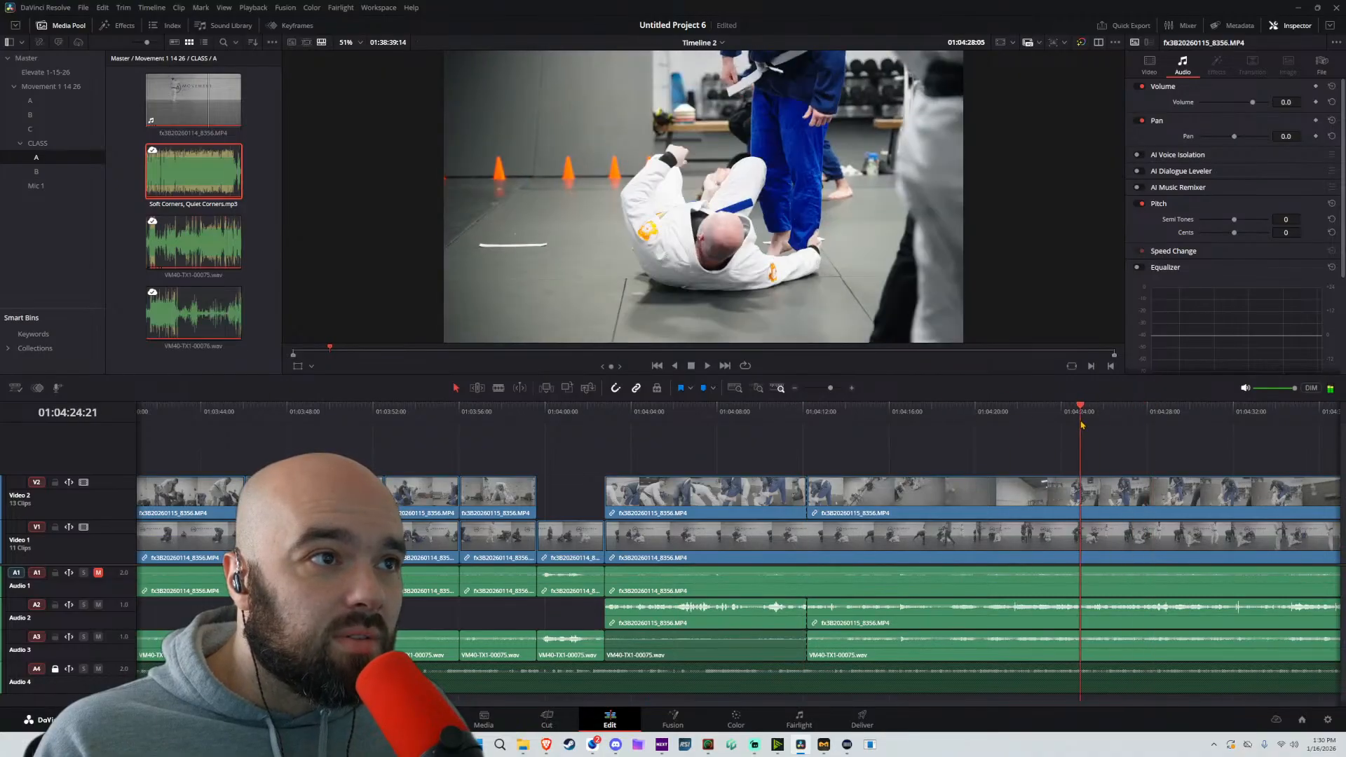
key(space)
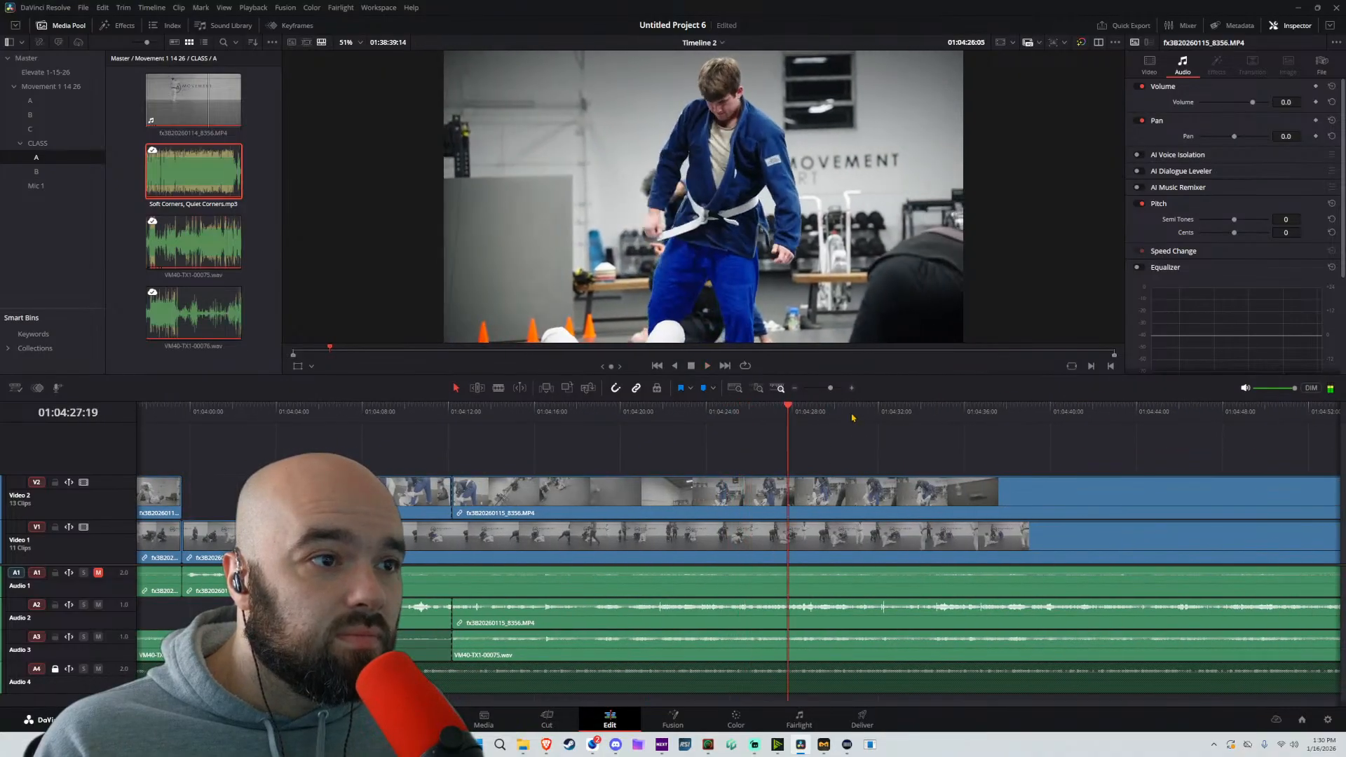
key(space)
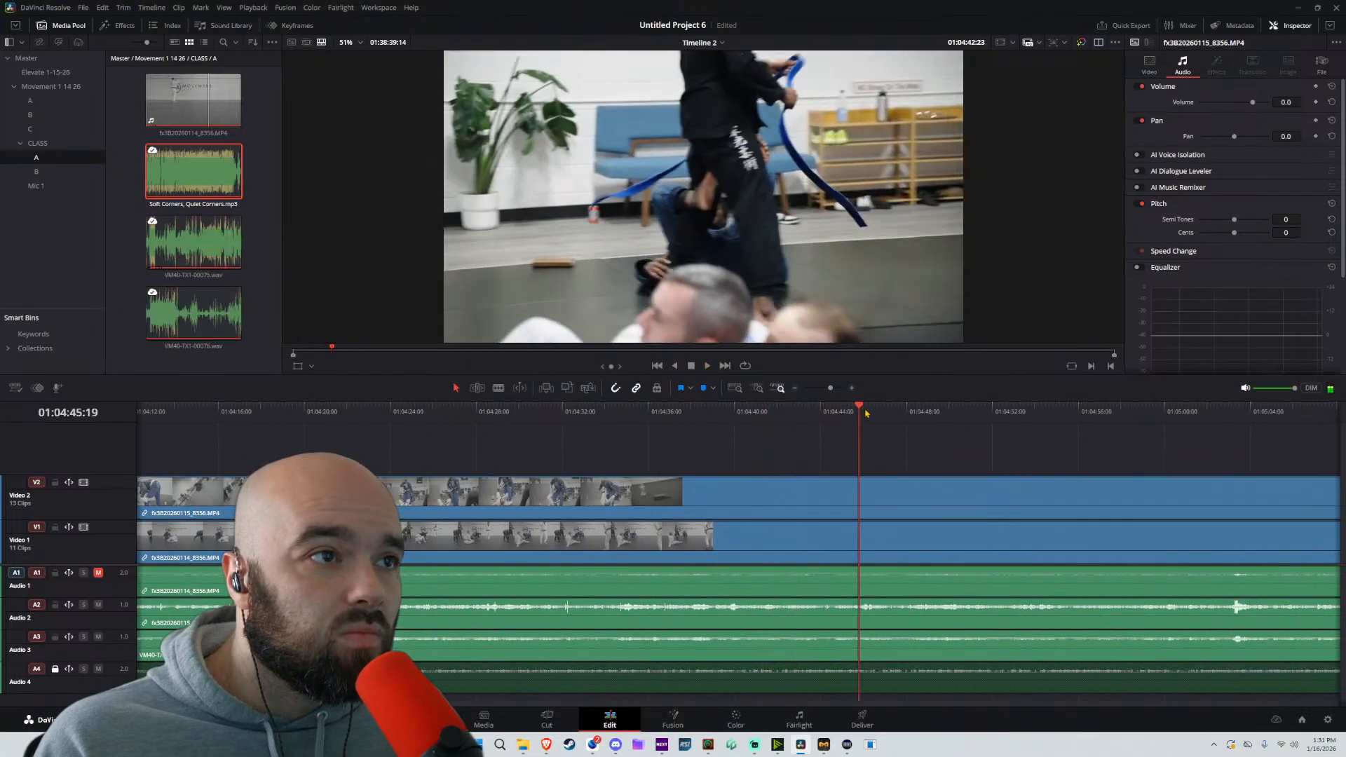
key(space)
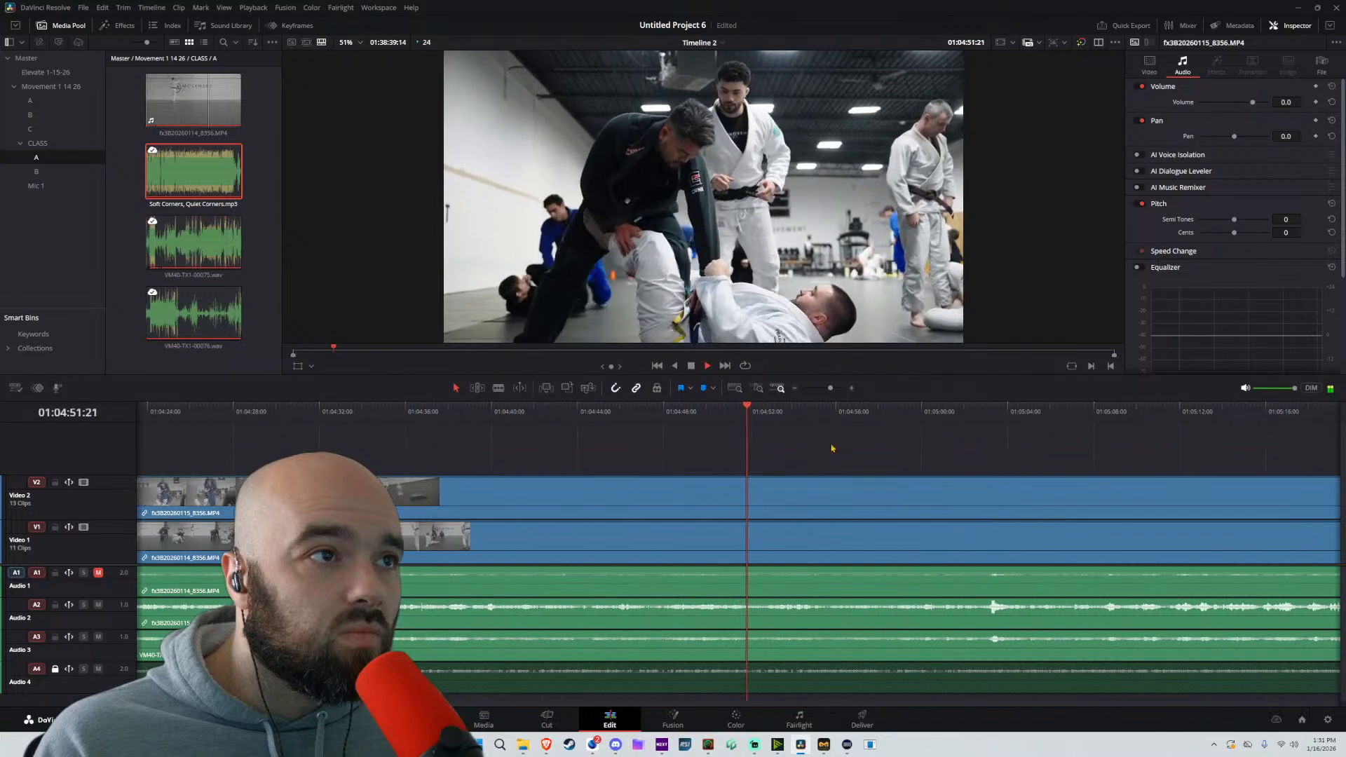
key(ctrl+b)
Move all unlocked clips after the 01:04:52:04 split back to the cut near 01:04:12:05 and play from before the join
drag(888, 450, 813, 701)
key(ctrl+minus)
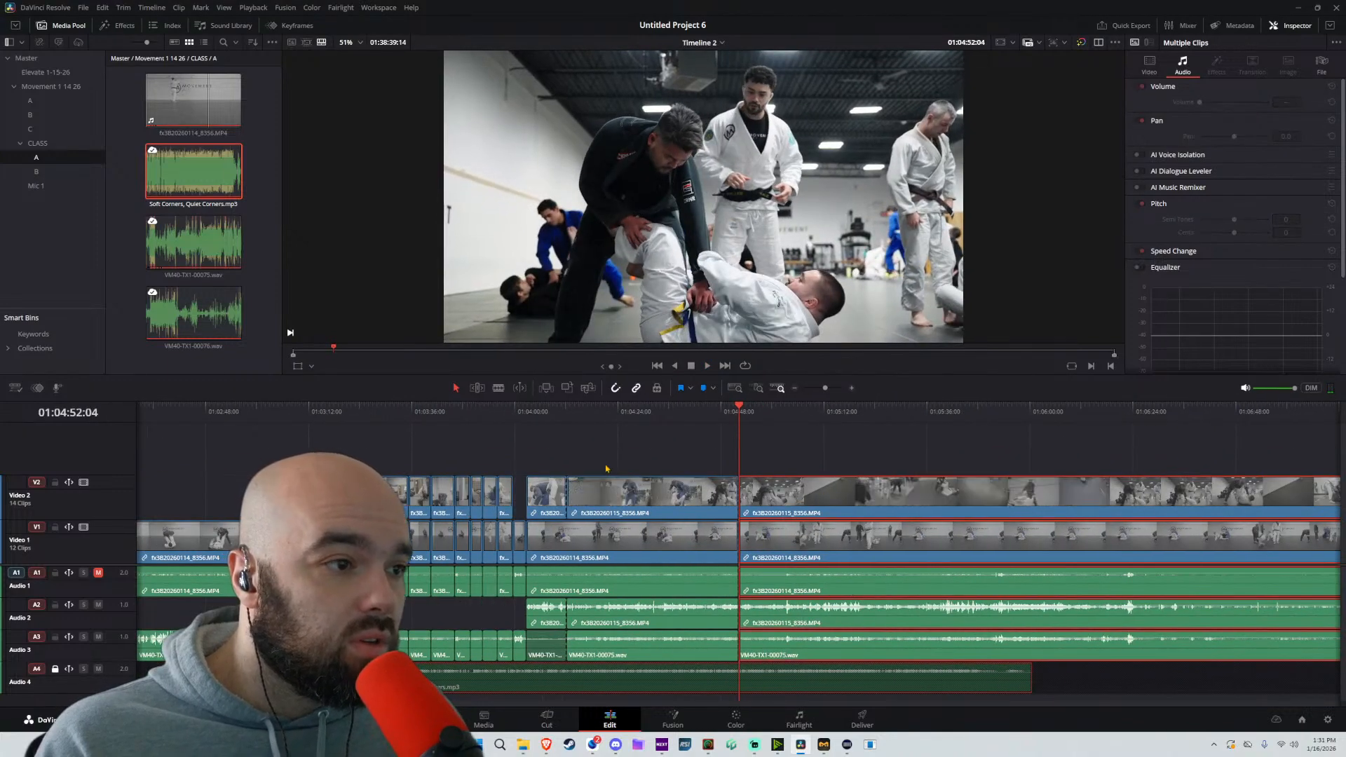
click(556, 414)
drag(811, 486, 651, 499)
key(space)
key(ctrl+plus)
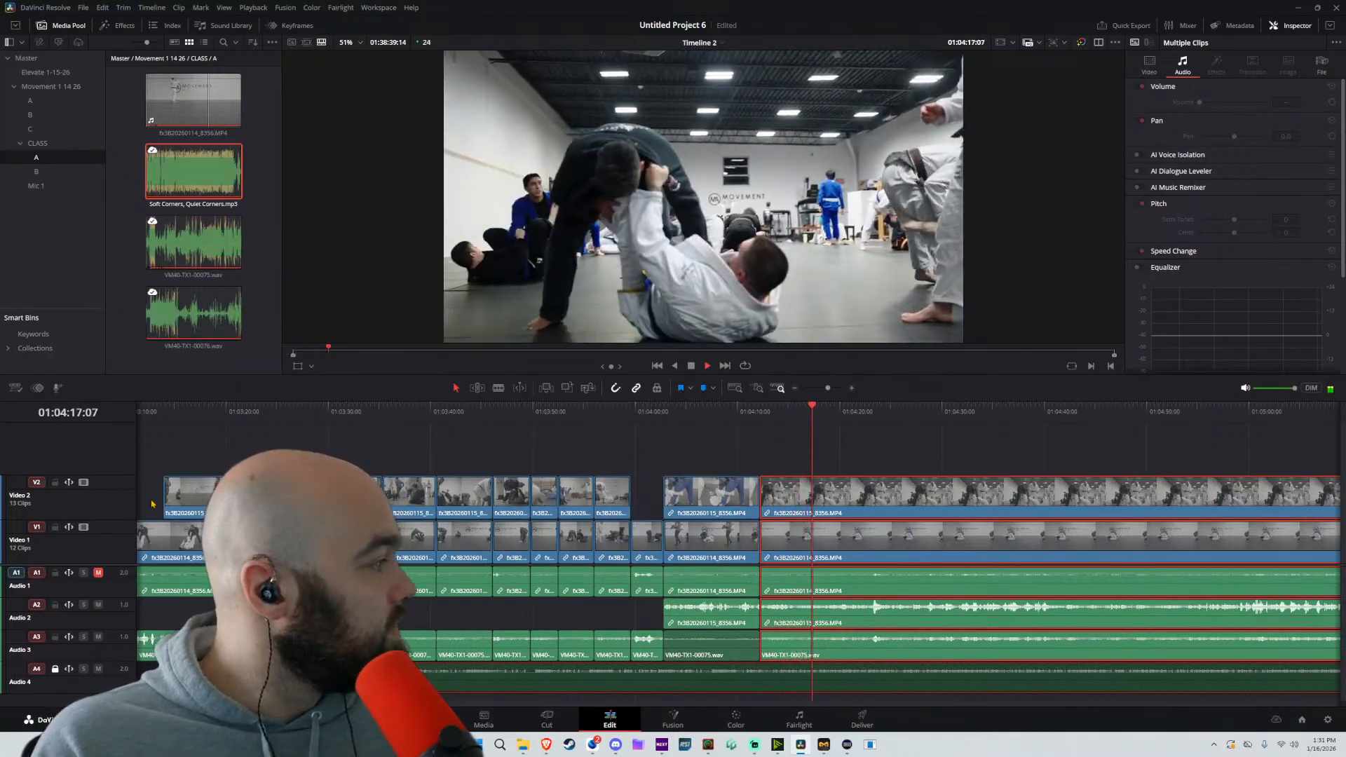
Play the join near 01:04:12:05 again and split the unlocked tracks at 01:04:17:15
key(space)
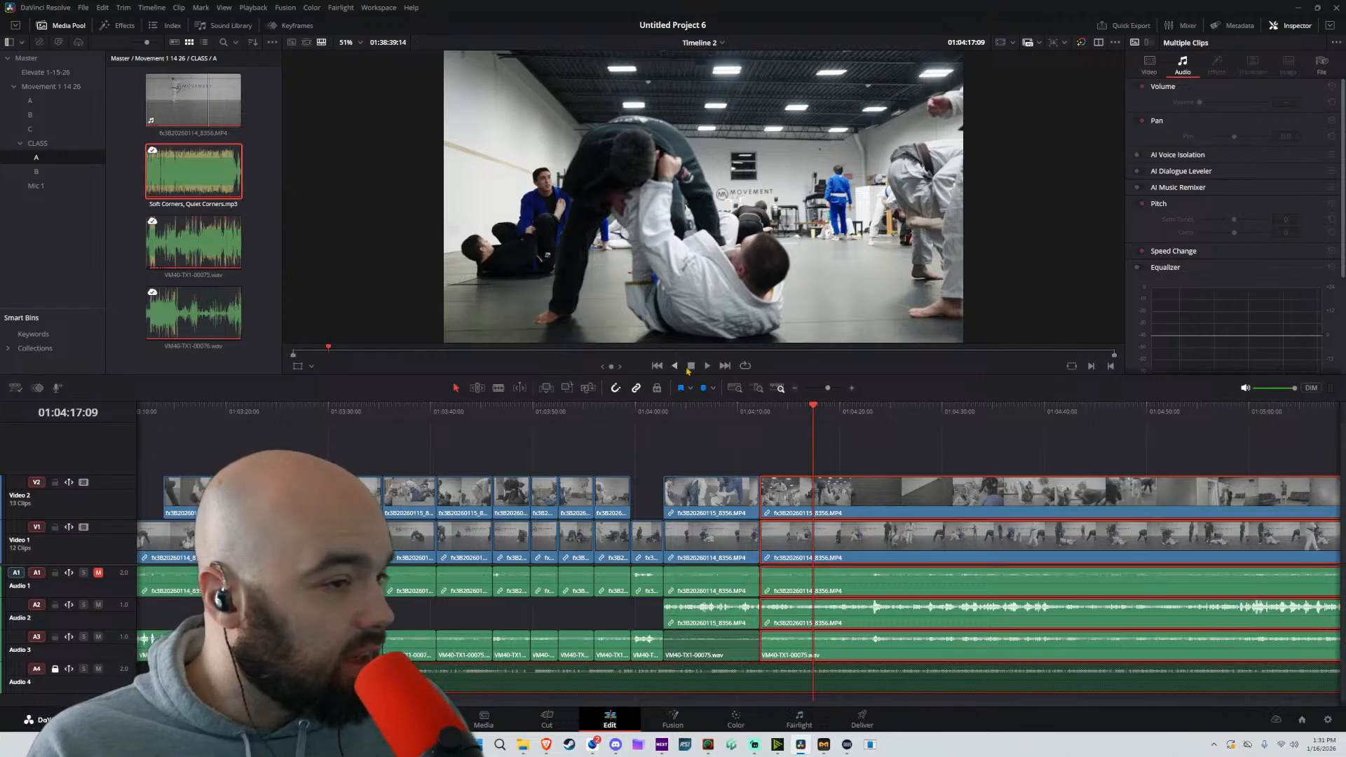
click(808, 430)
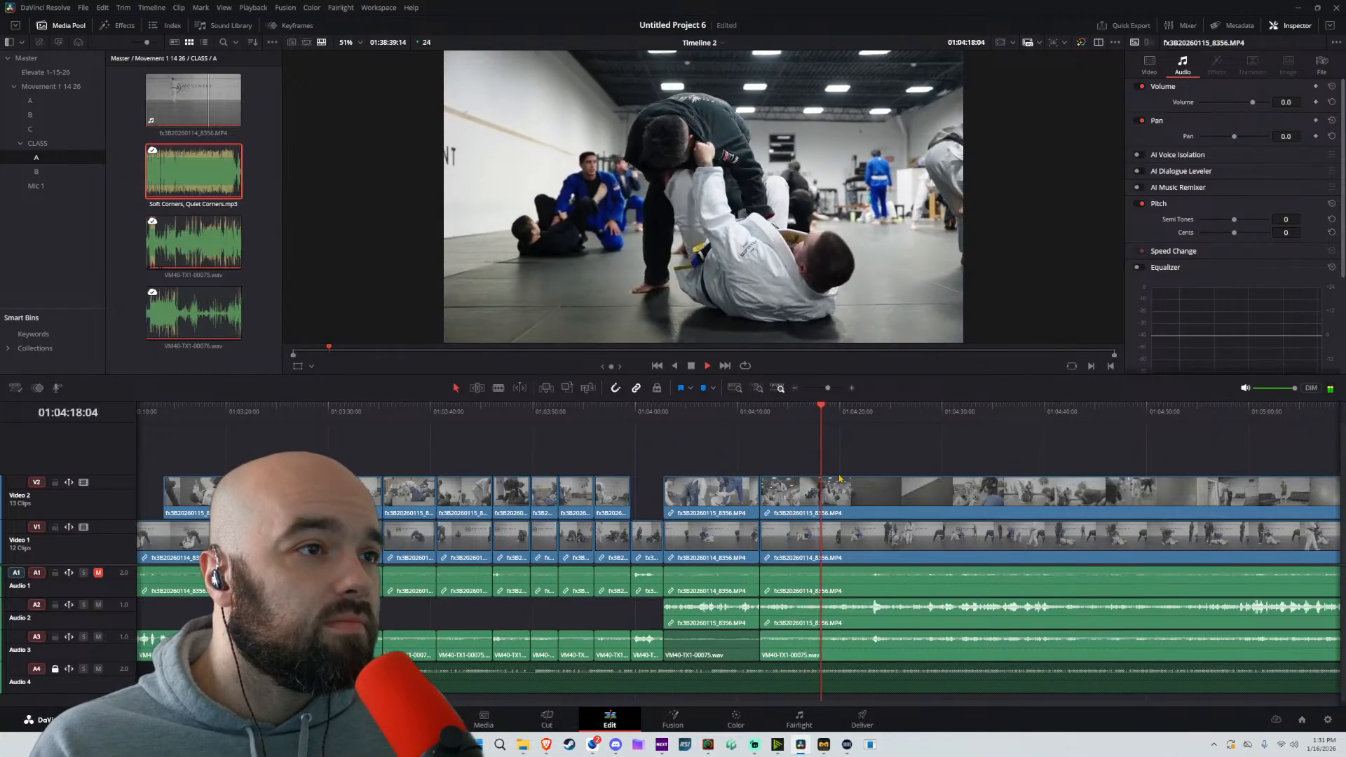
key(ctrl+equal)
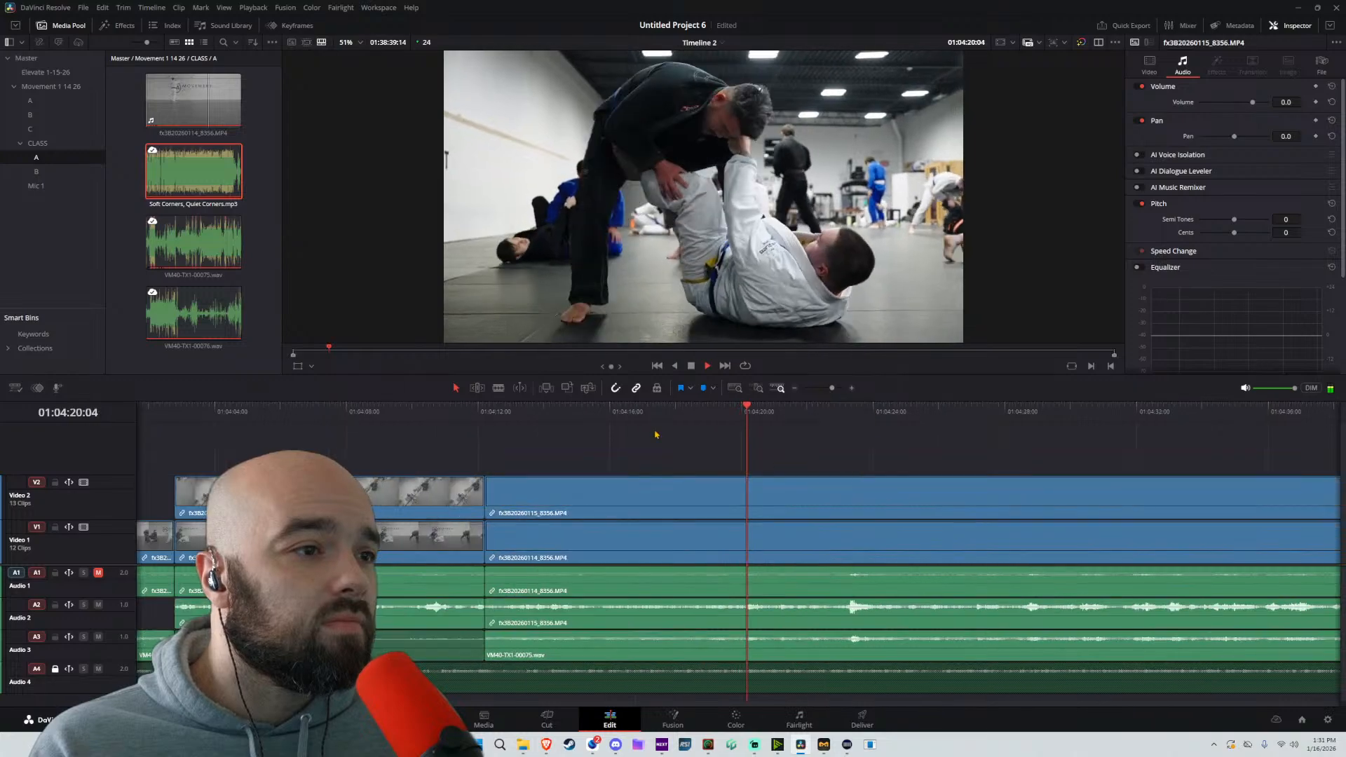
click(488, 413)
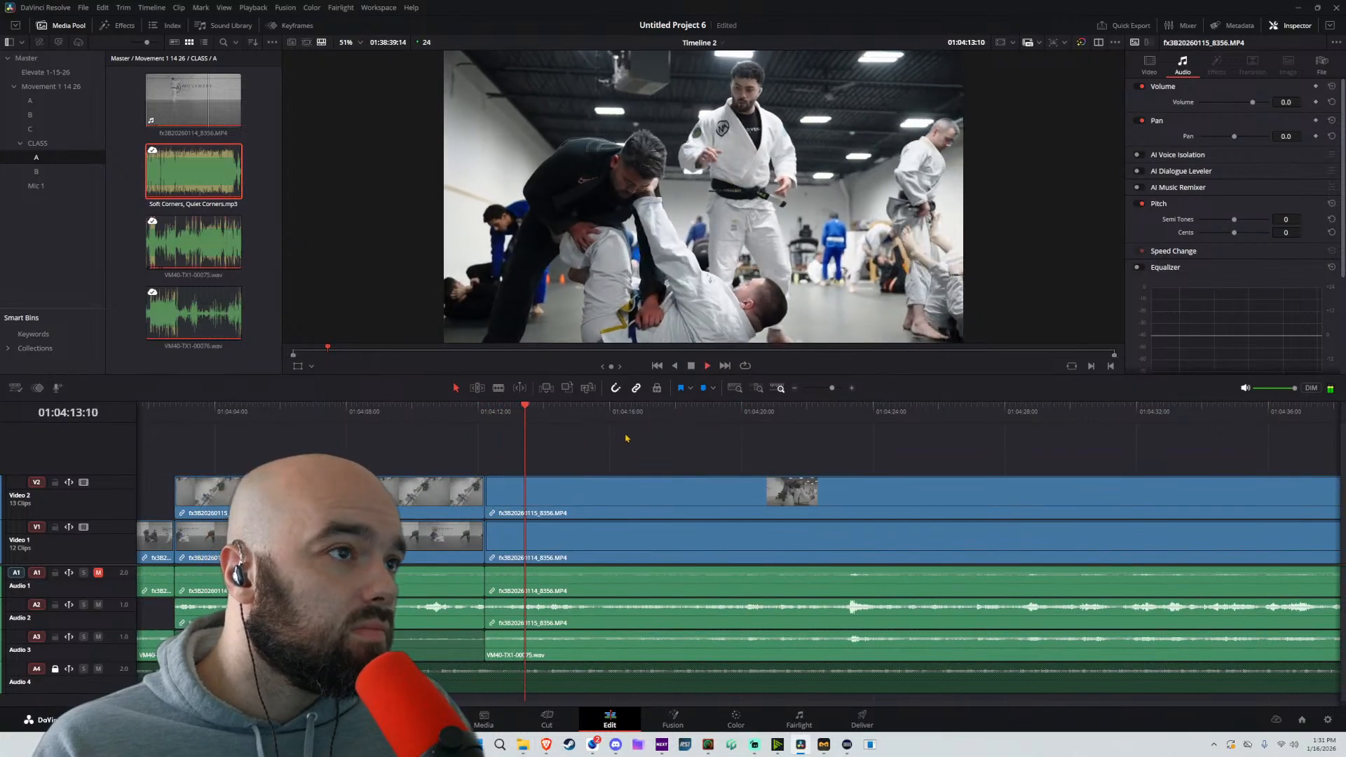
drag(718, 443, 573, 448)
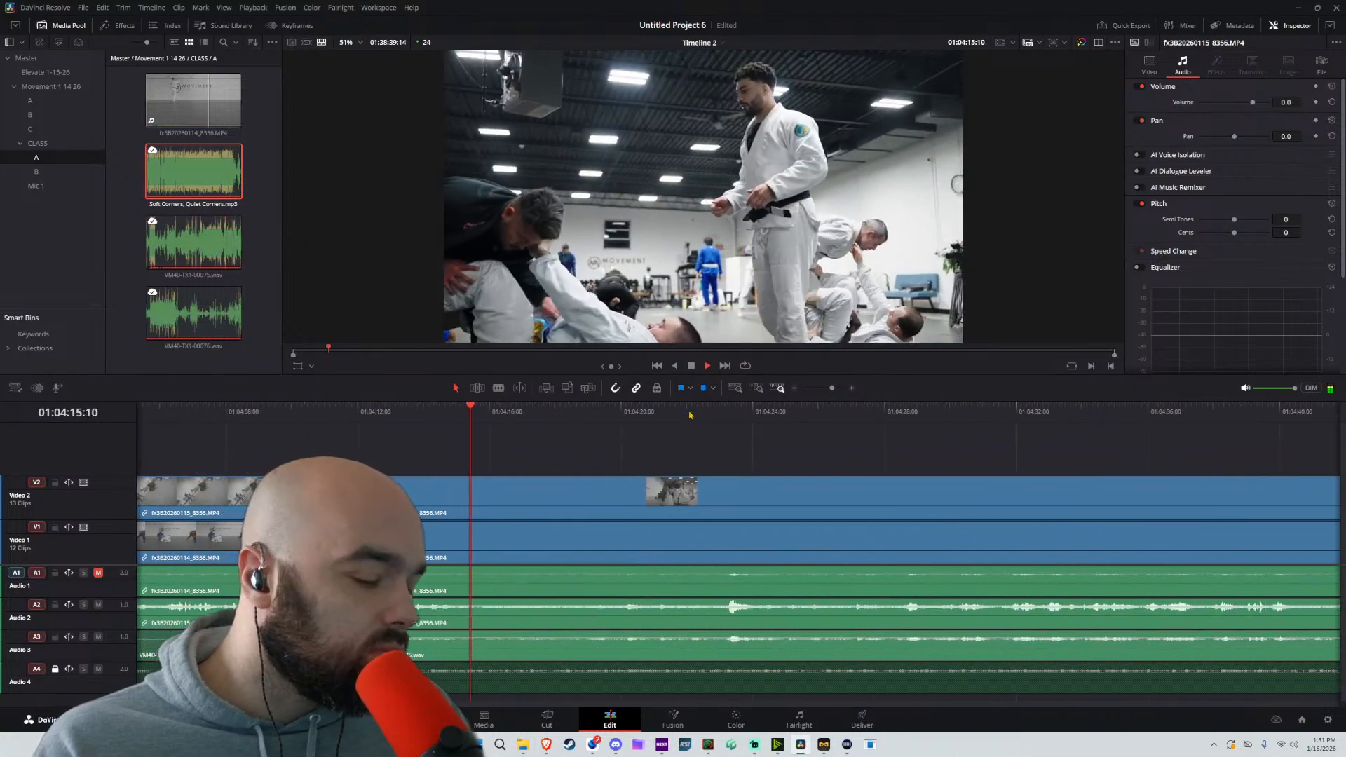
key(space)
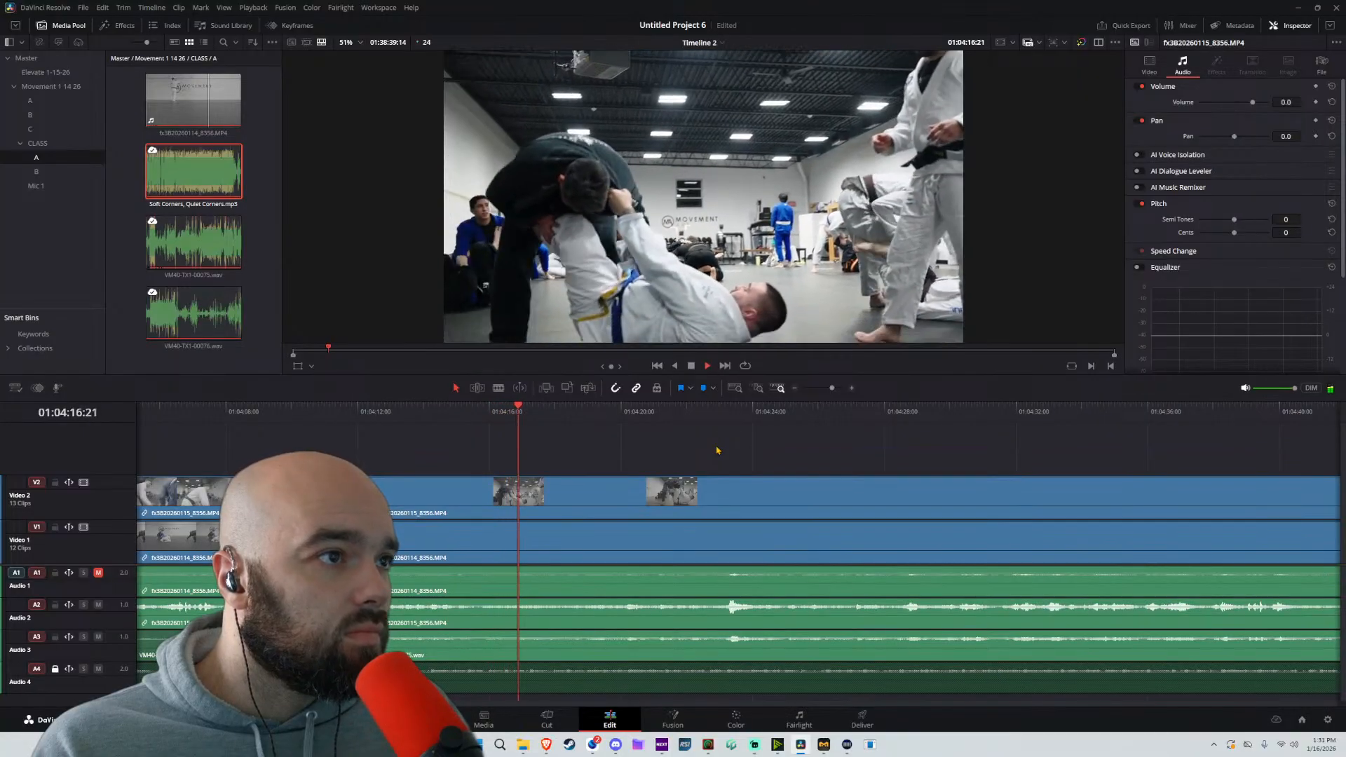
key(space)
key(ctrl+b)
Skim ahead from the 01:04:17:15 cut for the next shot and split the unlocked tracks at 01:05:03:02
drag(757, 416, 736, 420)
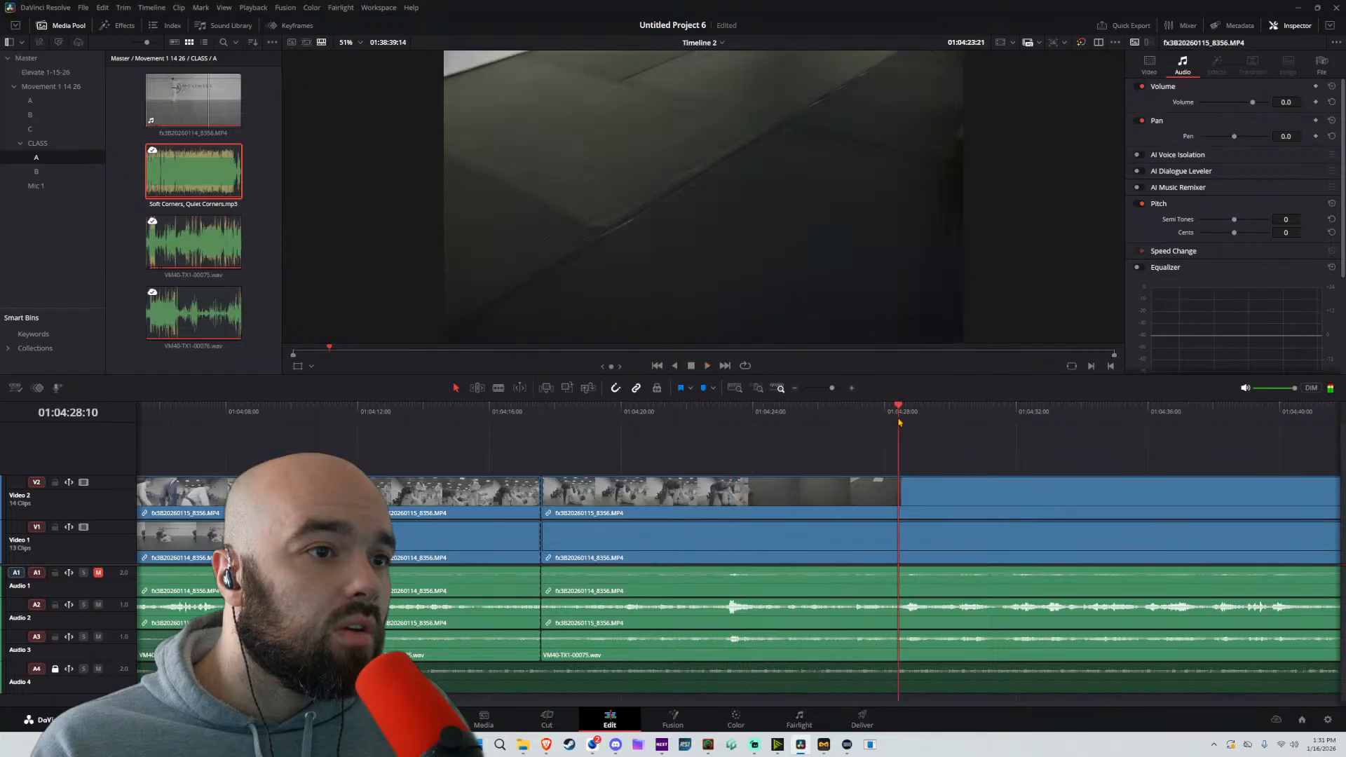
scroll(824, 463, down, 4)
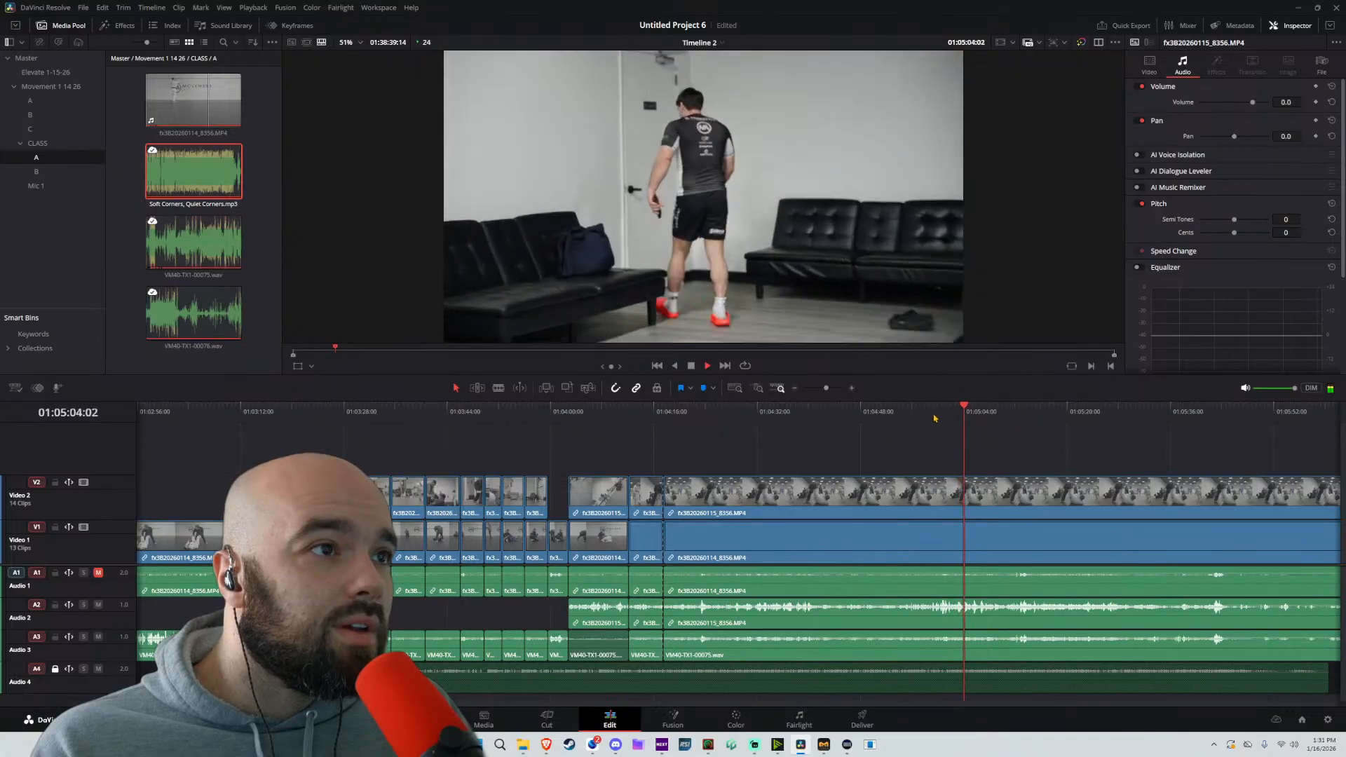
key(space)
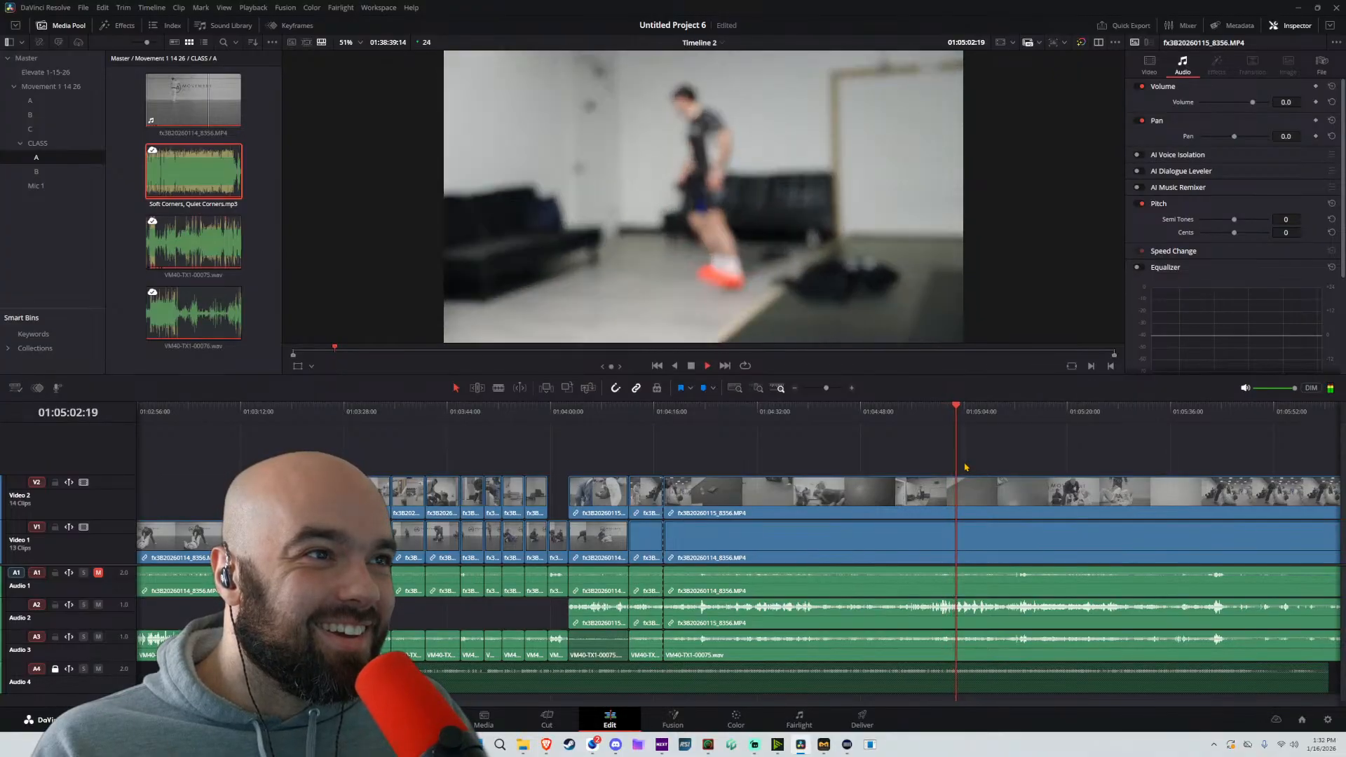
Move all unlocked clips after the 01:05:03:02 split back to the 01:04:17:15 cut and play from before the join
drag(1018, 454, 1087, 637)
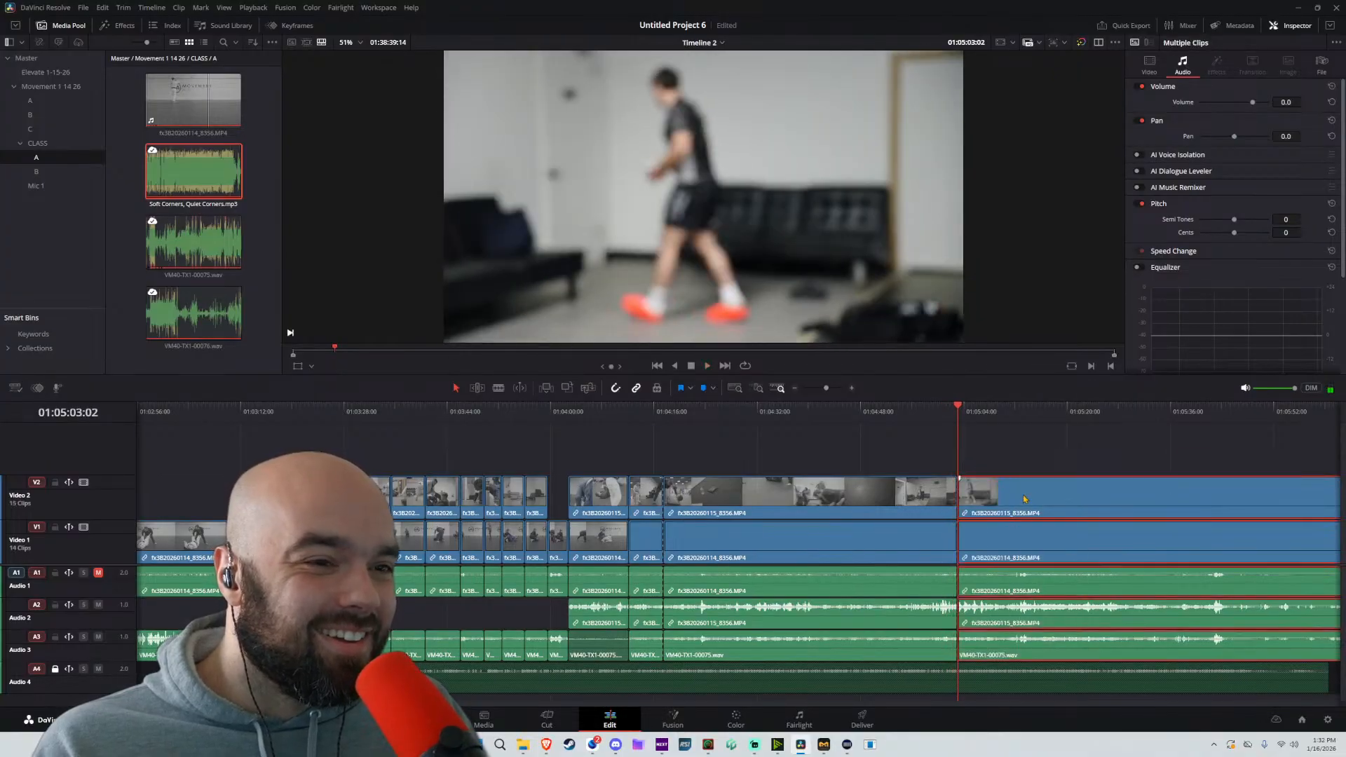
drag(1030, 515, 738, 512)
click(643, 415)
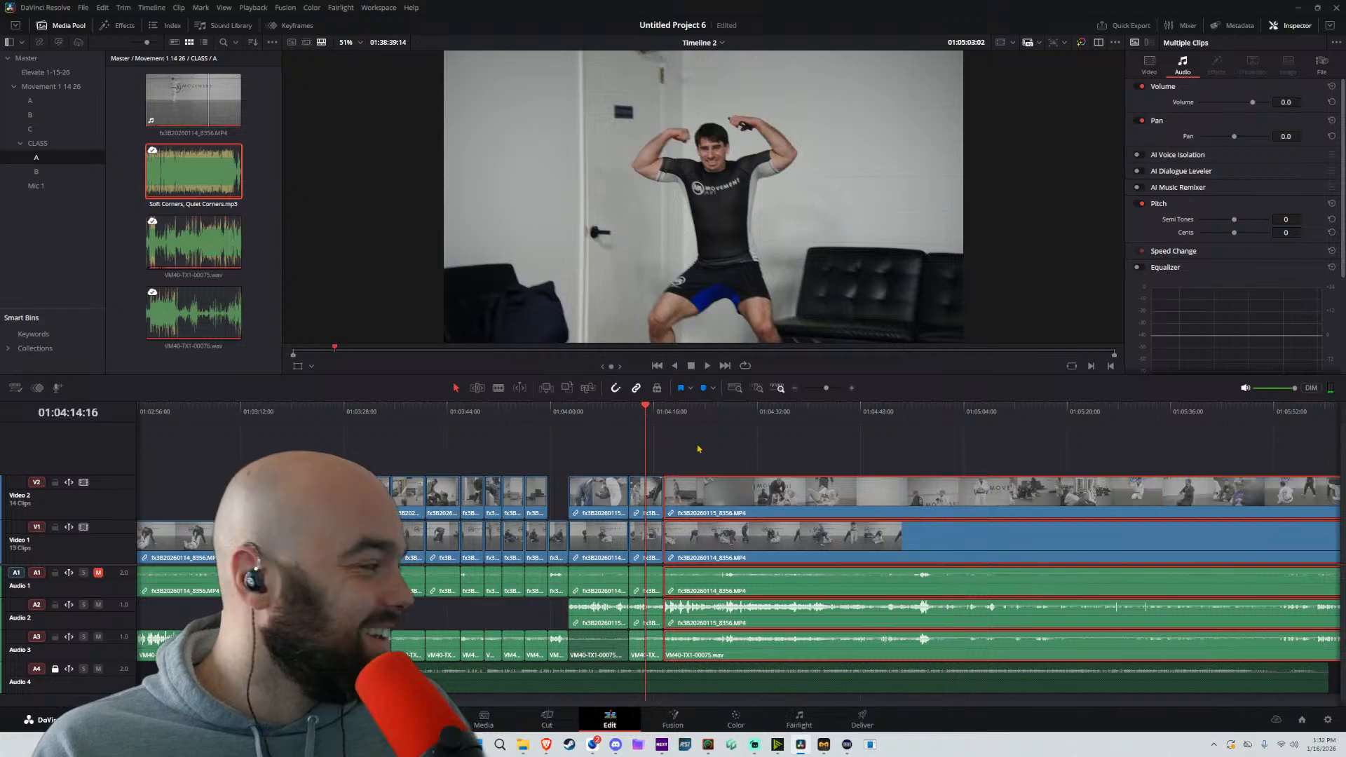
key(space)
scroll(689, 528, up, 1)
scroll(689, 528, up, 3)
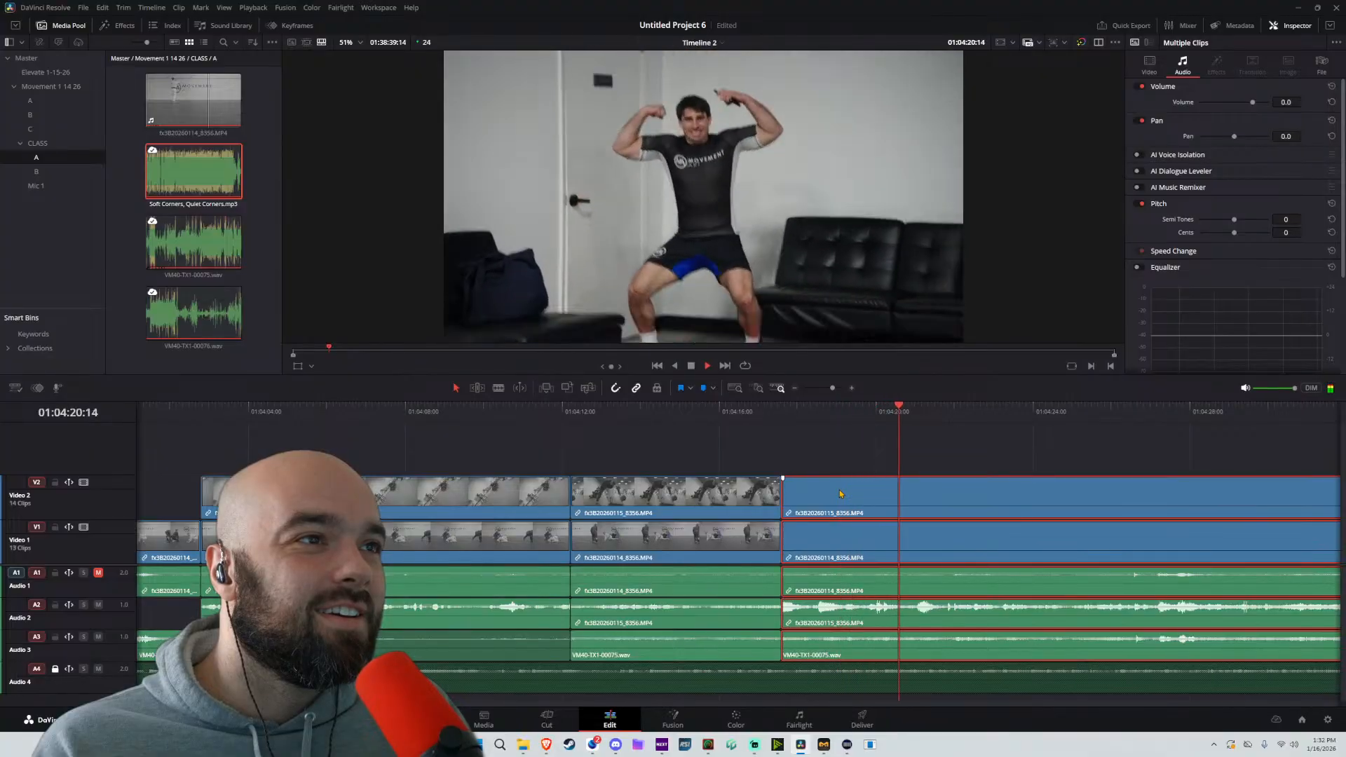
Split the unlocked tracks at 01:04:21:08 and ripple delete the flexing shot between this split and the 01:04:17:15 cut
key(space)
key(ctrl+b)
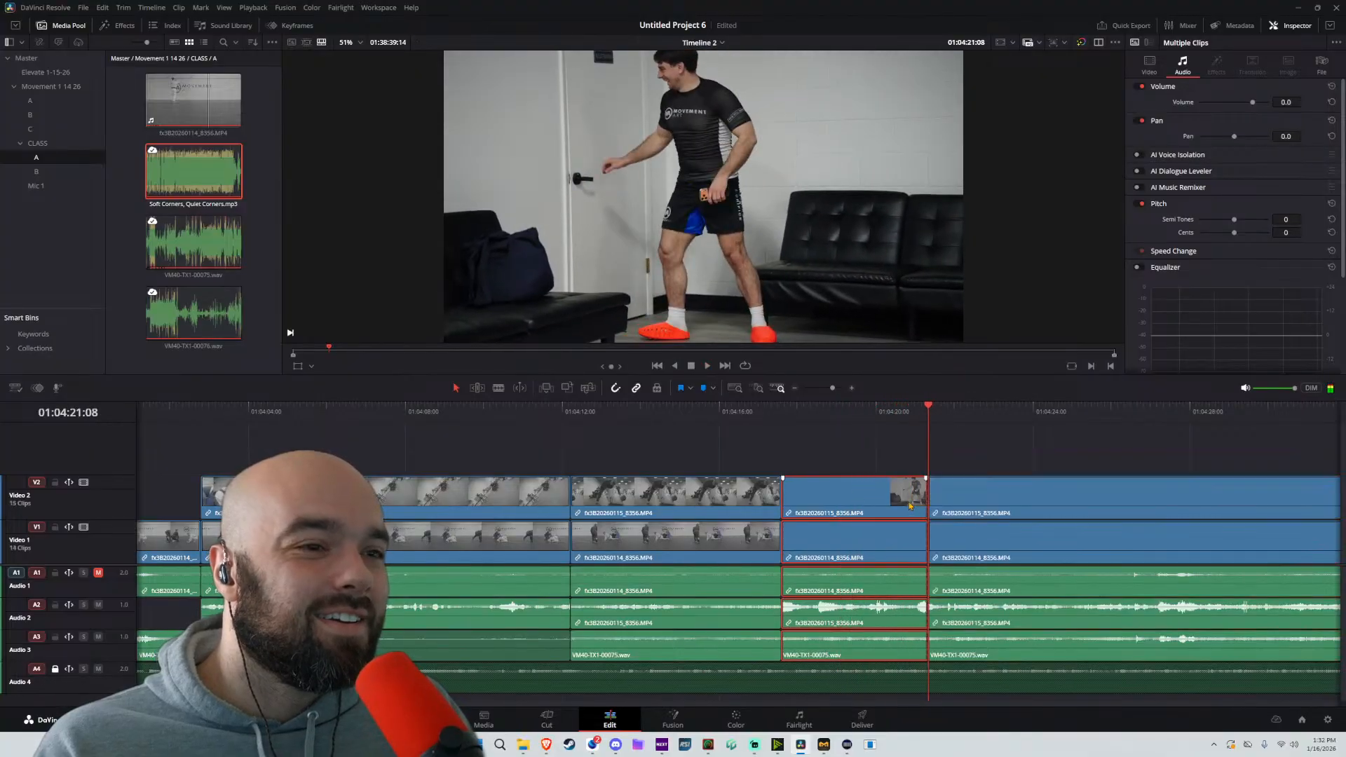
click(938, 576)
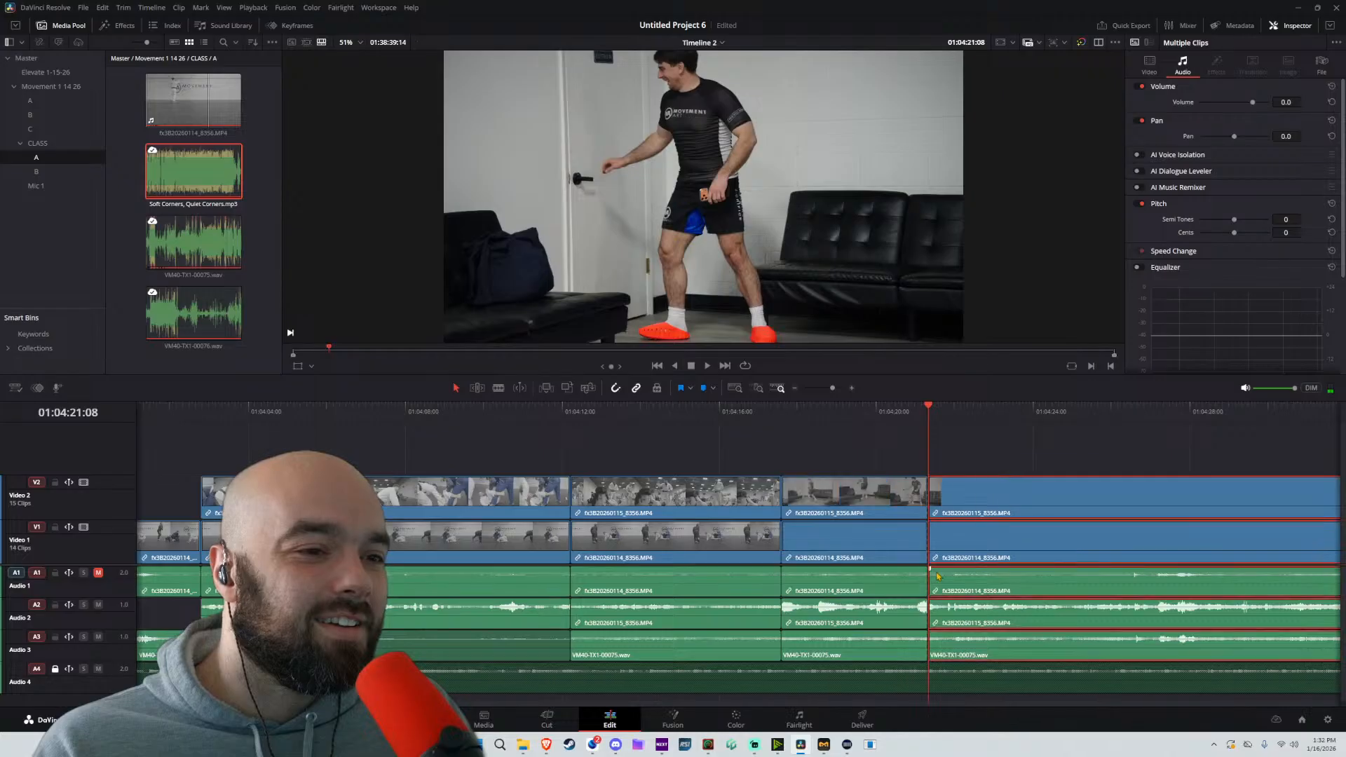
key(space)
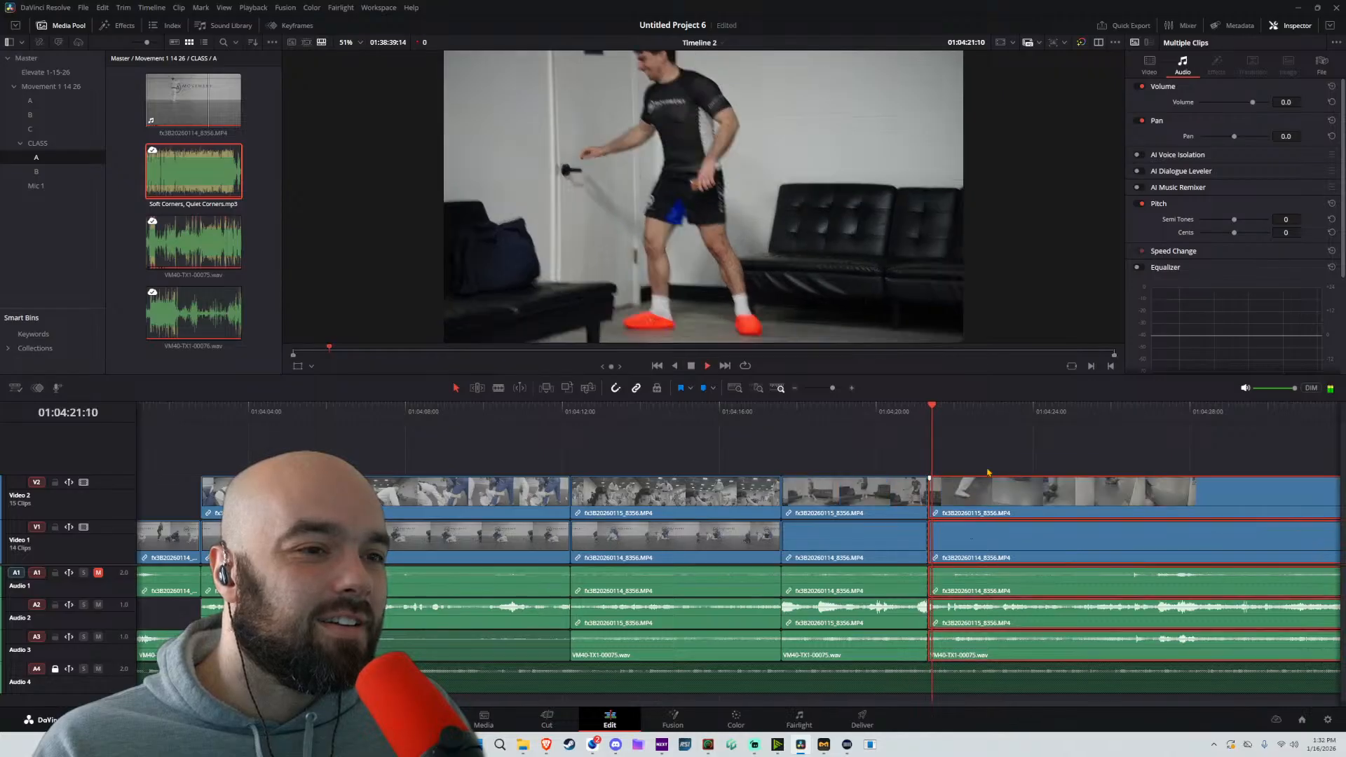
scroll(1000, 465, down, 2)
drag(764, 451, 775, 653)
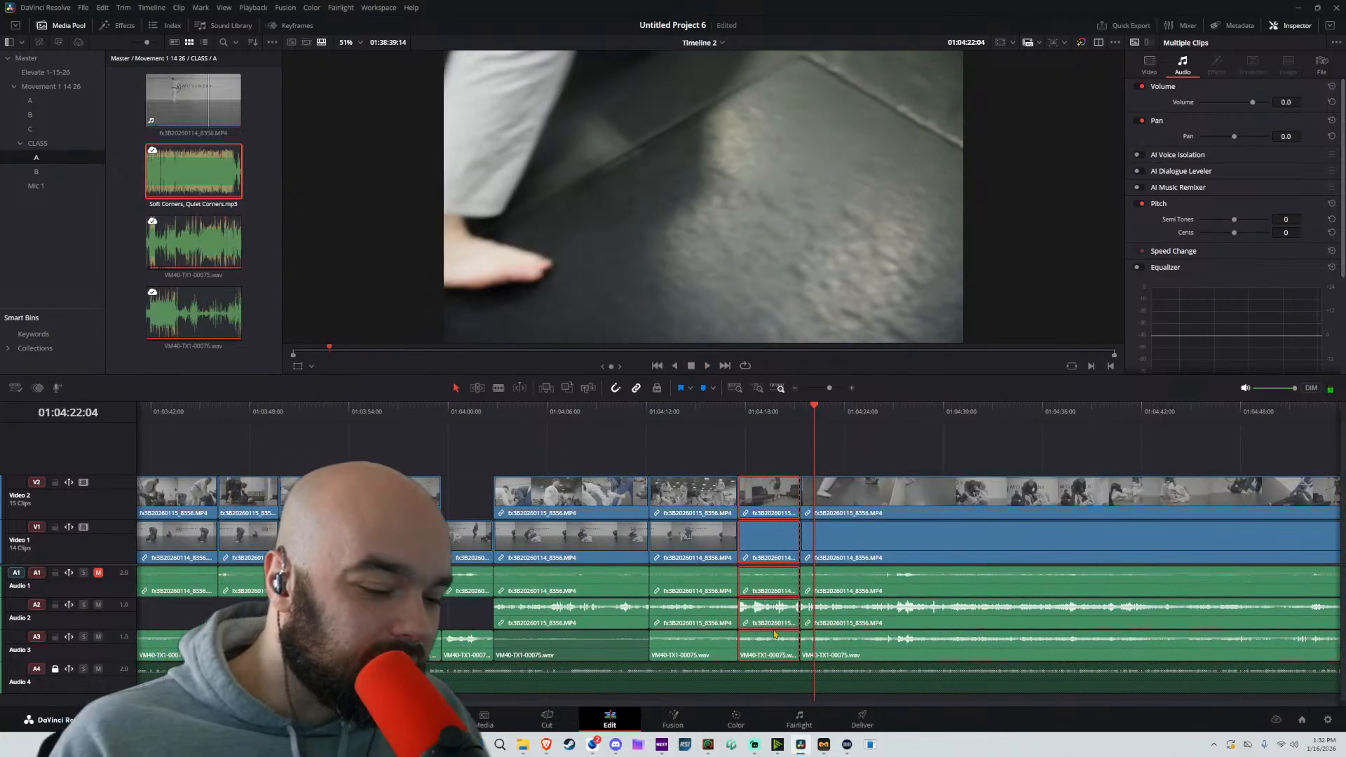
key(Delete)
Play and skim ahead past the closed-up cut for the next class shot and split the unlocked tracks at 01:04:52:06
key(space)
click(867, 412)
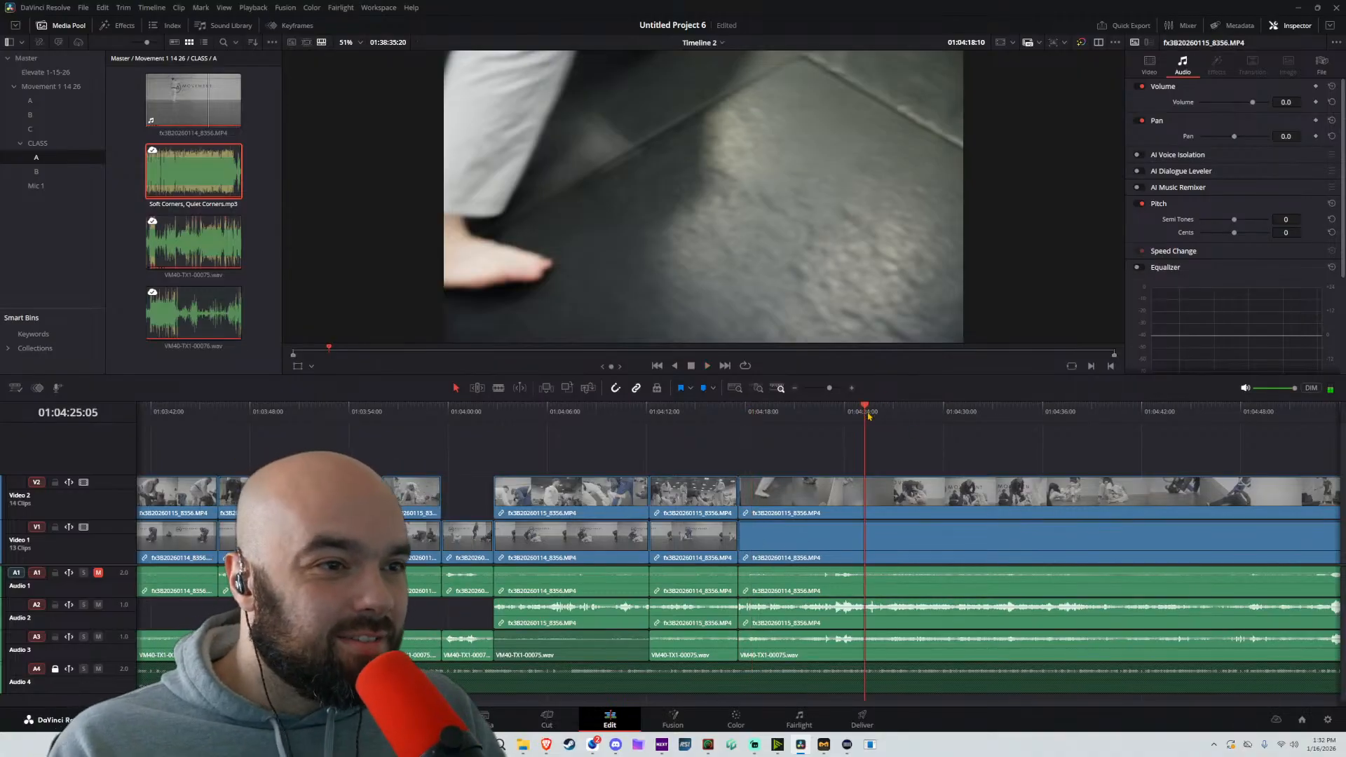
click(837, 416)
key(space)
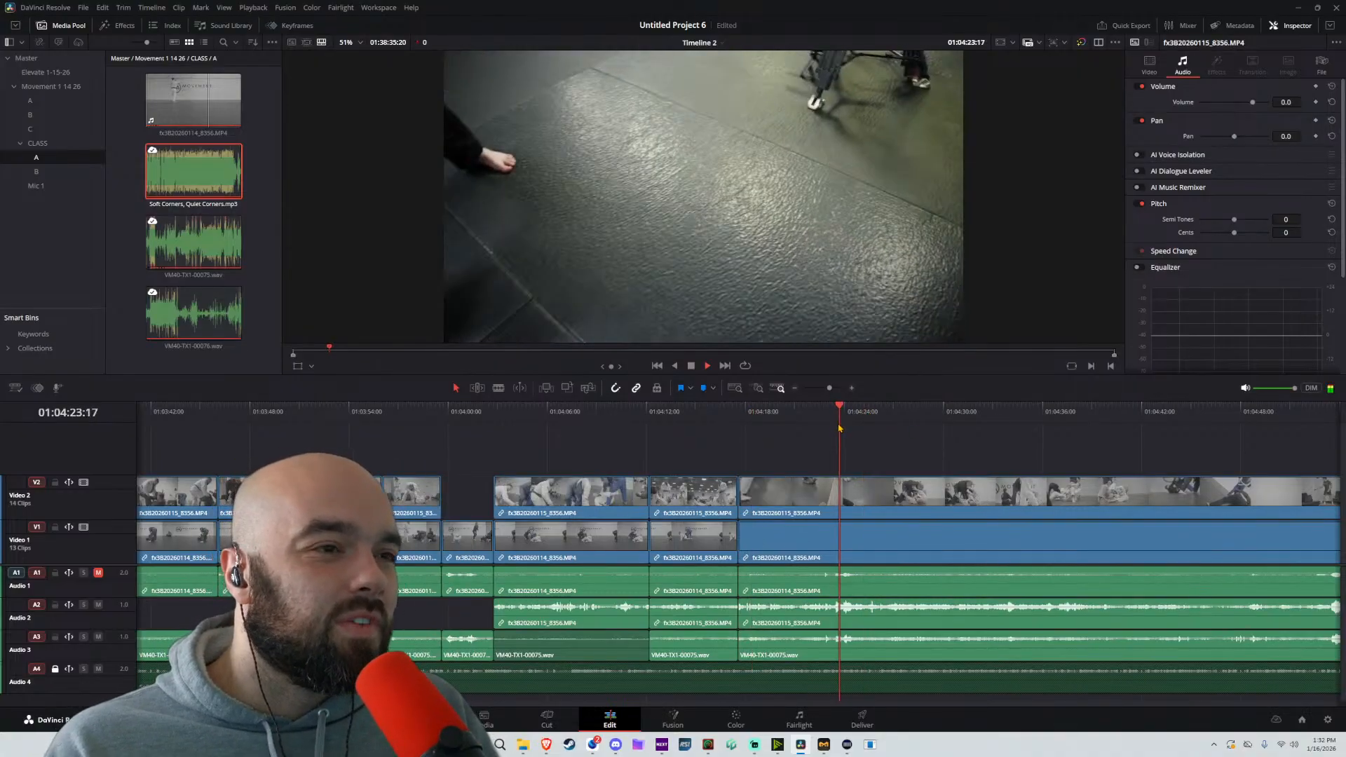
click(1016, 419)
key(space)
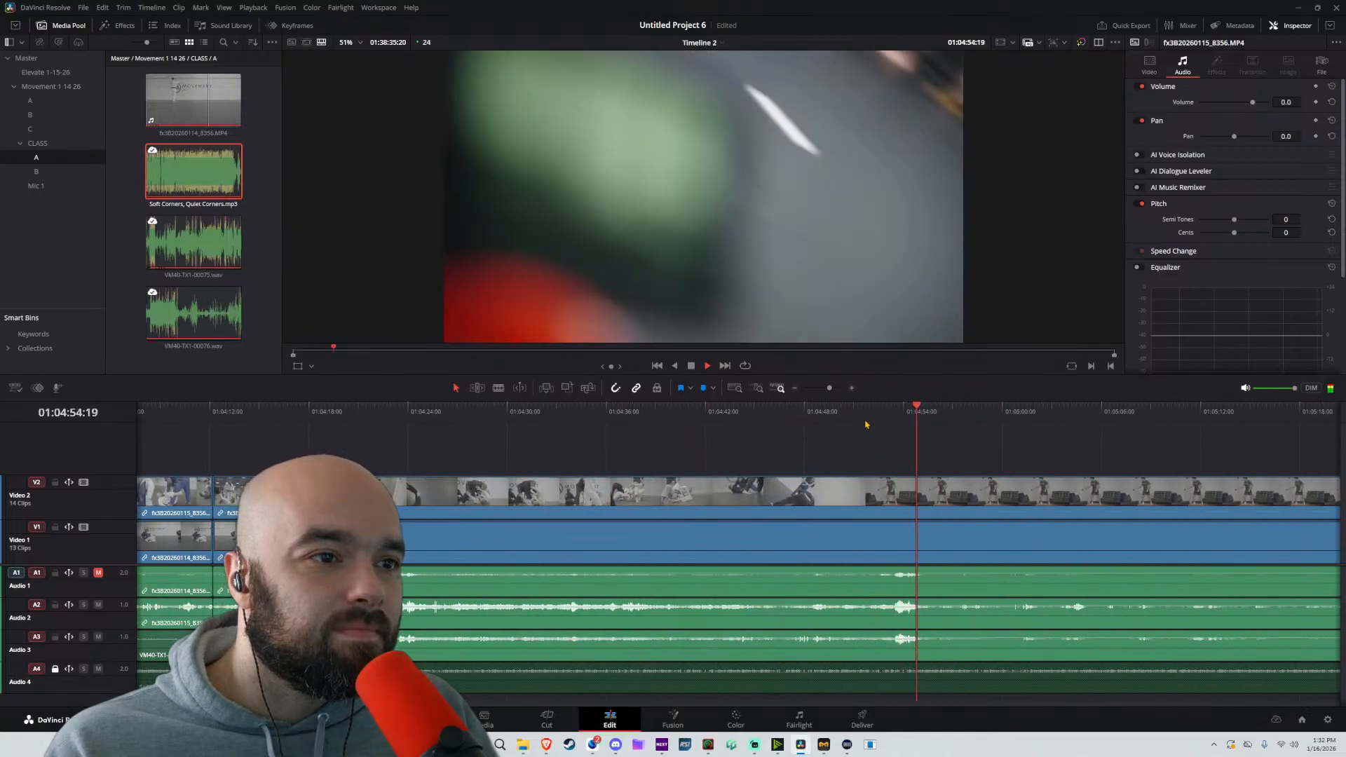
click(865, 419)
key(space)
key(ctrl+b)
Move the clips after the 01:04:52:06 split back to the 01:04:17:15 cut and trim the Video 2 clip's start to about 01:04:23
drag(1083, 452, 935, 703)
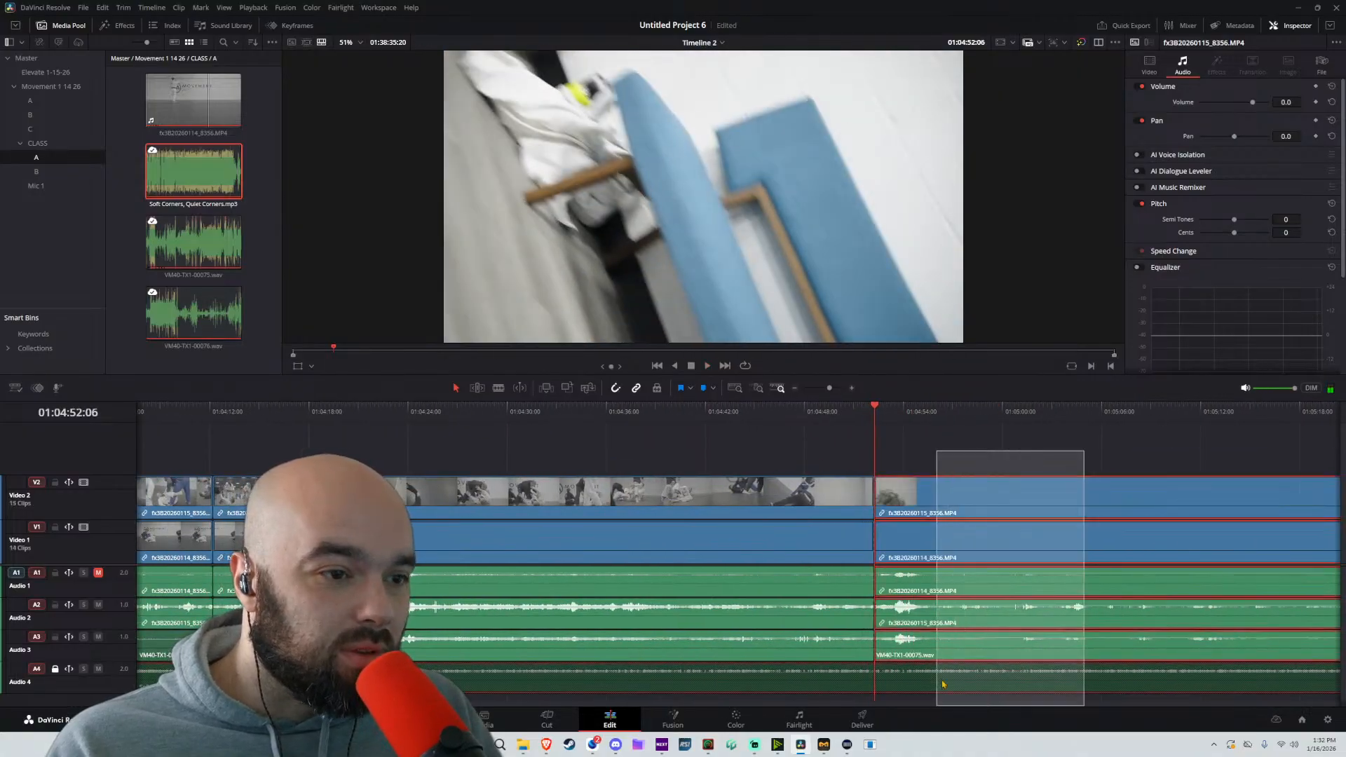
drag(991, 502, 423, 526)
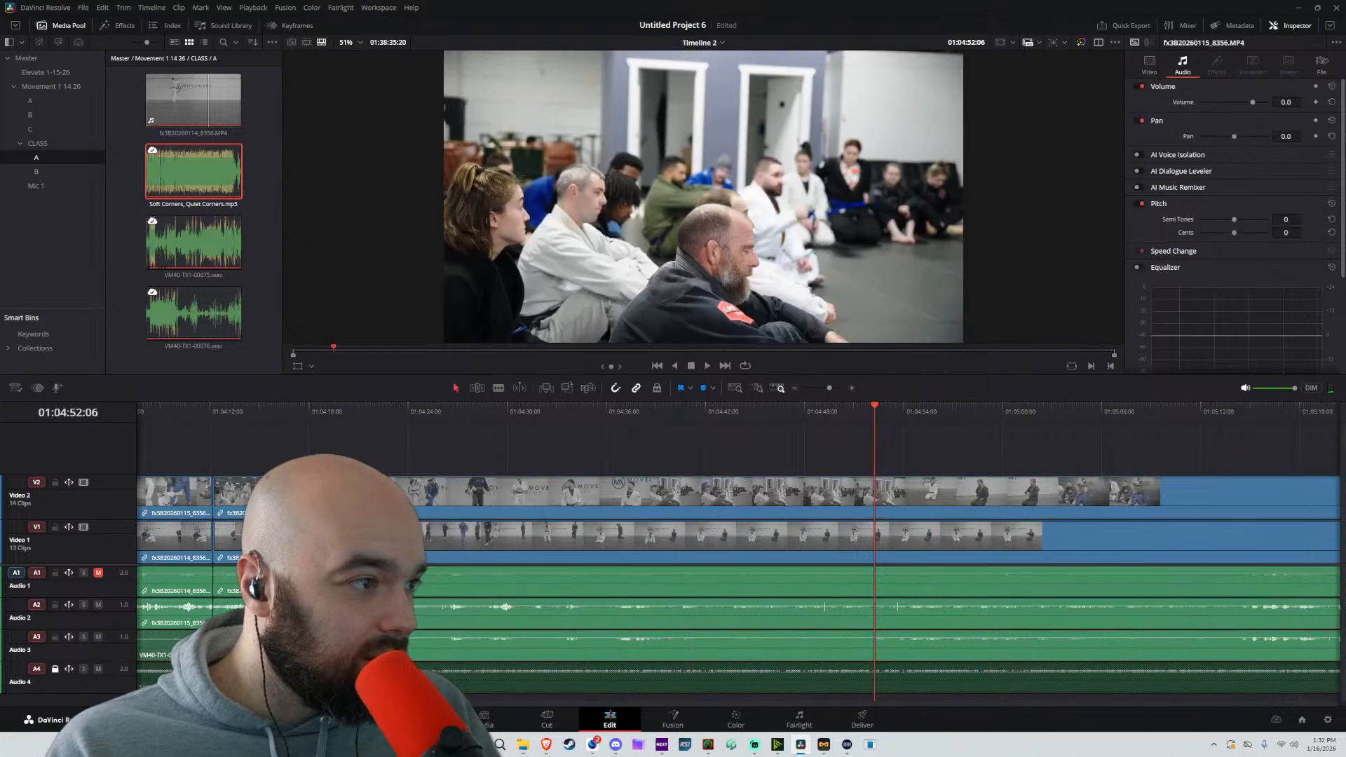
drag(304, 496, 400, 496)
click(283, 415)
key(space)
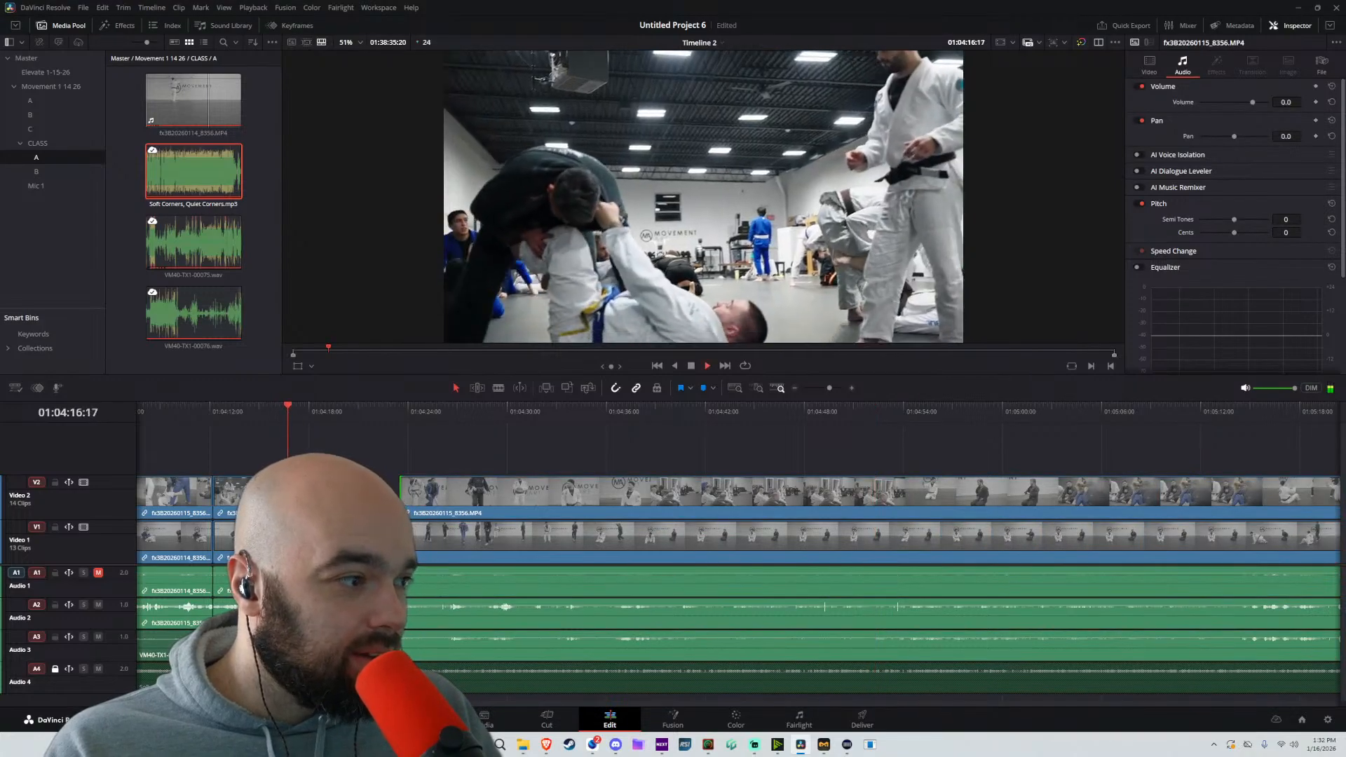
key(space)
Delete the Audio 2 clip before the 01:04:17:15 cut, disable the Audio 2 clip after it, and play the section
drag(268, 560, 665, 615)
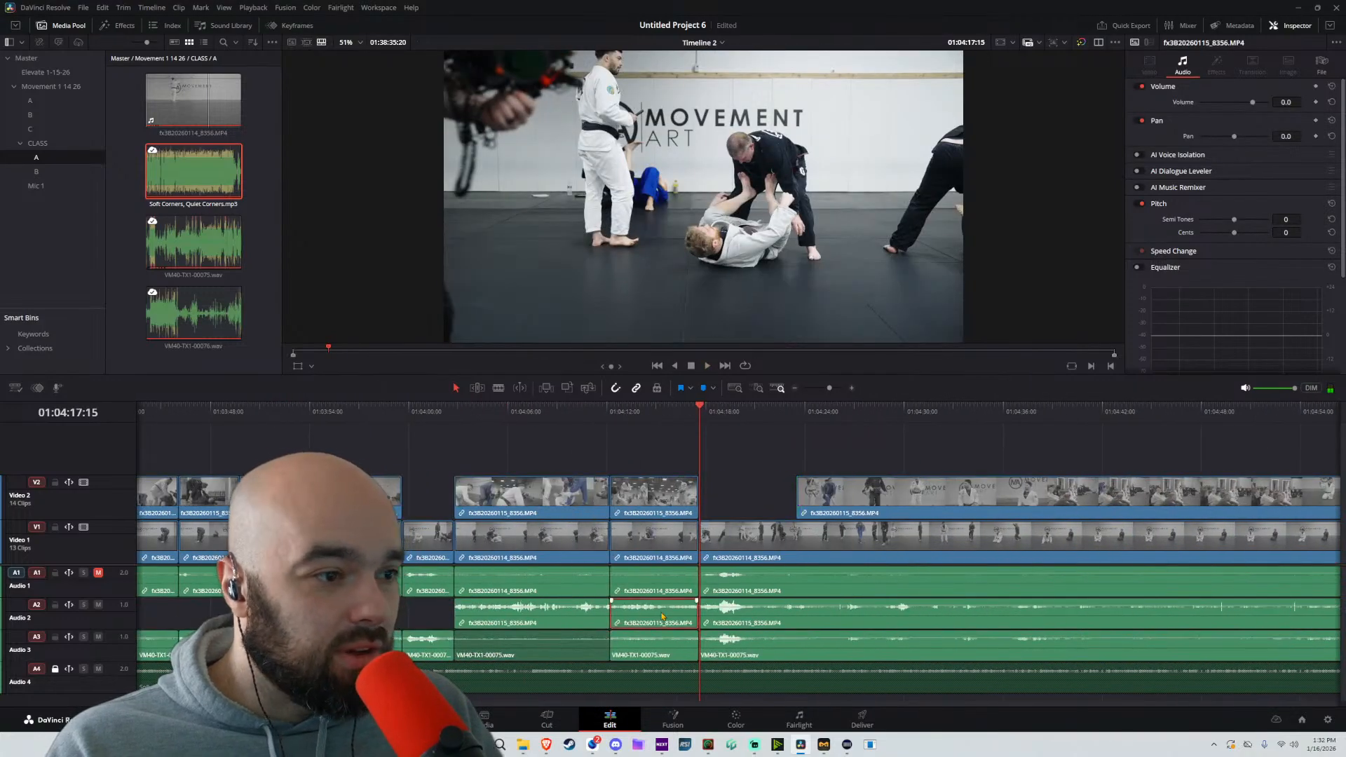
key(BackSpace)
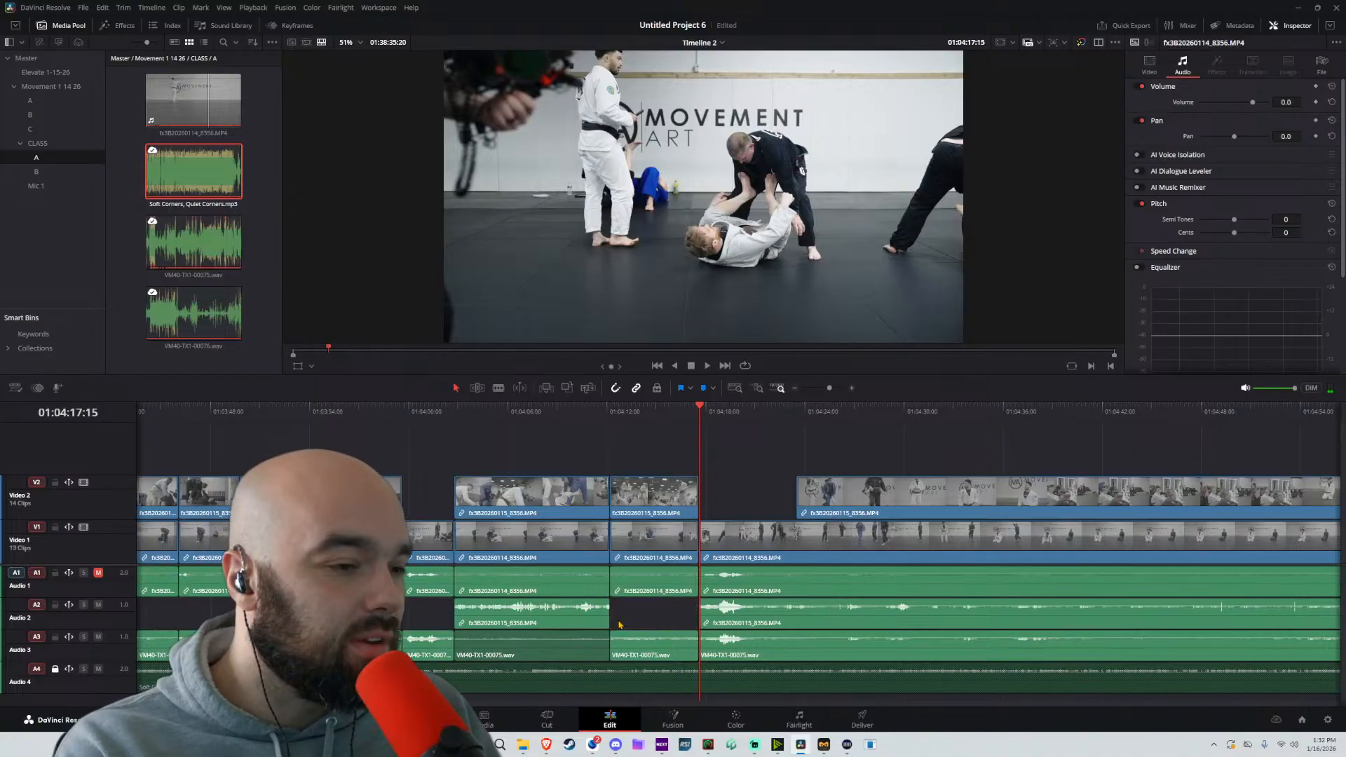
click(736, 617)
key(d)
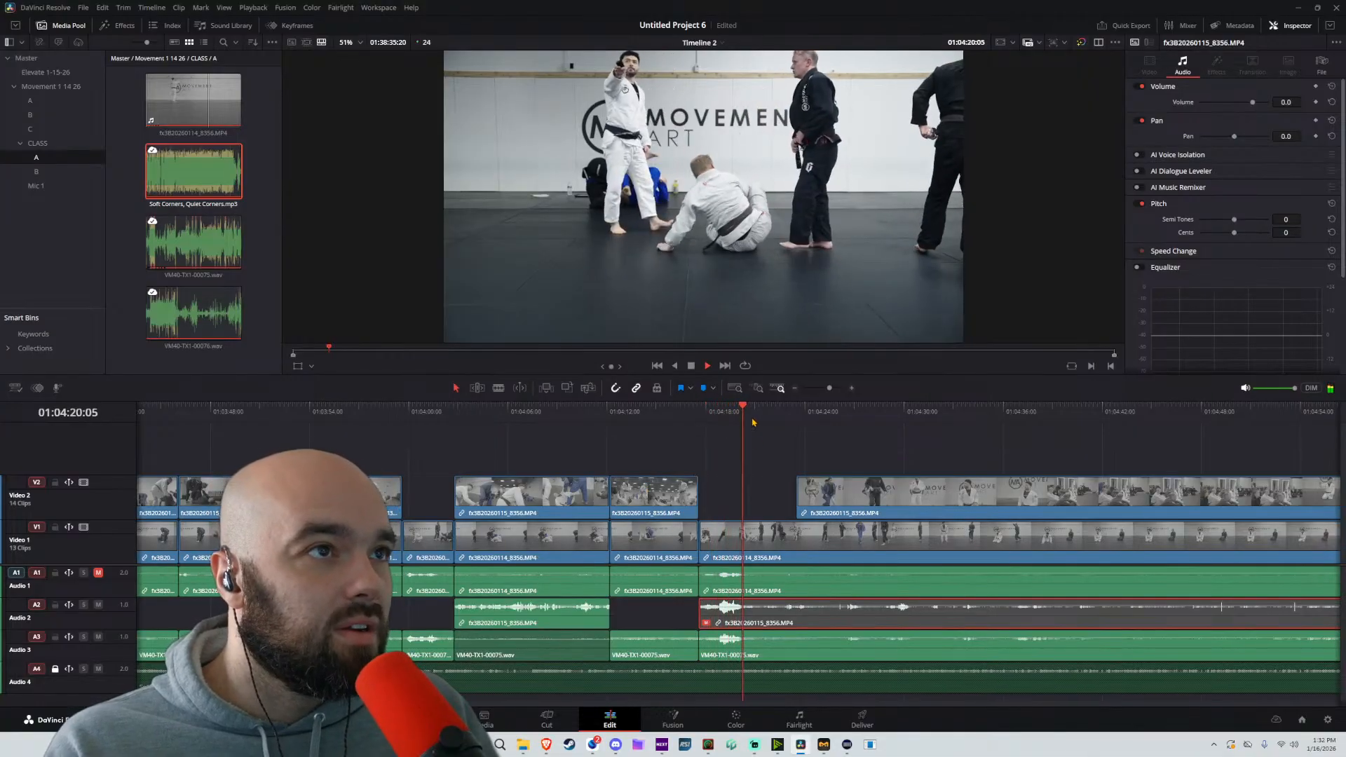
click(815, 447)
scroll(729, 469, right, 2)
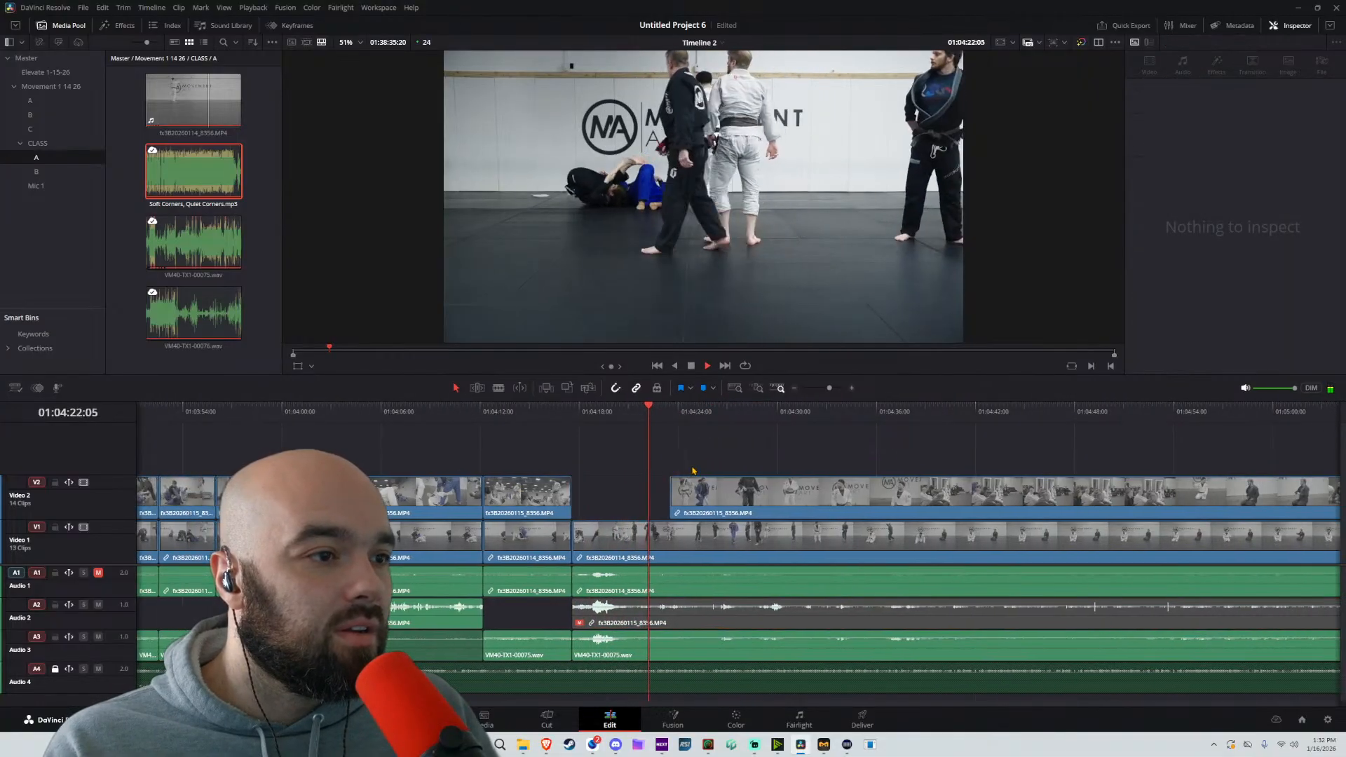
key(space)
Unlock Audio 4, delete the second Soft Corners, Quiet Corners.mp3 clip, and fade out the end of the remaining music clip
click(55, 669)
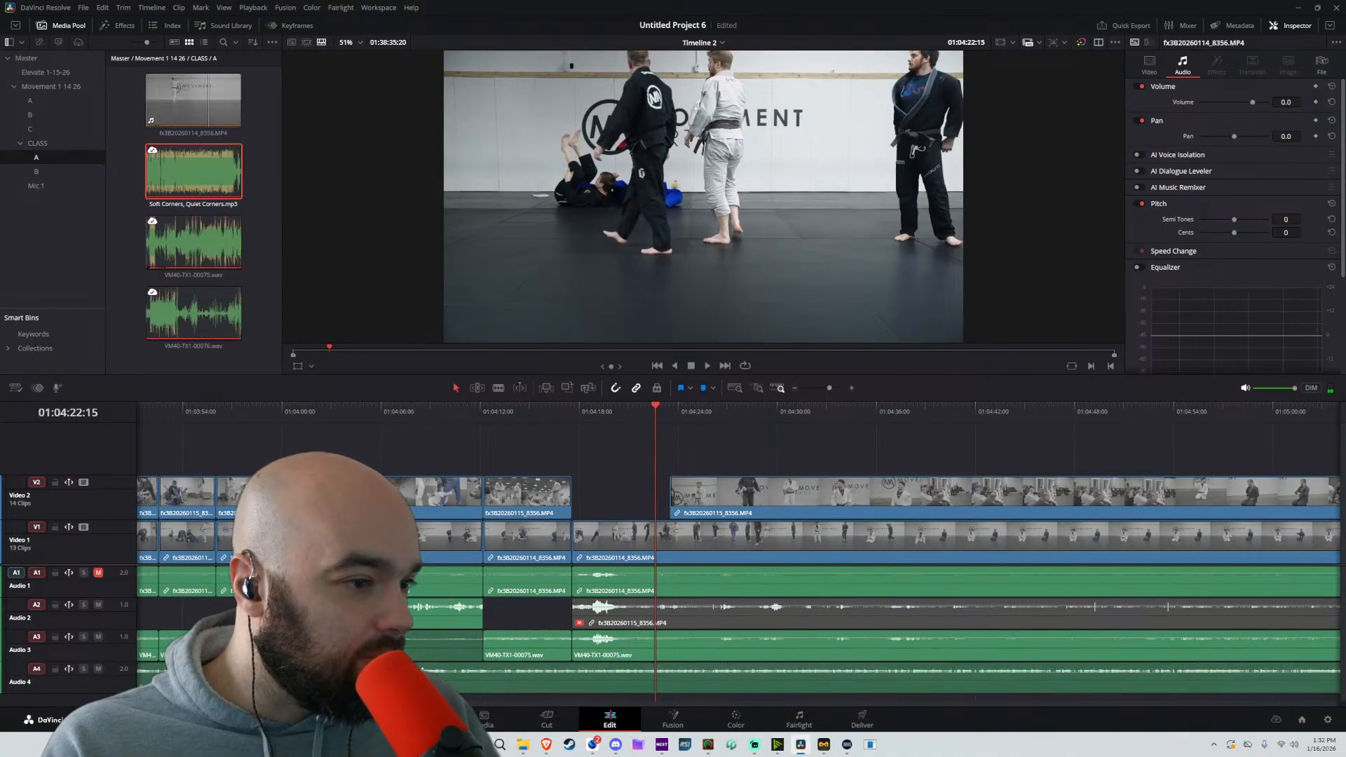
click(806, 688)
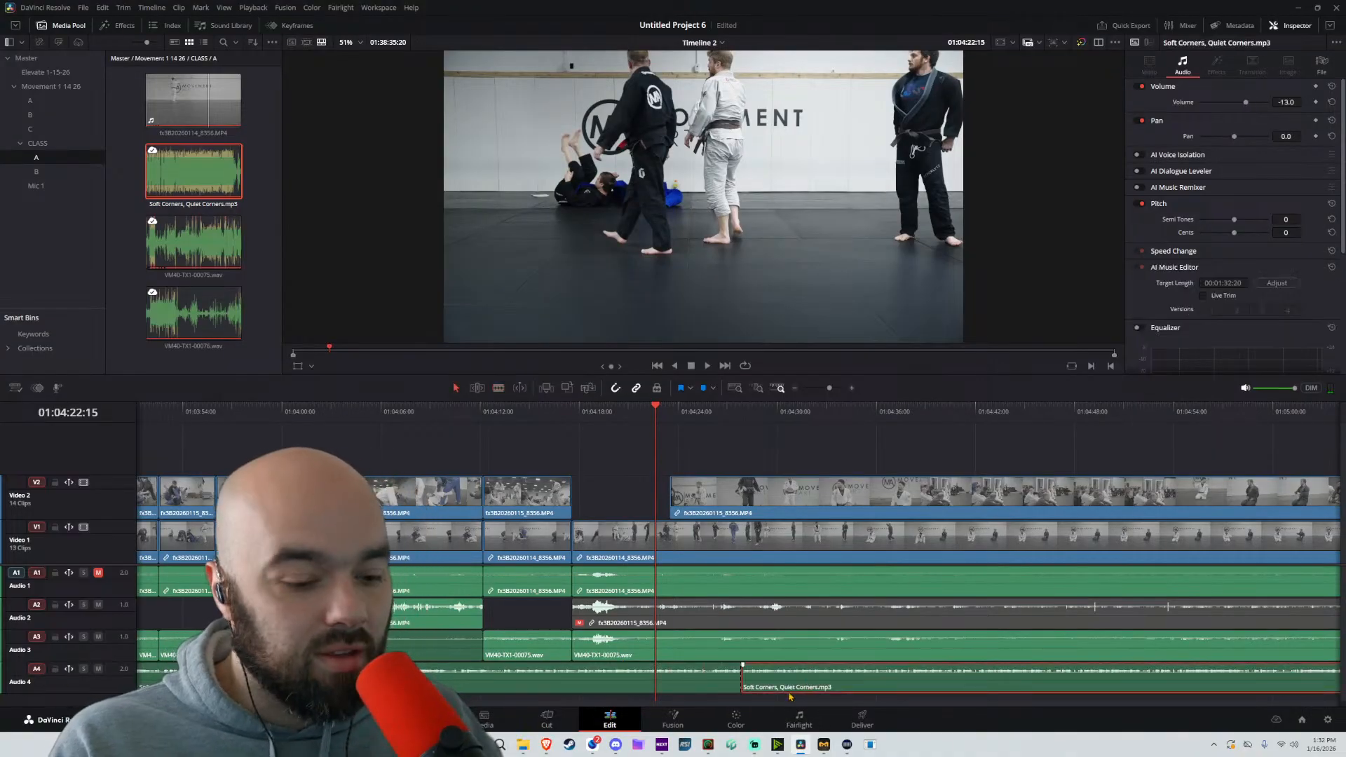
key(Delete)
click(737, 669)
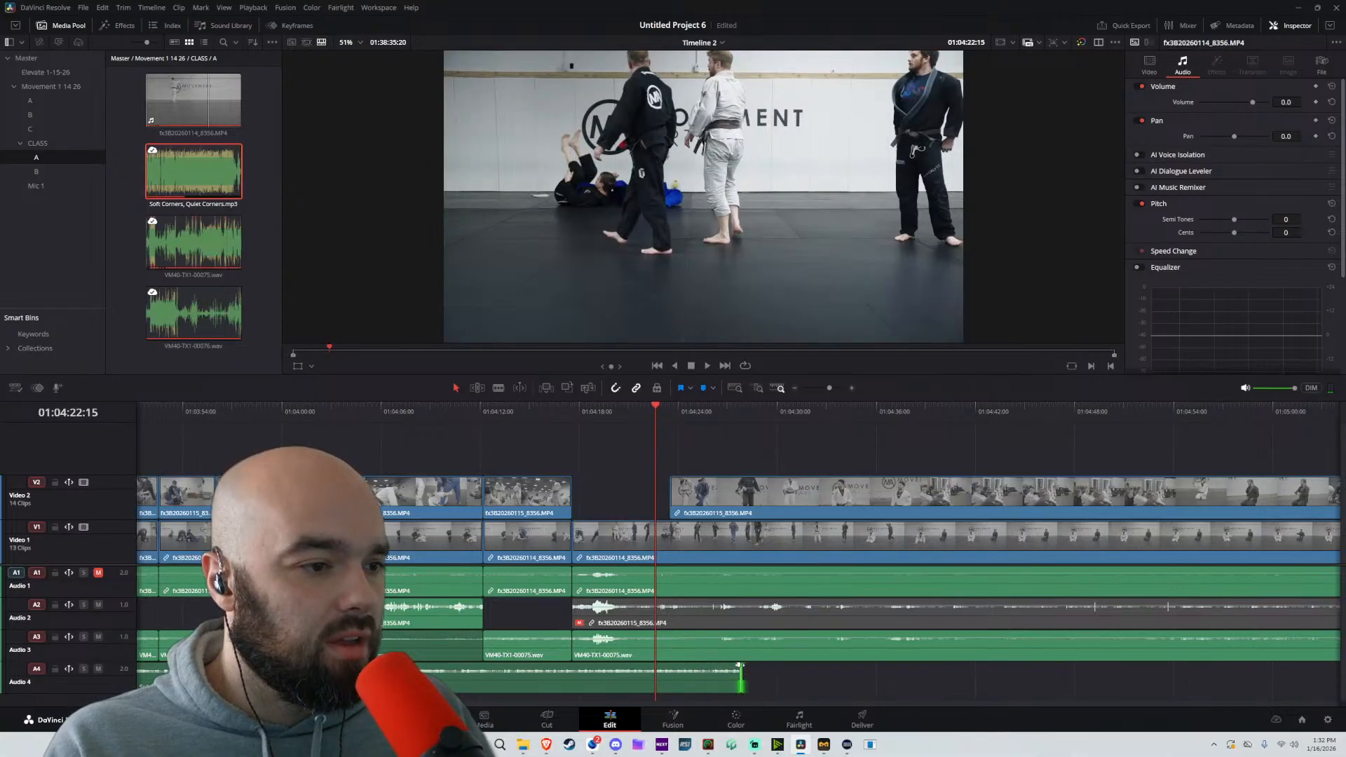
Play and skim the section after the music fade-out for the start of the talk, and split the unlocked tracks at 01:04:28:12
key(space)
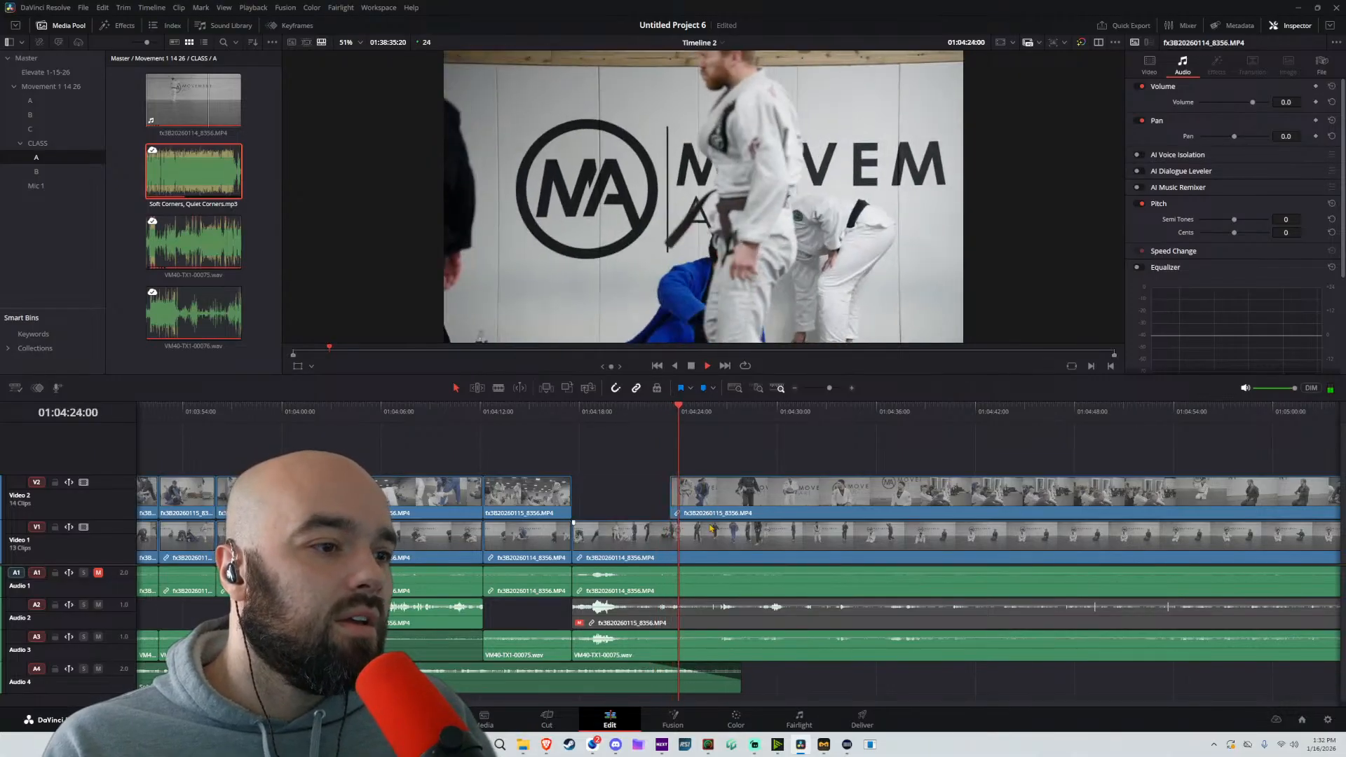
scroll(933, 504, right, 2)
click(719, 413)
key(space)
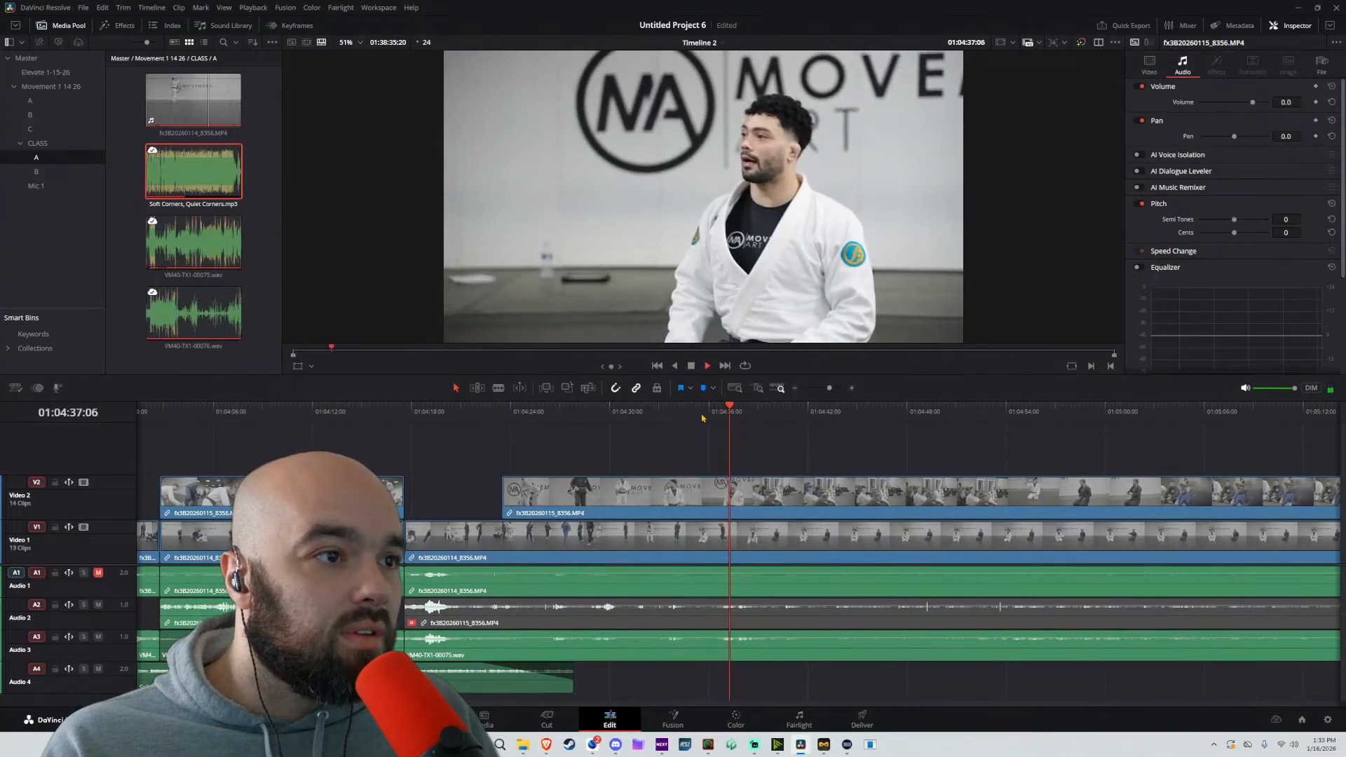
click(702, 414)
drag(676, 418, 661, 419)
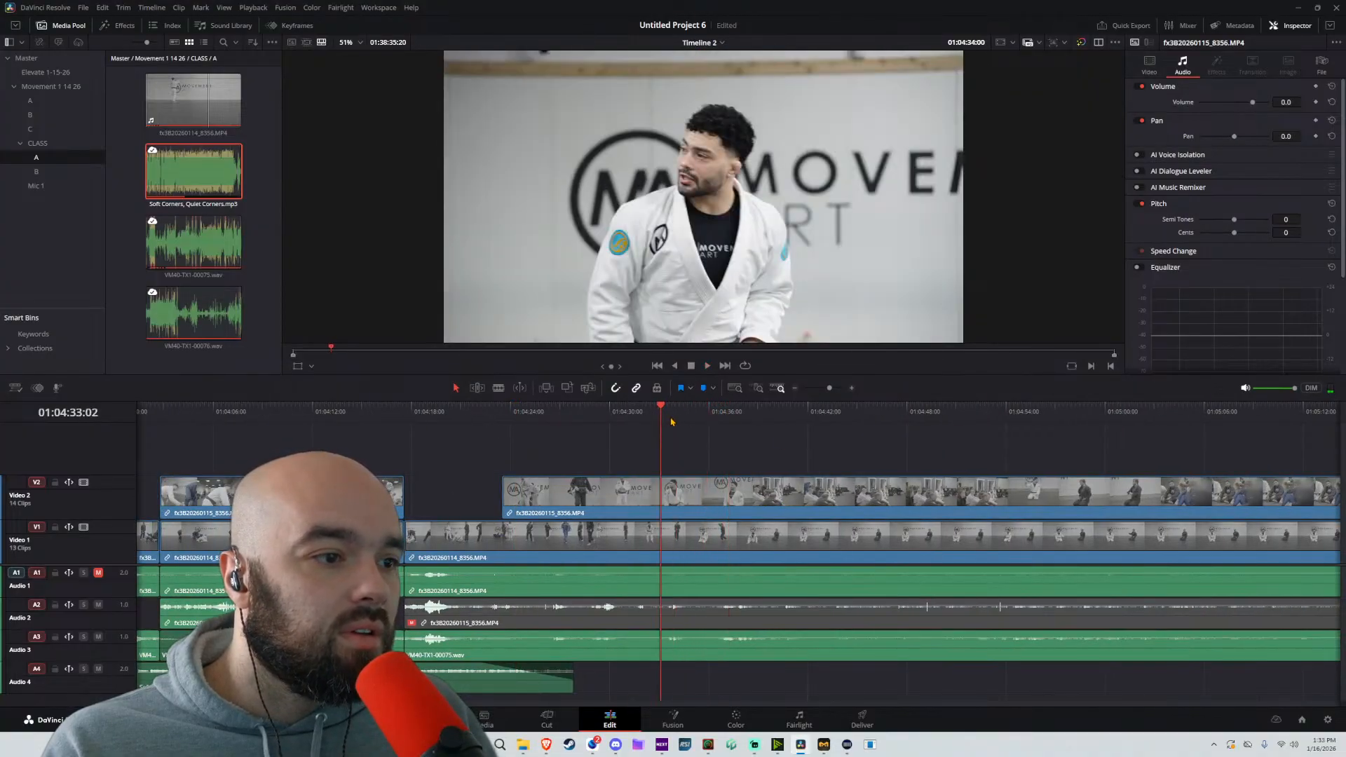
key(space)
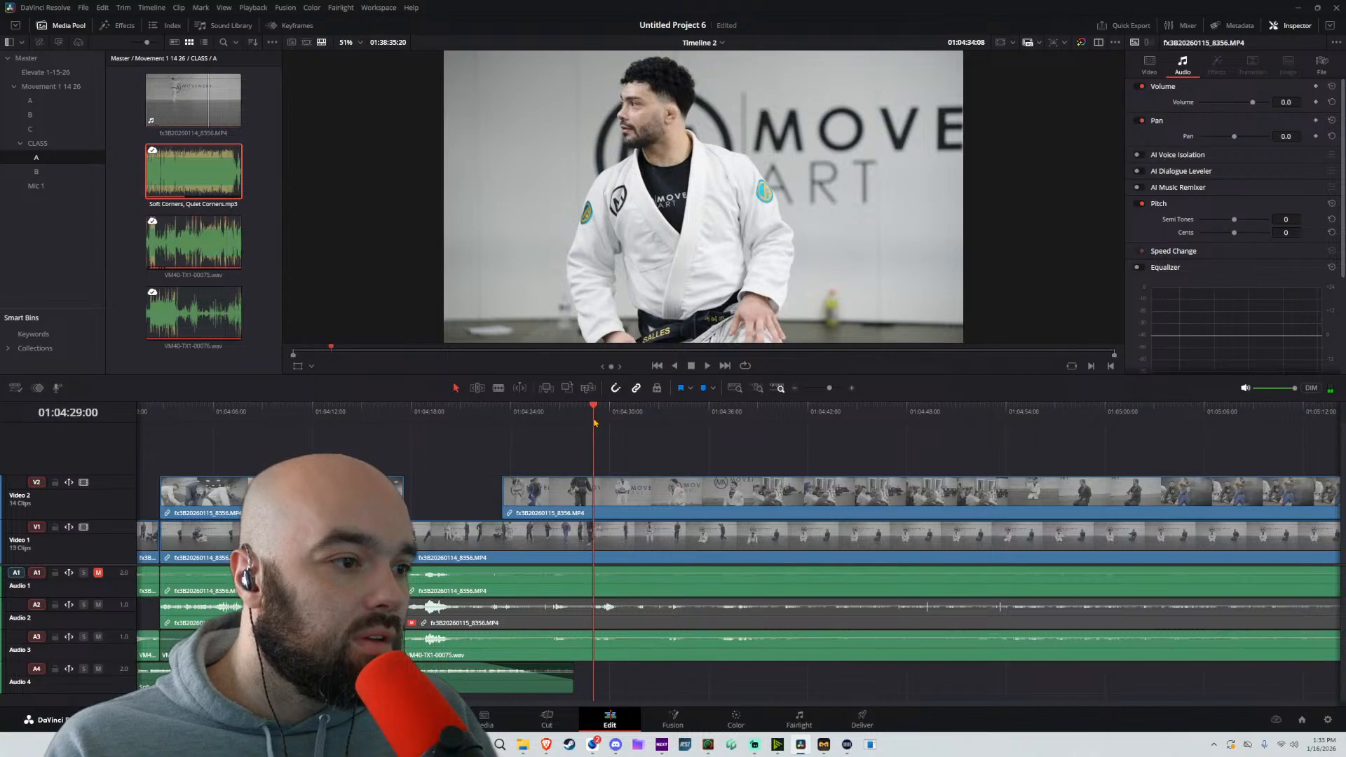
key(space)
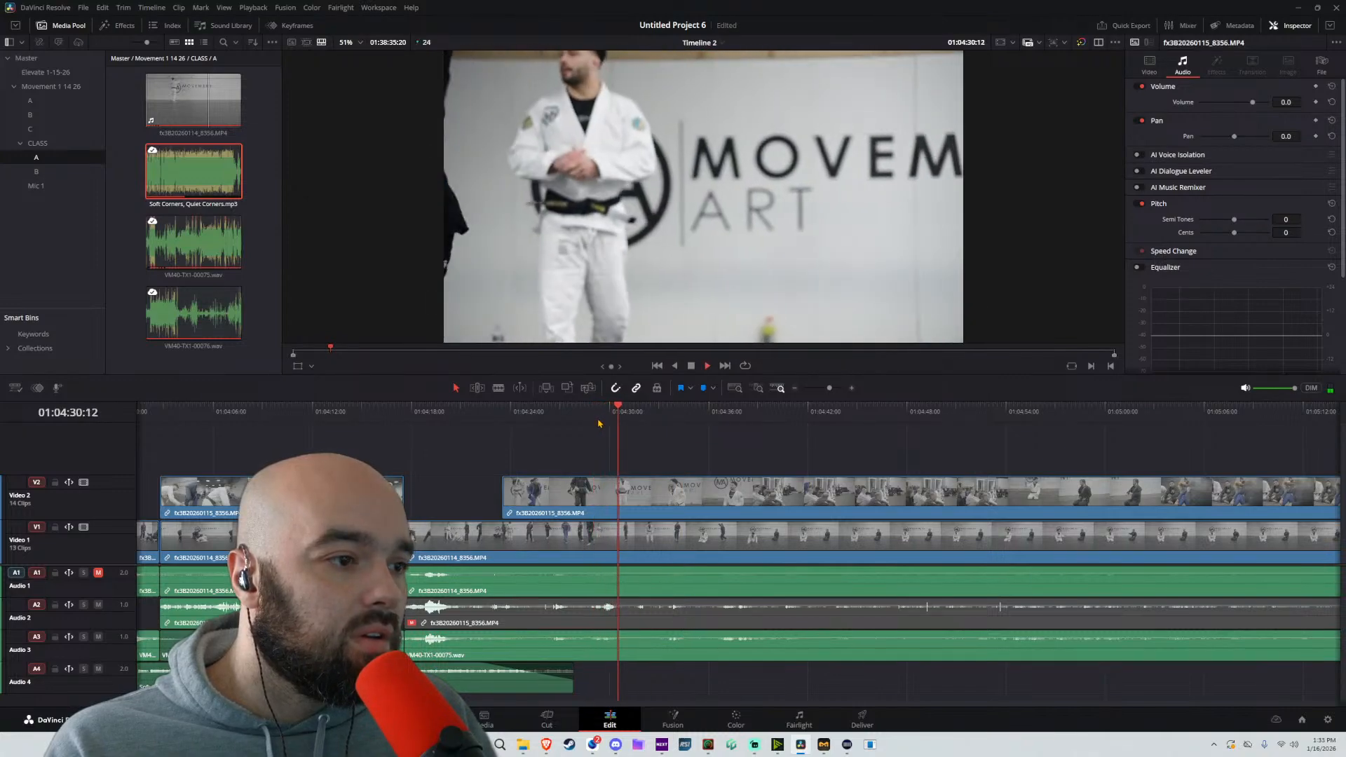
key(space)
key(b)
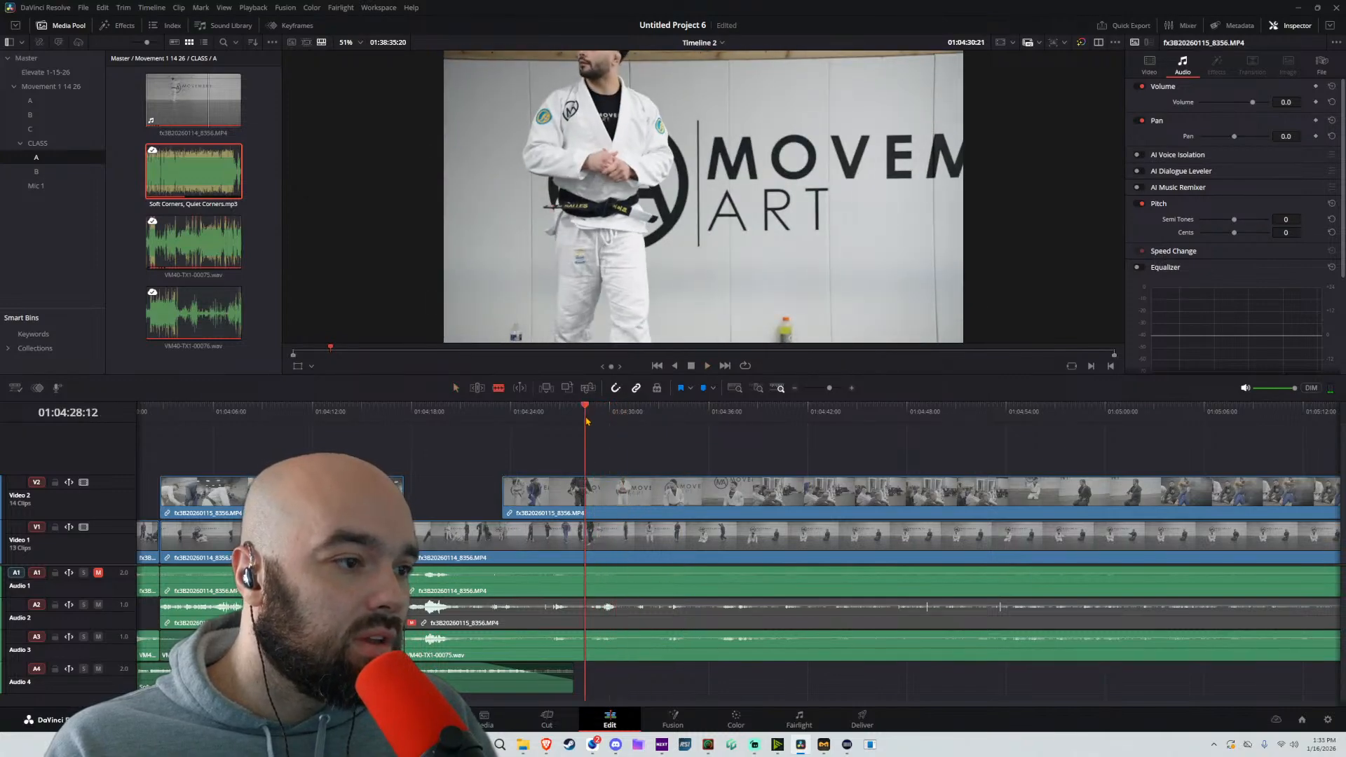
key(ctrl+b)
Move the clips after the 01:04:28:12 split back to about 01:04:21, playing the section to judge the timing
key(a)
drag(715, 459, 664, 662)
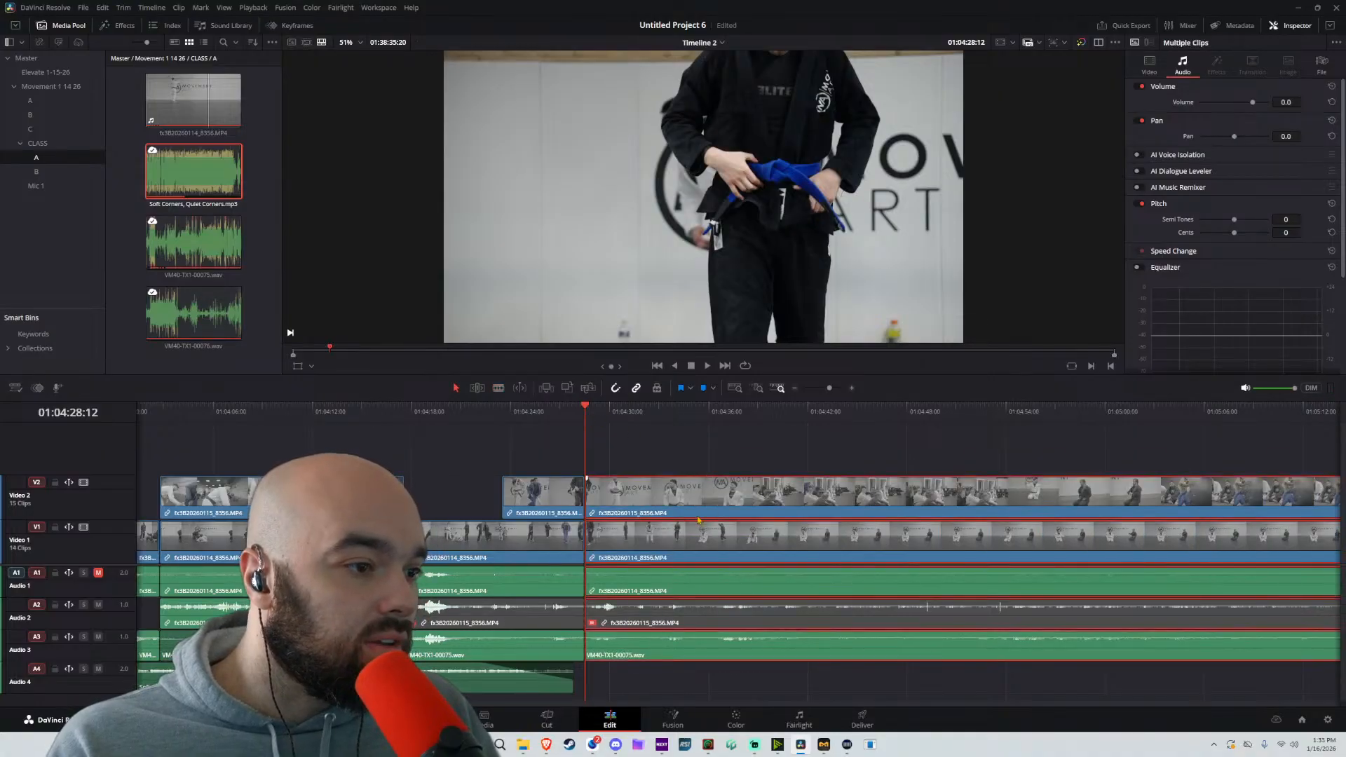
drag(698, 520, 615, 516)
click(472, 415)
key(space)
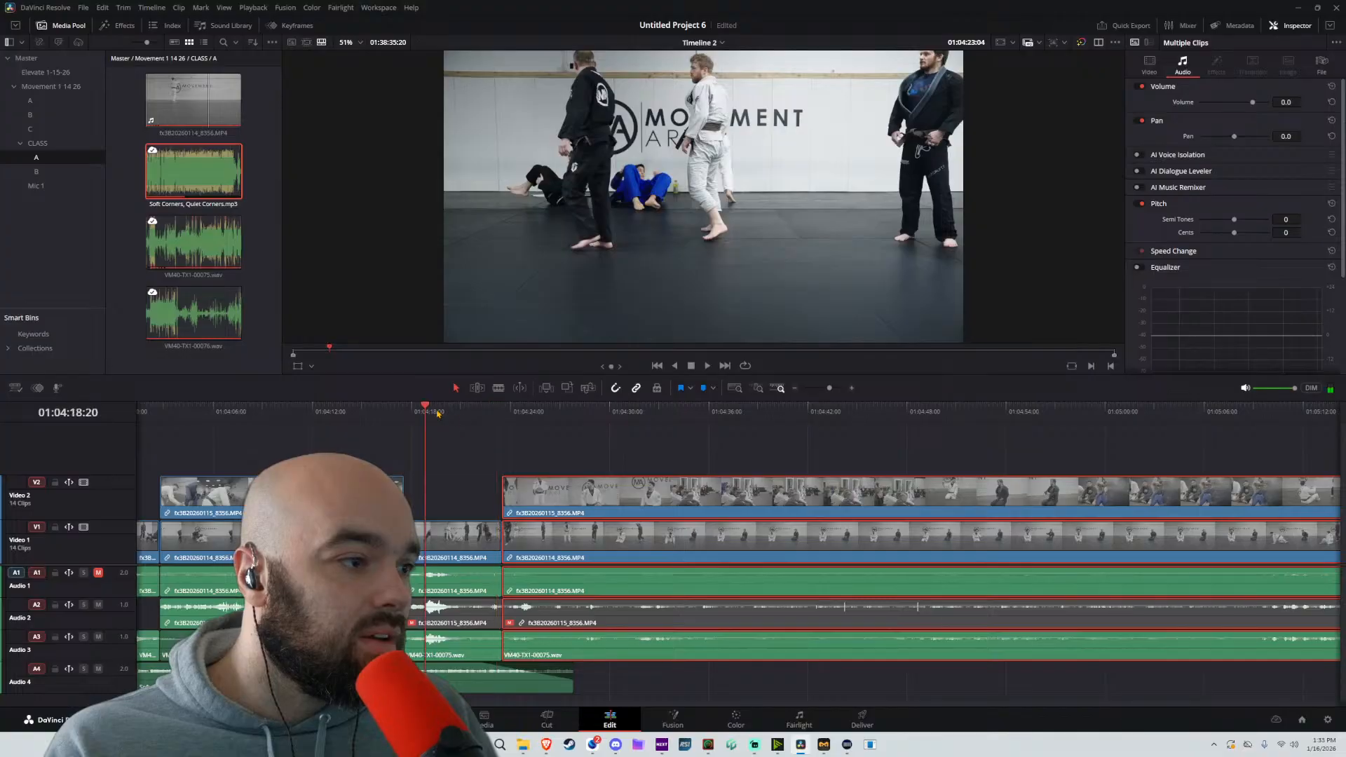
drag(566, 494, 531, 502)
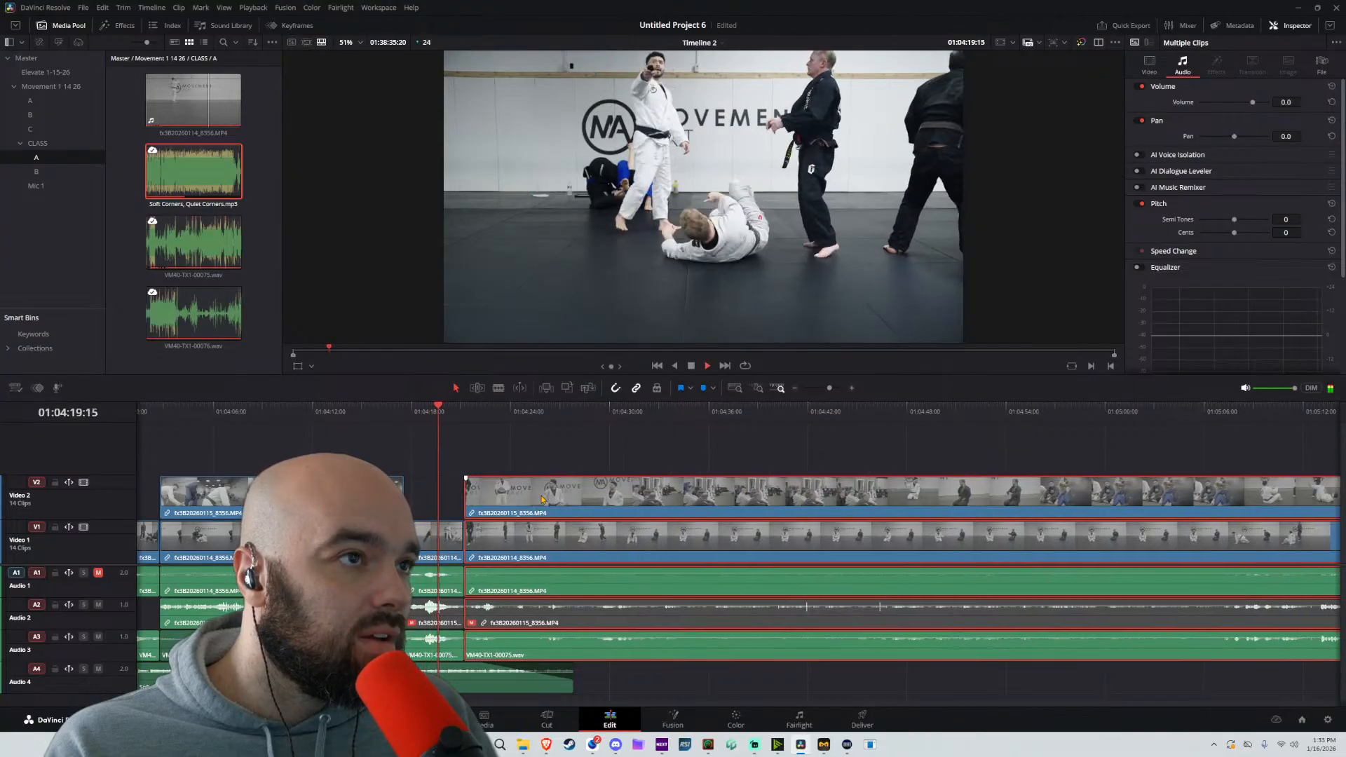
click(585, 465)
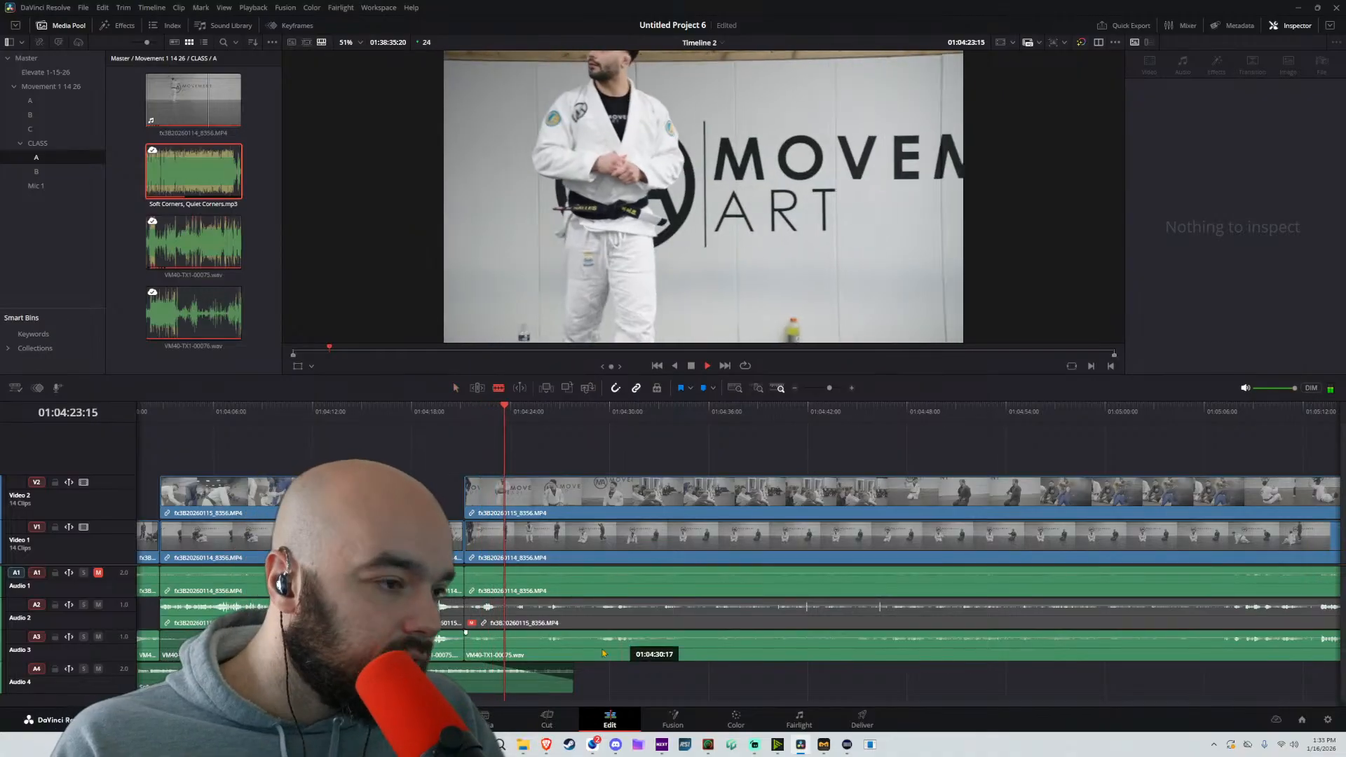
Split the VM40-TX1-00075.wav clip on Audio 3 at about 01:04:27:18 and raise the part before the split to 11.4 dB
click(576, 646)
key(a)
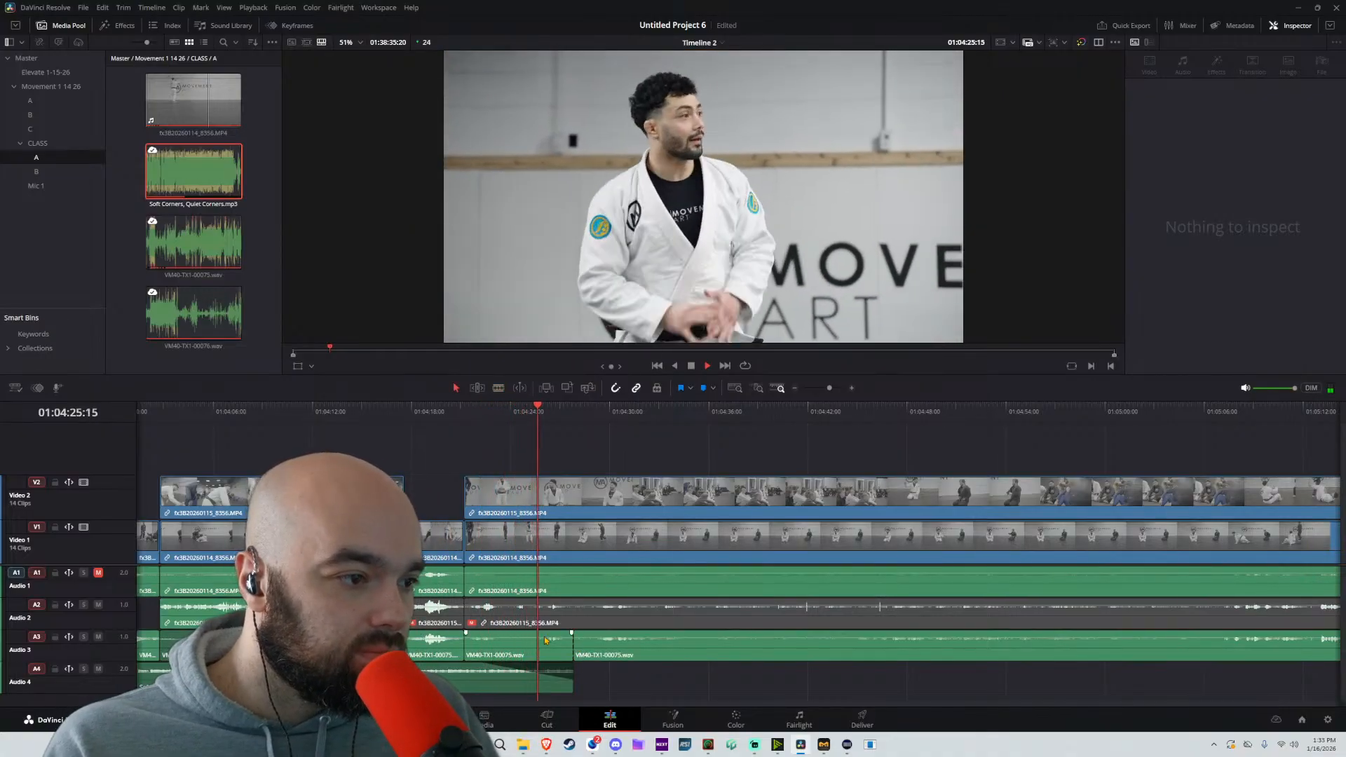
click(545, 643)
drag(547, 638, 551, 632)
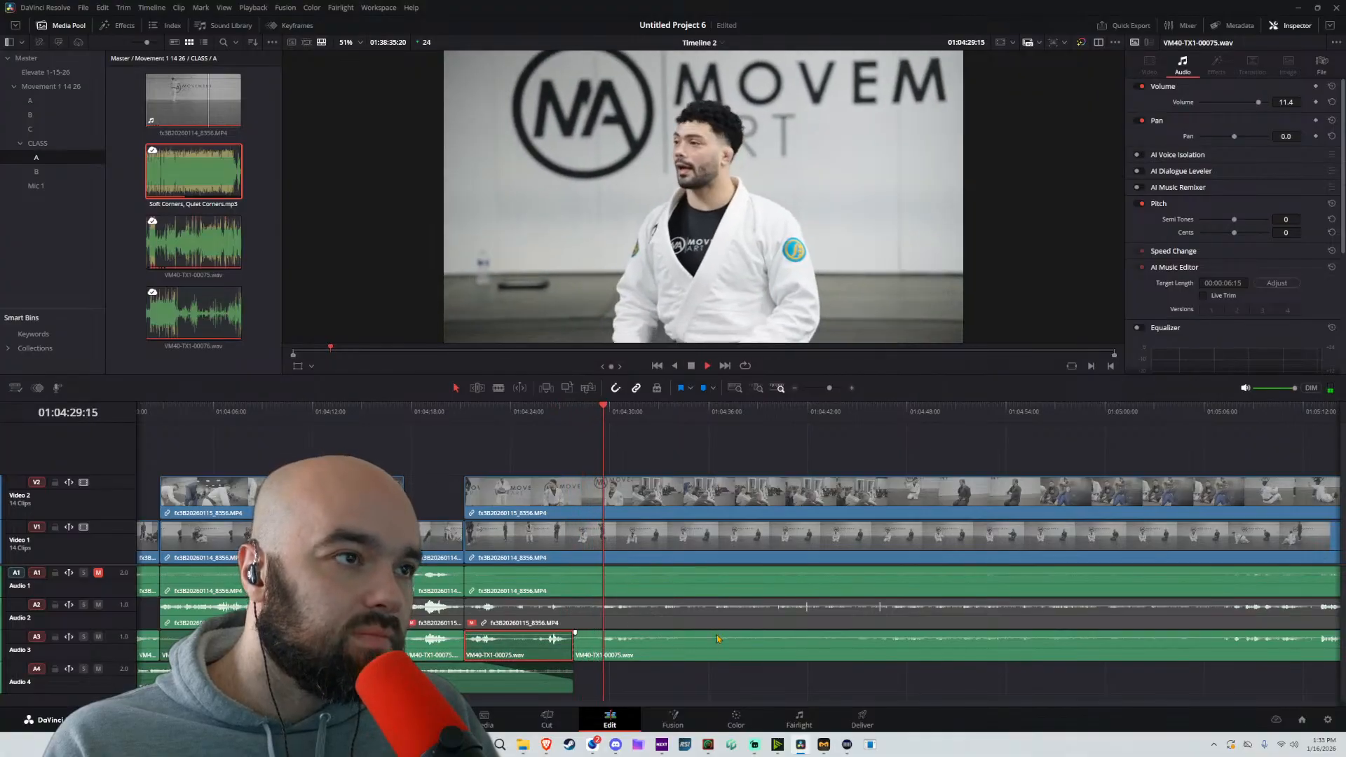
Split Audio 3 again at about 01:05:06 and raise the section before that split to 11.36 dB
scroll(715, 639, down, 3)
scroll(780, 632, up, 3)
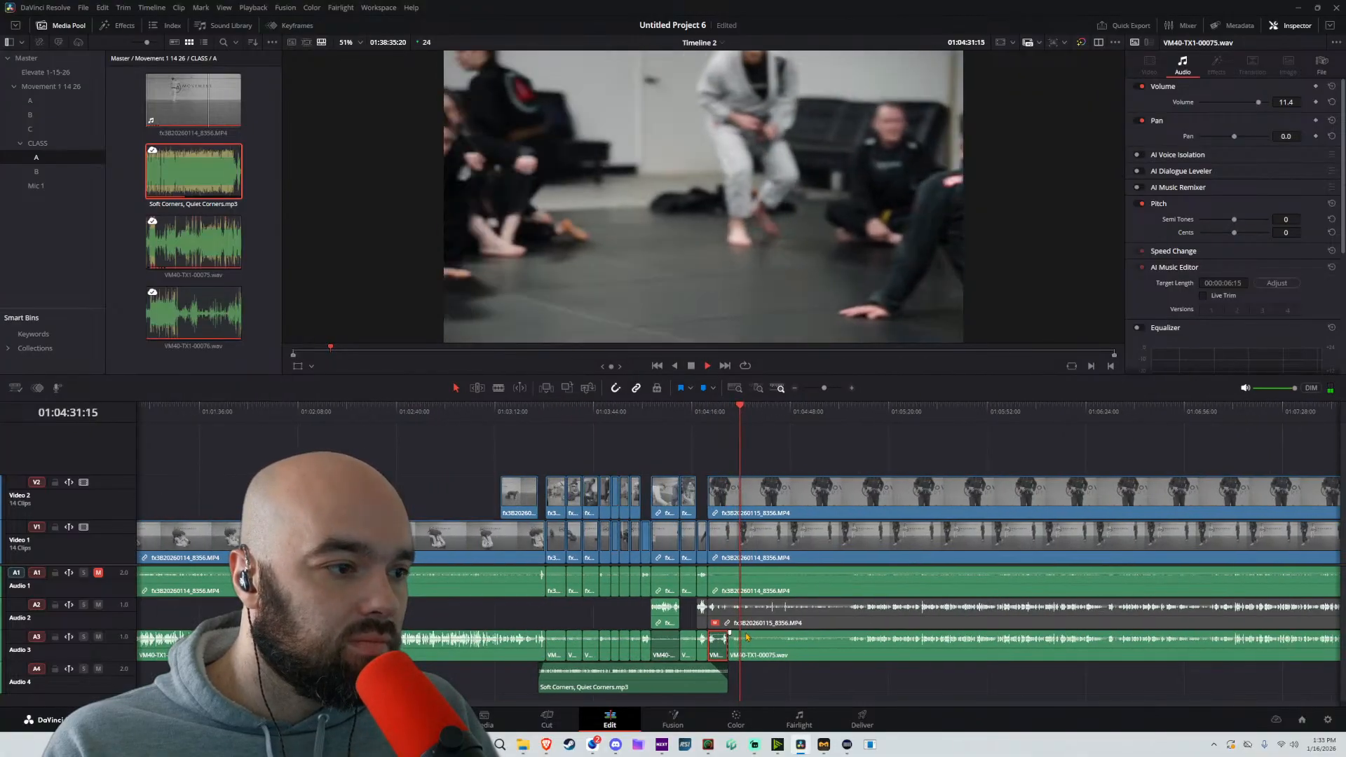
scroll(780, 633, right, 2)
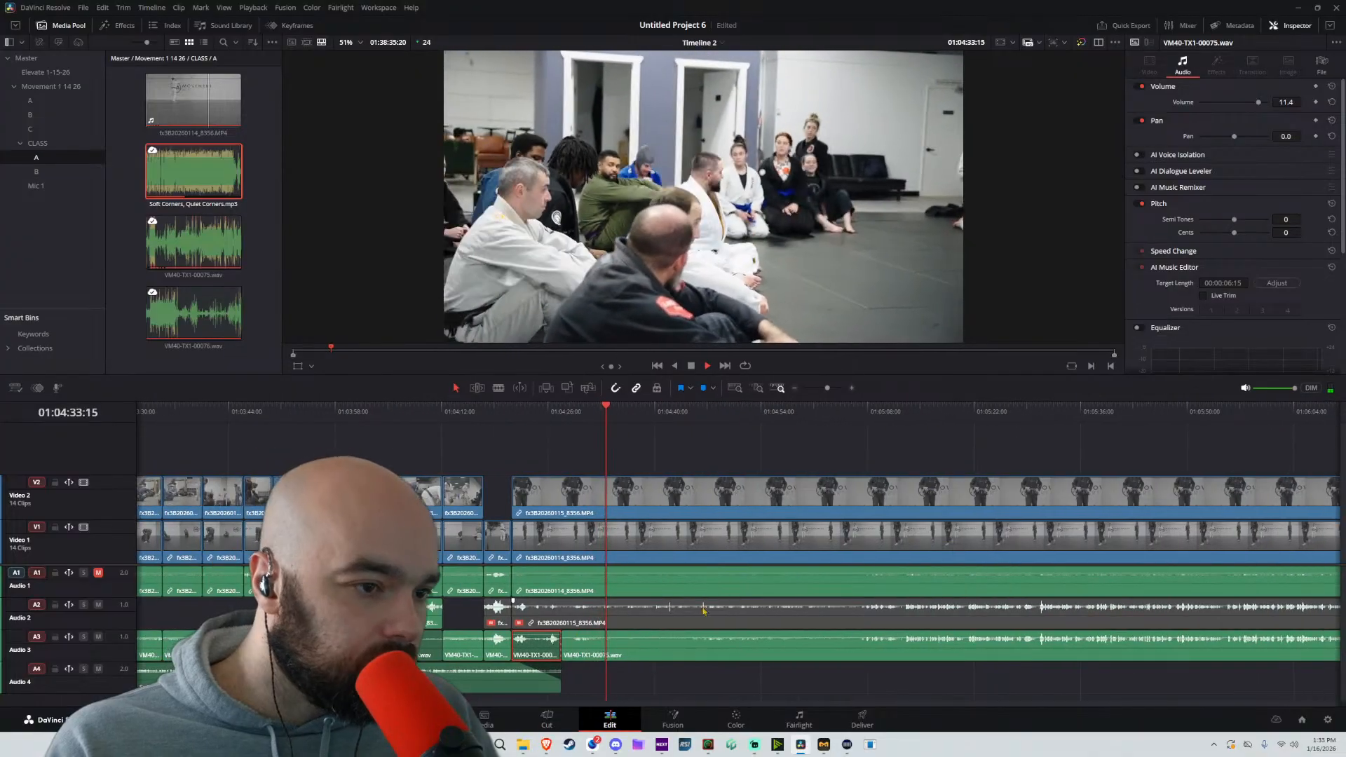
key(space)
key(b)
key(a)
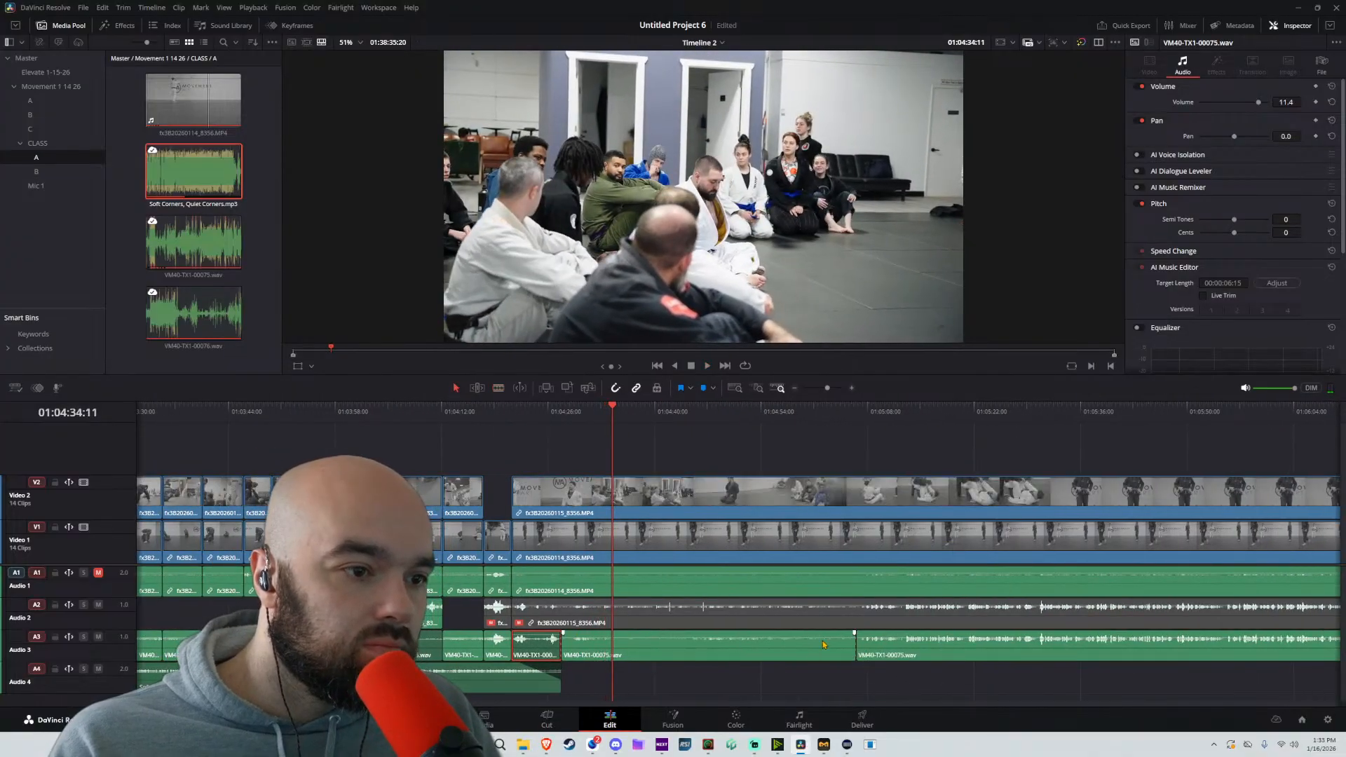
drag(838, 642, 853, 632)
key(space)
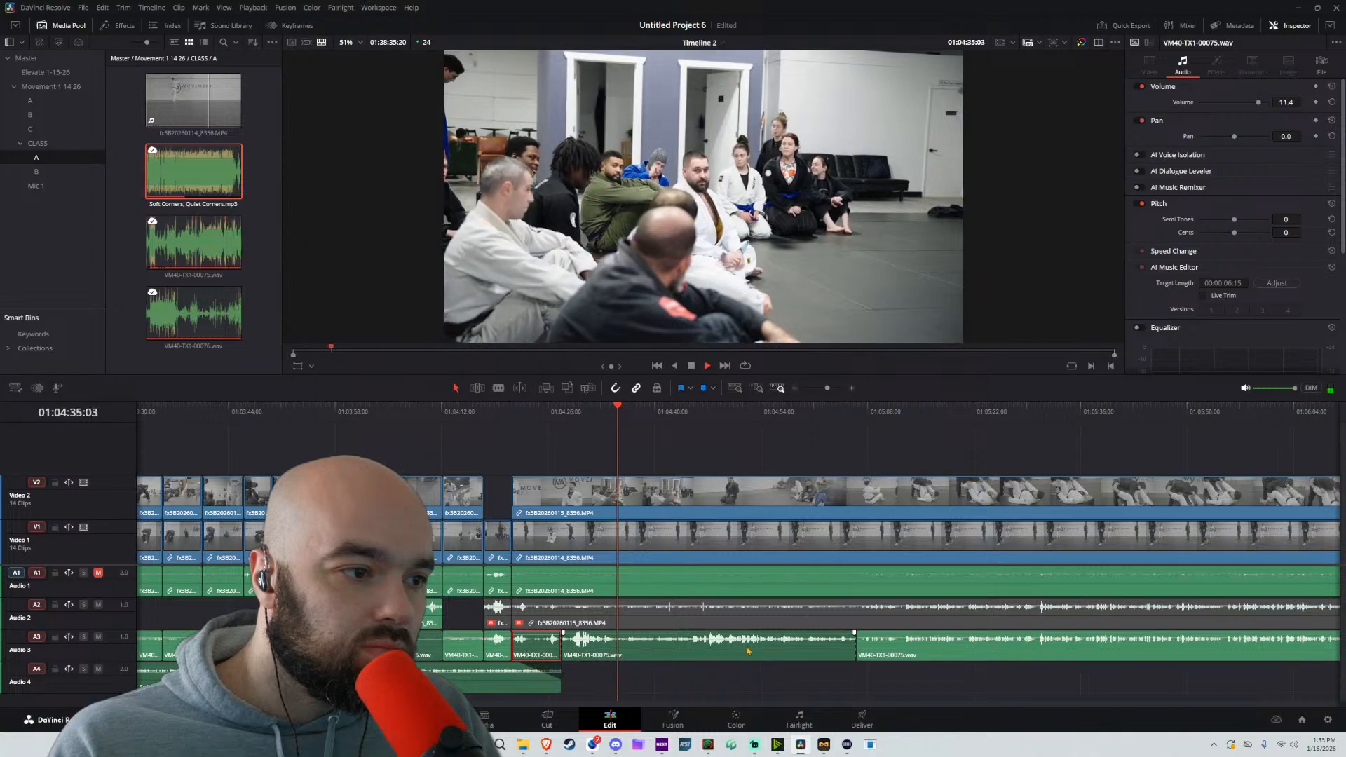
drag(750, 633, 754, 635)
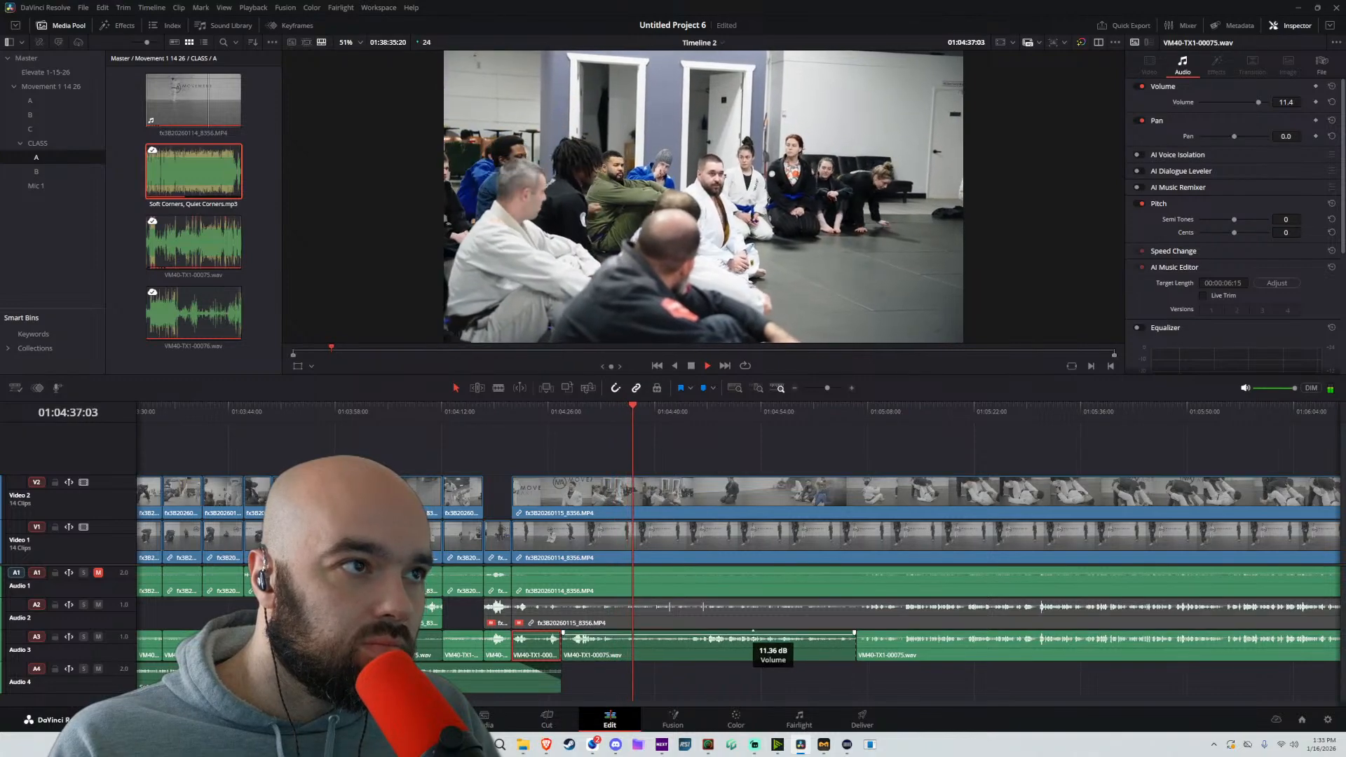
Split the boosted Audio 3 section at about 01:04:45 and 01:04:33 to isolate the stretch between them
key(b)
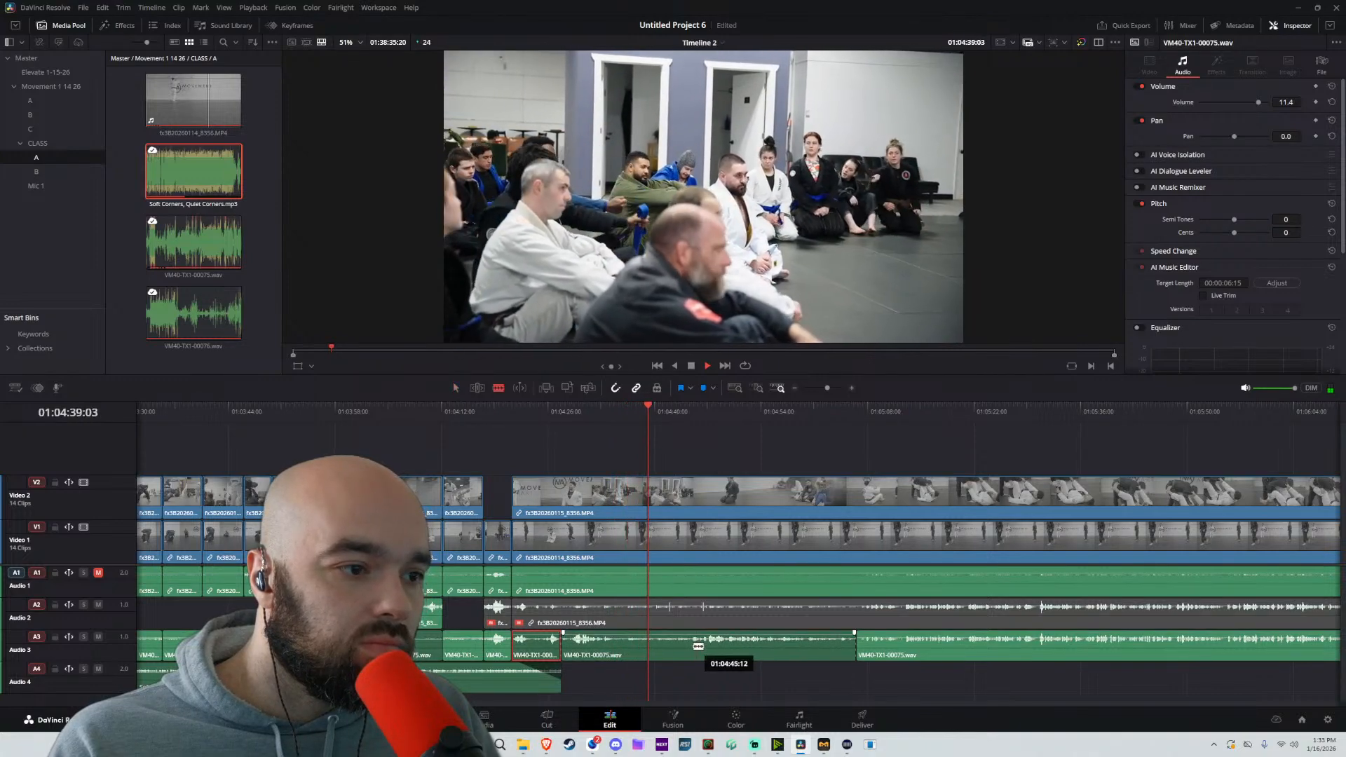
click(692, 639)
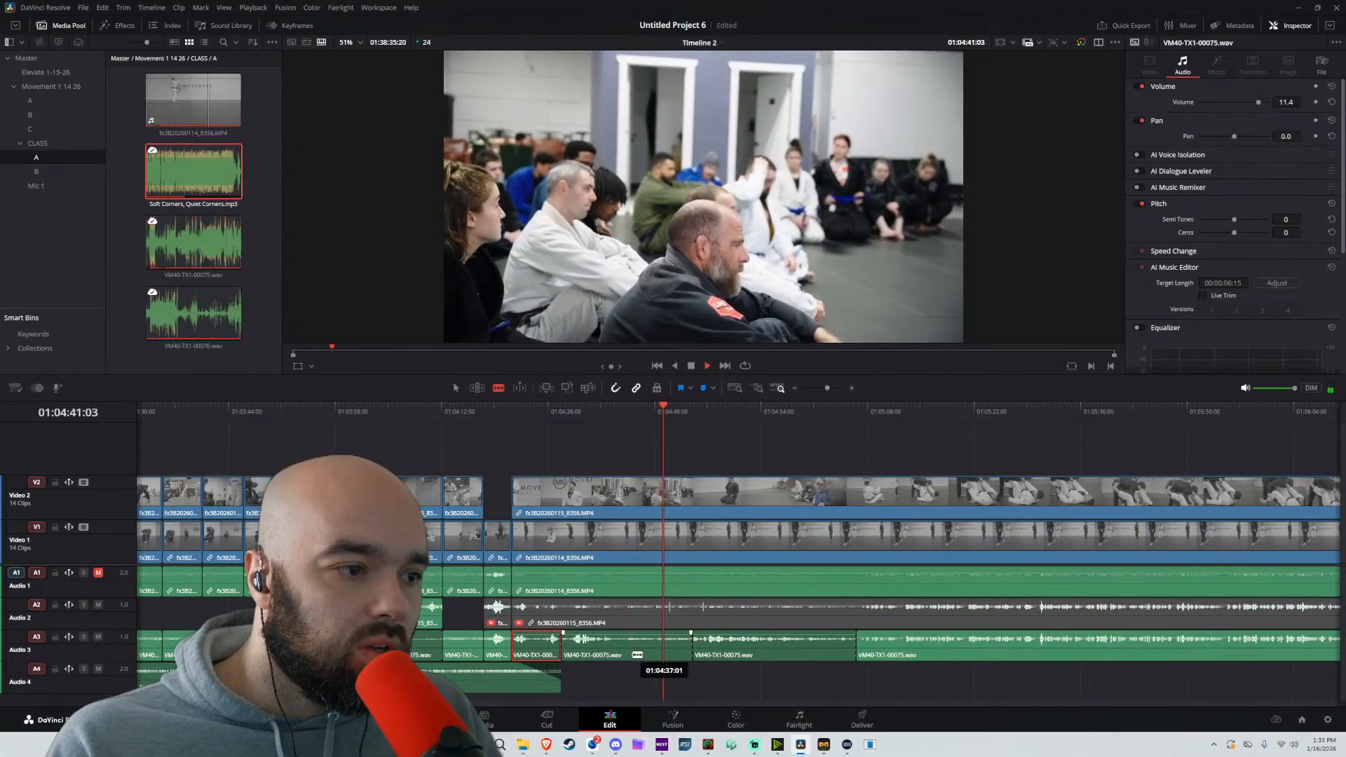
click(622, 416)
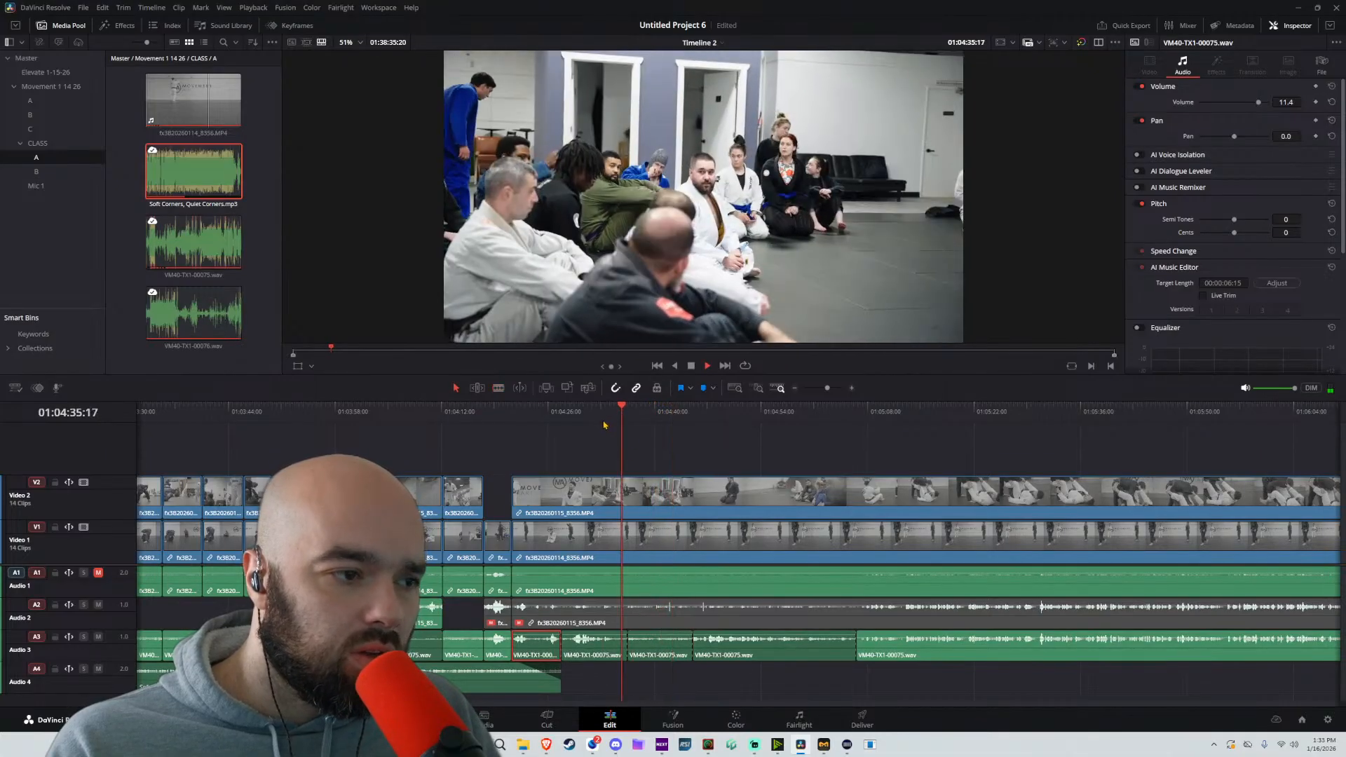
scroll(617, 449, up, 5)
key(space)
Try moving the isolated stretch to a new Audio 5 track with its volume at 20.4 dB and AI Voice Isolation enabled
drag(752, 651, 726, 697)
click(642, 415)
key(space)
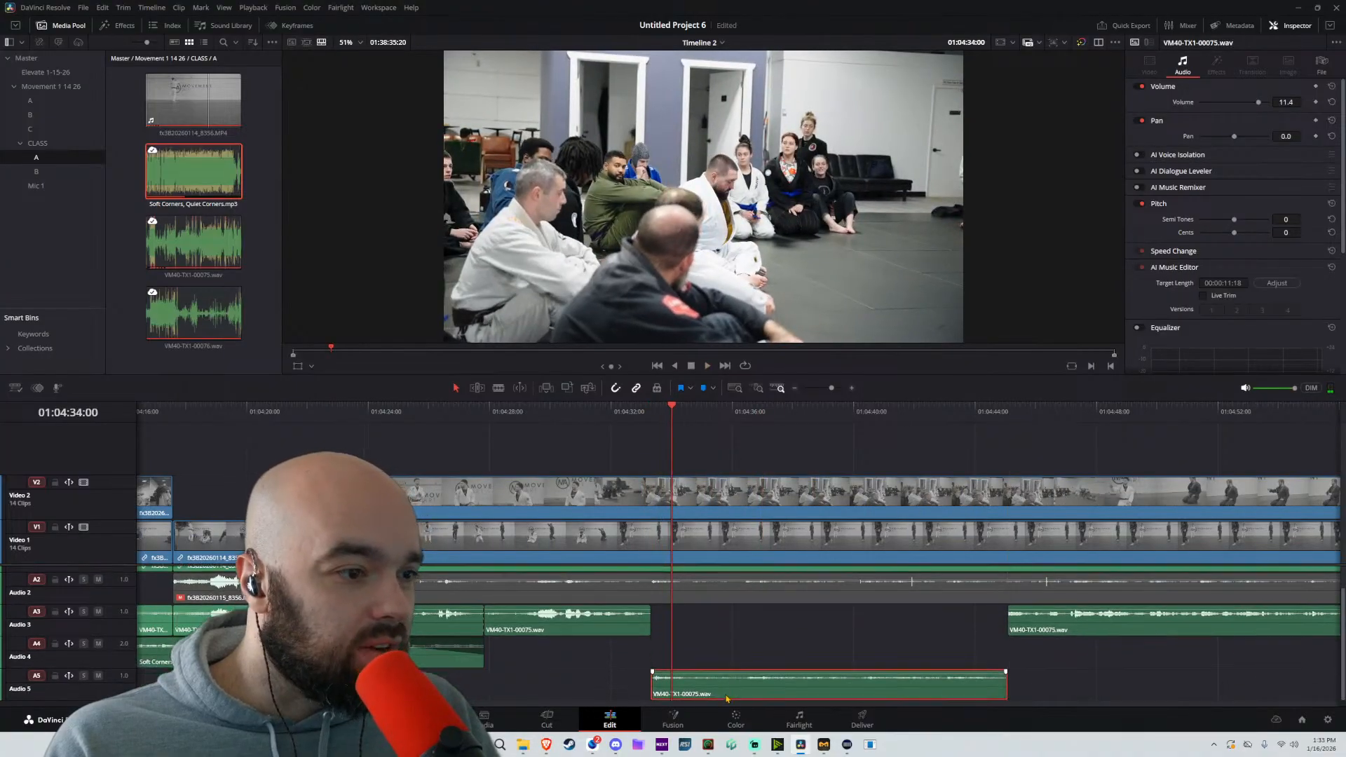
key(space)
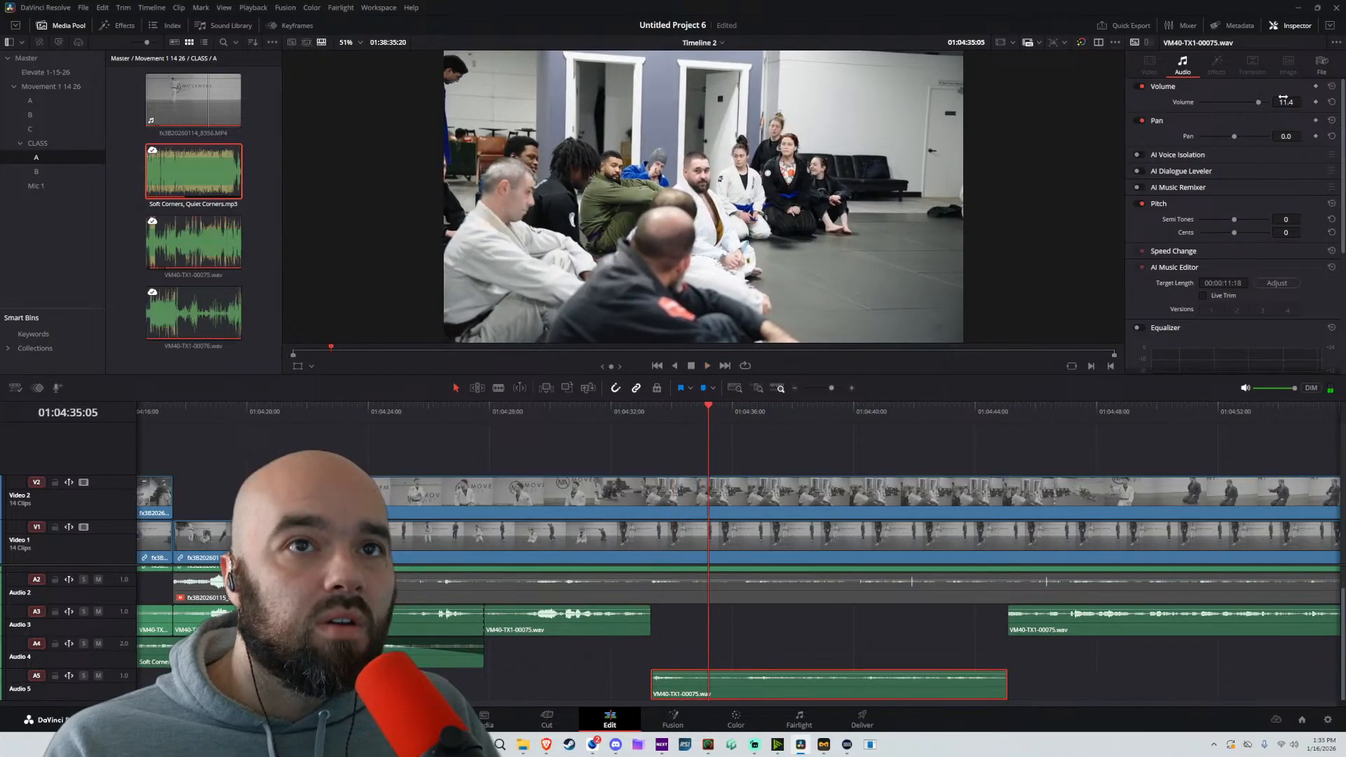
drag(1304, 102, 1312, 101)
click(1137, 155)
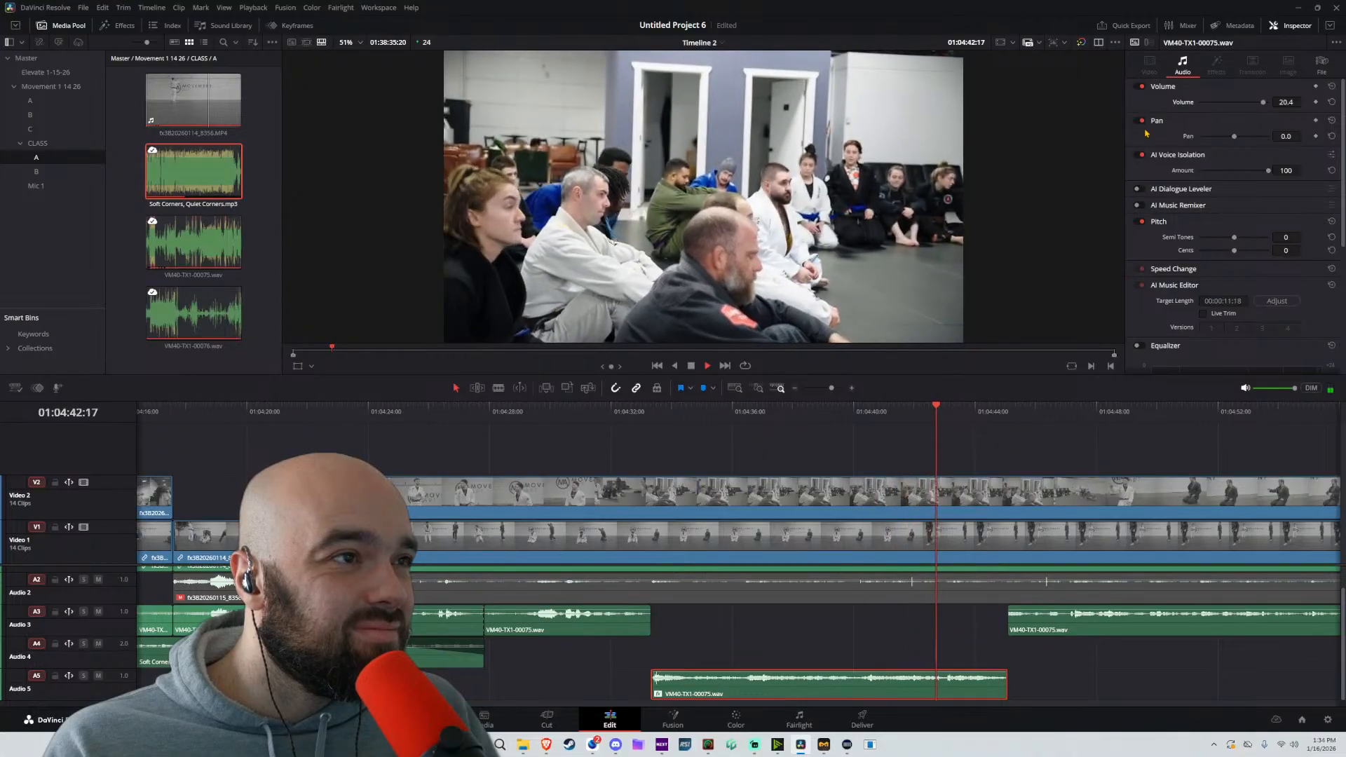
Undo the voice isolation, the volume boost and the move to Audio 5
key(ctrl+z)
key(ctrl+z)
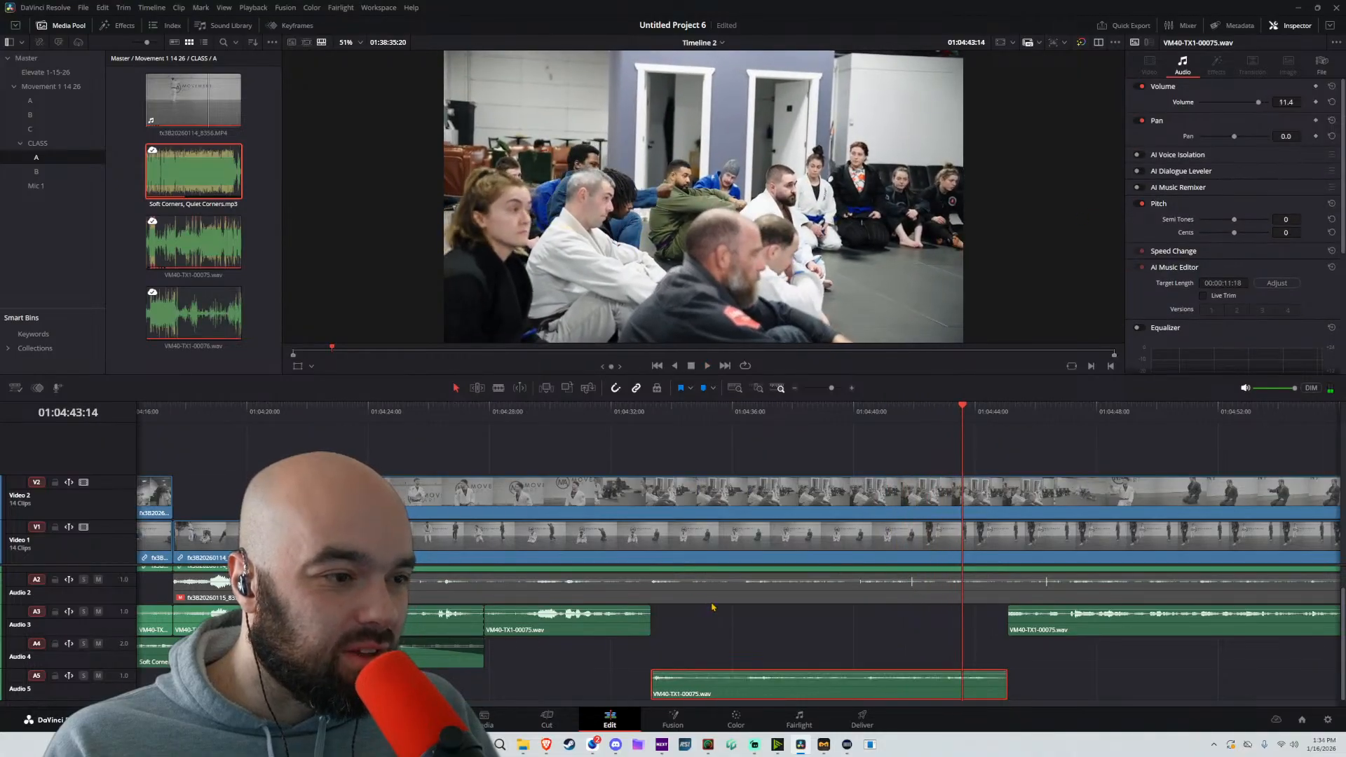
key(ctrl+z)
Split the Video 2 clip and its linked audio at about 01:04:45:02 and trim the following clip's start to about 01:04:52
key(space)
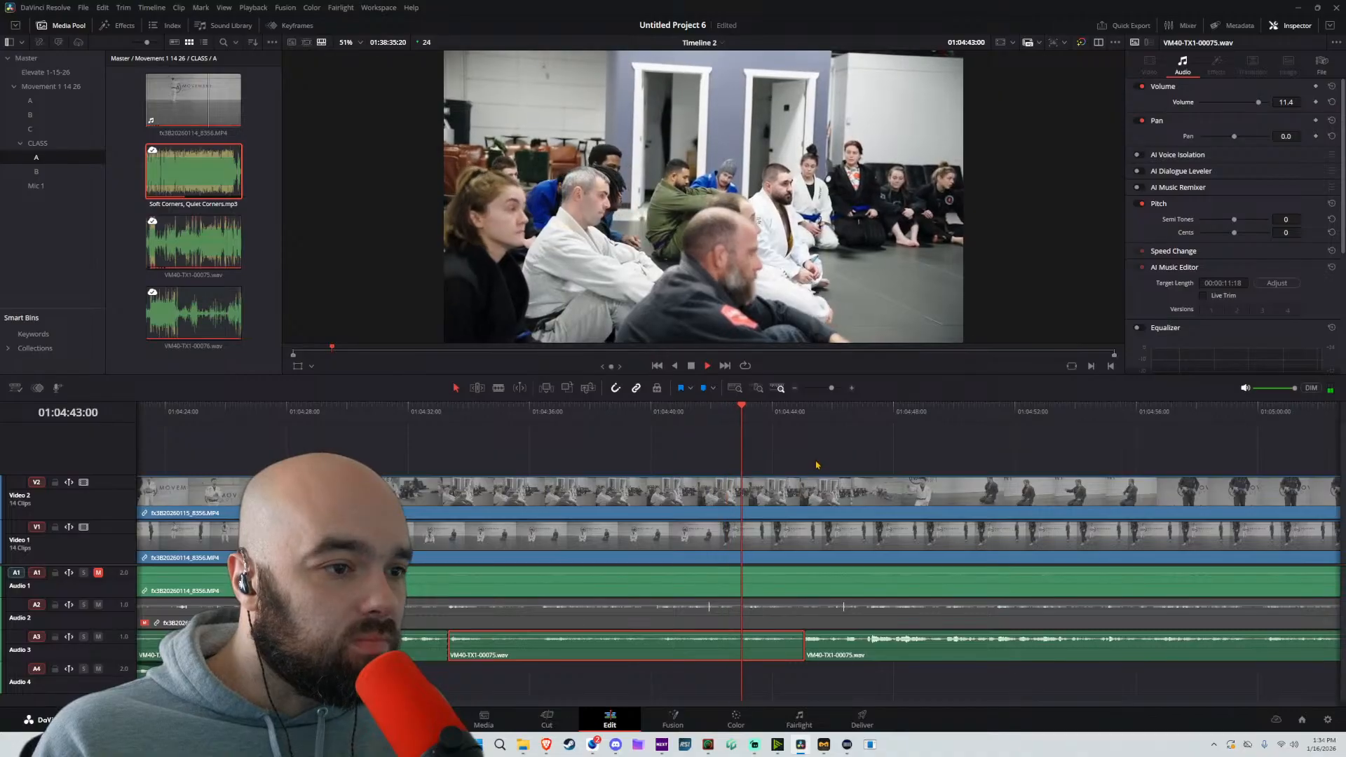
key(b)
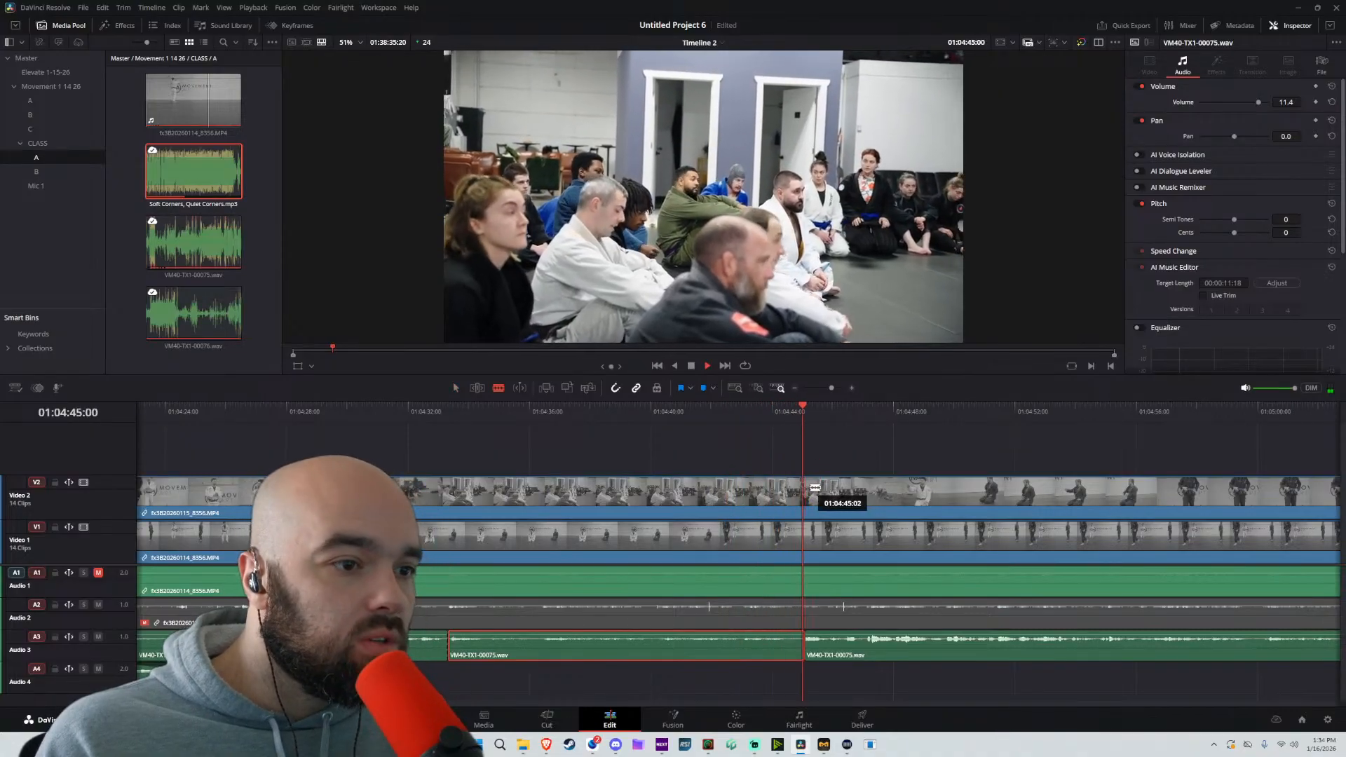
key(space)
click(805, 487)
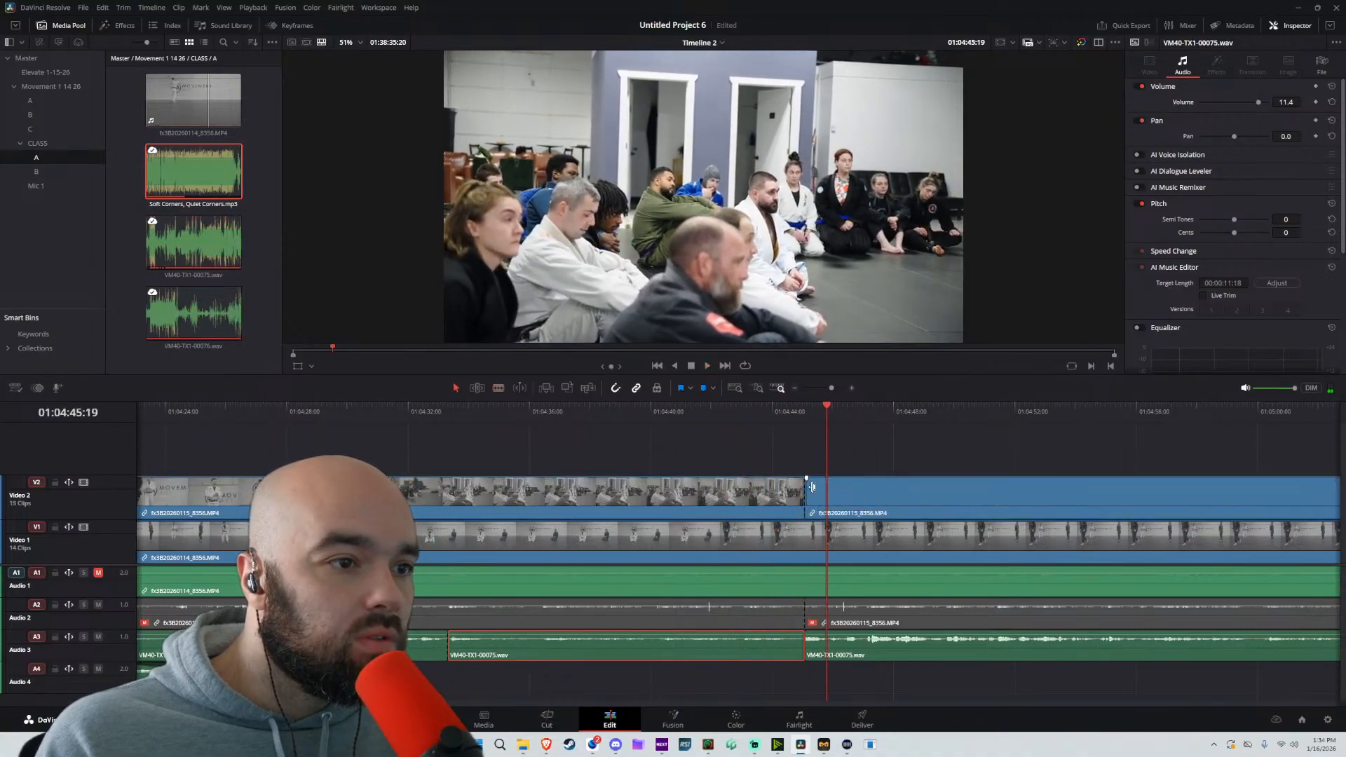
drag(812, 487, 752, 501)
key(space)
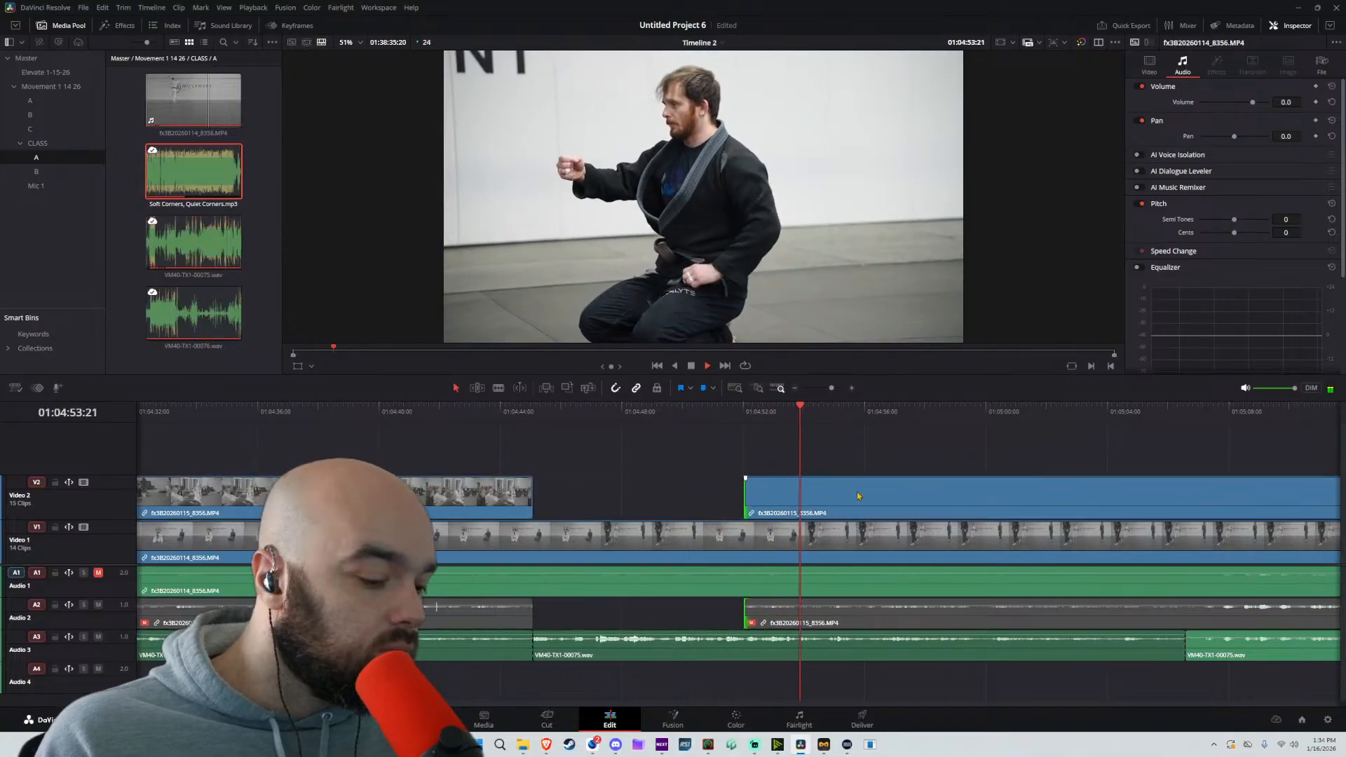
Extend the start of the Video 2 clip after the gap back to about 01:04:45:09 and play the section around the cut
key(b)
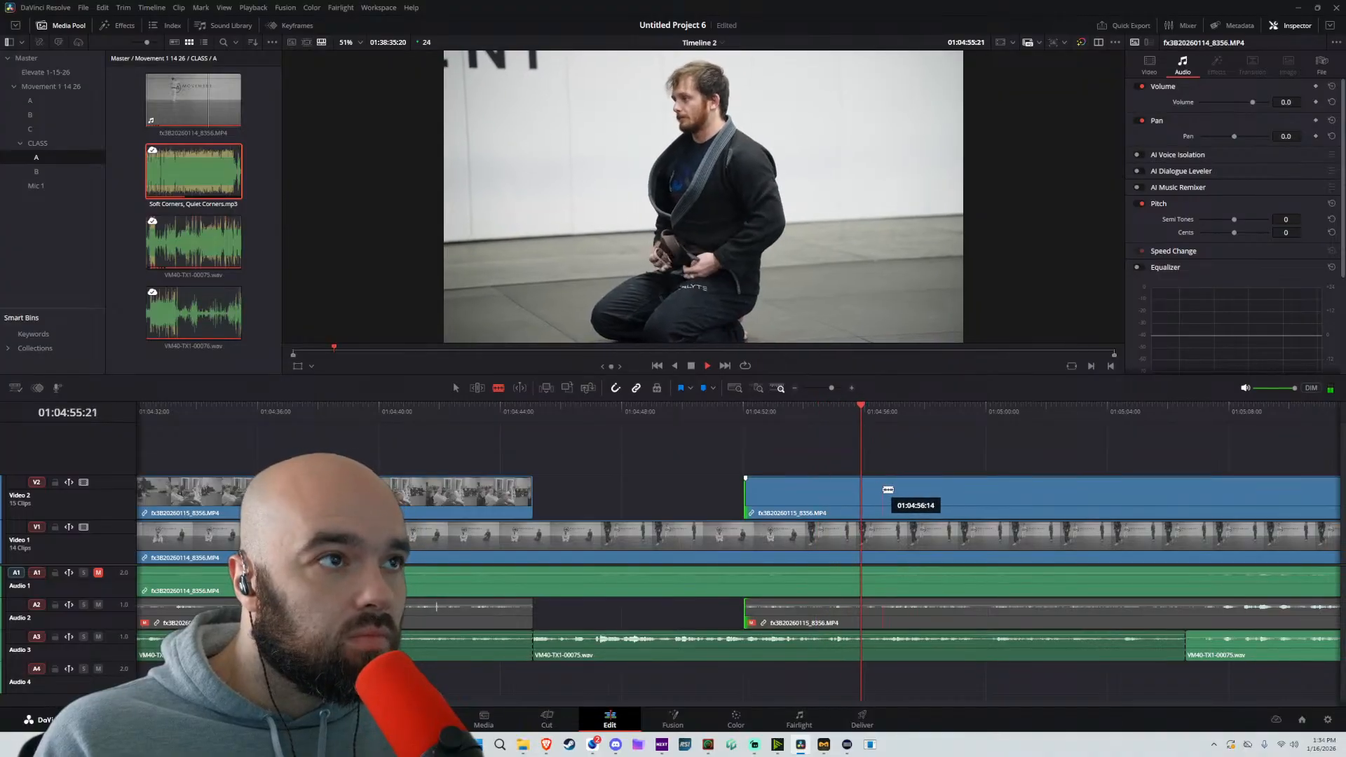
key(space)
key(a)
drag(745, 498, 592, 497)
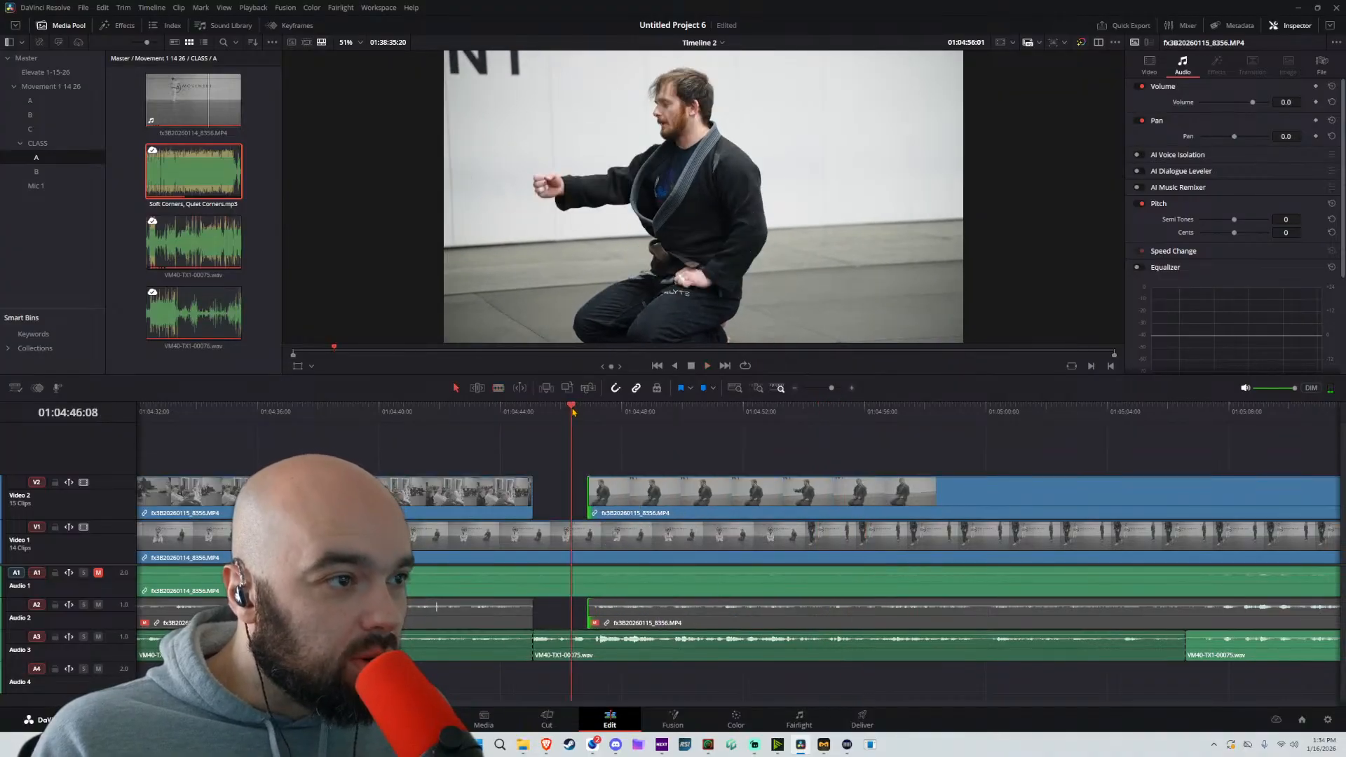
key(space)
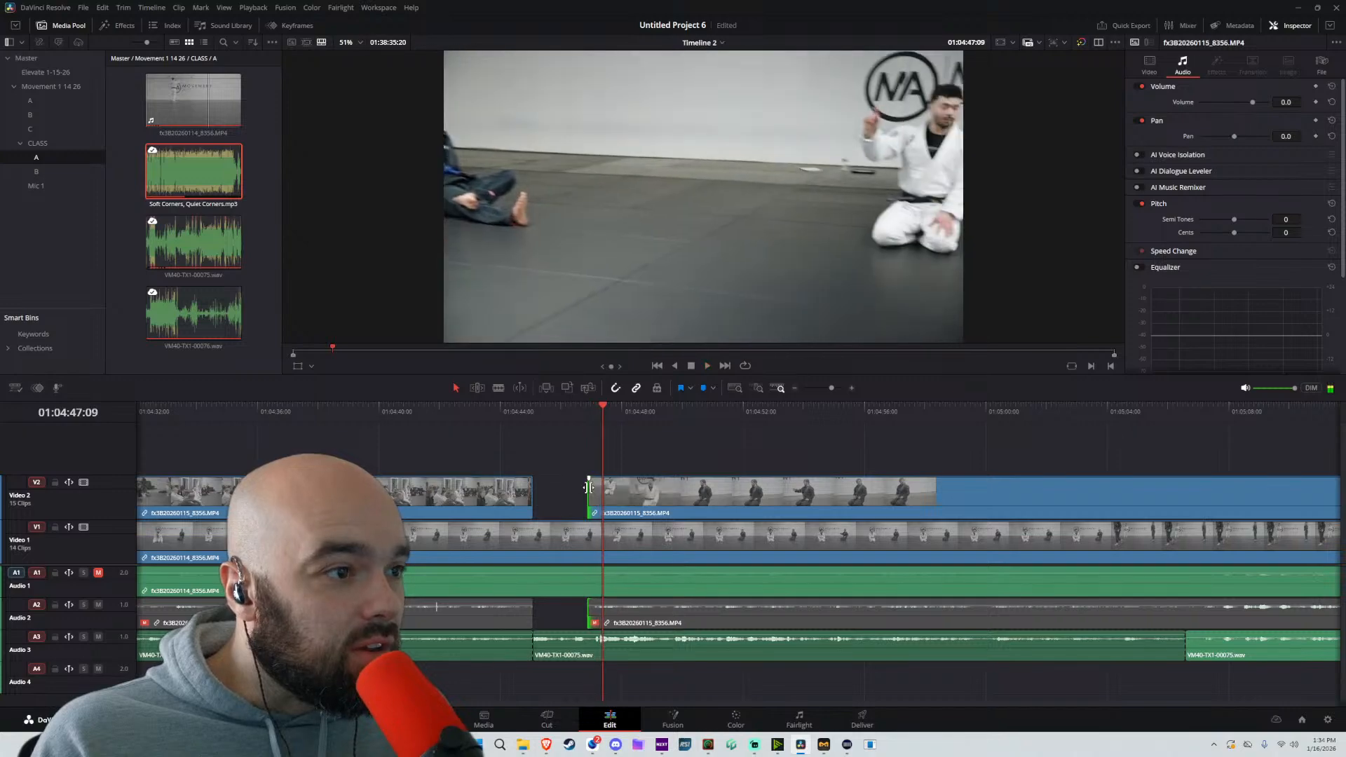
drag(588, 487, 542, 493)
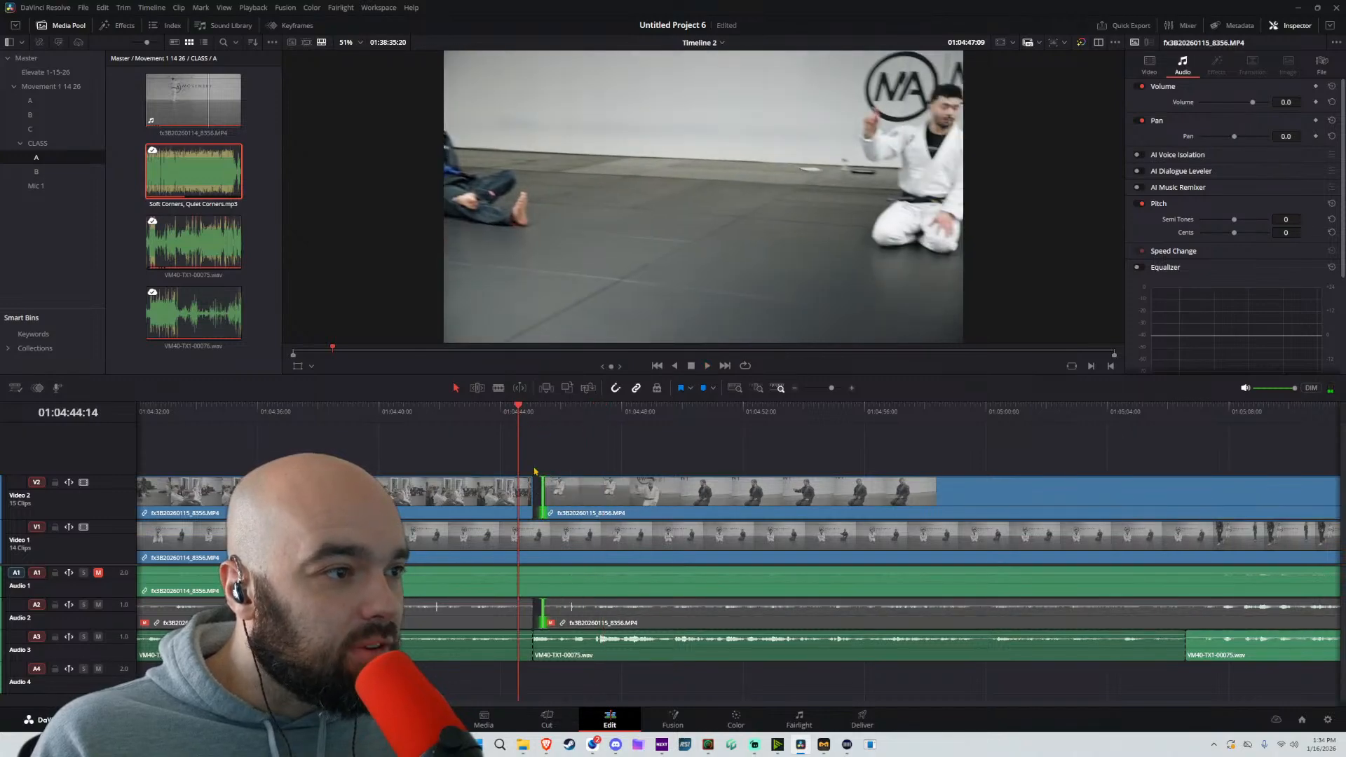
key(space)
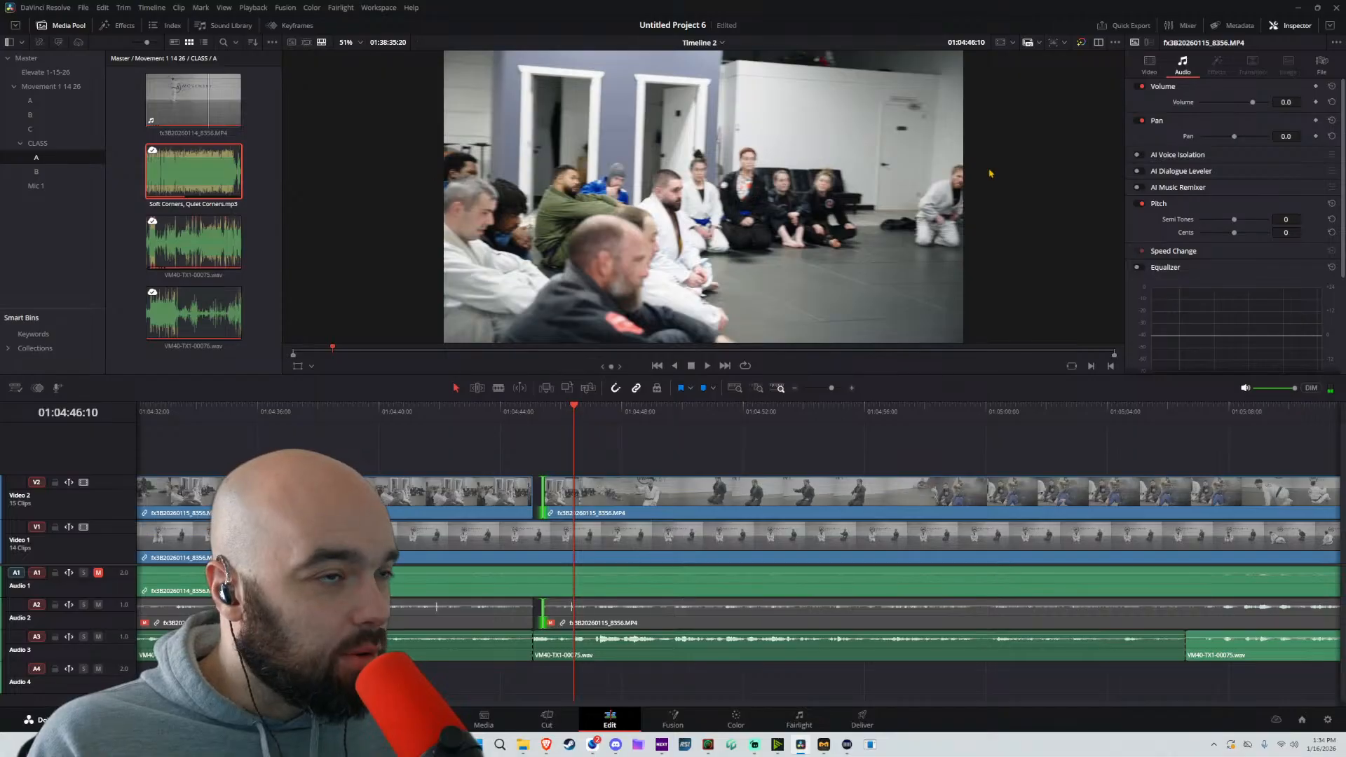
key(space)
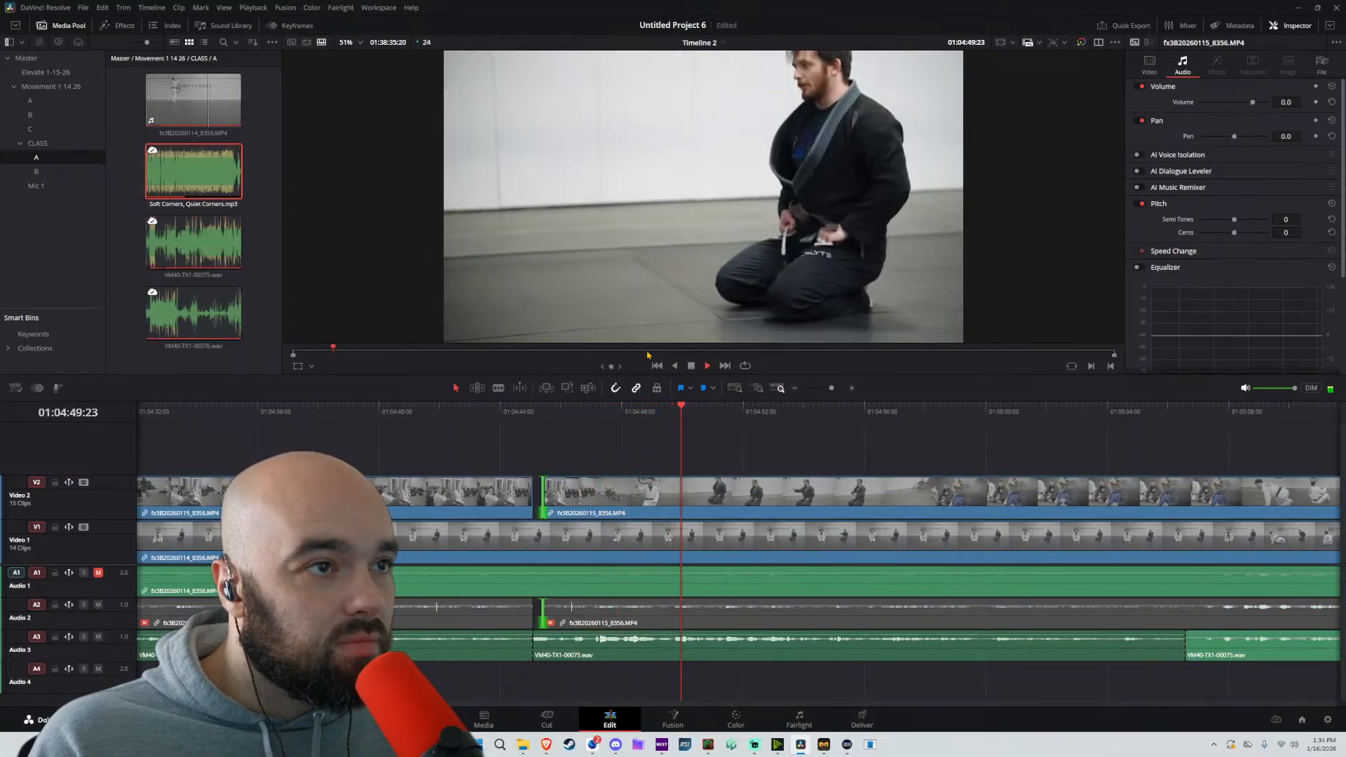
key(space)
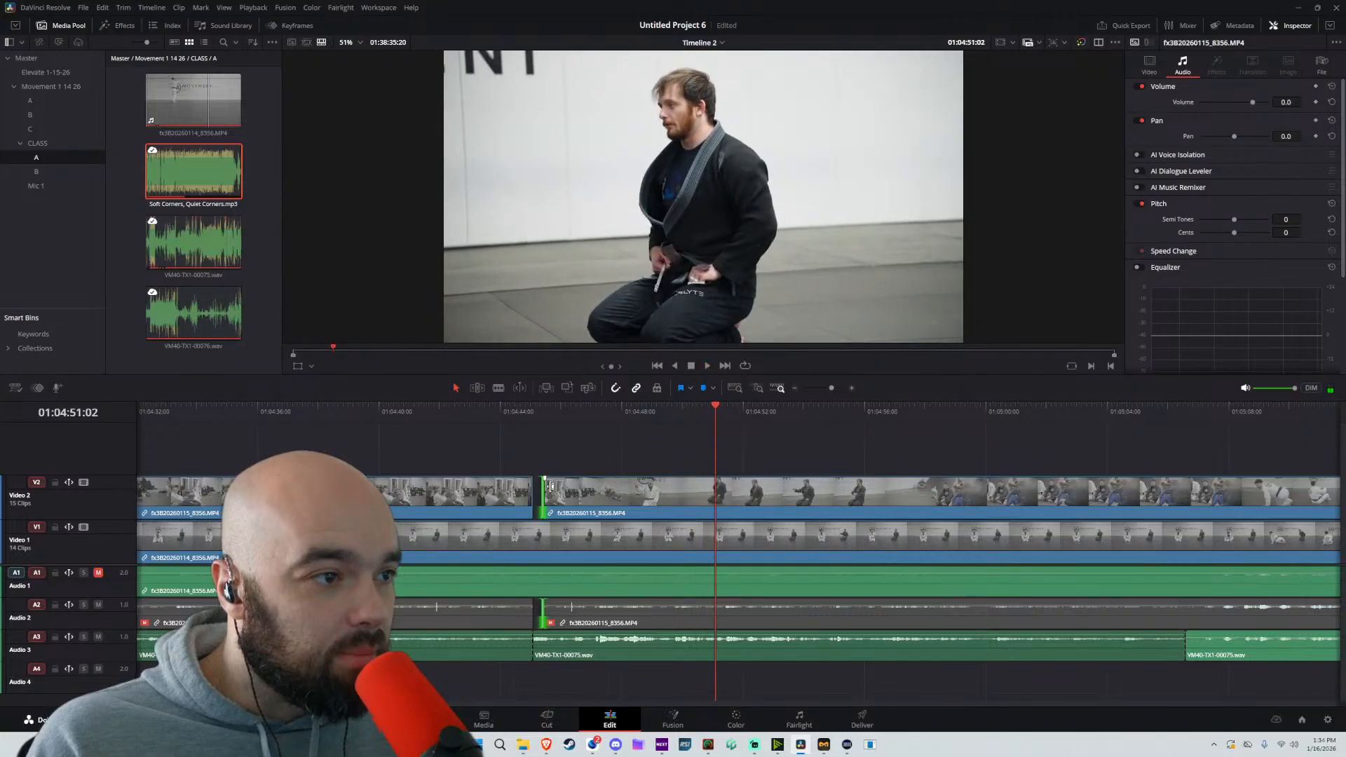
Trim the start of the Video 2 clip after the gap to about 01:04:52 and replay the transition
drag(550, 485, 750, 483)
key(space)
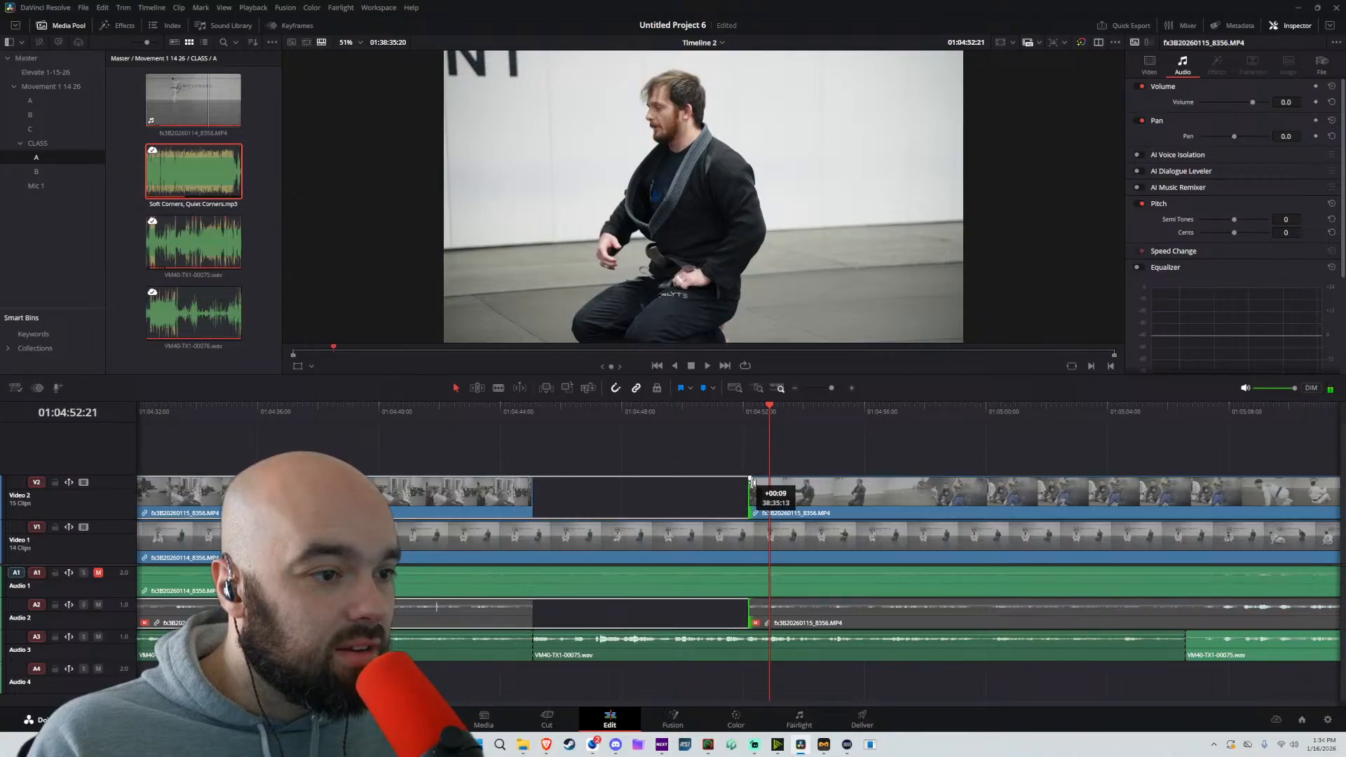
click(722, 408)
key(space)
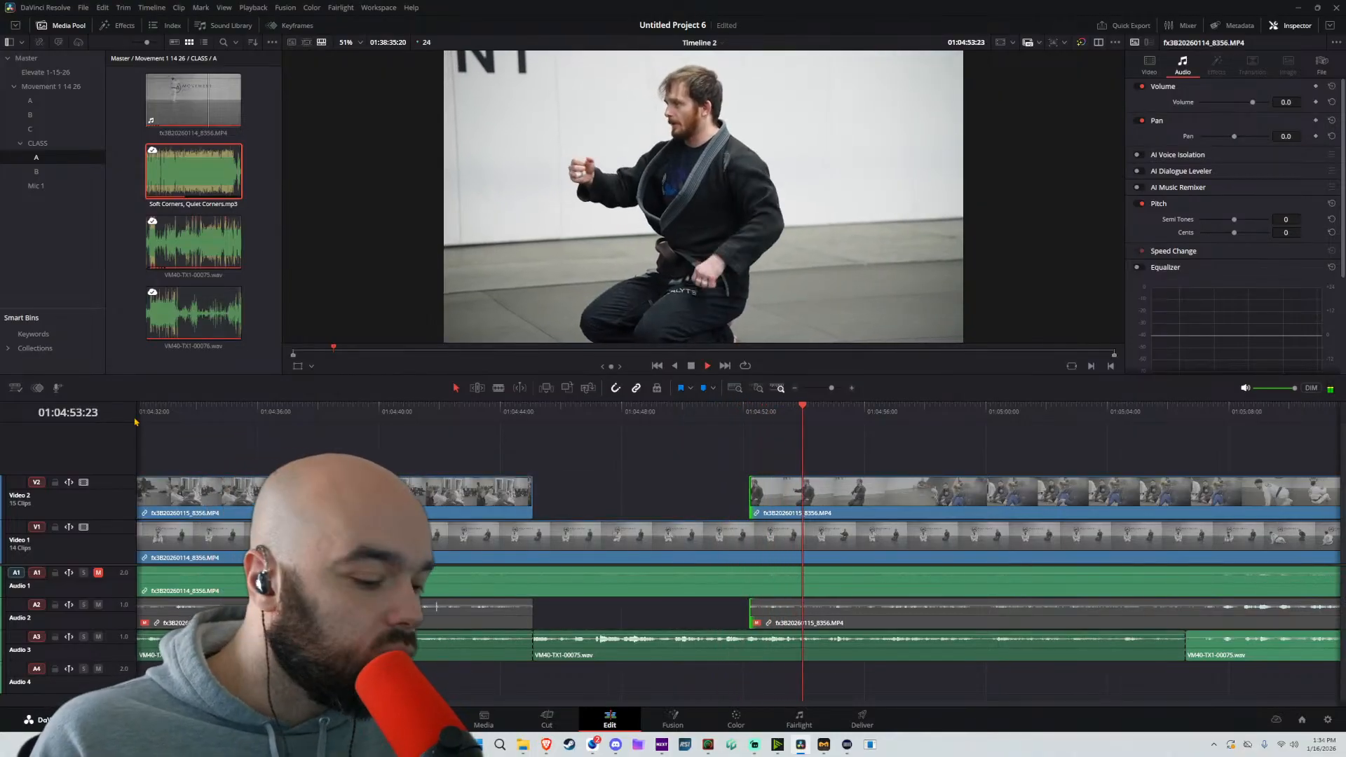
Split the Video 2 clip and its linked audio at about 01:04:56 and trim the following clip's start to about 01:04:58
key(b)
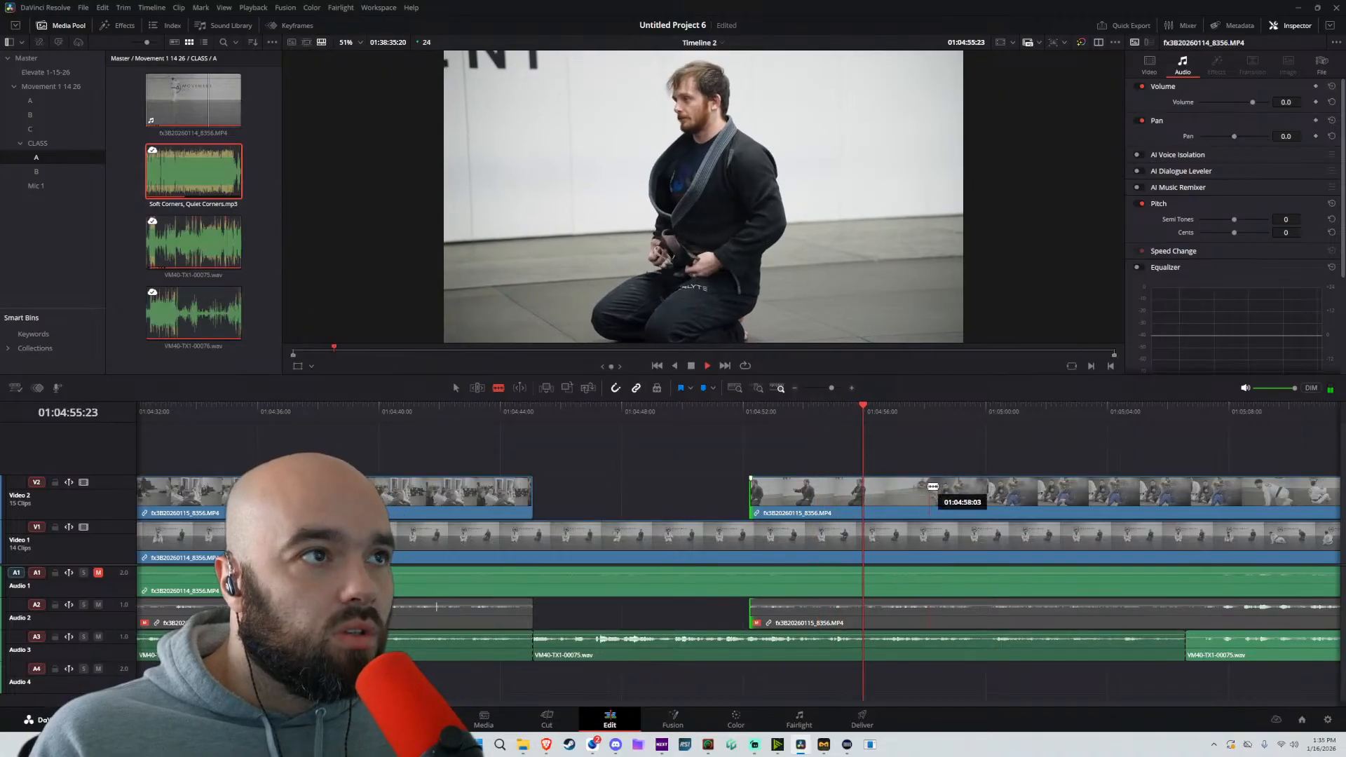
key(space)
click(872, 491)
key(a)
drag(868, 490, 933, 489)
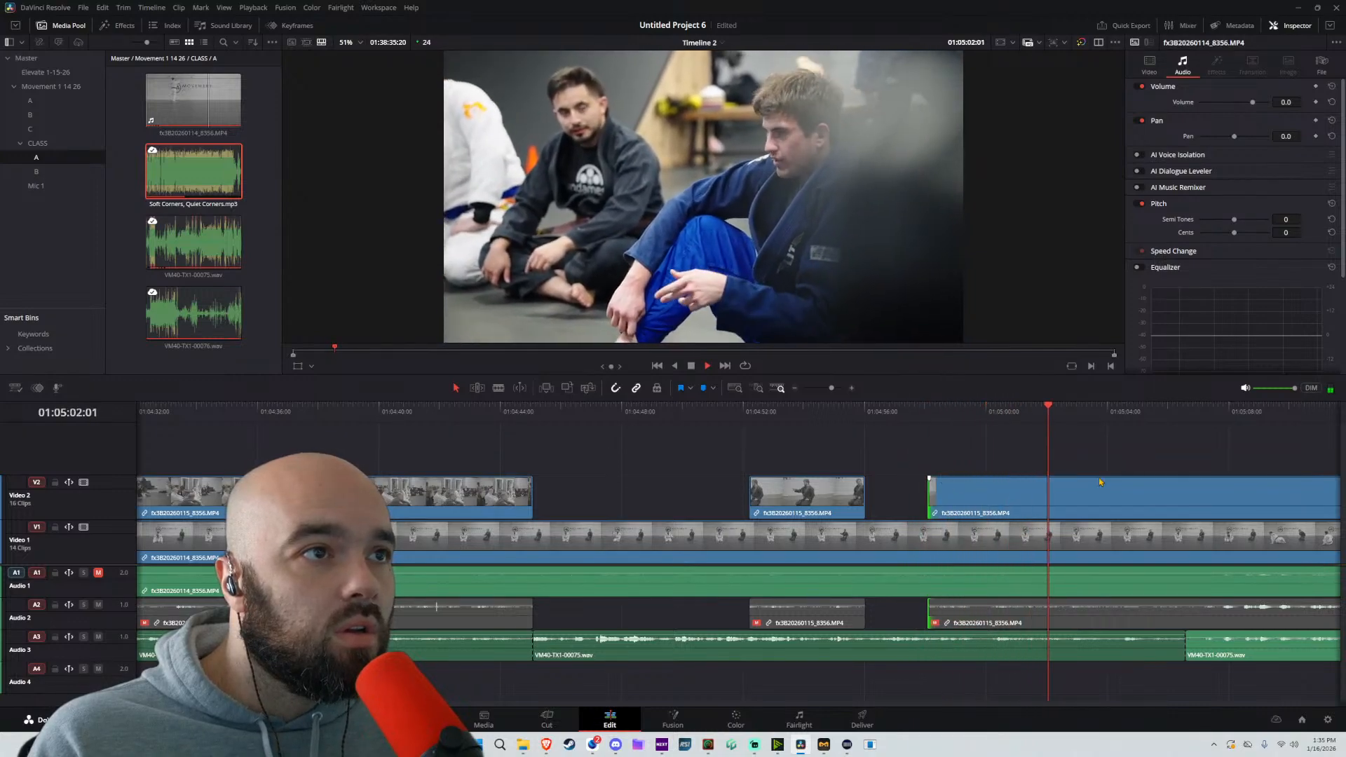
Split the Video 2 clip at about 01:05:06:14 and trim the following clip's start to about 01:05:15
drag(1099, 483, 804, 490)
key(b)
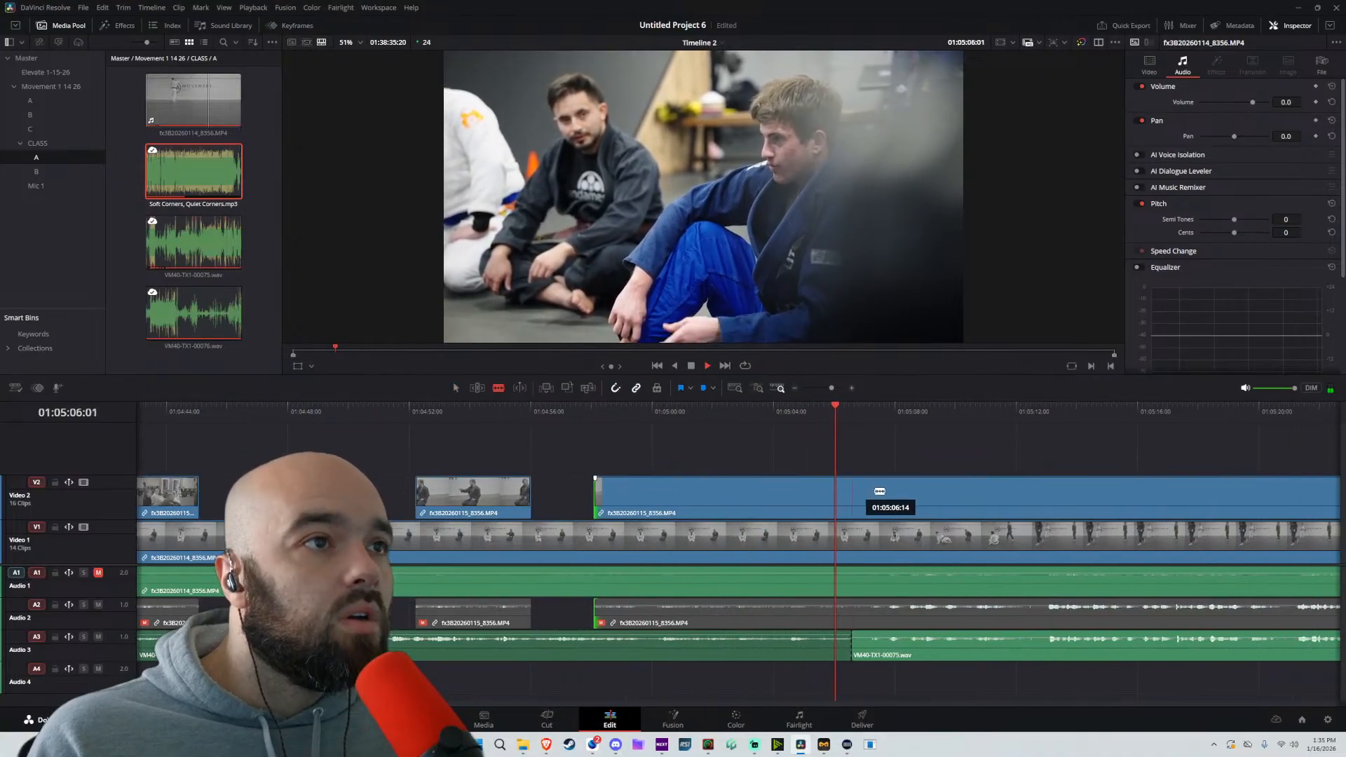
key(space)
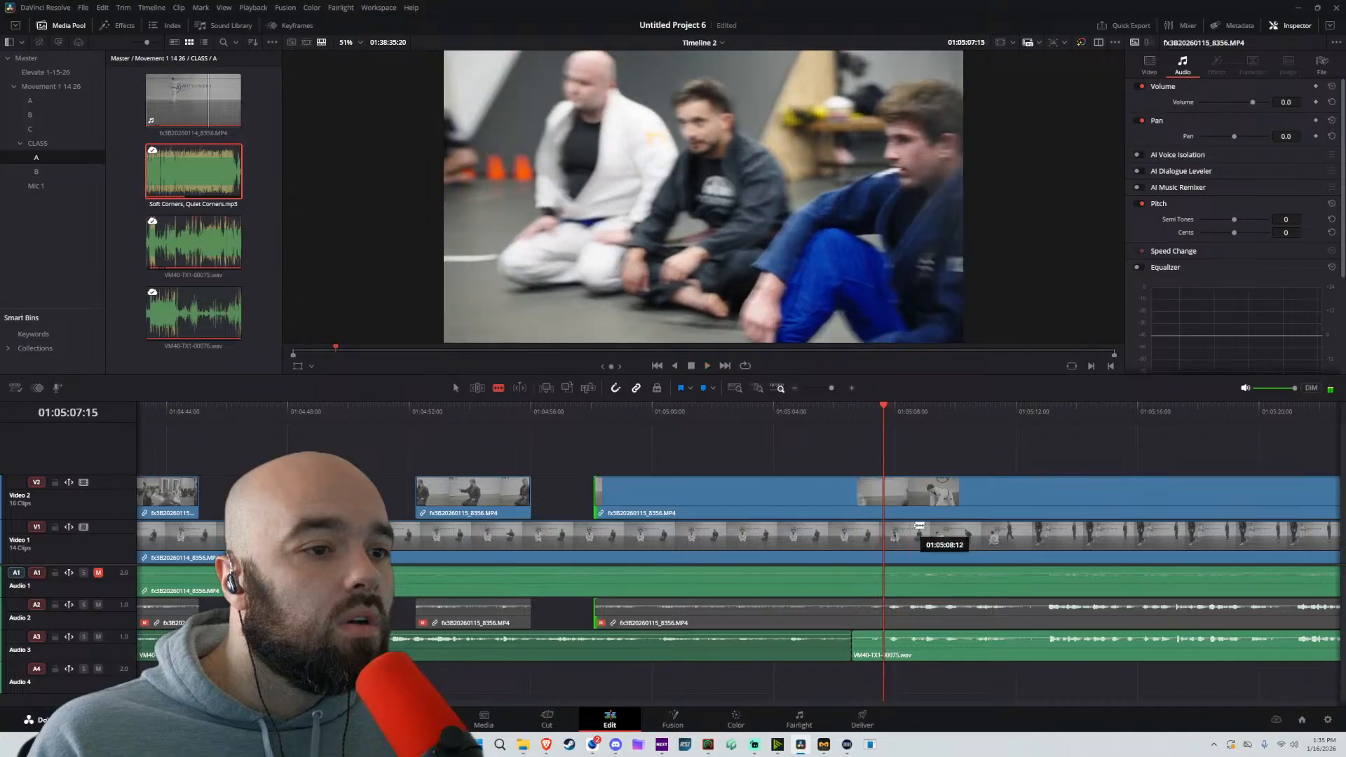
click(859, 500)
key(a)
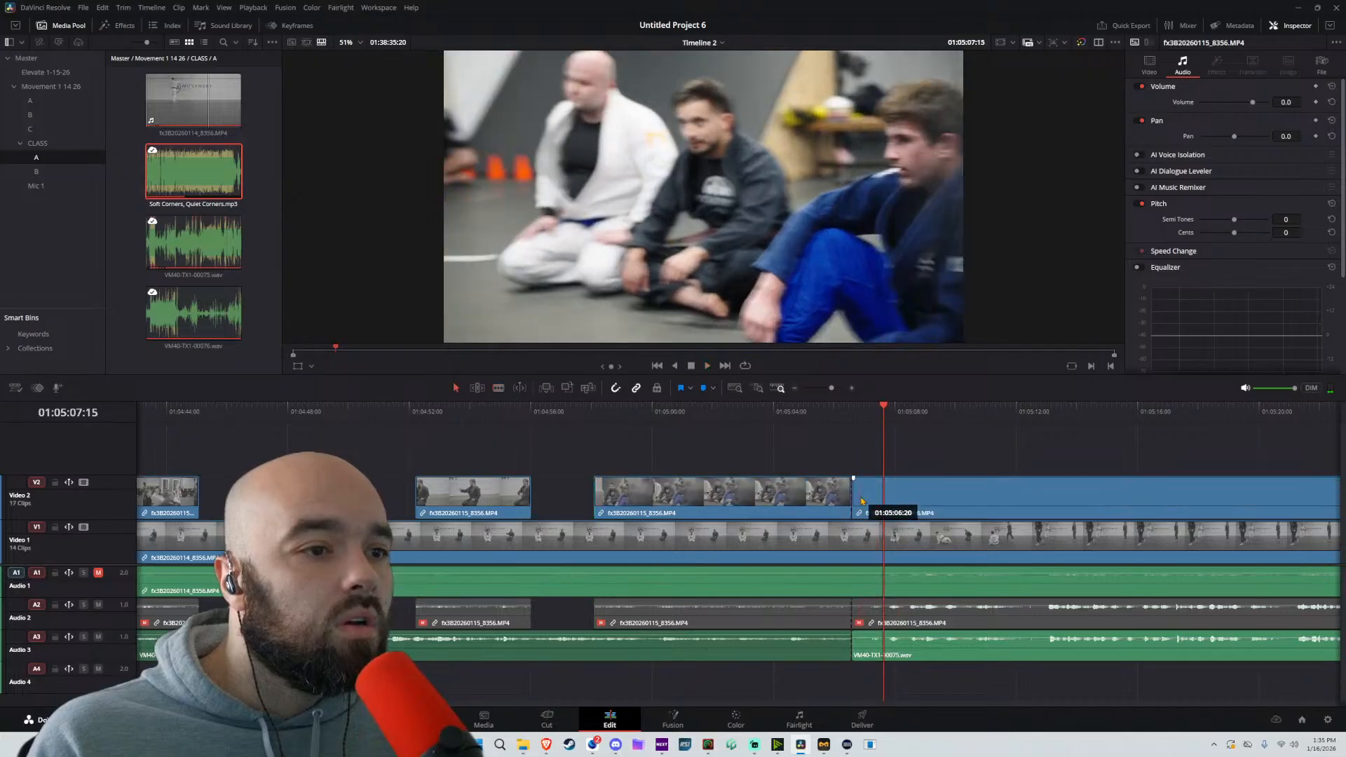
drag(858, 498, 1101, 494)
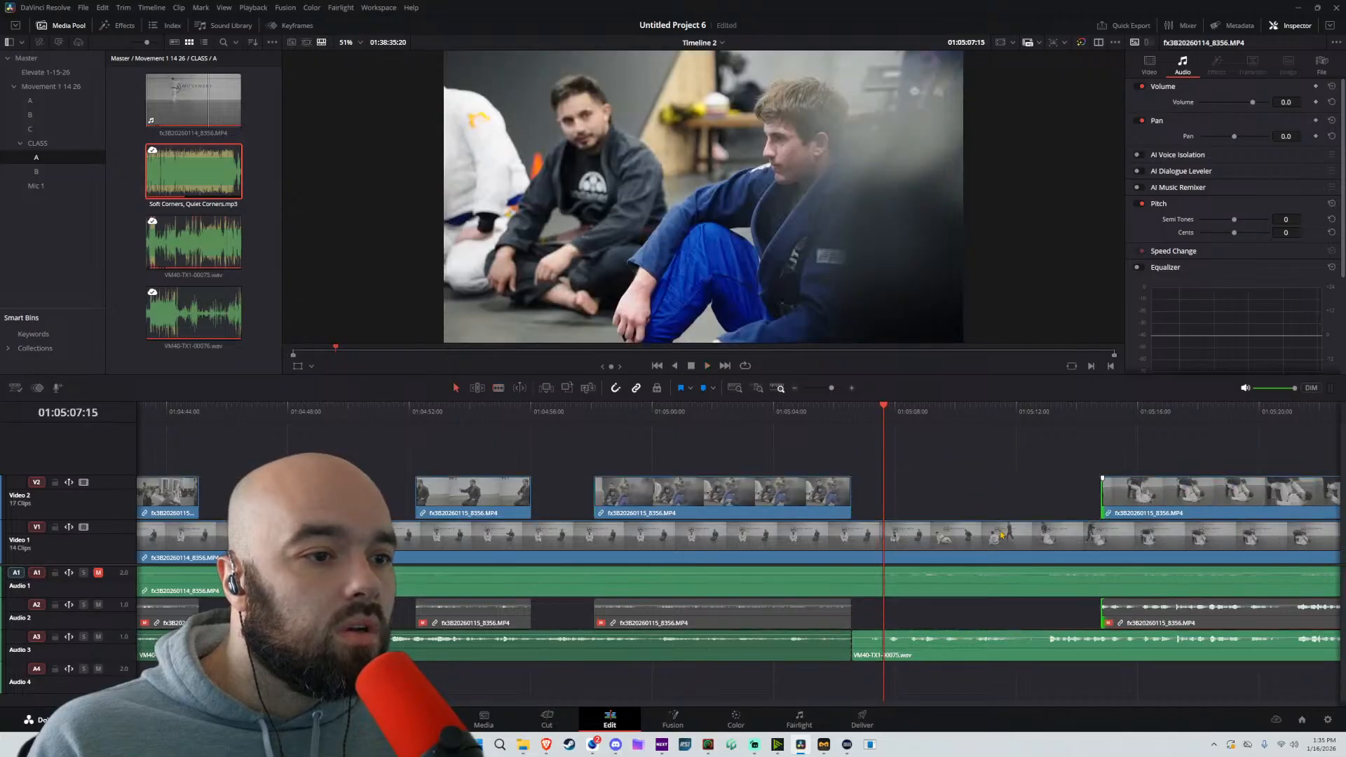
Split the Audio 3 mic clip at about 01:05:13 and set the volume of the section before the cut to 5.0
key(space)
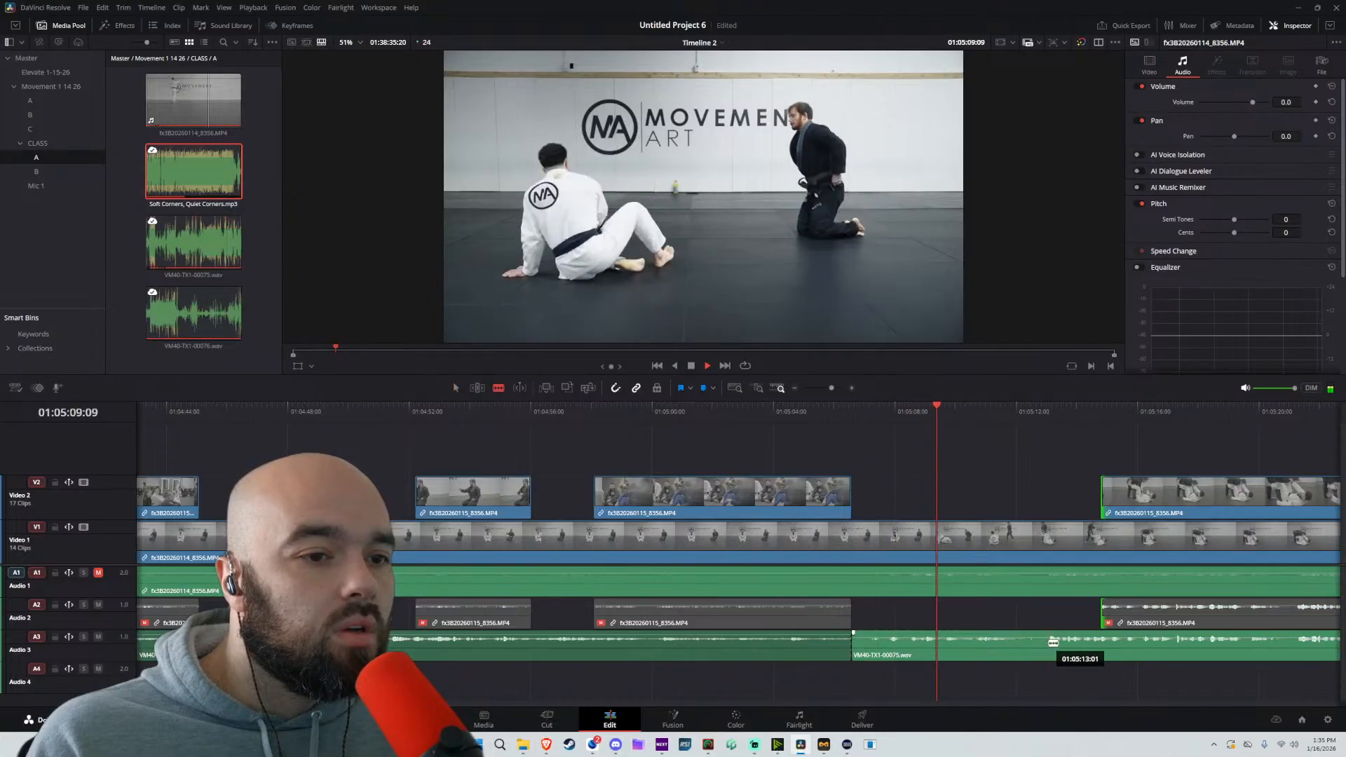
click(1015, 657)
drag(1286, 102, 1294, 104)
key(space)
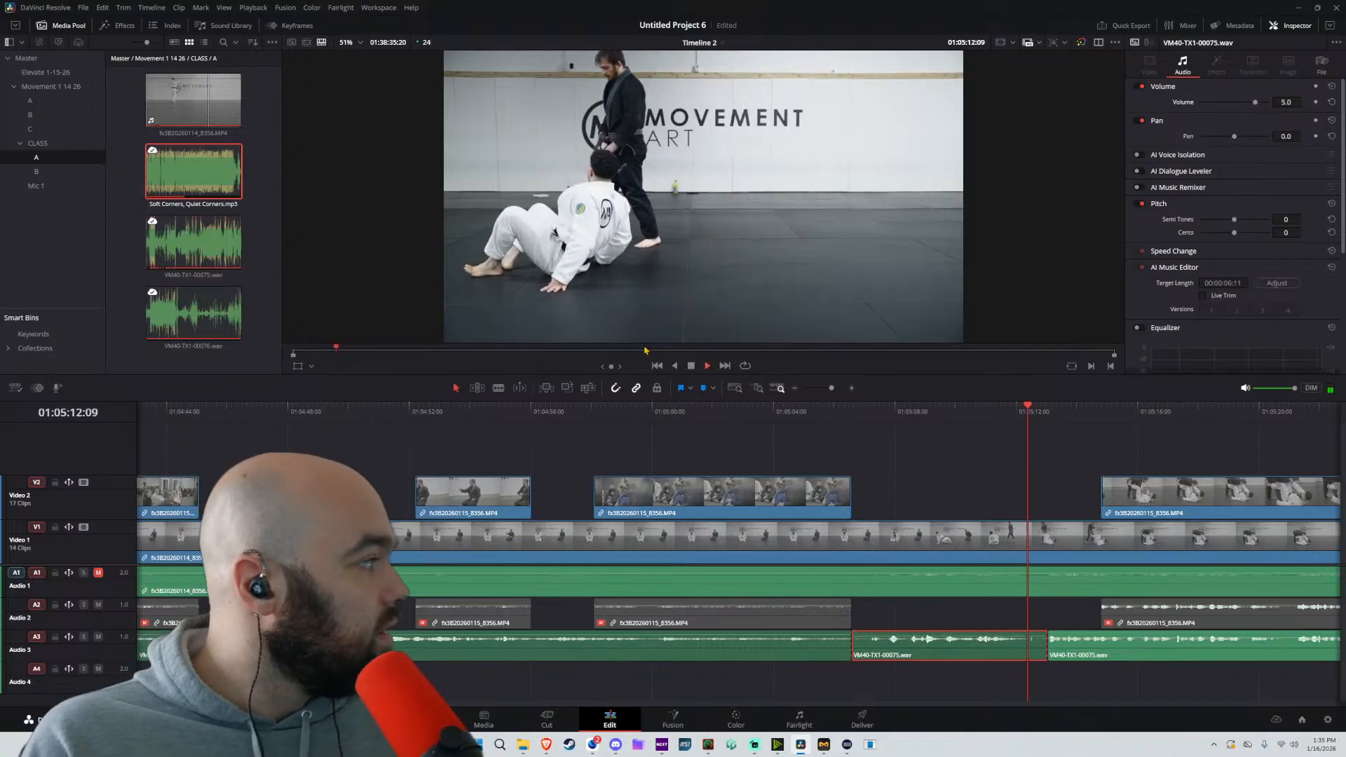
Trim the start of the long Video 2 clip further to about 01:05:20 and skim ahead through it
scroll(796, 465, down, 3)
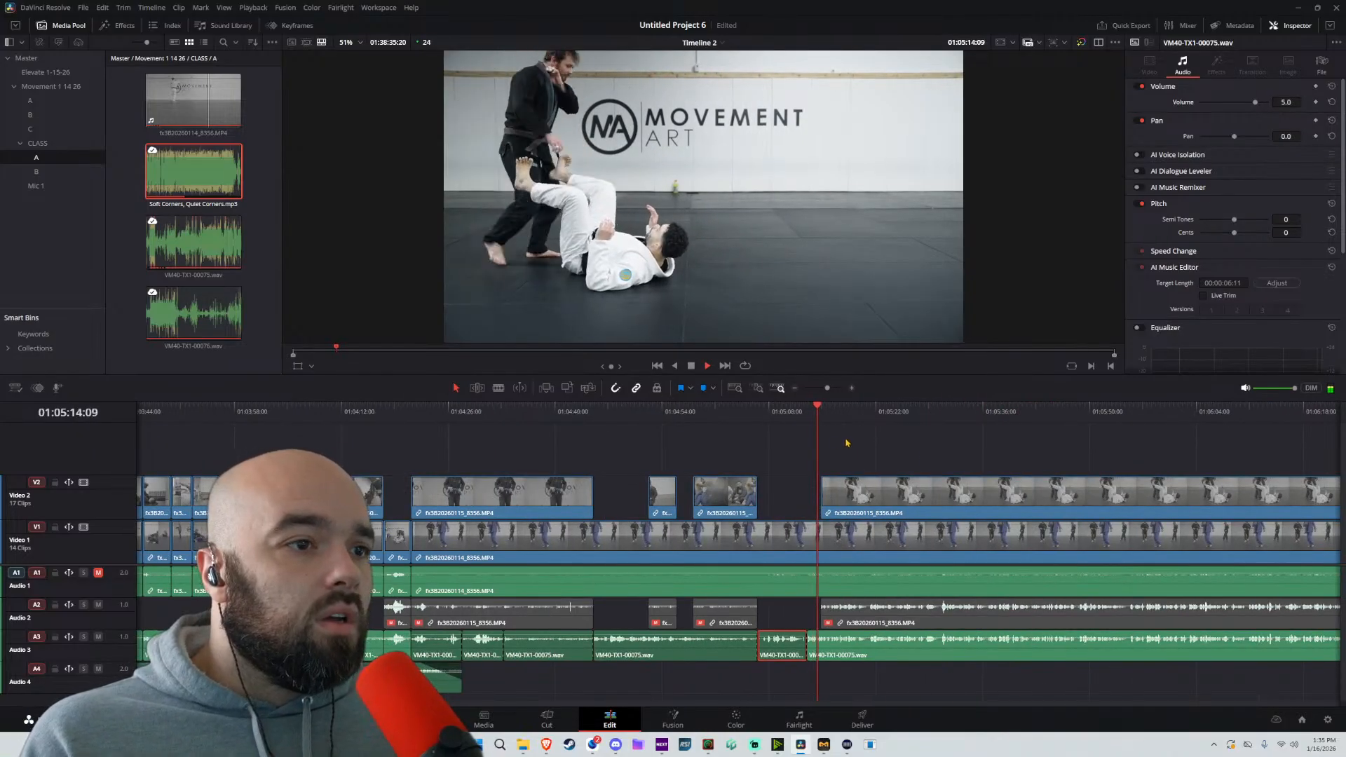
scroll(788, 463, down, 2)
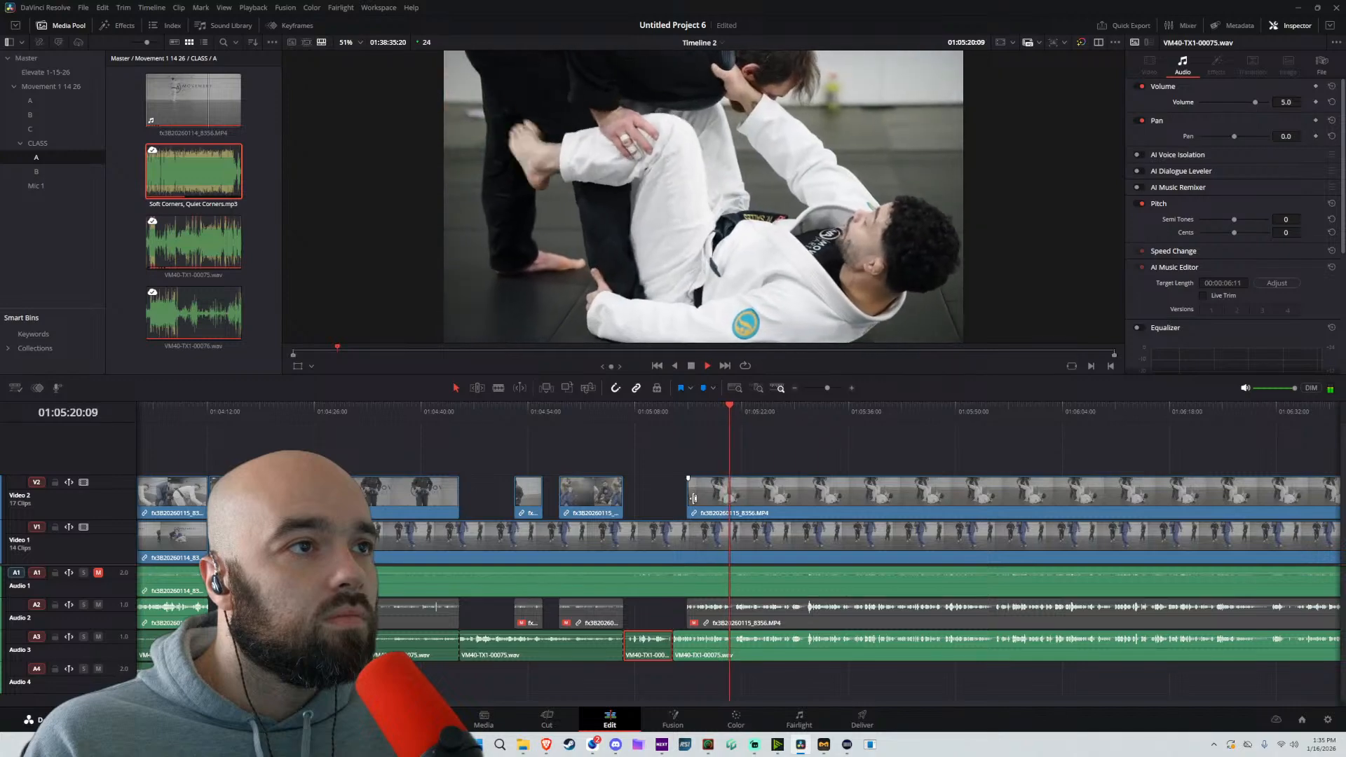
drag(694, 498, 735, 494)
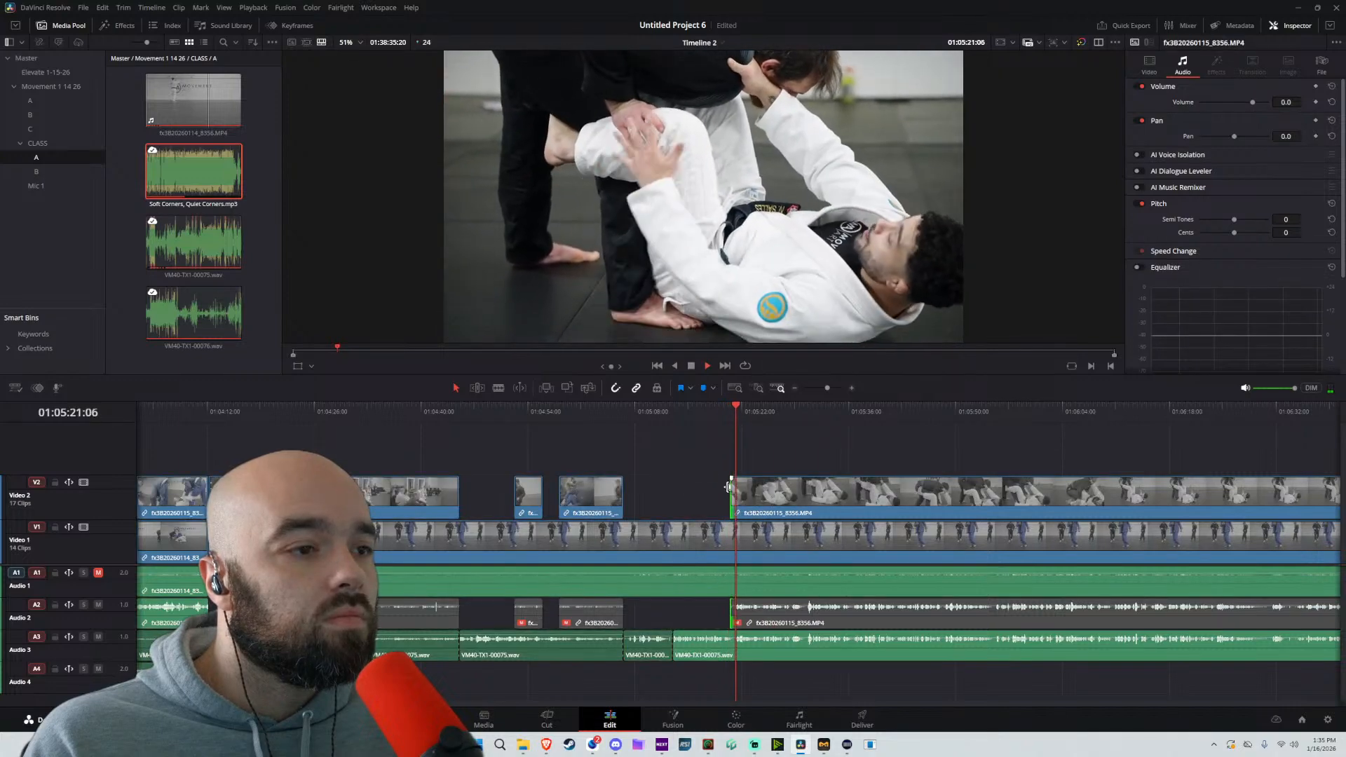
click(712, 424)
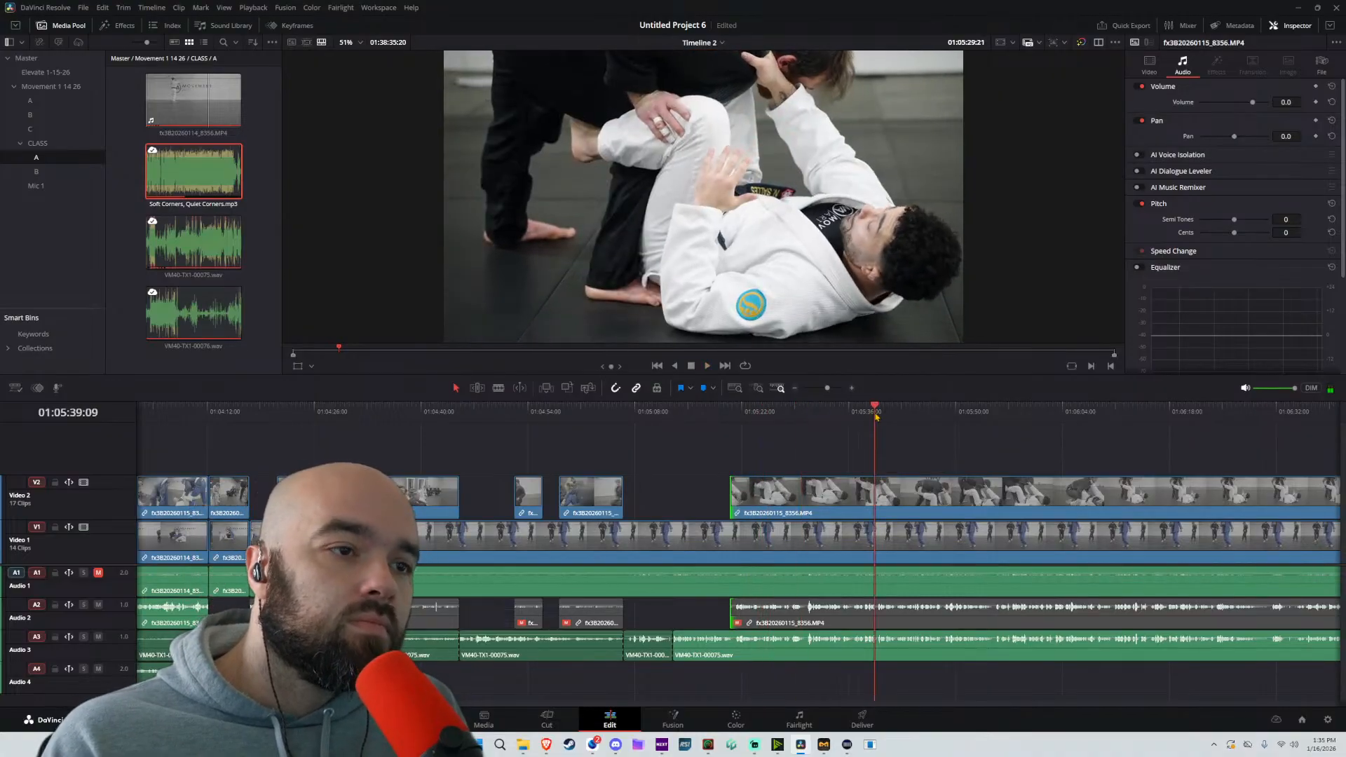
Split the Video 2 clip at about 01:05:36:17 and trim the following clip's start to about 01:05:45
key(b)
click(829, 419)
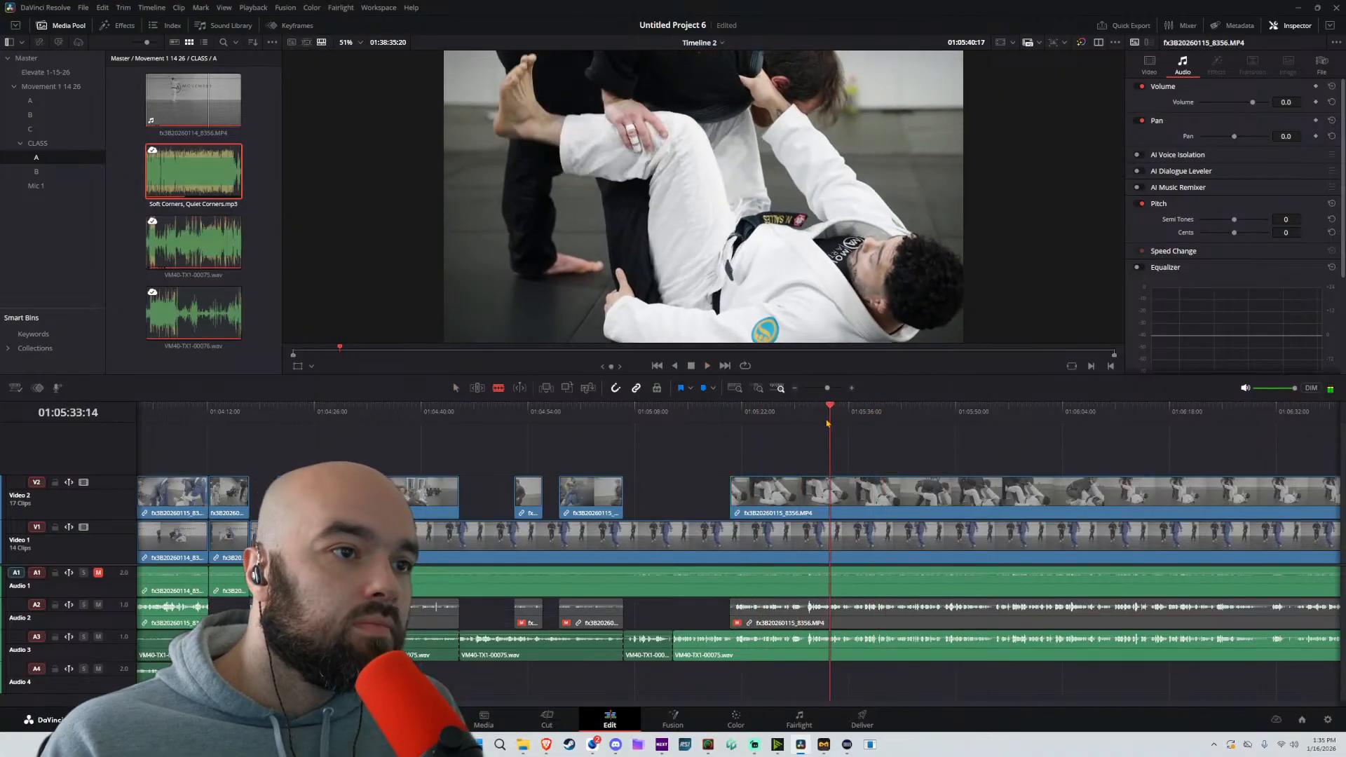
key(space)
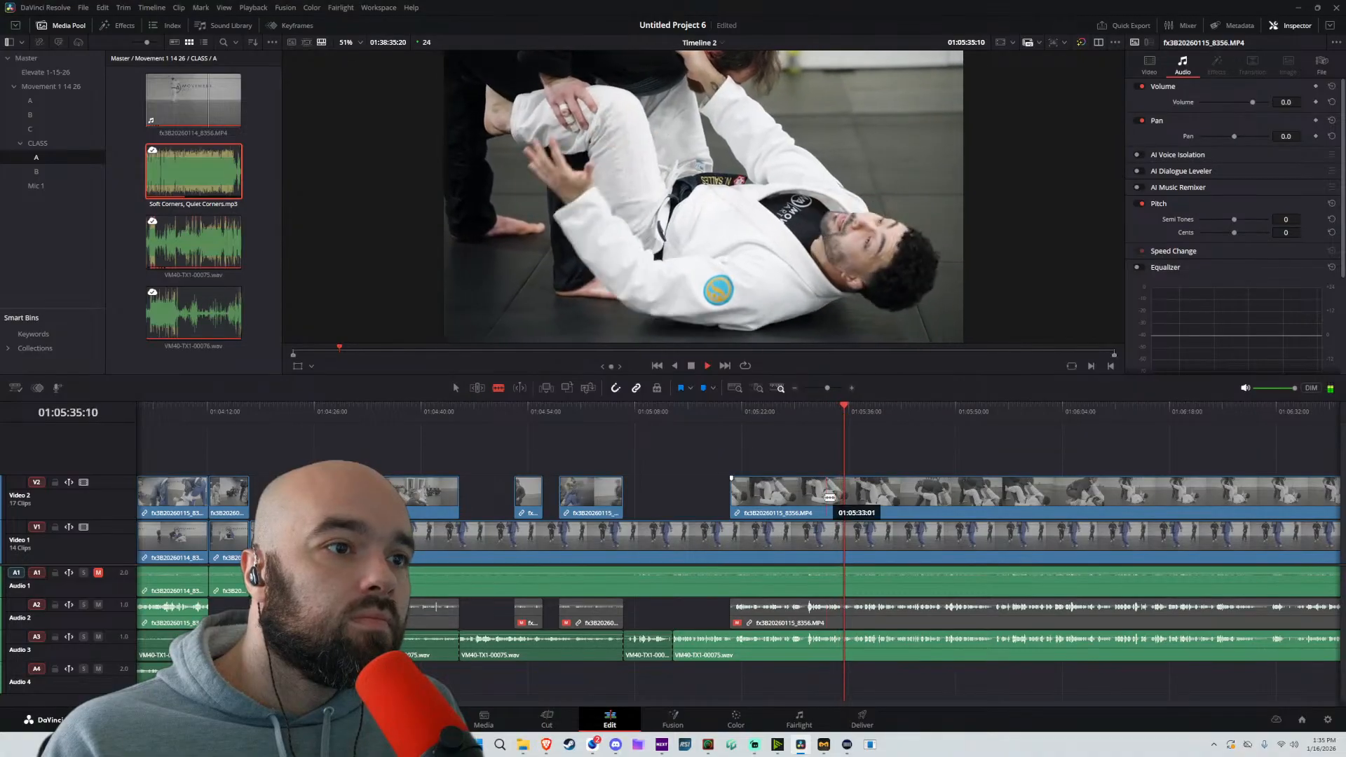
click(861, 493)
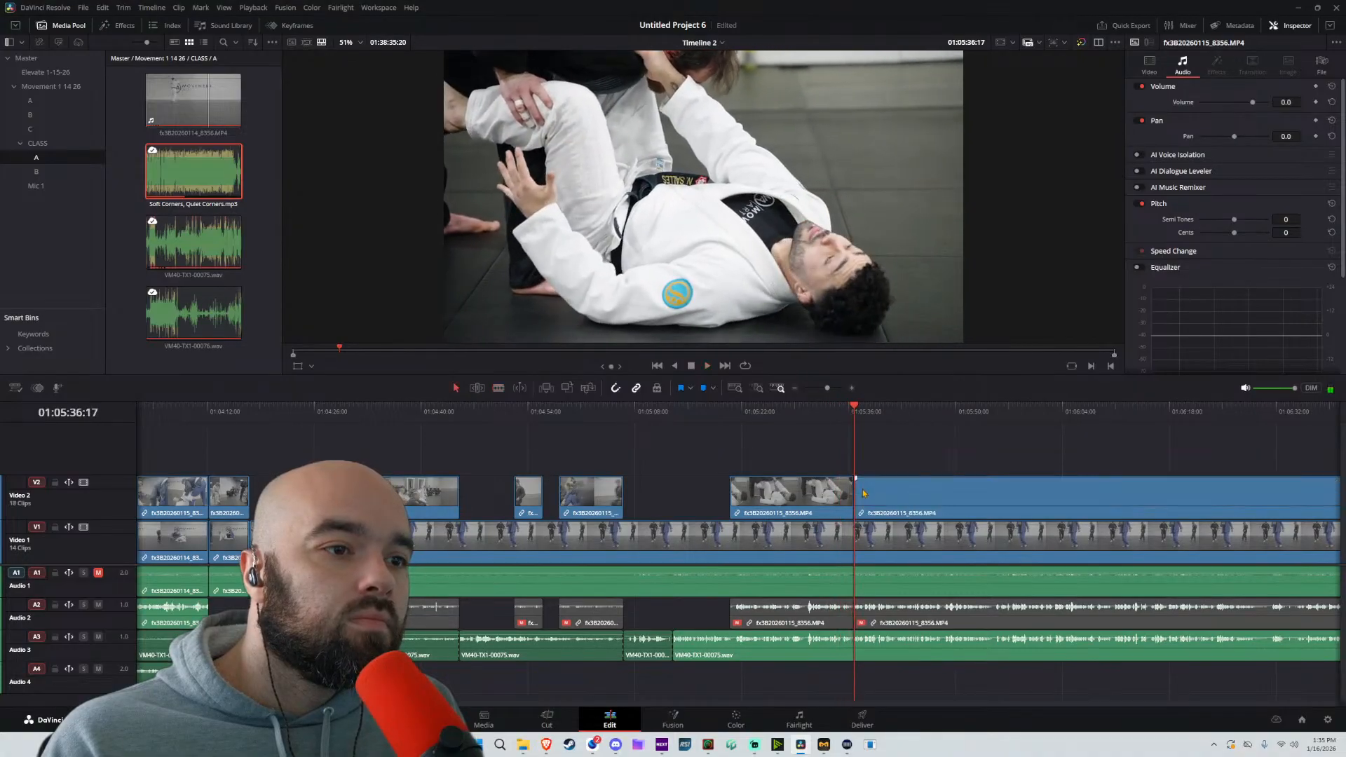
key(a)
drag(860, 493, 923, 497)
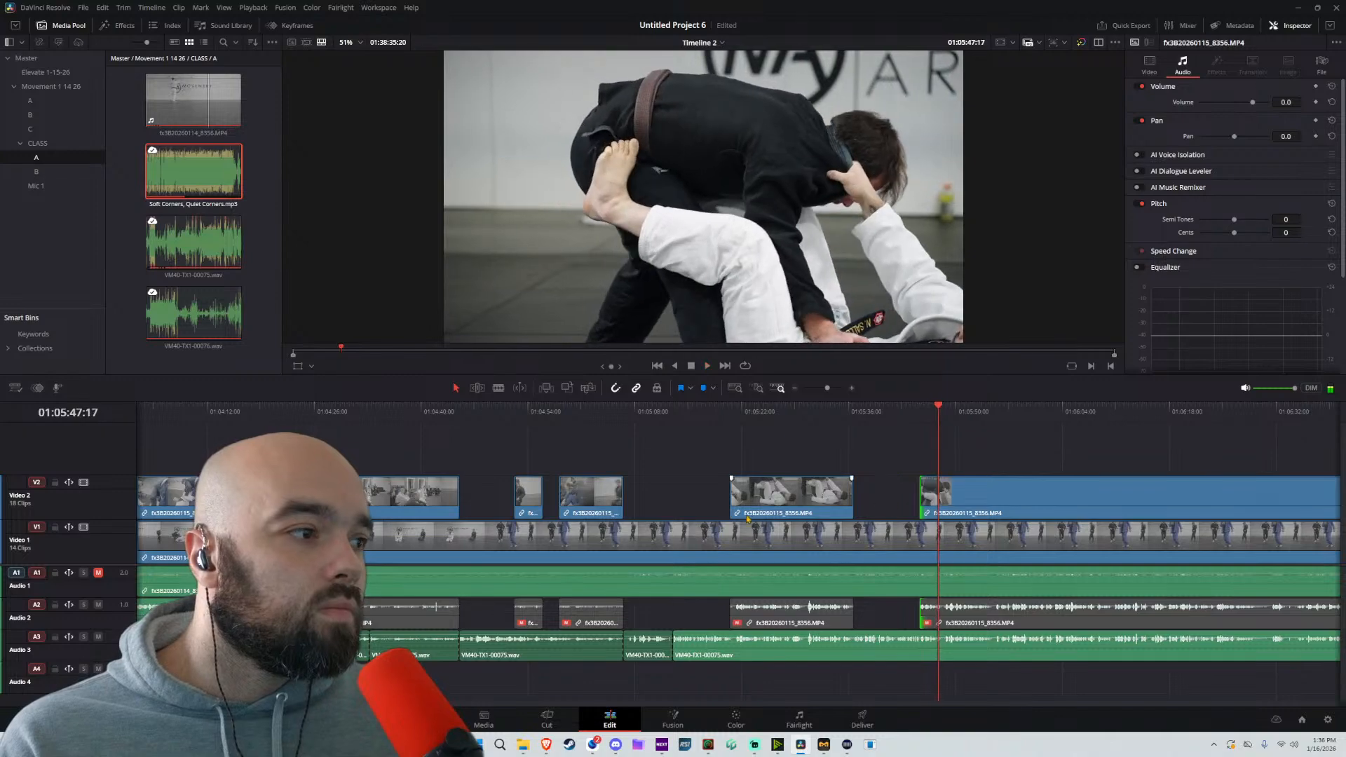
Split the Video 2 clip at about 01:05:55 and trim the following clip's start to about 01:06:10
key(space)
scroll(771, 487, right, 3)
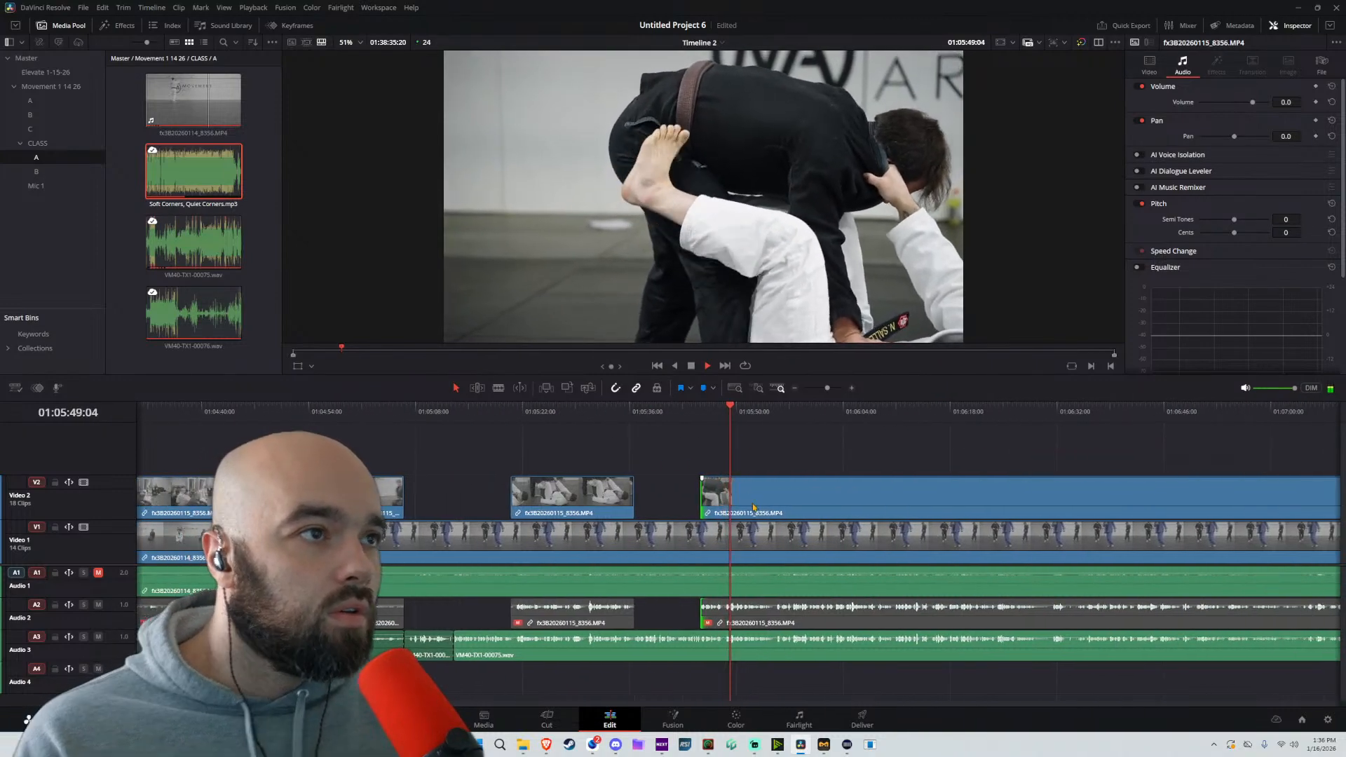
key(b)
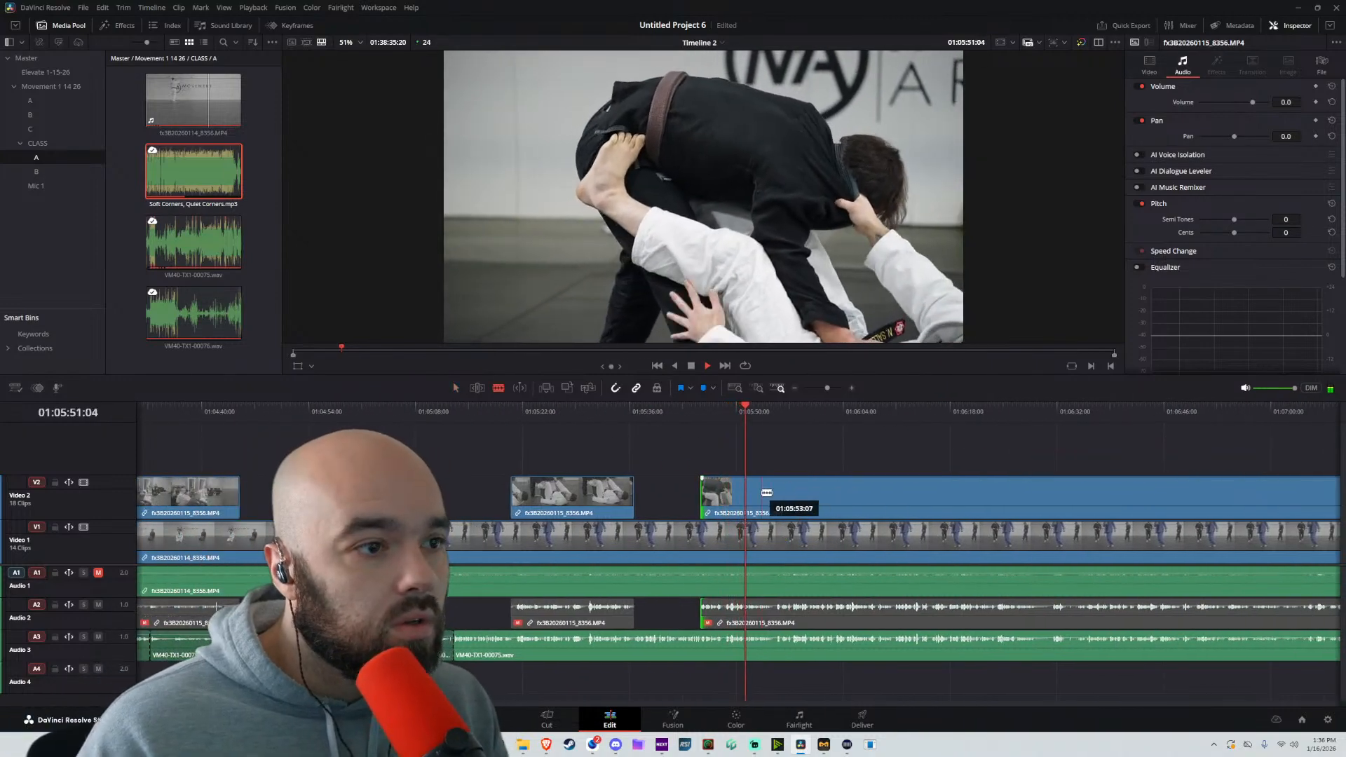
click(772, 497)
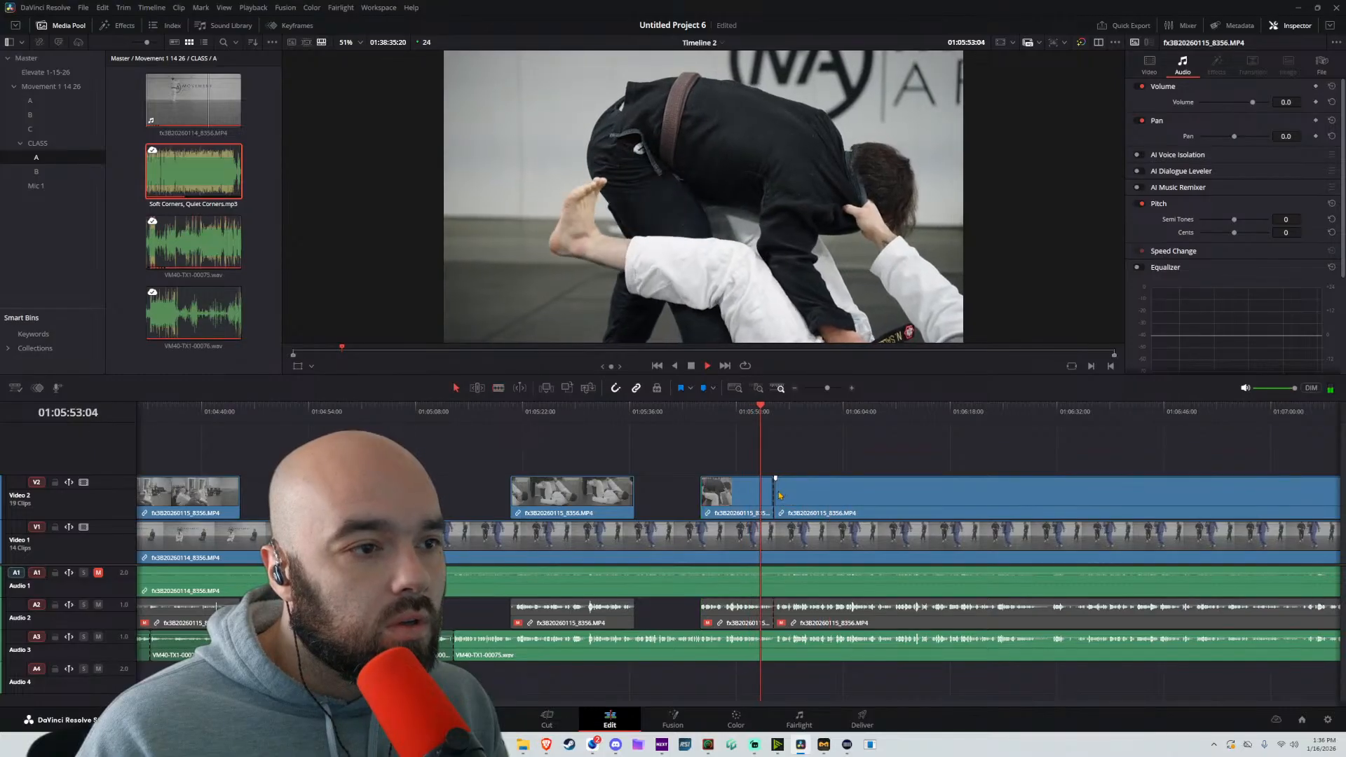
key(a)
drag(773, 495, 902, 493)
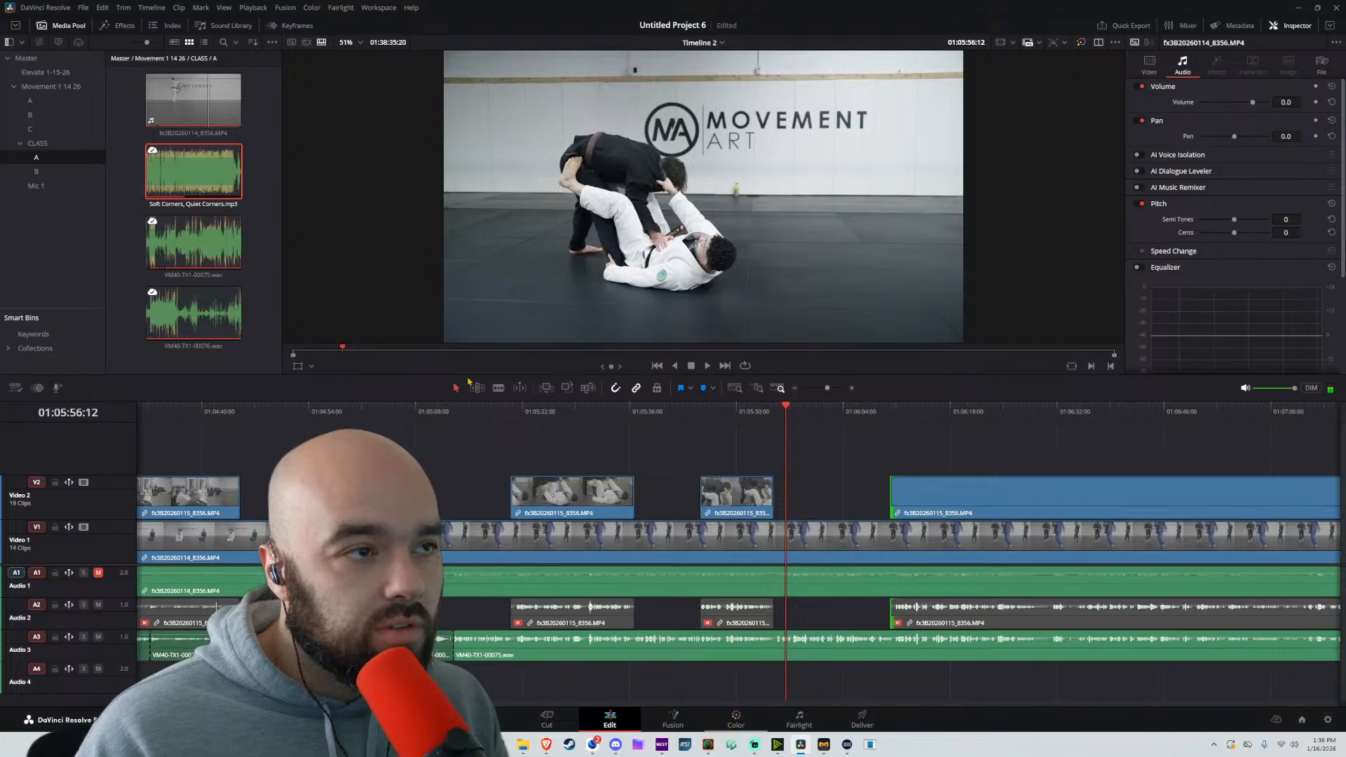
Check the wide Video 1 shot on the Color page and return to the Edit page
key(shift+6)
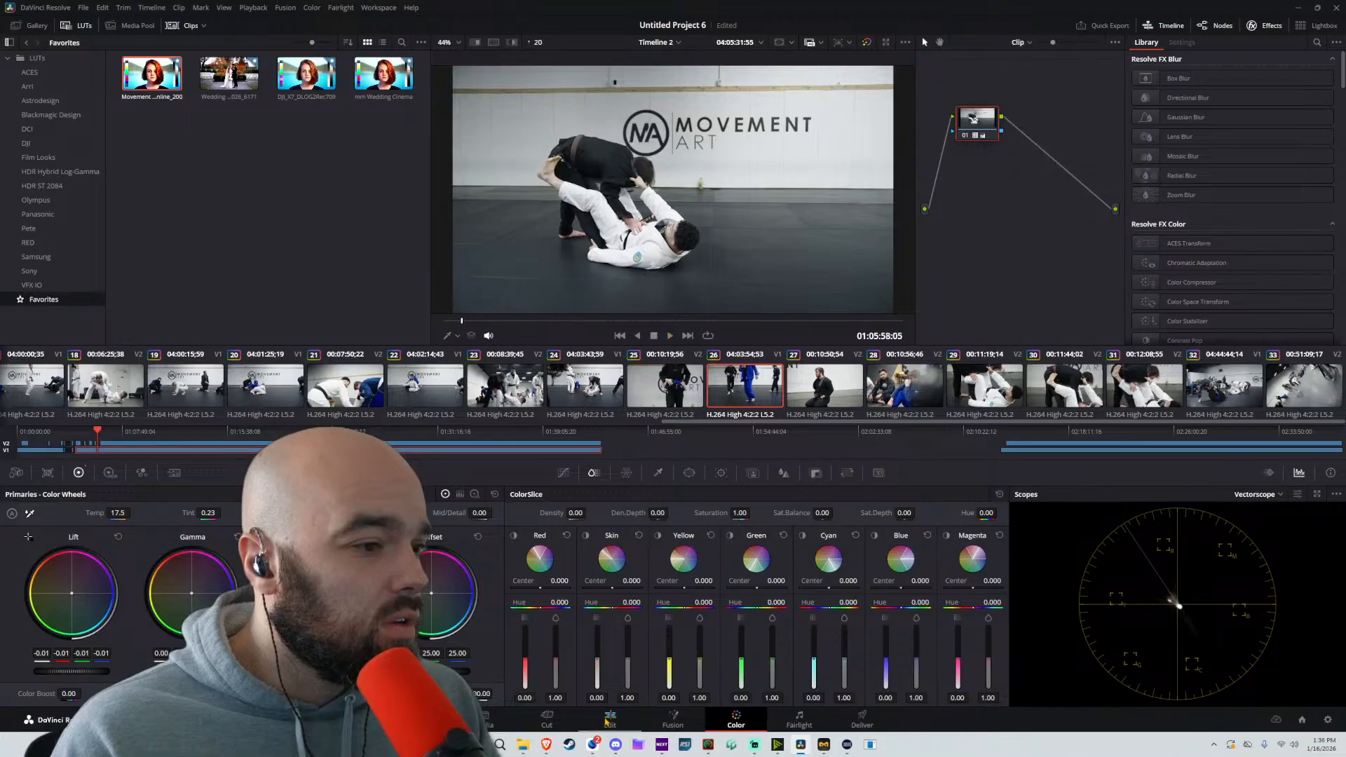
click(607, 720)
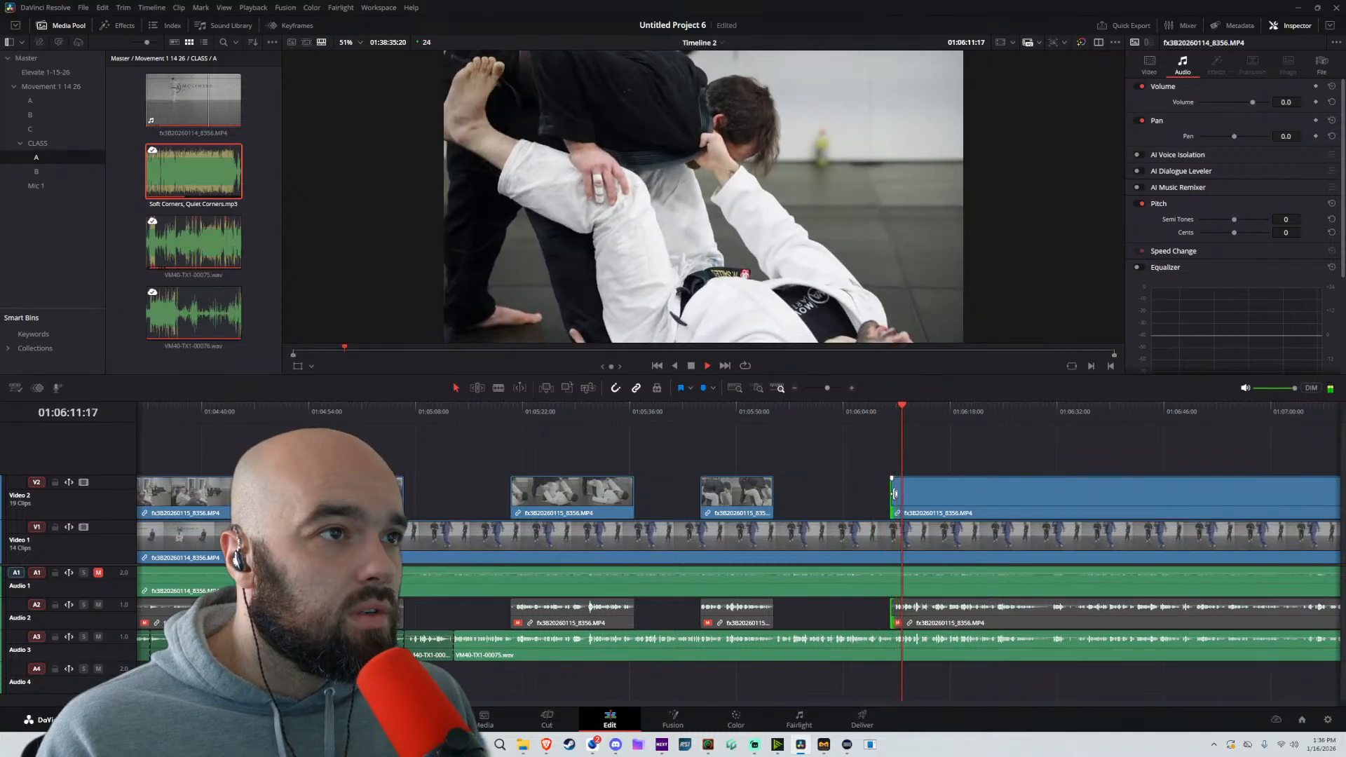
Split the Video 2 clip at about 01:06:29 and trim the following clip's start to about 01:06:39
click(999, 495)
scroll(981, 462, right, 3)
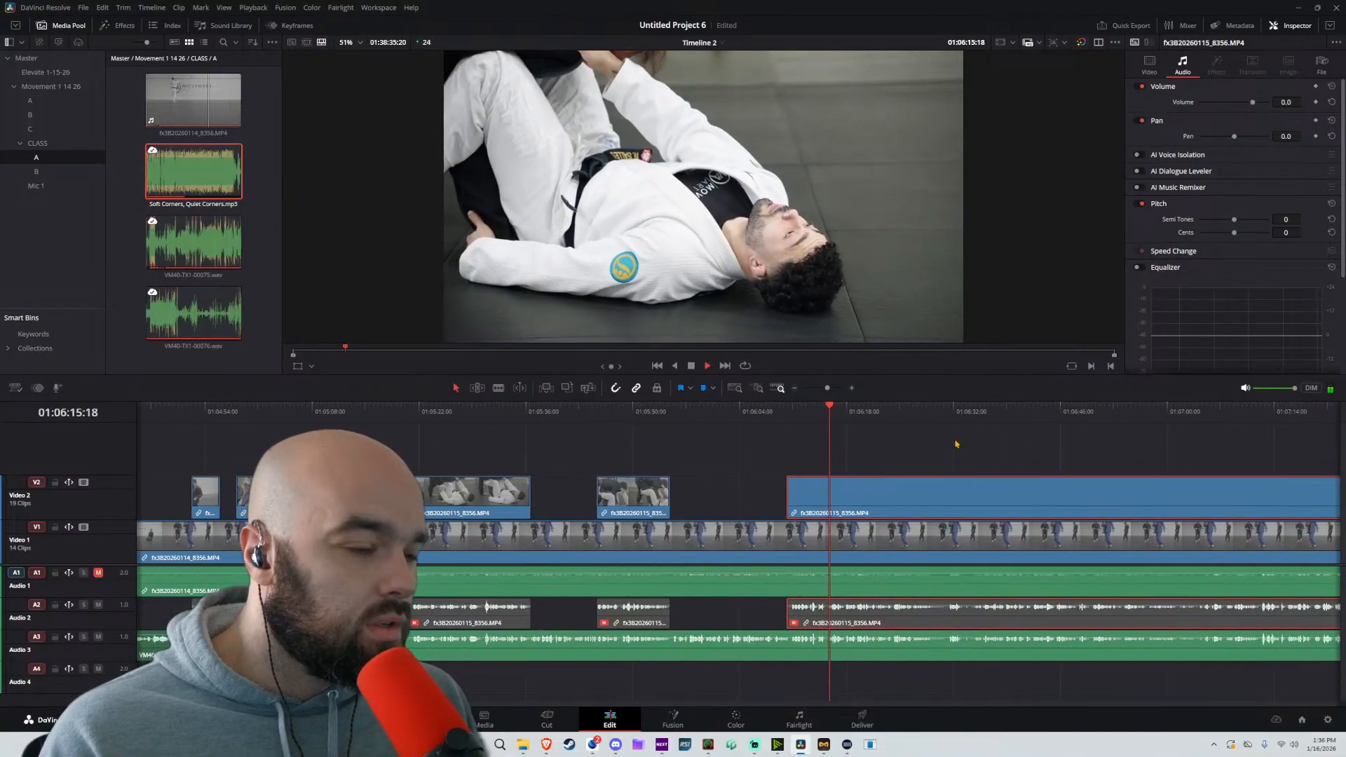
scroll(957, 445, right, 2)
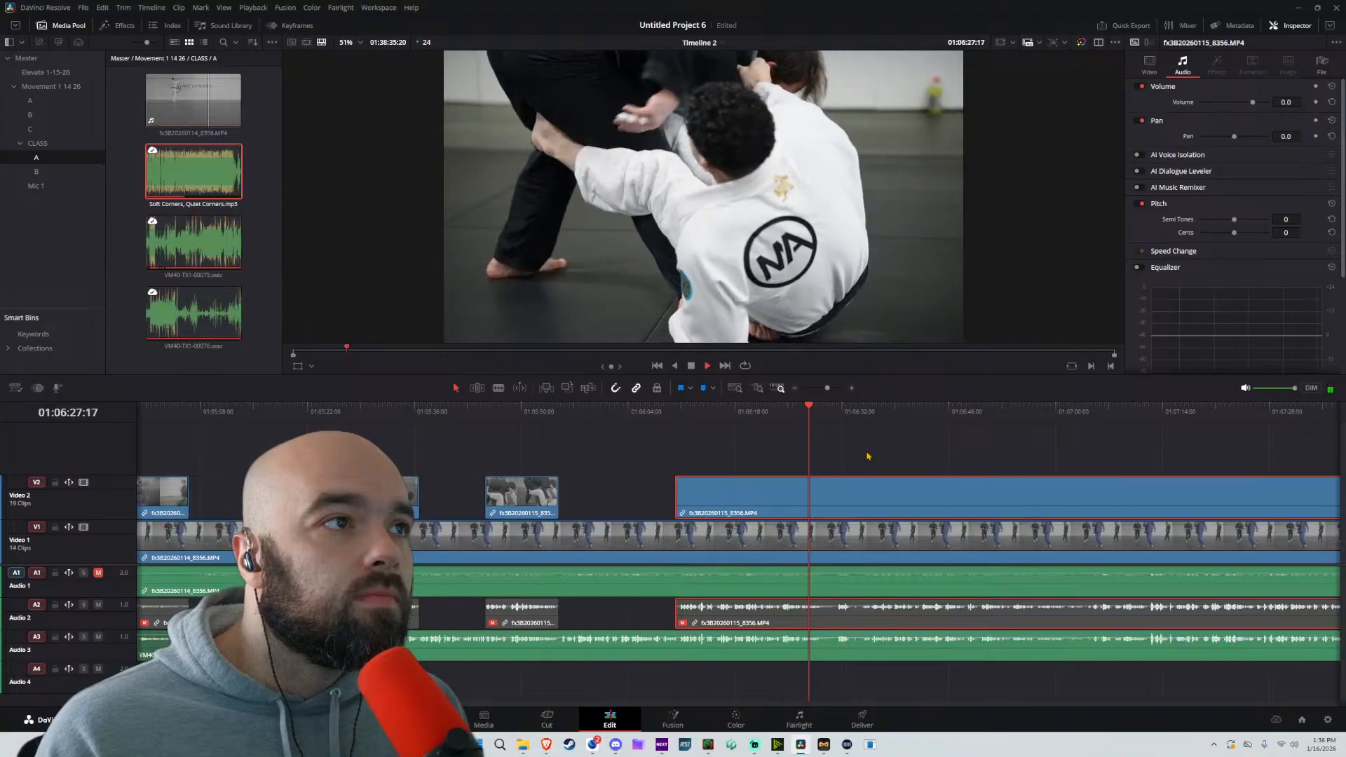
key(space)
key(ctrl+b)
drag(821, 494, 901, 494)
Split the Video 2 clip at about 01:06:45 and trim the following clip's start to about 01:06:50
key(space)
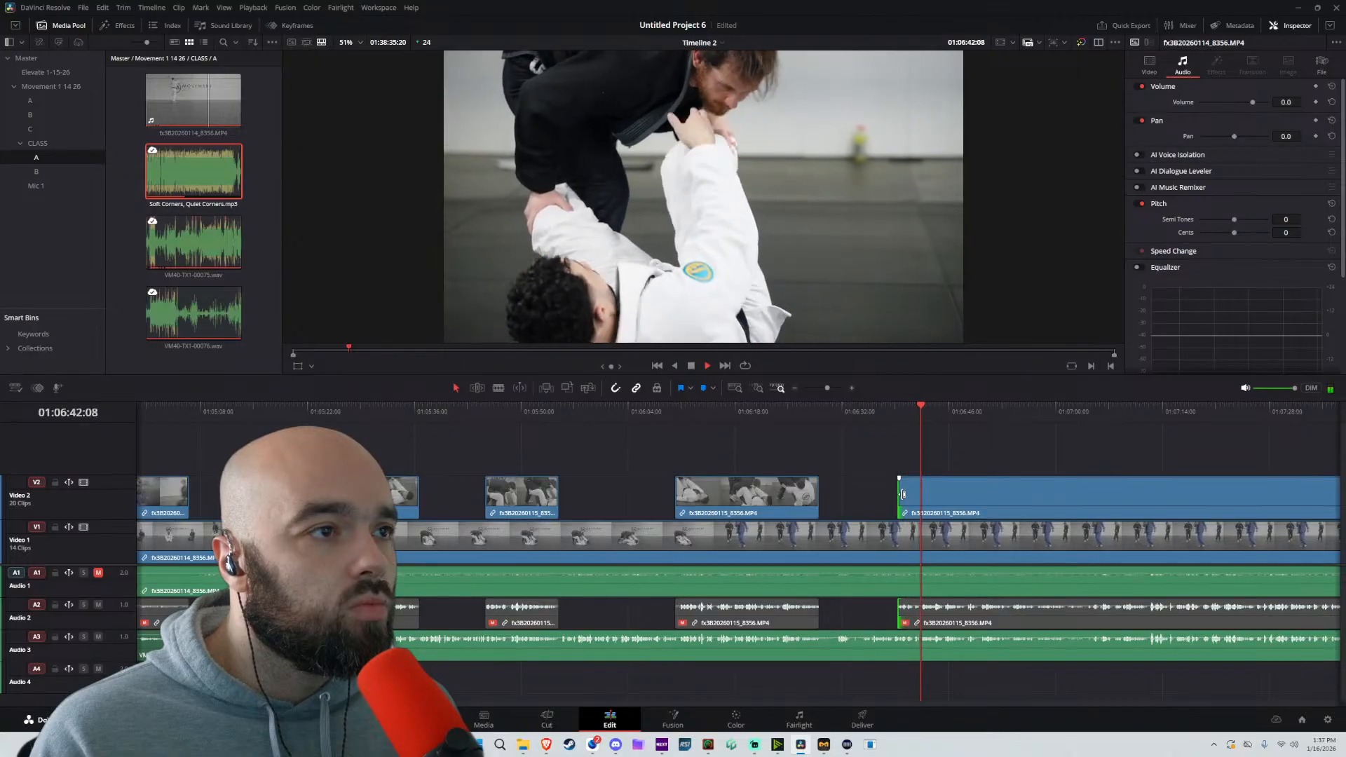
click(1001, 505)
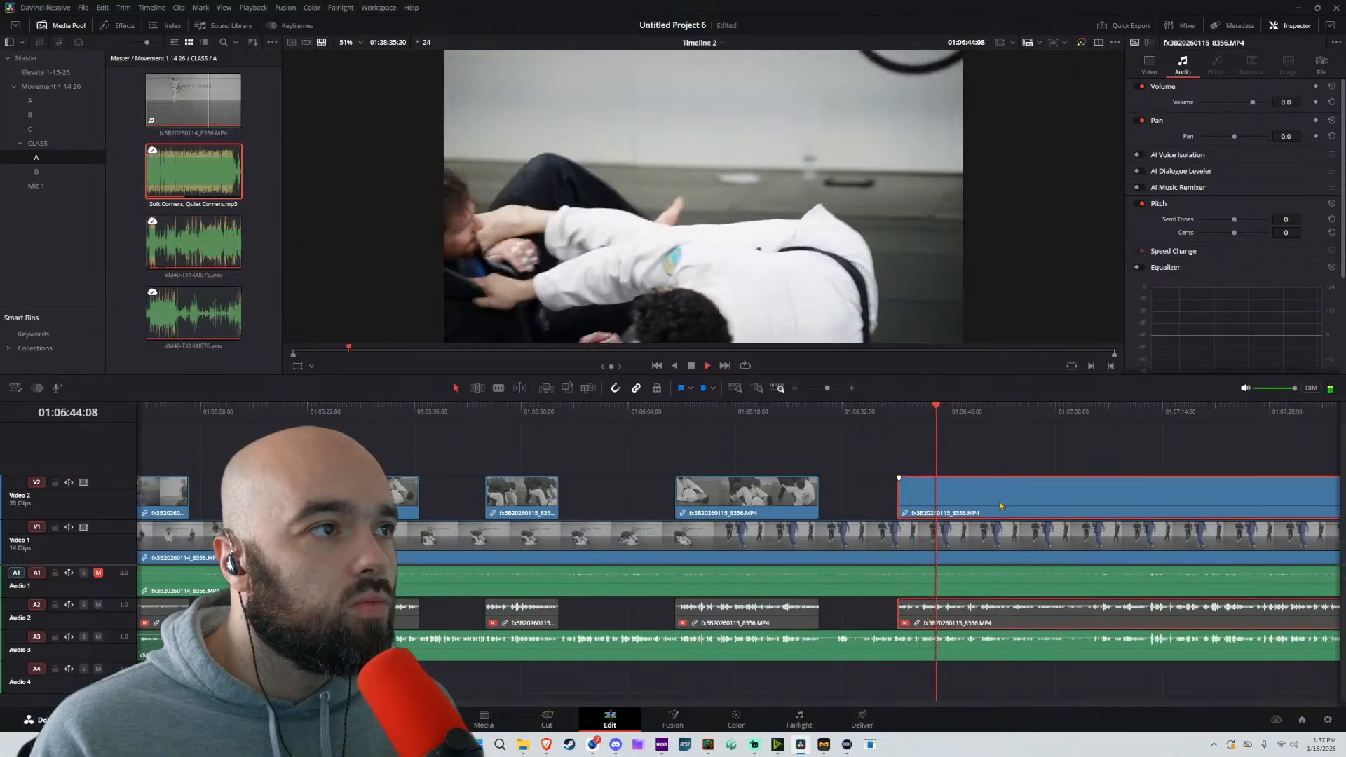
key(ctrl+b)
key(space)
drag(949, 494, 990, 492)
Split the Video 2 clip at about 01:07:12 and trim the following clip's start to about 01:07:20
key(space)
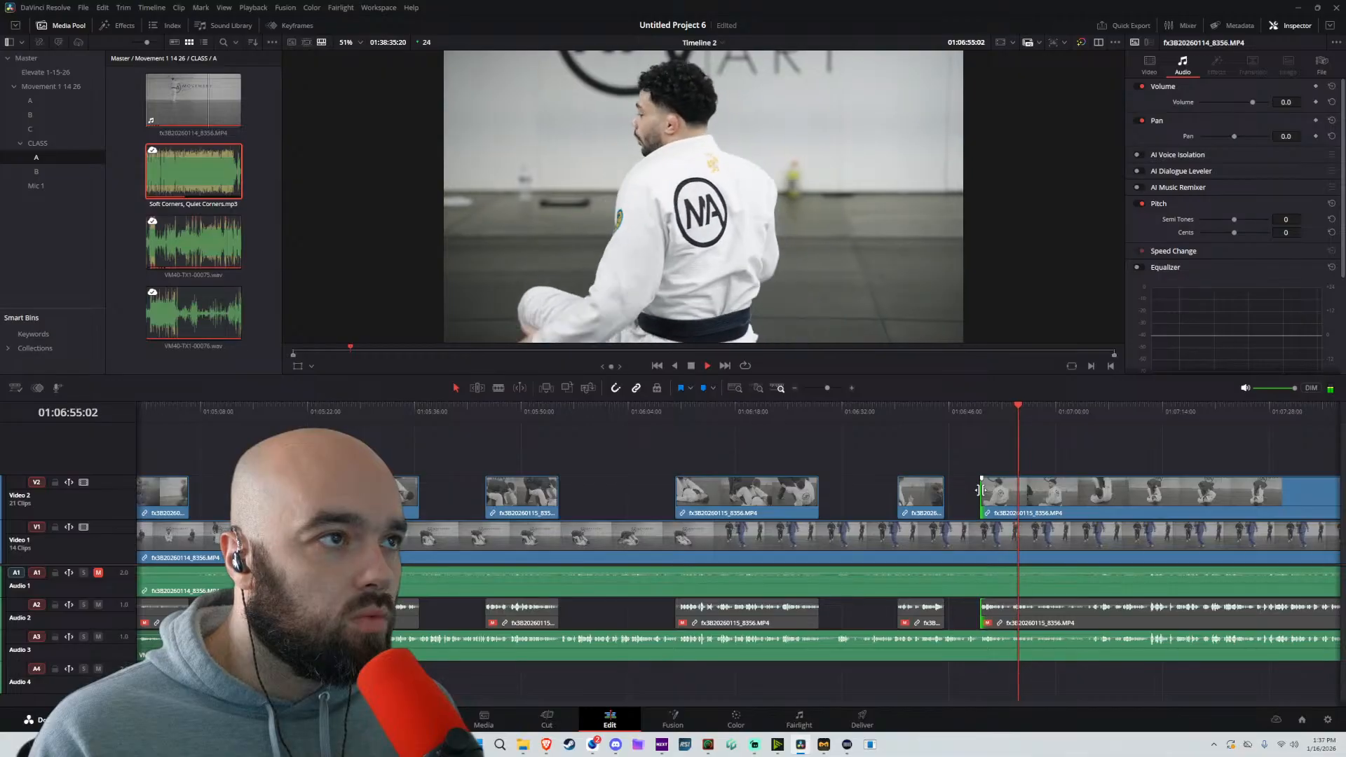
scroll(1102, 505, right, 3)
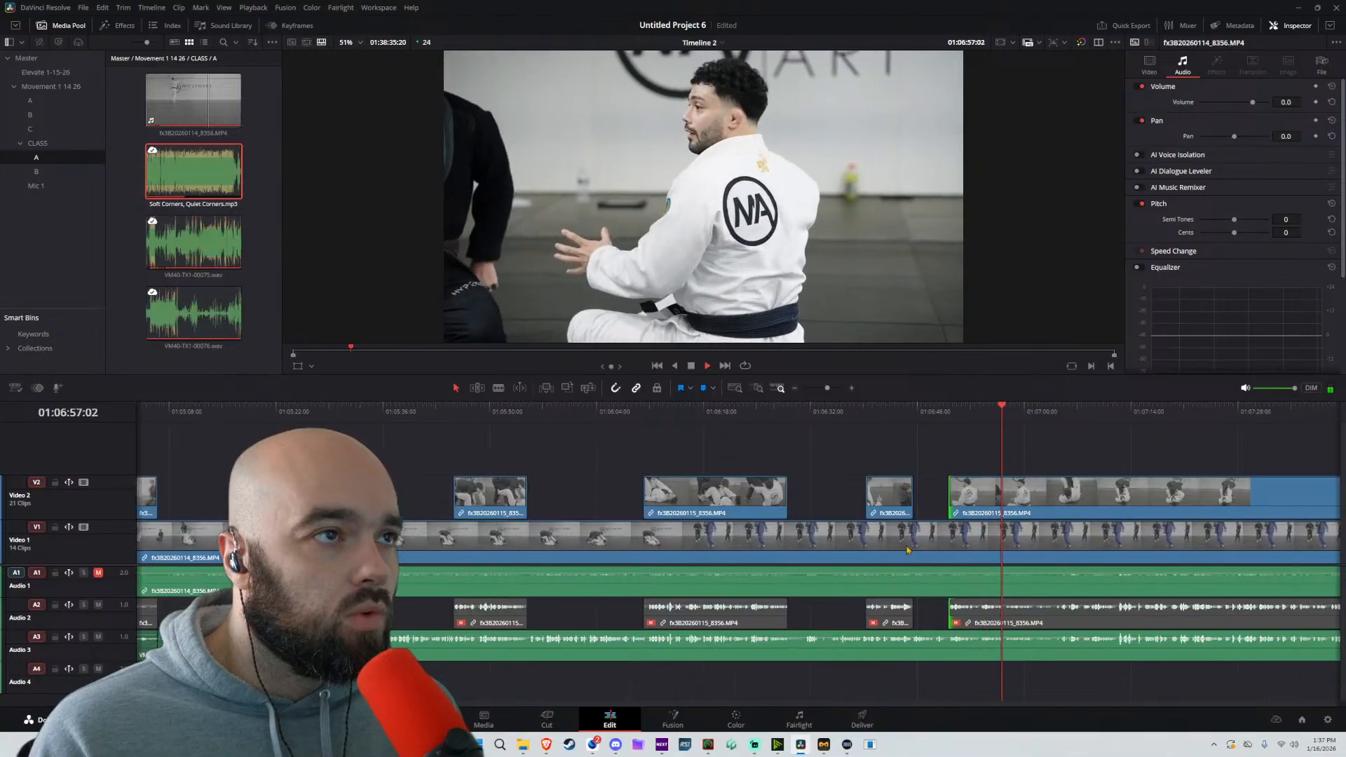
scroll(833, 543, down, 4)
scroll(833, 543, down, 8)
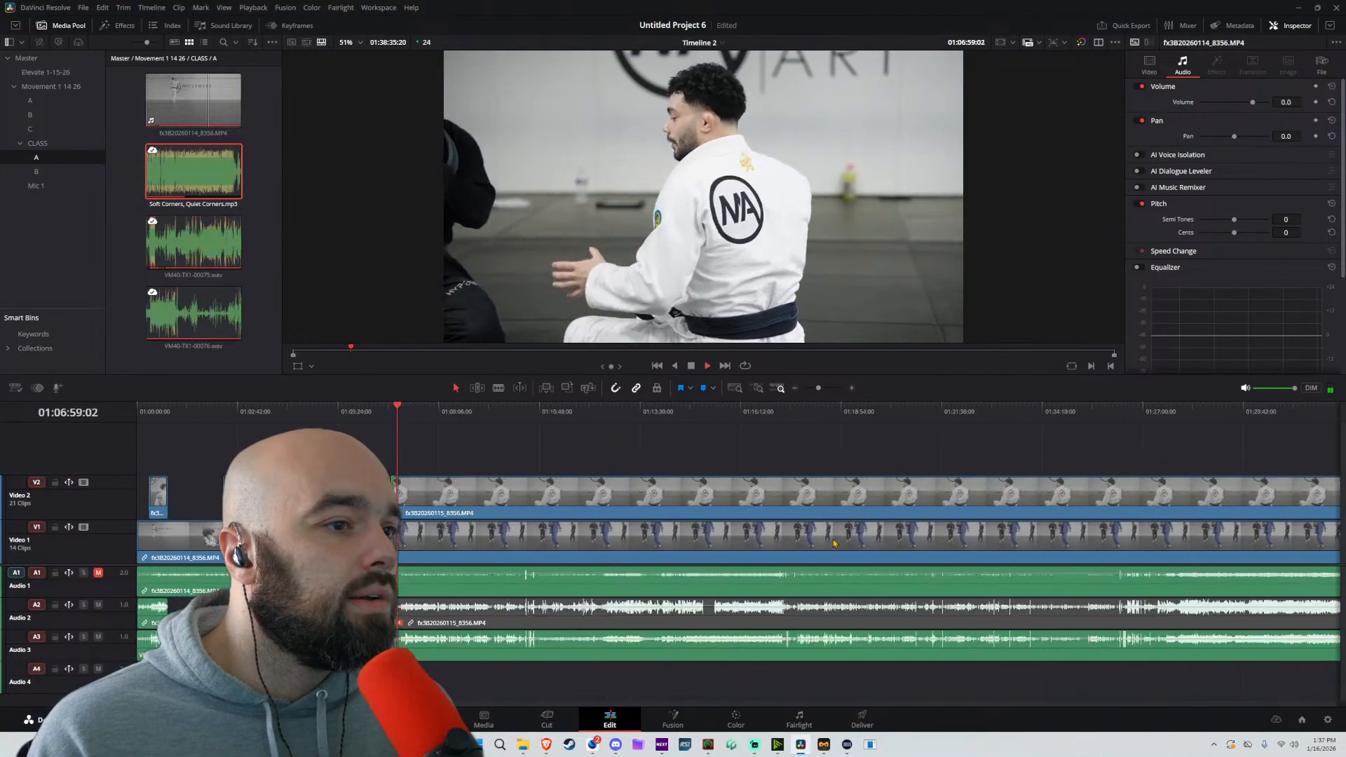
scroll(833, 543, up, 8)
scroll(833, 543, up, 5)
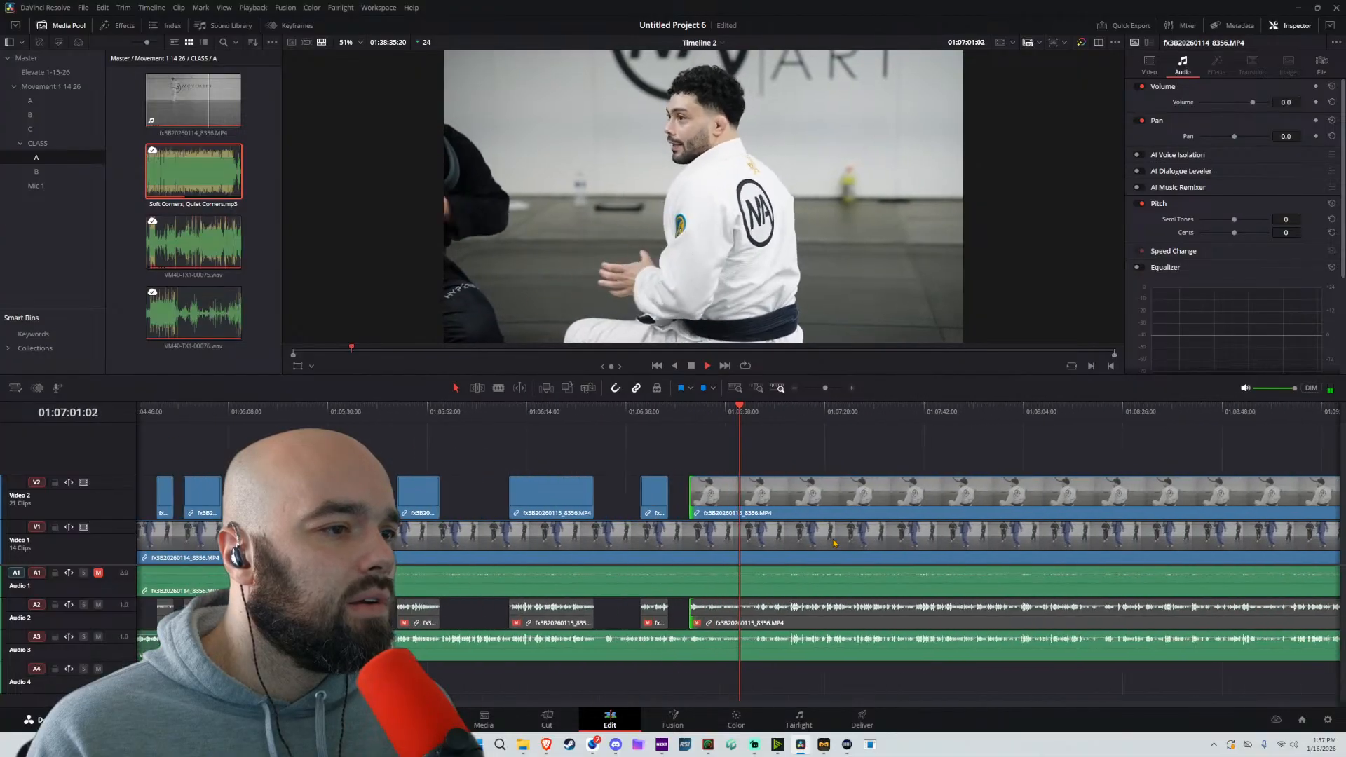
scroll(770, 521, up, 3)
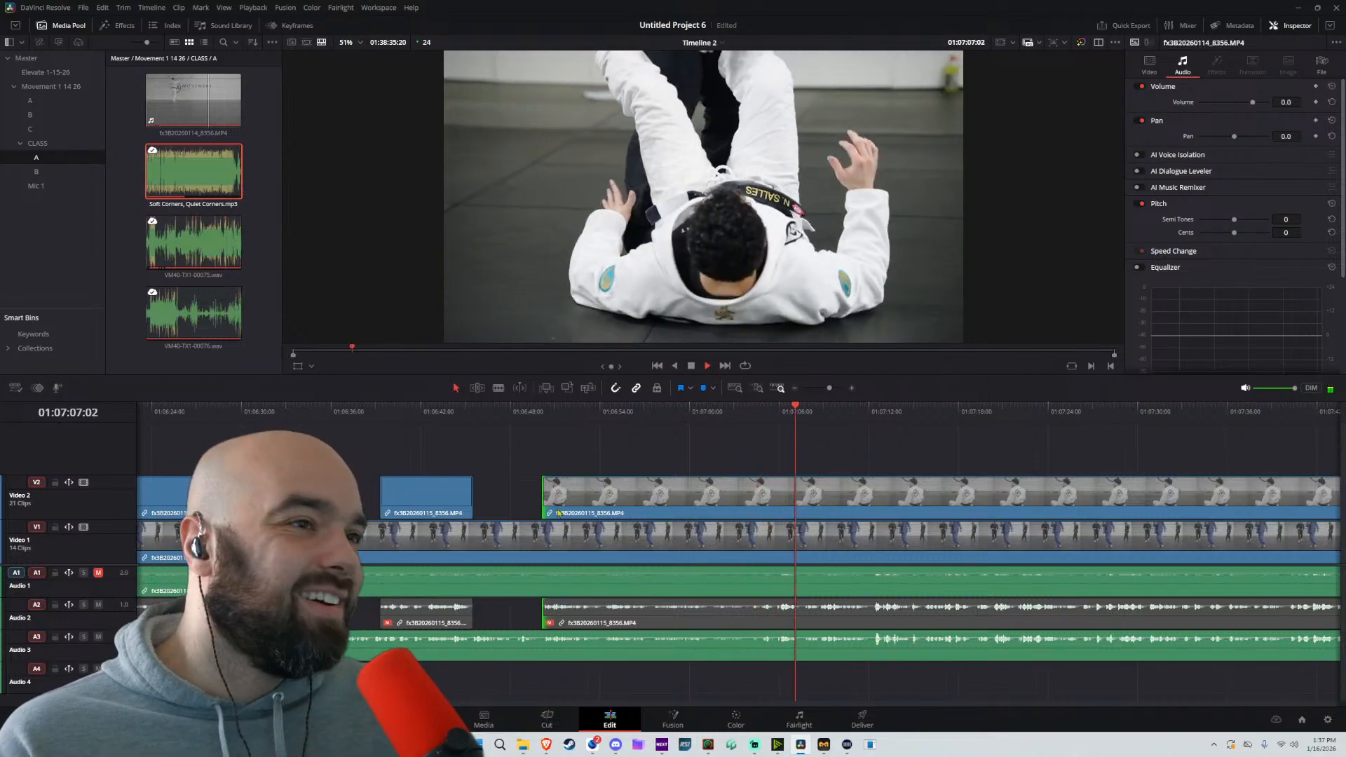
drag(920, 463, 703, 472)
scroll(694, 466, up, 3)
key(space)
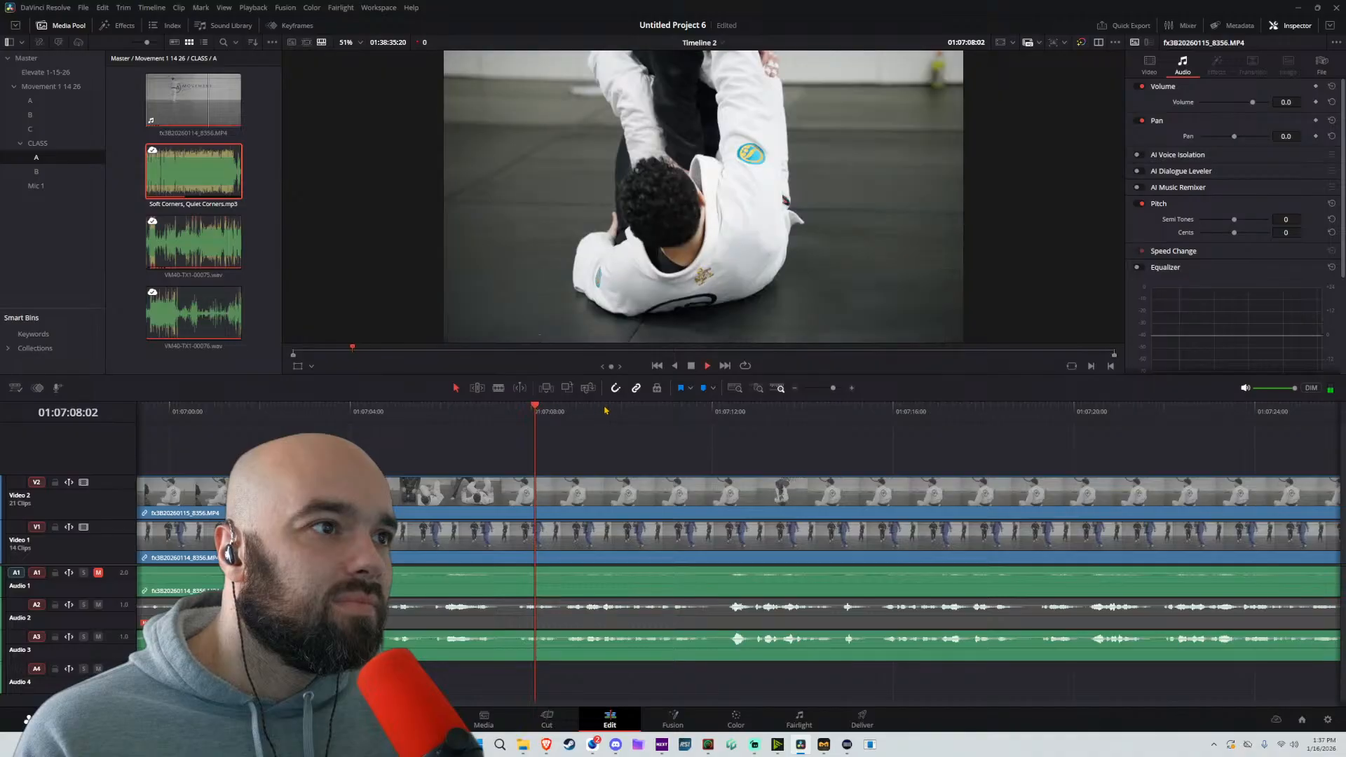
key(space)
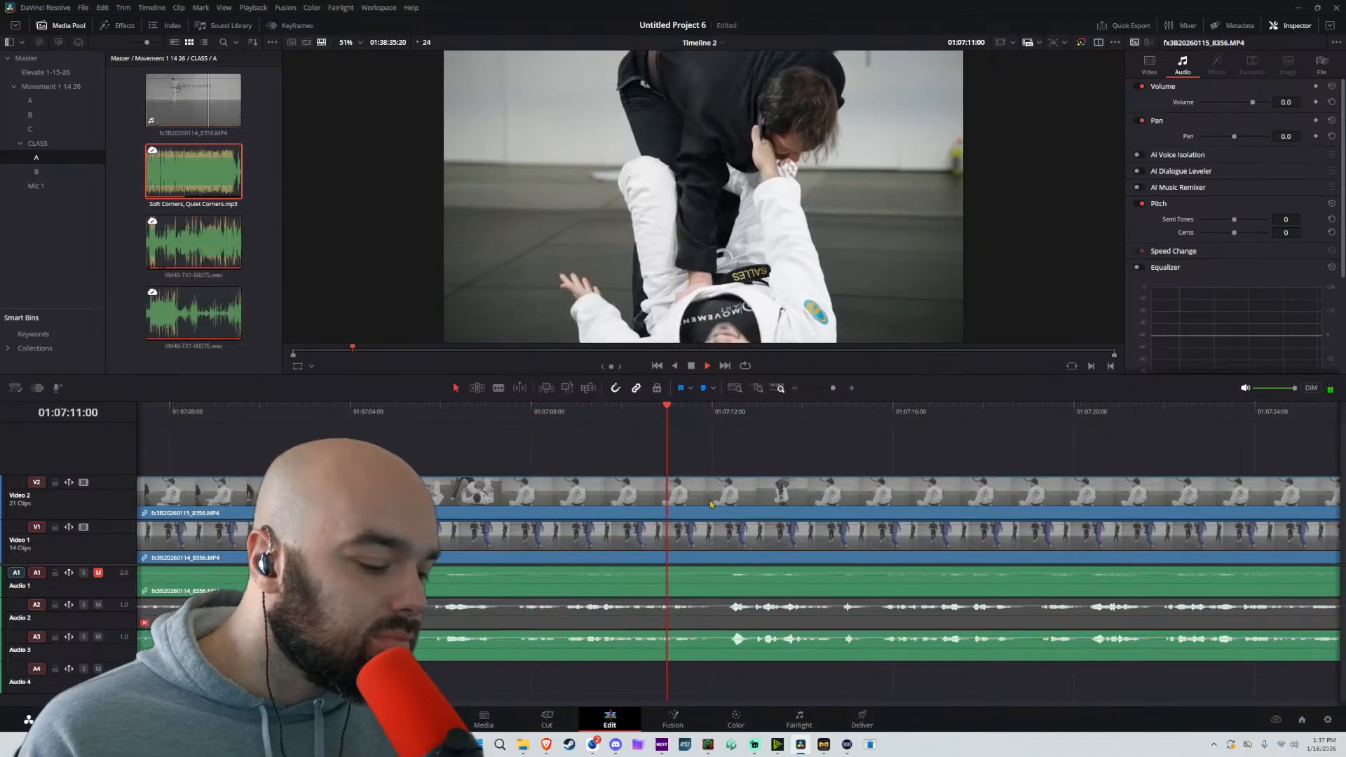
key(b)
key(space)
click(729, 491)
drag(731, 490, 1090, 498)
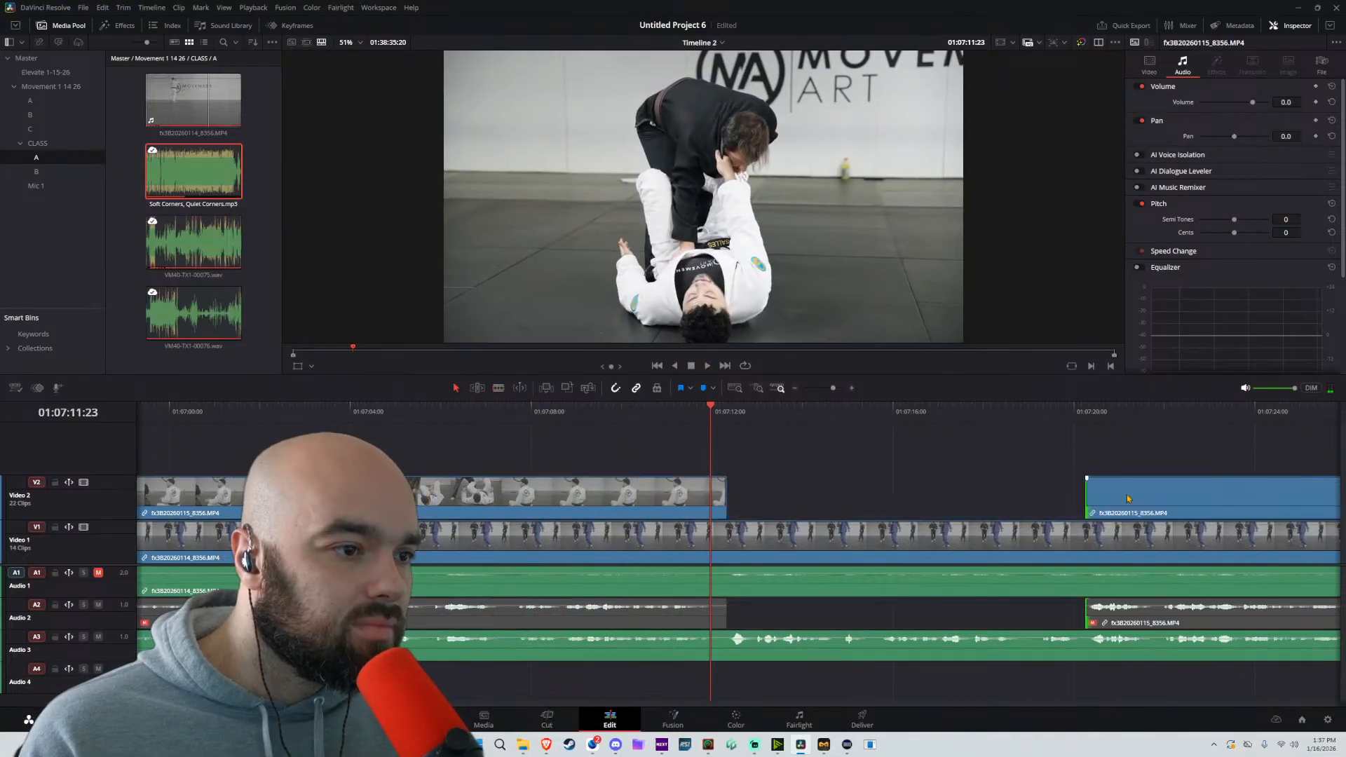
Trim the start of the long remaining Video 2 clip further in, to about 01:07:27
key(space)
scroll(939, 487, down, 3)
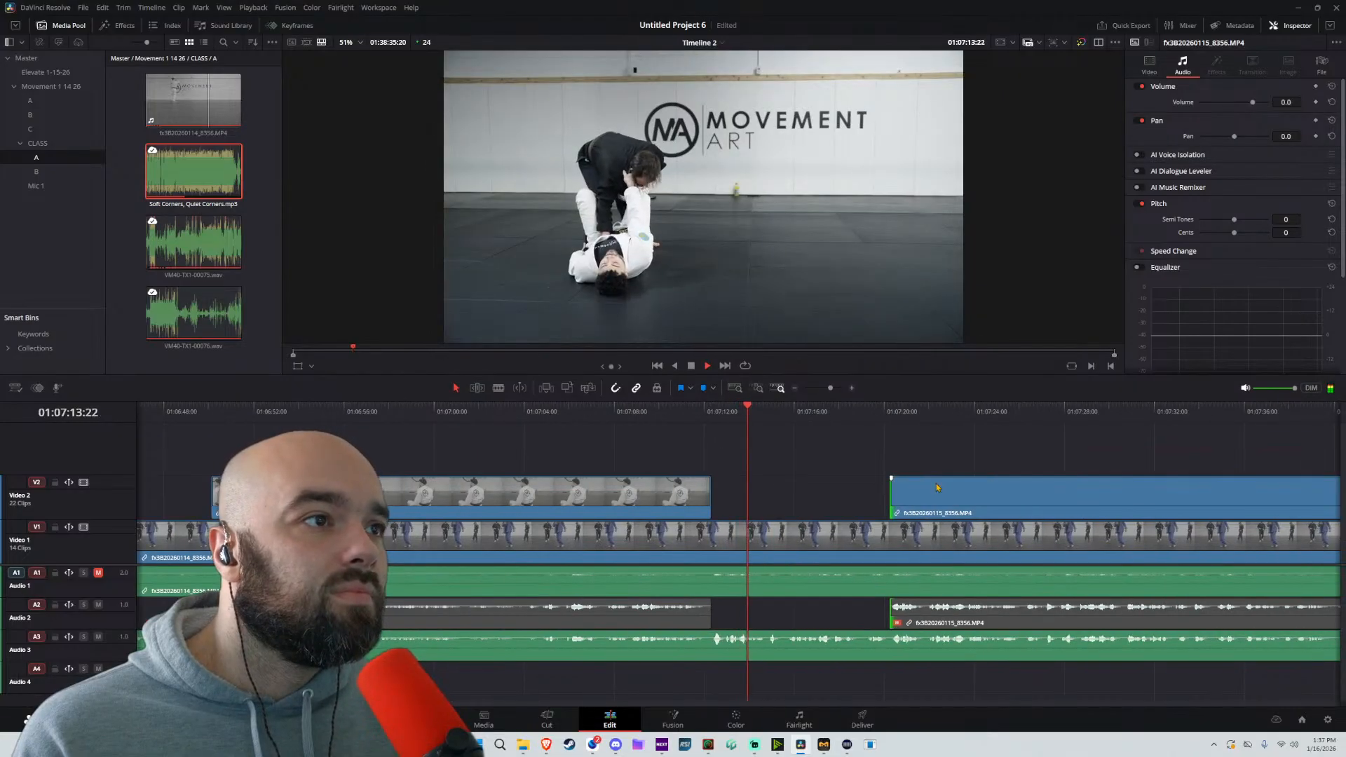
scroll(793, 504, down, 1)
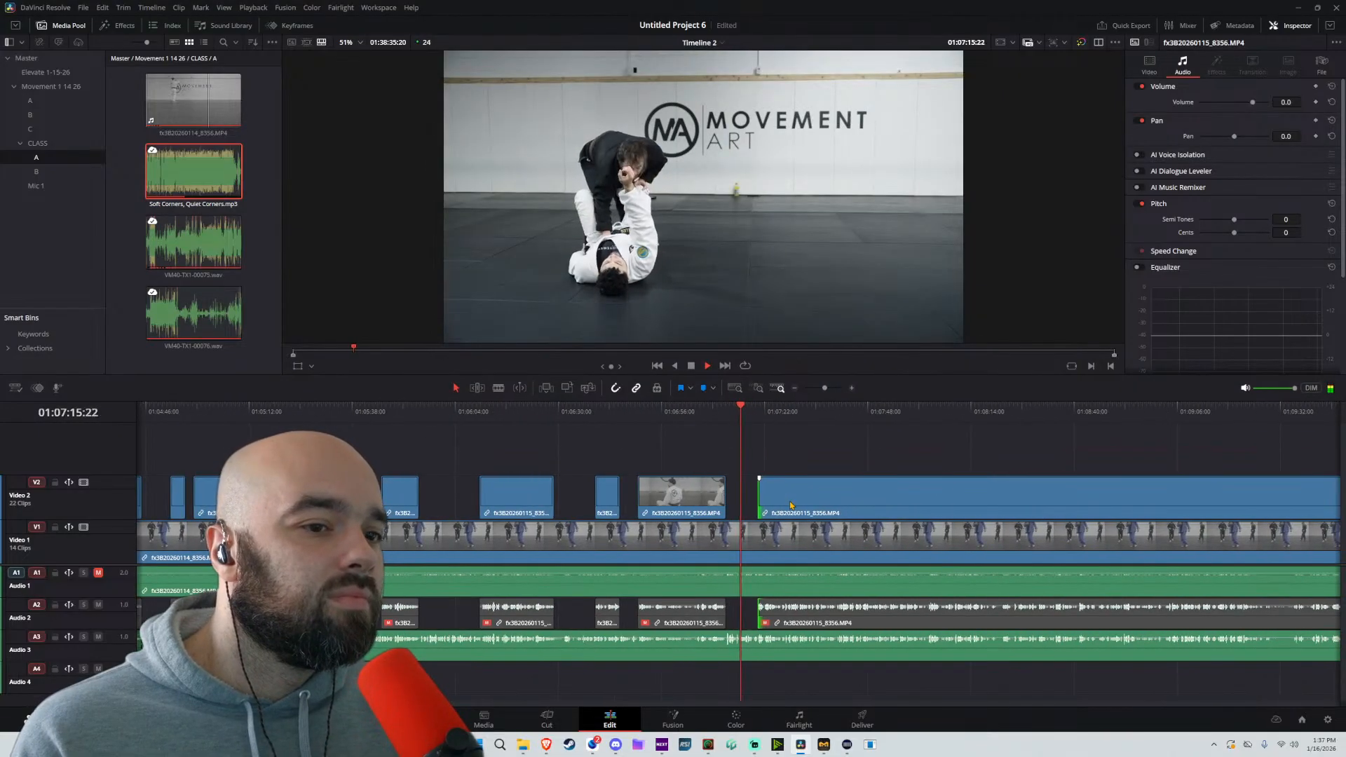
click(758, 419)
drag(763, 494, 783, 495)
click(785, 414)
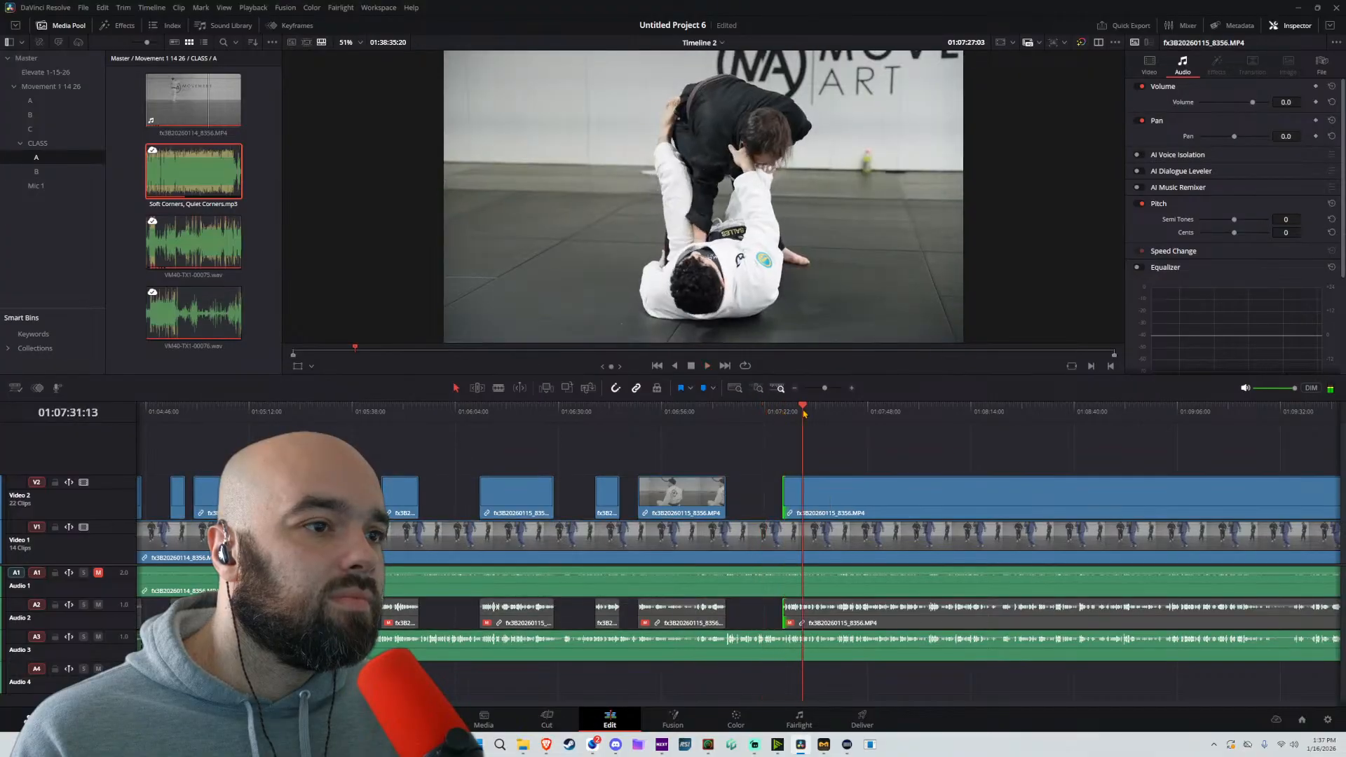
Split the Video 2 clip at about 01:07:32 and trim the following clip's start to about 01:07:38
click(834, 414)
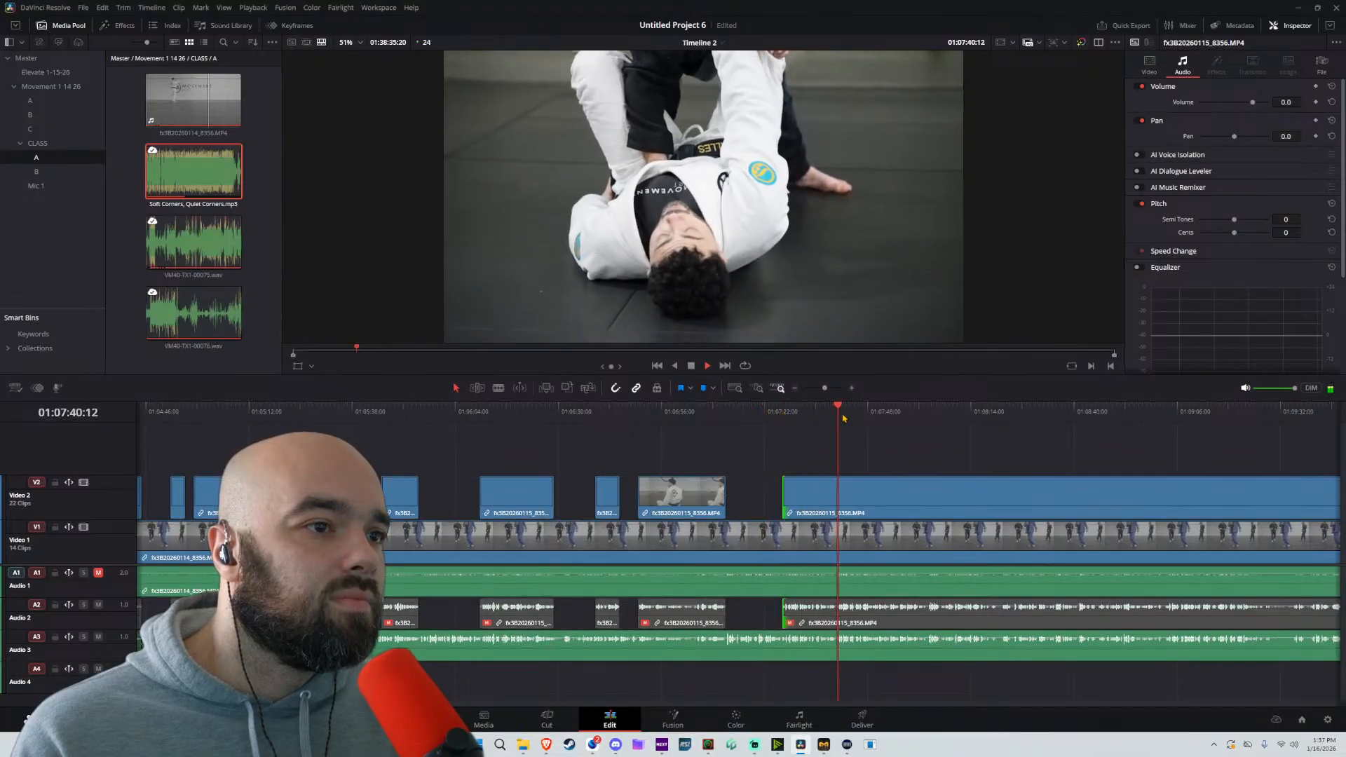
click(811, 415)
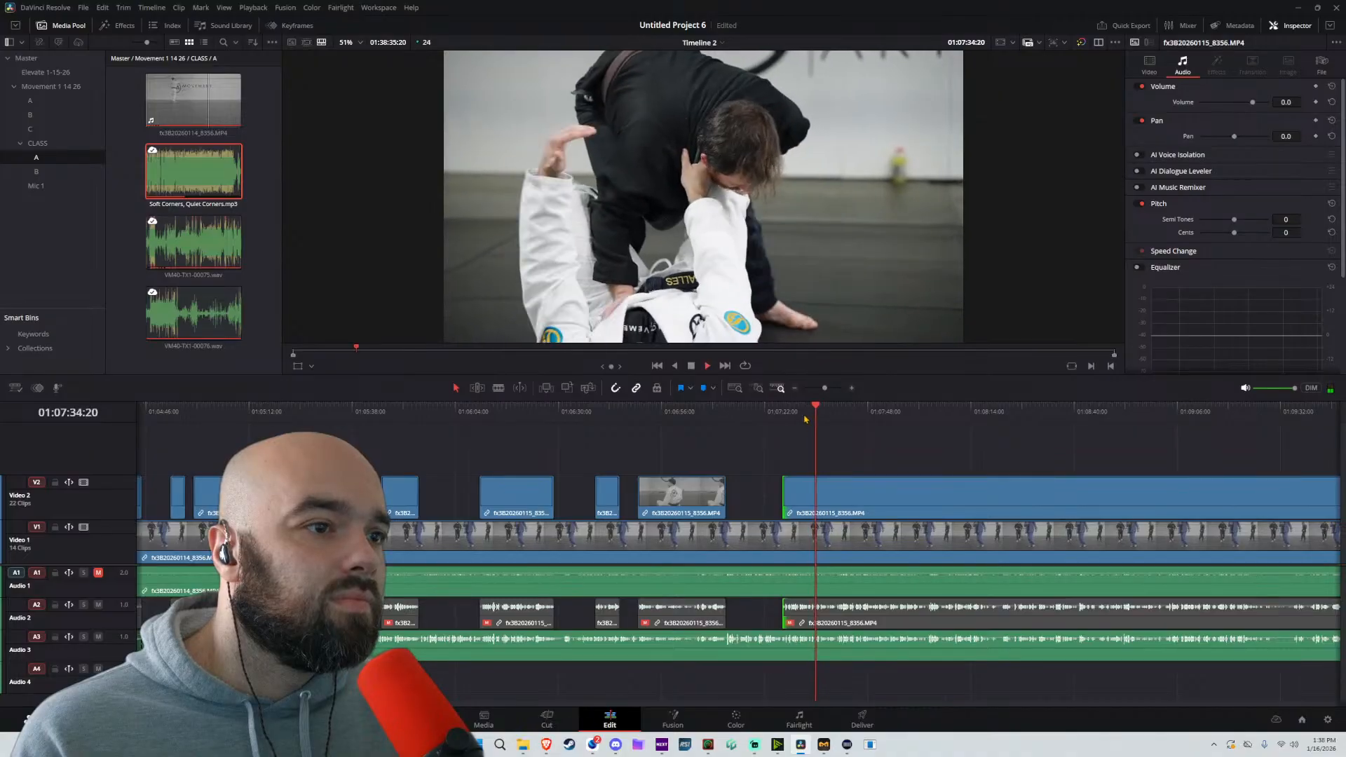
click(803, 415)
scroll(812, 498, up, 5)
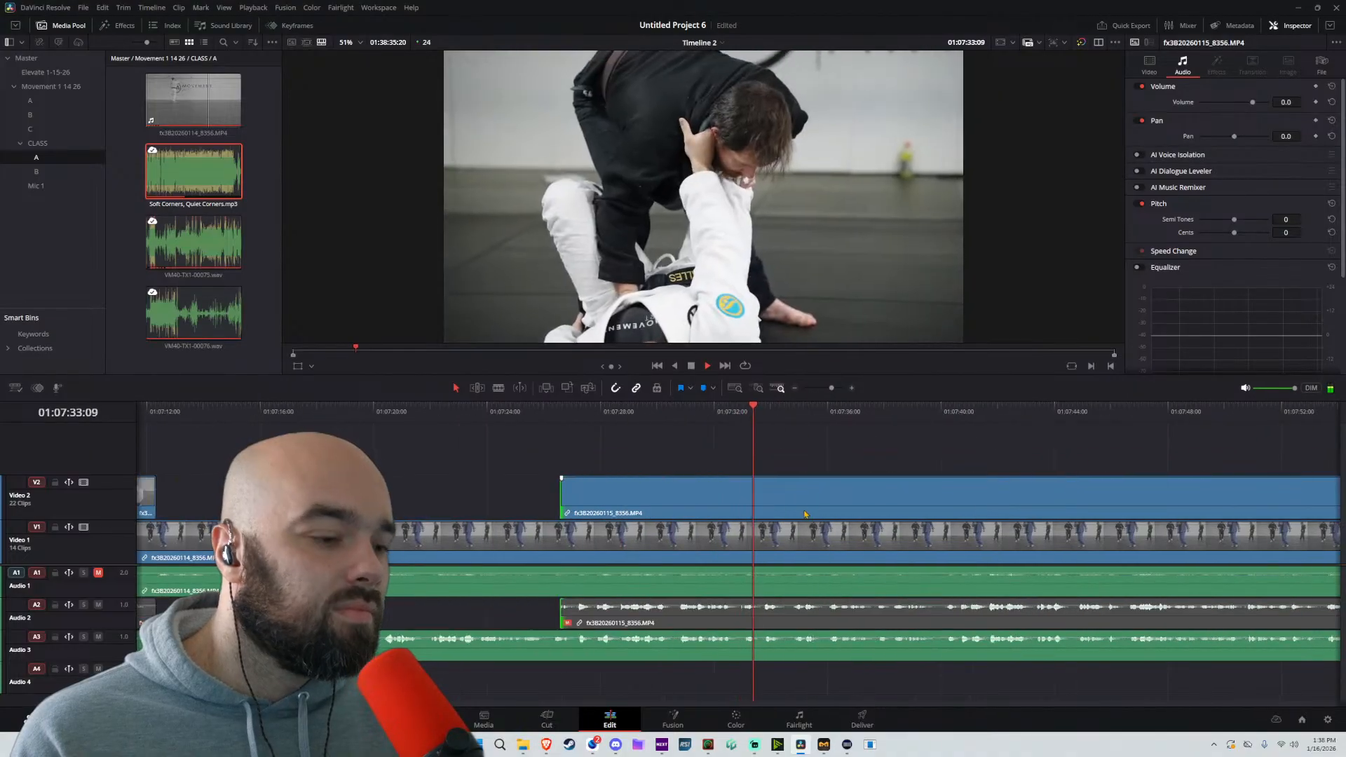
key(b)
click(720, 494)
key(a)
drag(722, 495, 873, 495)
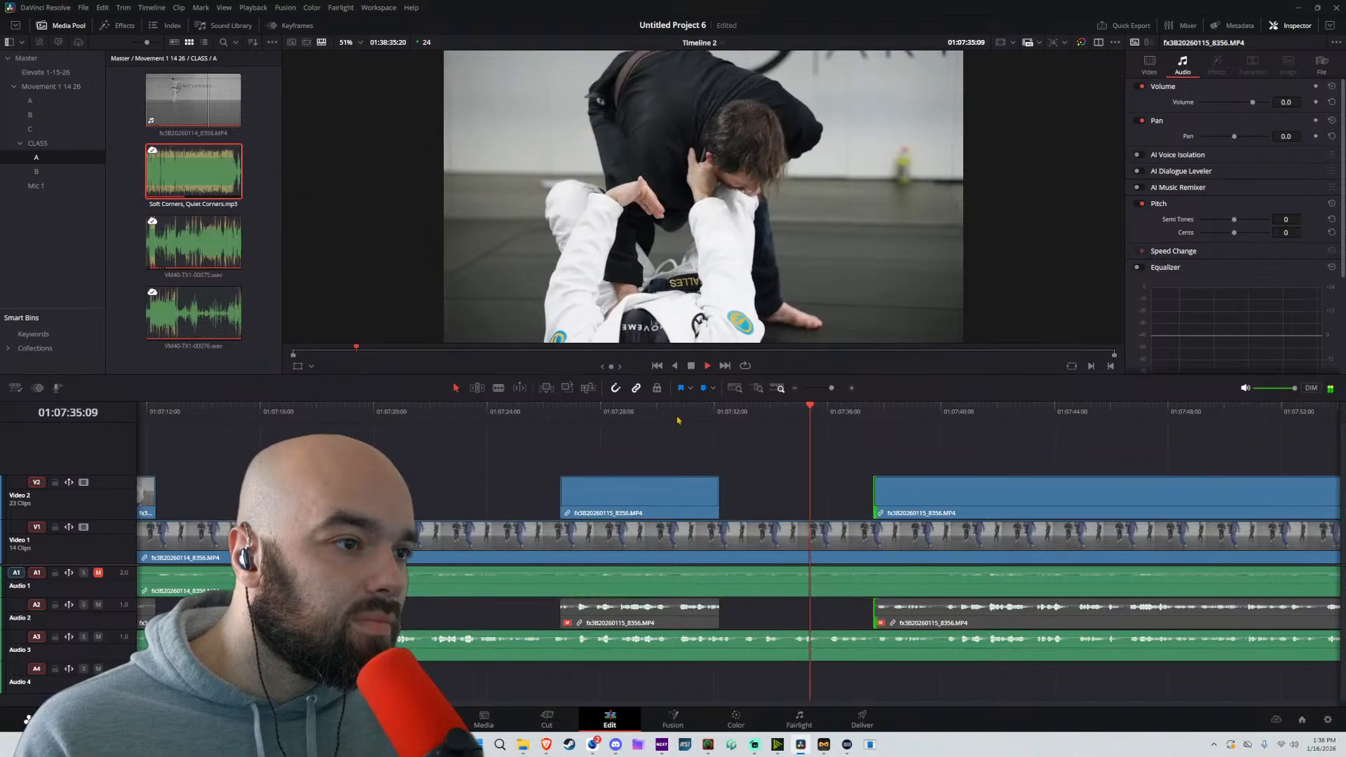
Split the Video 2 clip at about 01:07:53 and trim the following clip's start to about 01:08:02
key(space)
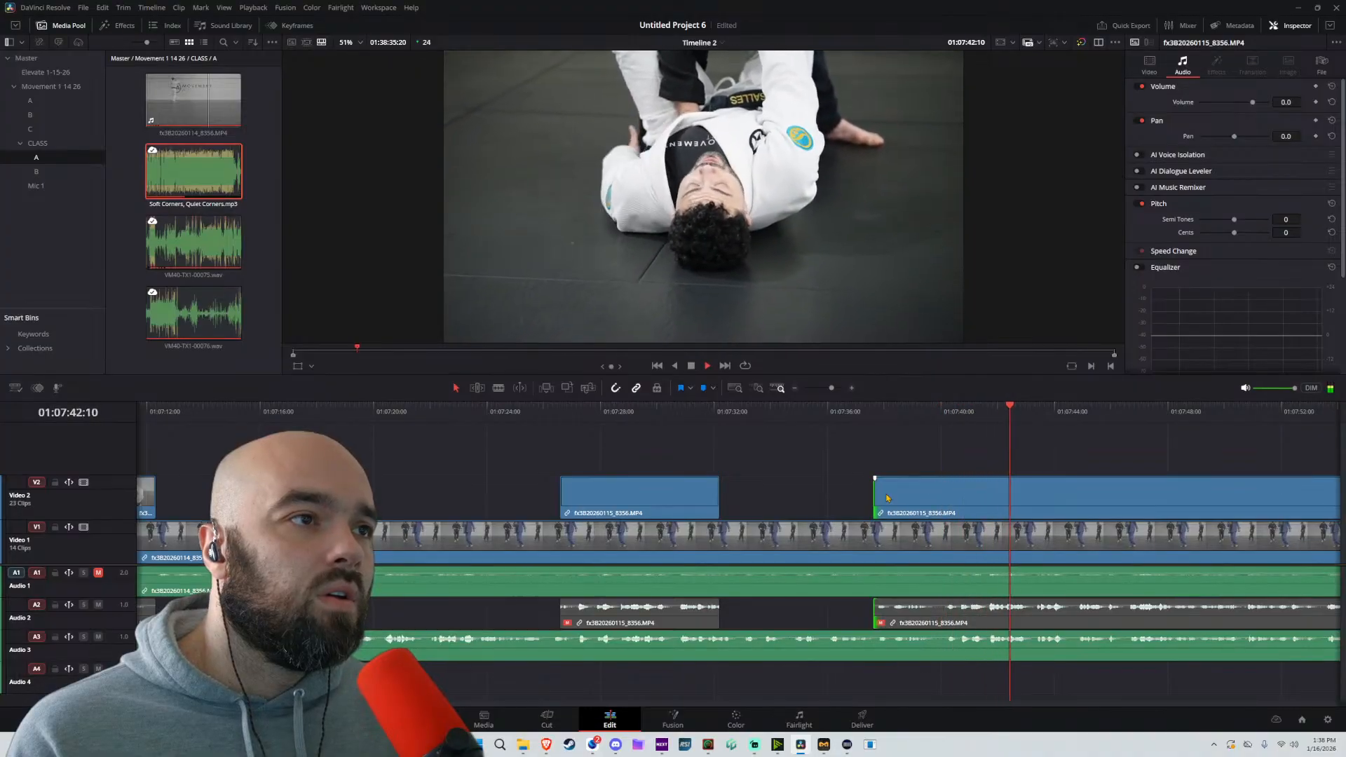
scroll(1039, 494, right, 5)
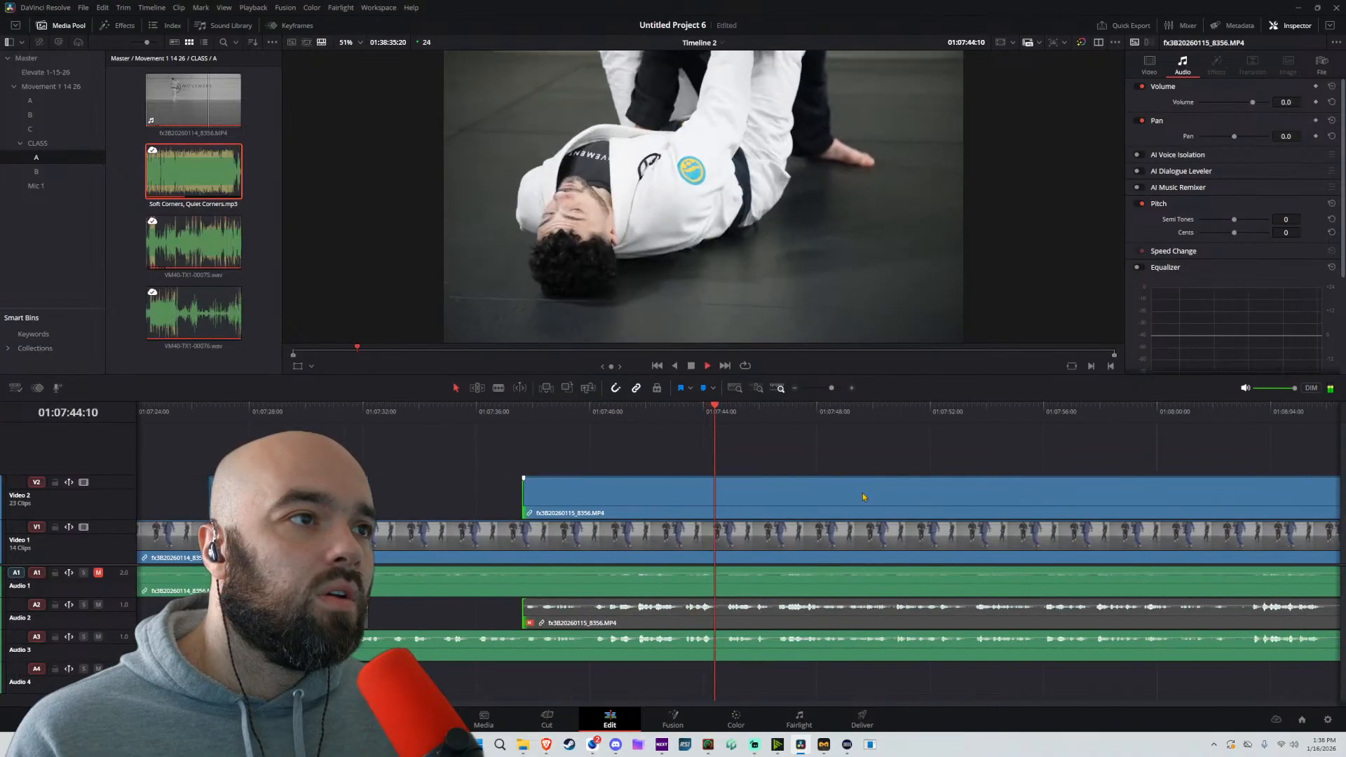
scroll(855, 499, right, 1)
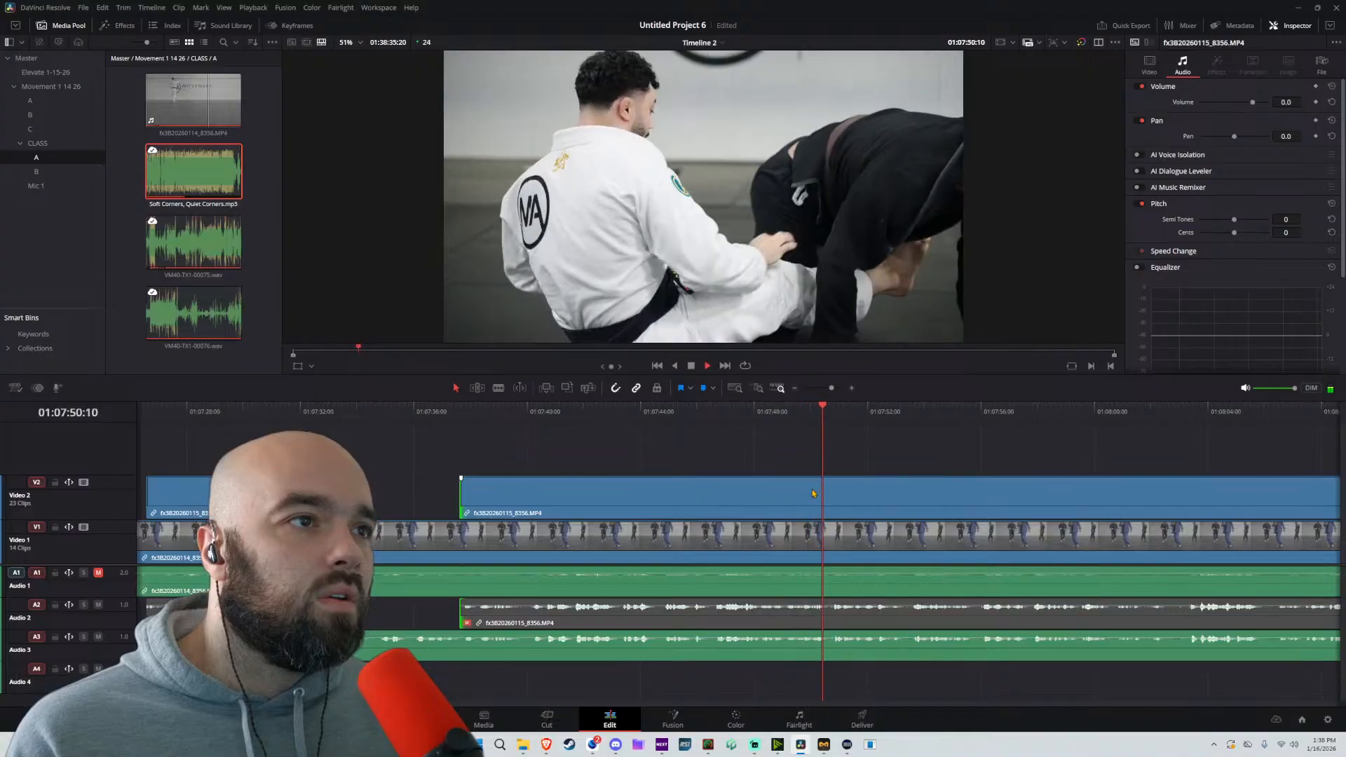
scroll(764, 483, right, 3)
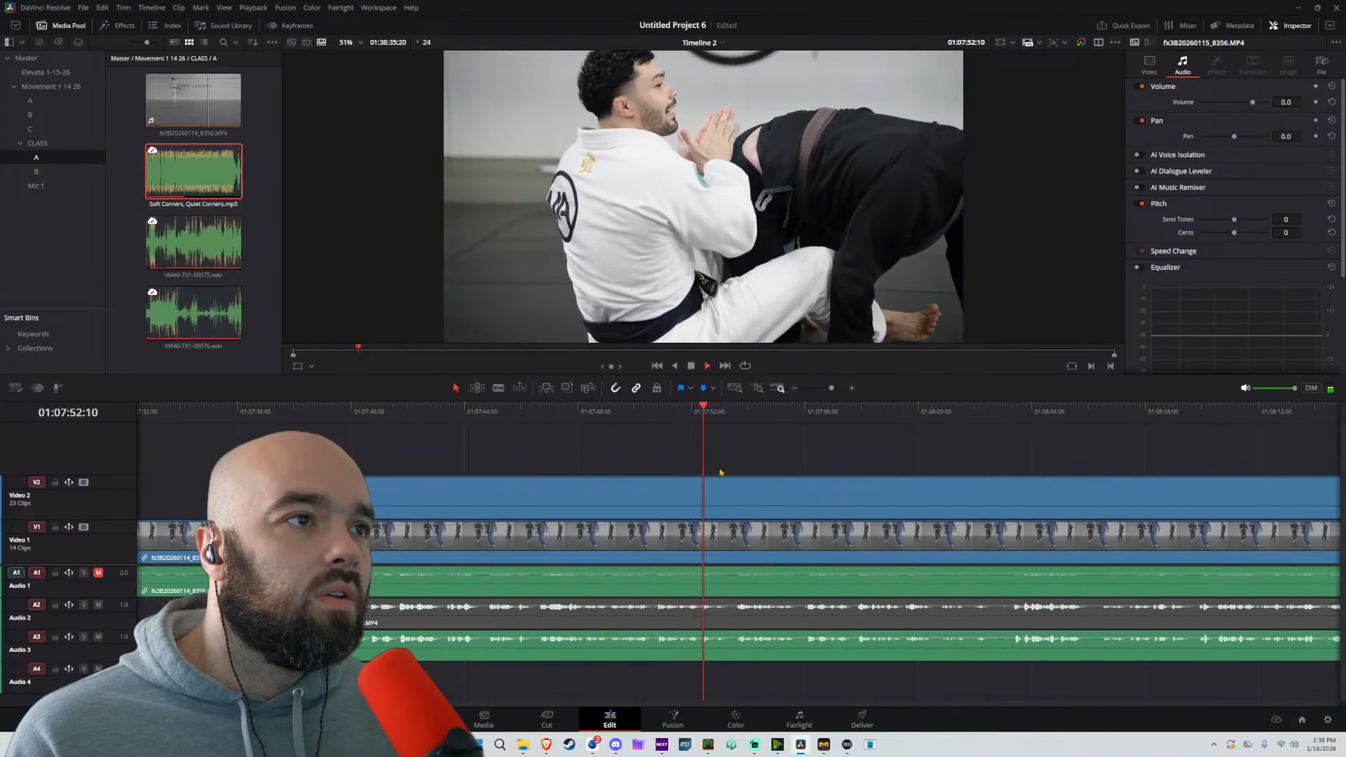
click(777, 494)
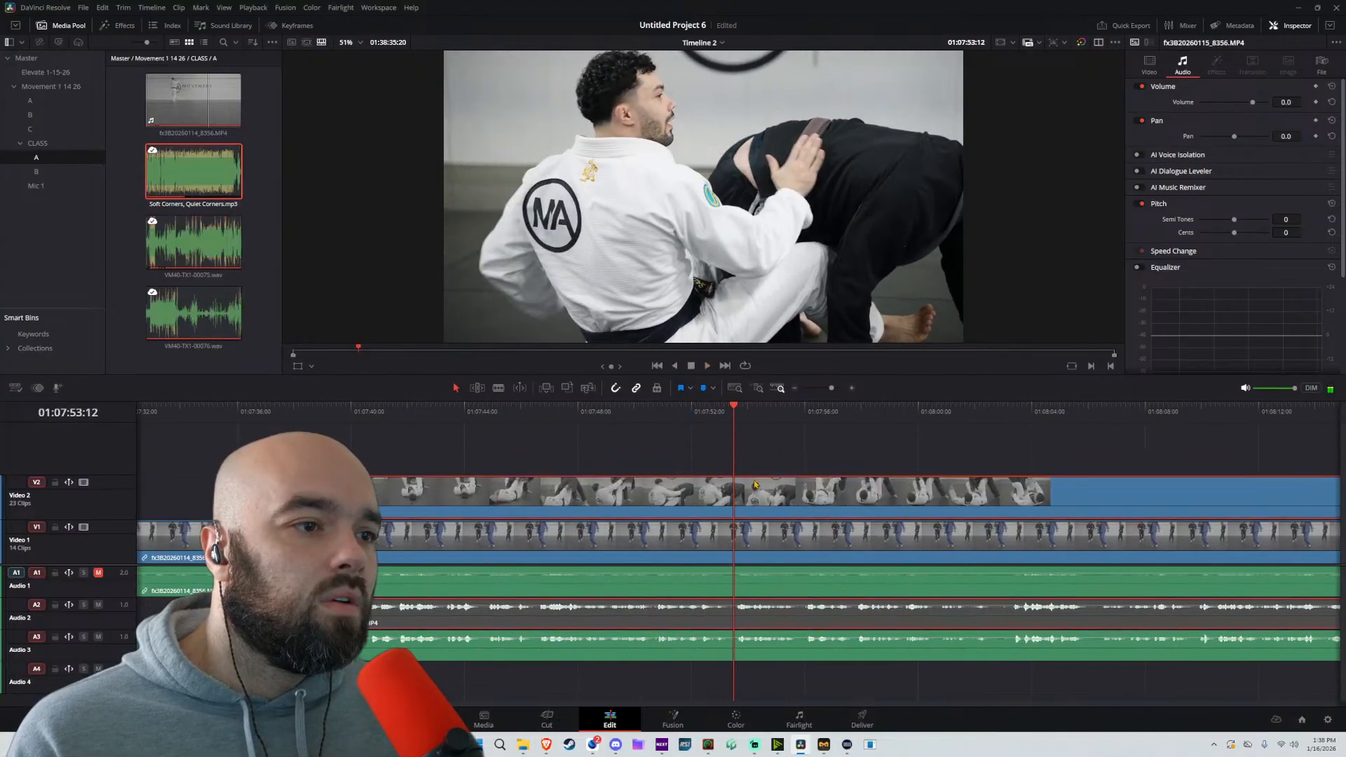
key(ctrl+b)
drag(738, 492, 973, 491)
Split the Video 2 clip at about 01:08:12 and trim the following clip's start to about 01:08:16
key(space)
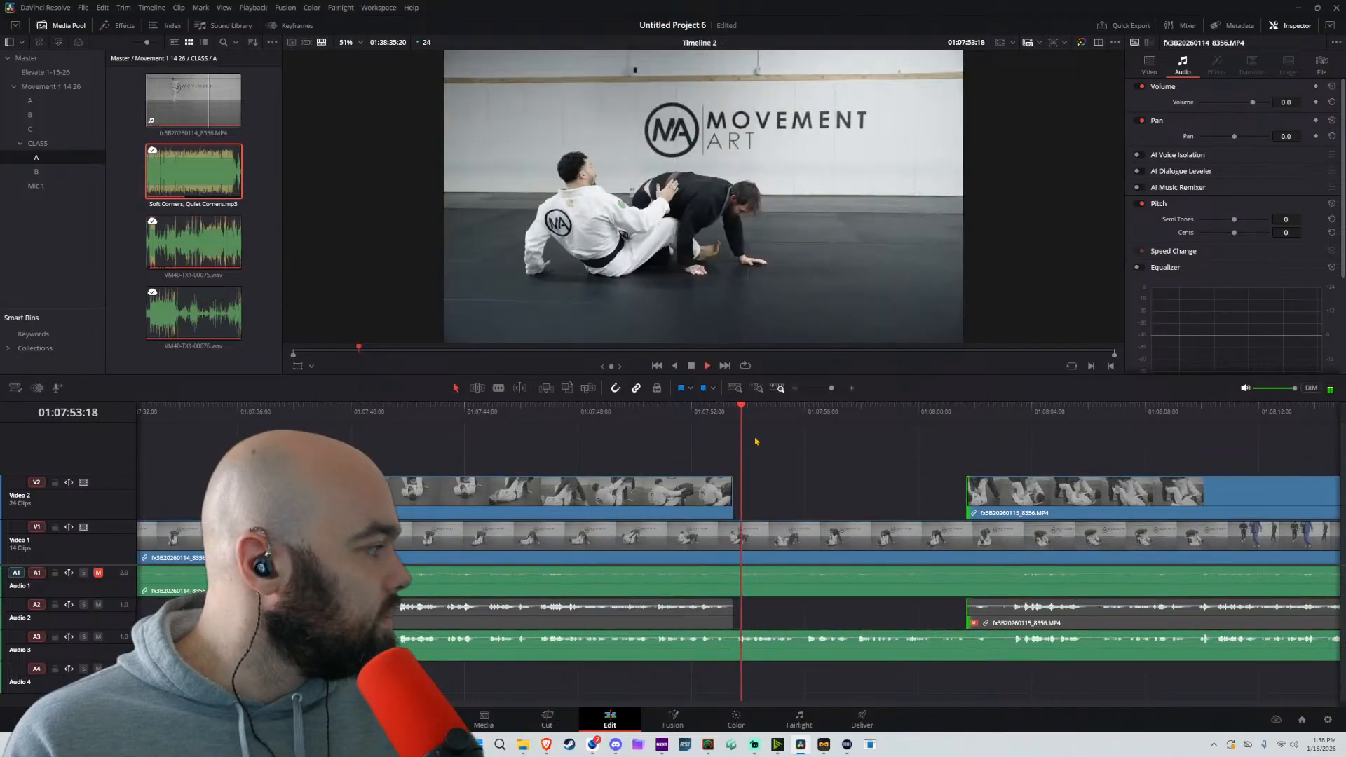
drag(913, 430, 649, 461)
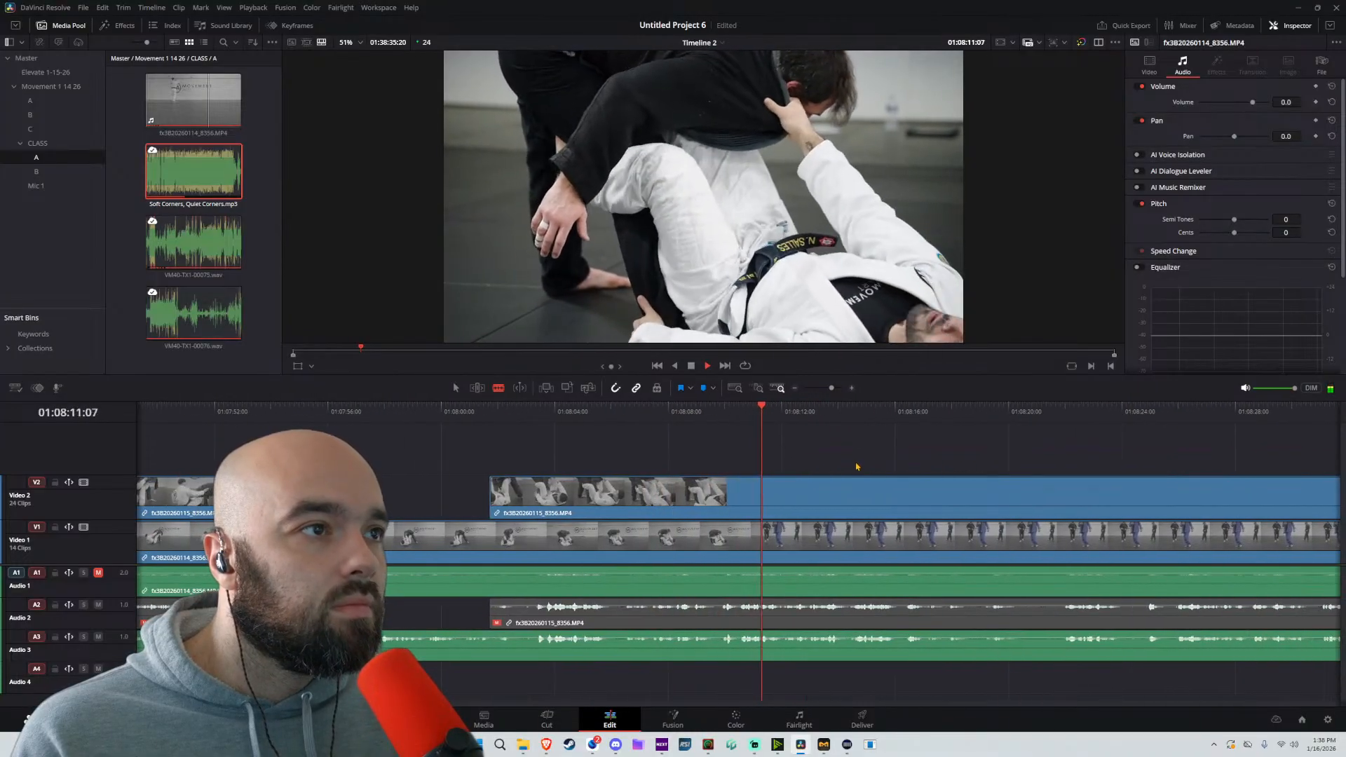
key(space)
click(784, 488)
key(a)
drag(787, 493, 903, 495)
Split the Video 2 clip at about 01:08:22 and trim the following clip's start to about 01:08:29
key(space)
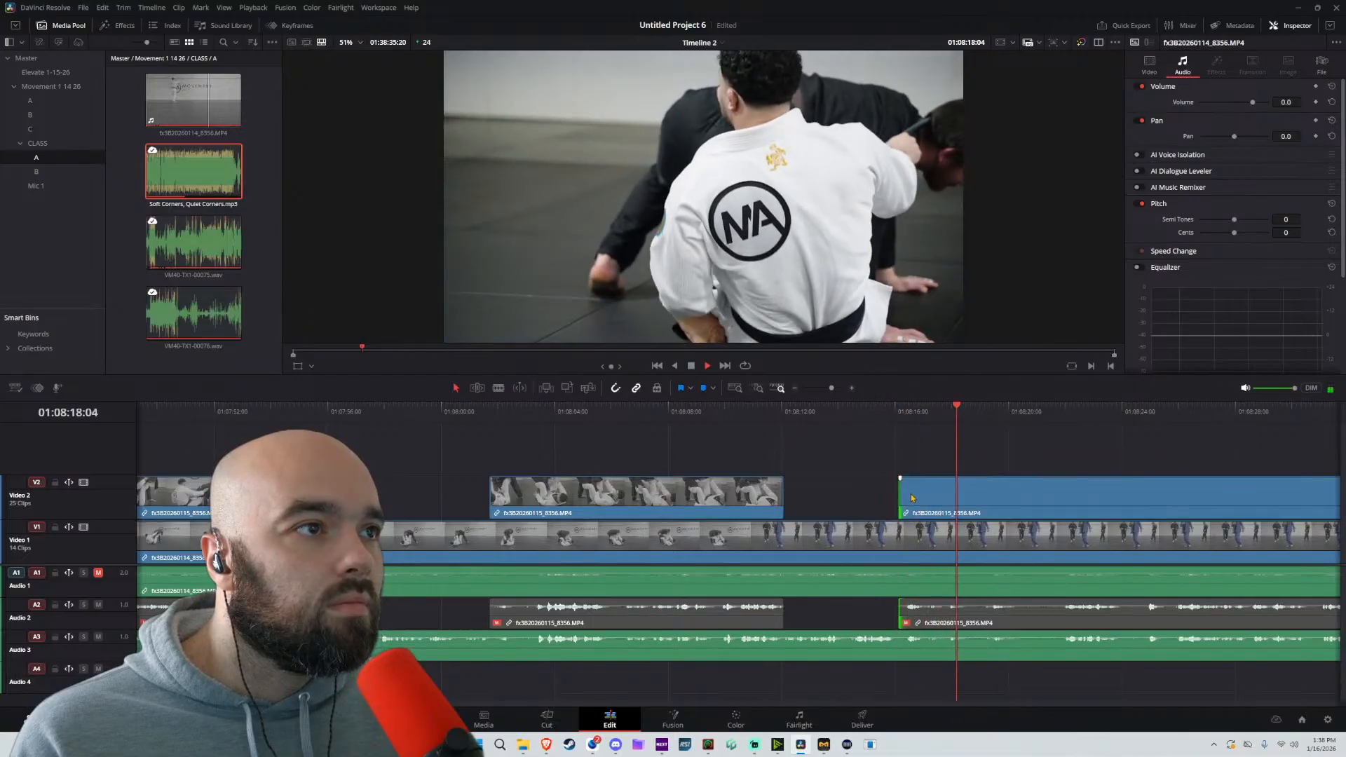
scroll(1010, 508, right, 2)
key(b)
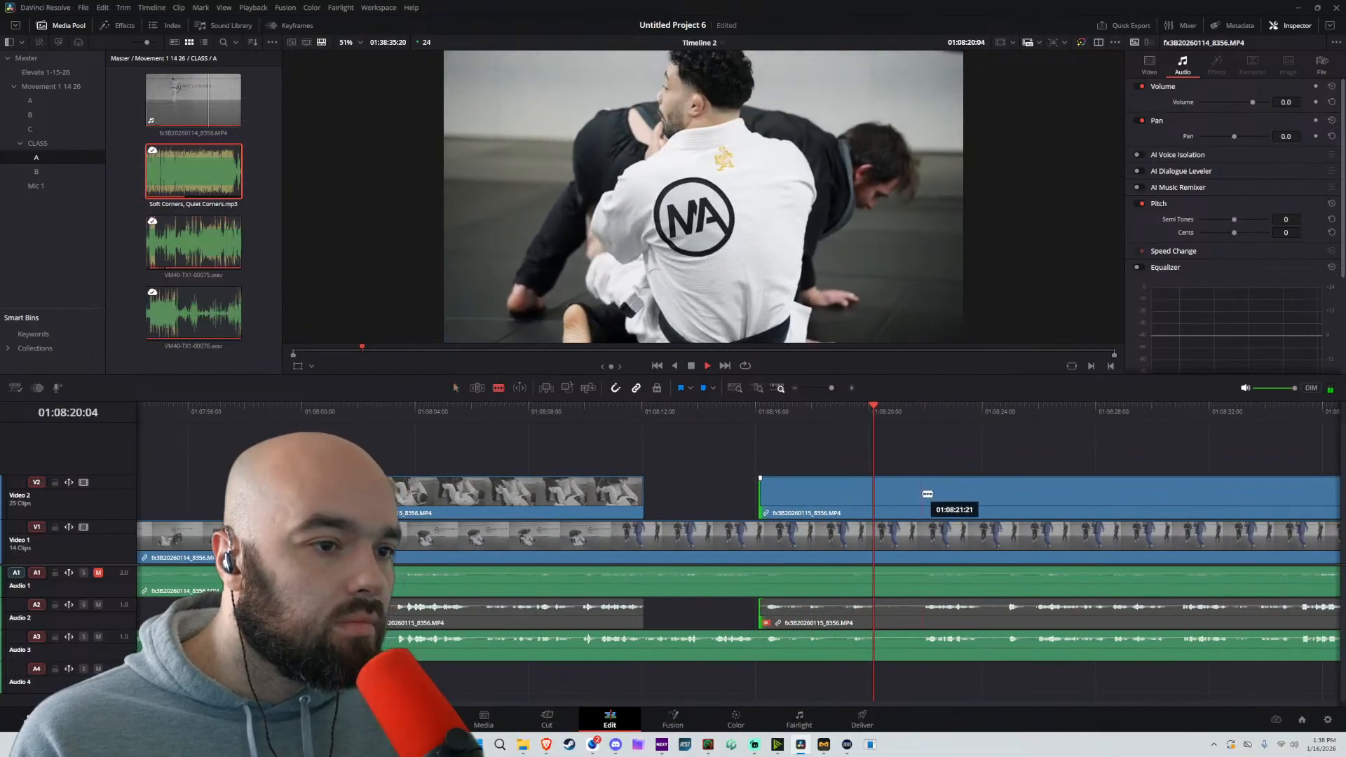
click(925, 494)
key(a)
click(1085, 487)
key(BackSpace)
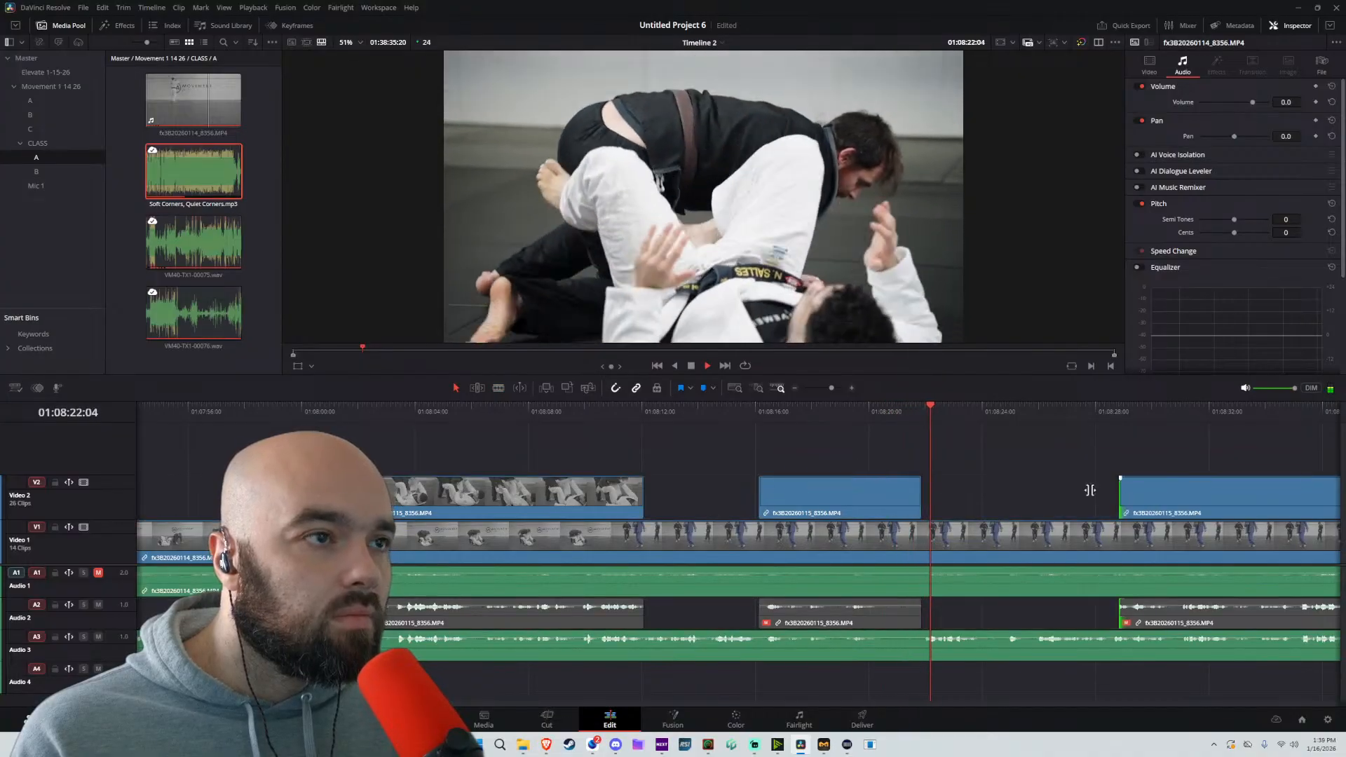
Split the Video 2 clip at about 01:08:39 and trim the following clip's start to about 01:08:43
scroll(915, 486, right, 2)
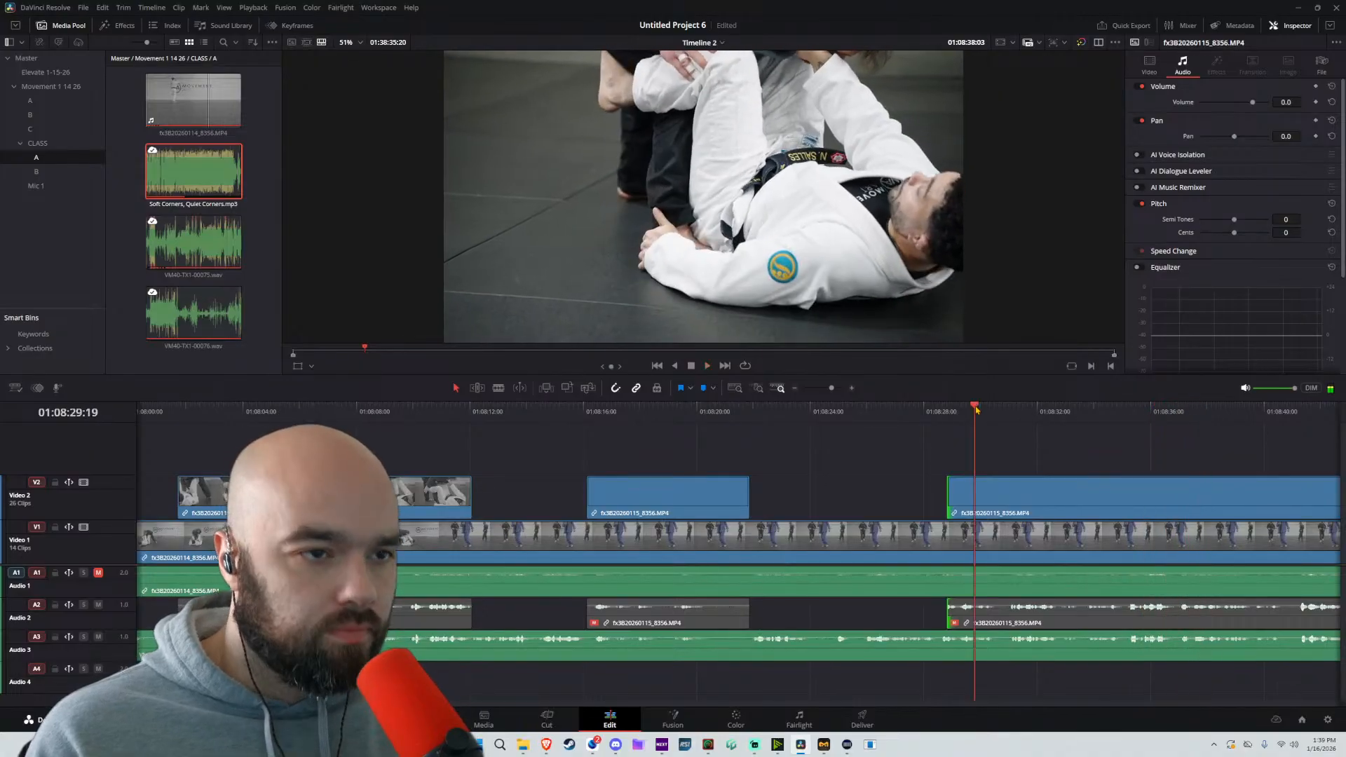
scroll(896, 483, right, 5)
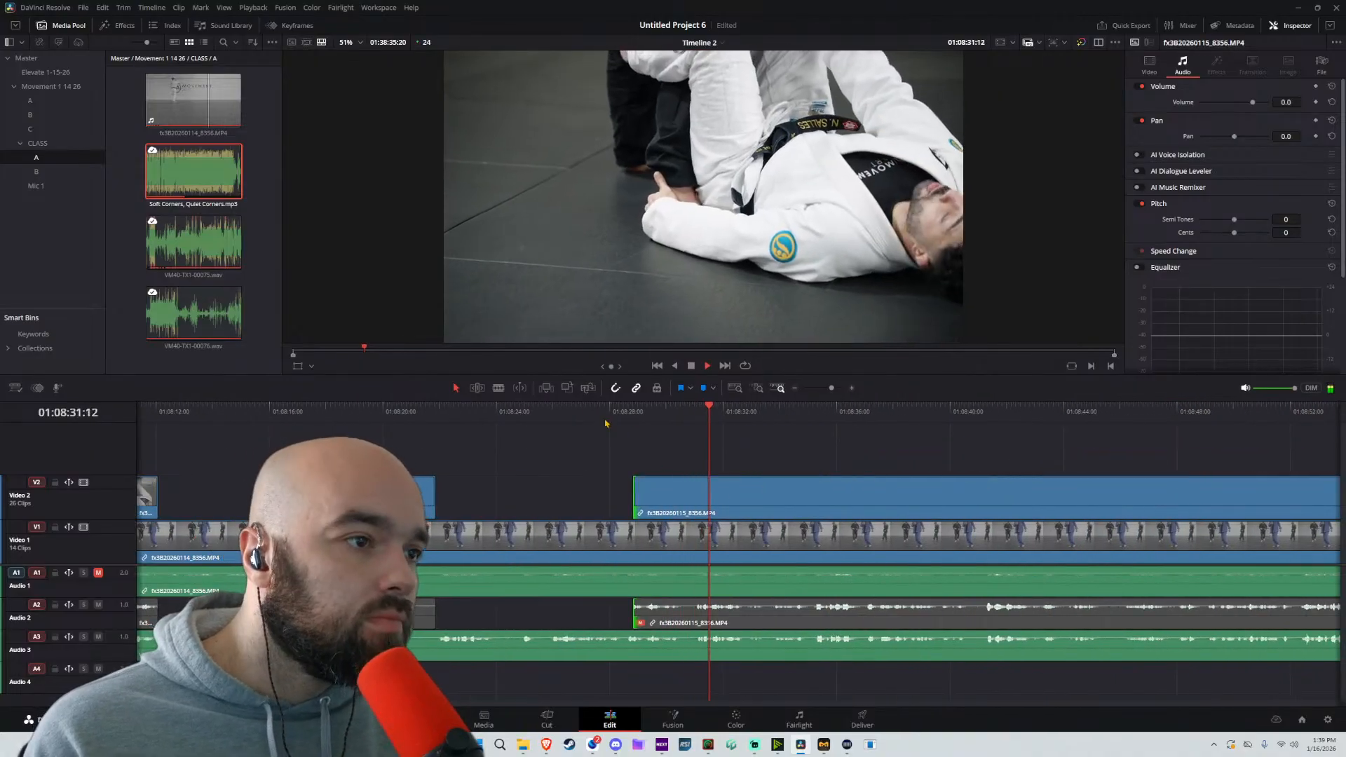
click(605, 422)
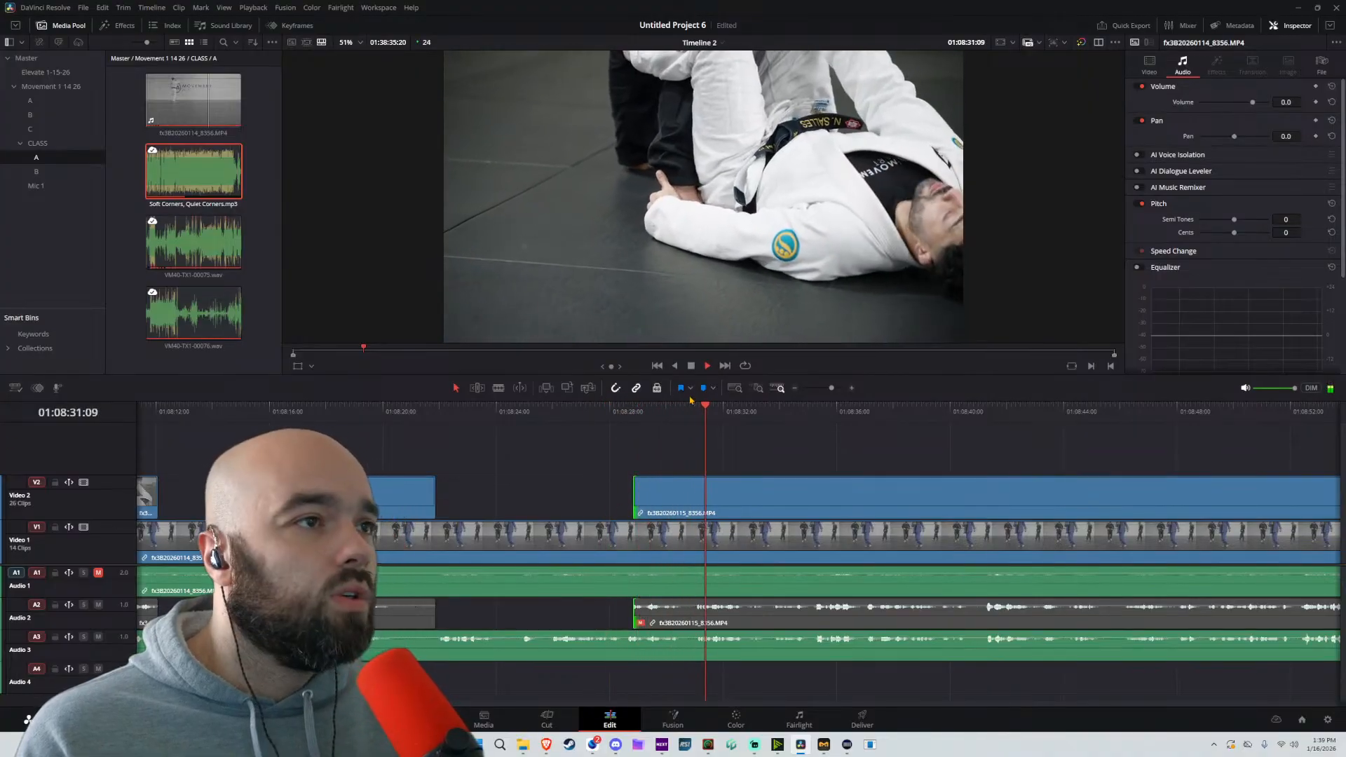
click(763, 494)
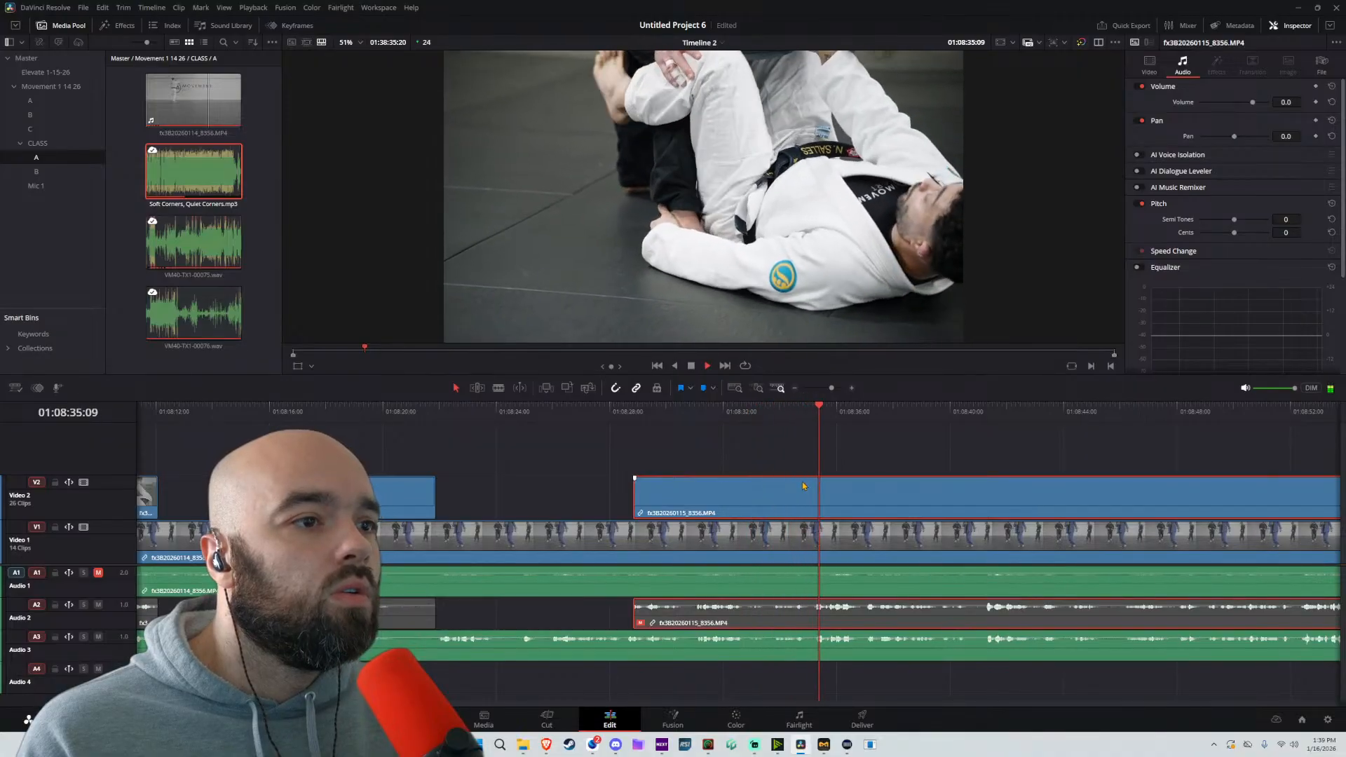
scroll(806, 486, right, 5)
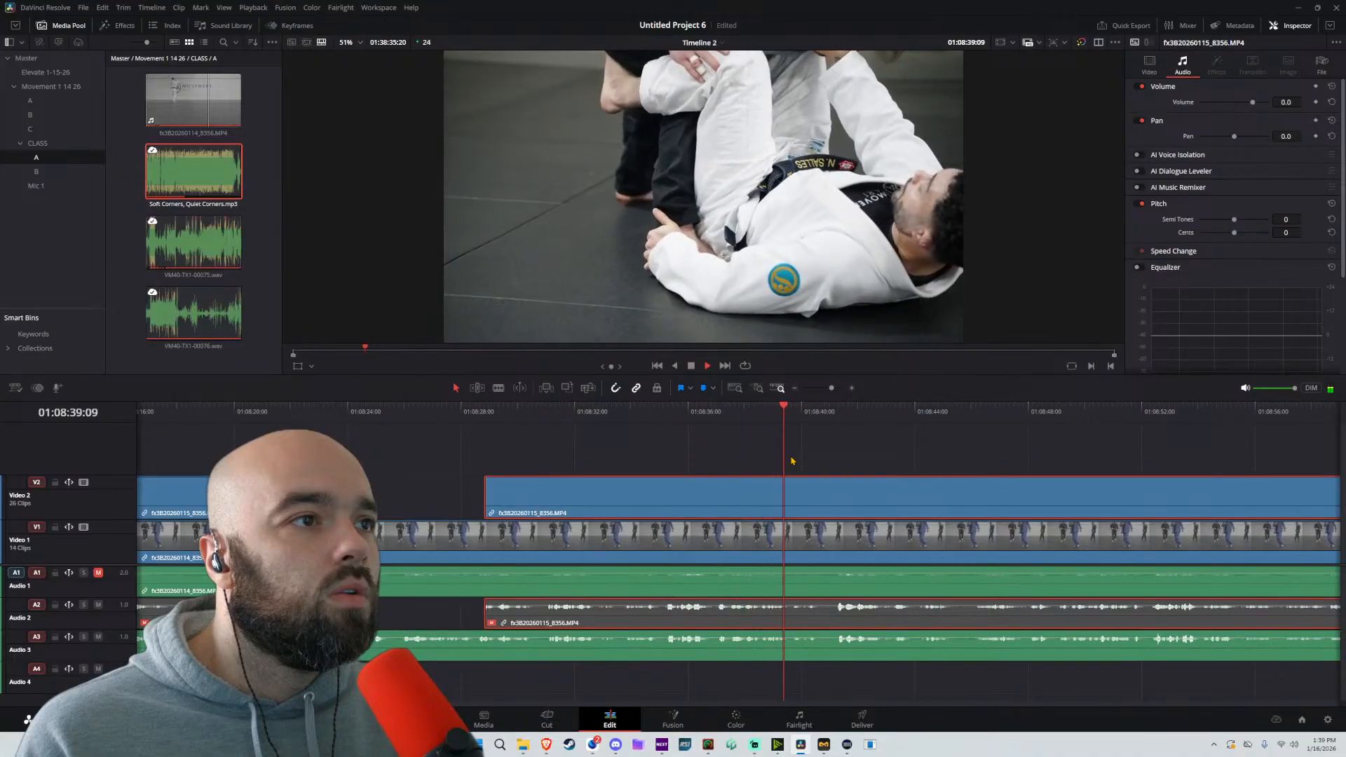
key(space)
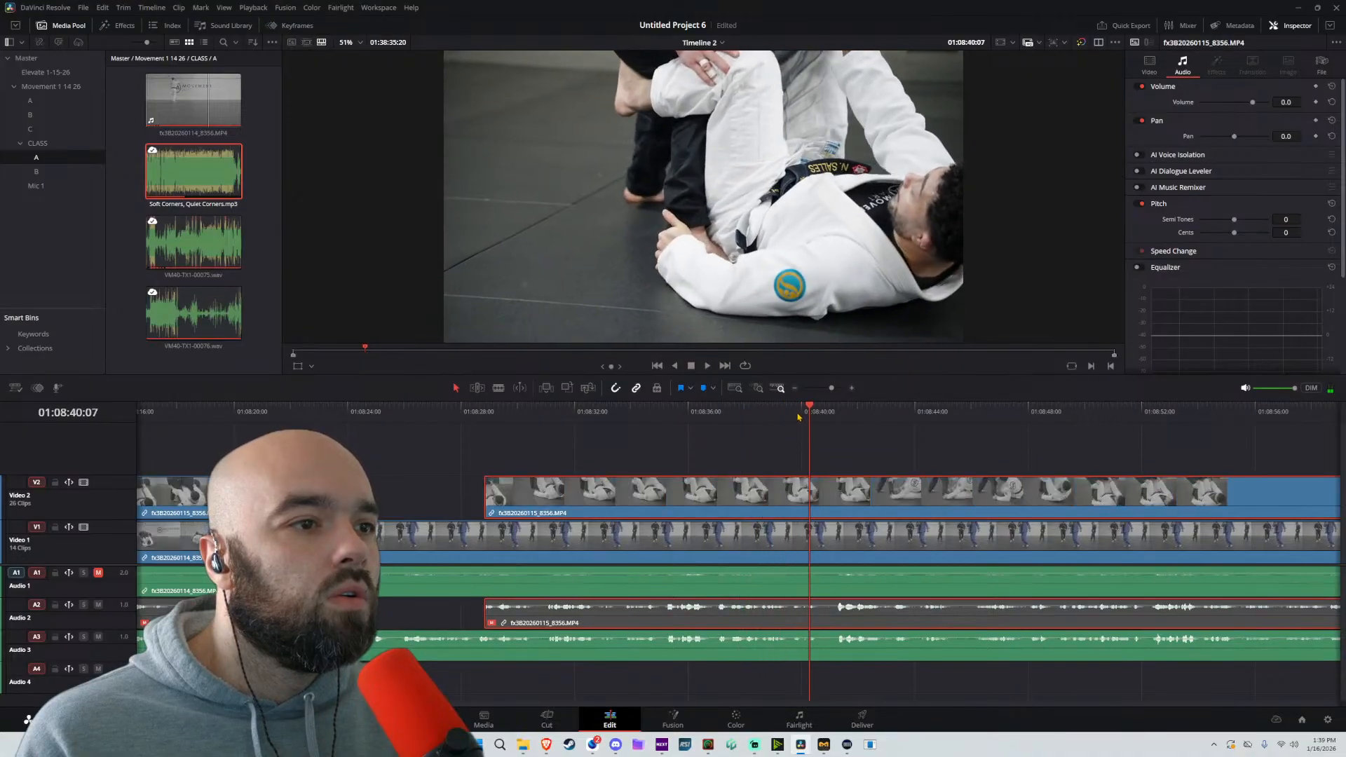
click(786, 412)
key(ctrl+b)
drag(791, 488, 879, 490)
Split the Video 2 clip at about 01:08:48 and trim the following clip's start to about 01:08:53
key(space)
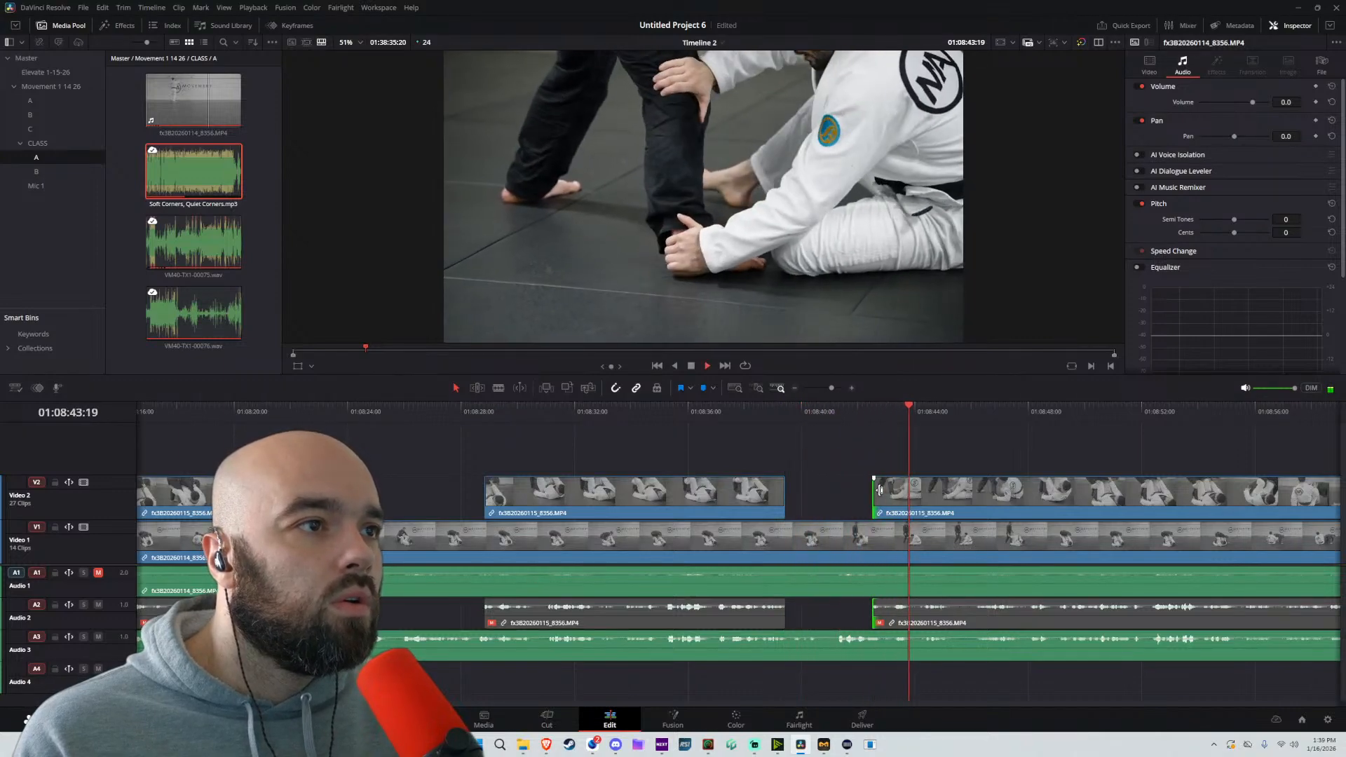
click(954, 494)
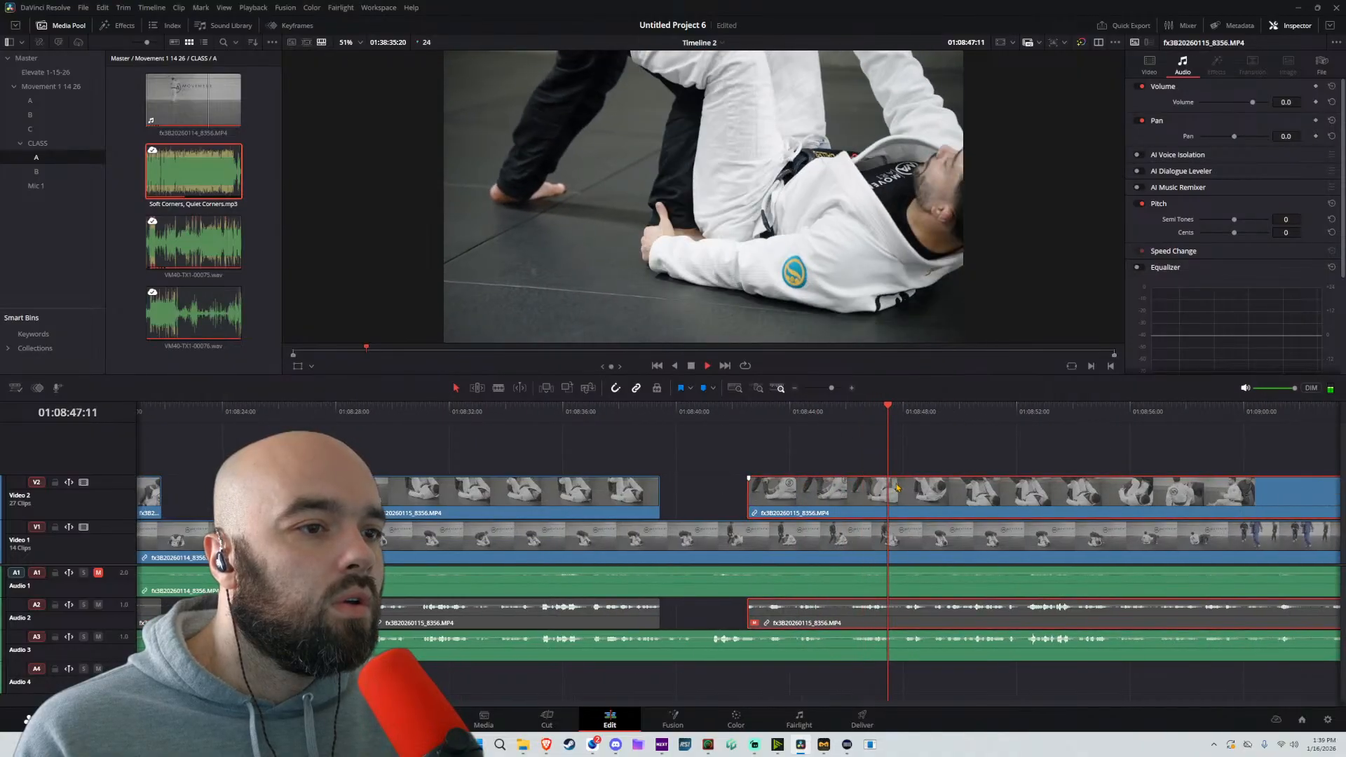
key(ctrl+b)
drag(909, 494, 1042, 493)
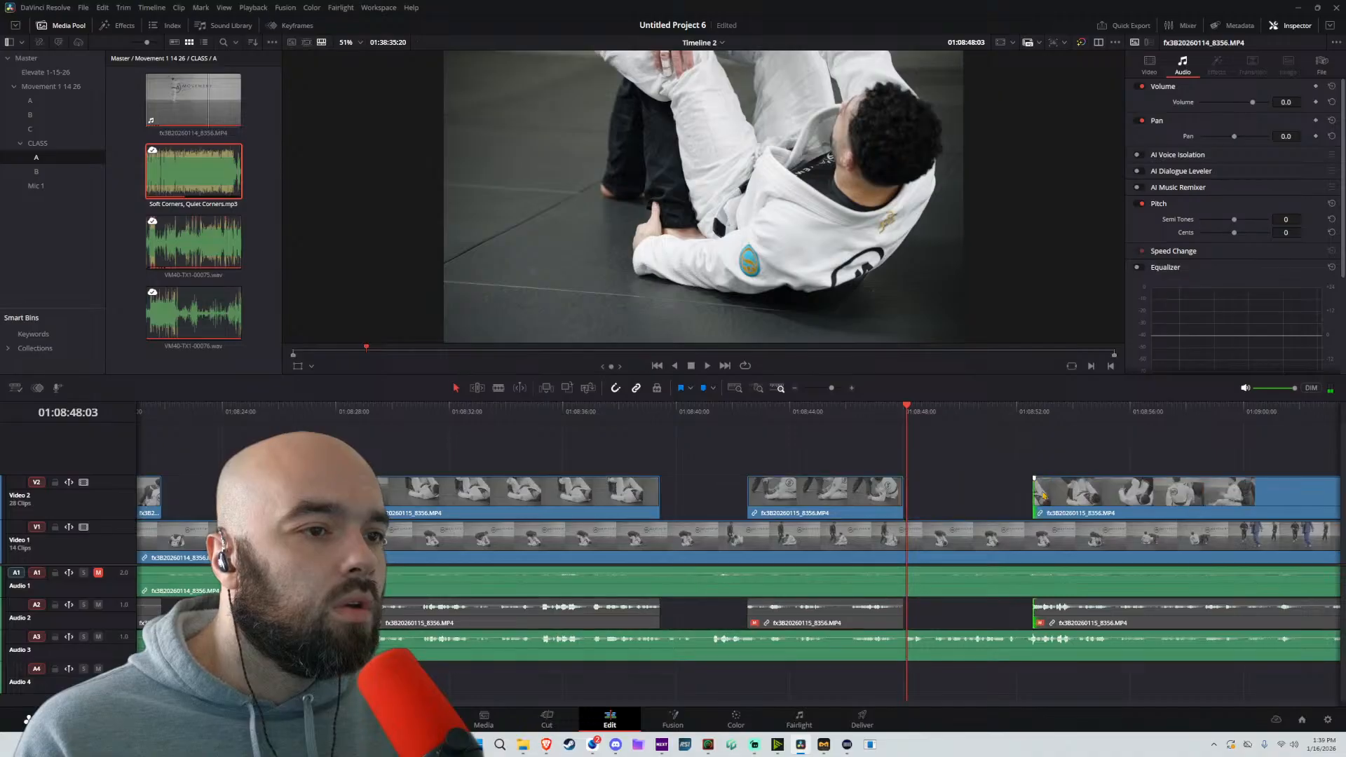
key(space)
scroll(1016, 488, down, 5)
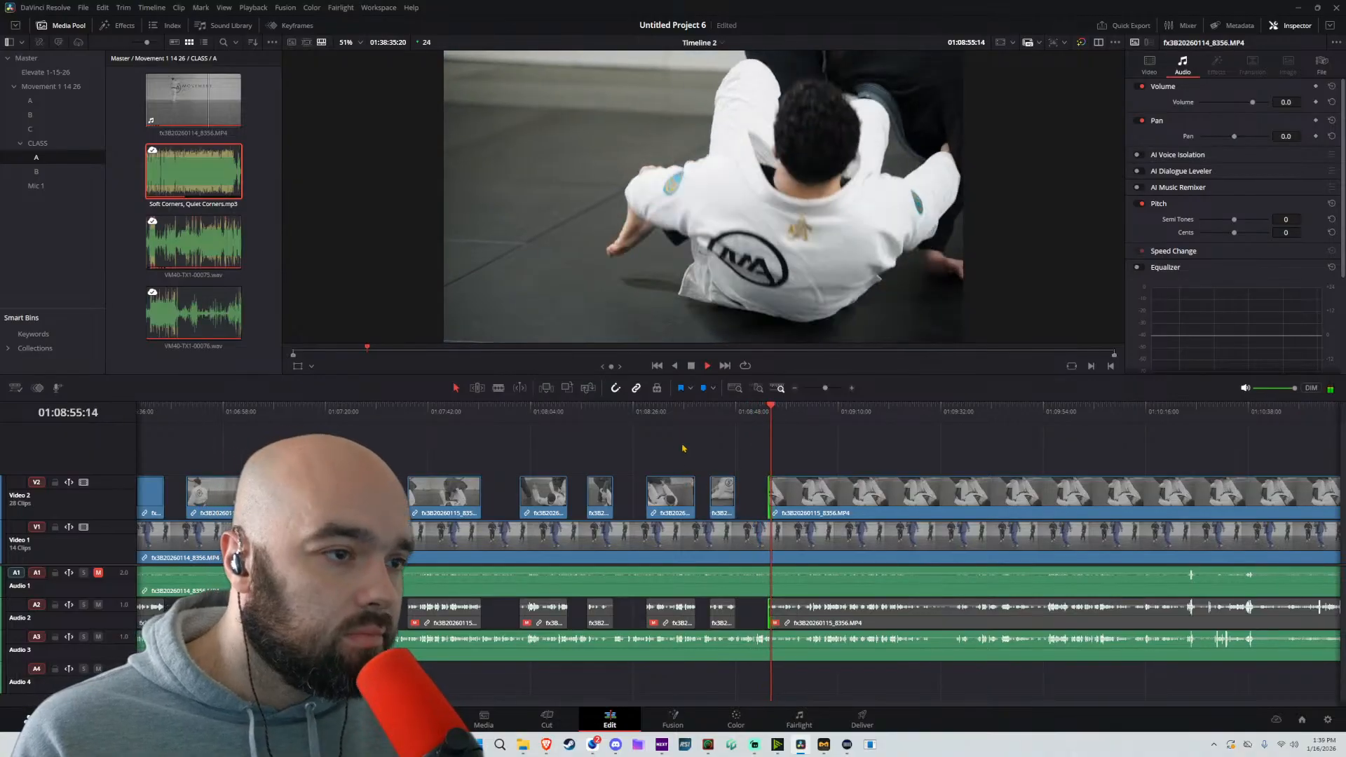
Replay the latest cut and trim the following Video 2 clip's start to about 01:09:00
click(747, 414)
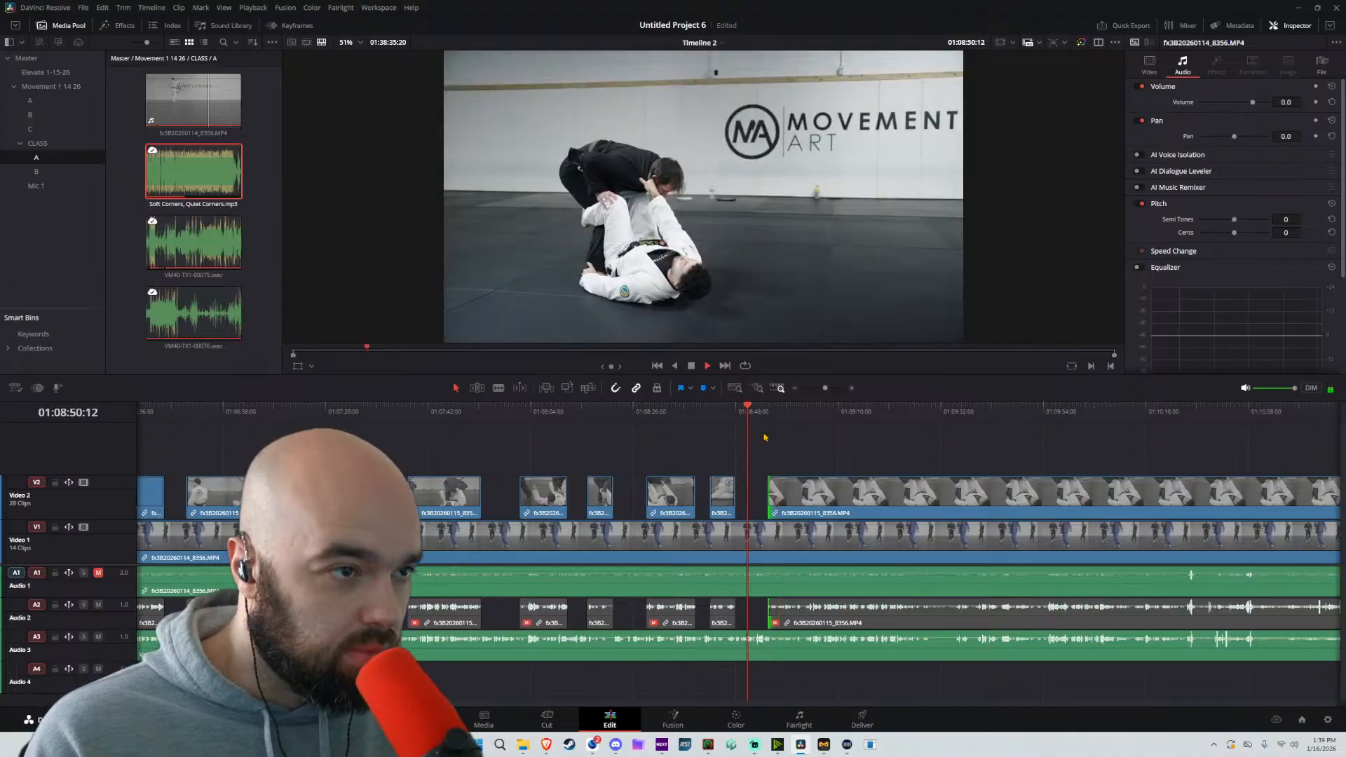
scroll(830, 457, up, 4)
drag(783, 491, 841, 483)
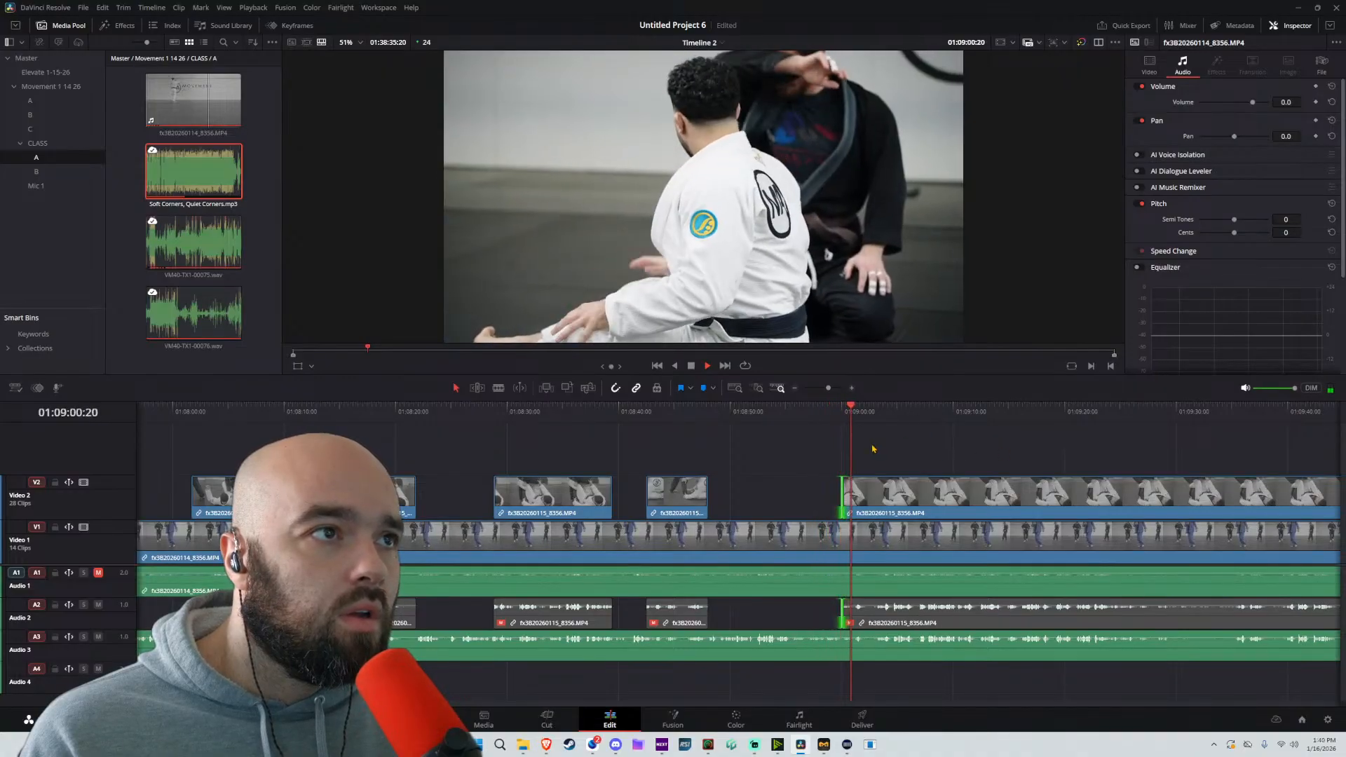
White-balance the Video 2 clip starting at about 01:09:00 from the white gi, producing a Temp of -2.5, and return to editing
click(736, 718)
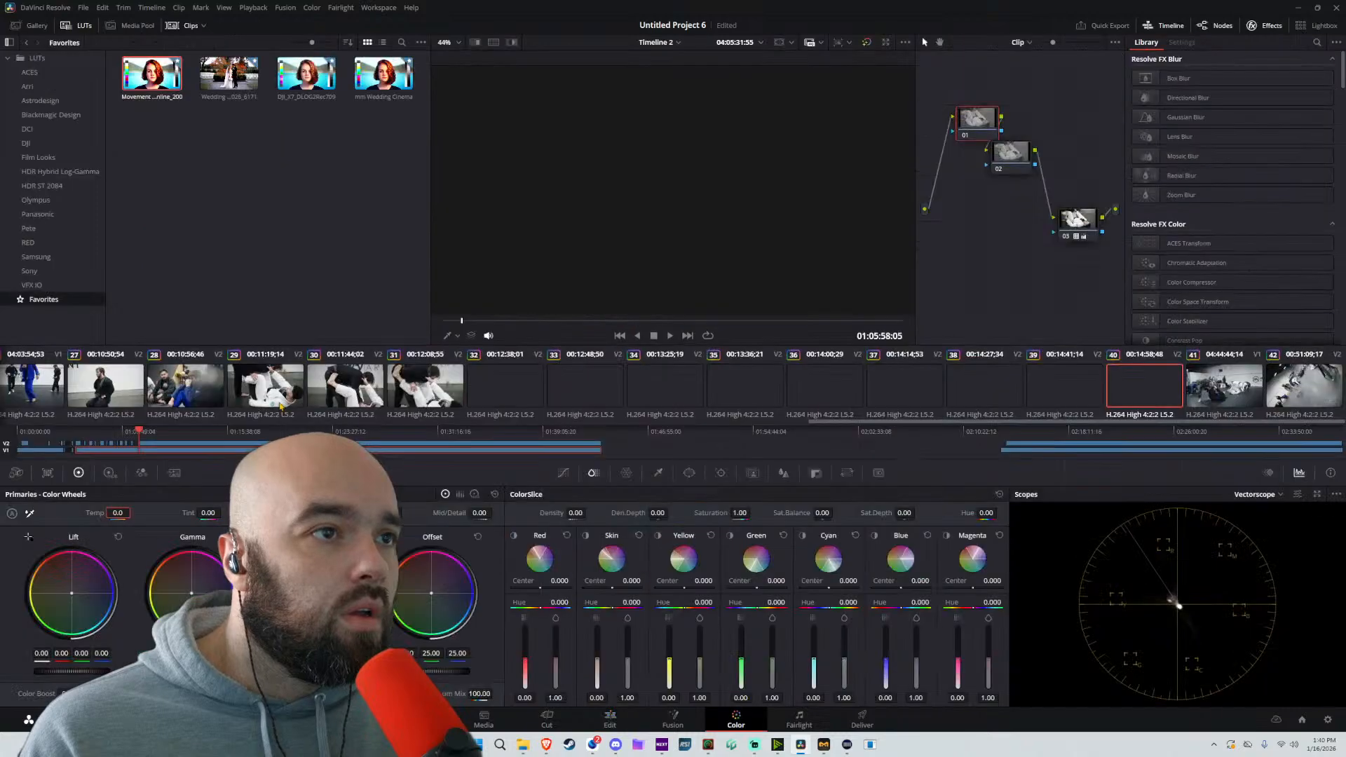
click(828, 185)
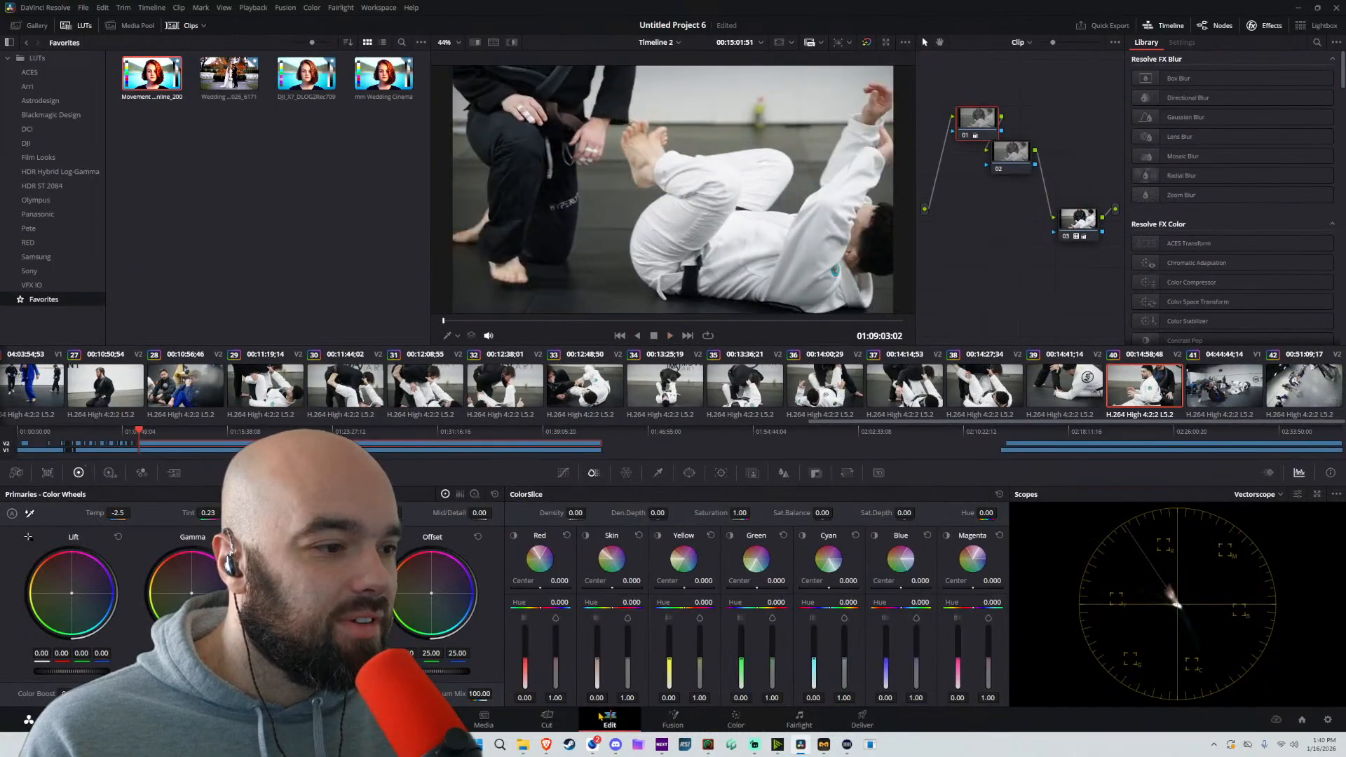
click(607, 717)
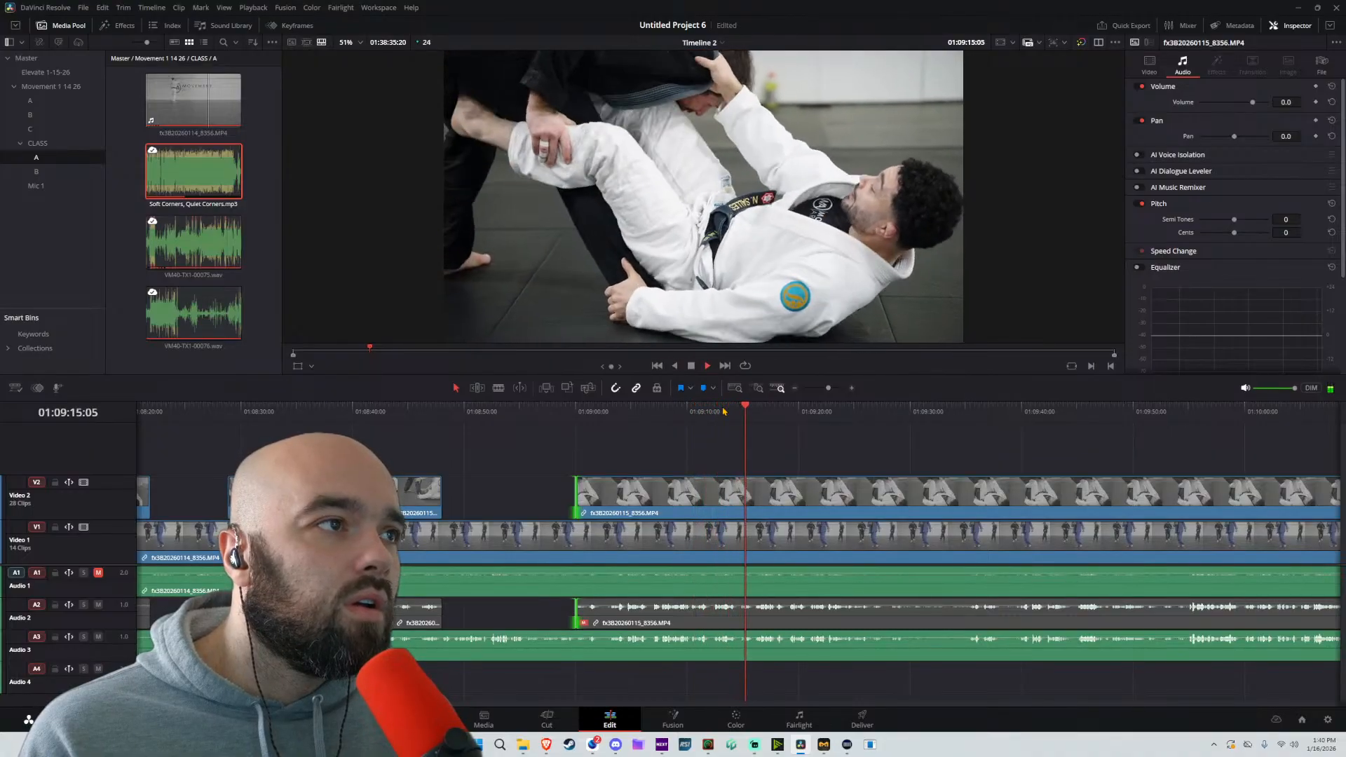
Split the Video 2 clip at about 01:09:16 and trim the following clip's start to about 01:09:21
key(space)
key(ctrl+b)
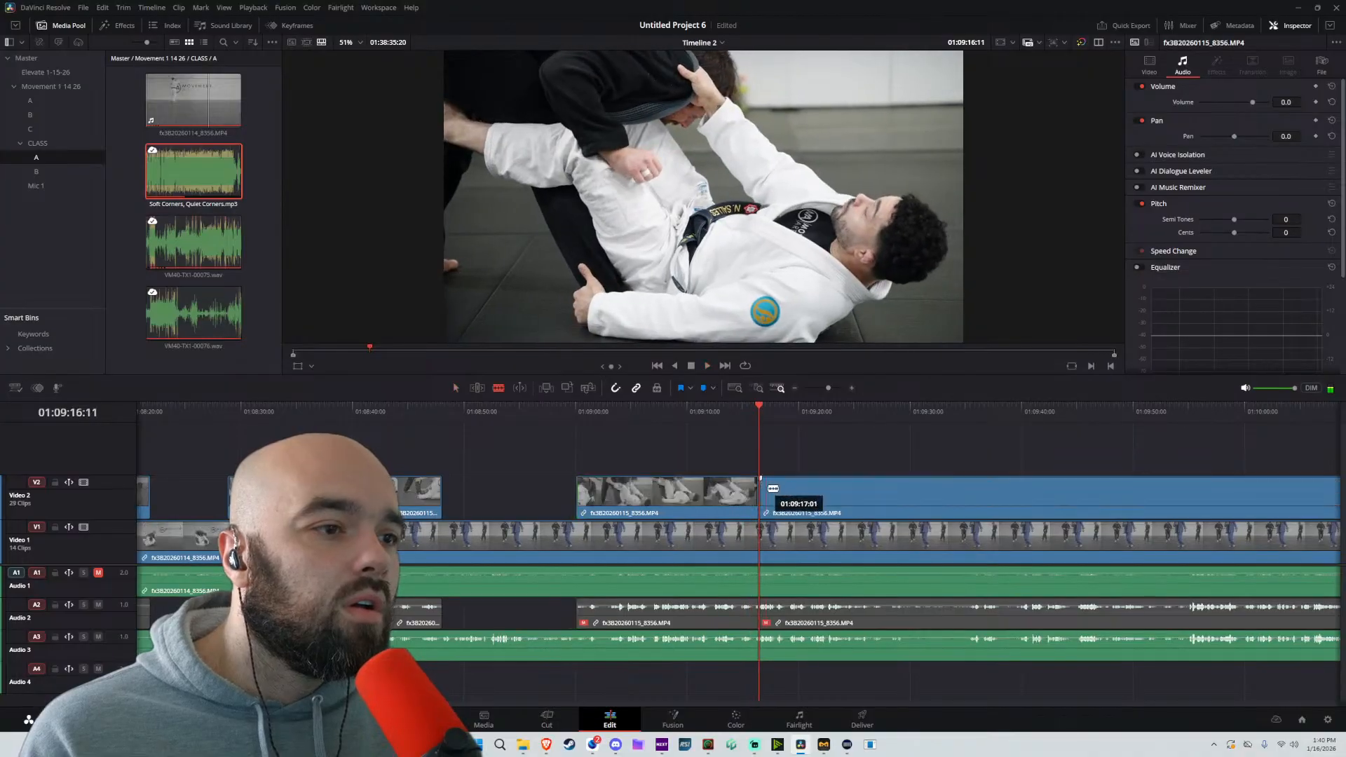
drag(765, 493, 827, 496)
key(space)
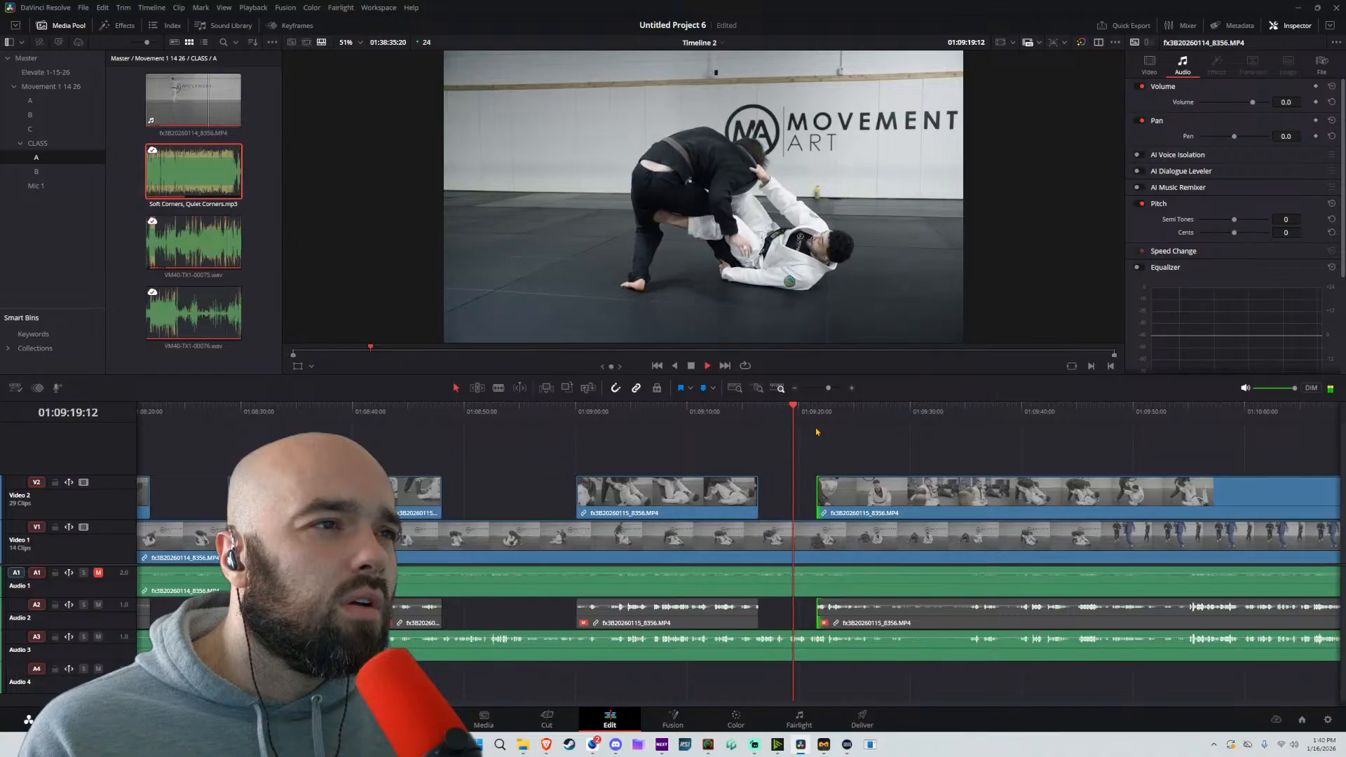
Compare the newest Video 2 clip's color grade with the clips at about 01:08:42 and 02:13:08
click(744, 723)
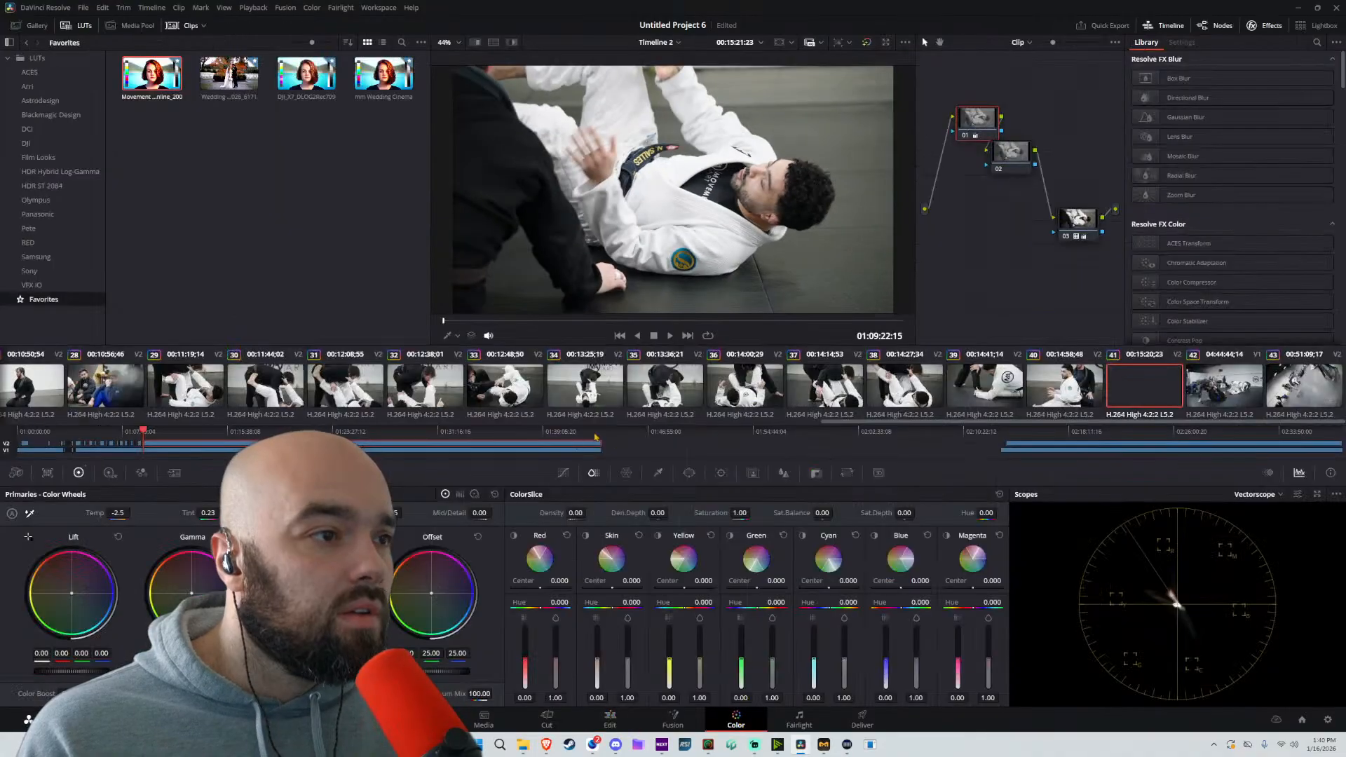
click(1046, 405)
click(987, 394)
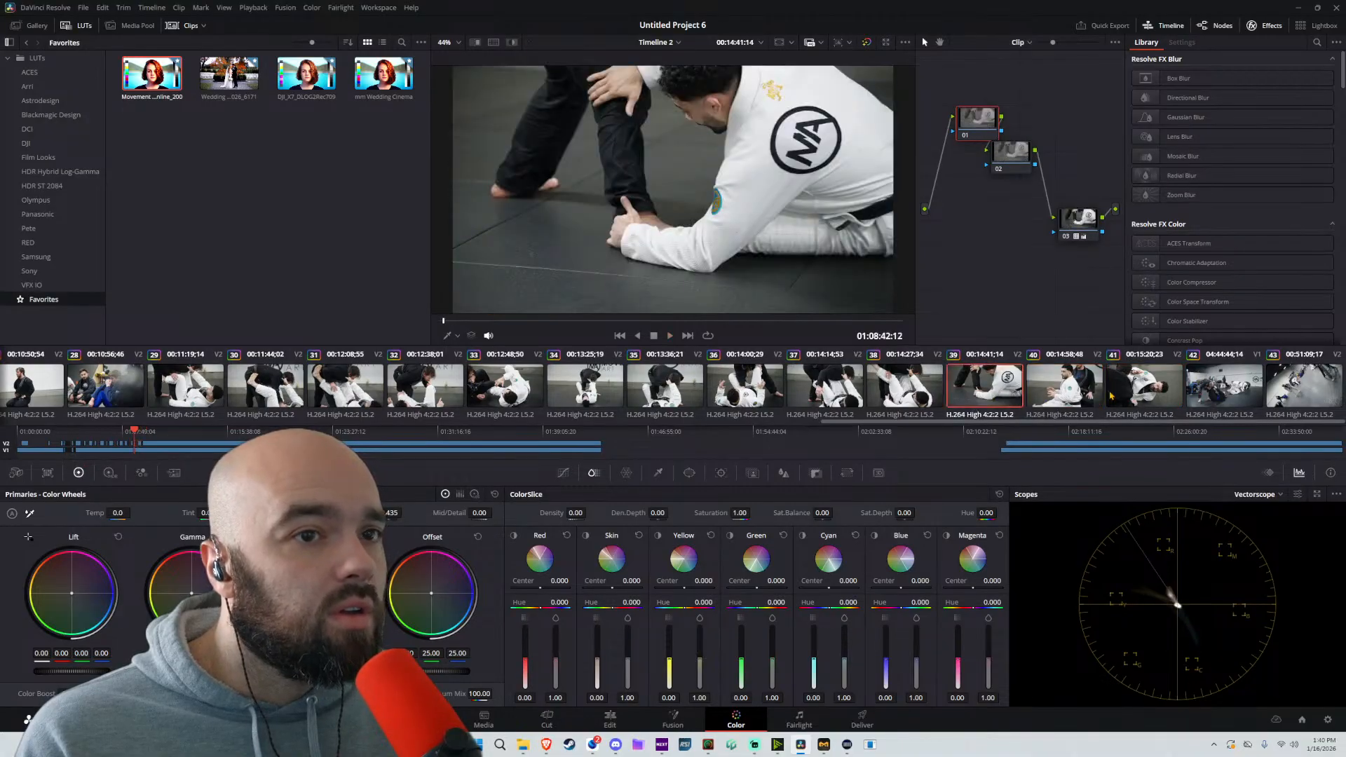
click(1213, 390)
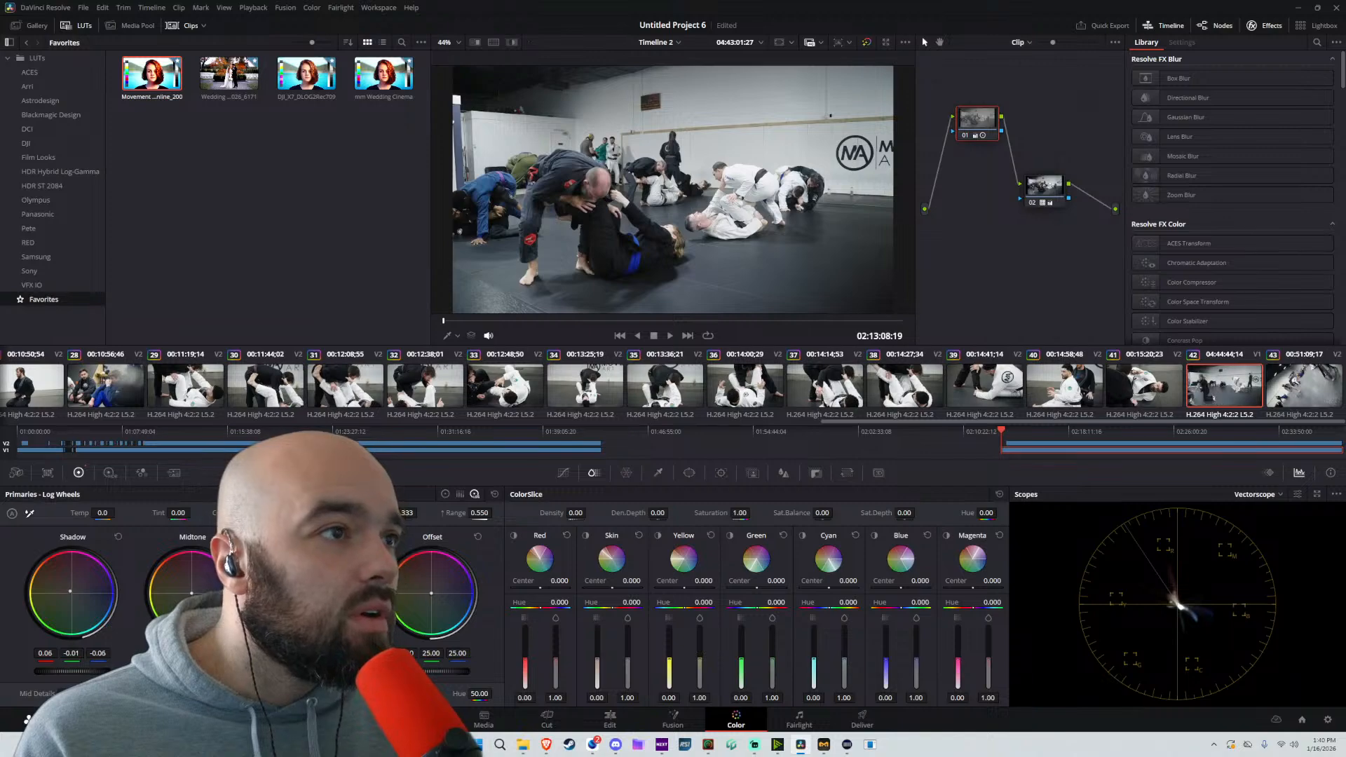
click(610, 722)
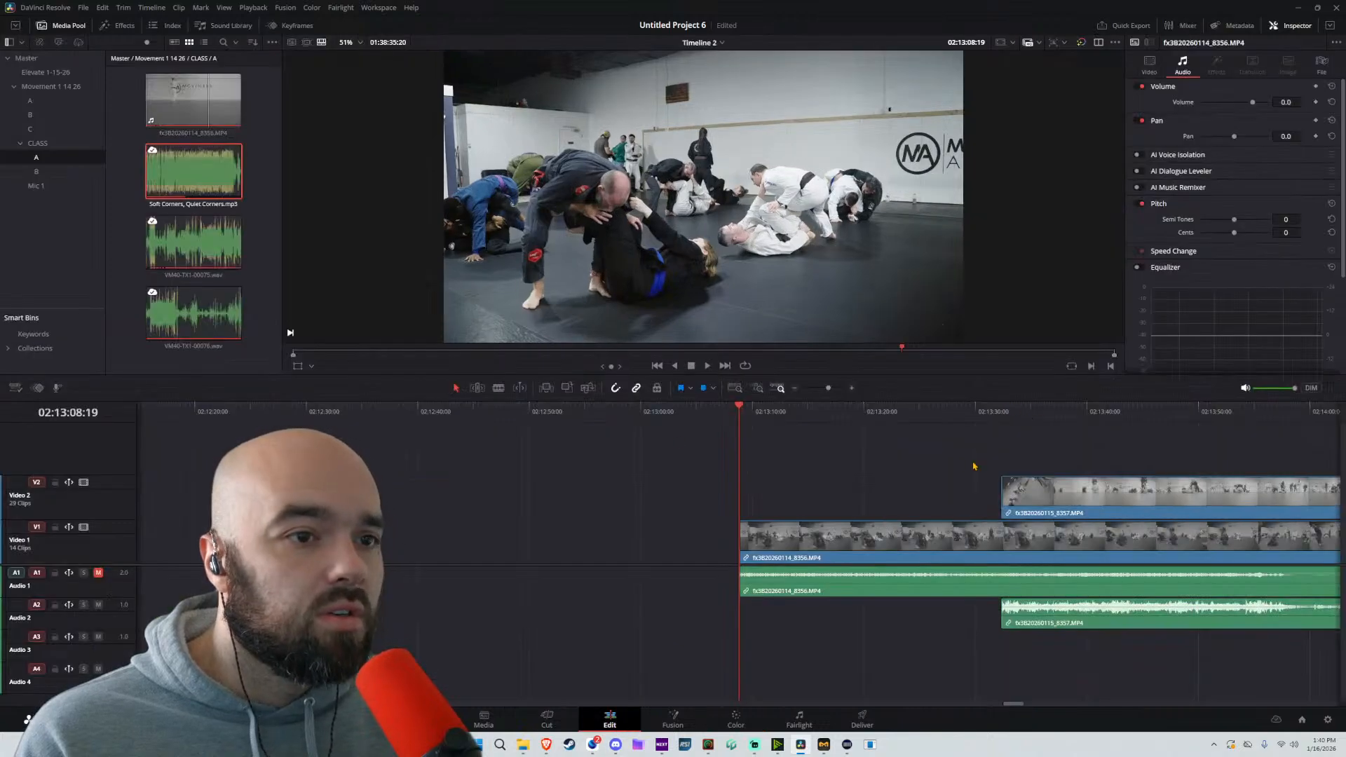
Return to the Video 2 cuts around 01:09:00 and trim the last clip's start to about 01:09:25
key(shift+z)
scroll(891, 482, up, 6)
scroll(701, 487, left, 6)
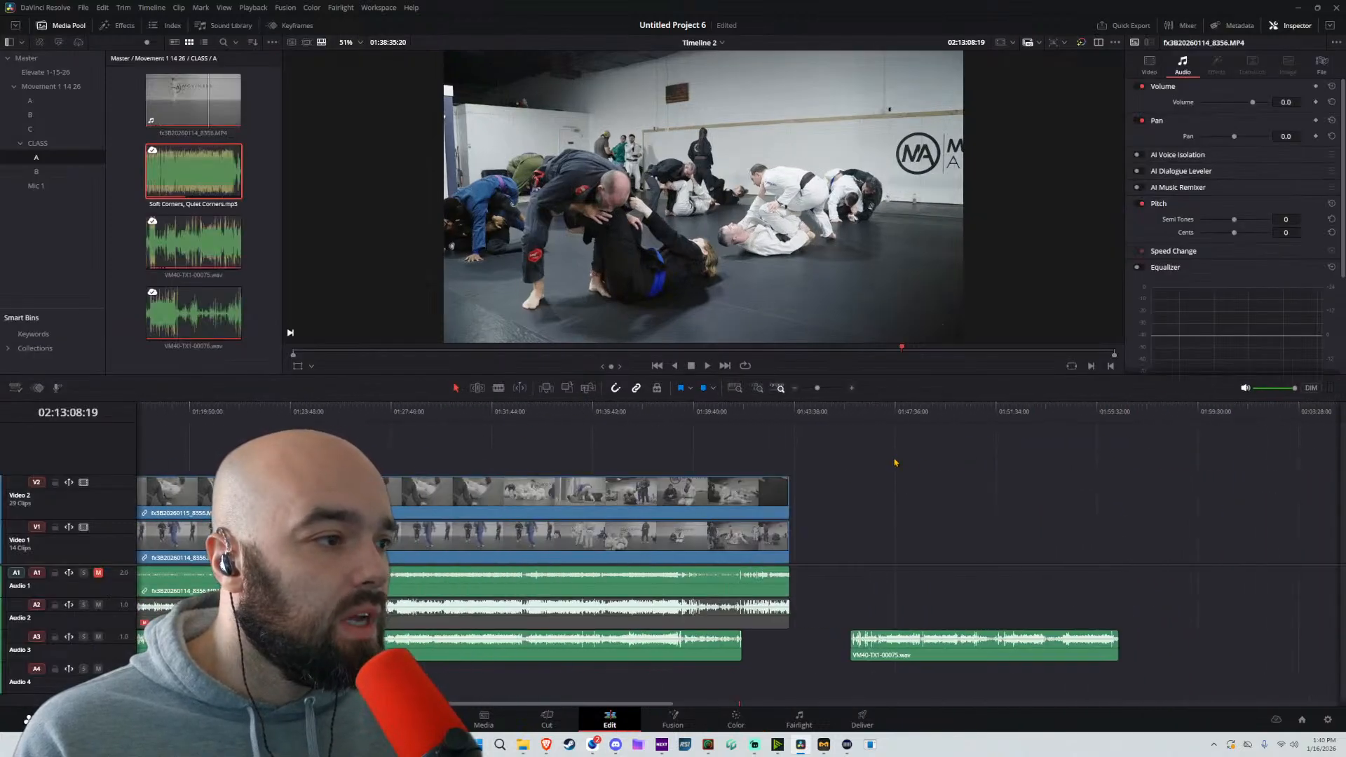
click(461, 411)
key(space)
key(space)
scroll(430, 481, left, 6)
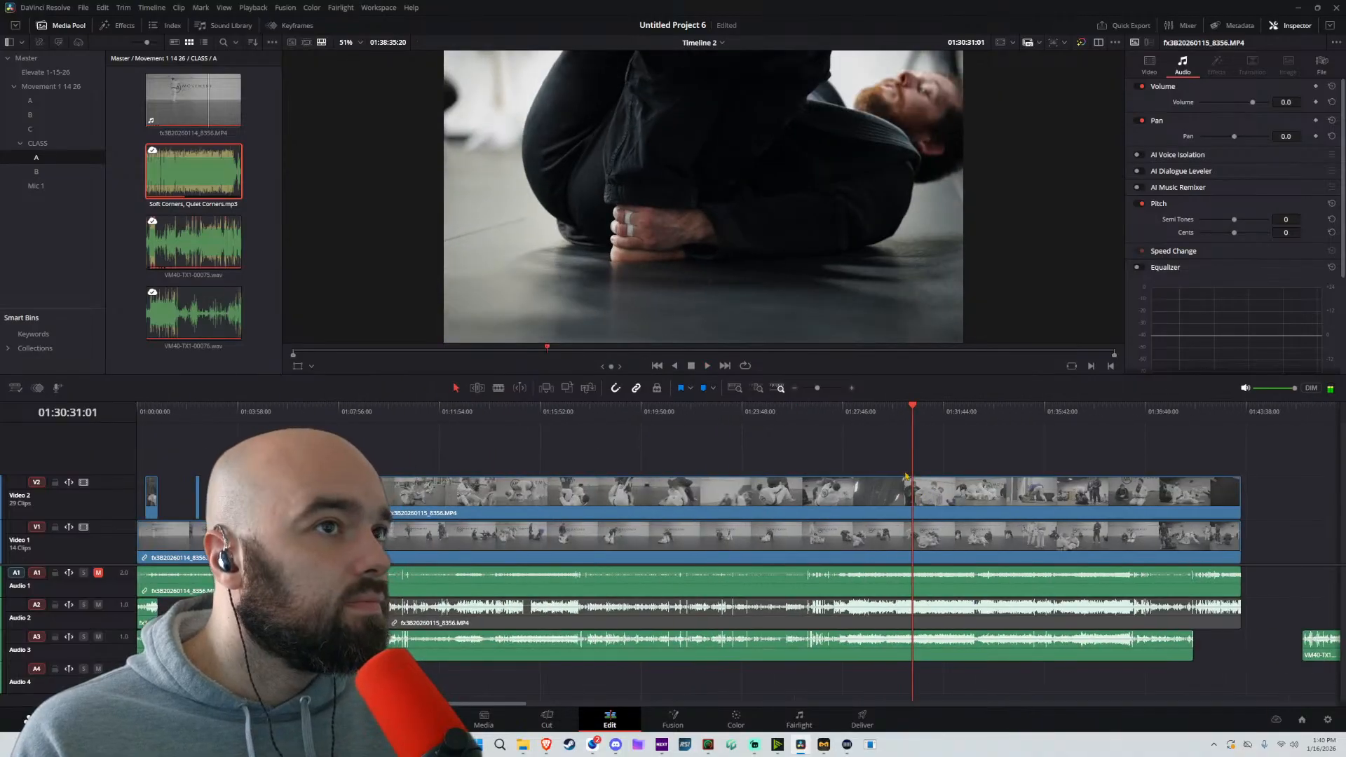
key(Up)
key(Up)
key(Up)
key(space)
scroll(814, 497, up, 6)
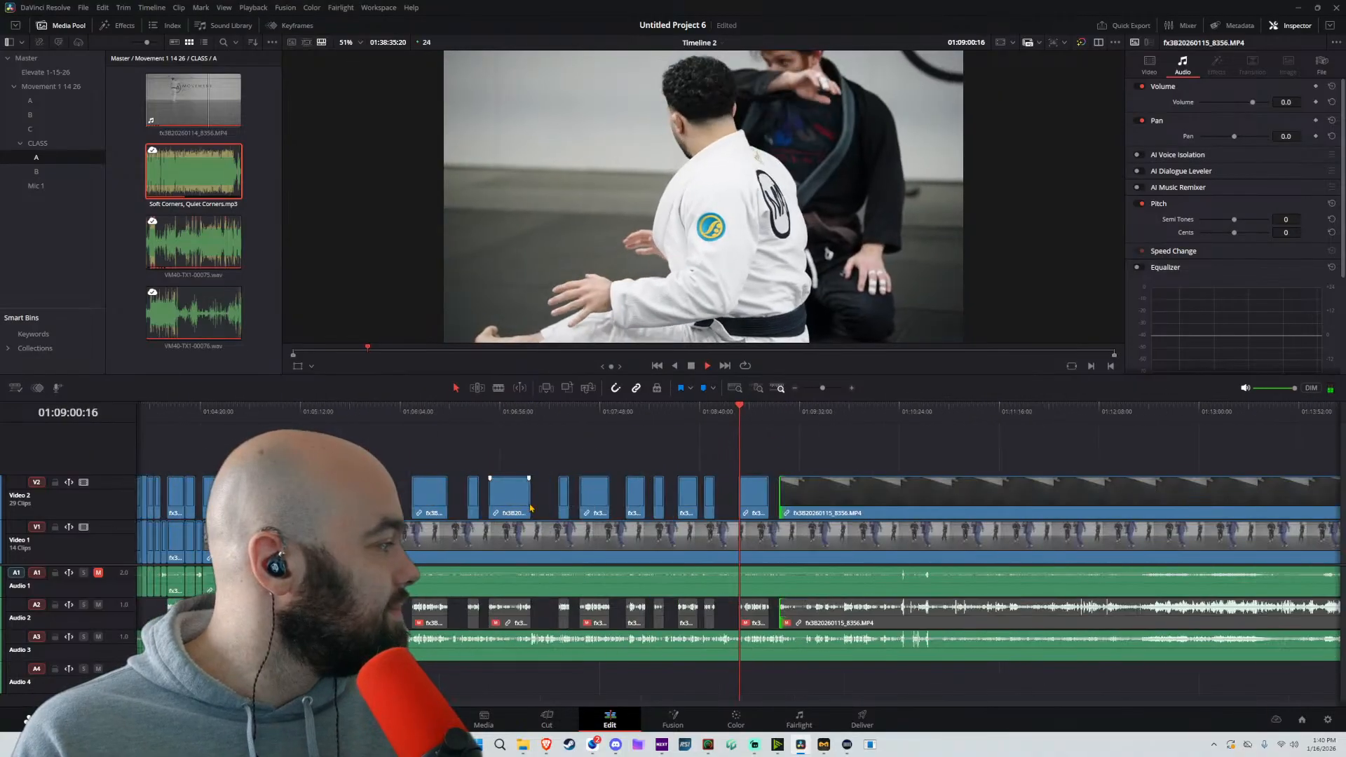
scroll(814, 498, up, 3)
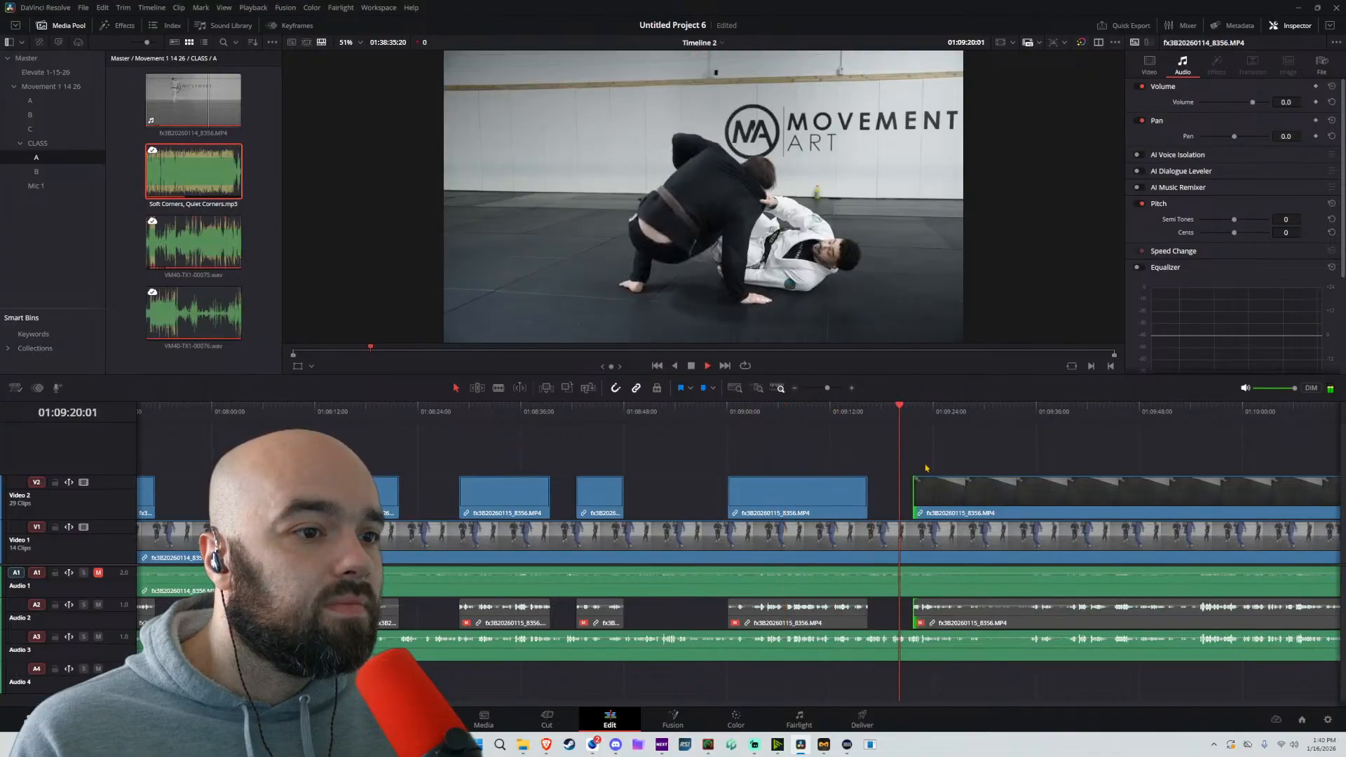
drag(918, 488, 952, 485)
scroll(905, 499, up, 2)
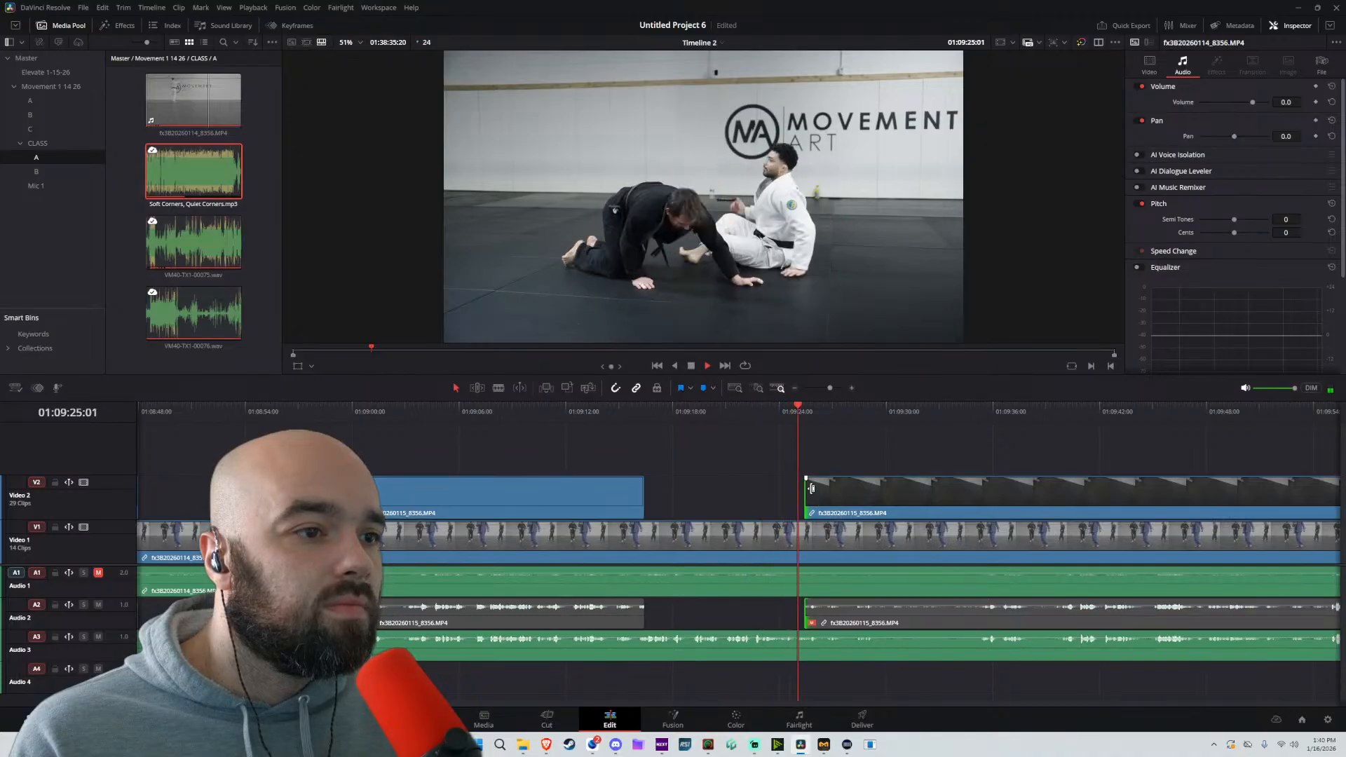
Split the Video 2 clip at about 01:09:28 and set the following clip's start to about 01:09:31
click(904, 504)
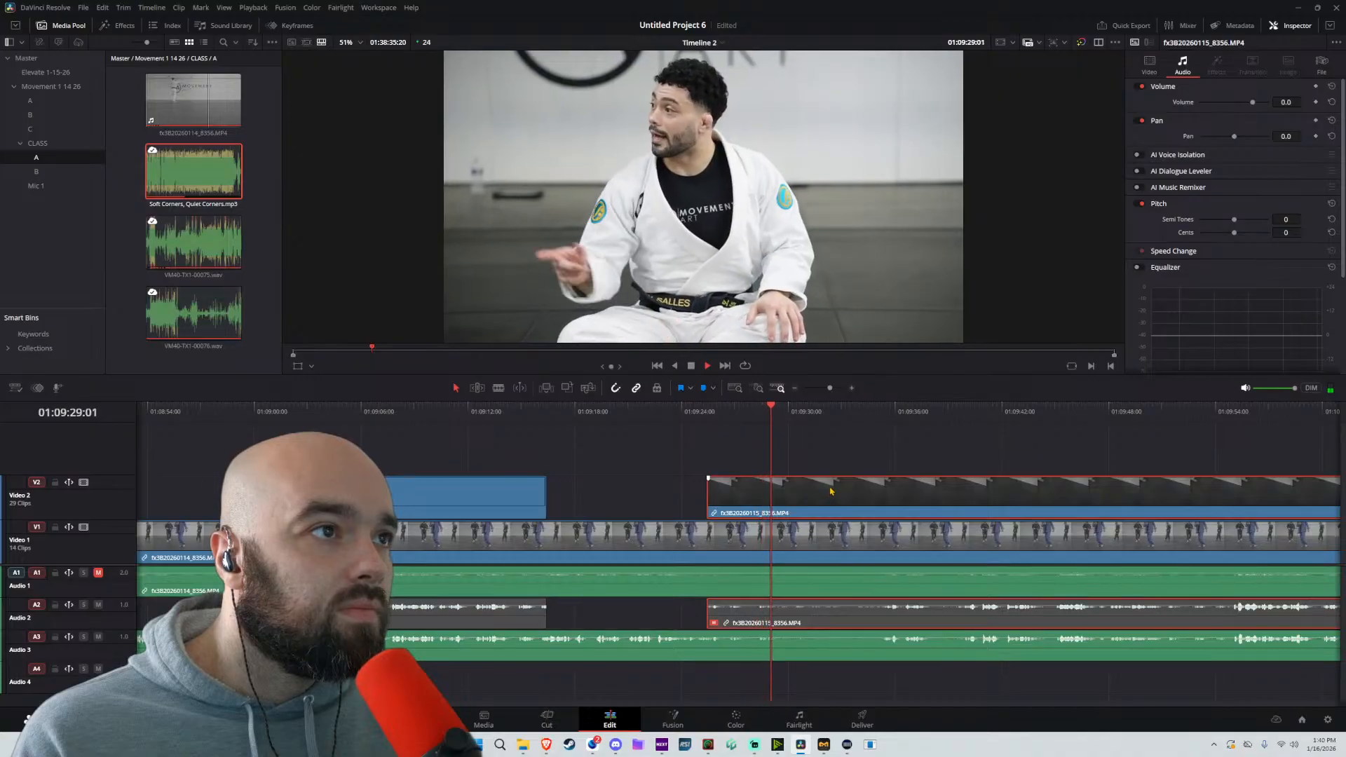
key(b)
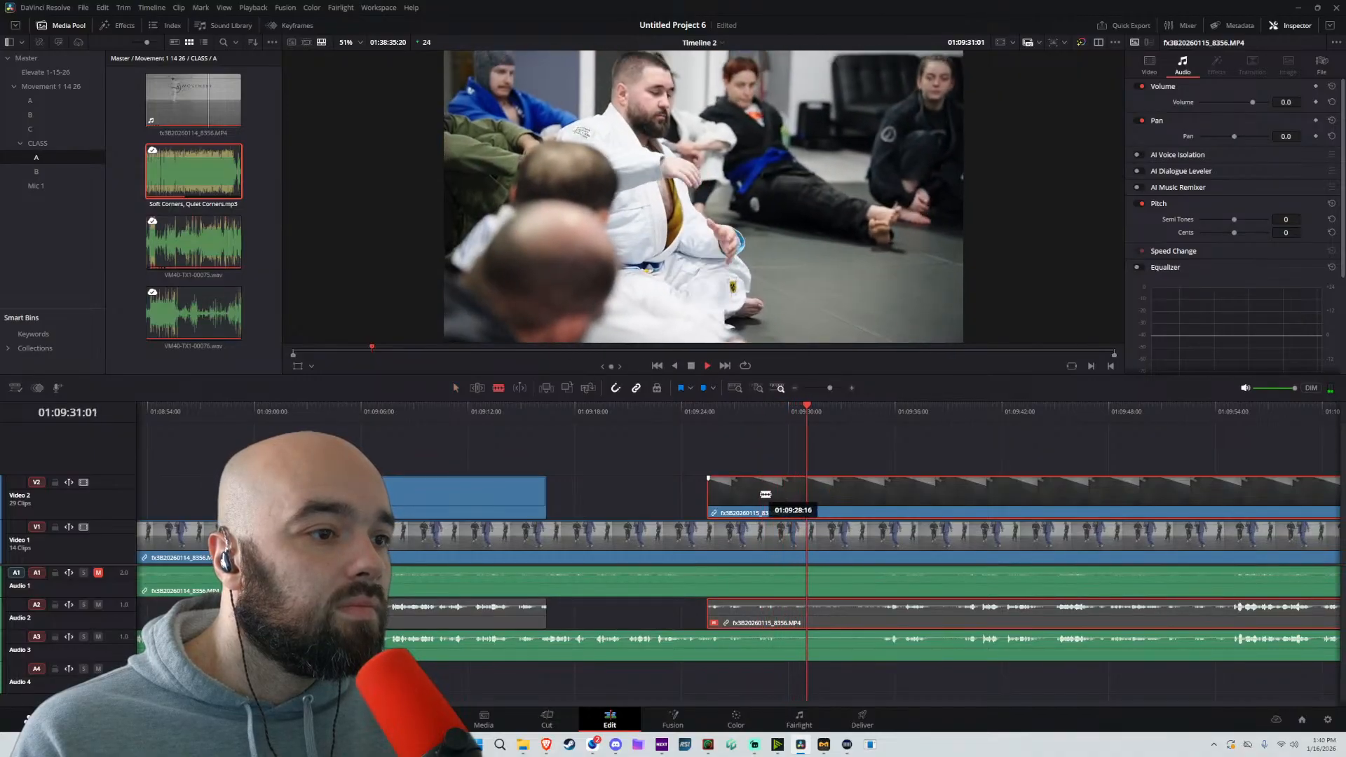
click(758, 493)
key(a)
drag(758, 489, 892, 490)
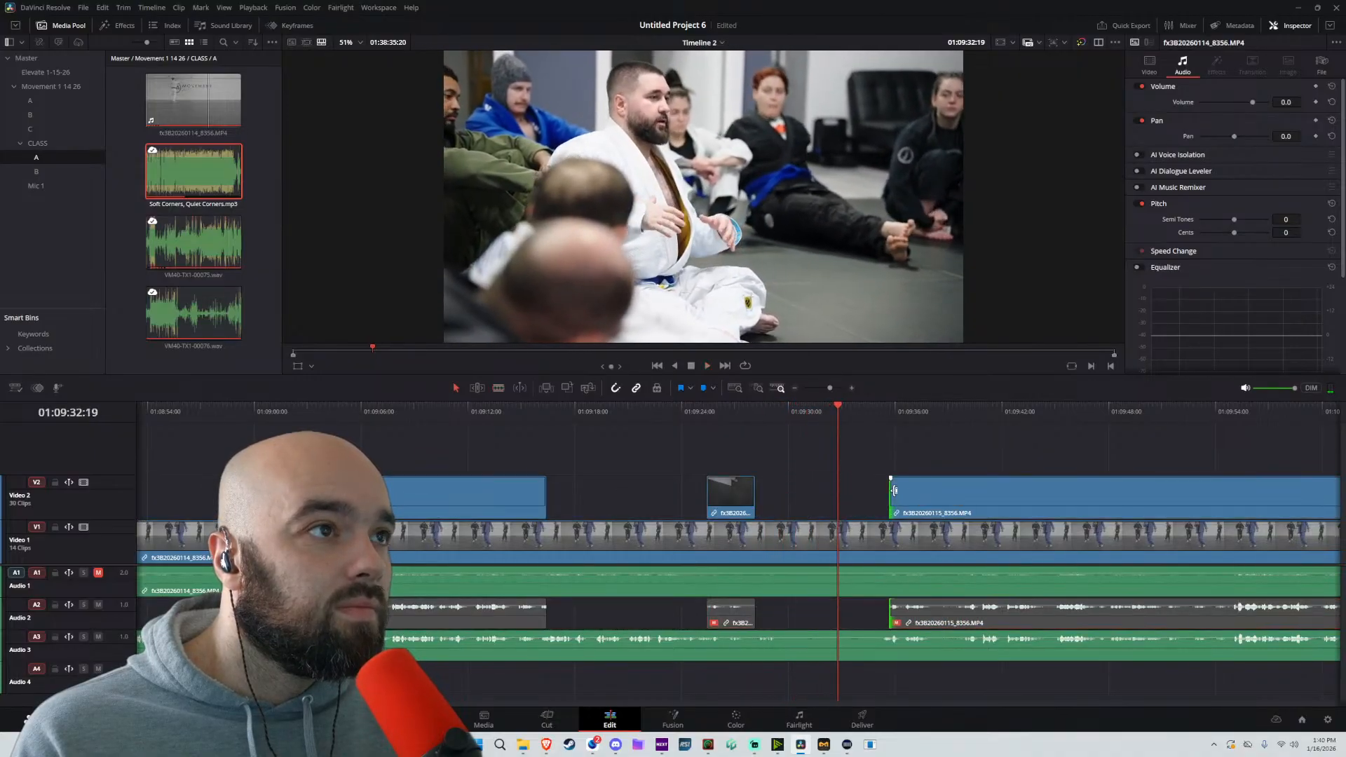
key(space)
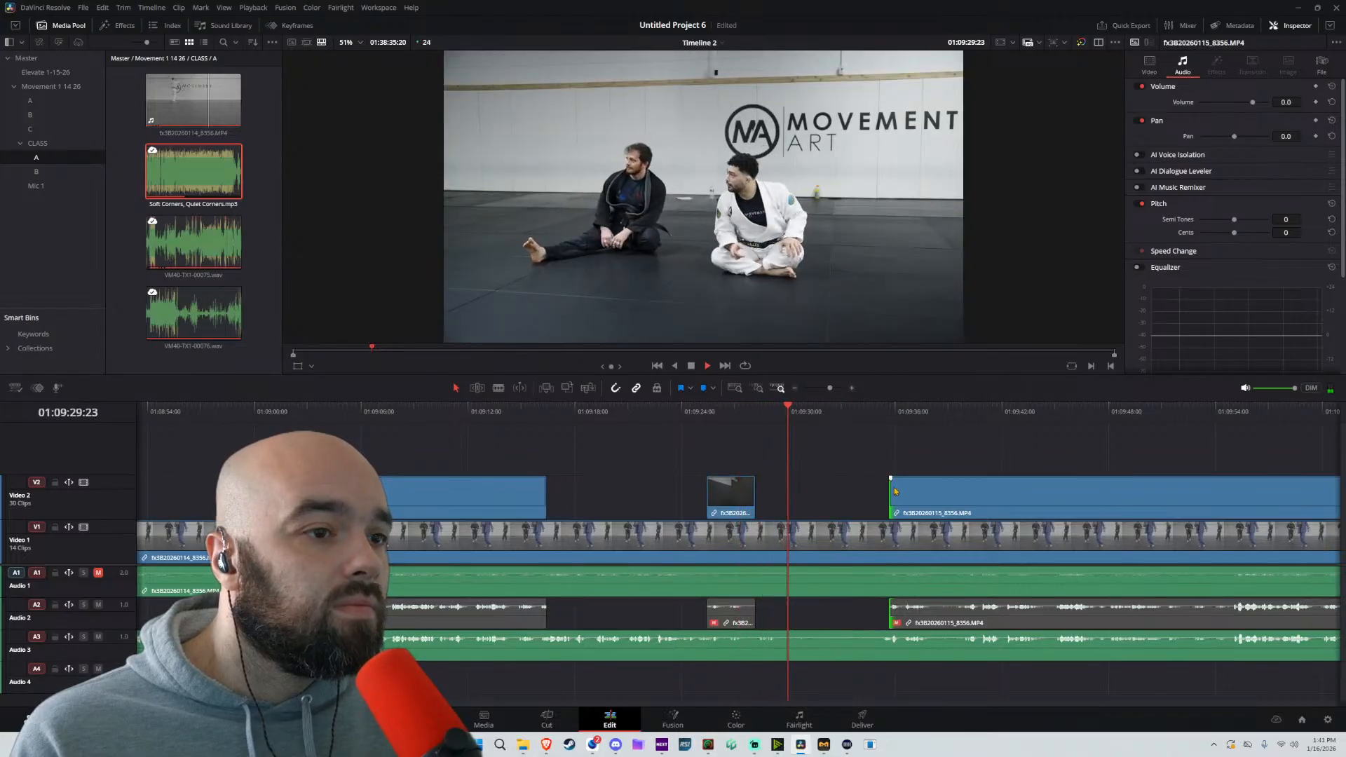
drag(894, 485, 807, 488)
Isolate the Audio 3 mic segment from about 01:09:30 to 01:09:35, set its volume to 15.9, and replay it
key(b)
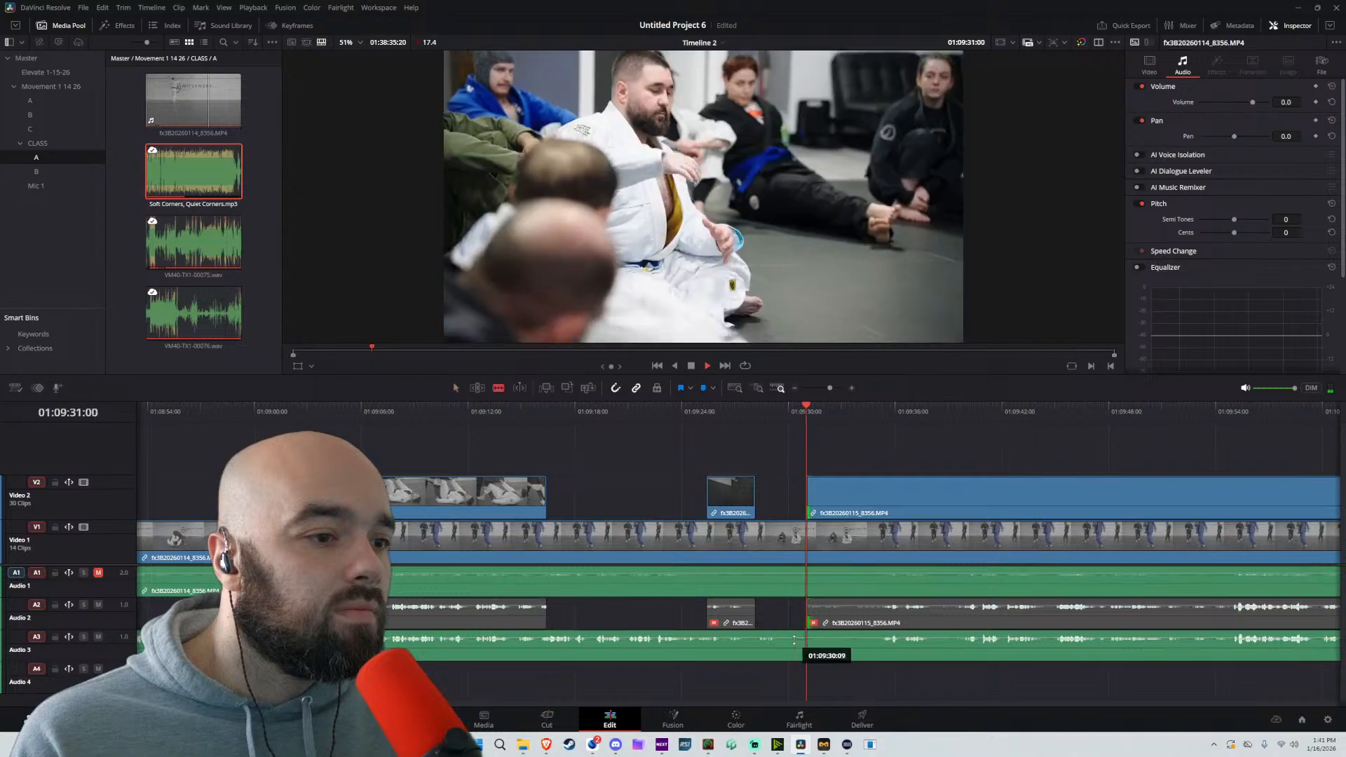
click(795, 643)
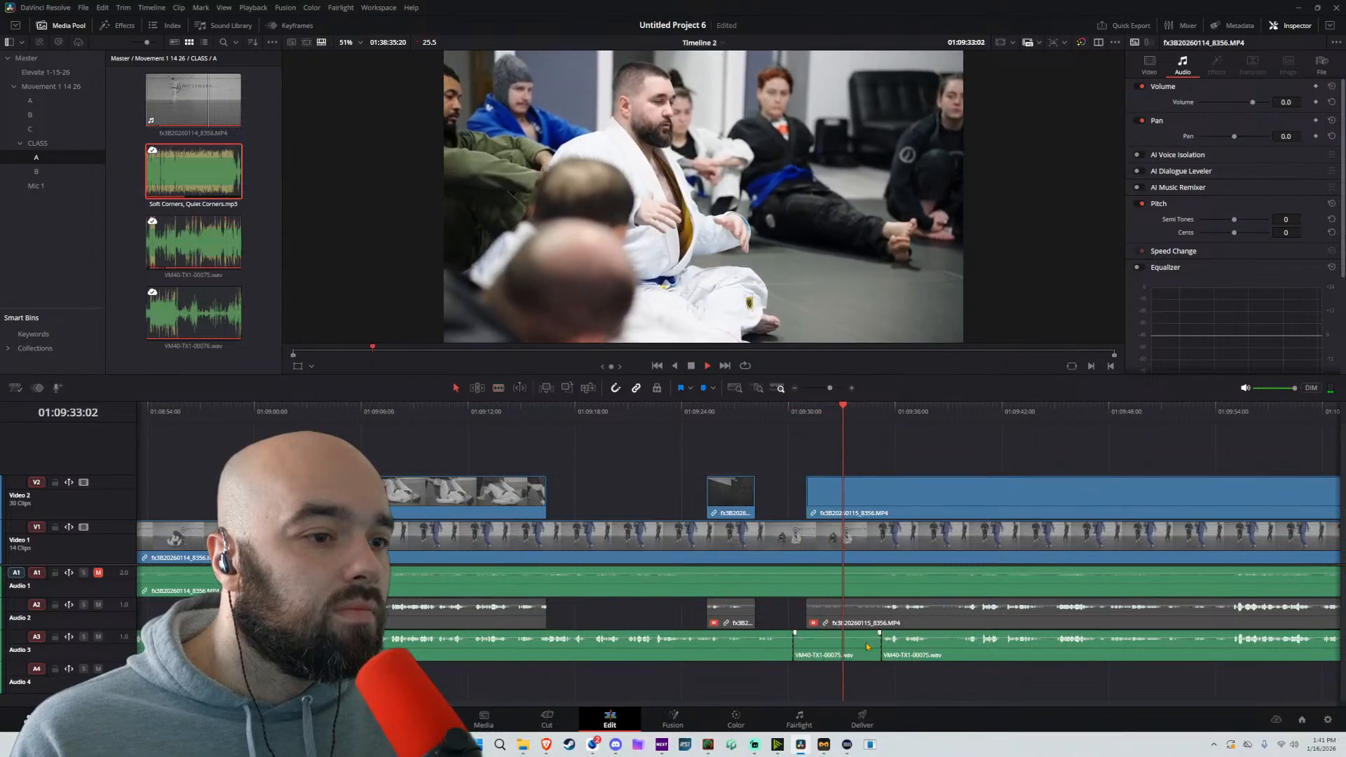
drag(866, 636, 873, 633)
key(space)
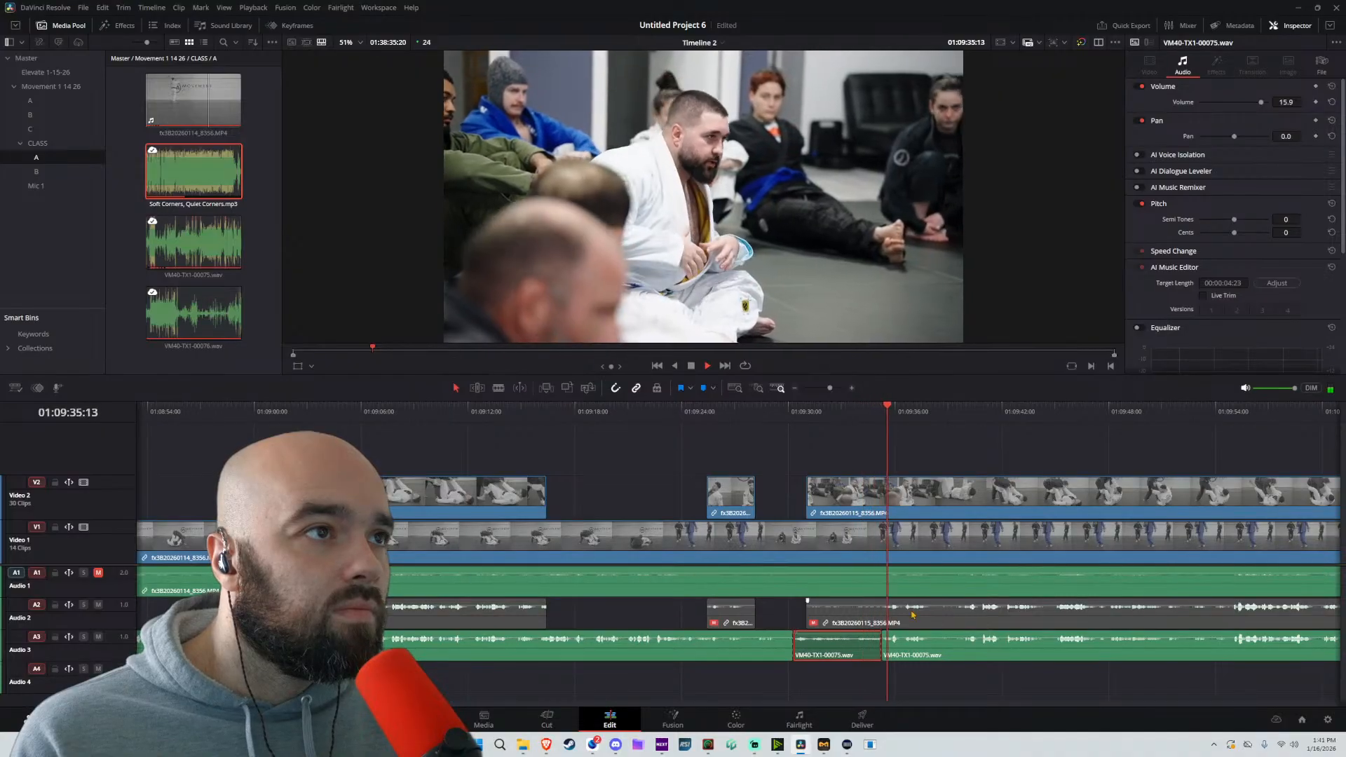
drag(983, 441, 789, 444)
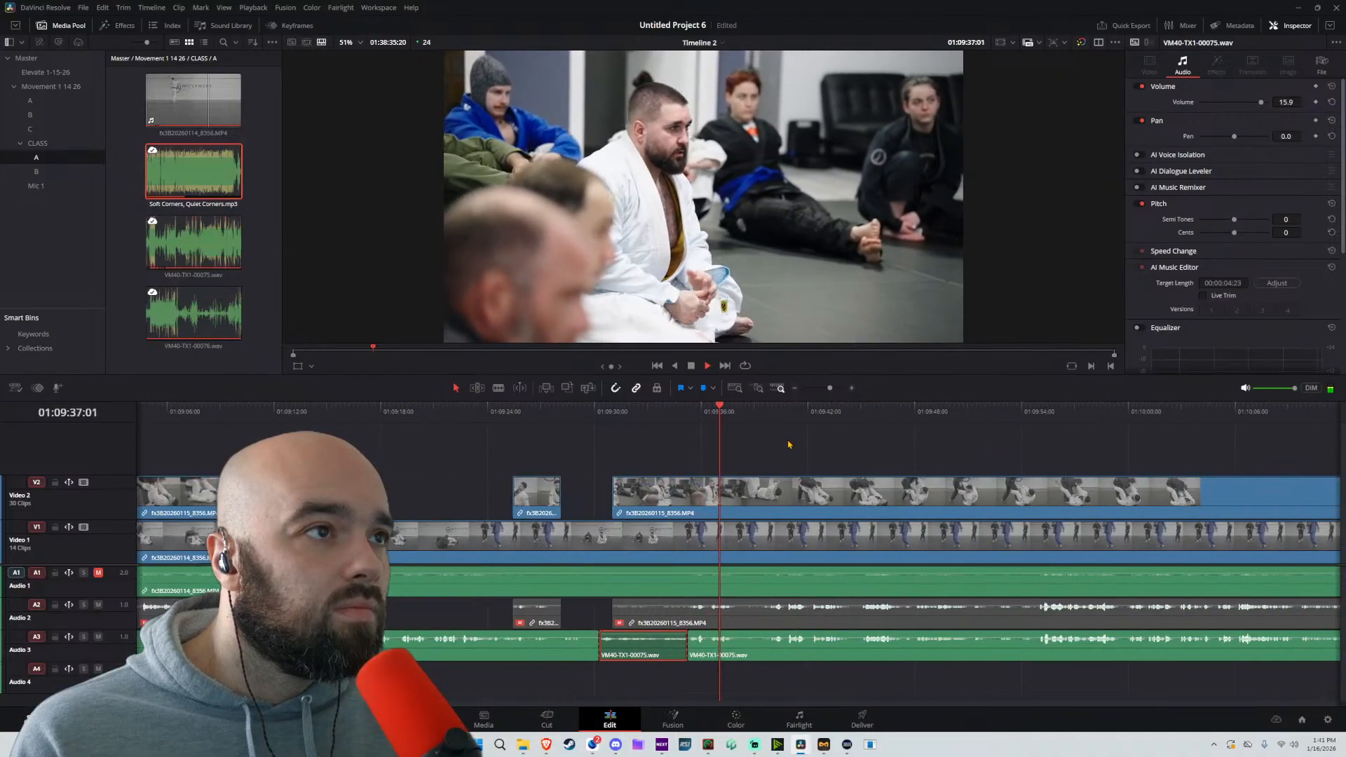
click(598, 413)
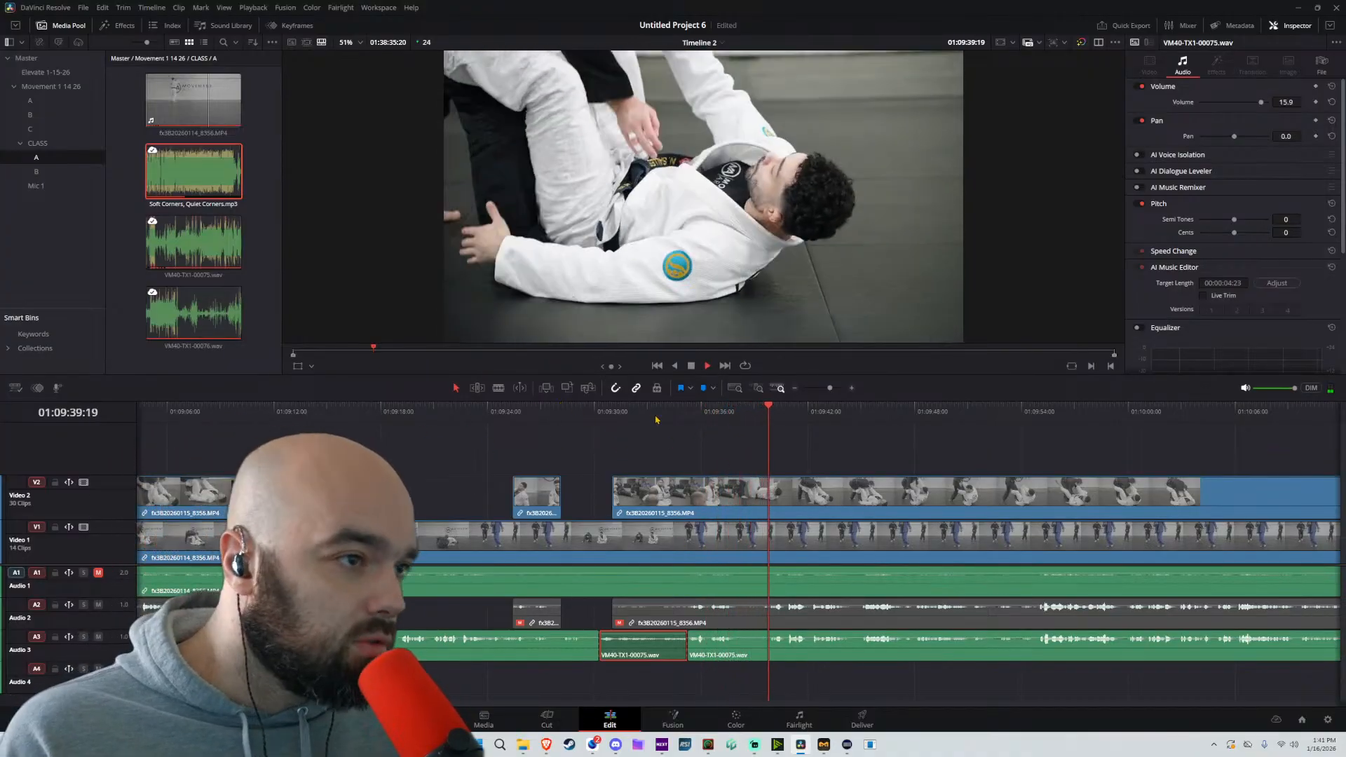
Split the Video 2 clip at about 01:09:35 and trim only the following clip's video start to about 01:09:42:15
click(669, 475)
key(b)
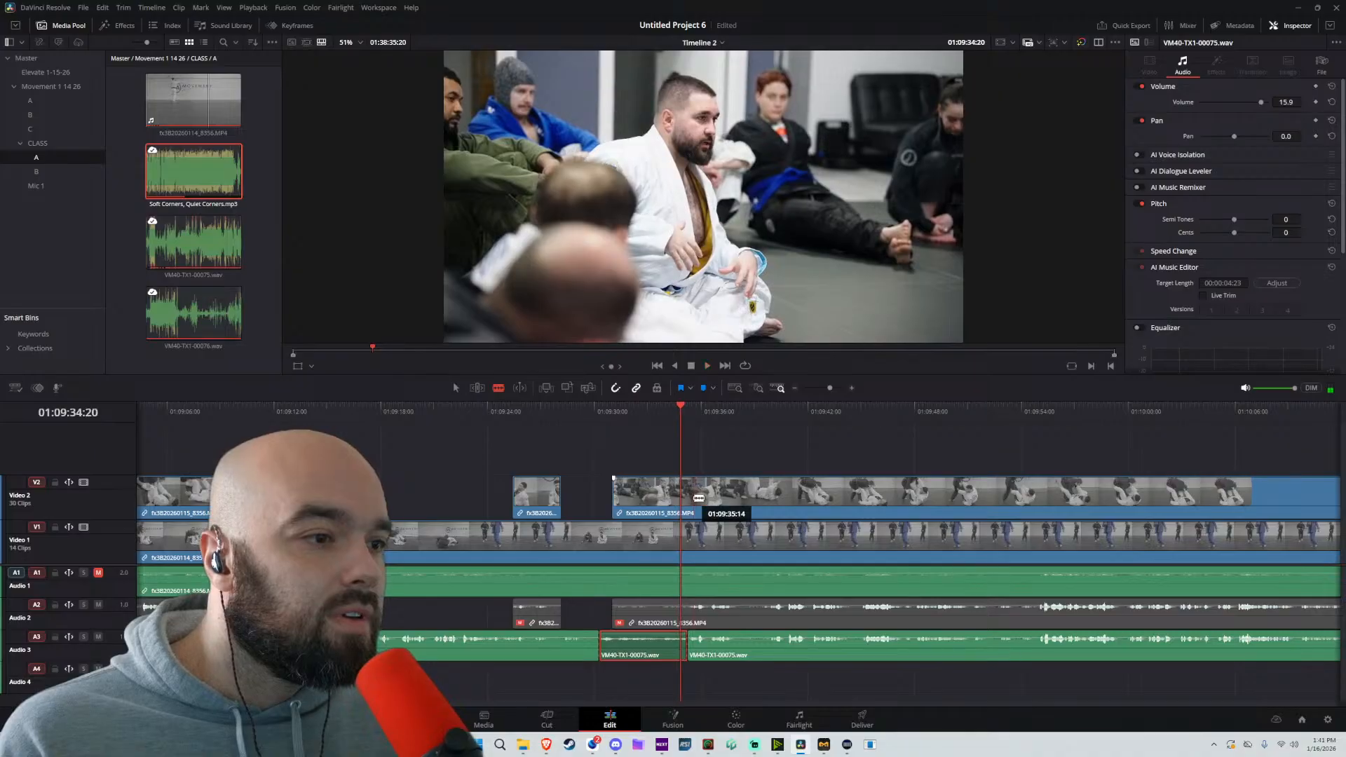
click(697, 497)
key(a)
drag(697, 495, 781, 490)
key(space)
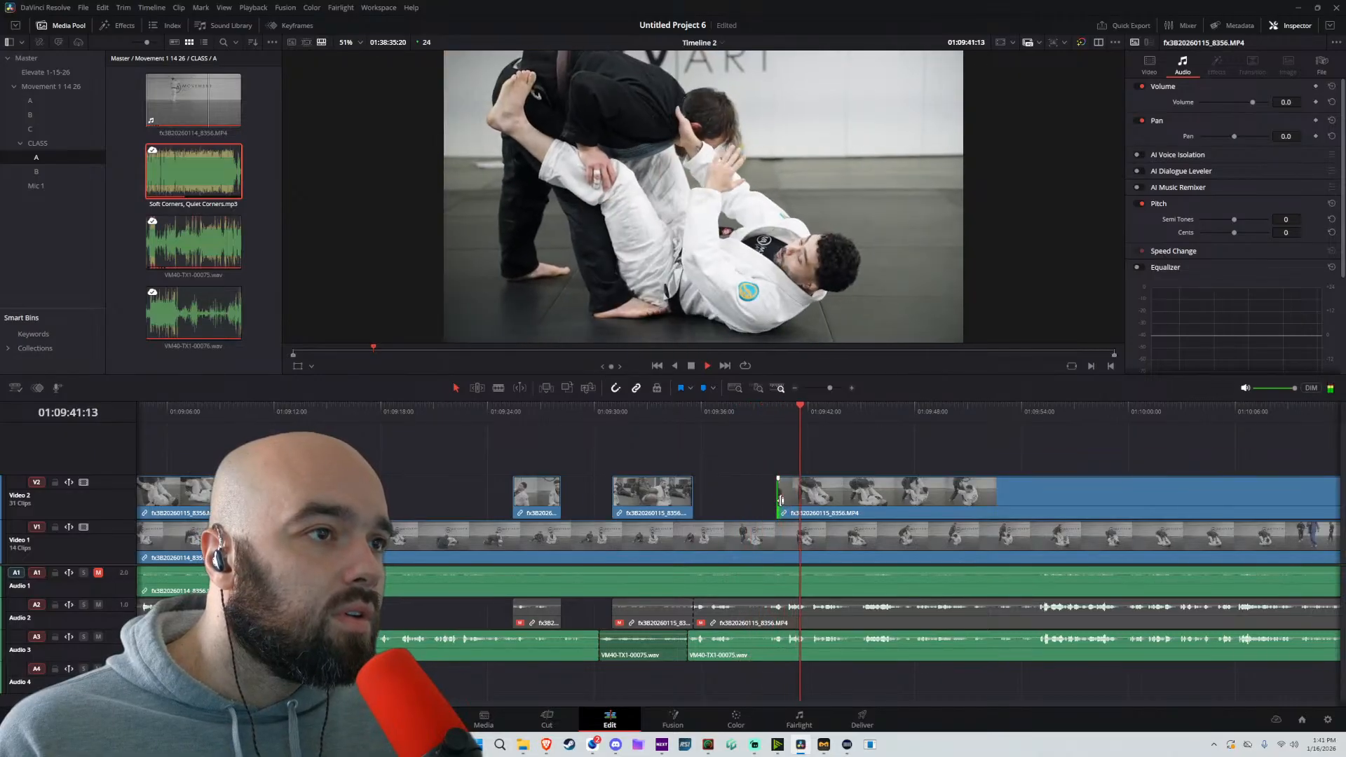
key(space)
drag(803, 502, 821, 503)
click(797, 413)
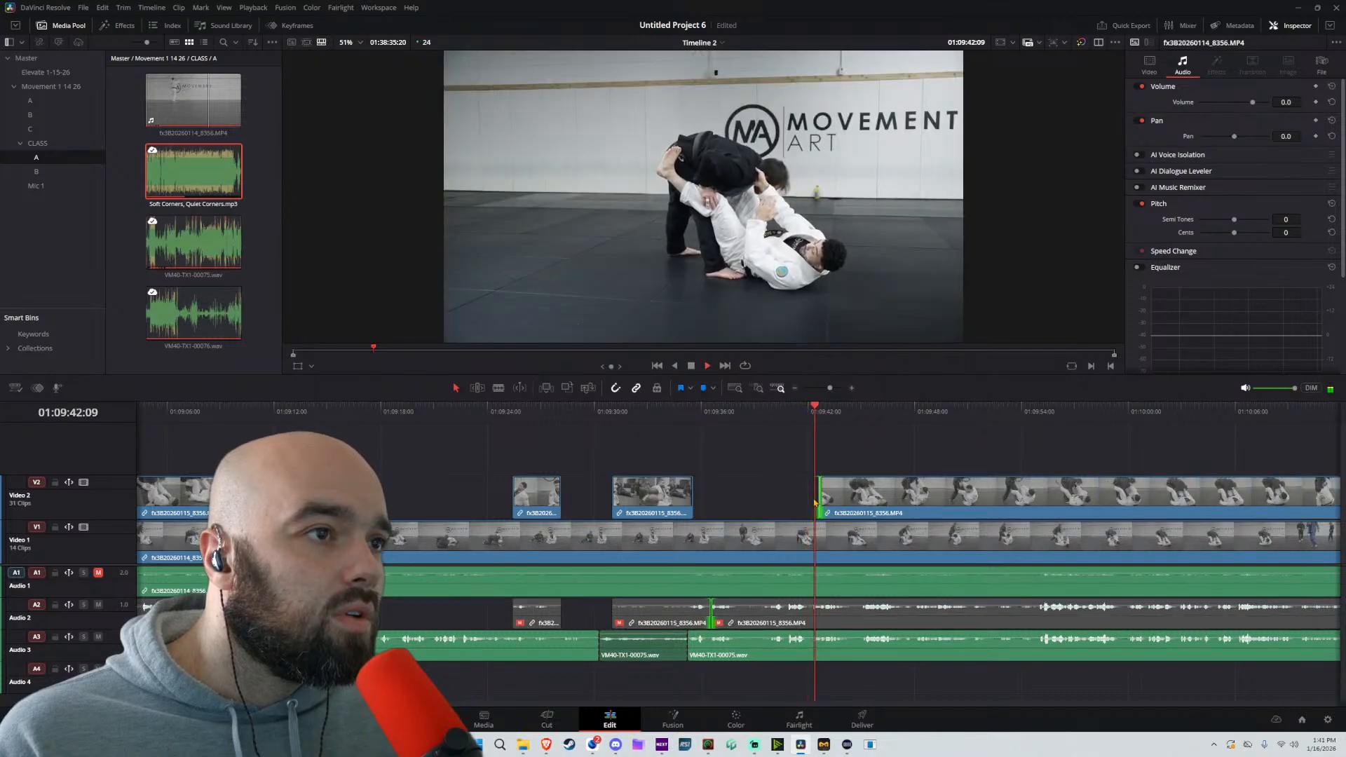
Split the Video 2 clip at about 01:09:52 and trim the following clip's start to about 01:09:56
scroll(762, 499, right, 3)
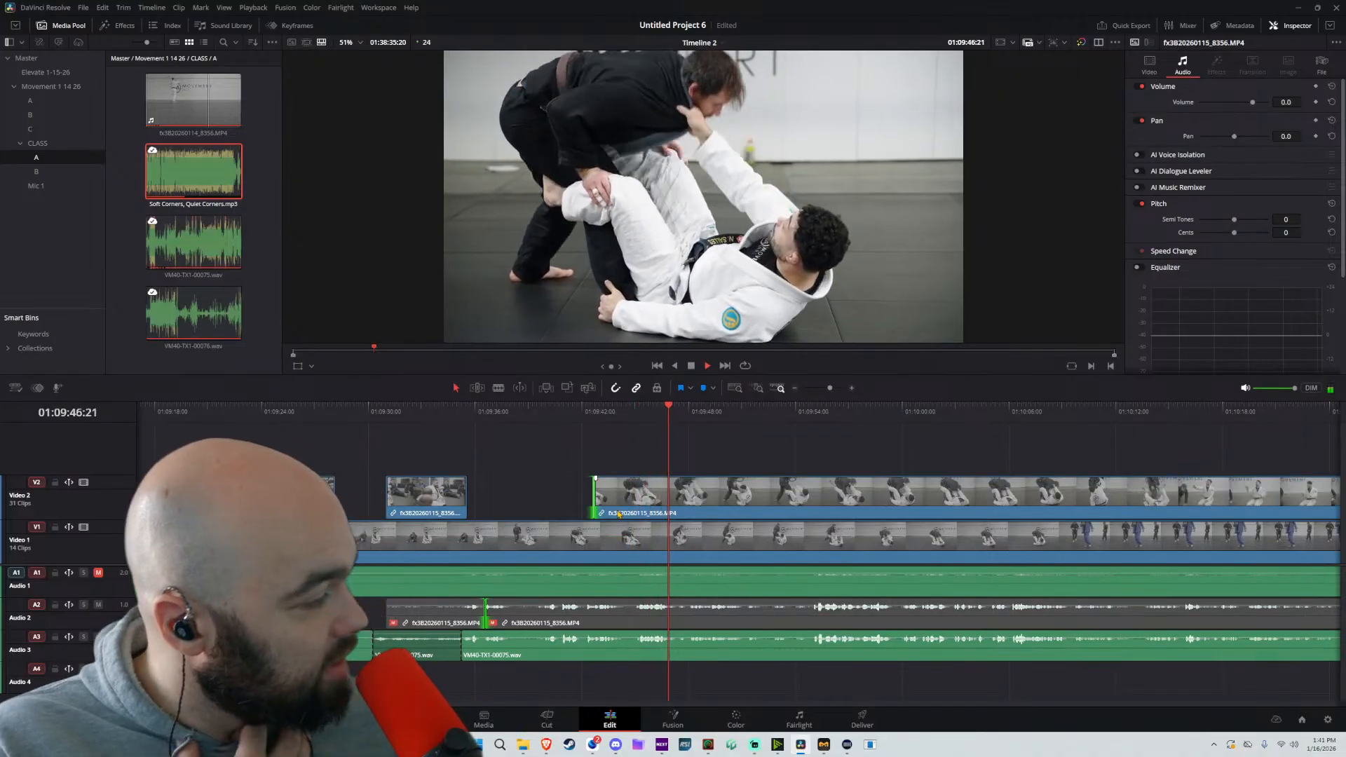
key(space)
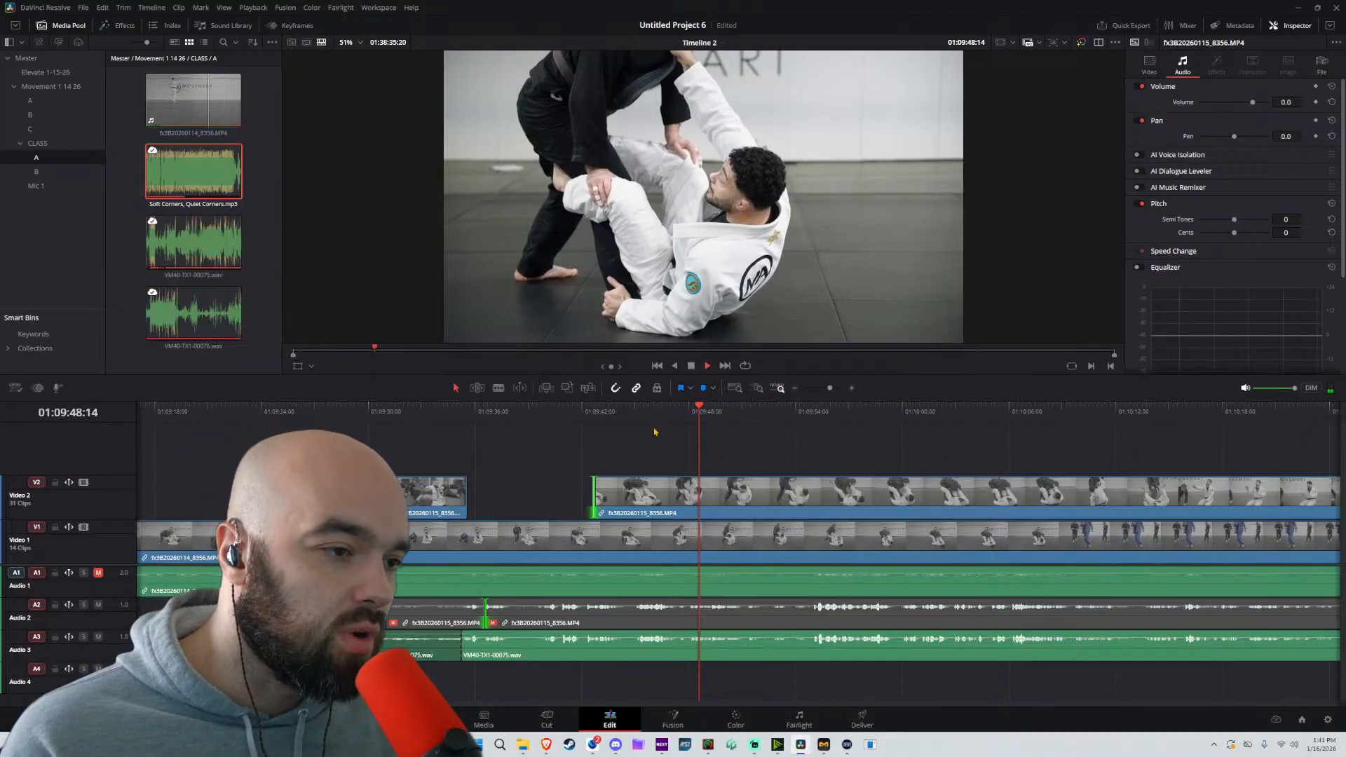
key(space)
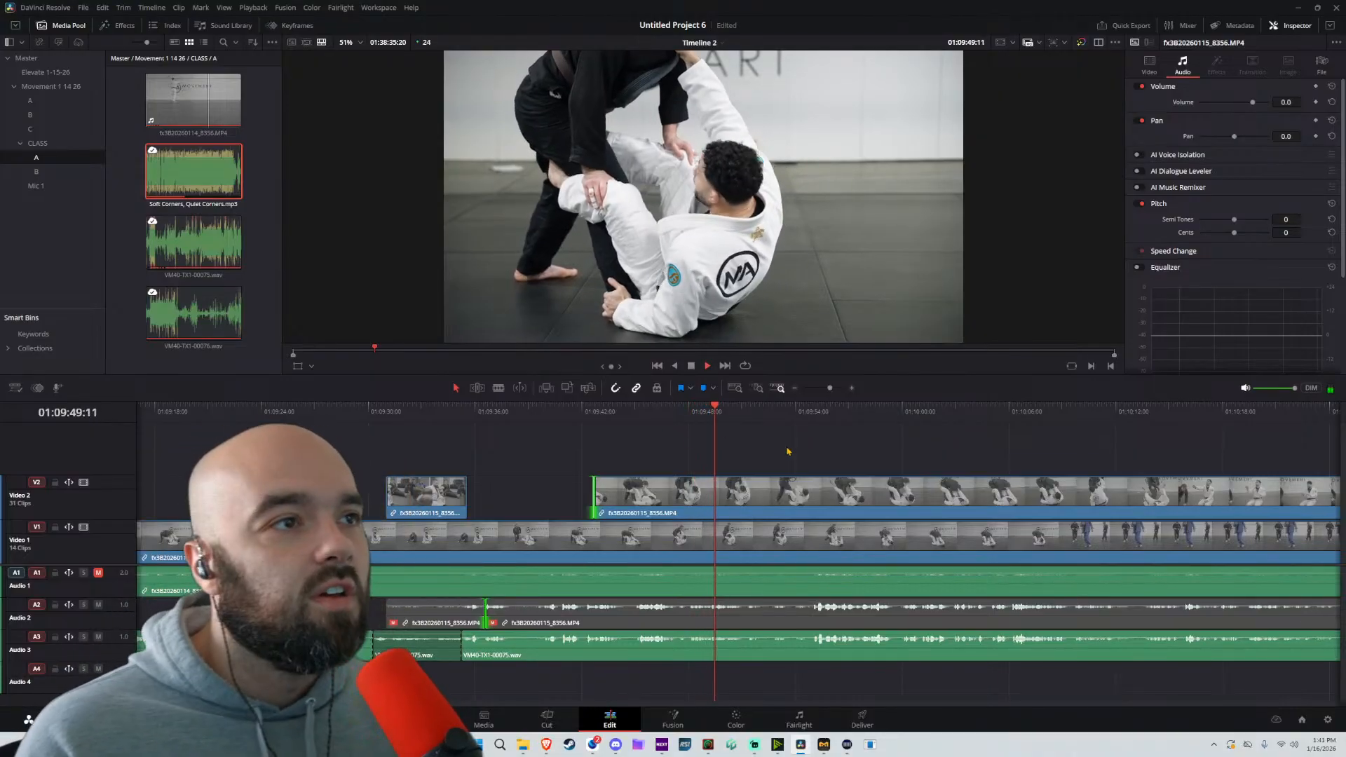
click(759, 498)
key(a)
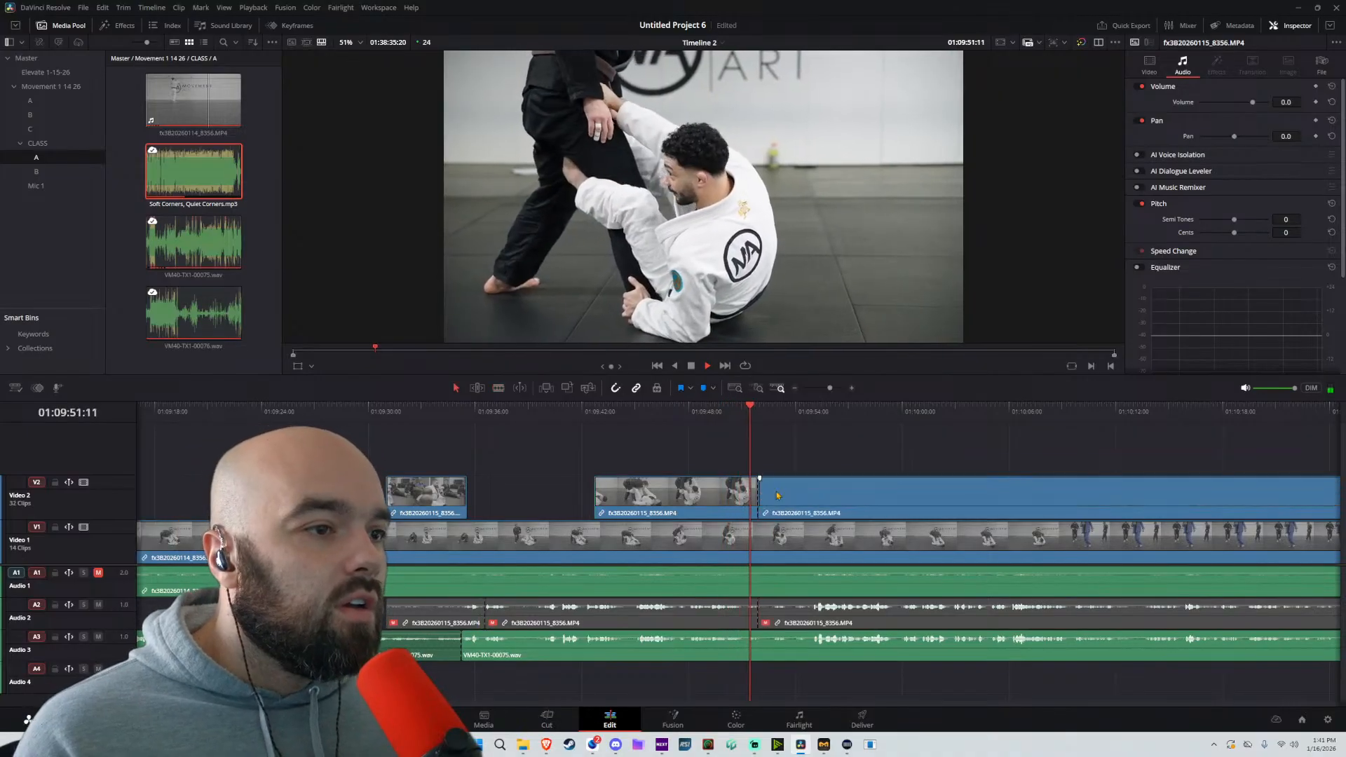
drag(762, 495, 843, 489)
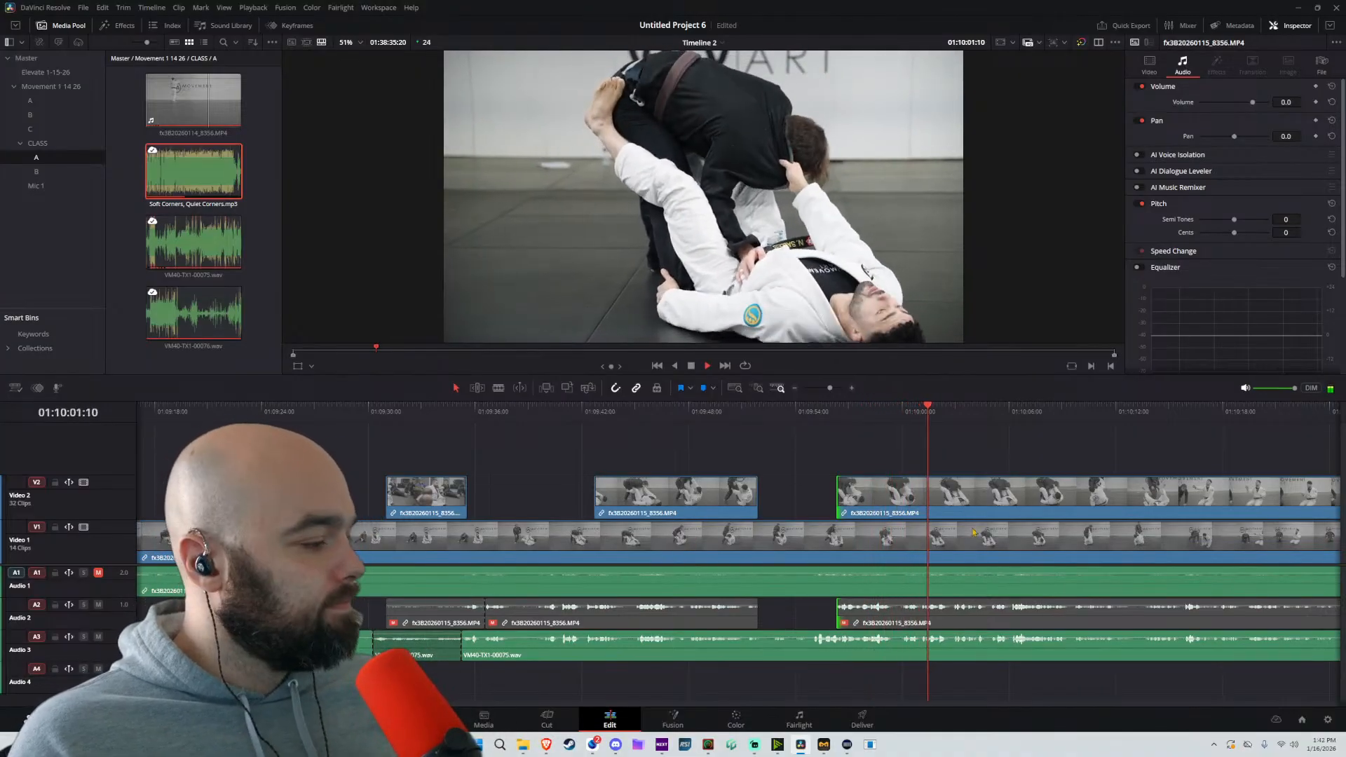
Split the Video 2 clip at about 01:10:06 and trim the following clip's start to about 01:10:15:14
drag(885, 513, 495, 515)
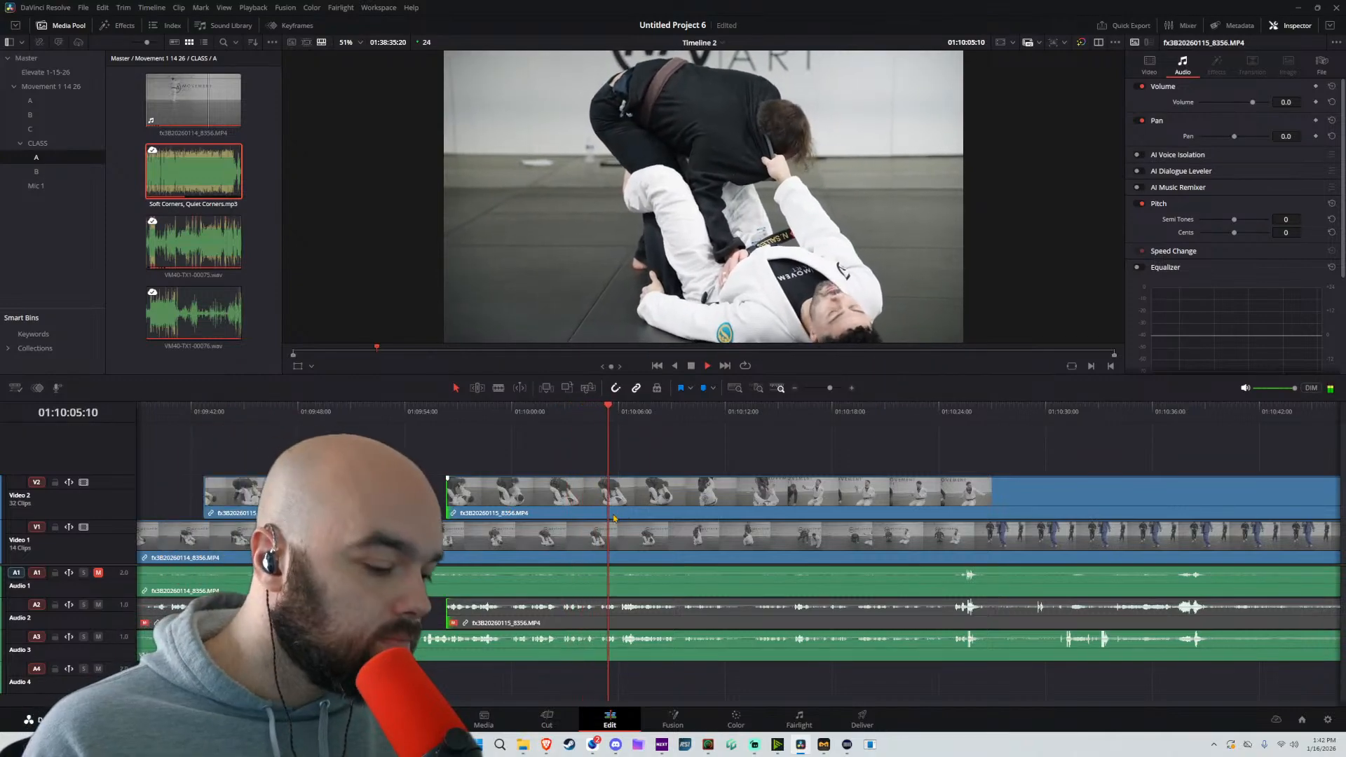
click(624, 496)
key(a)
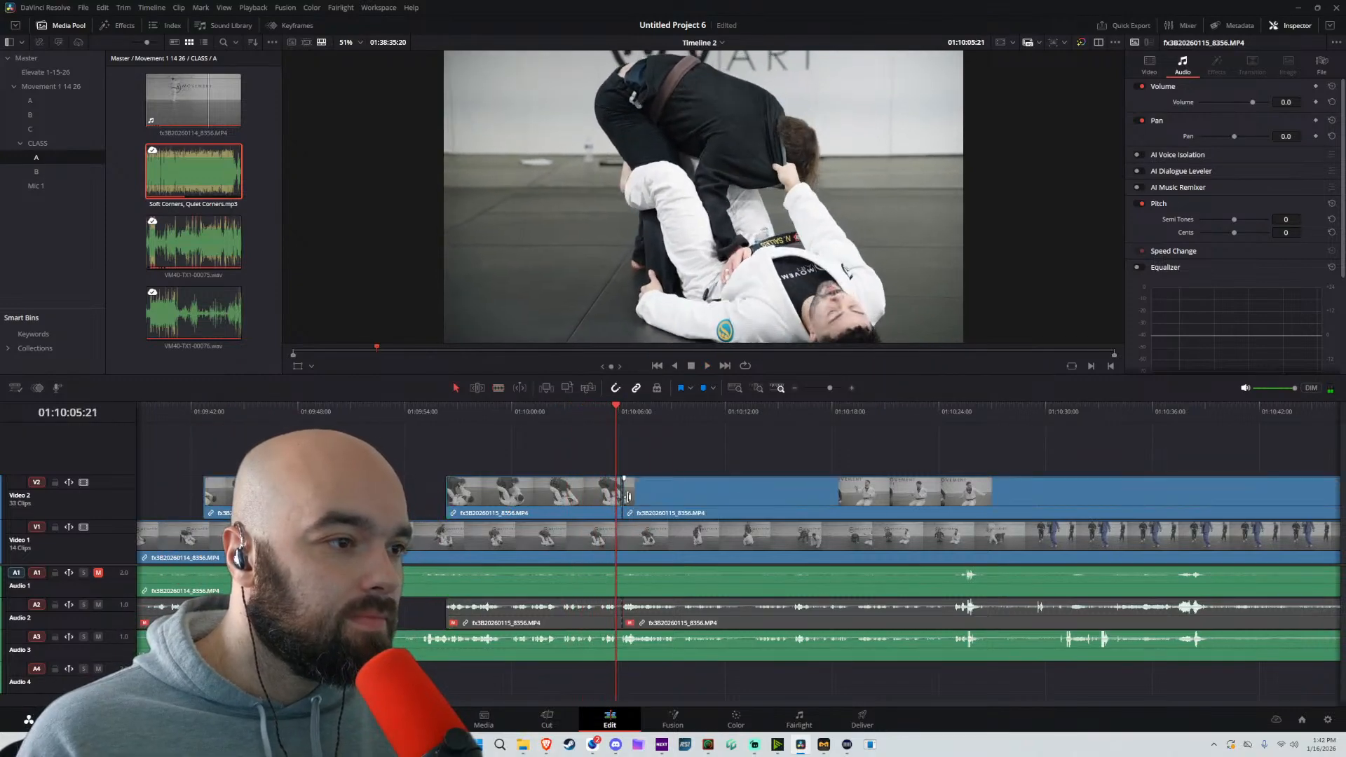
drag(625, 496, 784, 501)
key(space)
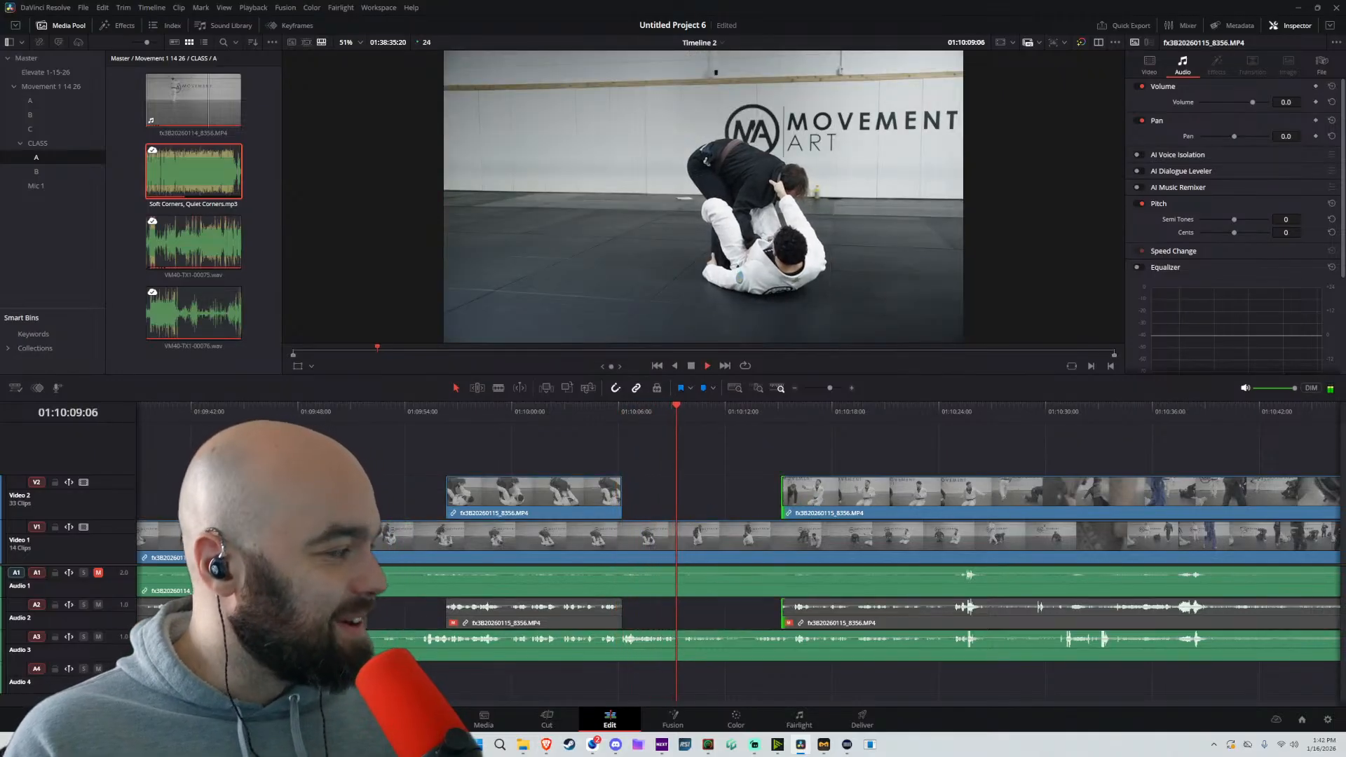
scroll(707, 483, up, 3)
drag(766, 484, 549, 484)
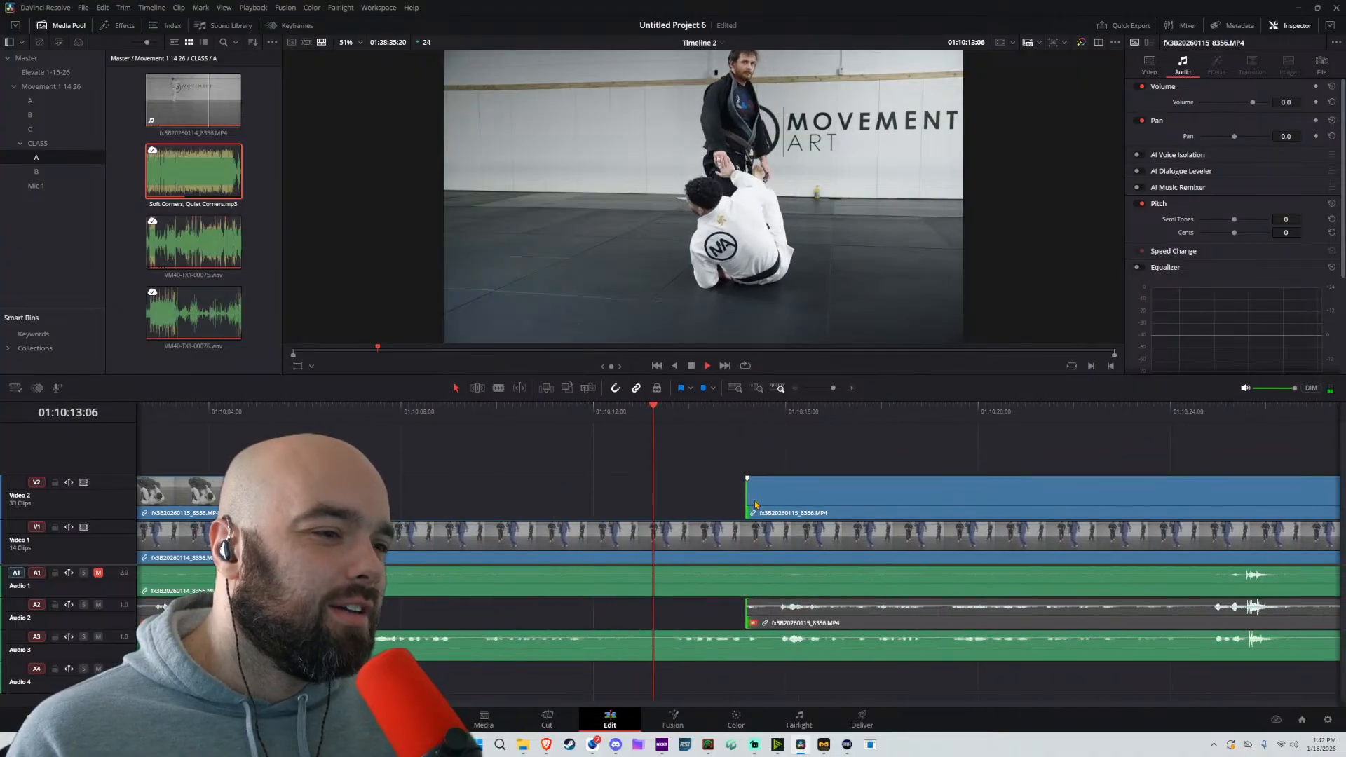
mouse_move(750, 495)
mouse_down()
mouse_move(694, 491)
mouse_move(772, 490)
mouse_up()
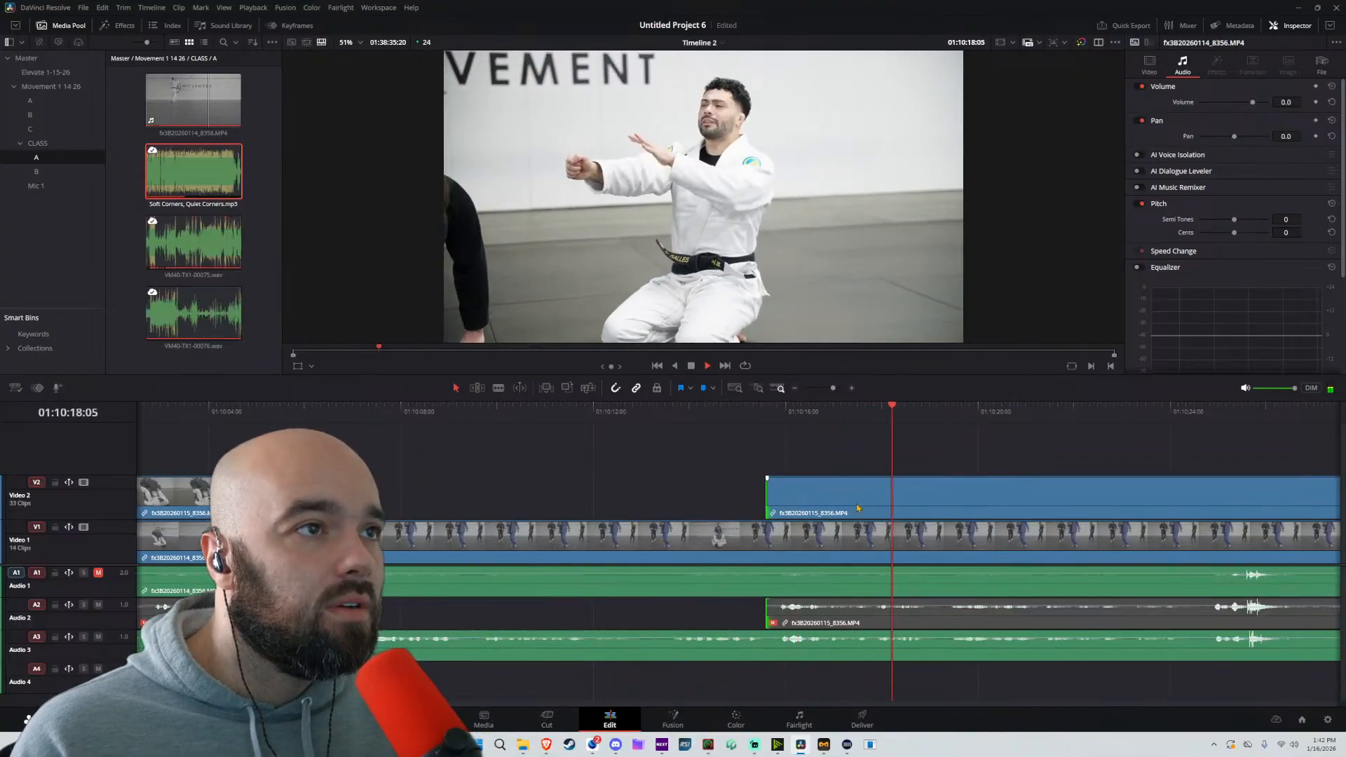
Split the Video 2 clip at about 01:10:24:10 and trim the following clip's start to about 01:10:27
scroll(857, 507, right, 3)
key(b)
scroll(925, 482, right, 7)
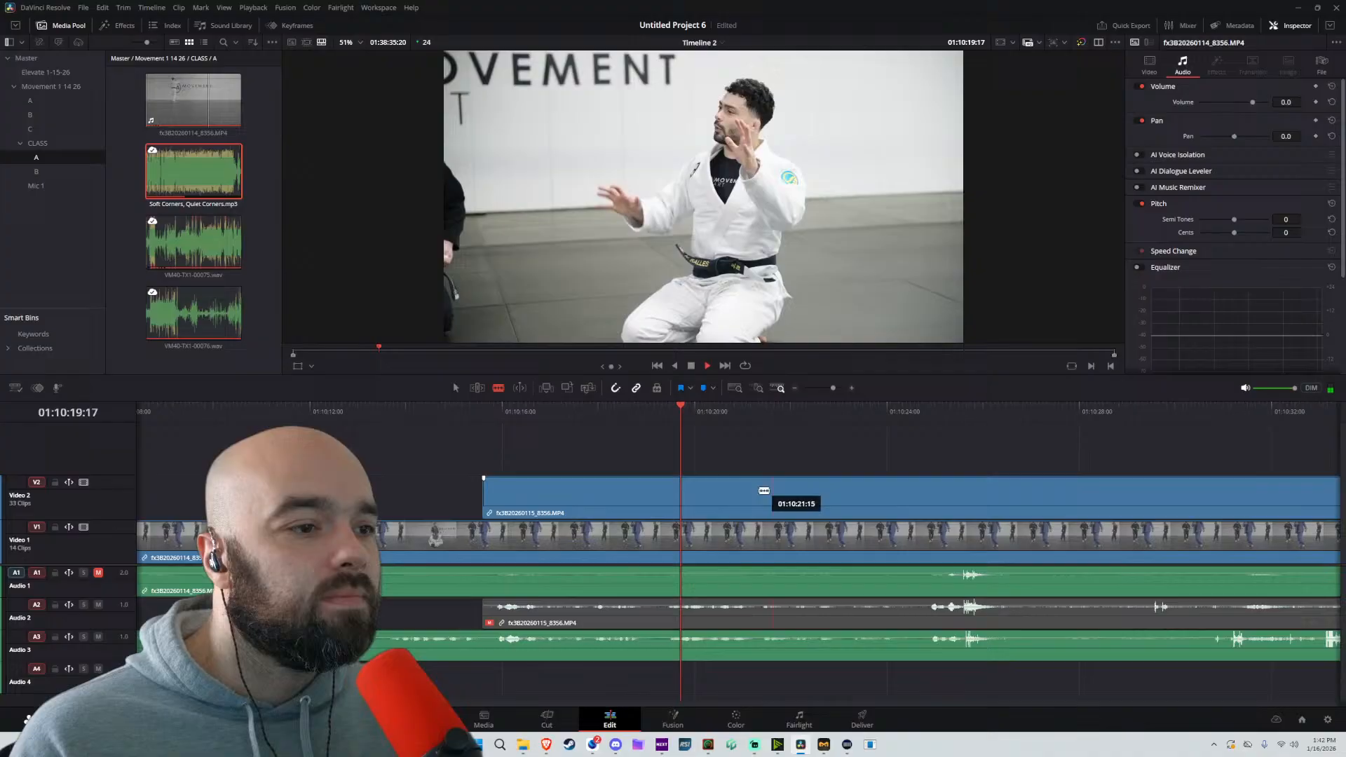
click(909, 487)
key(a)
drag(920, 491, 1036, 506)
scroll(668, 520, right, 5)
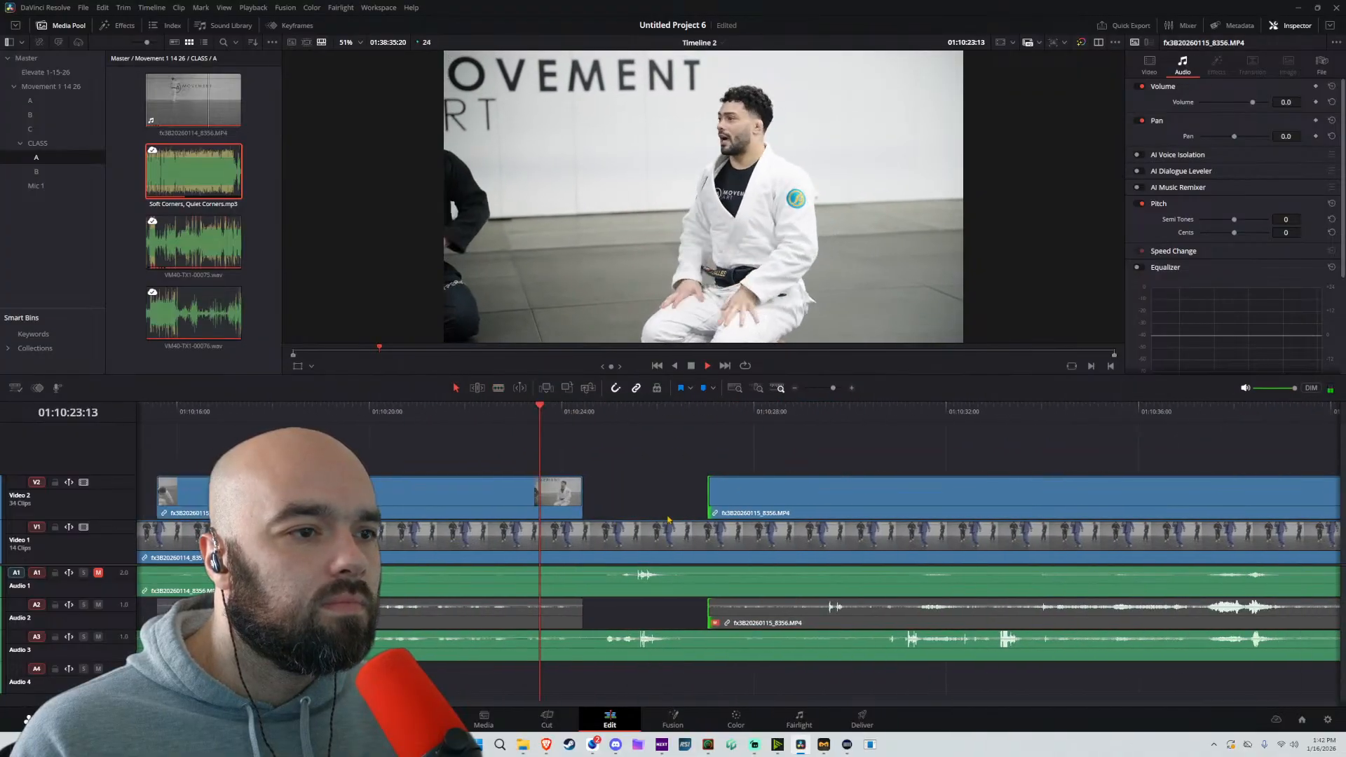
Move the Soft Corners, Quiet Corners.mp3 music clip on Audio 4 so that it starts at about 01:10:25
scroll(668, 519, down, 5)
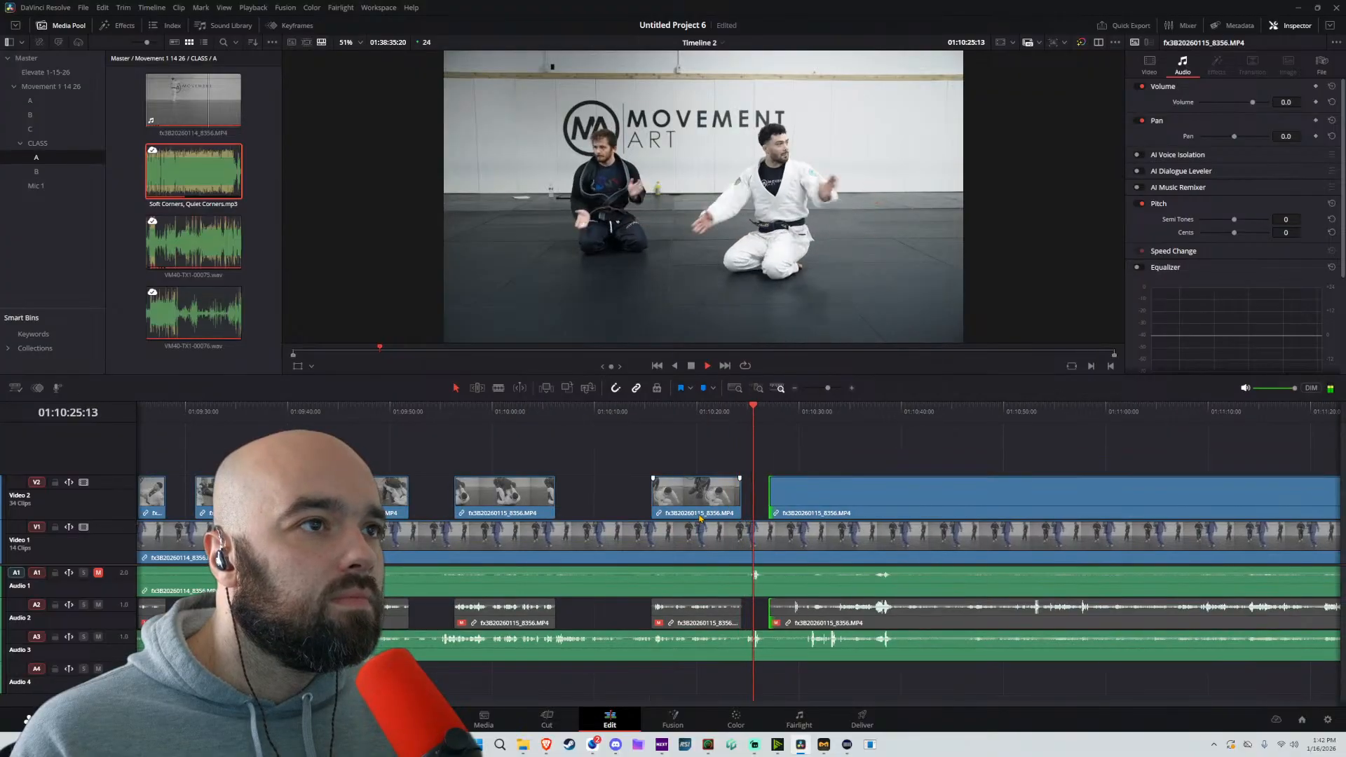
key(space)
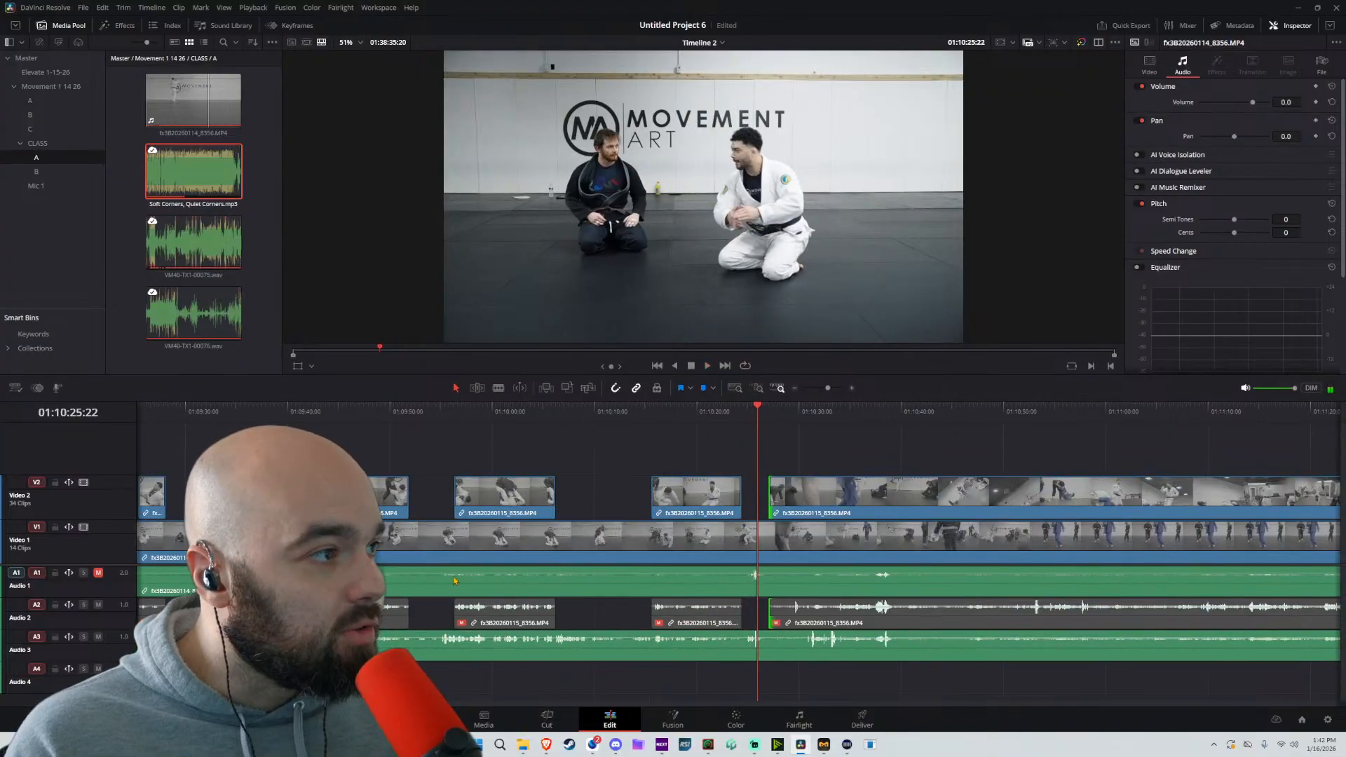
scroll(454, 581, down, 6)
drag(374, 687, 756, 691)
key(Up)
key(Up)
scroll(856, 679, up, 8)
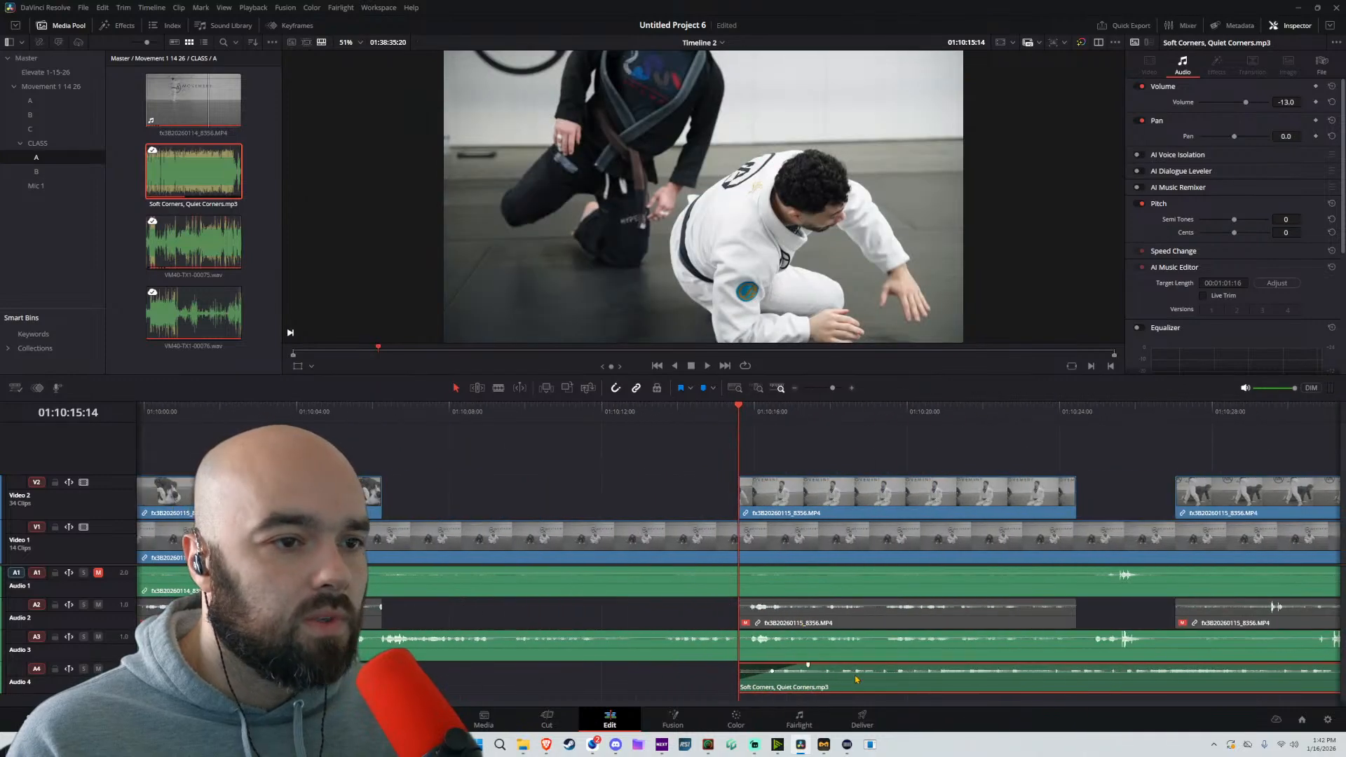
drag(901, 688, 1237, 688)
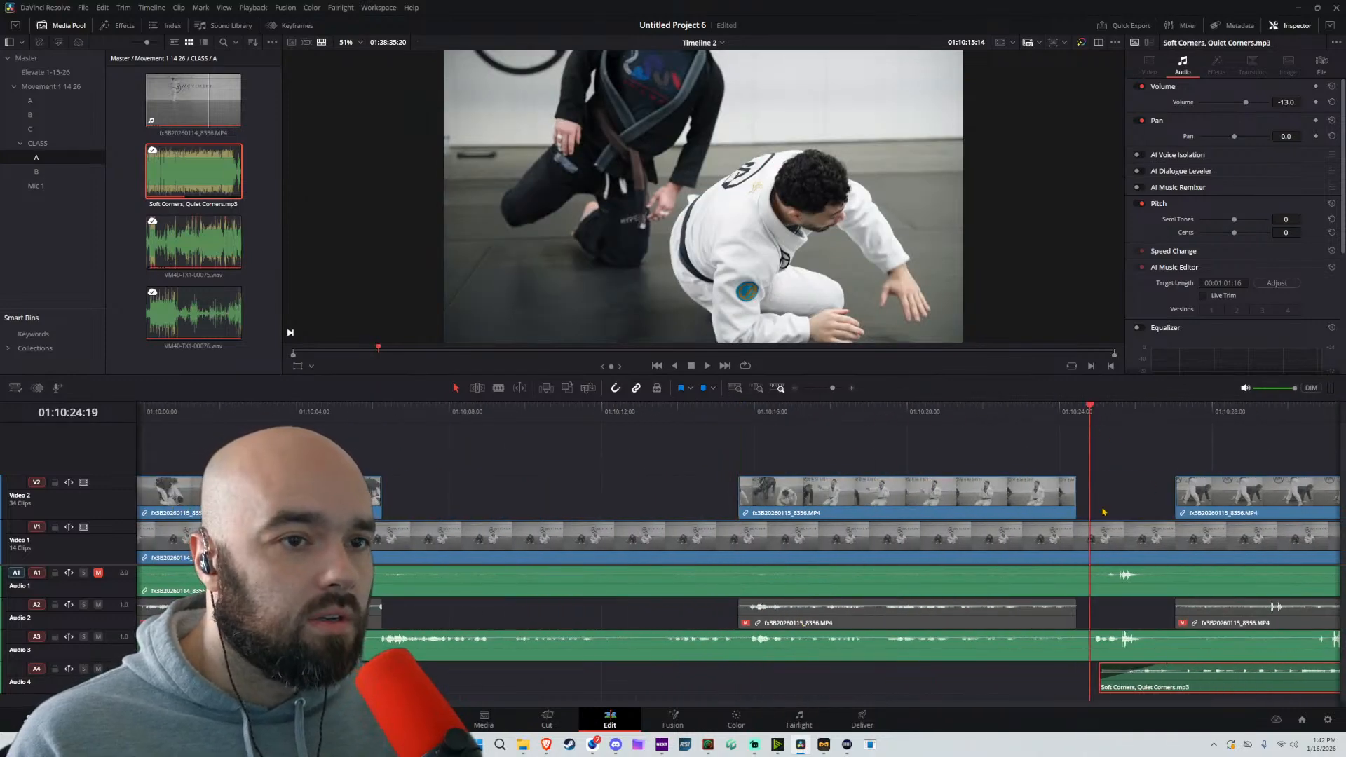
Play across the music's start and trim the next Video 2 clip's start to about 01:10:28:12
key(space)
scroll(1102, 512, down, 3)
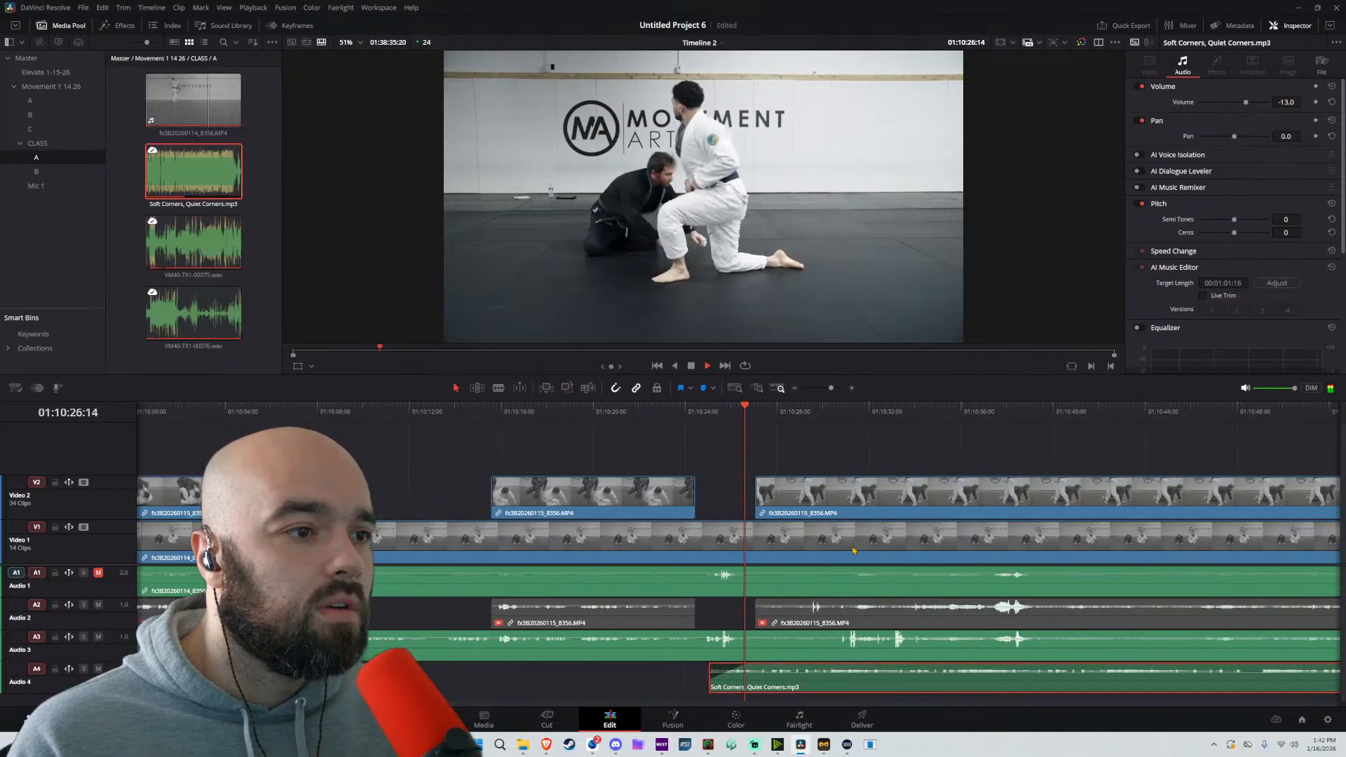
drag(758, 497, 793, 495)
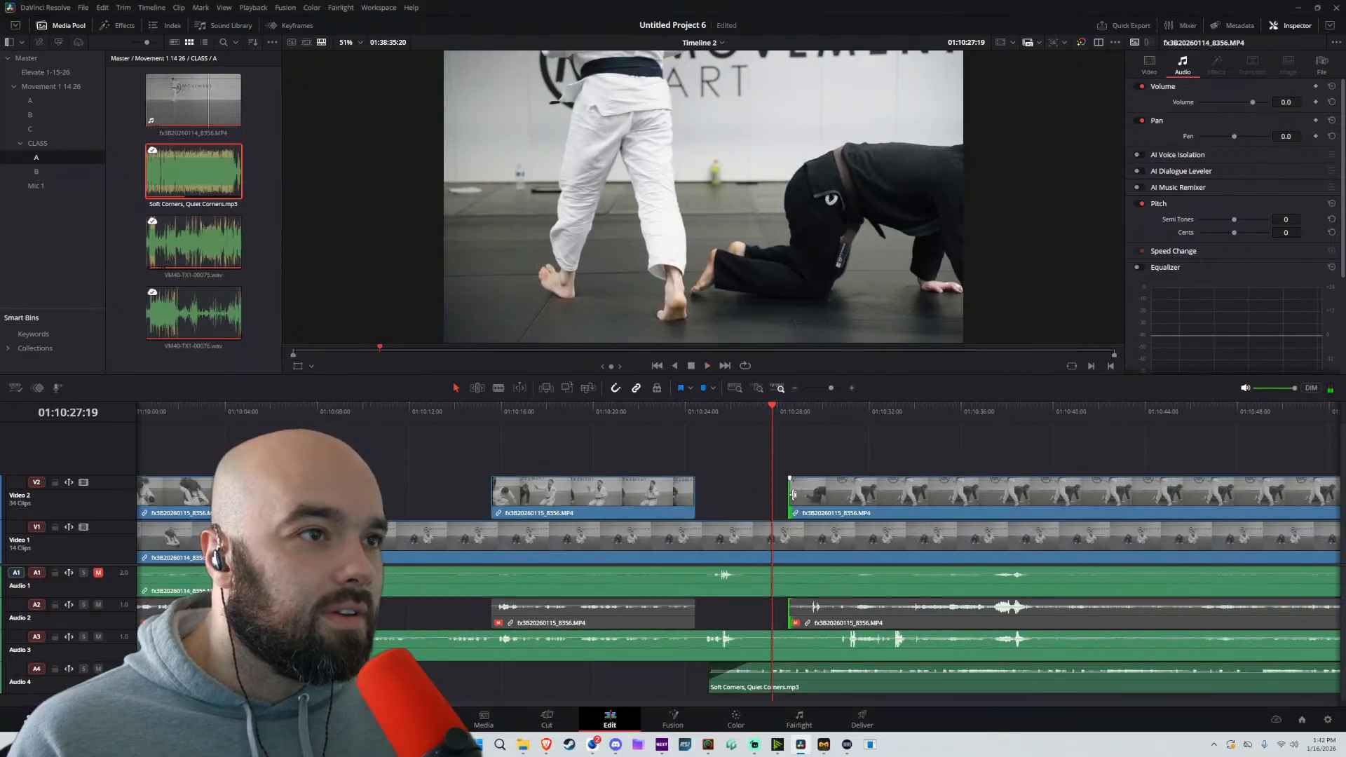
Extend the end of the Audio 4 music clip to about 01:12:59 and lock the Audio 4 track
scroll(892, 467, down, 4)
drag(834, 414, 950, 418)
key(space)
scroll(995, 501, down, 3)
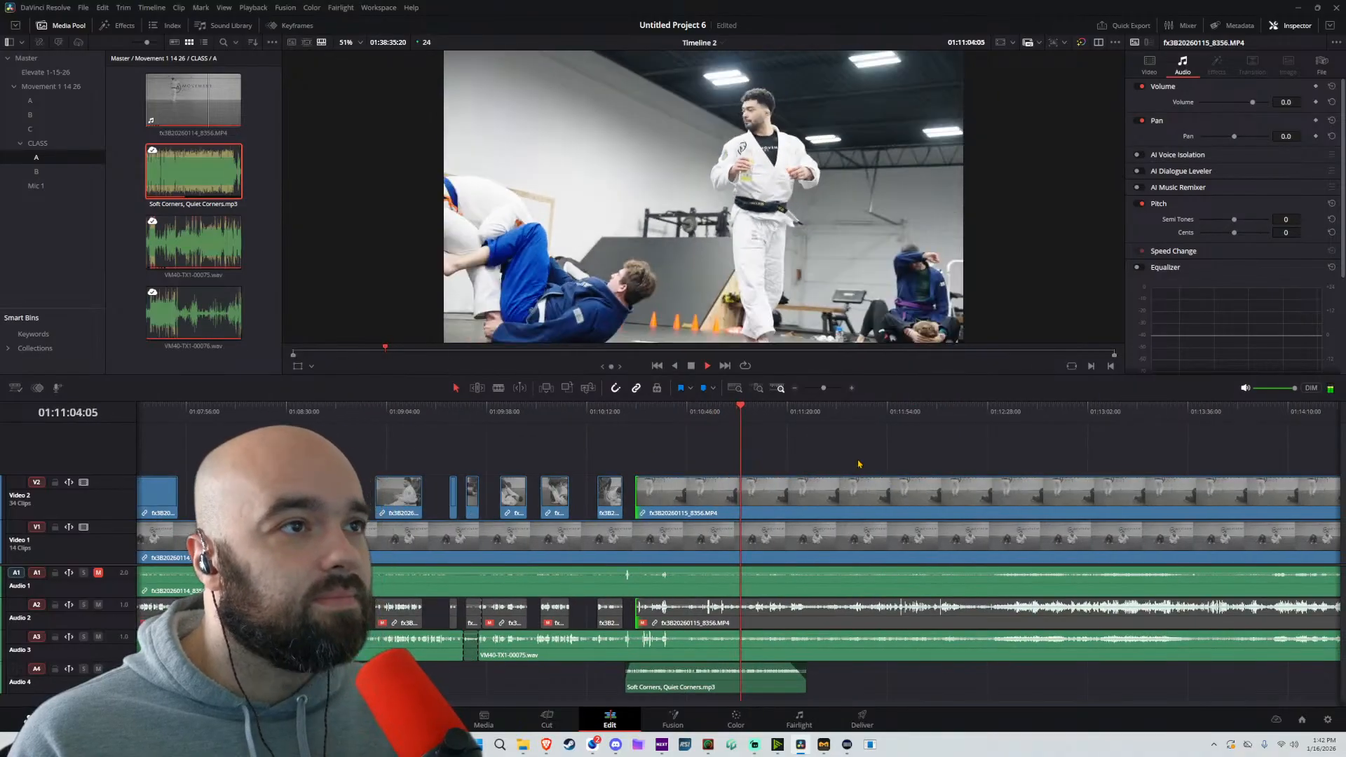
key(space)
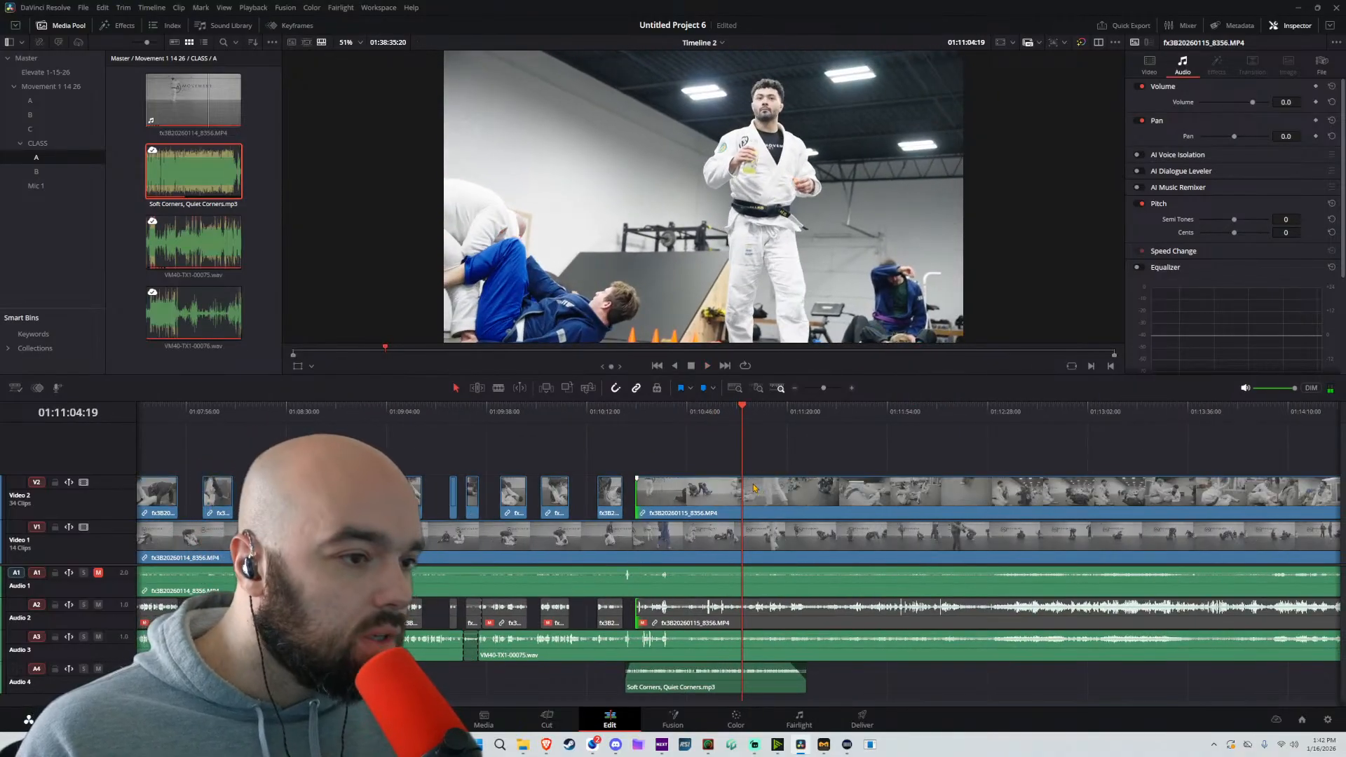
click(55, 670)
click(54, 670)
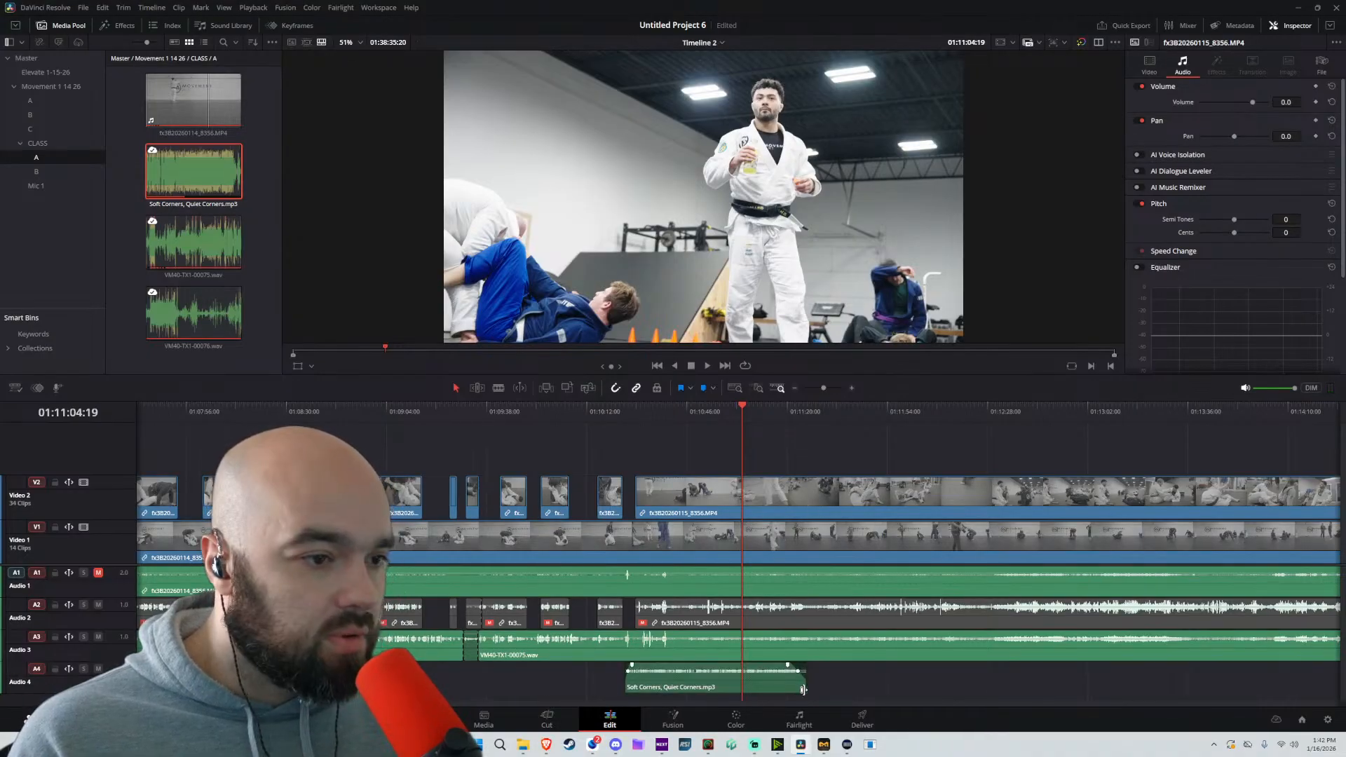
drag(804, 691, 1083, 681)
click(55, 670)
Isolate the shot from about 01:11:05:14 to 01:11:08:07 by splitting all unlocked tracks at both ends
key(space)
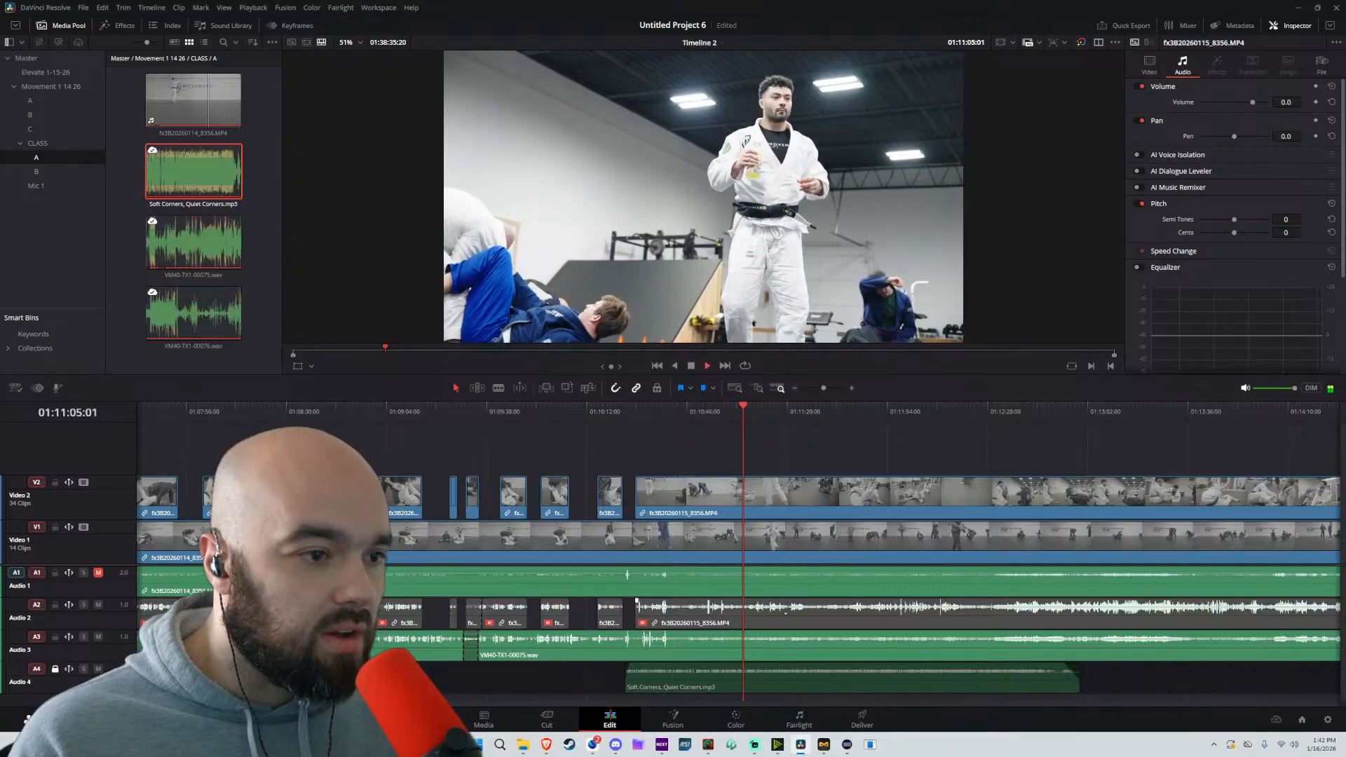
key(ctrl+equal)
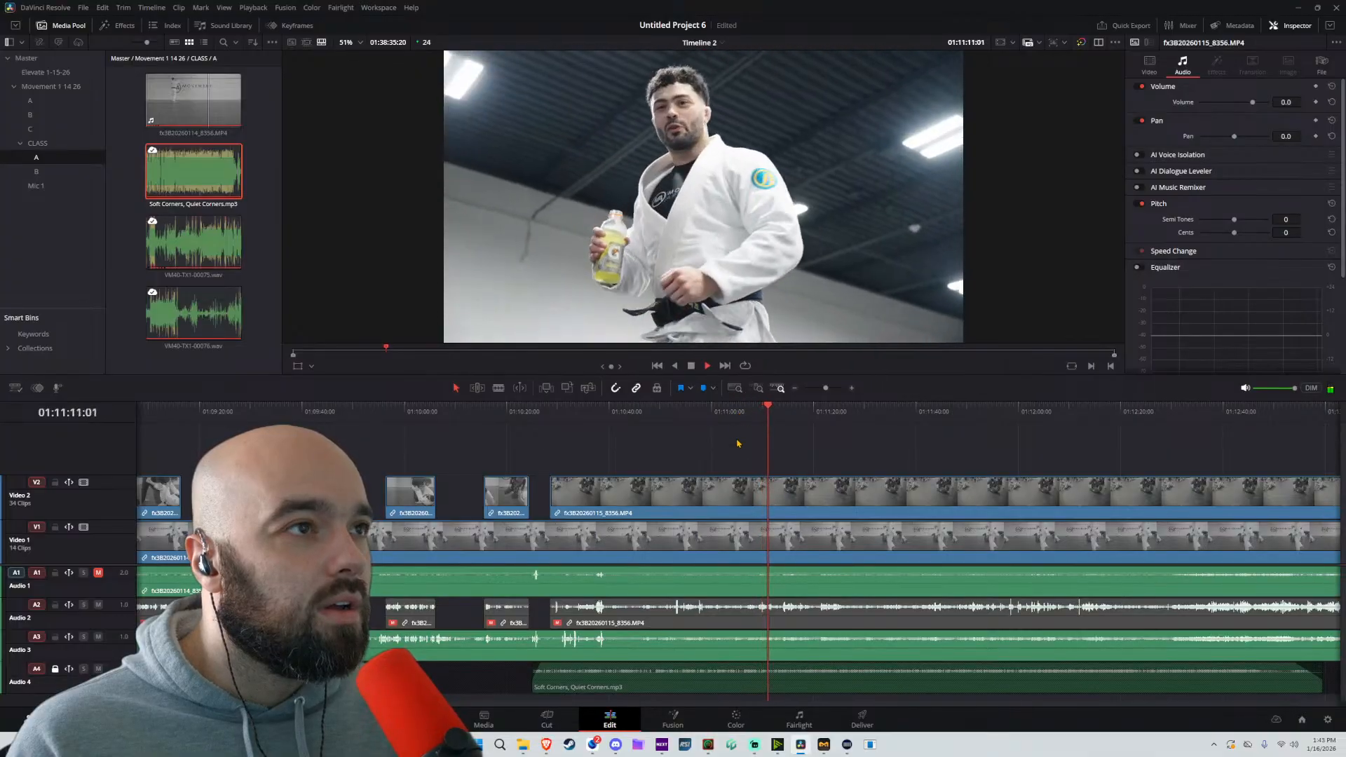
click(737, 413)
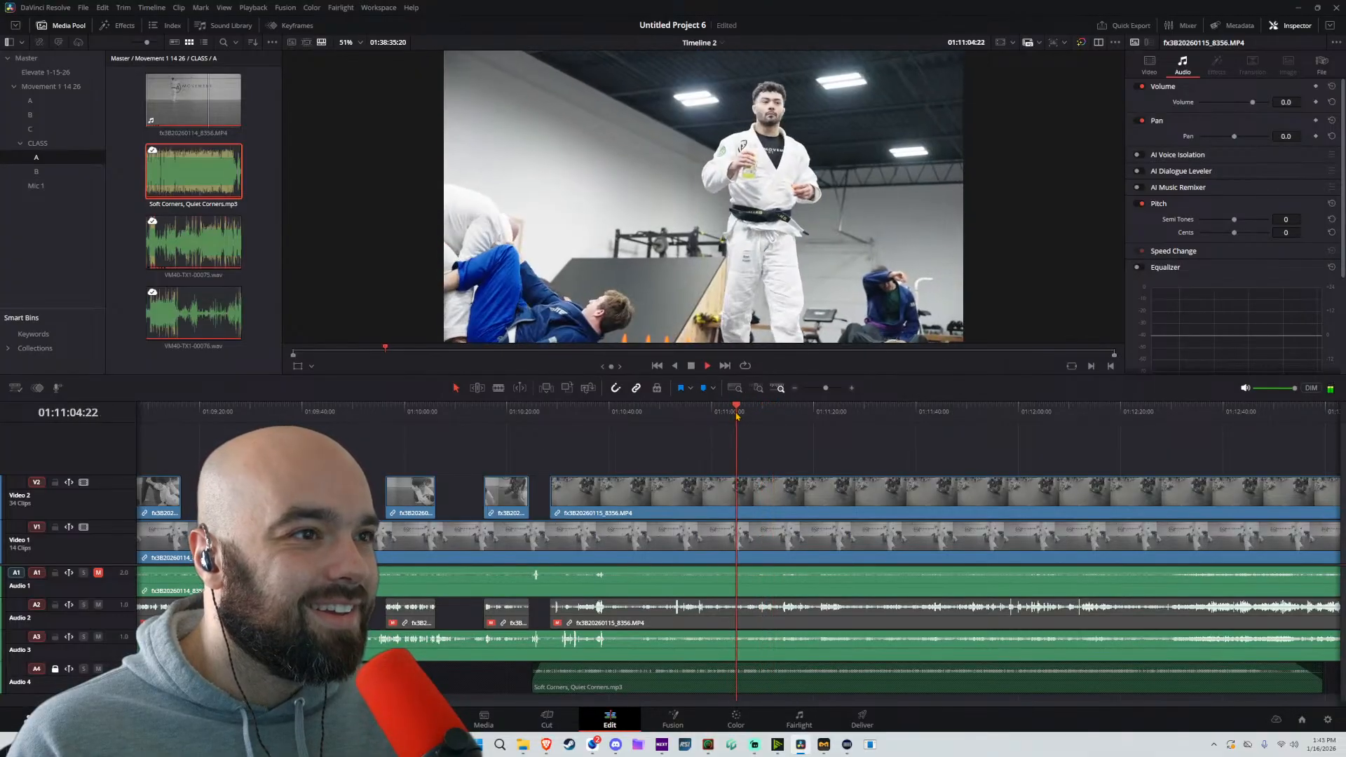
key(ctrl+b)
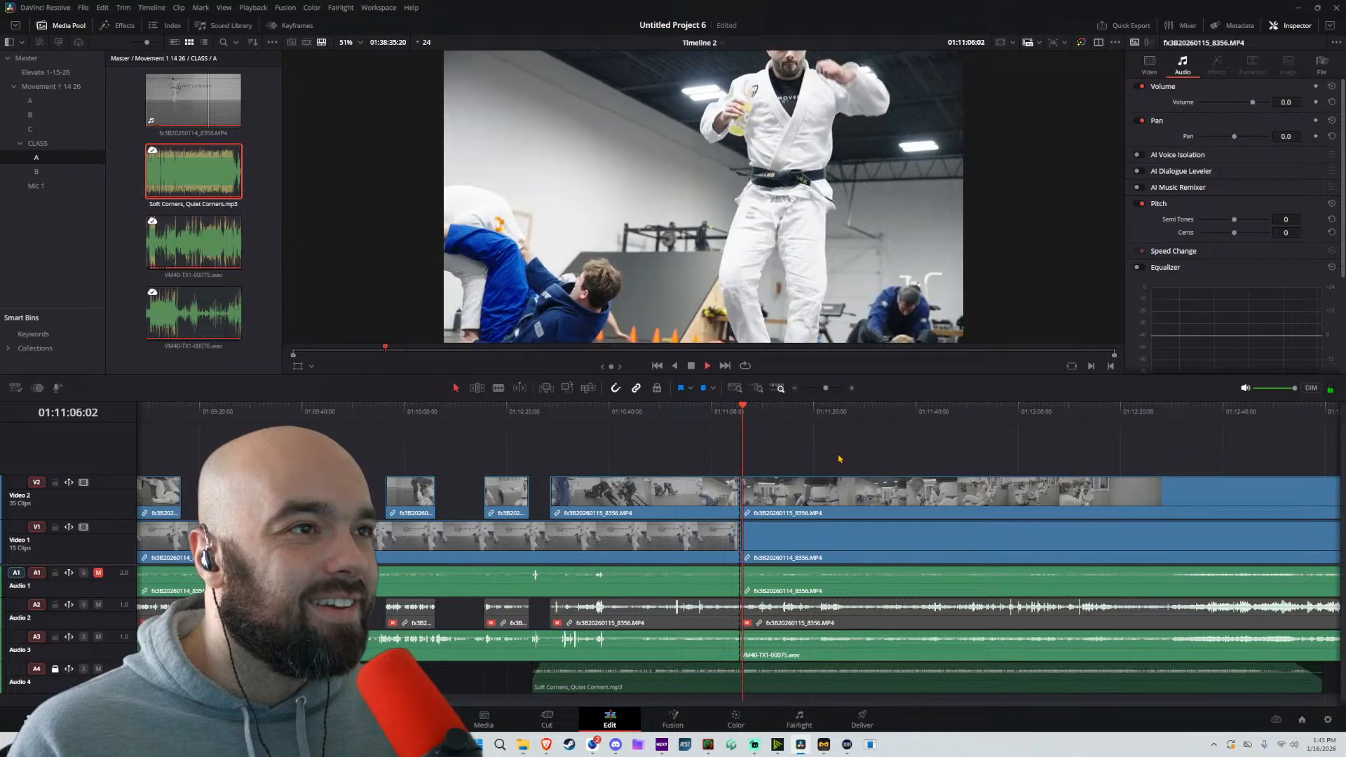
key(ctrl+b)
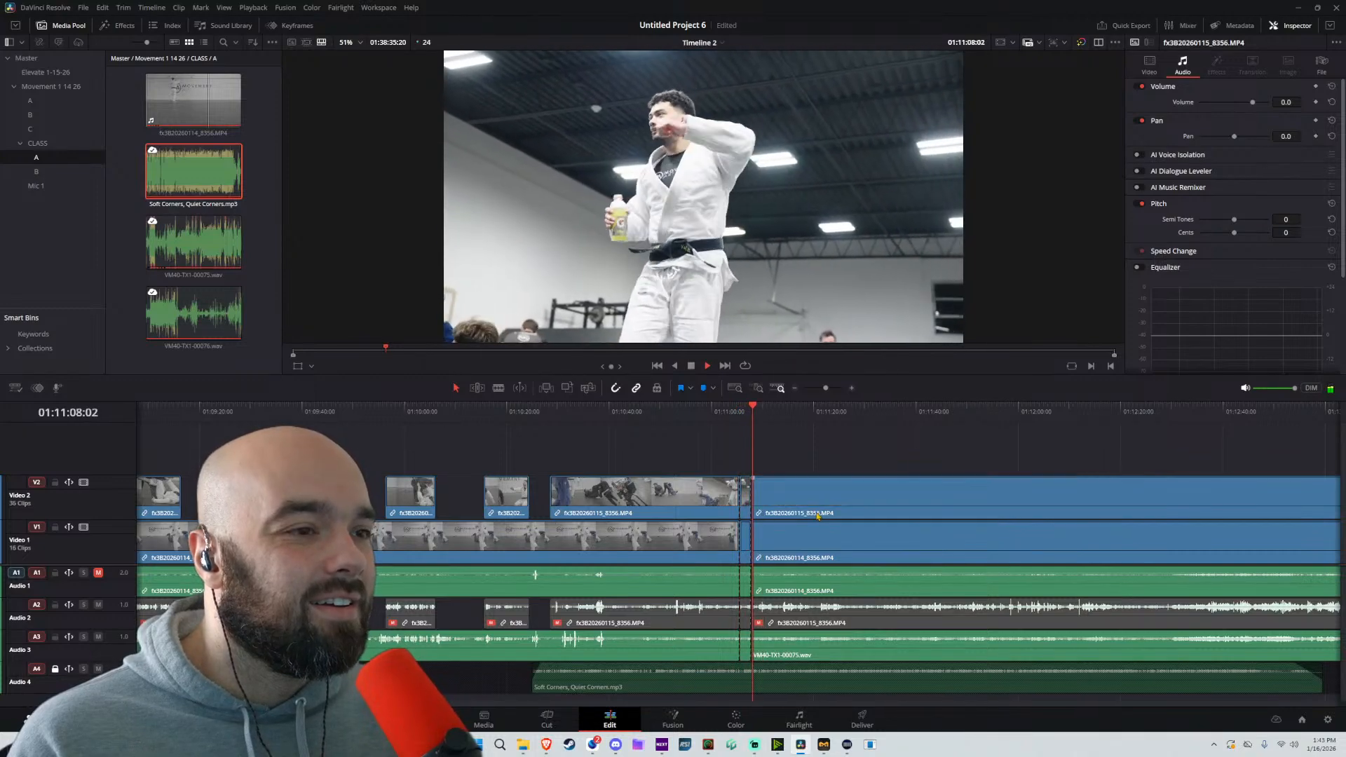
scroll(771, 484, up, 2)
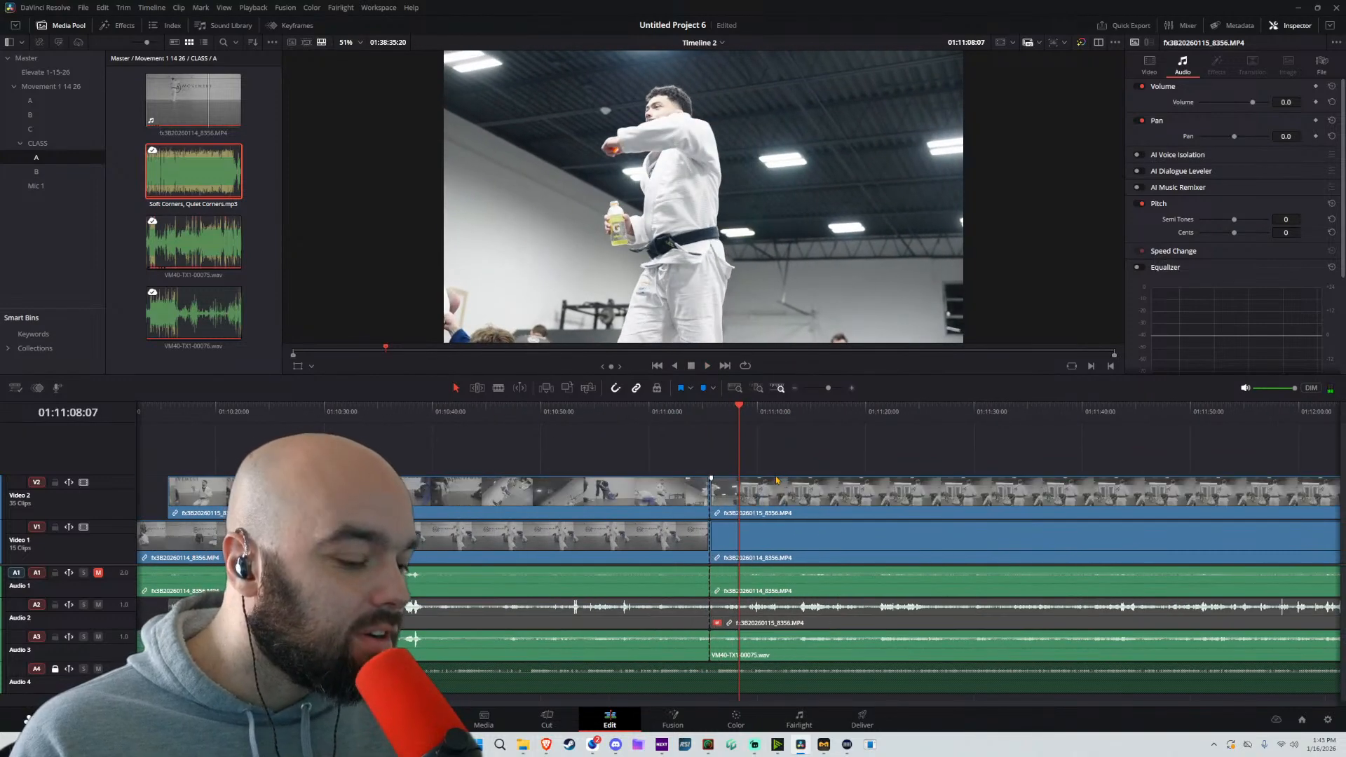
Isolate the segment from about 01:10:57 to 01:10:59:12 on all unlocked tracks, and replay the footage before it
click(650, 419)
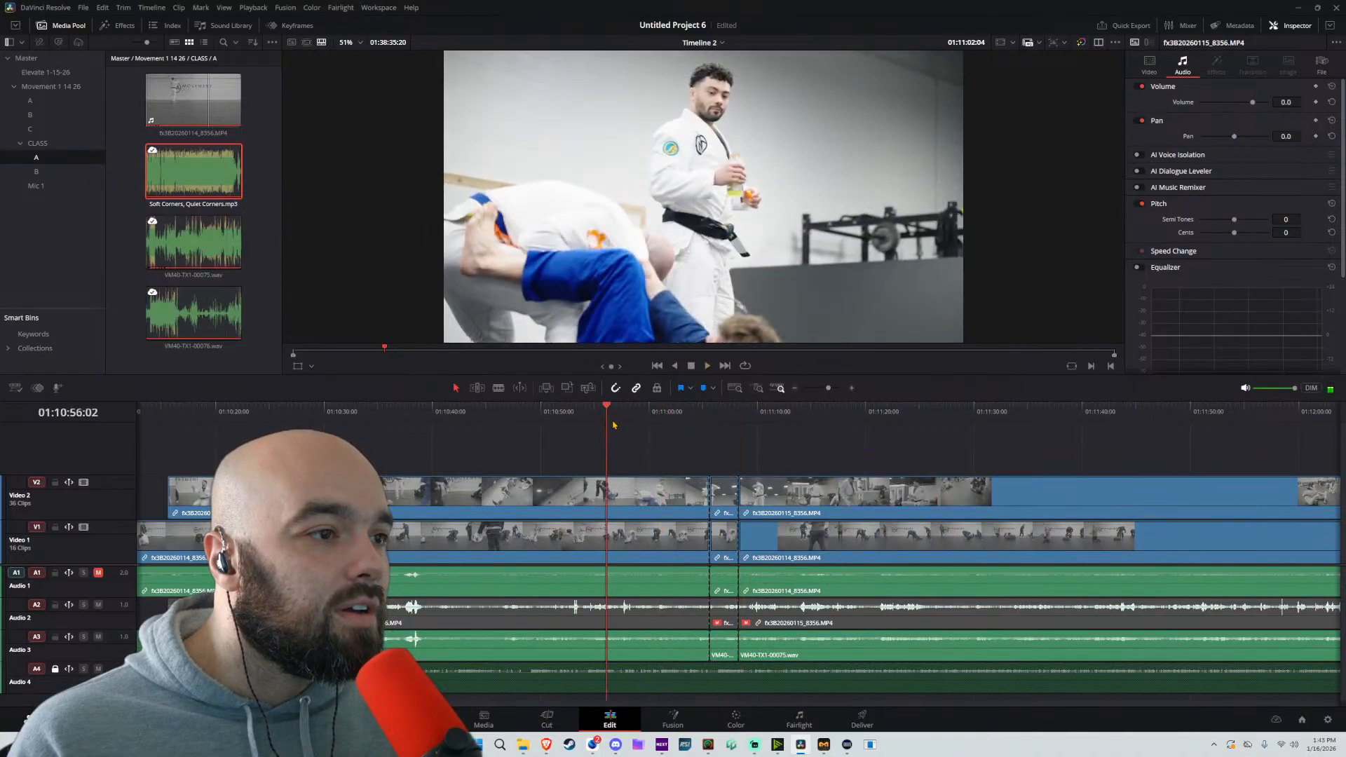
key(ctrl+b)
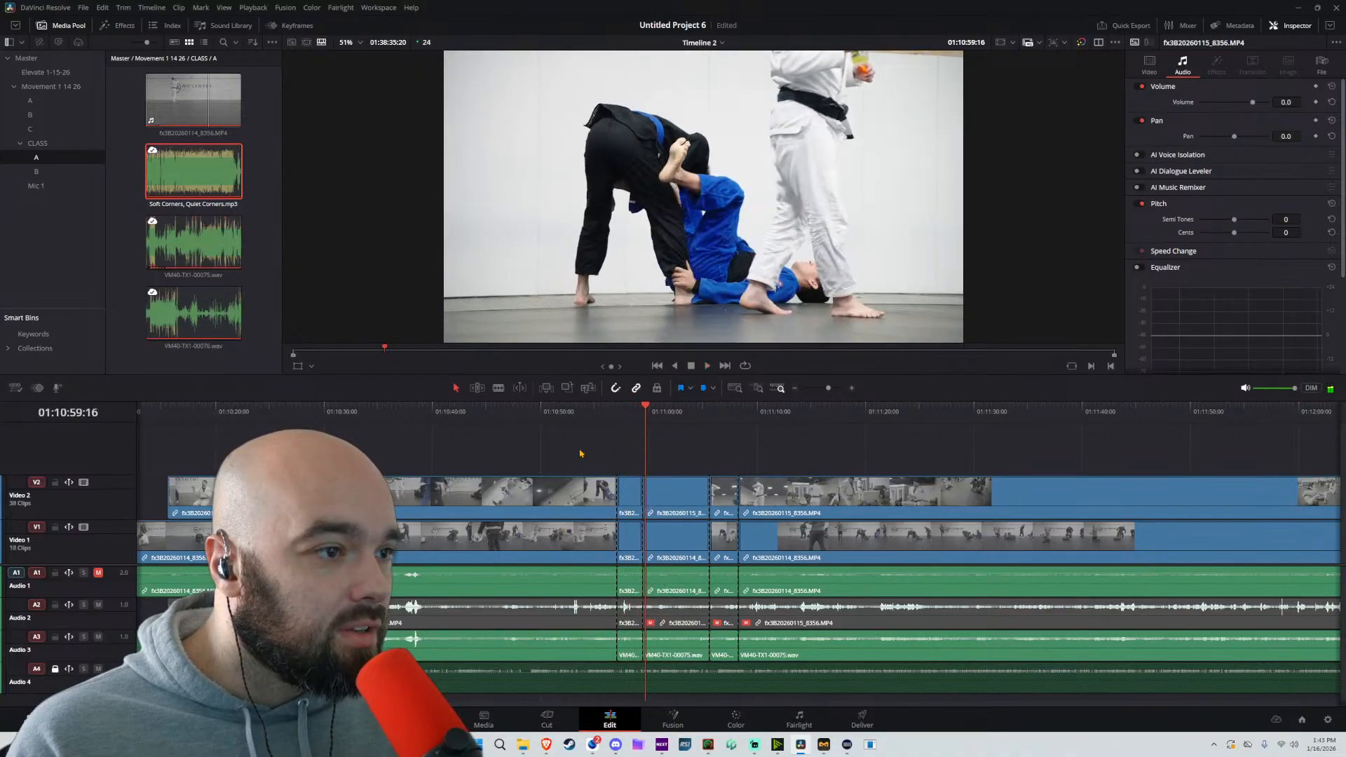
click(529, 419)
key(space)
click(504, 420)
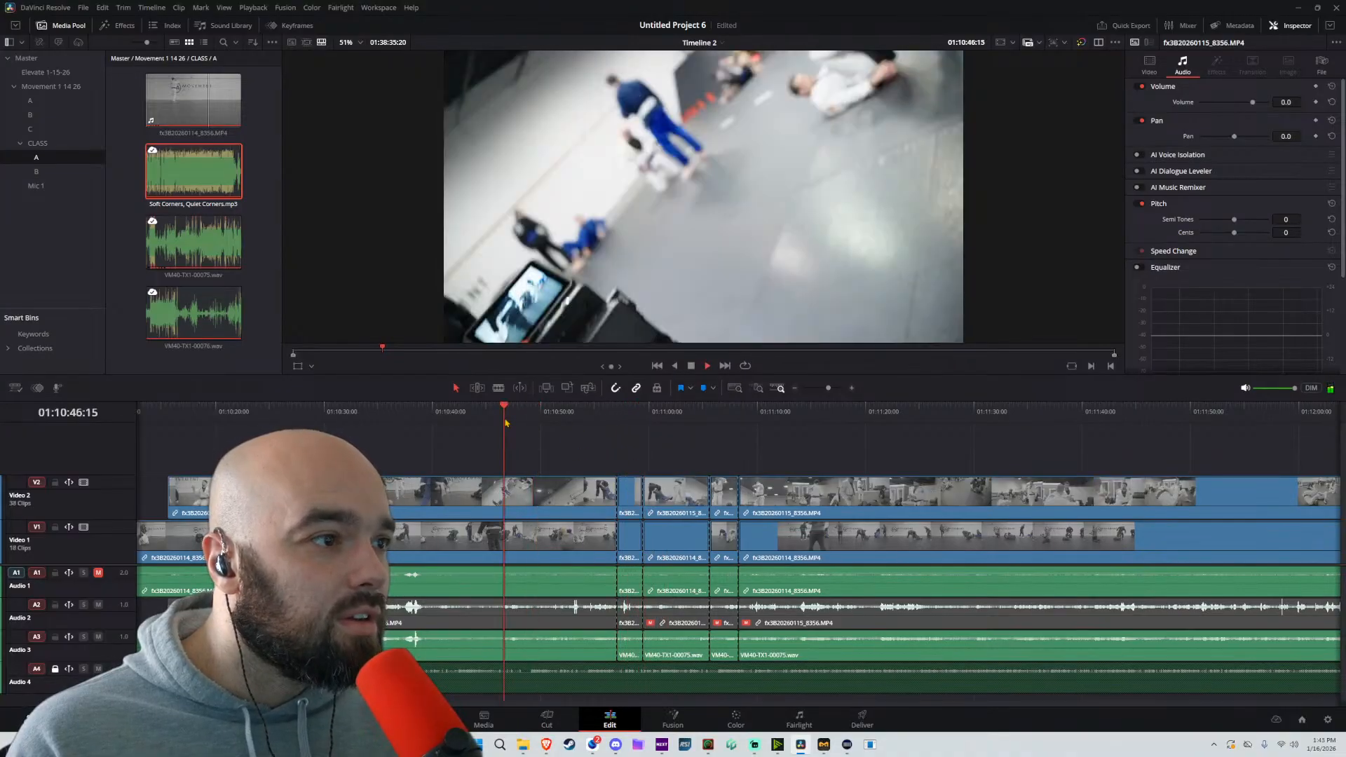
Review the footage around 01:11:17 and split all unlocked tracks at about 01:11:16:19
drag(583, 417, 833, 419)
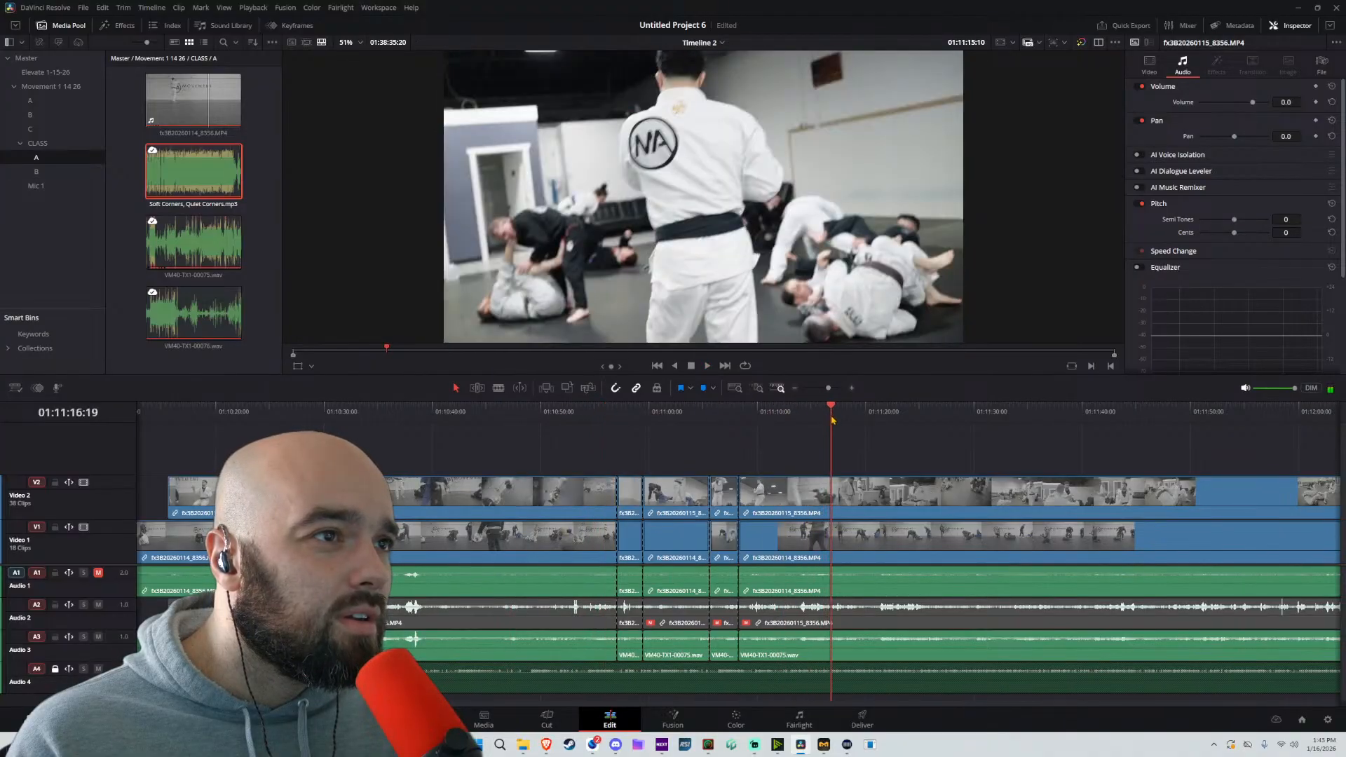
key(space)
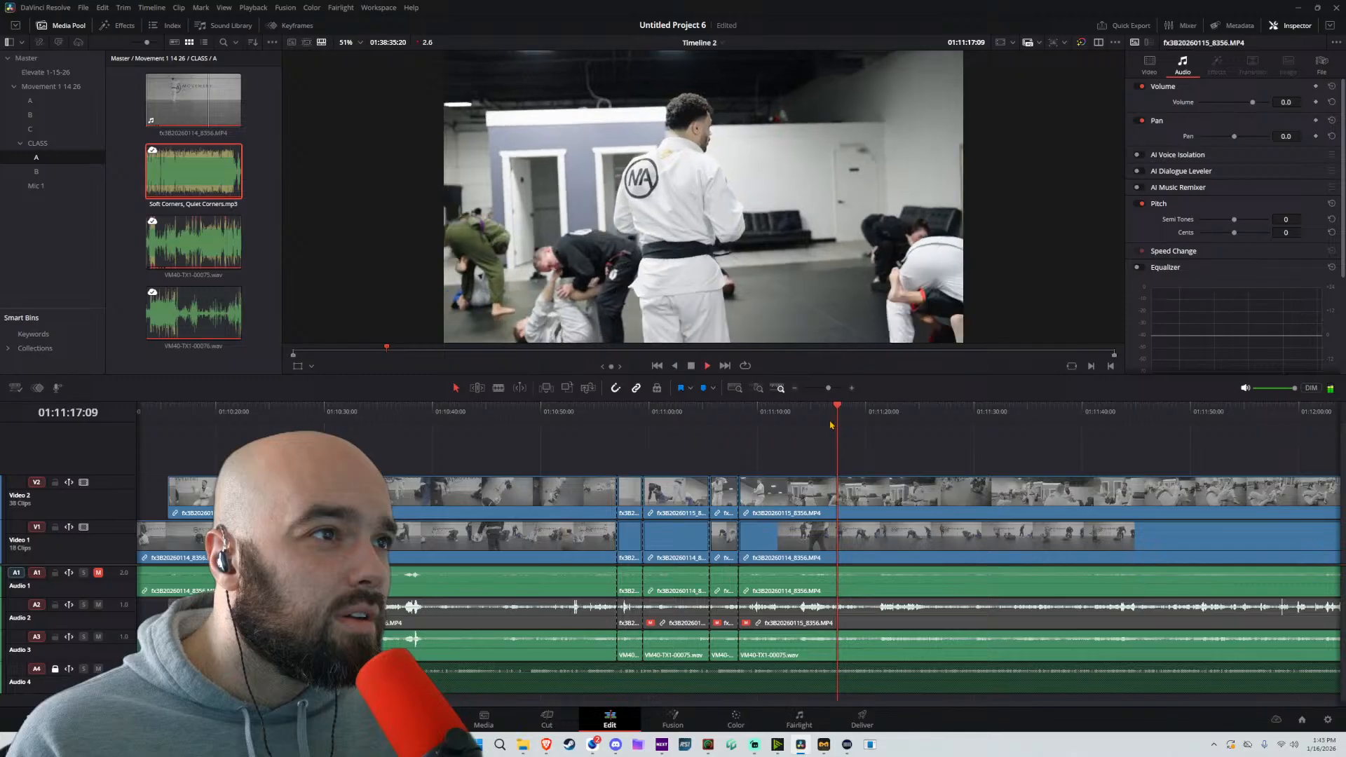
click(827, 412)
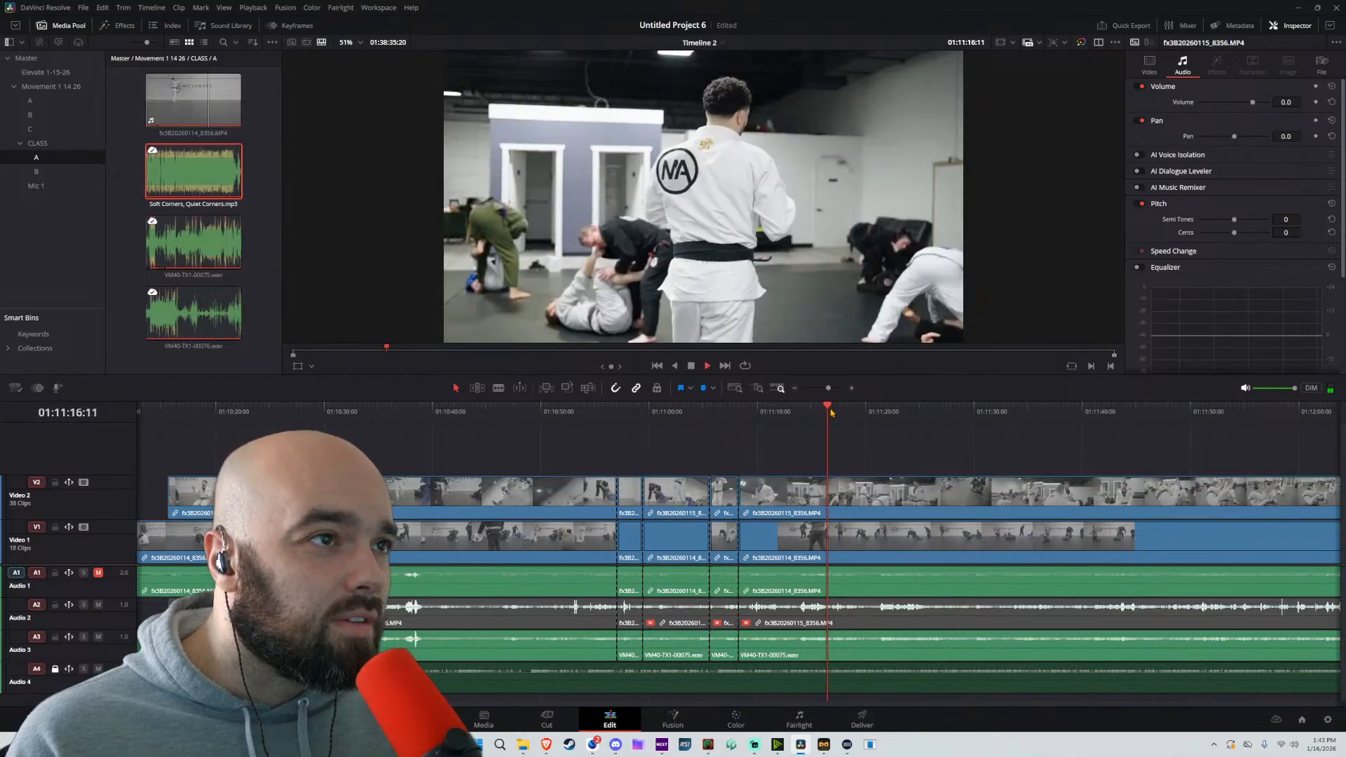
key(ctrl+b)
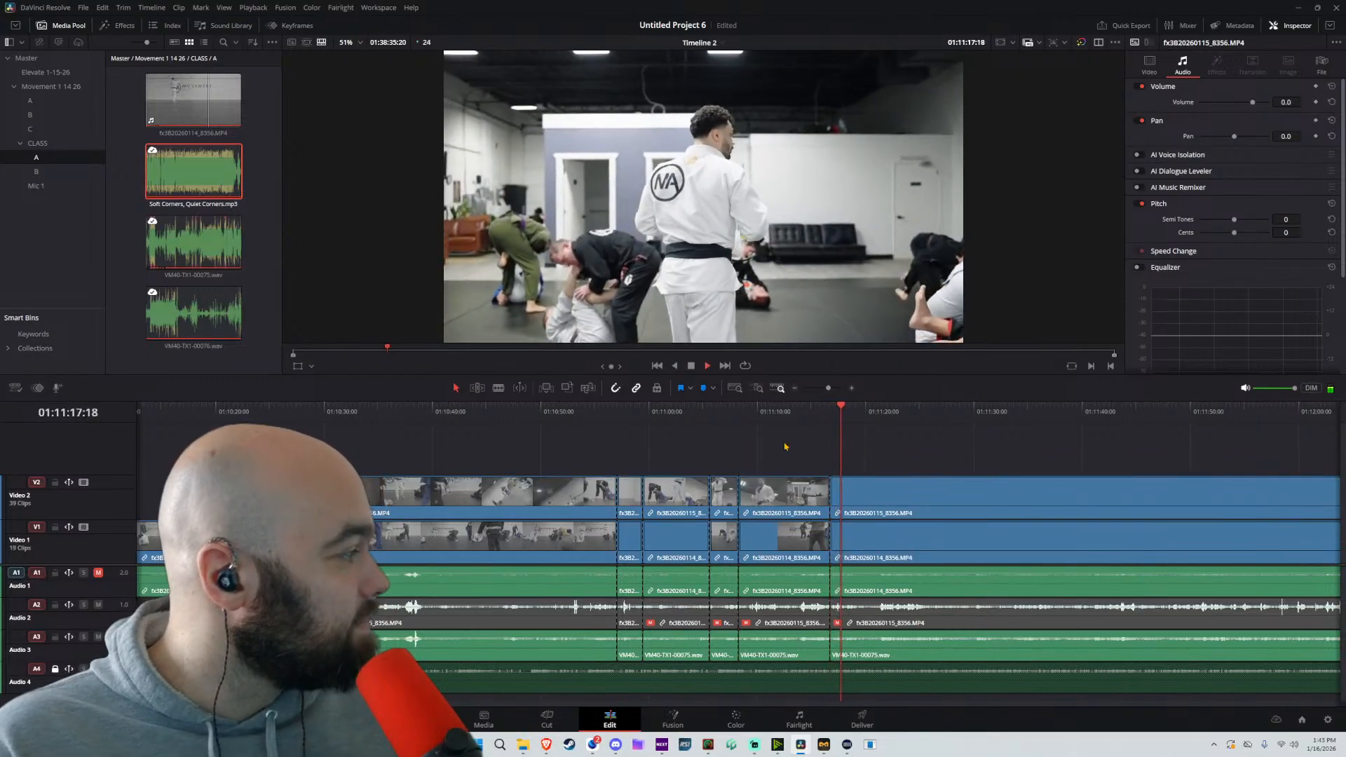
Ripple-delete the unlocked-track segments from about 01:11:08 to 01:11:16:19 and from about 01:10:59:12 to 01:11:05:14
key(space)
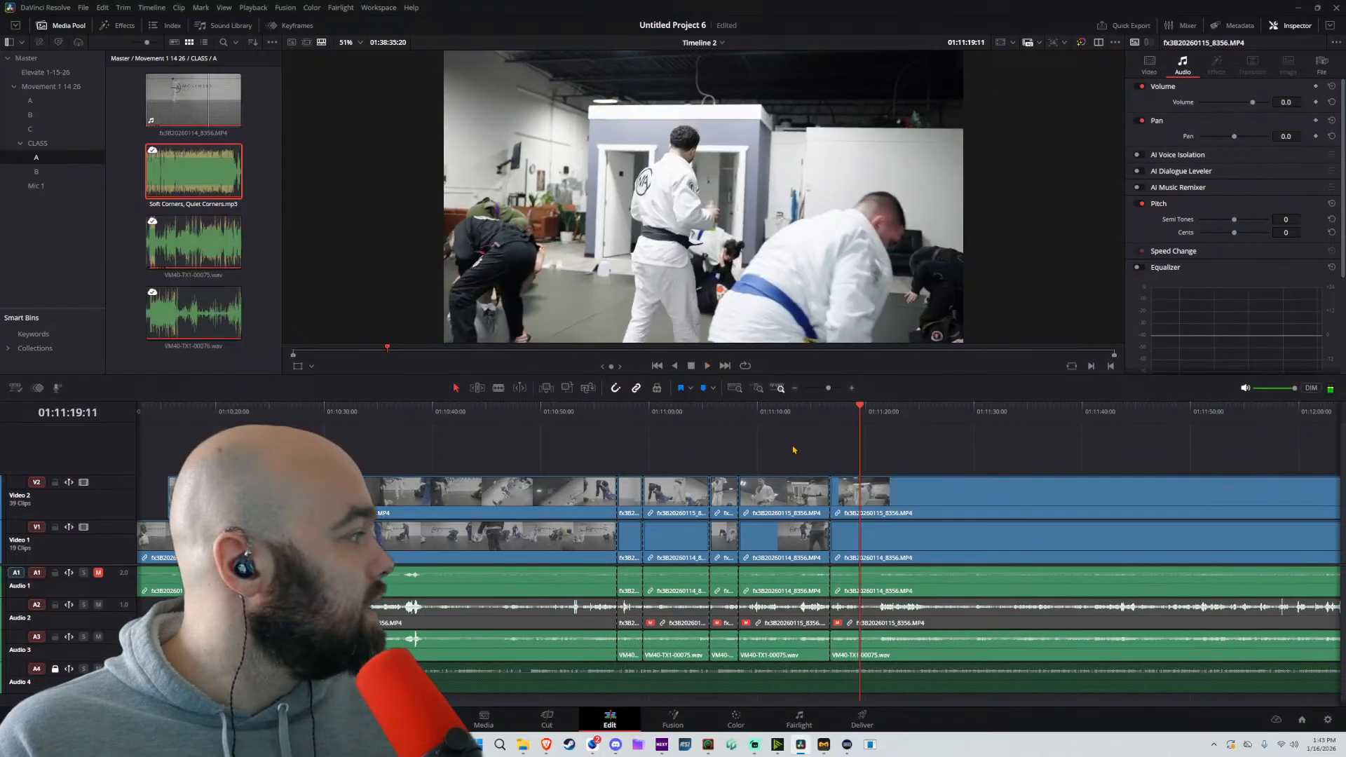
key(space)
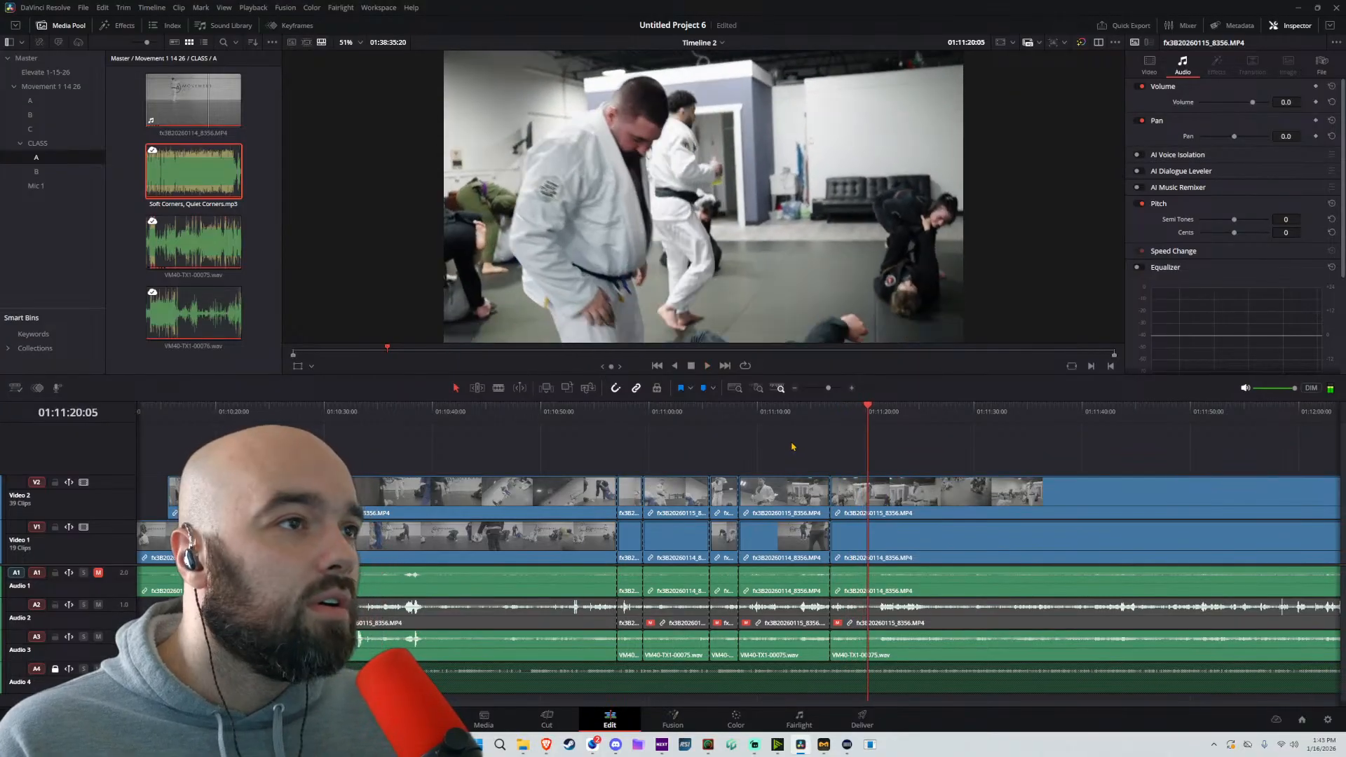
drag(786, 414, 727, 414)
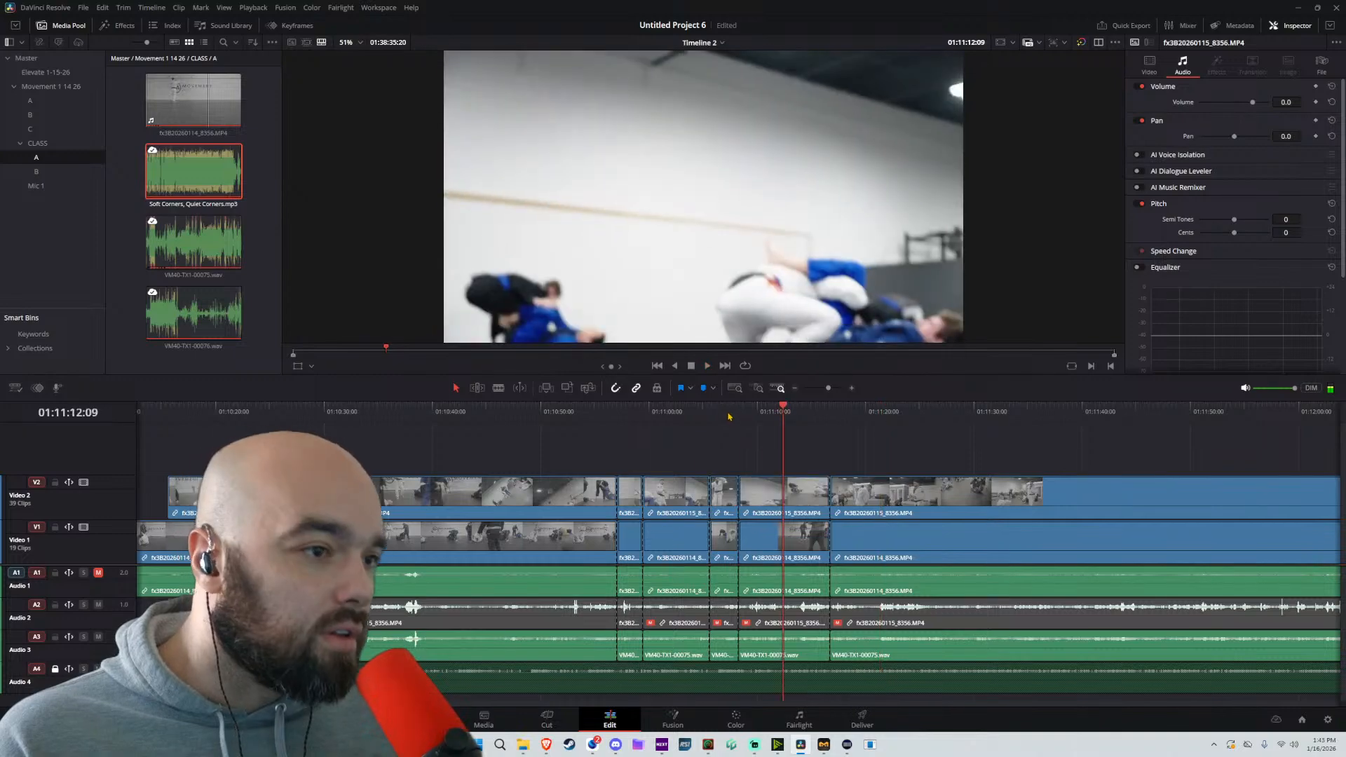
click(798, 491)
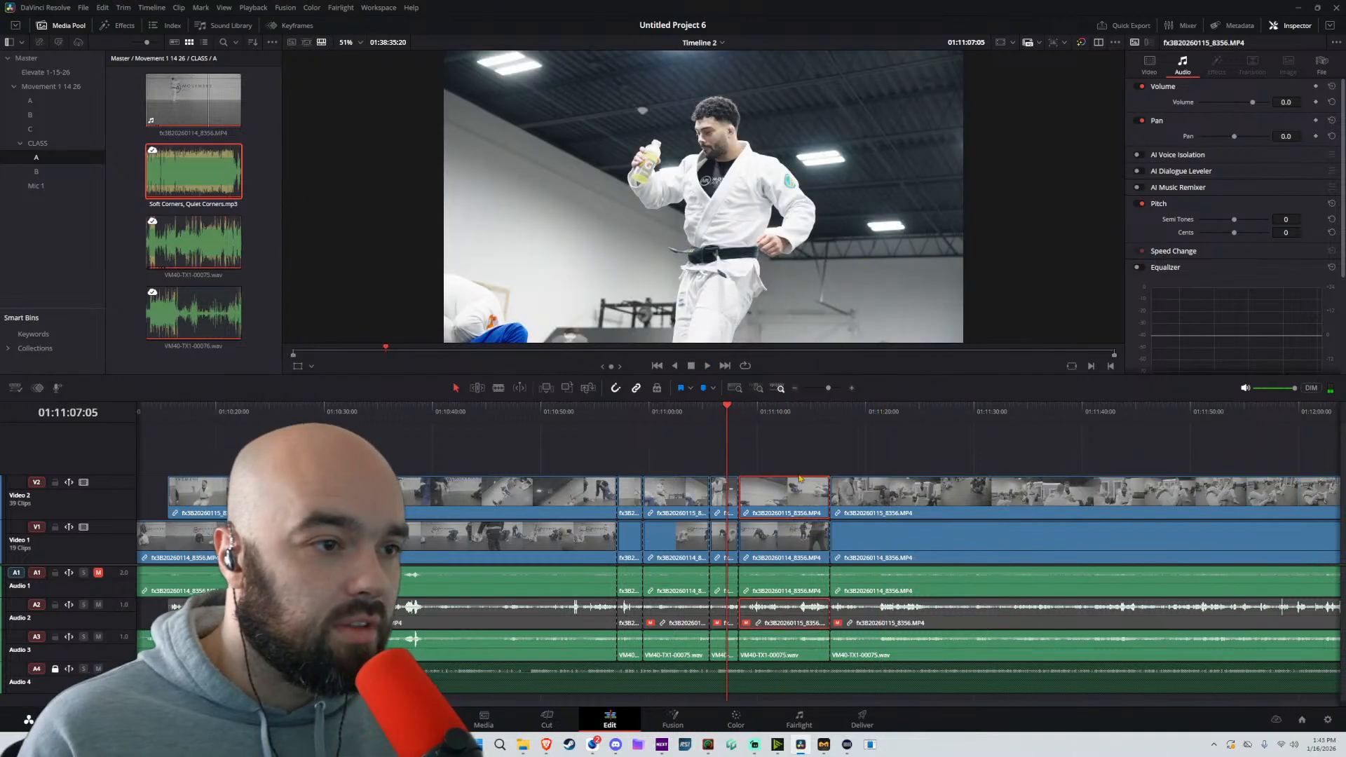
drag(797, 457, 781, 645)
key(Delete)
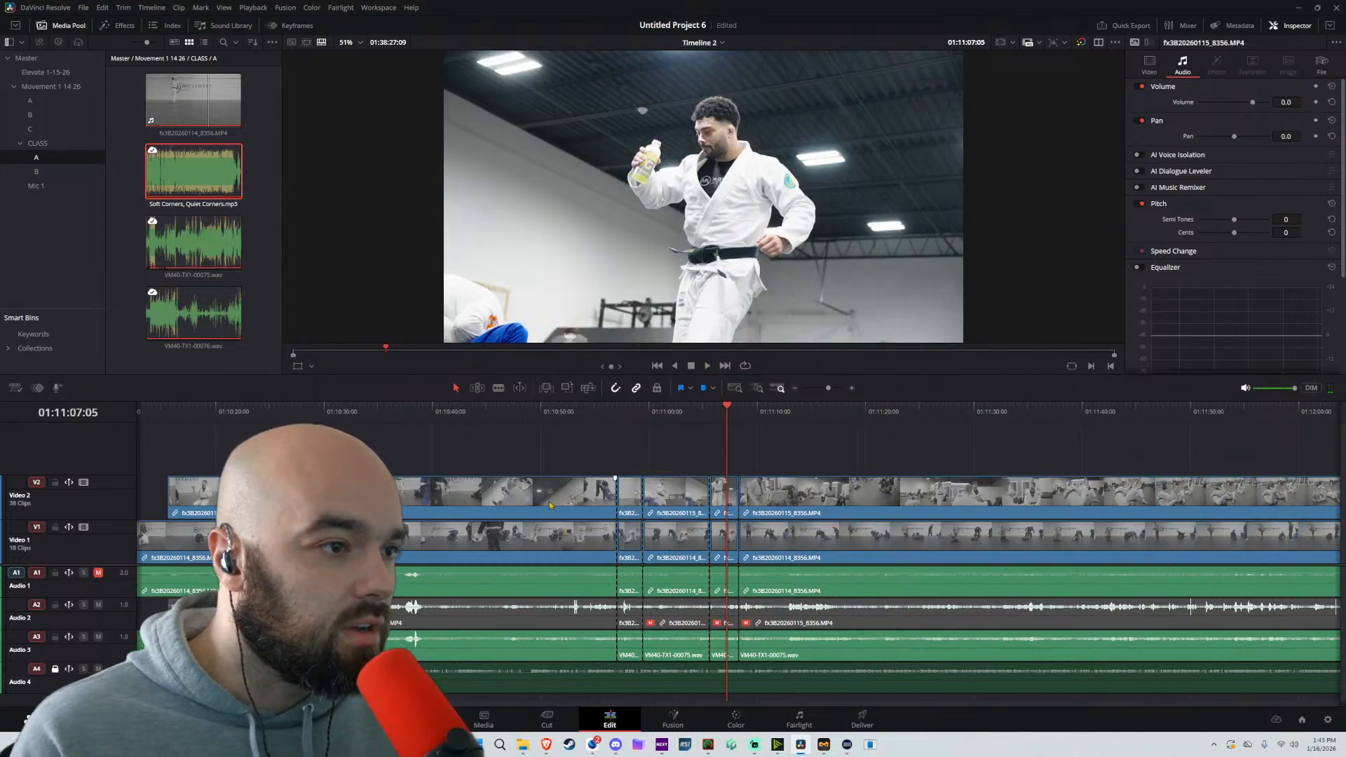
drag(643, 452, 677, 655)
key(Delete)
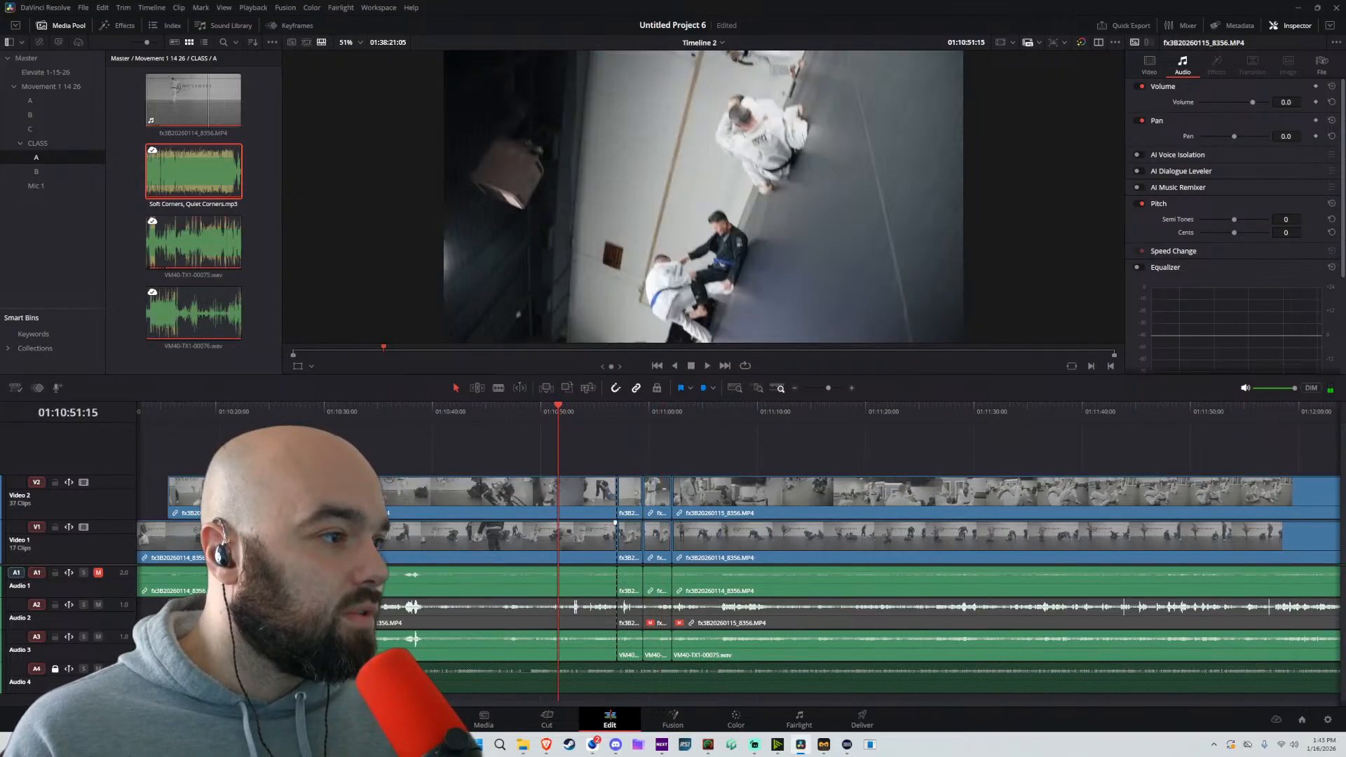
Split all unlocked tracks at 01:10:27:23 and ripple-delete the segment from there to about 01:10:57
key(space)
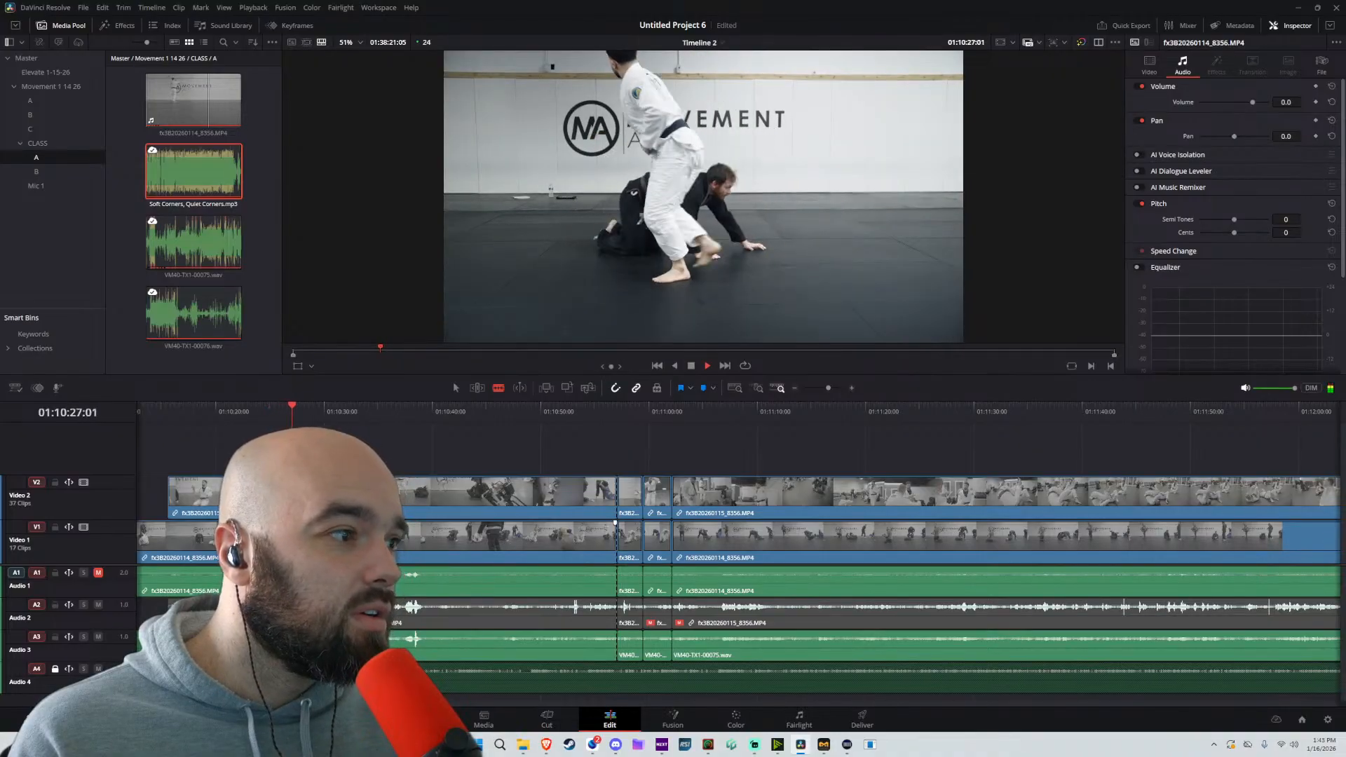
key(space)
key(ctrl+b)
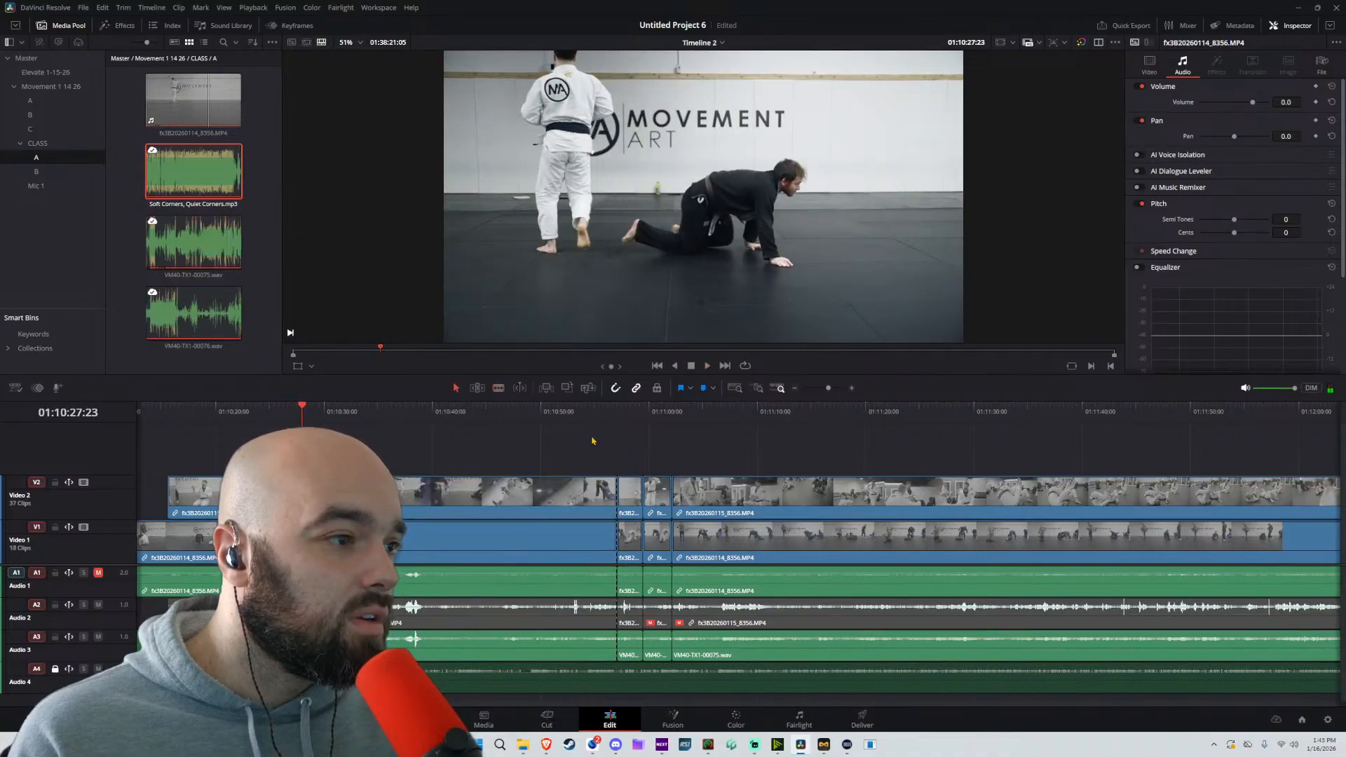
drag(615, 436, 438, 658)
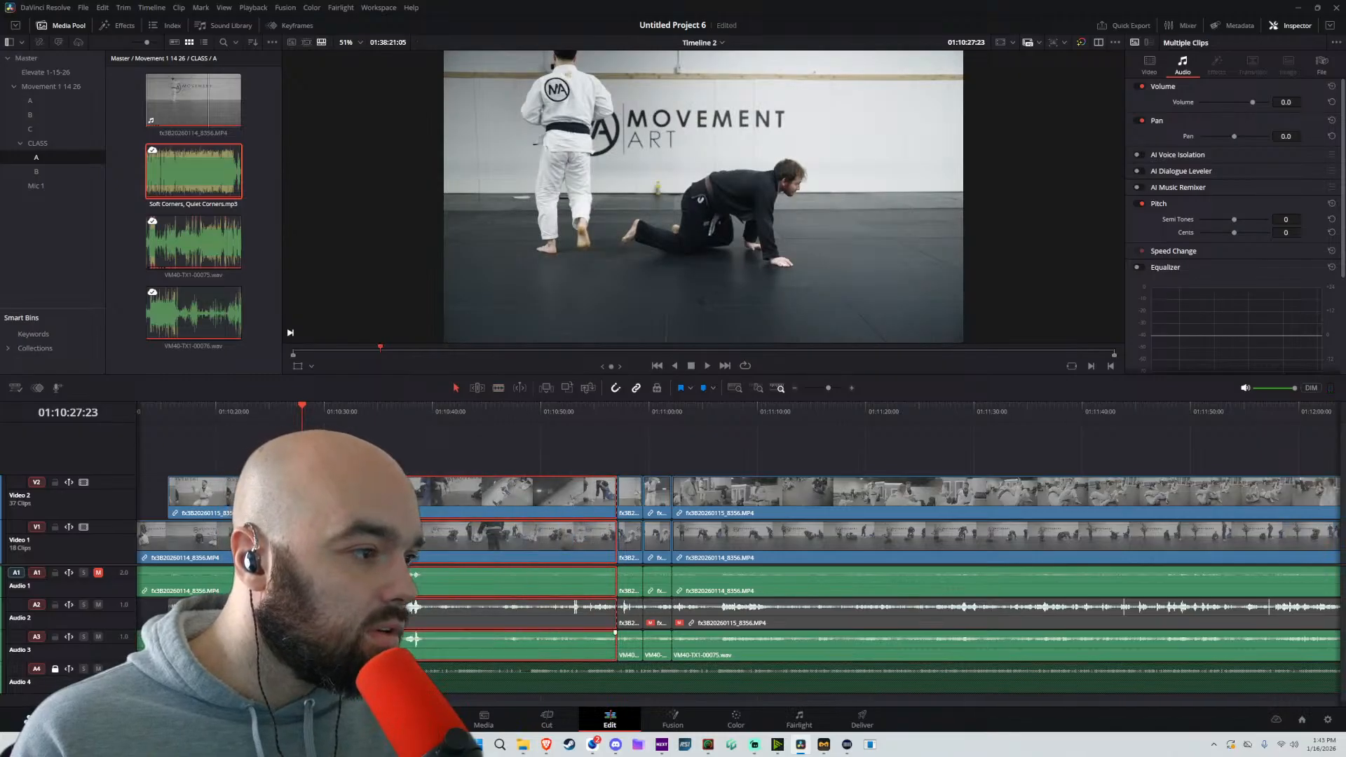
key(BackSpace)
Split all unlocked tracks at 01:10:35:04 and about 01:10:55, and ripple-delete the segment between those cuts
key(space)
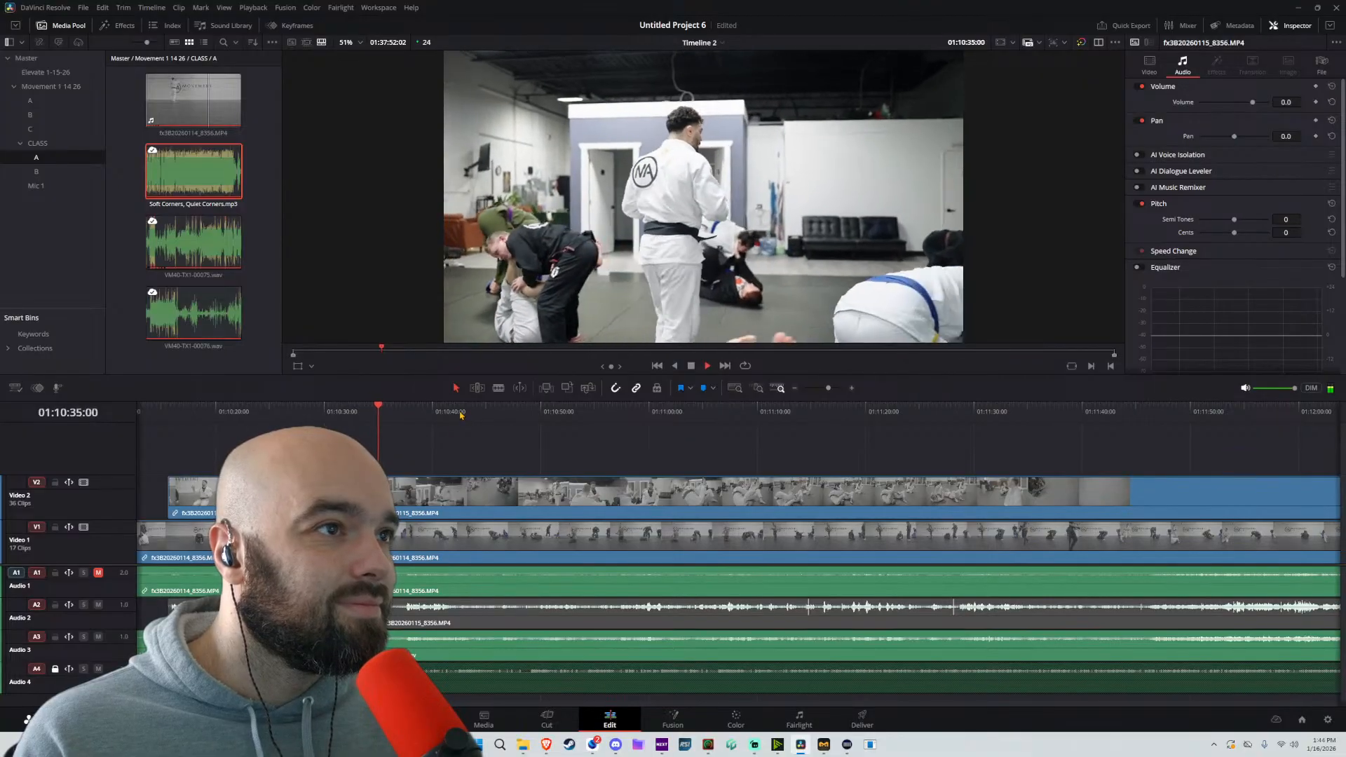
key(space)
key(ctrl+v)
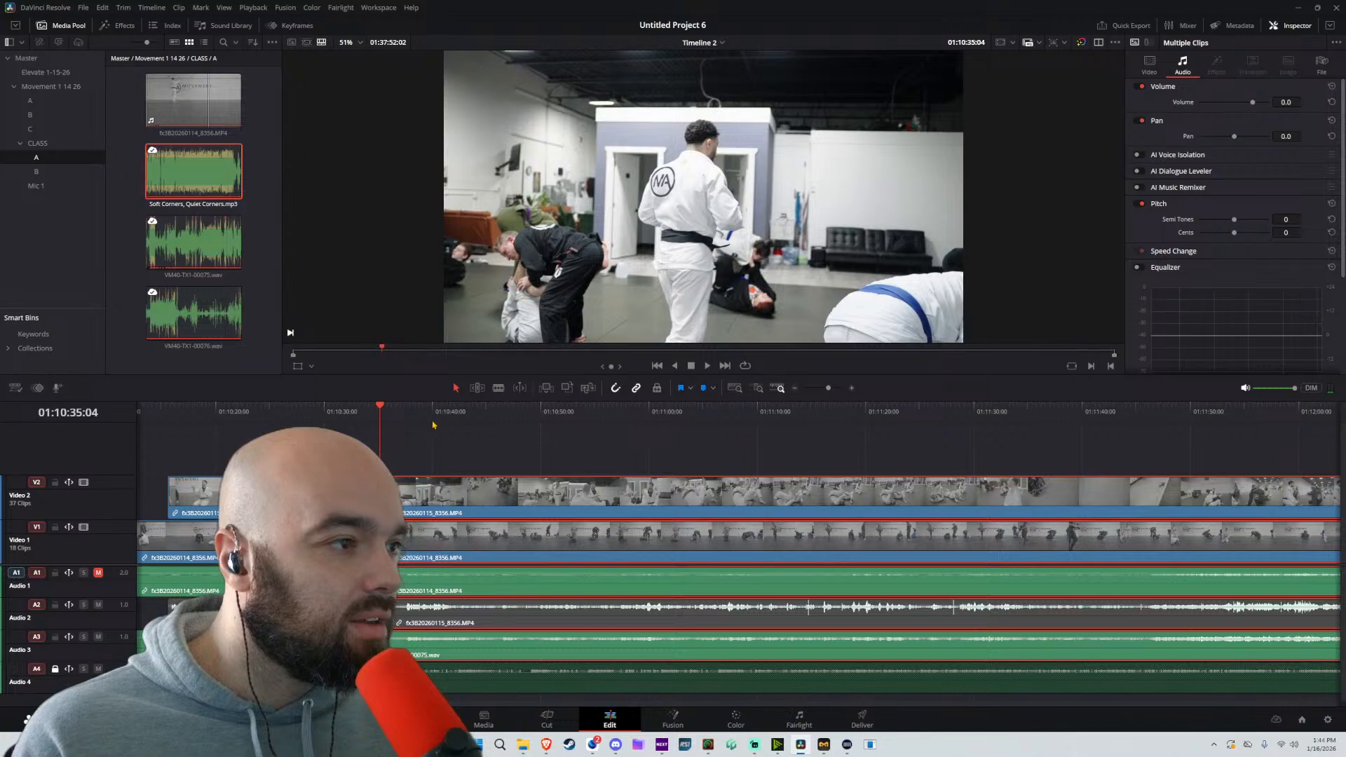
drag(432, 425, 541, 424)
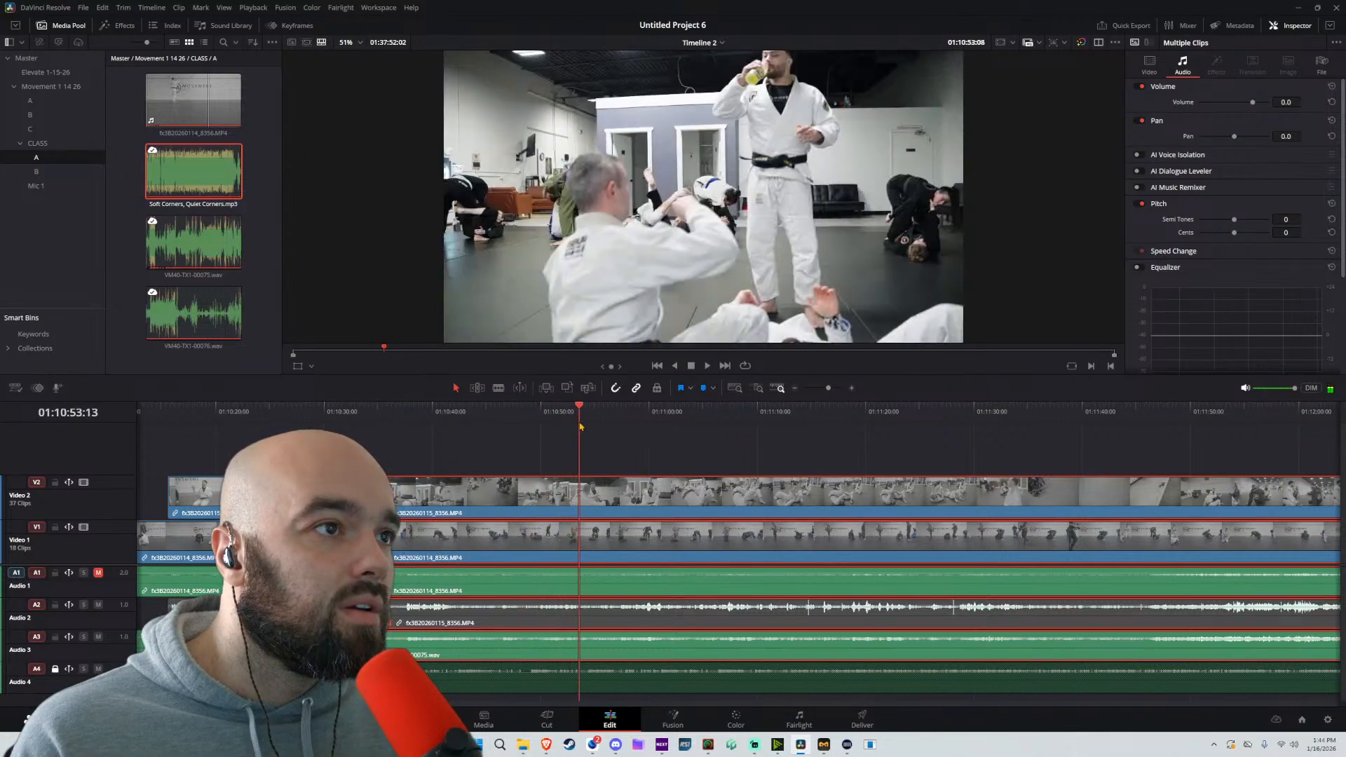
key(space)
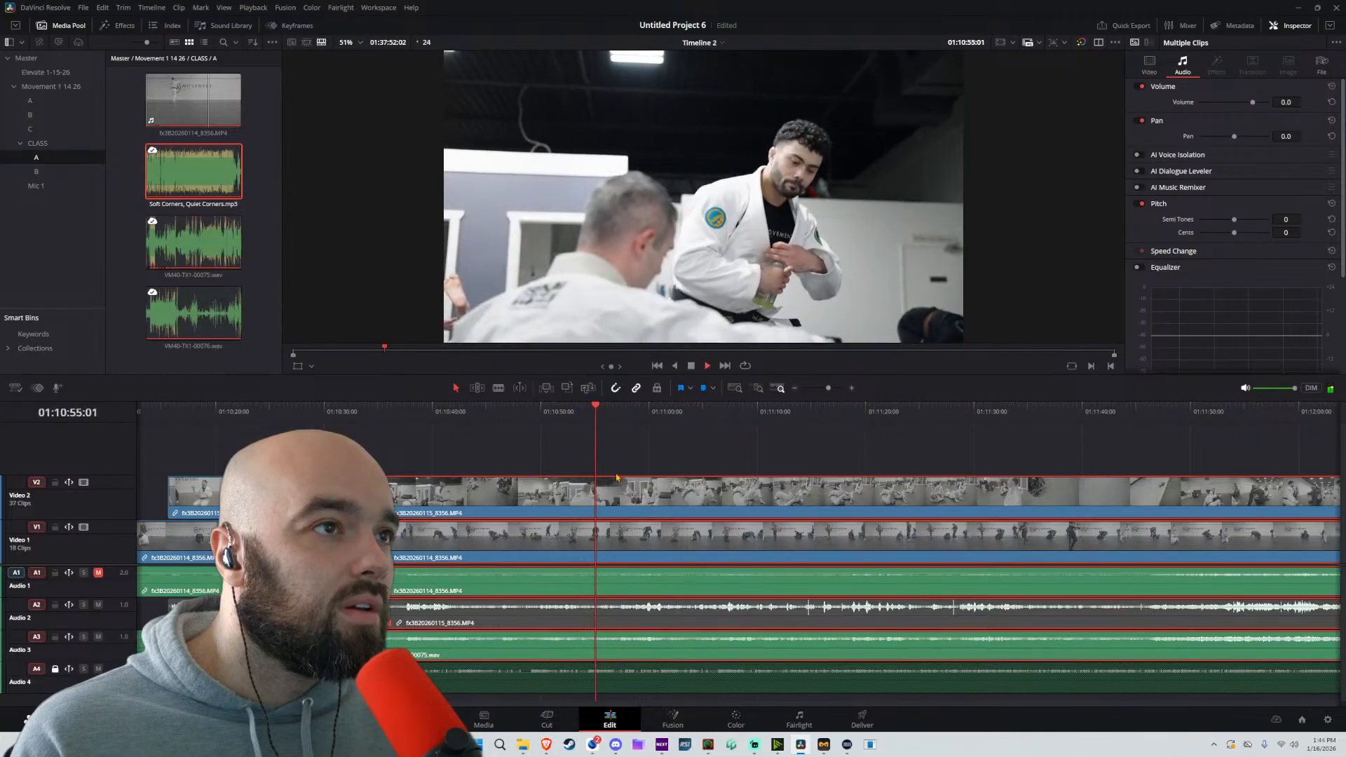
key(ctrl+b)
key(Delete)
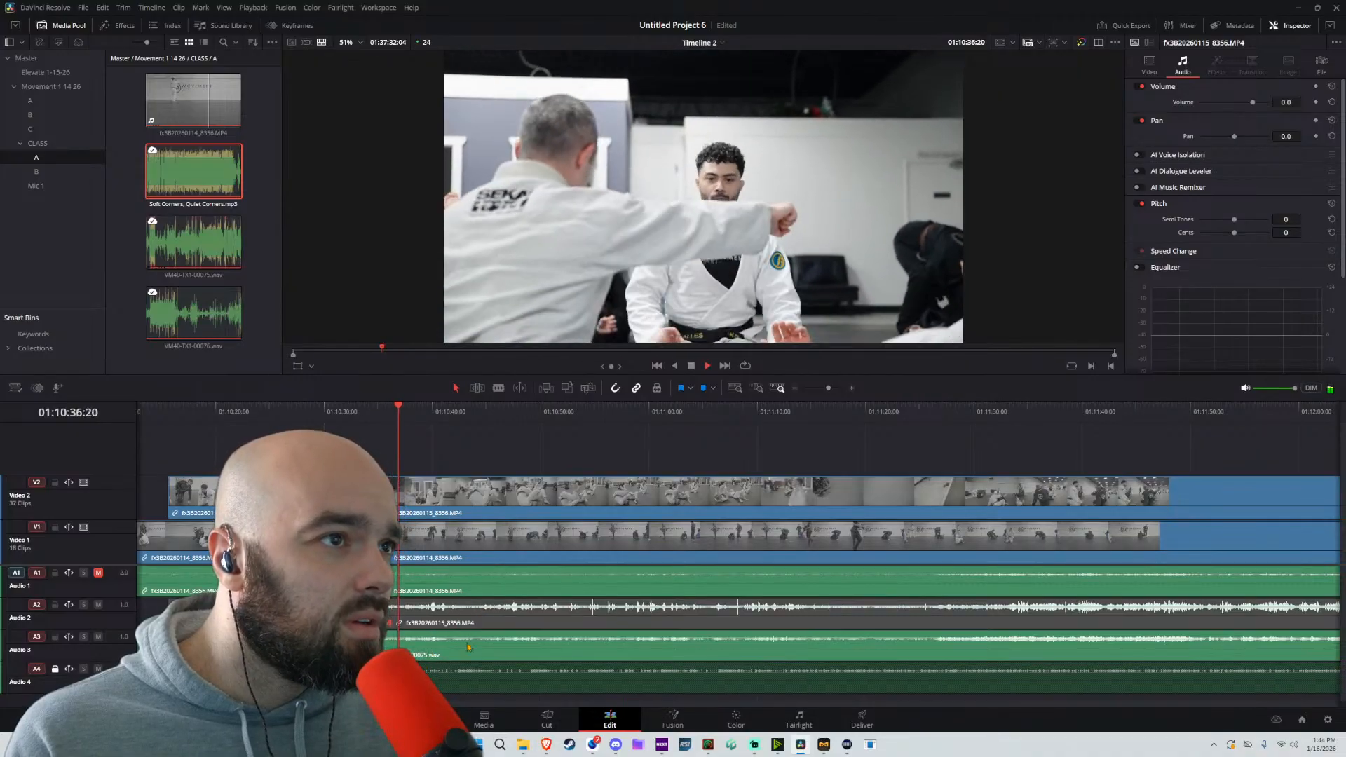
Review the footage after 01:10:35 and split the Video 2 clip with its linked Audio 2 clip at 01:11:20:16
scroll(553, 558, up, 4)
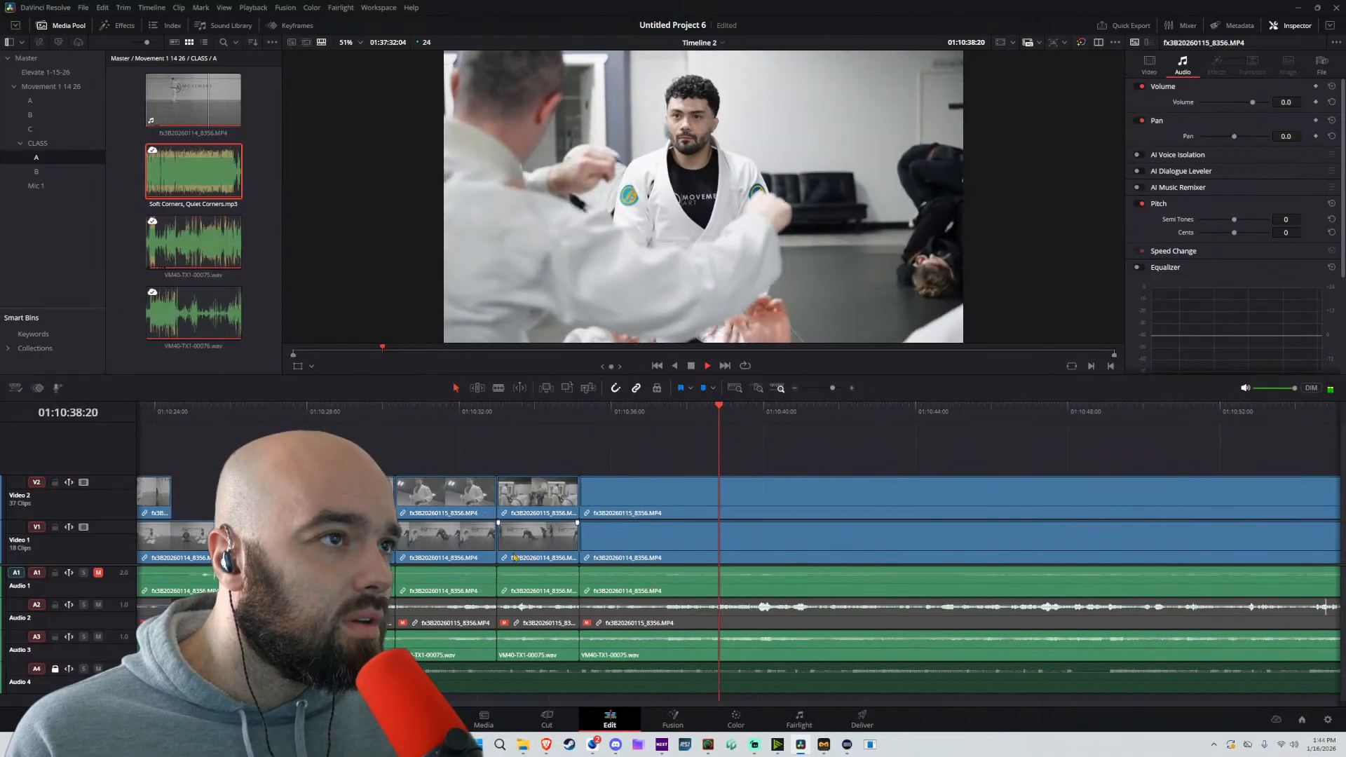
scroll(594, 547, right, 1)
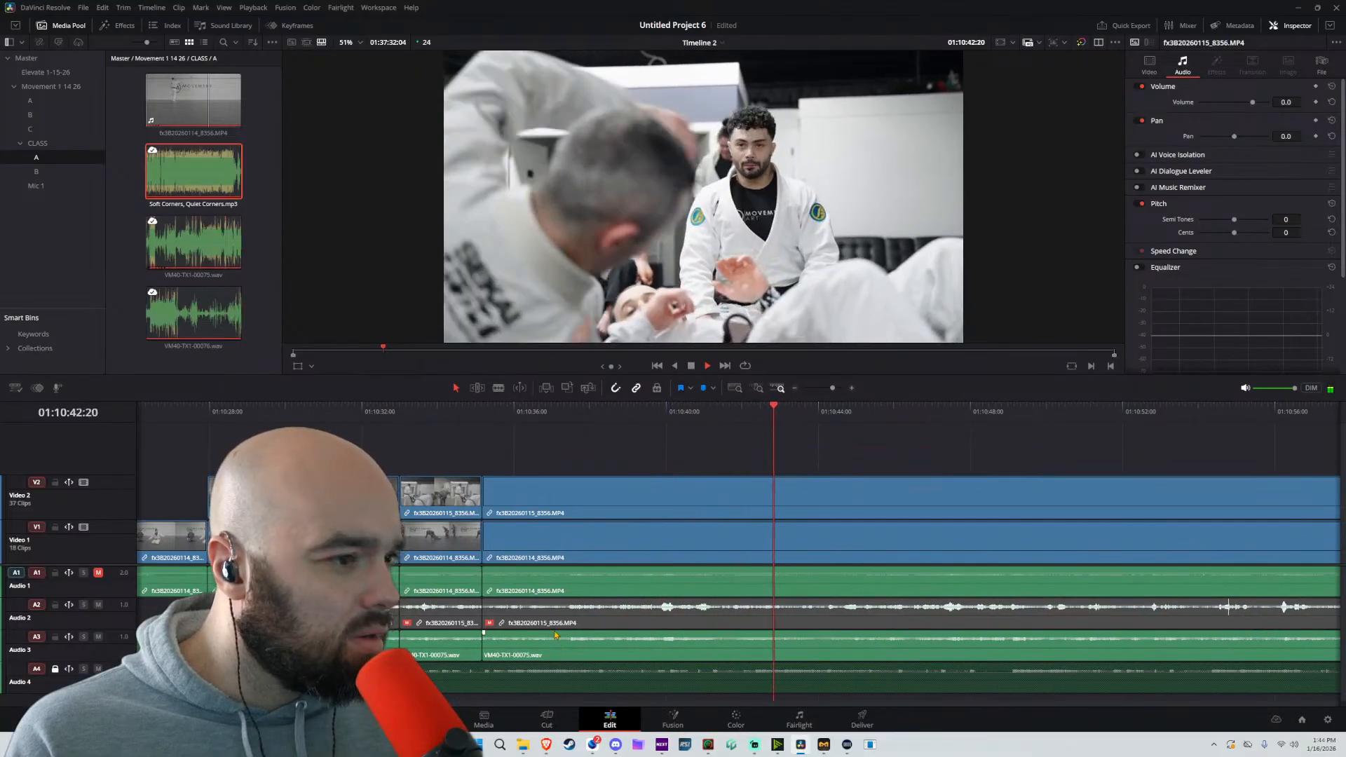
key(space)
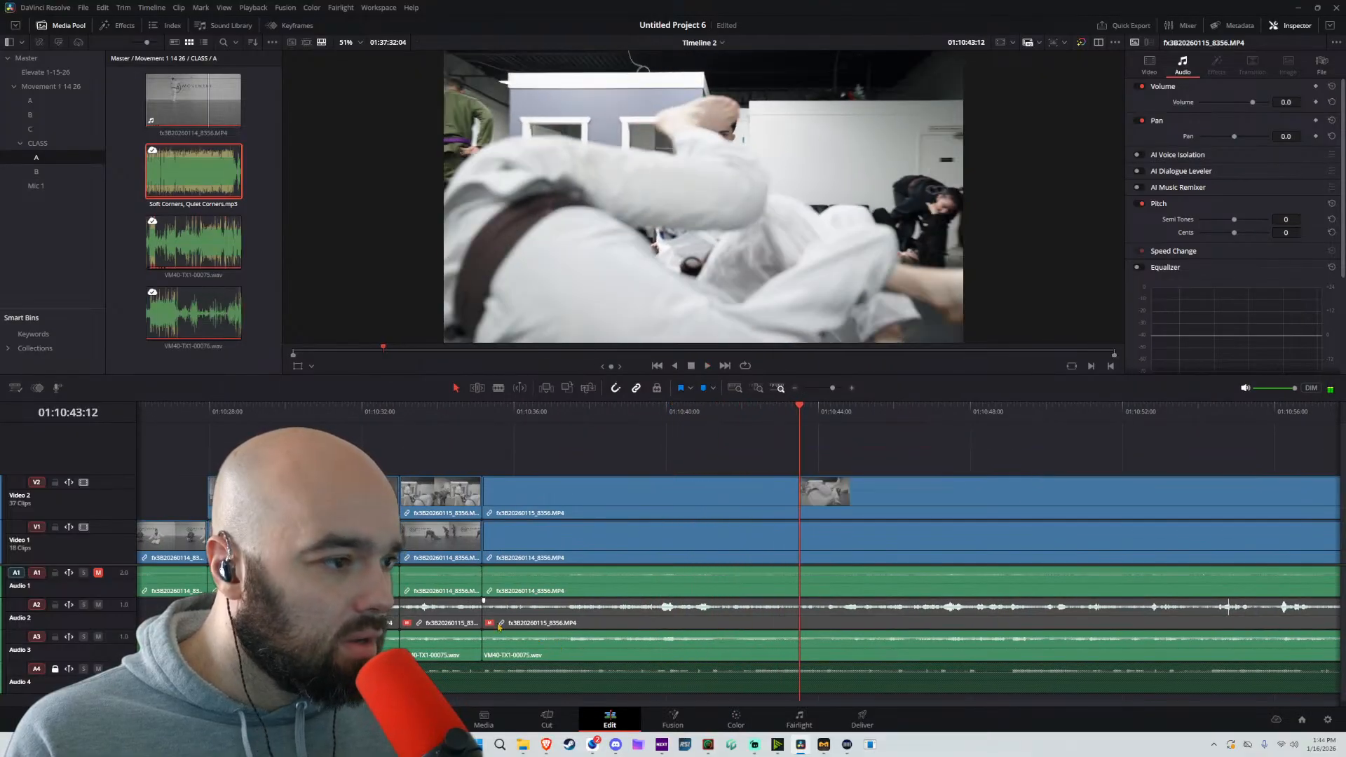
click(564, 622)
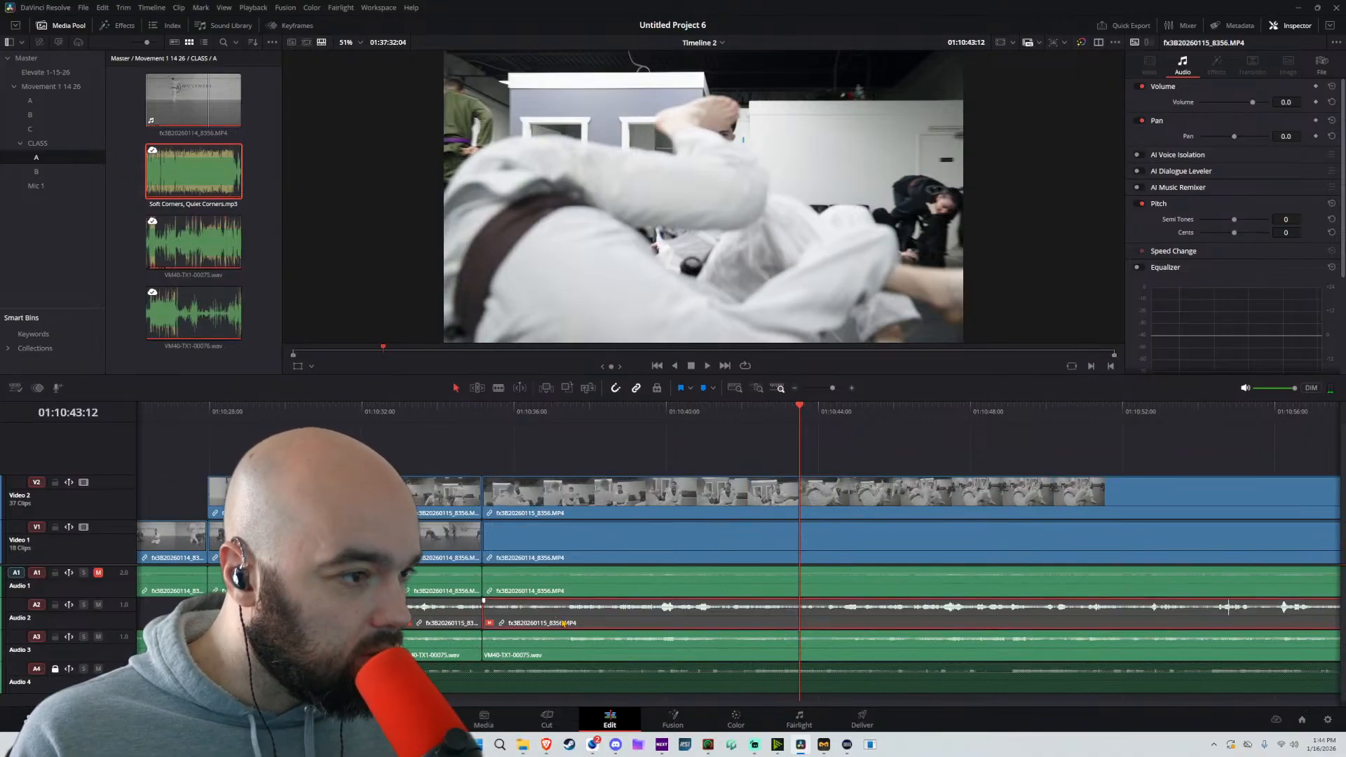
scroll(872, 560, down, 4)
click(864, 412)
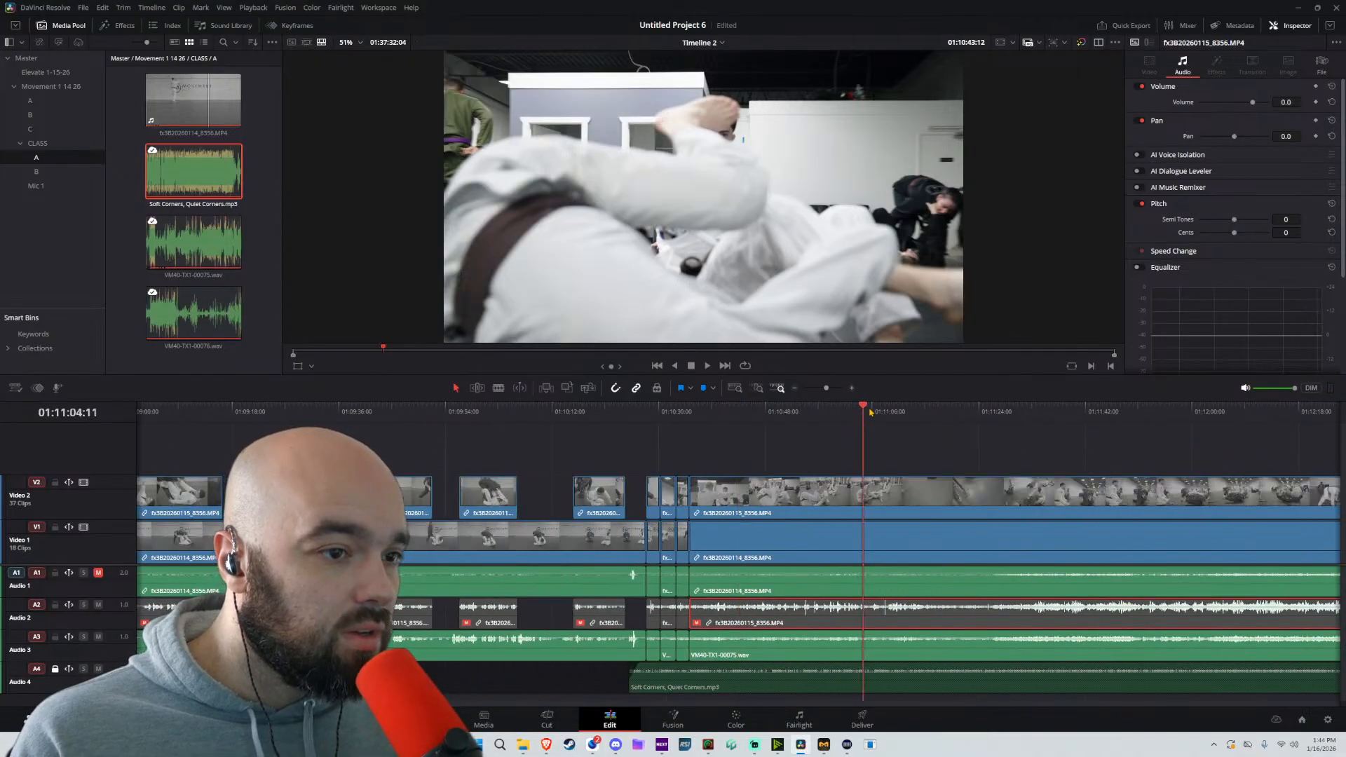
click(907, 412)
key(space)
click(956, 412)
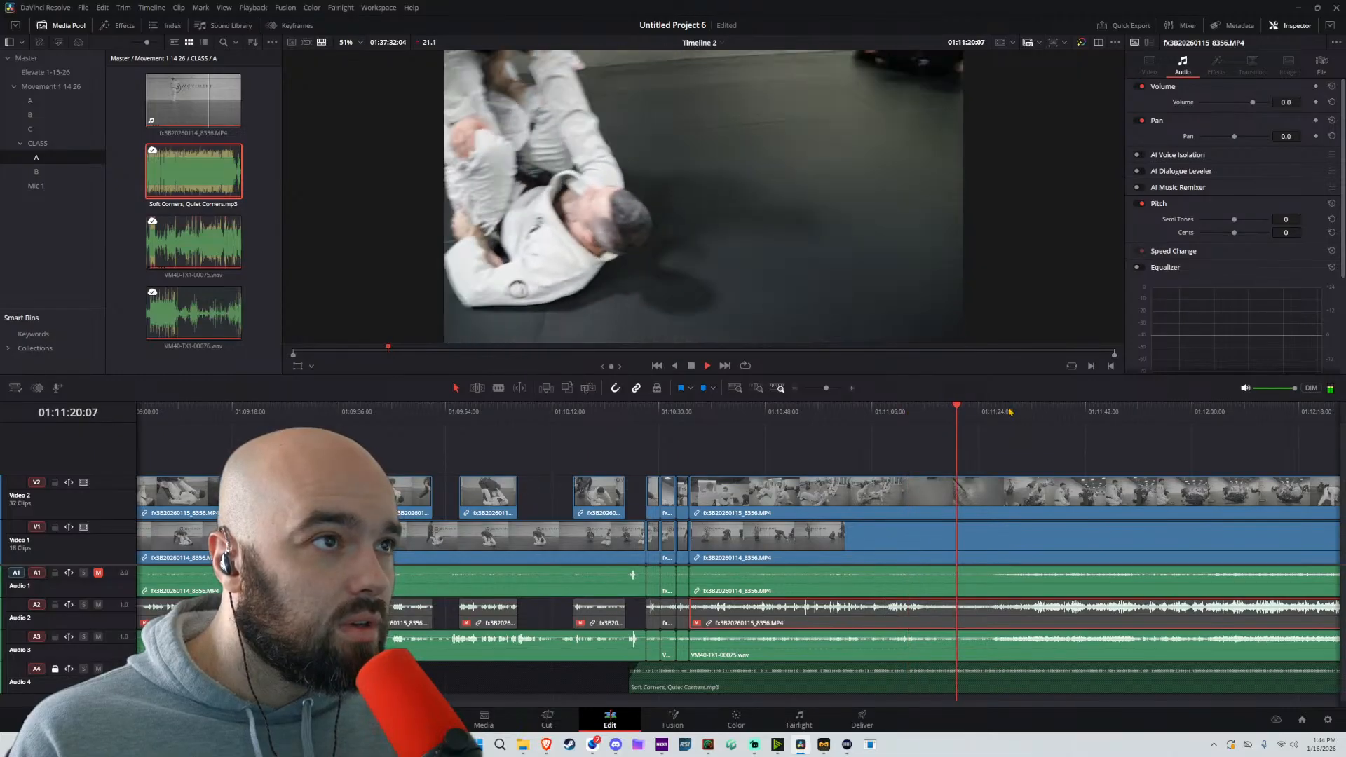
key(space)
key(b)
click(963, 612)
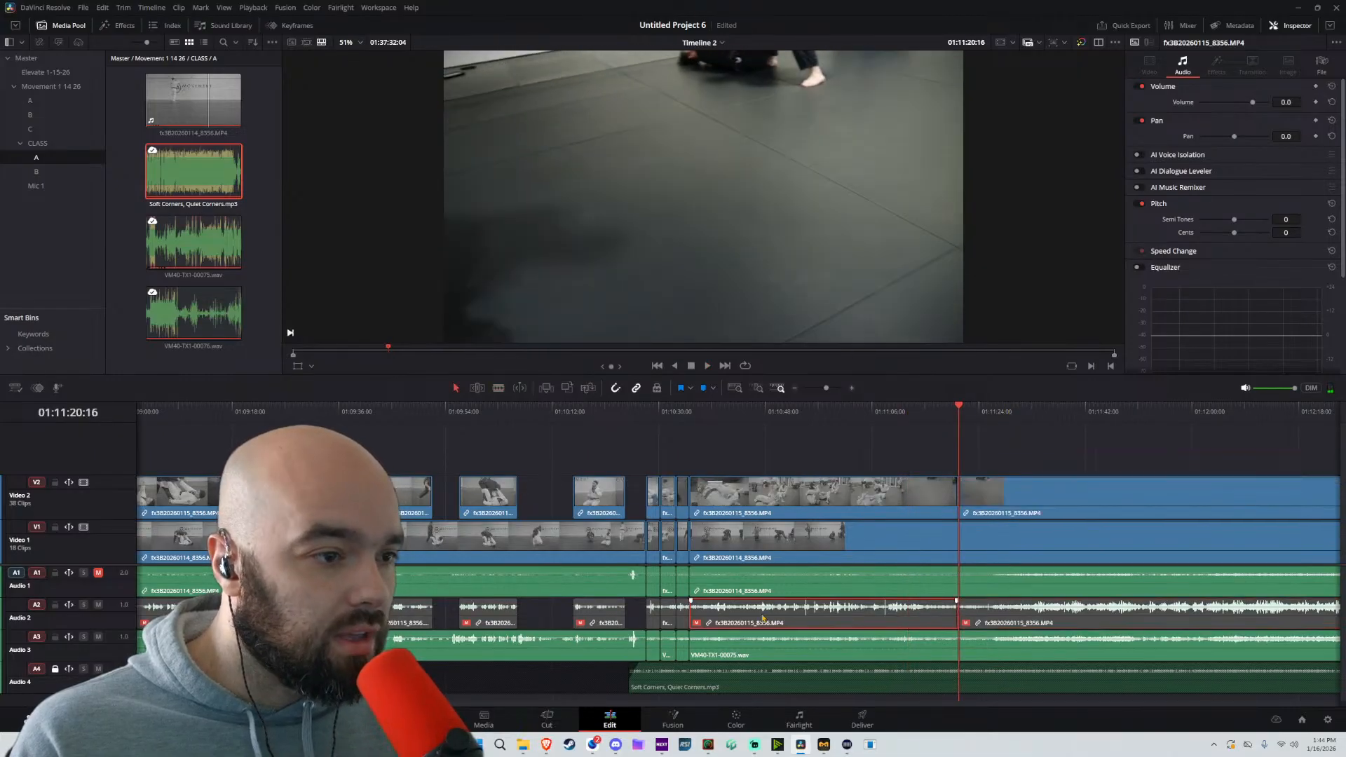
Enable the Audio 2 clip between about 01:10:35 and 01:11:20:16 and raise its volume to 2.3
key(d)
click(696, 414)
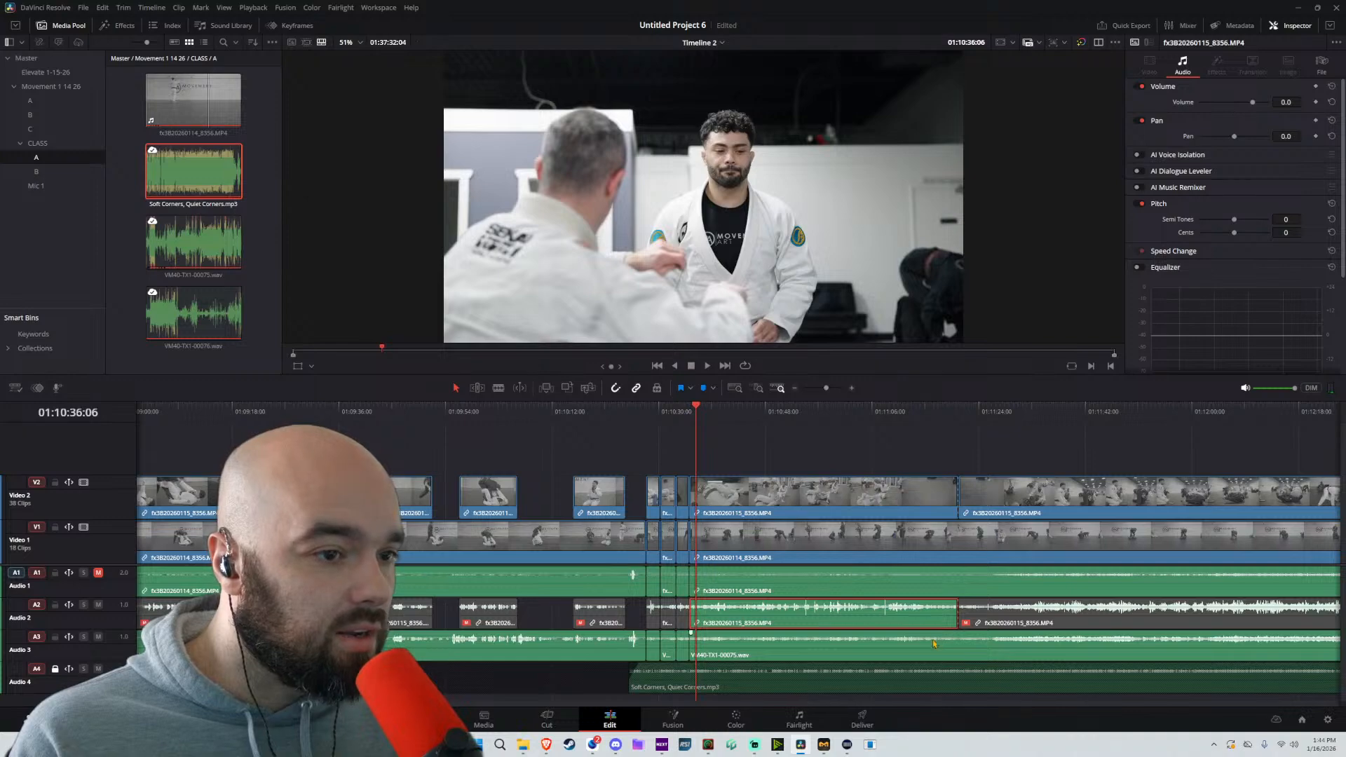
key(space)
scroll(786, 610, up, 3)
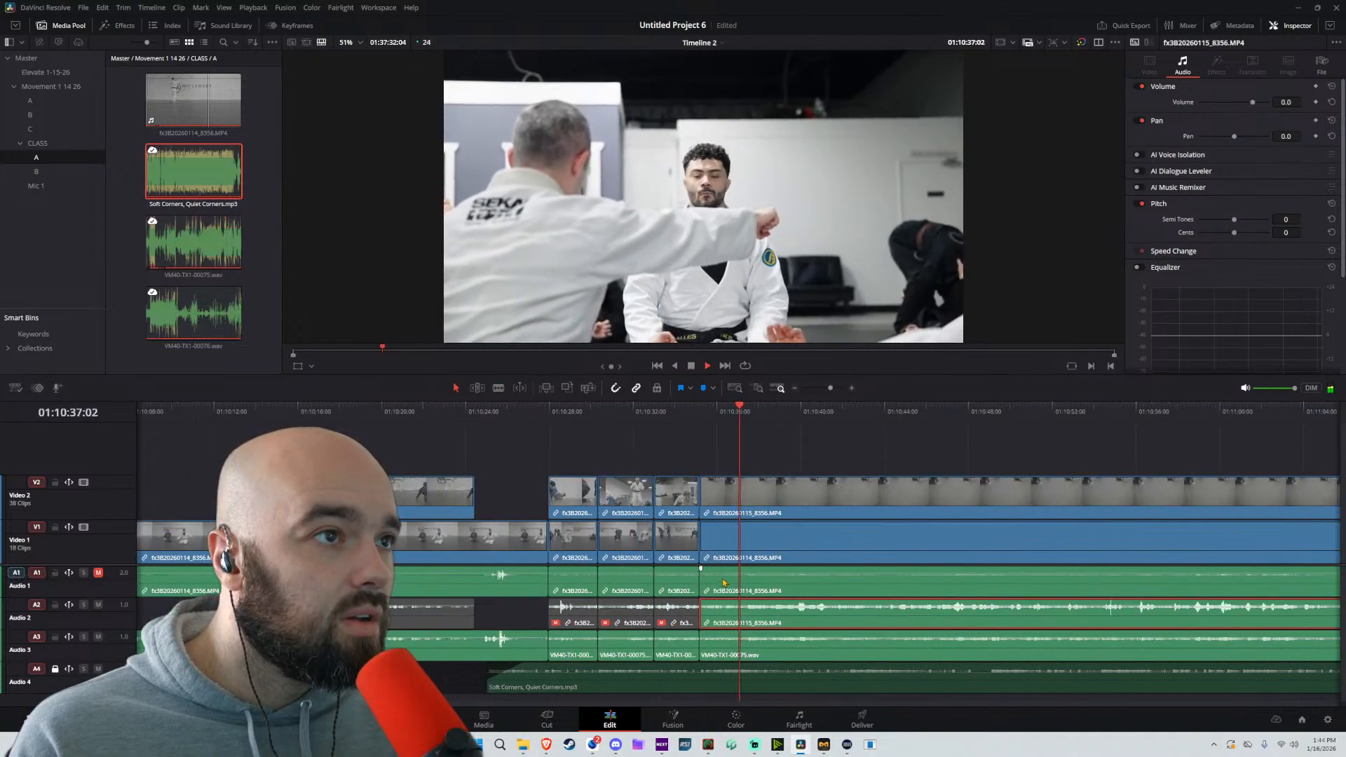
drag(786, 609, 799, 605)
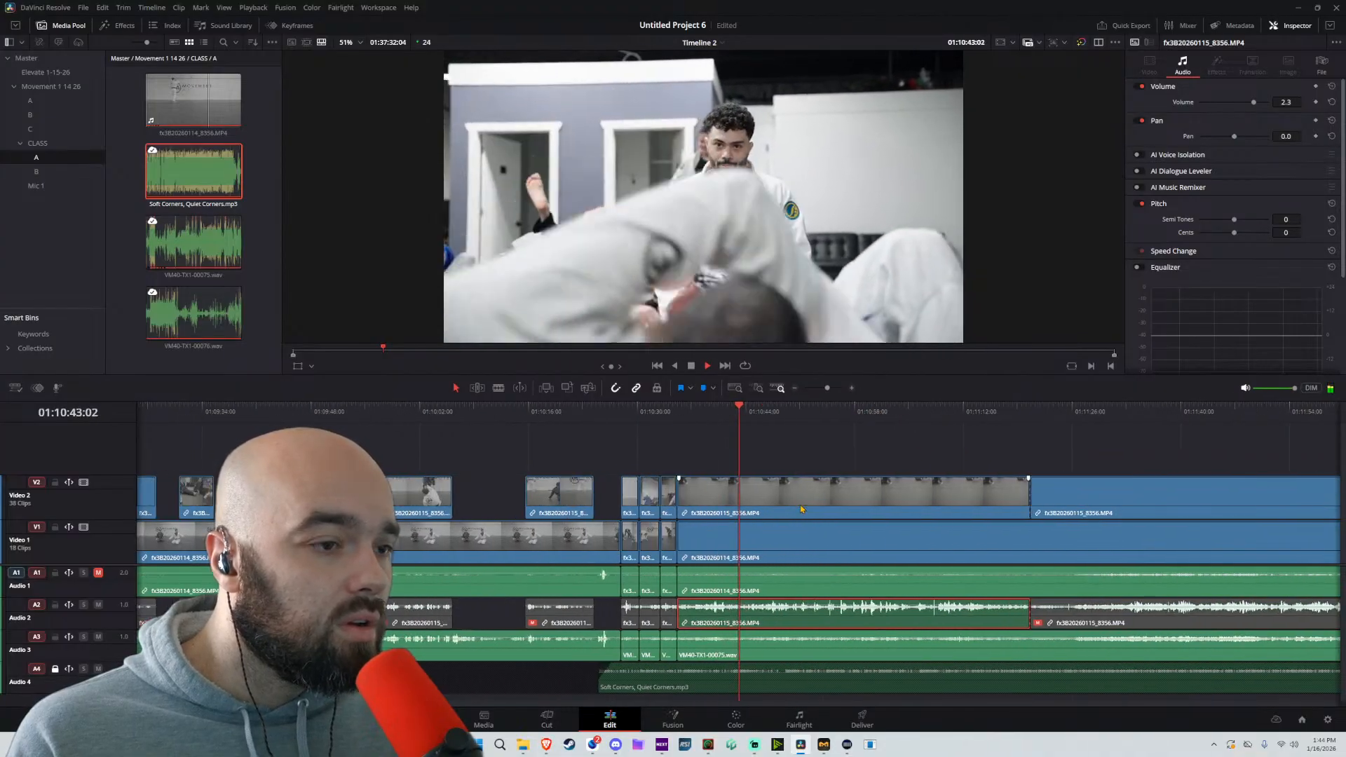
Split all unlocked tracks at 01:10:39:19 and ripple-delete the segment from about 01:10:35:04 to that cut
click(658, 412)
key(space)
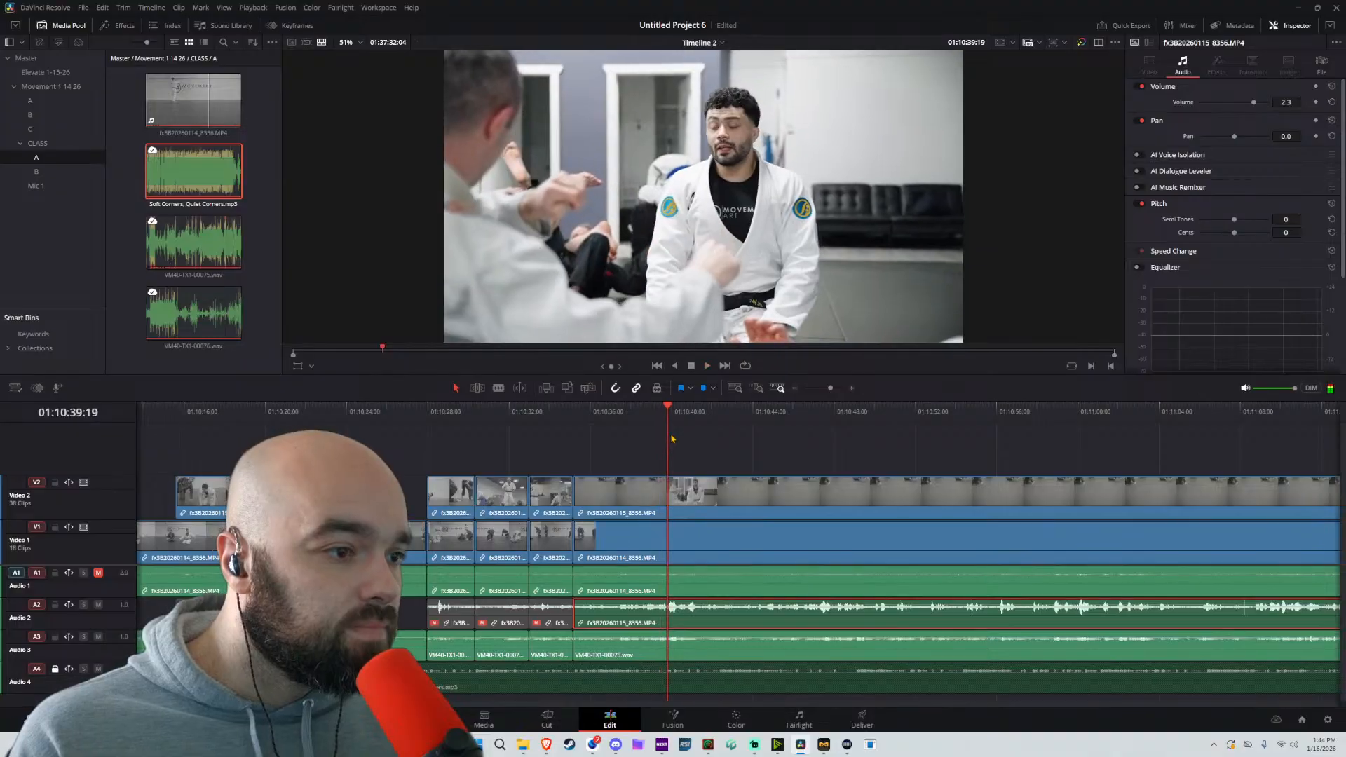
key(ctrl+b)
drag(646, 440, 629, 643)
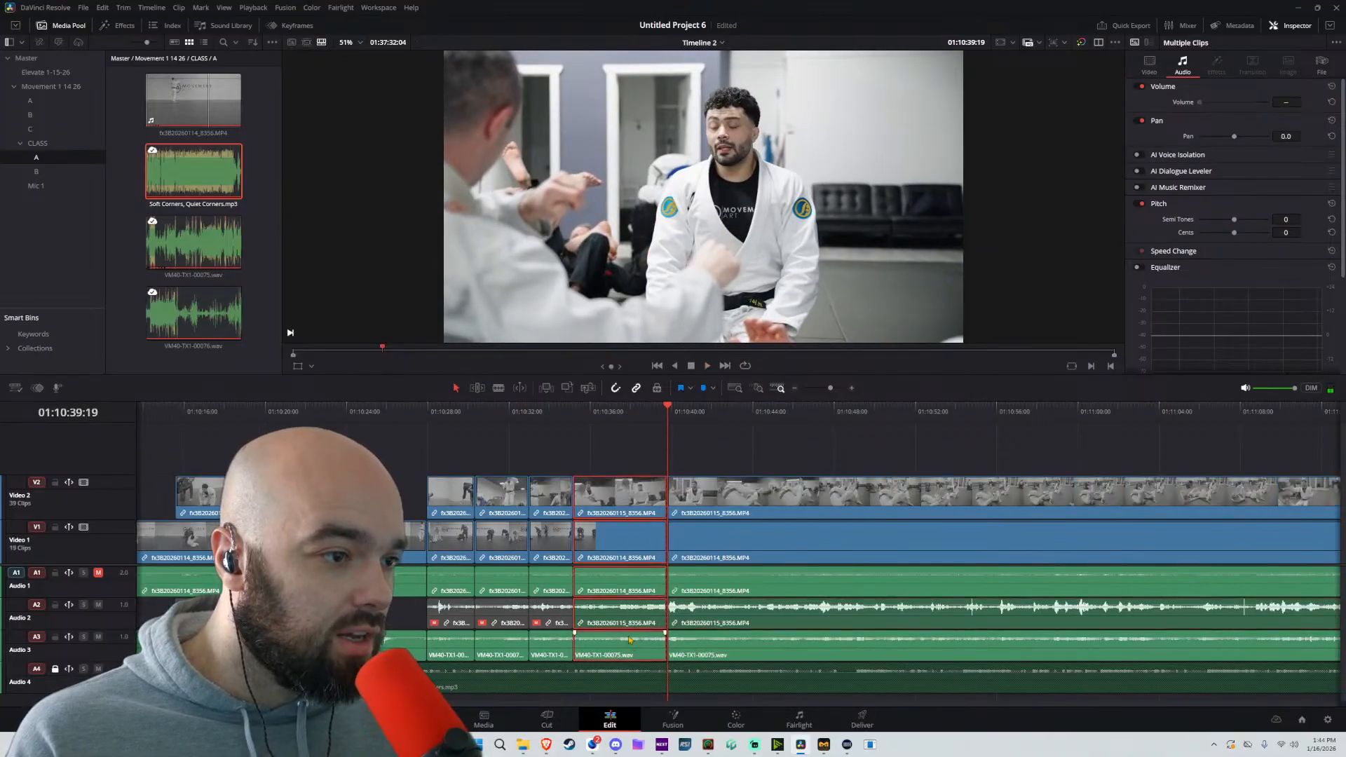
key(Delete)
Play the sparring footage through about 01:10:46 to examine the instructor's shot and its audio
key(space)
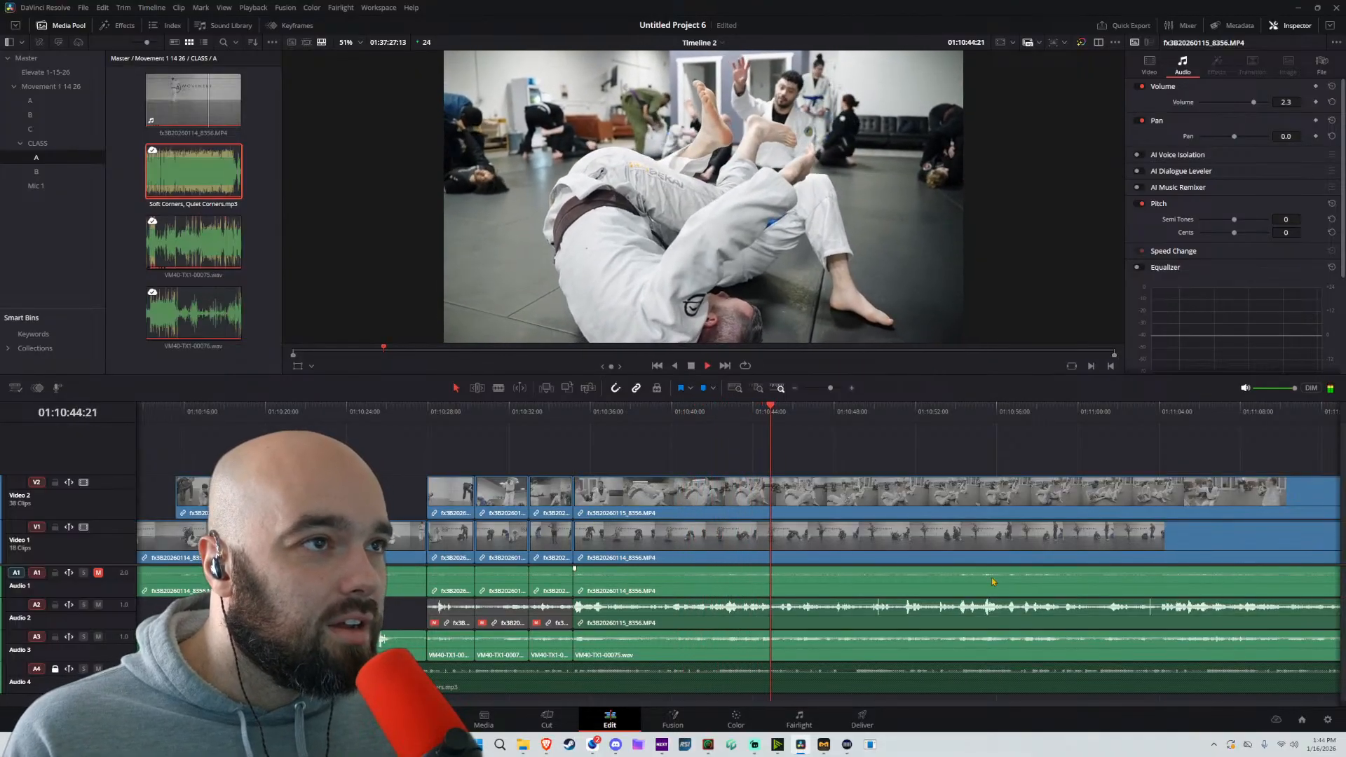
drag(975, 456, 707, 459)
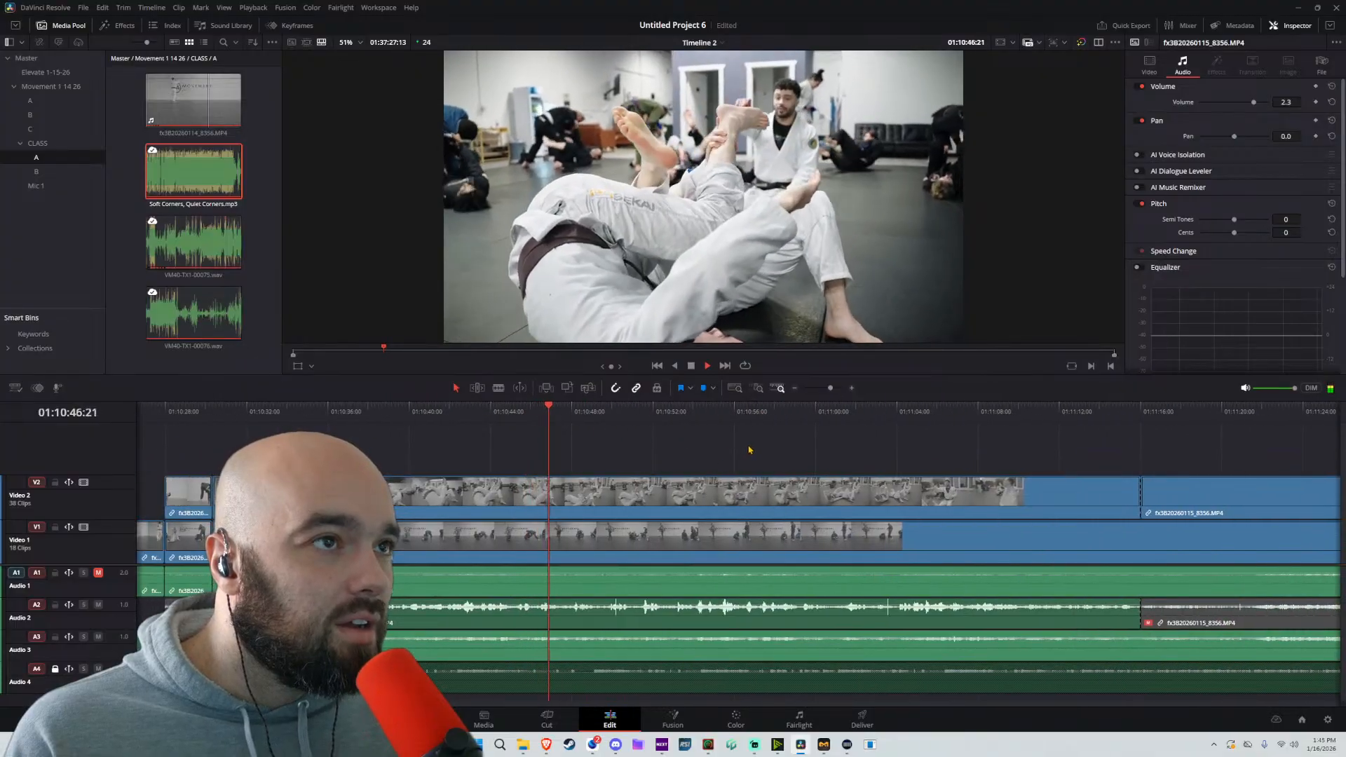
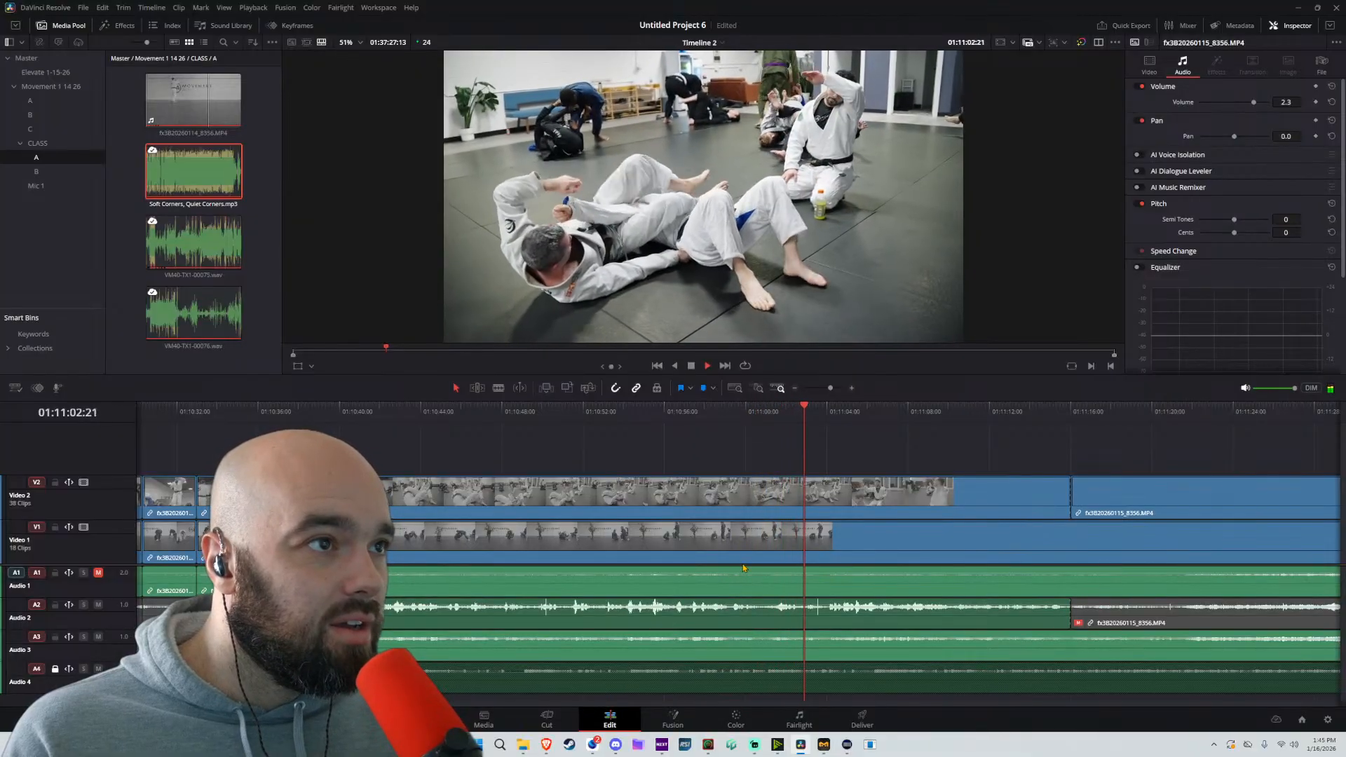
Split all unlocked tracks at 01:11:04:01 and 01:11:08:17, and lower the volume of the Audio 3 piece between the cuts
key(space)
key(ctrl+backslash)
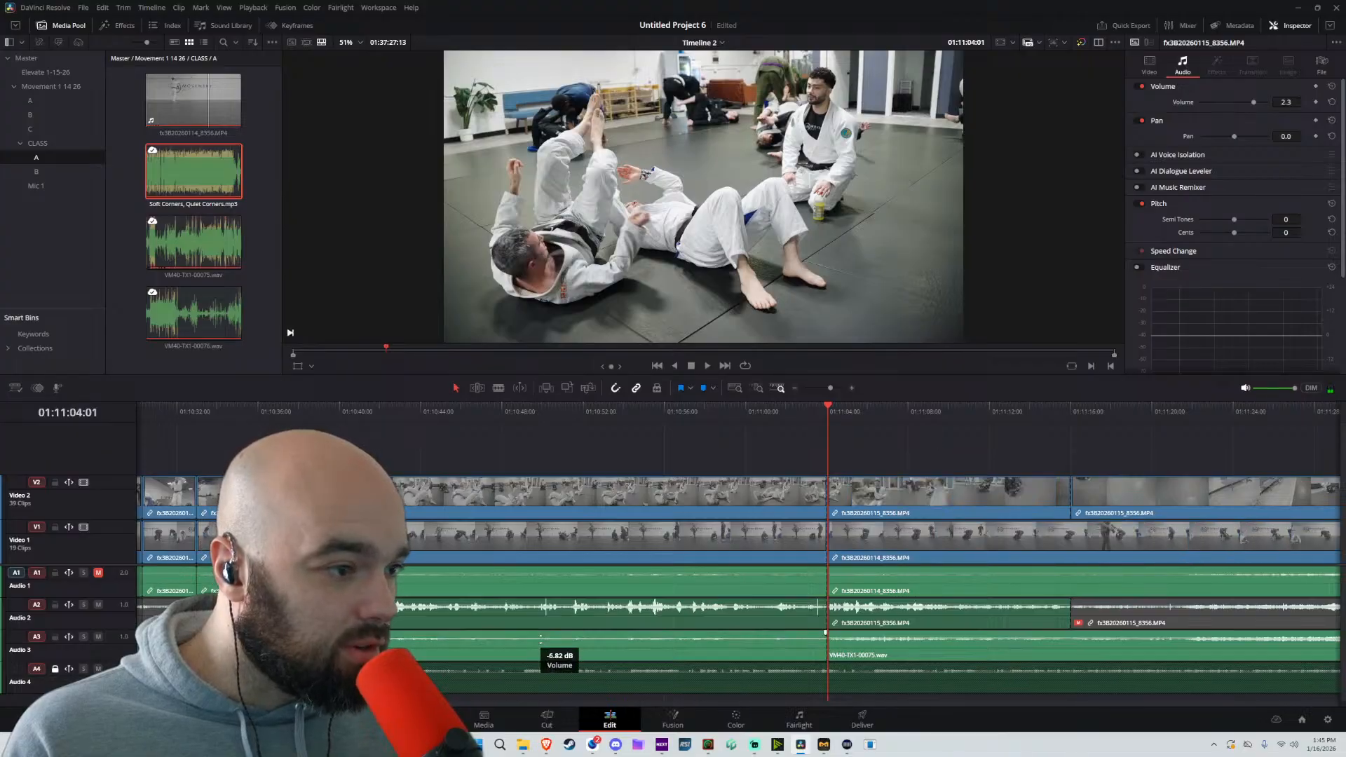
key(space)
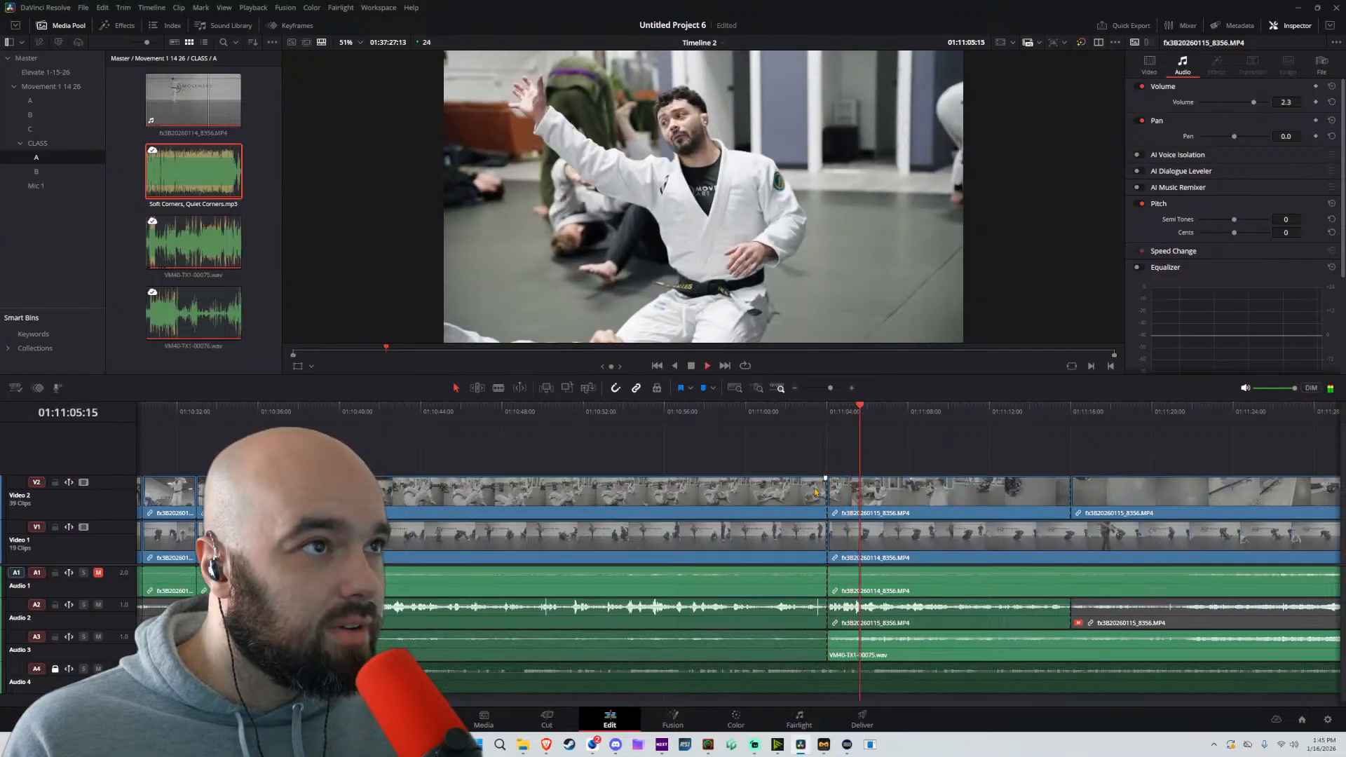
scroll(812, 485, right, 3)
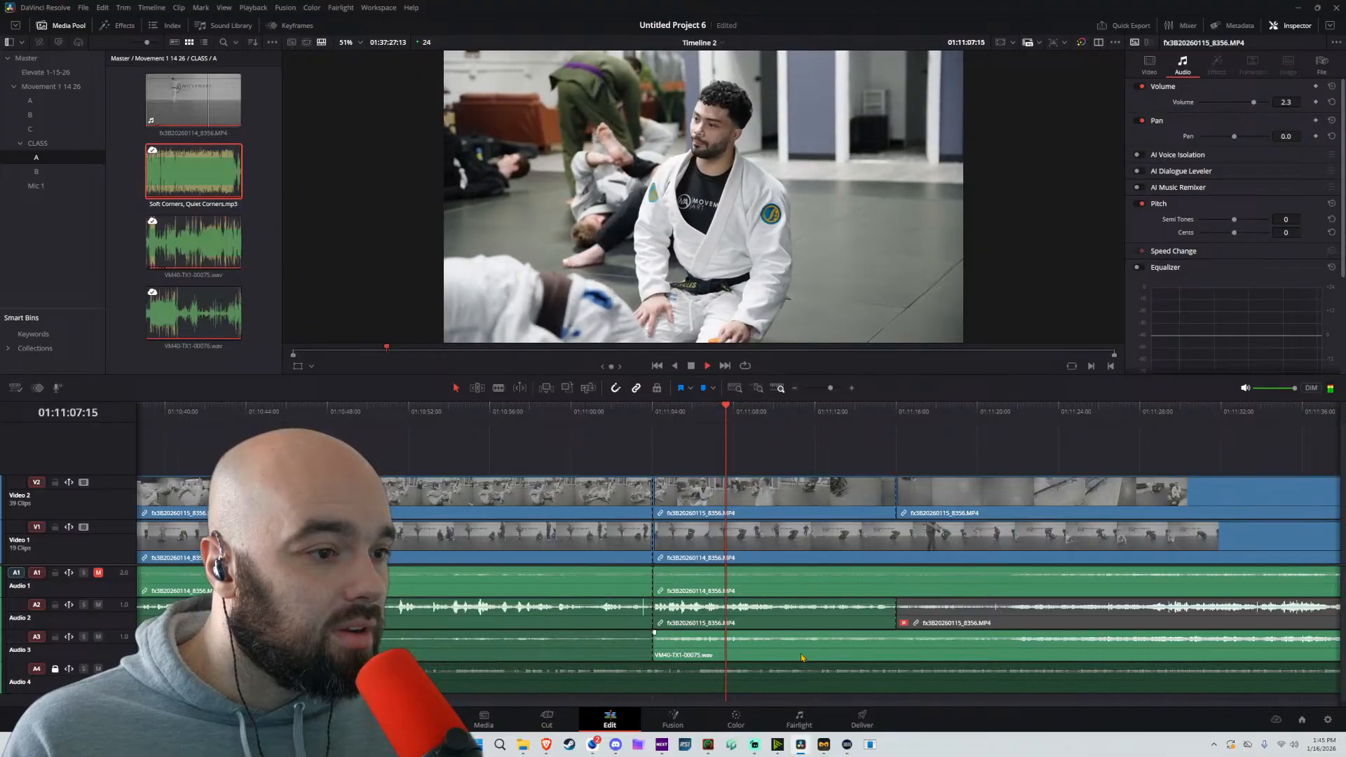
key(space)
key(ctrl+b)
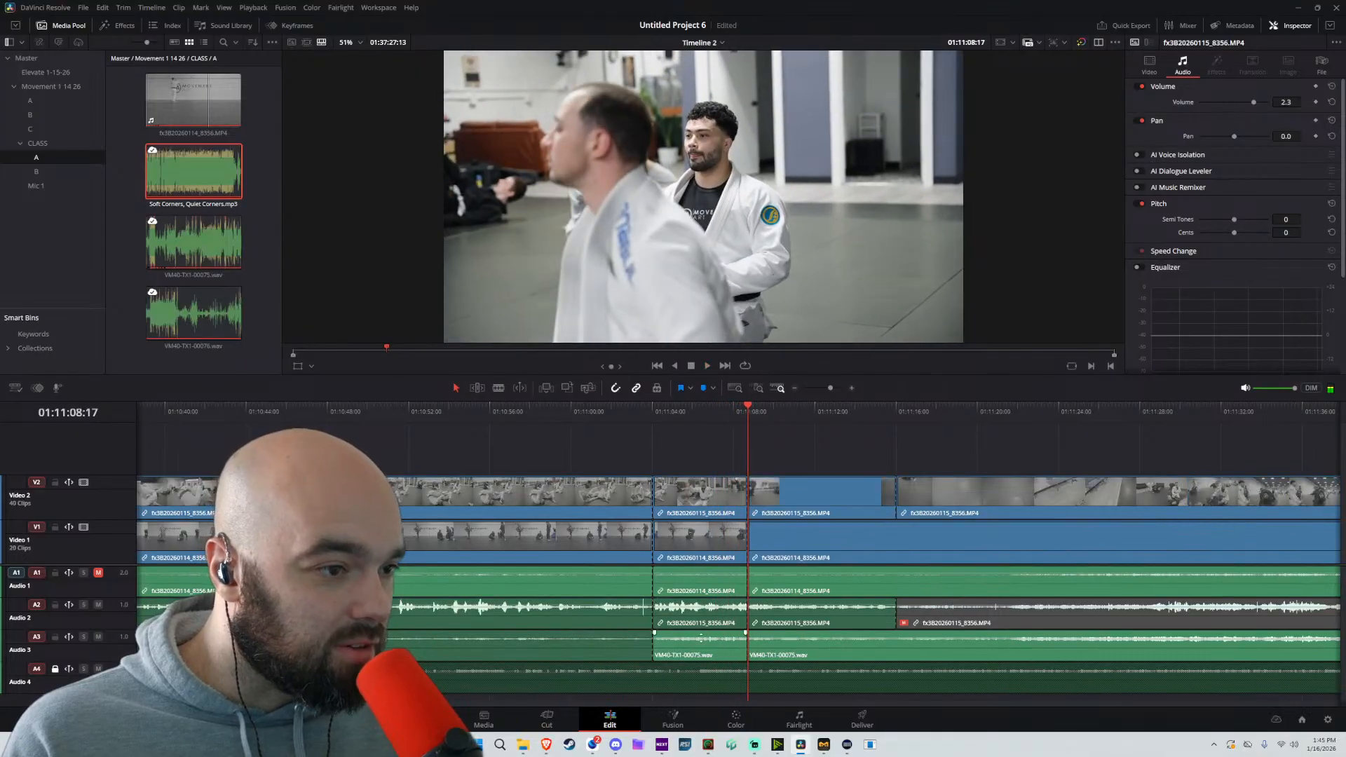
drag(701, 636, 701, 640)
Split the unlocked tracks at 01:12:25:11 and ripple-delete the section between 01:11:08:17 and that cut
key(space)
scroll(832, 497, down, 4)
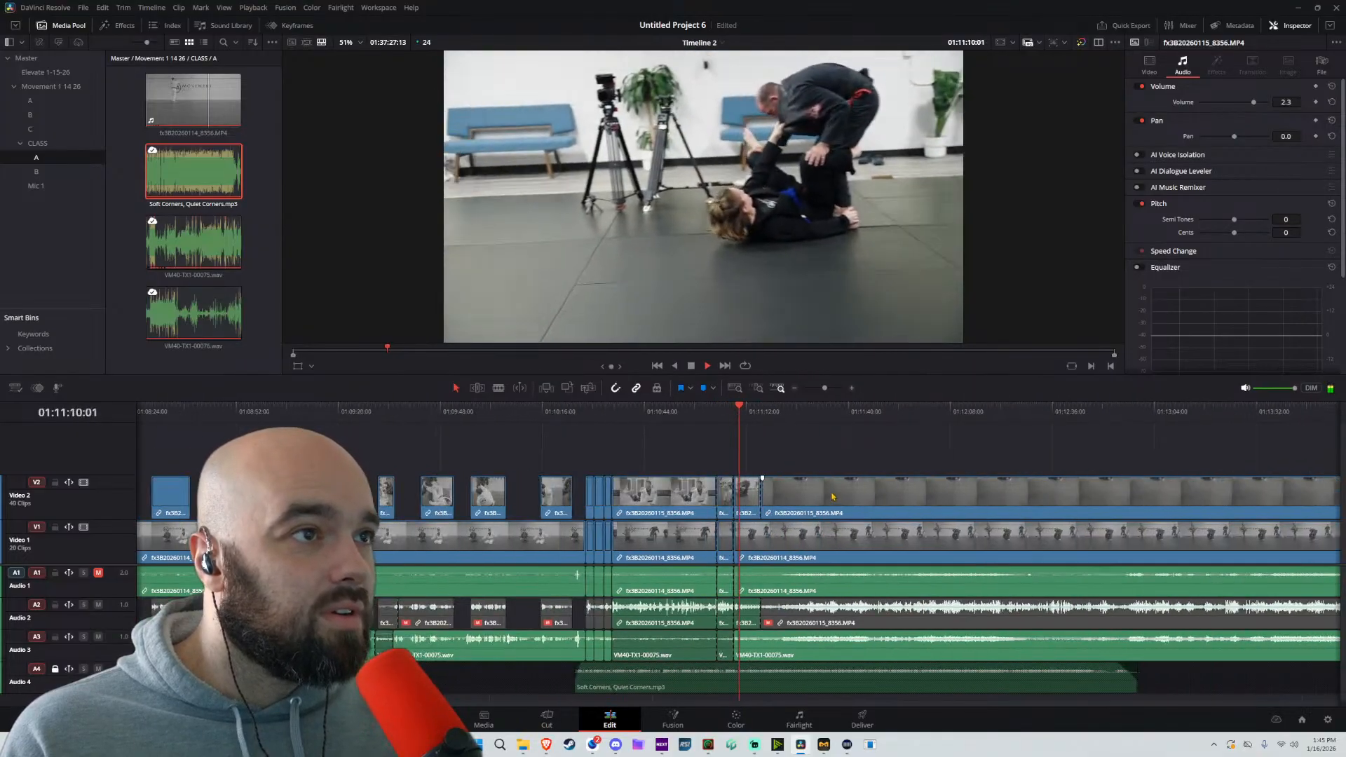
drag(751, 412, 762, 412)
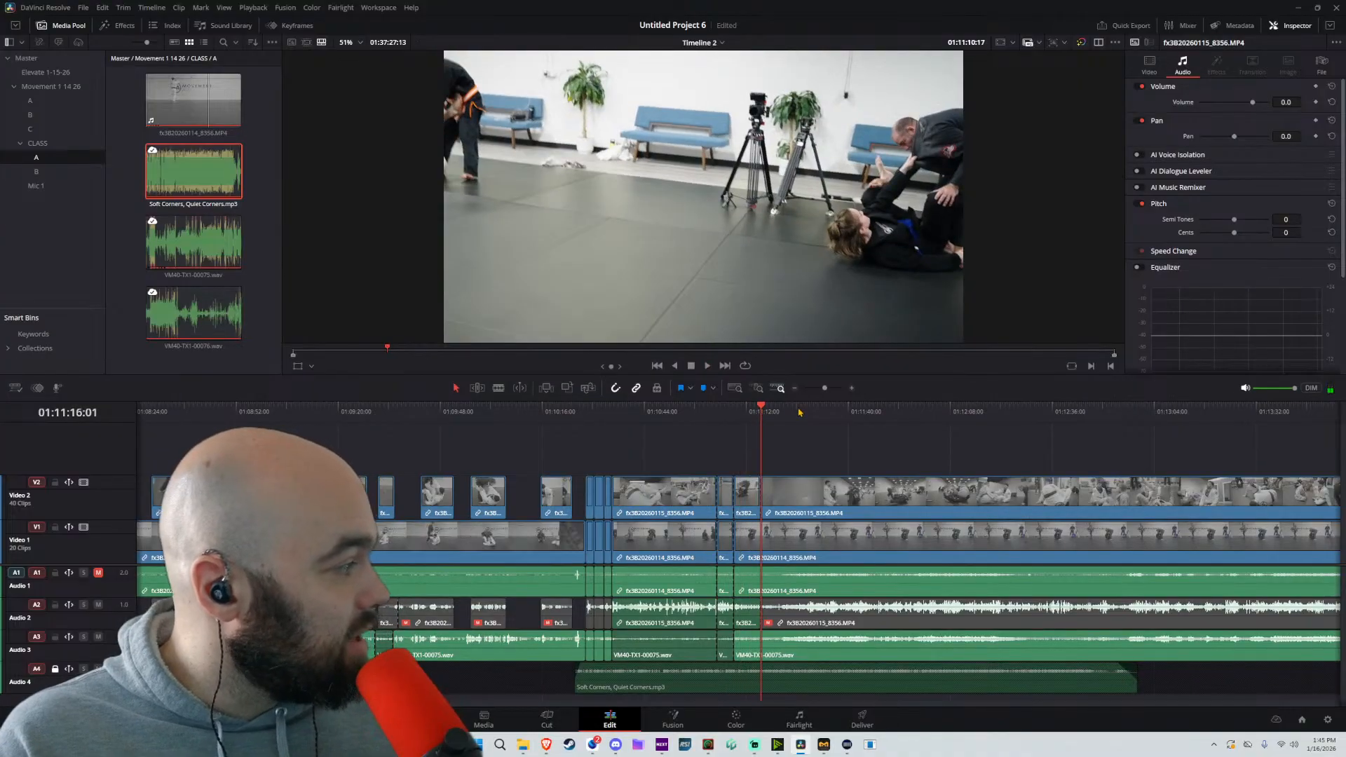
key(space)
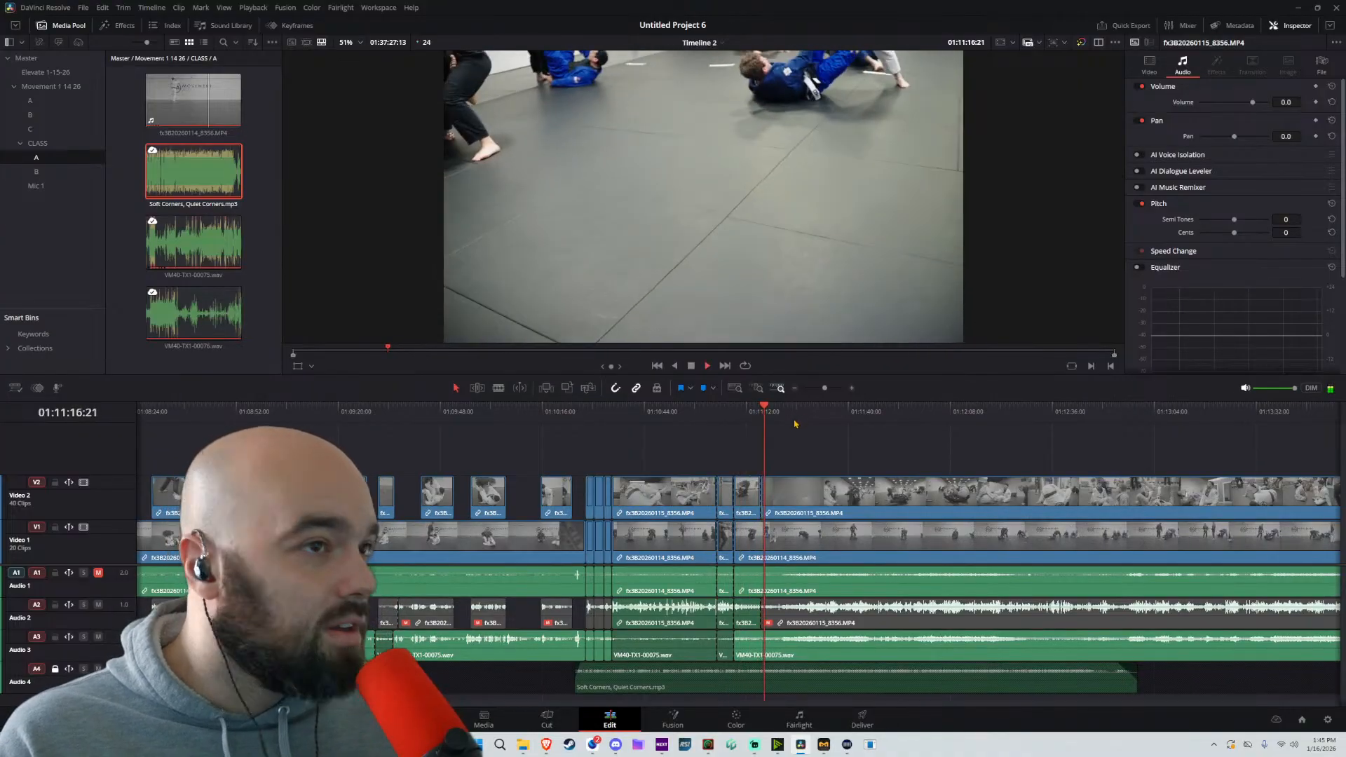
click(830, 413)
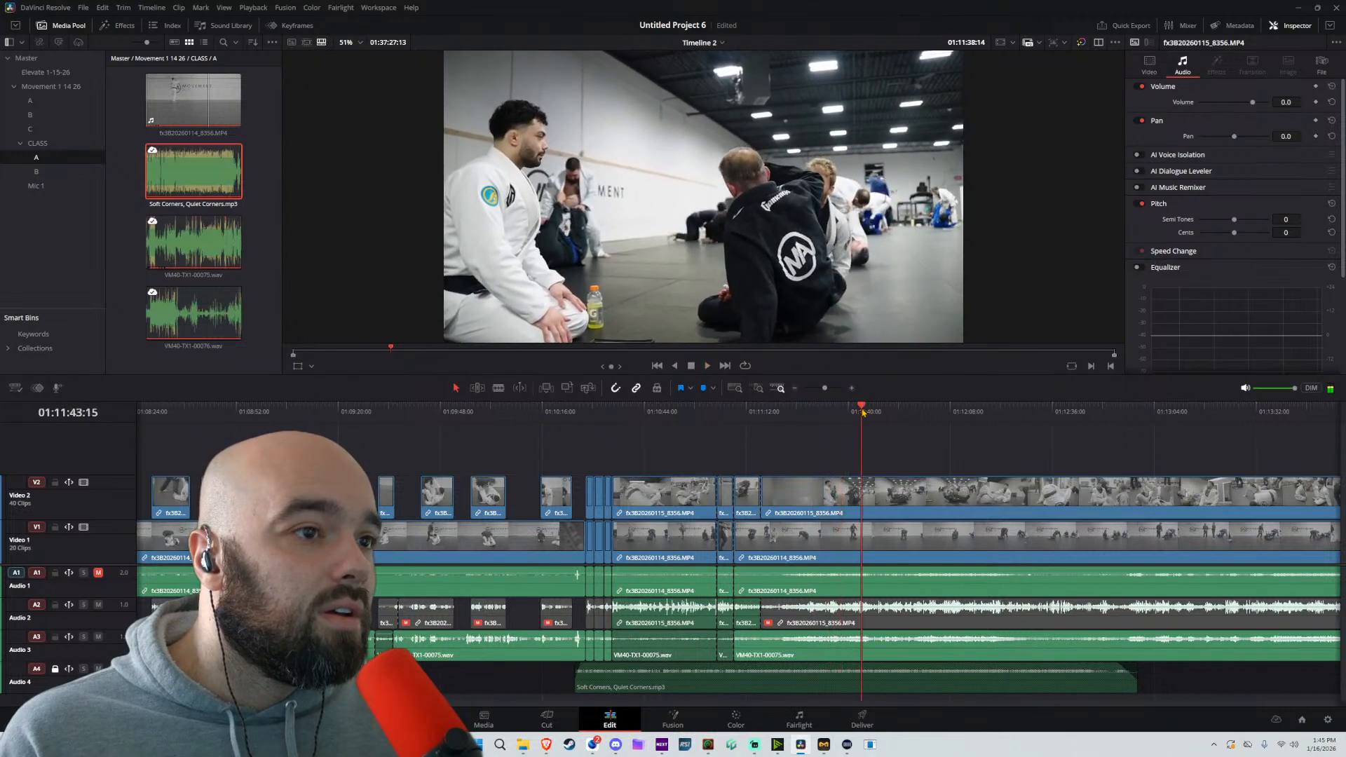
click(890, 413)
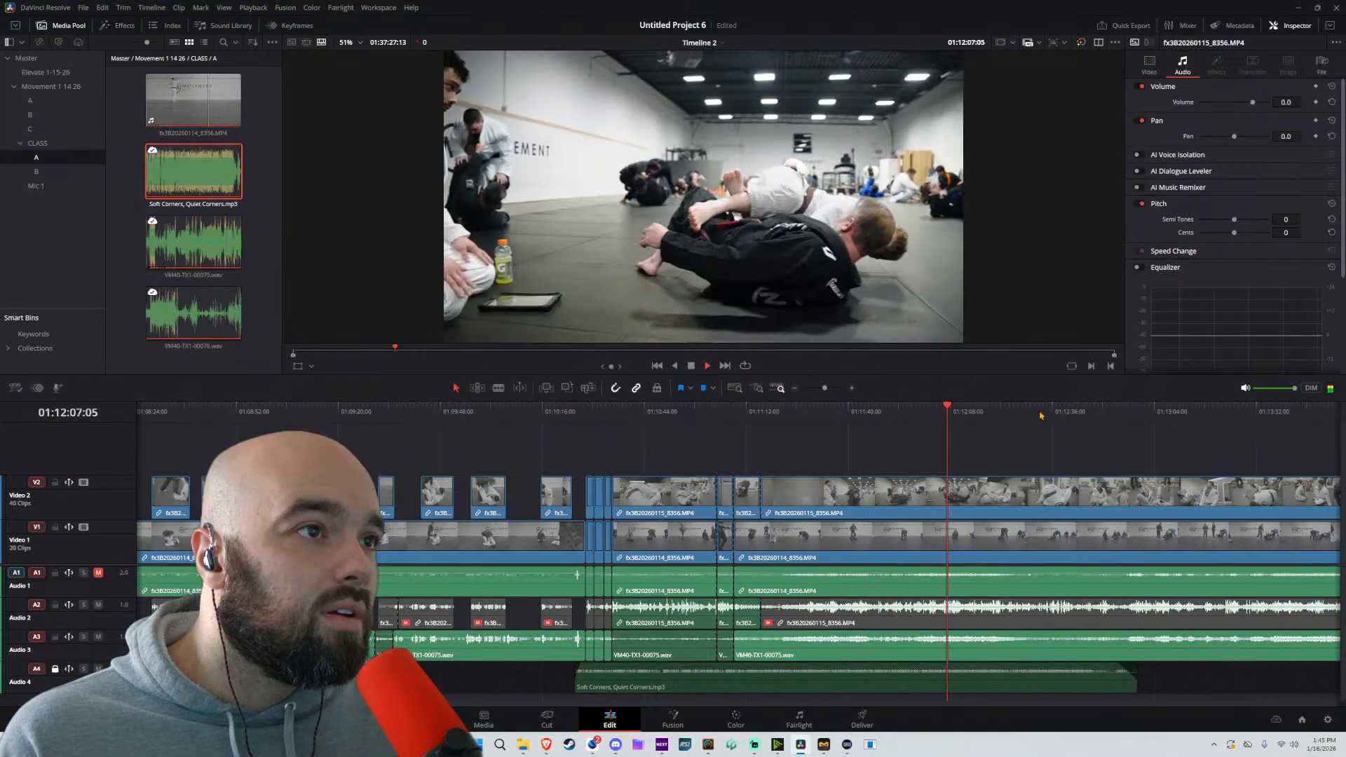
click(1040, 412)
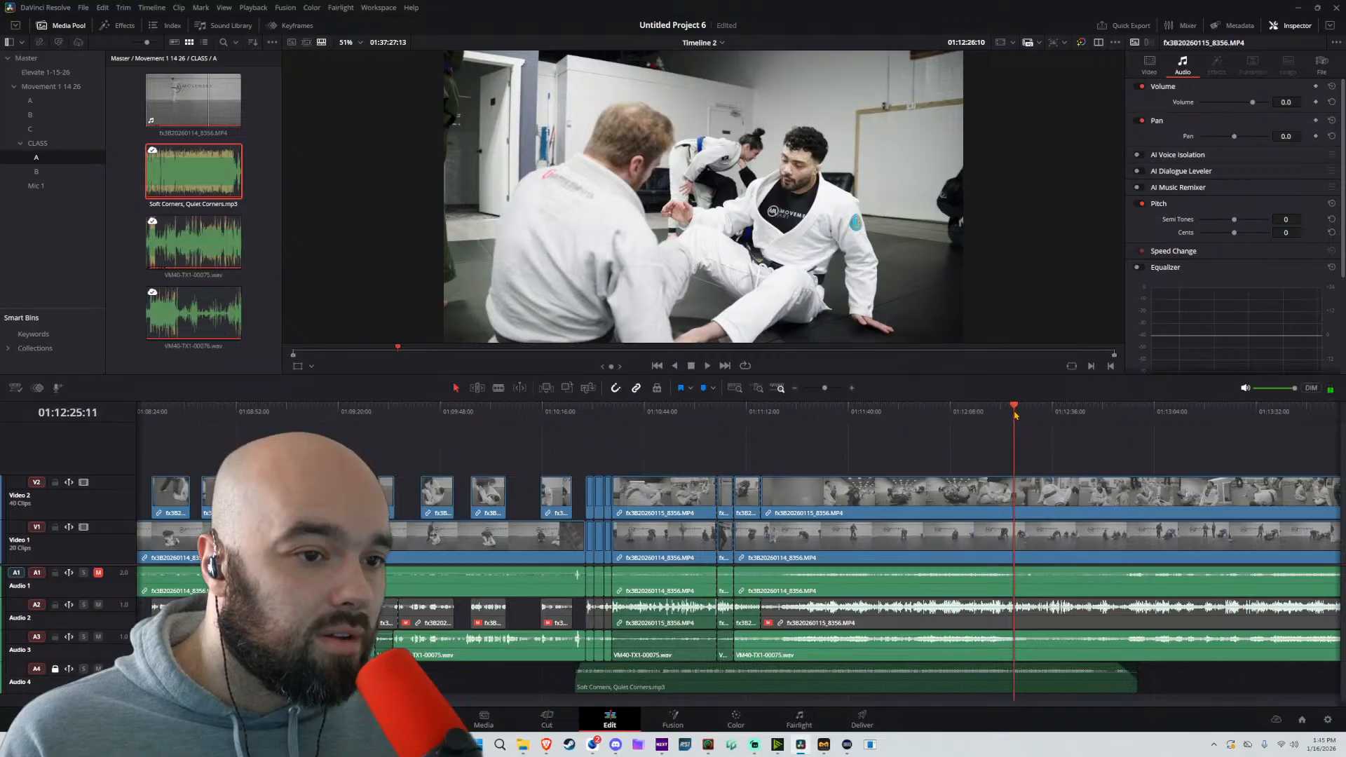
key(space)
key(ctrl+b)
drag(988, 435, 762, 671)
key(Delete)
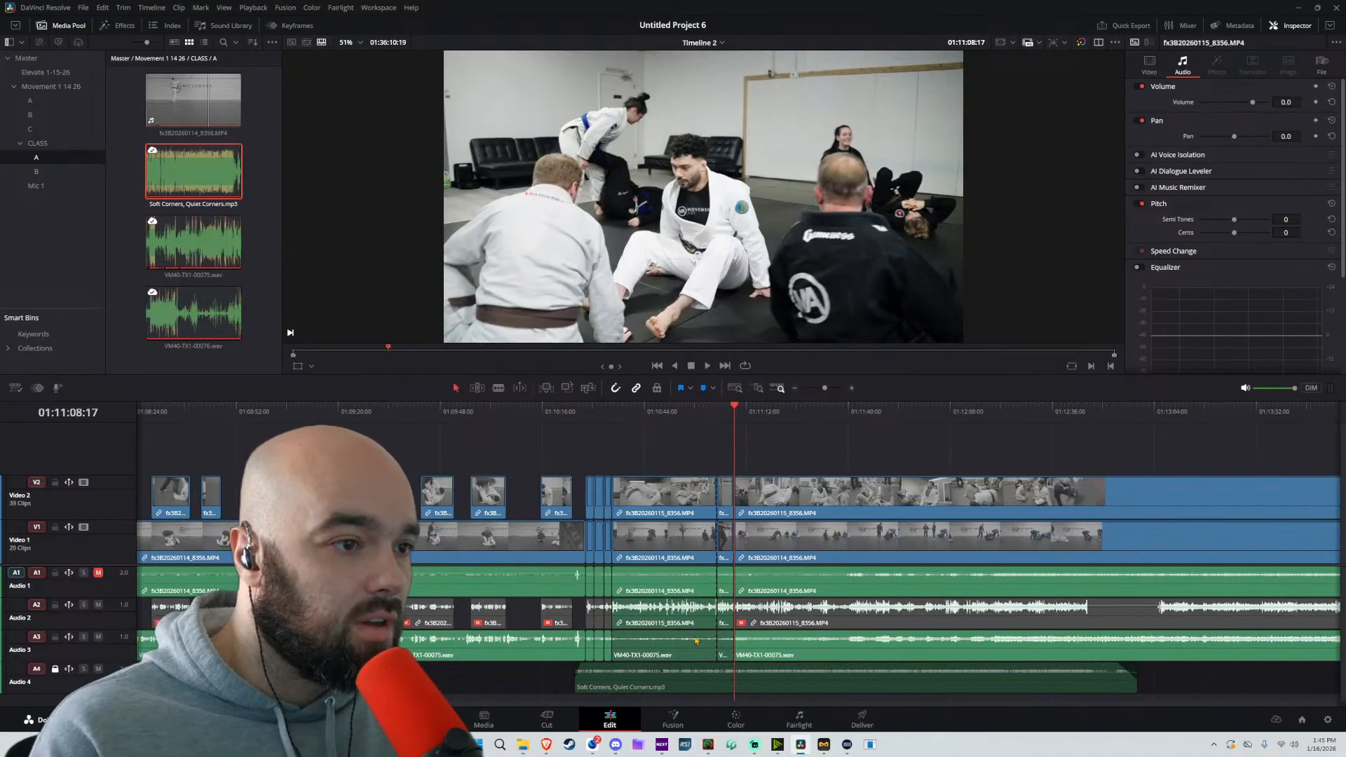
Split the Video 1 and Video 2 camera clips and their linked audio at 01:11:55:08 using the Blade tool
key(b)
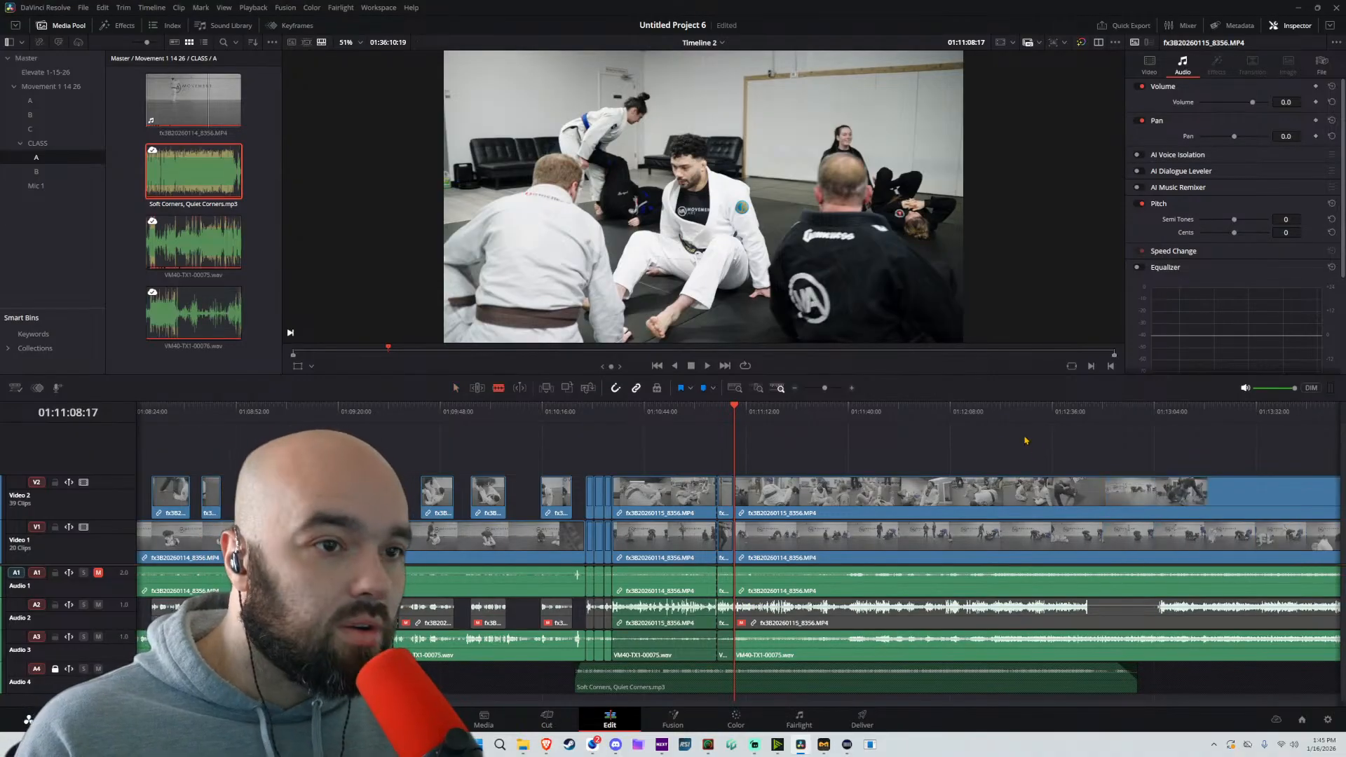
drag(998, 414, 1059, 418)
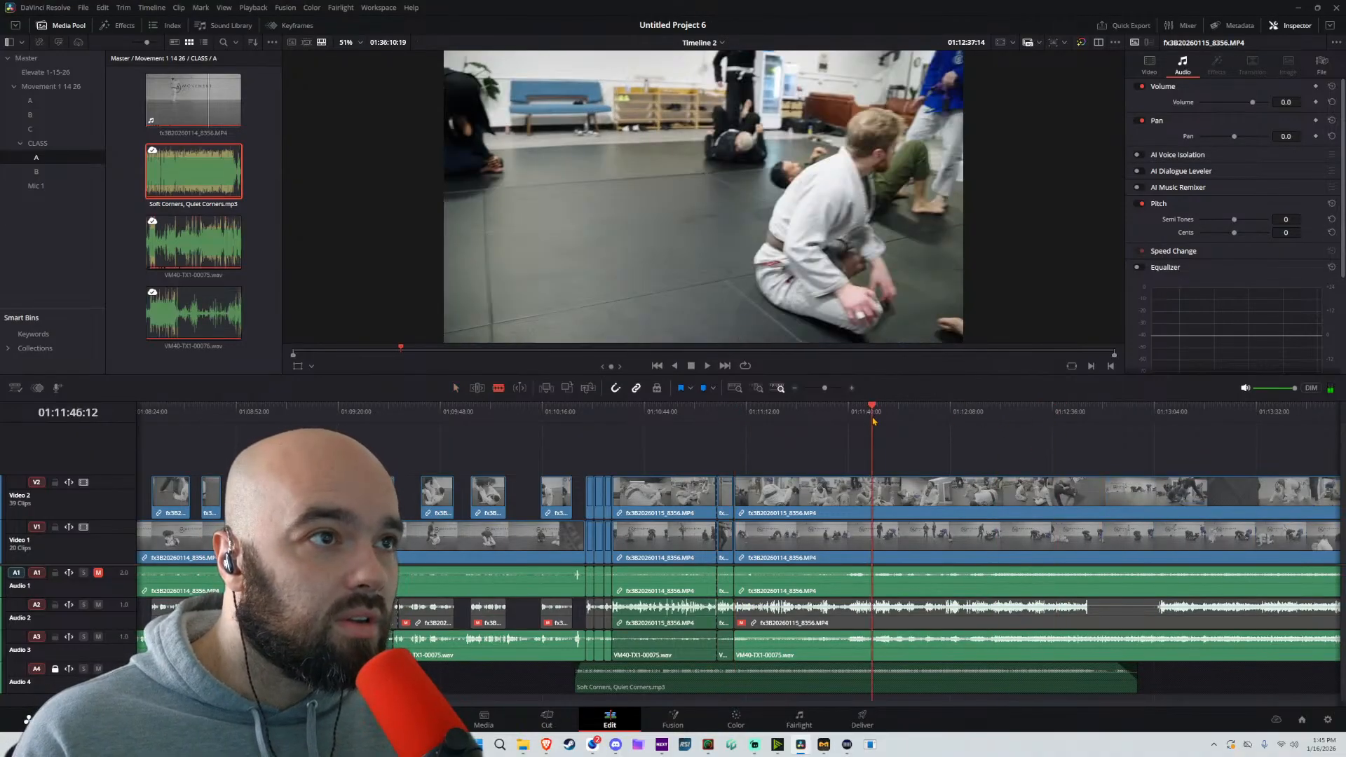
drag(873, 421, 904, 416)
key(space)
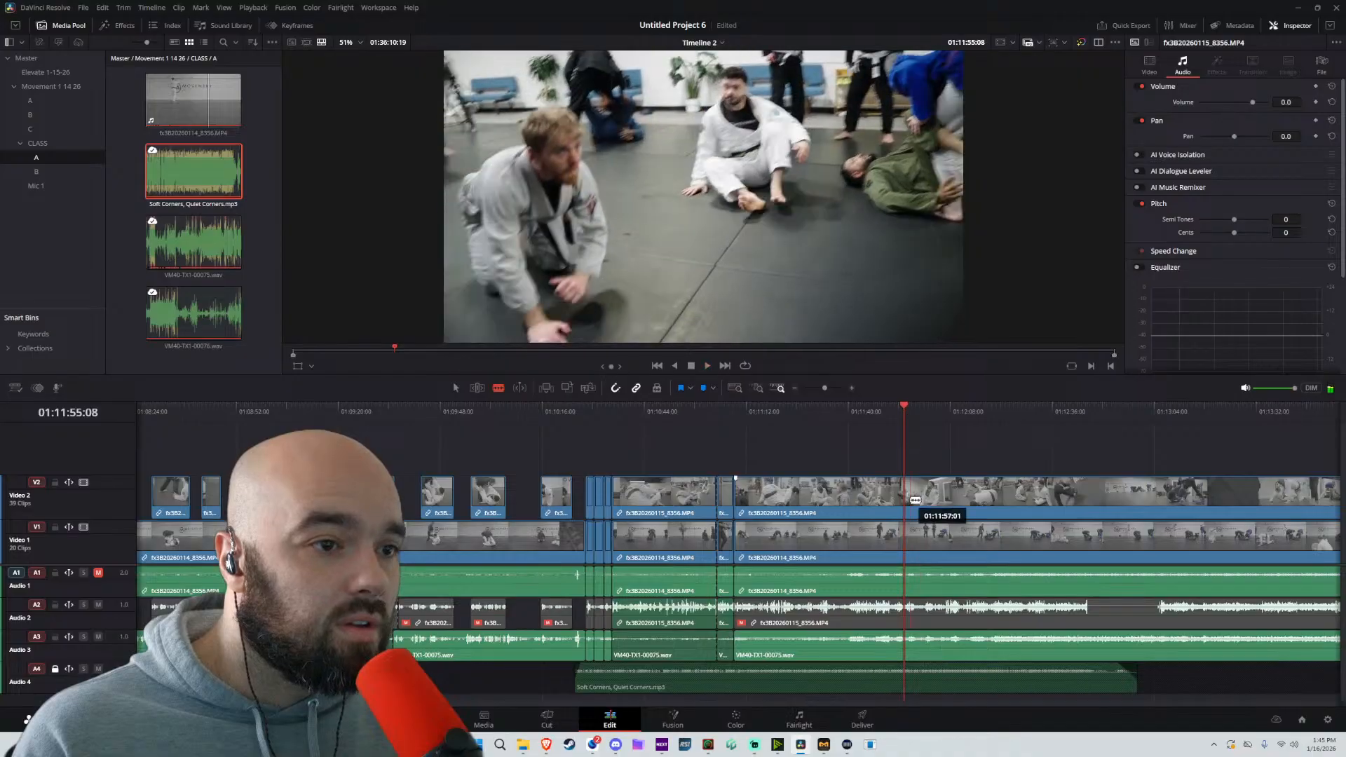
key(space)
click(905, 580)
click(904, 616)
key(a)
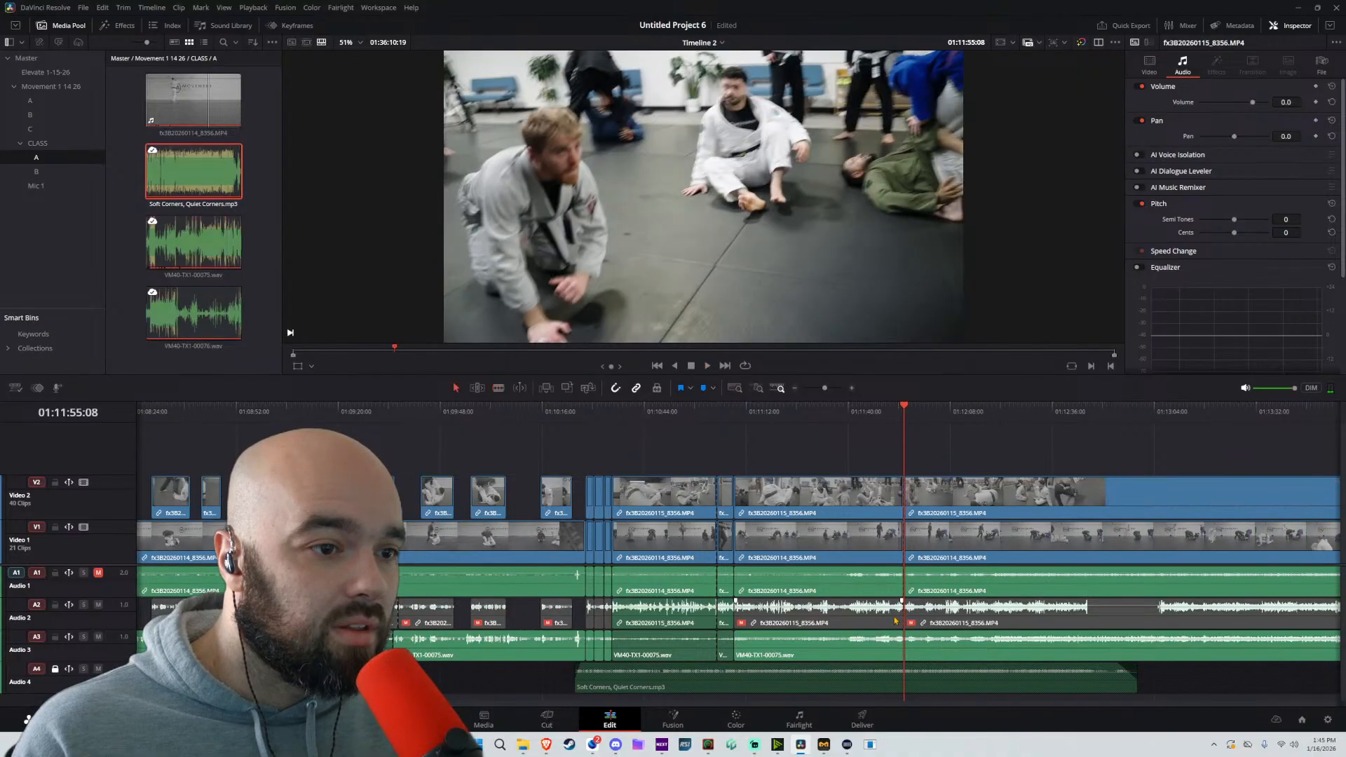
Enable the muted Audio 2 camera clip between 01:11:08:17 and 01:11:55:08
click(876, 616)
key(d)
key(d)
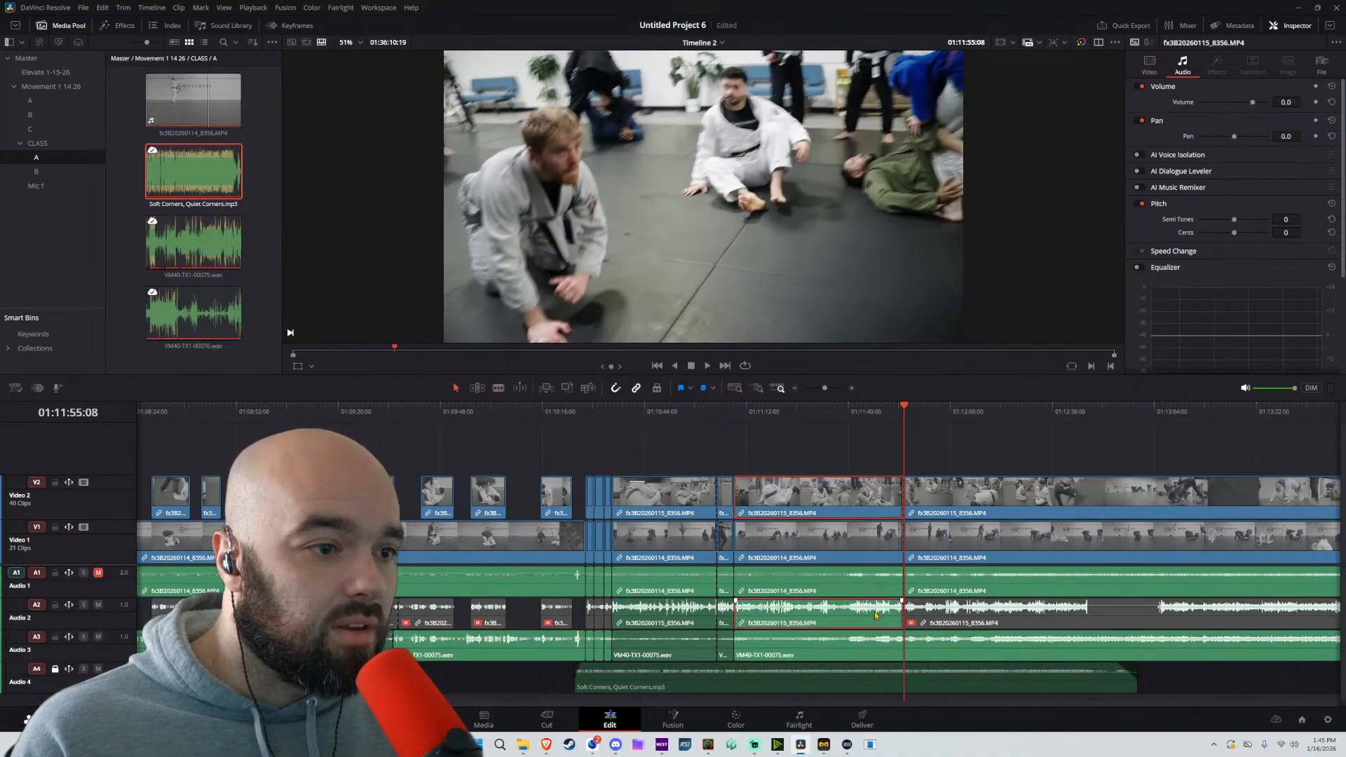
Play through the enabled camera section and split the unlocked tracks at 01:11:37:09
click(752, 423)
key(space)
scroll(745, 493, up, 2)
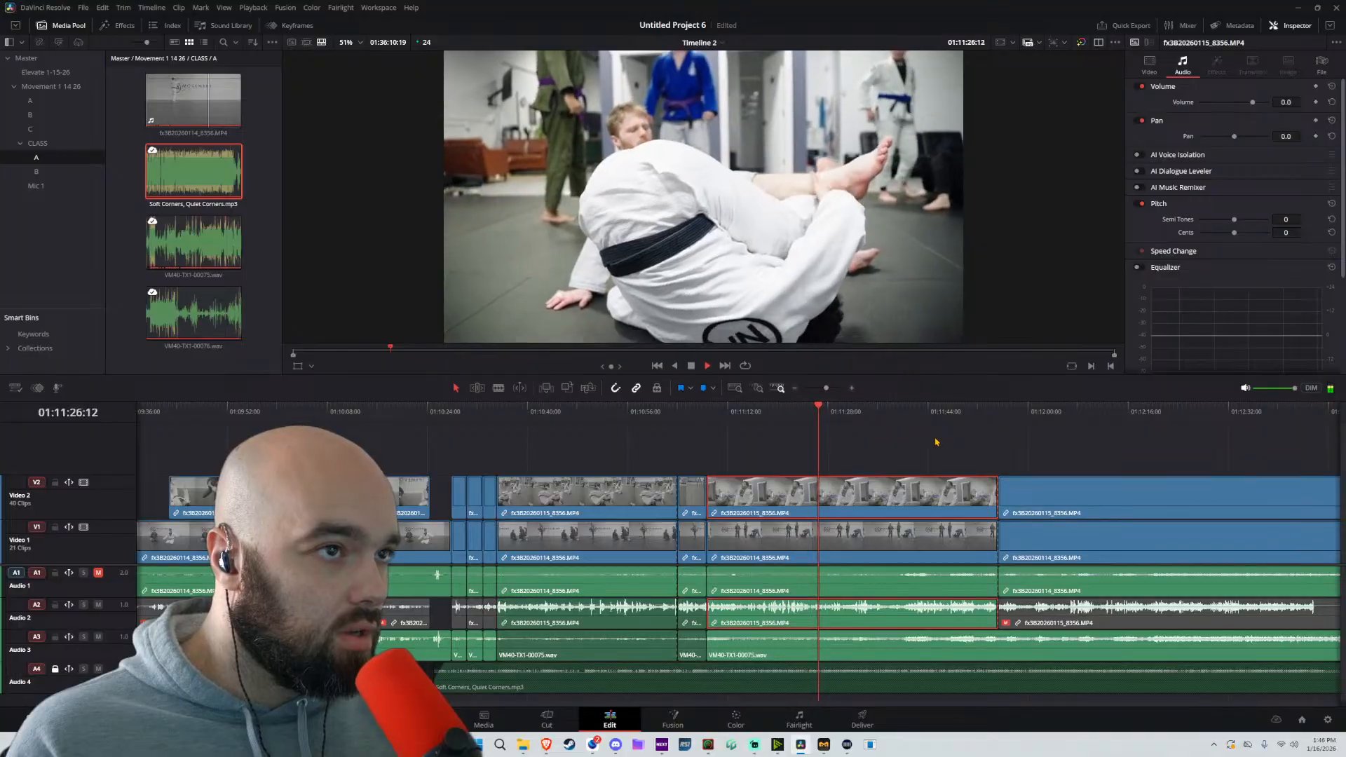
drag(862, 438, 662, 415)
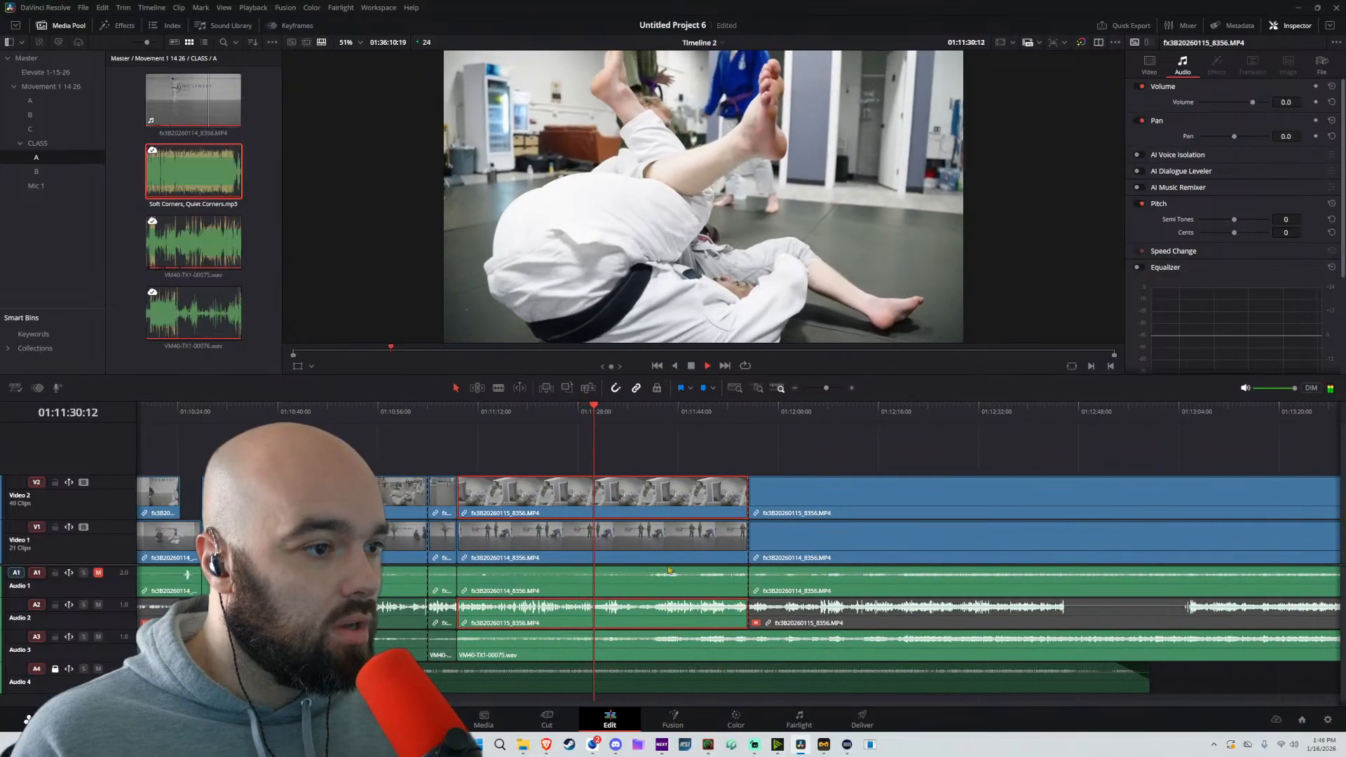
drag(784, 443, 591, 450)
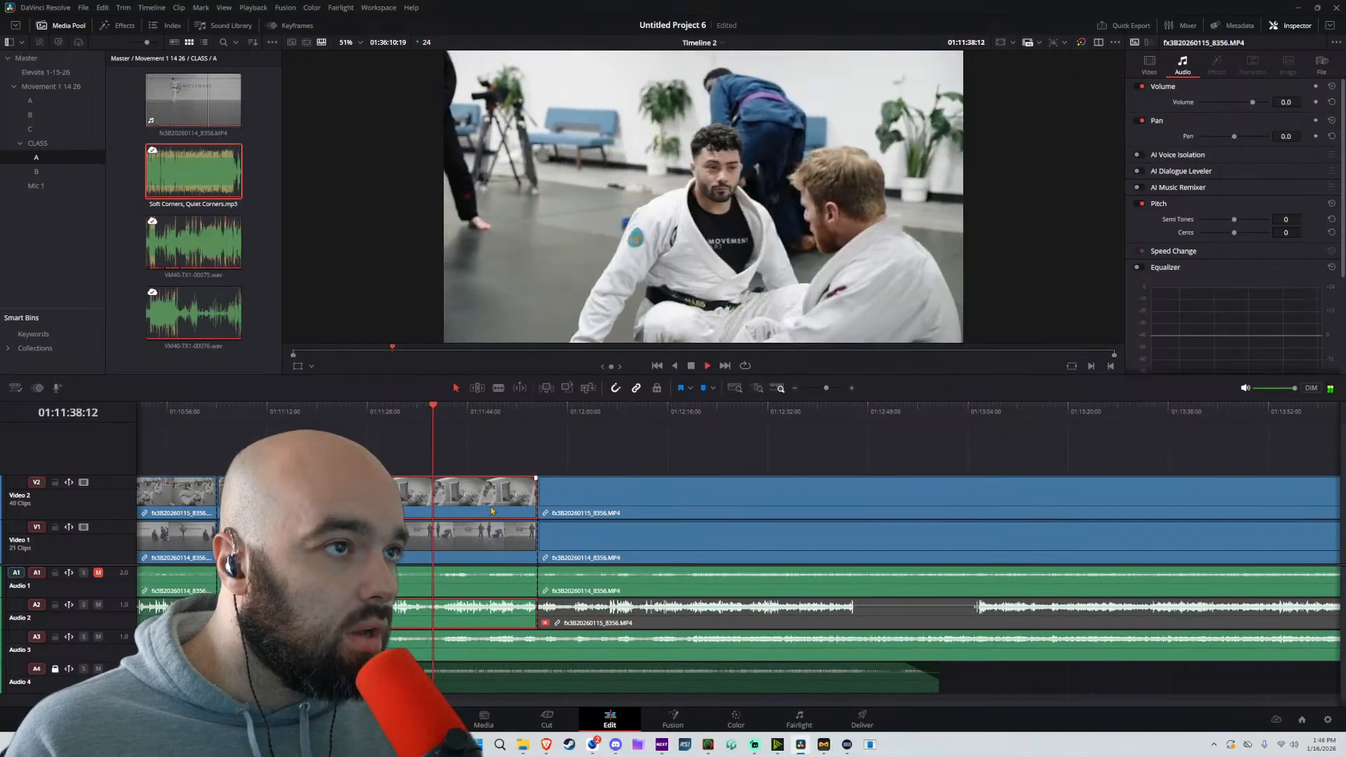
click(419, 414)
scroll(535, 519, up, 2)
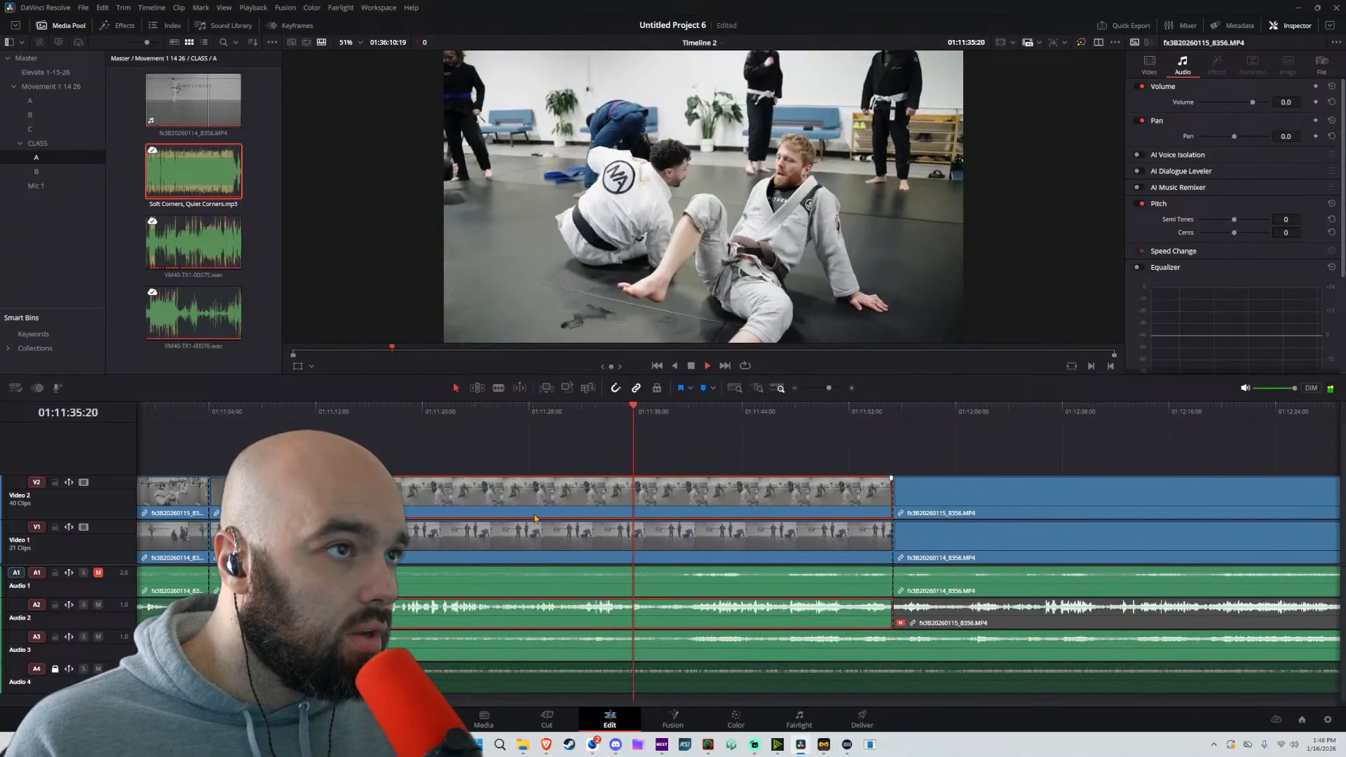
key(space)
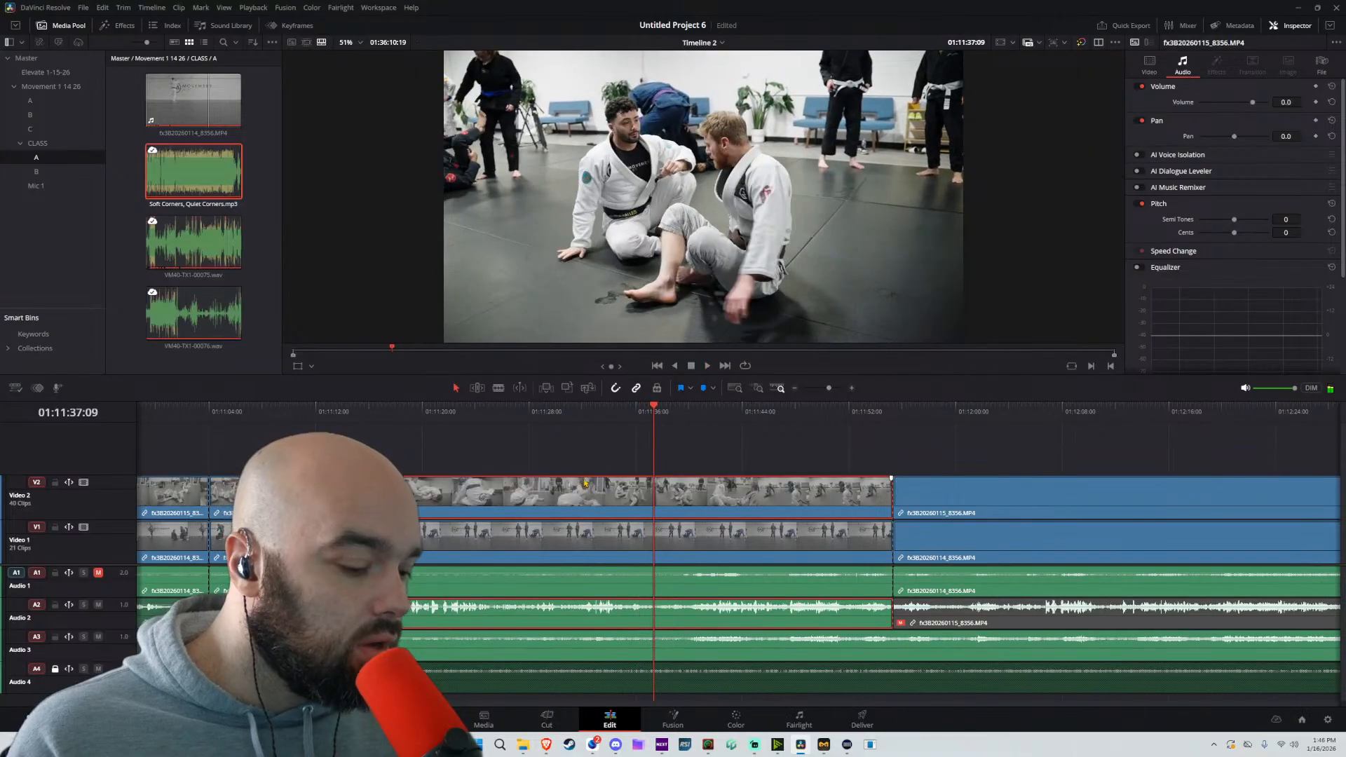
key(ctrl+b)
drag(825, 440, 734, 631)
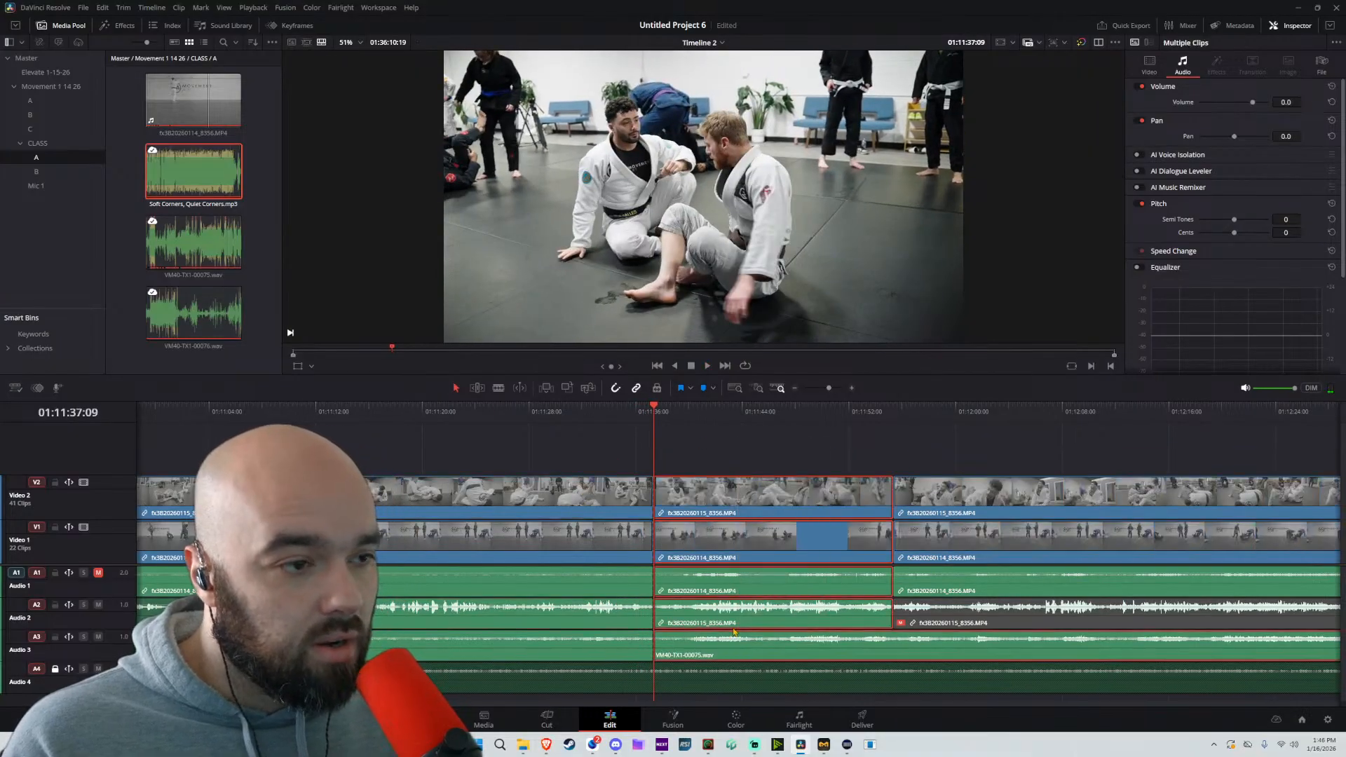
click(605, 642)
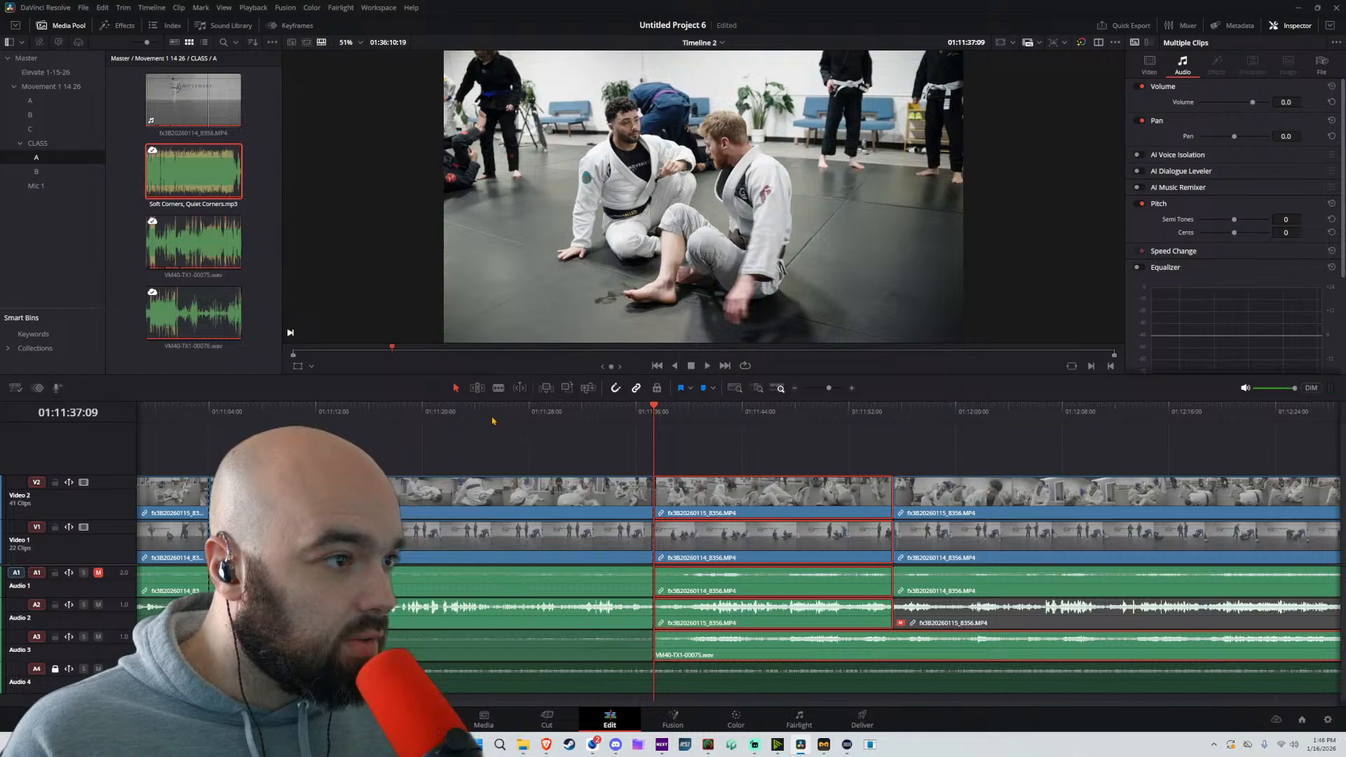
Review the footage beyond the last cut and split the unlocked tracks at 01:12:54:12
key(space)
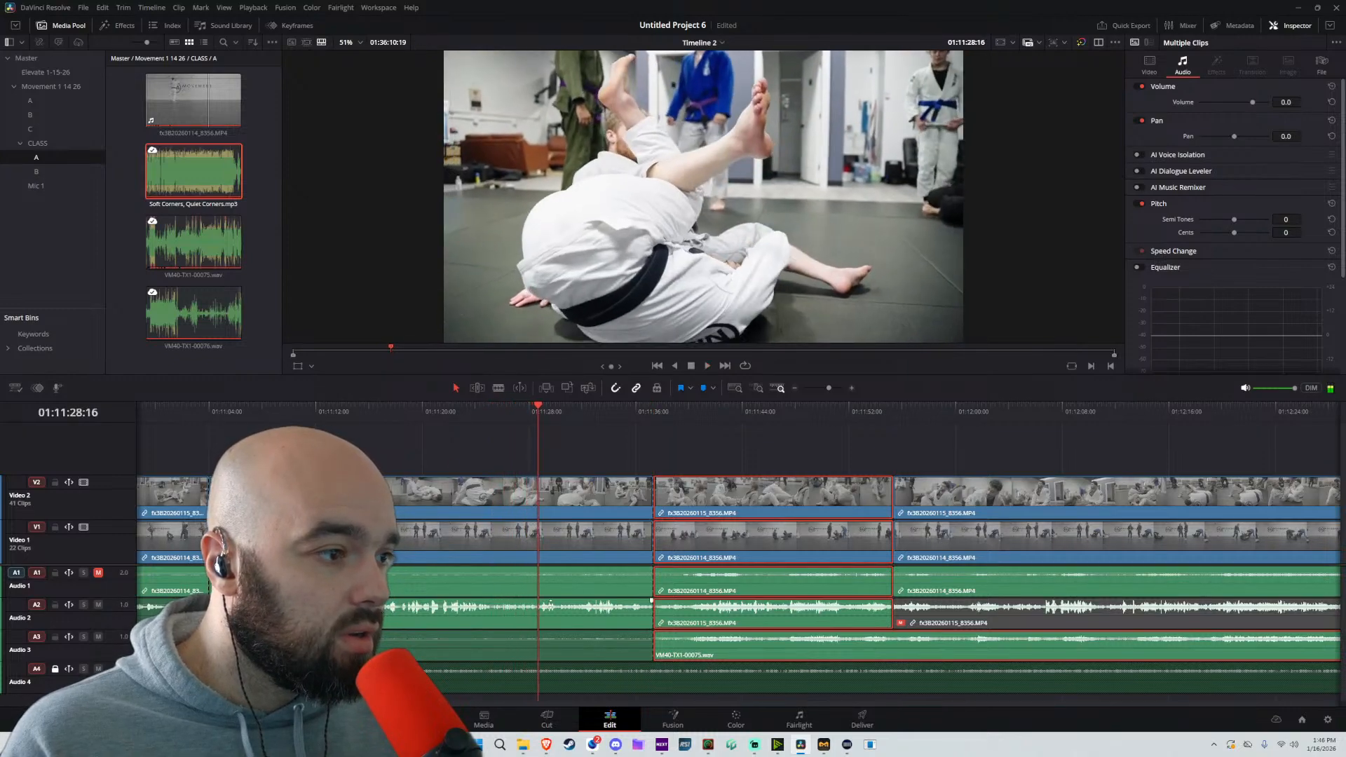
key(space)
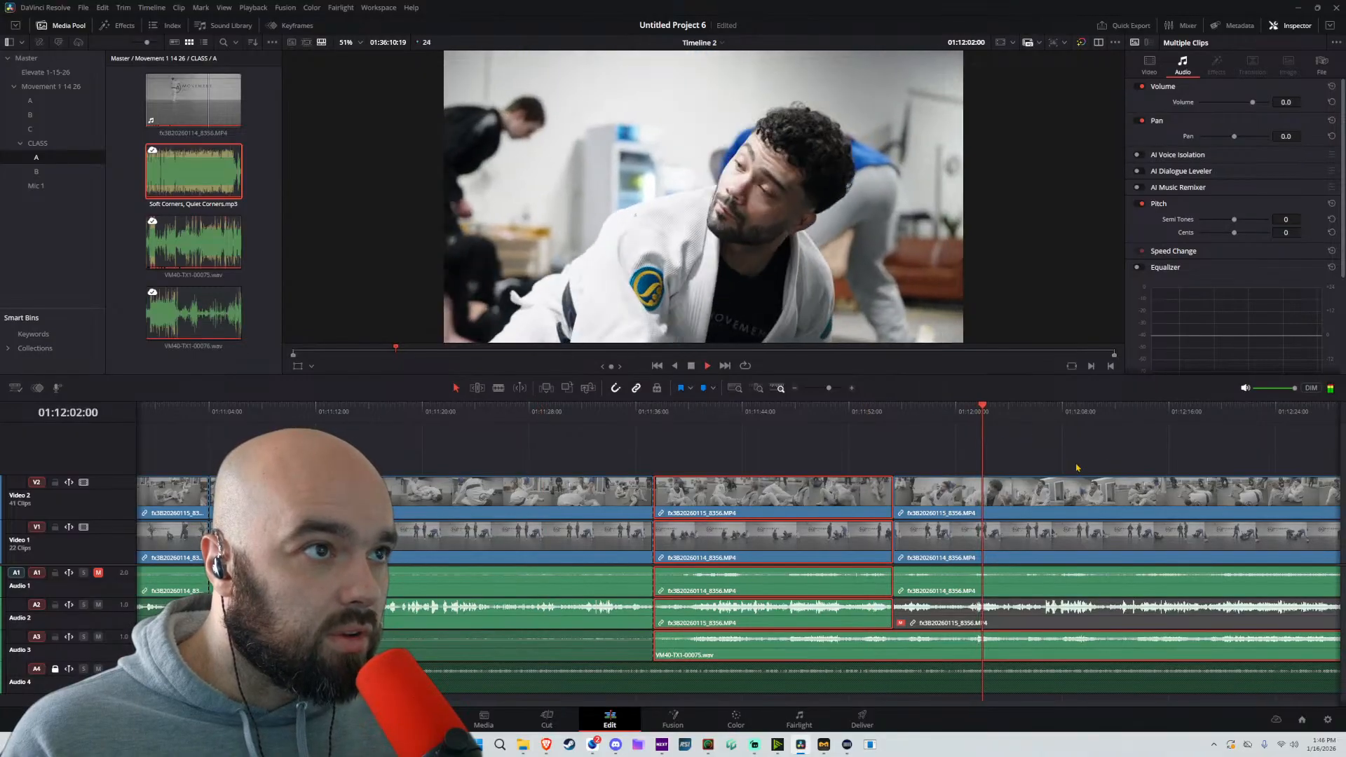
scroll(982, 500, down, 3)
click(785, 414)
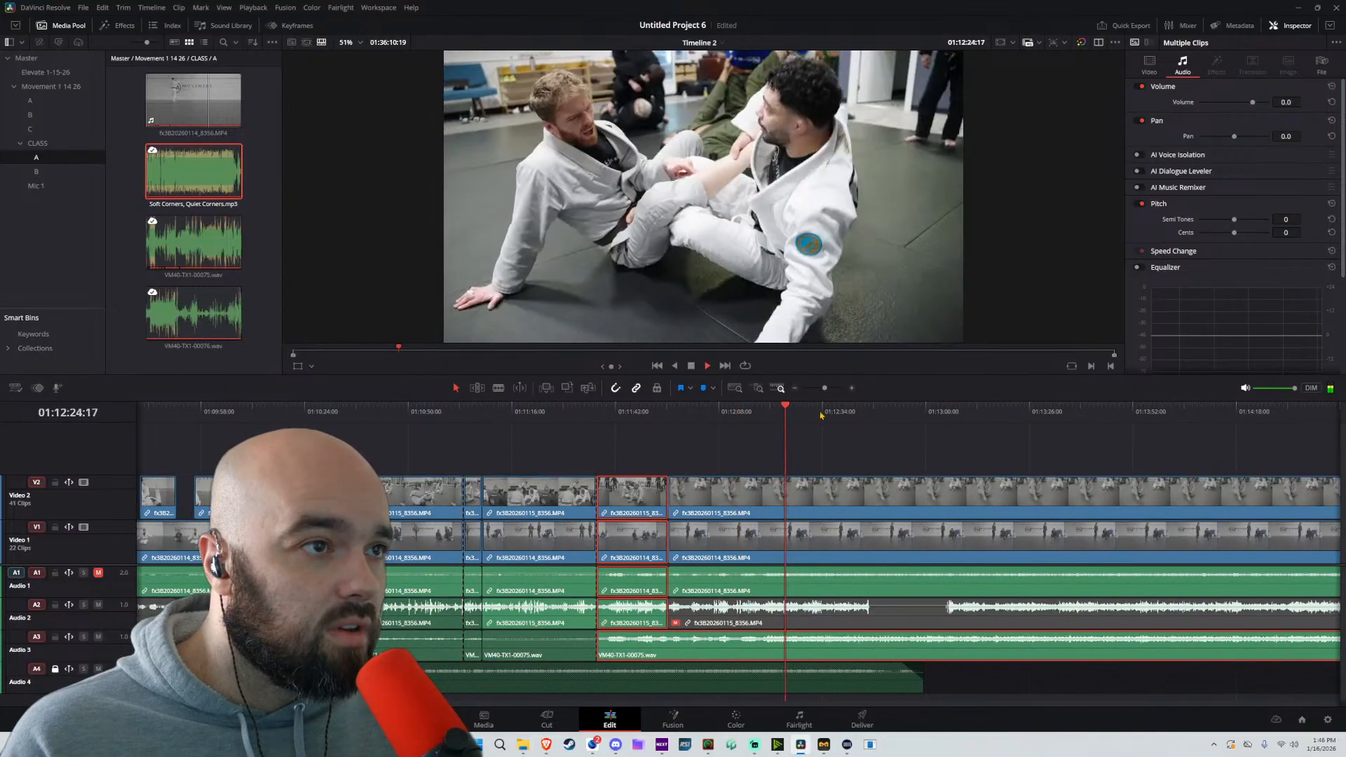
click(842, 412)
key(space)
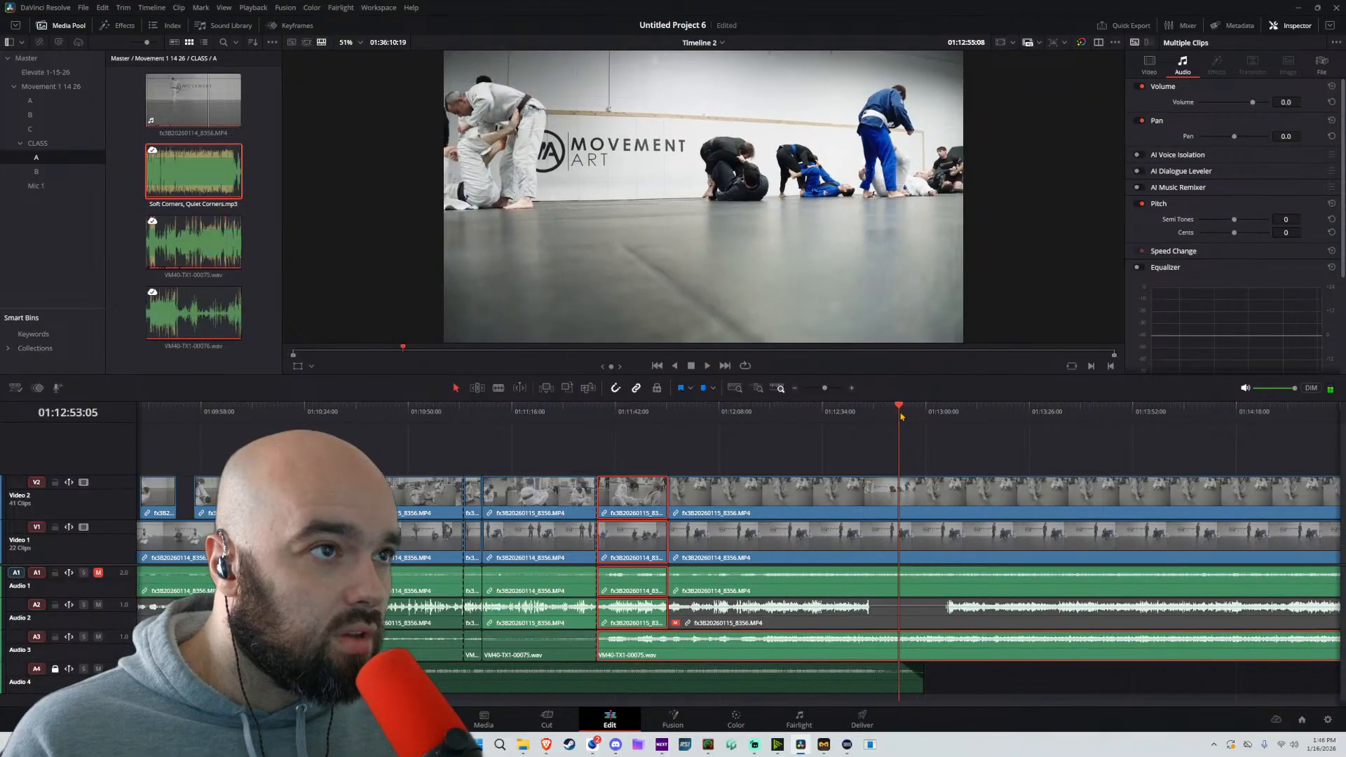
key(space)
key(ctrl+b)
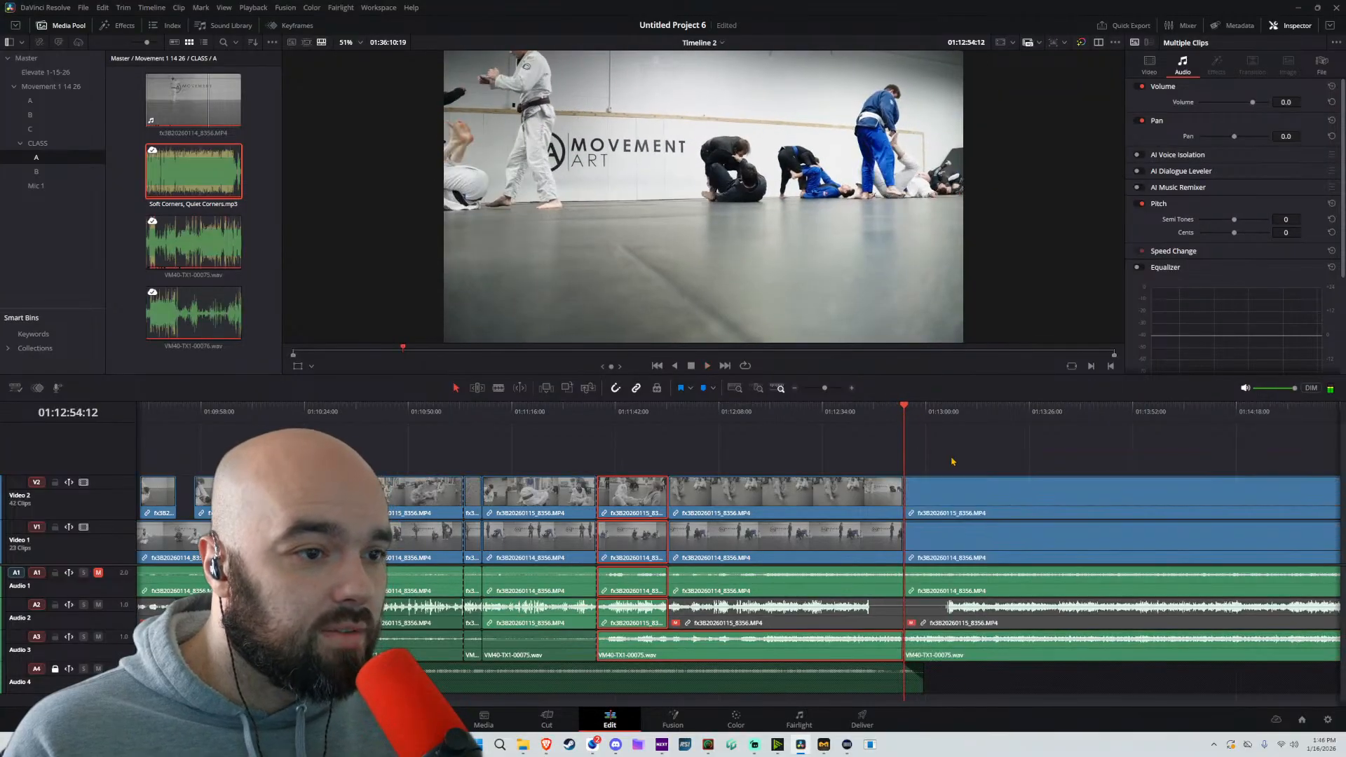
Split Audio 3 at 01:11:55:08 in line with the camera cuts and ripple-delete everything from there to 01:12:54:12
drag(873, 449, 618, 619)
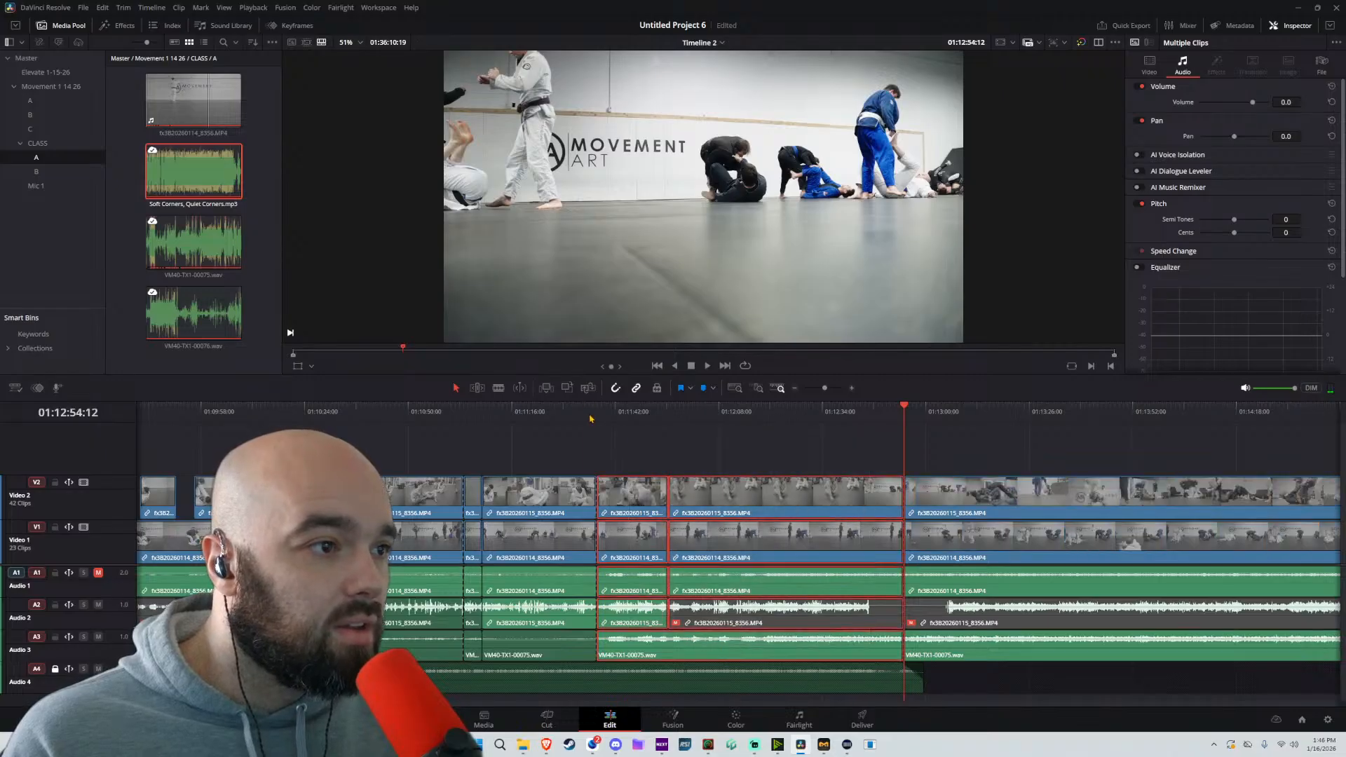
drag(639, 415, 669, 416)
key(ctrl+b)
drag(868, 436, 745, 651)
key(Delete)
Play on from the closed gap, split the unlocked tracks at 01:11:59:19 and select the clips following the cut
key(space)
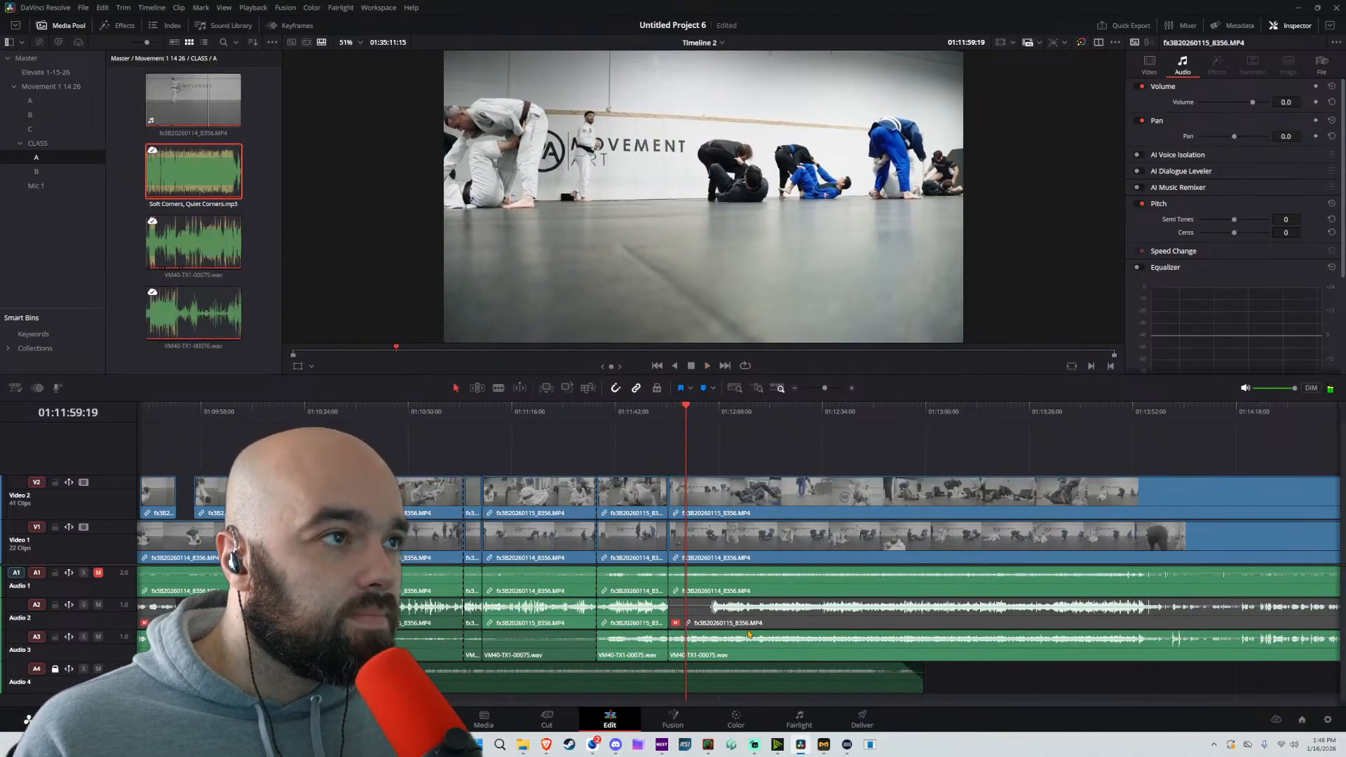
key(ctrl+b)
drag(726, 456, 703, 641)
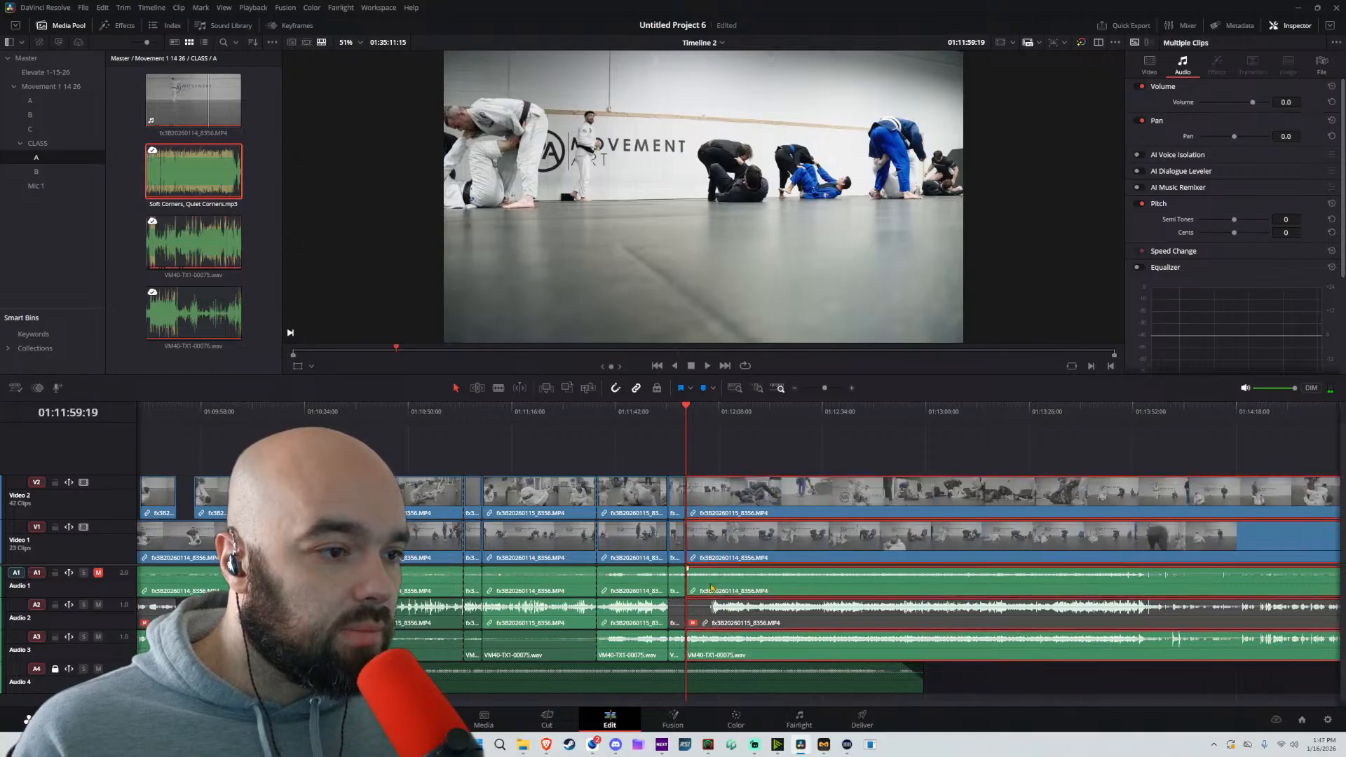
Find the shot of the grappling pair with the blue belt, split the unlocked tracks at about 01:12:18 and select the following clips
drag(754, 415, 761, 418)
key(space)
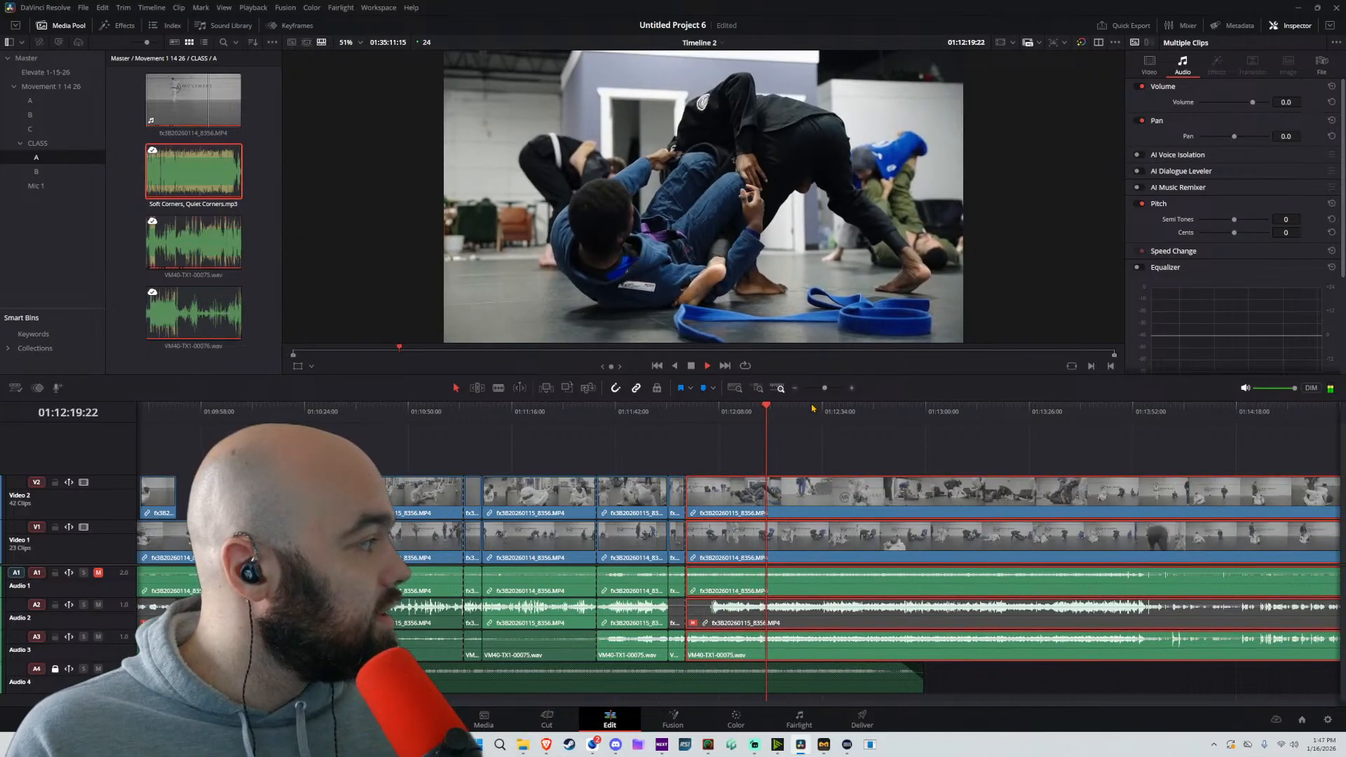
click(756, 410)
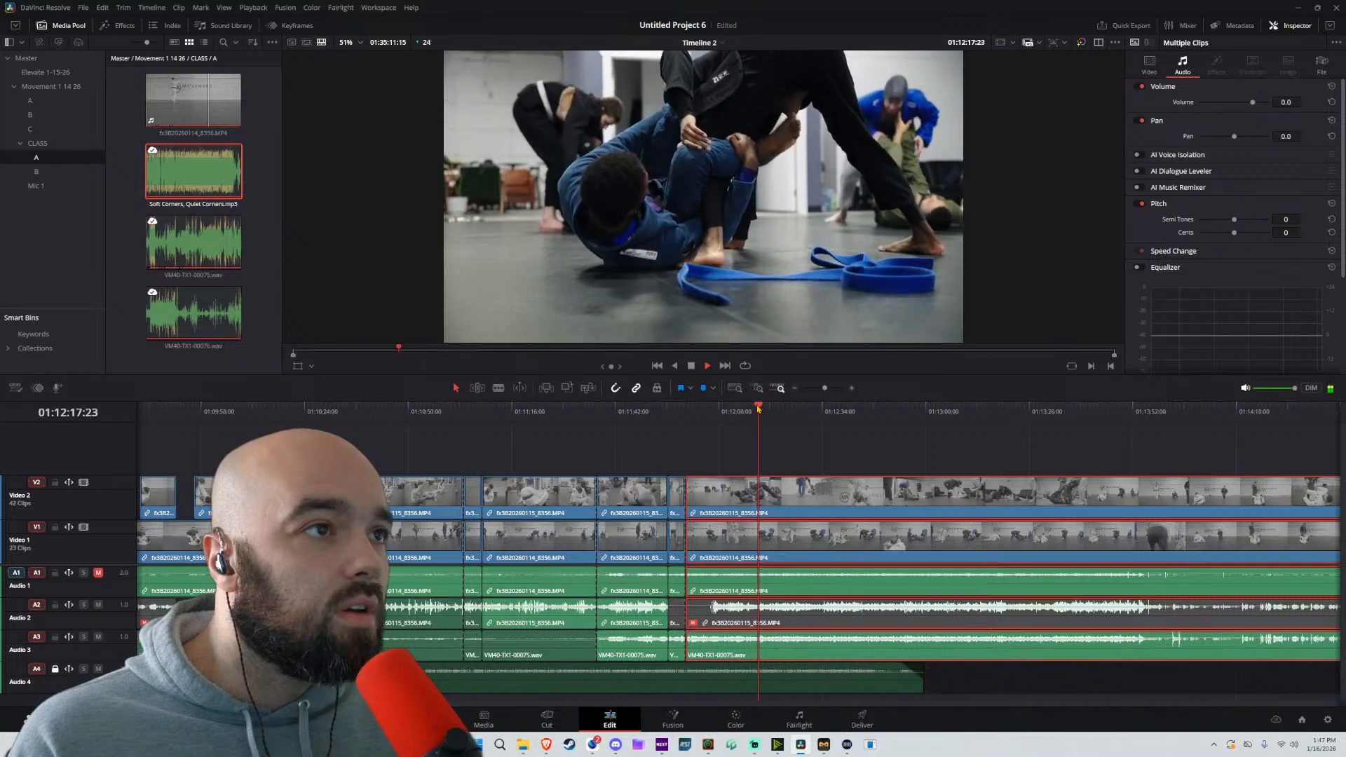
key(ctrl+b)
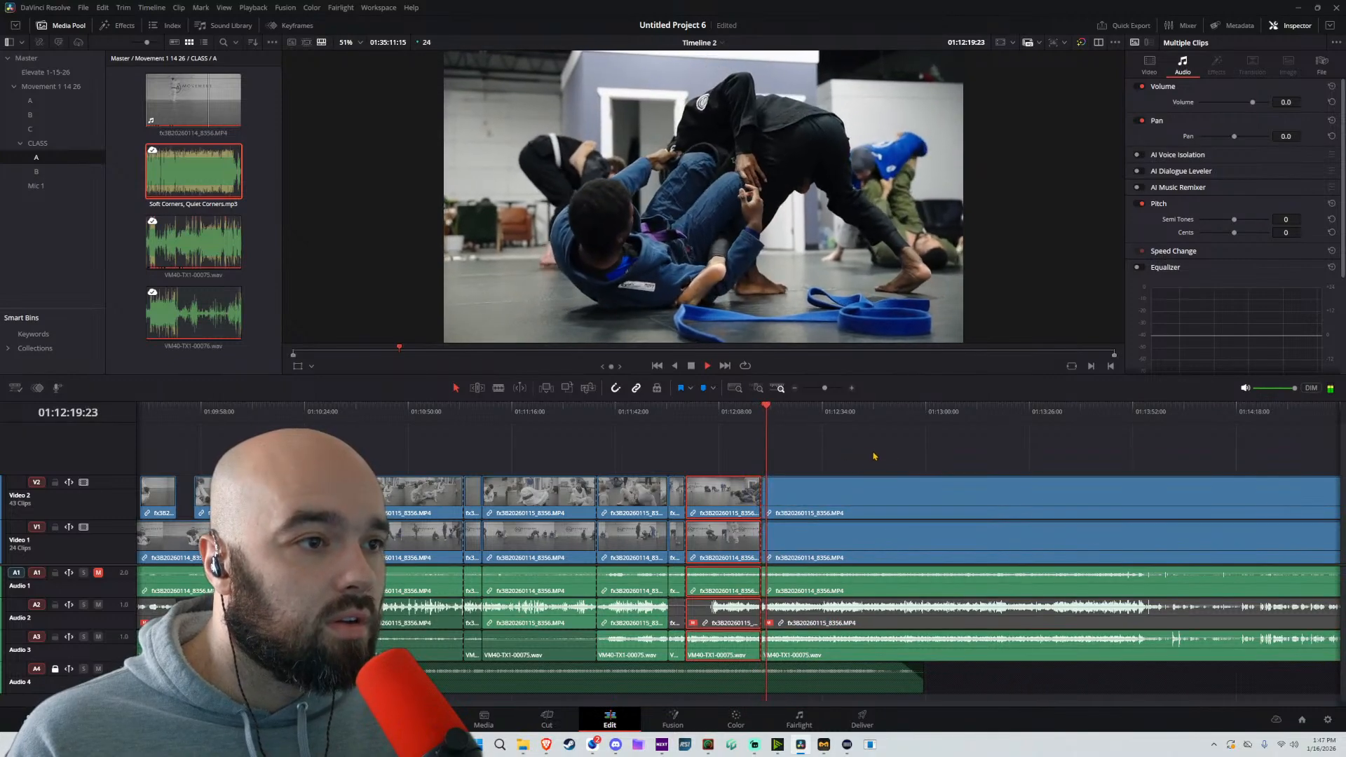
drag(873, 456, 824, 631)
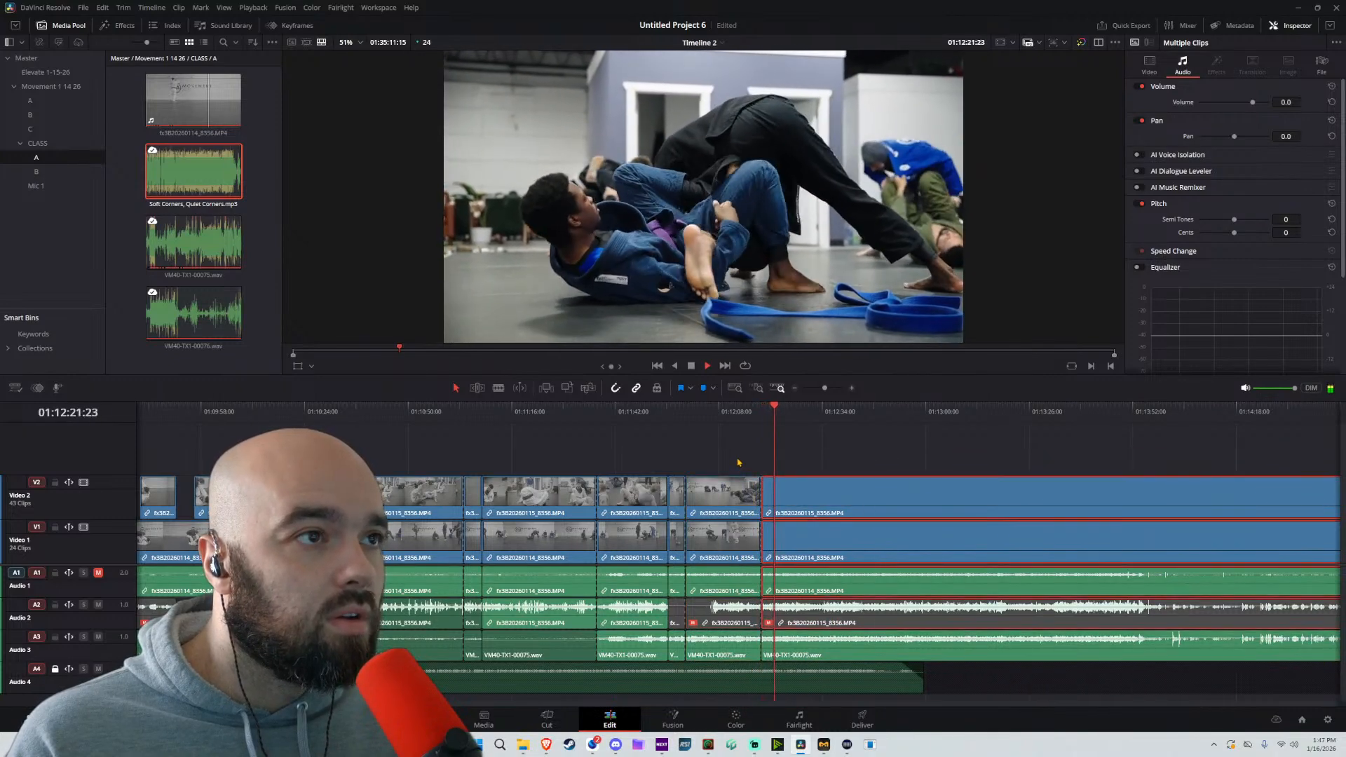
Play on to 01:12:24:11, split the unlocked tracks there and ripple-delete the section between the cuts at 01:11:59:19 and about 01:12:18
key(space)
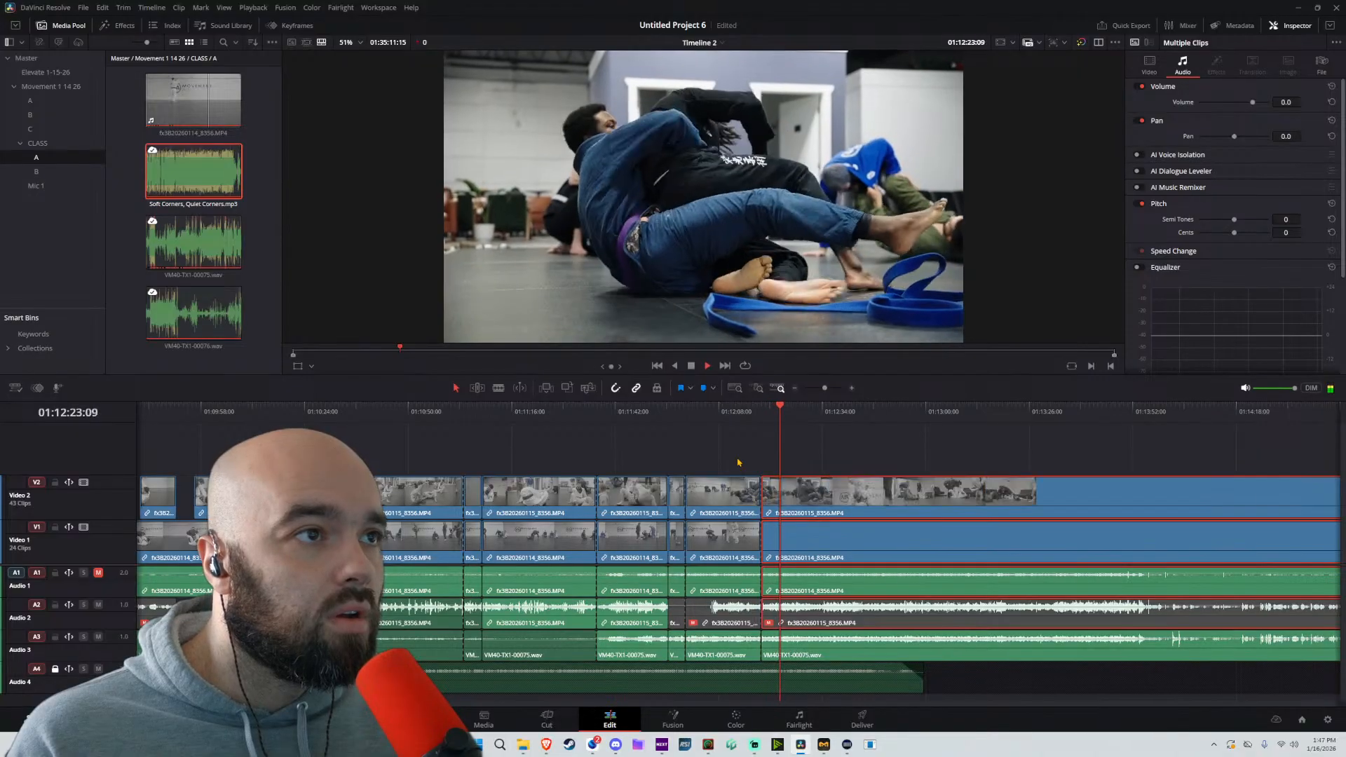
key(space)
key(ctrl+b)
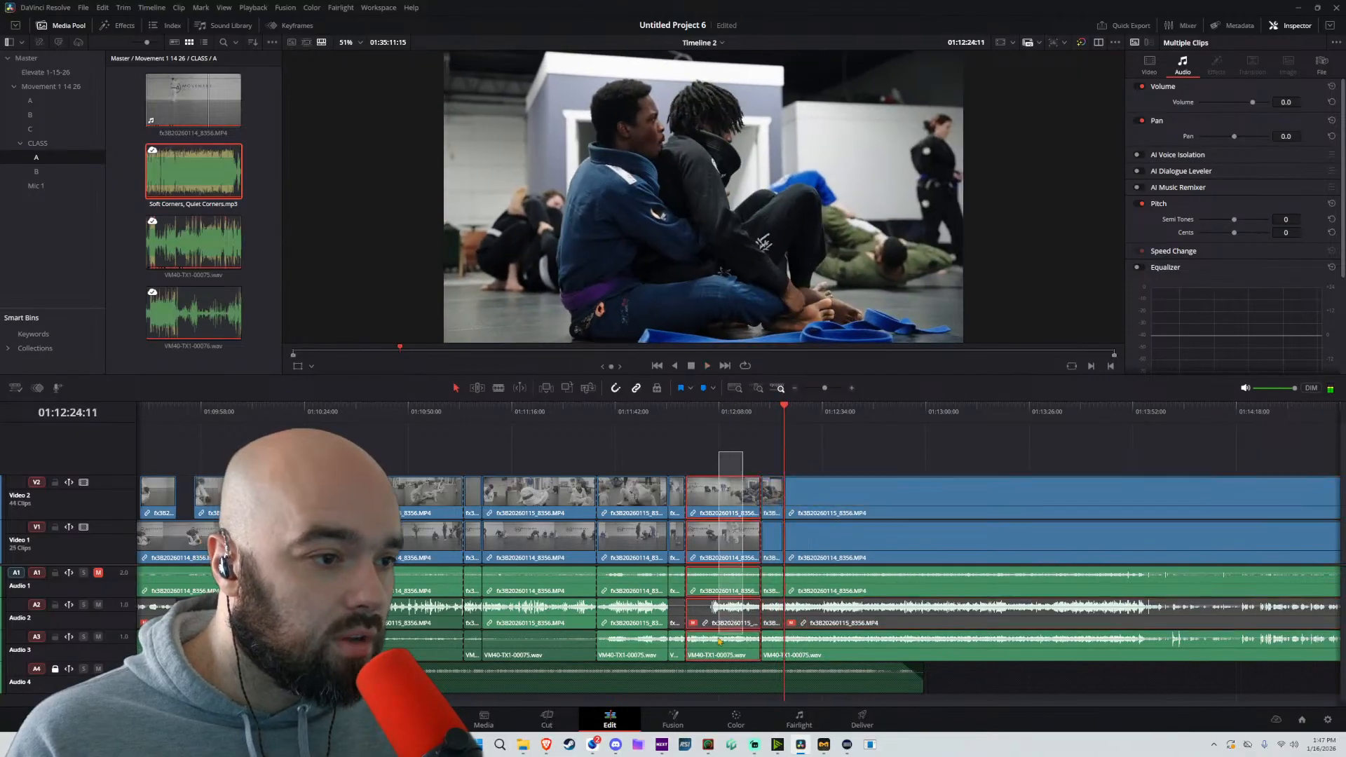
key(Delete)
Split the unlocked tracks at about 01:12:25 and at 01:12:31:20, and ripple-delete the section between 01:12:05:11 and the first of these splits
key(space)
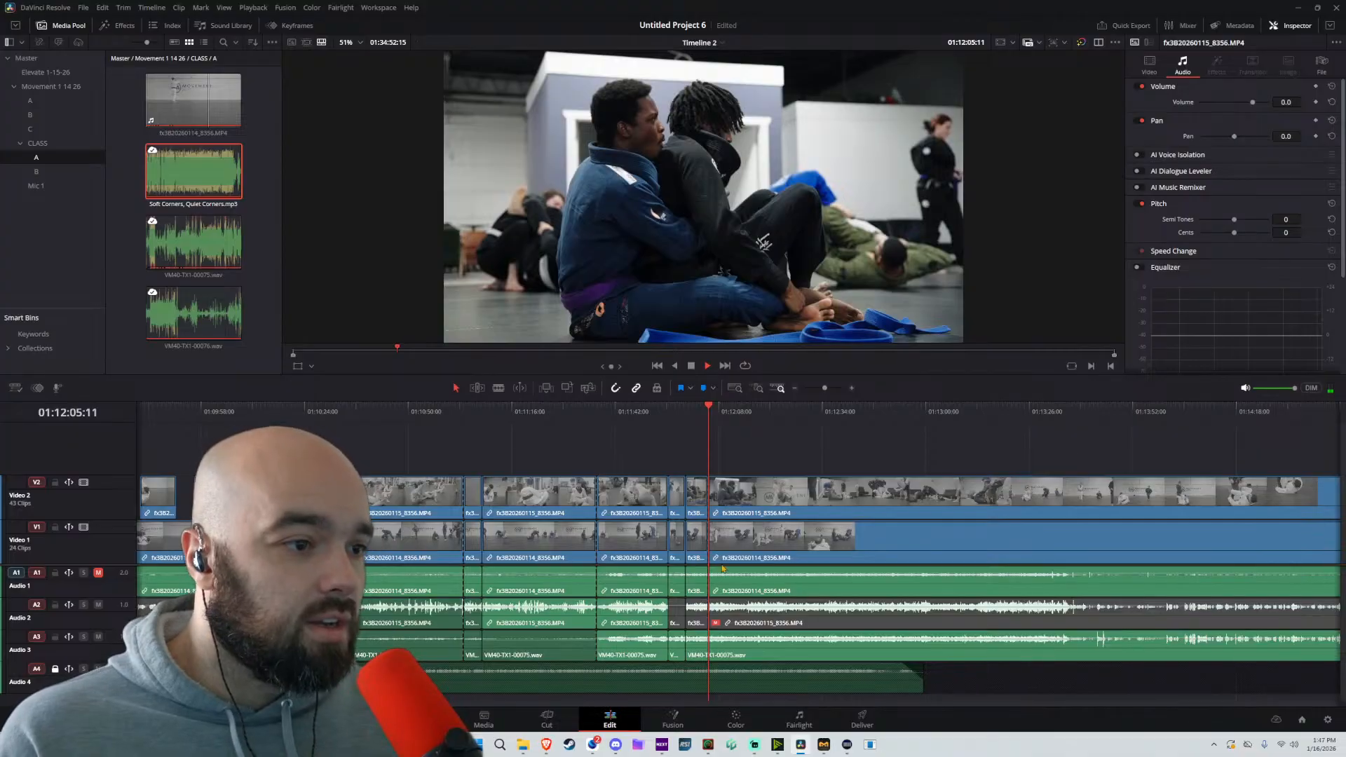
key(b)
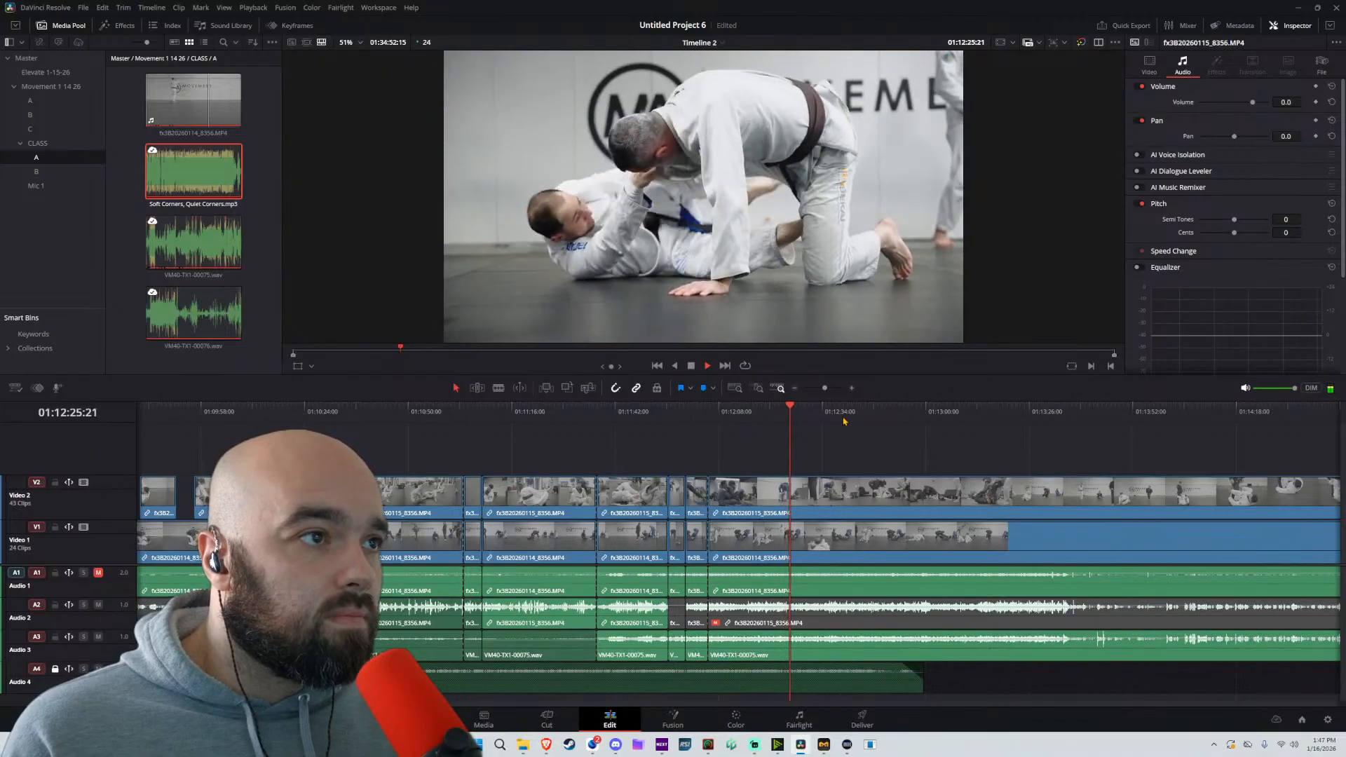
key(ctrl+b)
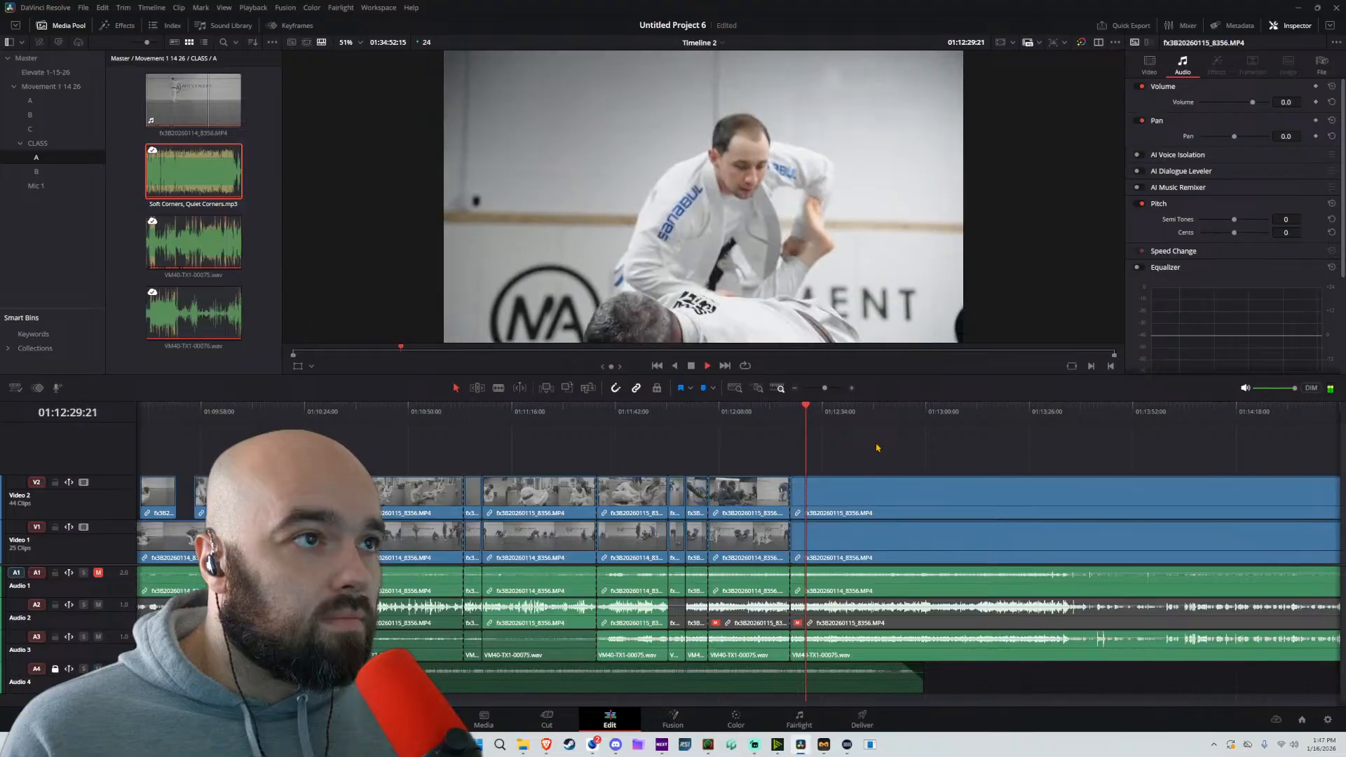
key(space)
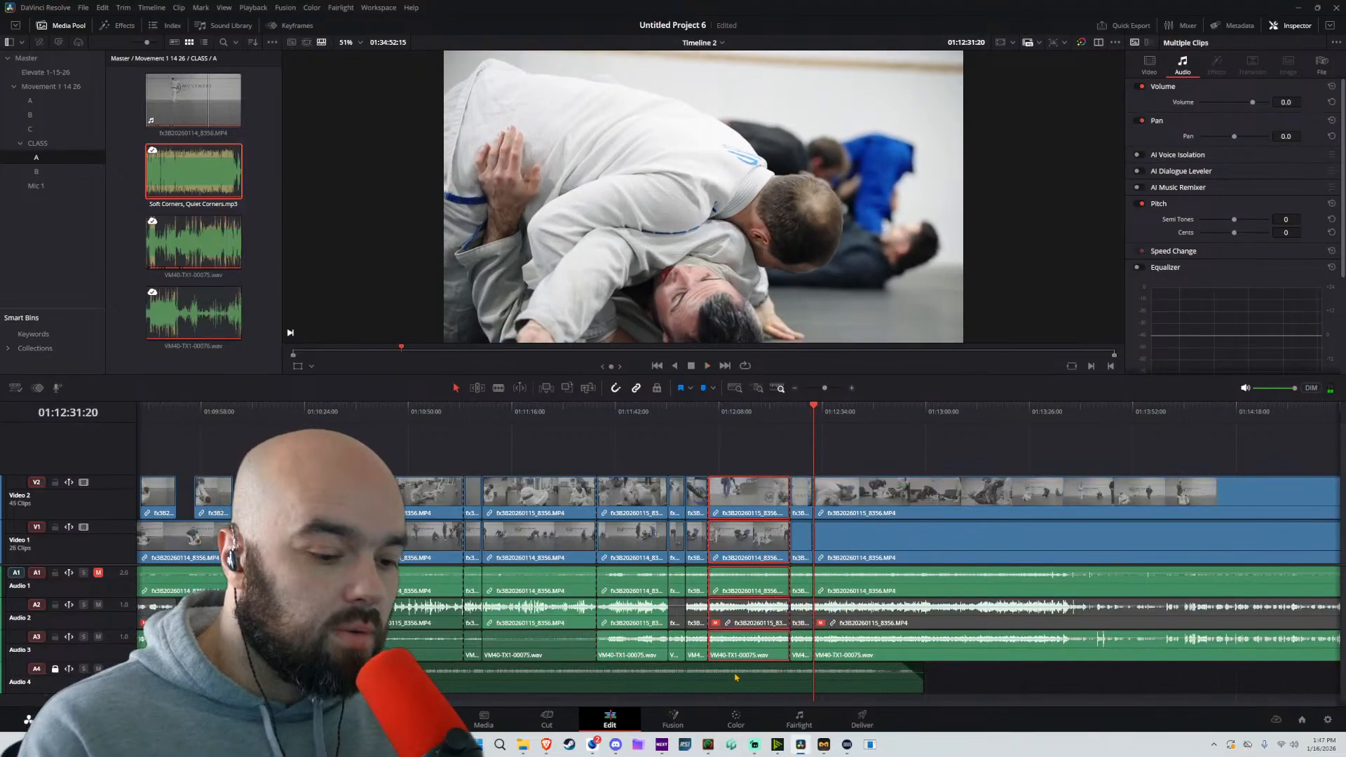
key(Delete)
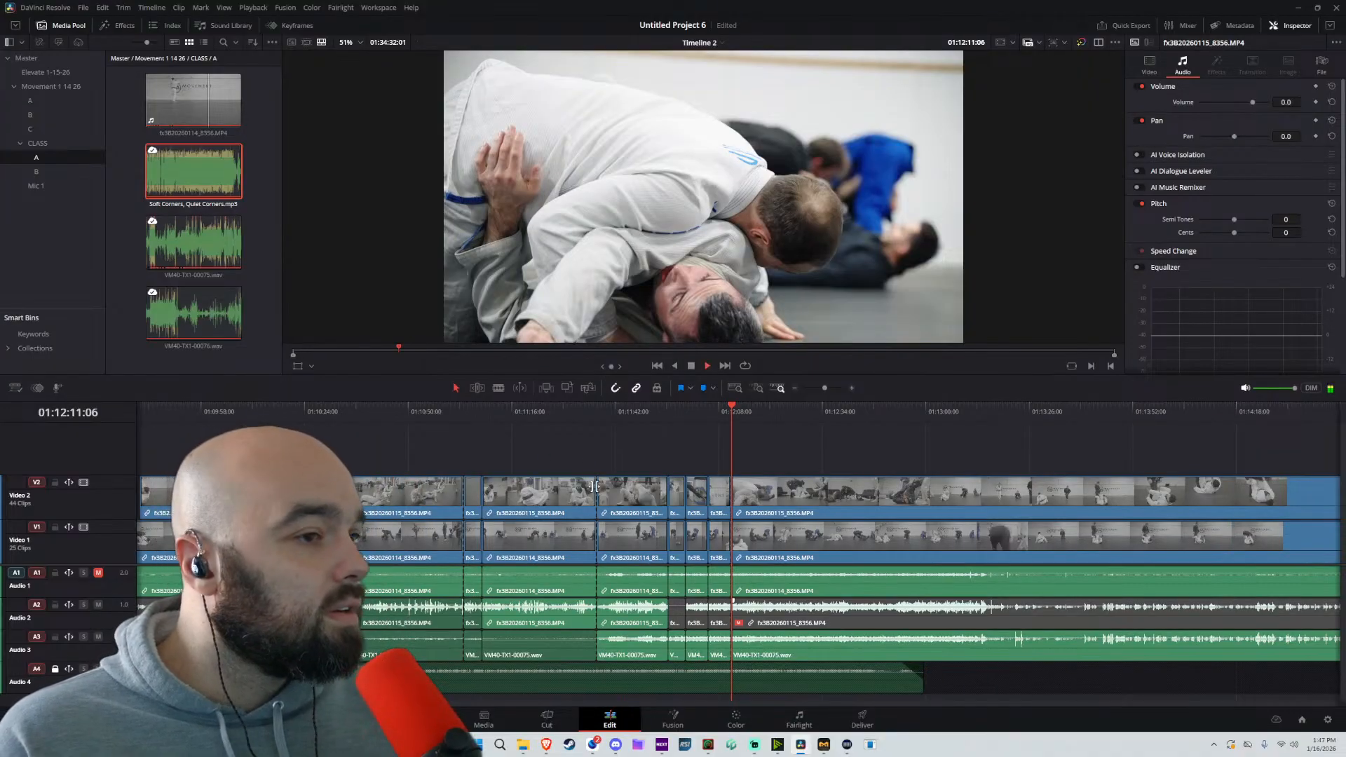
Go back to about 01:03:18, shortly before the Soft Corners, Quiet Corners music starts, to review the edit from there
scroll(594, 486, down, 8)
scroll(623, 509, up, 3)
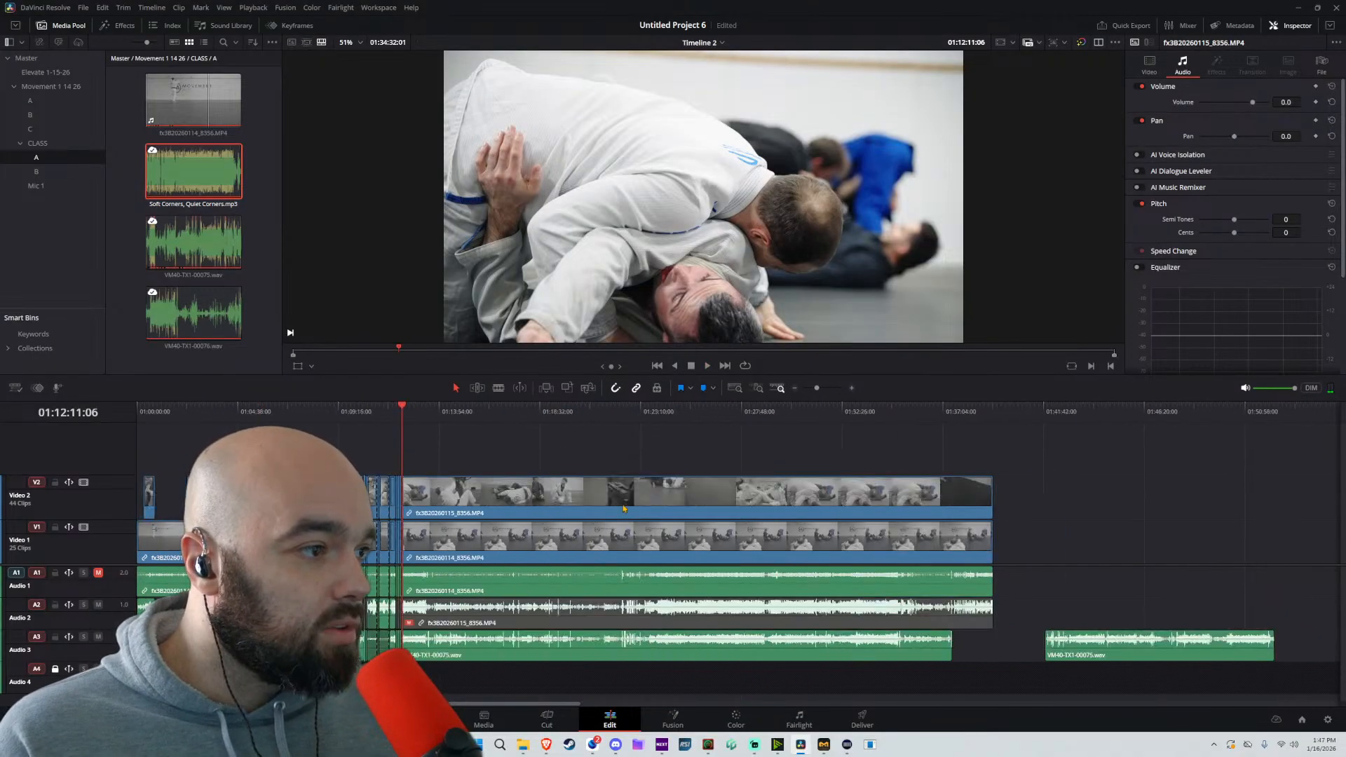
click(197, 433)
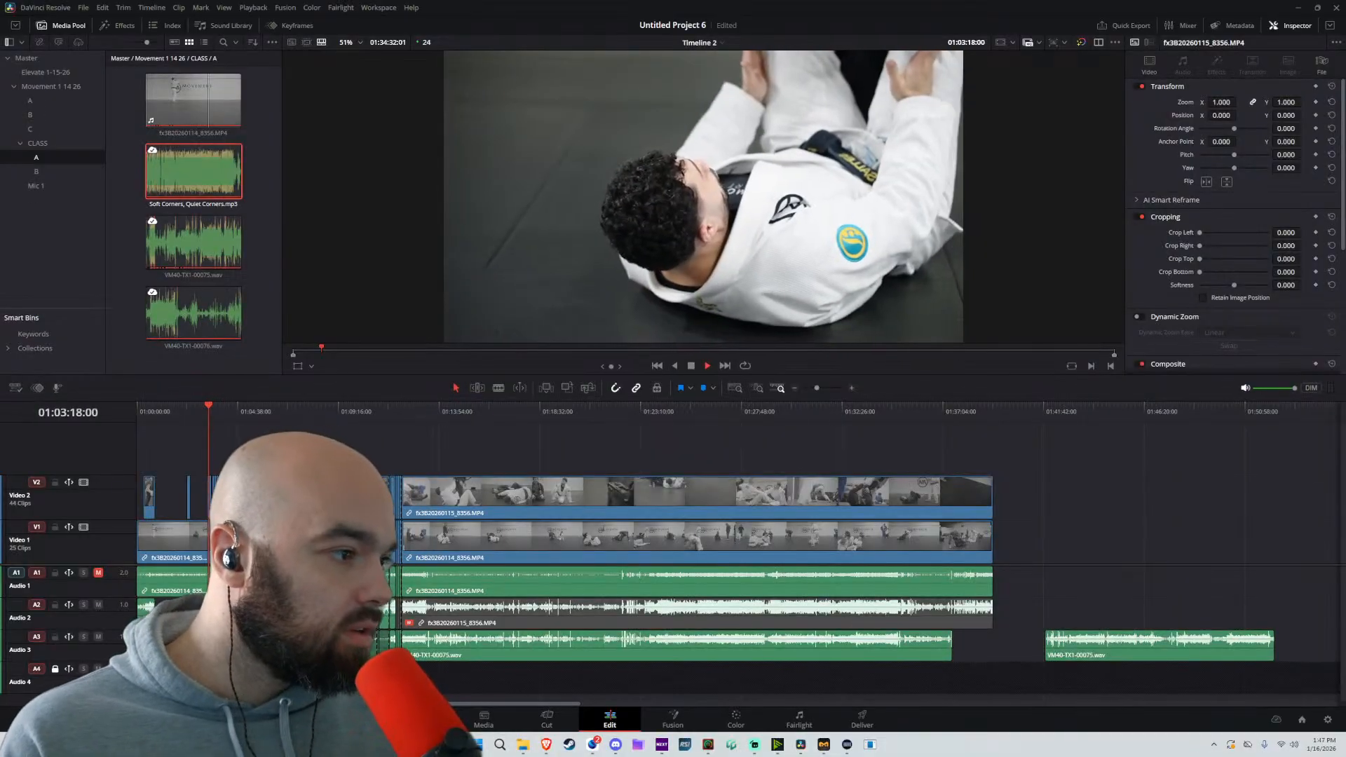
scroll(764, 418, up, 5)
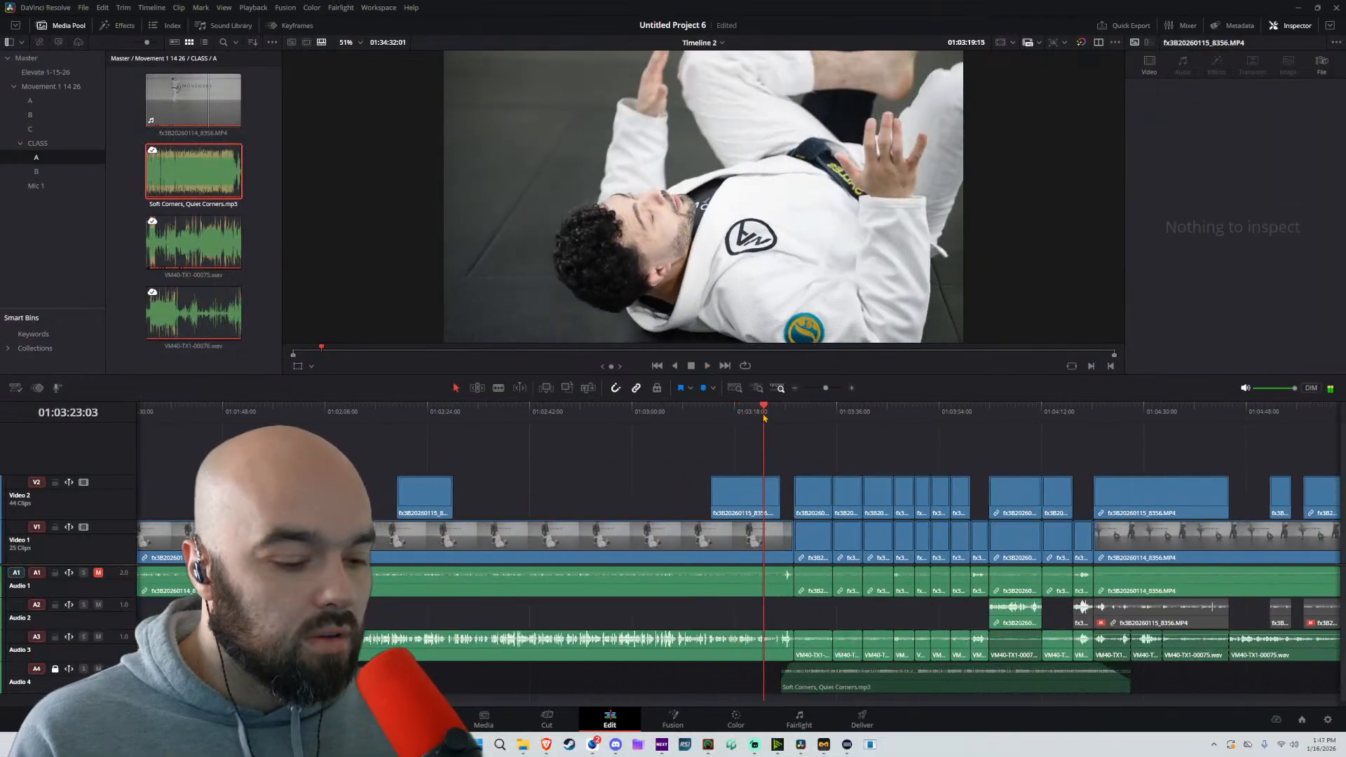